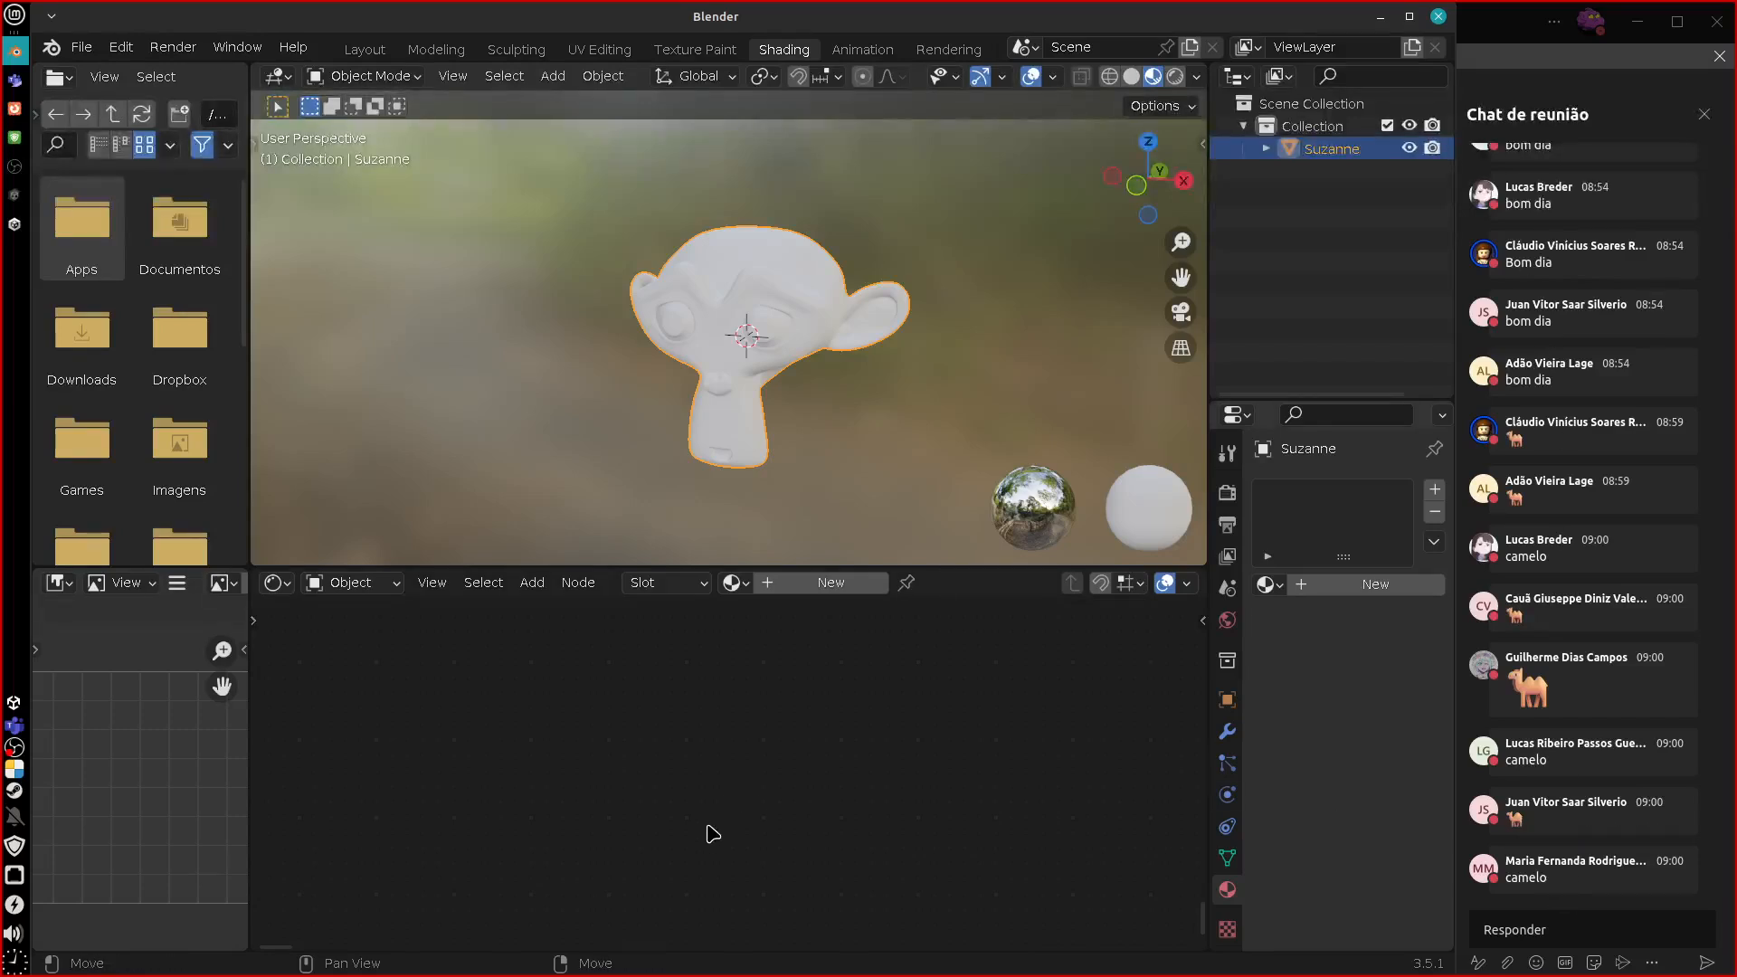
# Switch to the browser and review the class video playlist and the course page's Unidade 04 and Módulo 02 topics.
pyautogui.click(14, 109)
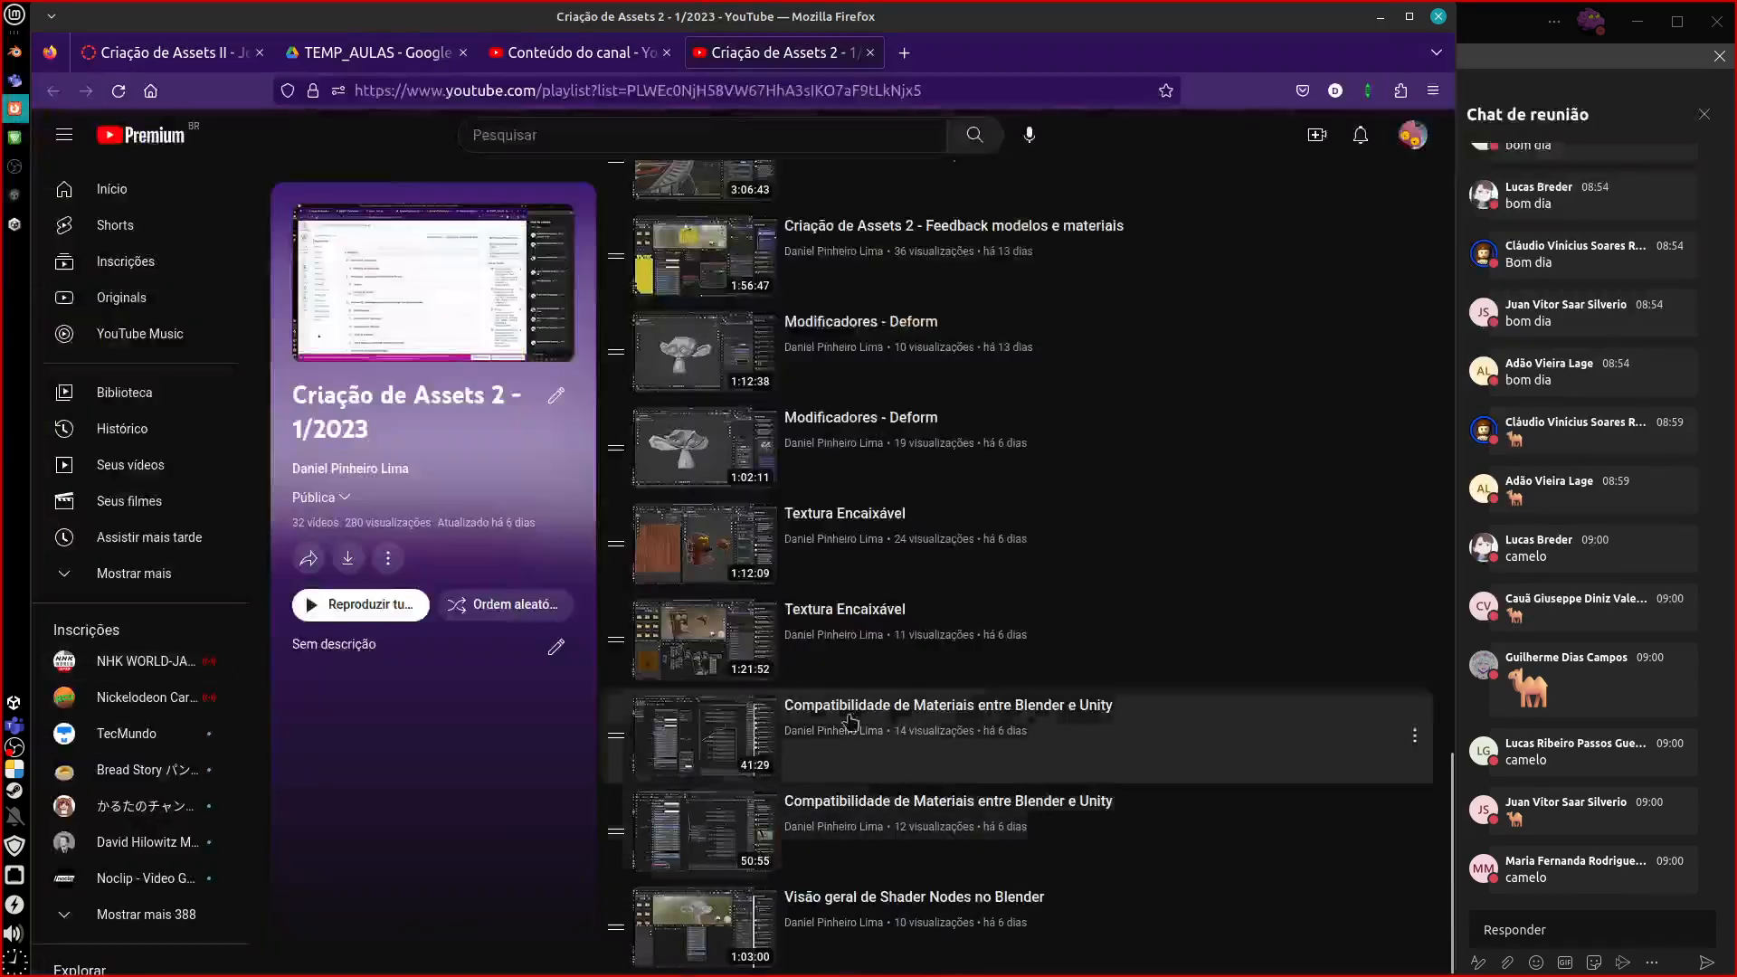
pyautogui.moveTo(1449, 793); pyautogui.dragTo(1432, 157)
pyautogui.scroll(-20, 1375, 506)
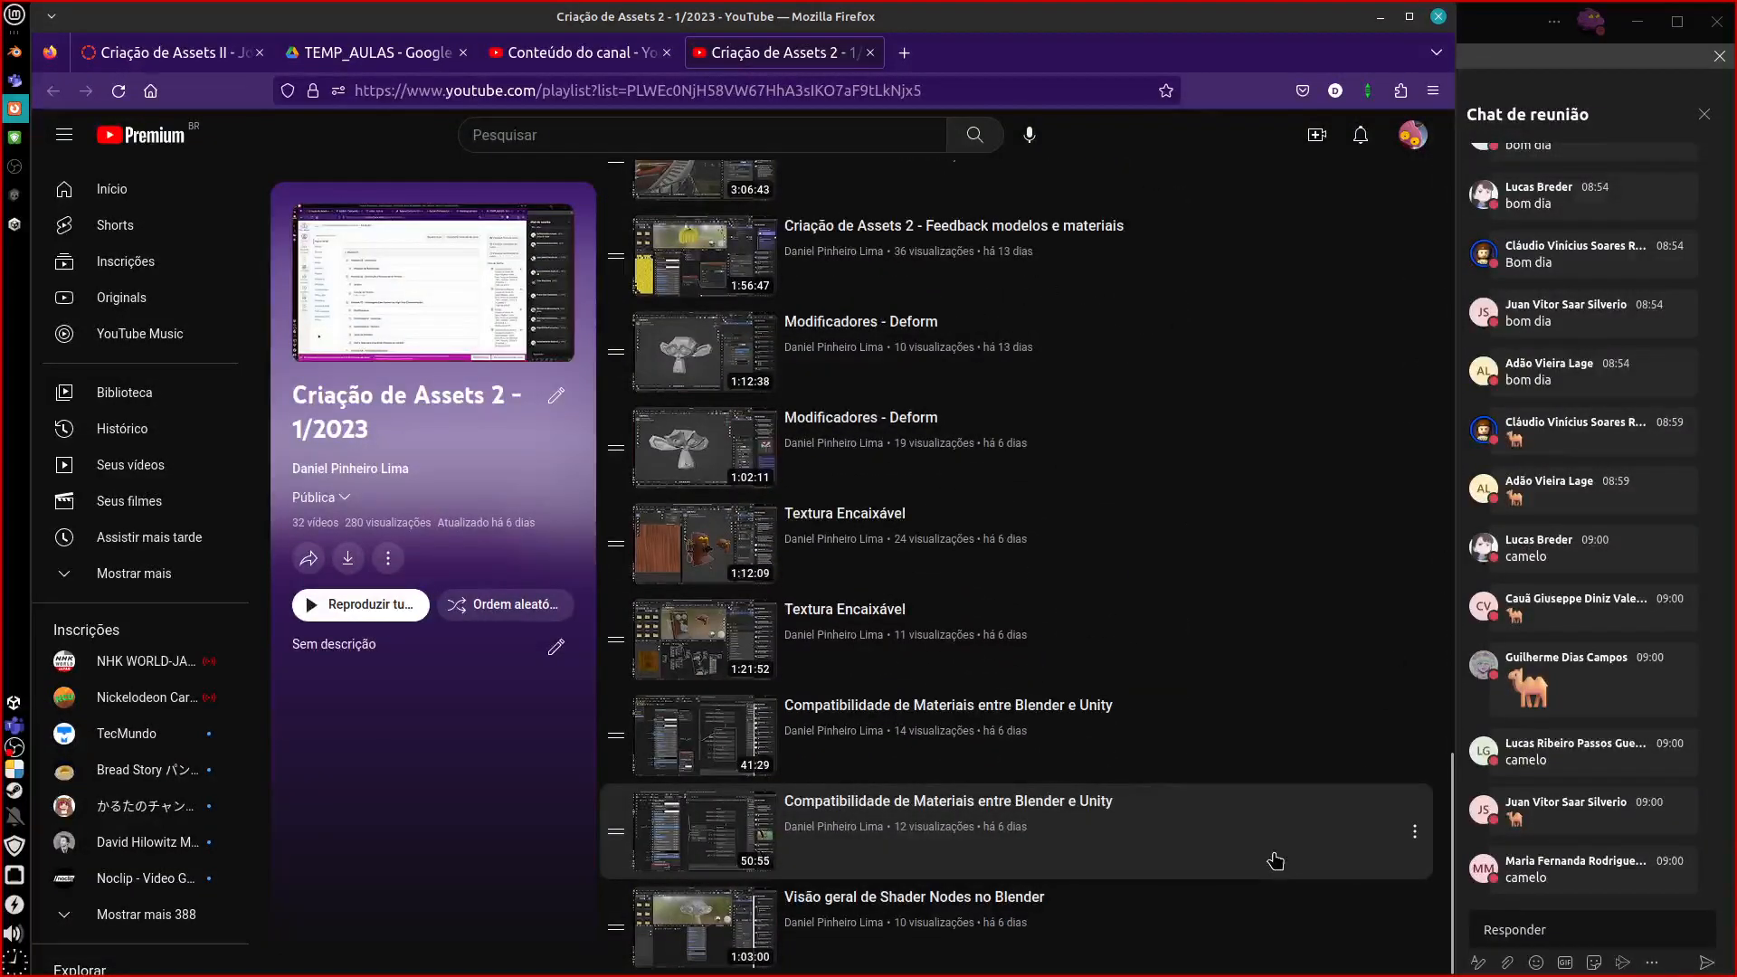
pyautogui.click(186, 52)
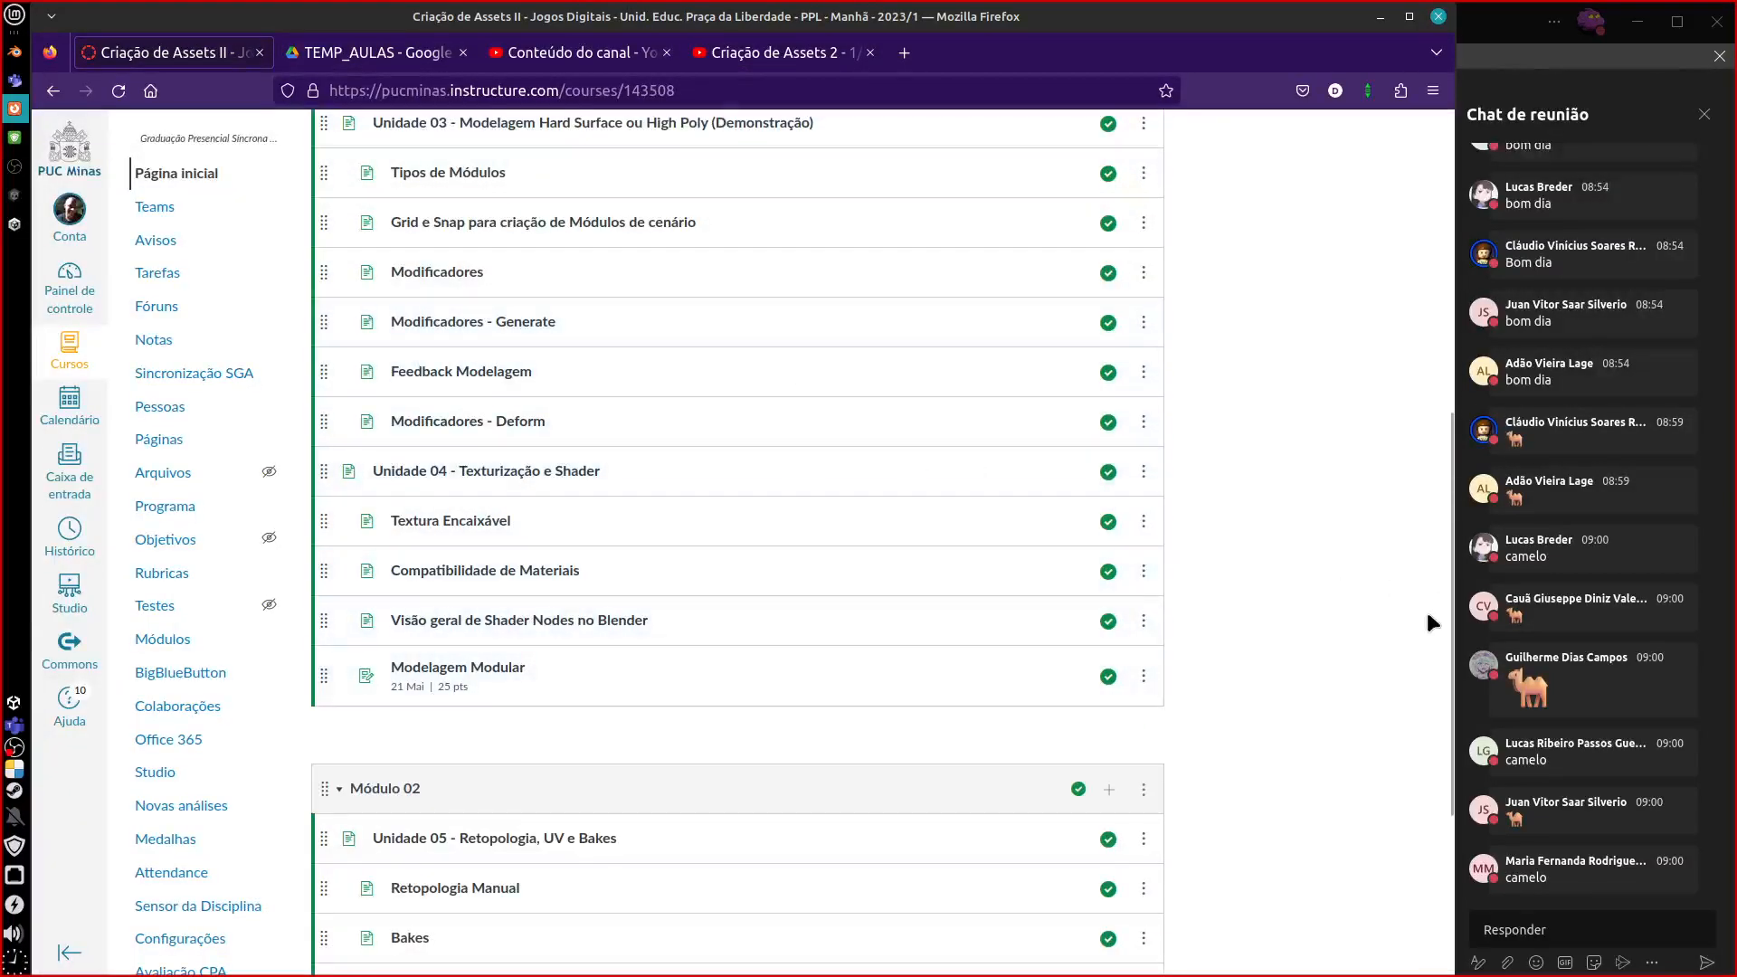
pyautogui.moveTo(1447, 605); pyautogui.dragTo(1397, 704)
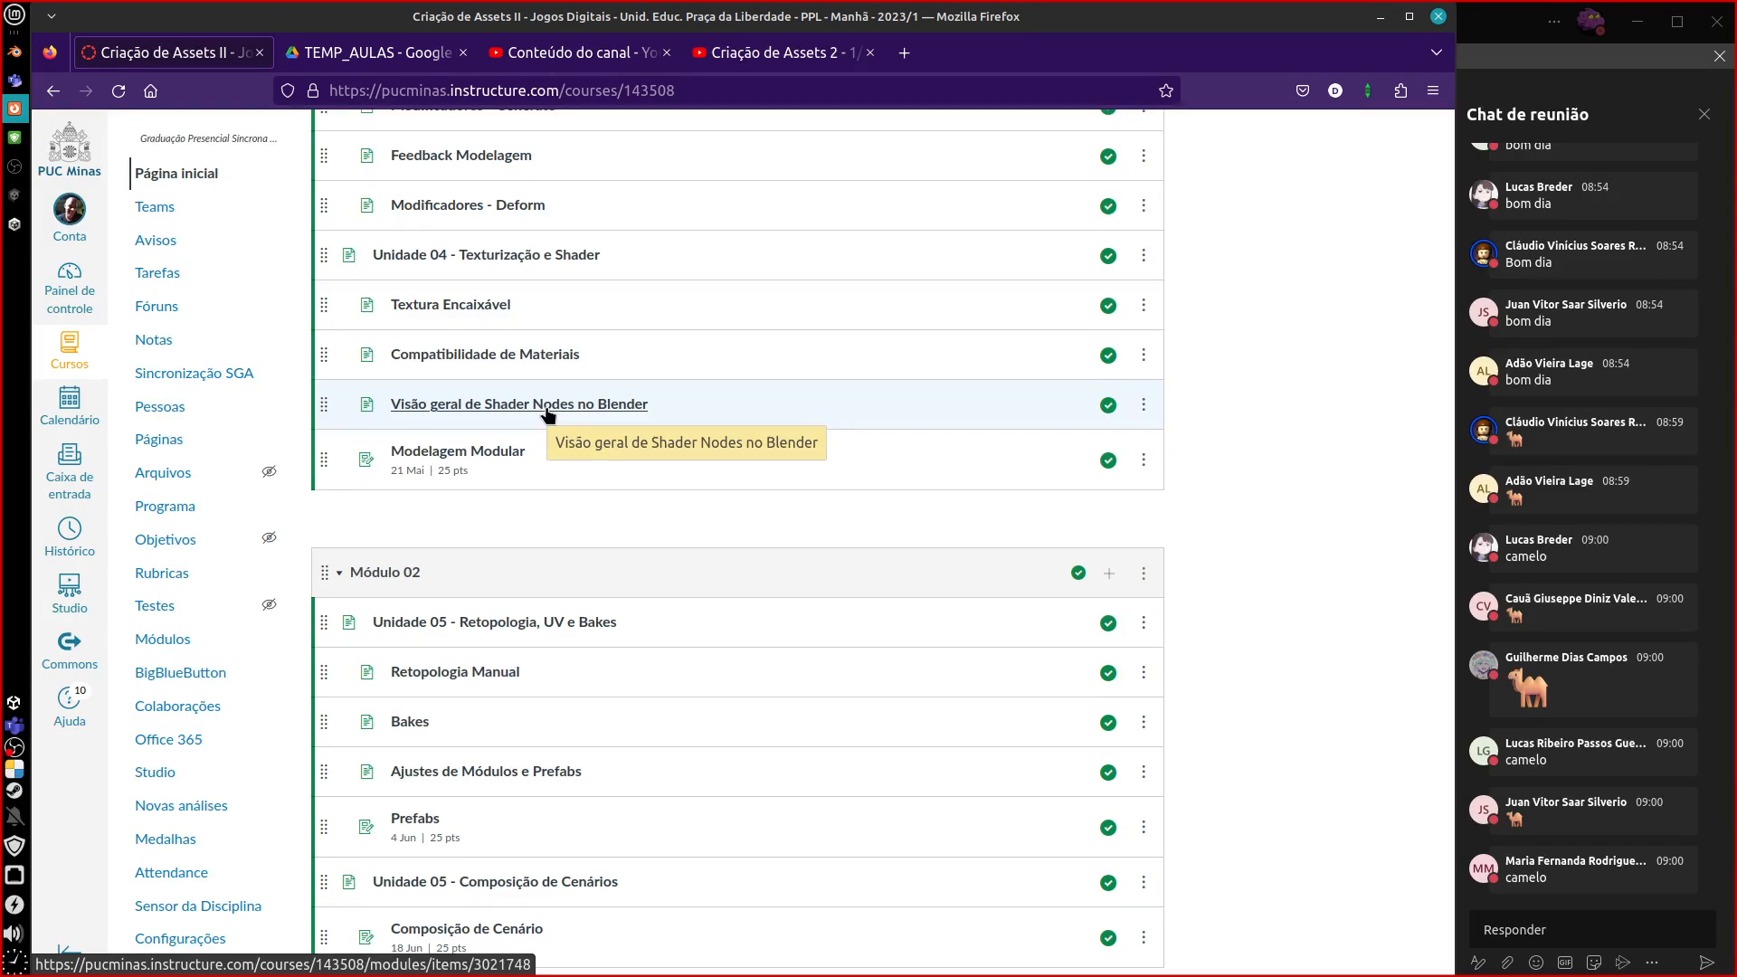
# Switch to Blender and enlarge the shader editor and properties areas of the Shading workspace.
pyautogui.click(14, 52)
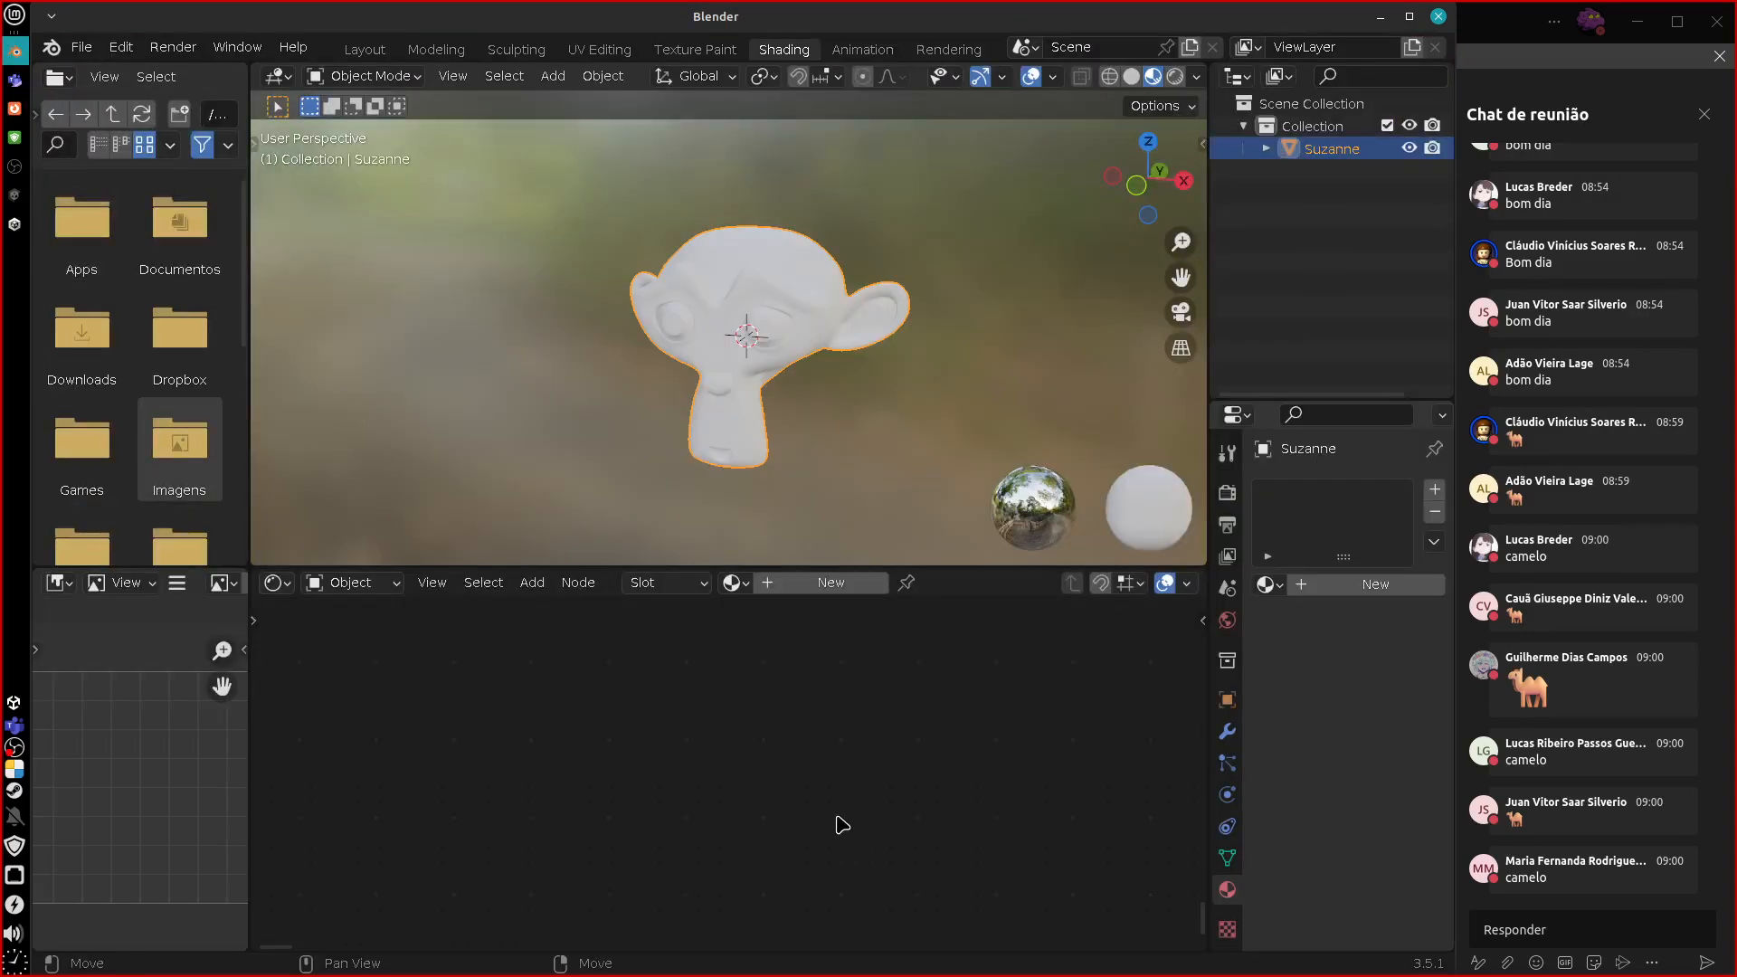
pyautogui.moveTo(973, 572); pyautogui.dragTo(955, 527)
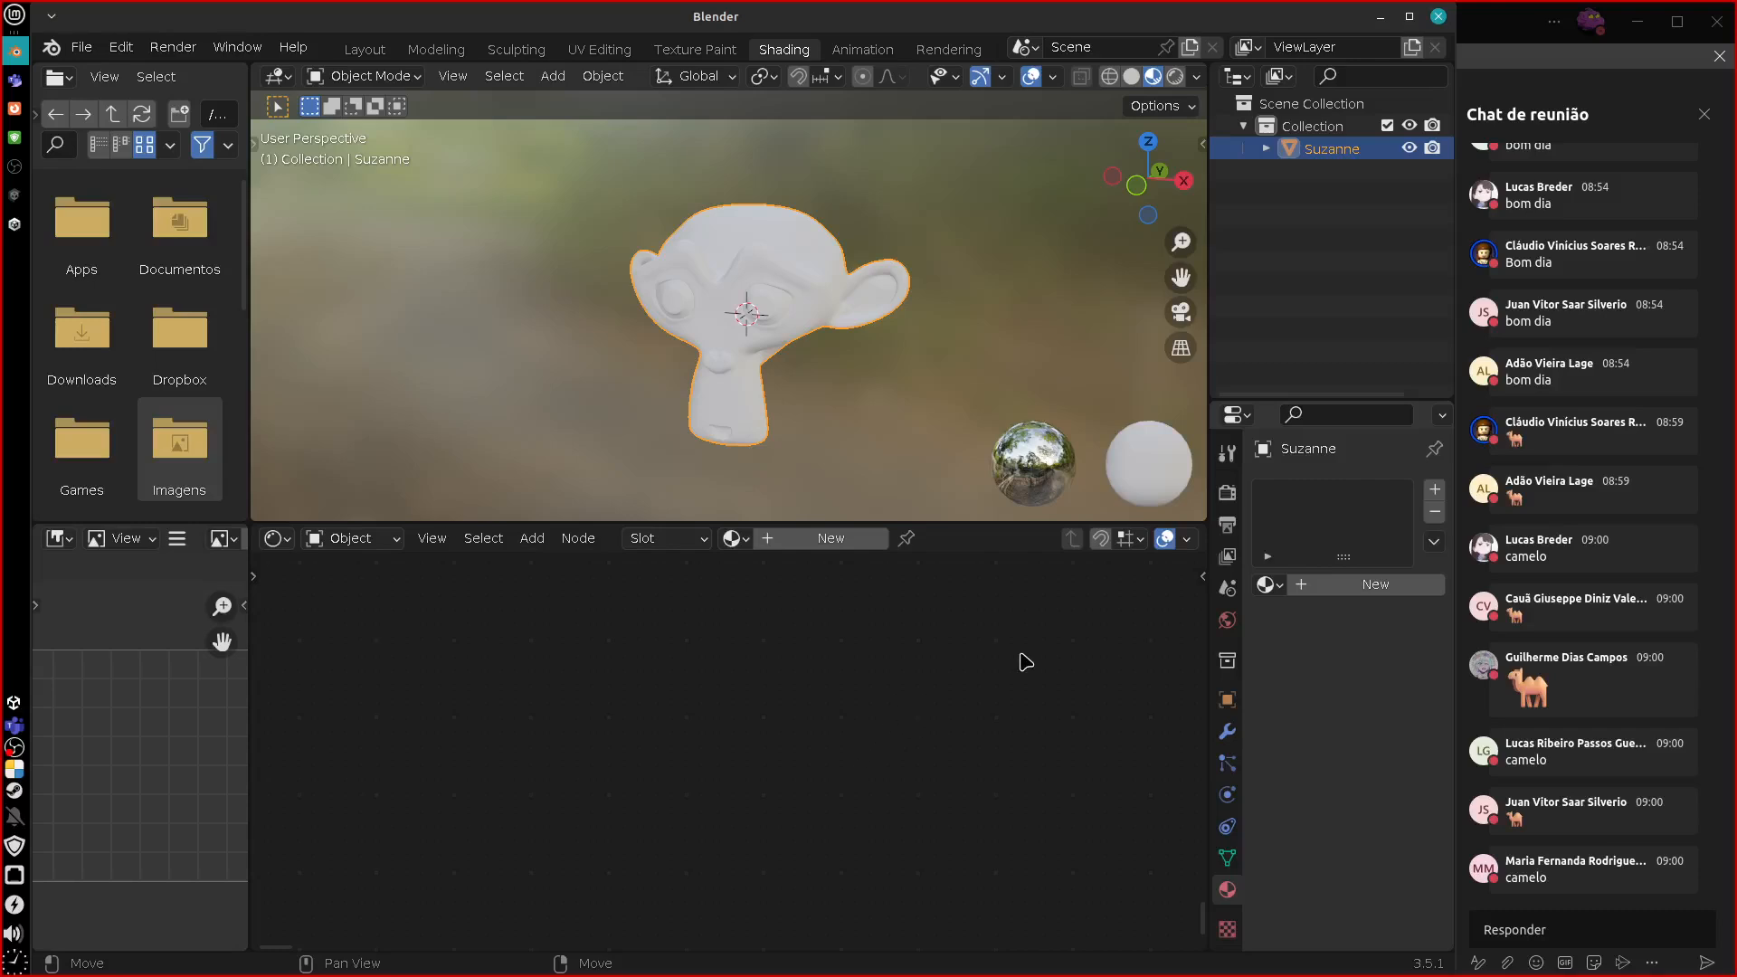
pyautogui.moveTo(1278, 404); pyautogui.dragTo(1279, 332)
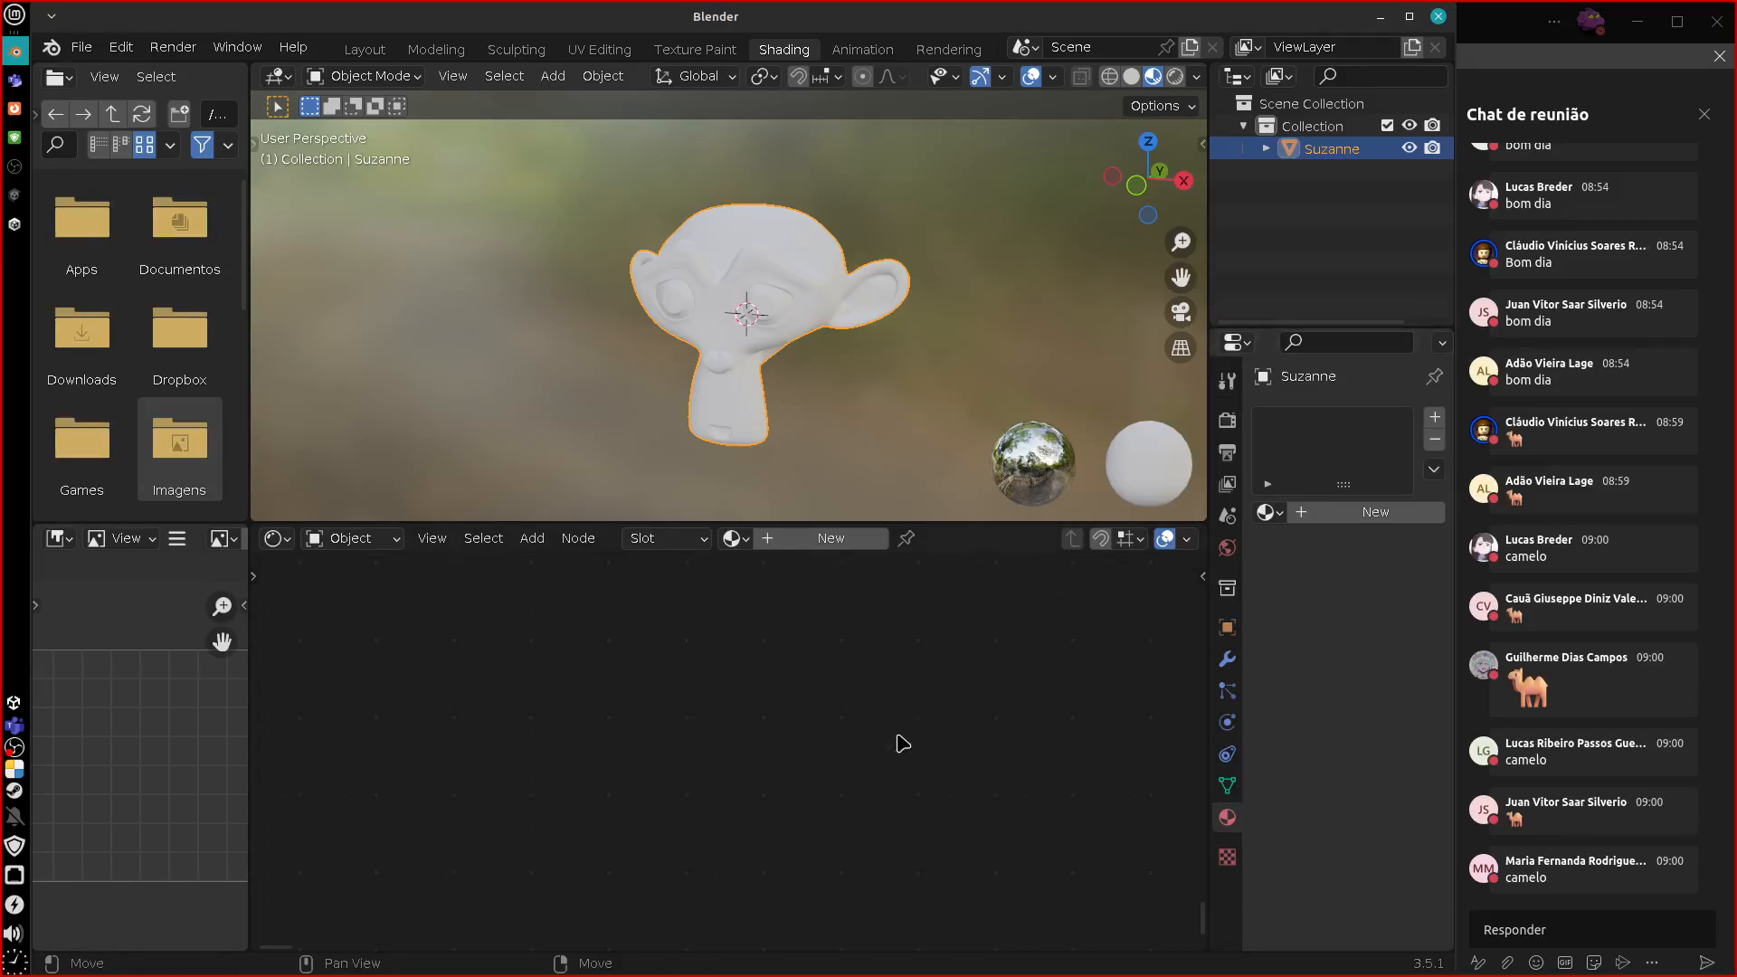
pyautogui.moveTo(1210, 720); pyautogui.dragTo(1141, 720)
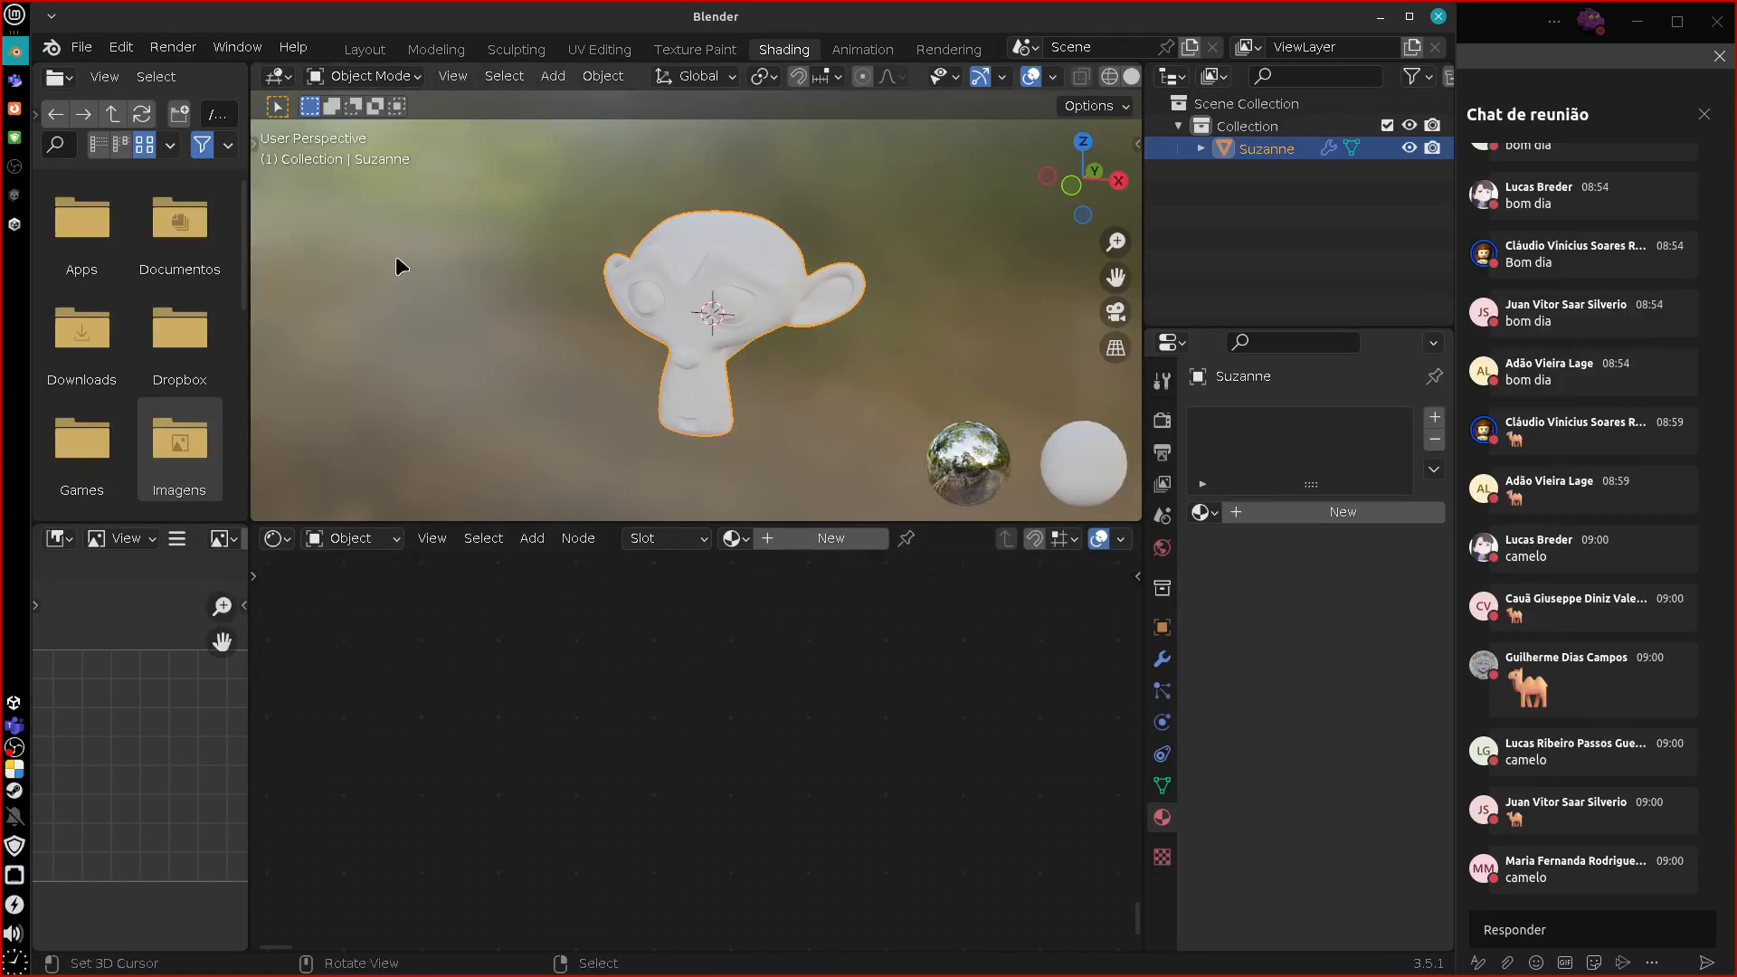
# Change the Material Preview lighting of the viewport to the dark sunset HDRI, the fifth environment offered.
pyautogui.moveTo(400, 283); pyautogui.dragTo(443, 289)
pyautogui.moveTo(465, 272)
pyautogui.mouseDown(button='right')
pyautogui.moveTo(420, 281)
pyautogui.moveTo(356, 259)
pyautogui.mouseUp(button='right')
pyautogui.moveTo(1111, 77); pyautogui.dragTo(777, 125, button='middle')
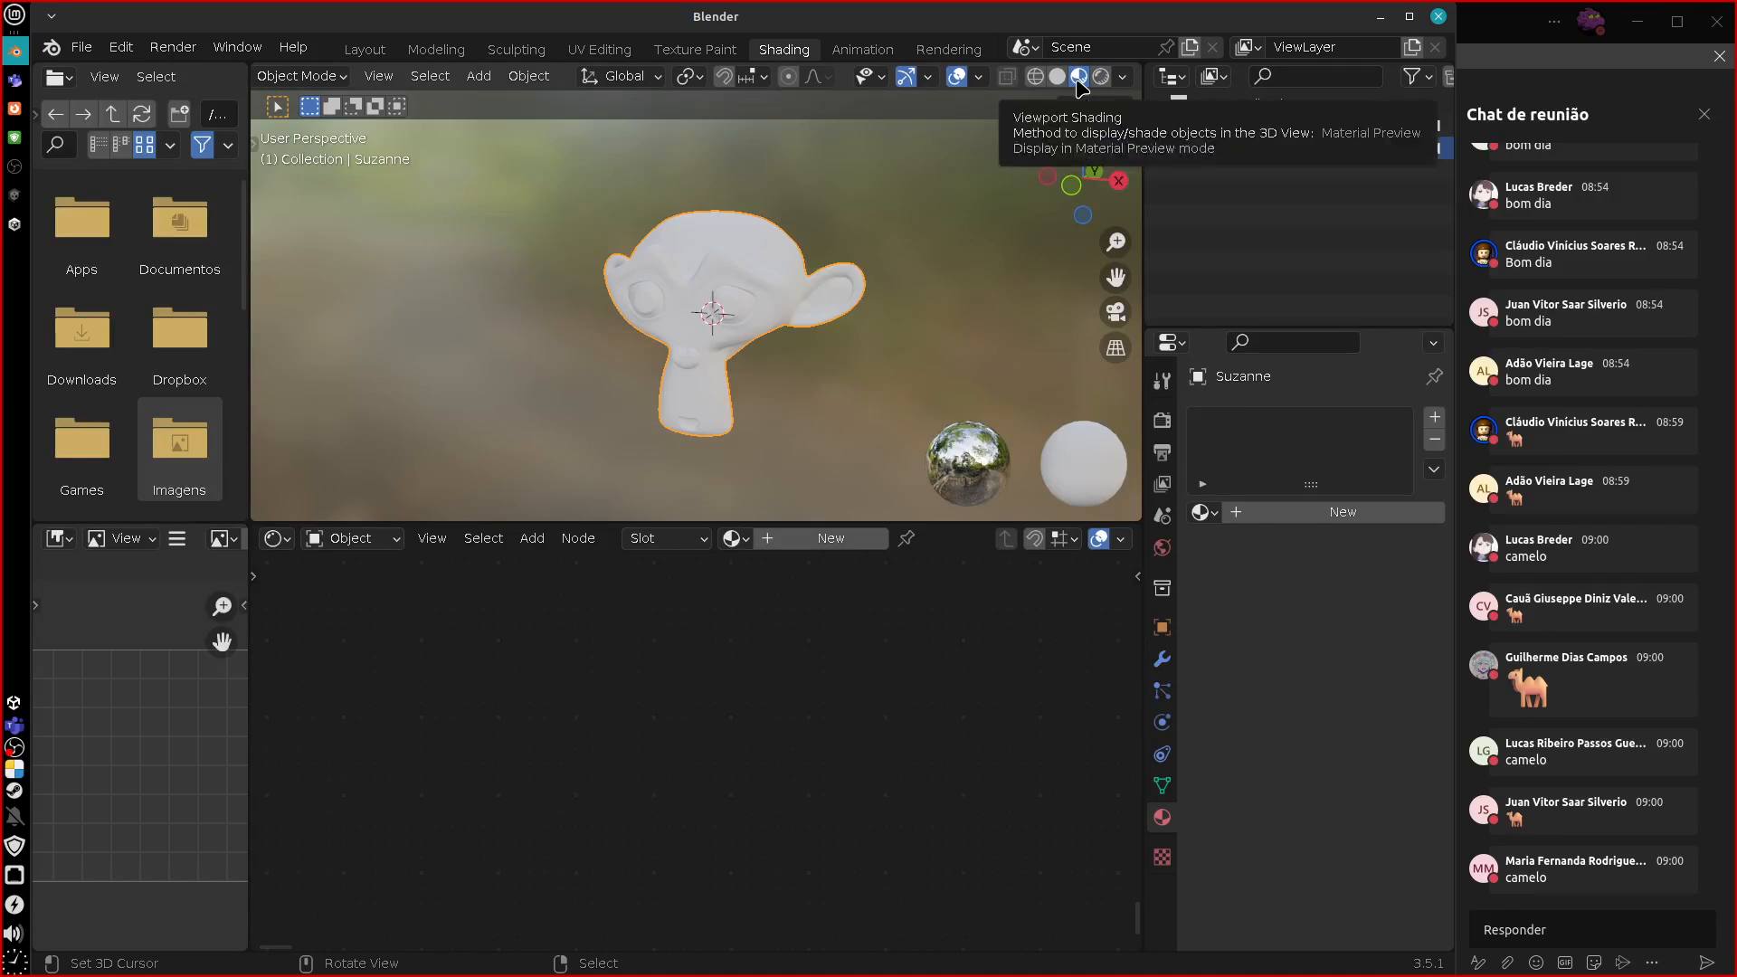
pyautogui.click(1123, 77)
pyautogui.click(1122, 276)
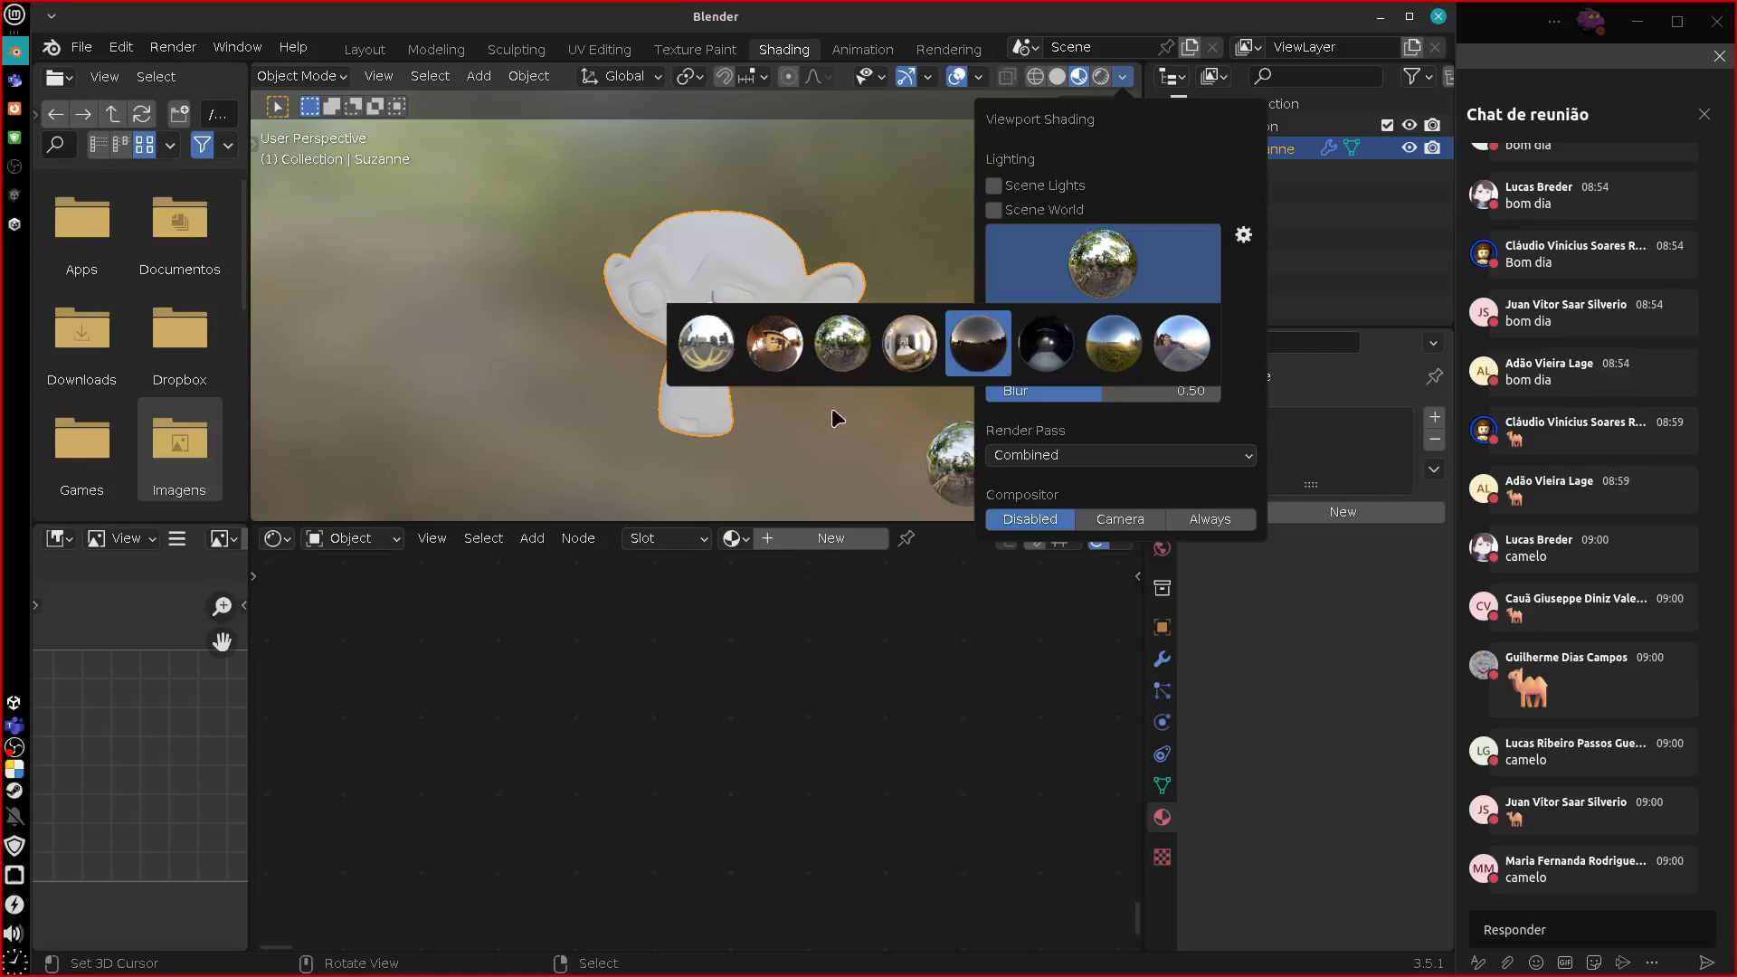
pyautogui.click(986, 353)
pyautogui.moveTo(717, 465); pyautogui.dragTo(701, 395, button='middle')
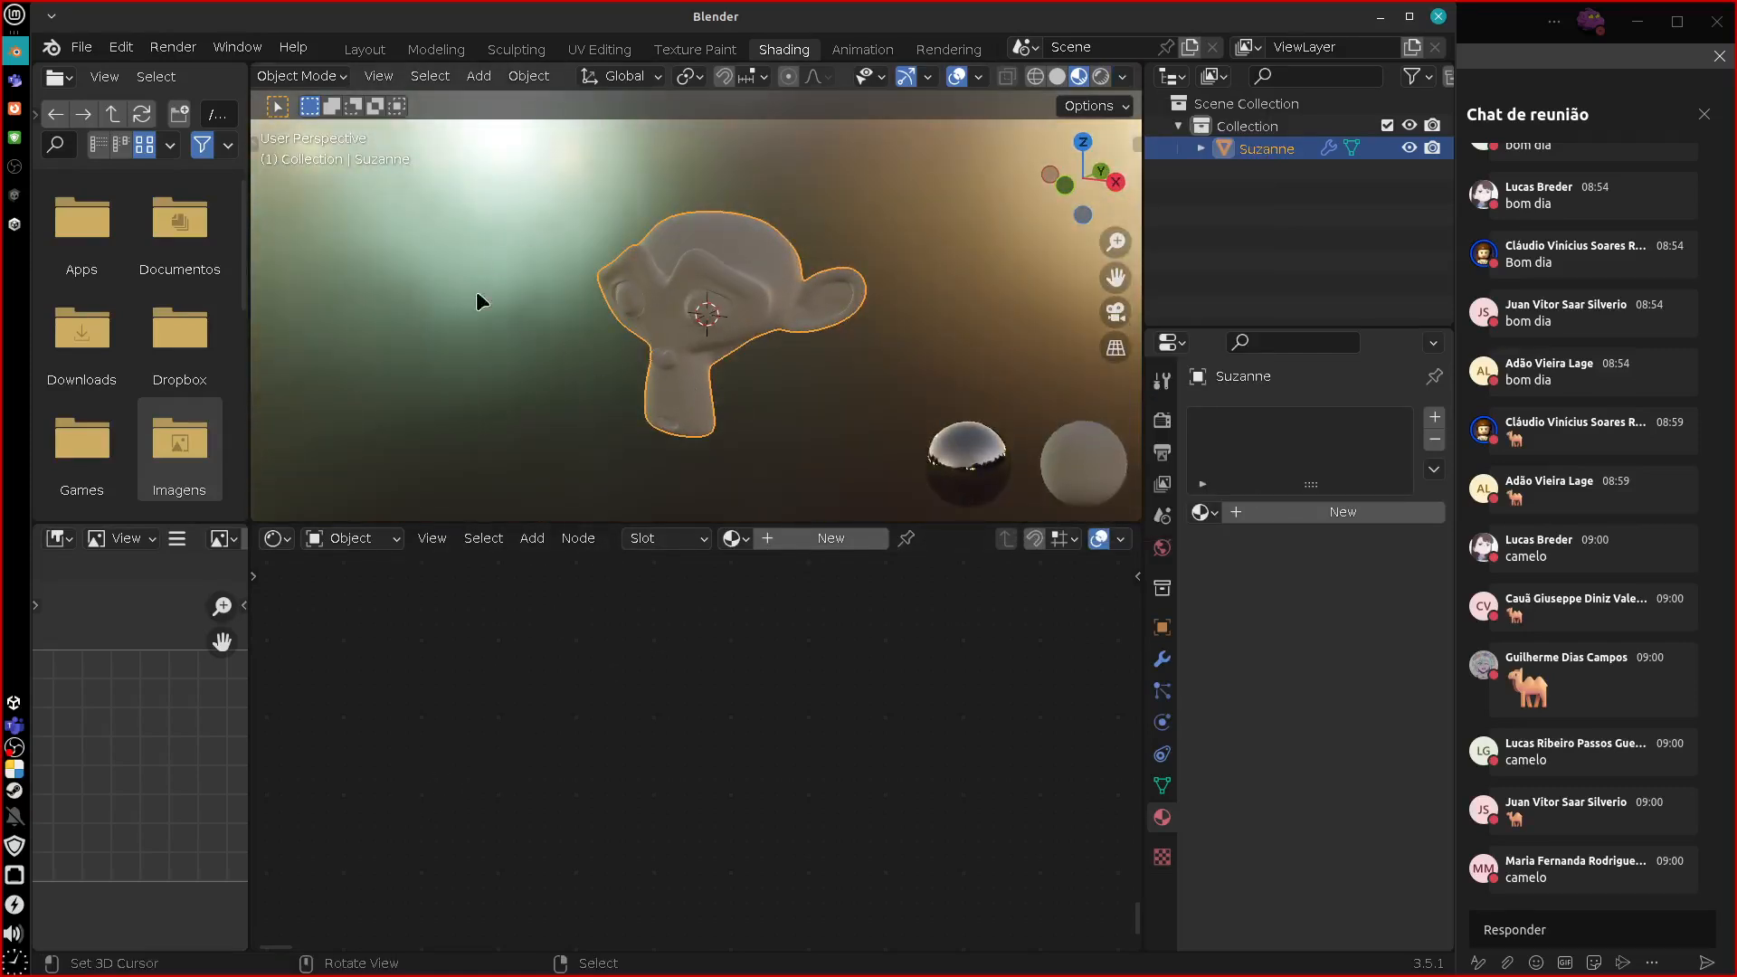
# Annotate the viewport beside the monkey head with the underlined heading MATERIAL and an empty rectangle below it.
pyautogui.moveTo(317, 367)
pyautogui.mouseDown()
pyautogui.moveTo(361, 316)
pyautogui.moveTo(436, 331)
pyautogui.moveTo(540, 298)
pyautogui.mouseUp()
pyautogui.moveTo(341, 391)
pyautogui.mouseDown()
pyautogui.moveTo(344, 457)
pyautogui.moveTo(426, 367)
pyautogui.moveTo(450, 443)
pyautogui.mouseUp()
pyautogui.moveTo(343, 461); pyautogui.dragTo(450, 444)
pyautogui.moveTo(322, 398)
pyautogui.mouseDown(button='right')
pyautogui.moveTo(356, 436)
pyautogui.moveTo(465, 427)
pyautogui.moveTo(350, 396)
pyautogui.mouseUp(button='right')
pyautogui.moveTo(321, 391)
pyautogui.mouseDown()
pyautogui.moveTo(333, 468)
pyautogui.moveTo(568, 335)
pyautogui.moveTo(584, 448)
pyautogui.mouseUp()
pyautogui.moveTo(583, 448); pyautogui.dragTo(345, 475)
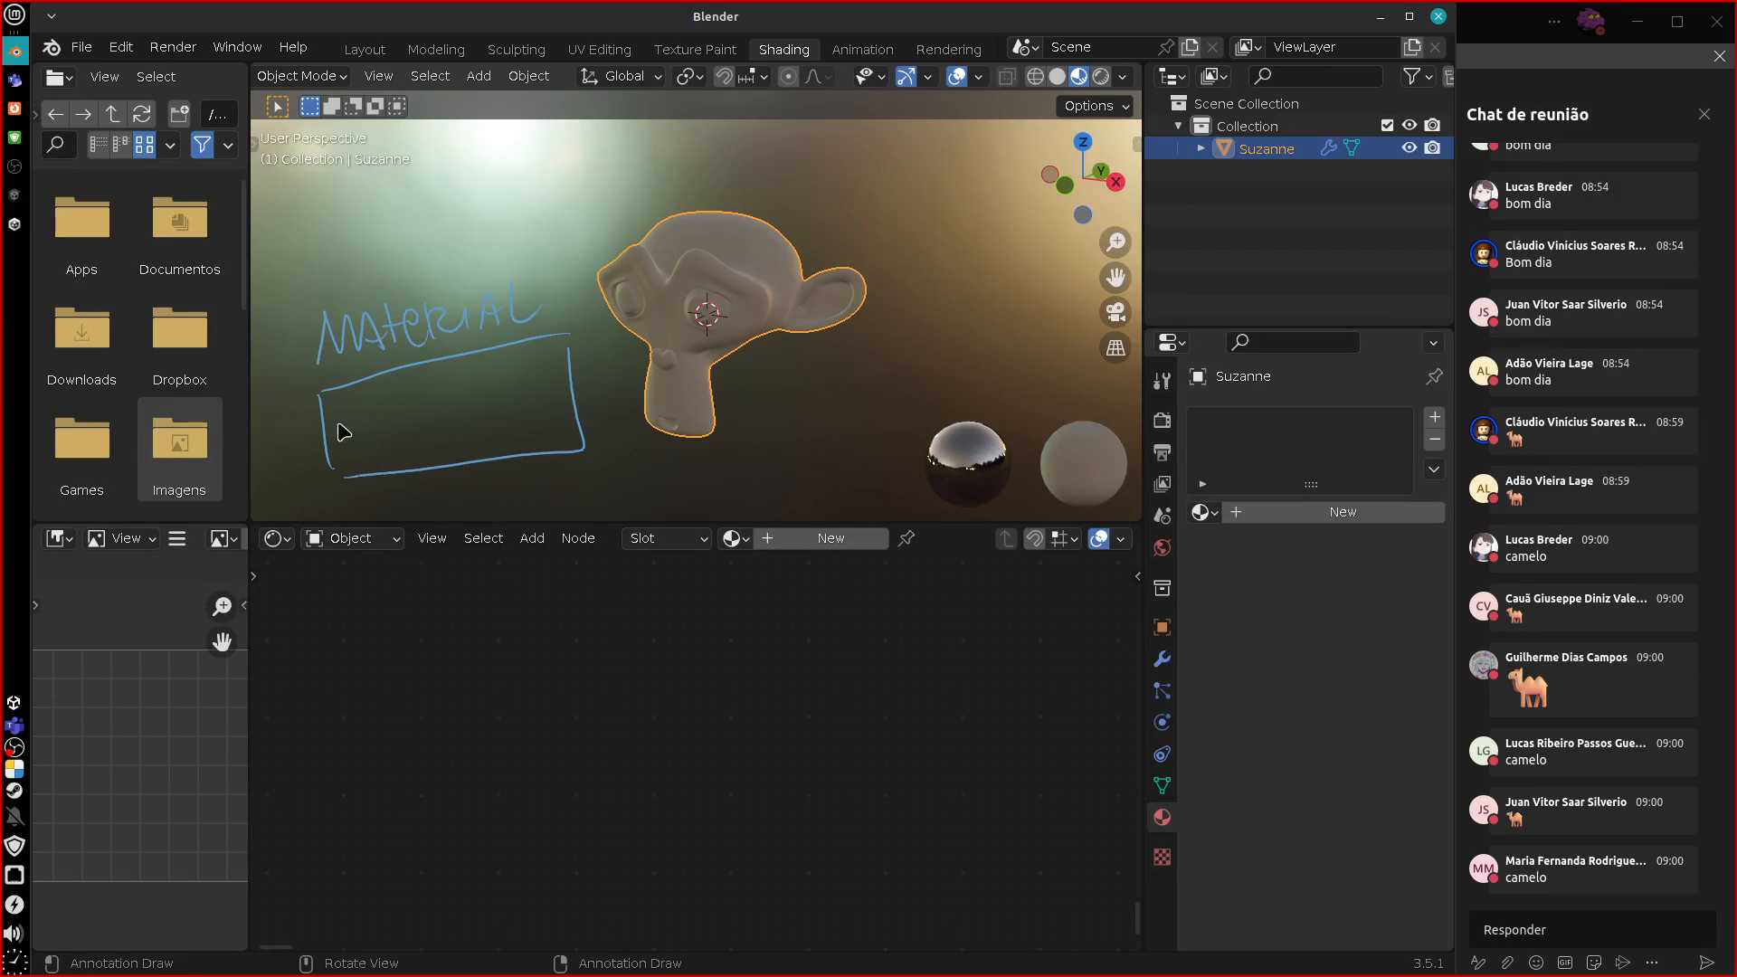
# Write U.V., TEXTURA and SHADER inside the annotated rectangle and frame the word SHADER.
pyautogui.click(366, 423)
pyautogui.moveTo(336, 398); pyautogui.dragTo(561, 393)
pyautogui.moveTo(429, 436)
pyautogui.mouseDown()
pyautogui.moveTo(414, 461)
pyautogui.moveTo(438, 460)
pyautogui.mouseUp()
pyautogui.moveTo(437, 447)
pyautogui.mouseDown()
pyautogui.moveTo(452, 458)
pyautogui.moveTo(471, 434)
pyautogui.mouseUp()
pyautogui.moveTo(470, 434); pyautogui.dragTo(486, 458)
pyautogui.moveTo(486, 432)
pyautogui.mouseDown()
pyautogui.moveTo(488, 457)
pyautogui.moveTo(537, 437)
pyautogui.mouseUp()
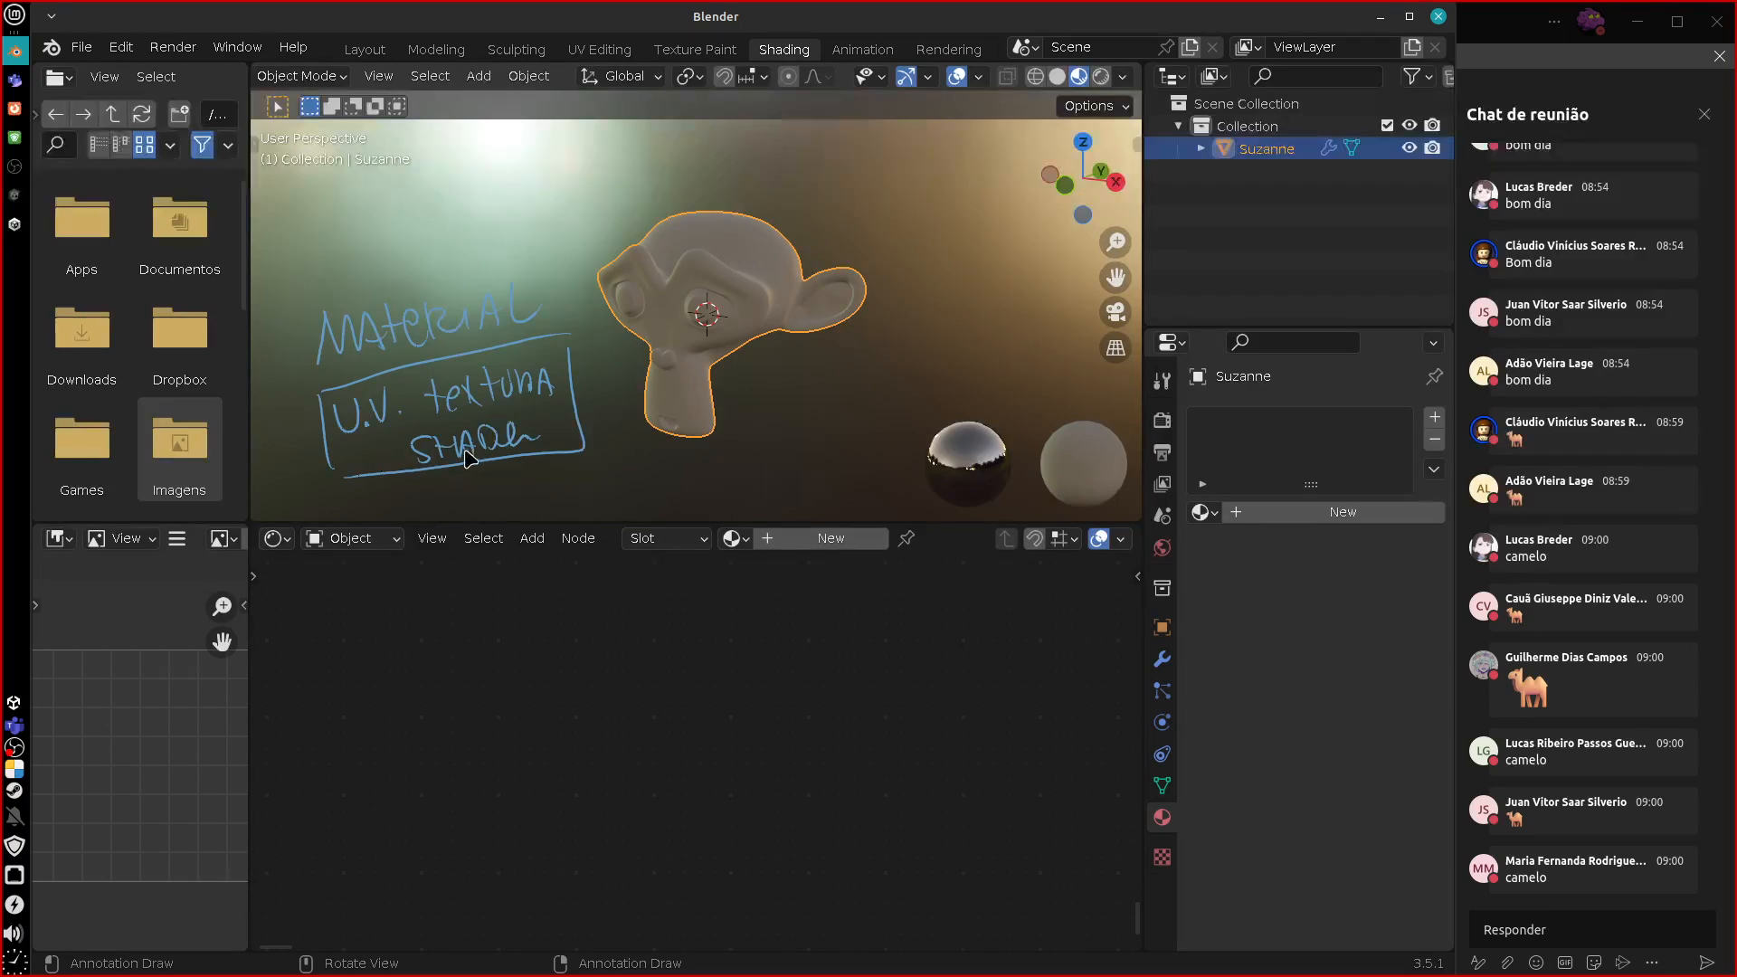
pyautogui.moveTo(548, 407); pyautogui.dragTo(557, 448)
pyautogui.moveTo(392, 442); pyautogui.dragTo(389, 466)
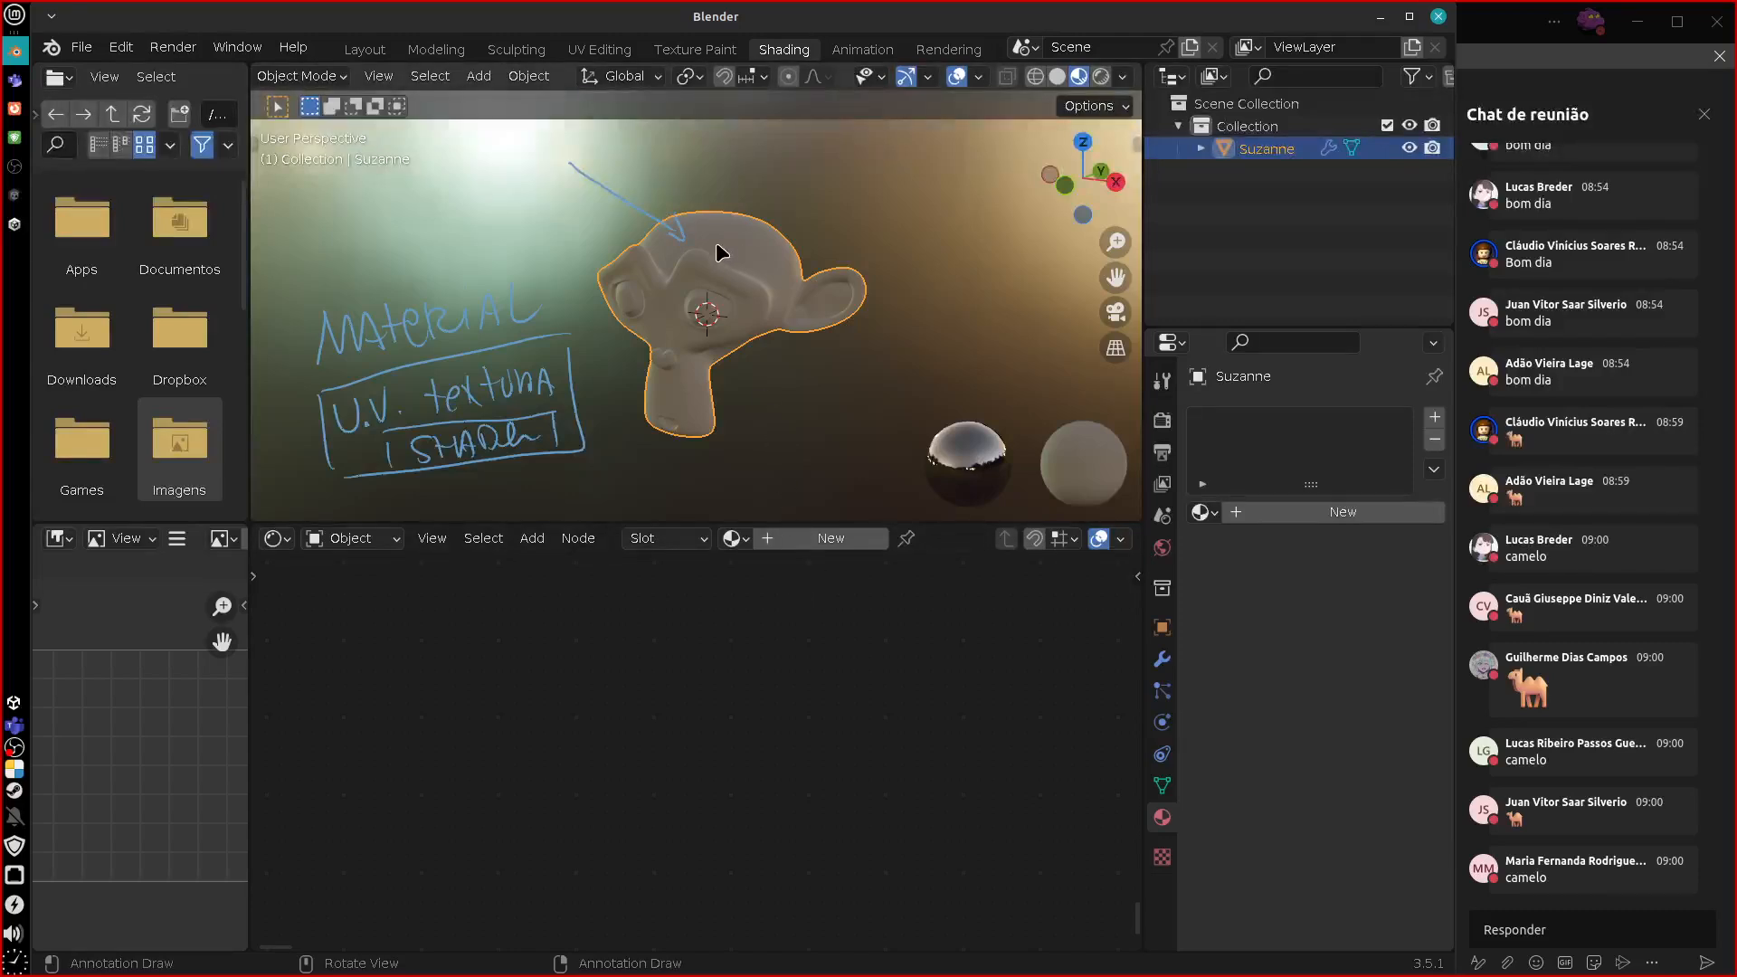
# Write SHADER on the monkey's forehead with an outgoing arrow, and erase all viewport annotations.
pyautogui.moveTo(714, 237); pyautogui.dragTo(698, 265)
pyautogui.moveTo(720, 243)
pyautogui.mouseDown()
pyautogui.moveTo(721, 263)
pyautogui.moveTo(795, 277)
pyautogui.mouseUp()
pyautogui.moveTo(767, 228); pyautogui.dragTo(830, 181)
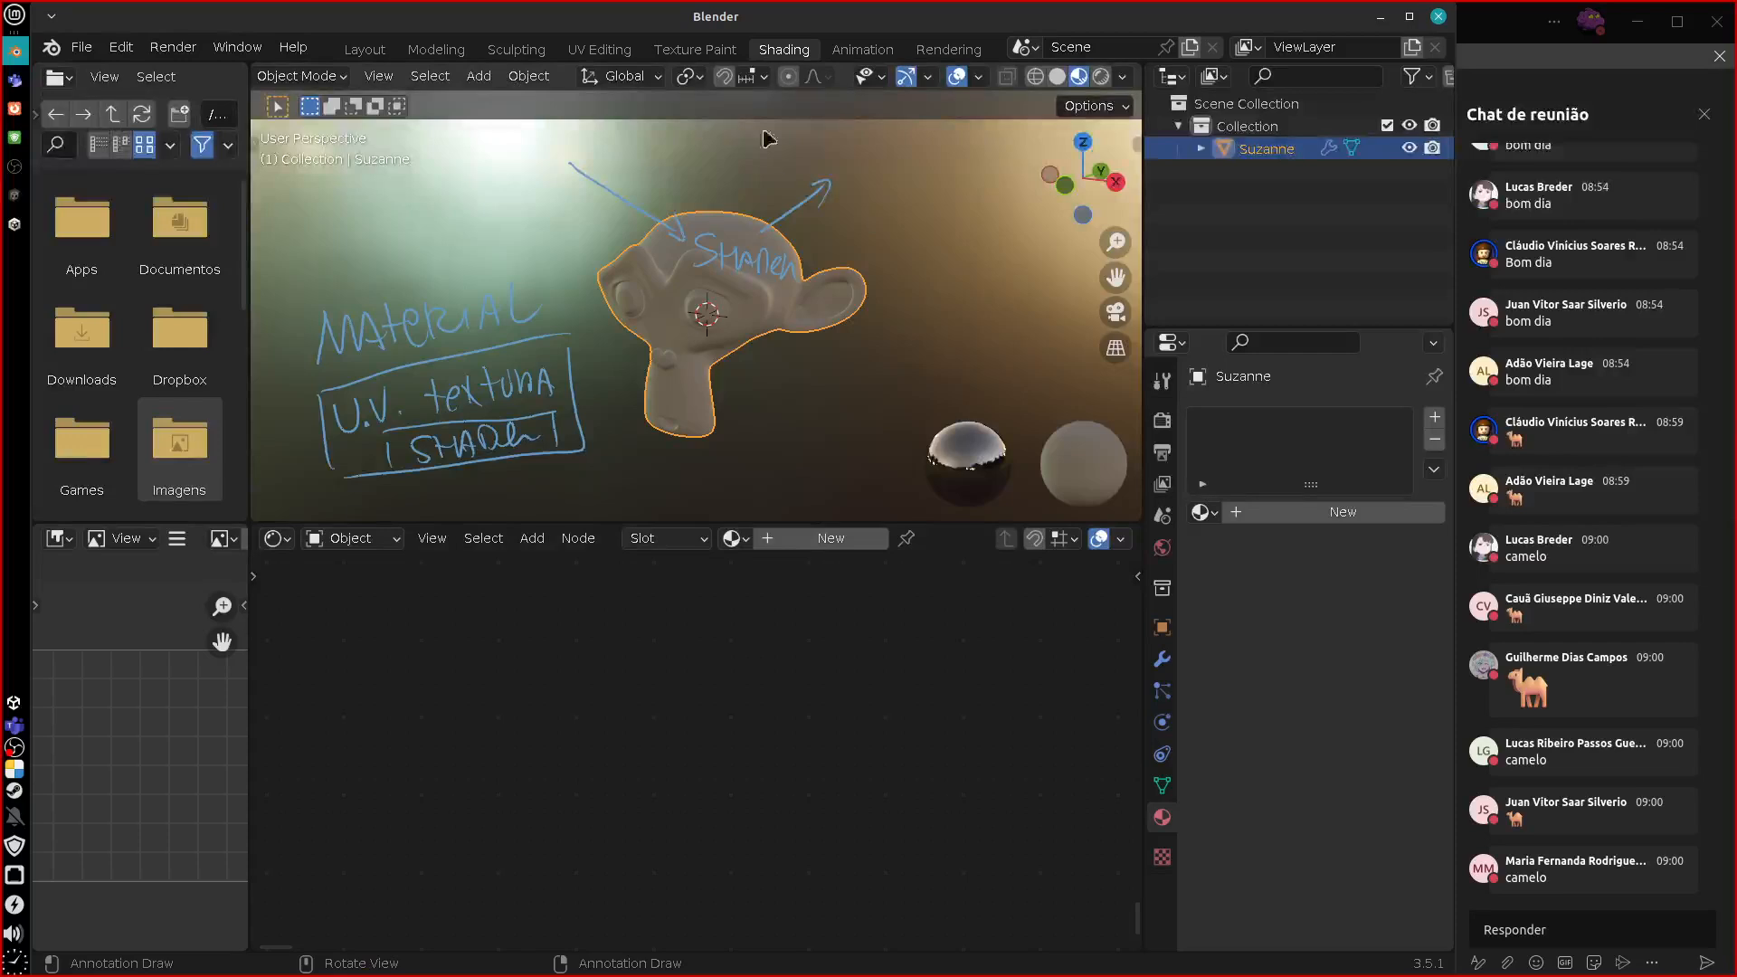
pyautogui.moveTo(692, 291)
pyautogui.mouseDown()
pyautogui.moveTo(784, 220)
pyautogui.moveTo(793, 292)
pyautogui.moveTo(689, 290)
pyautogui.mouseUp()
pyautogui.moveTo(855, 191); pyautogui.dragTo(695, 302, button='right')
pyautogui.moveTo(677, 207)
pyautogui.mouseDown(button='right')
pyautogui.moveTo(570, 167)
pyautogui.moveTo(338, 295)
pyautogui.moveTo(329, 458)
pyautogui.moveTo(500, 443)
pyautogui.moveTo(693, 395)
pyautogui.mouseUp(button='right')
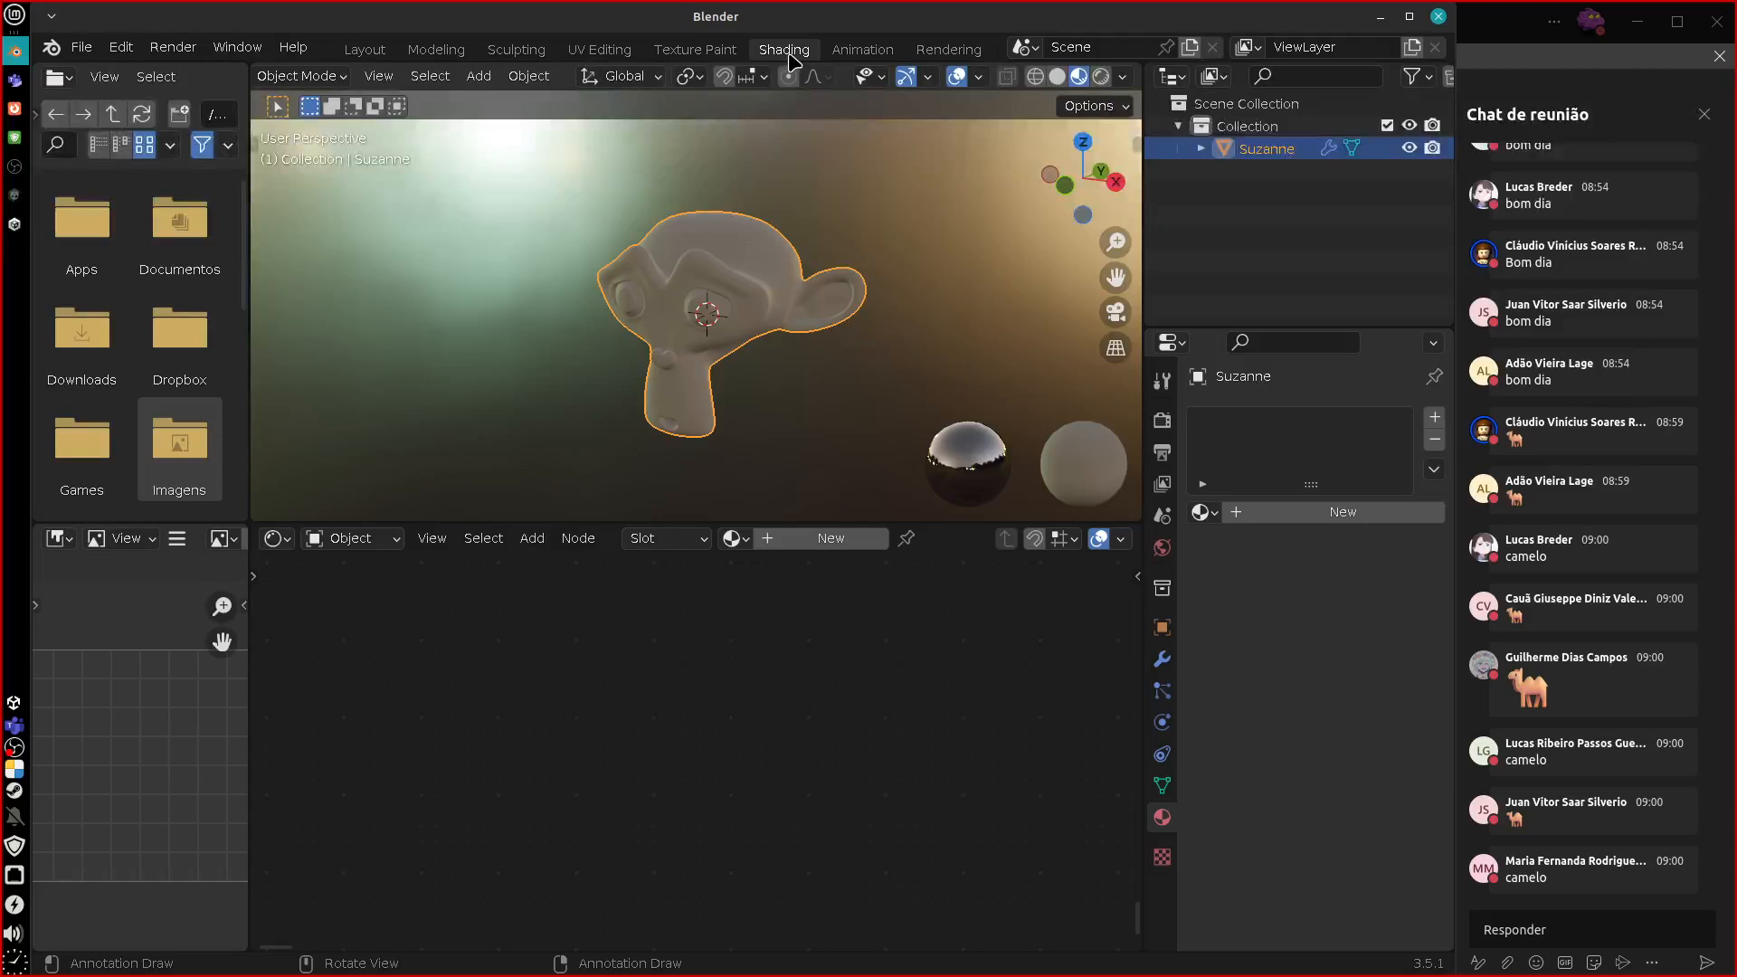
# Delete the Modeling, Sculpting, UV Editing, Texture Paint and Shading workspaces.
pyautogui.rightClick(434, 53)
pyautogui.click(420, 112)
pyautogui.rightClick(430, 53)
pyautogui.click(398, 112)
pyautogui.rightClick(432, 53)
pyautogui.click(394, 114)
pyautogui.rightClick(437, 54)
pyautogui.click(402, 112)
pyautogui.rightClick(435, 53)
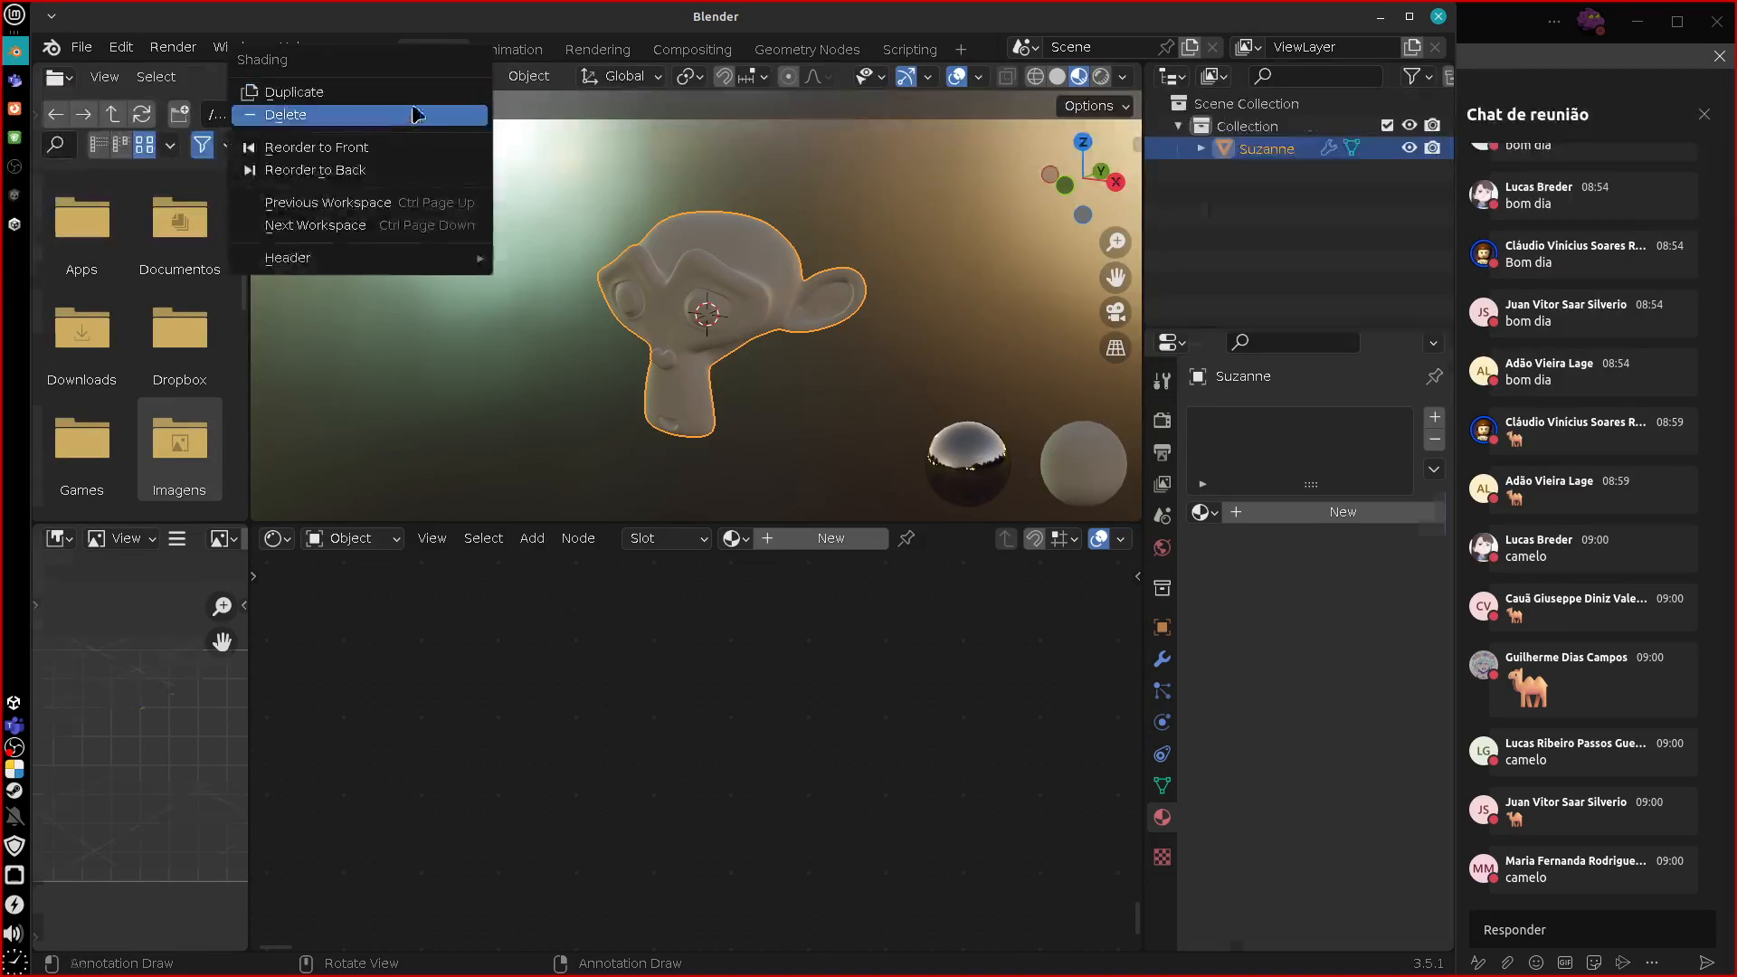
pyautogui.click(409, 116)
# Delete the Animation, Rendering, Compositing, Geometry Nodes and Scripting workspaces, keeping only Layout.
pyautogui.rightClick(433, 52)
pyautogui.click(403, 114)
pyautogui.rightClick(434, 53)
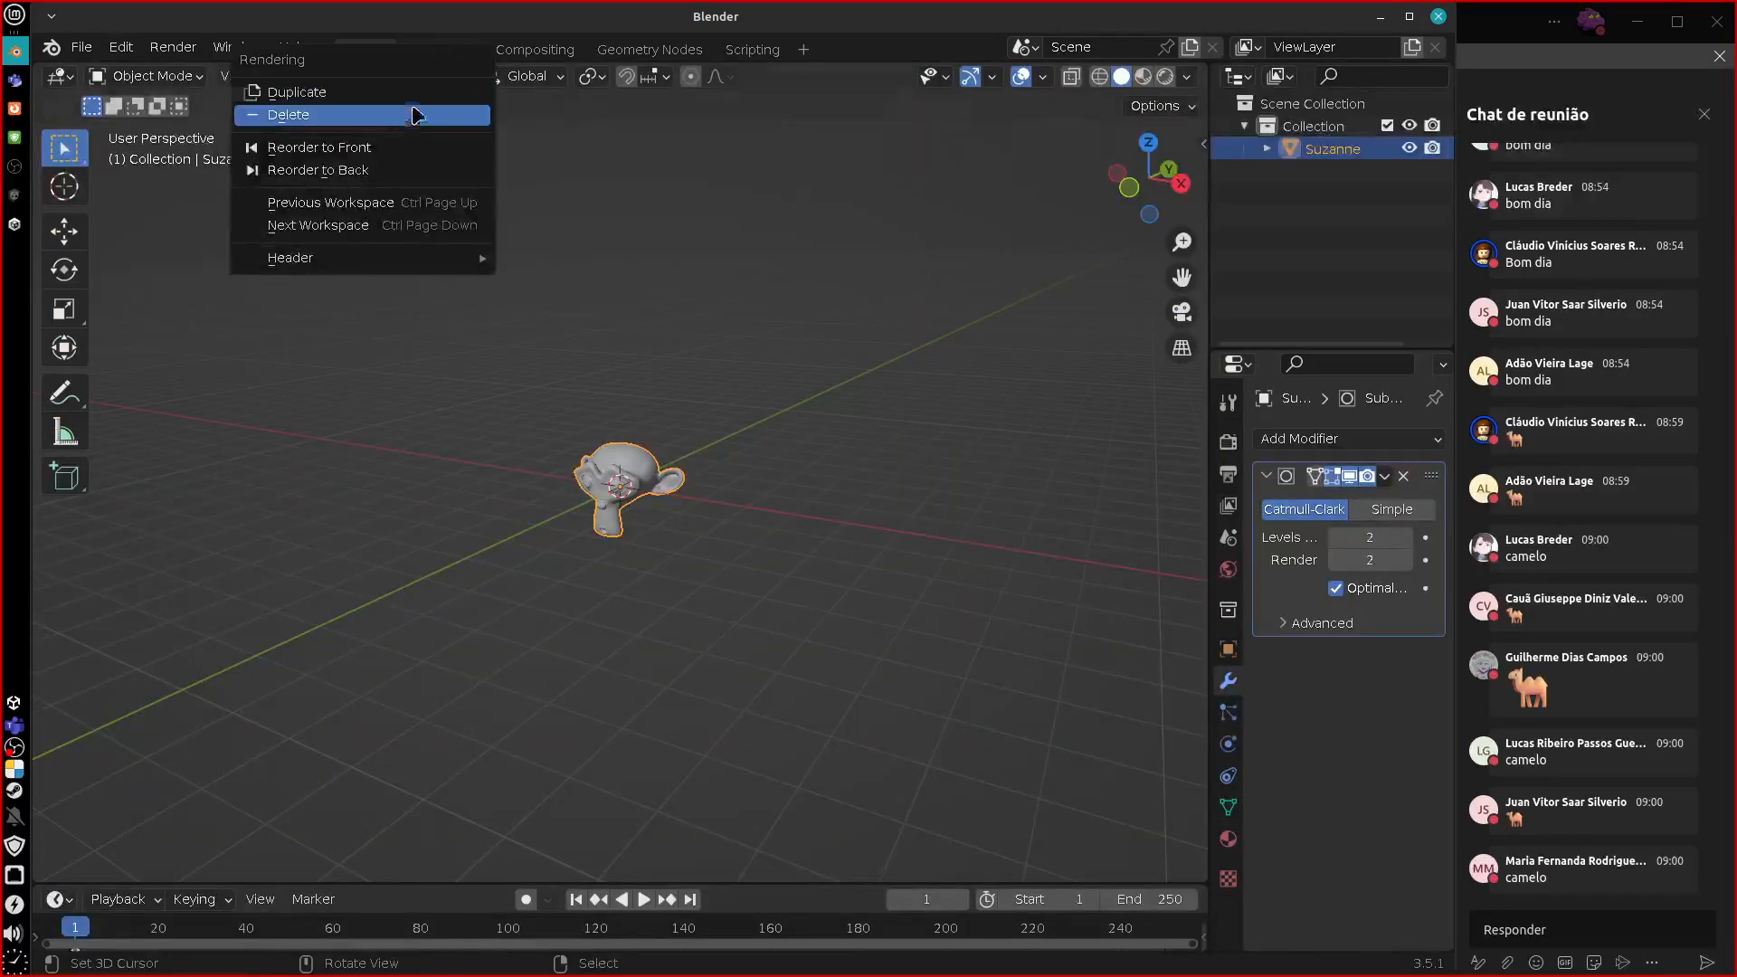
pyautogui.click(411, 116)
pyautogui.rightClick(434, 53)
pyautogui.click(412, 114)
pyautogui.rightClick(434, 52)
pyautogui.click(434, 114)
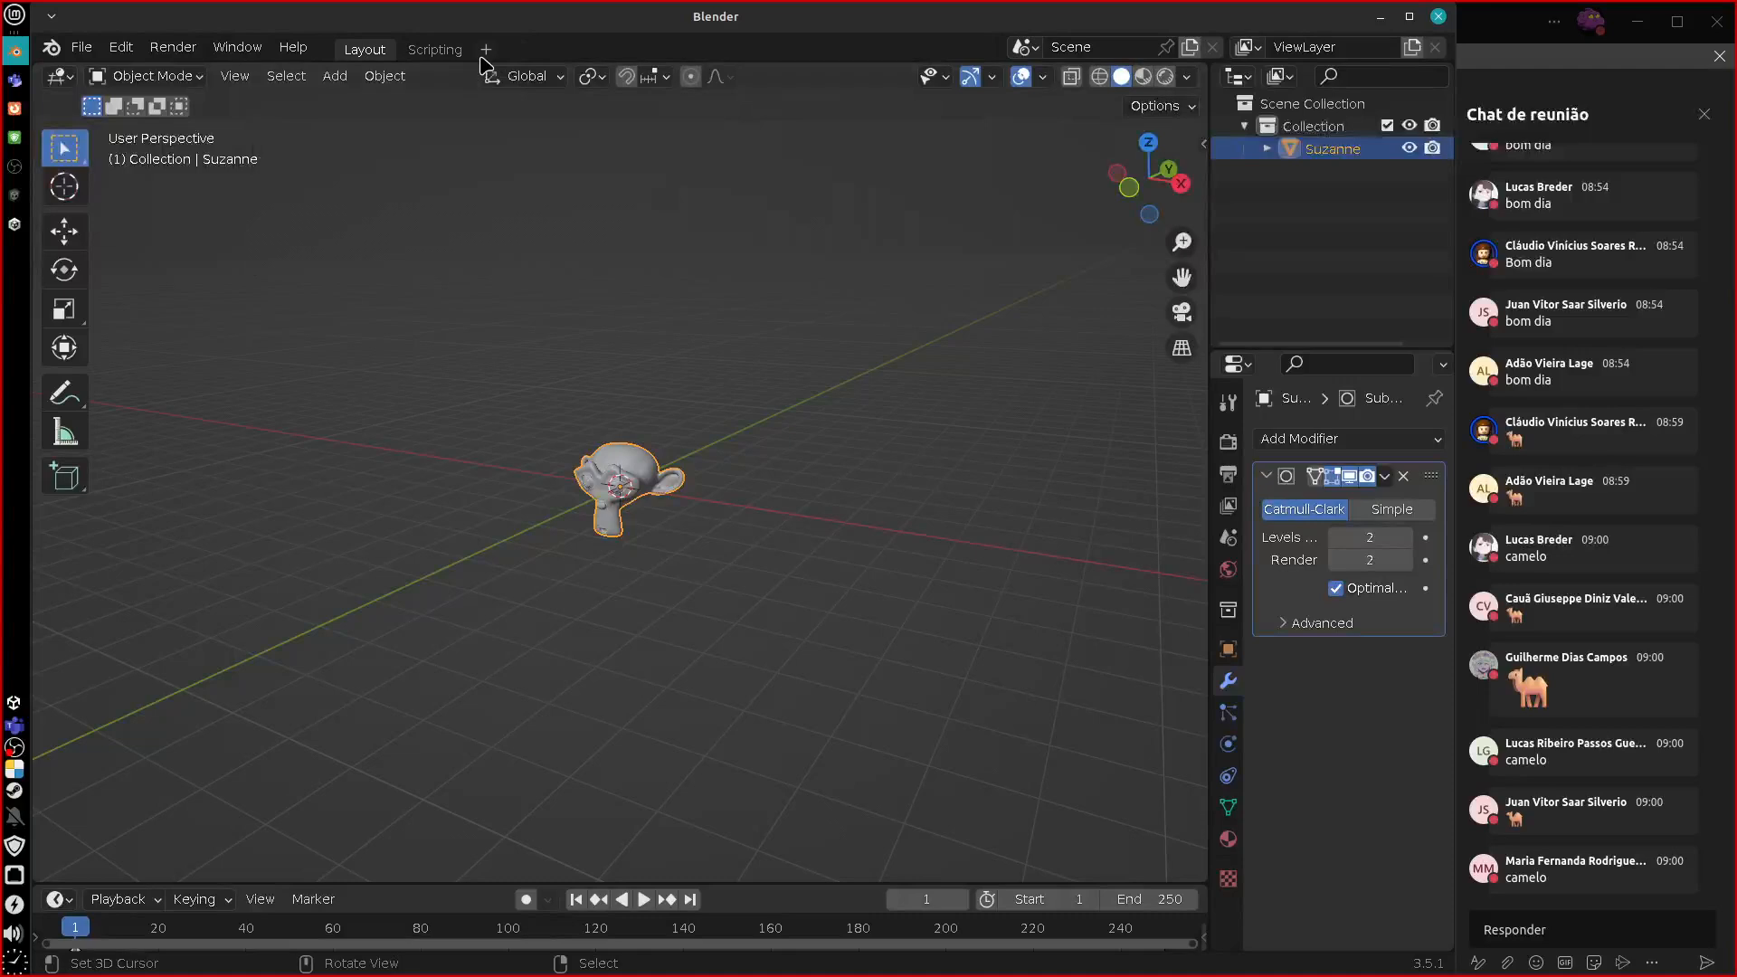
pyautogui.rightClick(439, 52)
pyautogui.click(426, 119)
# Split the 3D viewport into two stacked areas, locate Shader Editor among the editor types, and rejoin the areas.
pyautogui.click(410, 52)
pyautogui.moveTo(42, 850); pyautogui.dragTo(49, 526)
pyautogui.click(60, 537)
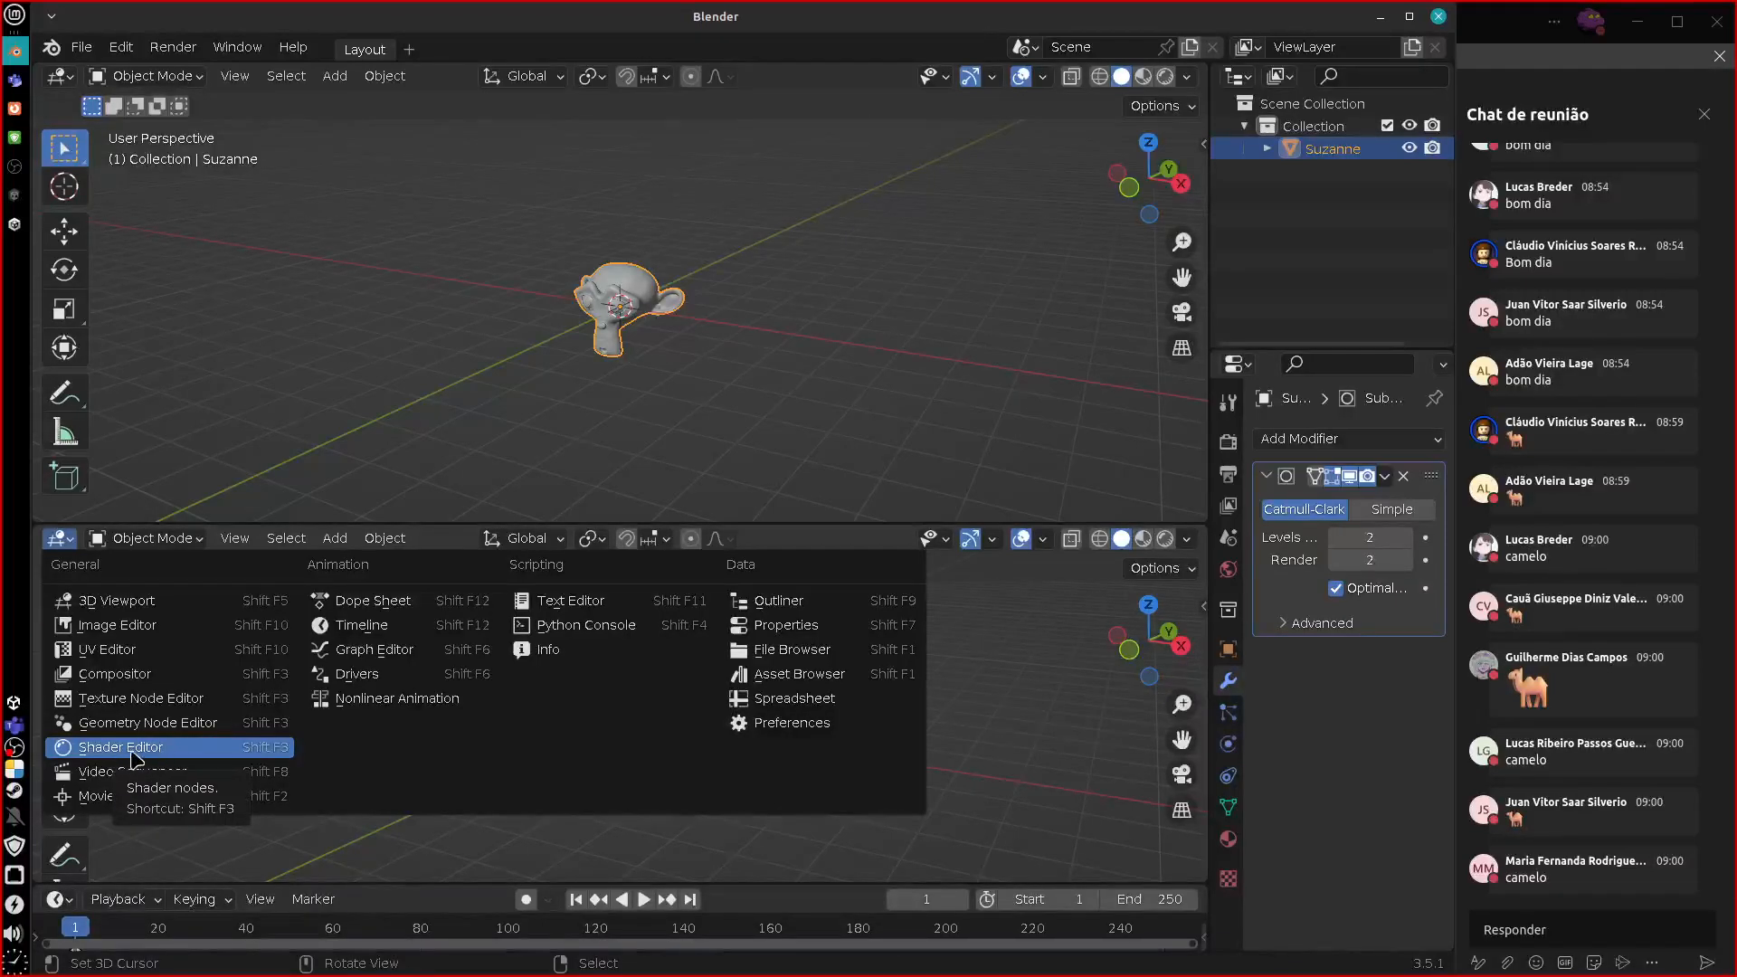
pyautogui.rightClick(542, 521)
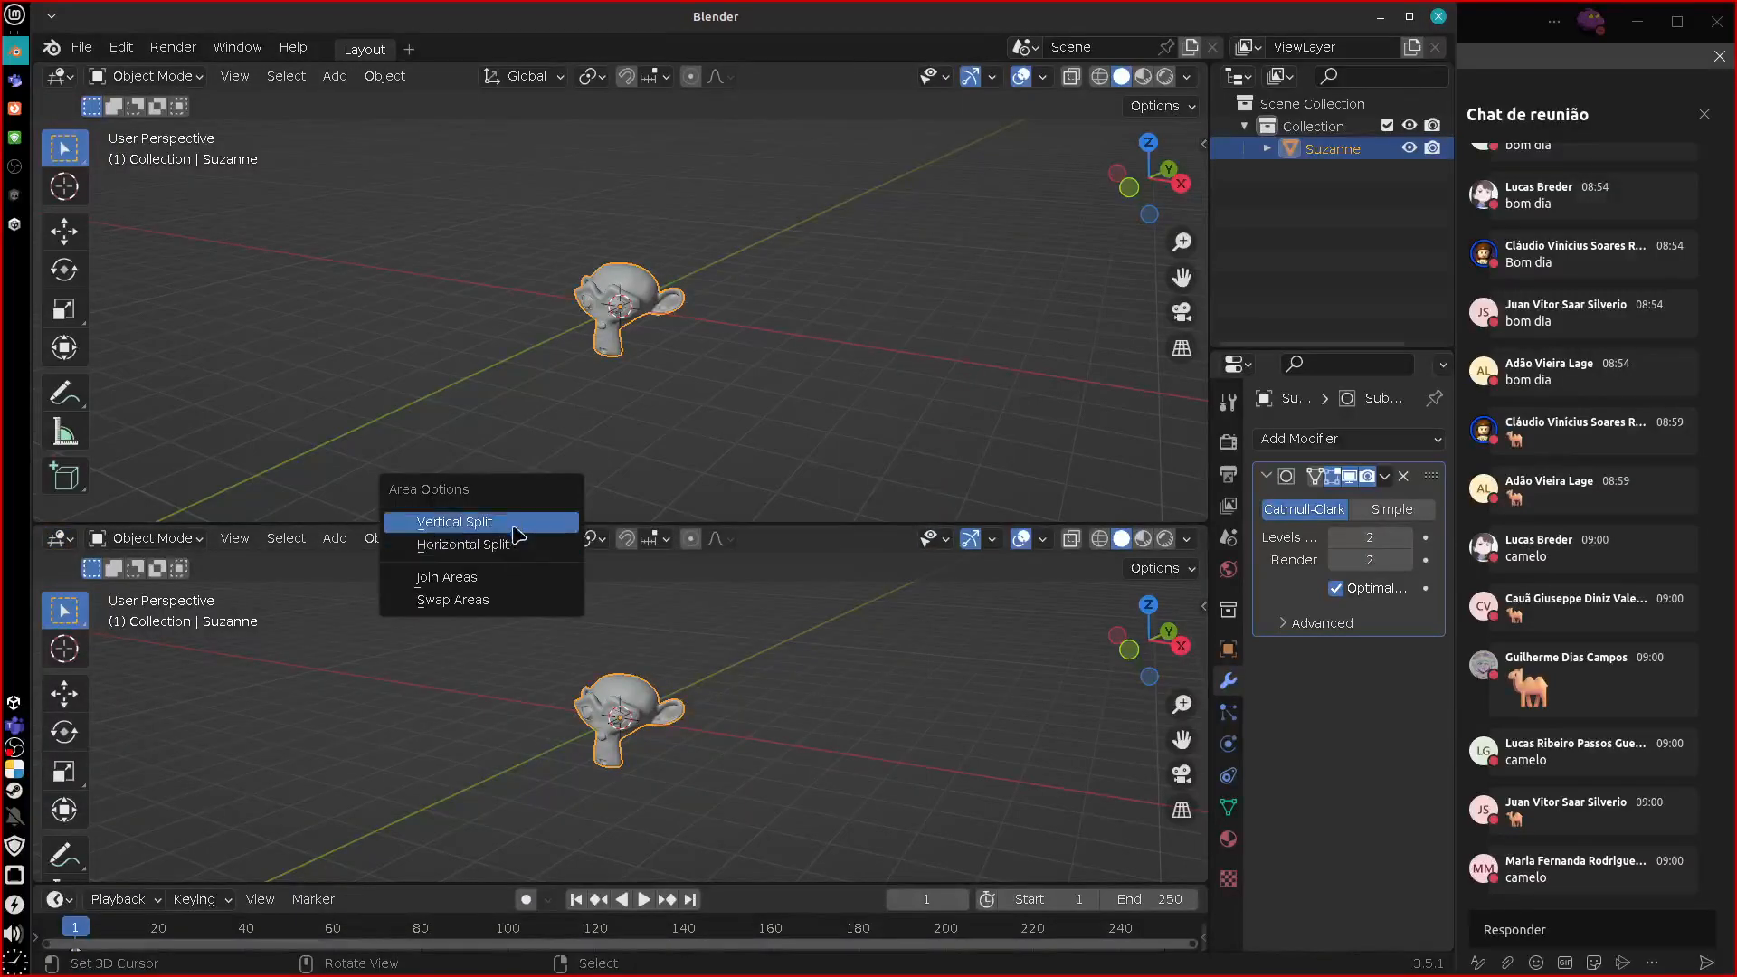
pyautogui.click(507, 577)
pyautogui.click(498, 692)
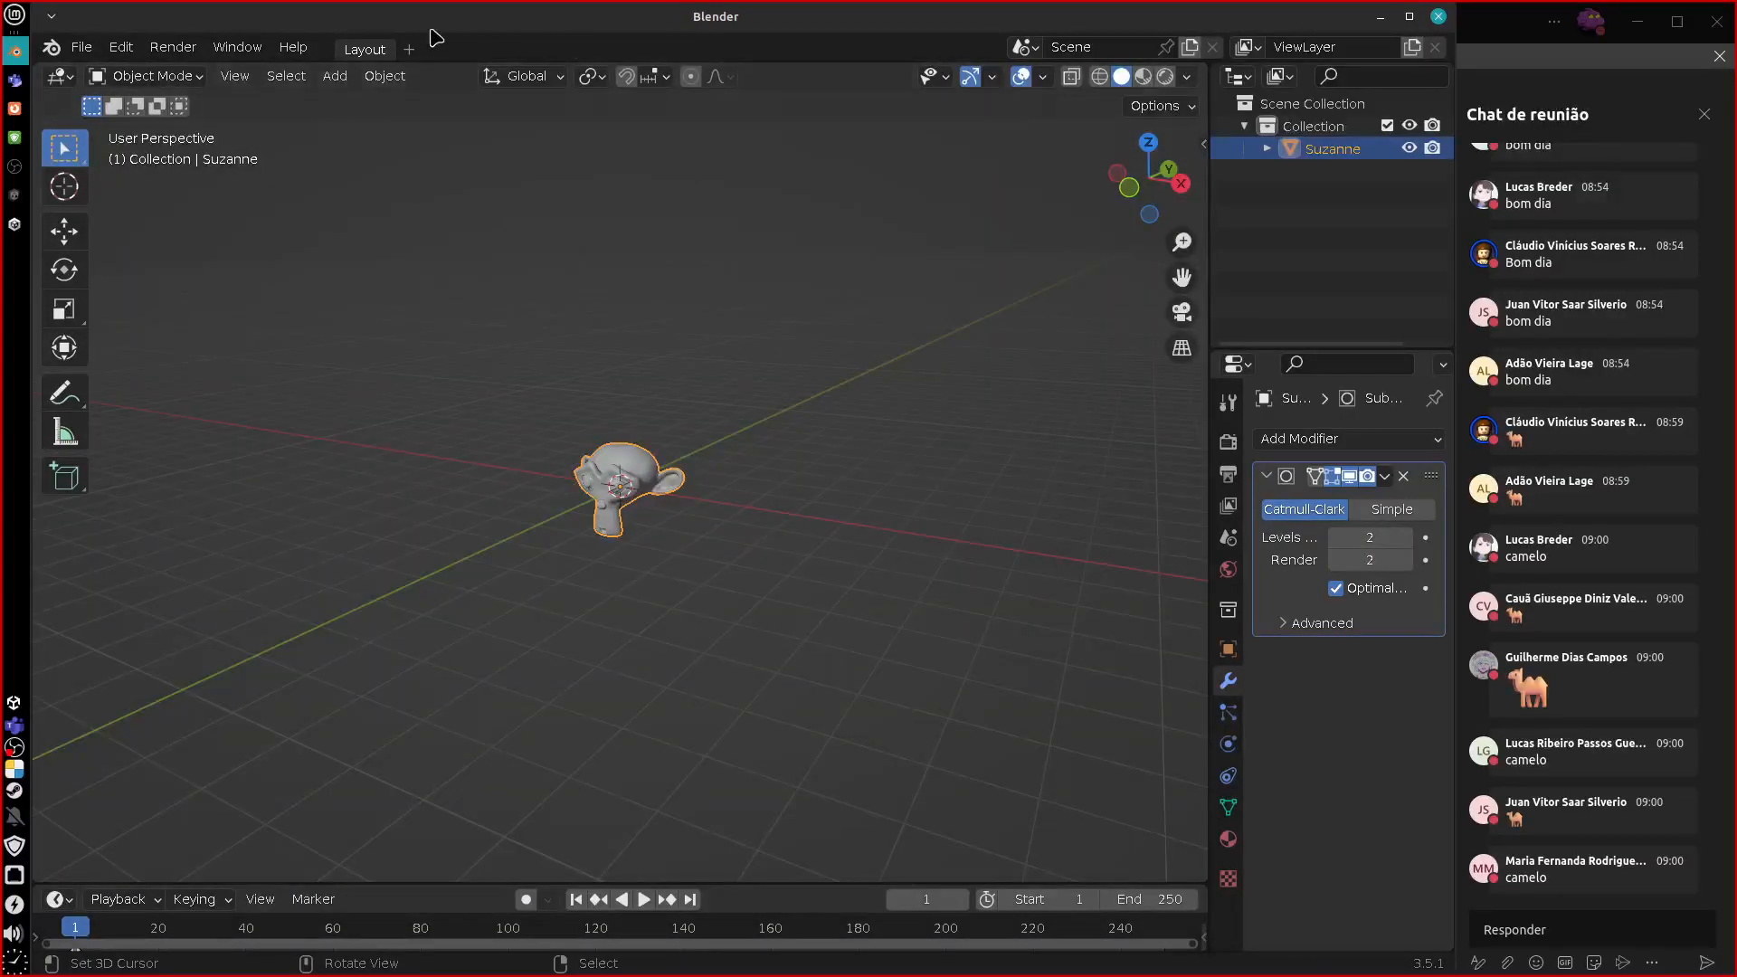
# Add a new Shading workspace from the General workspace templates.
pyautogui.click(409, 49)
pyautogui.click(410, 50)
pyautogui.moveTo(409, 94)
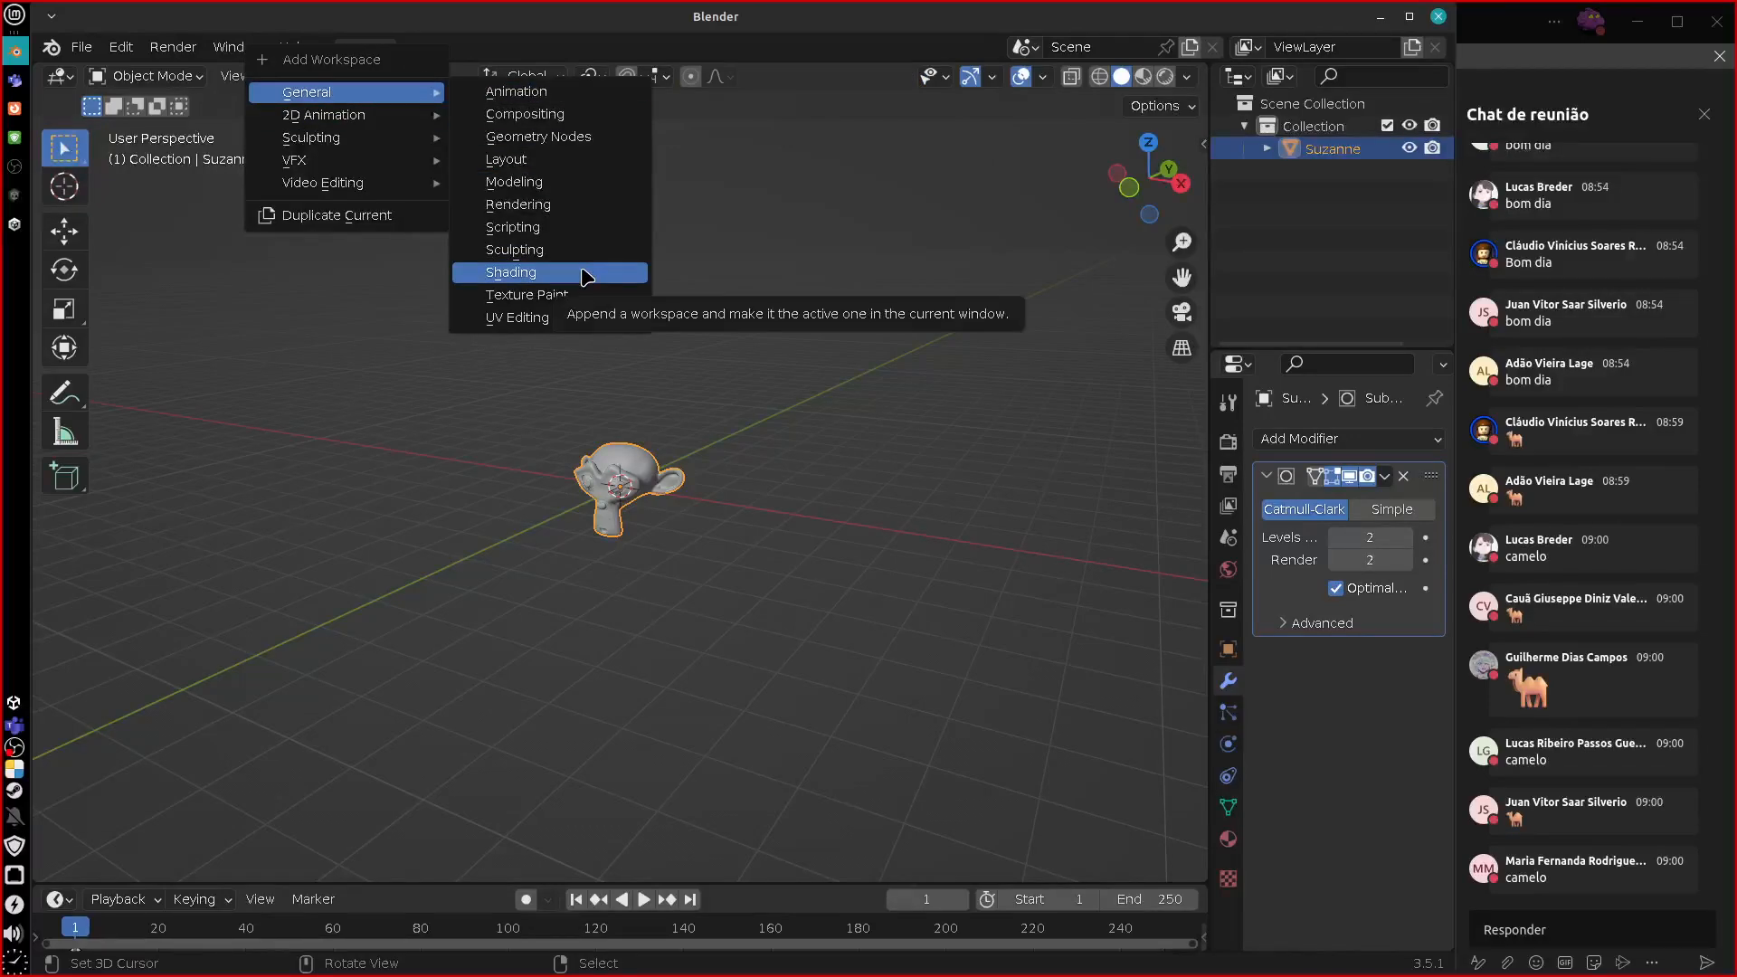
pyautogui.click(587, 274)
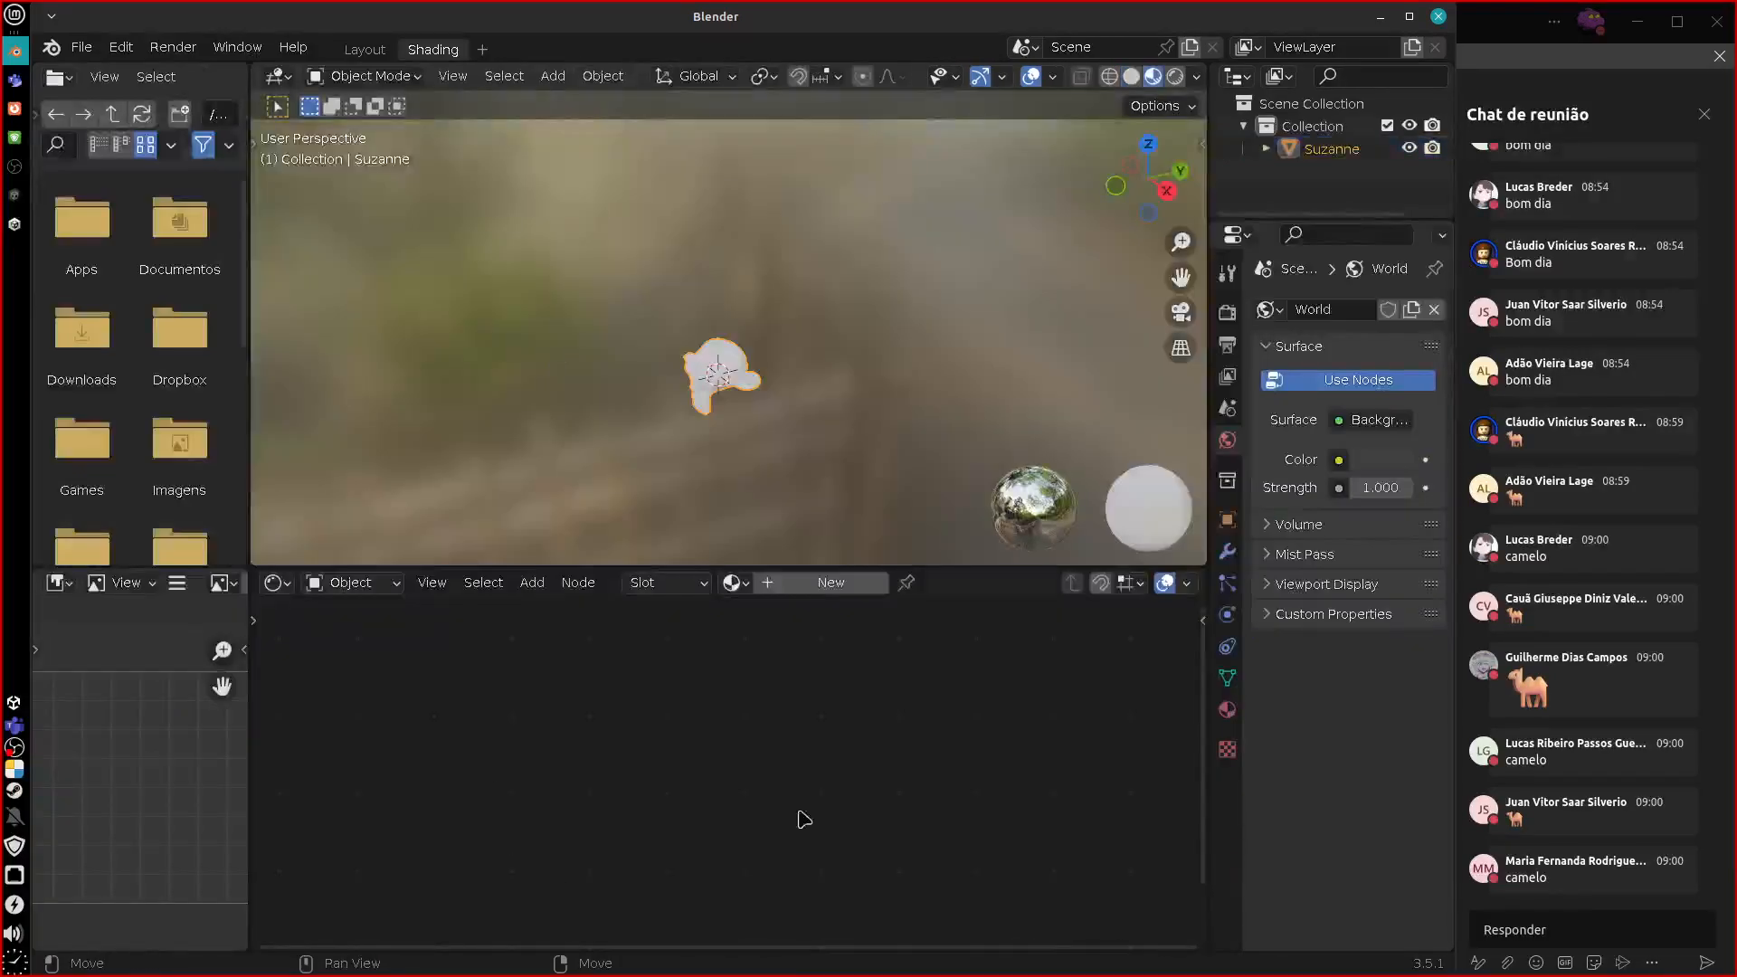
pyautogui.moveTo(729, 507); pyautogui.dragTo(1049, 189, button='middle')
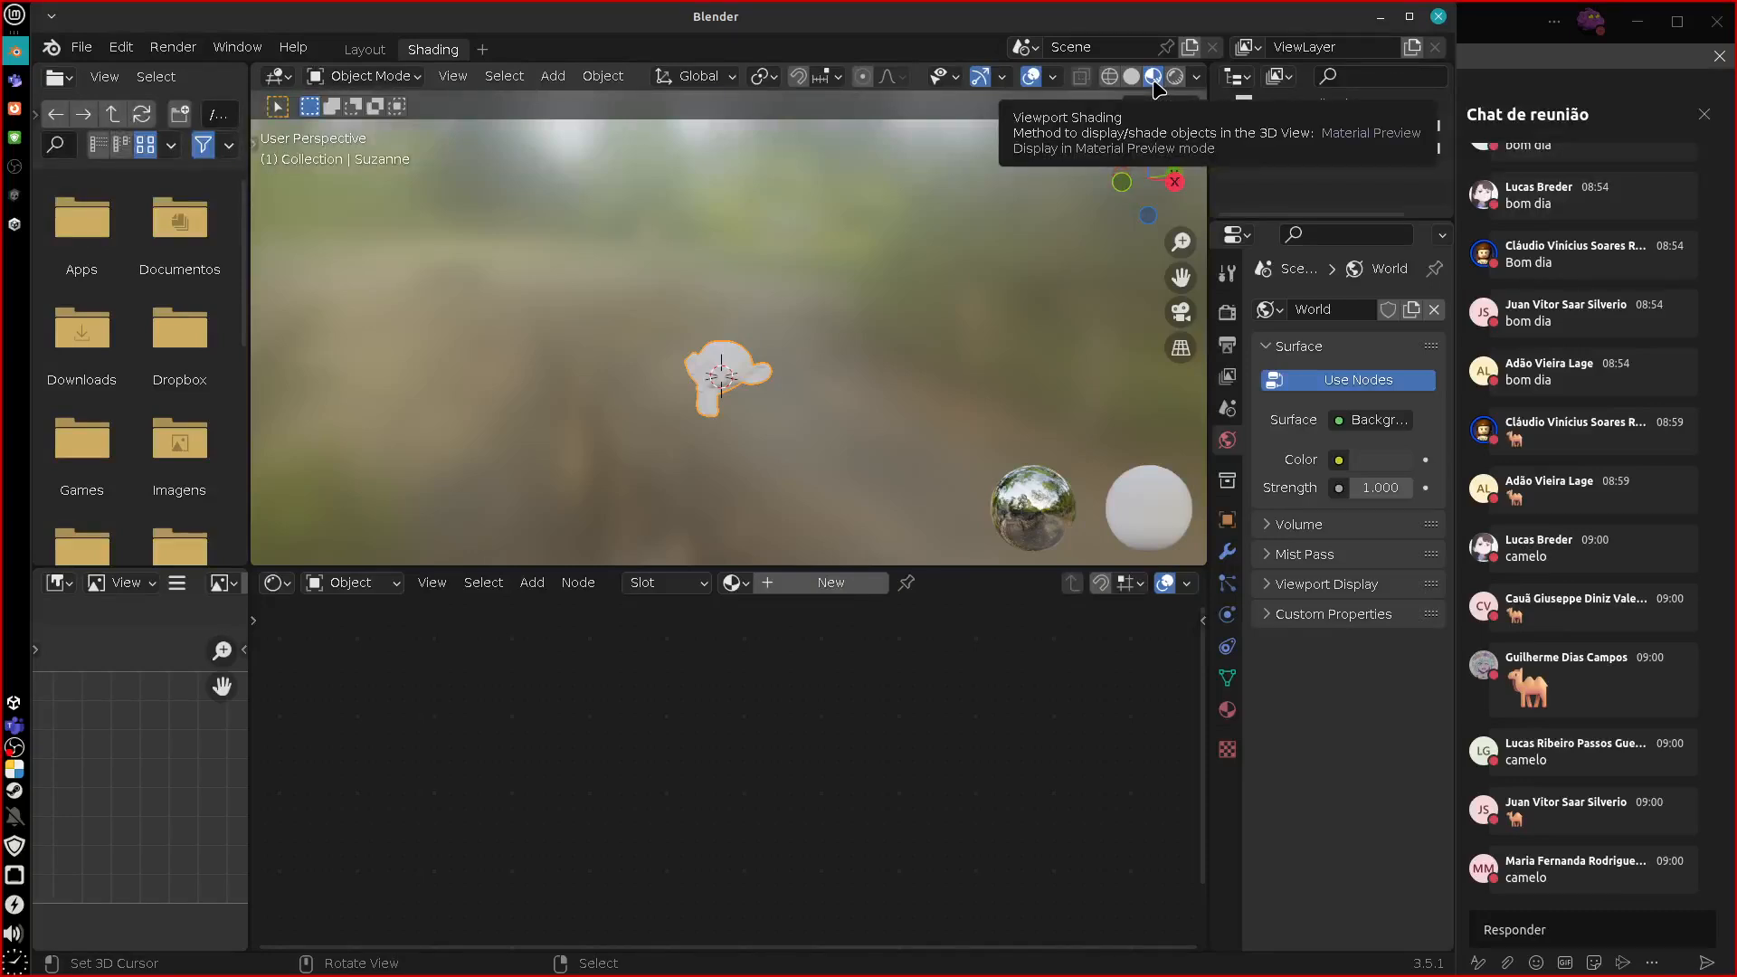
# Widen the file browser and image editor areas, and expand Suzanne in the outliner.
pyautogui.moveTo(253, 515); pyautogui.dragTo(347, 515)
pyautogui.moveTo(215, 569); pyautogui.dragTo(215, 490)
pyautogui.moveTo(161, 775)
pyautogui.mouseDown(button='middle')
pyautogui.moveTo(250, 734)
pyautogui.moveTo(144, 767)
pyautogui.mouseUp(button='middle')
pyautogui.moveTo(957, 488); pyautogui.dragTo(957, 558)
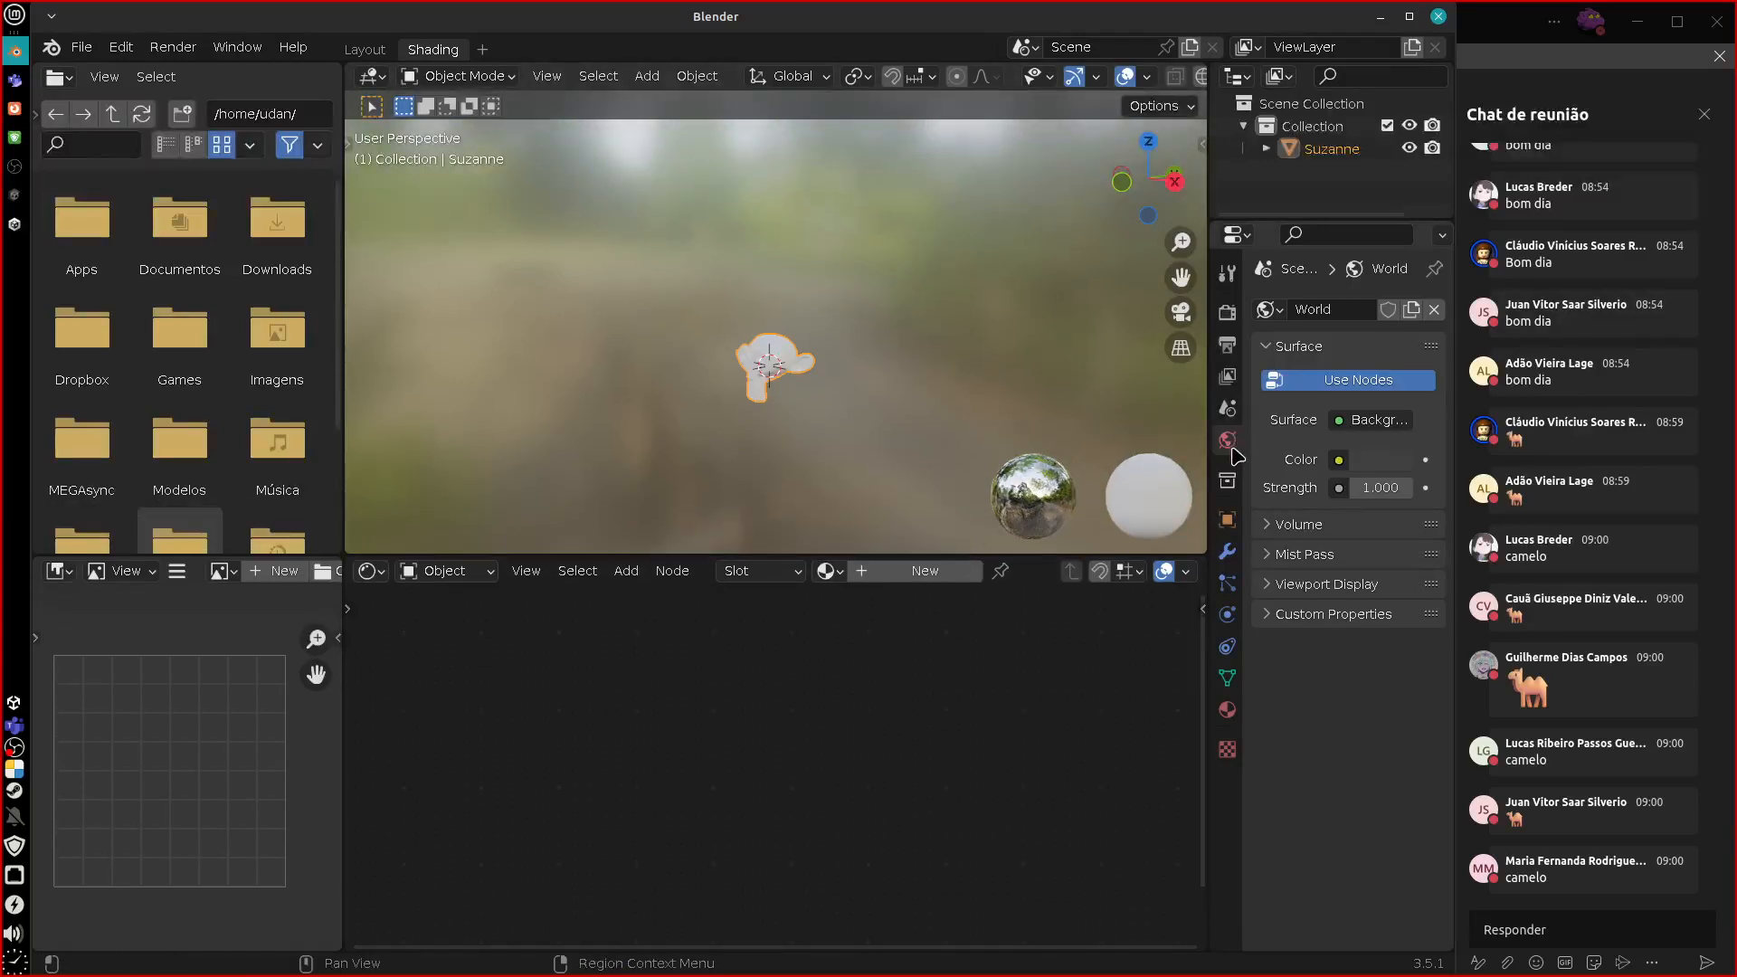
pyautogui.moveTo(1272, 217)
pyautogui.mouseDown()
pyautogui.moveTo(1272, 185)
pyautogui.moveTo(1272, 234)
pyautogui.mouseUp()
pyautogui.click(1267, 150)
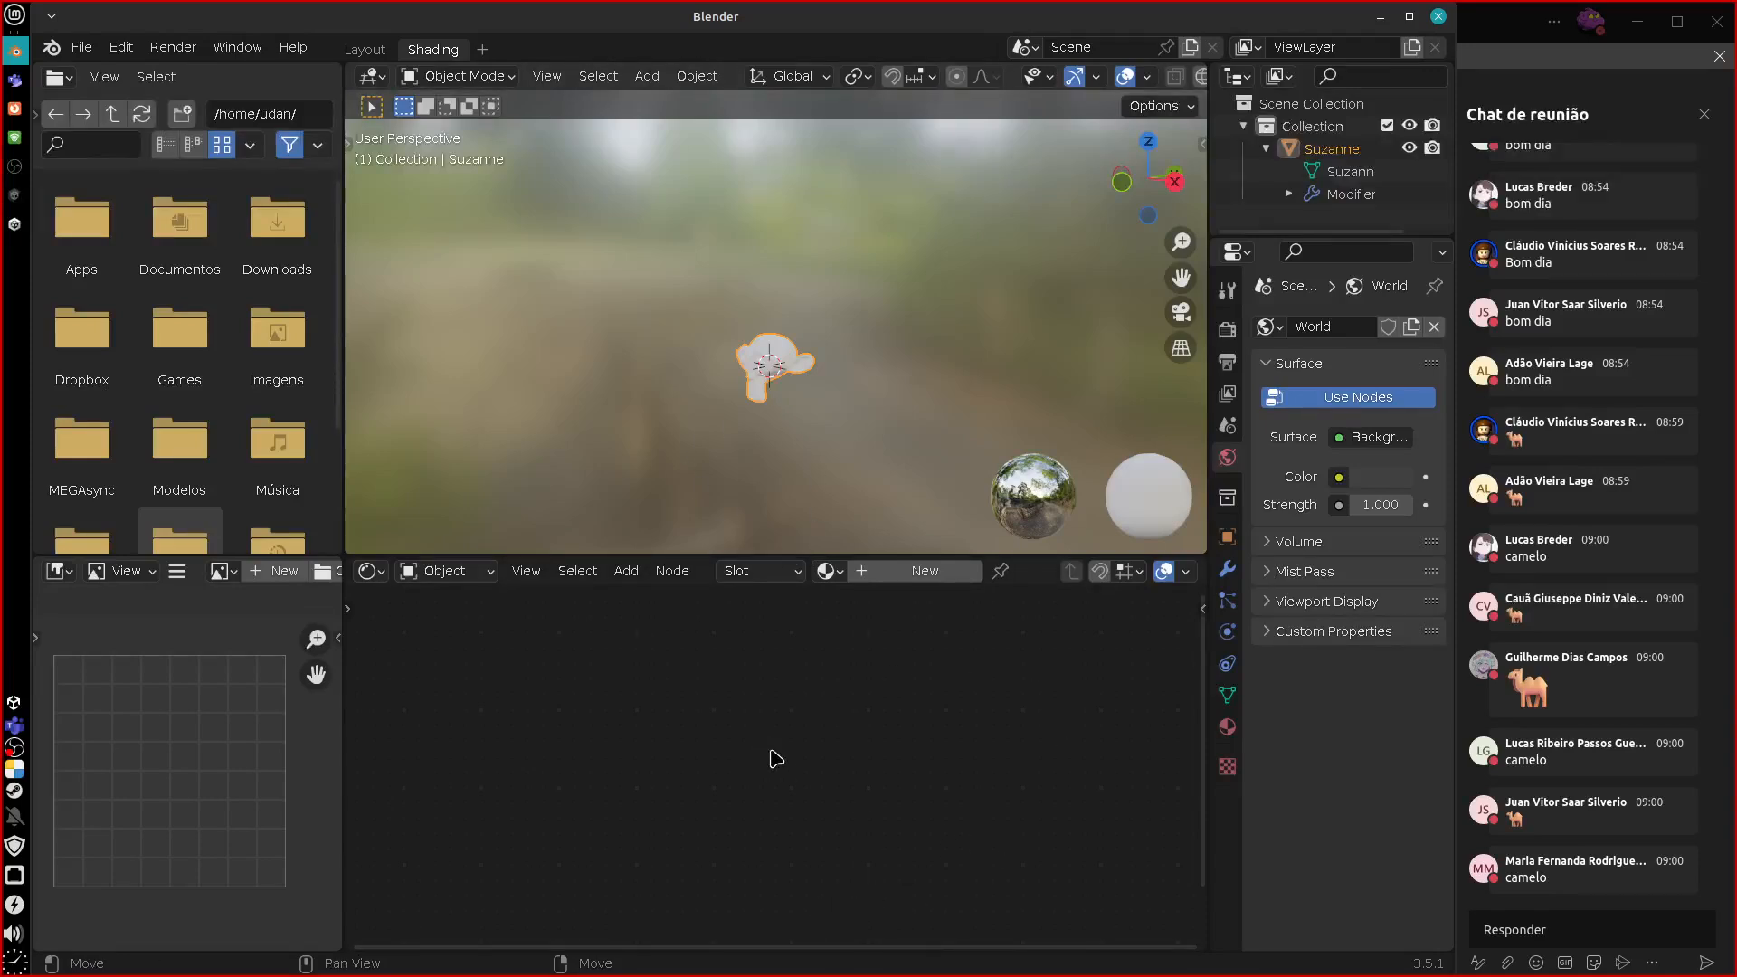
# Display Suzanne's material properties, and return the shader editor to half height after enlarging the viewport to annotate it.
pyautogui.moveTo(1064, 560); pyautogui.dragTo(1033, 921)
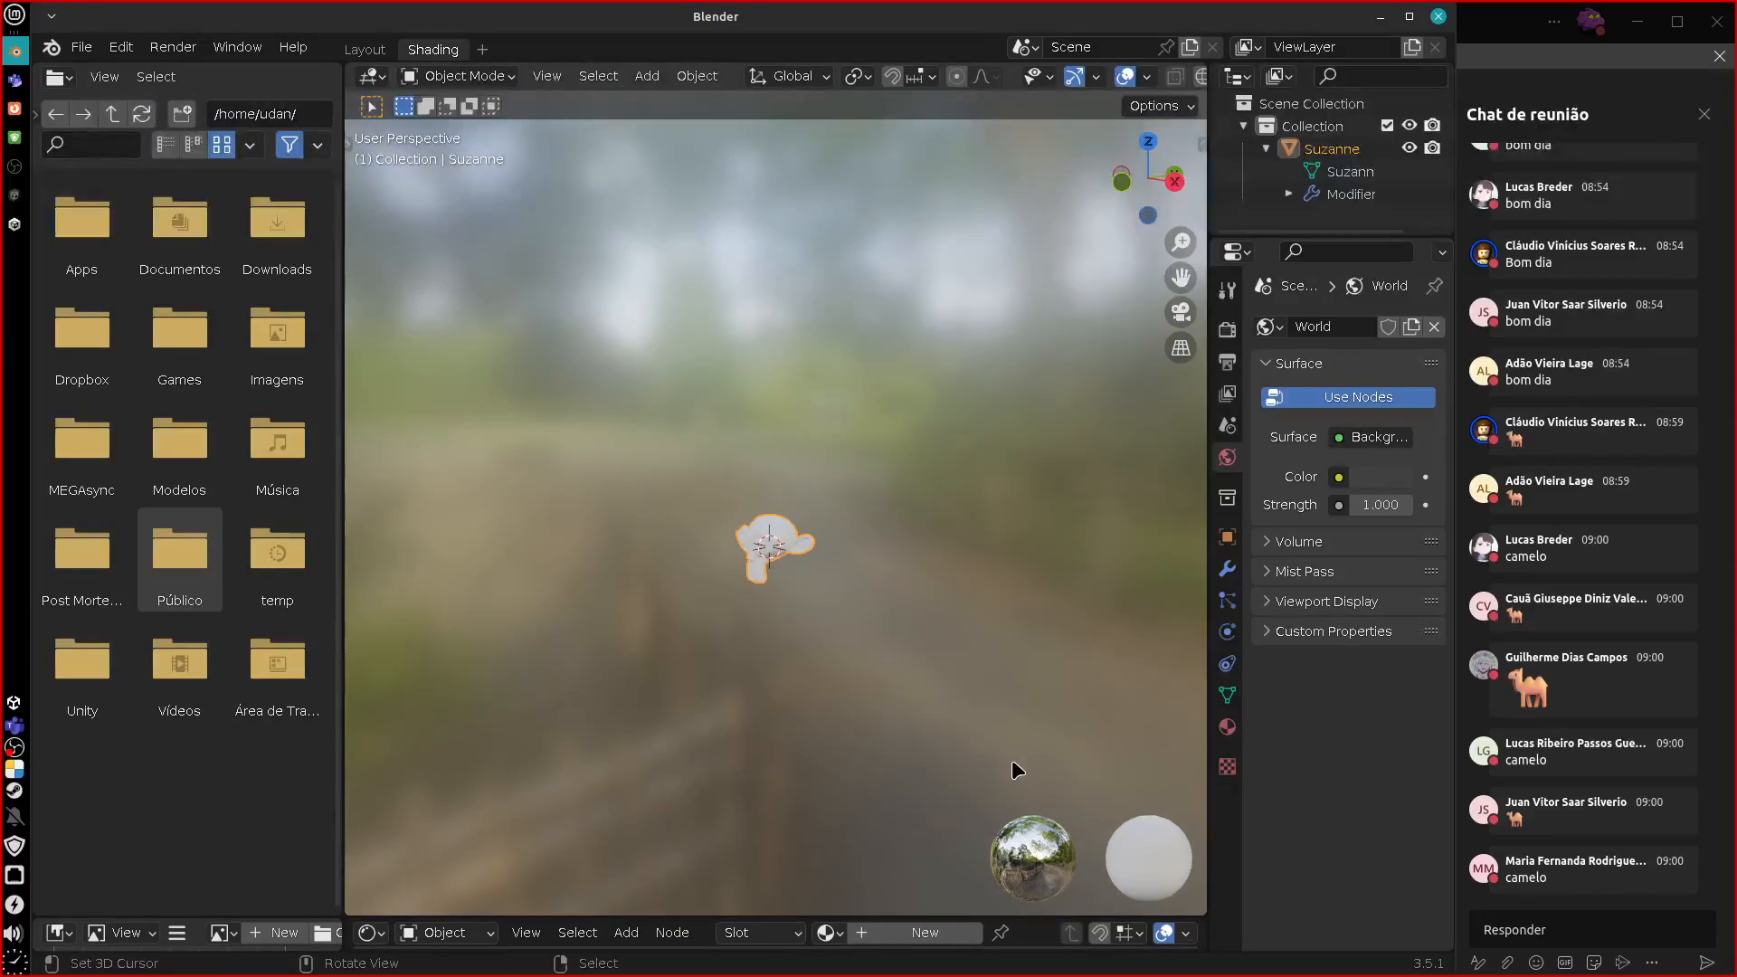
pyautogui.moveTo(1006, 741); pyautogui.dragTo(1183, 735)
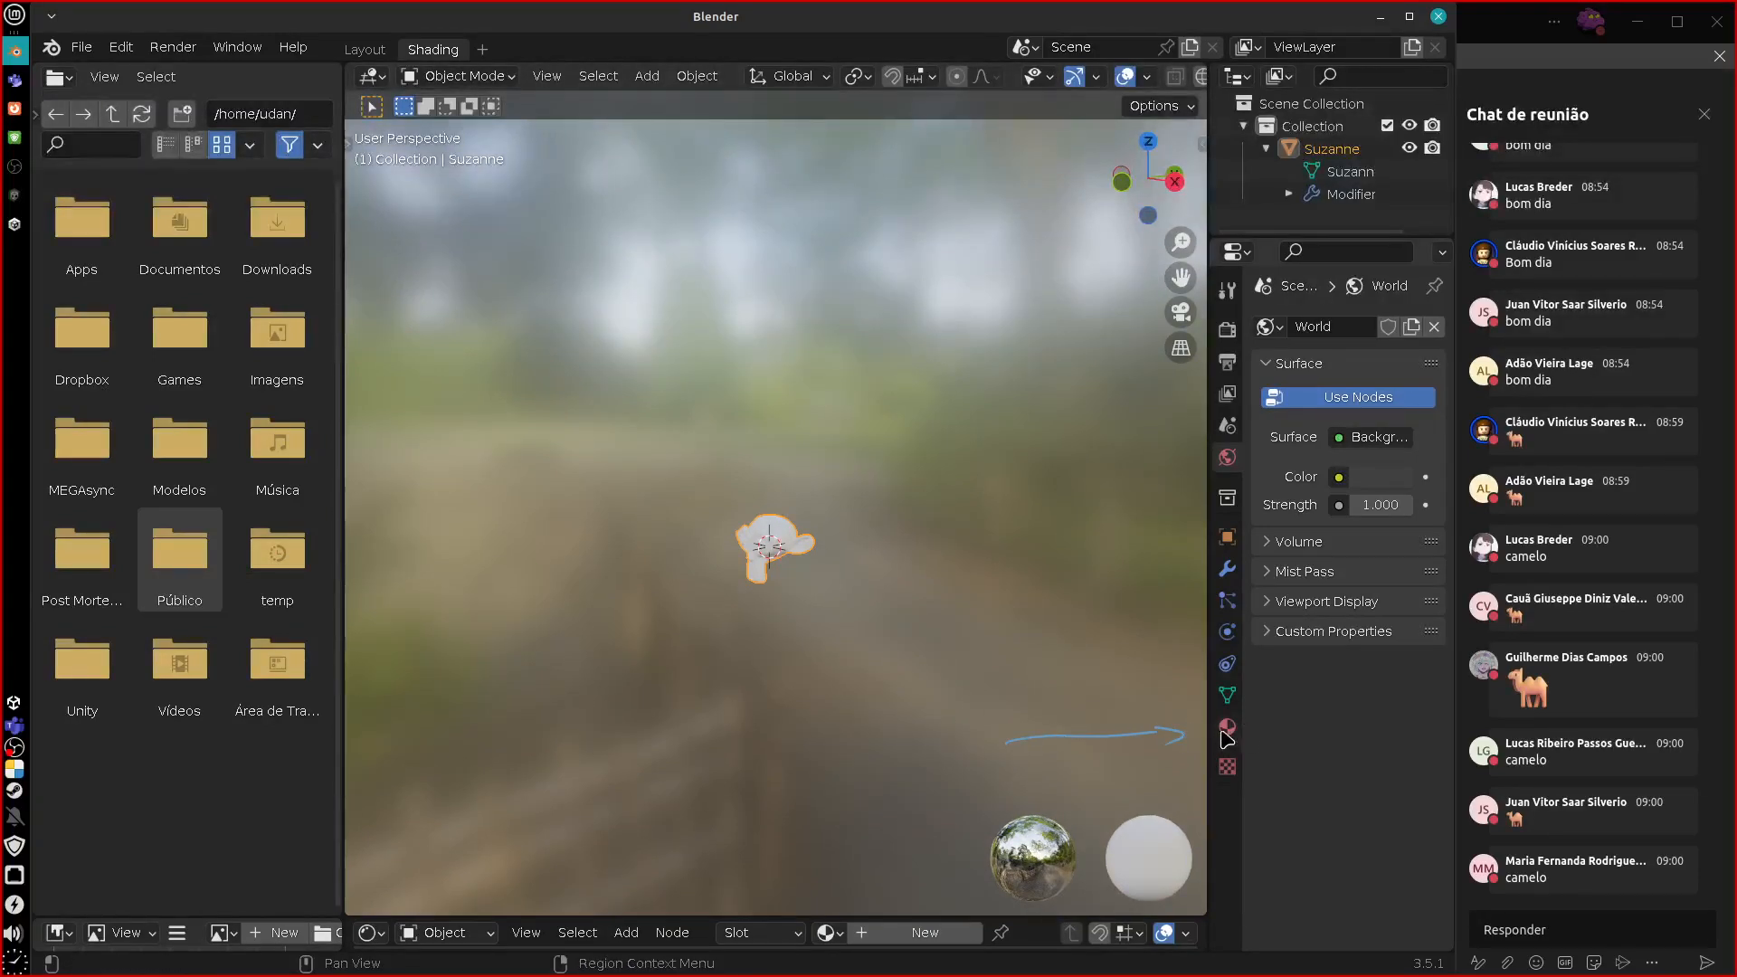
pyautogui.moveTo(1160, 734); pyautogui.dragTo(1013, 752, button='right')
pyautogui.moveTo(1013, 752); pyautogui.dragTo(1162, 738, button='right')
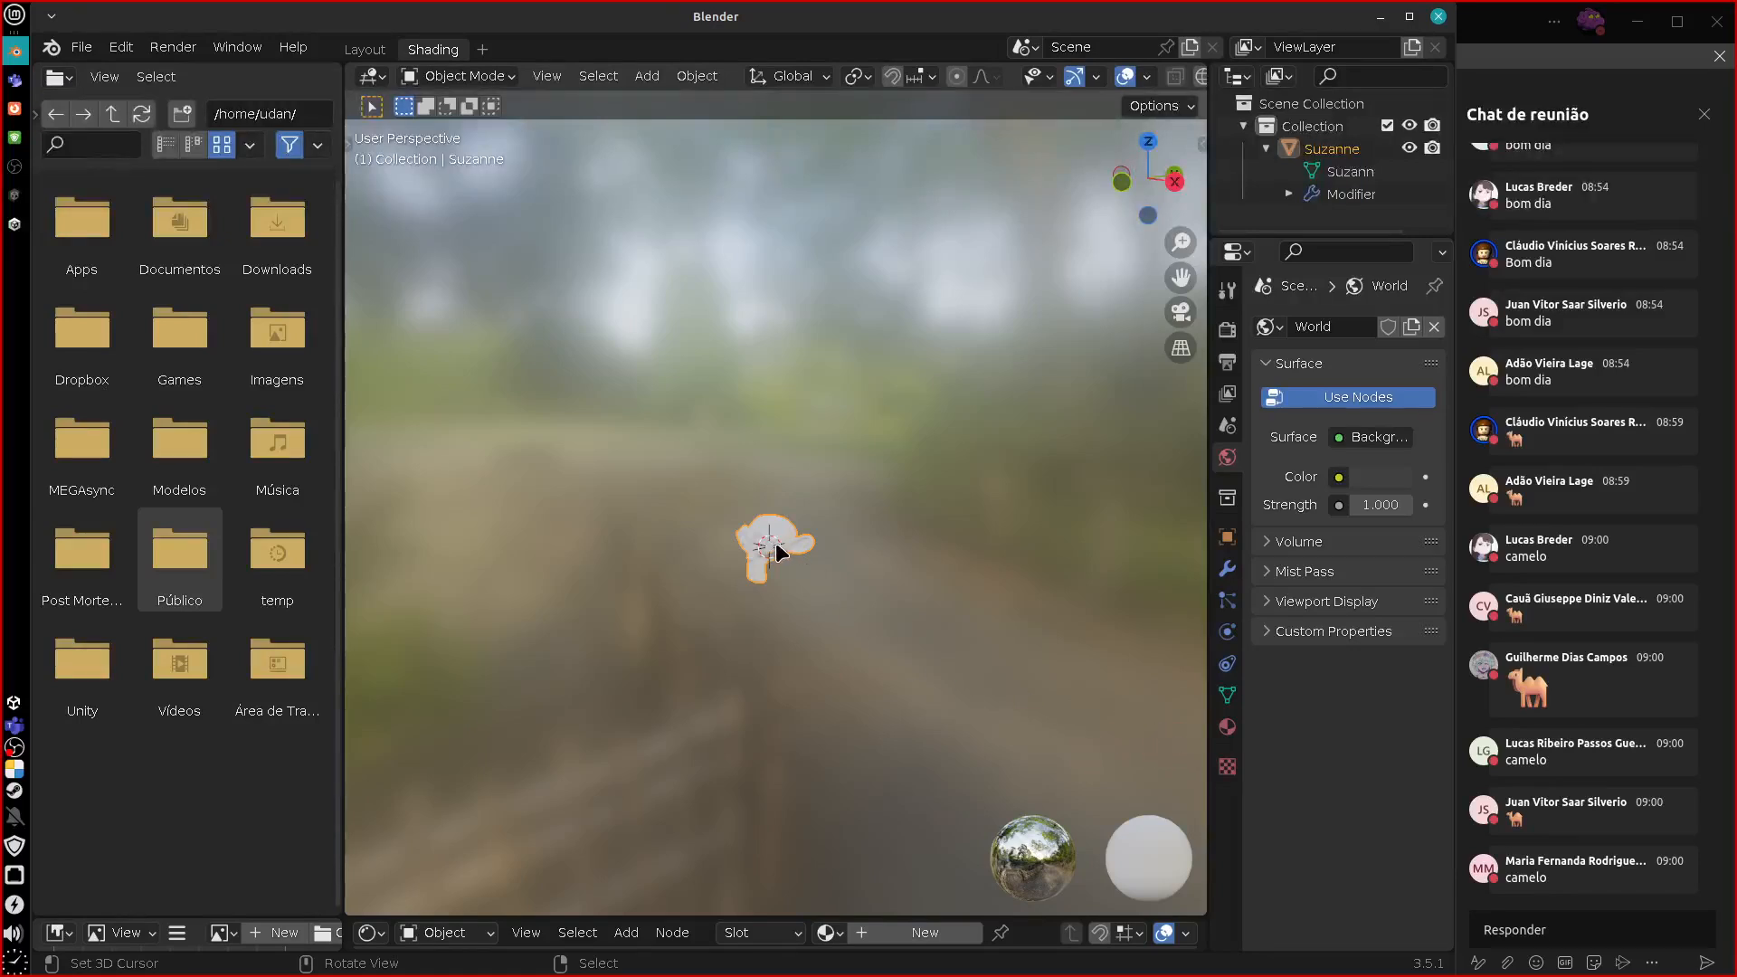
pyautogui.click(1228, 728)
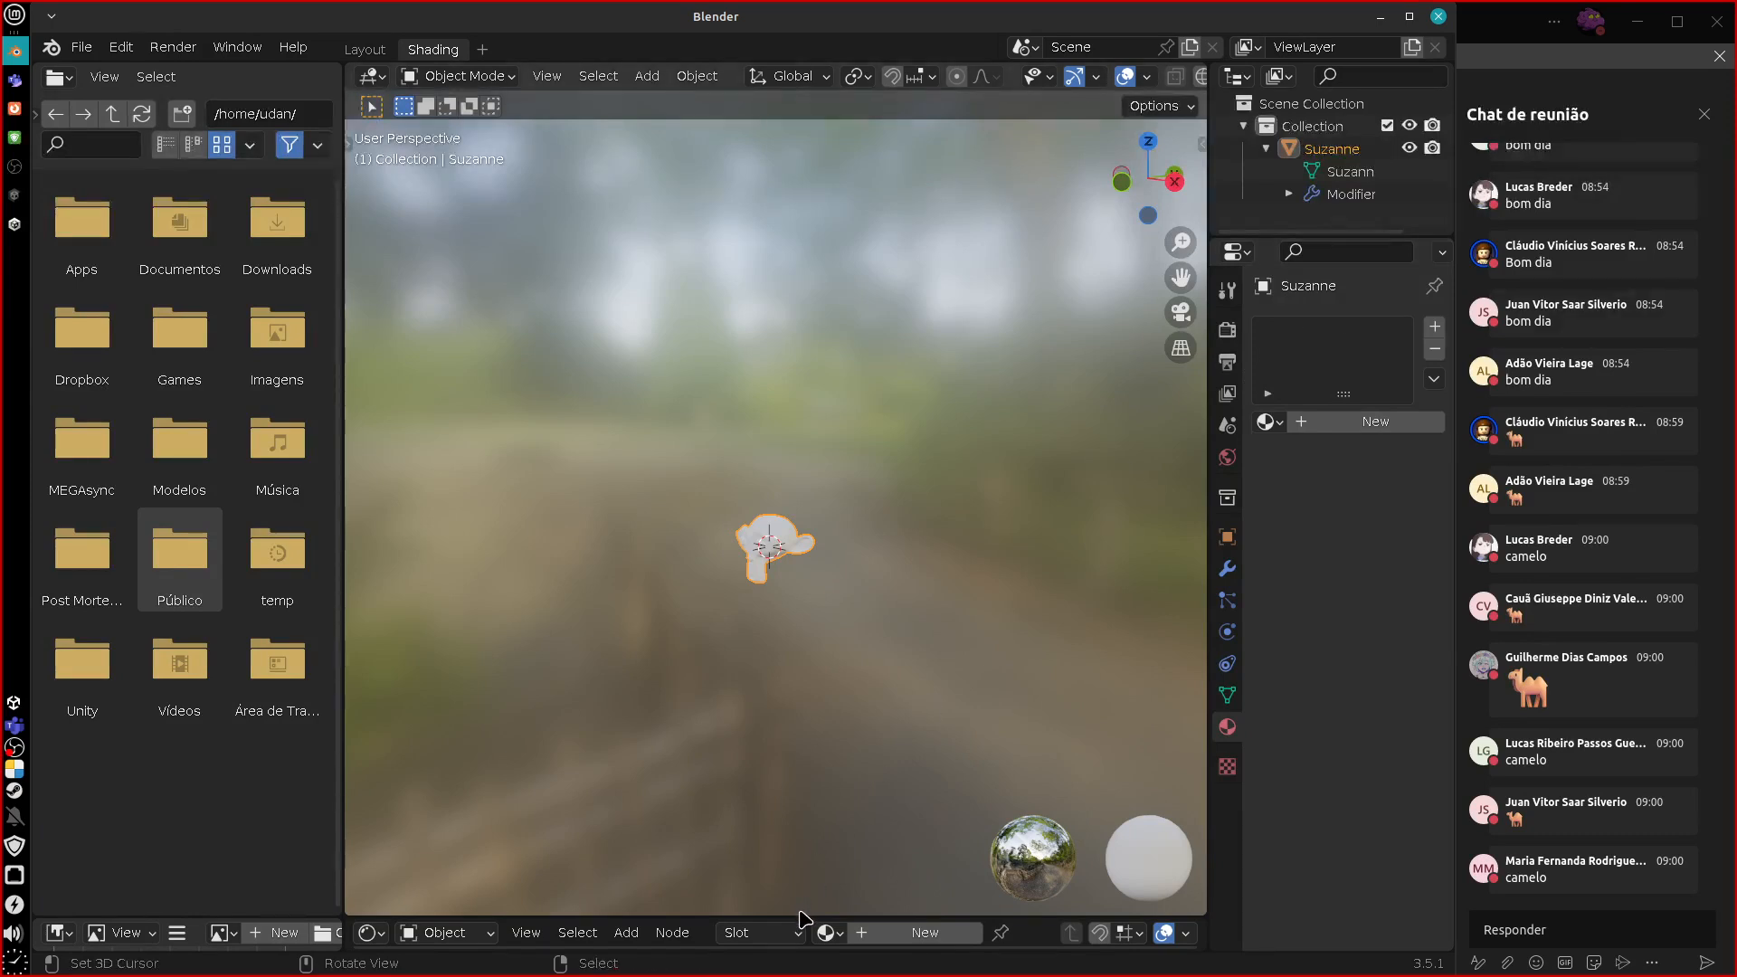
pyautogui.moveTo(804, 914); pyautogui.dragTo(846, 556)
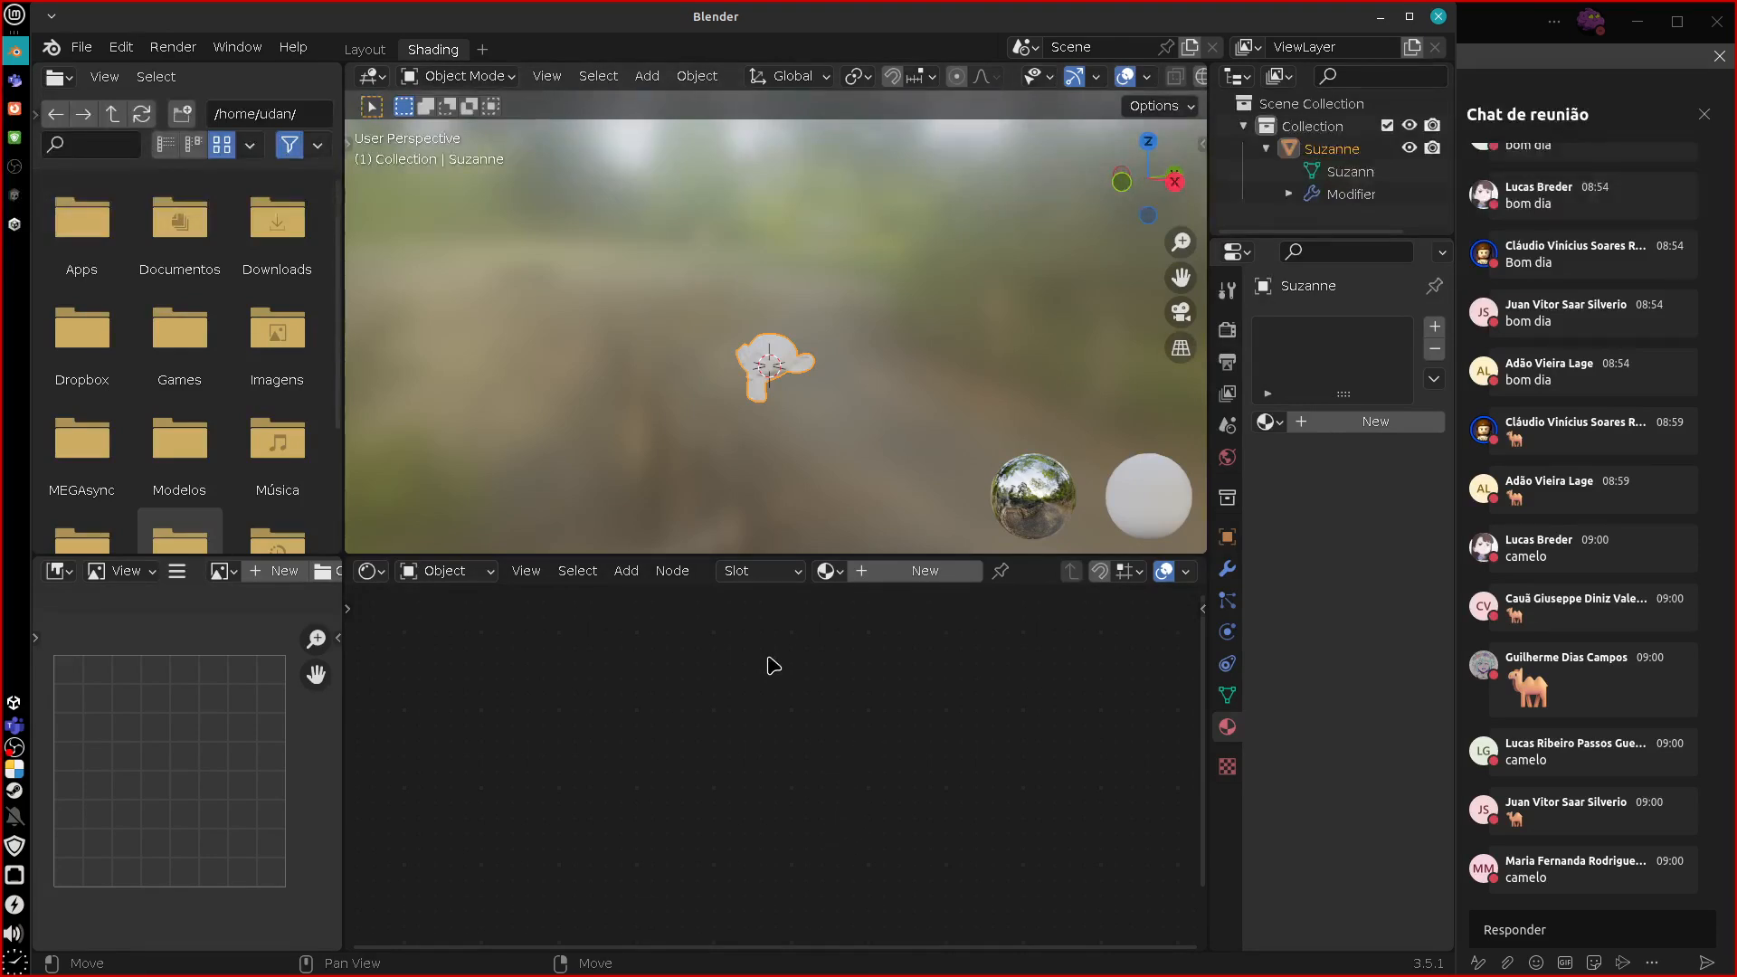
# Switch to Unity and create a new material named EXEMPLO in the Assets folder.
pyautogui.click(18, 226)
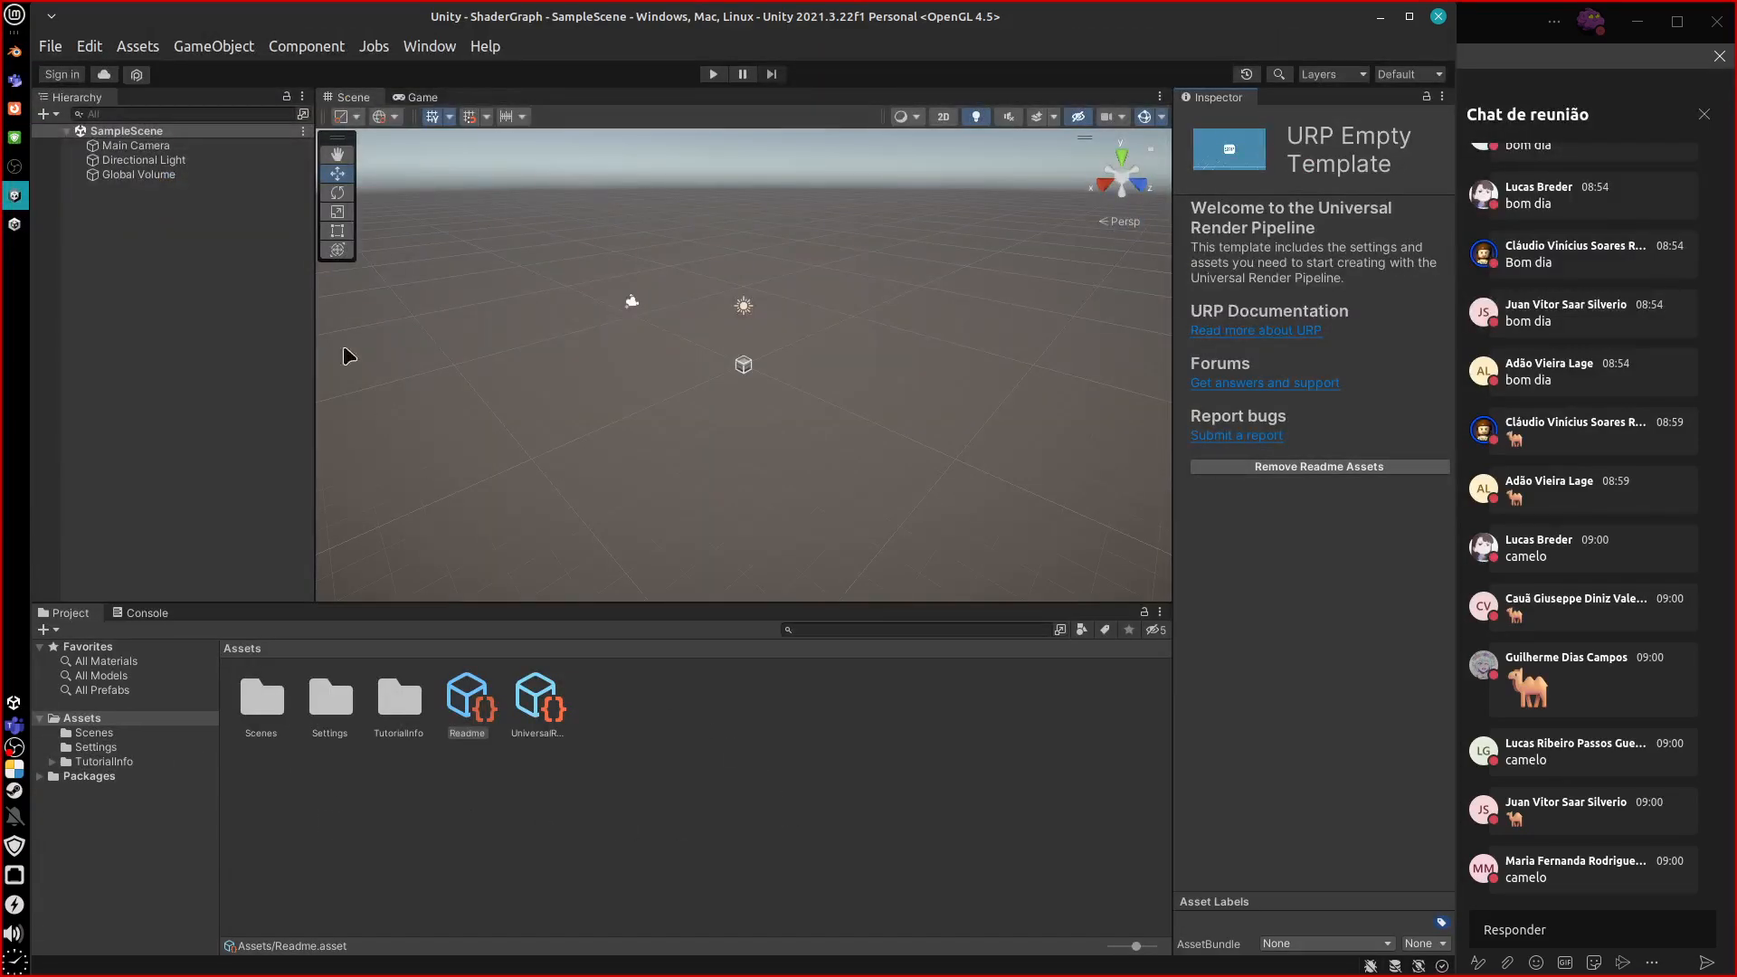
pyautogui.rightClick(773, 804)
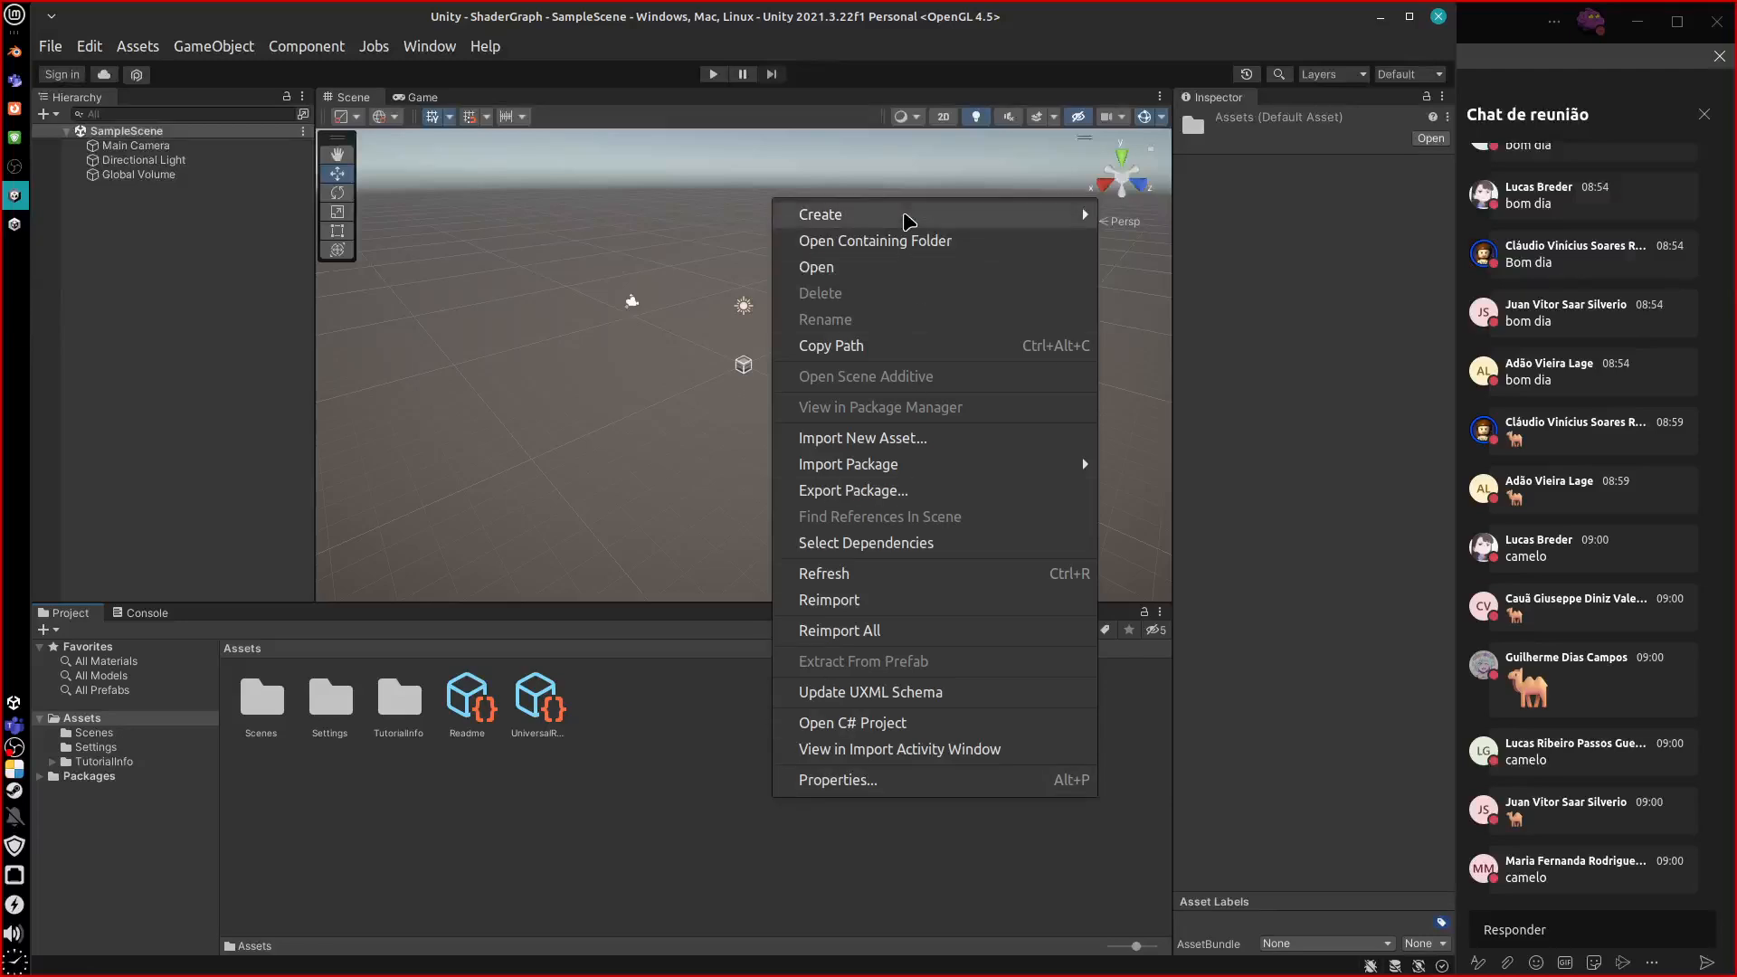
pyautogui.moveTo(905, 214)
pyautogui.moveTo(1259, 221)
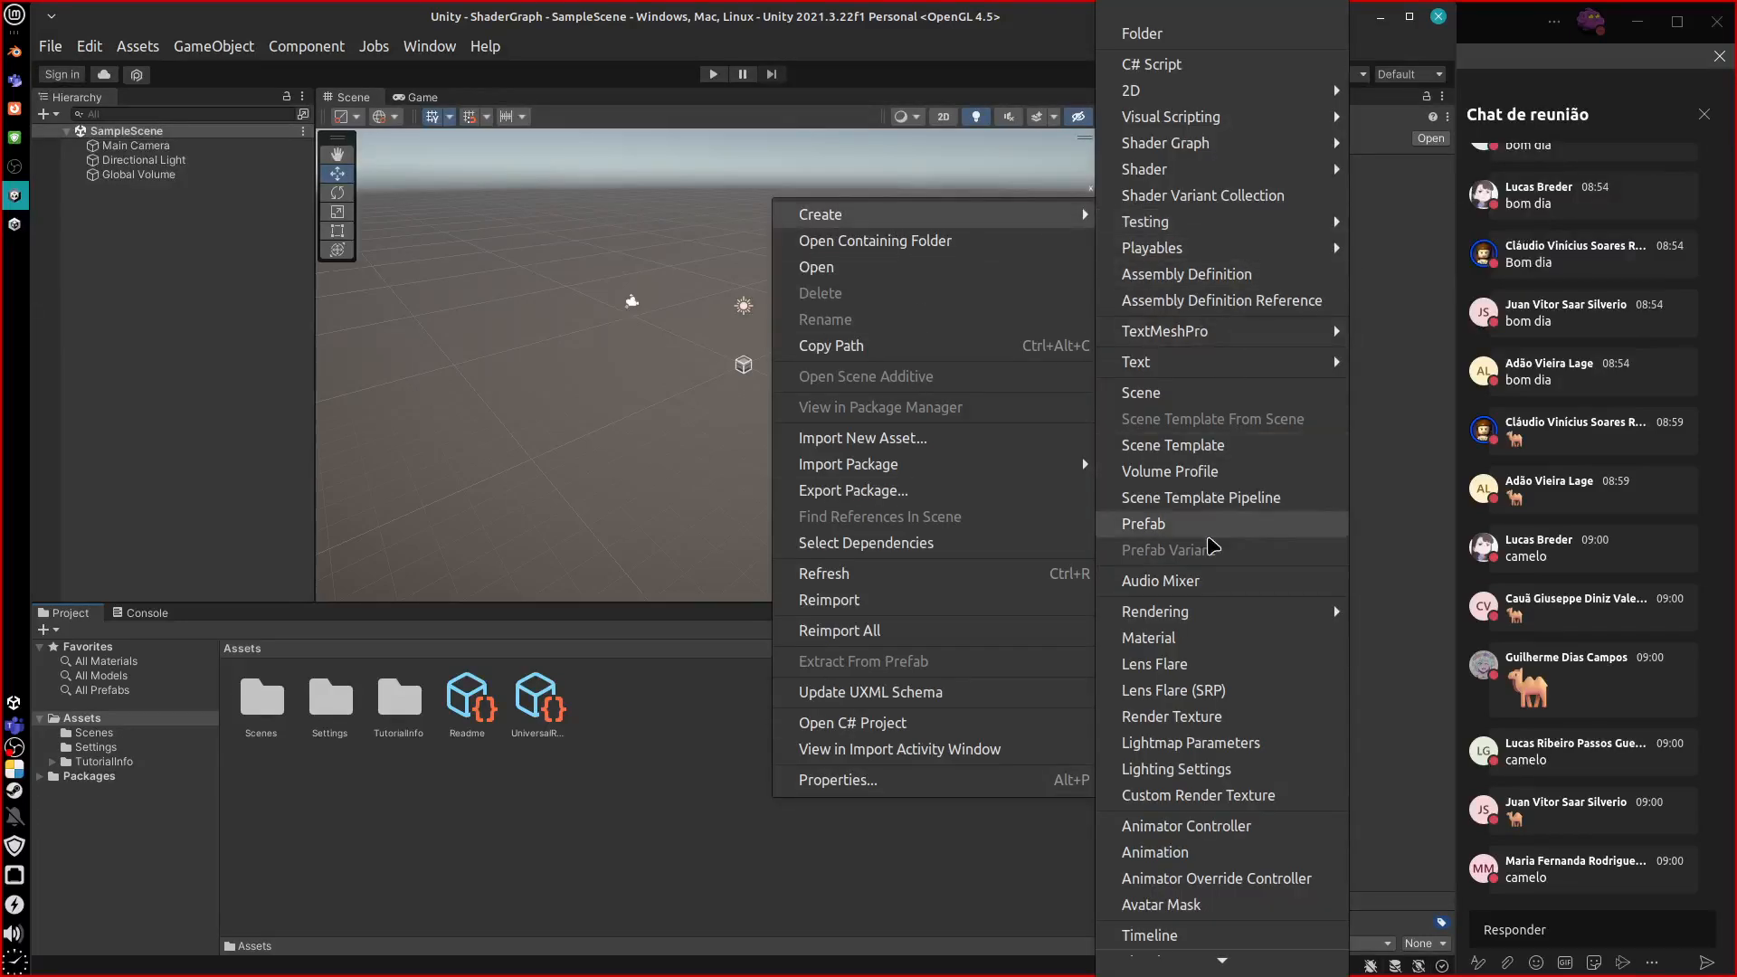
pyautogui.click(1221, 642)
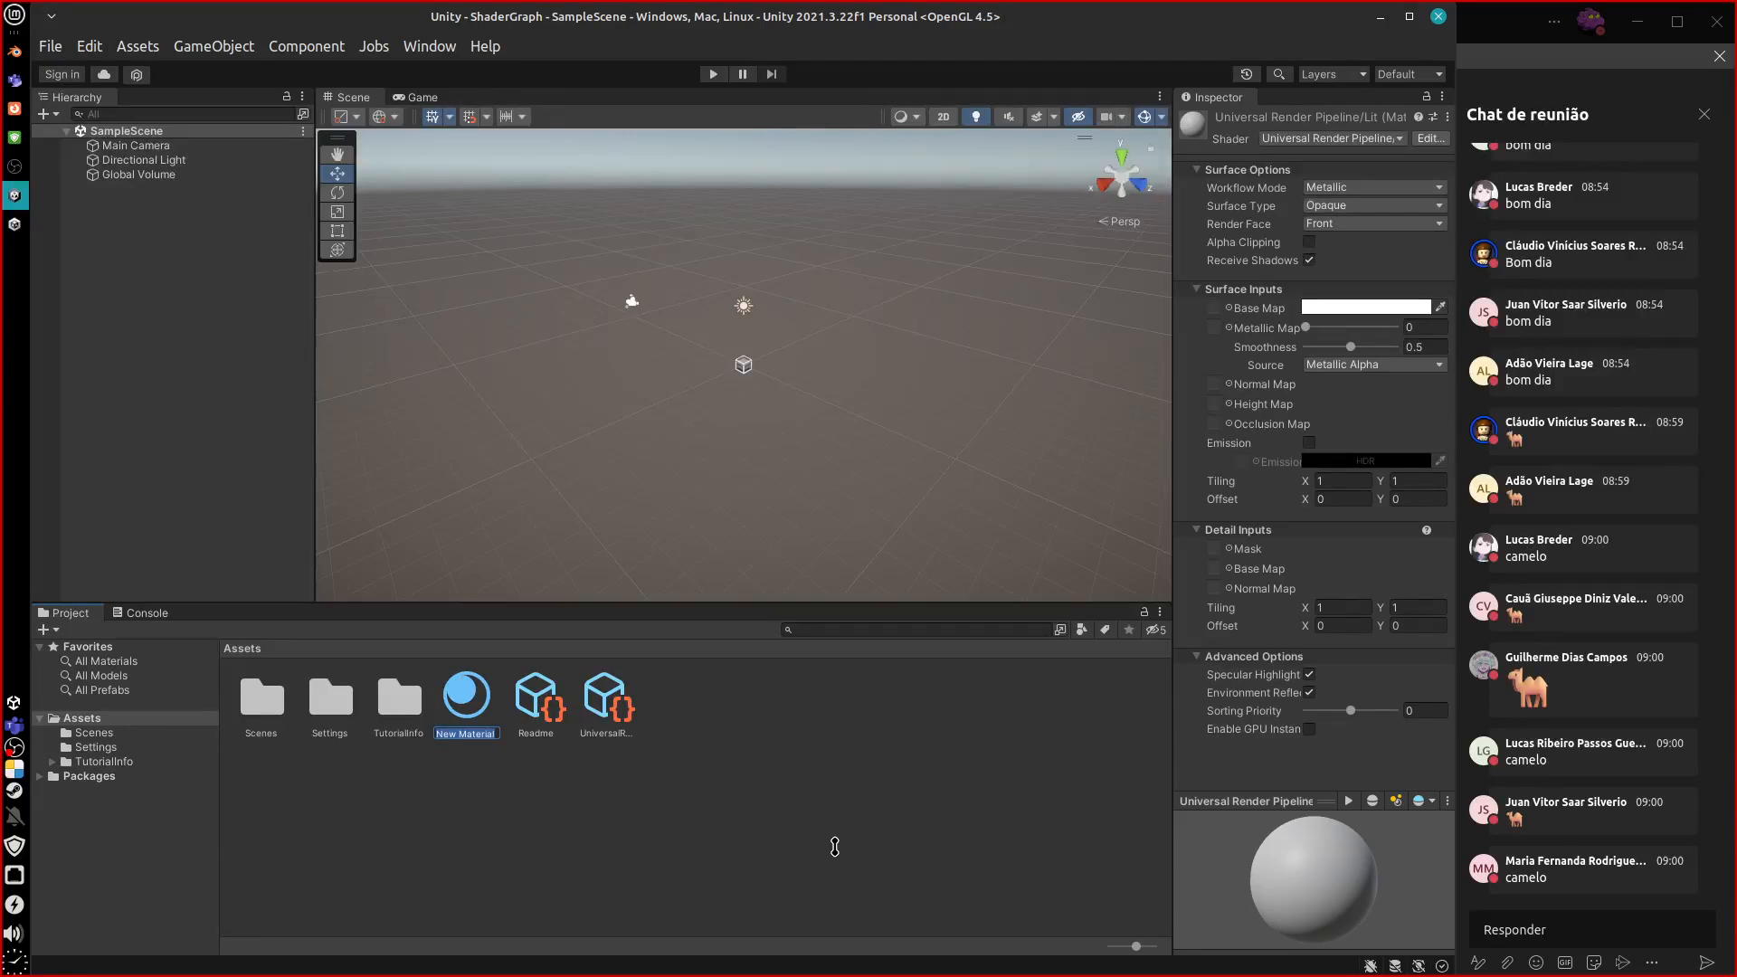
pyautogui.write('EXEMPLO')
pyautogui.press('Return')
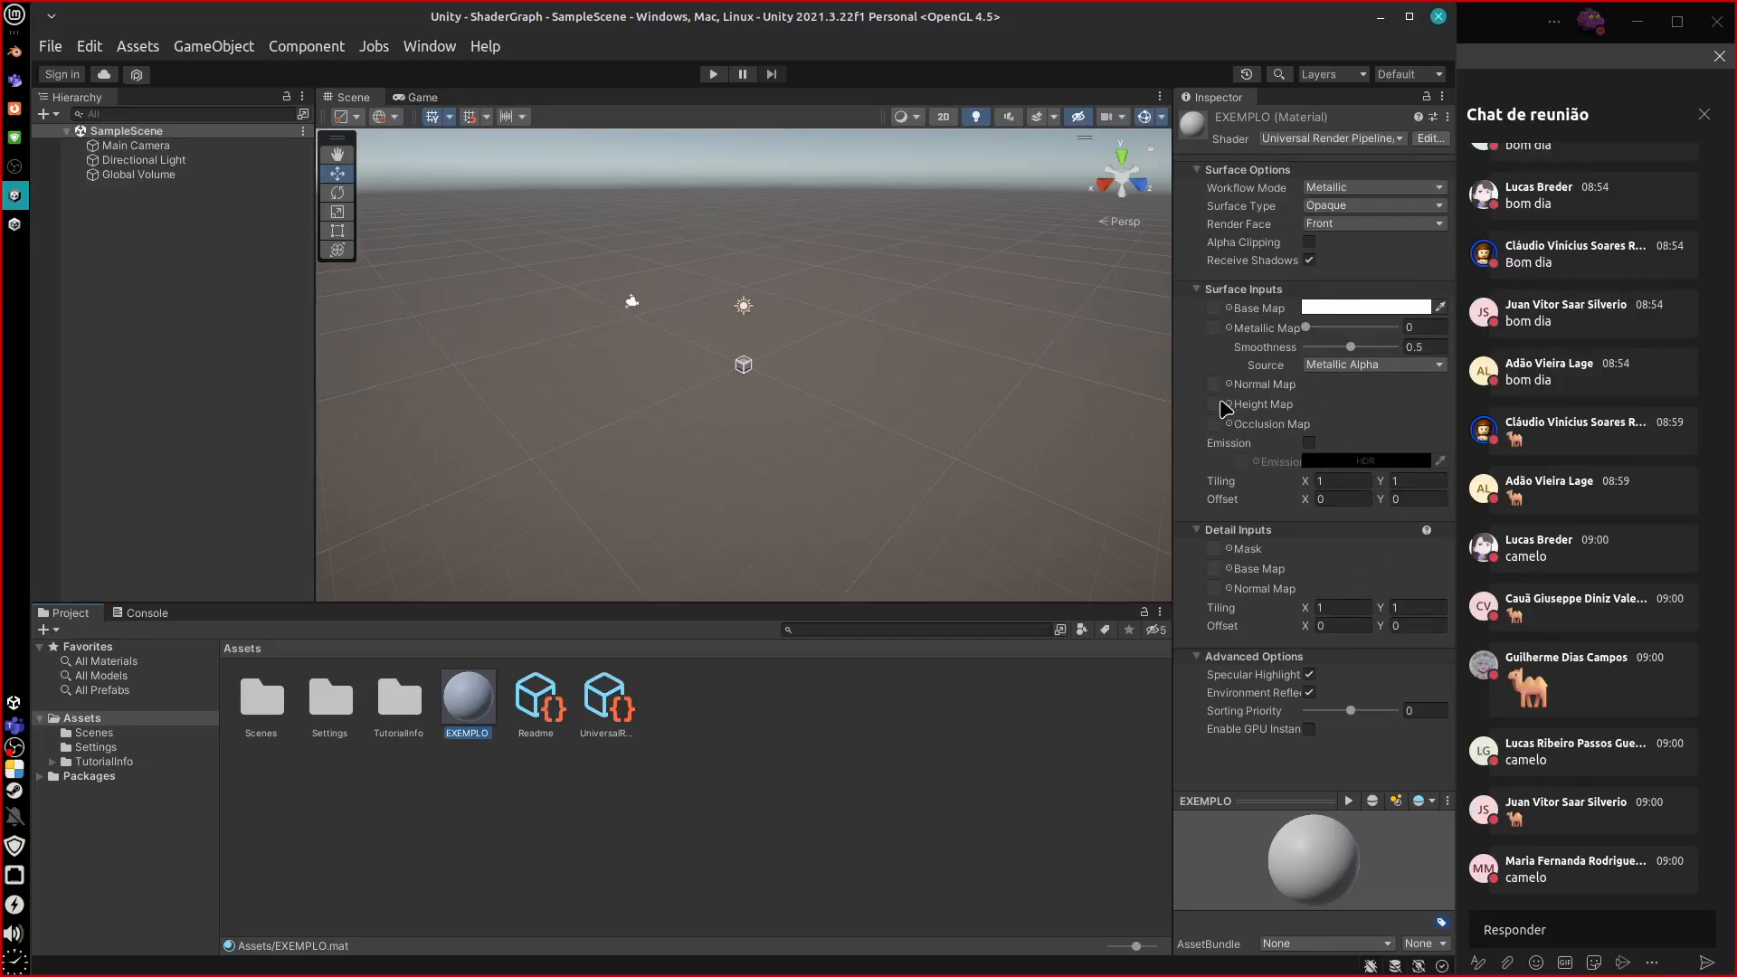
# Examine the EXEMPLO material's map inputs and browse its available shaders, including the Shader Graphs category.
pyautogui.click(1216, 324)
pyautogui.click(1217, 384)
pyautogui.click(1217, 404)
pyautogui.click(1218, 422)
pyautogui.click(1330, 138)
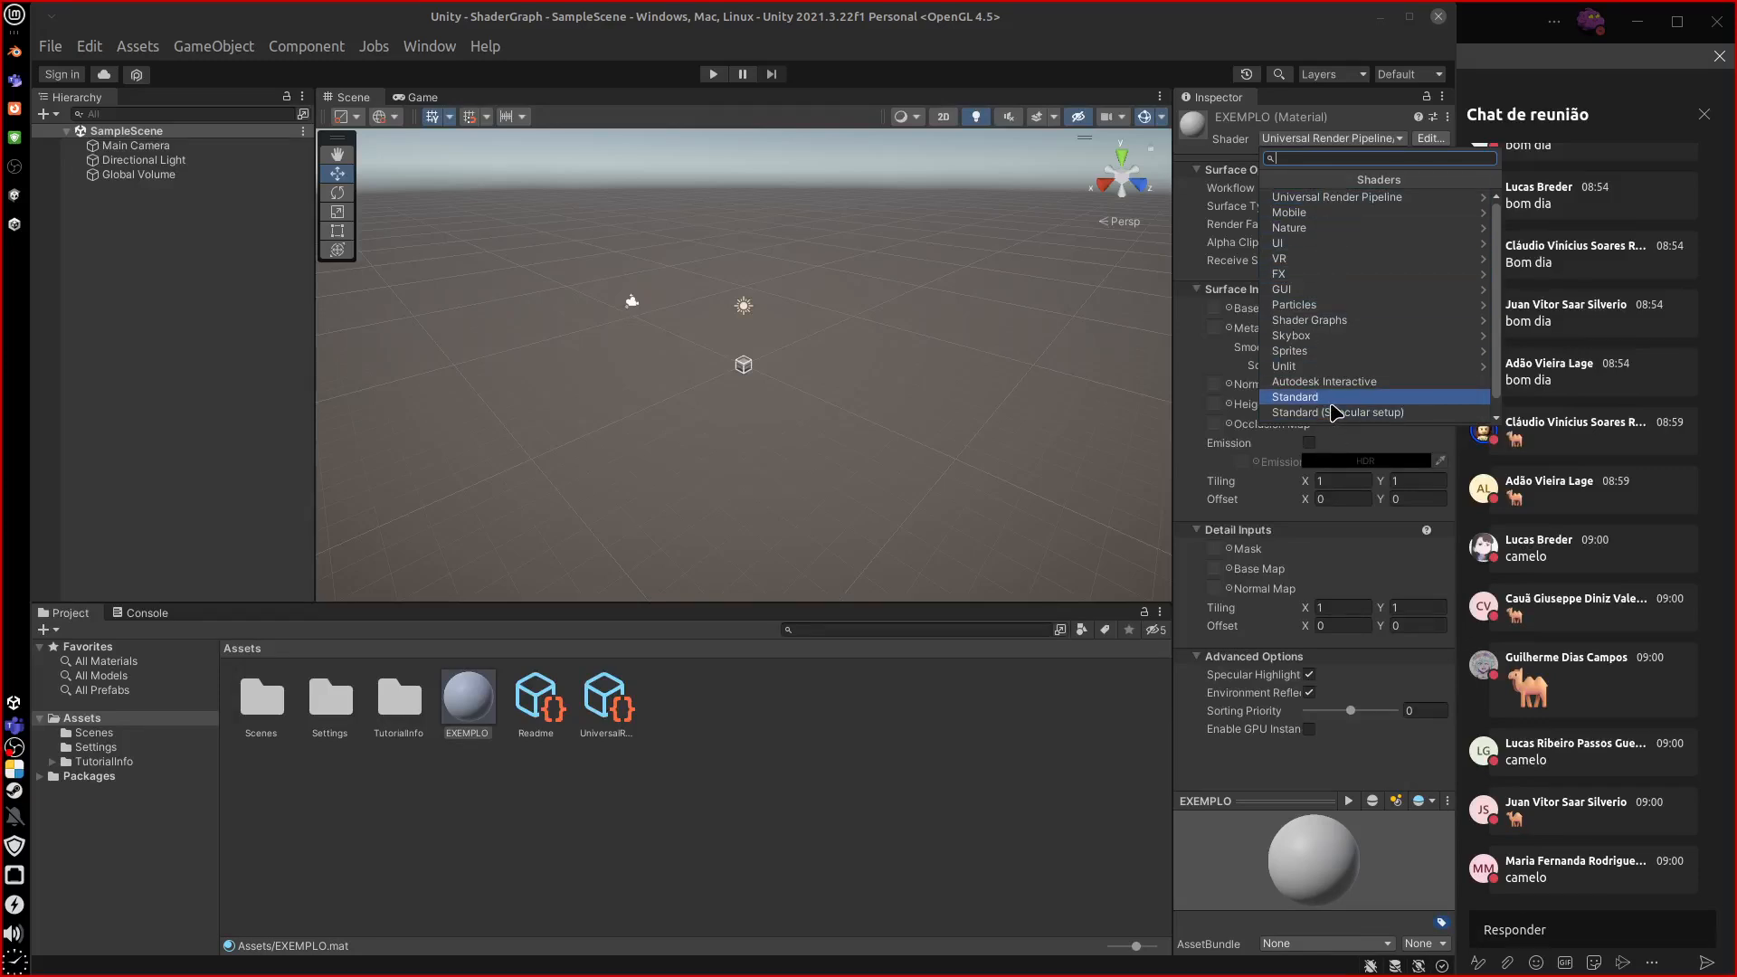
pyautogui.click(1323, 324)
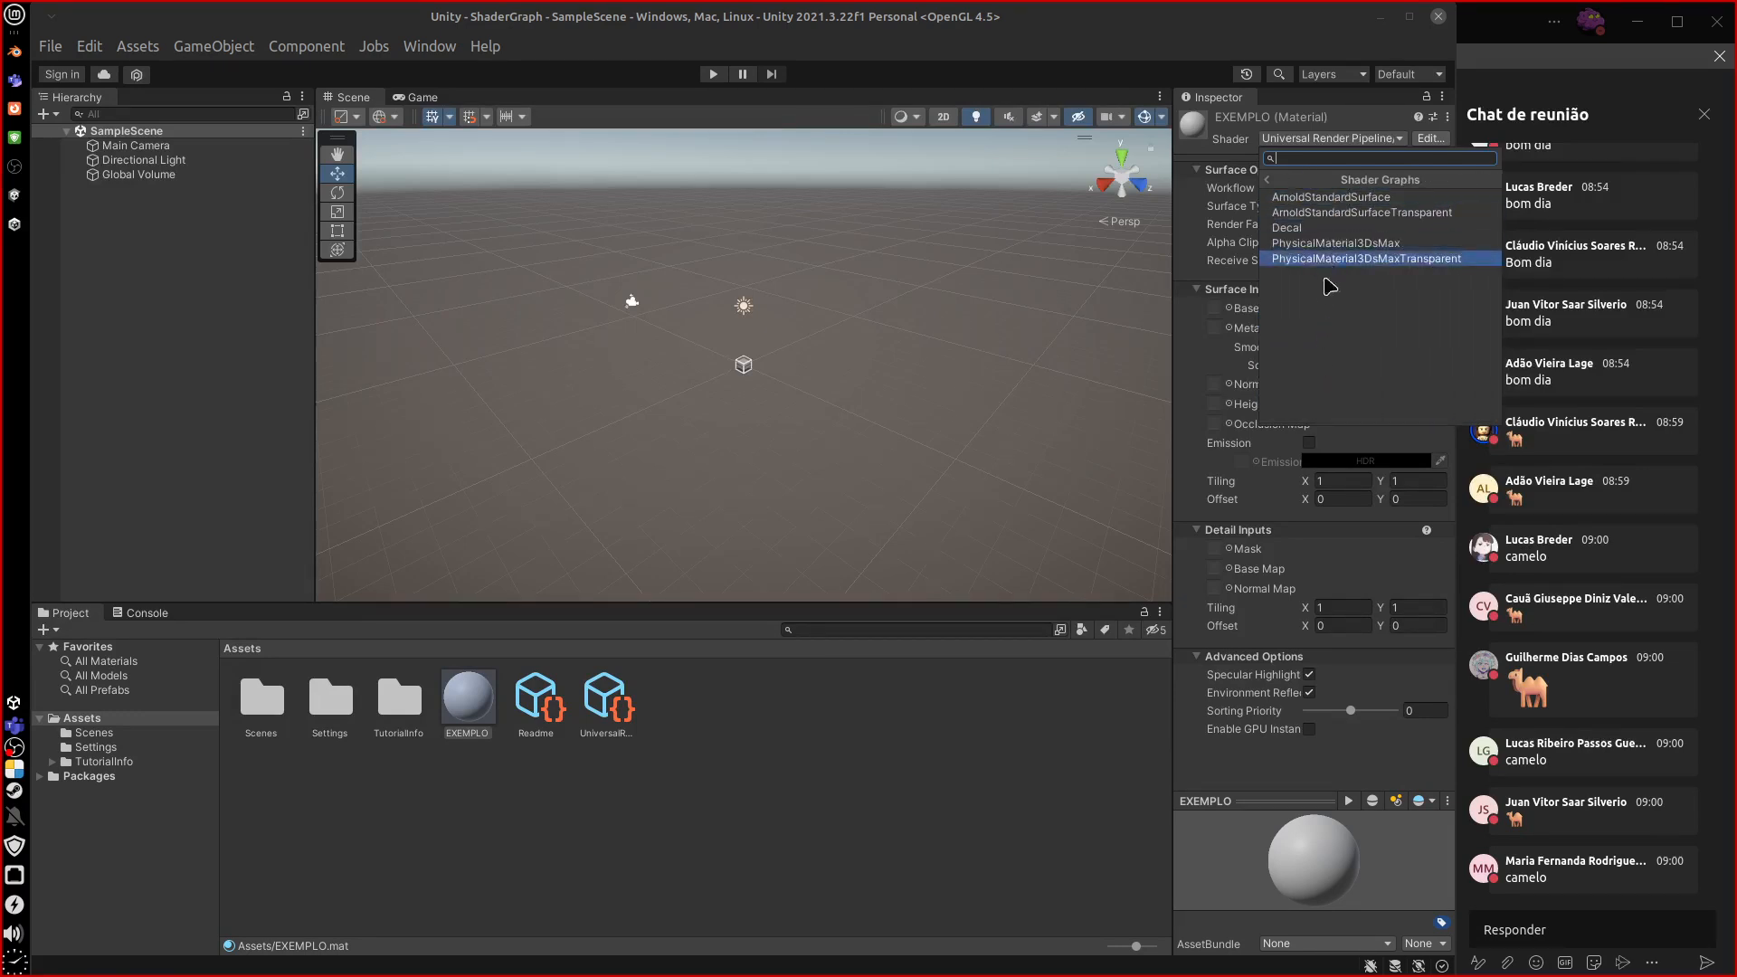
pyautogui.click(870, 796)
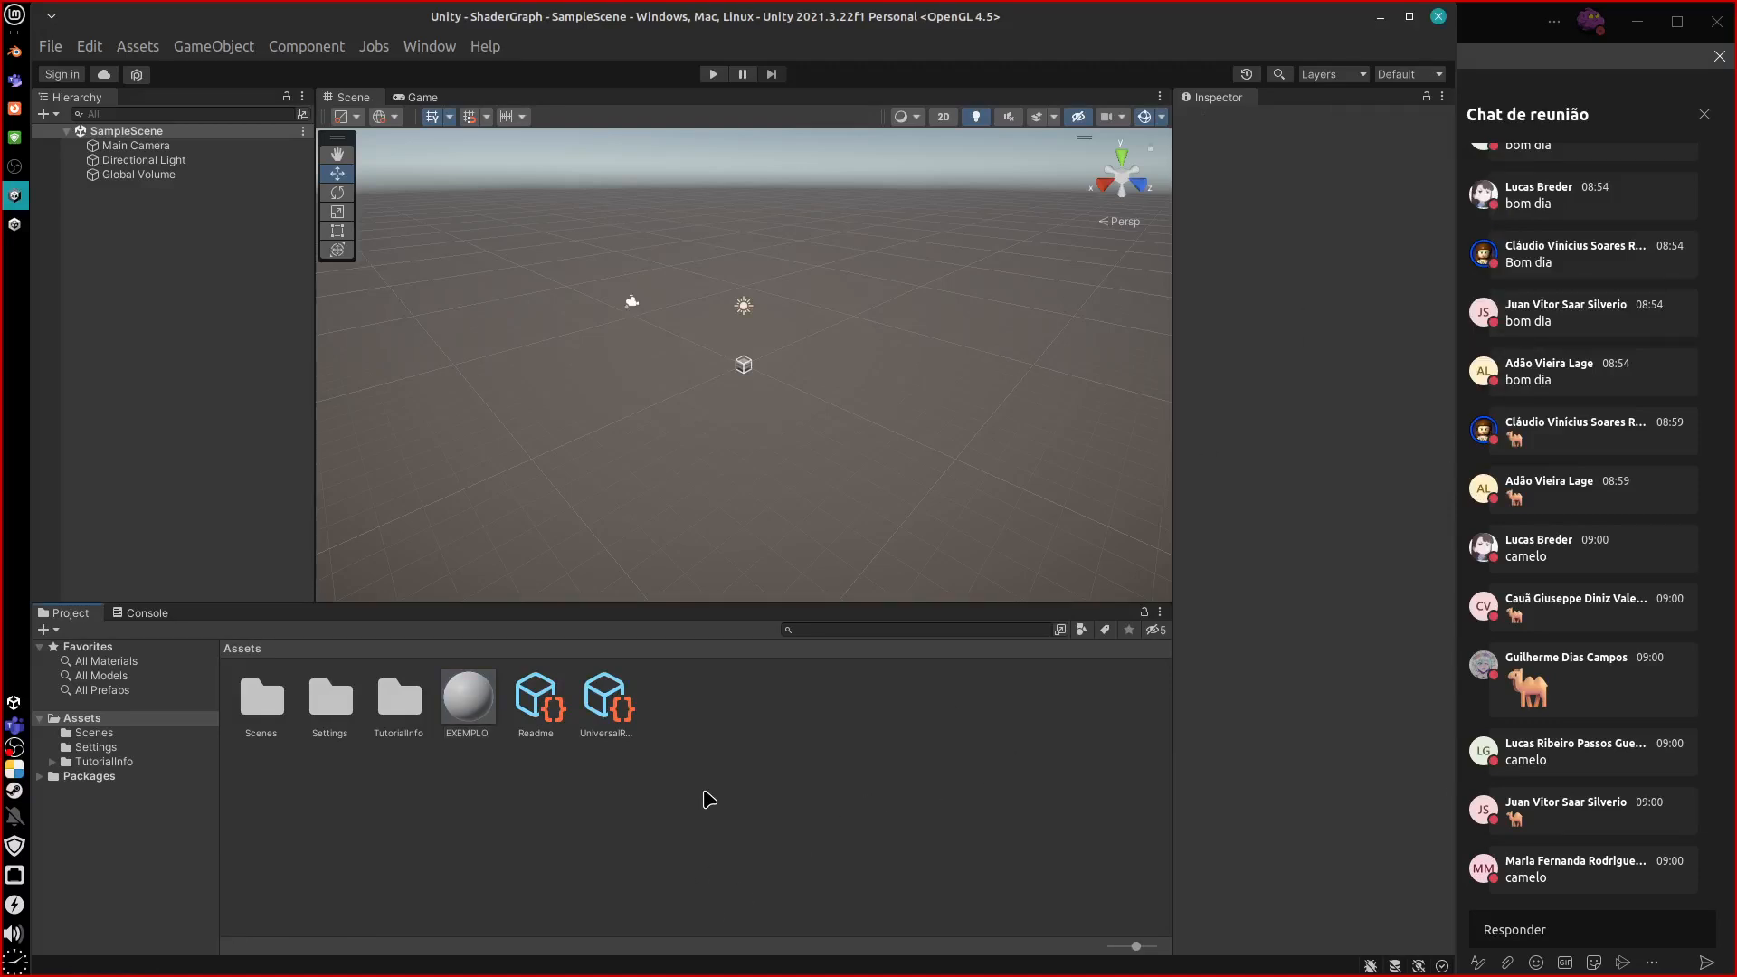
pyautogui.click(470, 715)
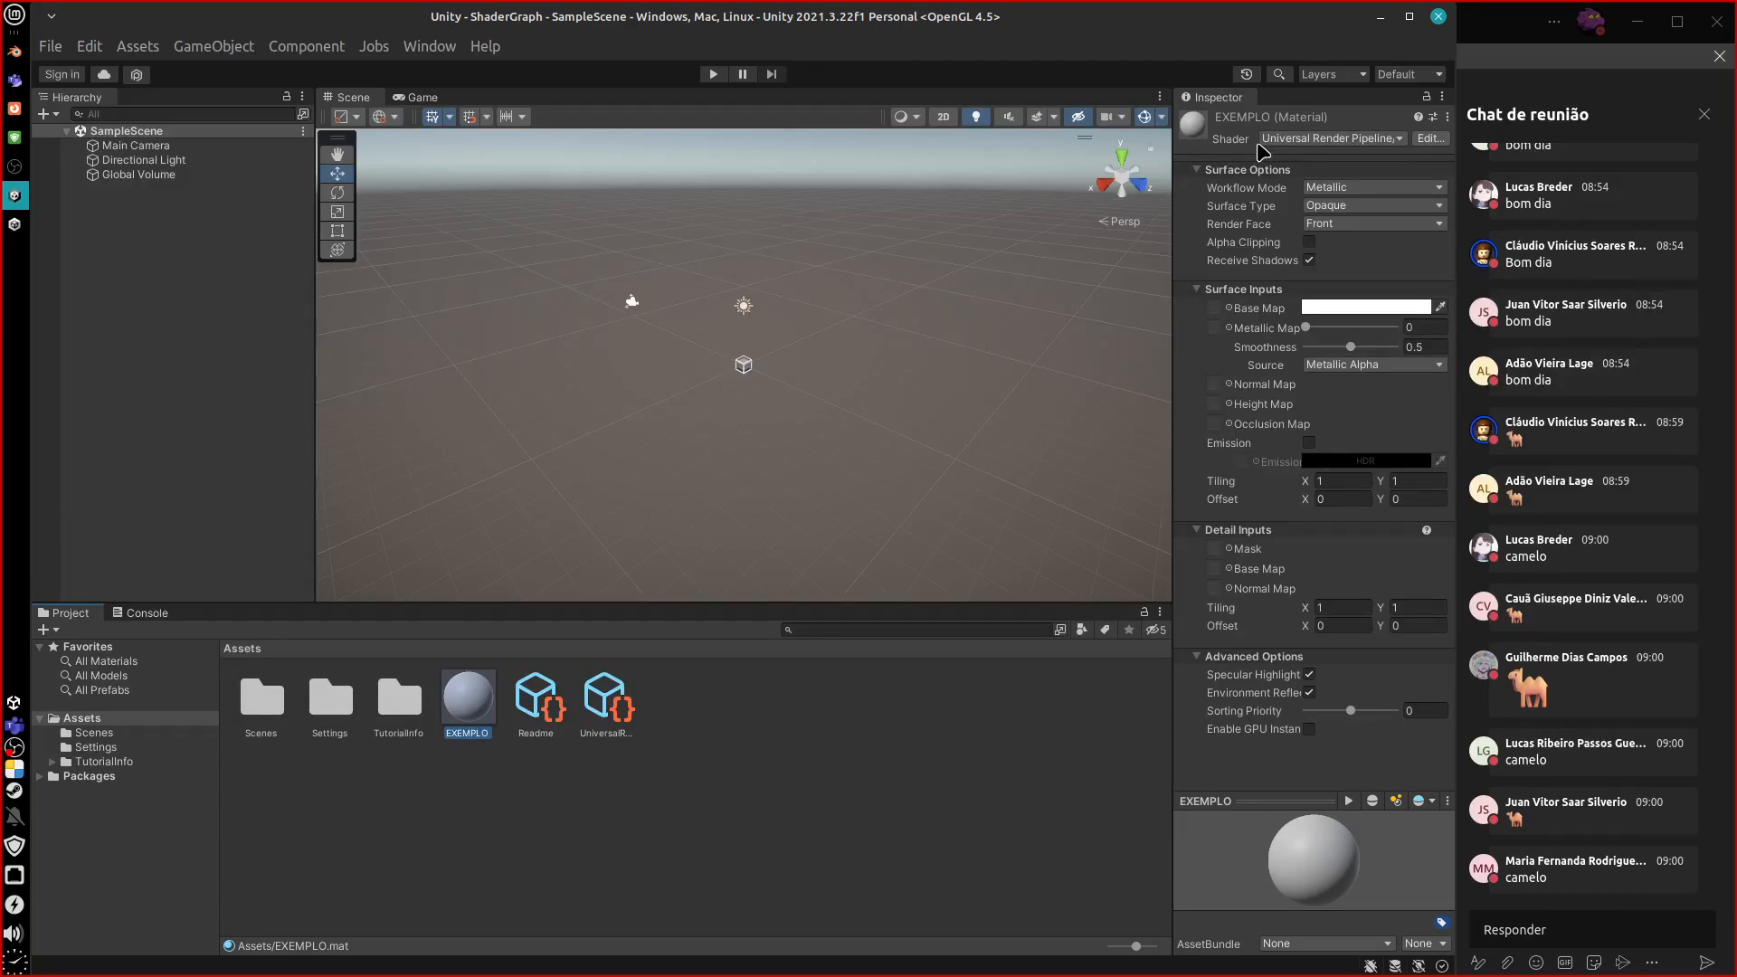
# Switch to Blender, enlarge the outliner in width and height, and expand Suzanne's modifiers in it.
pyautogui.click(14, 51)
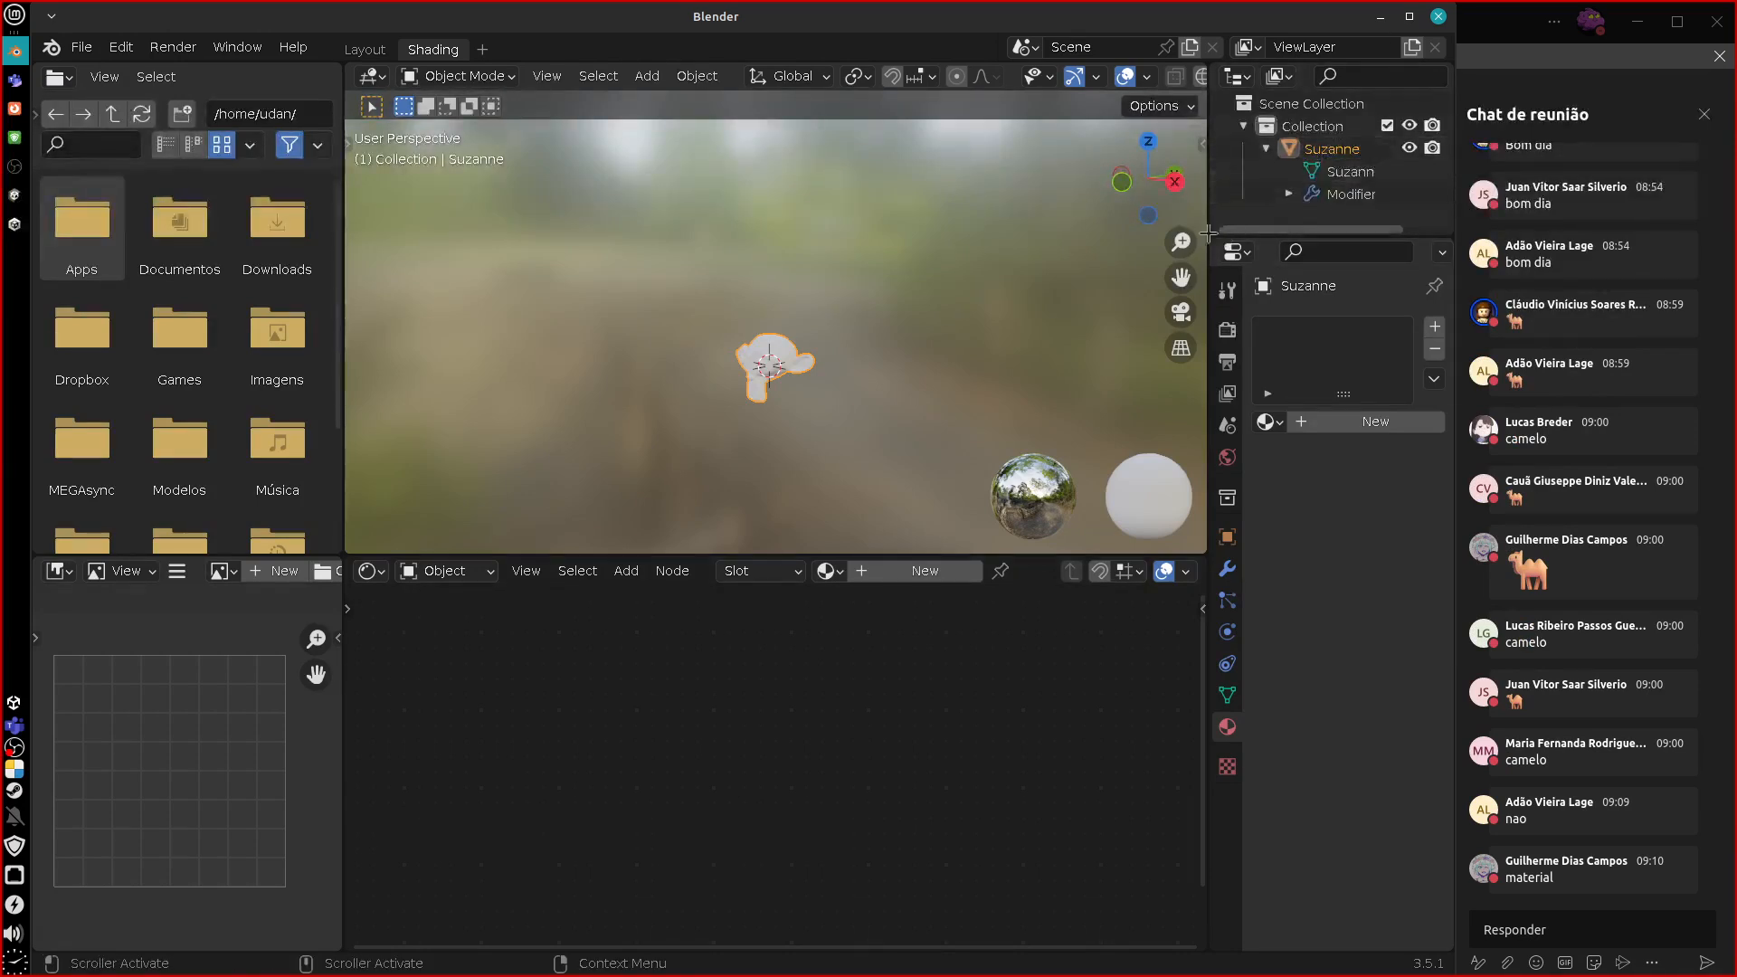
pyautogui.moveTo(1207, 216); pyautogui.dragTo(1140, 216)
pyautogui.moveTo(1325, 237); pyautogui.dragTo(1325, 394)
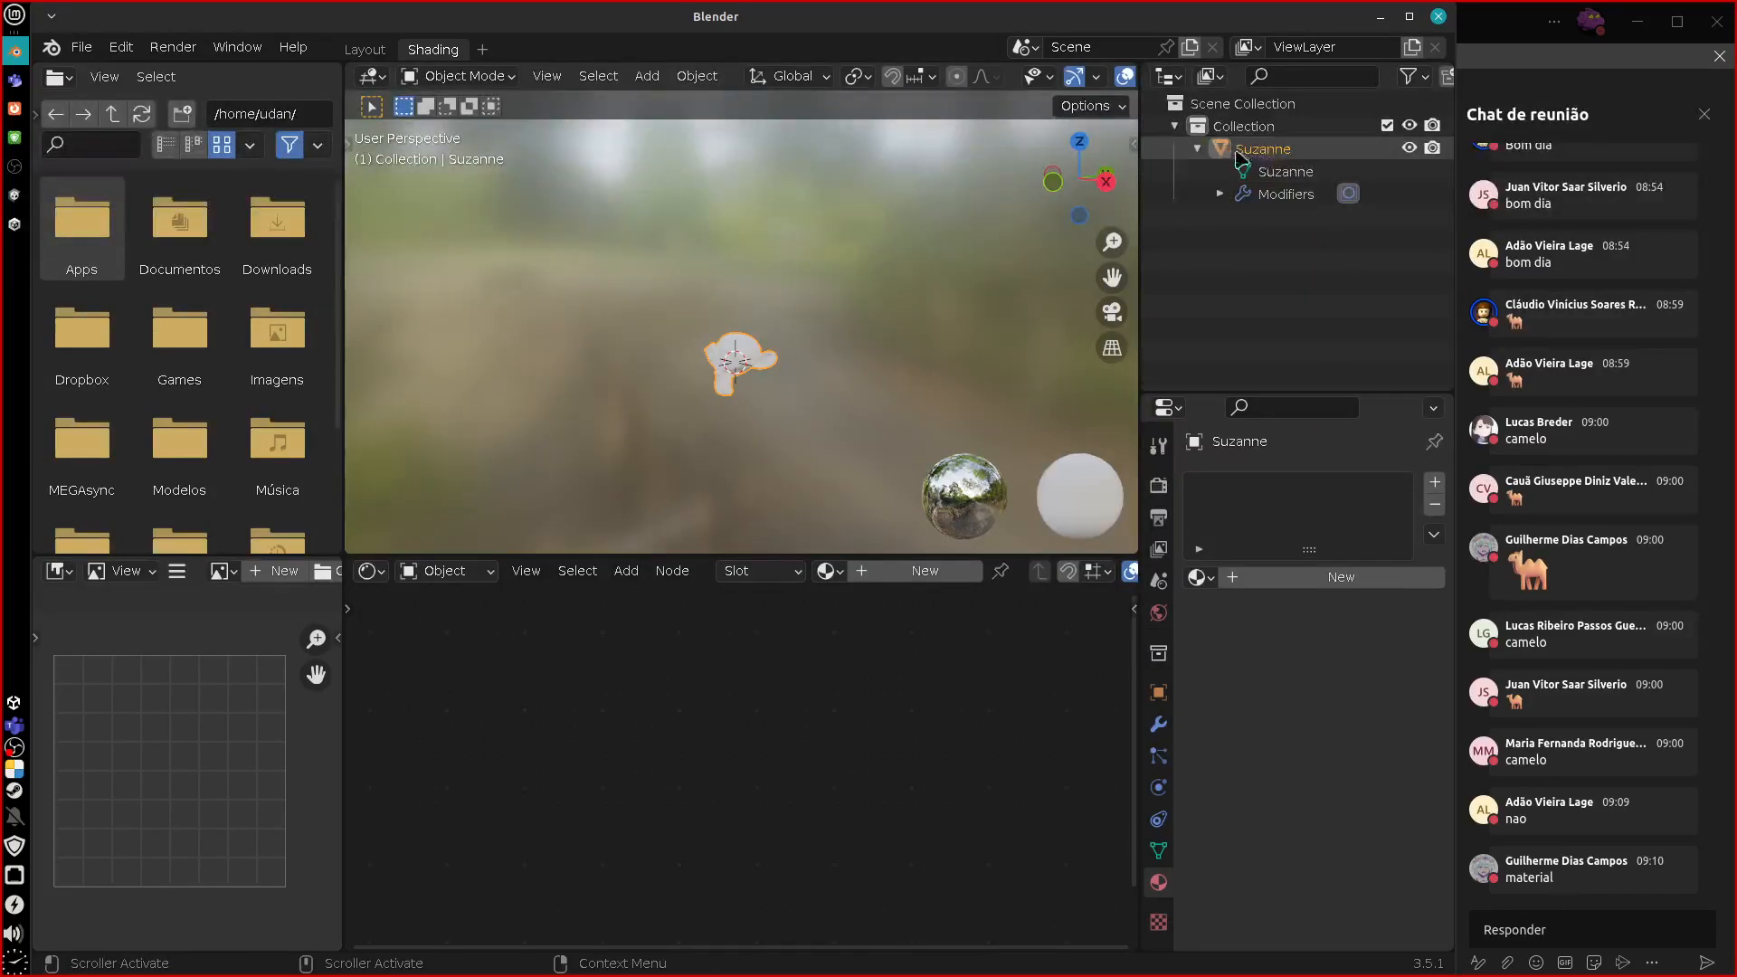
pyautogui.click(1220, 194)
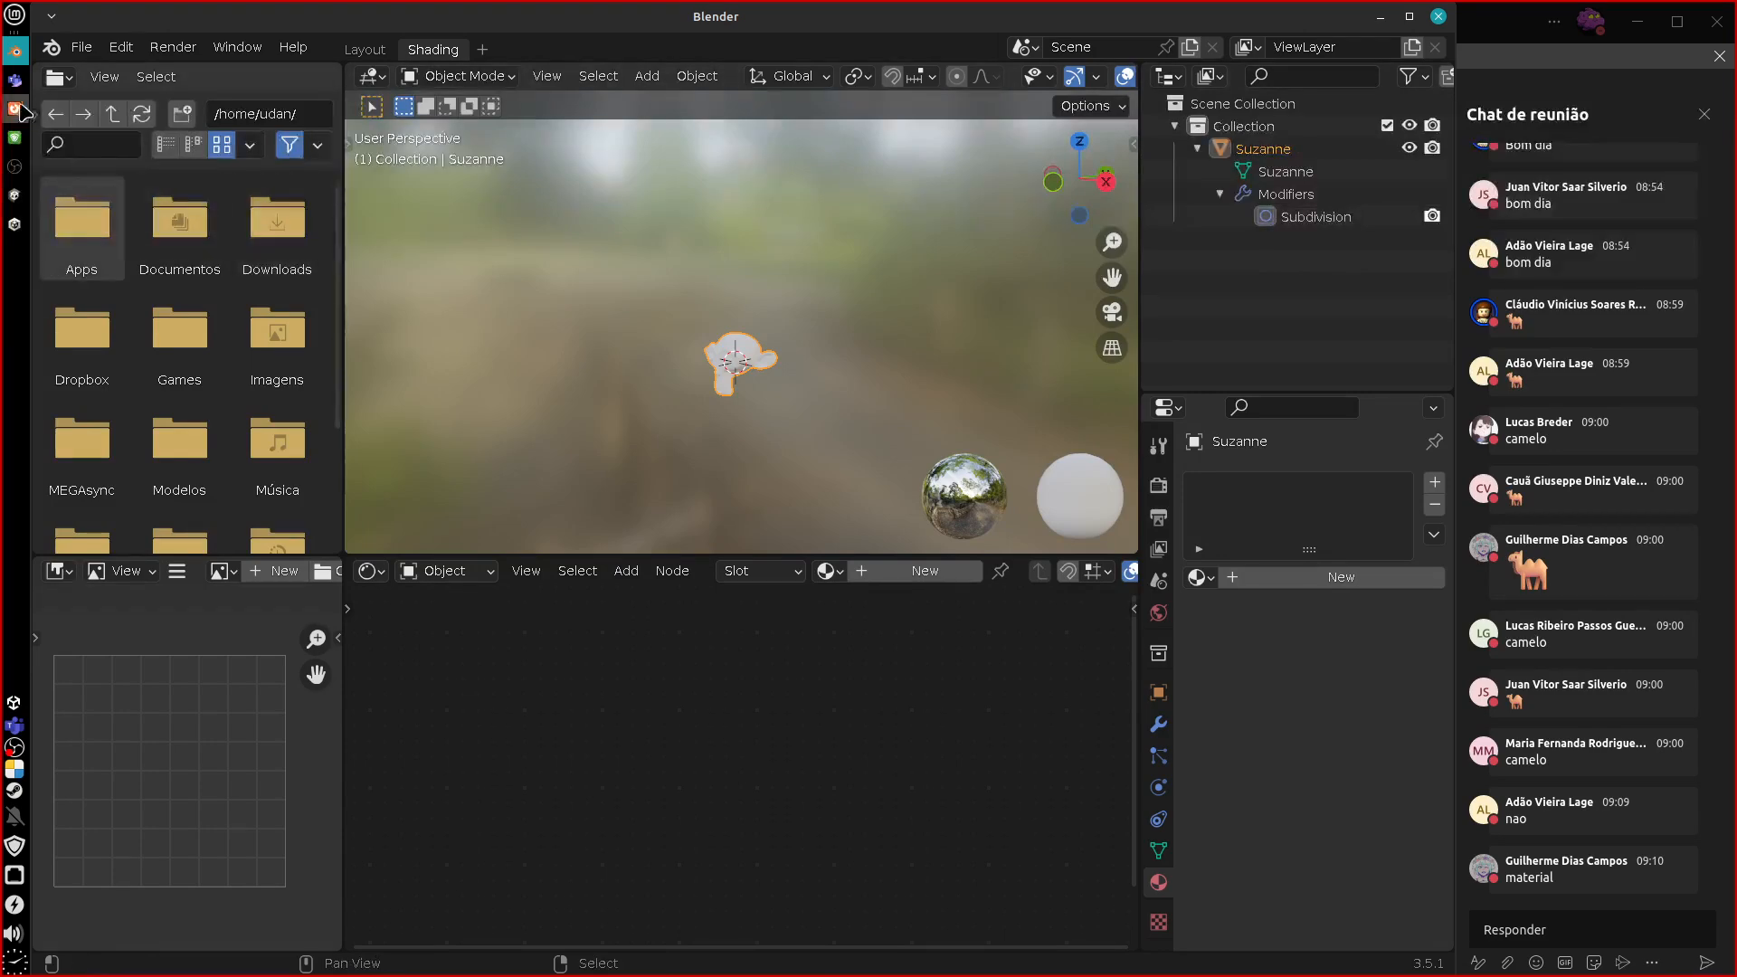
# Switch to Unity and reselect the EXEMPLO material to inspect its properties.
pyautogui.click(15, 196)
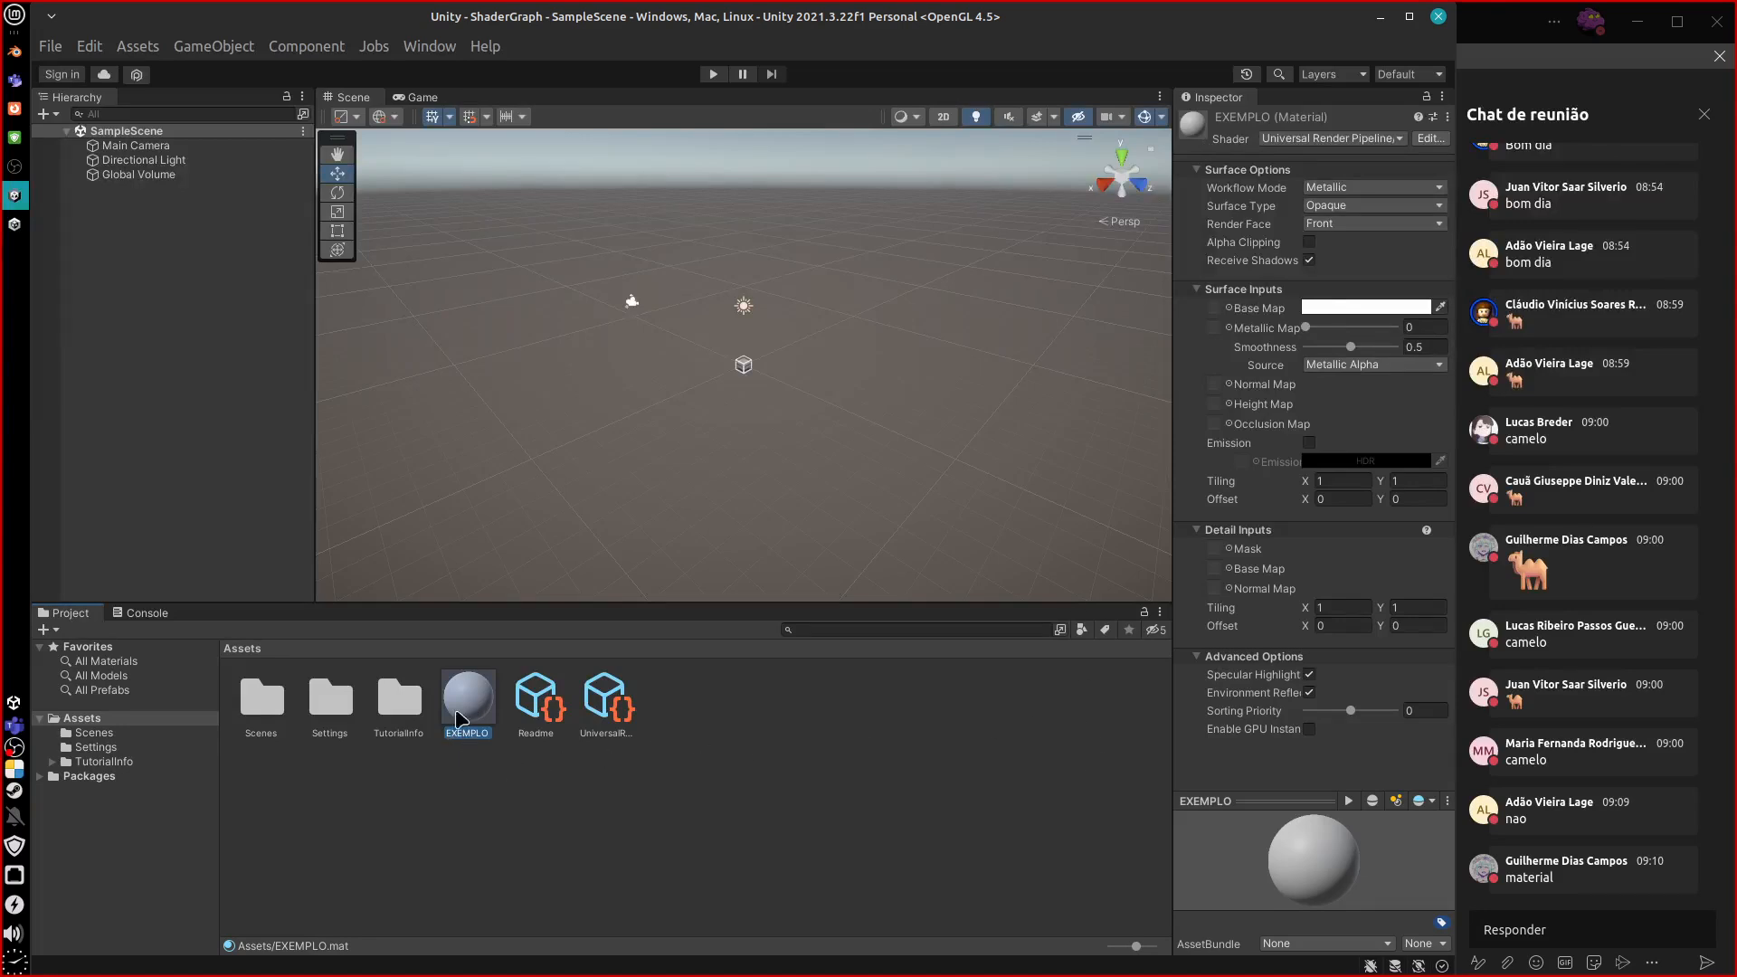
pyautogui.rightClick(161, 285)
pyautogui.click(778, 812)
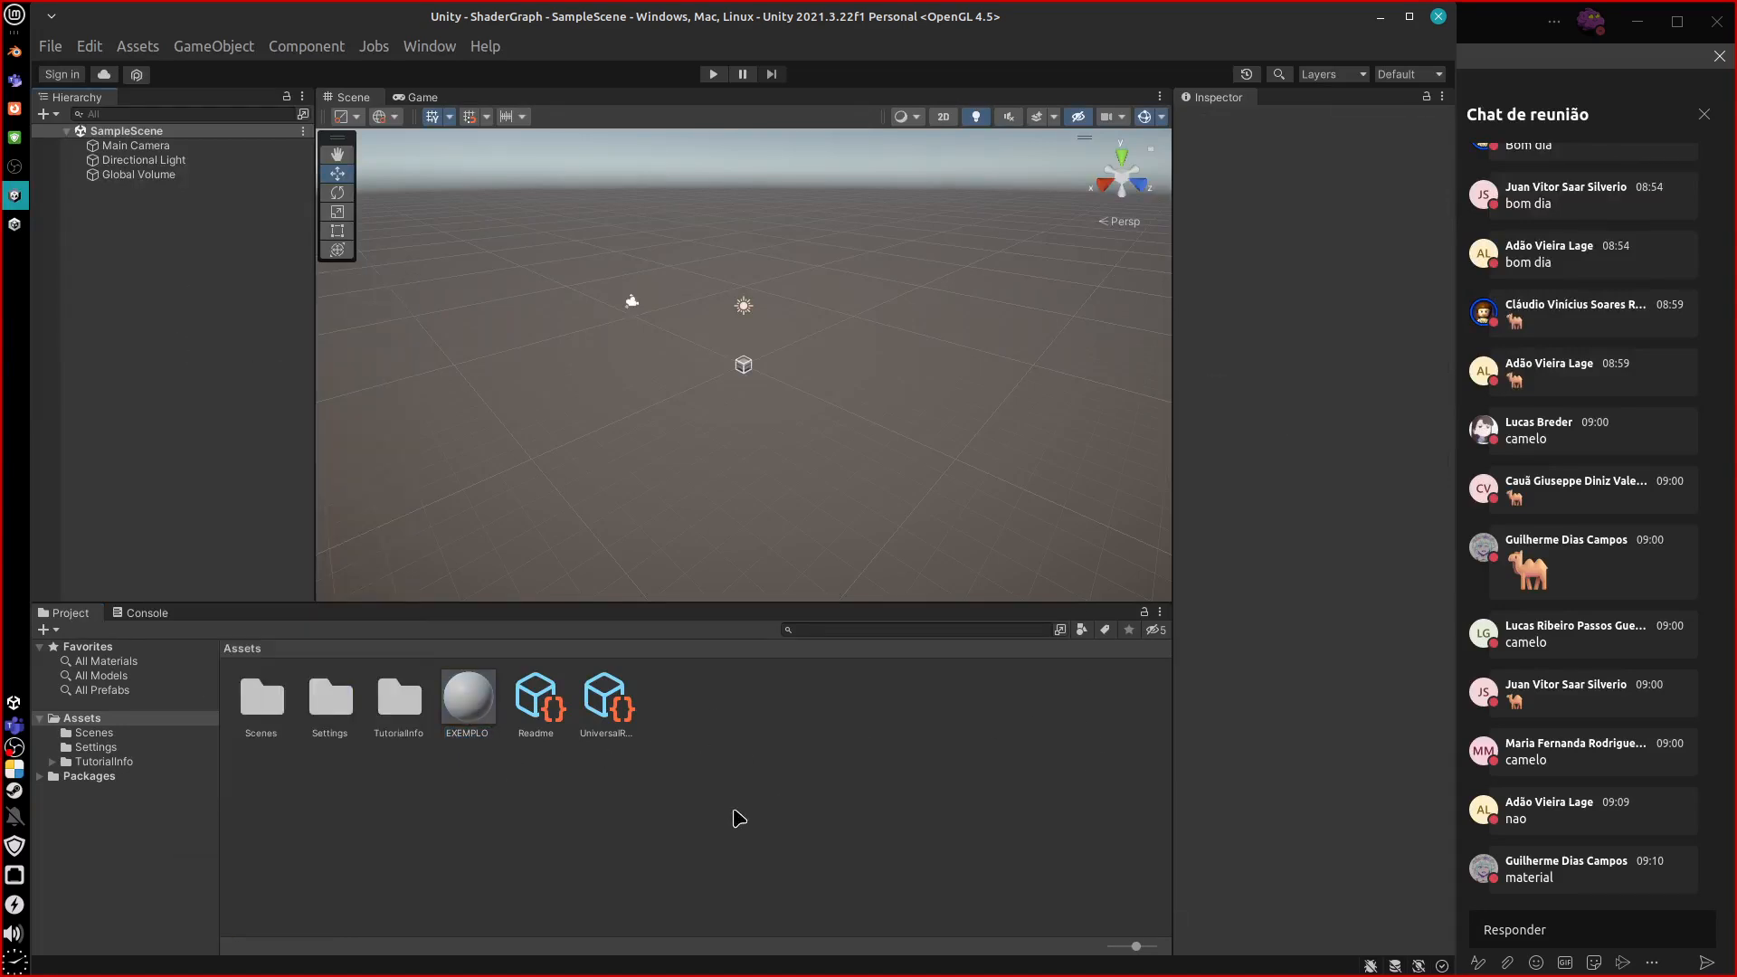
pyautogui.click(488, 719)
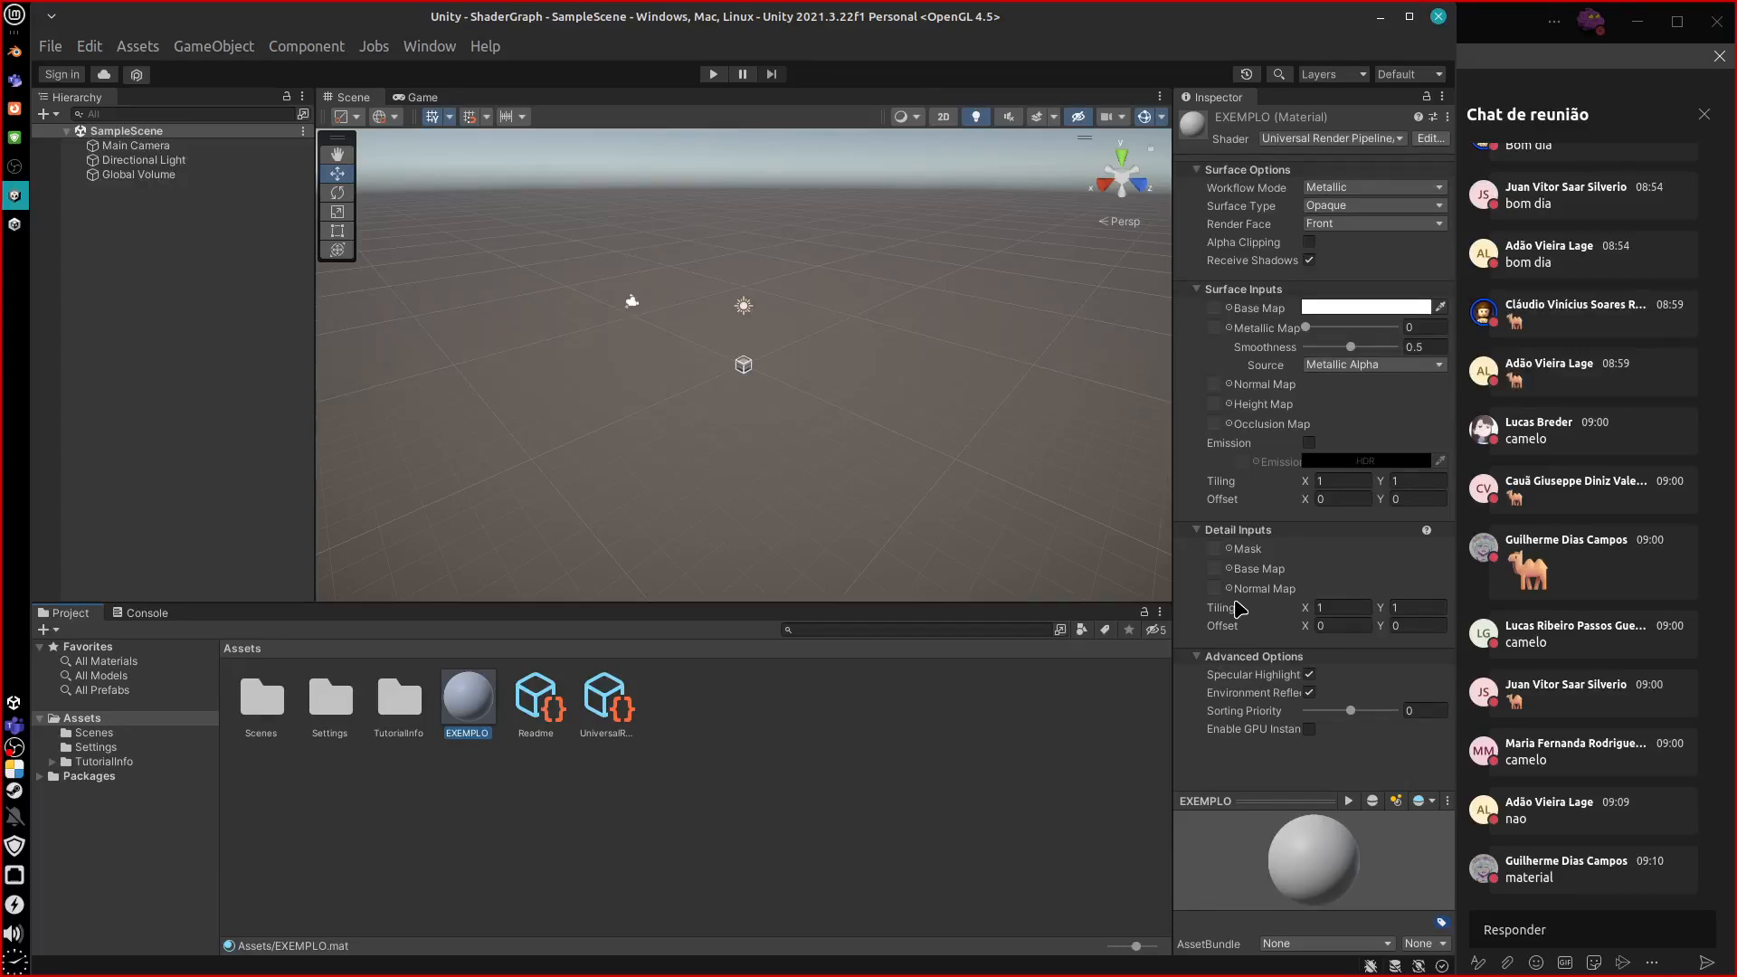
# In Blender's Layout workspace, annotate a square with marked corners, a rounded shape inside it, and arrows pointing at the edges and central dot.
pyautogui.click(17, 53)
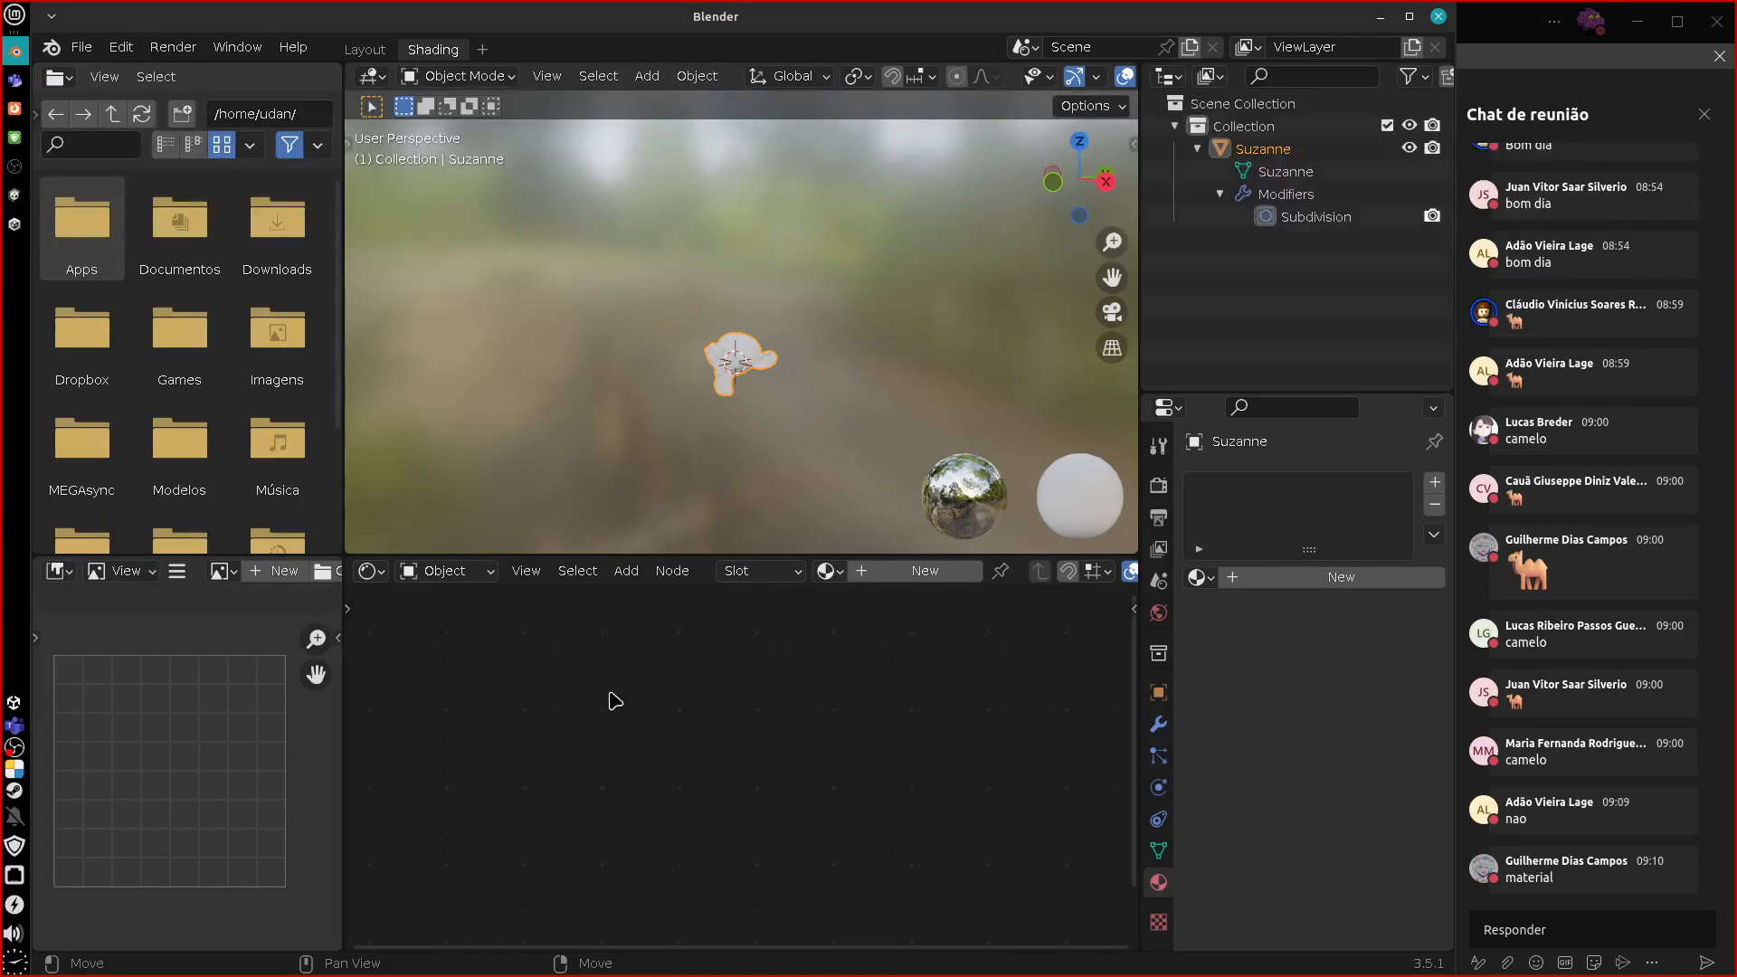
pyautogui.click(365, 50)
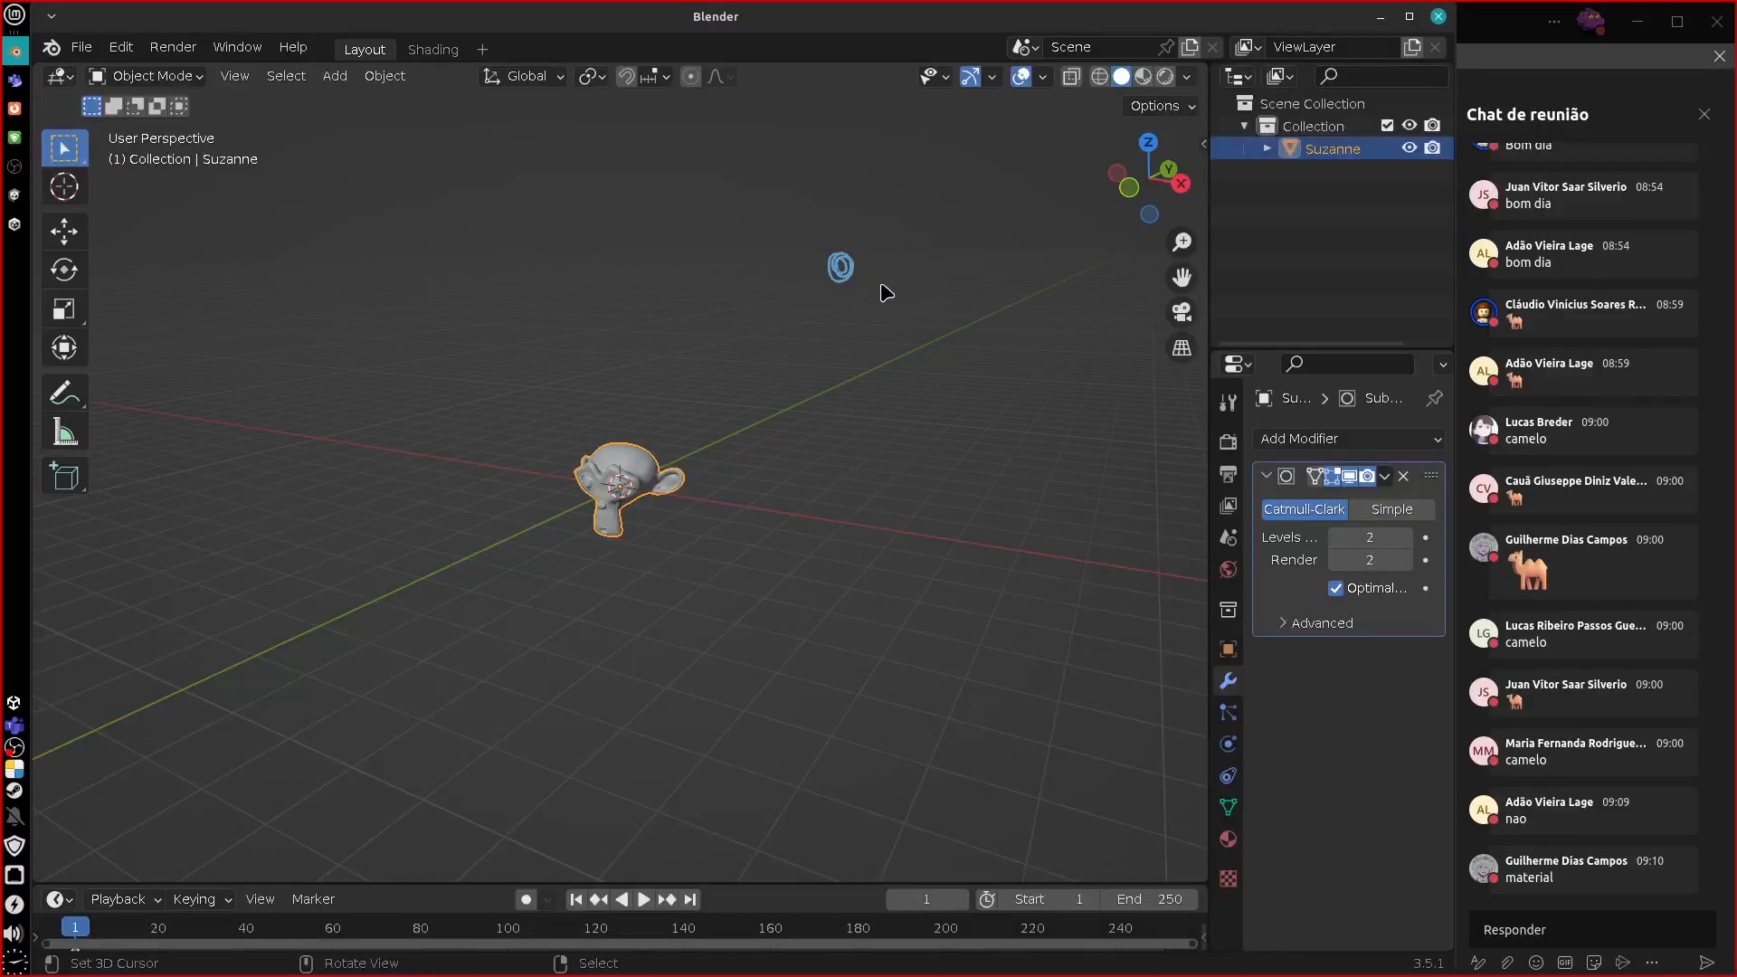
pyautogui.moveTo(775, 190)
pyautogui.mouseDown()
pyautogui.moveTo(775, 368)
pyautogui.moveTo(950, 361)
pyautogui.moveTo(952, 187)
pyautogui.mouseUp()
pyautogui.moveTo(787, 196); pyautogui.dragTo(948, 191)
pyautogui.moveTo(944, 348); pyautogui.dragTo(880, 441)
pyautogui.moveTo(880, 441)
pyautogui.mouseDown(button='right')
pyautogui.moveTo(857, 414)
pyautogui.moveTo(877, 434)
pyautogui.mouseUp(button='right')
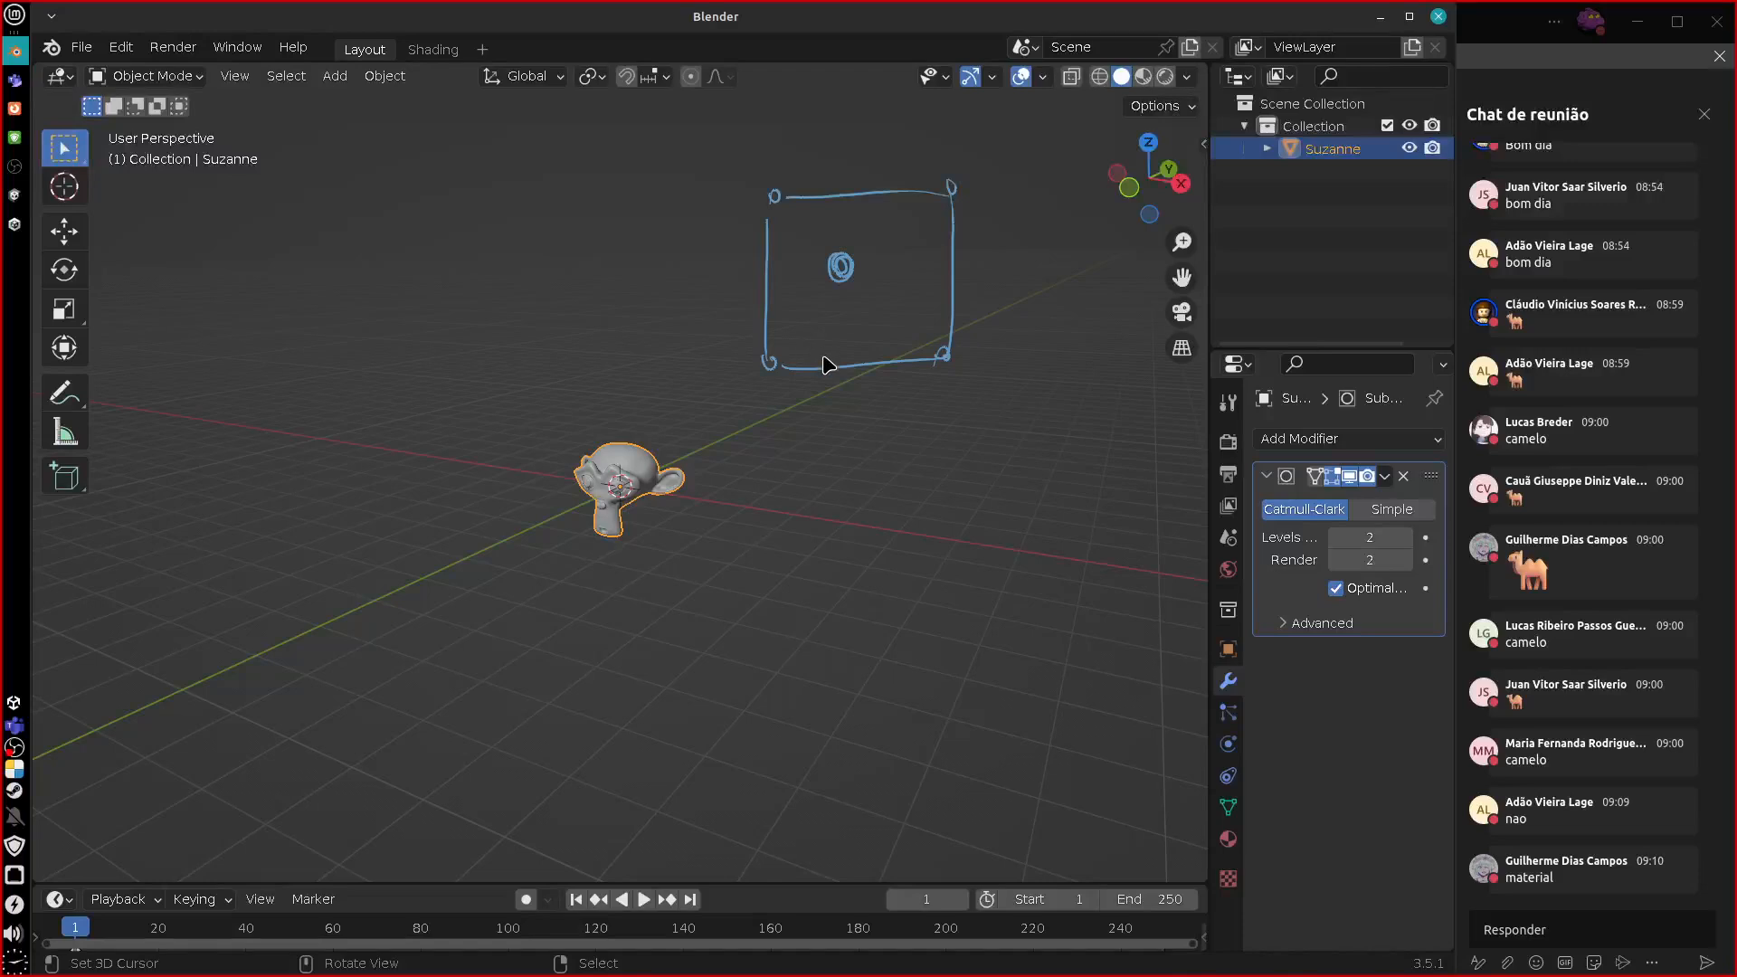
pyautogui.moveTo(825, 360)
pyautogui.mouseDown()
pyautogui.moveTo(797, 347)
pyautogui.moveTo(791, 227)
pyautogui.moveTo(901, 210)
pyautogui.moveTo(934, 294)
pyautogui.moveTo(819, 358)
pyautogui.mouseUp()
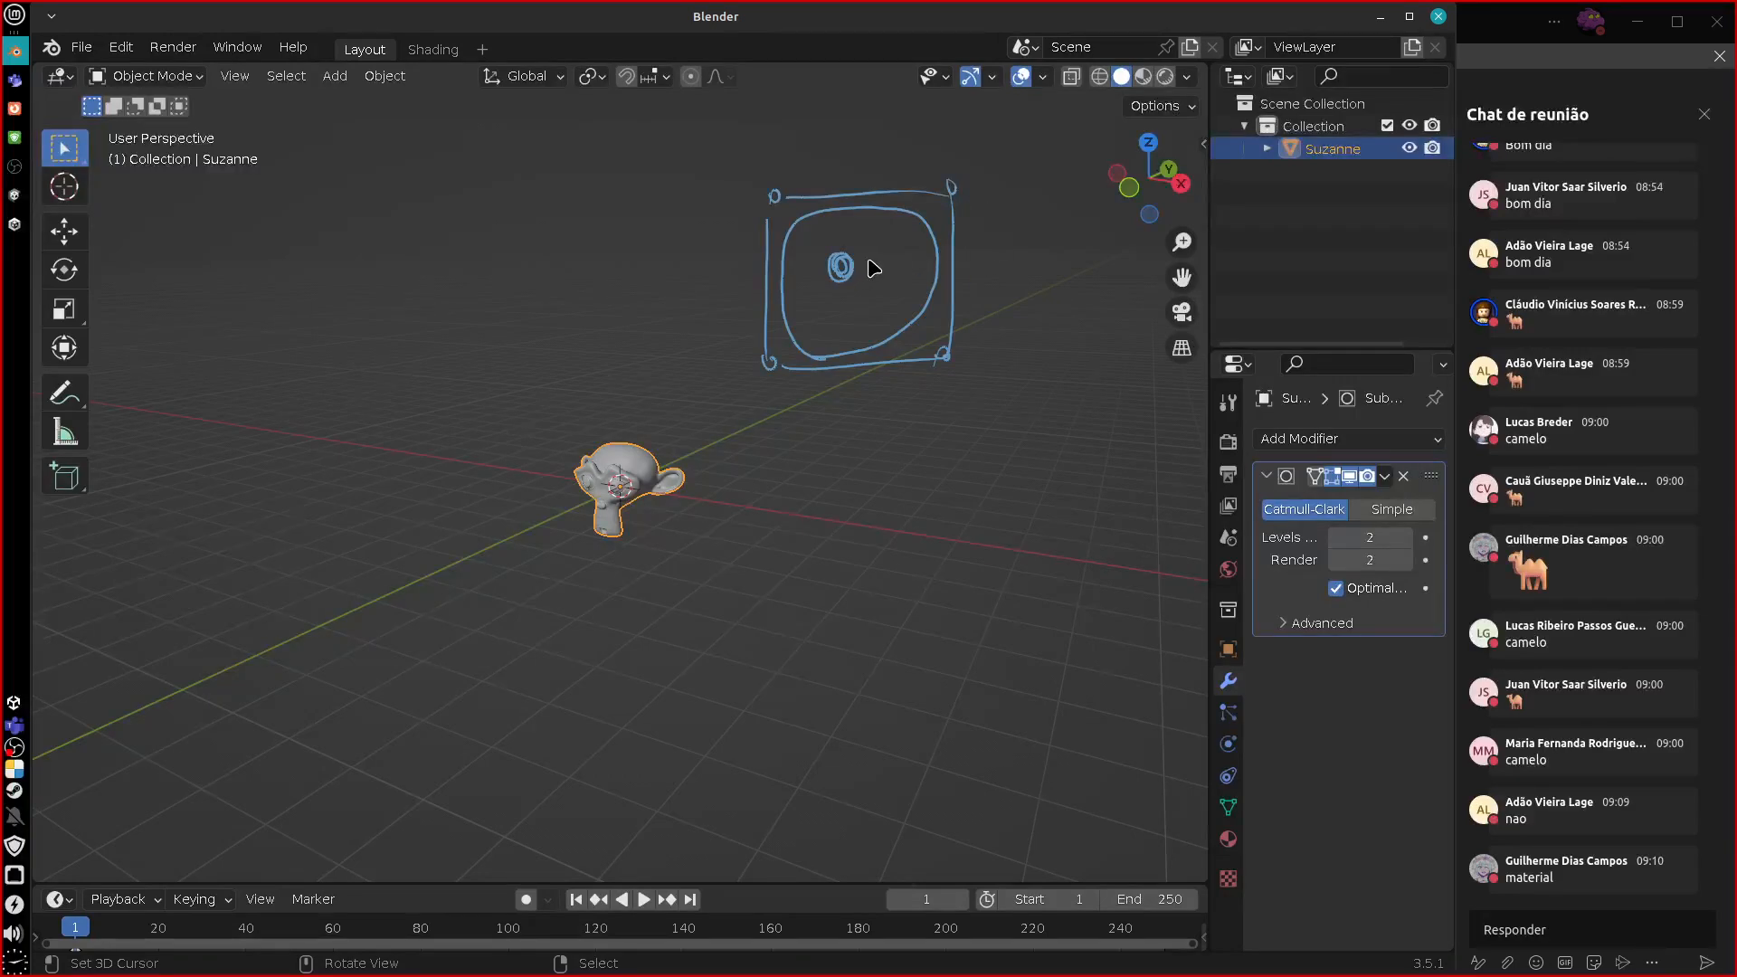
pyautogui.moveTo(879, 247); pyautogui.dragTo(869, 266)
pyautogui.moveTo(1019, 177); pyautogui.dragTo(963, 226)
pyautogui.moveTo(1039, 416)
pyautogui.mouseDown()
pyautogui.moveTo(962, 363)
pyautogui.moveTo(968, 396)
pyautogui.mouseUp()
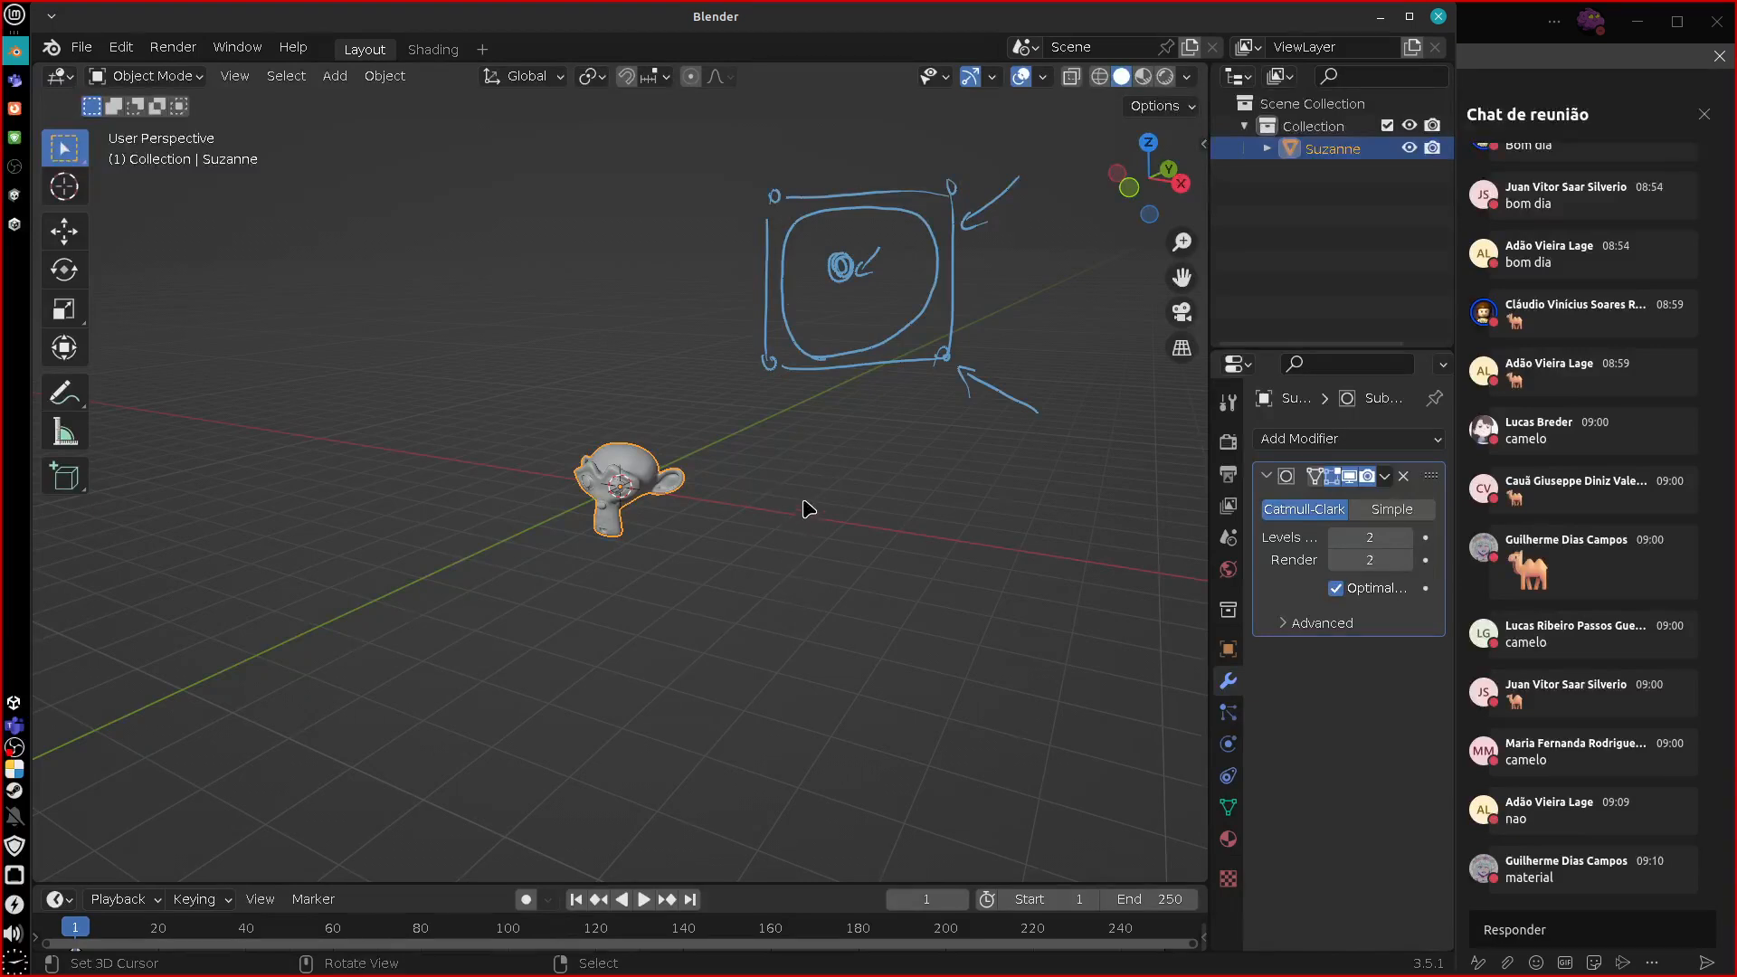
# Annotate a quartered, hatched circle below the square with arrows linking the two, and erase all the annotations.
pyautogui.moveTo(799, 532); pyautogui.dragTo(832, 430)
pyautogui.moveTo(789, 574)
pyautogui.mouseDown()
pyautogui.moveTo(810, 618)
pyautogui.moveTo(787, 589)
pyautogui.moveTo(795, 570)
pyautogui.moveTo(819, 581)
pyautogui.moveTo(801, 599)
pyautogui.mouseUp()
pyautogui.moveTo(757, 629)
pyautogui.mouseDown()
pyautogui.moveTo(783, 605)
pyautogui.moveTo(778, 637)
pyautogui.mouseUp()
pyautogui.moveTo(547, 681); pyautogui.dragTo(719, 639)
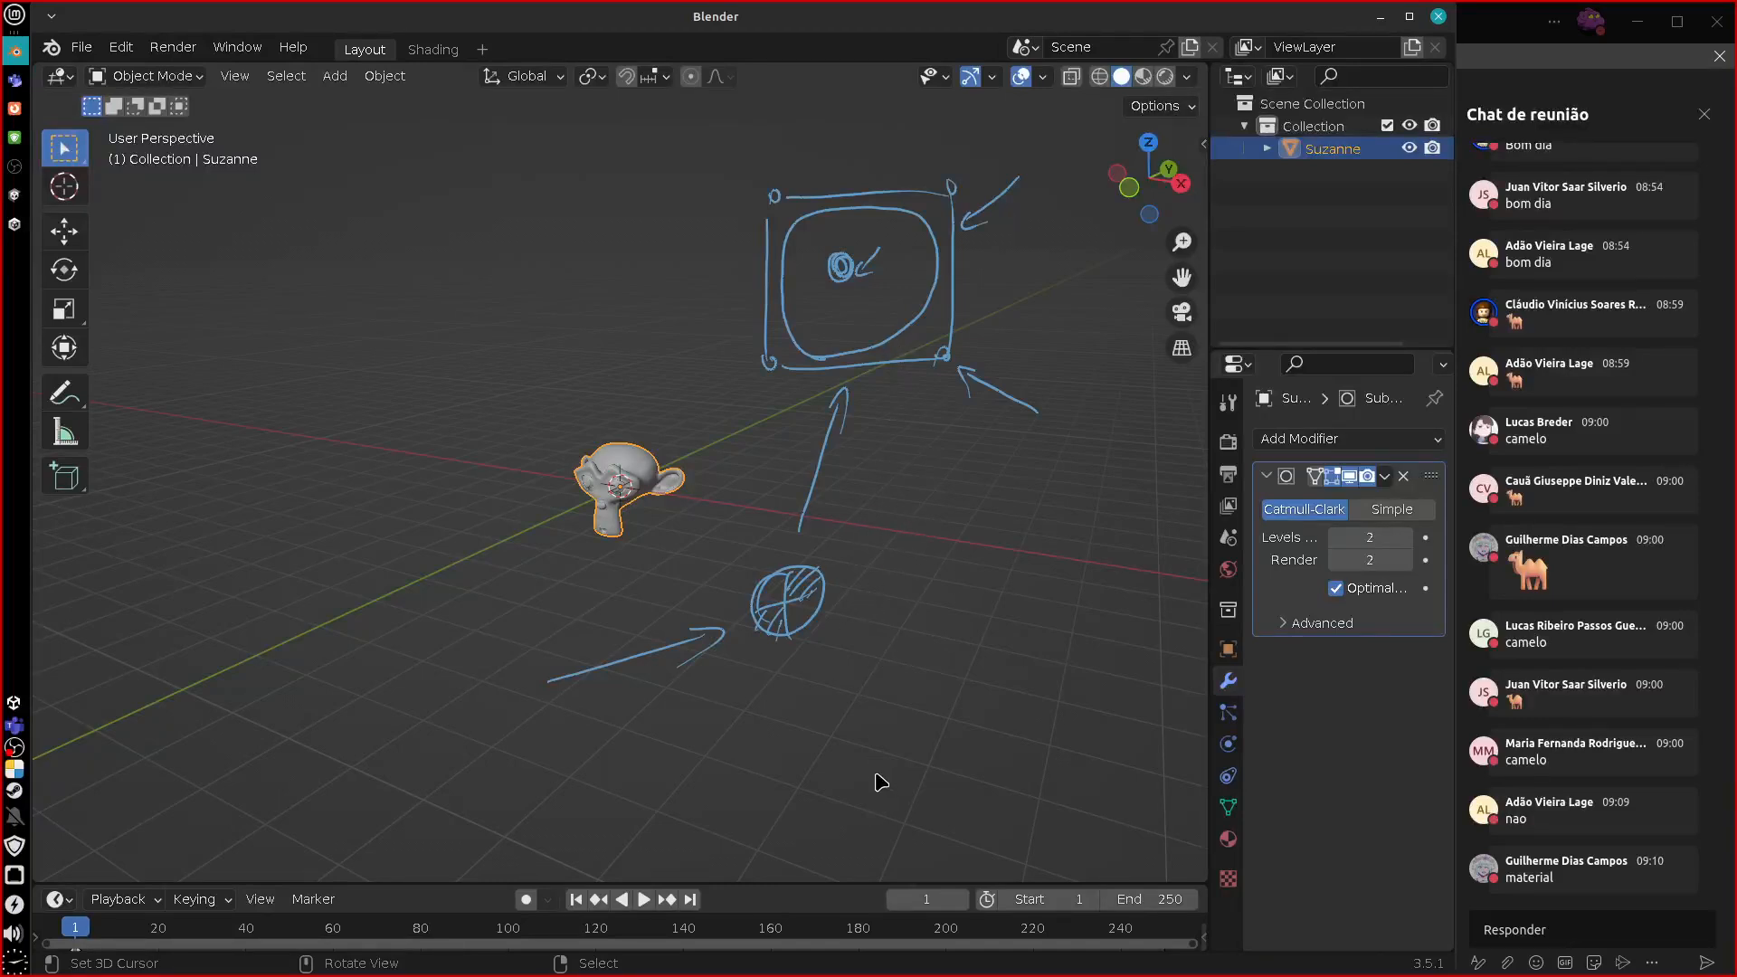
pyautogui.moveTo(555, 682)
pyautogui.mouseDown(button='right')
pyautogui.moveTo(764, 605)
pyautogui.moveTo(887, 594)
pyautogui.moveTo(713, 597)
pyautogui.moveTo(953, 334)
pyautogui.moveTo(1017, 413)
pyautogui.moveTo(763, 349)
pyautogui.moveTo(752, 279)
pyautogui.moveTo(779, 178)
pyautogui.mouseUp(button='right')
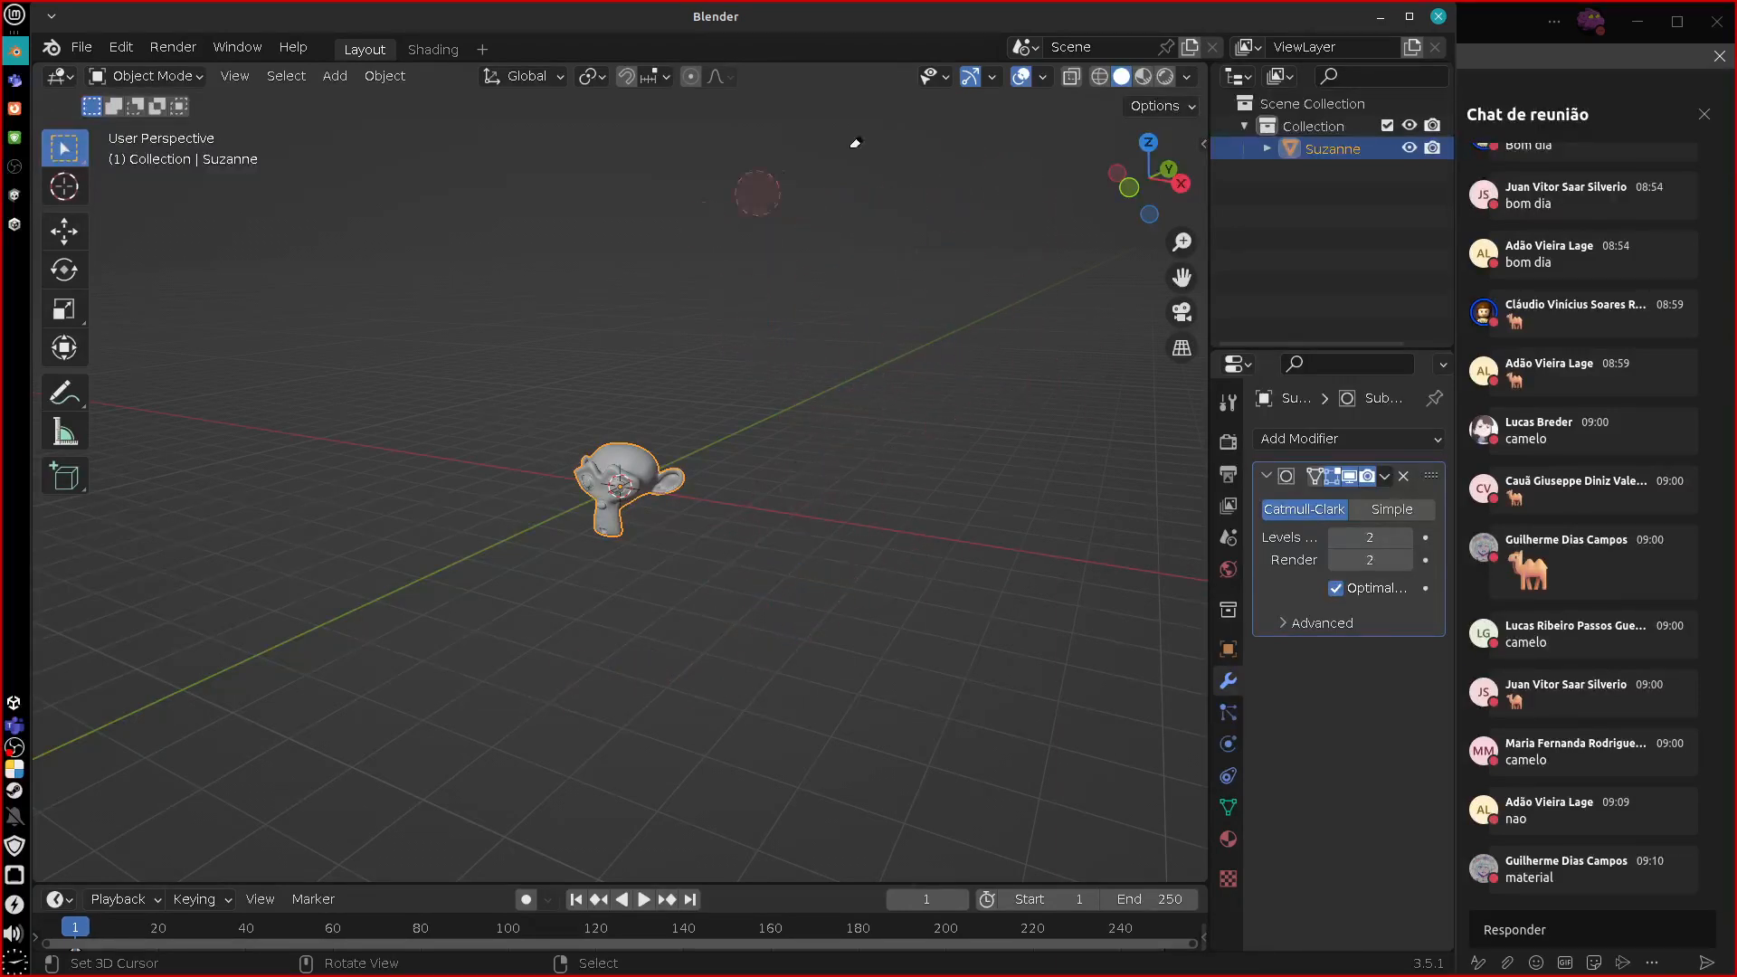
pyautogui.moveTo(997, 332); pyautogui.dragTo(1007, 493, button='right')
# Annotate a quartered circle near Suzanne with three arrows pointing outward from it, and erase the sketch.
pyautogui.moveTo(819, 579)
pyautogui.mouseDown()
pyautogui.moveTo(792, 631)
pyautogui.moveTo(808, 566)
pyautogui.moveTo(812, 633)
pyautogui.moveTo(852, 588)
pyautogui.moveTo(836, 566)
pyautogui.moveTo(778, 624)
pyautogui.mouseUp()
pyautogui.moveTo(796, 605); pyautogui.dragTo(797, 639)
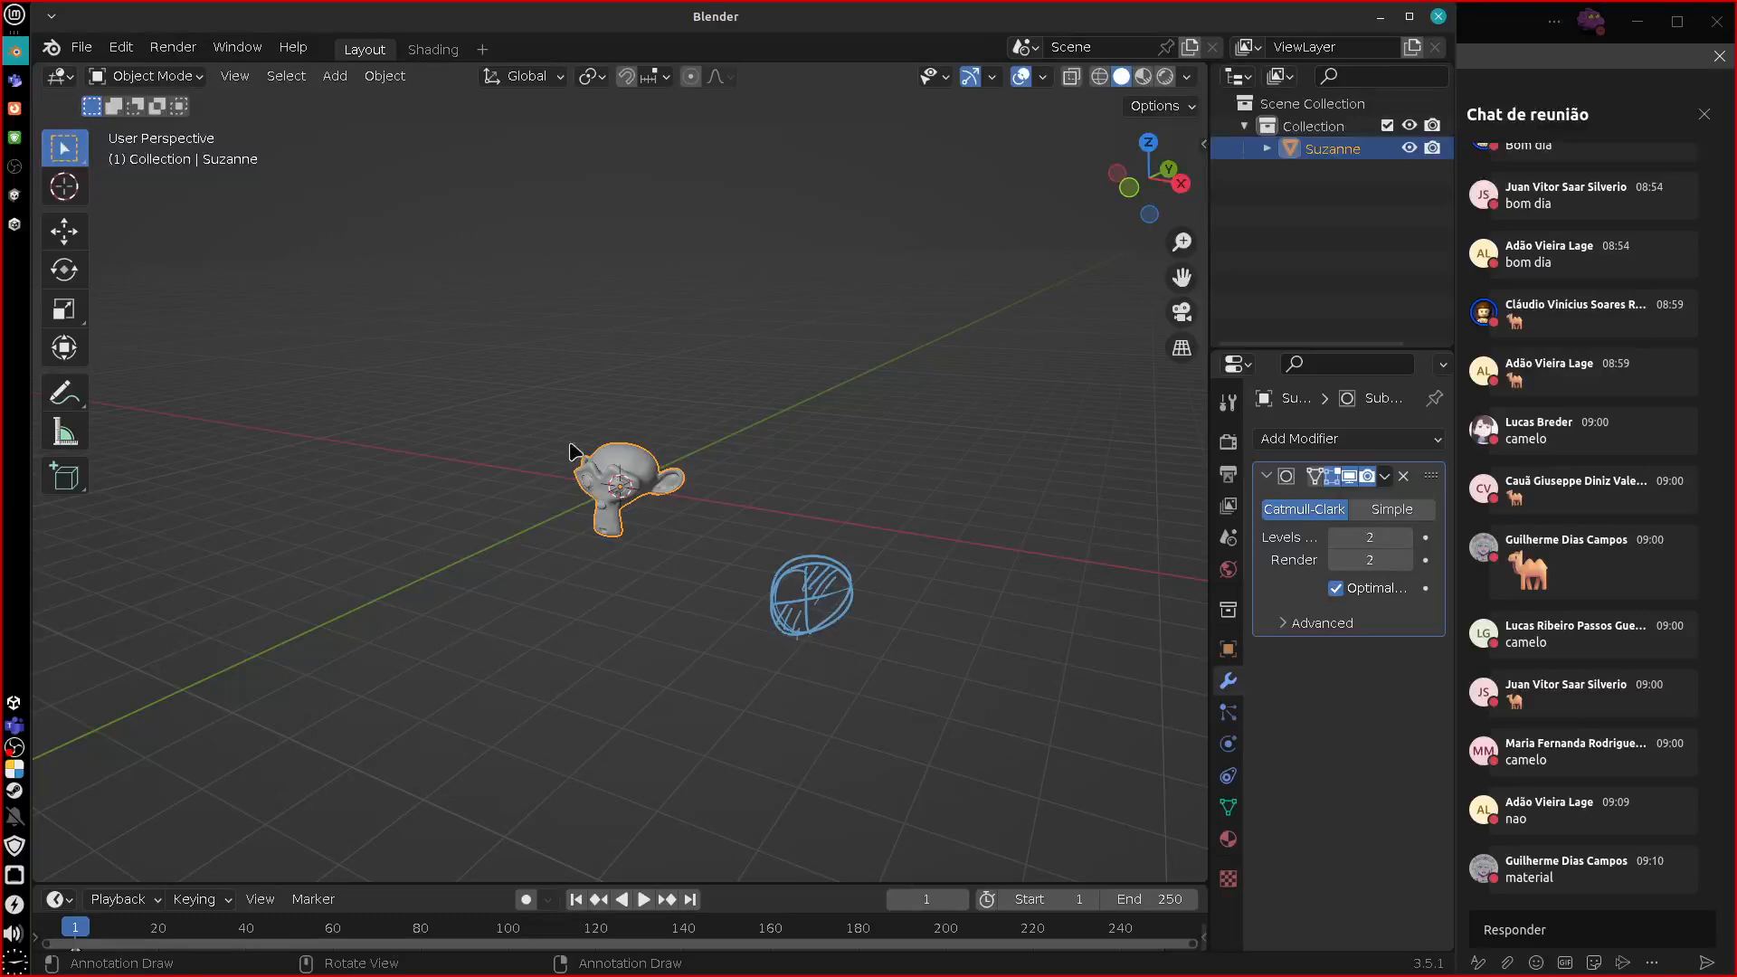
pyautogui.moveTo(867, 575)
pyautogui.mouseDown()
pyautogui.moveTo(962, 465)
pyautogui.moveTo(954, 501)
pyautogui.mouseUp()
pyautogui.moveTo(815, 498); pyautogui.dragTo(821, 364)
pyautogui.moveTo(747, 572); pyautogui.dragTo(623, 541)
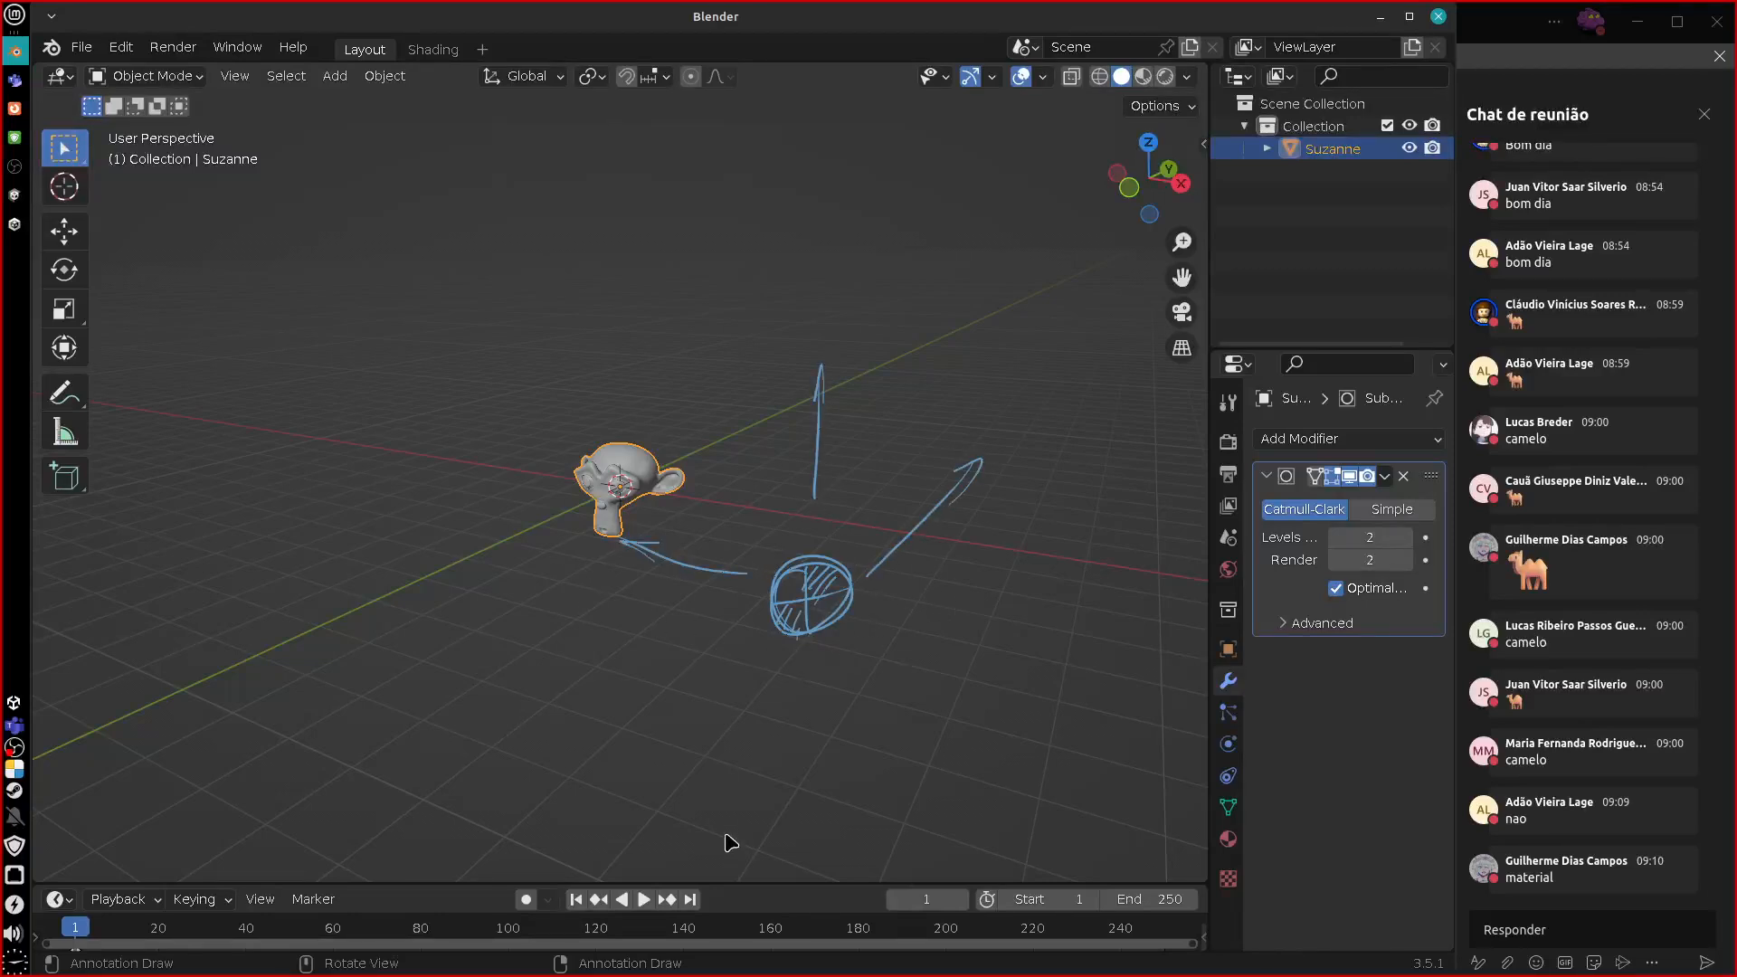
pyautogui.moveTo(805, 598)
pyautogui.mouseDown(button='right')
pyautogui.moveTo(850, 392)
pyautogui.moveTo(977, 470)
pyautogui.mouseUp(button='right')
pyautogui.moveTo(846, 578)
pyautogui.mouseDown(button='right')
pyautogui.moveTo(710, 570)
pyautogui.moveTo(711, 485)
pyautogui.mouseUp(button='right')
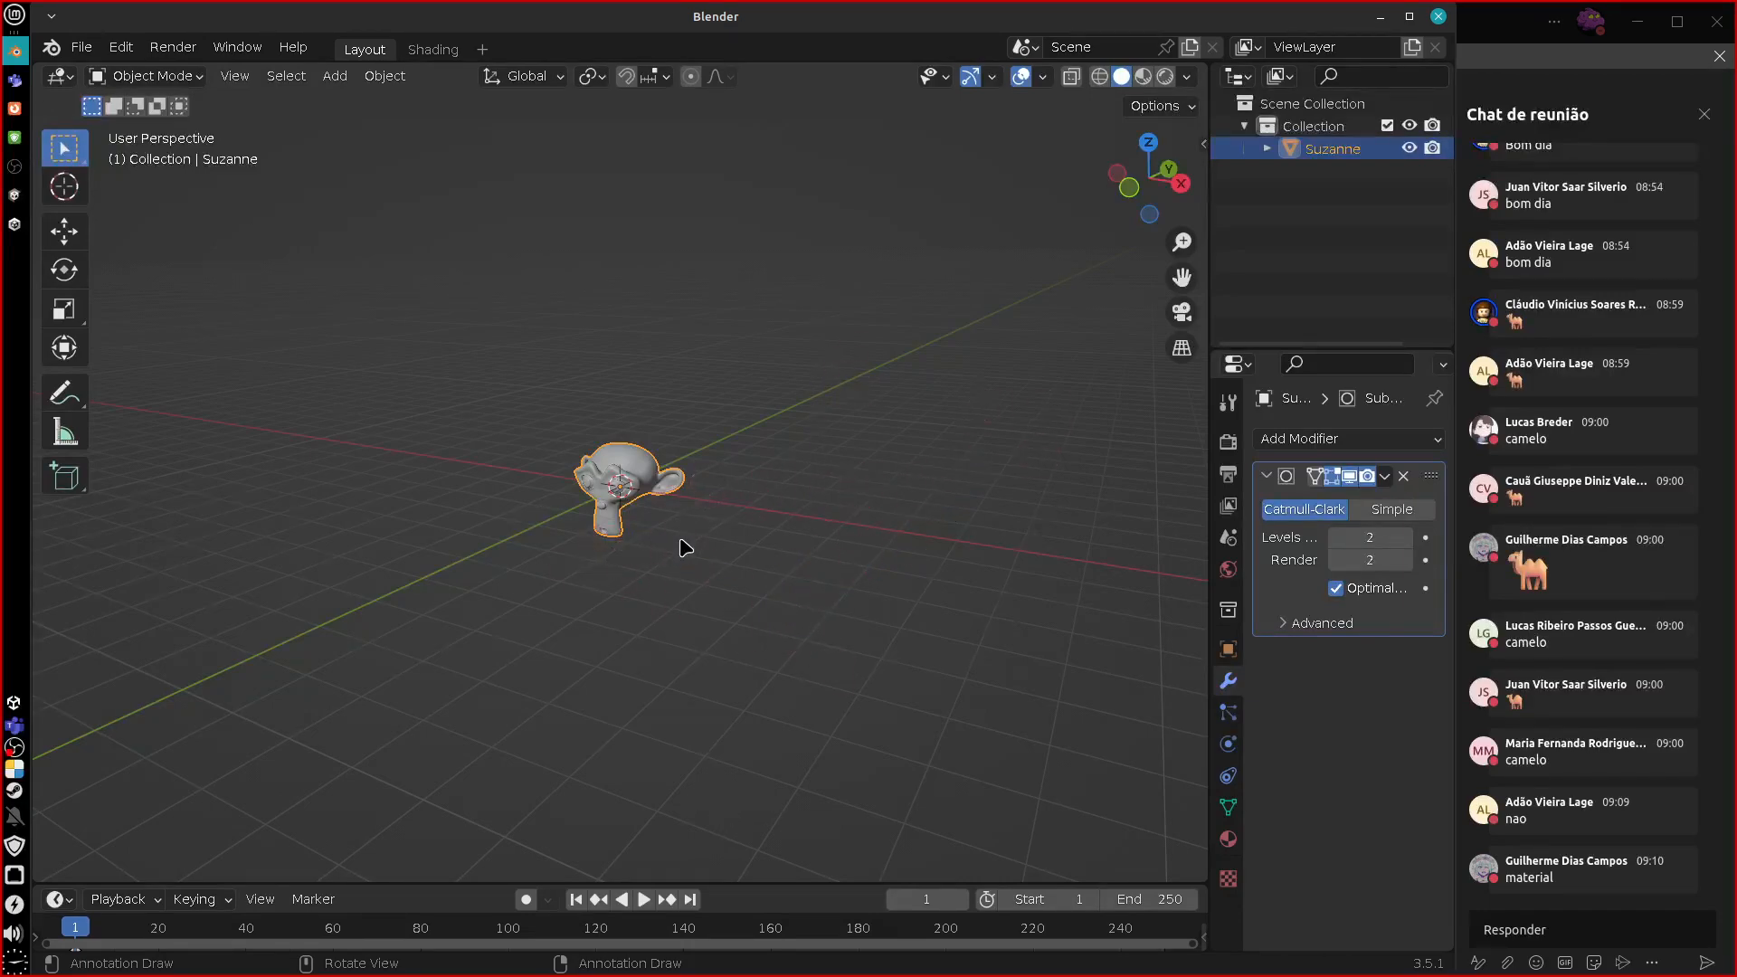
# Return to the Shading workspace, deselect Suzanne, and reduce the outliner's height to give the material properties more room.
pyautogui.click(432, 49)
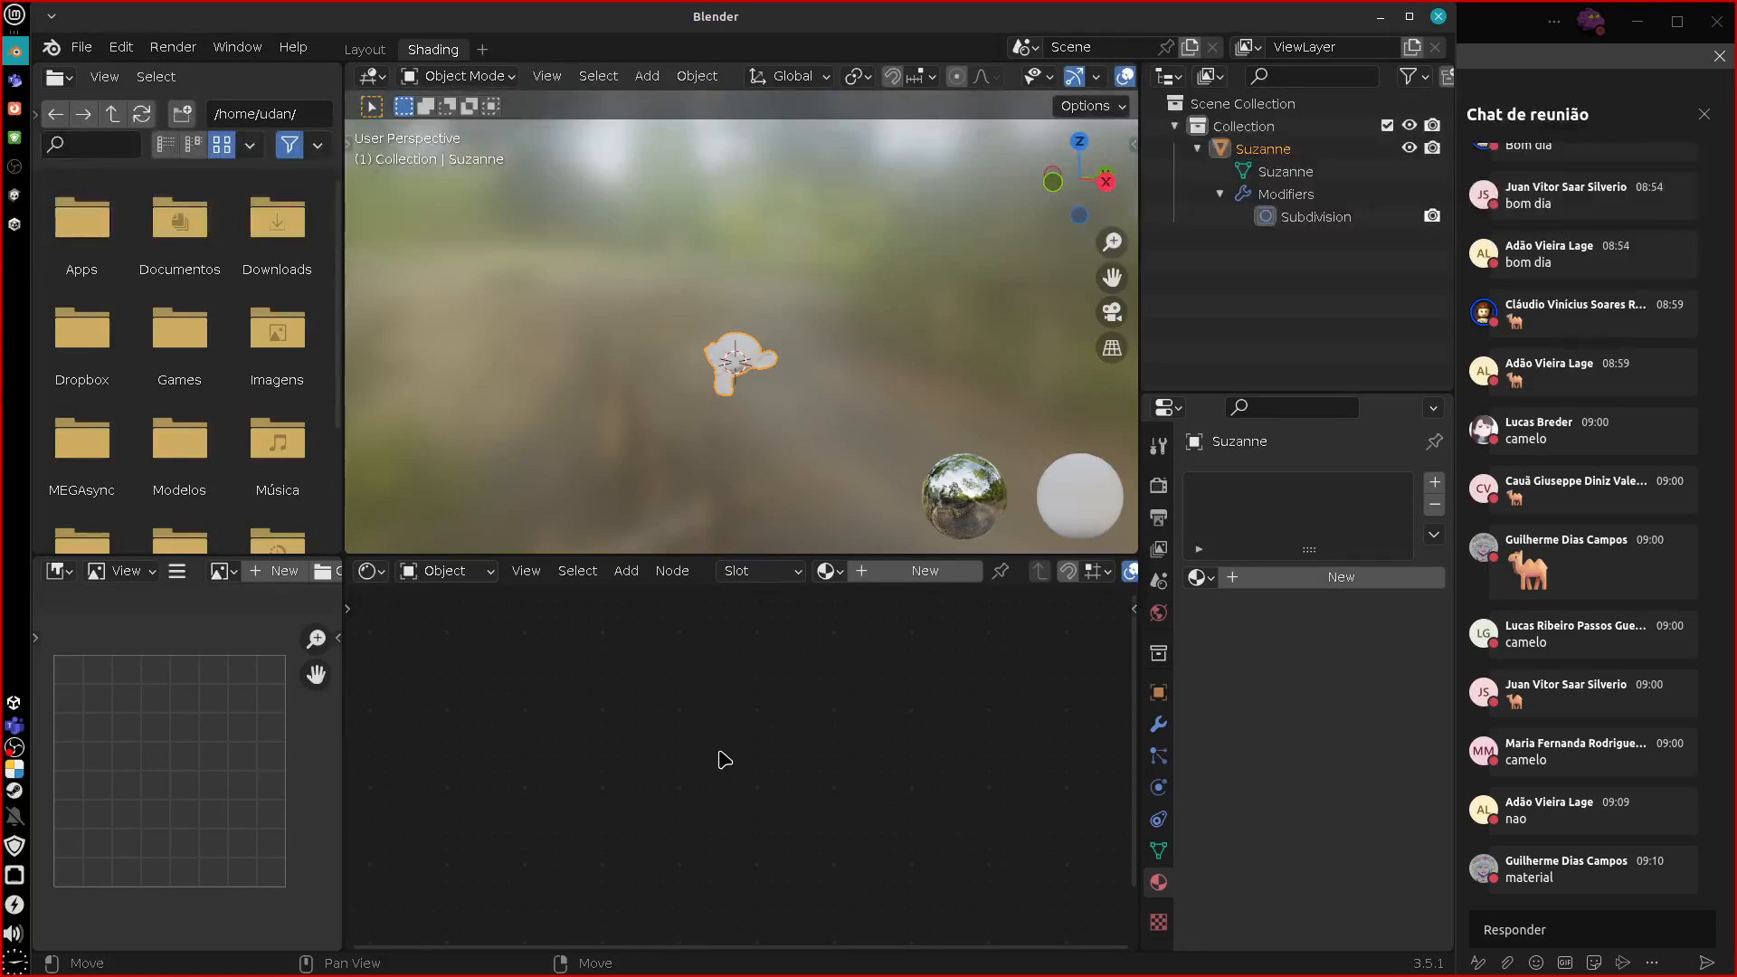
pyautogui.click(1223, 288)
pyautogui.moveTo(1220, 391); pyautogui.dragTo(1219, 242)
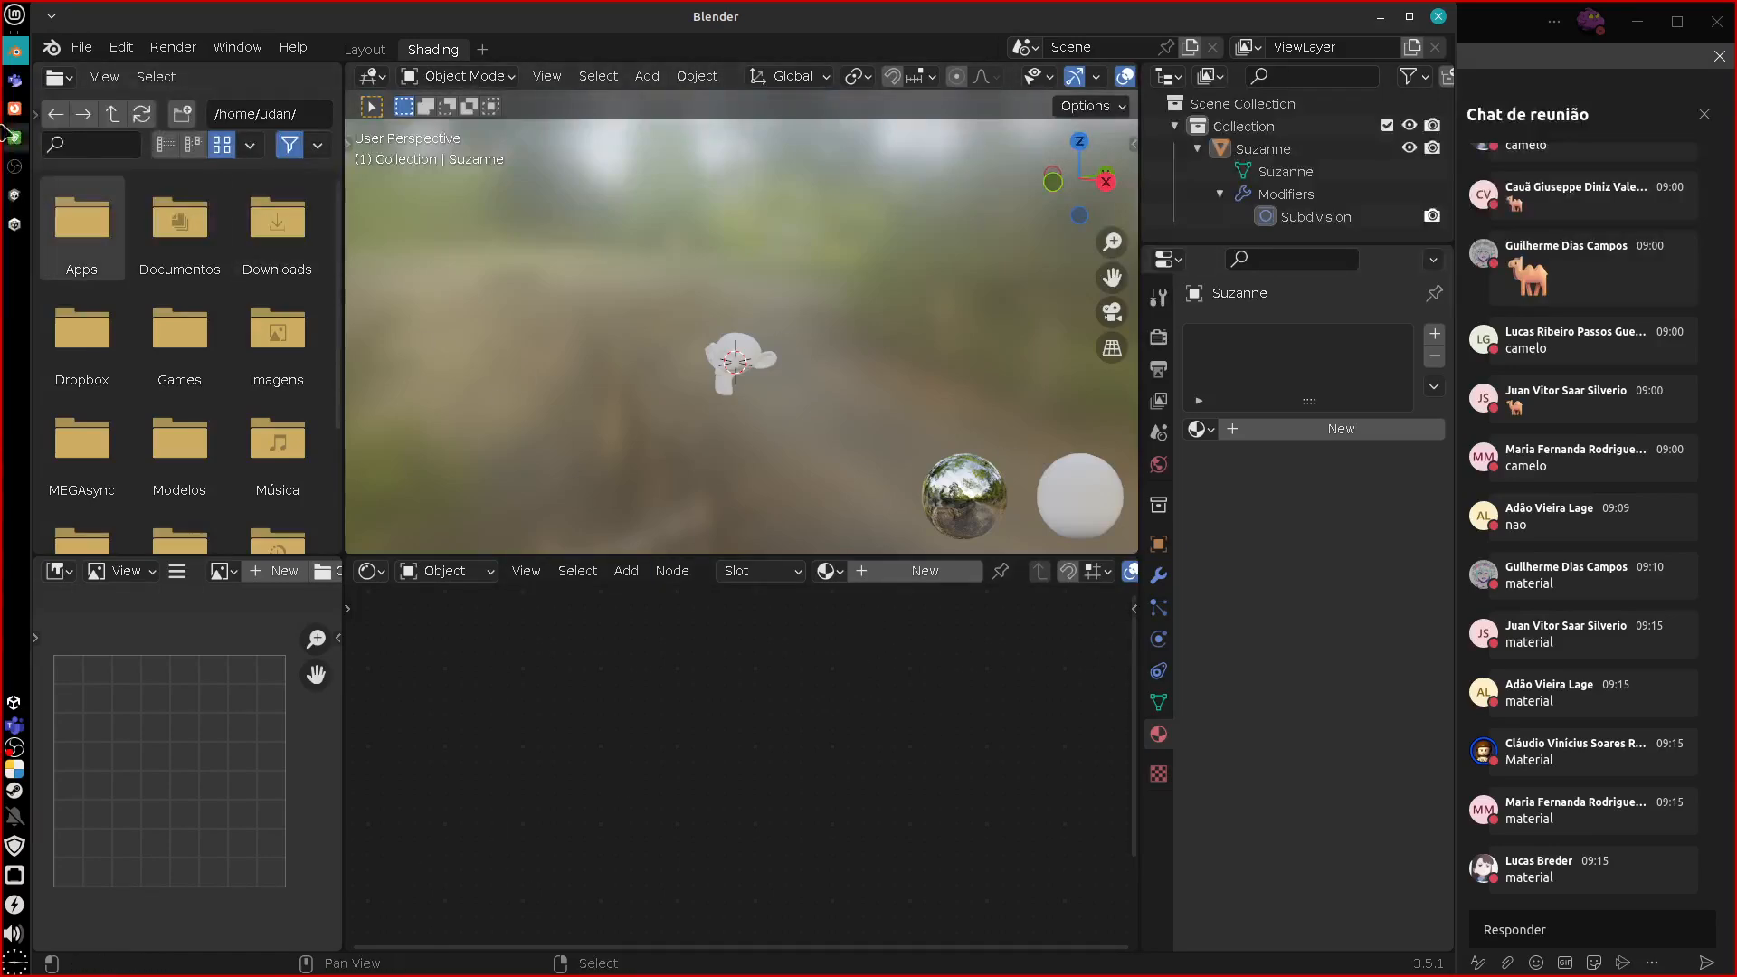
# Switch to the Unity editor and review the list of shaders available for the EXEMPLO material.
pyautogui.click(13, 221)
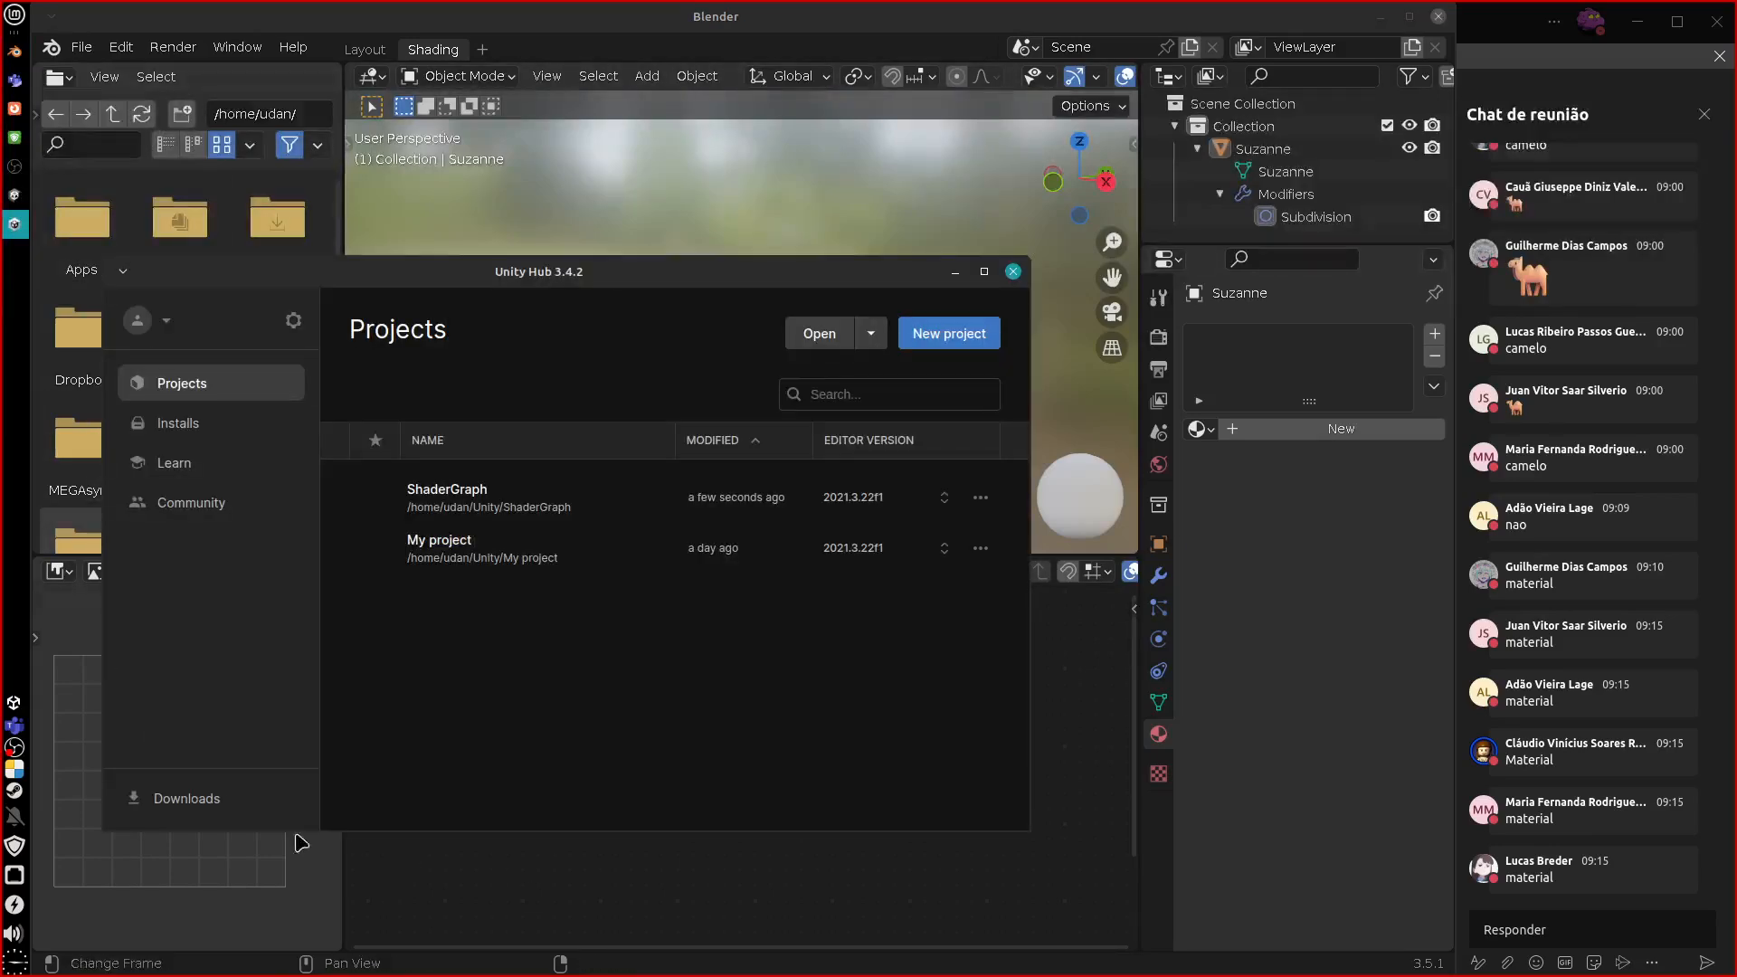
pyautogui.click(15, 195)
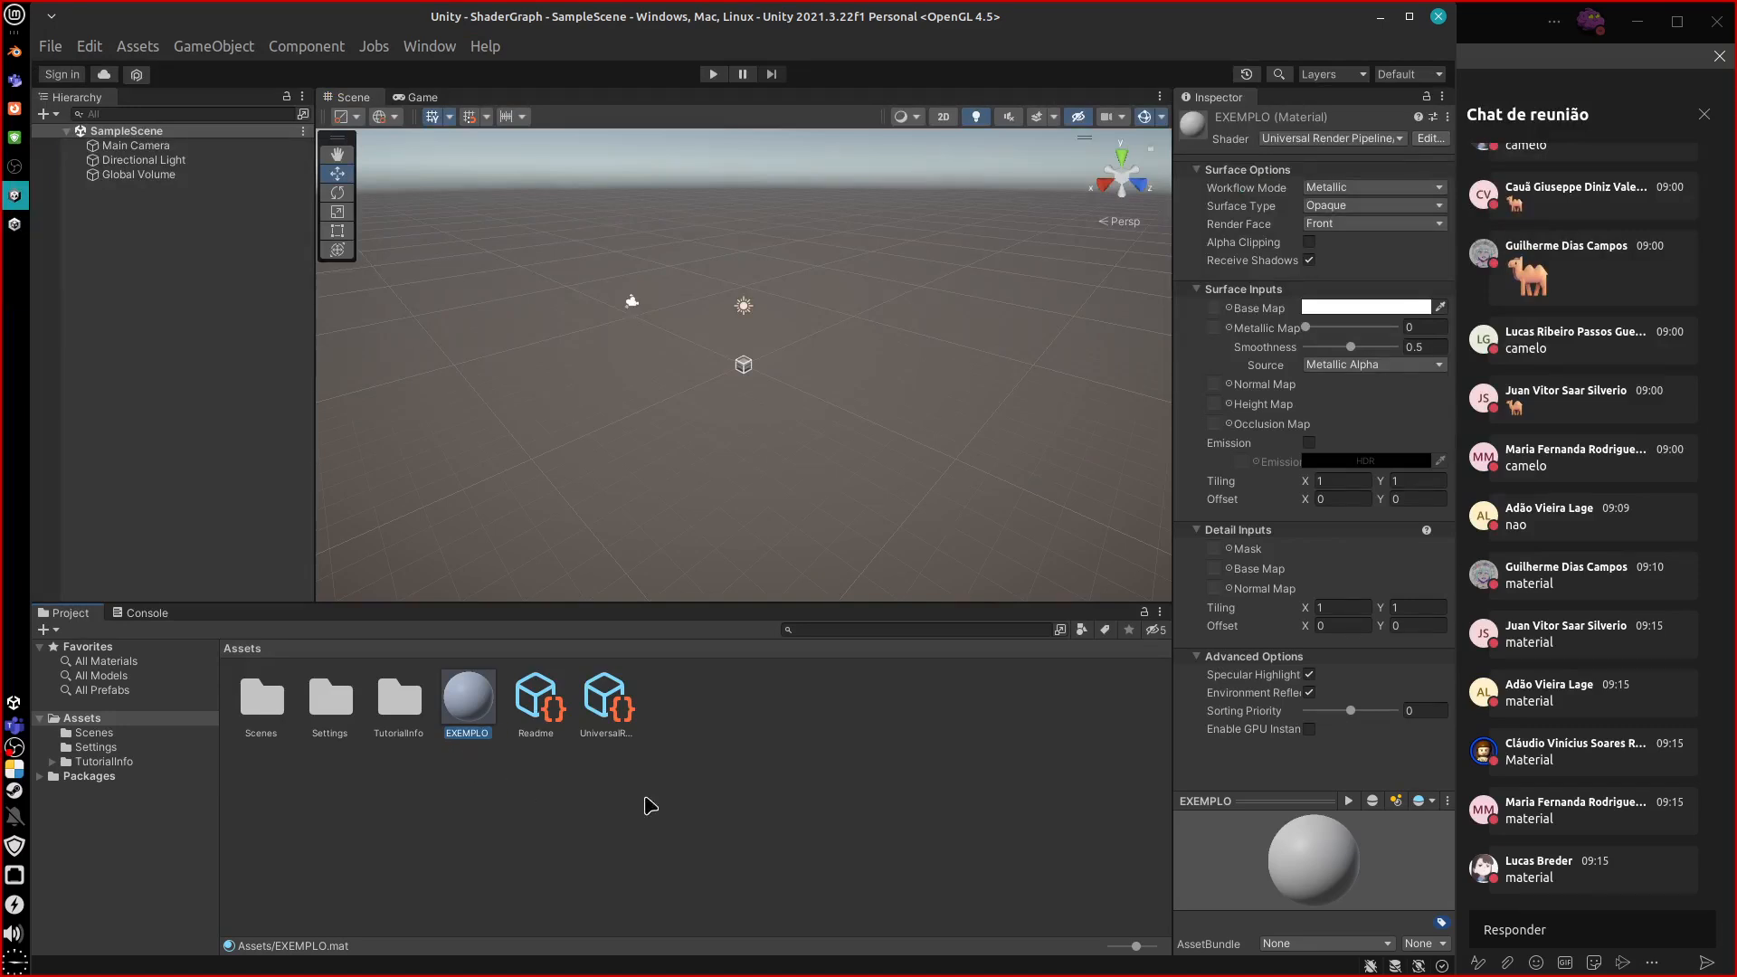
pyautogui.click(1332, 140)
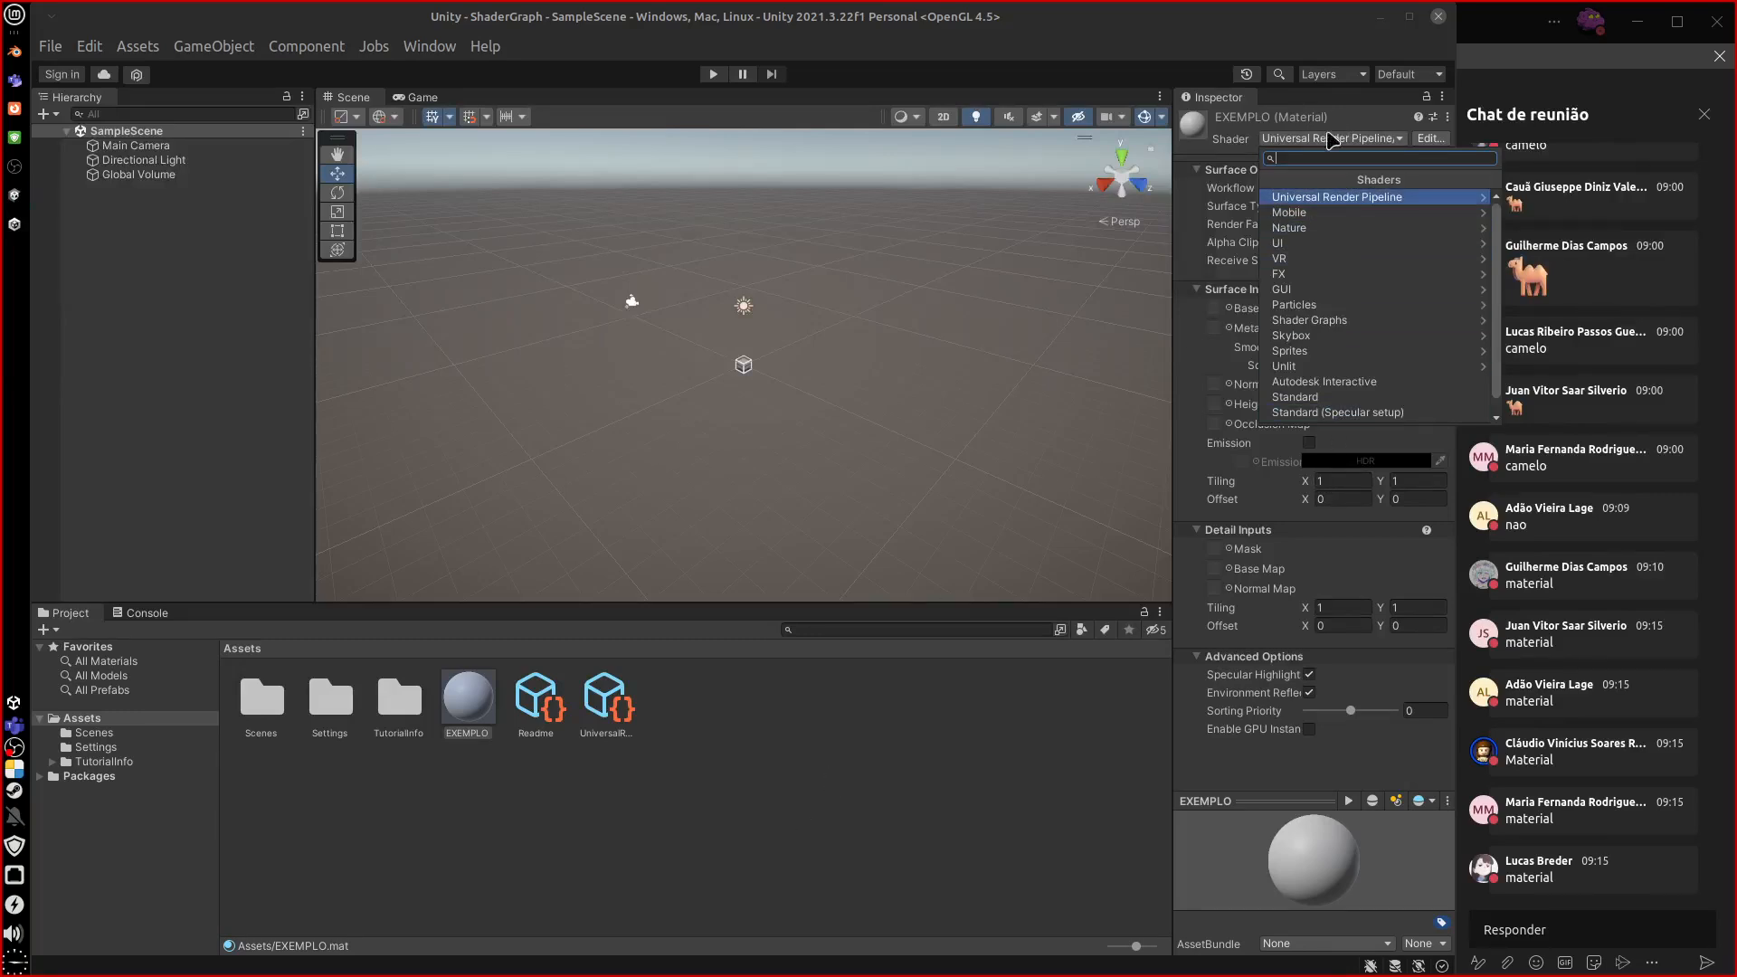
pyautogui.click(801, 825)
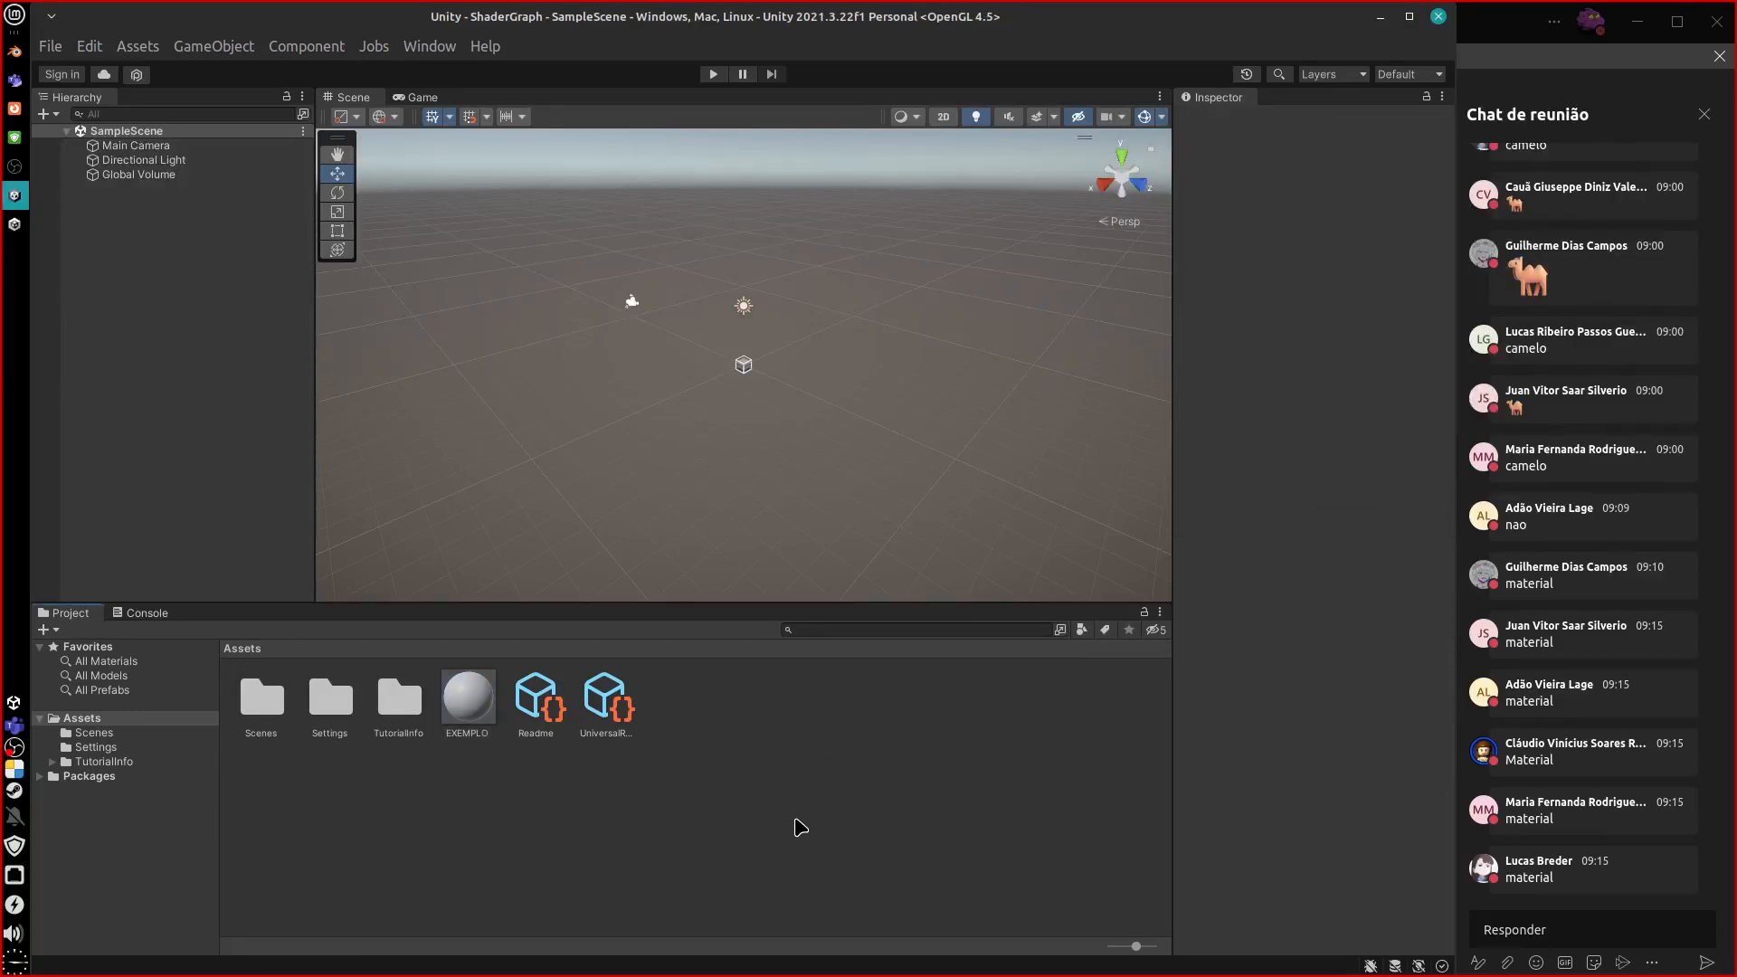
# Switch to Blender, add a new material to Suzanne in a widened properties area, and check the material's preview.
pyautogui.click(14, 53)
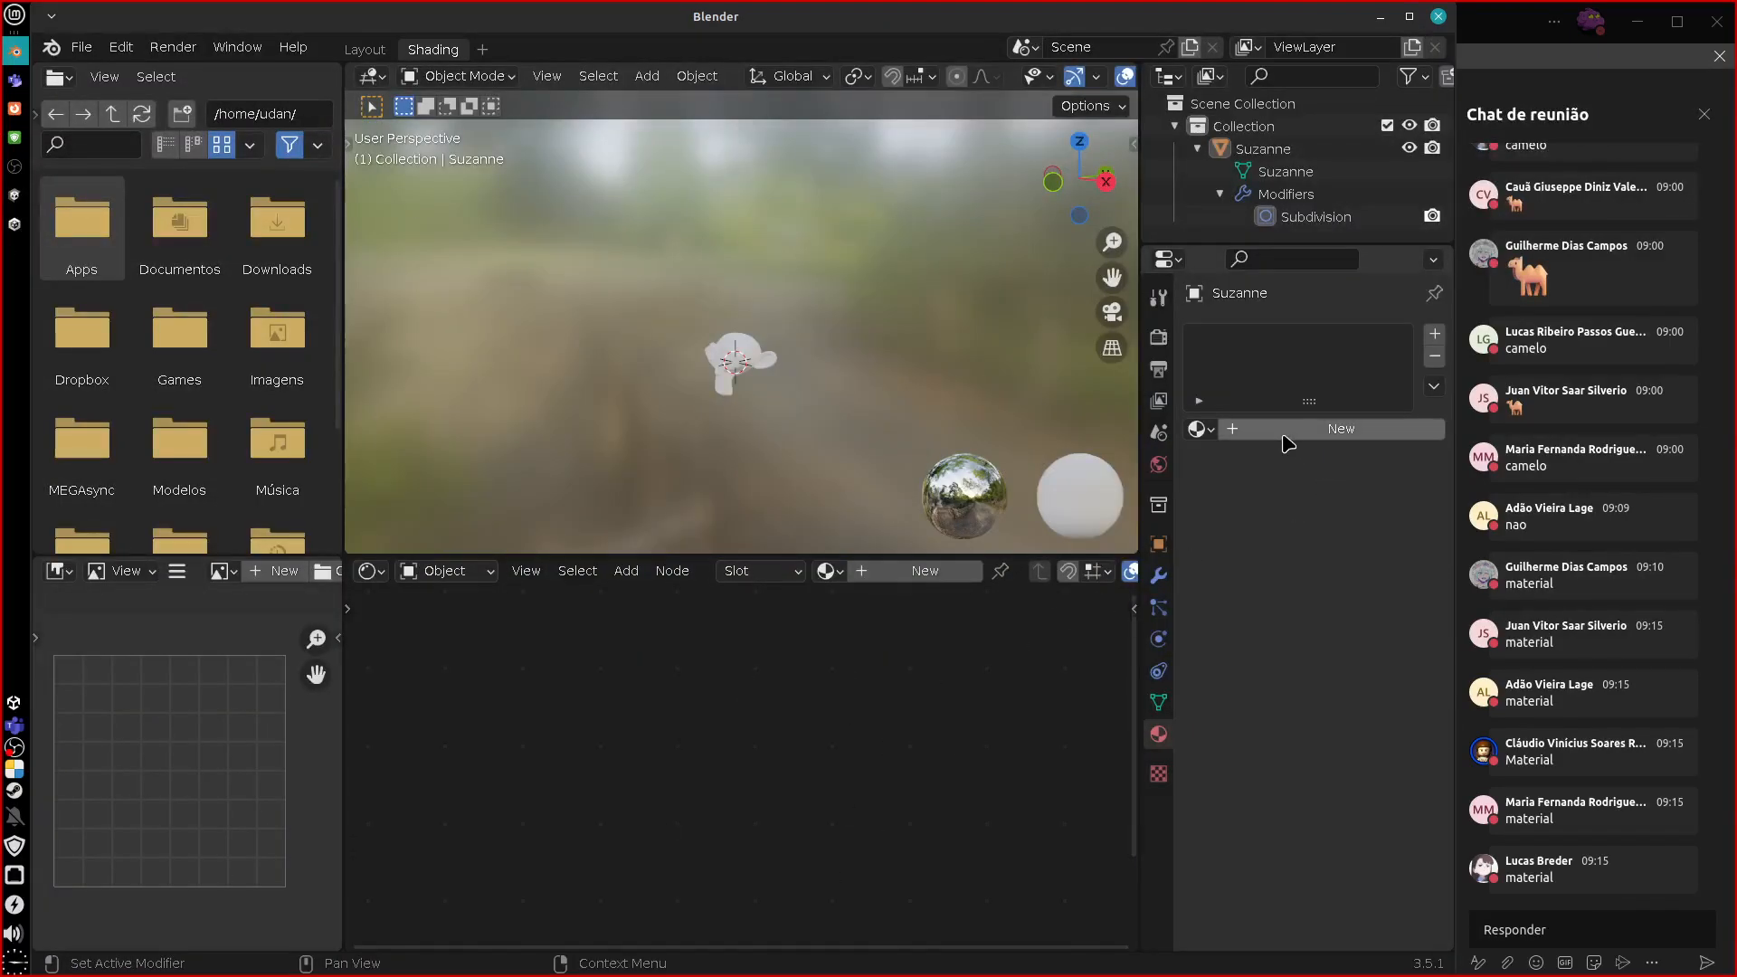
pyautogui.moveTo(1142, 434); pyautogui.dragTo(1000, 434)
pyautogui.click(1235, 431)
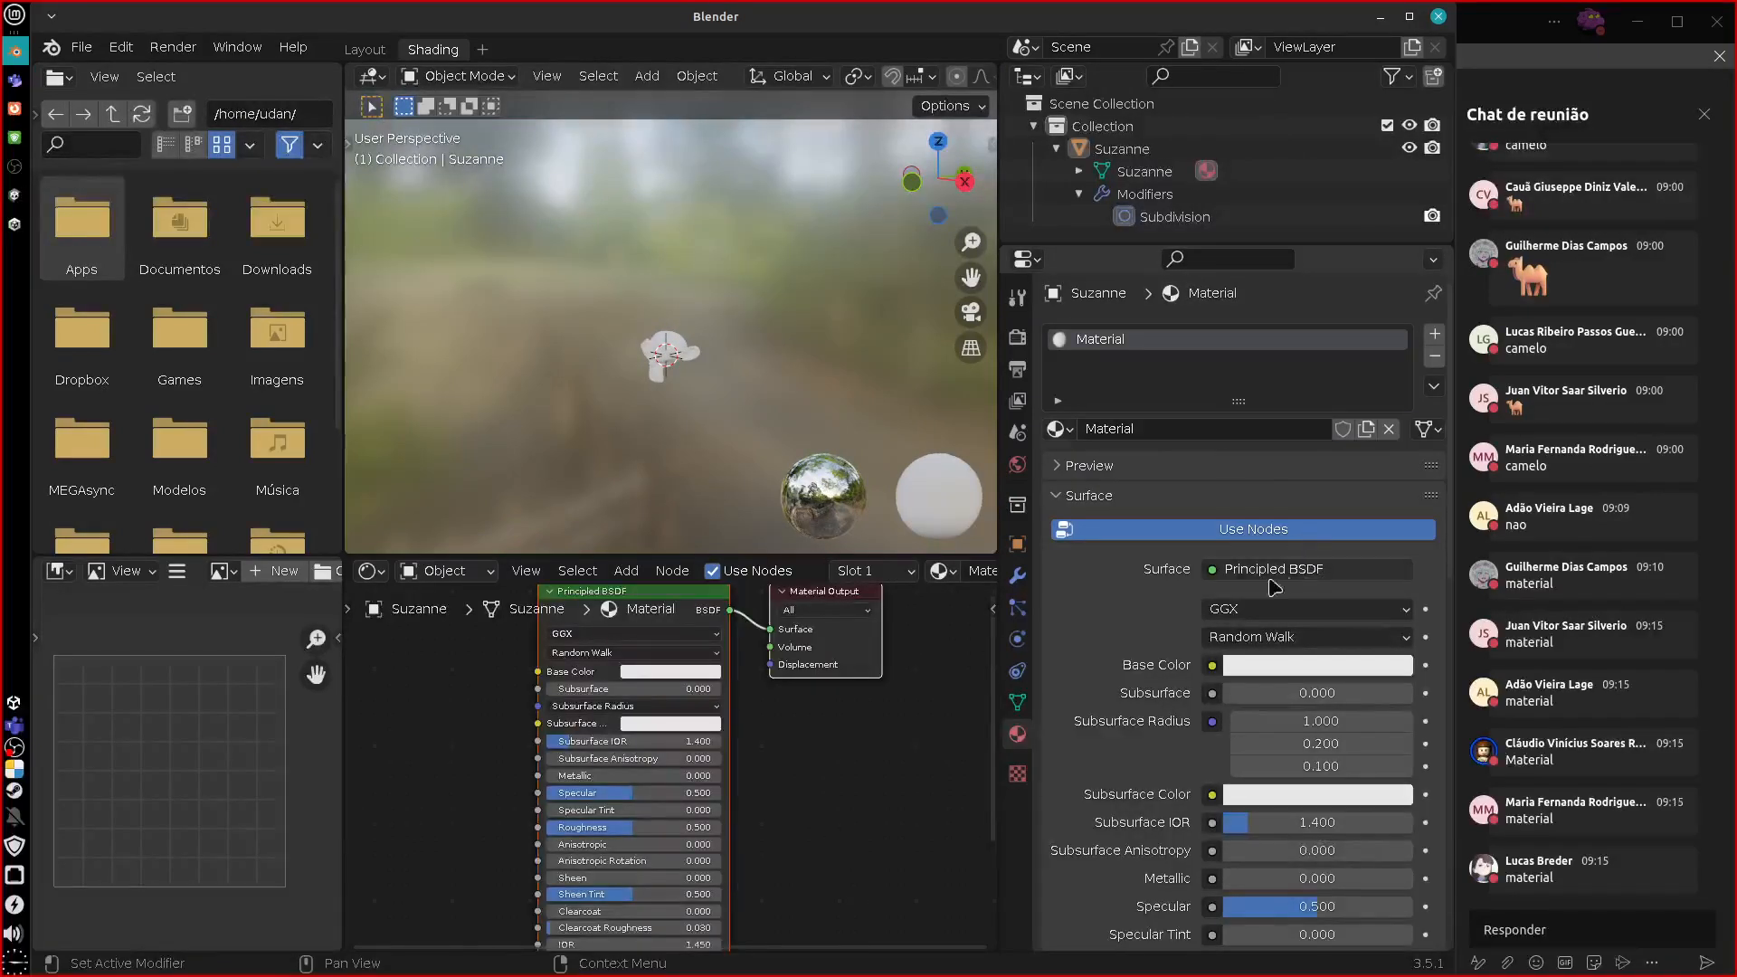
pyautogui.click(1192, 470)
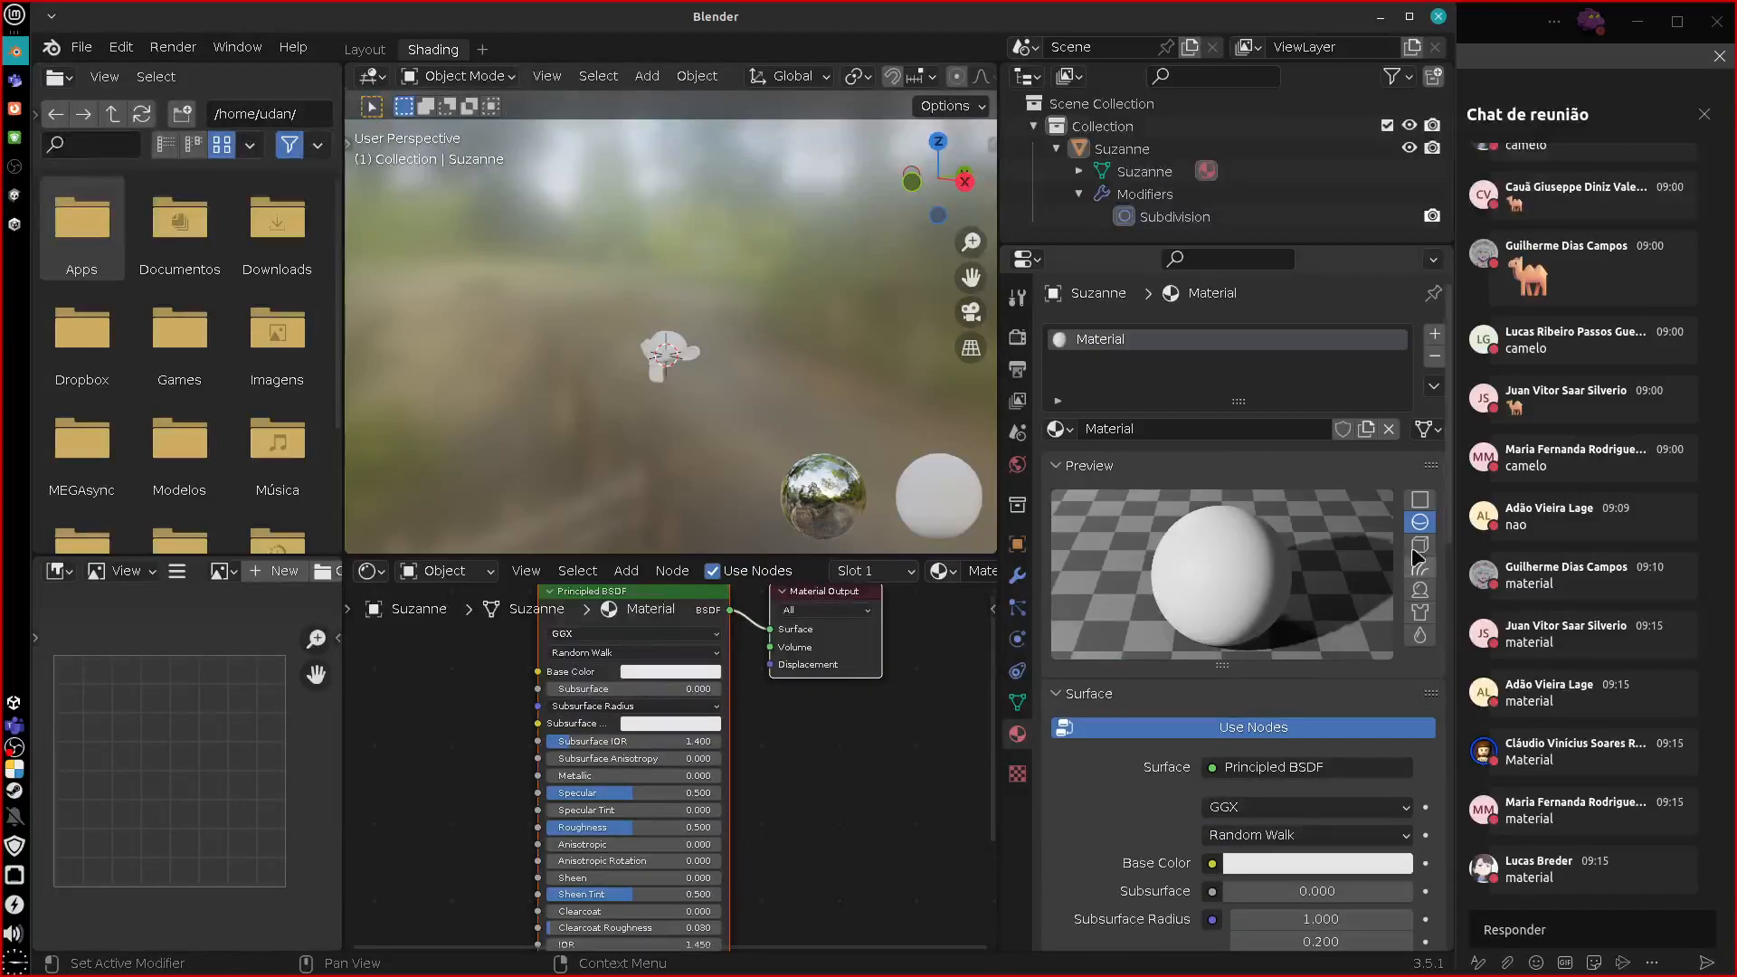
pyautogui.click(1180, 470)
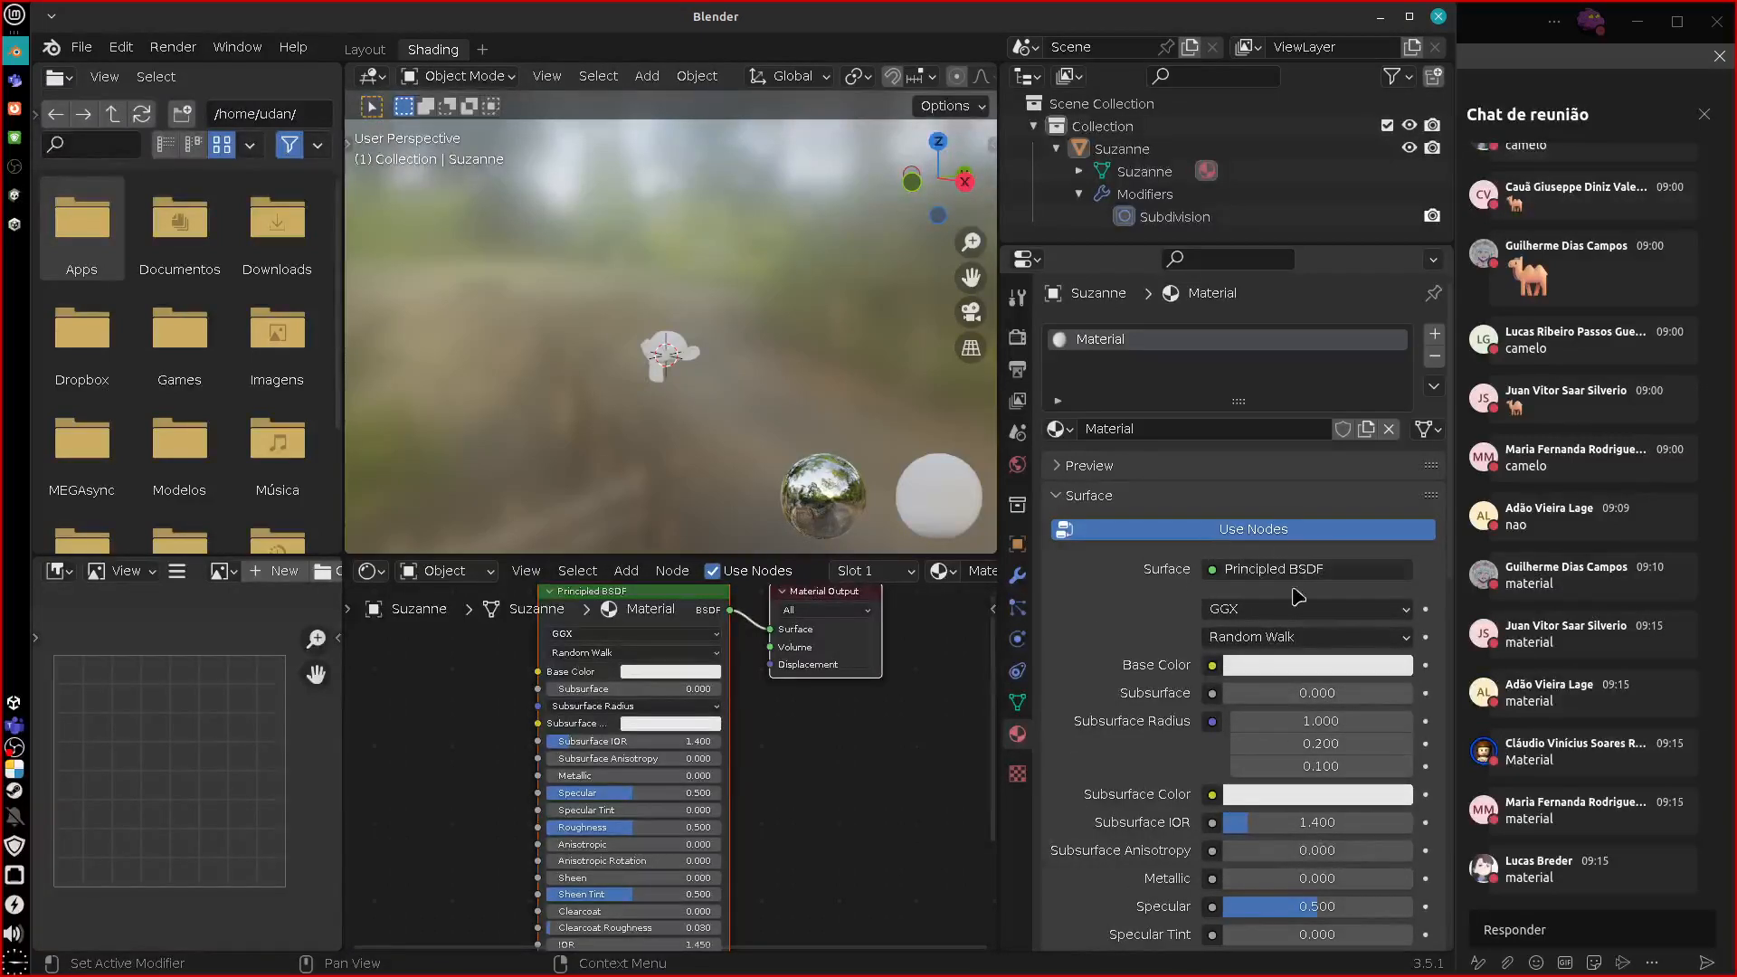
# Enlarge the shader editor to show the material's nodes, and switch Use Nodes off and back on.
pyautogui.moveTo(775, 751); pyautogui.dragTo(763, 802, button='middle')
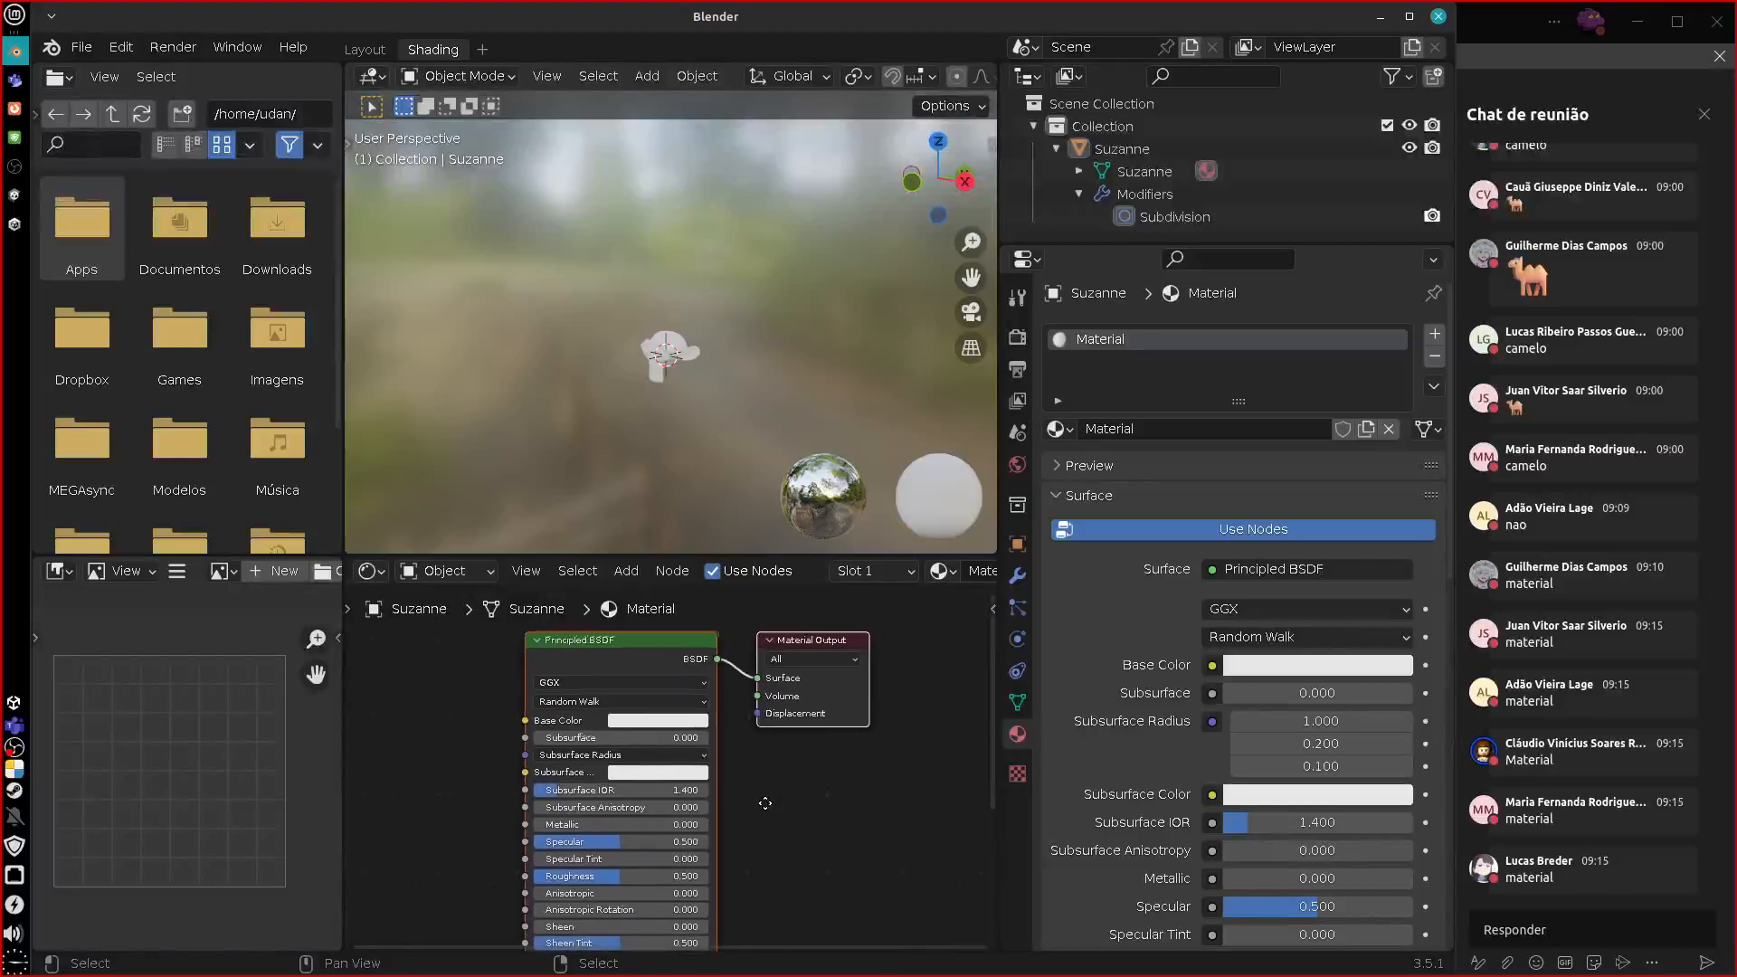
pyautogui.moveTo(963, 554); pyautogui.dragTo(966, 403)
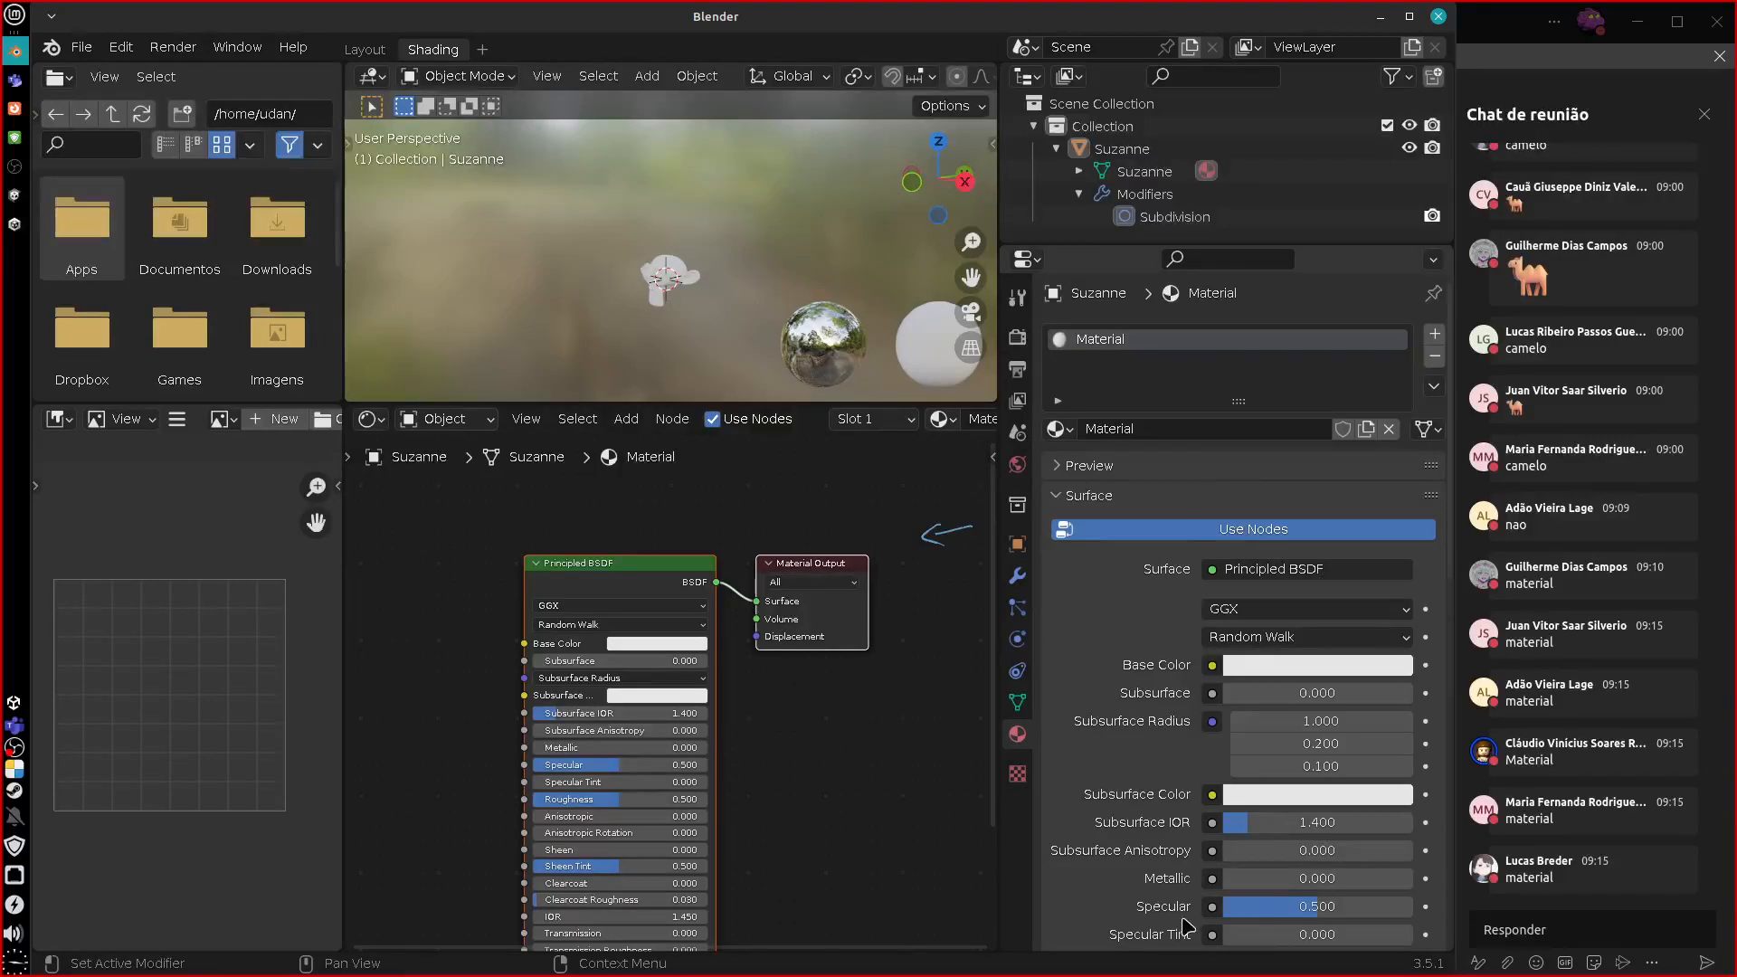
pyautogui.click(1181, 532)
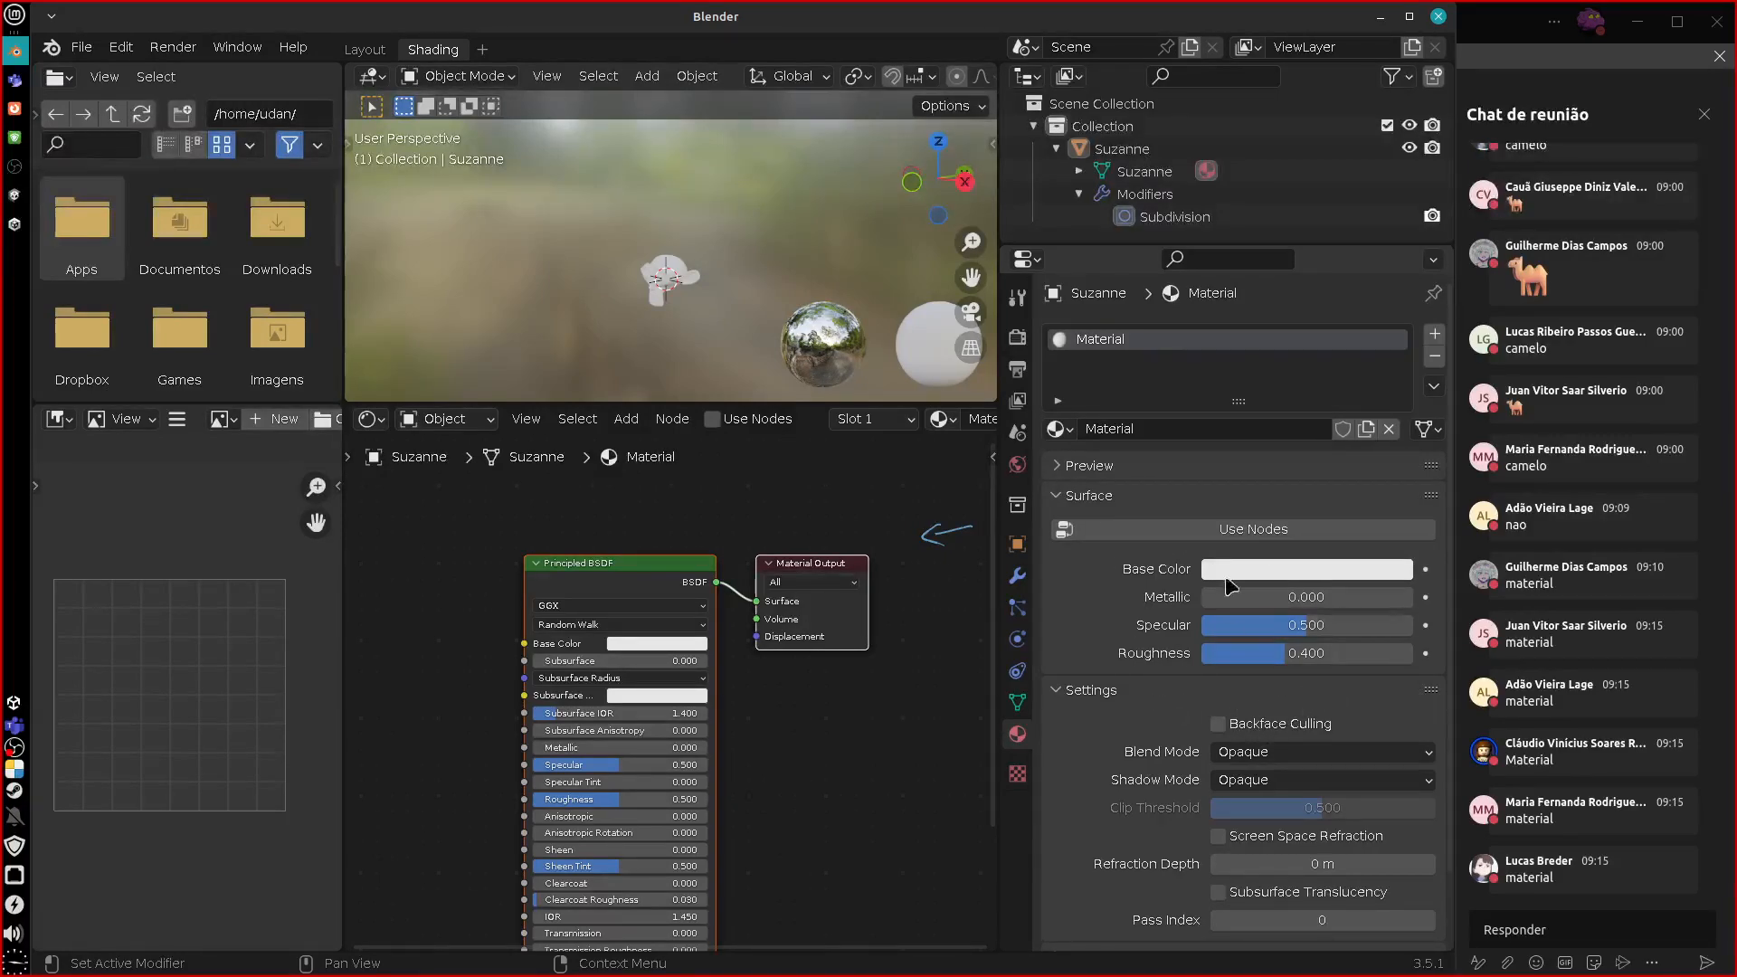
pyautogui.click(1232, 534)
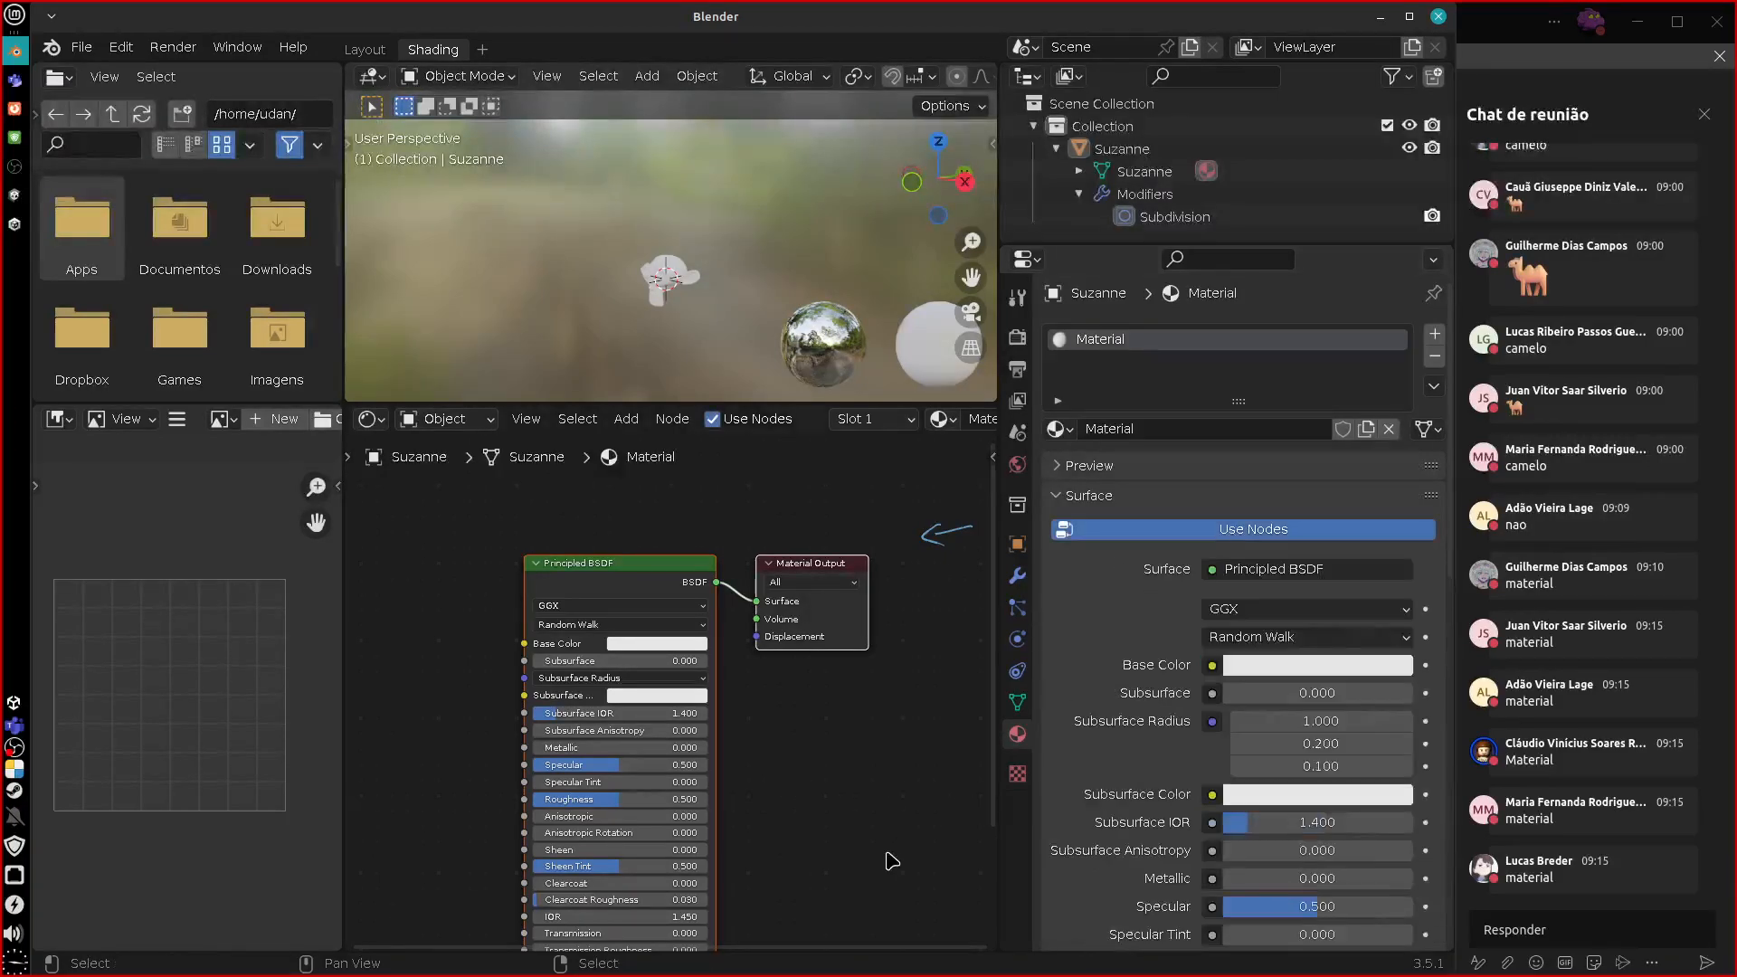
# Look through the surface shader types available for Suzanne's material.
pyautogui.click(1311, 570)
pyautogui.click(1314, 572)
pyautogui.click(1314, 572)
# Switch to the Unity editor, select the EXEMPLO material, and review its list of available shaders.
pyautogui.click(15, 200)
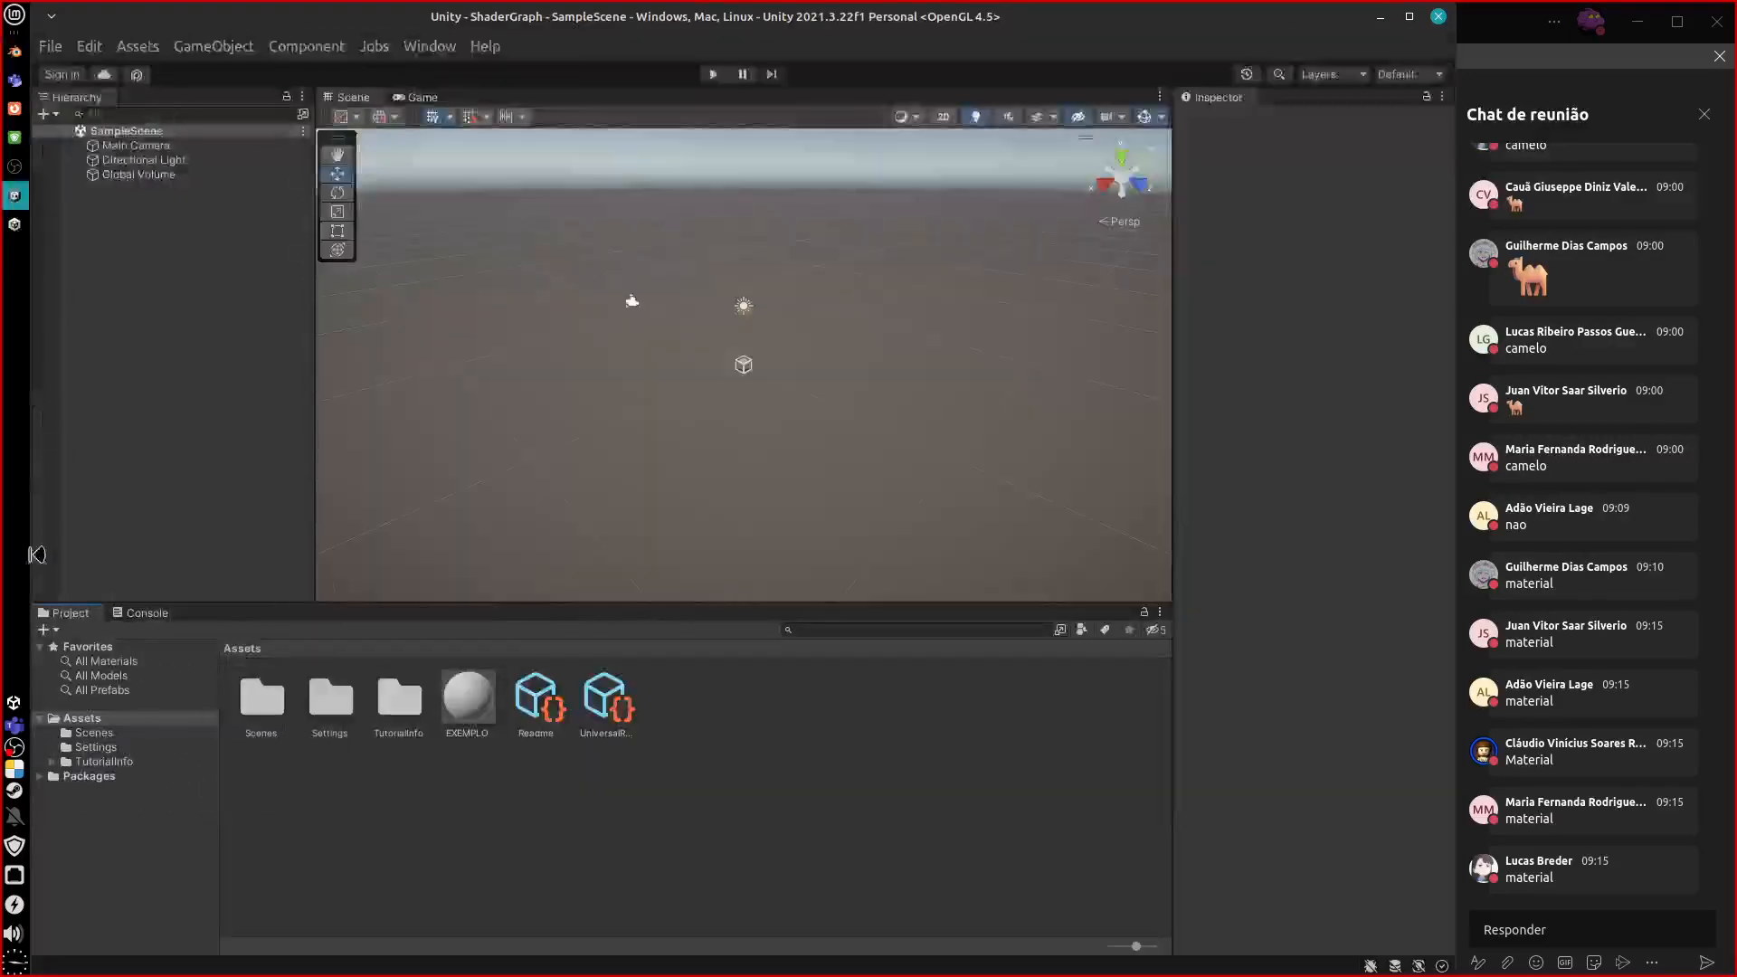
pyautogui.click(15, 229)
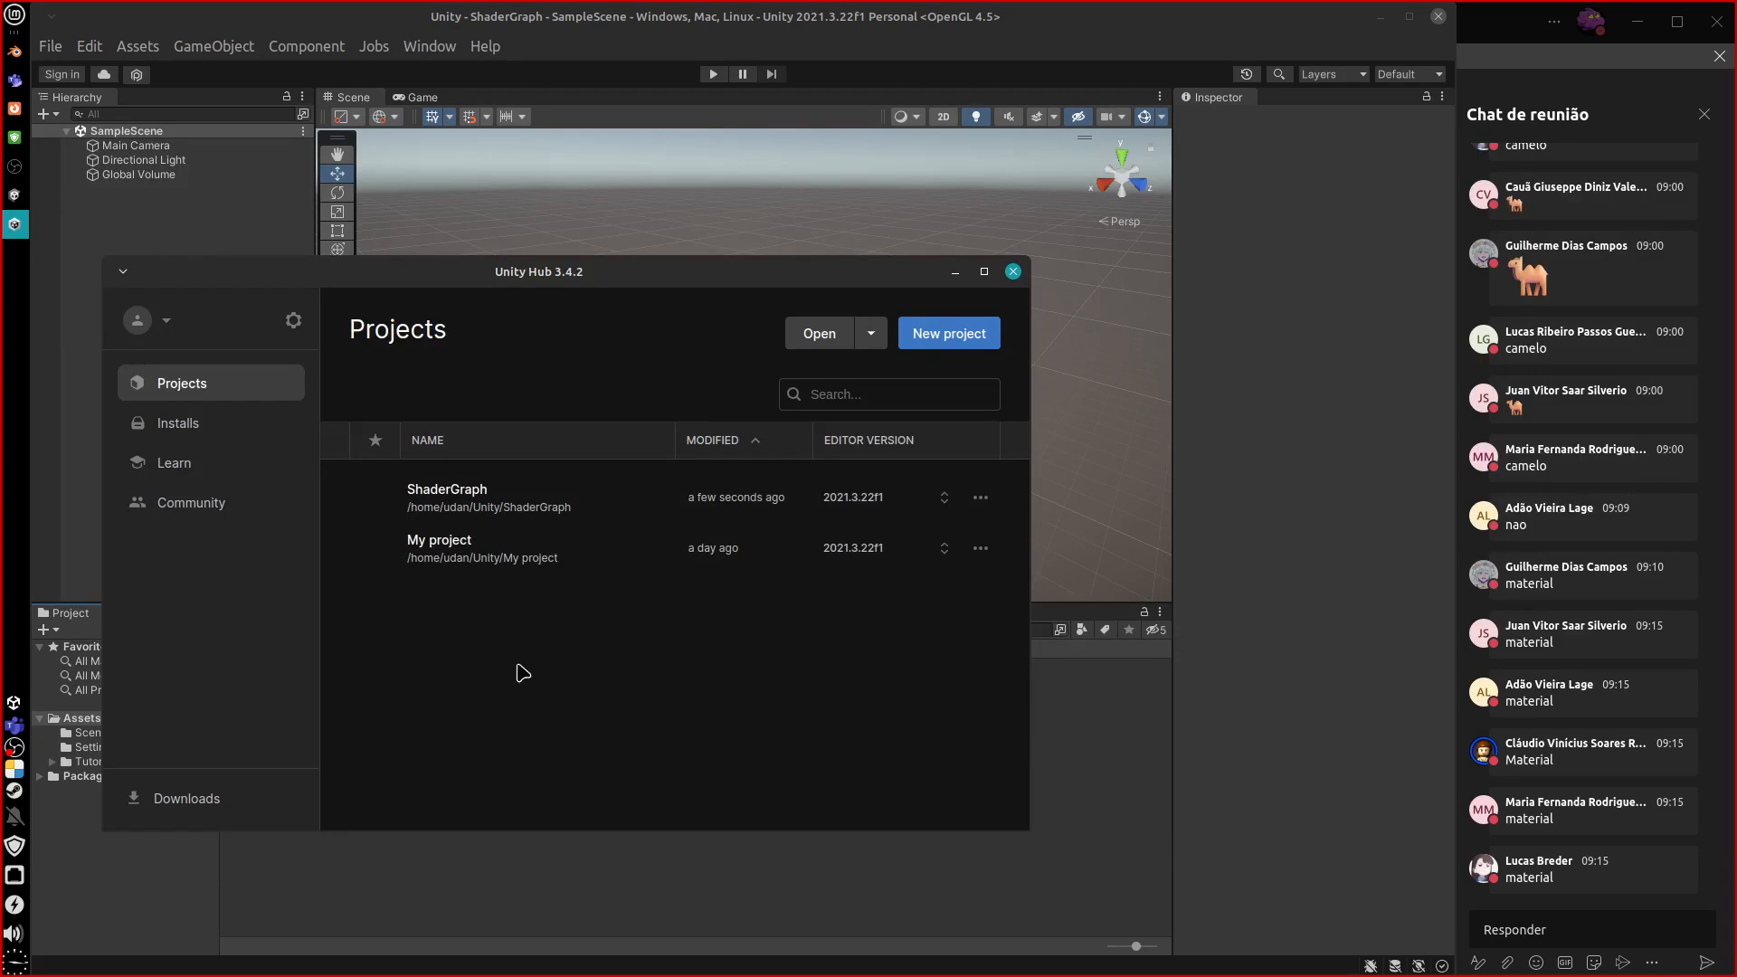
pyautogui.moveTo(840, 282); pyautogui.dragTo(877, 276)
pyautogui.click(1137, 267)
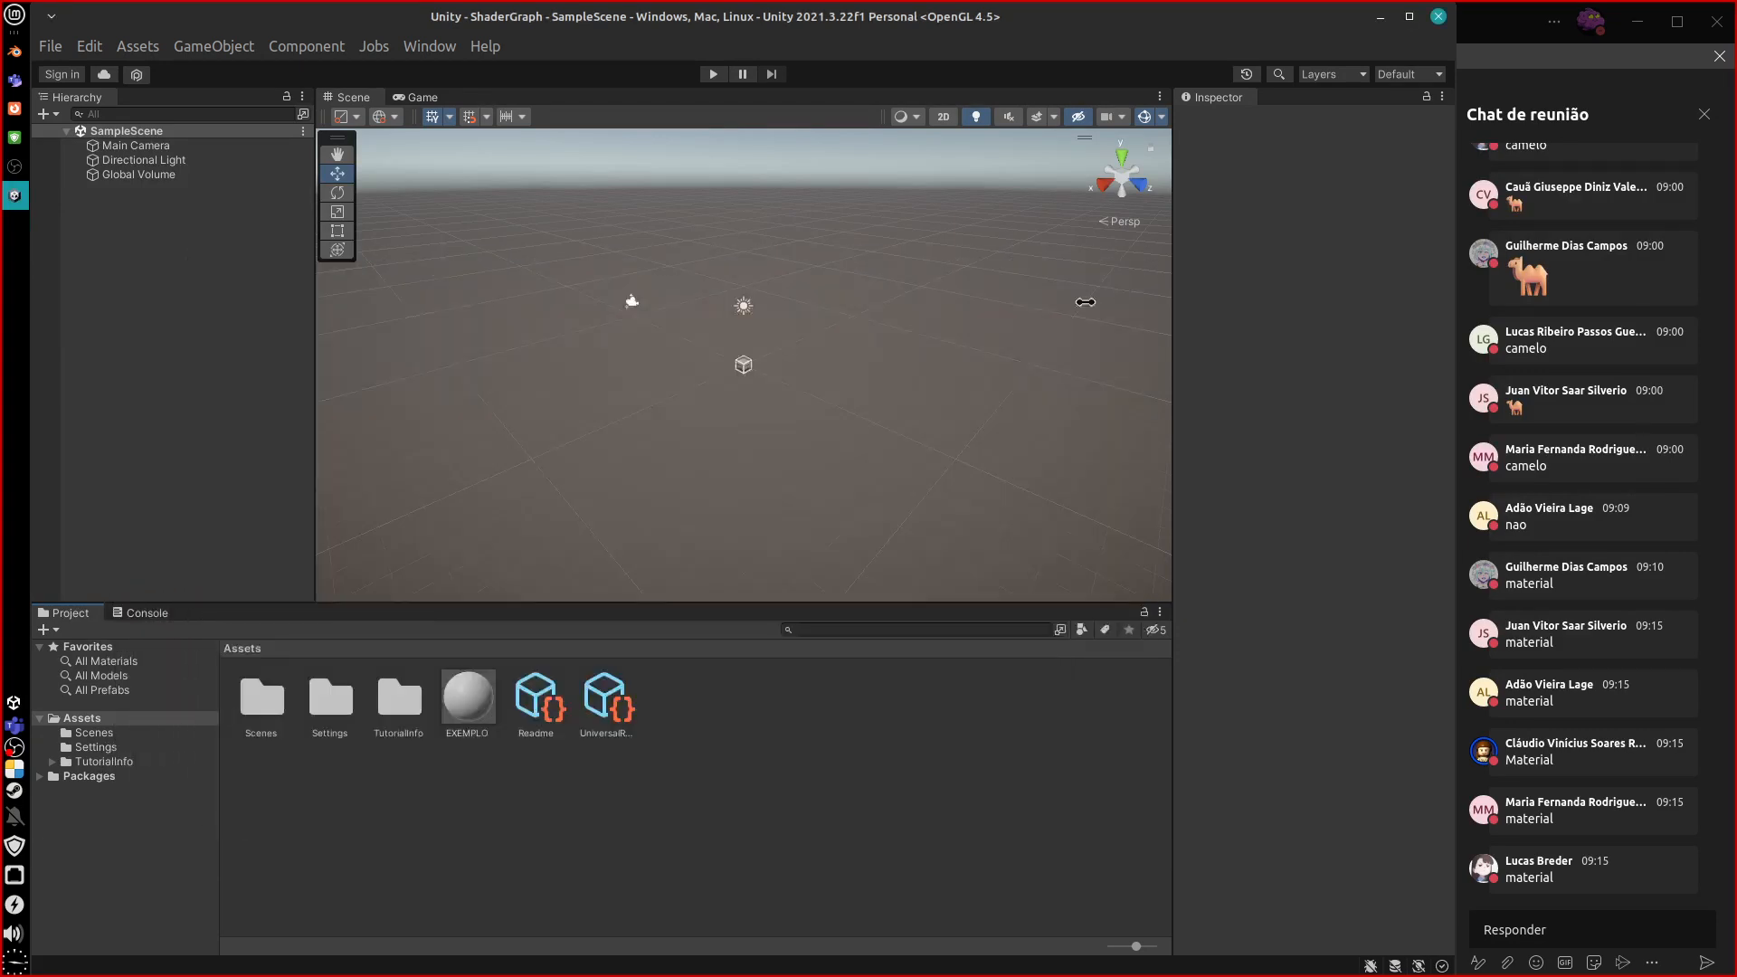
pyautogui.click(468, 710)
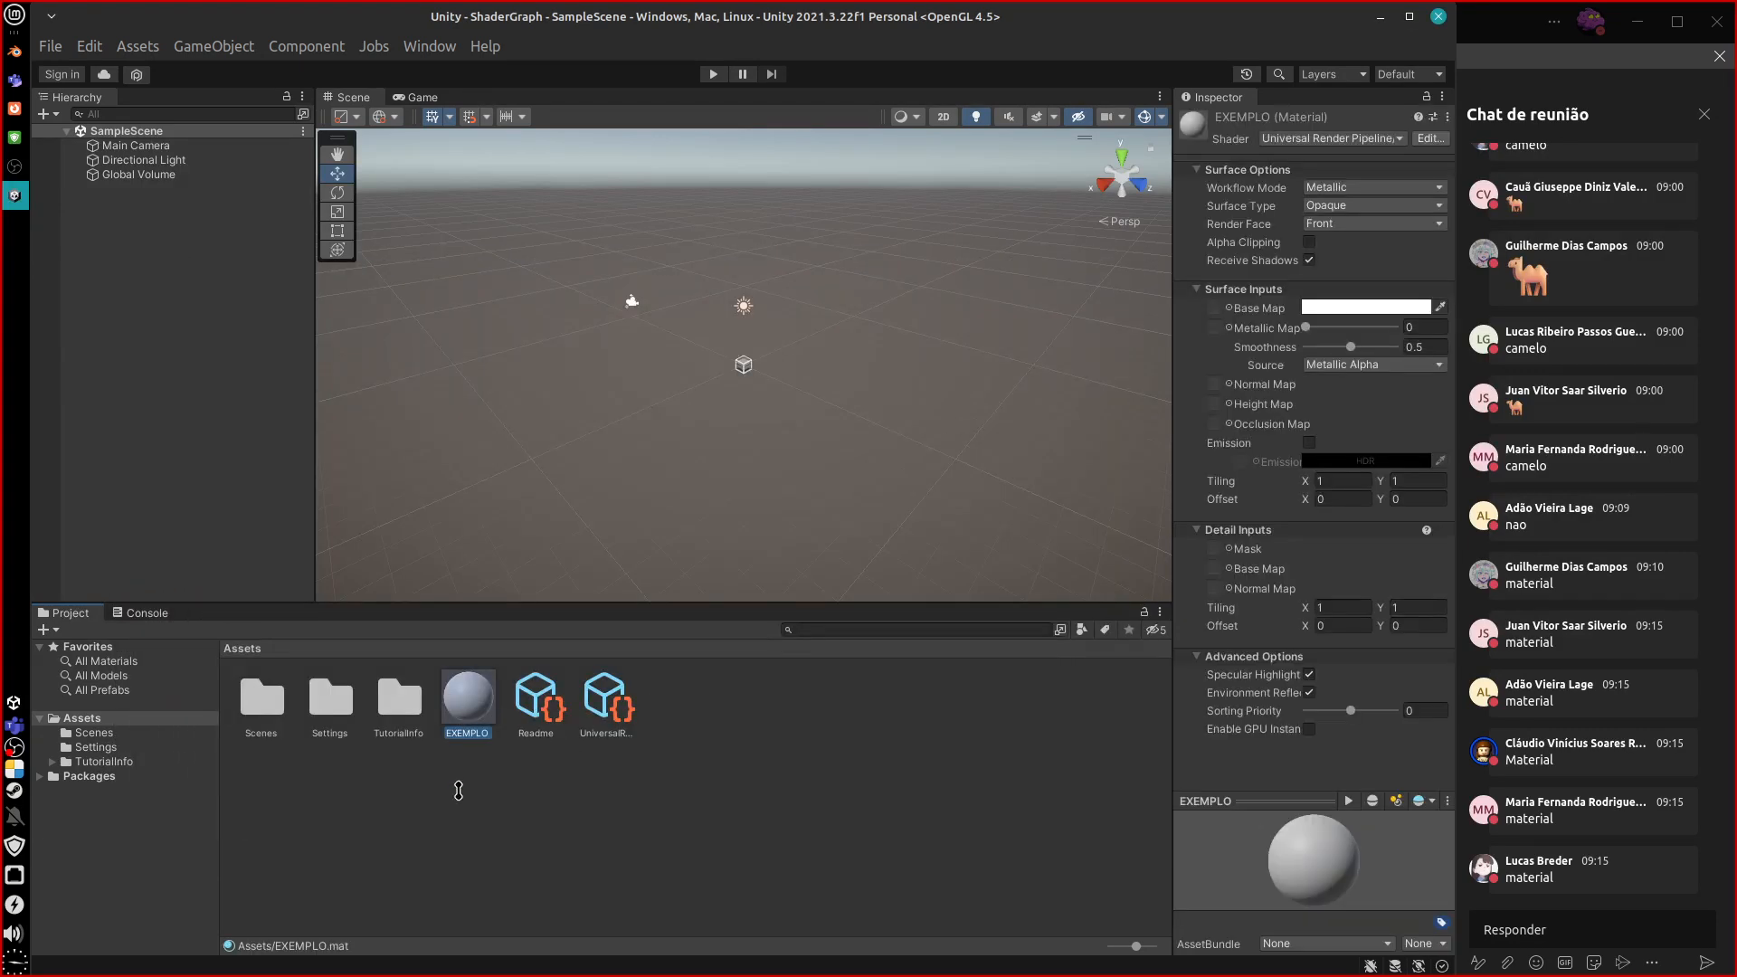
pyautogui.click(1330, 138)
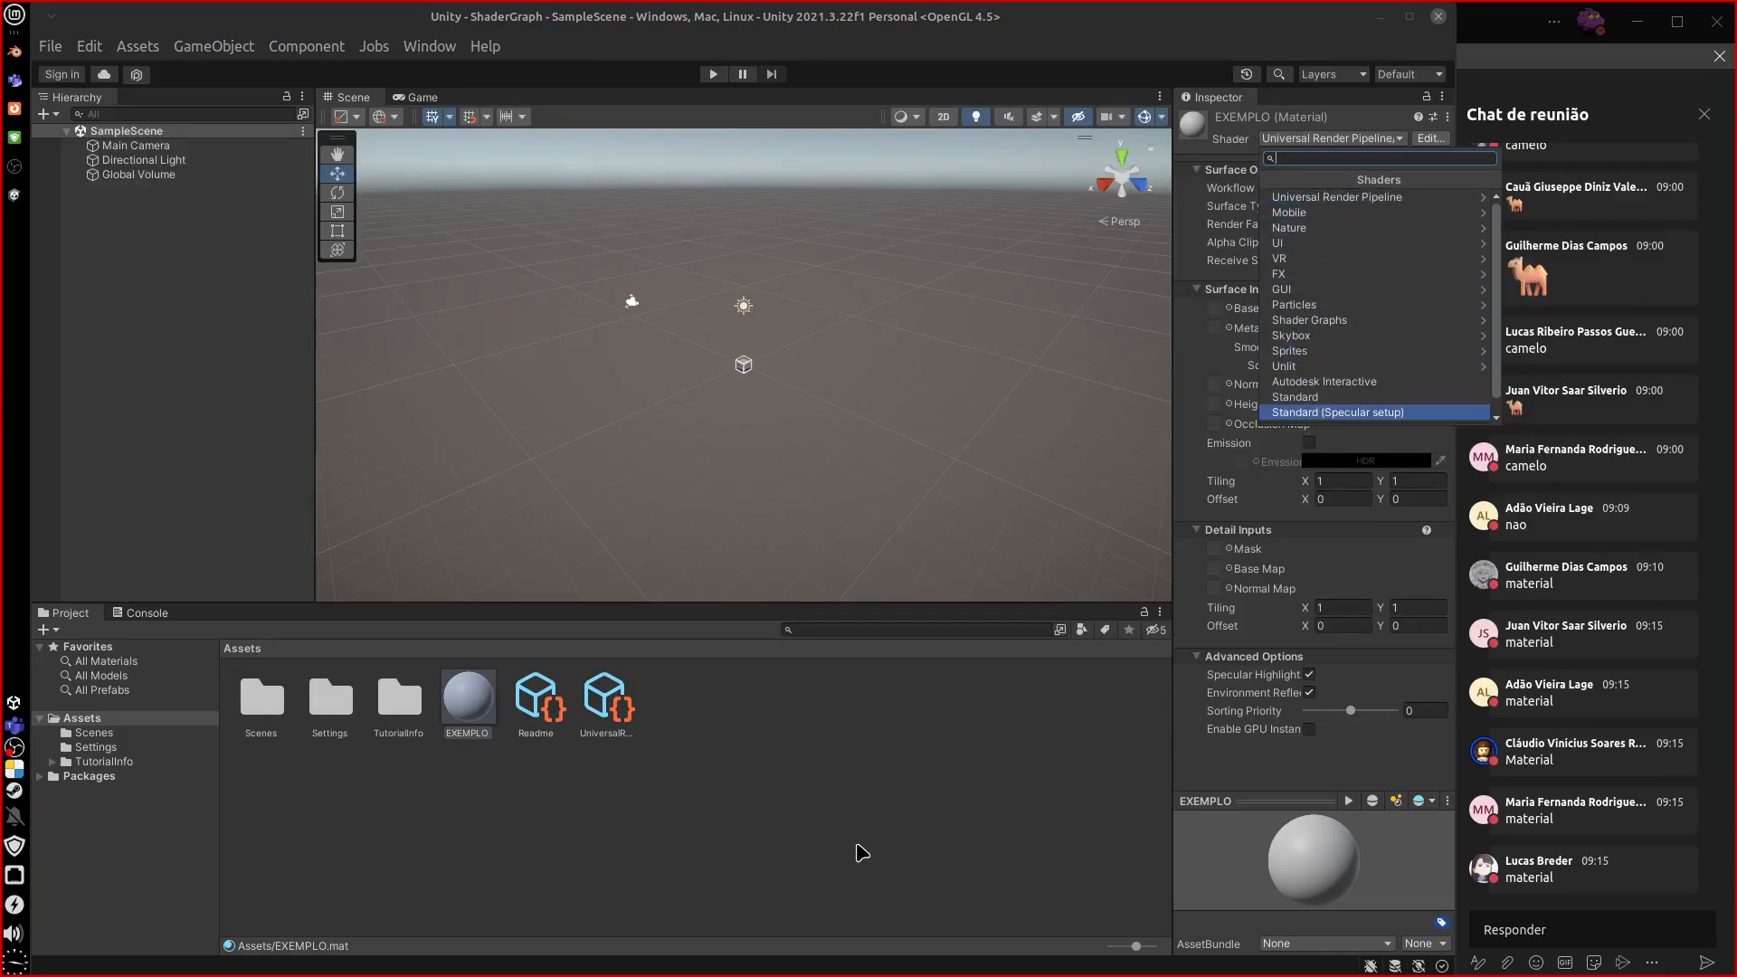
pyautogui.click(271, 403)
# Switch back to Blender, look at the material's surface shader, and erase the arrow annotation beside the Material Output node.
pyautogui.click(15, 50)
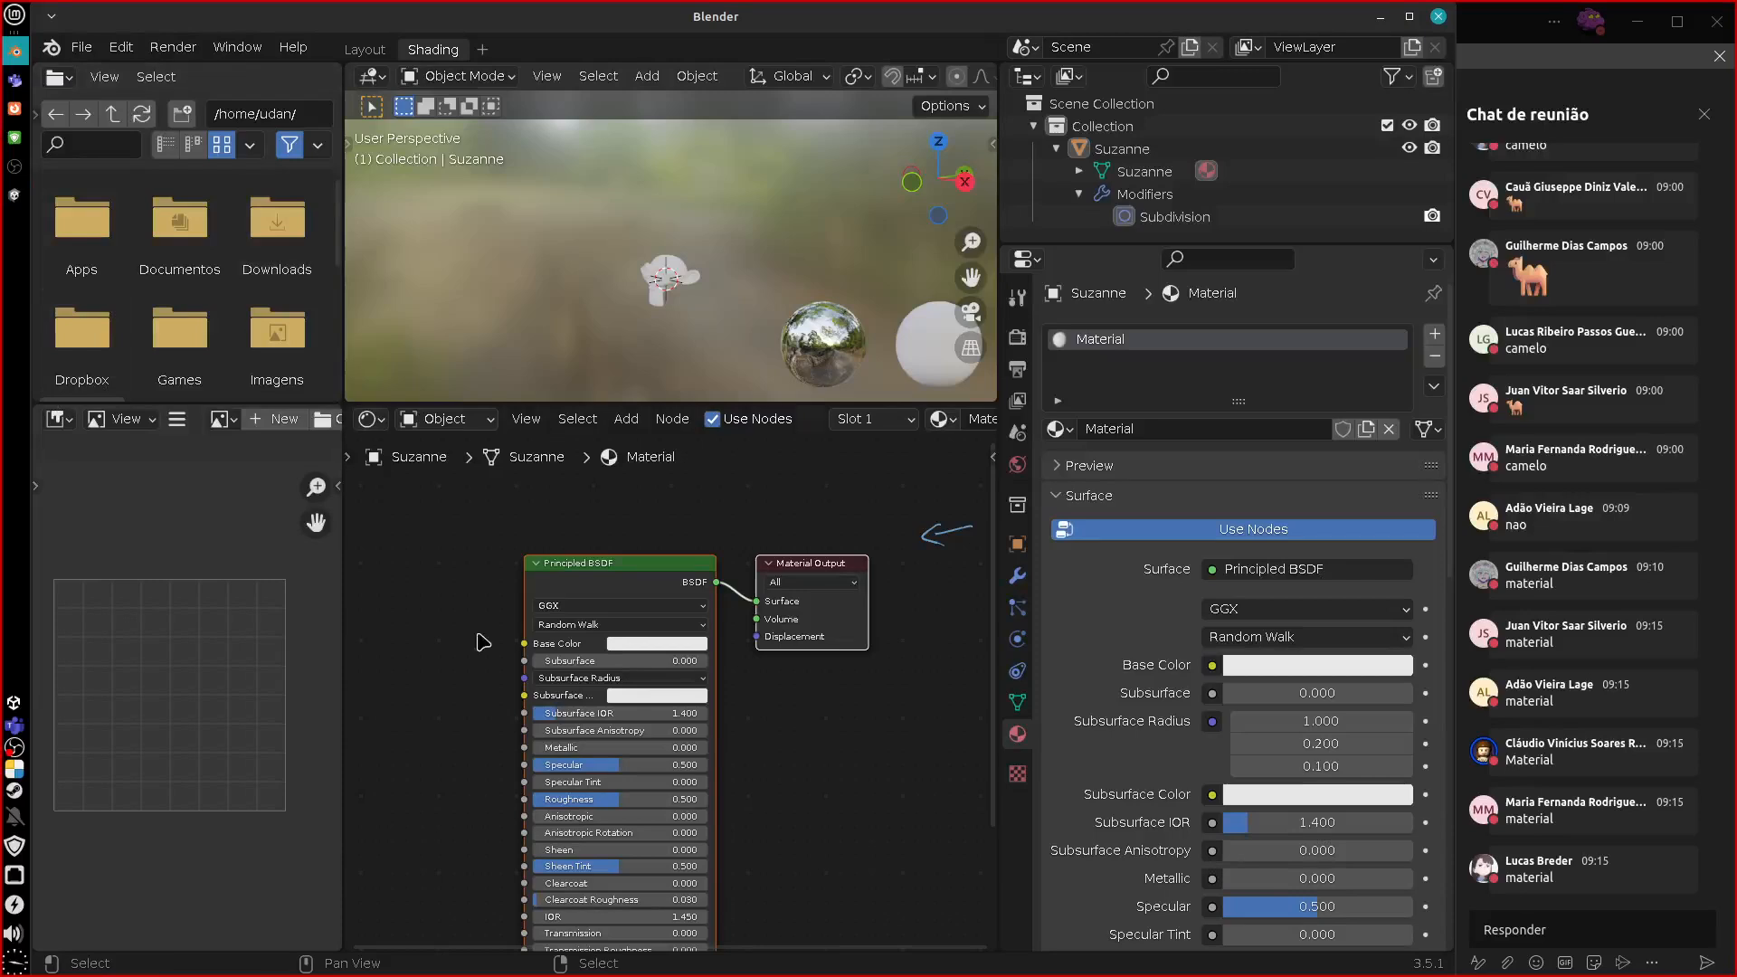
pyautogui.click(1276, 569)
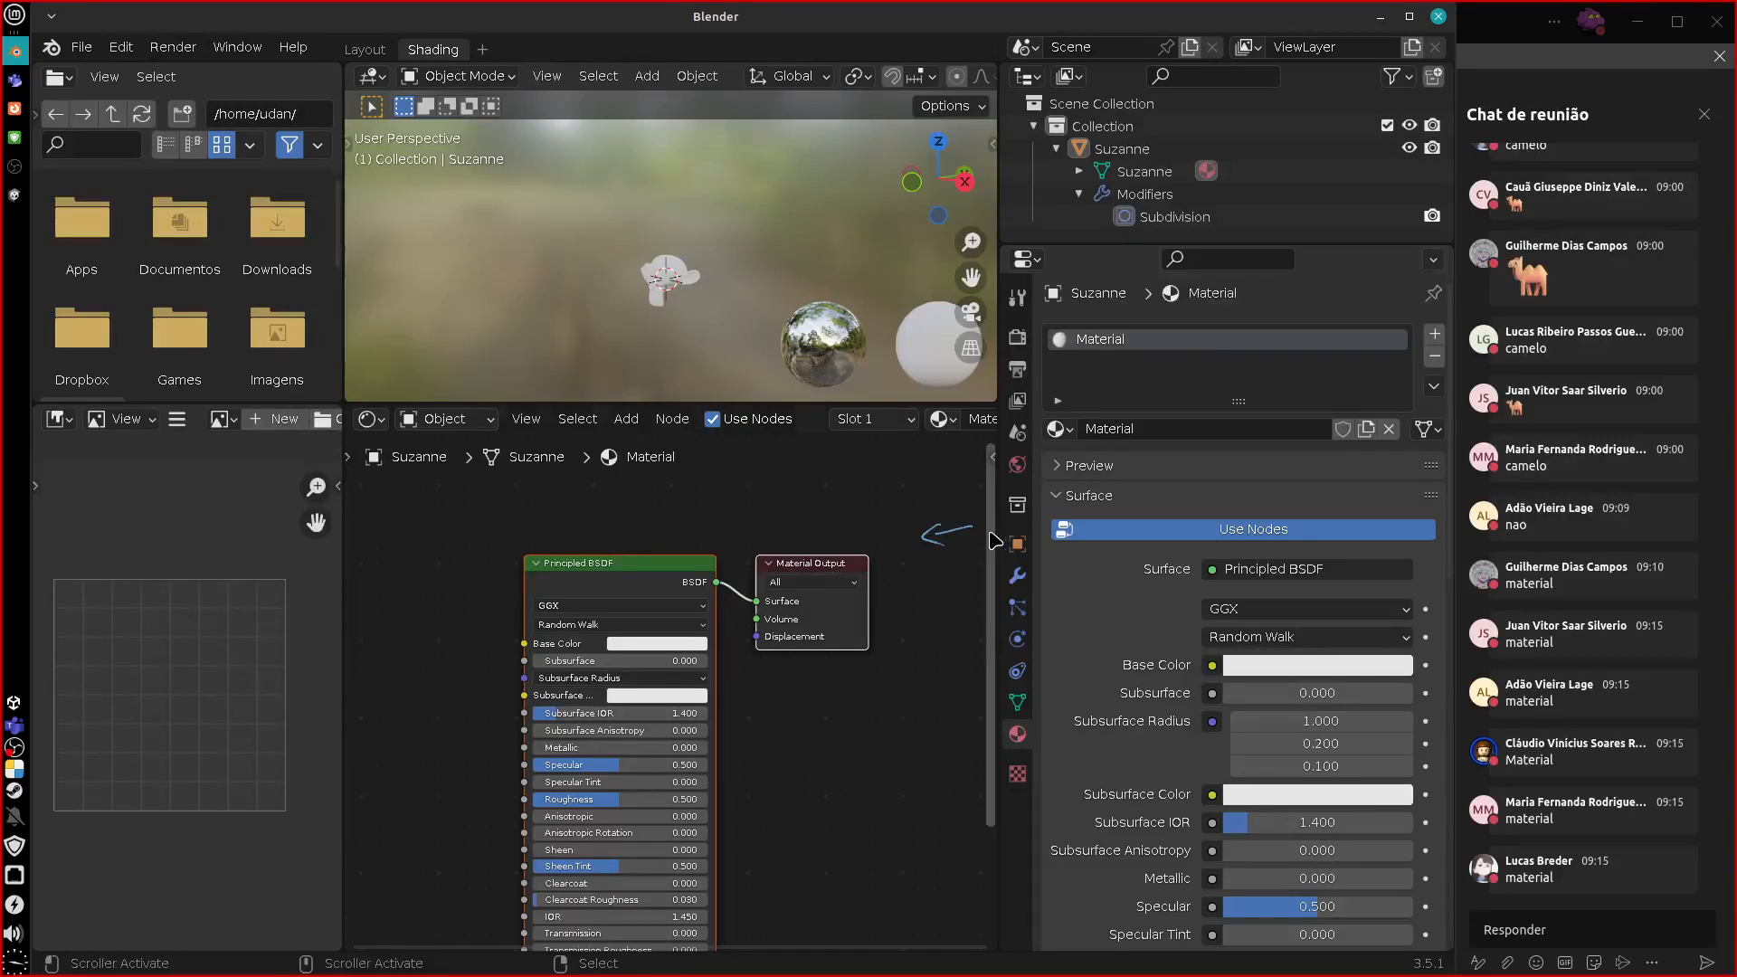
pyautogui.moveTo(936, 547); pyautogui.dragTo(927, 544, button='right')
pyautogui.moveTo(897, 736); pyautogui.dragTo(955, 716, button='middle')
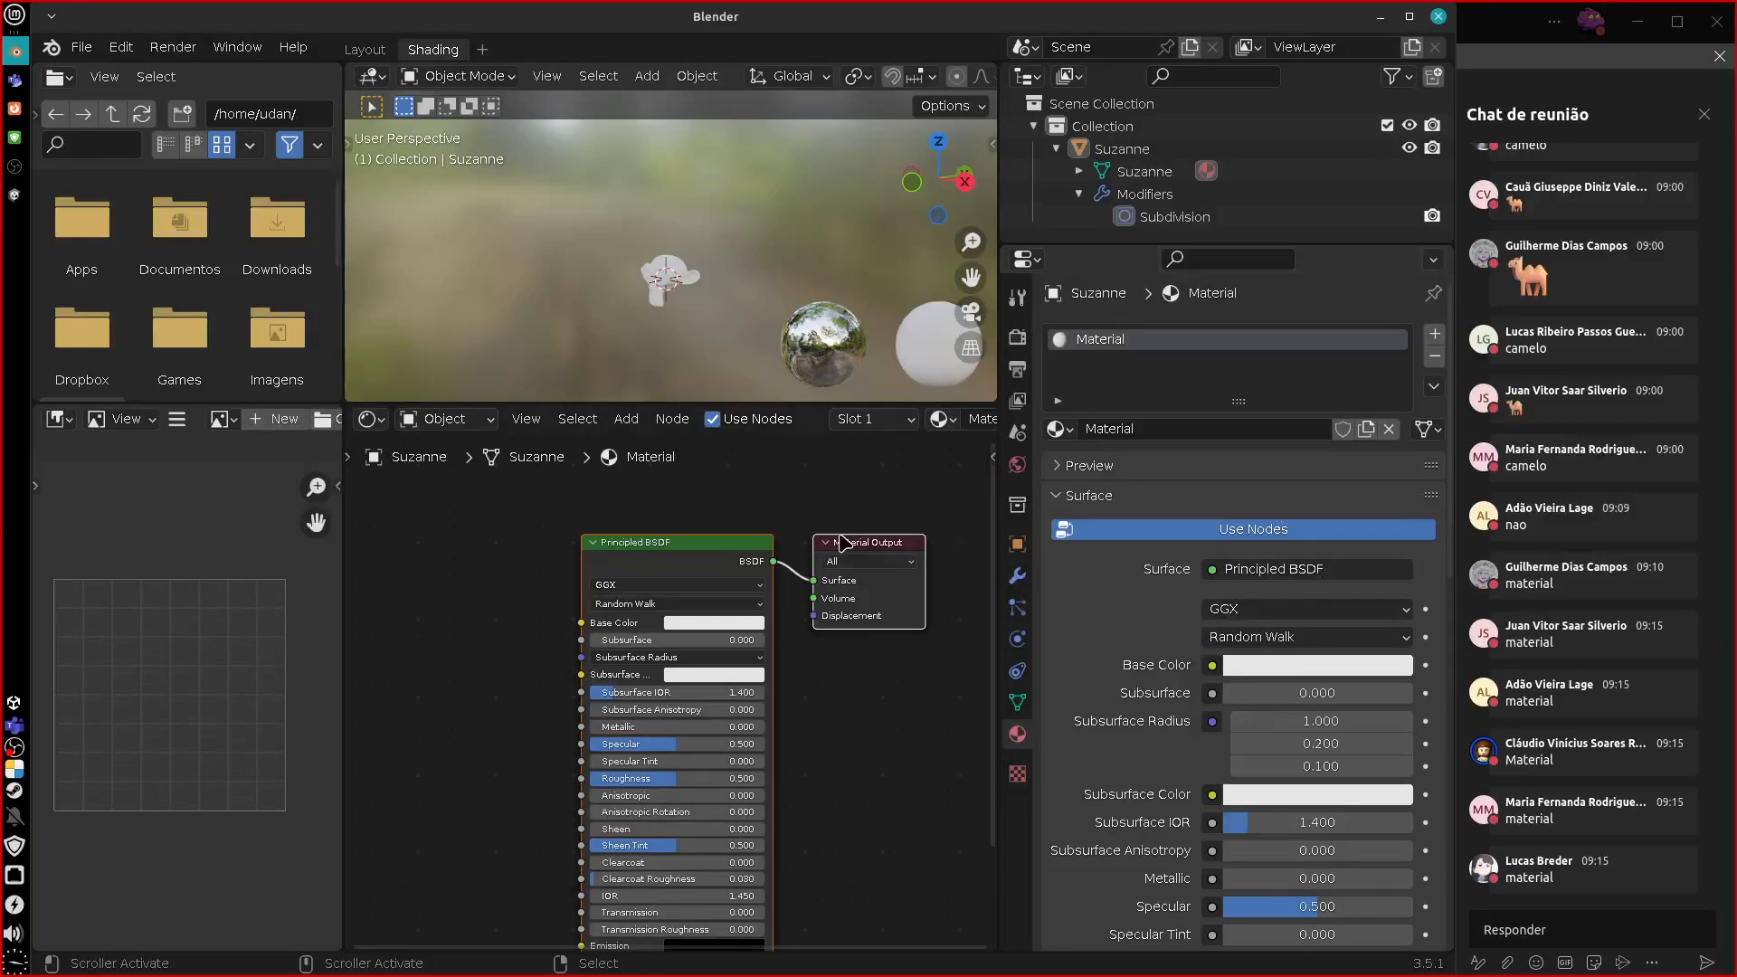
pyautogui.moveTo(772, 652); pyautogui.dragTo(807, 661, button='middle')
# Annotate the area around the Principled BSDF and Material Output nodes, and erase the annotation.
pyautogui.moveTo(483, 512)
pyautogui.mouseDown()
pyautogui.moveTo(466, 854)
pyautogui.moveTo(979, 476)
pyautogui.mouseUp()
pyautogui.moveTo(950, 489)
pyautogui.mouseDown(button='right')
pyautogui.moveTo(472, 507)
pyautogui.moveTo(451, 602)
pyautogui.mouseUp(button='right')
pyautogui.moveTo(887, 782); pyautogui.dragTo(819, 780, button='middle')
pyautogui.moveTo(892, 476); pyautogui.dragTo(915, 476, button='right')
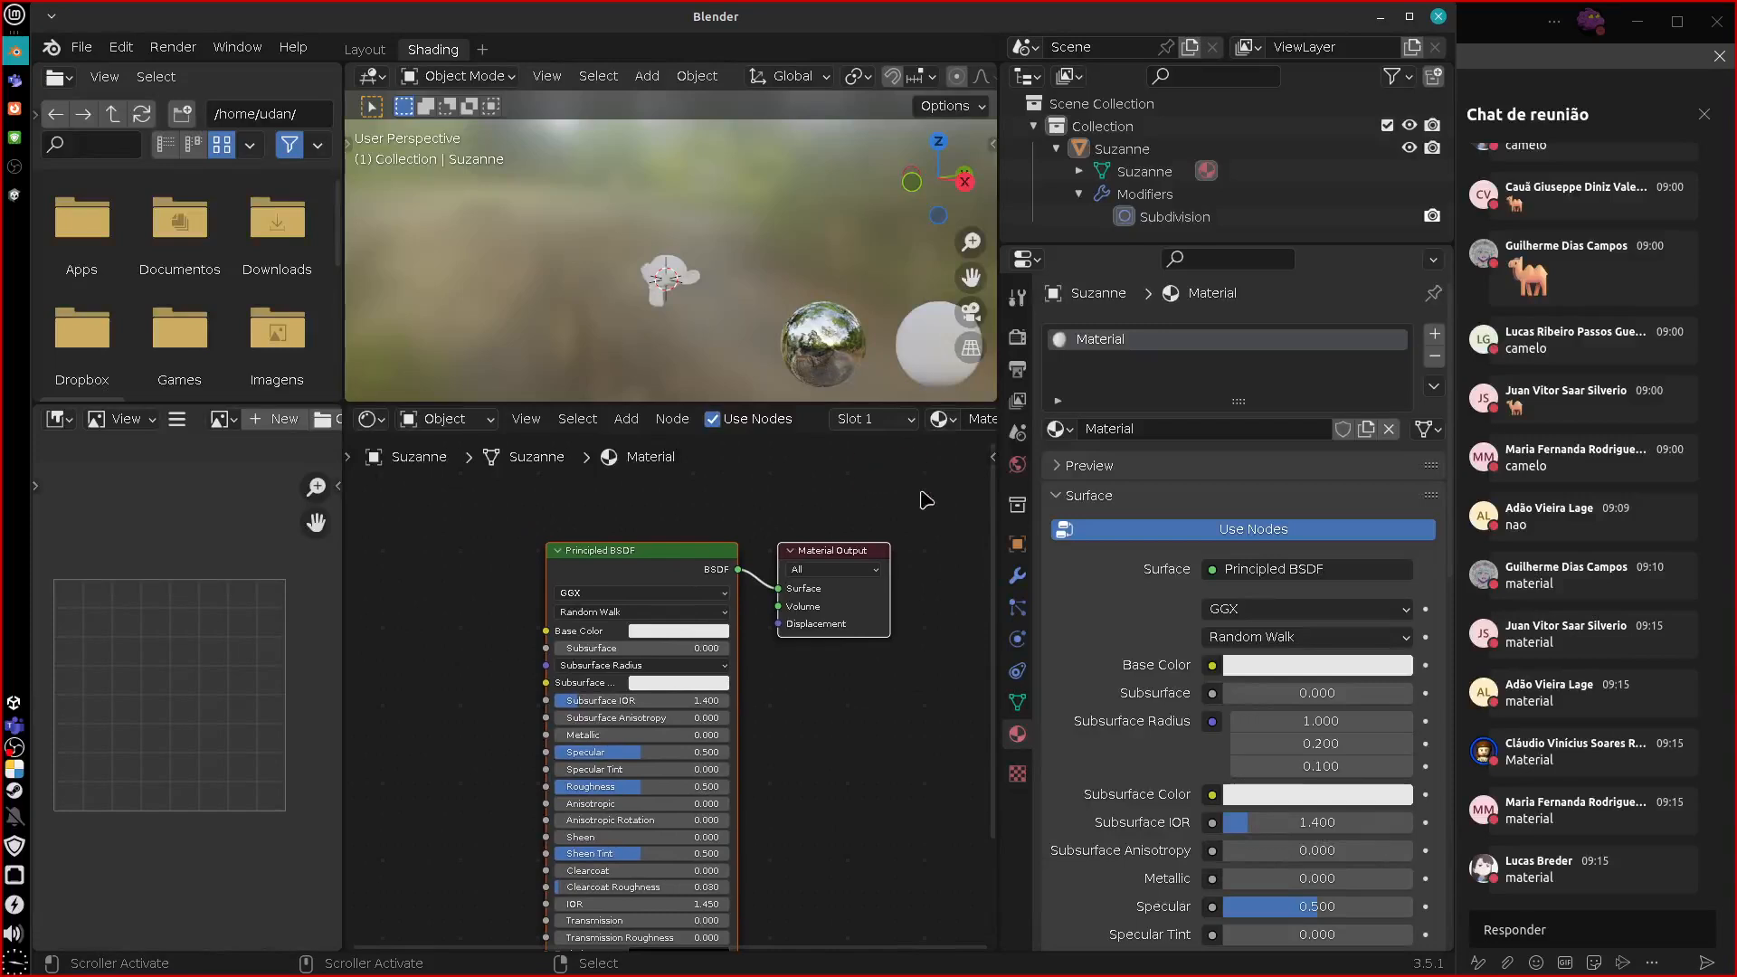
pyautogui.moveTo(864, 674); pyautogui.dragTo(902, 626, button='middle')
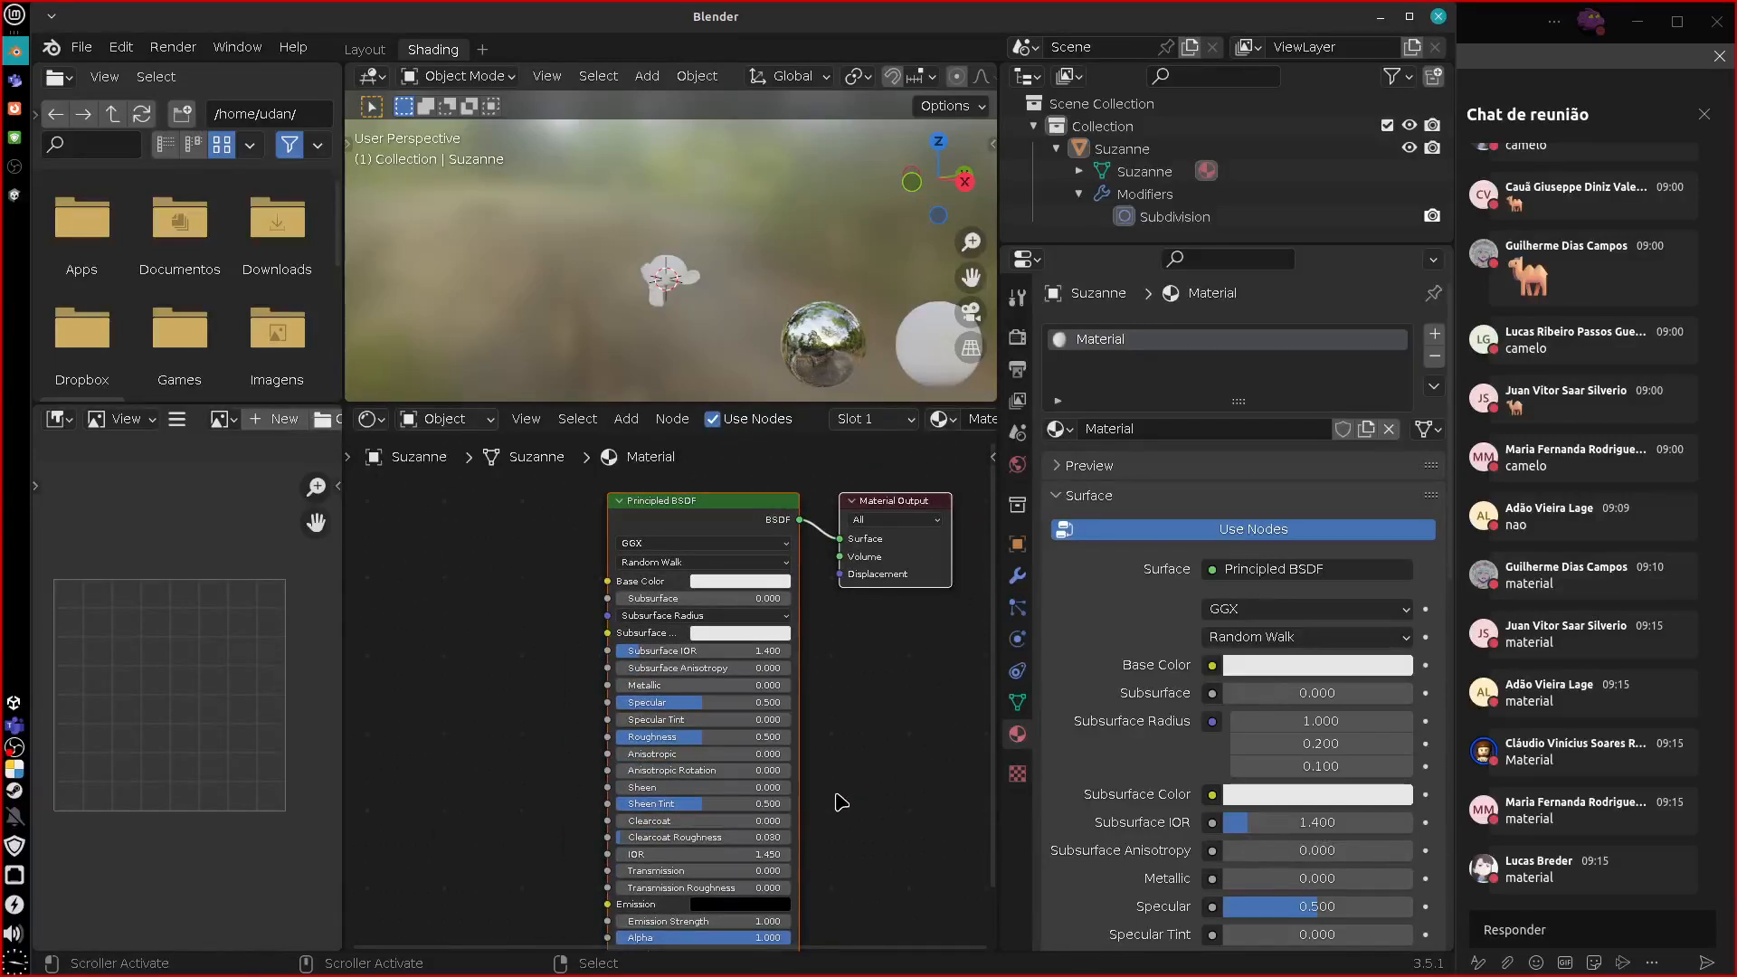
pyautogui.moveTo(833, 786); pyautogui.dragTo(839, 826, button='middle')
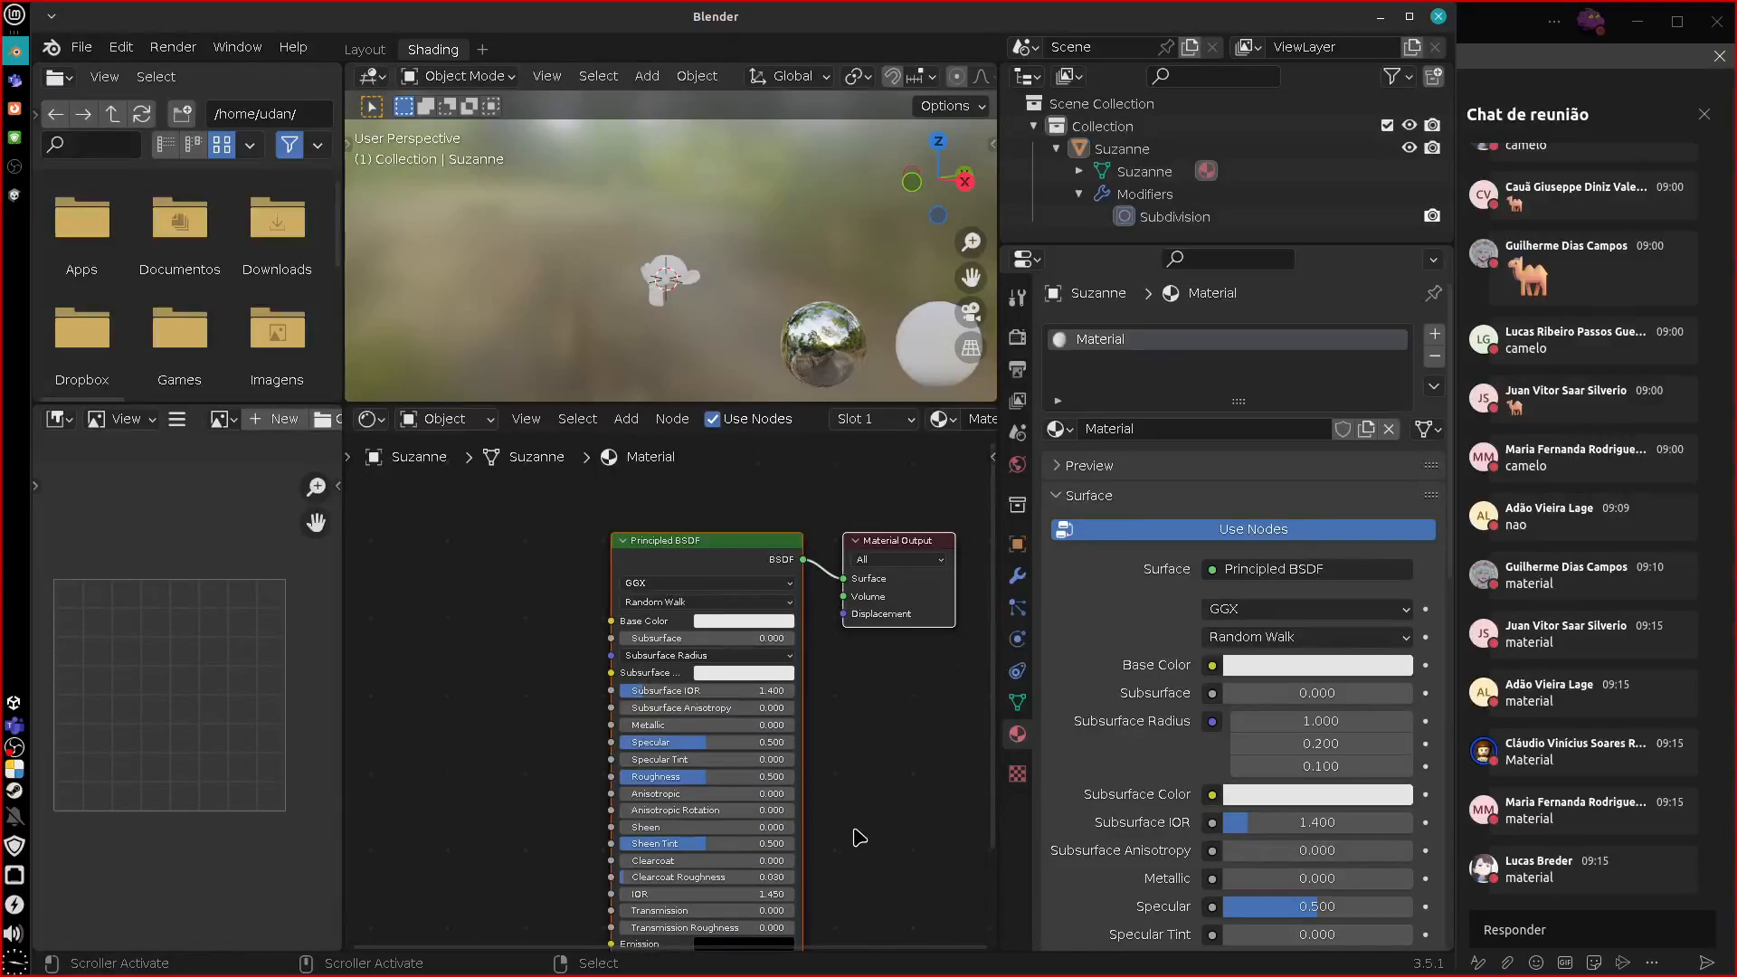
# Delete the Principled BSDF node from Suzanne's material, and check the list of surface shader types.
pyautogui.click(880, 548)
pyautogui.click(746, 556)
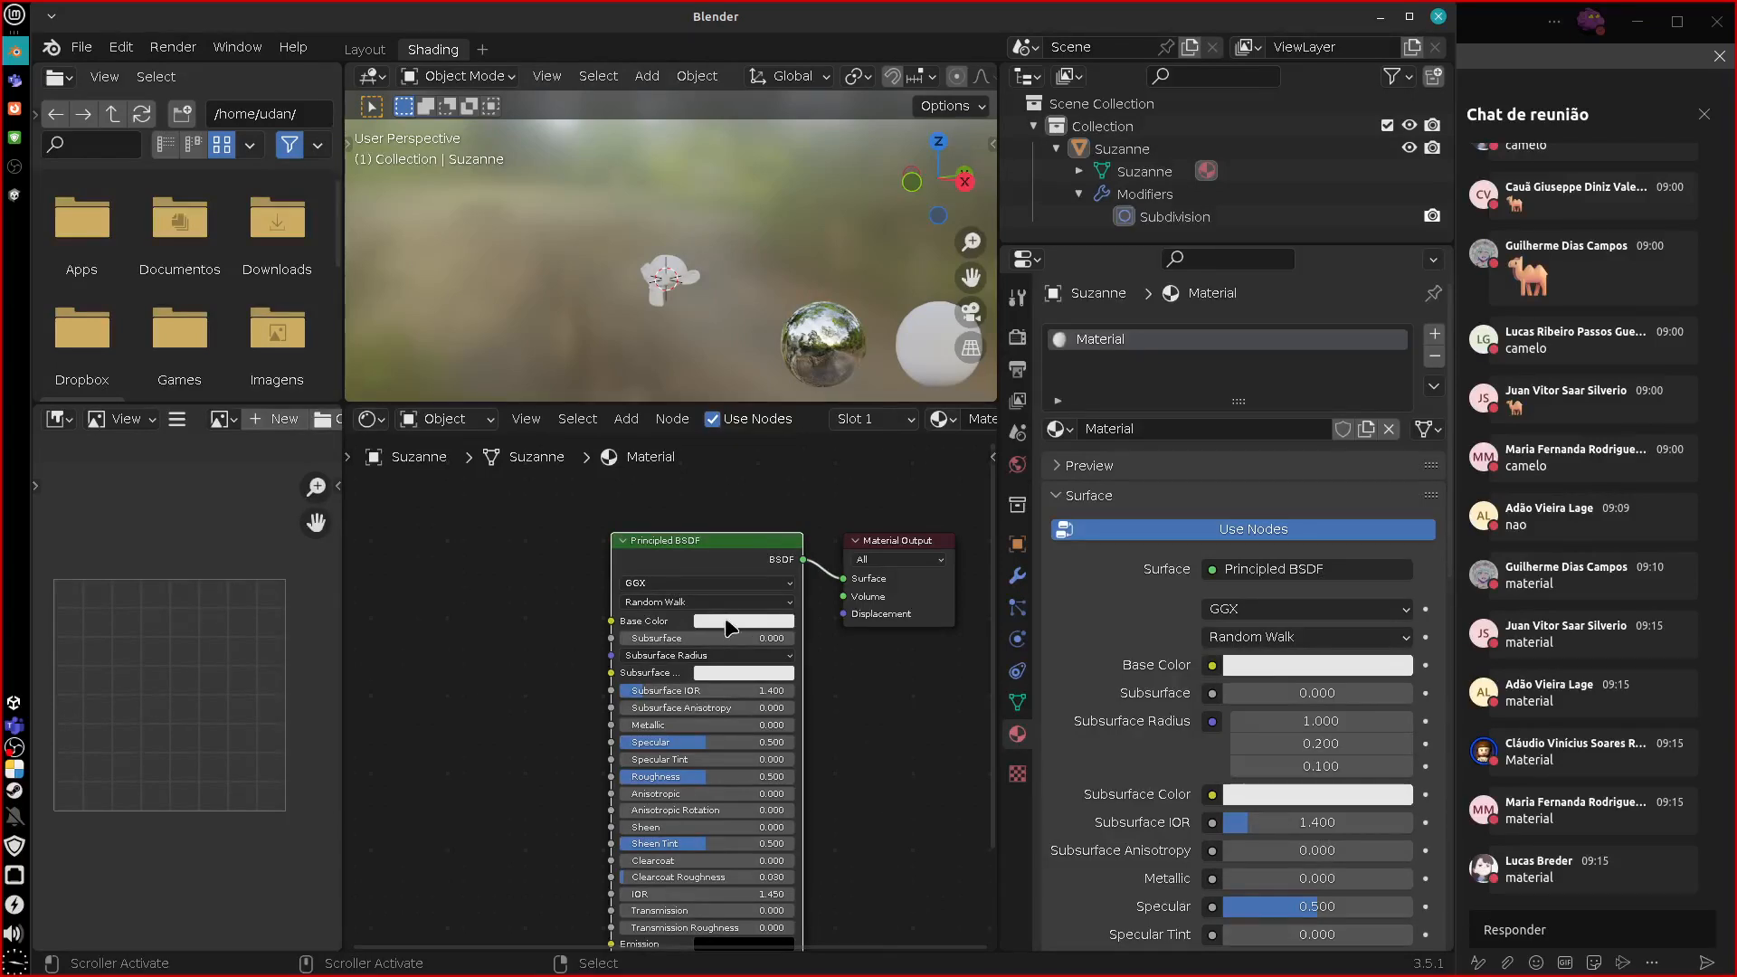
pyautogui.press('Delete')
pyautogui.moveTo(911, 535); pyautogui.dragTo(923, 532)
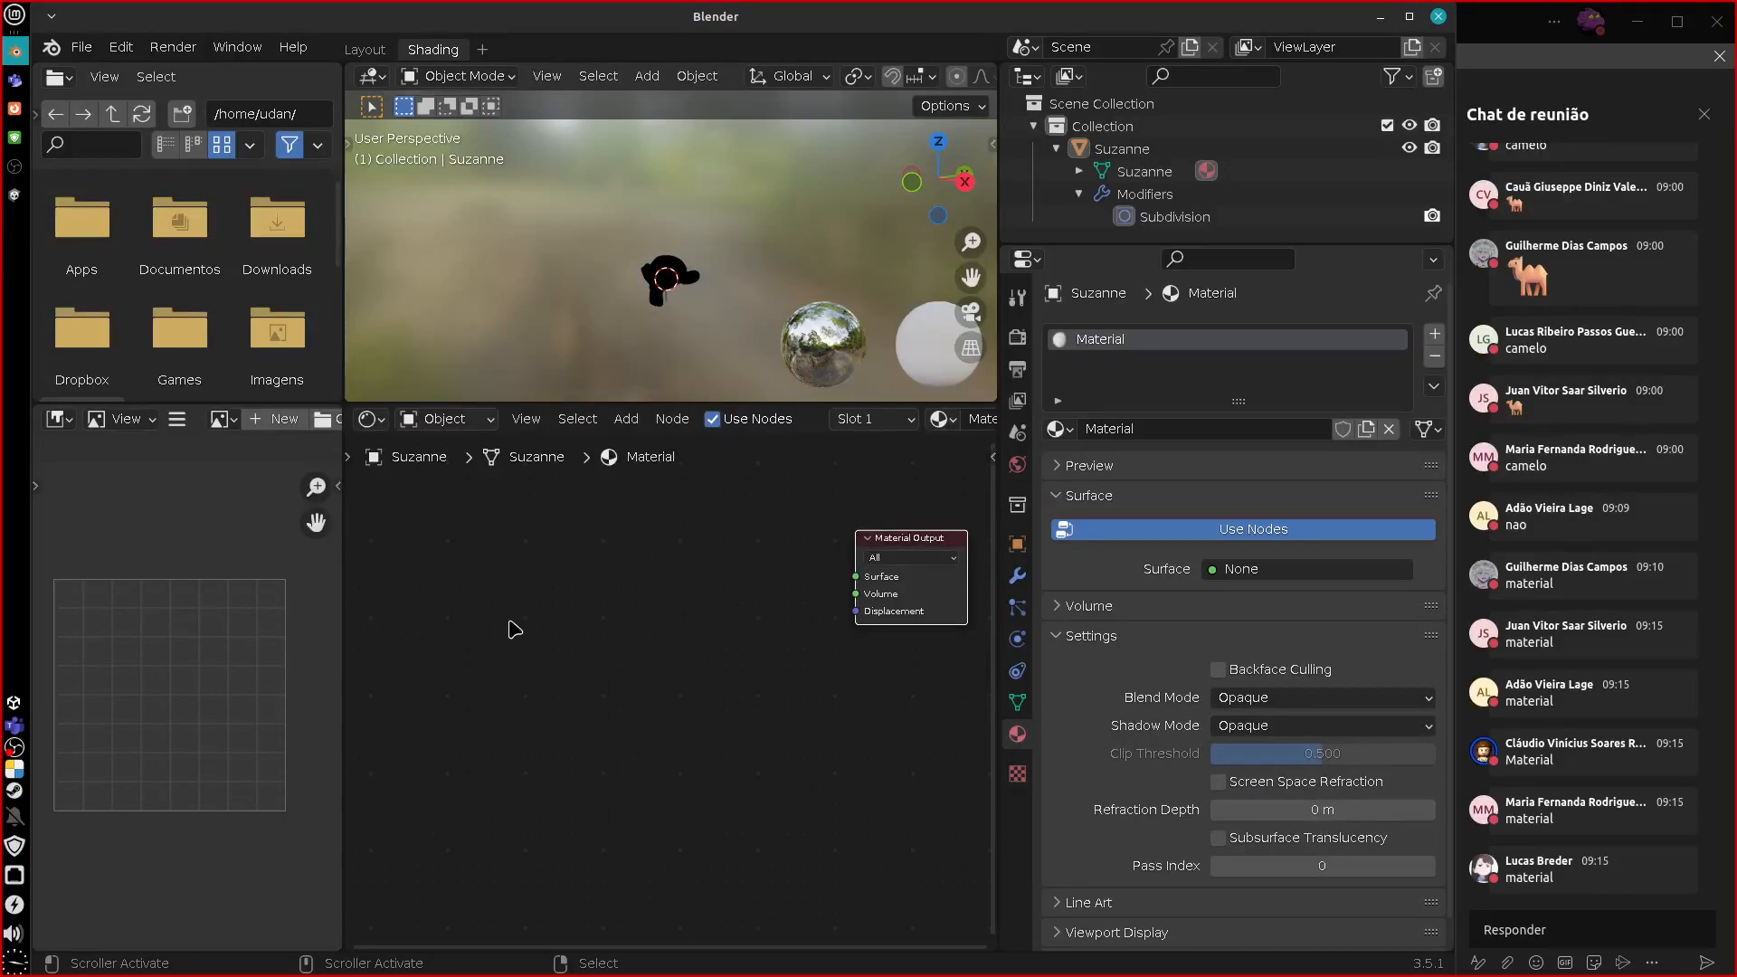
pyautogui.click(1283, 570)
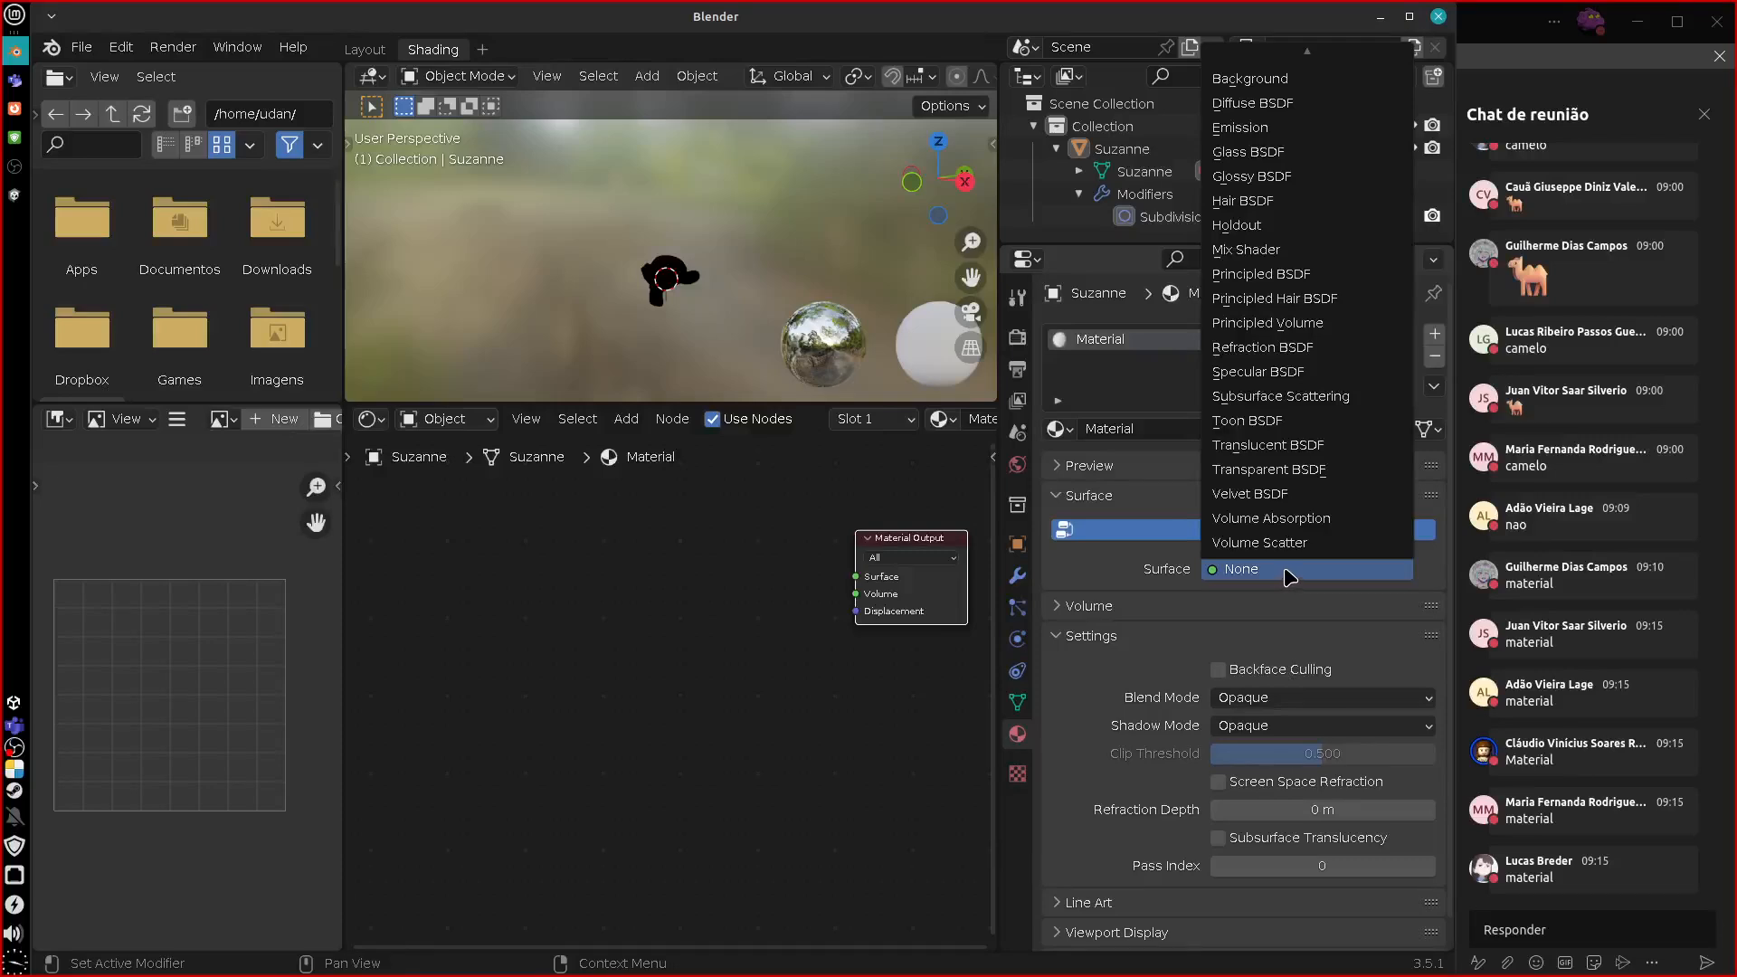
pyautogui.click(1289, 576)
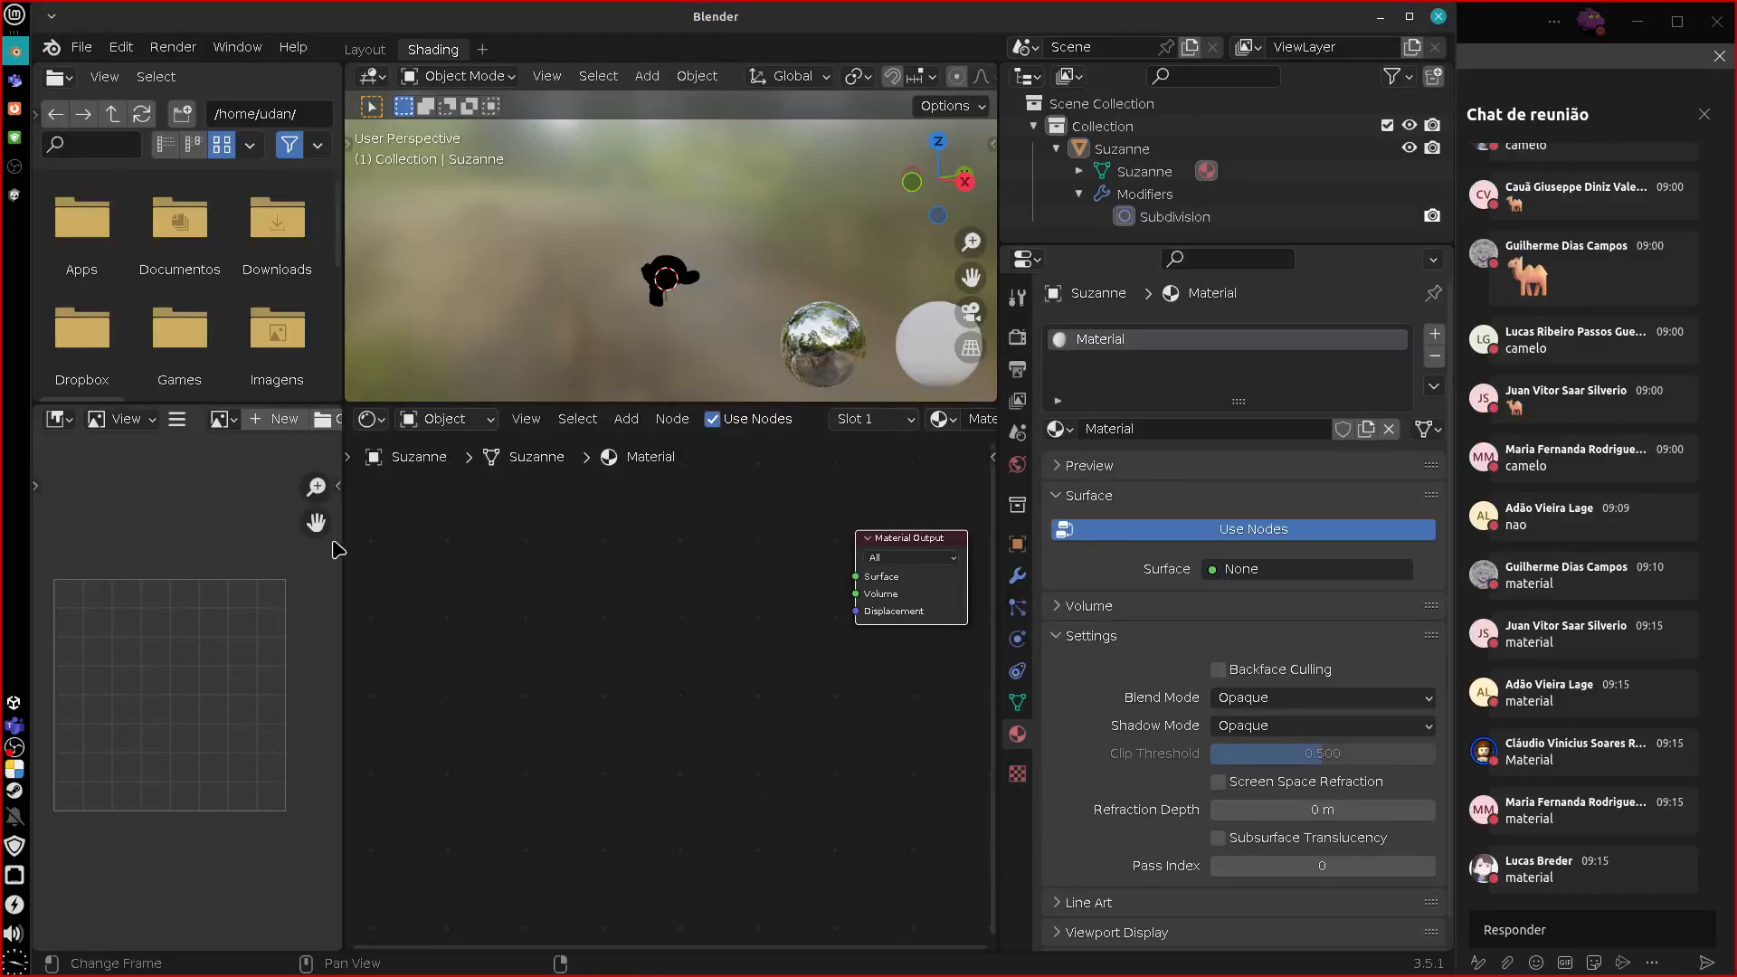
# Widen the shader editor and delete the Material Output node, leaving the node tree empty.
pyautogui.moveTo(344, 537); pyautogui.dragTo(197, 537)
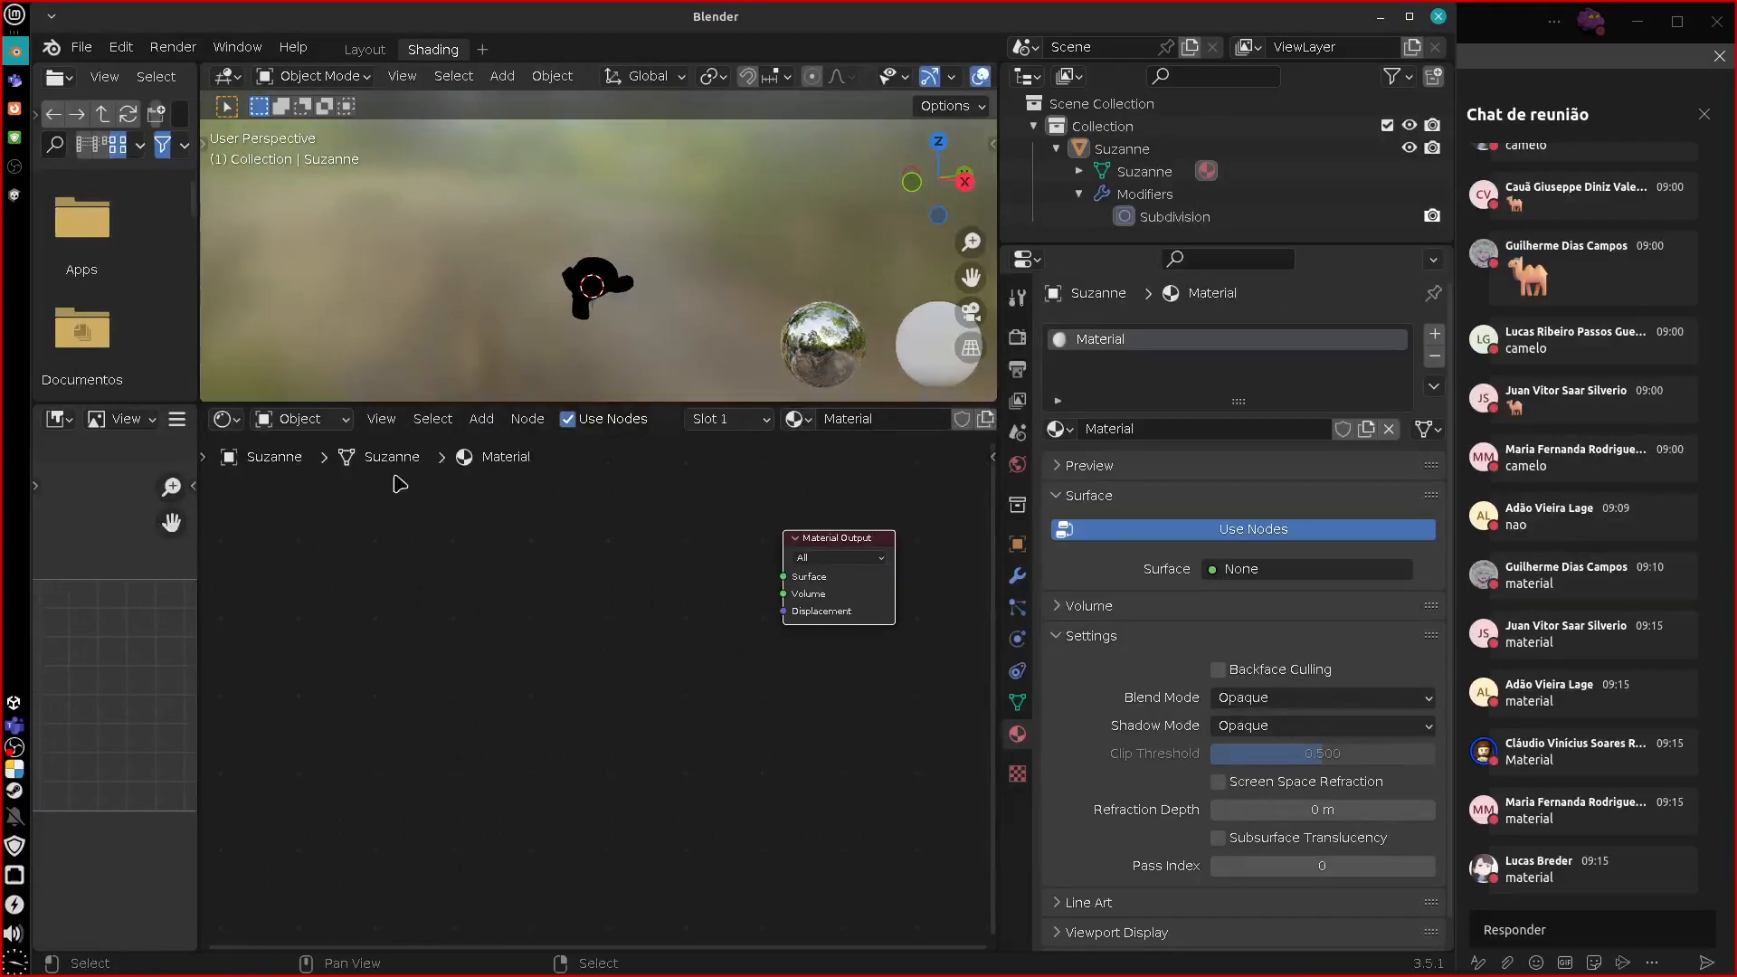
pyautogui.moveTo(831, 543)
pyautogui.mouseDown()
pyautogui.moveTo(806, 563)
pyautogui.moveTo(832, 554)
pyautogui.mouseUp()
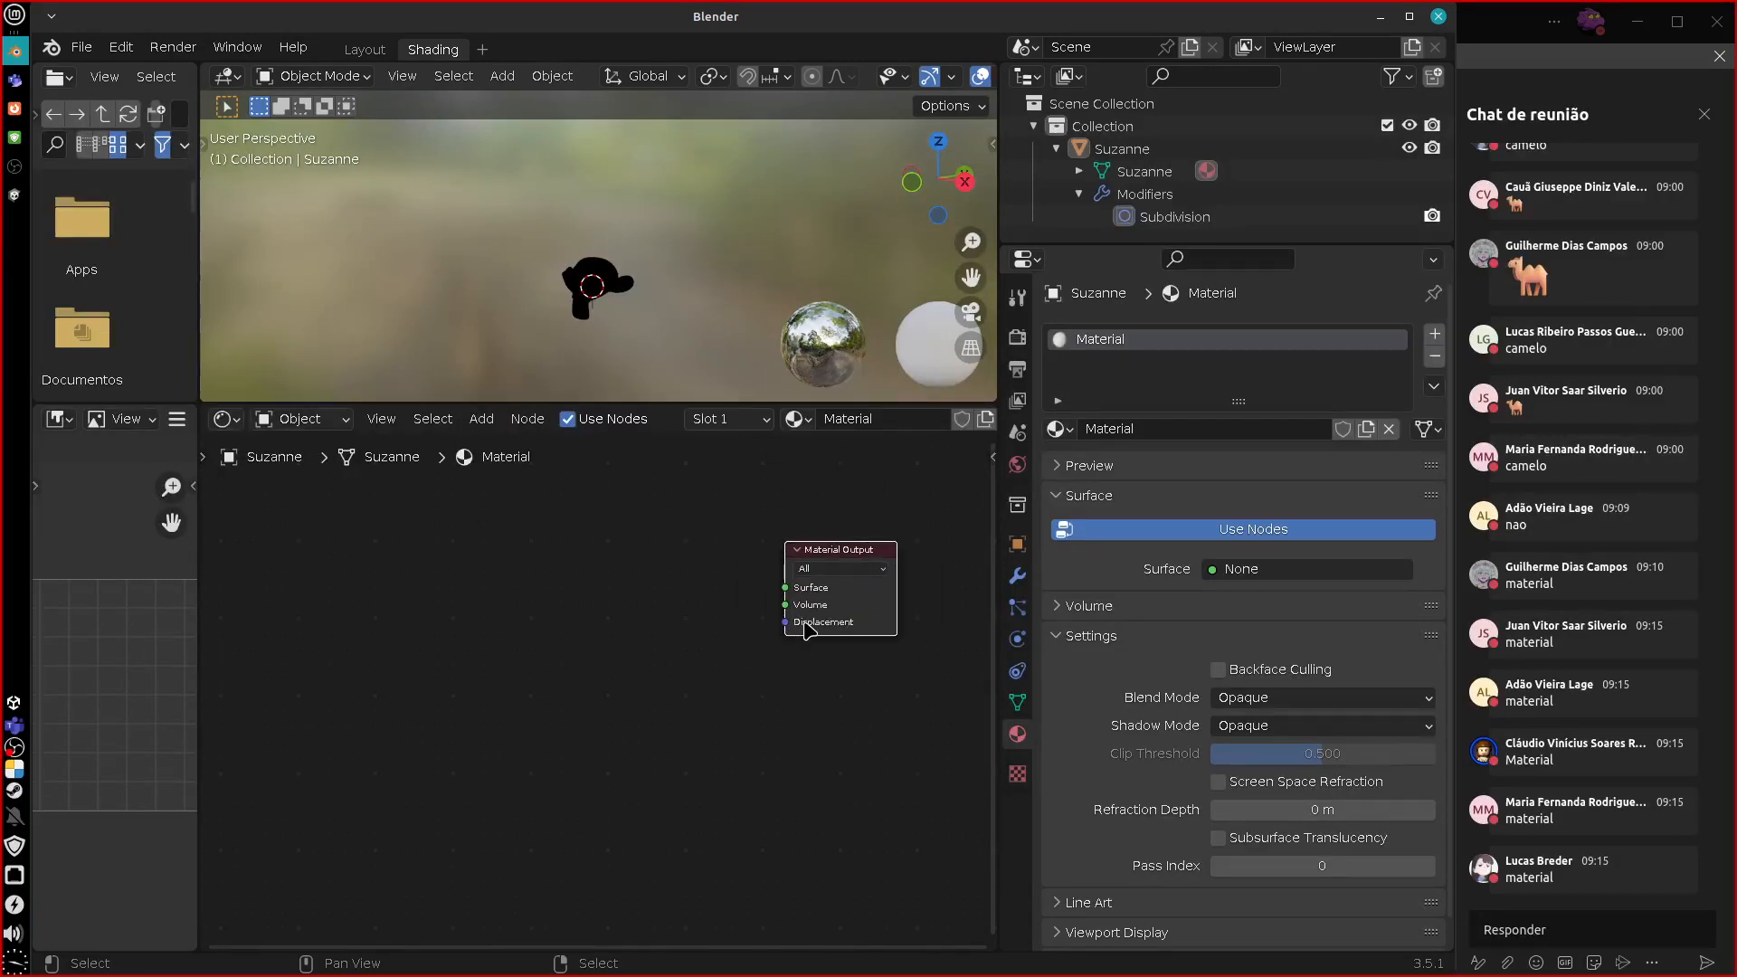
pyautogui.press('Delete')
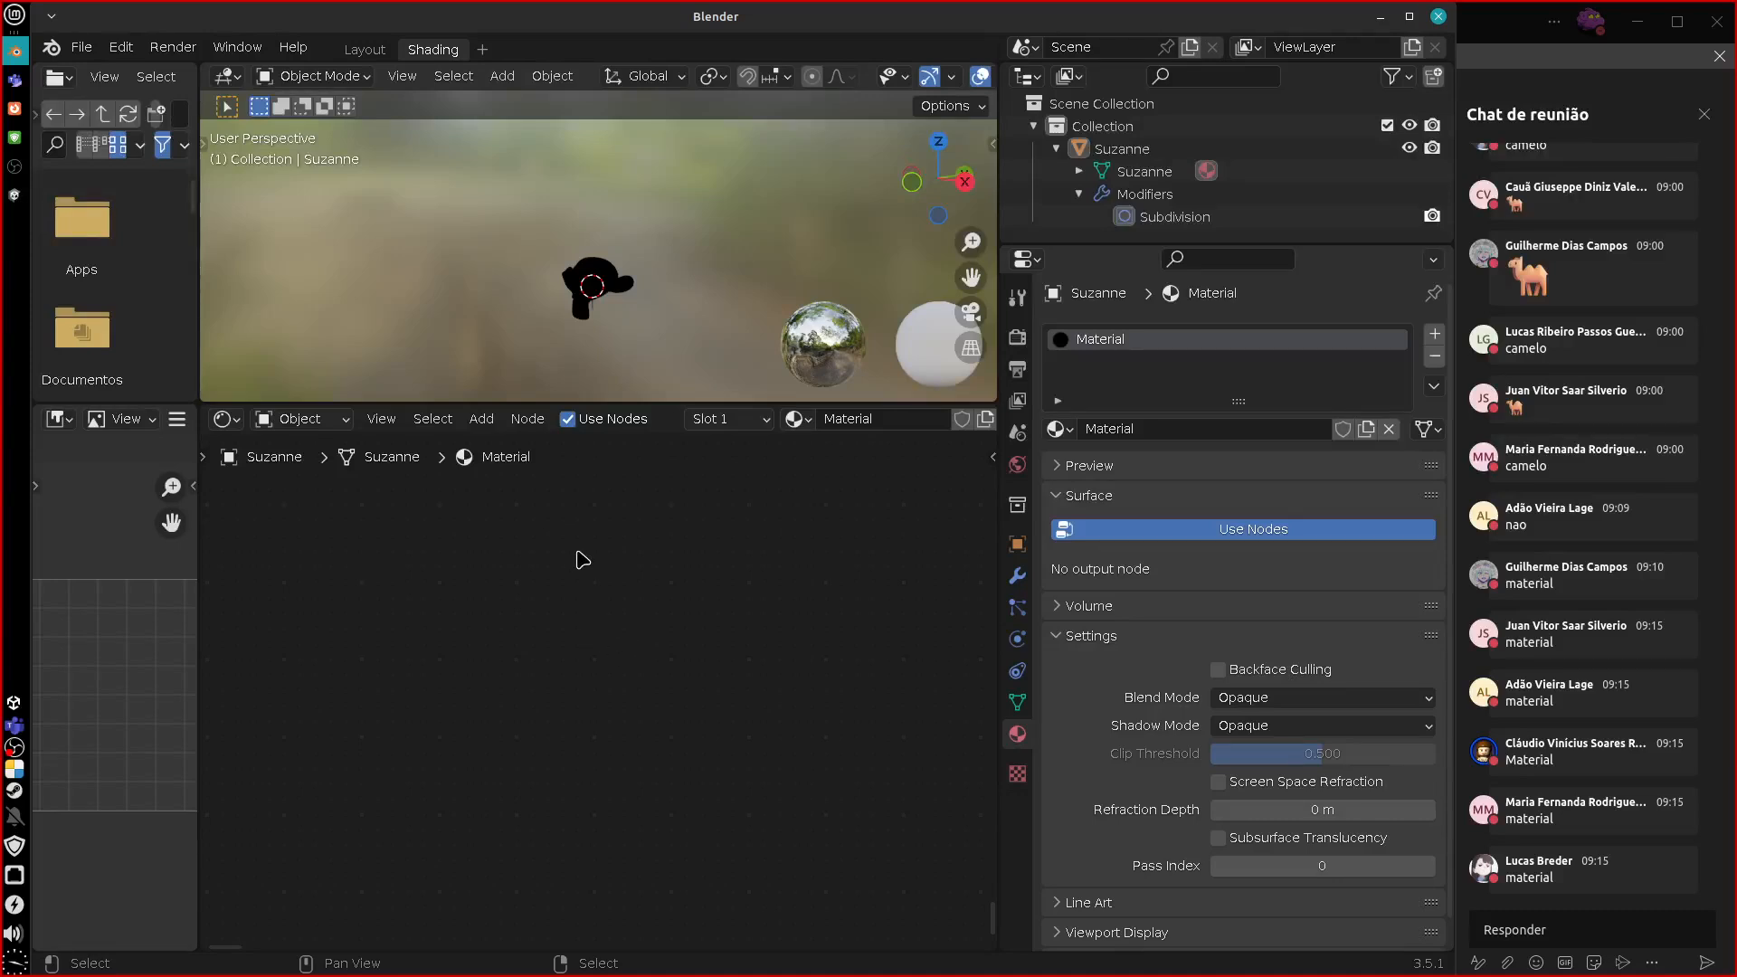
# Enlarge the shader editor further by shrinking the surrounding areas, and bring Suzanne into a close front view.
pyautogui.moveTo(197, 587); pyautogui.dragTo(54, 620)
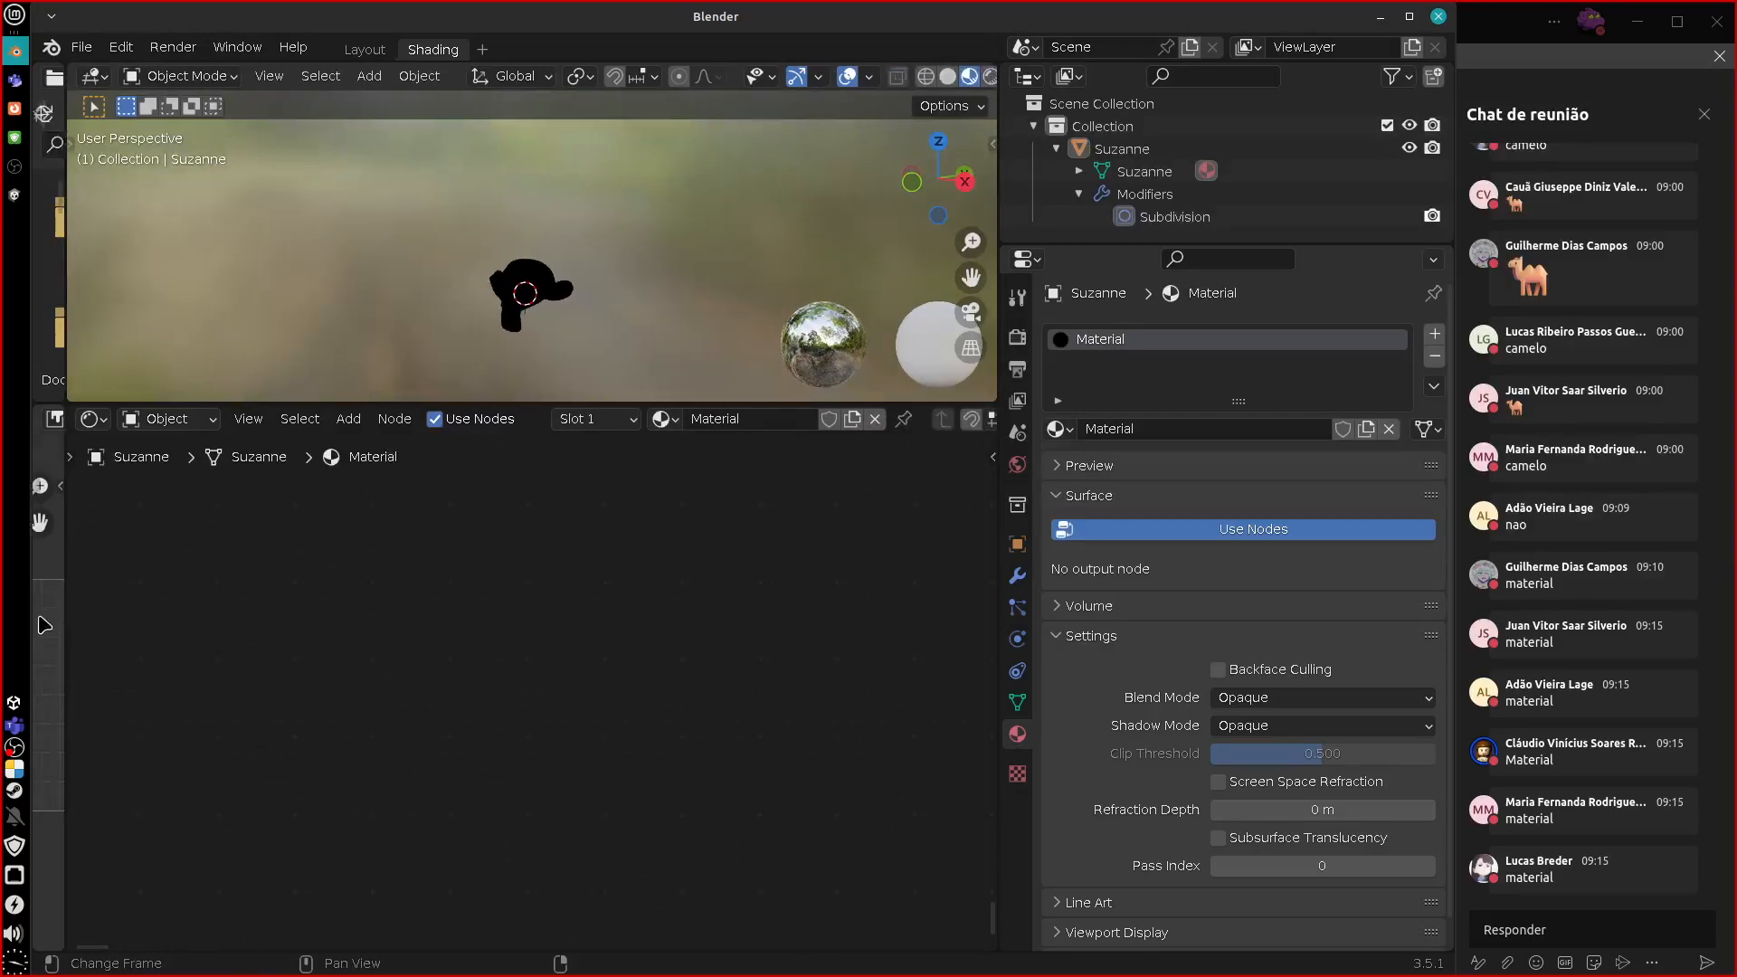
pyautogui.moveTo(1003, 636); pyautogui.dragTo(1114, 824)
pyautogui.moveTo(1094, 827); pyautogui.dragTo(1091, 827)
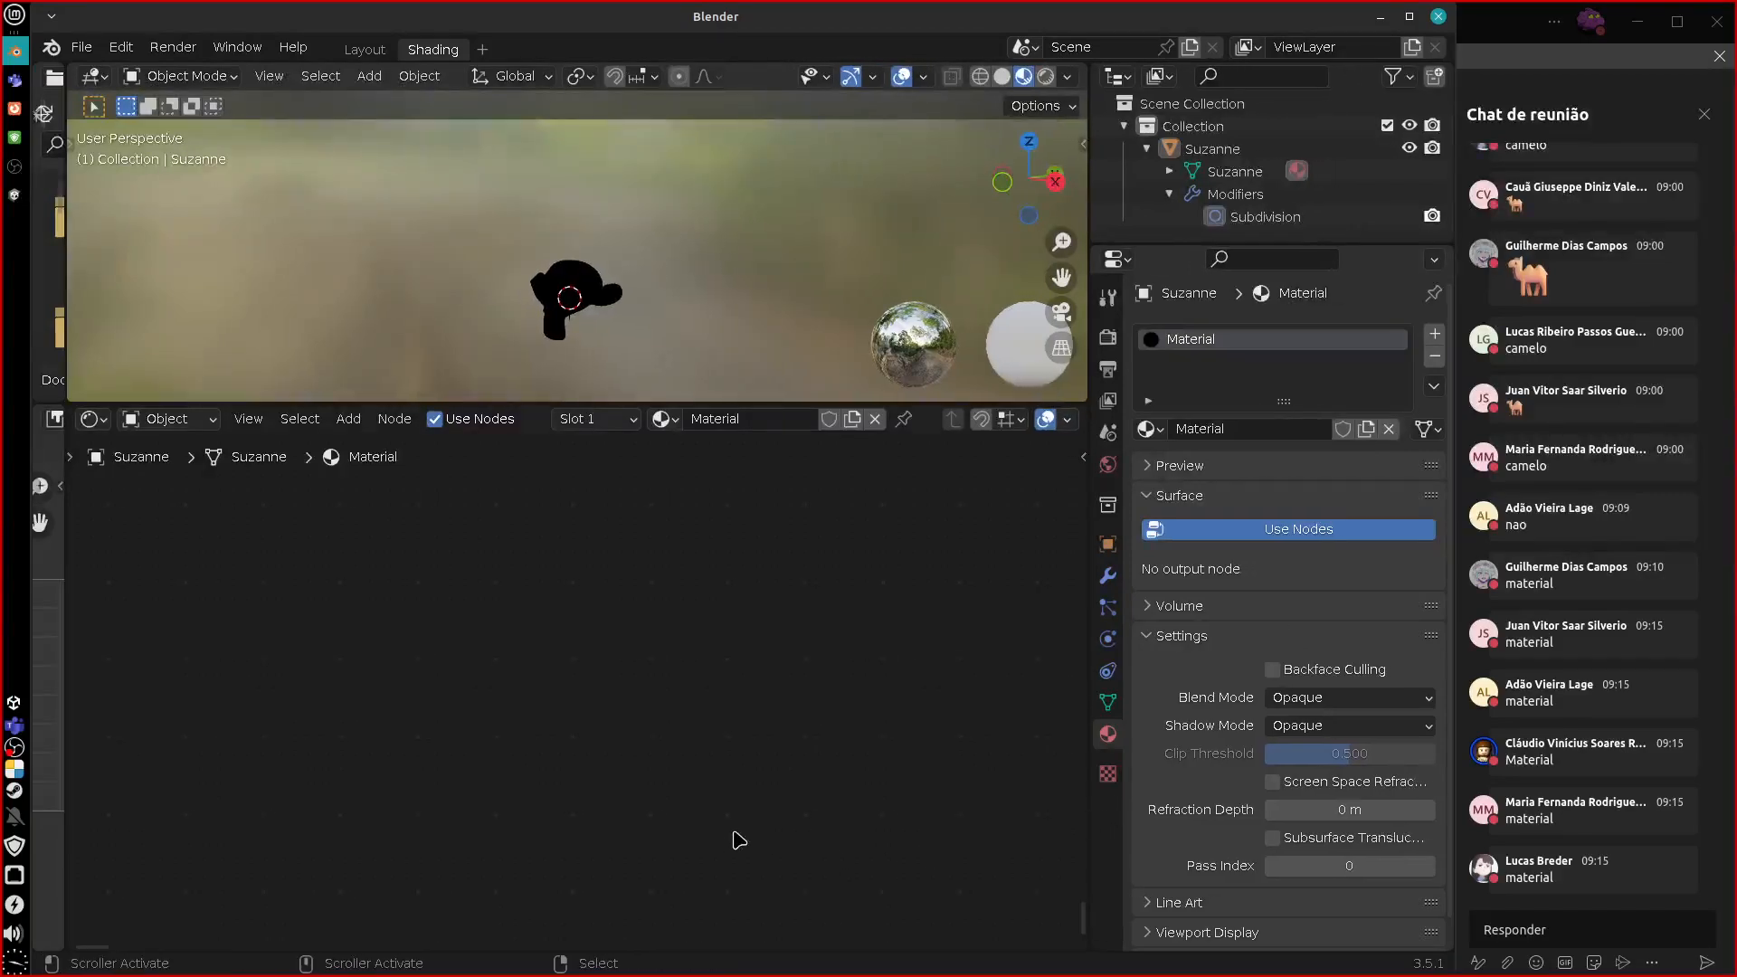
pyautogui.moveTo(579, 402); pyautogui.dragTo(630, 301)
pyautogui.moveTo(654, 236); pyautogui.dragTo(677, 199, button='middle')
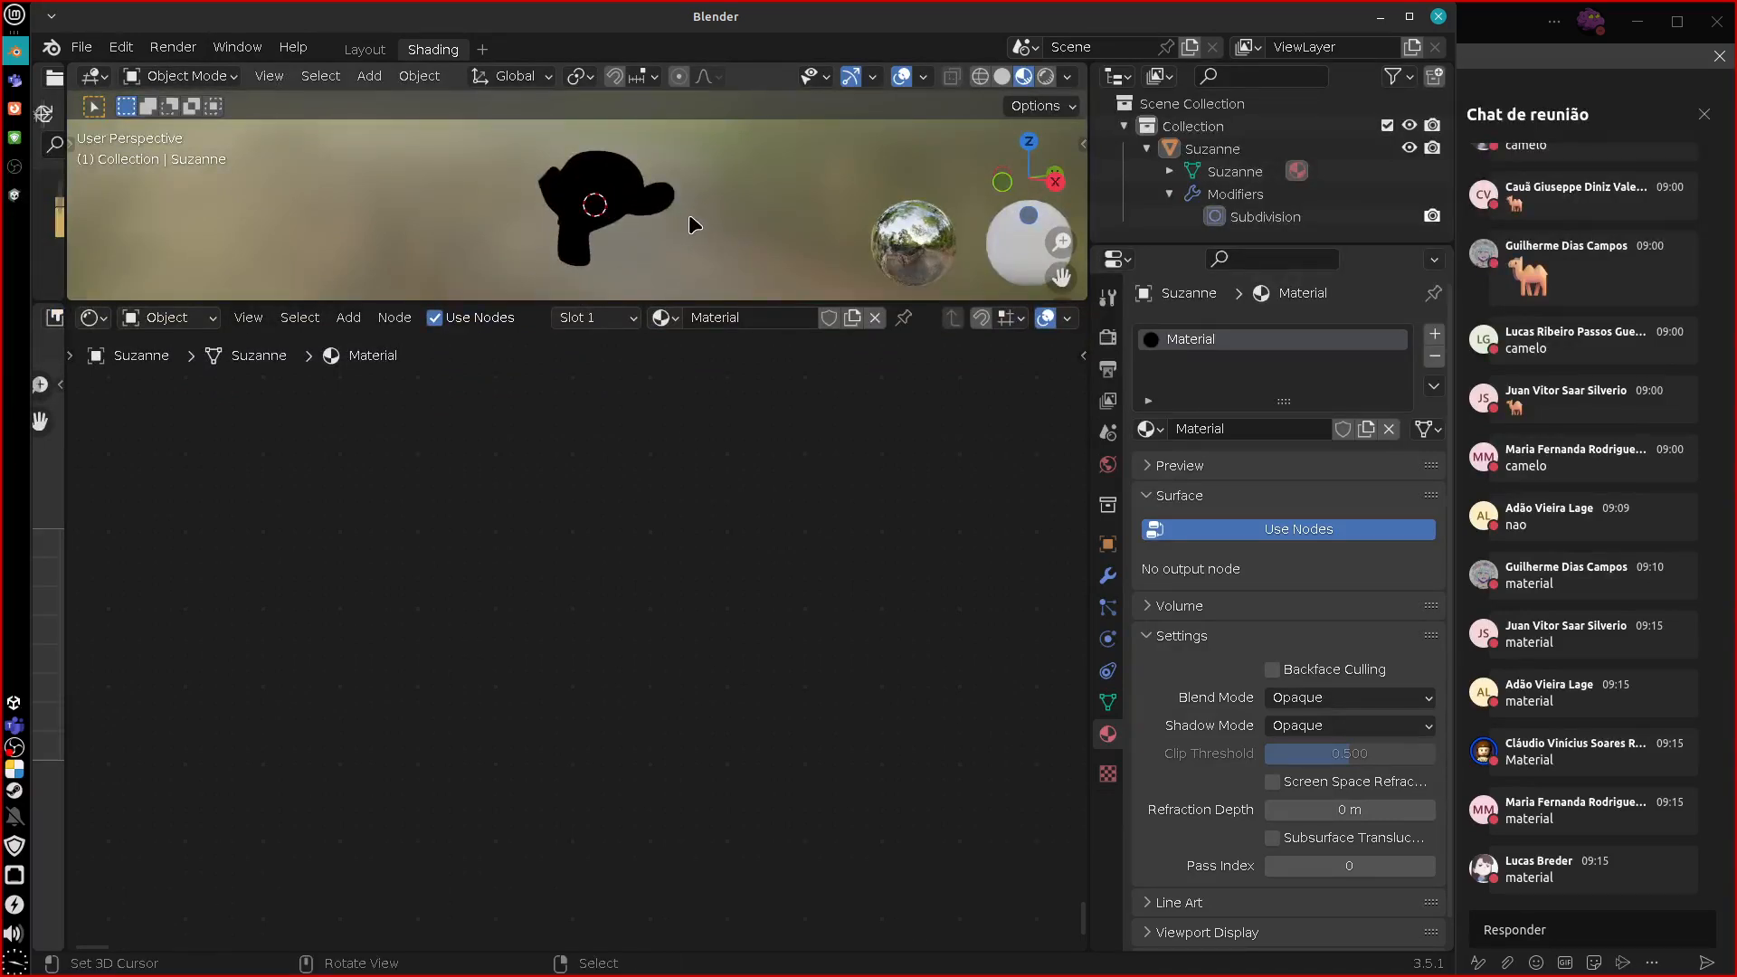
pyautogui.scroll(2, 684, 215)
pyautogui.moveTo(721, 233); pyautogui.dragTo(814, 249, button='middle')
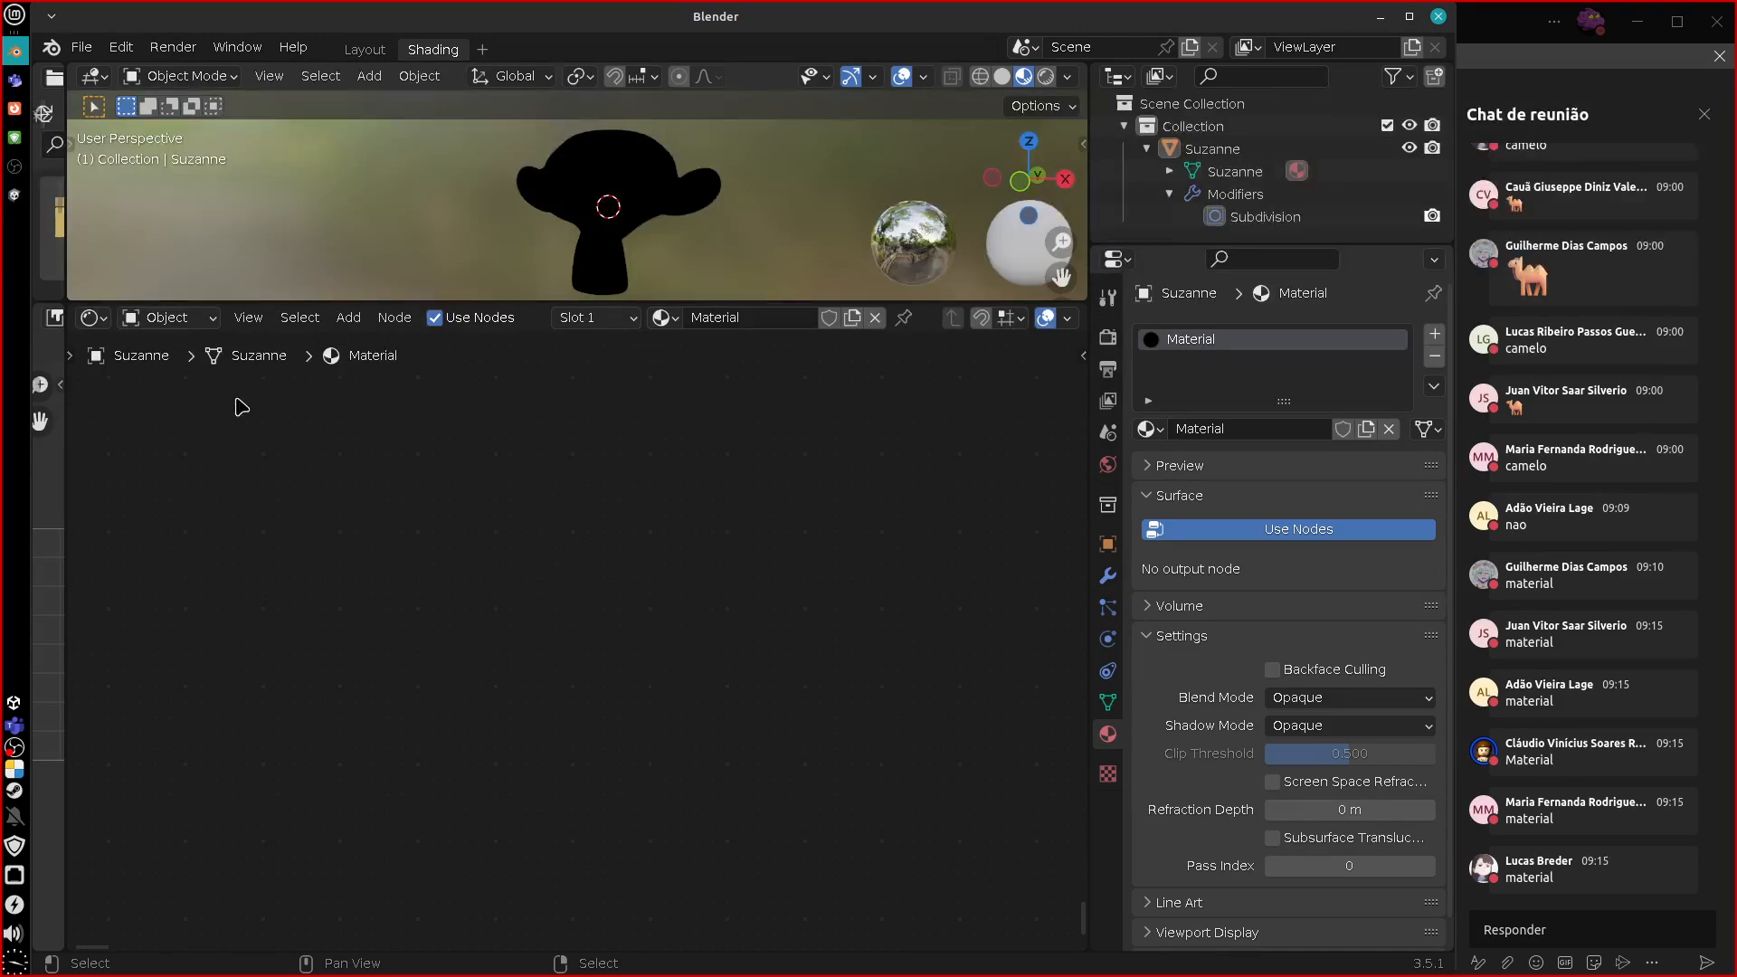
# Review the shader editor's view options, then show its toolbar and hide it again.
pyautogui.click(247, 316)
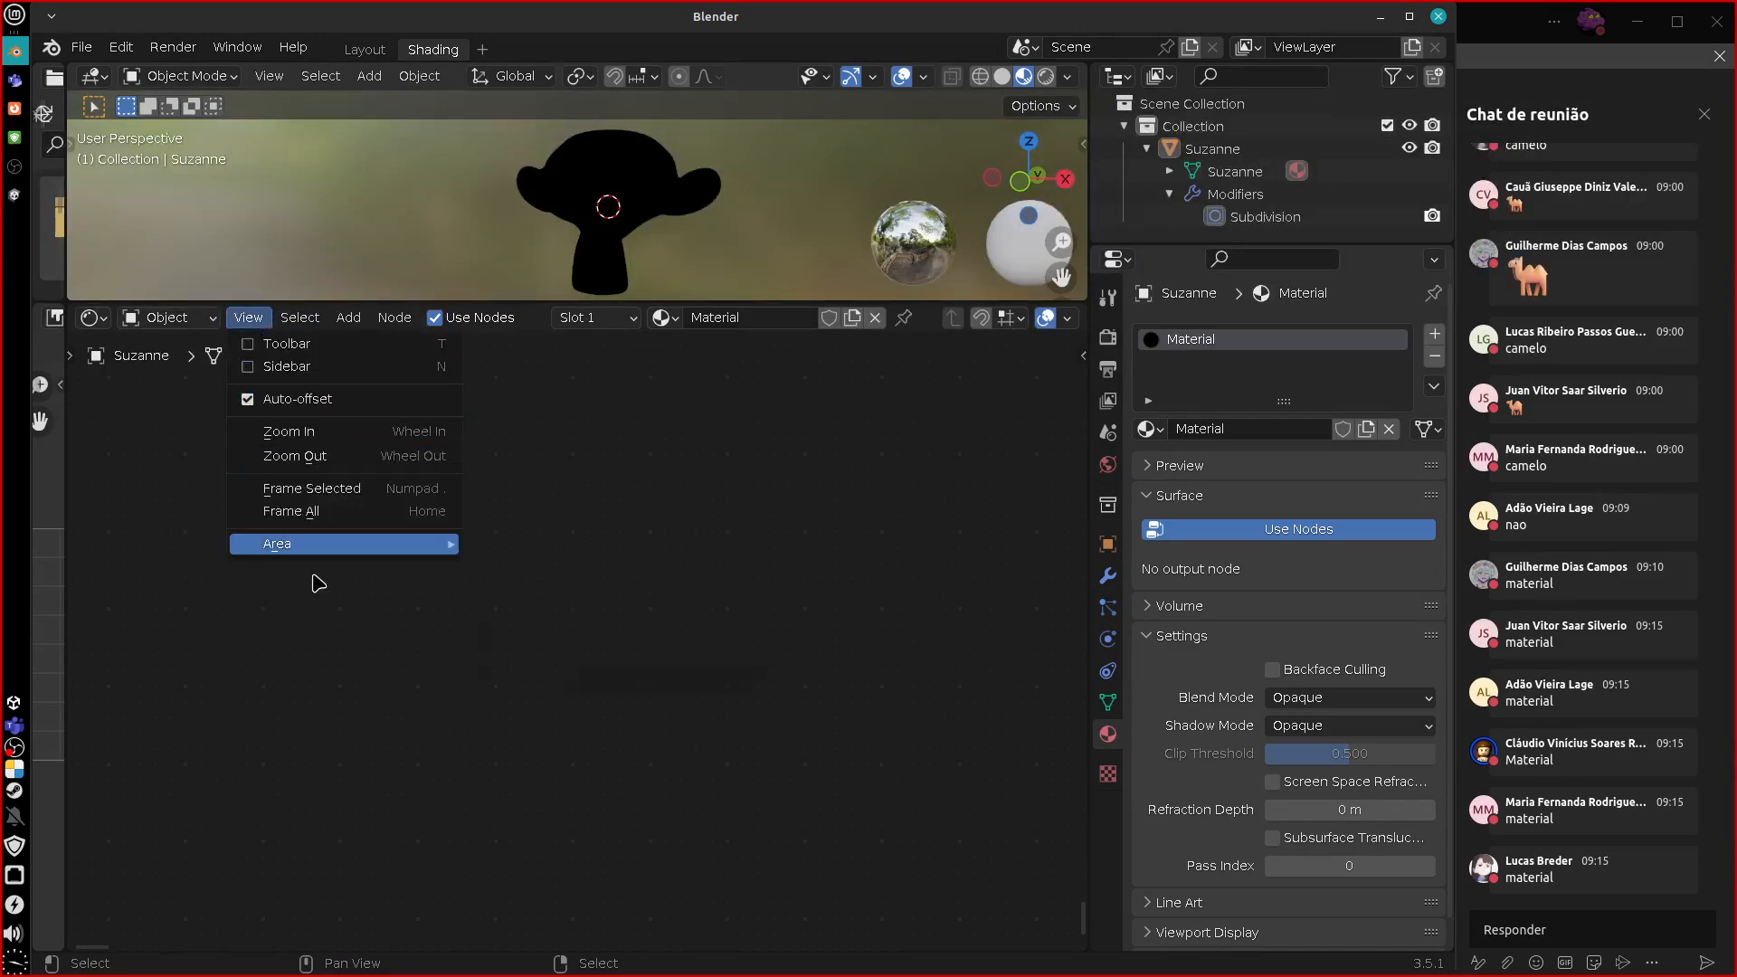
pyautogui.click(248, 317)
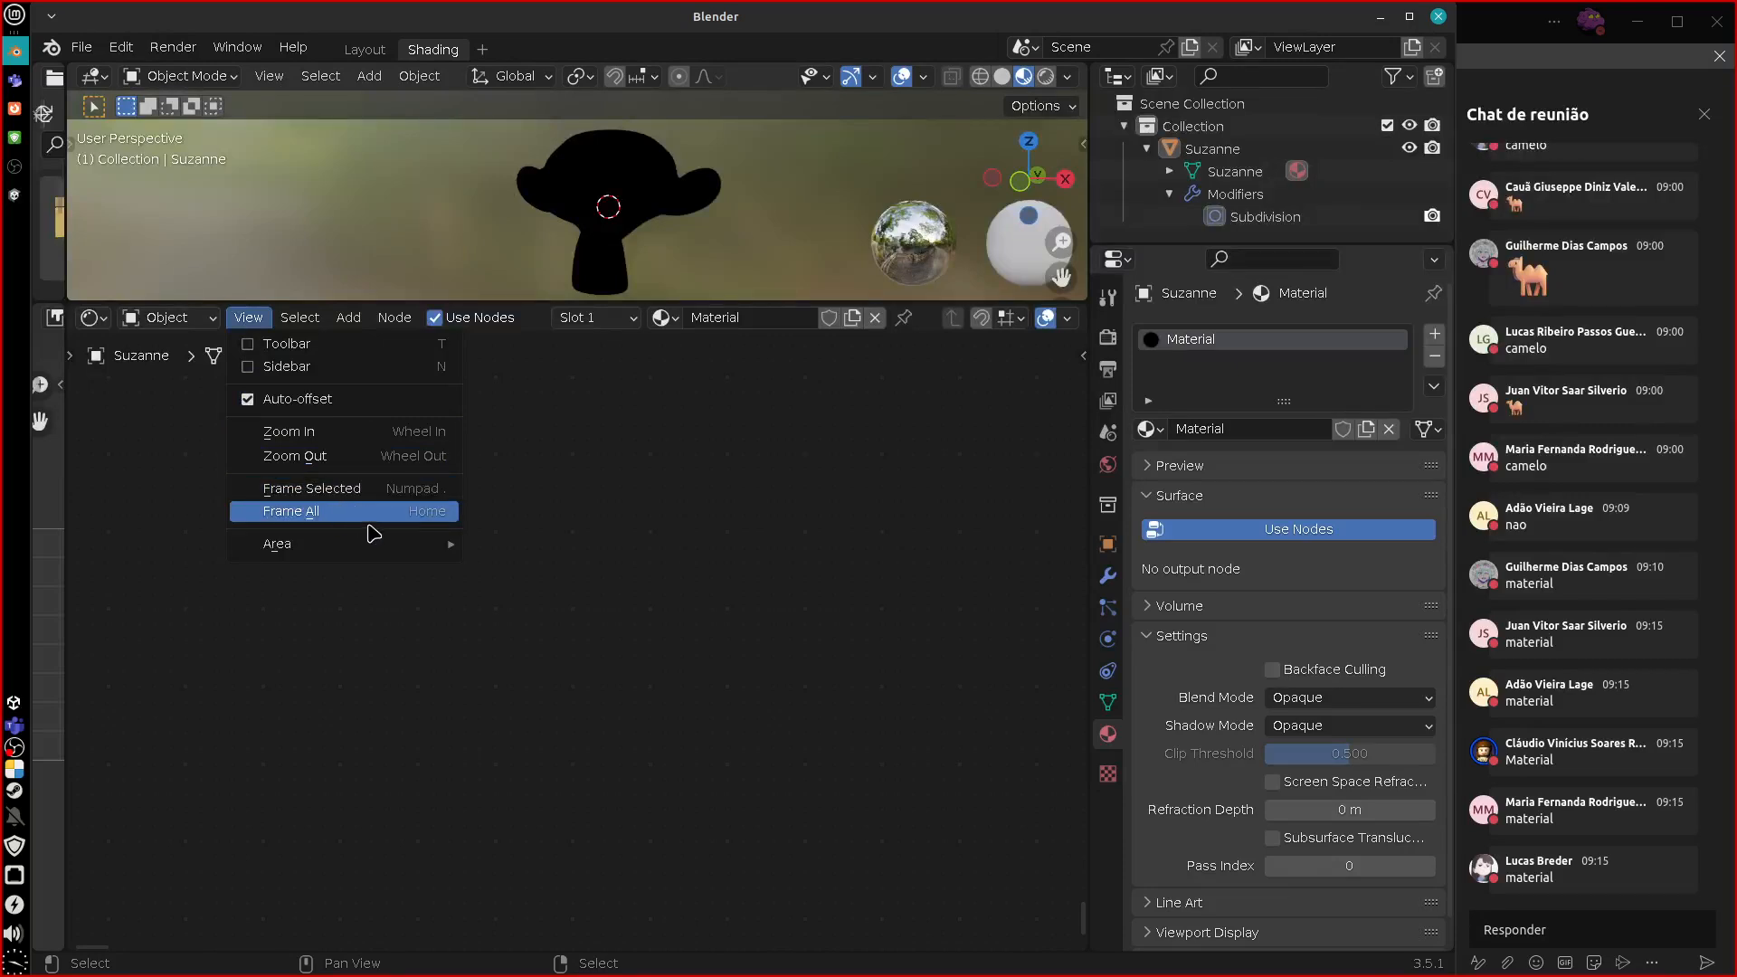
pyautogui.moveTo(399, 552)
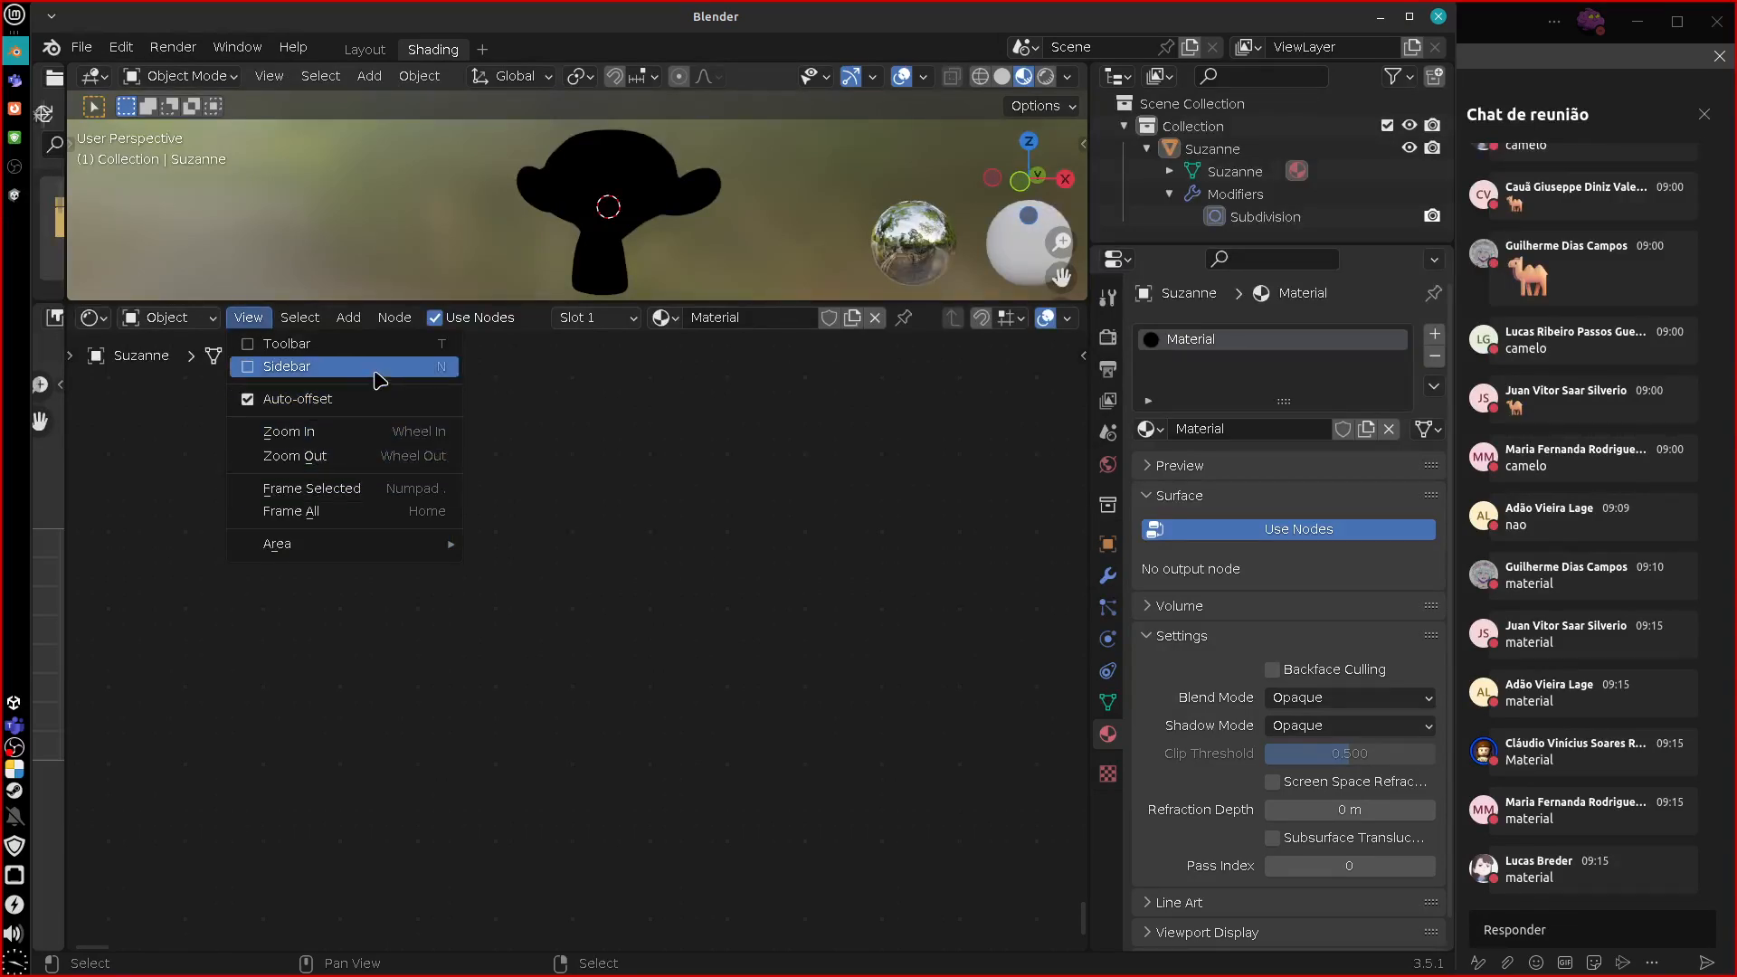
pyautogui.click(307, 346)
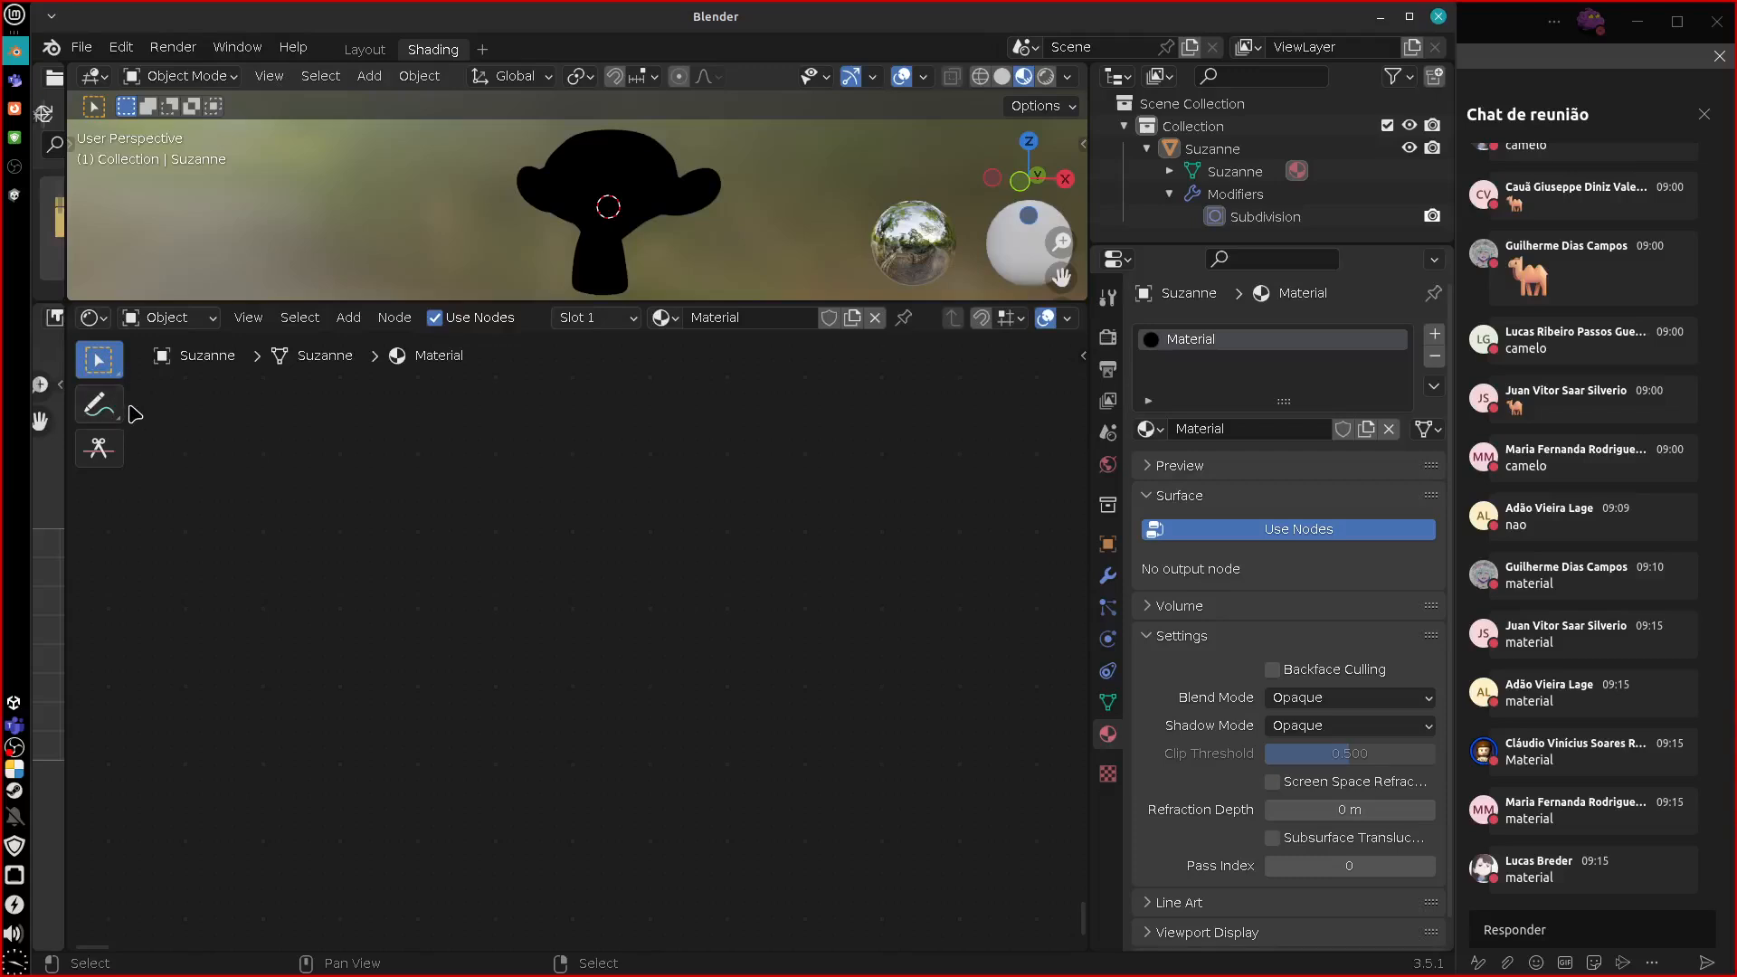
pyautogui.press('t')
# Annotate a smiley face in the empty shader editor and erase it.
pyautogui.moveTo(371, 540)
pyautogui.mouseDown()
pyautogui.moveTo(362, 623)
pyautogui.moveTo(380, 556)
pyautogui.moveTo(418, 597)
pyautogui.mouseUp()
pyautogui.moveTo(443, 550)
pyautogui.mouseDown()
pyautogui.moveTo(451, 583)
pyautogui.moveTo(482, 583)
pyautogui.mouseUp()
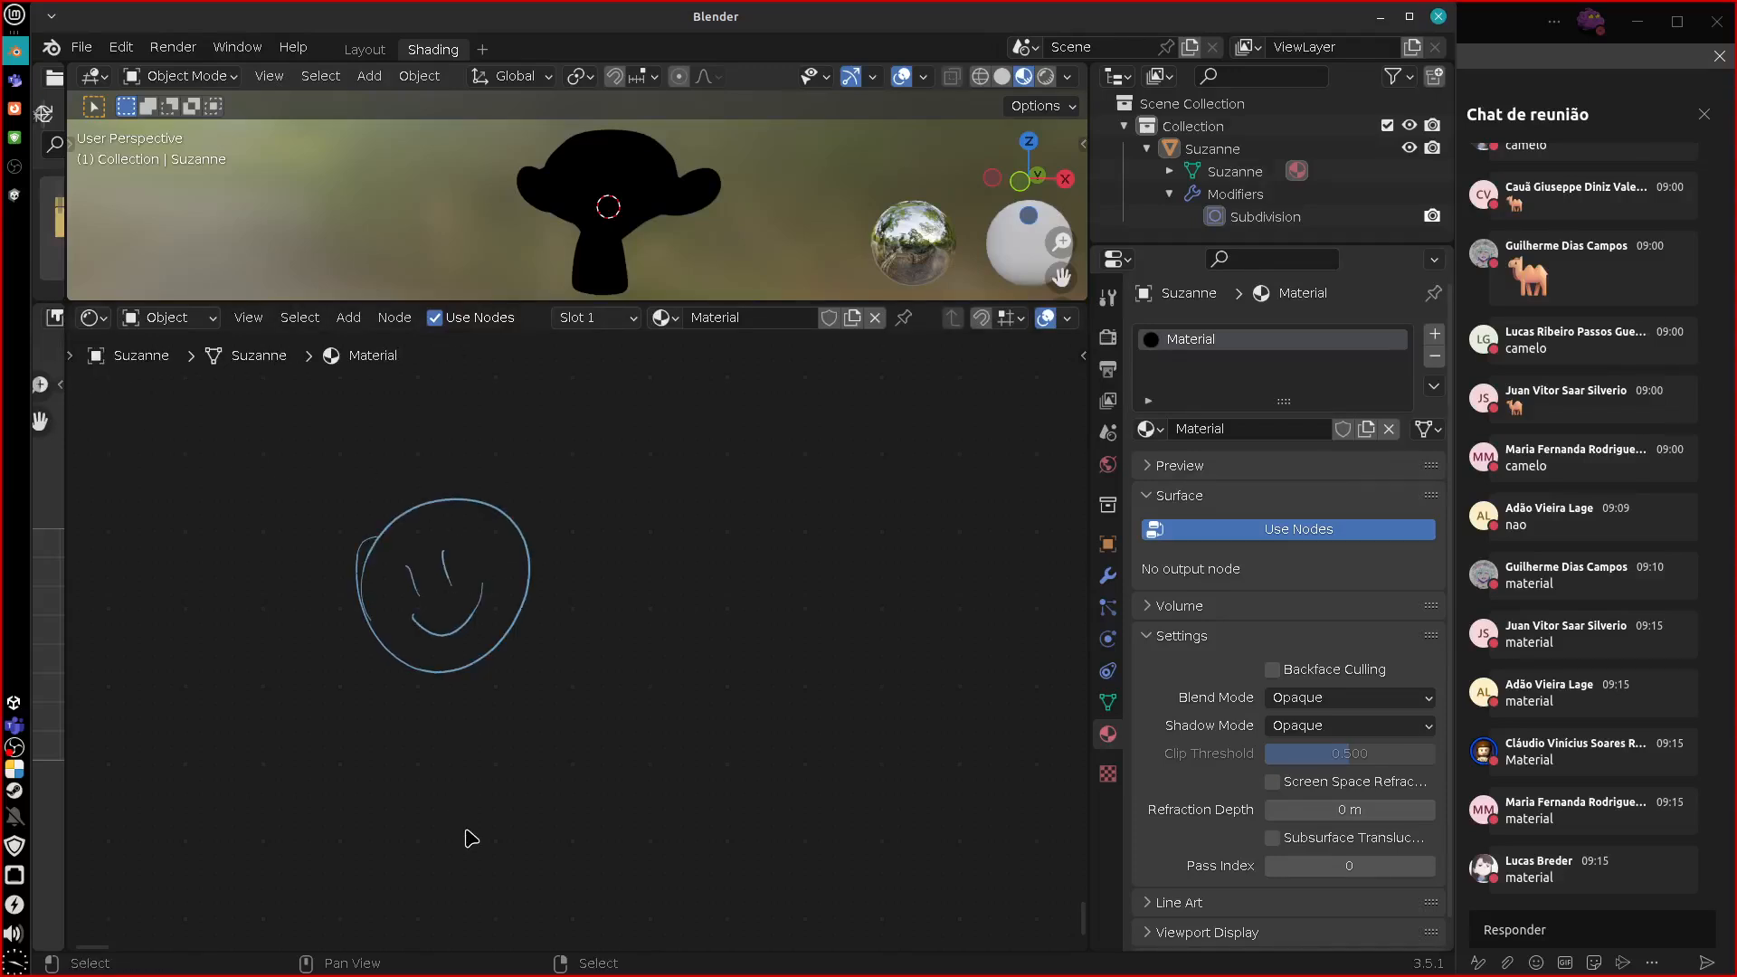
pyautogui.moveTo(497, 516)
pyautogui.keyDown('ctrl'); pyautogui.mouseDown()
pyautogui.moveTo(415, 512)
pyautogui.moveTo(430, 659)
pyautogui.moveTo(463, 540)
pyautogui.mouseUp(); pyautogui.keyUp('ctrl')
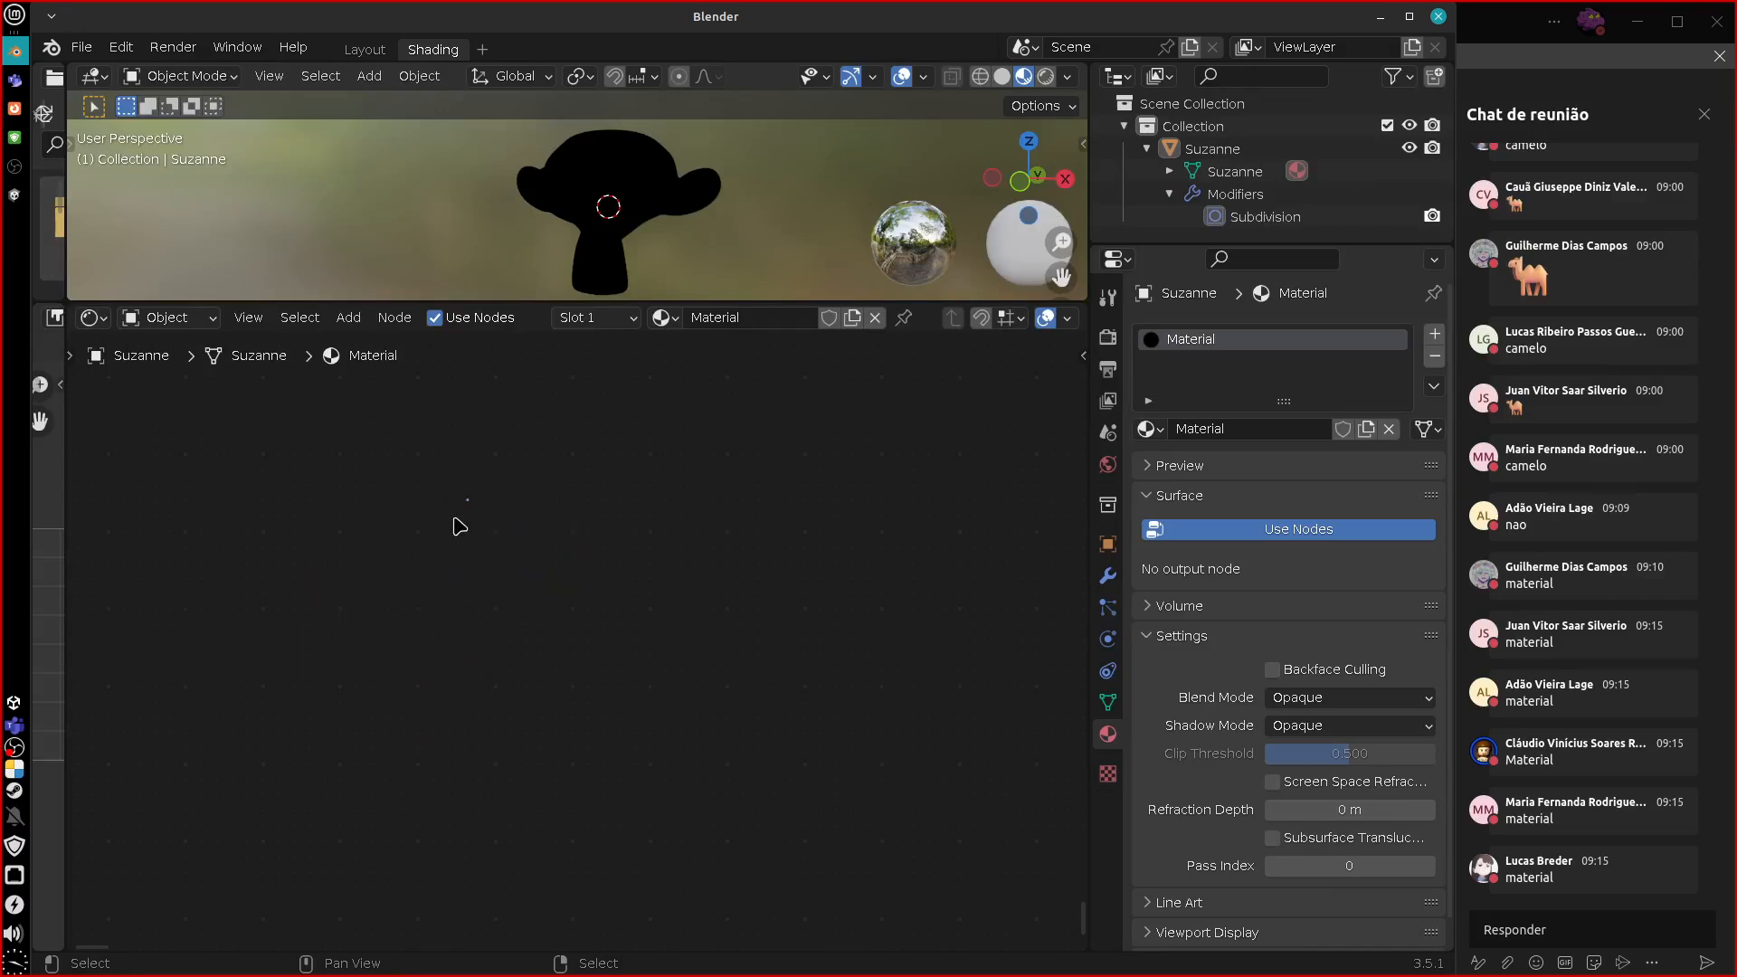
# Show the shader editor's toolbar and try its Annotate tool, erasing the stroke and returning to the selection tool.
pyautogui.click(71, 355)
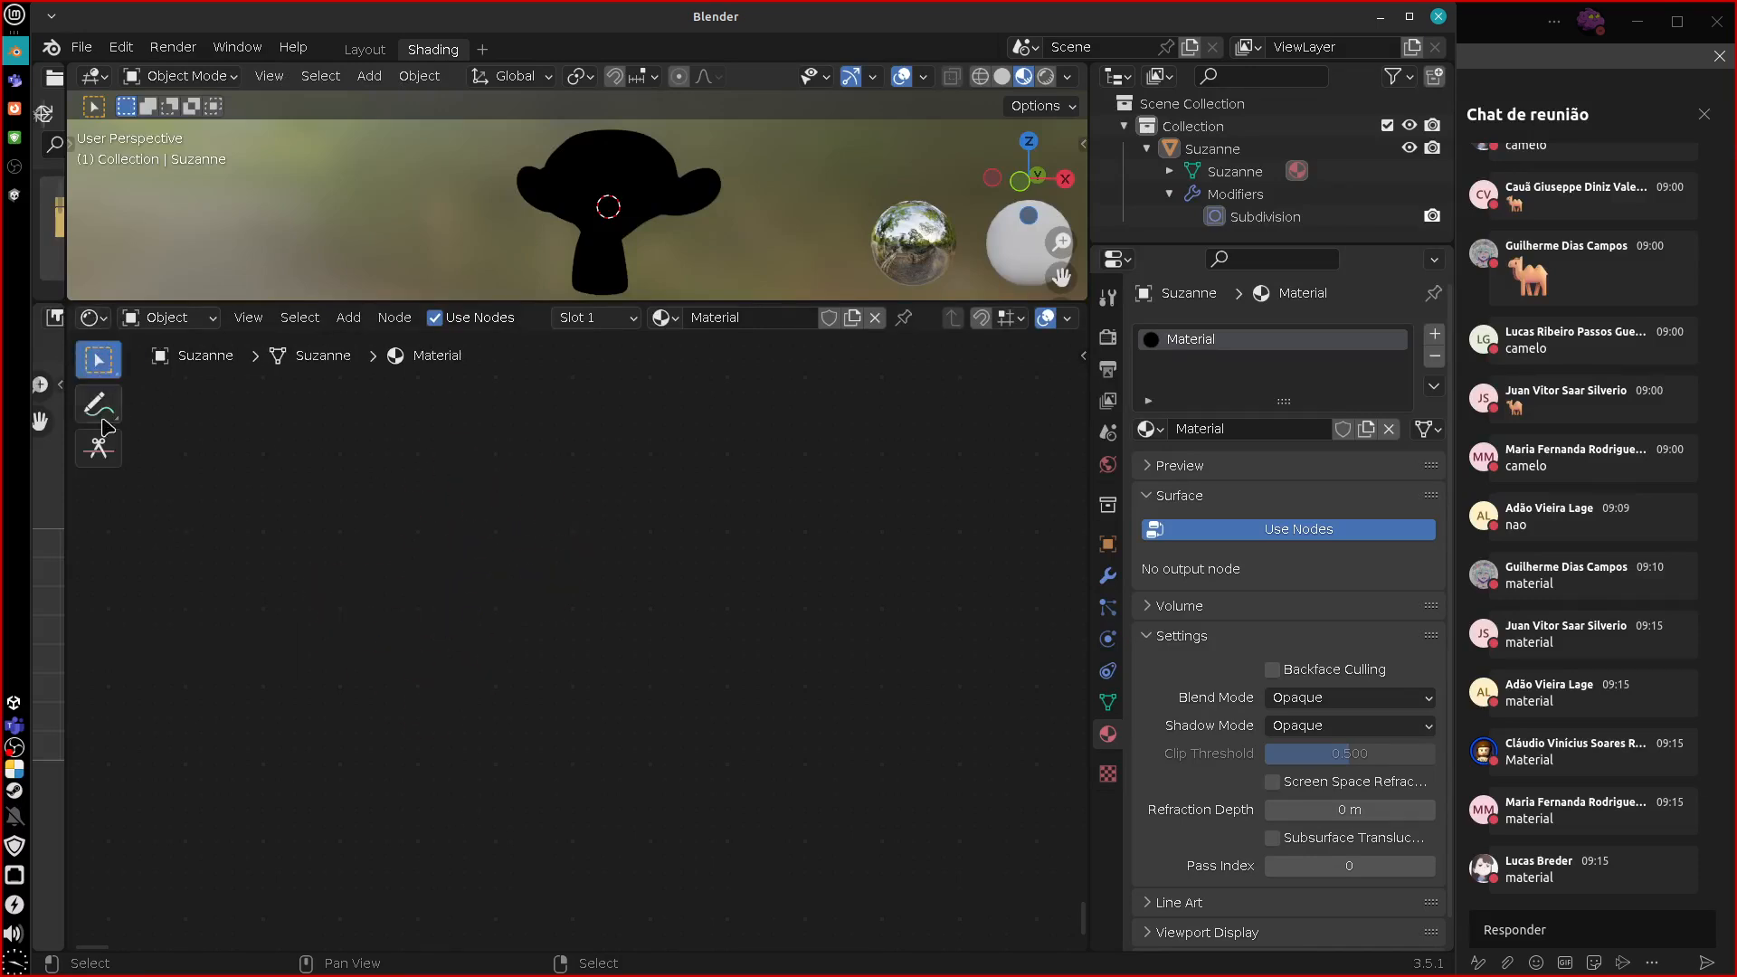
pyautogui.click(99, 405)
pyautogui.moveTo(325, 442)
pyautogui.mouseDown()
pyautogui.moveTo(333, 419)
pyautogui.moveTo(334, 454)
pyautogui.moveTo(471, 473)
pyautogui.mouseUp()
pyautogui.keyDown('ctrl'); pyautogui.moveTo(404, 568); pyautogui.dragTo(387, 438); pyautogui.keyUp('ctrl')
pyautogui.click(100, 361)
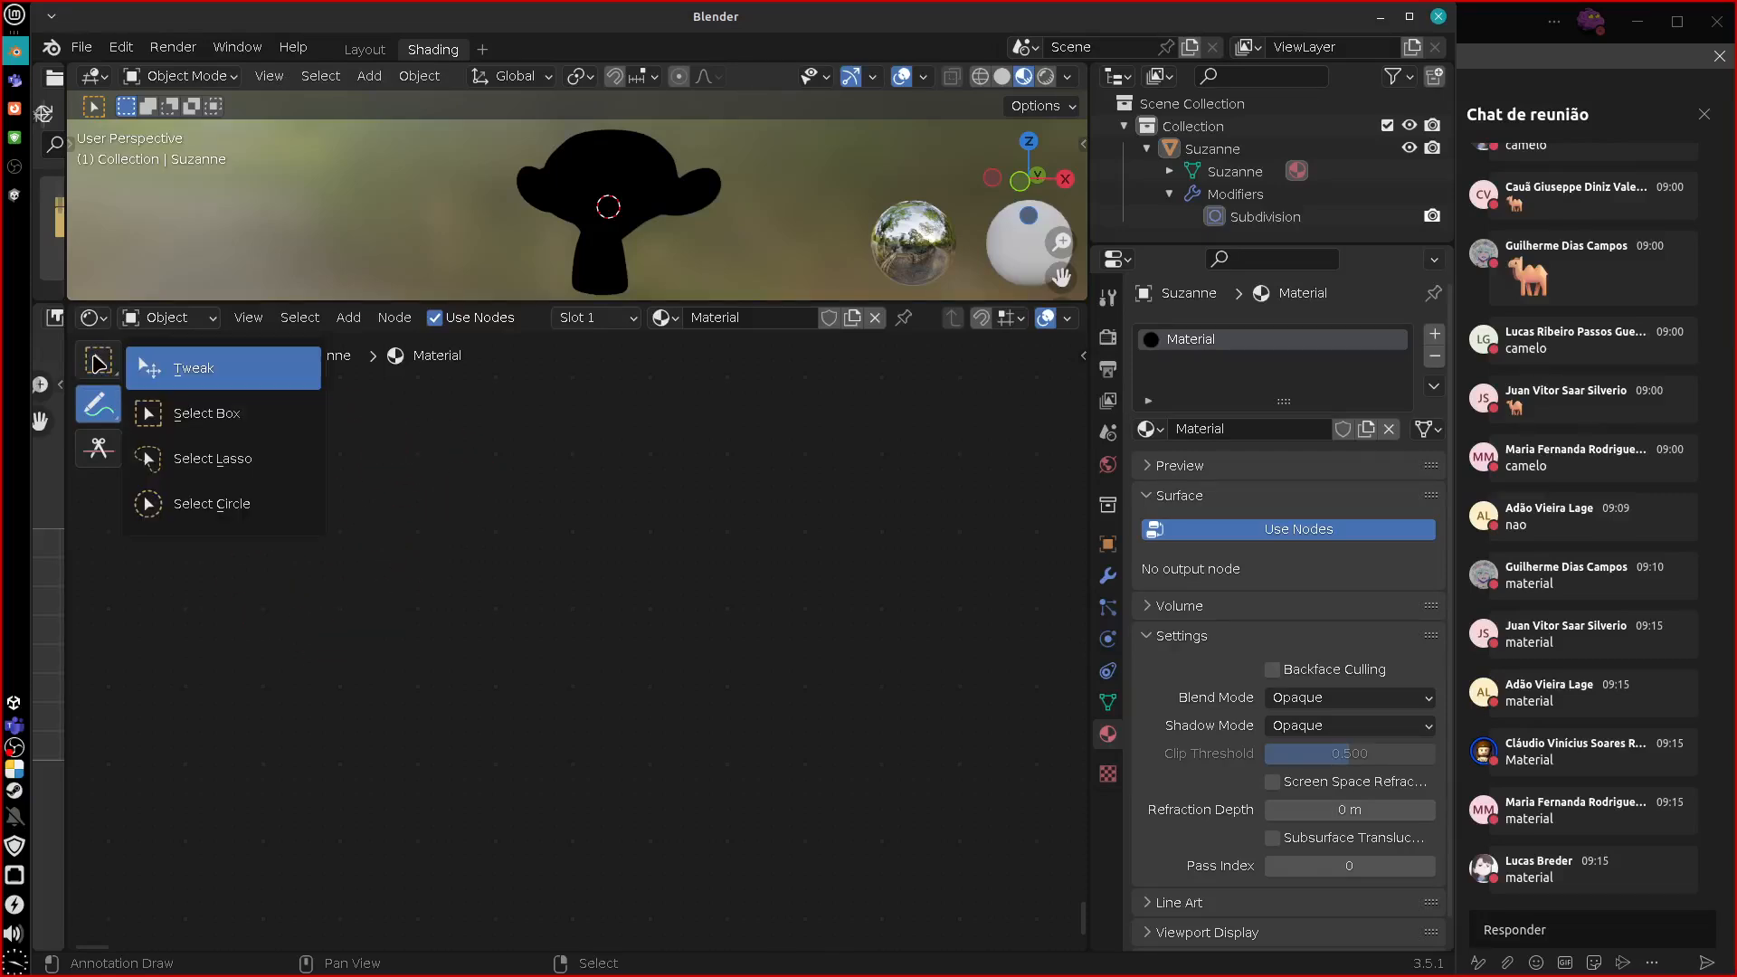
pyautogui.click(113, 356)
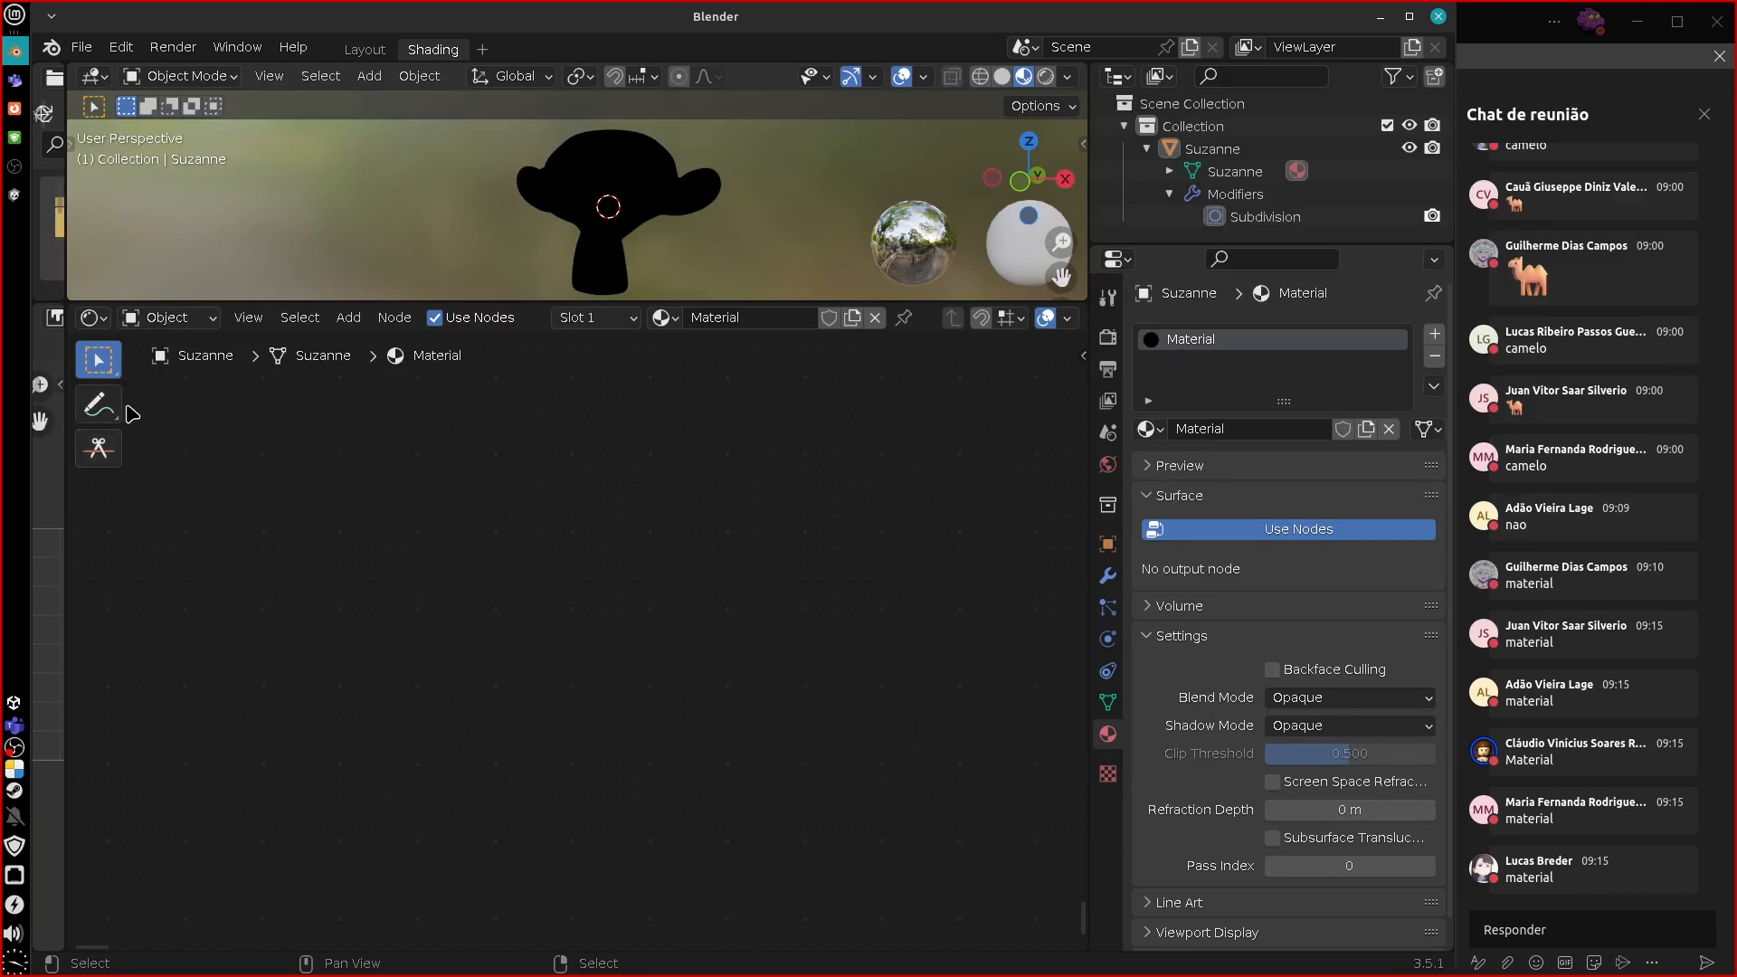
# Hide the shader editor's toolbar, then show its sidebar at a narrower width.
pyautogui.moveTo(75, 403); pyautogui.dragTo(55, 404)
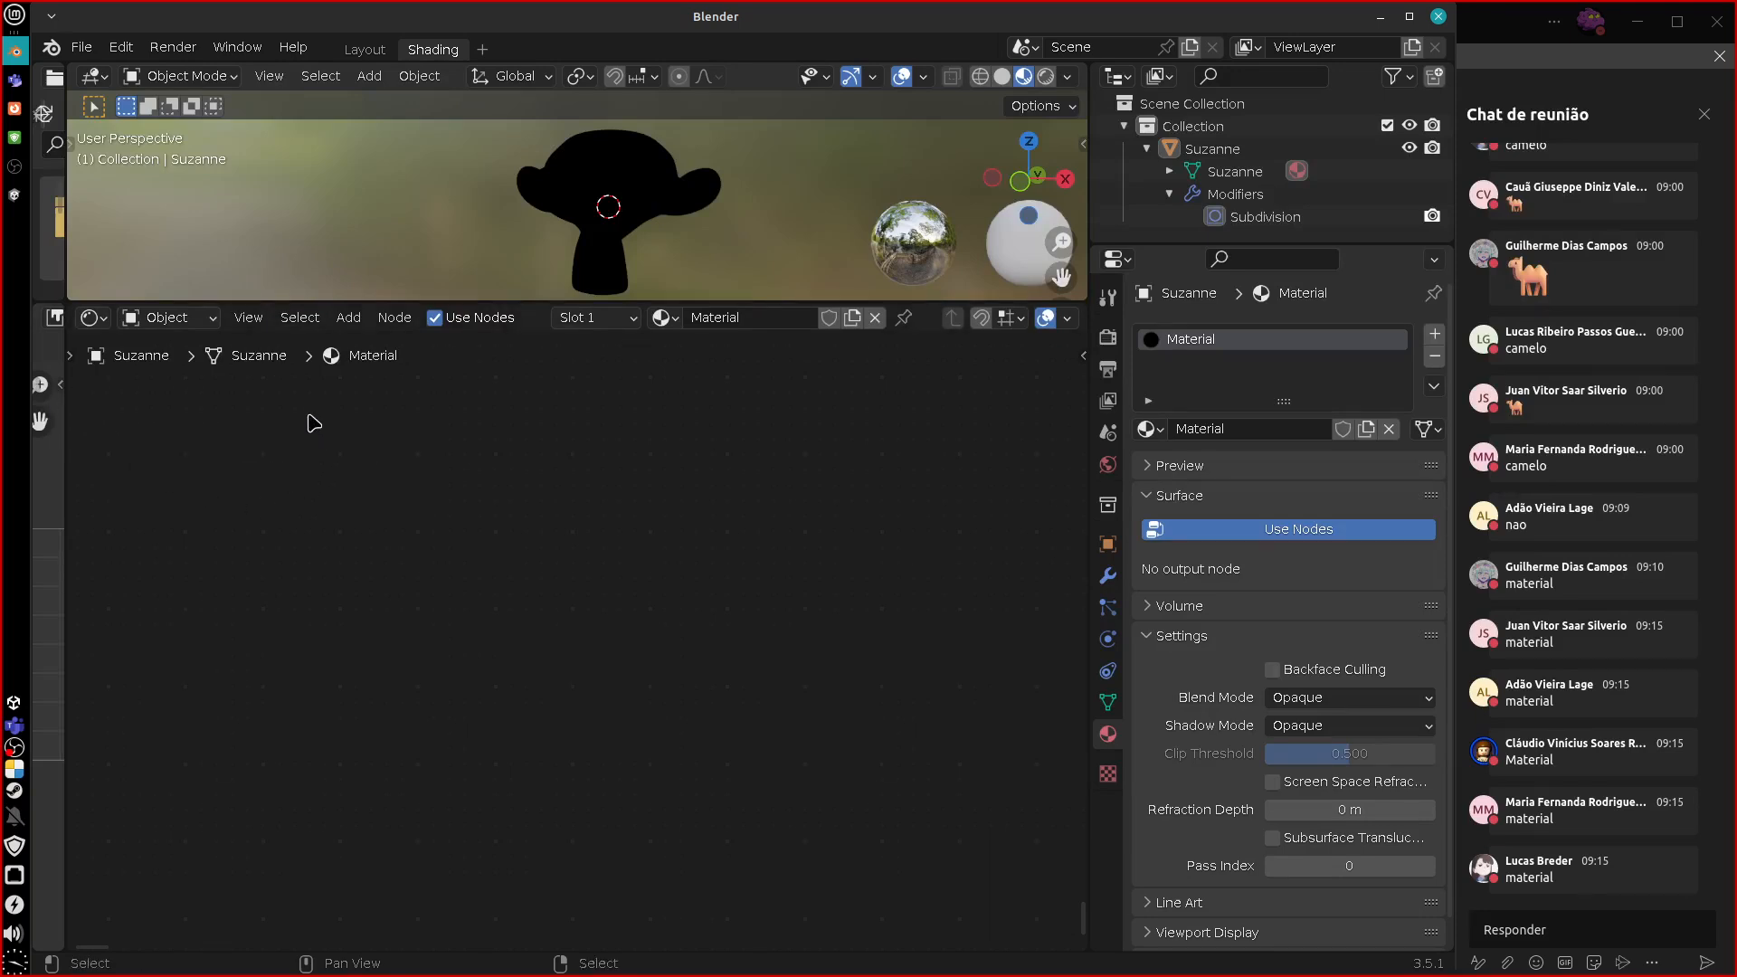
pyautogui.click(244, 317)
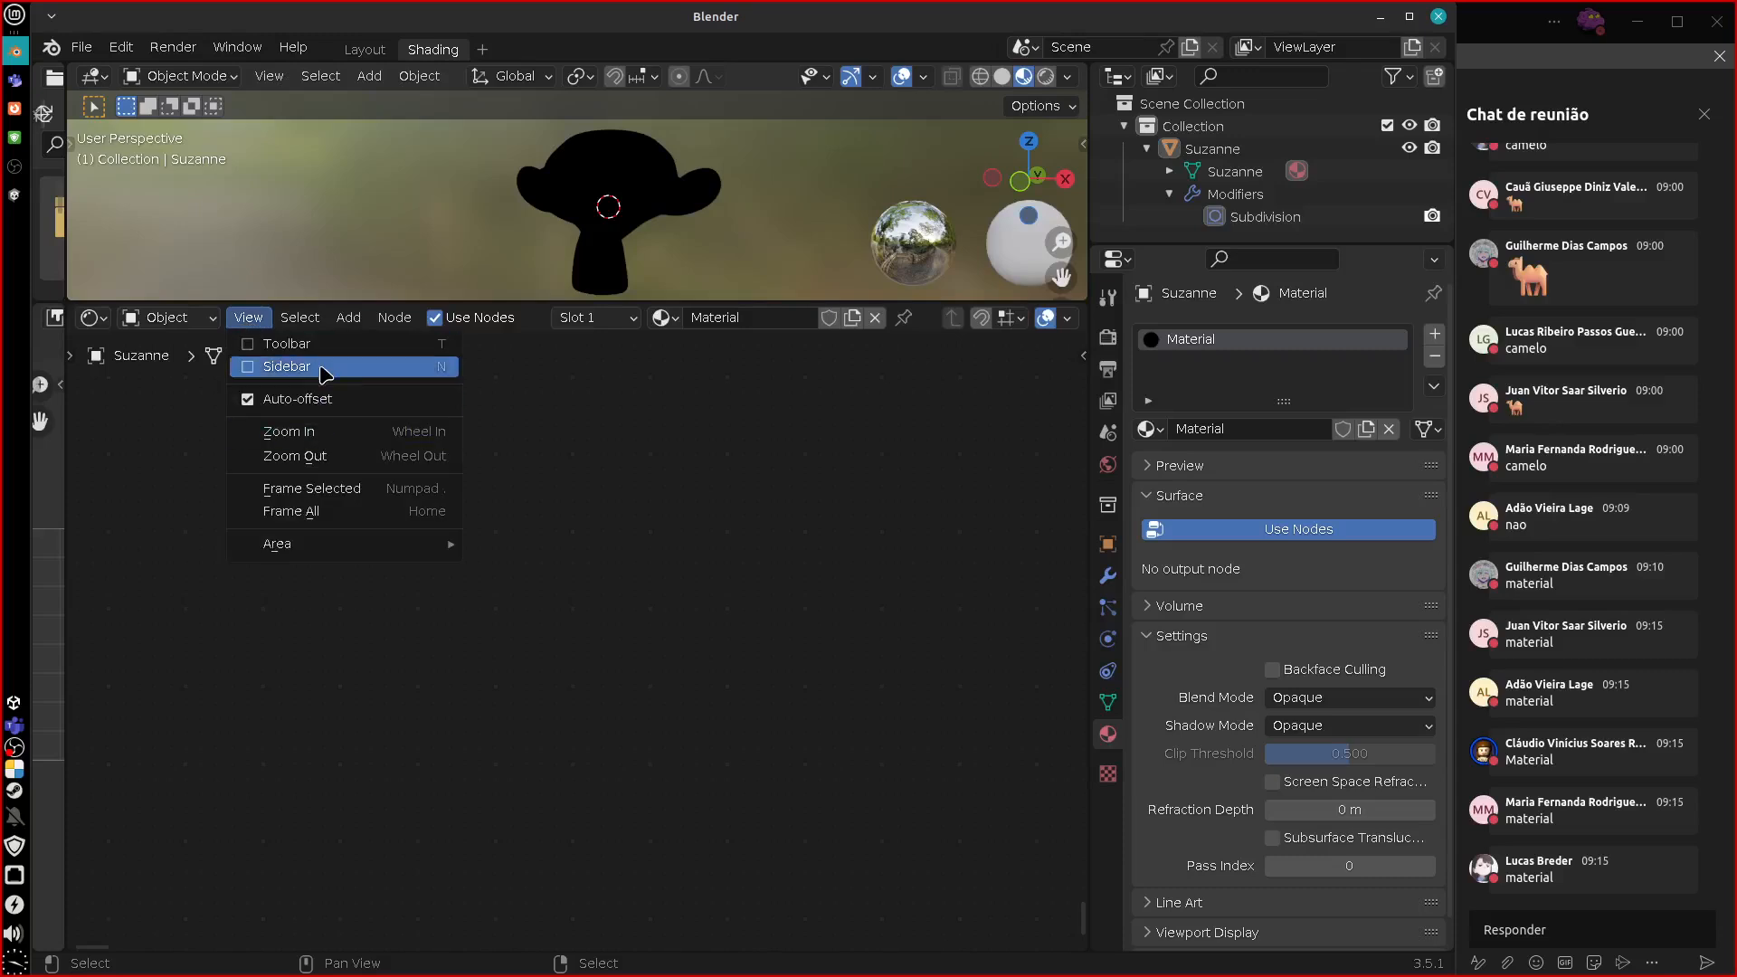
pyautogui.click(320, 374)
pyautogui.moveTo(836, 698); pyautogui.dragTo(904, 703)
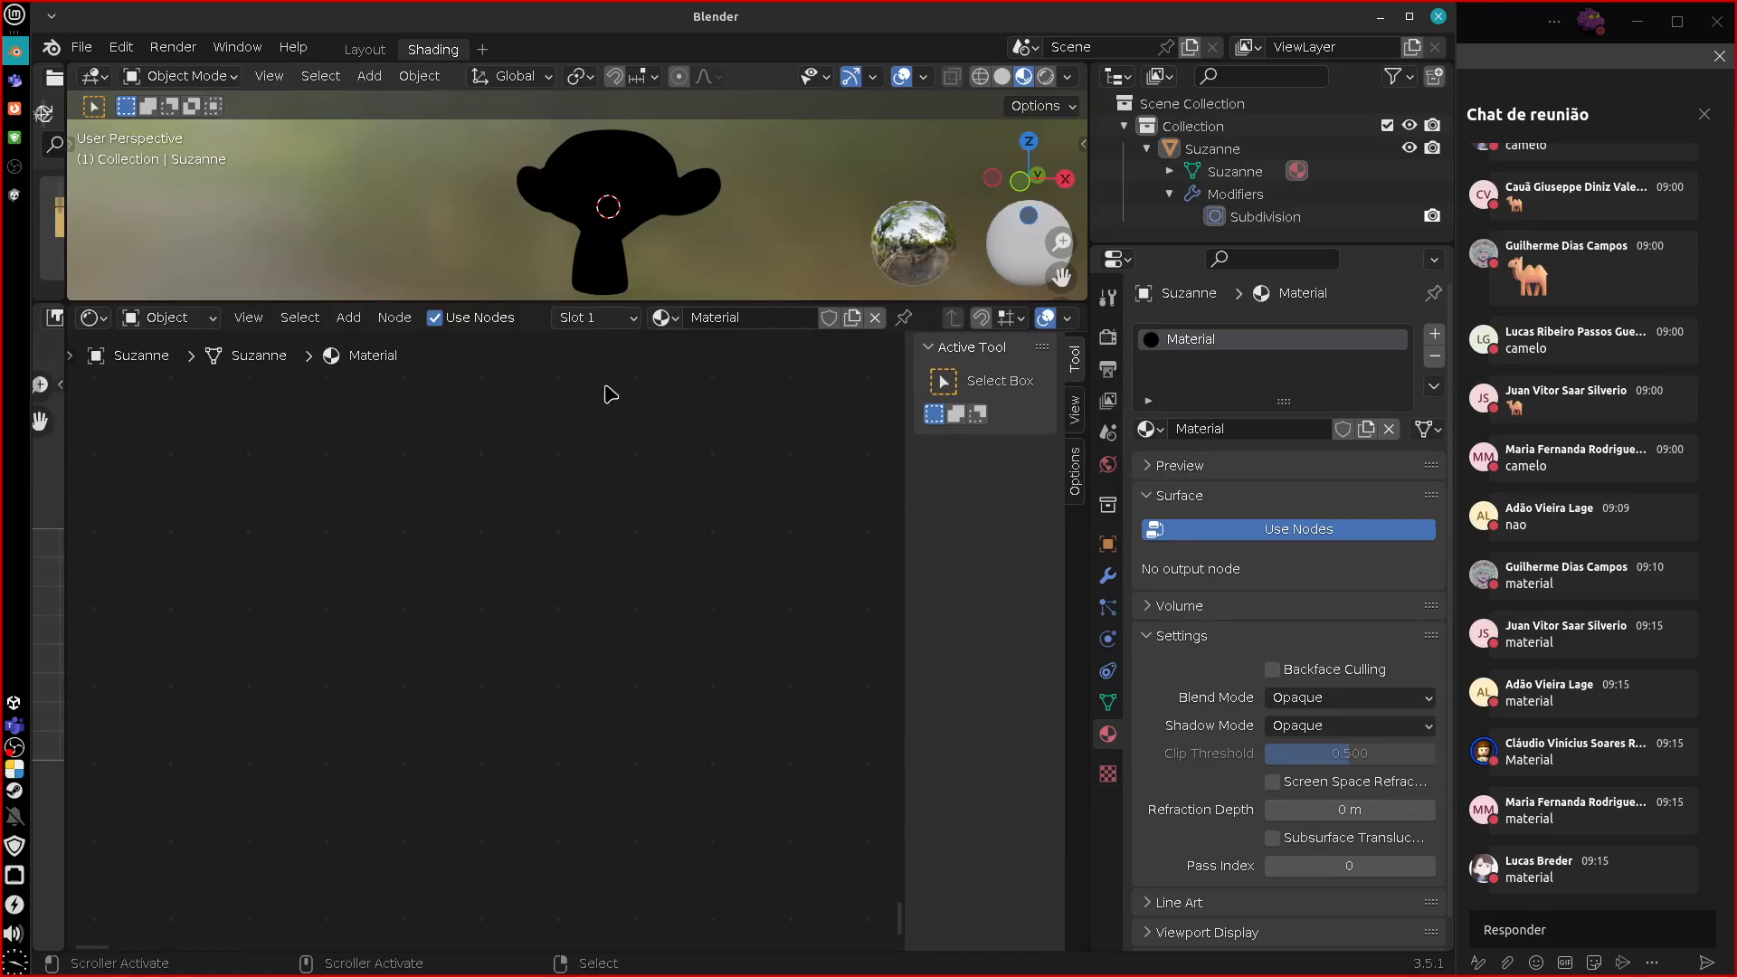
# Add a Principled BSDF node and show its node properties in a widened sidebar.
pyautogui.hotkey('shift', 'a')
pyautogui.moveTo(456, 641)
pyautogui.moveTo(456, 683)
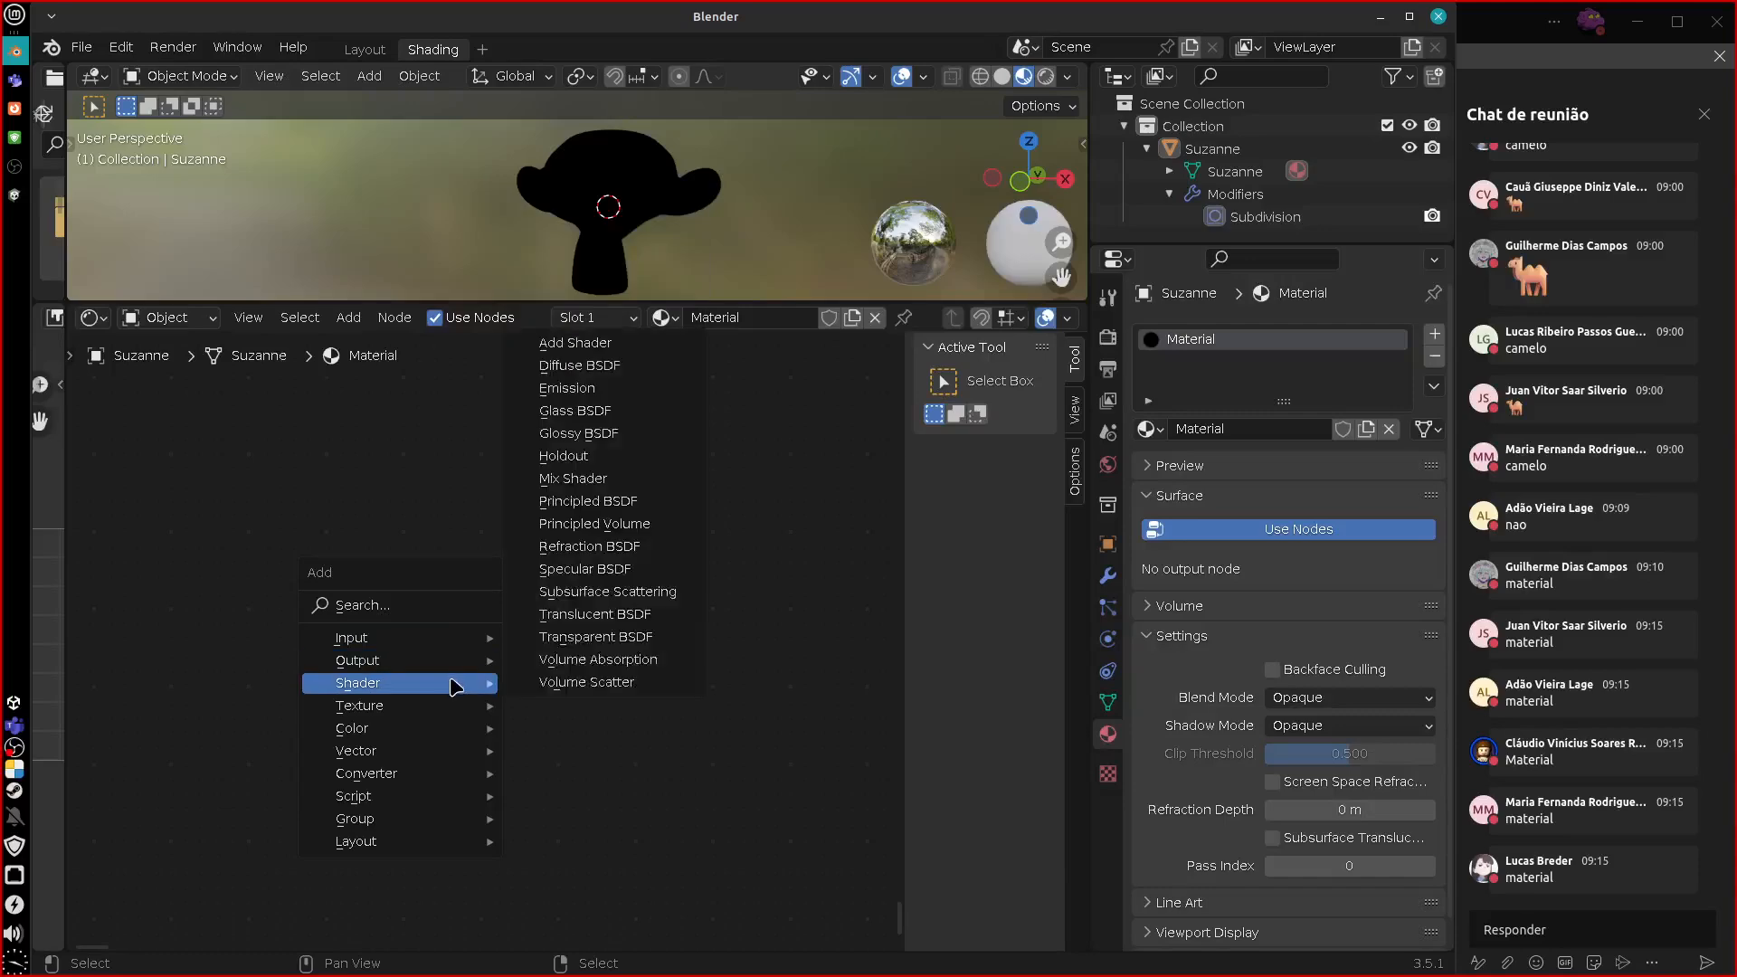
pyautogui.click(625, 506)
pyautogui.click(371, 395)
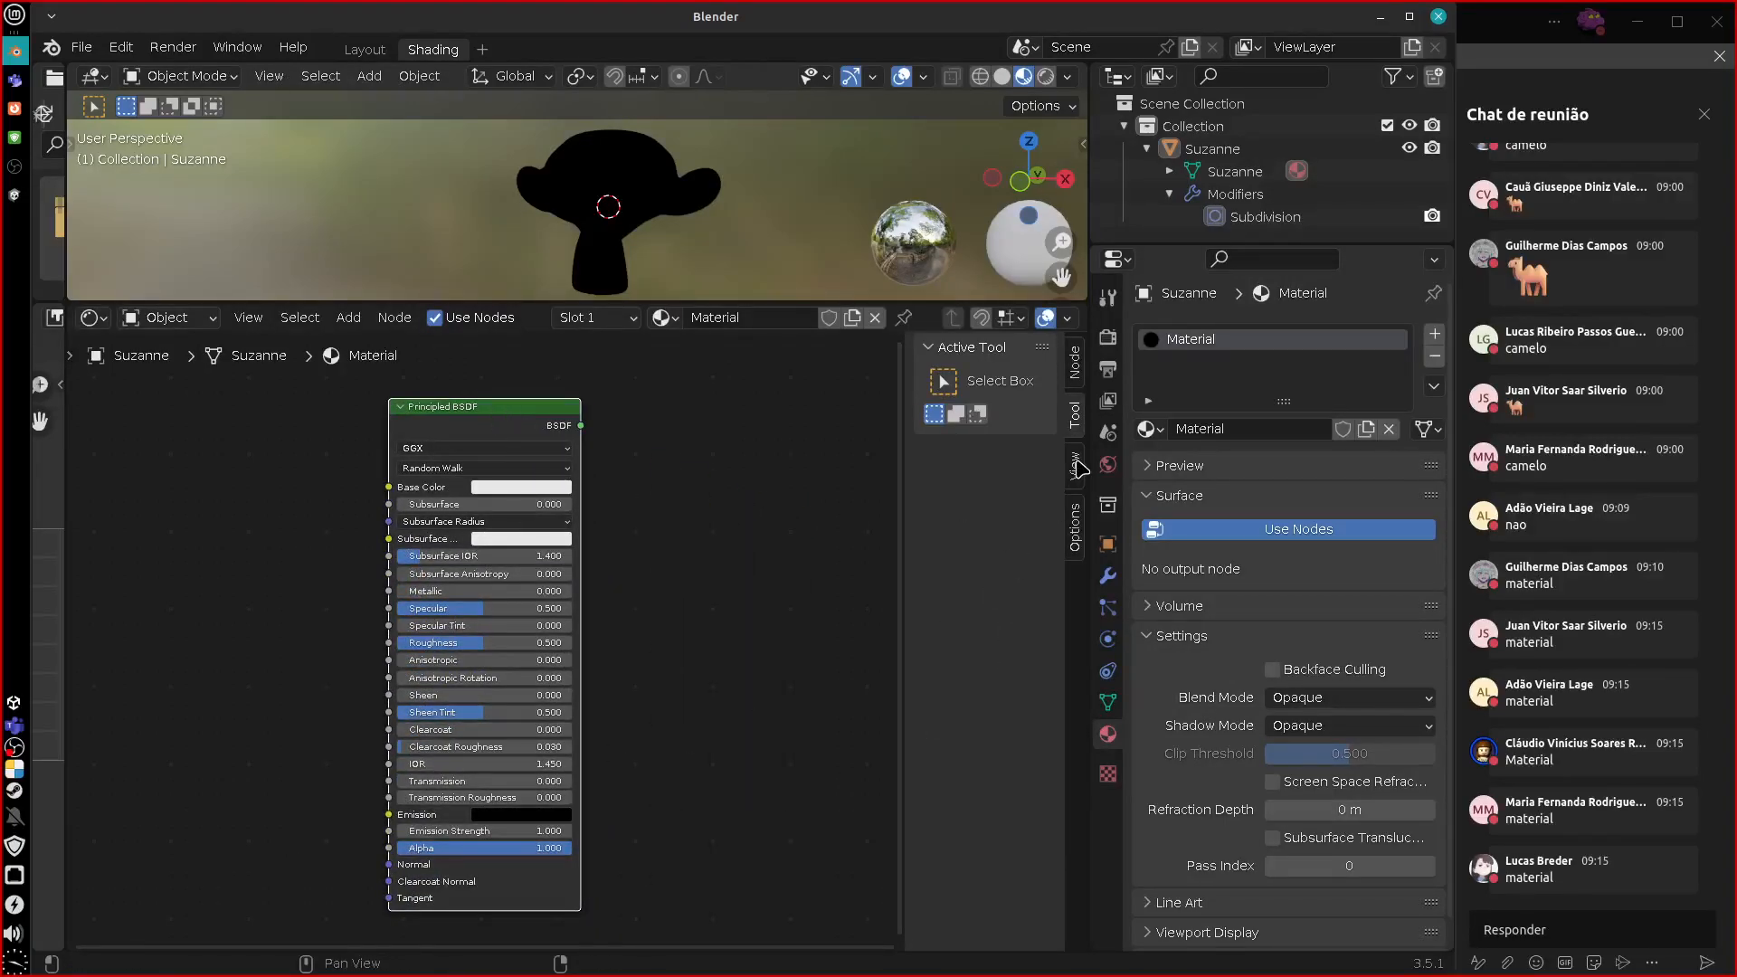
pyautogui.click(1076, 366)
pyautogui.click(959, 474)
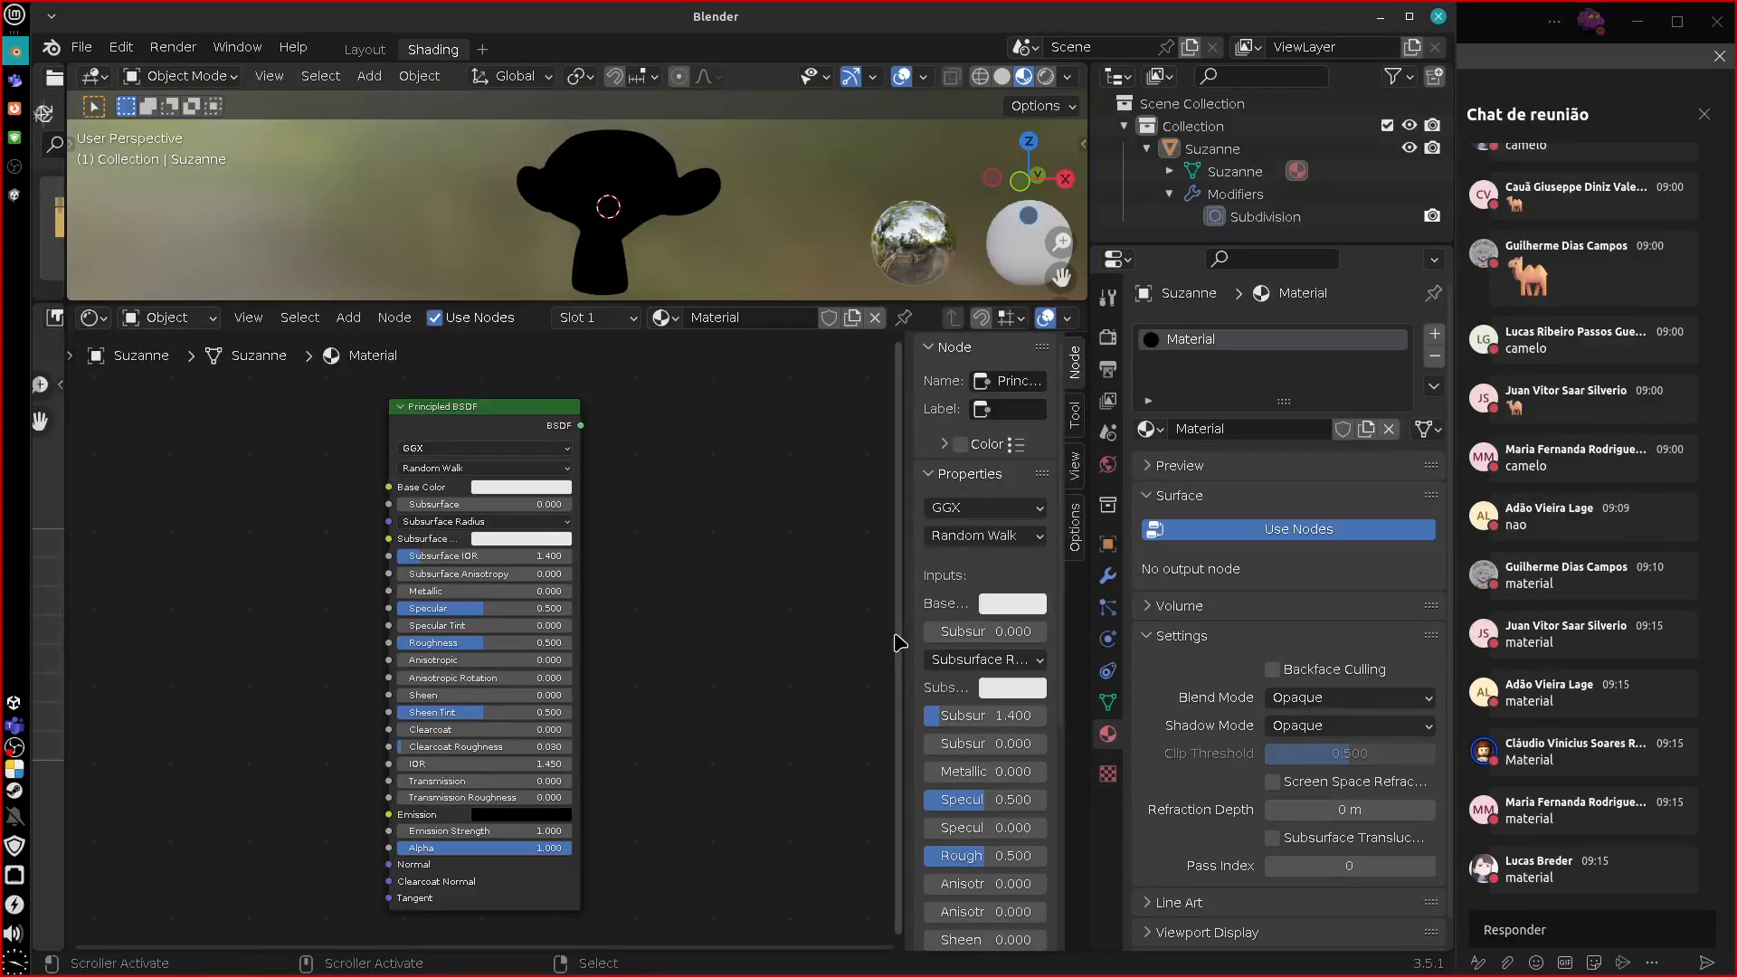
pyautogui.moveTo(888, 635); pyautogui.dragTo(798, 652)
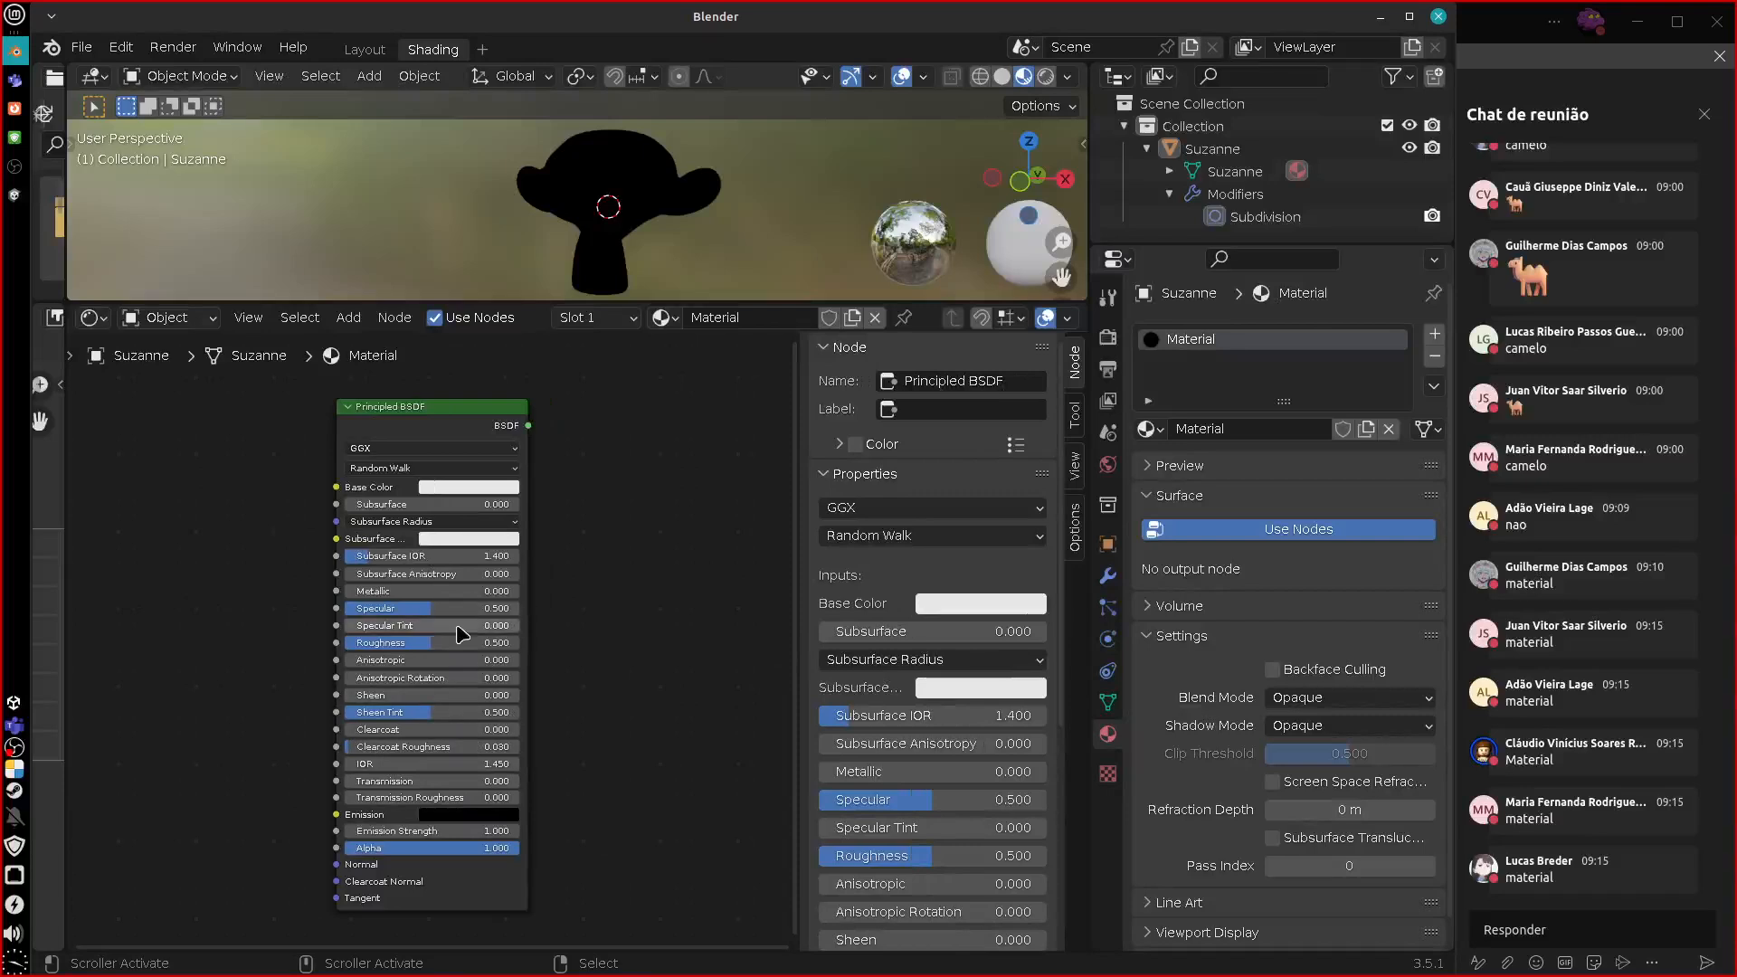
# Annotate temporary arrows towards the Principled BSDF node and its sidebar properties, then delete the node.
pyautogui.moveTo(602, 570); pyautogui.dragTo(526, 632)
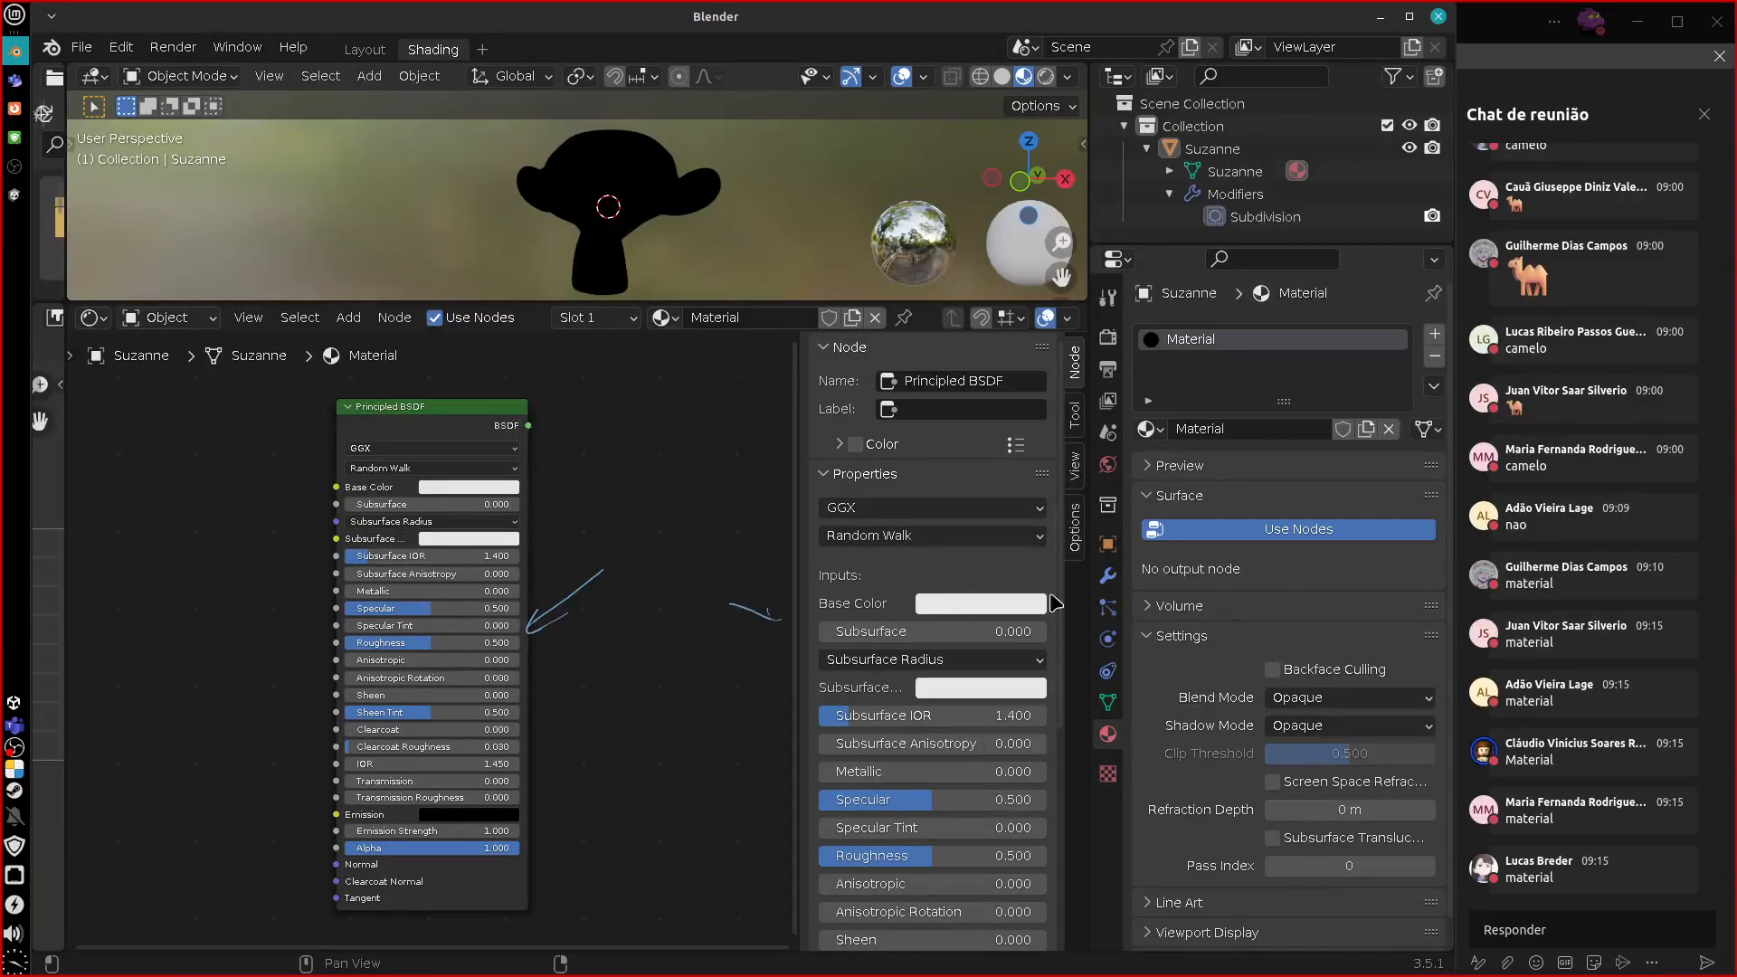
pyautogui.moveTo(599, 593)
pyautogui.keyDown('ctrl'); pyautogui.mouseDown()
pyautogui.moveTo(551, 569)
pyautogui.moveTo(545, 649)
pyautogui.mouseUp(); pyautogui.keyUp('ctrl')
pyautogui.click(444, 412)
pyautogui.press('Delete')
# Add an Emission shader node to view its properties in the sidebar, then delete it.
pyautogui.hotkey('shift', 'a')
pyautogui.moveTo(452, 532)
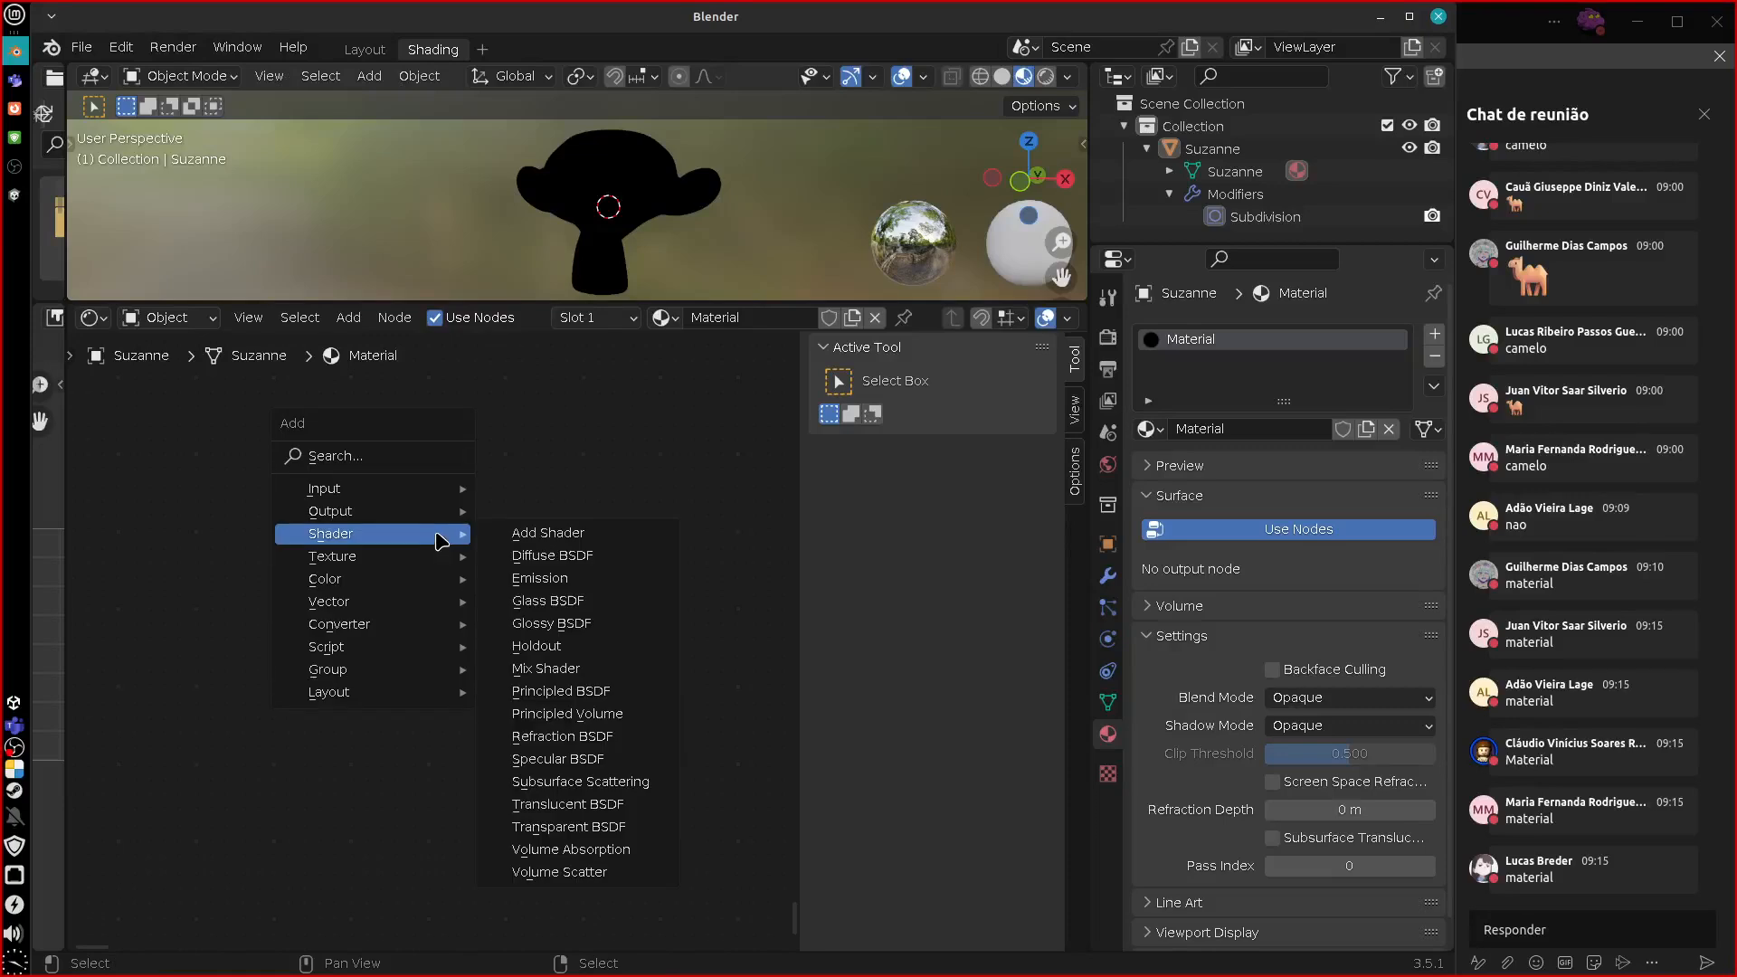
pyautogui.click(585, 570)
pyautogui.click(427, 476)
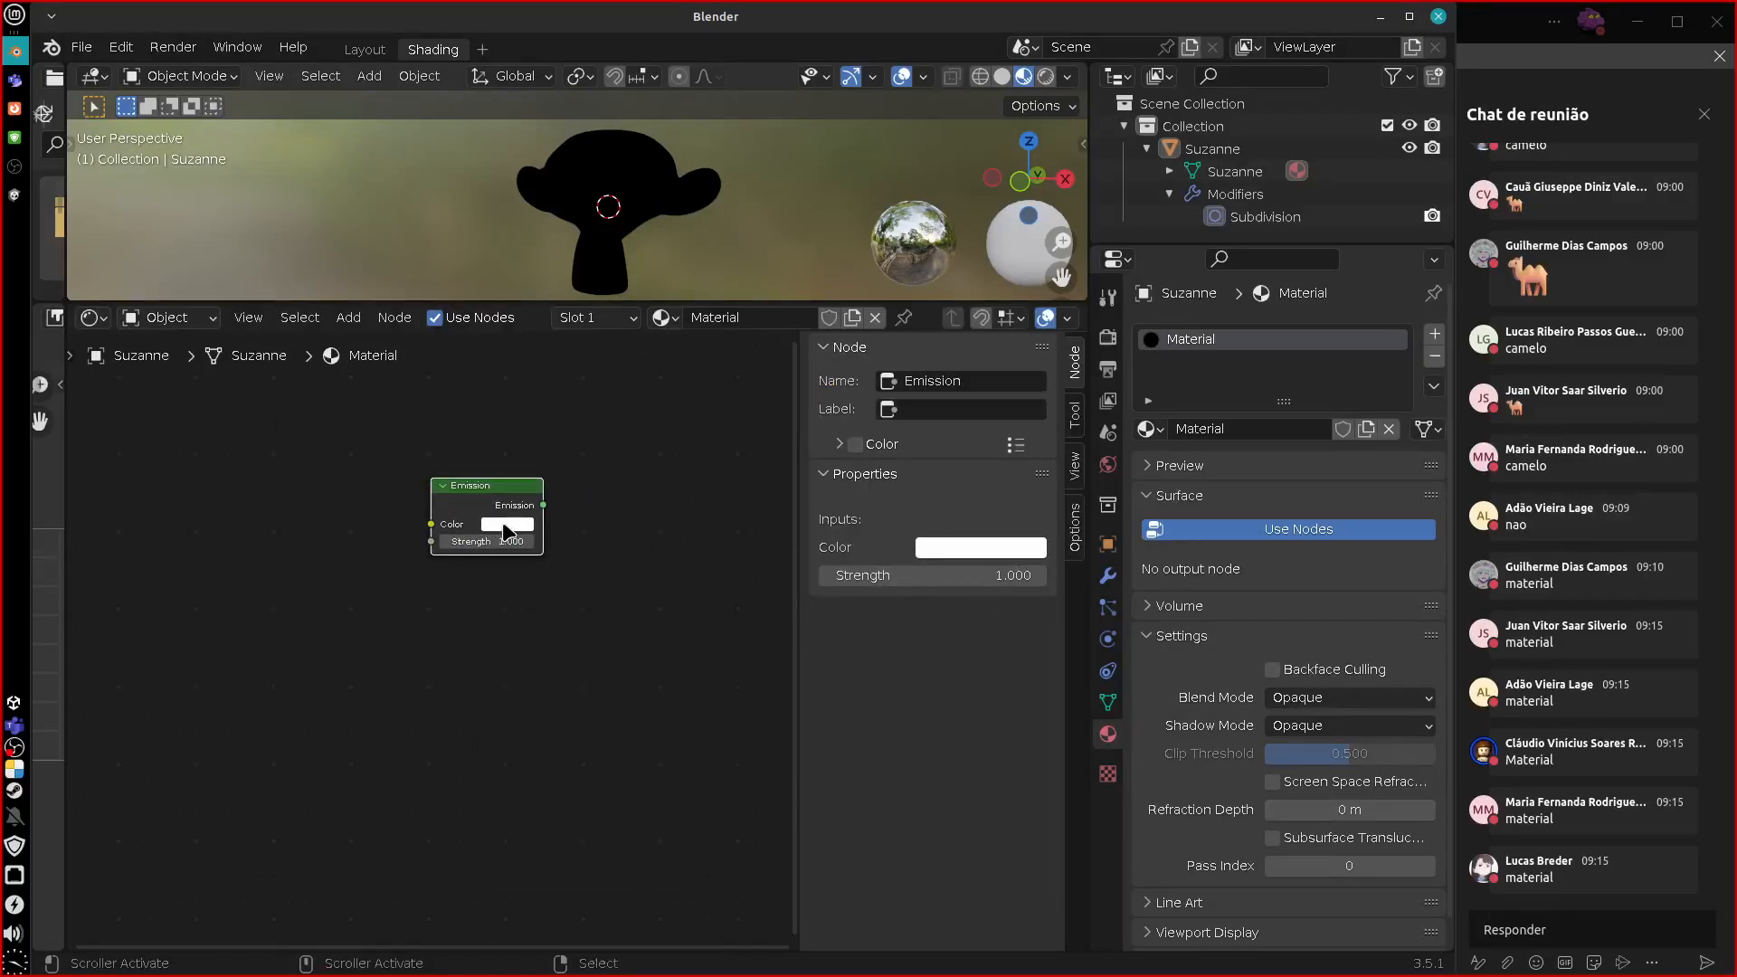
pyautogui.press('Delete')
# Add a Tangent input node and move it lower in the shader editor.
pyautogui.hotkey('shift', 'a')
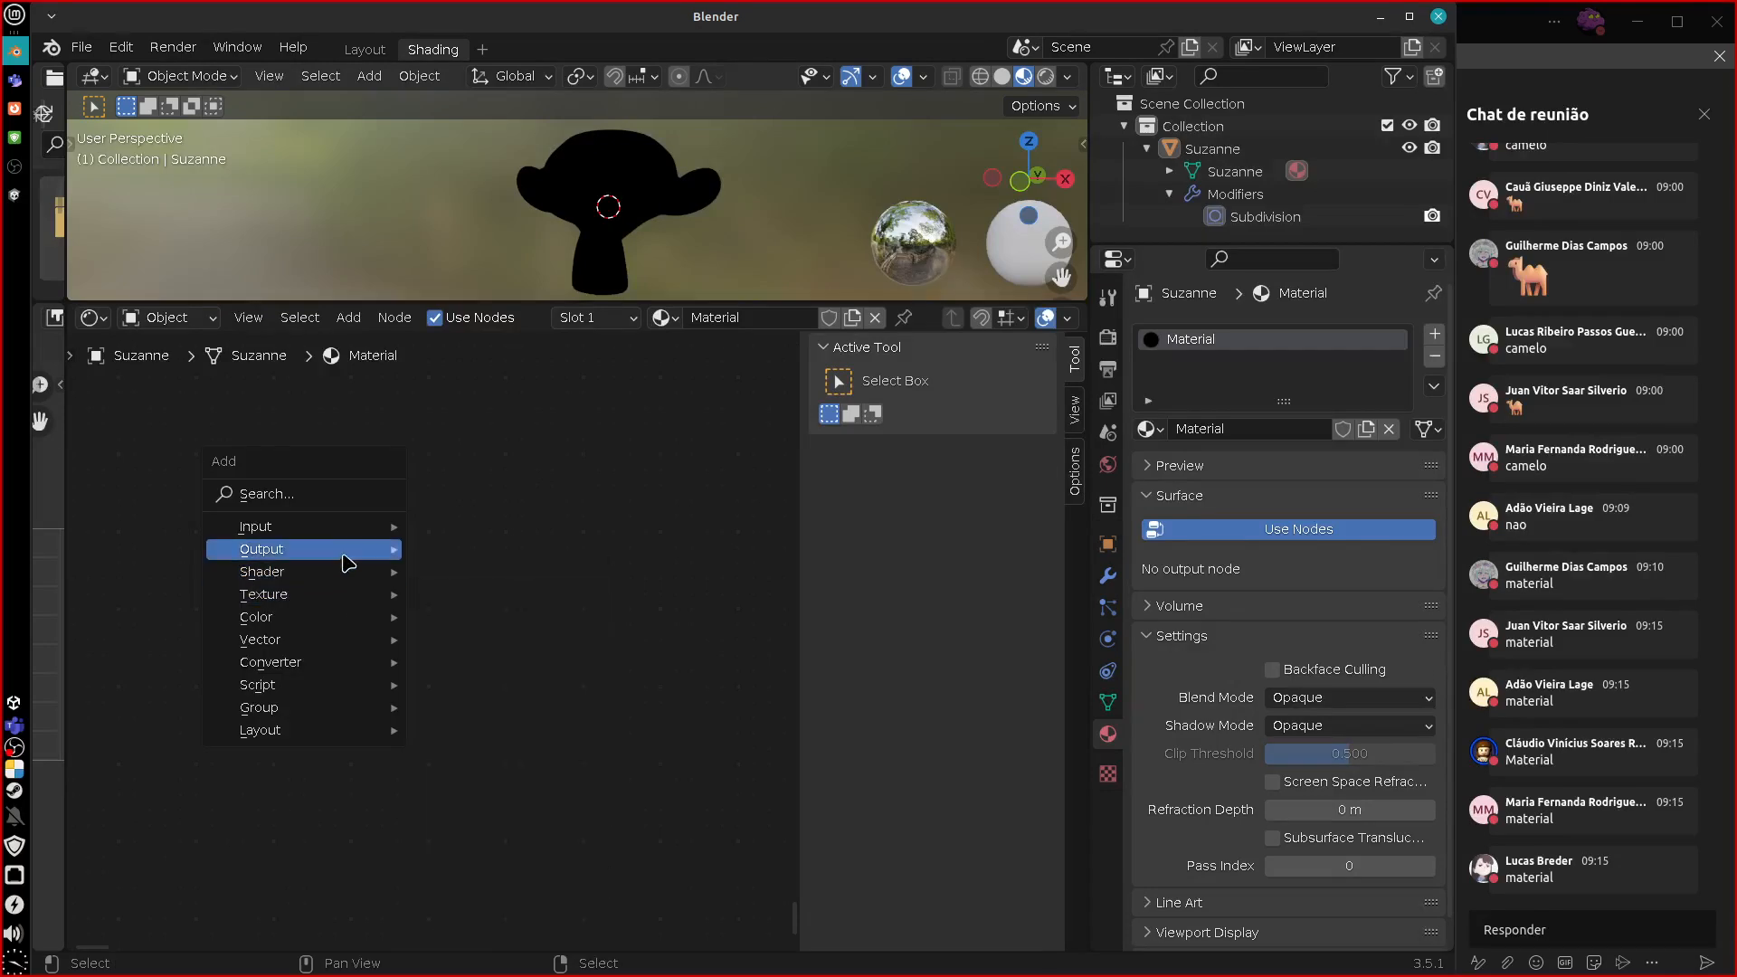
pyautogui.moveTo(351, 534)
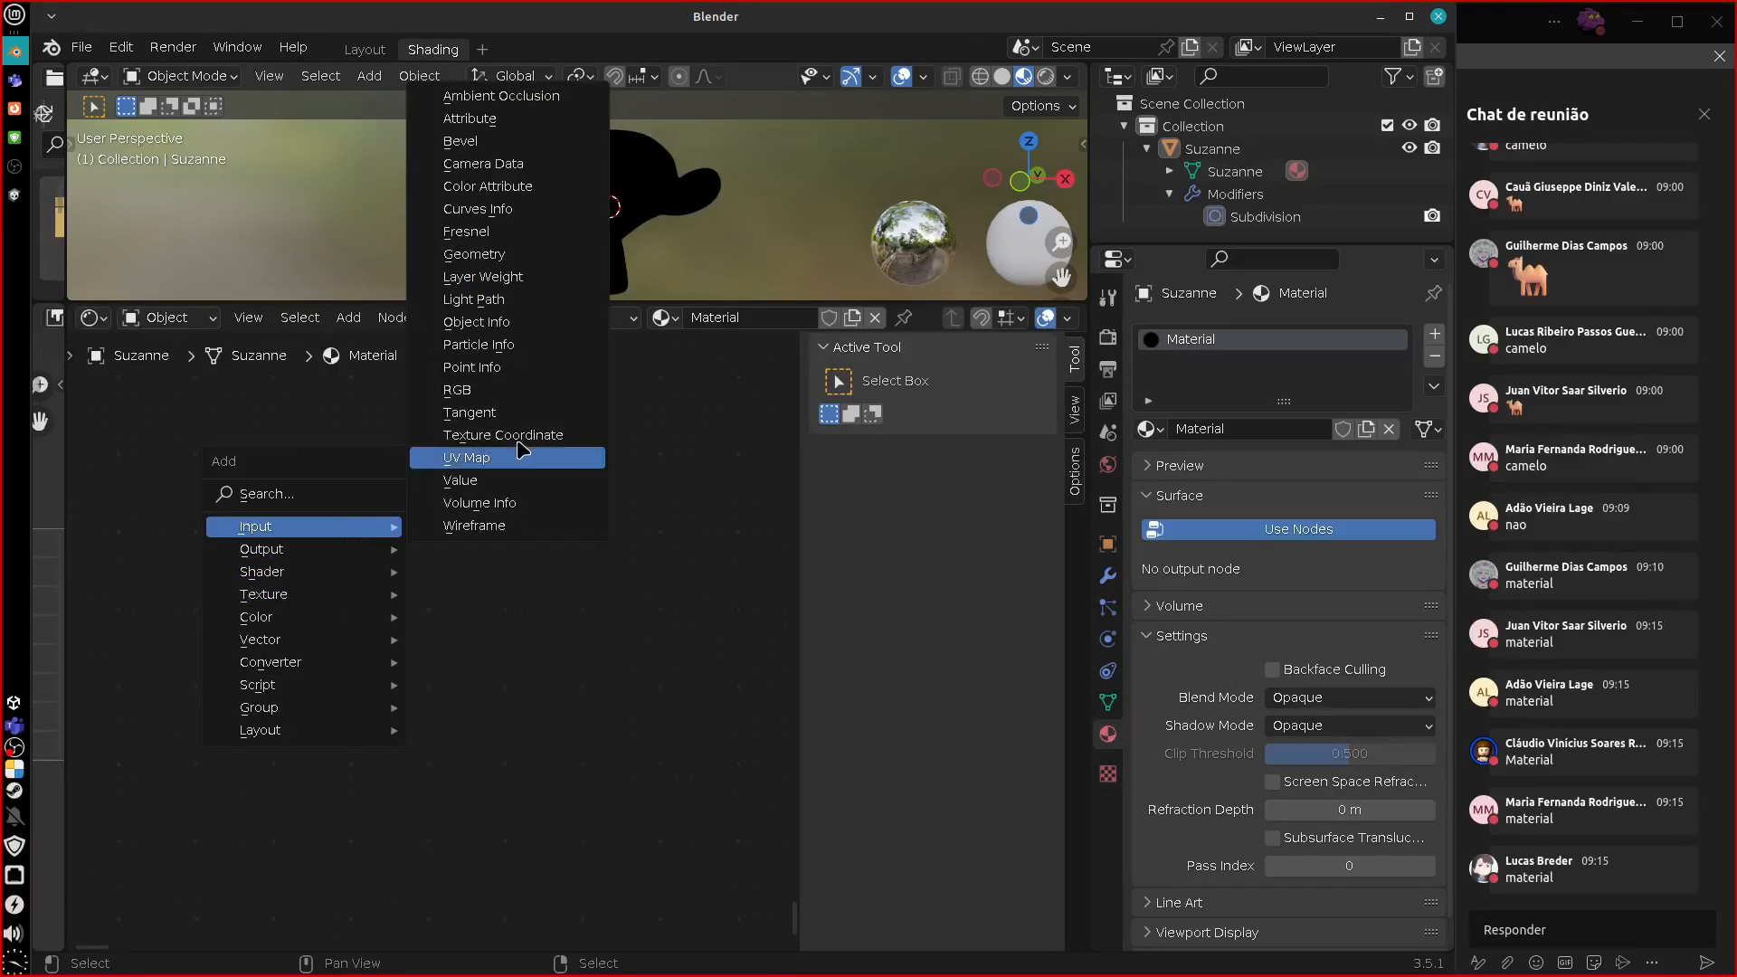
pyautogui.click(489, 413)
pyautogui.click(441, 502)
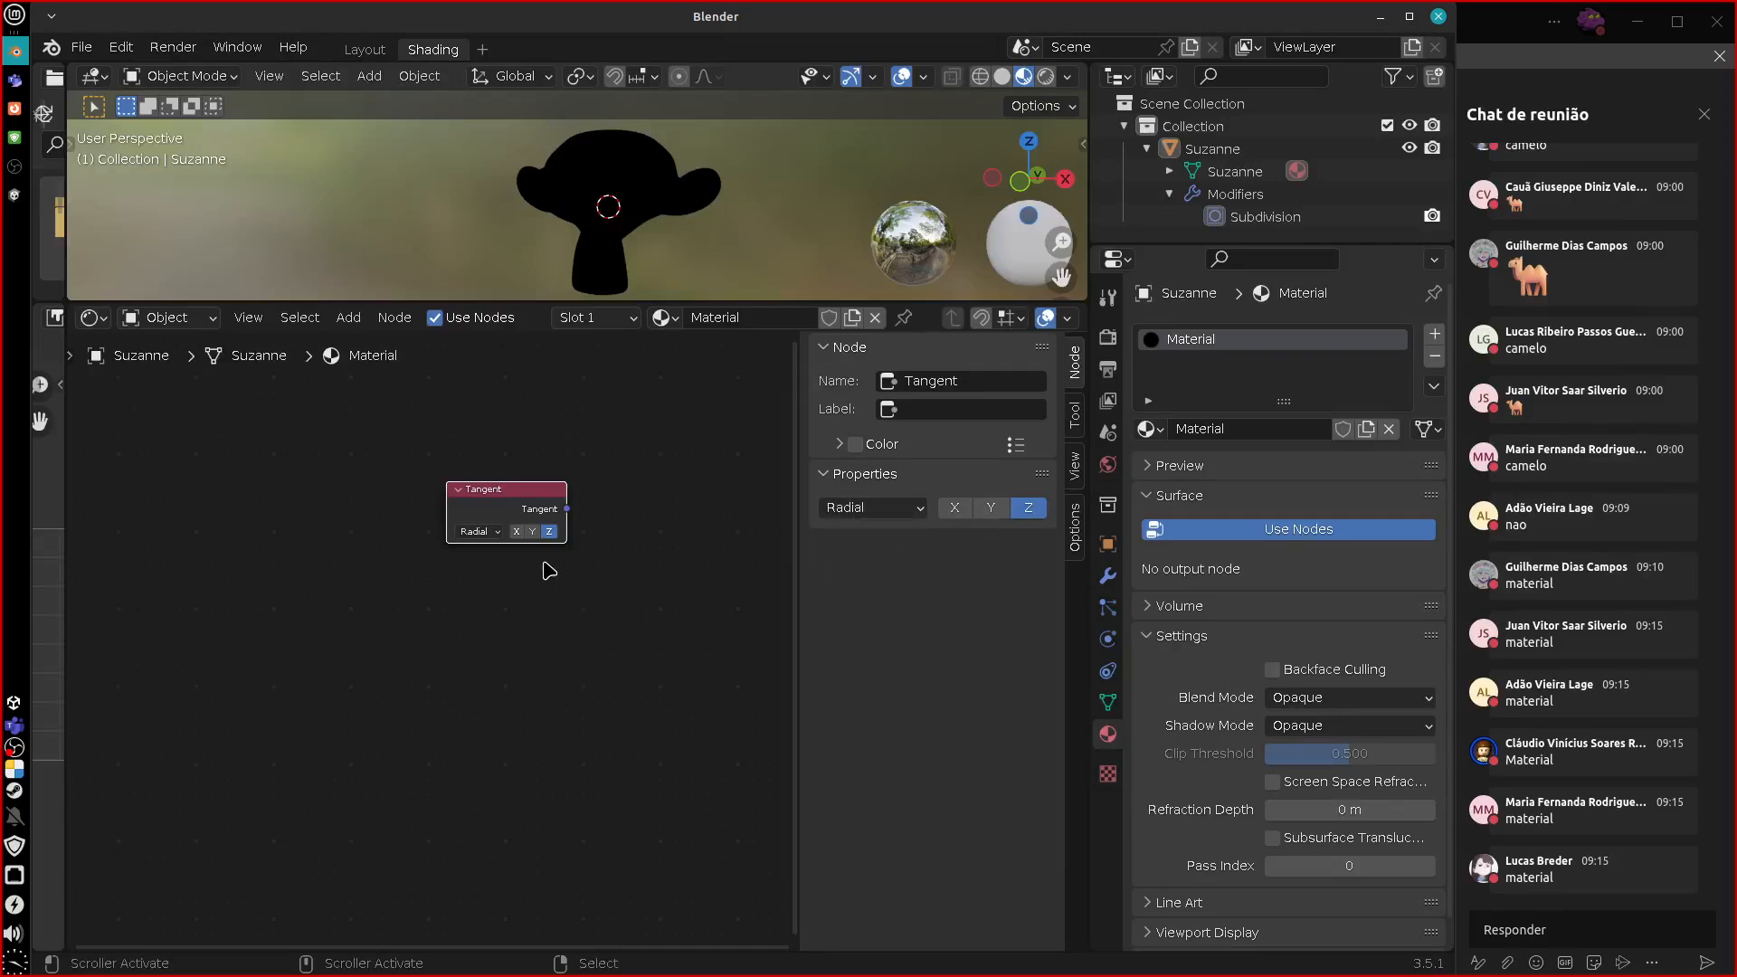
pyautogui.moveTo(517, 498); pyautogui.dragTo(467, 600)
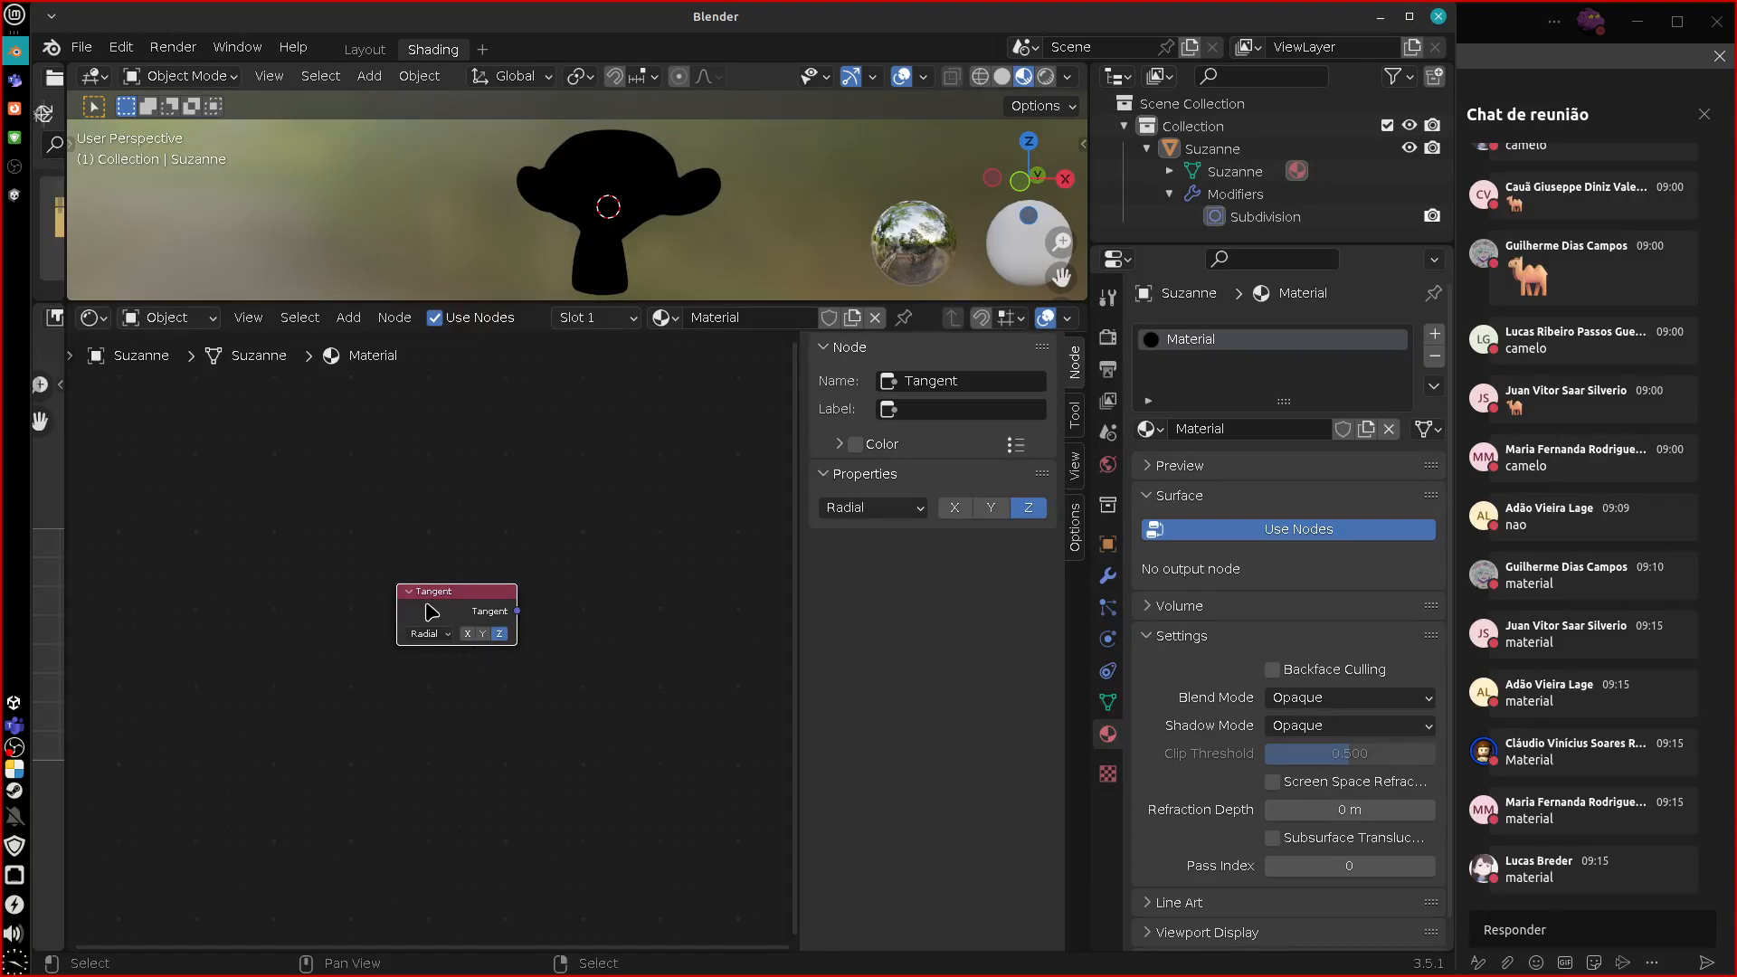
# Annotate a circle around the Tangent node and a sketched box linked to its output, then erase the strokes and delete the node.
pyautogui.moveTo(441, 513)
pyautogui.mouseDown()
pyautogui.moveTo(461, 702)
pyautogui.moveTo(470, 508)
pyautogui.mouseUp()
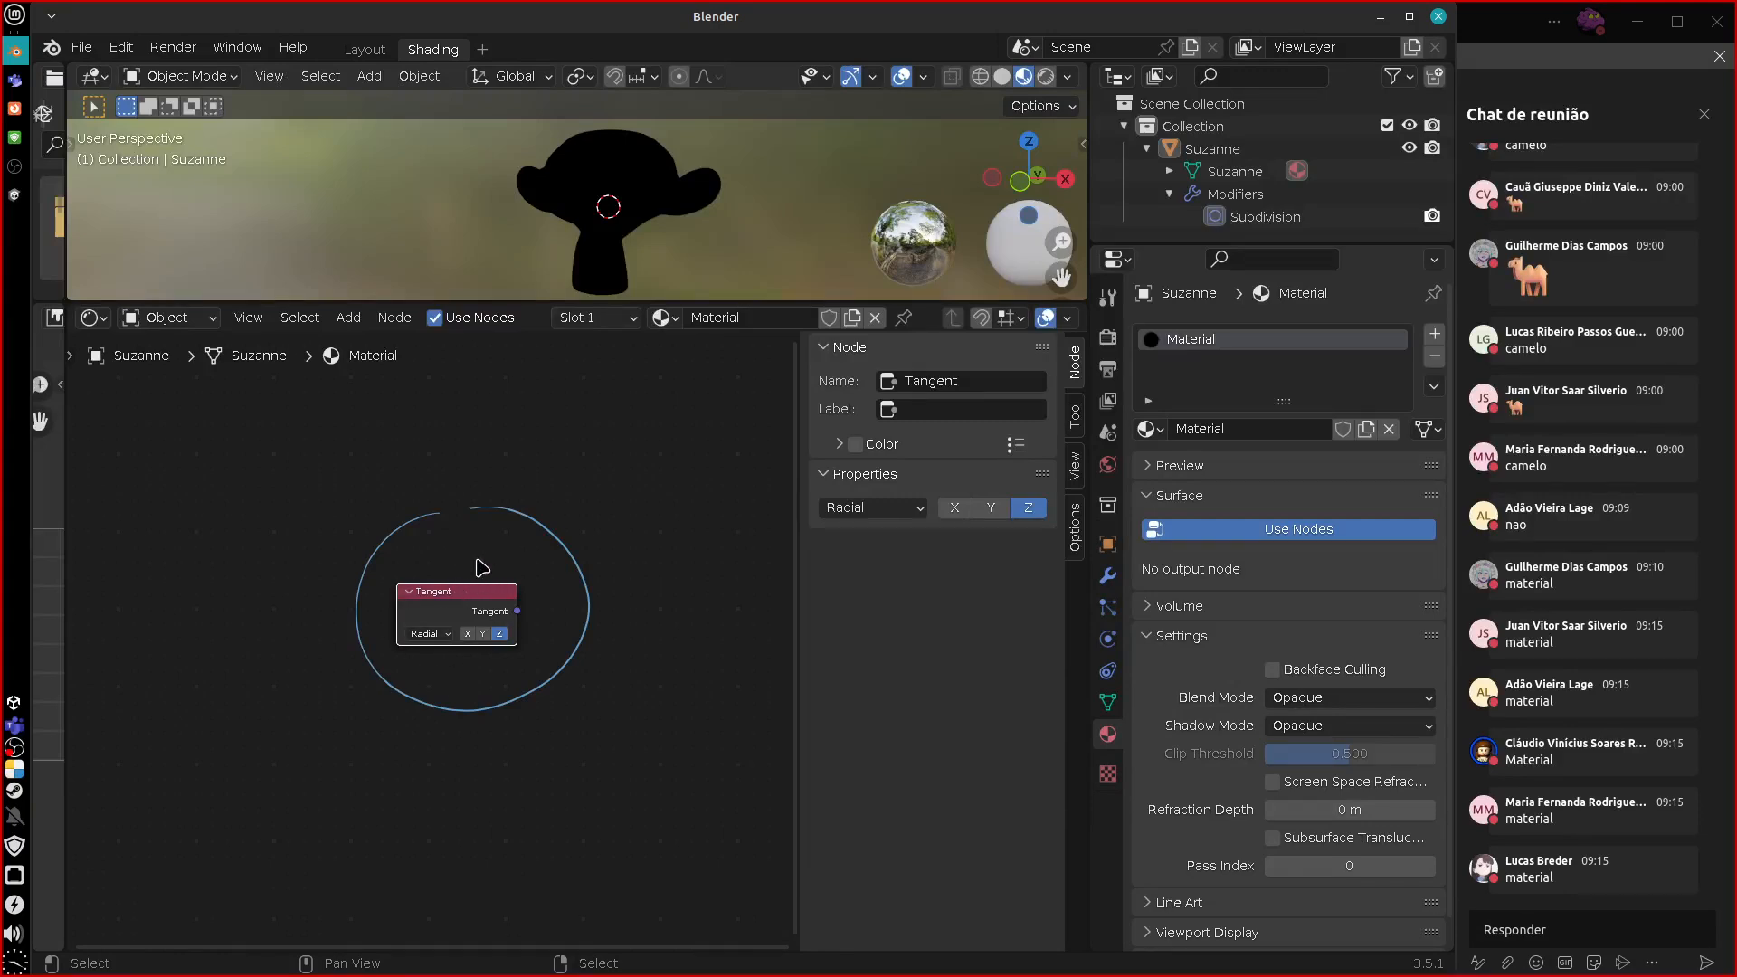
pyautogui.moveTo(546, 659)
pyautogui.mouseDown(button='middle')
pyautogui.moveTo(353, 674)
pyautogui.moveTo(317, 697)
pyautogui.mouseUp(button='middle')
pyautogui.moveTo(269, 622)
pyautogui.mouseDown()
pyautogui.moveTo(344, 589)
pyautogui.moveTo(375, 625)
pyautogui.mouseUp()
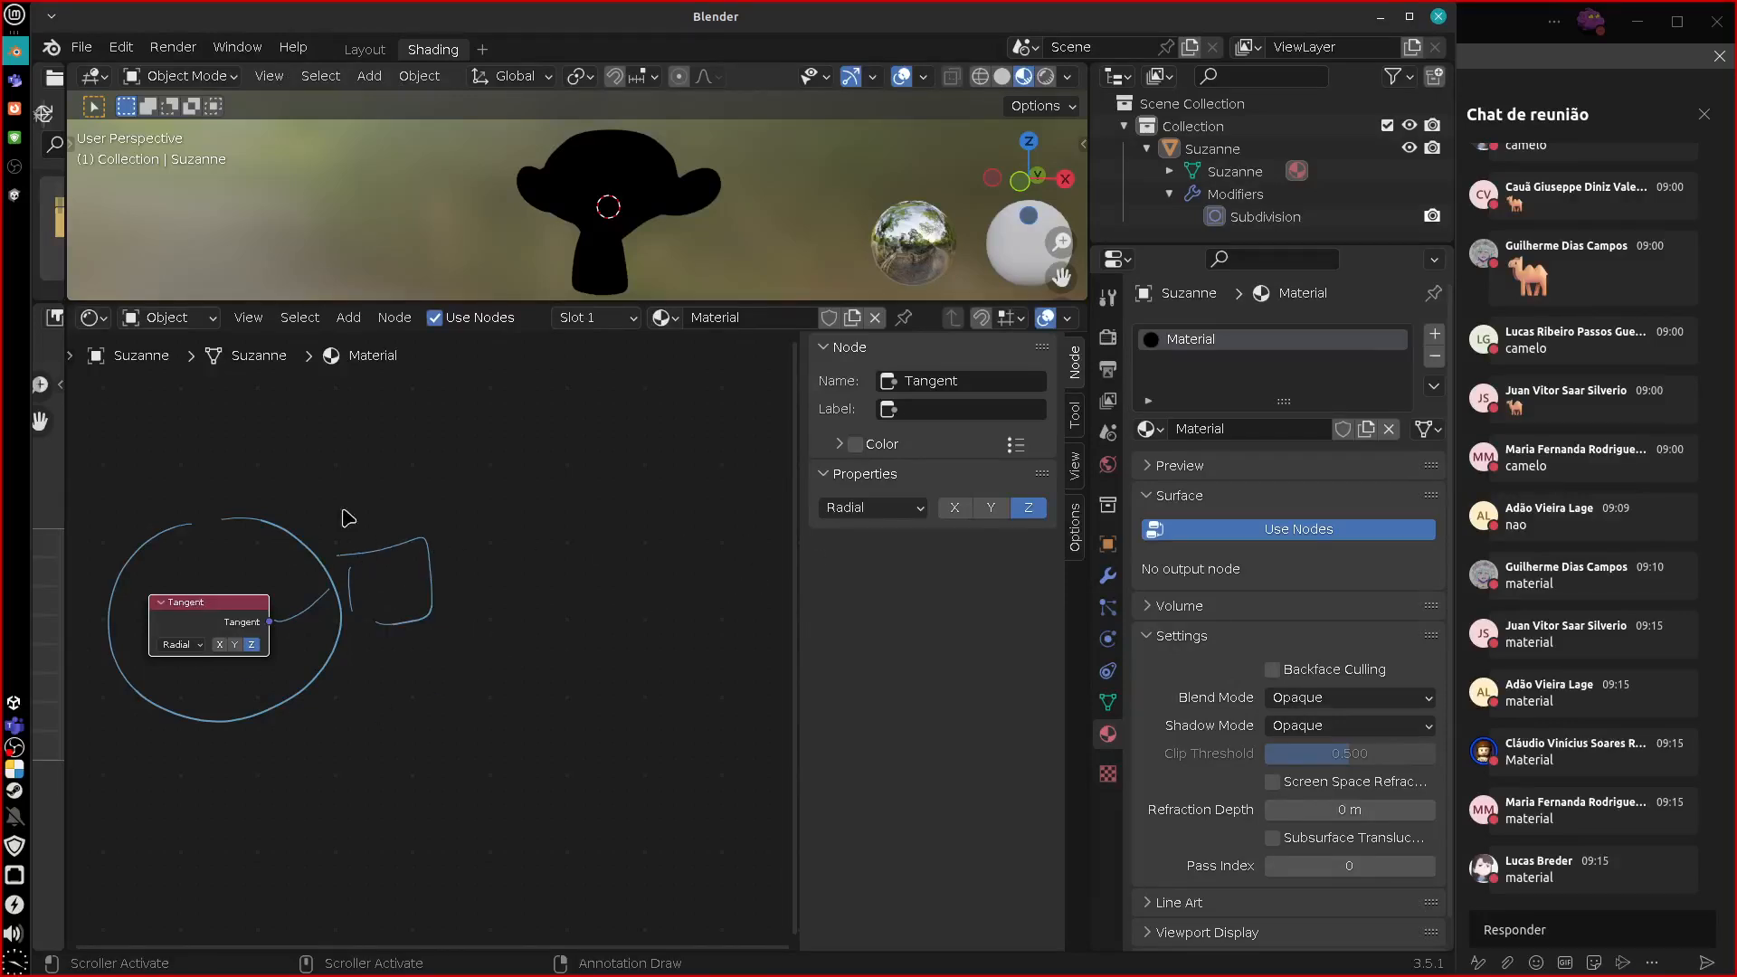
pyautogui.moveTo(424, 548)
pyautogui.mouseDown(button='right')
pyautogui.moveTo(469, 515)
pyautogui.moveTo(378, 550)
pyautogui.moveTo(240, 468)
pyautogui.moveTo(310, 527)
pyautogui.moveTo(468, 584)
pyautogui.mouseUp(button='right')
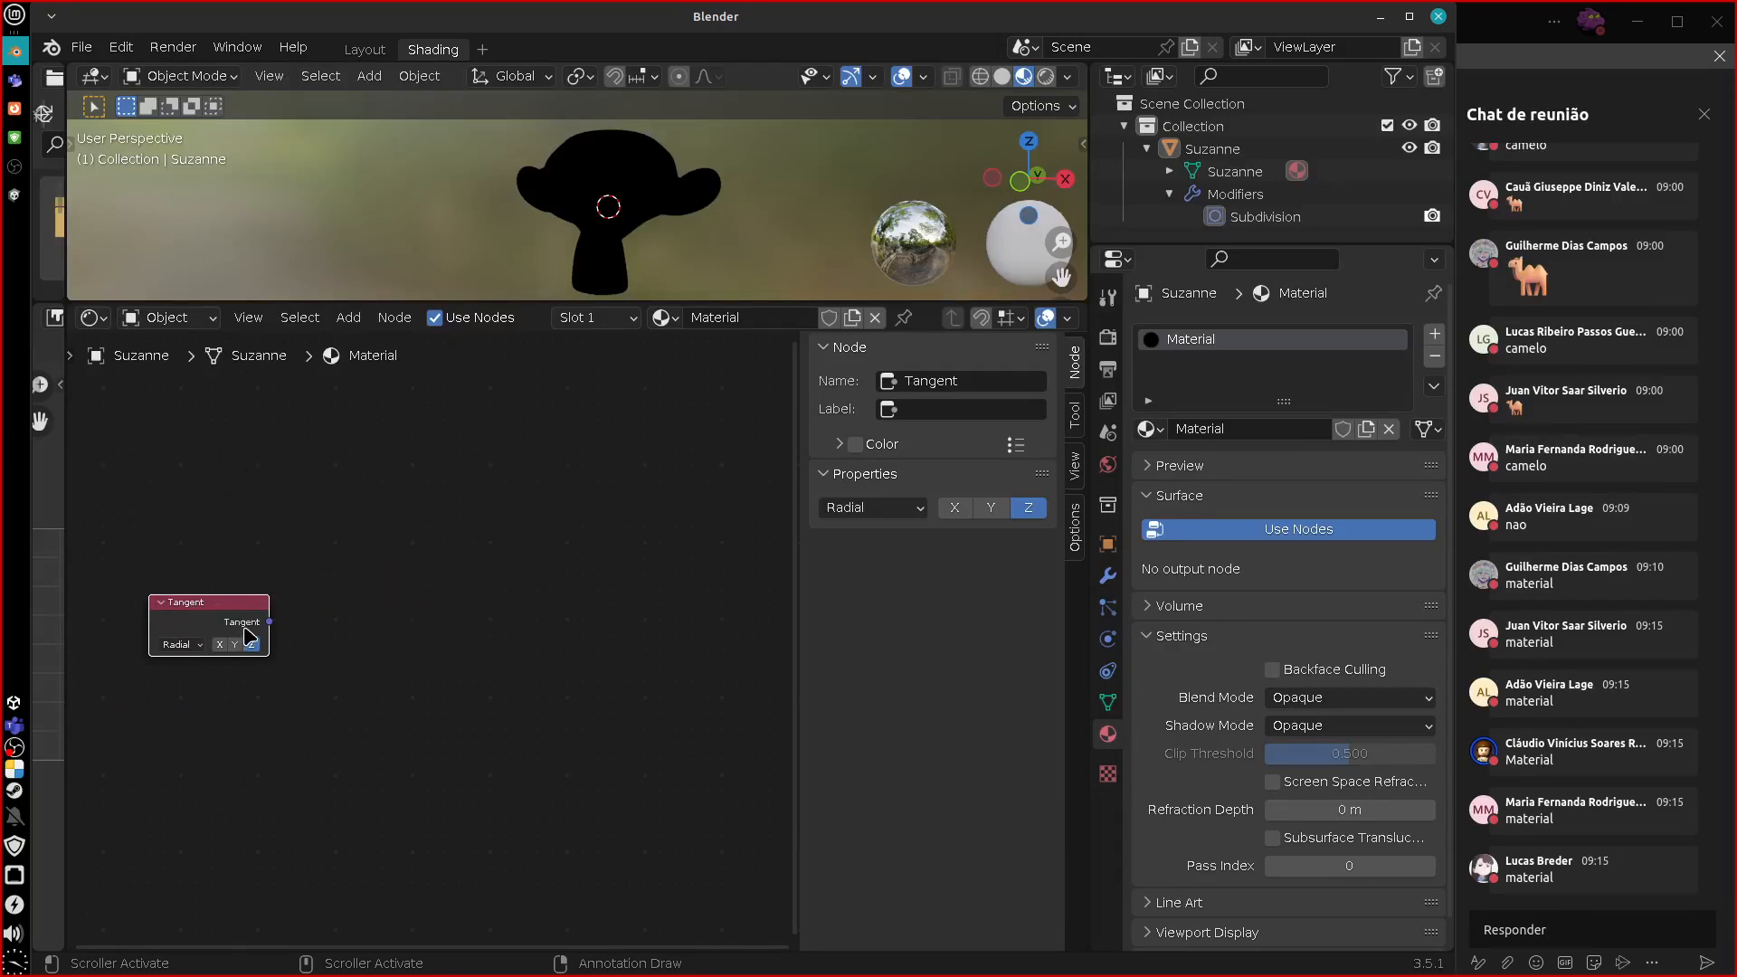
pyautogui.press('x')
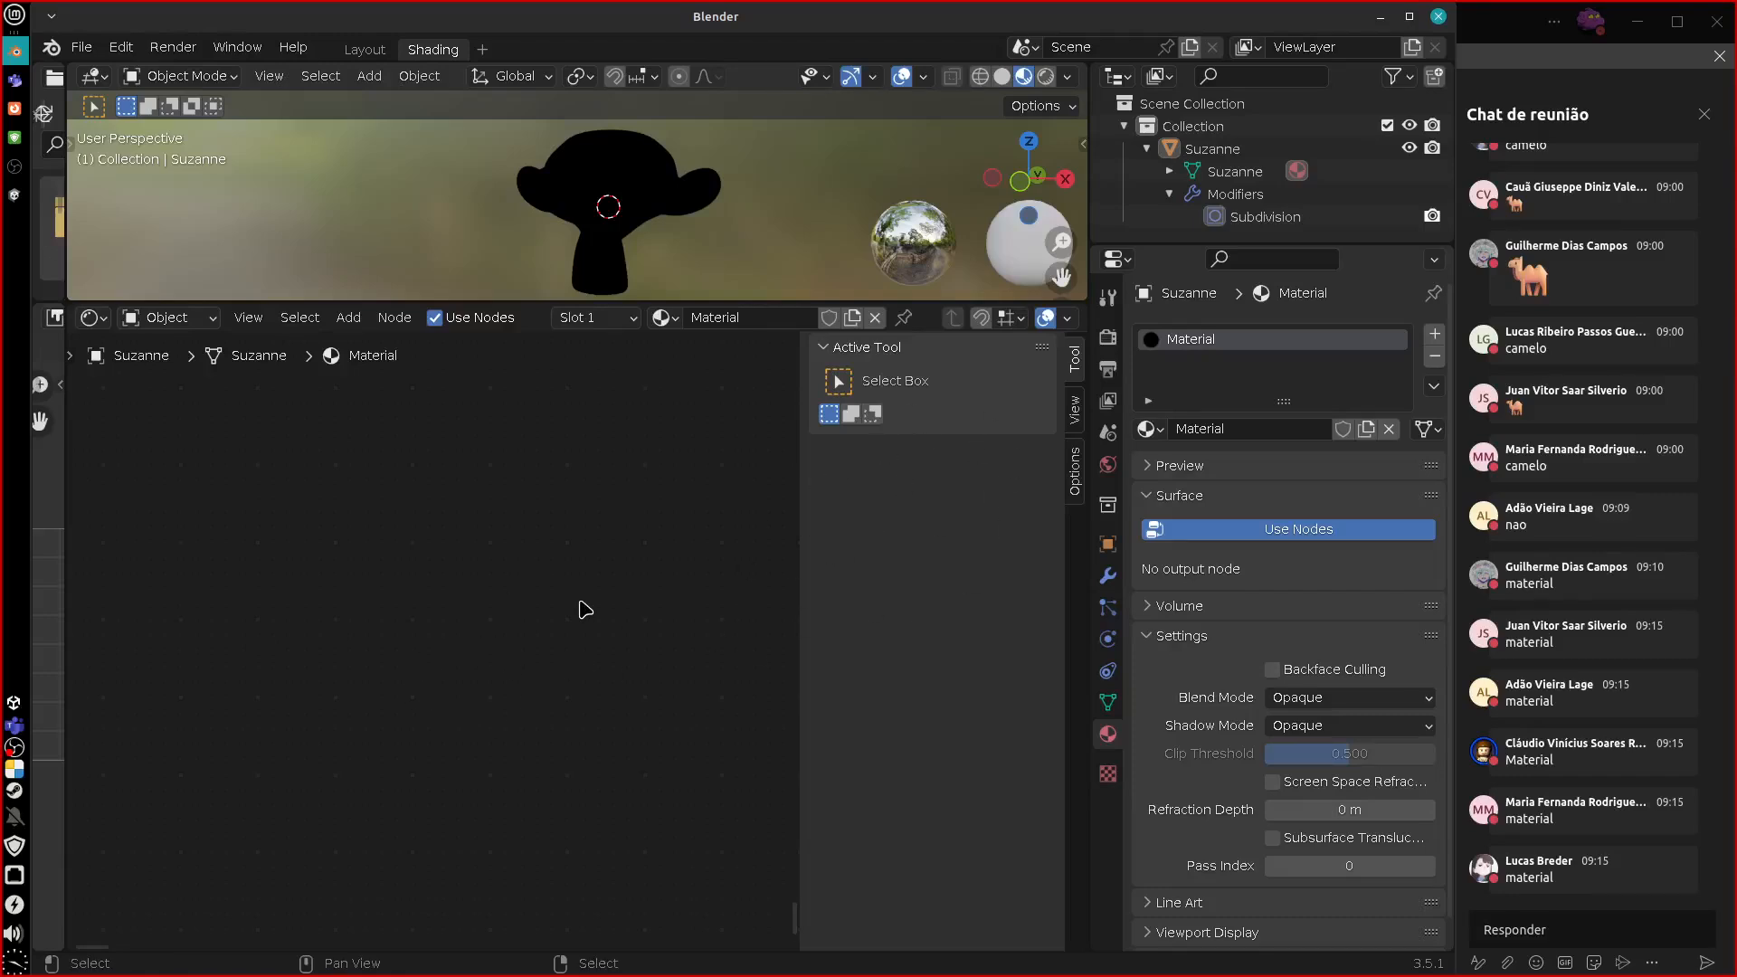
# Review the sidebar's view settings and material options, then hide the sidebar.
pyautogui.click(1075, 414)
pyautogui.click(1075, 472)
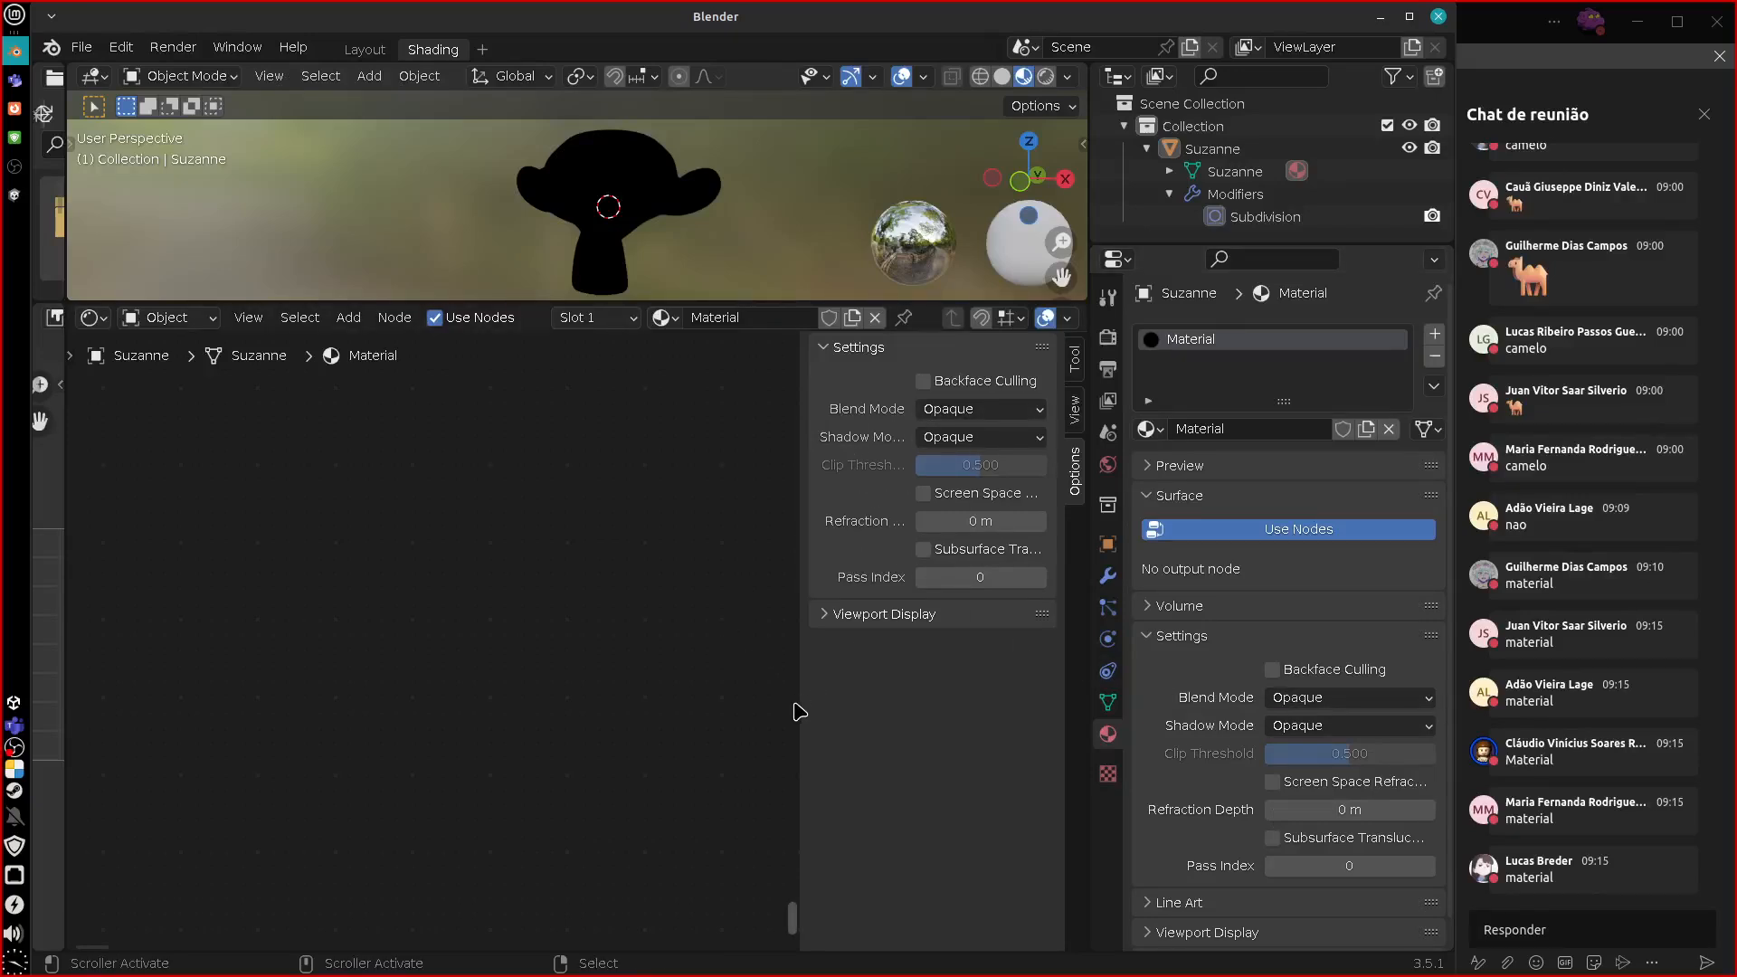
pyautogui.press('n')
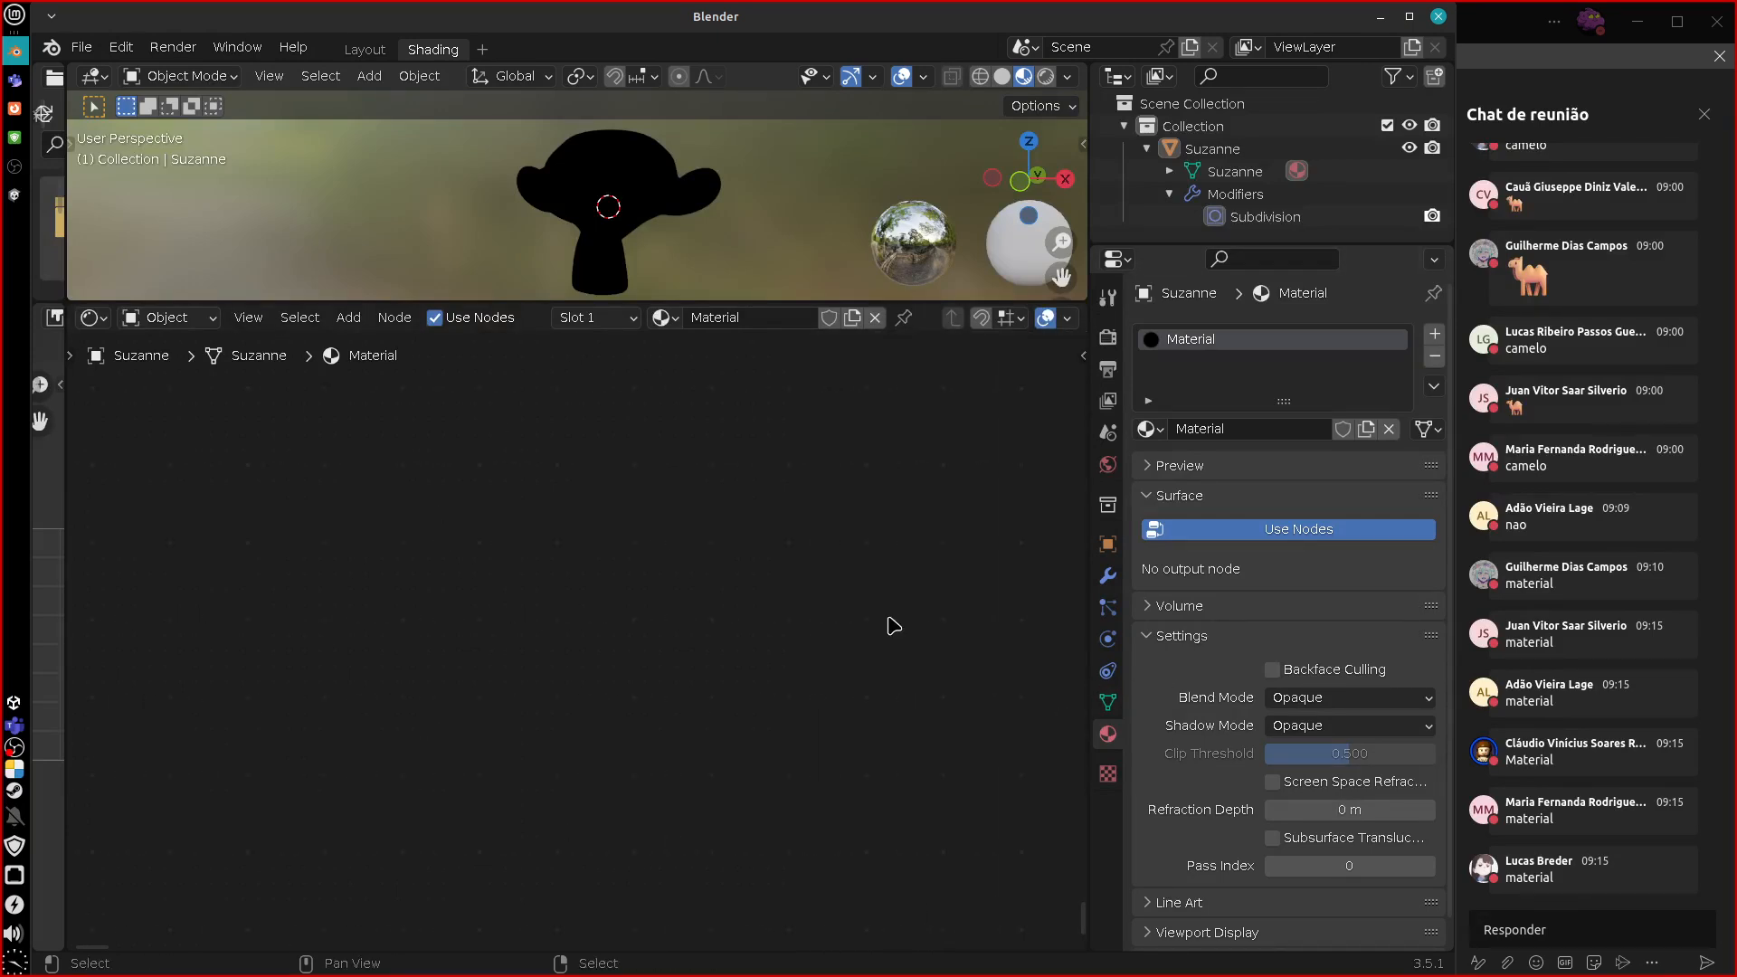
# Review the shader editor's commands for selecting, adding and editing nodes, up to Make Group.
pyautogui.click(300, 317)
pyautogui.click(301, 318)
pyautogui.click(302, 317)
pyautogui.click(349, 318)
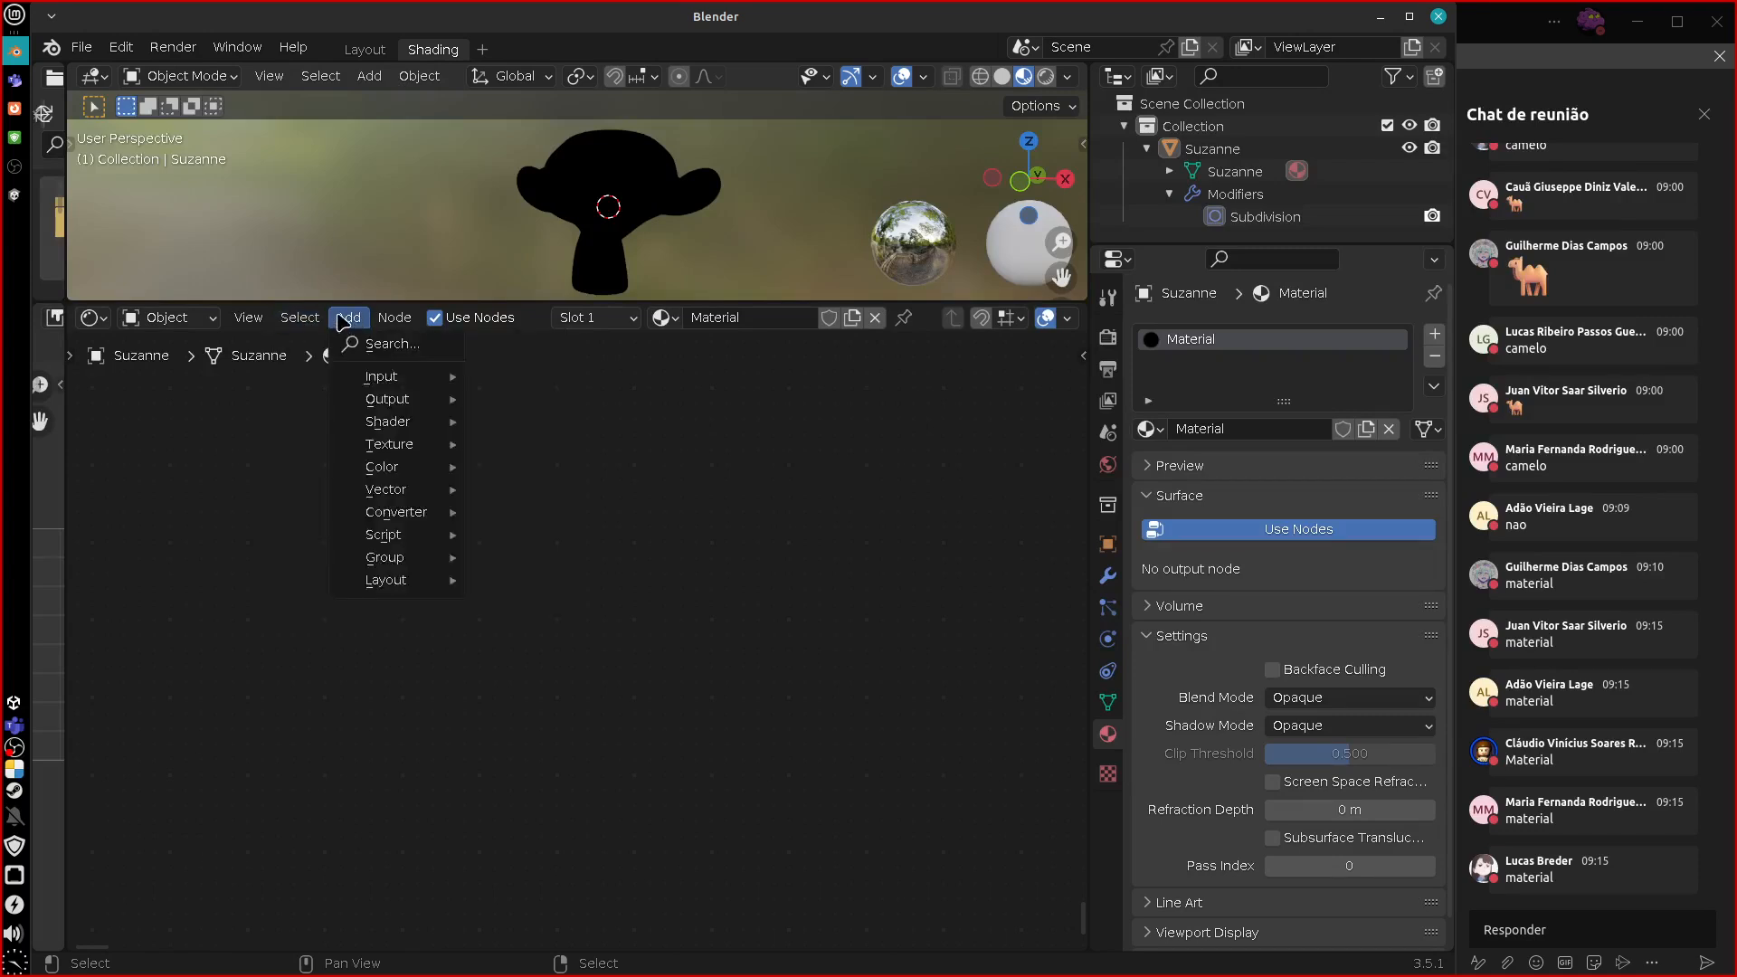
pyautogui.click(339, 318)
pyautogui.click(393, 319)
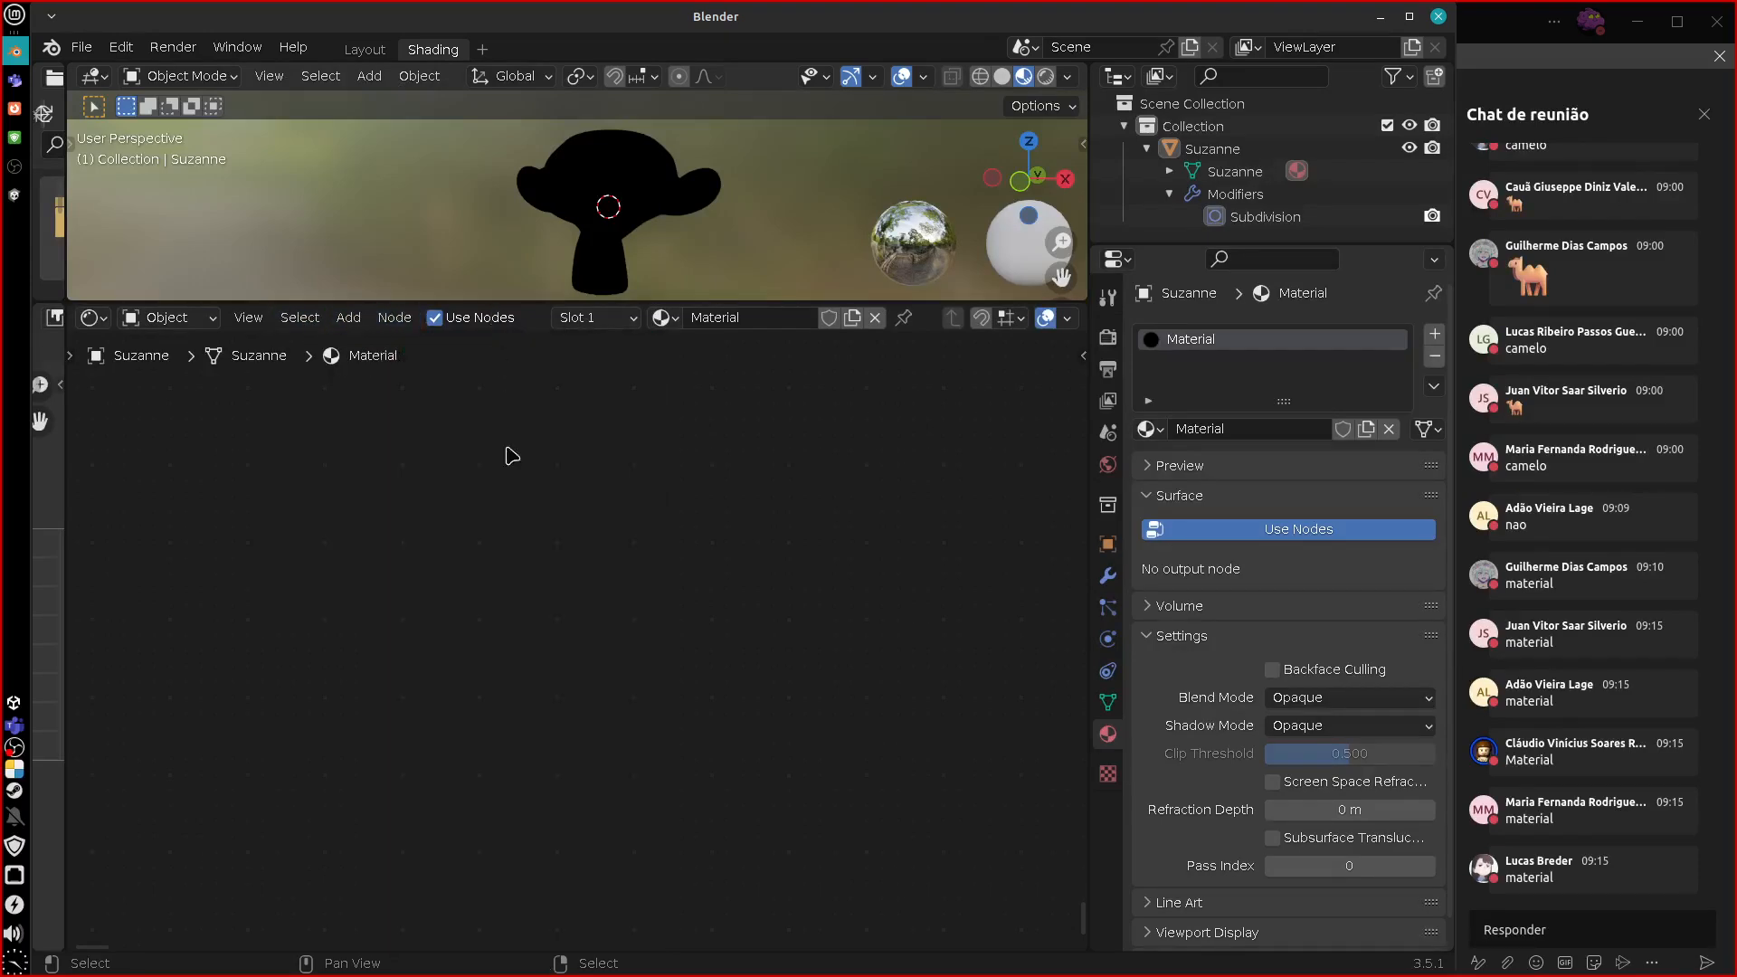
pyautogui.click(394, 318)
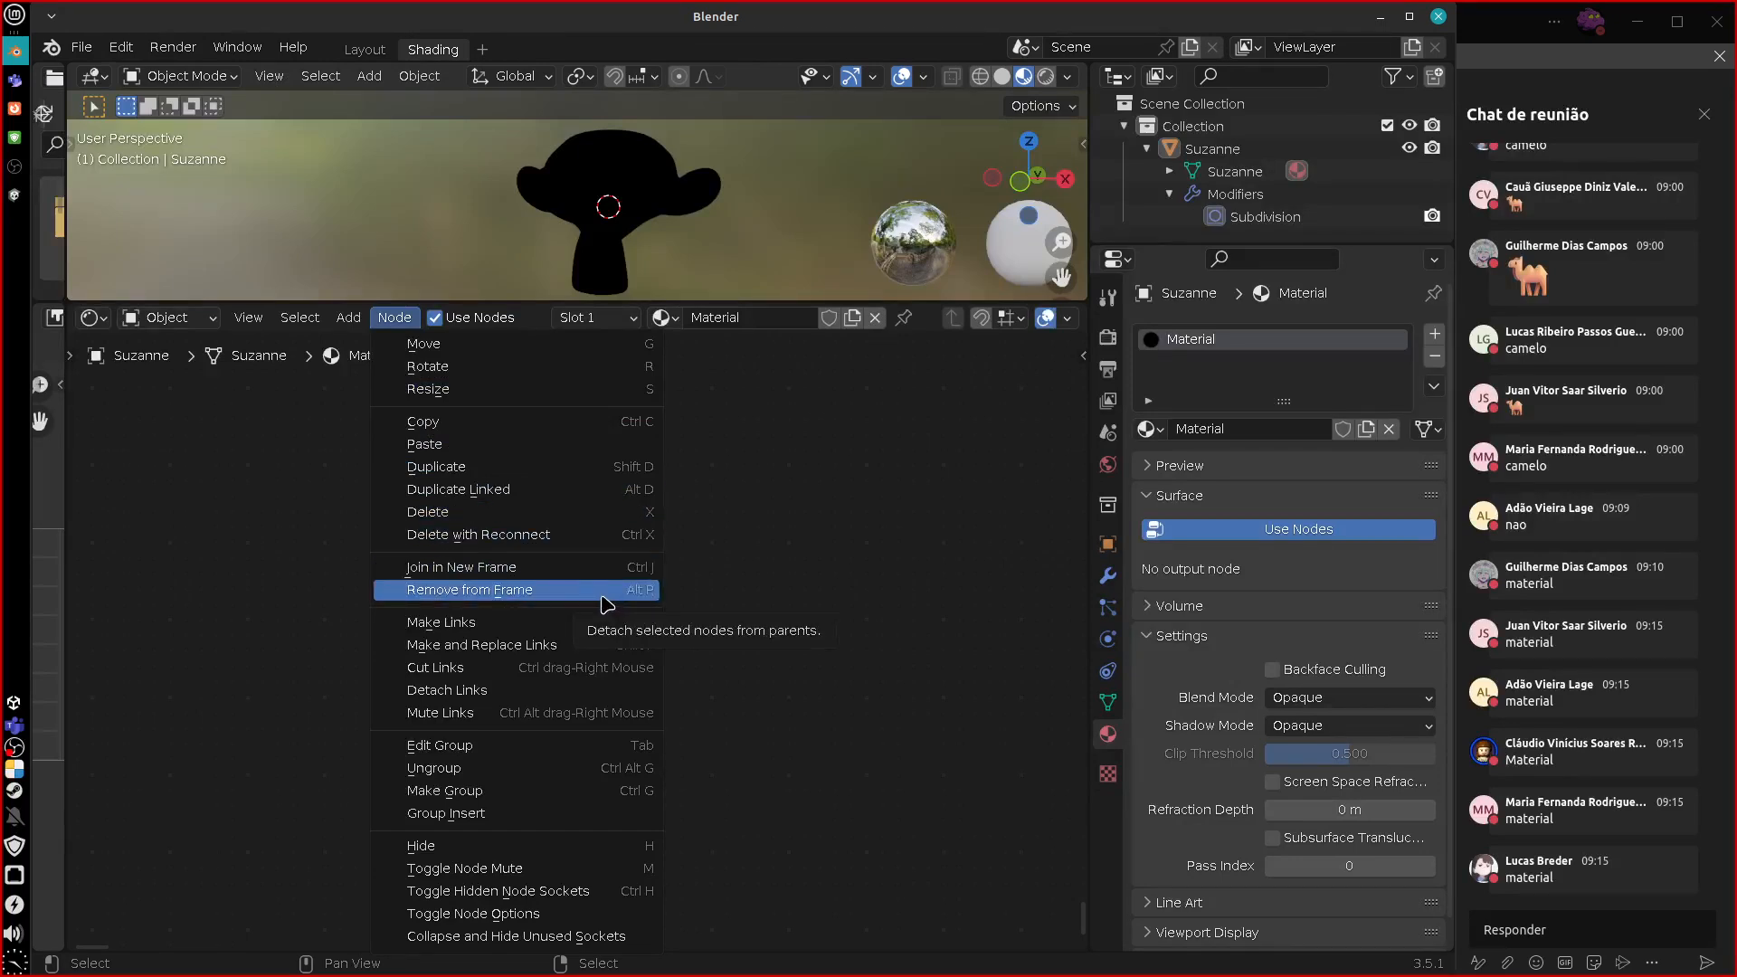
pyautogui.click(542, 791)
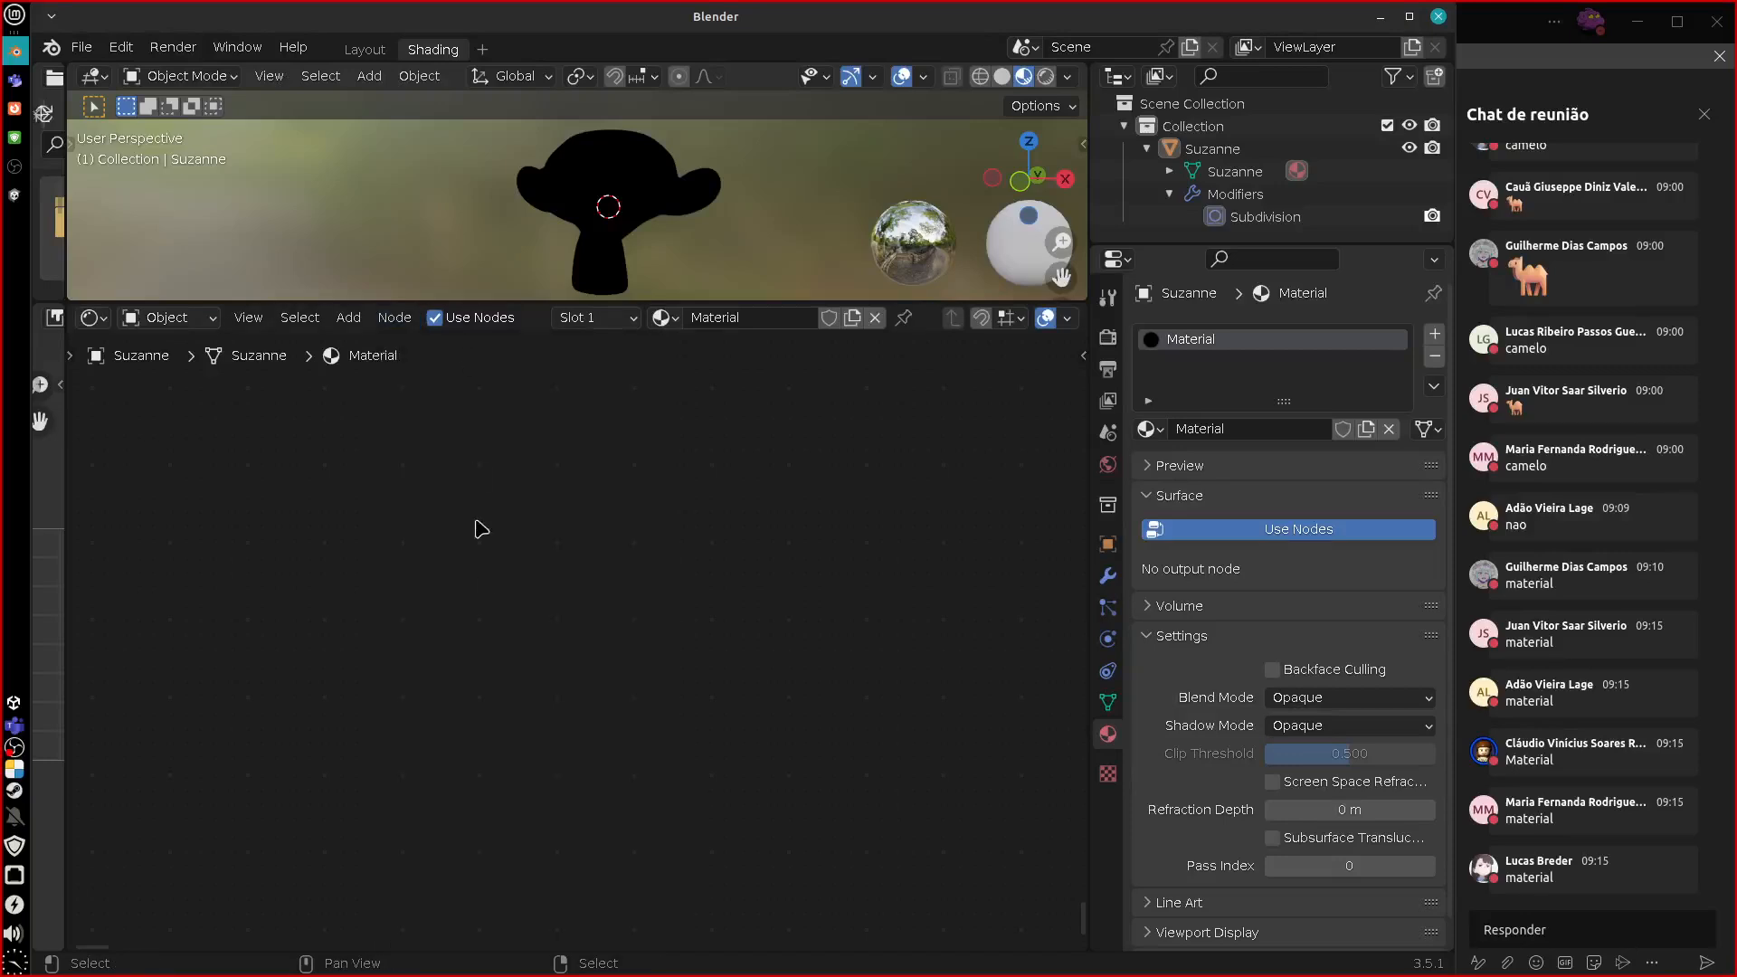
# Annotate a rectangular node with a small circle inside its upper corner, then erase the sketch.
pyautogui.moveTo(494, 457)
pyautogui.mouseDown()
pyautogui.moveTo(491, 644)
pyautogui.moveTo(650, 438)
pyautogui.mouseUp()
pyautogui.moveTo(648, 463)
pyautogui.mouseDown()
pyautogui.moveTo(617, 658)
pyautogui.moveTo(494, 645)
pyautogui.mouseUp()
pyautogui.moveTo(518, 473); pyautogui.dragTo(516, 473)
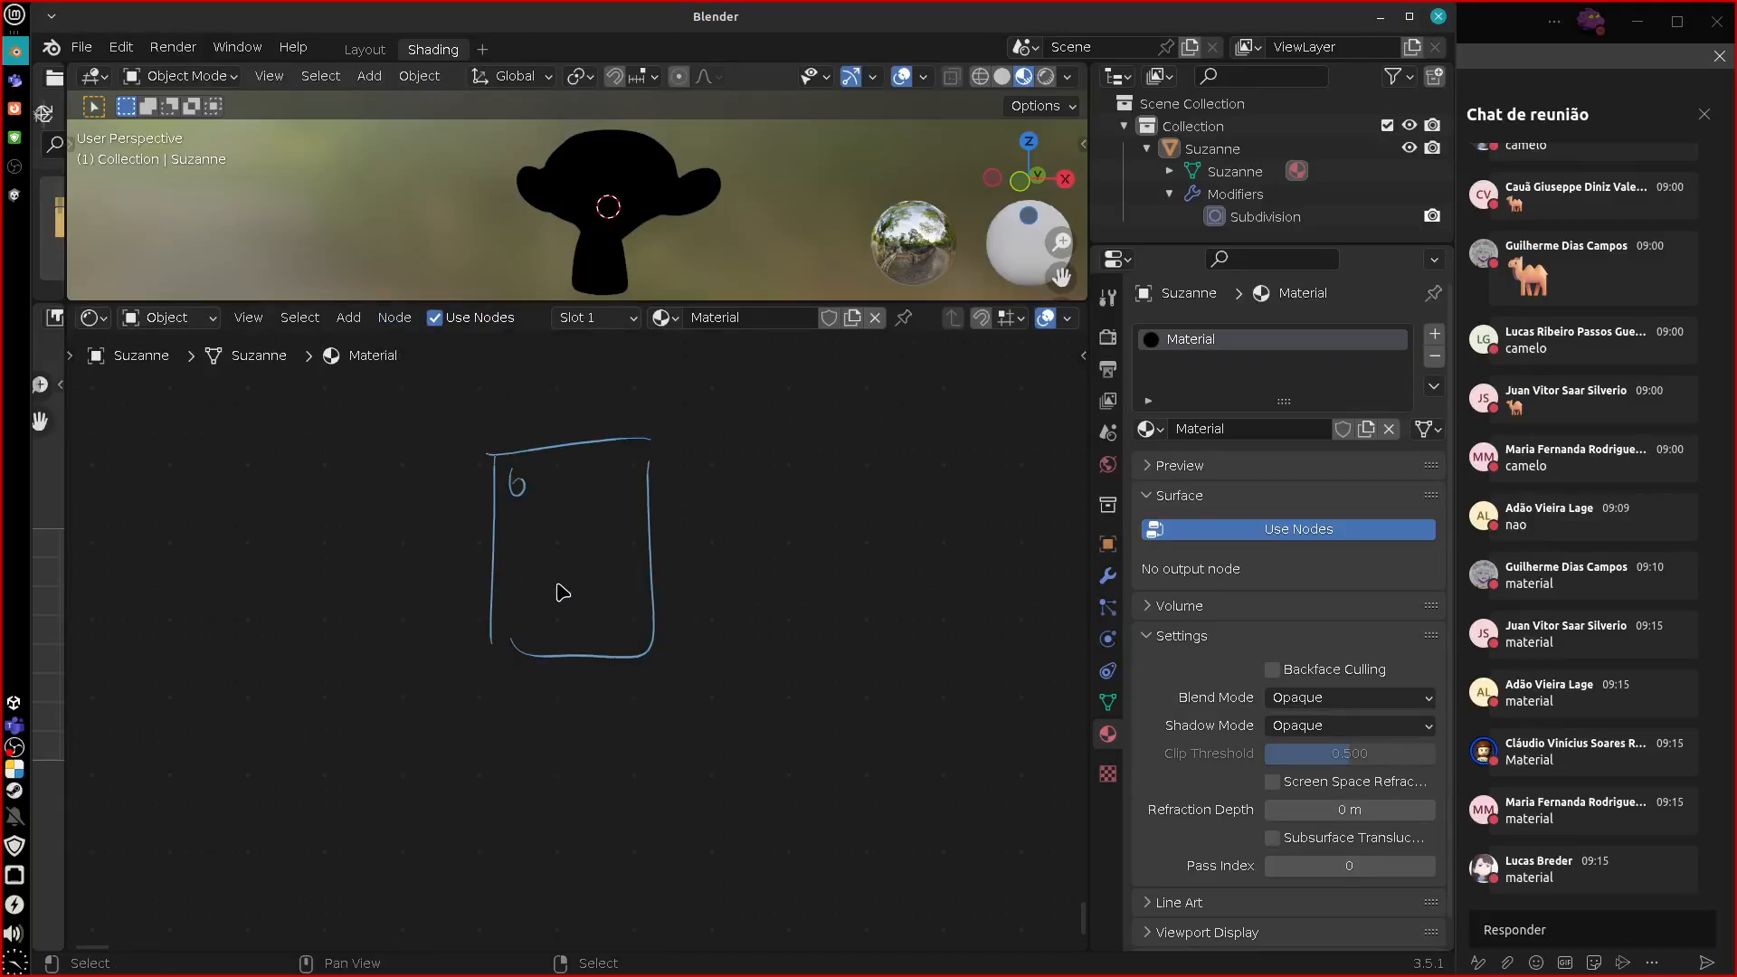
pyautogui.moveTo(505, 469)
pyautogui.mouseDown(button='right')
pyautogui.moveTo(509, 695)
pyautogui.moveTo(607, 650)
pyautogui.moveTo(658, 568)
pyautogui.mouseUp(button='right')
# Revisit the node editing commands and examine the categories of nodes that can be added, including Layout and Input.
pyautogui.click(351, 319)
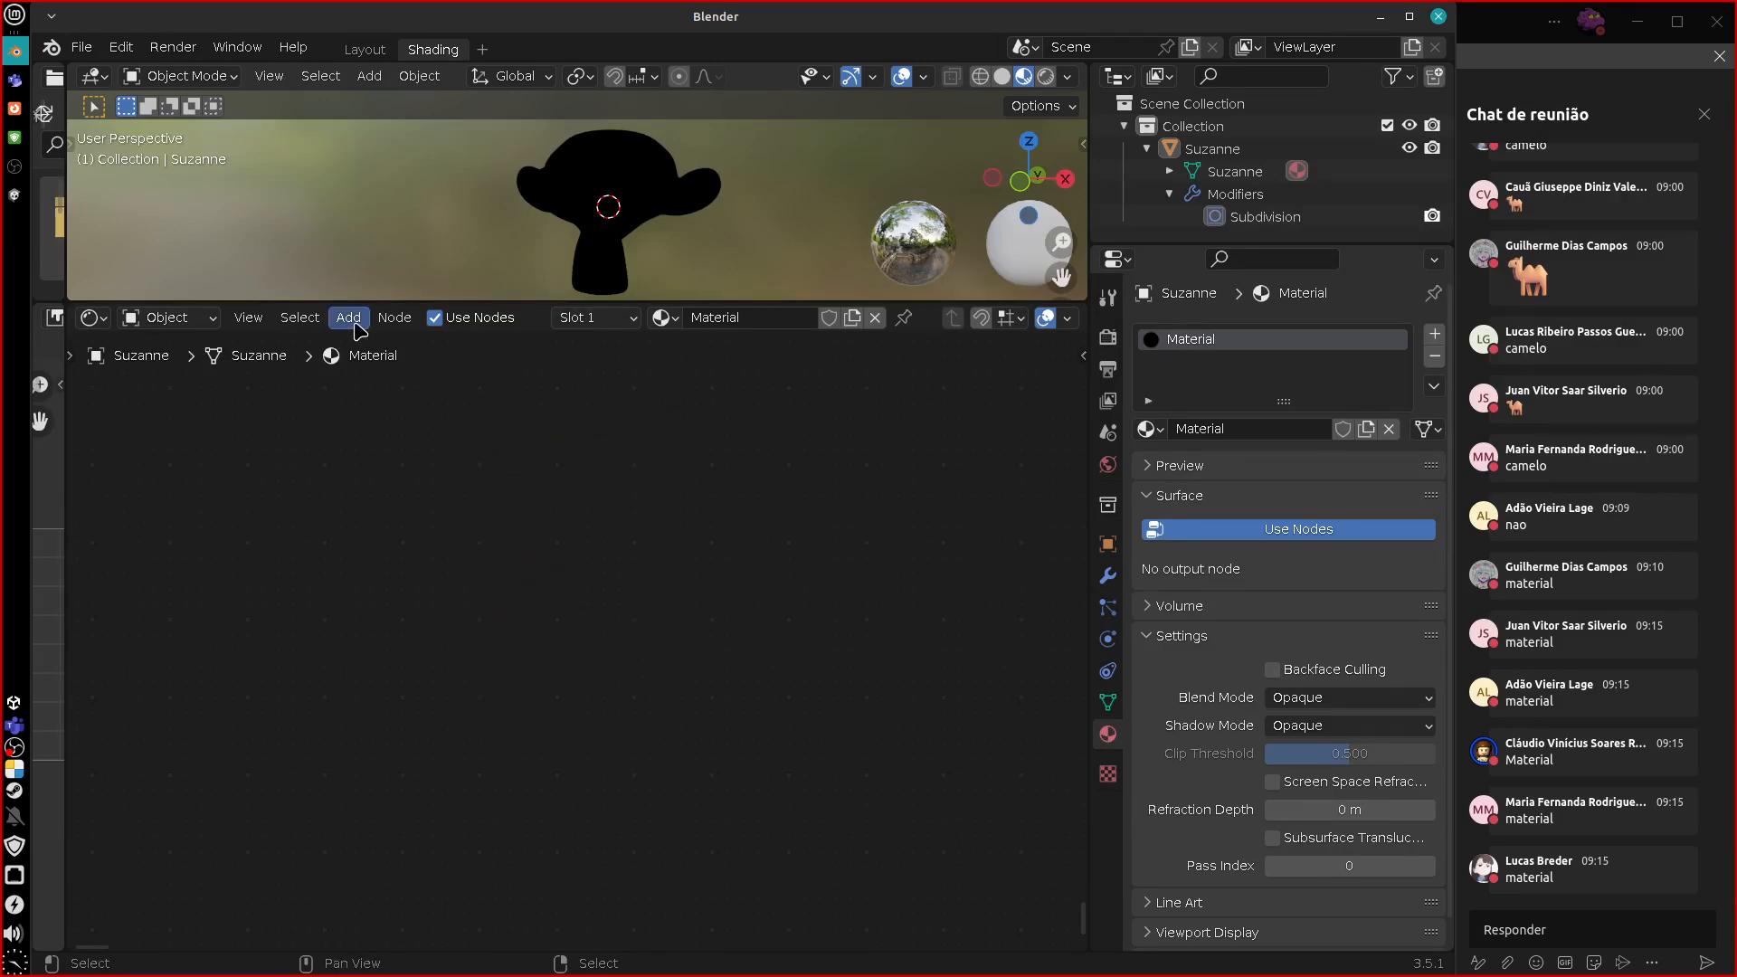
pyautogui.click(395, 318)
pyautogui.click(394, 316)
pyautogui.click(394, 318)
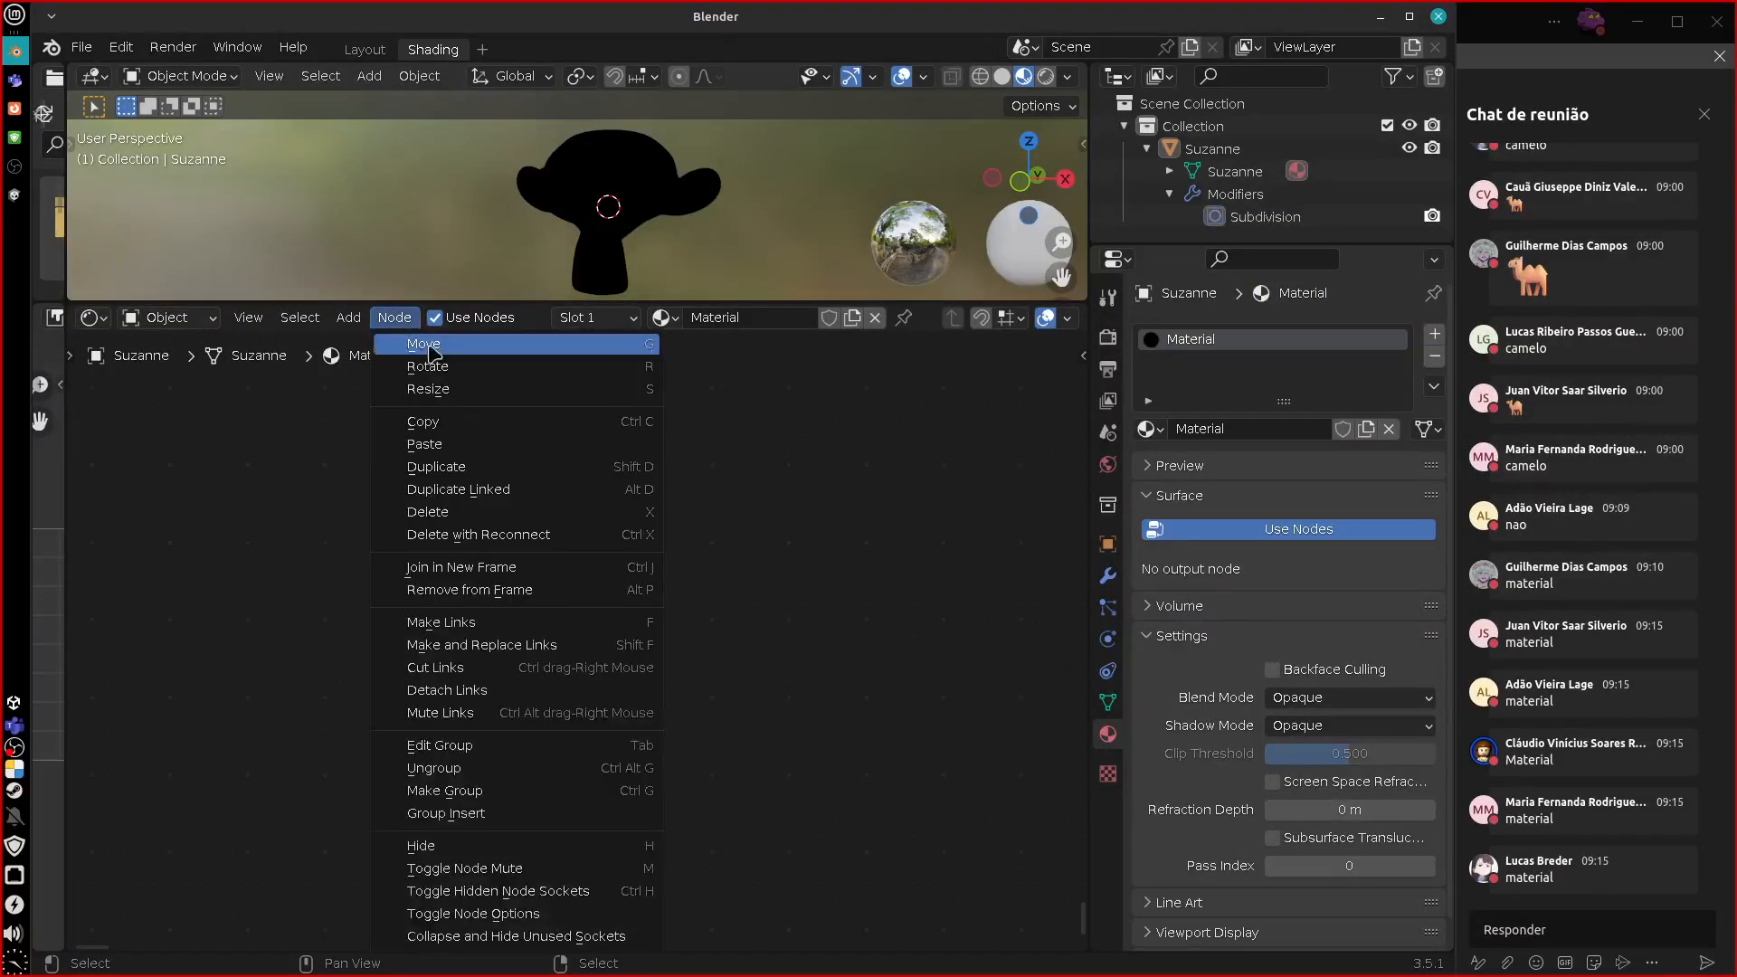
pyautogui.click(351, 321)
pyautogui.moveTo(437, 582)
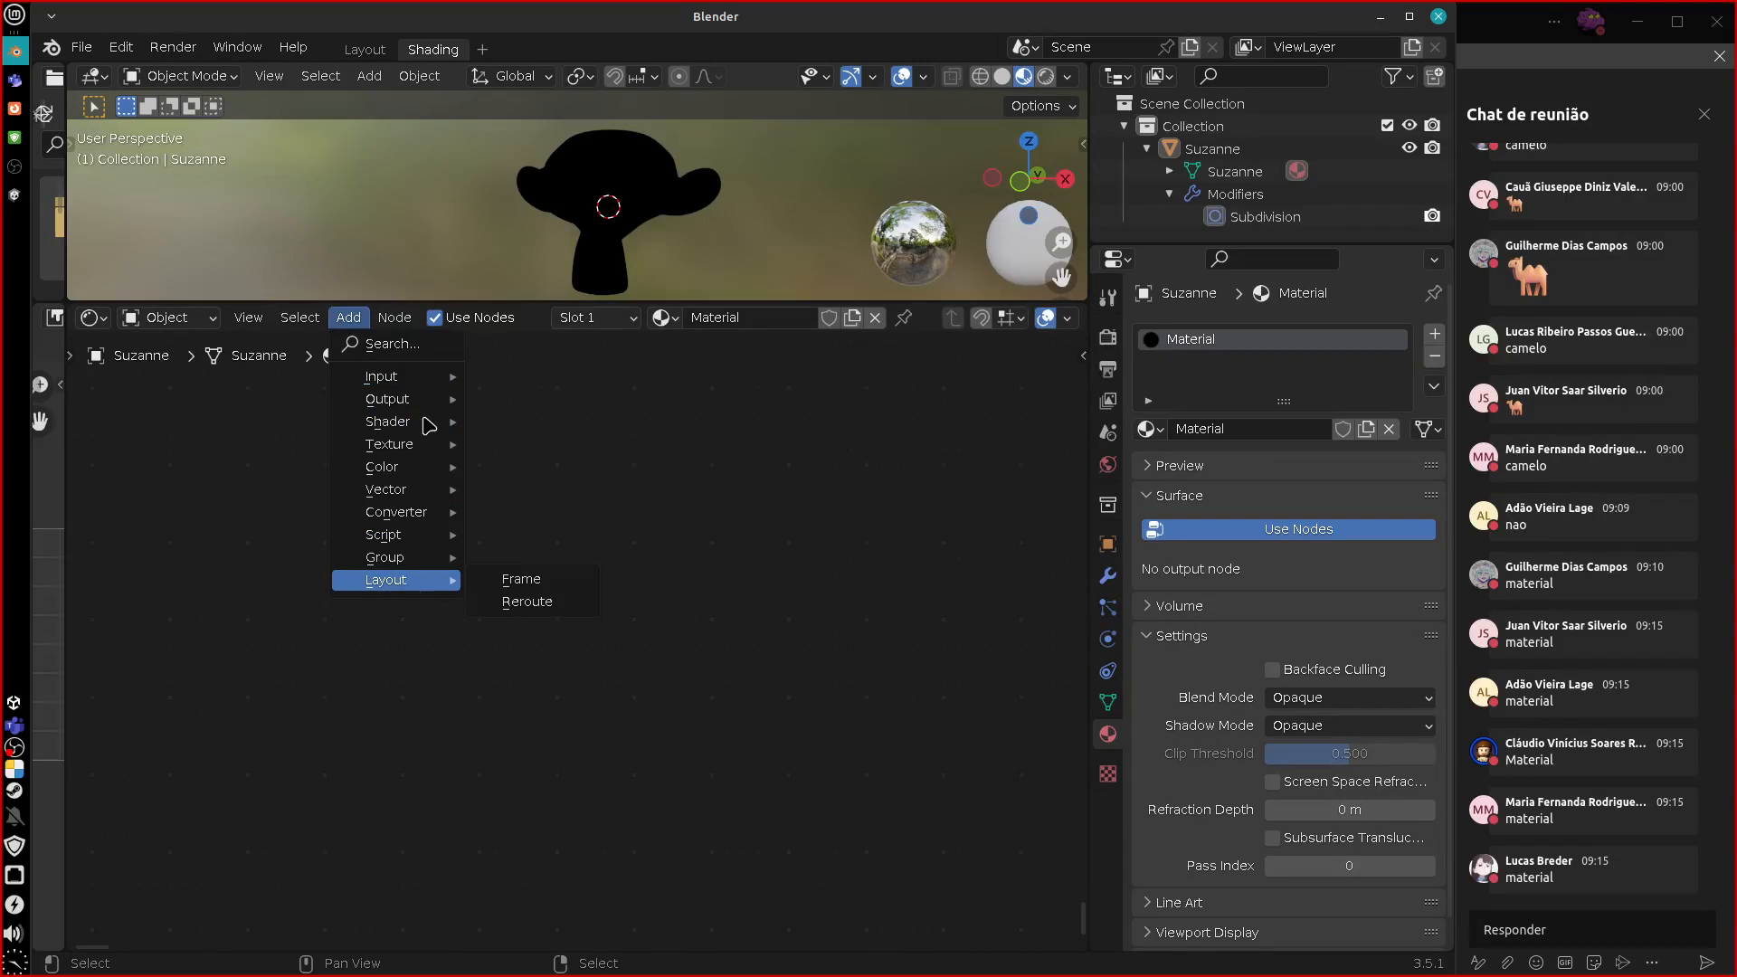
pyautogui.moveTo(435, 380)
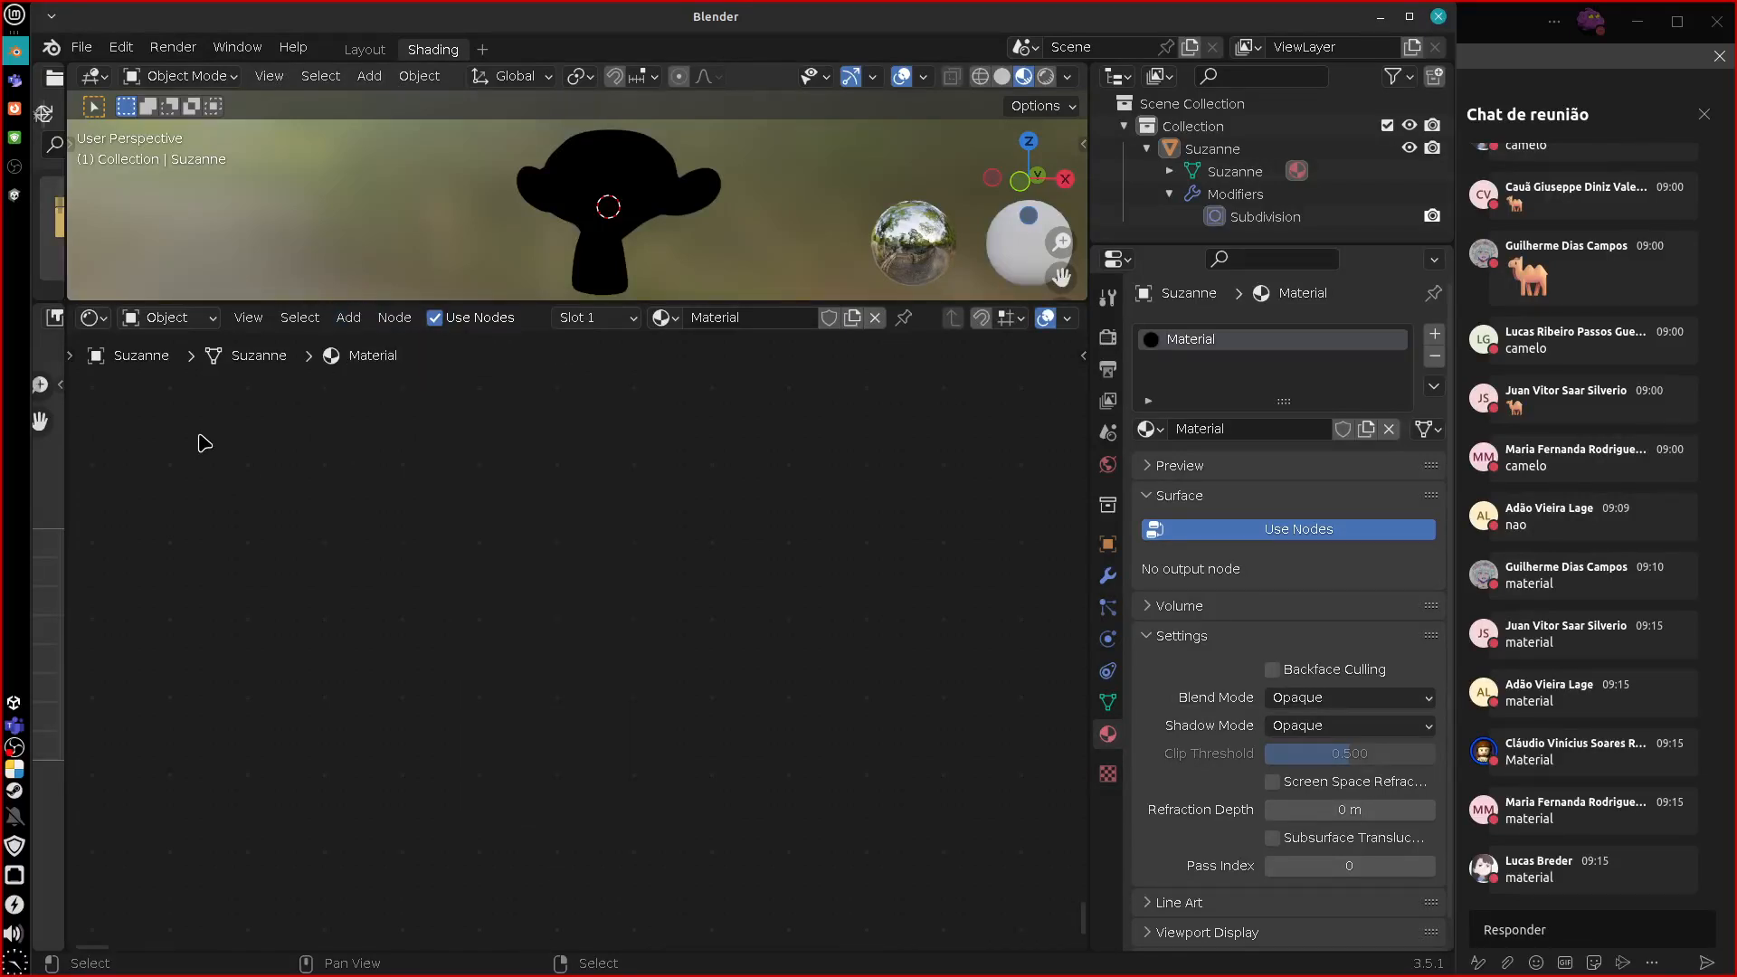
# Annotate the word "input" above a sketched node box with an output socket and an outgoing arrow.
pyautogui.moveTo(151, 465); pyautogui.dragTo(243, 428)
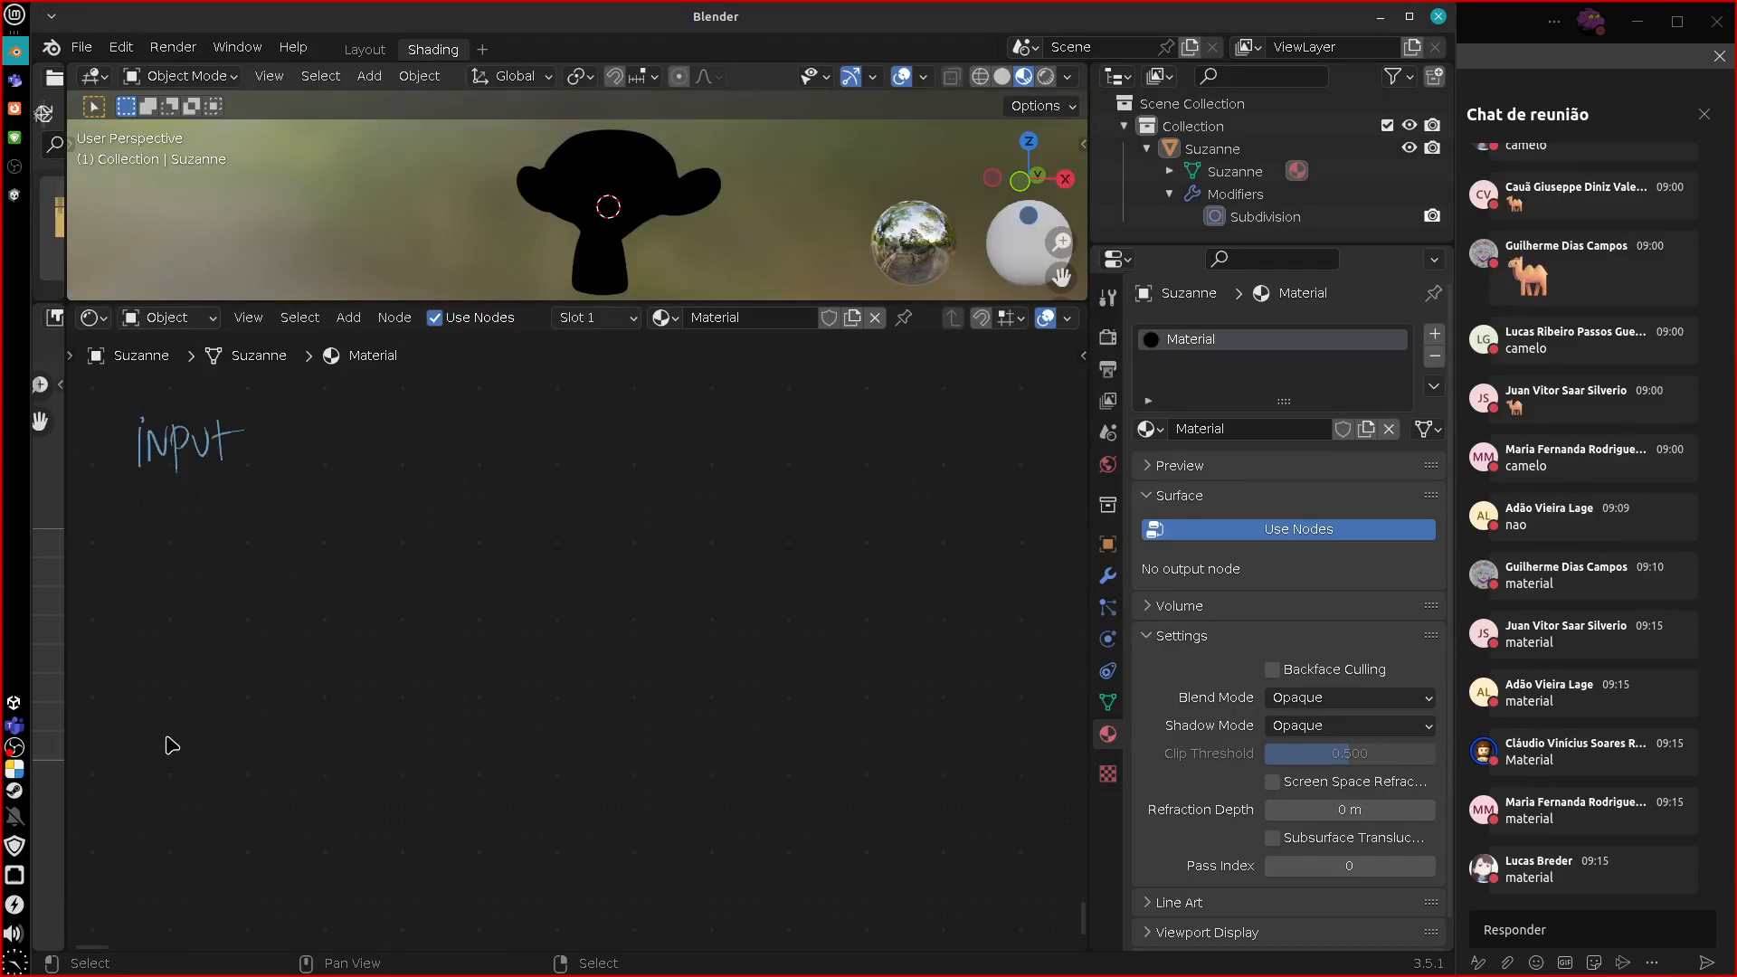
pyautogui.moveTo(130, 574); pyautogui.dragTo(130, 589)
pyautogui.moveTo(120, 509)
pyautogui.mouseDown()
pyautogui.moveTo(241, 499)
pyautogui.moveTo(246, 599)
pyautogui.mouseUp()
pyautogui.moveTo(246, 594); pyautogui.dragTo(128, 596)
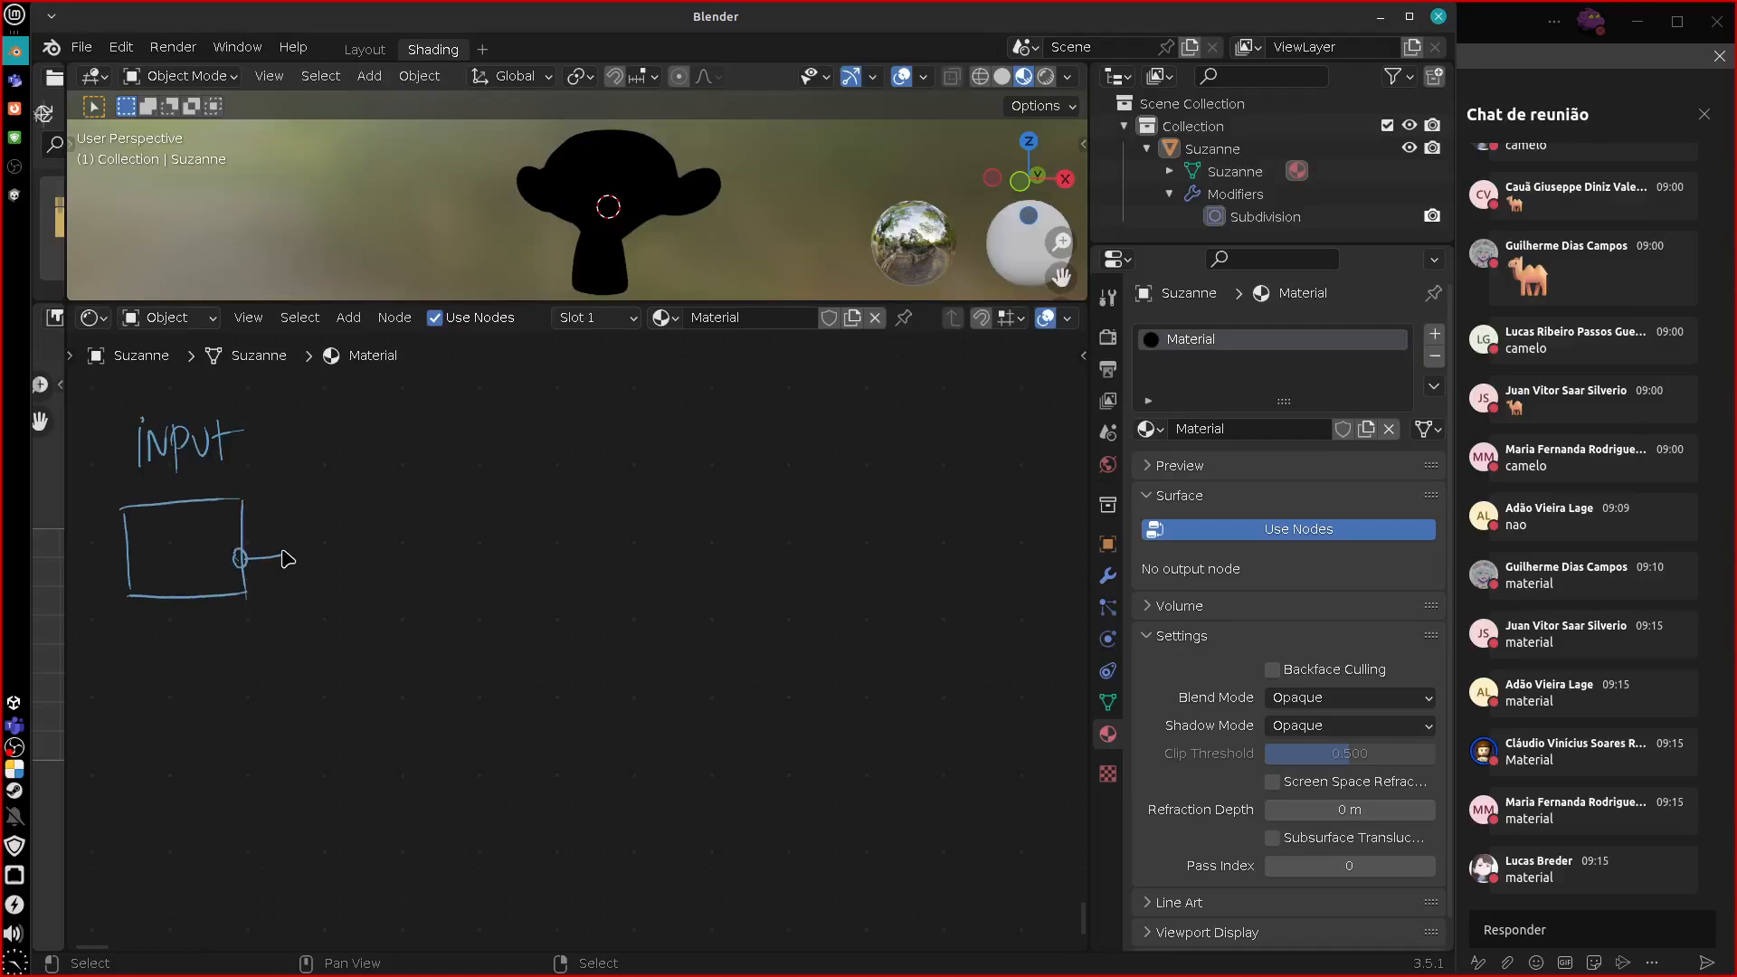
pyautogui.moveTo(277, 561); pyautogui.dragTo(269, 578)
# Add a Texture Coordinate input node and place it close beside the annotated input sketch.
pyautogui.click(349, 317)
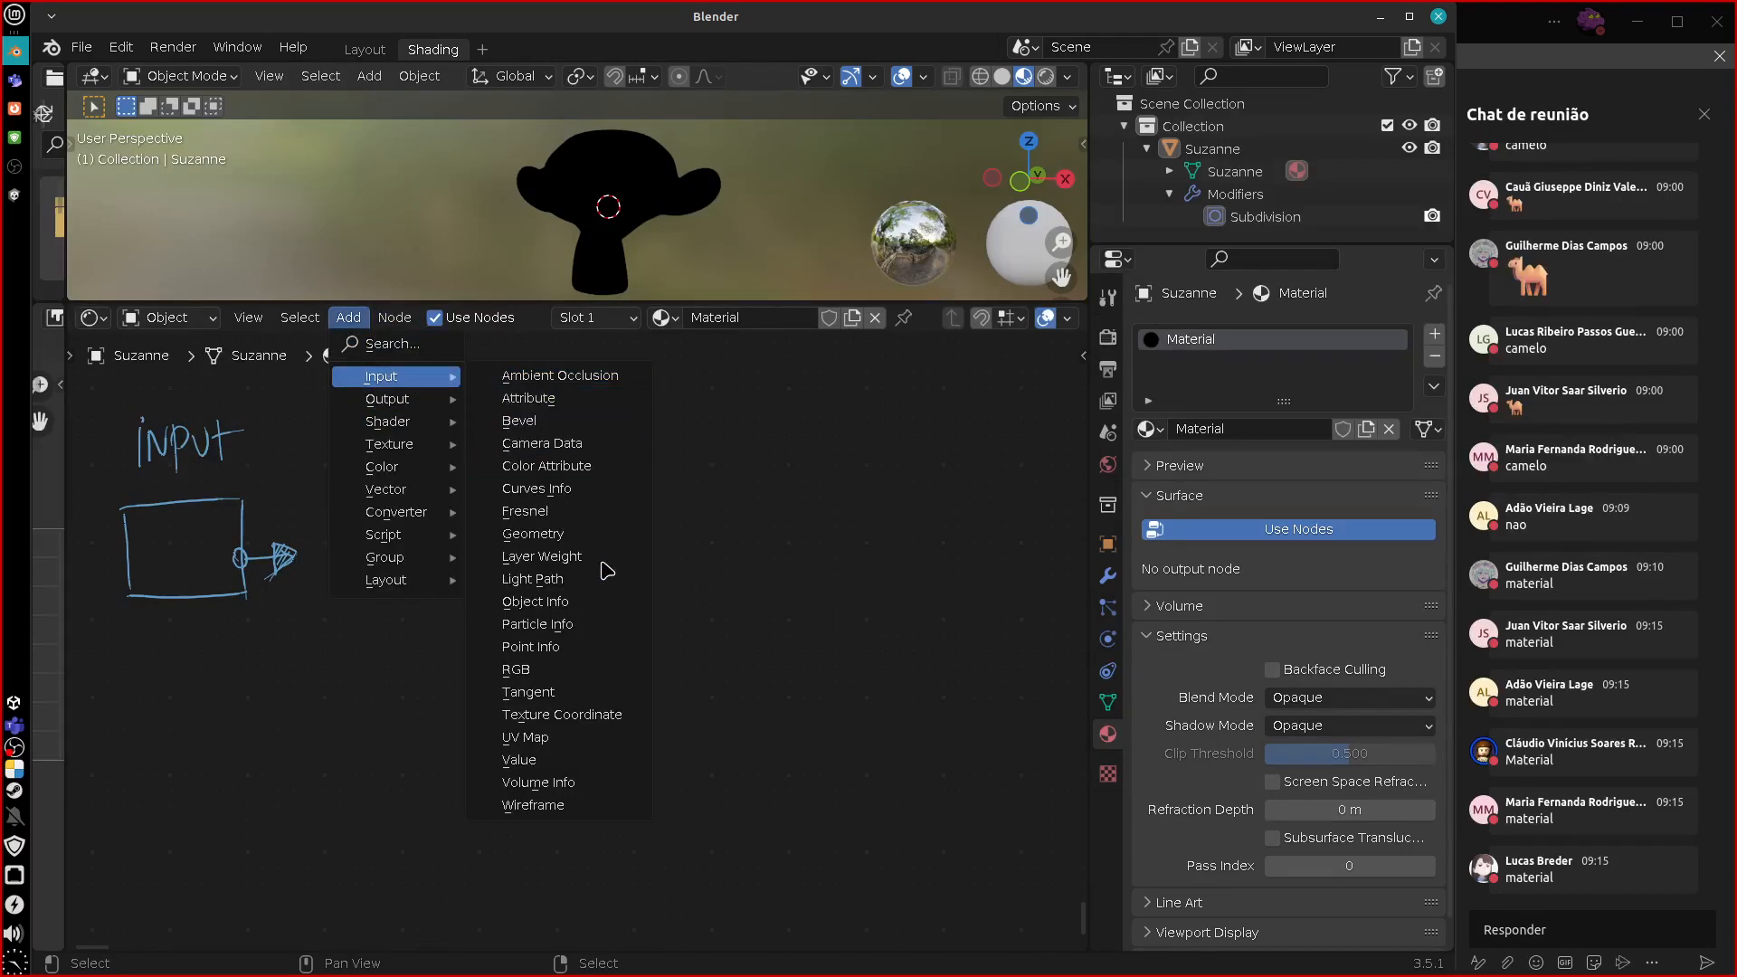
pyautogui.click(607, 715)
pyautogui.click(543, 502)
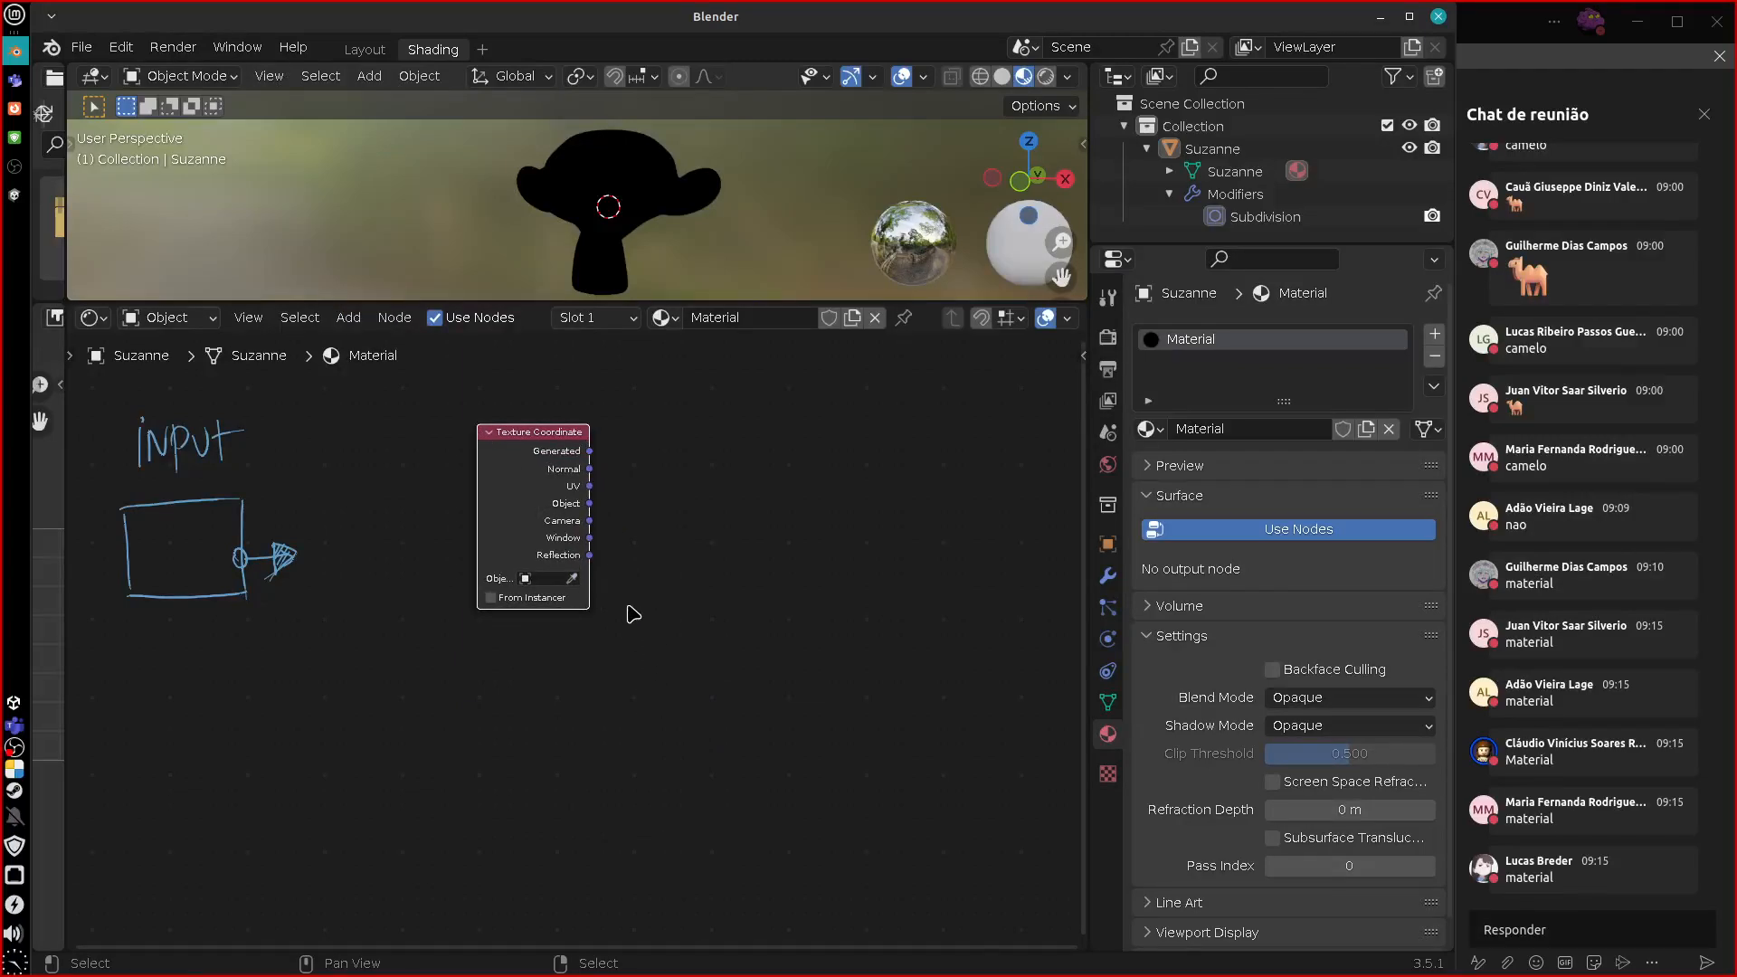
pyautogui.scroll(3, 640, 666)
pyautogui.moveTo(686, 452); pyautogui.dragTo(459, 509)
pyautogui.scroll(2, 584, 665)
pyautogui.moveTo(627, 658); pyautogui.dragTo(796, 693, button='middle')
pyautogui.scroll(2, 761, 681)
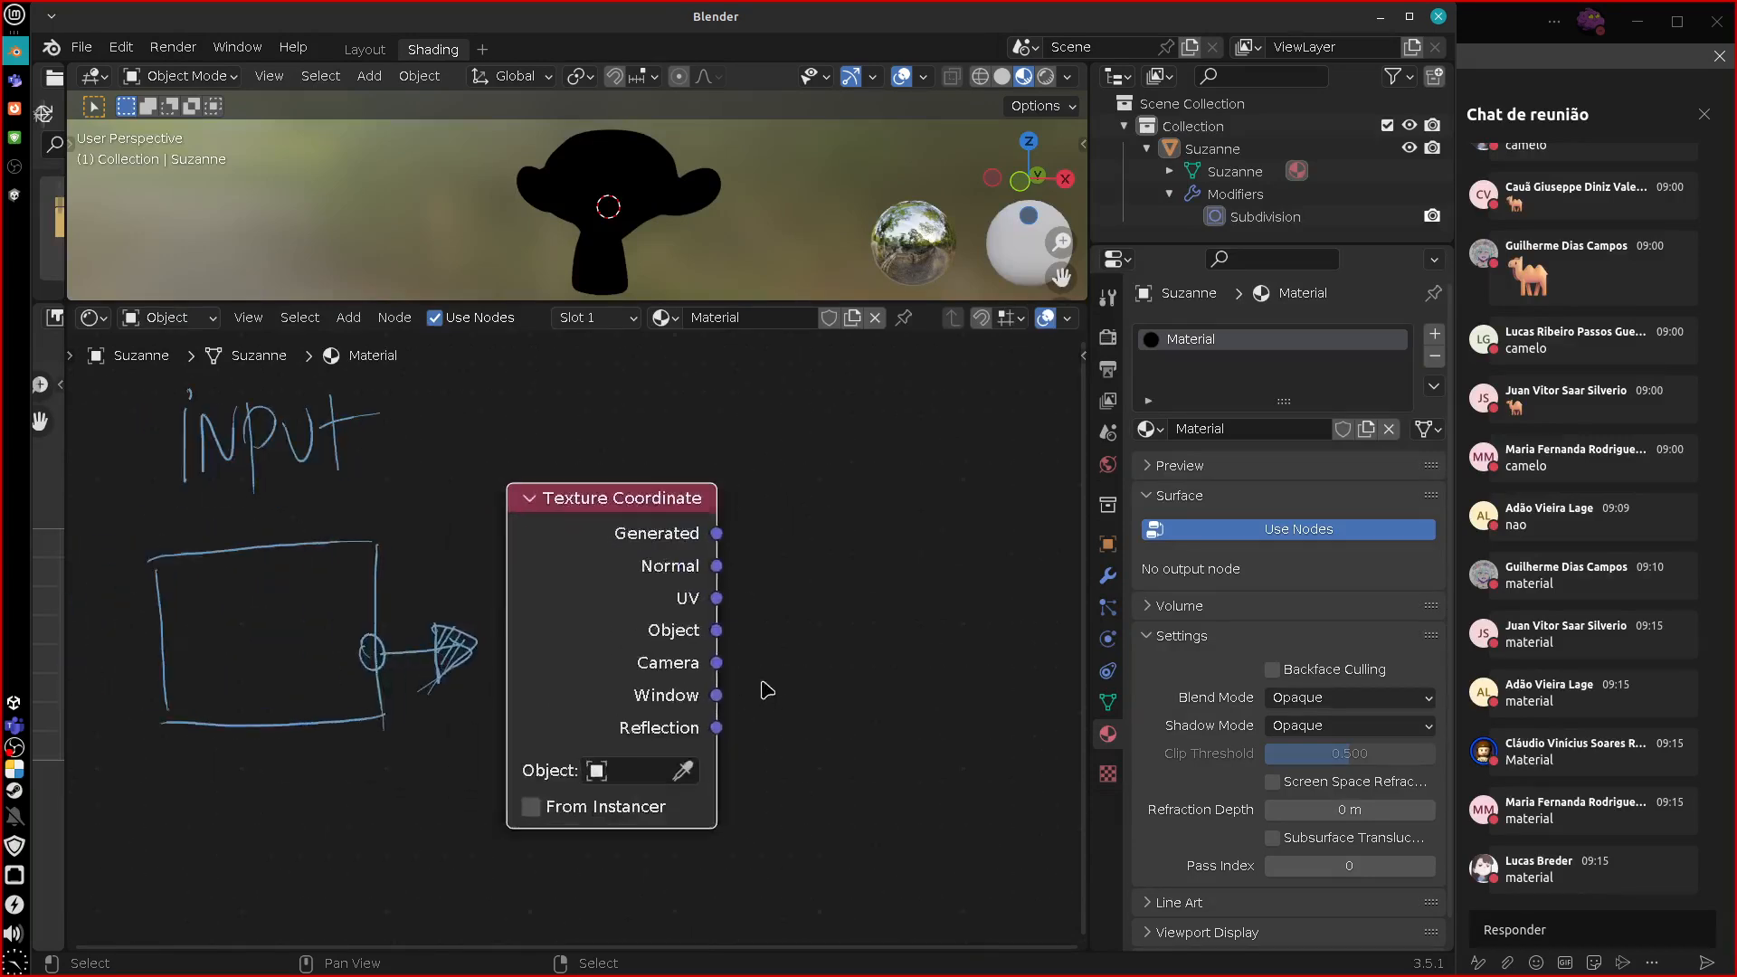
pyautogui.moveTo(780, 633); pyautogui.dragTo(736, 636, button='middle')
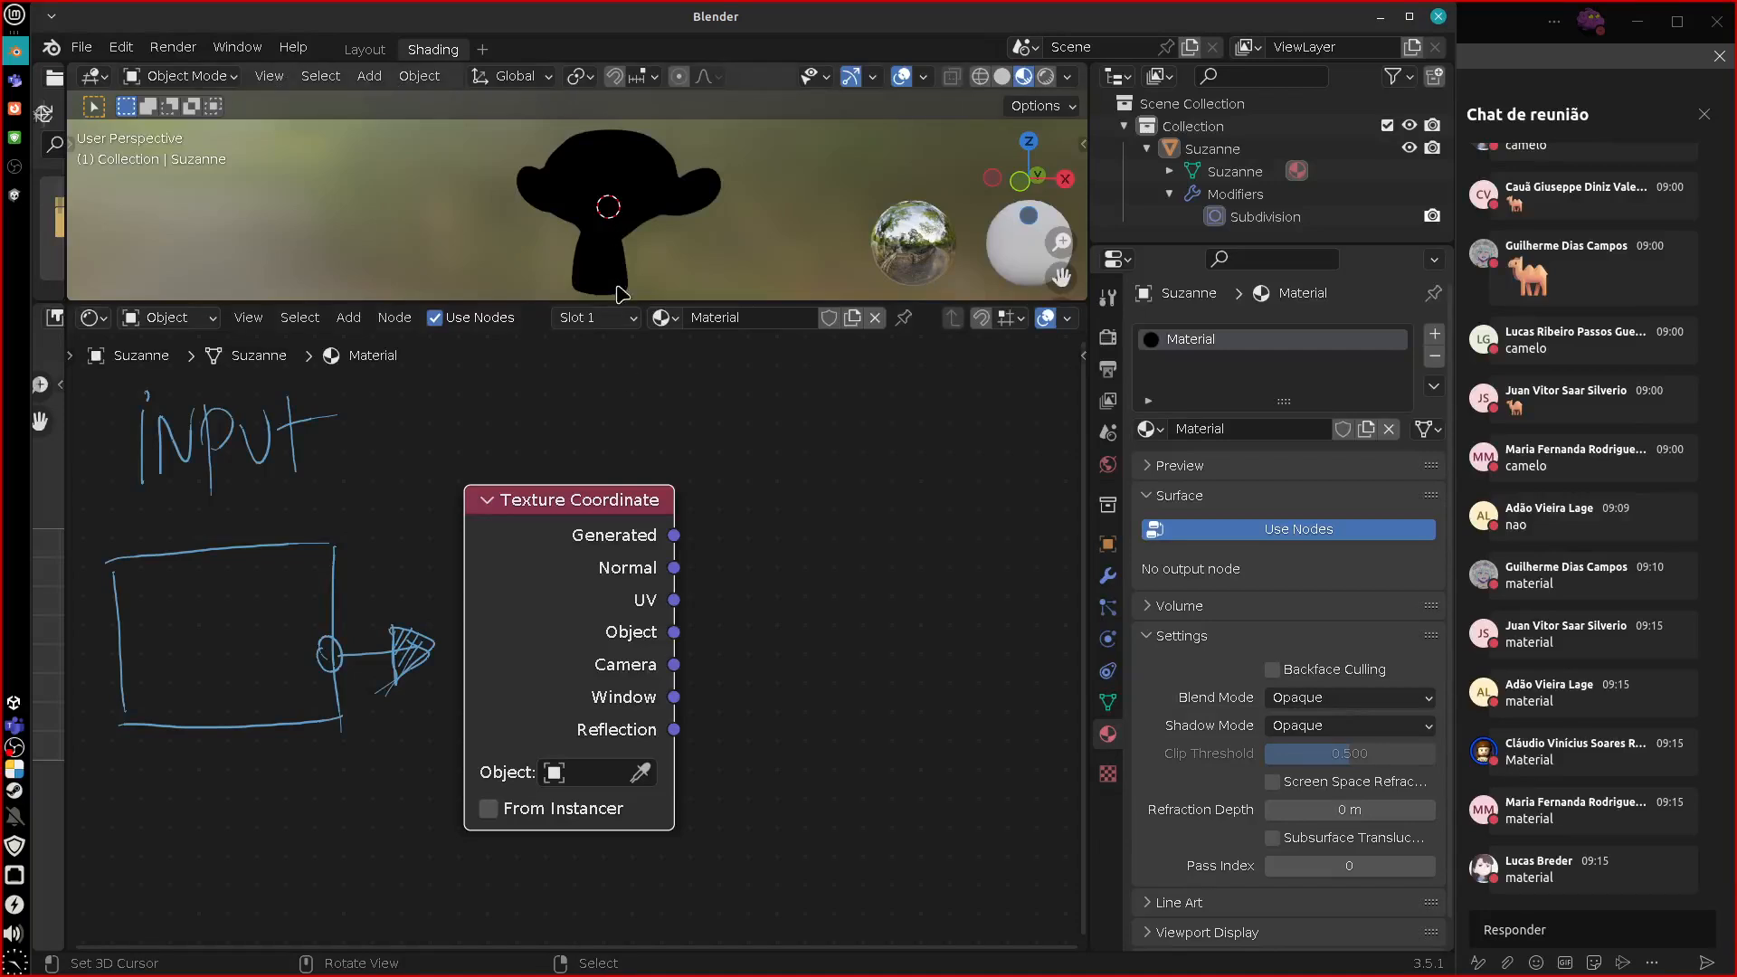
# Annotate an arrow into the Texture Coordinate node and one leaving its UV output, then erase both arrows.
pyautogui.moveTo(599, 339)
pyautogui.mouseDown()
pyautogui.moveTo(604, 441)
pyautogui.moveTo(615, 415)
pyautogui.mouseUp()
pyautogui.moveTo(676, 600)
pyautogui.mouseDown()
pyautogui.moveTo(784, 589)
pyautogui.moveTo(743, 618)
pyautogui.mouseUp()
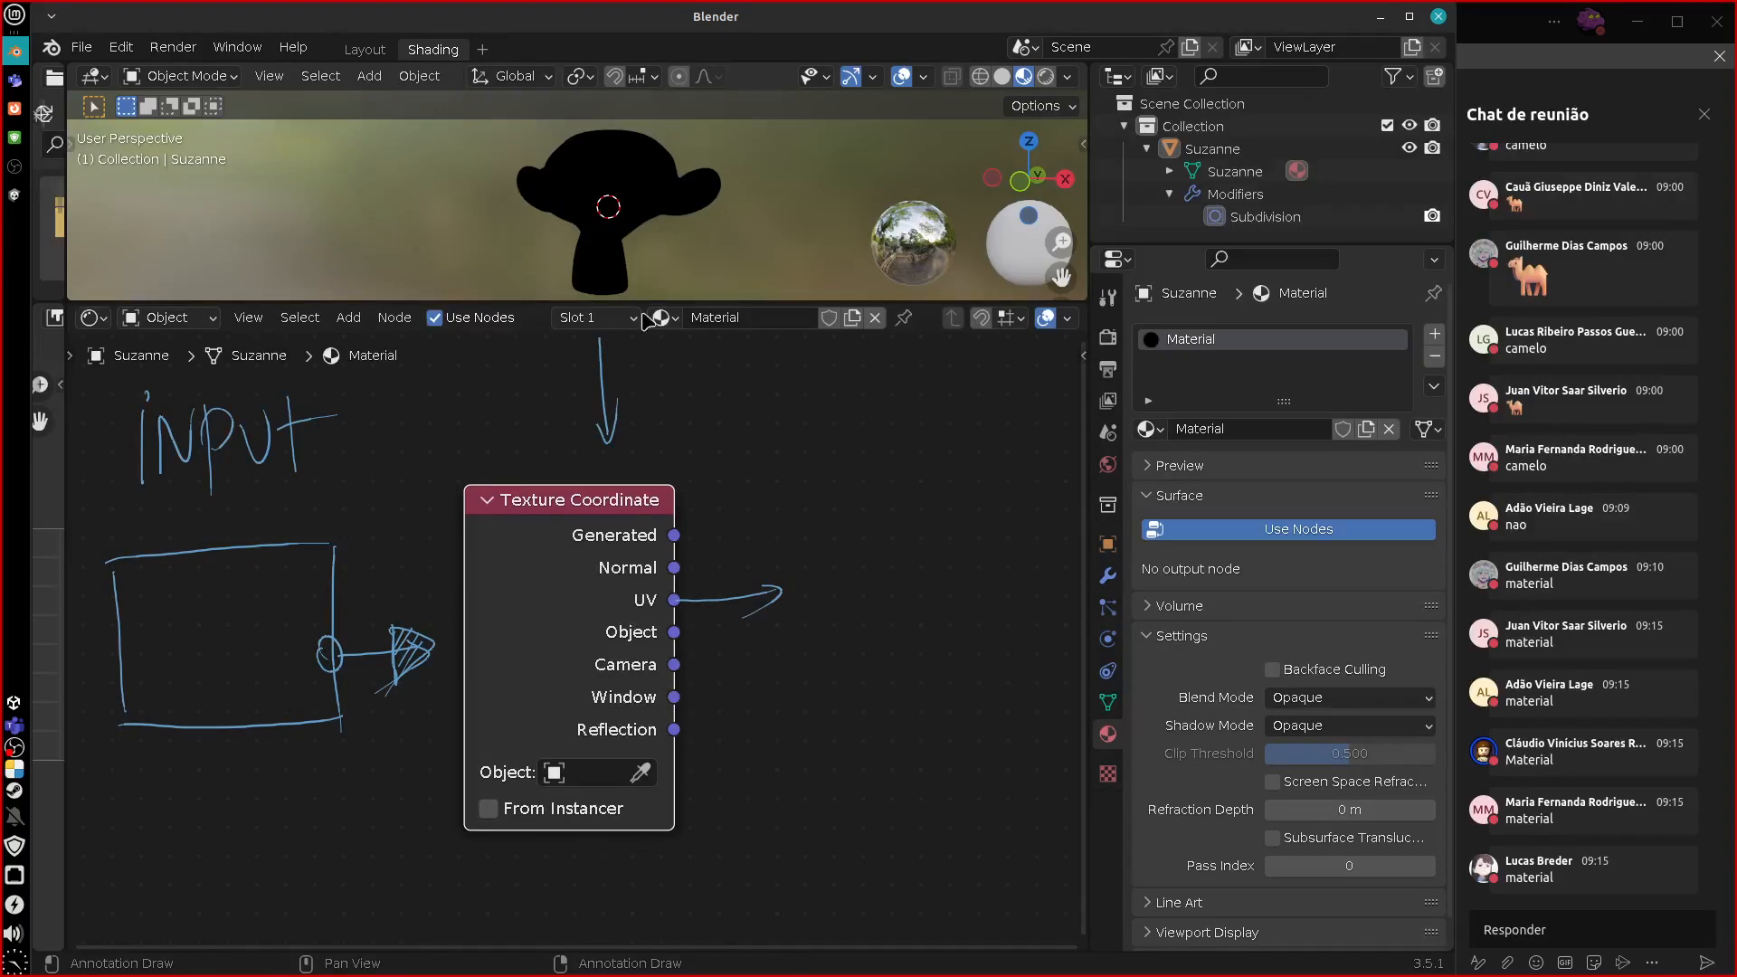
pyautogui.moveTo(780, 599); pyautogui.dragTo(687, 601, button='right')
pyautogui.moveTo(593, 450); pyautogui.dragTo(588, 329, button='right')
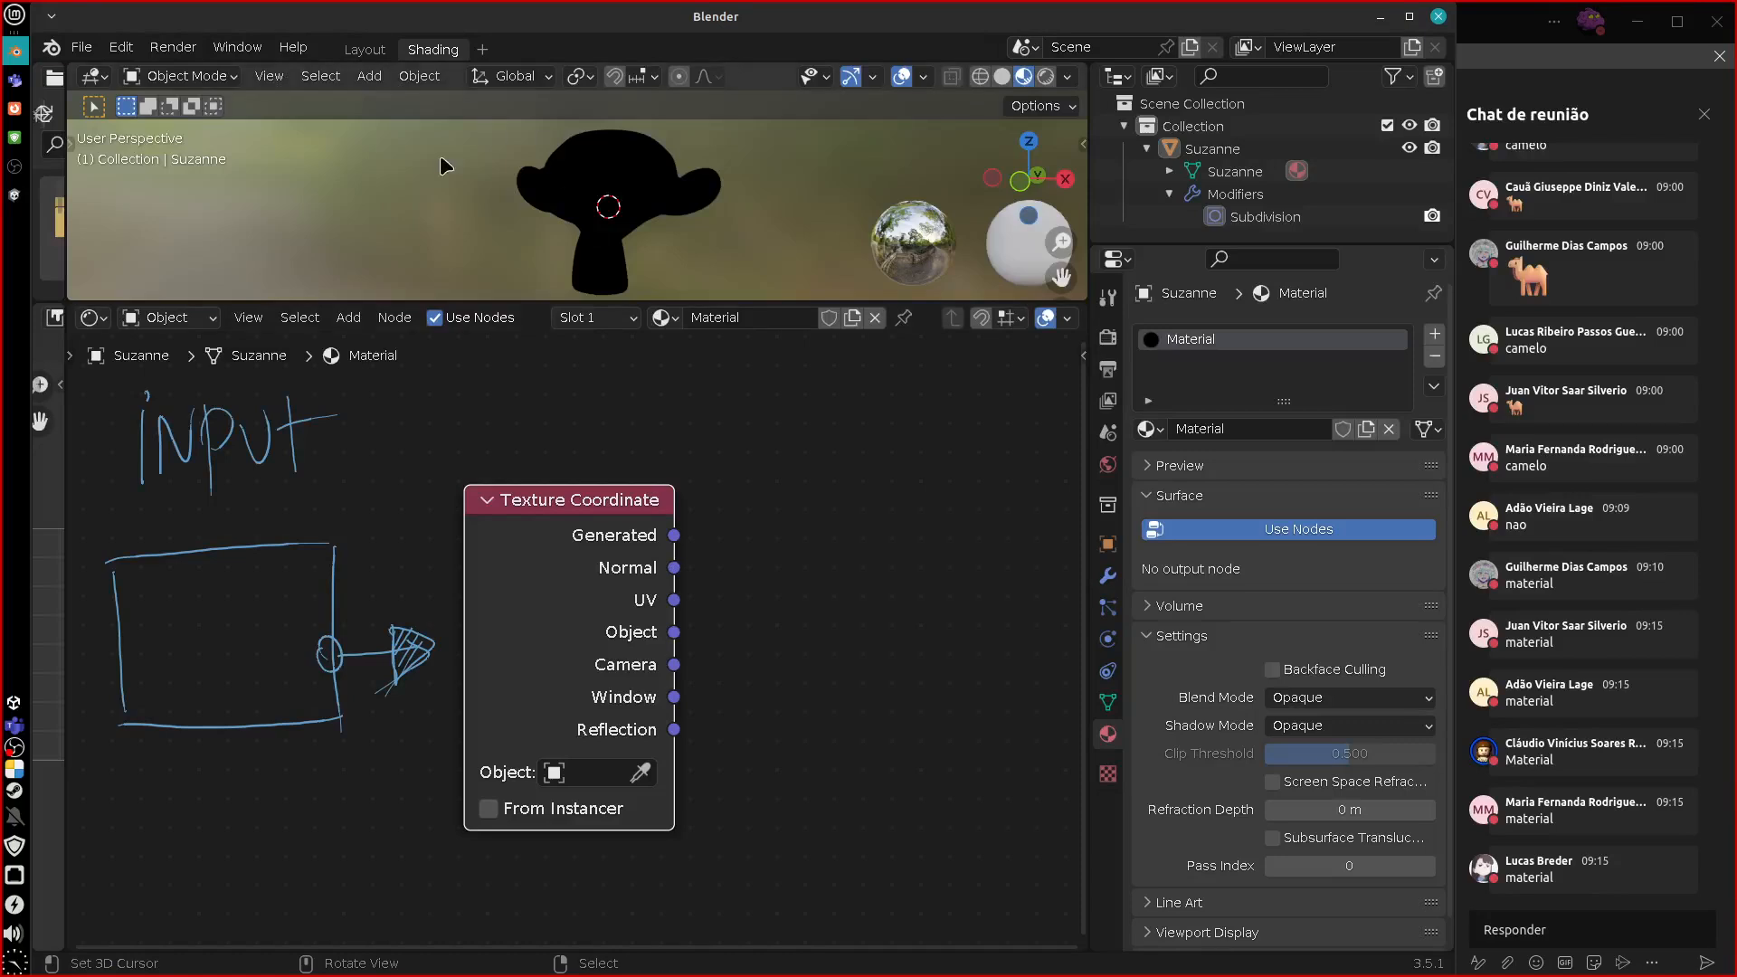
# Sketch a small camera beside Suzanne in the viewport, and arrows into the Texture Coordinate node and out of its Camera output.
pyautogui.moveTo(411, 174)
pyautogui.mouseDown()
pyautogui.moveTo(356, 227)
pyautogui.moveTo(438, 255)
pyautogui.mouseUp()
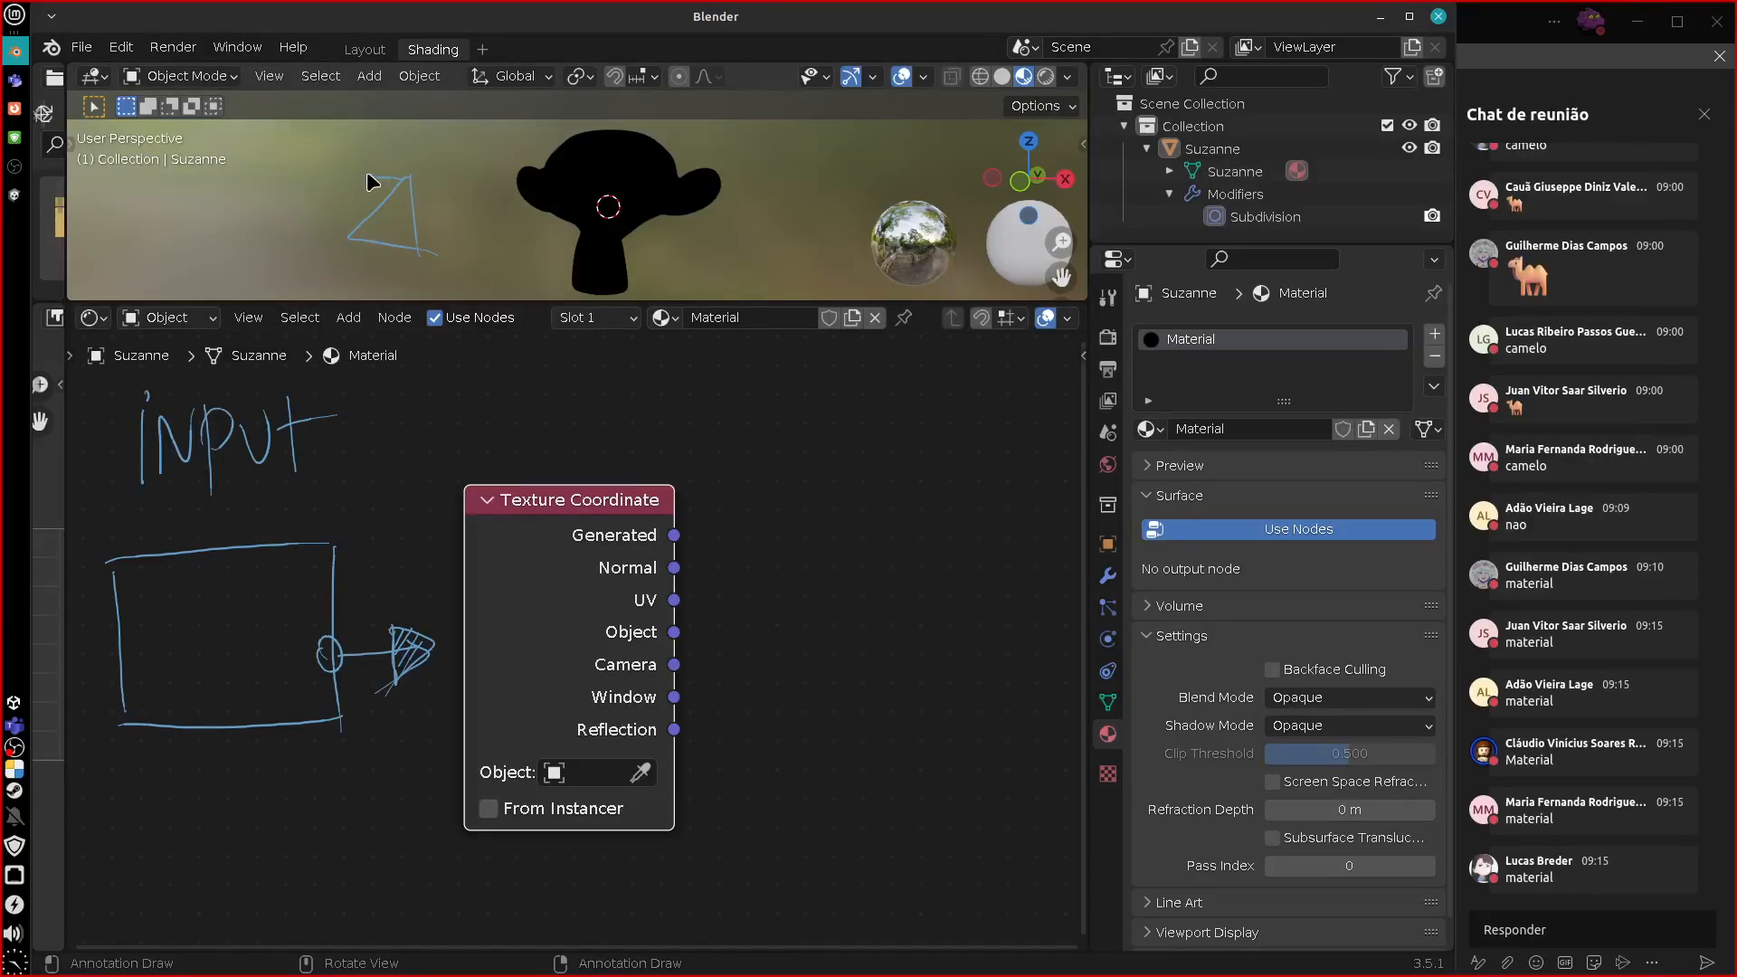
pyautogui.moveTo(345, 238); pyautogui.dragTo(340, 201)
pyautogui.moveTo(486, 368)
pyautogui.mouseDown()
pyautogui.moveTo(522, 462)
pyautogui.moveTo(526, 432)
pyautogui.mouseUp()
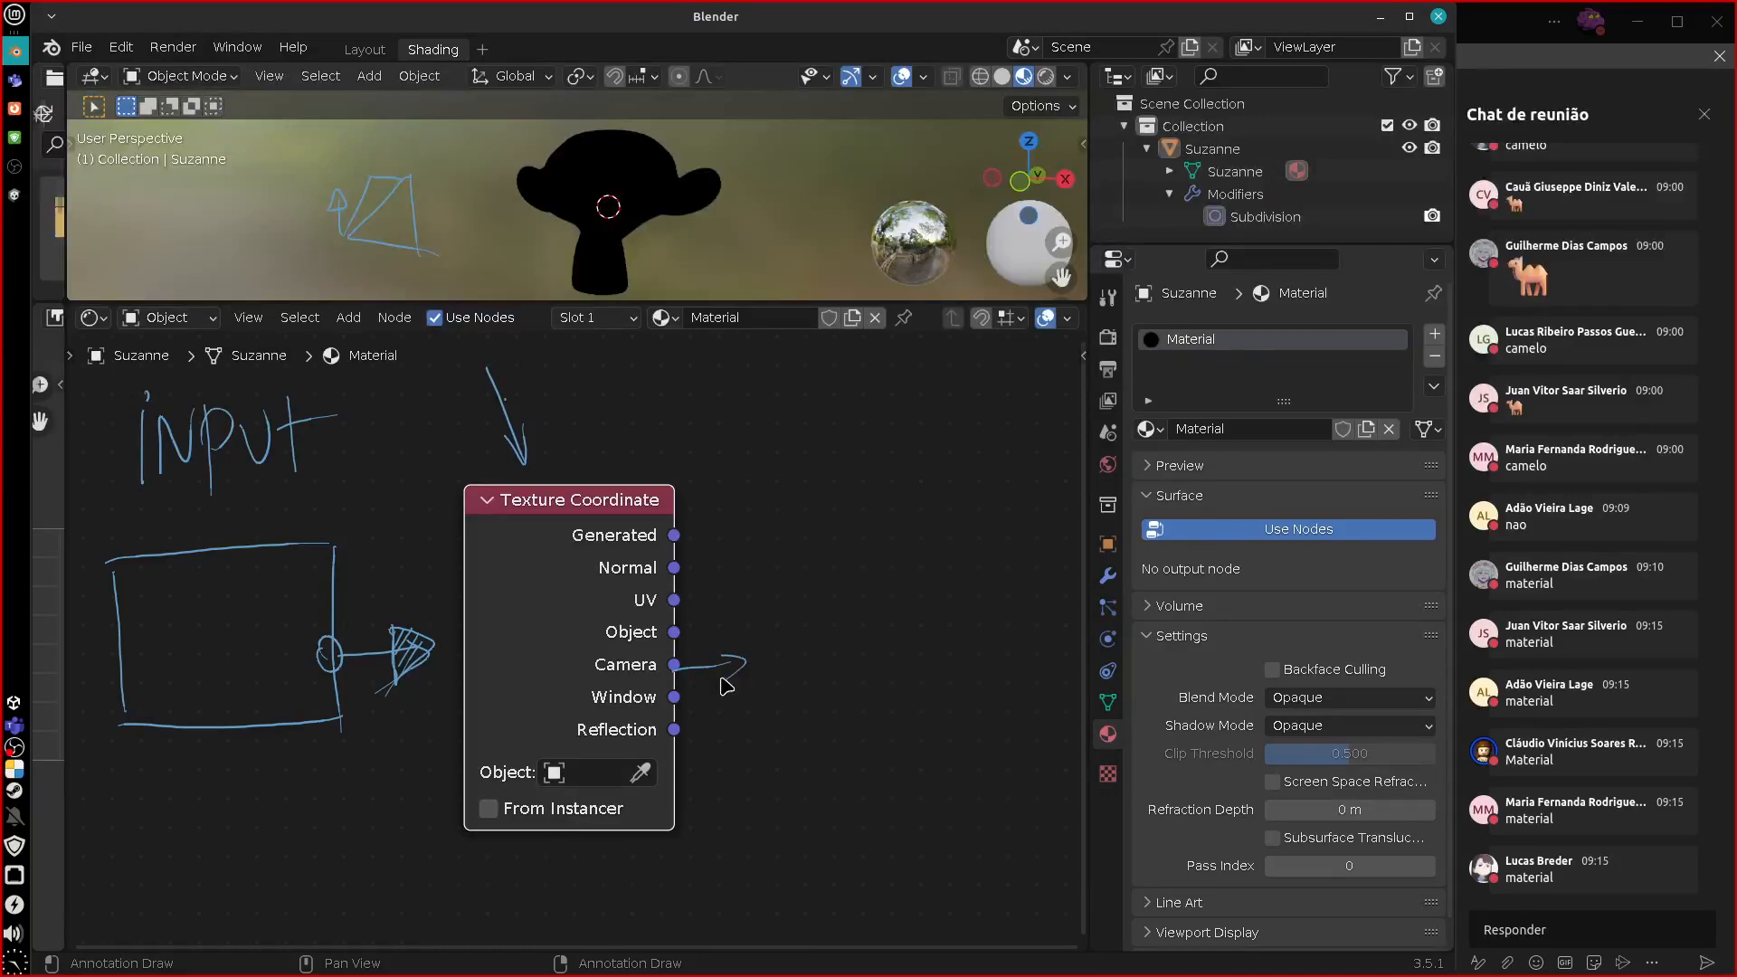
# Erase the arrows around the Texture Coordinate node and delete the node.
pyautogui.moveTo(603, 622); pyautogui.dragTo(526, 362, button='right')
pyautogui.press('x')
# Add an RGB input node and place it to the right of the annotated input sketch.
pyautogui.click(349, 316)
pyautogui.moveTo(380, 377)
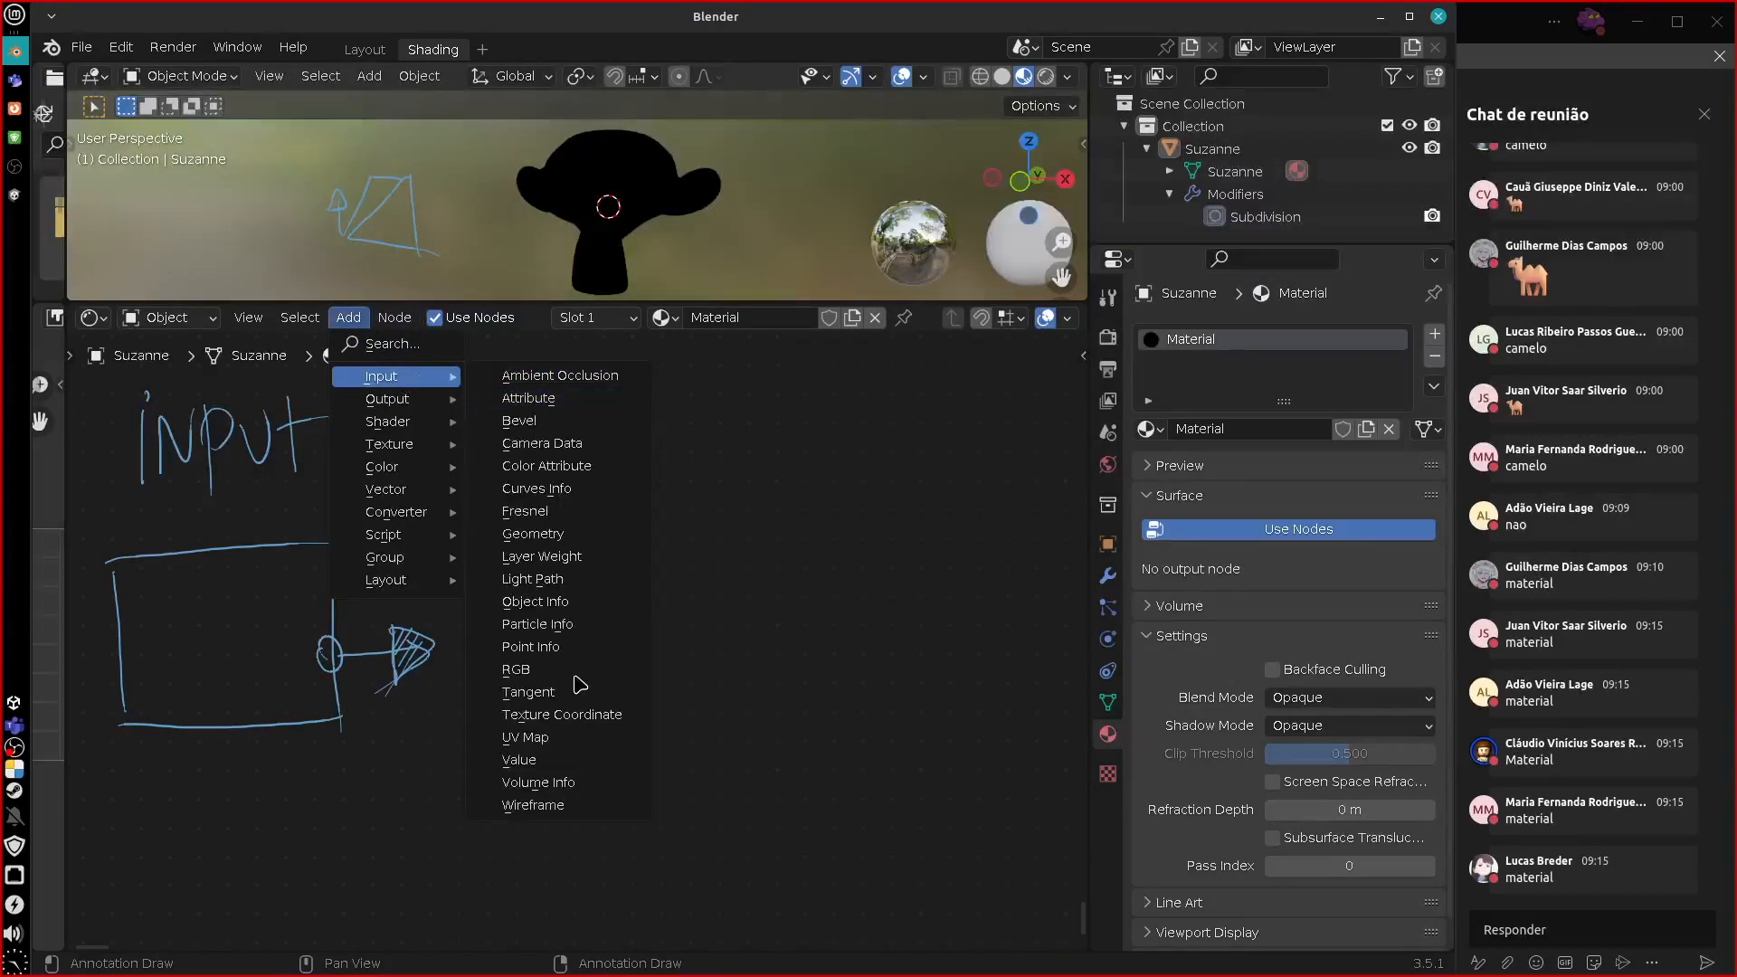
pyautogui.click(516, 669)
pyautogui.click(667, 576)
pyautogui.moveTo(666, 575); pyautogui.dragTo(667, 627)
pyautogui.click(666, 627)
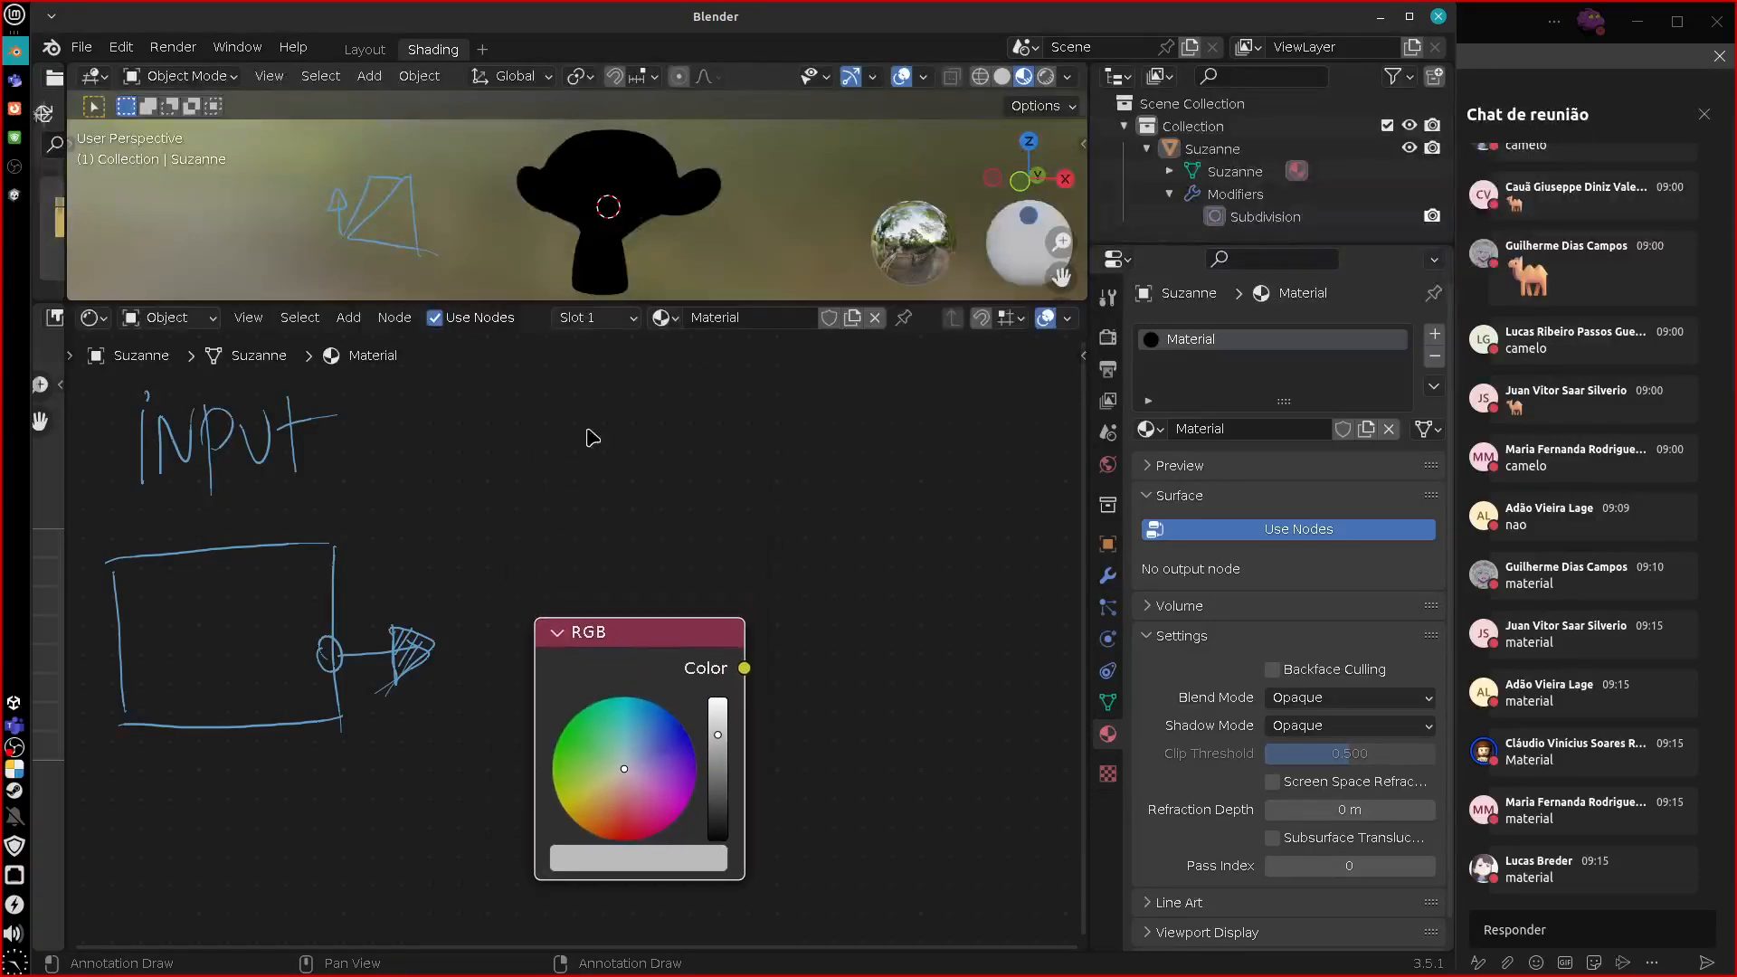
# Annotate a stroke beside the RGB node's Color output, undo it, and delete the node.
pyautogui.moveTo(798, 662); pyautogui.dragTo(849, 656)
pyautogui.hotkey('ctrl', 'z')
pyautogui.click(848, 656)
pyautogui.press('Delete')
# Add a Value input node to the right of the input sketch and erase the stray annotation dot near it.
pyautogui.click(349, 317)
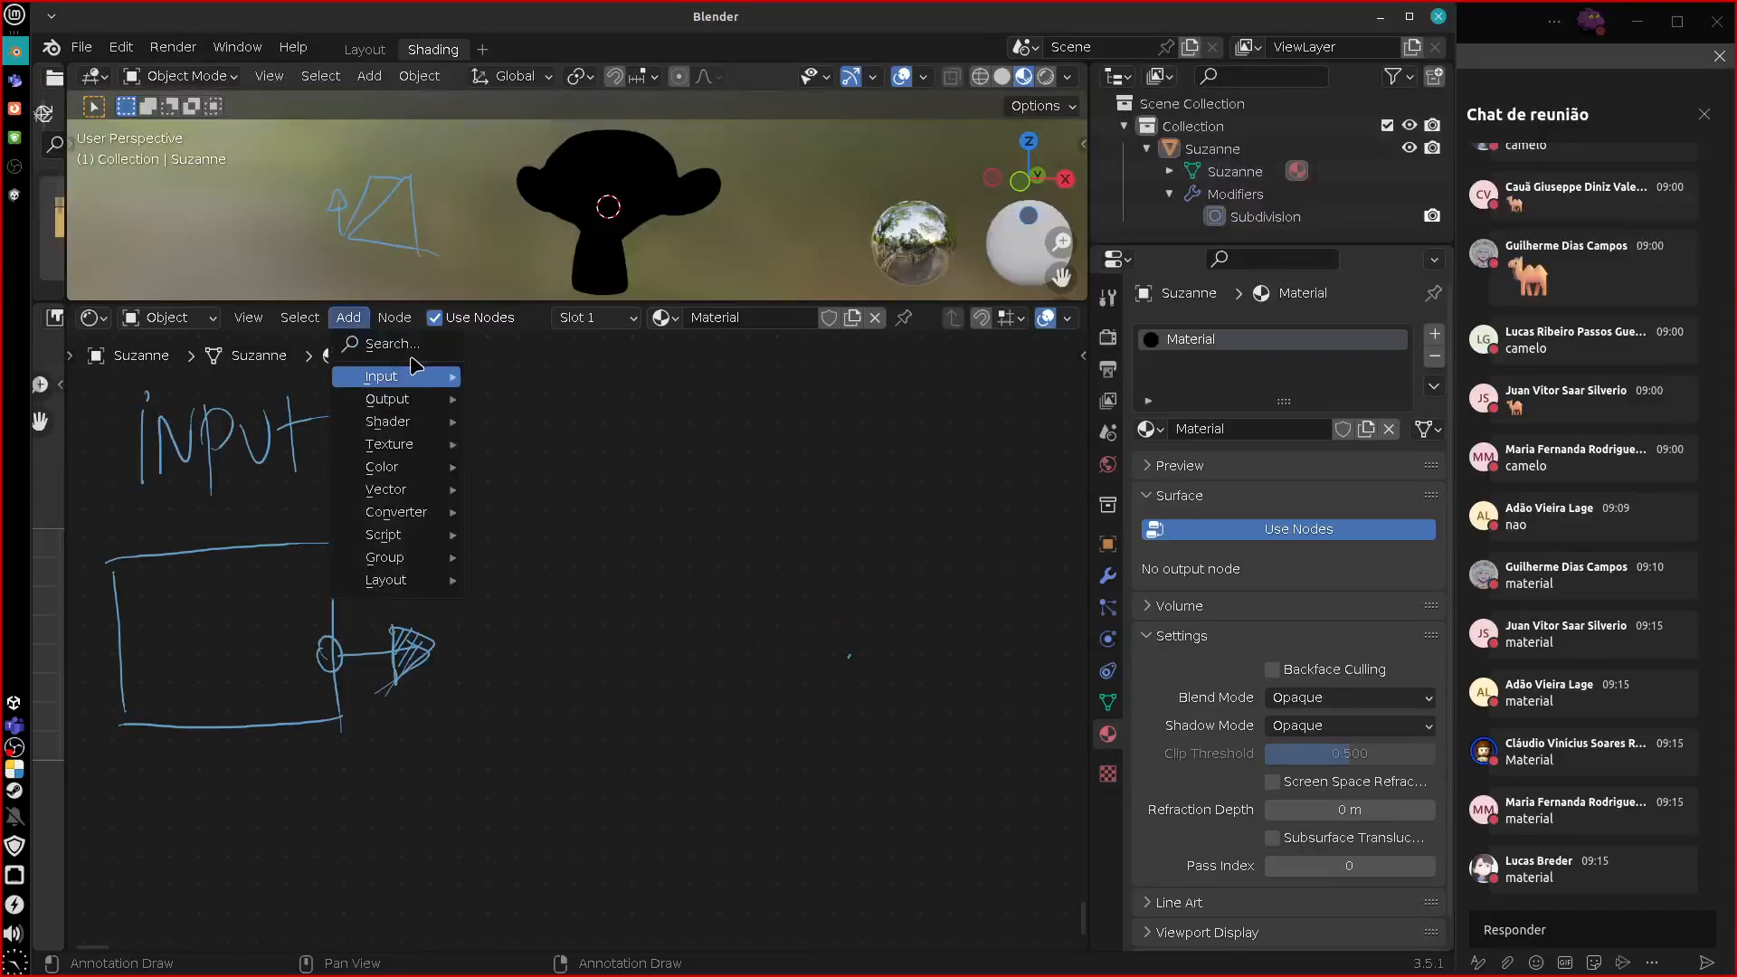
pyautogui.moveTo(423, 389)
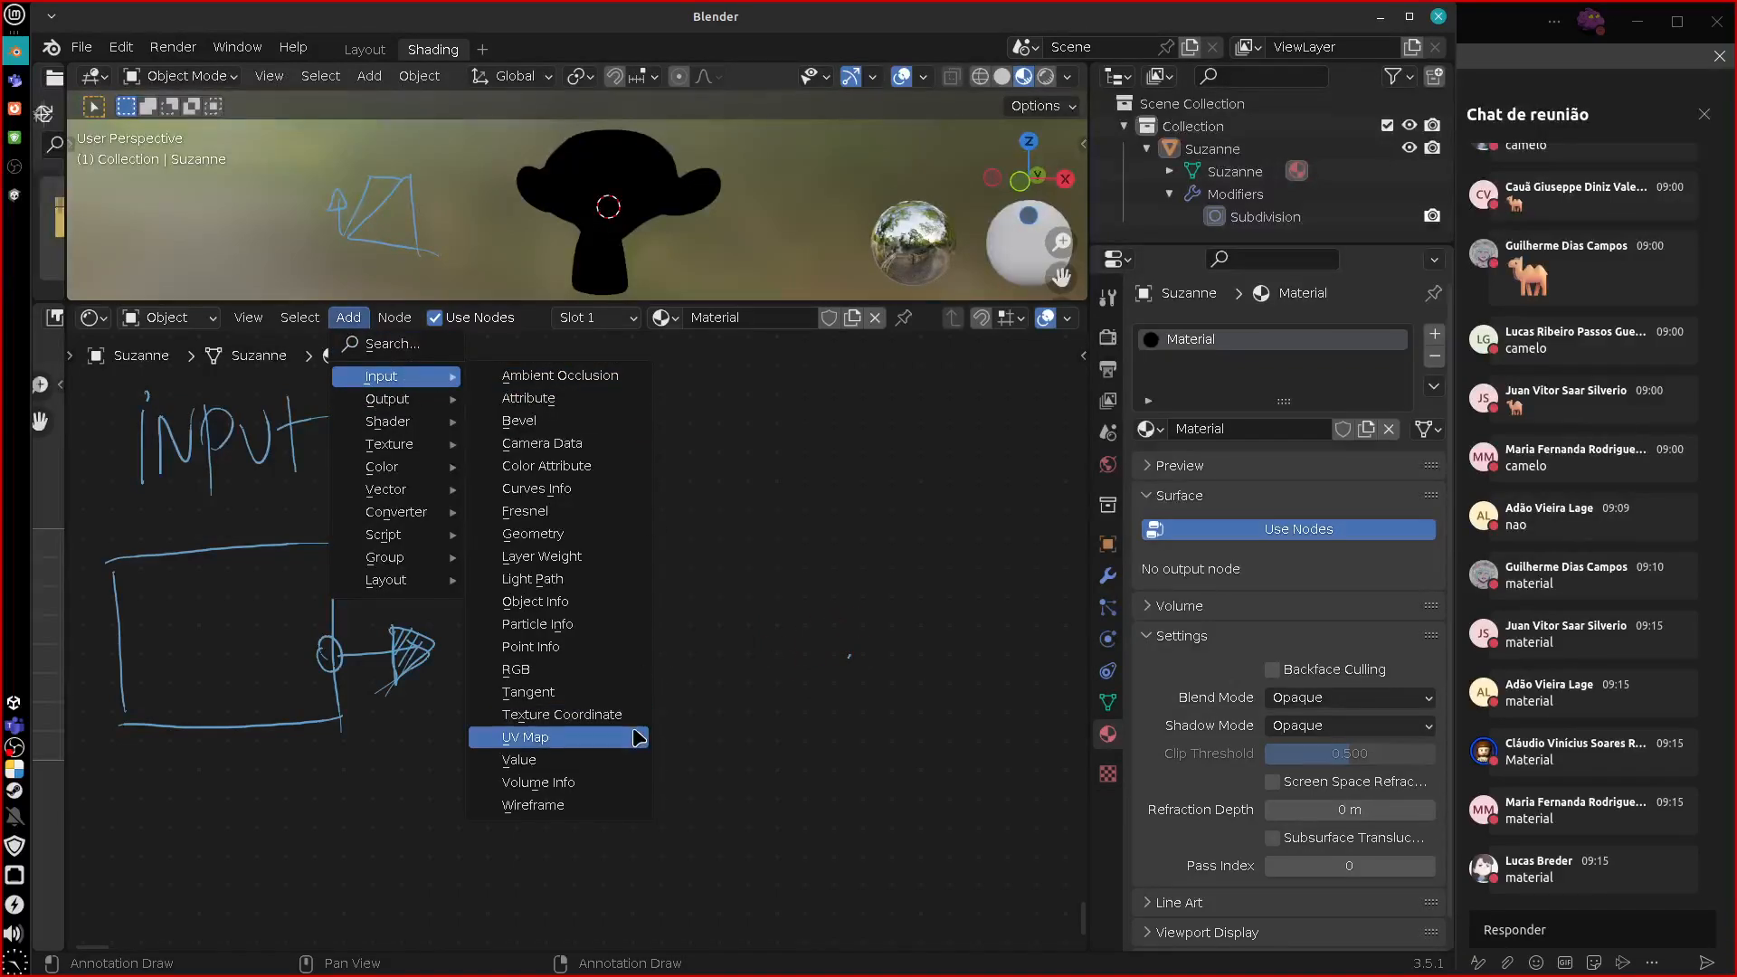
pyautogui.click(621, 760)
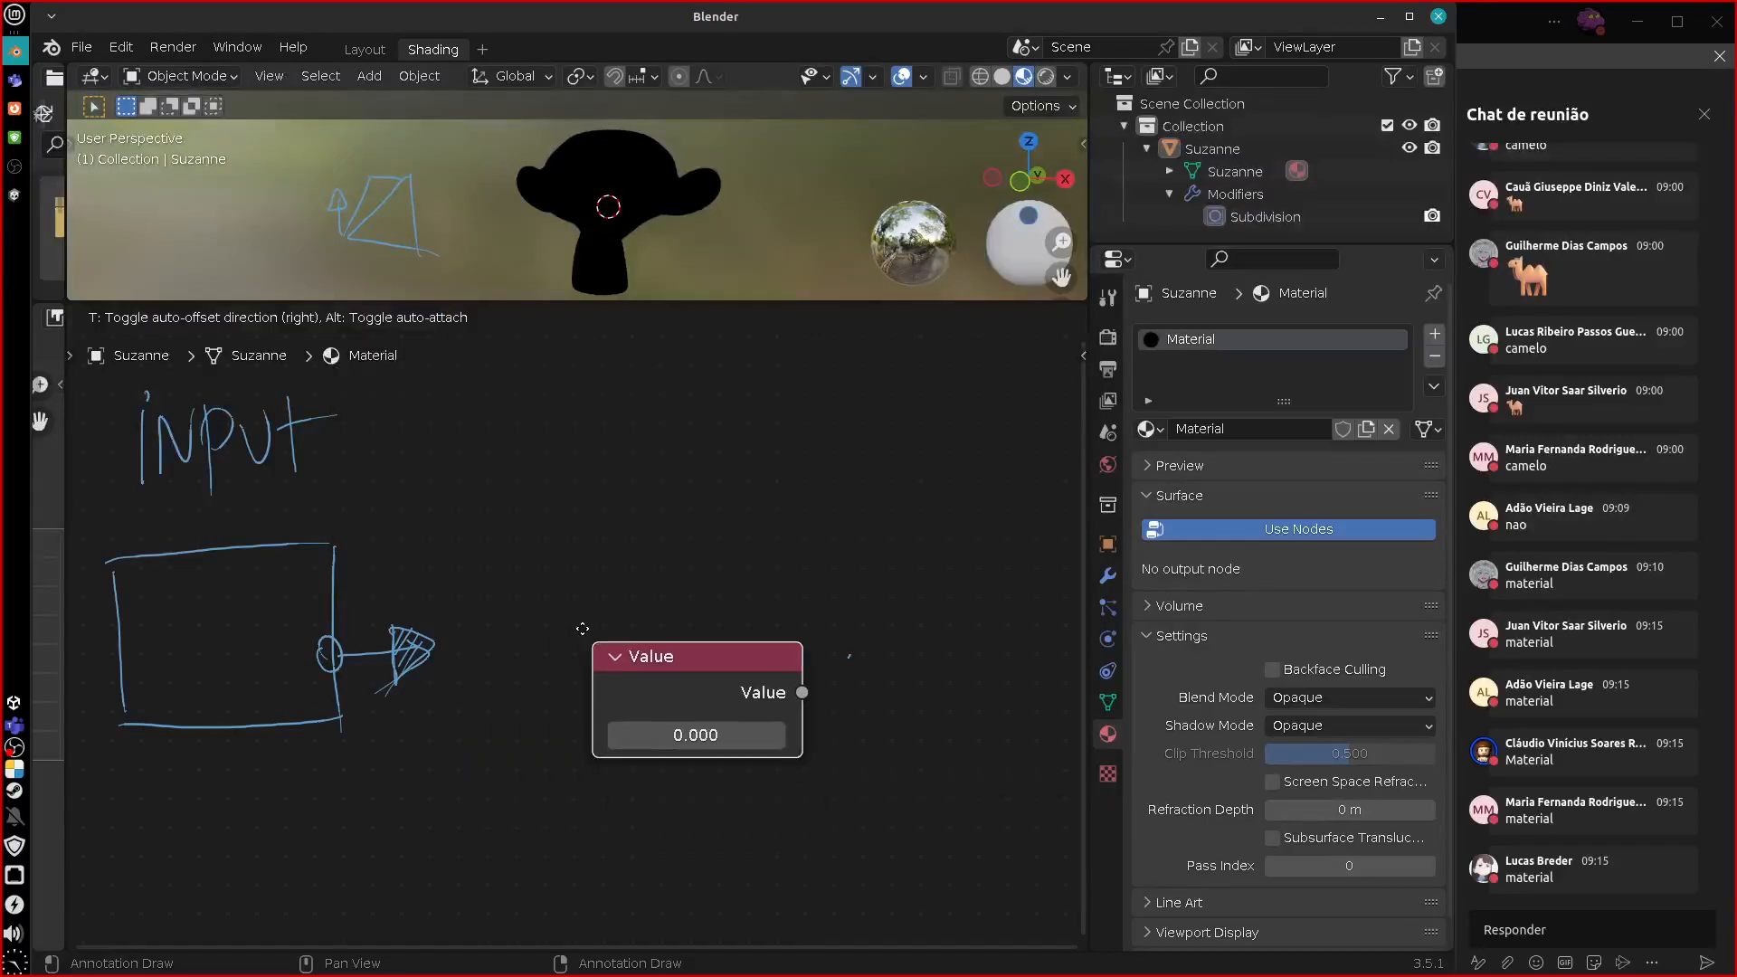
pyautogui.click(648, 530)
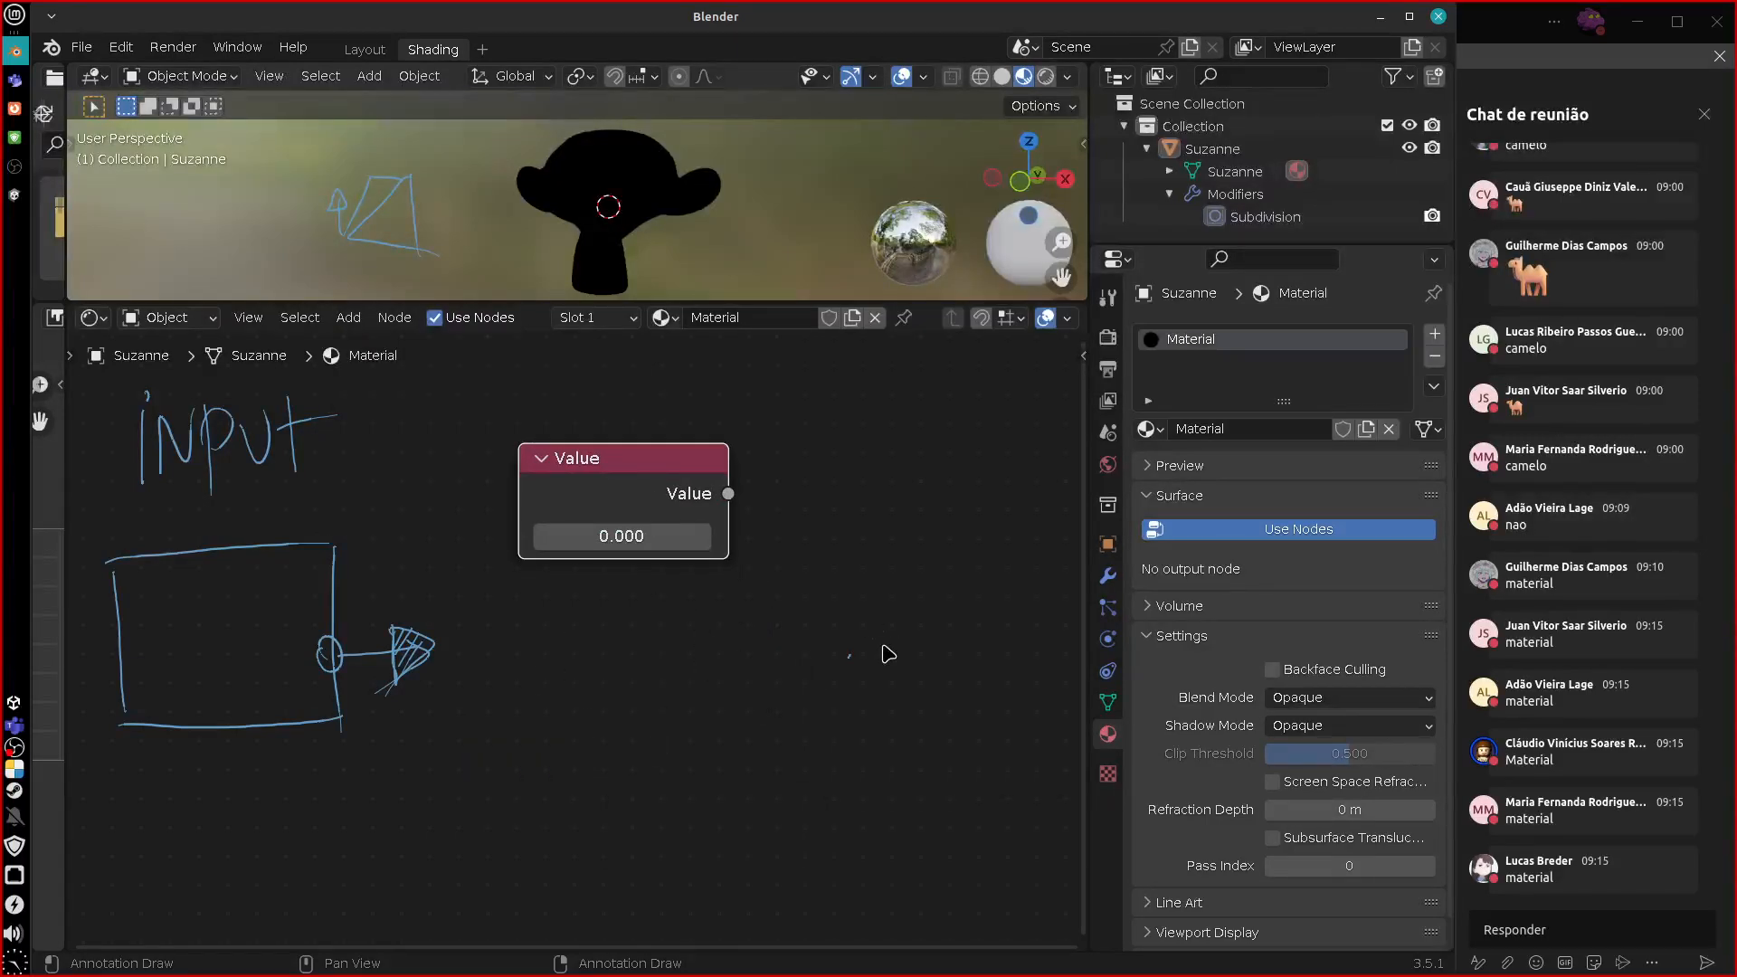
pyautogui.moveTo(893, 631); pyautogui.dragTo(843, 647, button='right')
# Annotate a circled 5 beneath the Value node, set the node's value to 5, and erase the annotation.
pyautogui.moveTo(680, 617); pyautogui.dragTo(645, 670)
pyautogui.moveTo(633, 592)
pyautogui.mouseDown()
pyautogui.moveTo(715, 643)
pyautogui.moveTo(697, 588)
pyautogui.mouseUp()
pyautogui.click(640, 541)
pyautogui.write('5')
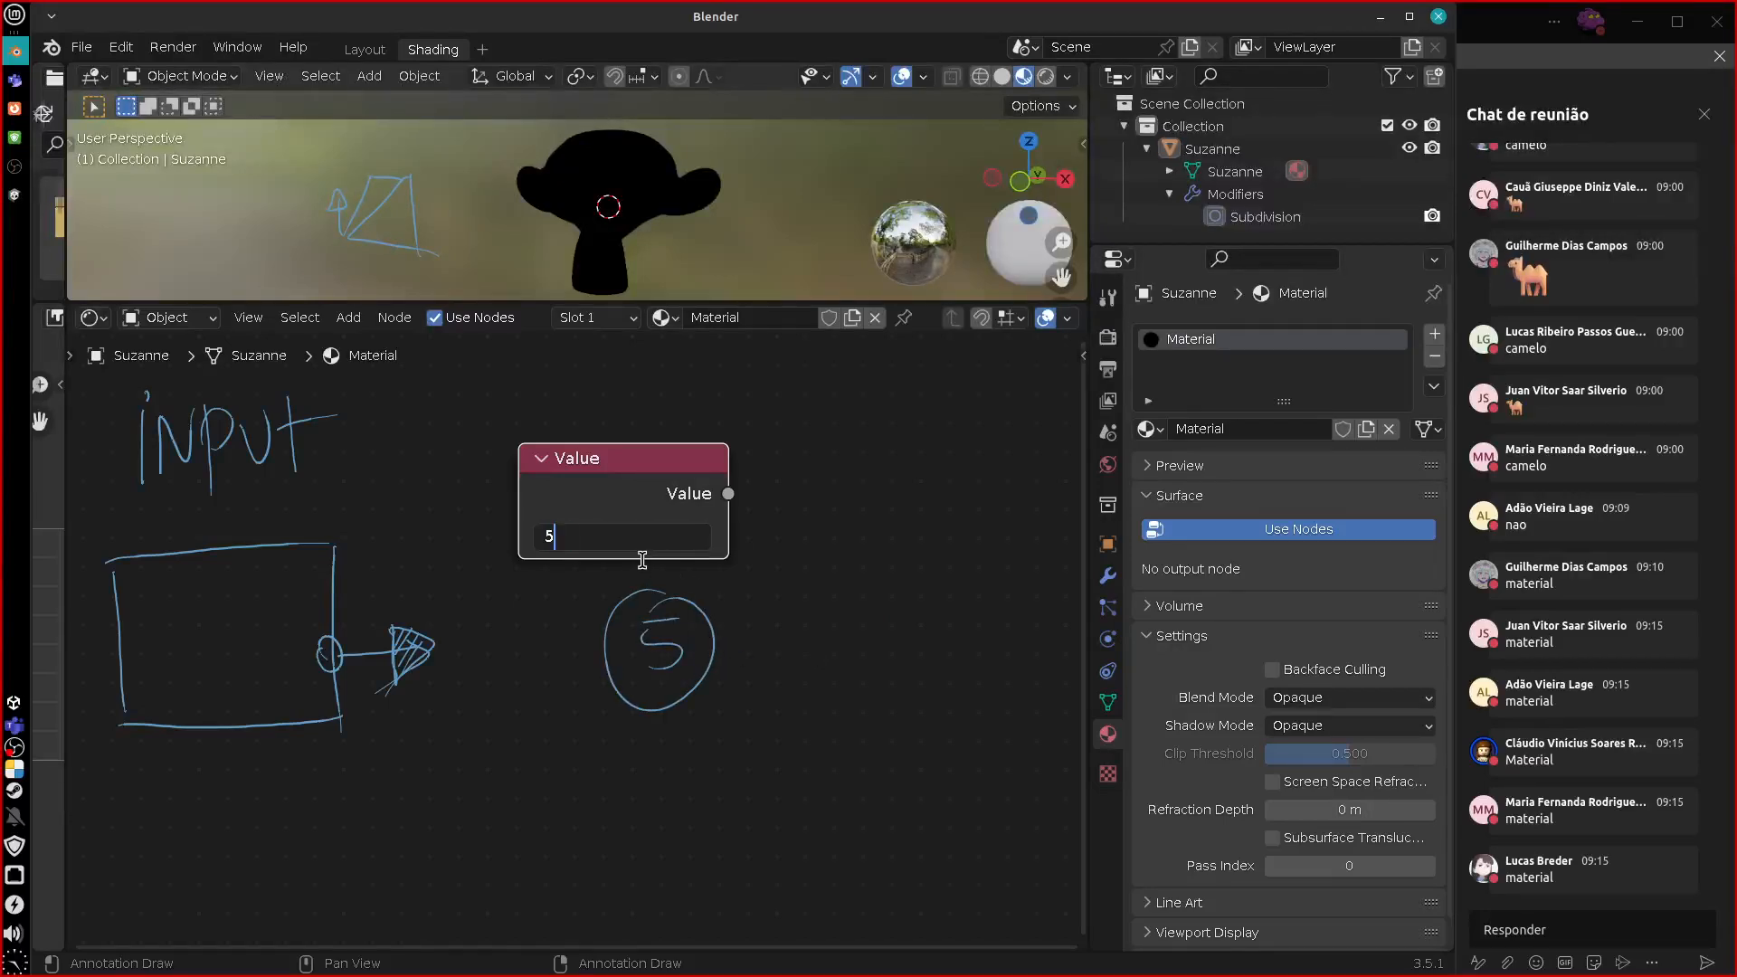
pyautogui.press('Return')
pyautogui.moveTo(715, 624)
pyautogui.mouseDown(button='right')
pyautogui.moveTo(579, 638)
pyautogui.moveTo(683, 652)
pyautogui.mouseUp(button='right')
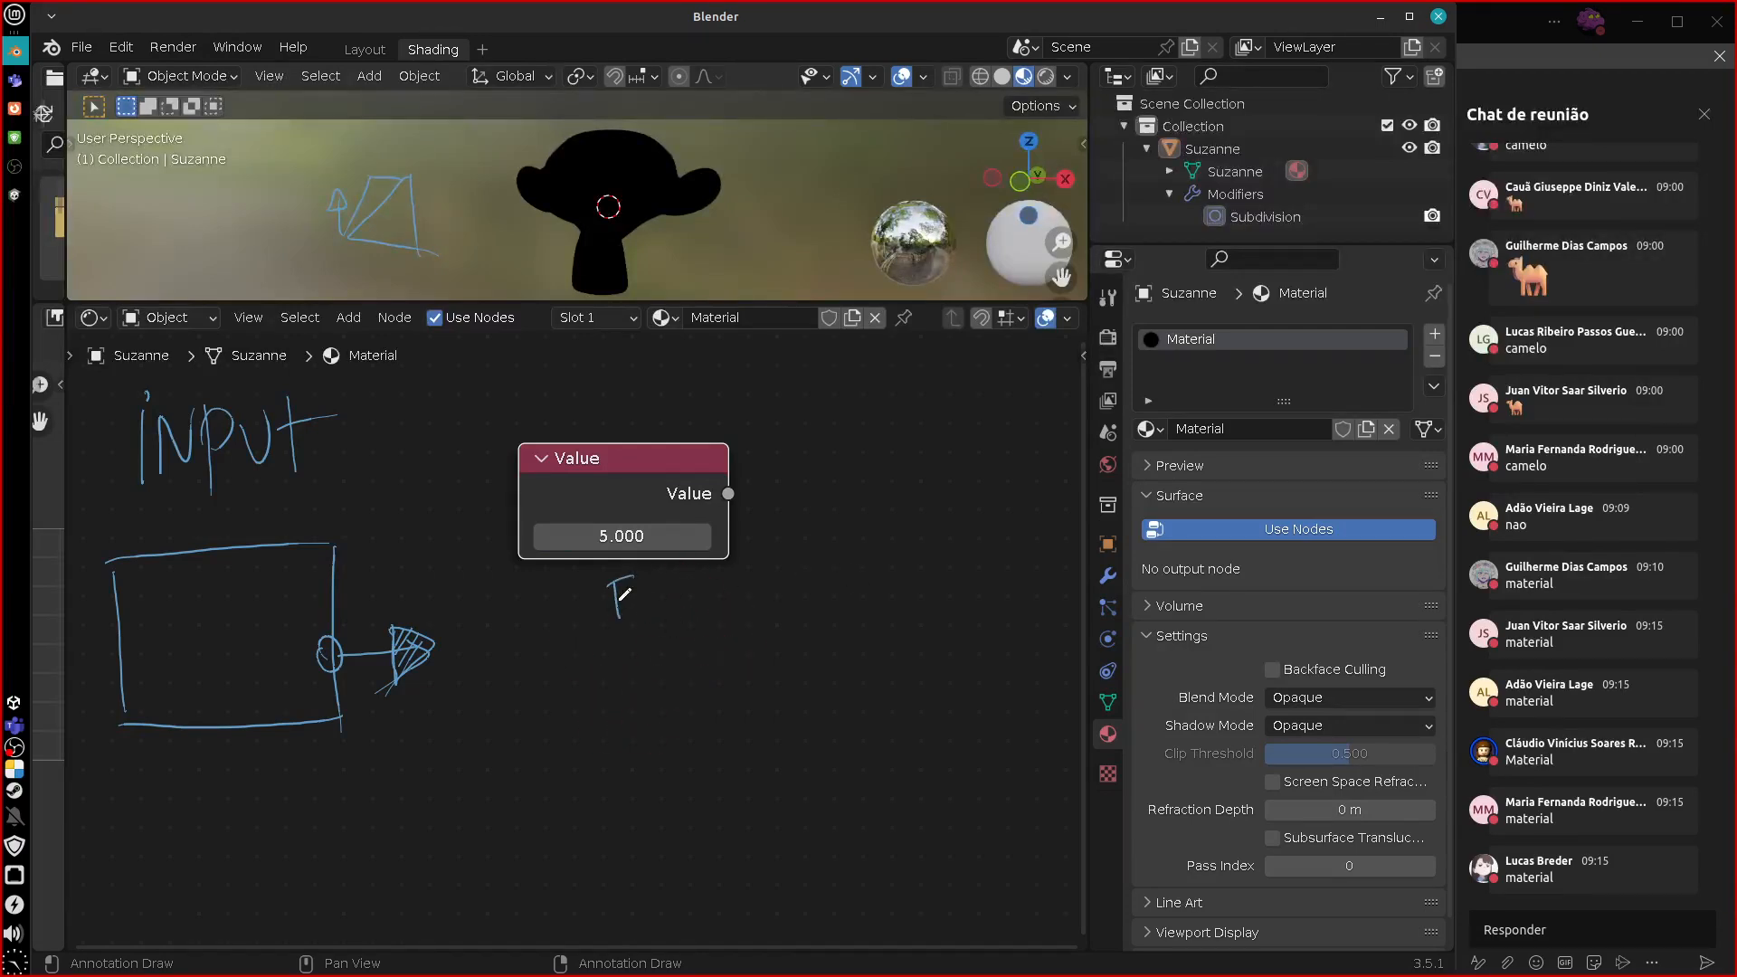
# Write a short annotation beneath the Value node, erase it, and delete the node.
pyautogui.moveTo(671, 603); pyautogui.dragTo(708, 612)
pyautogui.moveTo(651, 592); pyautogui.dragTo(729, 600, button='right')
pyautogui.press('x')
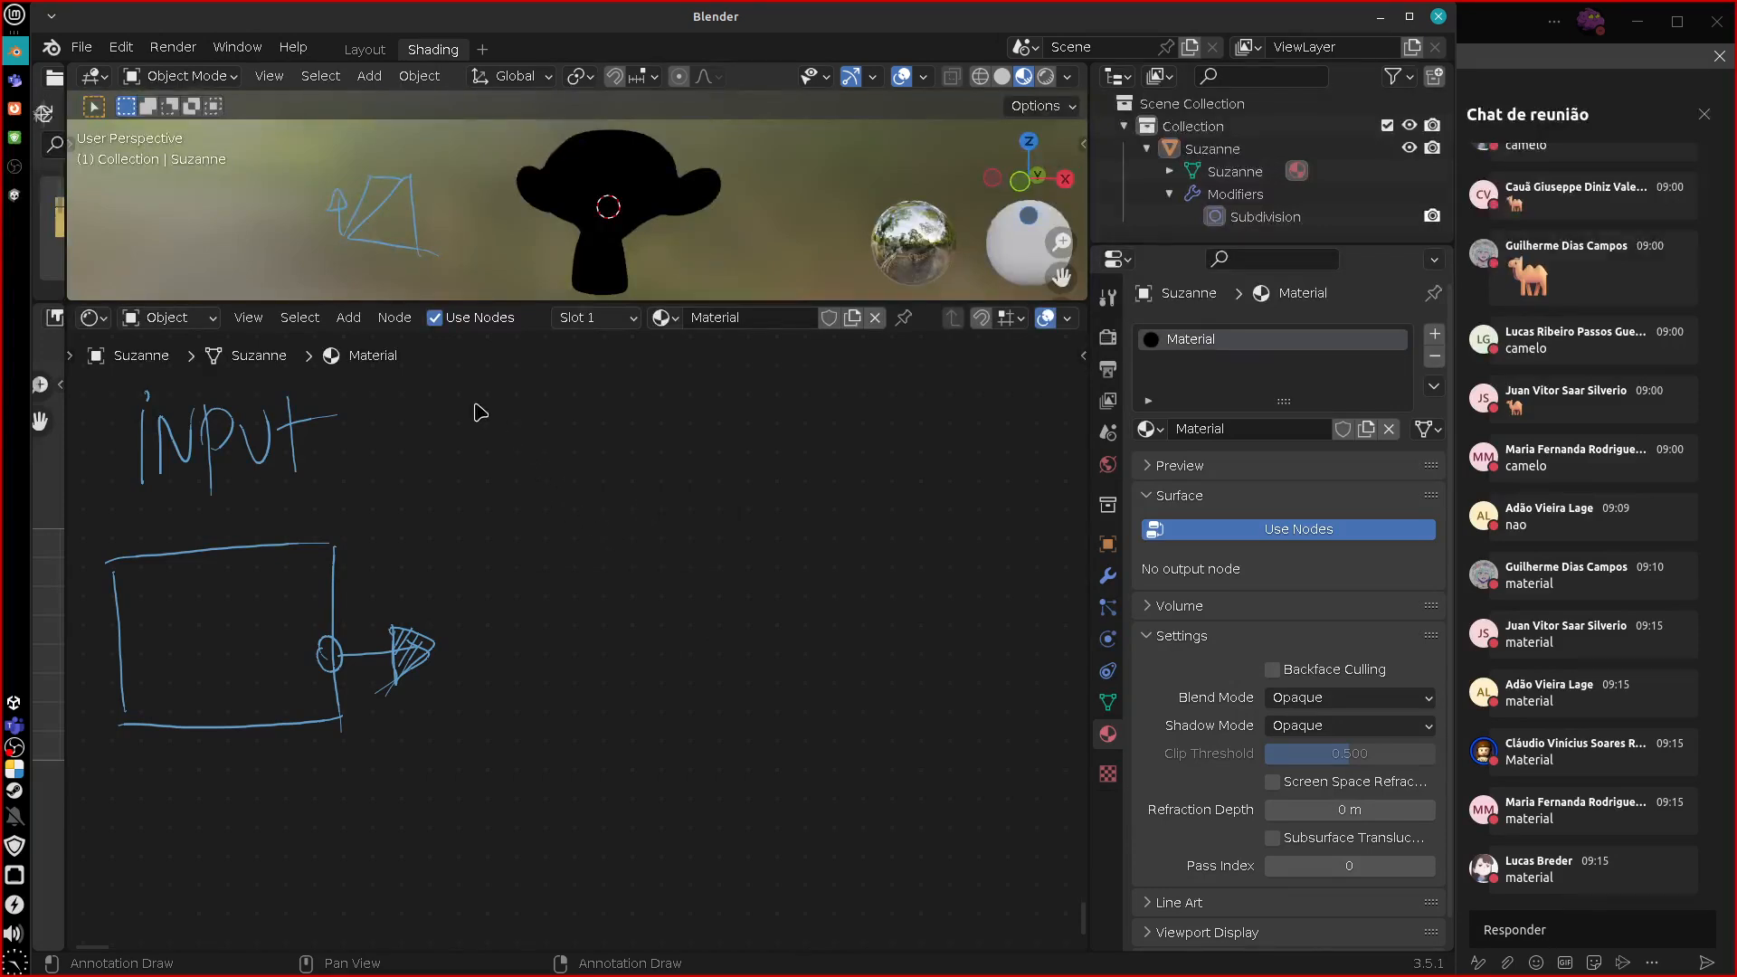
# Add a Color Attribute input node beside the input sketch and check its list of available attributes.
pyautogui.click(349, 320)
pyautogui.moveTo(389, 377)
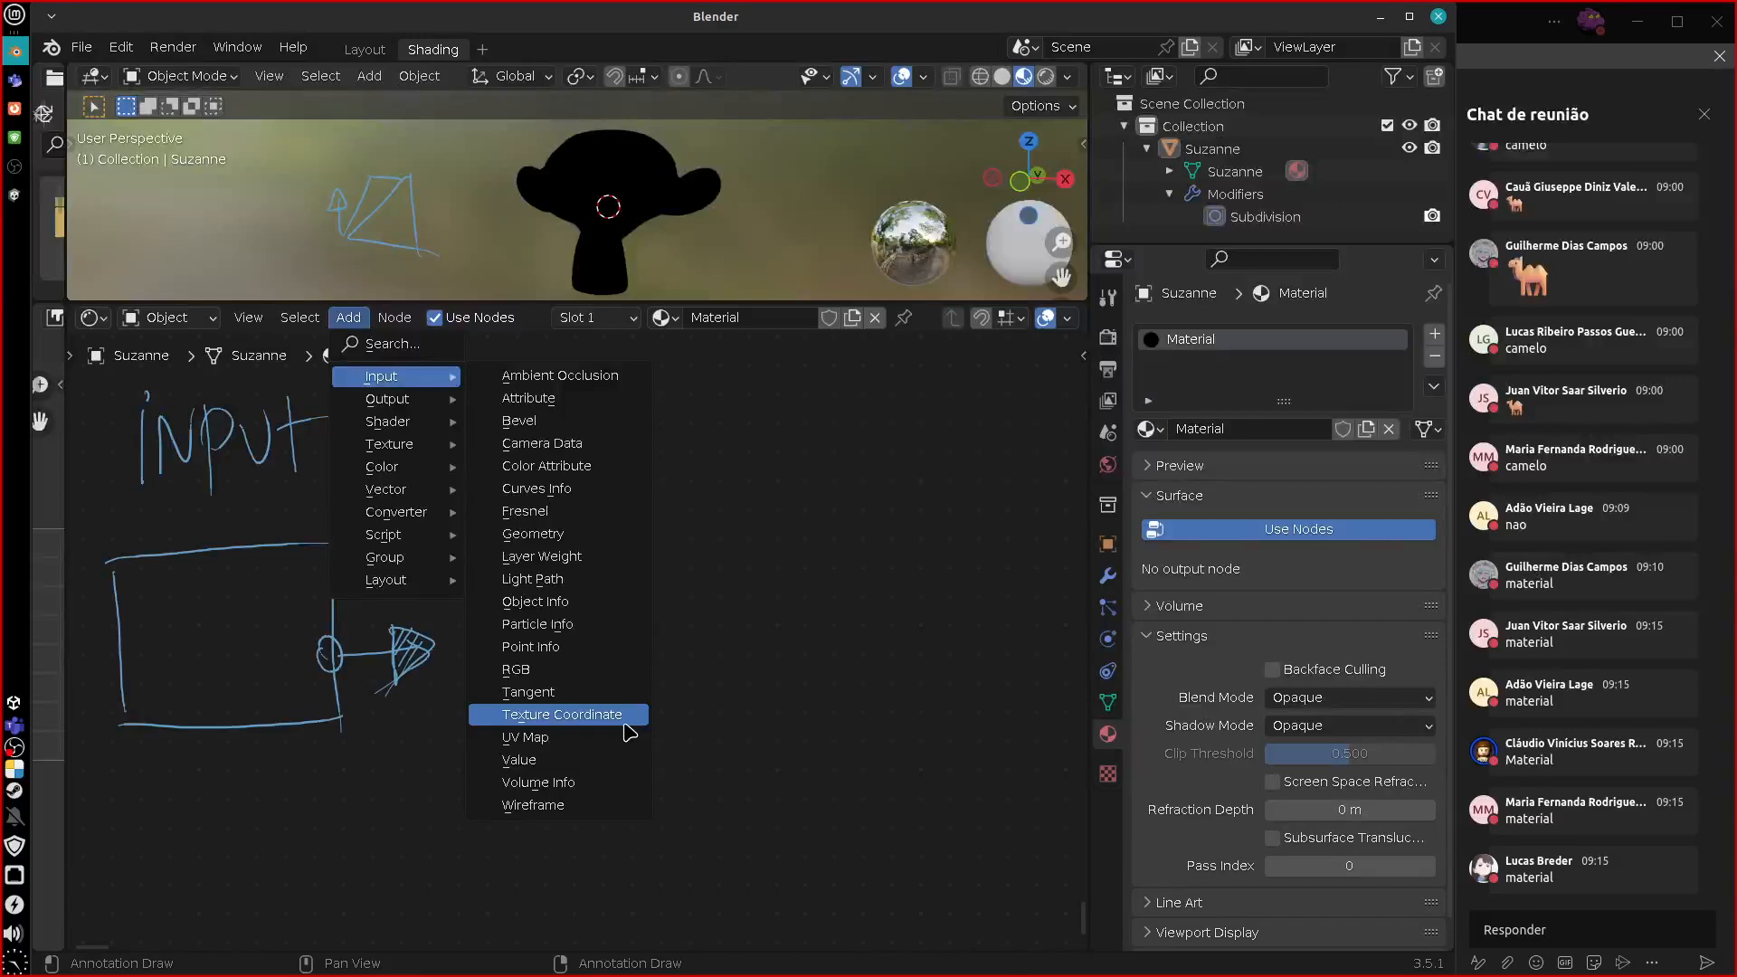
pyautogui.click(593, 483)
pyautogui.click(621, 566)
pyautogui.moveTo(671, 443); pyautogui.dragTo(662, 560)
pyautogui.click(616, 674)
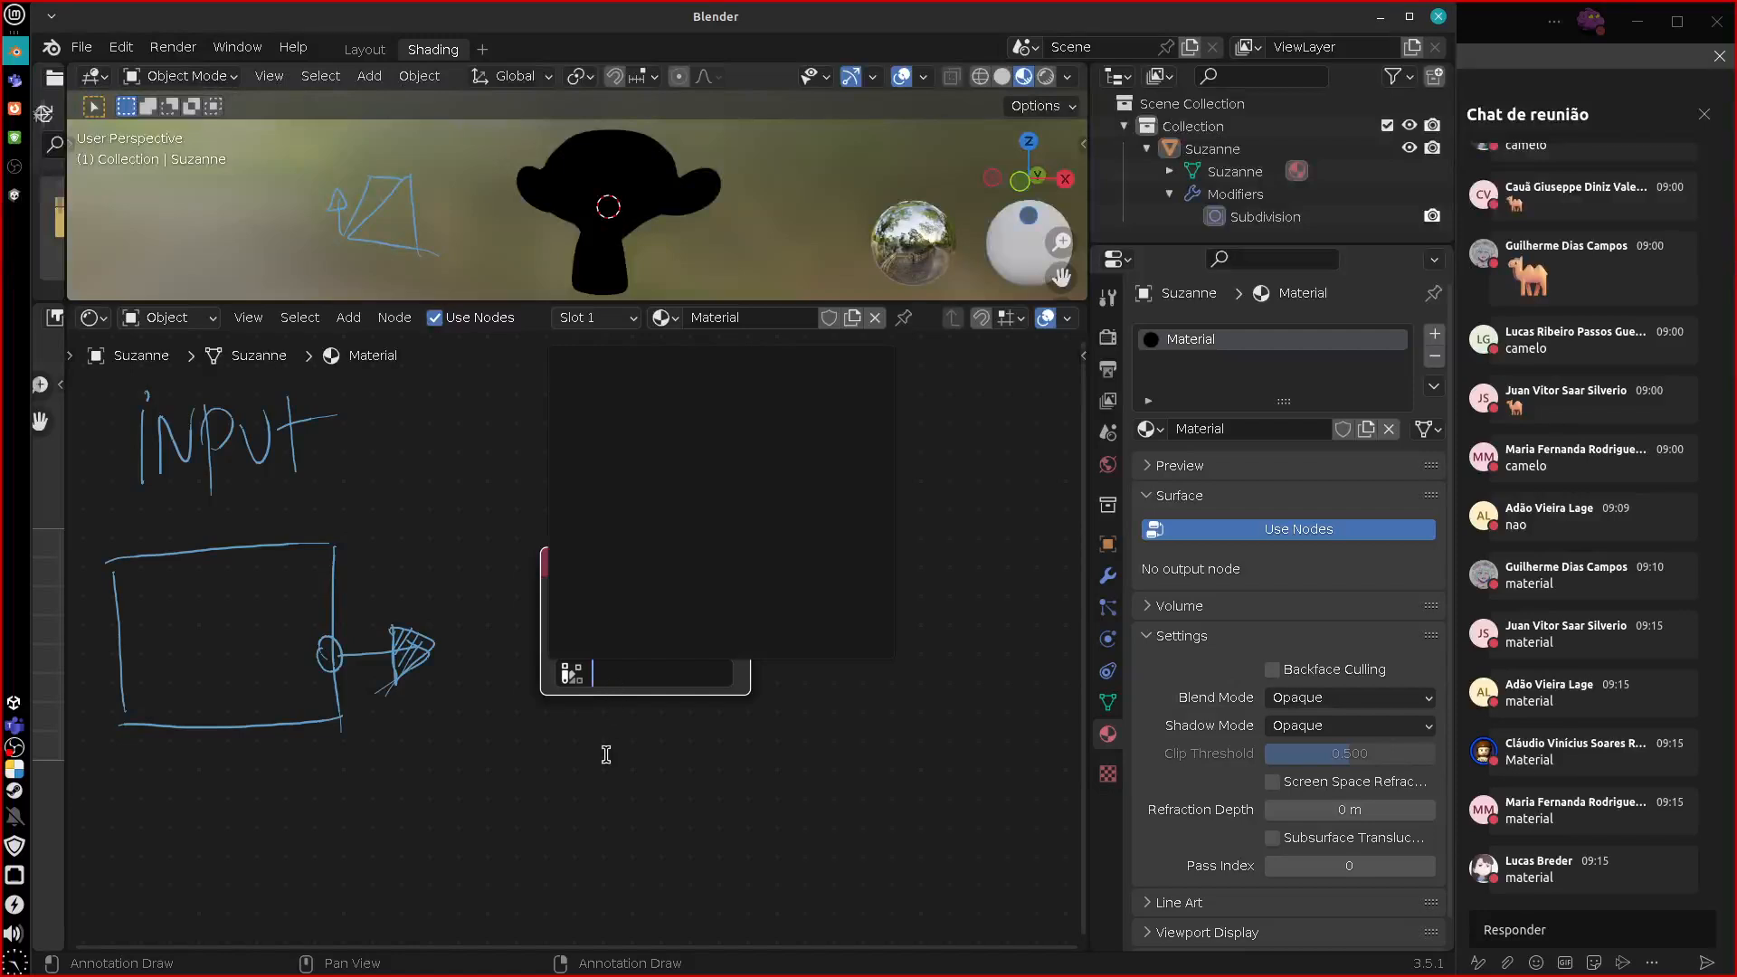
pyautogui.click(606, 816)
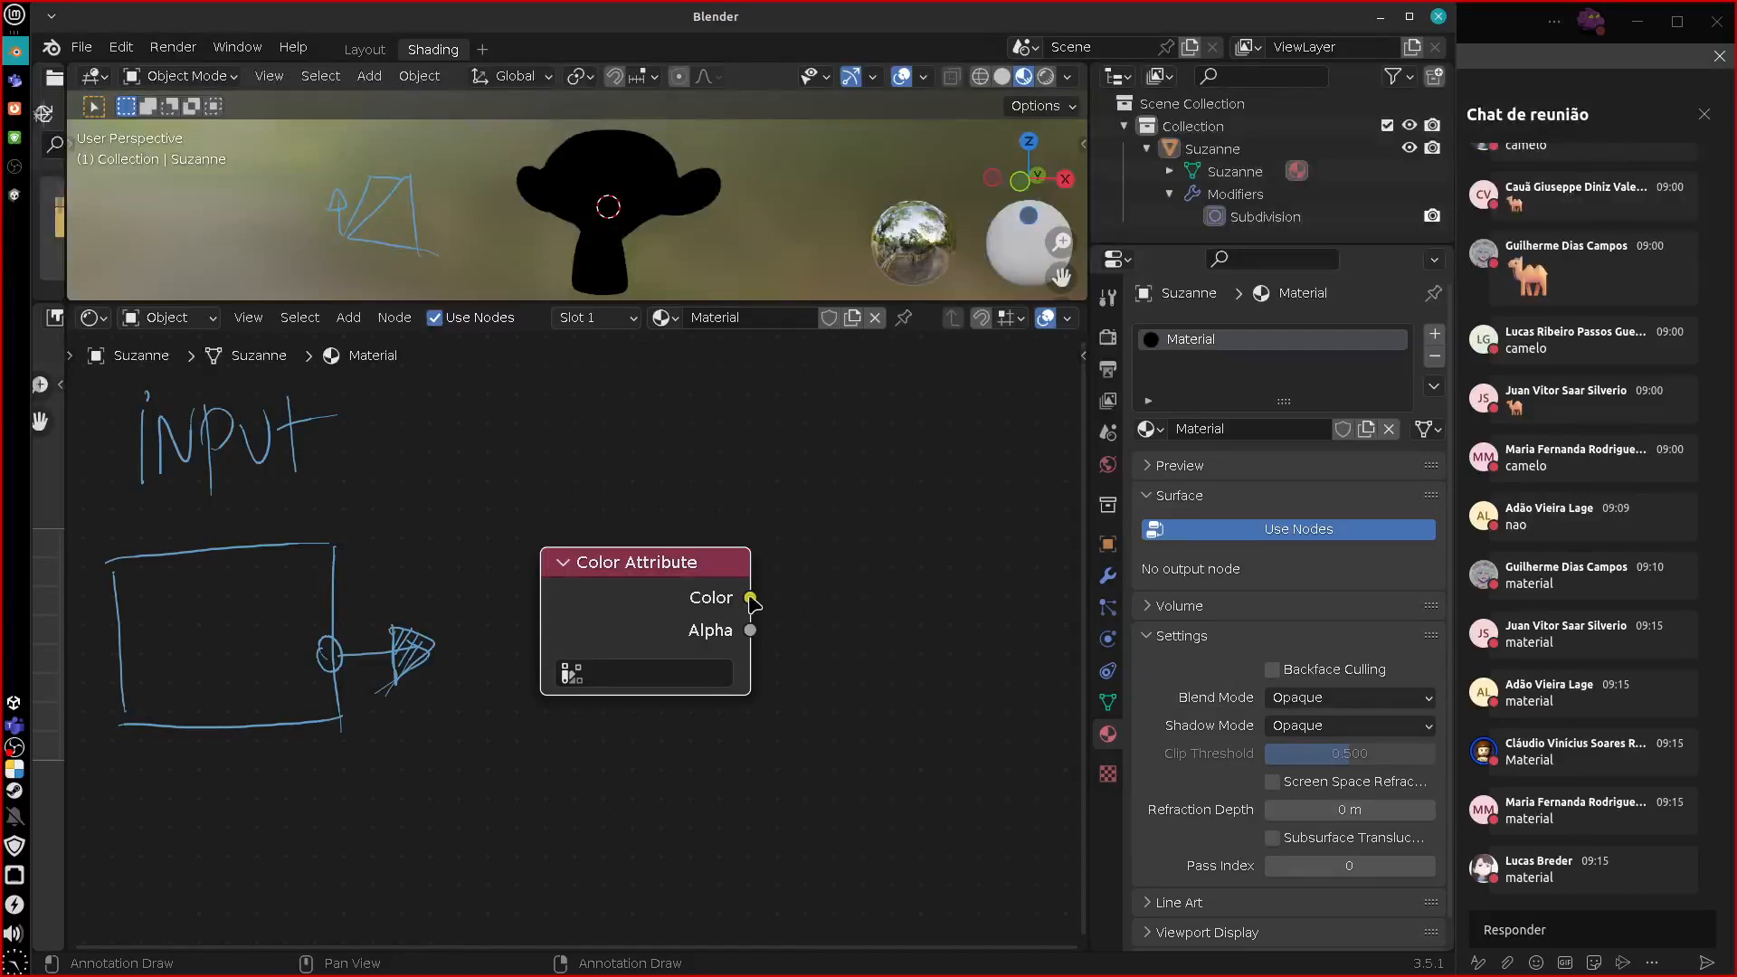
# Annotate the Color Attribute node's attribute field and Color output, shift the node slightly, and erase the marks.
pyautogui.moveTo(750, 598); pyautogui.dragTo(867, 575)
pyautogui.moveTo(862, 563); pyautogui.dragTo(785, 591, button='right')
pyautogui.moveTo(649, 581); pyautogui.dragTo(636, 620)
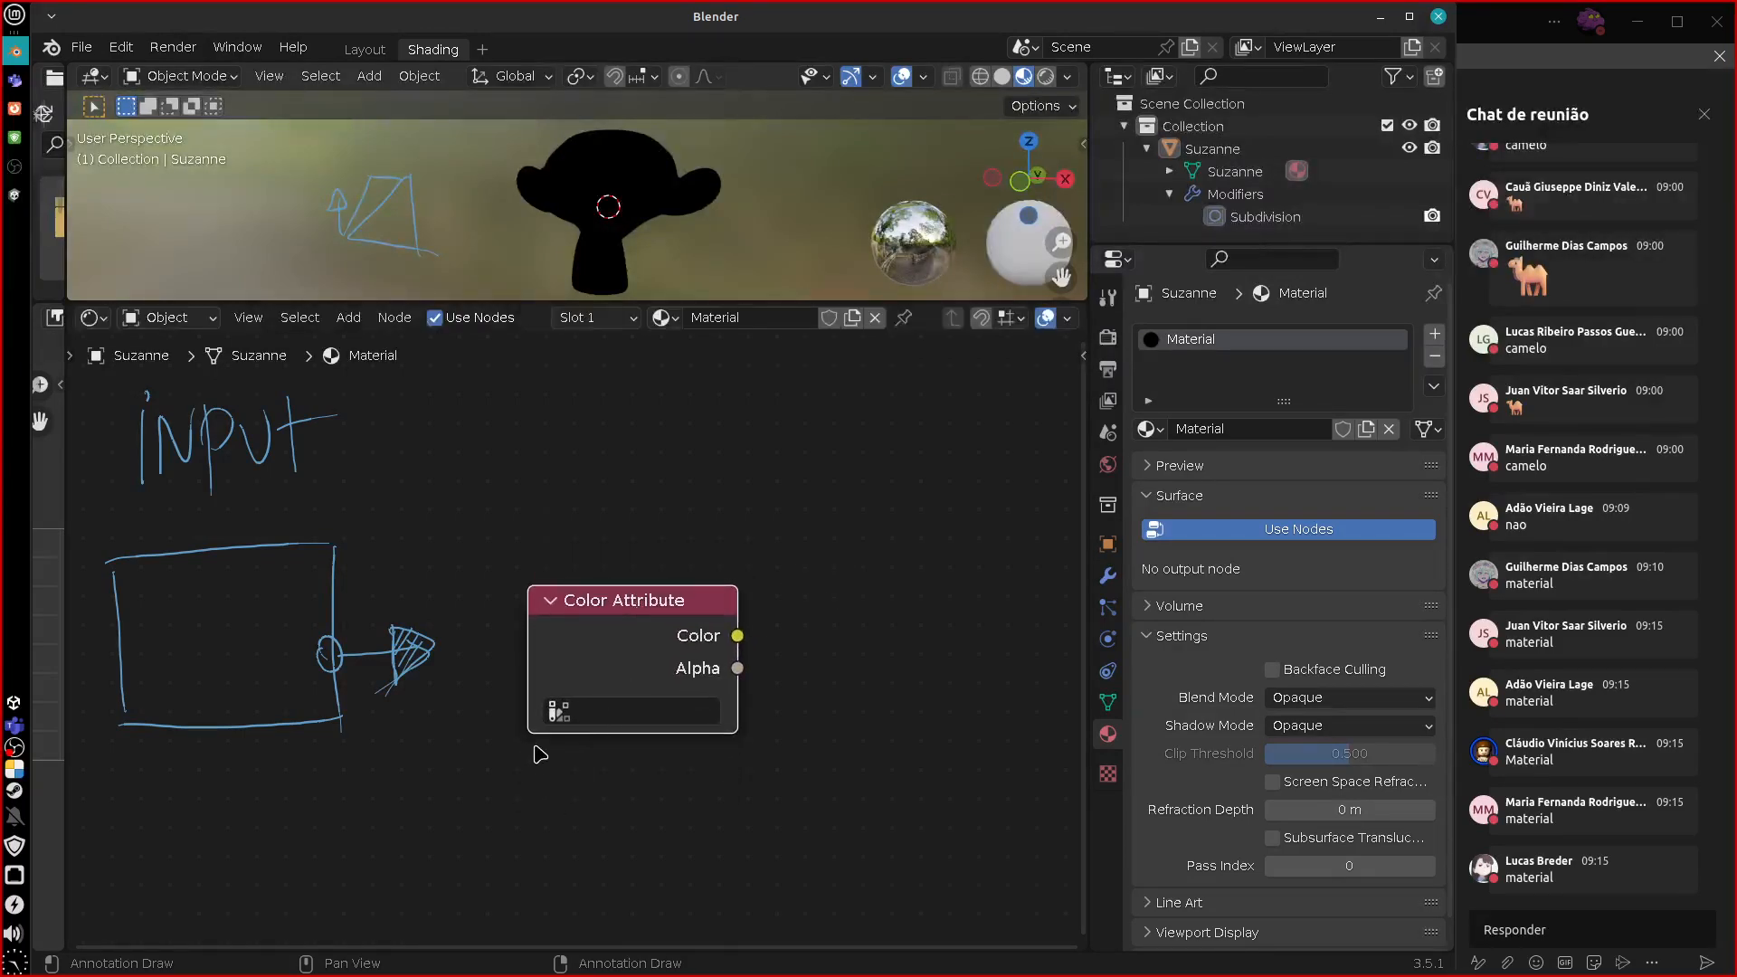
pyautogui.moveTo(504, 730)
pyautogui.mouseDown()
pyautogui.moveTo(546, 665)
pyautogui.moveTo(552, 731)
pyautogui.mouseUp()
pyautogui.moveTo(549, 665); pyautogui.dragTo(565, 702, button='right')
pyautogui.moveTo(745, 638)
pyautogui.mouseDown()
pyautogui.moveTo(867, 593)
pyautogui.moveTo(824, 641)
pyautogui.mouseUp()
pyautogui.moveTo(859, 614); pyautogui.dragTo(756, 652, button='right')
# Move the Color Attribute node around beside the input sketch, then delete it.
pyautogui.moveTo(627, 602)
pyautogui.mouseDown()
pyautogui.moveTo(635, 672)
pyautogui.moveTo(628, 600)
pyautogui.mouseUp()
pyautogui.hotkey('ctrl', 'z')
pyautogui.press('g')
pyautogui.click(704, 583)
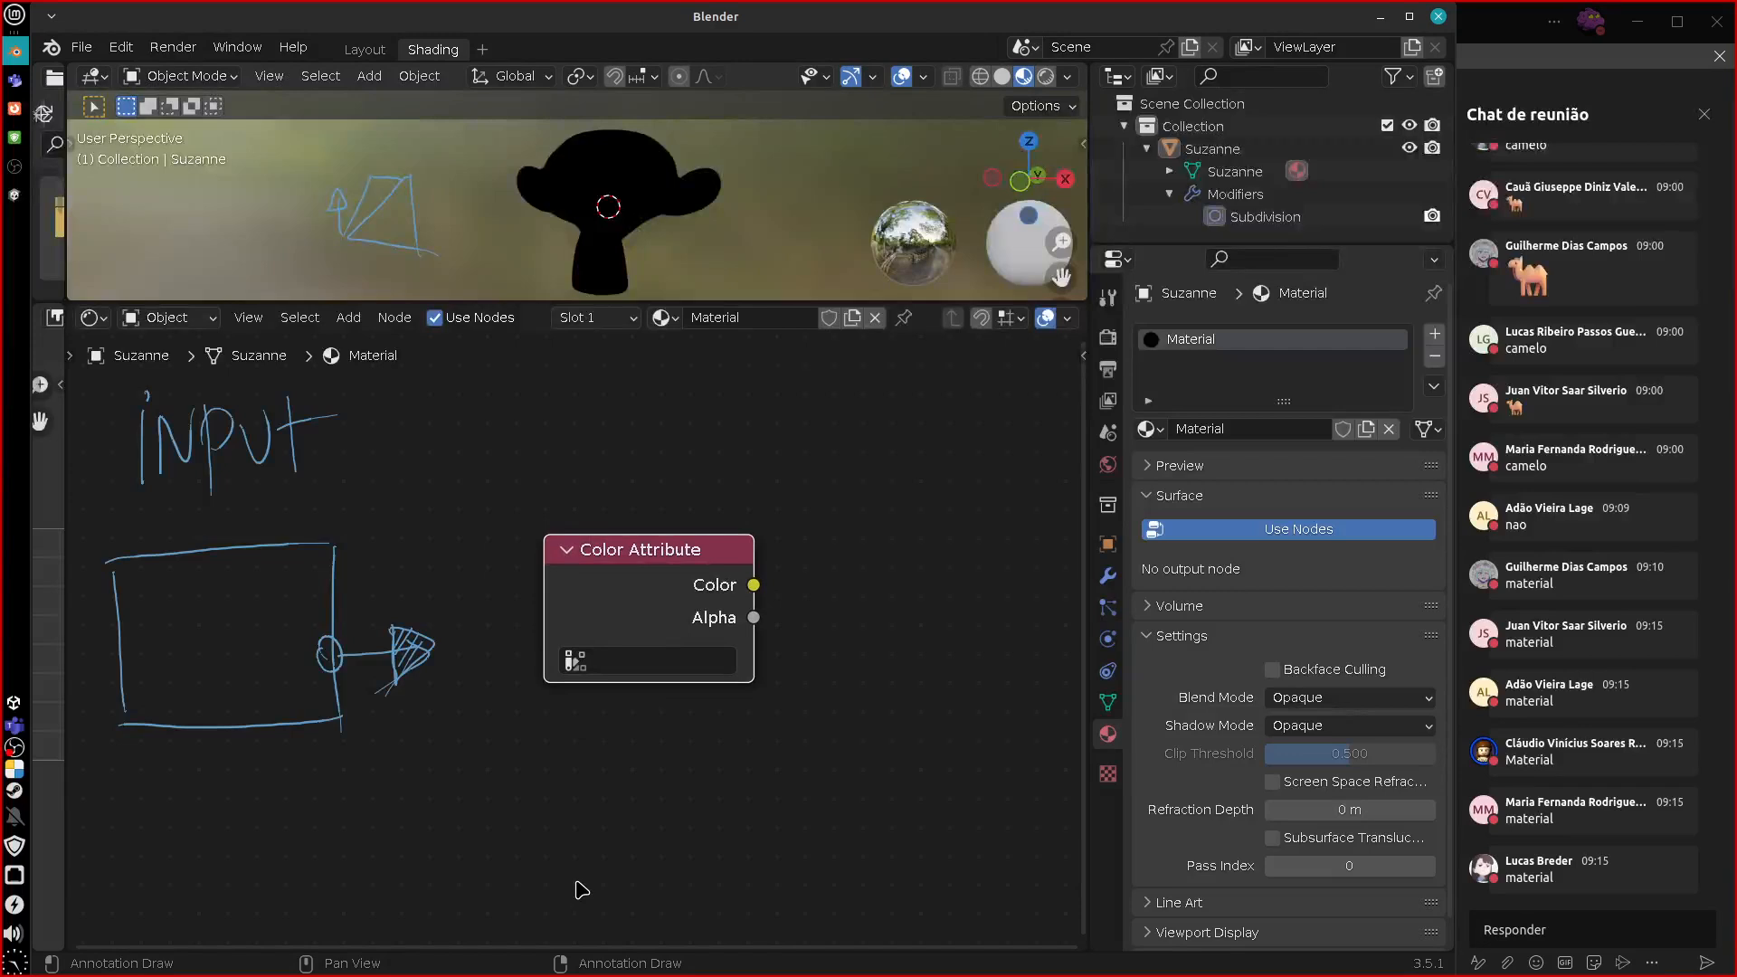
pyautogui.moveTo(646, 603)
pyautogui.mouseDown()
pyautogui.moveTo(633, 668)
pyautogui.moveTo(637, 601)
pyautogui.mouseUp()
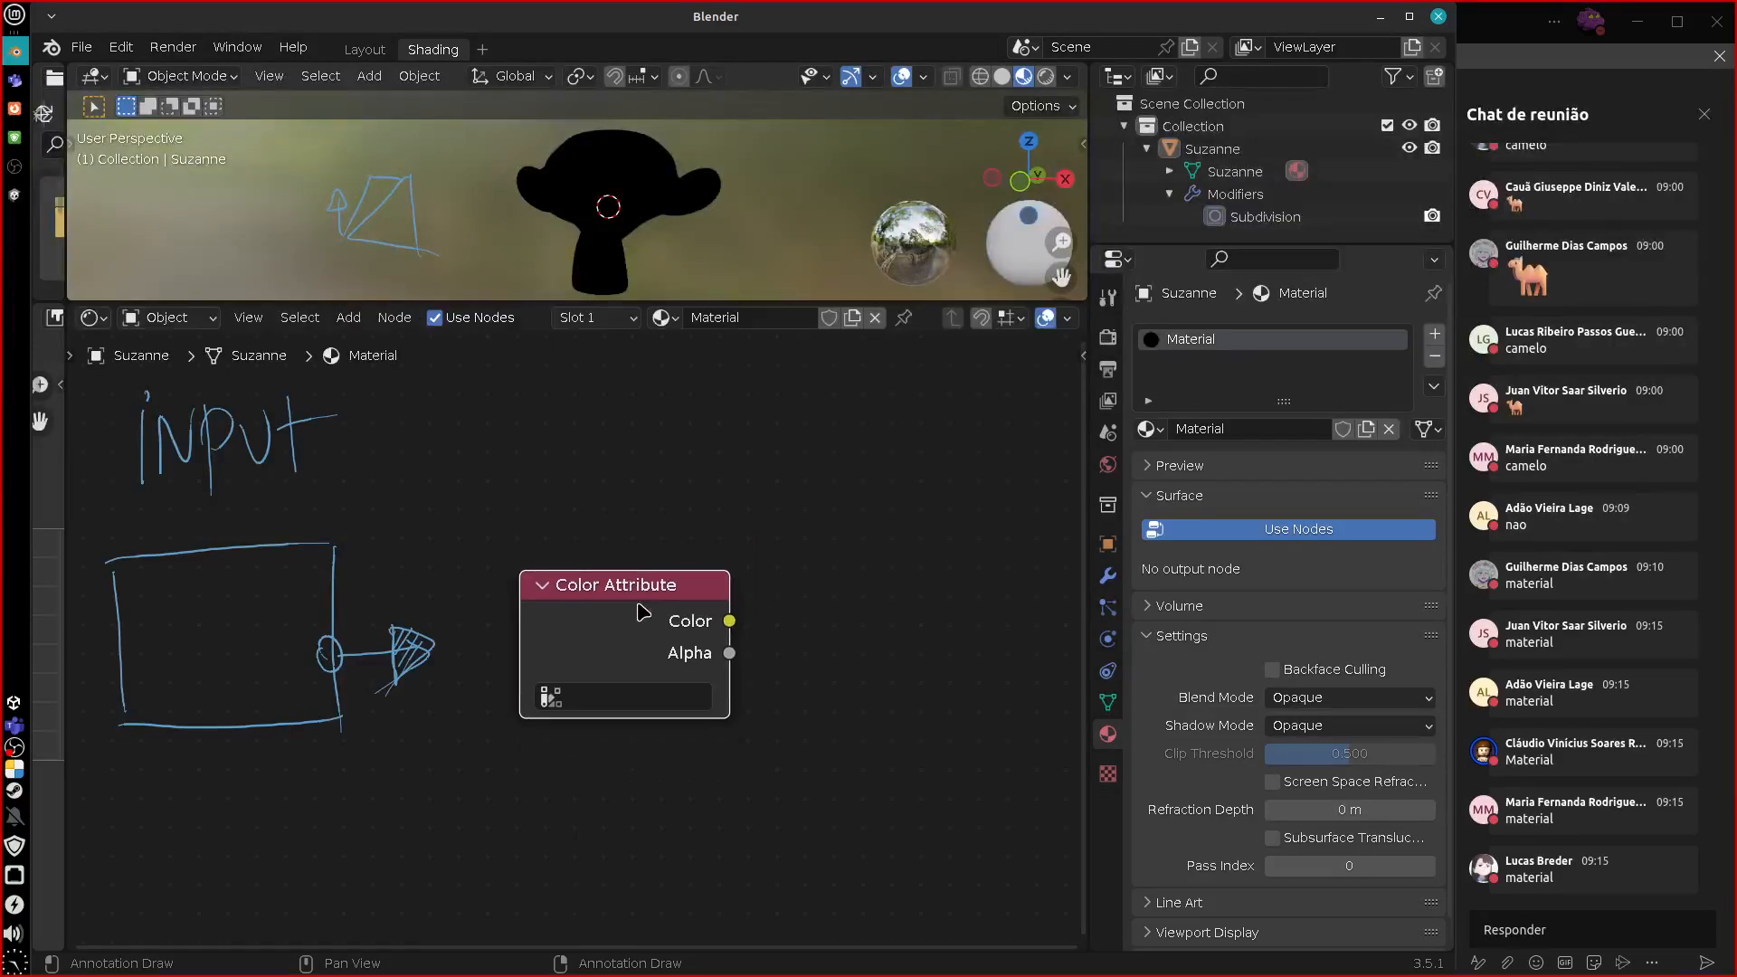
pyautogui.press('x')
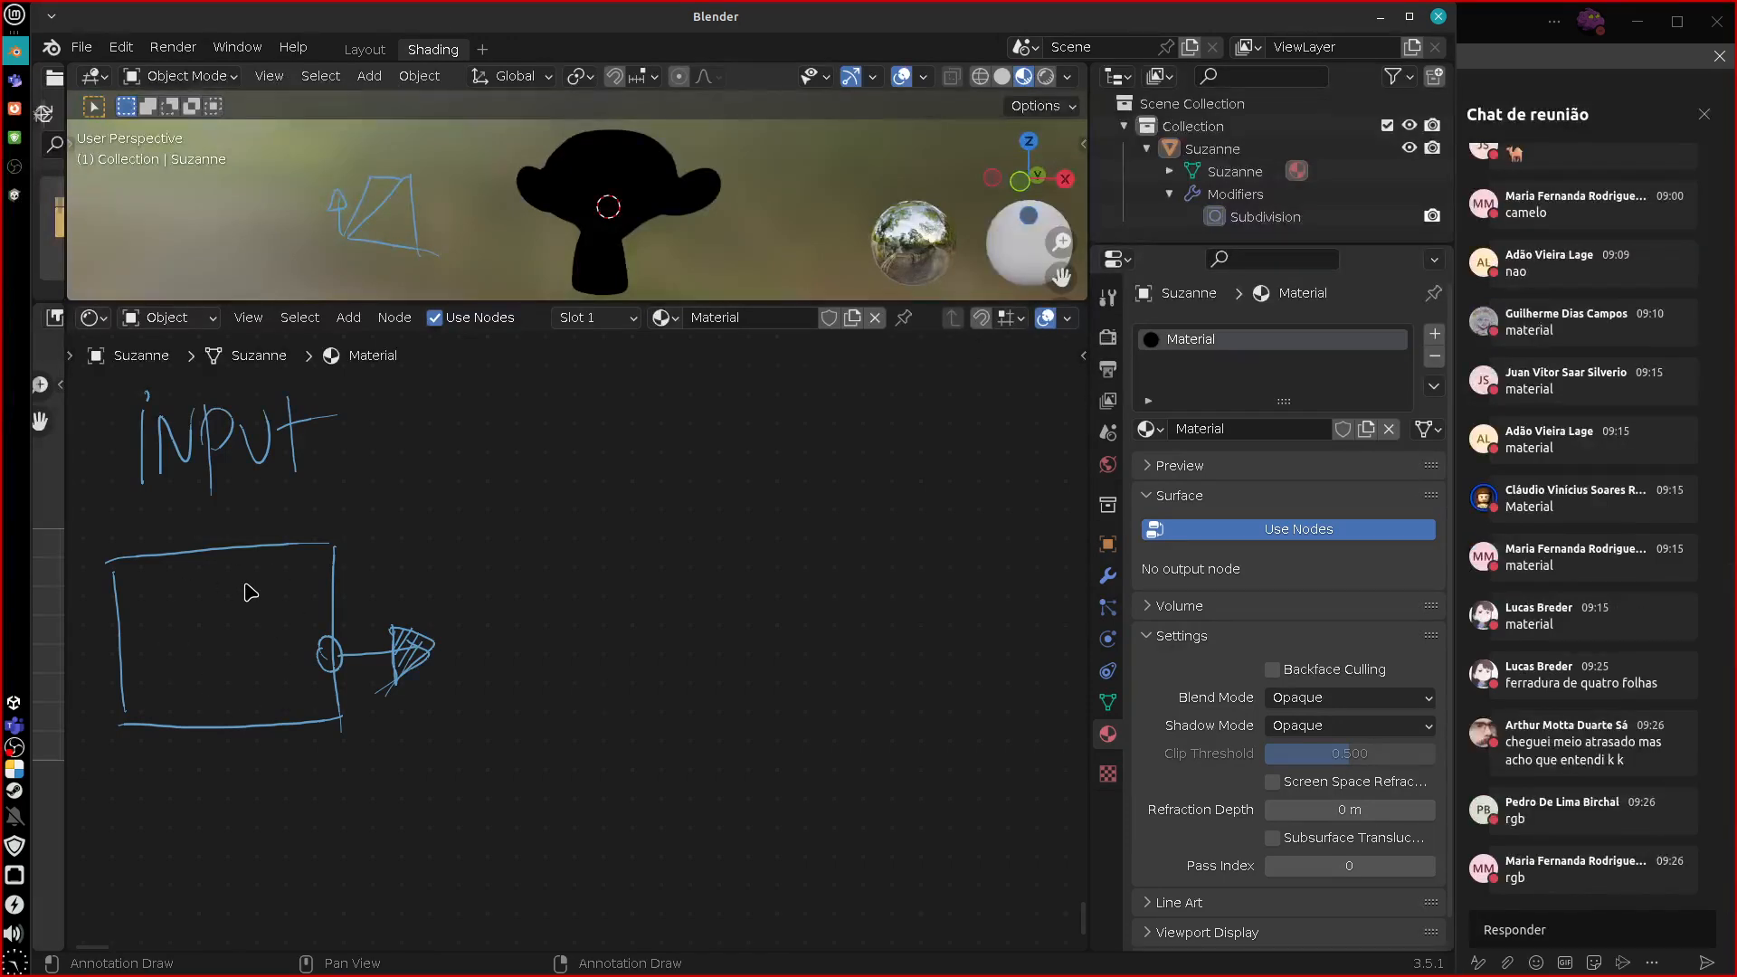
# Add a Texture Coordinate input node and place it directly beneath the sketched input box.
pyautogui.click(359, 318)
pyautogui.moveTo(412, 377)
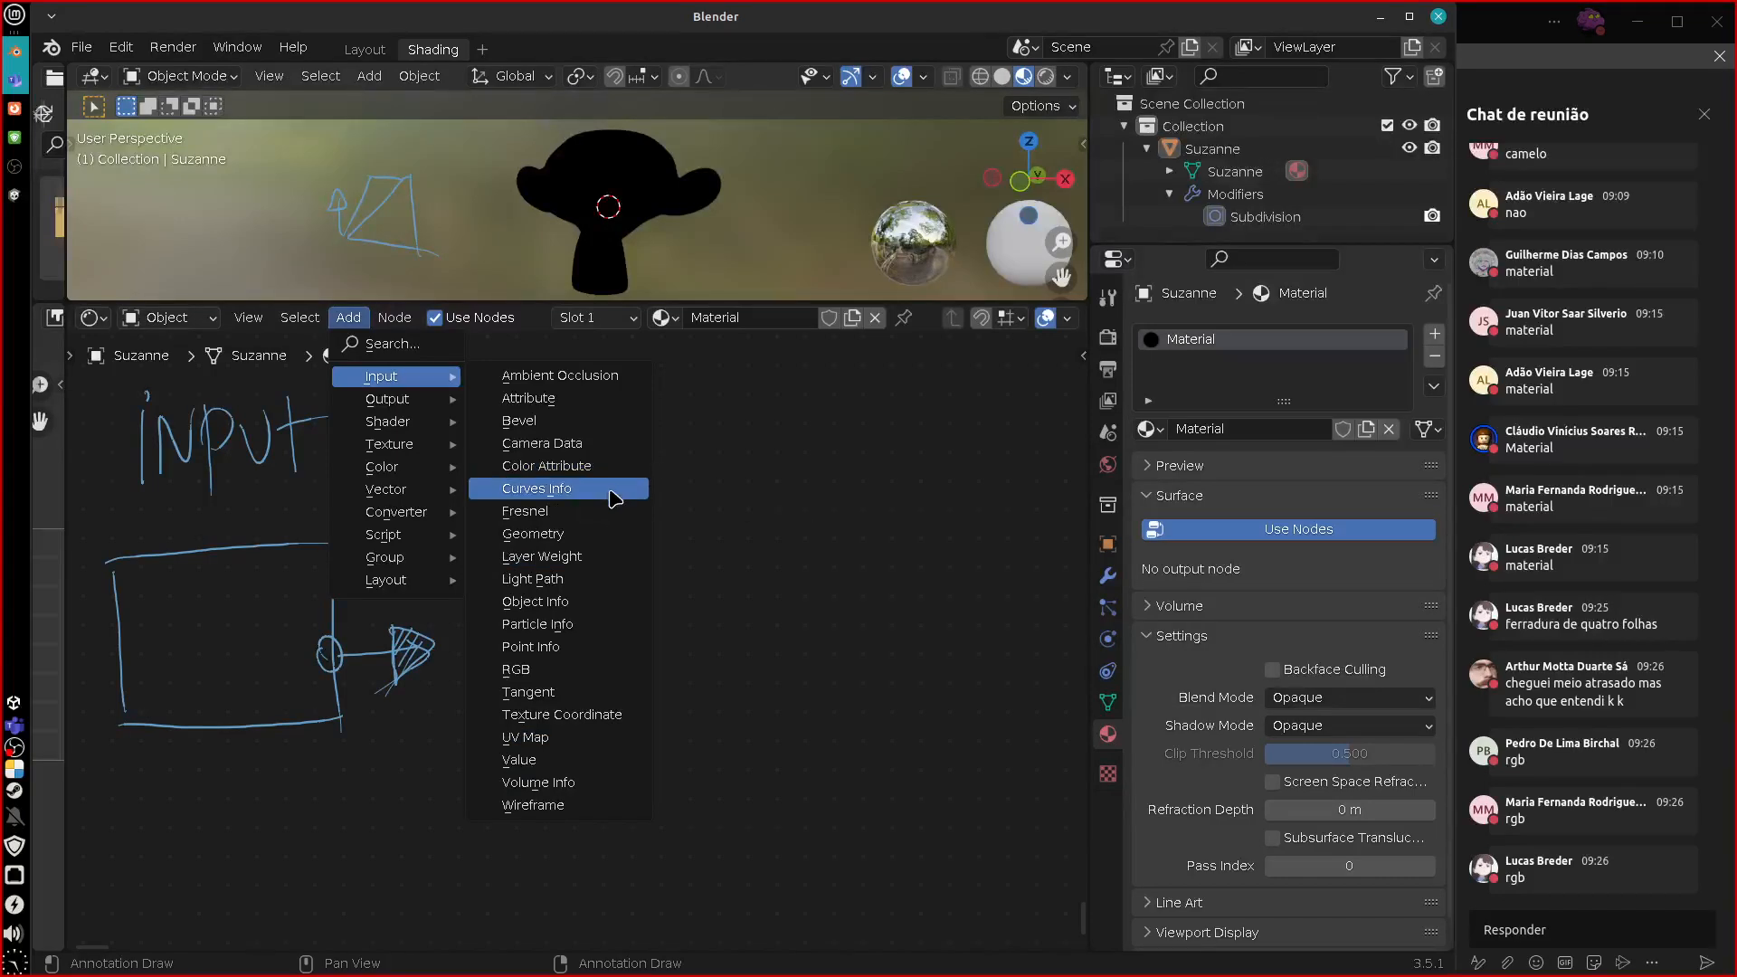
pyautogui.click(604, 716)
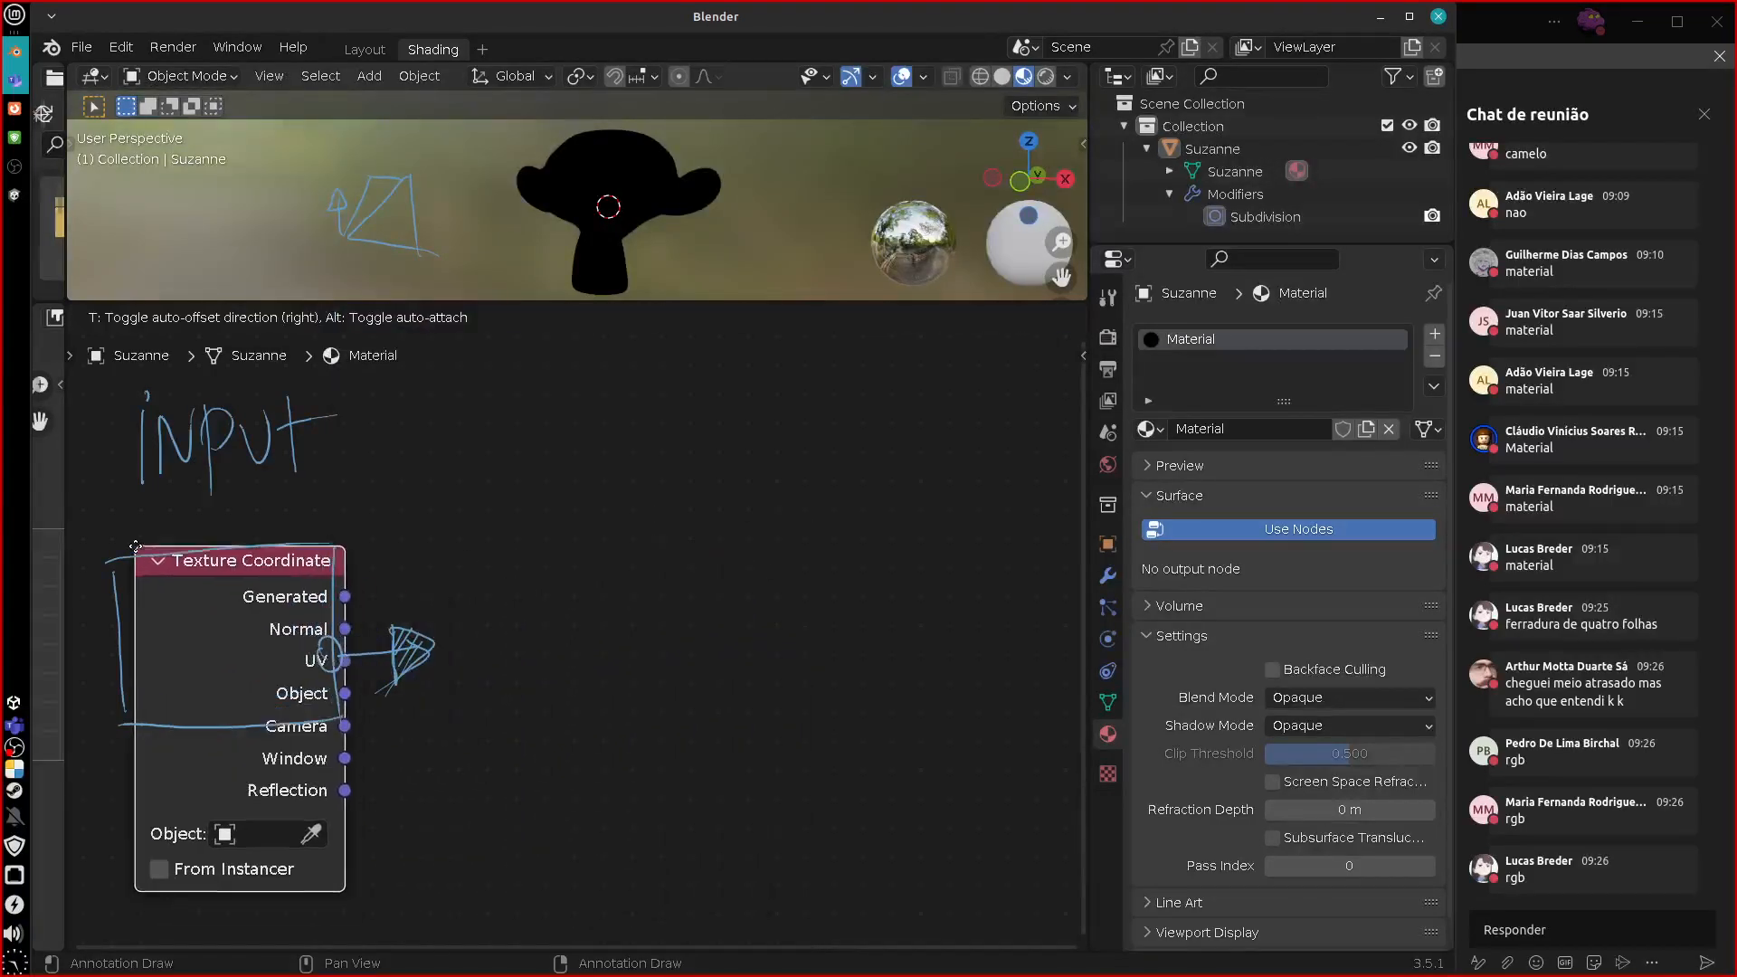
pyautogui.click(127, 602)
pyautogui.moveTo(237, 581); pyautogui.dragTo(241, 769)
pyautogui.moveTo(448, 815); pyautogui.dragTo(448, 771, button='middle')
pyautogui.moveTo(286, 716); pyautogui.dragTo(290, 713)
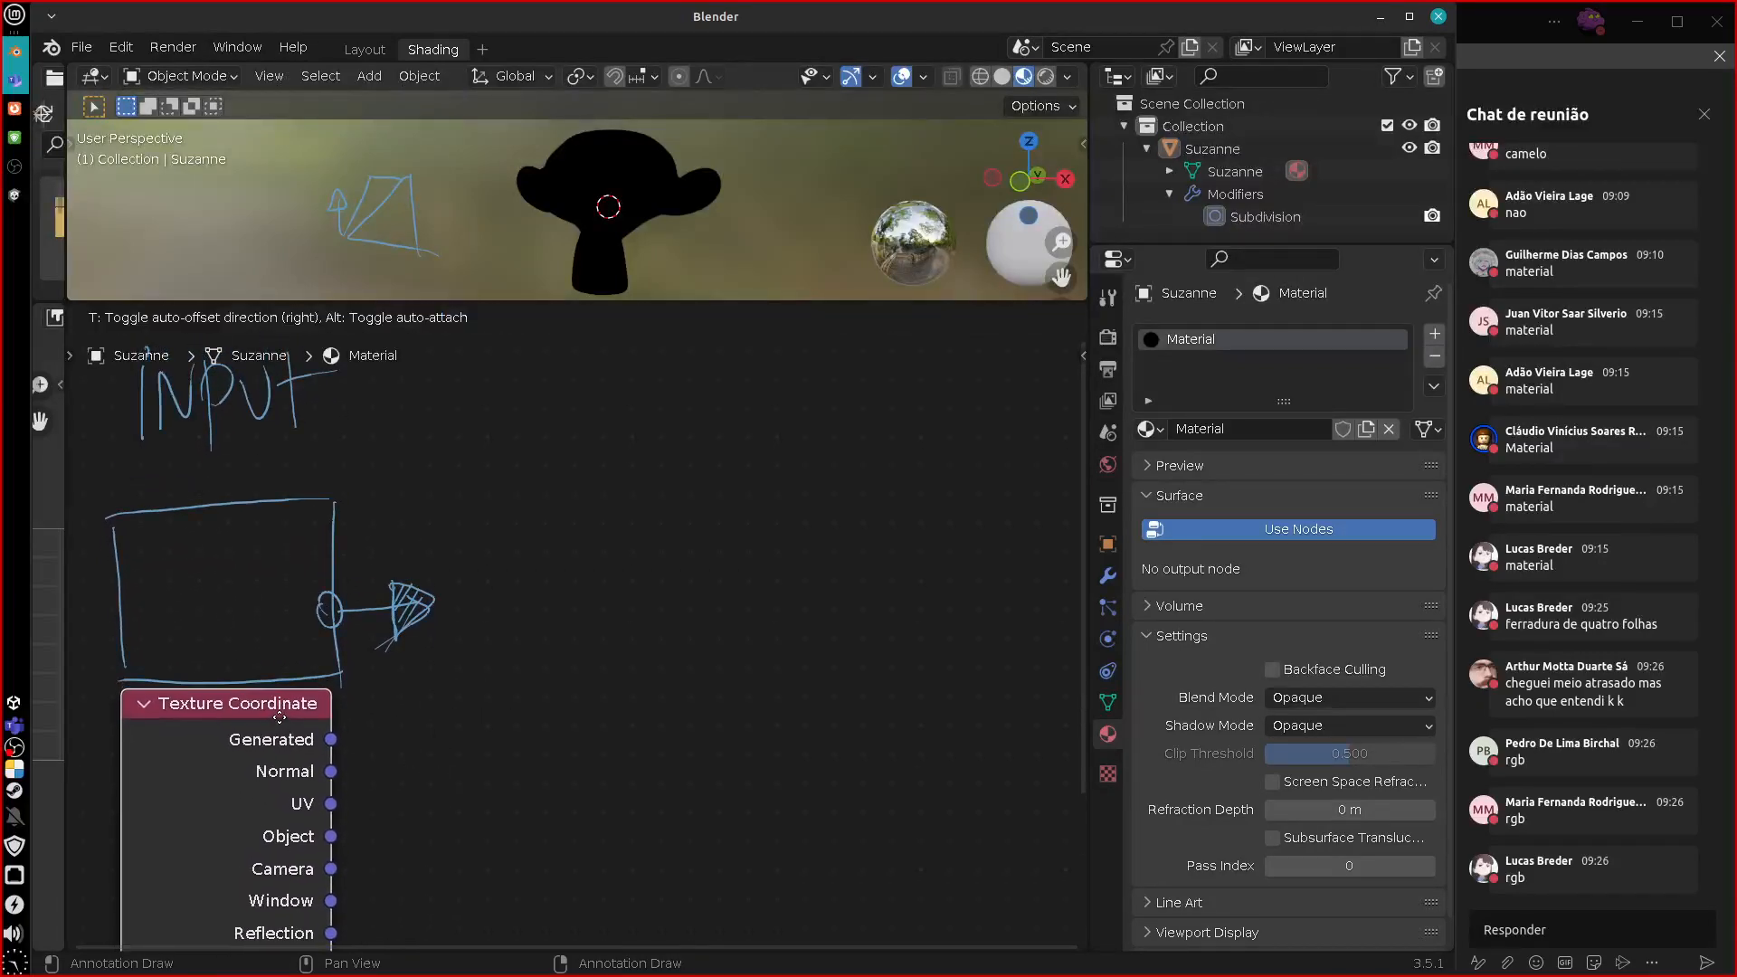
# Add an RGB input node and place it directly beneath the Texture Coordinate node.
pyautogui.moveTo(643, 824); pyautogui.dragTo(594, 833, button='middle')
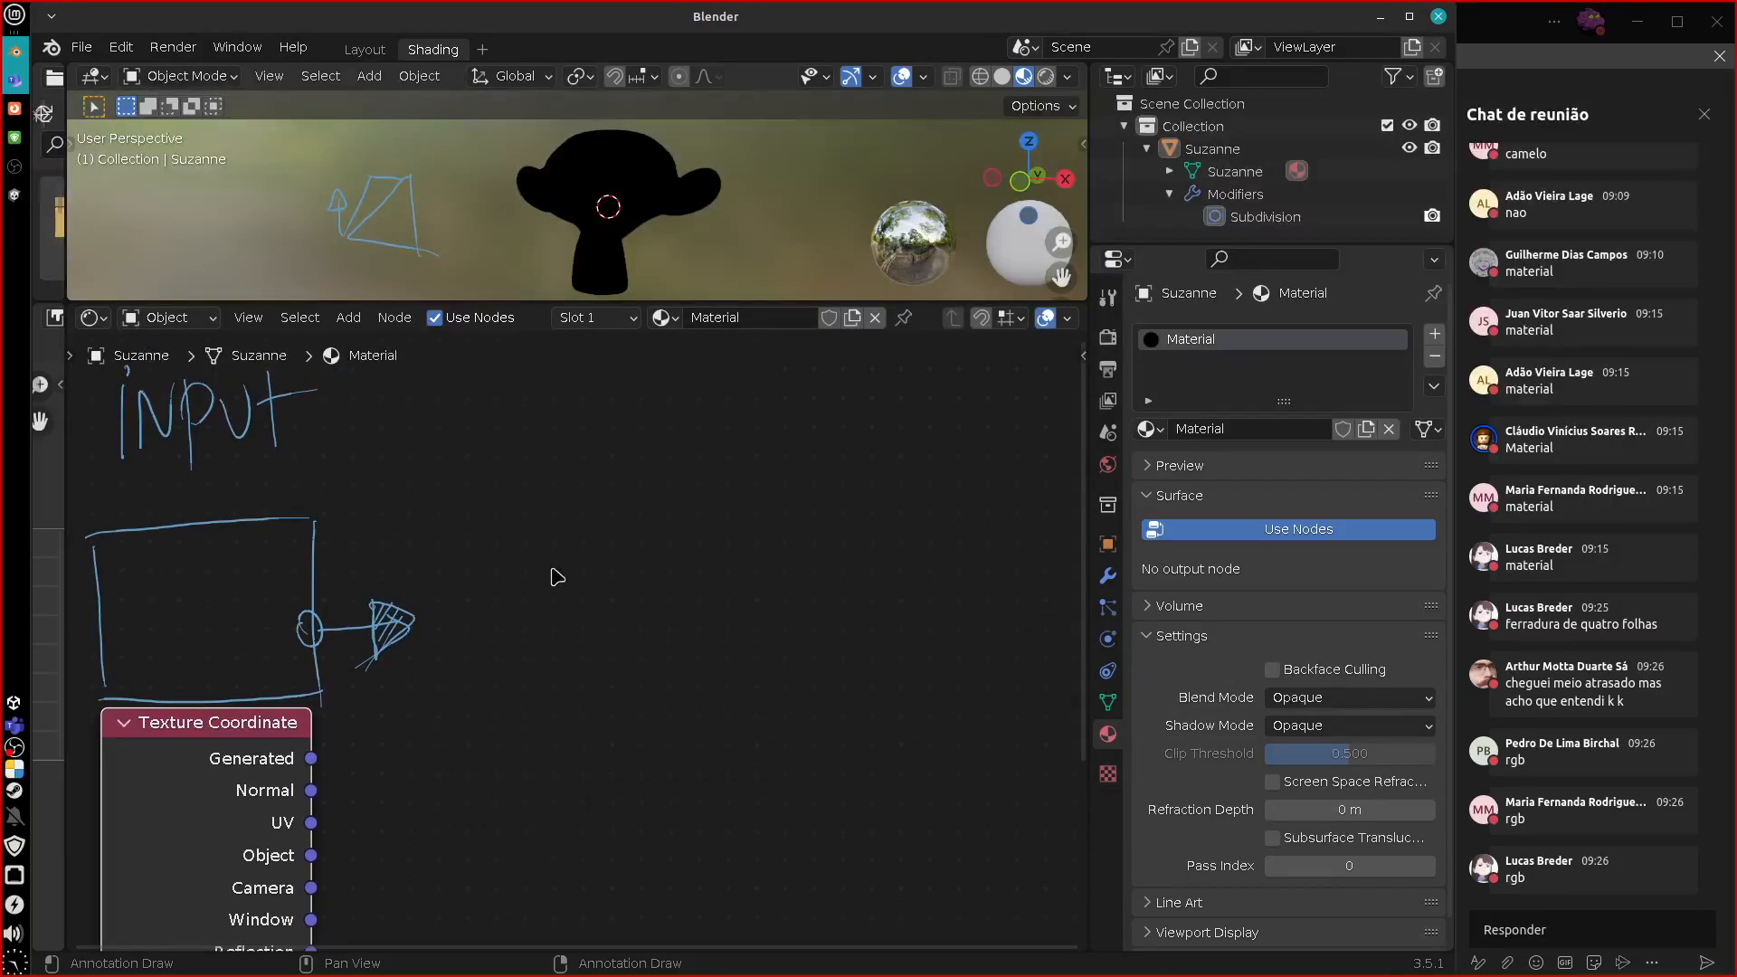
pyautogui.moveTo(493, 776)
pyautogui.mouseDown(button='middle')
pyautogui.moveTo(481, 520)
pyautogui.moveTo(523, 735)
pyautogui.moveTo(504, 508)
pyautogui.mouseUp(button='middle')
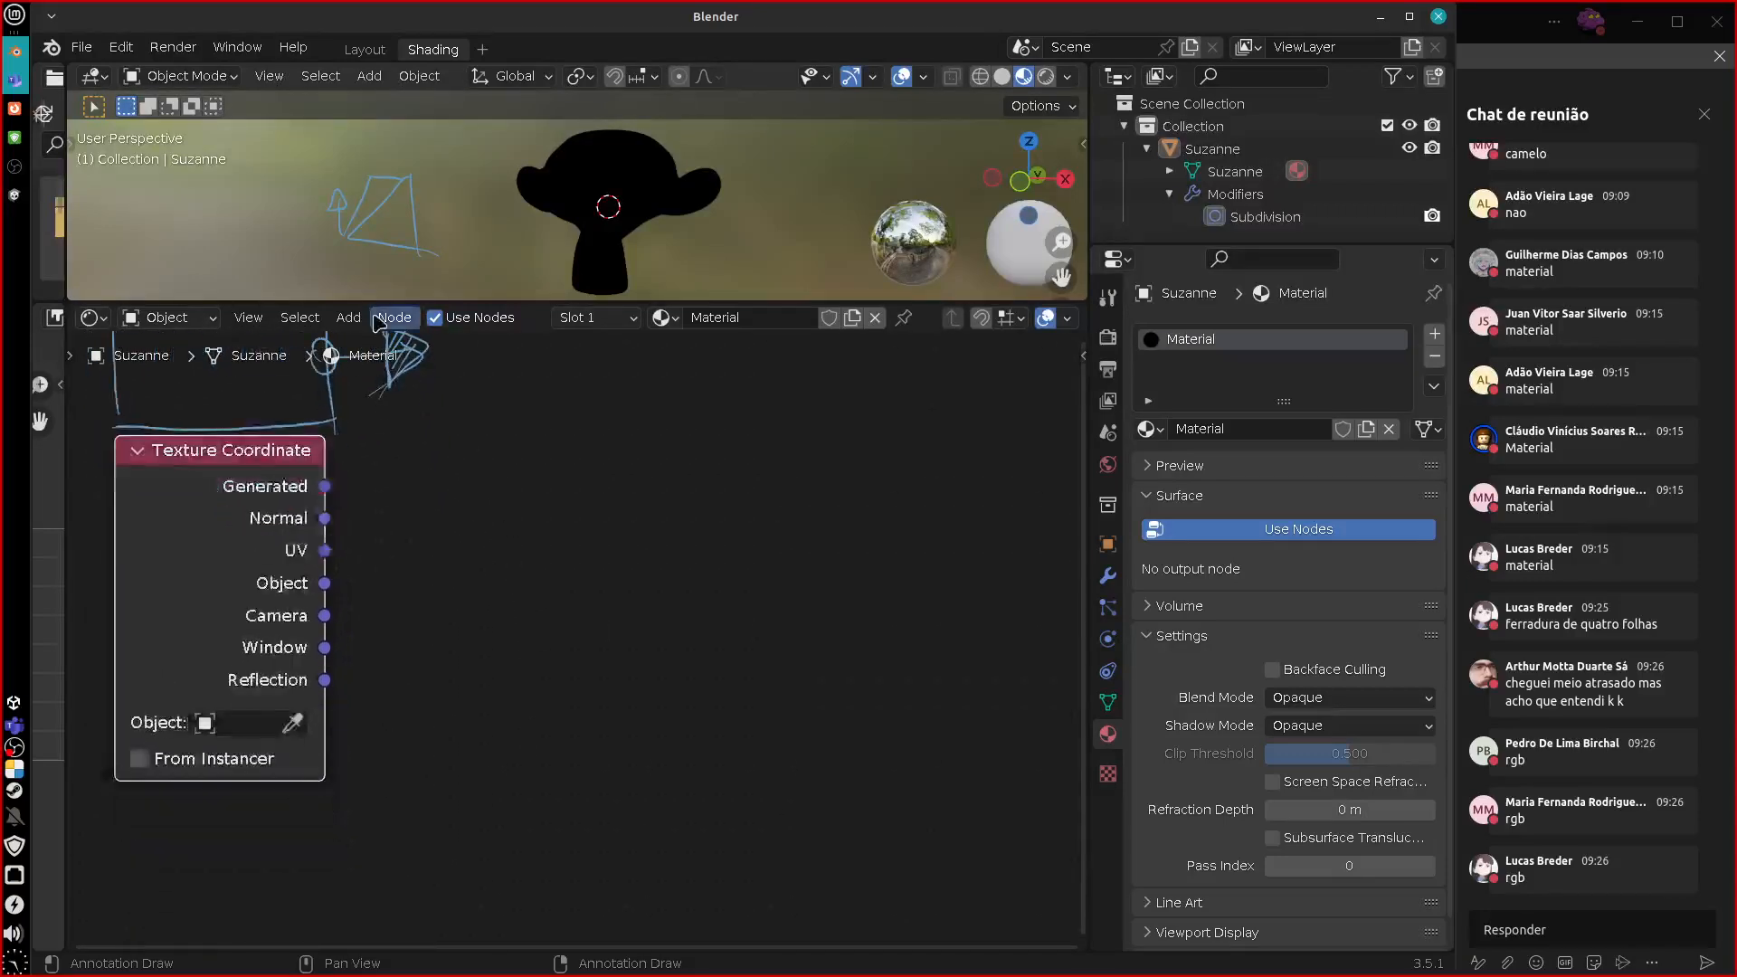
pyautogui.click(349, 317)
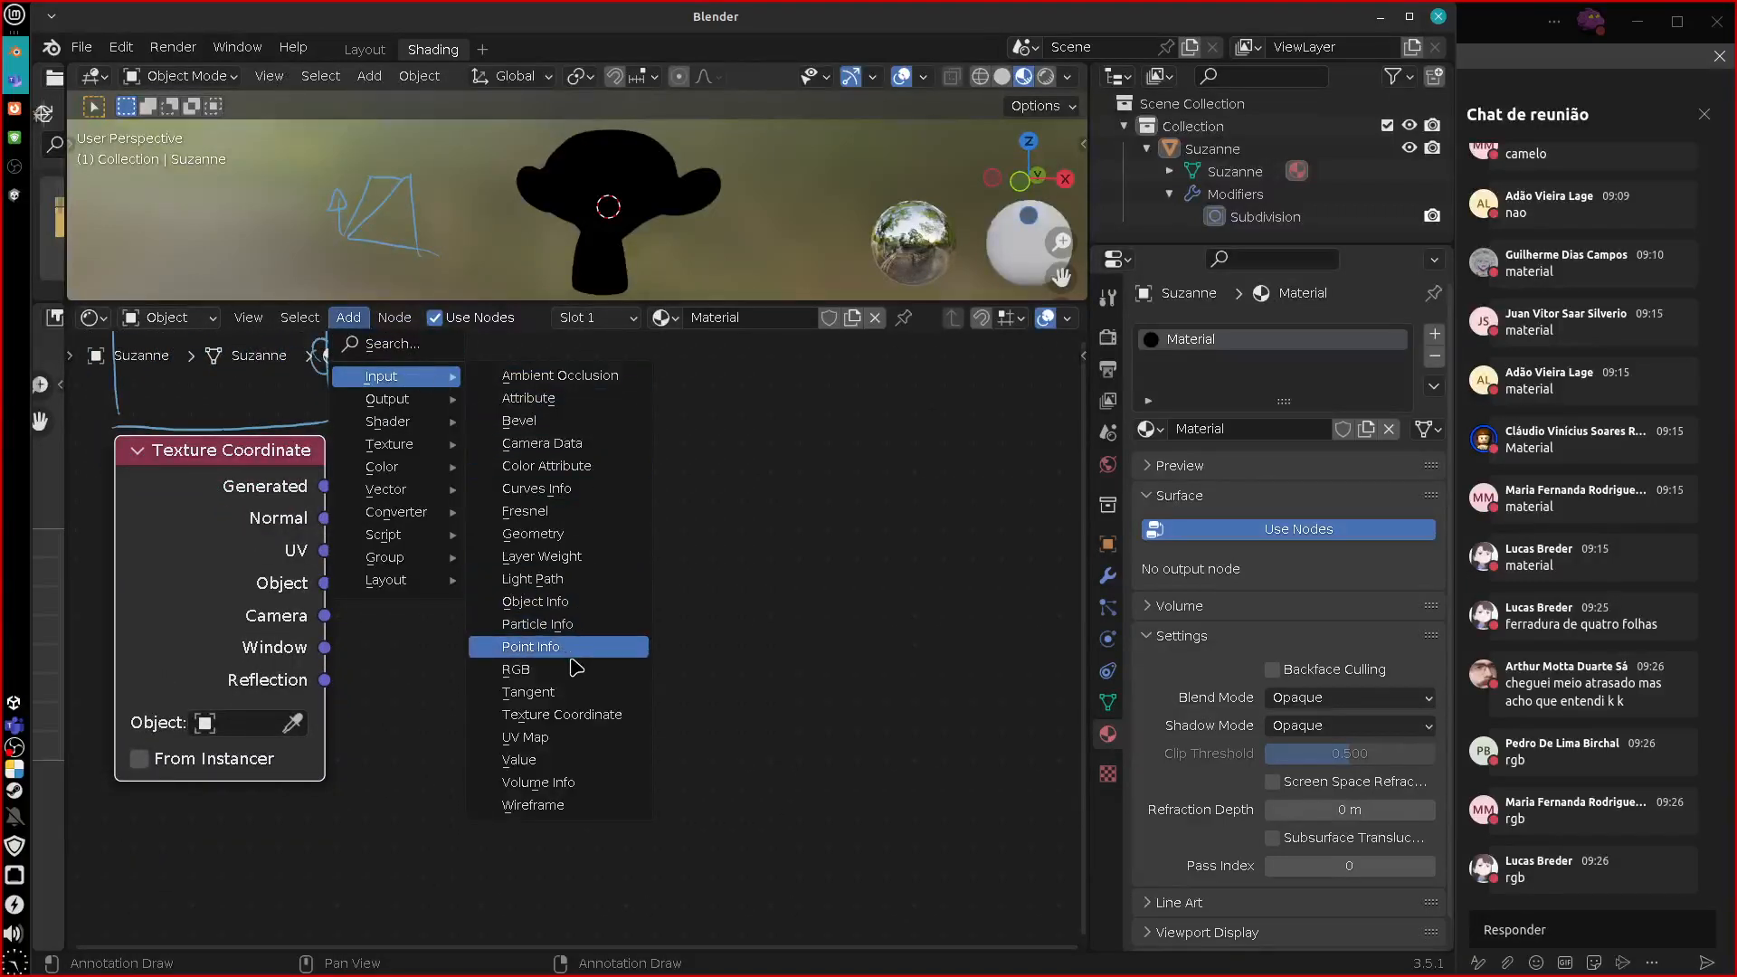
pyautogui.click(565, 674)
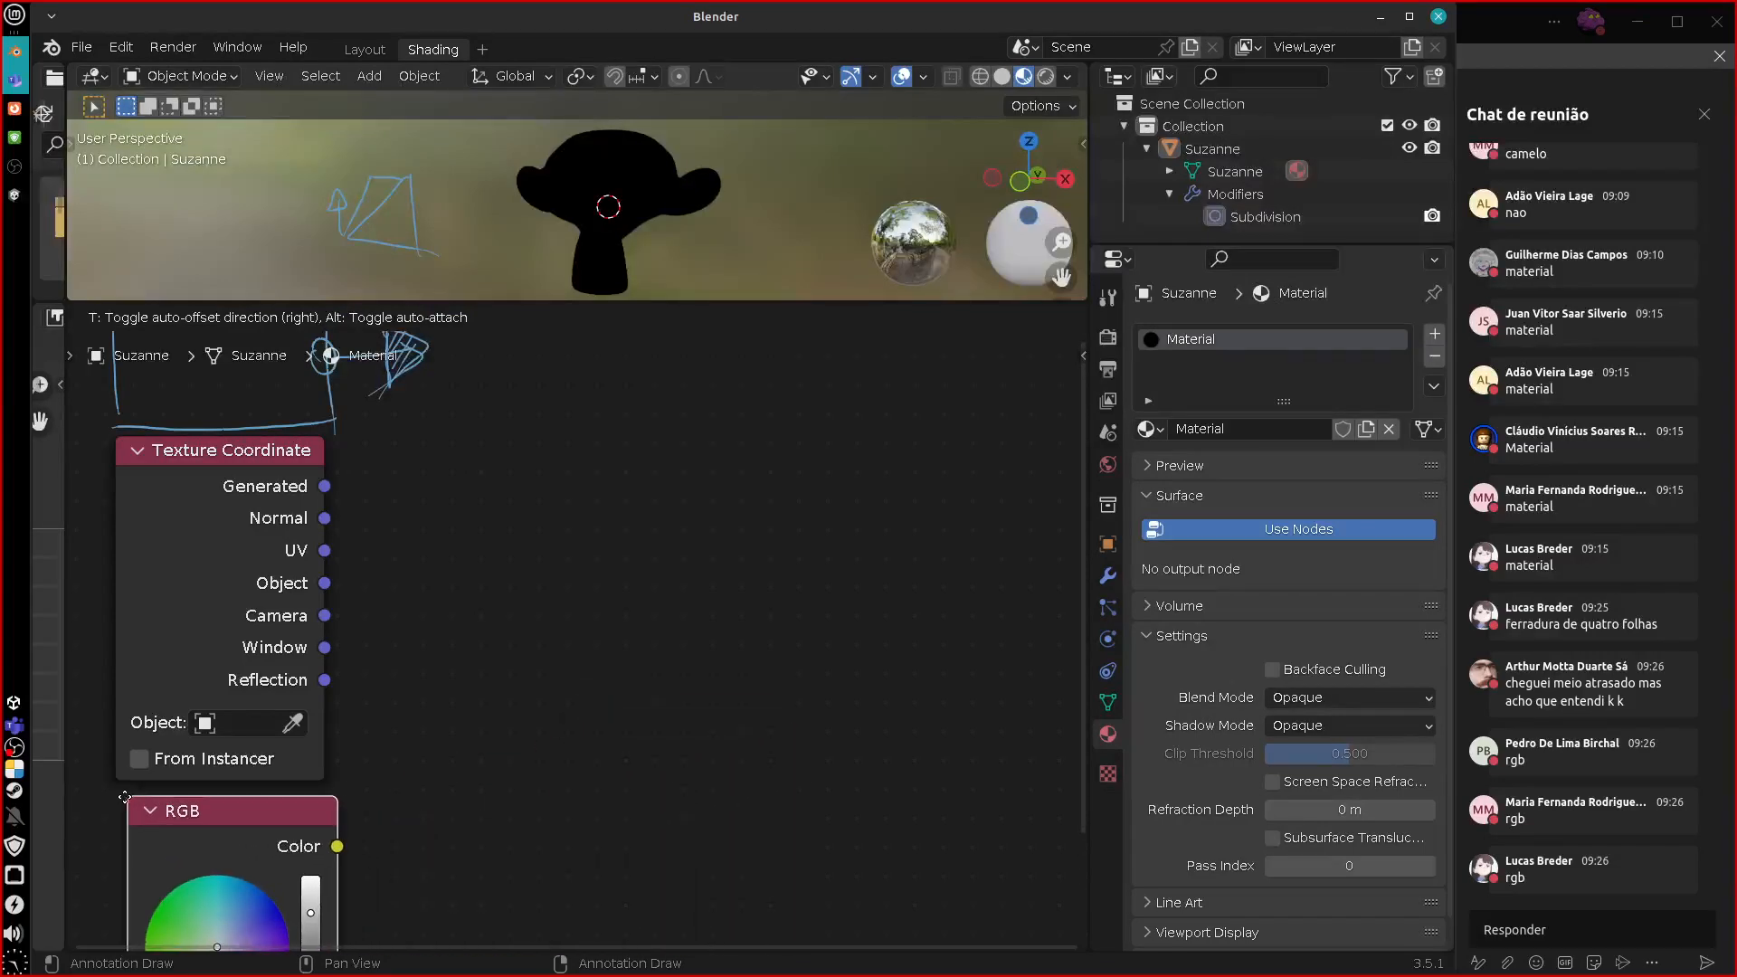
pyautogui.click(125, 793)
pyautogui.moveTo(460, 819); pyautogui.dragTo(491, 674, button='middle')
# Add a Value input node and place it near the RGB node.
pyautogui.click(349, 316)
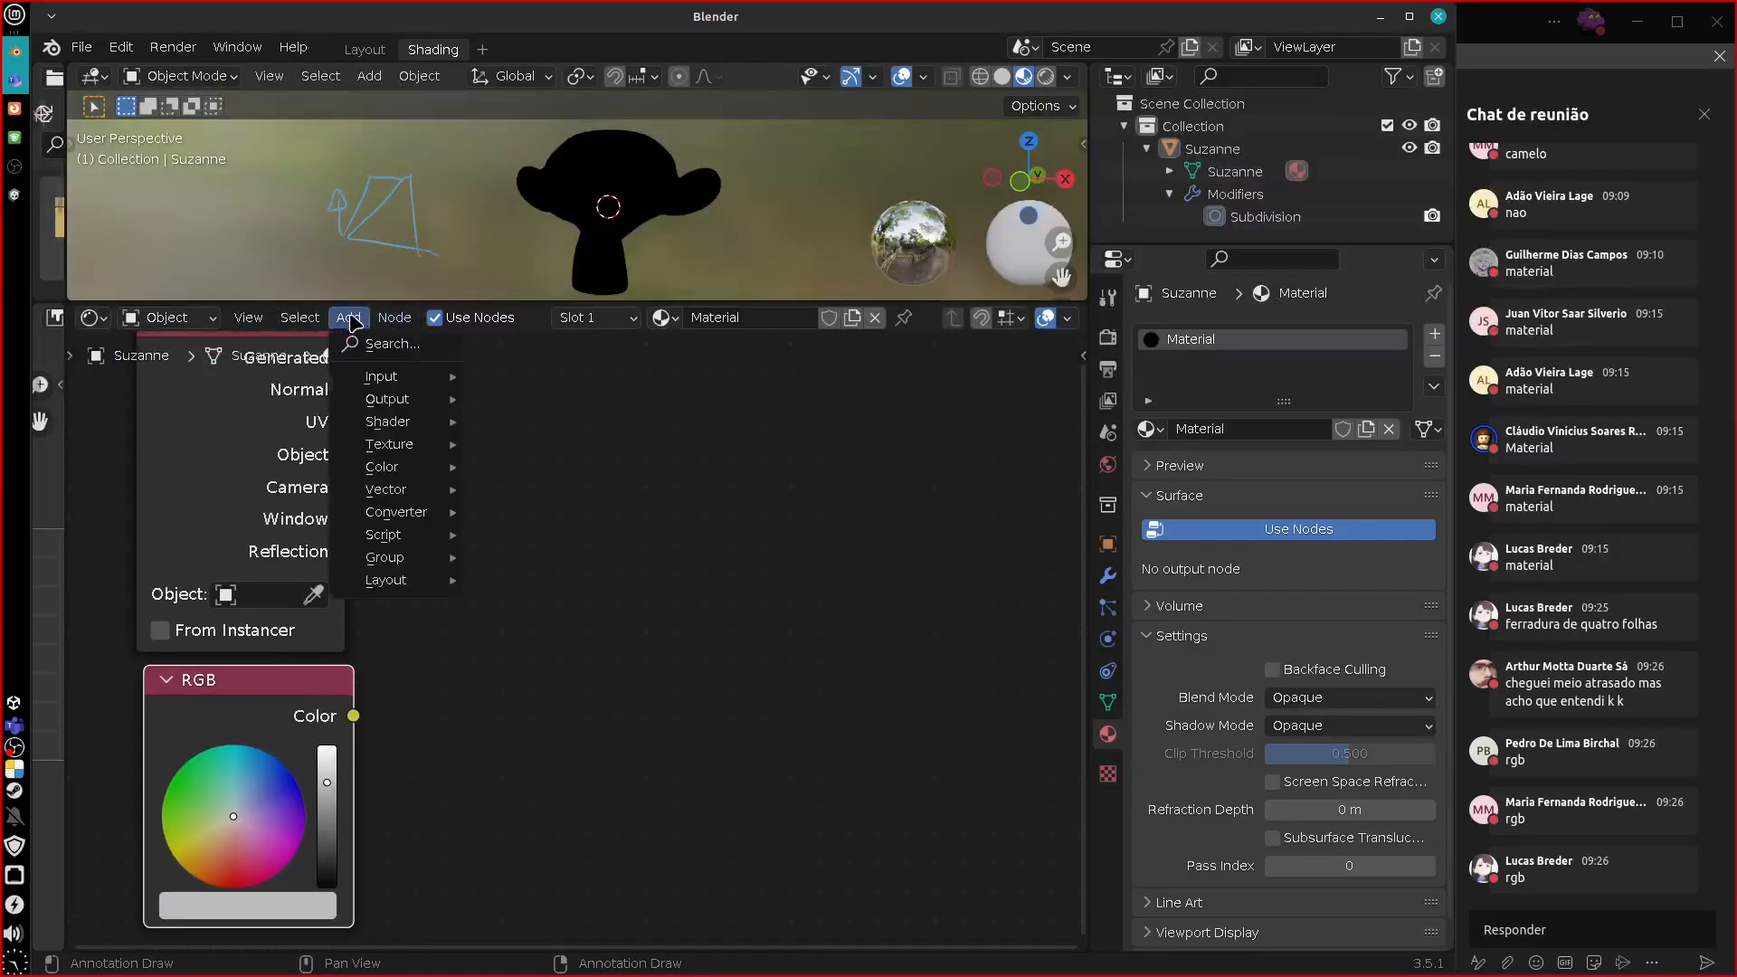
pyautogui.moveTo(436, 490)
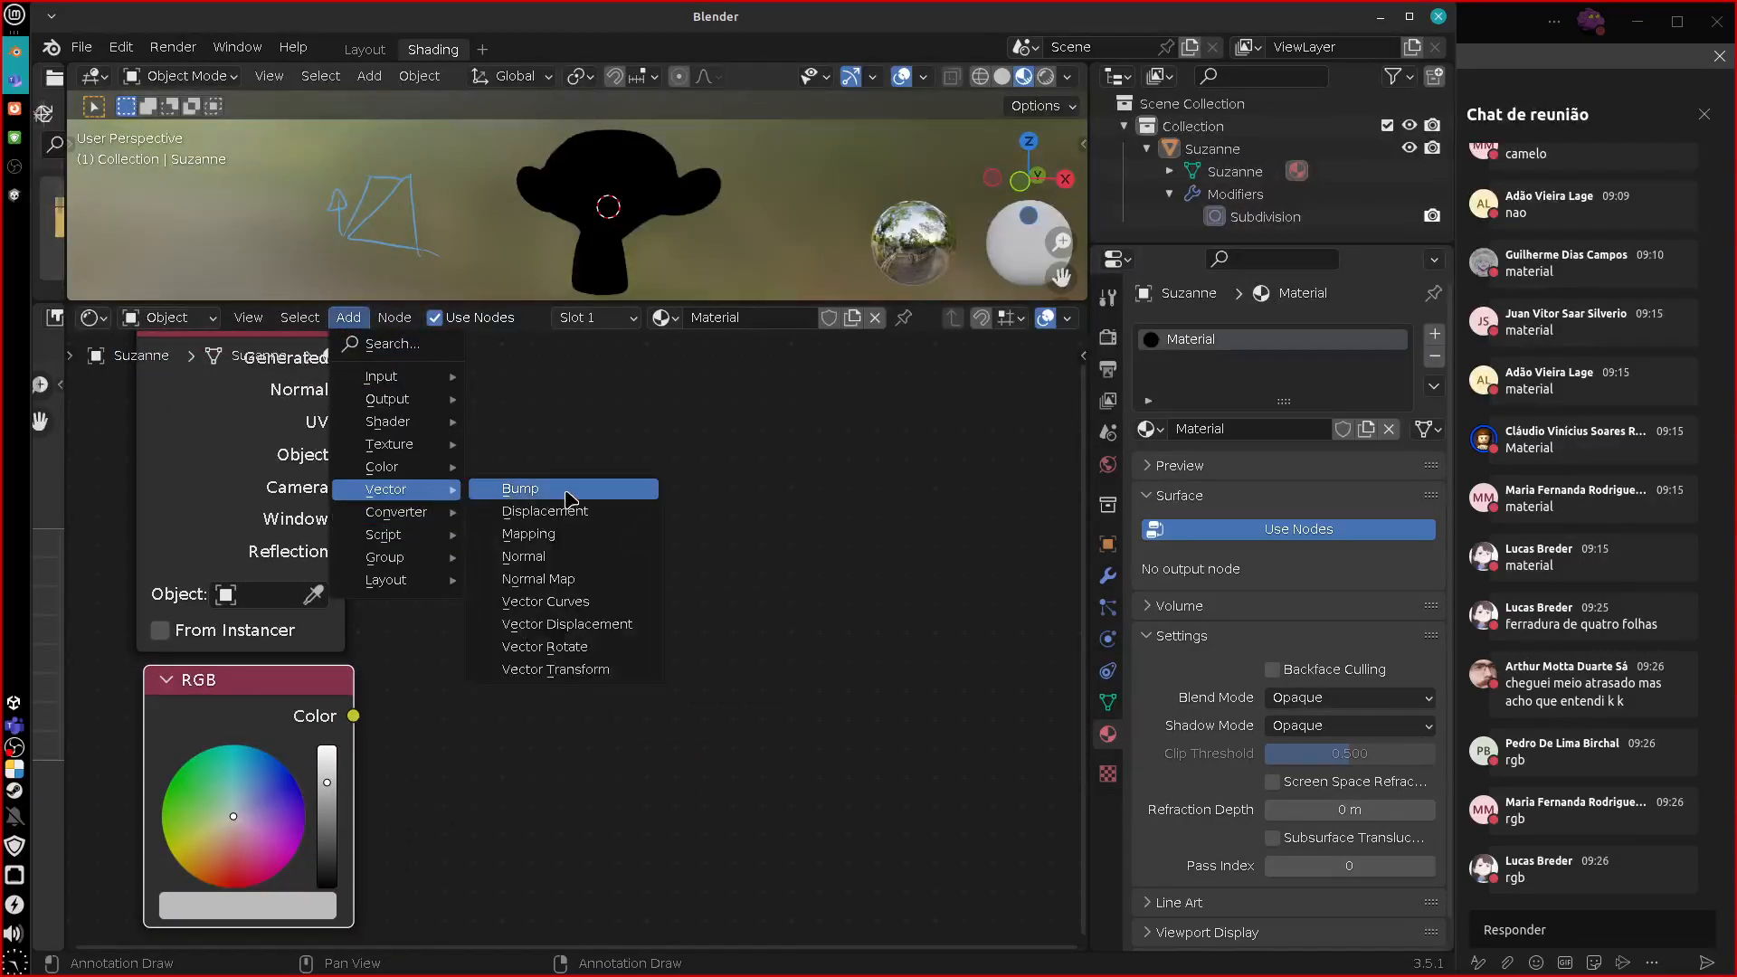
pyautogui.moveTo(426, 376)
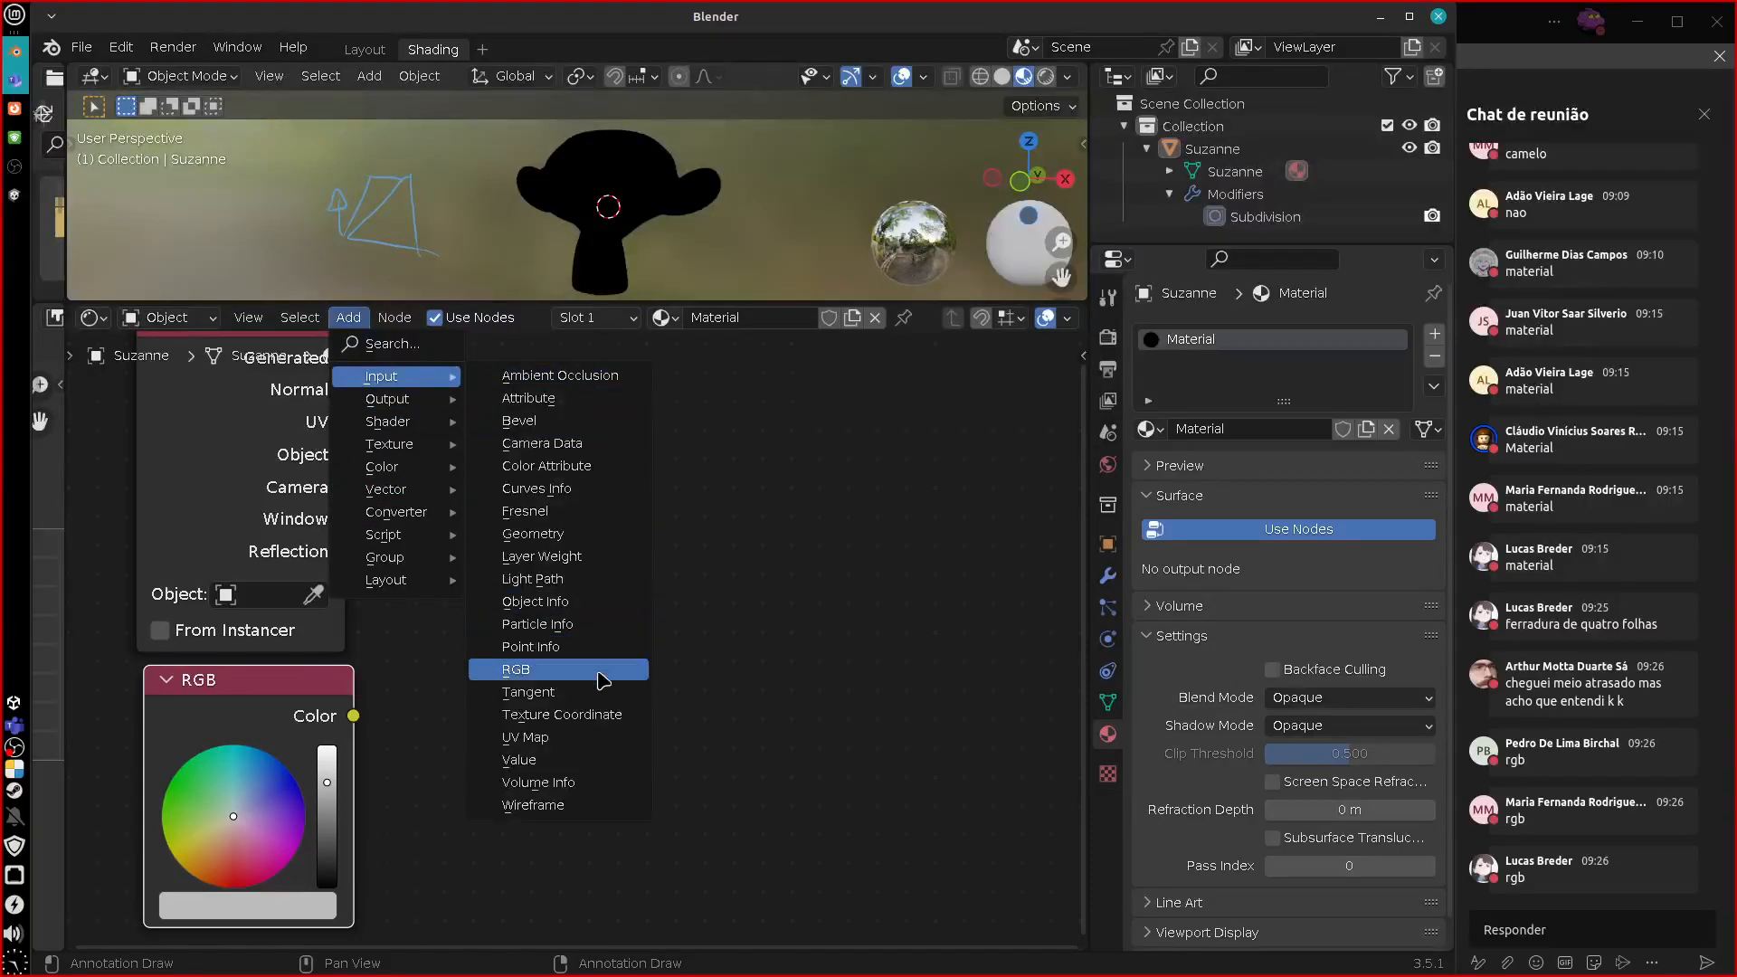
pyautogui.click(590, 764)
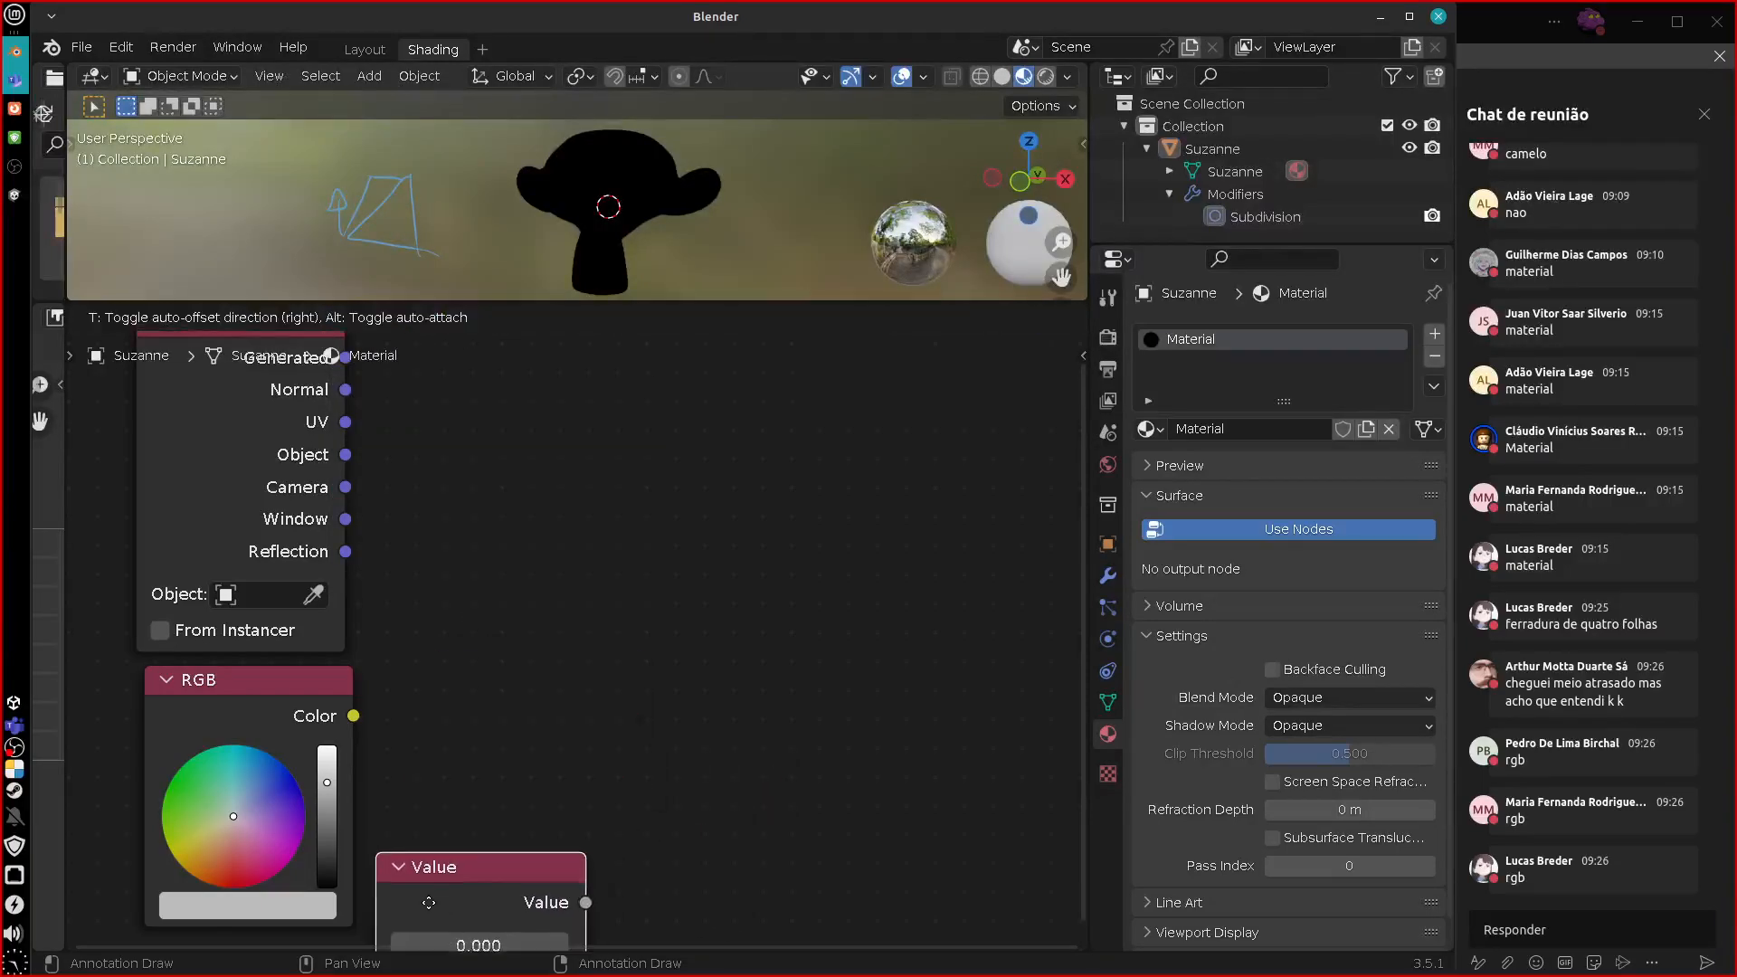
pyautogui.click(221, 750)
pyautogui.moveTo(510, 561); pyautogui.dragTo(508, 780, button='middle')
pyautogui.moveTo(511, 656); pyautogui.dragTo(465, 763, button='middle')
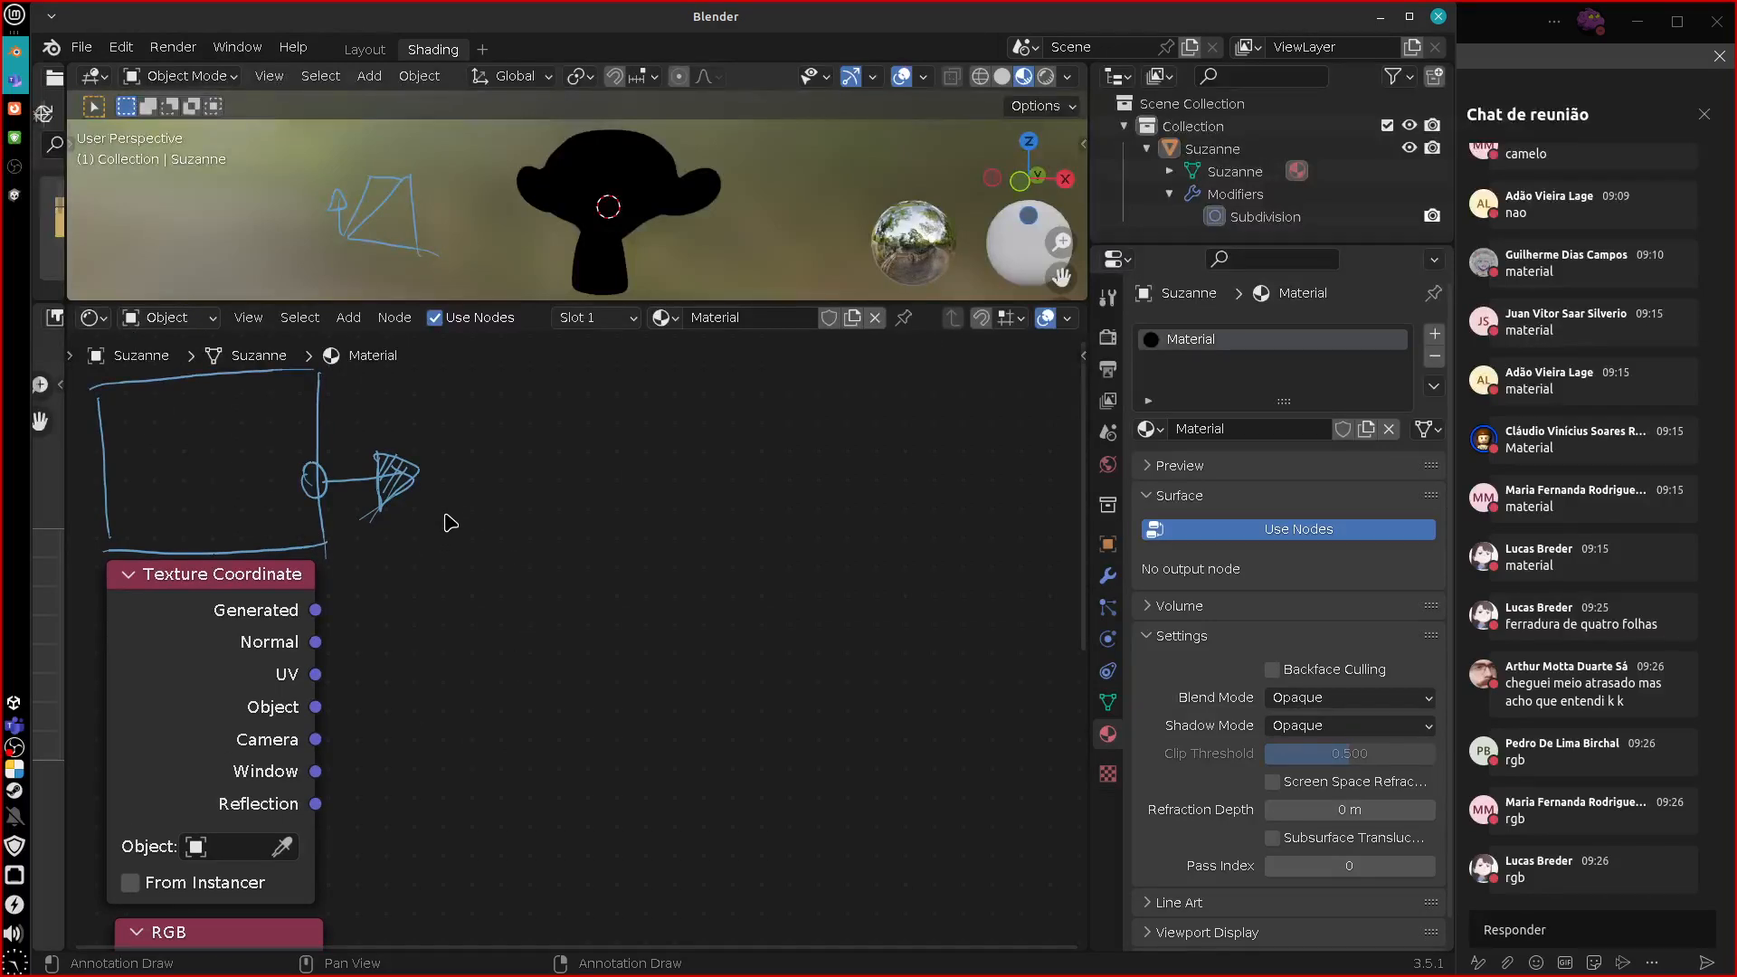
# Add an AOV Output node well to the right of the input sketch, then collapse and expand it.
pyautogui.click(351, 320)
pyautogui.moveTo(389, 399)
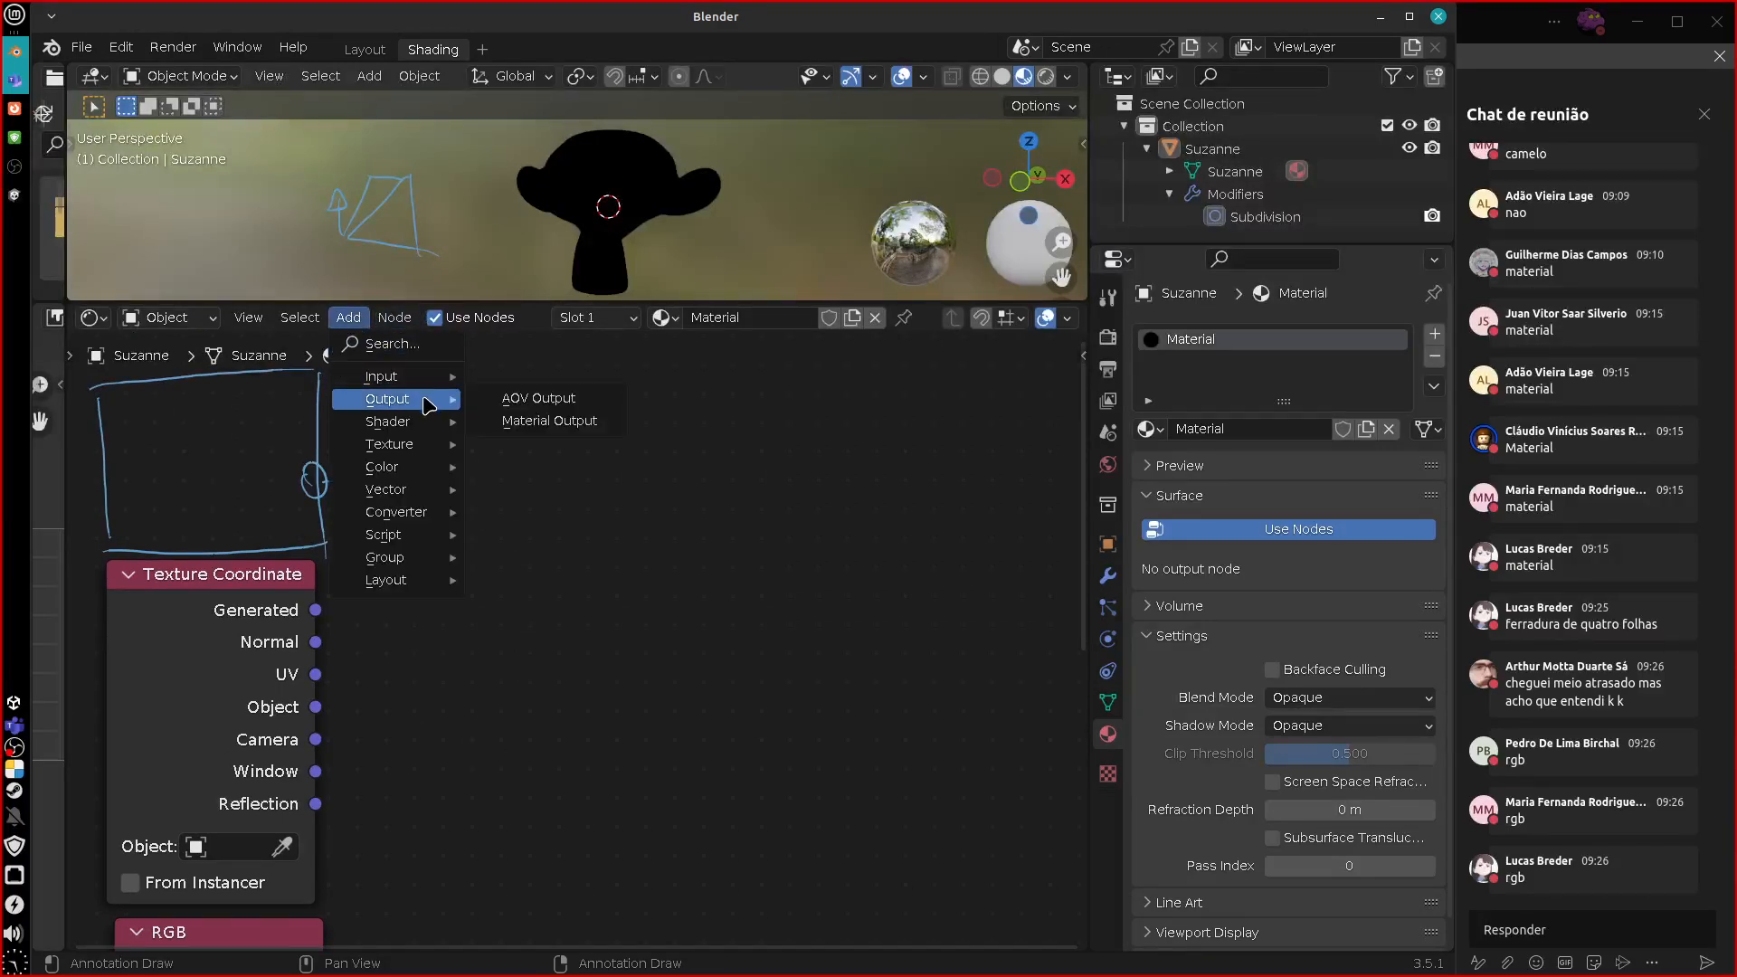
pyautogui.click(561, 399)
pyautogui.click(838, 473)
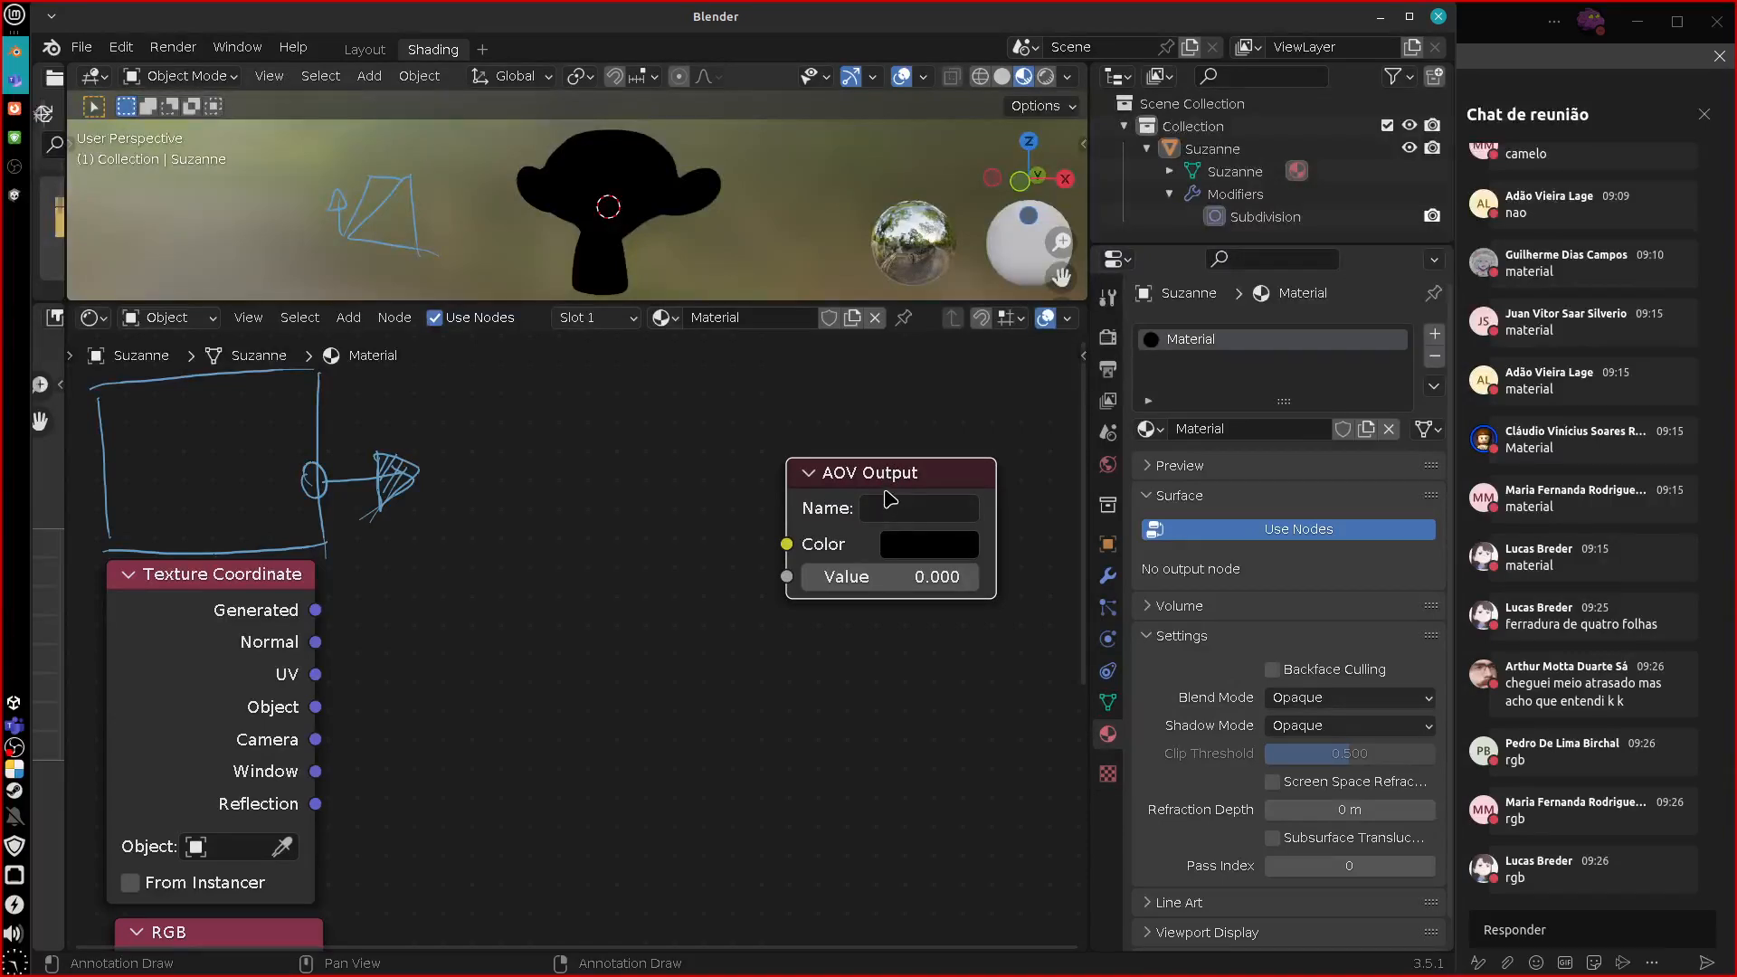
pyautogui.click(808, 472)
pyautogui.click(807, 472)
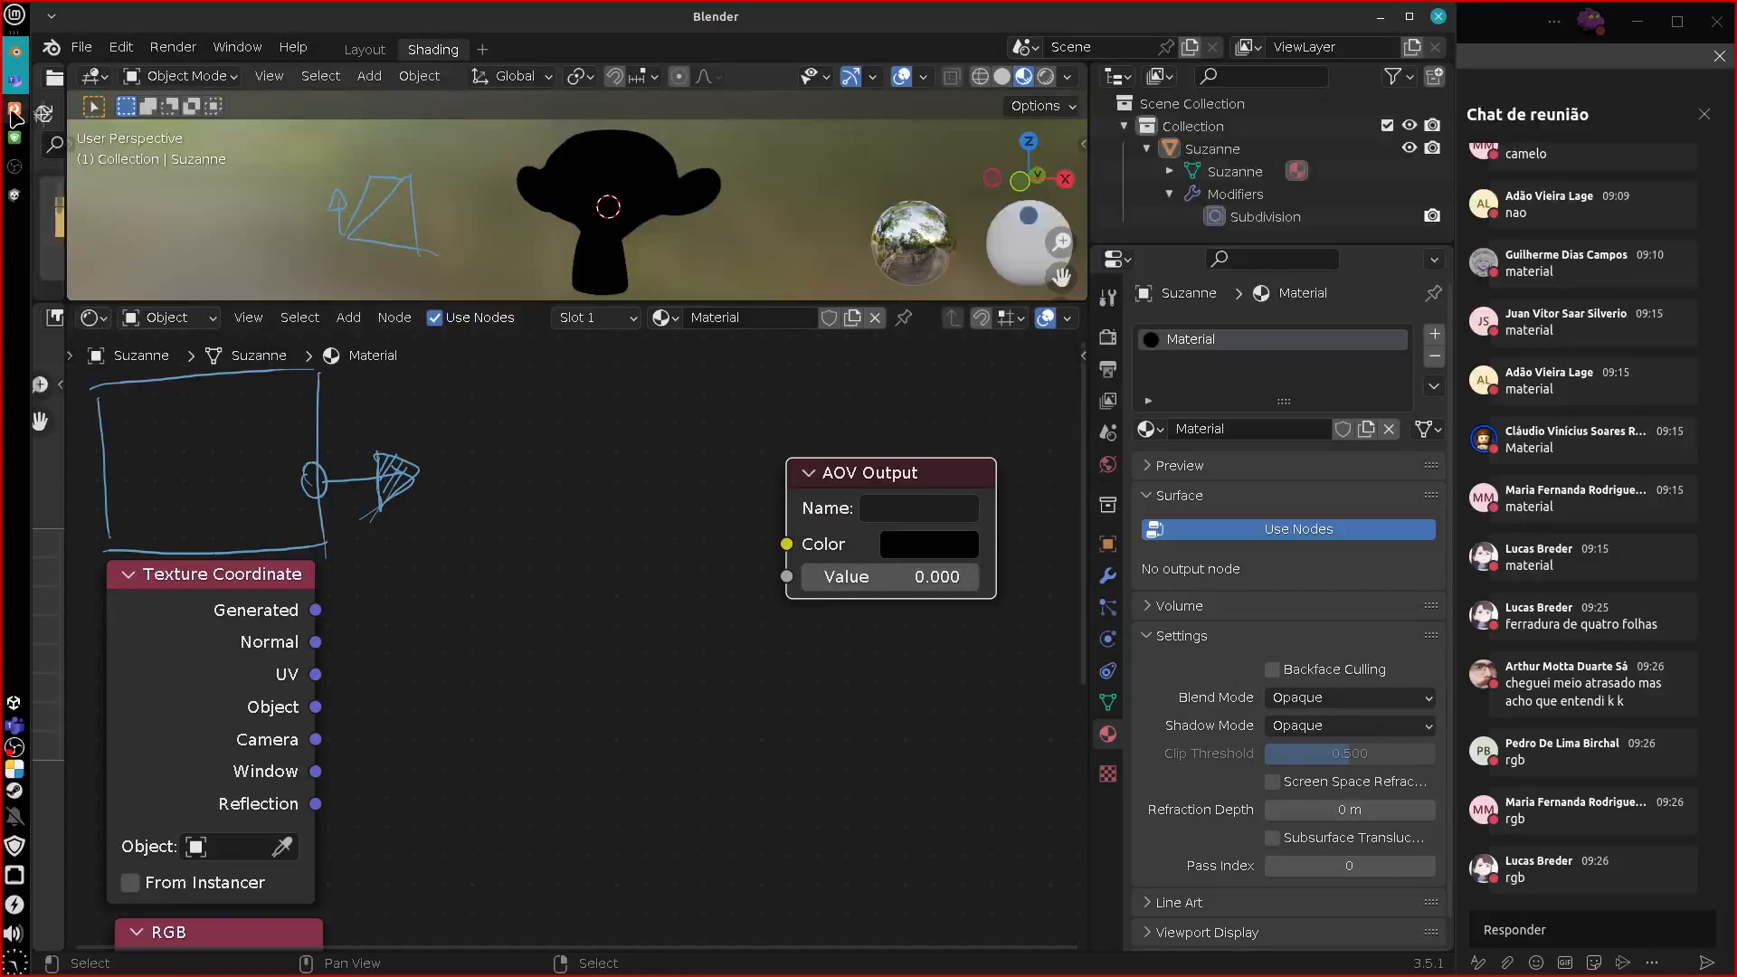
# Switch to Firefox and search the web for "AOV output blender" in a new tab.
pyautogui.hotkey('alt', 'Tab')
pyautogui.click(904, 53)
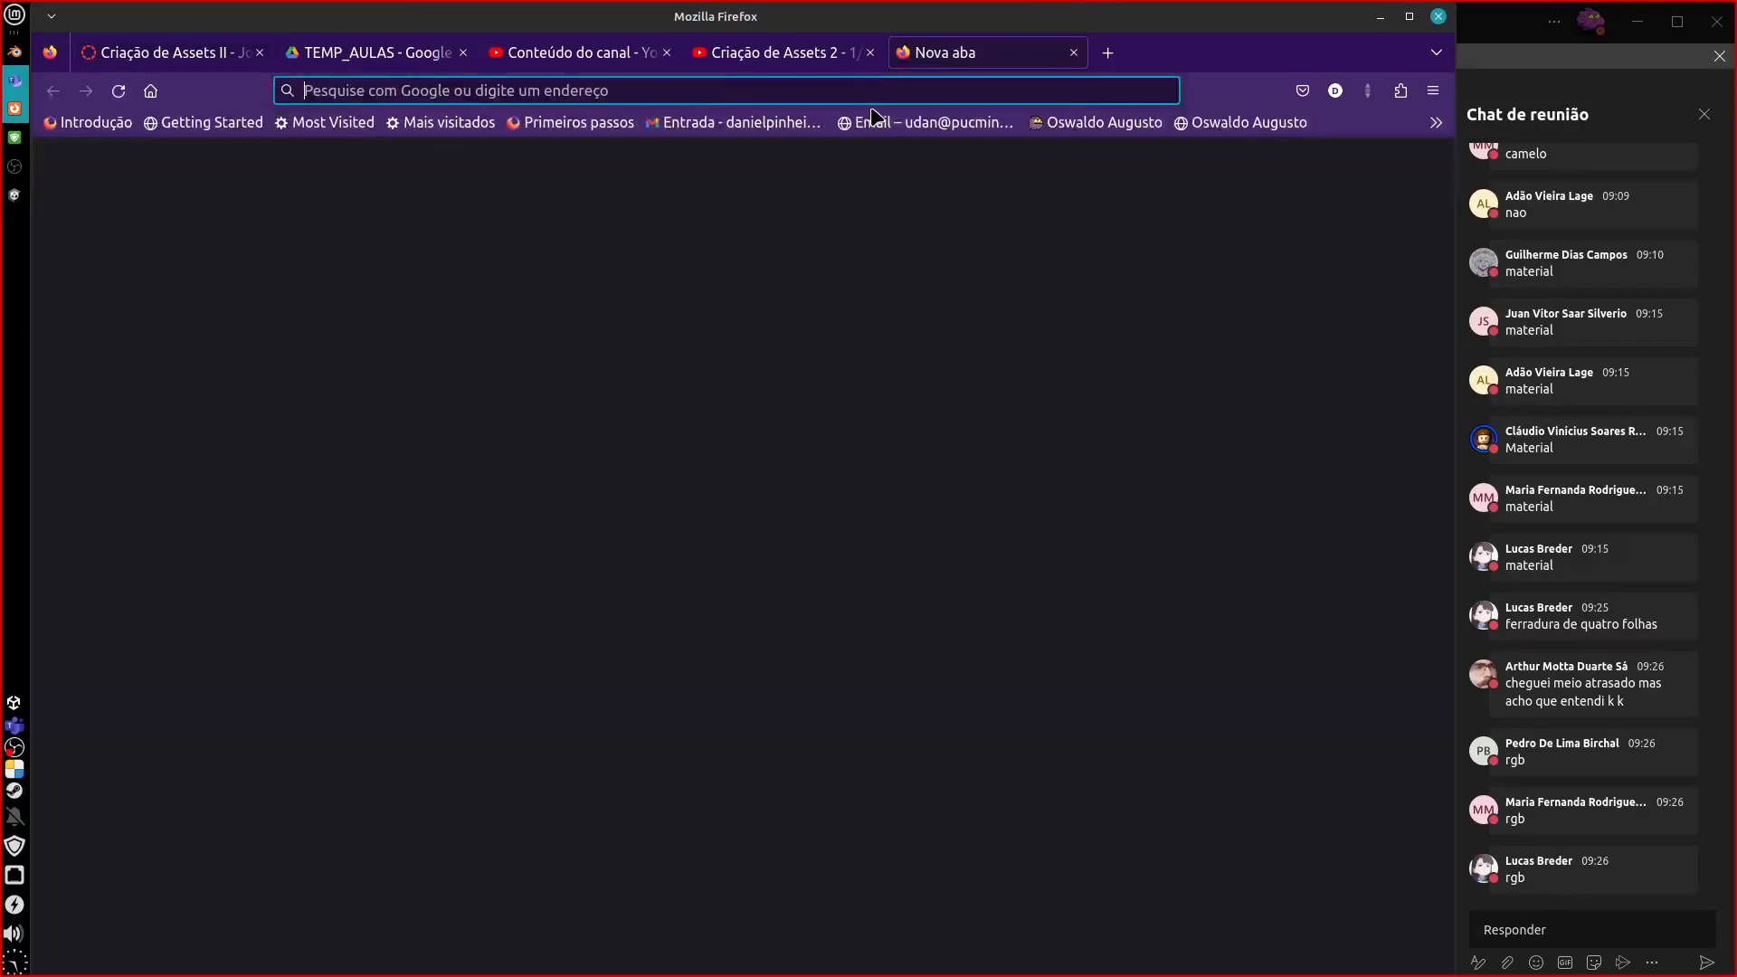
pyautogui.write('AOV')
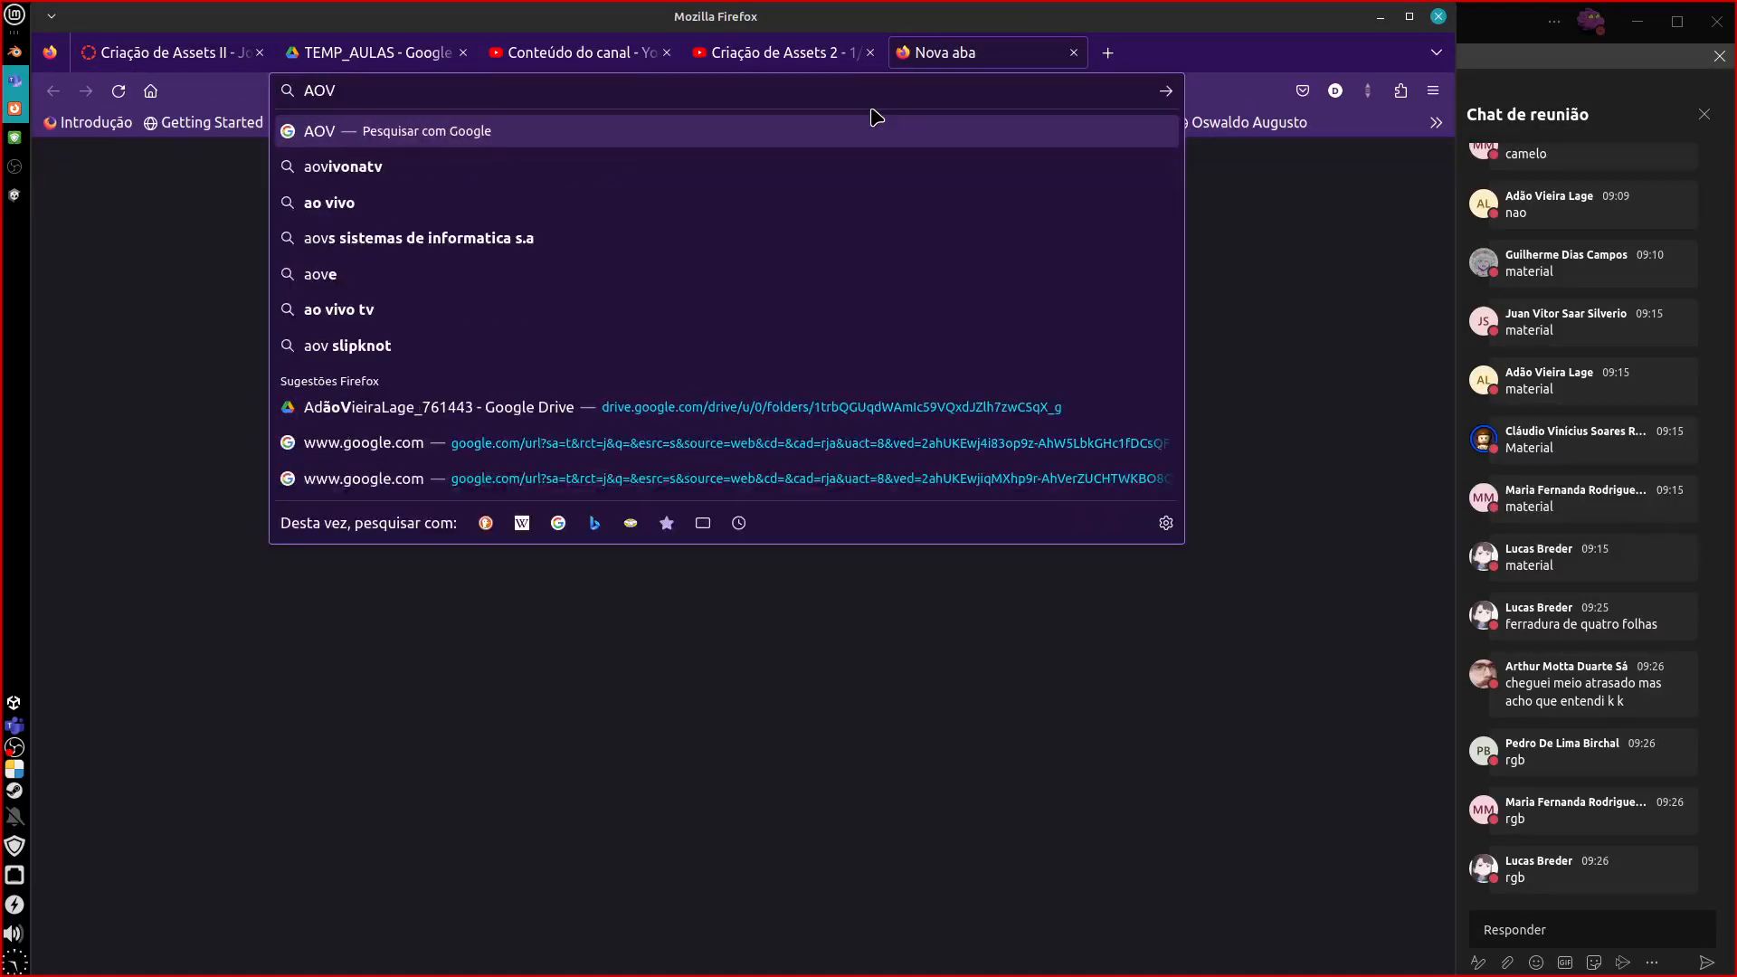
pyautogui.write(' outp')
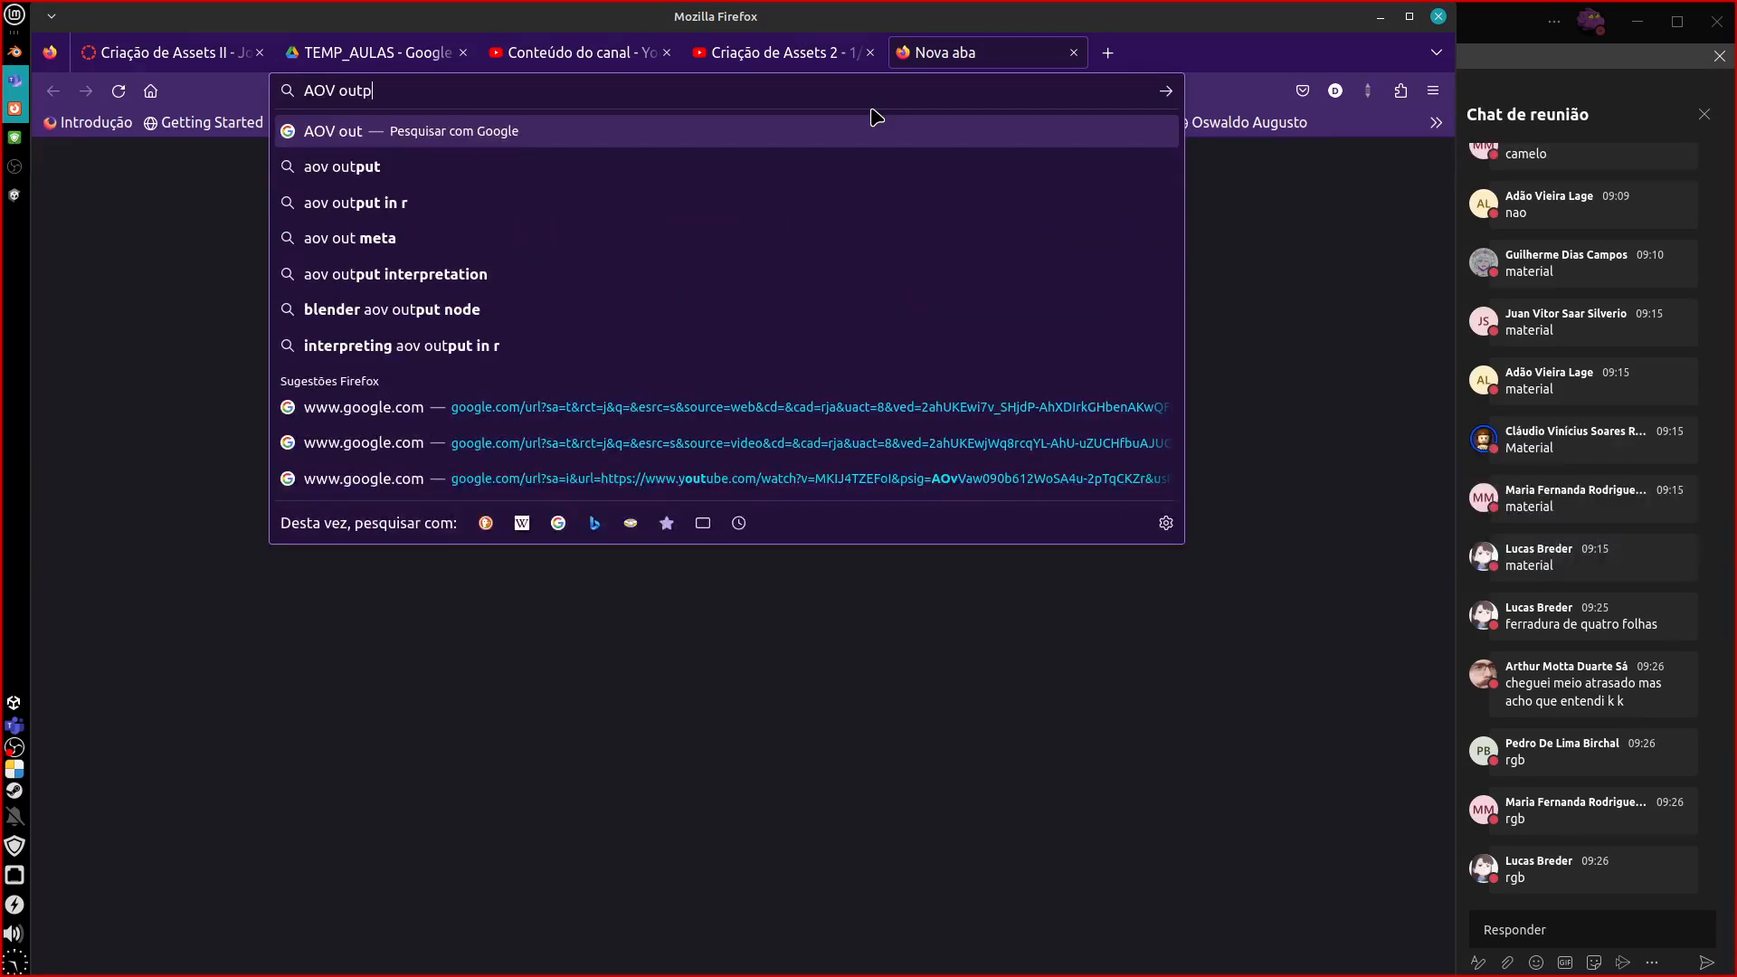
pyautogui.write('ut blende')
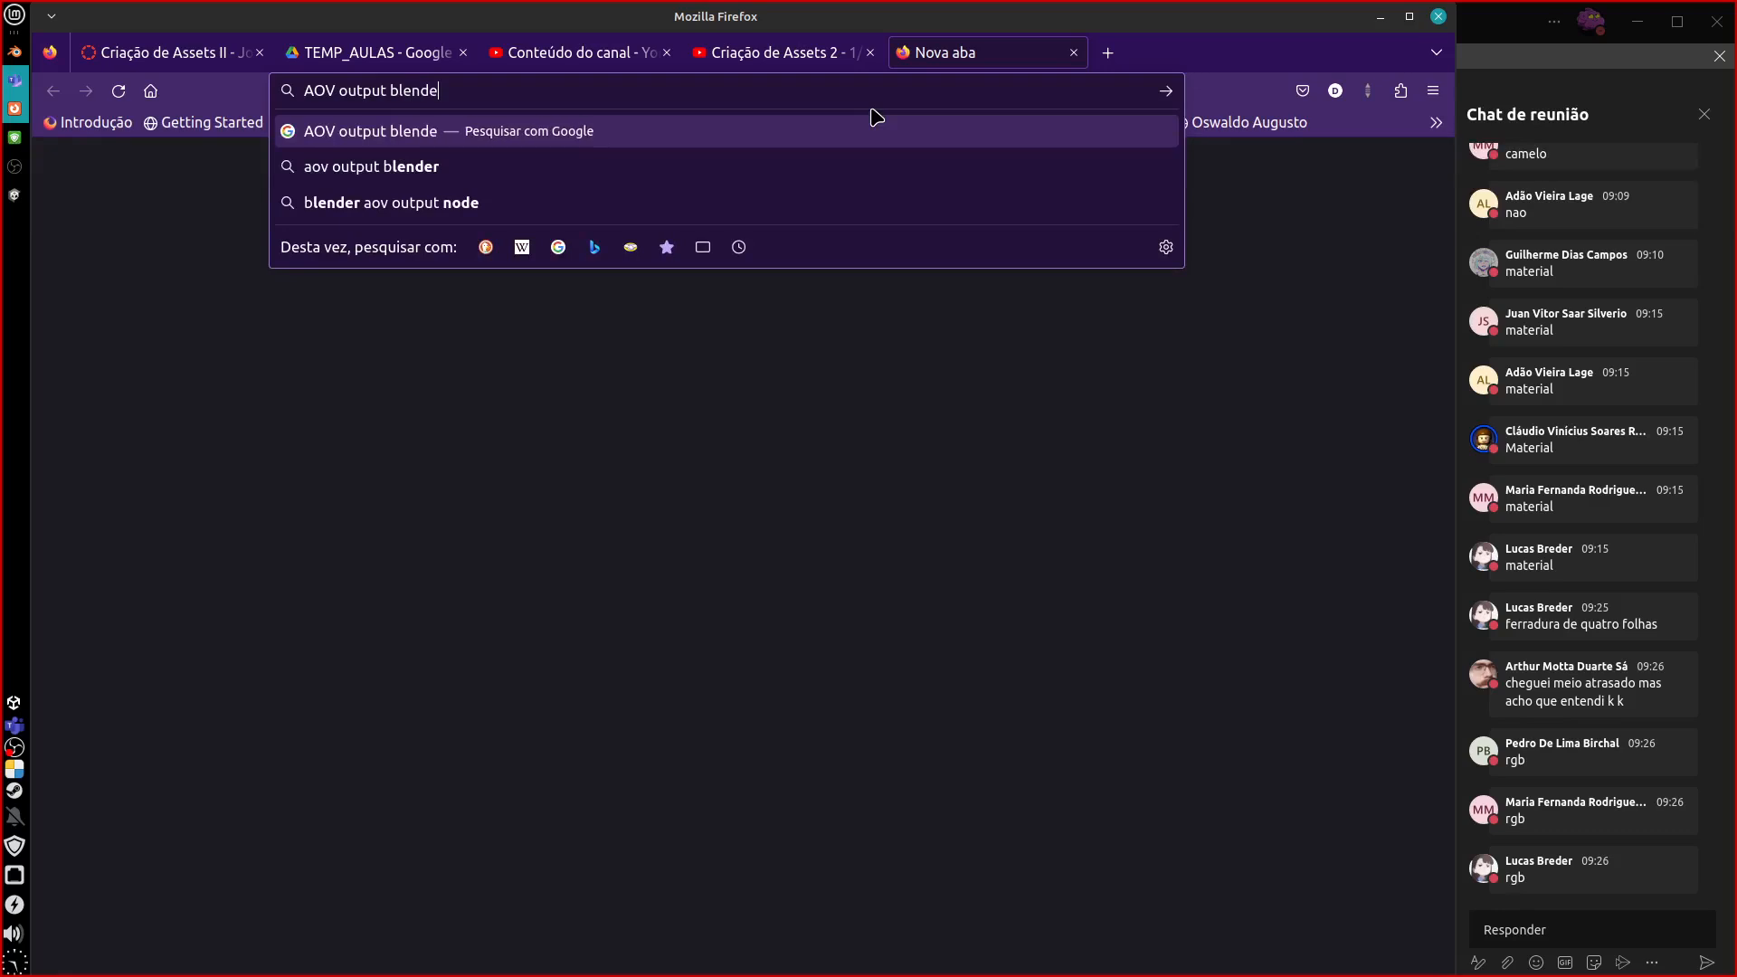
pyautogui.write('r')
pyautogui.press('Return')
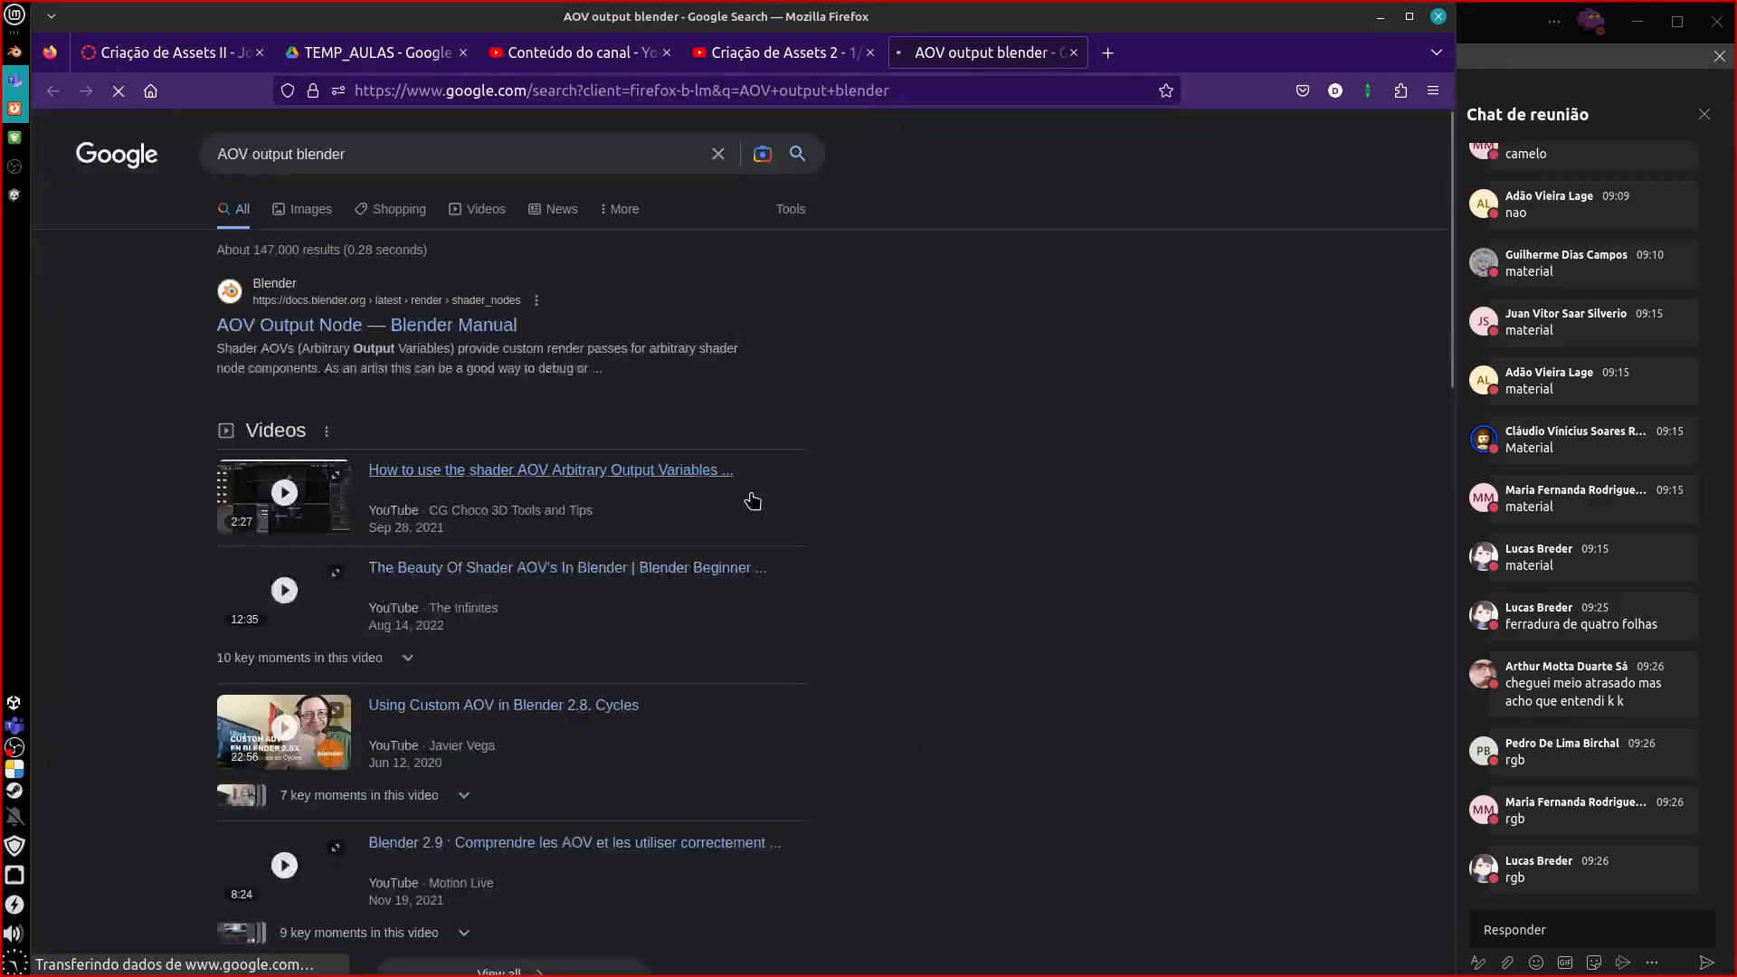
# Open the Blender Manual page on the AOV Output Node and read its description, briefly highlighting the phrase "Arbitrary Output Variables".
pyautogui.click(447, 327)
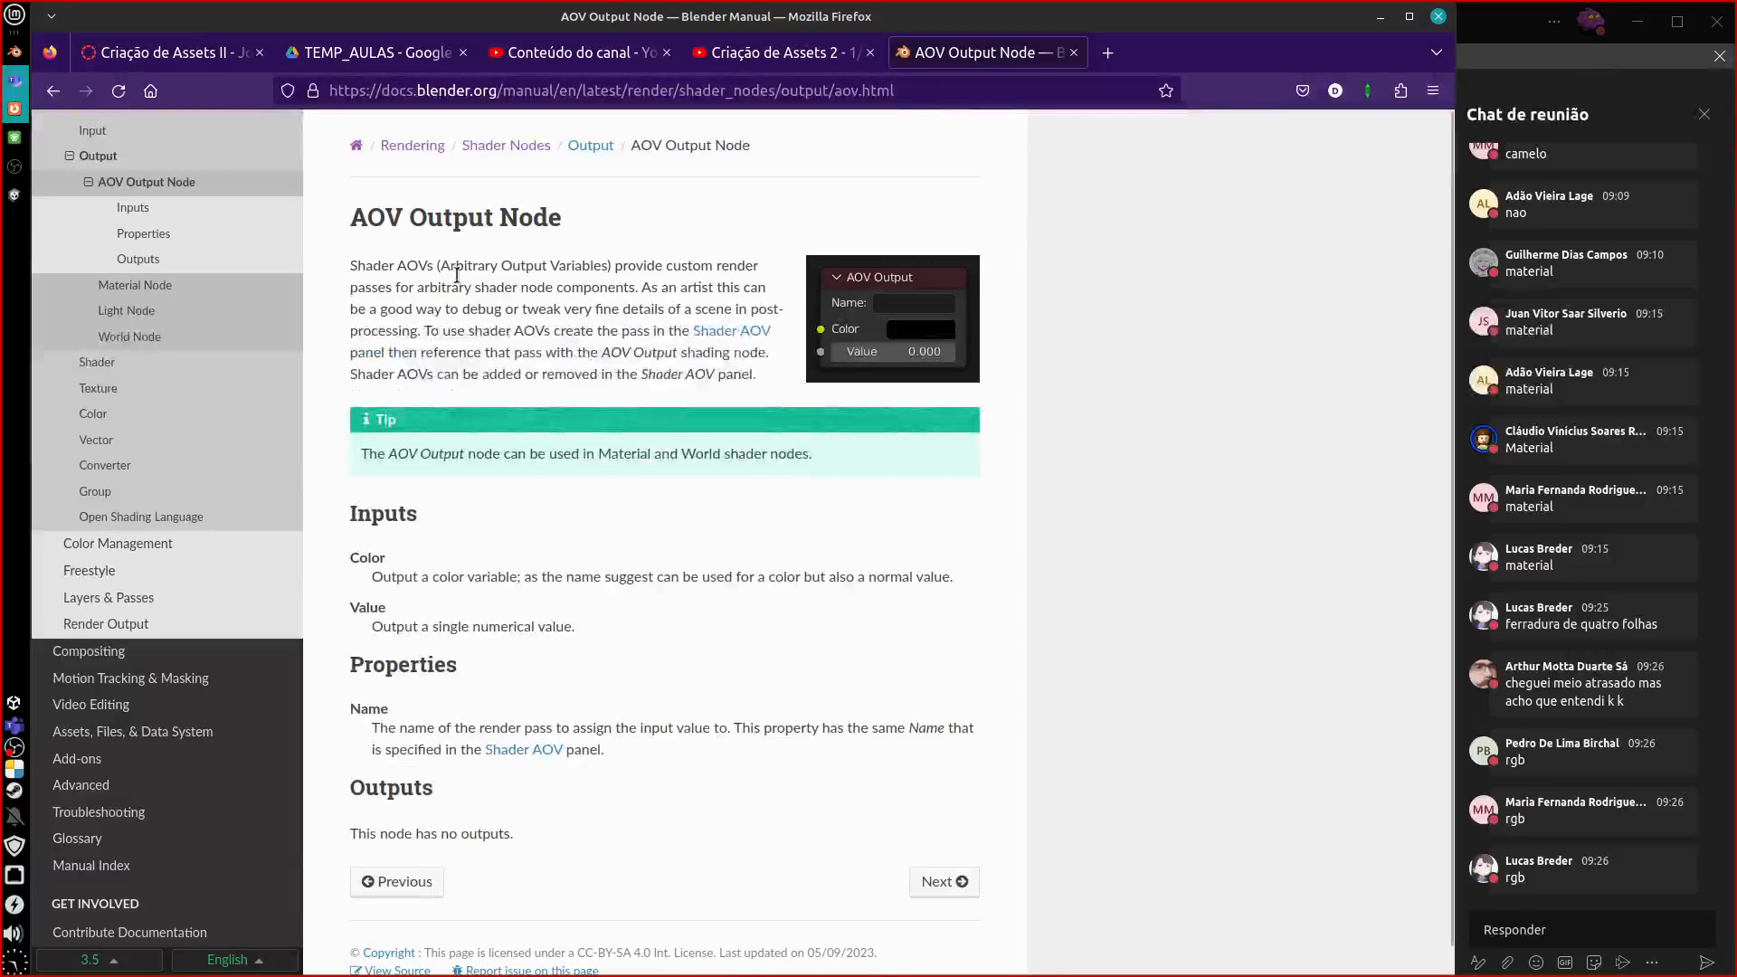
pyautogui.moveTo(440, 269); pyautogui.dragTo(606, 268)
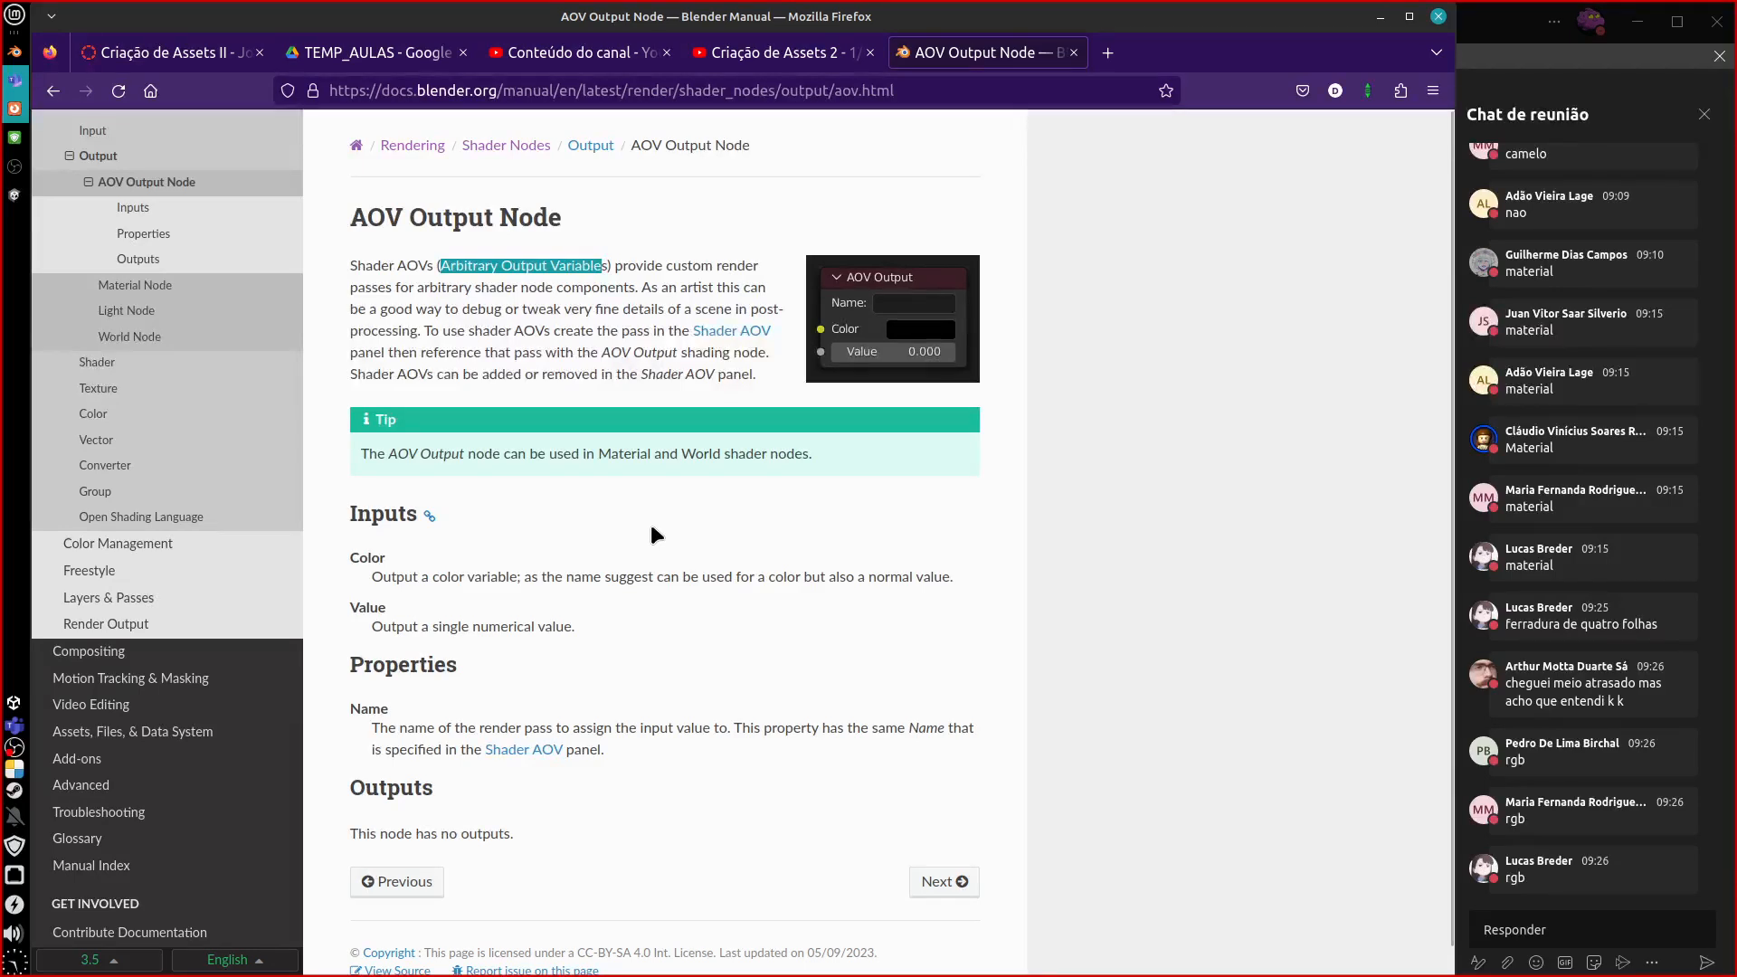
pyautogui.scroll(-1, 1413, 458)
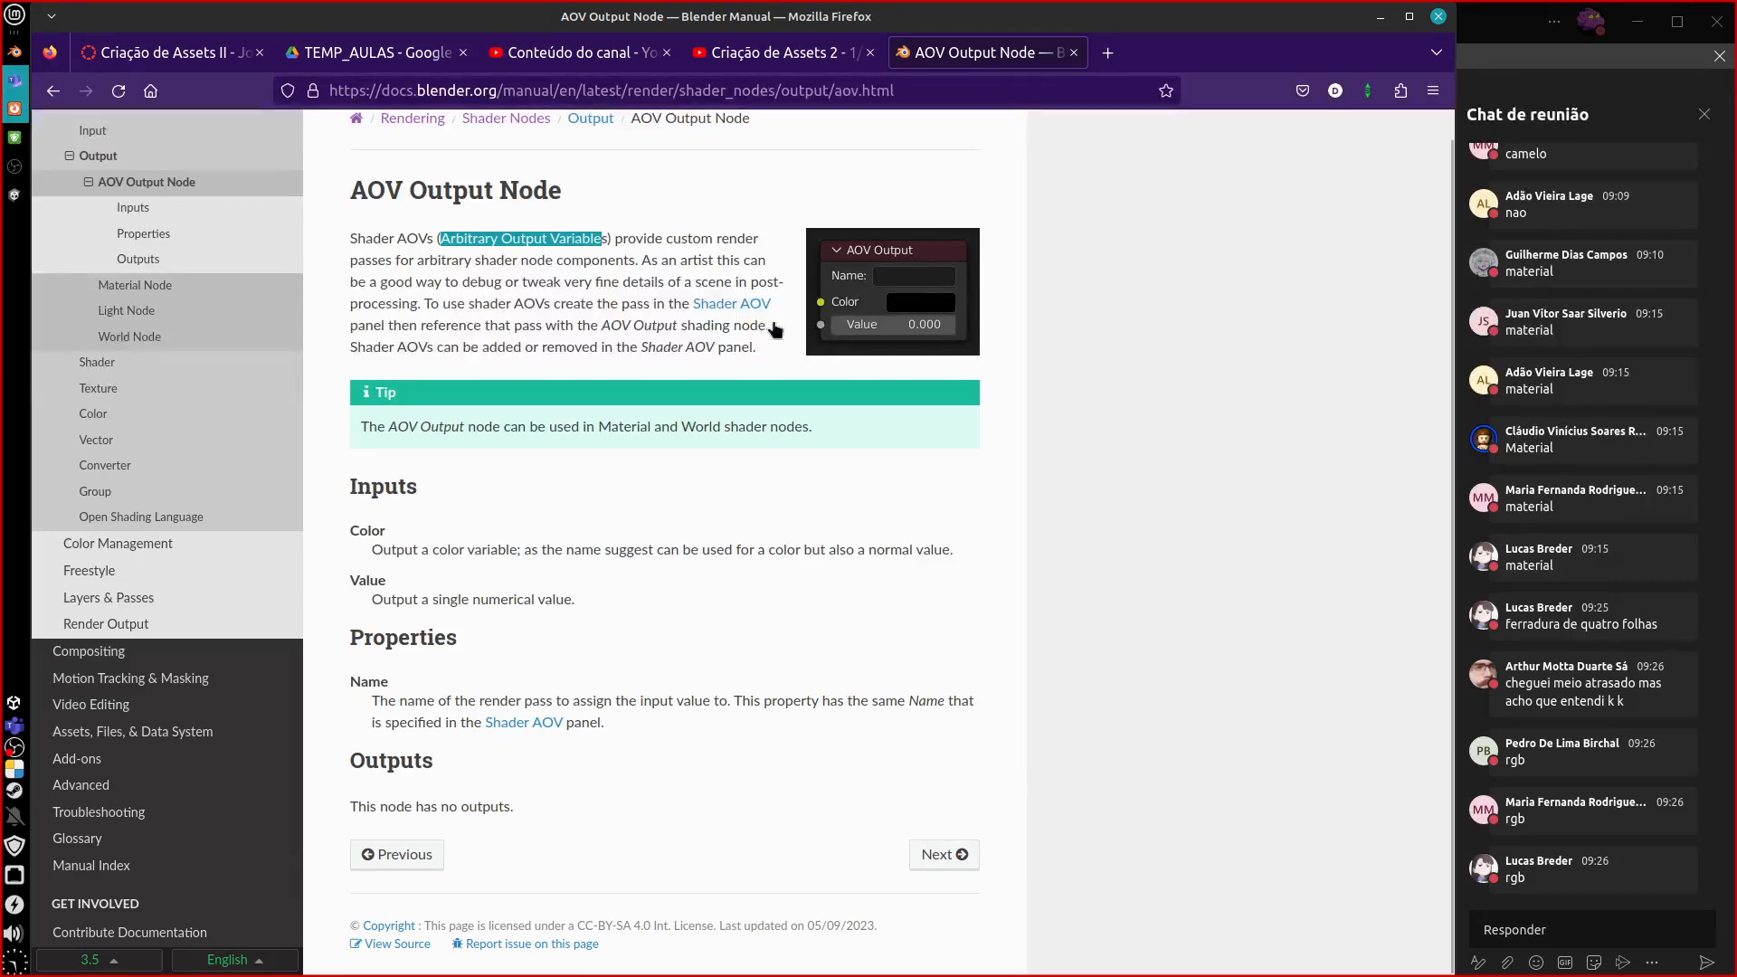
pyautogui.click(605, 235)
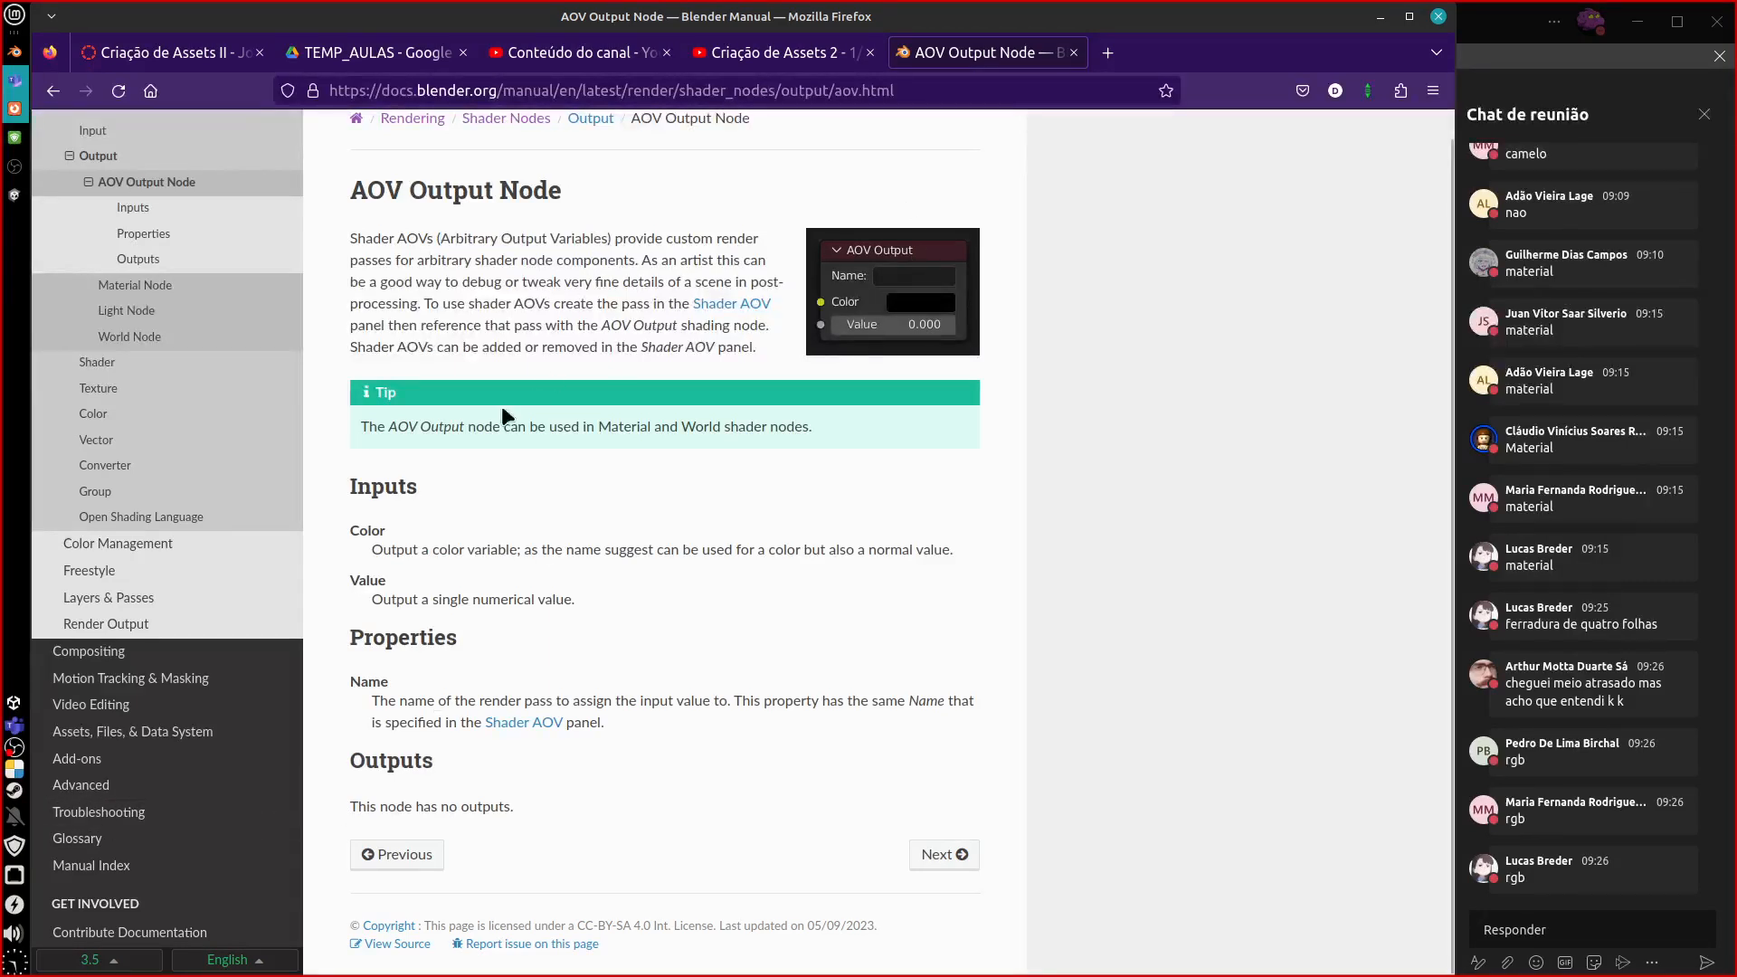
# Switch back to Blender and delete the AOV Output node from the material.
pyautogui.click(16, 56)
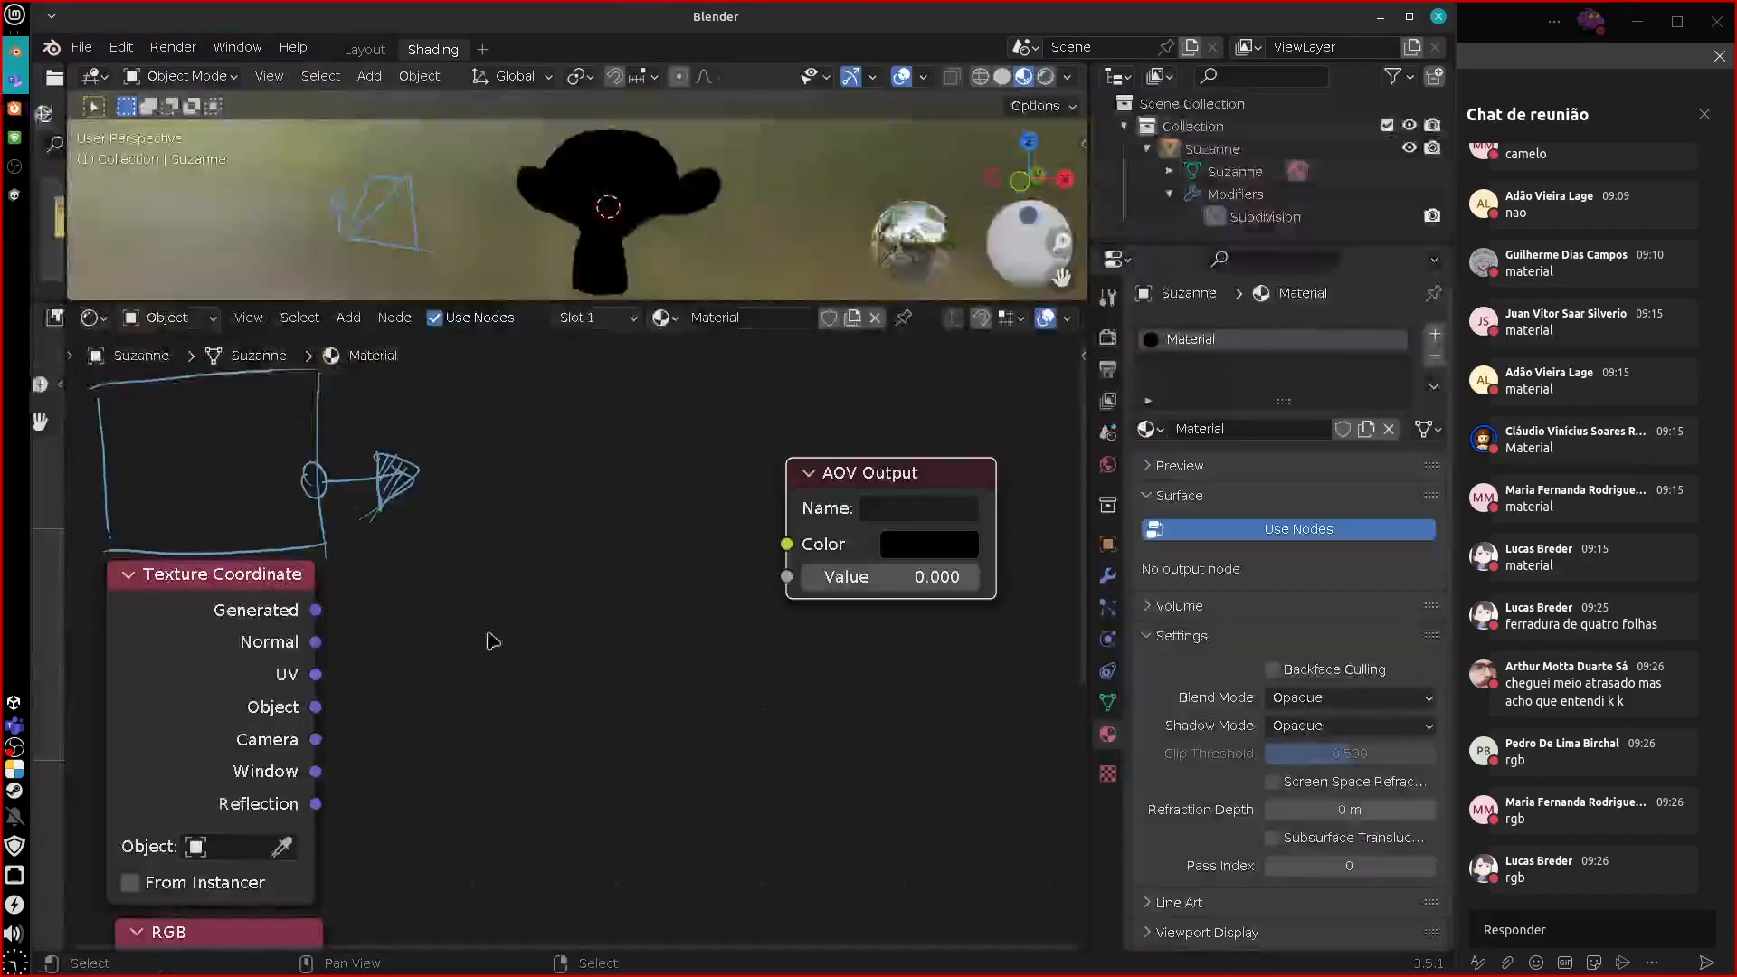
pyautogui.moveTo(884, 482); pyautogui.dragTo(873, 483)
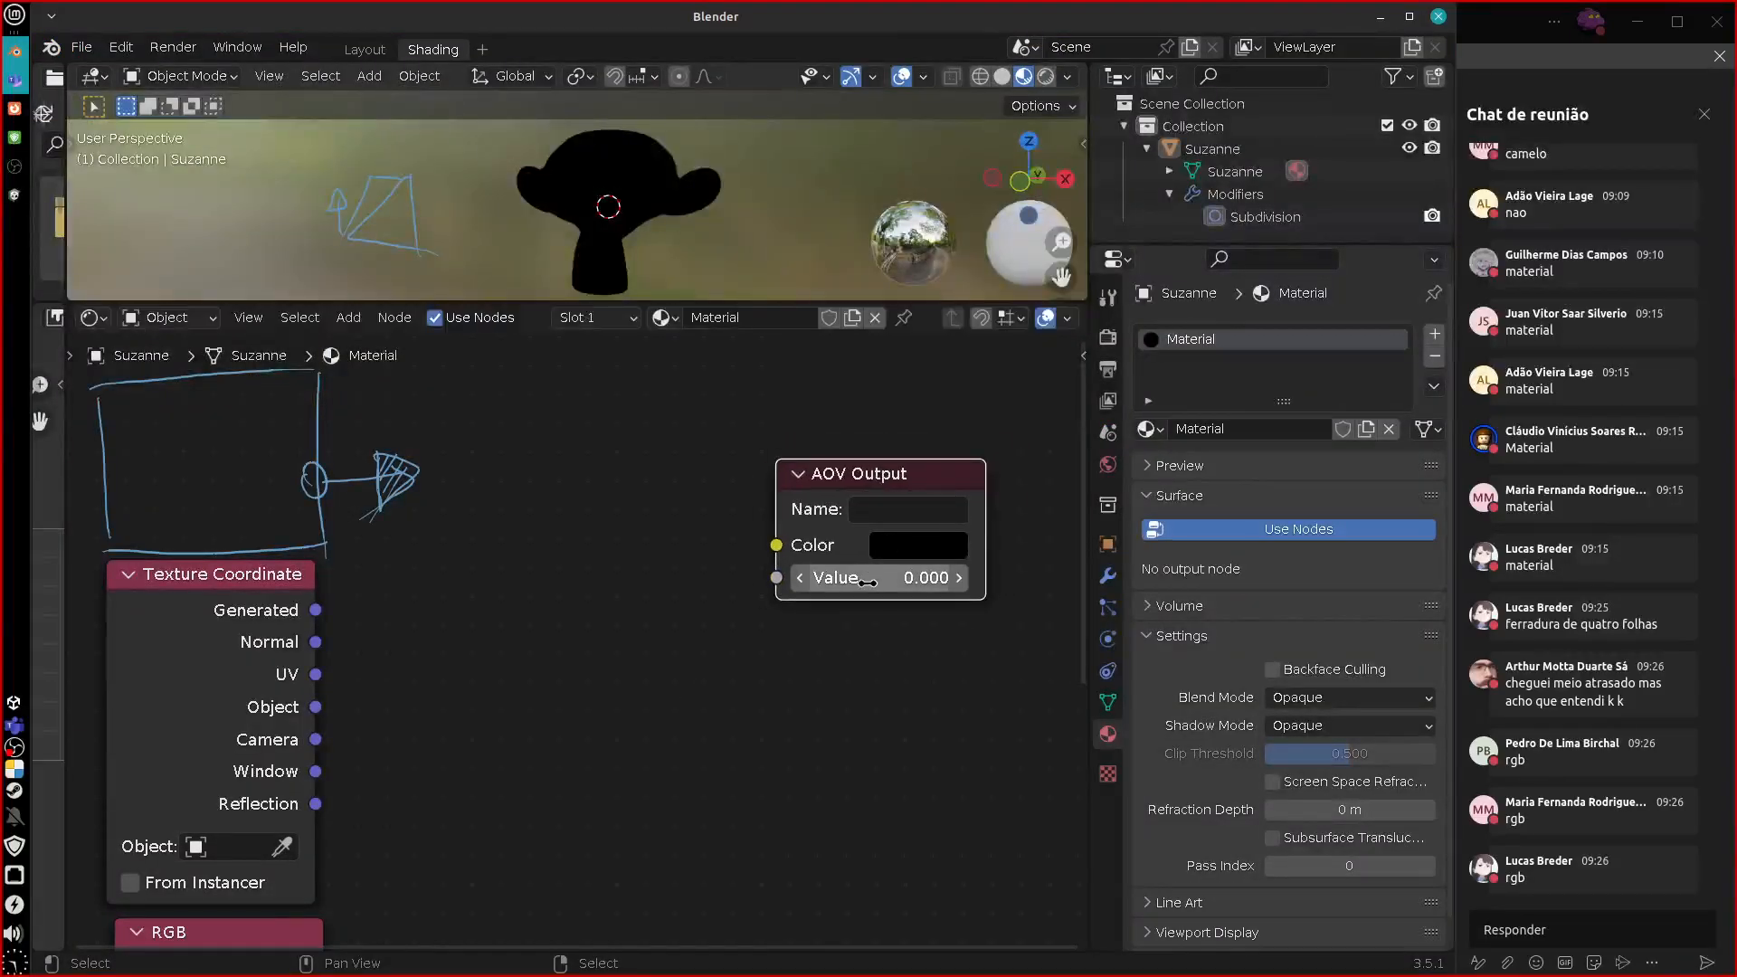
pyautogui.press('x')
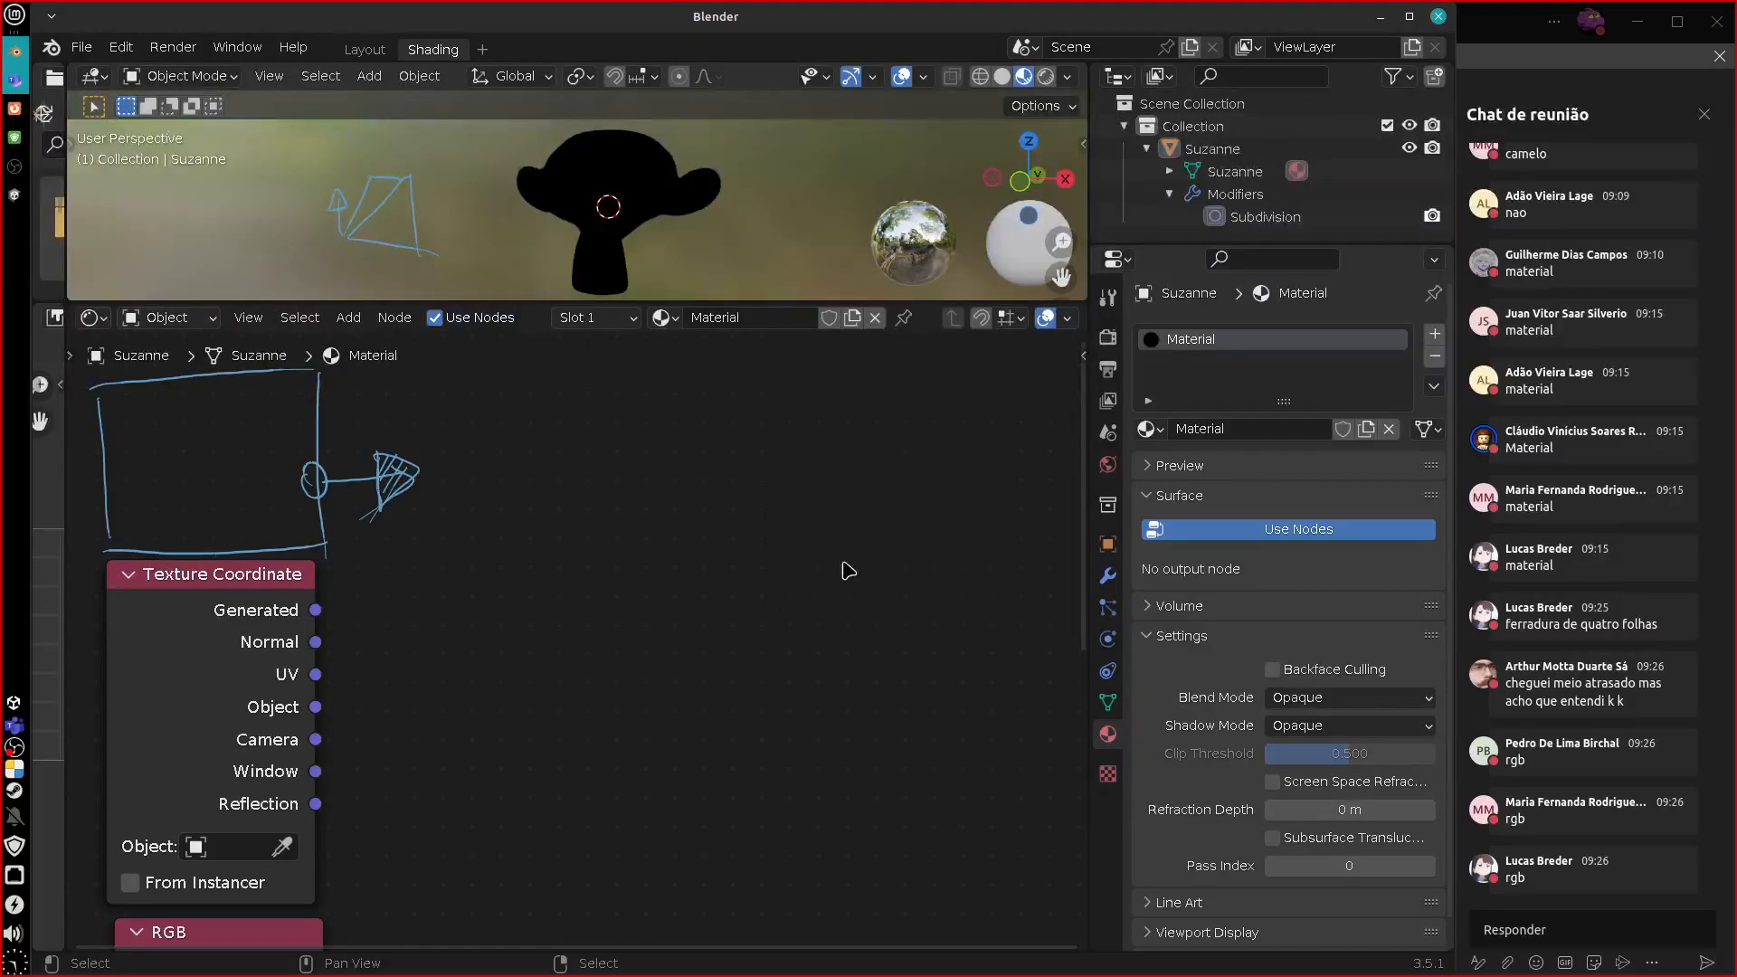
# Add a Material Output node and place it well to the right of the Texture Coordinate node.
pyautogui.click(407, 322)
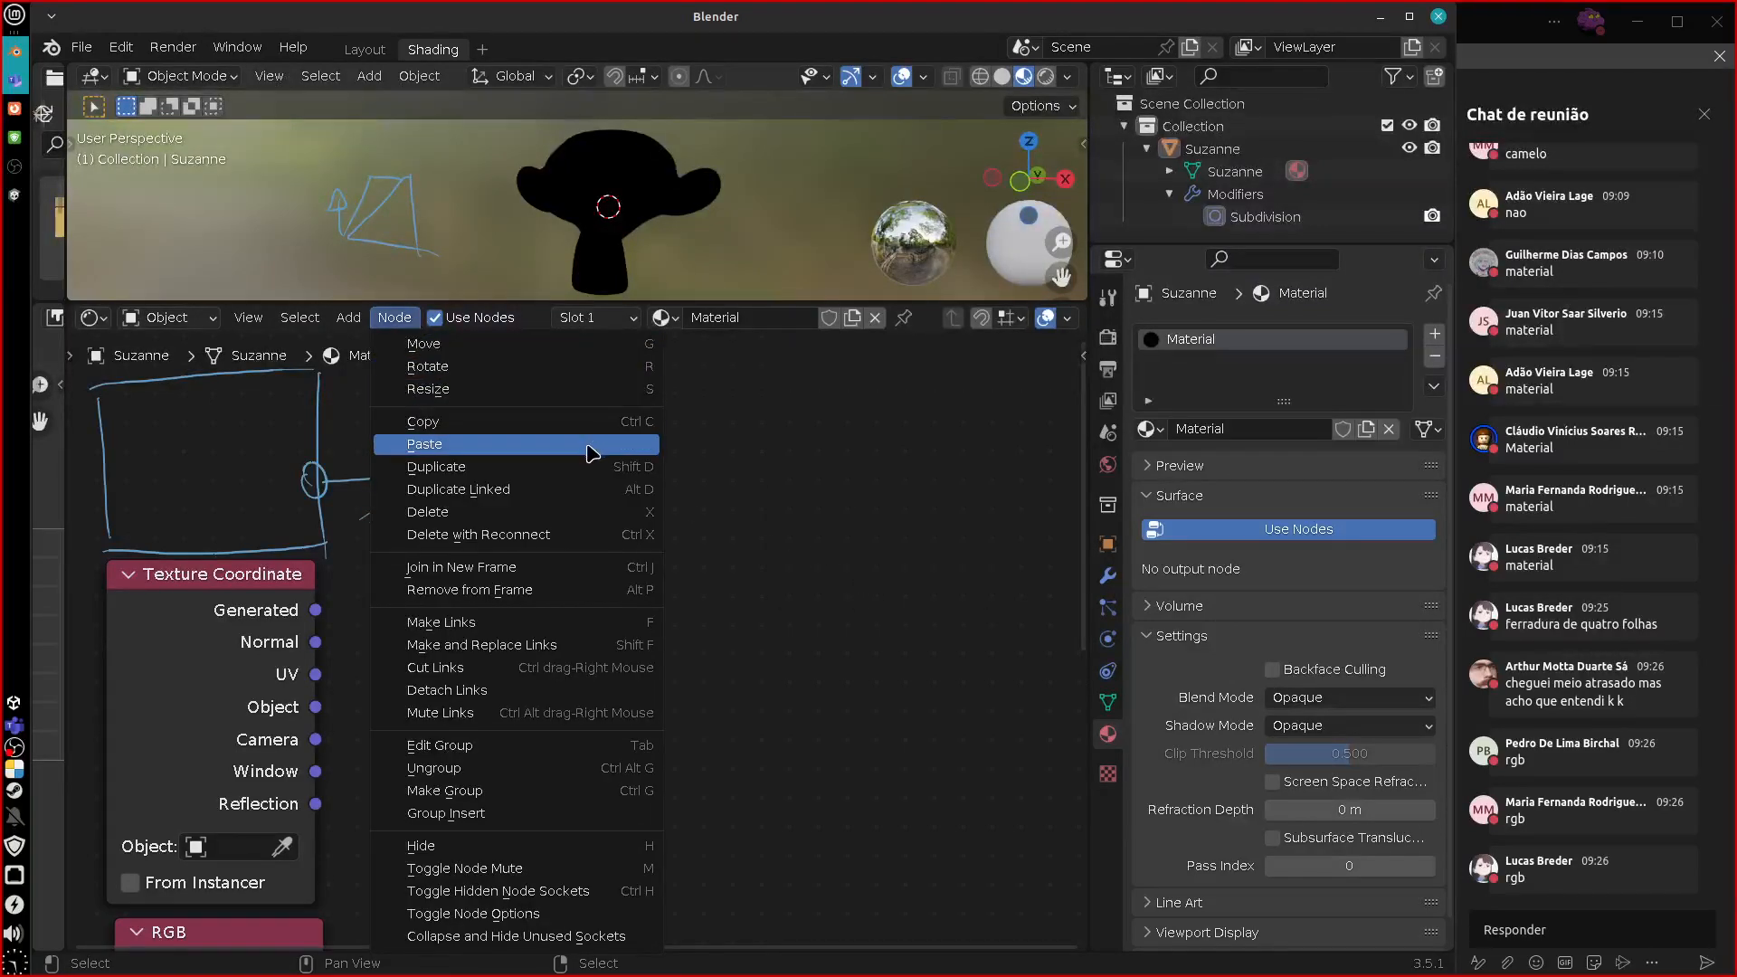
pyautogui.moveTo(348, 316)
pyautogui.moveTo(399, 399)
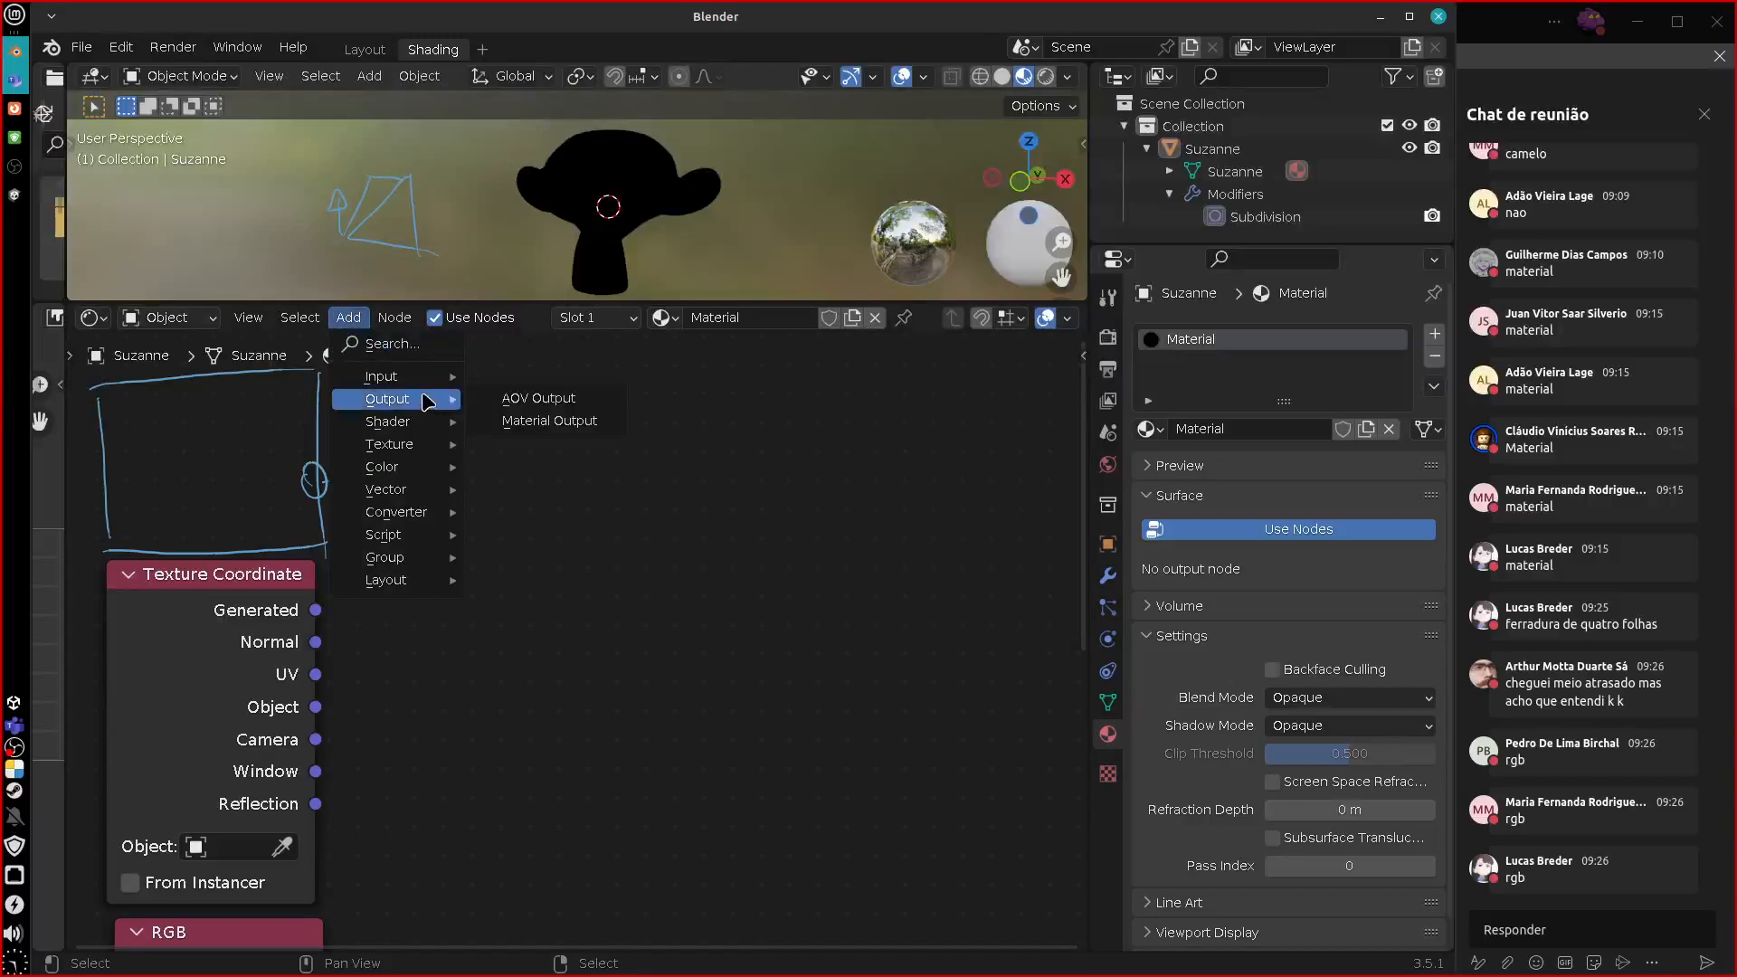
pyautogui.click(613, 425)
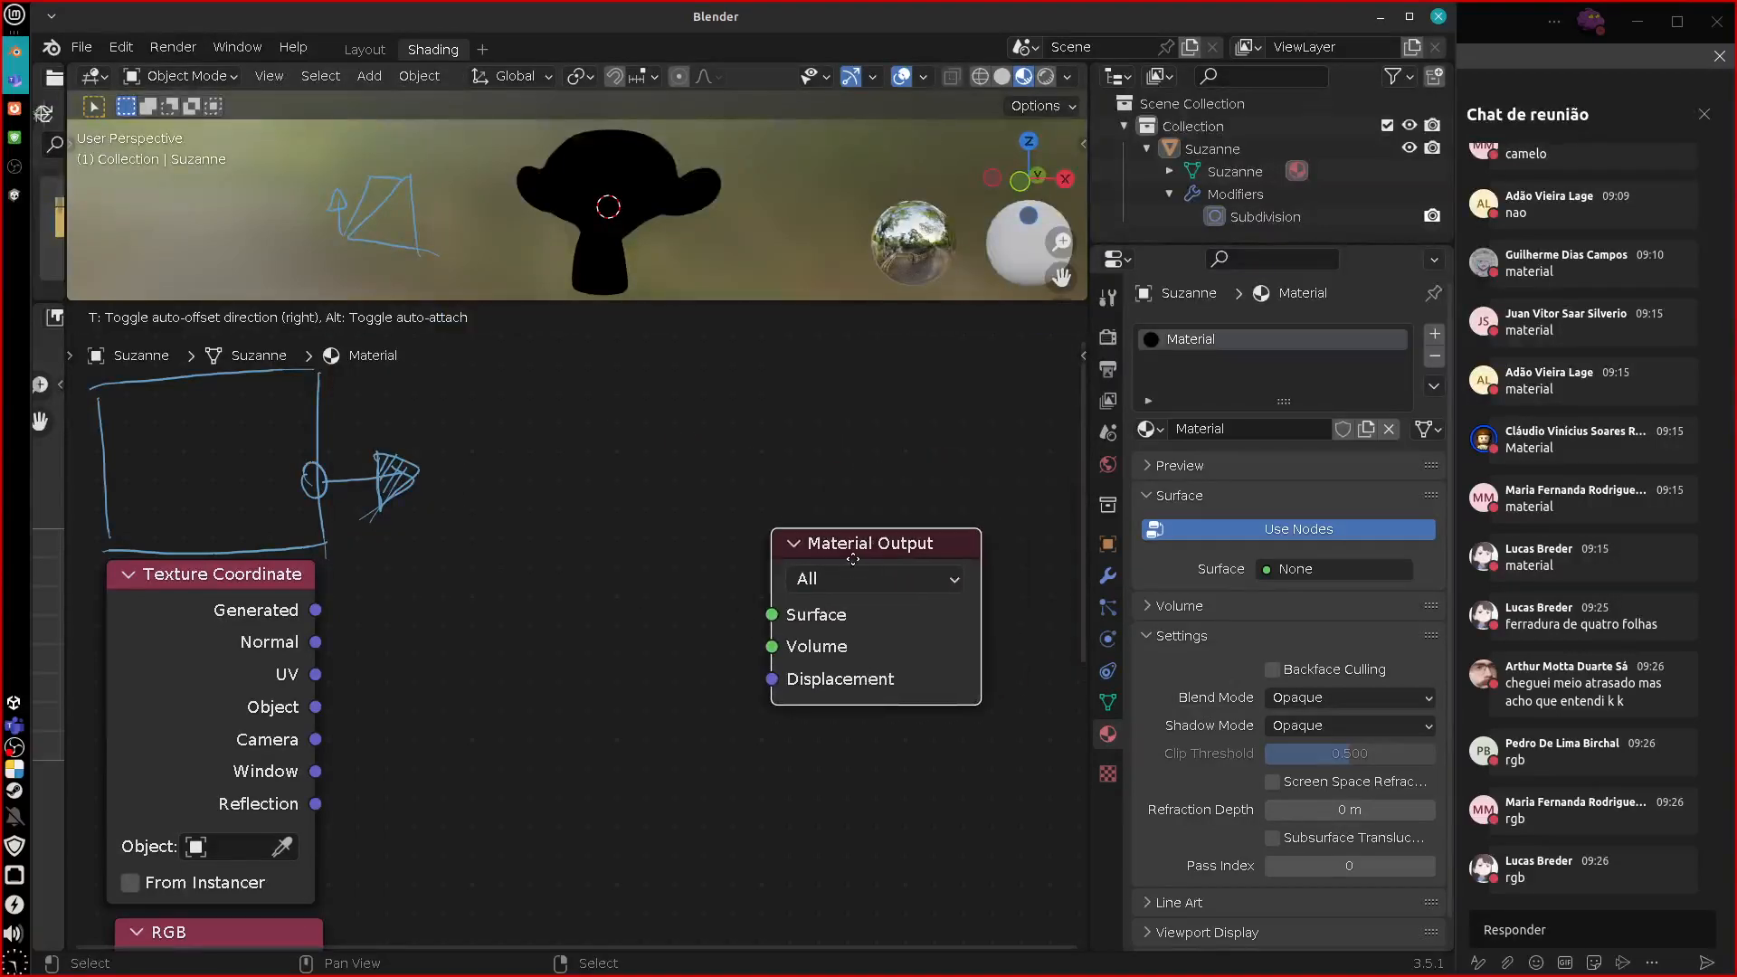
pyautogui.click(925, 551)
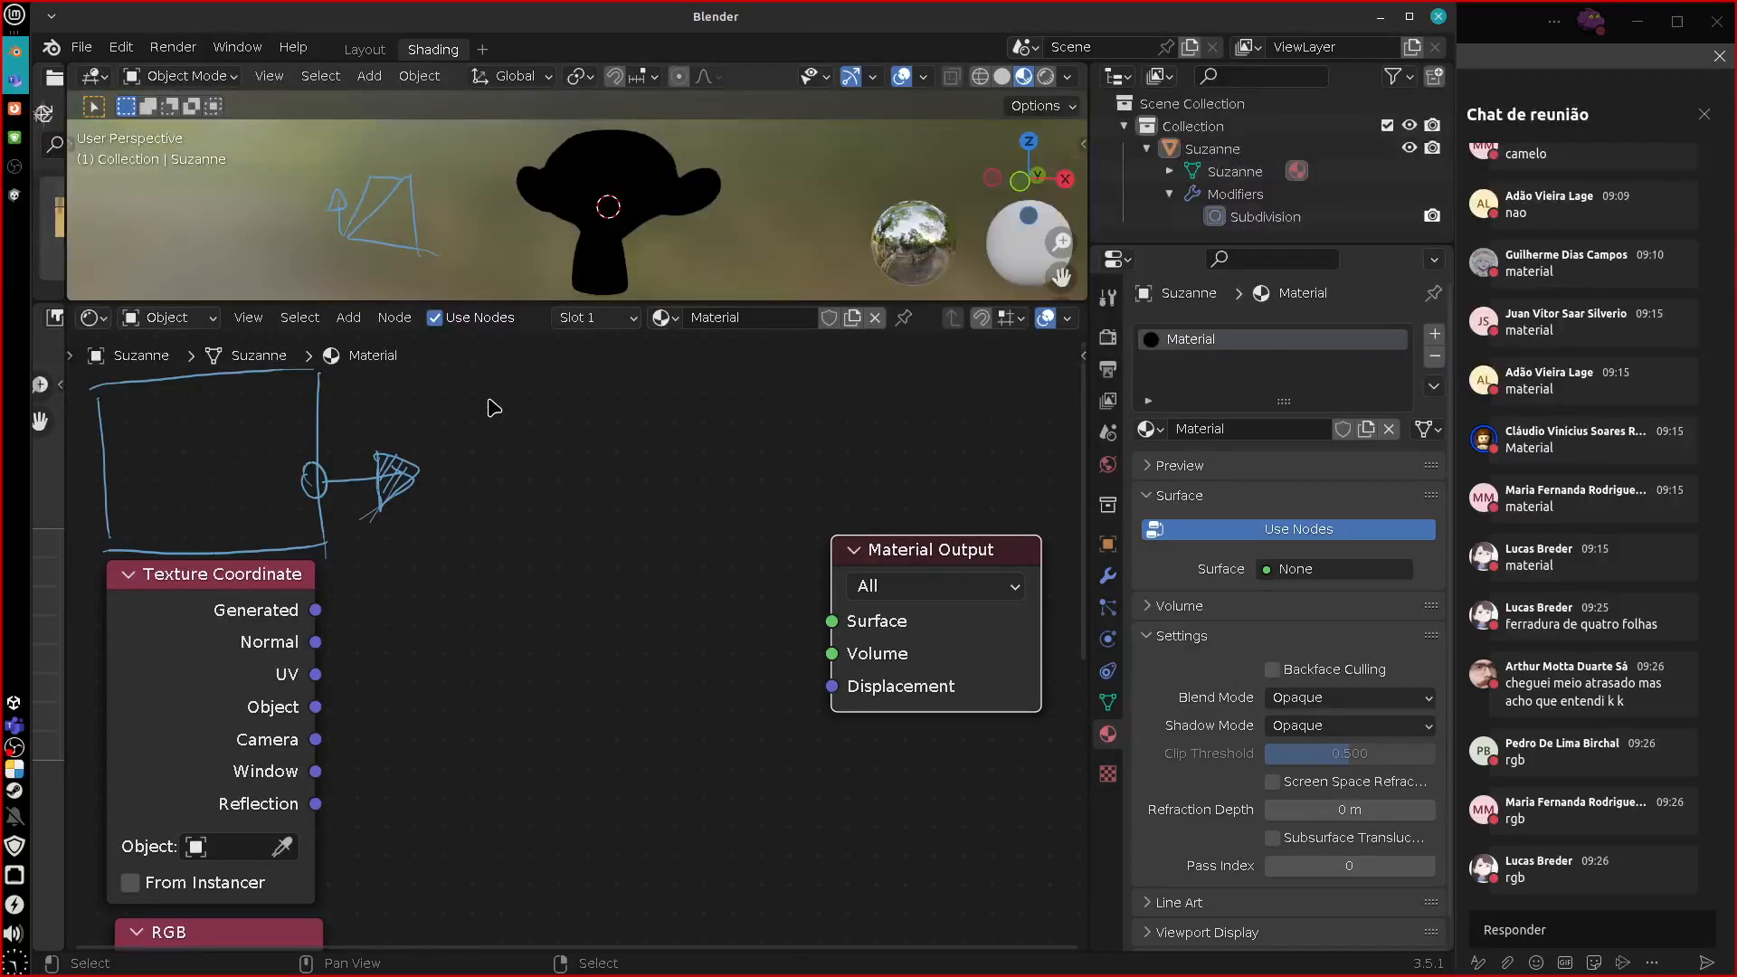
# Sketch temporary arrows leading away from the Material Output node and from Suzanne's head, and erase them.
pyautogui.moveTo(521, 359)
pyautogui.mouseDown()
pyautogui.moveTo(490, 466)
pyautogui.moveTo(511, 433)
pyautogui.mouseUp()
pyautogui.moveTo(520, 360)
pyautogui.mouseDown(button='right')
pyautogui.moveTo(497, 426)
pyautogui.moveTo(516, 385)
pyautogui.mouseUp(button='right')
pyautogui.moveTo(926, 518)
pyautogui.mouseDown()
pyautogui.moveTo(818, 356)
pyautogui.moveTo(850, 390)
pyautogui.mouseUp()
pyautogui.moveTo(646, 175); pyautogui.dragTo(673, 155)
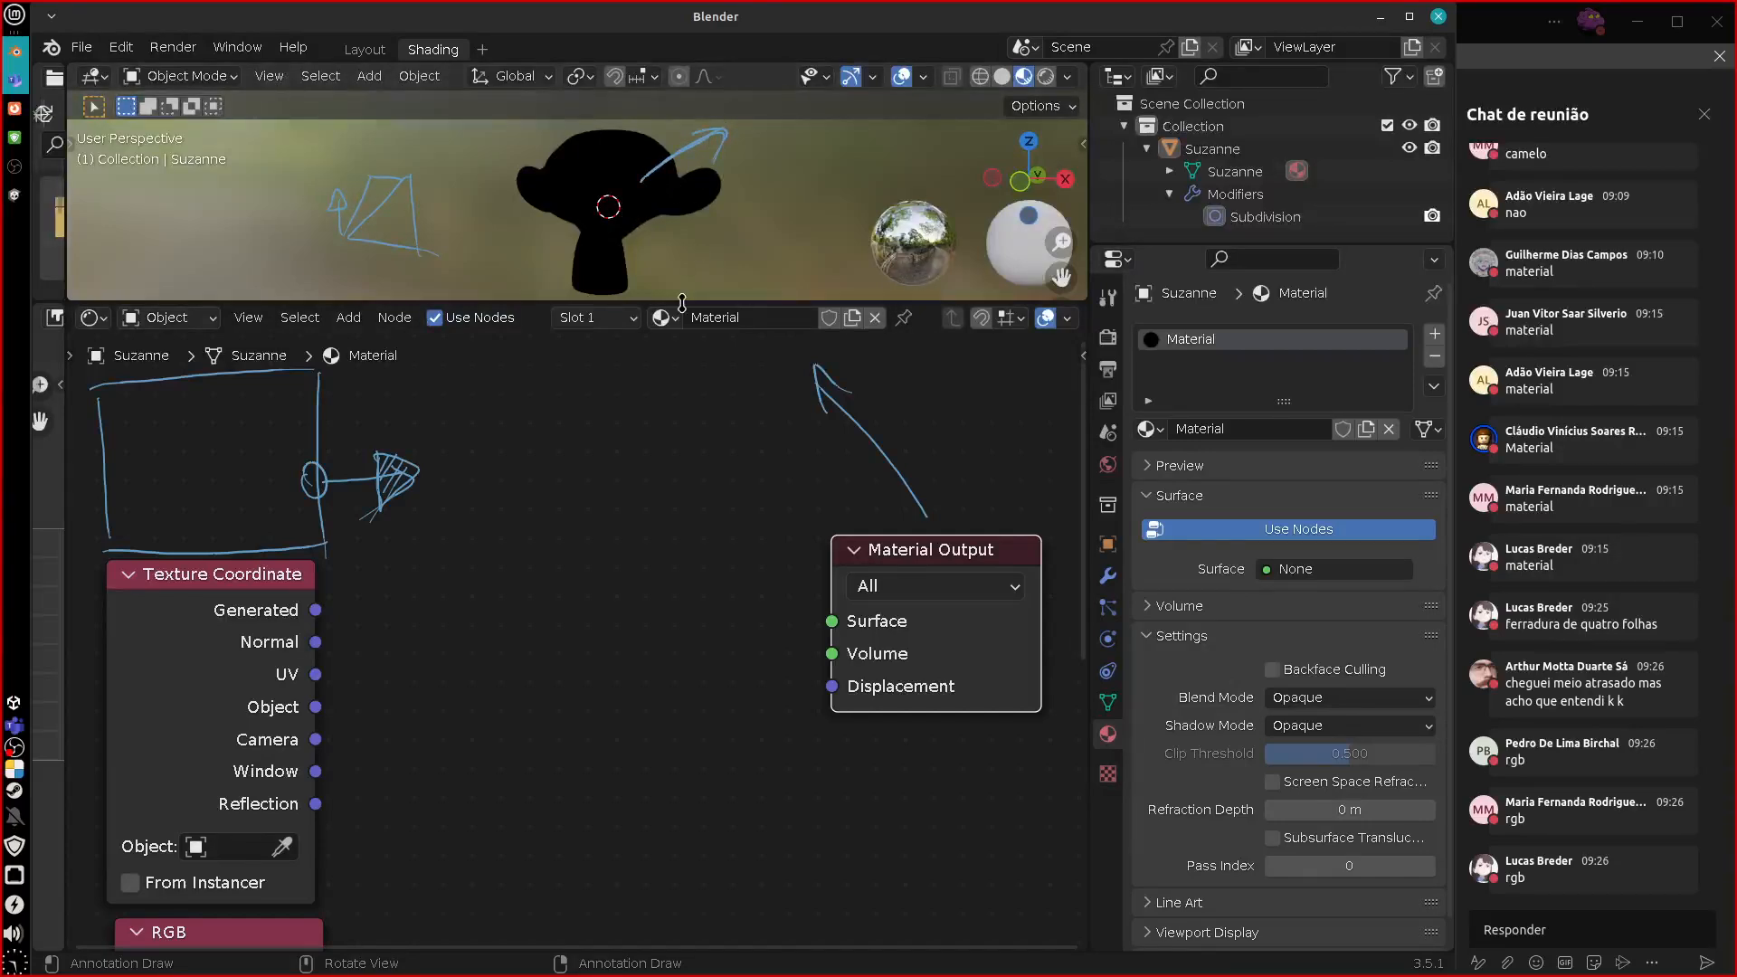
pyautogui.moveTo(731, 145); pyautogui.dragTo(672, 150, button='right')
pyautogui.moveTo(925, 513); pyautogui.dragTo(814, 381, button='right')
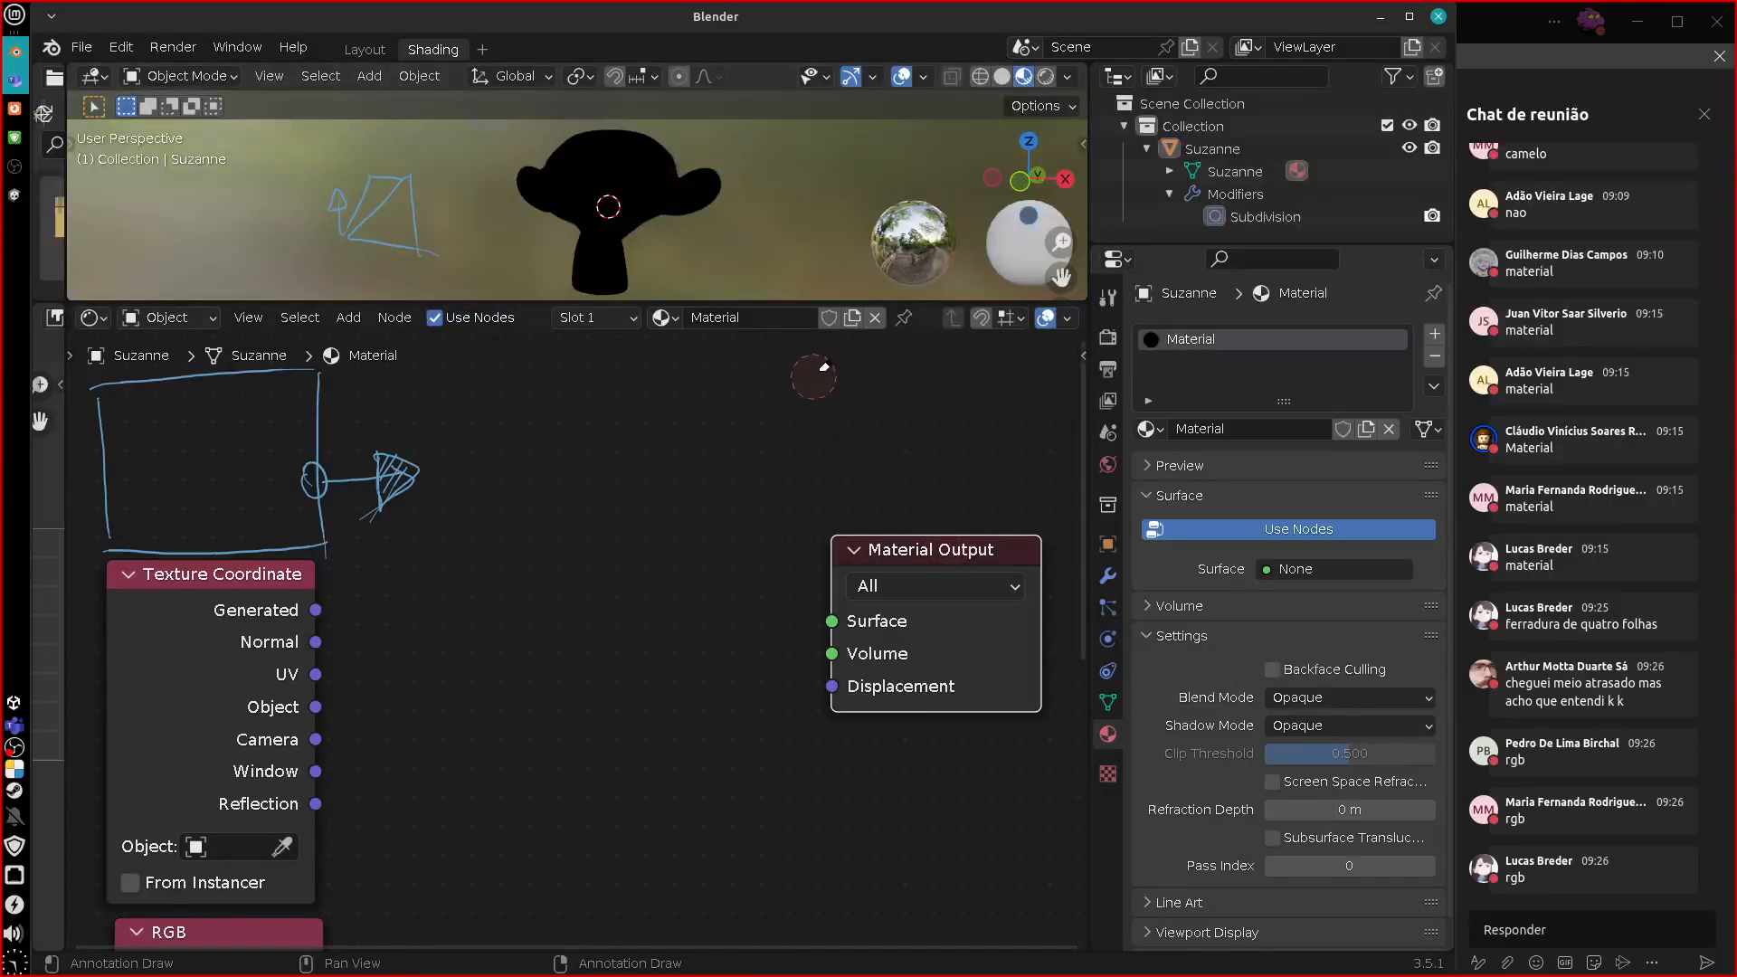
# Annotate a box labelled "output" above the Material Output node, with a filled arrow pointing into a socket circle on its left edge.
pyautogui.moveTo(808, 831); pyautogui.dragTo(811, 845, button='middle')
pyautogui.moveTo(682, 524); pyautogui.dragTo(661, 663, button='middle')
pyautogui.moveTo(814, 504)
pyautogui.mouseDown()
pyautogui.moveTo(808, 689)
pyautogui.moveTo(985, 492)
pyautogui.moveTo(1023, 667)
pyautogui.moveTo(814, 690)
pyautogui.mouseUp()
pyautogui.moveTo(807, 613); pyautogui.dragTo(778, 635)
pyautogui.moveTo(846, 458)
pyautogui.mouseDown()
pyautogui.moveTo(876, 447)
pyautogui.moveTo(924, 487)
pyautogui.moveTo(946, 452)
pyautogui.moveTo(978, 468)
pyautogui.mouseUp()
pyautogui.moveTo(970, 427); pyautogui.dragTo(1021, 416)
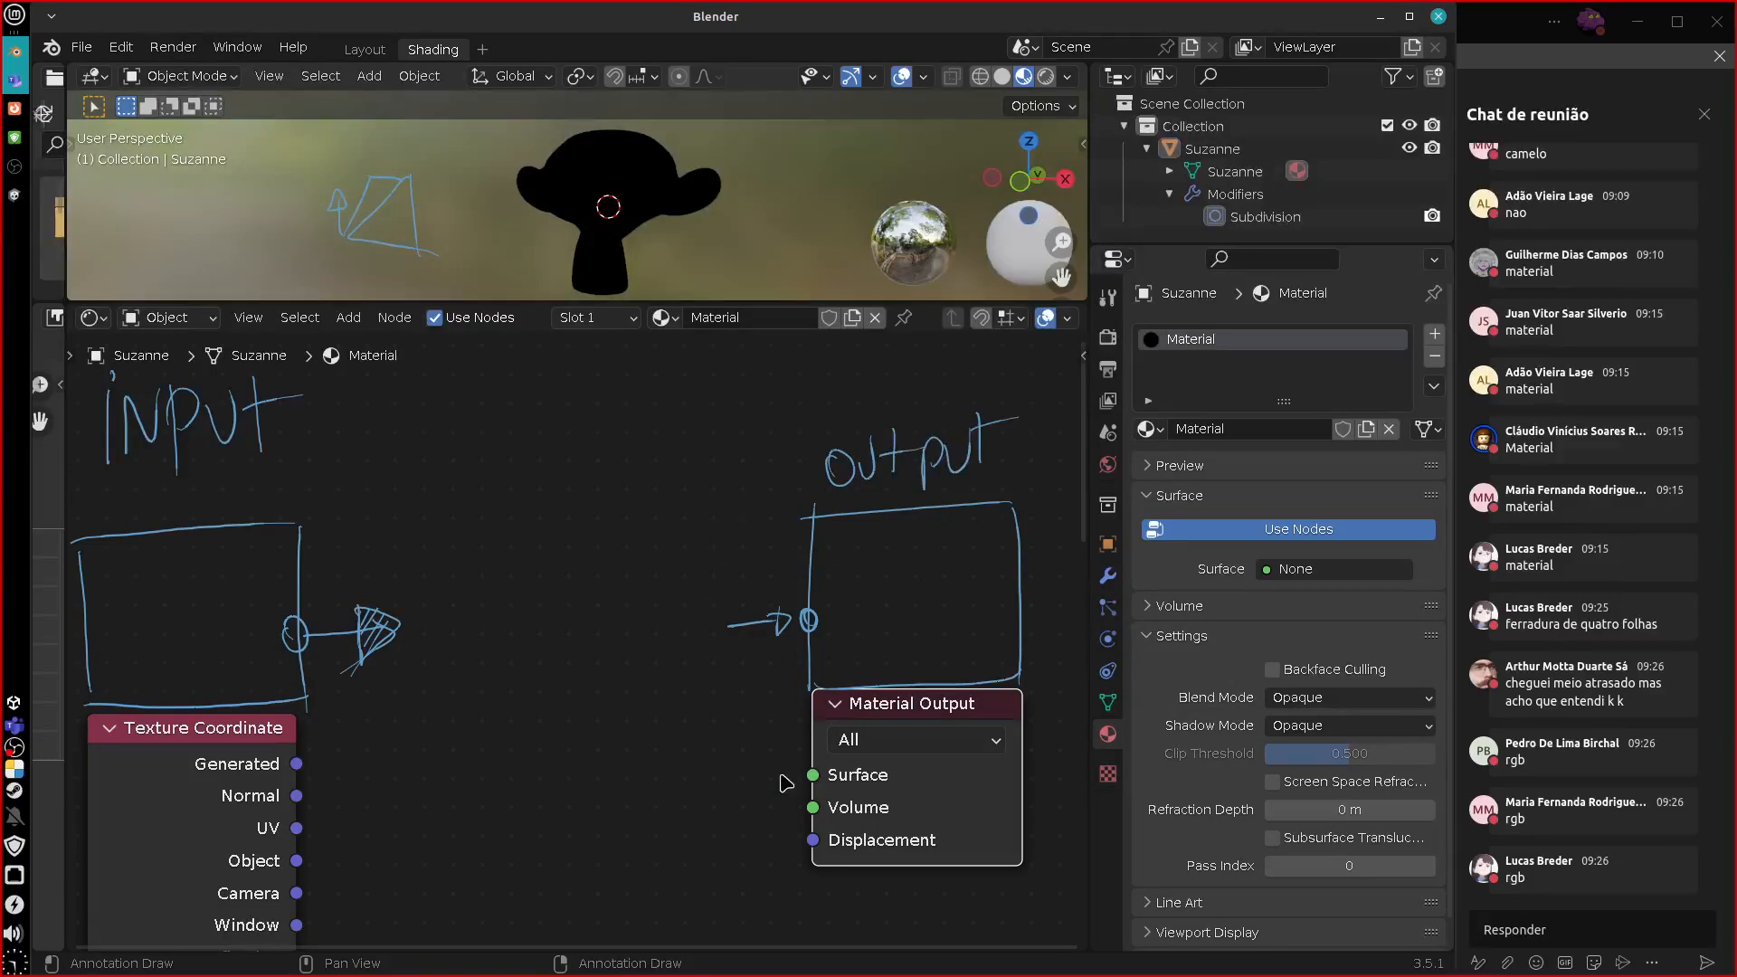
pyautogui.moveTo(702, 826); pyautogui.dragTo(734, 711, button='middle')
pyautogui.moveTo(800, 480); pyautogui.dragTo(808, 506)
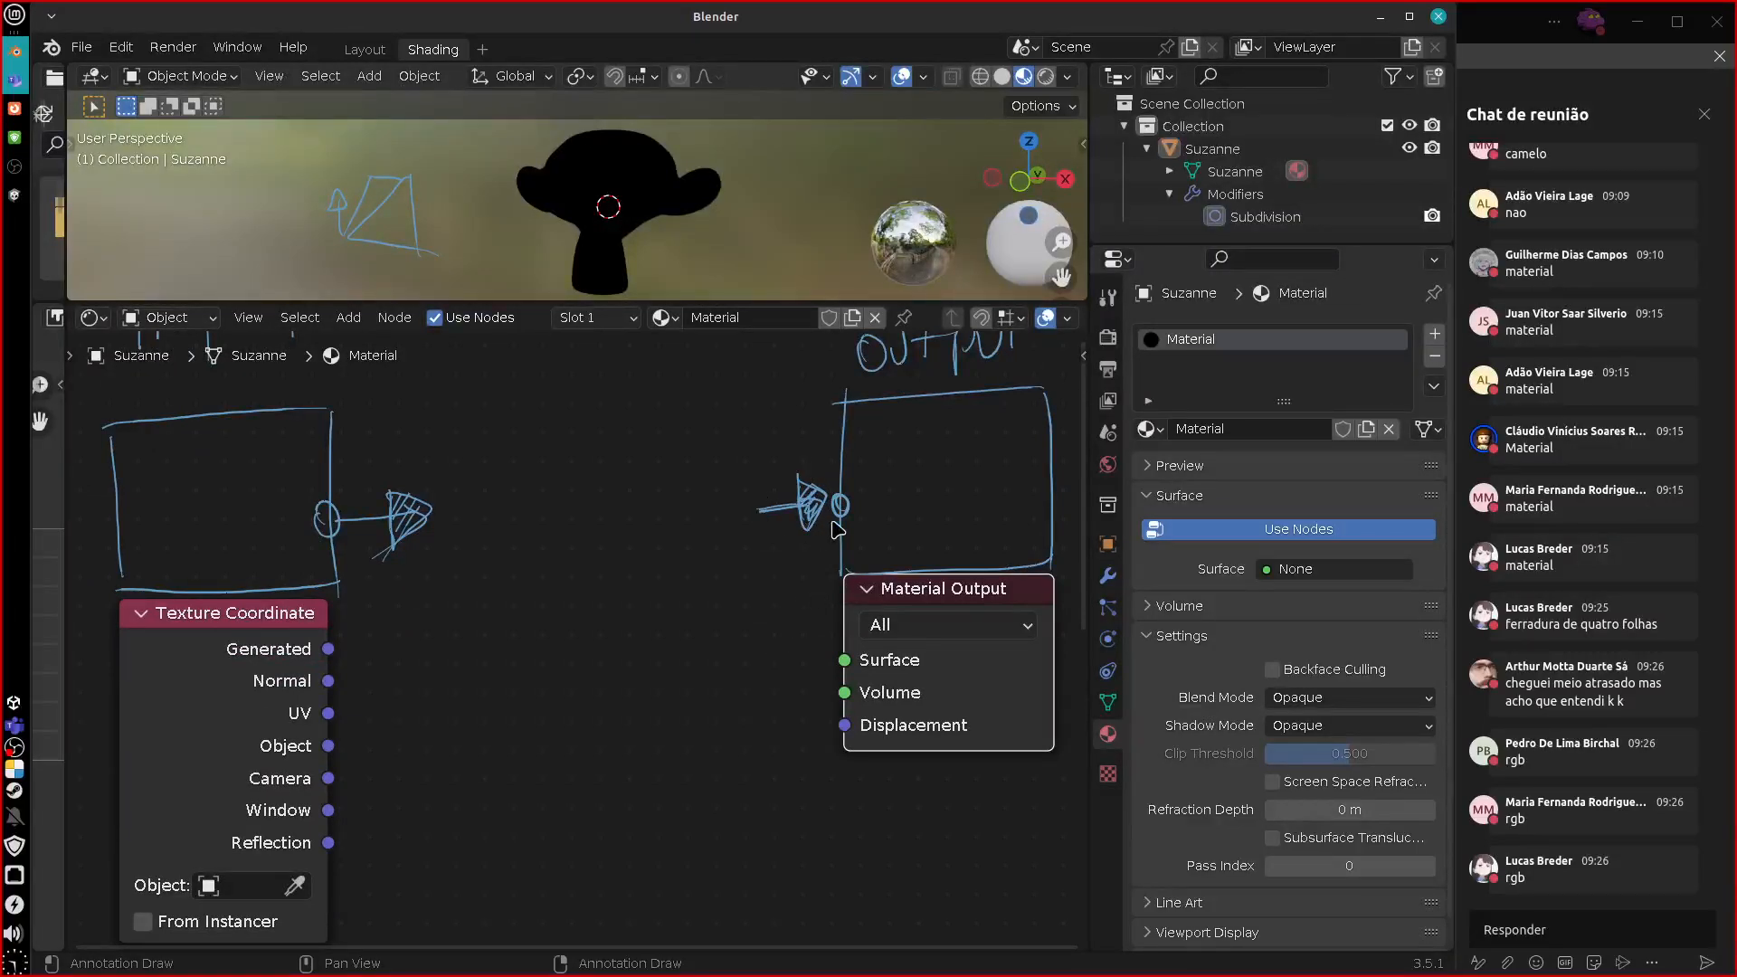
# Sketch temporary X marks on the output box's right side and the input box's left side, and erase them.
pyautogui.moveTo(912, 560); pyautogui.dragTo(622, 614, button='middle')
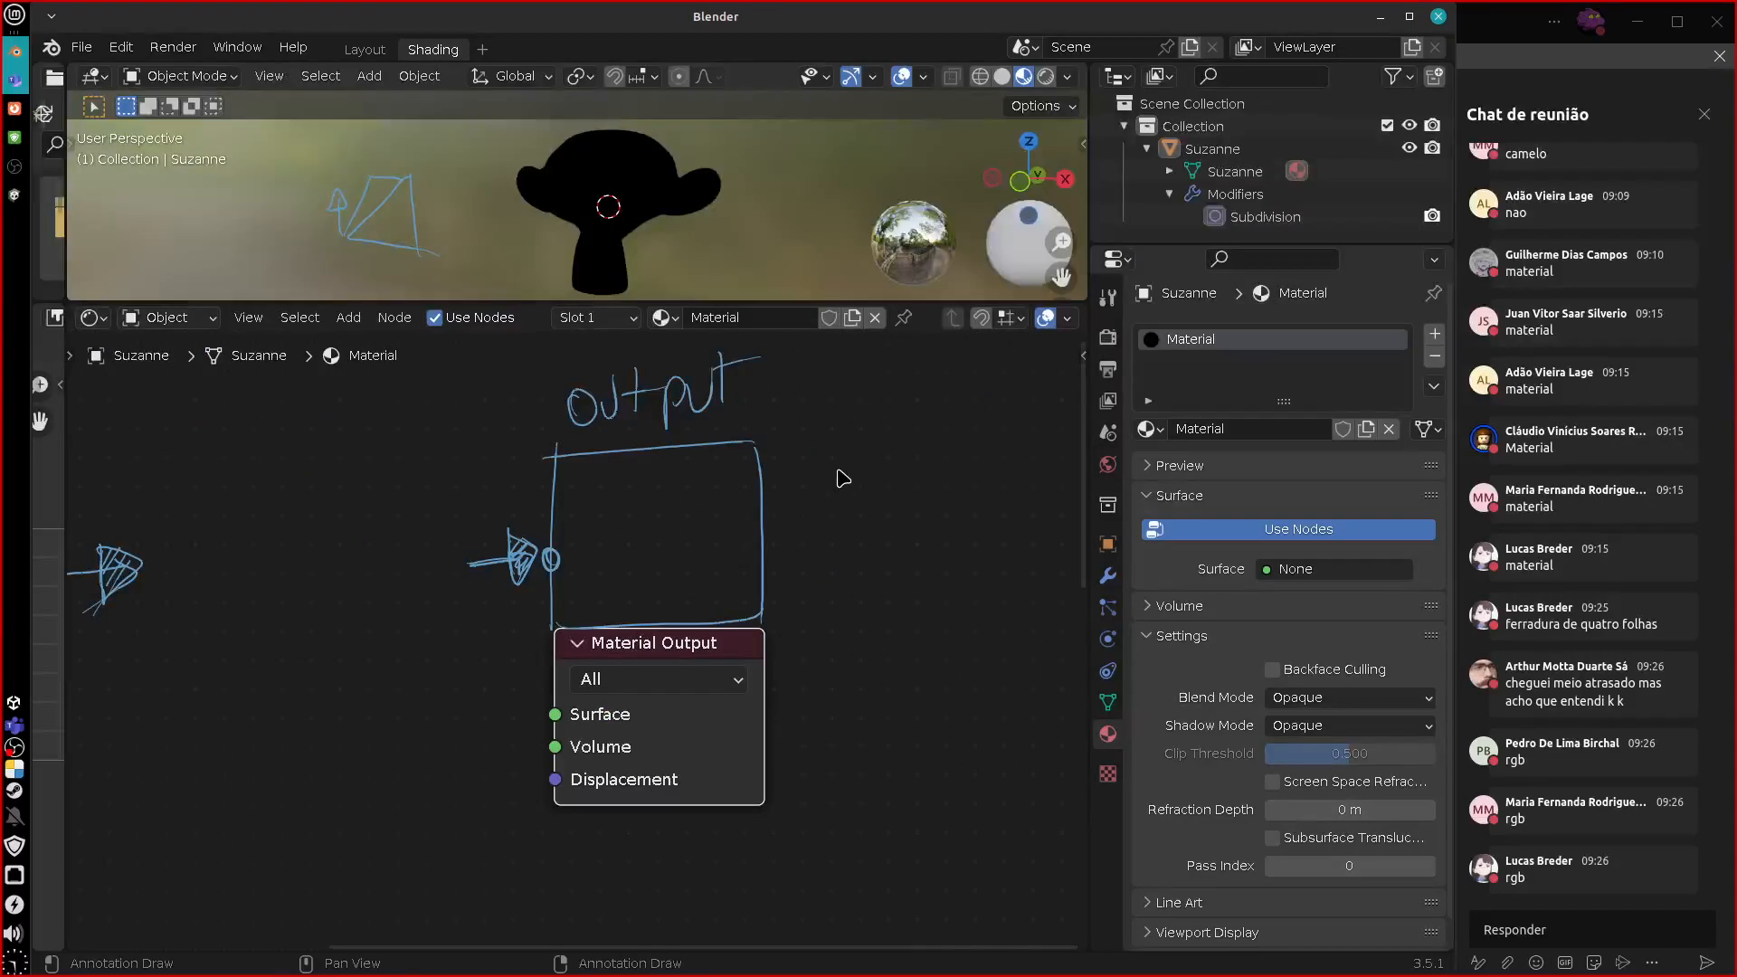
pyautogui.moveTo(847, 457); pyautogui.dragTo(785, 541)
pyautogui.moveTo(791, 474); pyautogui.dragTo(864, 570)
pyautogui.moveTo(497, 728)
pyautogui.mouseDown(button='middle')
pyautogui.moveTo(536, 708)
pyautogui.moveTo(1087, 689)
pyautogui.mouseUp(button='middle')
pyautogui.moveTo(380, 478); pyautogui.dragTo(313, 584)
pyautogui.moveTo(318, 500); pyautogui.dragTo(404, 569)
pyautogui.moveTo(868, 758); pyautogui.dragTo(686, 789, button='middle')
pyautogui.moveTo(148, 504); pyautogui.dragTo(187, 586, button='right')
pyautogui.moveTo(700, 760); pyautogui.dragTo(318, 793, button='middle')
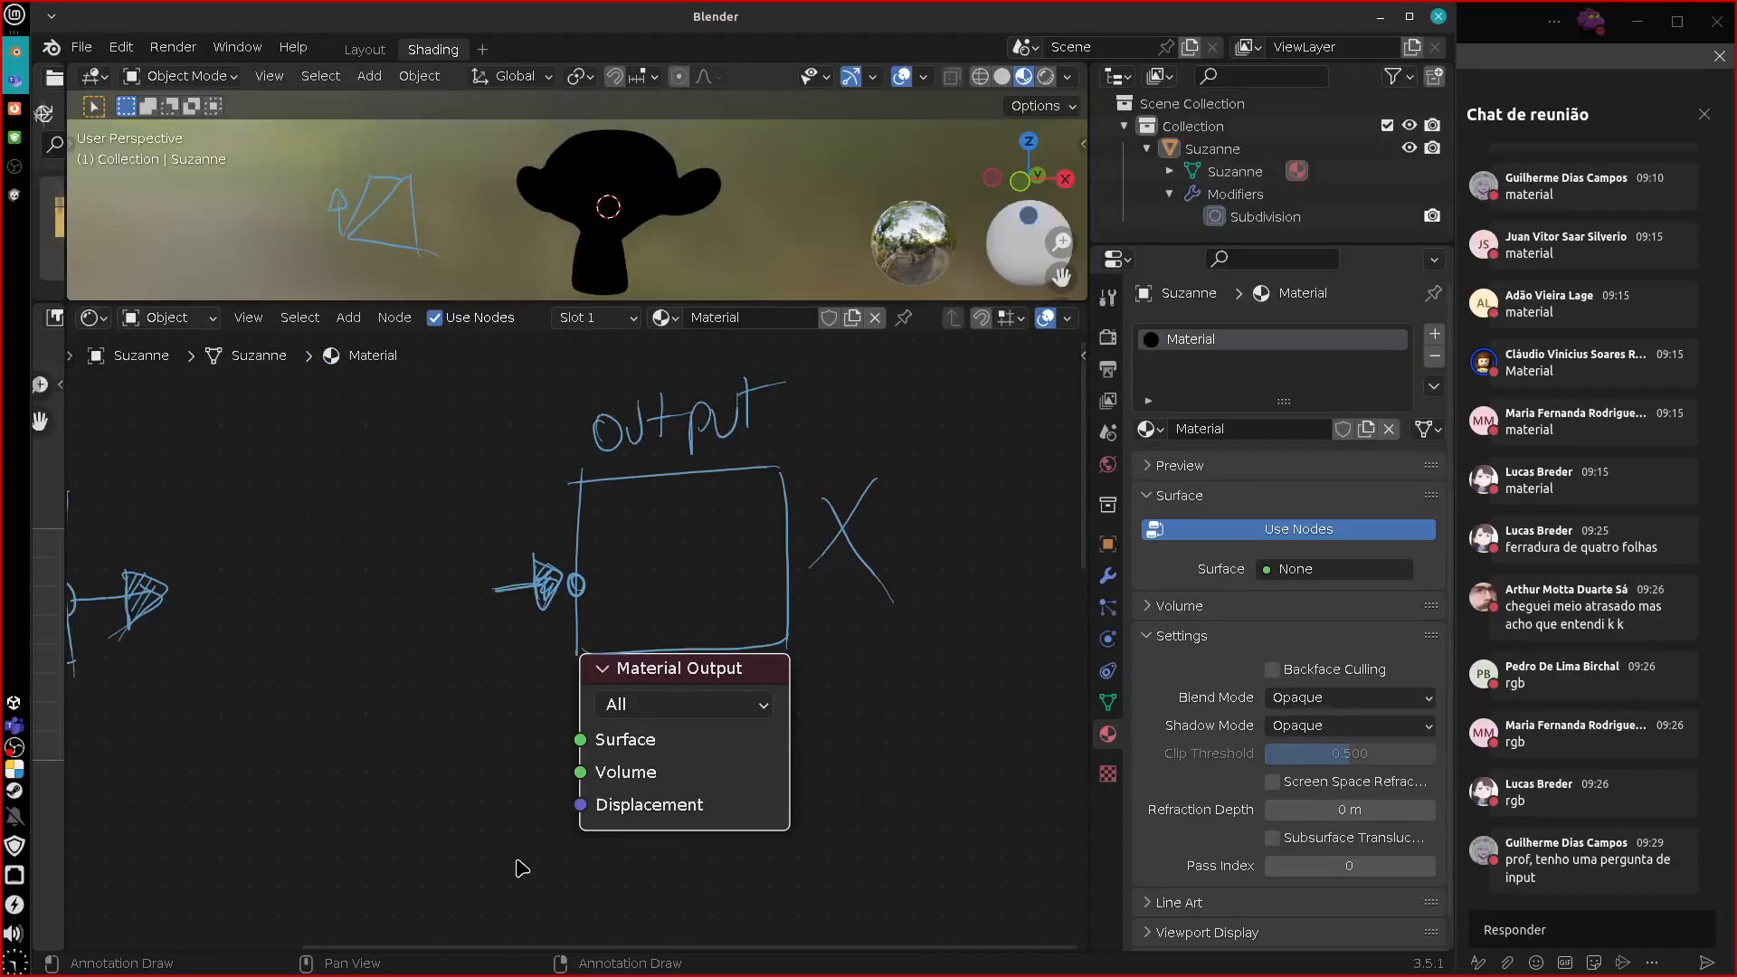
pyautogui.moveTo(864, 500); pyautogui.dragTo(841, 579, button='right')
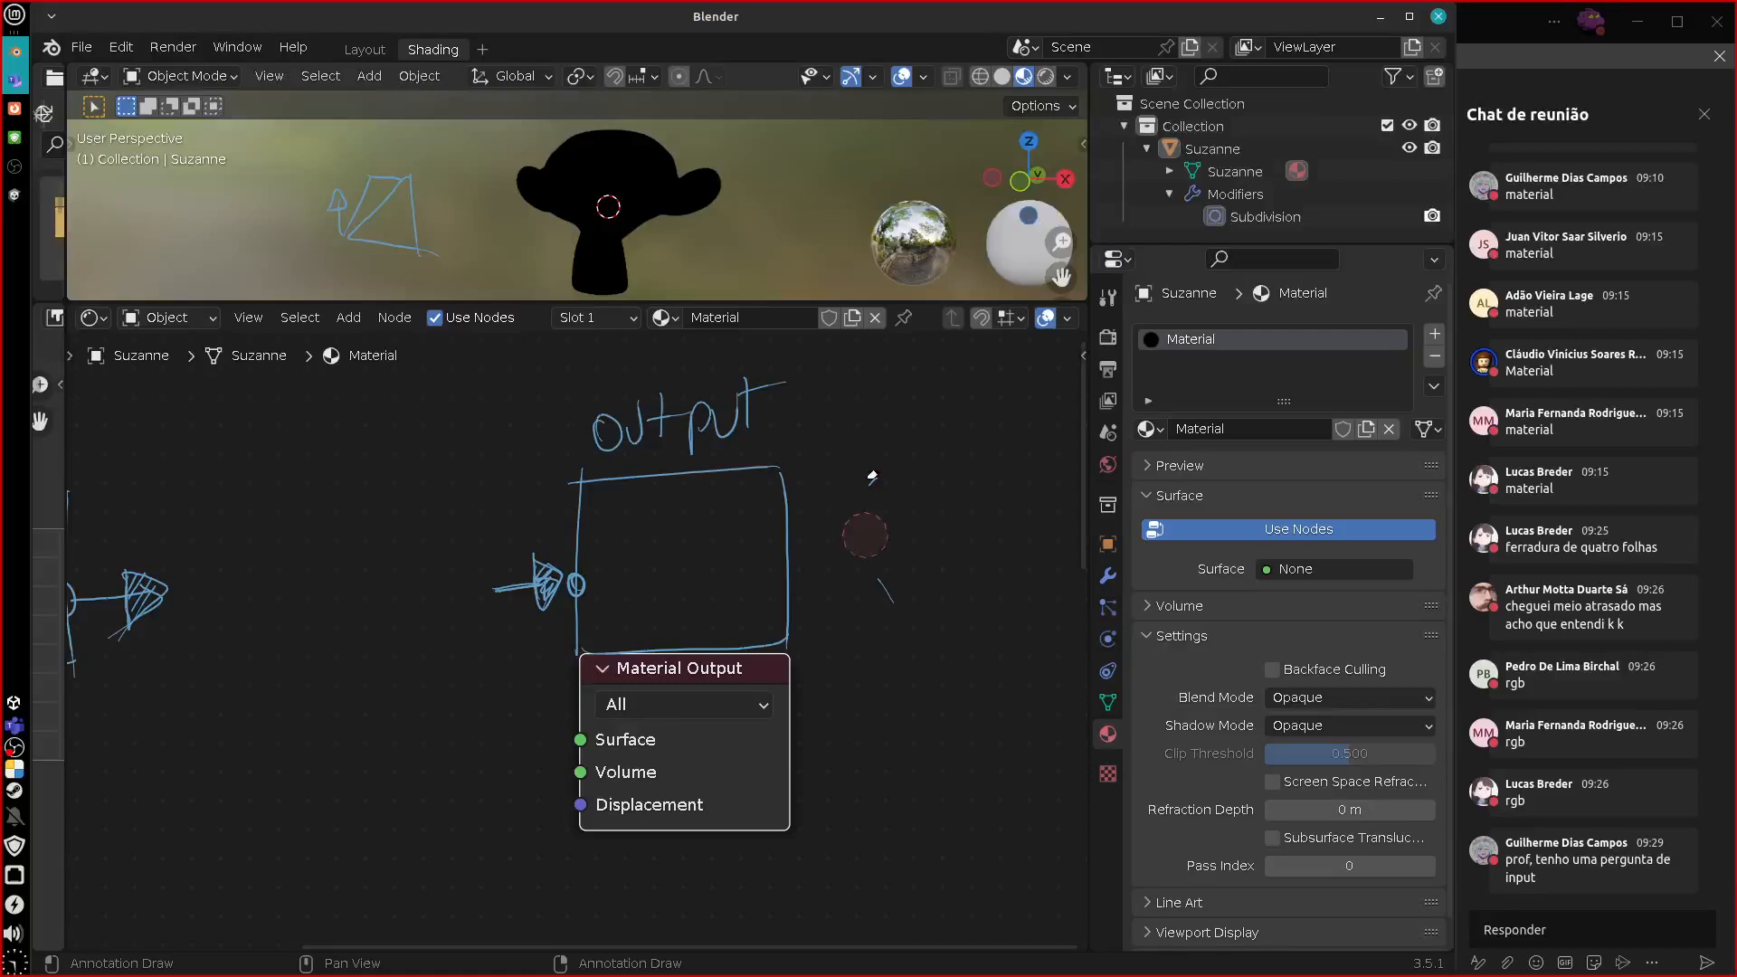
pyautogui.moveTo(259, 815)
pyautogui.mouseDown(button='middle')
pyautogui.moveTo(609, 779)
pyautogui.moveTo(555, 763)
pyautogui.moveTo(517, 828)
pyautogui.mouseUp(button='middle')
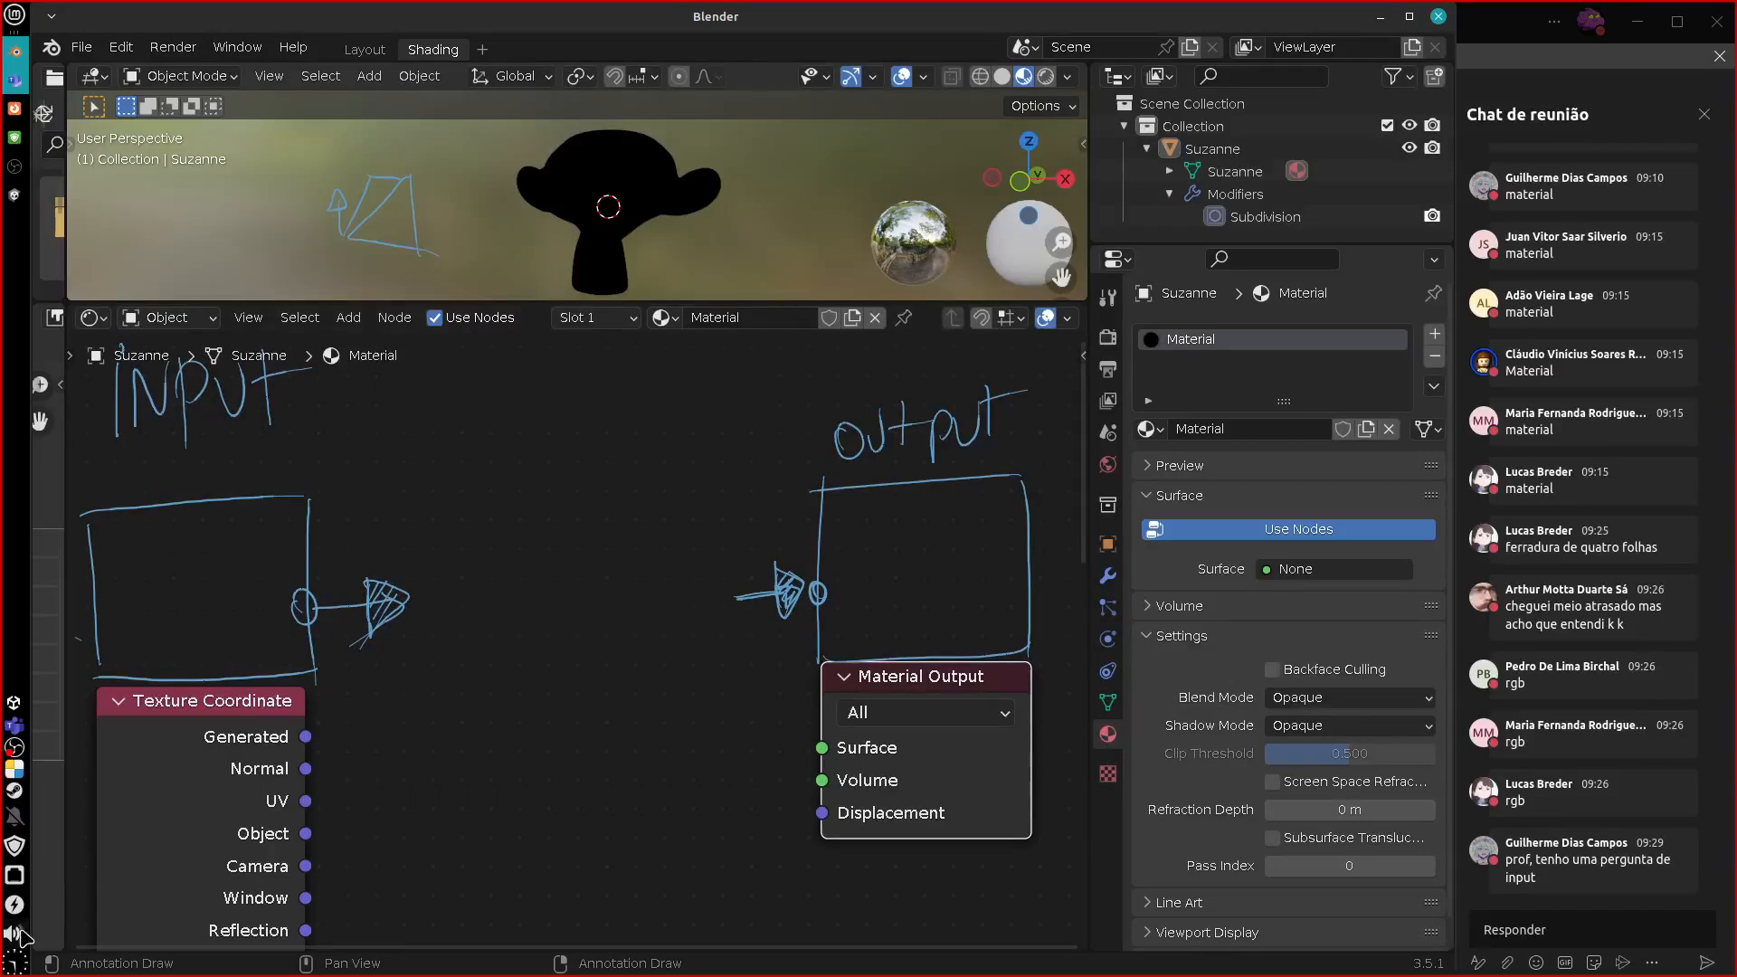
# Examine the output sockets of the Texture Coordinate, RGB and Value nodes, pulling a trial link from the RGB node's Color output.
pyautogui.scroll(2, 17, 937)
pyautogui.moveTo(464, 827); pyautogui.dragTo(468, 411, button='middle')
pyautogui.moveTo(410, 737); pyautogui.dragTo(418, 465, button='middle')
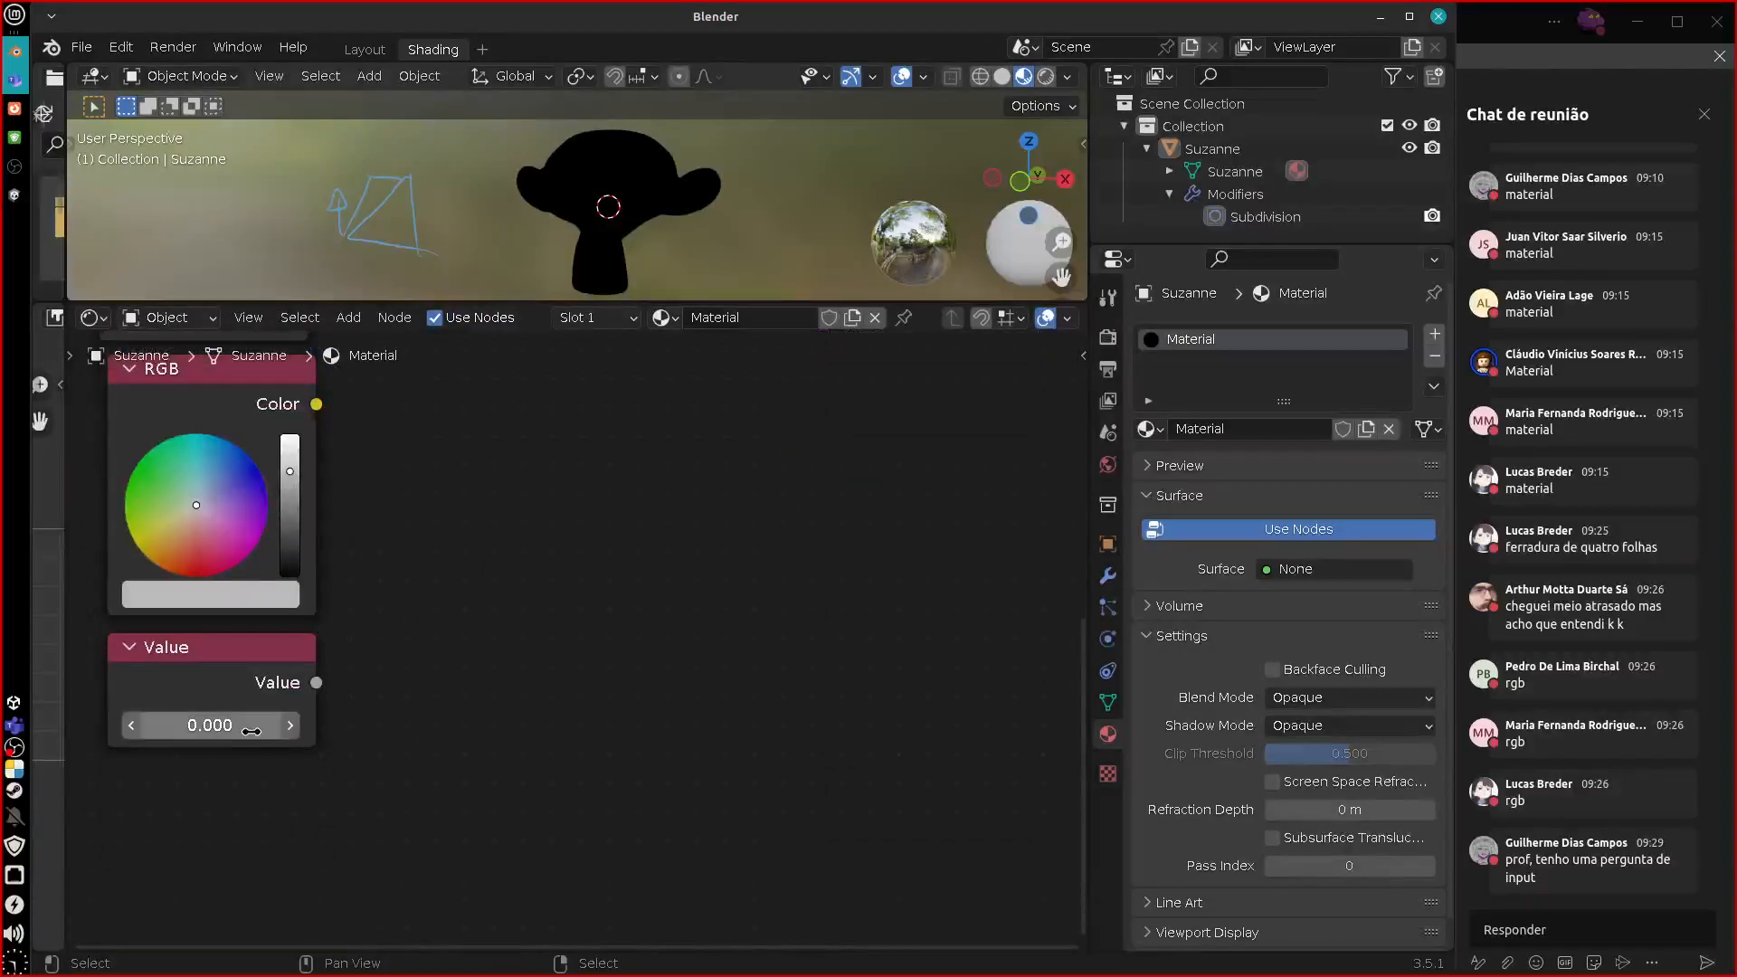
pyautogui.moveTo(262, 799); pyautogui.dragTo(273, 835, button='middle')
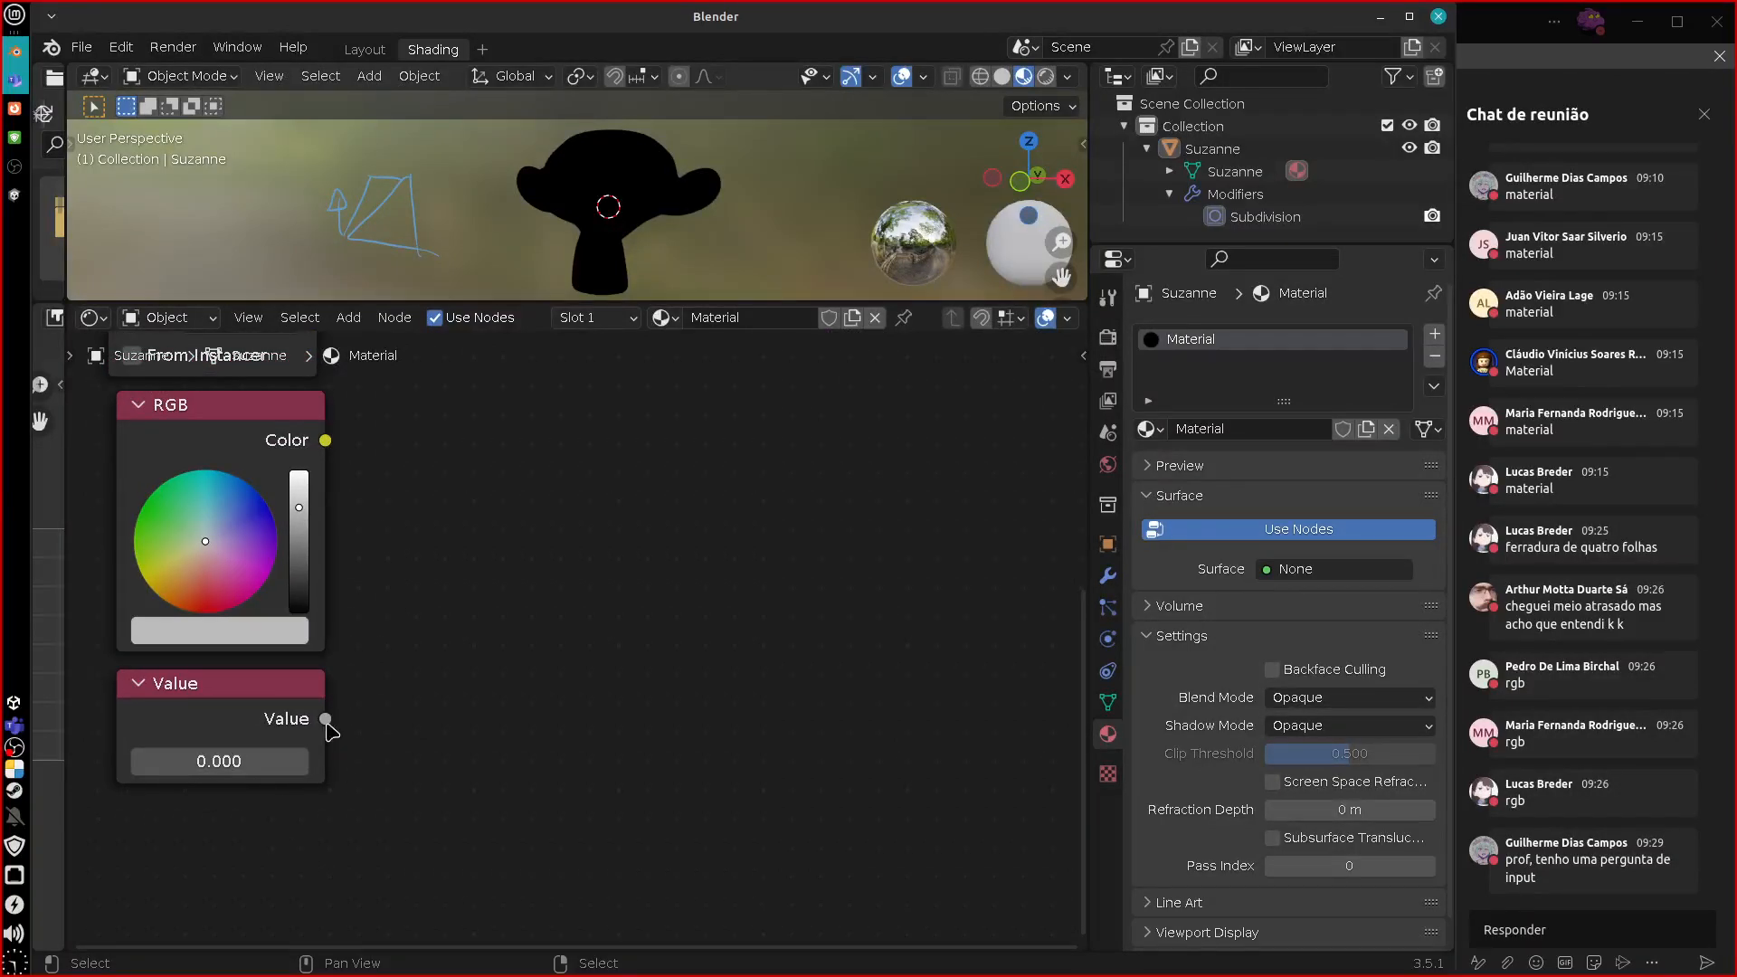
pyautogui.moveTo(394, 580); pyautogui.dragTo(375, 796, button='middle')
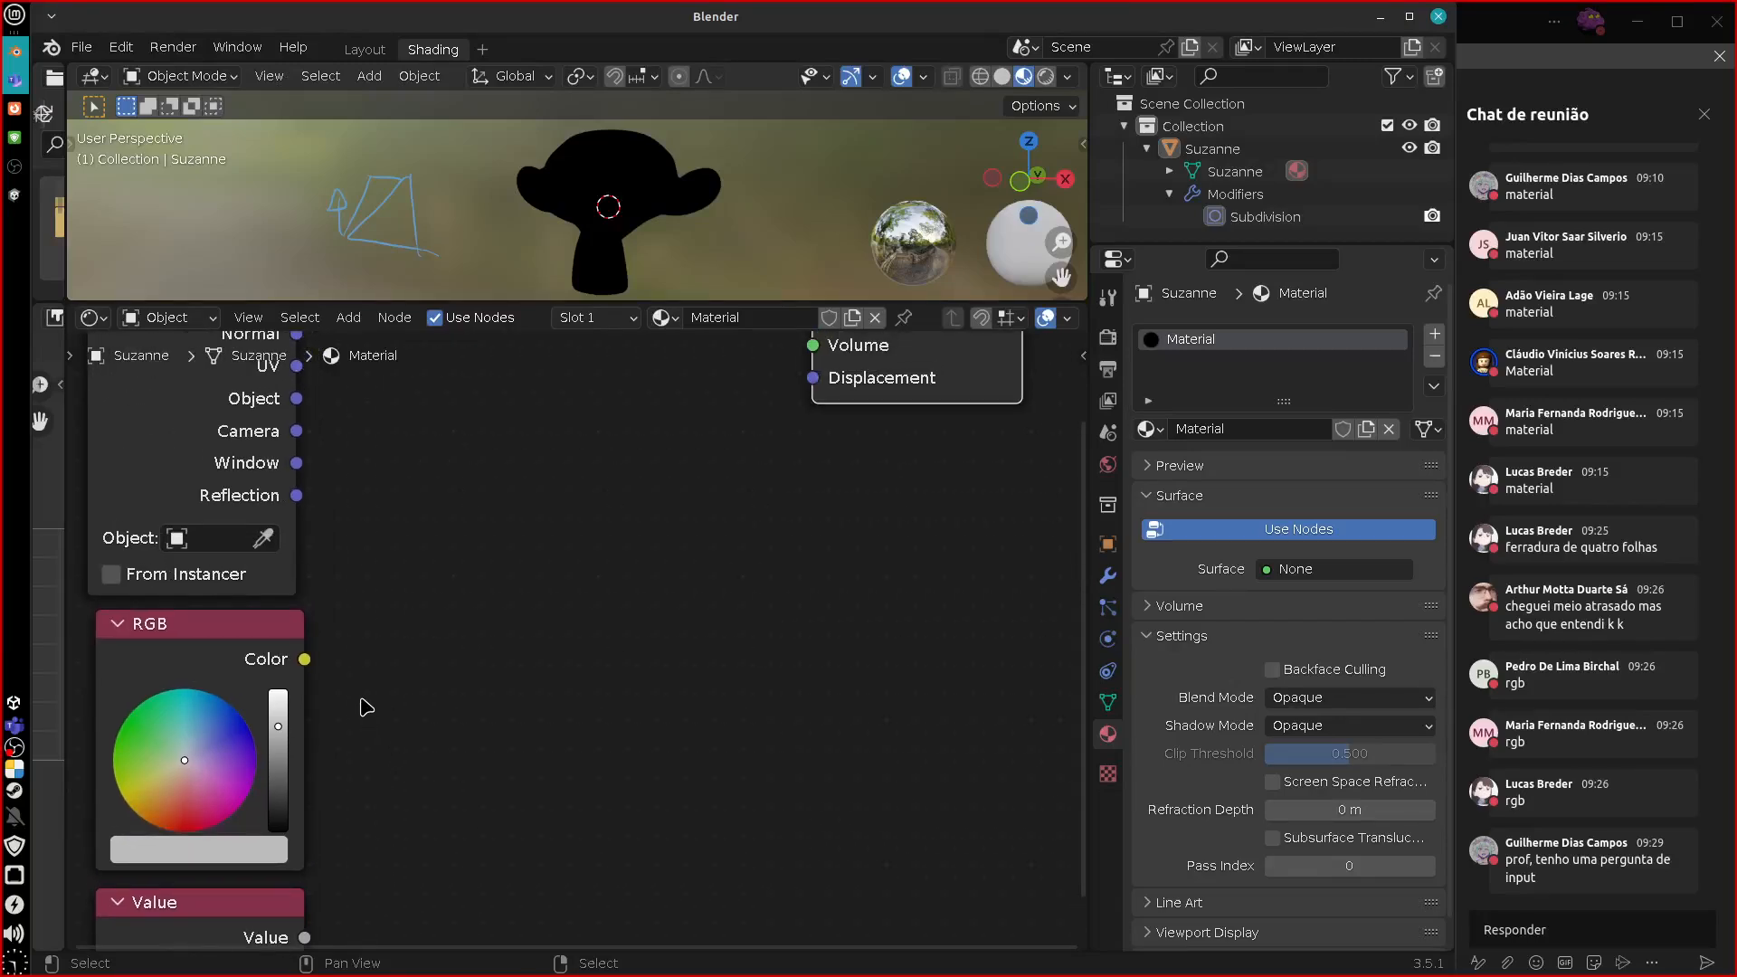
pyautogui.moveTo(363, 722); pyautogui.dragTo(370, 679, button='middle')
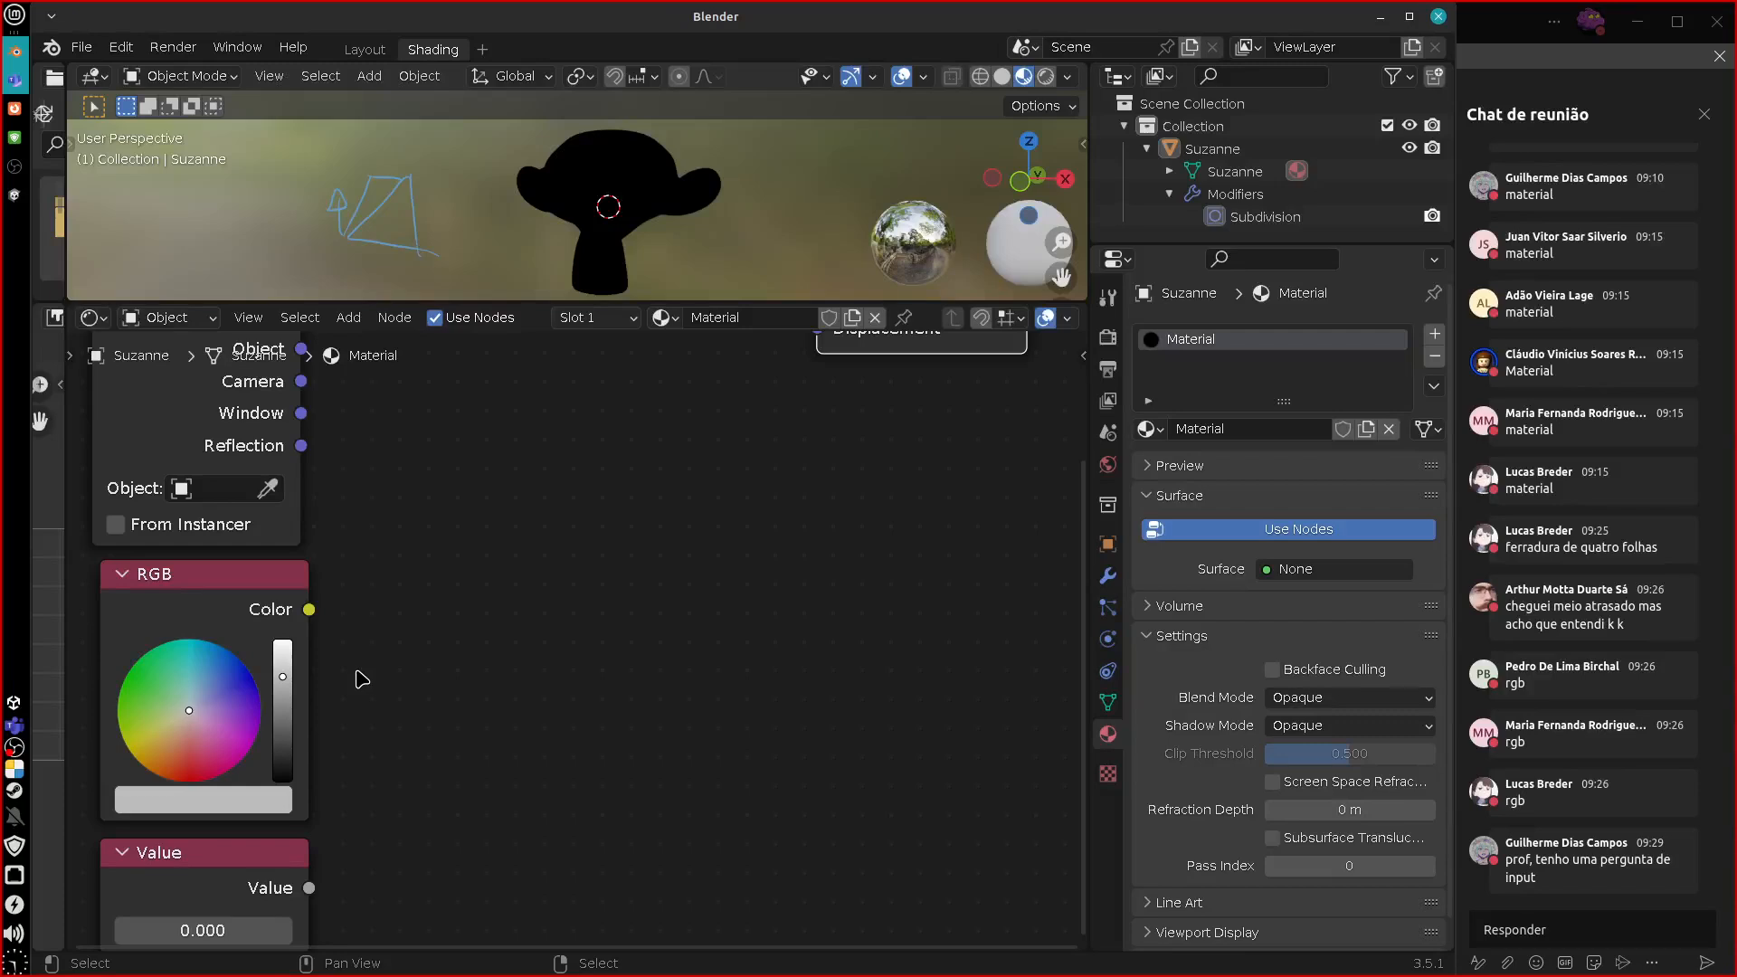
pyautogui.moveTo(391, 741); pyautogui.dragTo(399, 675, button='middle')
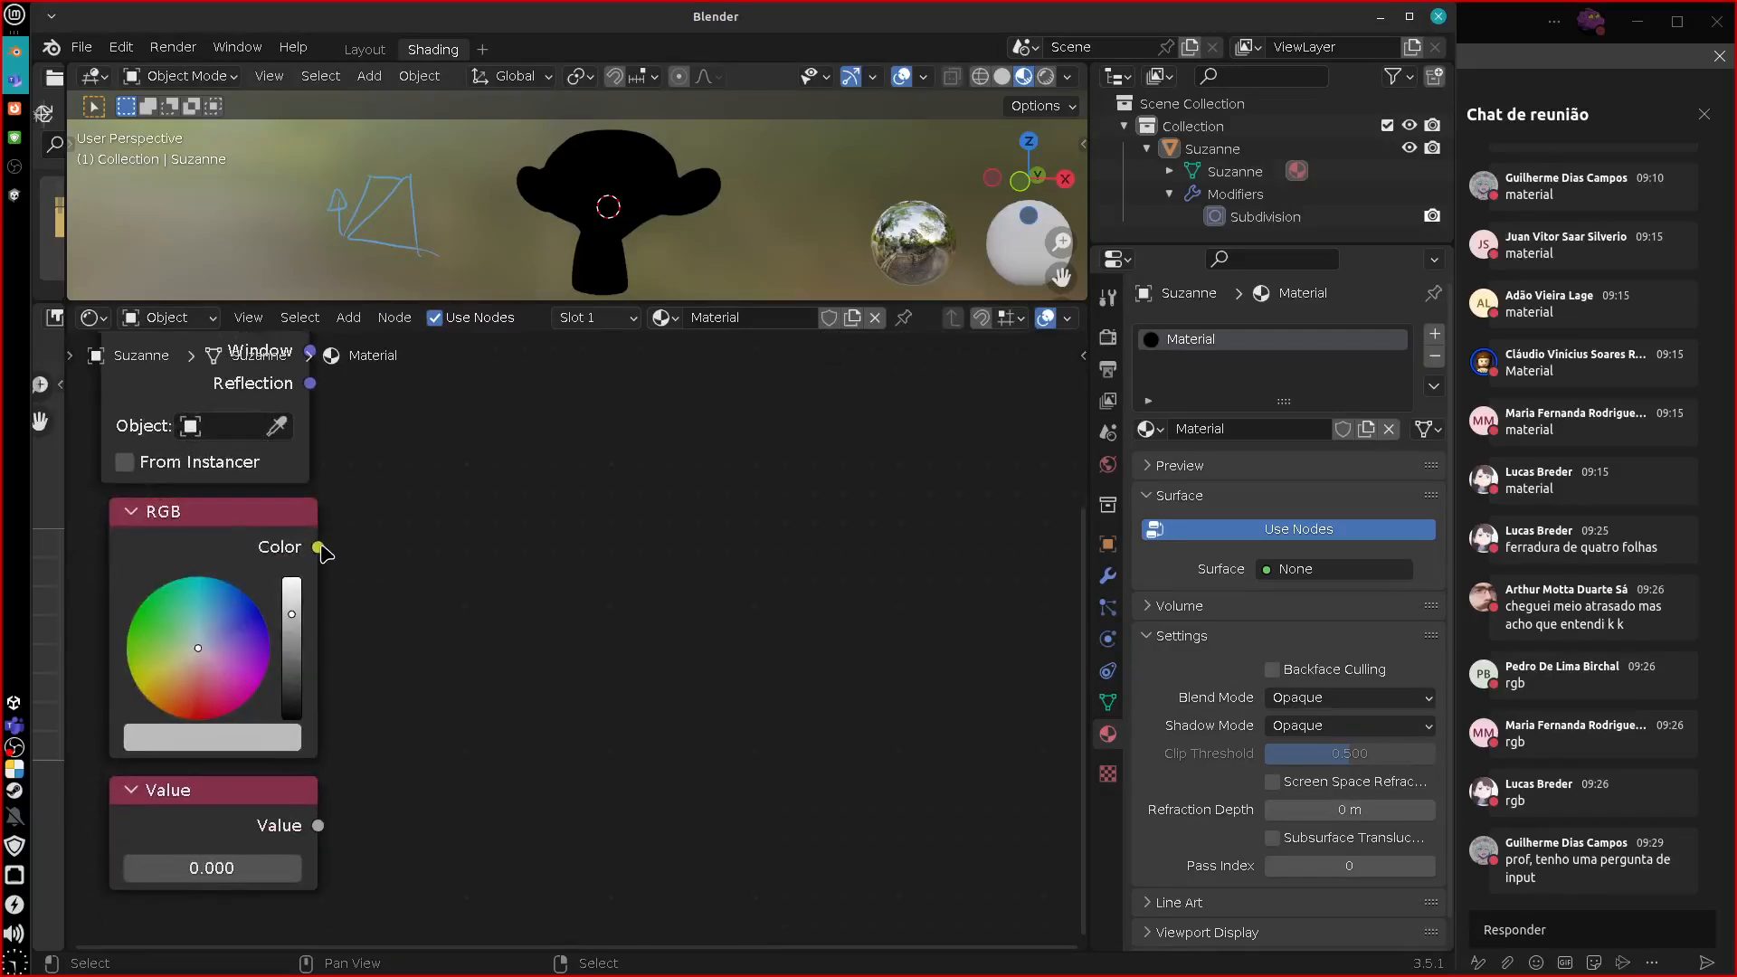
pyautogui.moveTo(318, 547); pyautogui.dragTo(469, 536)
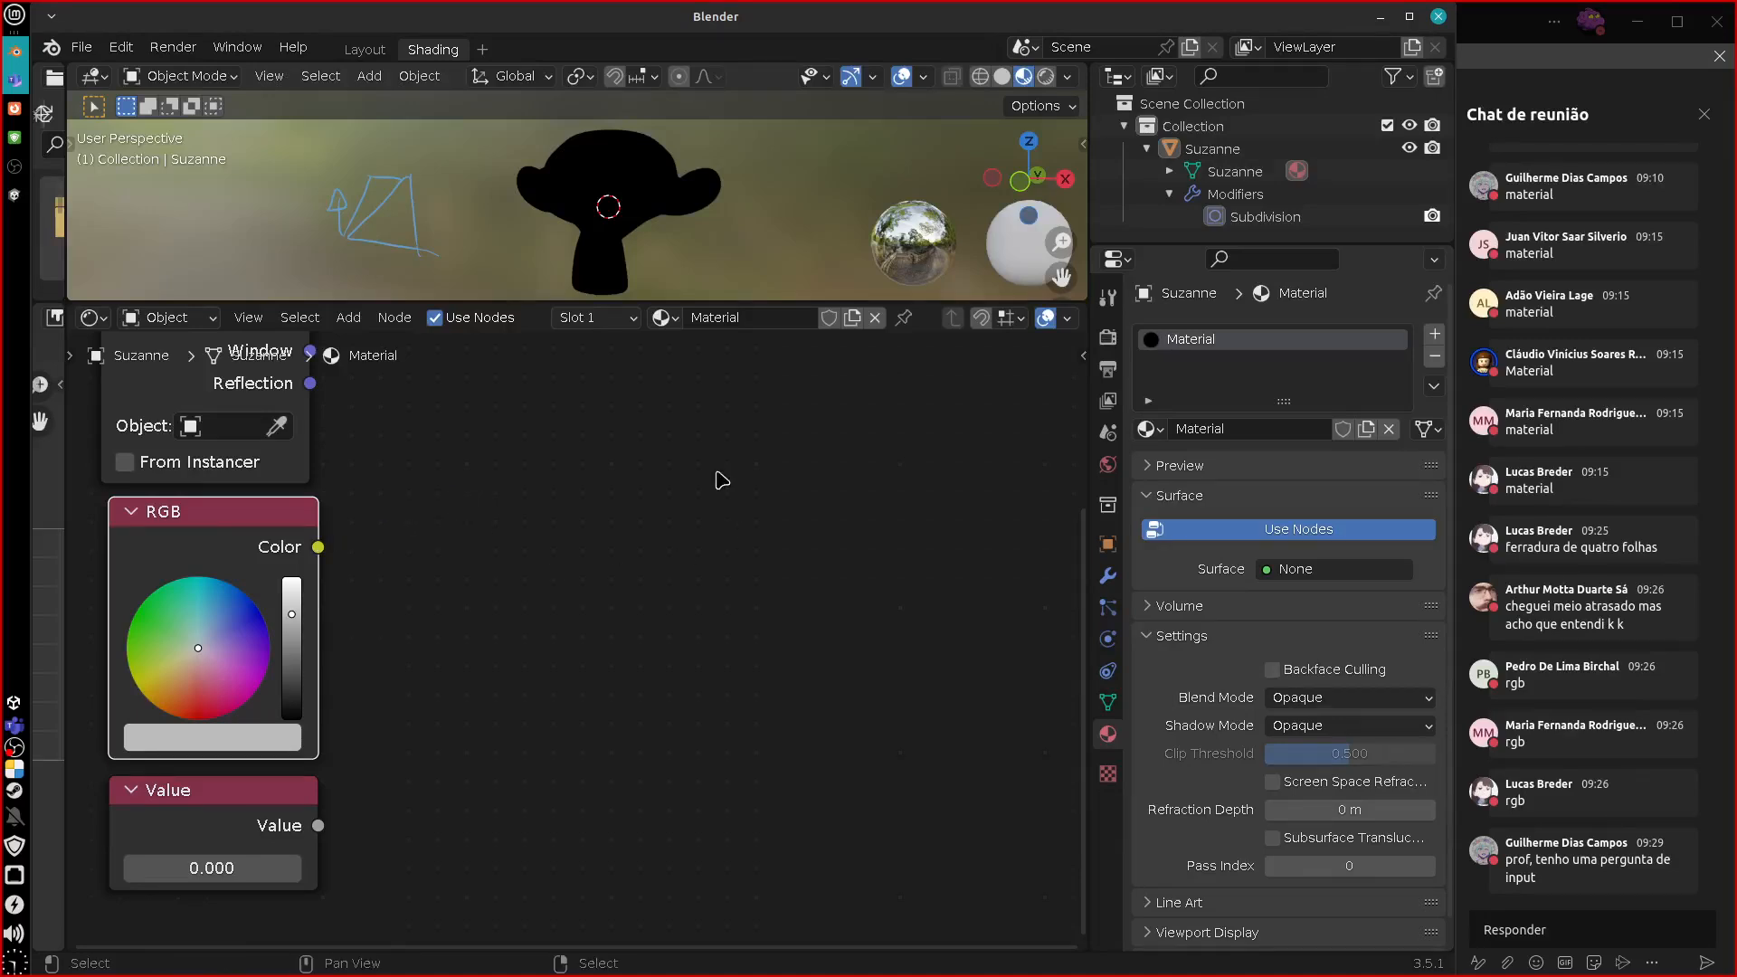
# Add a Color Attribute input node and place it to the right of the RGB node.
pyautogui.click(352, 322)
pyautogui.moveTo(451, 384)
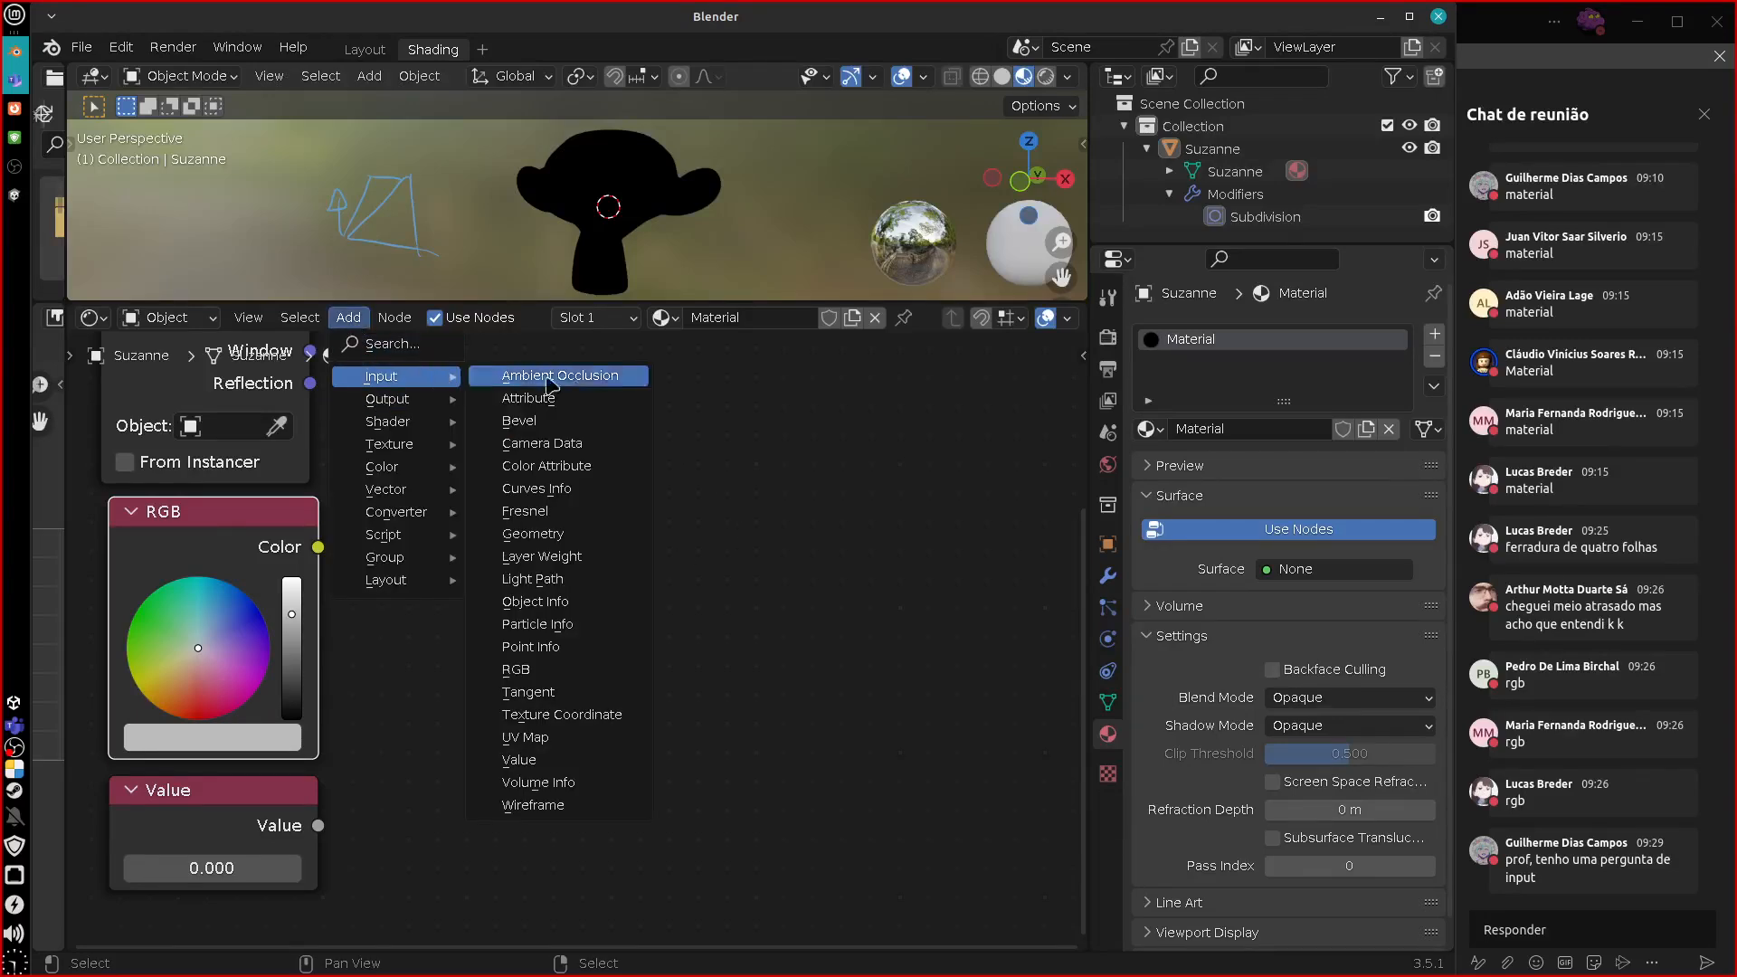
pyautogui.click(629, 458)
pyautogui.click(482, 544)
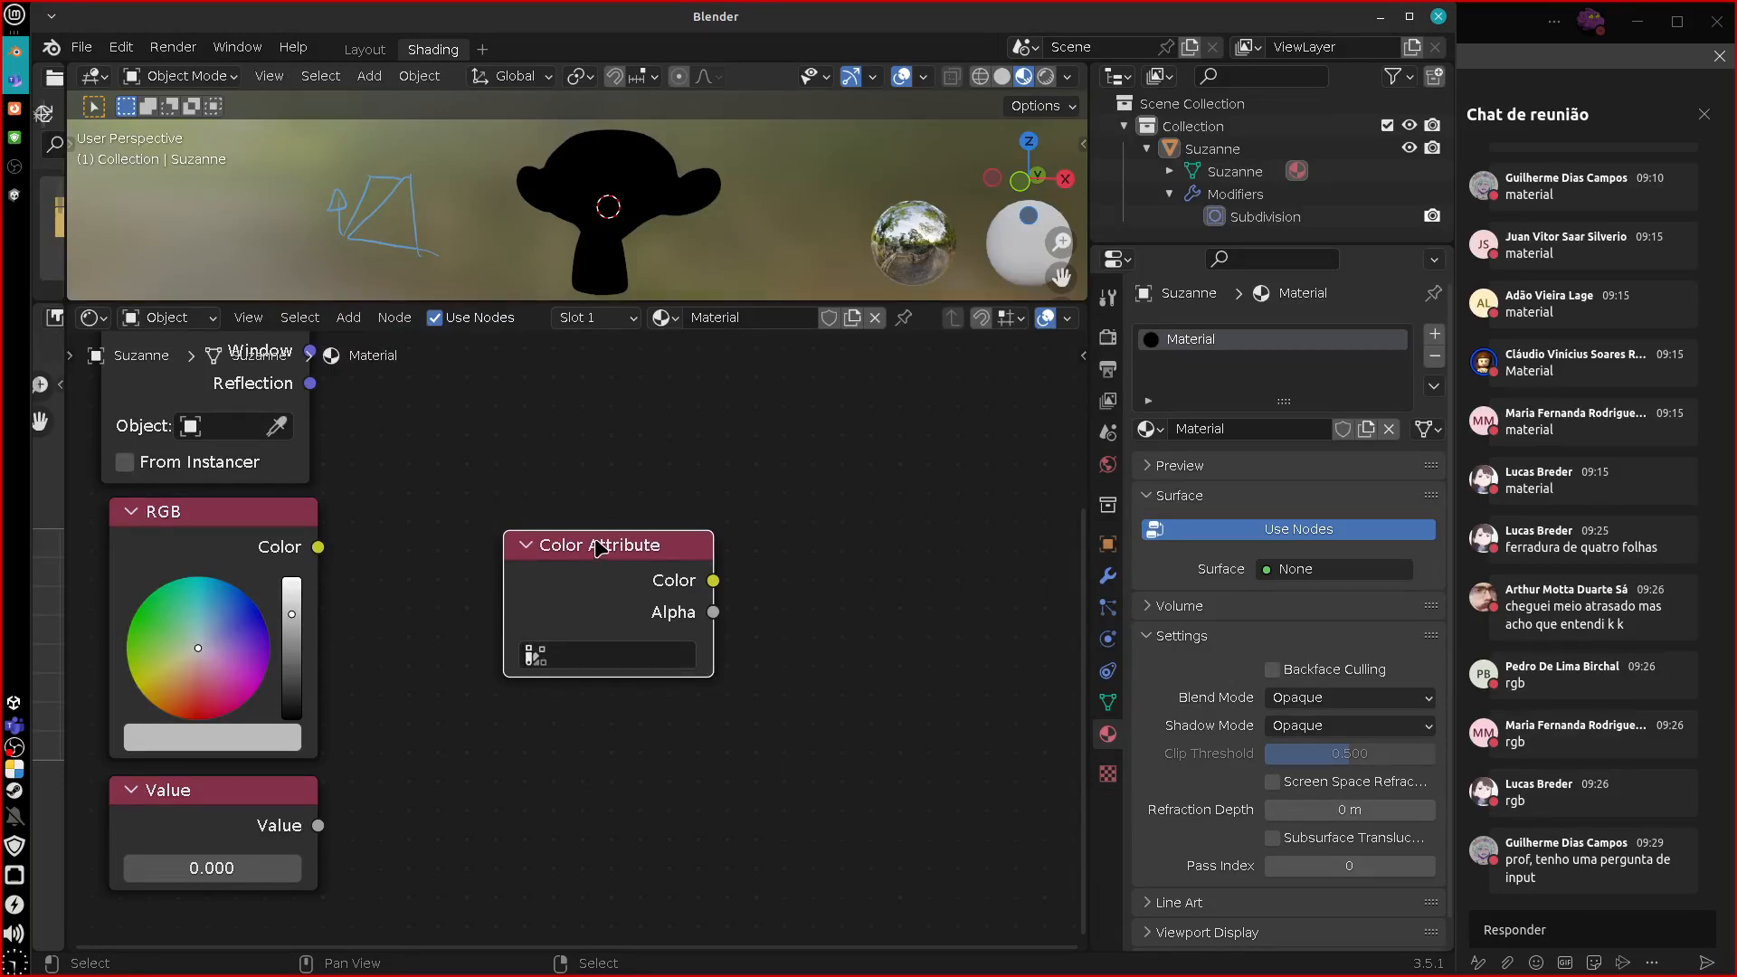
pyautogui.moveTo(597, 542); pyautogui.dragTo(563, 505)
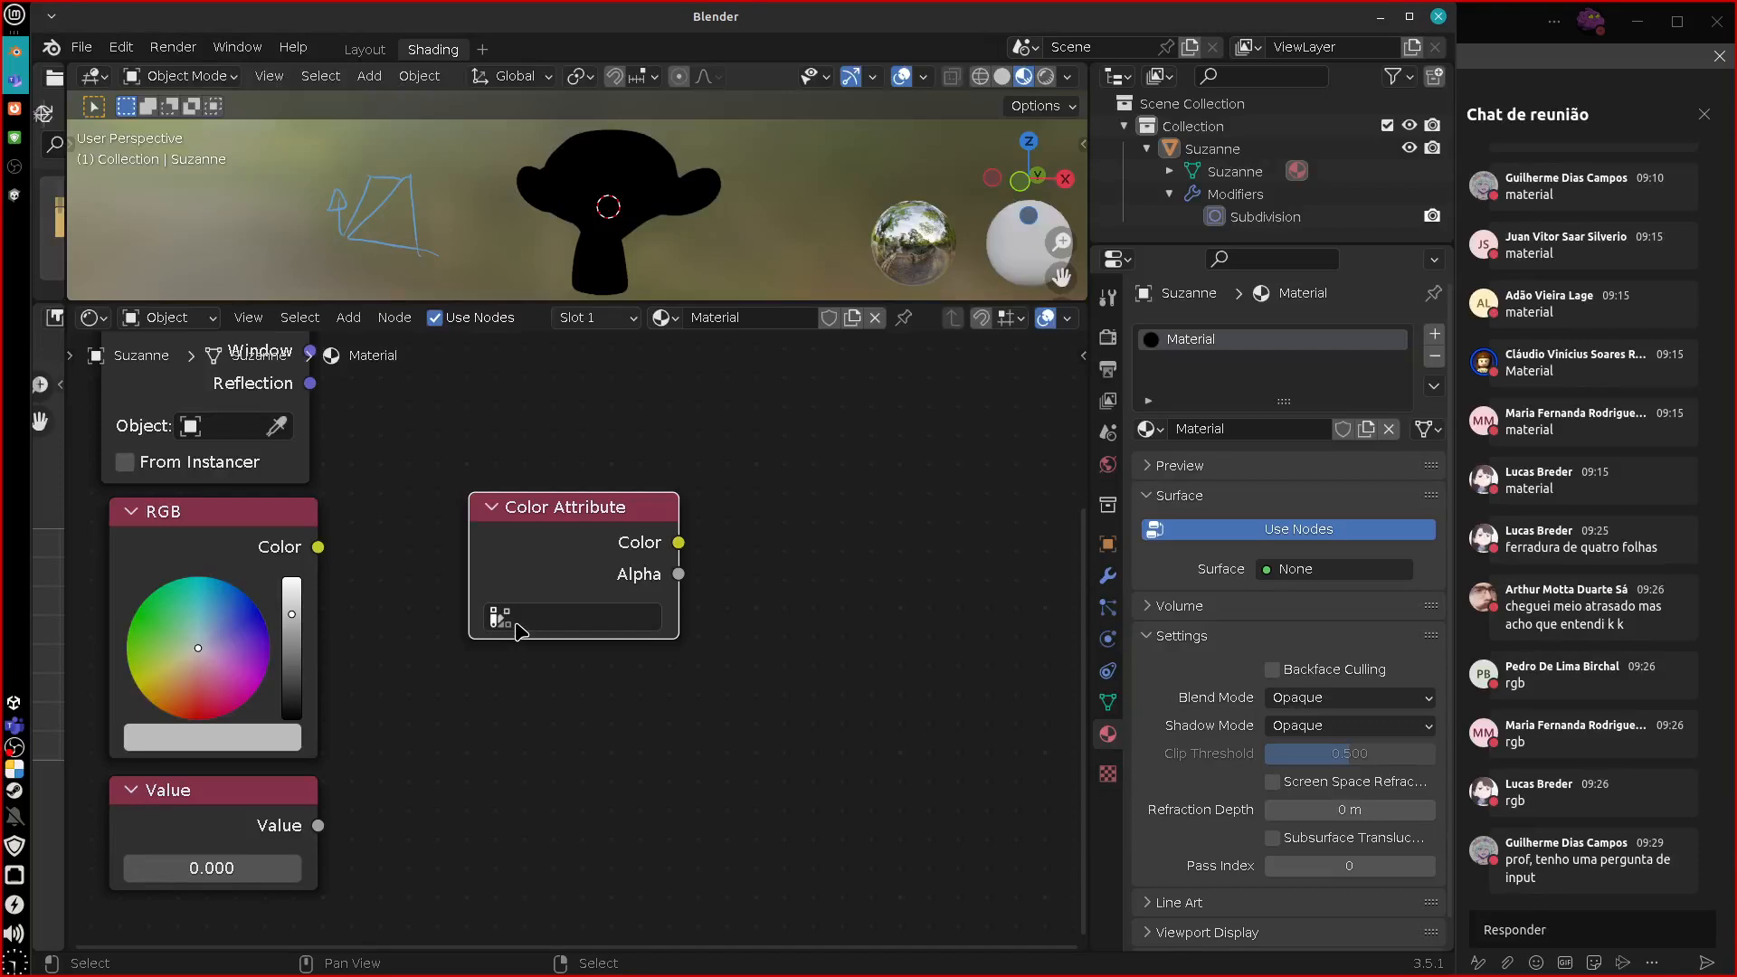
# Show the mesh data properties and collapse Vertex Groups and Shape Keys, with the Color Attributes list expanded.
pyautogui.click(1107, 702)
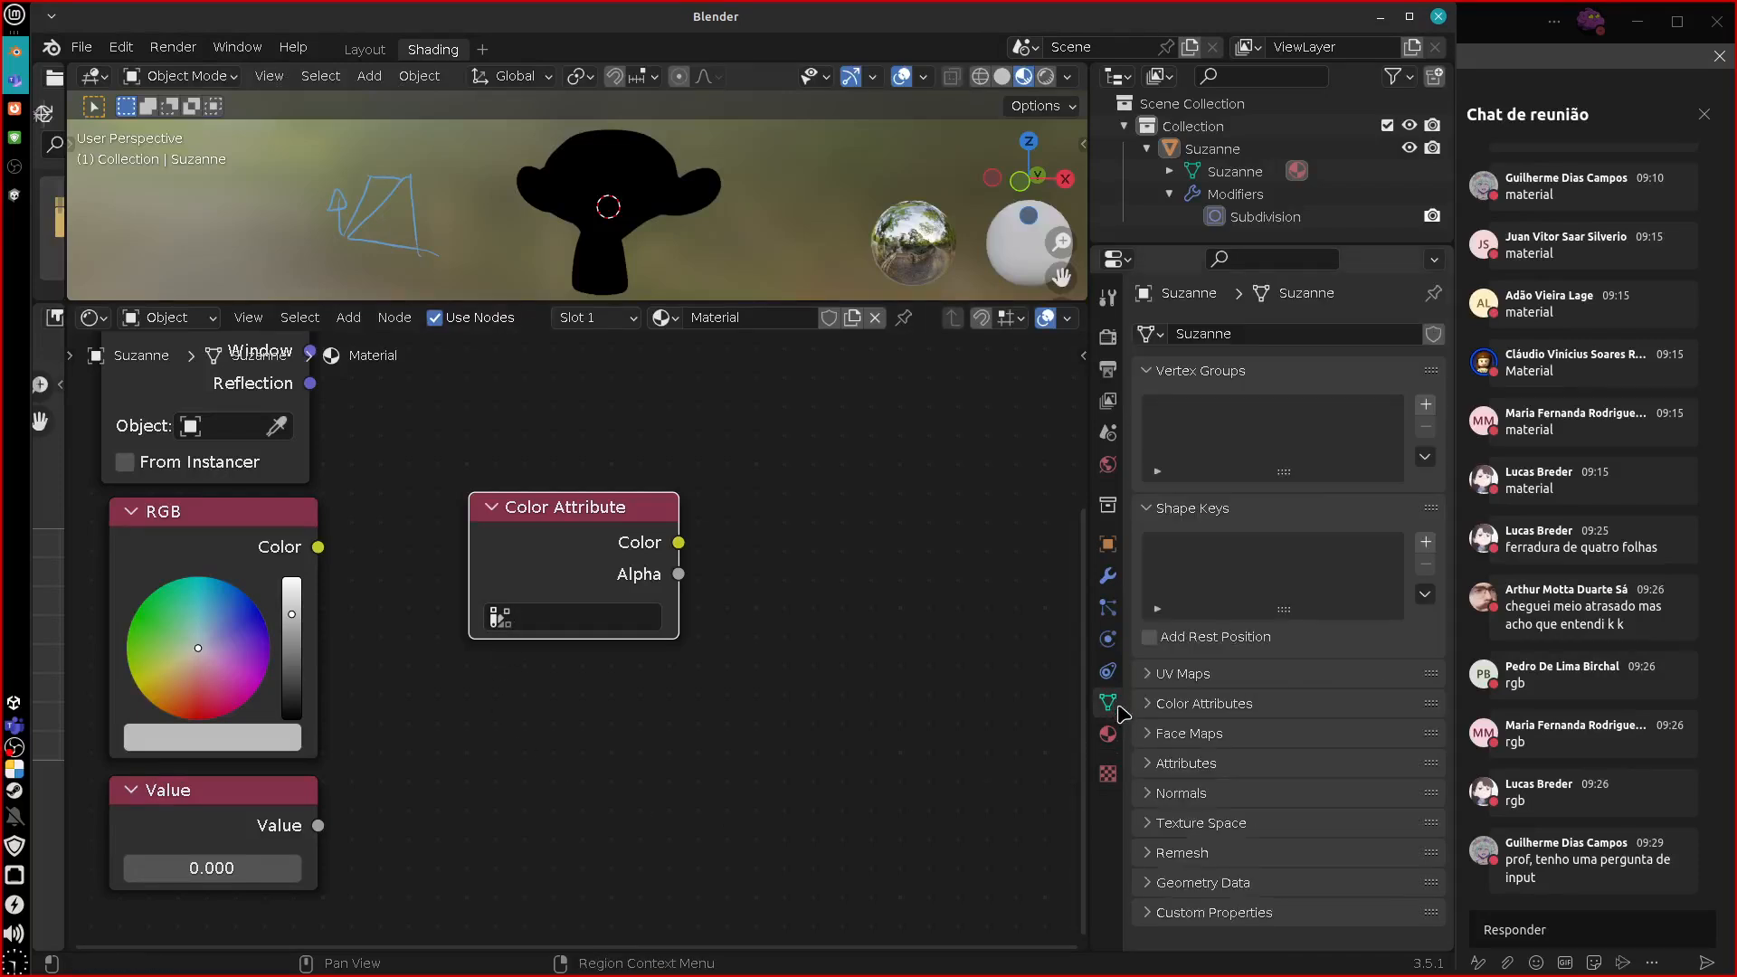
pyautogui.click(1167, 372)
pyautogui.click(1180, 404)
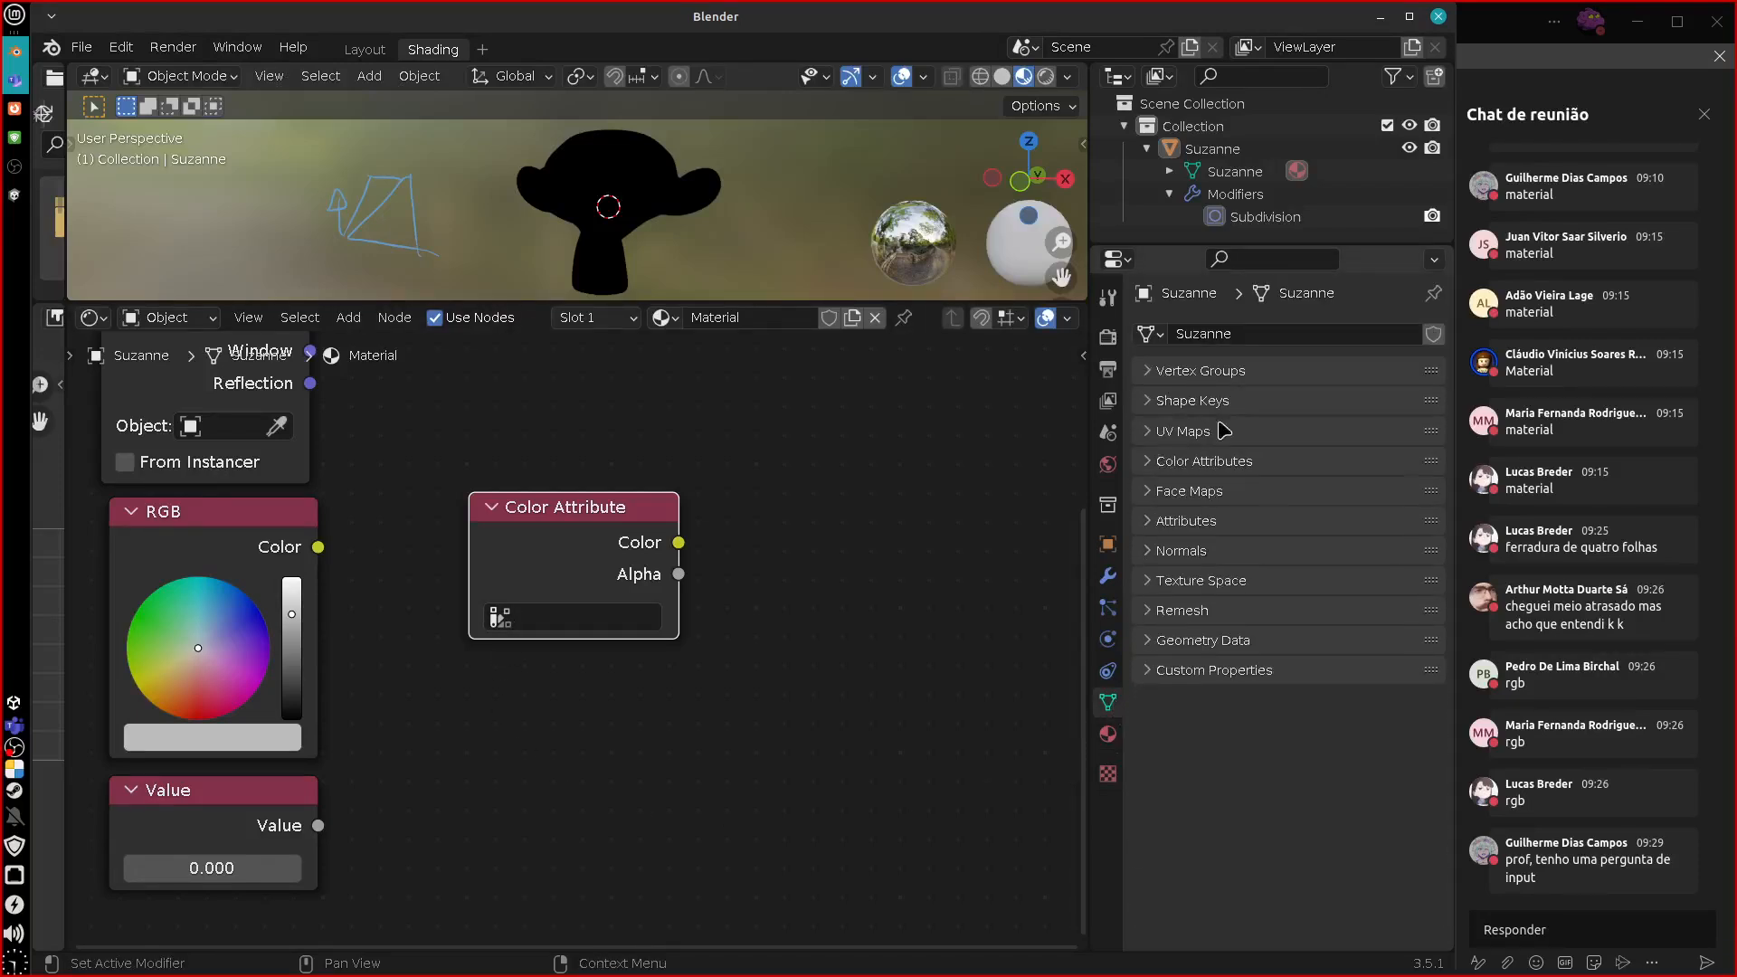
pyautogui.click(1253, 460)
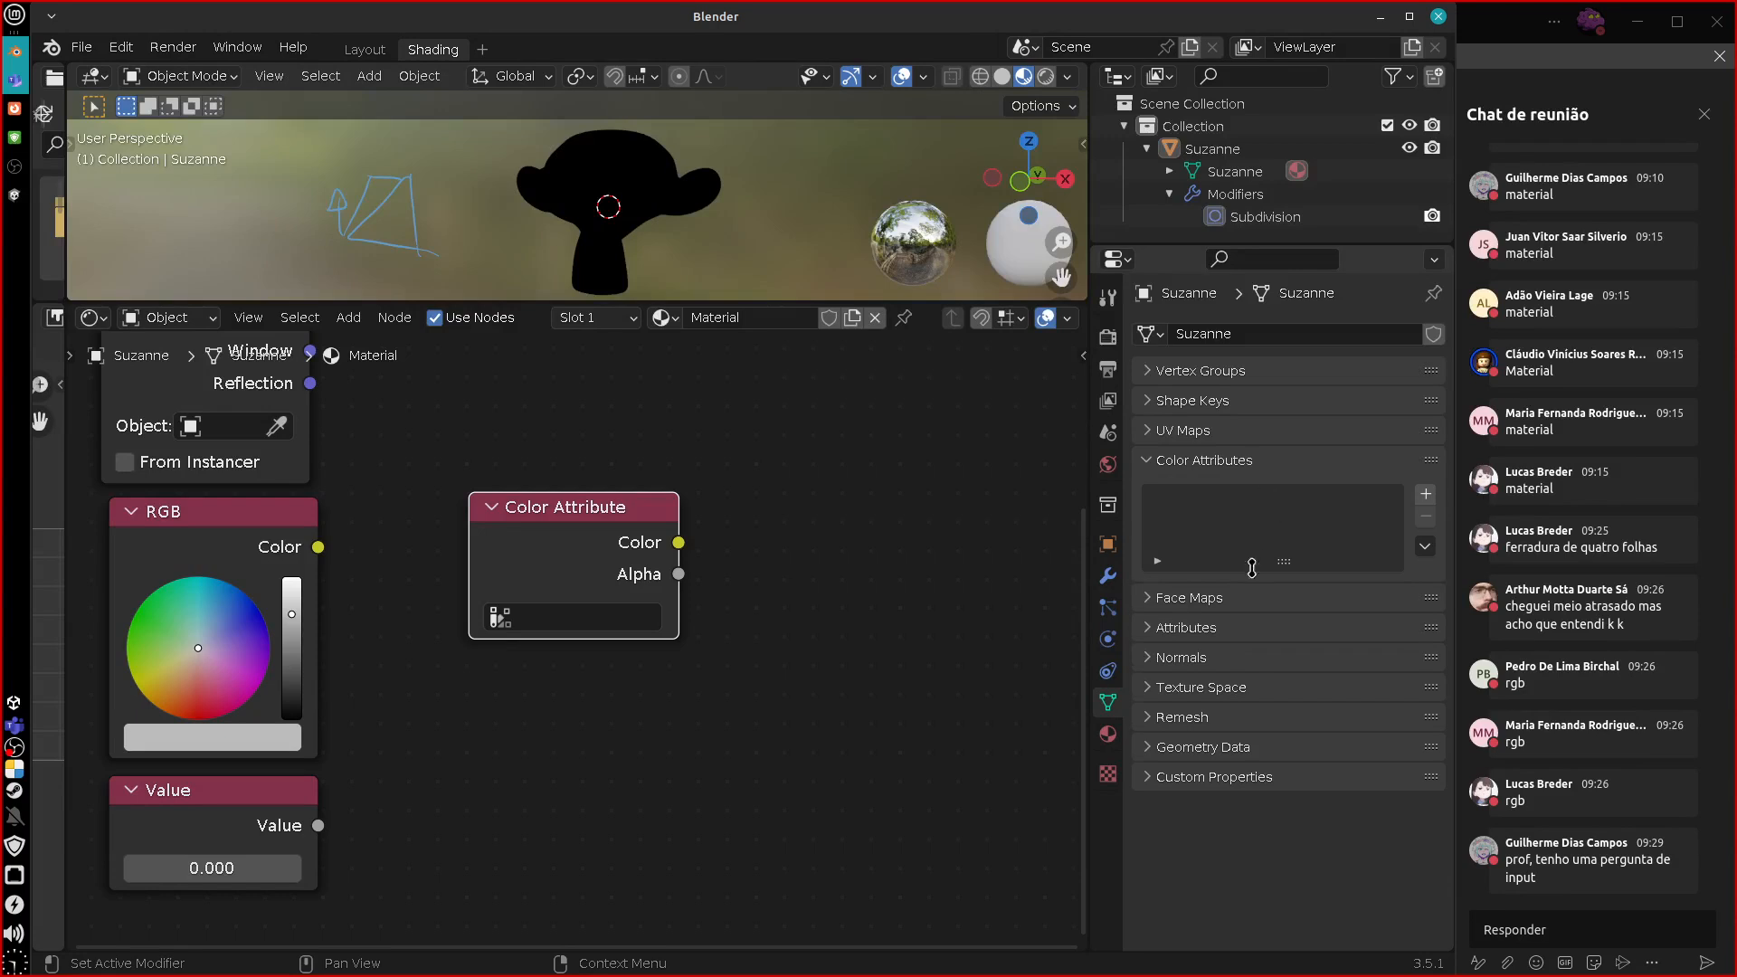
# Create a color attribute on Suzanne's mesh named with a person's first name, using the Face Corner domain and Byte Color data type.
pyautogui.click(1426, 496)
pyautogui.click(1292, 531)
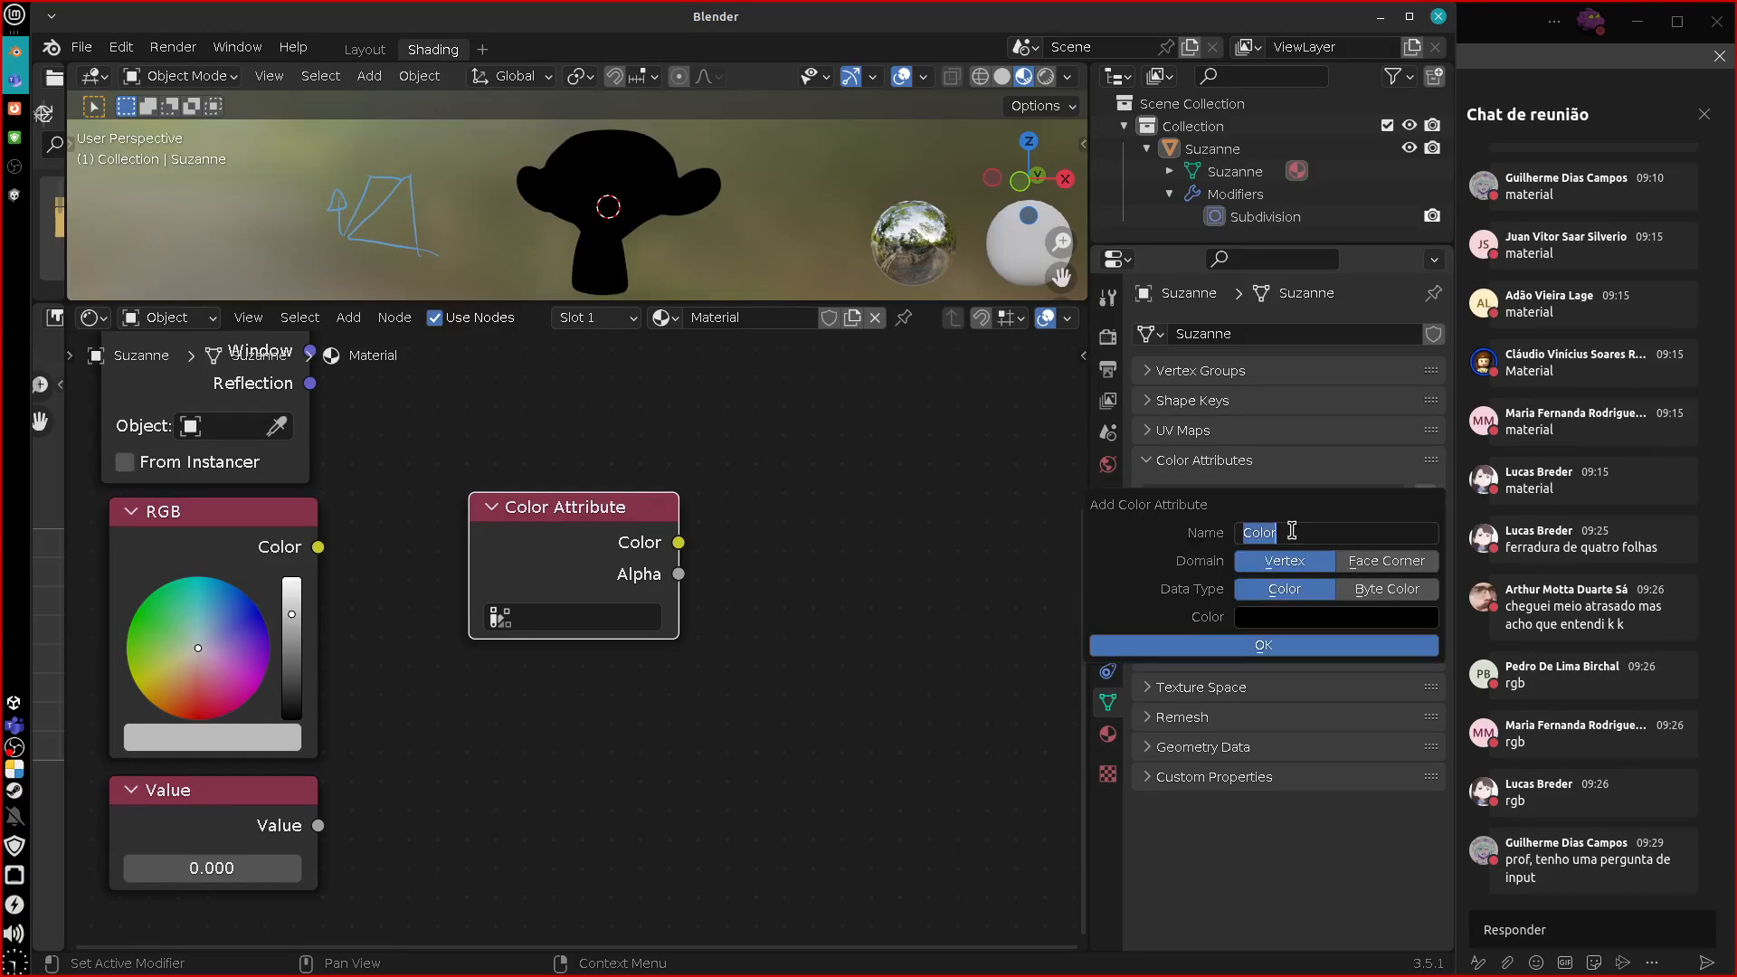
pyautogui.write('Fernando')
pyautogui.click(1387, 562)
pyautogui.click(1387, 560)
pyautogui.click(1386, 589)
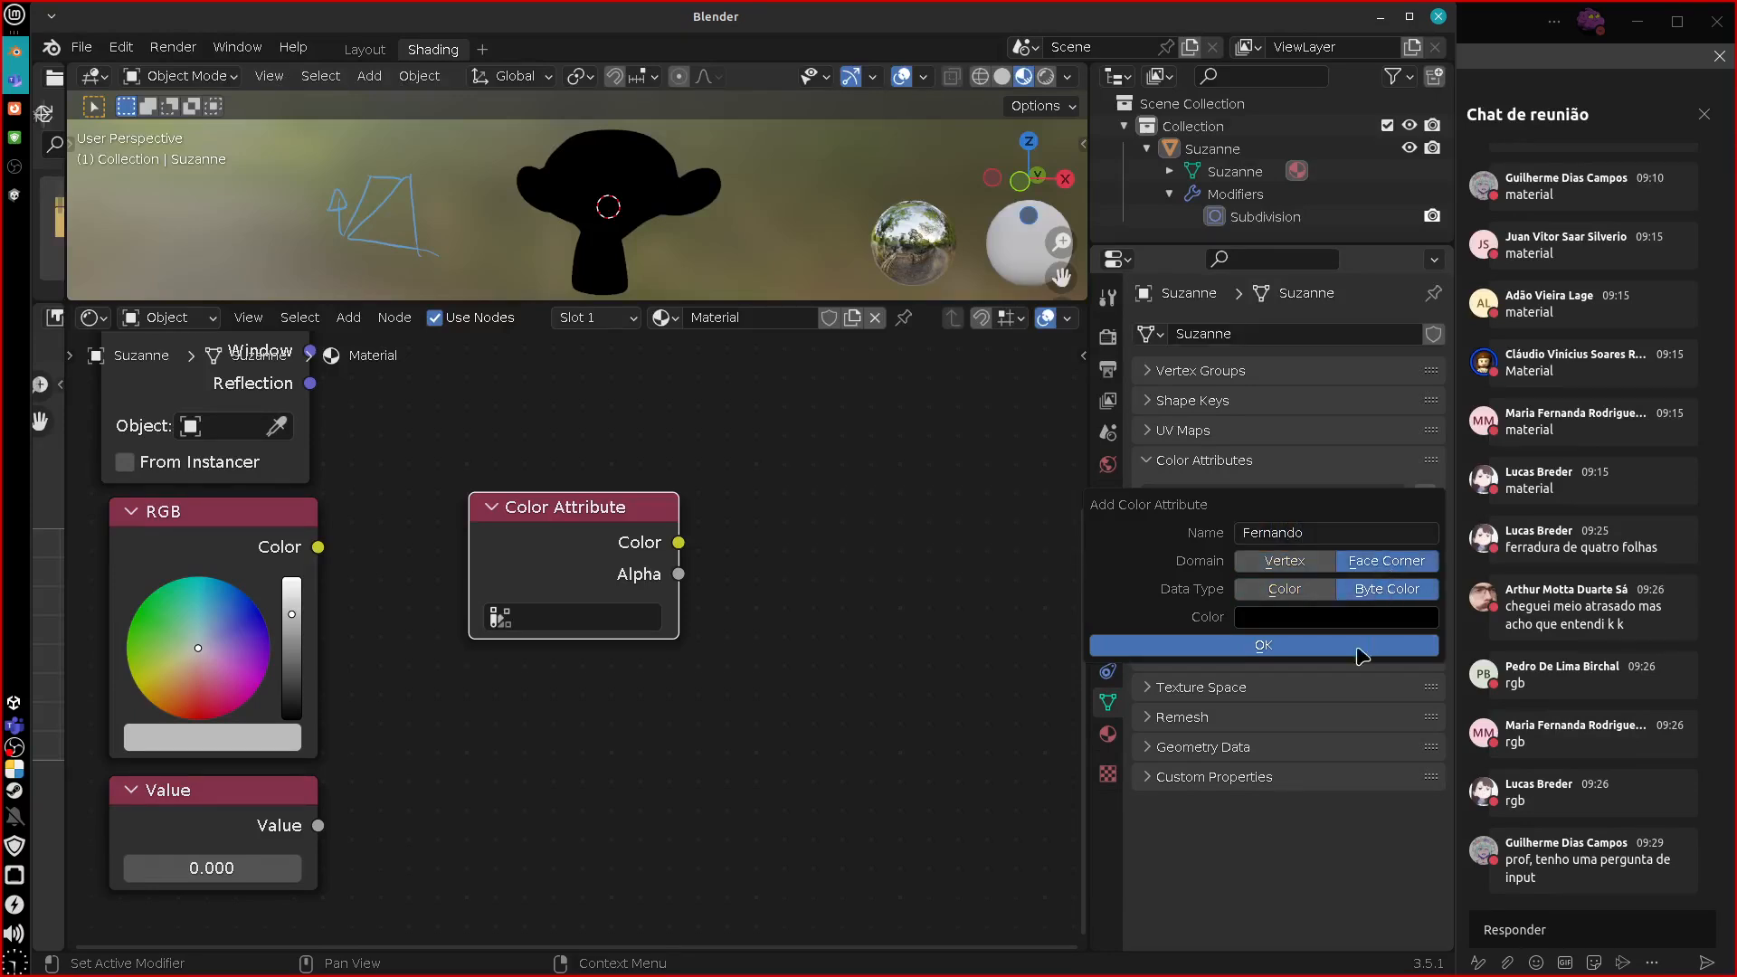
pyautogui.click(1342, 617)
pyautogui.moveTo(1420, 429); pyautogui.dragTo(1416, 332)
pyautogui.moveTo(1316, 371); pyautogui.dragTo(1379, 274)
pyautogui.click(1263, 648)
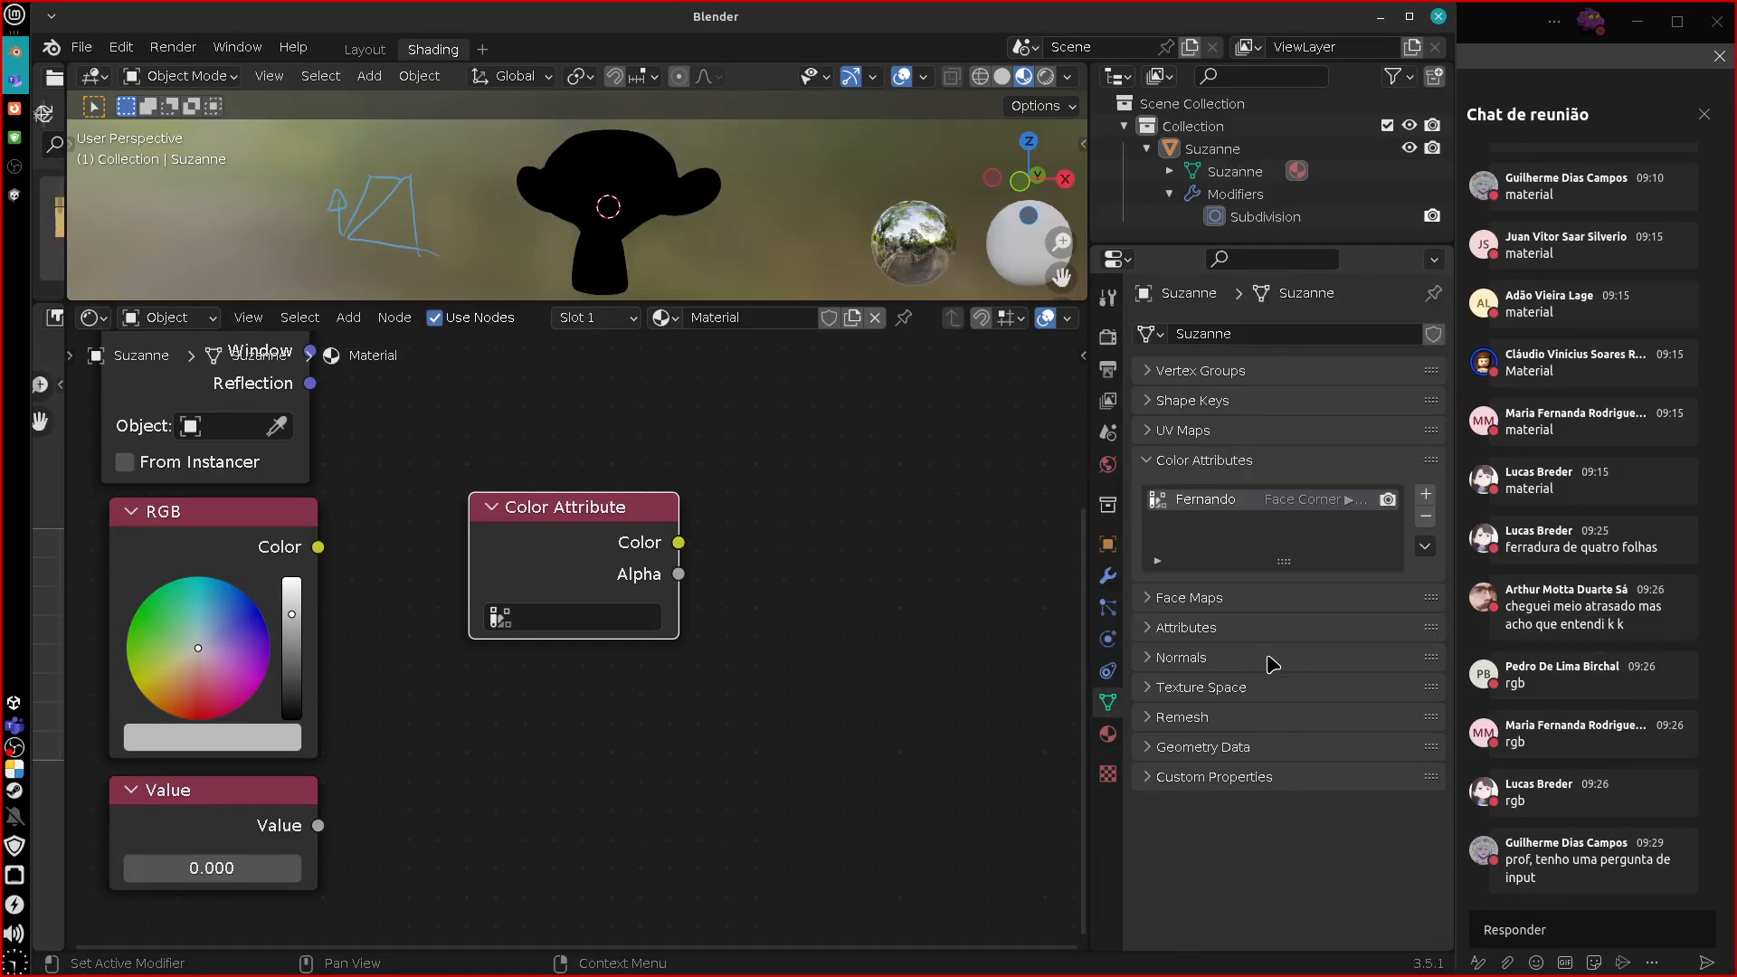
# Assign the mesh's new color attribute to the Color Attribute node and place the node below the Value node.
pyautogui.click(537, 618)
pyautogui.click(533, 657)
pyautogui.moveTo(562, 524); pyautogui.dragTo(797, 505)
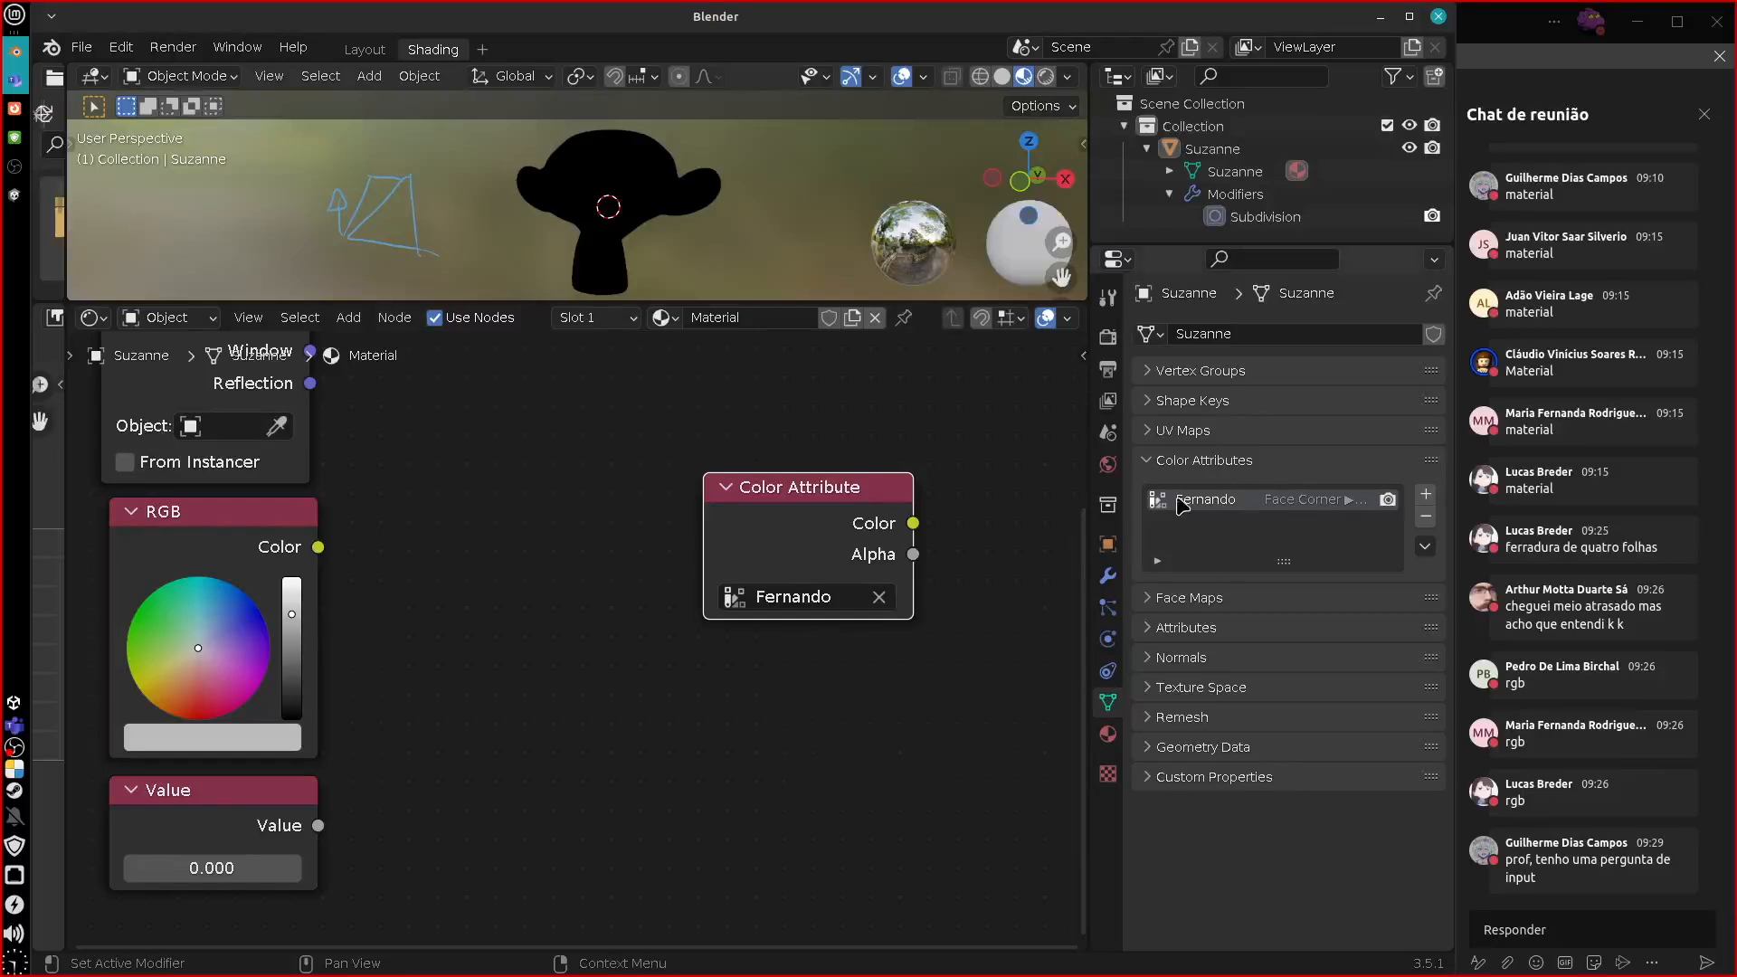
pyautogui.moveTo(808, 487); pyautogui.dragTo(835, 458, button='middle')
pyautogui.moveTo(835, 459); pyautogui.dragTo(245, 883)
pyautogui.moveTo(611, 799); pyautogui.dragTo(625, 677, button='middle')
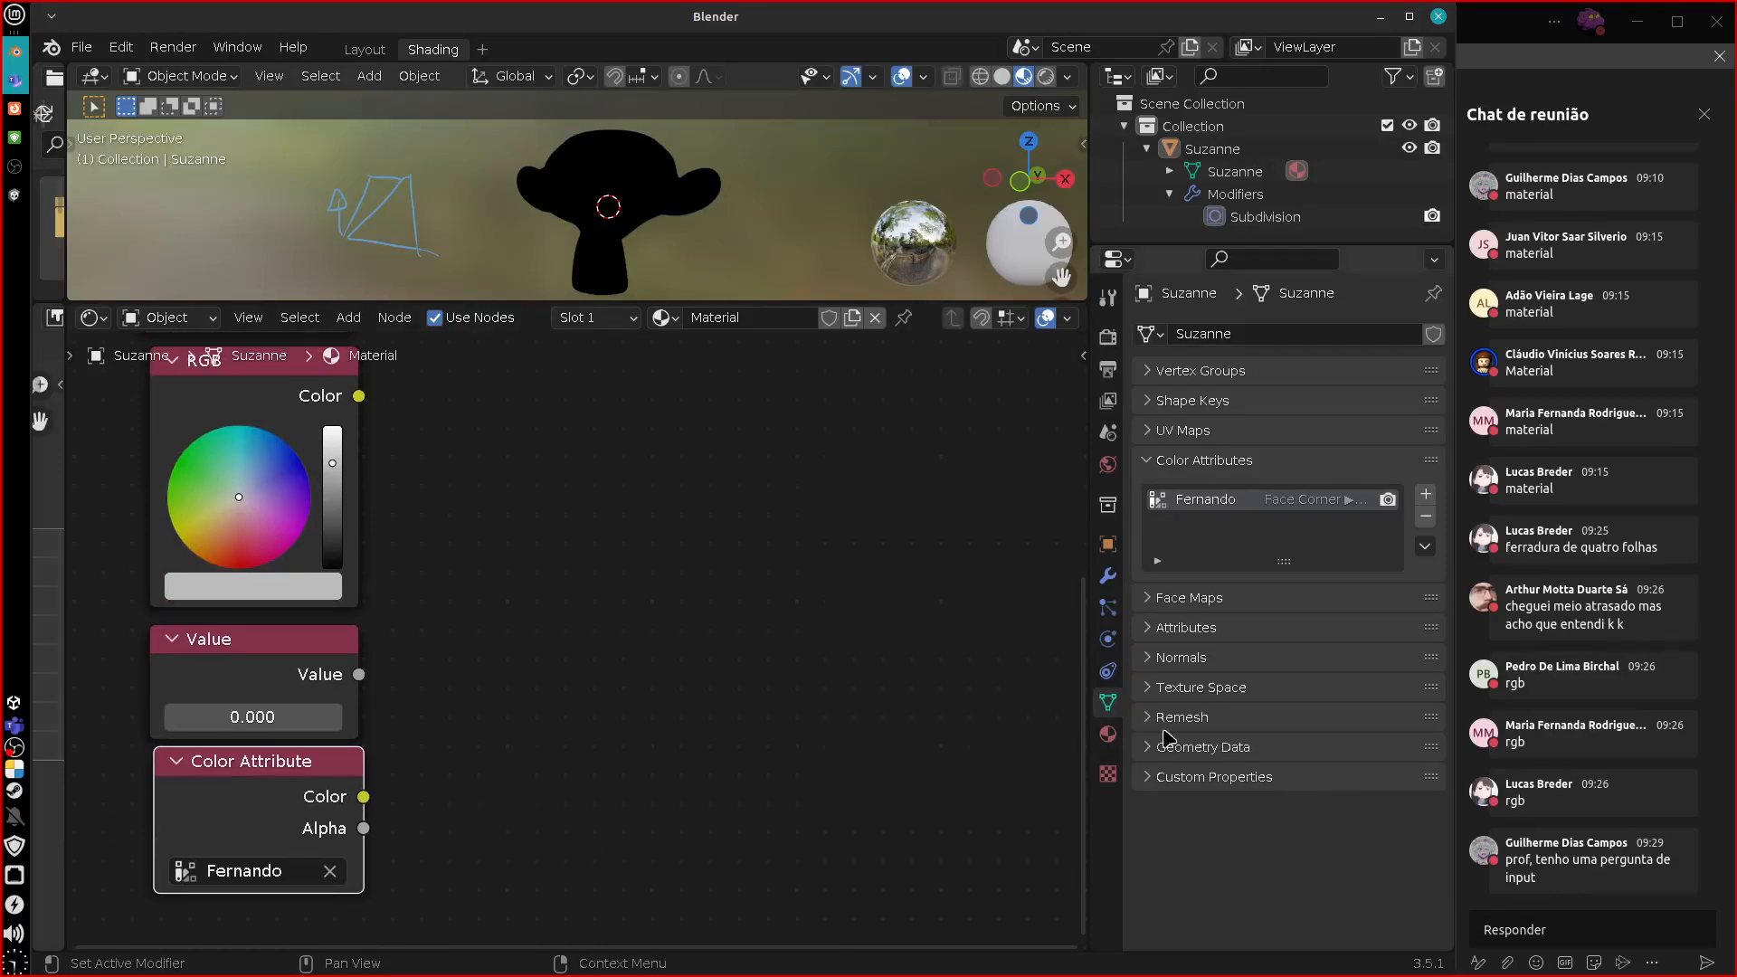
# Expand the mesh's UV Maps, Face Maps and Attributes lists, and enlarge the Attributes list to examine its entries.
pyautogui.click(1209, 430)
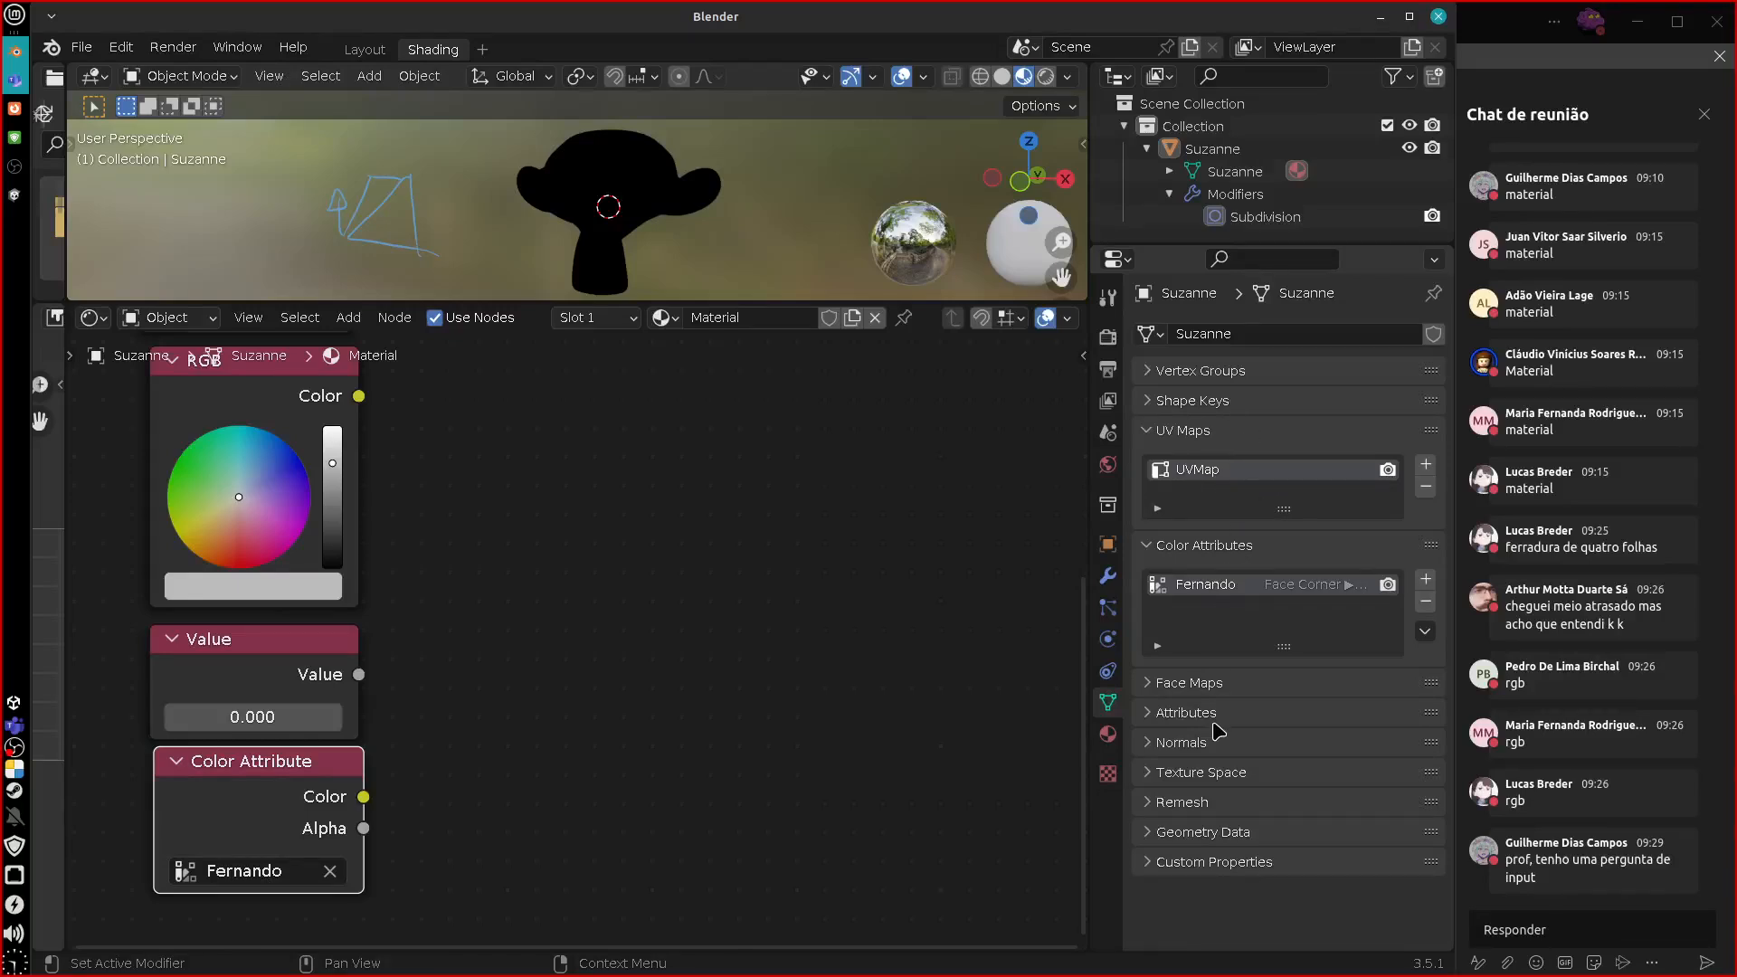
pyautogui.click(1226, 685)
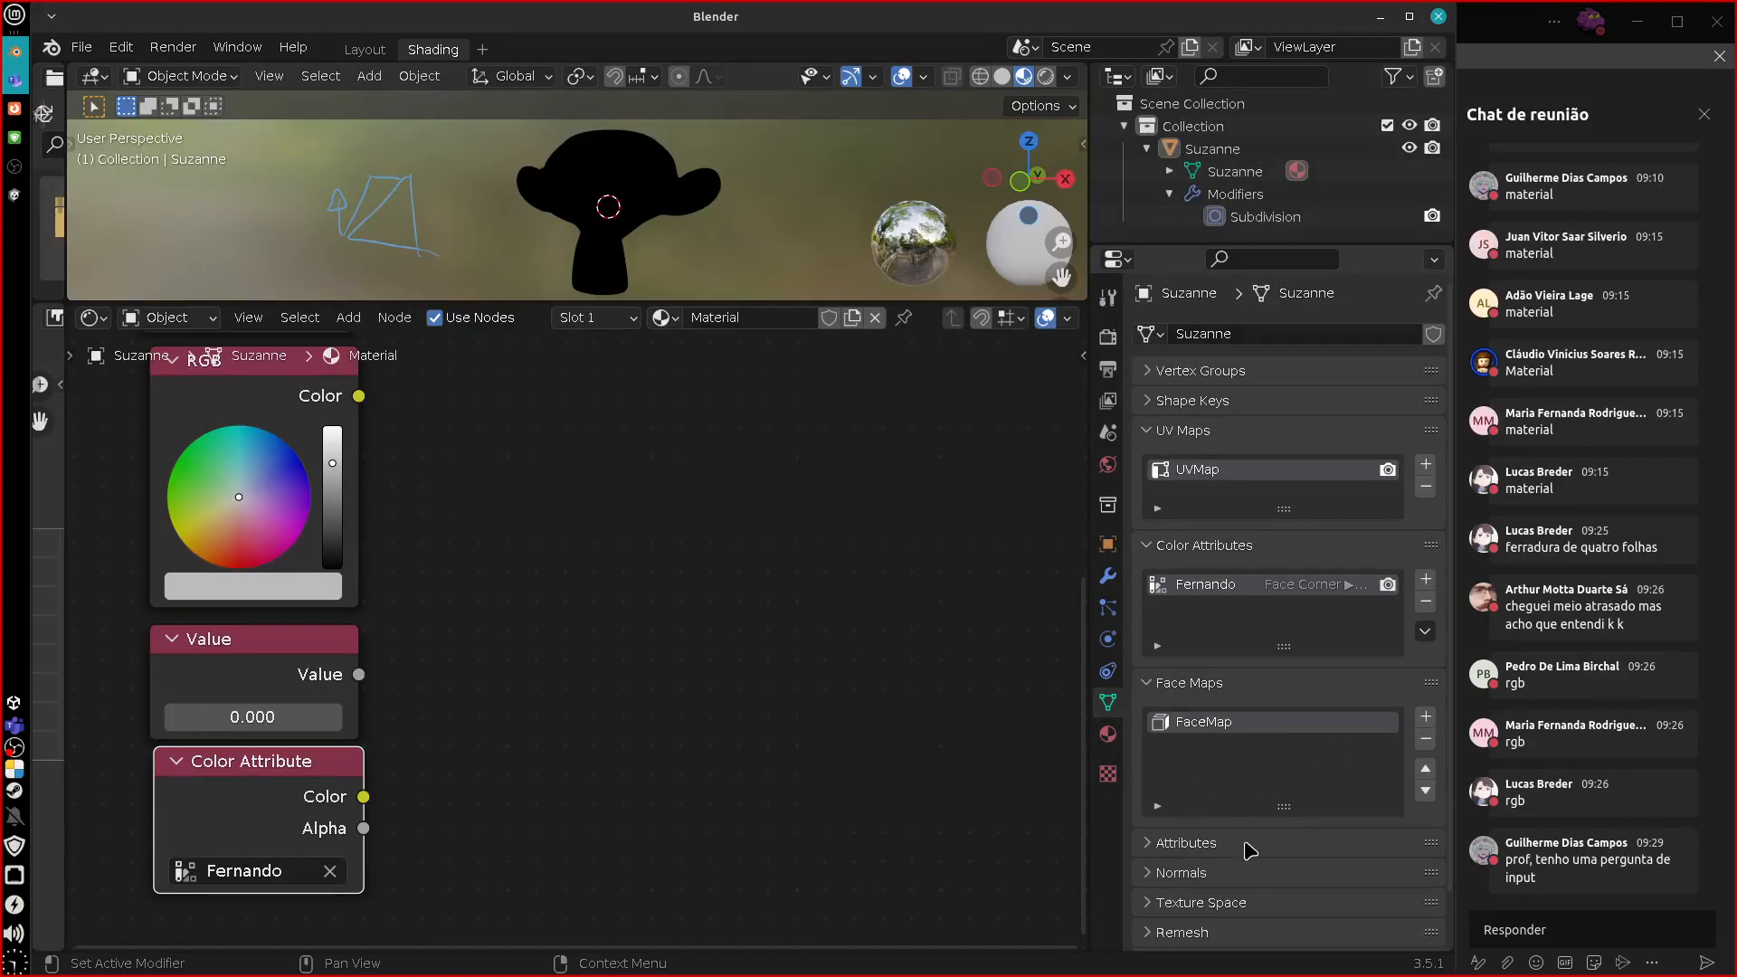
pyautogui.click(1250, 843)
pyautogui.scroll(-4, 1262, 815)
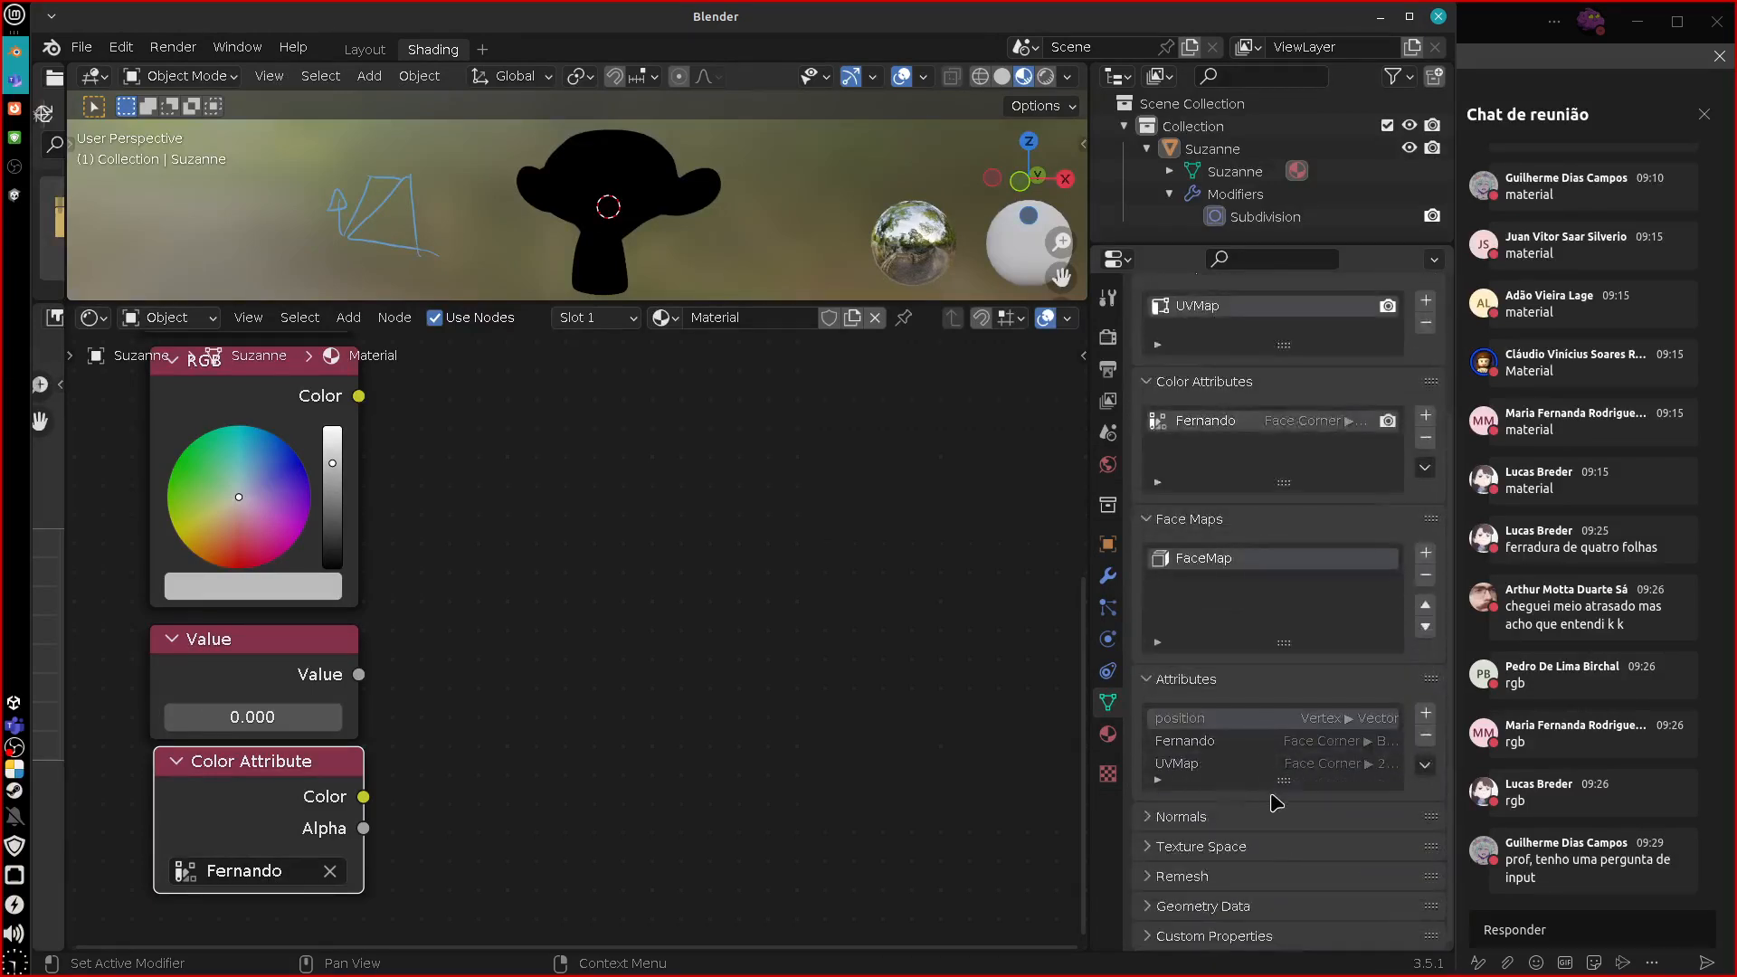
pyautogui.moveTo(1287, 776)
pyautogui.mouseDown()
pyautogui.moveTo(1284, 846)
pyautogui.moveTo(1296, 807)
pyautogui.mouseUp()
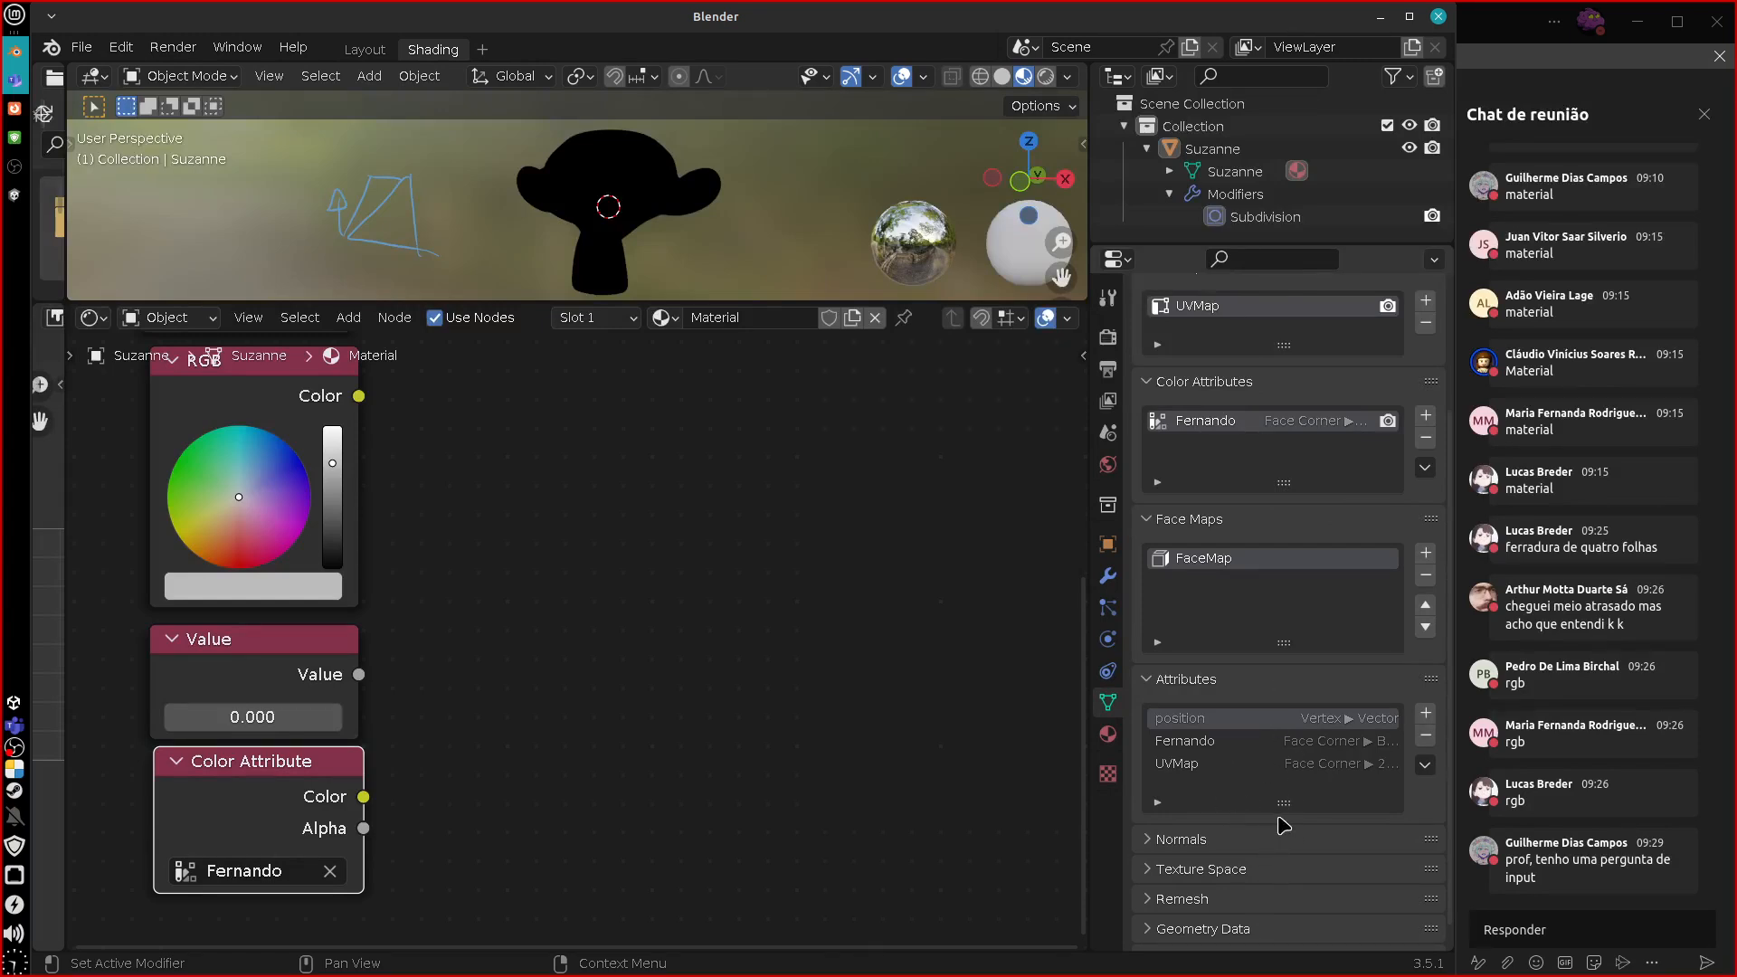
# Examine the domain and data type options offered for adding a new mesh attribute.
pyautogui.click(1426, 713)
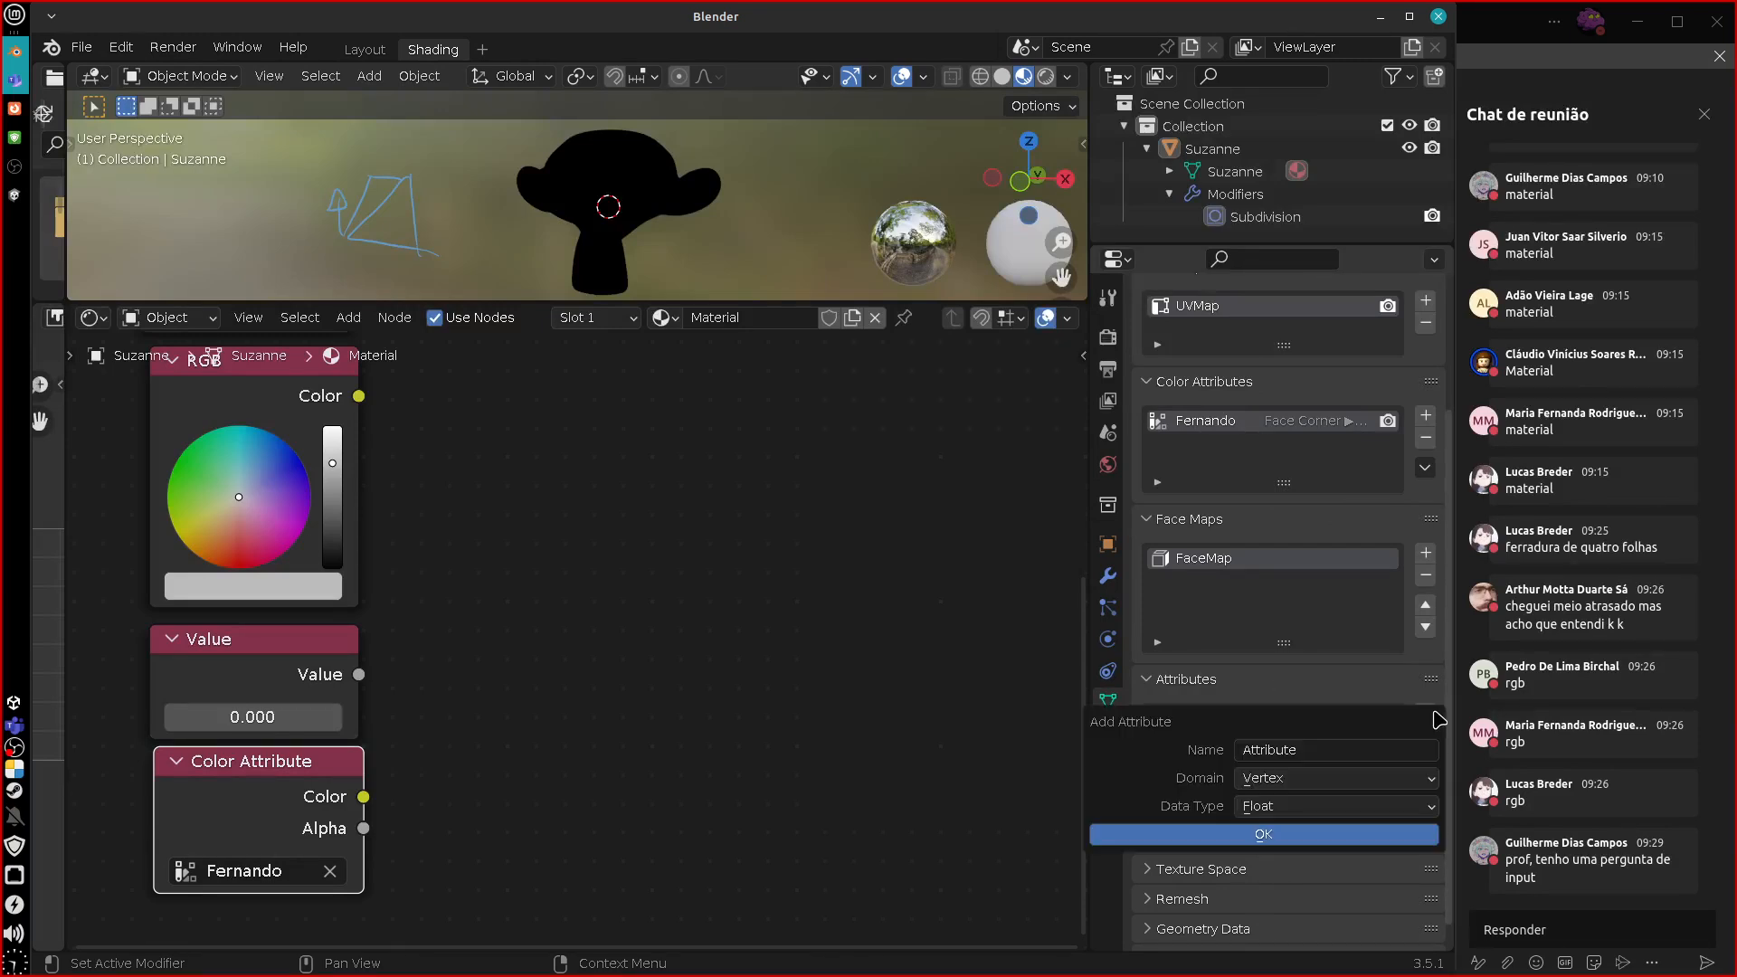
pyautogui.click(1365, 778)
pyautogui.click(1365, 780)
pyautogui.click(1348, 807)
pyautogui.click(1350, 807)
pyautogui.click(1357, 810)
# Adjust the Color Attribute node's position to leave a small gap beneath the Value node.
pyautogui.click(277, 788)
pyautogui.moveTo(267, 758)
pyautogui.mouseDown()
pyautogui.moveTo(275, 799)
pyautogui.moveTo(230, 765)
pyautogui.moveTo(269, 777)
pyautogui.mouseUp()
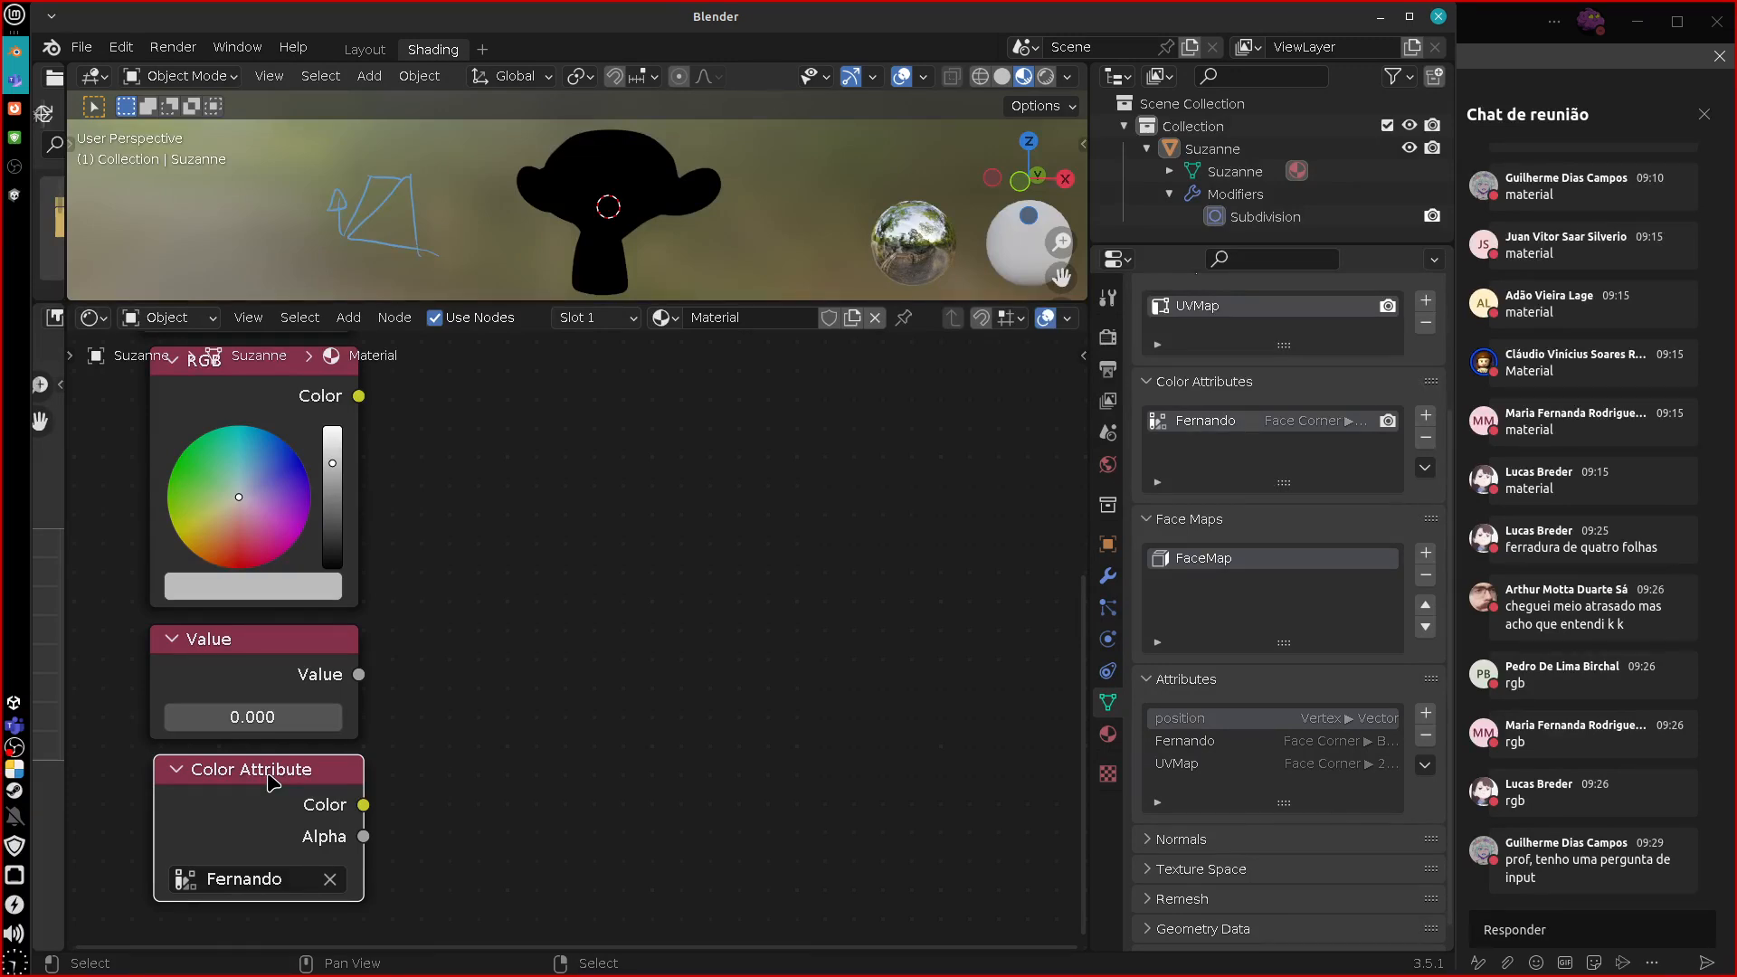
pyautogui.moveTo(438, 806); pyautogui.dragTo(384, 798, button='middle')
pyautogui.moveTo(244, 764); pyautogui.dragTo(233, 765)
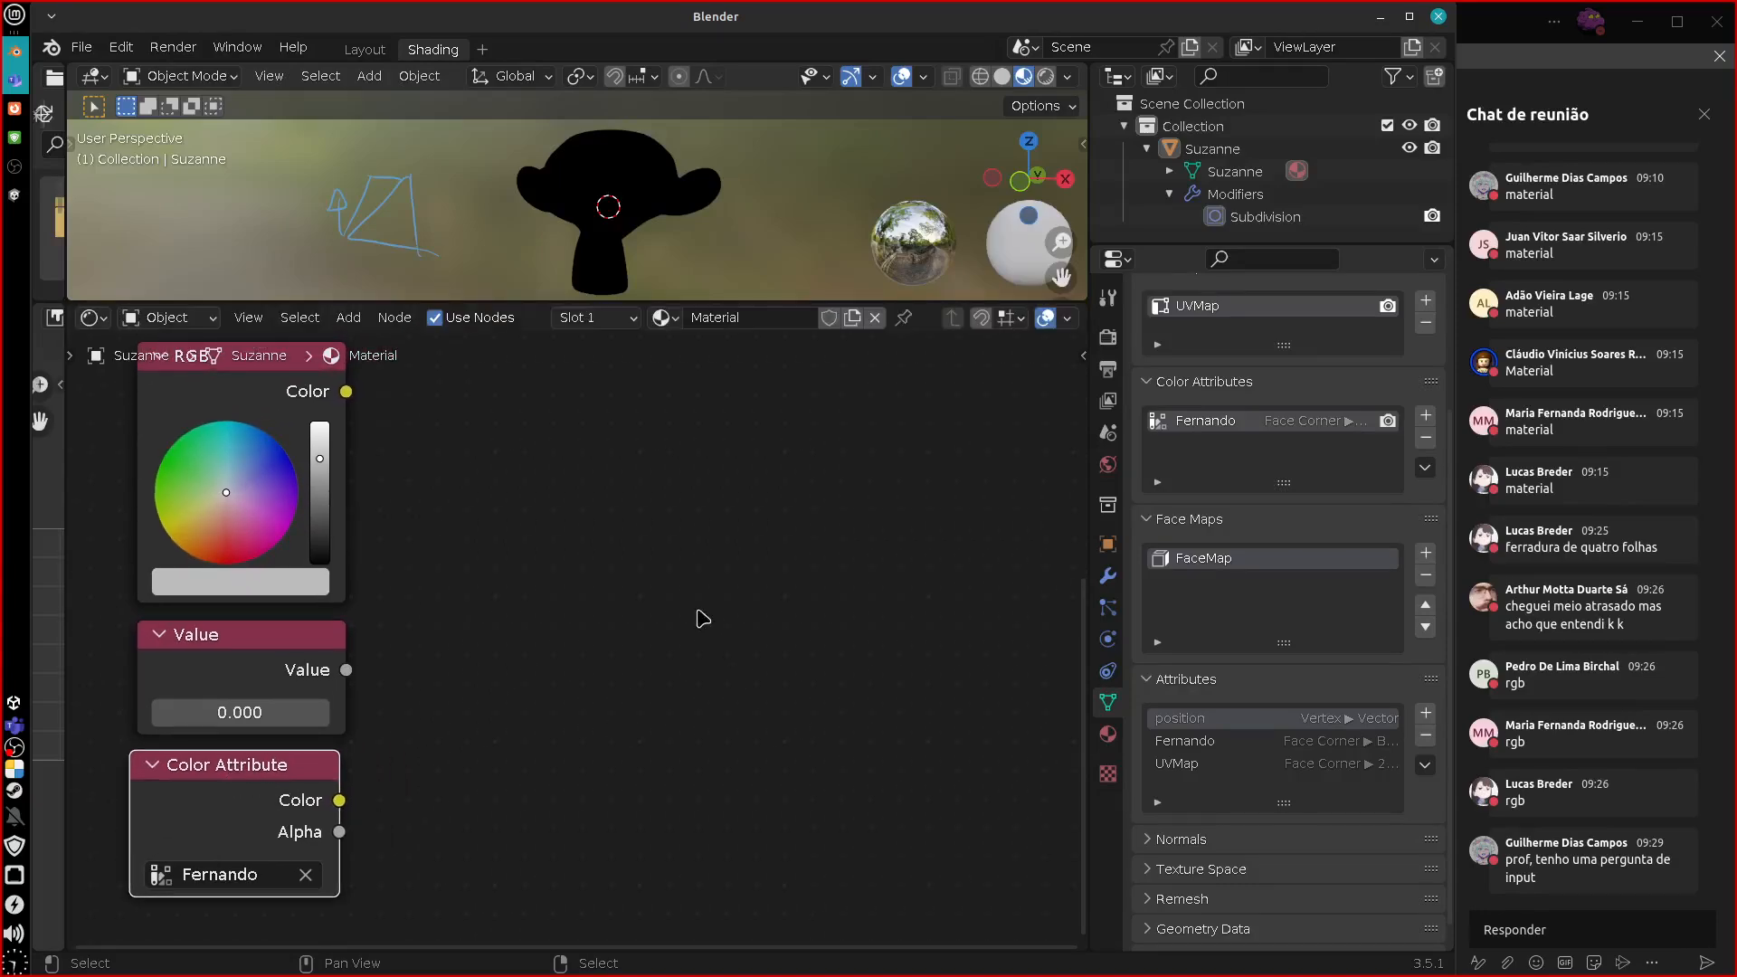
# Add a Geometry input node beside the Color Attribute node to show its outputs, and delete it.
pyautogui.moveTo(624, 571); pyautogui.dragTo(605, 773, button='middle')
pyautogui.moveTo(593, 486); pyautogui.dragTo(597, 535, button='middle')
pyautogui.moveTo(545, 739); pyautogui.dragTo(558, 450, button='middle')
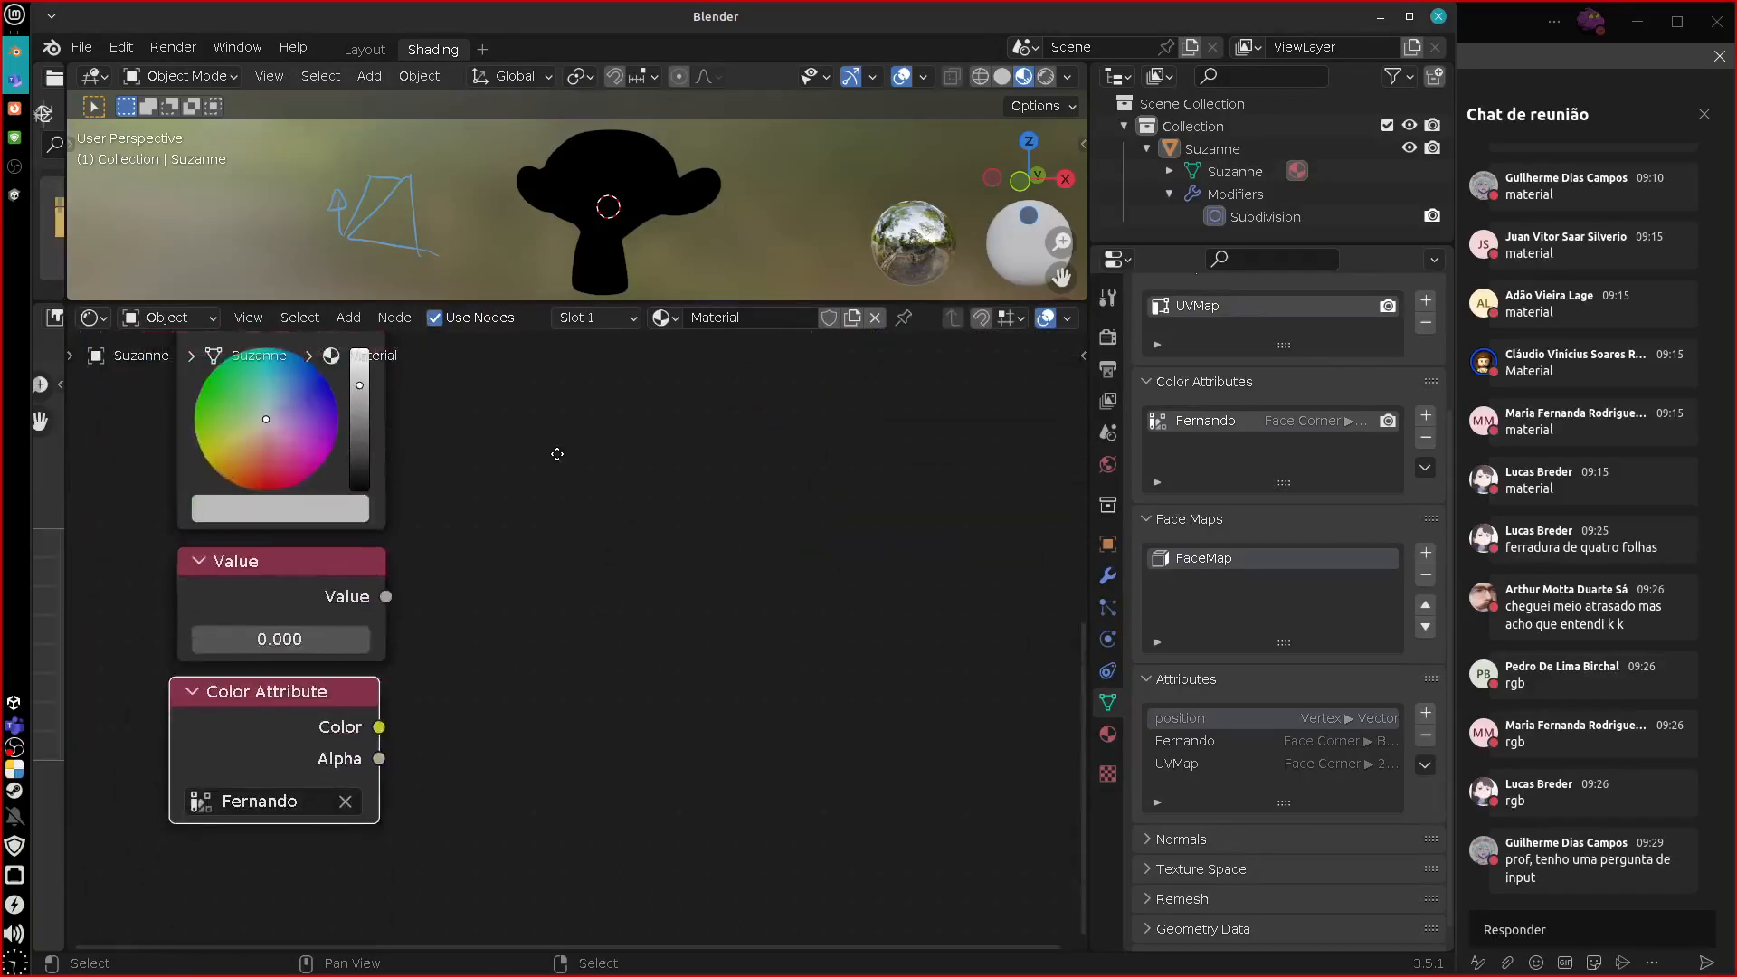
pyautogui.moveTo(516, 689); pyautogui.dragTo(505, 752, button='middle')
pyautogui.hotkey('shift', 'a')
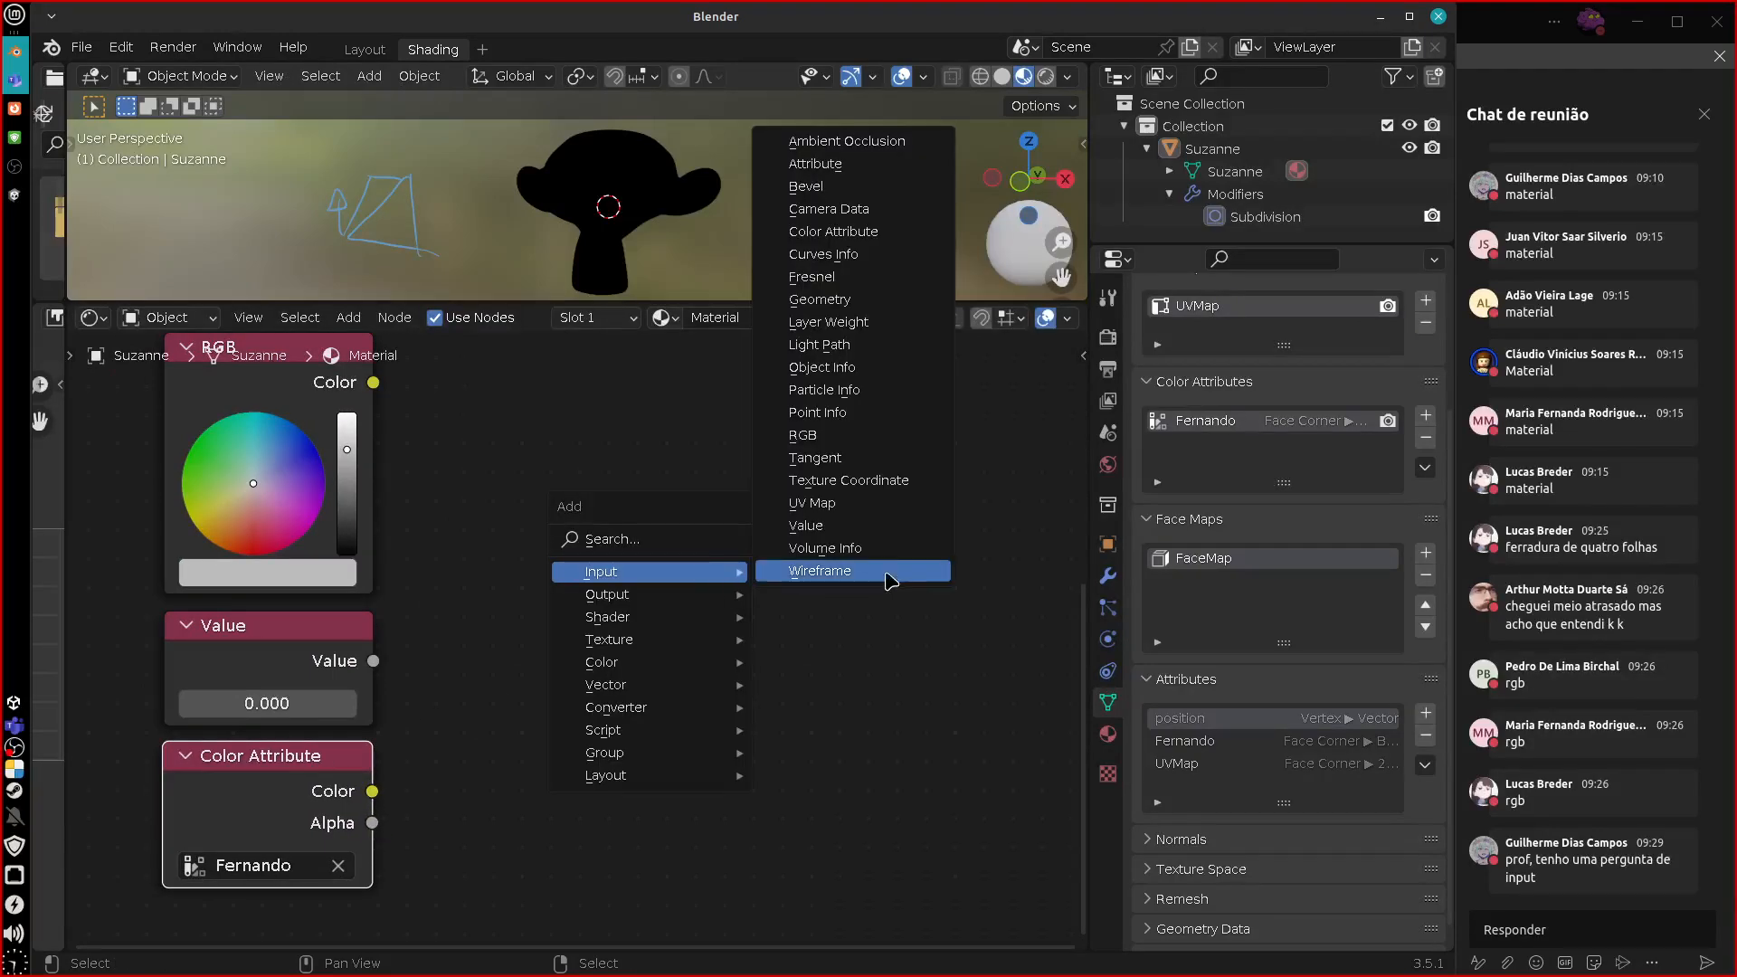
pyautogui.click(857, 299)
pyautogui.click(503, 535)
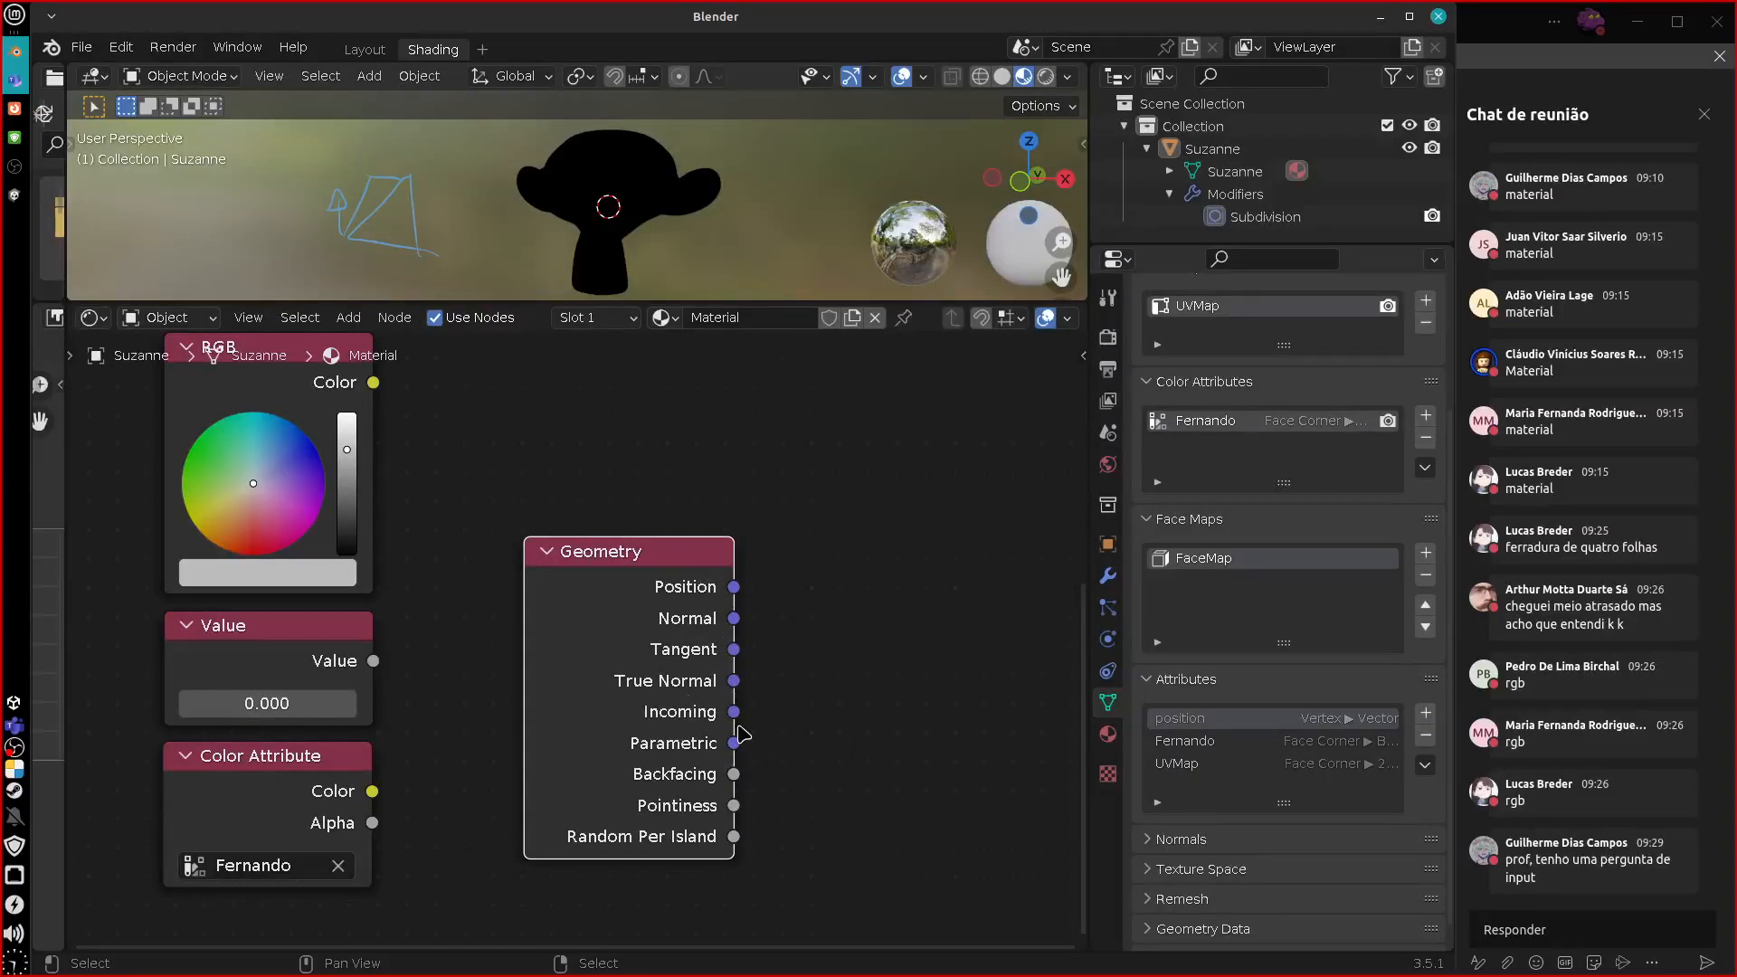
pyautogui.press('x')
# Connect the Texture Coordinate node's Generated output to the Material Output's Surface input and inspect the colors on Suzanne.
pyautogui.moveTo(649, 607); pyautogui.dragTo(593, 867, button='middle')
pyautogui.moveTo(622, 635); pyautogui.dragTo(636, 855, button='middle')
pyautogui.moveTo(610, 707); pyautogui.dragTo(625, 775, button='middle')
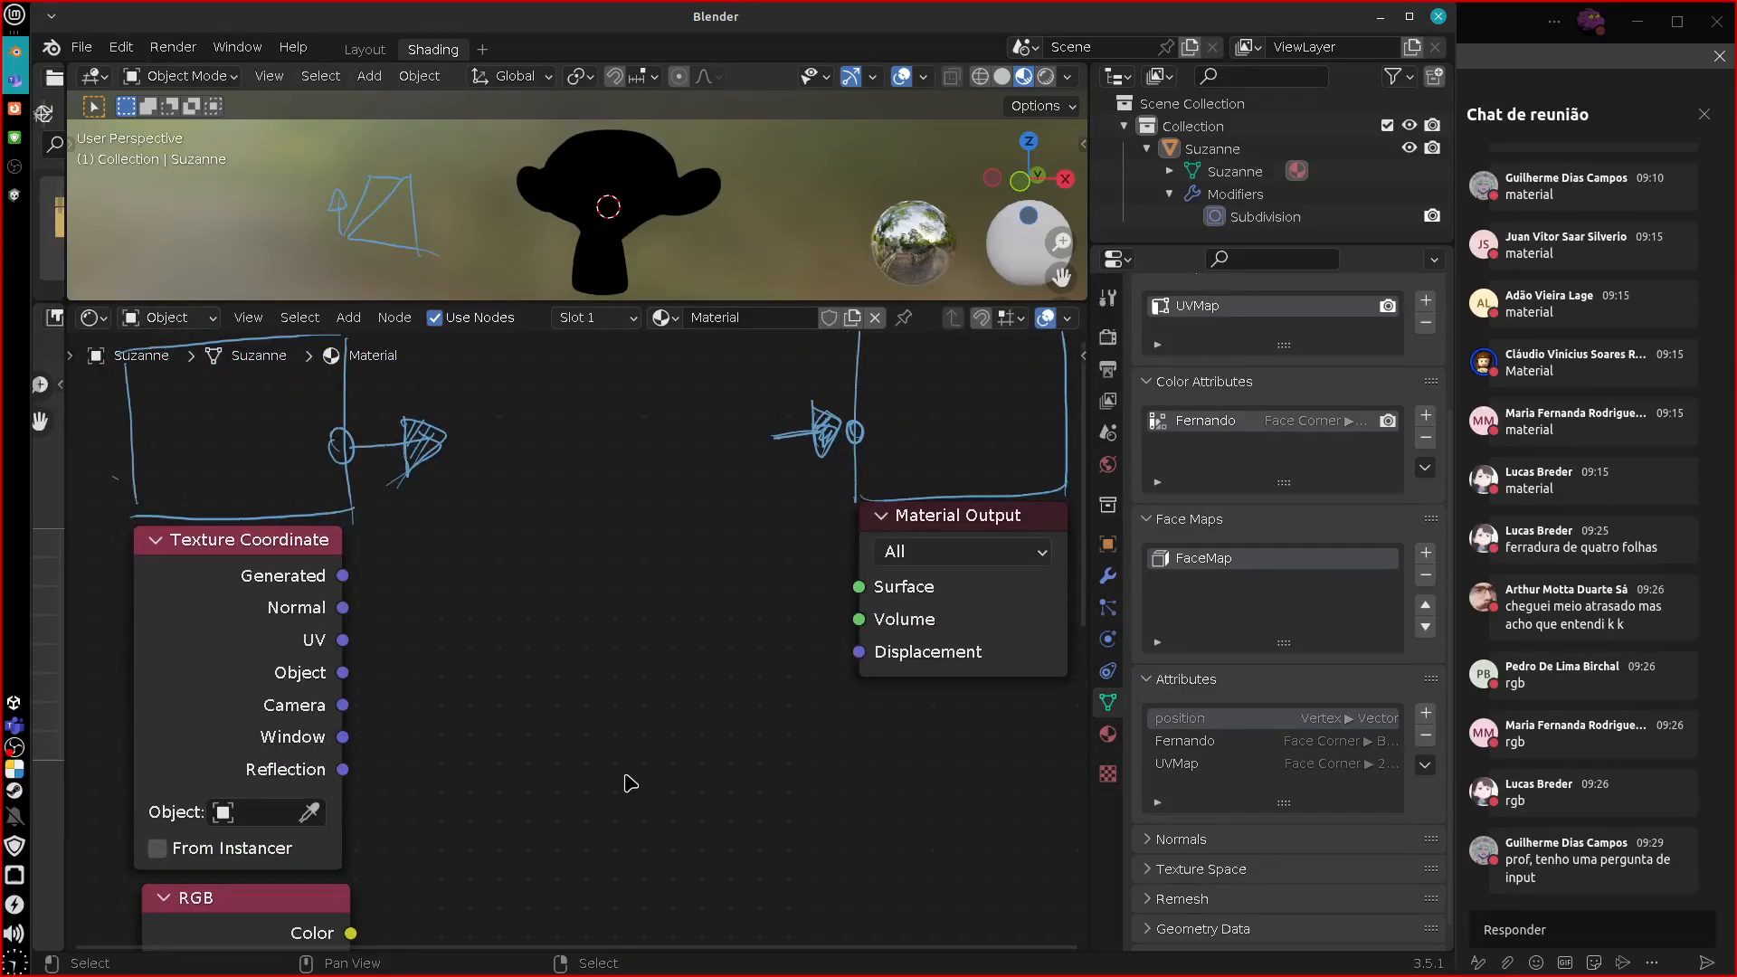
pyautogui.moveTo(548, 642)
pyautogui.mouseDown(button='middle')
pyautogui.moveTo(531, 794)
pyautogui.moveTo(531, 740)
pyautogui.mouseUp(button='middle')
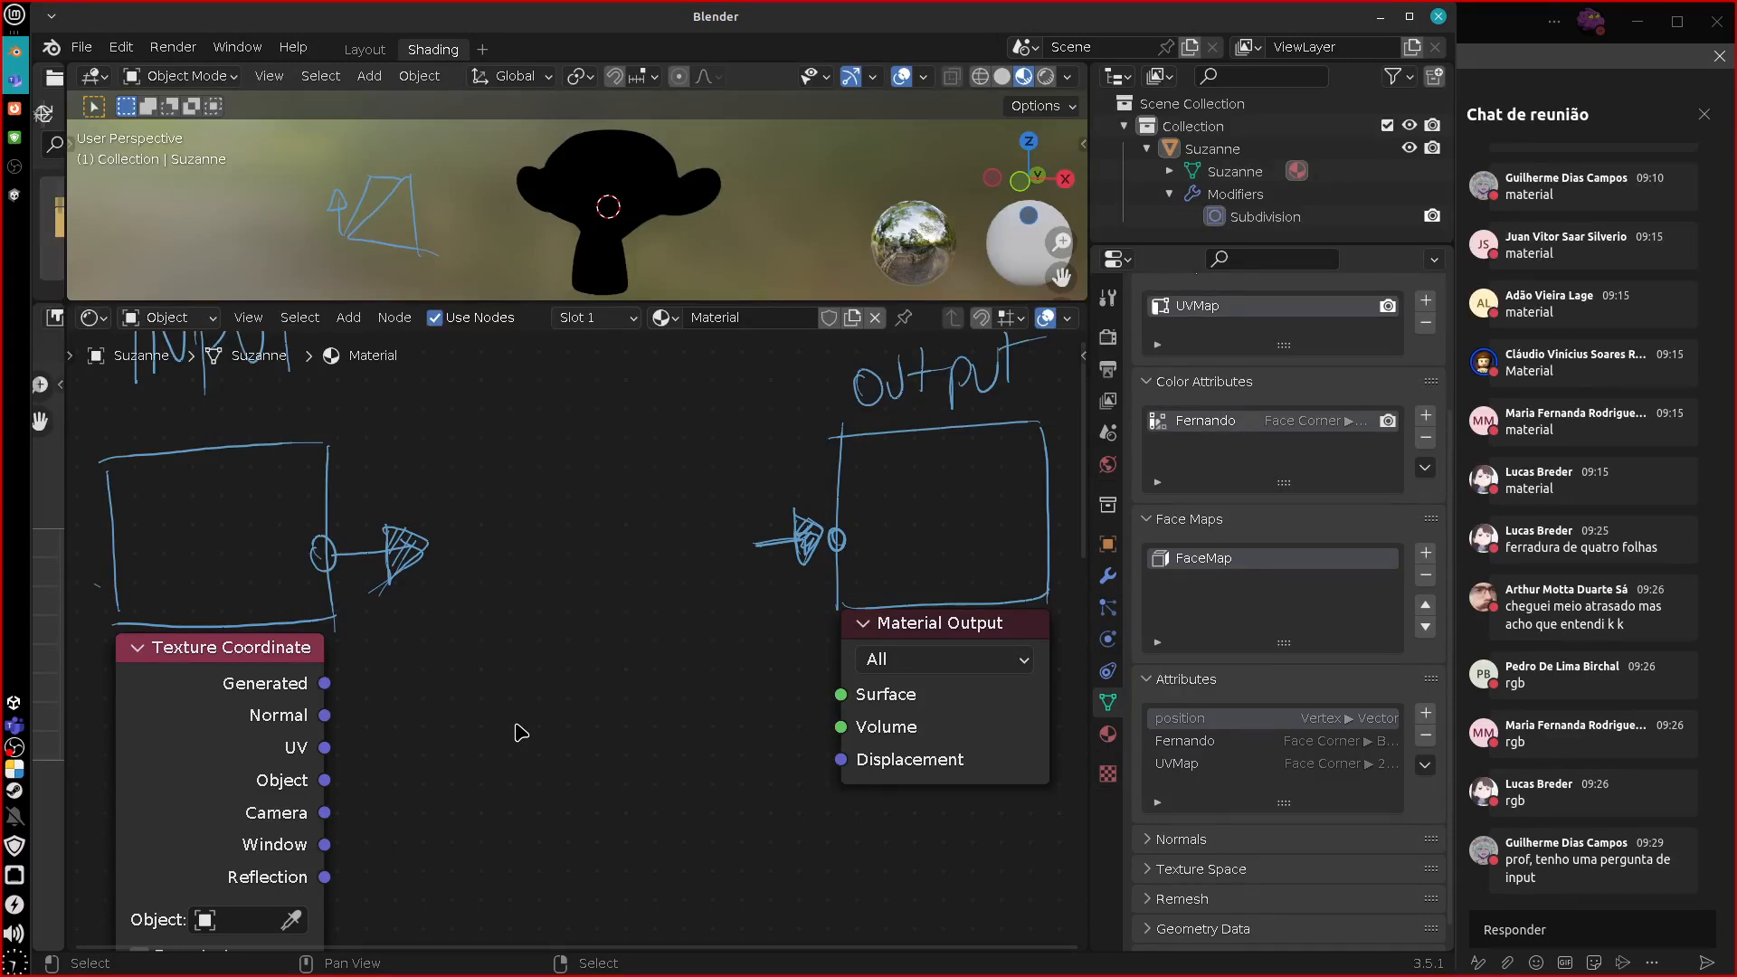
pyautogui.keyDown('ctrl'); pyautogui.hscroll(3, 521, 732); pyautogui.keyUp('ctrl')
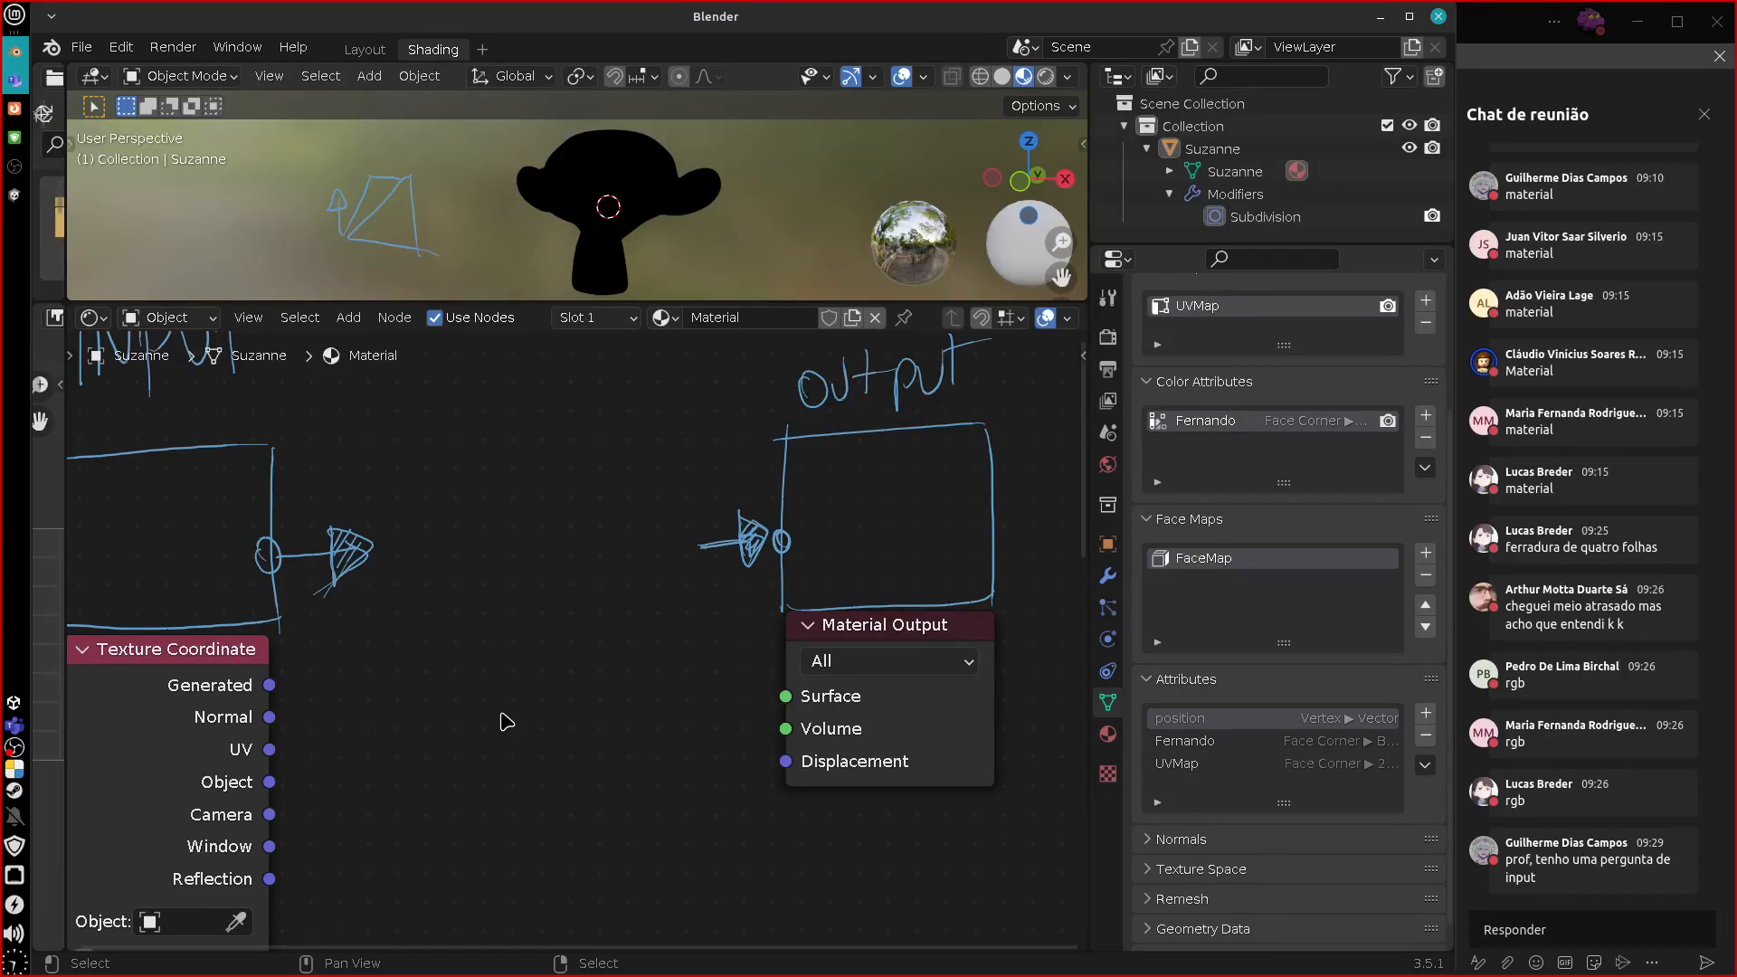
pyautogui.moveTo(483, 795)
pyautogui.mouseDown(button='middle')
pyautogui.moveTo(573, 760)
pyautogui.moveTo(589, 837)
pyautogui.moveTo(570, 795)
pyautogui.moveTo(602, 776)
pyautogui.mouseUp(button='middle')
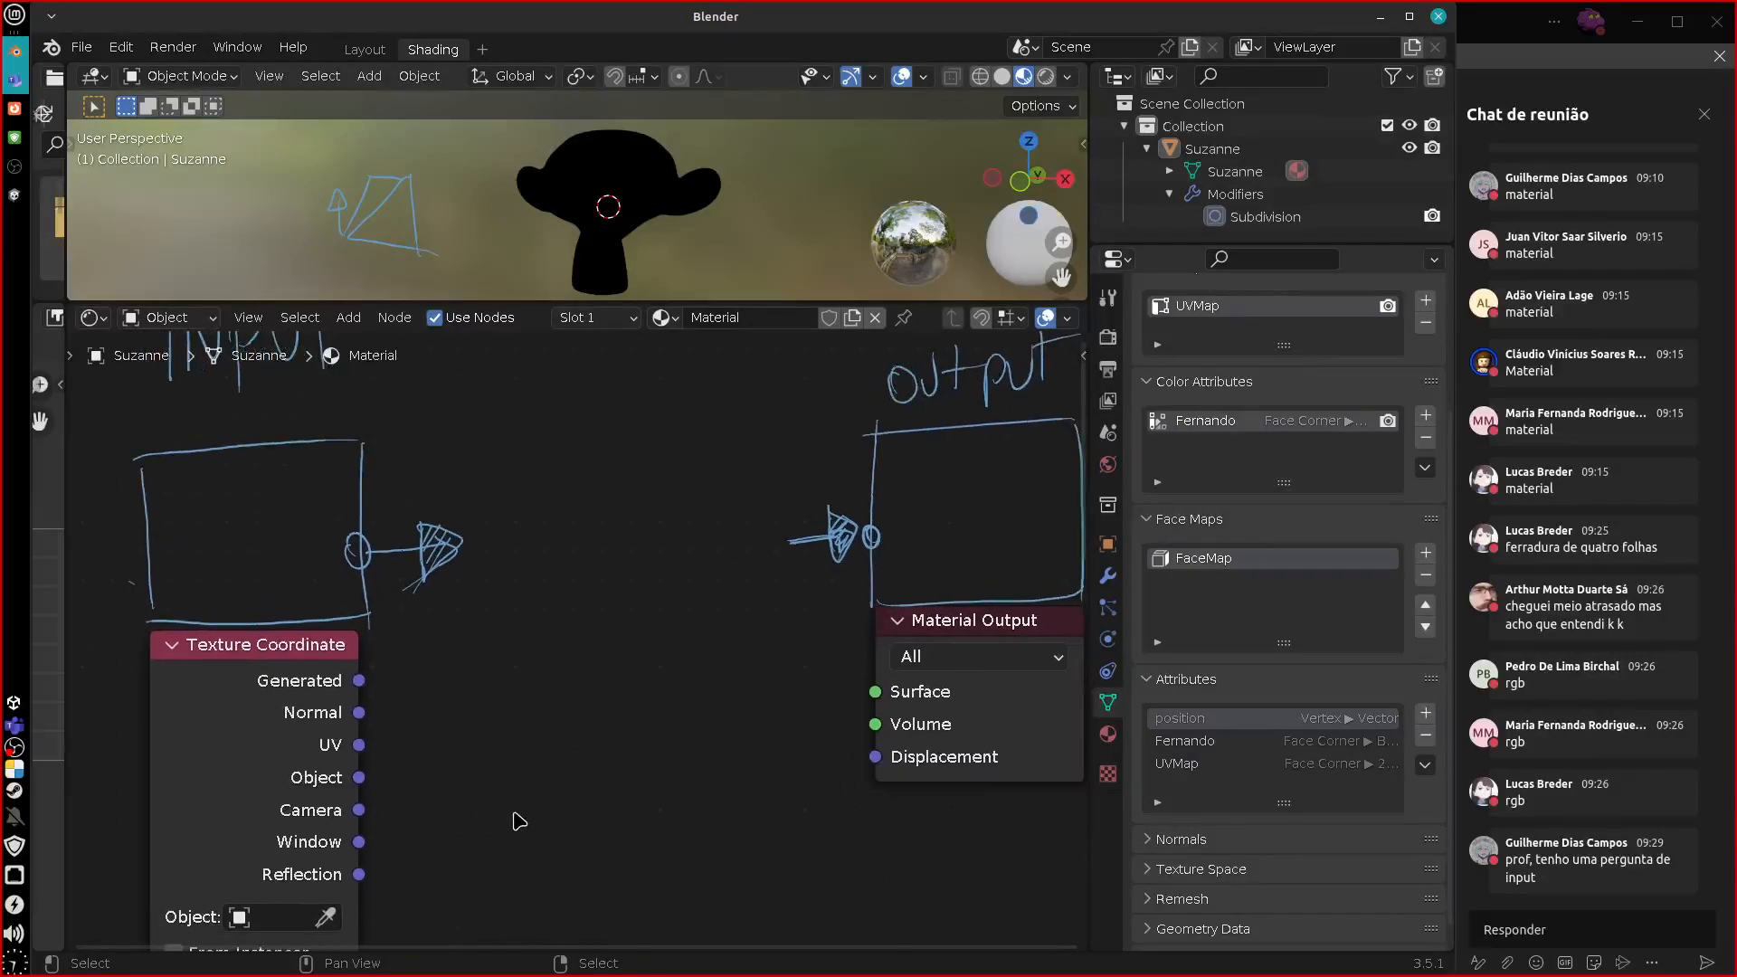
pyautogui.moveTo(516, 814); pyautogui.dragTo(502, 716, button='middle')
pyautogui.hotkey('ctrl', 'space')
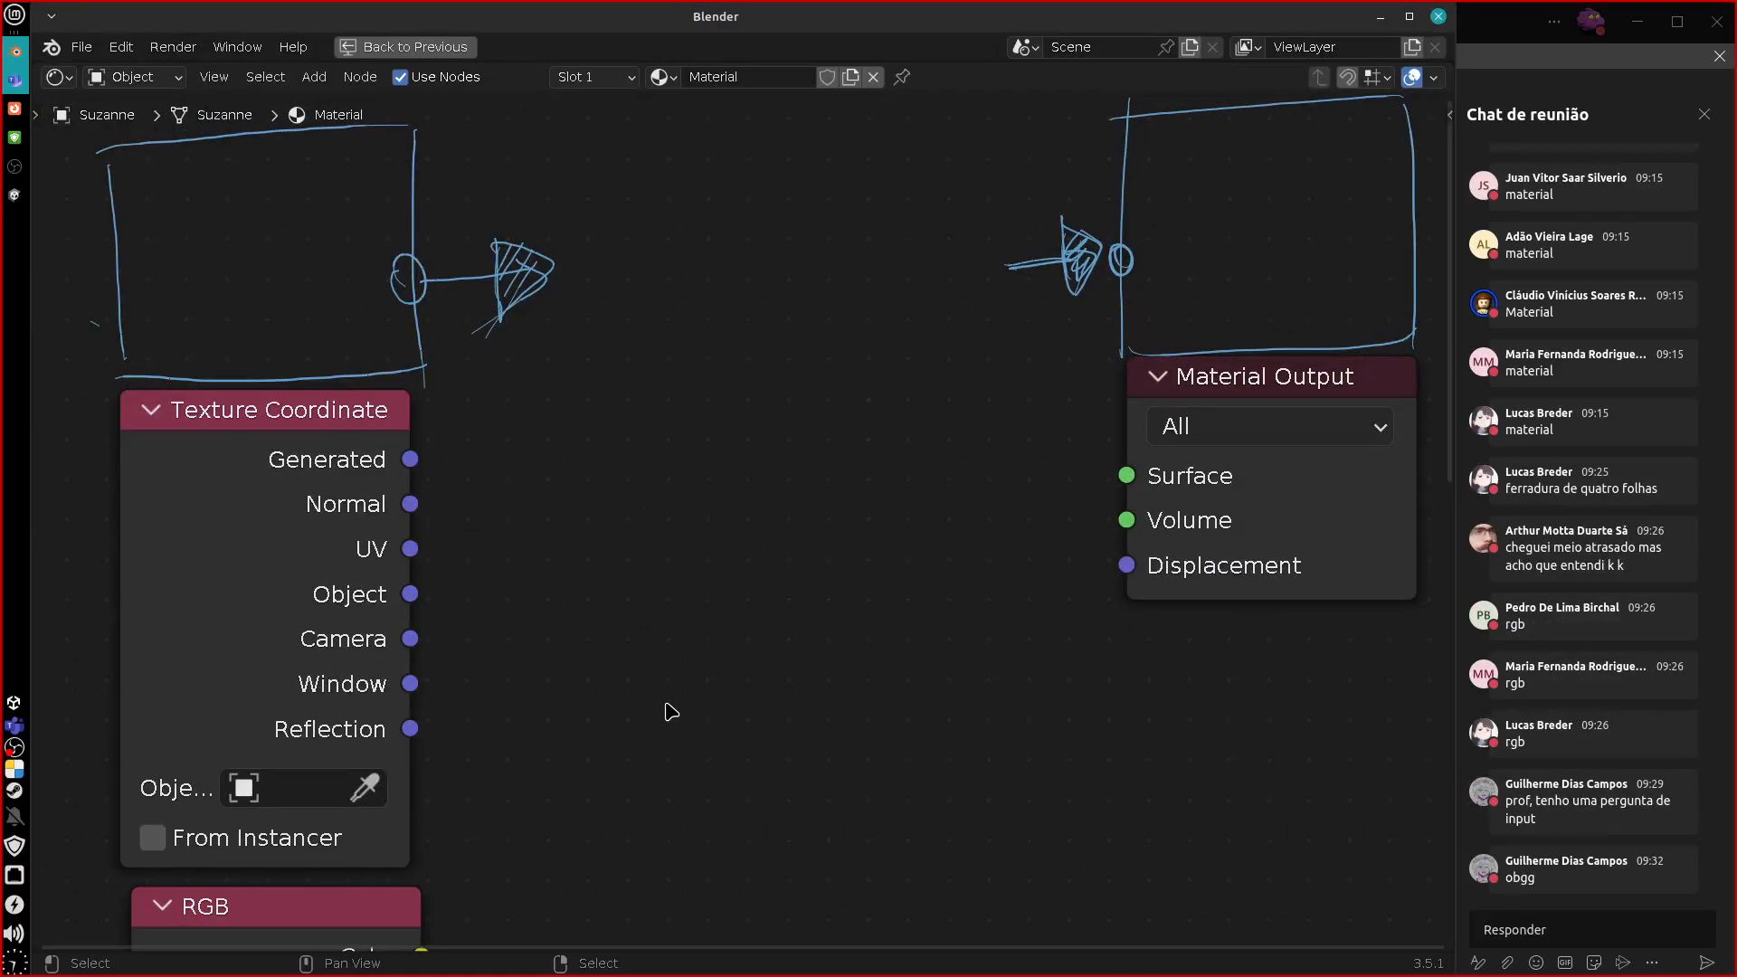
pyautogui.scroll(-4, 671, 712)
pyautogui.moveTo(758, 688); pyautogui.dragTo(703, 696, button='middle')
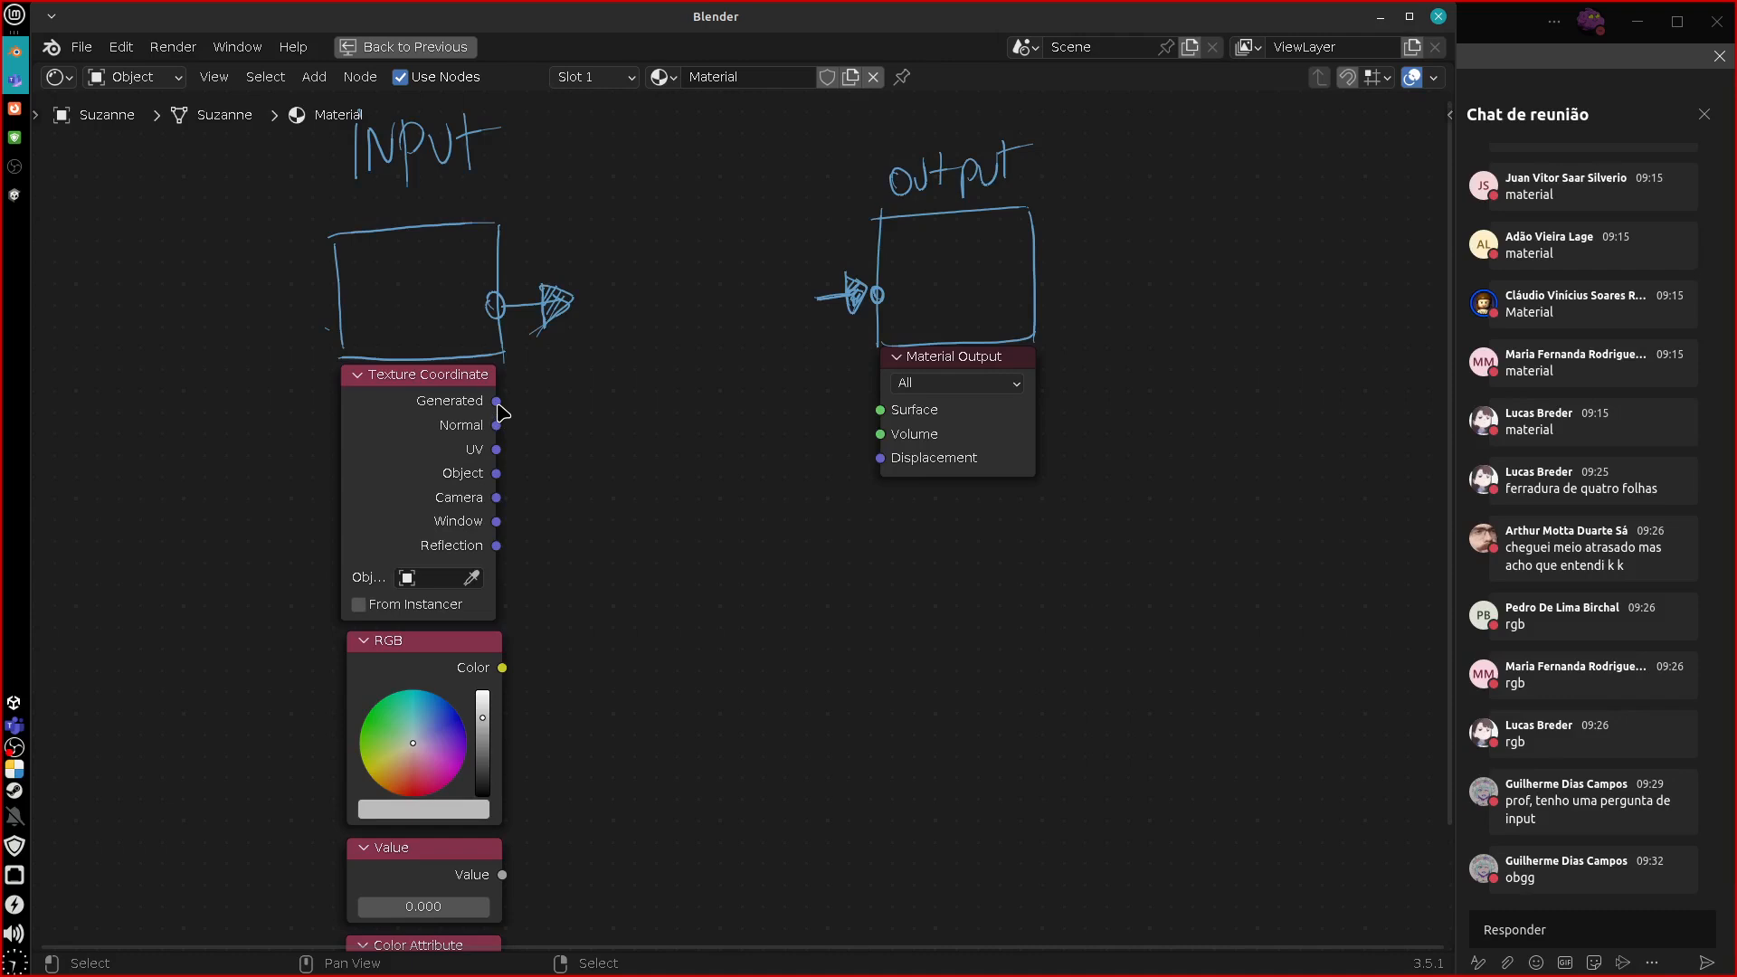
pyautogui.moveTo(496, 402); pyautogui.dragTo(880, 410)
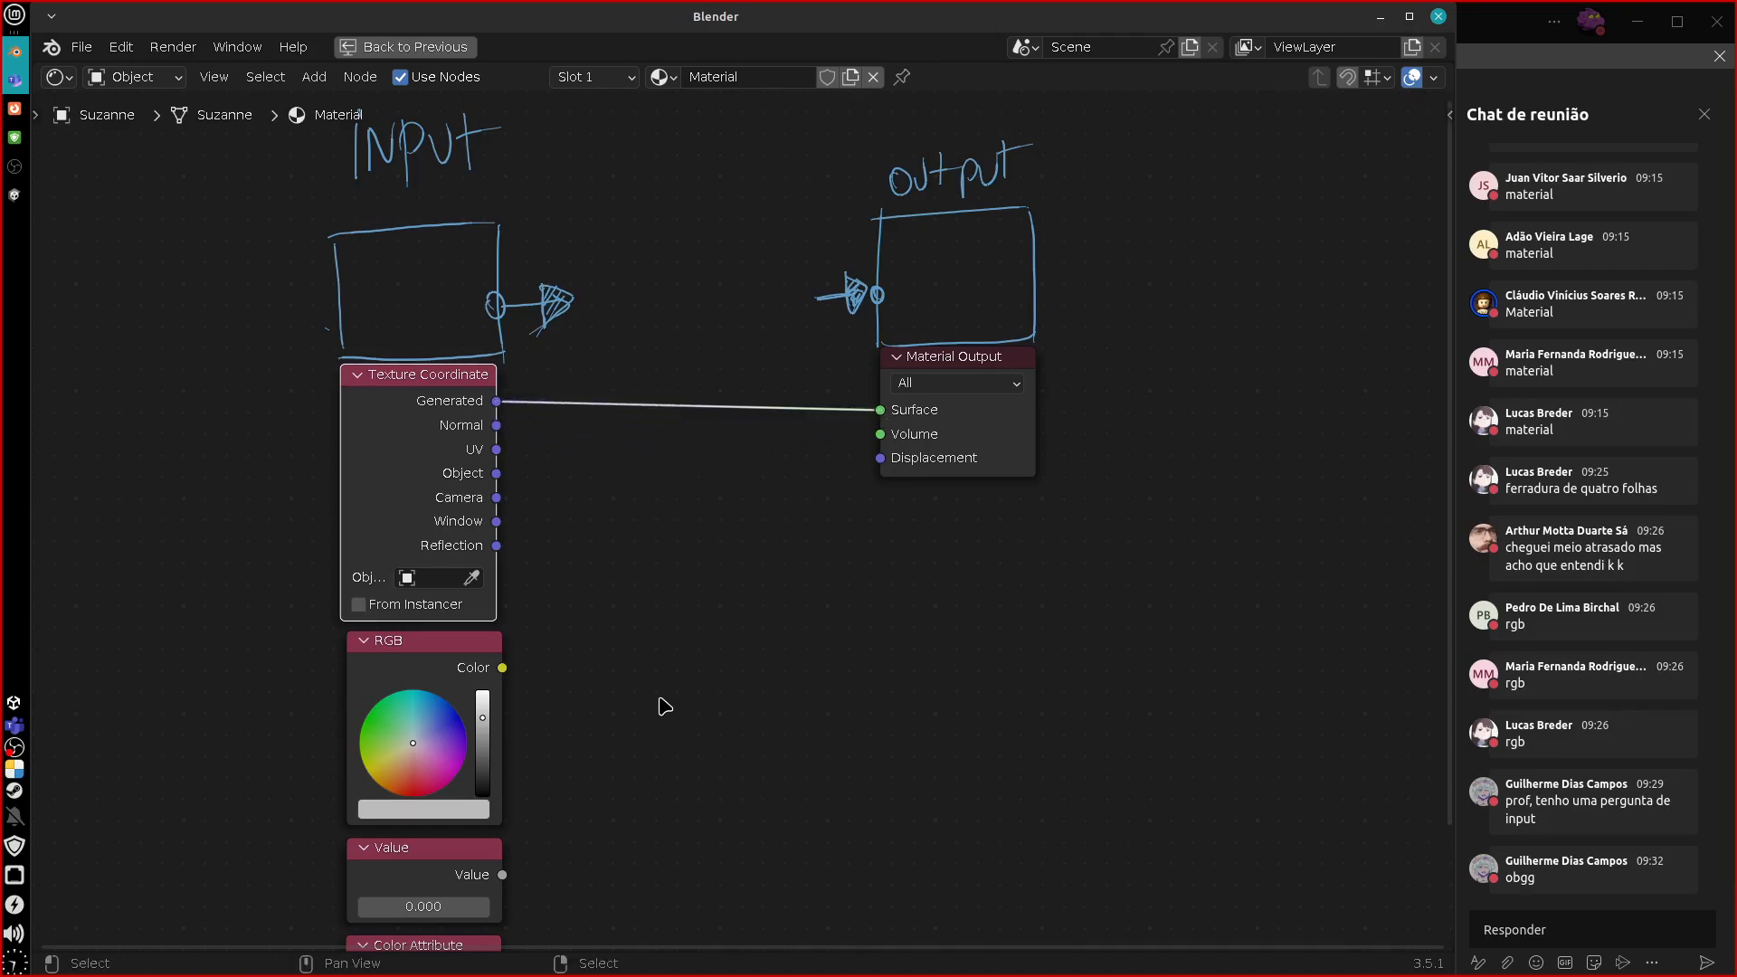
pyautogui.hotkey('ctrl', 'space')
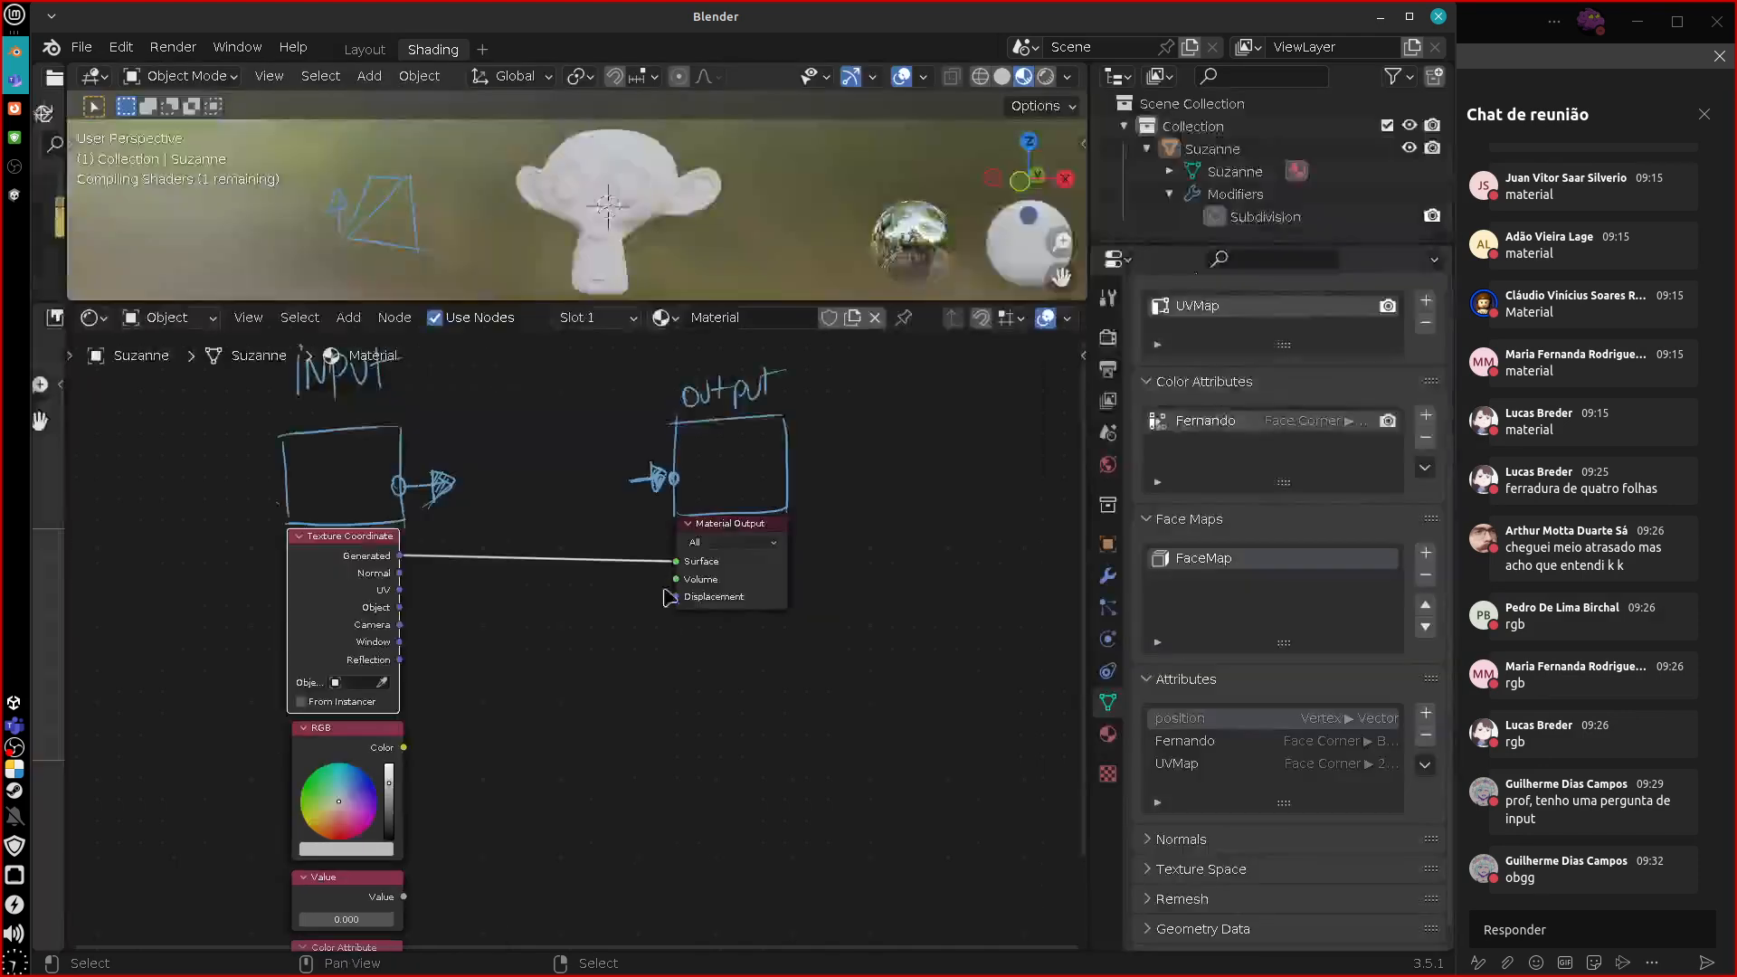
pyautogui.moveTo(715, 220); pyautogui.dragTo(589, 233, button='middle')
pyautogui.moveTo(582, 664); pyautogui.dragTo(670, 721, button='middle')
pyautogui.scroll(1, 608, 673)
pyautogui.scroll(1, 608, 673)
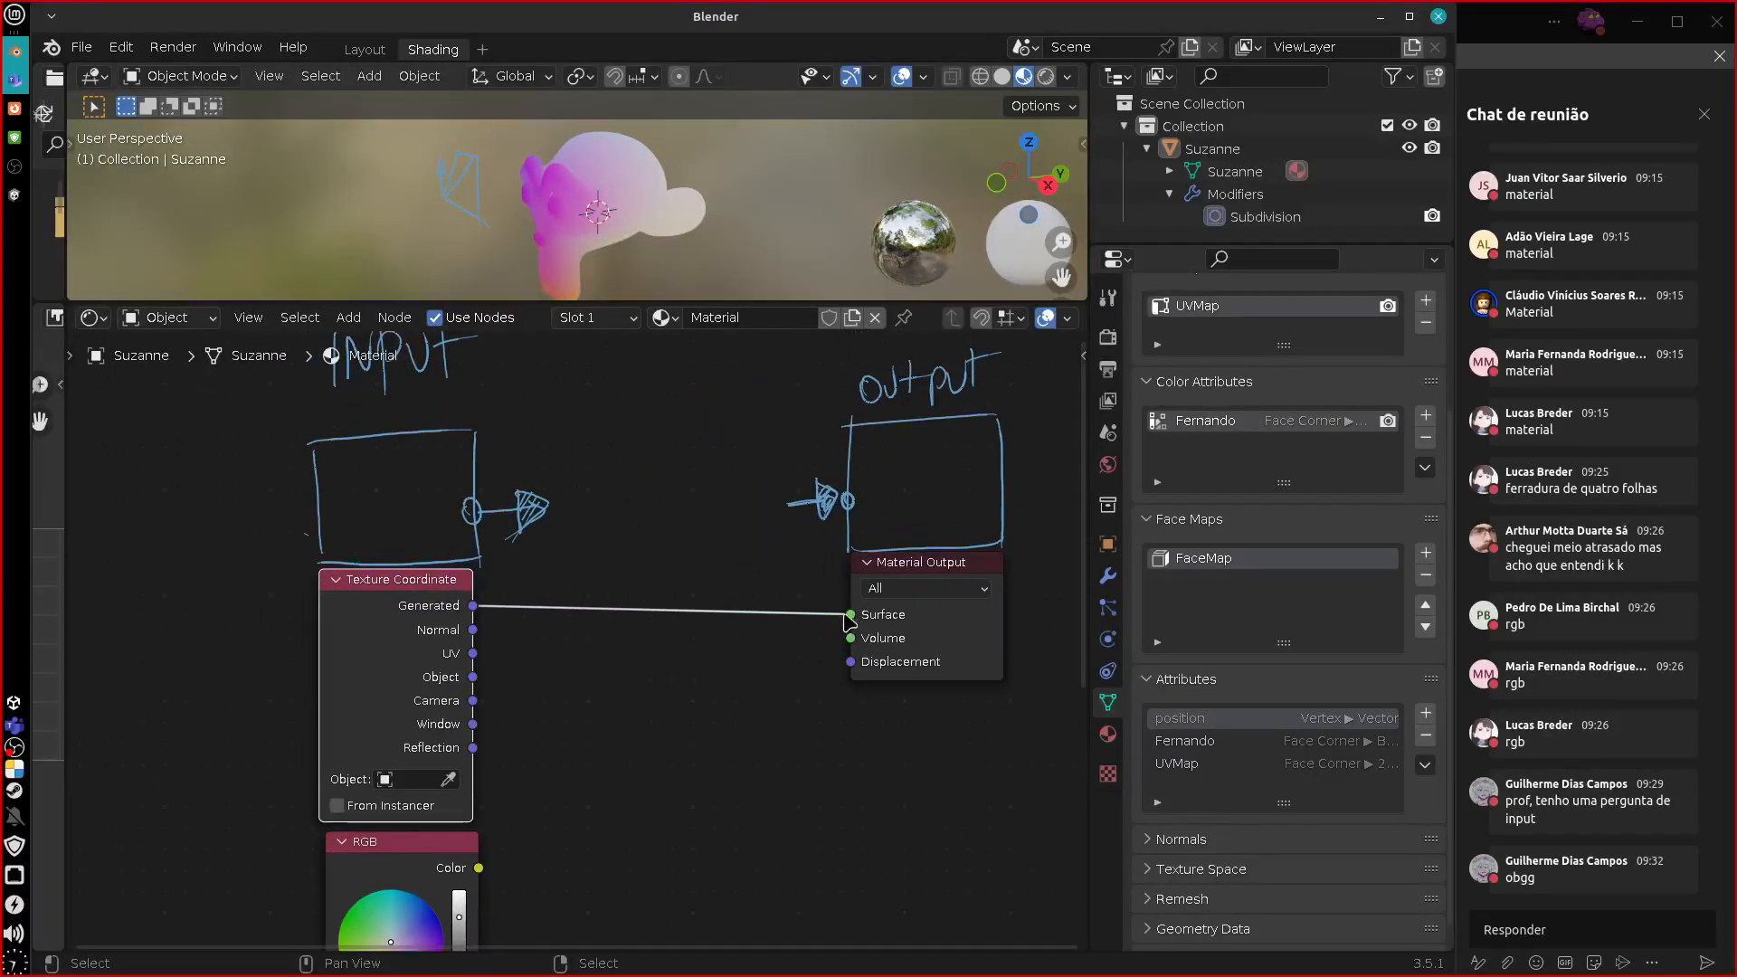
# Replace the Generated link by connecting the Texture Coordinate's Normal, Camera and Window outputs to Surface one after another.
pyautogui.moveTo(851, 615); pyautogui.dragTo(475, 608)
pyautogui.moveTo(472, 630)
pyautogui.mouseDown()
pyautogui.moveTo(480, 650)
pyautogui.moveTo(850, 614)
pyautogui.mouseUp()
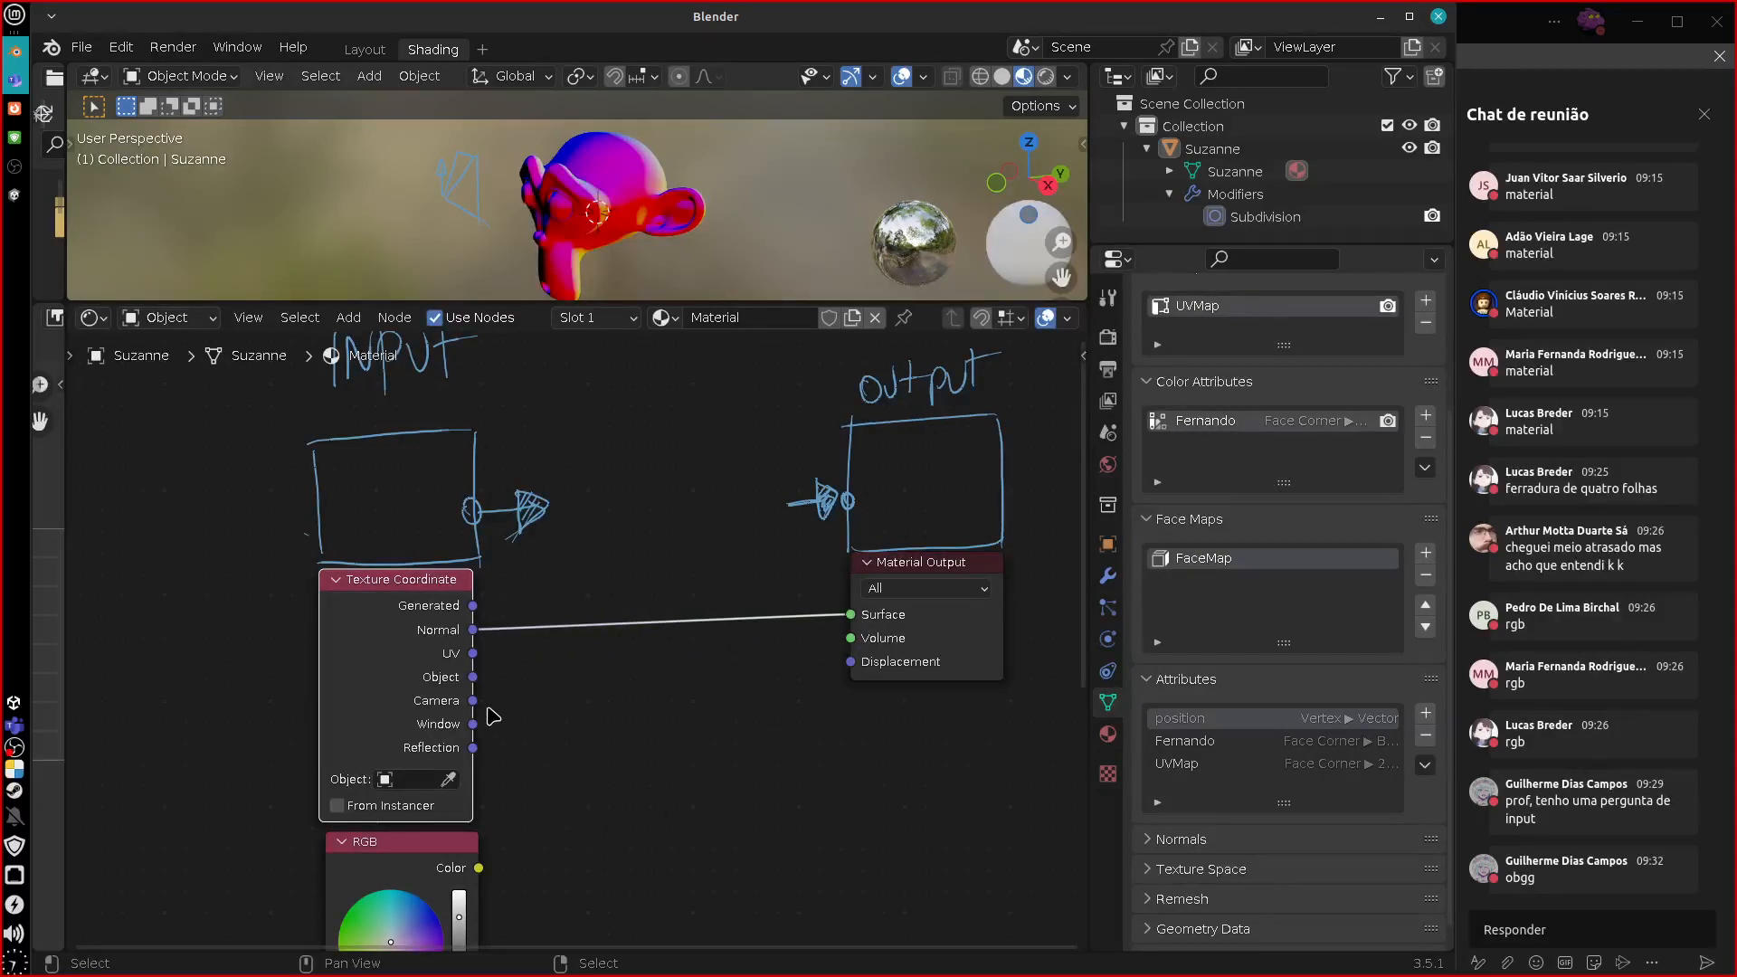
pyautogui.moveTo(472, 700); pyautogui.dragTo(851, 614)
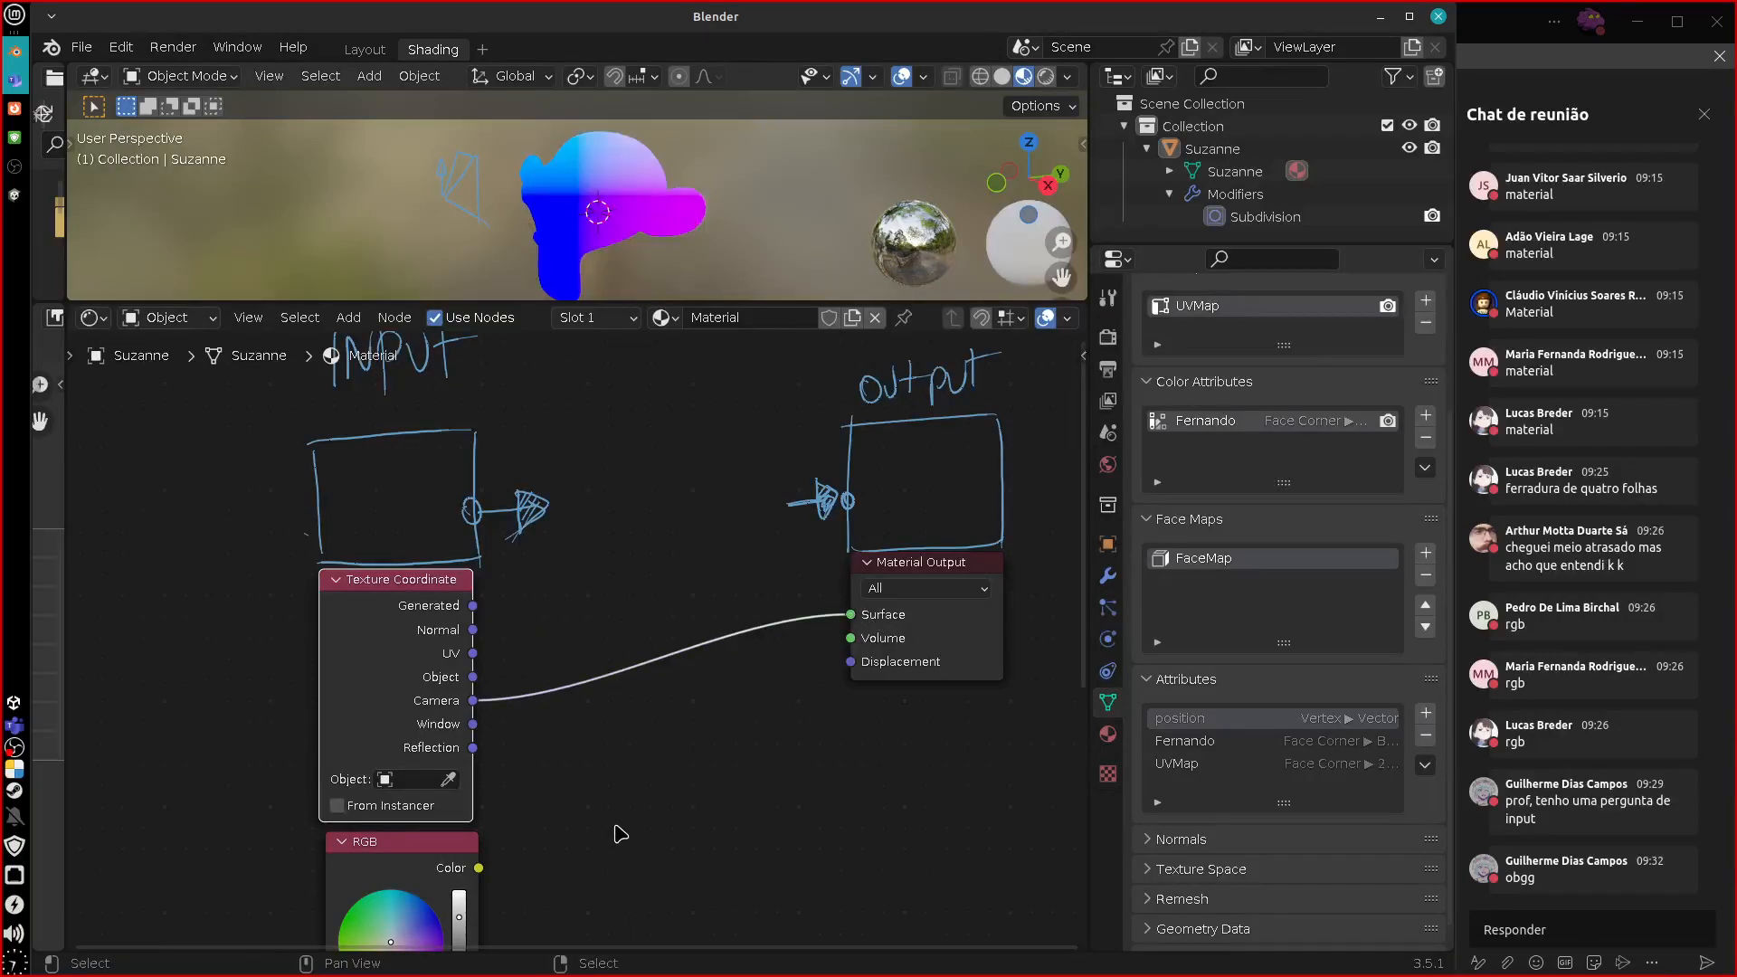
pyautogui.moveTo(660, 248); pyautogui.dragTo(792, 237, button='middle')
pyautogui.moveTo(472, 724); pyautogui.dragTo(851, 616)
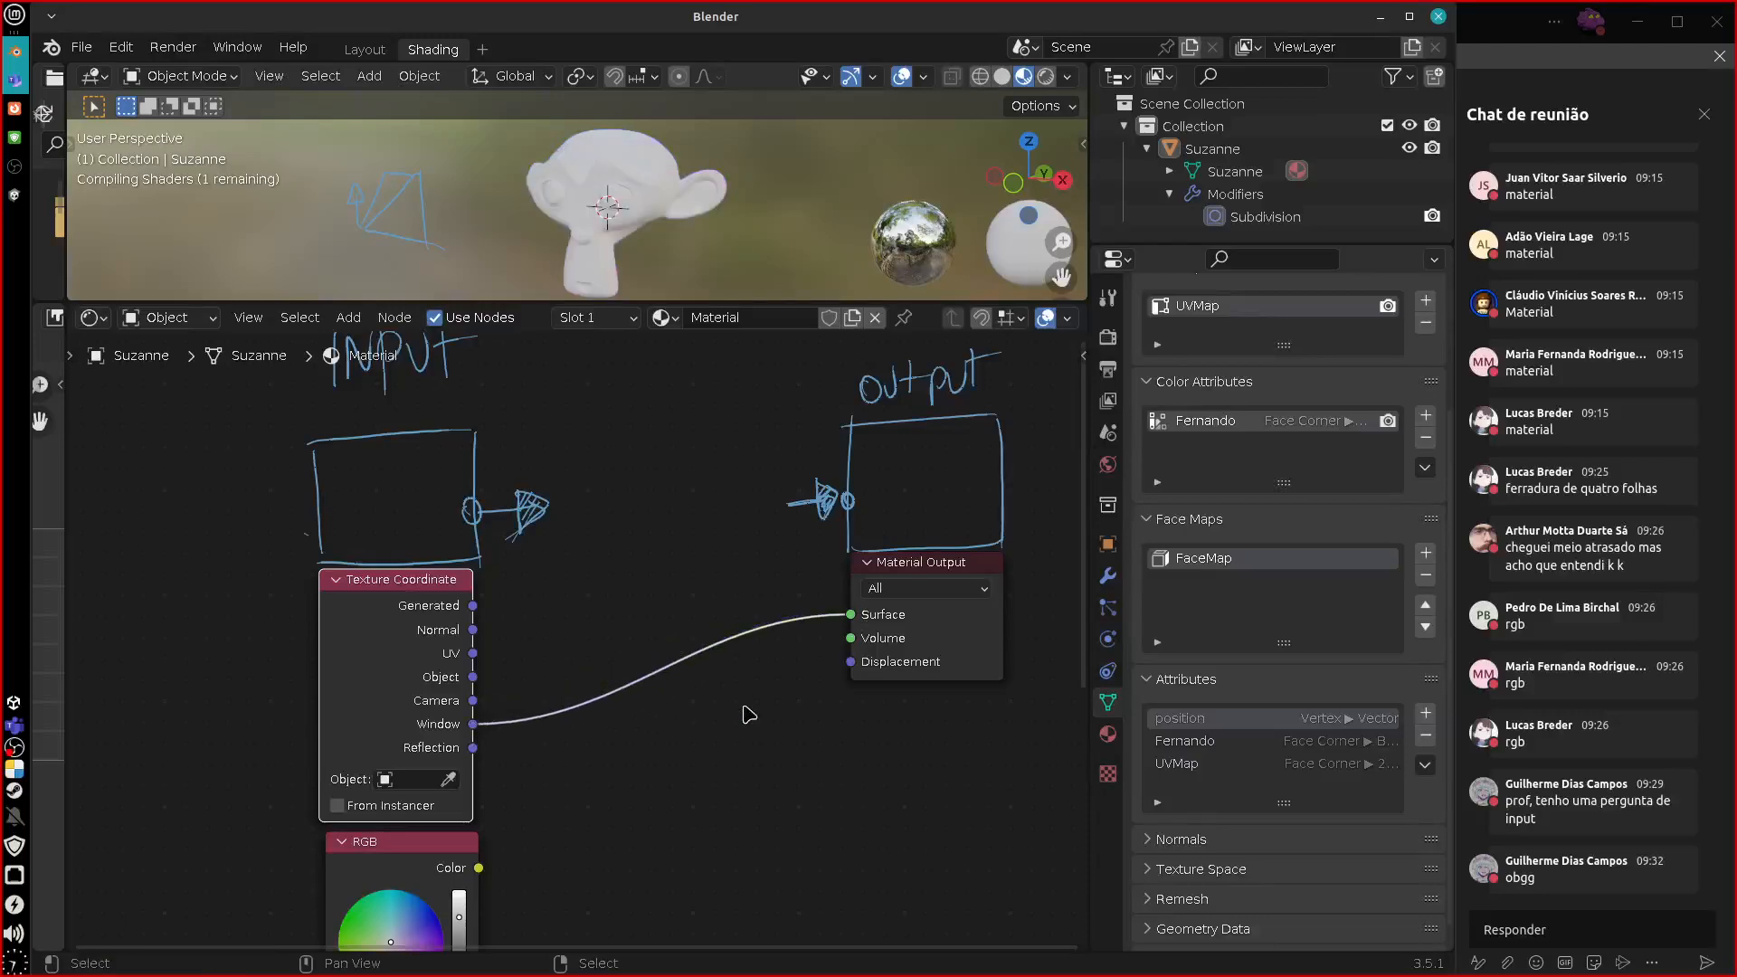
# Annotate a circled question mark above the link between Window and Surface, and erase it.
pyautogui.click(656, 644)
pyautogui.moveTo(625, 599)
pyautogui.mouseDown()
pyautogui.moveTo(658, 631)
pyautogui.moveTo(606, 652)
pyautogui.mouseUp()
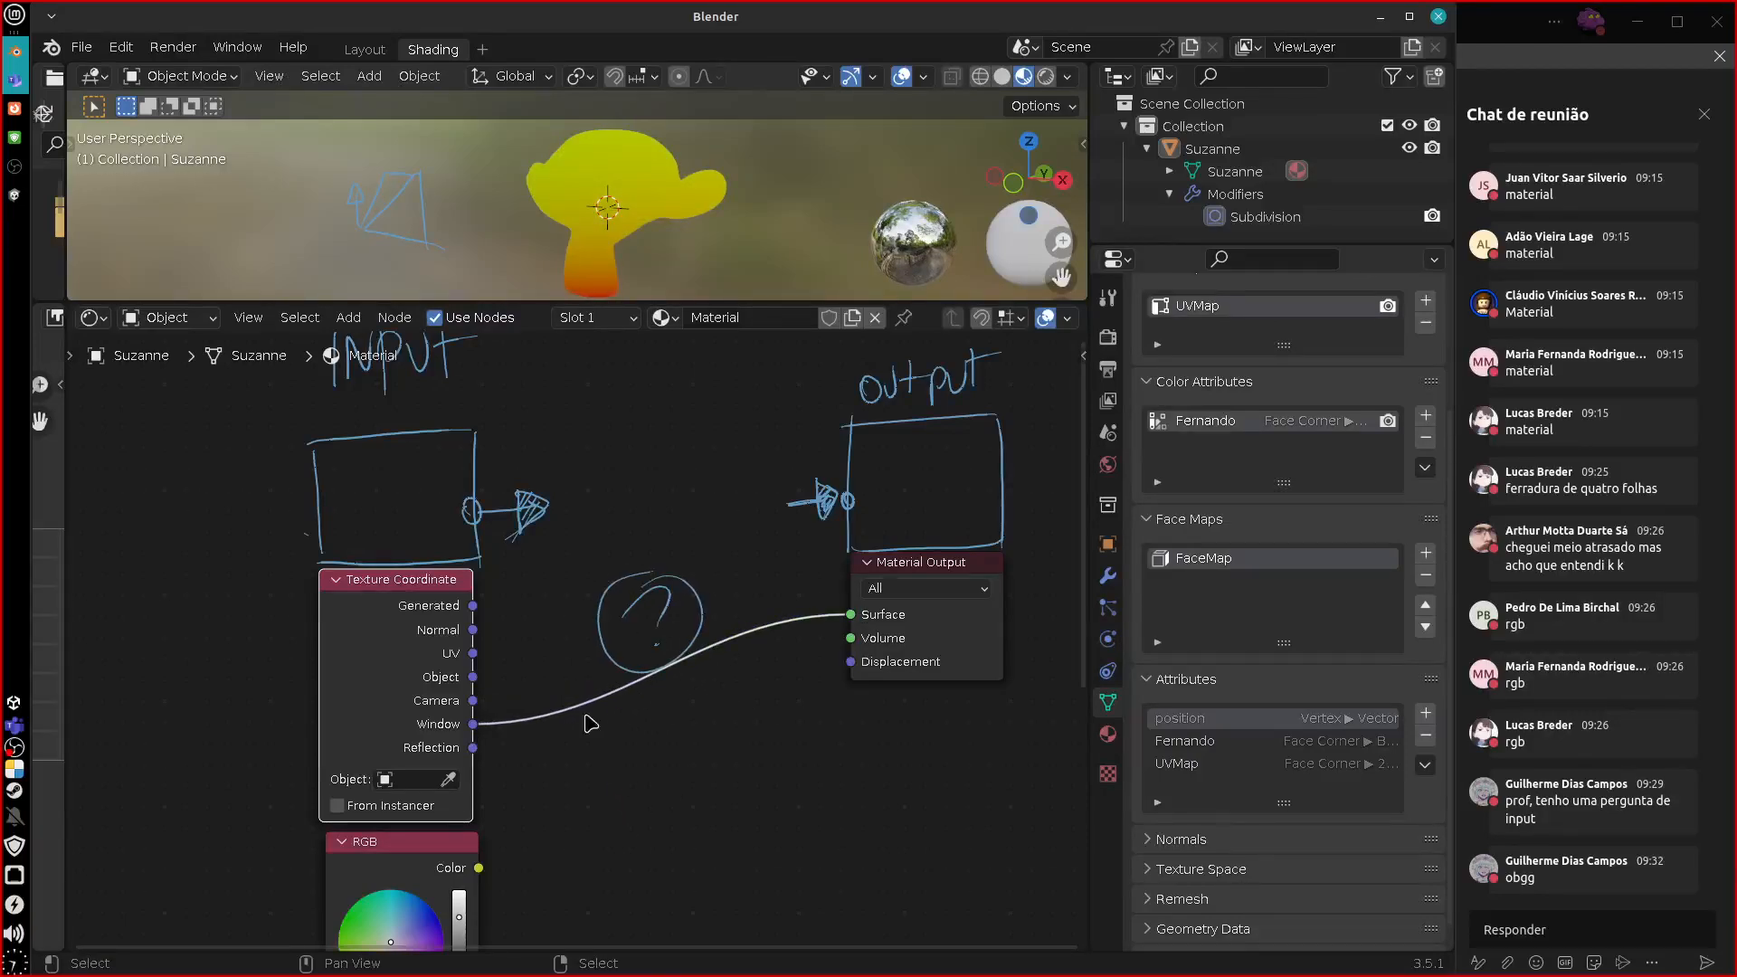
pyautogui.moveTo(686, 605)
pyautogui.mouseDown(button='right')
pyautogui.moveTo(675, 570)
pyautogui.moveTo(679, 640)
pyautogui.moveTo(659, 665)
pyautogui.mouseUp(button='right')
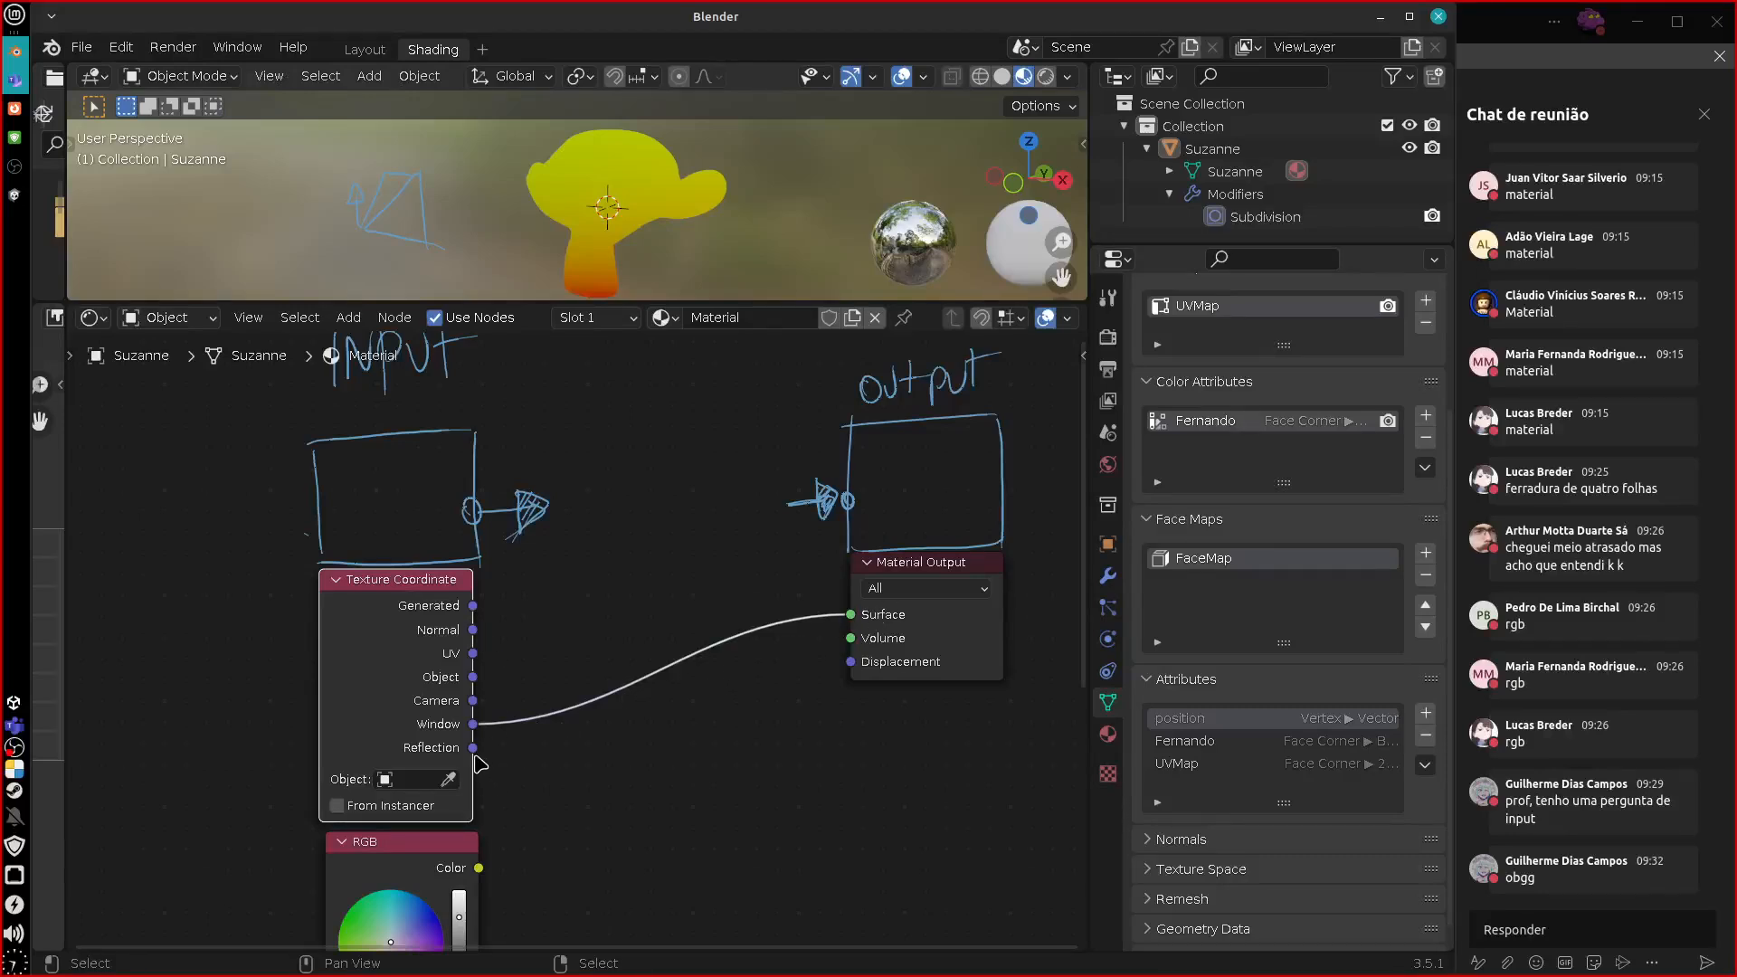
# Connect the Reflection output to Surface, and temporarily circle the two linked sockets with annotations before erasing them.
pyautogui.moveTo(483, 753); pyautogui.dragTo(850, 616)
pyautogui.moveTo(685, 208); pyautogui.dragTo(708, 267, button='middle')
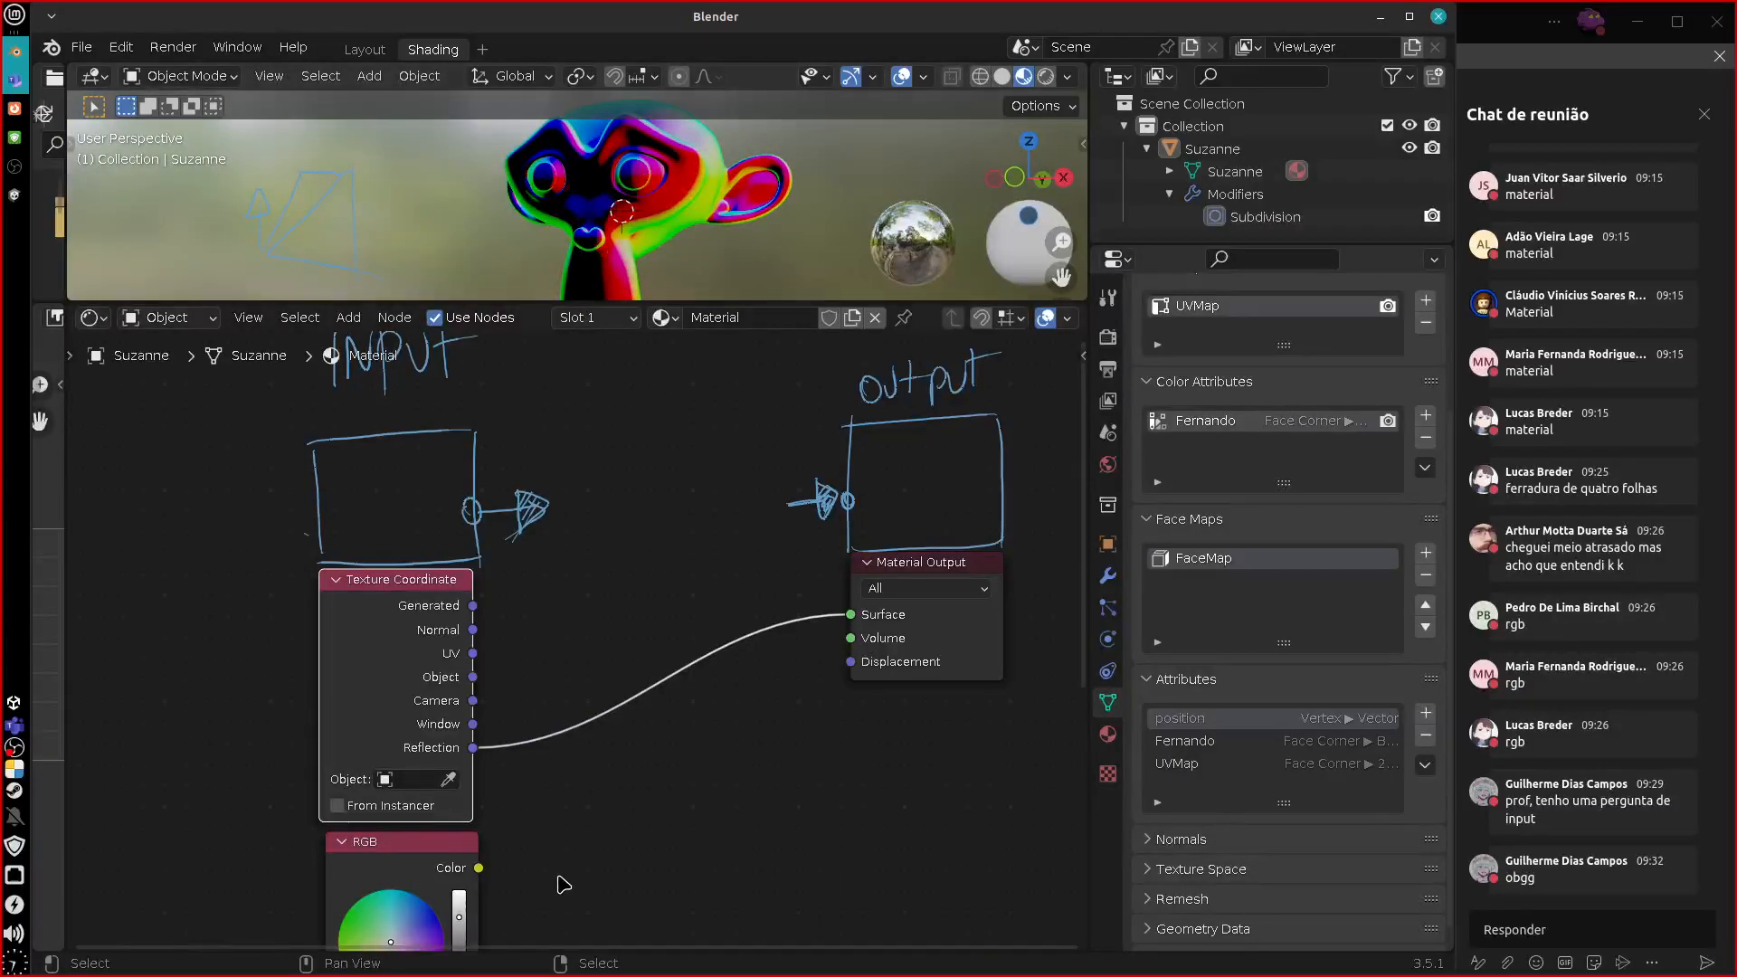
pyautogui.moveTo(583, 768); pyautogui.dragTo(534, 765, button='middle')
pyautogui.scroll(2, 579, 819)
pyautogui.moveTo(395, 747); pyautogui.dragTo(390, 746)
pyautogui.moveTo(934, 567); pyautogui.dragTo(925, 563)
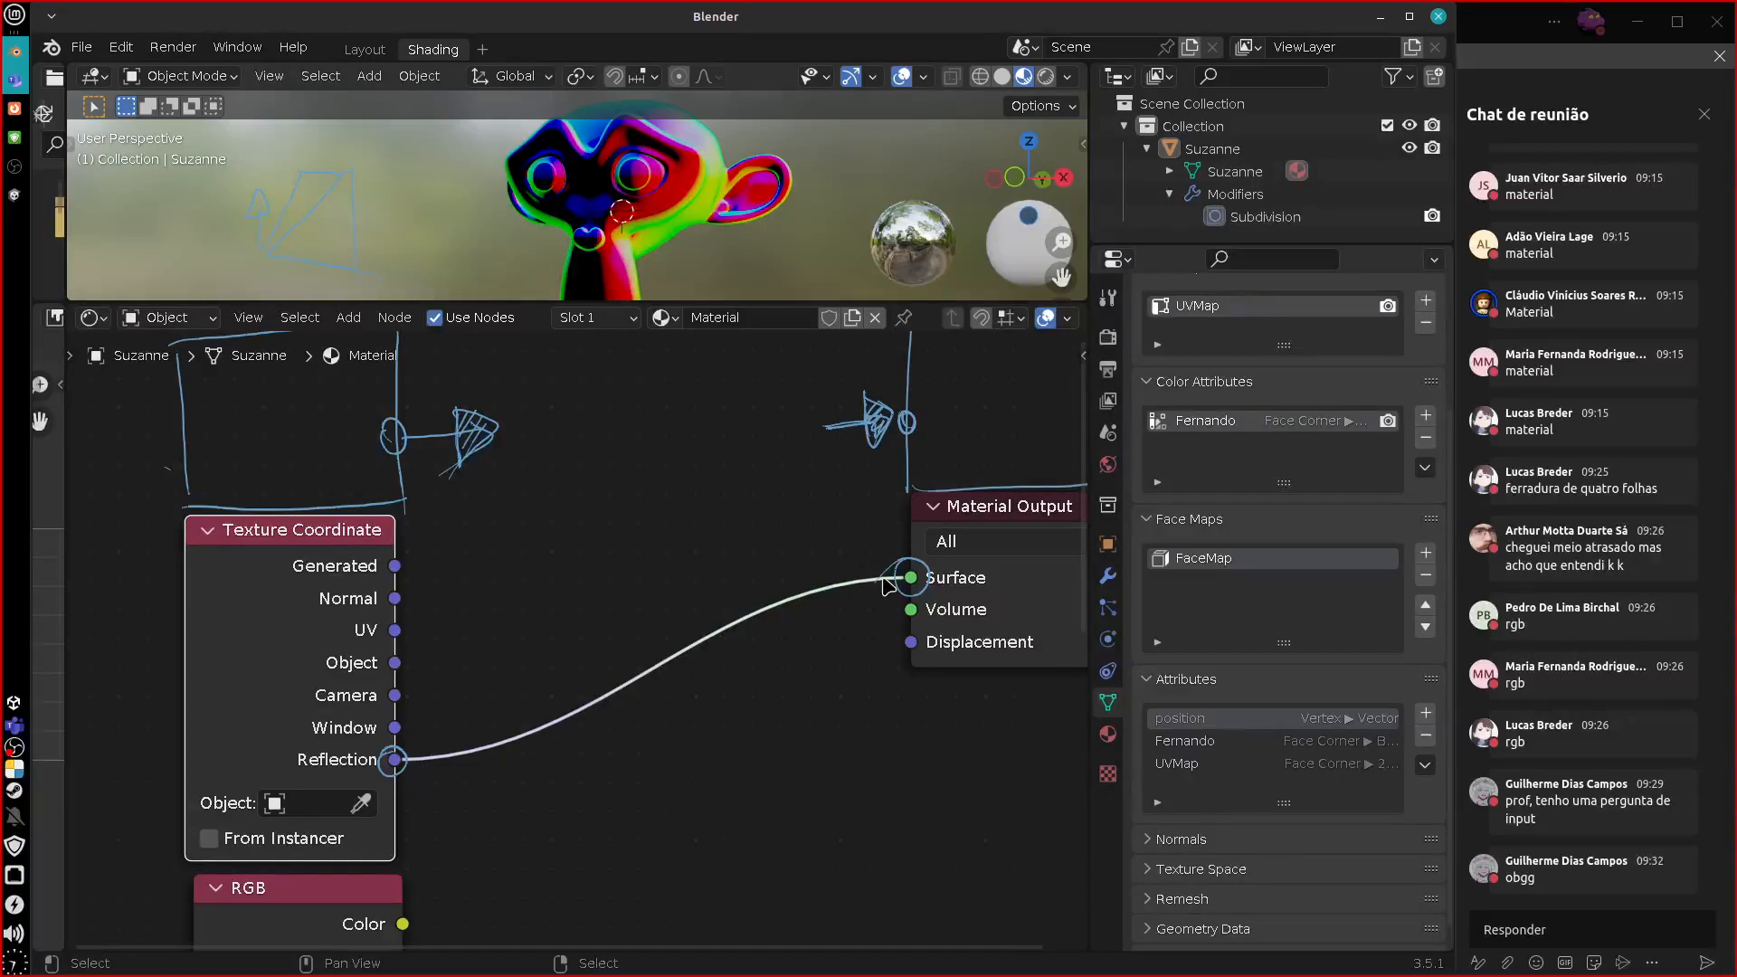
pyautogui.moveTo(920, 568); pyautogui.dragTo(901, 570, button='right')
pyautogui.moveTo(416, 767); pyautogui.dragTo(389, 757, button='right')
# Connect the RGB node's Color output to the Material Output's Surface input.
pyautogui.moveTo(402, 924); pyautogui.dragTo(911, 577)
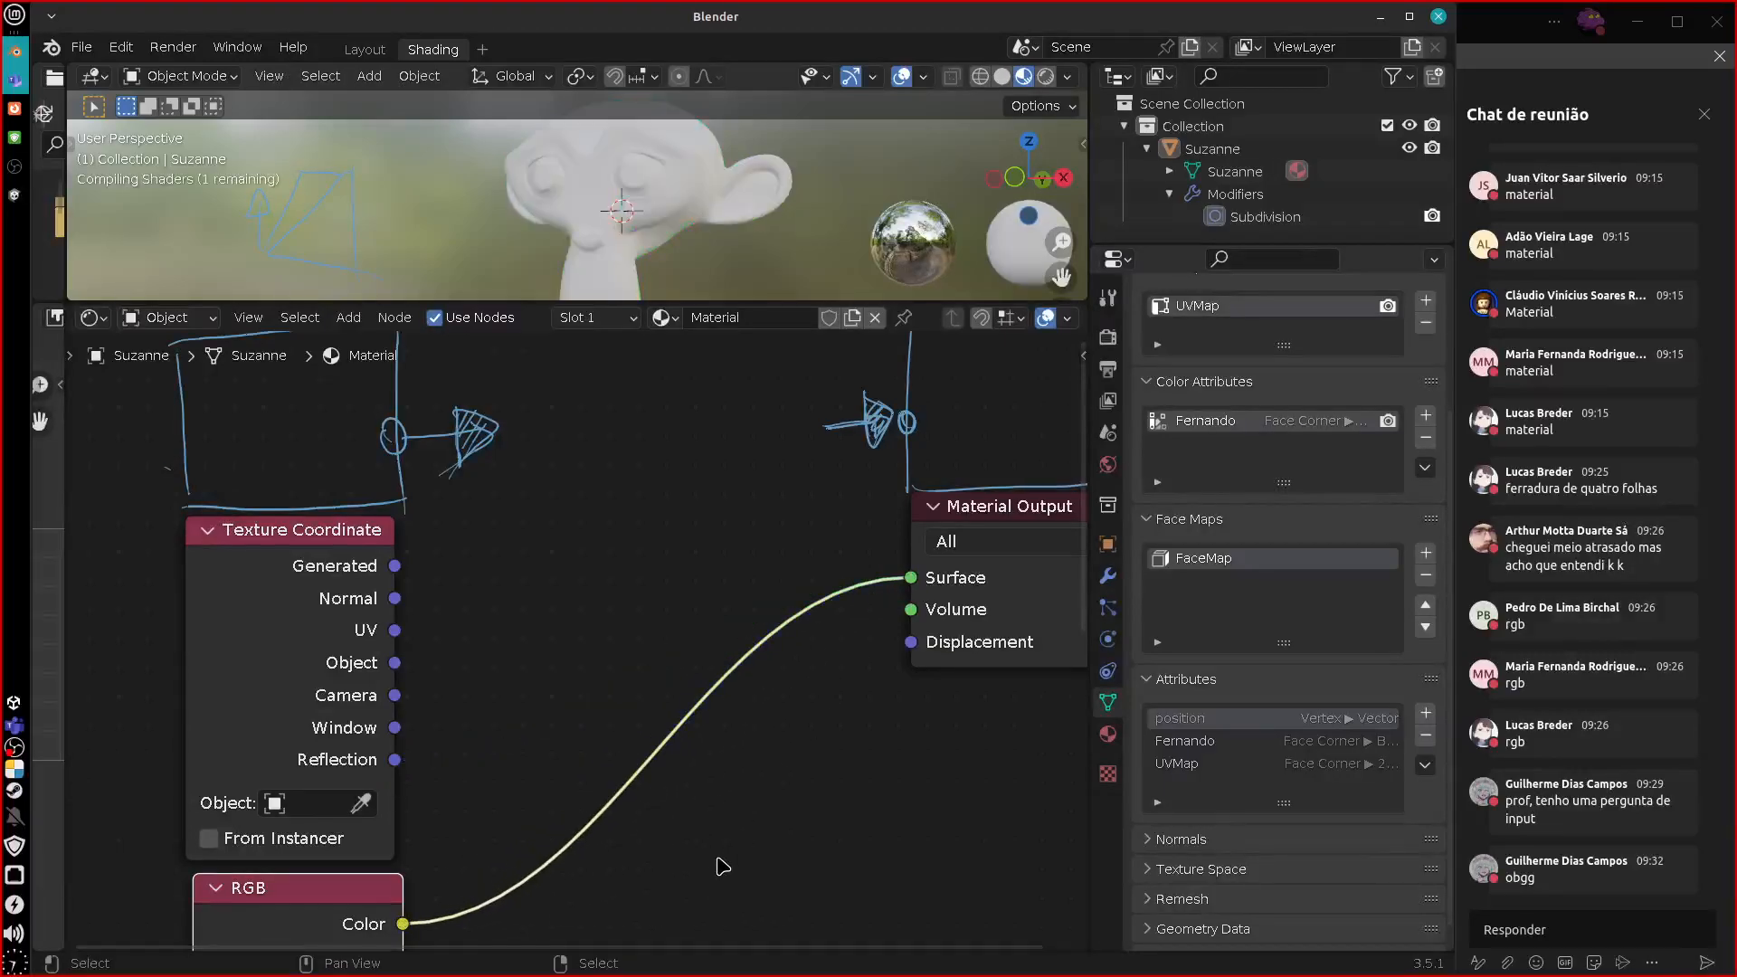
# Change the RGB node's color to a bright yellowish green and select Suzanne in the viewport.
pyautogui.moveTo(679, 853); pyautogui.dragTo(710, 620, button='middle')
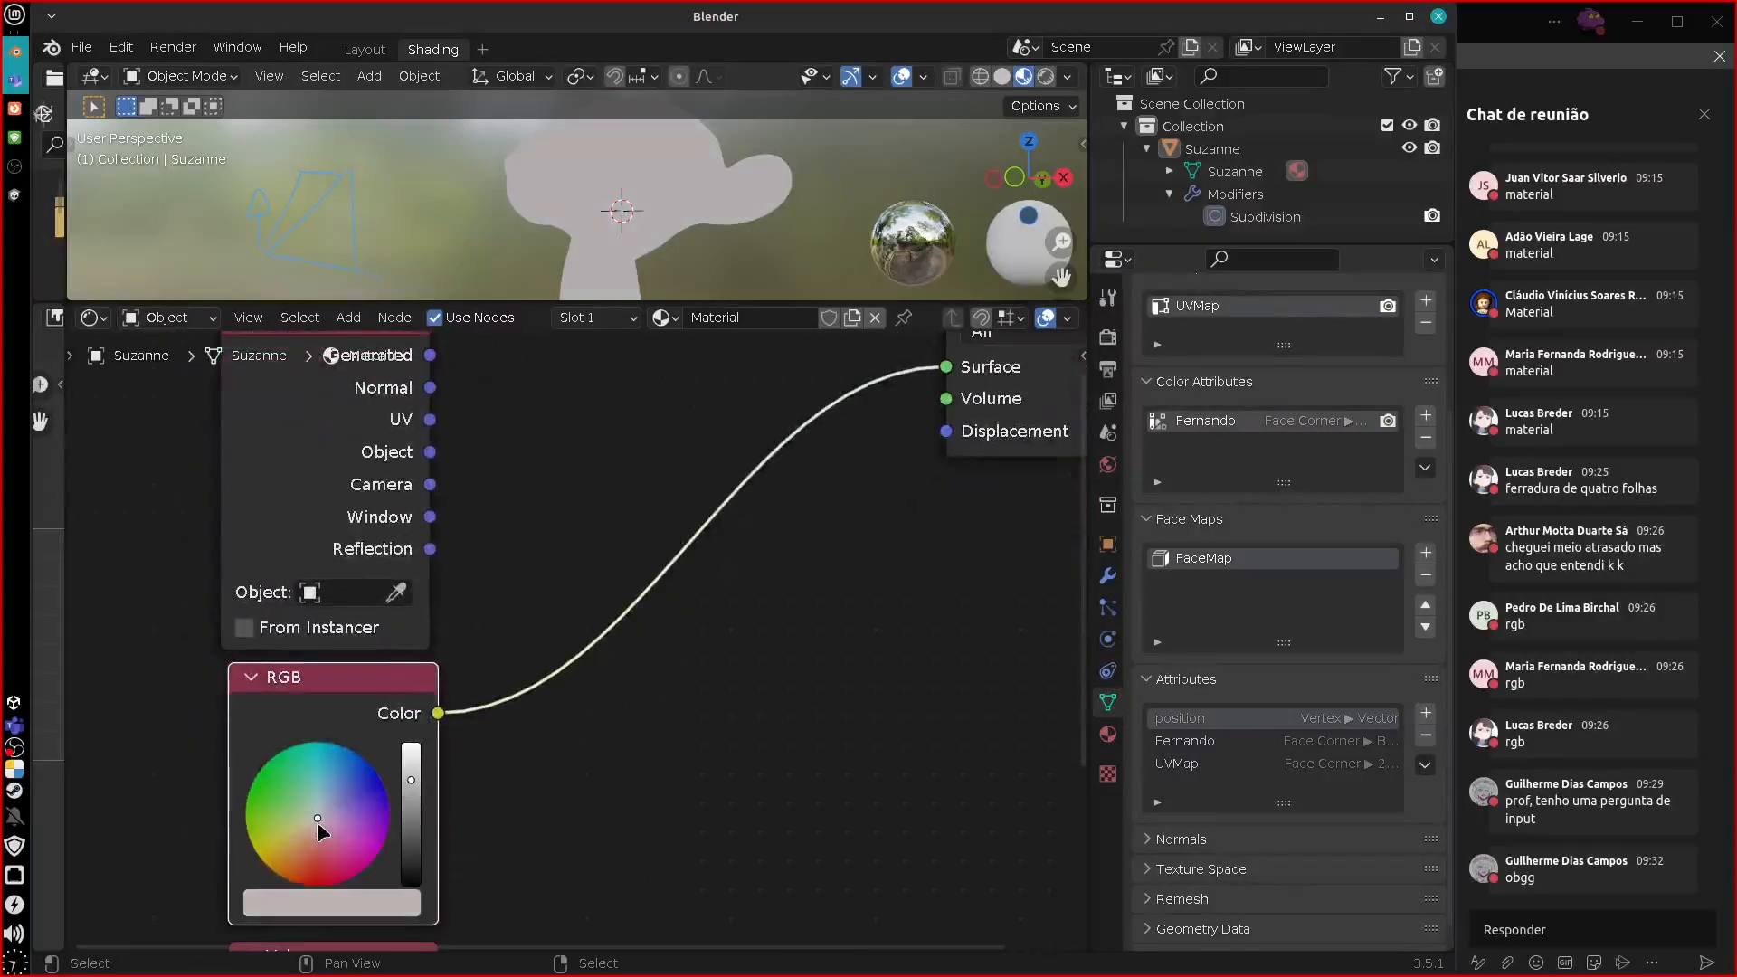
pyautogui.moveTo(318, 823); pyautogui.dragTo(319, 883)
pyautogui.moveTo(411, 780); pyautogui.dragTo(412, 760)
pyautogui.moveTo(323, 865); pyautogui.dragTo(280, 814)
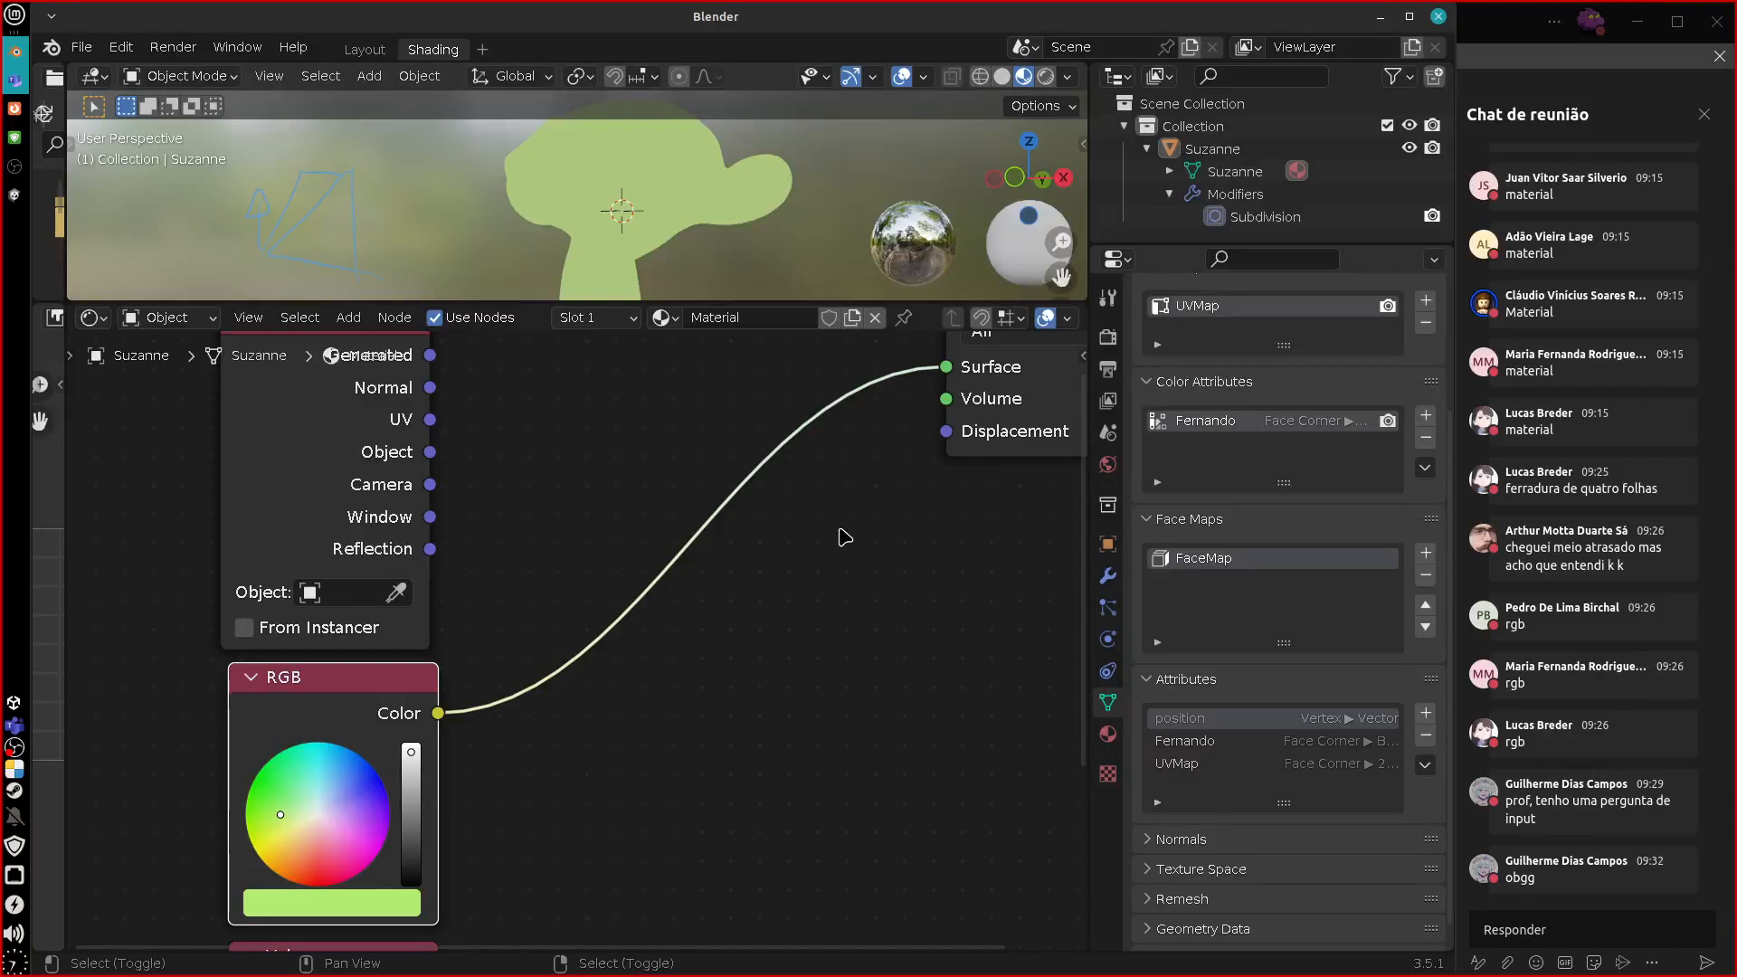
pyautogui.moveTo(735, 201)
pyautogui.mouseDown(button='middle')
pyautogui.moveTo(784, 194)
pyautogui.moveTo(748, 197)
pyautogui.mouseUp(button='middle')
pyautogui.moveTo(763, 183); pyautogui.dragTo(740, 226)
pyautogui.moveTo(740, 226); pyautogui.dragTo(613, 256, button='middle')
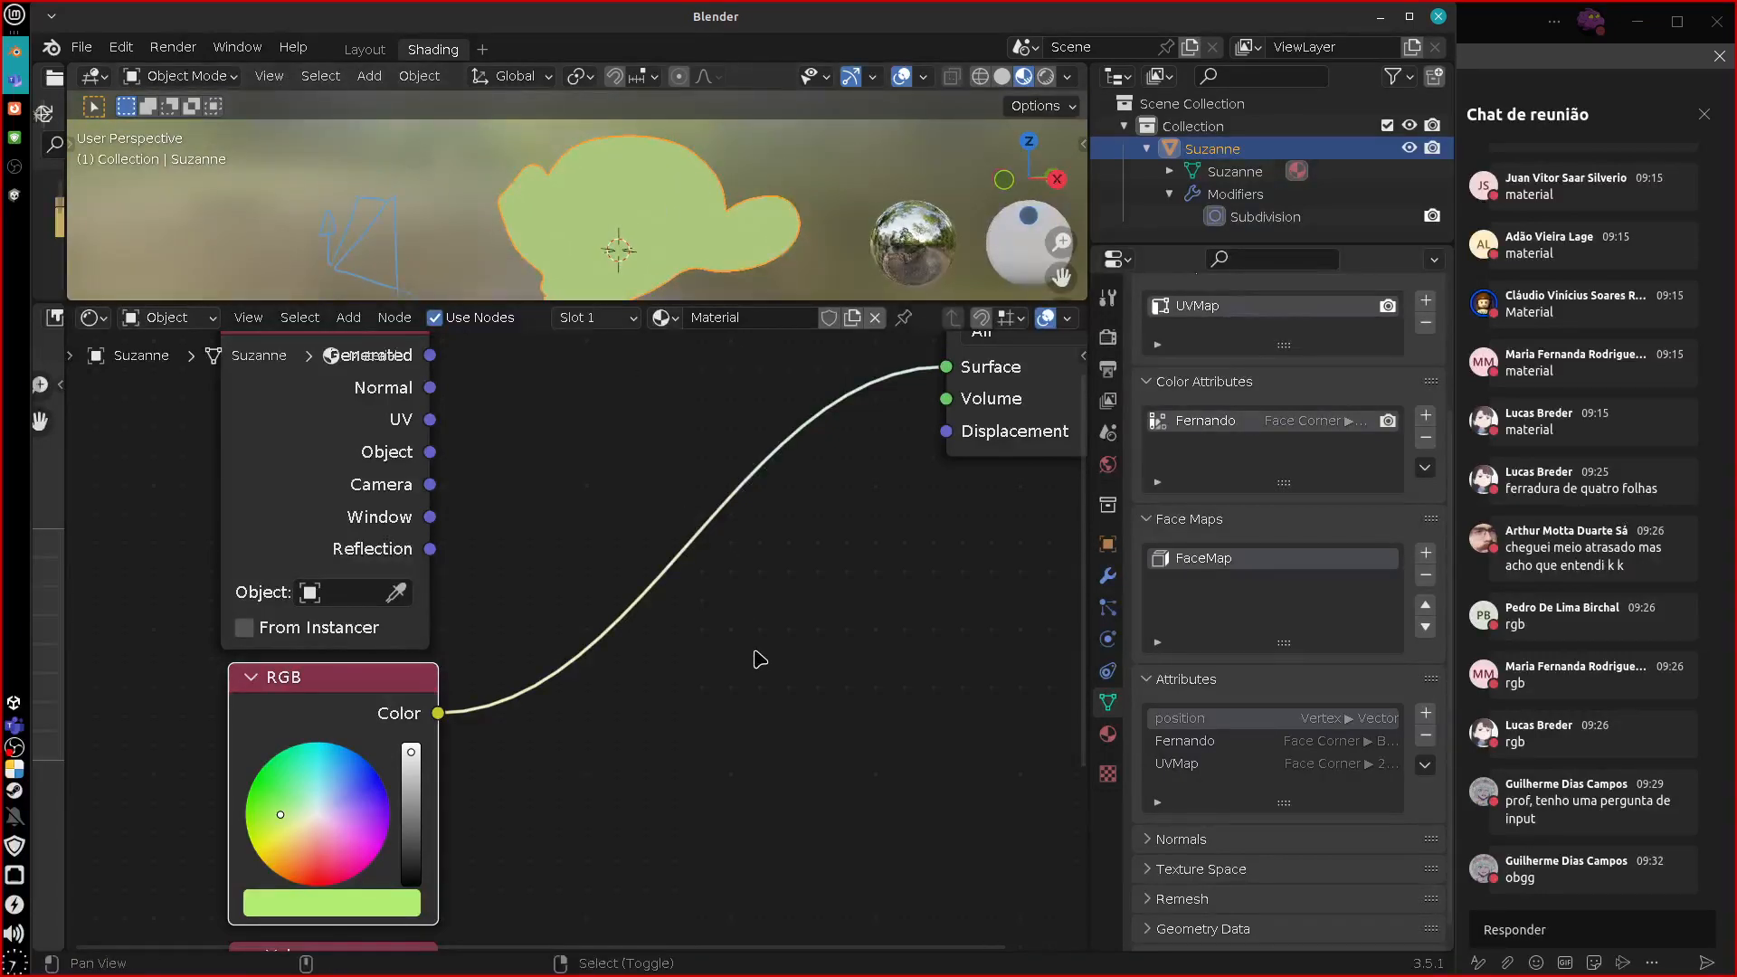
# Shift the RGB node's color to a bluish green and darken it to a medium brightness.
pyautogui.moveTo(290, 819); pyautogui.dragTo(279, 762)
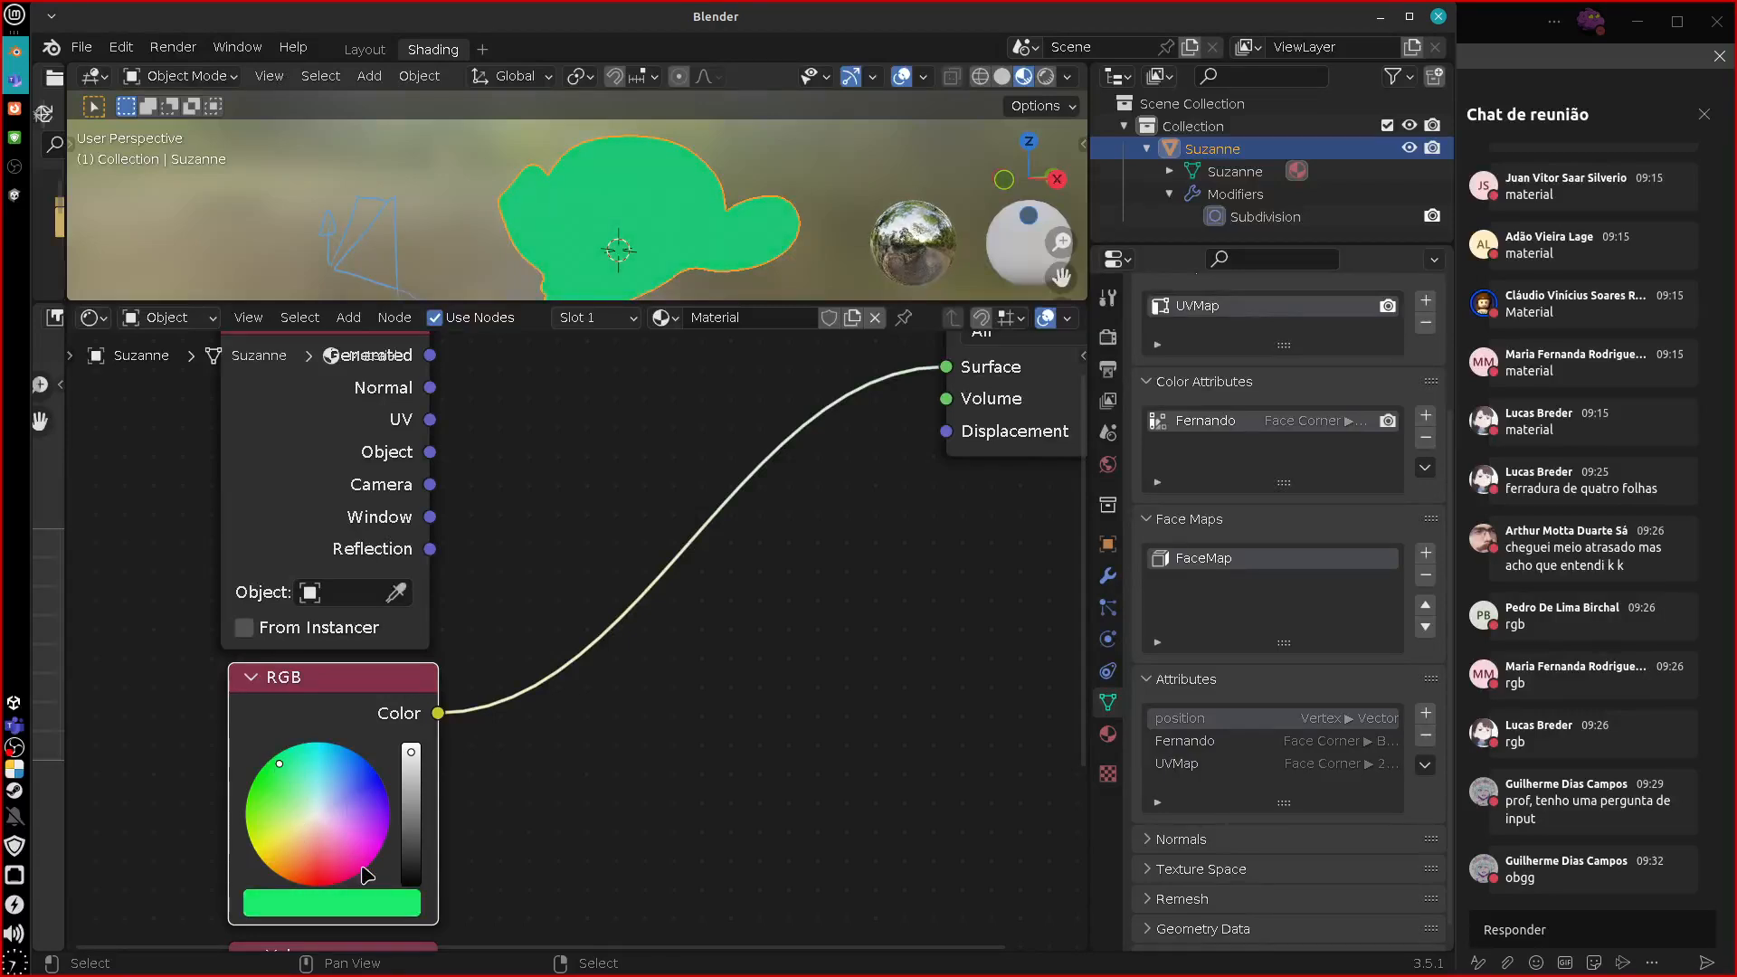
pyautogui.moveTo(411, 755); pyautogui.dragTo(410, 793)
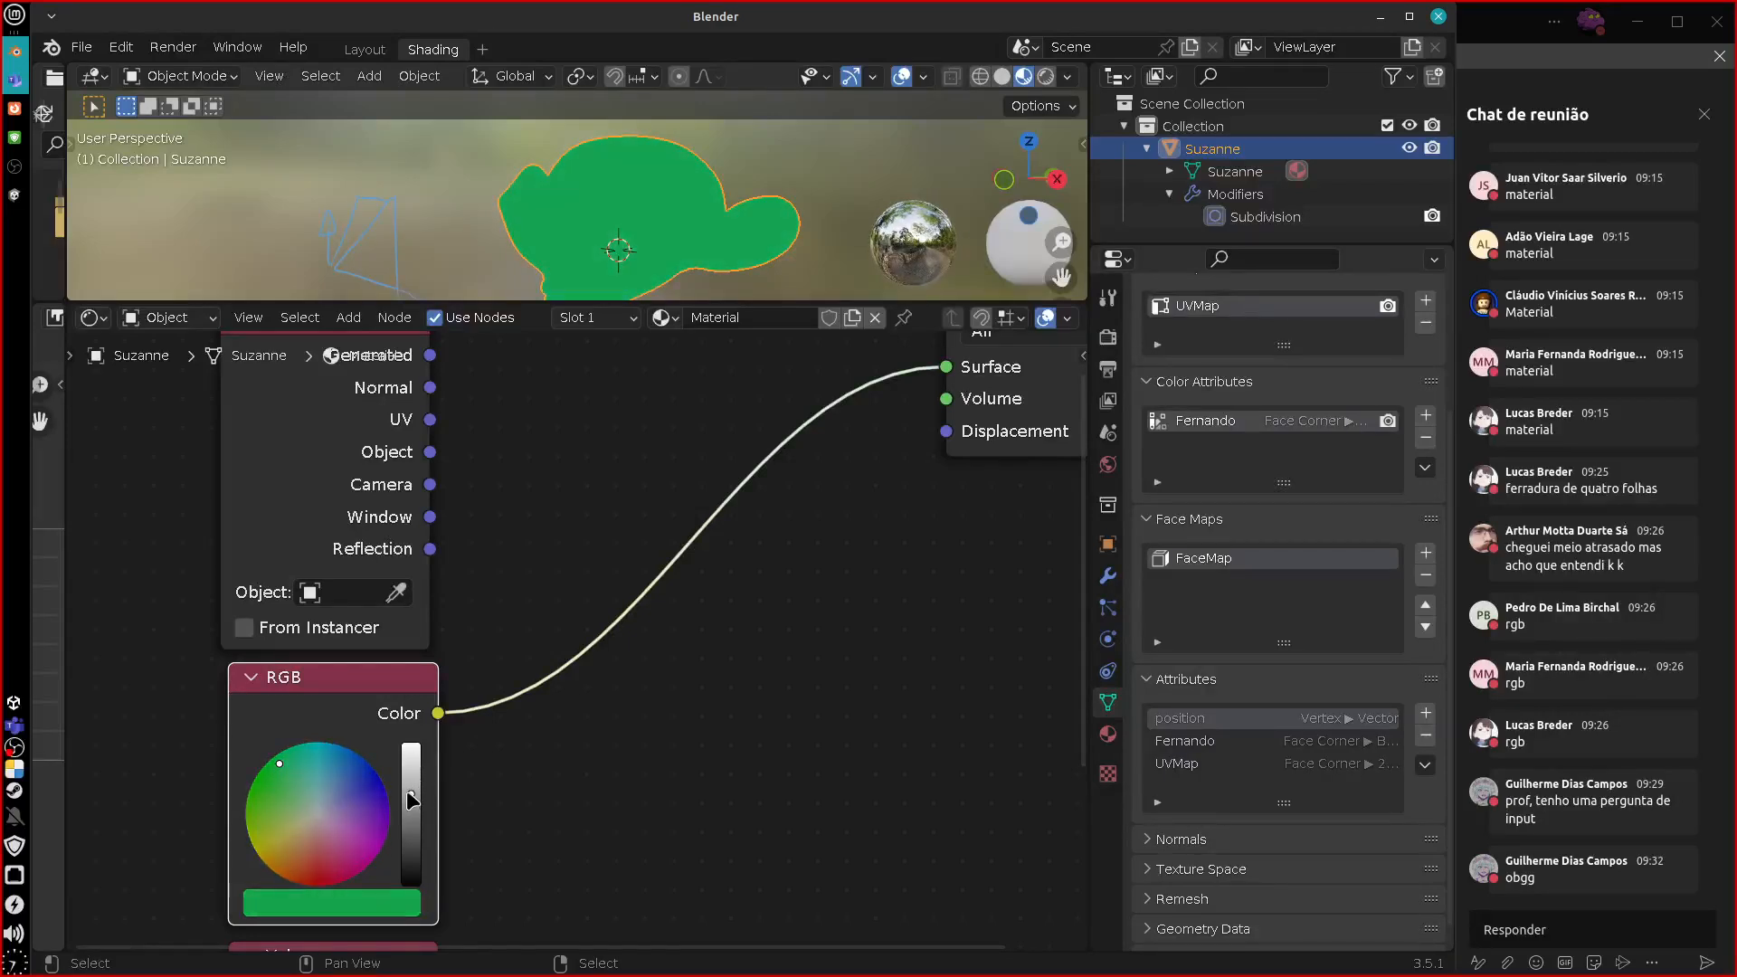
pyautogui.moveTo(782, 212); pyautogui.dragTo(857, 489, button='middle')
pyautogui.click(704, 548)
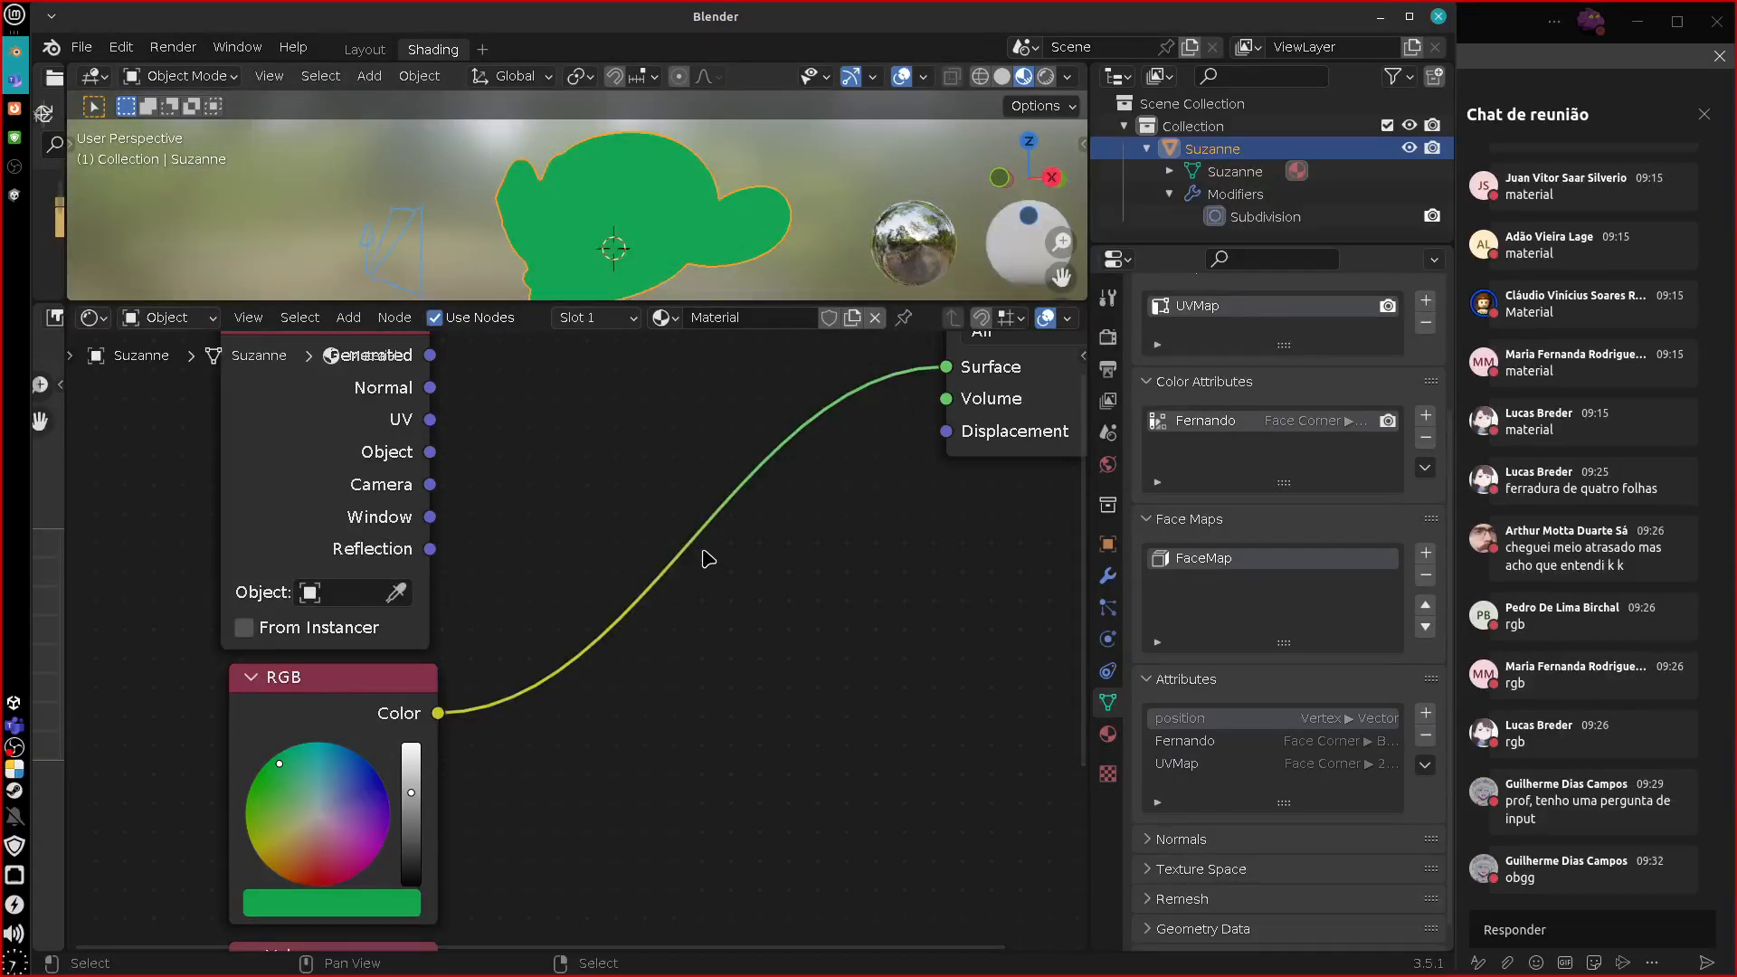
# Disconnect the RGB node from Surface and connect the Value node's output to Surface instead.
pyautogui.moveTo(945, 367); pyautogui.dragTo(686, 853)
pyautogui.moveTo(687, 853); pyautogui.dragTo(591, 665, button='middle')
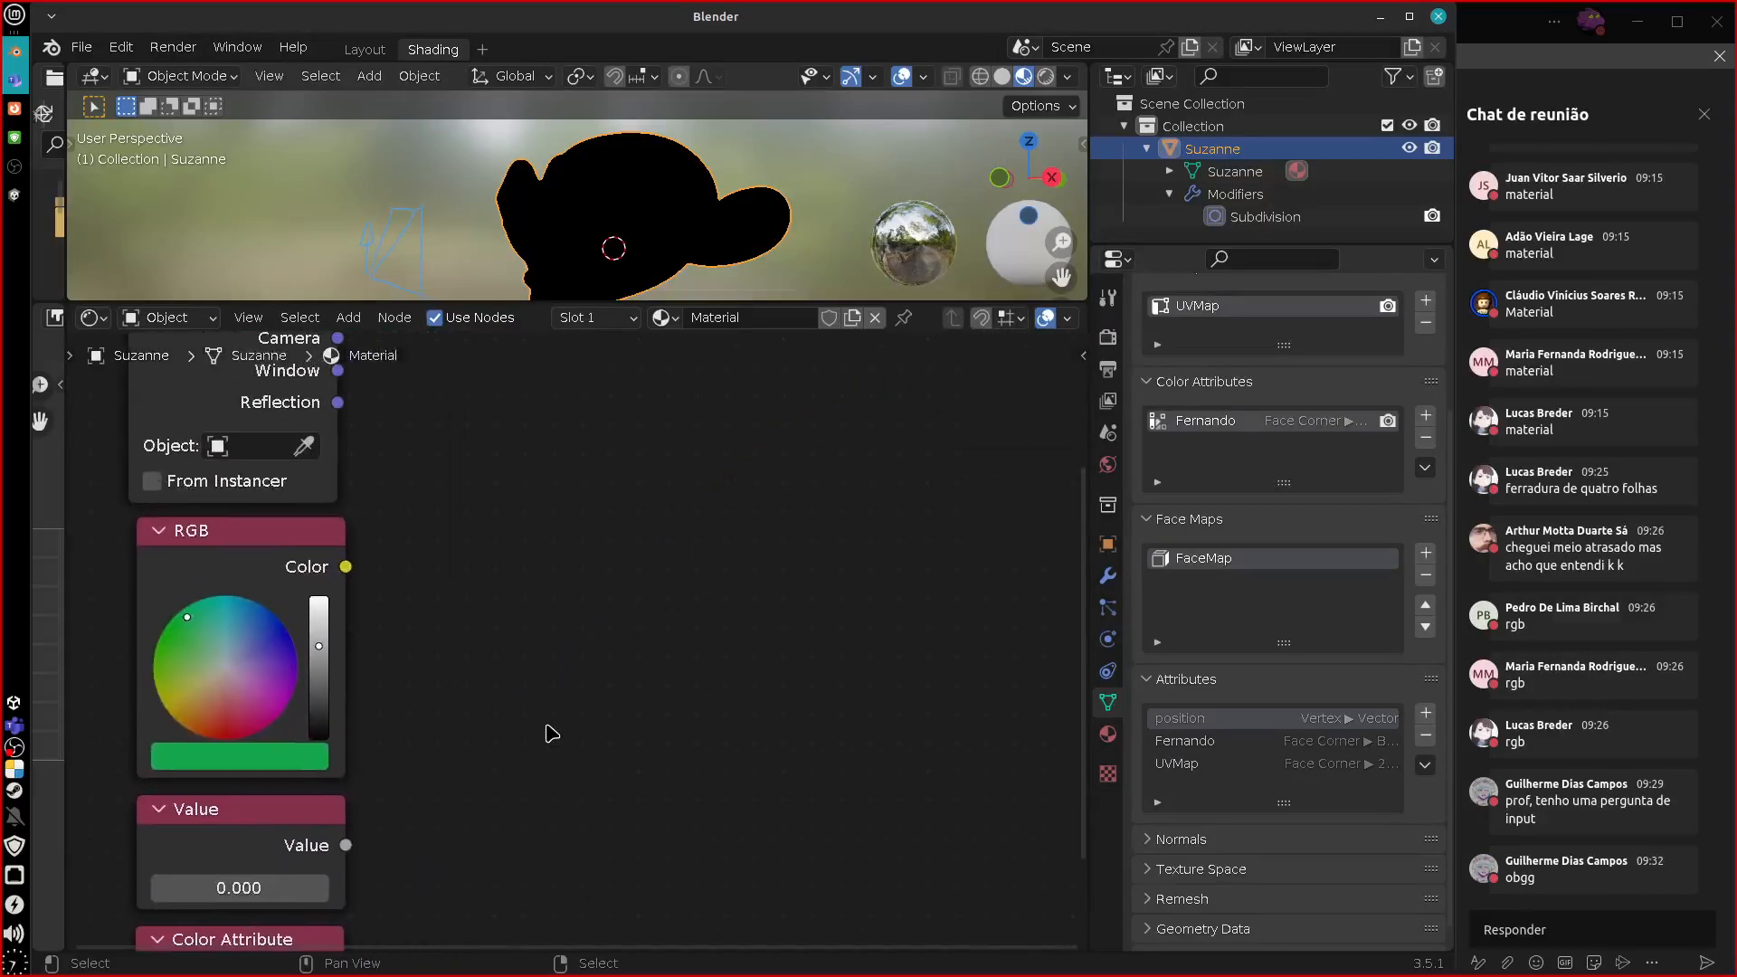
pyautogui.scroll(-3, 548, 731)
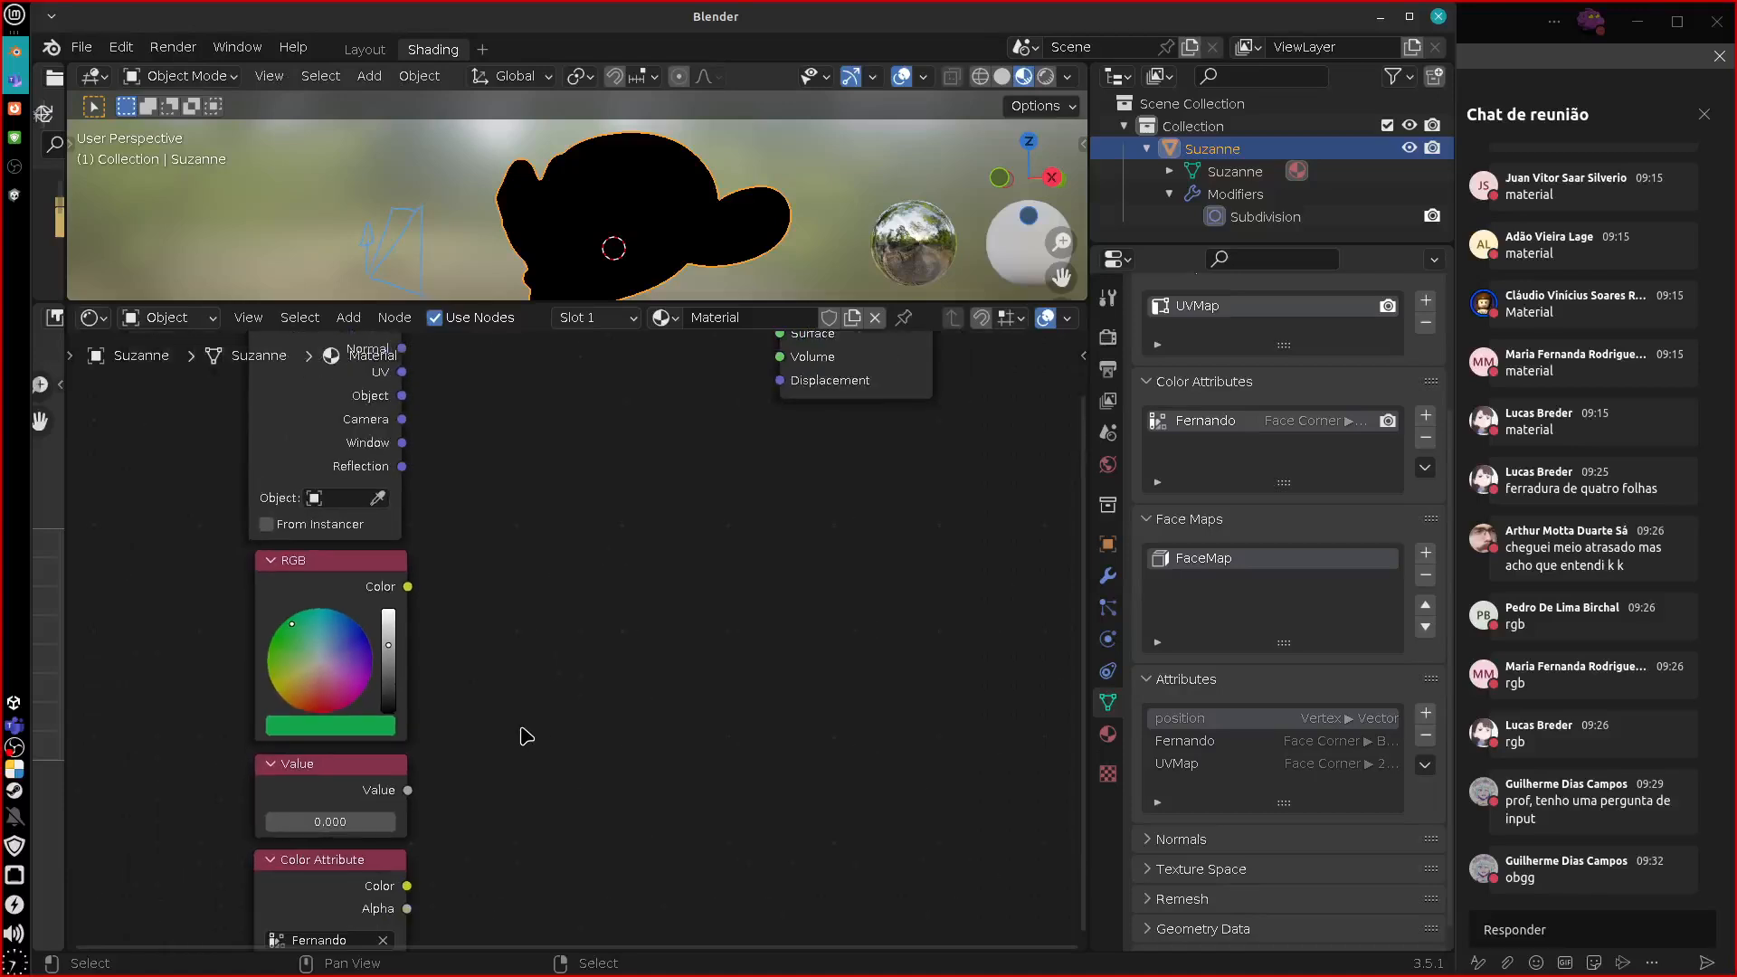
pyautogui.moveTo(364, 855); pyautogui.dragTo(734, 402)
pyautogui.moveTo(608, 750); pyautogui.dragTo(713, 638, button='middle')
# Try 0 and 1 in the Value node, and finish with its value set to 0.5.
pyautogui.moveTo(394, 775)
pyautogui.mouseDown()
pyautogui.moveTo(448, 775)
pyautogui.moveTo(362, 775)
pyautogui.moveTo(411, 784)
pyautogui.mouseUp()
pyautogui.write('0')
pyautogui.press('Return')
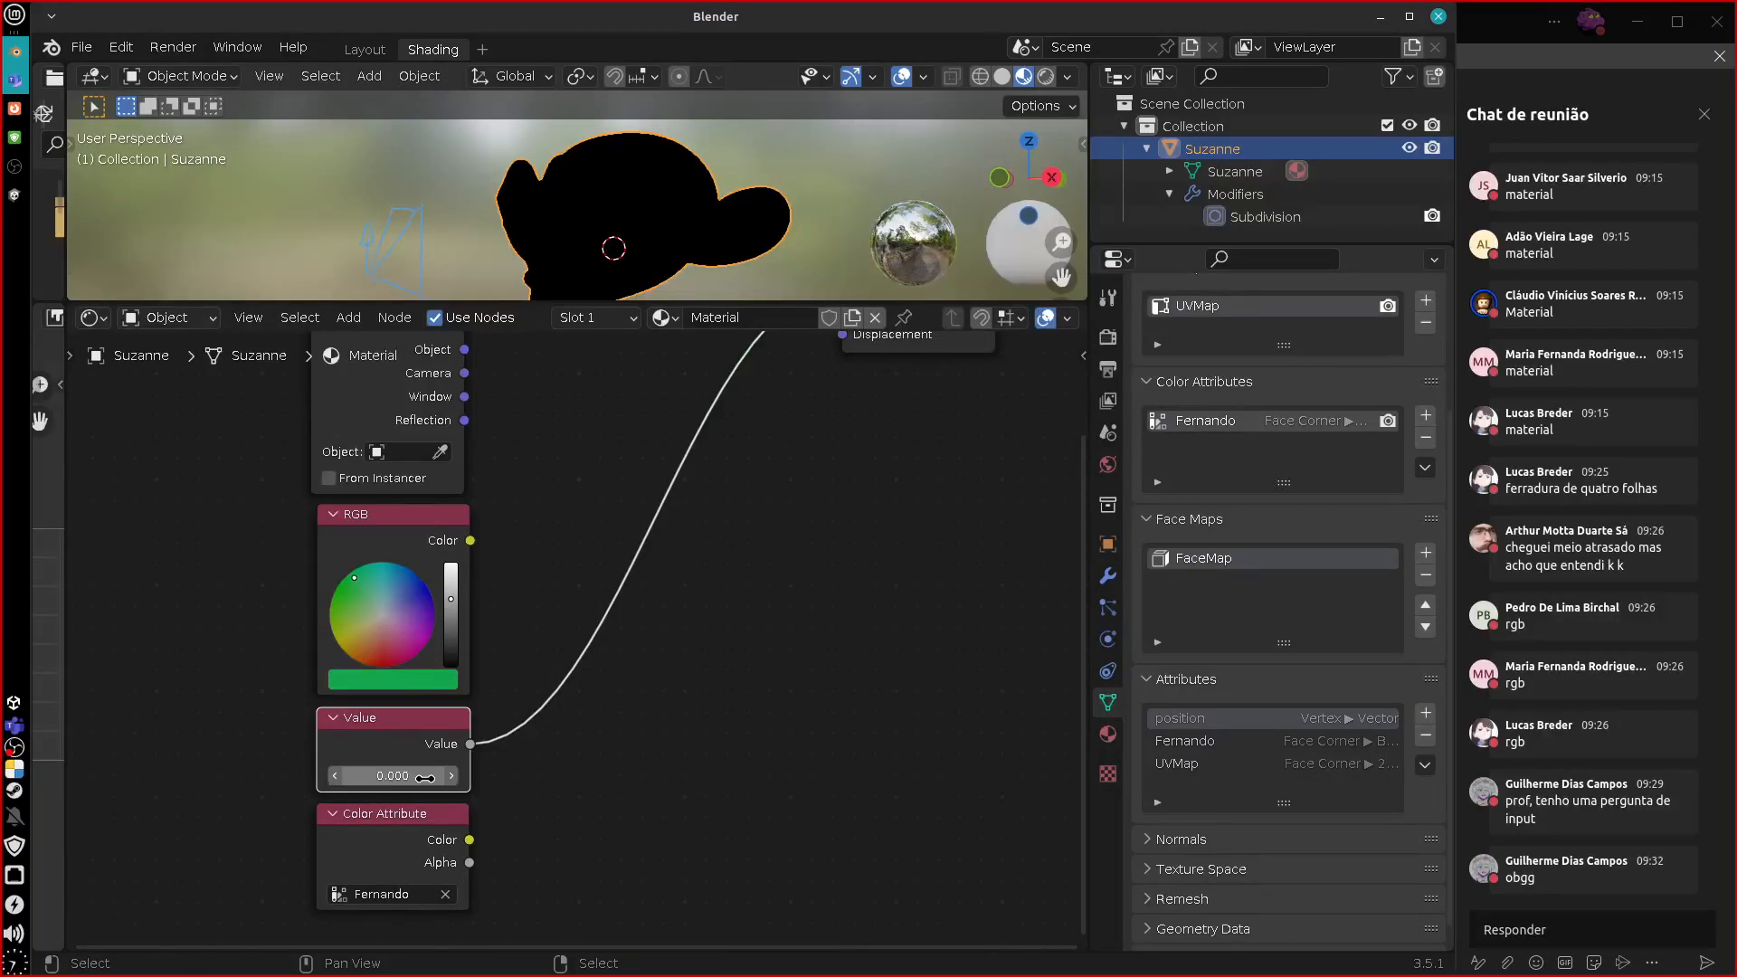
pyautogui.click(407, 771)
pyautogui.write('1')
pyautogui.press('Return')
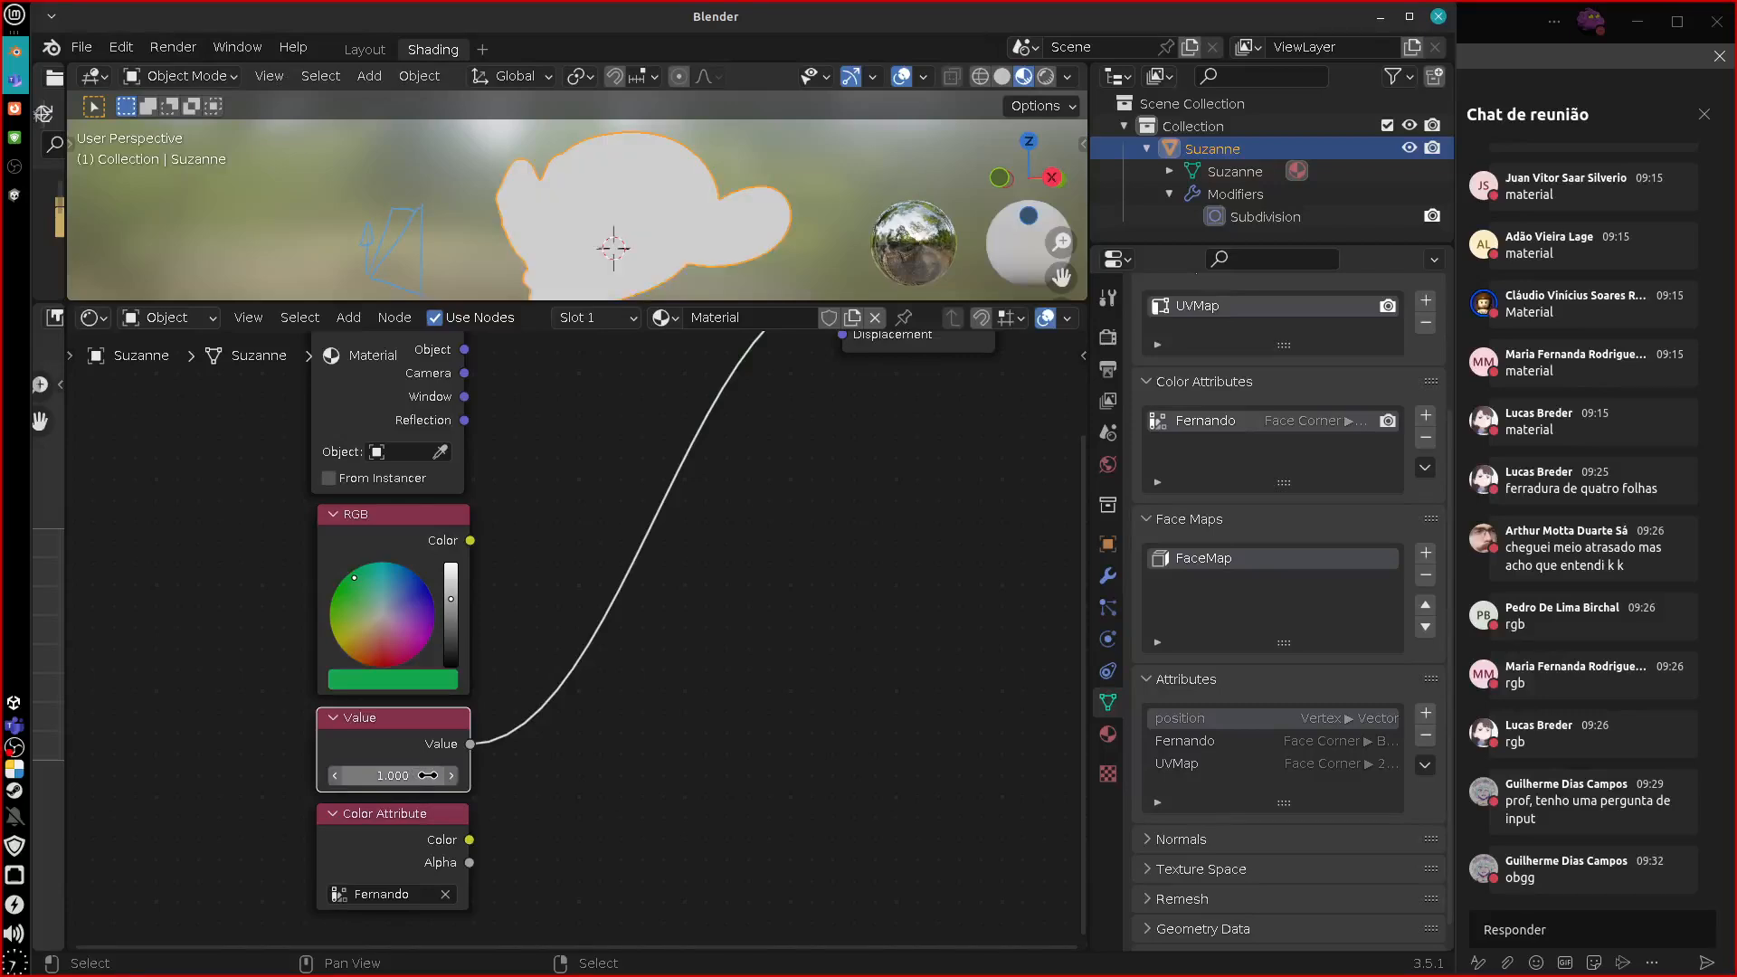
pyautogui.moveTo(411, 776)
pyautogui.mouseDown()
pyautogui.moveTo(384, 780)
pyautogui.moveTo(444, 776)
pyautogui.moveTo(403, 778)
pyautogui.mouseUp()
pyautogui.click(410, 775)
pyautogui.write('0.')
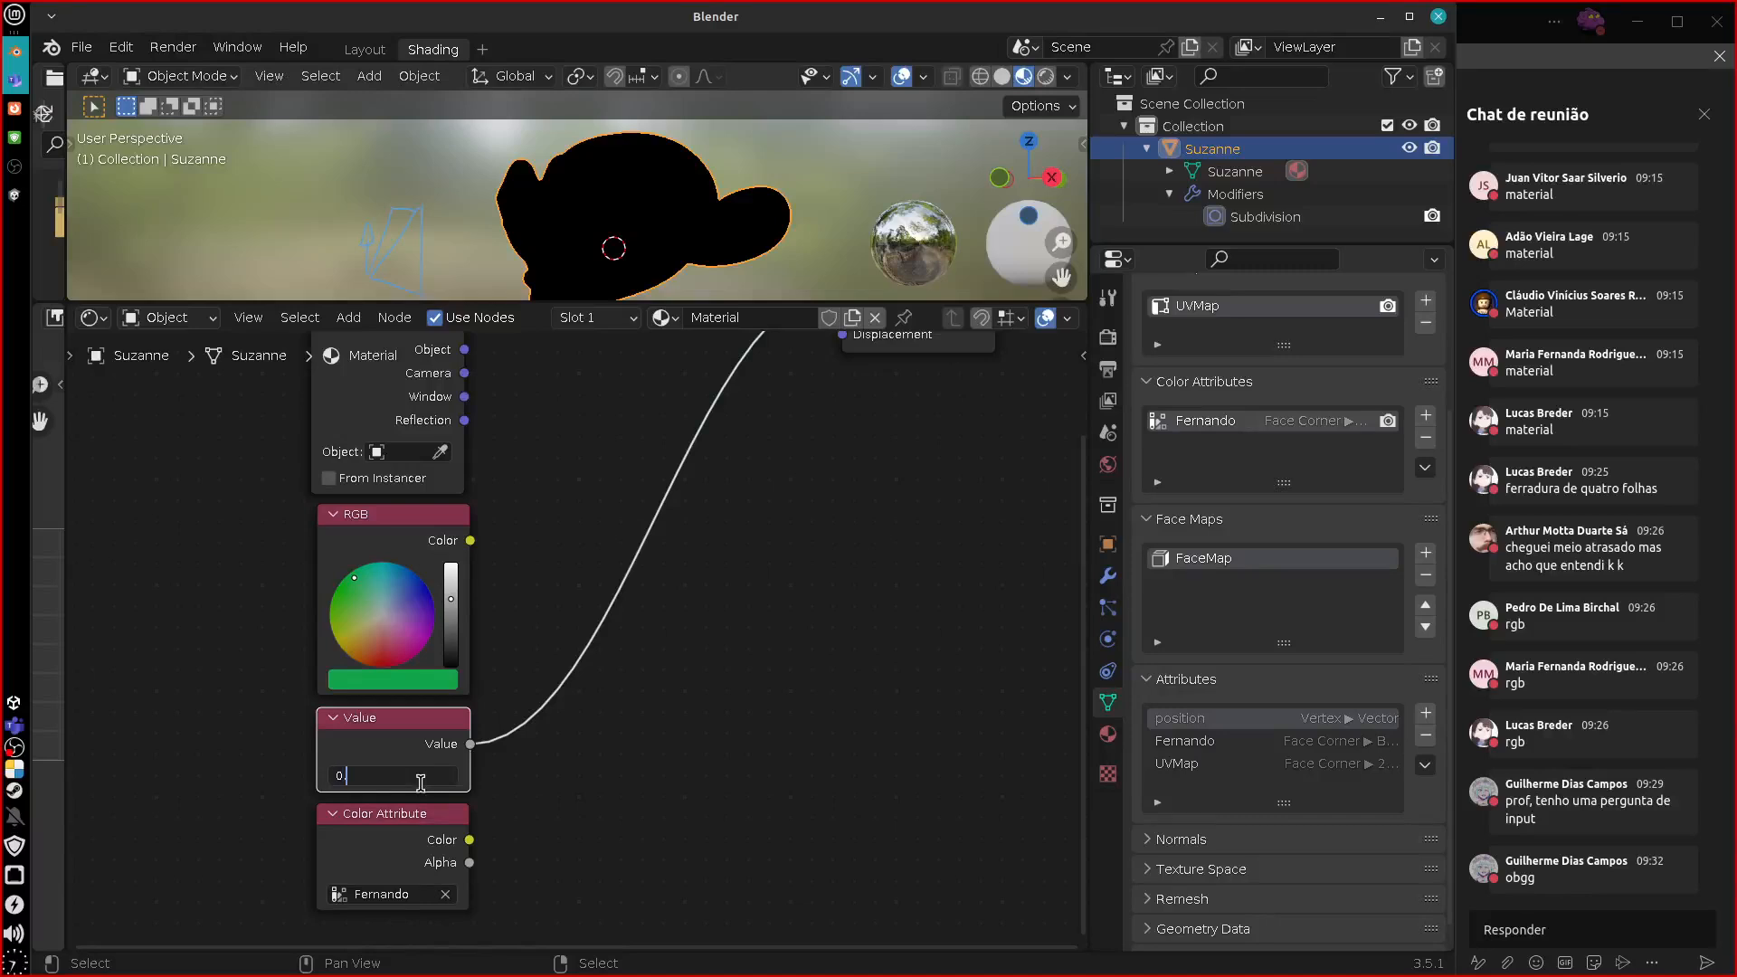
pyautogui.write('5')
pyautogui.press('Return')
# Replace the Value link by connecting the Color Attribute node's Color output to Surface, and inspect Suzanne from another angle.
pyautogui.moveTo(636, 616); pyautogui.dragTo(534, 751, button='middle')
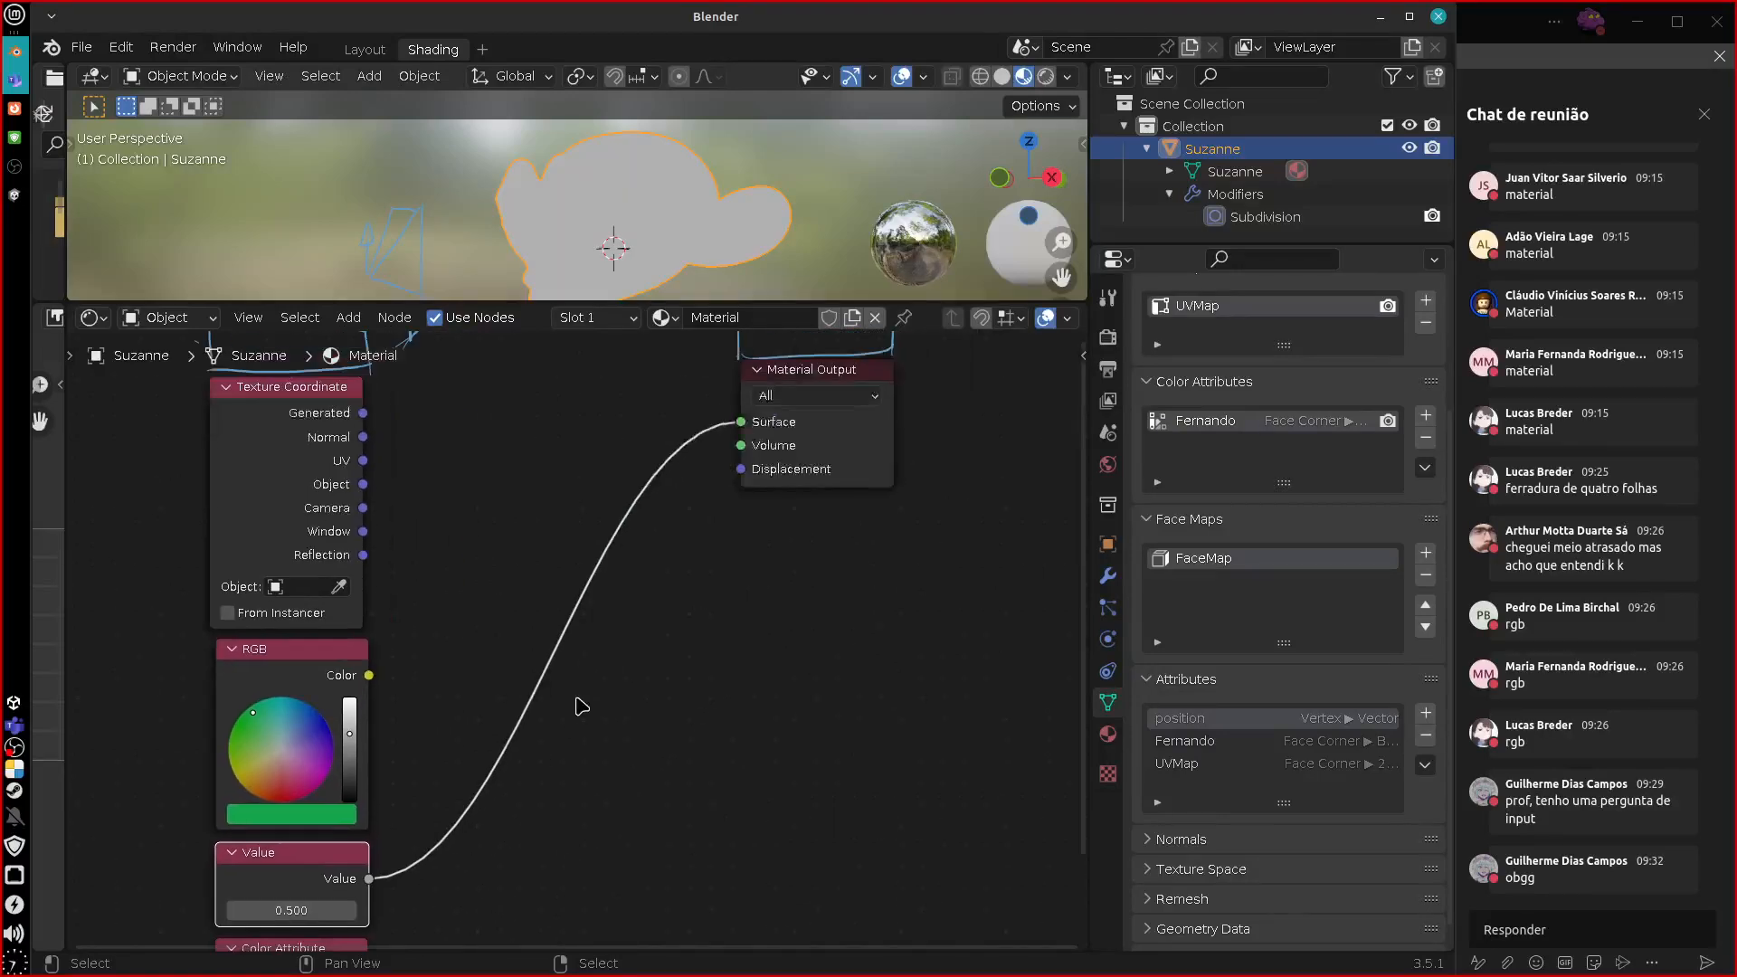
pyautogui.moveTo(739, 423); pyautogui.dragTo(539, 791)
pyautogui.moveTo(537, 795); pyautogui.dragTo(557, 623, button='middle')
pyautogui.moveTo(400, 822); pyautogui.dragTo(368, 881, button='middle')
pyautogui.moveTo(358, 864); pyautogui.dragTo(728, 474)
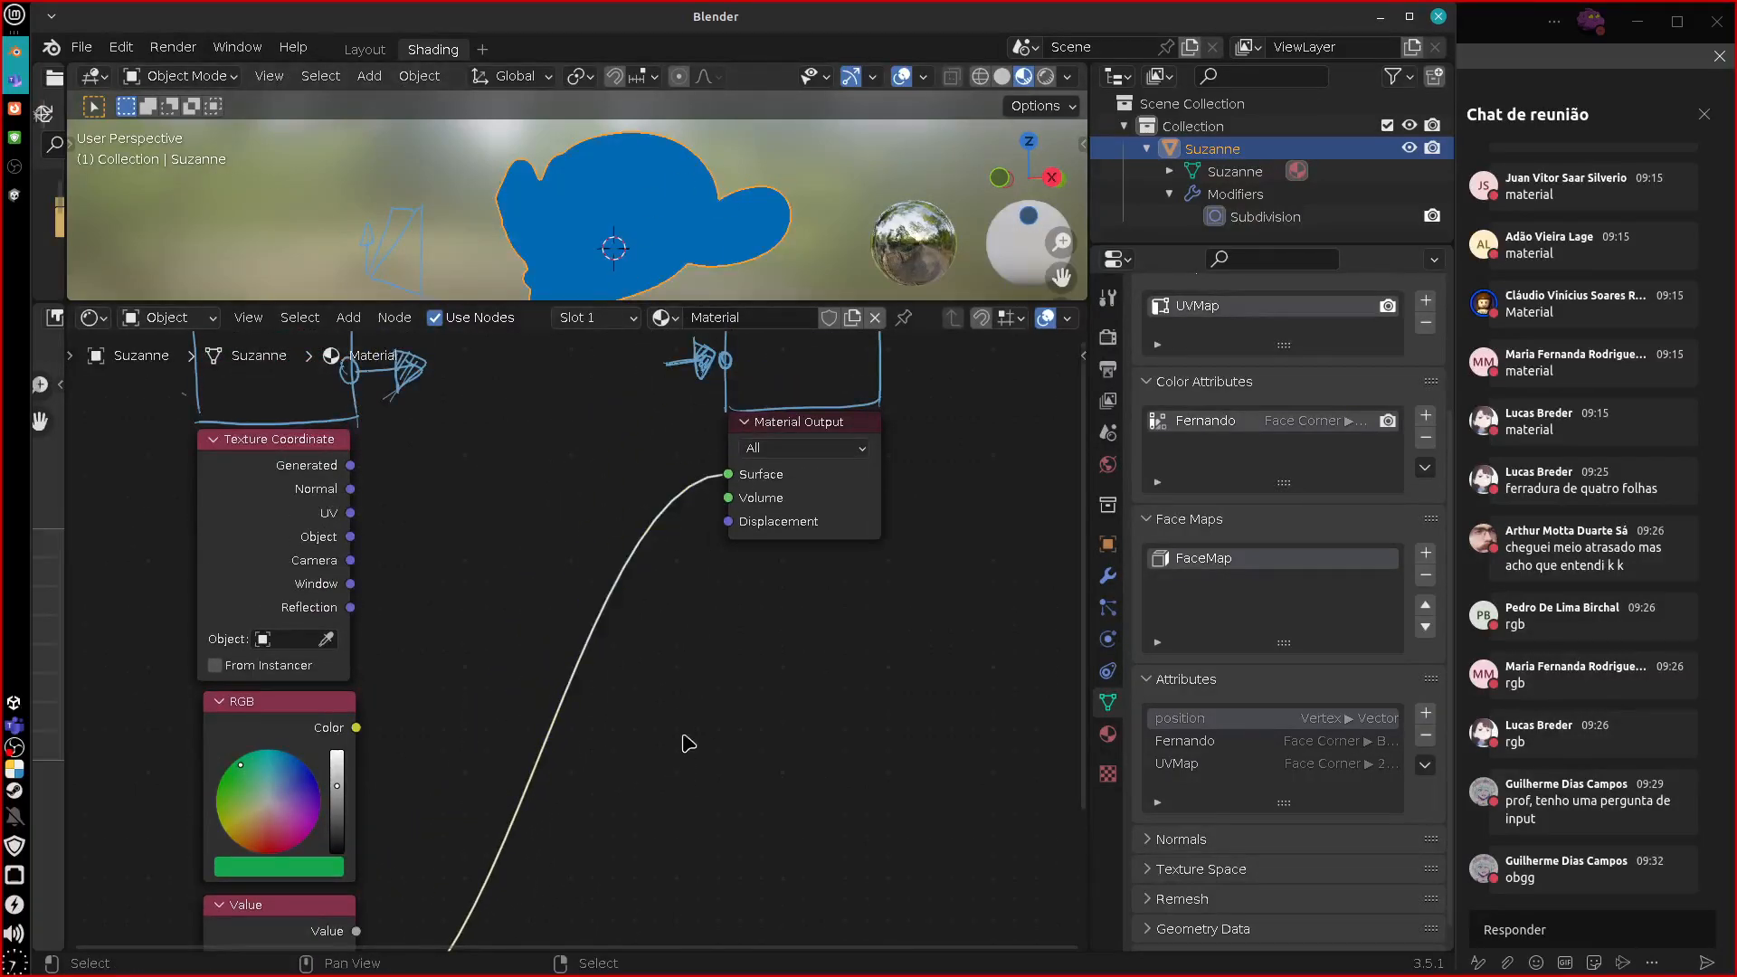
pyautogui.moveTo(693, 210); pyautogui.dragTo(721, 187, button='middle')
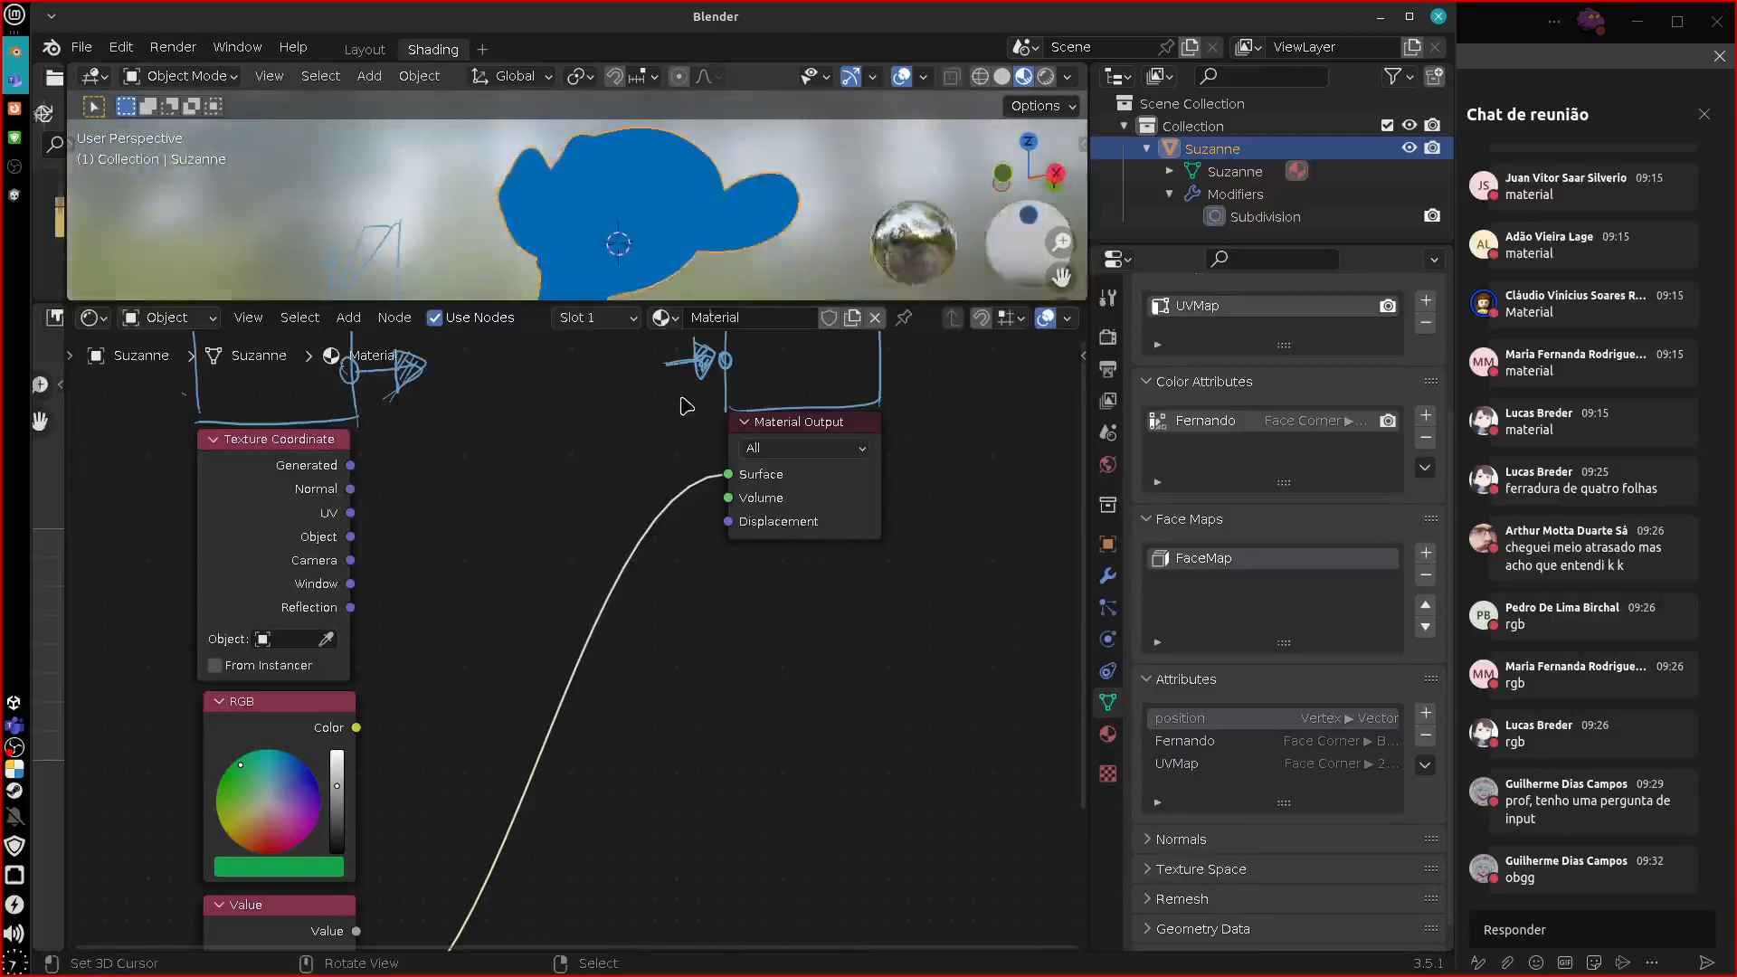
# Disconnect the Color Attribute link from the Material Output's Surface input and maximize the shader editor.
pyautogui.moveTo(709, 628); pyautogui.dragTo(725, 643, button='middle')
pyautogui.moveTo(749, 493); pyautogui.dragTo(550, 845)
pyautogui.moveTo(549, 799); pyautogui.dragTo(644, 781, button='middle')
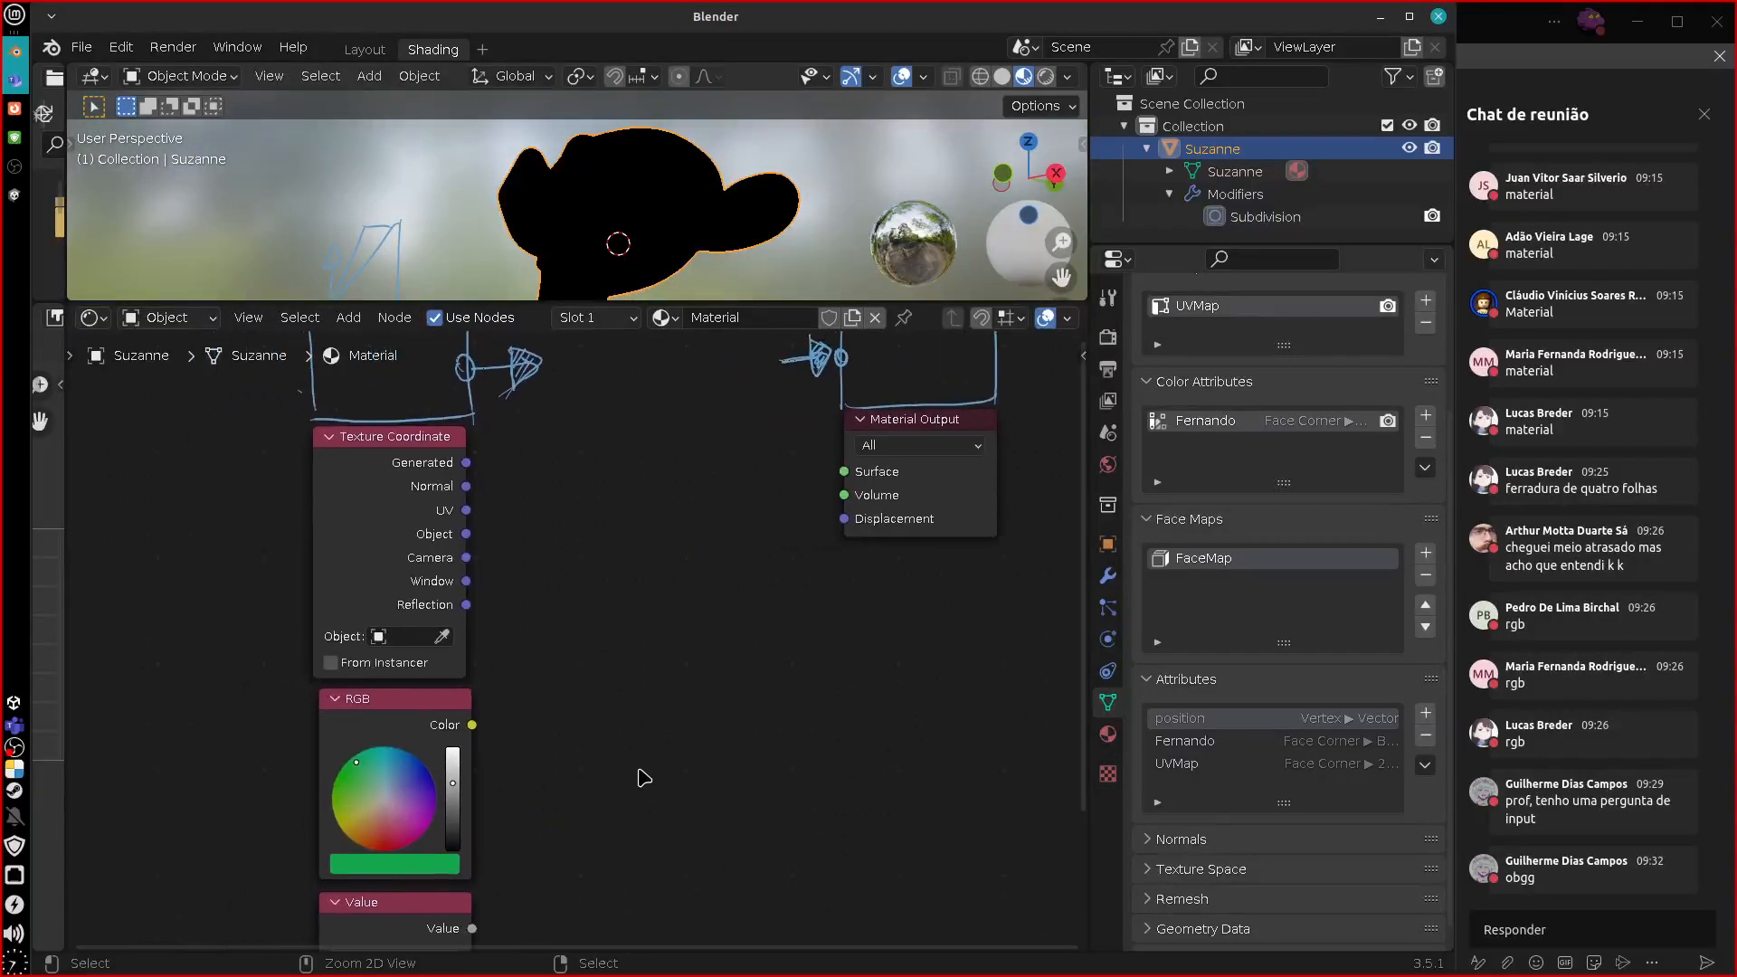
pyautogui.hotkey('ctrl', 'space')
pyautogui.moveTo(748, 665); pyautogui.dragTo(631, 731, button='middle')
pyautogui.scroll(-3, 632, 731)
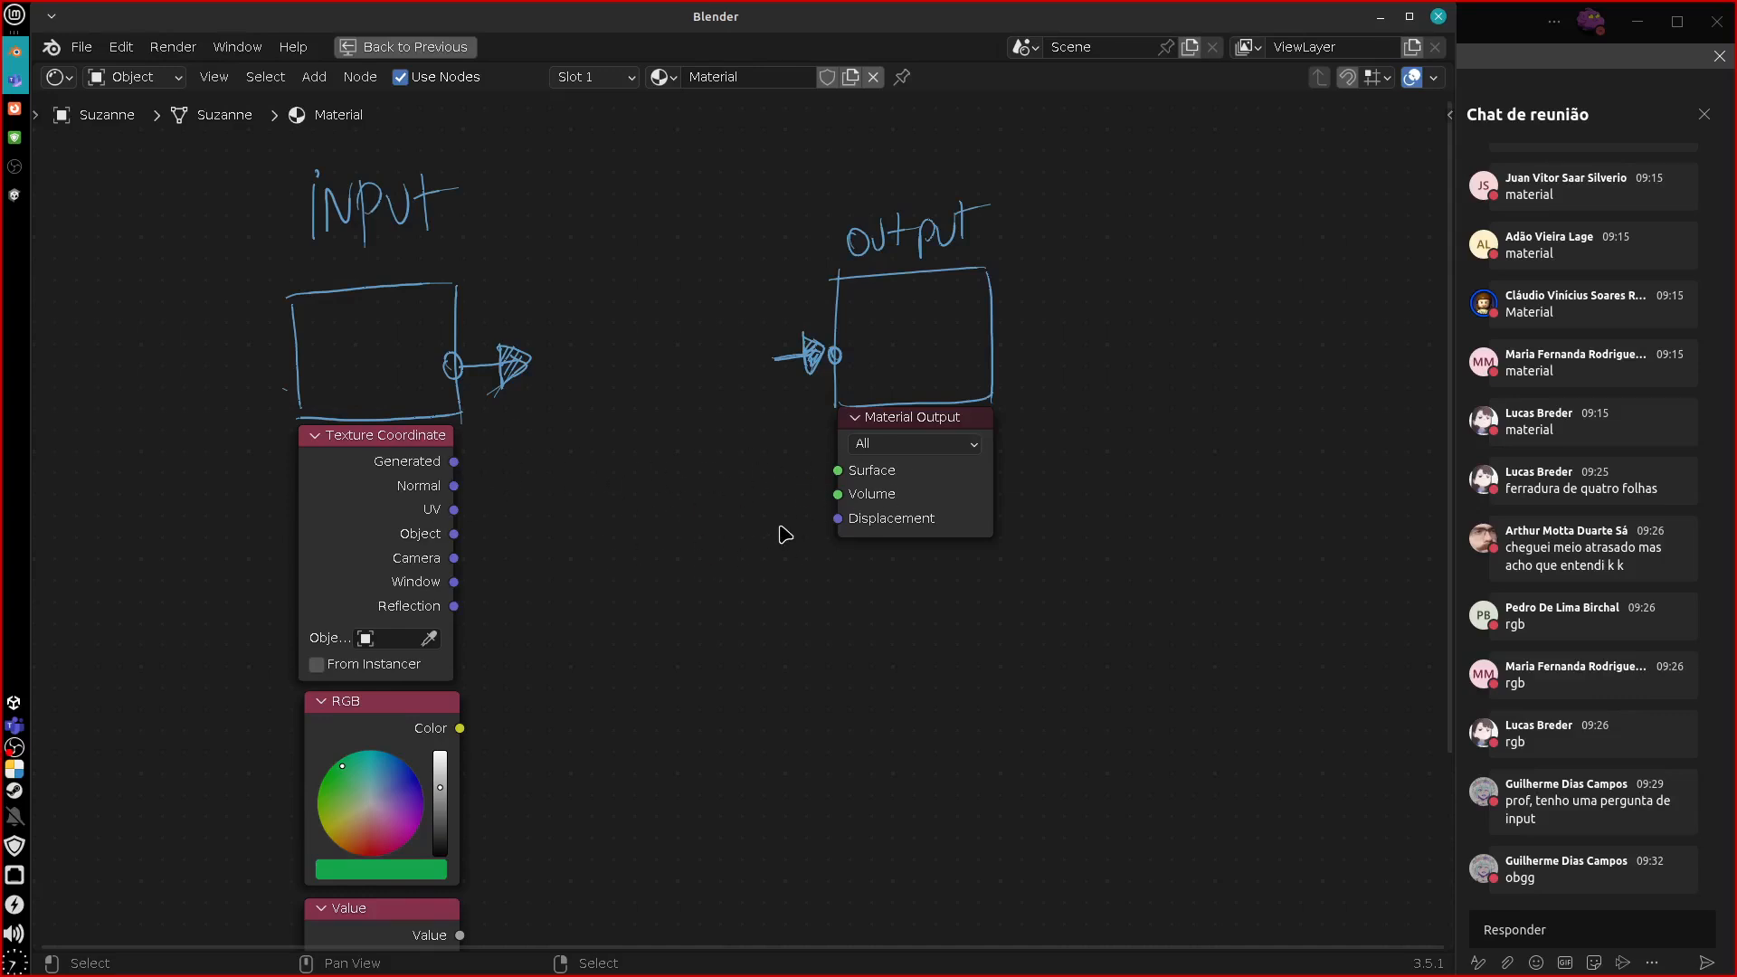
# Annotate the circled Generated output with an arrow to "X, Y, Z" and the RGB node's Color output with an arrow to "RGB".
pyautogui.moveTo(705, 545); pyautogui.dragTo(678, 556, button='middle')
pyautogui.scroll(3, 737, 593)
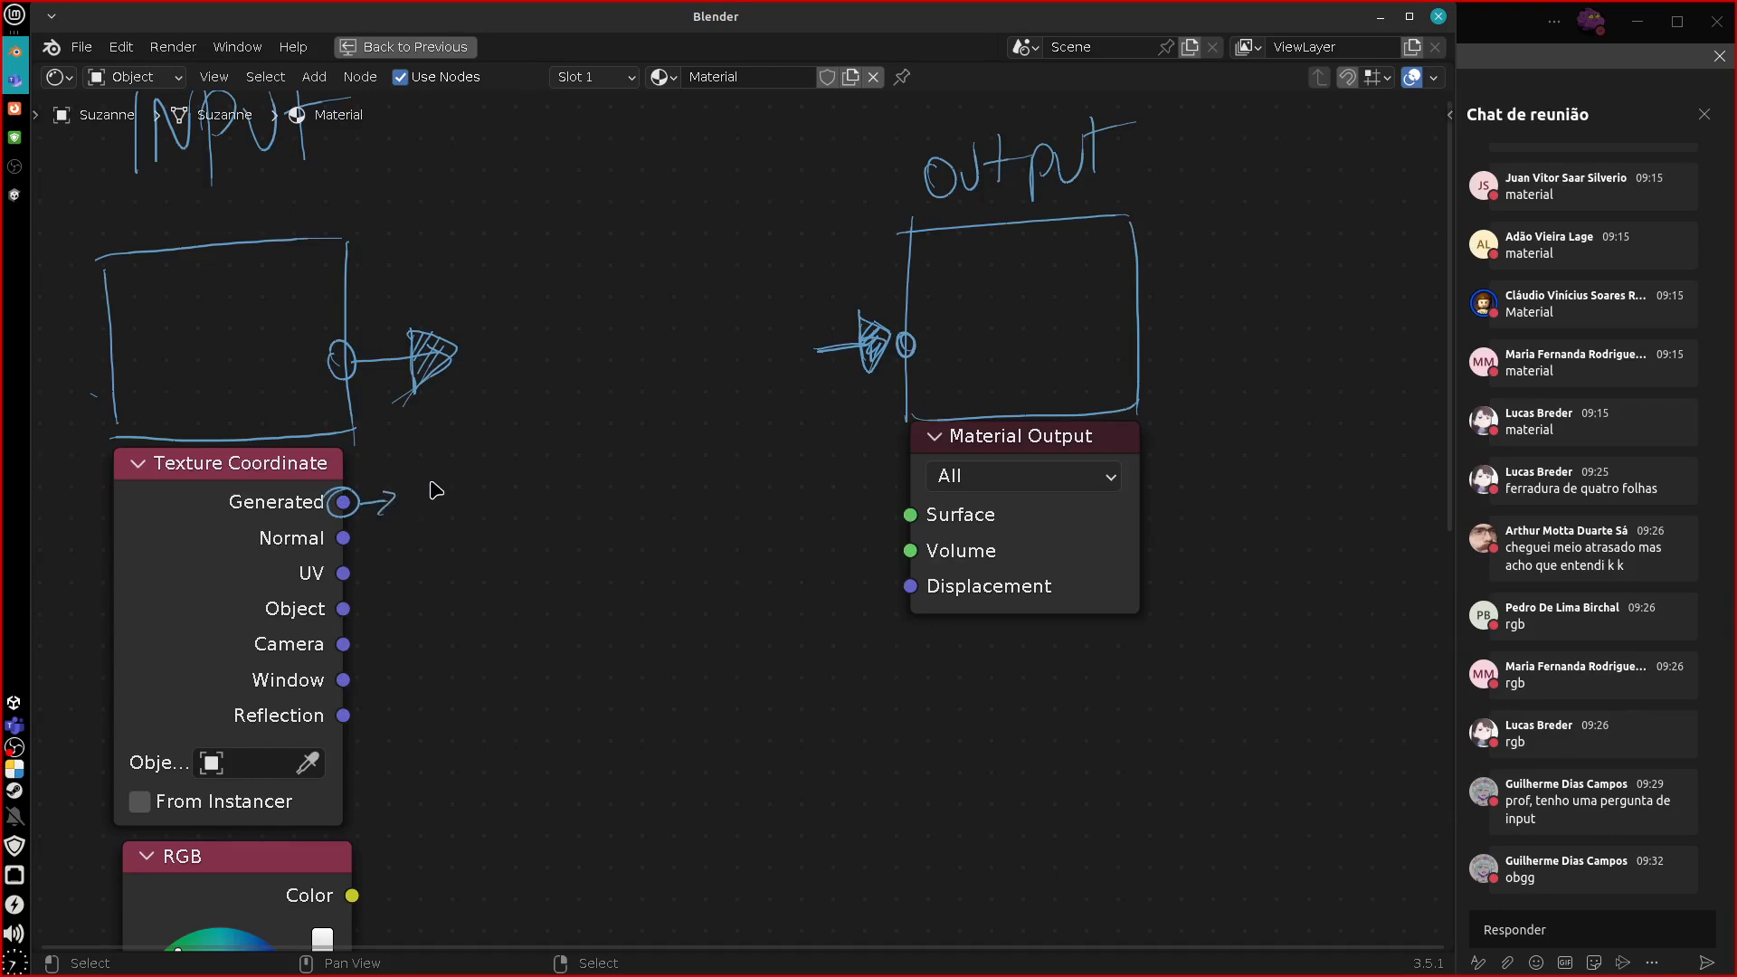
pyautogui.moveTo(478, 488); pyautogui.dragTo(463, 524)
pyautogui.moveTo(502, 769); pyautogui.dragTo(509, 489, button='middle')
pyautogui.moveTo(380, 620)
pyautogui.mouseDown()
pyautogui.moveTo(361, 601)
pyautogui.moveTo(473, 636)
pyautogui.mouseUp()
# Circle the Value node's output and annotate it with an arrow to the word "GRAYSCALE".
pyautogui.moveTo(529, 814); pyautogui.dragTo(563, 452, button='middle')
pyautogui.moveTo(417, 552)
pyautogui.mouseDown(button='middle')
pyautogui.moveTo(426, 663)
pyautogui.moveTo(377, 669)
pyautogui.mouseUp(button='middle')
pyautogui.moveTo(355, 652); pyautogui.dragTo(420, 659)
pyautogui.moveTo(423, 670); pyautogui.dragTo(520, 679)
pyautogui.moveTo(525, 678); pyautogui.dragTo(536, 675)
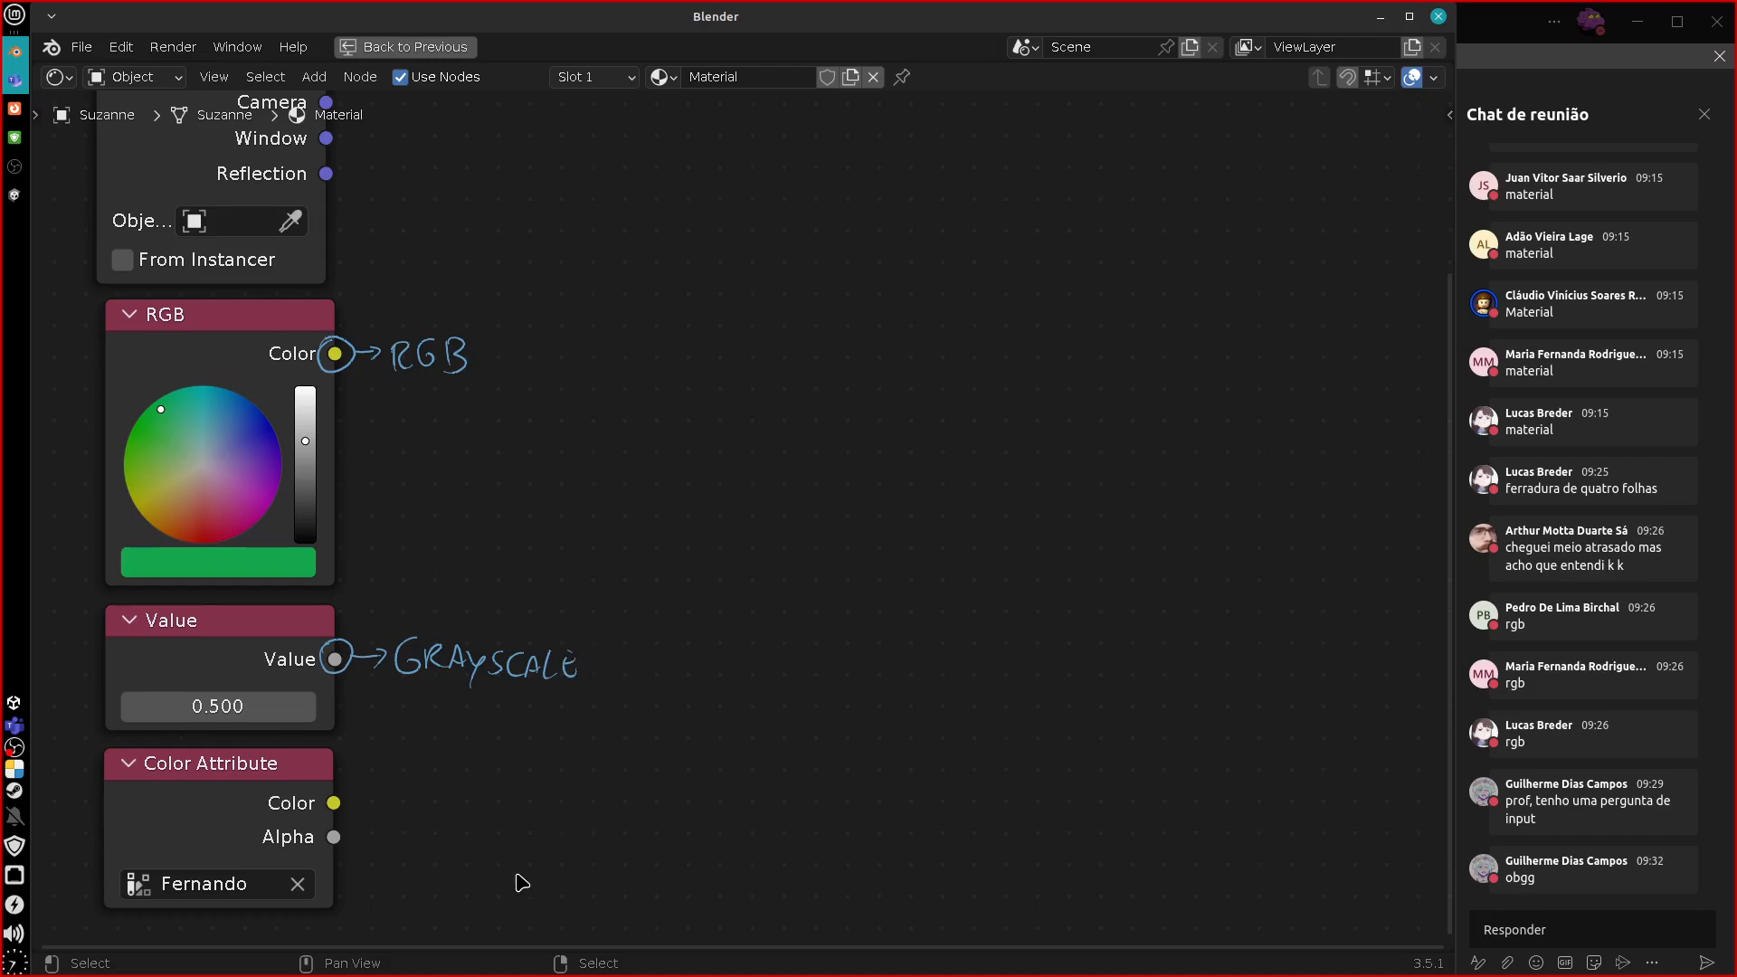
# Draw arrows down from the X, Y, Z annotation to handwritten letters R, G and B respectively.
pyautogui.moveTo(706, 416); pyautogui.dragTo(728, 717, button='middle')
pyautogui.moveTo(491, 371); pyautogui.dragTo(514, 469, button='middle')
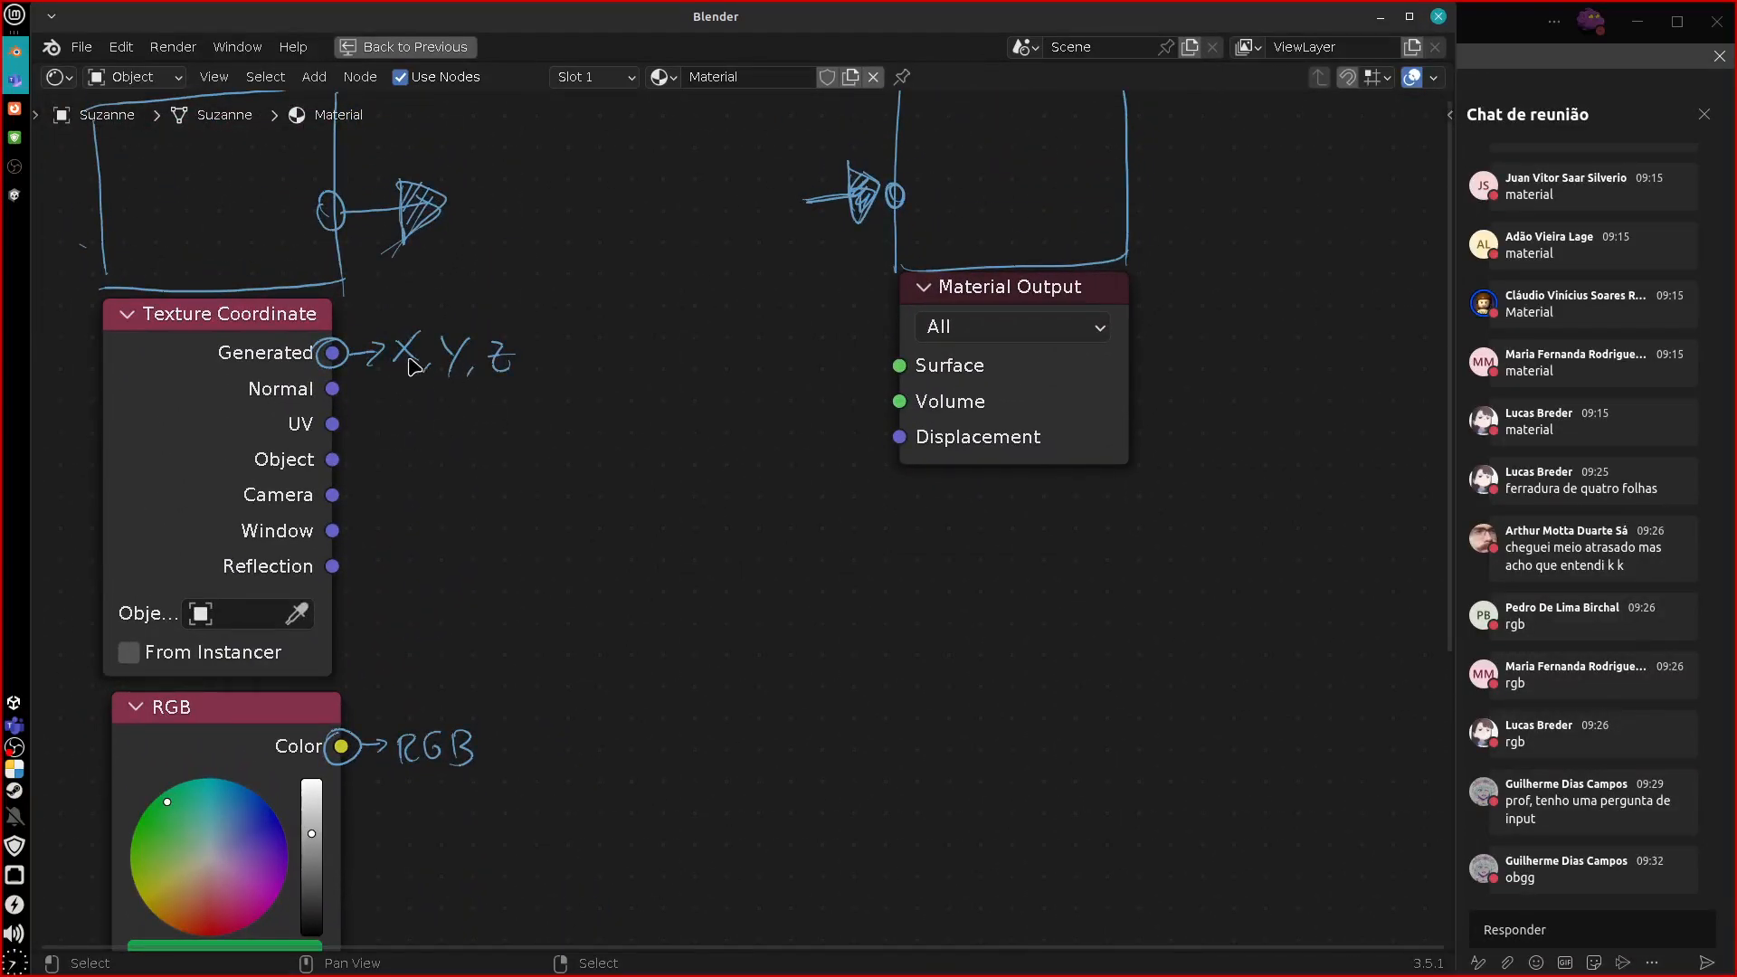
pyautogui.moveTo(410, 380)
pyautogui.mouseDown()
pyautogui.moveTo(410, 420)
pyautogui.moveTo(418, 407)
pyautogui.mouseUp()
pyautogui.moveTo(405, 470)
pyautogui.mouseDown()
pyautogui.moveTo(406, 442)
pyautogui.moveTo(426, 470)
pyautogui.mouseUp()
pyautogui.moveTo(457, 386); pyautogui.dragTo(457, 423)
pyautogui.moveTo(449, 411)
pyautogui.mouseDown()
pyautogui.moveTo(465, 414)
pyautogui.moveTo(468, 459)
pyautogui.mouseUp()
pyautogui.moveTo(499, 393); pyautogui.dragTo(505, 469)
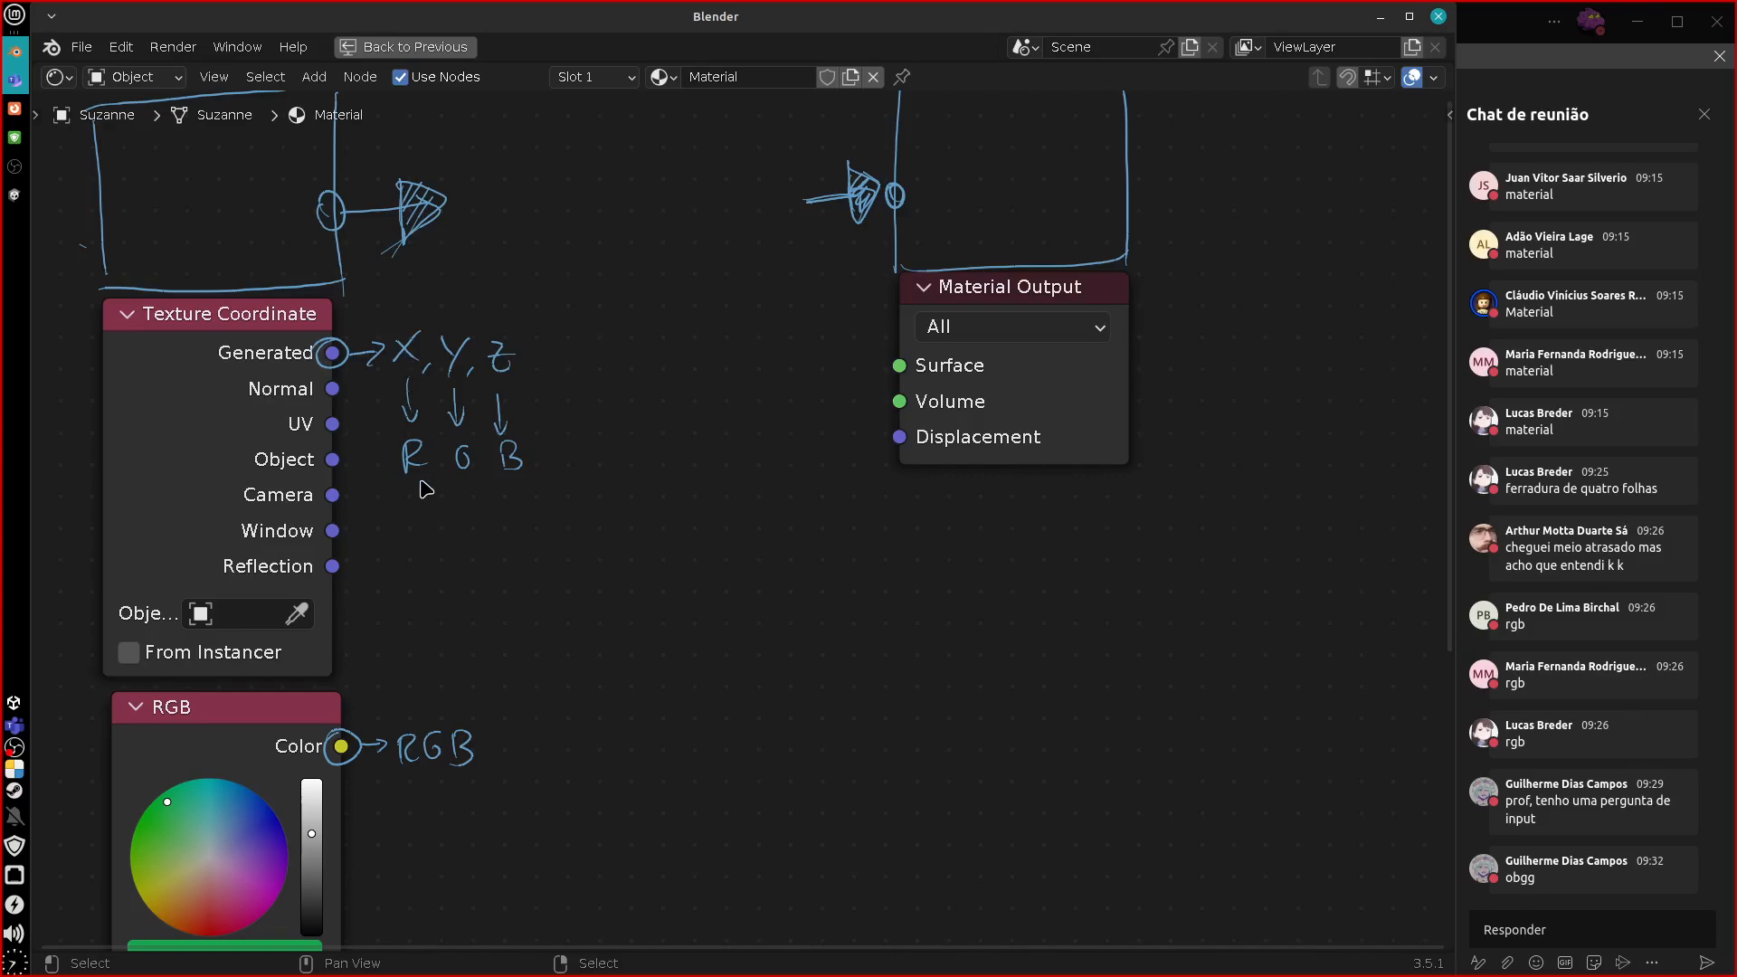
# Write "(R=G=B)" as an annotation beside the word GRAYSCALE at the Value node.
pyautogui.moveTo(617, 677); pyautogui.dragTo(629, 279, button='middle')
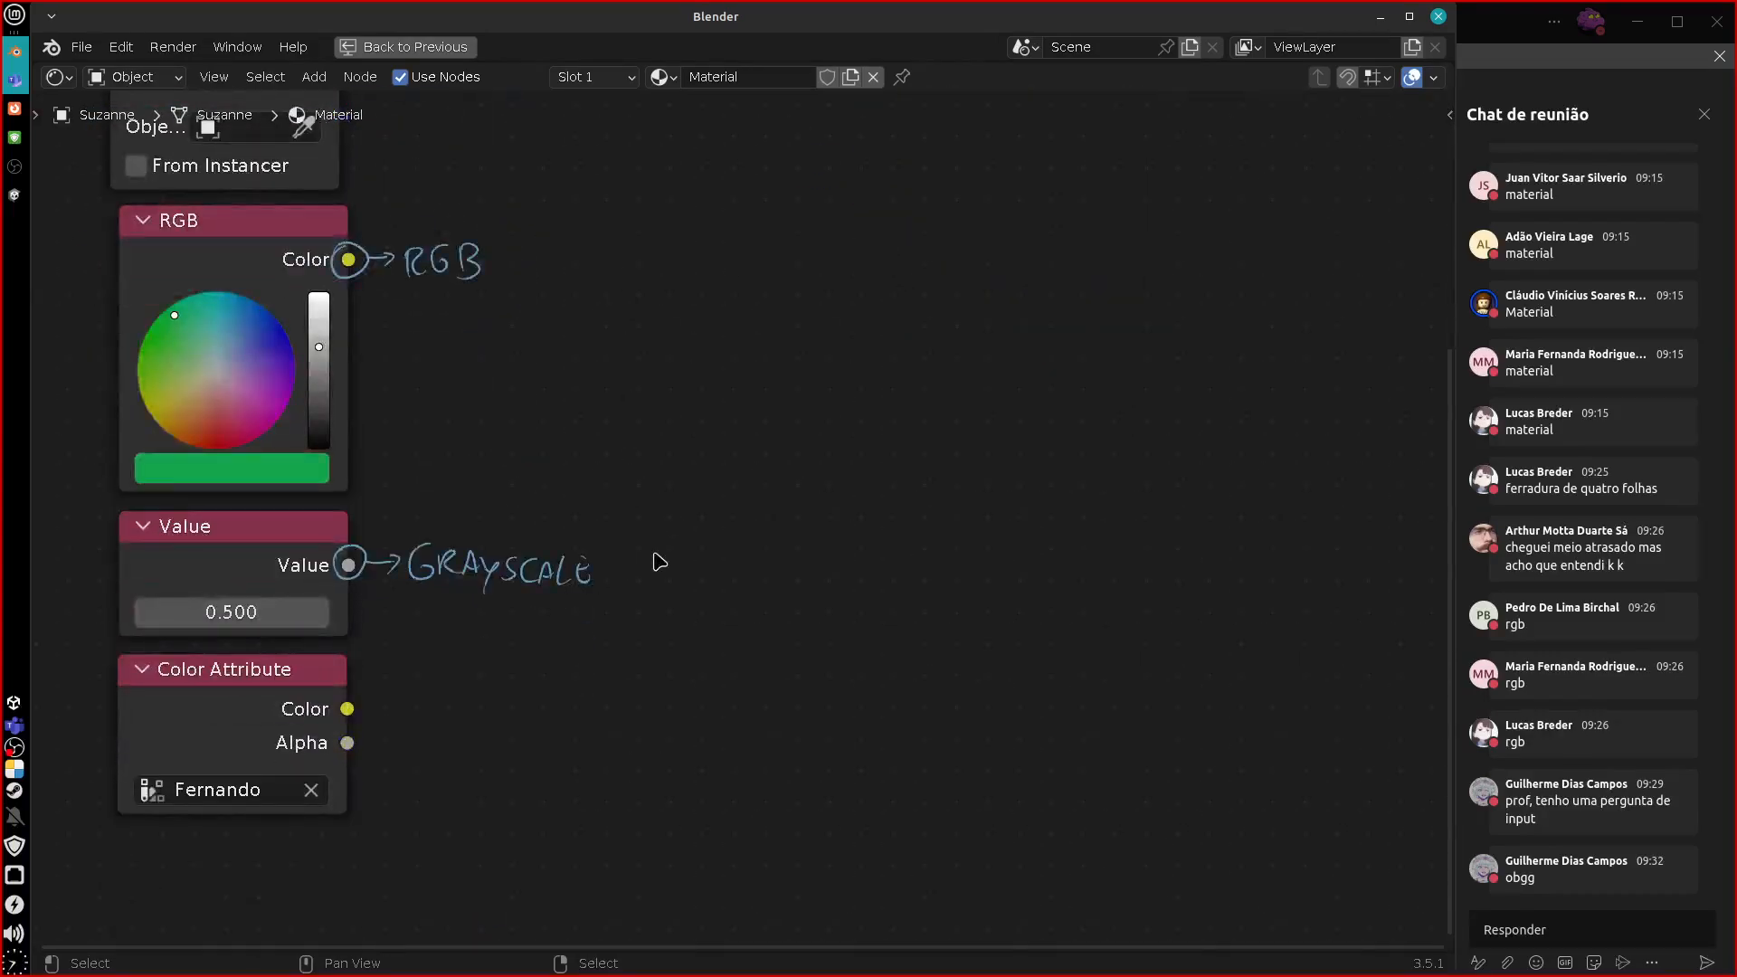
pyautogui.moveTo(648, 527); pyautogui.dragTo(638, 618)
pyautogui.moveTo(651, 559)
pyautogui.mouseDown()
pyautogui.moveTo(653, 588)
pyautogui.moveTo(680, 586)
pyautogui.mouseUp()
pyautogui.moveTo(685, 570); pyautogui.dragTo(704, 579)
pyautogui.moveTo(708, 582); pyautogui.dragTo(721, 579)
pyautogui.moveTo(789, 522); pyautogui.dragTo(771, 618)
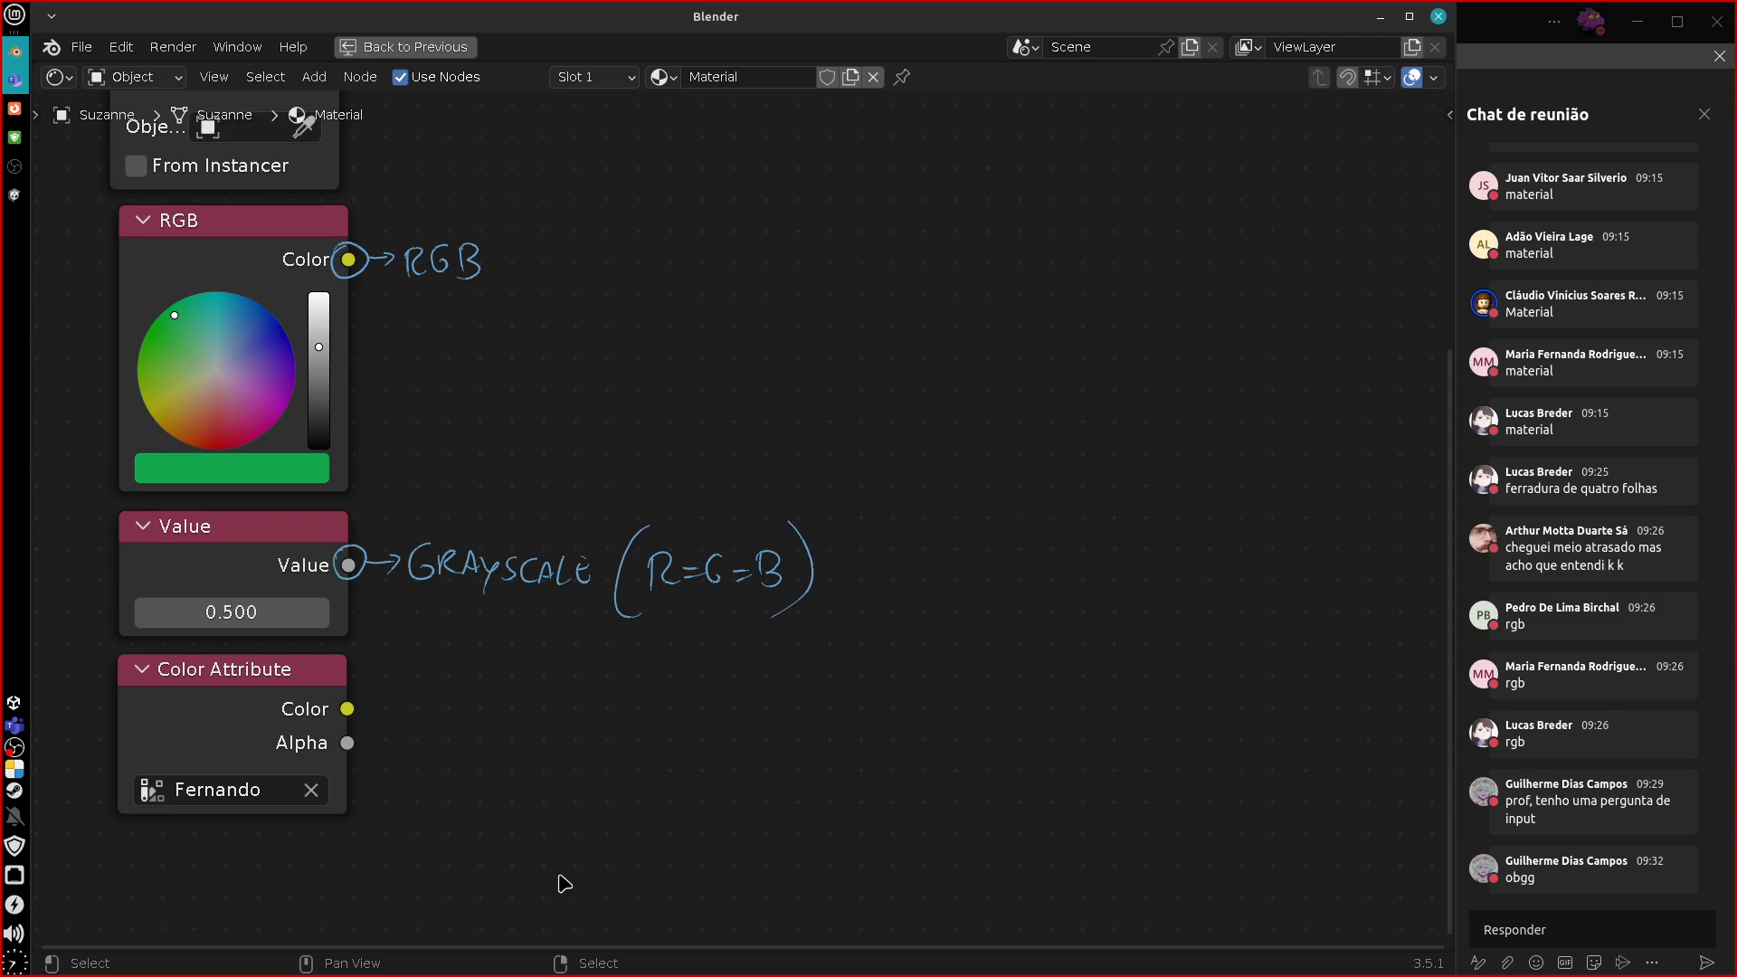
# Restore the multi-editor layout and connect the Texture Coordinate's Generated output to the Material Output's Surface input.
pyautogui.moveTo(850, 429)
pyautogui.mouseDown(button='middle')
pyautogui.moveTo(806, 601)
pyautogui.moveTo(790, 541)
pyautogui.mouseUp(button='middle')
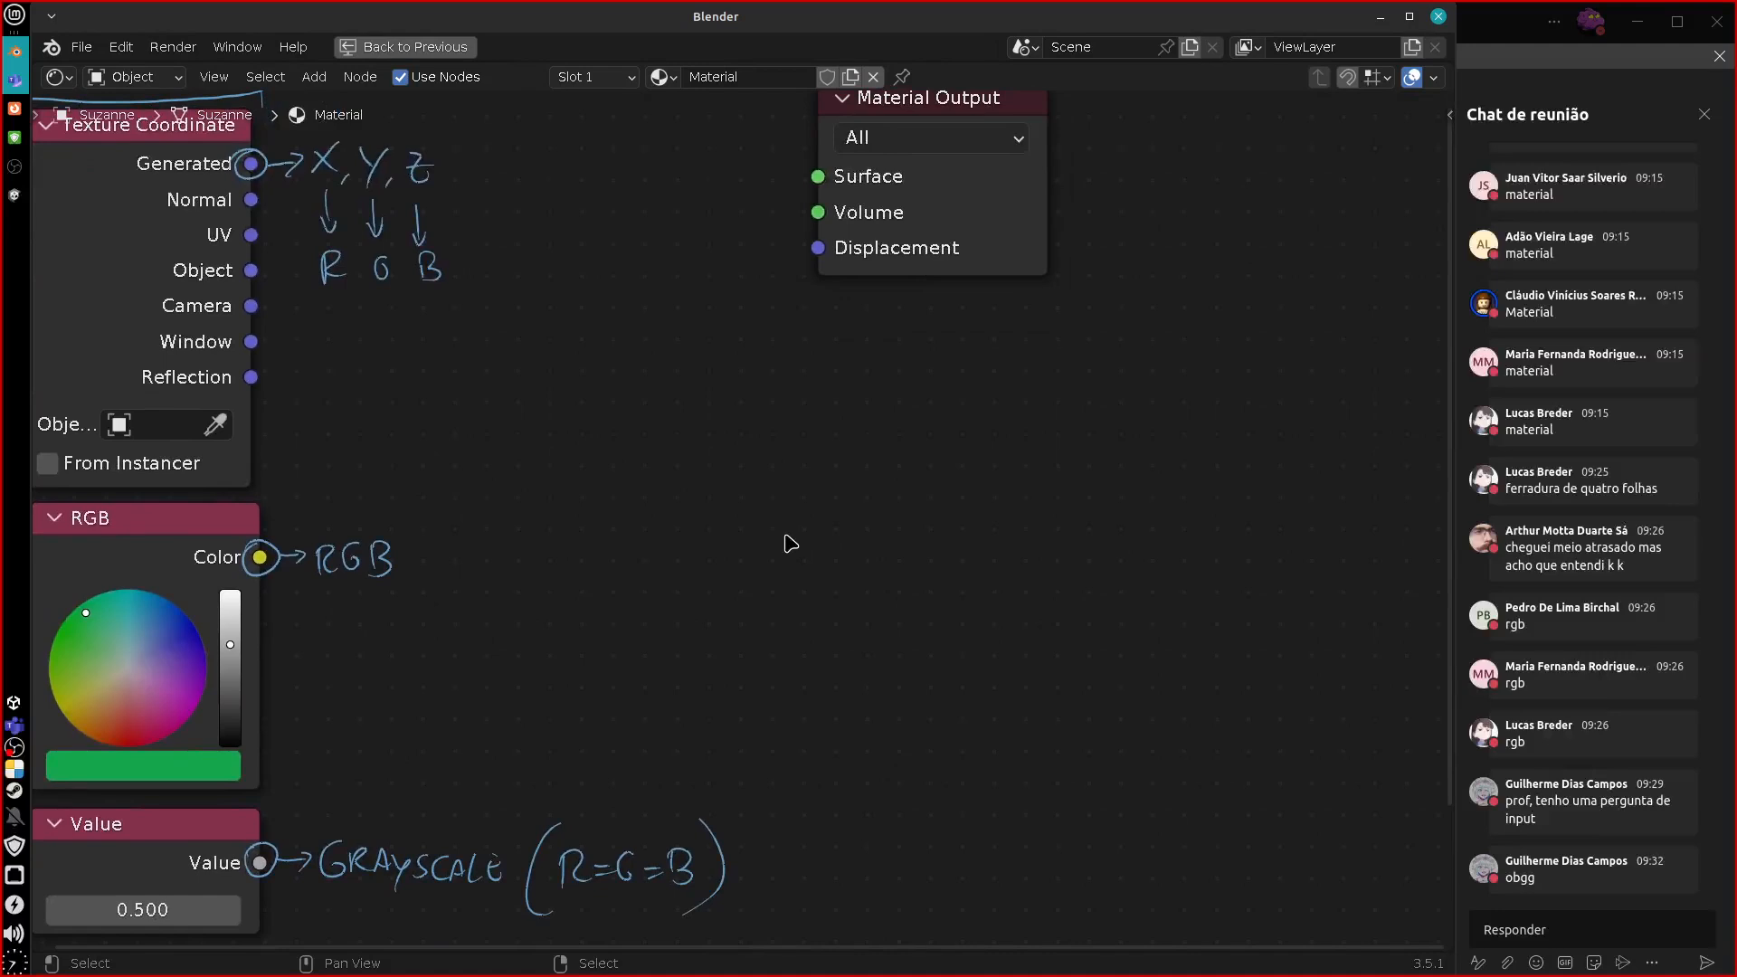
pyautogui.scroll(-2, 785, 536)
pyautogui.moveTo(694, 682); pyautogui.dragTo(673, 739, button='middle')
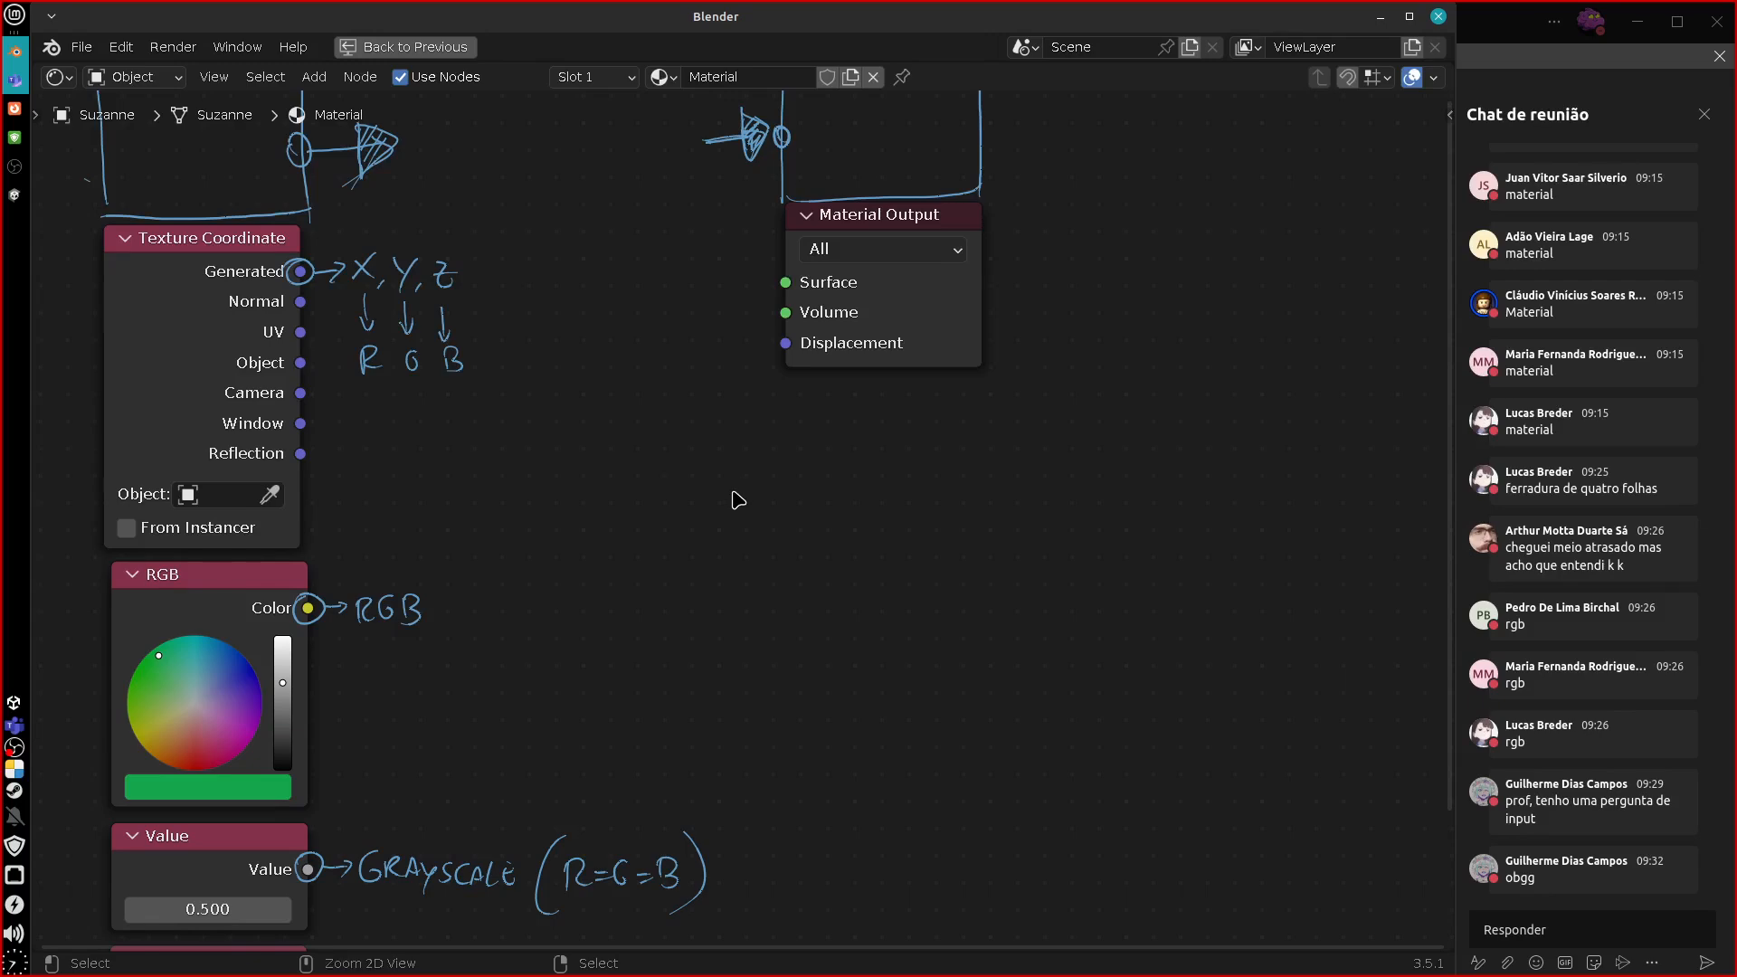
pyautogui.hotkey('ctrl', 'space')
pyautogui.press('Home')
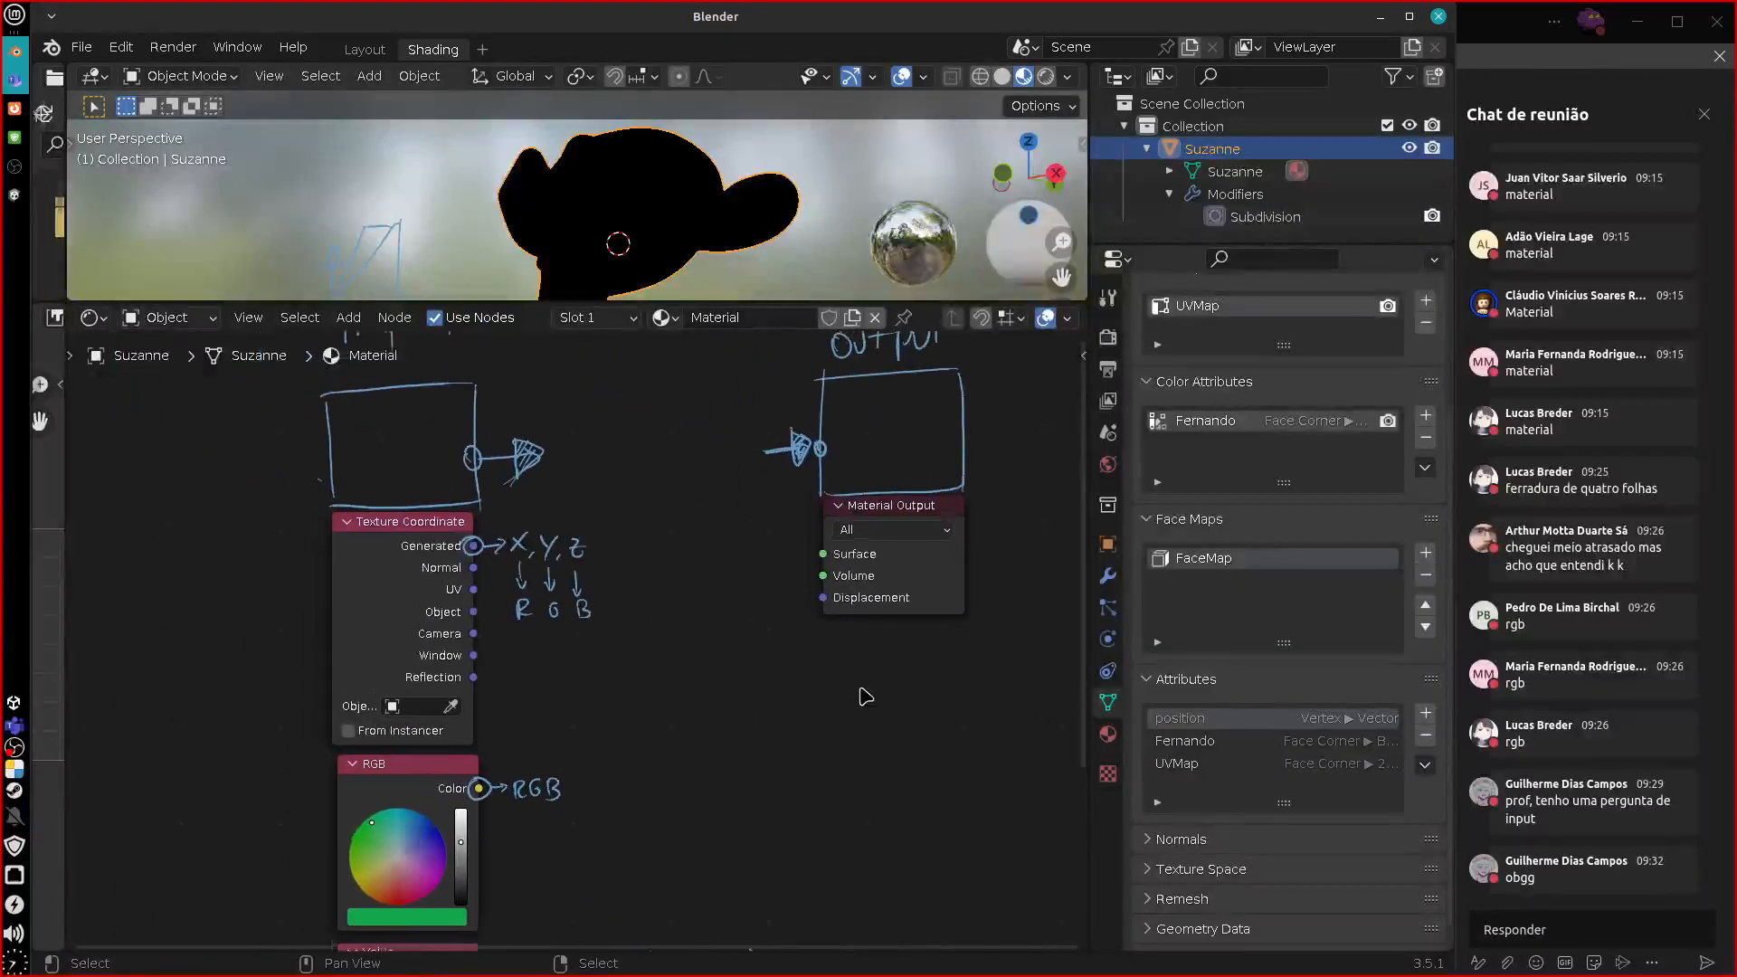
pyautogui.scroll(3, 751, 695)
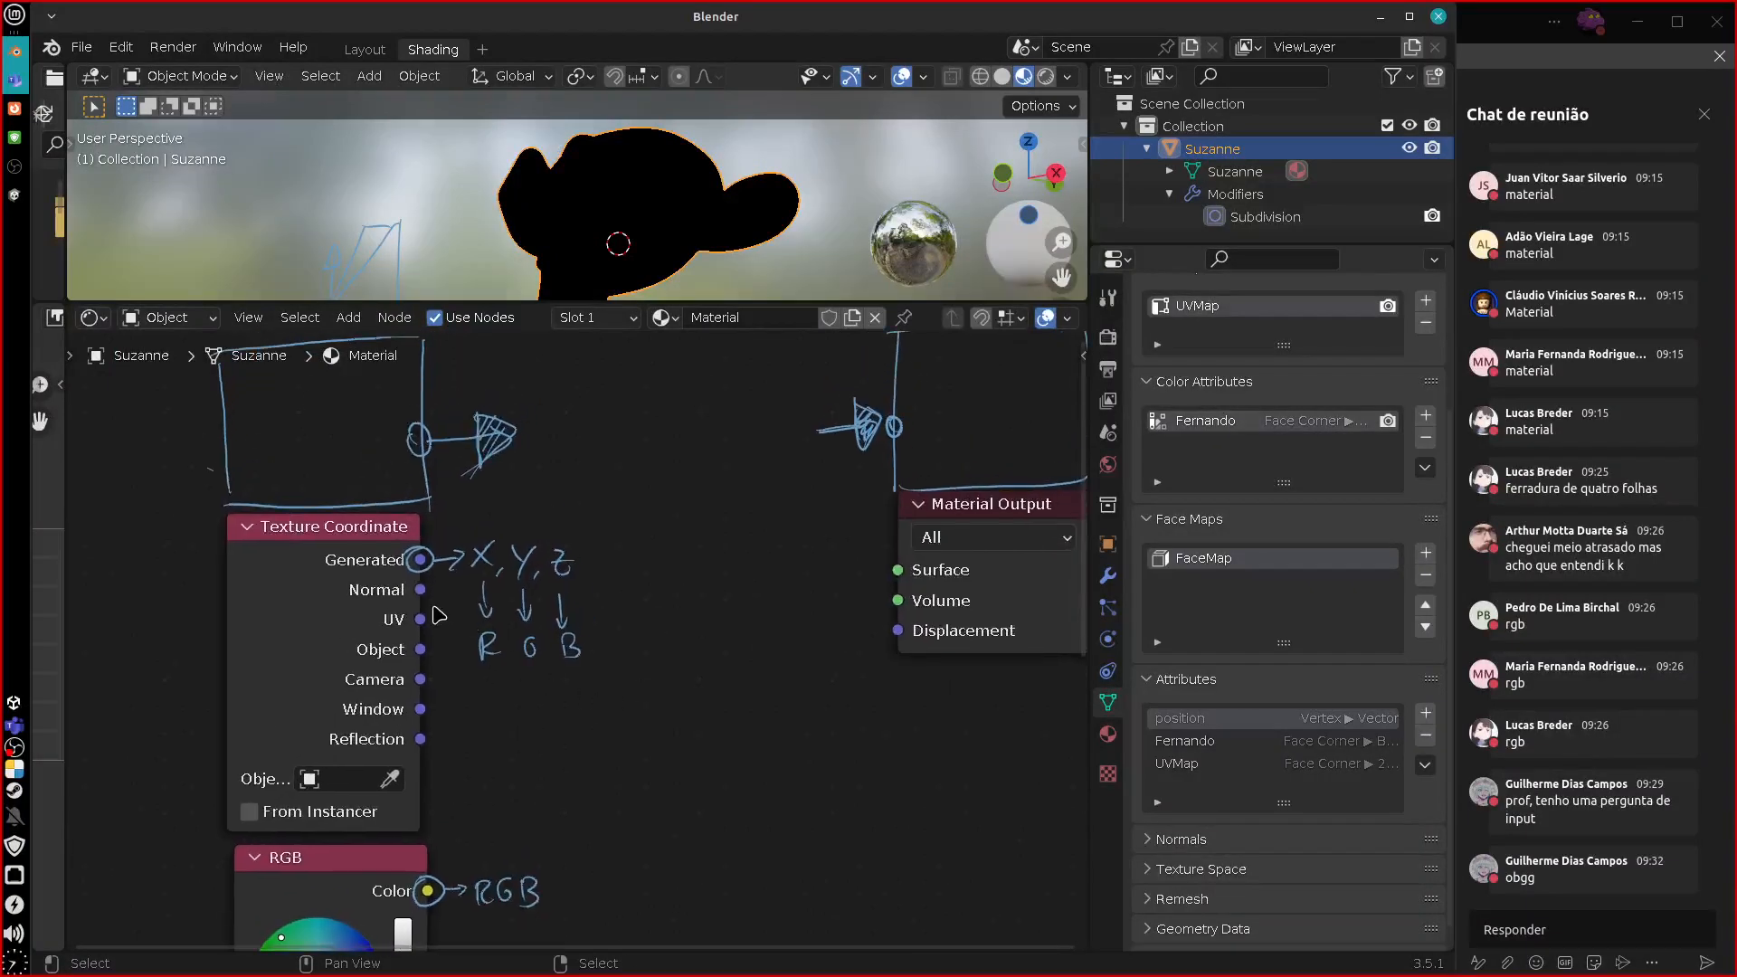
pyautogui.moveTo(423, 561); pyautogui.dragTo(899, 570)
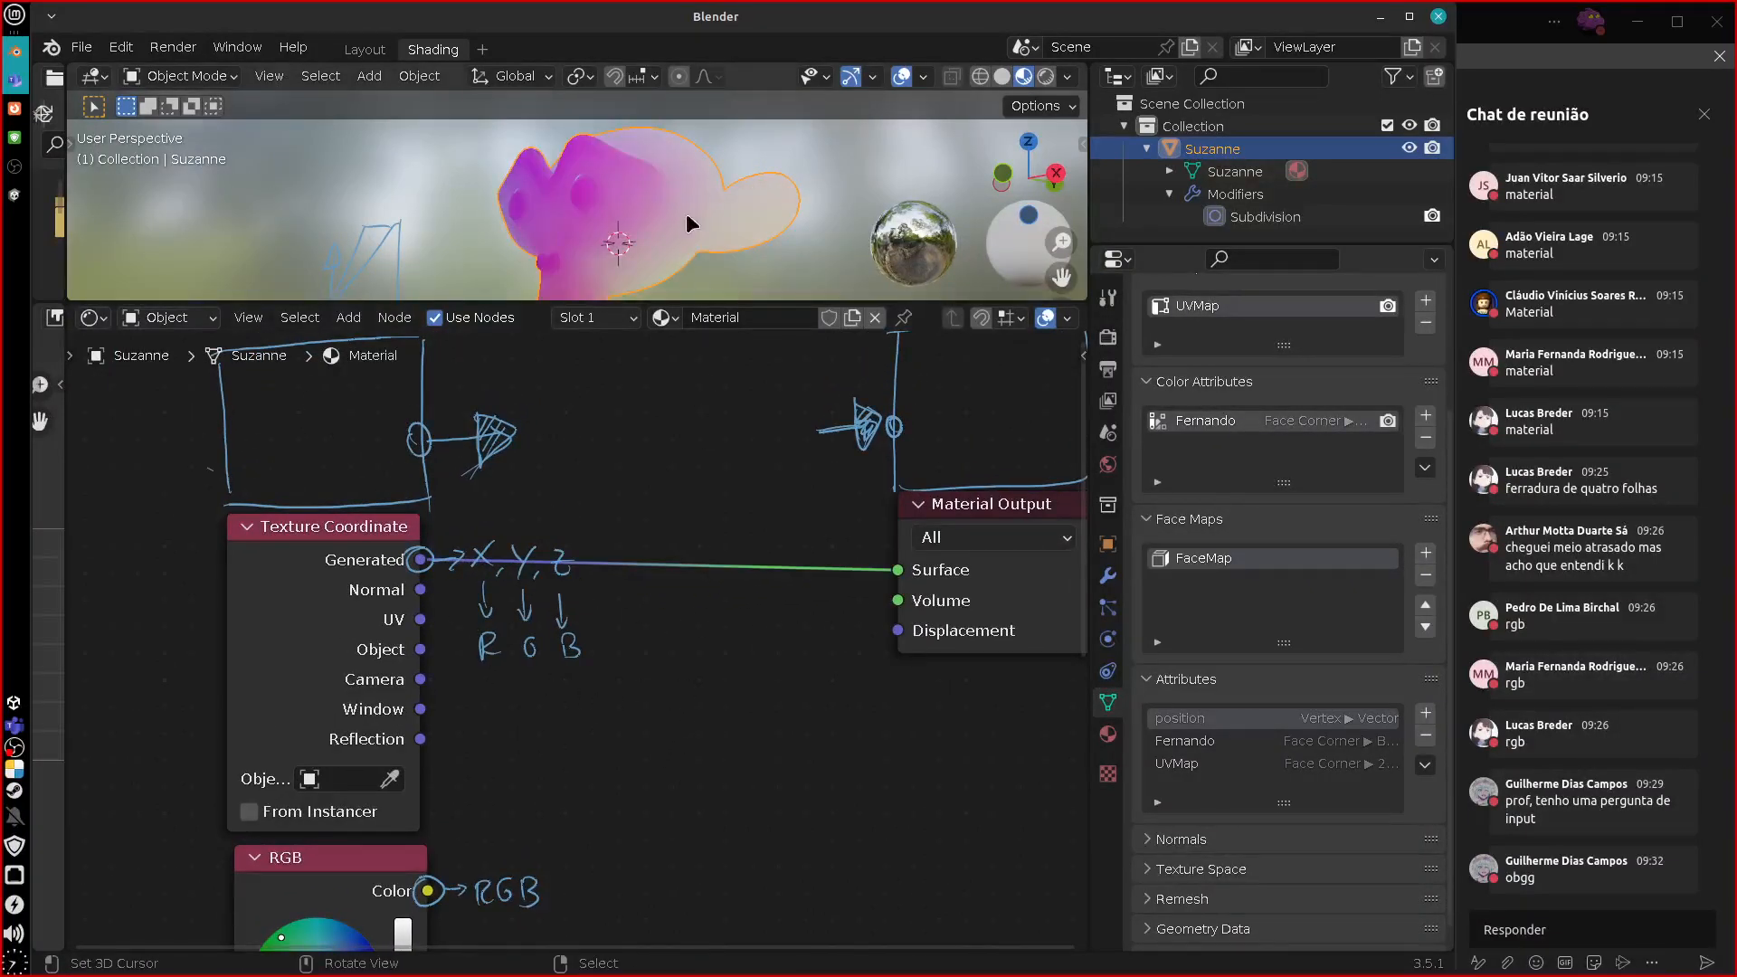
# Replace the Generated link into the Material Output's Surface with the Texture Coordinate's Normal output, and inspect Suzanne's shading from several angles.
pyautogui.moveTo(899, 570); pyautogui.dragTo(665, 551)
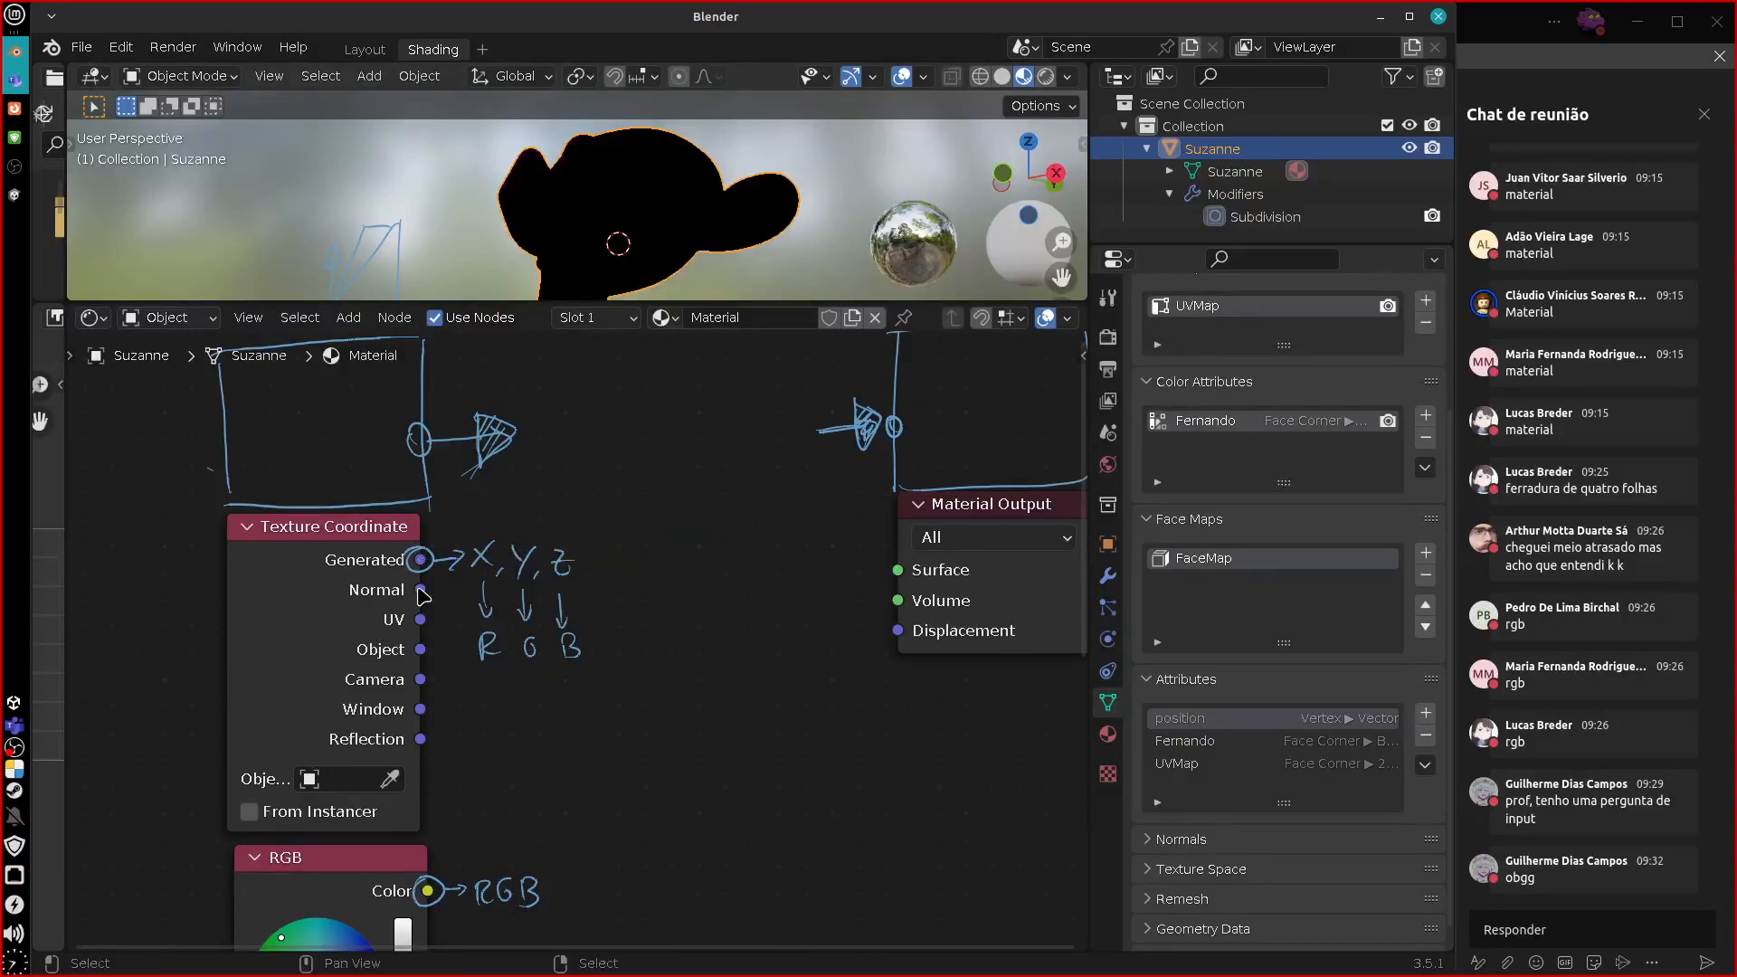
pyautogui.moveTo(420, 590); pyautogui.dragTo(898, 570)
pyautogui.moveTo(706, 208)
pyautogui.mouseDown(button='middle')
pyautogui.moveTo(547, 269)
pyautogui.moveTo(647, 170)
pyautogui.mouseUp(button='middle')
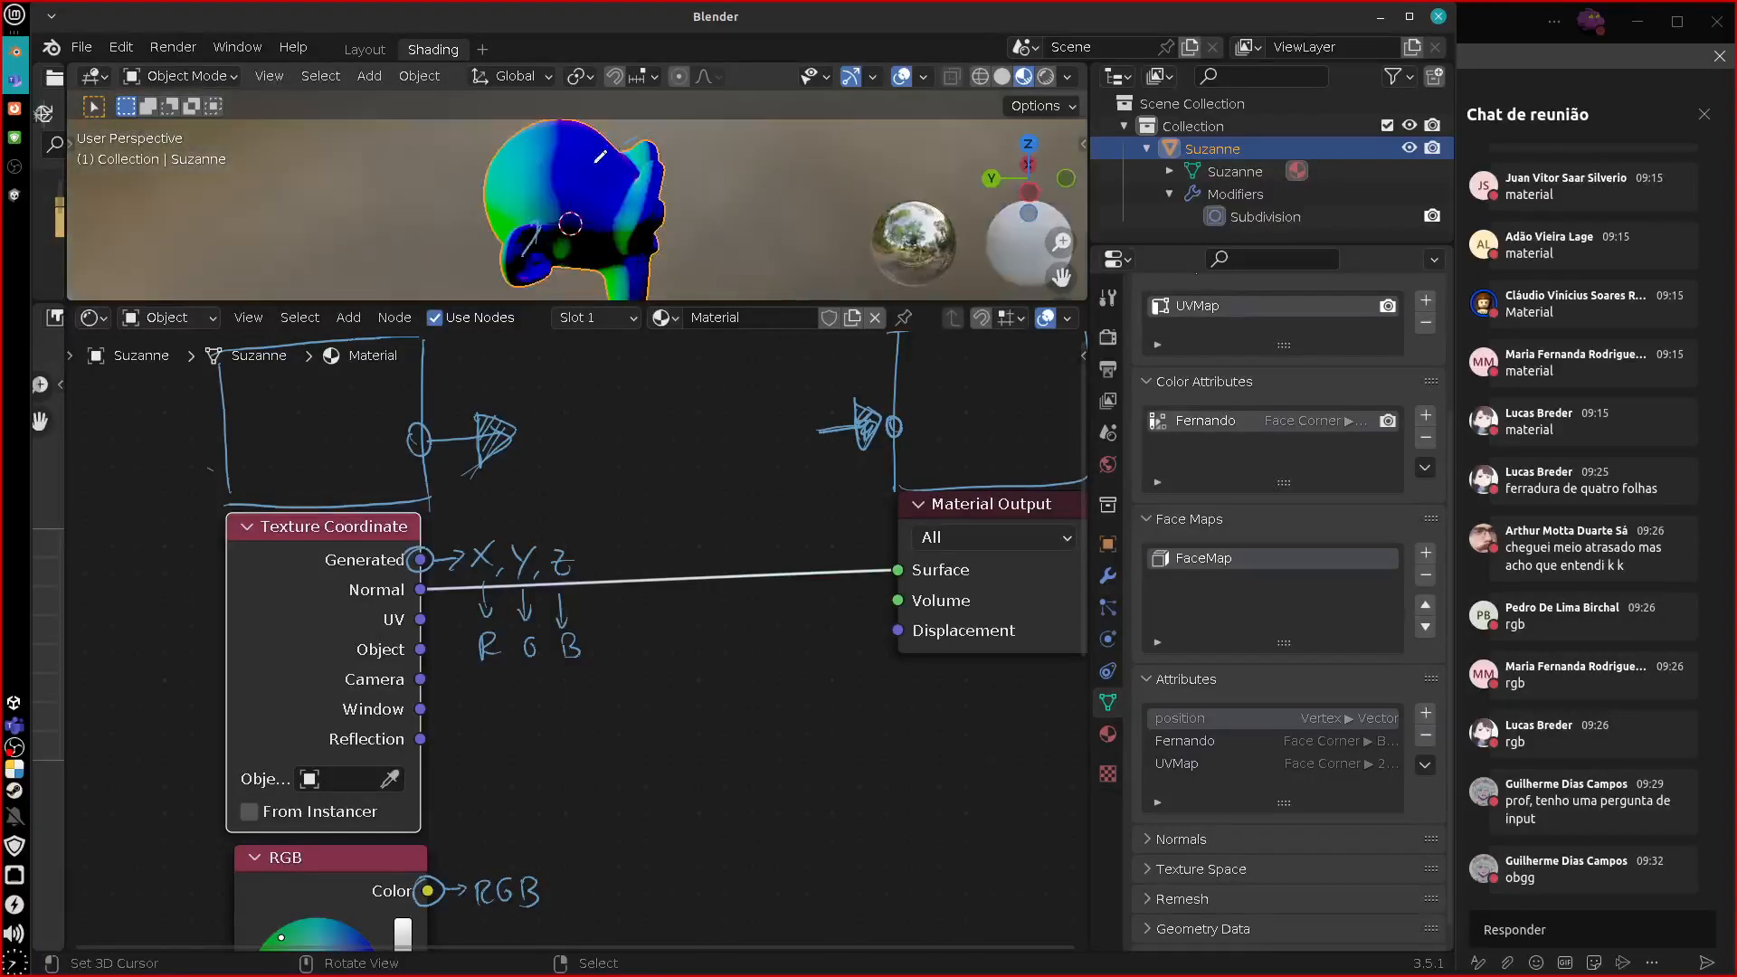
pyautogui.moveTo(760, 199); pyautogui.dragTo(647, 288, button='middle')
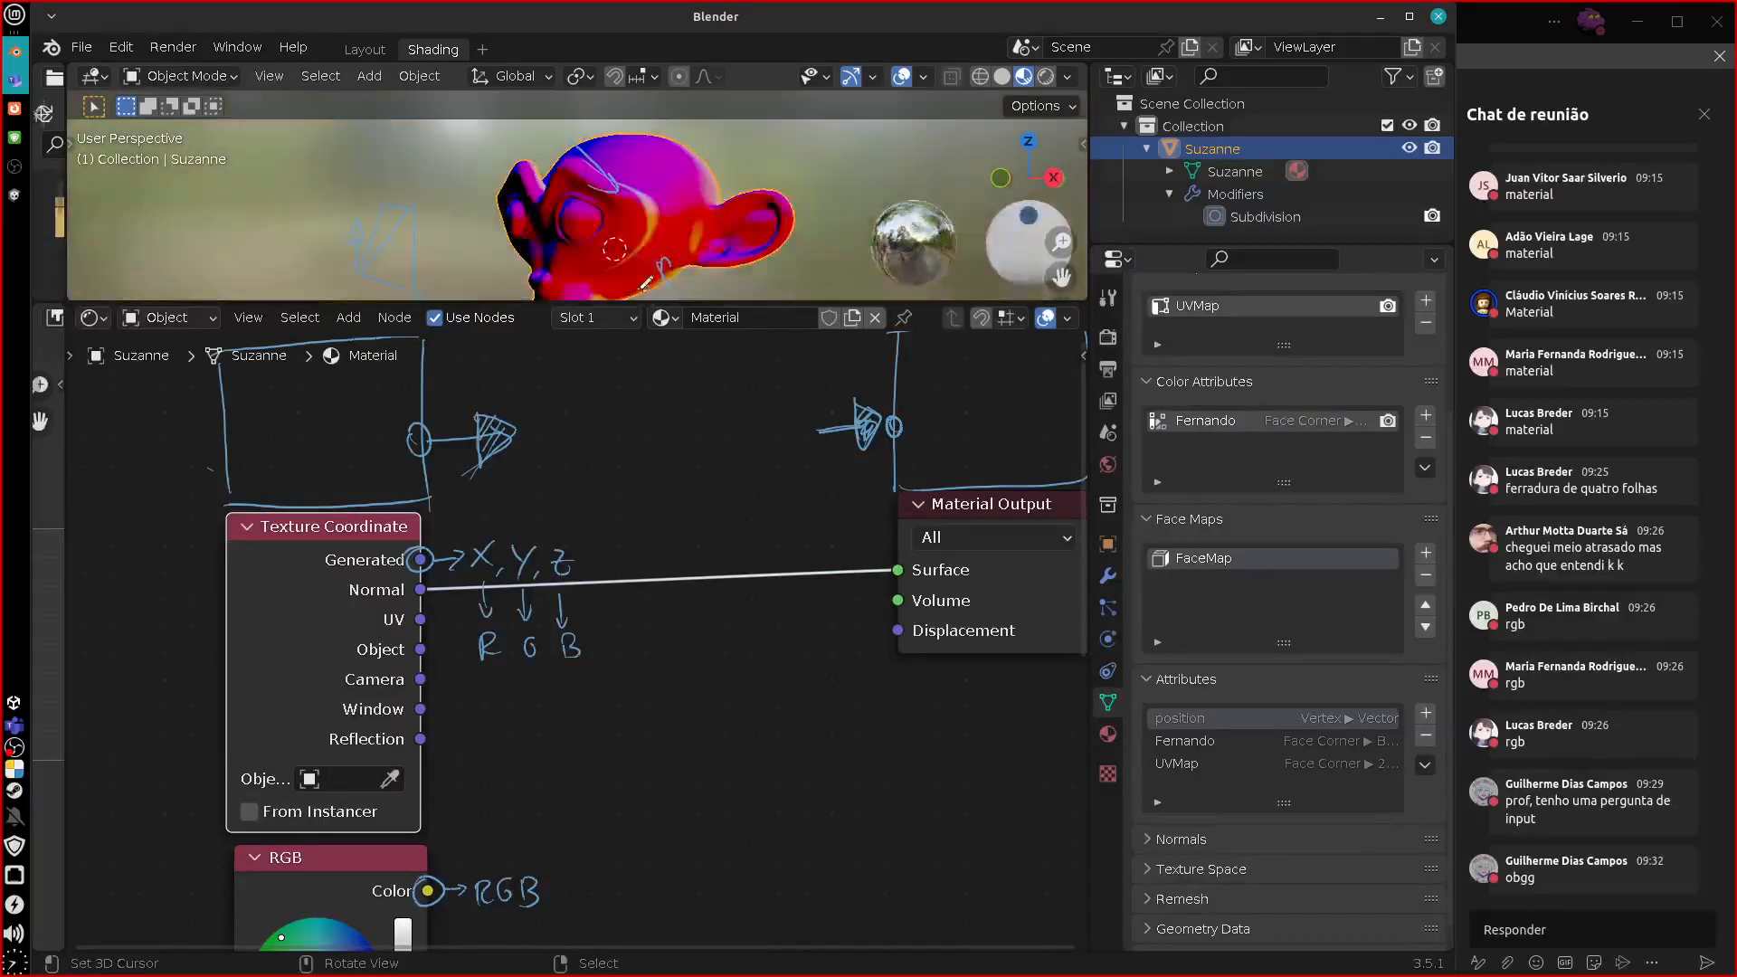
# Move Suzanne upward, erase the annotation strokes over the model, and view it from the front.
pyautogui.press('g')
pyautogui.click(653, 208)
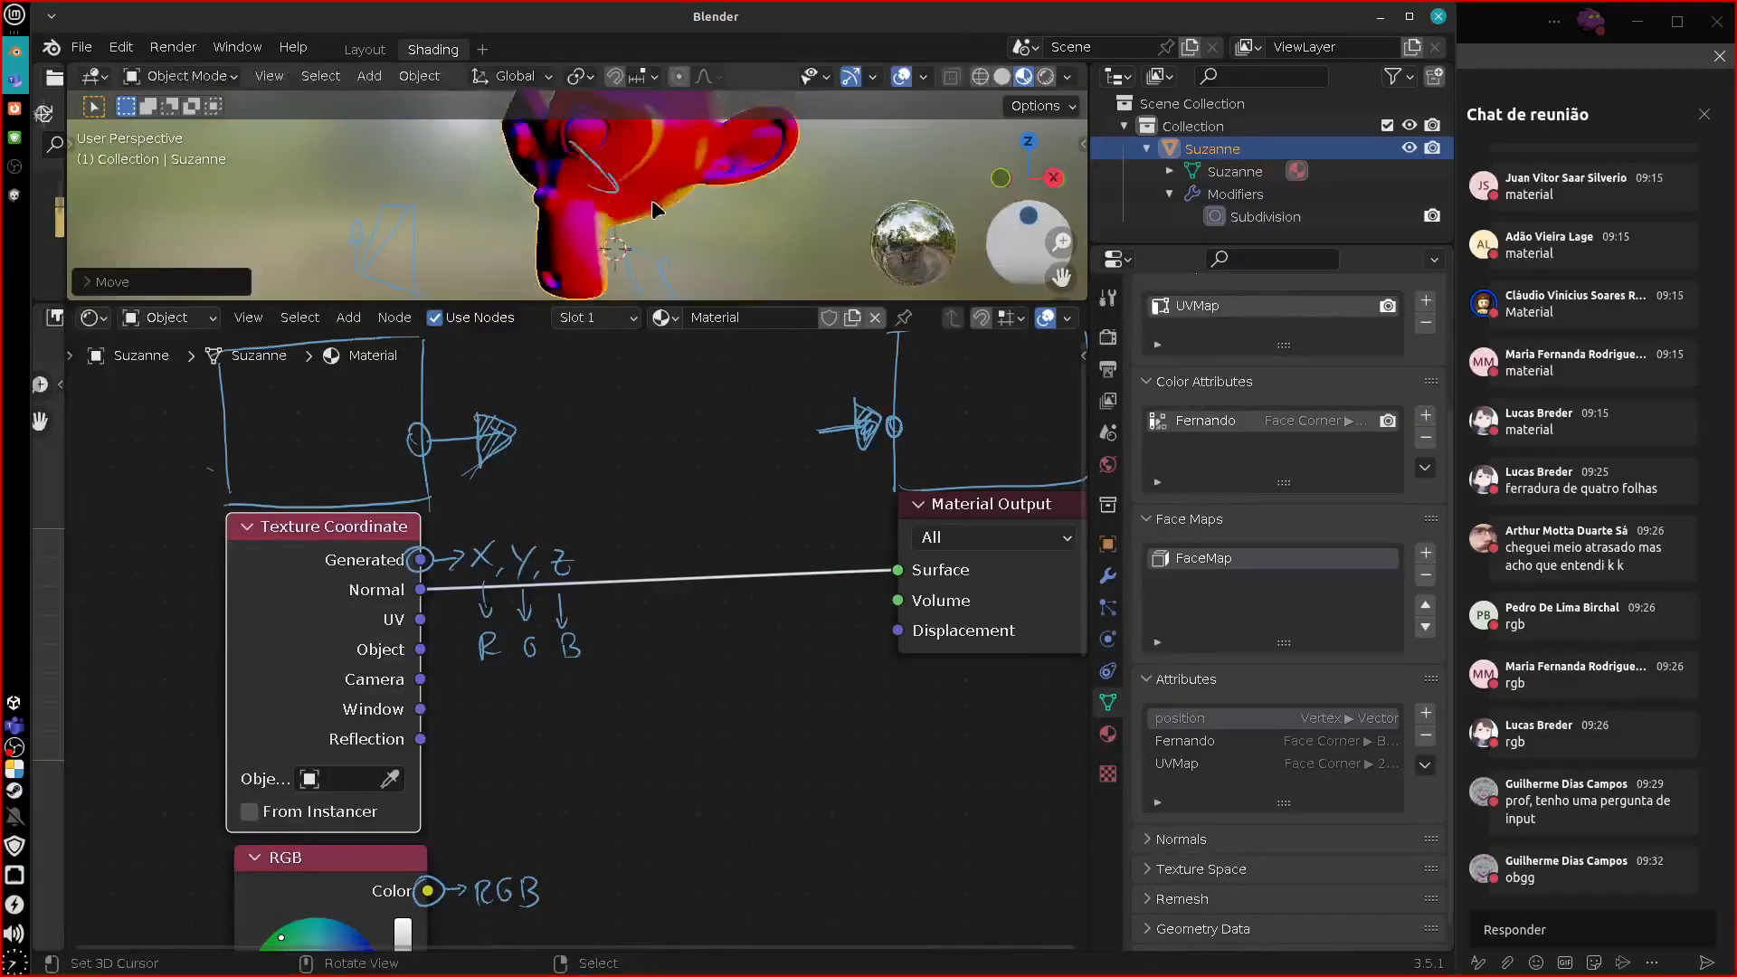
pyautogui.moveTo(597, 173); pyautogui.dragTo(641, 162, button='right')
pyautogui.moveTo(568, 221); pyautogui.dragTo(776, 206, button='middle')
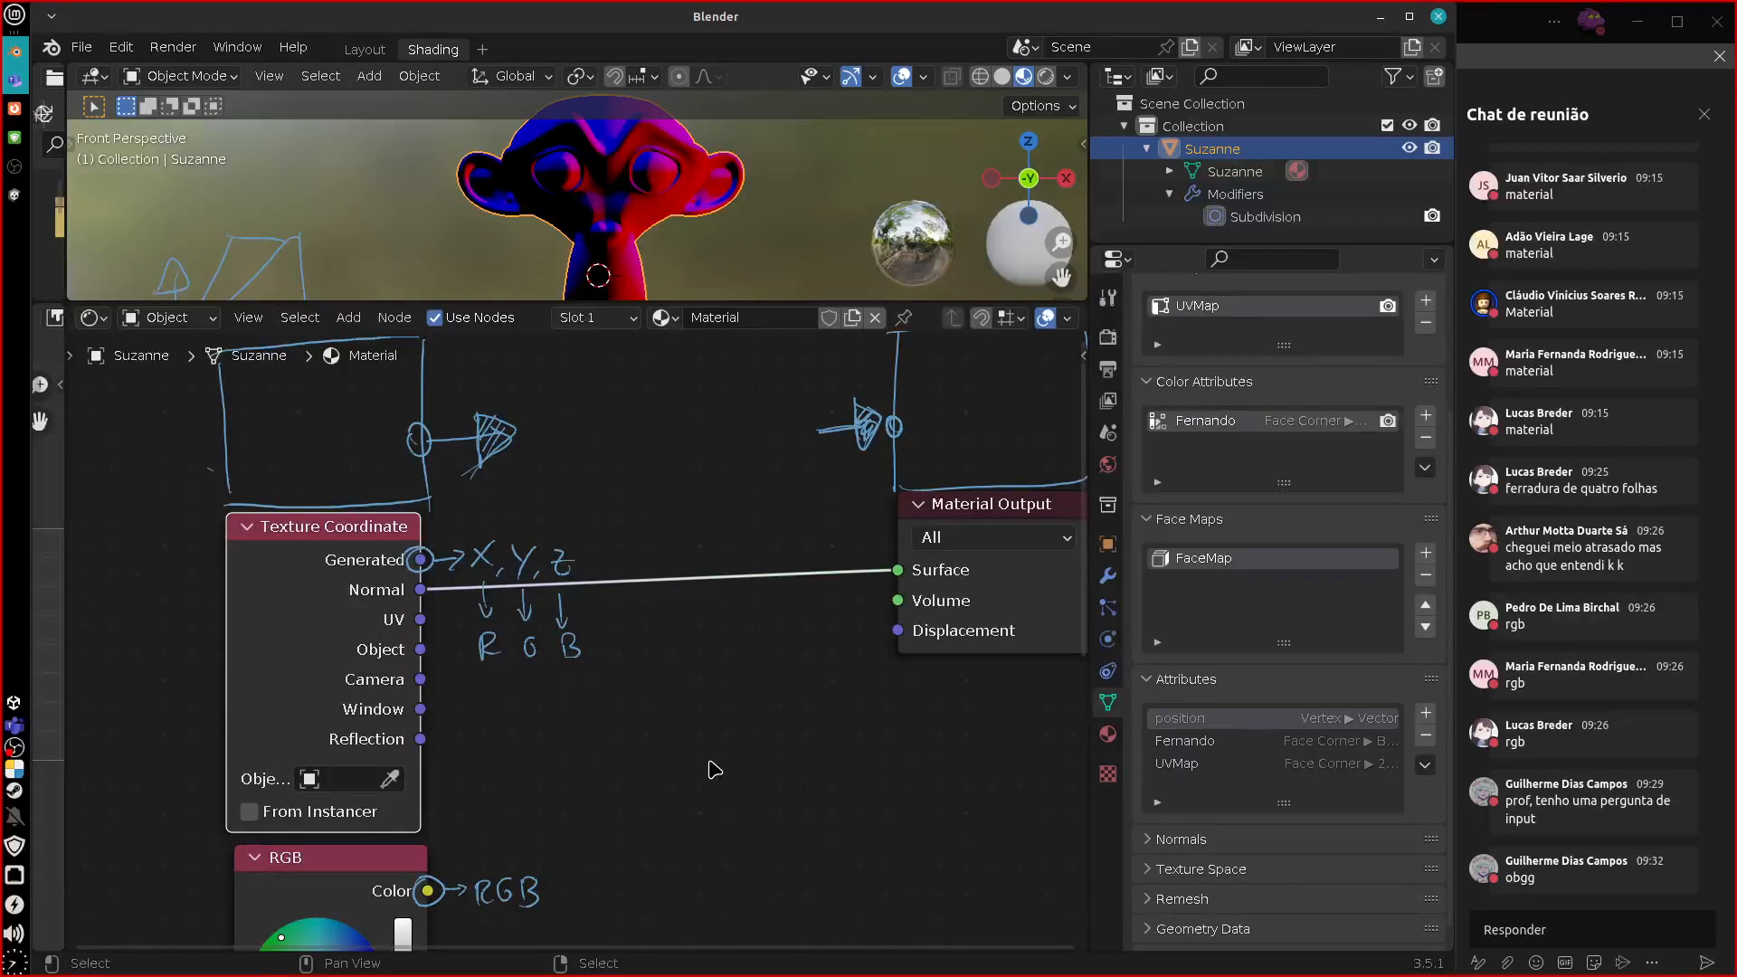
# Disconnect the Normal output from Surface and erase the handwritten XYZ and RGB notes beside the Texture Coordinate and RGB nodes.
pyautogui.moveTo(898, 577); pyautogui.dragTo(751, 601)
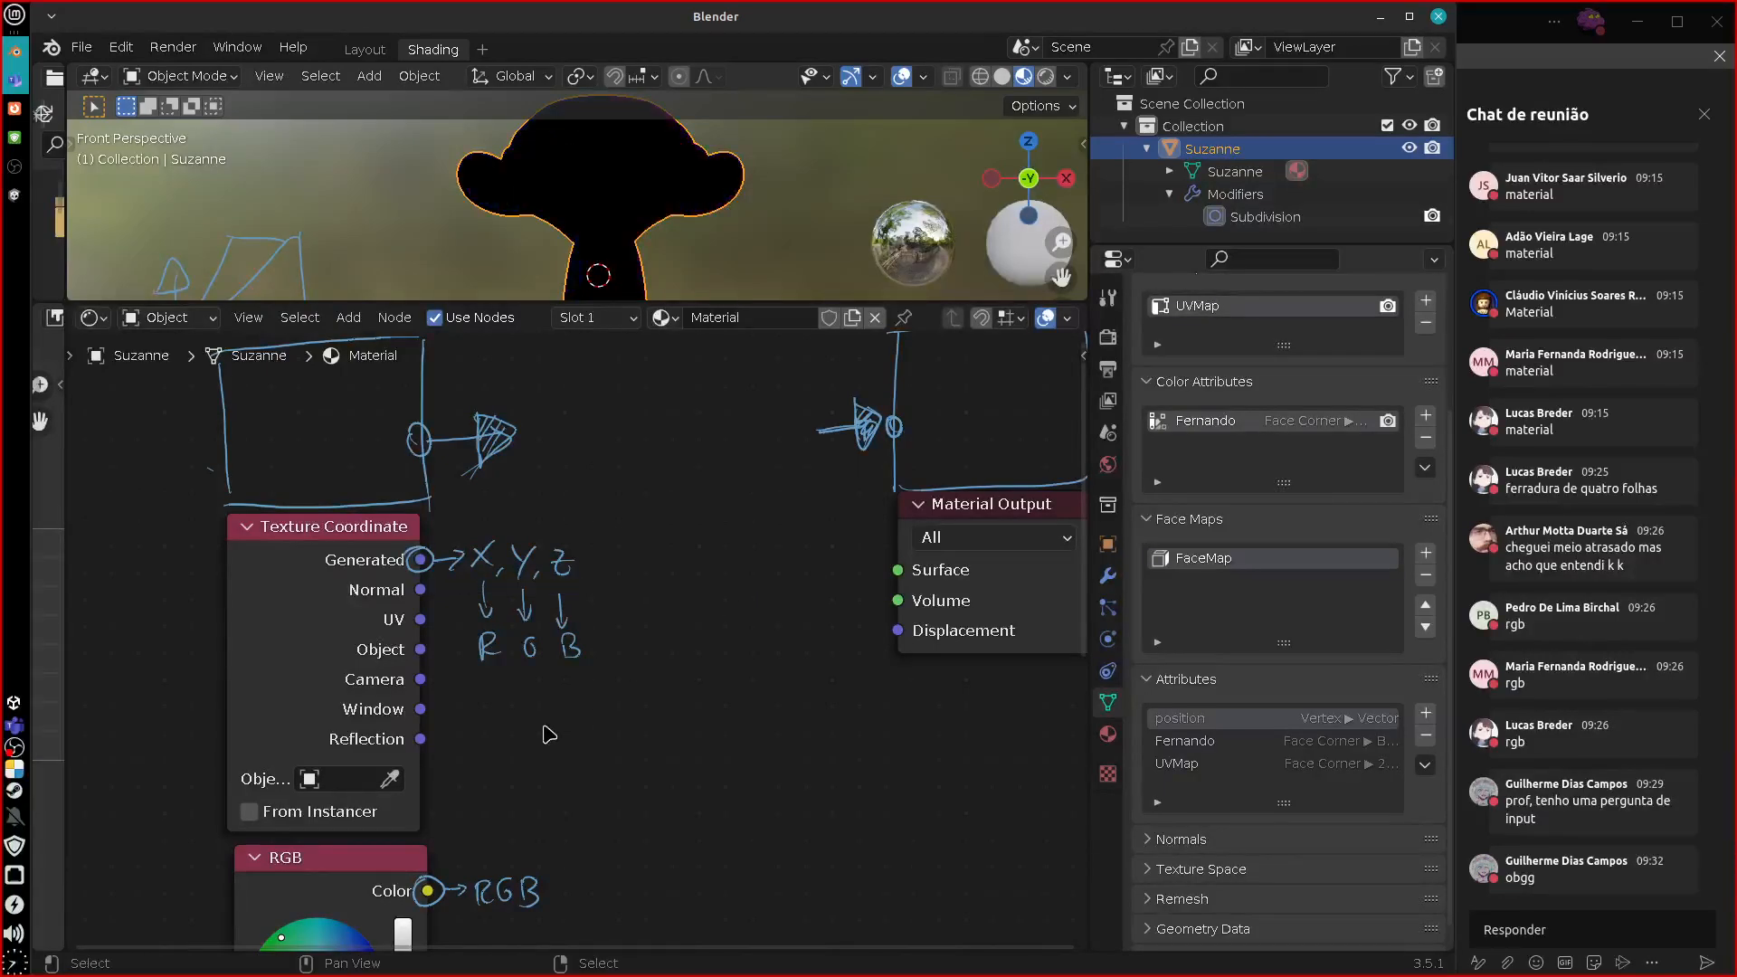
pyautogui.moveTo(452, 548)
pyautogui.mouseDown(button='right')
pyautogui.moveTo(489, 679)
pyautogui.moveTo(586, 626)
pyautogui.mouseUp(button='right')
pyautogui.moveTo(578, 830); pyautogui.dragTo(607, 602, button='middle')
pyautogui.moveTo(434, 672); pyautogui.dragTo(536, 721, button='right')
pyautogui.moveTo(540, 729); pyautogui.dragTo(550, 557, button='middle')
pyautogui.moveTo(463, 744)
pyautogui.mouseDown(button='right')
pyautogui.moveTo(507, 733)
pyautogui.moveTo(594, 818)
pyautogui.moveTo(758, 822)
pyautogui.moveTo(847, 705)
pyautogui.mouseUp(button='right')
pyautogui.moveTo(697, 623); pyautogui.dragTo(619, 875, button='middle')
pyautogui.moveTo(594, 668); pyautogui.dragTo(580, 845, button='middle')
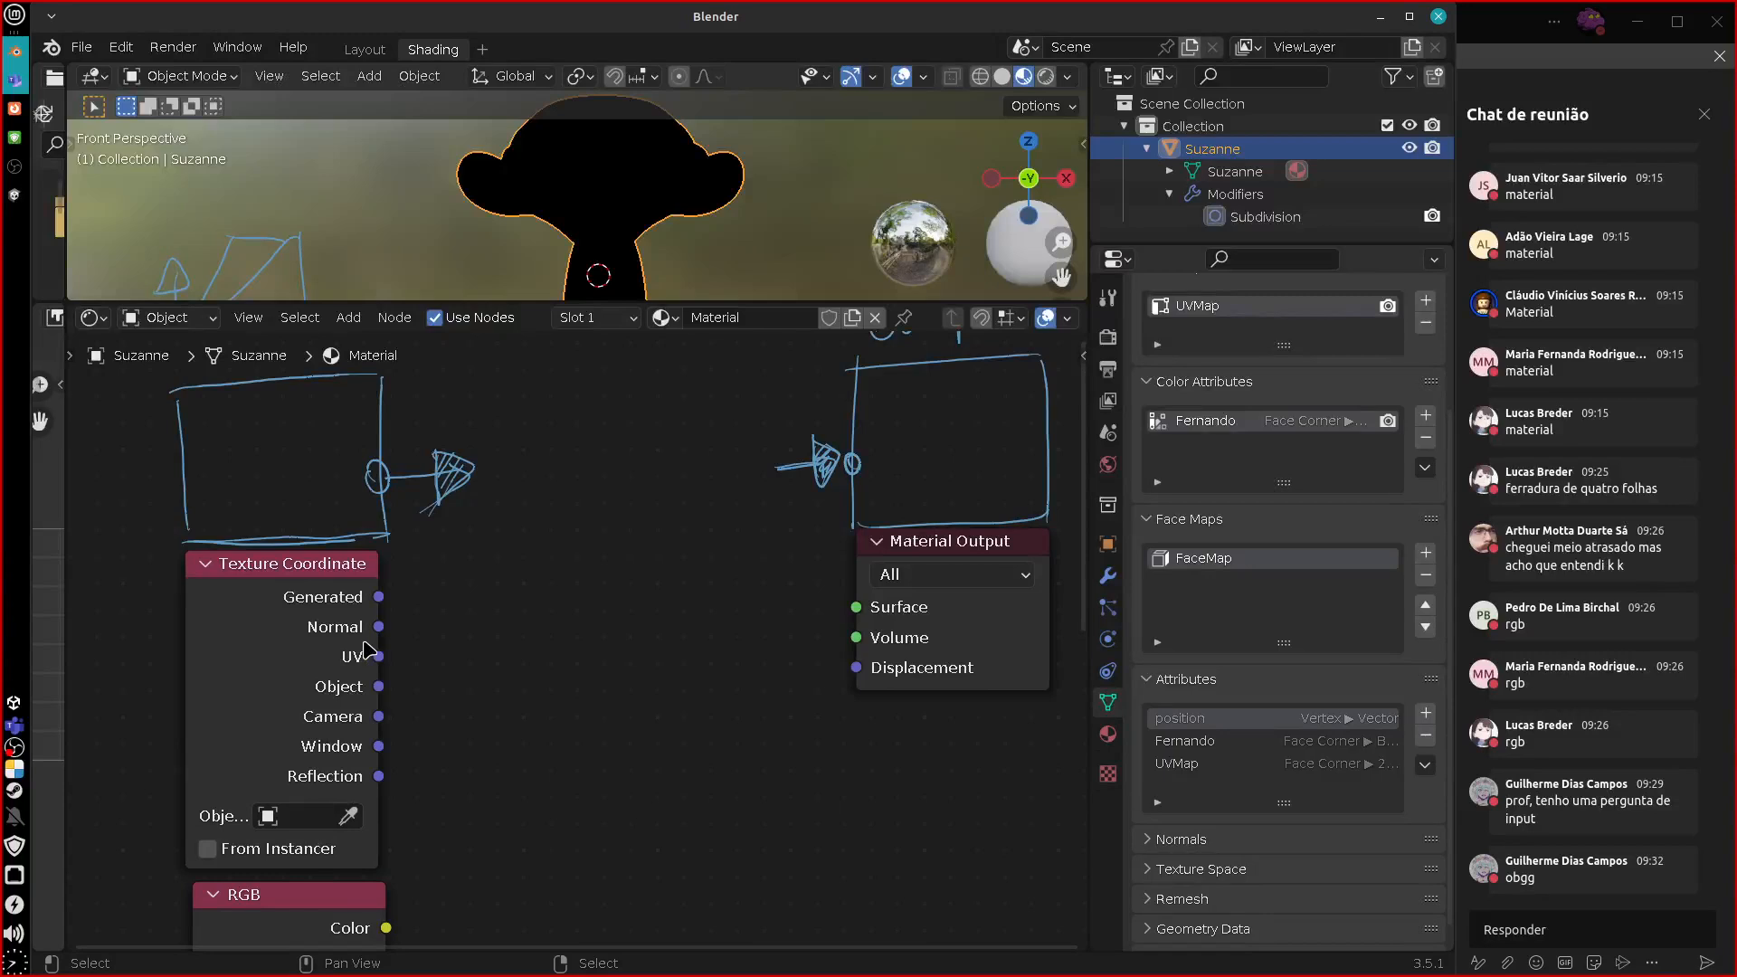
# Try linking the Generated output to Displacement and to Surface on the Material Output, and remove the link.
pyautogui.moveTo(380, 598); pyautogui.dragTo(855, 668)
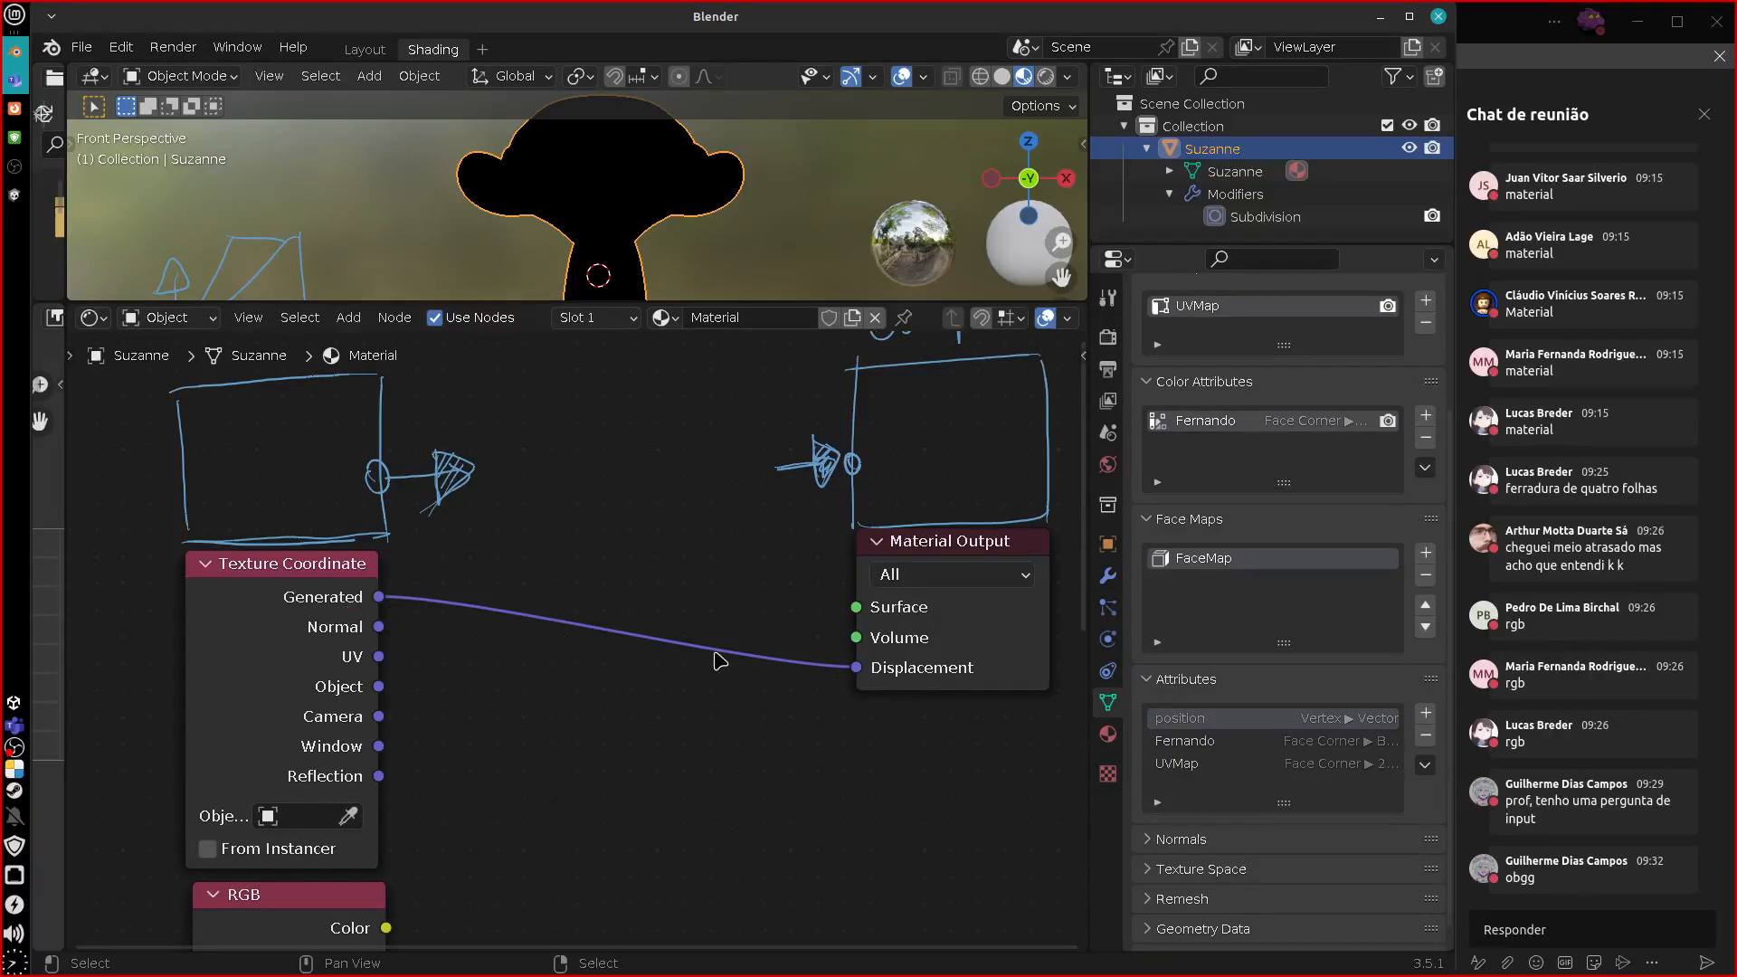
pyautogui.moveTo(855, 668); pyautogui.dragTo(857, 607)
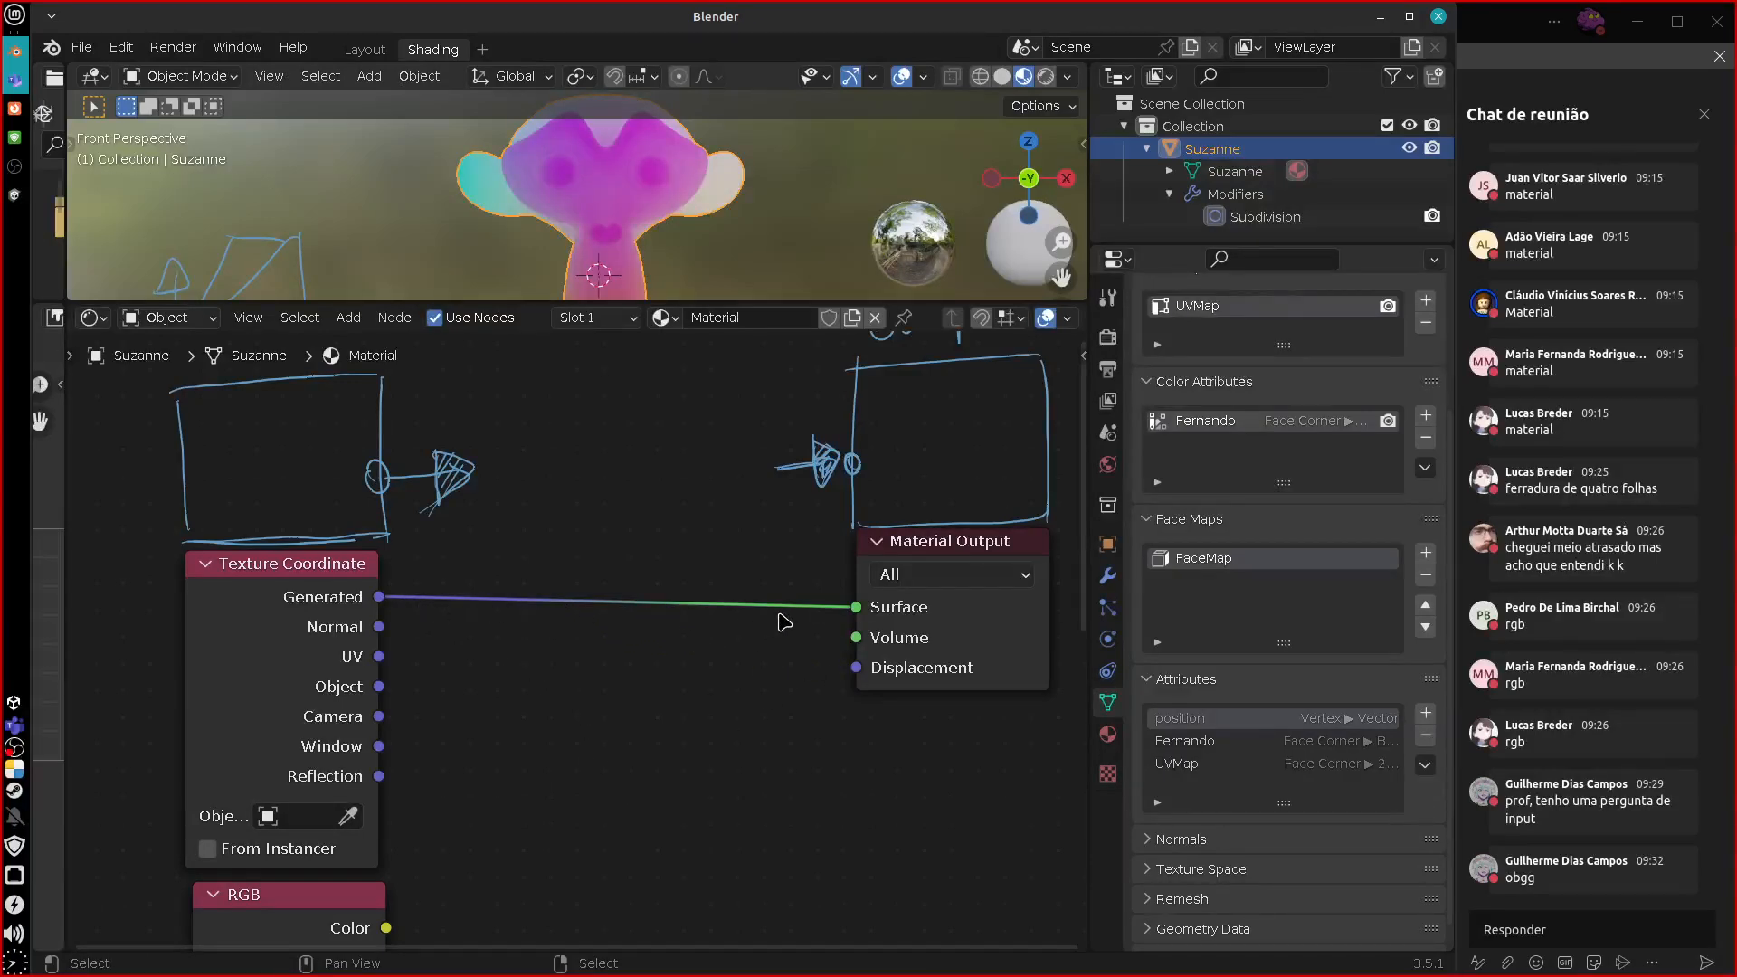
pyautogui.moveTo(857, 607); pyautogui.dragTo(384, 659)
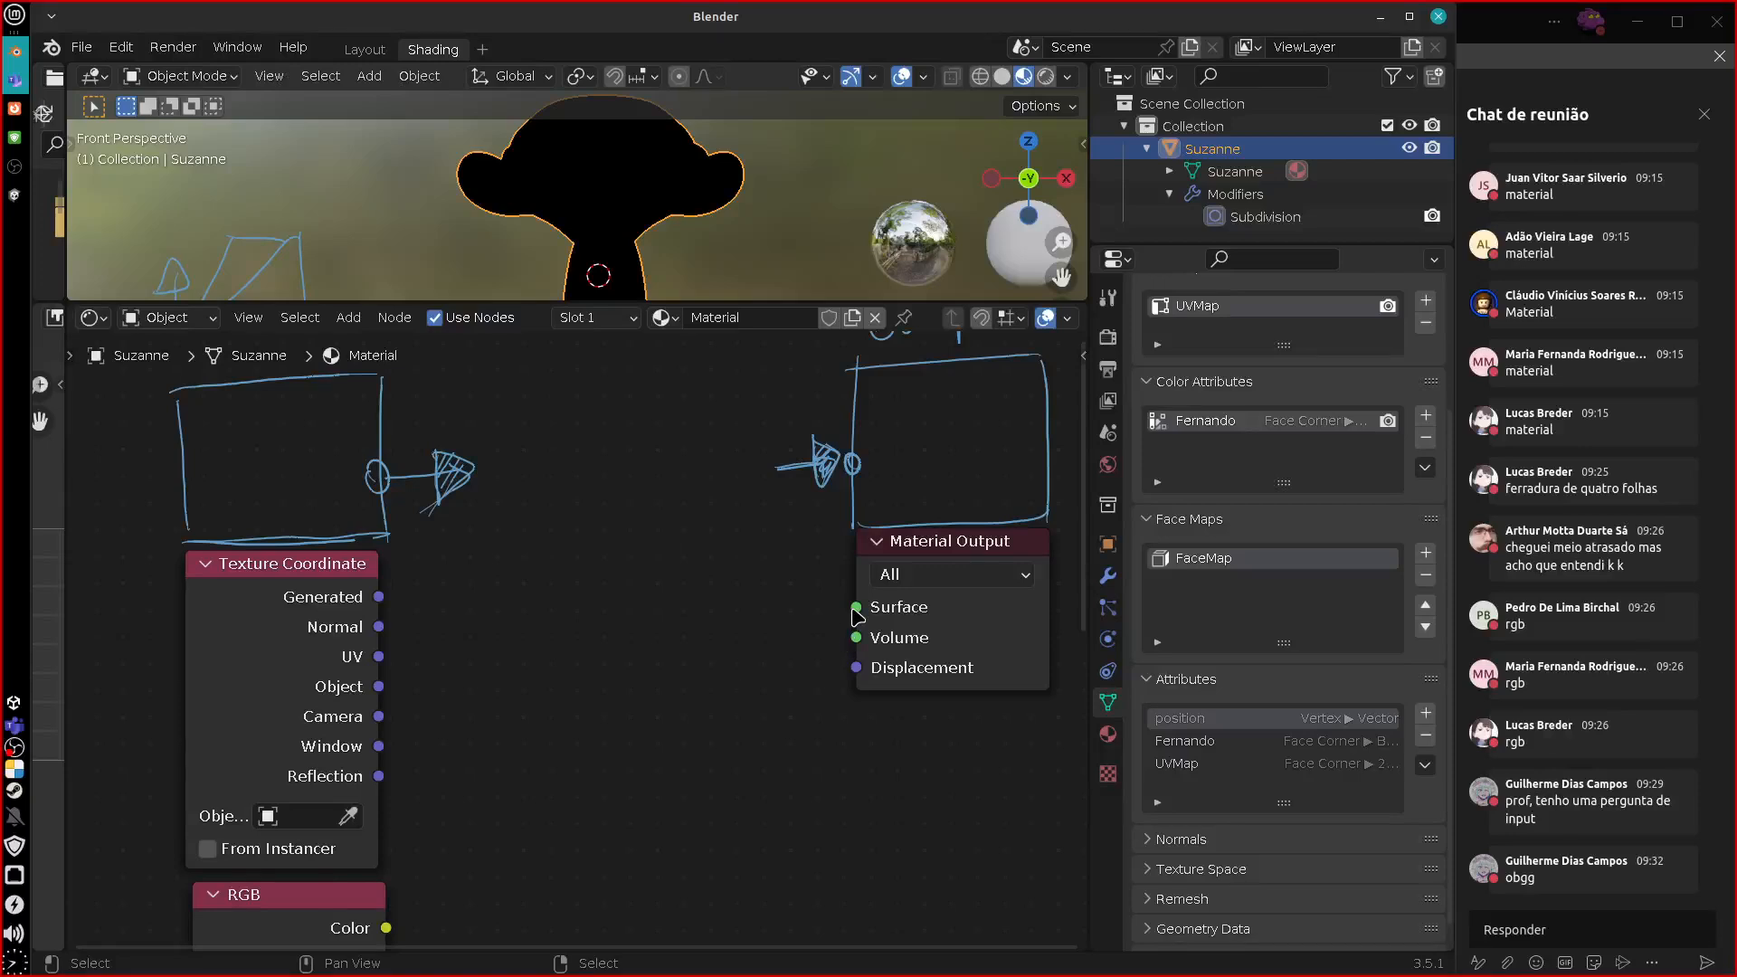
# Sketch a box with input and output circles between the INPUT and OUTPUT boxes, and label it SHADER.
pyautogui.moveTo(679, 619)
pyautogui.mouseDown(button='middle')
pyautogui.moveTo(660, 733)
pyautogui.moveTo(634, 724)
pyautogui.mouseUp(button='middle')
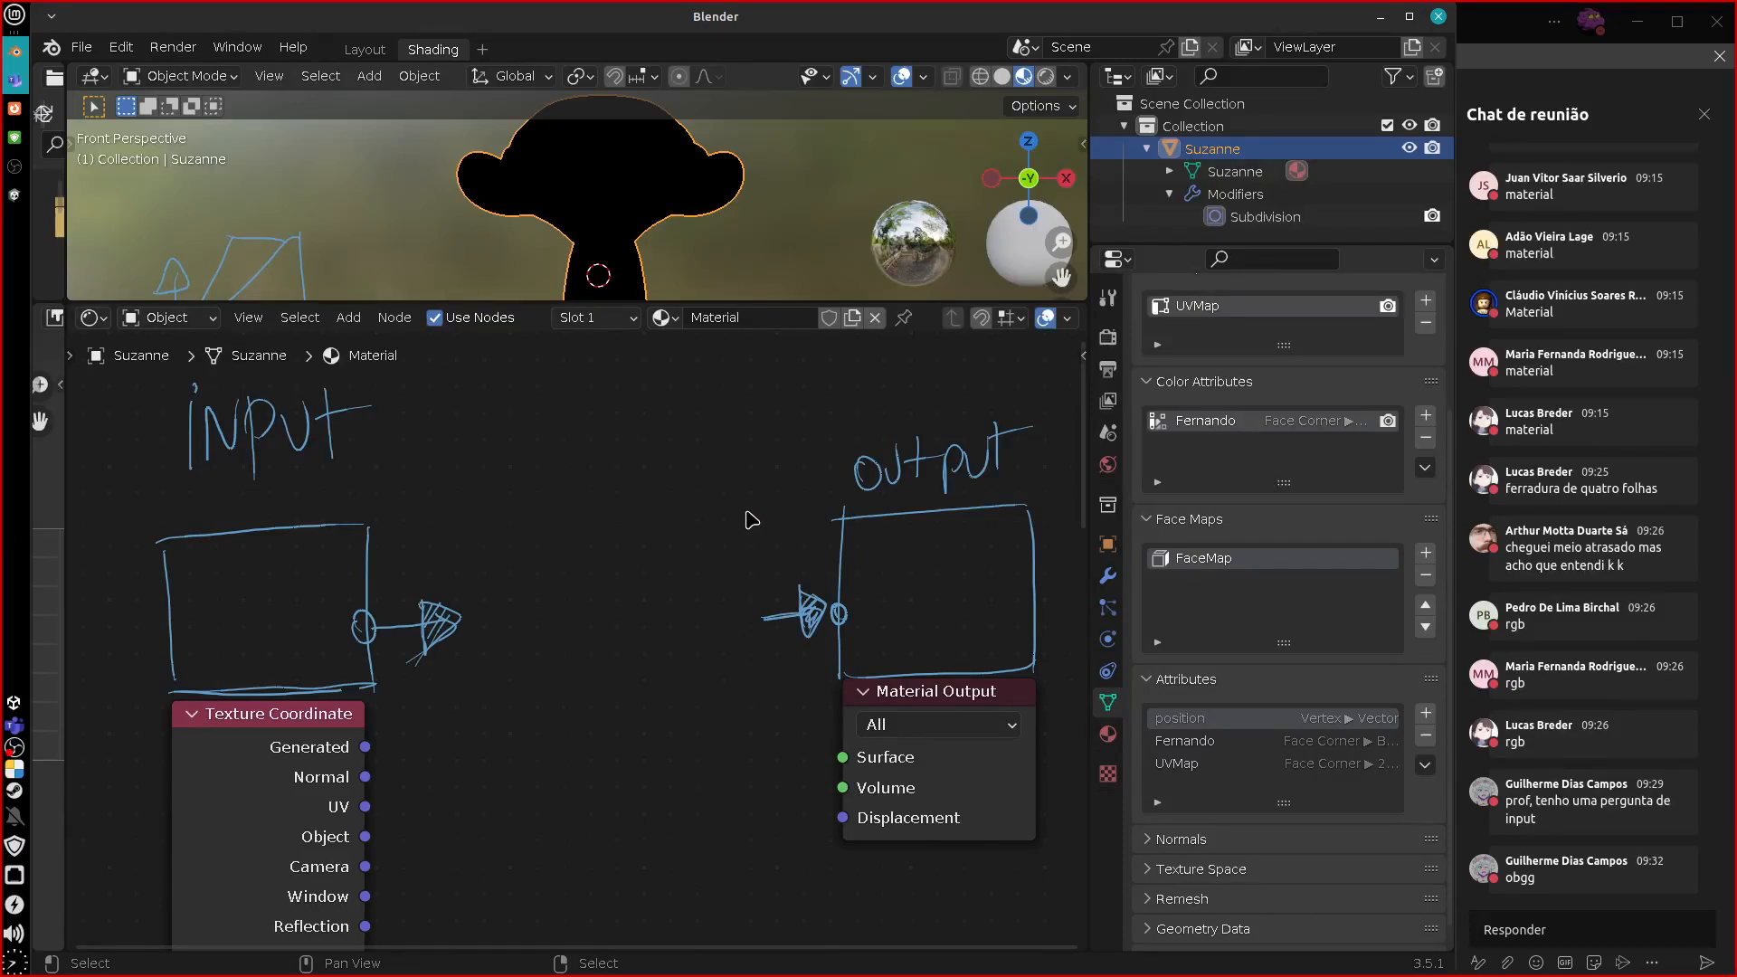
pyautogui.moveTo(751, 496); pyautogui.dragTo(751, 684)
pyautogui.moveTo(738, 487)
pyautogui.mouseDown()
pyautogui.moveTo(587, 487)
pyautogui.moveTo(536, 702)
pyautogui.moveTo(748, 684)
pyautogui.mouseUp()
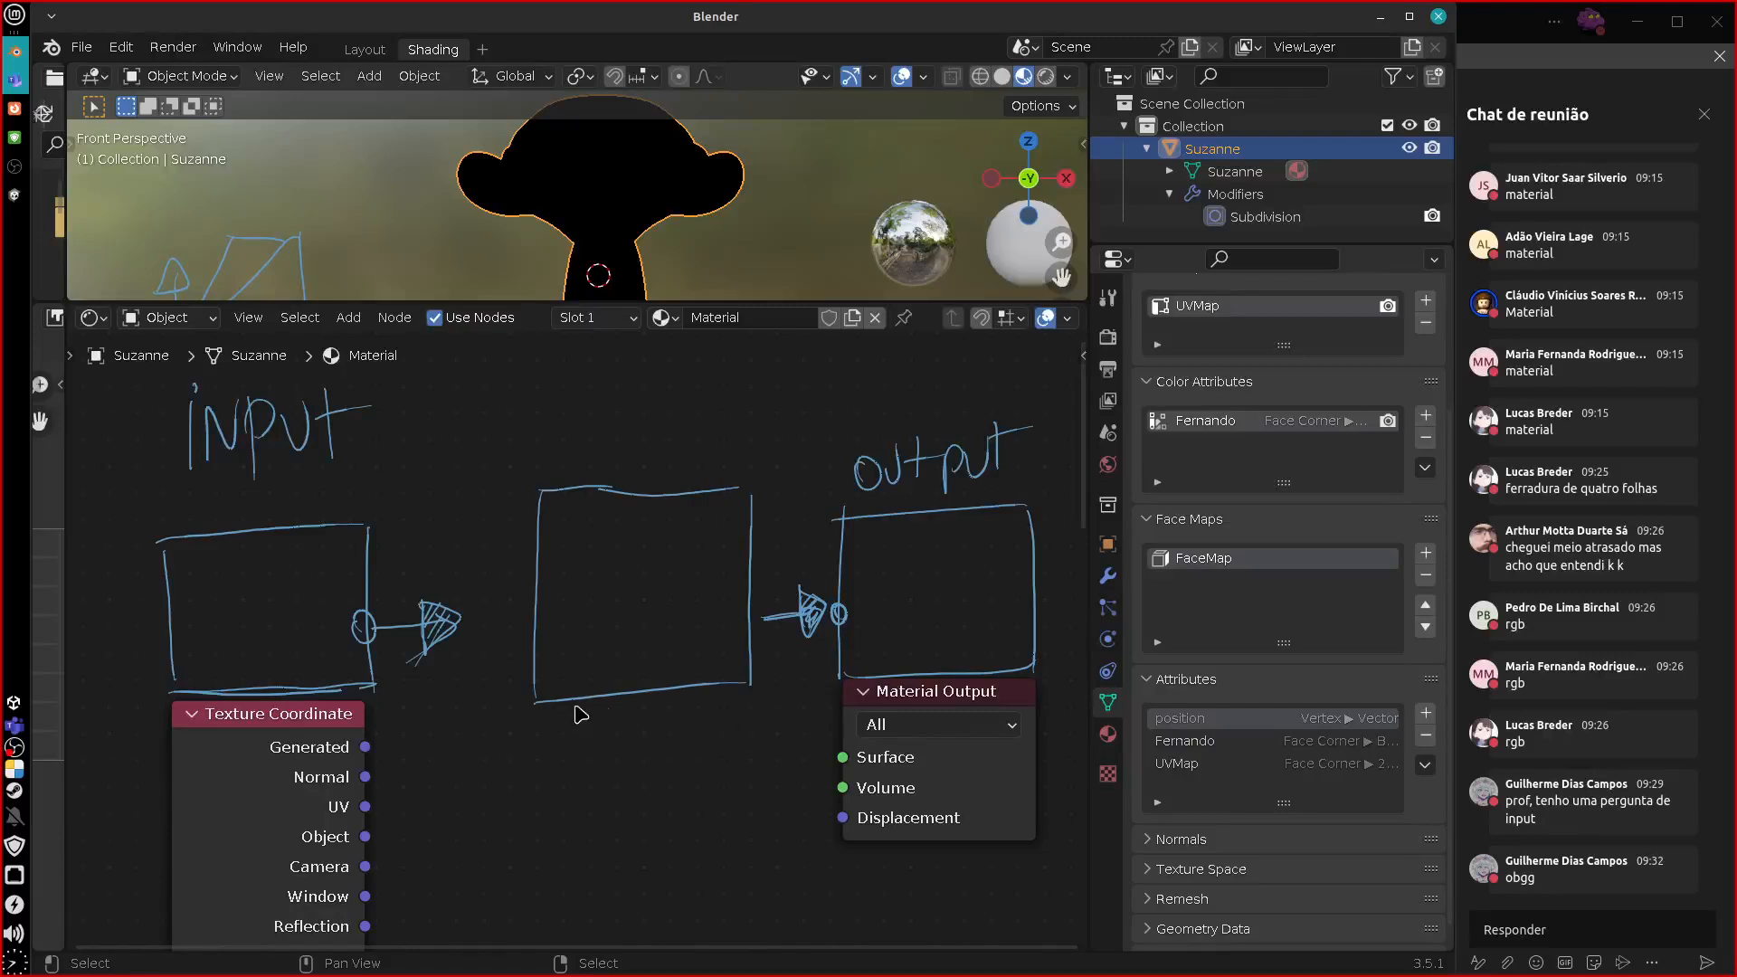
pyautogui.moveTo(567, 487); pyautogui.dragTo(764, 496)
pyautogui.moveTo(616, 460); pyautogui.dragTo(692, 459)
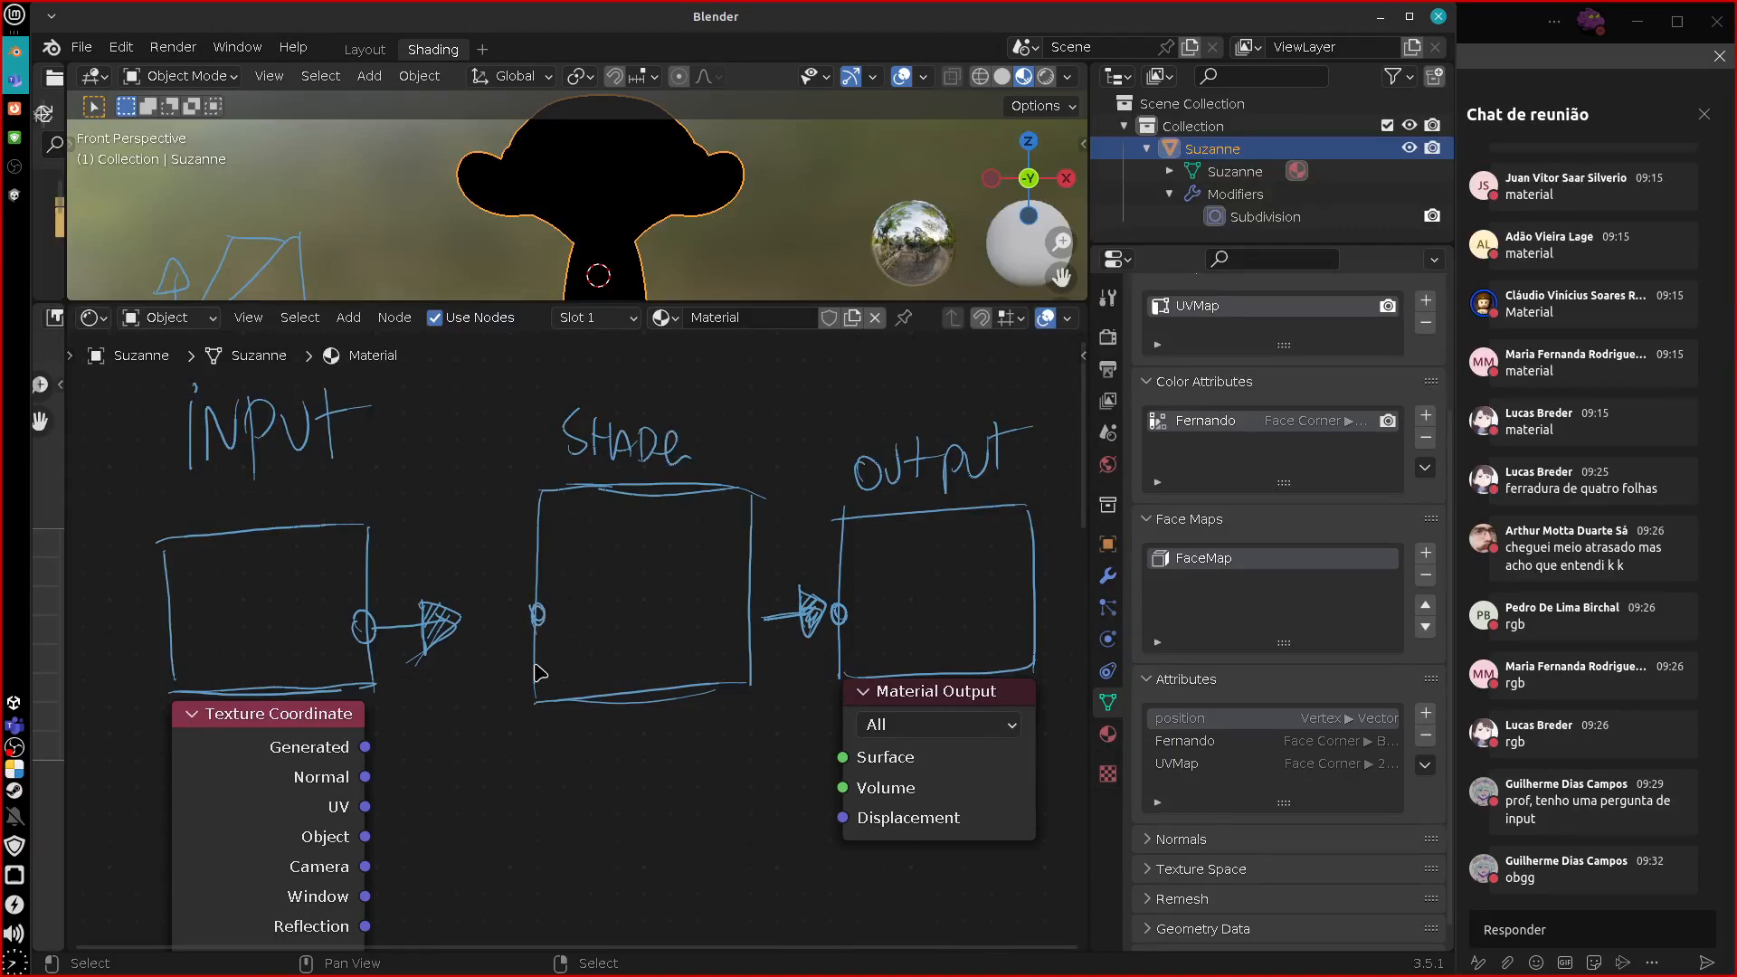
pyautogui.moveTo(747, 608); pyautogui.dragTo(748, 626)
pyautogui.moveTo(697, 443); pyautogui.dragTo(714, 459)
# Add a Diffuse BSDF shader node and place it inside the sketched SHADER box.
pyautogui.click(349, 318)
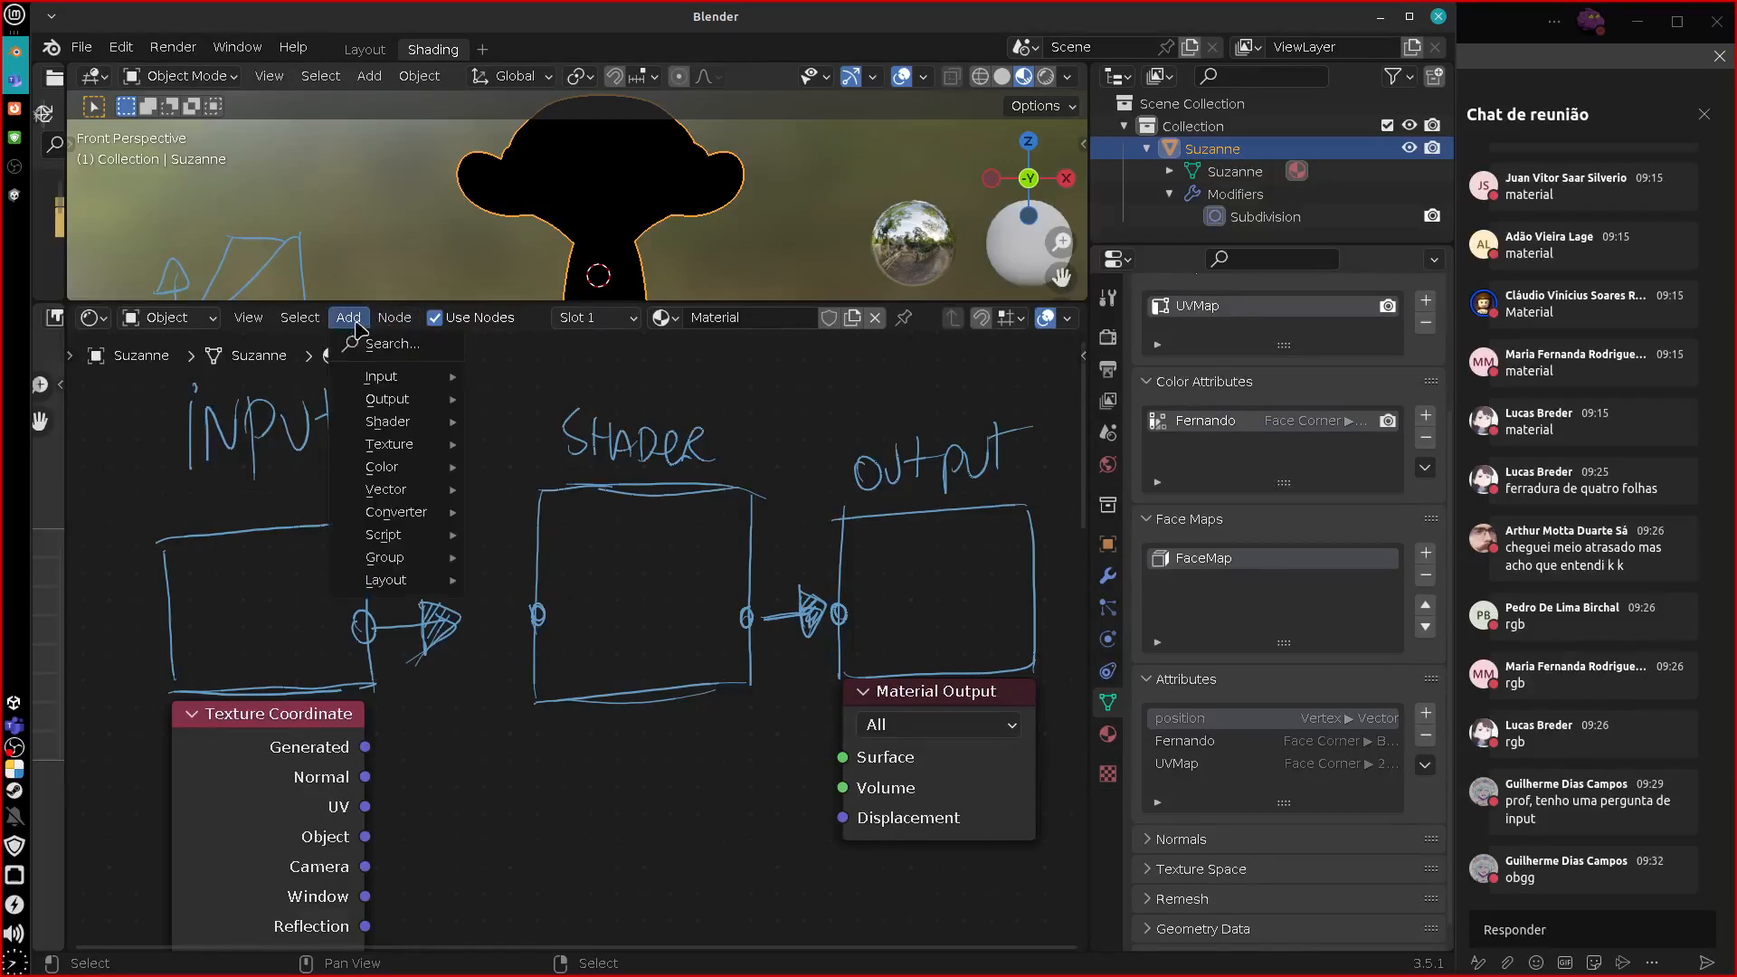
pyautogui.moveTo(427, 432)
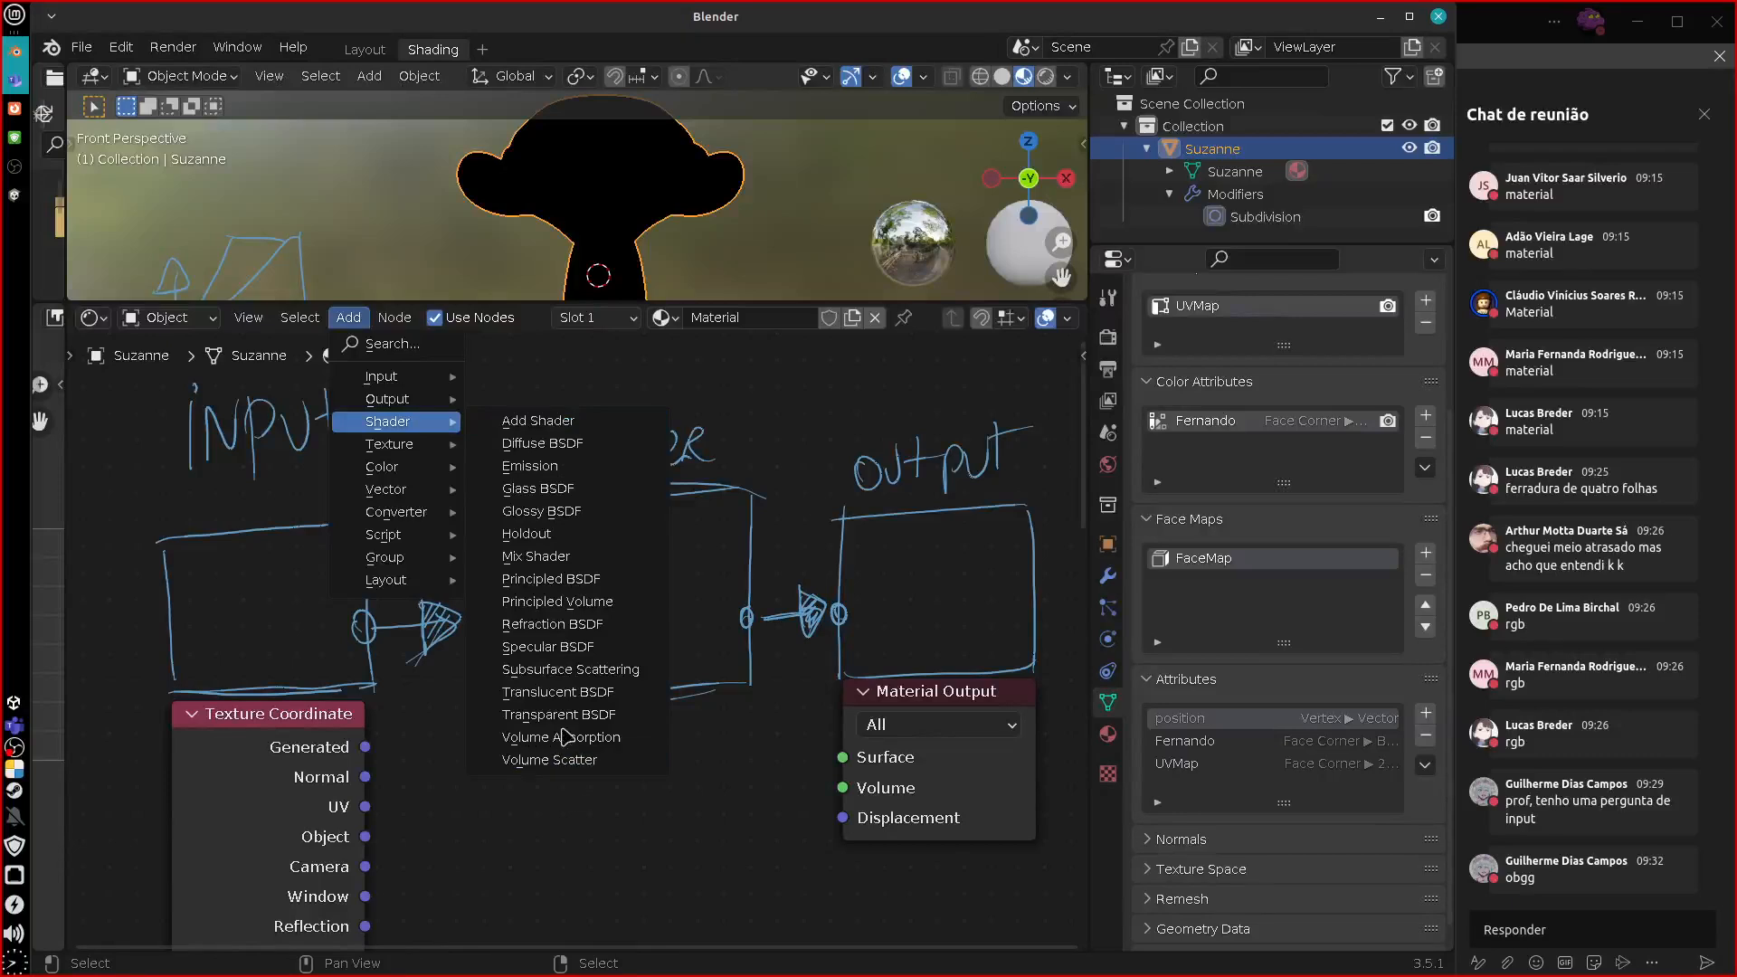
pyautogui.click(543, 443)
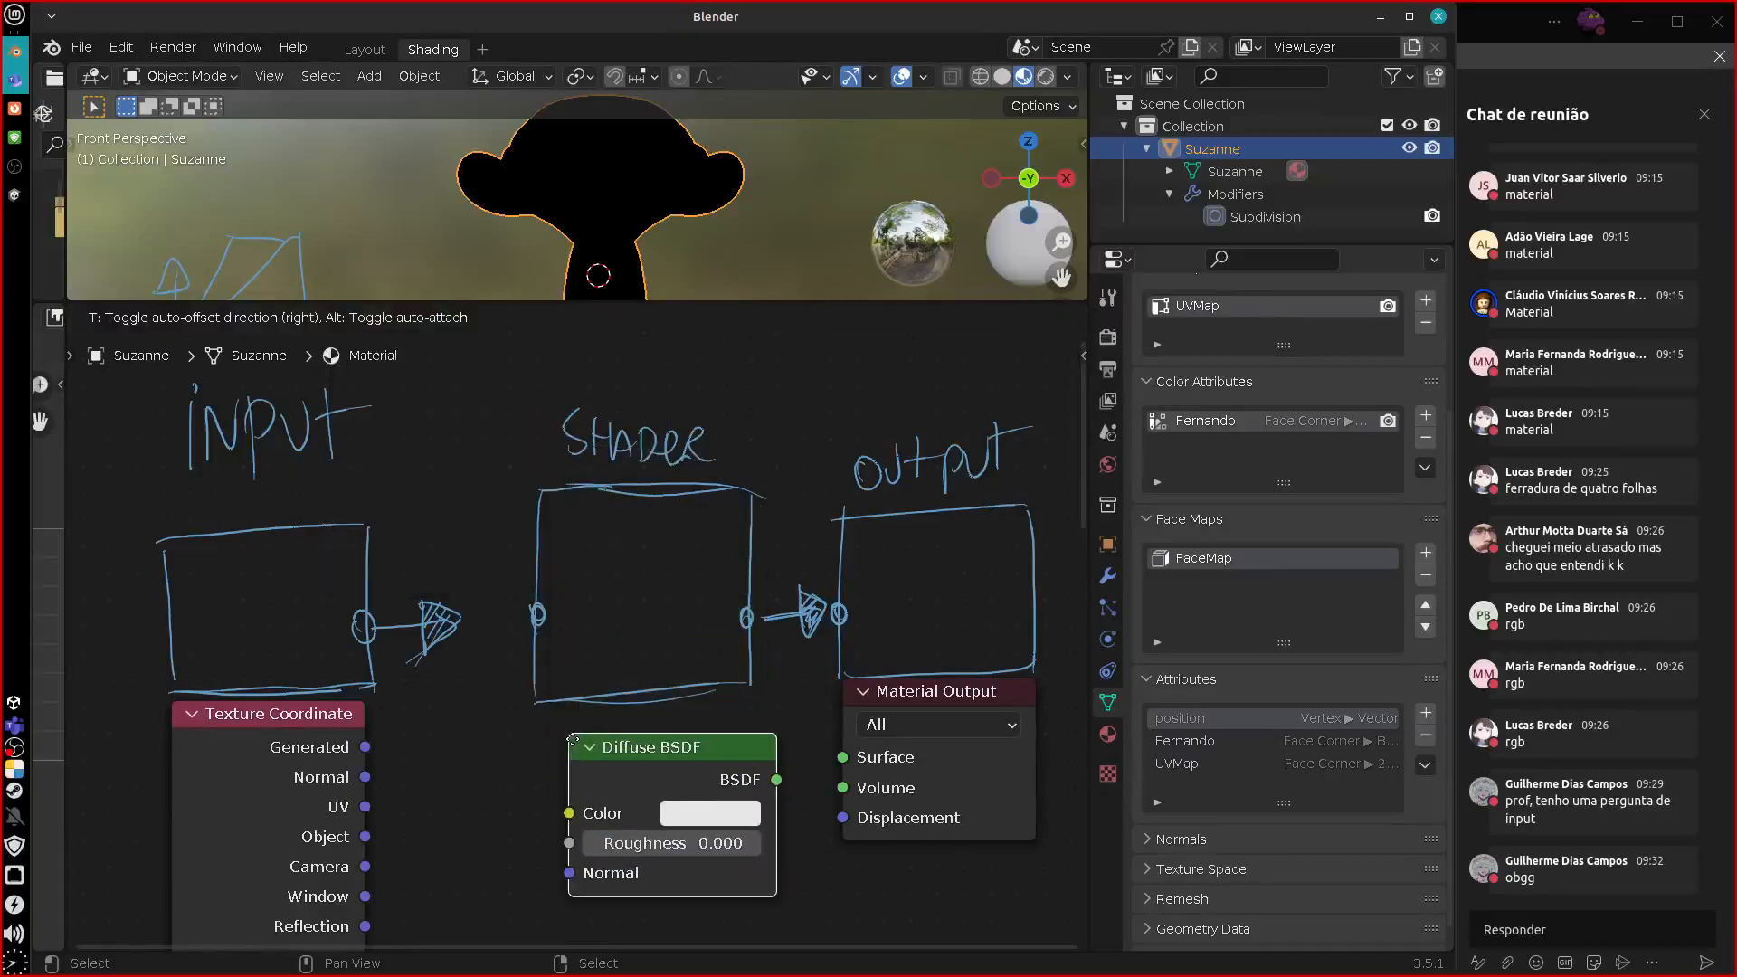
pyautogui.click(553, 527)
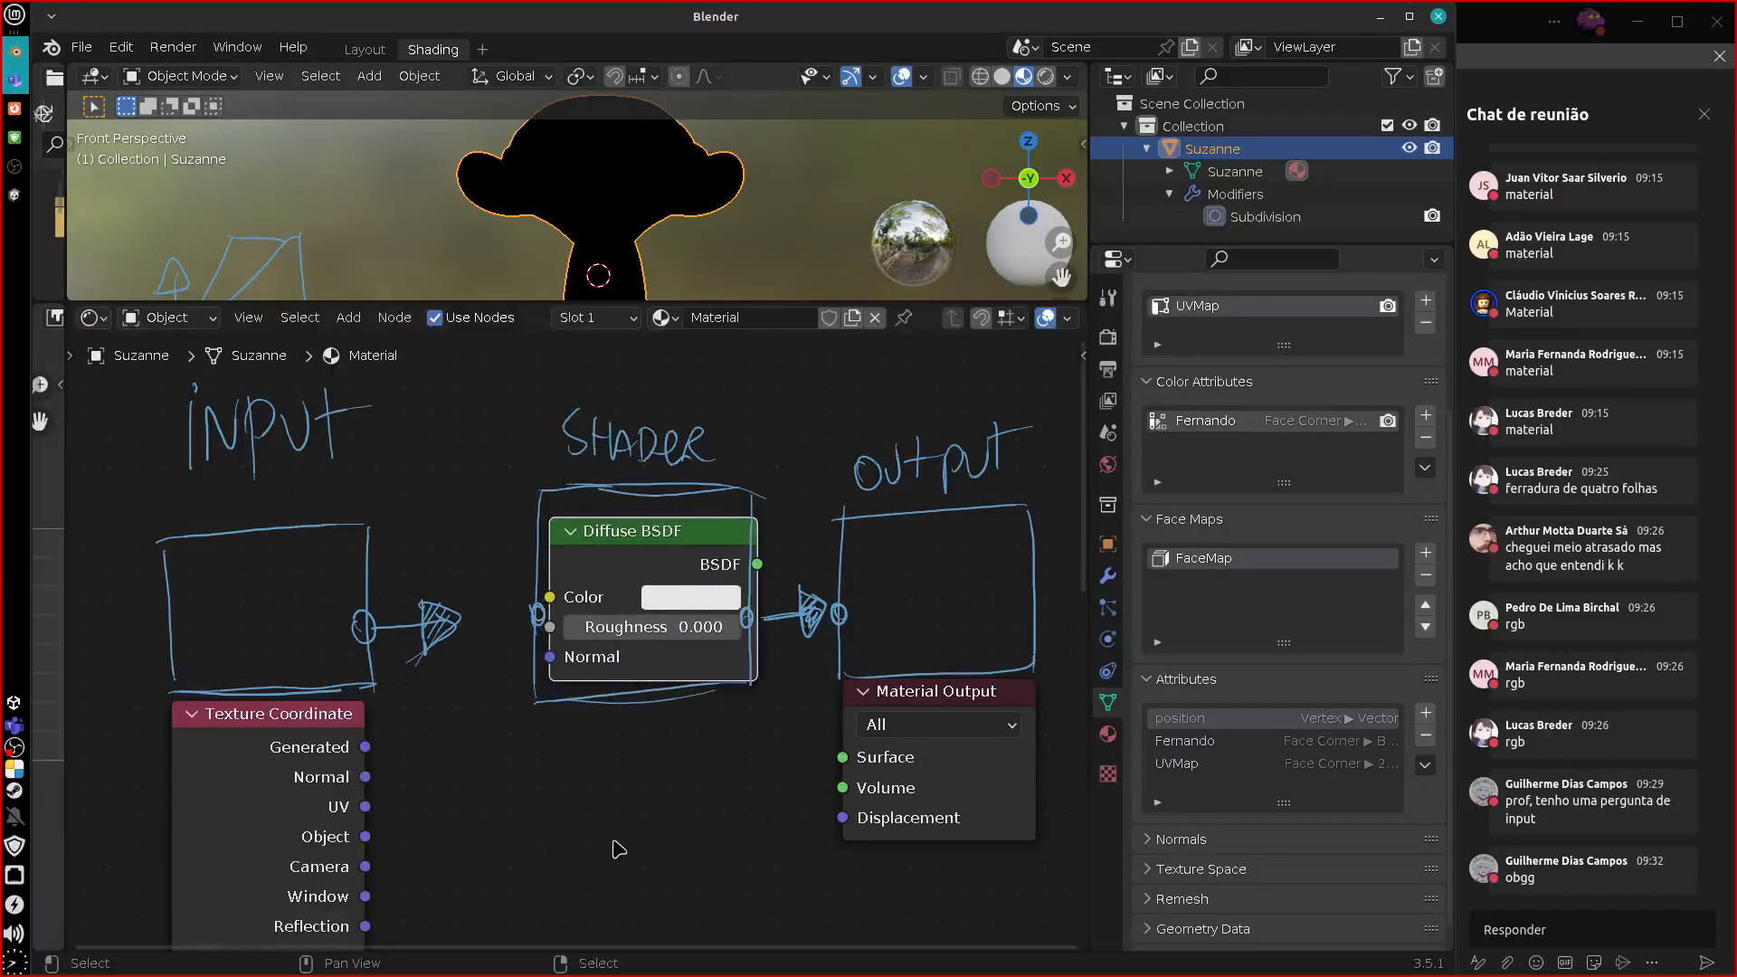
pyautogui.moveTo(663, 531); pyautogui.dragTo(652, 533)
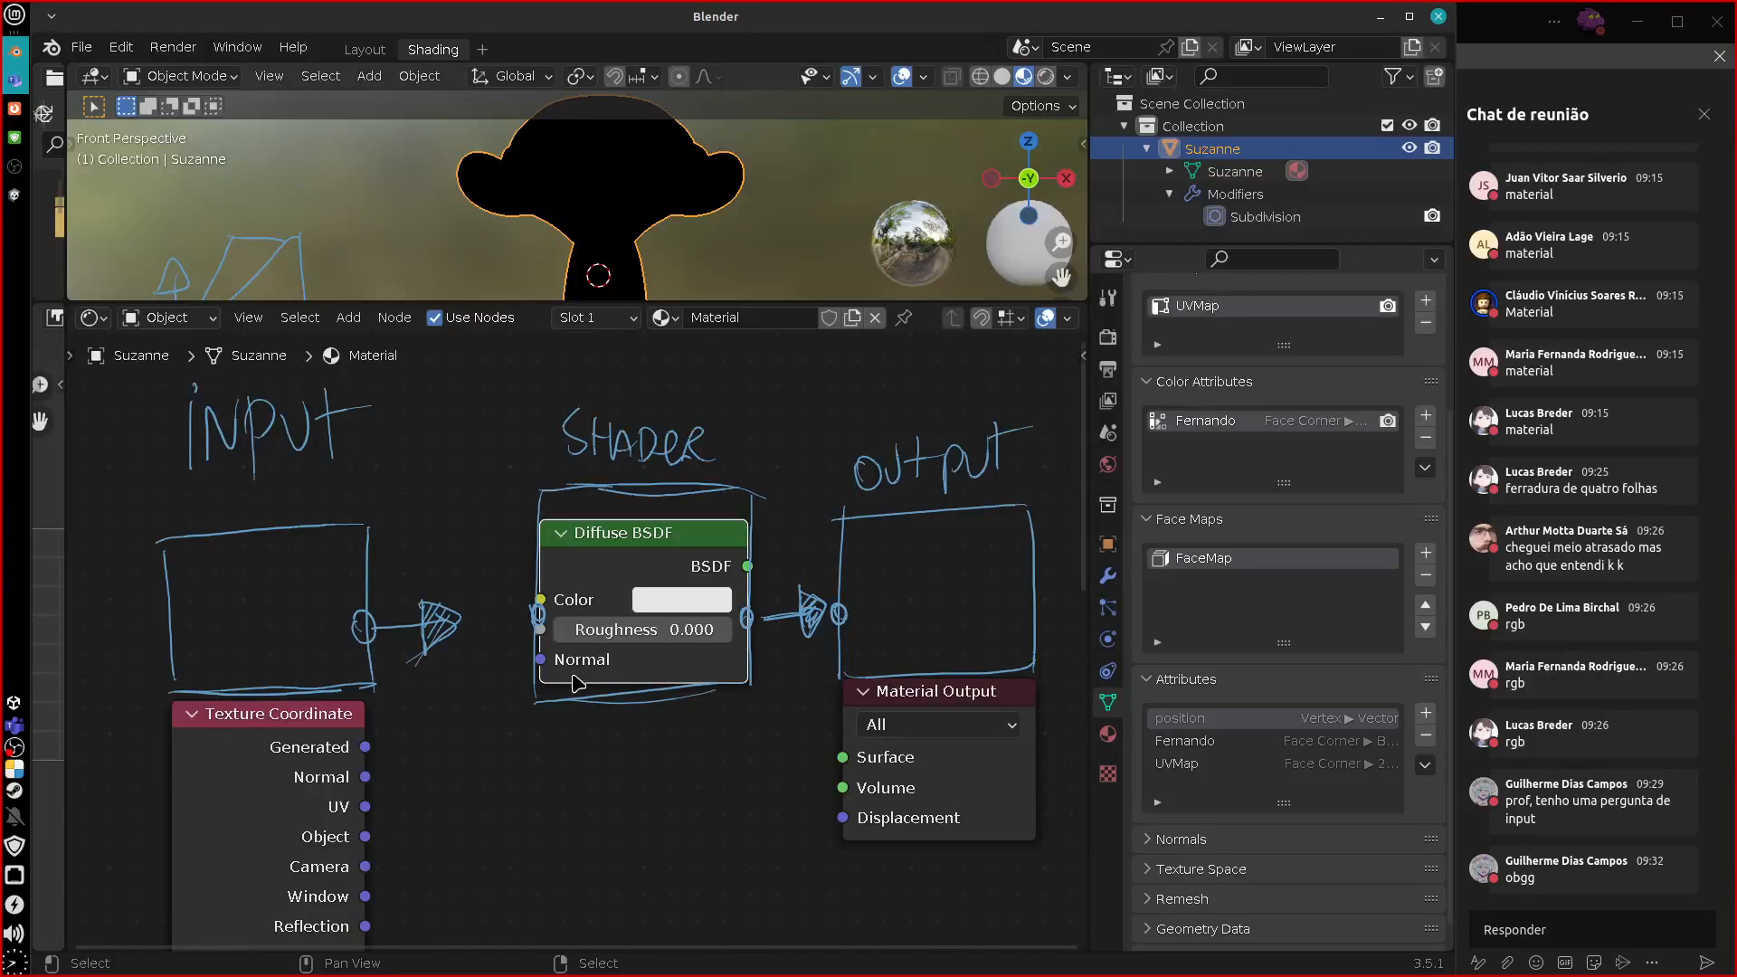
# Erase the sketched box around the Diffuse BSDF node and nudge the node into place beneath the SHADER label.
pyautogui.moveTo(536, 513); pyautogui.dragTo(545, 695, button='right')
pyautogui.moveTo(674, 729)
pyautogui.mouseDown(button='right')
pyautogui.moveTo(597, 701)
pyautogui.moveTo(751, 506)
pyautogui.moveTo(609, 488)
pyautogui.moveTo(594, 522)
pyautogui.mouseUp(button='right')
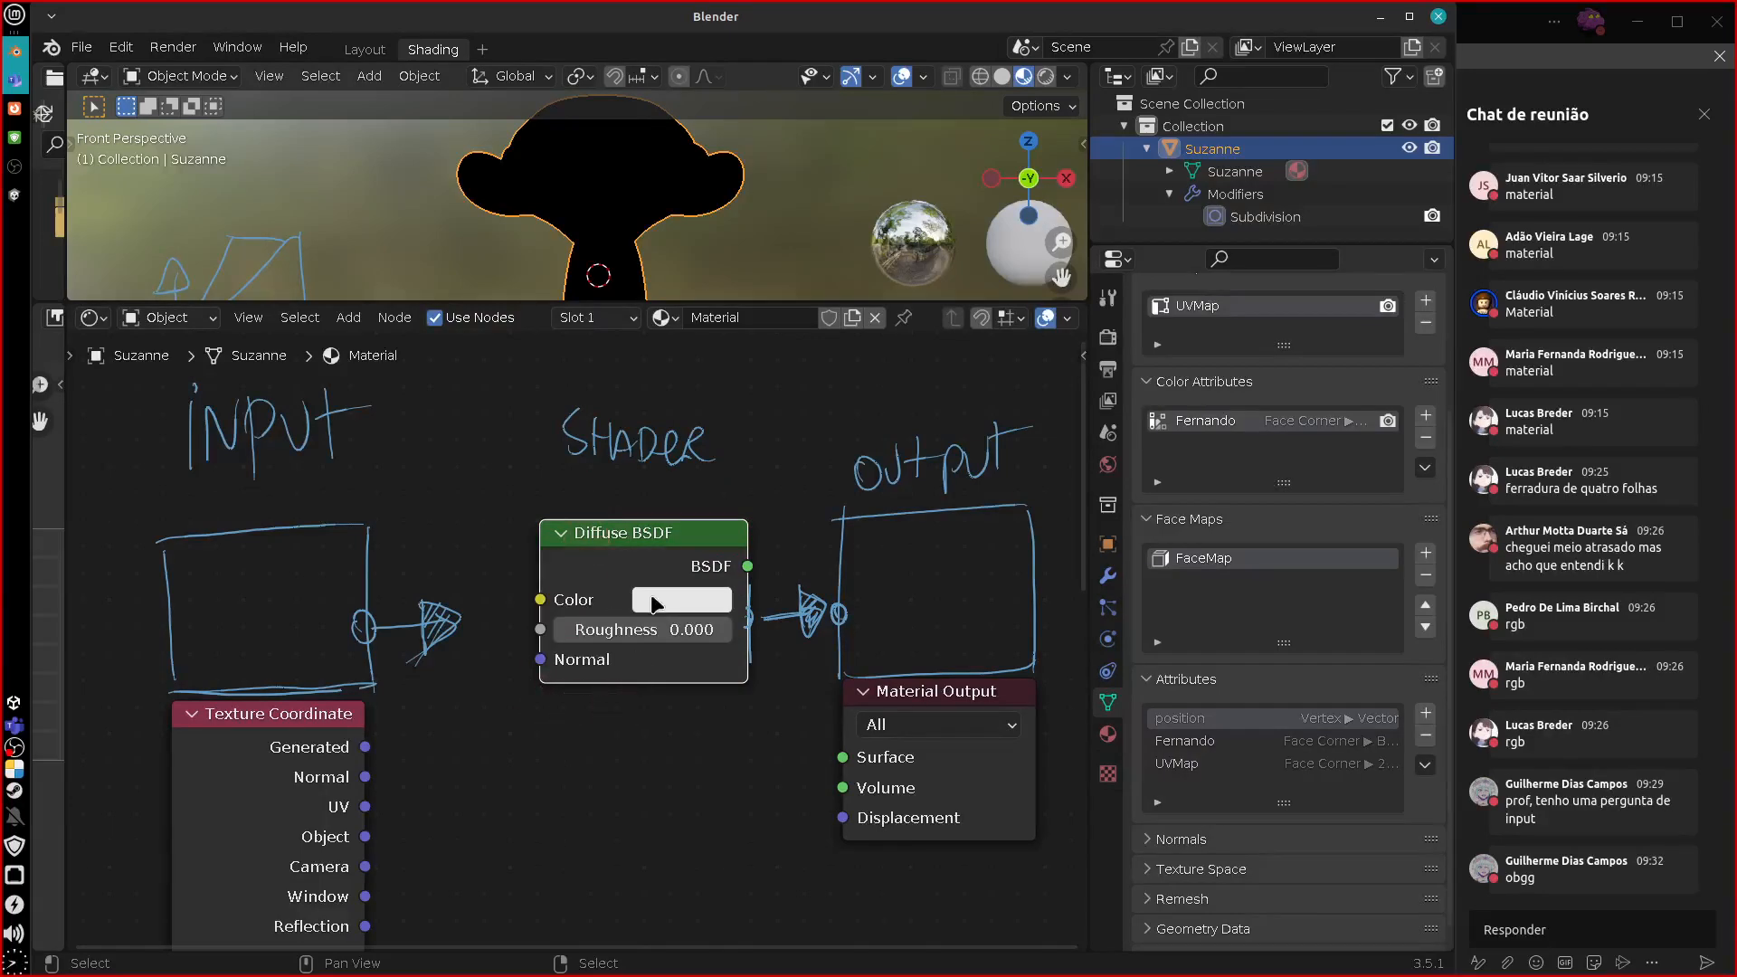
pyautogui.moveTo(736, 577); pyautogui.dragTo(742, 659, button='right')
pyautogui.moveTo(364, 746); pyautogui.dragTo(554, 729)
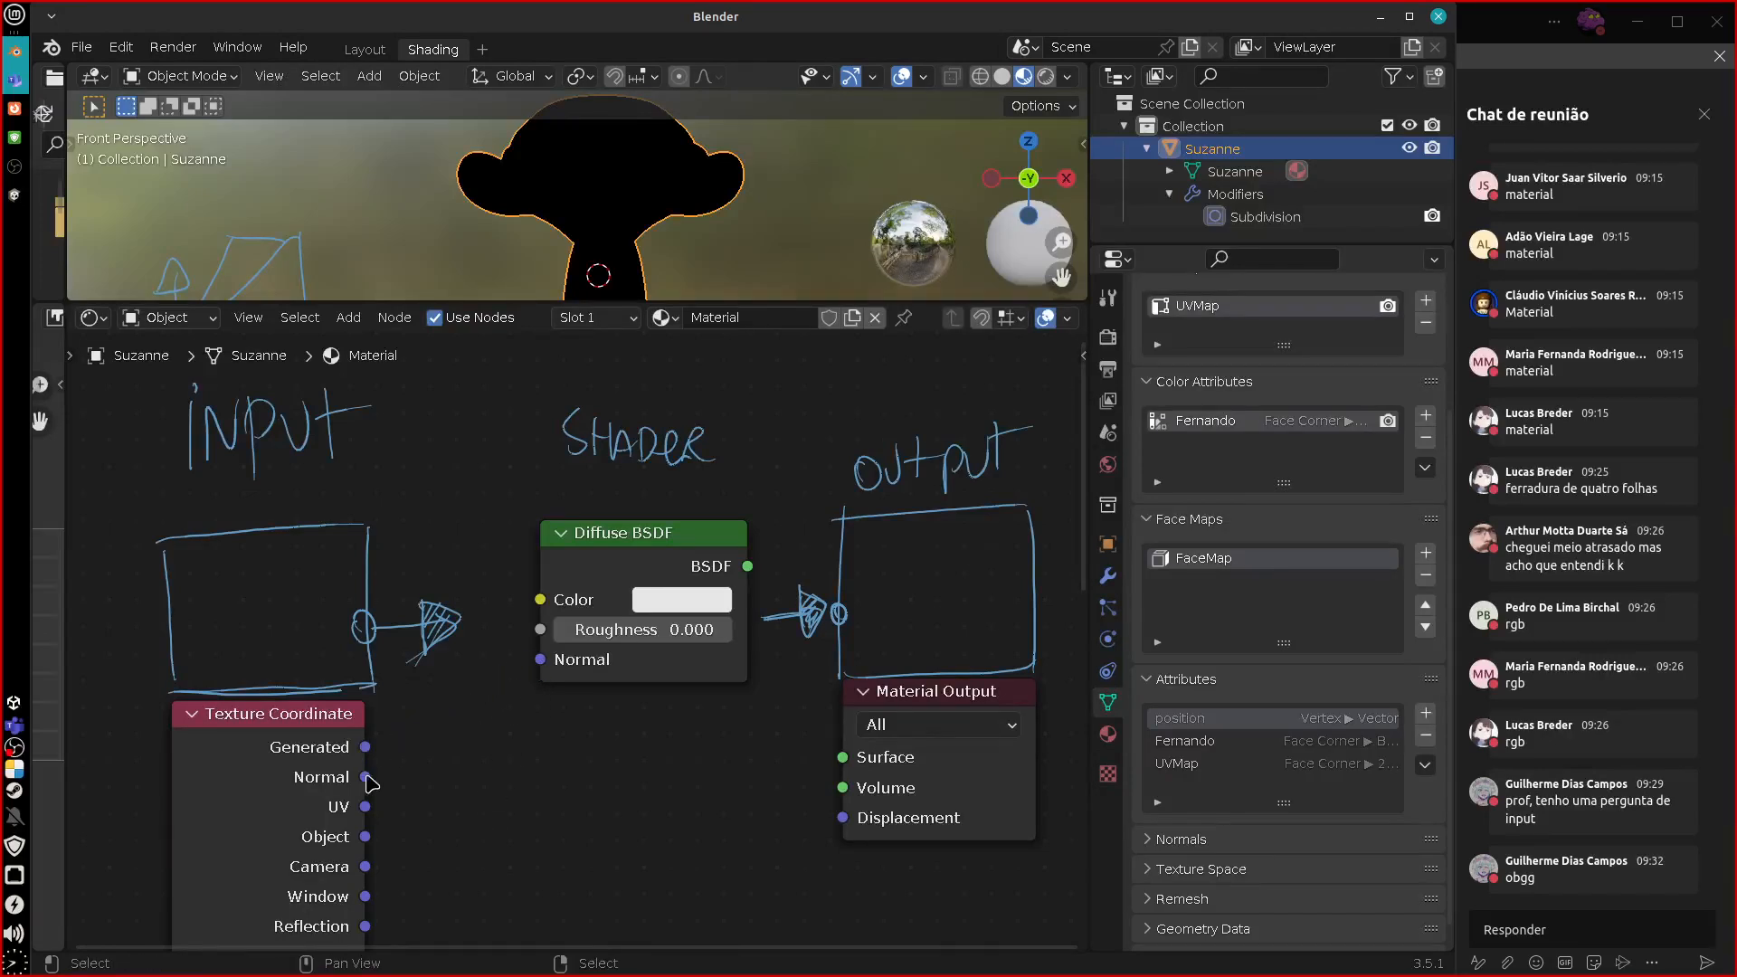
pyautogui.moveTo(394, 749); pyautogui.dragTo(489, 747)
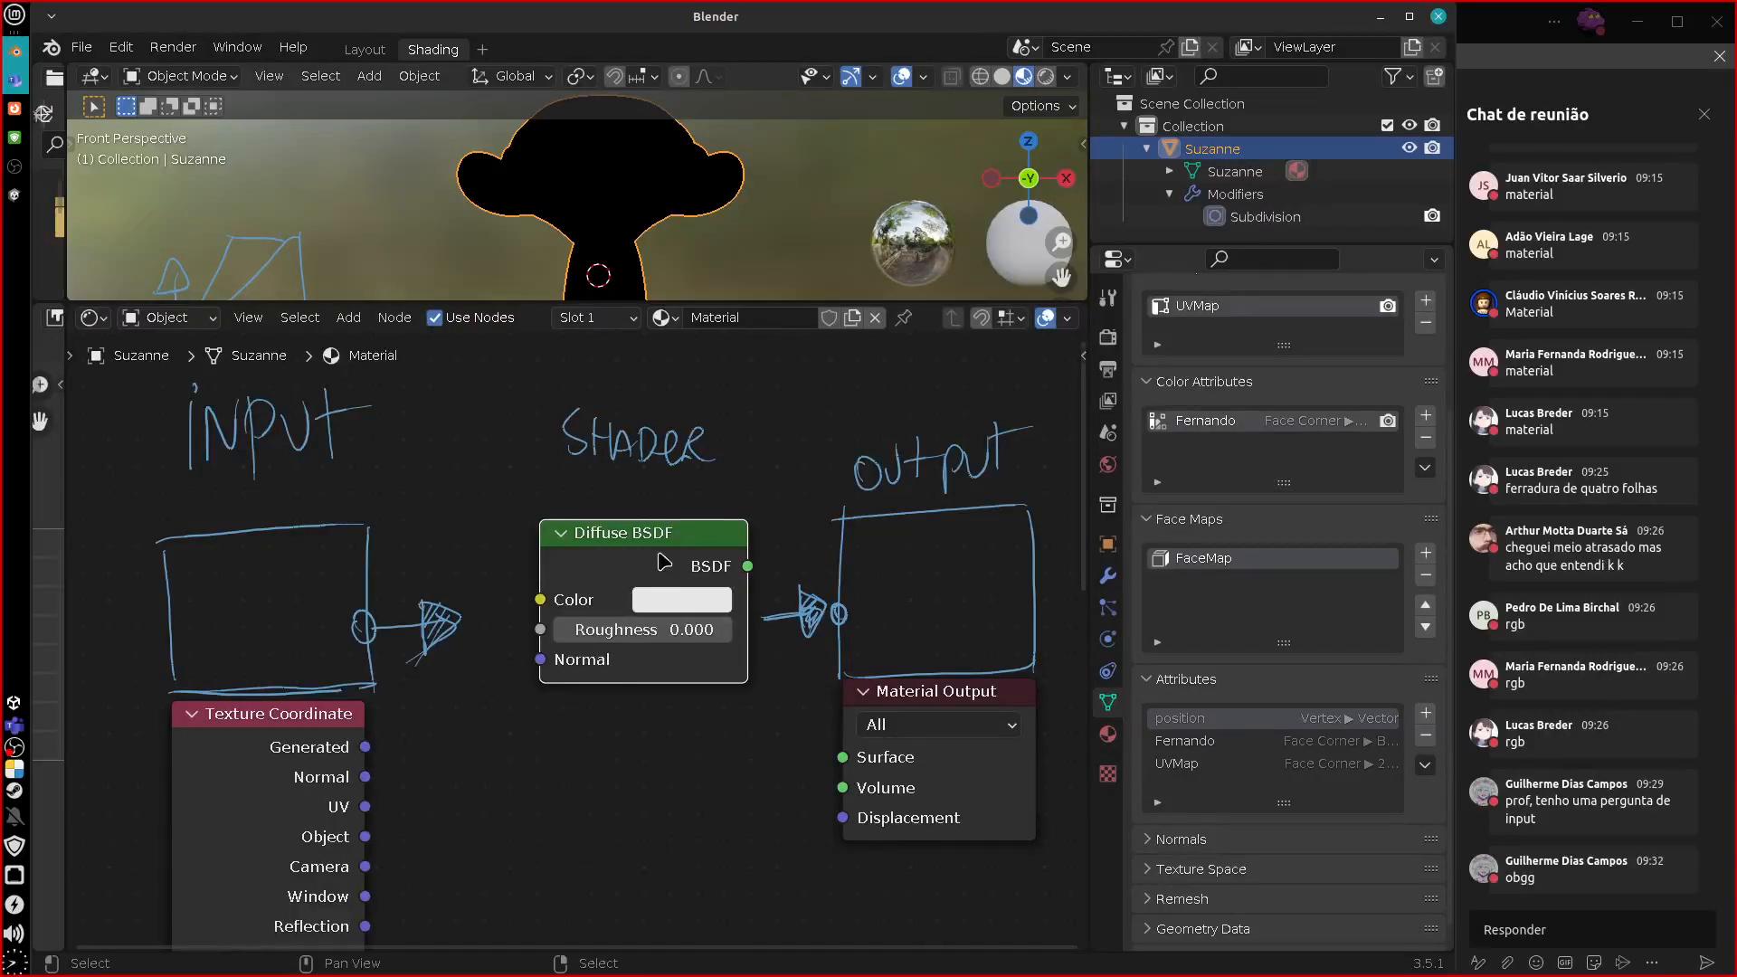
pyautogui.moveTo(631, 575); pyautogui.dragTo(626, 570)
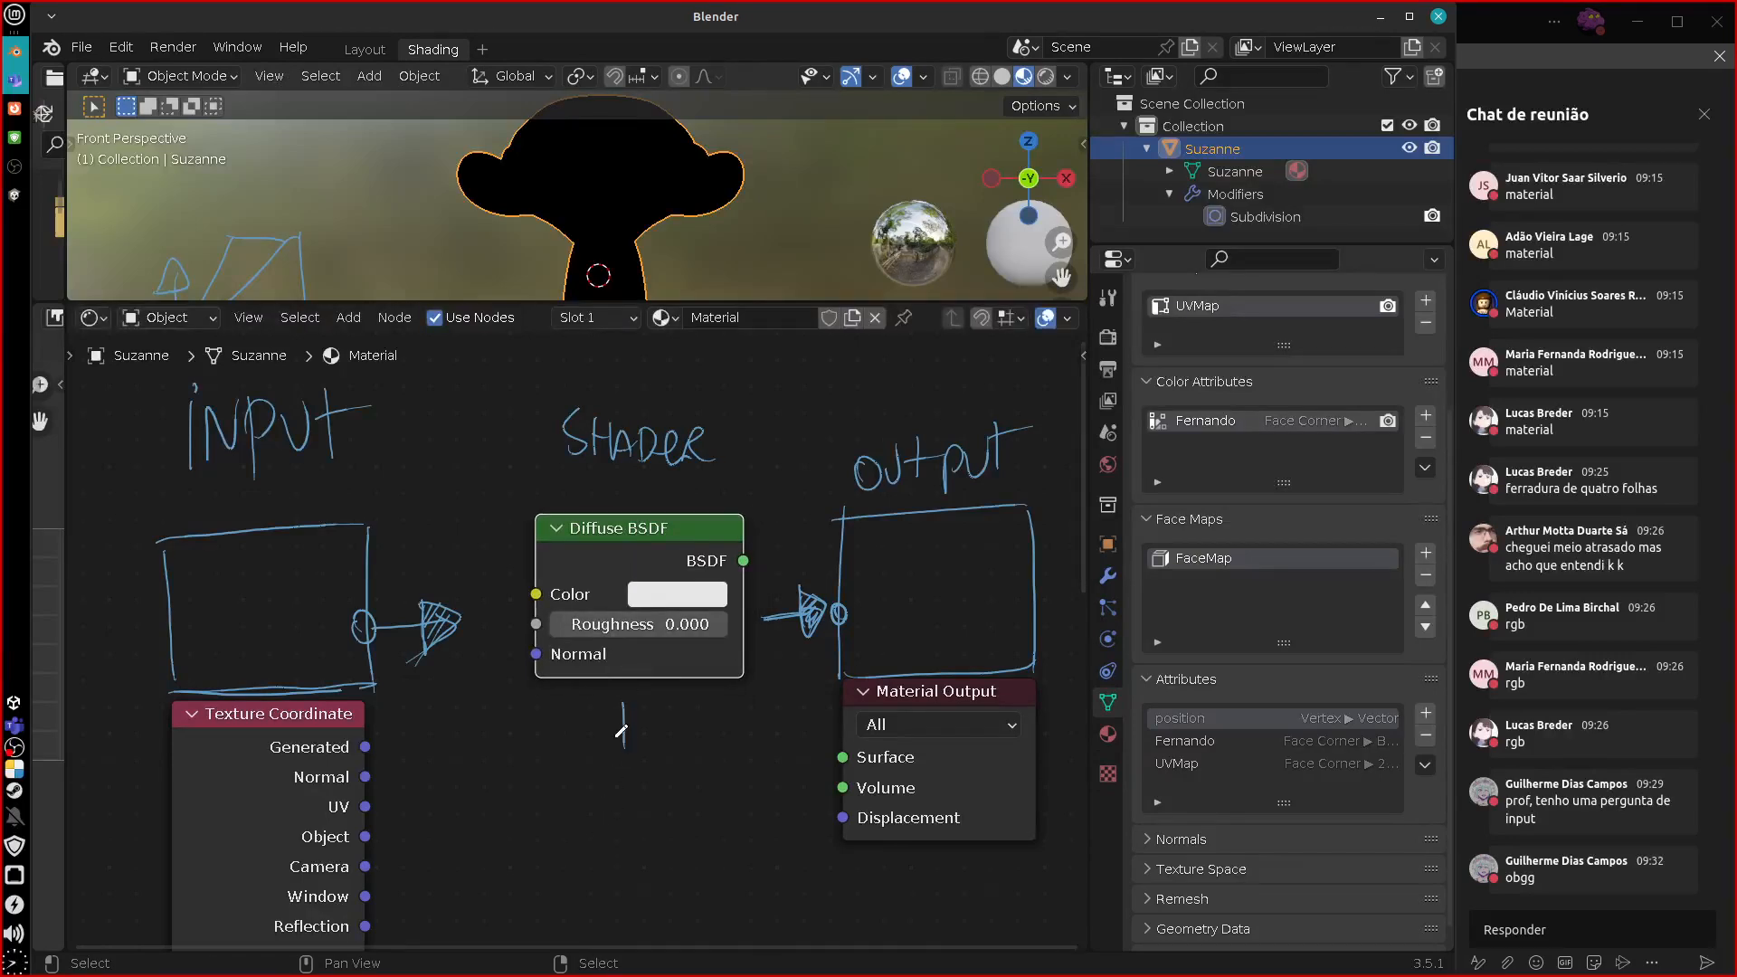
# Annotate an arrow and the word Albedo with a second line below the Diffuse BSDF node, and erase these notes.
pyautogui.moveTo(617, 745); pyautogui.dragTo(635, 727)
pyautogui.moveTo(537, 829); pyautogui.dragTo(563, 827)
pyautogui.moveTo(547, 820); pyautogui.dragTo(640, 815)
pyautogui.moveTo(651, 765)
pyautogui.mouseDown()
pyautogui.moveTo(652, 804)
pyautogui.moveTo(685, 814)
pyautogui.mouseUp()
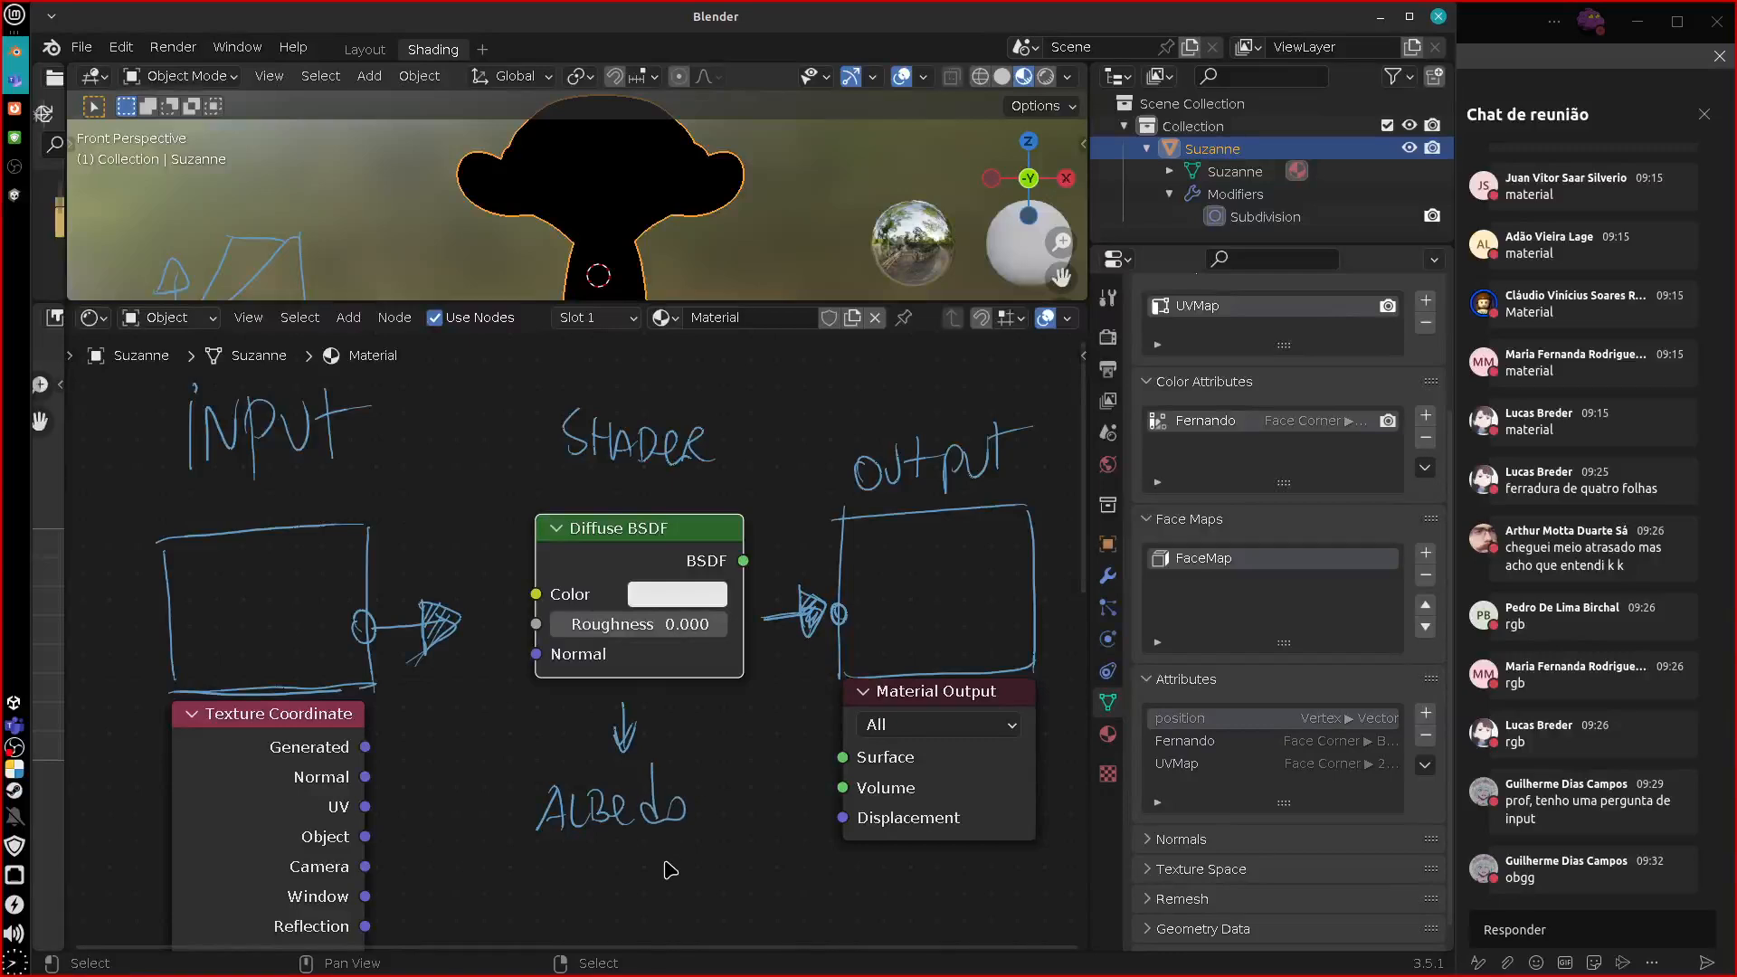
pyautogui.moveTo(572, 855); pyautogui.dragTo(572, 882)
pyautogui.moveTo(713, 852)
pyautogui.mouseDown()
pyautogui.moveTo(694, 878)
pyautogui.moveTo(724, 876)
pyautogui.mouseUp()
pyautogui.moveTo(740, 828); pyautogui.dragTo(755, 878)
pyautogui.moveTo(764, 876)
pyautogui.mouseDown()
pyautogui.moveTo(772, 858)
pyautogui.moveTo(777, 879)
pyautogui.moveTo(695, 866)
pyautogui.moveTo(674, 810)
pyautogui.moveTo(583, 818)
pyautogui.moveTo(652, 721)
pyautogui.mouseUp()
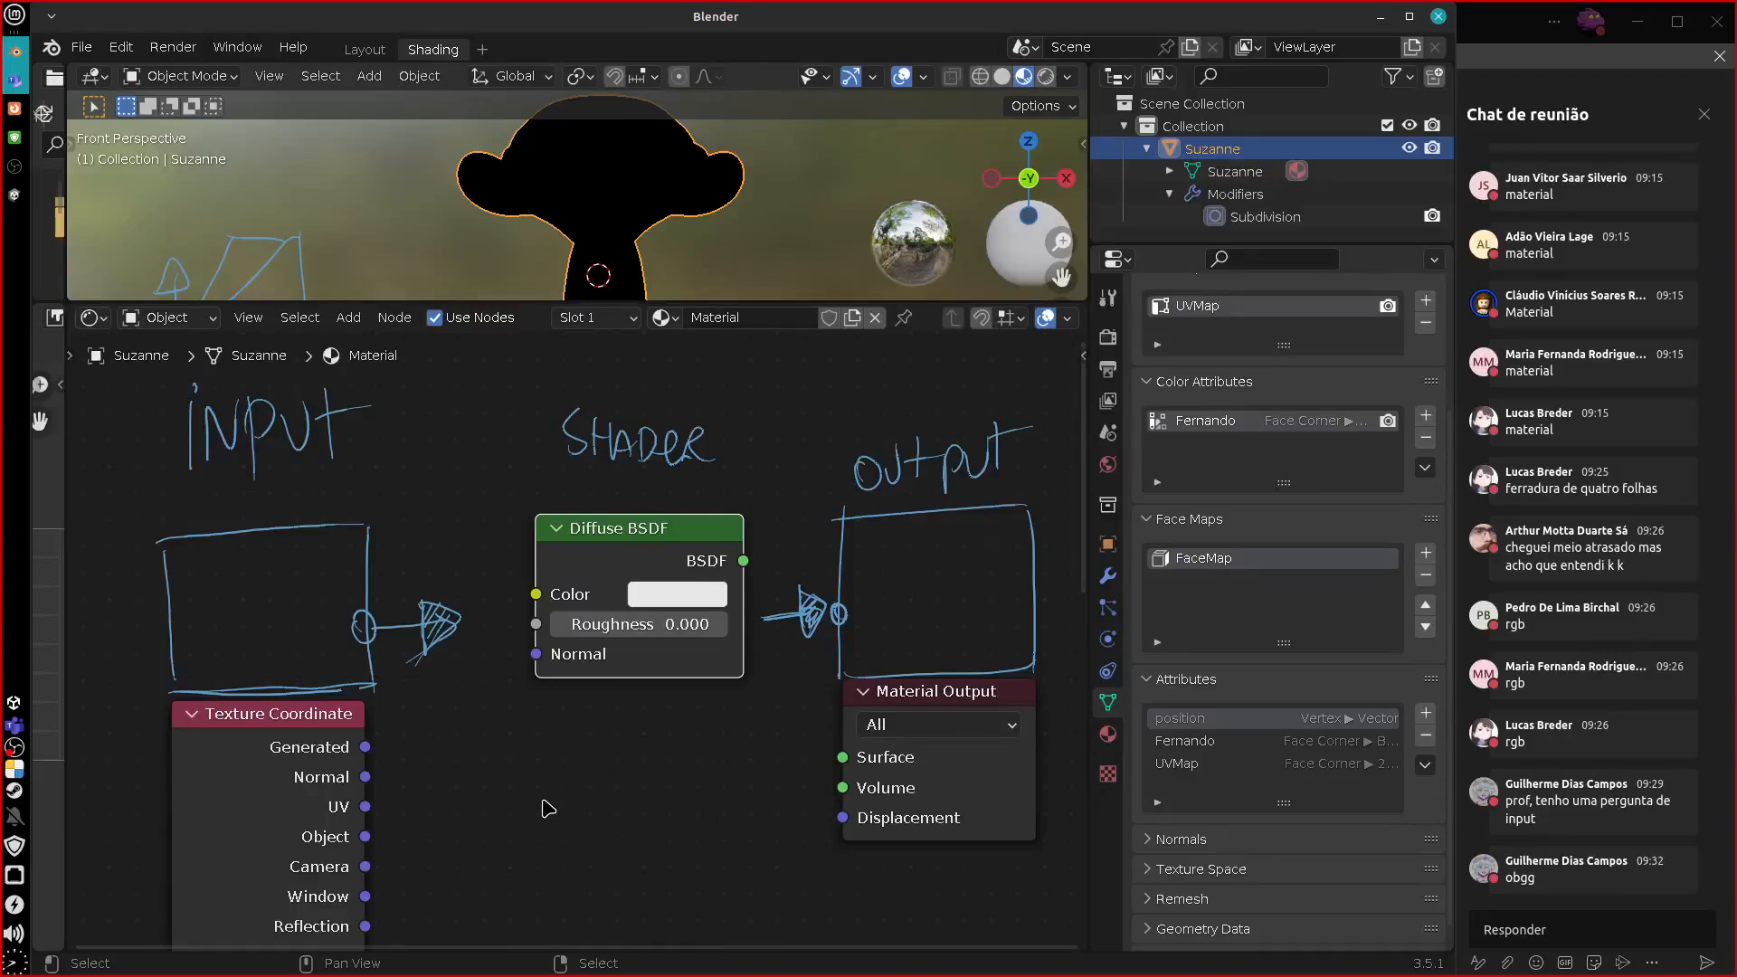
# Place the Diffuse BSDF node lower, link it to the Material Output's Surface, and redraw the SHADER box above it.
pyautogui.moveTo(656, 559); pyautogui.dragTo(842, 757)
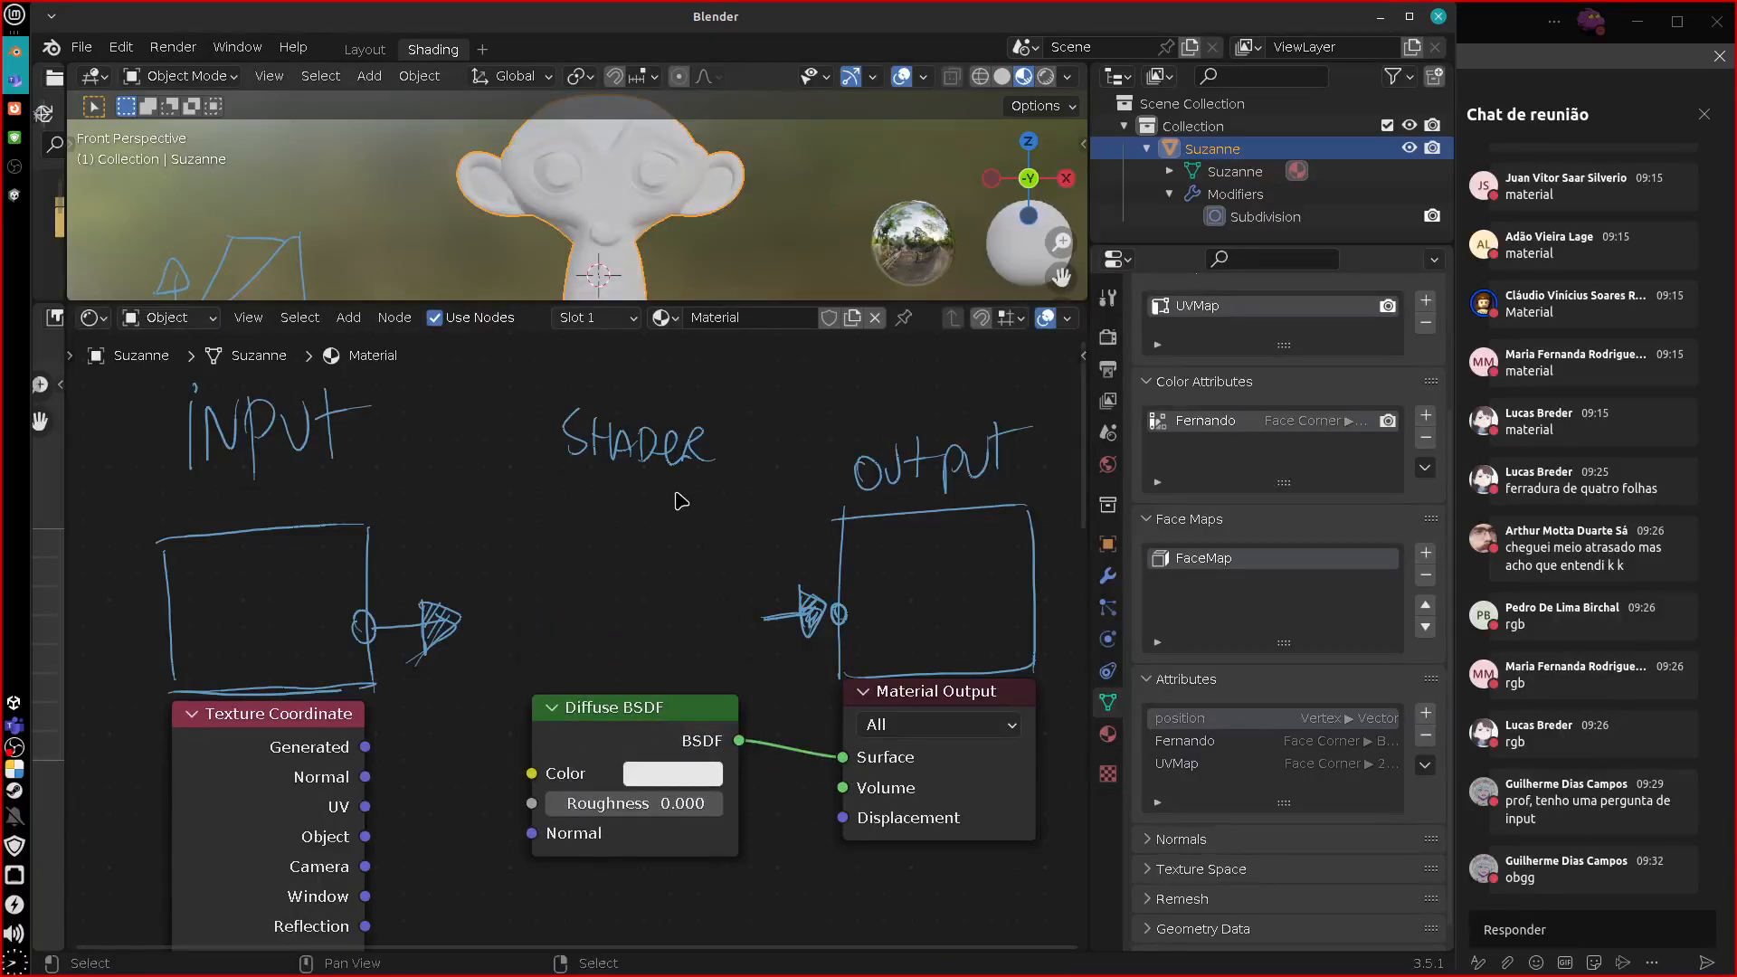
pyautogui.moveTo(498, 529)
pyautogui.mouseDown()
pyautogui.moveTo(499, 659)
pyautogui.moveTo(760, 516)
pyautogui.moveTo(744, 660)
pyautogui.moveTo(511, 674)
pyautogui.mouseUp()
pyautogui.moveTo(740, 614); pyautogui.dragTo(739, 616)
pyautogui.moveTo(782, 894)
pyautogui.mouseDown(button='middle')
pyautogui.moveTo(818, 809)
pyautogui.moveTo(836, 673)
pyautogui.moveTo(811, 842)
pyautogui.moveTo(800, 832)
pyautogui.mouseUp(button='middle')
# Set the Diffuse BSDF's Color to light orange and then to a redder orange, inspecting the result on Suzanne.
pyautogui.click(715, 742)
pyautogui.click(747, 470)
pyautogui.moveTo(741, 489)
pyautogui.mouseDown()
pyautogui.moveTo(775, 375)
pyautogui.moveTo(714, 489)
pyautogui.moveTo(731, 497)
pyautogui.mouseUp()
pyautogui.moveTo(620, 199); pyautogui.dragTo(652, 225, button='middle')
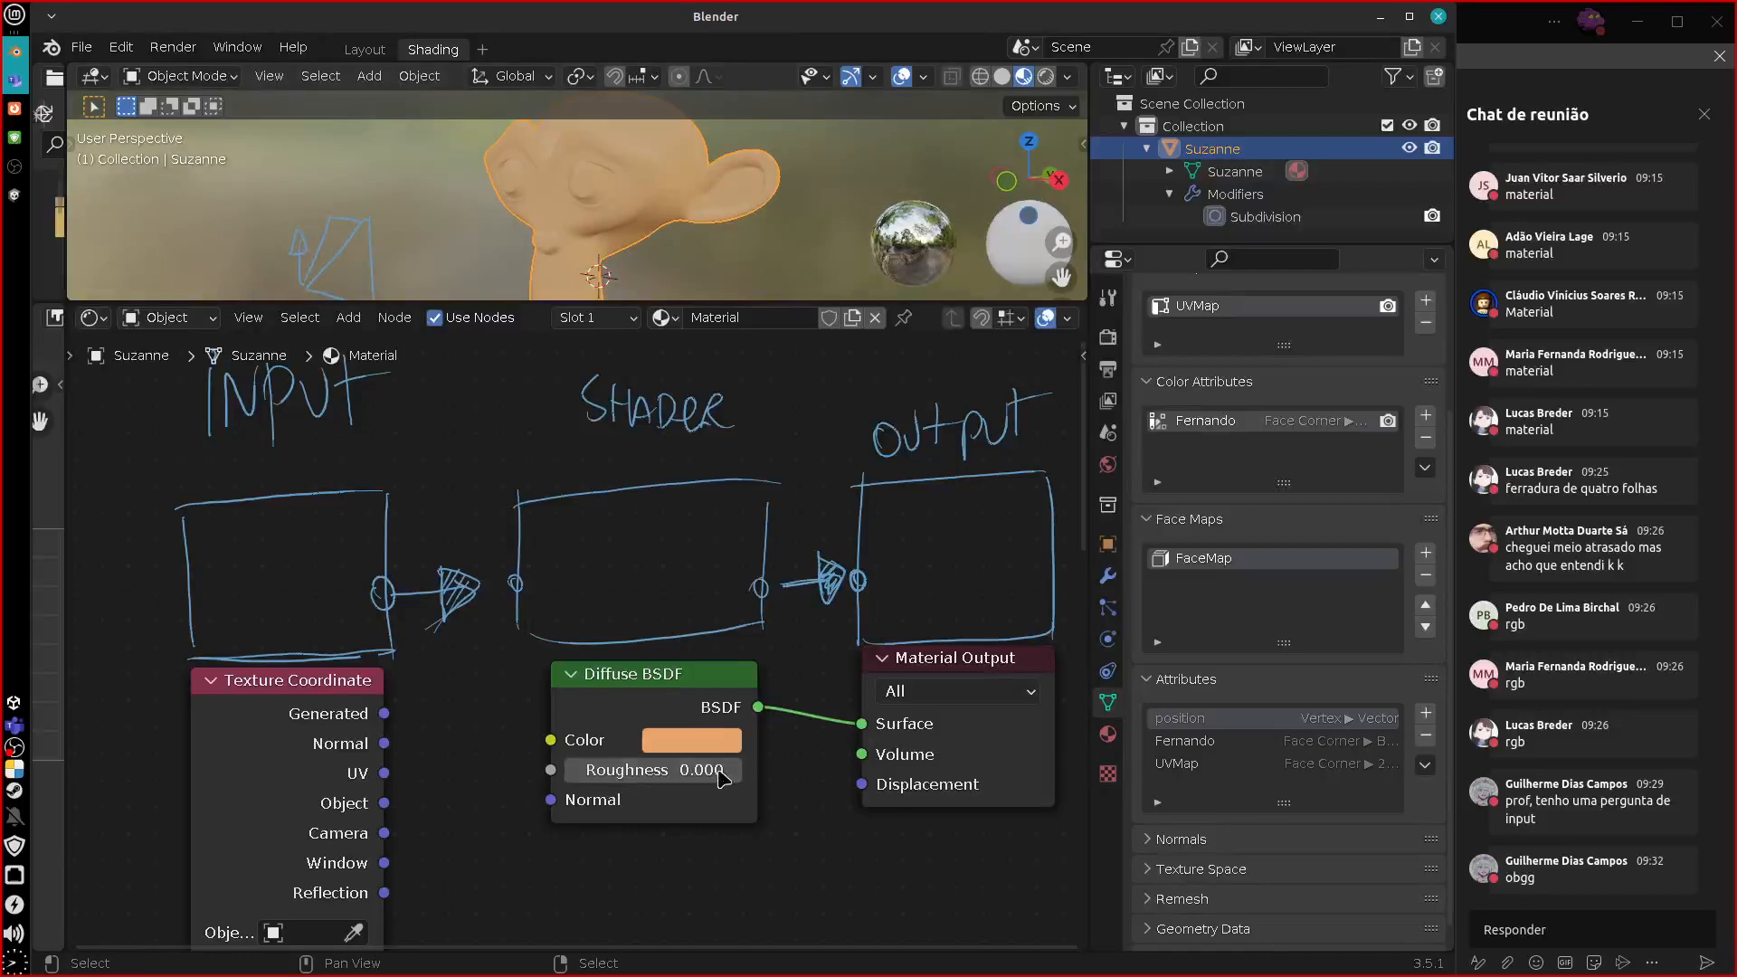
pyautogui.click(692, 740)
pyautogui.moveTo(747, 509)
pyautogui.mouseDown()
pyautogui.moveTo(729, 516)
pyautogui.moveTo(749, 525)
pyautogui.moveTo(735, 503)
pyautogui.mouseUp()
pyautogui.moveTo(682, 177); pyautogui.dragTo(574, 193, button='middle')
pyautogui.moveTo(687, 770); pyautogui.dragTo(447, 874)
# Reposition the Diffuse BSDF node and link the RGB node's Color output to its Color input.
pyautogui.moveTo(651, 868); pyautogui.dragTo(650, 735, button='middle')
pyautogui.moveTo(635, 553); pyautogui.dragTo(630, 560)
pyautogui.moveTo(462, 890); pyautogui.dragTo(398, 797, button='middle')
pyautogui.moveTo(383, 780); pyautogui.dragTo(538, 483)
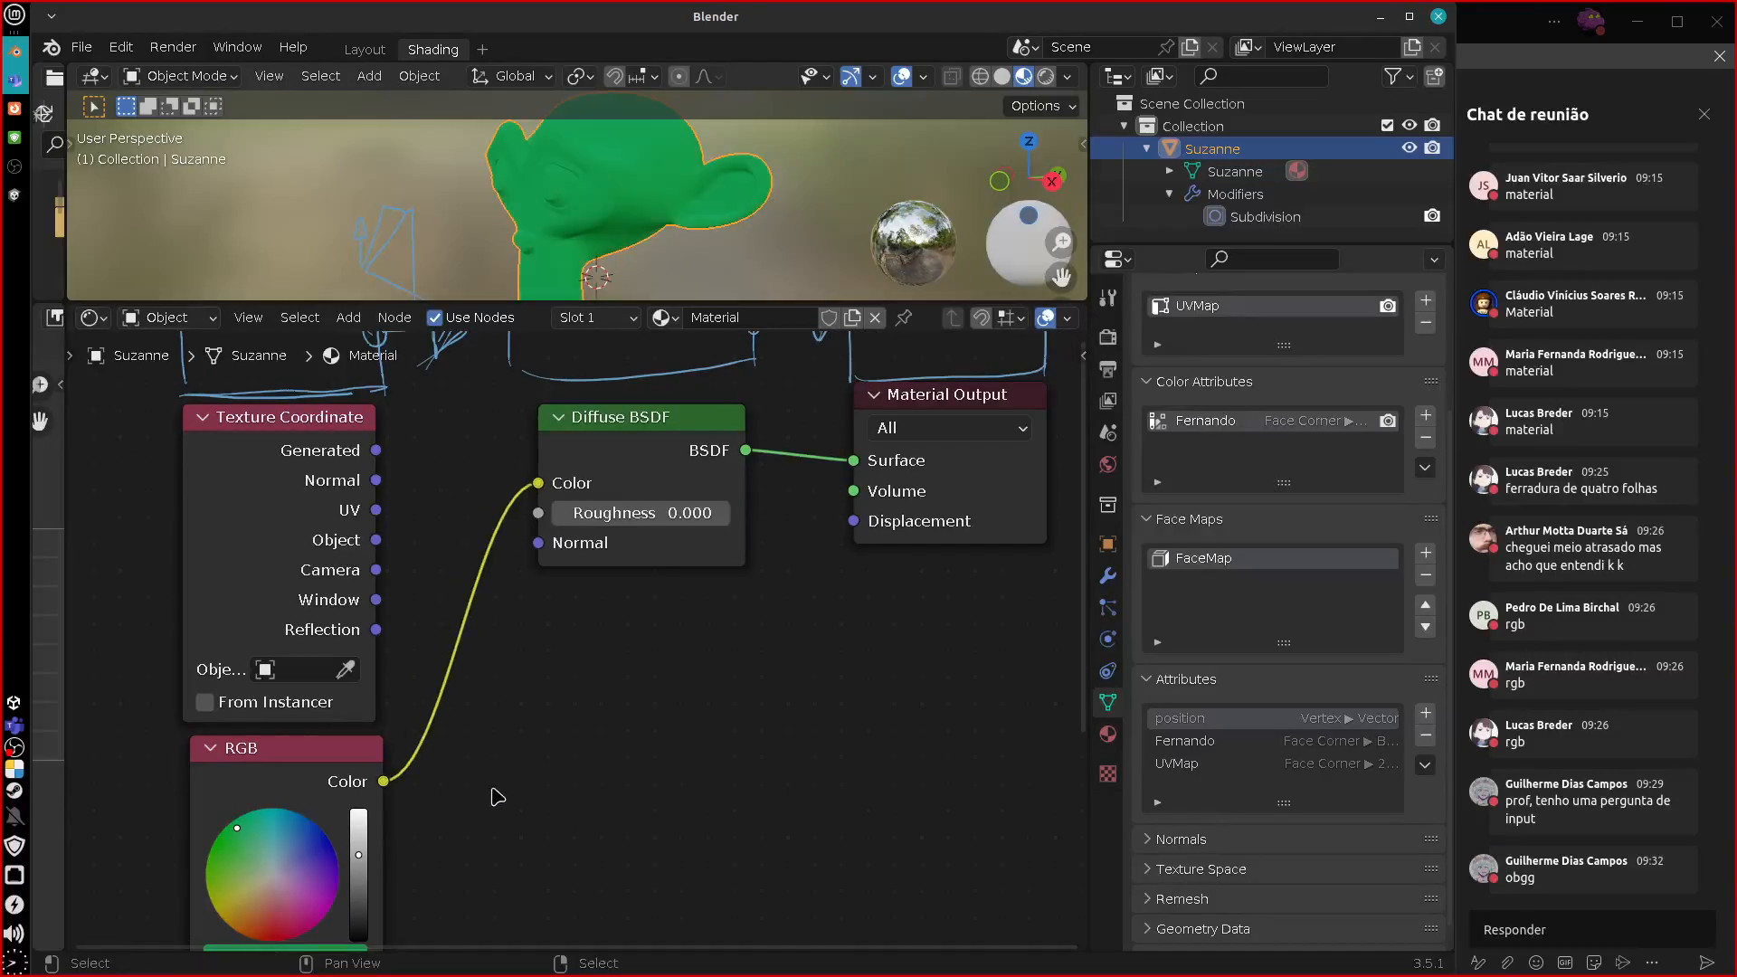
# Change the RGB node's color to mustard yellow and detach it from the Diffuse BSDF's Color input.
pyautogui.moveTo(483, 826); pyautogui.dragTo(492, 778, button='middle')
pyautogui.moveTo(291, 856)
pyautogui.mouseDown()
pyautogui.moveTo(275, 870)
pyautogui.moveTo(254, 848)
pyautogui.mouseUp()
pyautogui.moveTo(547, 435); pyautogui.dragTo(454, 771)
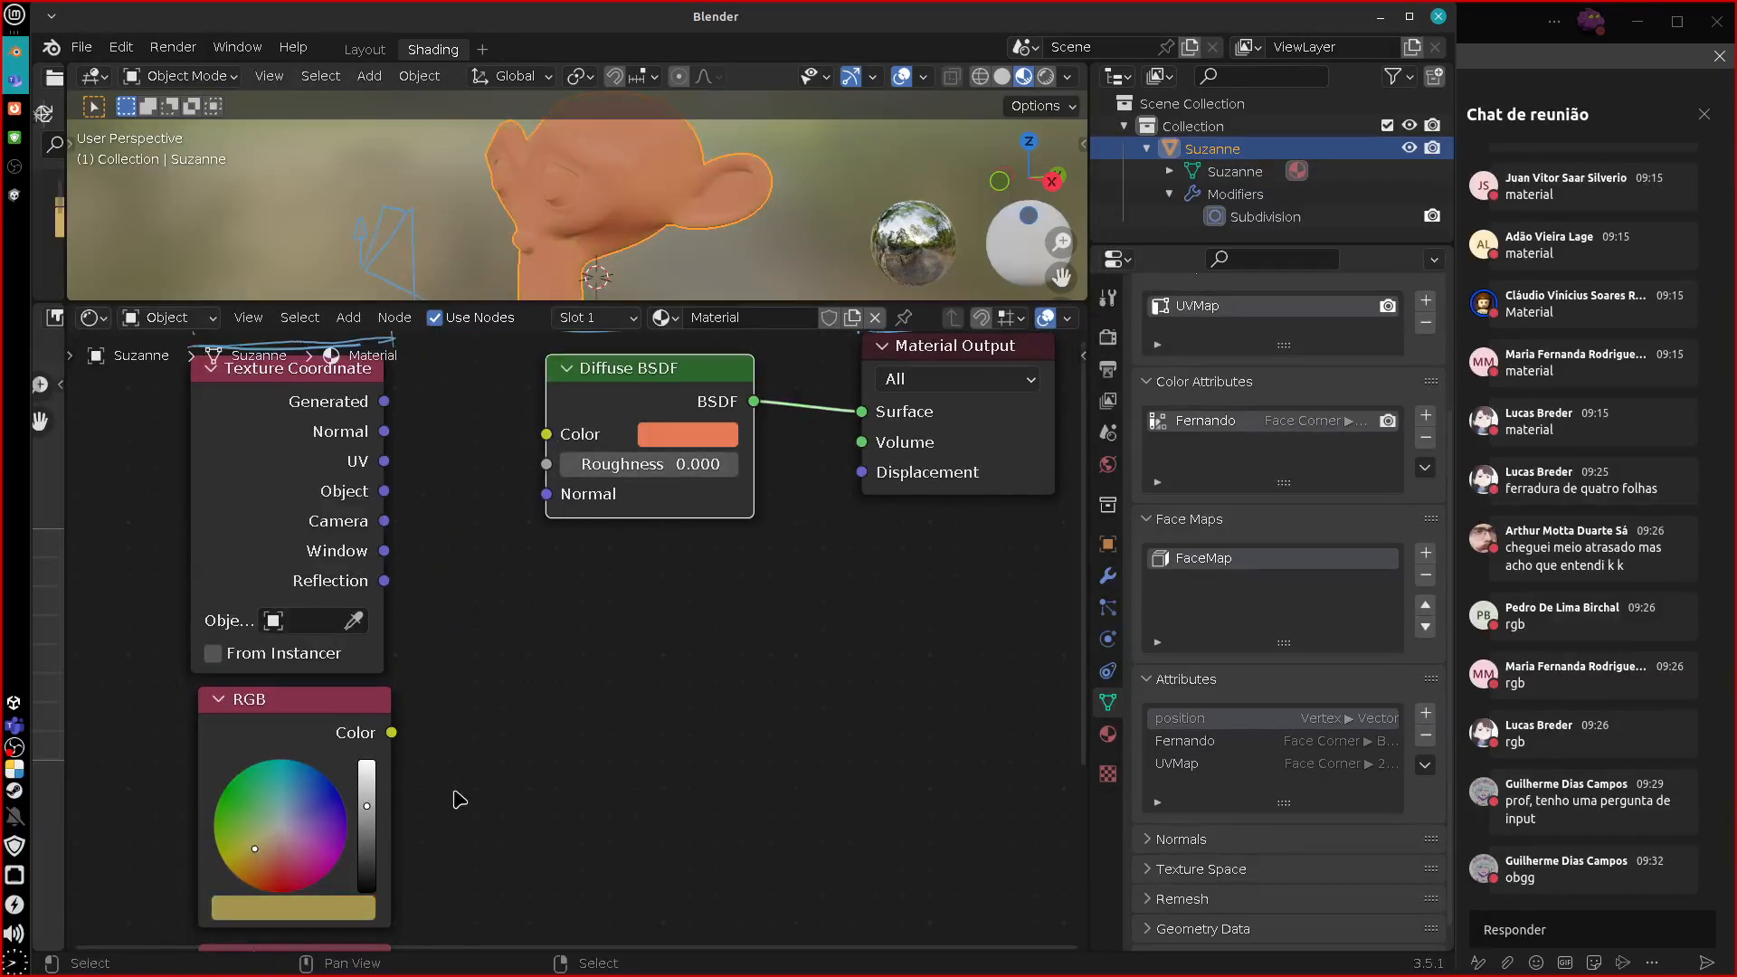
# Try feeding the Diffuse BSDF's Color from the input node below the RGB node, and remove that link.
pyautogui.moveTo(454, 772); pyautogui.dragTo(423, 624, button='middle')
pyautogui.moveTo(357, 912); pyautogui.dragTo(503, 534)
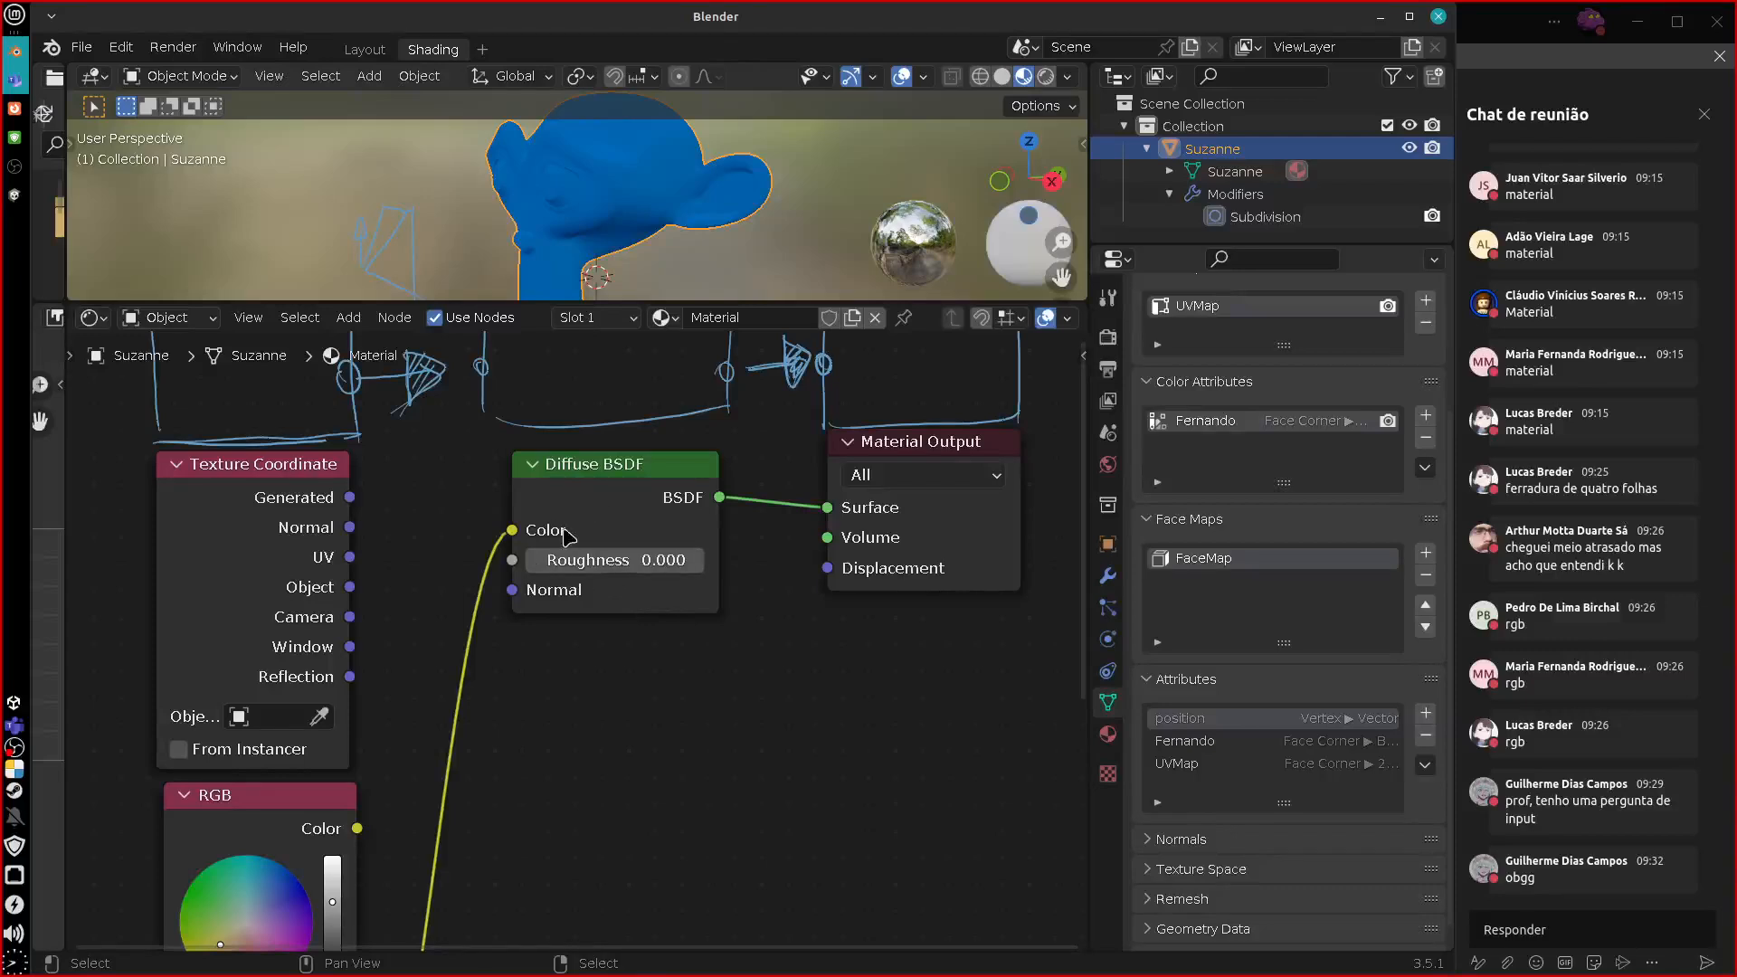
pyautogui.moveTo(615, 486); pyautogui.dragTo(623, 487)
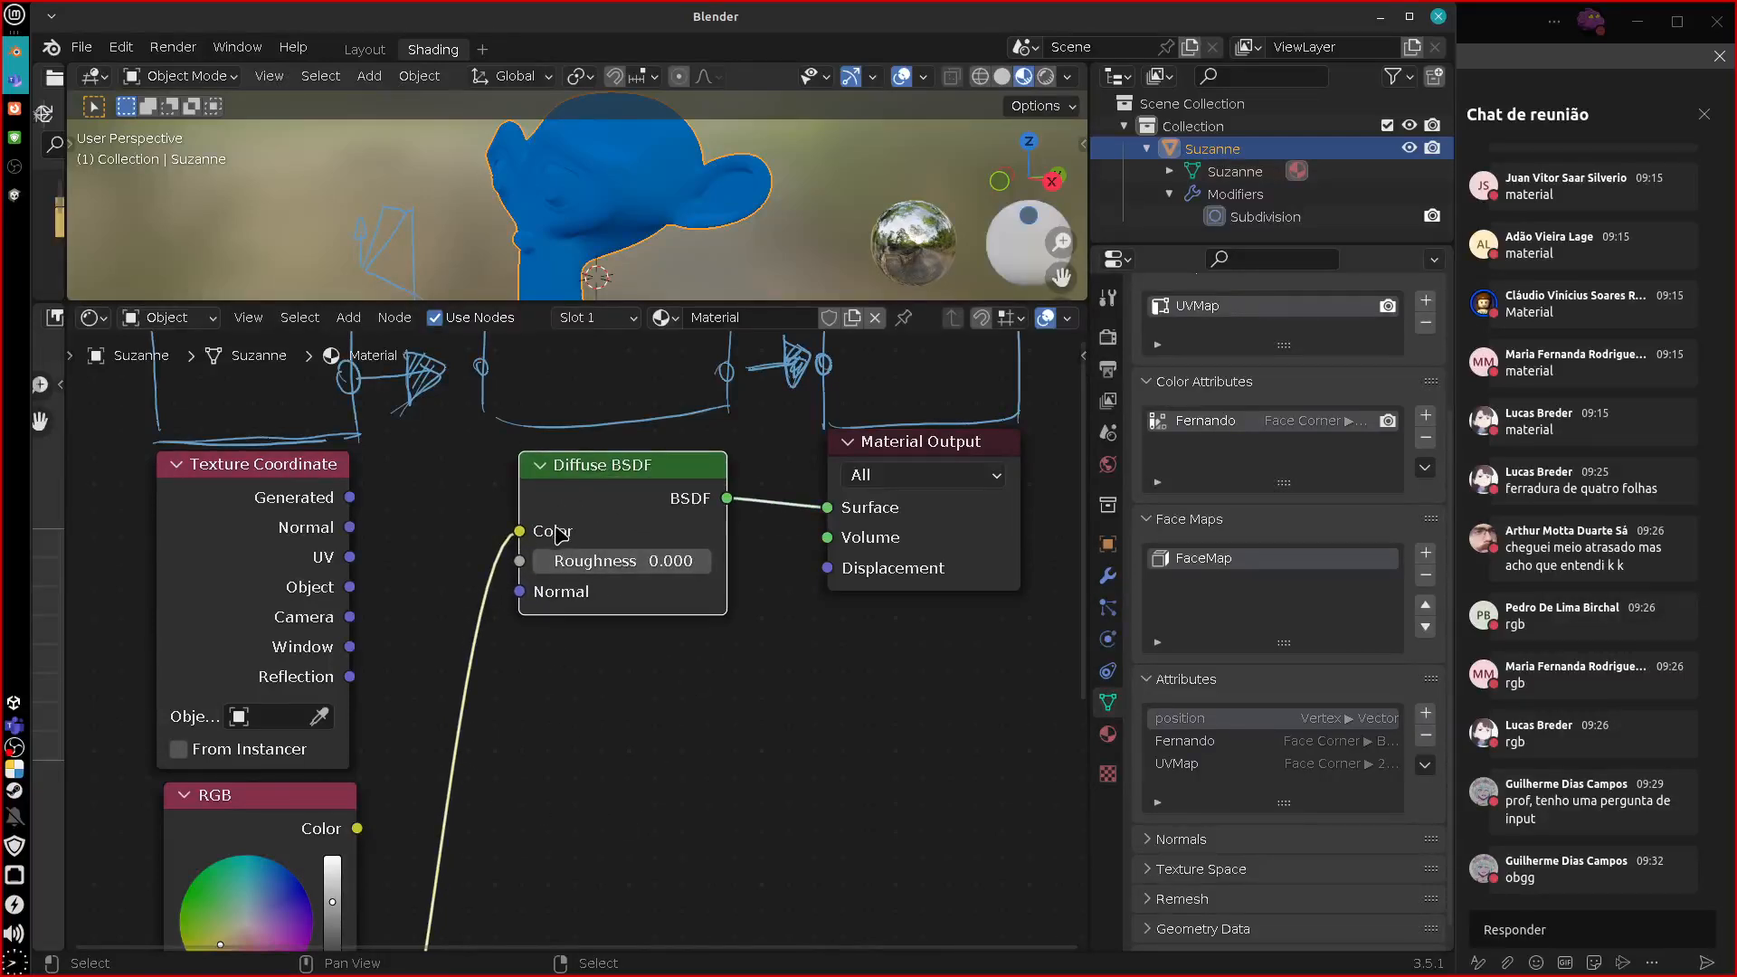
pyautogui.moveTo(558, 529); pyautogui.dragTo(574, 710, button='middle')
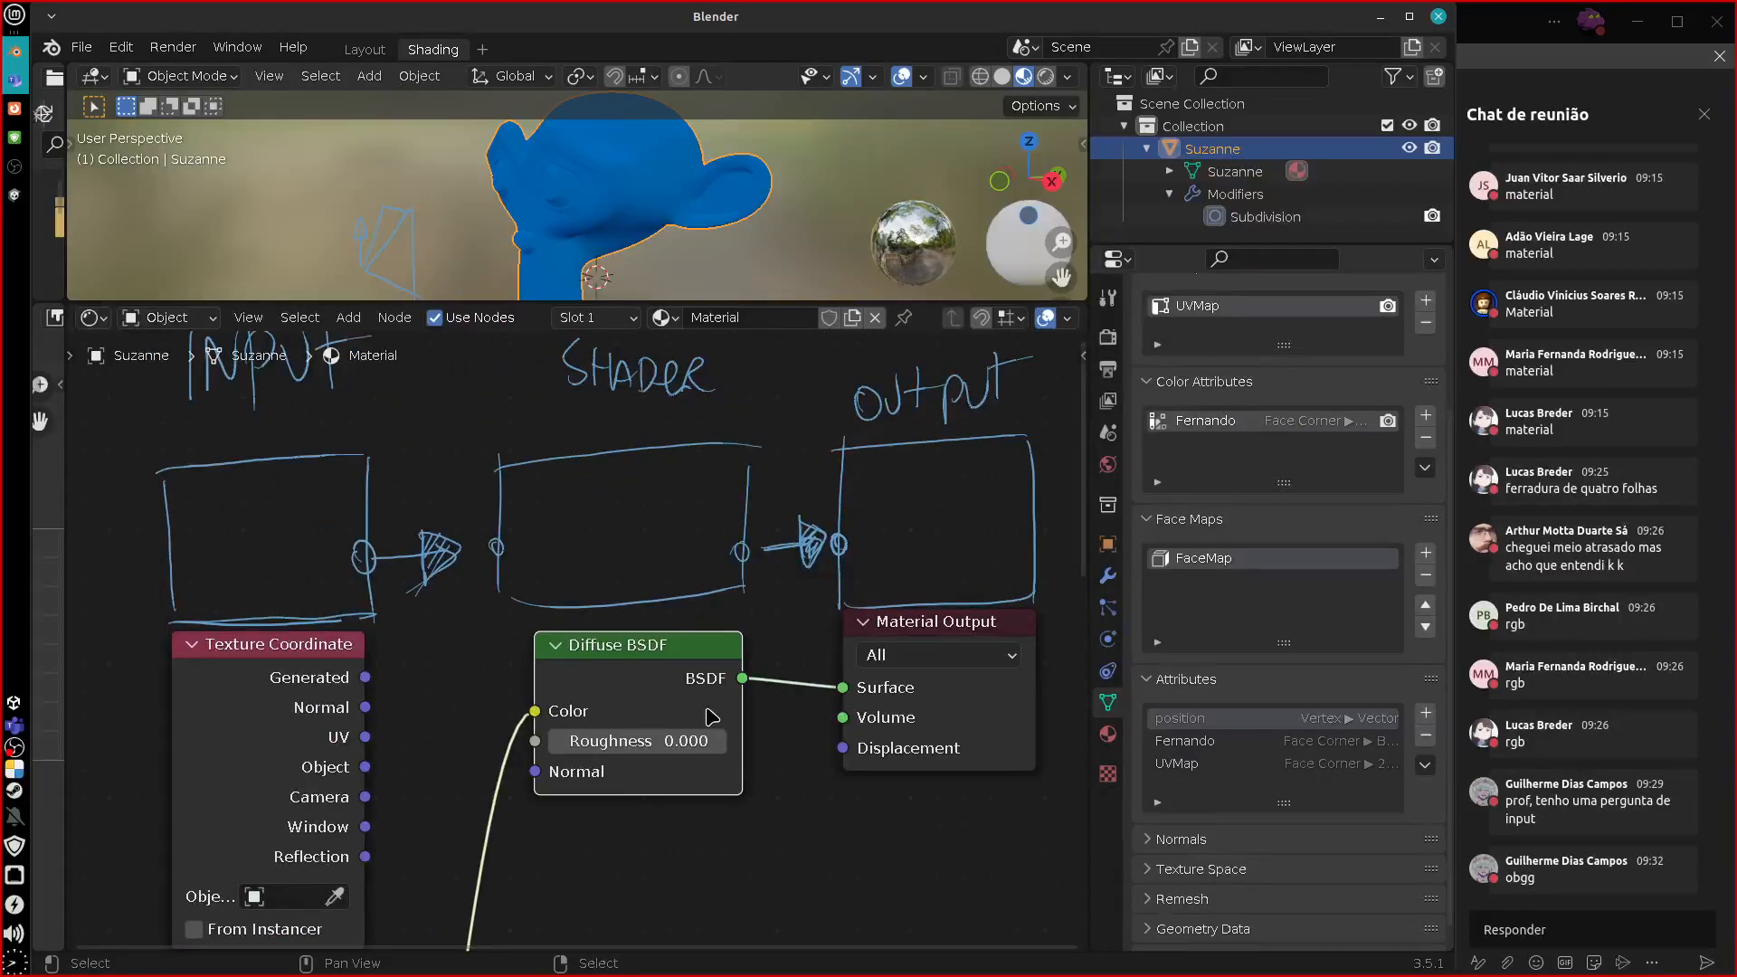
pyautogui.moveTo(618, 646)
pyautogui.mouseDown()
pyautogui.moveTo(645, 647)
pyautogui.moveTo(574, 646)
pyautogui.moveTo(623, 649)
pyautogui.mouseUp()
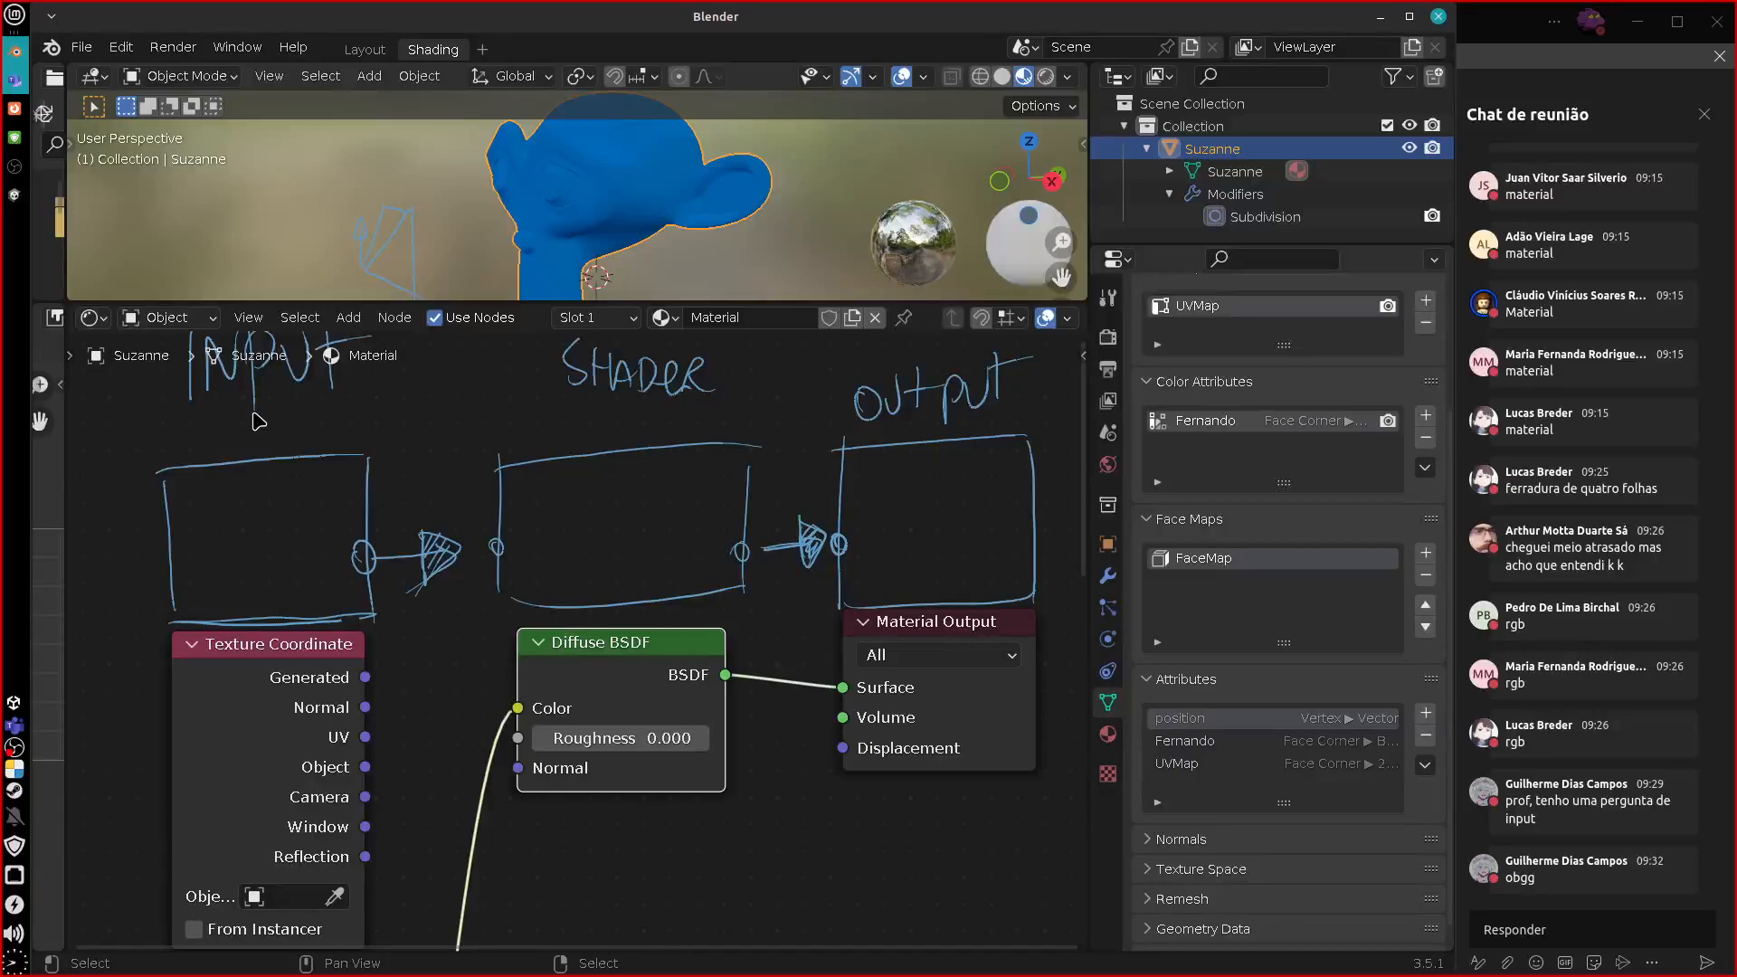
pyautogui.moveTo(511, 714); pyautogui.dragTo(516, 708)
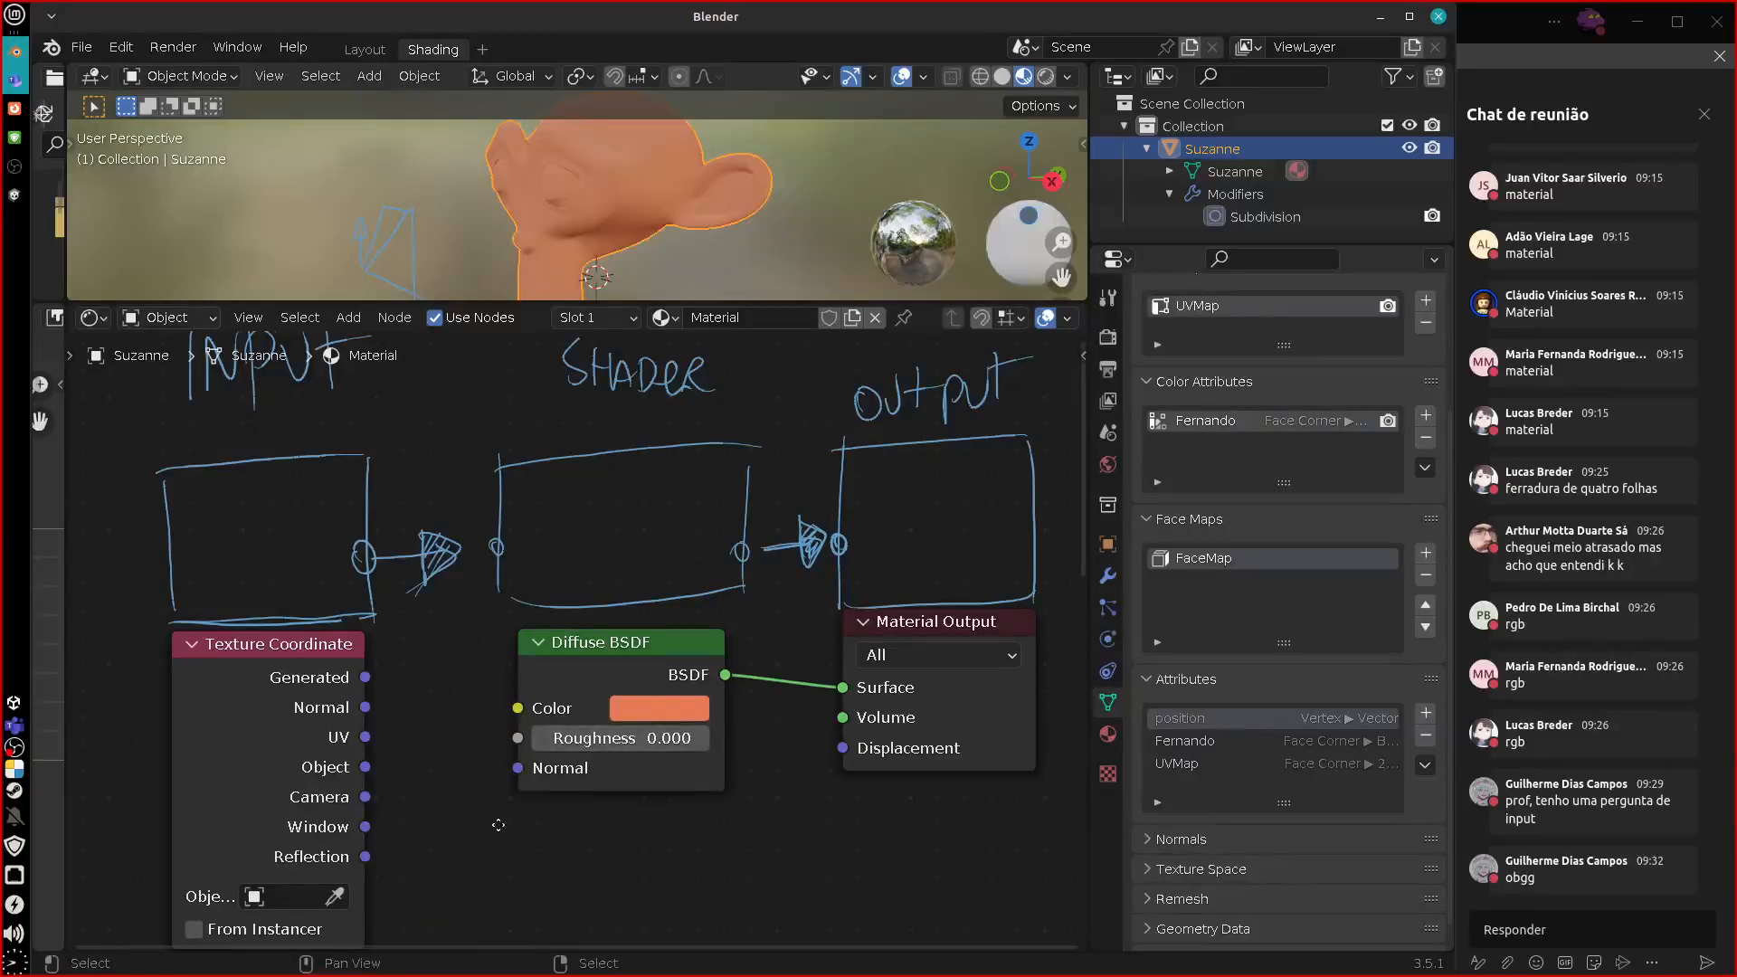
# Nudge the Diffuse BSDF node into position beneath the sketched SHADER box.
pyautogui.moveTo(493, 837); pyautogui.dragTo(477, 719, button='middle')
pyautogui.moveTo(384, 841); pyautogui.dragTo(429, 796)
pyautogui.moveTo(668, 656); pyautogui.dragTo(652, 878, button='middle')
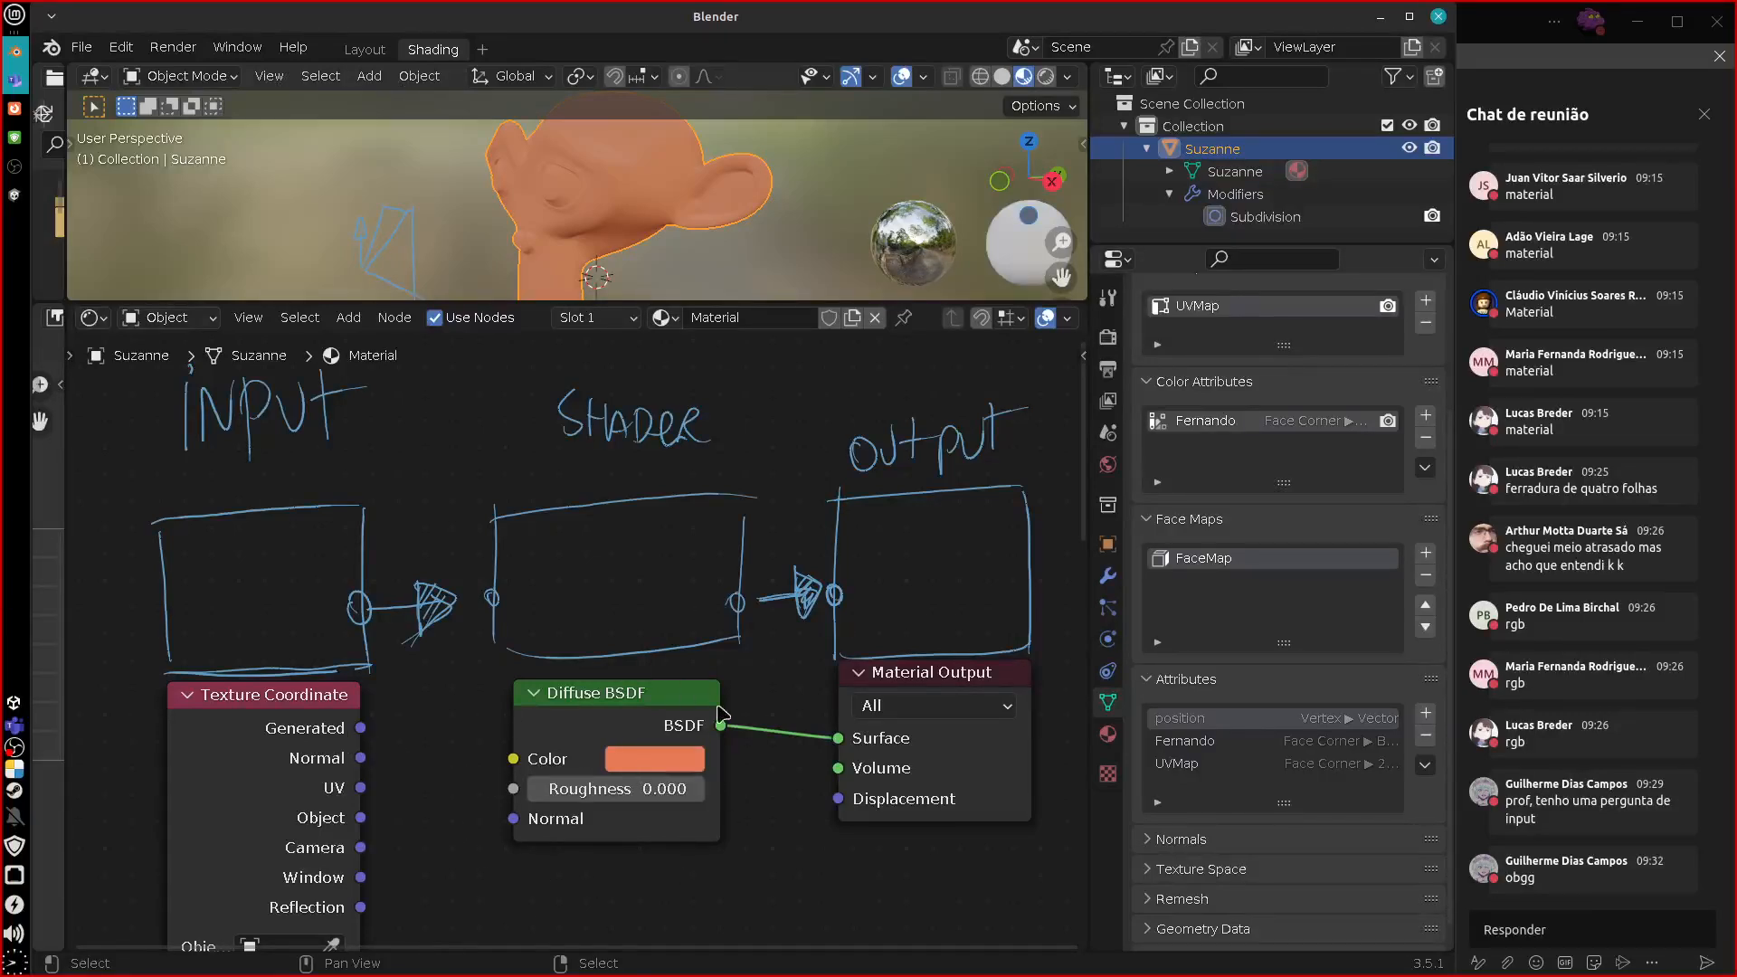
pyautogui.moveTo(575, 696); pyautogui.dragTo(587, 701)
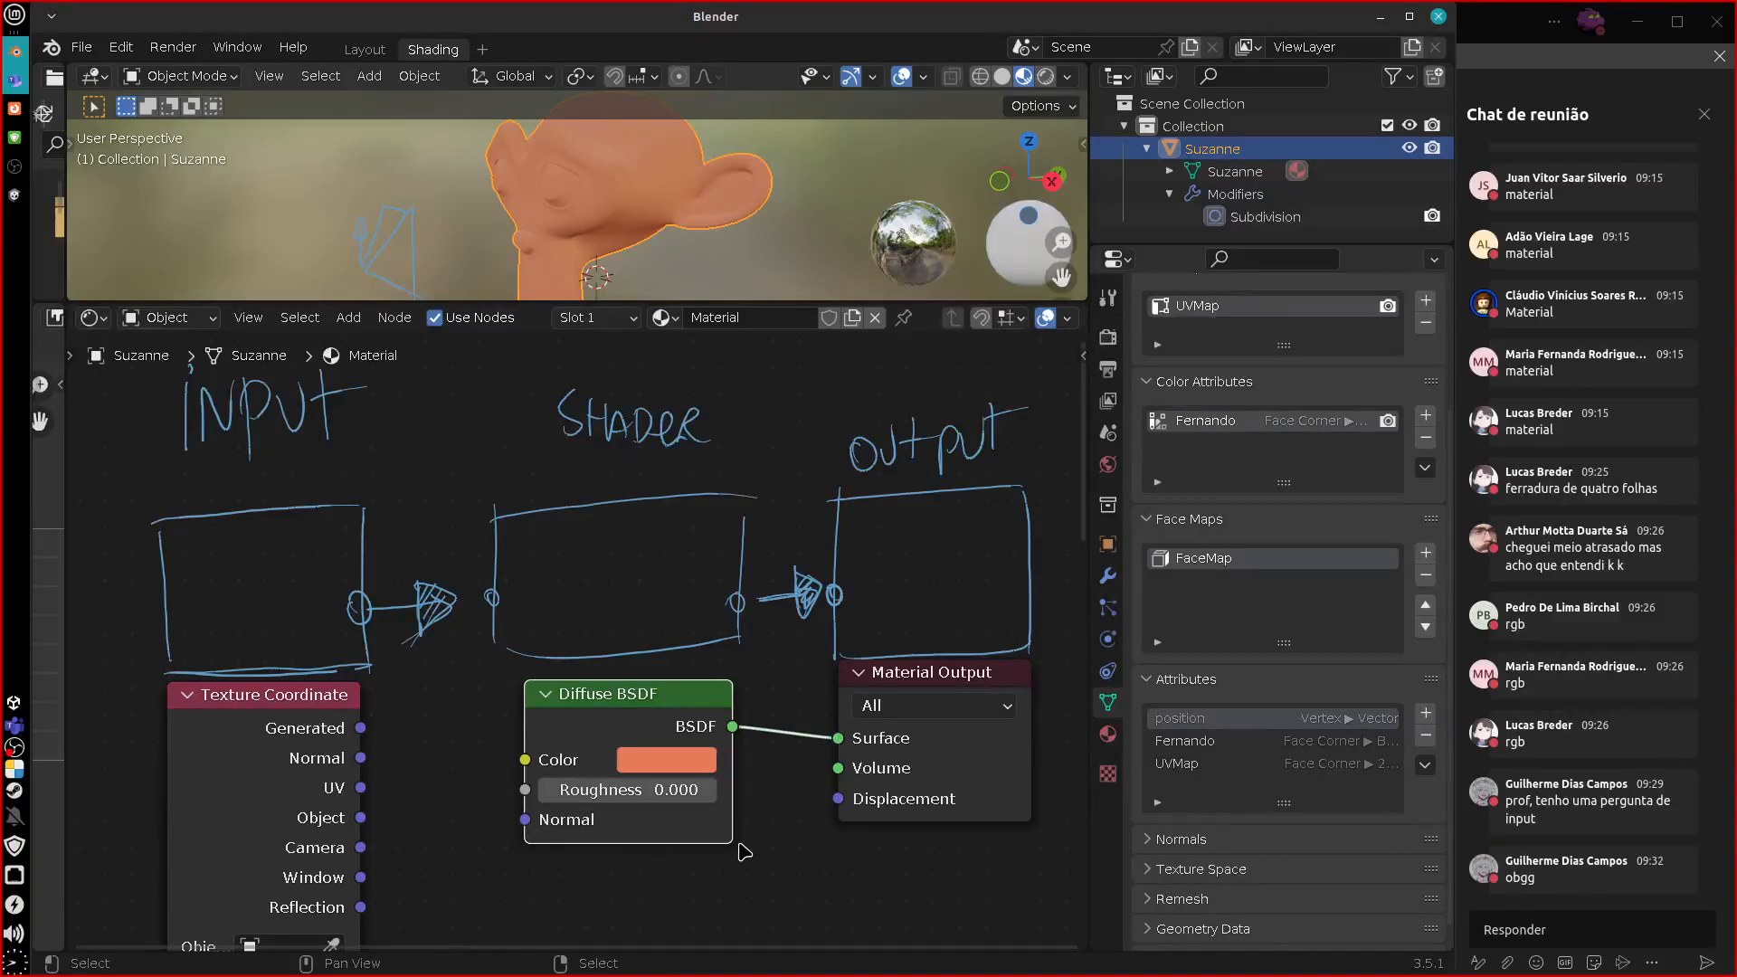
# Add an Emission node below the Diffuse BSDF and link its output to the Material Output's Surface input.
pyautogui.moveTo(762, 793); pyautogui.dragTo(757, 758, button='middle')
pyautogui.moveTo(609, 678); pyautogui.dragTo(601, 686)
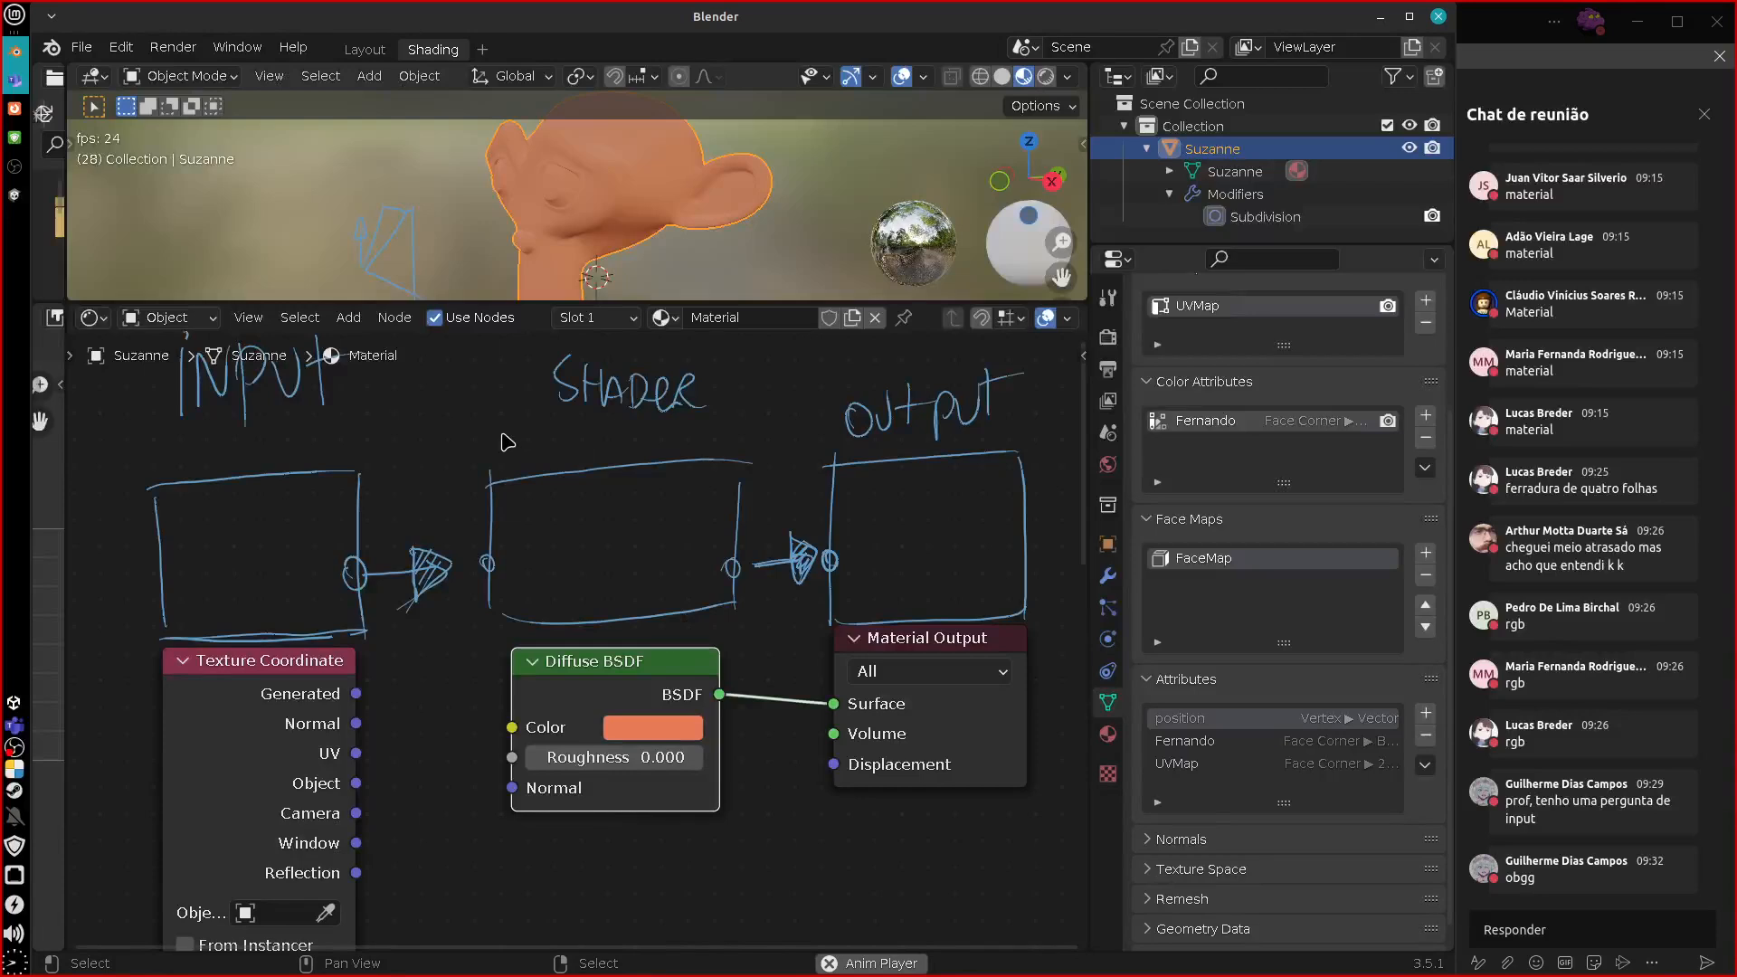
pyautogui.click(361, 322)
pyautogui.moveTo(398, 421)
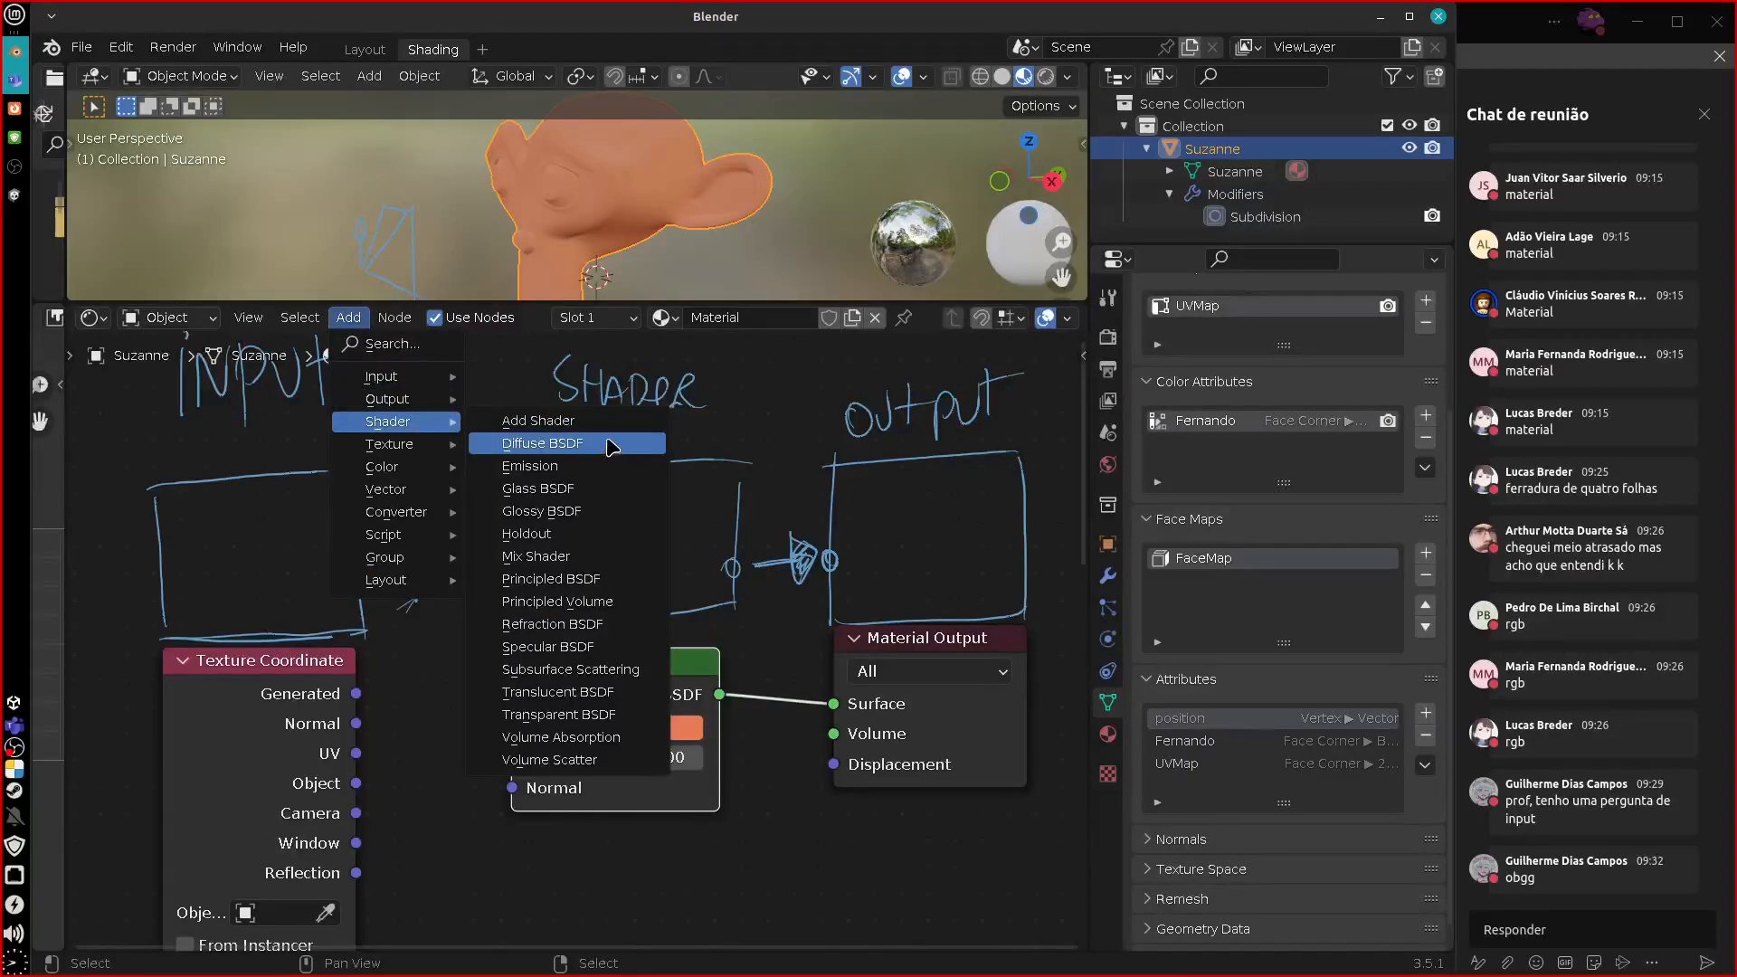
pyautogui.click(599, 466)
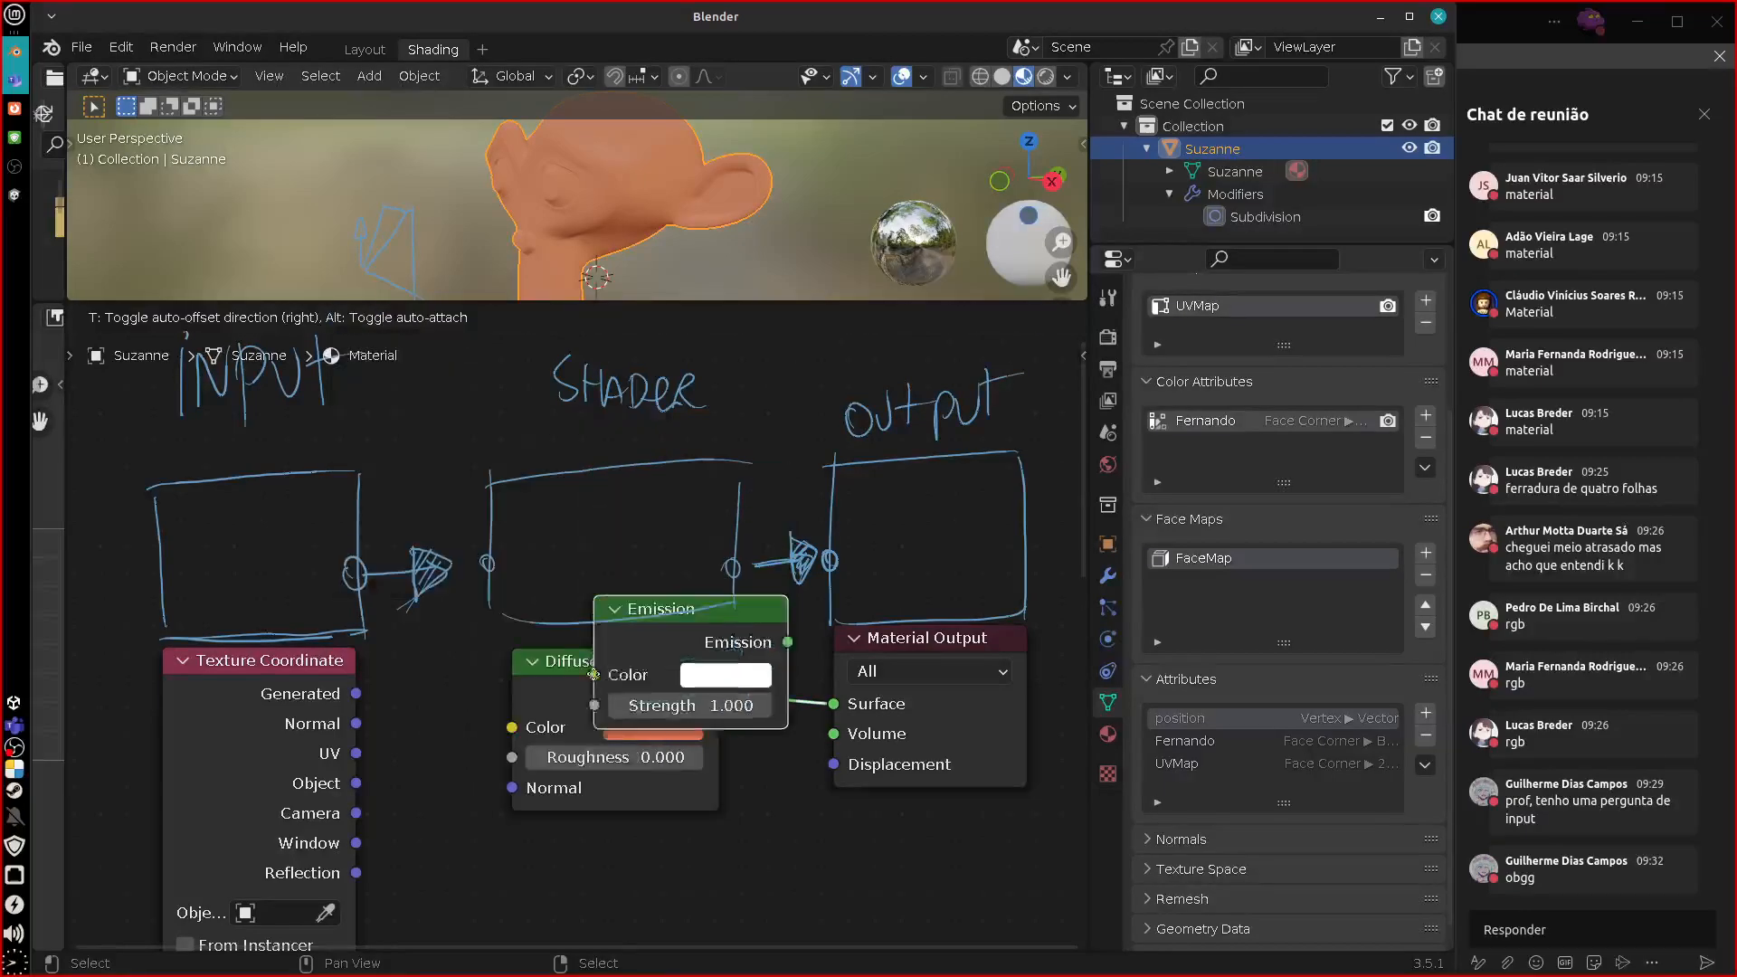
pyautogui.click(535, 908)
pyautogui.moveTo(731, 888); pyautogui.dragTo(718, 814, button='middle')
pyautogui.moveTo(653, 783); pyautogui.dragTo(813, 642)
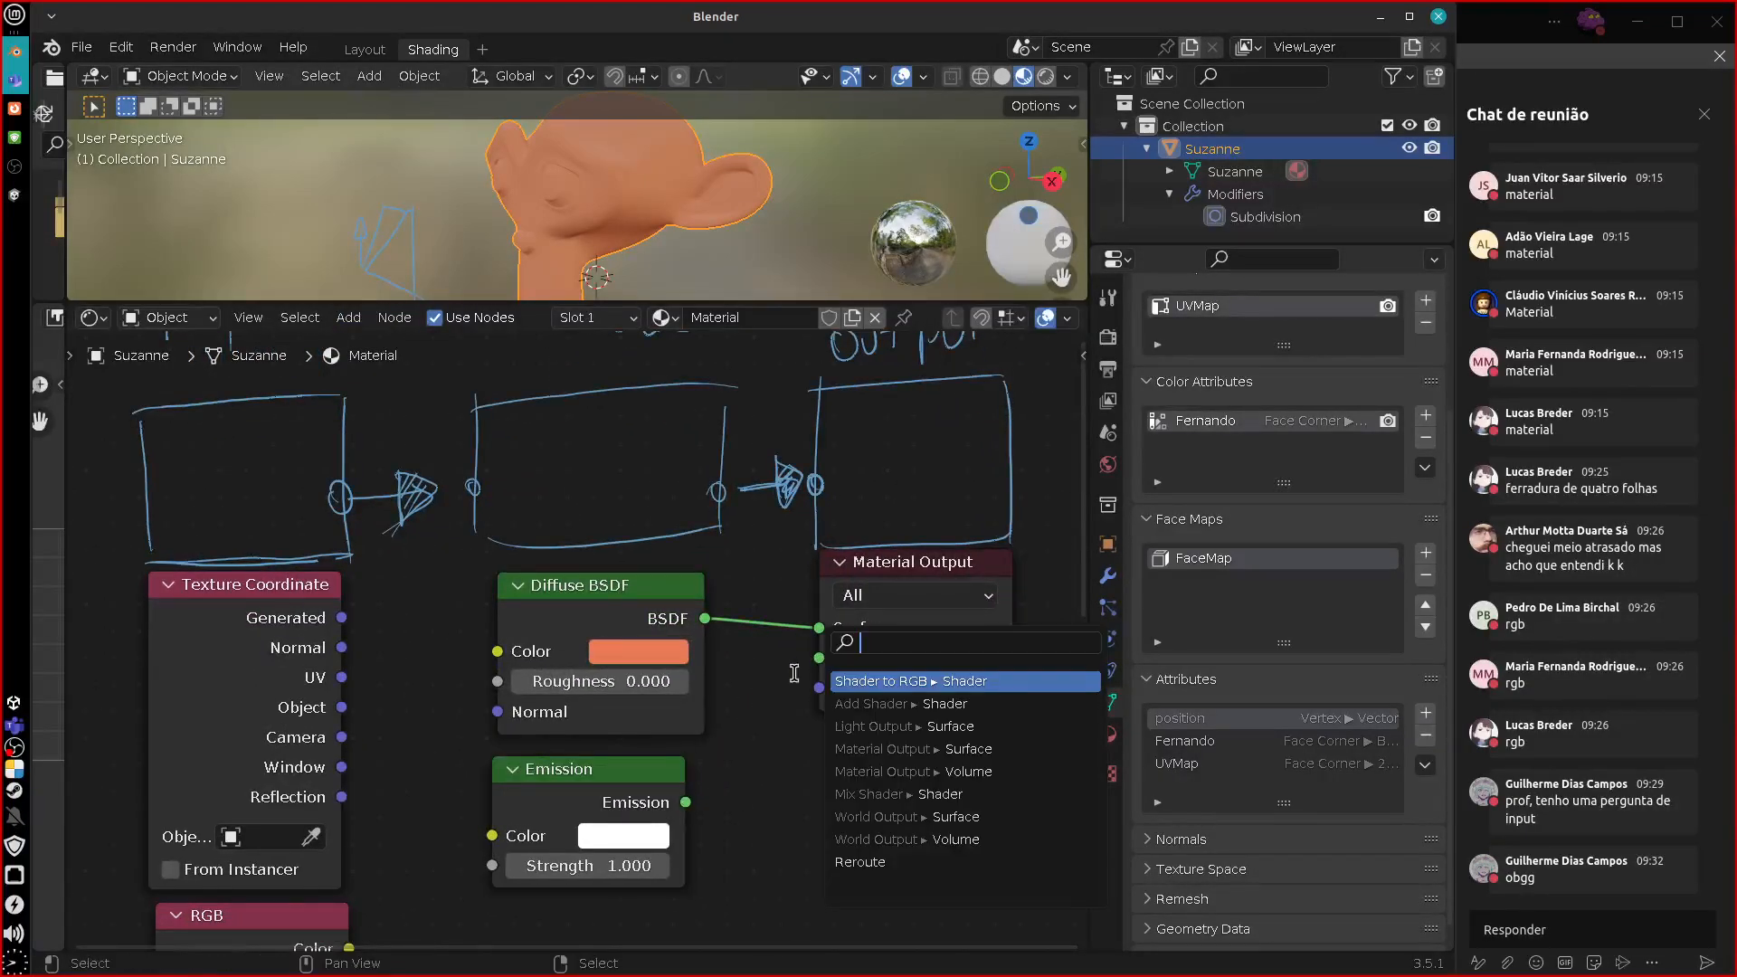
pyautogui.click(683, 803)
pyautogui.moveTo(685, 803); pyautogui.dragTo(819, 628)
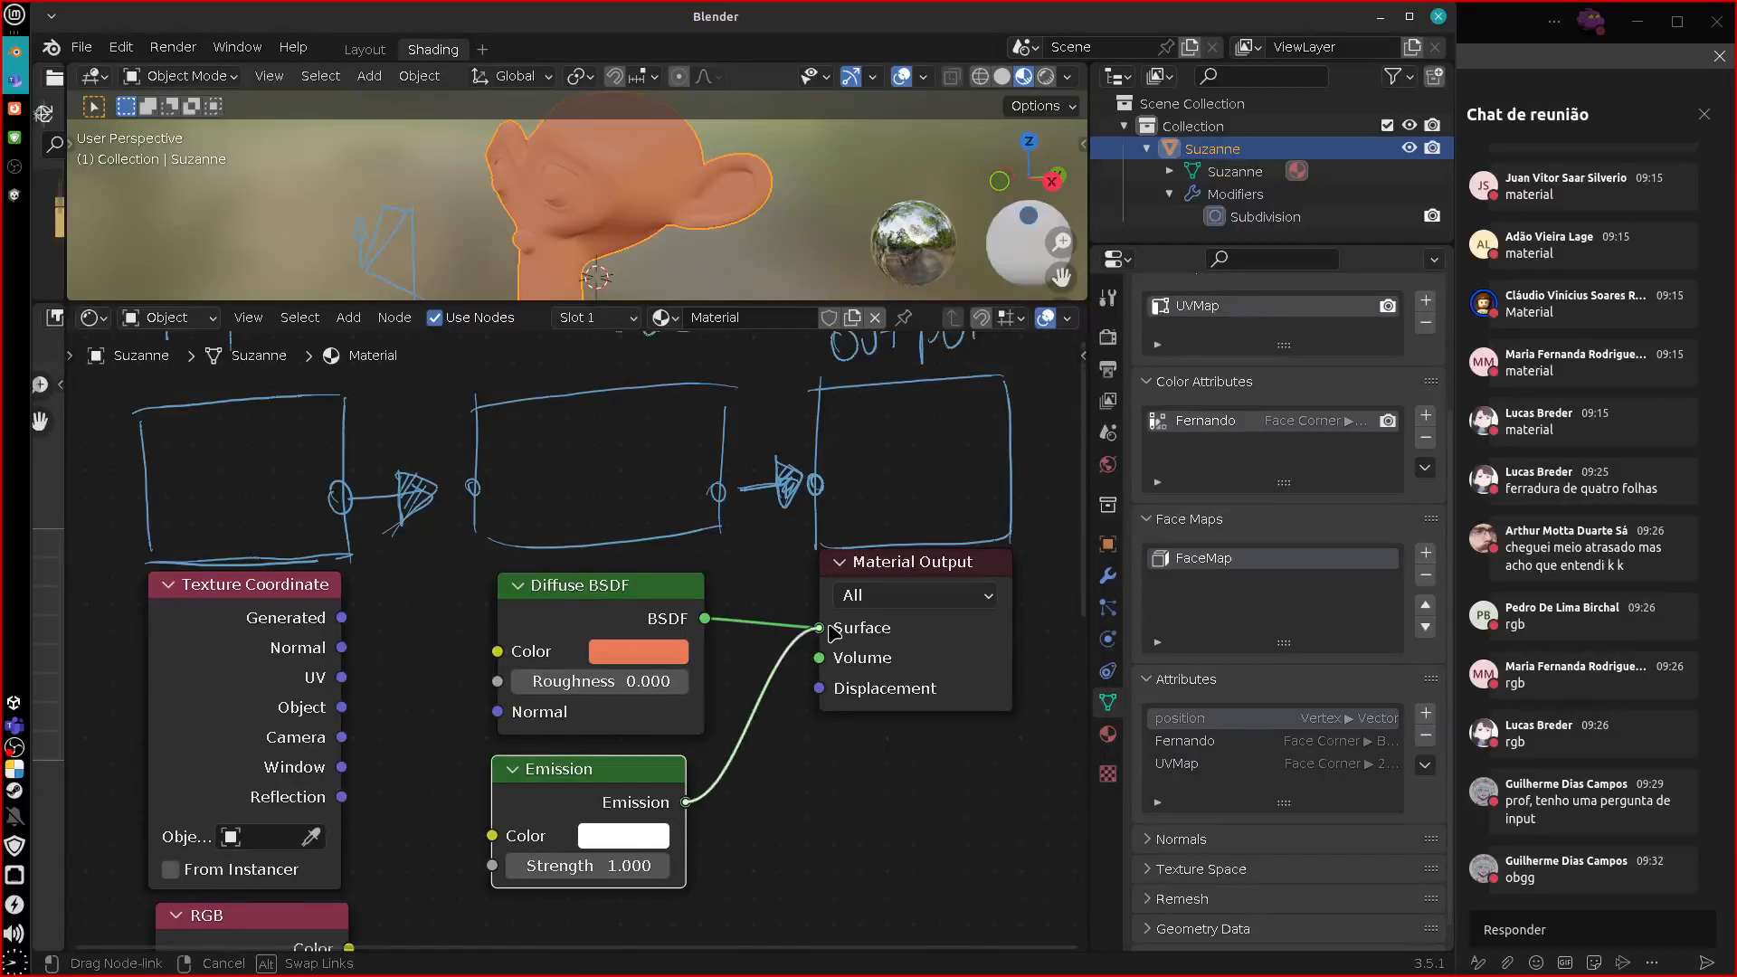
# Show the viewport in rendered shading and set the Emission node's color to bright blue and its strength to 18.
pyautogui.click(1045, 76)
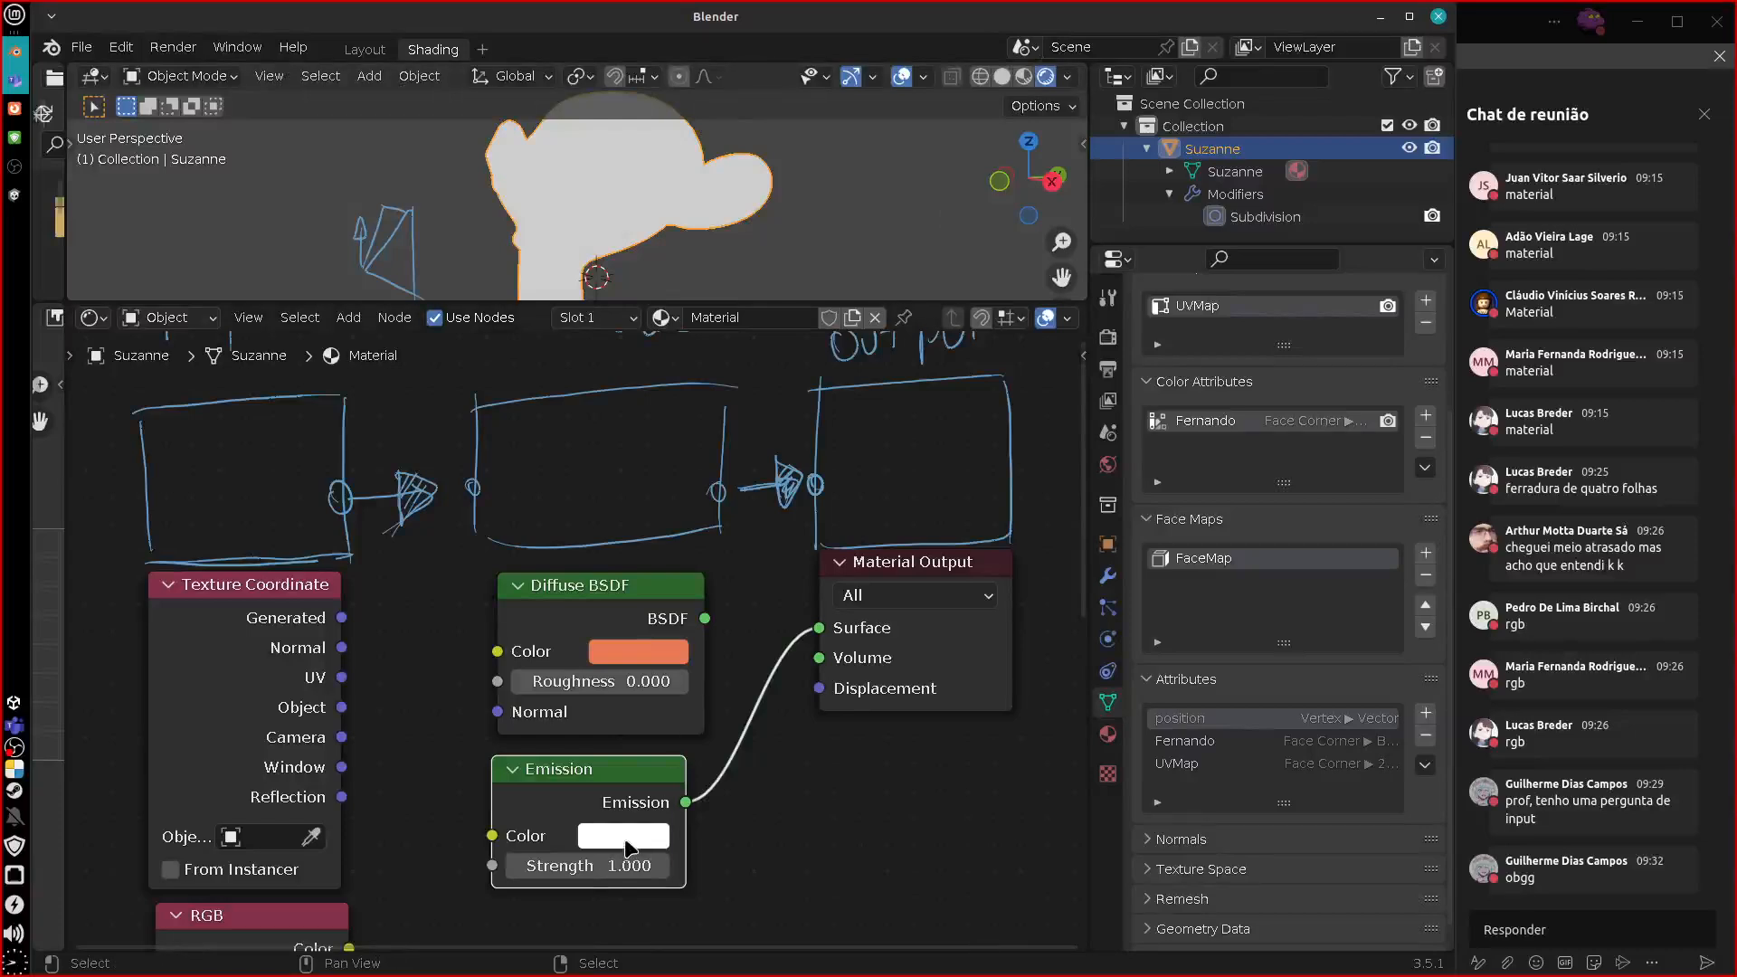
pyautogui.click(629, 846)
pyautogui.moveTo(695, 555); pyautogui.dragTo(723, 454)
pyautogui.moveTo(589, 866); pyautogui.dragTo(674, 896)
pyautogui.moveTo(656, 814); pyautogui.dragTo(657, 817)
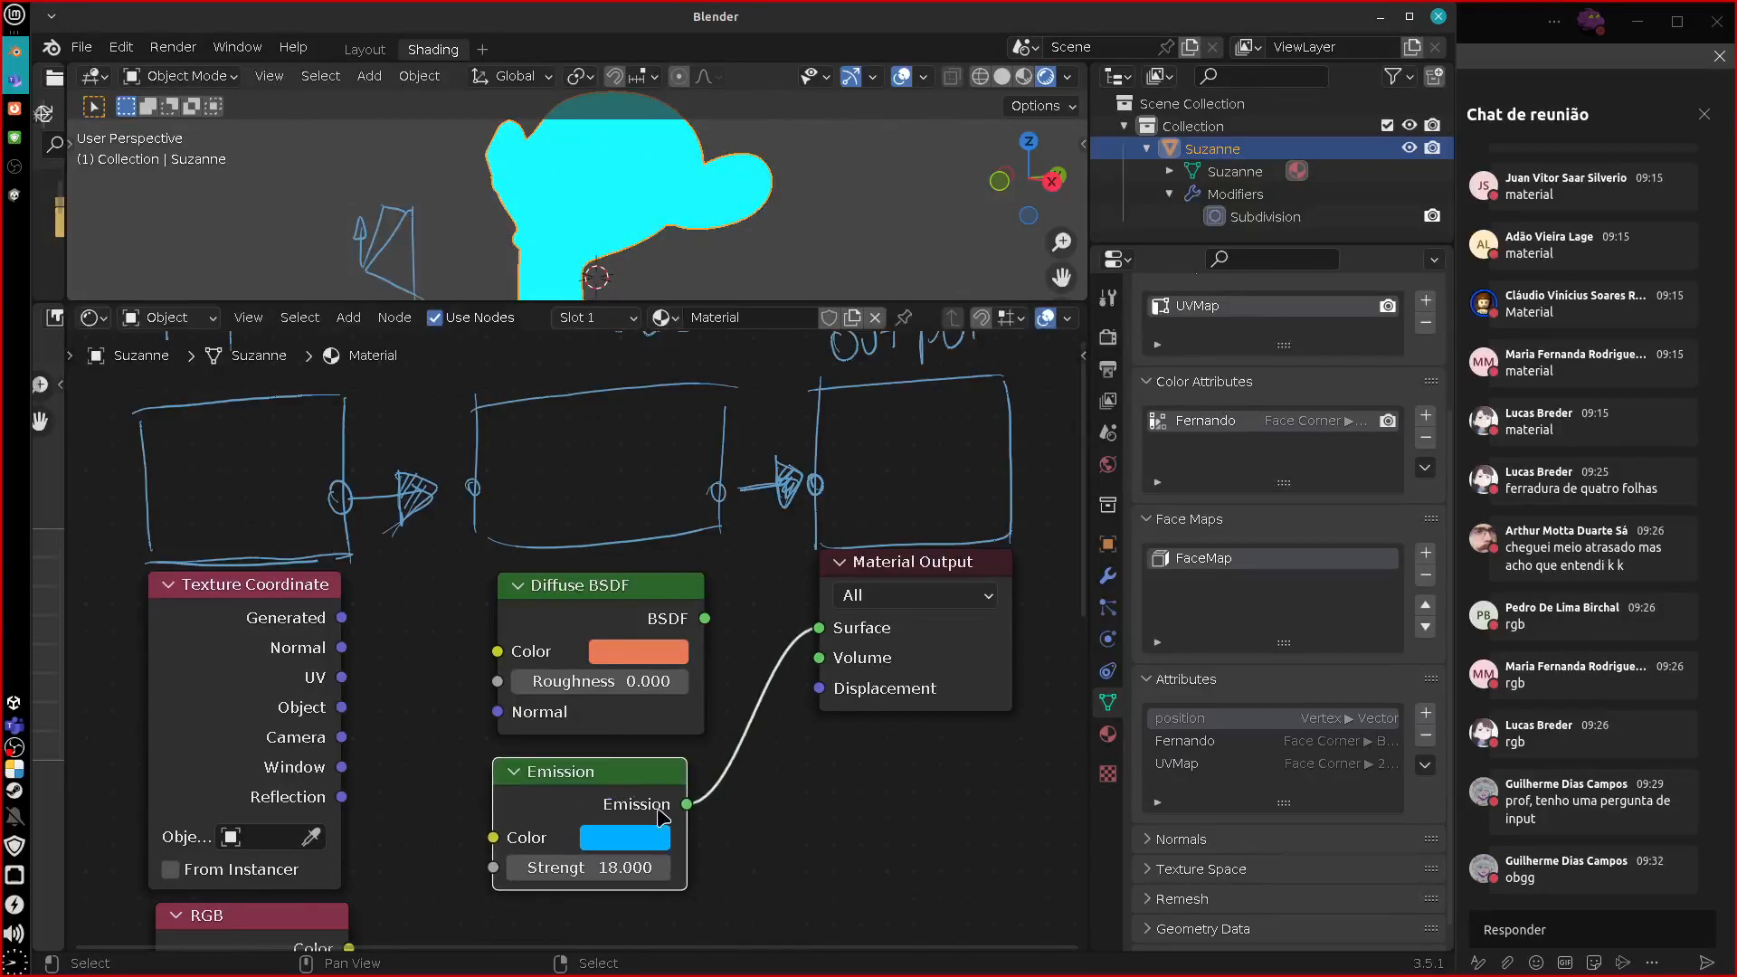
# Replace the Emission node with a Glass BSDF linked to the Material Output's Surface input, with the viewport in Material Preview shading.
pyautogui.press('x')
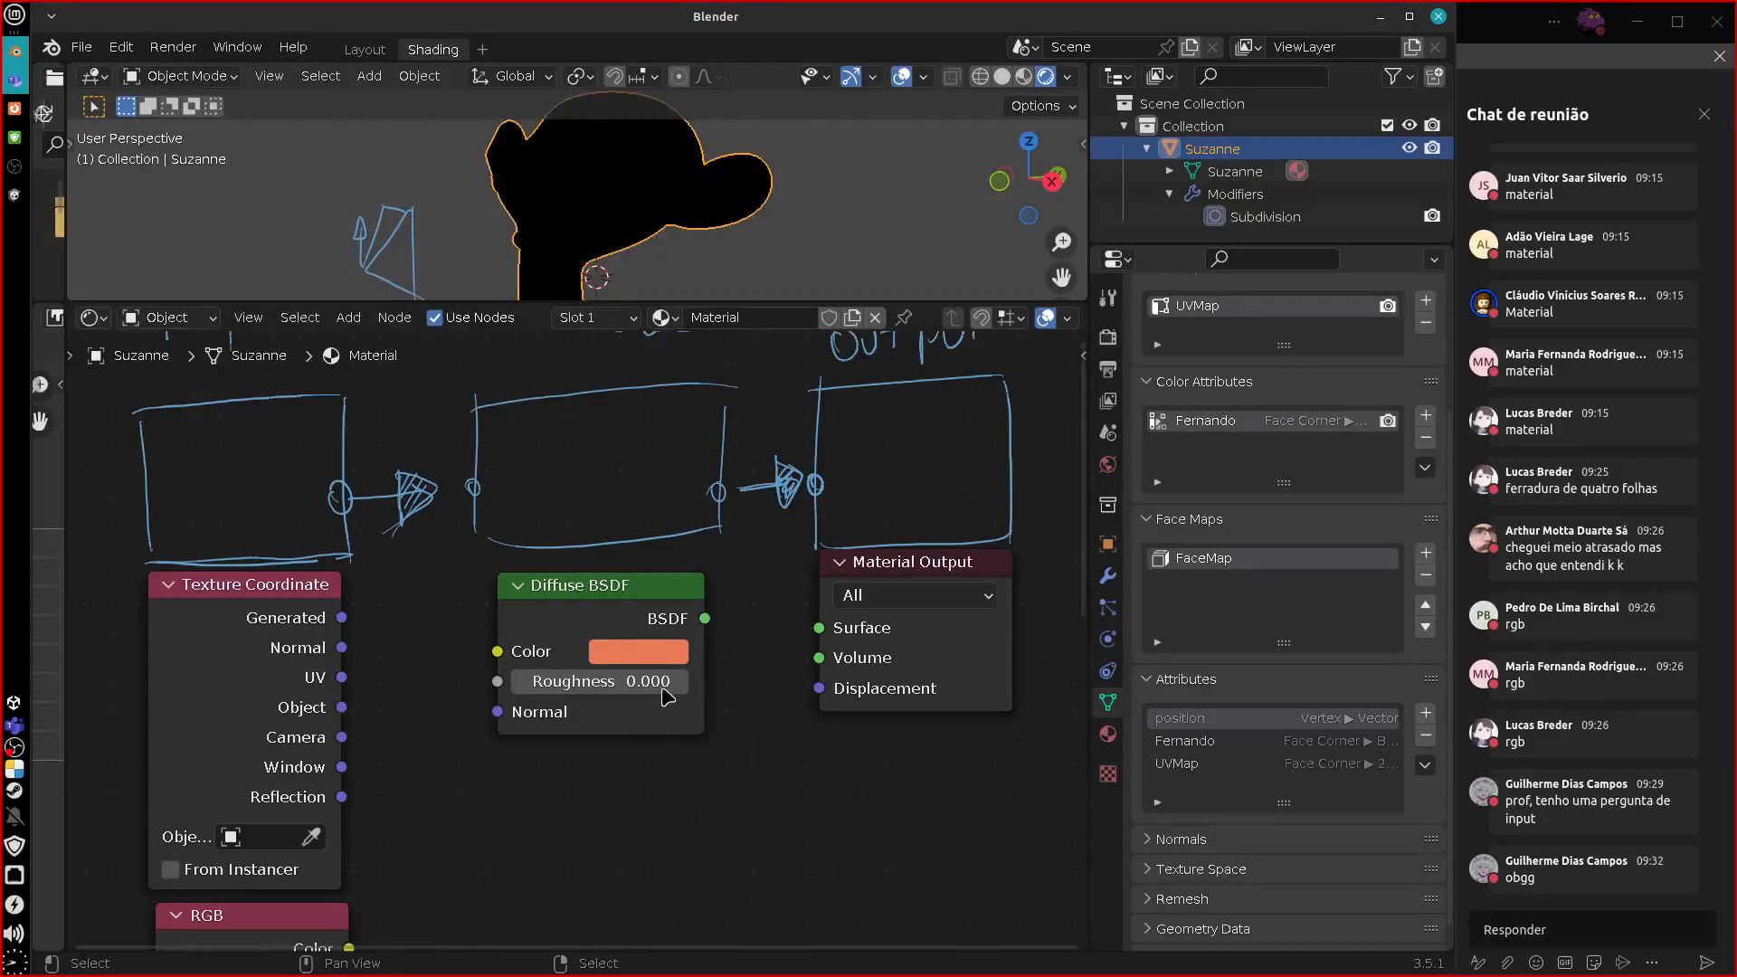
pyautogui.hotkey('shift', 'a')
pyautogui.moveTo(588, 791)
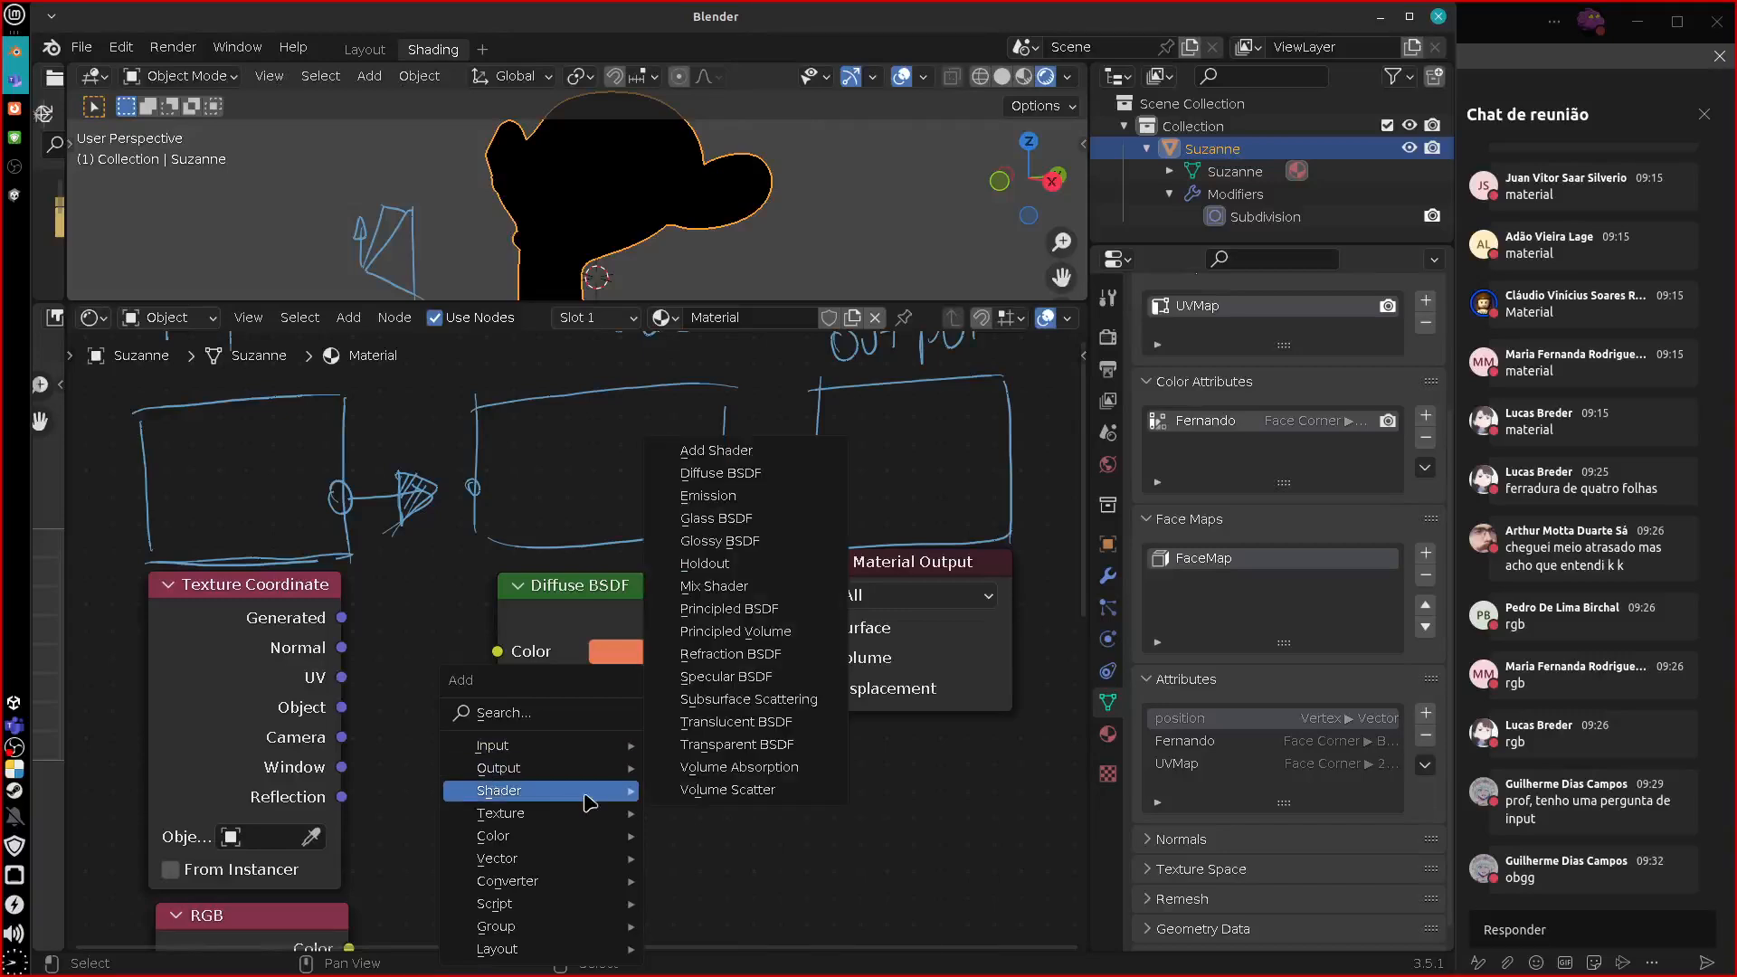
pyautogui.click(716, 518)
pyautogui.click(588, 791)
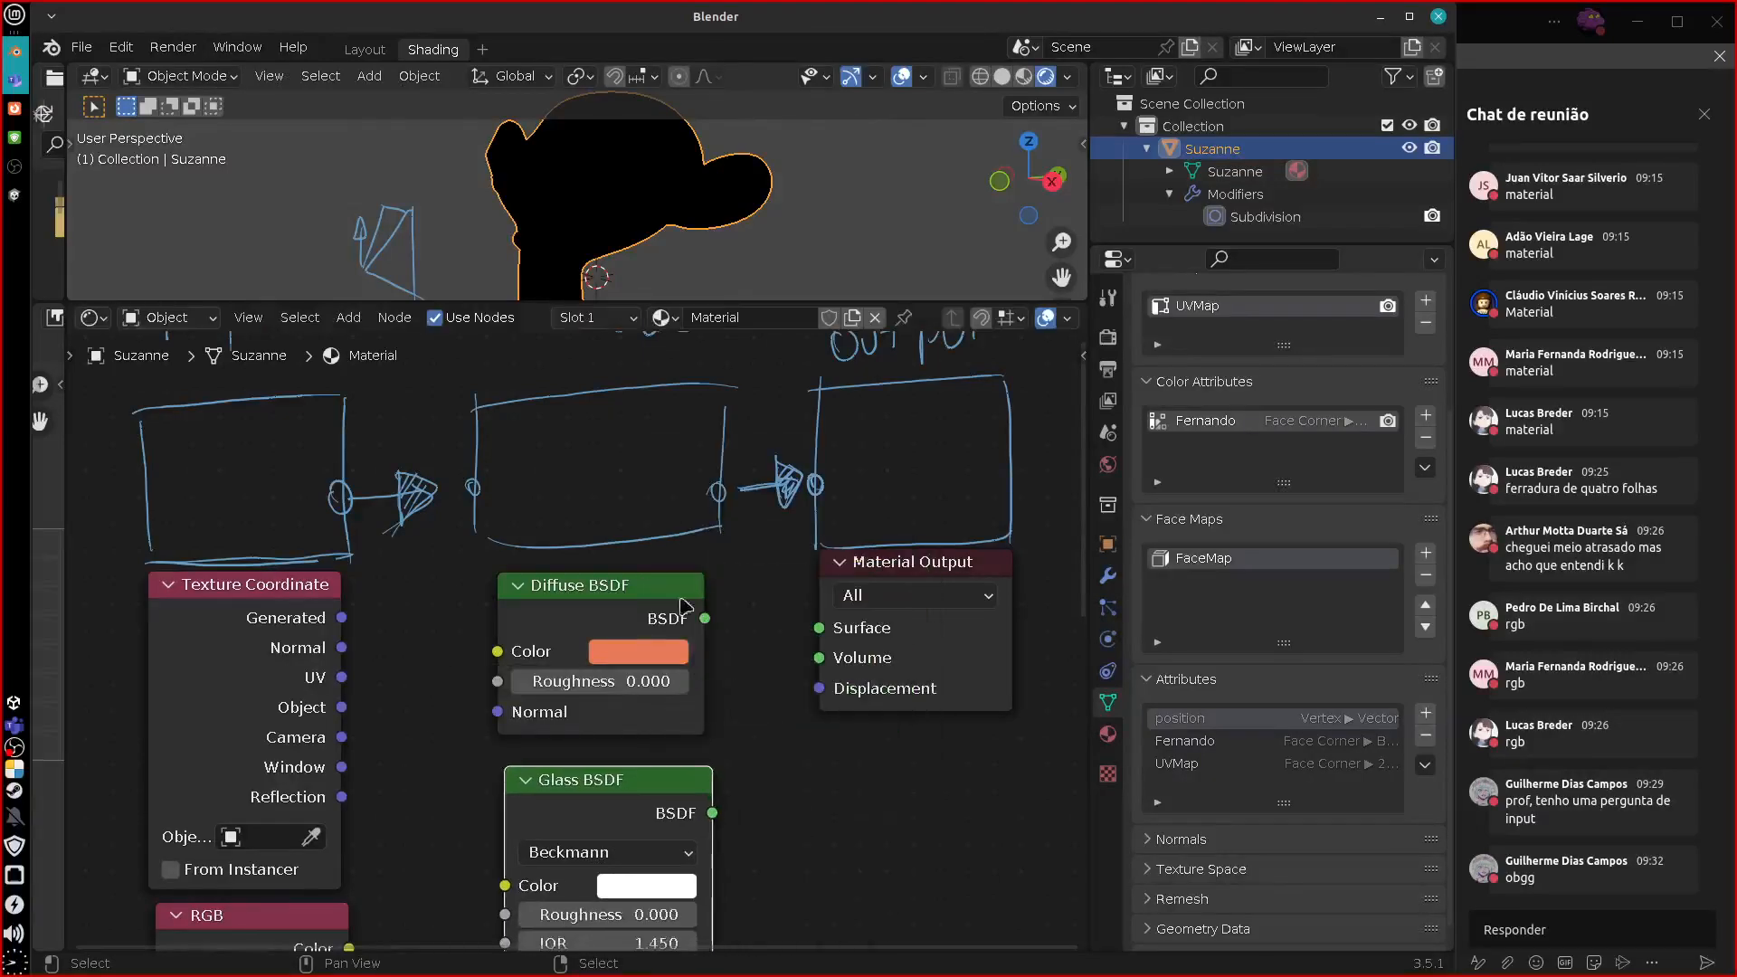
pyautogui.click(1025, 75)
pyautogui.moveTo(625, 793)
pyautogui.mouseDown()
pyautogui.moveTo(756, 707)
pyautogui.moveTo(819, 628)
pyautogui.mouseUp()
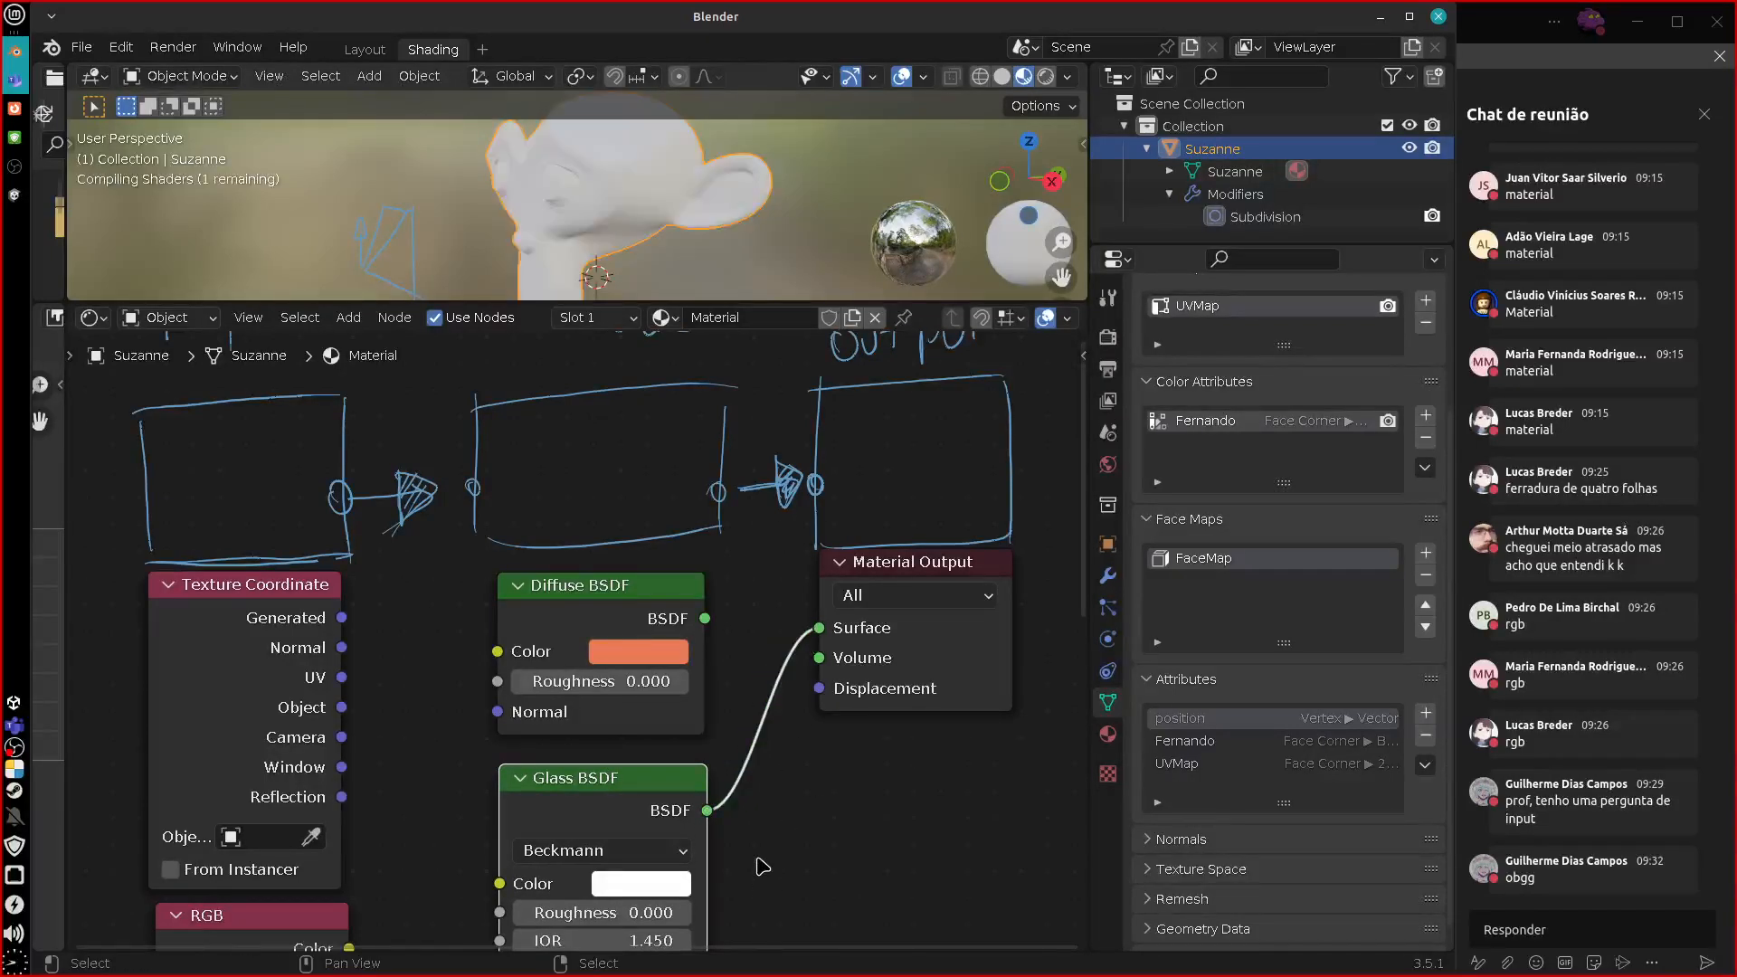
# Set the Glass BSDF's roughness to 0.185 and its IOR to 1.150, and orbit around Suzanne to inspect the refraction.
pyautogui.moveTo(737, 853); pyautogui.dragTo(735, 796, button='middle')
pyautogui.moveTo(630, 854); pyautogui.dragTo(610, 884)
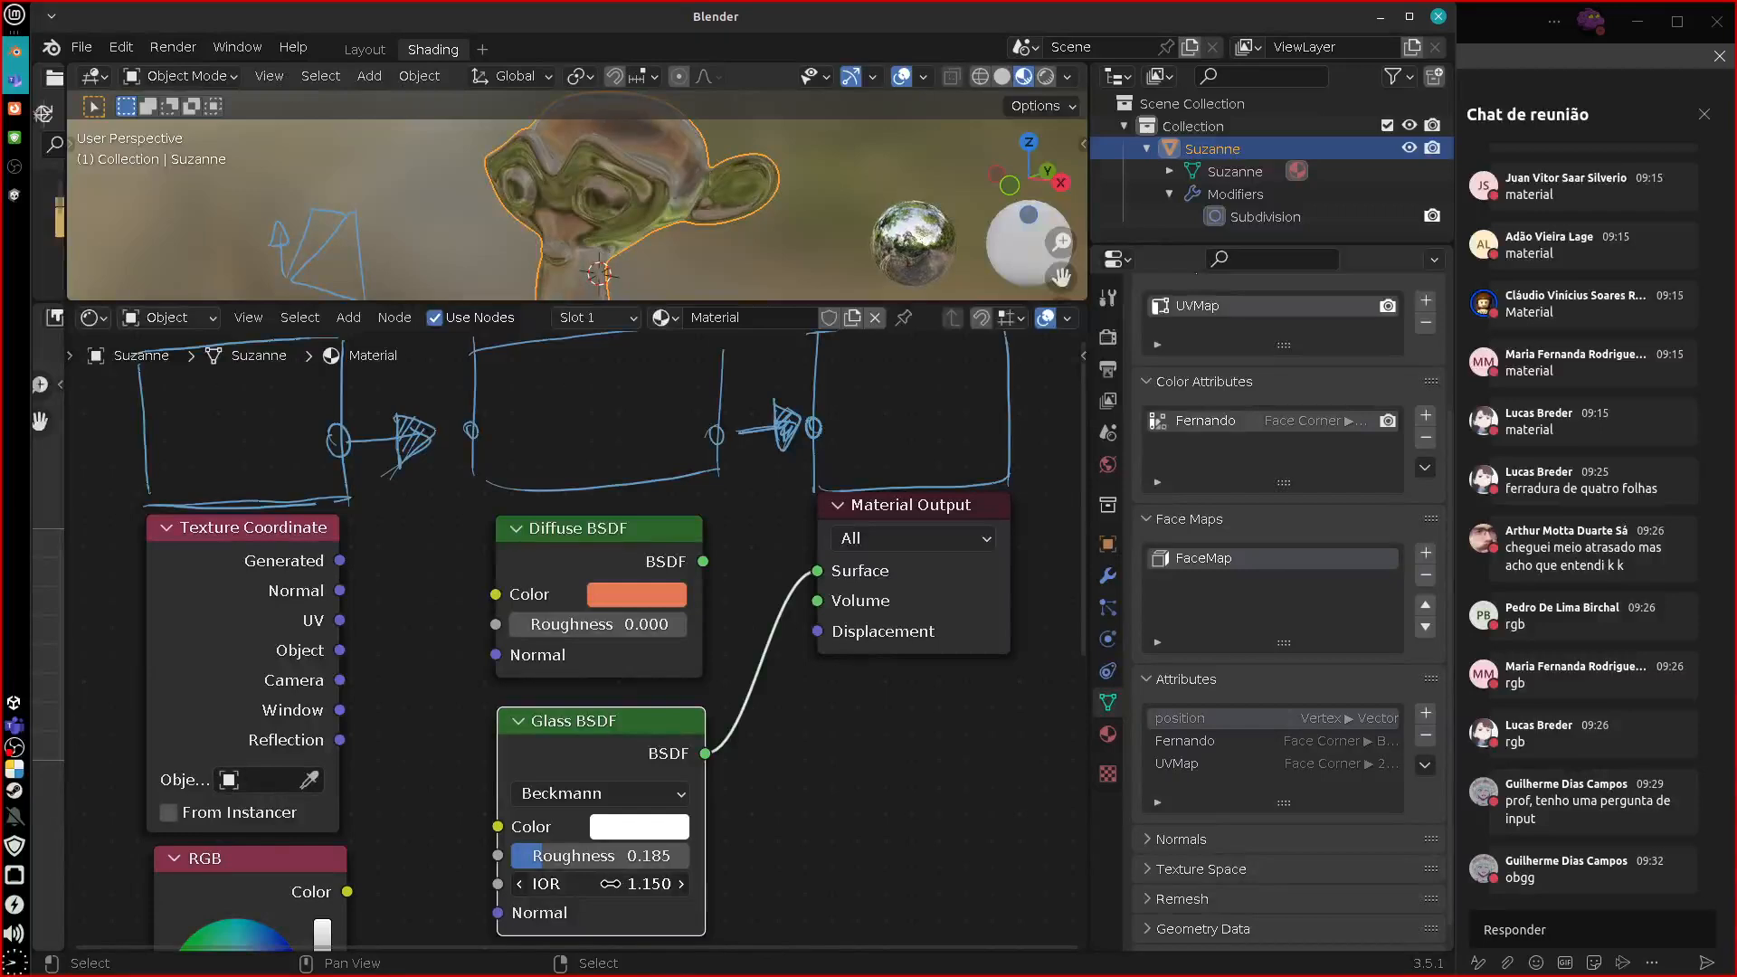
pyautogui.moveTo(670, 208); pyautogui.dragTo(644, 178, button='middle')
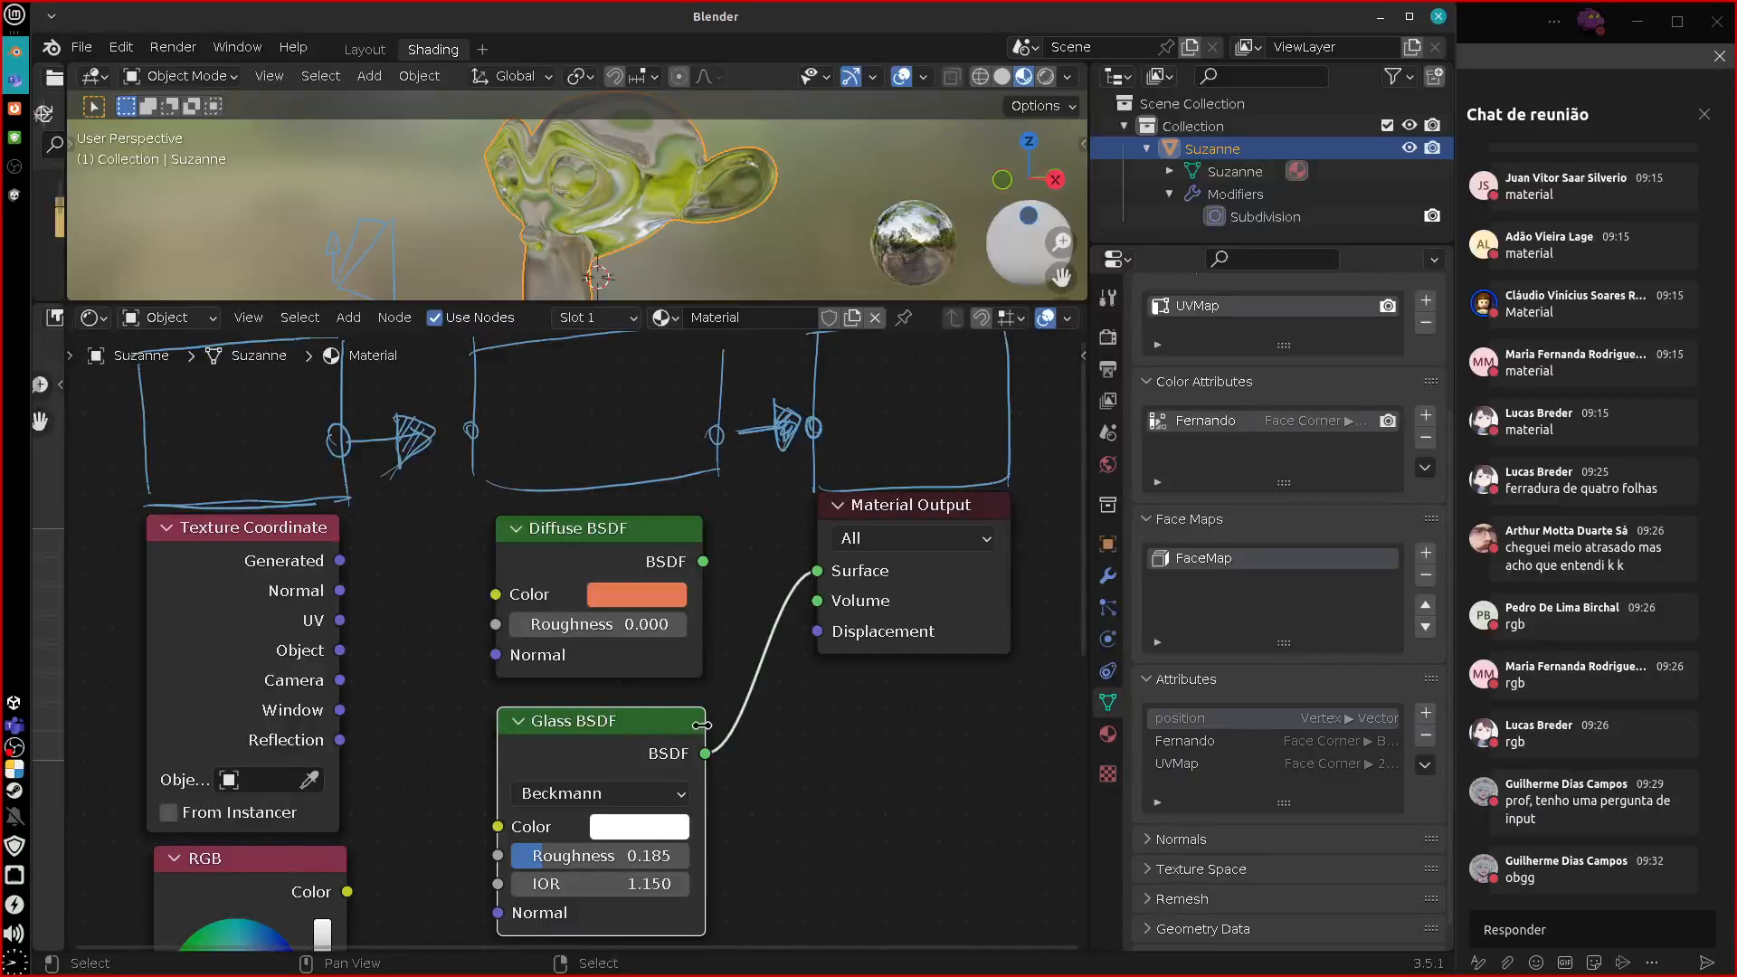
# Try an orange tint on the Glass BSDF and change its color to light pink.
pyautogui.click(655, 834)
pyautogui.click(690, 609)
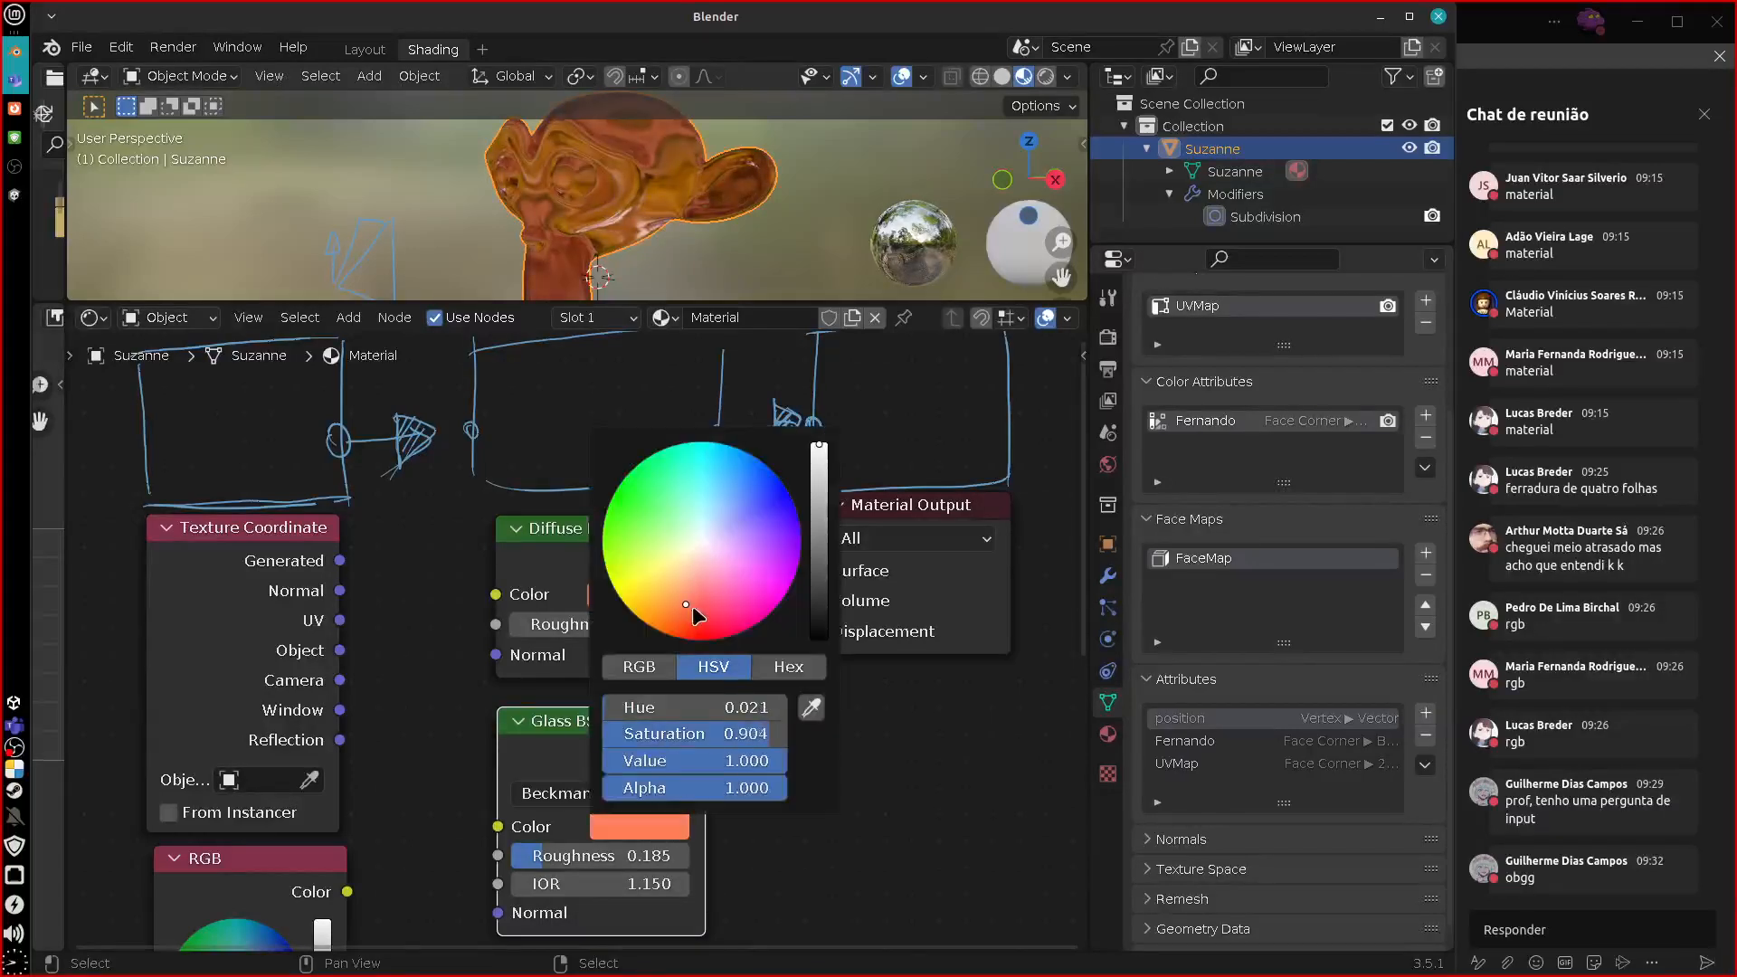
pyautogui.click(665, 834)
pyautogui.click(708, 588)
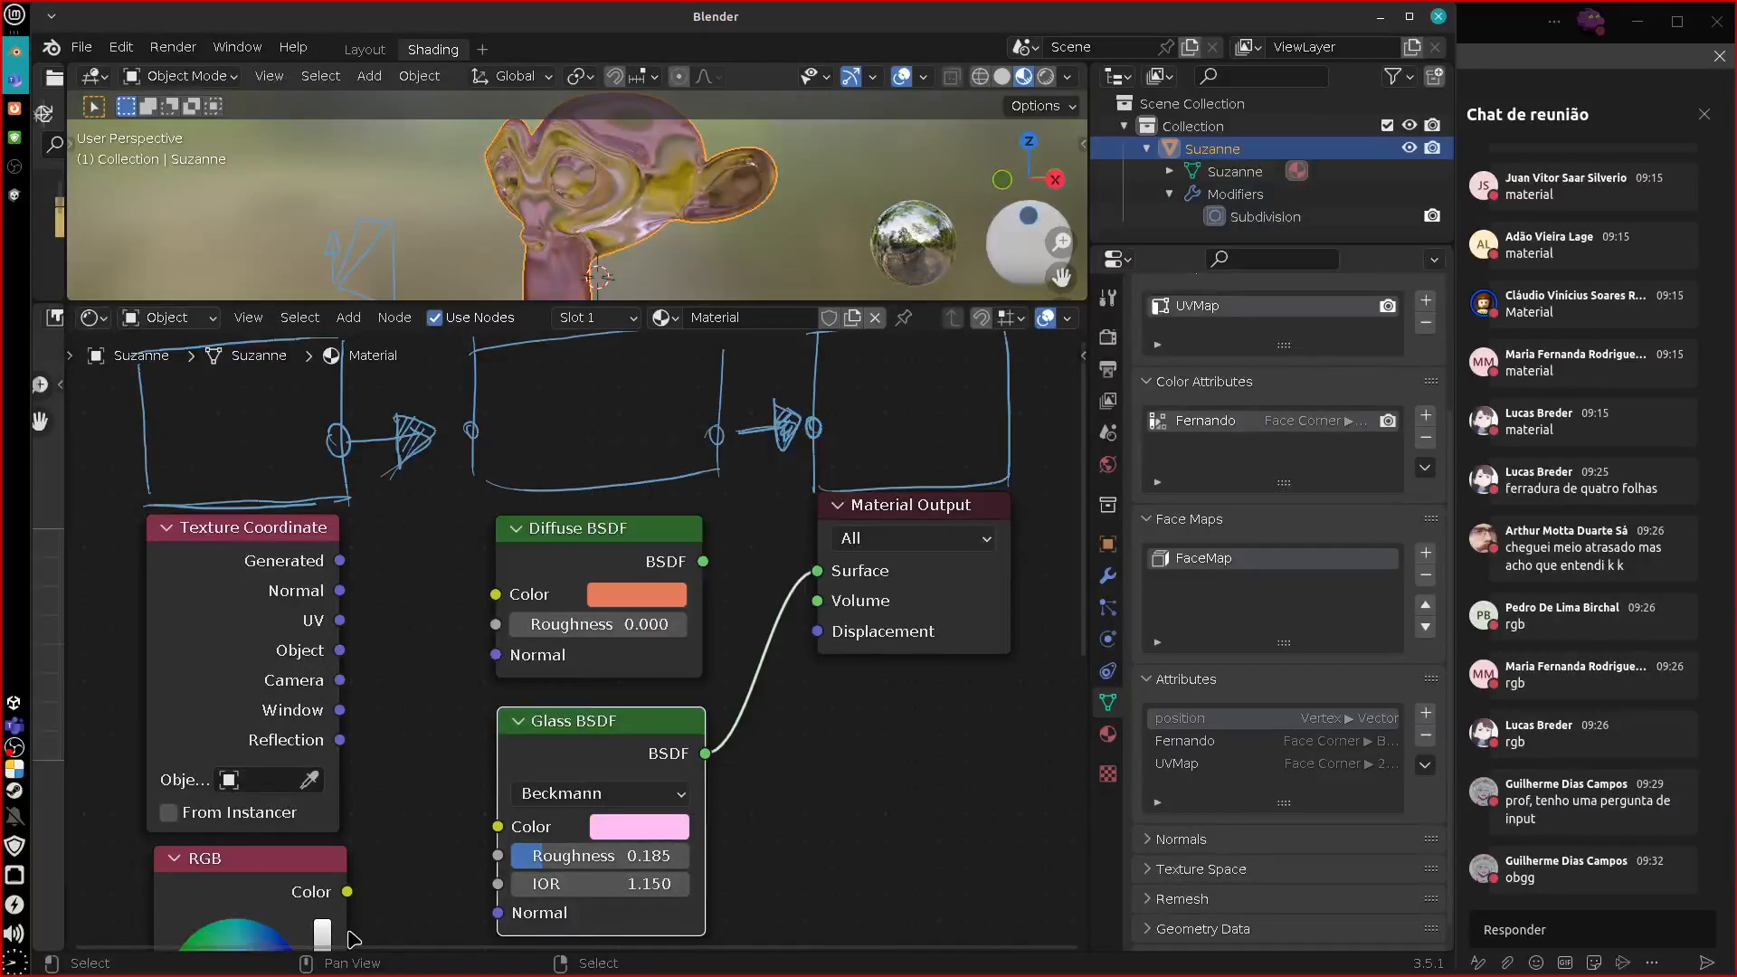
# Reposition the Glass BSDF node just beneath the Diffuse BSDF node.
pyautogui.moveTo(606, 731); pyautogui.dragTo(612, 731)
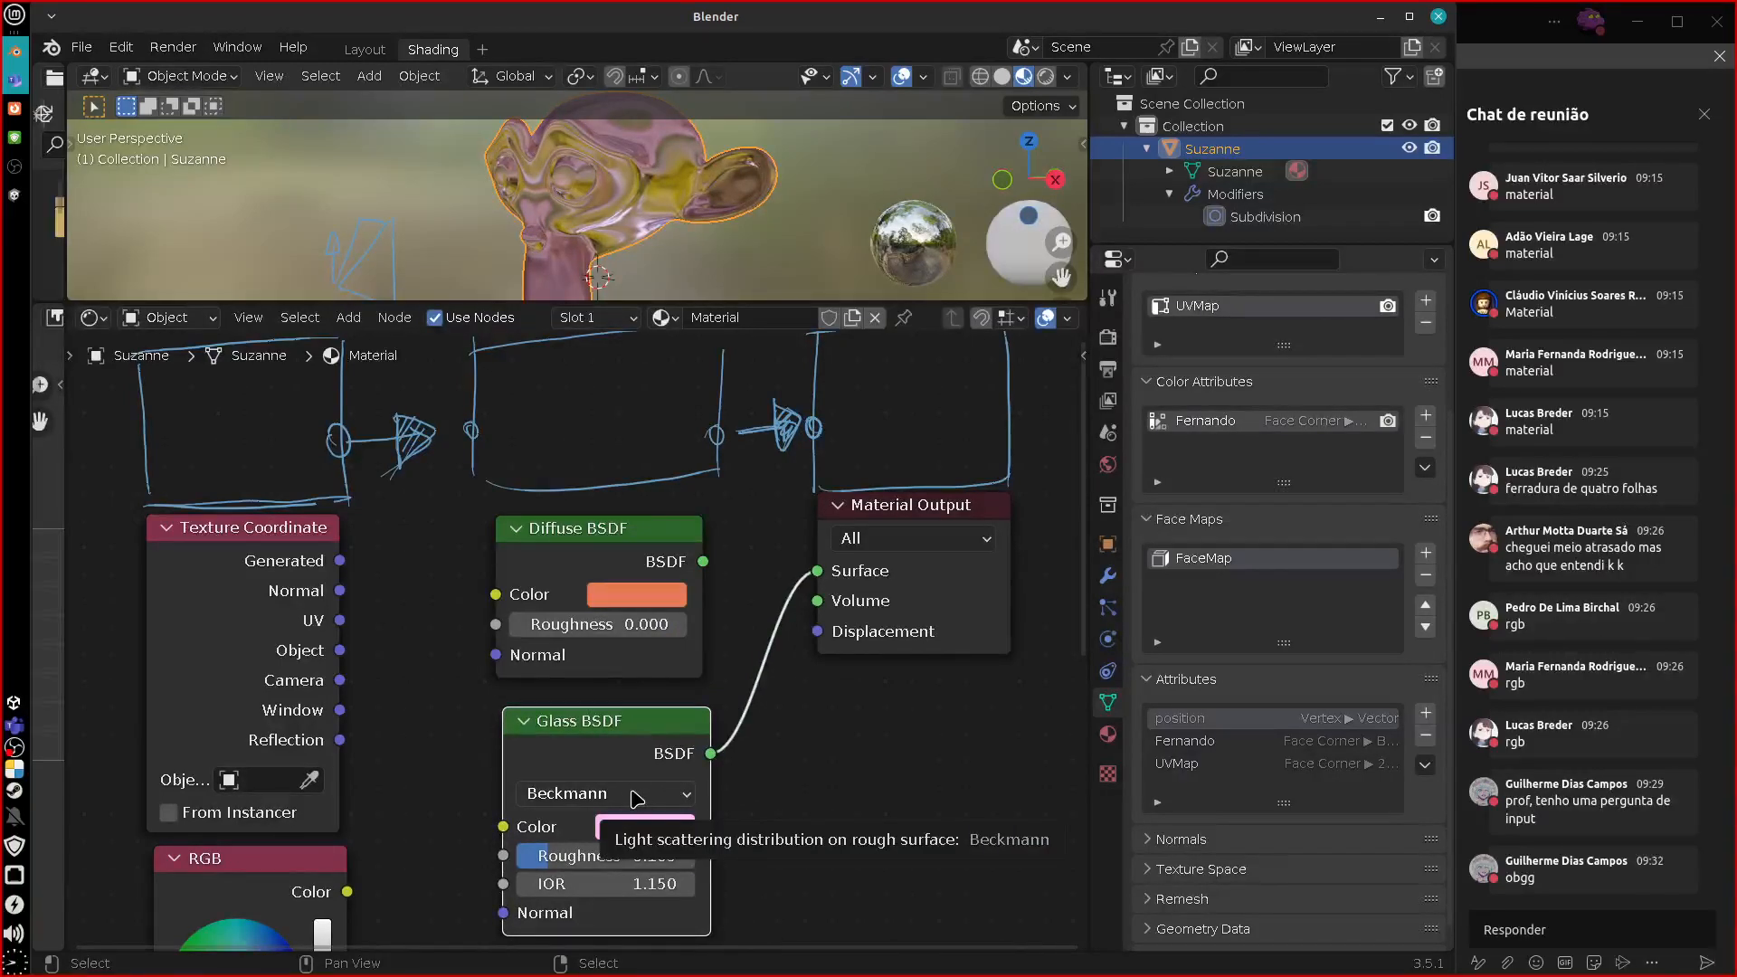
pyautogui.moveTo(620, 818); pyautogui.dragTo(597, 840)
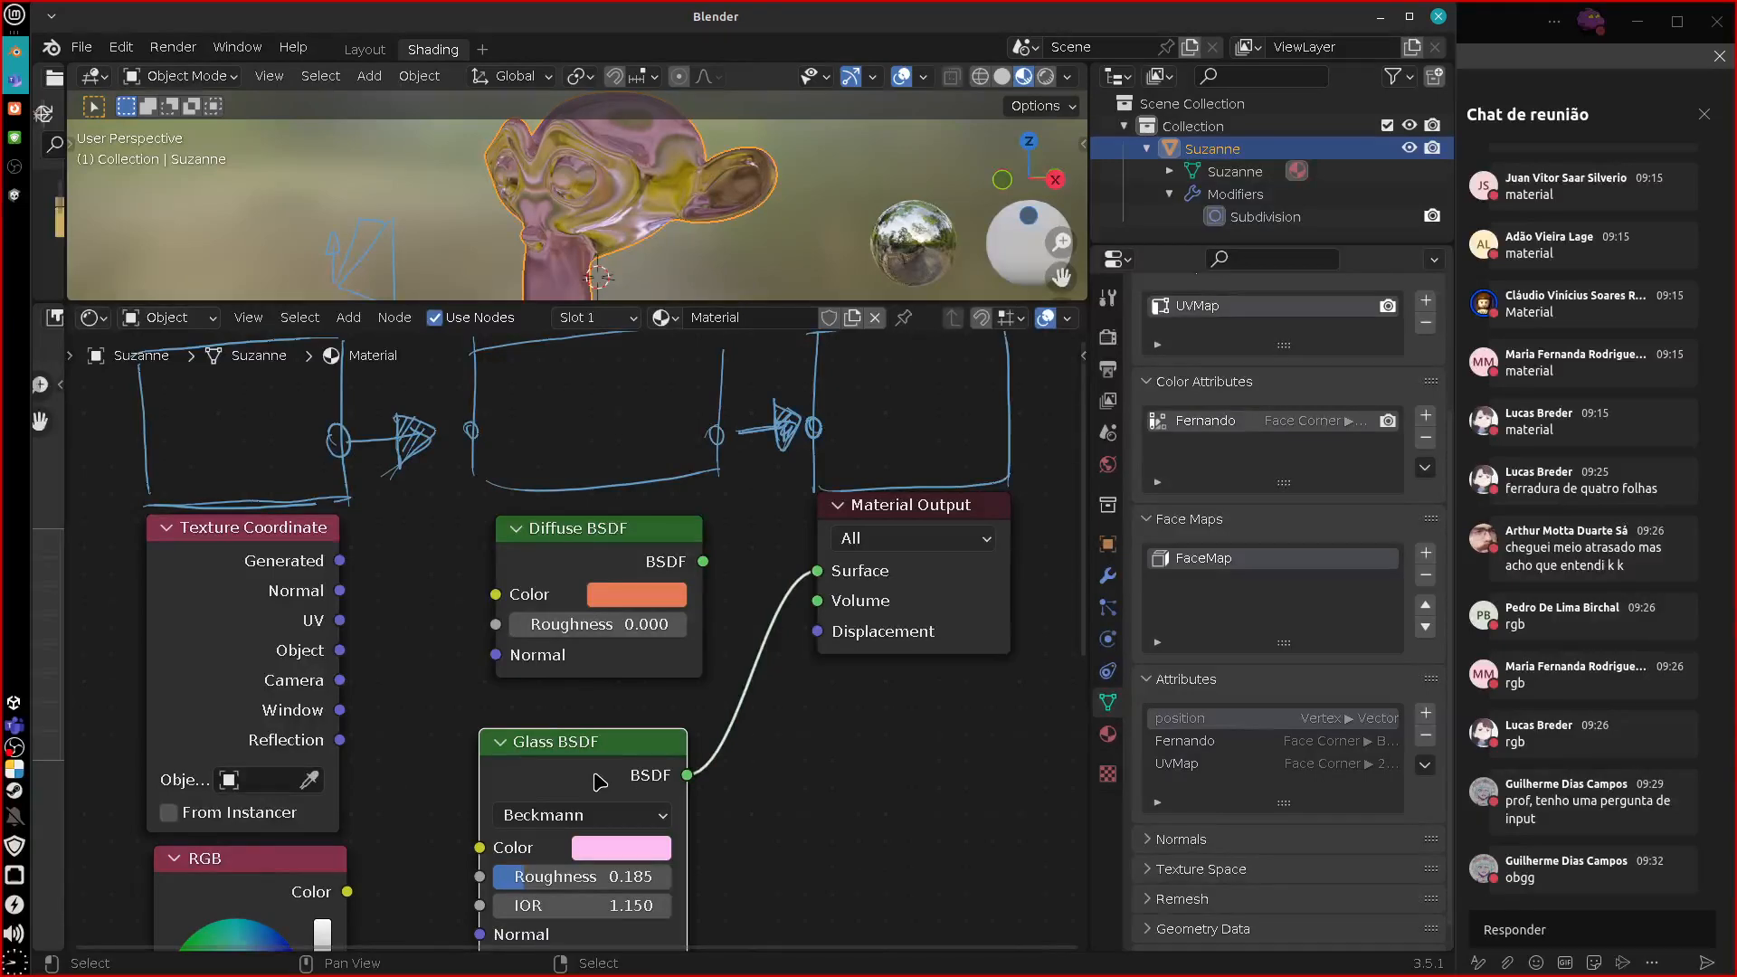
pyautogui.moveTo(604, 751); pyautogui.dragTo(612, 737)
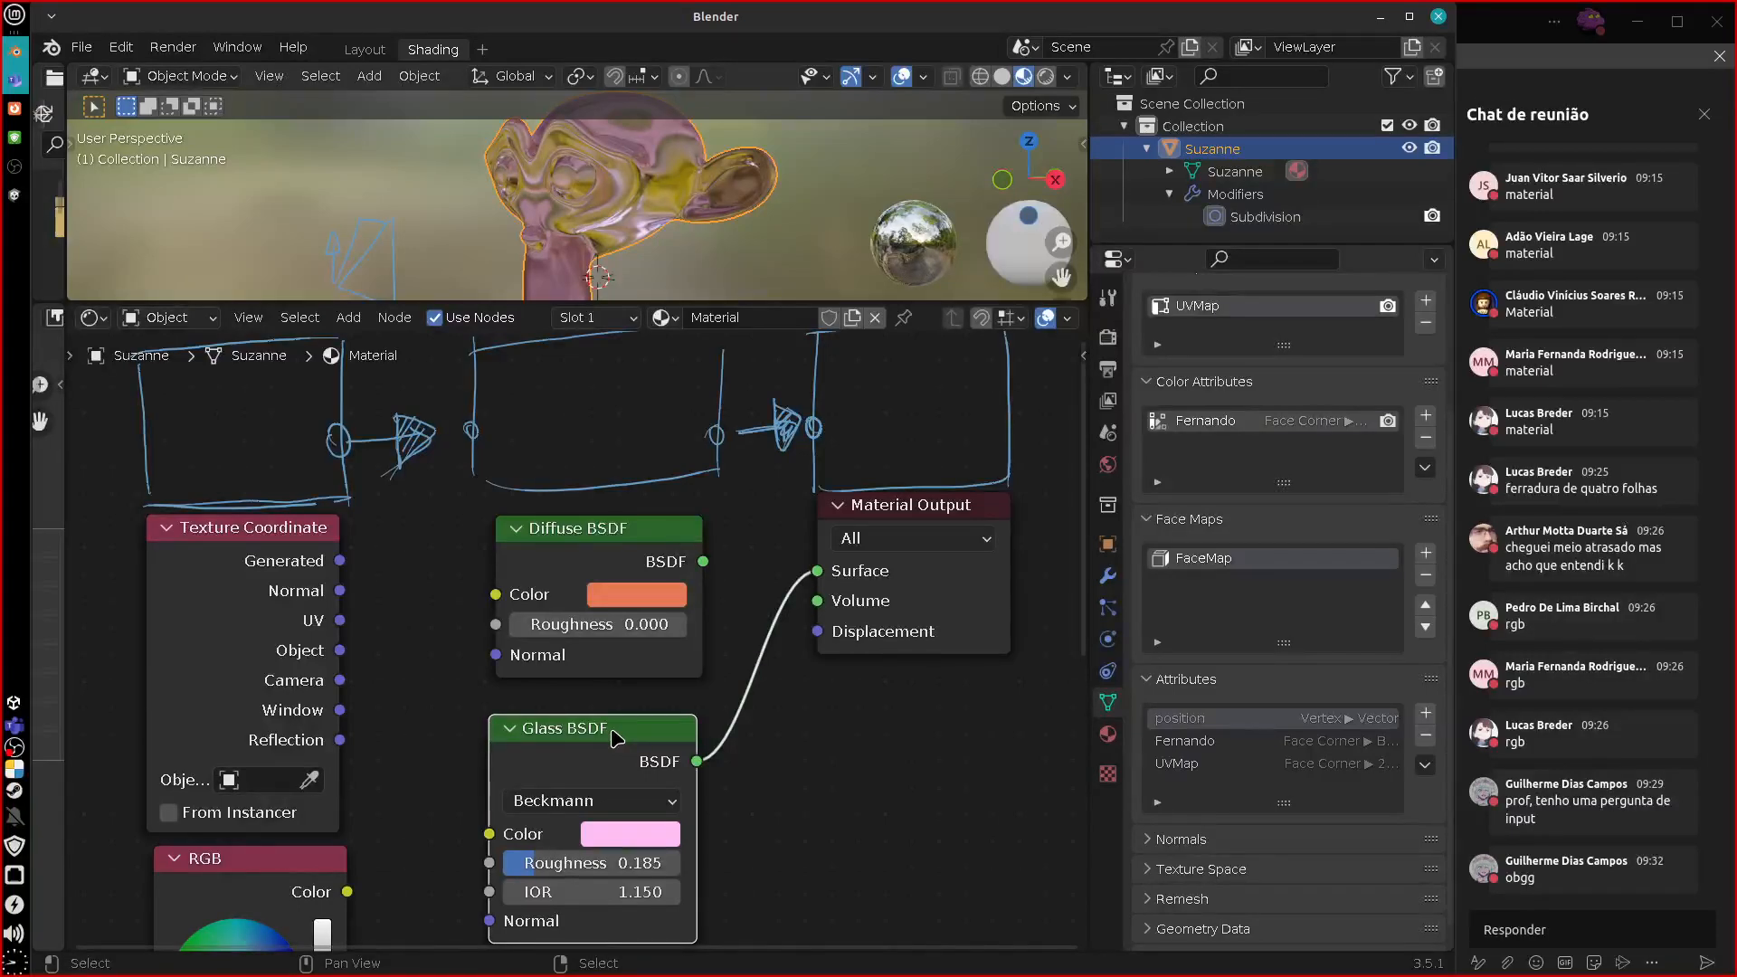
pyautogui.moveTo(613, 733)
pyautogui.mouseDown()
pyautogui.moveTo(627, 714)
pyautogui.moveTo(608, 740)
pyautogui.moveTo(642, 729)
pyautogui.mouseUp()
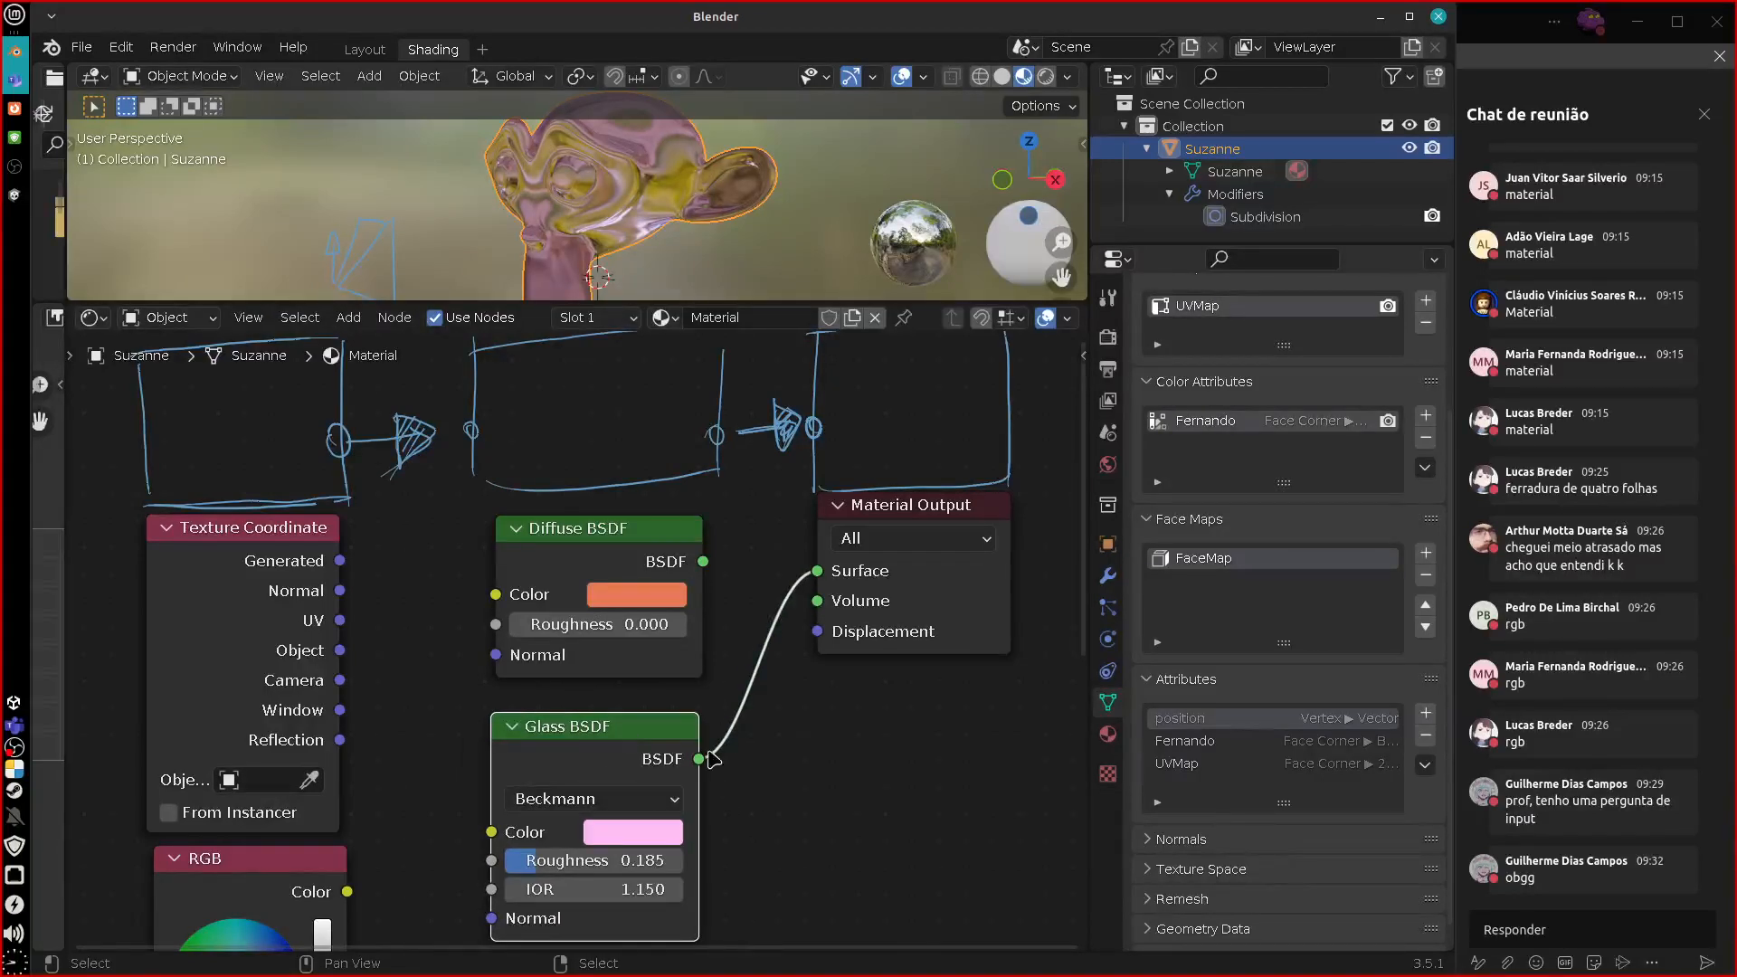
# Replace the Glass BSDF with a Glossy BSDF linked to the Surface input and set its roughness to 0.411.
pyautogui.press('x')
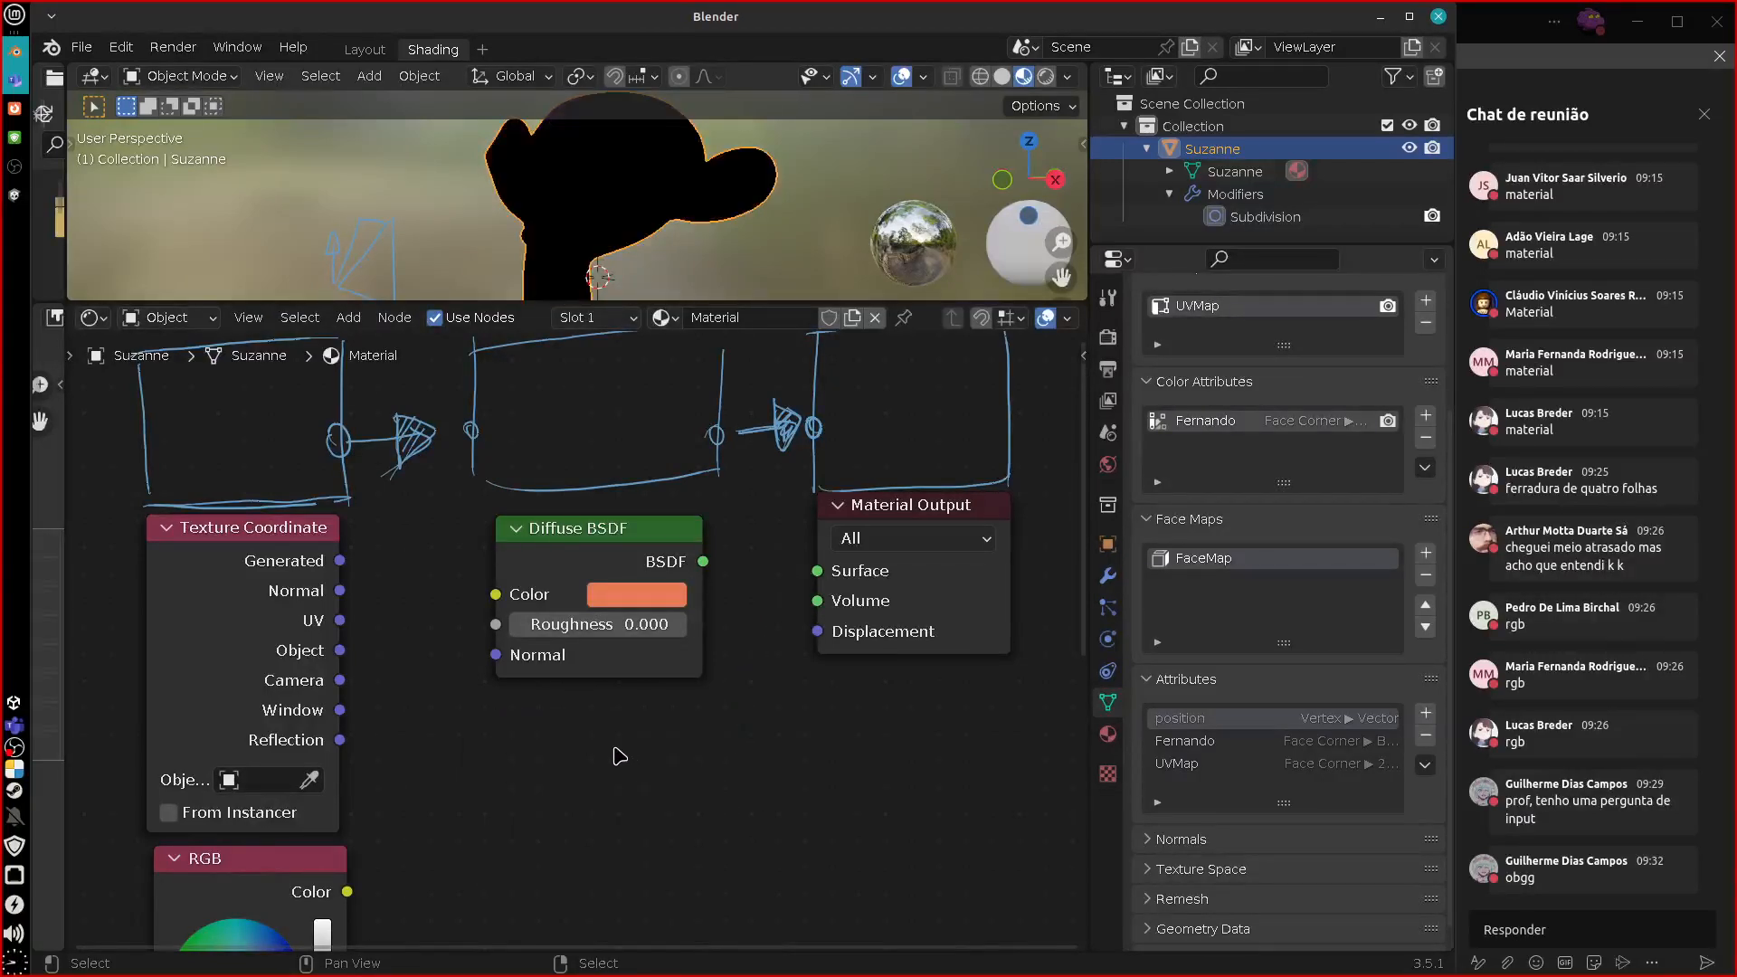
pyautogui.hotkey('shift', 'a')
pyautogui.moveTo(604, 750)
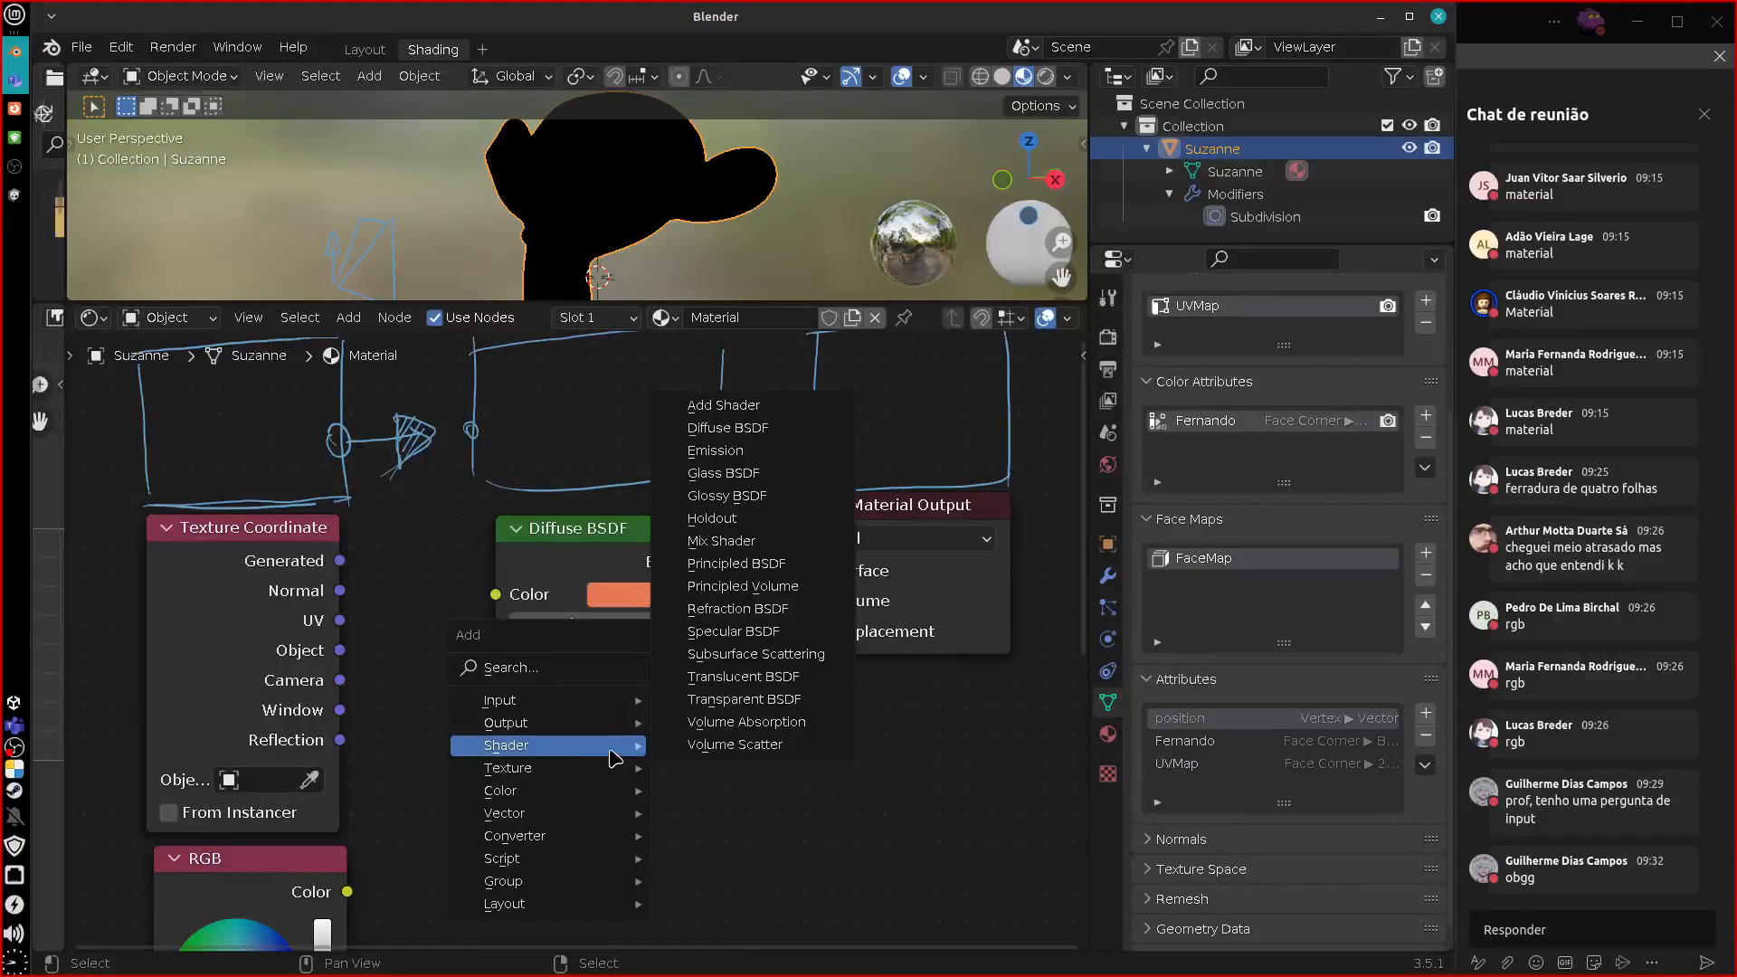
pyautogui.click(764, 494)
pyautogui.click(701, 780)
pyautogui.moveTo(699, 780); pyautogui.dragTo(817, 570)
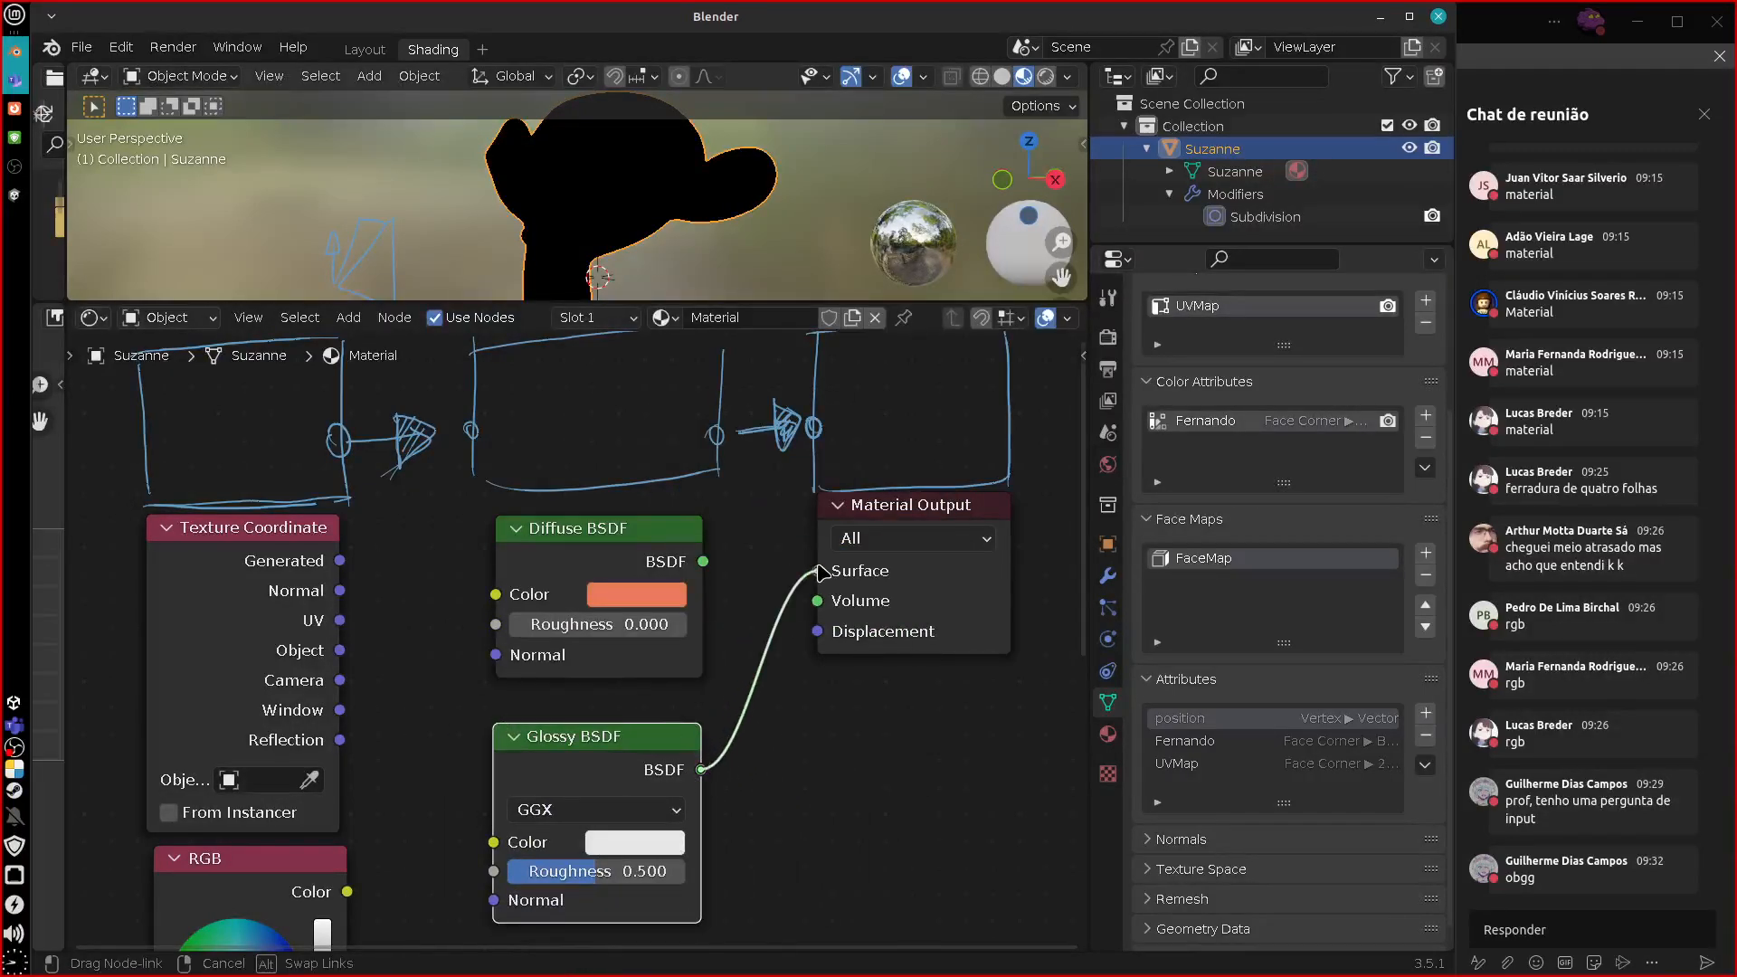
pyautogui.moveTo(584, 890)
pyautogui.mouseDown()
pyautogui.moveTo(655, 888)
pyautogui.moveTo(569, 880)
pyautogui.moveTo(658, 866)
pyautogui.moveTo(540, 870)
pyautogui.moveTo(590, 868)
pyautogui.mouseUp()
pyautogui.moveTo(606, 735); pyautogui.dragTo(608, 735)
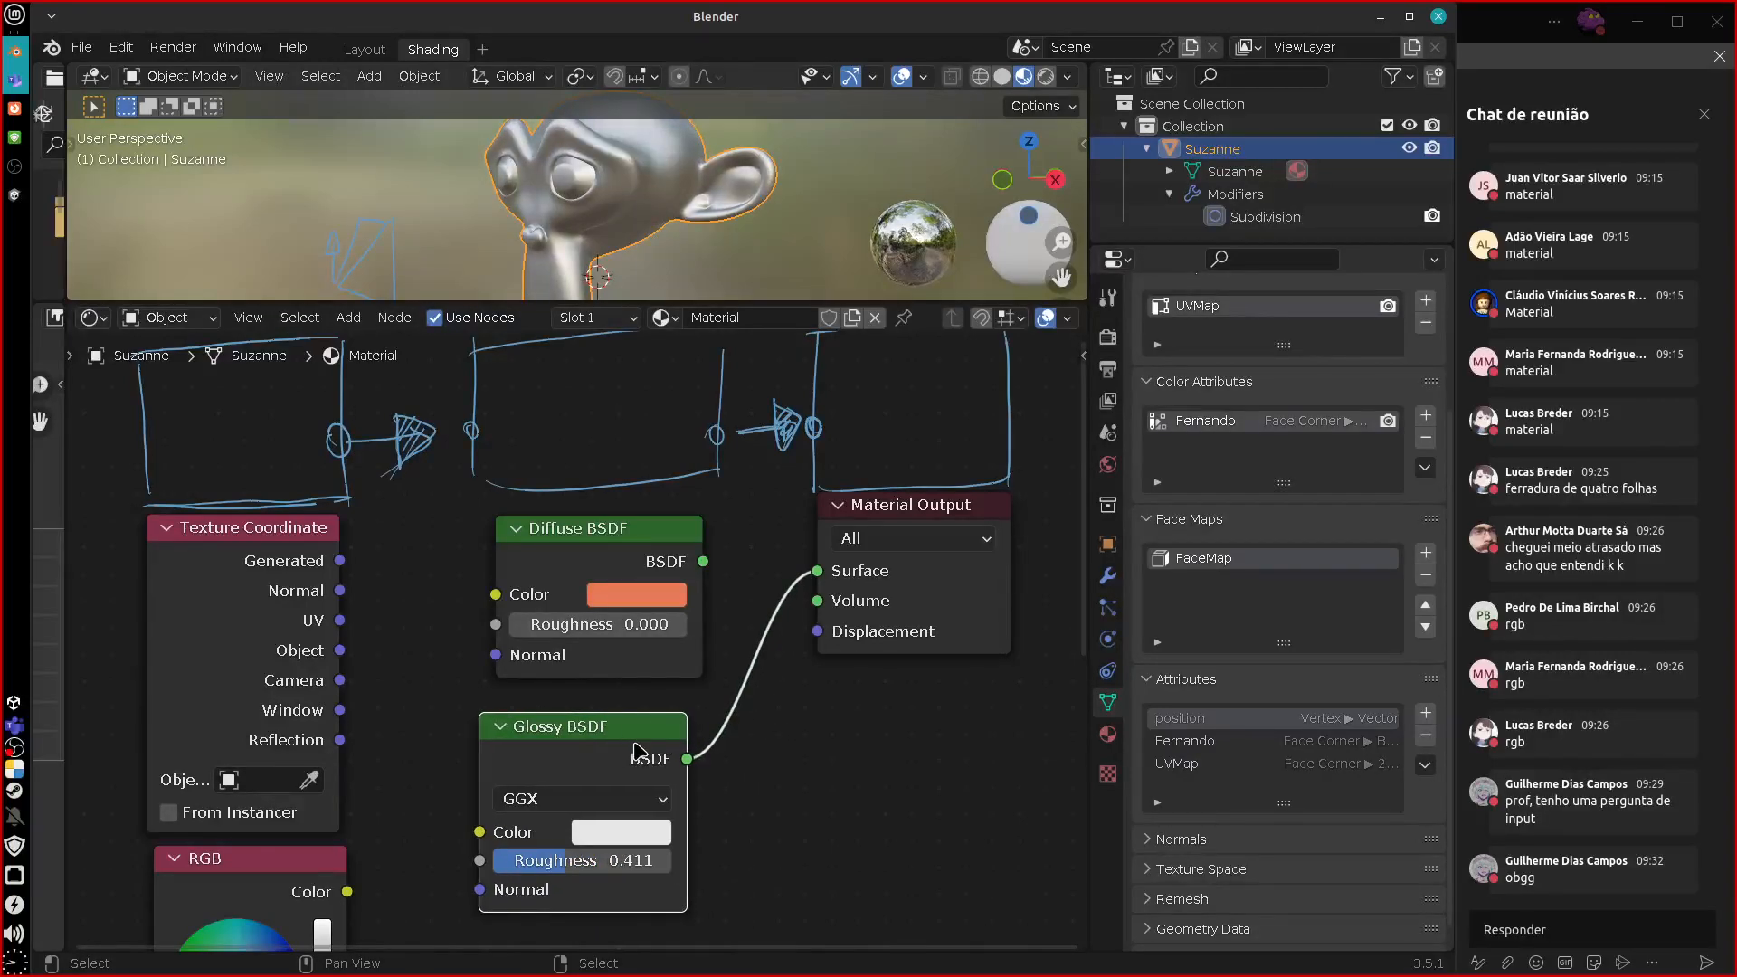
# Replace the Glossy BSDF with a Subsurface Scattering node linked to the Material Output's Surface input.
pyautogui.press('x')
pyautogui.hotkey('shift', 'a')
pyautogui.moveTo(634, 763)
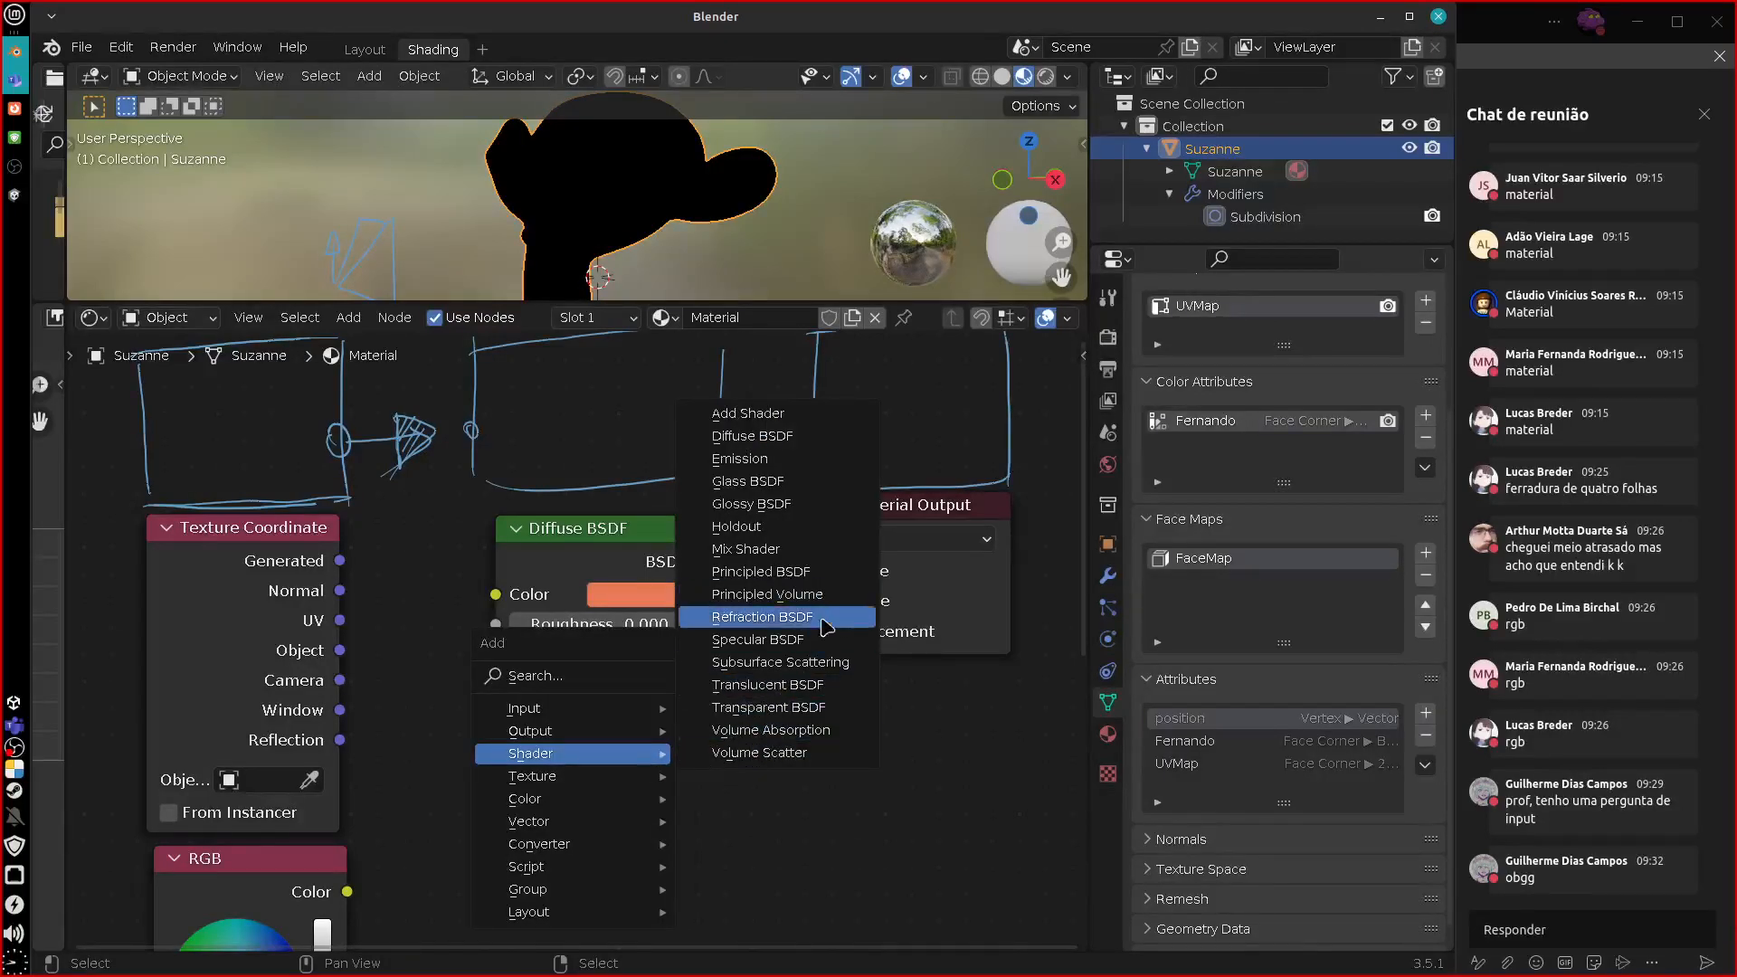
pyautogui.click(791, 662)
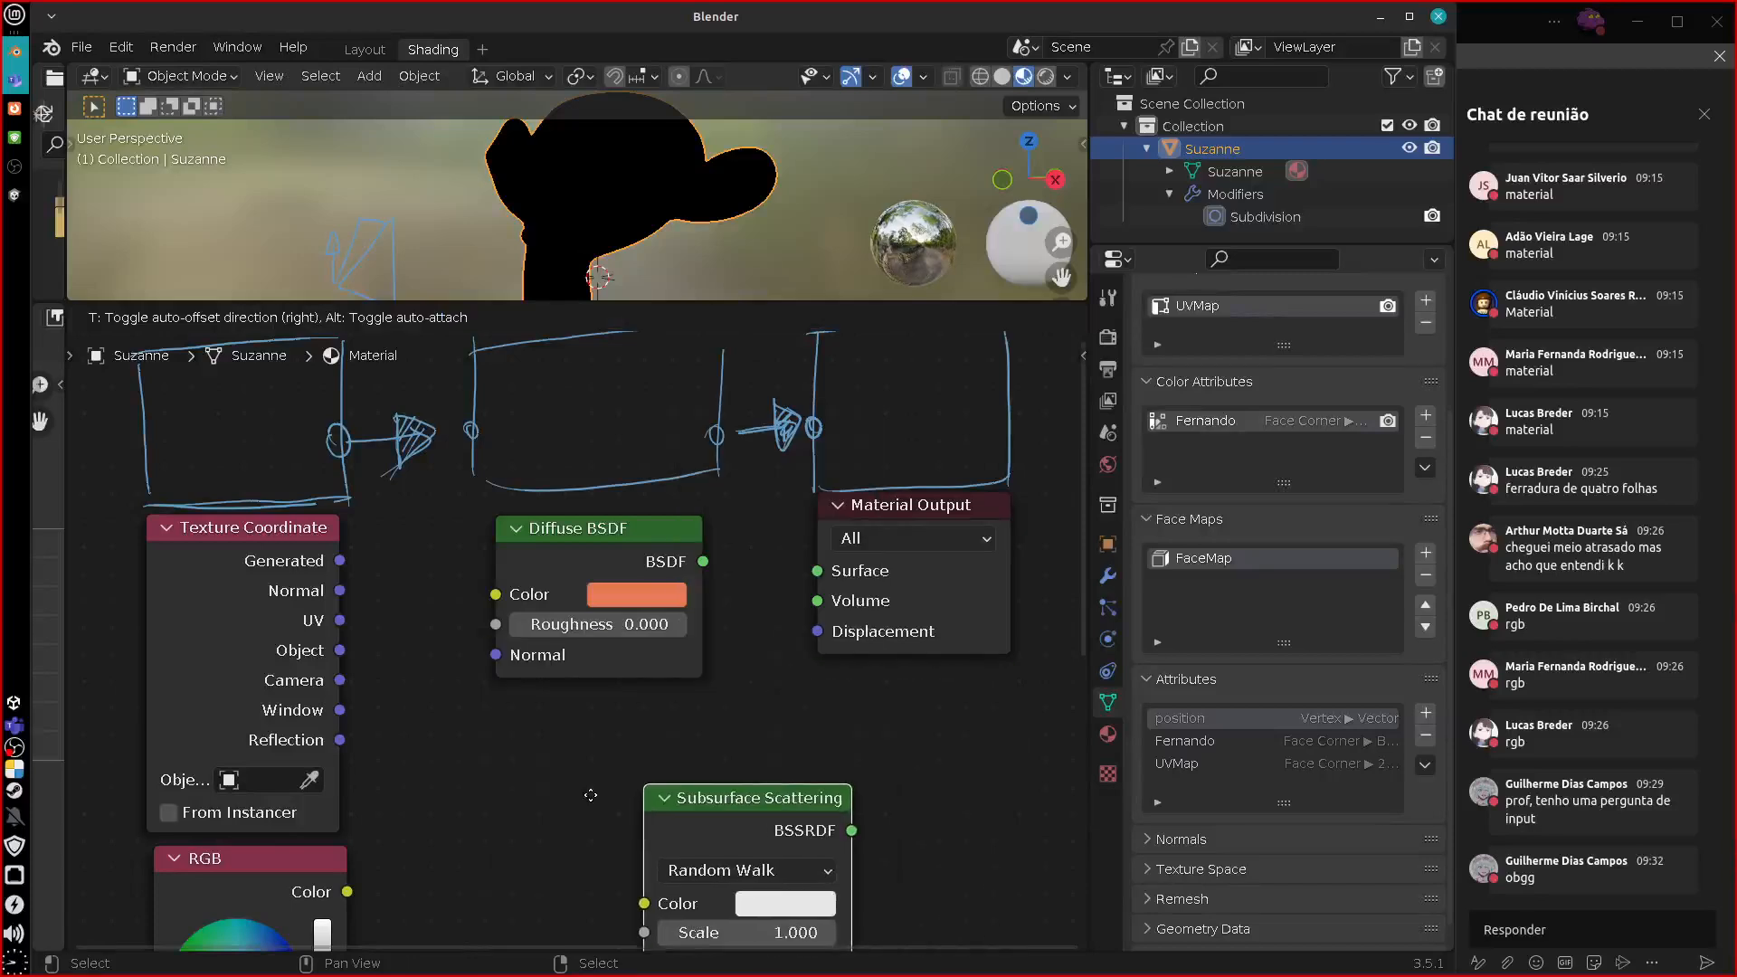
pyautogui.click(610, 720)
pyautogui.moveTo(701, 748); pyautogui.dragTo(817, 571)
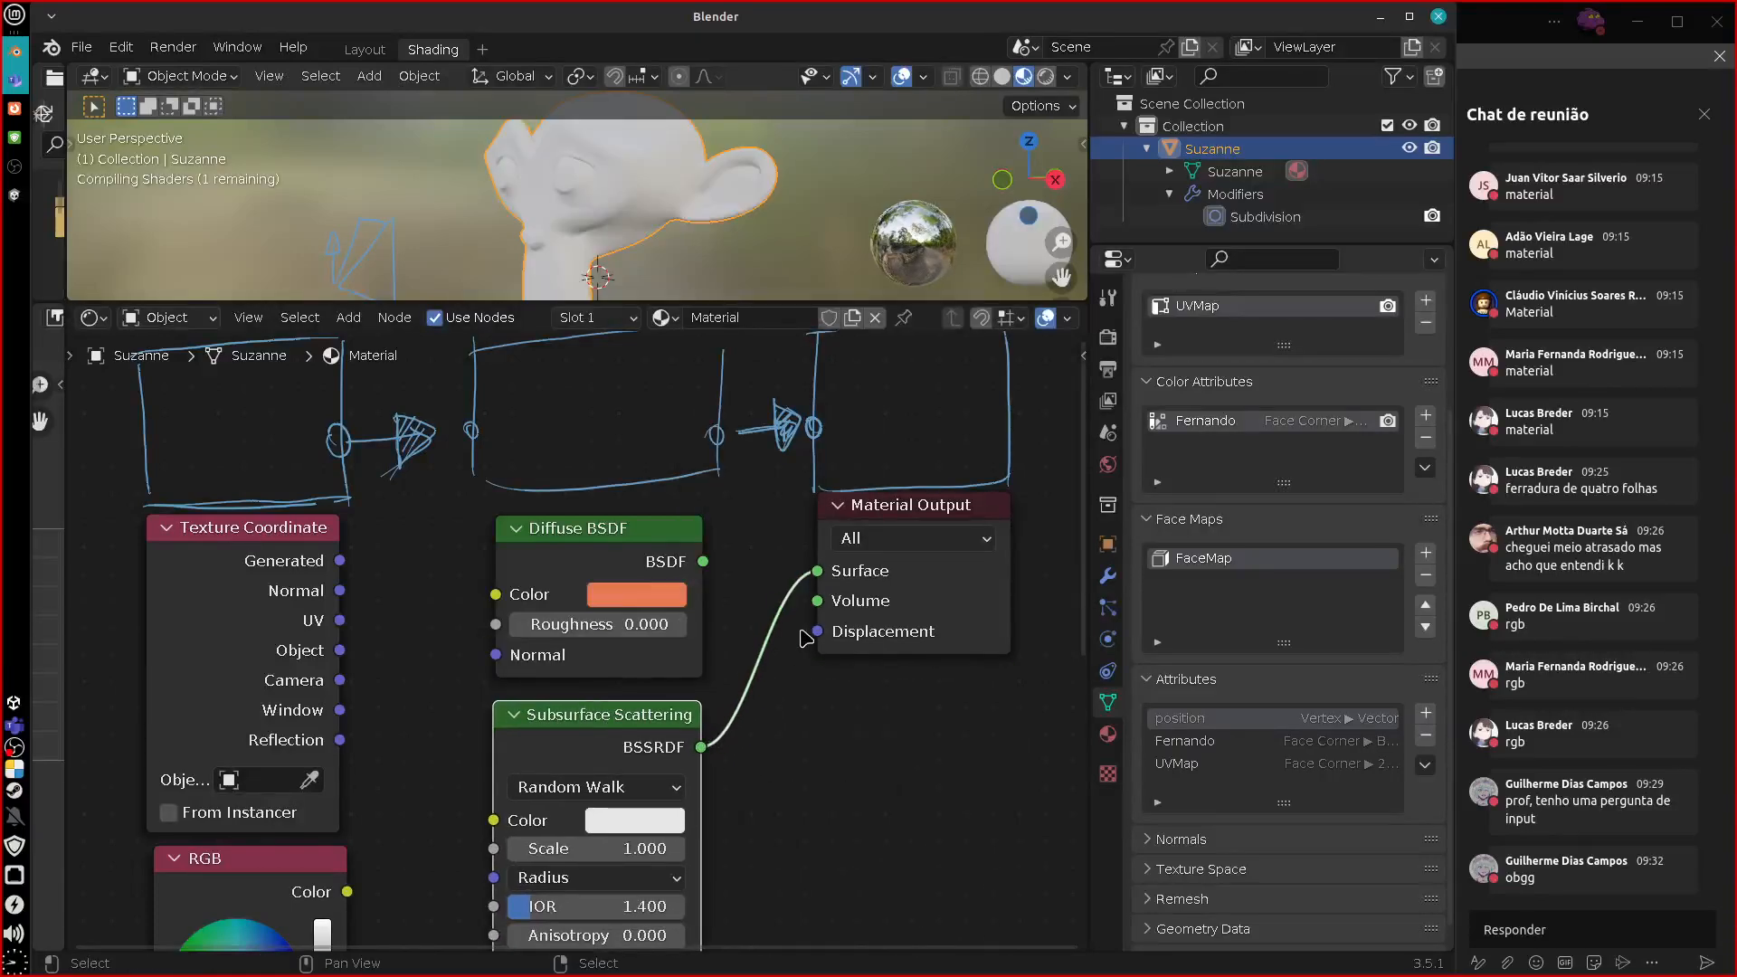
# Set the Subsurface Scattering node's color to a salmon skin tone and nudge the node into alignment.
pyautogui.click(640, 829)
pyautogui.moveTo(715, 537); pyautogui.dragTo(682, 579)
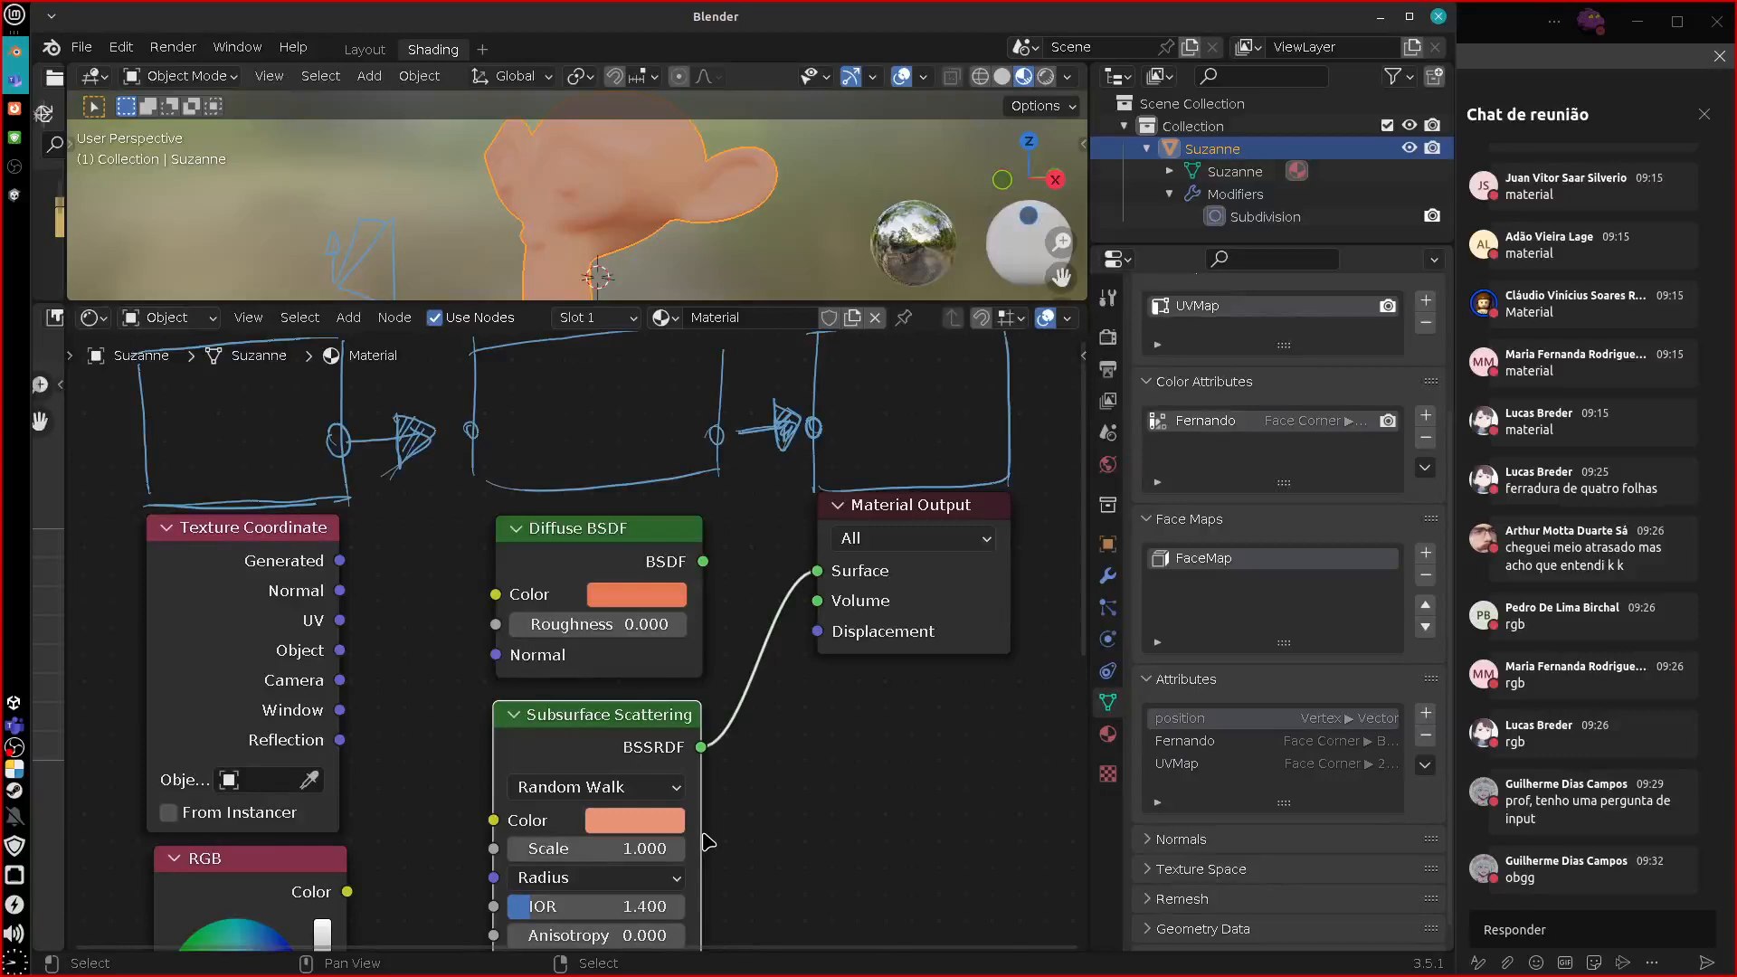
pyautogui.moveTo(643, 751); pyautogui.dragTo(640, 751)
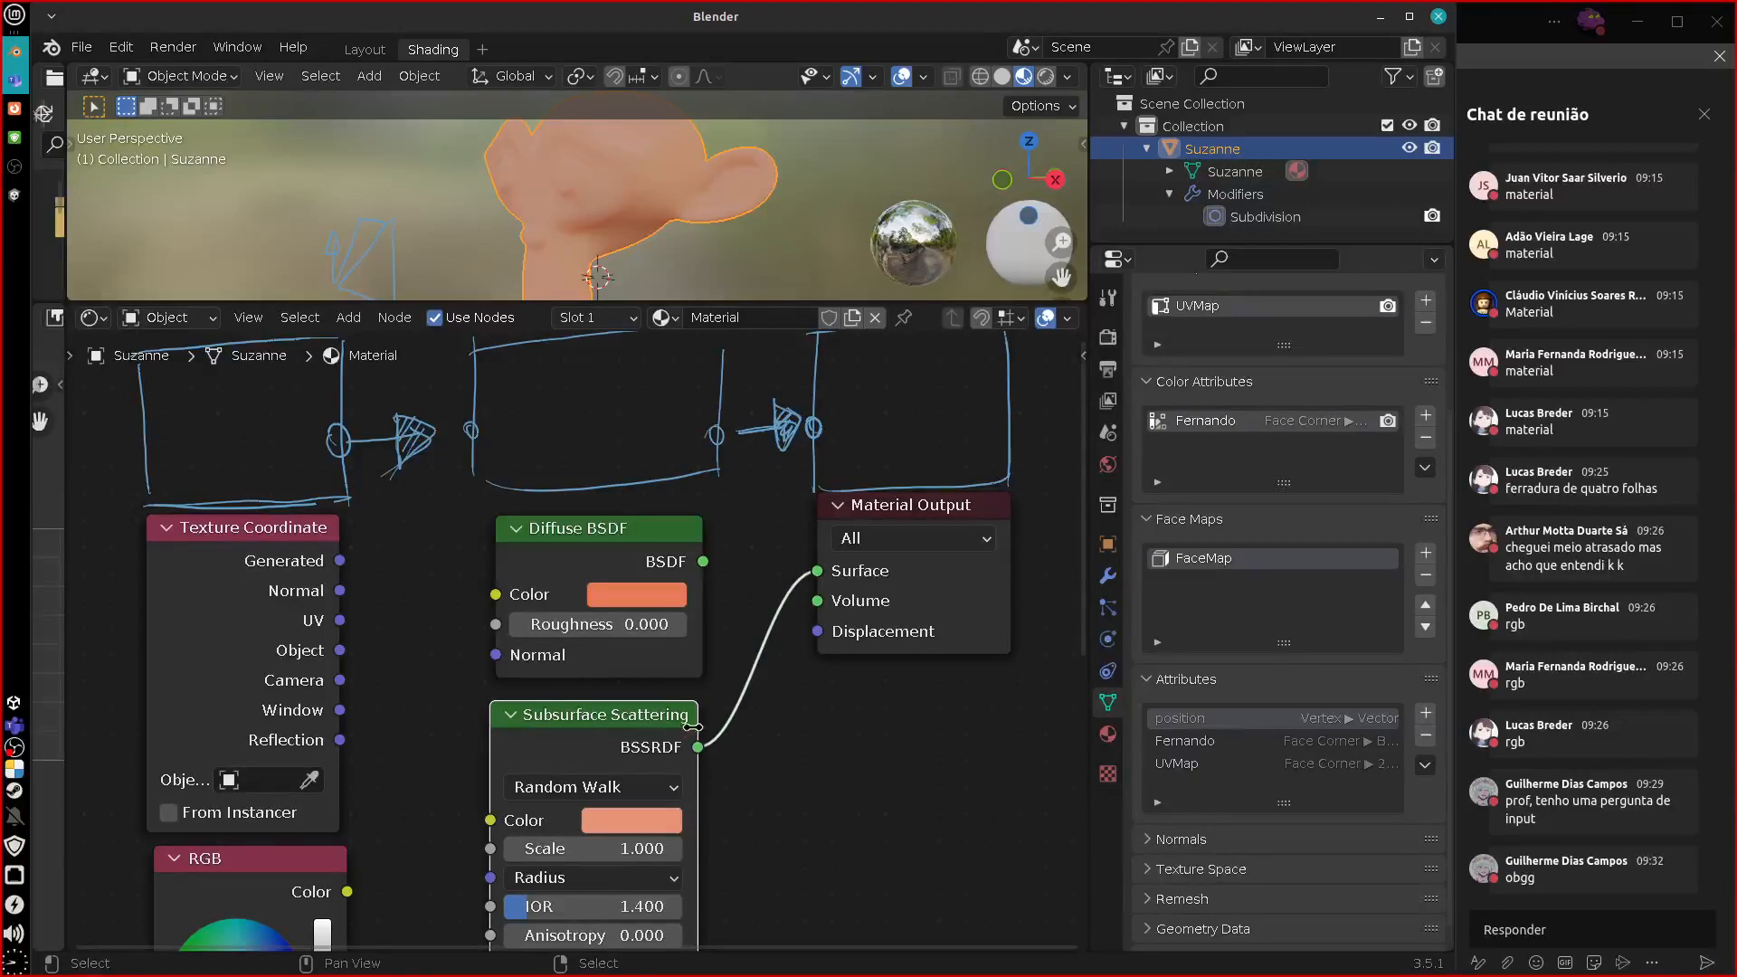
# Delete the Subsurface Scattering and Diffuse BSDF nodes from the material.
pyautogui.press('x')
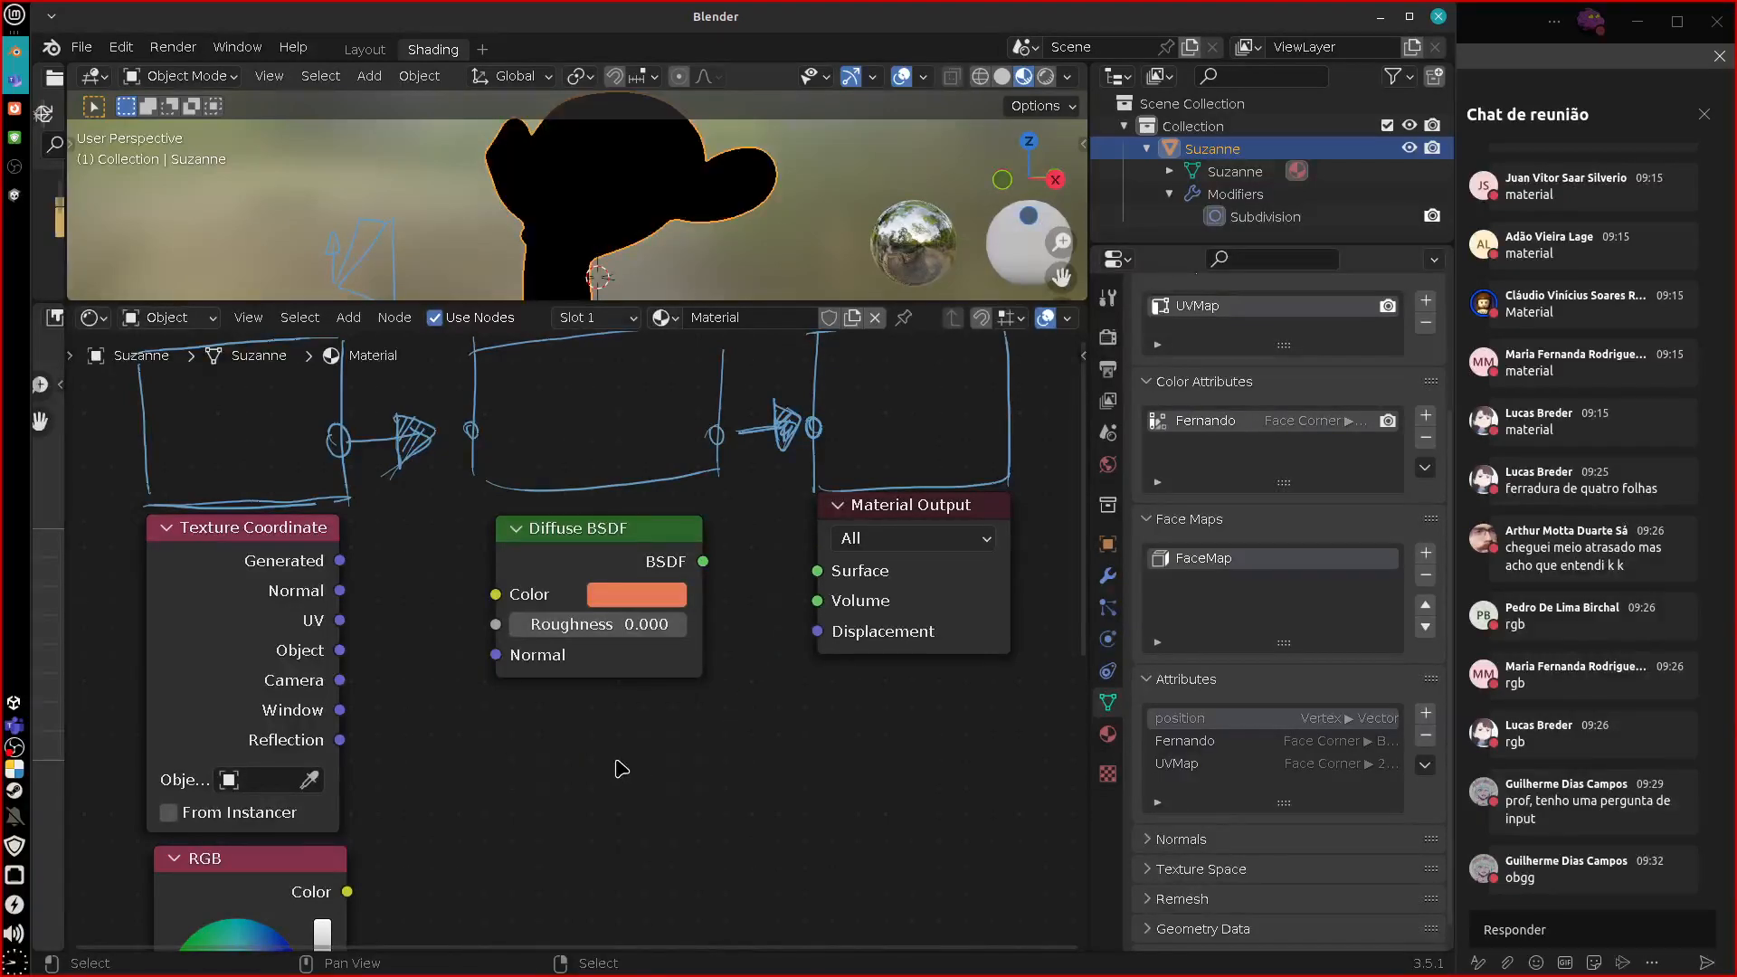
pyautogui.hotkey('shift', 'a')
pyautogui.moveTo(624, 775)
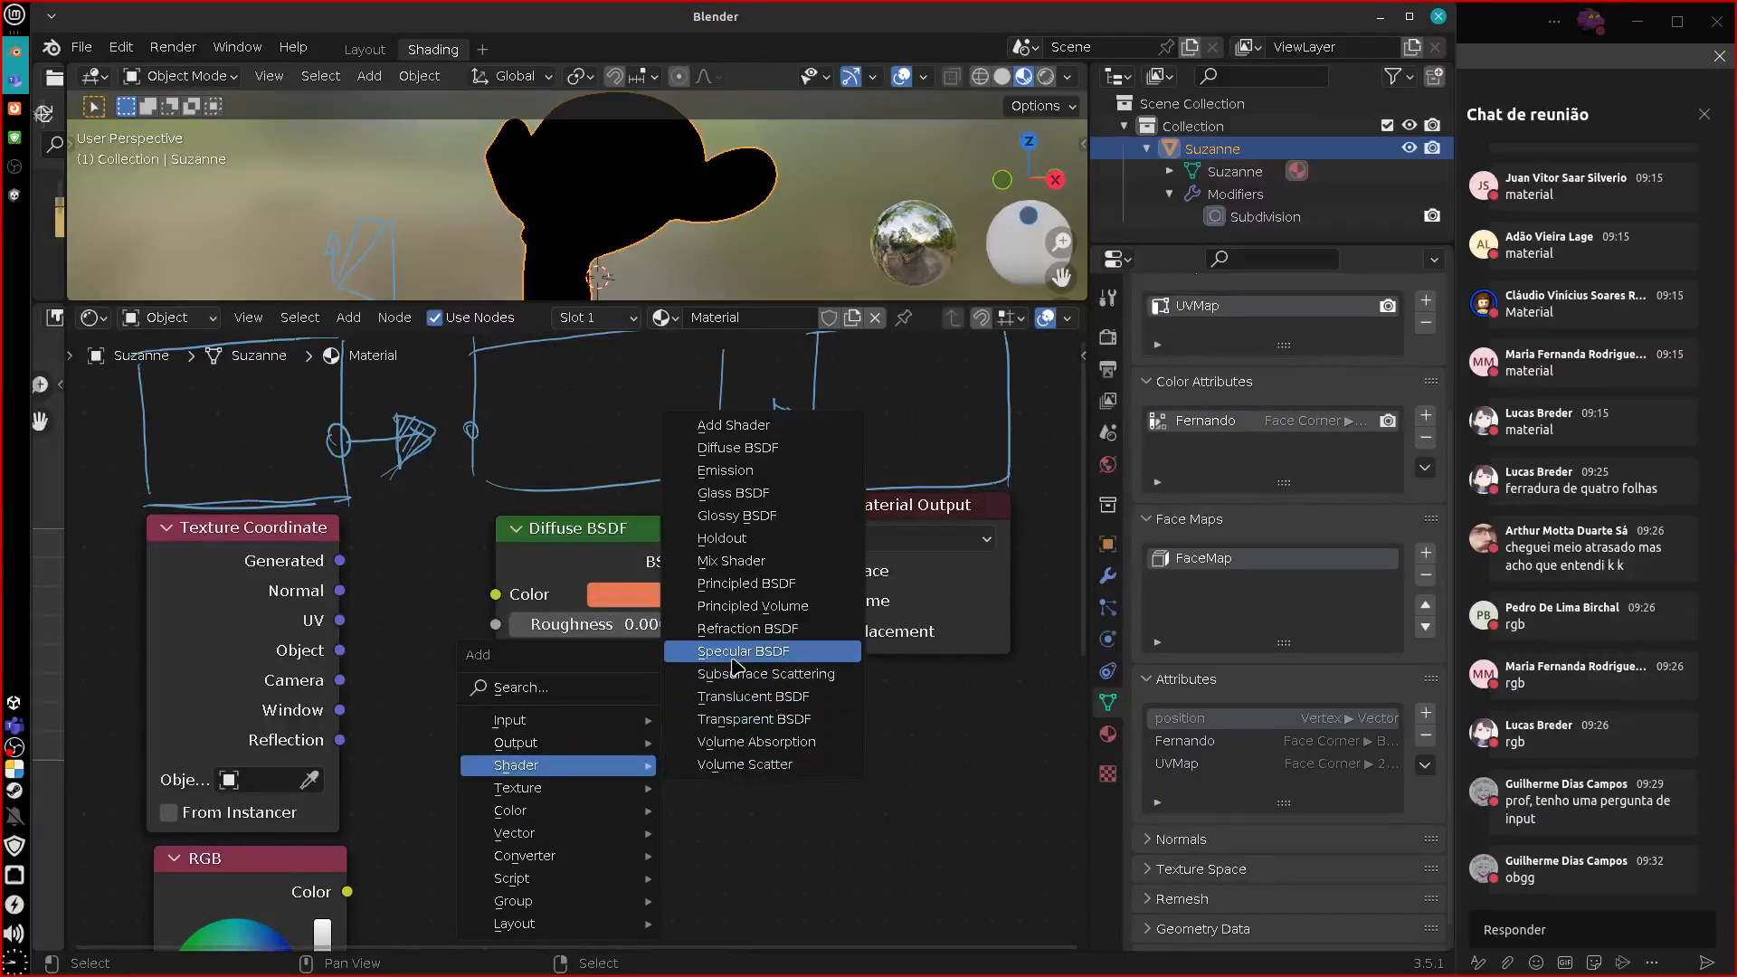
pyautogui.click(588, 559)
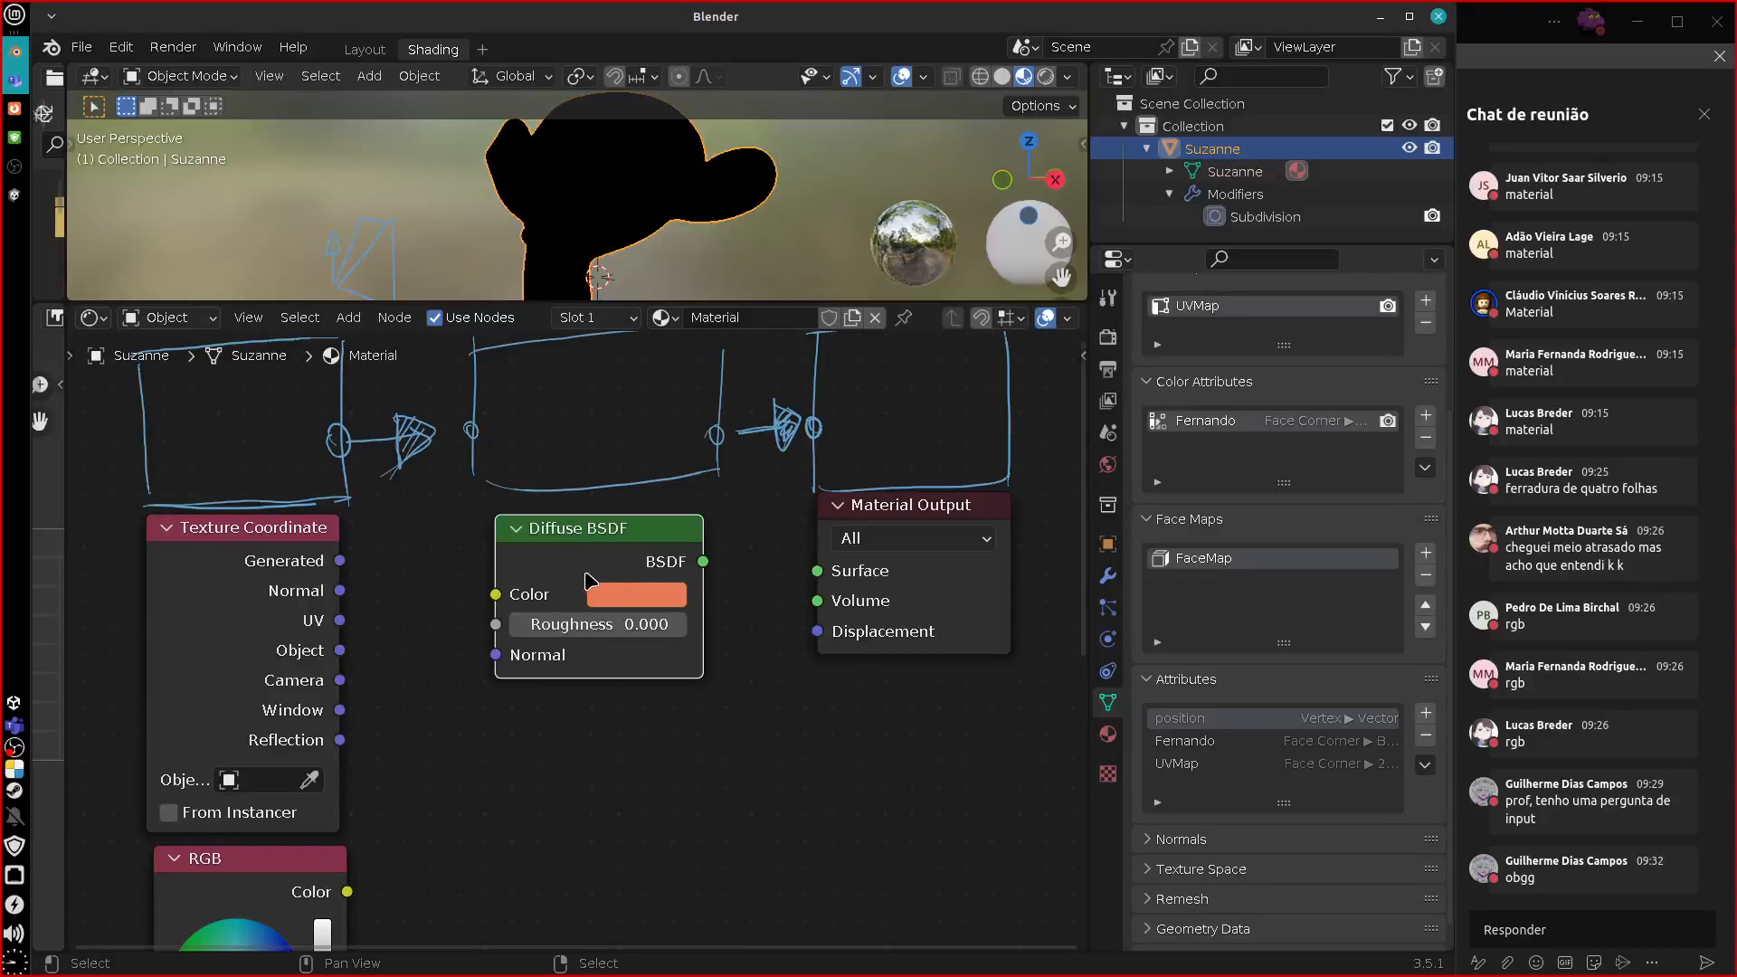
pyautogui.press('Delete')
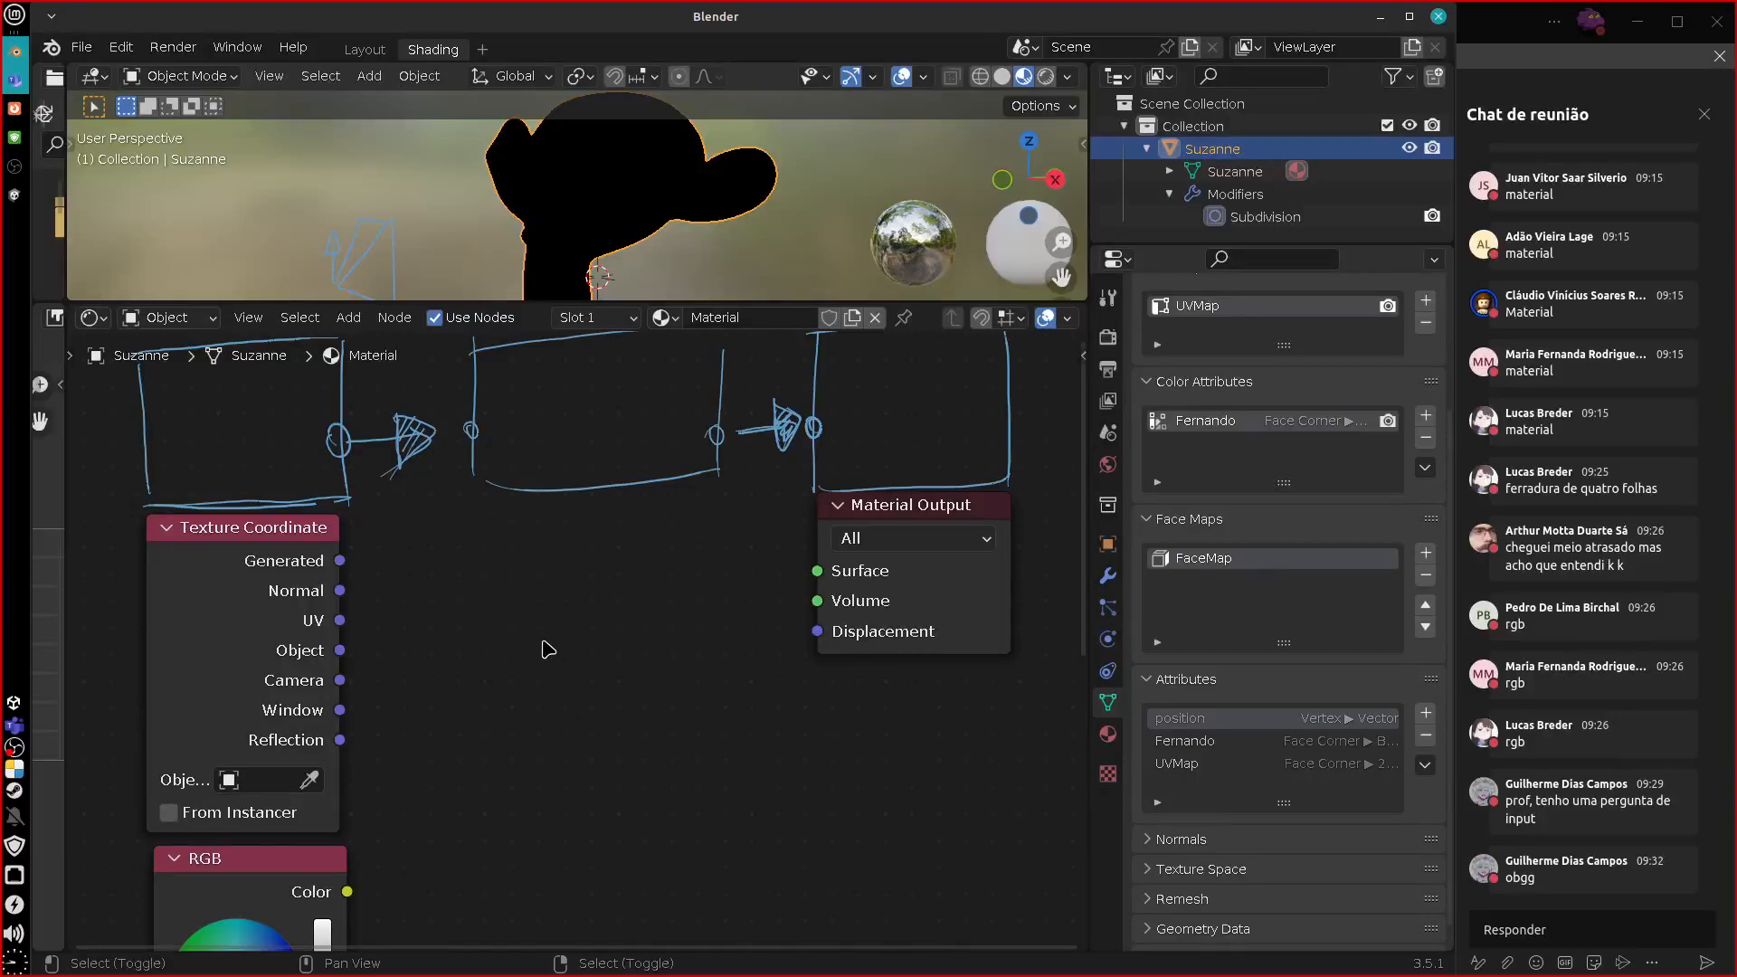
pyautogui.hotkey('shift', 'a')
pyautogui.moveTo(543, 640)
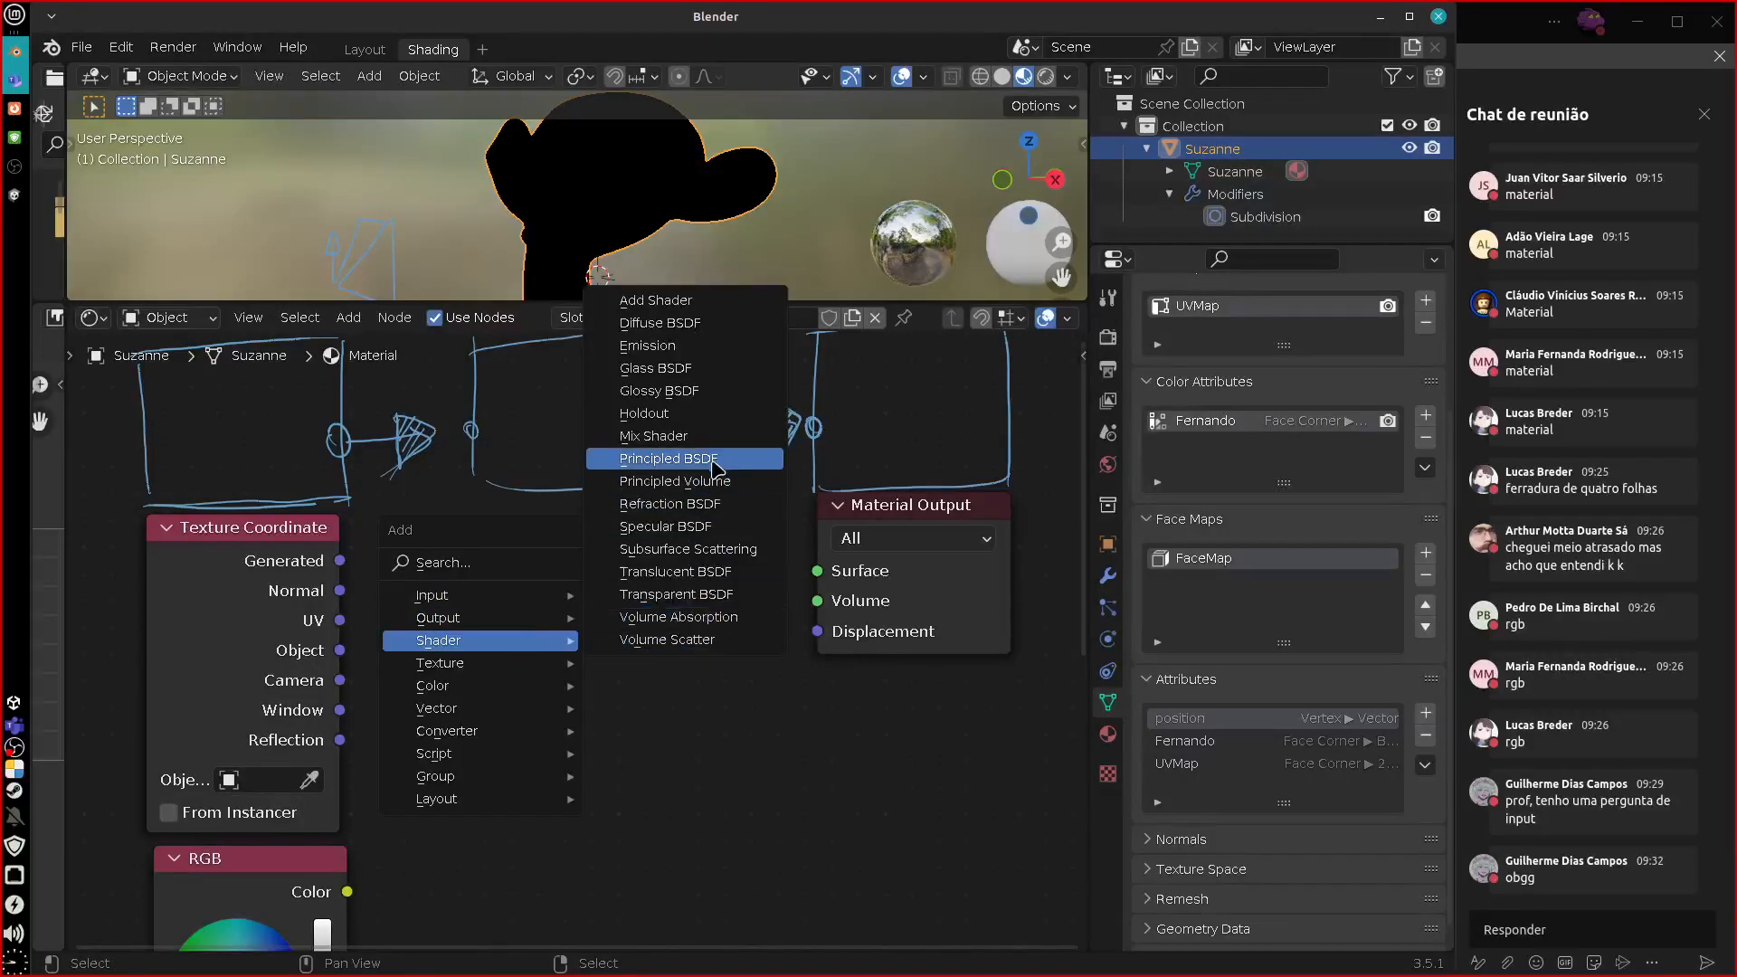
pyautogui.press('Escape')
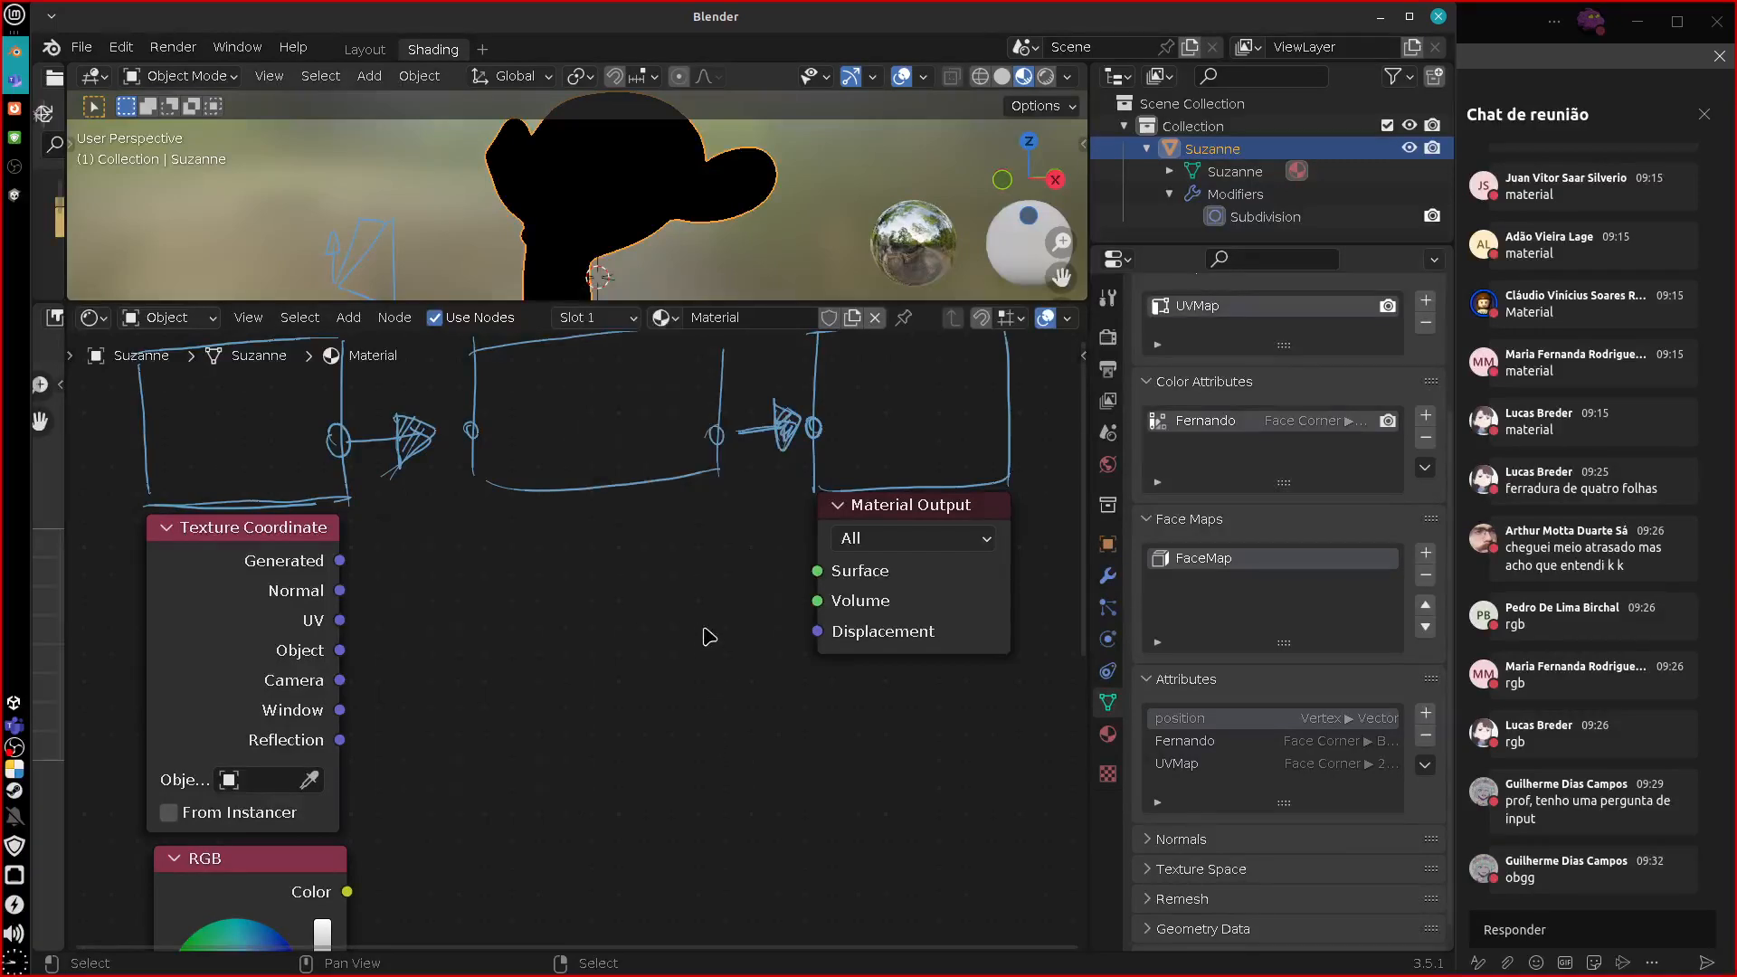
# Add a Glossy BSDF and a Glass BSDF node, stacked between the Texture Coordinate and Material Output nodes.
pyautogui.hotkey('shift', 'a')
pyautogui.moveTo(547, 548)
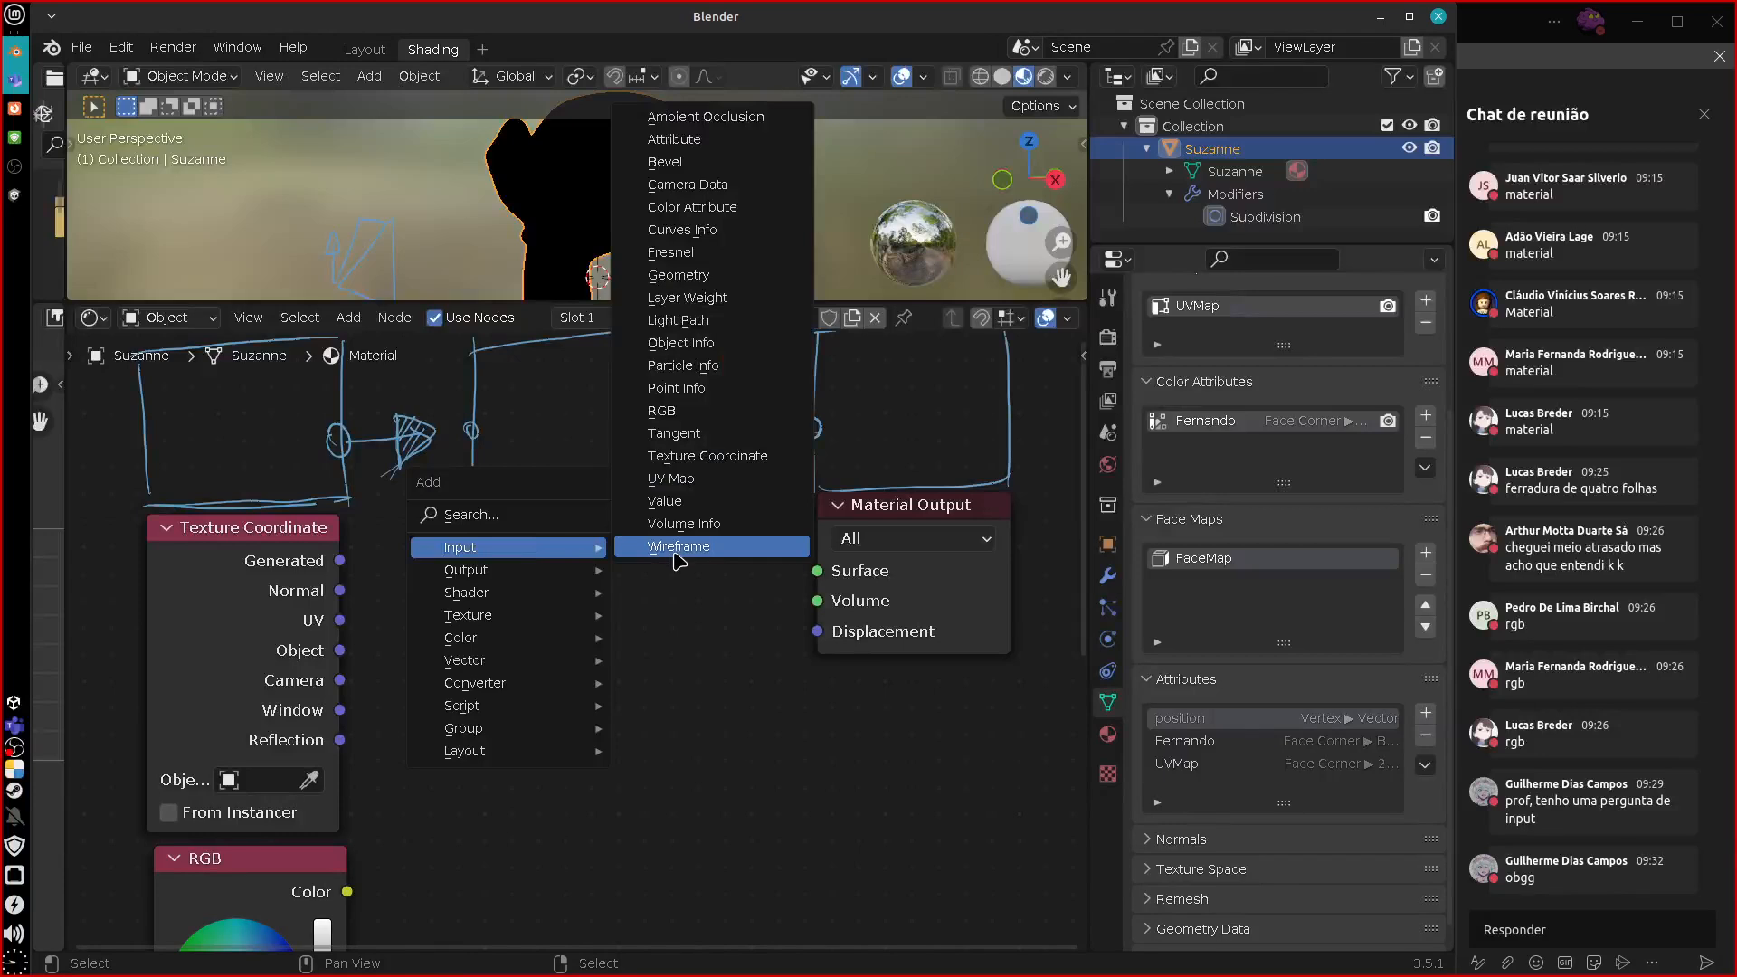
pyautogui.moveTo(557, 603)
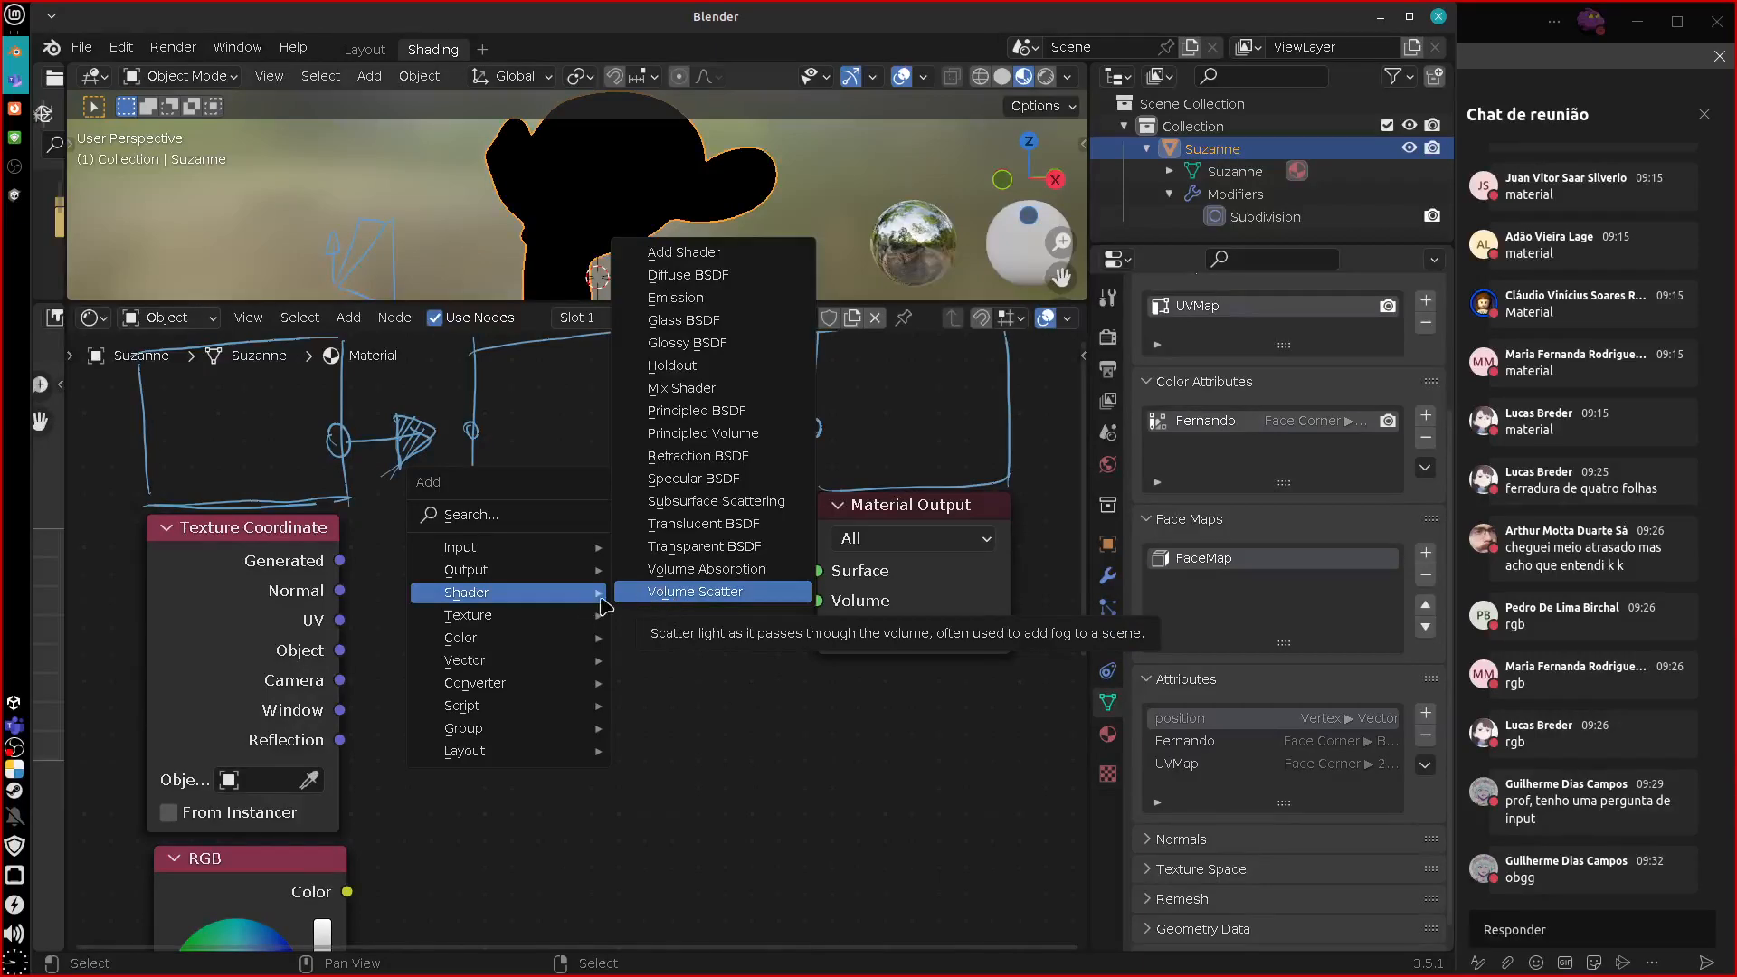
pyautogui.click(692, 343)
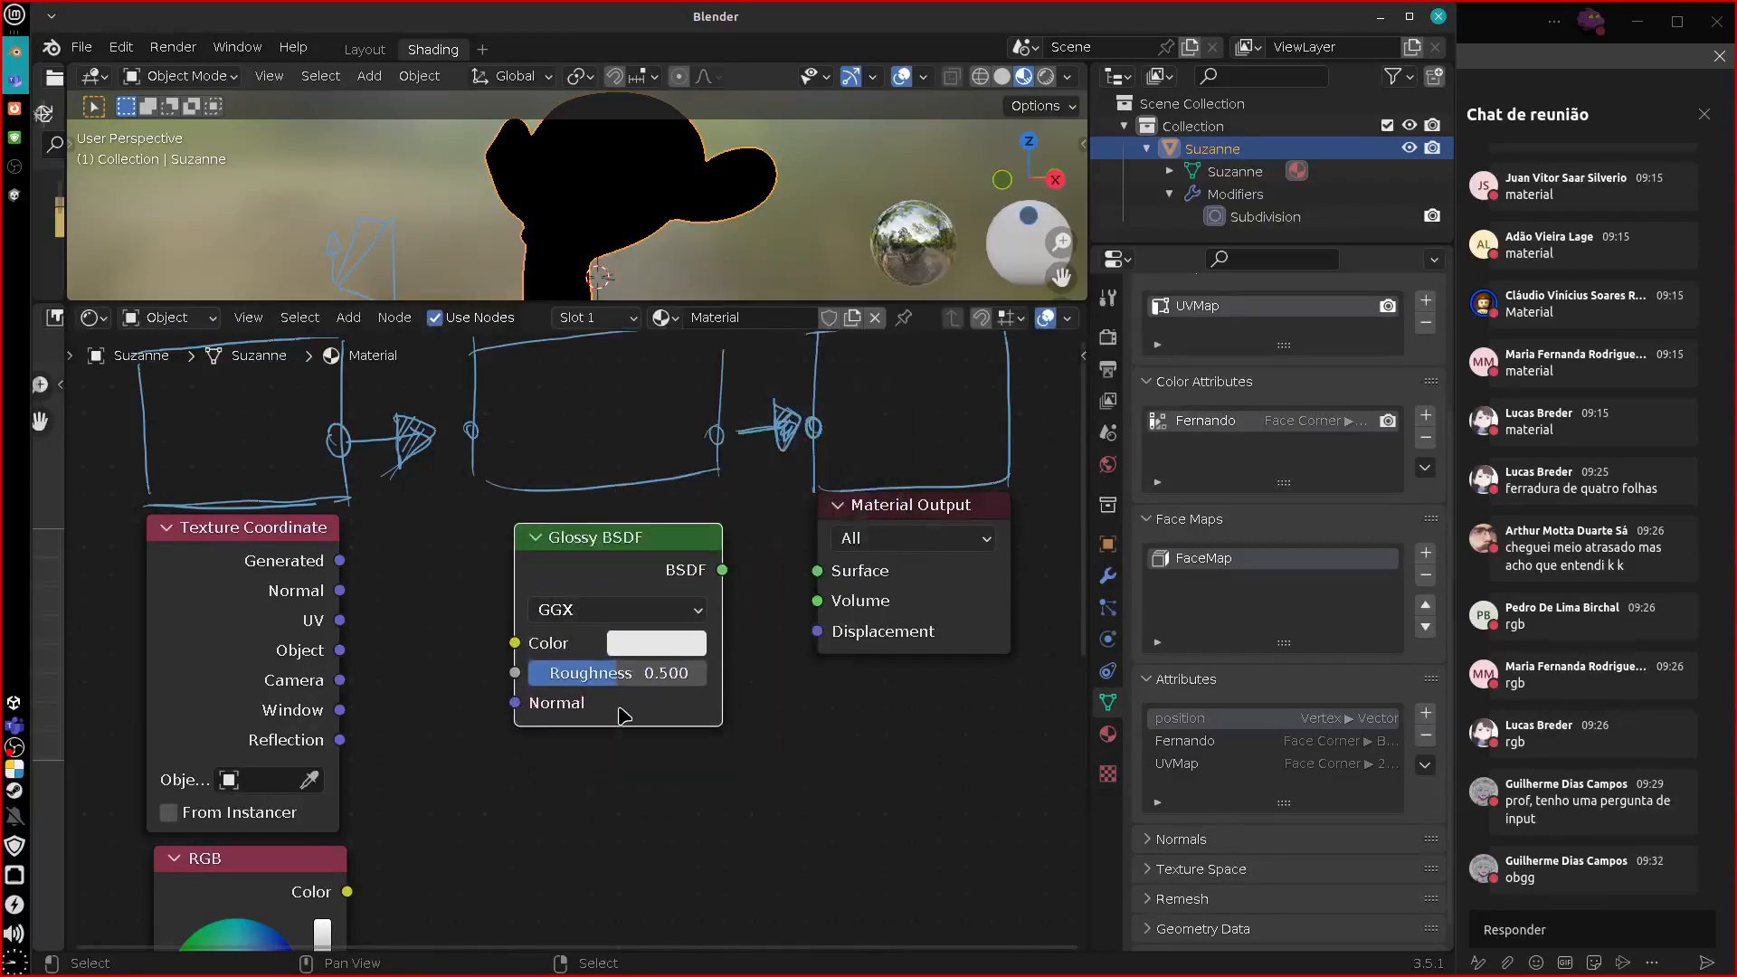
pyautogui.hotkey('shift', 'a')
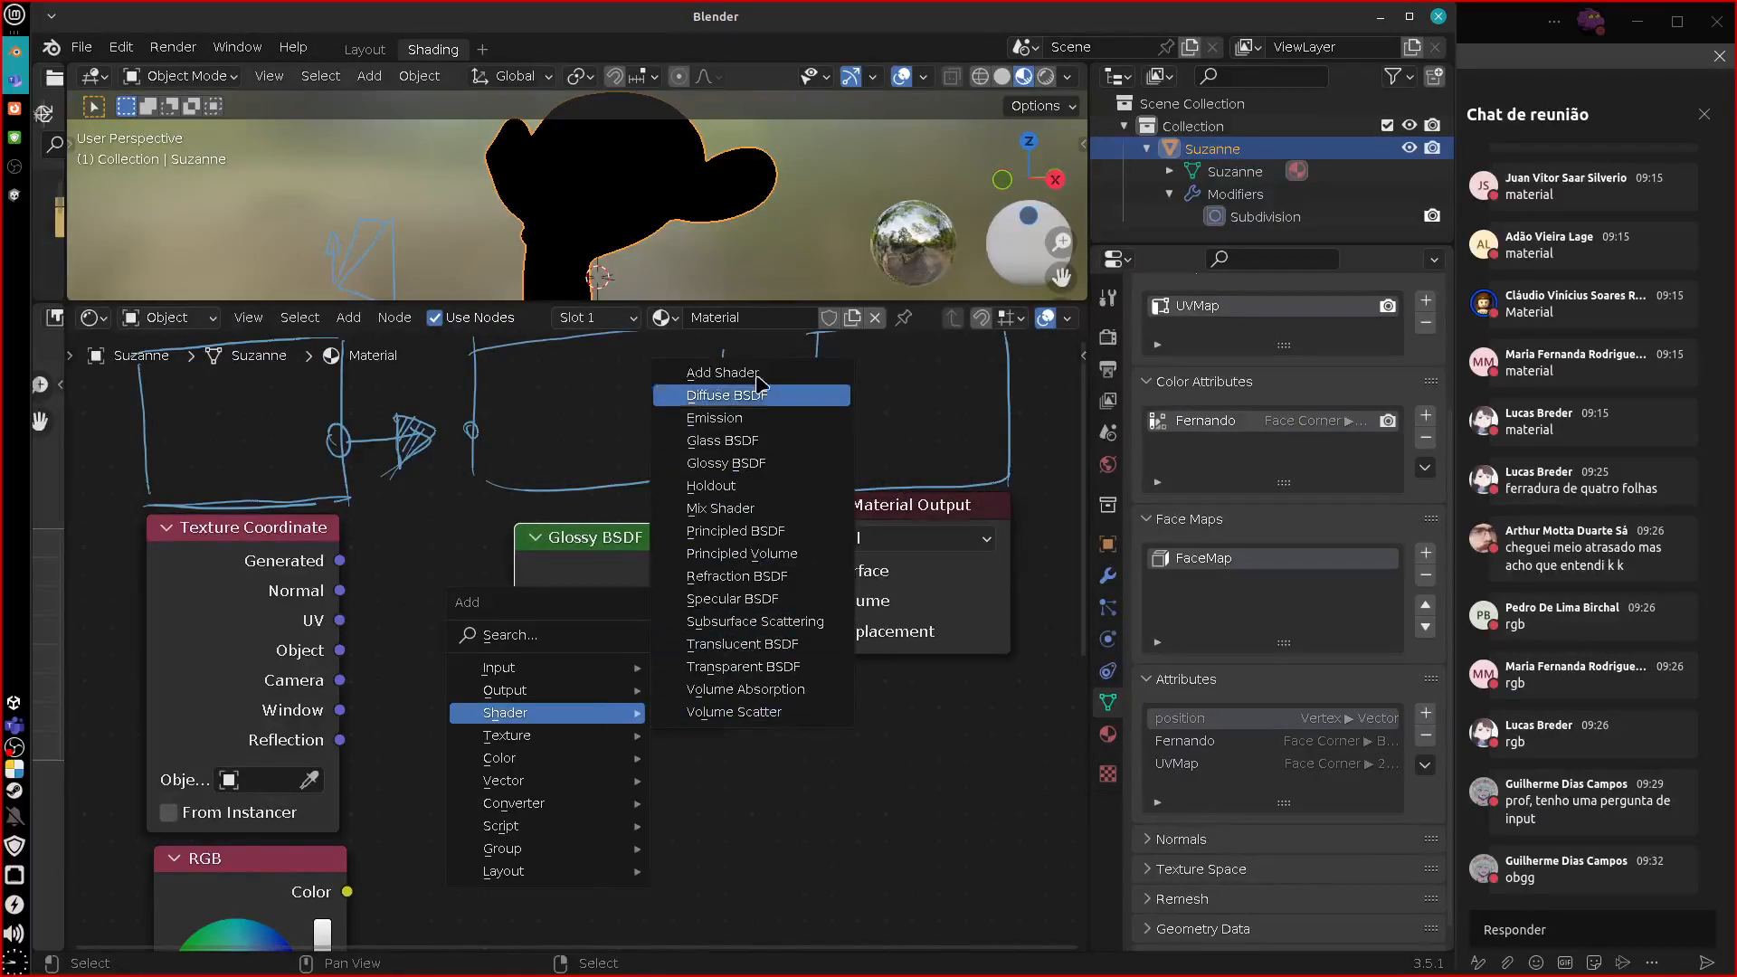
pyautogui.click(728, 441)
pyautogui.click(540, 757)
pyautogui.moveTo(624, 547); pyautogui.dragTo(566, 532)
pyautogui.moveTo(631, 775); pyautogui.dragTo(535, 745)
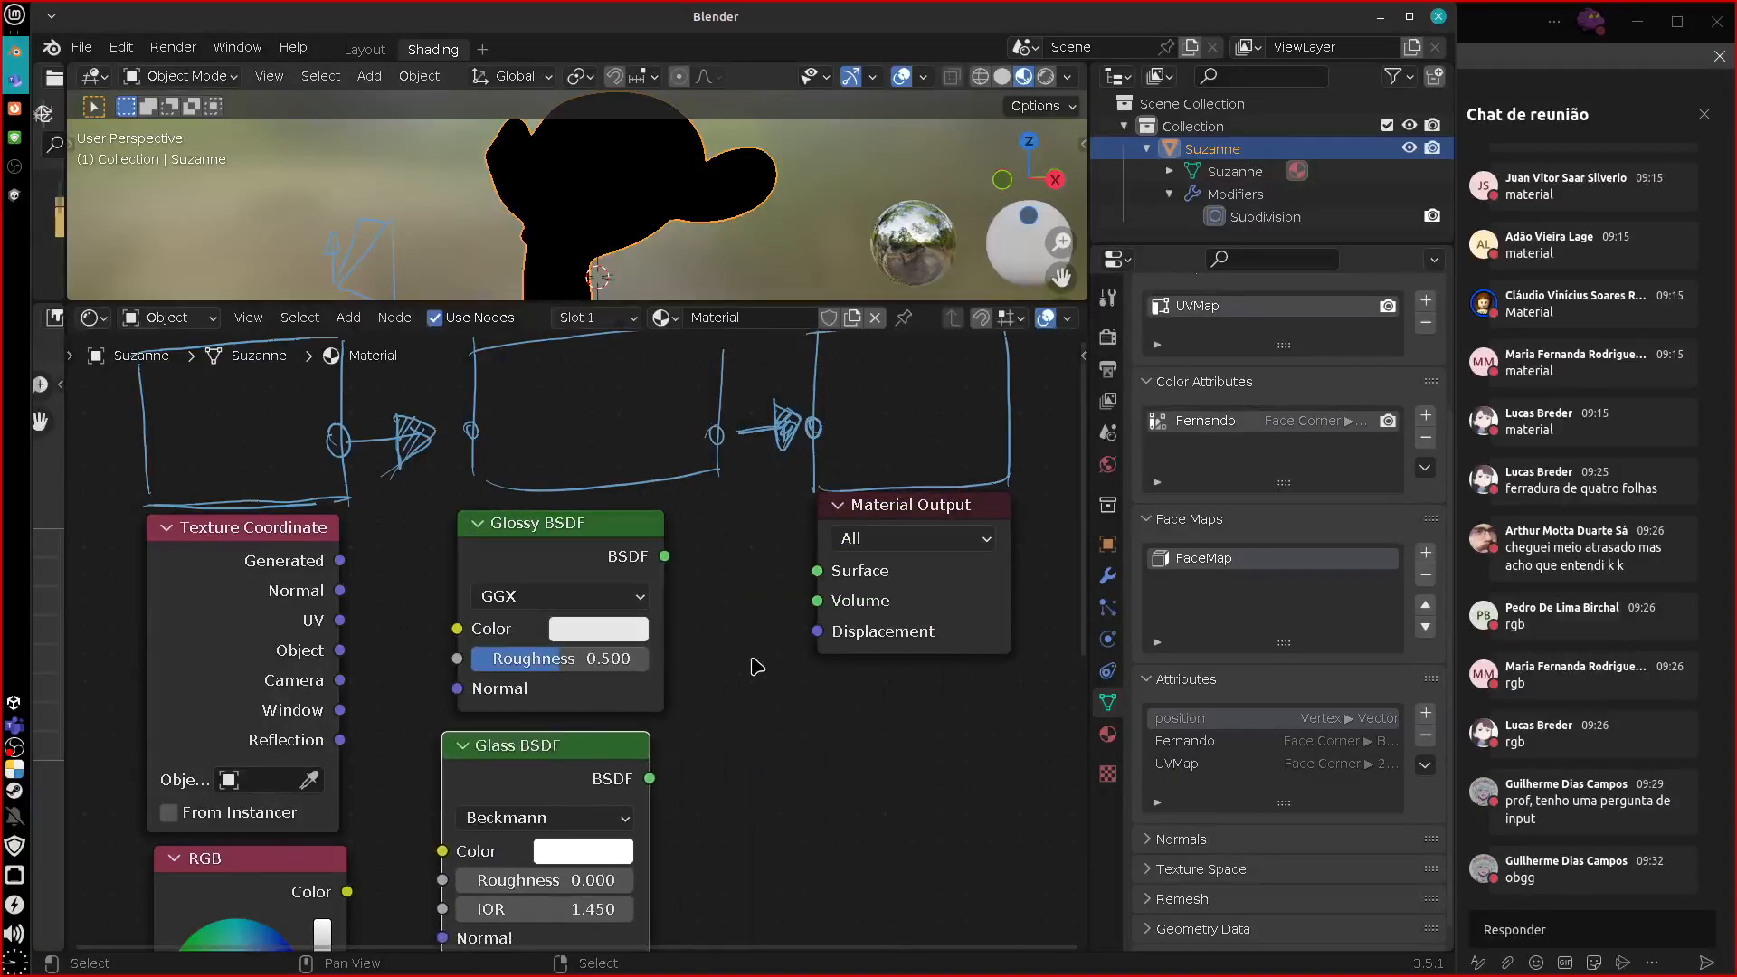
# Combine the Glossy and Glass BSDF nodes through a new Mix Shader linked to the Material Output's Surface input.
pyautogui.hotkey('shift', 'a')
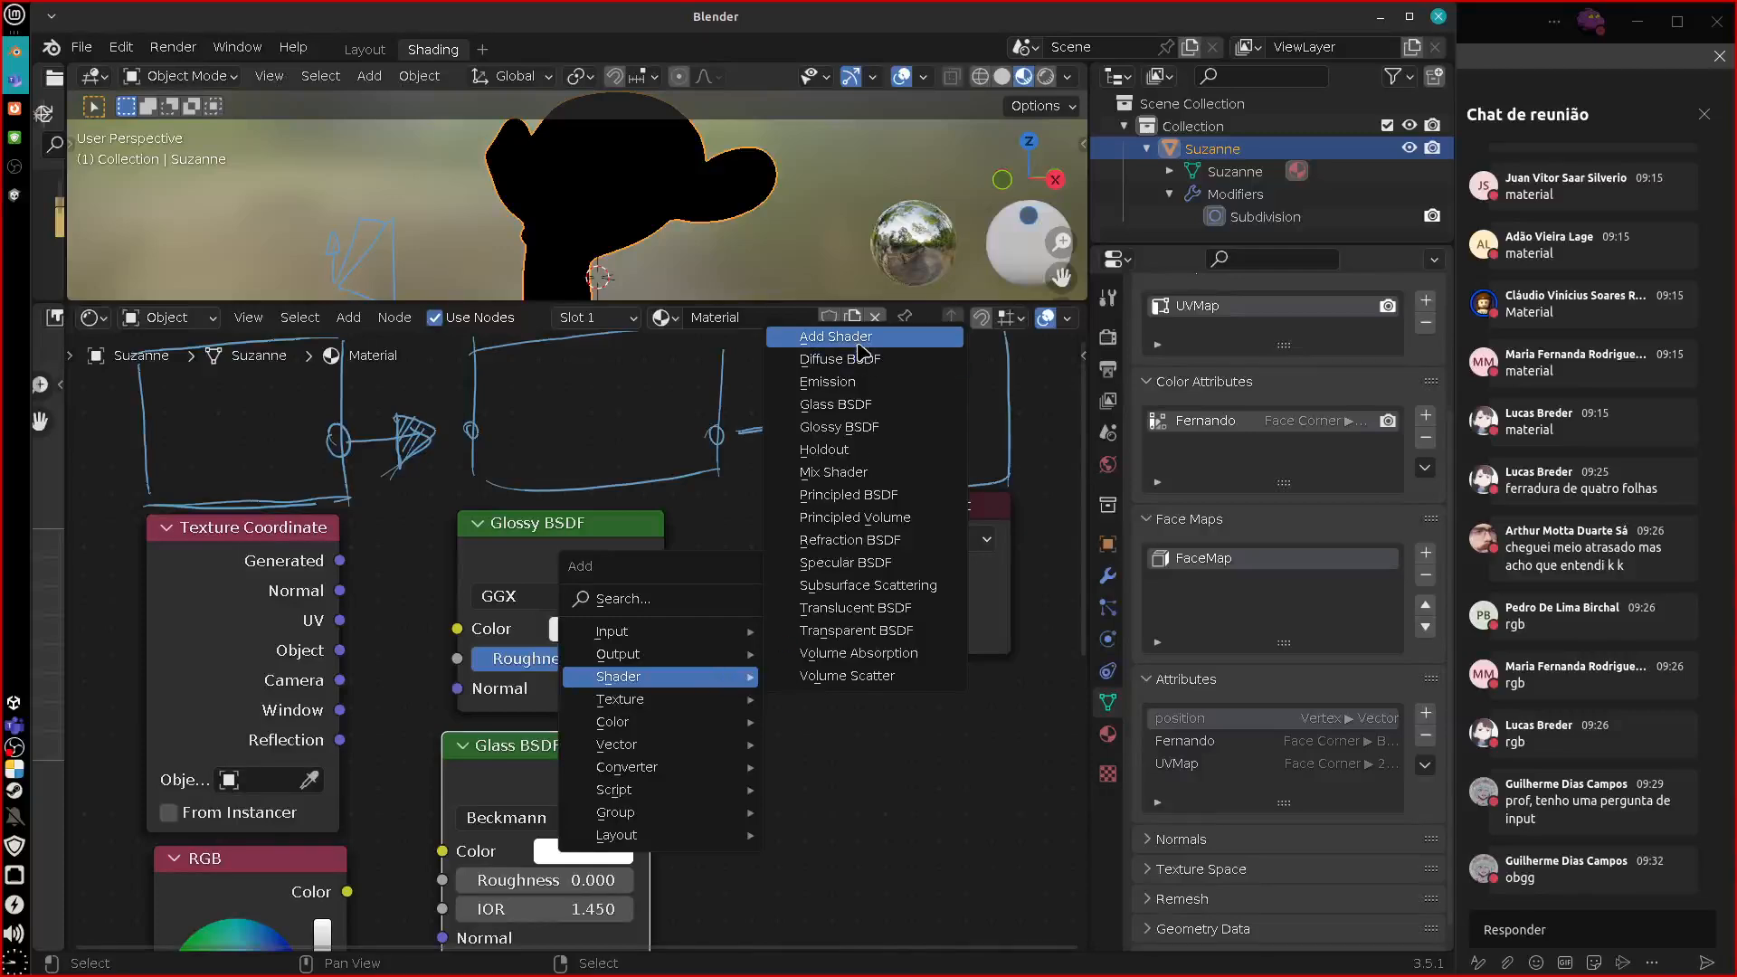
pyautogui.click(833, 471)
pyautogui.click(694, 595)
pyautogui.moveTo(664, 555); pyautogui.dragTo(695, 703)
pyautogui.moveTo(649, 778); pyautogui.dragTo(696, 733)
pyautogui.moveTo(905, 505); pyautogui.dragTo(990, 526)
pyautogui.moveTo(889, 638); pyautogui.dragTo(904, 593)
pyautogui.moveTo(787, 606); pyautogui.dragTo(763, 616)
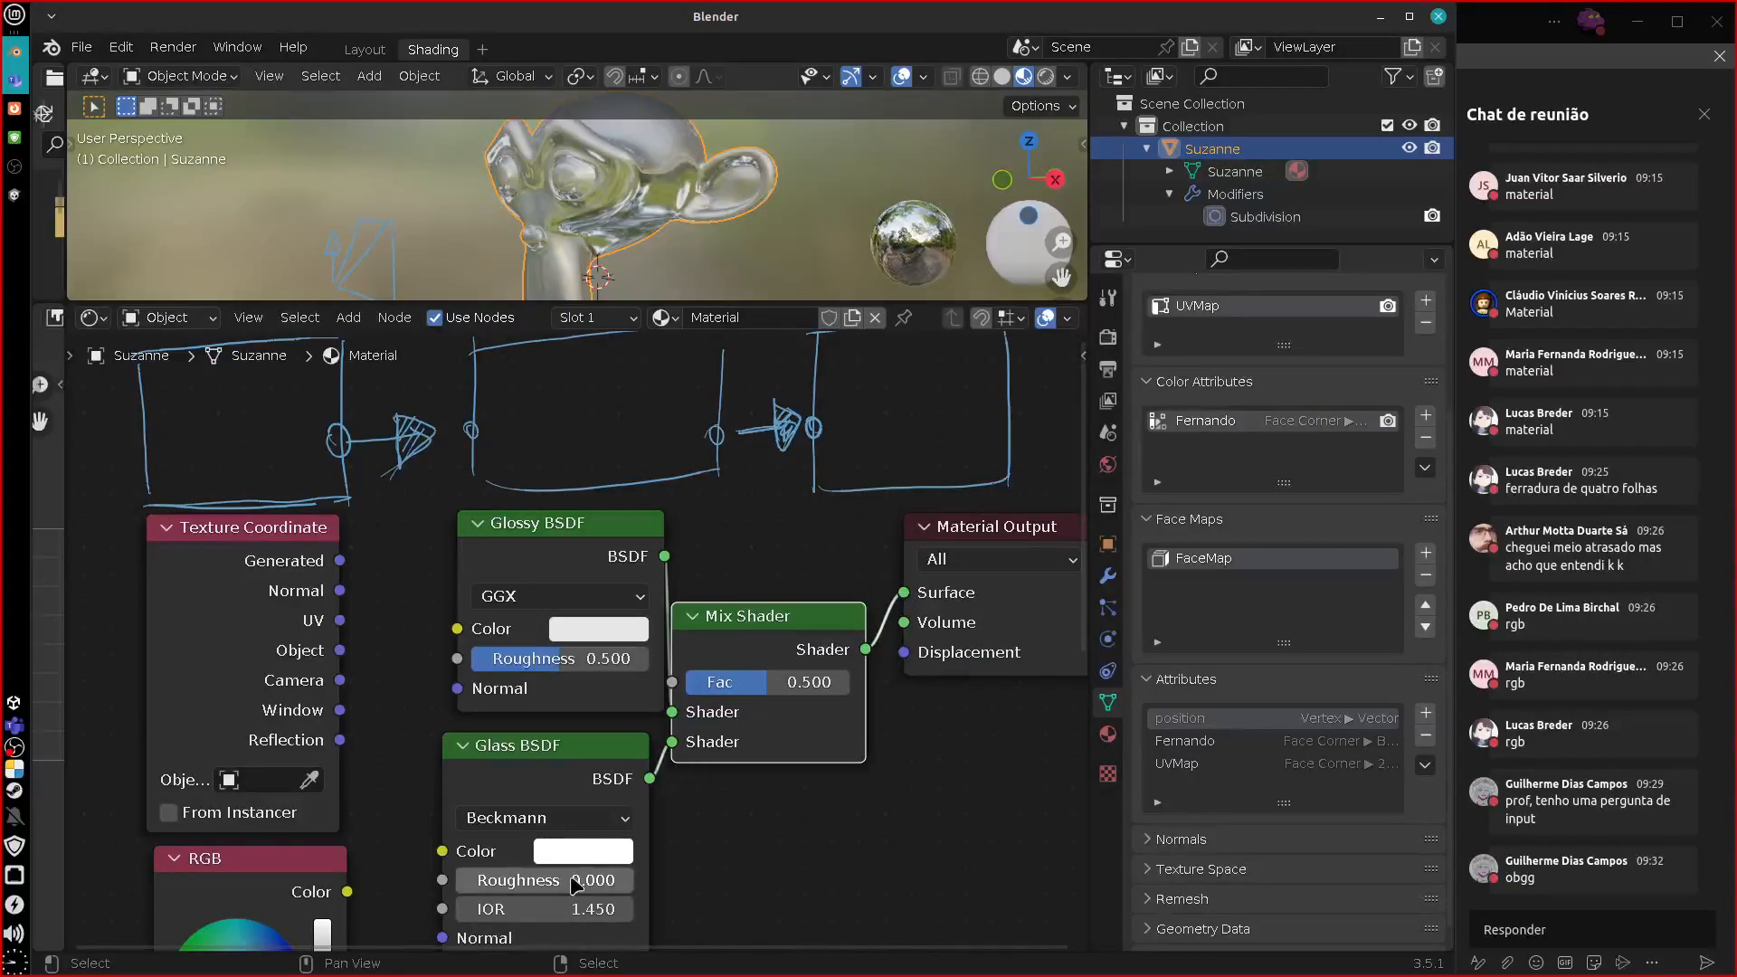
# Set the Glass BSDF to roughness 0.262 and light orange, the mix factor to 0.545 and the Glossy roughness to 0.482.
pyautogui.moveTo(556, 885); pyautogui.dragTo(608, 884)
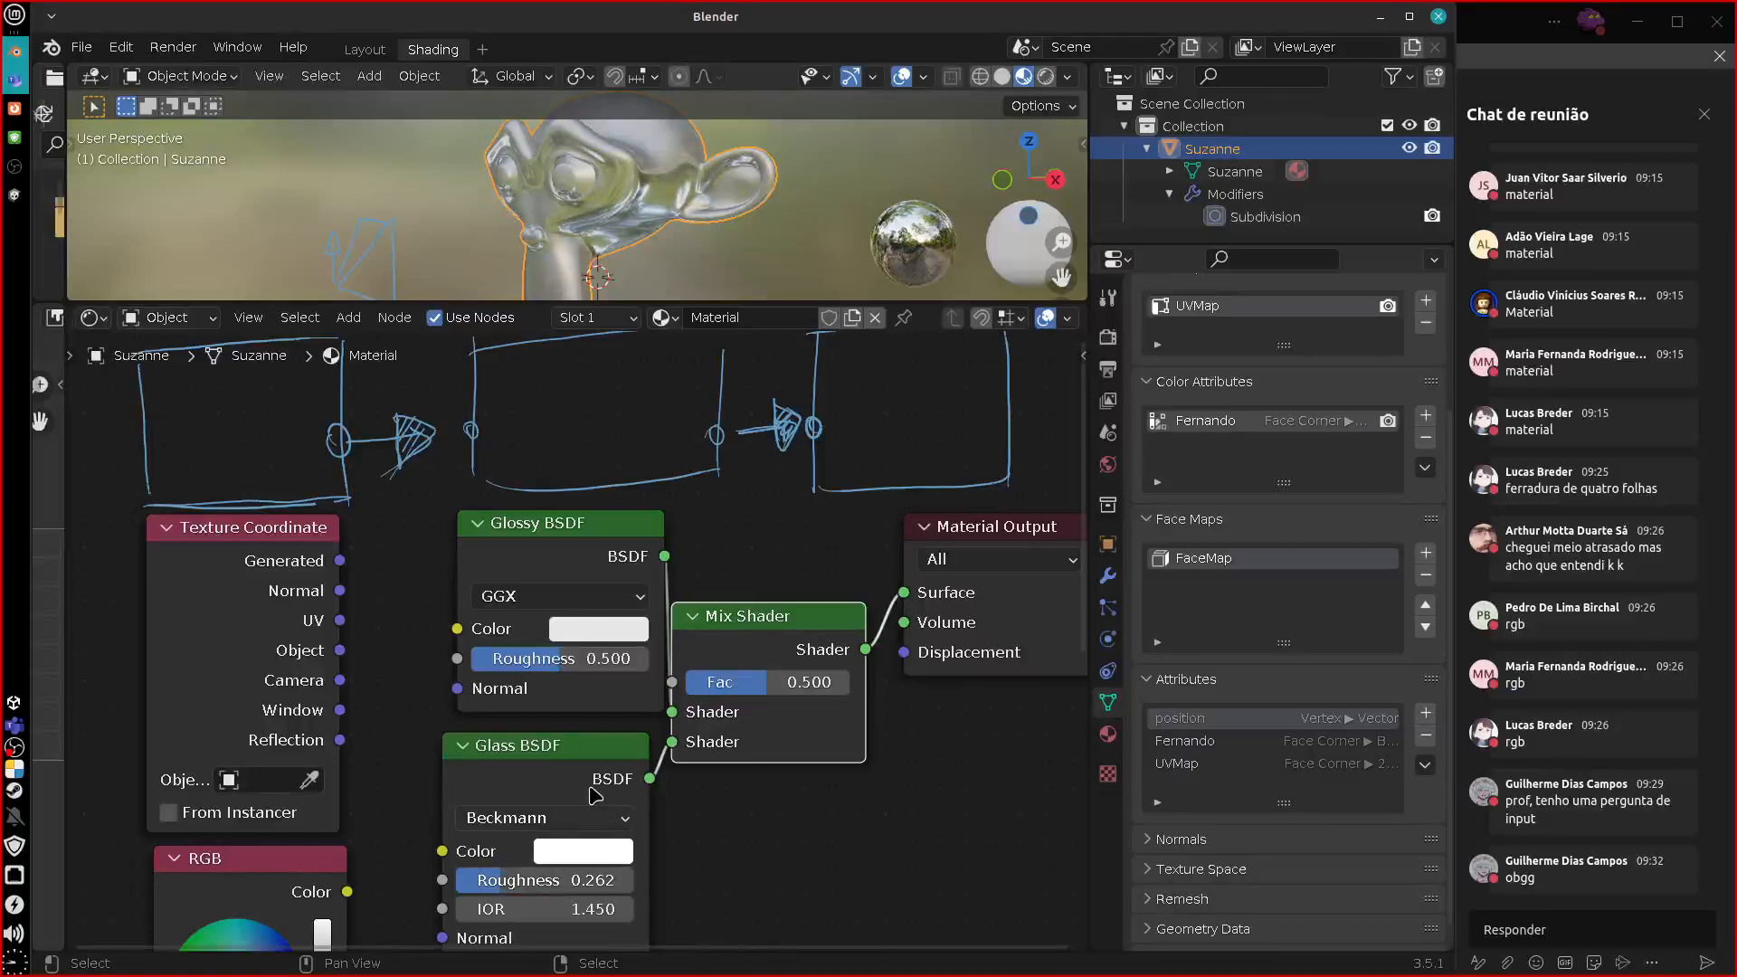
pyautogui.moveTo(563, 659)
pyautogui.mouseDown()
pyautogui.moveTo(593, 674)
pyautogui.moveTo(573, 674)
pyautogui.mouseUp()
pyautogui.click(583, 851)
pyautogui.moveTo(655, 570); pyautogui.dragTo(606, 622)
pyautogui.moveTo(787, 682)
pyautogui.mouseDown()
pyautogui.moveTo(758, 693)
pyautogui.moveTo(775, 689)
pyautogui.mouseUp()
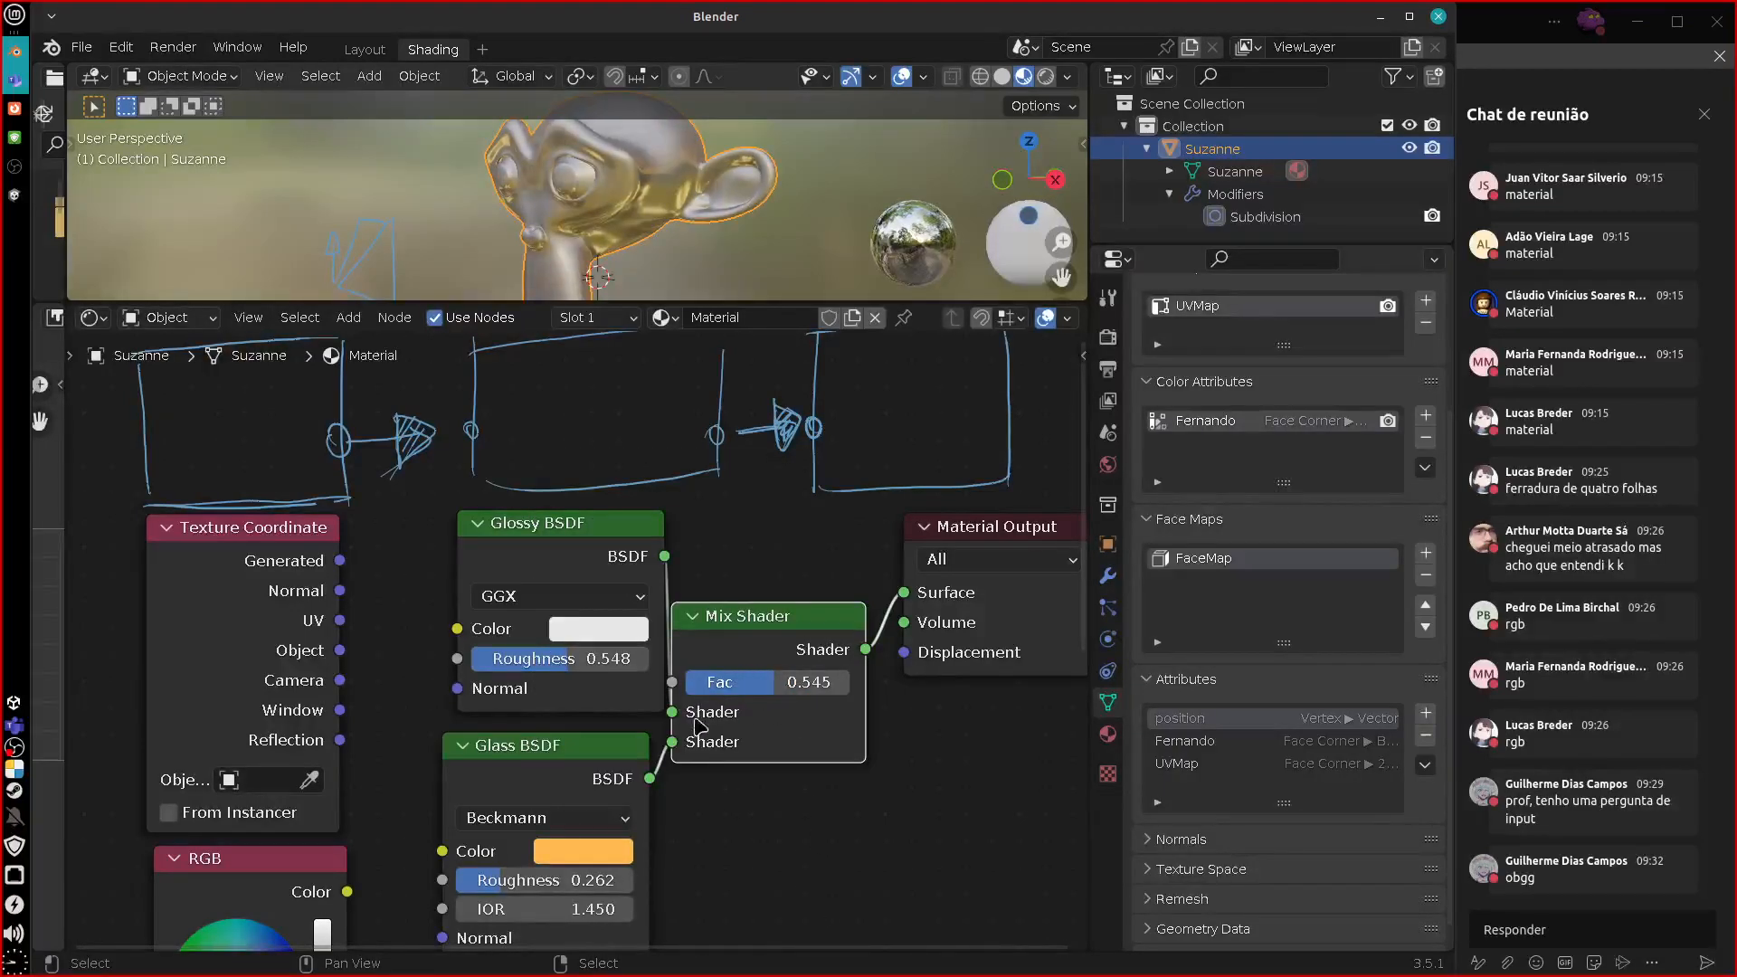
pyautogui.moveTo(555, 665)
pyautogui.mouseDown()
pyautogui.moveTo(579, 674)
pyautogui.moveTo(550, 659)
pyautogui.mouseUp()
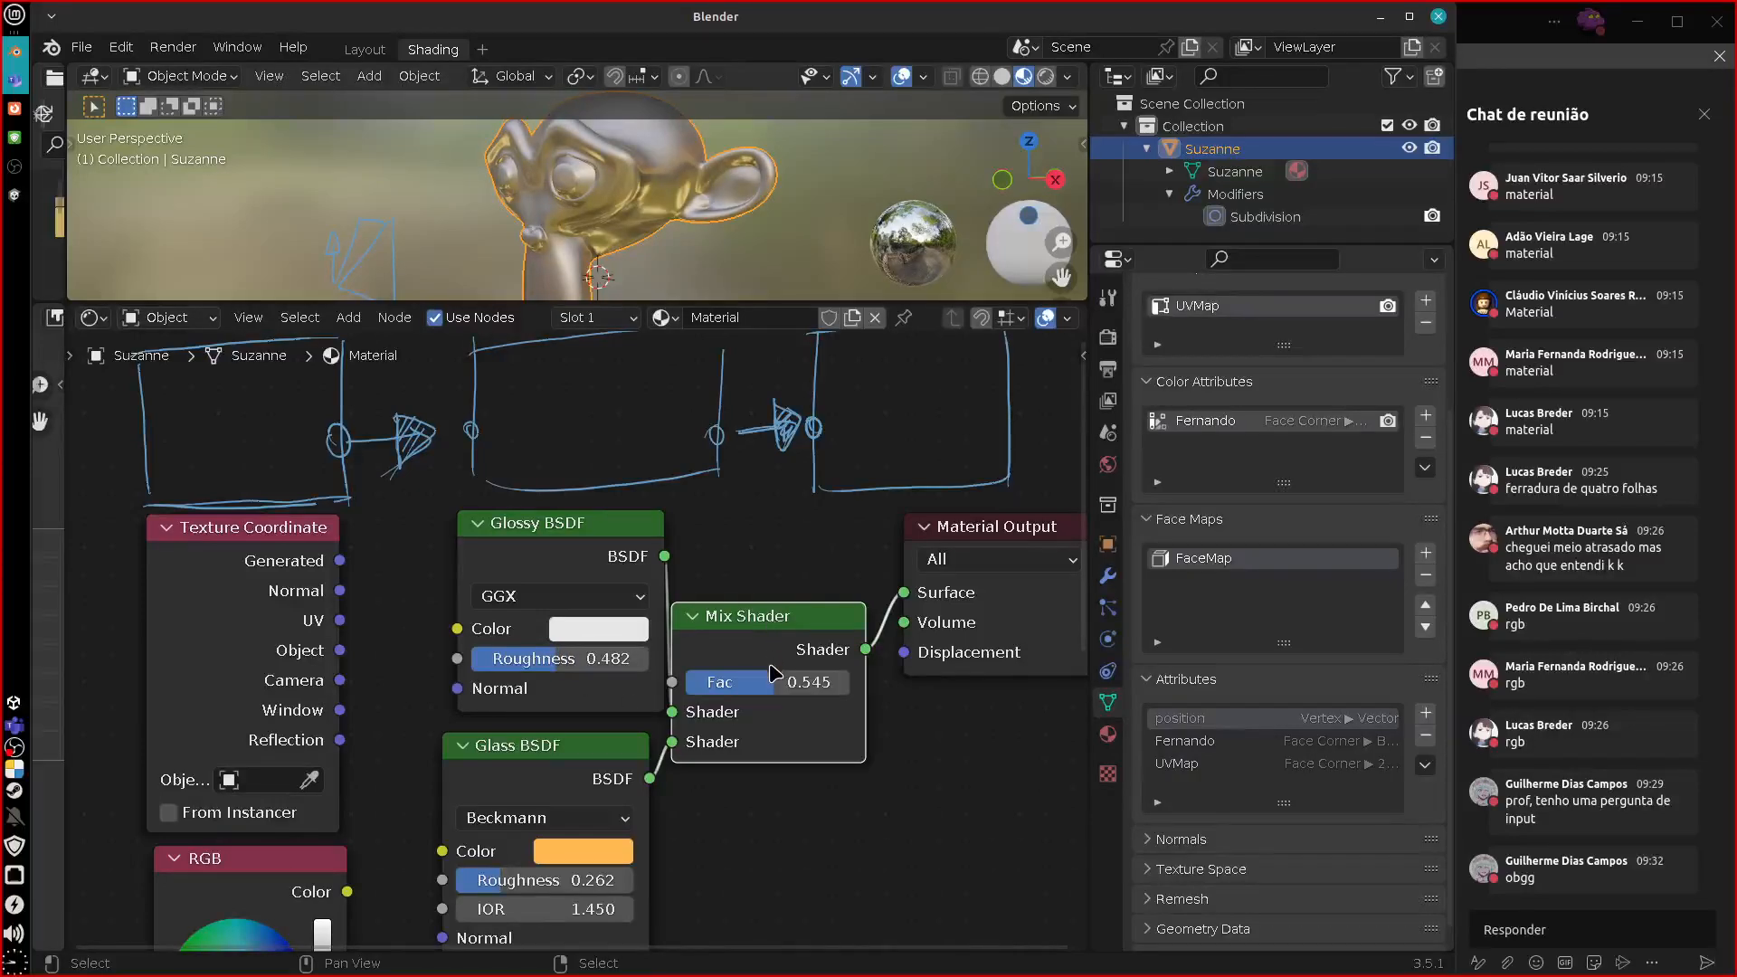
# Replace the Mix Shader with an Add Shader that joins the Glossy and Glass BSDF nodes into the Surface input.
pyautogui.press('x')
pyautogui.hotkey('shift', 'a')
pyautogui.moveTo(717, 724)
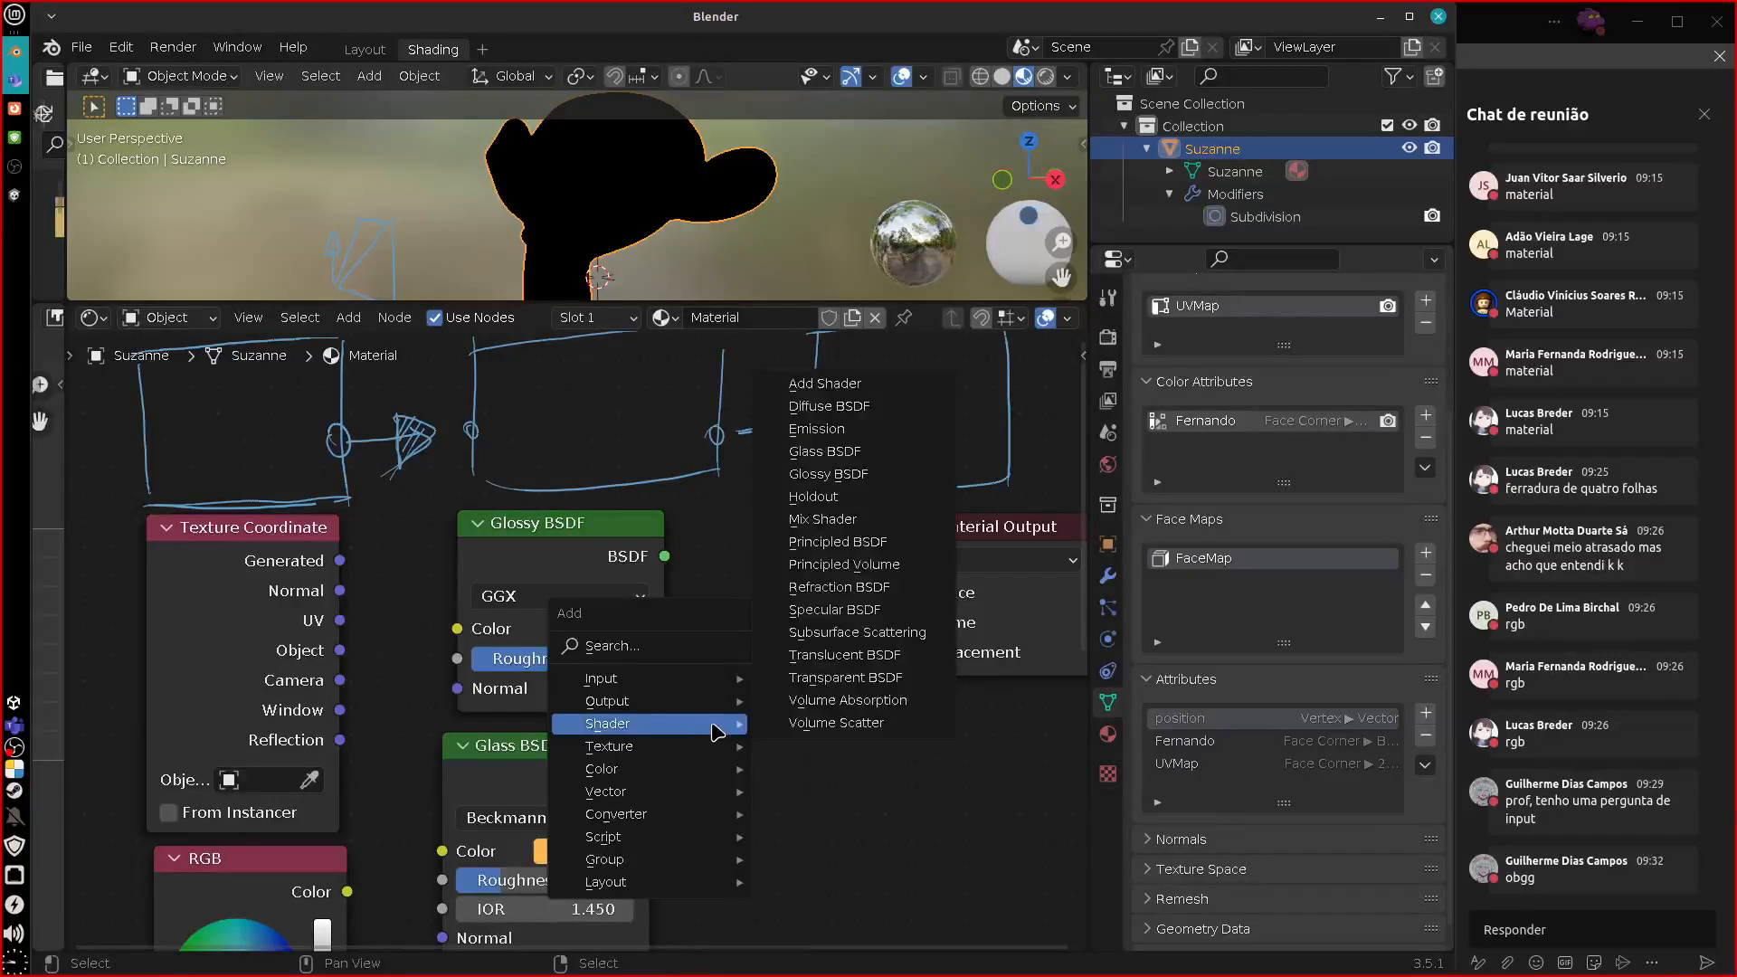
pyautogui.click(824, 384)
pyautogui.click(760, 624)
pyautogui.moveTo(665, 556); pyautogui.dragTo(723, 686)
pyautogui.moveTo(650, 778); pyautogui.dragTo(717, 685)
pyautogui.moveTo(867, 665); pyautogui.dragTo(906, 595)
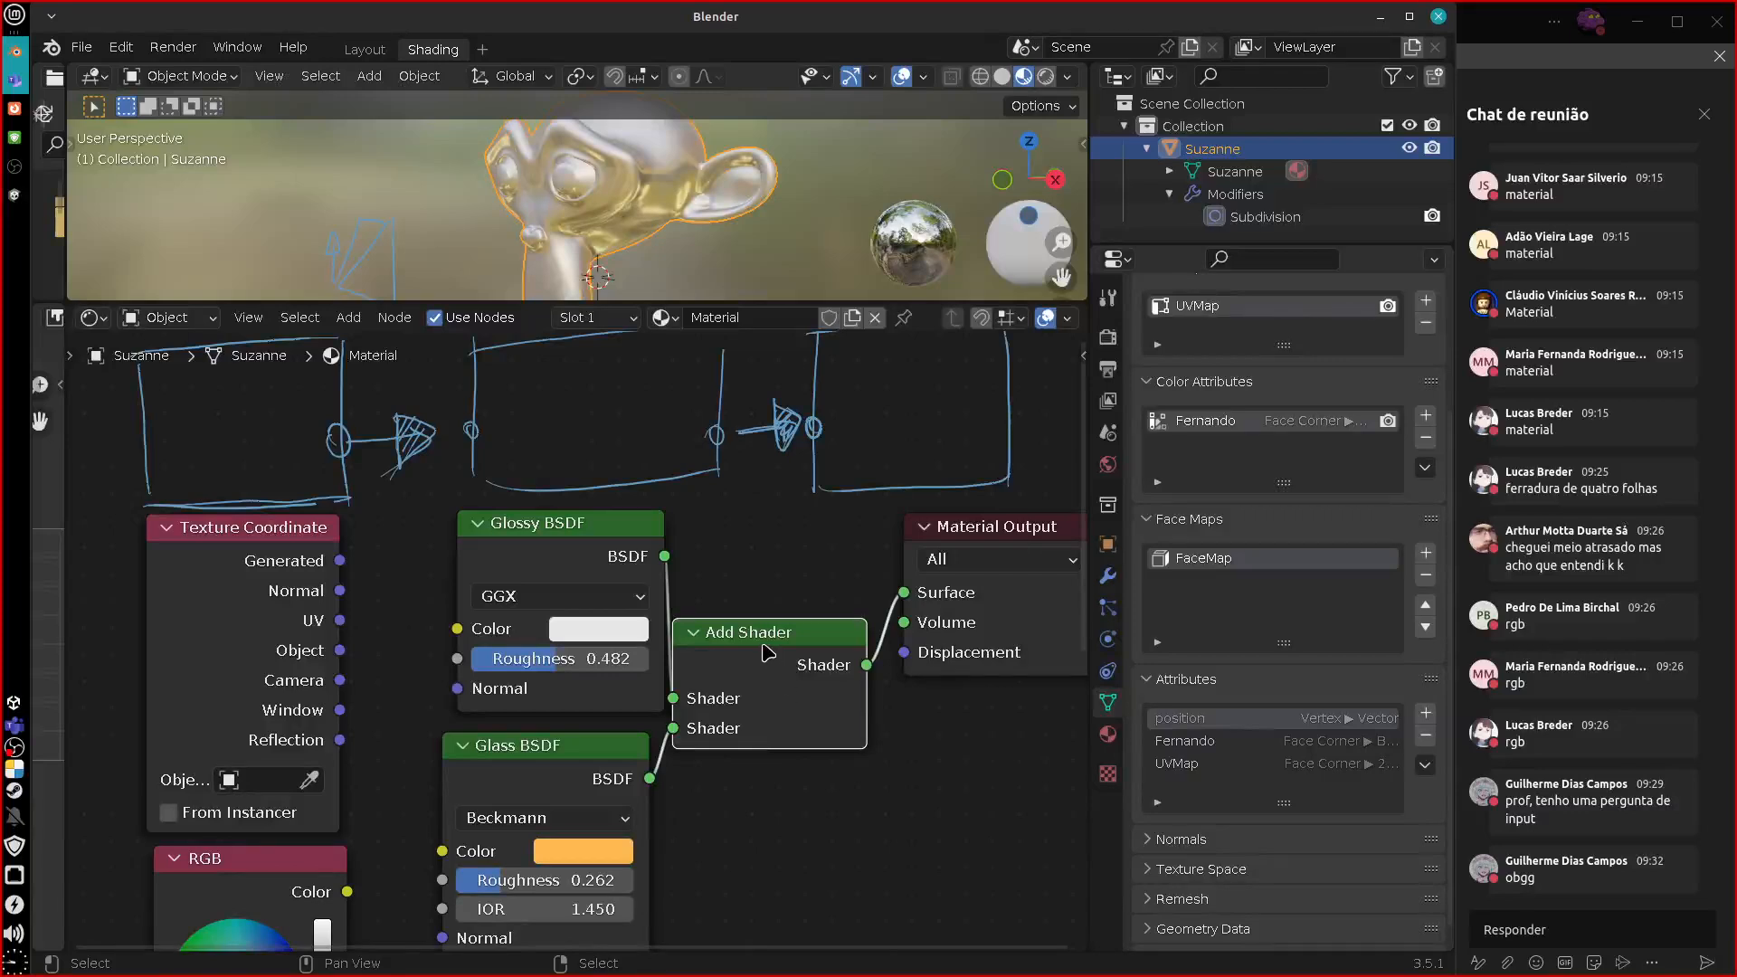
pyautogui.moveTo(748, 664); pyautogui.dragTo(754, 665)
# Set the Glass BSDF to an orange-red color with roughness 0.190 and the Glossy BSDF's roughness to 0.321.
pyautogui.click(584, 856)
pyautogui.moveTo(664, 602); pyautogui.dragTo(613, 670)
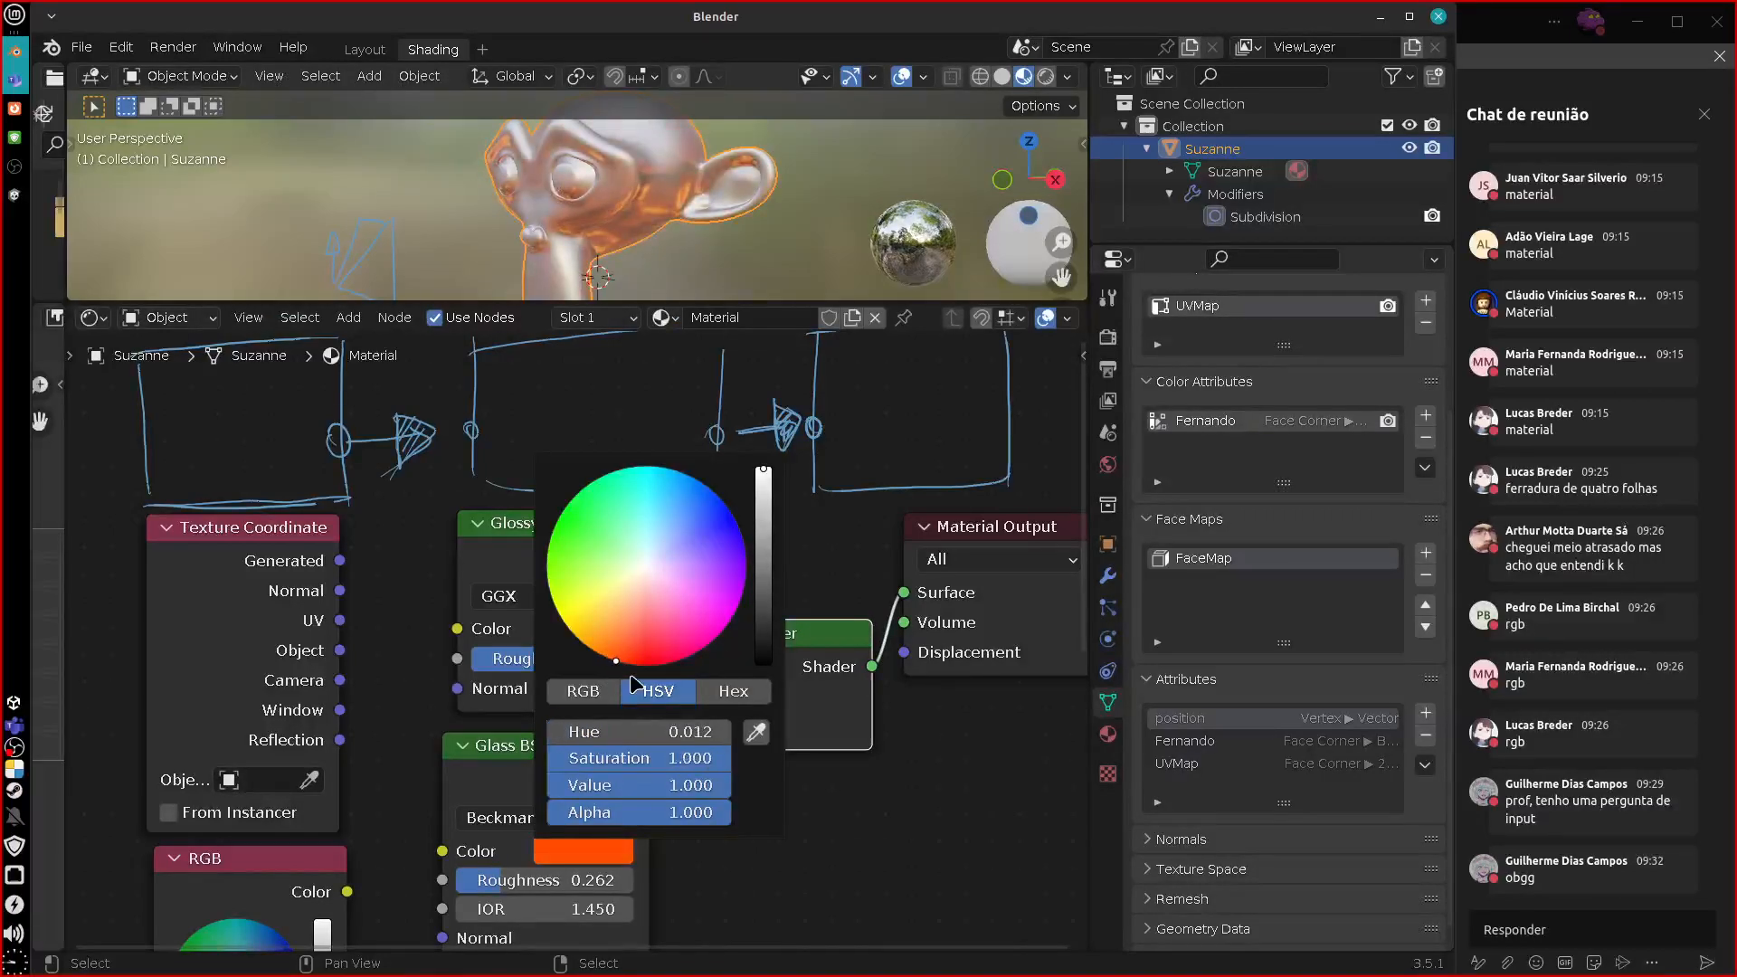
pyautogui.moveTo(525, 882)
pyautogui.mouseDown()
pyautogui.moveTo(488, 895)
pyautogui.moveTo(518, 896)
pyautogui.mouseUp()
pyautogui.moveTo(550, 659); pyautogui.dragTo(577, 632, button='middle')
pyautogui.moveTo(575, 631); pyautogui.dragTo(571, 637)
pyautogui.moveTo(527, 643); pyautogui.dragTo(534, 643)
# Delete the Glass BSDF, Glossy BSDF and Add Shader nodes from the material.
pyautogui.click(605, 721)
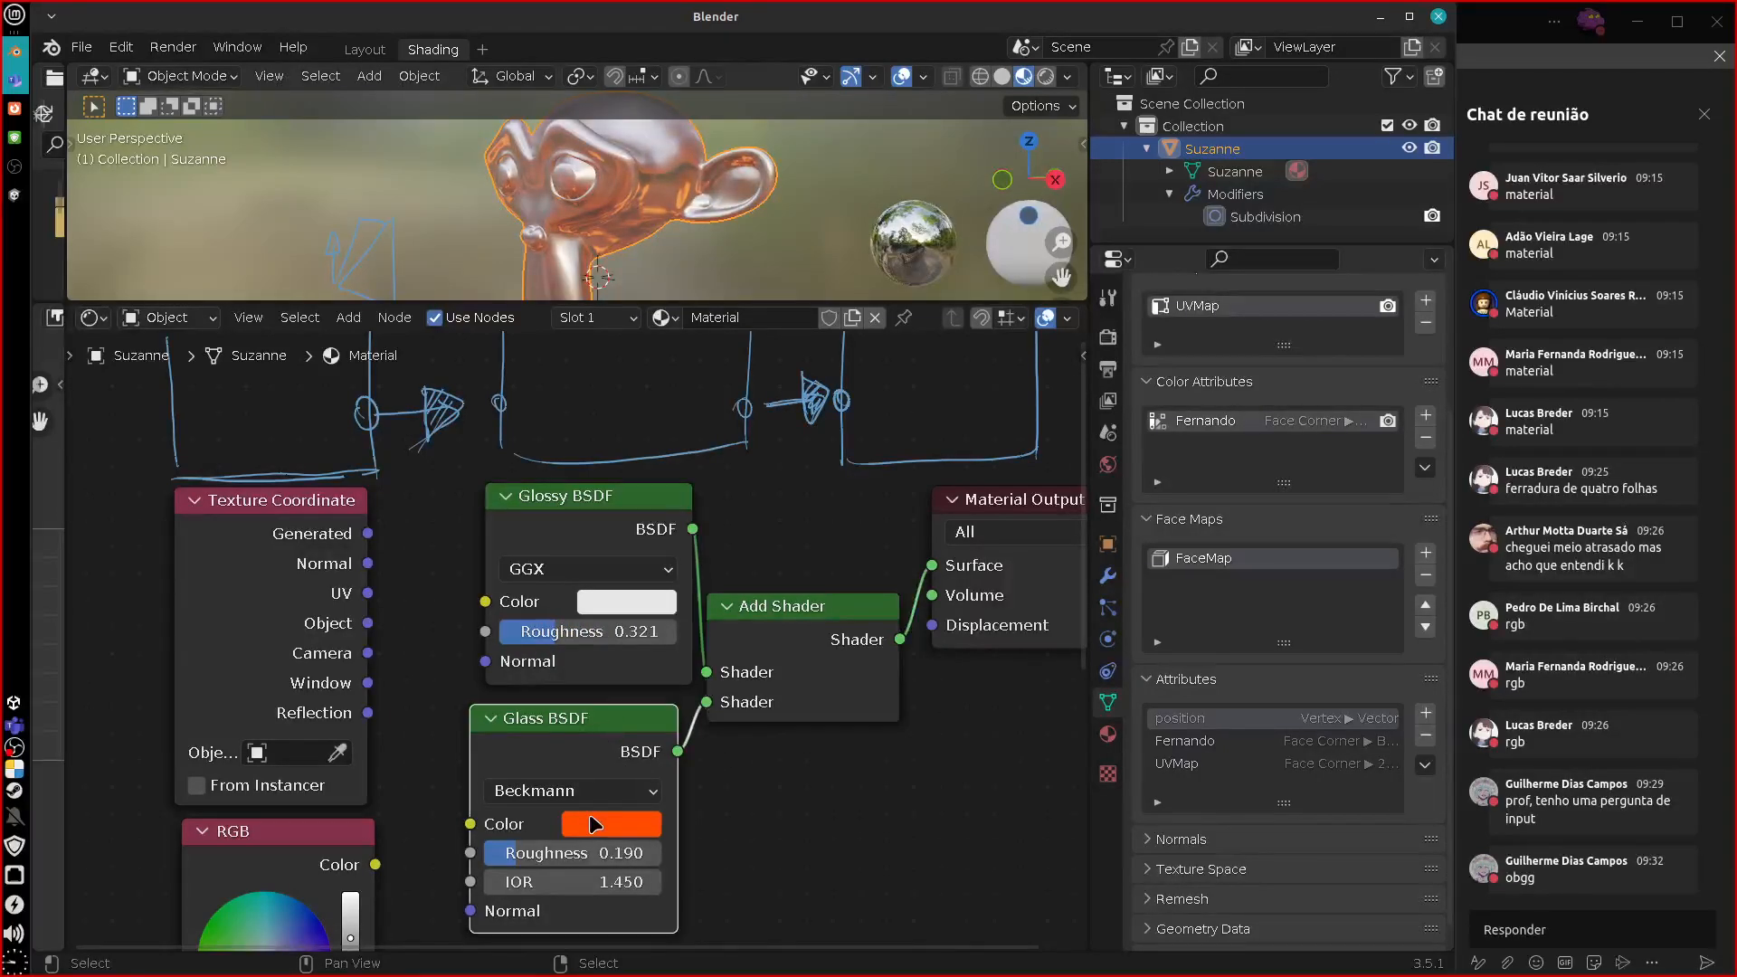
pyautogui.keyDown('shift'); pyautogui.click(606, 507); pyautogui.keyUp('shift')
pyautogui.keyDown('shift'); pyautogui.click(817, 619); pyautogui.keyUp('shift')
pyautogui.press('x')
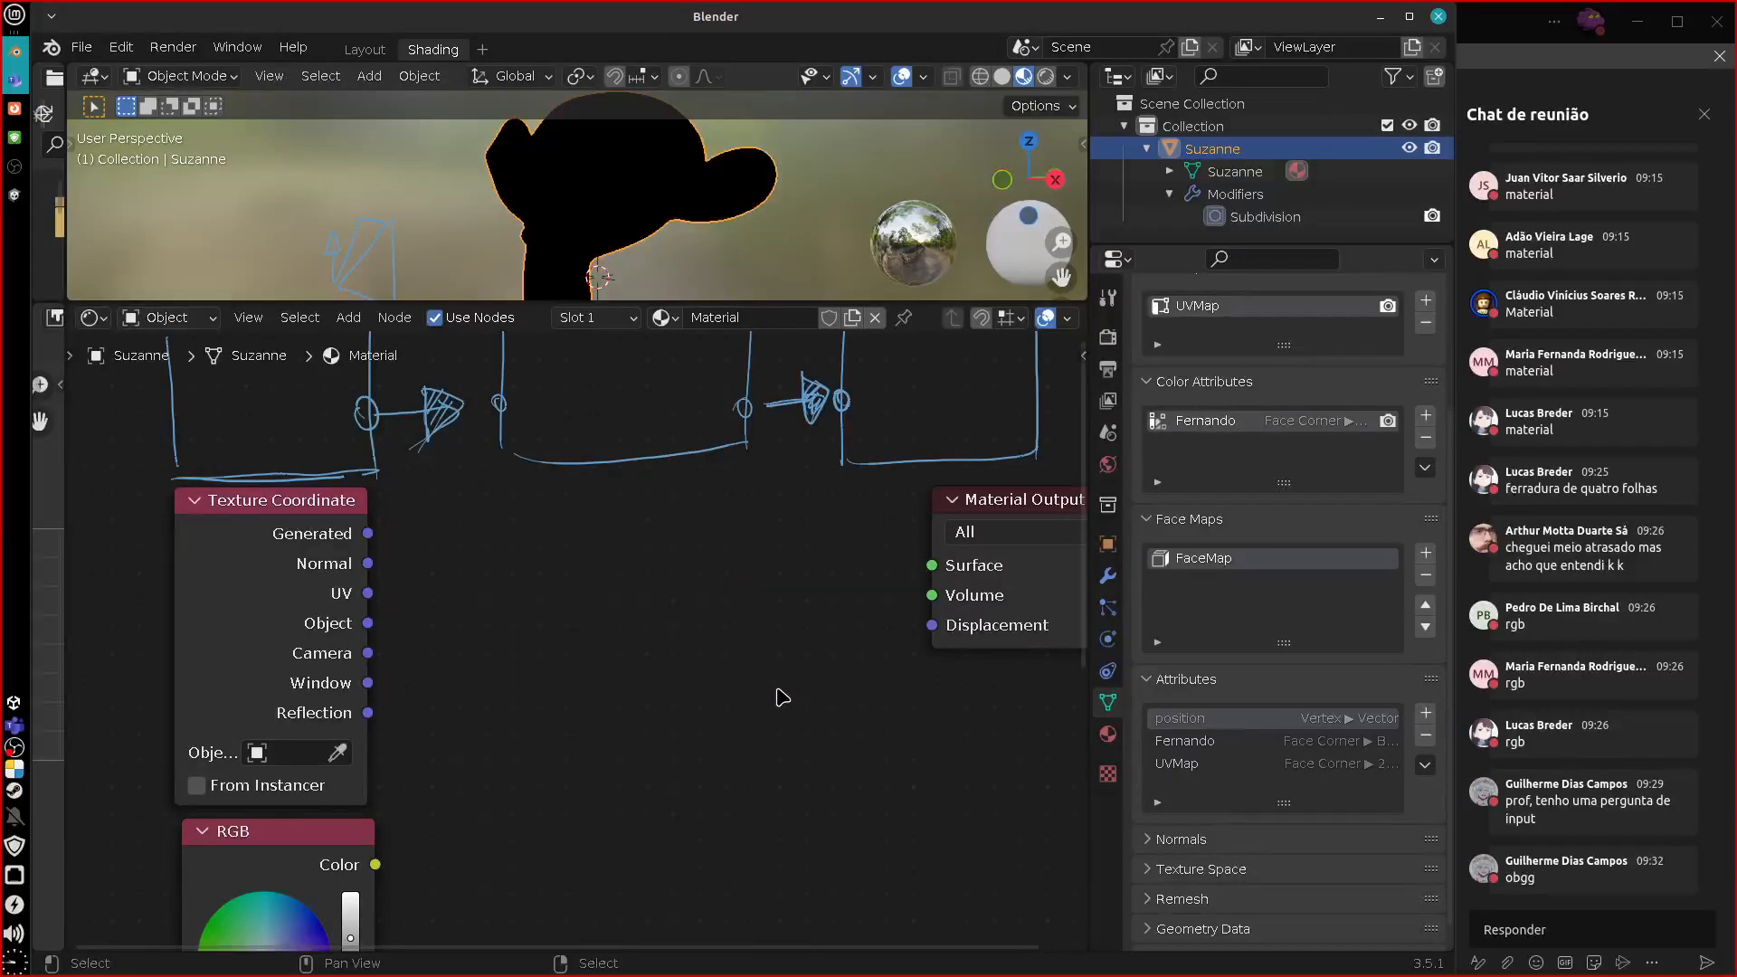
# Add a Principled BSDF node and position it between the Texture Coordinate and Material Output nodes.
pyautogui.hotkey('shift', 'a')
pyautogui.moveTo(568, 596)
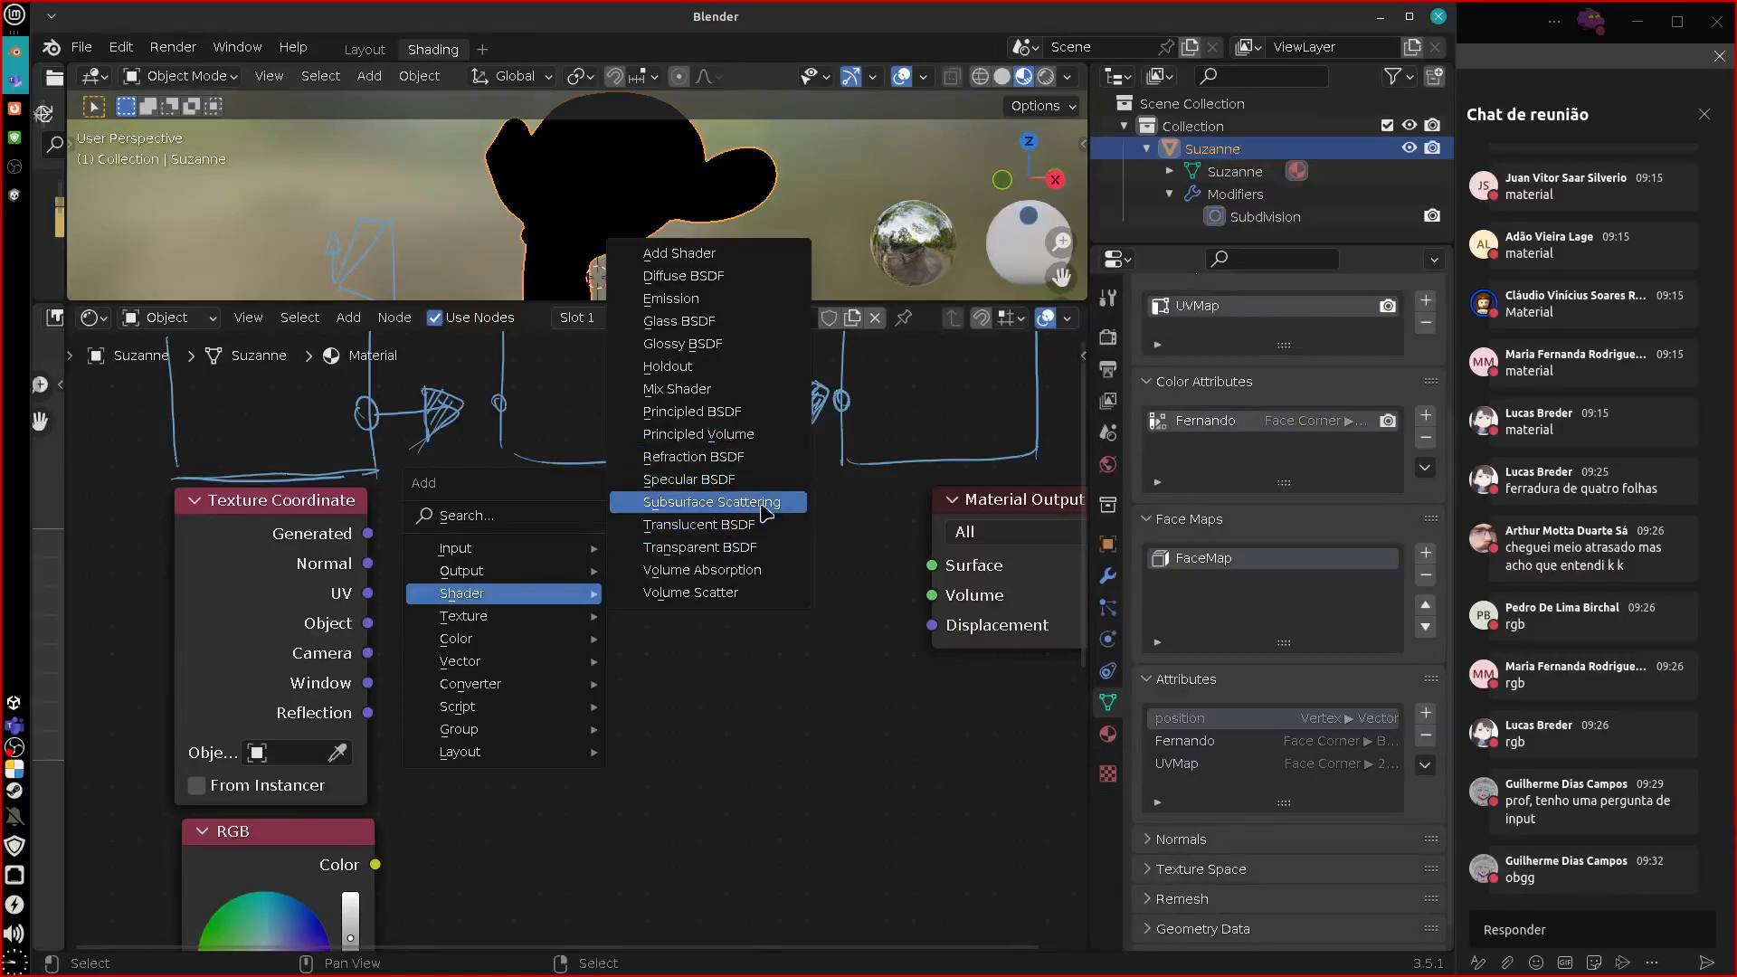
pyautogui.click(692, 410)
pyautogui.click(528, 498)
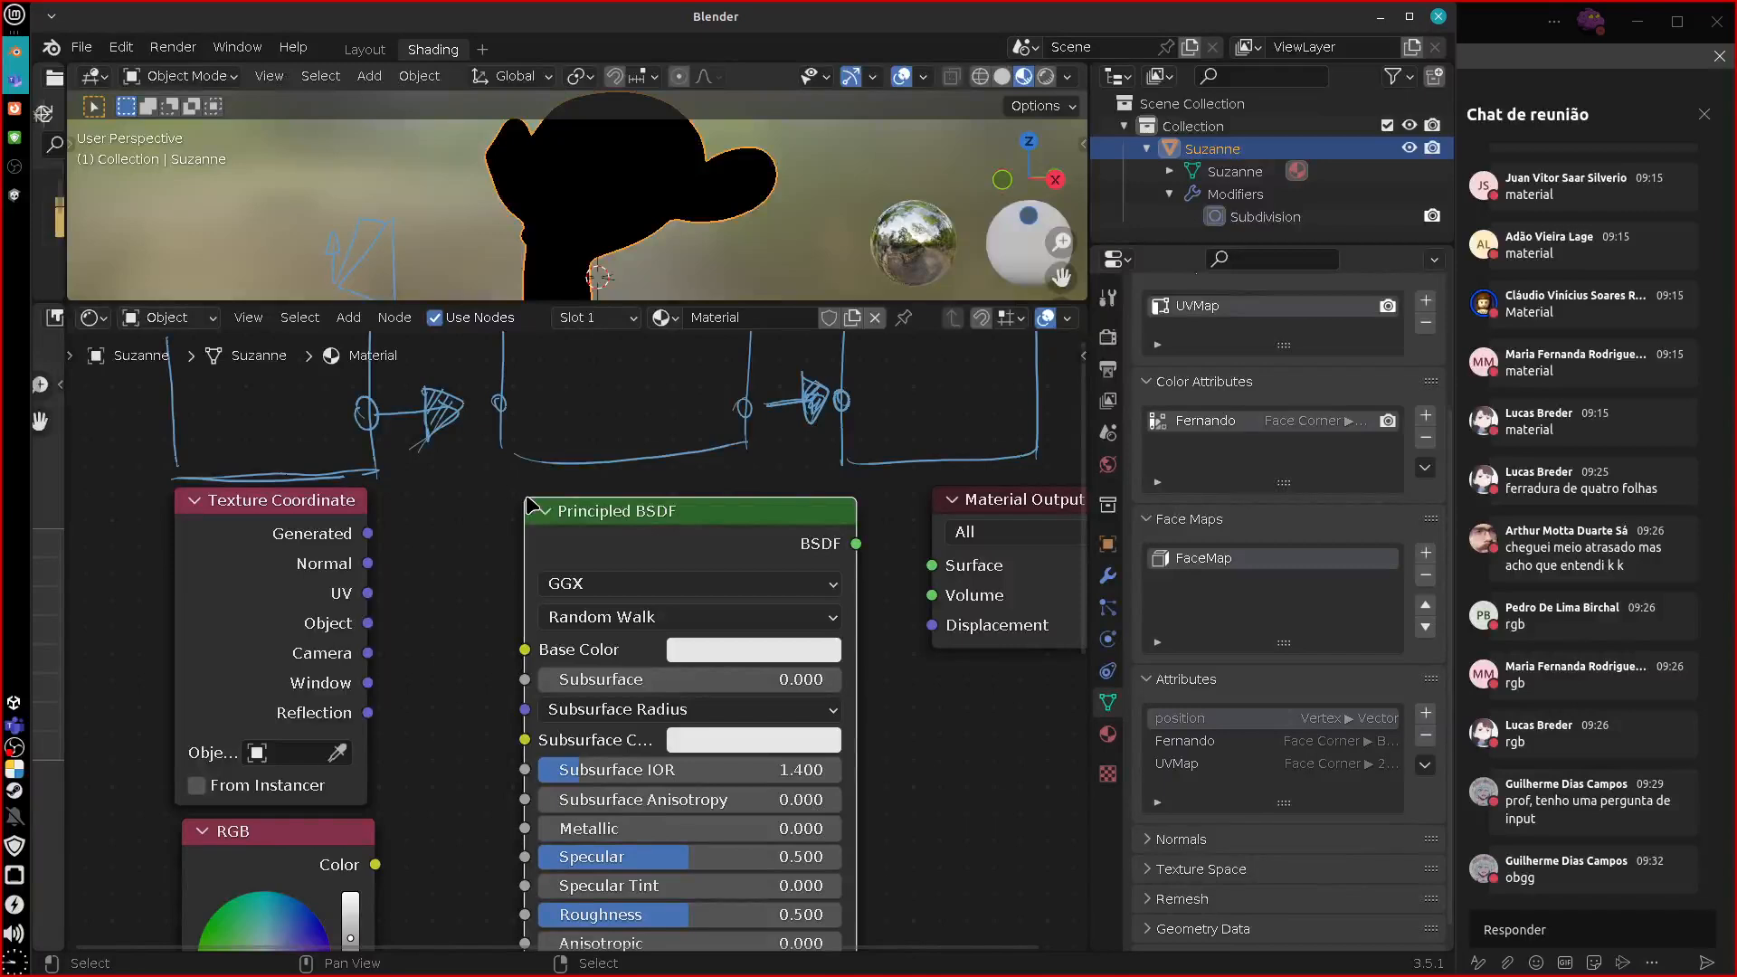
pyautogui.moveTo(713, 514); pyautogui.dragTo(697, 512)
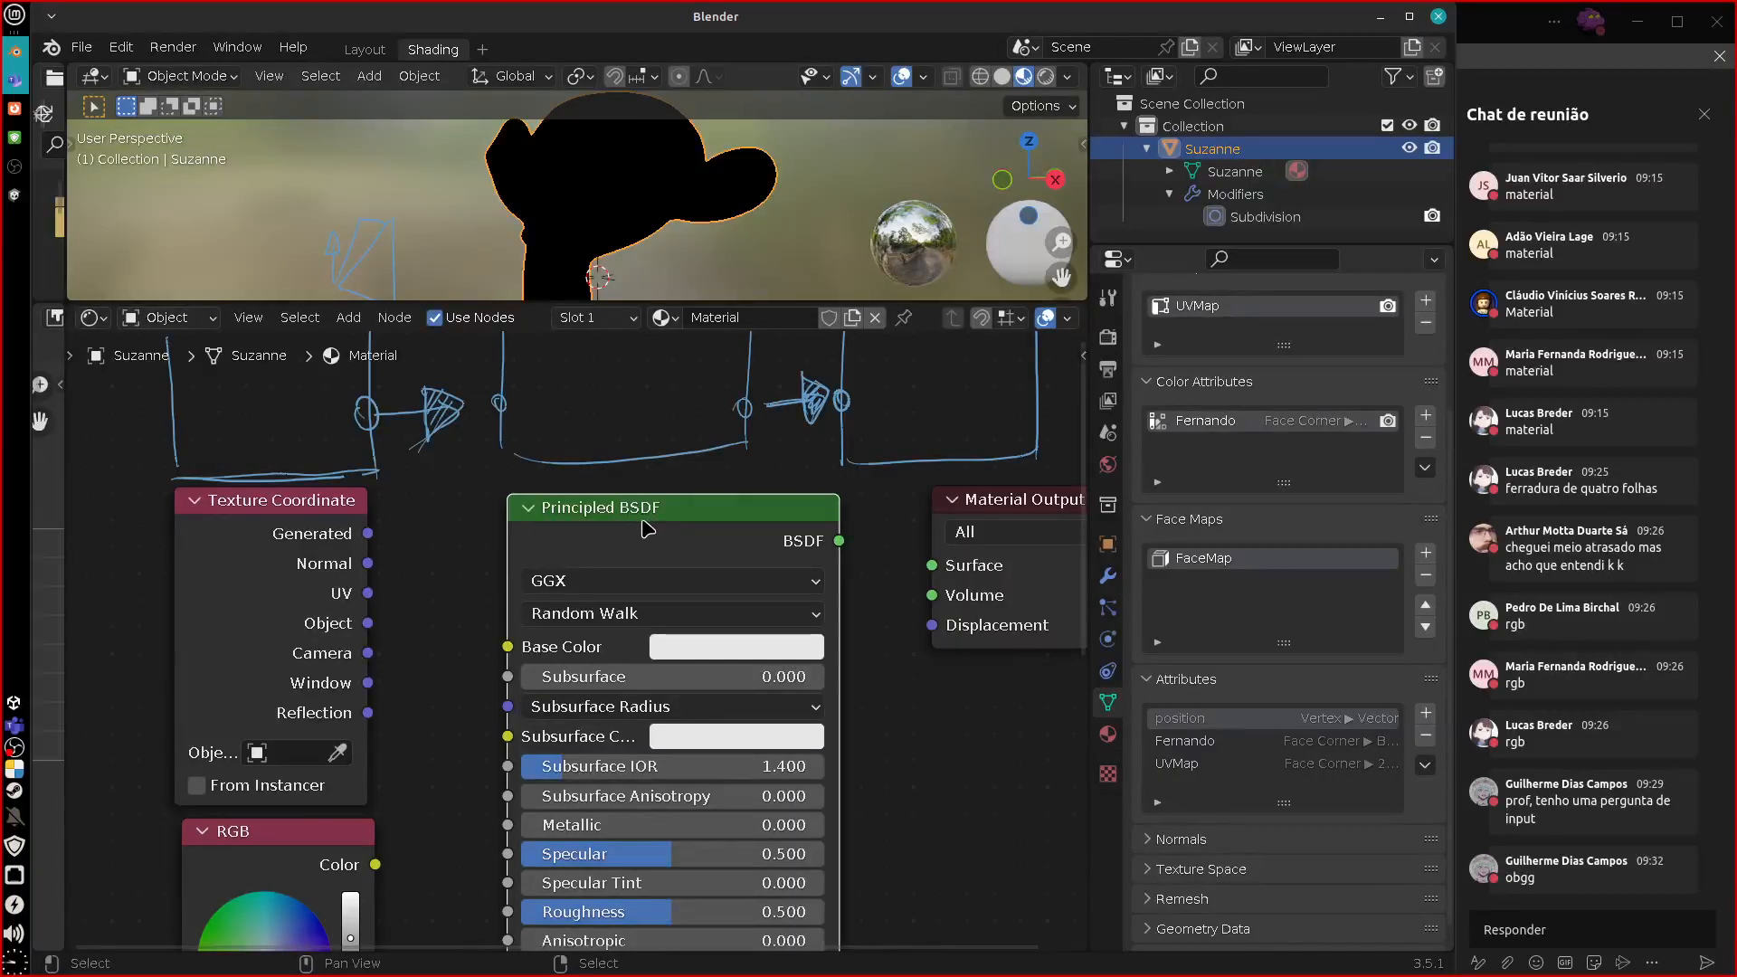
pyautogui.moveTo(605, 538); pyautogui.dragTo(587, 538)
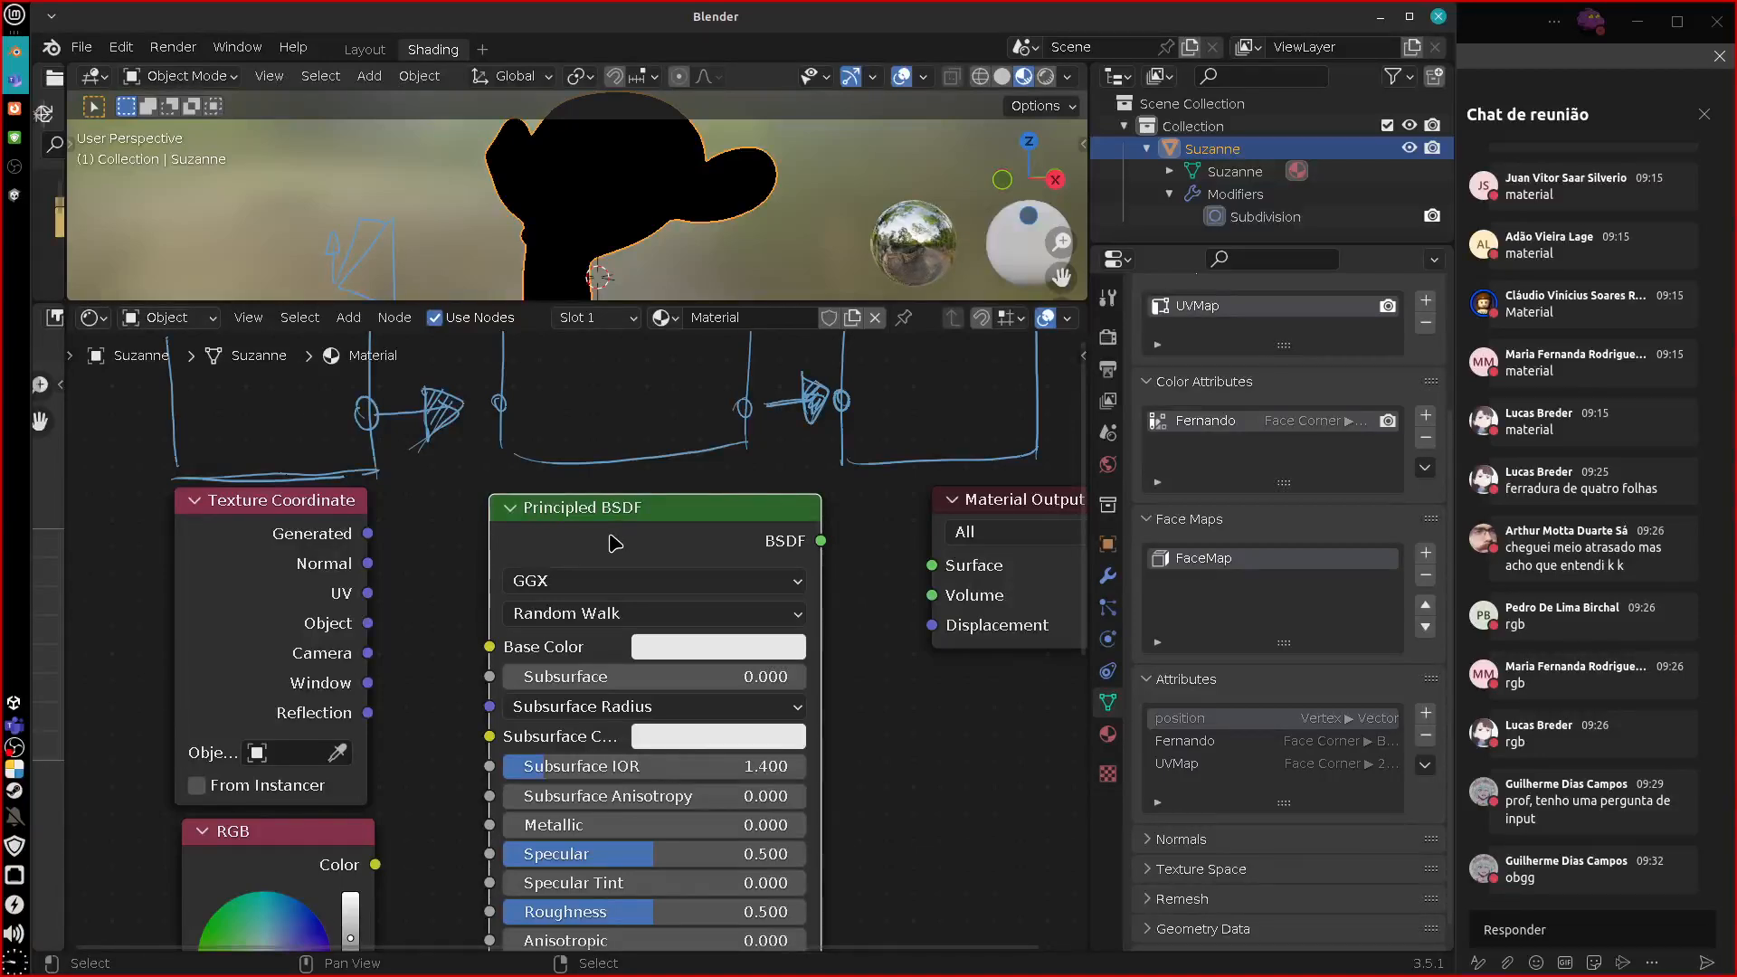
pyautogui.moveTo(679, 517); pyautogui.dragTo(669, 515)
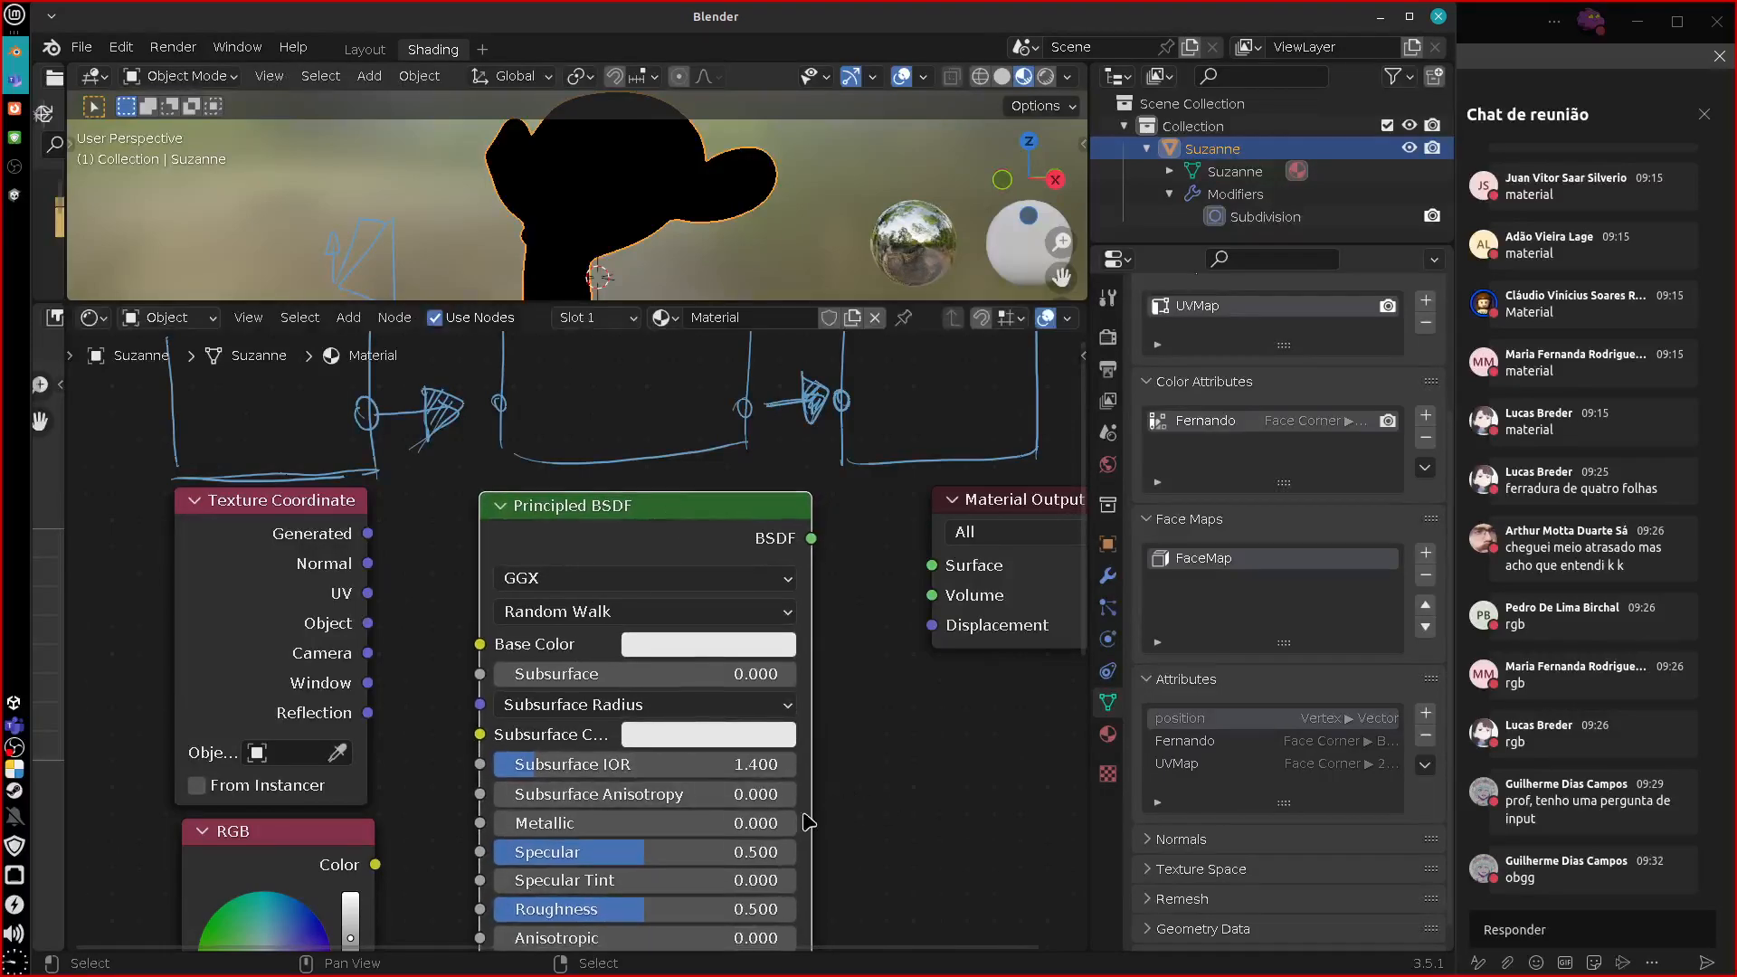
pyautogui.moveTo(688, 515); pyautogui.dragTo(683, 505)
pyautogui.moveTo(868, 818); pyautogui.dragTo(892, 690, button='middle')
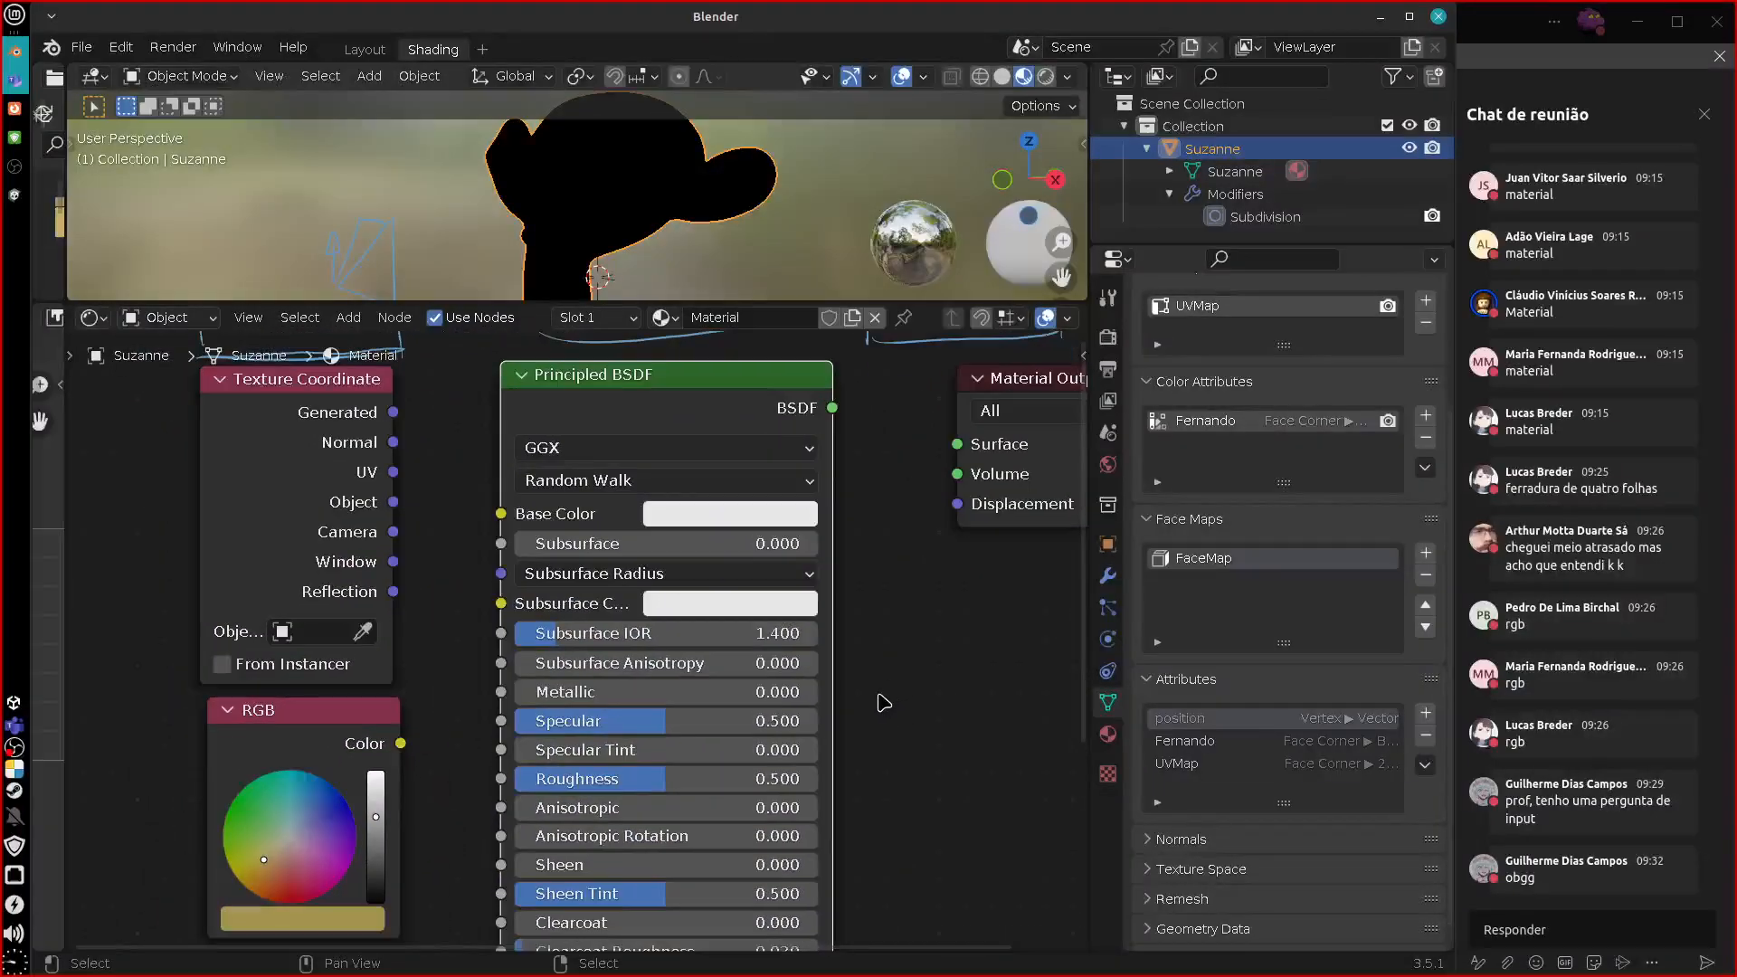
# Switch to Firefox and examine the "Uber" shader description on the Blender Manual's Principled BSDF page.
pyautogui.click(14, 110)
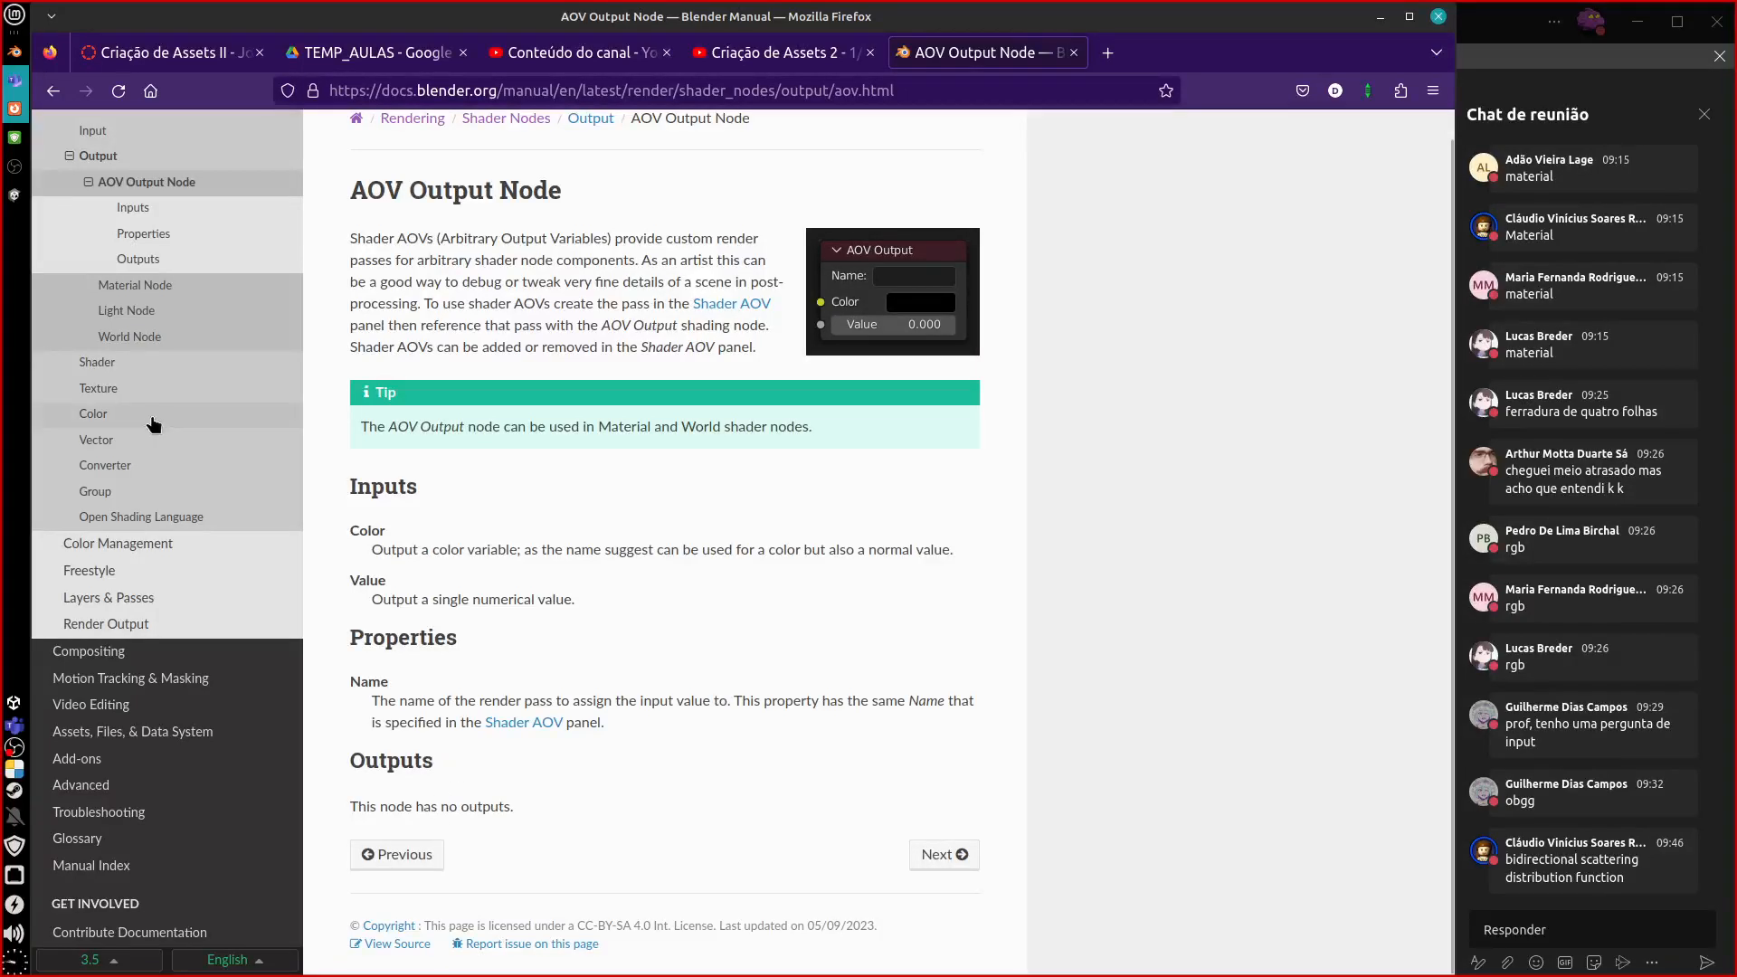
pyautogui.scroll(2, 148, 361)
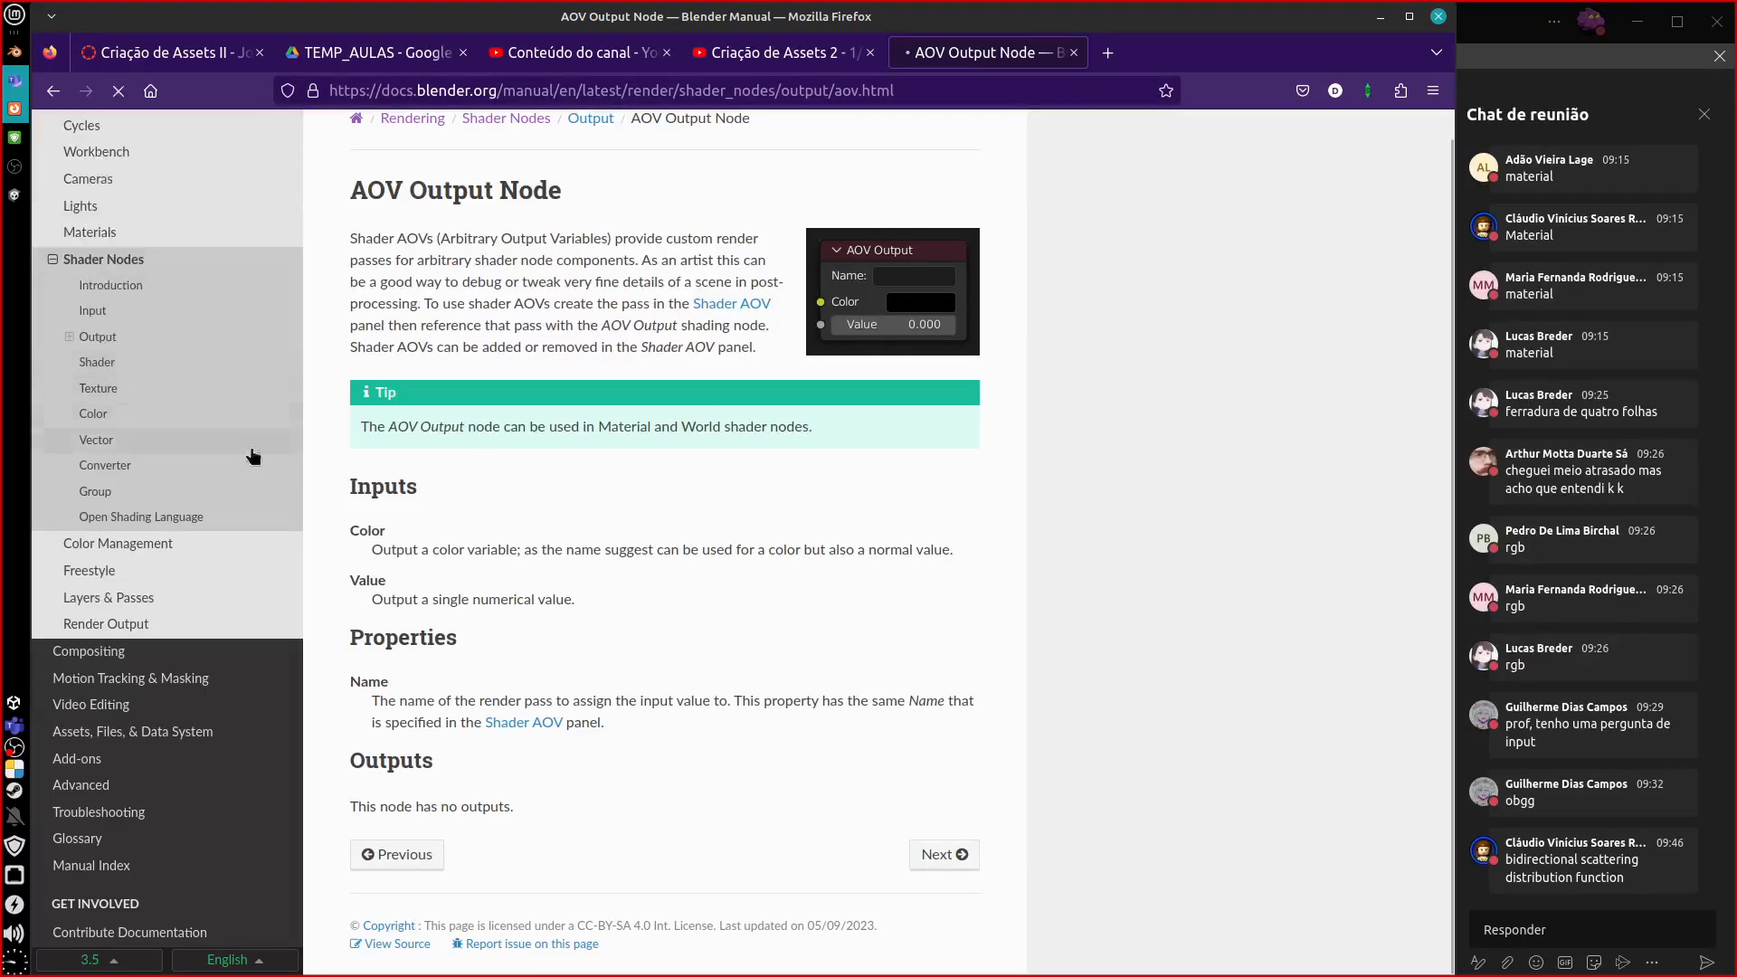
pyautogui.click(165, 396)
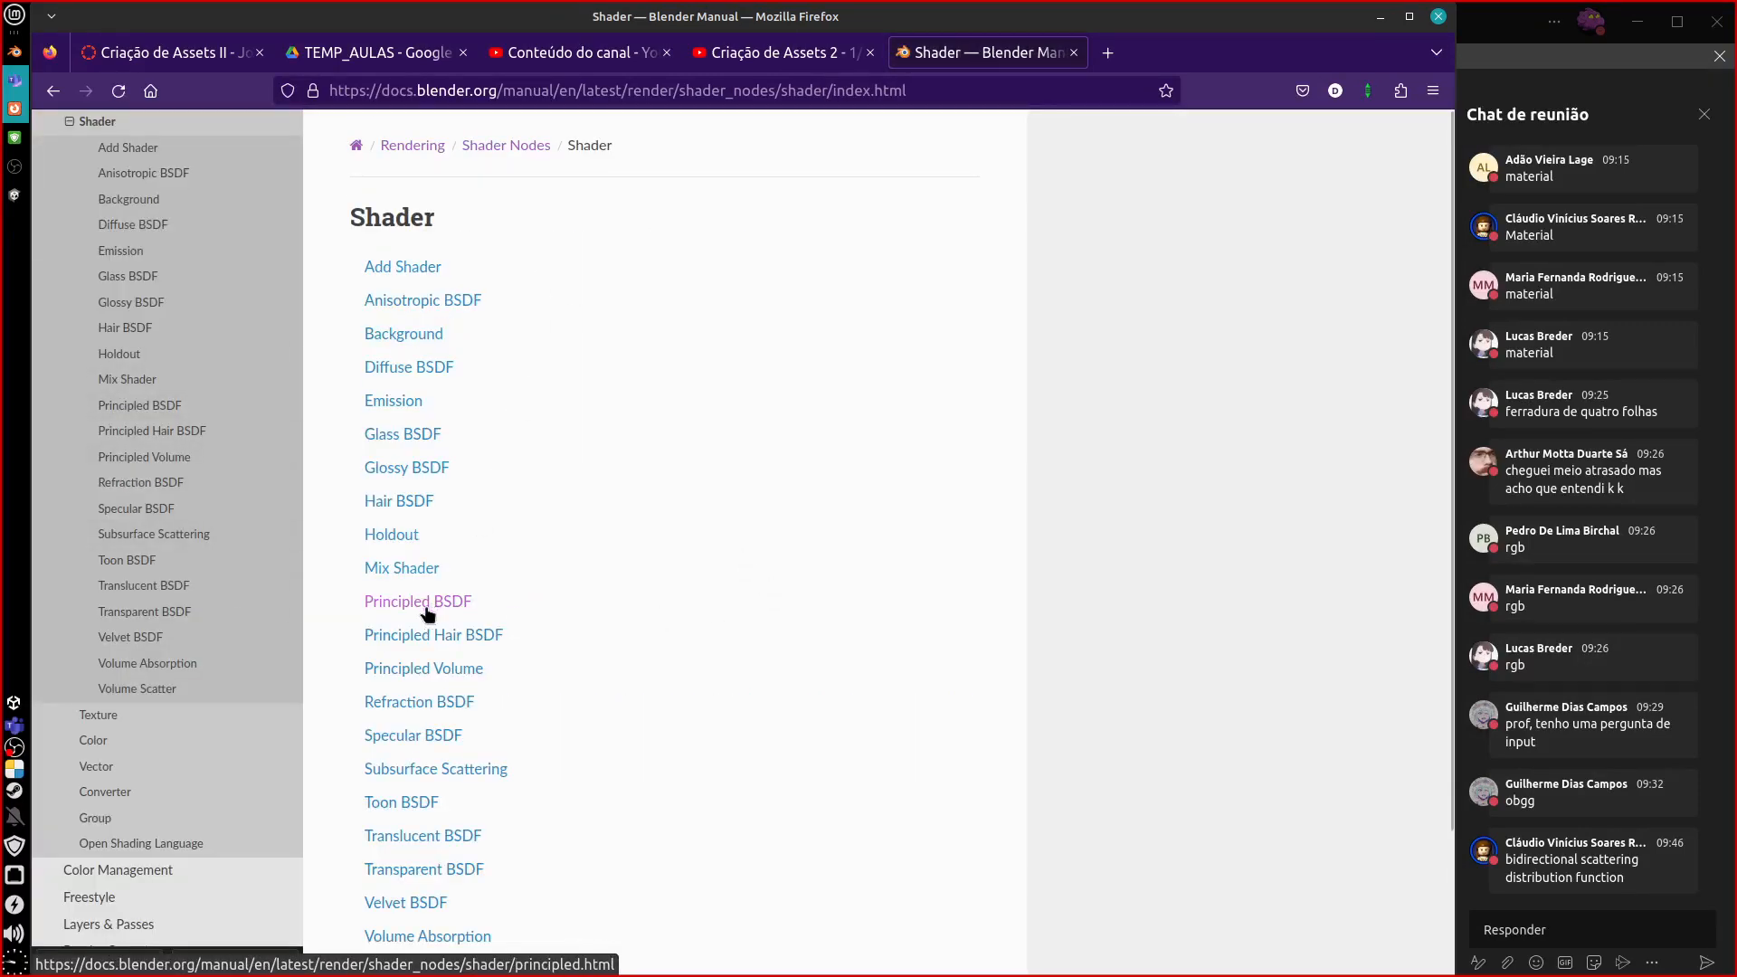
pyautogui.click(425, 603)
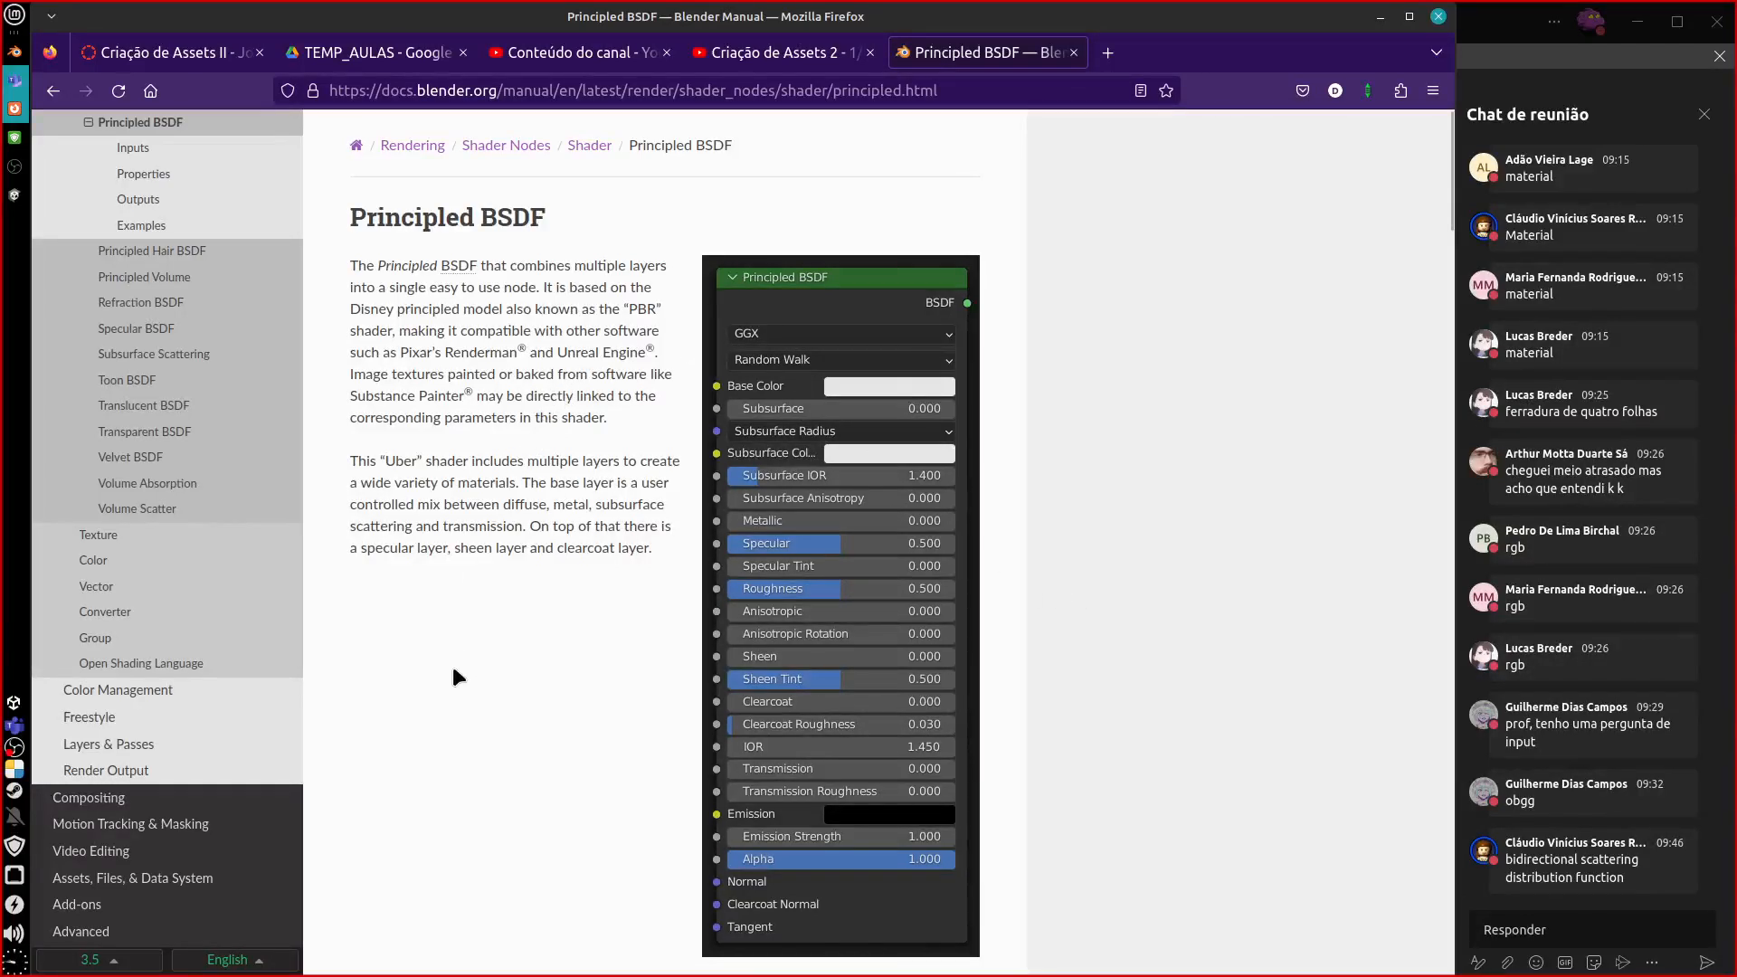
pyautogui.moveTo(380, 463); pyautogui.dragTo(436, 459)
# Switch back to Blender and link the Principled BSDF output to the Material Output's Surface input.
pyautogui.click(14, 62)
pyautogui.moveTo(933, 726); pyautogui.dragTo(932, 859, button='middle')
pyautogui.moveTo(685, 514); pyautogui.dragTo(685, 527)
pyautogui.moveTo(900, 828); pyautogui.dragTo(827, 757, button='middle')
pyautogui.moveTo(763, 477); pyautogui.dragTo(887, 502)
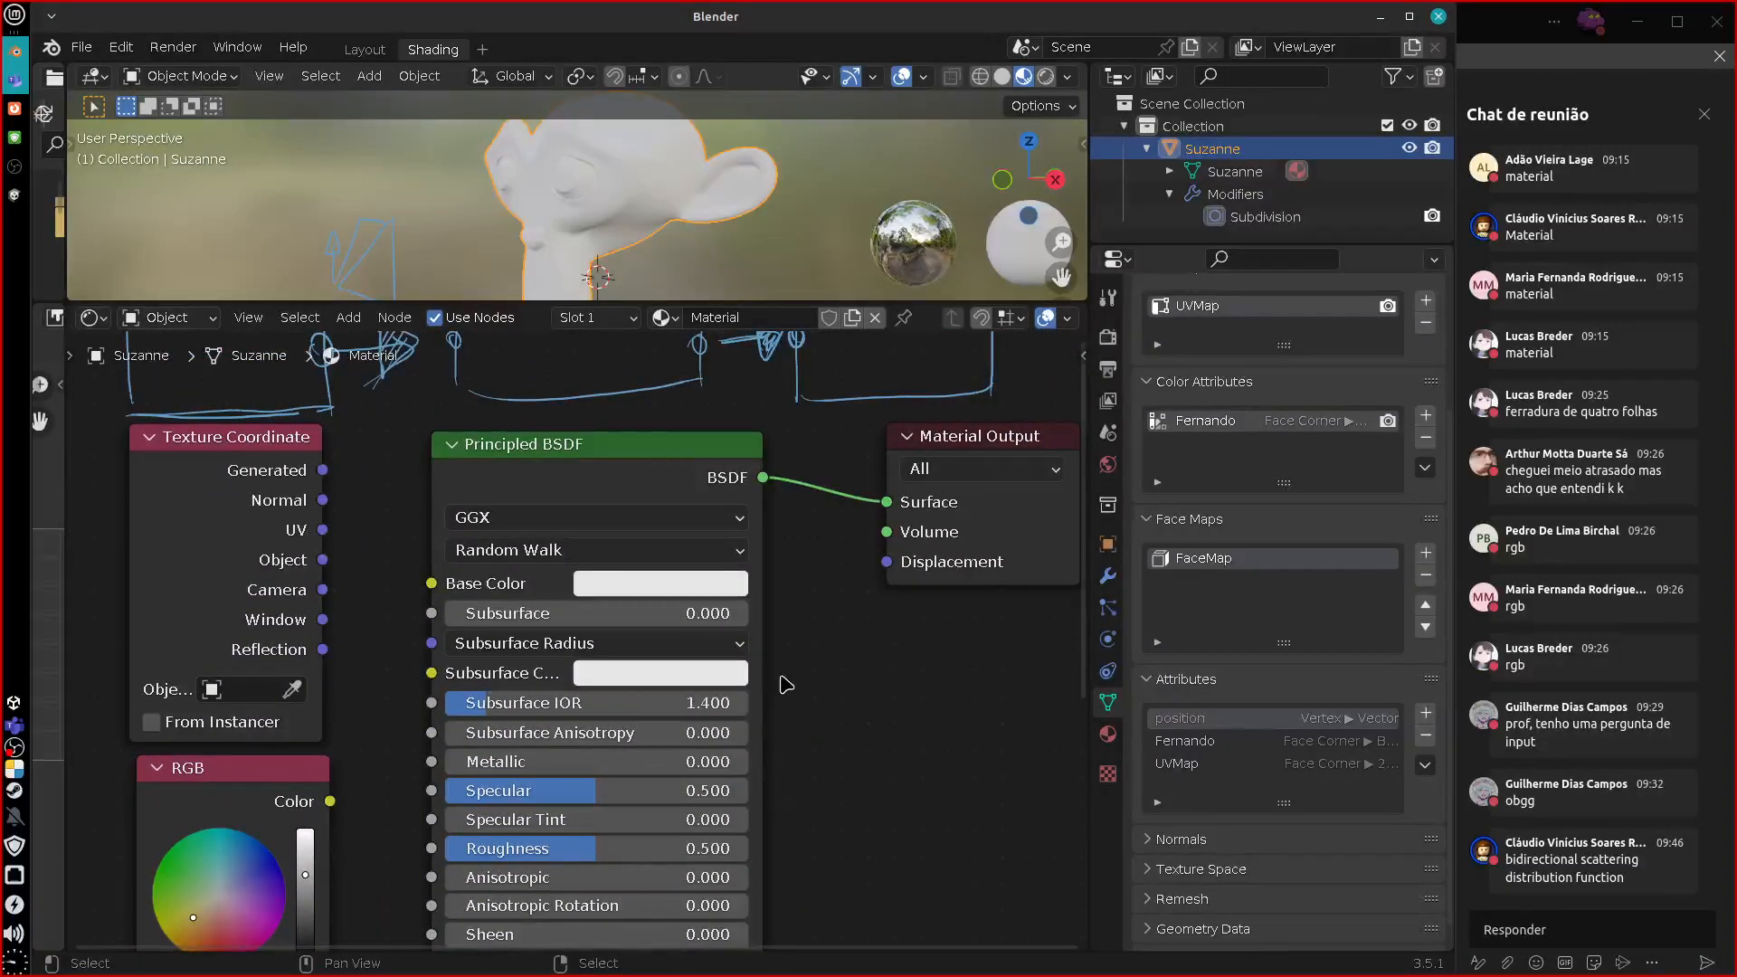
# Add a Diffuse BSDF node and place it just below the Material Output.
pyautogui.moveTo(794, 678); pyautogui.dragTo(690, 713, button='middle')
pyautogui.moveTo(685, 853); pyautogui.dragTo(722, 768, button='middle')
pyautogui.hotkey('shift', 'a')
pyautogui.moveTo(819, 722)
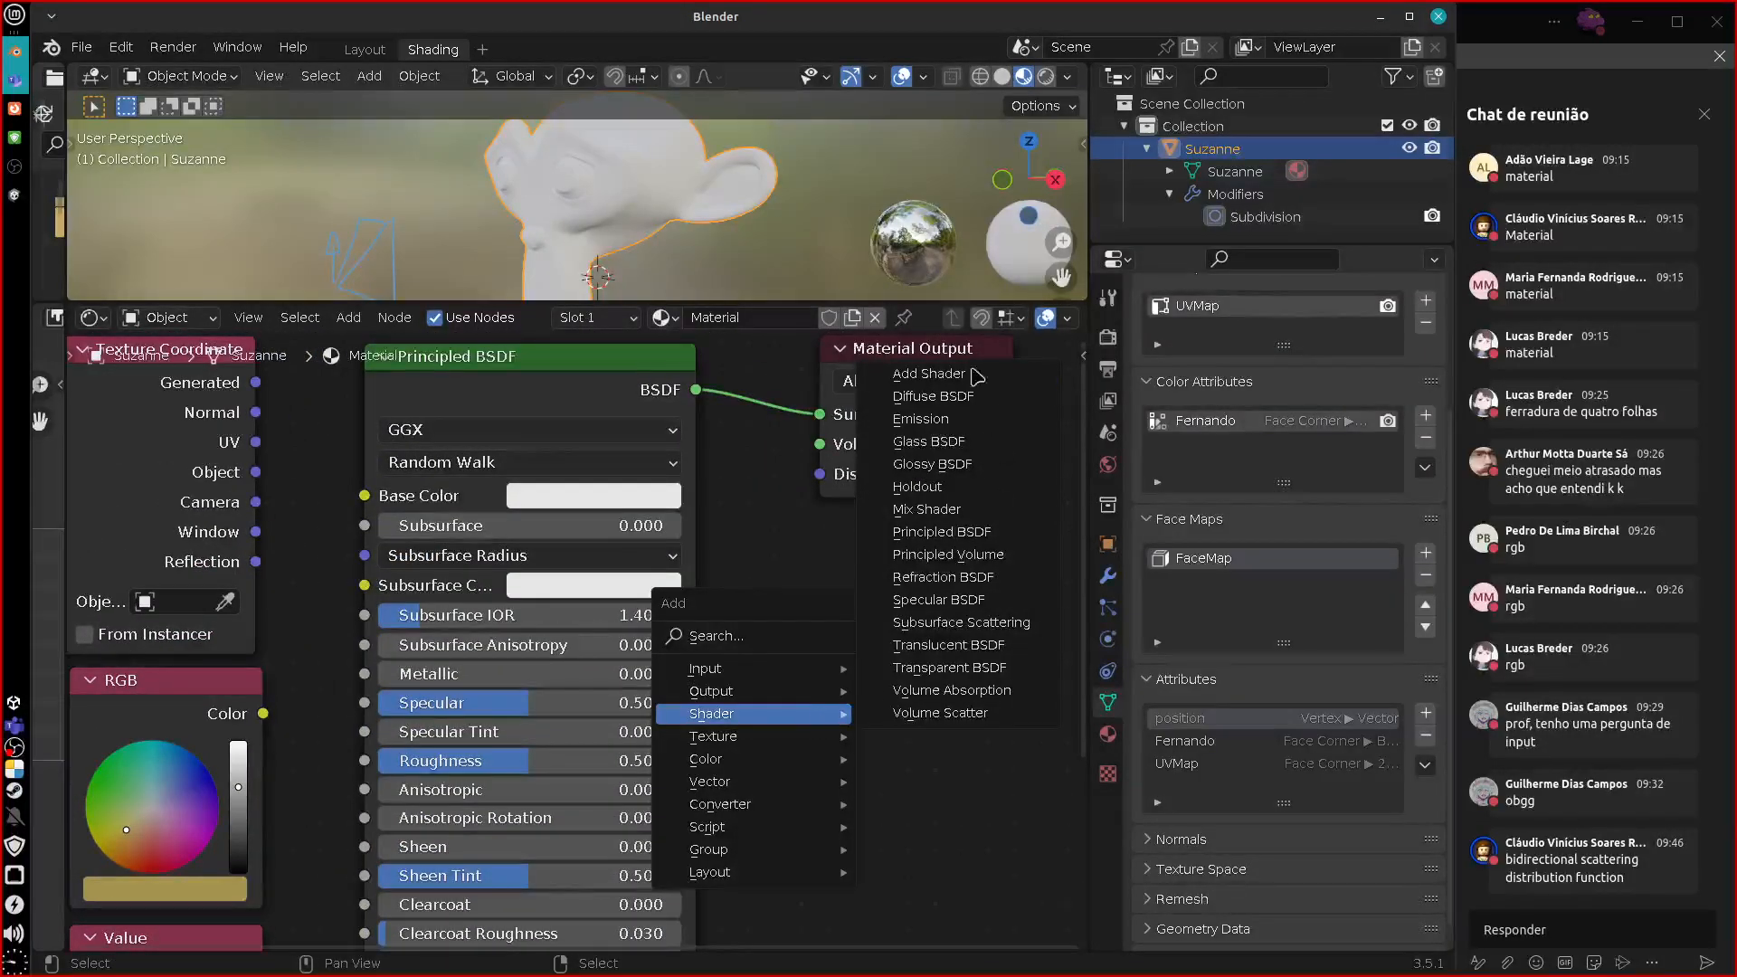
pyautogui.click(933, 396)
pyautogui.click(763, 792)
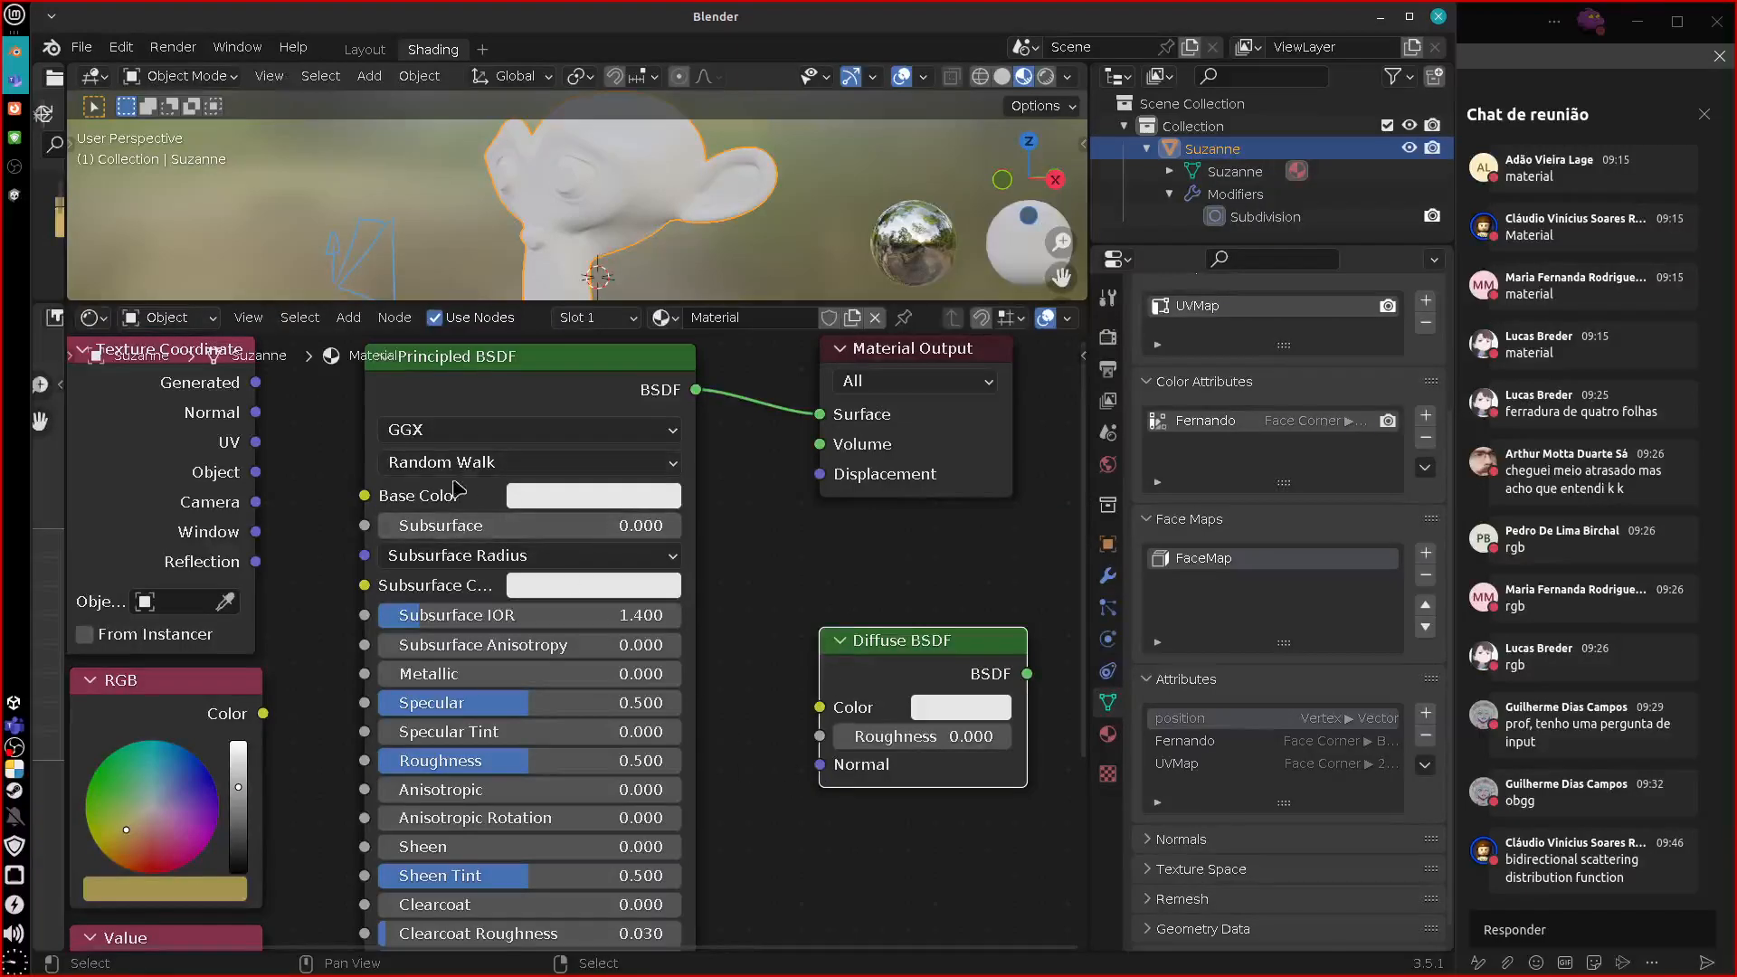
pyautogui.moveTo(913, 630); pyautogui.dragTo(860, 551)
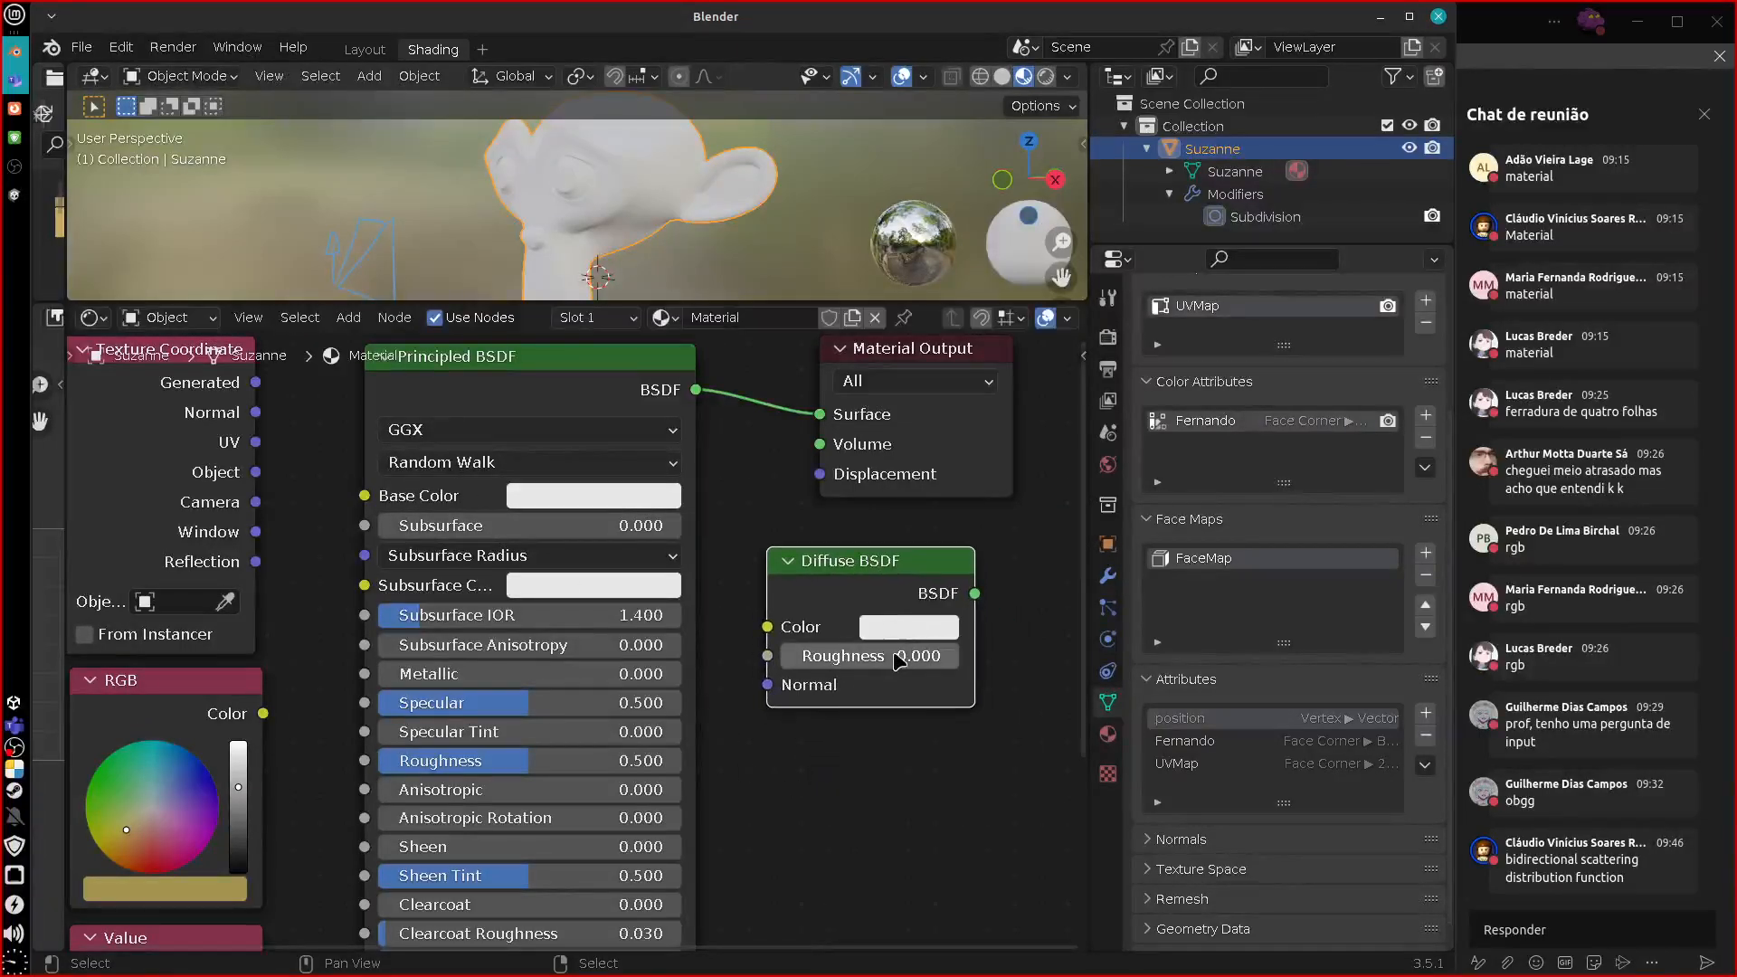
# Try to add an Emission shader node near the Diffuse BSDF.
pyautogui.hotkey('shift', 'a')
pyautogui.moveTo(864, 609)
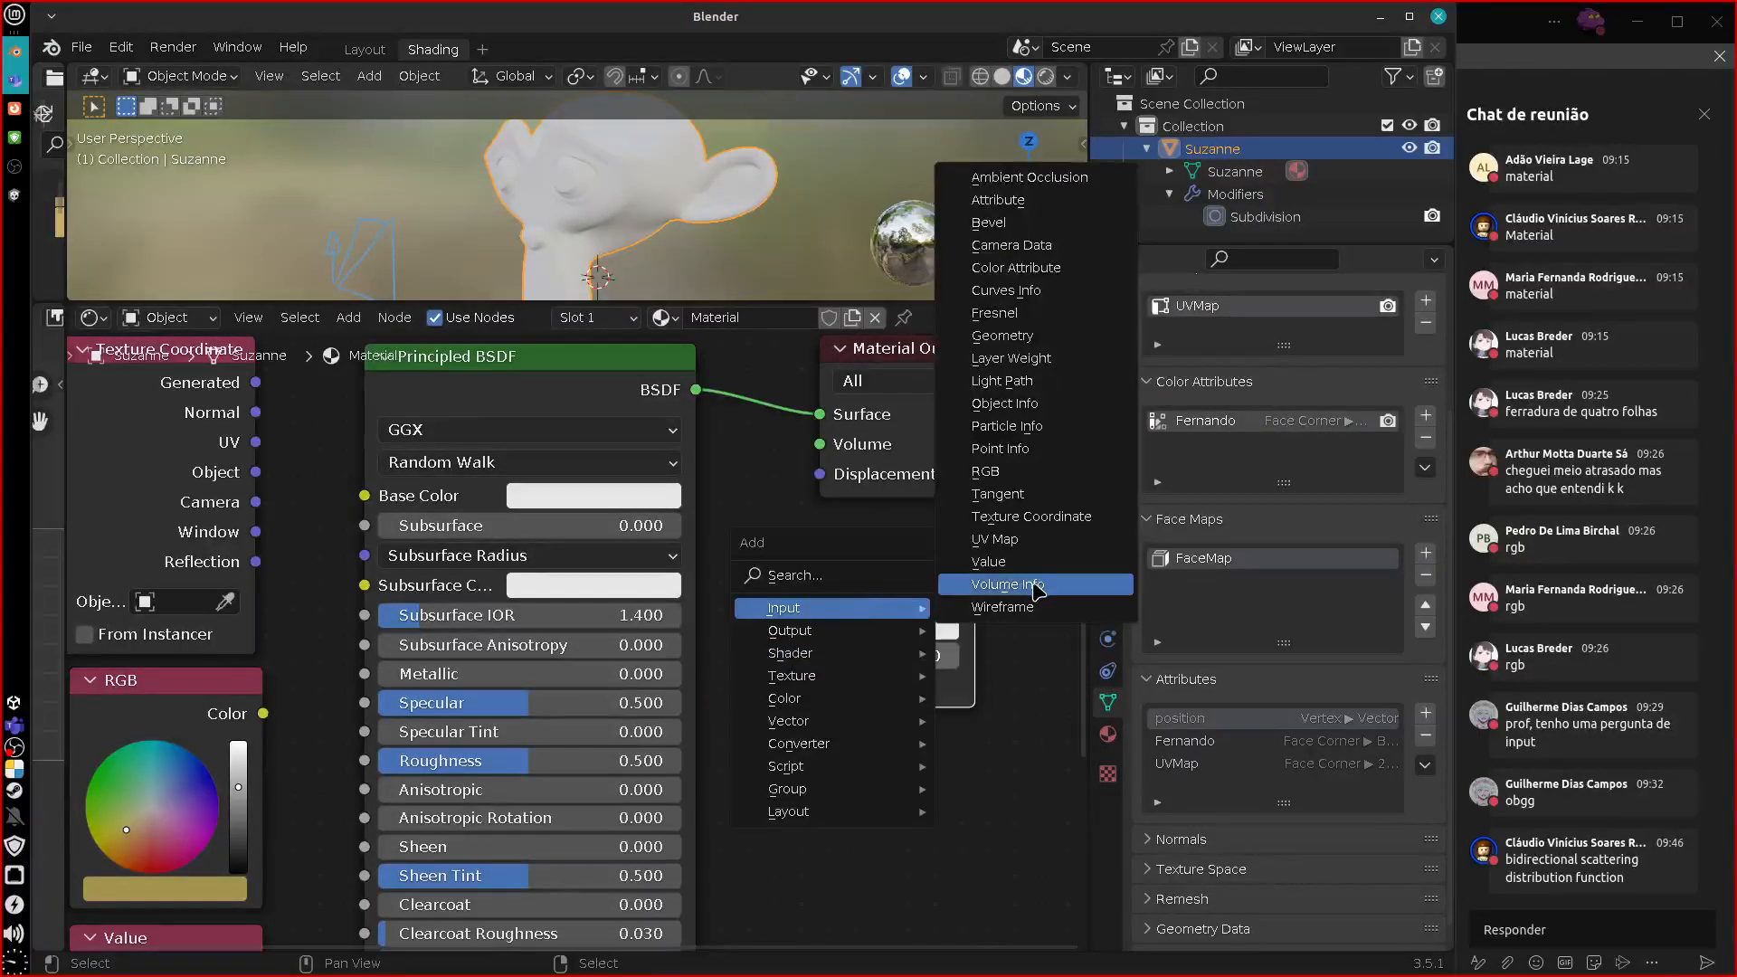
pyautogui.moveTo(909, 653)
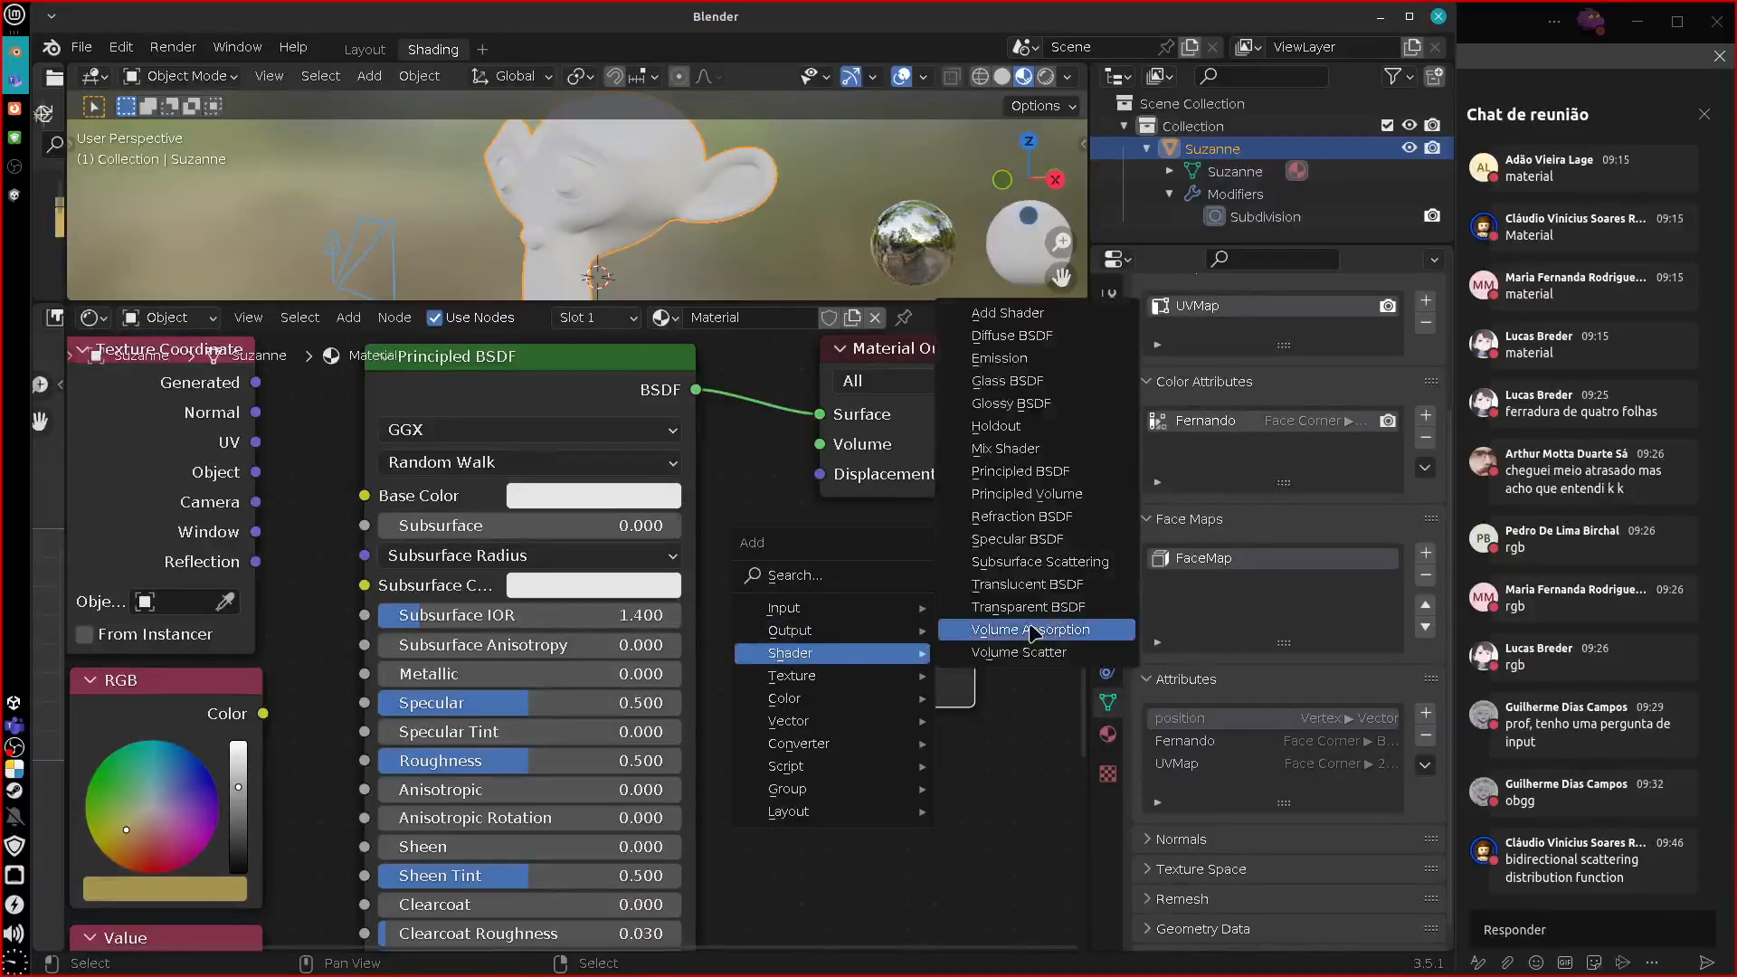
pyautogui.click(999, 358)
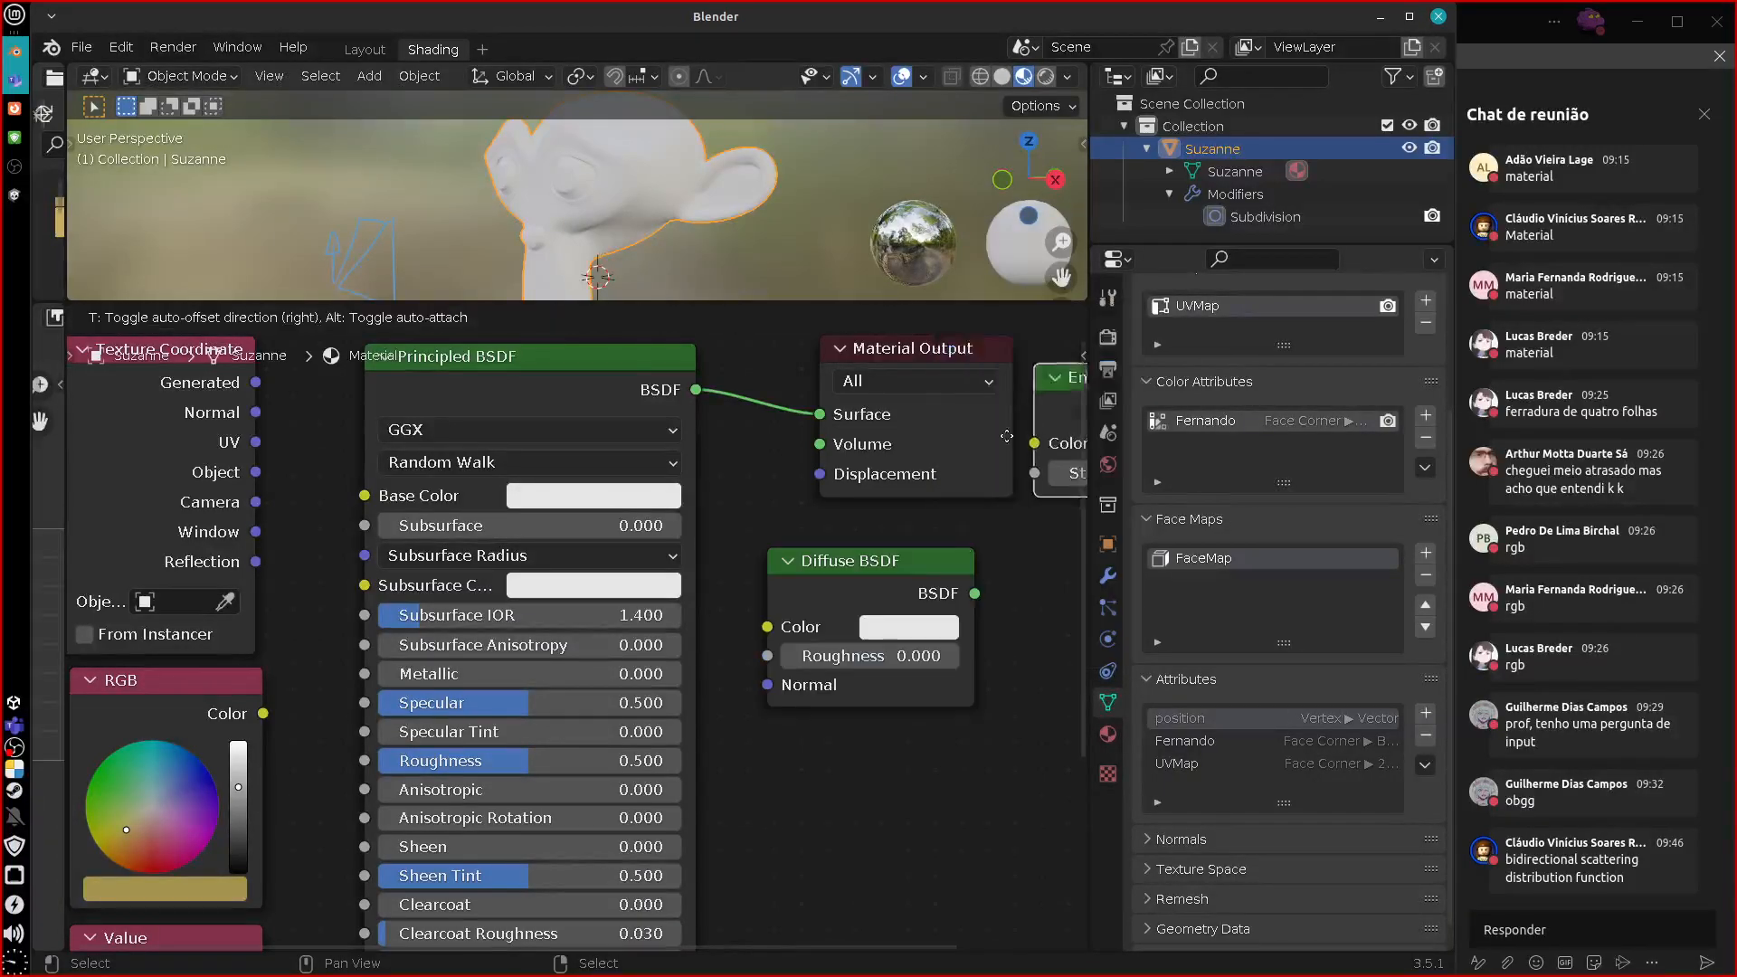
pyautogui.moveTo(898, 514); pyautogui.dragTo(823, 779)
# Move the Material Output farther from the Principled BSDF and drop the Diffuse BSDF onto the link feeding its Surface input.
pyautogui.moveTo(918, 731); pyautogui.dragTo(835, 671, button='middle')
pyautogui.moveTo(851, 414); pyautogui.dragTo(1084, 451)
pyautogui.moveTo(810, 640); pyautogui.dragTo(849, 499)
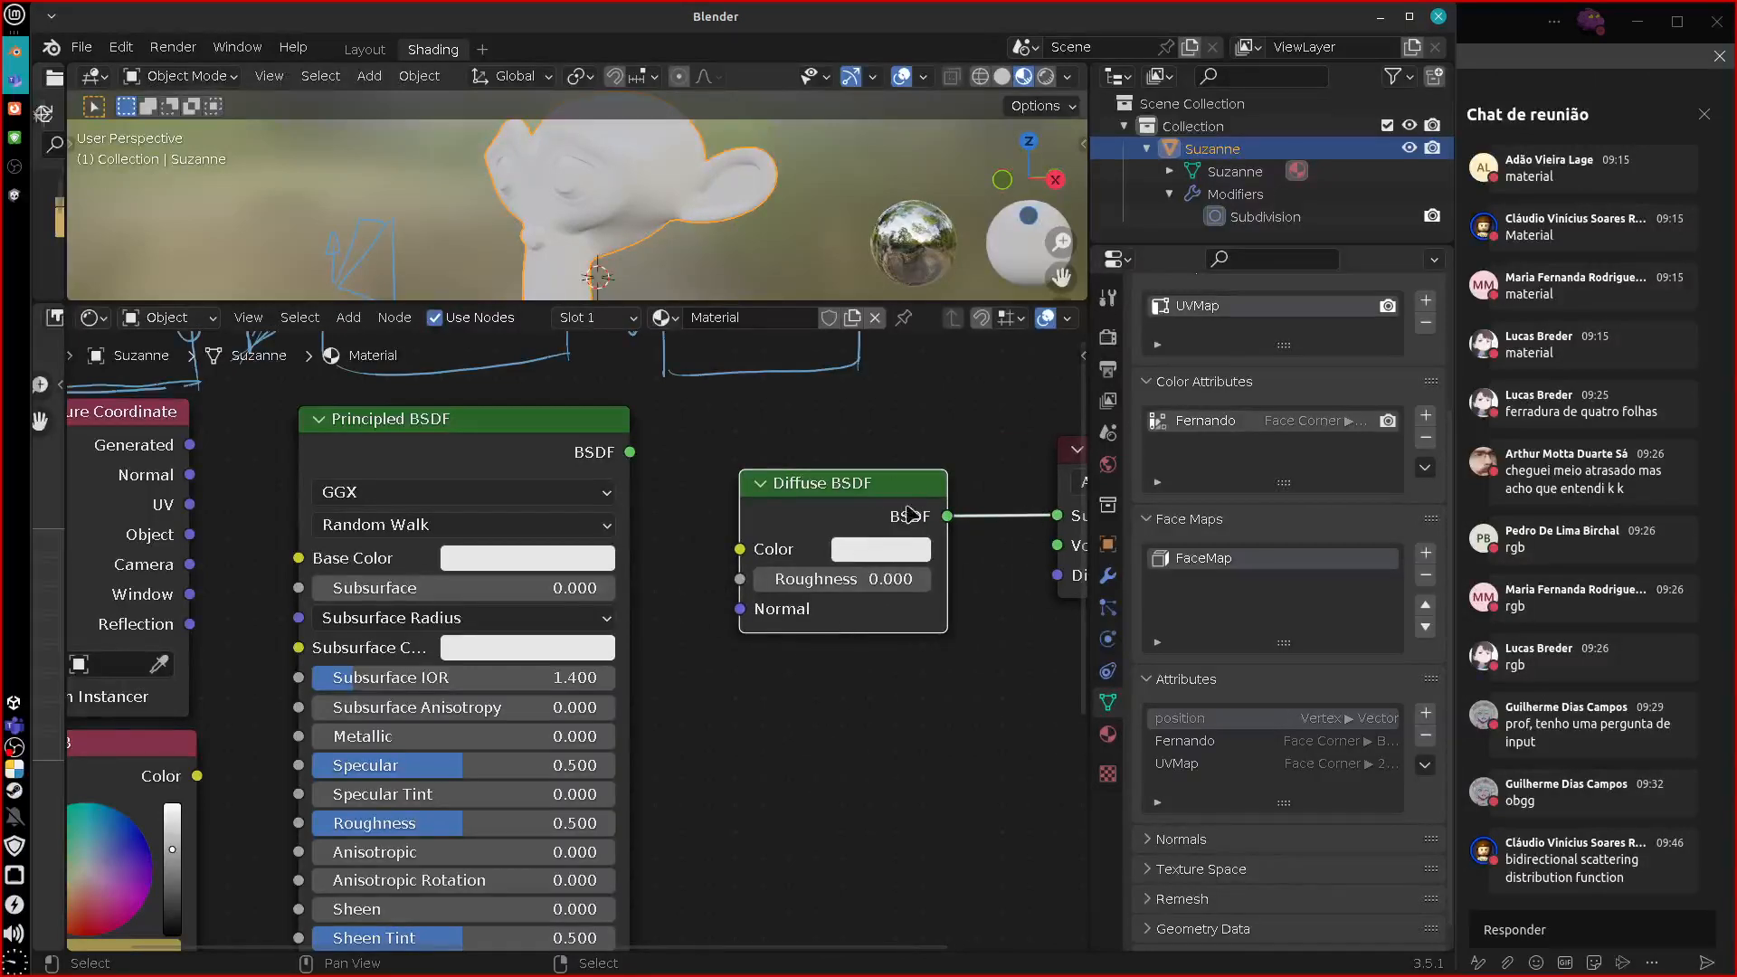
# Unlink the Diffuse BSDF from the Material Output's Surface input and move it closer to the Principled BSDF.
pyautogui.moveTo(1055, 515); pyautogui.dragTo(969, 498)
pyautogui.moveTo(840, 494); pyautogui.dragTo(769, 509)
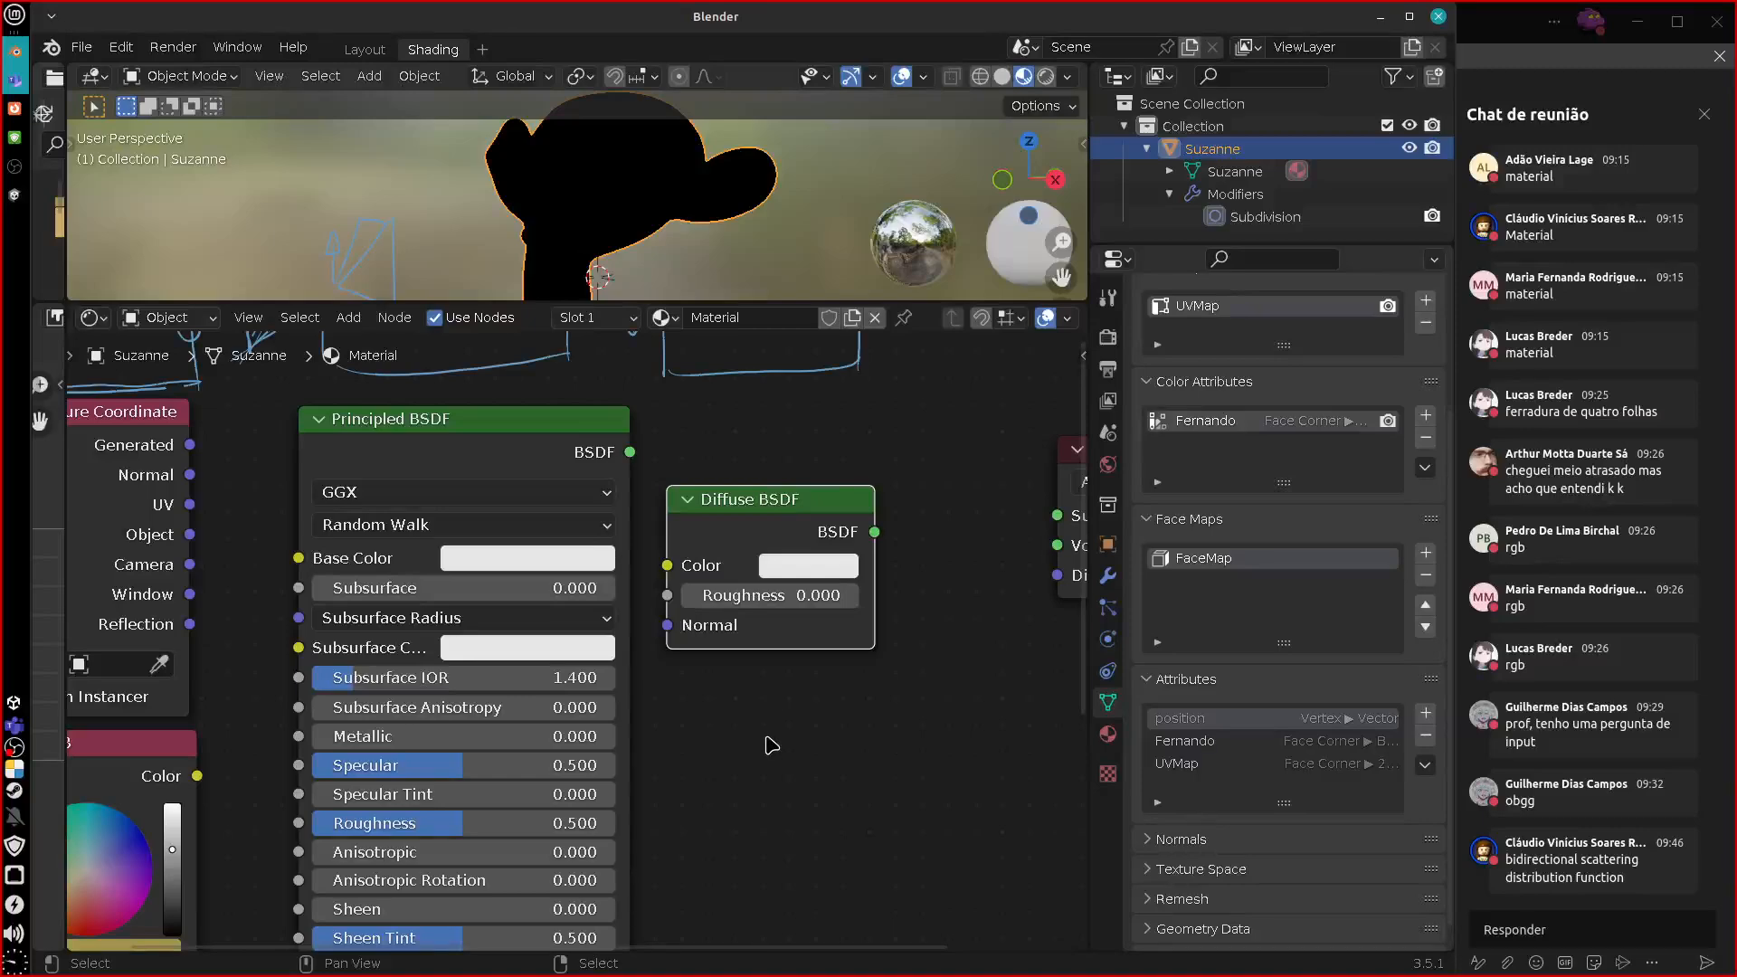
# Add Glass BSDF and Emission nodes, collapse both and stack them beside the lower part of the Principled BSDF.
pyautogui.hotkey('shift', 'a')
pyautogui.moveTo(775, 742)
pyautogui.click(879, 462)
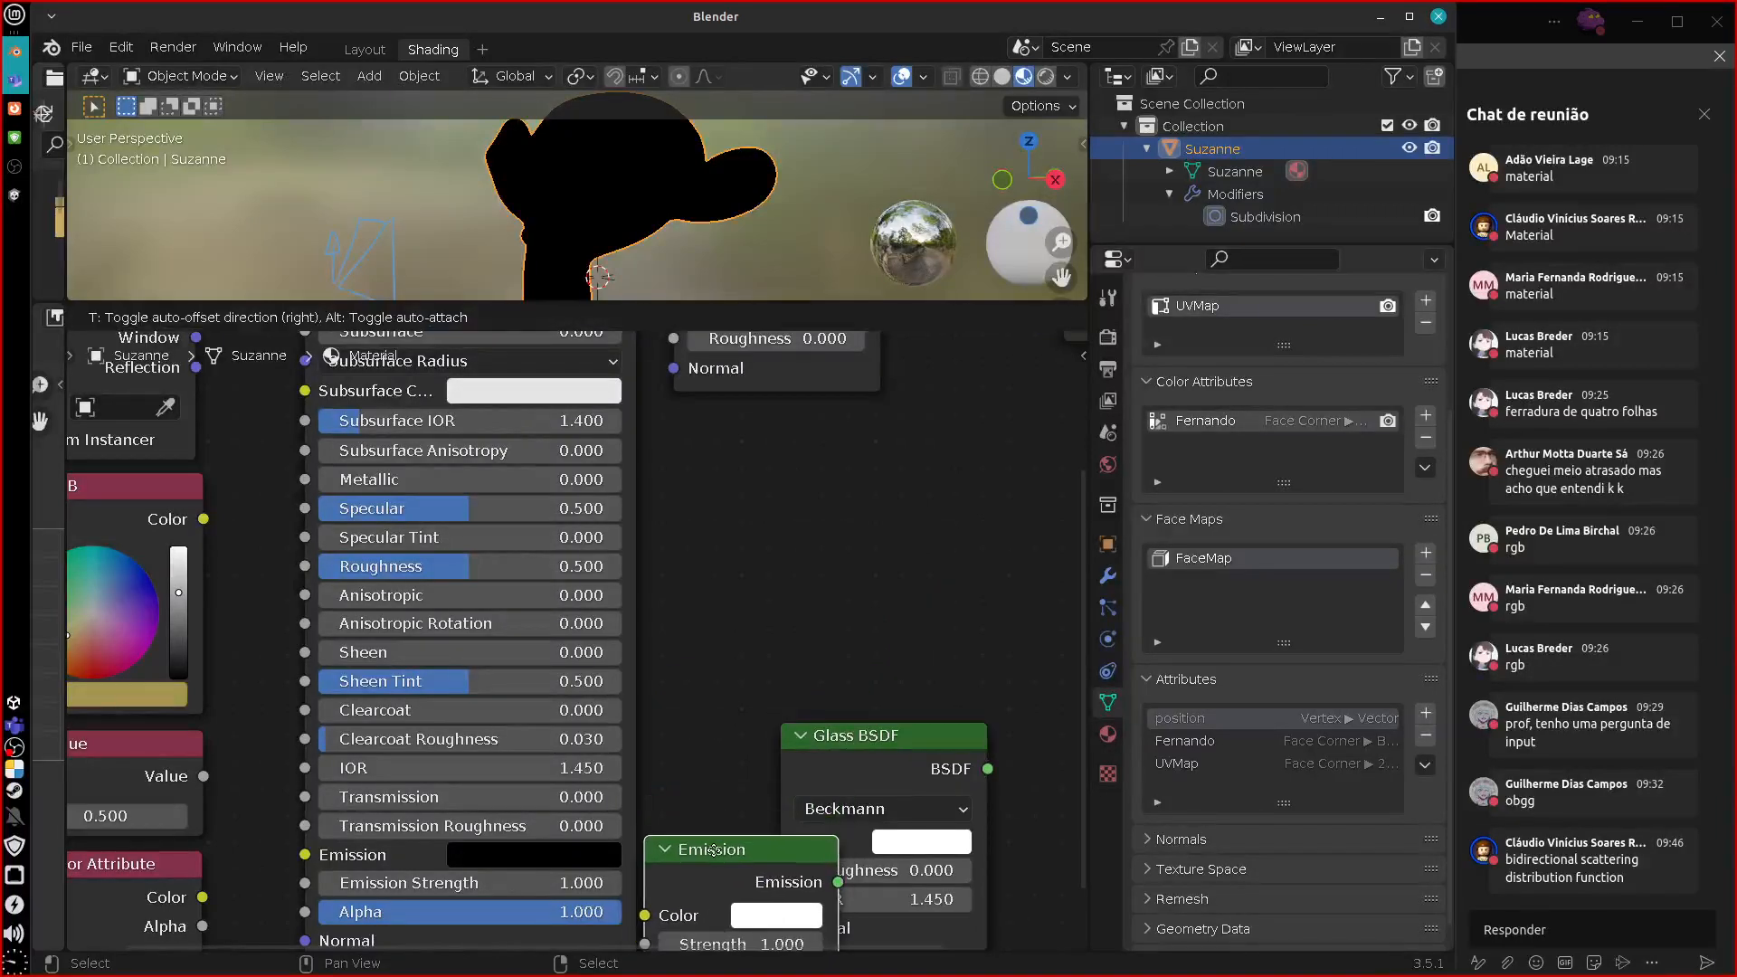
pyautogui.click(746, 797)
pyautogui.click(674, 854)
pyautogui.moveTo(730, 843)
pyautogui.mouseDown()
pyautogui.moveTo(732, 784)
pyautogui.moveTo(709, 785)
pyautogui.moveTo(739, 870)
pyautogui.moveTo(721, 876)
pyautogui.mouseUp()
pyautogui.click(697, 791)
pyautogui.click(705, 782)
pyautogui.click(674, 841)
pyautogui.moveTo(760, 790)
pyautogui.mouseDown()
pyautogui.moveTo(727, 817)
pyautogui.moveTo(746, 819)
pyautogui.mouseUp()
# Collapse the Diffuse BSDF node and align it beside the Principled BSDF's Base Color row.
pyautogui.moveTo(803, 751); pyautogui.dragTo(783, 871, button='middle')
pyautogui.moveTo(733, 578); pyautogui.dragTo(732, 681, button='middle')
pyautogui.click(679, 468)
pyautogui.moveTo(718, 480); pyautogui.dragTo(689, 537)
# Add a Glossy BSDF node, collapse it and place it below the Diffuse BSDF beside the Principled BSDF.
pyautogui.hotkey('shift', 'a')
pyautogui.moveTo(749, 663)
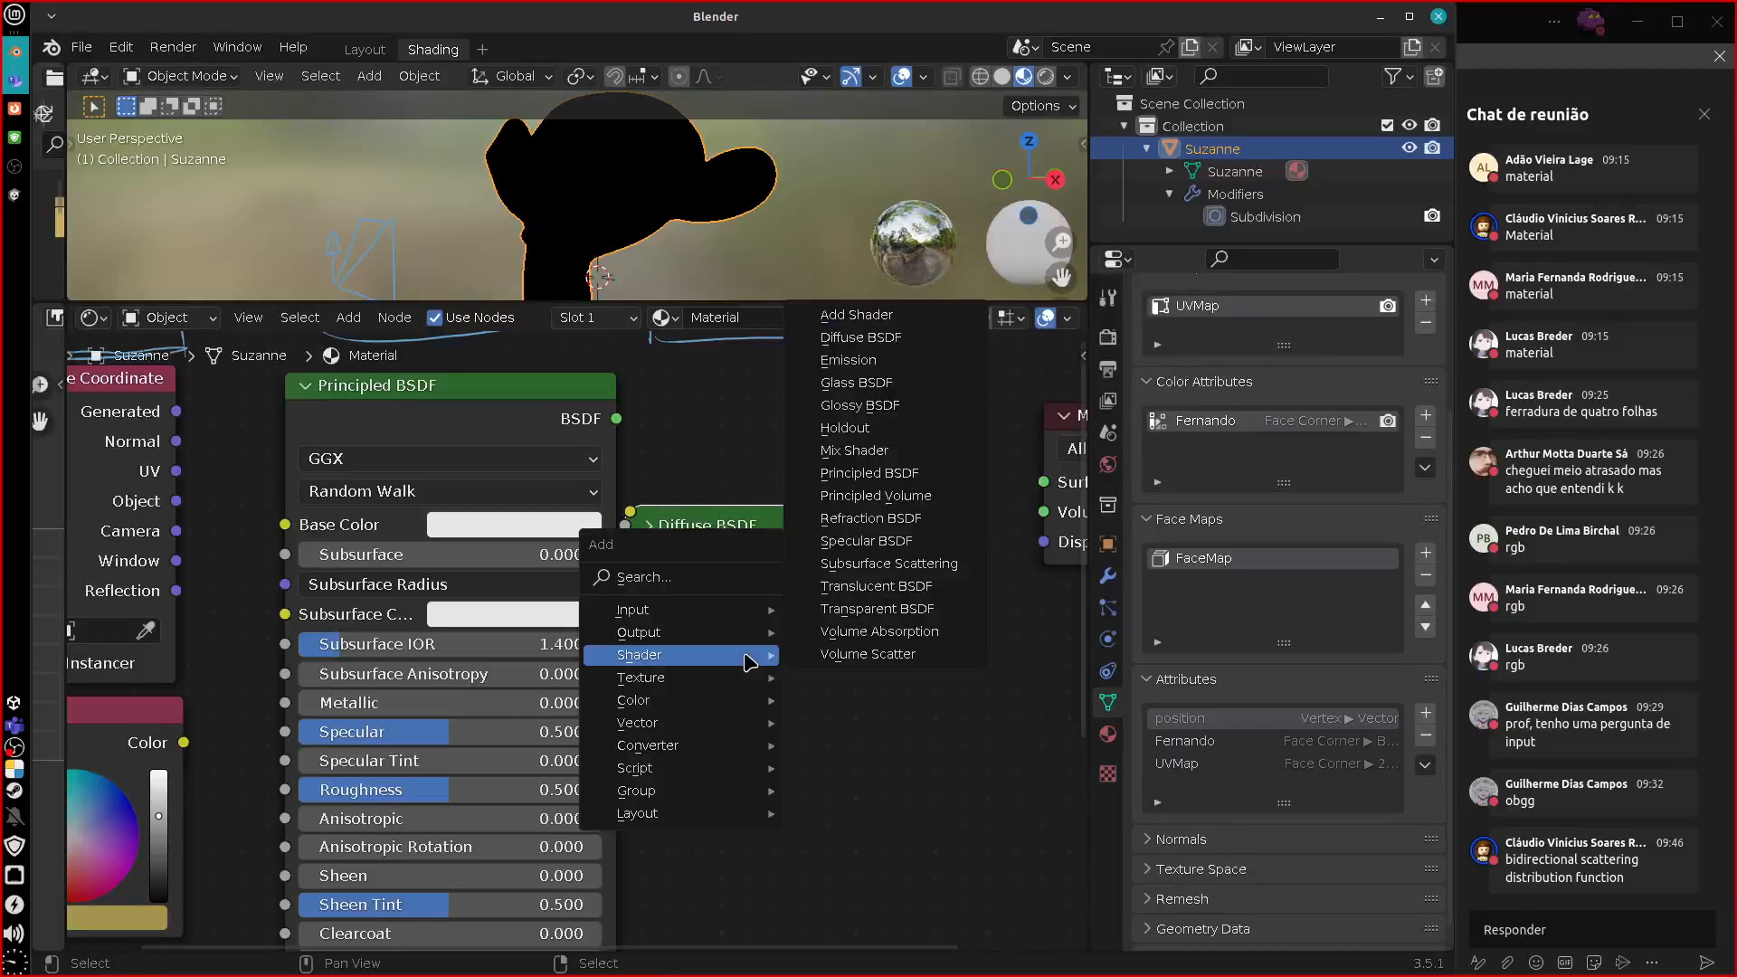
pyautogui.click(859, 405)
pyautogui.click(825, 695)
pyautogui.click(823, 688)
pyautogui.moveTo(825, 695); pyautogui.dragTo(673, 723)
# Add a Specular BSDF node, collapse it and place it just below the Glossy BSDF.
pyautogui.hotkey('shift', 'a')
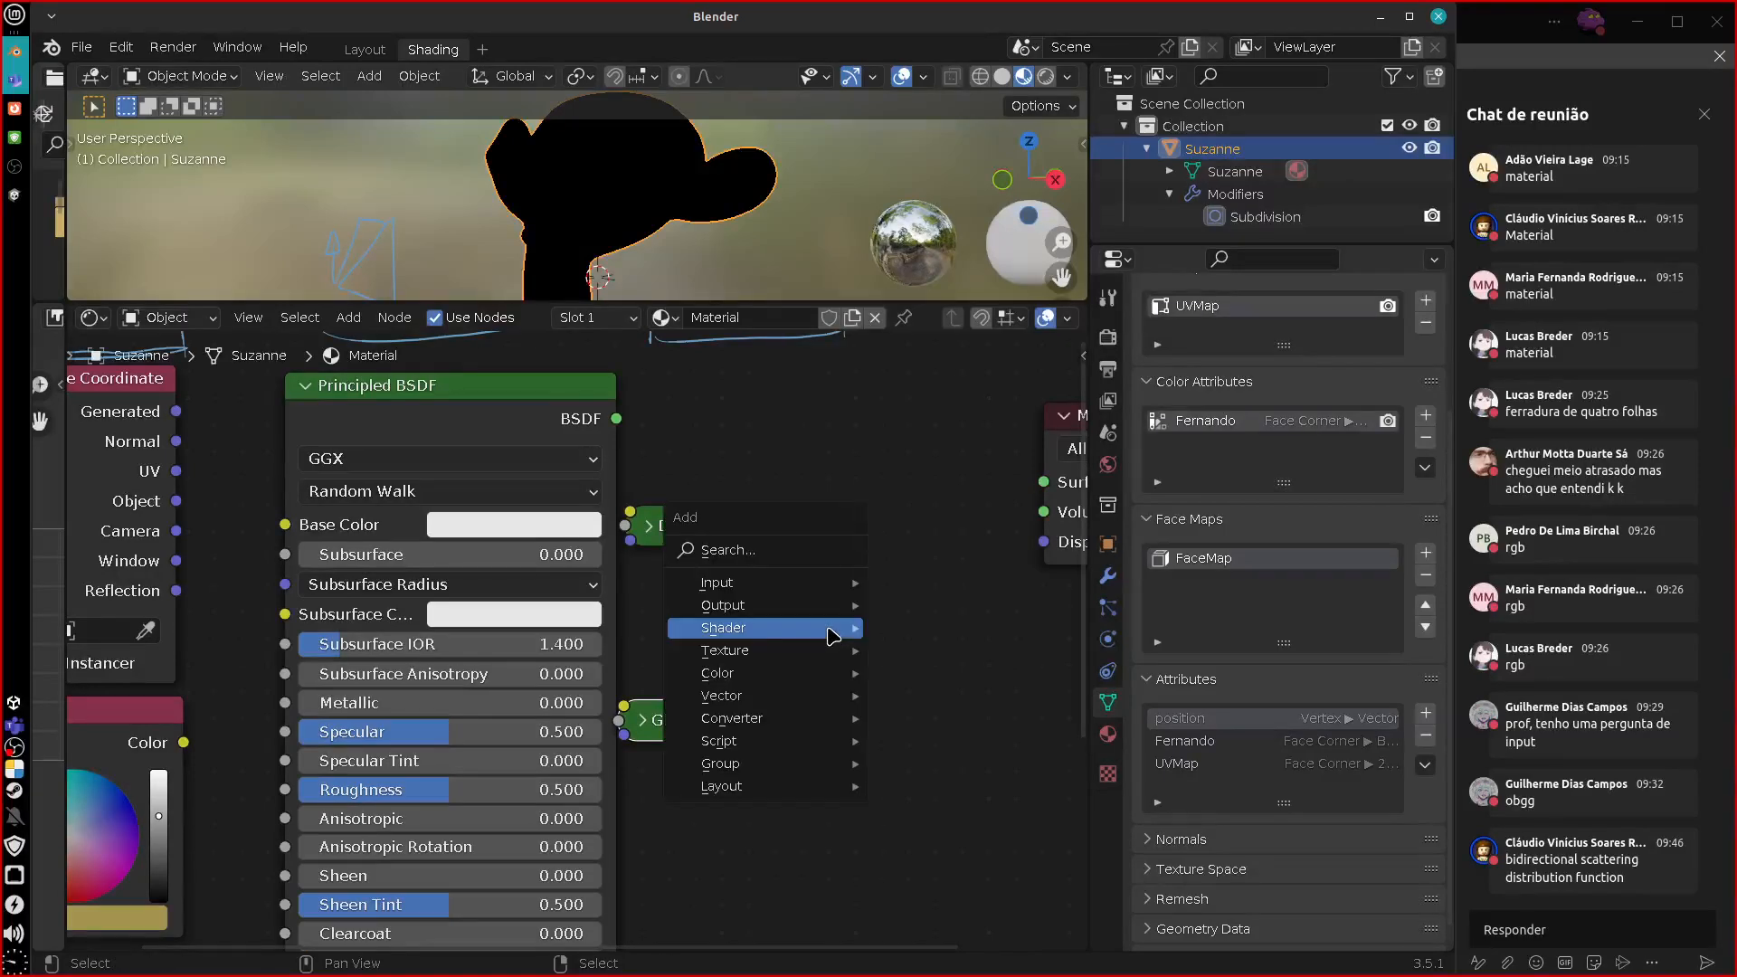
pyautogui.moveTo(832, 633)
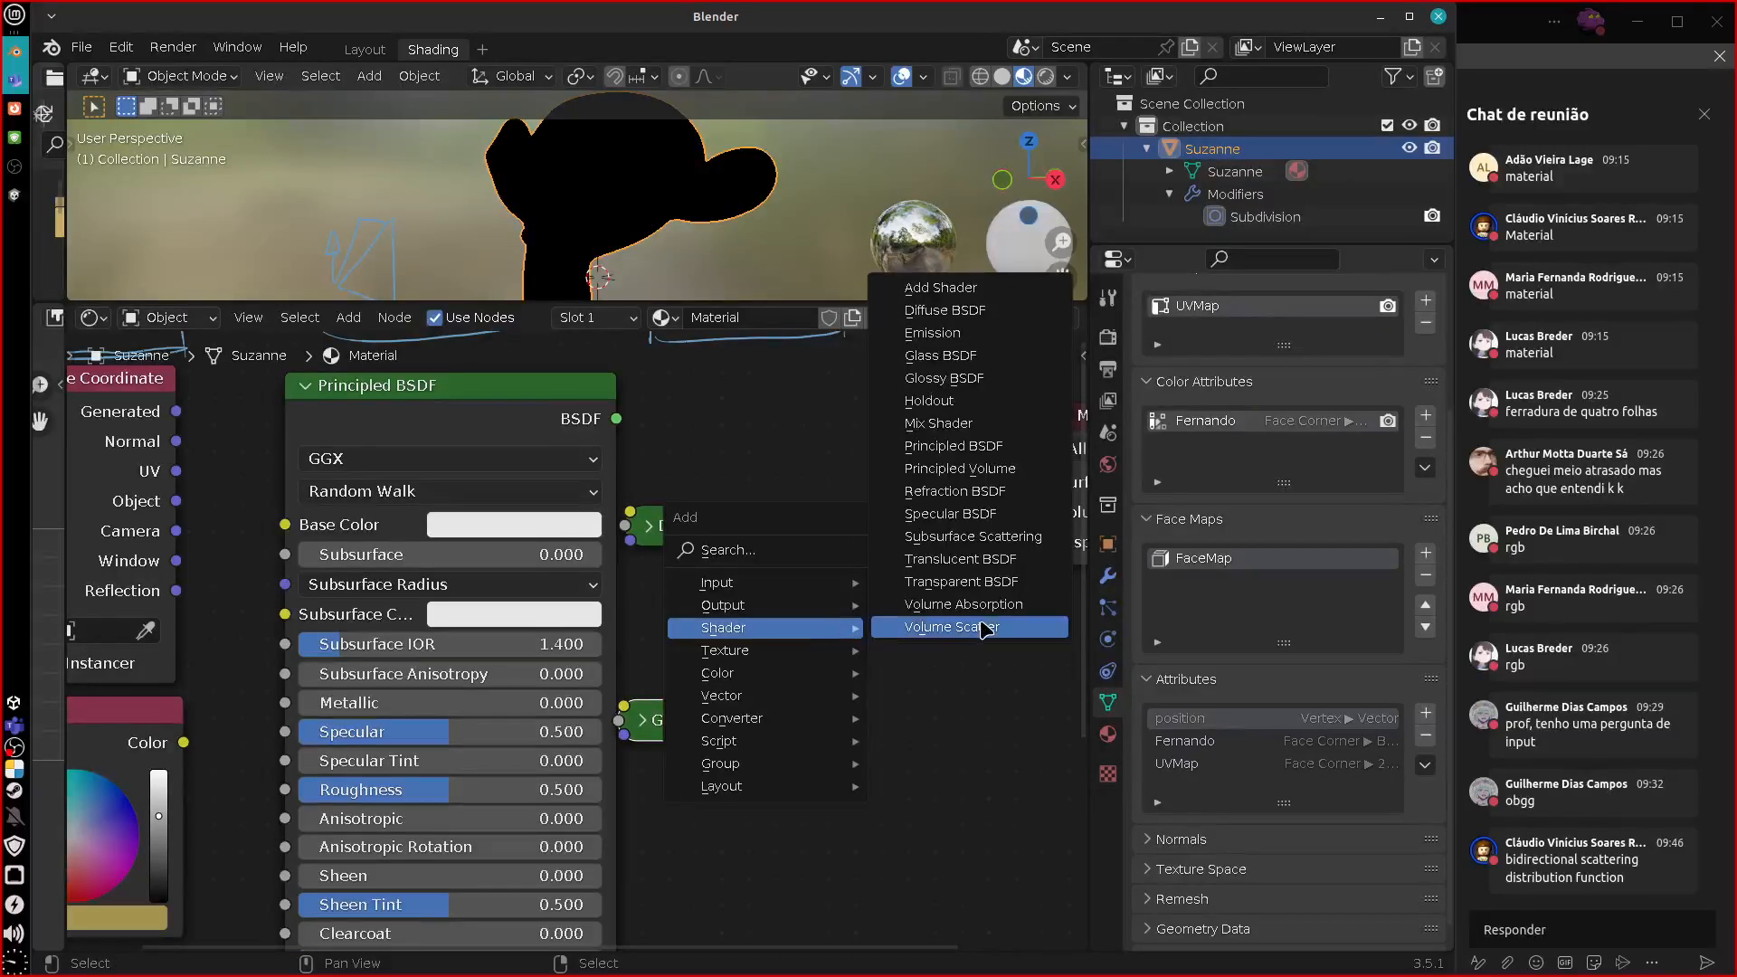
pyautogui.click(950, 513)
pyautogui.click(713, 692)
pyautogui.moveTo(922, 731); pyautogui.dragTo(767, 776)
pyautogui.click(769, 774)
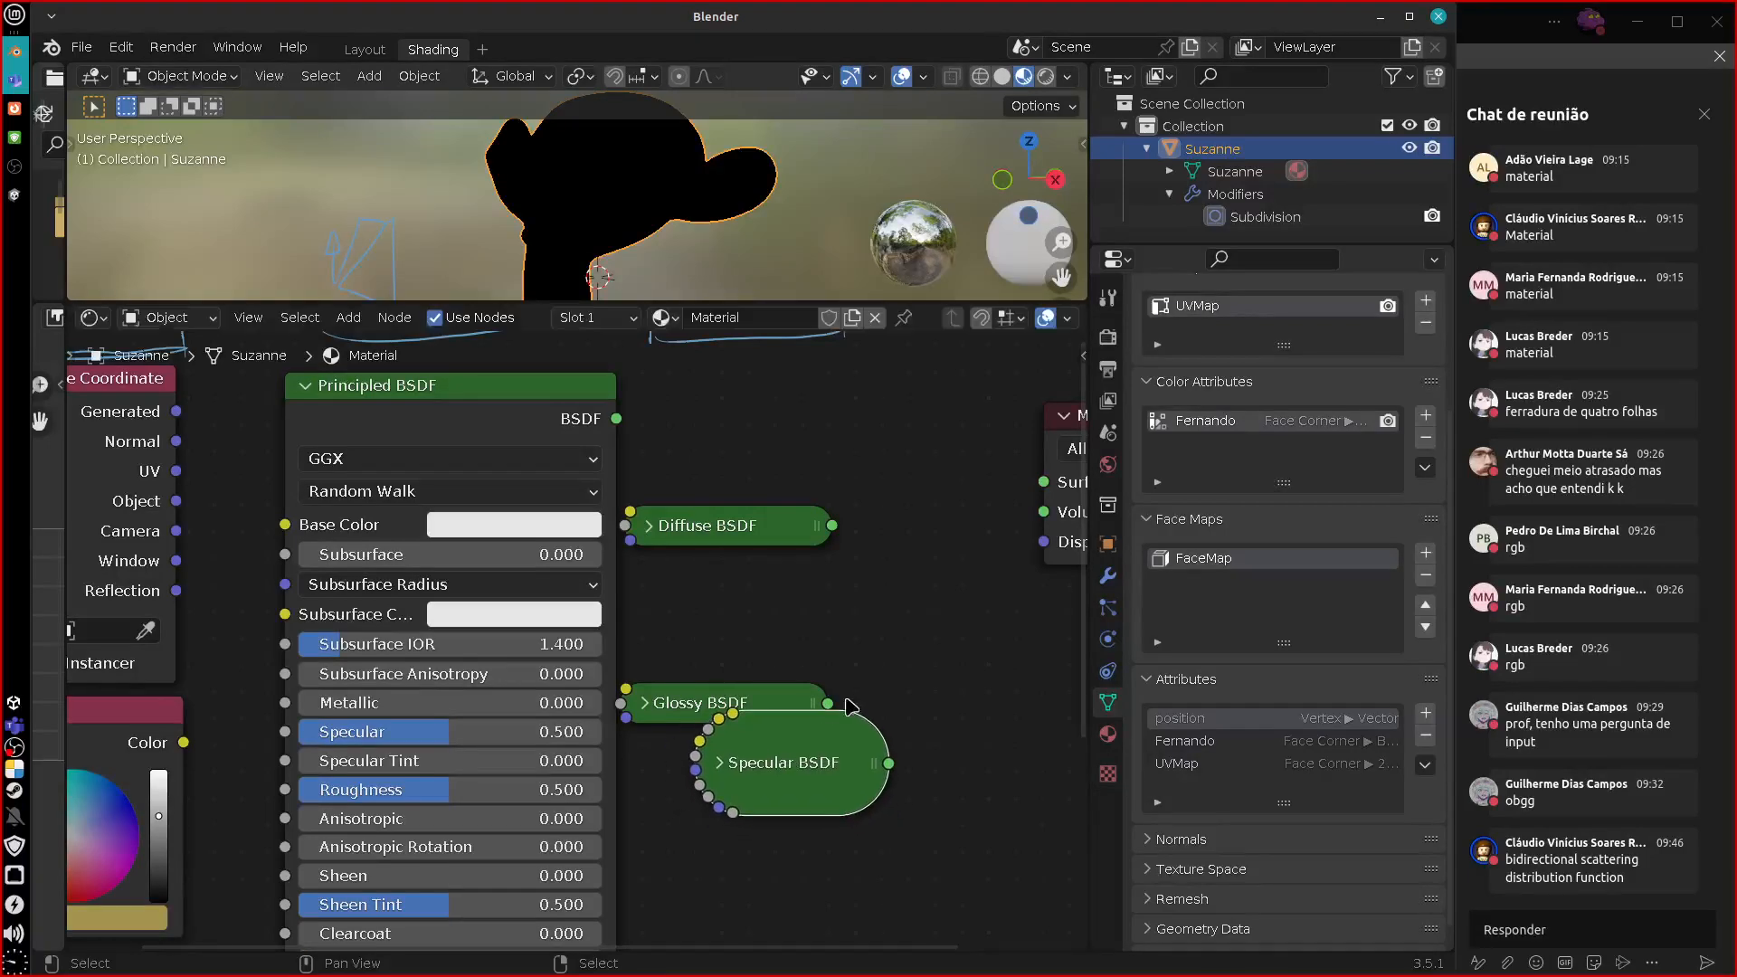
# Add a Refraction BSDF node, collapse it and place it just above the Glass BSDF.
pyautogui.hotkey('shift', 'a')
pyautogui.moveTo(853, 584)
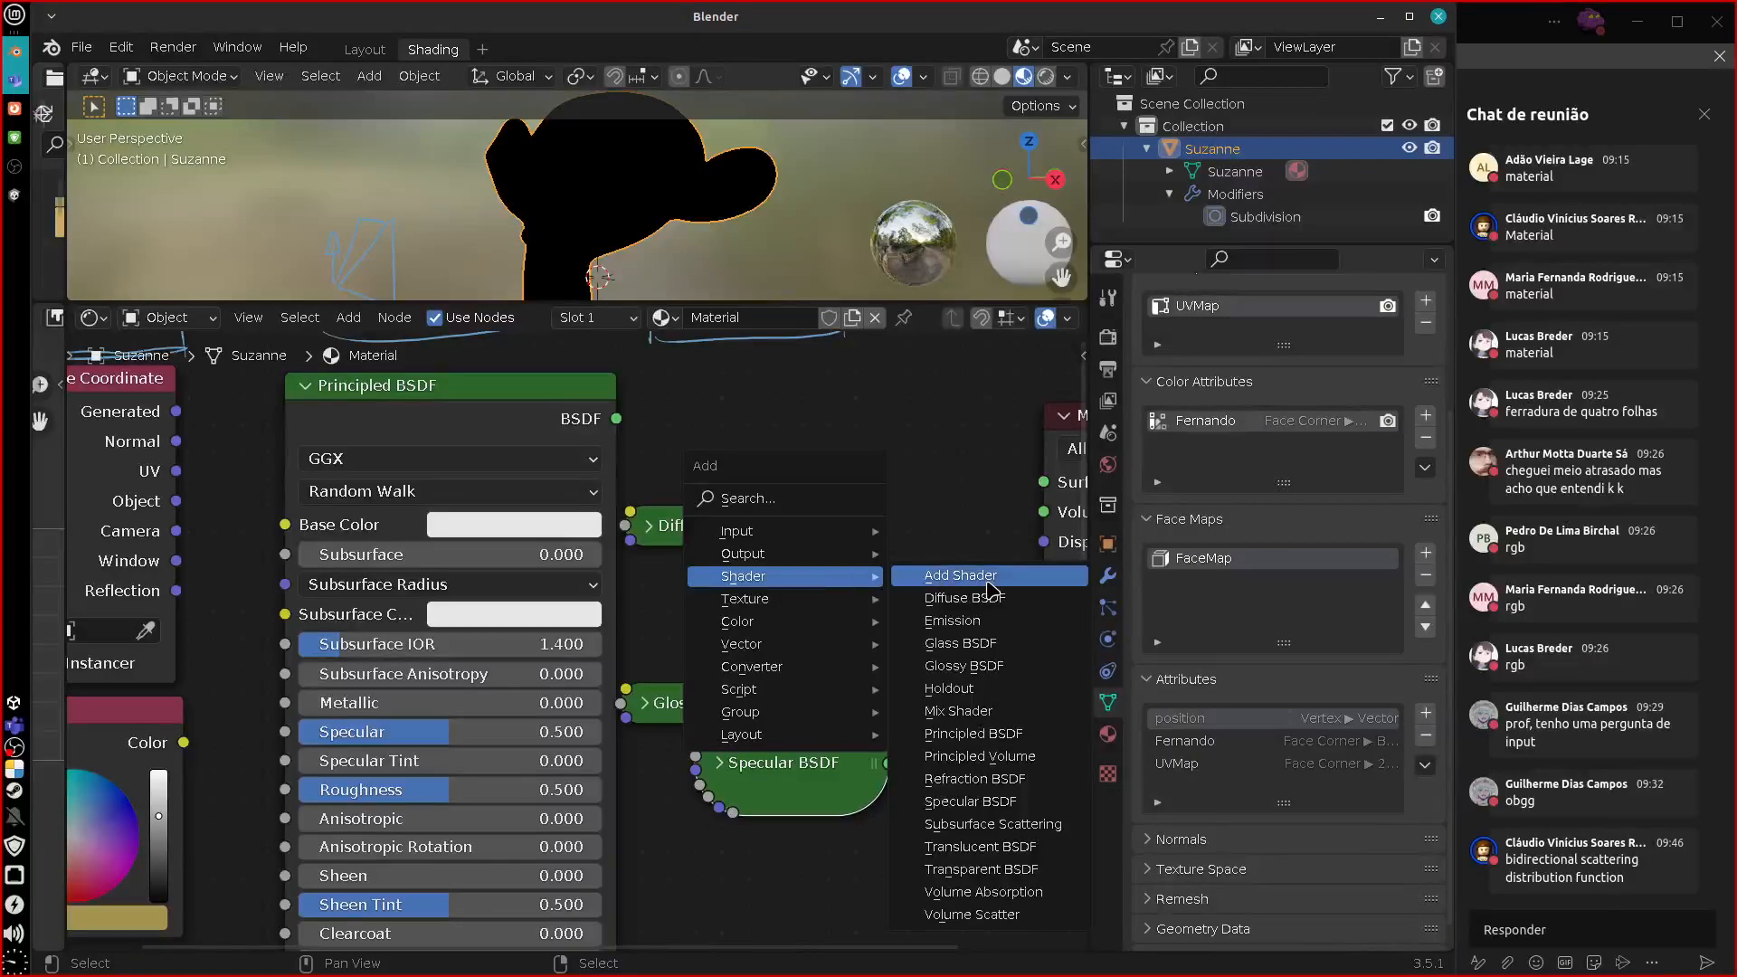
pyautogui.click(1010, 780)
pyautogui.click(961, 640)
pyautogui.moveTo(1008, 651); pyautogui.dragTo(693, 723)
# Add a Subsurface Scattering node, collapsed, between the Diffuse BSDF and the Glossy BSDF.
pyautogui.moveTo(894, 515); pyautogui.dragTo(857, 693, button='middle')
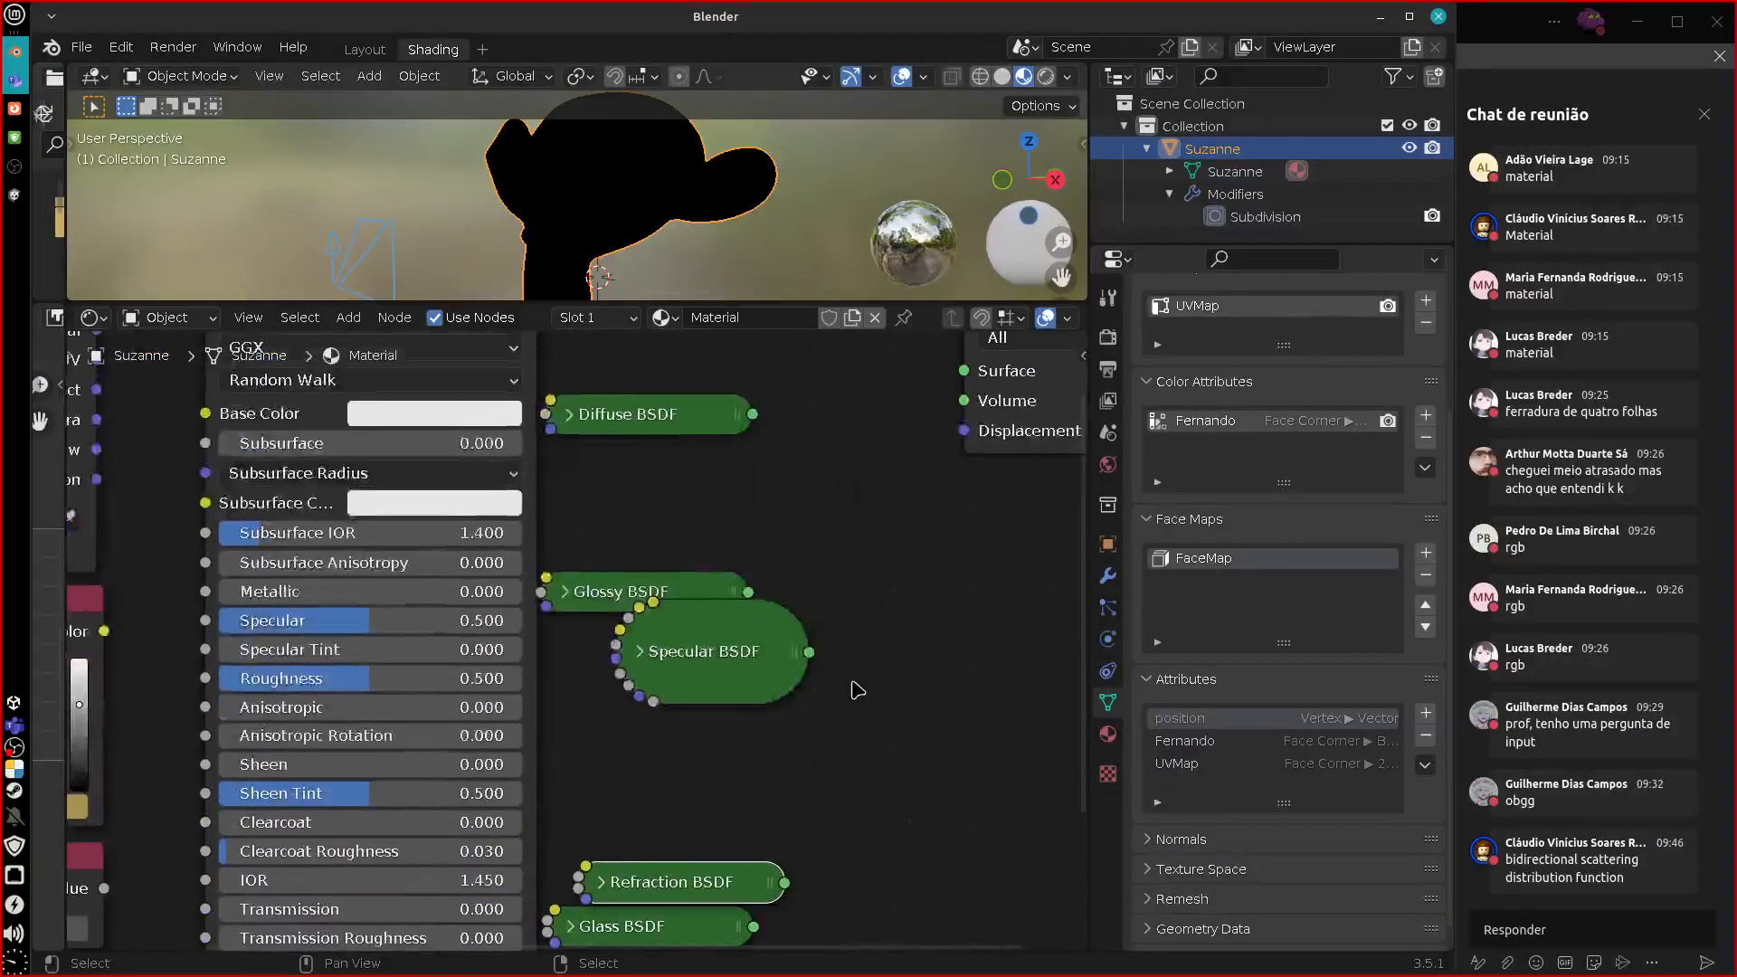
pyautogui.hotkey('shift', 'a')
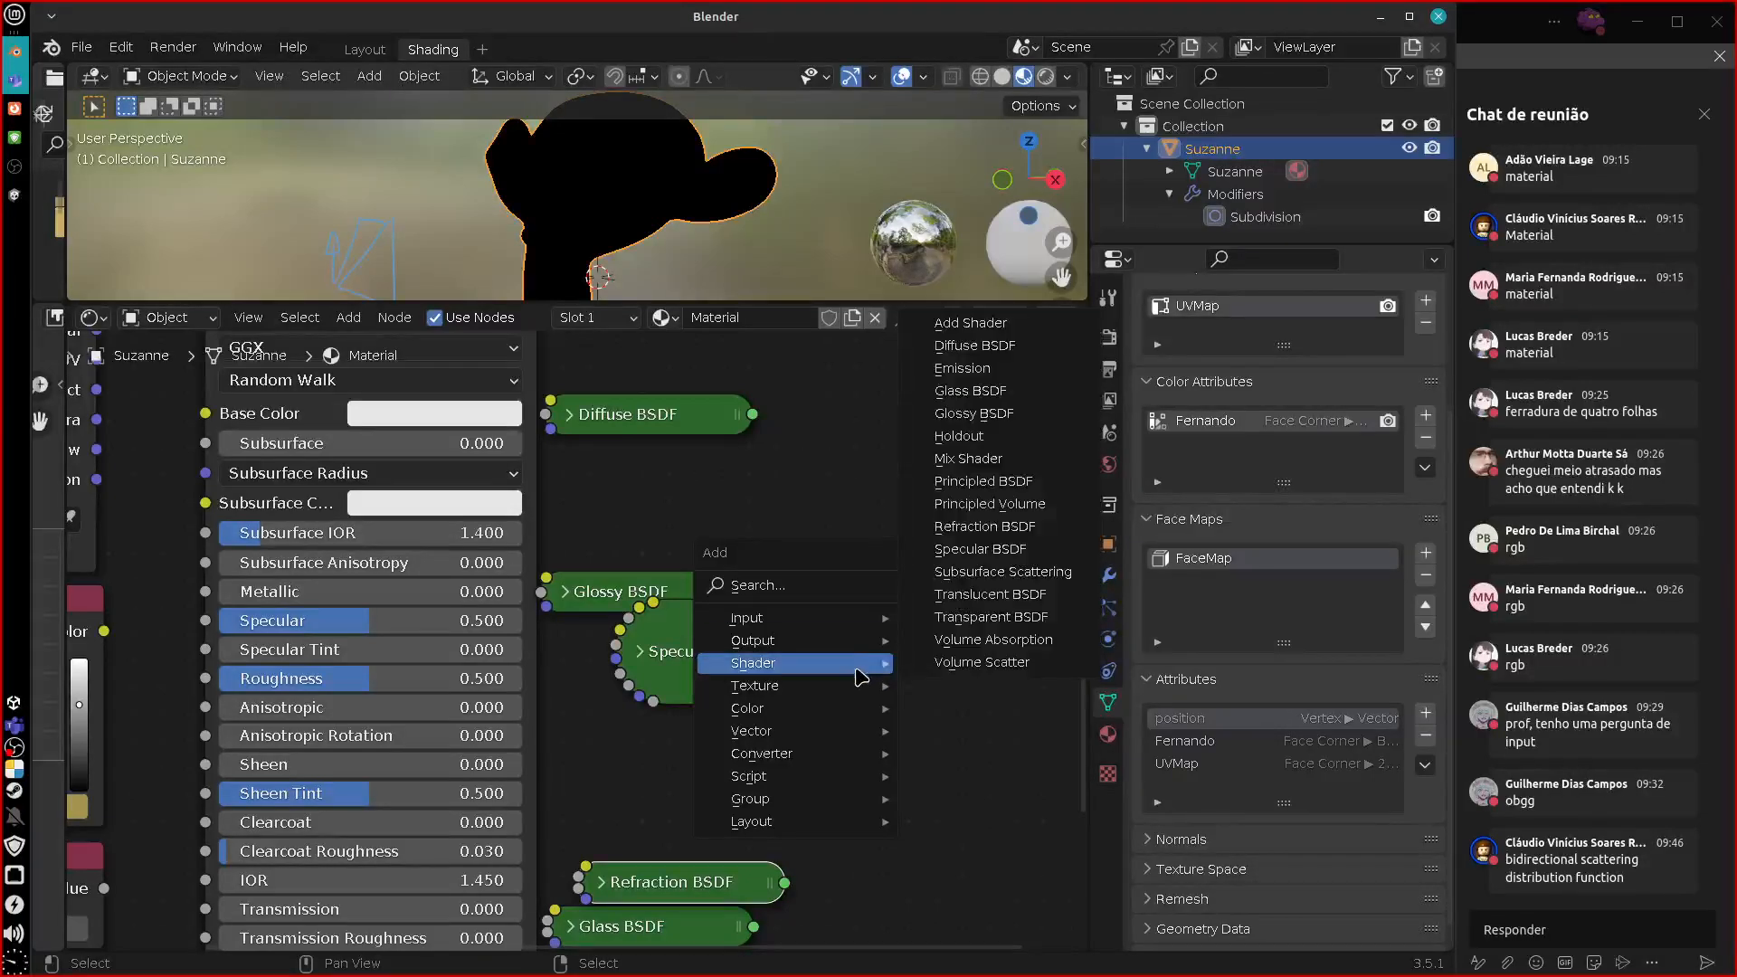
pyautogui.click(1000, 572)
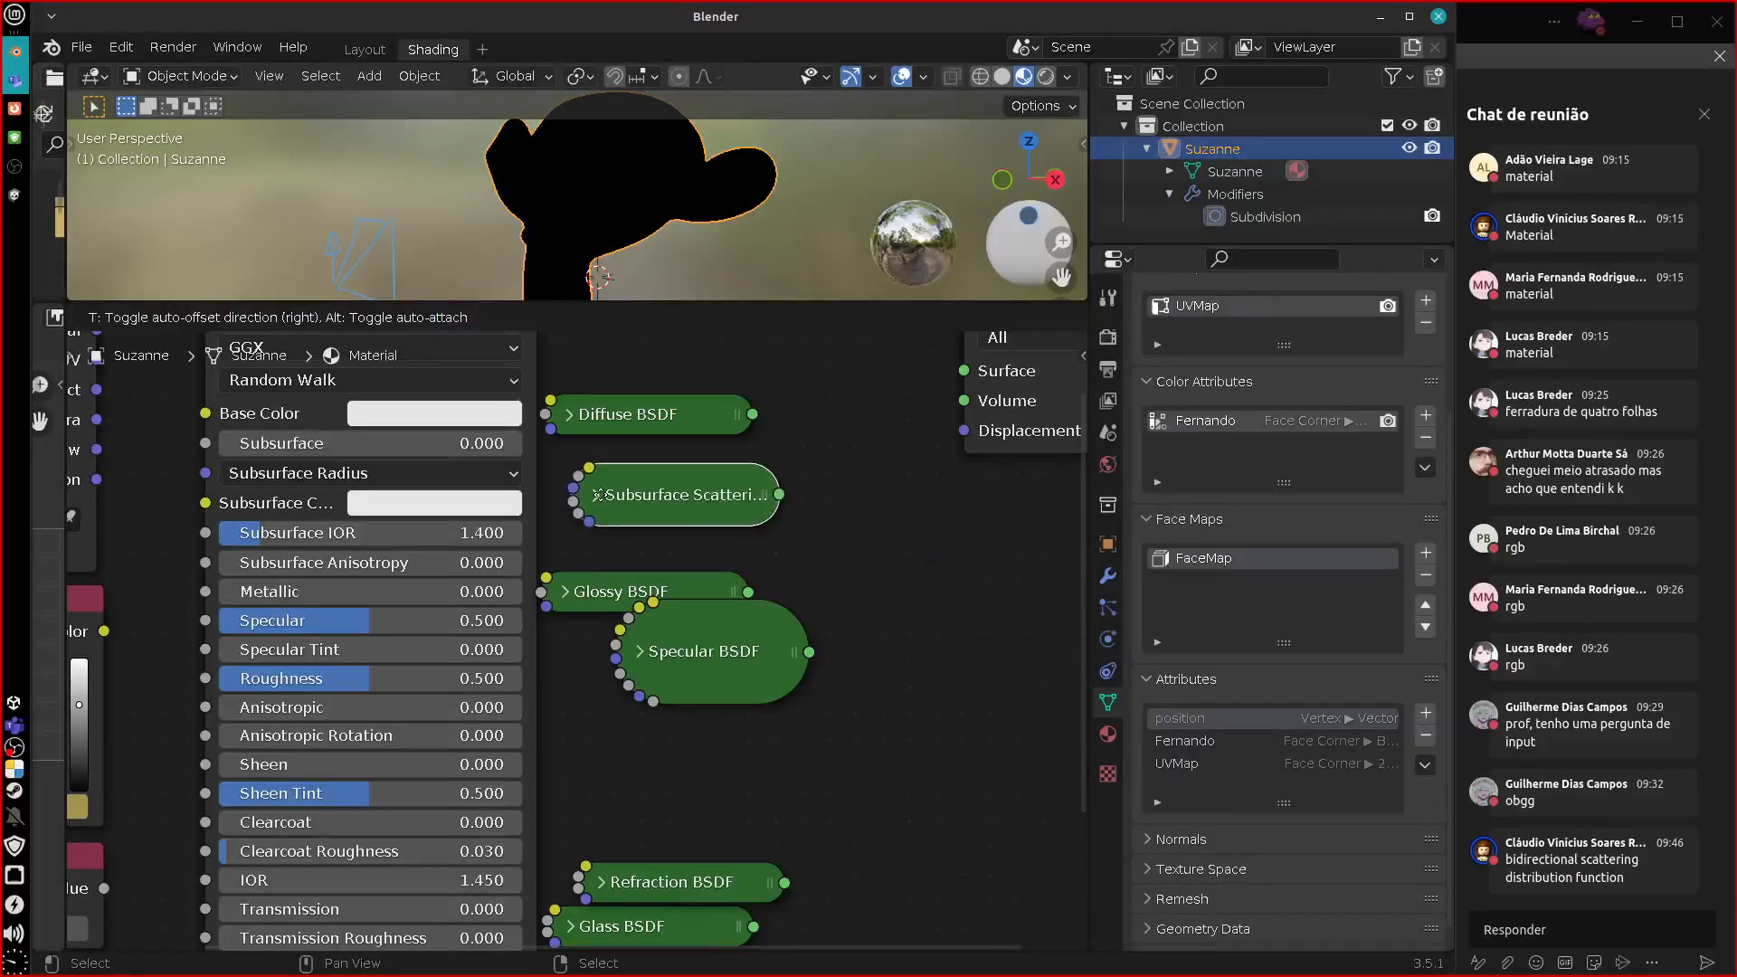
pyautogui.click(541, 481)
# Add a Transparent BSDF node, collapsed, directly below the Emission node.
pyautogui.moveTo(895, 693); pyautogui.dragTo(891, 652, button='middle')
pyautogui.hotkey('shift', 'a')
pyautogui.moveTo(895, 651)
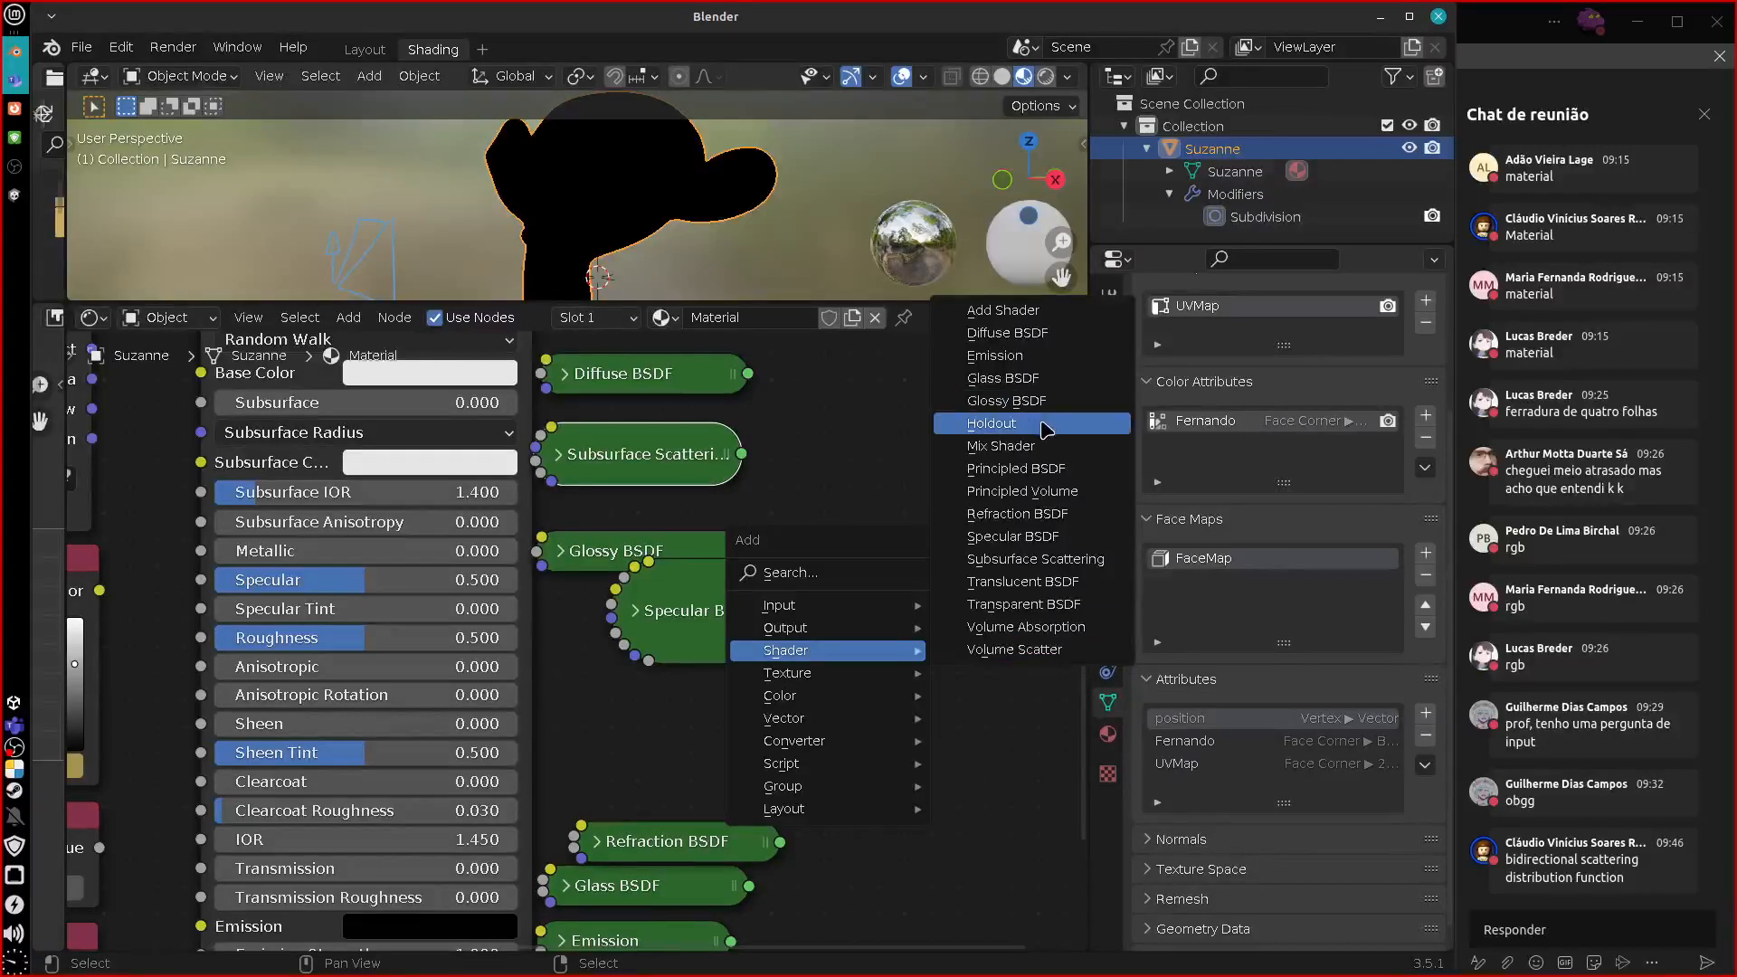
pyautogui.click(1041, 605)
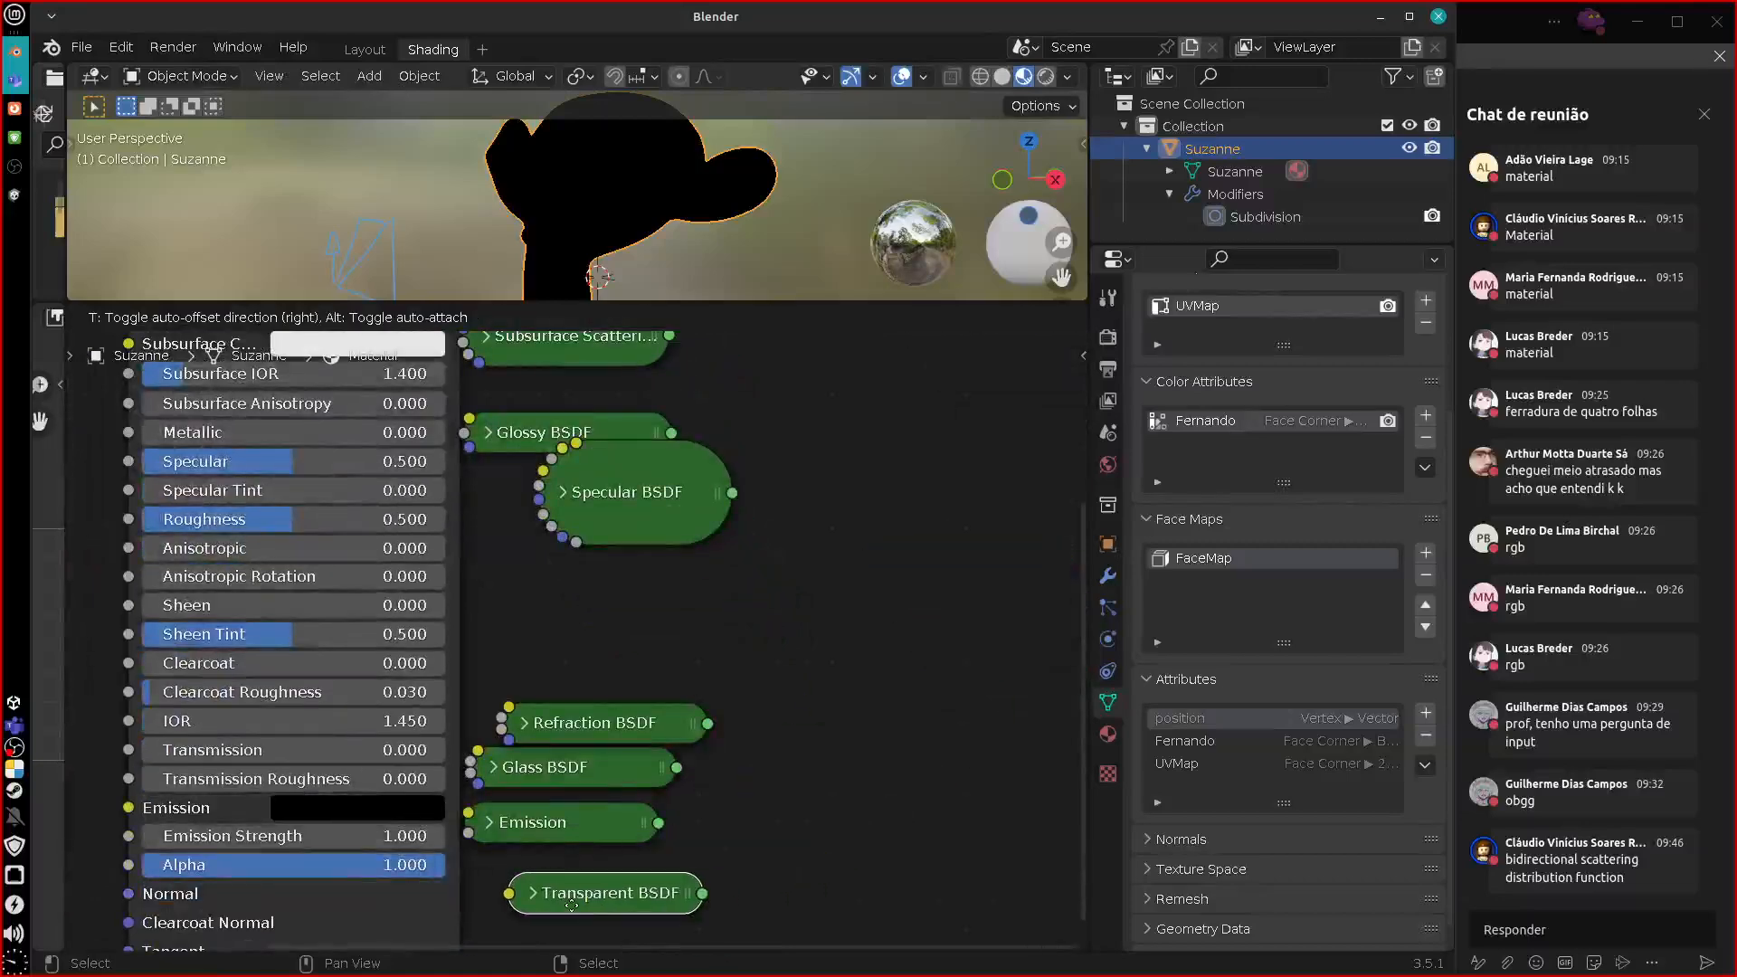
pyautogui.click(525, 892)
# Add a Translucent BSDF node, collapse it and move it near the Glass and Emission nodes.
pyautogui.hotkey('shift', 'a')
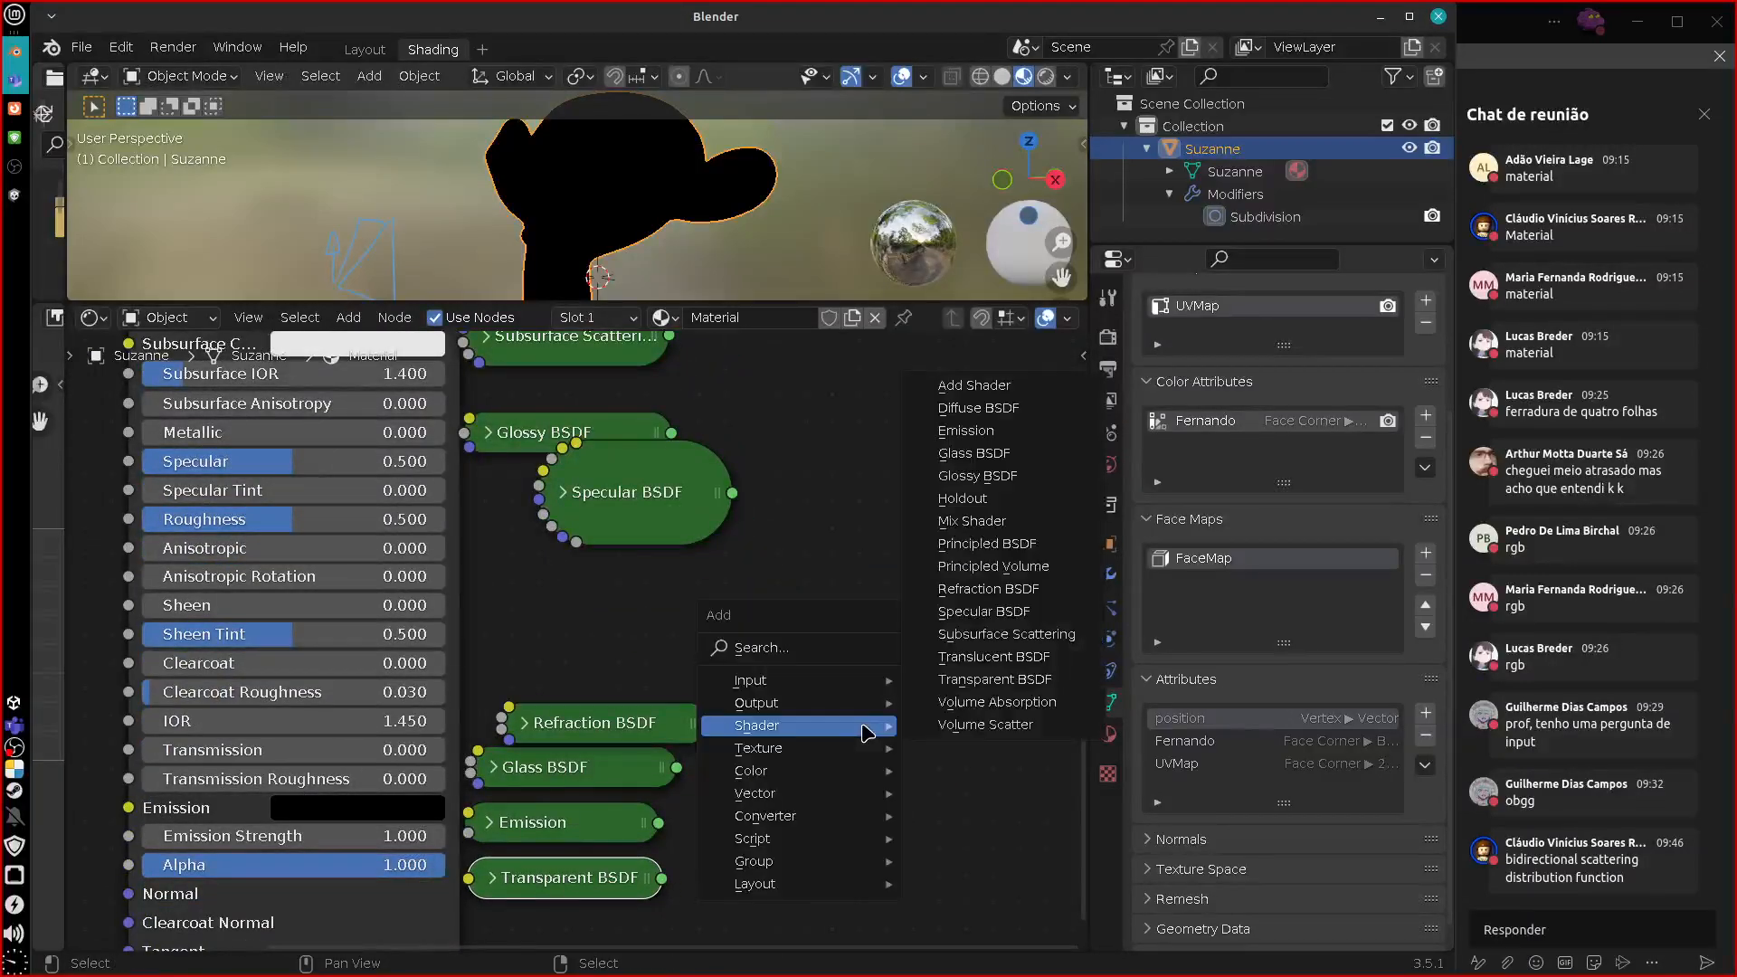
pyautogui.click(1003, 658)
pyautogui.click(882, 633)
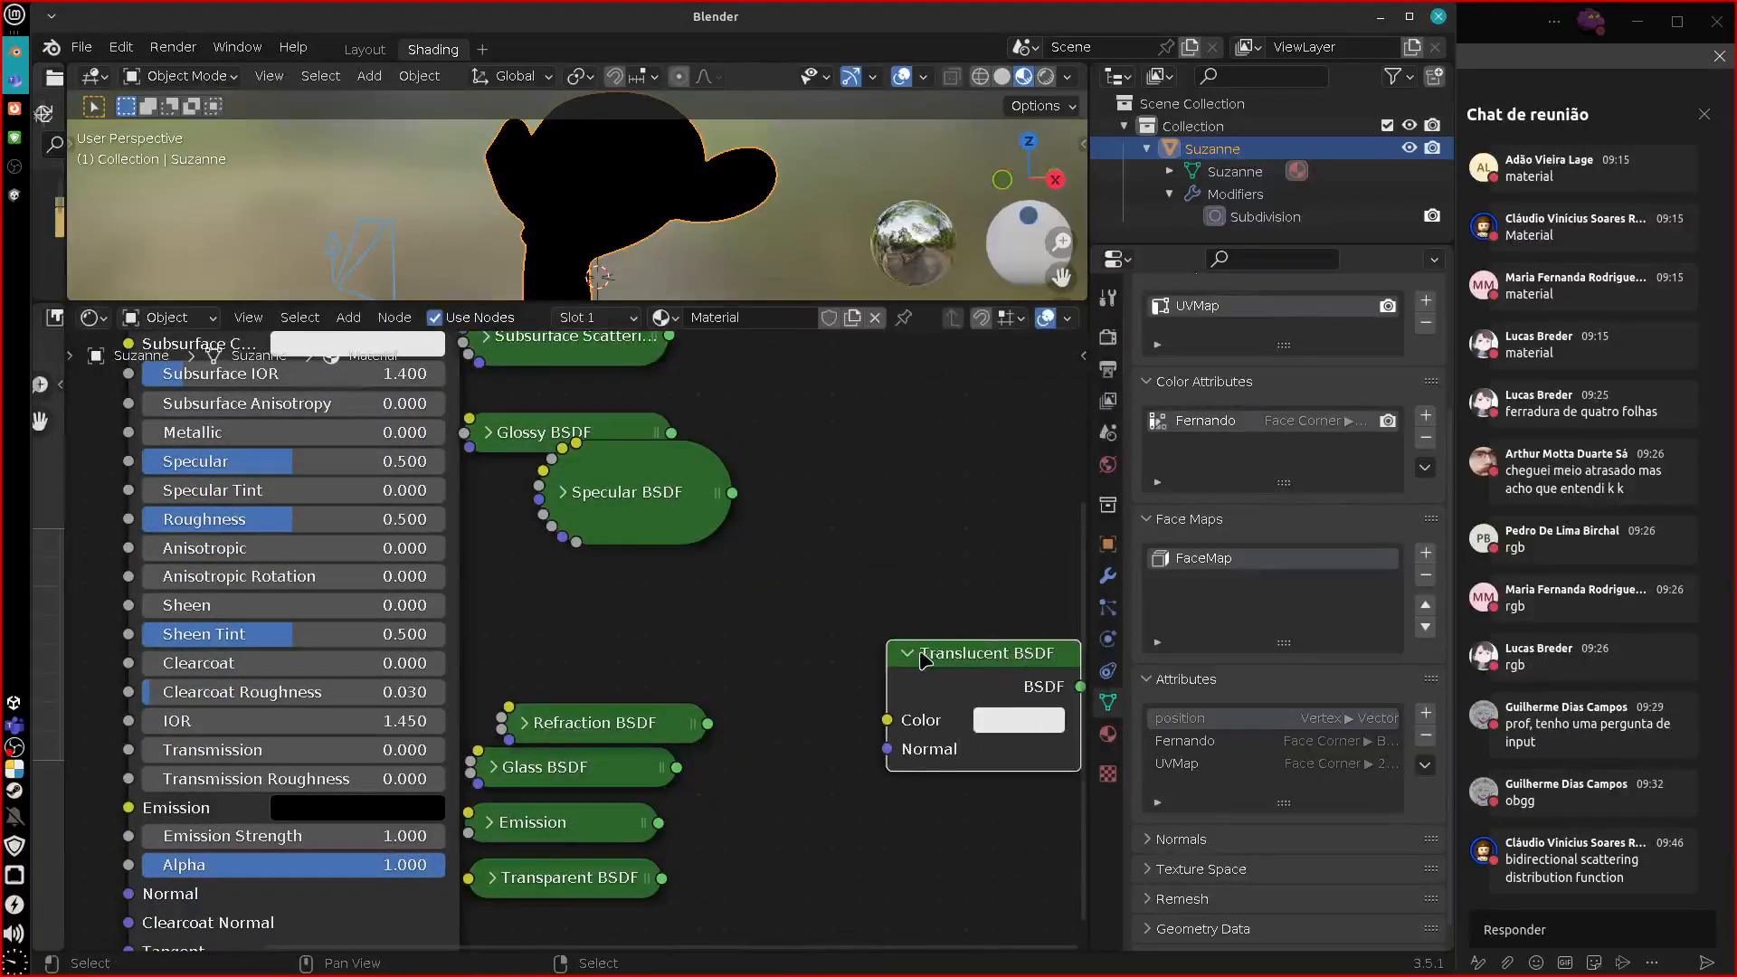
pyautogui.press('h')
pyautogui.moveTo(949, 659); pyautogui.dragTo(750, 822)
# Arrange the collapsed shader nodes in one evenly spaced column beside the Principled BSDF without overlaps.
pyautogui.moveTo(623, 727); pyautogui.dragTo(631, 692)
pyautogui.moveTo(812, 819); pyautogui.dragTo(567, 556)
pyautogui.moveTo(602, 641); pyautogui.dragTo(582, 702)
pyautogui.moveTo(583, 586); pyautogui.dragTo(582, 650)
pyautogui.moveTo(602, 591); pyautogui.dragTo(582, 607)
pyautogui.moveTo(778, 710); pyautogui.dragTo(771, 849, button='middle')
pyautogui.moveTo(665, 581); pyautogui.dragTo(579, 640)
pyautogui.scroll(-5, 738, 649)
pyautogui.moveTo(599, 711); pyautogui.dragTo(587, 745)
# Delete all nine collapsed shader nodes, from Diffuse BSDF to Transparent BSDF, keeping the Principled BSDF.
pyautogui.click(583, 782)
pyautogui.click(579, 818)
pyautogui.click(579, 854)
pyautogui.keyDown('shift'); pyautogui.click(582, 819); pyautogui.keyUp('shift')
pyautogui.keyDown('shift'); pyautogui.click(586, 780); pyautogui.keyUp('shift')
pyautogui.keyDown('shift'); pyautogui.click(586, 742); pyautogui.keyUp('shift')
pyautogui.keyDown('shift'); pyautogui.click(586, 707); pyautogui.keyUp('shift')
pyautogui.keyDown('shift'); pyautogui.click(579, 633); pyautogui.keyUp('shift')
pyautogui.keyDown('shift'); pyautogui.click(579, 552); pyautogui.keyUp('shift')
pyautogui.keyDown('shift'); pyautogui.click(592, 486); pyautogui.keyUp('shift')
pyautogui.keyDown('shift'); pyautogui.click(579, 432); pyautogui.keyUp('shift')
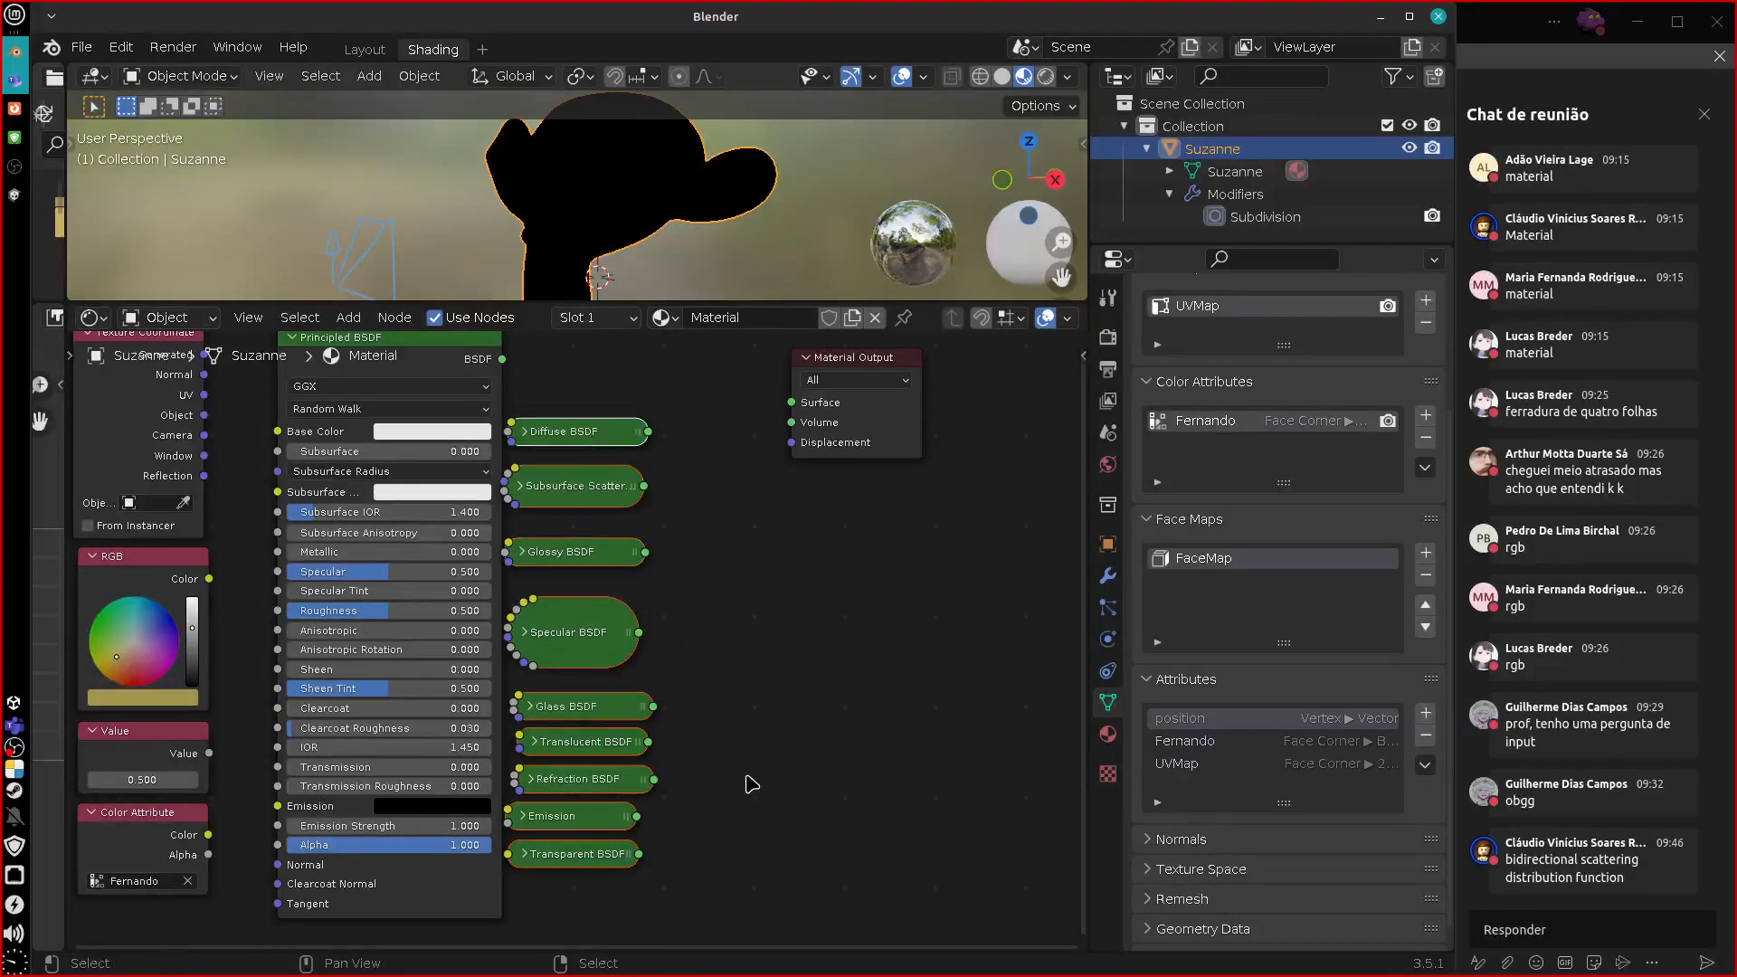
pyautogui.moveTo(768, 688); pyautogui.dragTo(817, 776, button='middle')
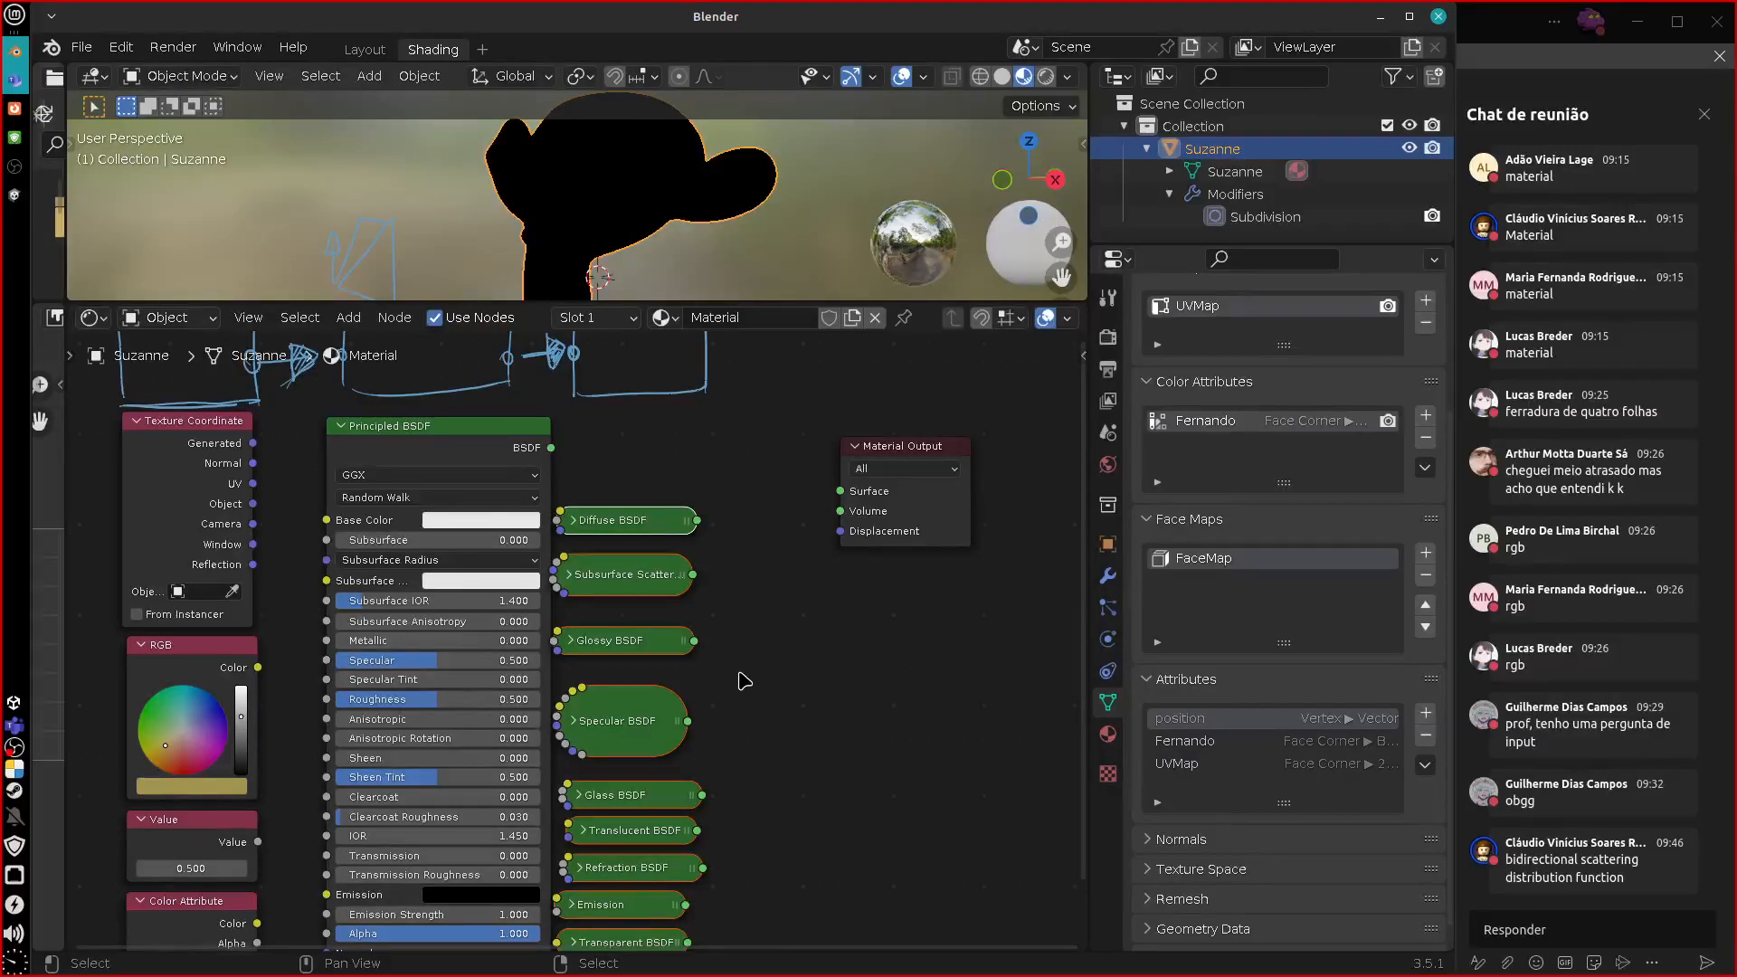
pyautogui.press('x')
pyautogui.moveTo(588, 645); pyautogui.dragTo(812, 679, button='middle')
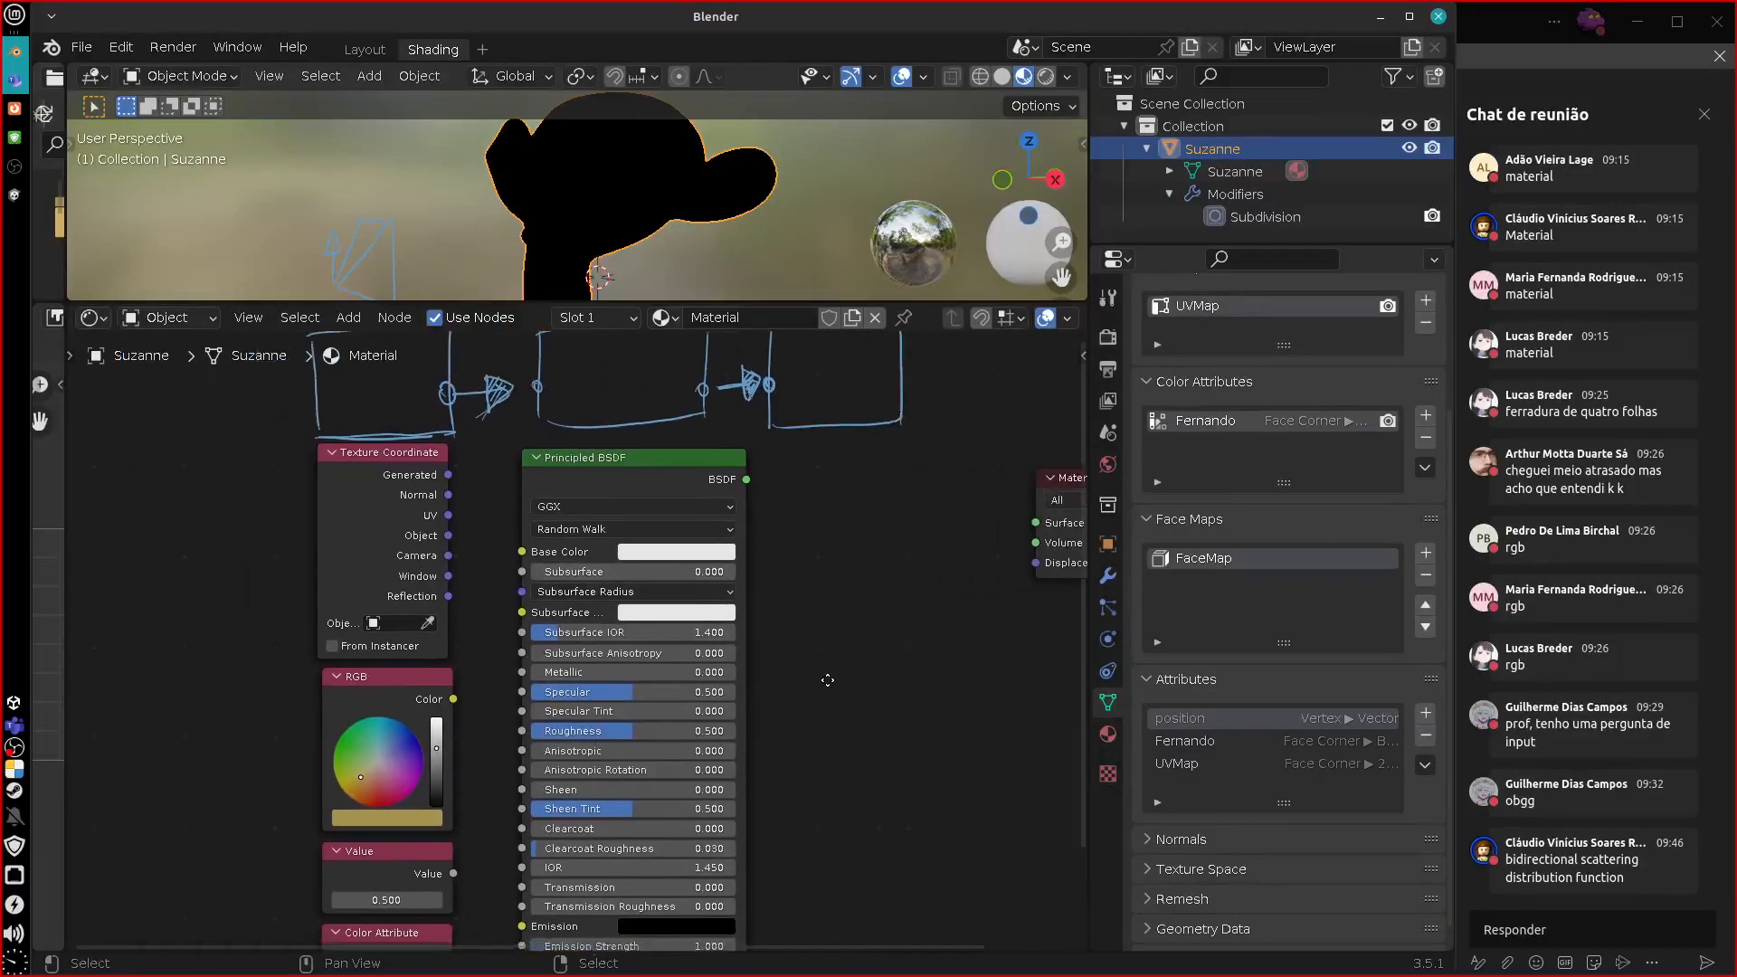
pyautogui.moveTo(648, 459); pyautogui.dragTo(647, 454)
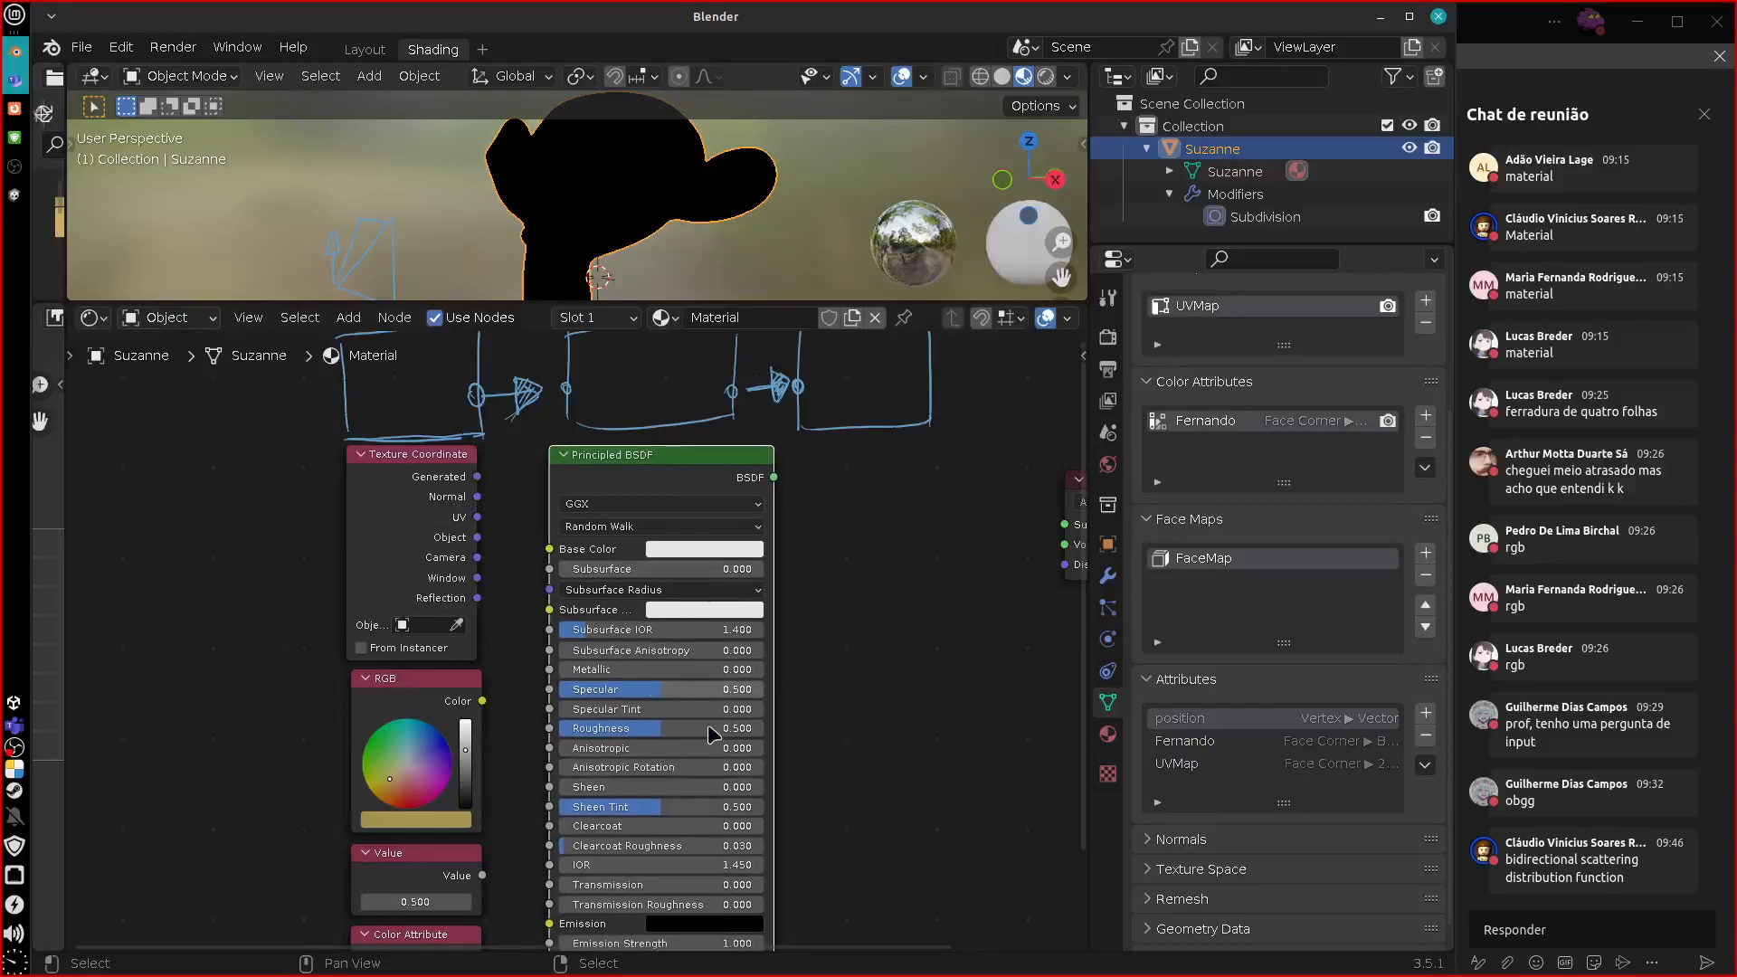
# Switch to Unity and create a URP Lit Shader Graph named NODES in the Assets folder.
pyautogui.click(14, 195)
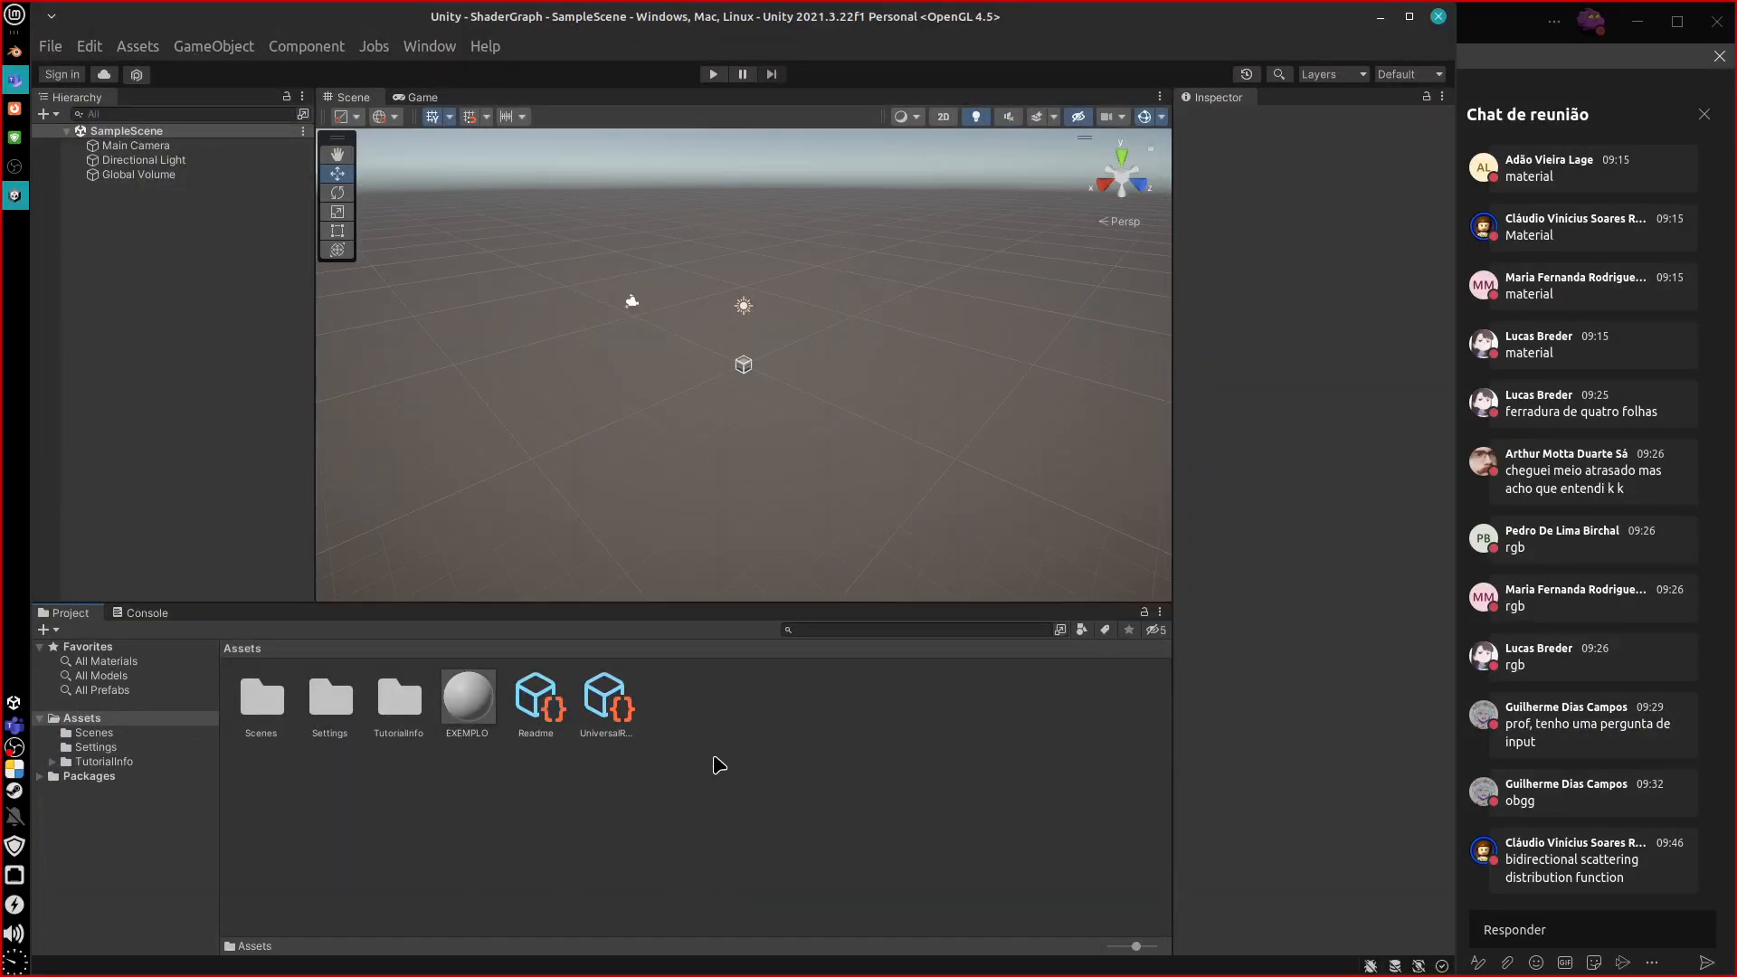
pyautogui.rightClick(718, 765)
pyautogui.moveTo(864, 173)
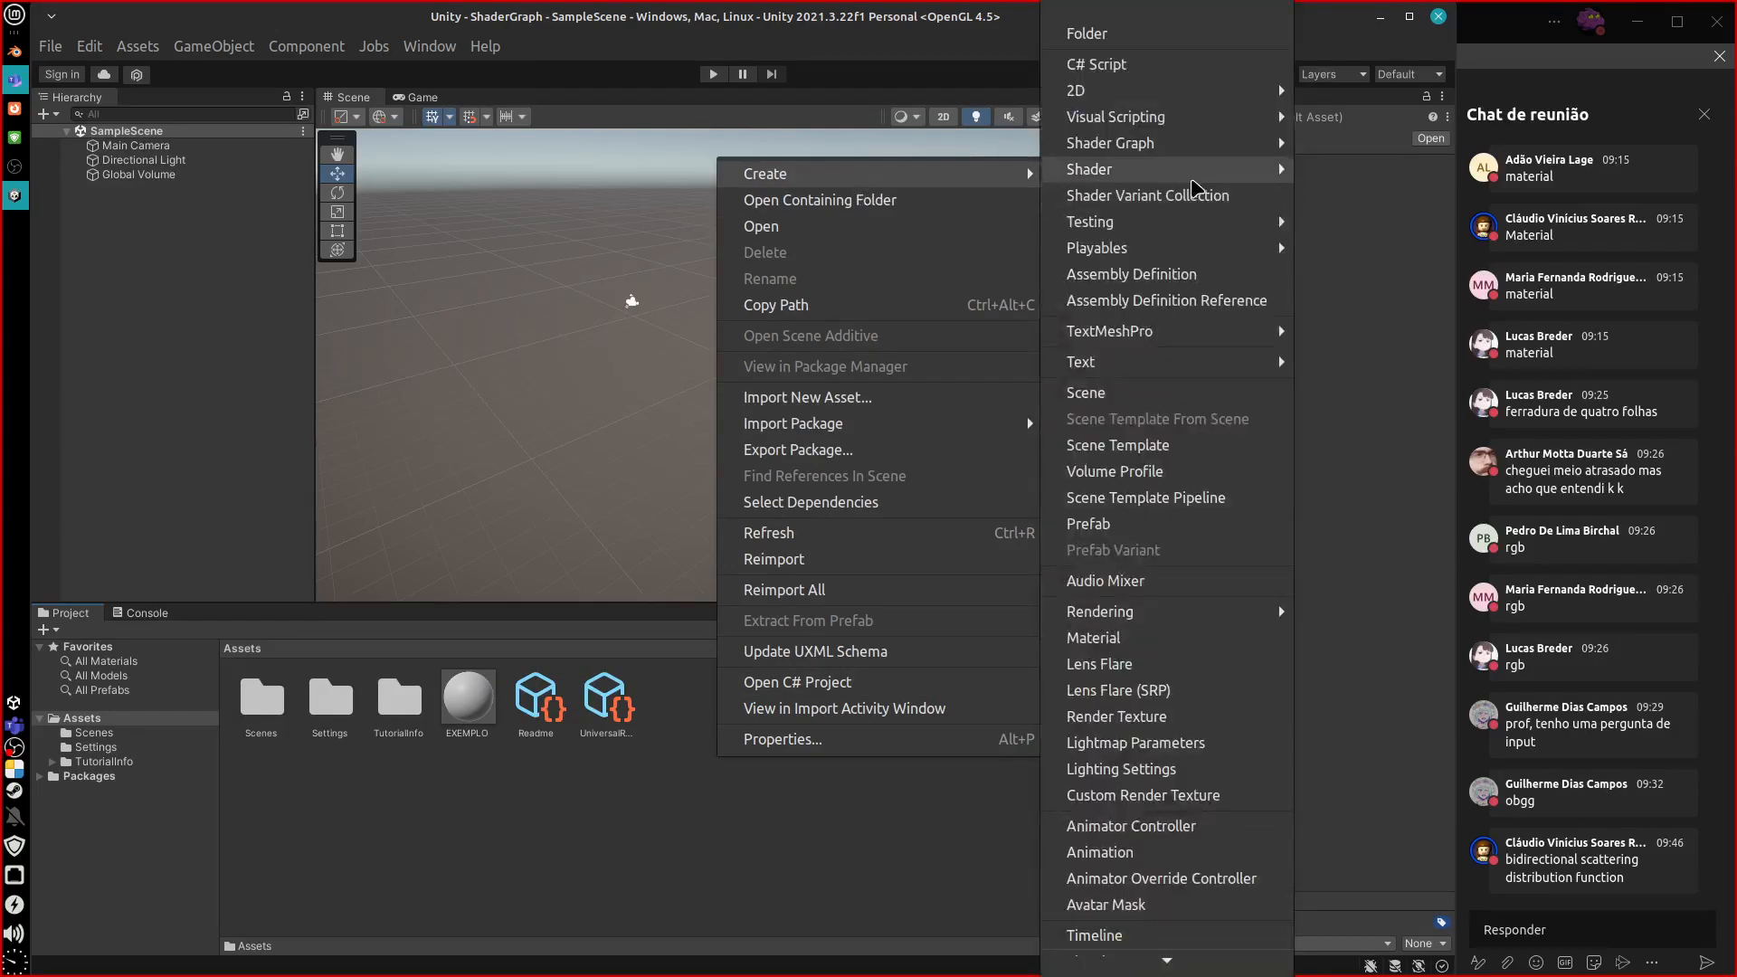
pyautogui.moveTo(1178, 154)
pyautogui.moveTo(1380, 153)
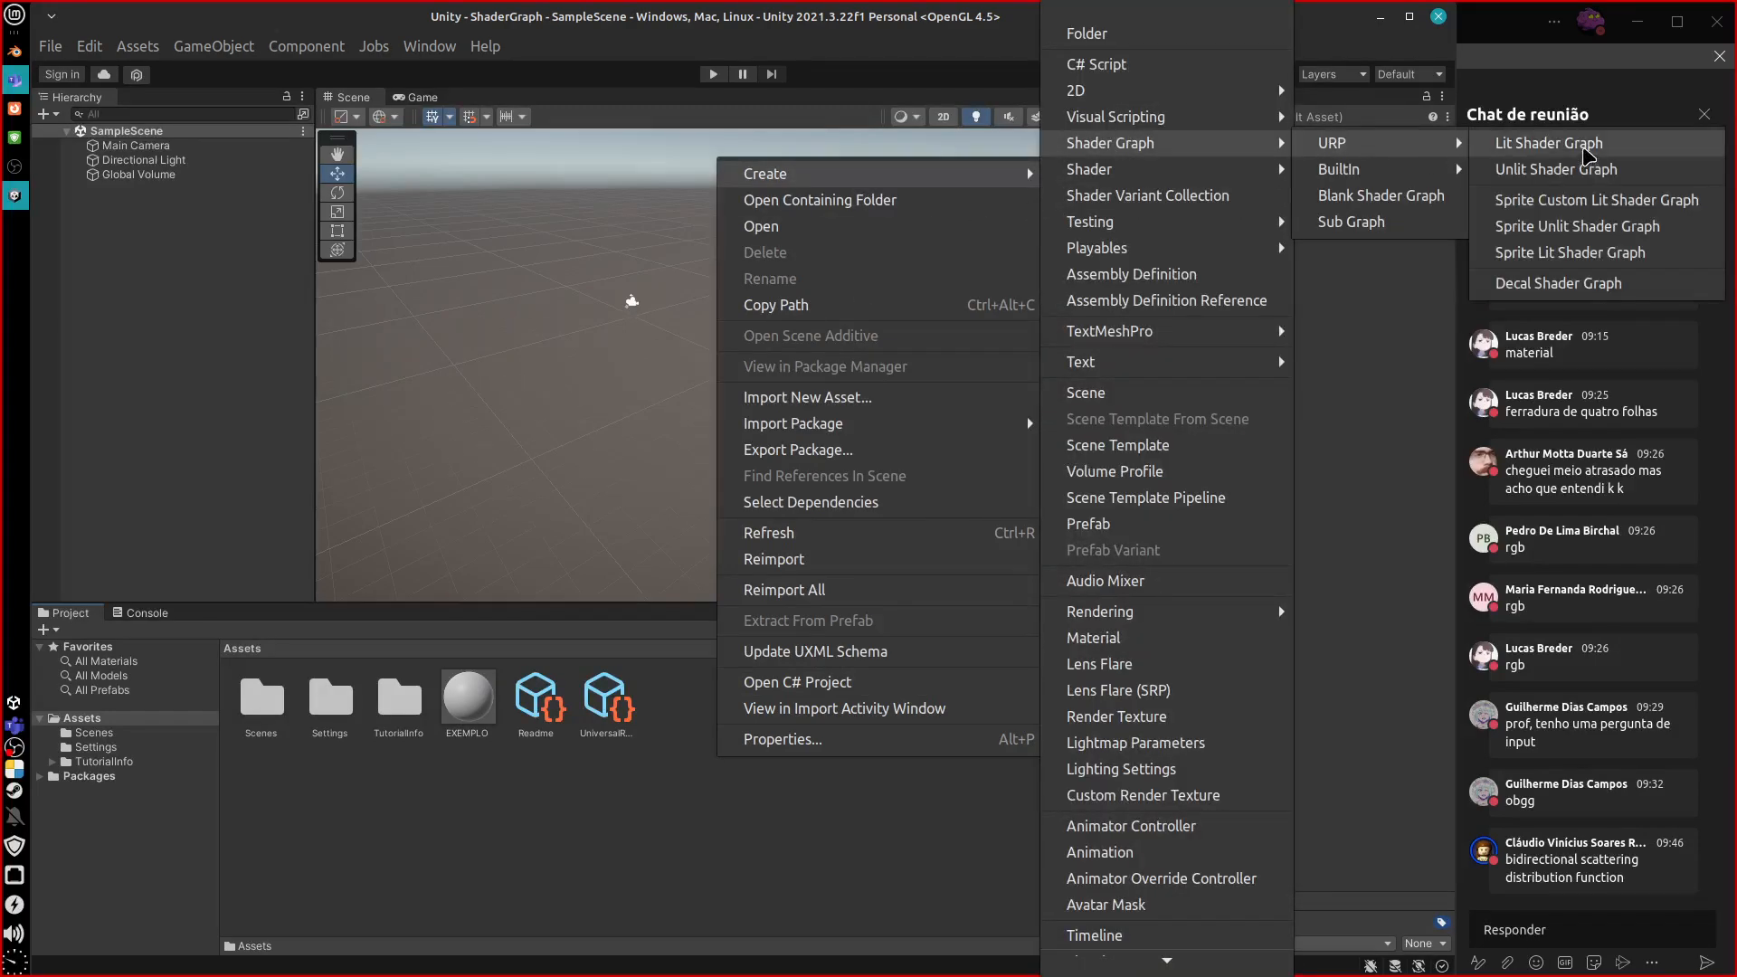
pyautogui.click(1569, 151)
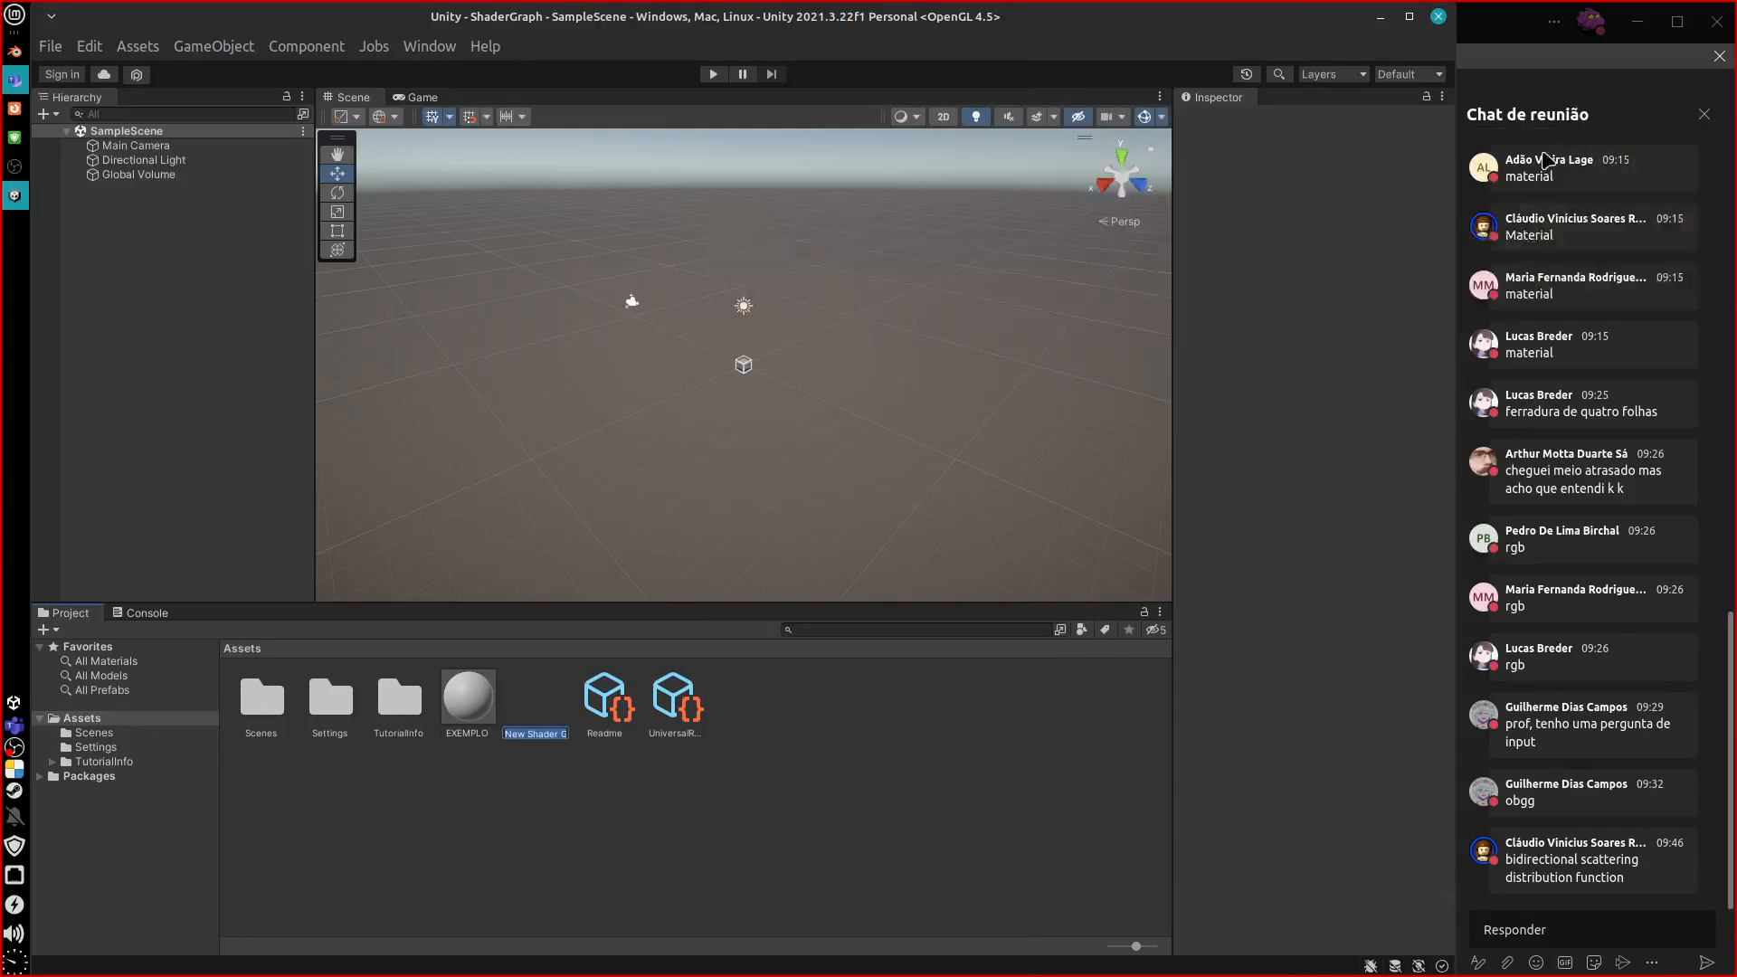
pyautogui.write('NODES')
pyautogui.press('Return')
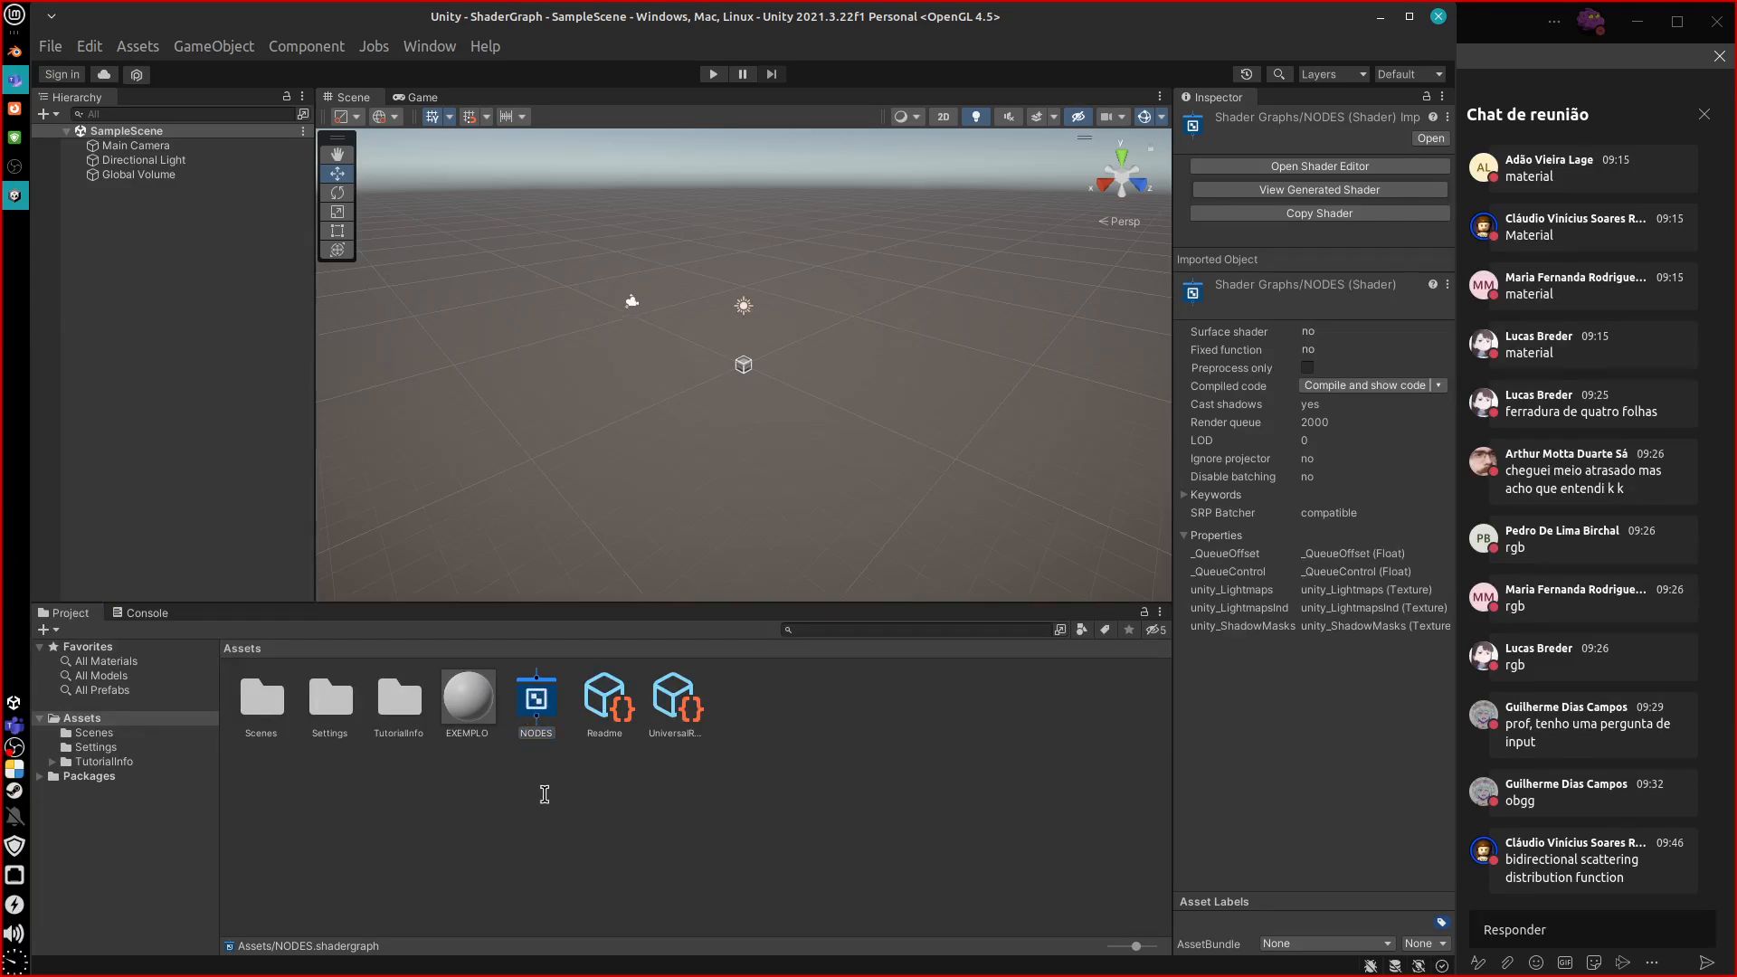
# Open the NODES shader graph and add an Alpha block to its Fragment context.
pyautogui.moveTo(998, 489); pyautogui.dragTo(854, 480, button='middle')
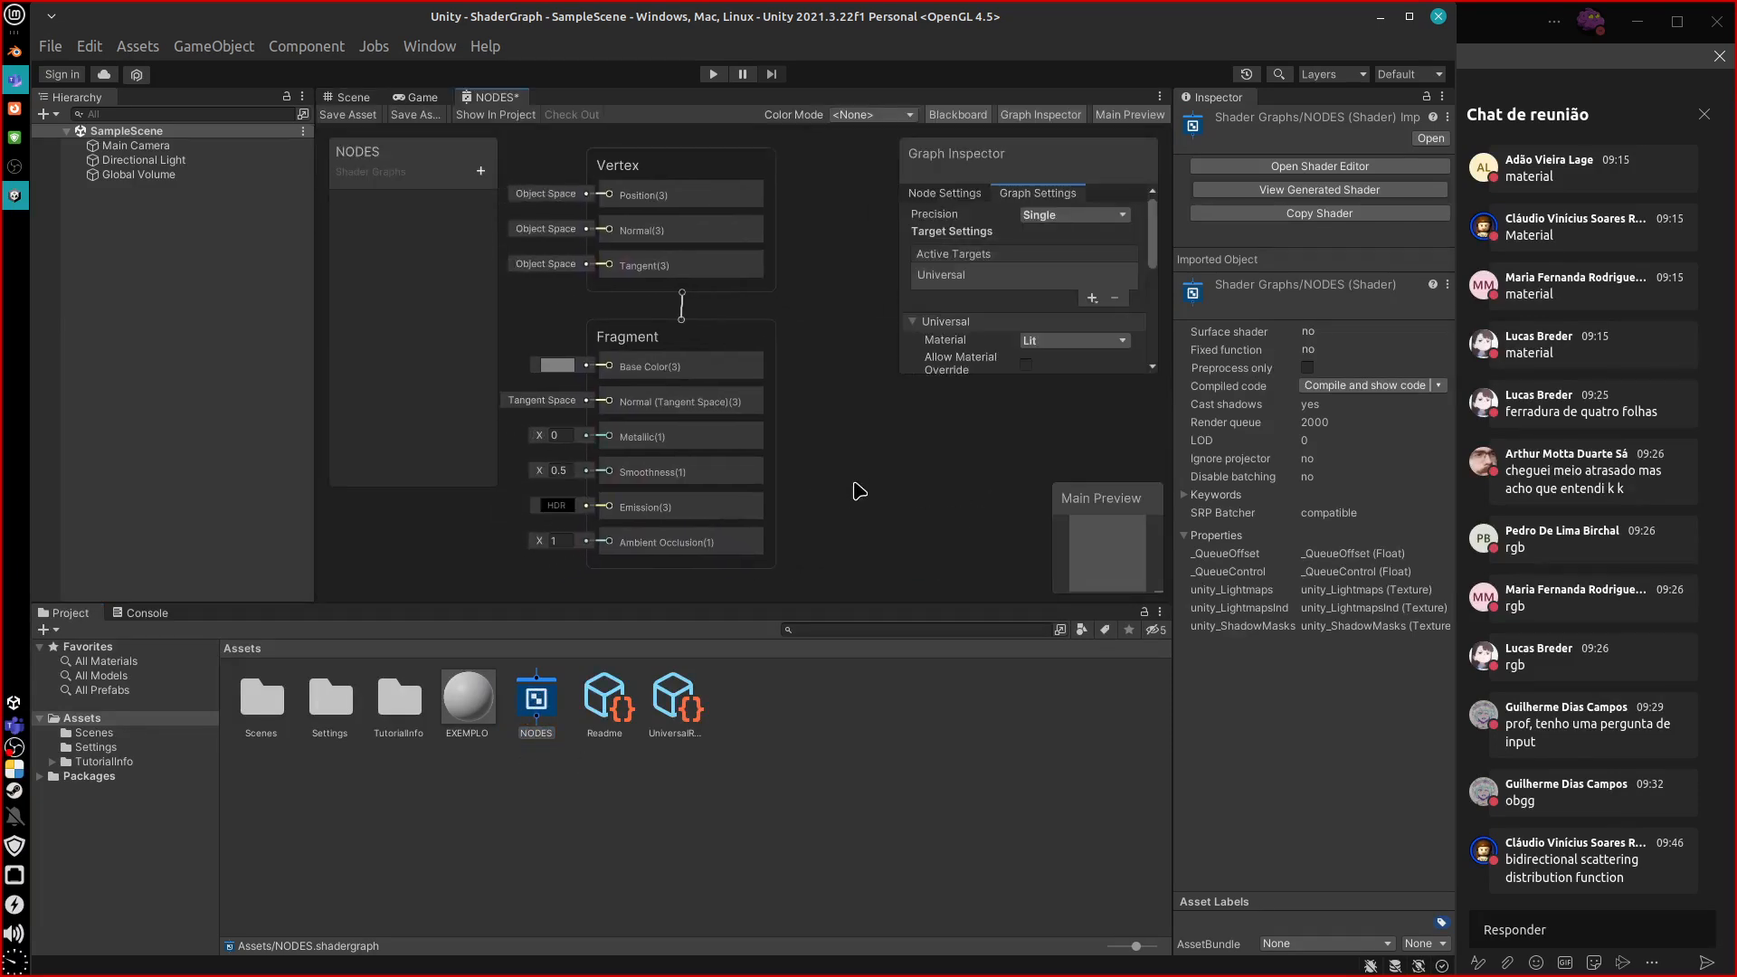
pyautogui.scroll(4, 861, 491)
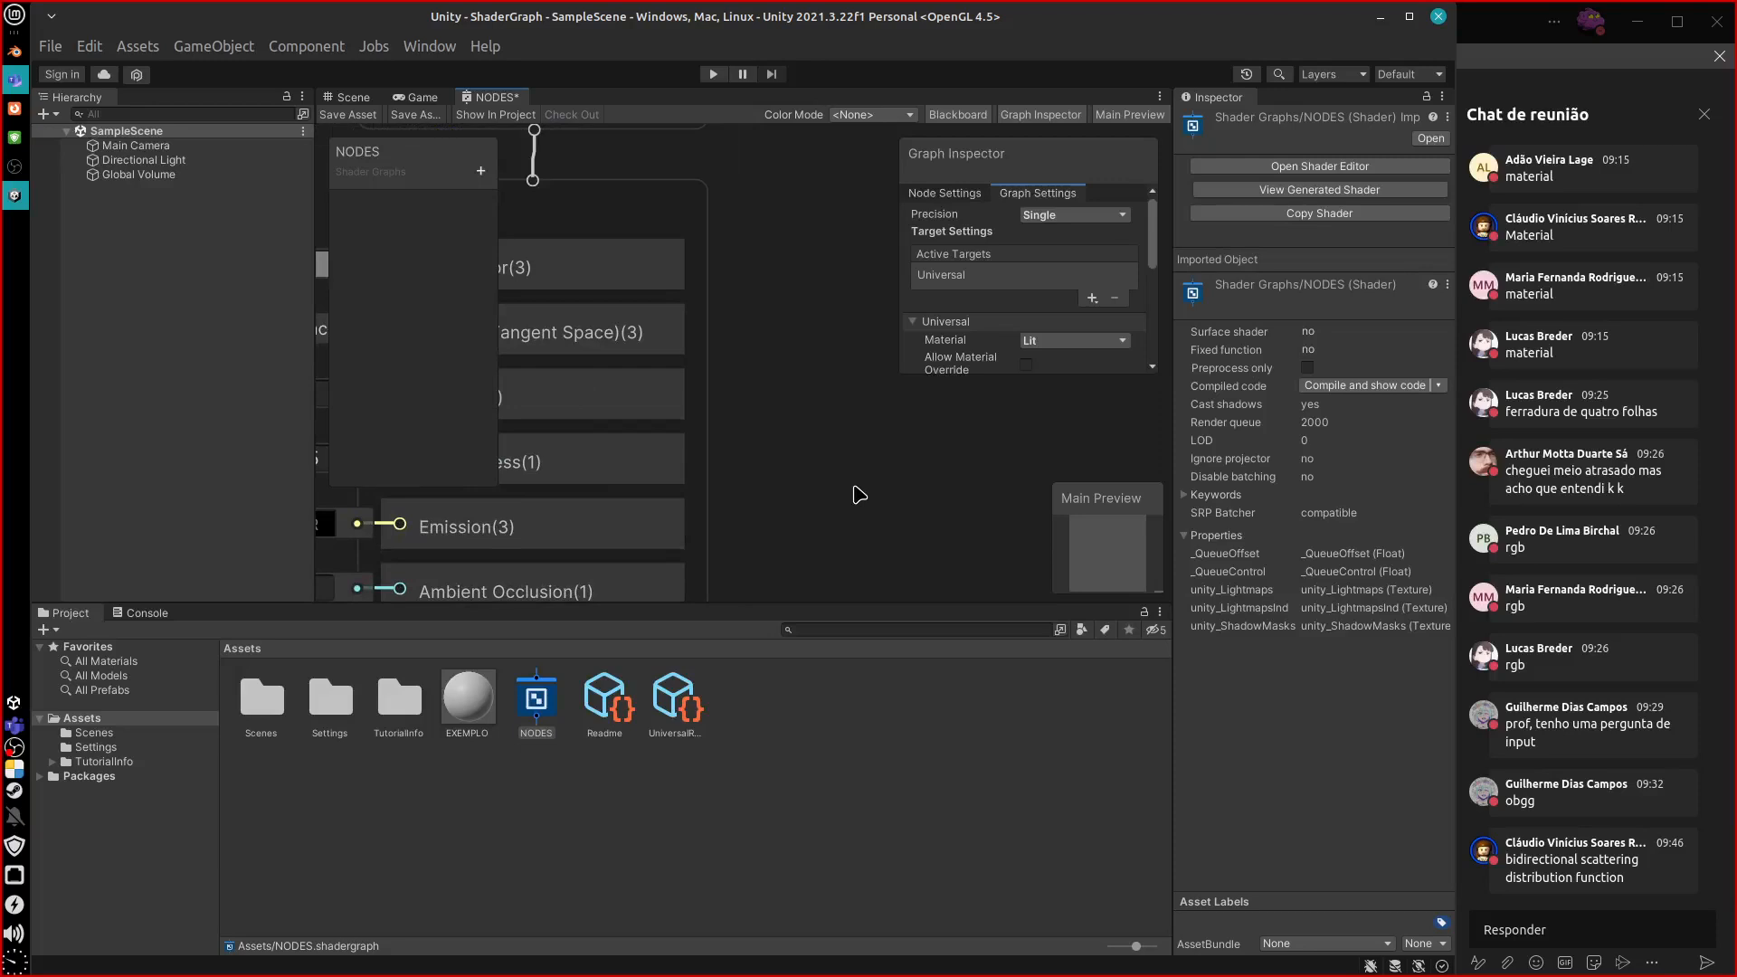
pyautogui.scroll(2, 988, 448)
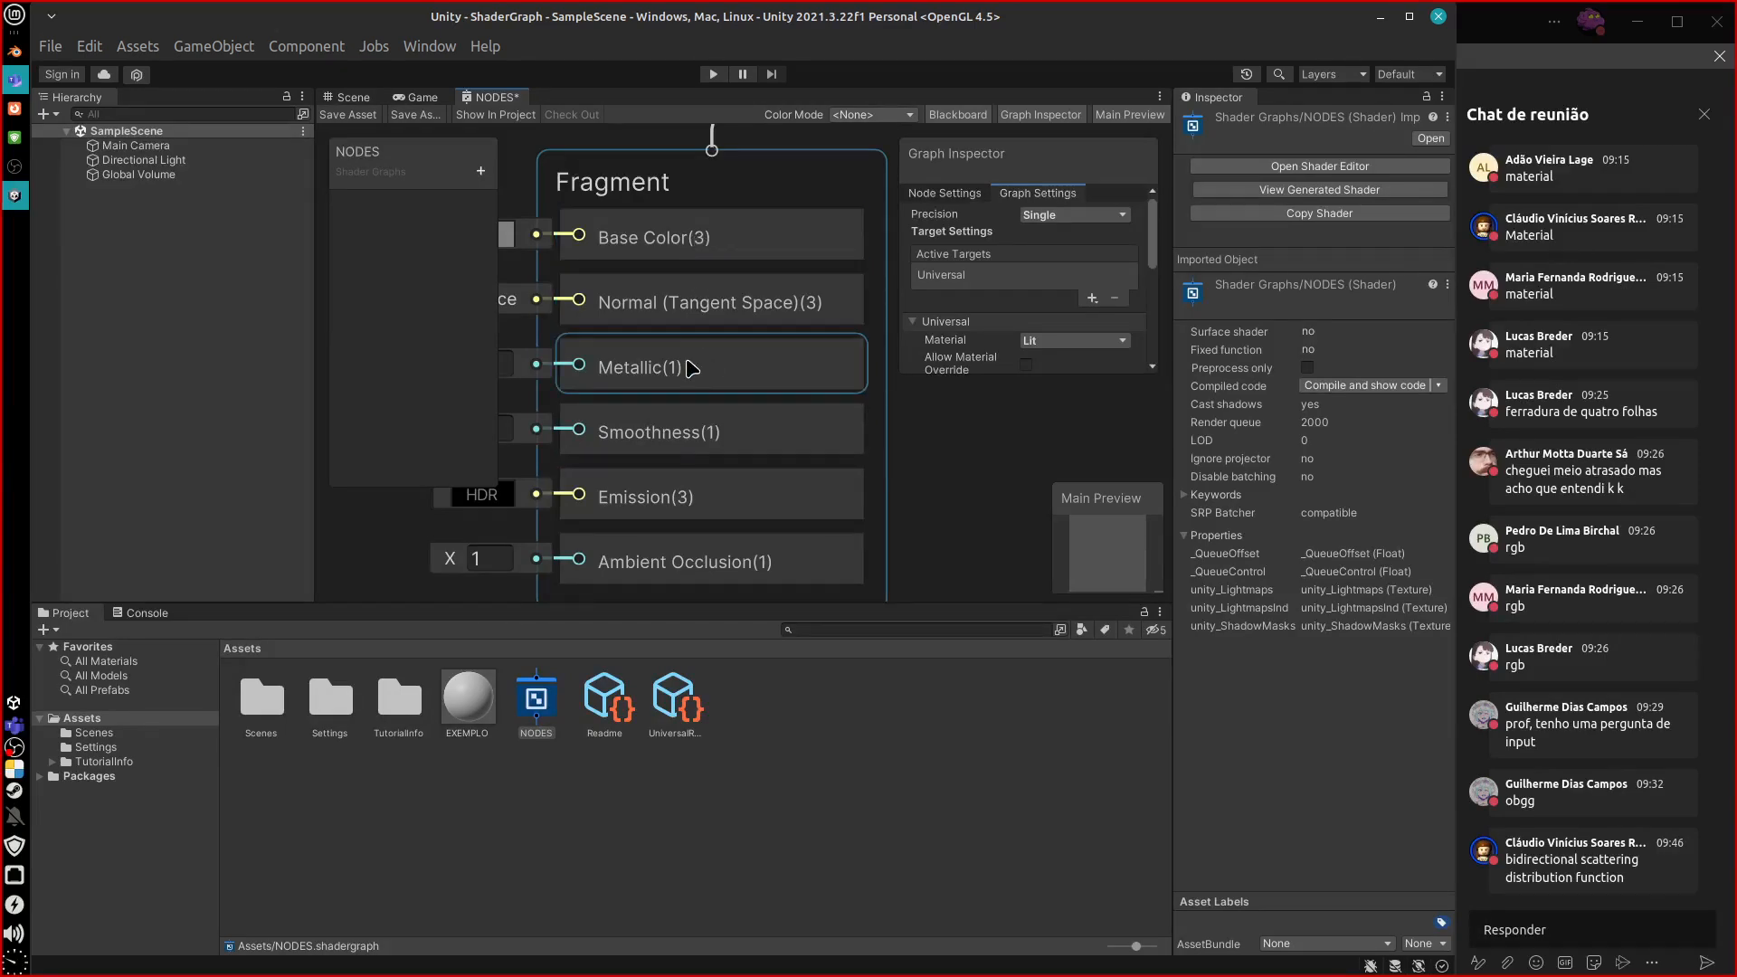
pyautogui.moveTo(905, 547); pyautogui.dragTo(888, 437, button='middle')
pyautogui.rightClick(714, 489)
pyautogui.click(847, 498)
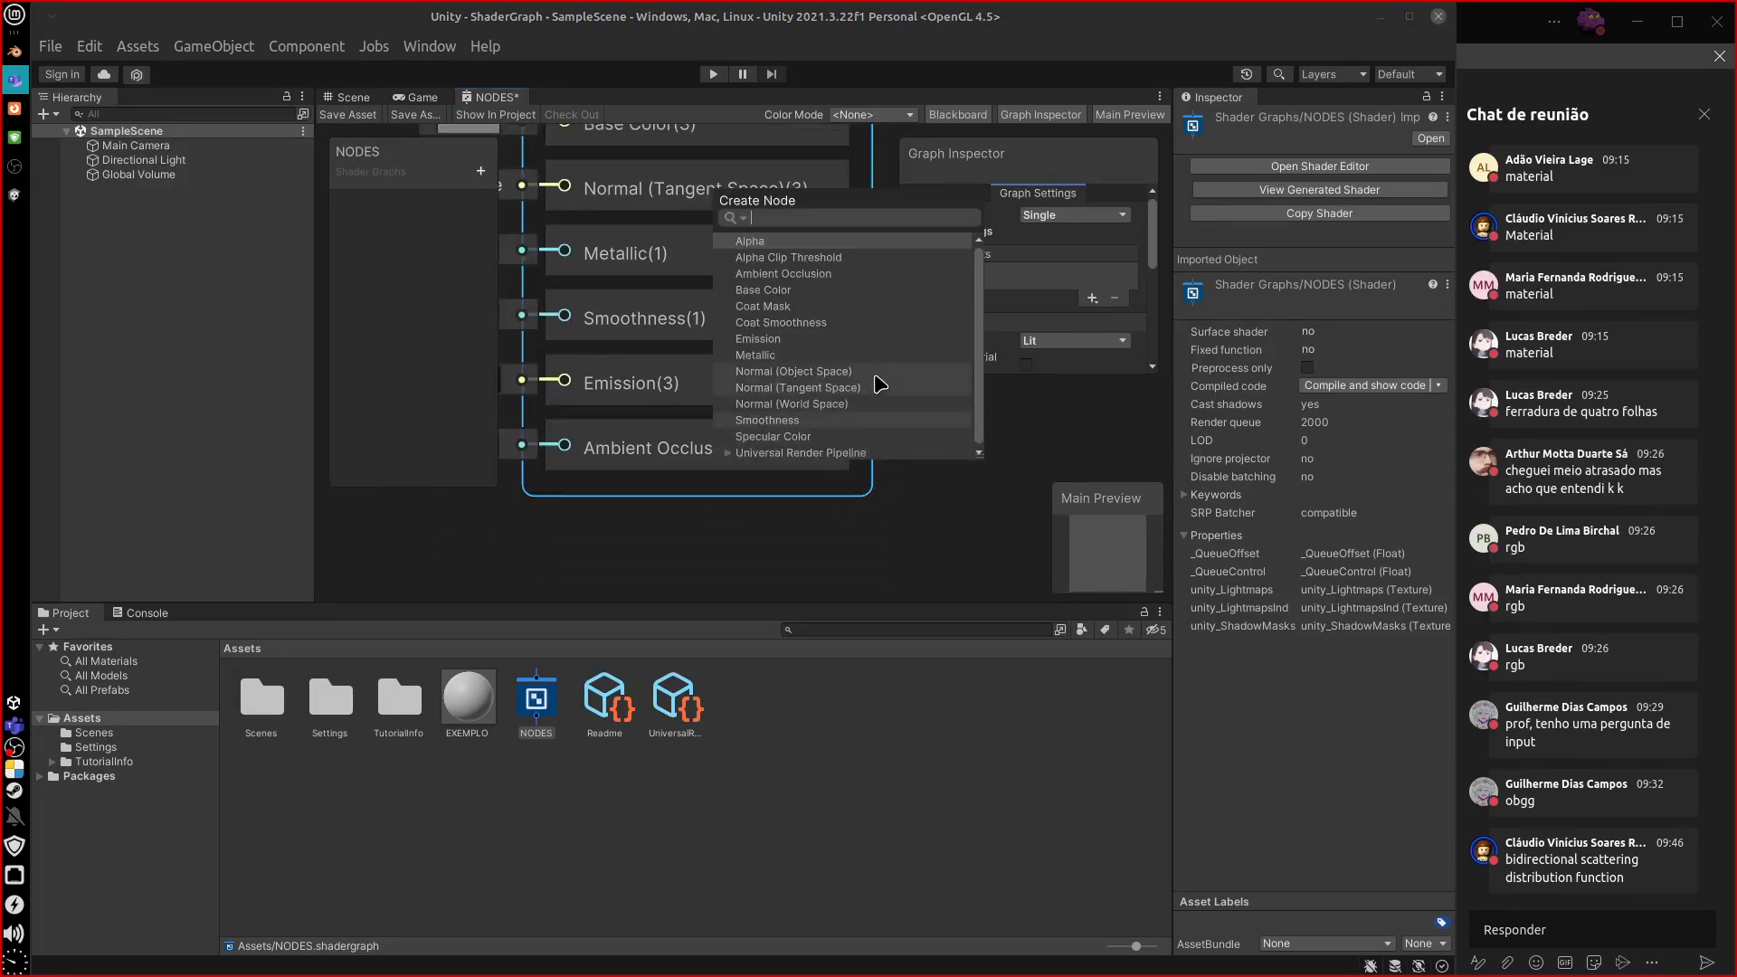
pyautogui.click(796, 241)
pyautogui.moveTo(791, 558); pyautogui.dragTo(756, 538, button='middle')
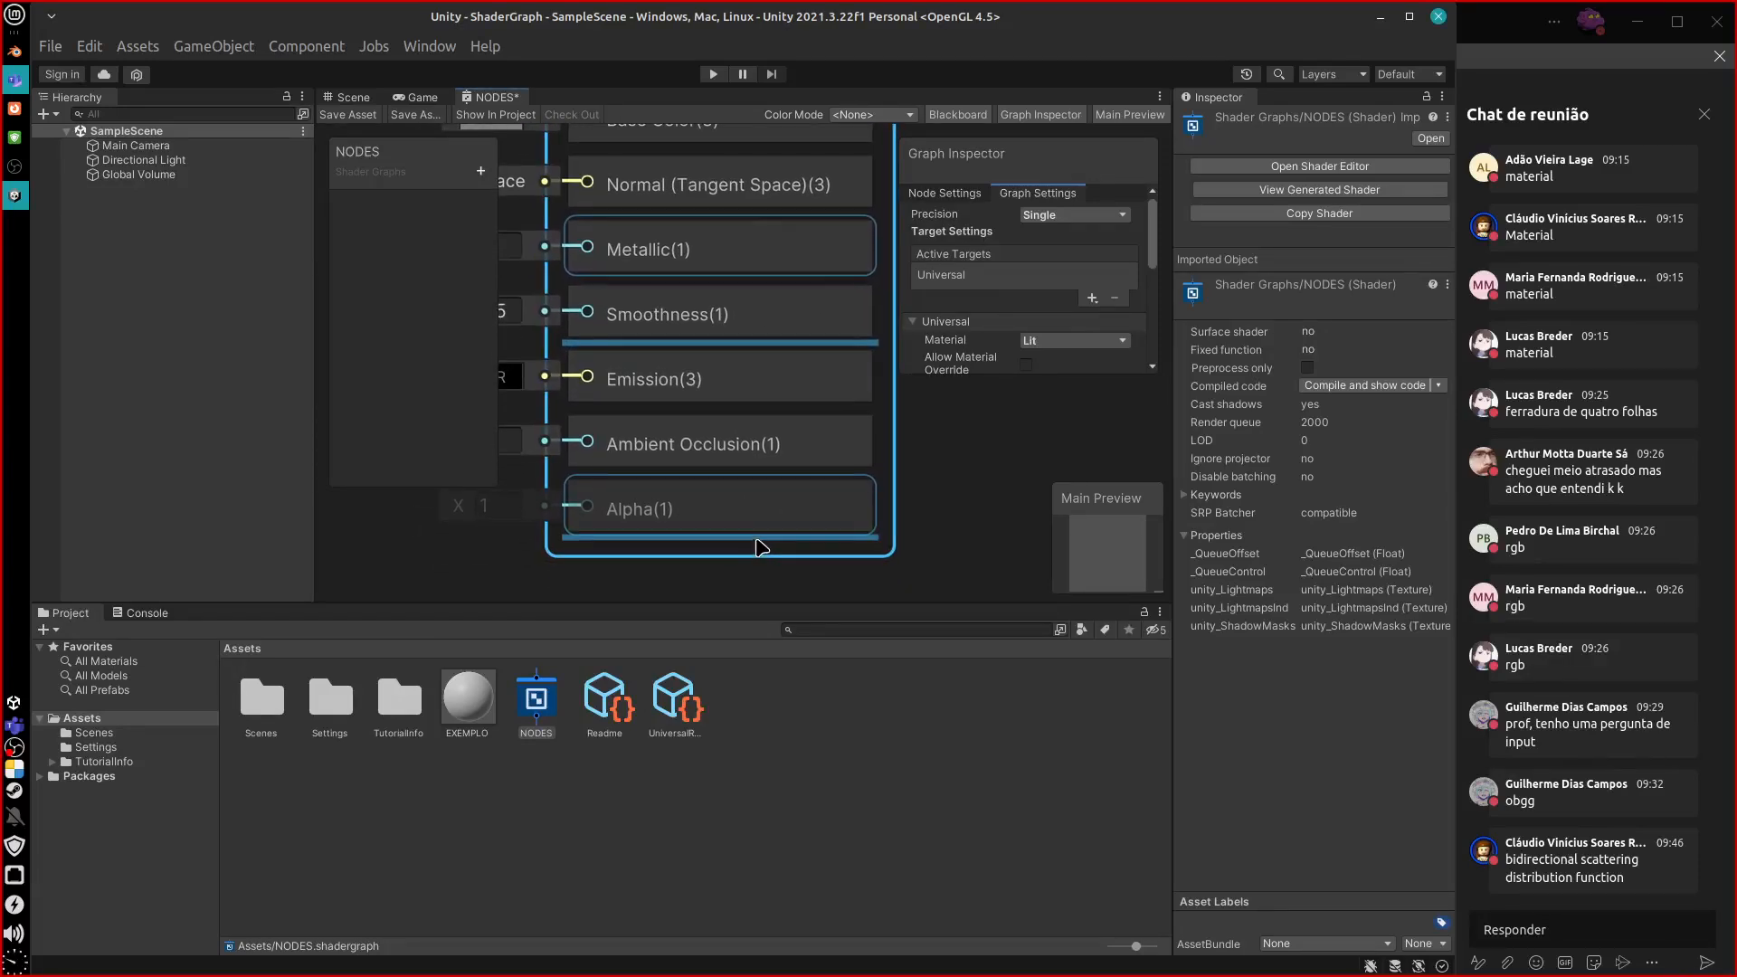
pyautogui.rightClick(768, 554)
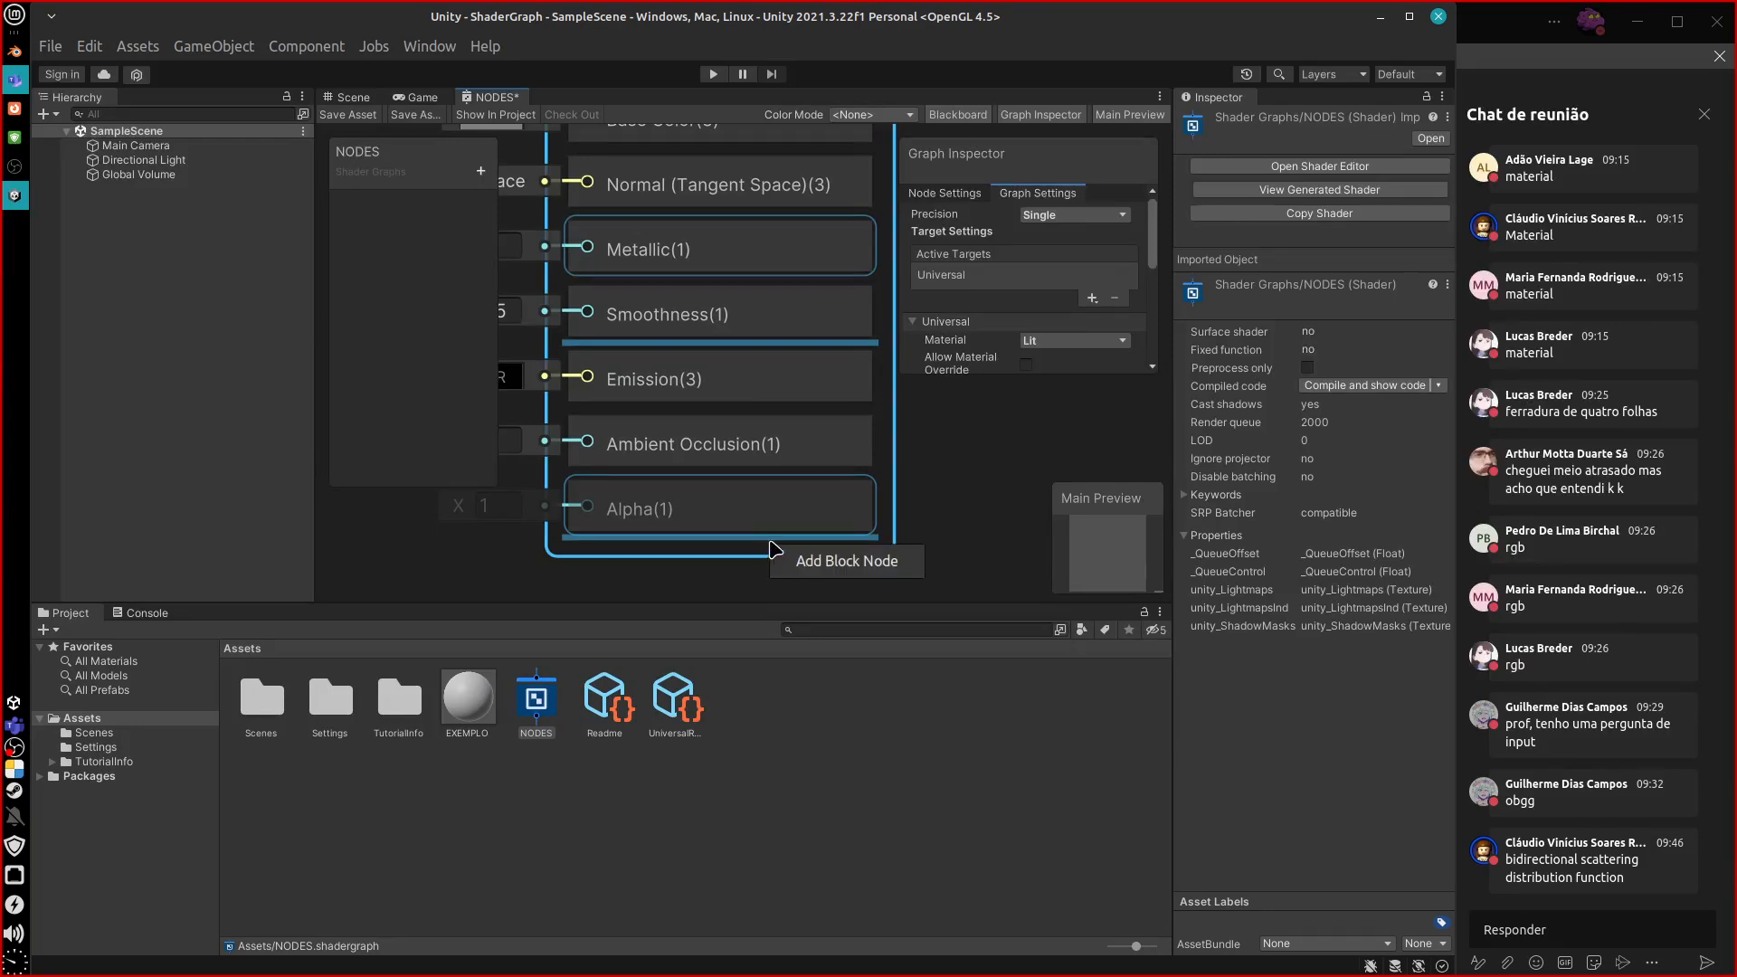
pyautogui.click(894, 568)
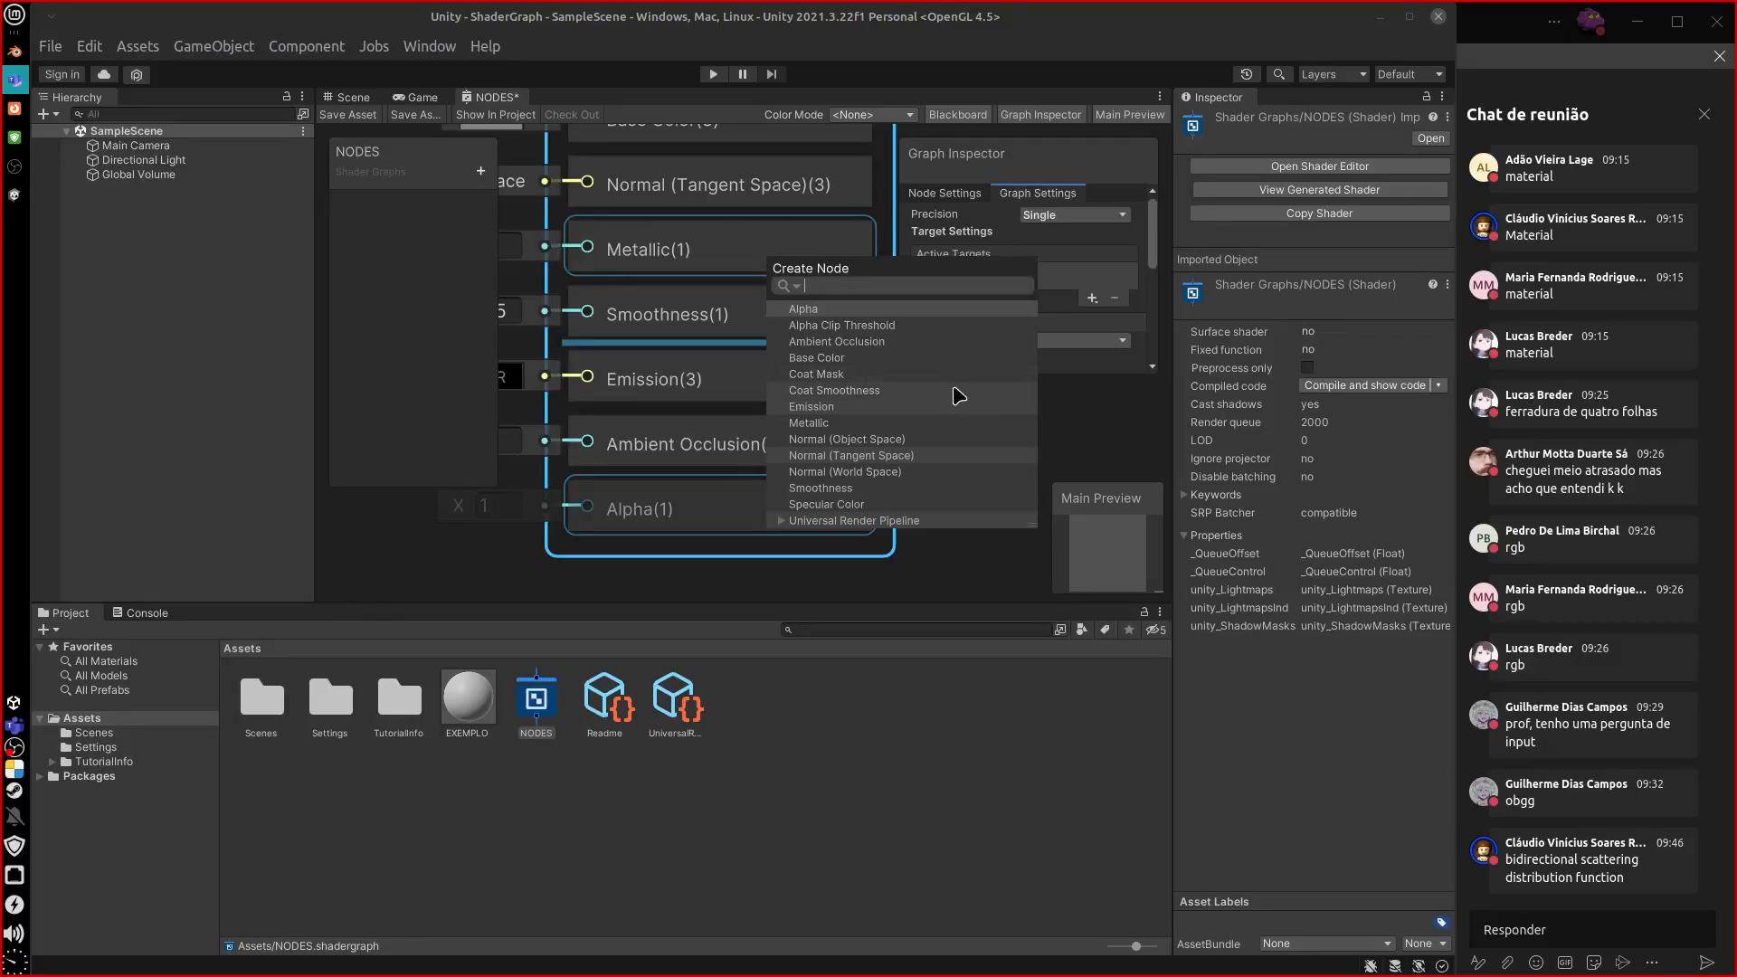
pyautogui.click(796, 520)
pyautogui.click(1043, 403)
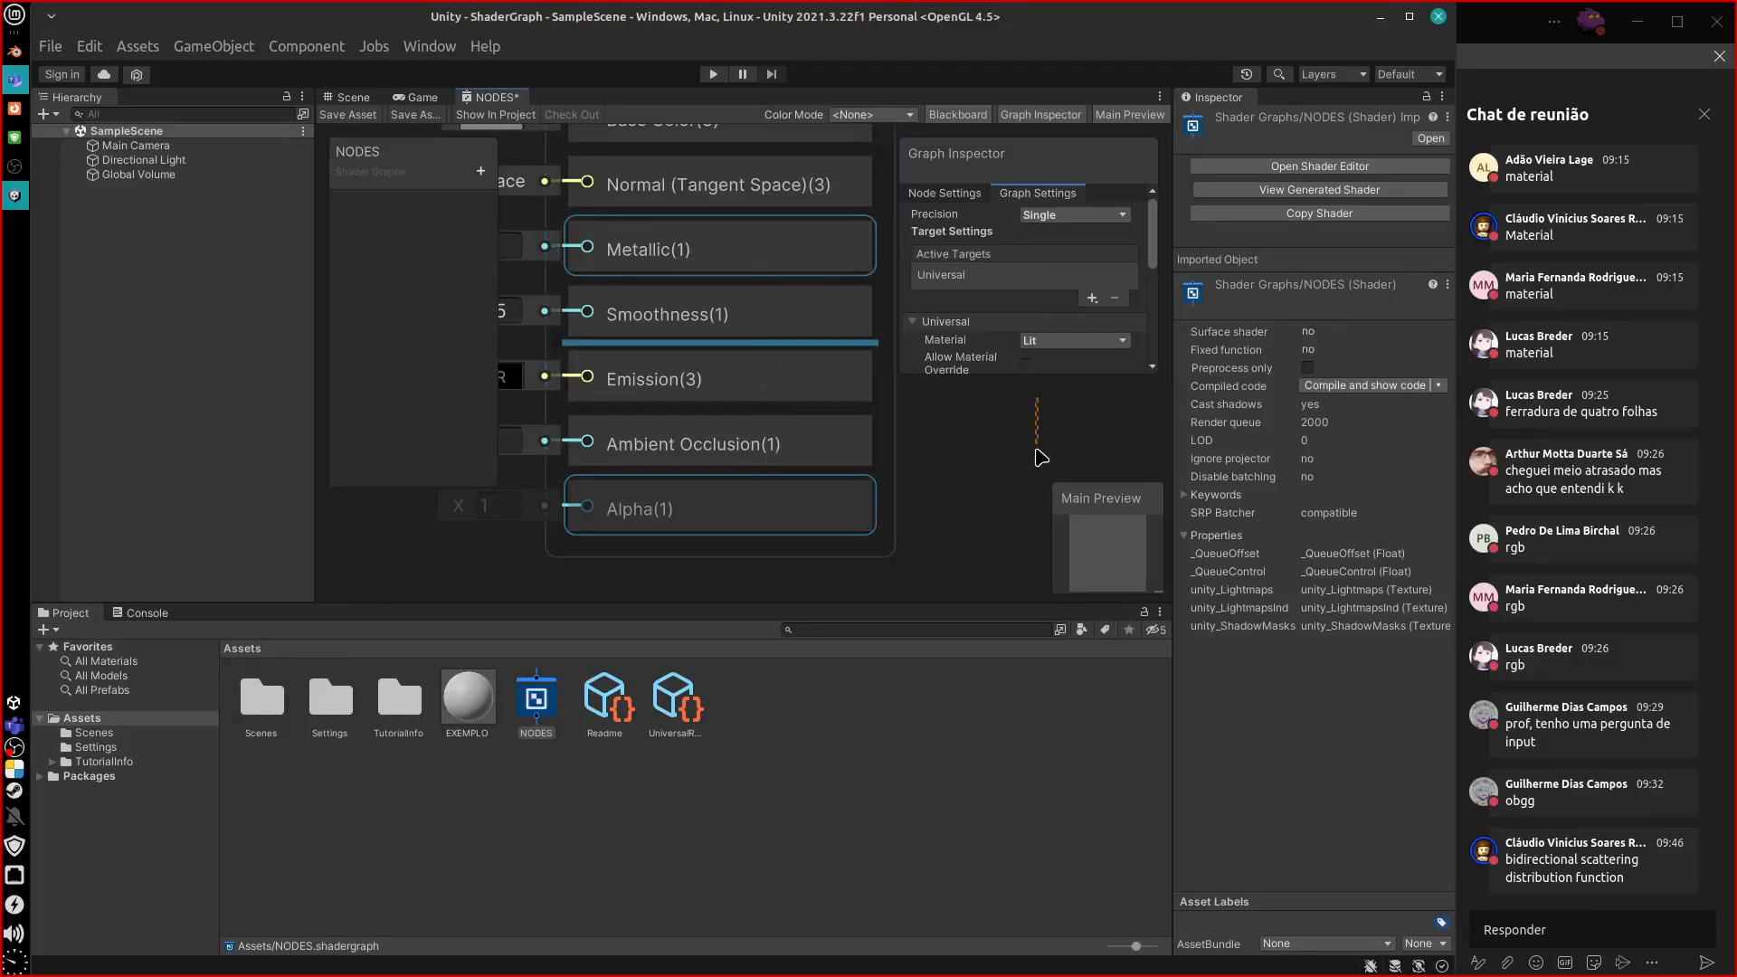
# Add a Coat Smoothness block to the Fragment context of the NODES graph.
pyautogui.rightClick(751, 547)
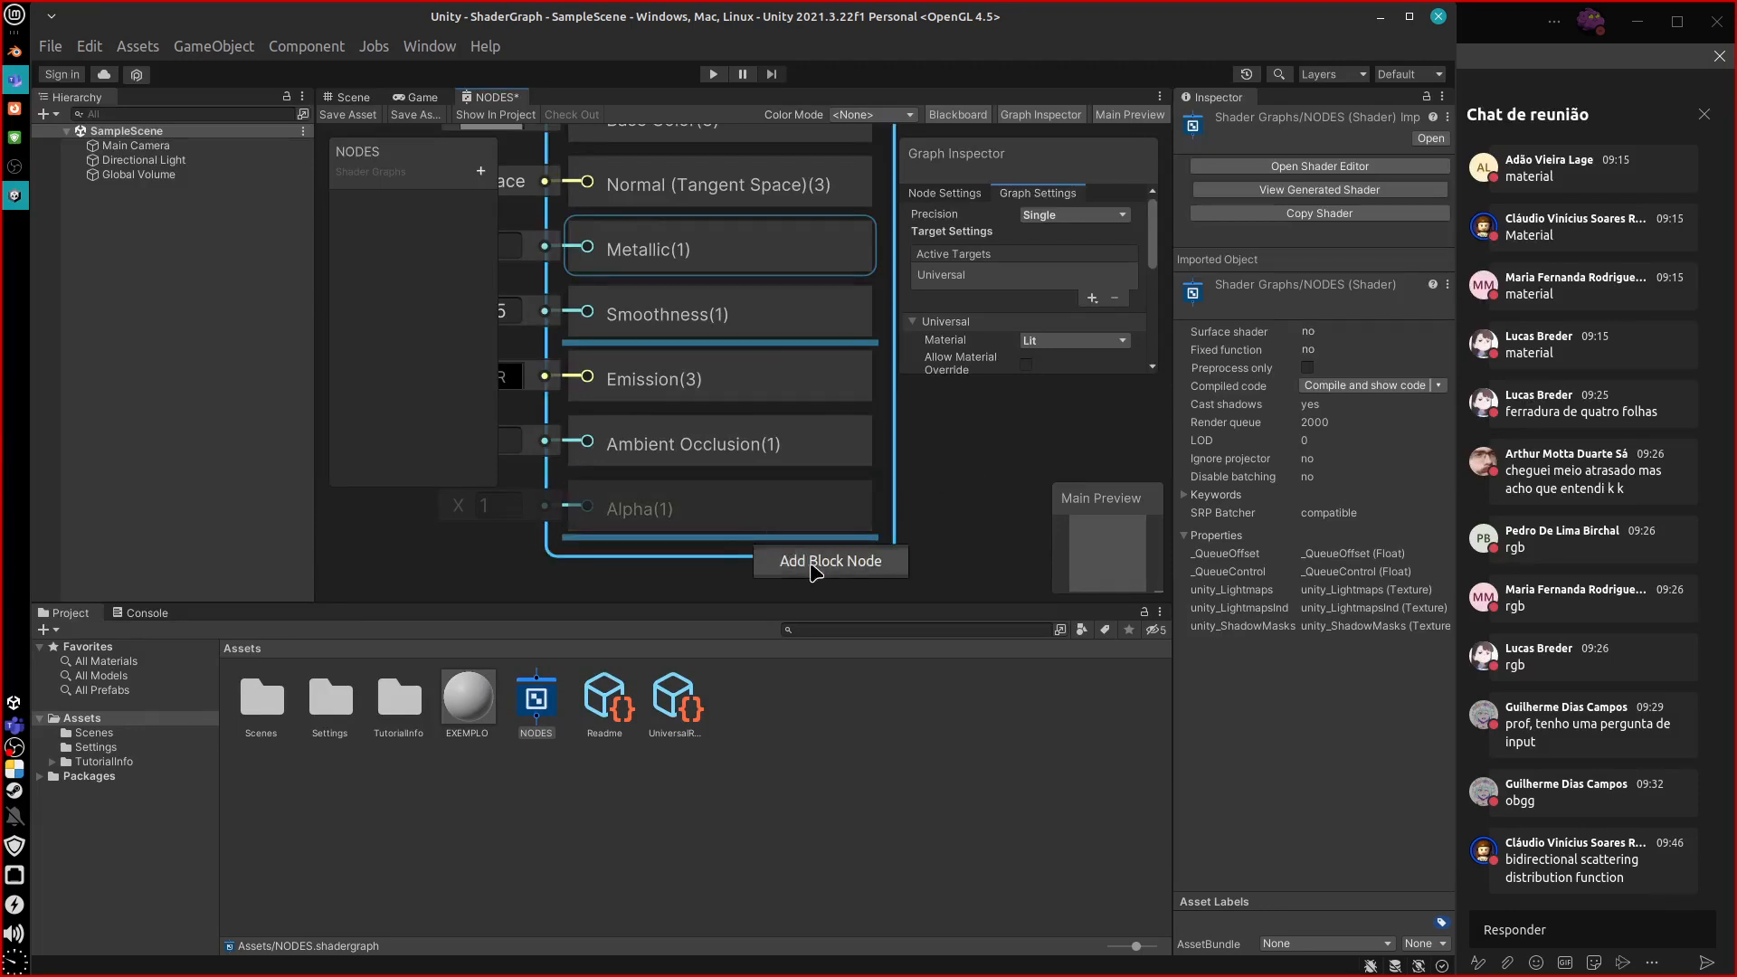
pyautogui.click(819, 560)
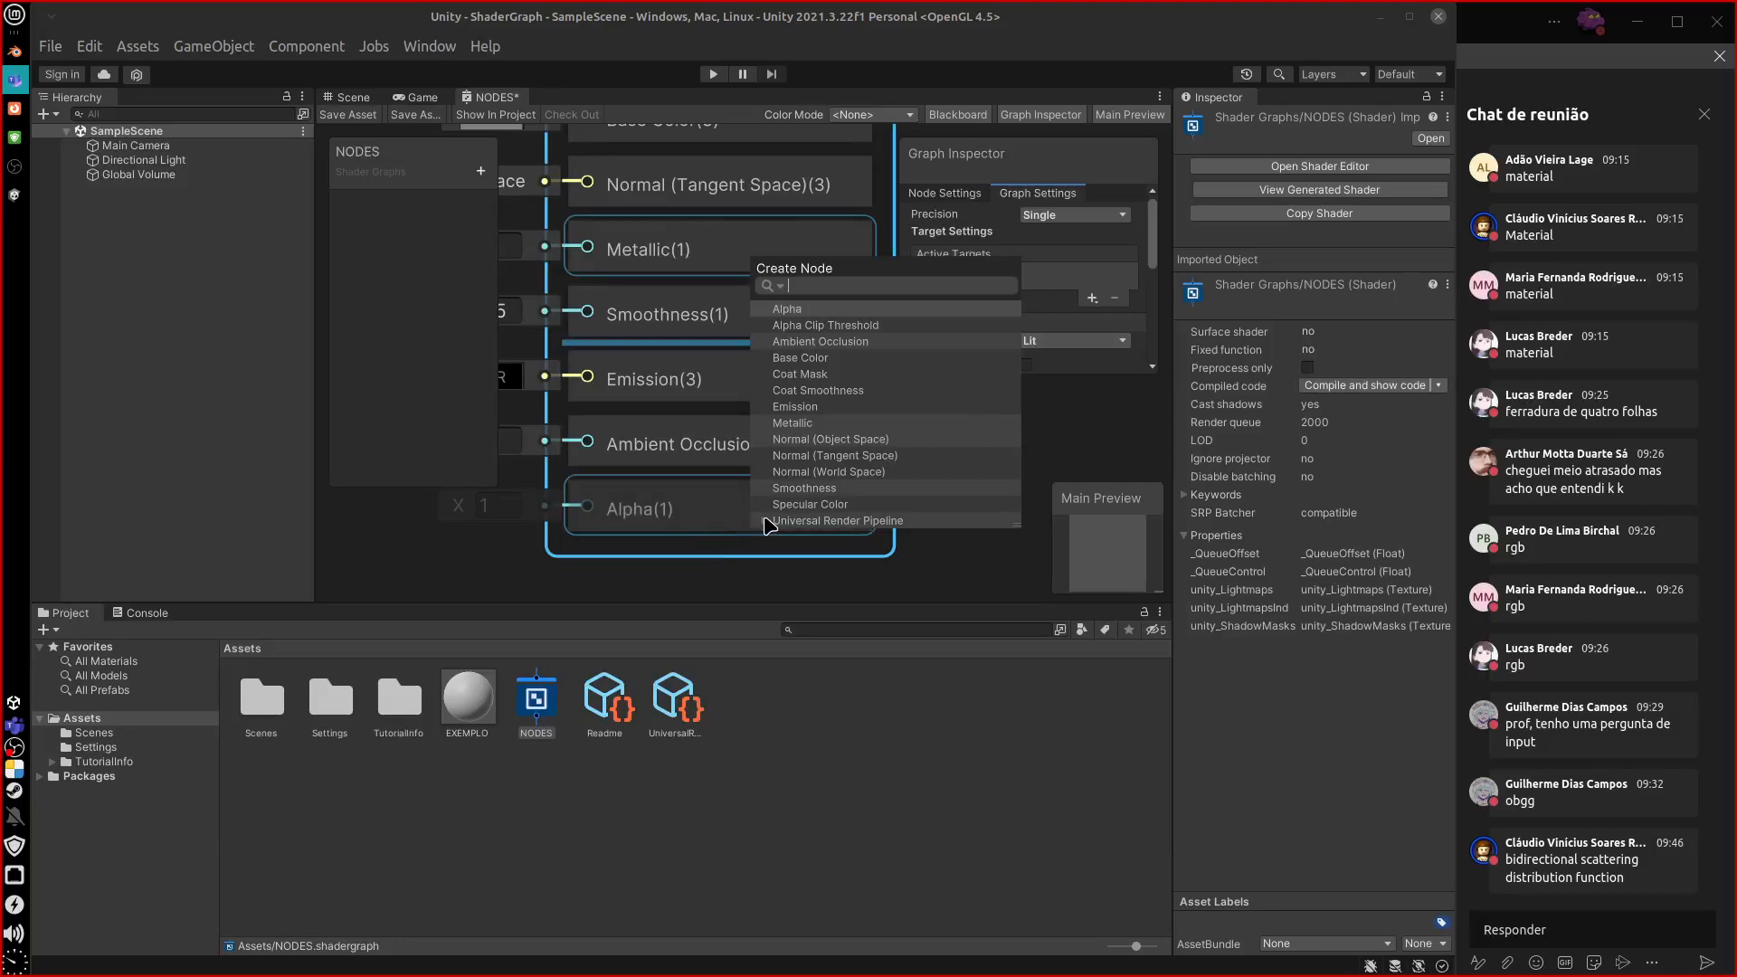
pyautogui.click(767, 522)
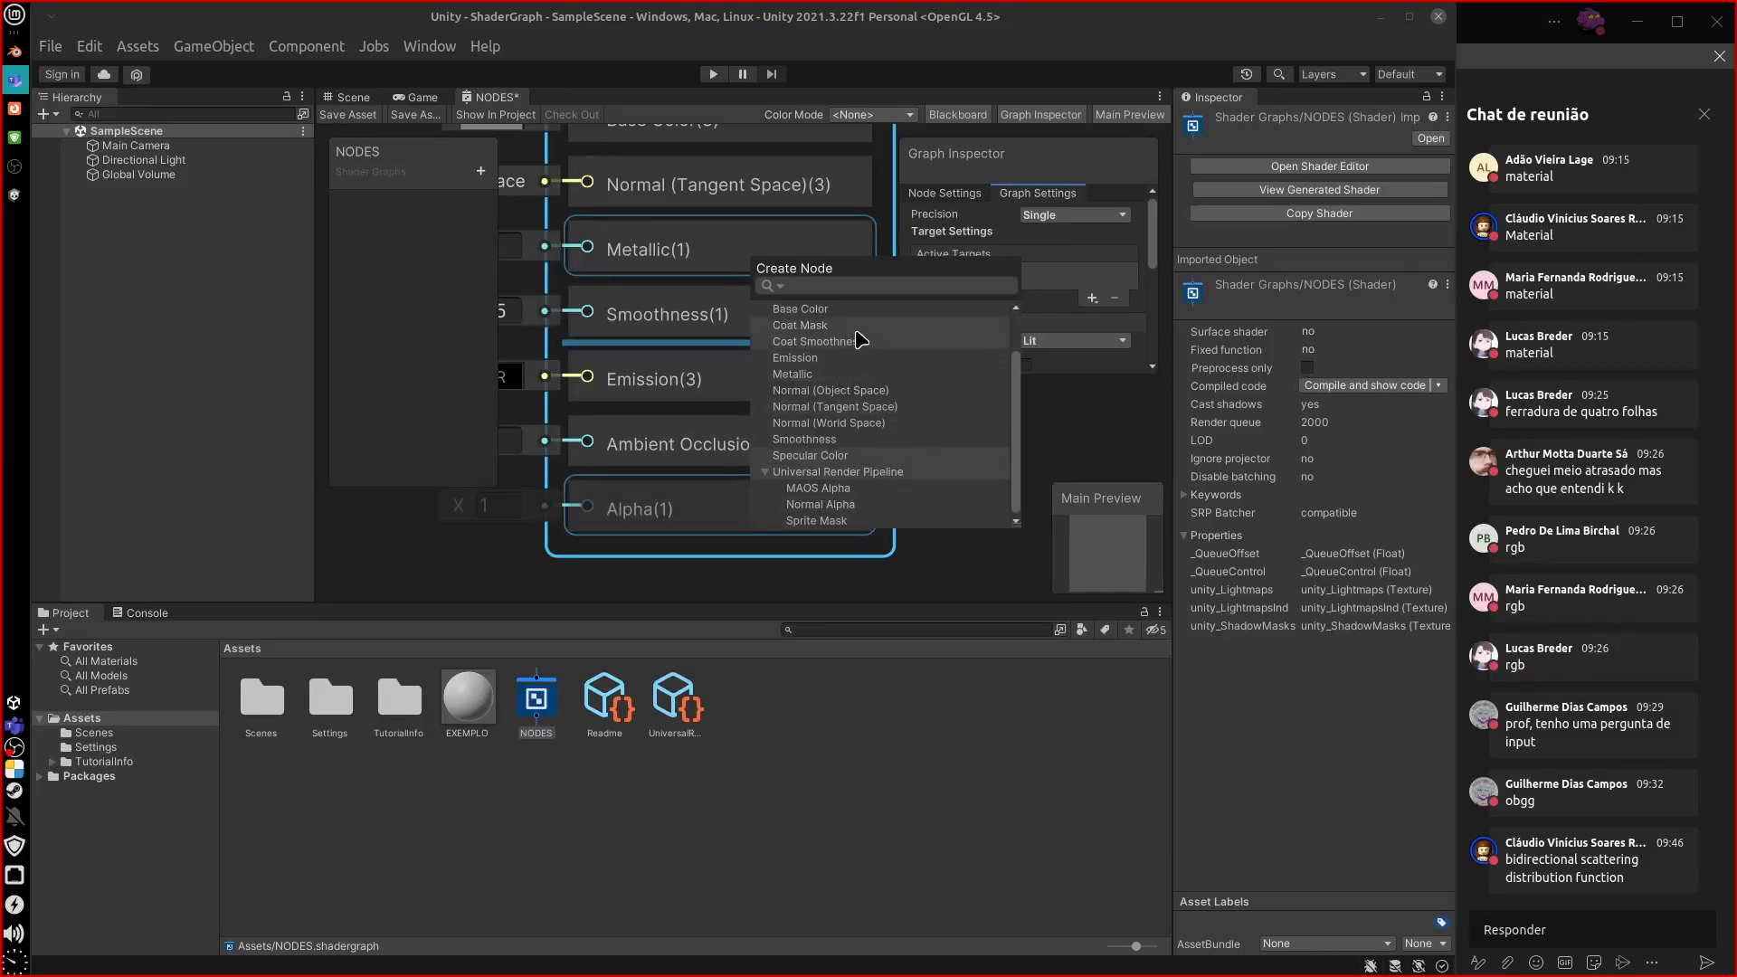
pyautogui.click(853, 344)
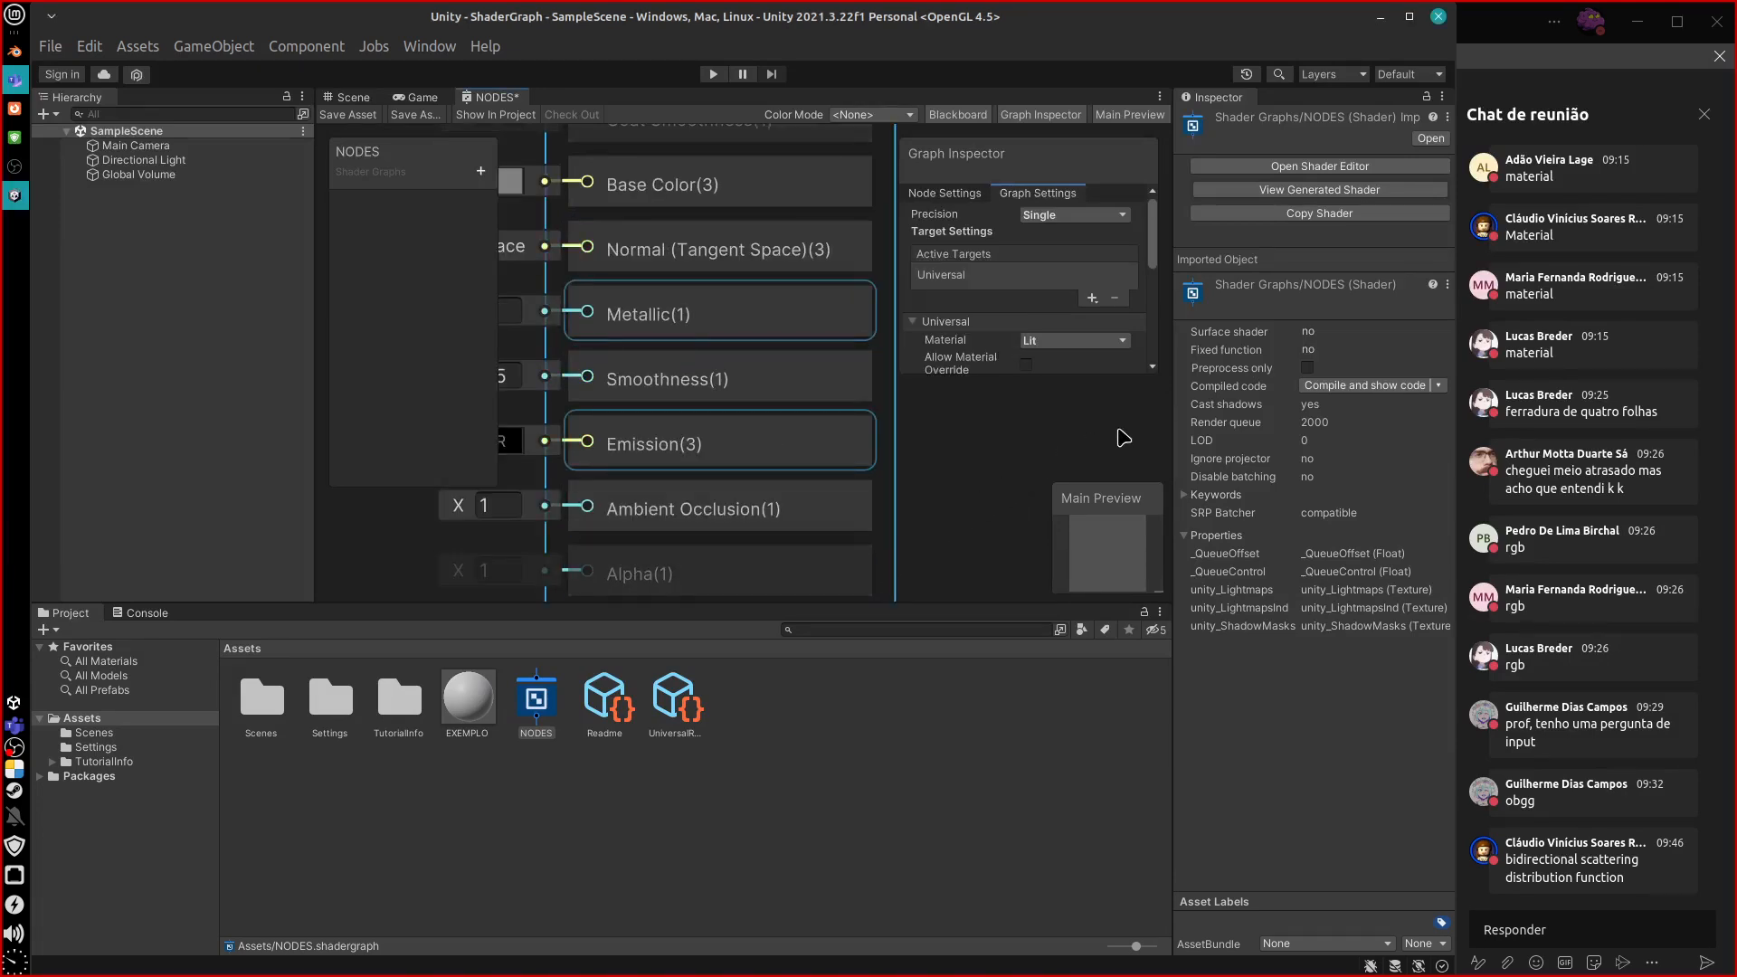
# Move the Coat Smoothness block above the Alpha block in the Fragment context of the NODES graph.
pyautogui.moveTo(941, 527); pyautogui.dragTo(925, 592, button='middle')
pyautogui.moveTo(933, 470); pyautogui.dragTo(941, 601, button='middle')
pyautogui.moveTo(819, 338); pyautogui.dragTo(807, 409)
pyautogui.moveTo(805, 334); pyautogui.dragTo(803, 337)
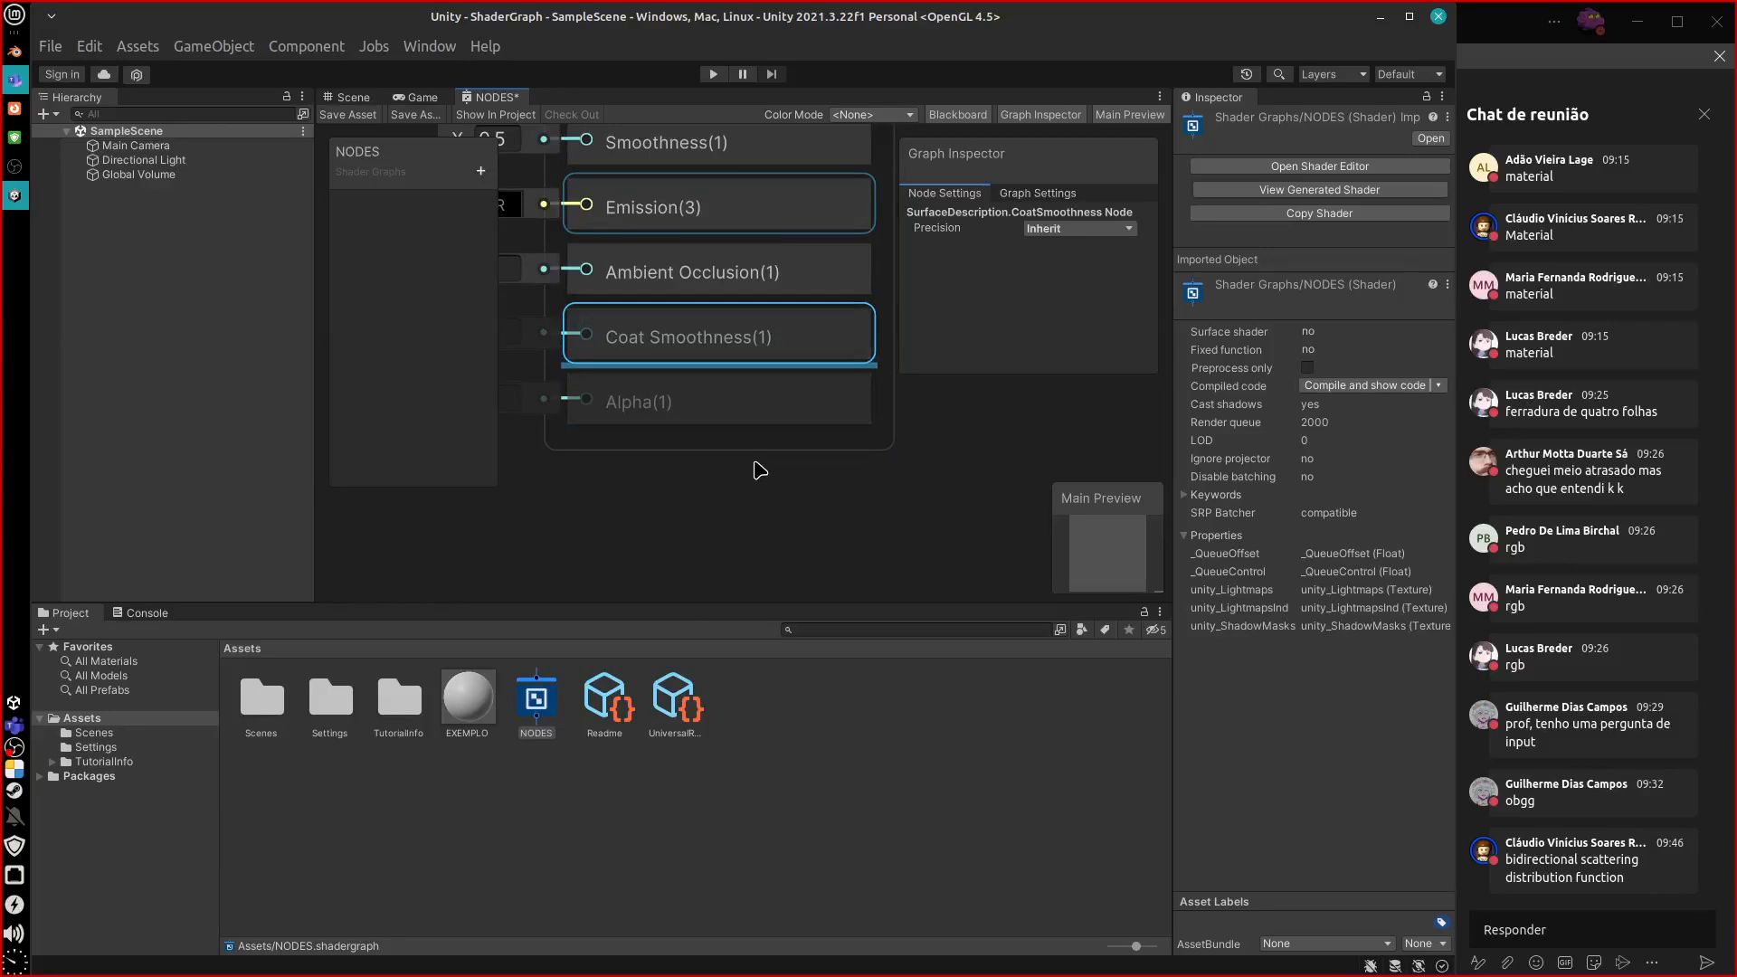
pyautogui.moveTo(748, 502); pyautogui.dragTo(747, 686, button='middle')
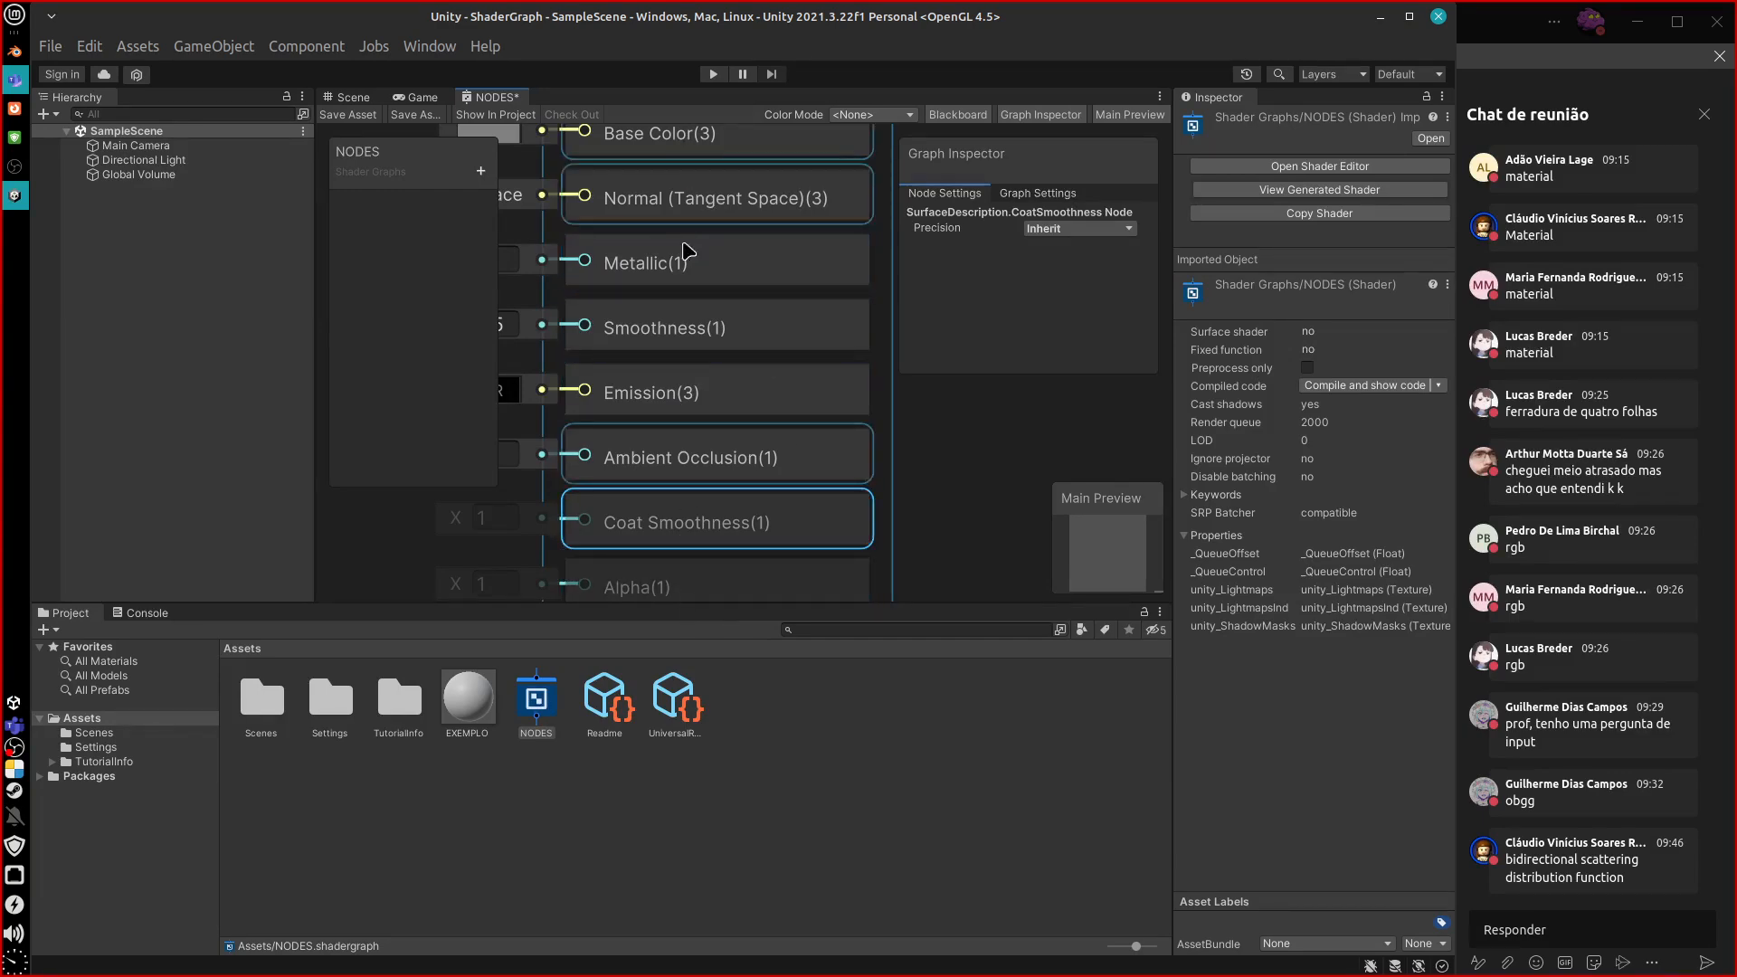
pyautogui.moveTo(698, 158); pyautogui.dragTo(755, 328, button='middle')
# Switch to Blender and place the Material Output node directly beside the Principled BSDF.
pyautogui.click(15, 54)
pyautogui.moveTo(860, 702)
pyautogui.mouseDown(button='middle')
pyautogui.moveTo(858, 455)
pyautogui.moveTo(803, 687)
pyautogui.mouseUp(button='middle')
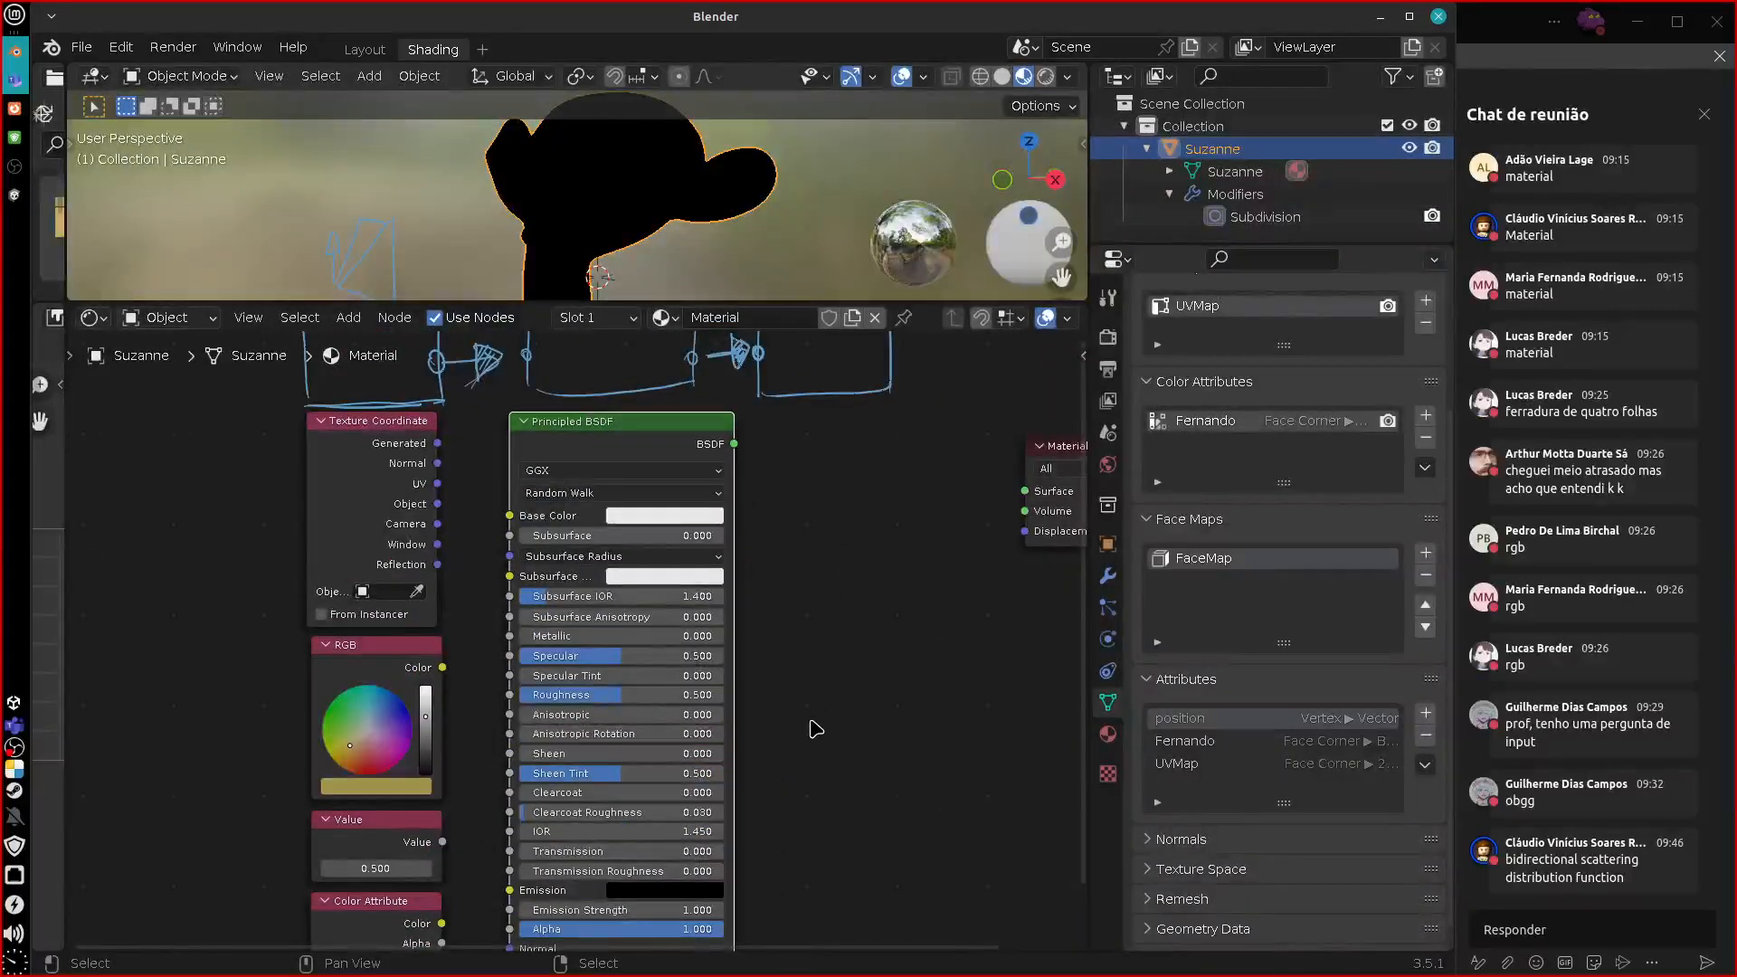
pyautogui.moveTo(1062, 455); pyautogui.dragTo(770, 478)
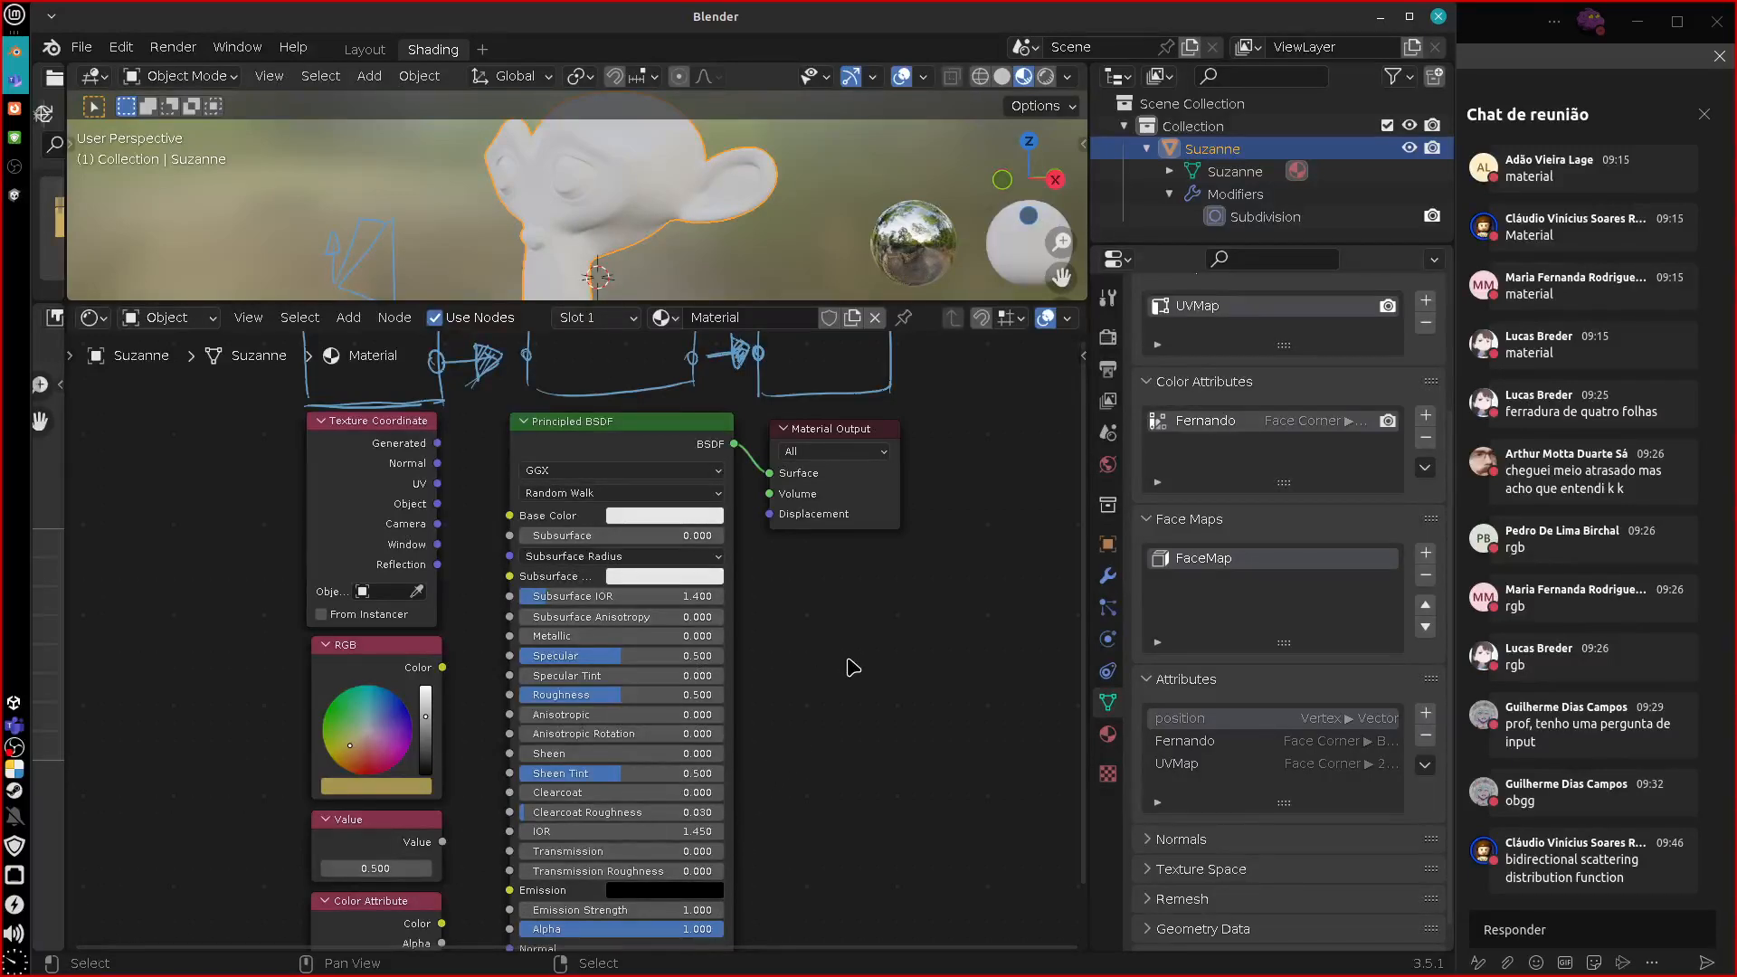
# Examine which input node types can be added to the material.
pyautogui.press('space')
pyautogui.press('Escape')
pyautogui.hotkey('shift', 'a')
pyautogui.moveTo(850, 639)
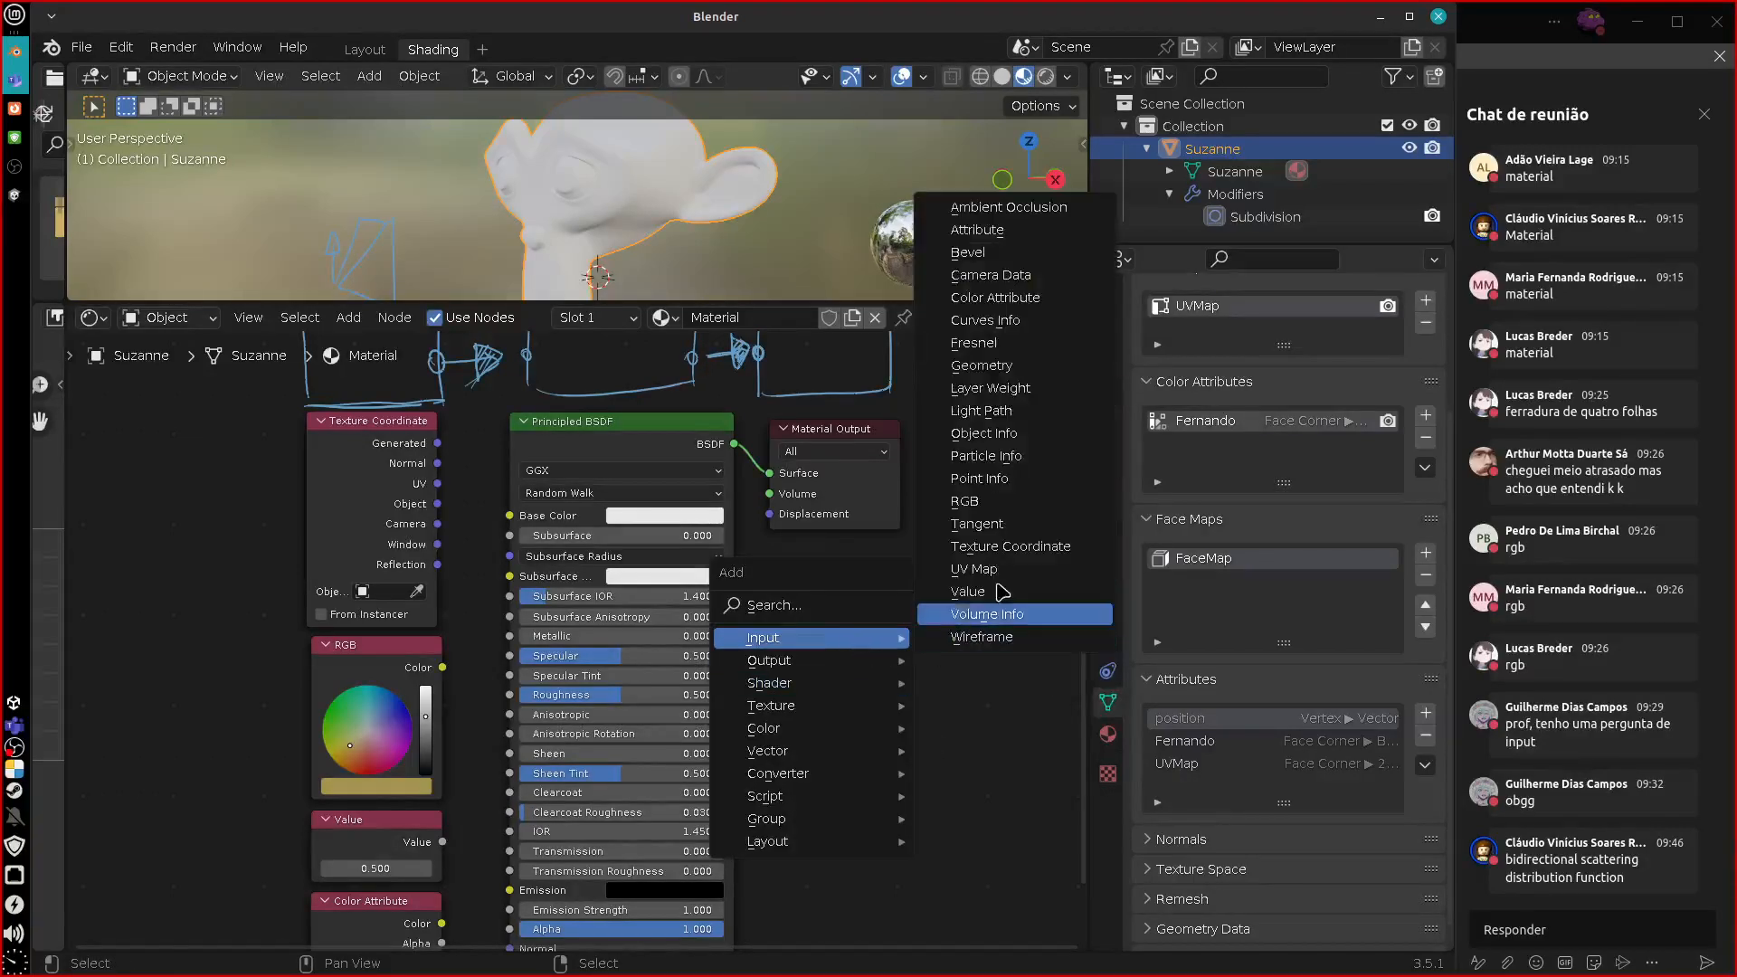
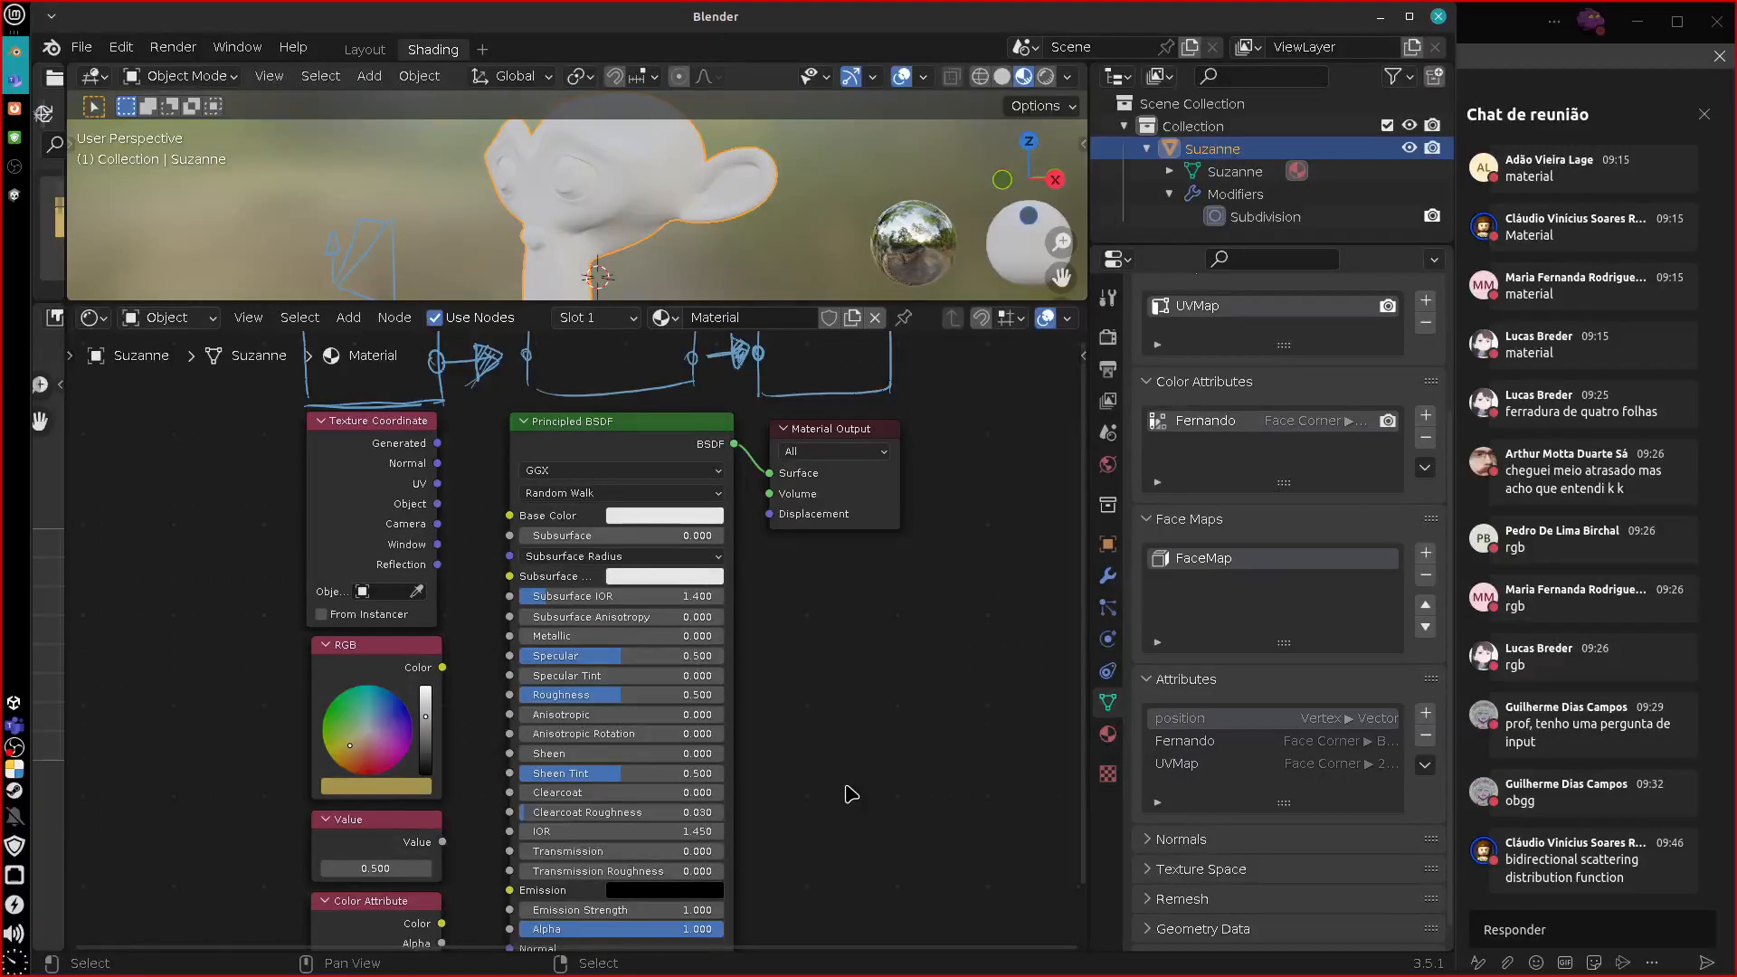
# Align the Principled BSDF and Material Output nodes beneath the sketched SHADER and OUTPUT boxes.
pyautogui.moveTo(827, 680); pyautogui.dragTo(768, 726, button='middle')
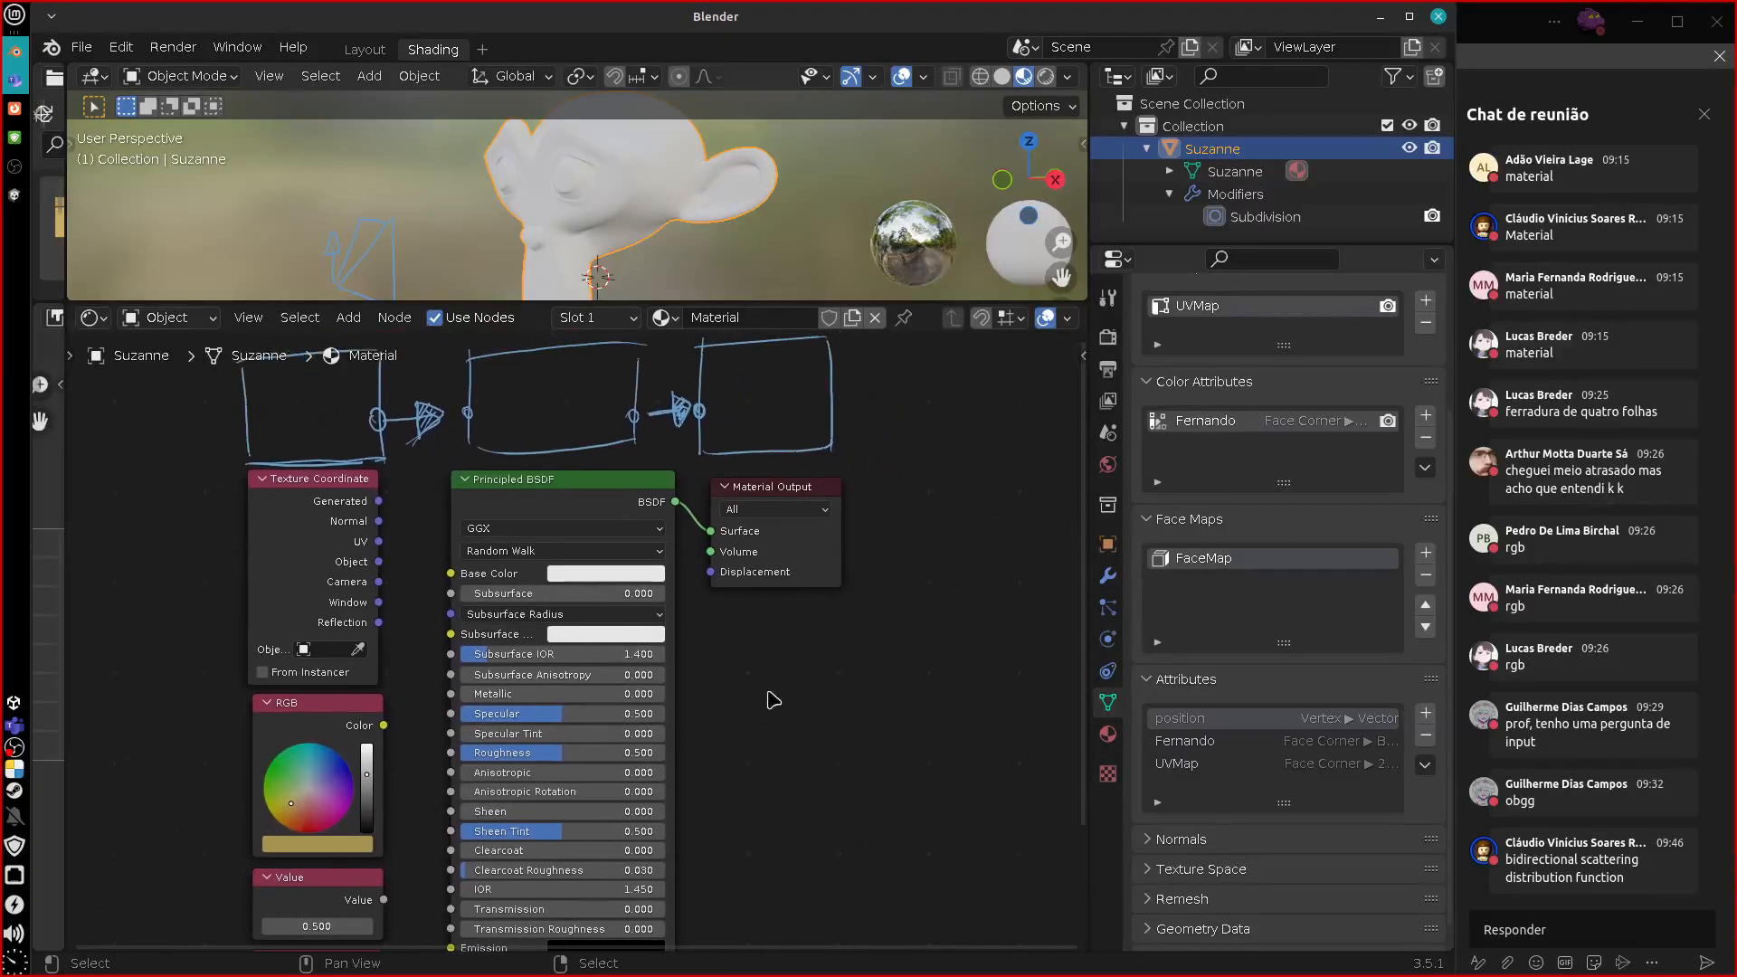
pyautogui.moveTo(596, 479); pyautogui.dragTo(596, 501)
pyautogui.moveTo(791, 496); pyautogui.dragTo(784, 497)
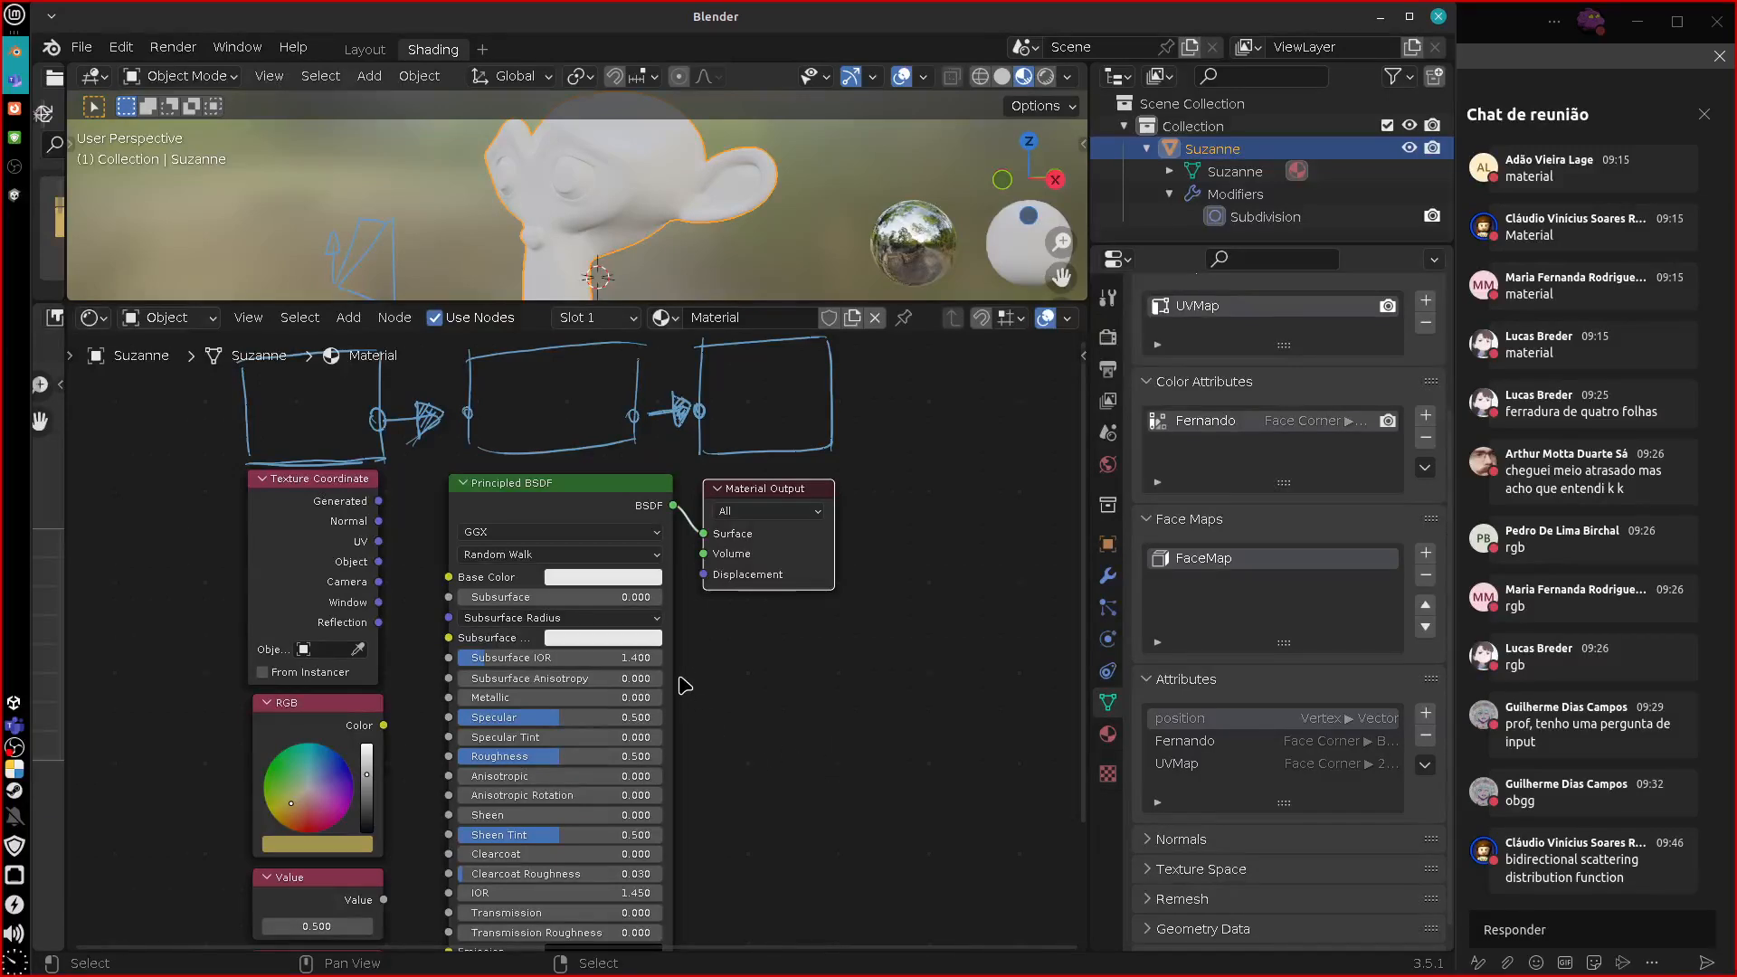
# Check the Principled BSDF manual page and the course home page in Firefox, and return to Blender.
pyautogui.moveTo(735, 669); pyautogui.dragTo(748, 672, button='middle')
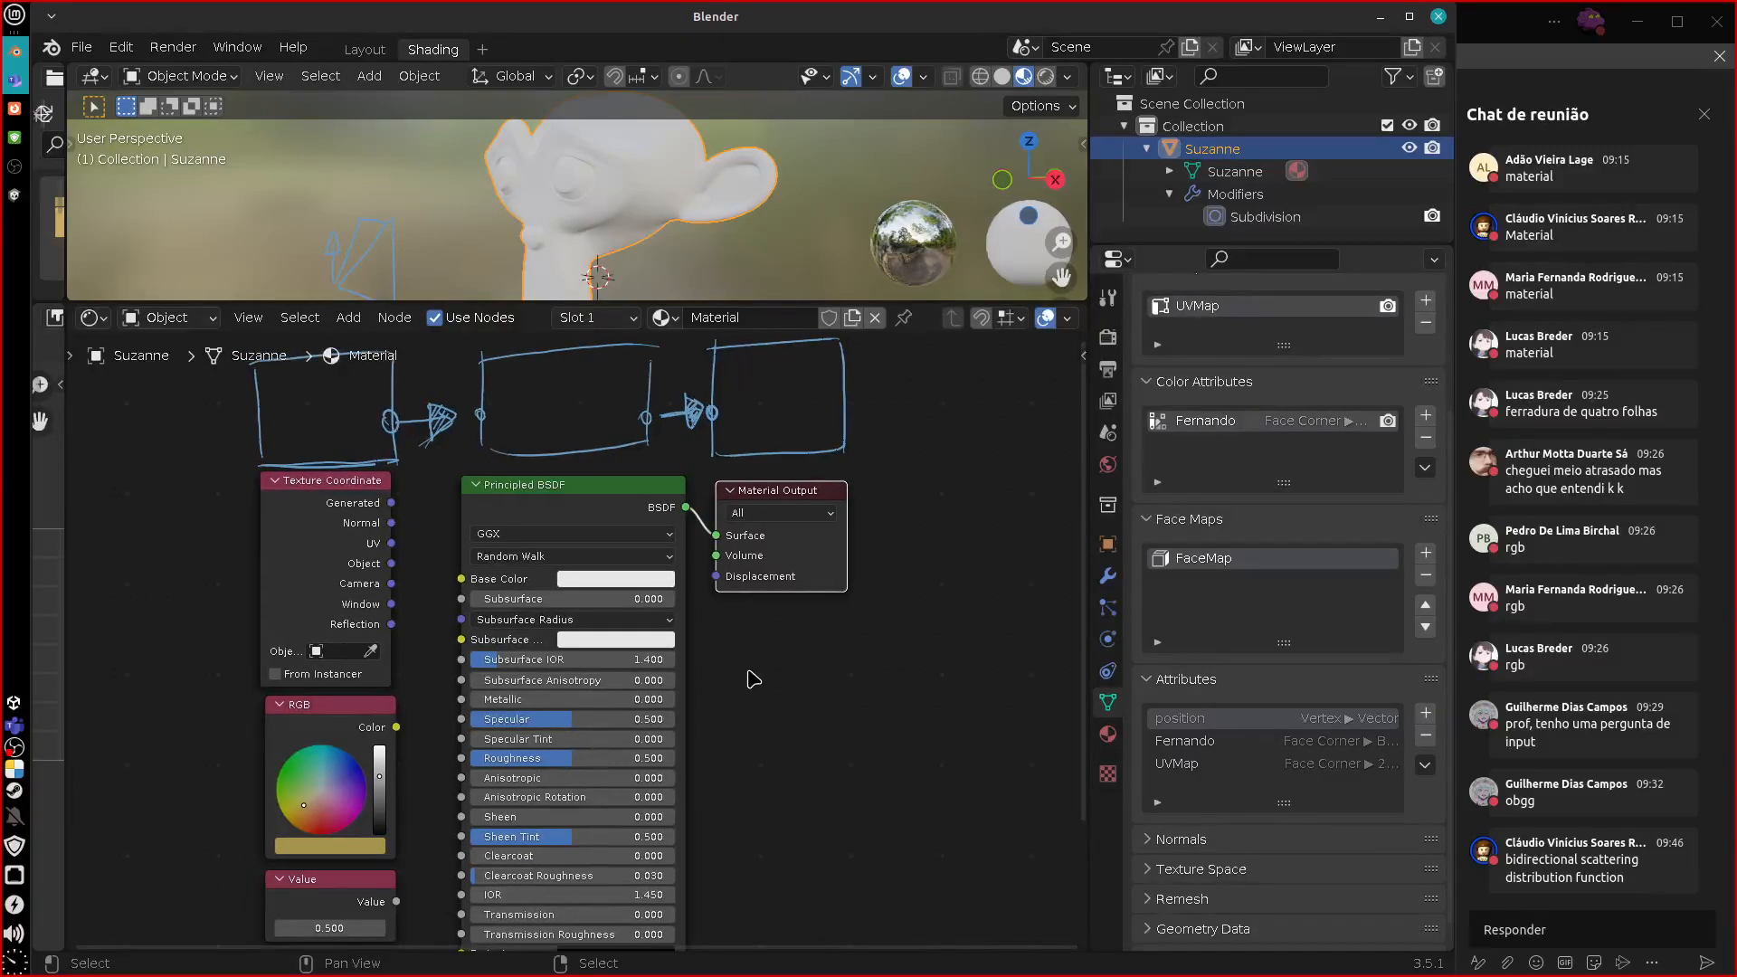
pyautogui.click(14, 107)
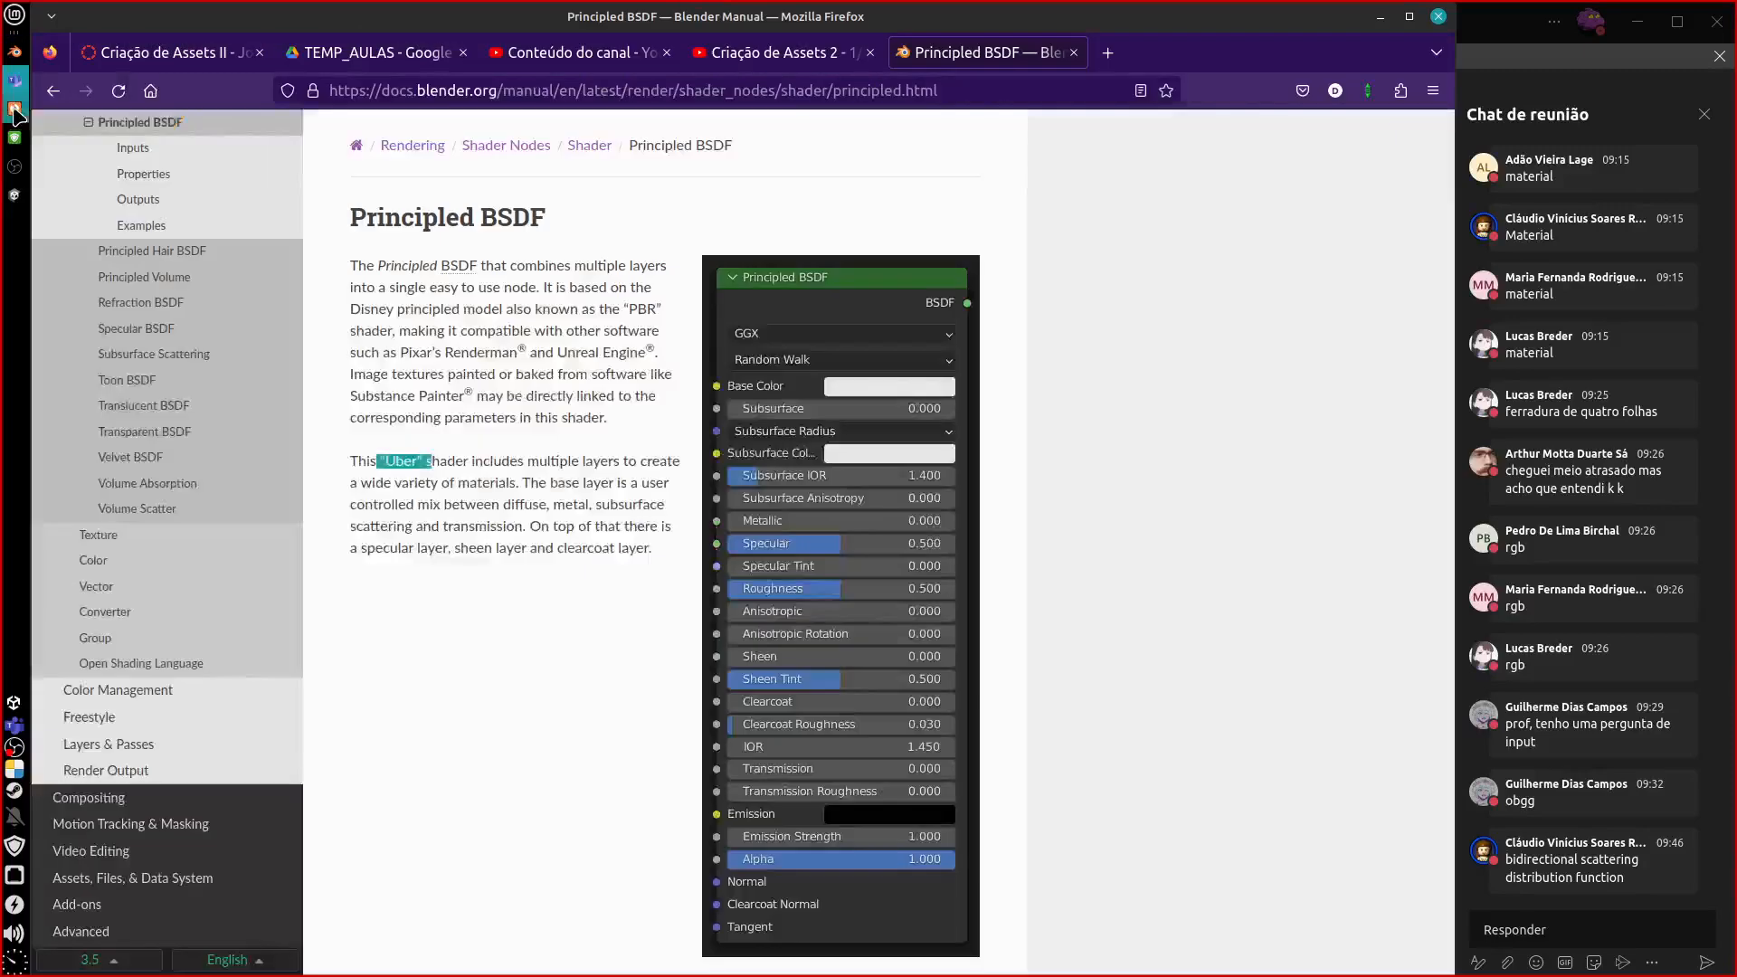
pyautogui.click(172, 53)
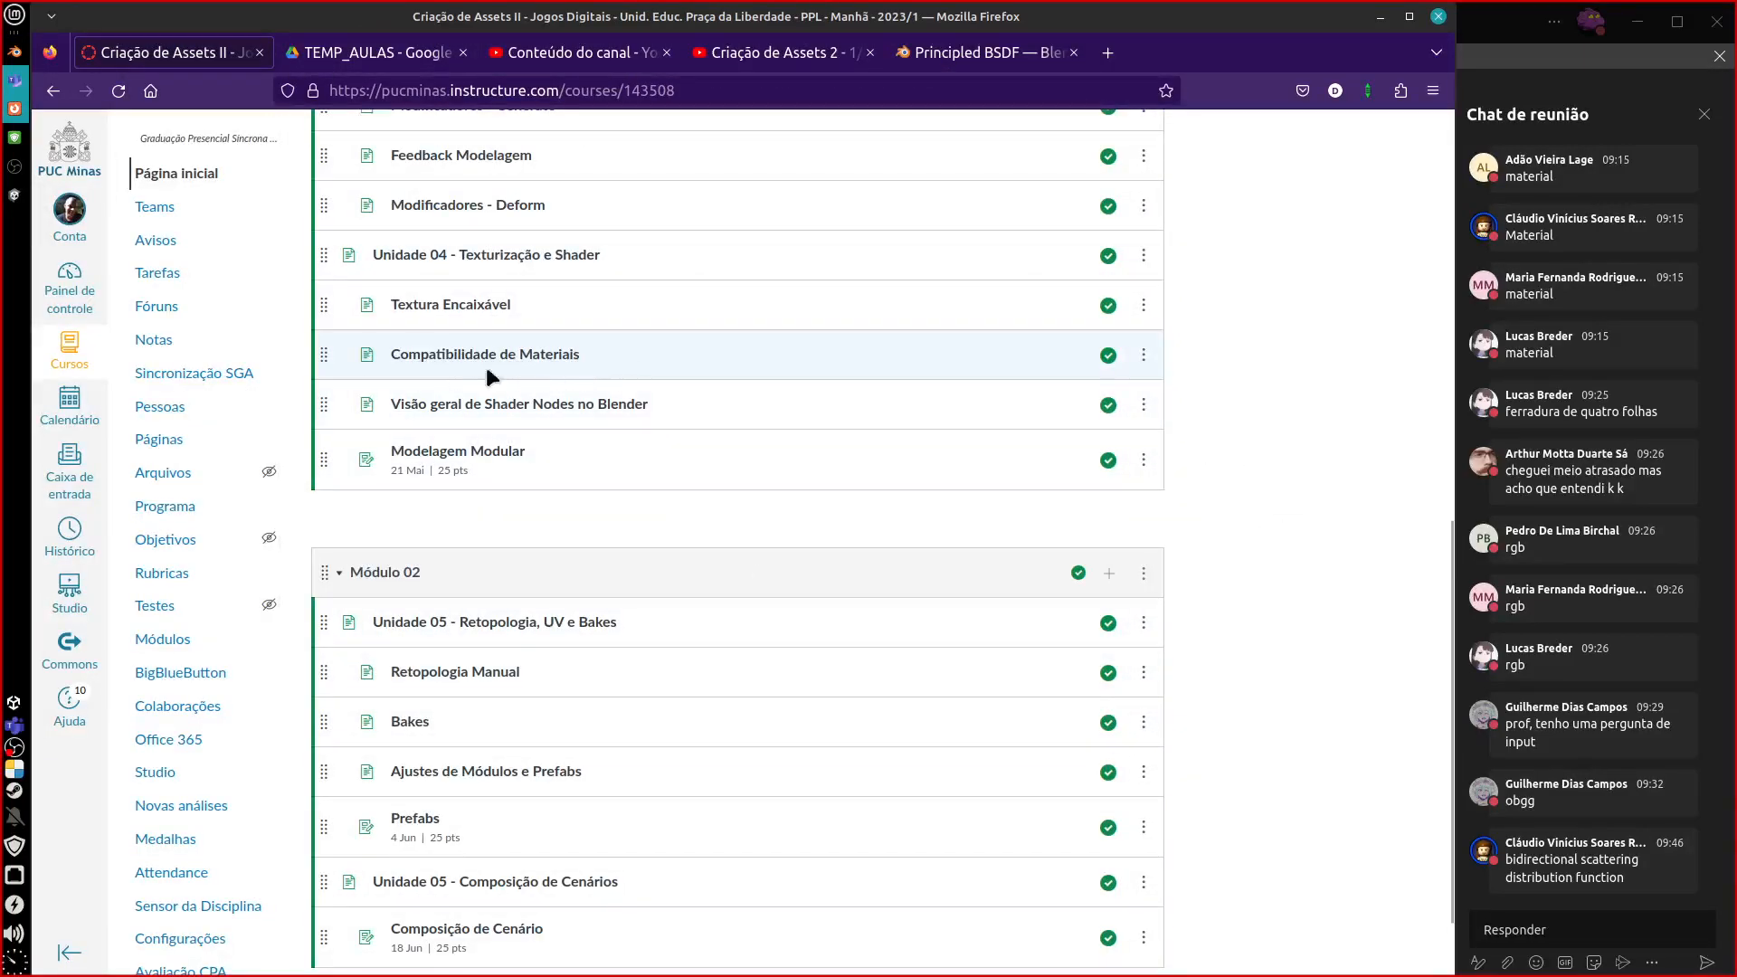
pyautogui.click(14, 53)
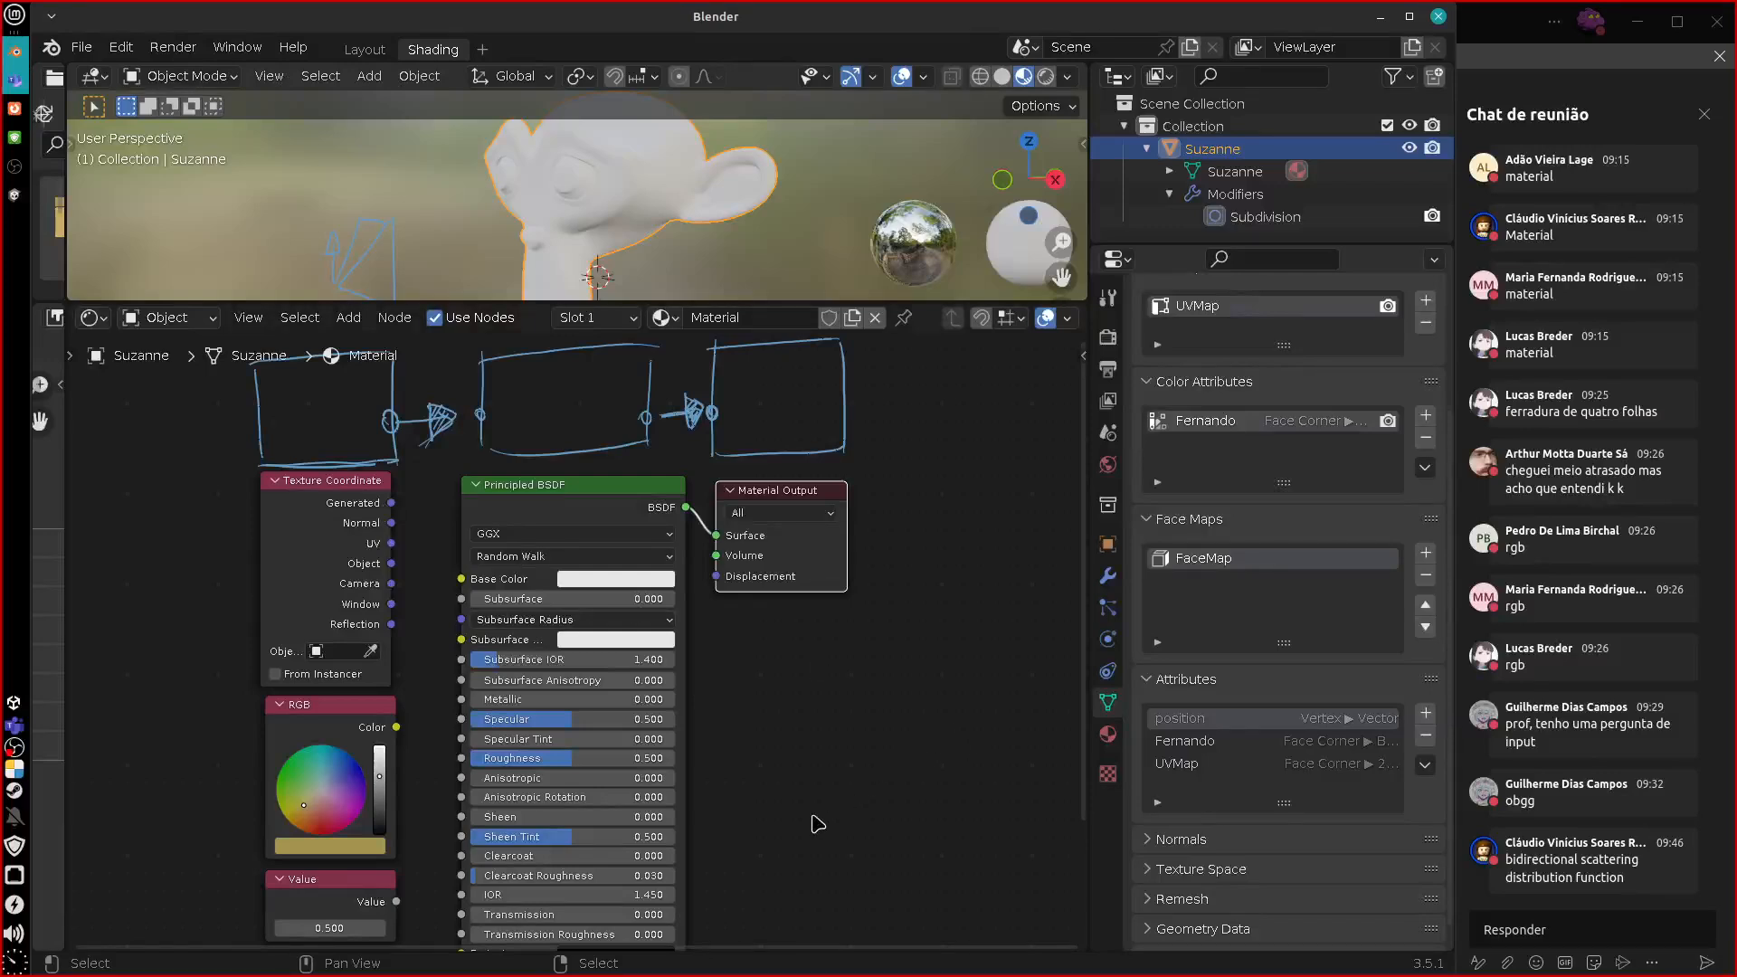
# Nudge the Material Output node so it lines up with the sketched OUTPUT box.
pyautogui.moveTo(830, 825)
pyautogui.mouseDown(button='middle')
pyautogui.moveTo(841, 843)
pyautogui.moveTo(802, 912)
pyautogui.mouseUp(button='middle')
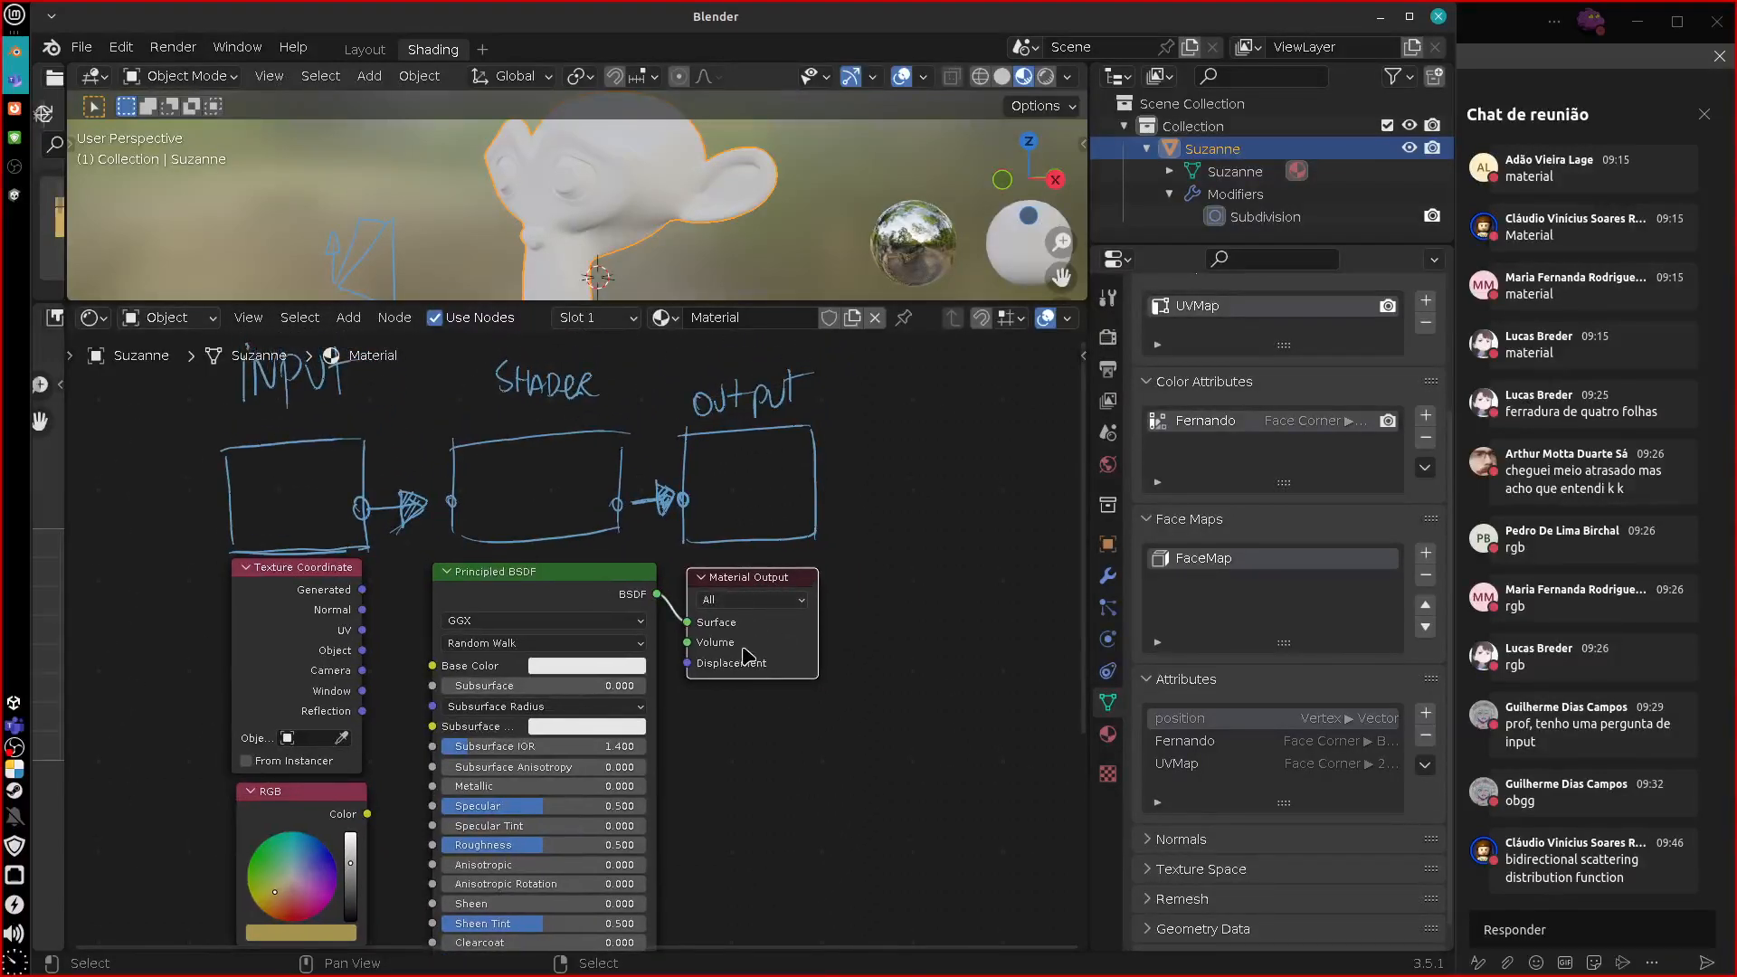
pyautogui.scroll(3, 735, 669)
pyautogui.scroll(1, 740, 672)
pyautogui.moveTo(740, 672); pyautogui.dragTo(808, 816, button='middle')
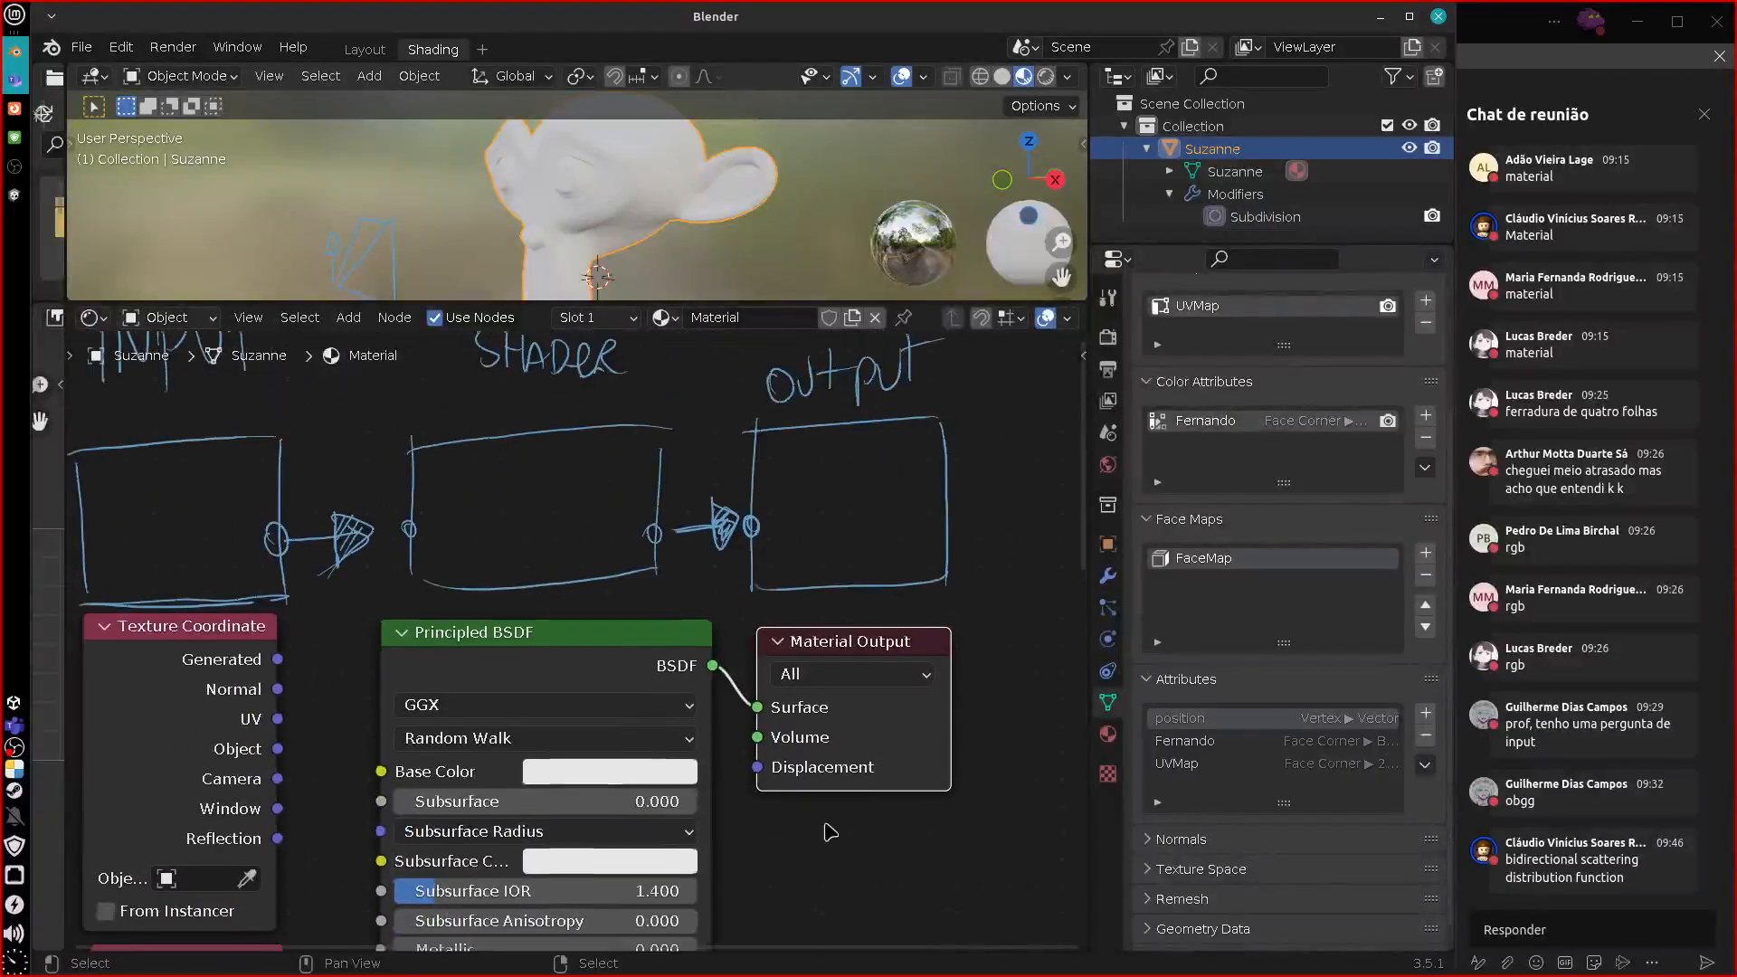
pyautogui.moveTo(851, 642)
pyautogui.mouseDown()
pyautogui.moveTo(938, 636)
pyautogui.moveTo(846, 638)
pyautogui.mouseUp()
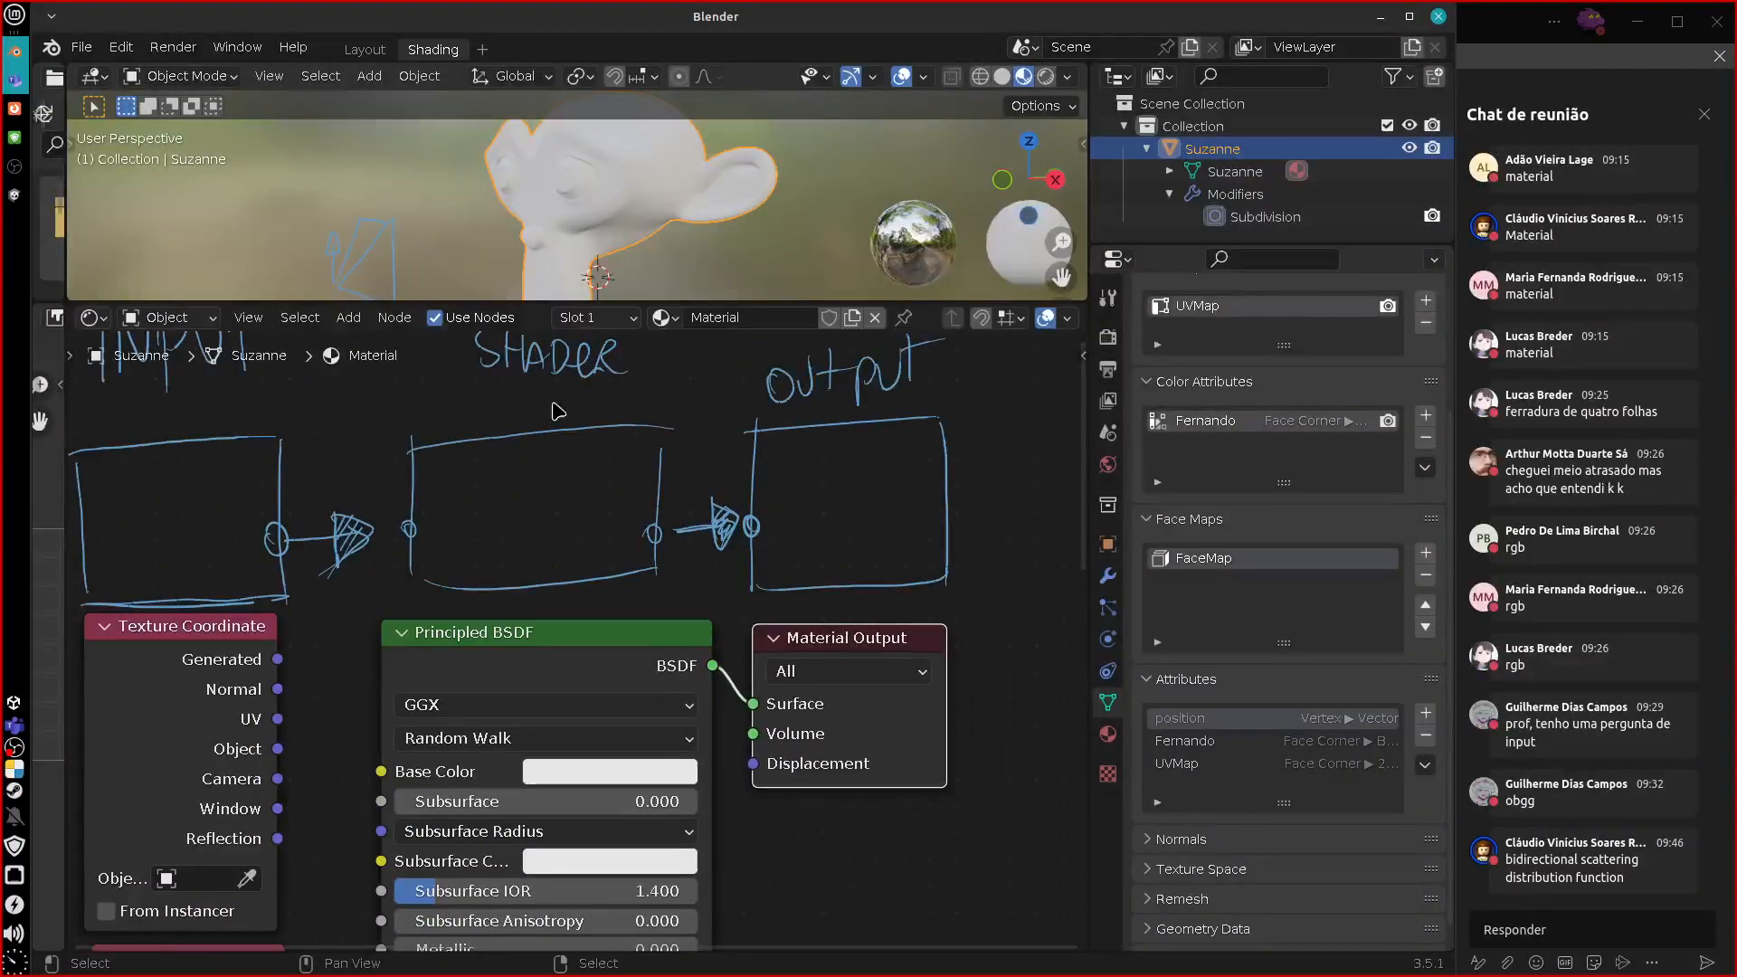
pyautogui.moveTo(859, 758); pyautogui.dragTo(765, 753, button='middle')
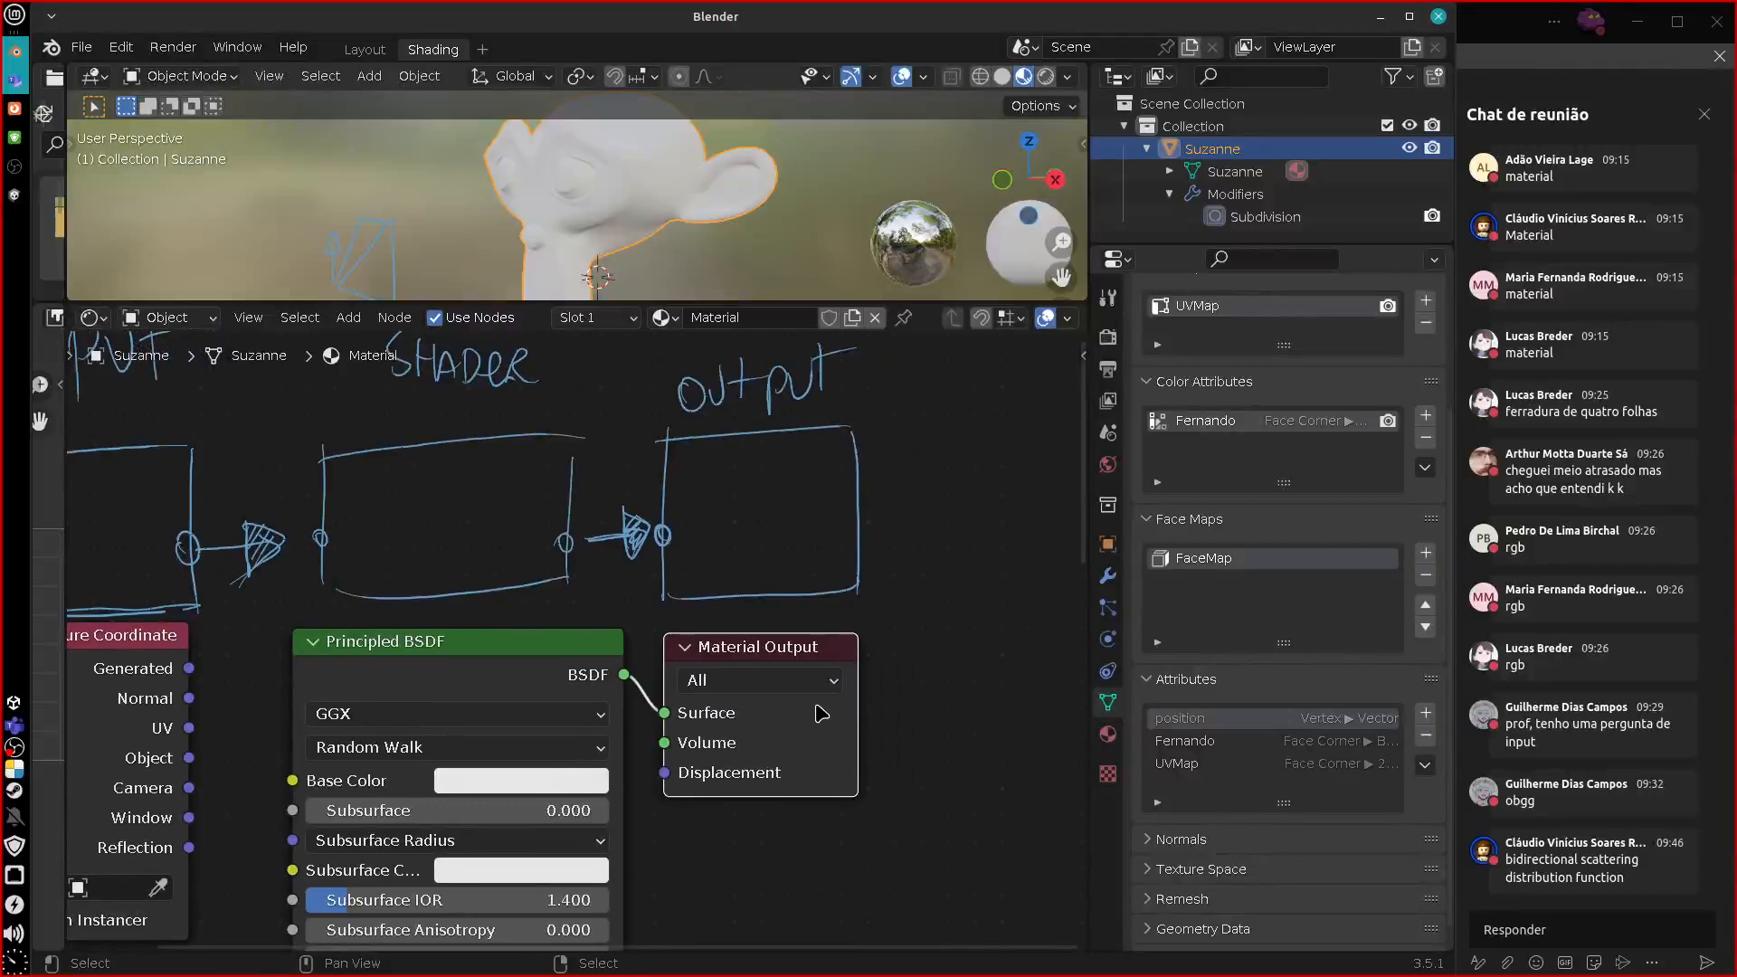
pyautogui.scroll(-3, 576, 643)
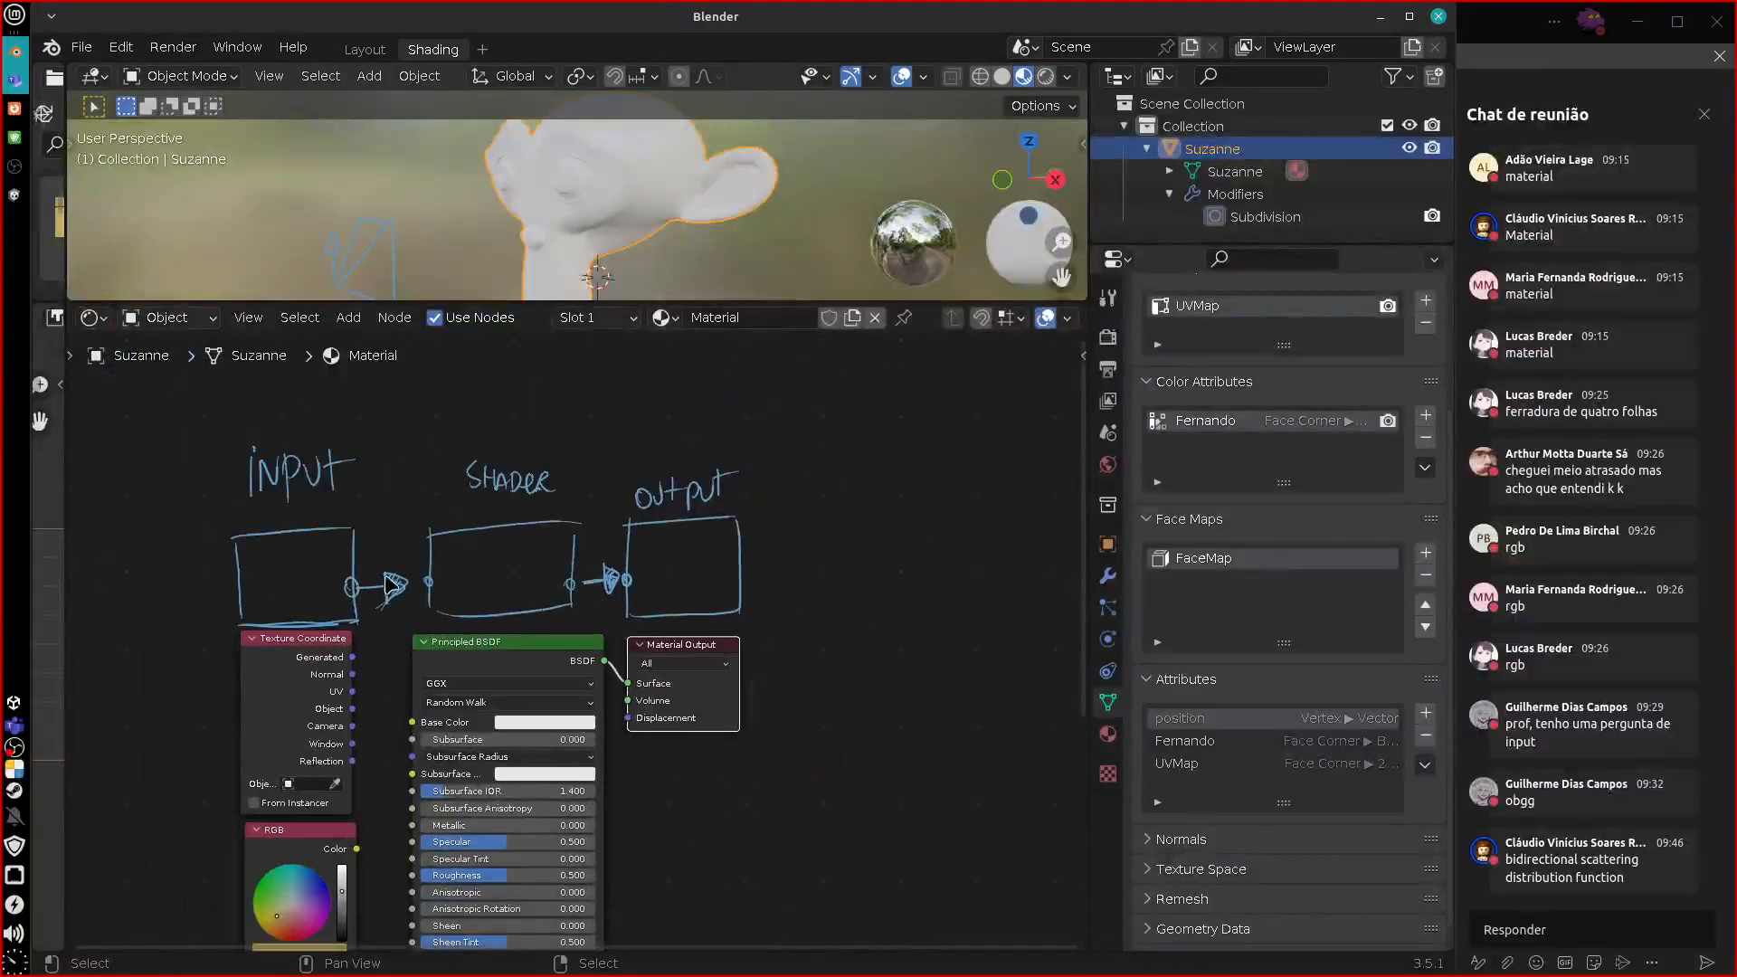
# Erase the INPUT, SHADER and OUTPUT sketch and move the Principled BSDF and Material Output away from the input nodes.
pyautogui.moveTo(415, 353)
pyautogui.keyDown('ctrl'); pyautogui.mouseDown()
pyautogui.moveTo(271, 437)
pyautogui.moveTo(256, 640)
pyautogui.moveTo(754, 524)
pyautogui.moveTo(814, 548)
pyautogui.moveTo(543, 484)
pyautogui.moveTo(420, 507)
pyautogui.mouseUp(); pyautogui.keyUp('ctrl')
pyautogui.keyDown('ctrl'); pyautogui.moveTo(363, 592); pyautogui.dragTo(252, 545); pyautogui.keyUp('ctrl')
pyautogui.moveTo(693, 649); pyautogui.dragTo(910, 632)
pyautogui.moveTo(520, 660); pyautogui.dragTo(741, 644)
pyautogui.moveTo(913, 717); pyautogui.dragTo(731, 616, button='middle')
pyautogui.scroll(1, 721, 617)
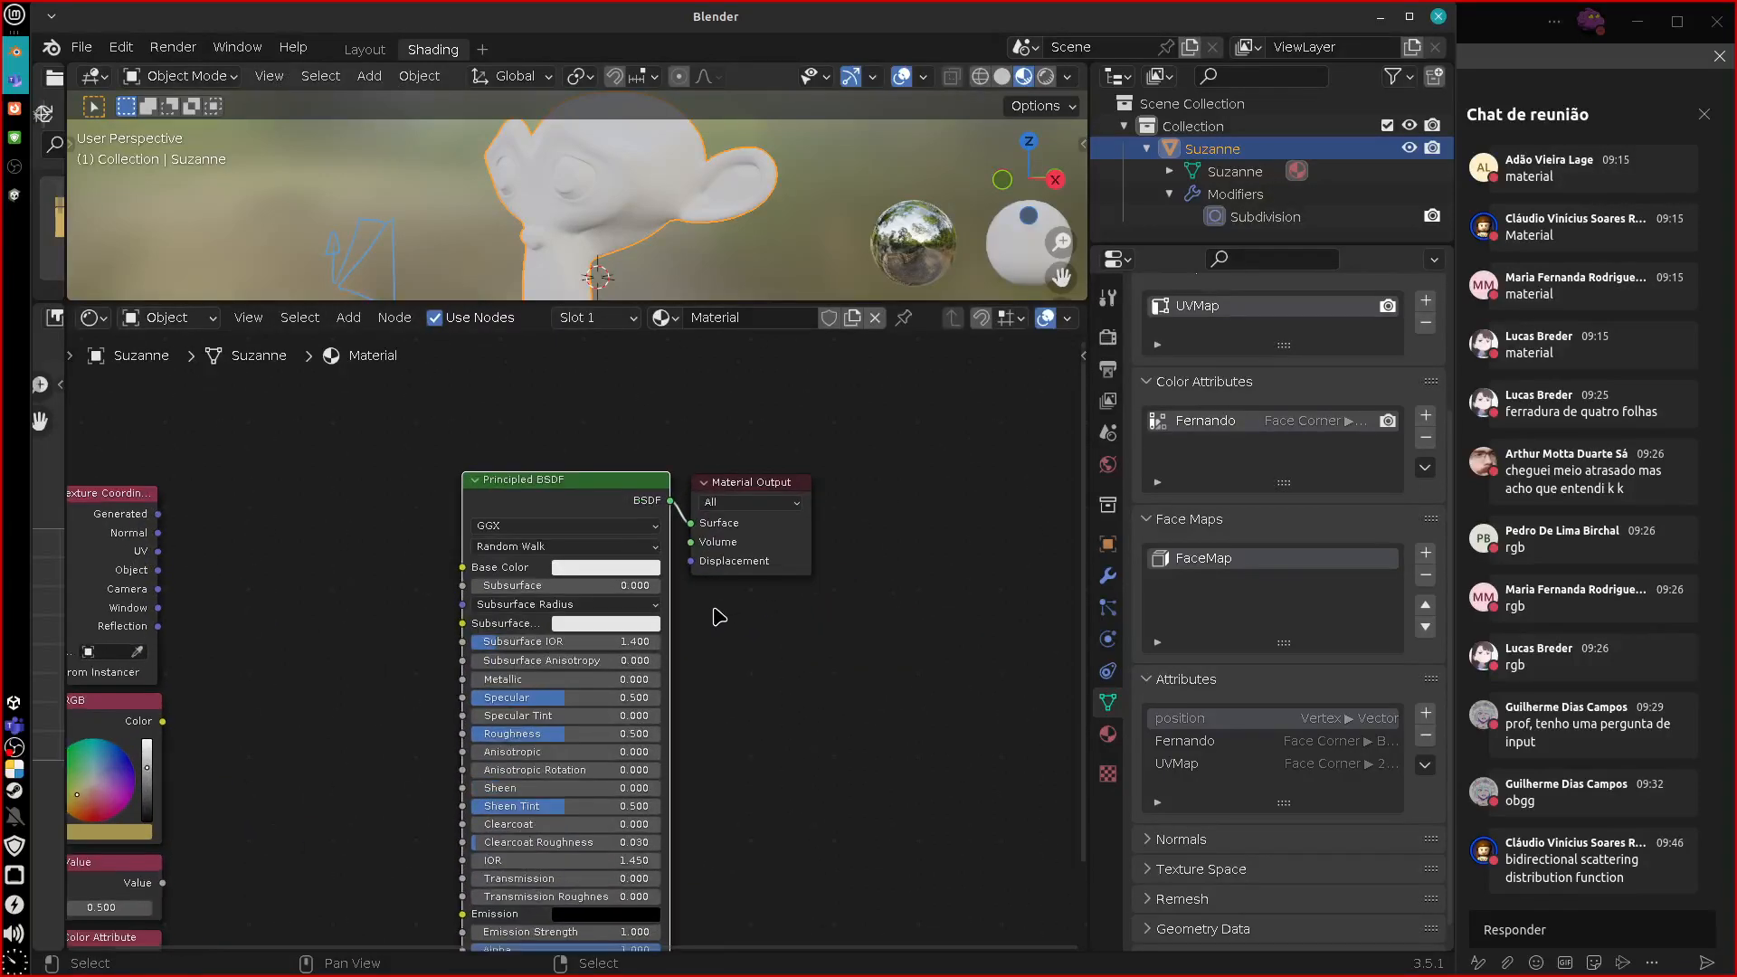
pyautogui.click(762, 481)
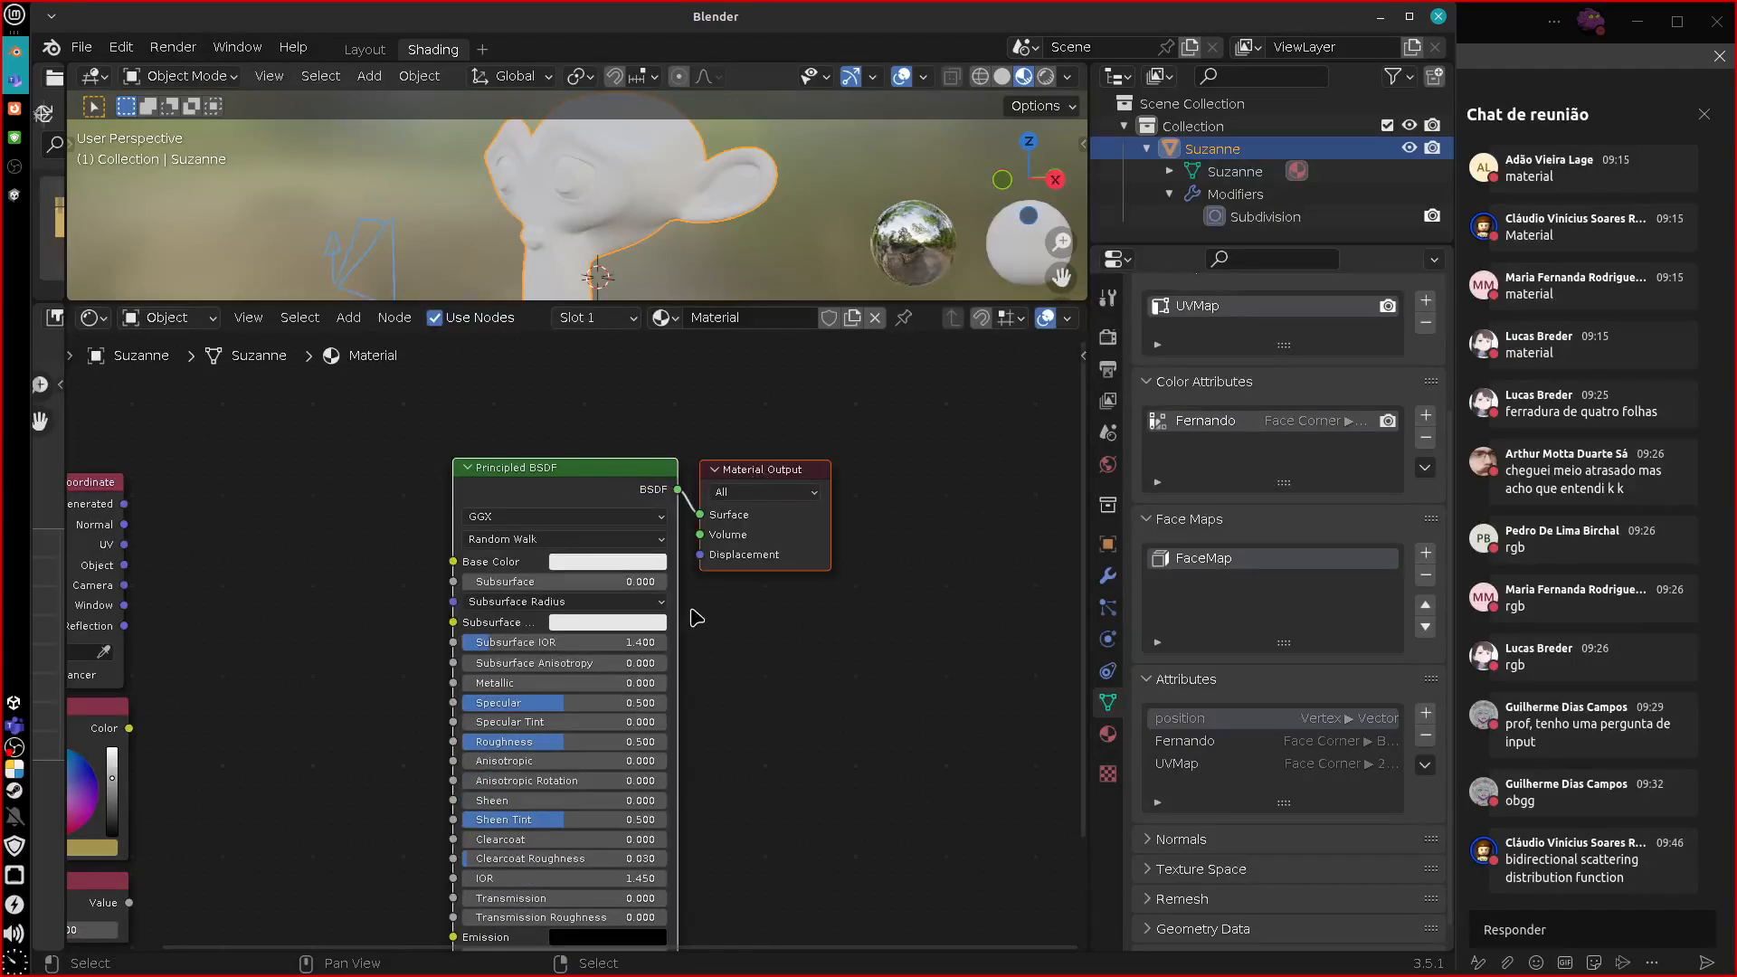
pyautogui.press('g')
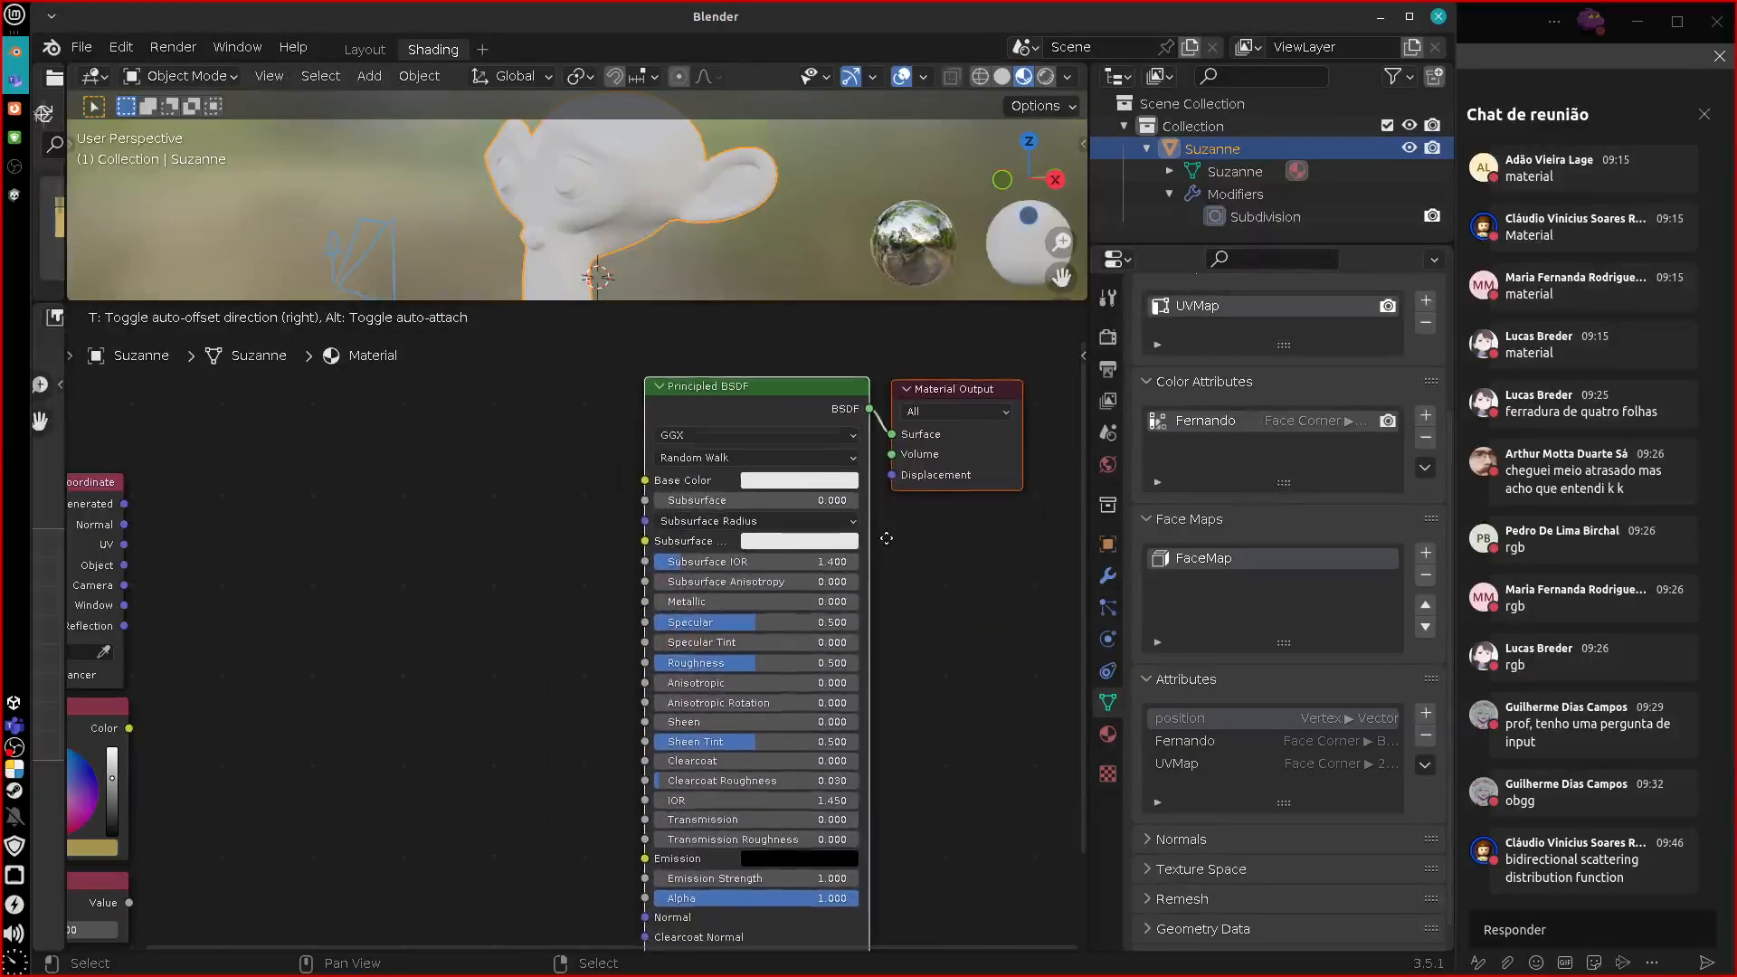
pyautogui.click(914, 501)
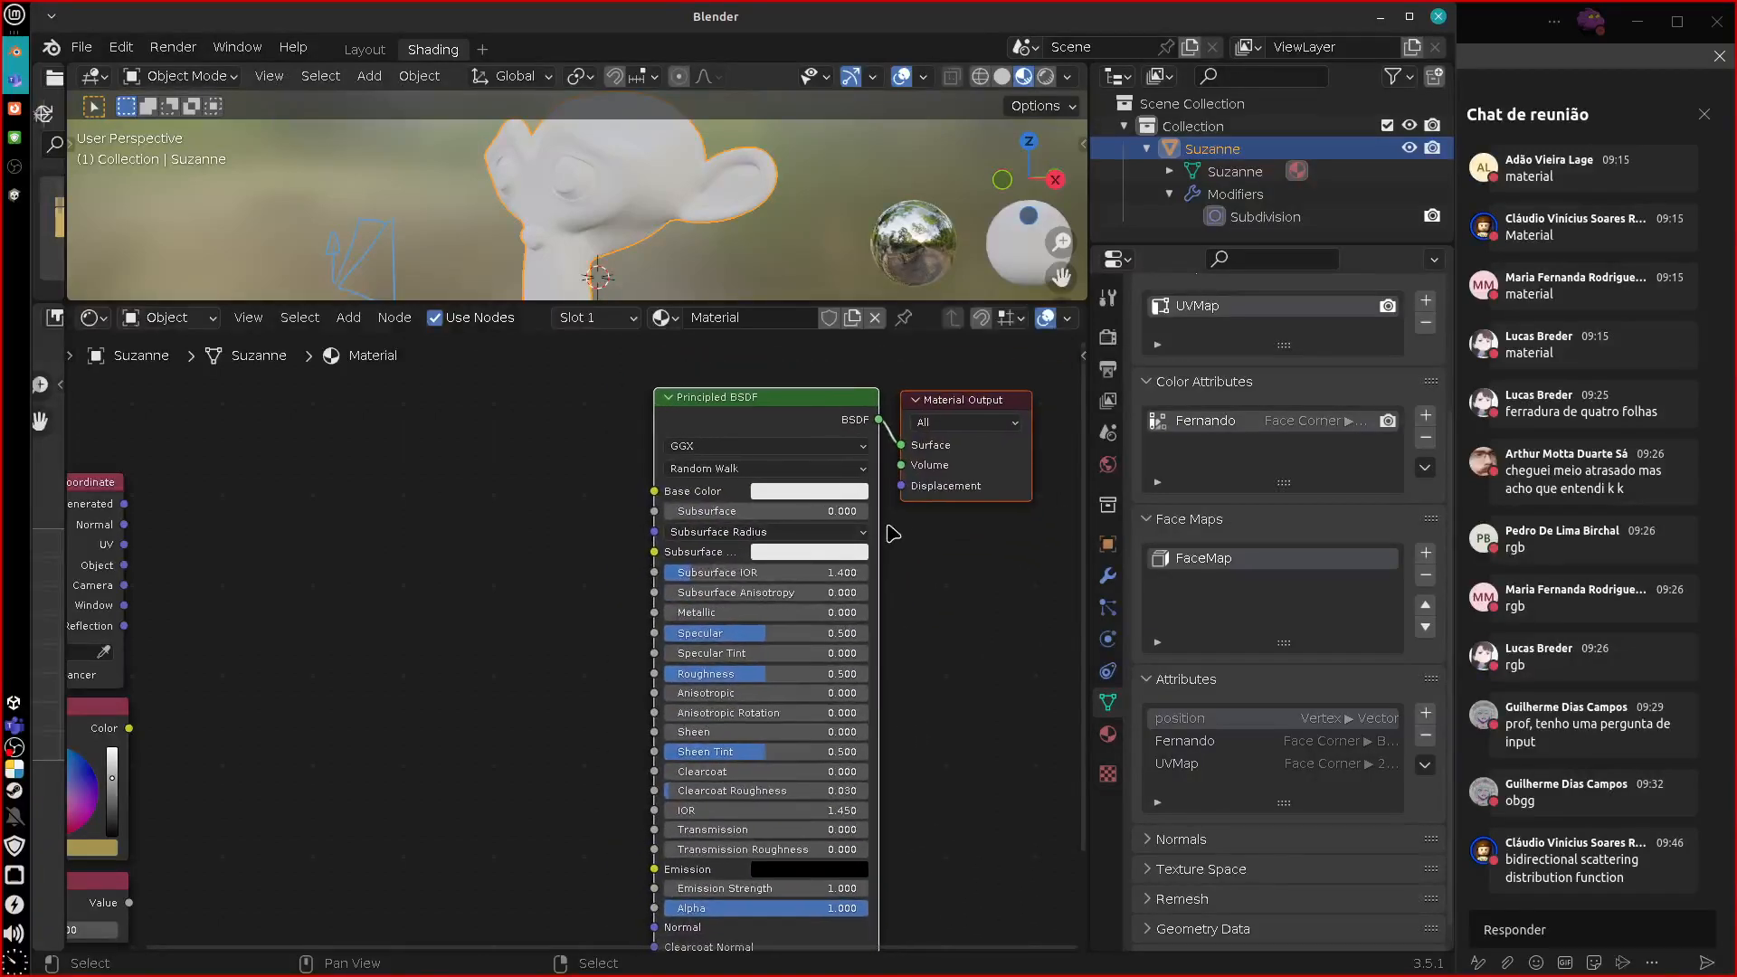
# Draw an annotation arrow leading out from the Base Color input of the Principled BSDF.
pyautogui.scroll(3, 930, 534)
pyautogui.moveTo(1015, 507); pyautogui.dragTo(946, 617, button='middle')
pyautogui.click(865, 427)
pyautogui.click(676, 437)
pyautogui.keyDown('shift'); pyautogui.click(884, 444); pyautogui.keyUp('shift')
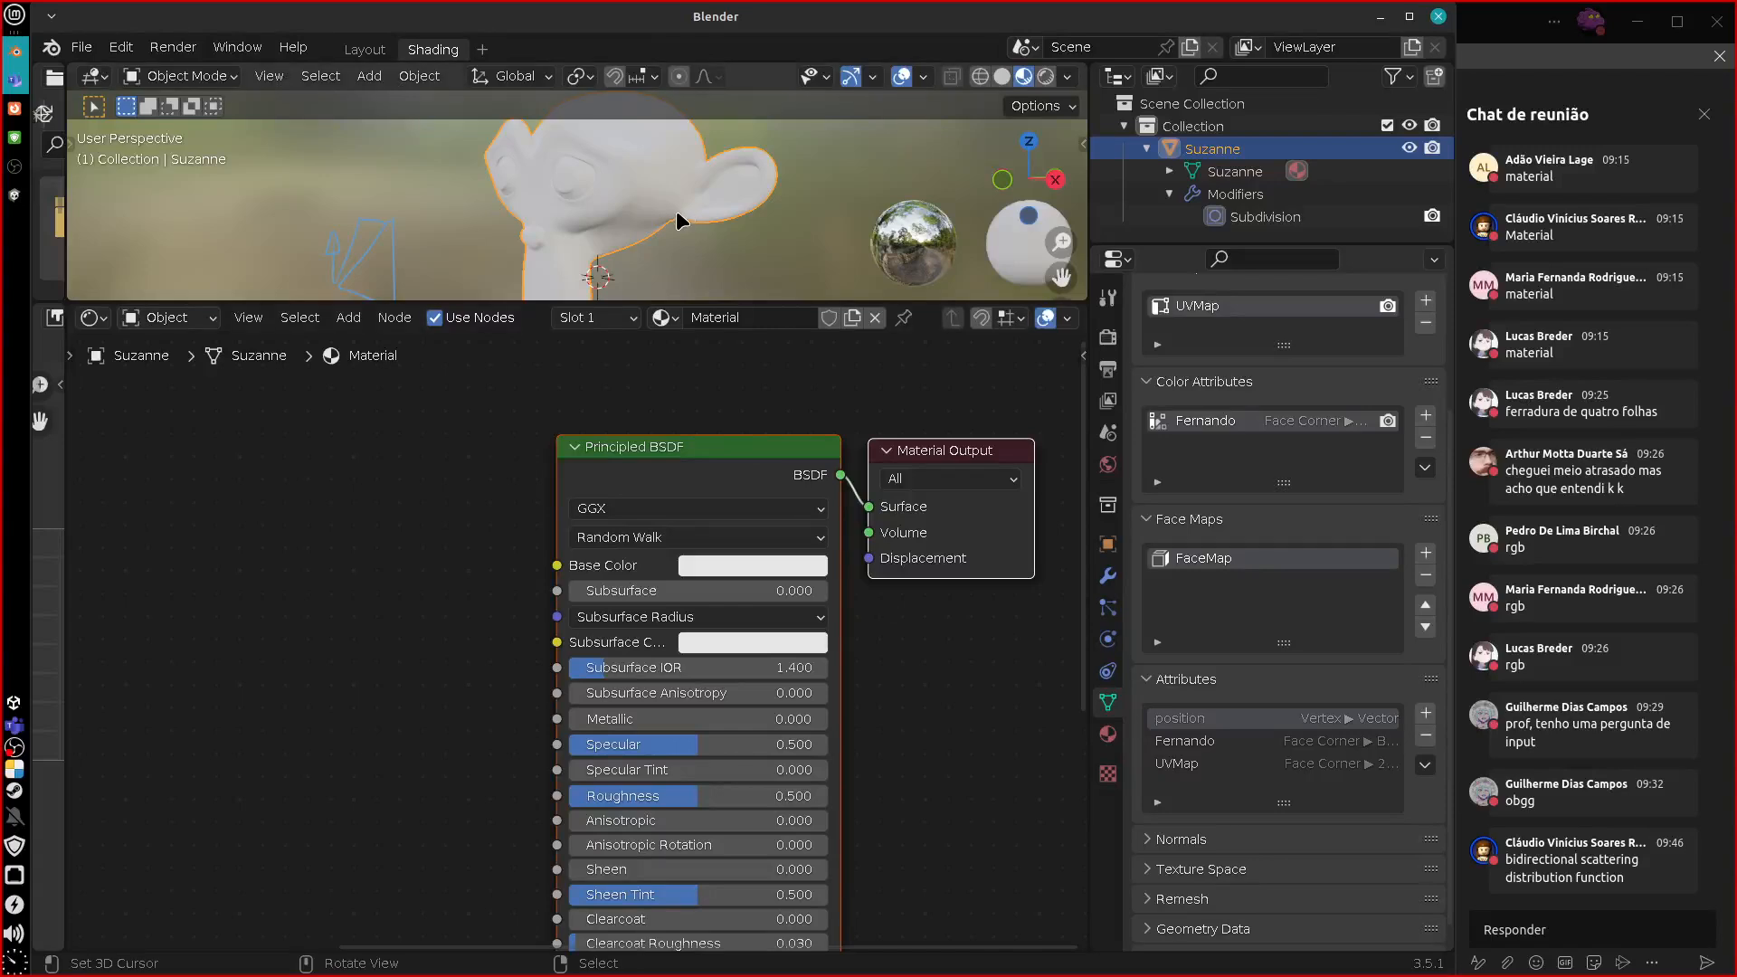
pyautogui.moveTo(798, 691); pyautogui.dragTo(868, 639, button='middle')
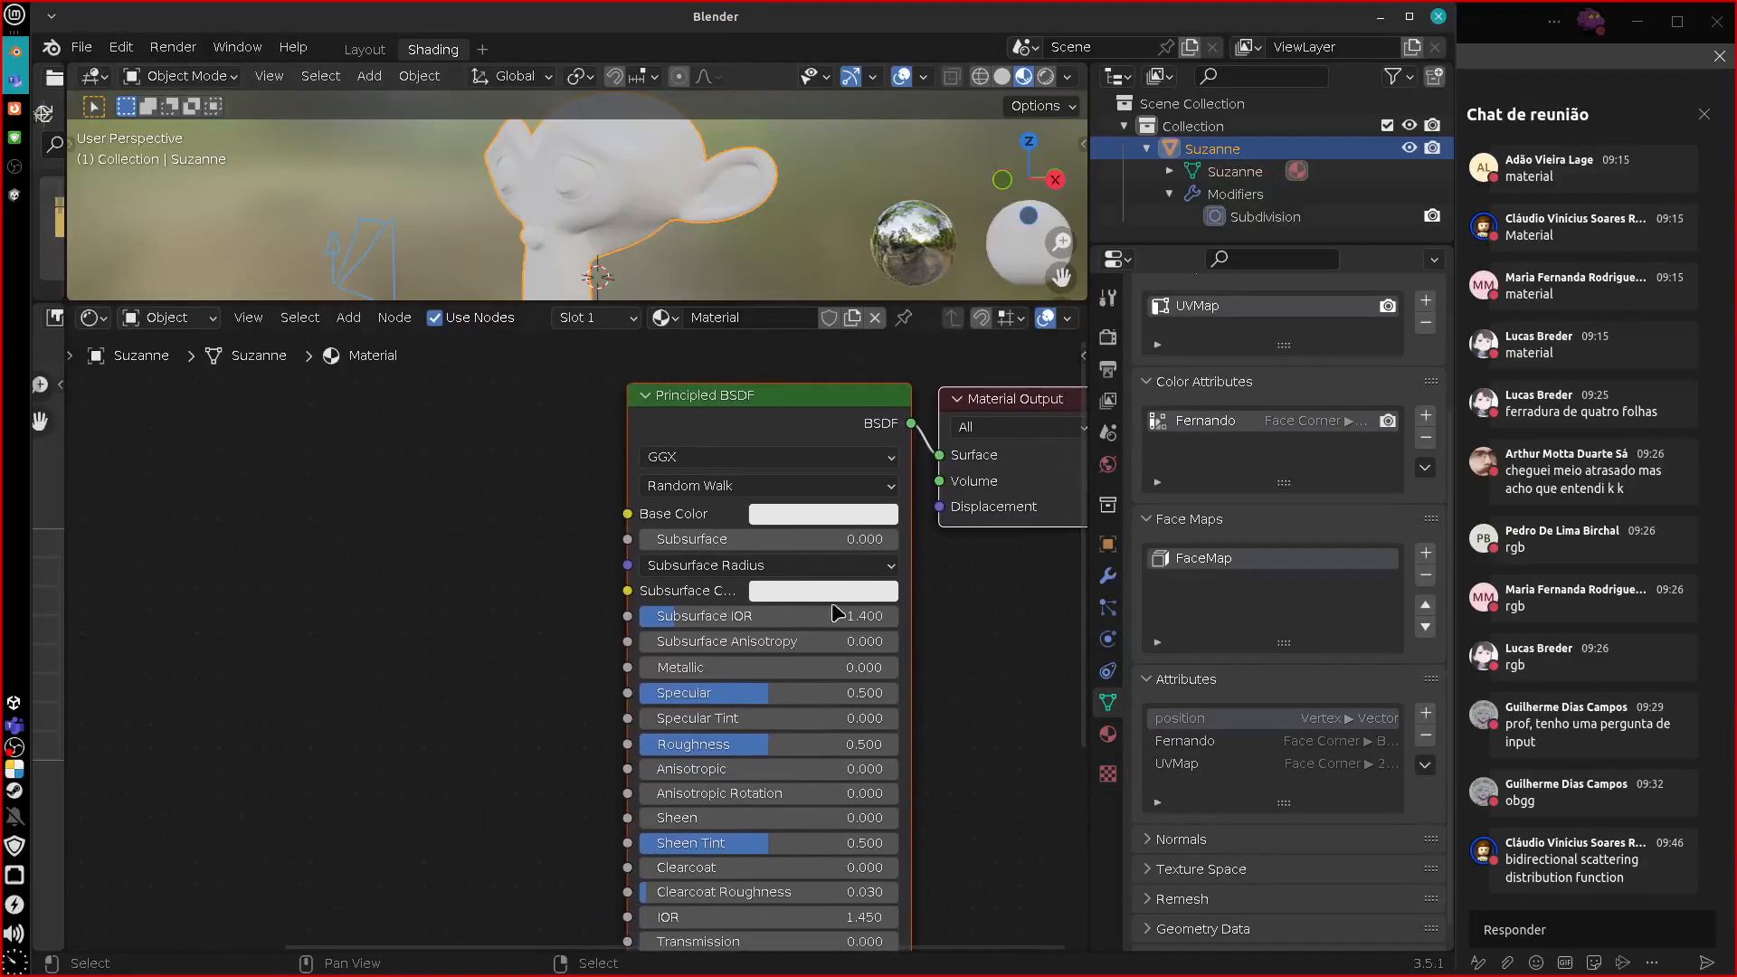
pyautogui.moveTo(569, 499)
pyautogui.mouseDown()
pyautogui.moveTo(377, 475)
pyautogui.moveTo(394, 494)
pyautogui.mouseUp()
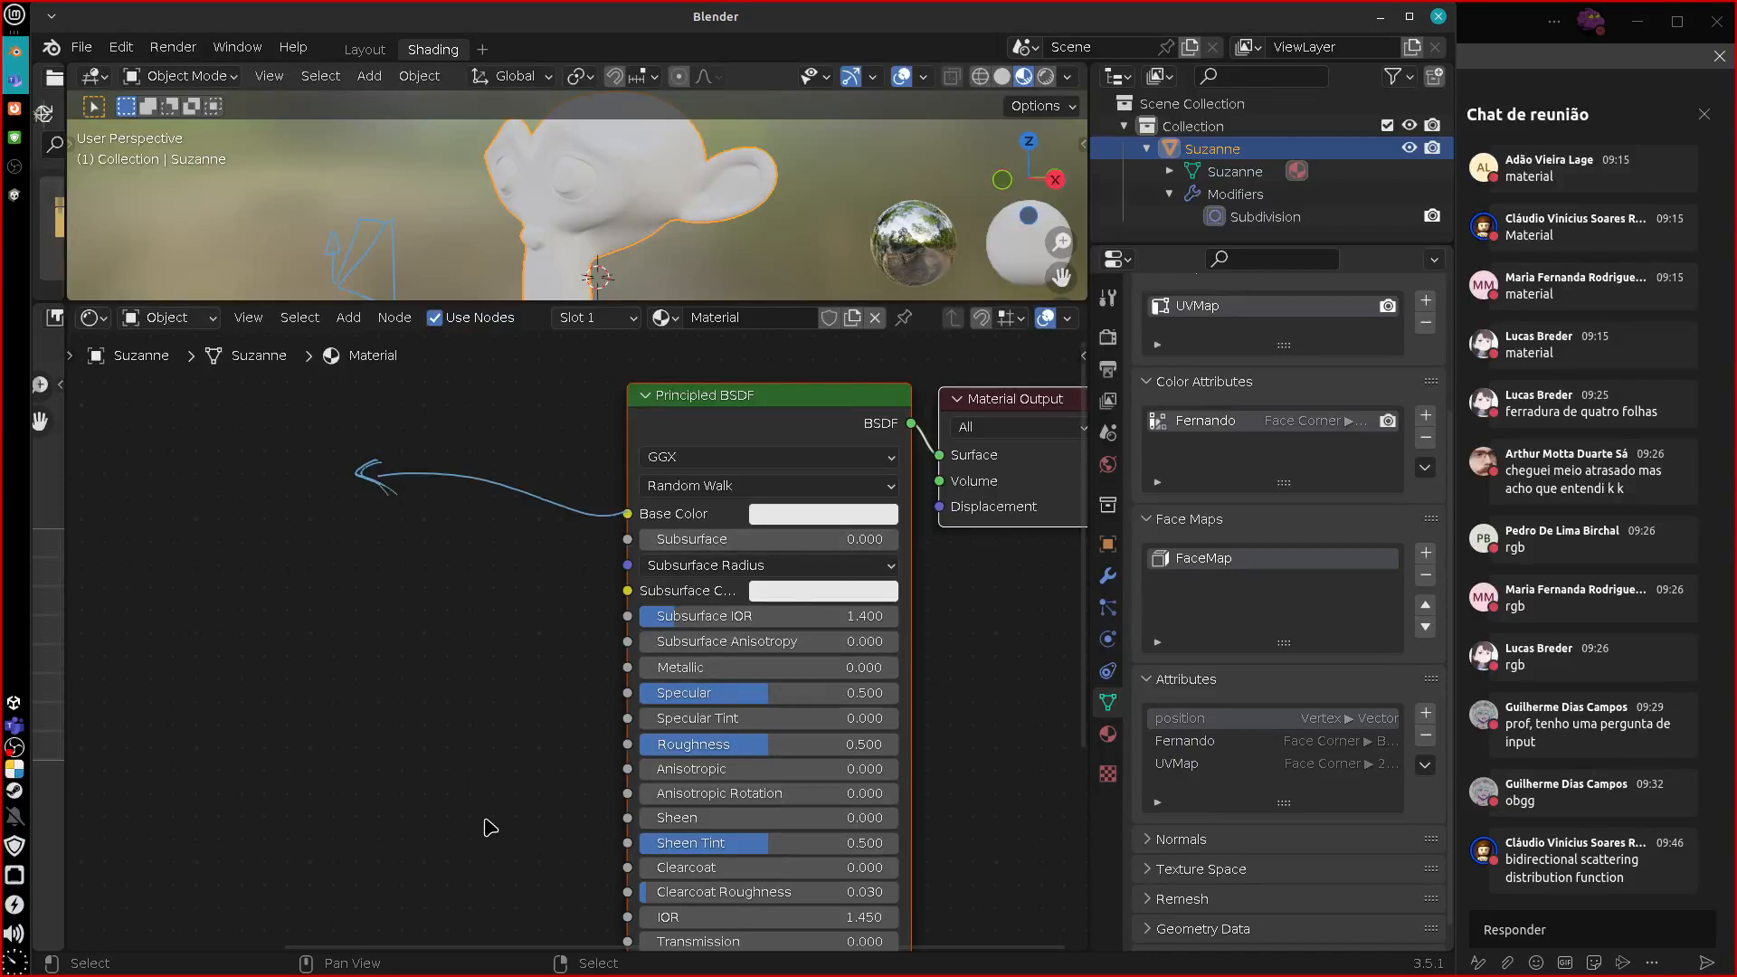
# Handwrite the annotation "textura" at the tip of the Base Color arrow.
pyautogui.moveTo(456, 668); pyautogui.dragTo(616, 698, button='middle')
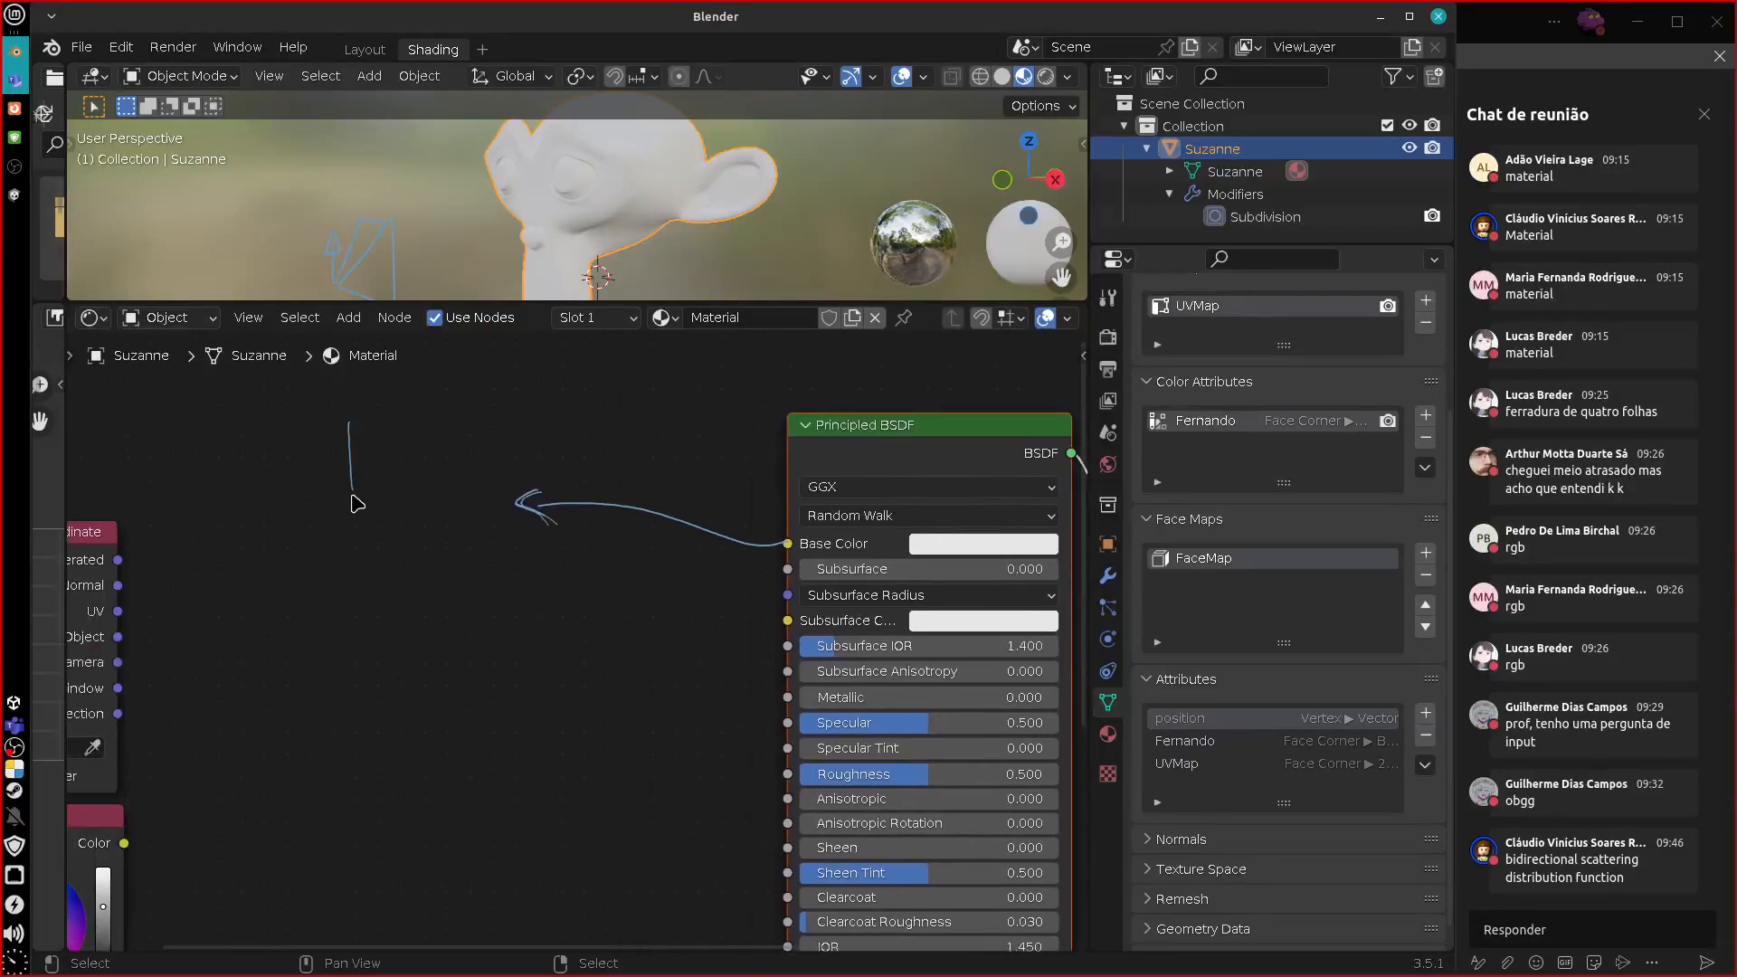
pyautogui.moveTo(387, 453); pyautogui.dragTo(392, 494)
pyautogui.moveTo(418, 446)
pyautogui.mouseDown()
pyautogui.moveTo(404, 494)
pyautogui.moveTo(456, 460)
pyautogui.mouseUp()
pyautogui.moveTo(455, 449); pyautogui.dragTo(469, 480)
pyautogui.moveTo(475, 455); pyautogui.dragTo(523, 463)
pyautogui.moveTo(489, 459); pyautogui.dragTo(529, 448)
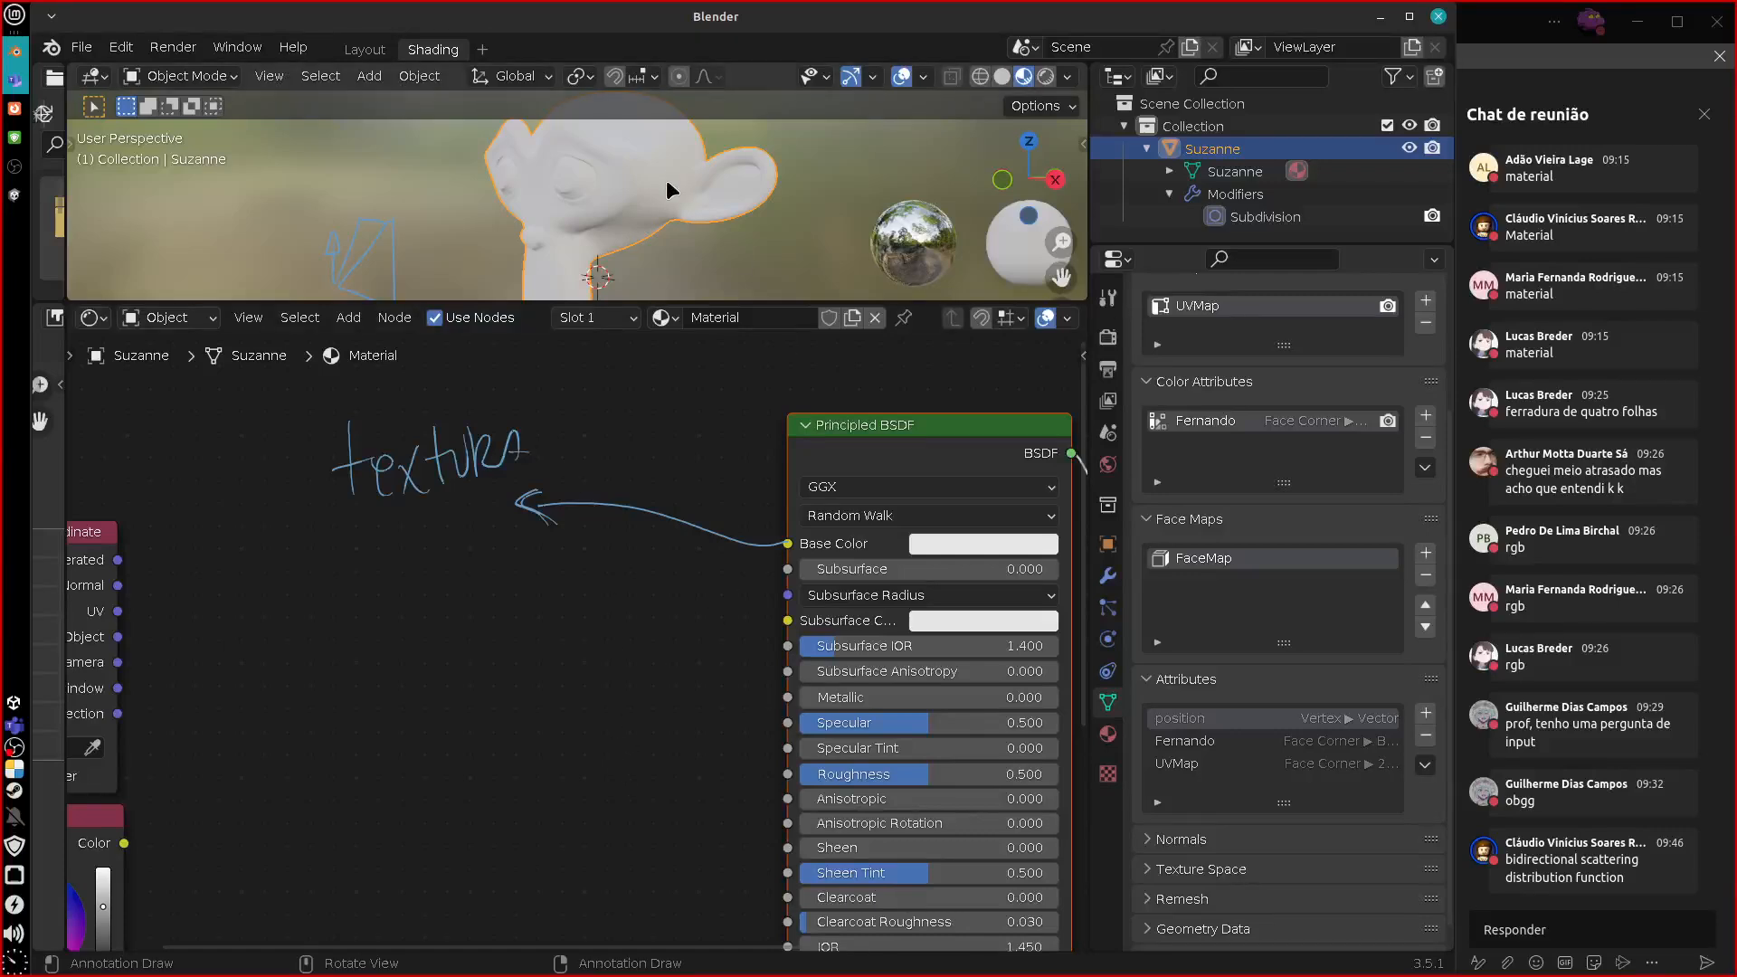
# Sketch an annotation on Suzanne's head in the 3D viewport and erase it.
pyautogui.moveTo(665, 159); pyautogui.dragTo(663, 156)
pyautogui.moveTo(710, 253); pyautogui.dragTo(715, 265)
pyautogui.moveTo(715, 272); pyautogui.dragTo(680, 181, button='right')
# Draw a long curved annotation arrow pointing into the Normal input of the Principled BSDF.
pyautogui.moveTo(698, 842); pyautogui.dragTo(718, 549, button='middle')
pyautogui.moveTo(777, 795); pyautogui.dragTo(485, 380)
pyautogui.moveTo(502, 393); pyautogui.dragTo(531, 665, button='middle')
pyautogui.moveTo(517, 695); pyautogui.dragTo(503, 560)
pyautogui.moveTo(600, 707); pyautogui.dragTo(578, 438, button='middle')
pyautogui.moveTo(801, 804); pyautogui.dragTo(767, 832)
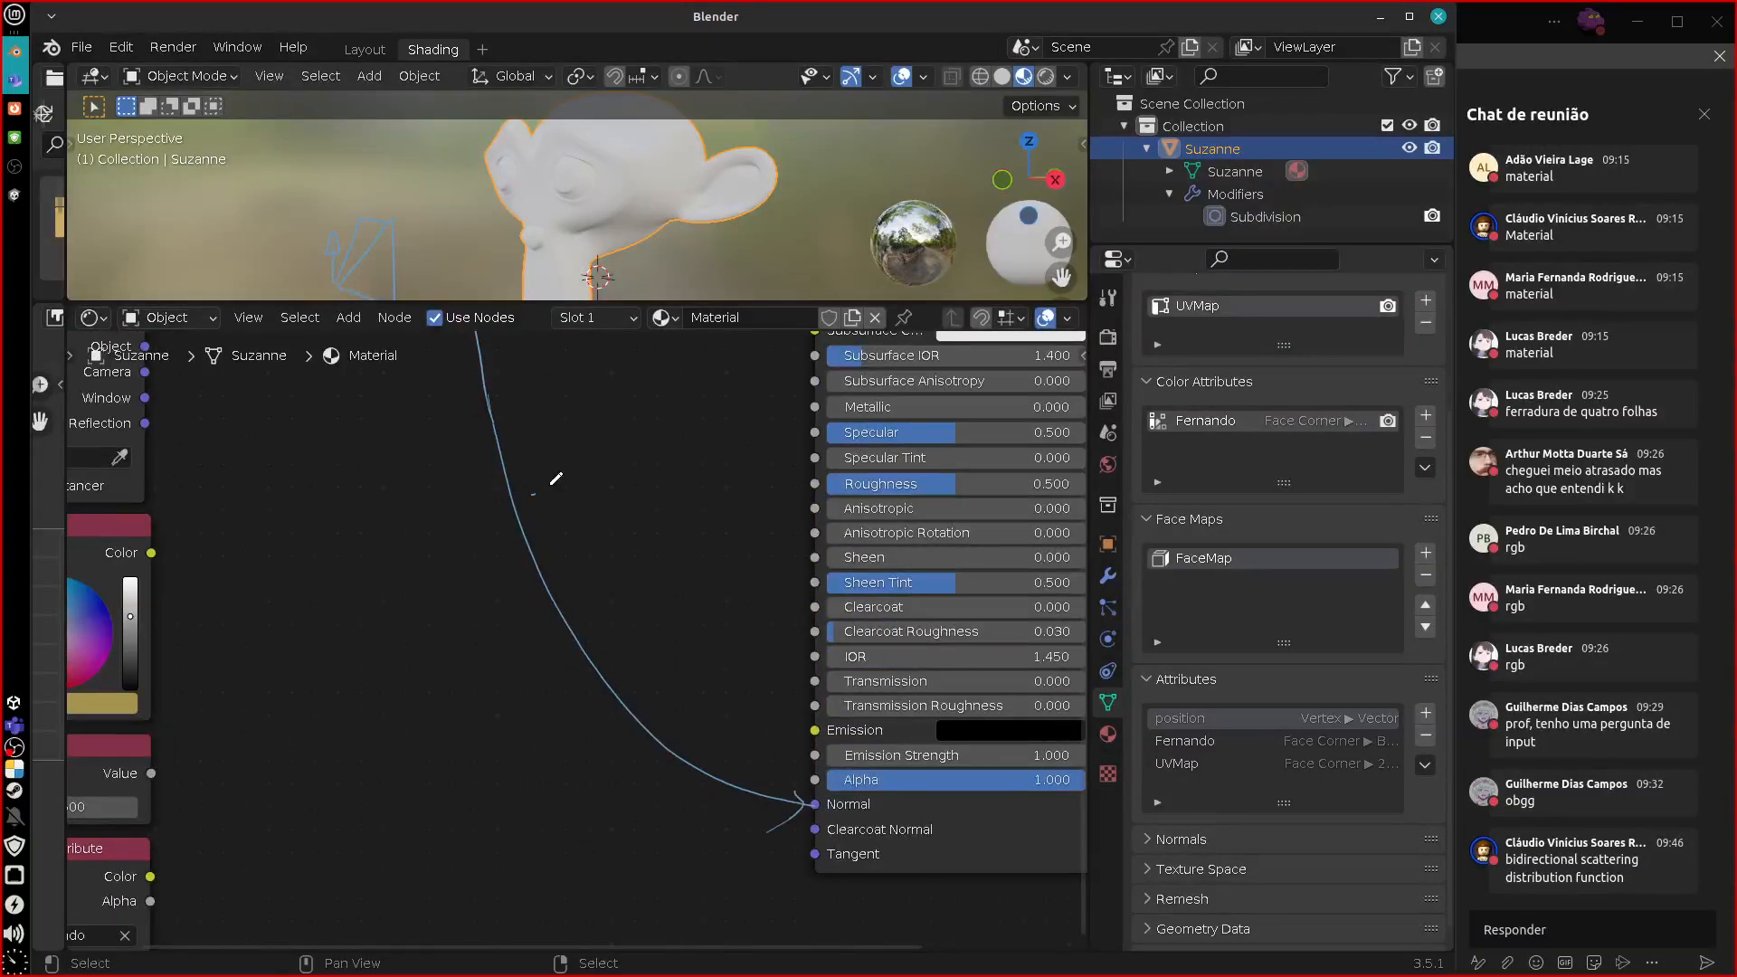
# Handwrite the annotation "NORMAL MAP" beside the arrow into the Normal input.
pyautogui.keyDown('ctrl'); pyautogui.moveTo(535, 511); pyautogui.dragTo(563, 517); pyautogui.keyUp('ctrl')
pyautogui.moveTo(468, 699)
pyautogui.mouseDown()
pyautogui.moveTo(519, 670)
pyautogui.moveTo(560, 728)
pyautogui.moveTo(624, 763)
pyautogui.mouseUp()
pyautogui.moveTo(543, 826)
pyautogui.mouseDown()
pyautogui.moveTo(588, 808)
pyautogui.moveTo(614, 823)
pyautogui.moveTo(636, 800)
pyautogui.mouseUp()
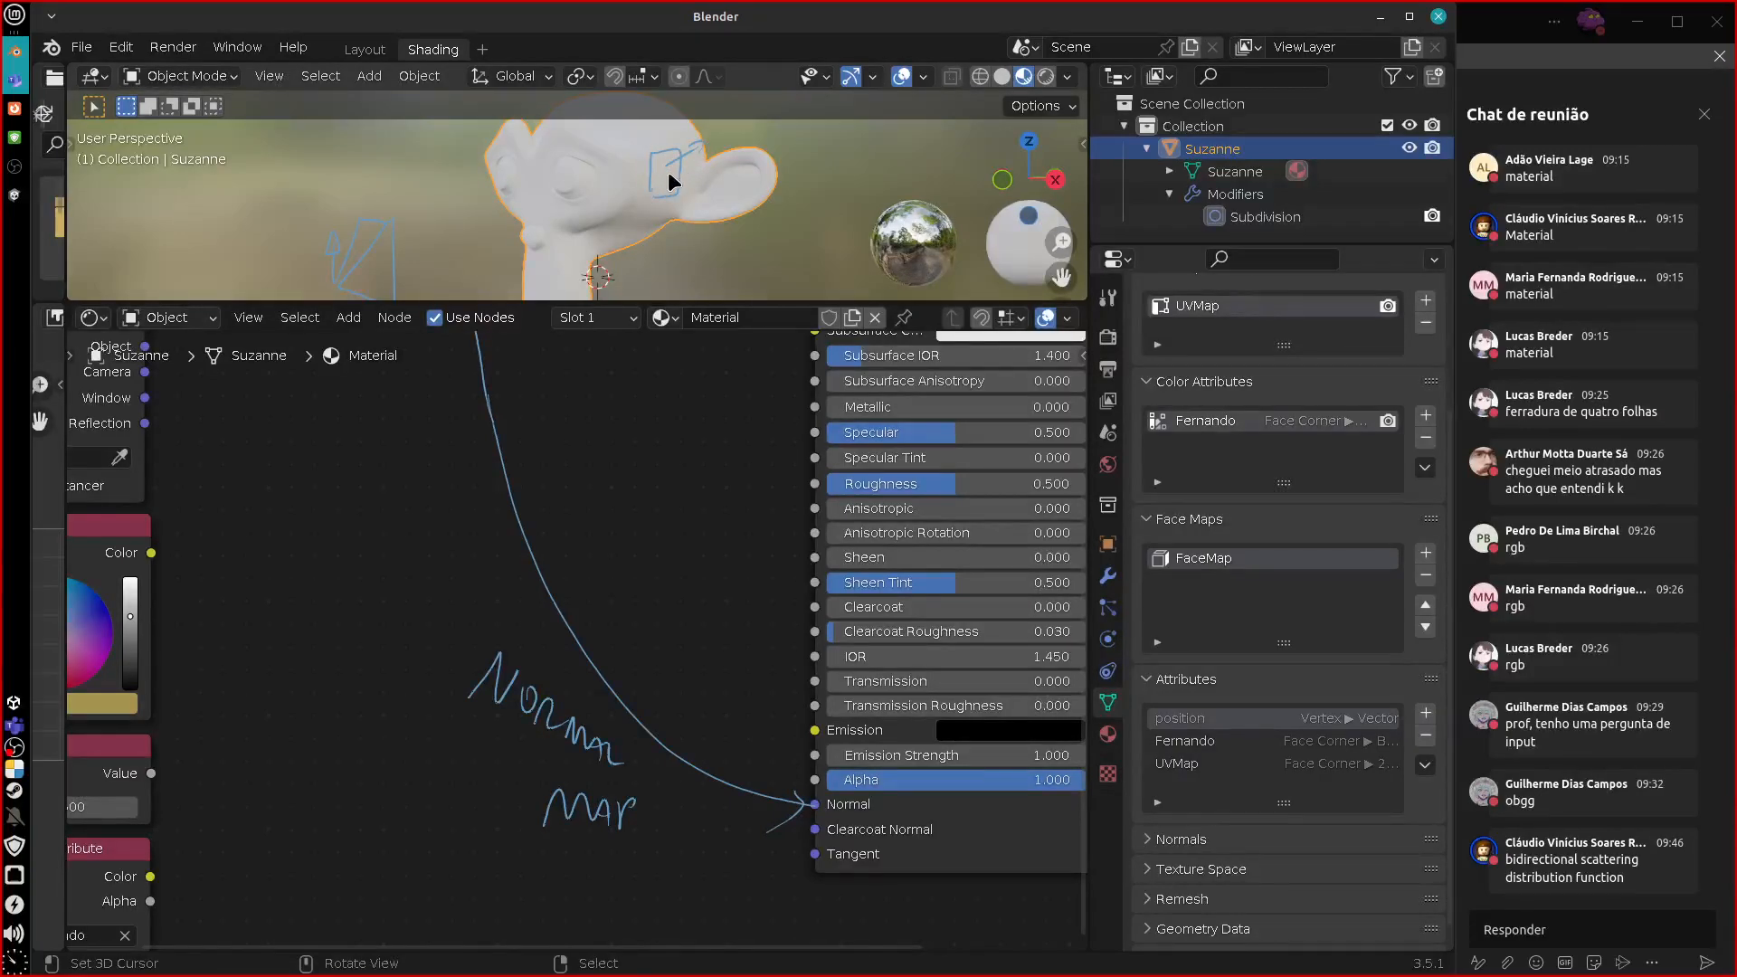
# Sketch a square face with a normal line on Suzanne's head, and erase it together with the NORMAL MAP annotation and arrow.
pyautogui.moveTo(667, 179); pyautogui.dragTo(696, 183)
pyautogui.moveTo(672, 186); pyautogui.dragTo(657, 200, button='right')
pyautogui.moveTo(730, 825)
pyautogui.mouseDown(button='right')
pyautogui.moveTo(760, 850)
pyautogui.moveTo(632, 791)
pyautogui.moveTo(630, 644)
pyautogui.moveTo(534, 572)
pyautogui.mouseUp(button='right')
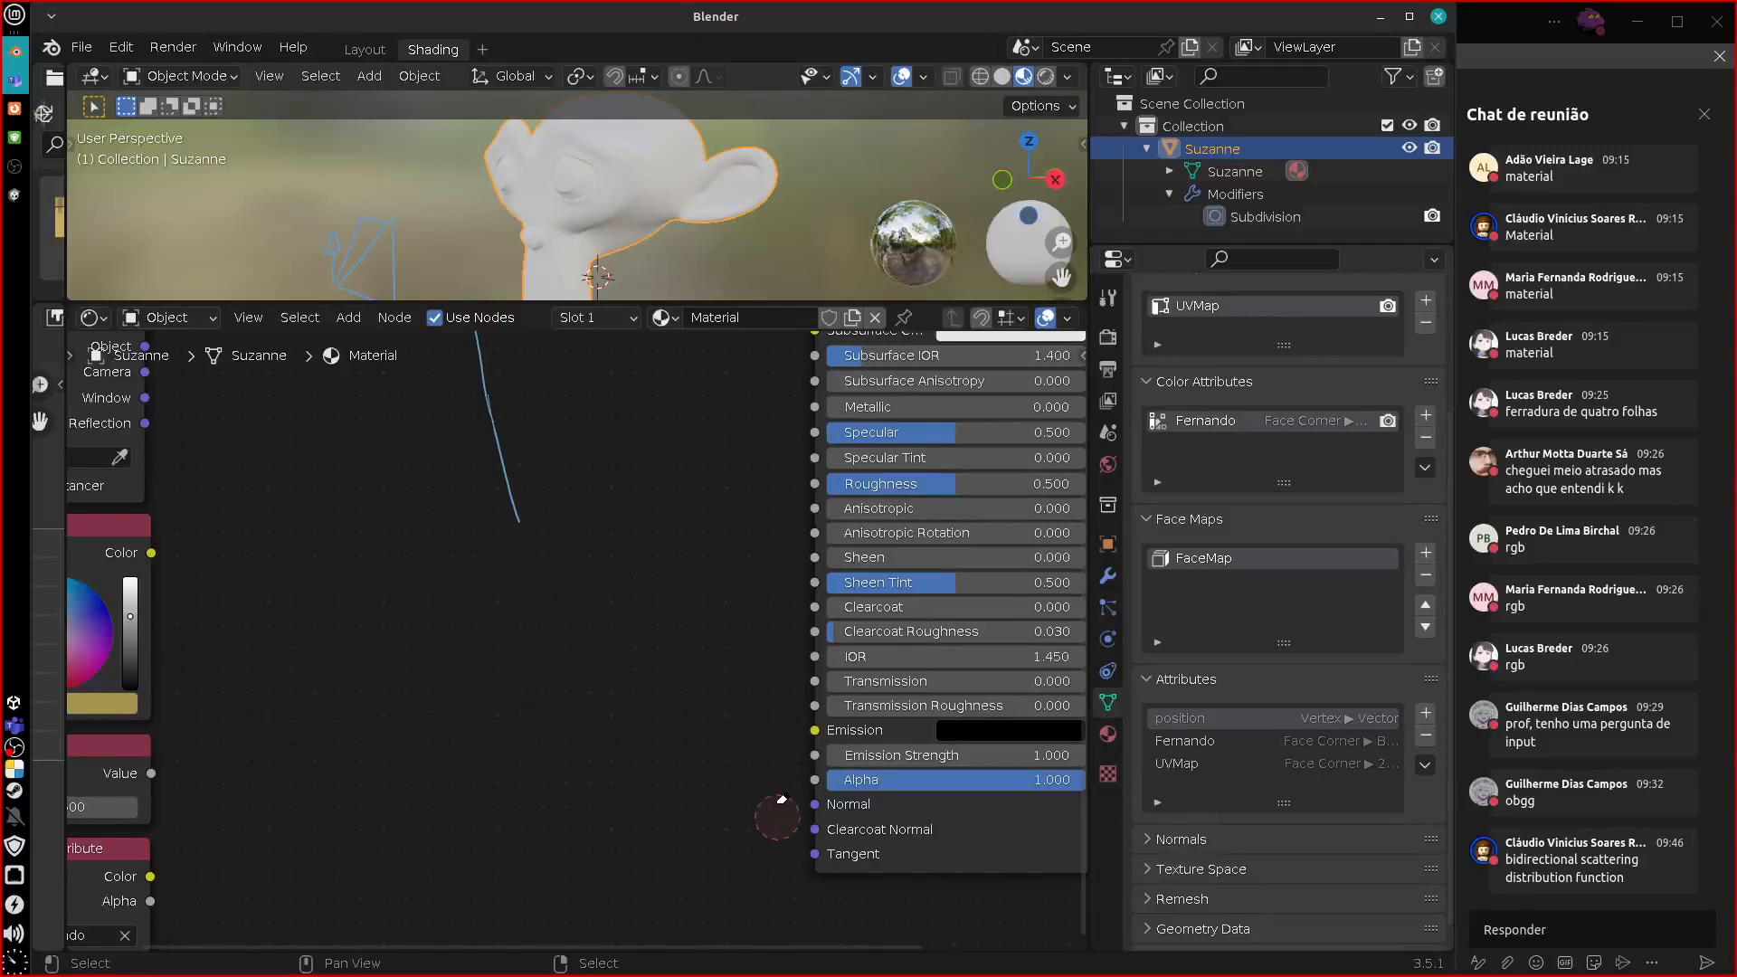
pyautogui.moveTo(585, 514); pyautogui.dragTo(633, 807, button='middle')
pyautogui.moveTo(561, 813); pyautogui.dragTo(512, 590)
pyautogui.moveTo(512, 570); pyautogui.dragTo(536, 722, button='right')
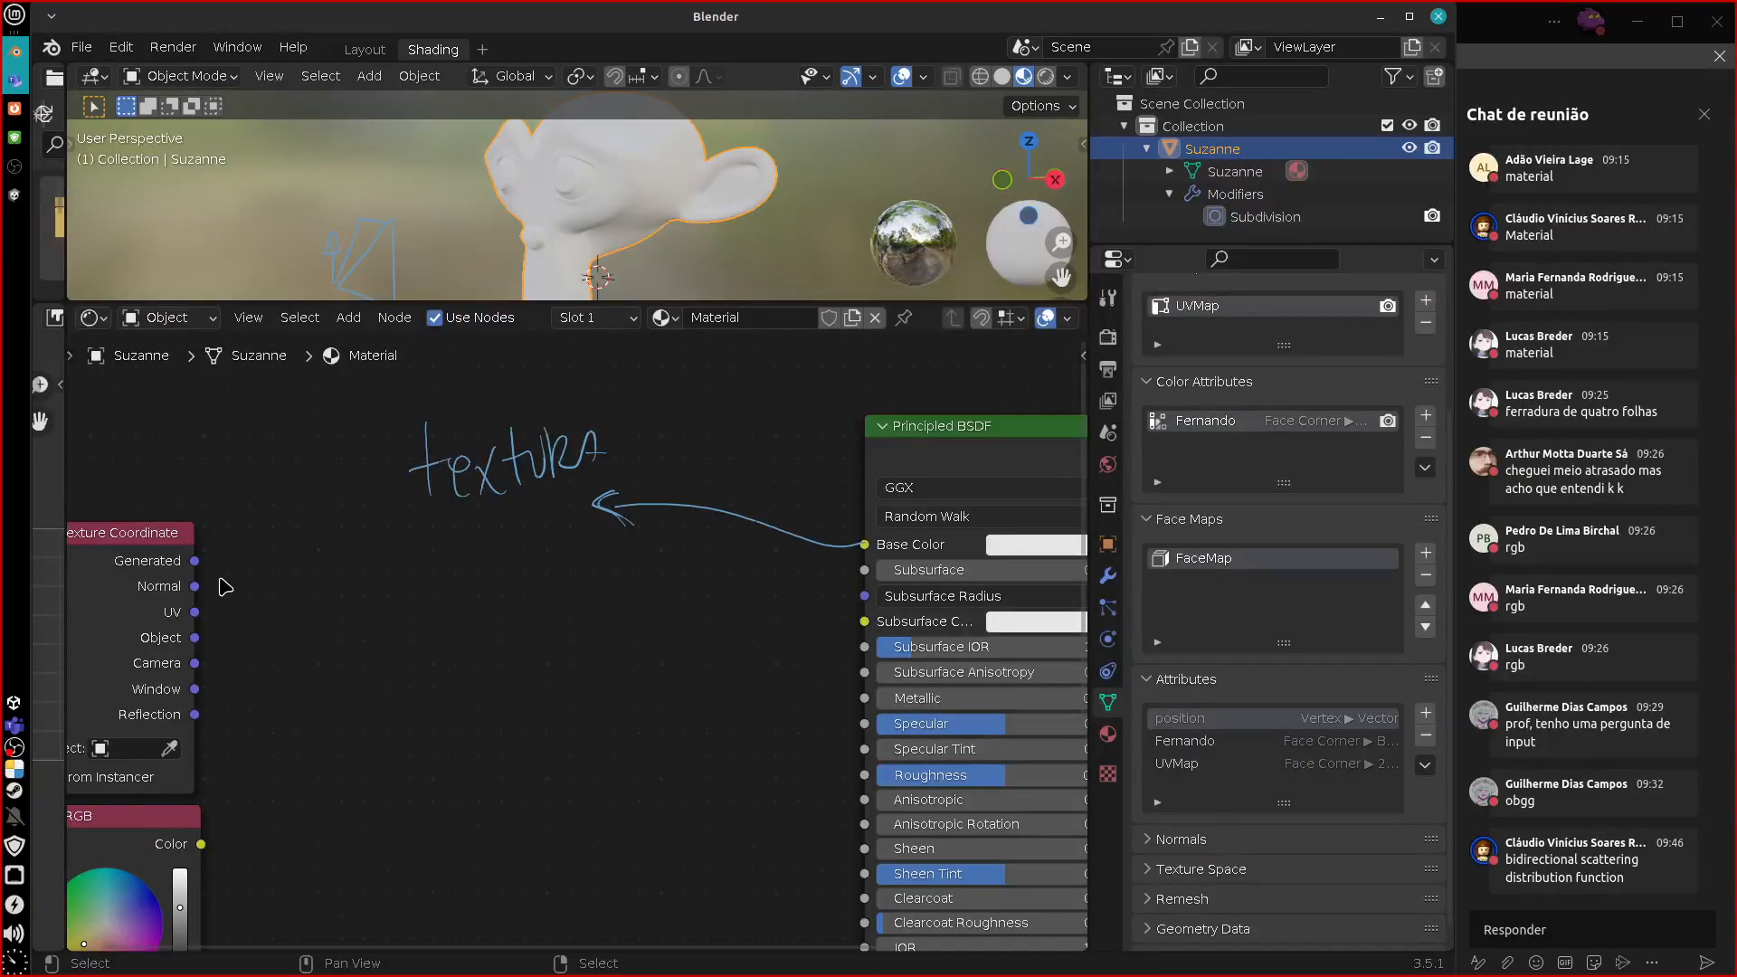
# Annotate a flow from the Texture Coordinate's UV output through a circled "textura" to the Base Color input.
pyautogui.moveTo(254, 625); pyautogui.dragTo(332, 665, button='middle')
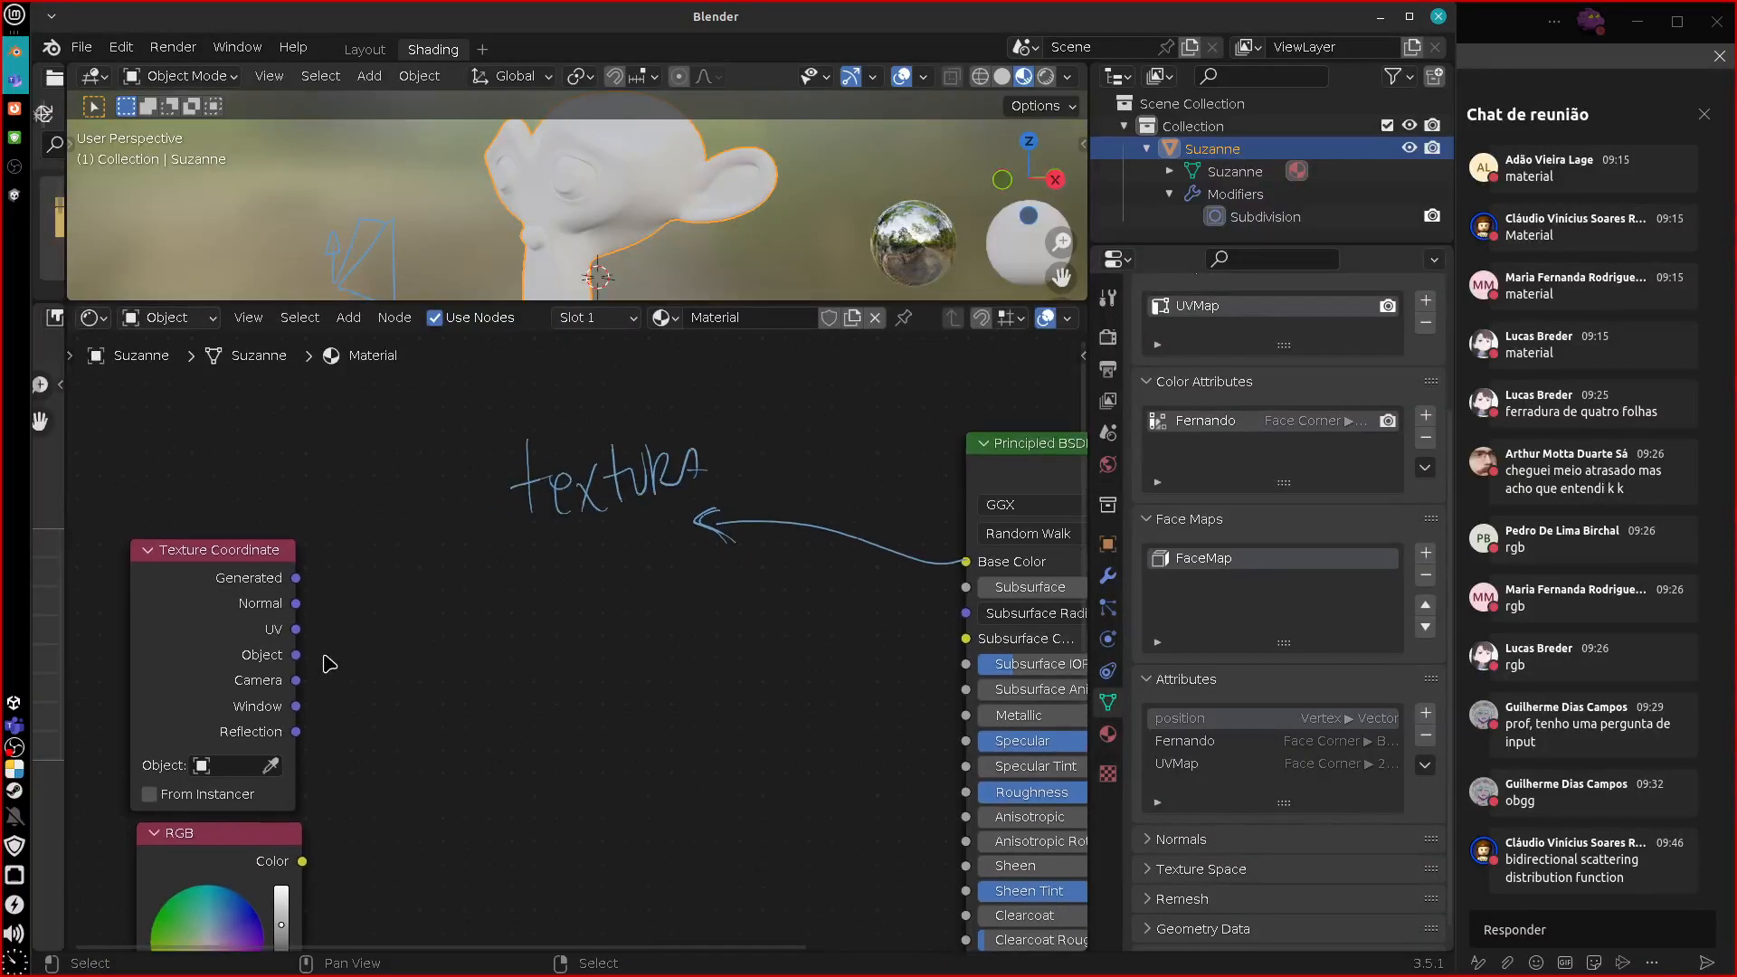
pyautogui.moveTo(299, 631)
pyautogui.mouseDown()
pyautogui.moveTo(493, 515)
pyautogui.moveTo(512, 573)
pyautogui.moveTo(561, 385)
pyautogui.moveTo(547, 589)
pyautogui.moveTo(534, 575)
pyautogui.mouseUp()
pyautogui.moveTo(948, 554); pyautogui.dragTo(930, 584)
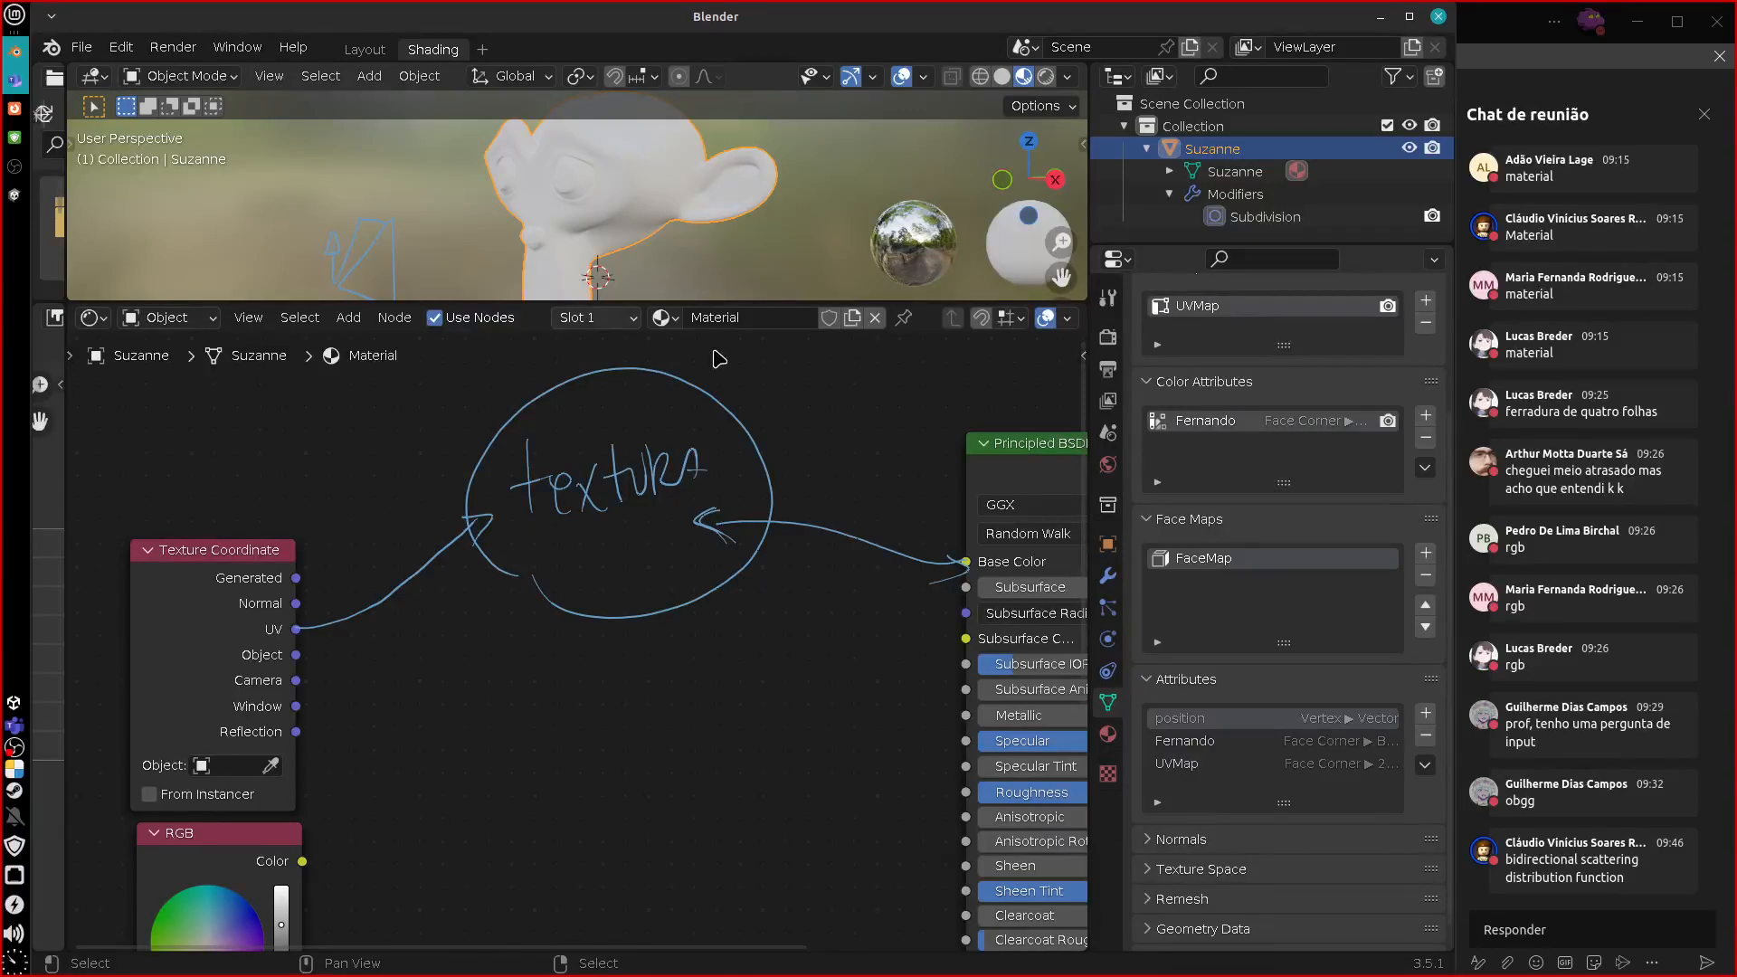
# Erase the "textura" flow annotation in the node editor and the leftover sketch in the 3D viewport.
pyautogui.moveTo(411, 593)
pyautogui.mouseDown(button='right')
pyautogui.moveTo(388, 601)
pyautogui.moveTo(474, 485)
pyautogui.moveTo(686, 543)
pyautogui.moveTo(936, 561)
pyautogui.moveTo(787, 589)
pyautogui.moveTo(601, 582)
pyautogui.moveTo(562, 446)
pyautogui.moveTo(561, 581)
pyautogui.mouseUp(button='right')
pyautogui.moveTo(812, 561); pyautogui.dragTo(581, 573, button='middle')
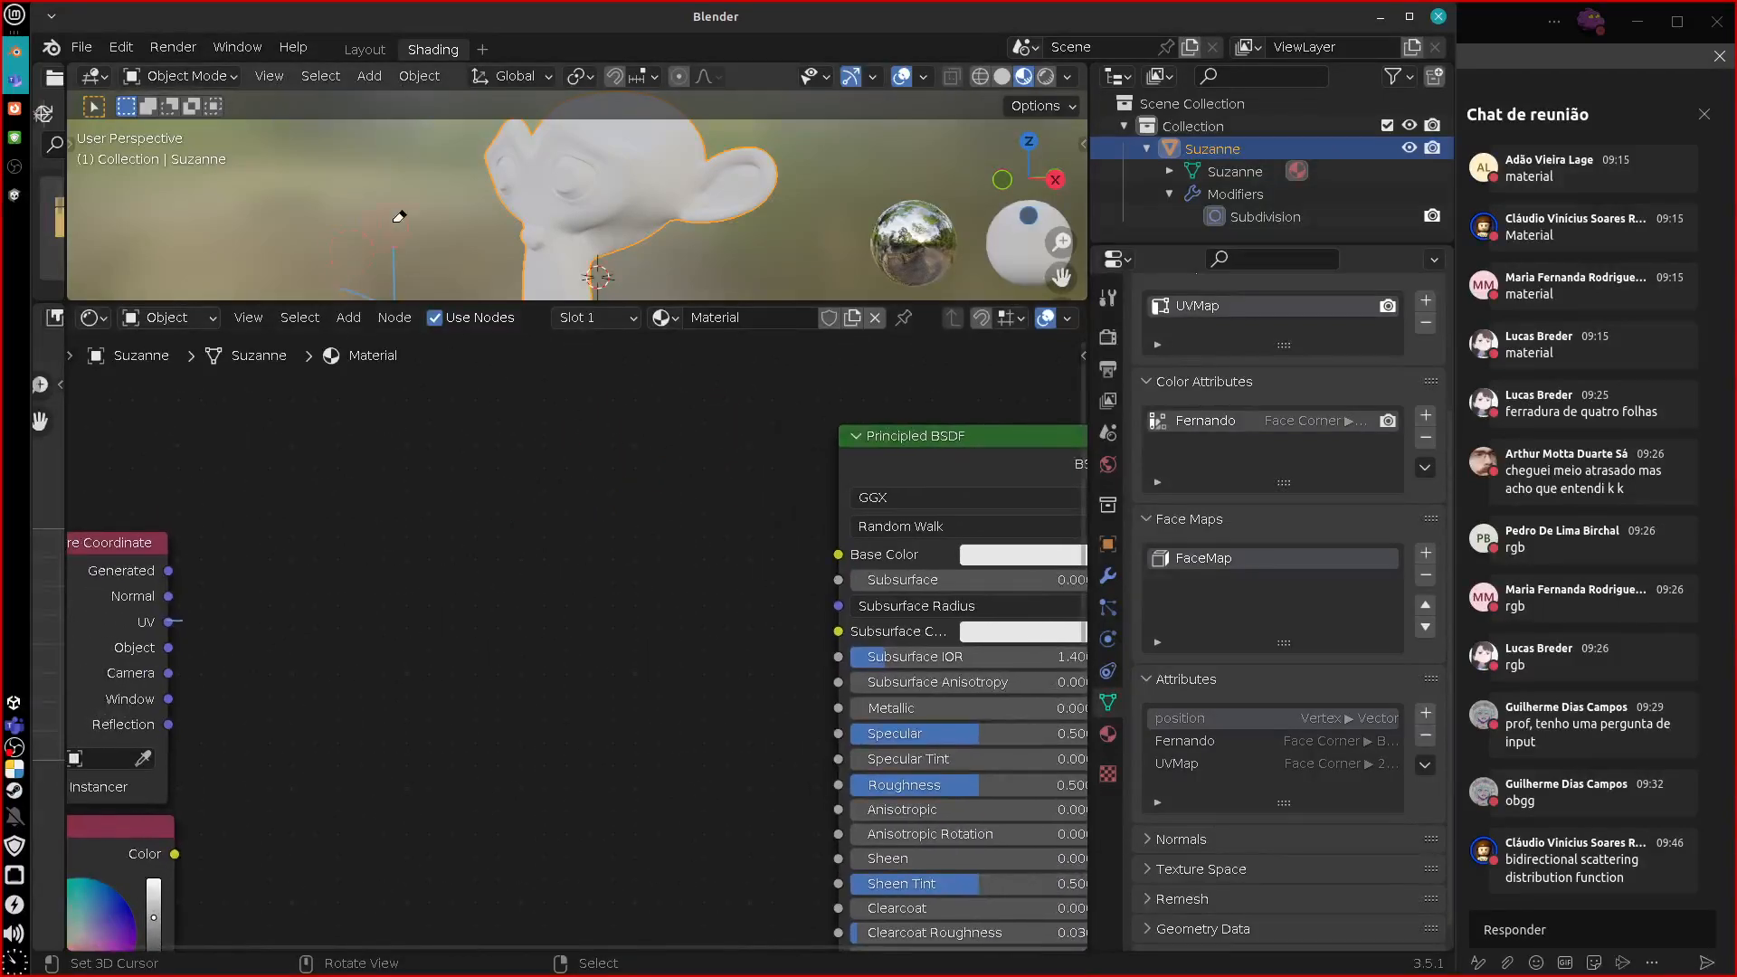
# Add an Image Texture node between the Texture Coordinate and Principled BSDF nodes and load rocks.jpg from the textures folder.
pyautogui.click(349, 316)
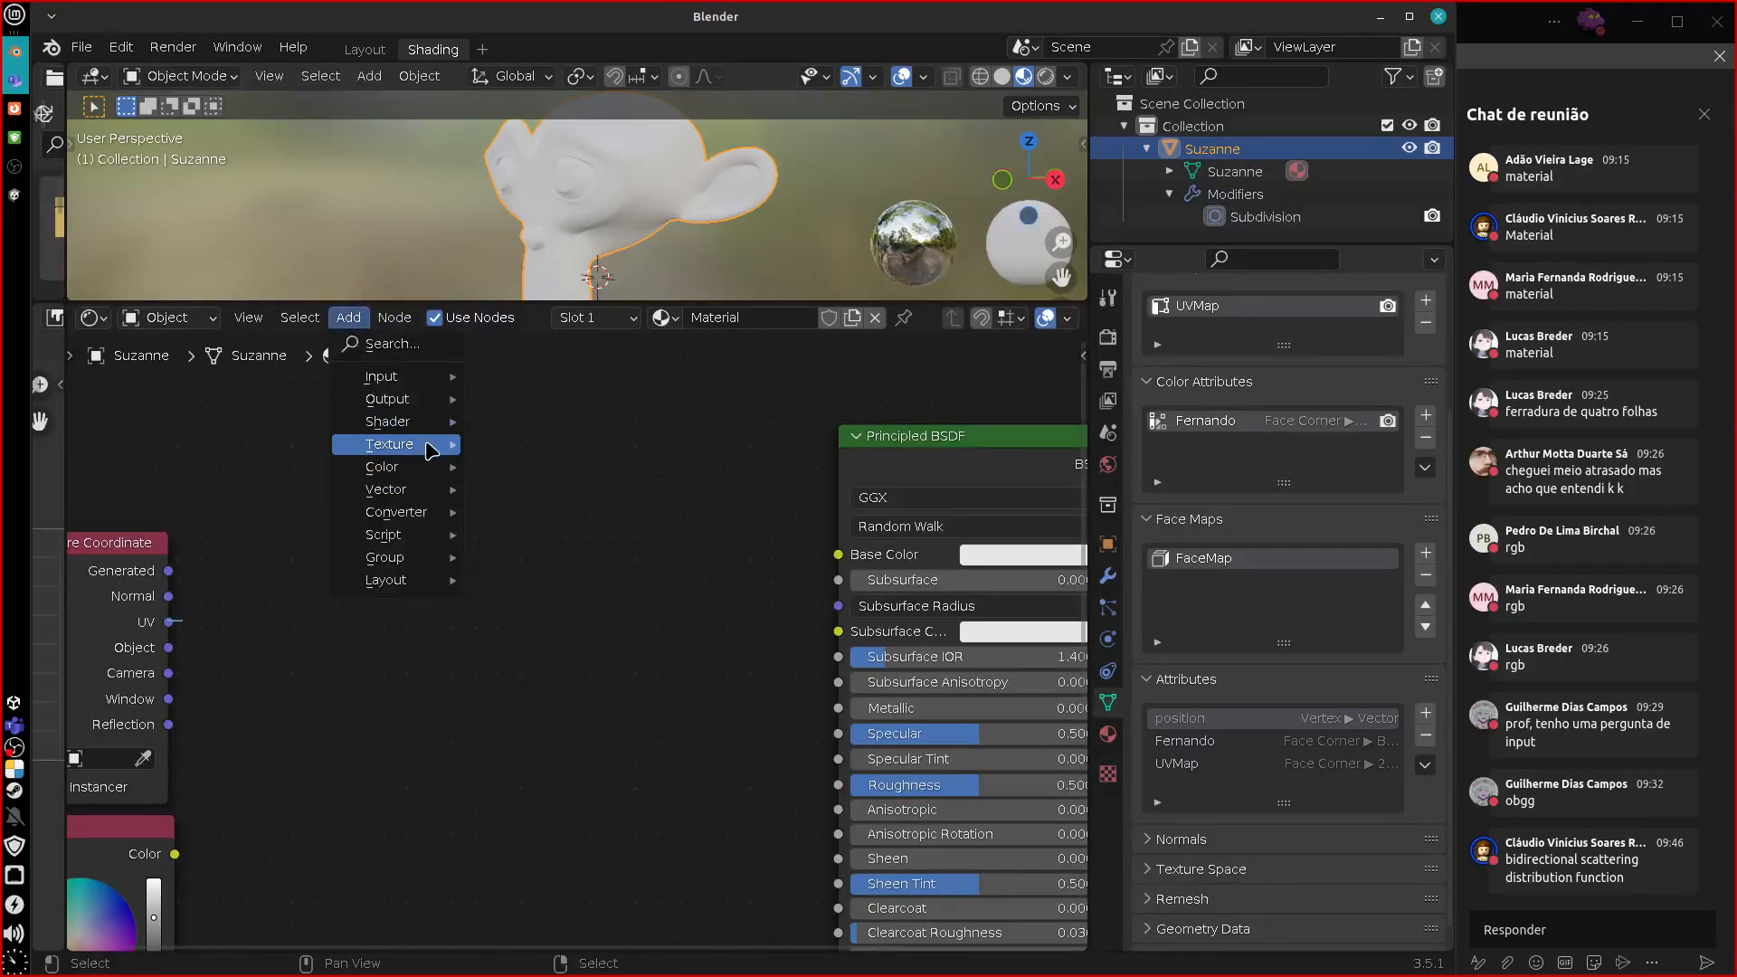
pyautogui.moveTo(430, 457)
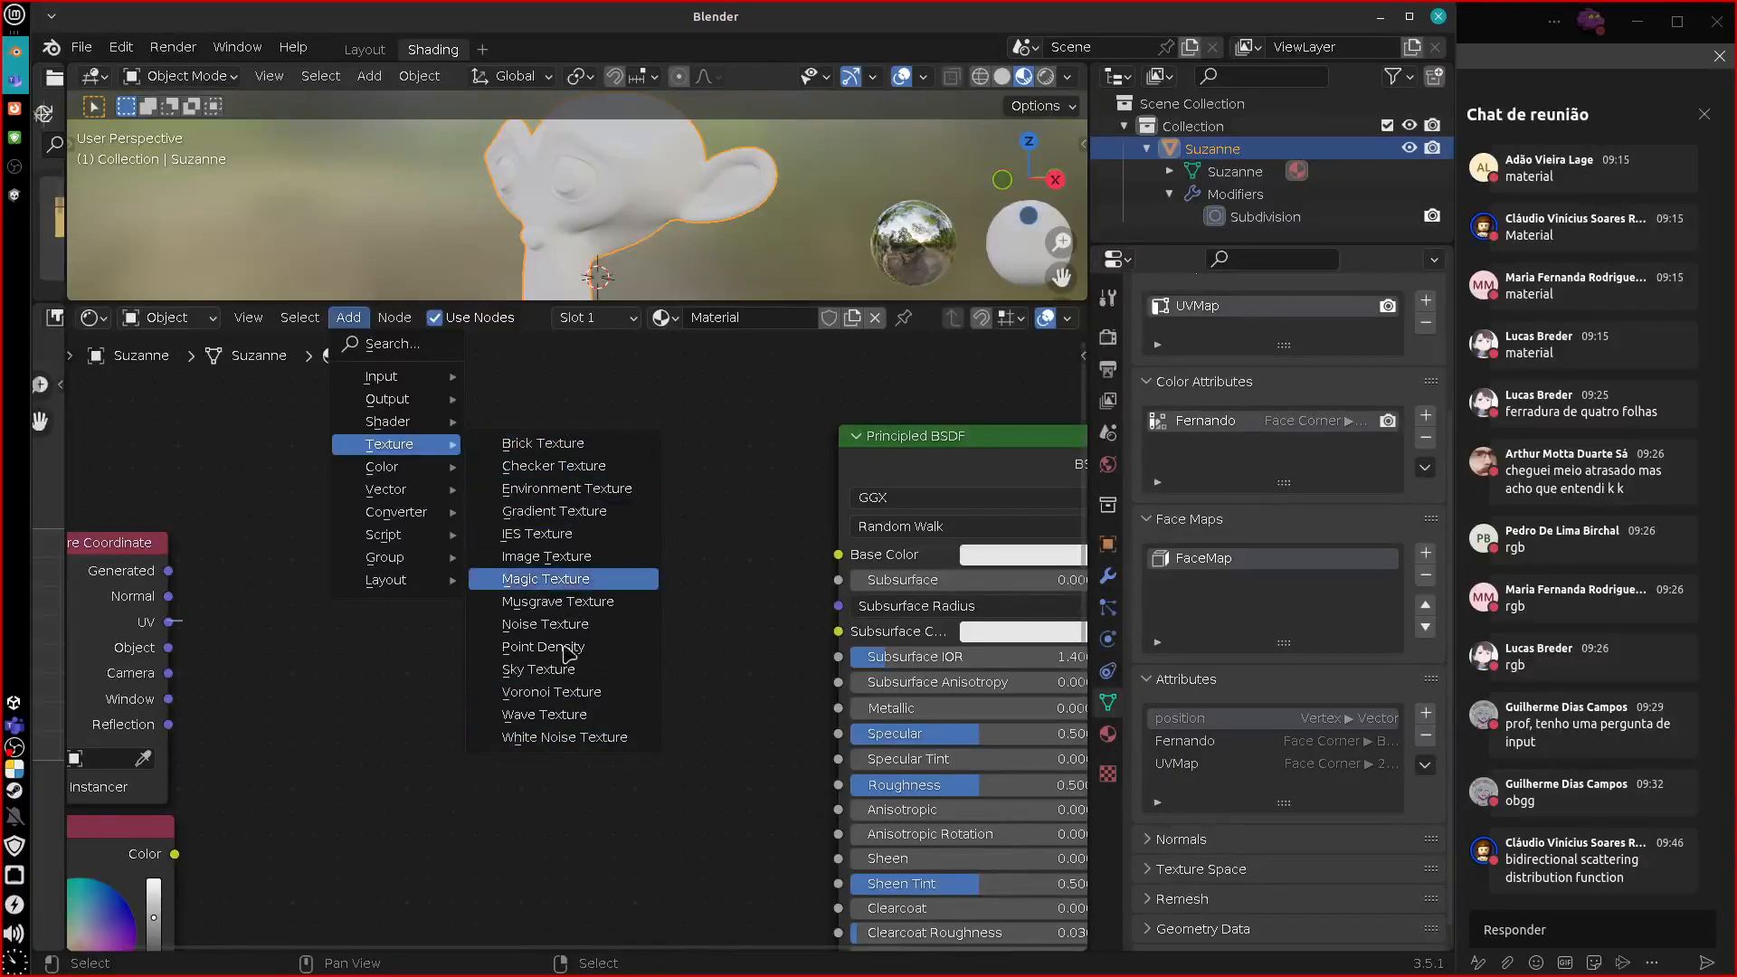
pyautogui.click(565, 555)
pyautogui.click(658, 549)
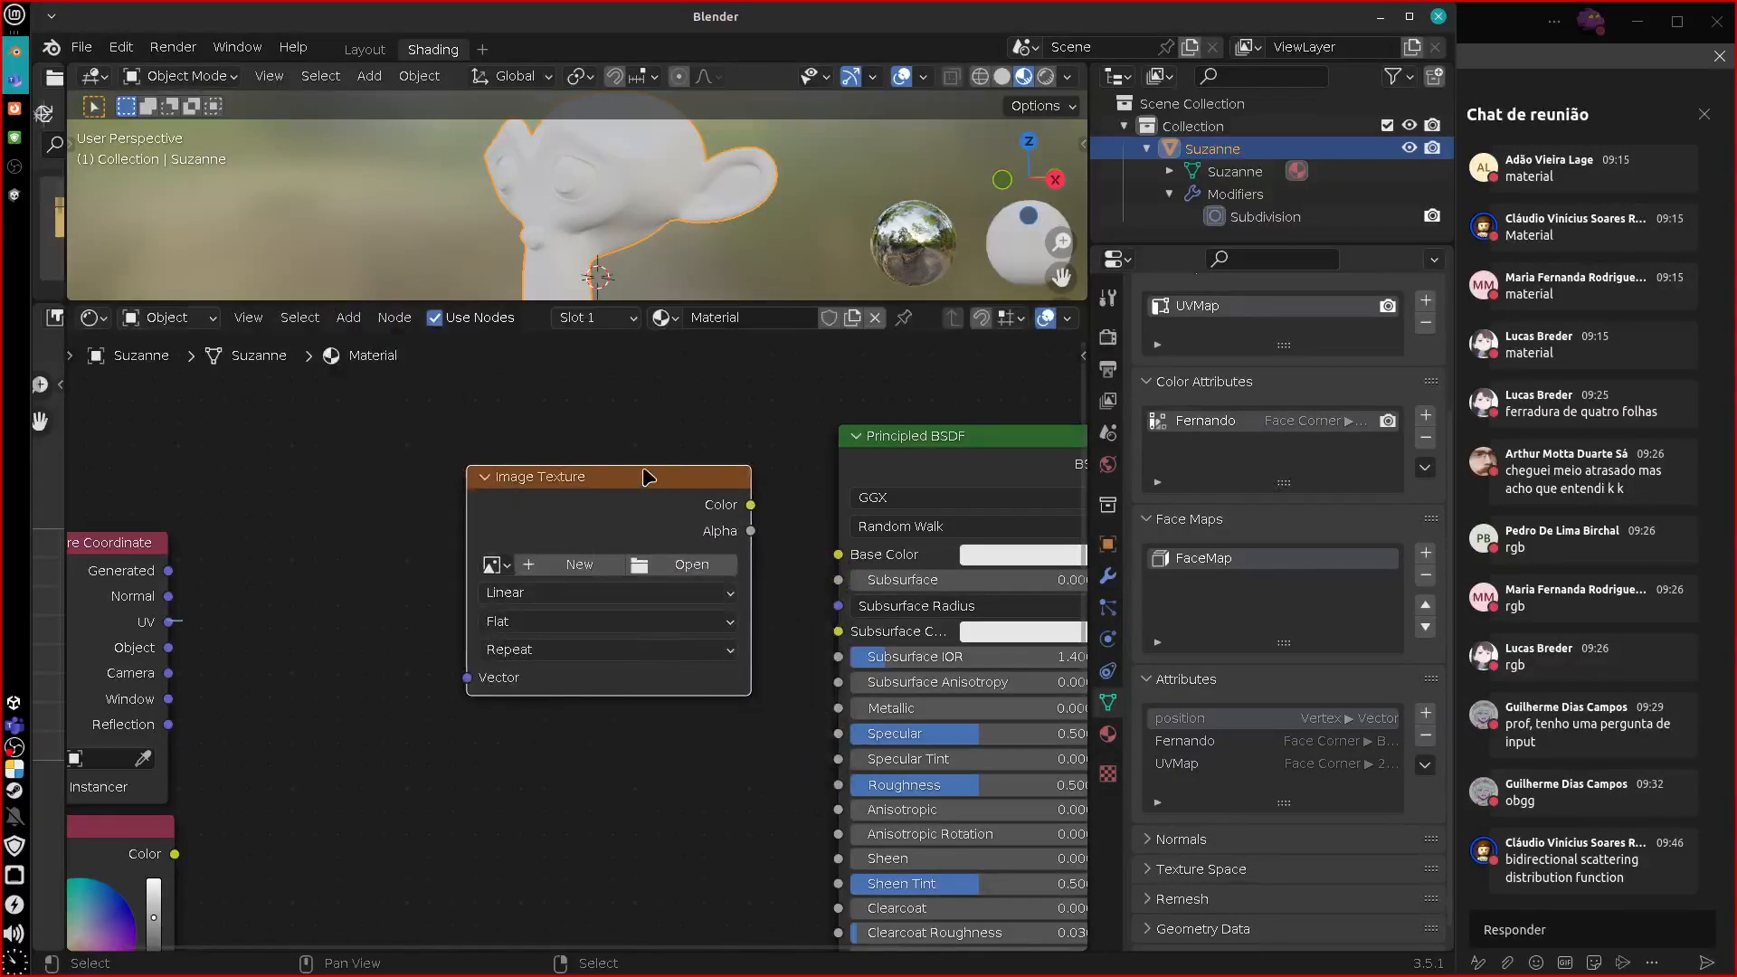
pyautogui.moveTo(652, 477); pyautogui.dragTo(607, 495)
pyautogui.click(629, 583)
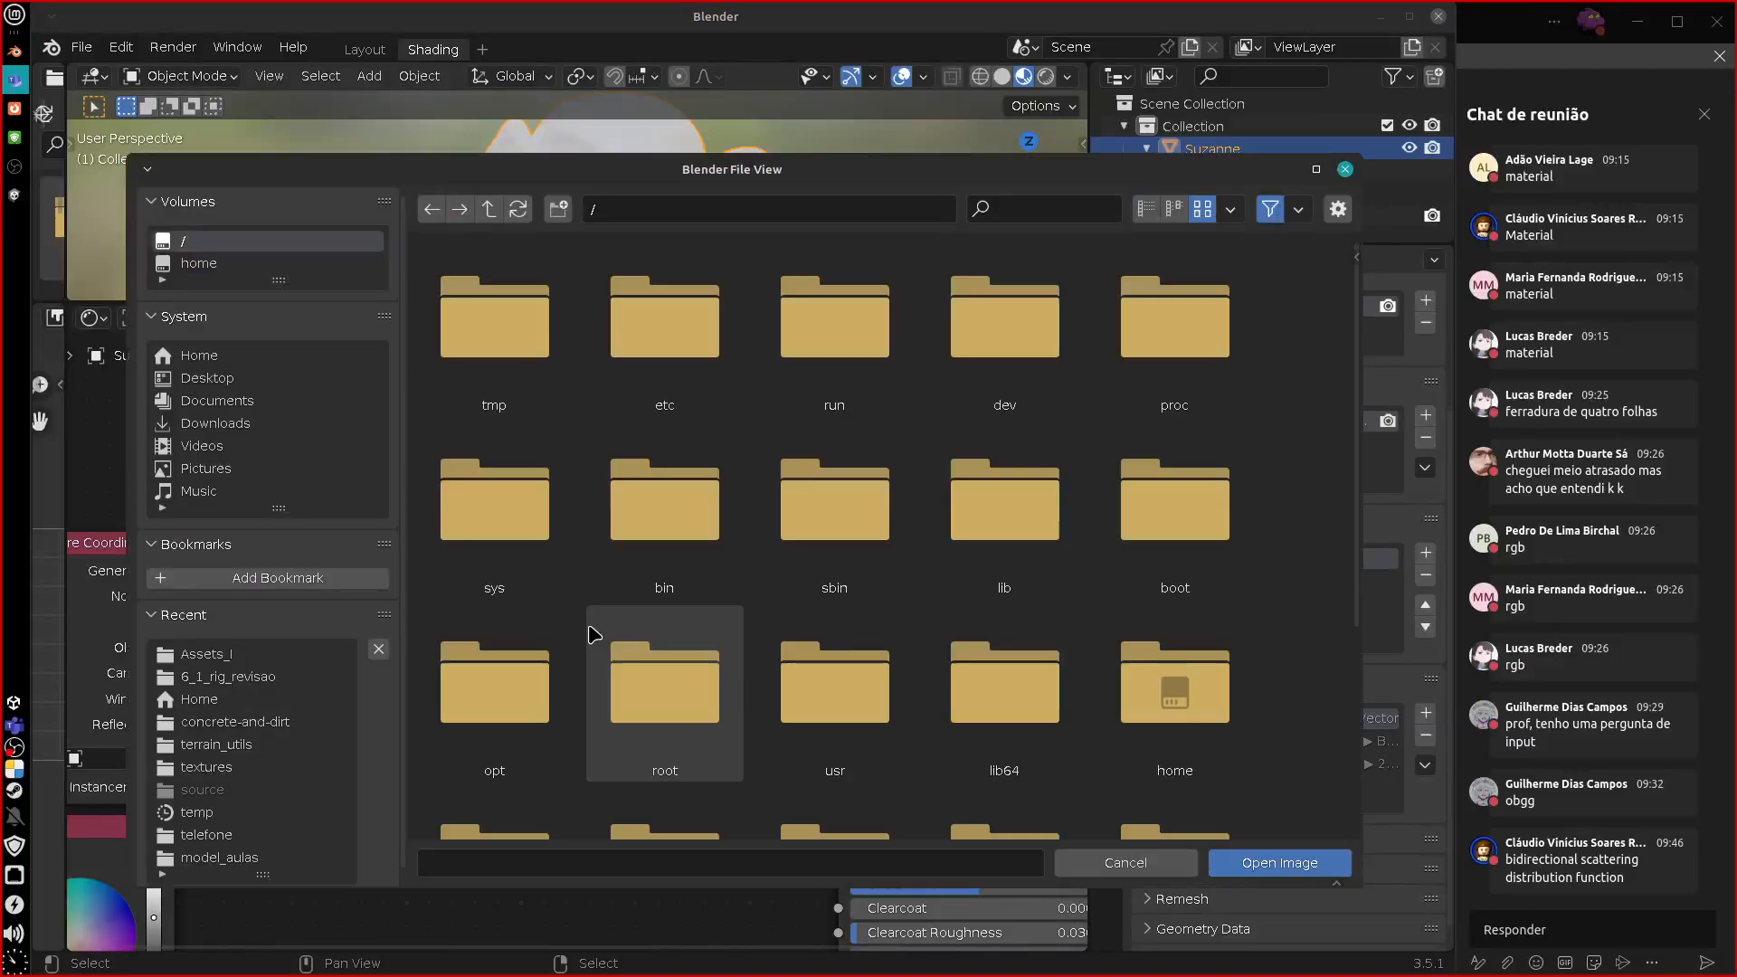
pyautogui.click(272, 767)
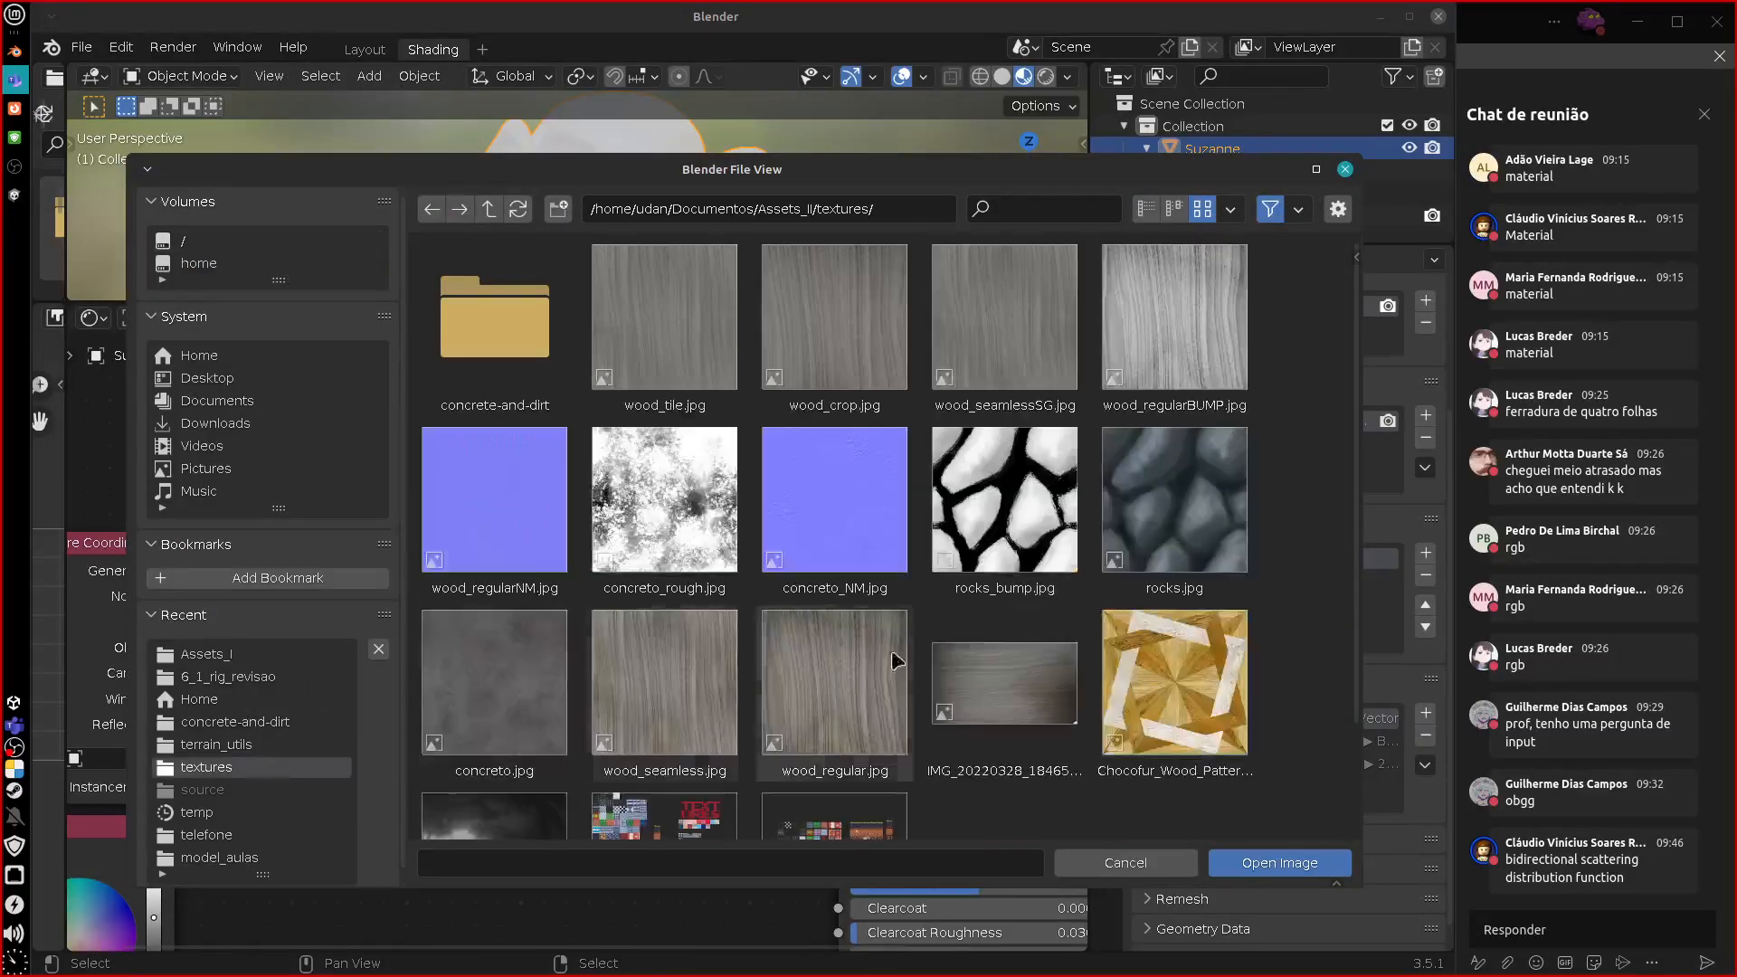
pyautogui.click(1004, 511)
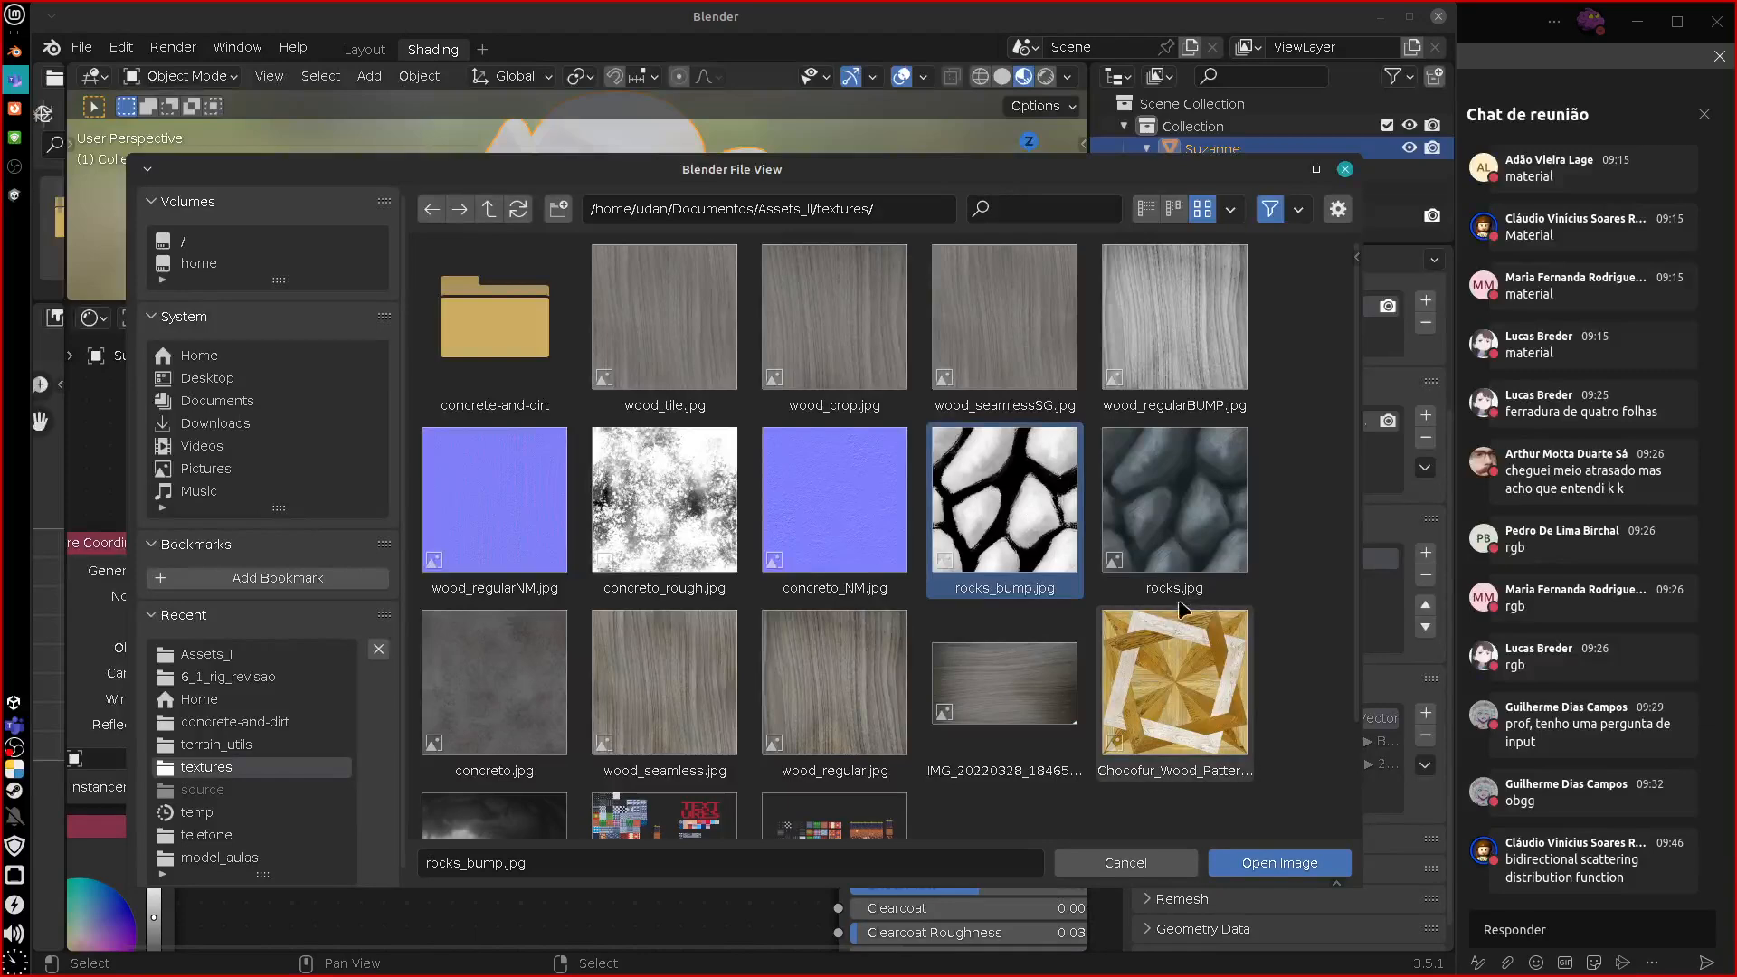
pyautogui.doubleClick(1174, 515)
# Link the rocks.jpg node's Color to Base Color and the Texture Coordinate's Generated output to its Vector input.
pyautogui.moveTo(679, 507); pyautogui.dragTo(839, 555)
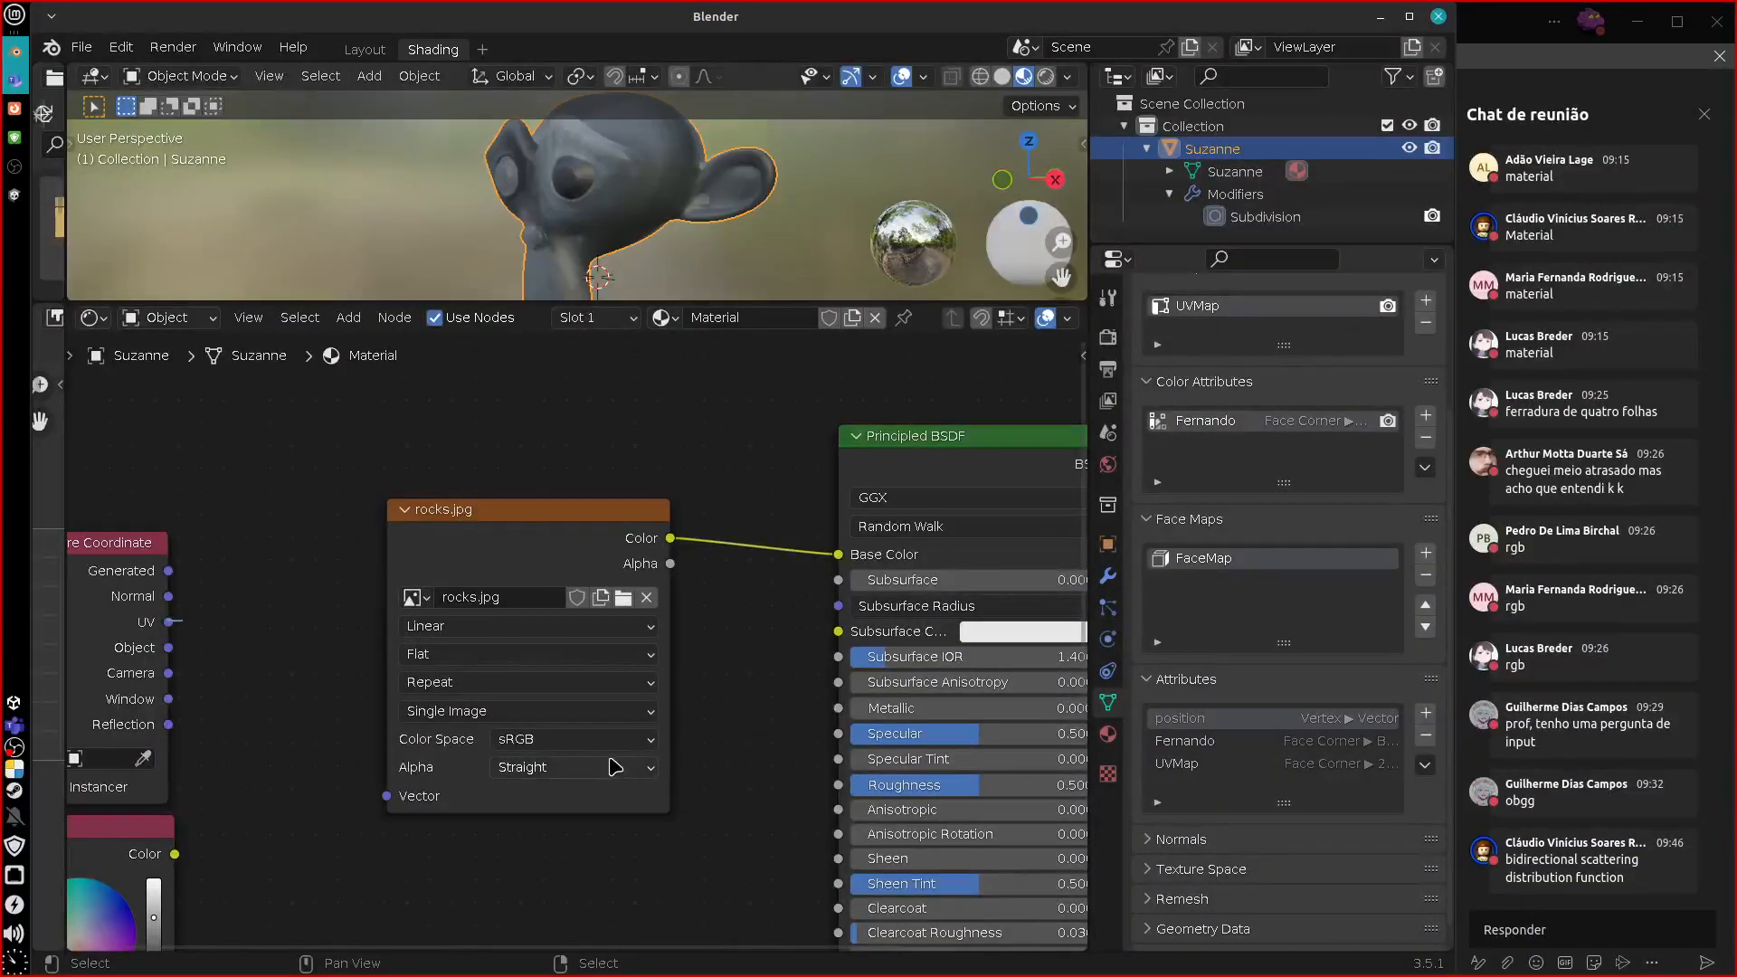
pyautogui.moveTo(169, 571); pyautogui.dragTo(386, 796)
pyautogui.moveTo(698, 265); pyautogui.dragTo(723, 280, button='middle')
# Switch the rocks.jpg node's projection to Box and set its blend to 0.228.
pyautogui.click(524, 654)
pyautogui.click(514, 704)
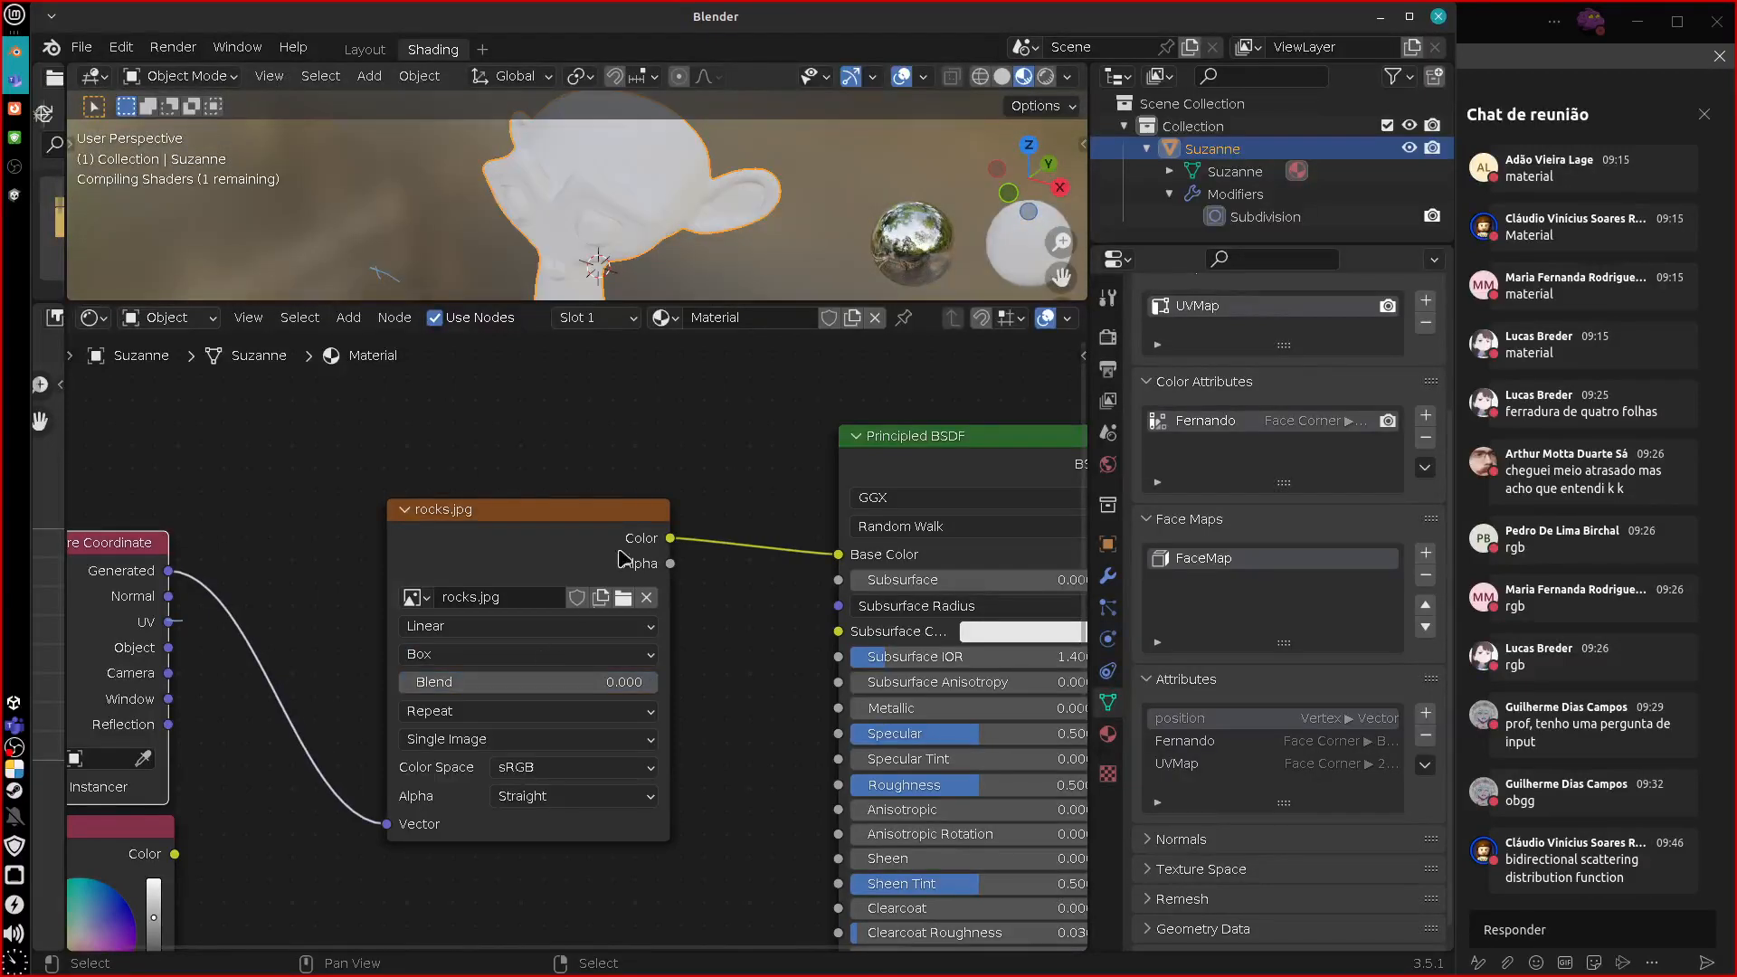
pyautogui.moveTo(724, 204); pyautogui.dragTo(624, 176, button='middle')
pyautogui.moveTo(534, 681); pyautogui.dragTo(588, 681)
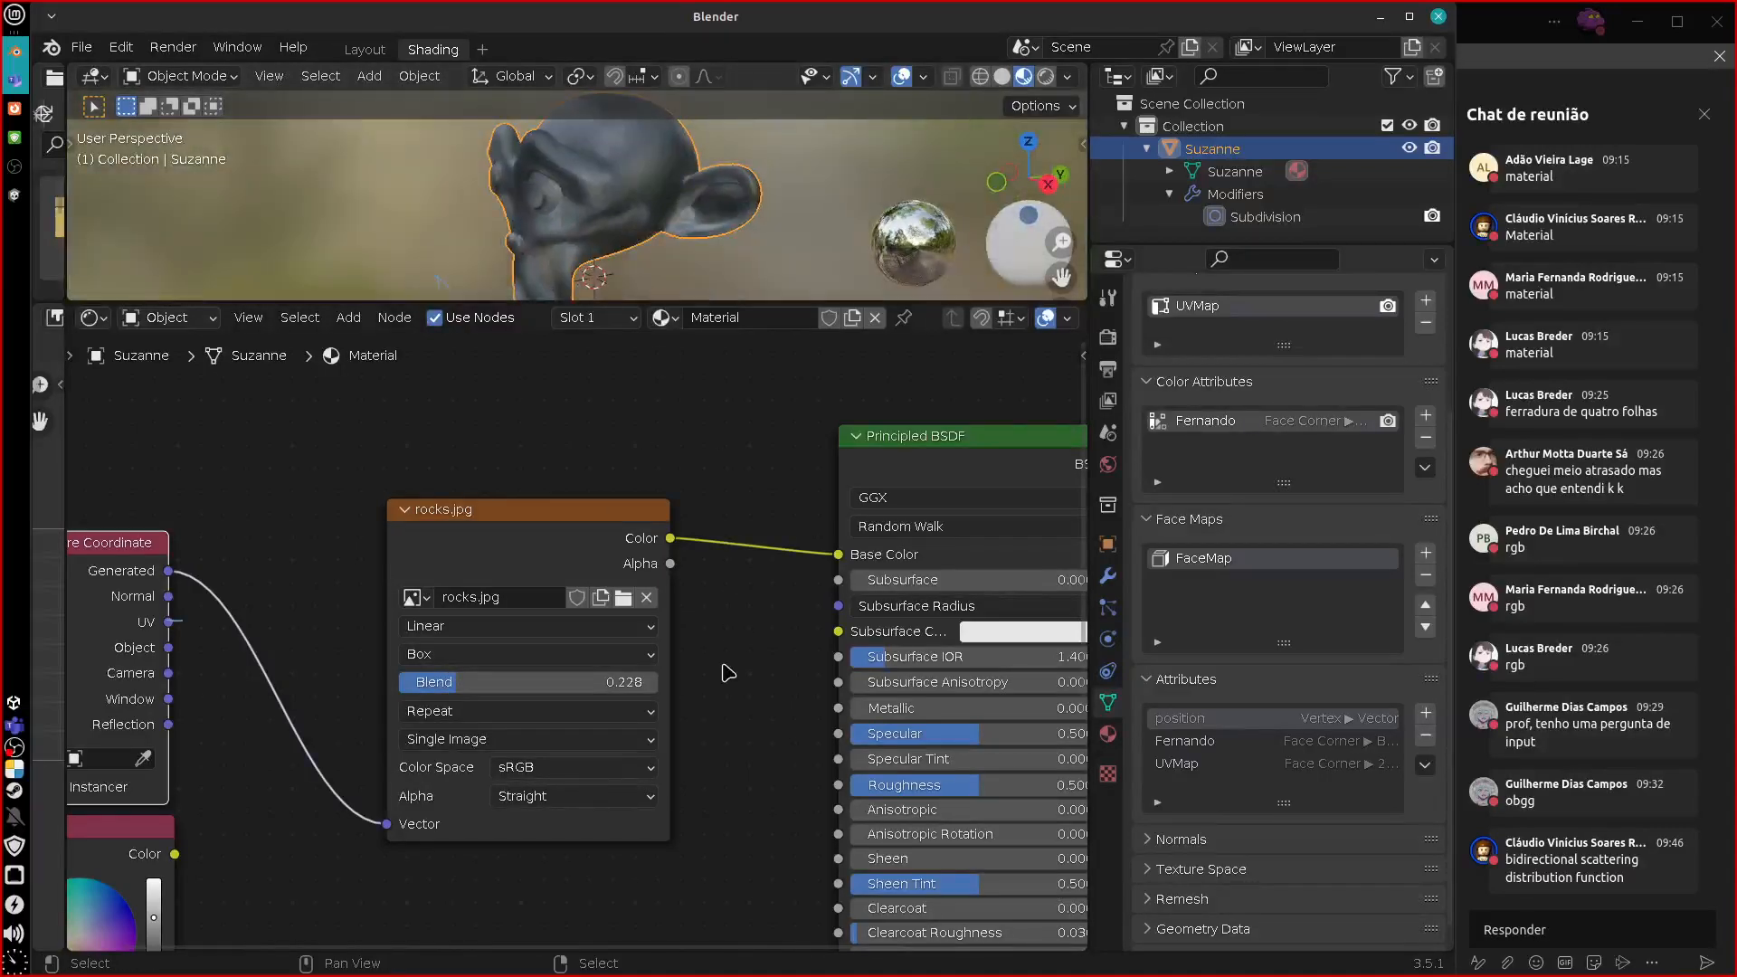
# Move the rocks.jpg node closer to the Principled BSDF and handwrite the annotation "textura" above it.
pyautogui.moveTo(532, 531); pyautogui.dragTo(653, 519)
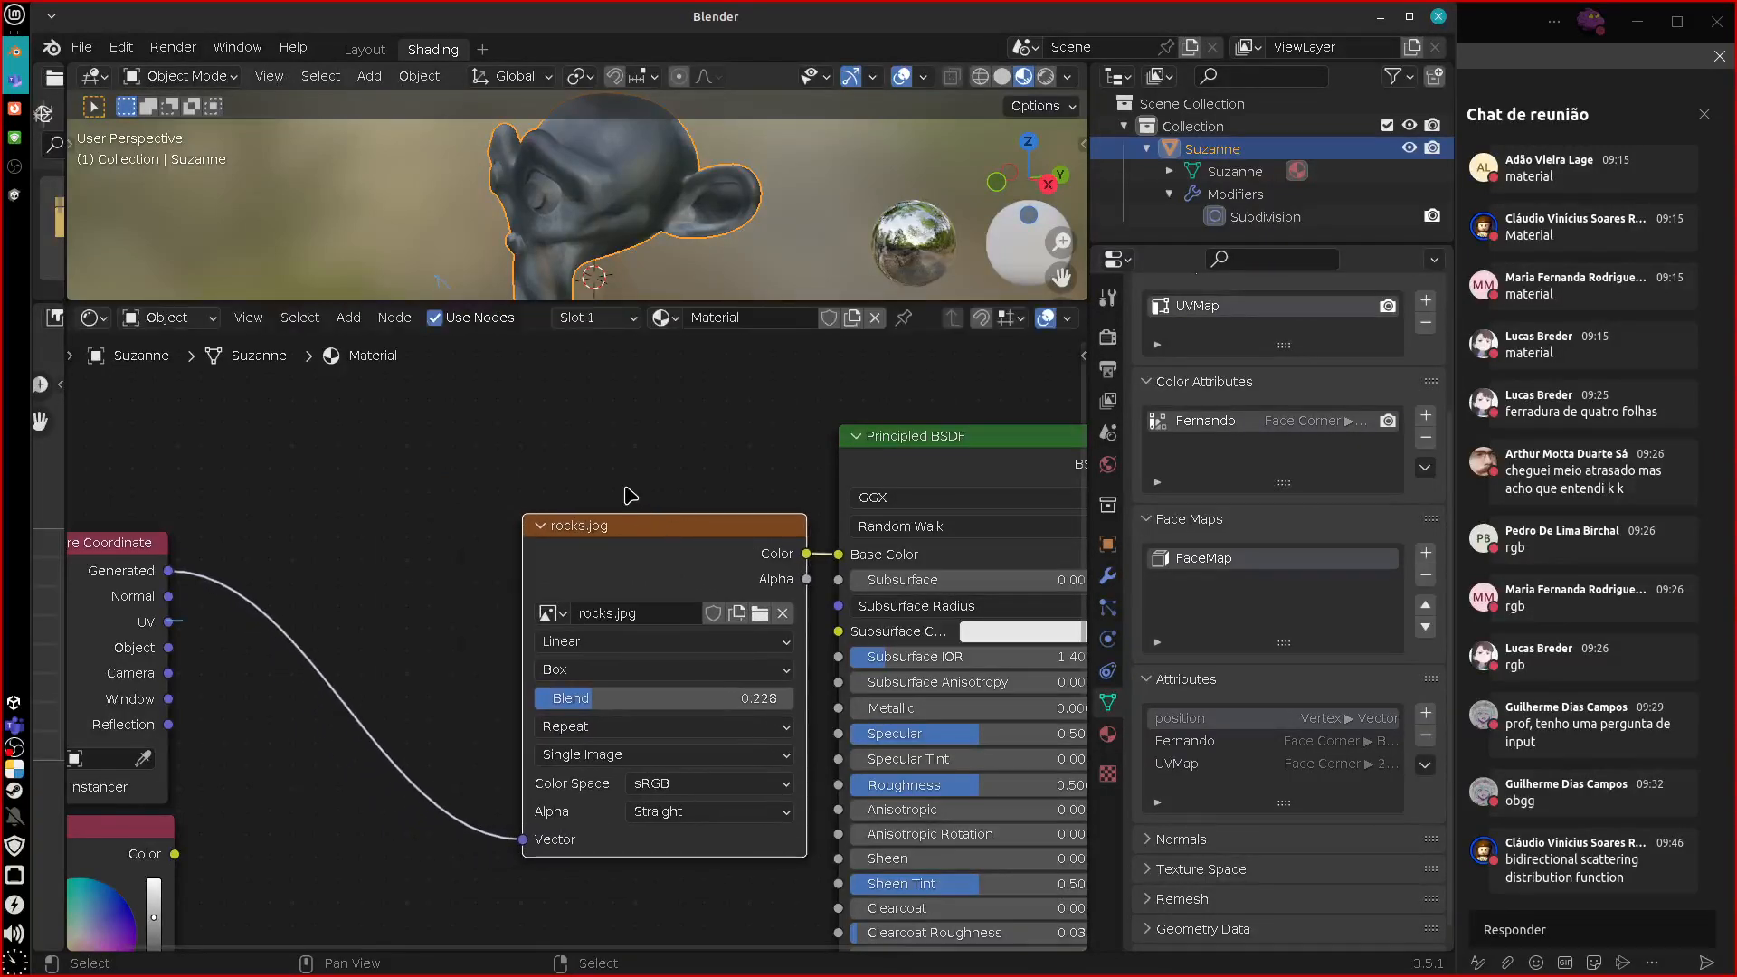
pyautogui.moveTo(581, 446); pyautogui.dragTo(589, 496)
pyautogui.moveTo(567, 471)
pyautogui.mouseDown()
pyautogui.moveTo(597, 468)
pyautogui.moveTo(628, 497)
pyautogui.mouseUp()
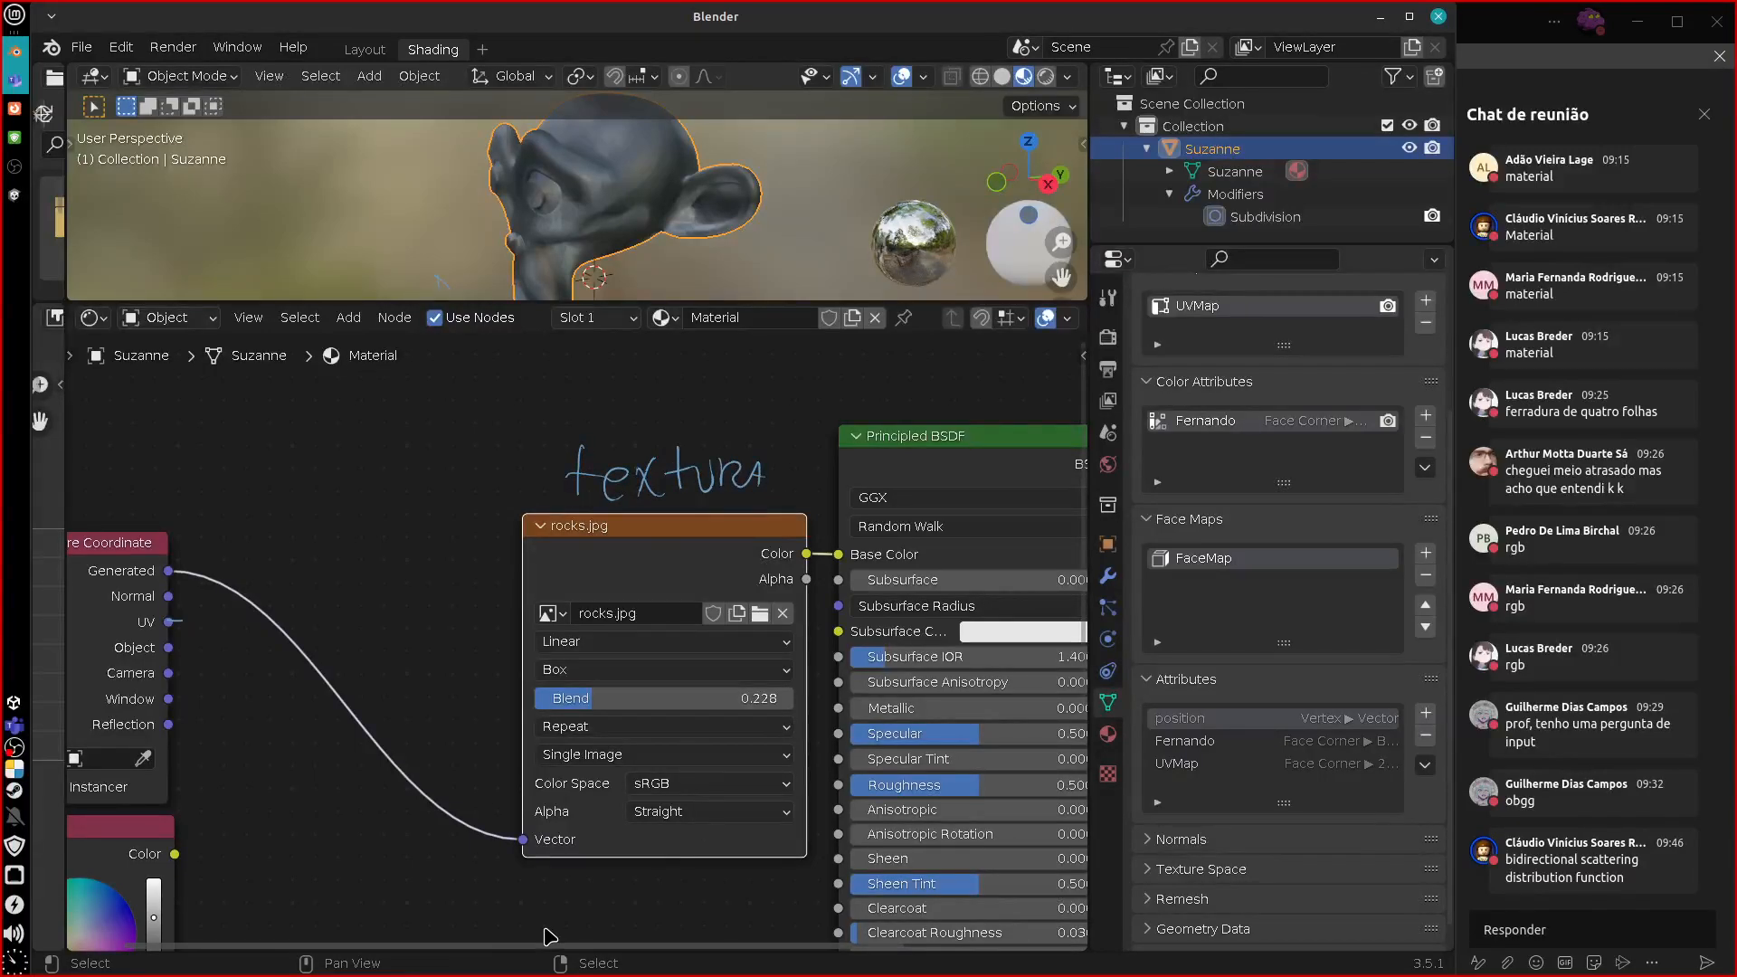
# Enter Edit Mode on Suzanne and enable the Subdivision modifier's On Cage display to inspect the smoothed mesh up close.
pyautogui.moveTo(907, 533); pyautogui.dragTo(735, 615, button='middle')
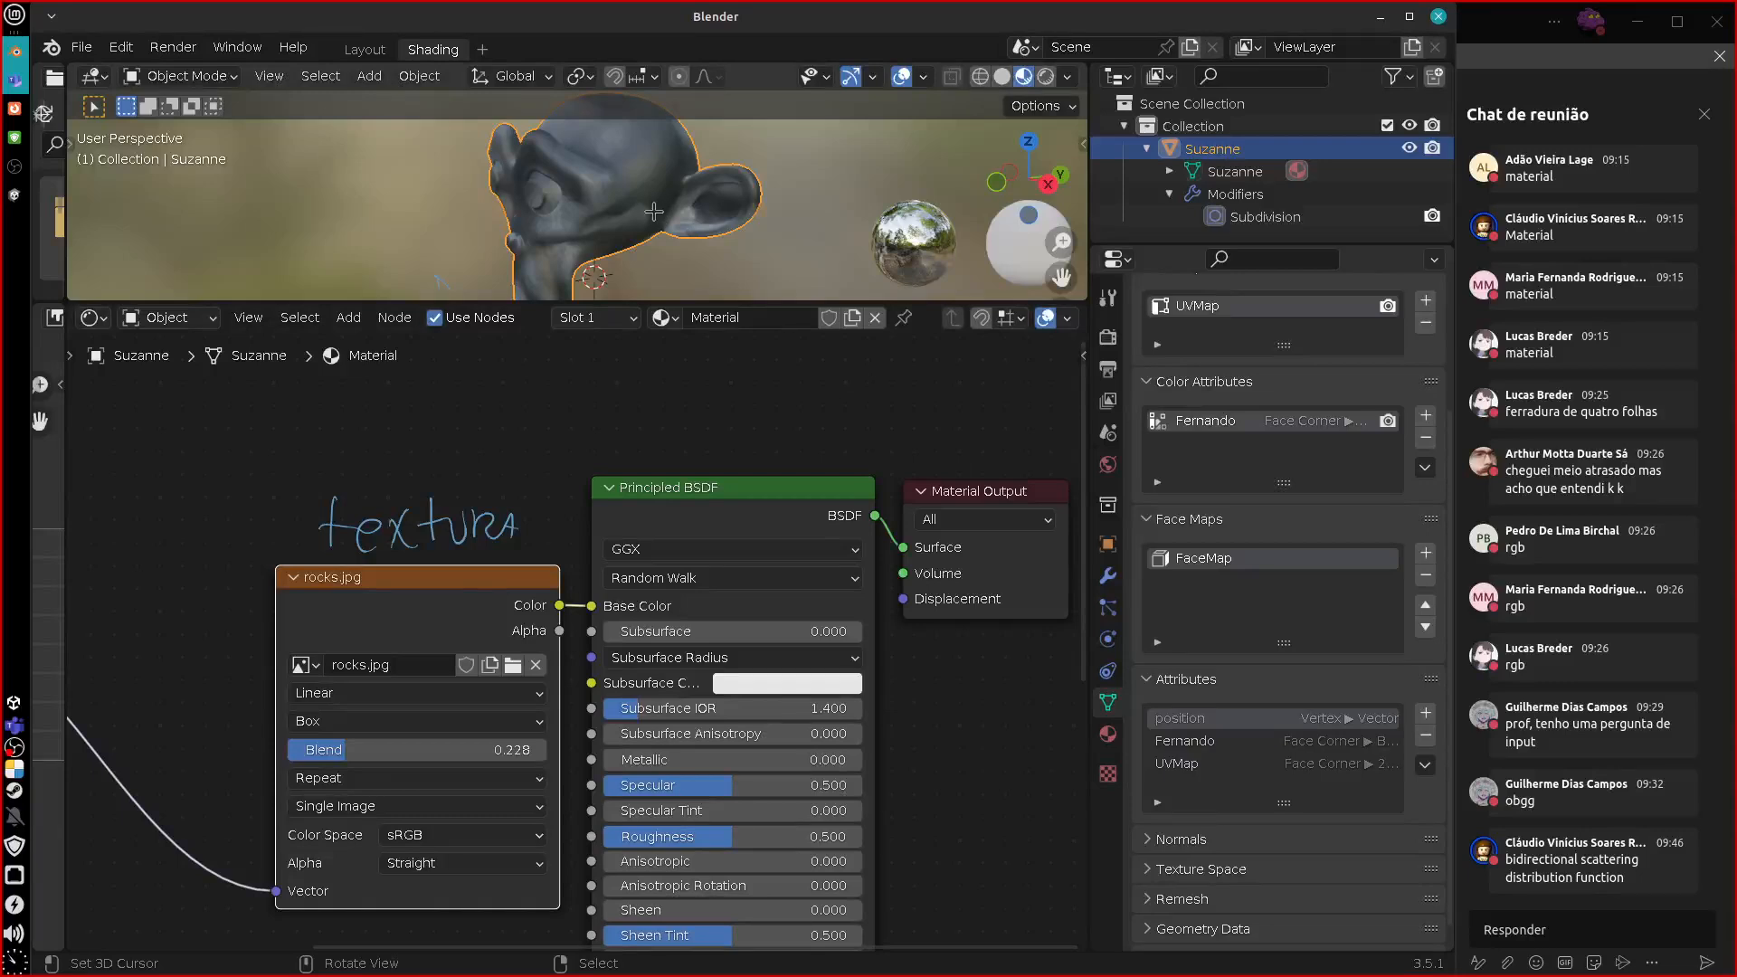
pyautogui.press('Tab')
pyautogui.moveTo(680, 209)
pyautogui.mouseDown(button='middle')
pyautogui.moveTo(697, 213)
pyautogui.moveTo(658, 219)
pyautogui.mouseUp(button='middle')
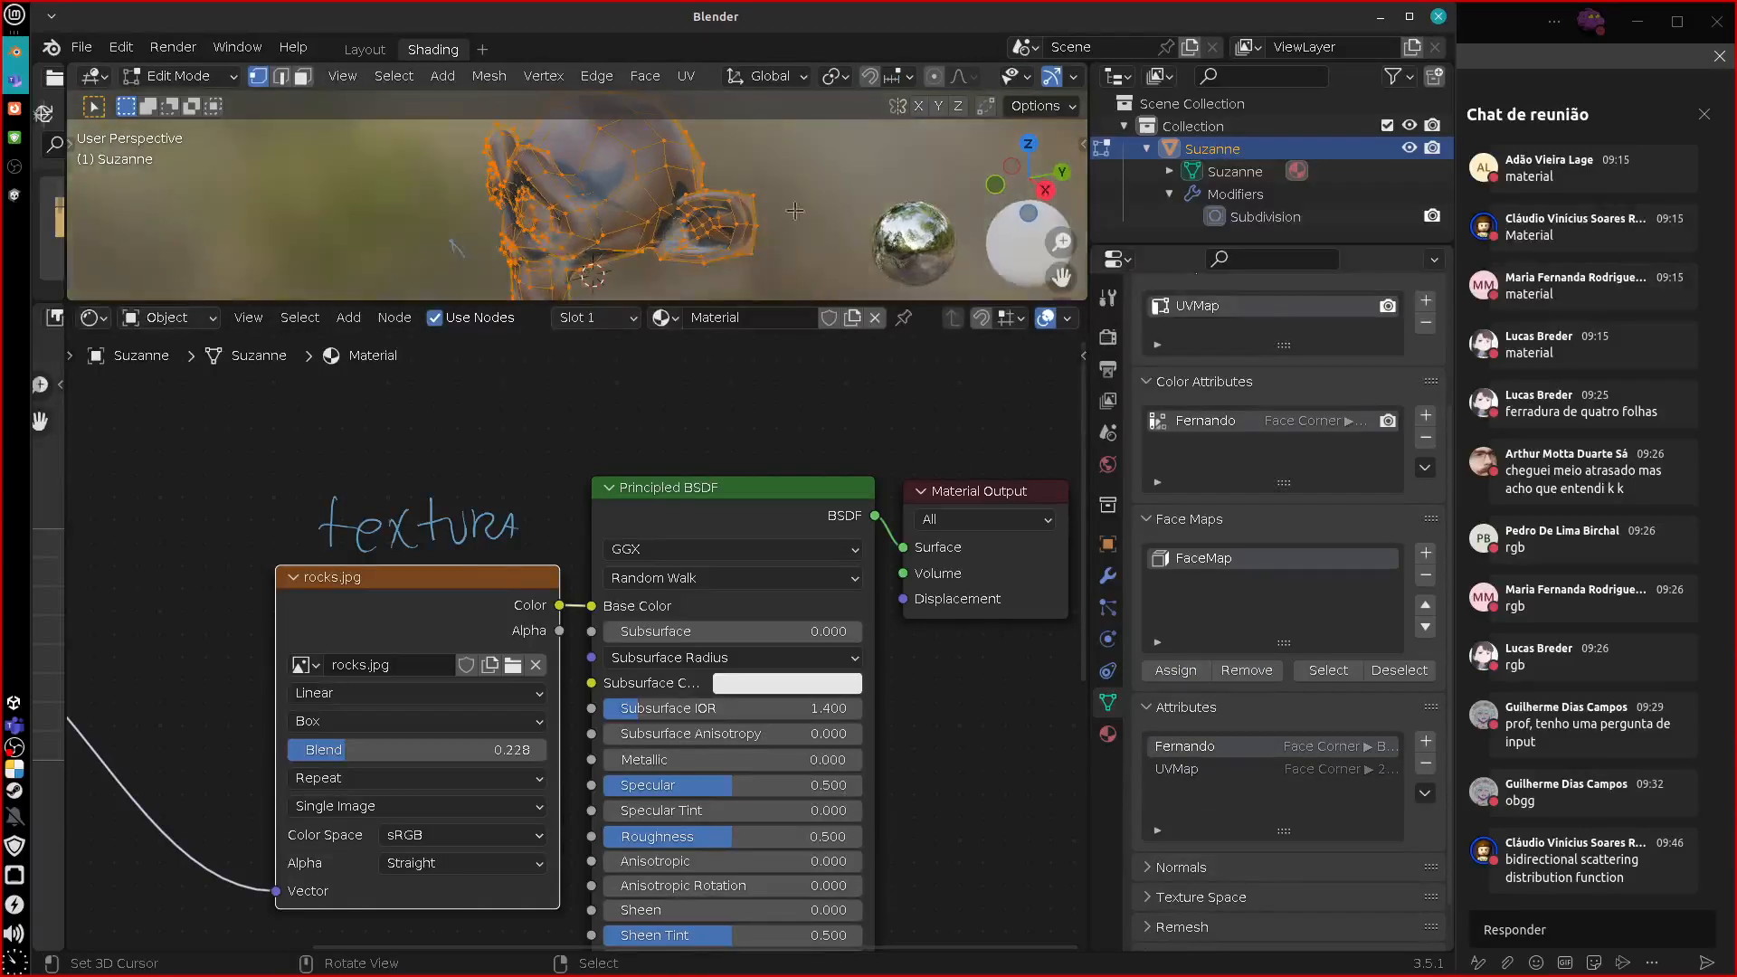
pyautogui.click(1108, 576)
pyautogui.click(1288, 371)
pyautogui.moveTo(633, 199); pyautogui.dragTo(745, 216, button='middle')
pyautogui.scroll(6, 653, 193)
pyautogui.scroll(2, 744, 210)
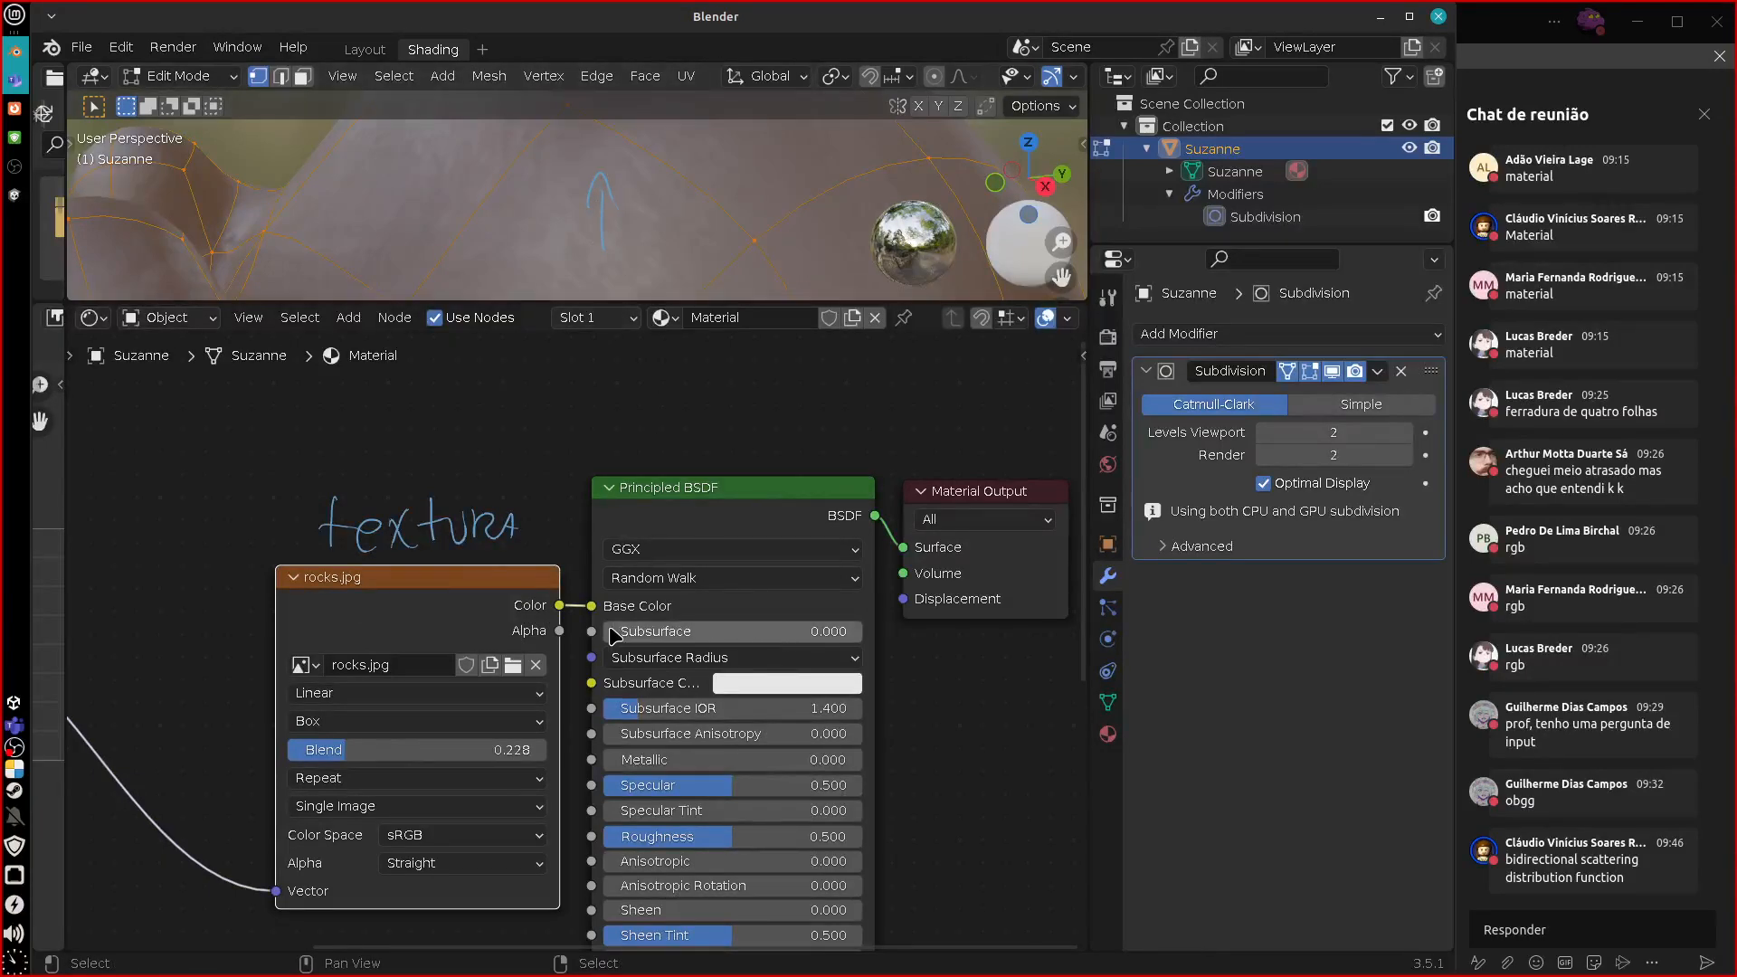
# Nudge the Material Output node and link the Texture Coordinate's UV output to the rocks.jpg node's Vector input.
pyautogui.moveTo(968, 507); pyautogui.dragTo(968, 494)
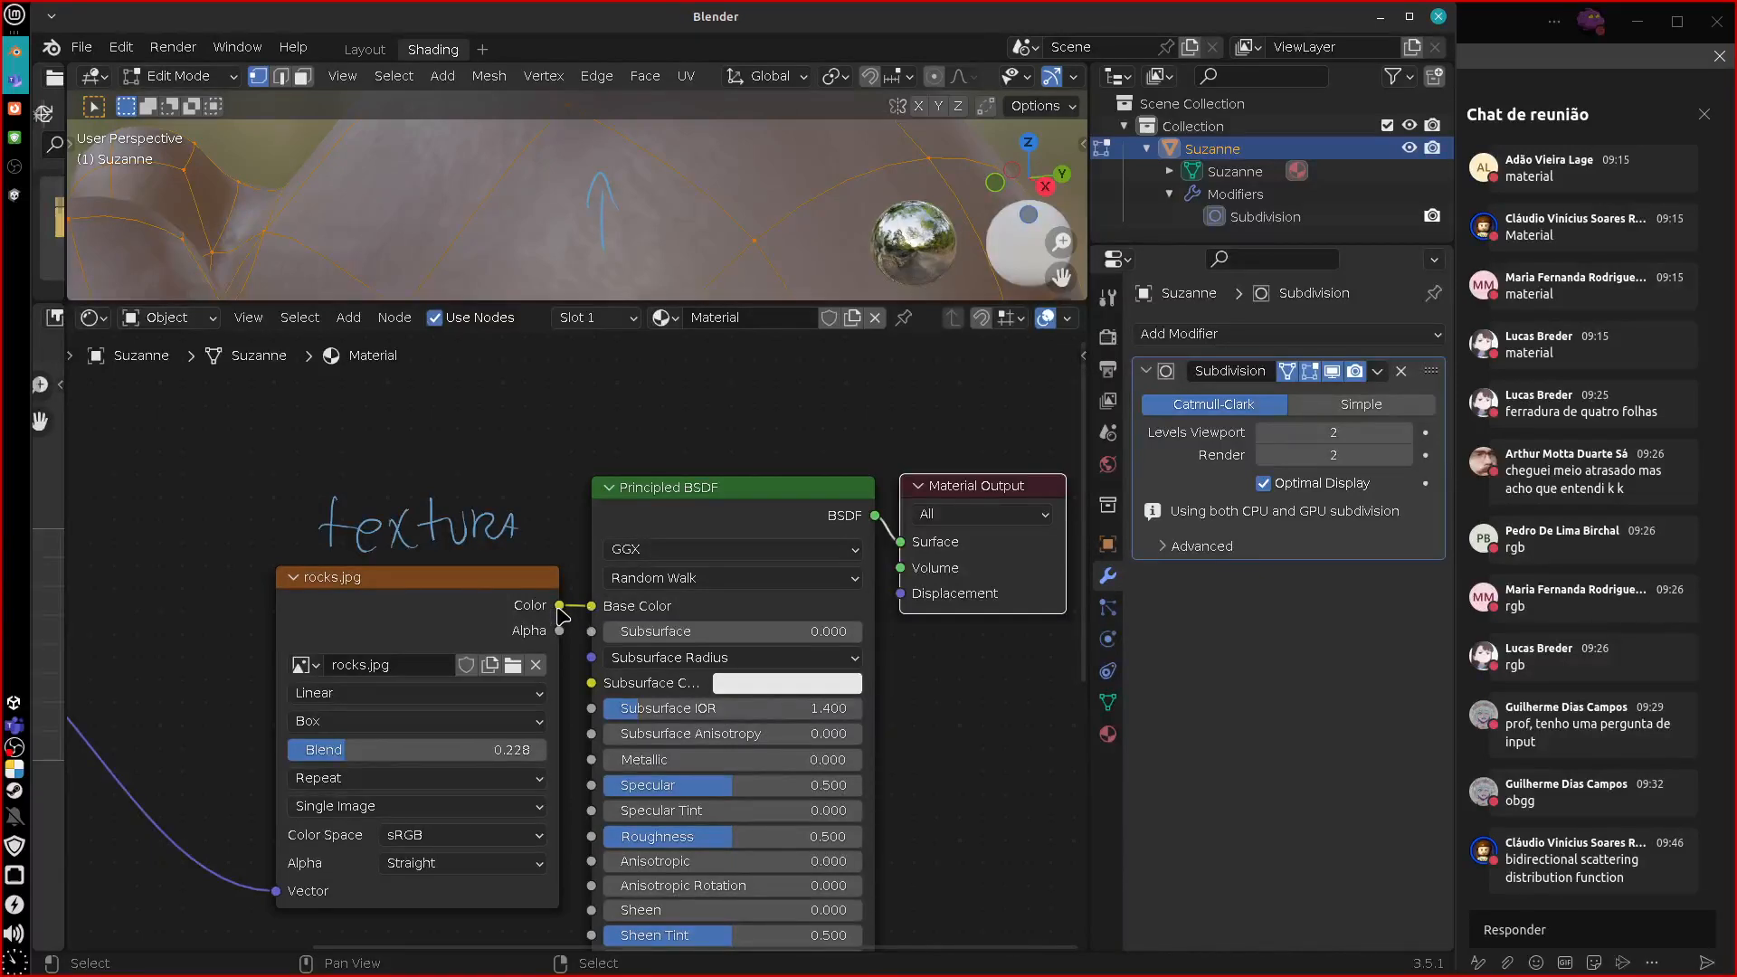
pyautogui.moveTo(391, 620); pyautogui.dragTo(732, 608, button='middle')
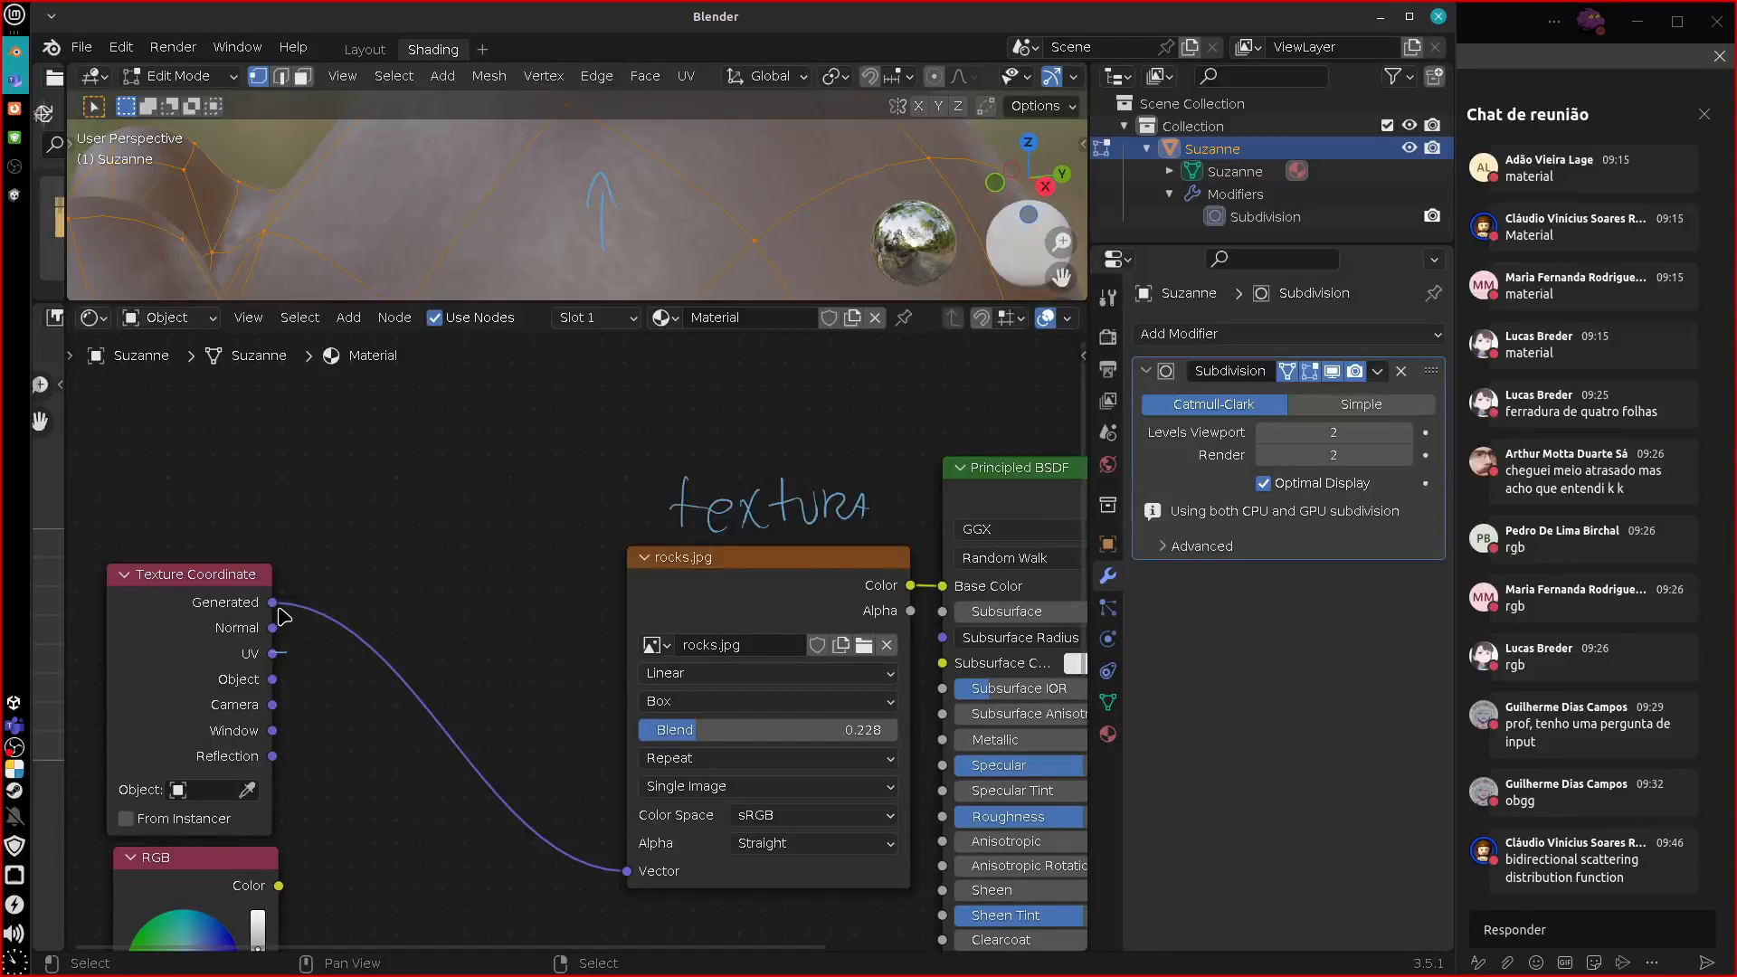
pyautogui.moveTo(272, 654); pyautogui.dragTo(627, 870)
# Deselect Suzanne's mesh and erase the arrow sketch in the 3D viewport and the "textura" annotation in the node editor.
pyautogui.moveTo(733, 263); pyautogui.dragTo(613, 239, button='middle')
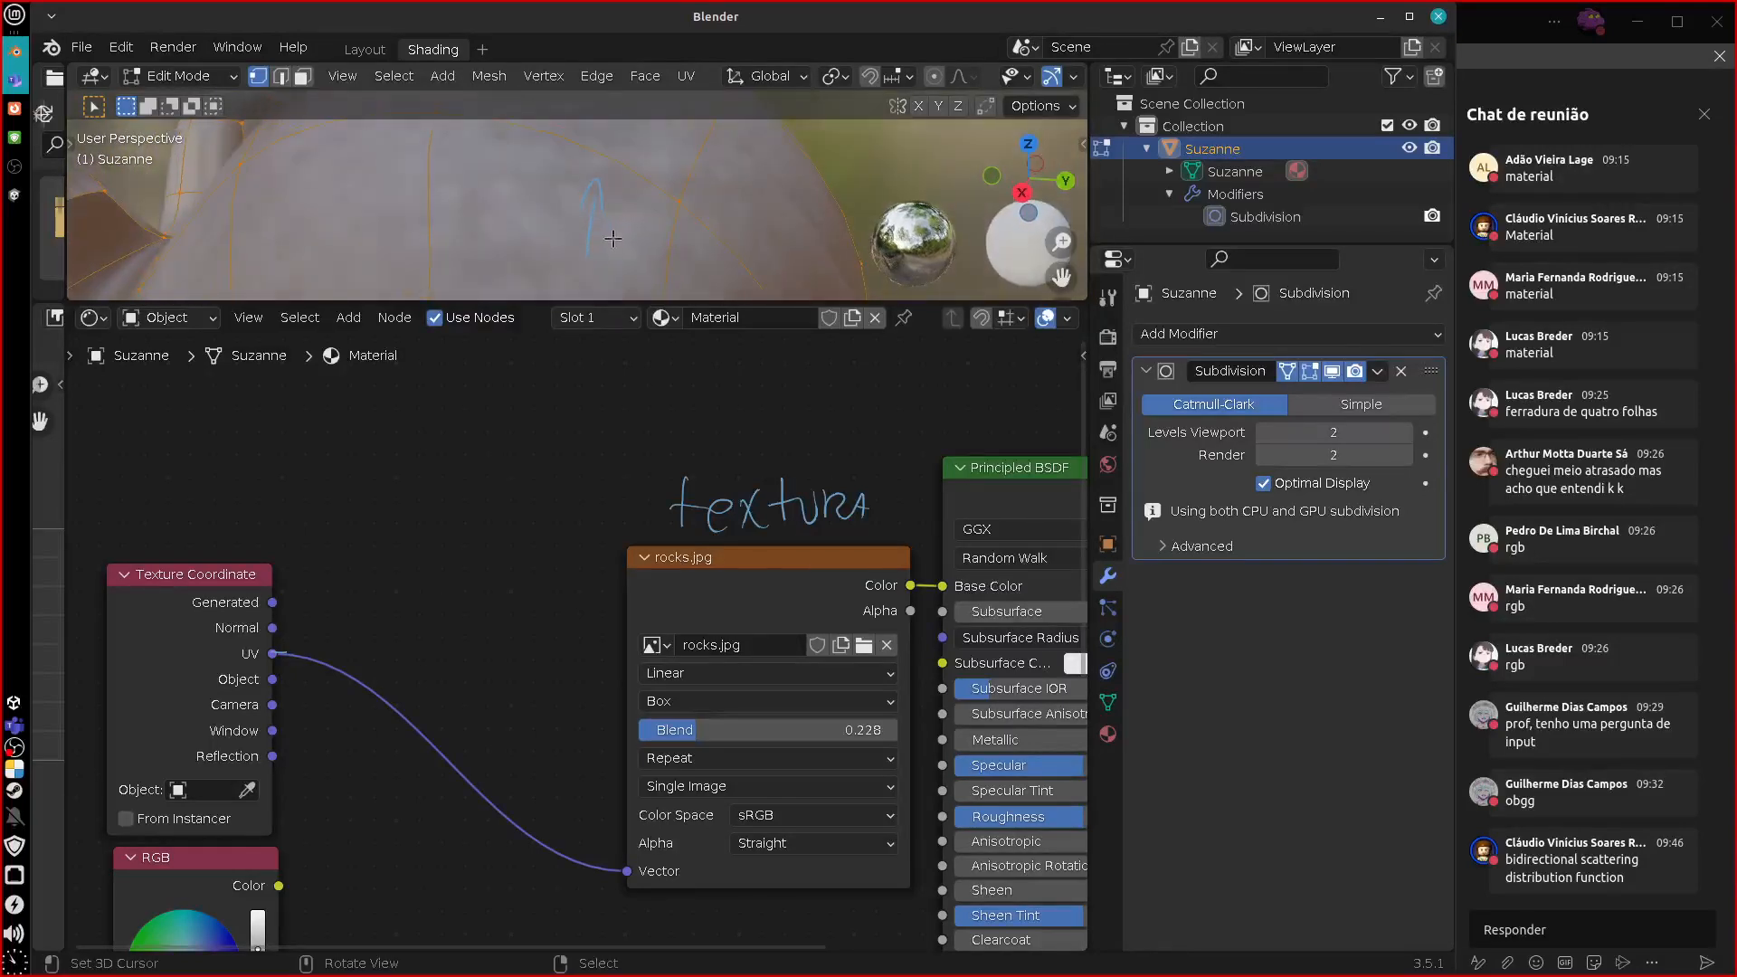
pyautogui.hotkey('alt', 'a')
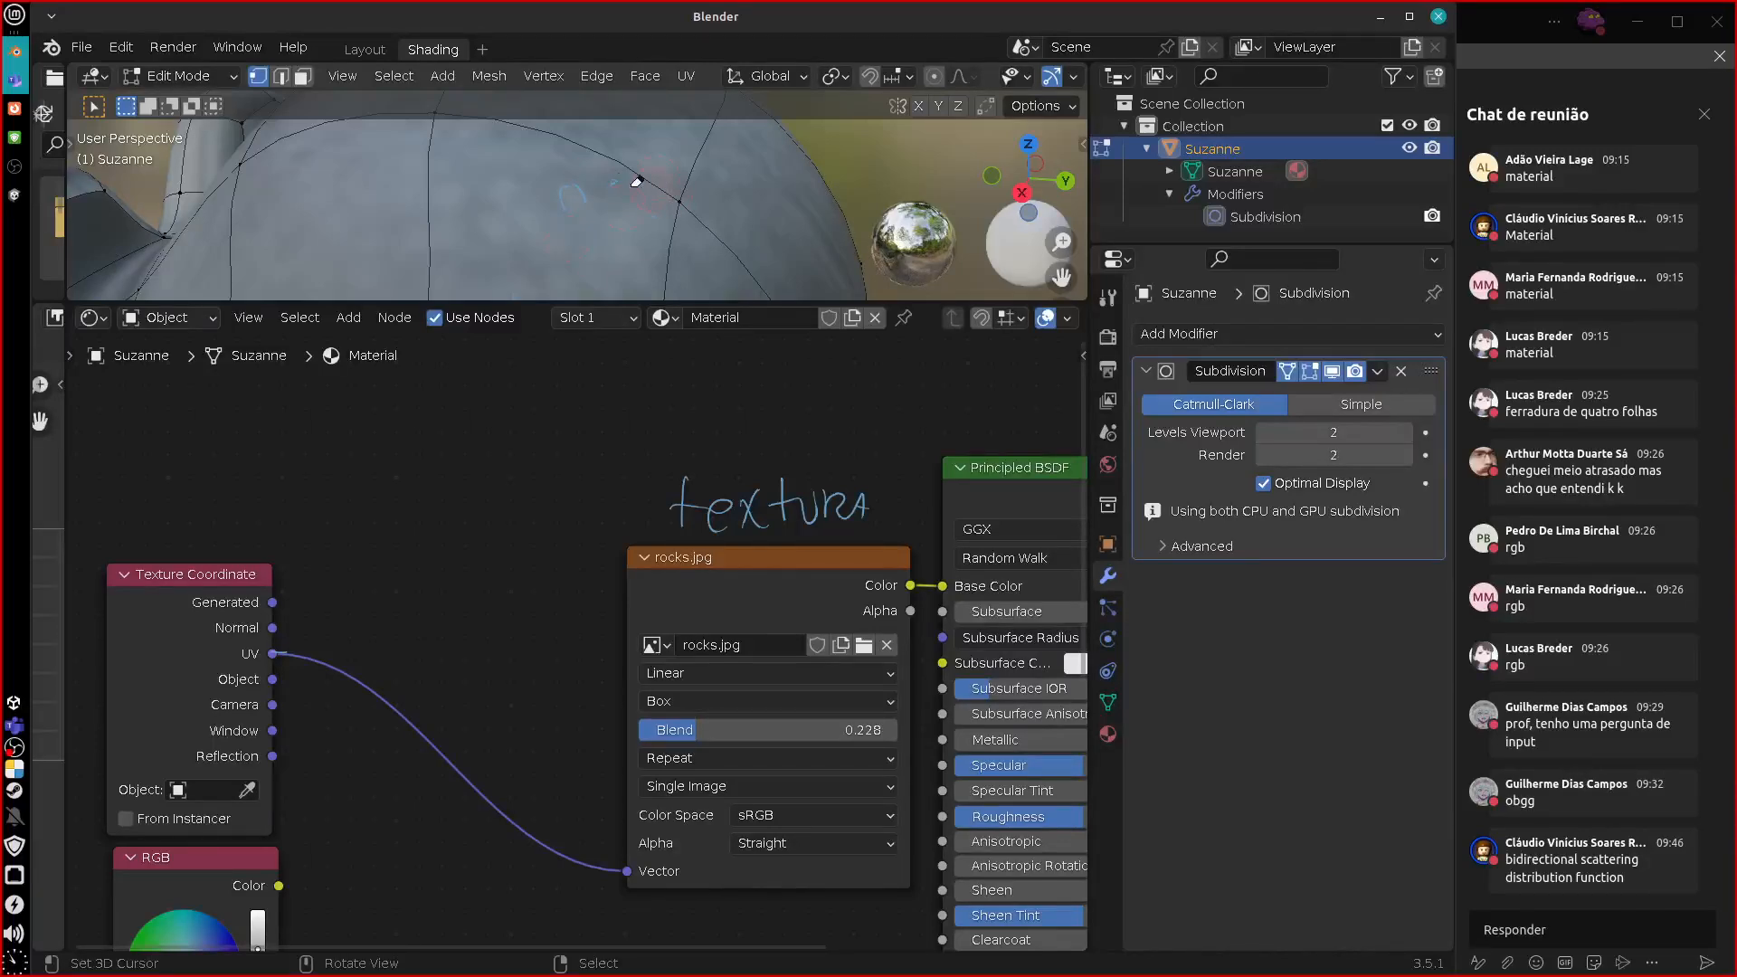
pyautogui.moveTo(378, 721)
pyautogui.mouseDown(button='middle')
pyautogui.moveTo(377, 685)
pyautogui.moveTo(346, 663)
pyautogui.mouseUp(button='middle')
pyautogui.moveTo(825, 446); pyautogui.dragTo(612, 446, button='right')
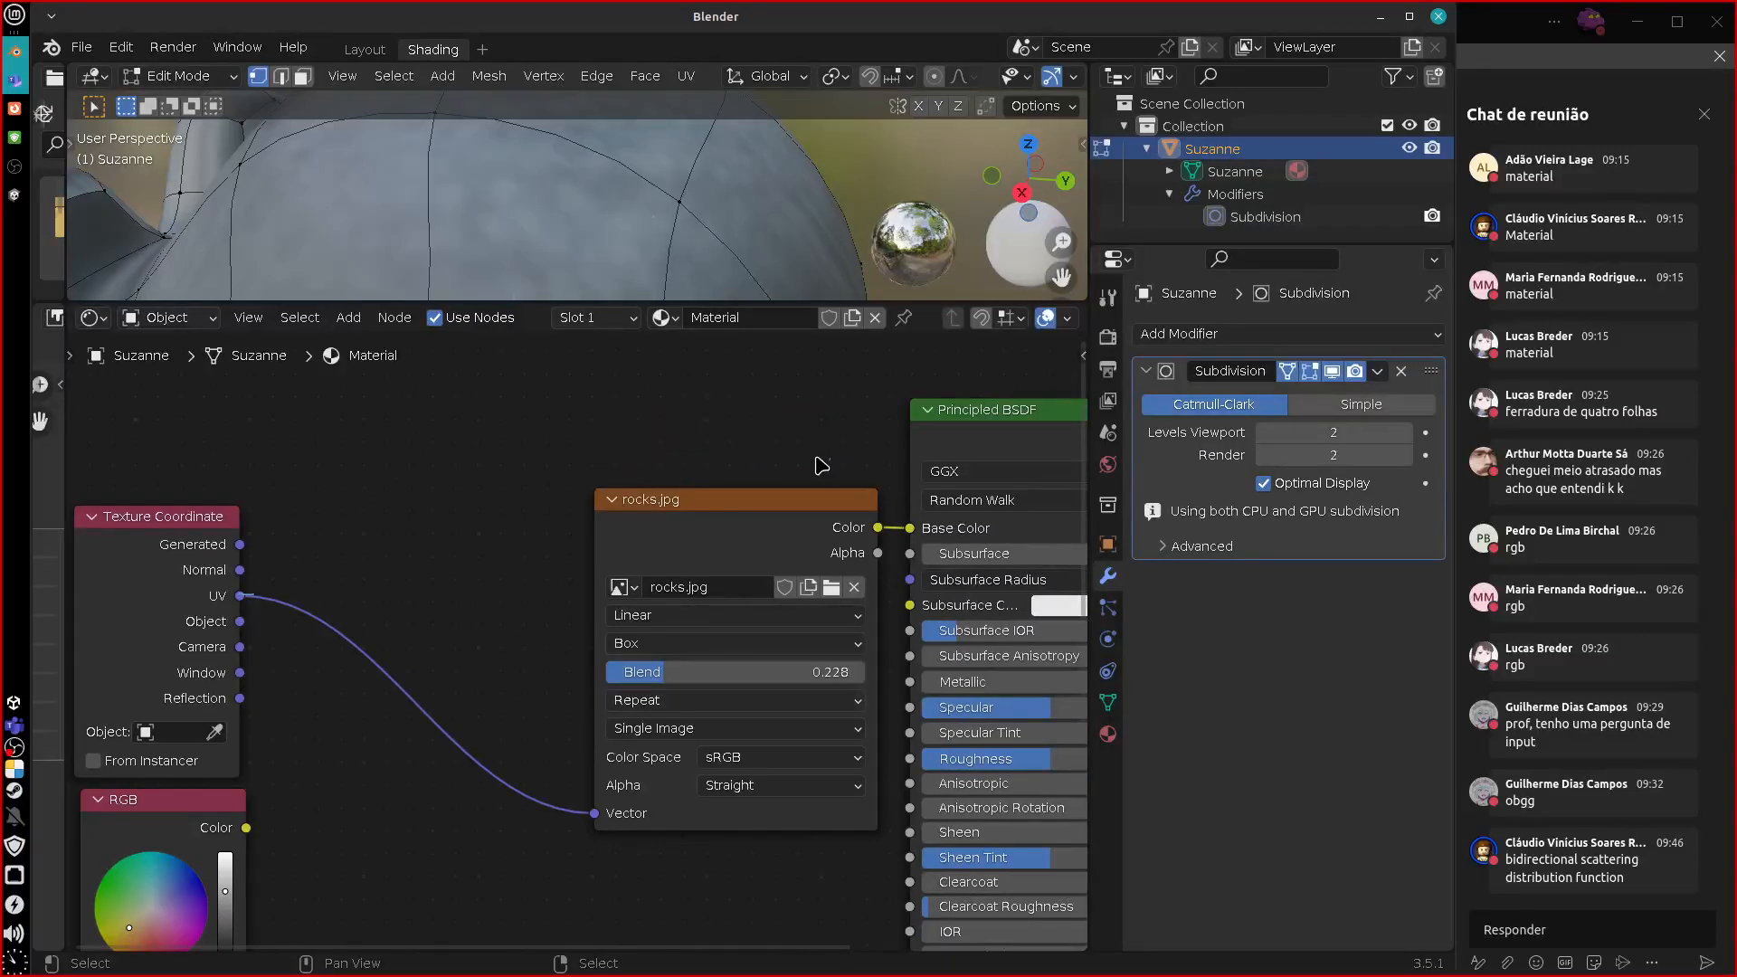
# Shift the rocks.jpg node away from the Principled BSDF and collapse it to its header.
pyautogui.moveTo(754, 511); pyautogui.dragTo(703, 563, button='middle')
pyautogui.moveTo(715, 554); pyautogui.dragTo(664, 533)
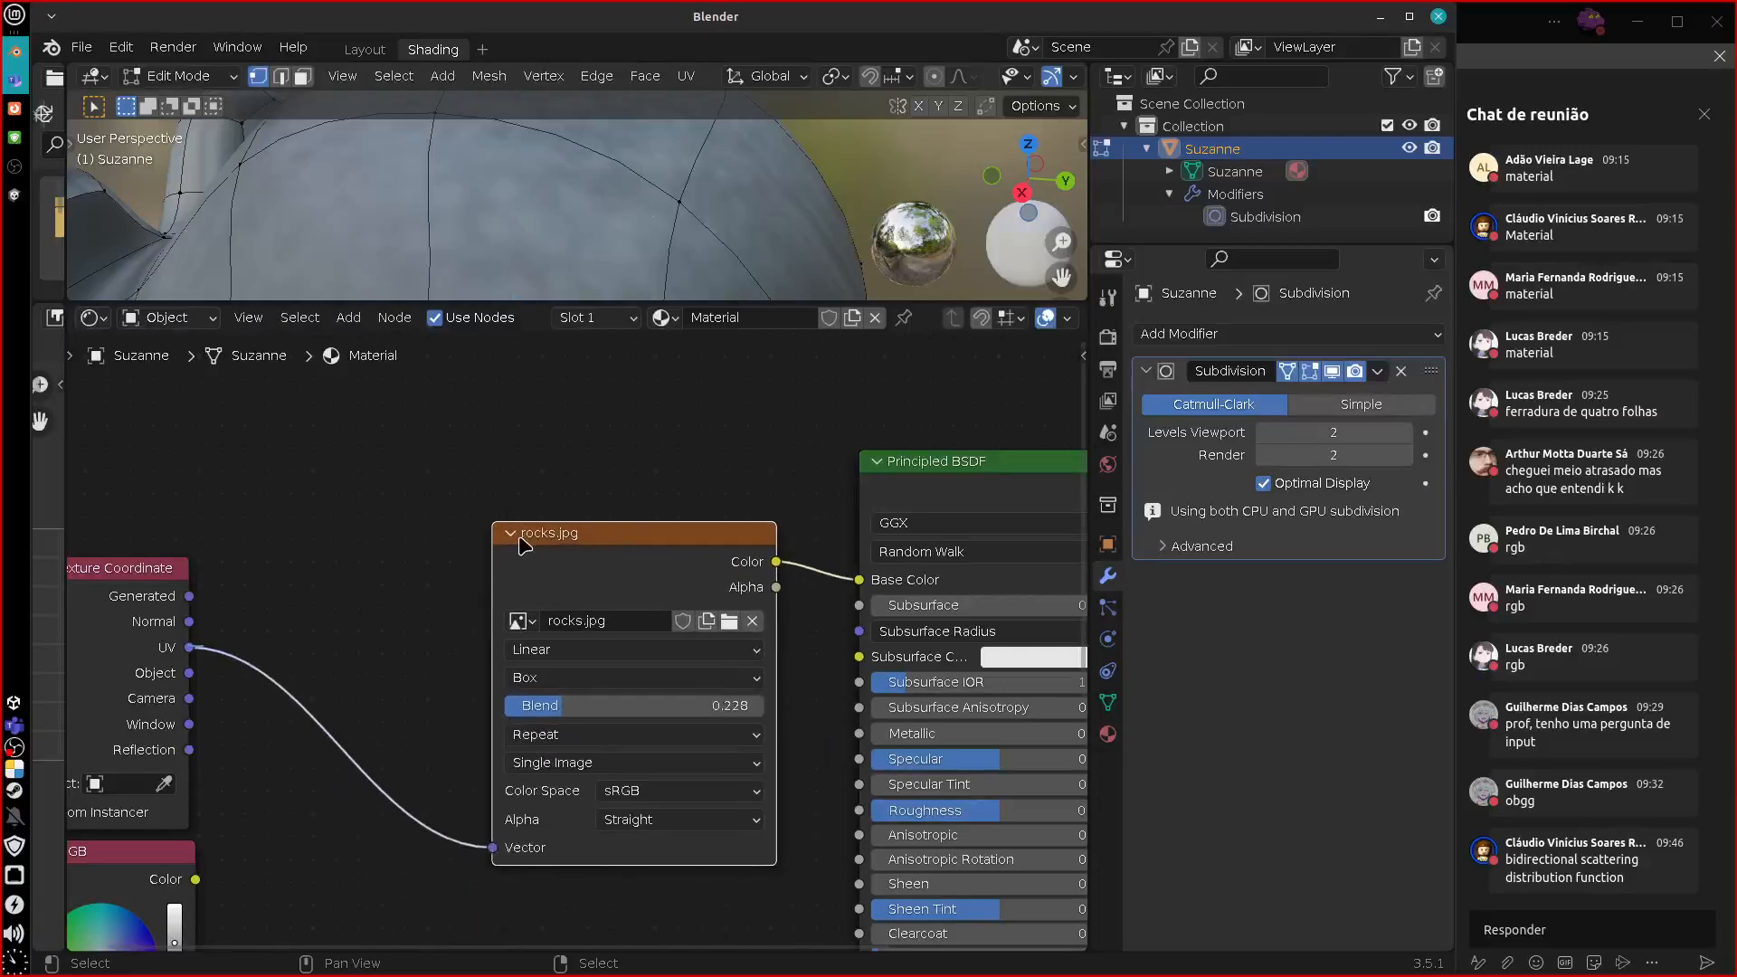
pyautogui.click(514, 535)
pyautogui.click(514, 534)
pyautogui.click(514, 534)
pyautogui.click(514, 534)
pyautogui.click(513, 535)
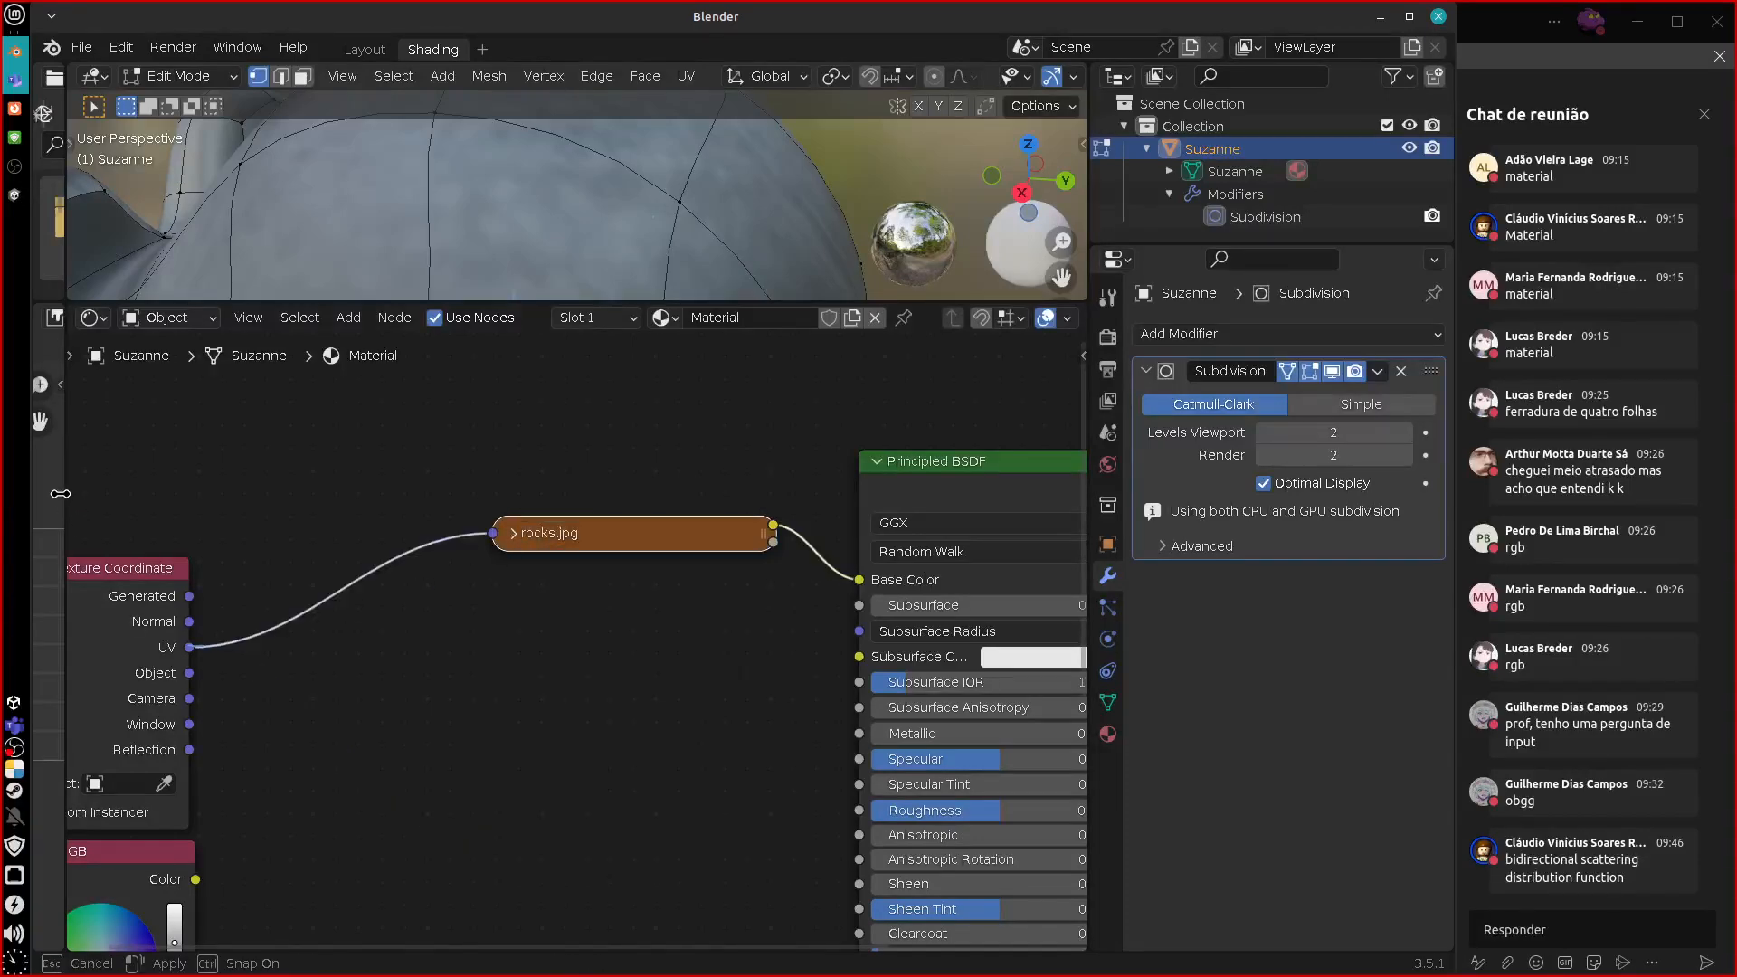
# Widen the Image Editor beside the node editor and display rocks.jpg in it.
pyautogui.moveTo(65, 491); pyautogui.dragTo(239, 470)
pyautogui.moveTo(224, 320); pyautogui.dragTo(138, 327, button='middle')
pyautogui.click(137, 322)
pyautogui.click(212, 372)
pyautogui.scroll(-5, 164, 645)
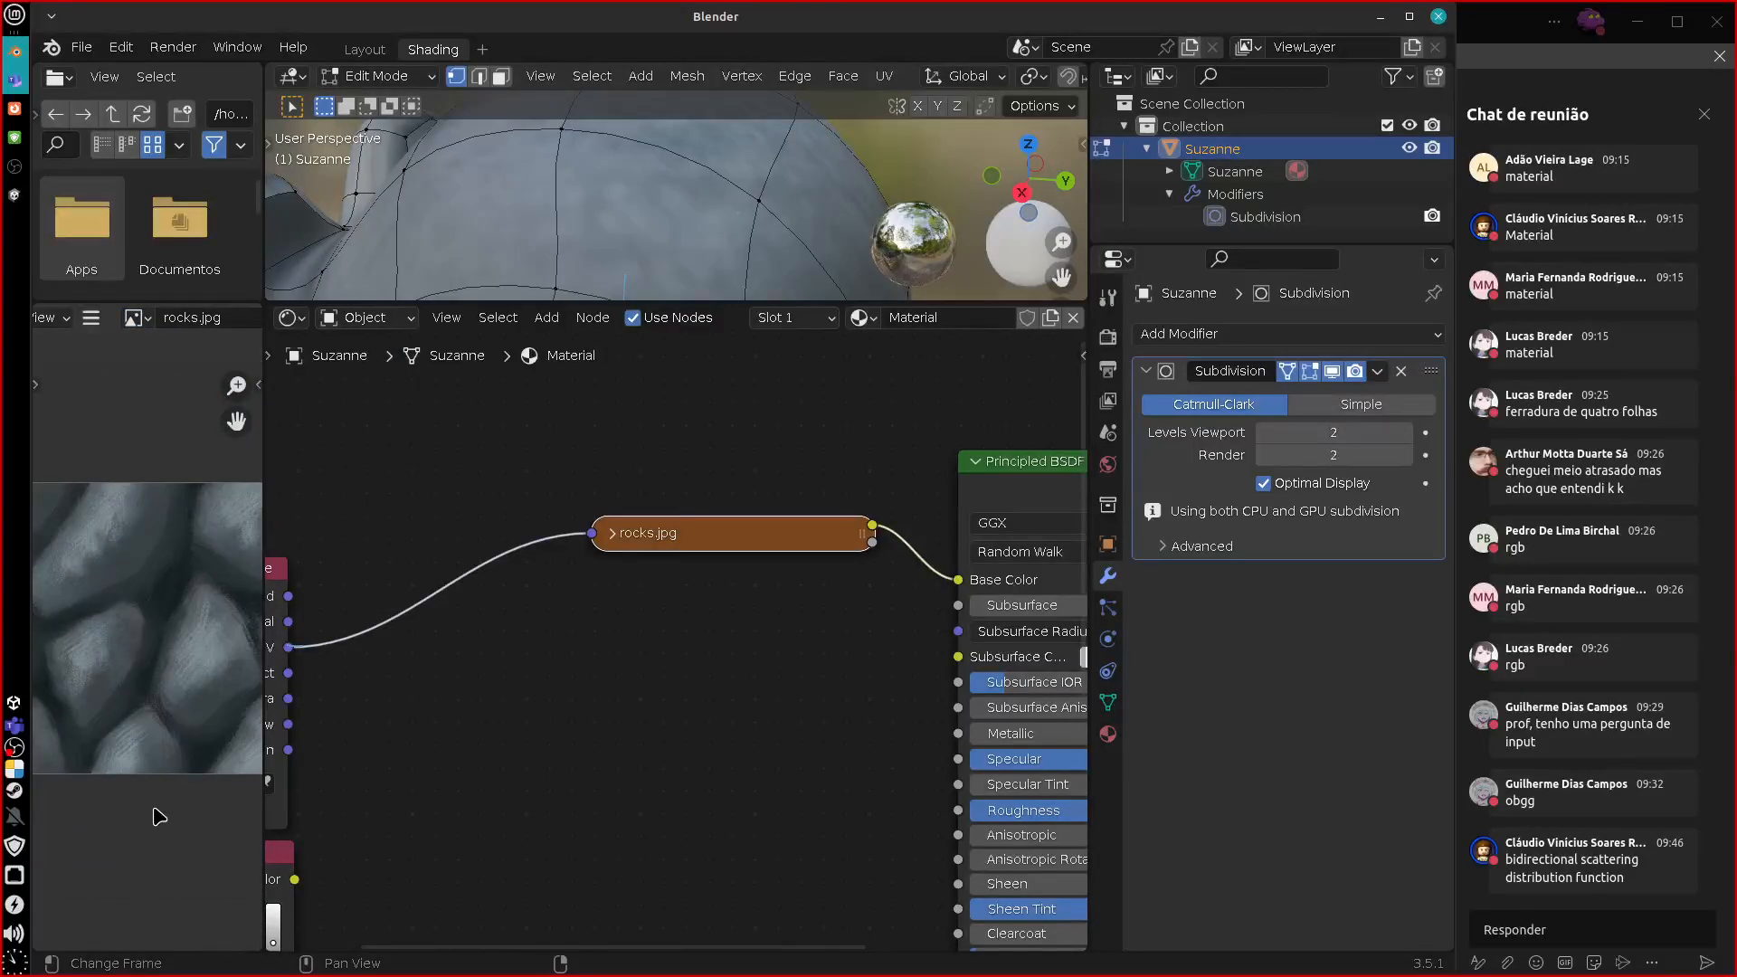
# Delete the collapsed rocks.jpg texture node from the material.
pyautogui.moveTo(729, 549); pyautogui.dragTo(723, 573)
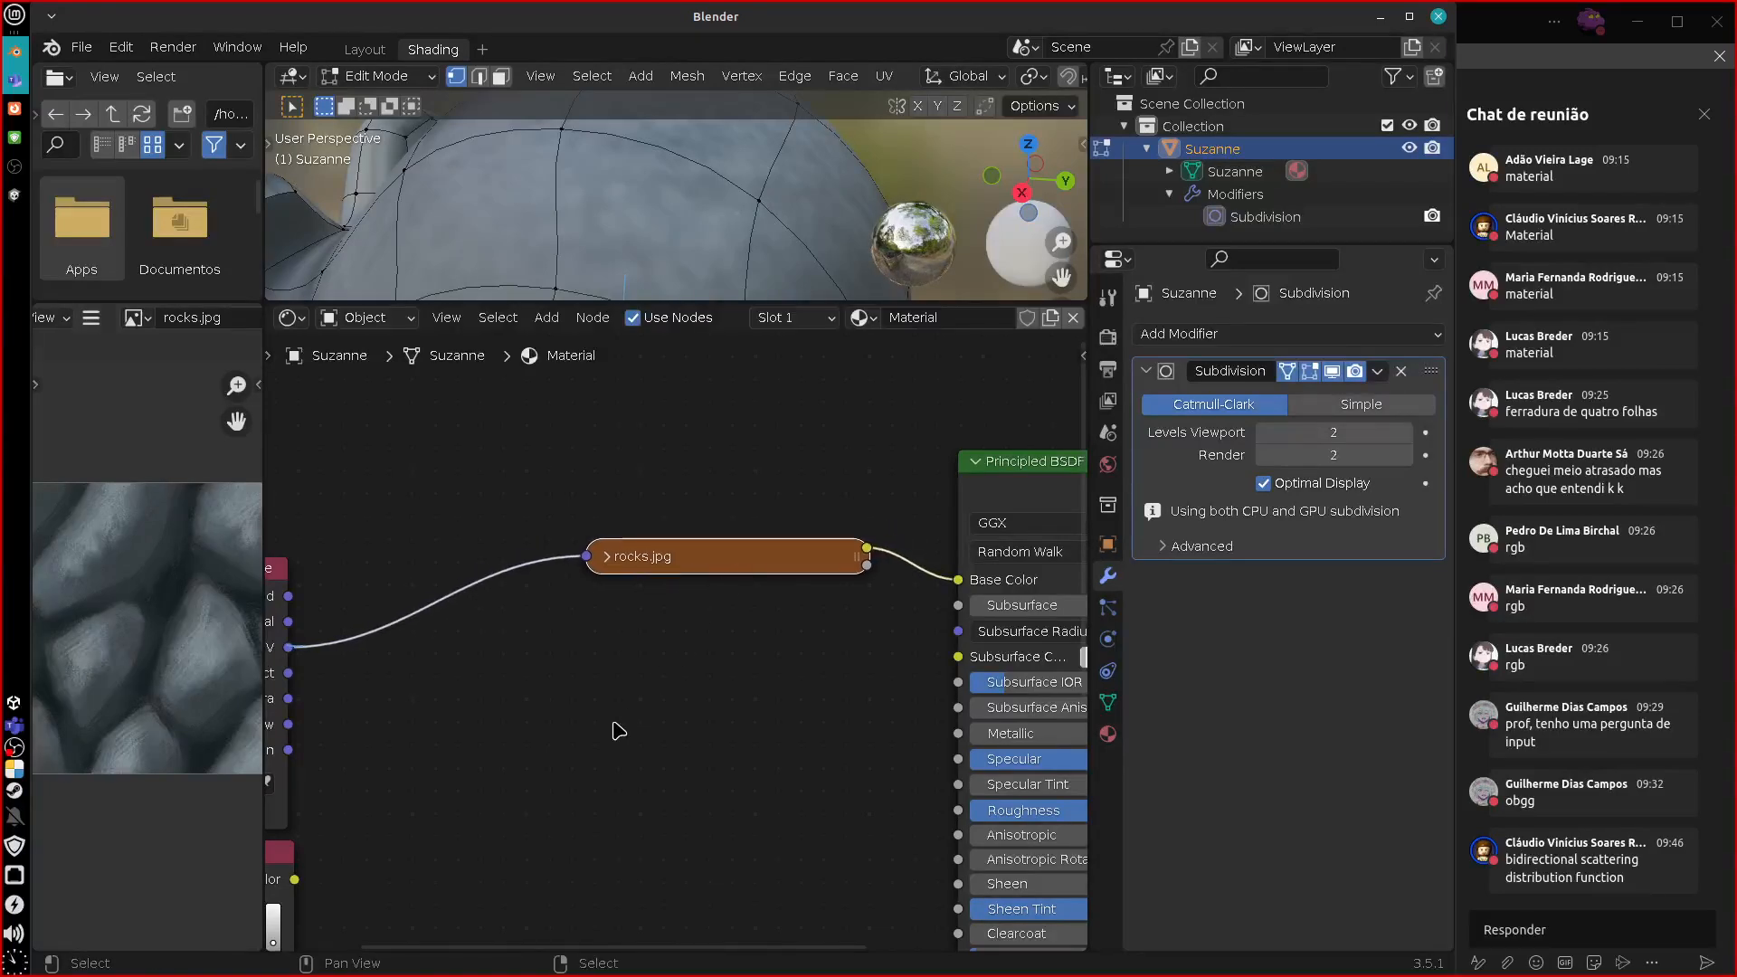
pyautogui.click(755, 586)
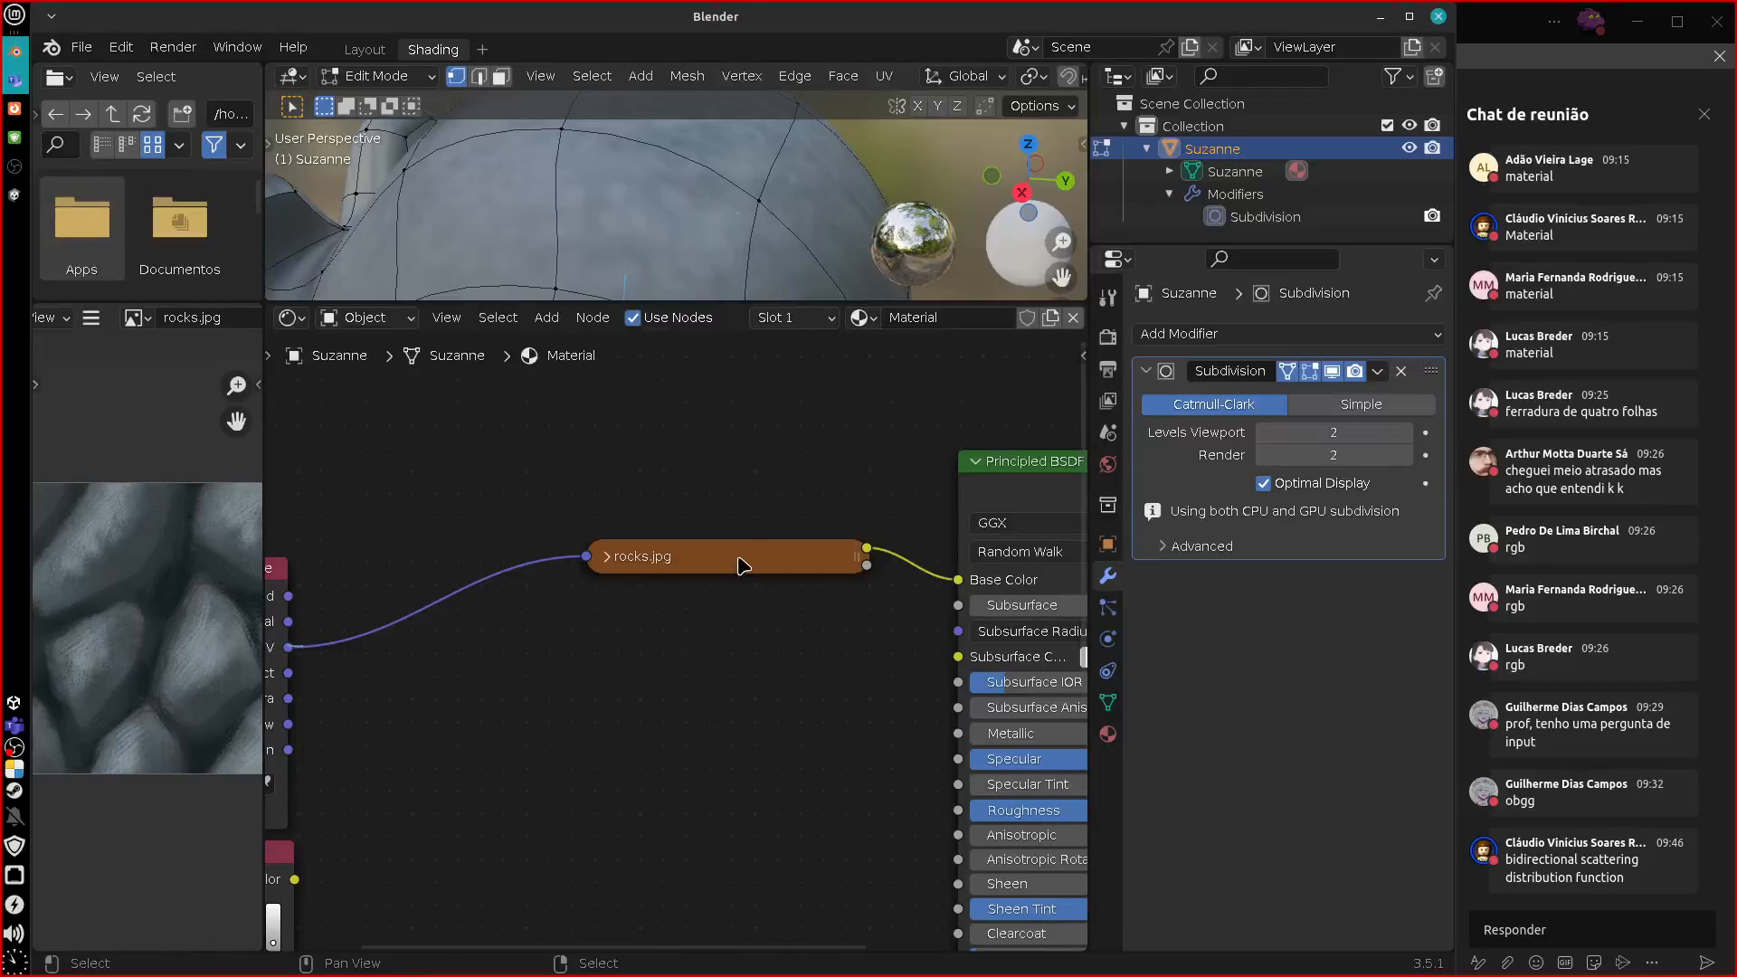
pyautogui.click(744, 570)
pyautogui.press('x')
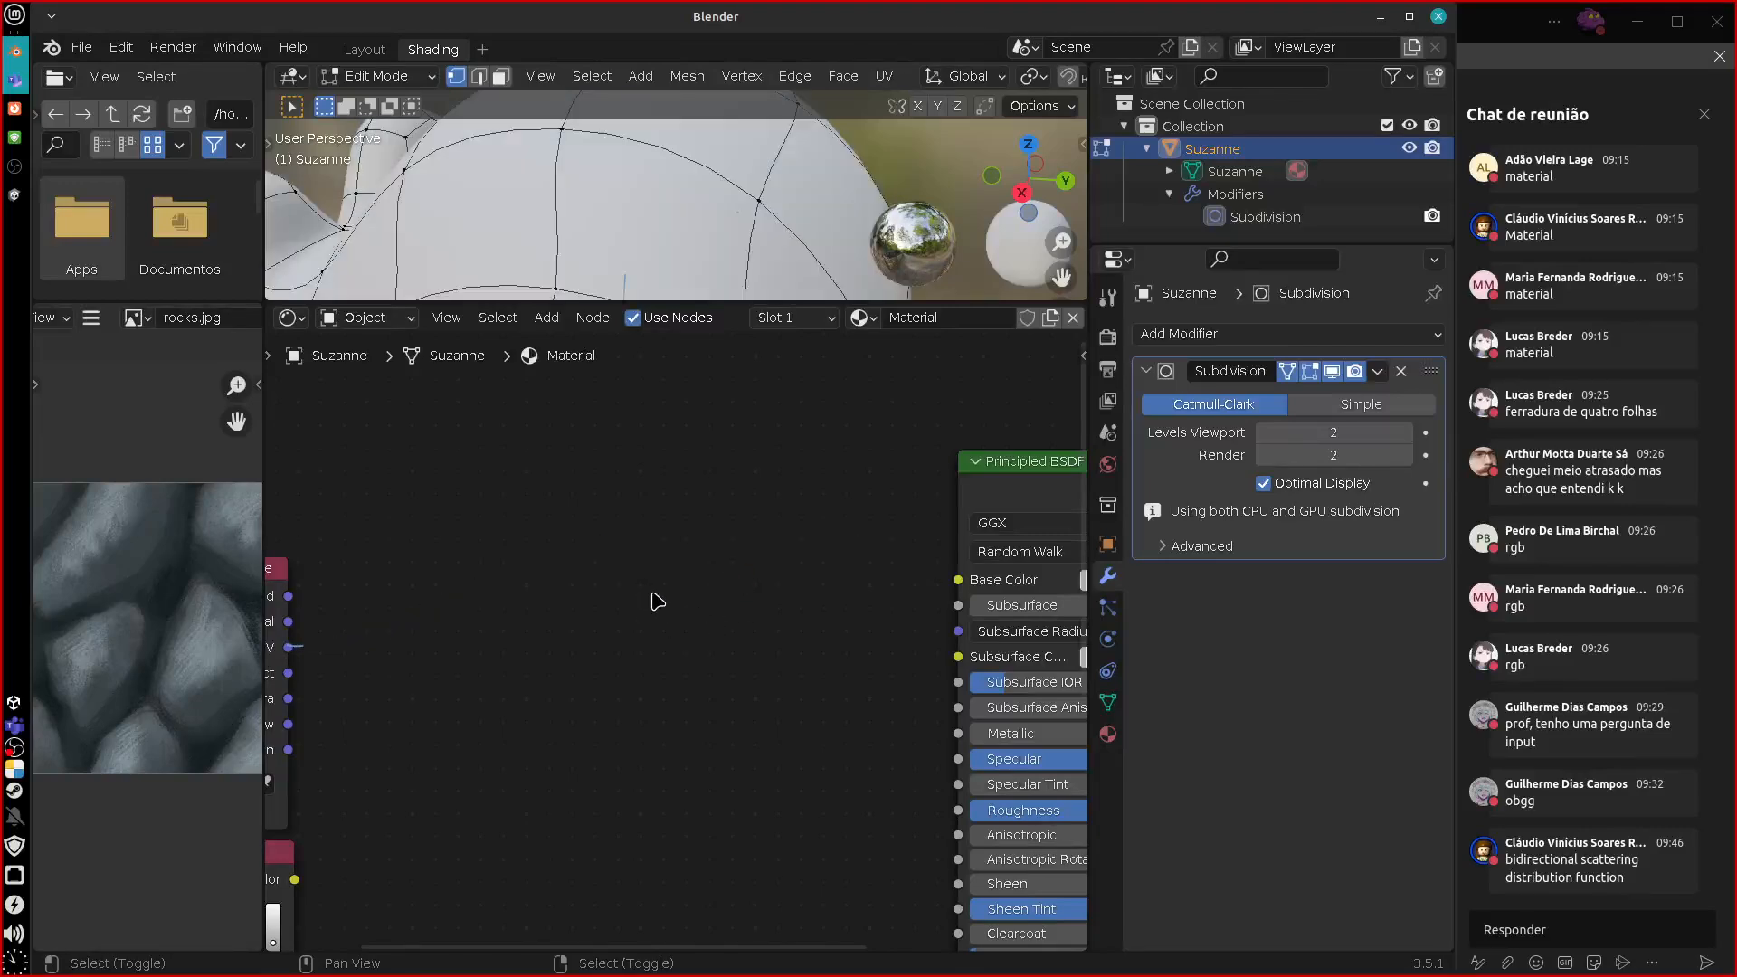
# Add a Brick Texture node and link its Color output to the Principled BSDF's Base Color.
pyautogui.hotkey('shift', 'a')
pyautogui.moveTo(657, 604)
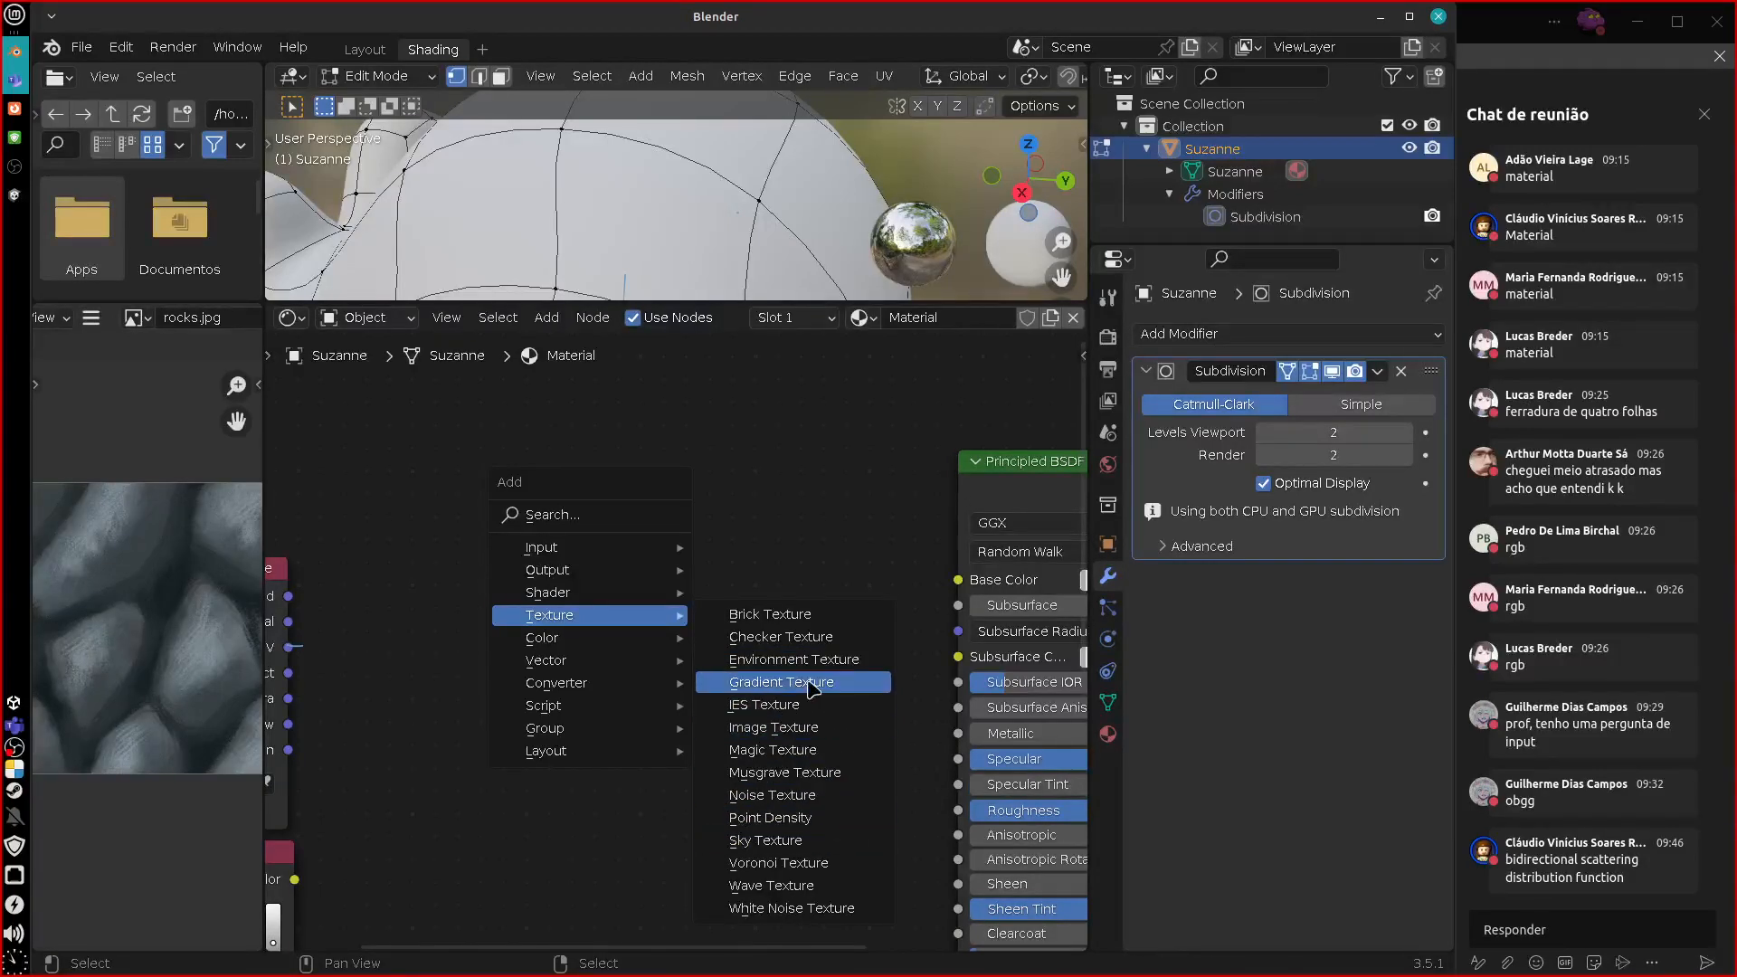
pyautogui.click(760, 614)
pyautogui.click(592, 479)
pyautogui.moveTo(803, 547); pyautogui.dragTo(958, 579)
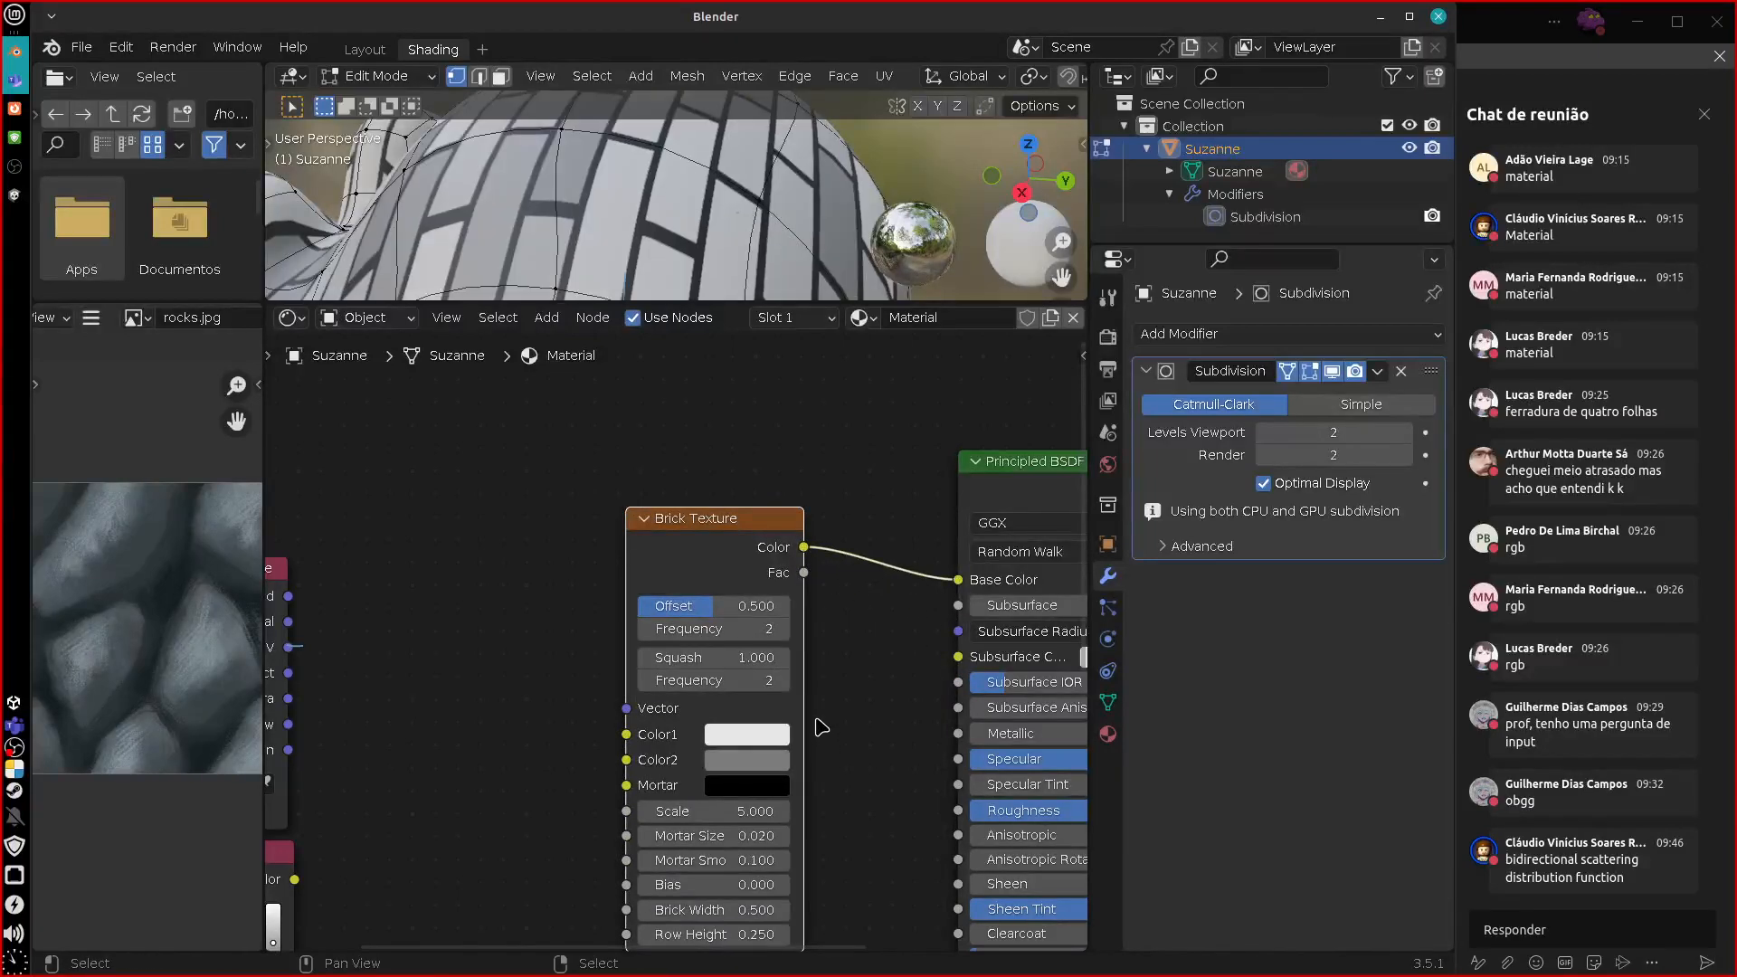
# Set the Brick Texture to offset 0.423, frequency 8, squash 0.800, squash frequency 1 and scale 2.200, with brown Color2 and dark yellow-brown Mortar.
pyautogui.moveTo(735, 281); pyautogui.dragTo(795, 351, button='middle')
pyautogui.moveTo(729, 607); pyautogui.dragTo(729, 678)
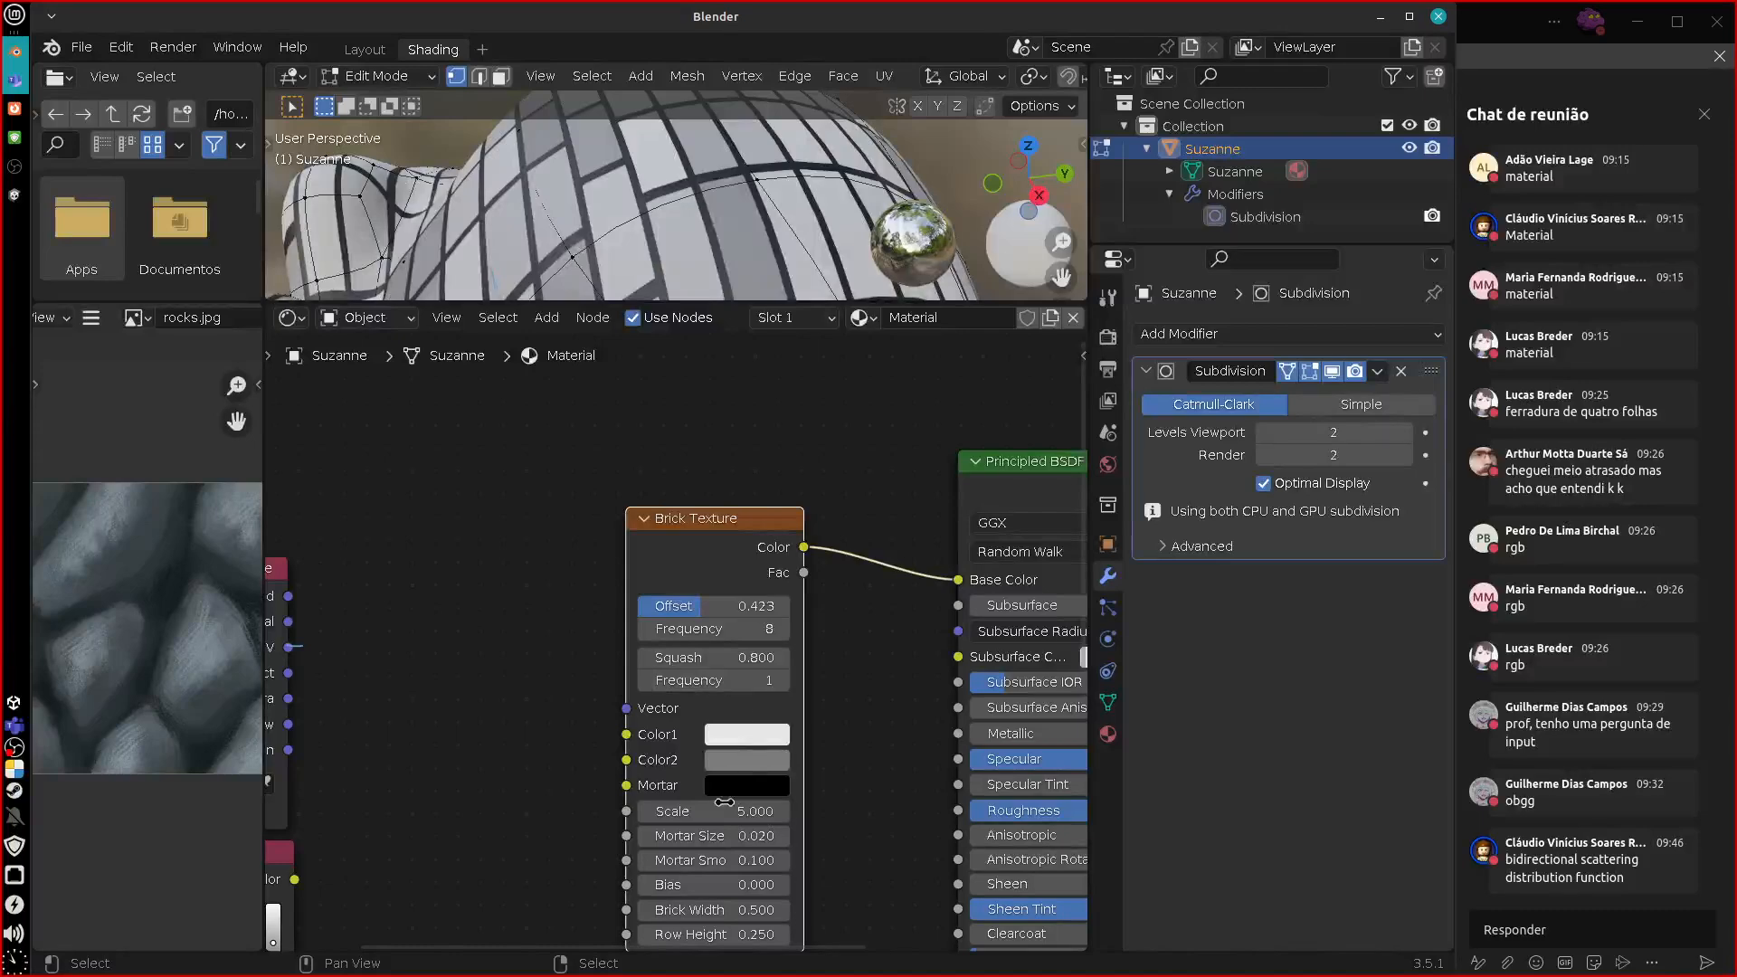
pyautogui.click(744, 761)
pyautogui.click(769, 575)
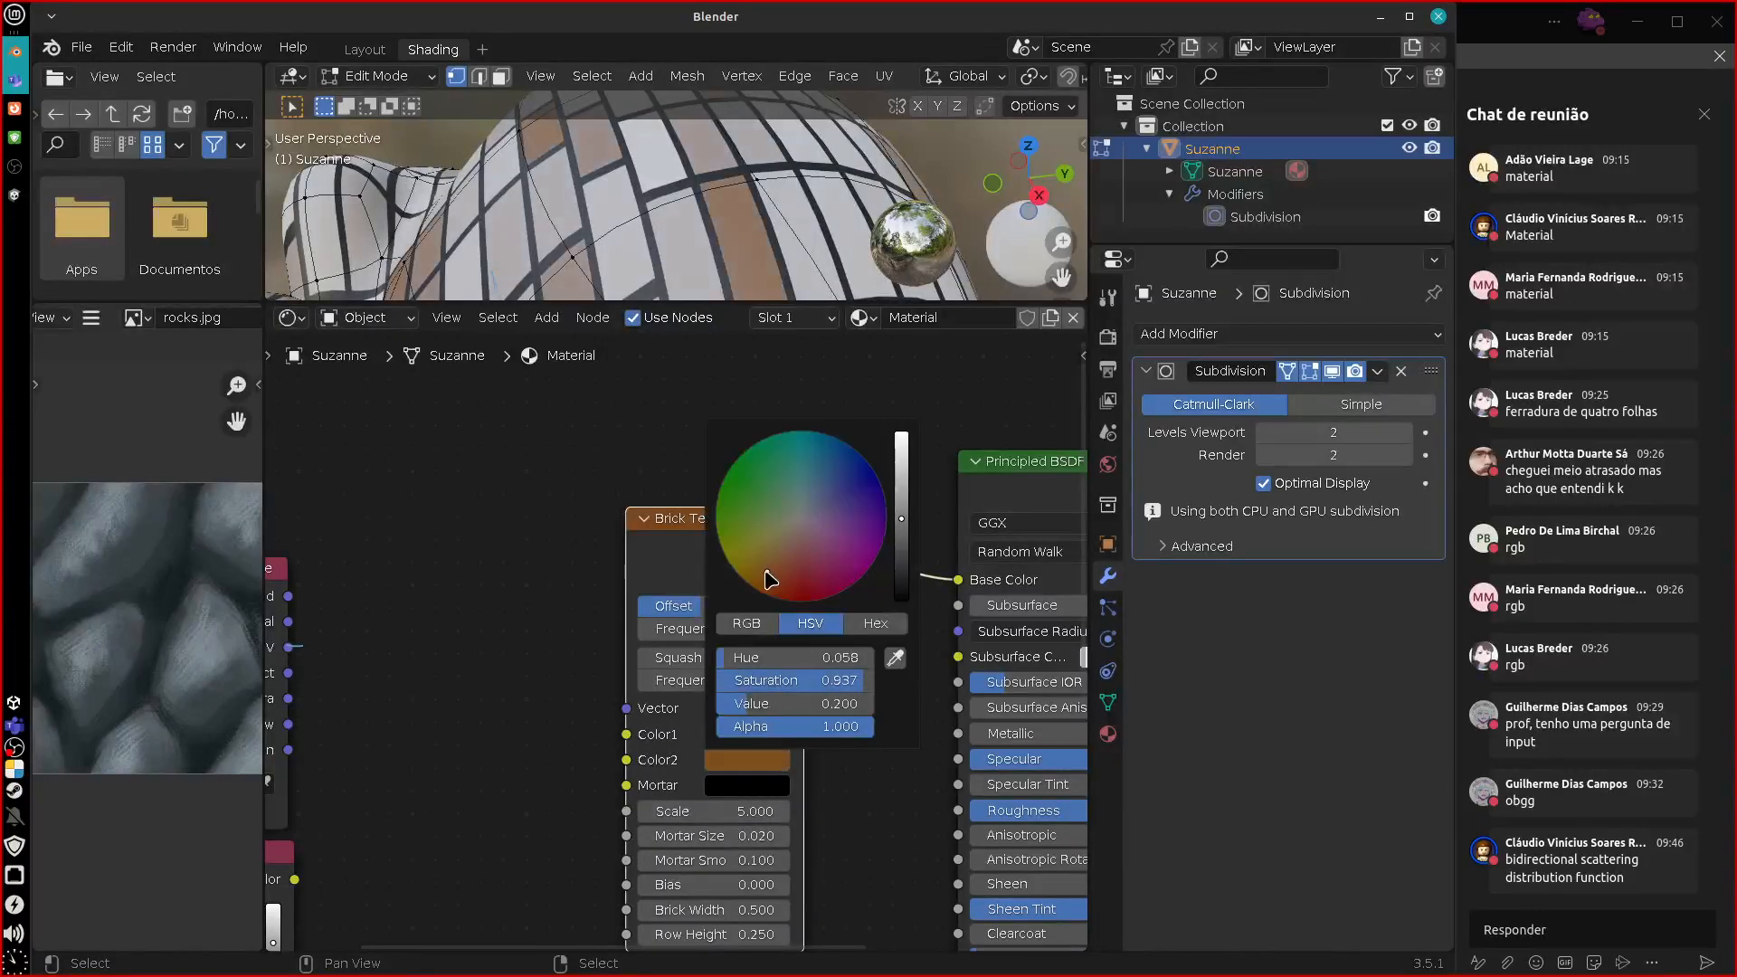
pyautogui.moveTo(750, 811); pyautogui.dragTo(714, 837)
pyautogui.click(747, 785)
pyautogui.moveTo(903, 590); pyautogui.dragTo(751, 604)
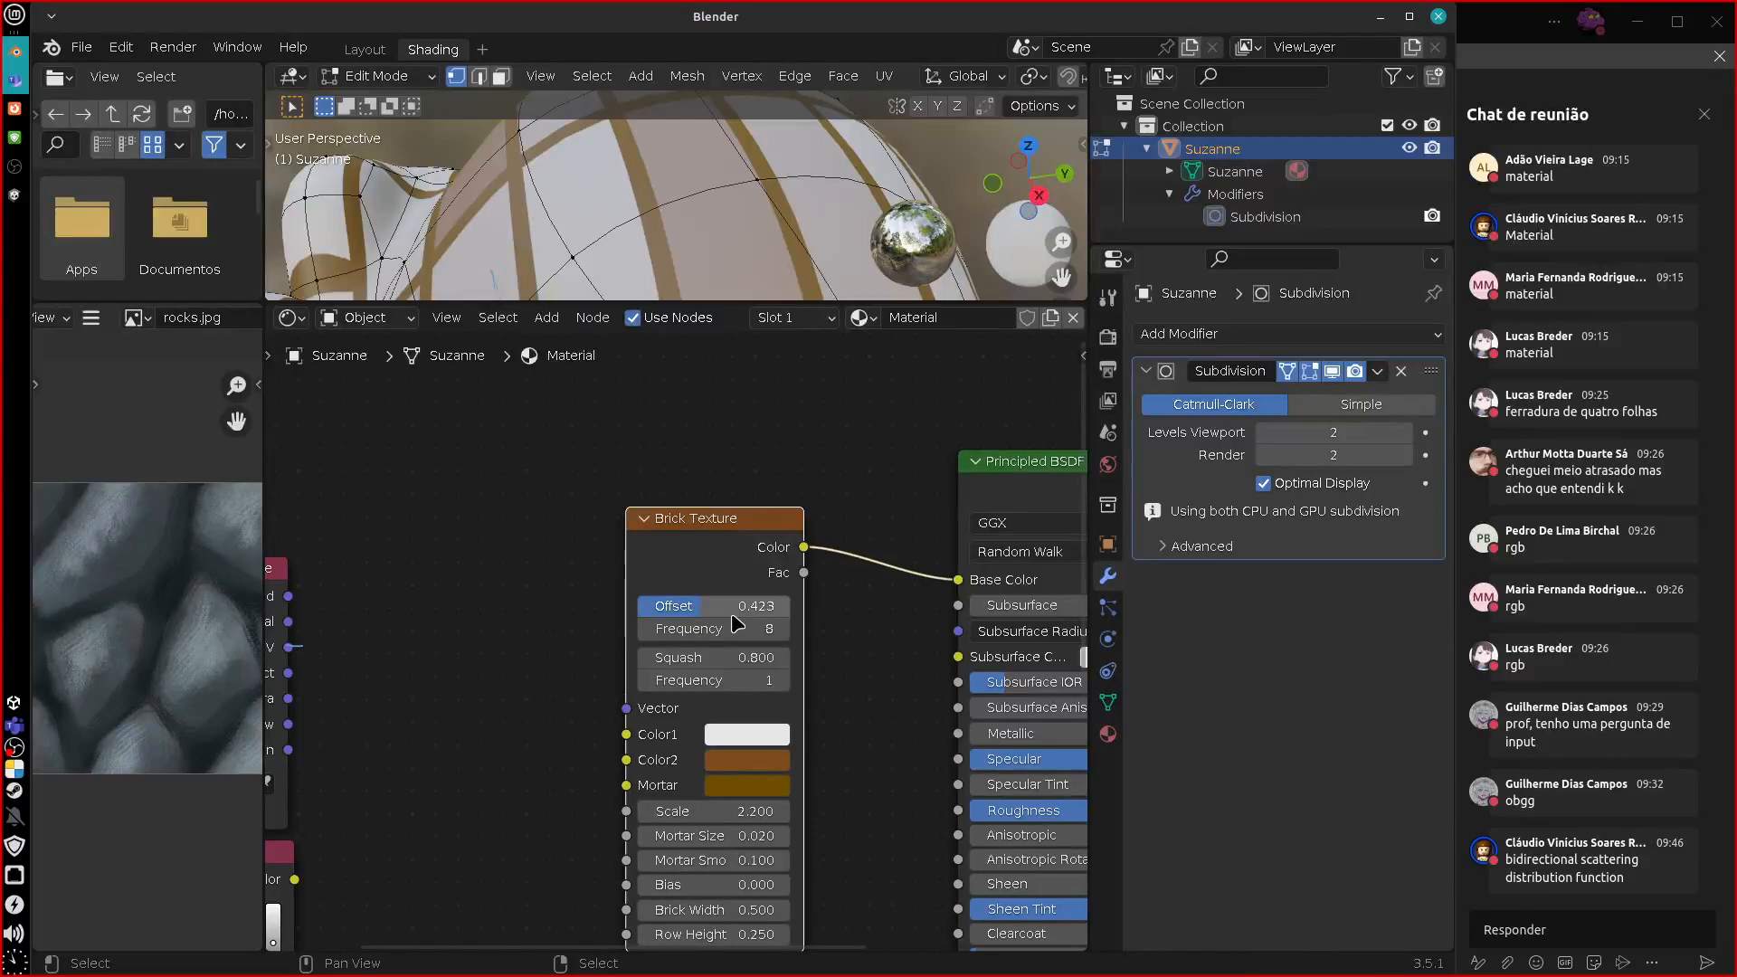
# Replace the Brick Texture with a Wave Texture node whose Color output is linked to Base Color.
pyautogui.moveTo(738, 518); pyautogui.dragTo(717, 497)
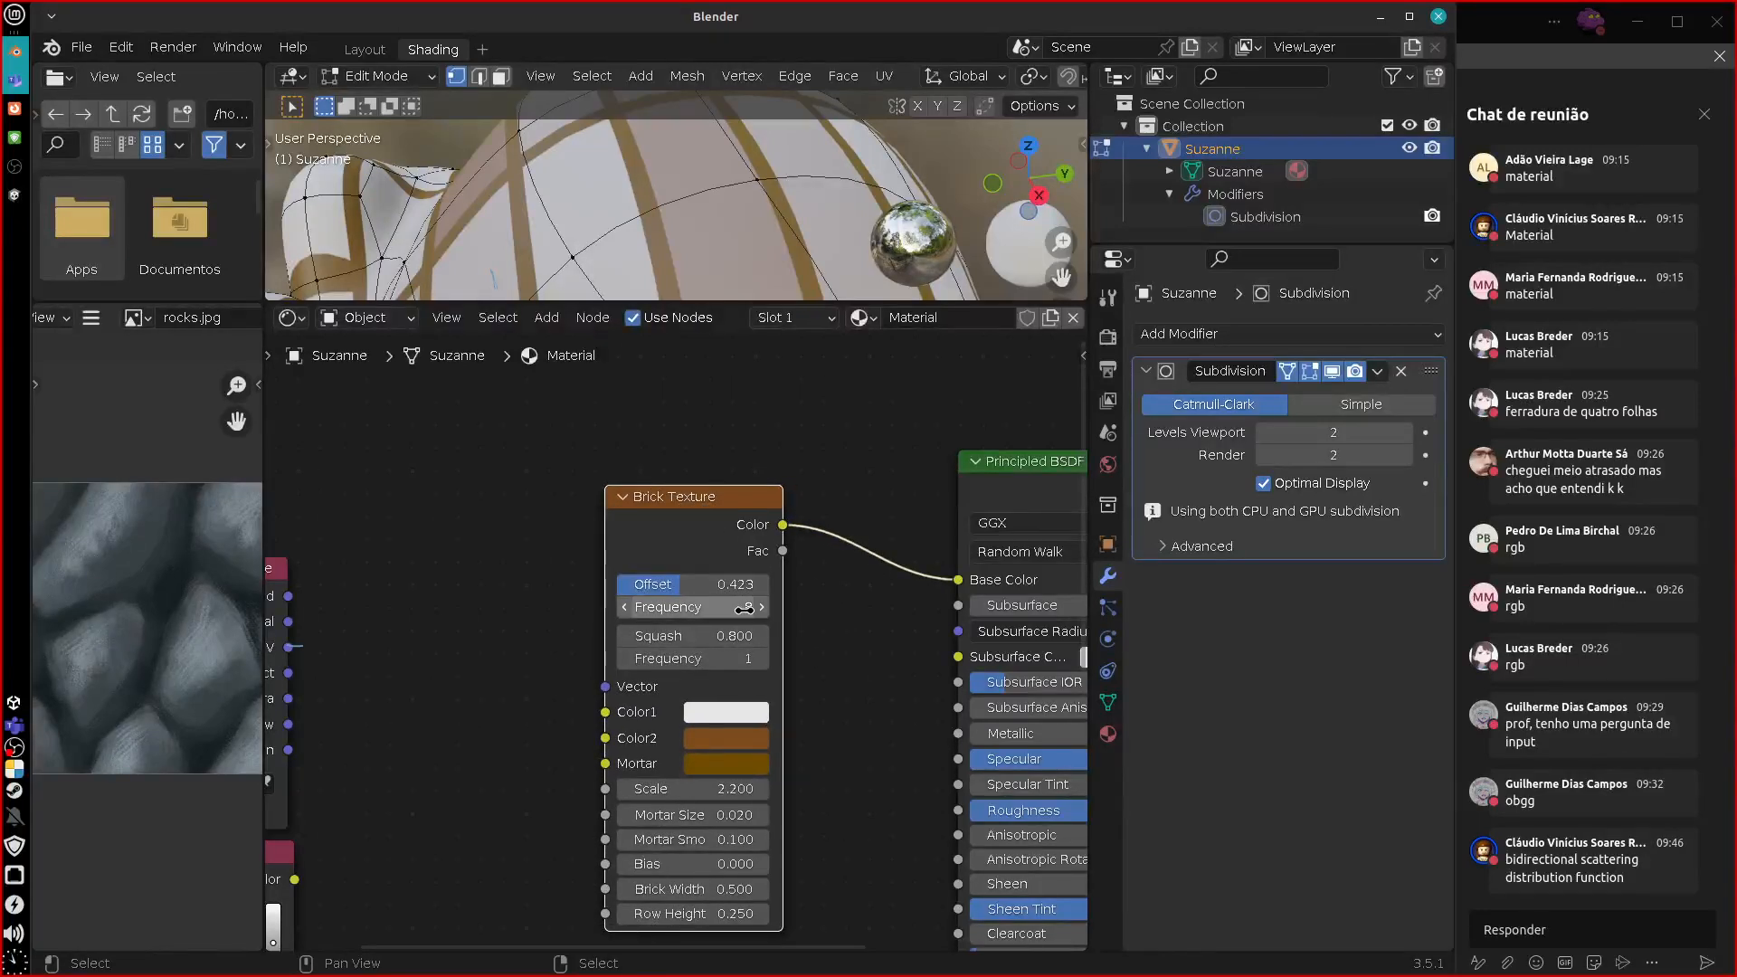
pyautogui.press('Delete')
pyautogui.hotkey('shift', 'a')
pyautogui.moveTo(624, 575)
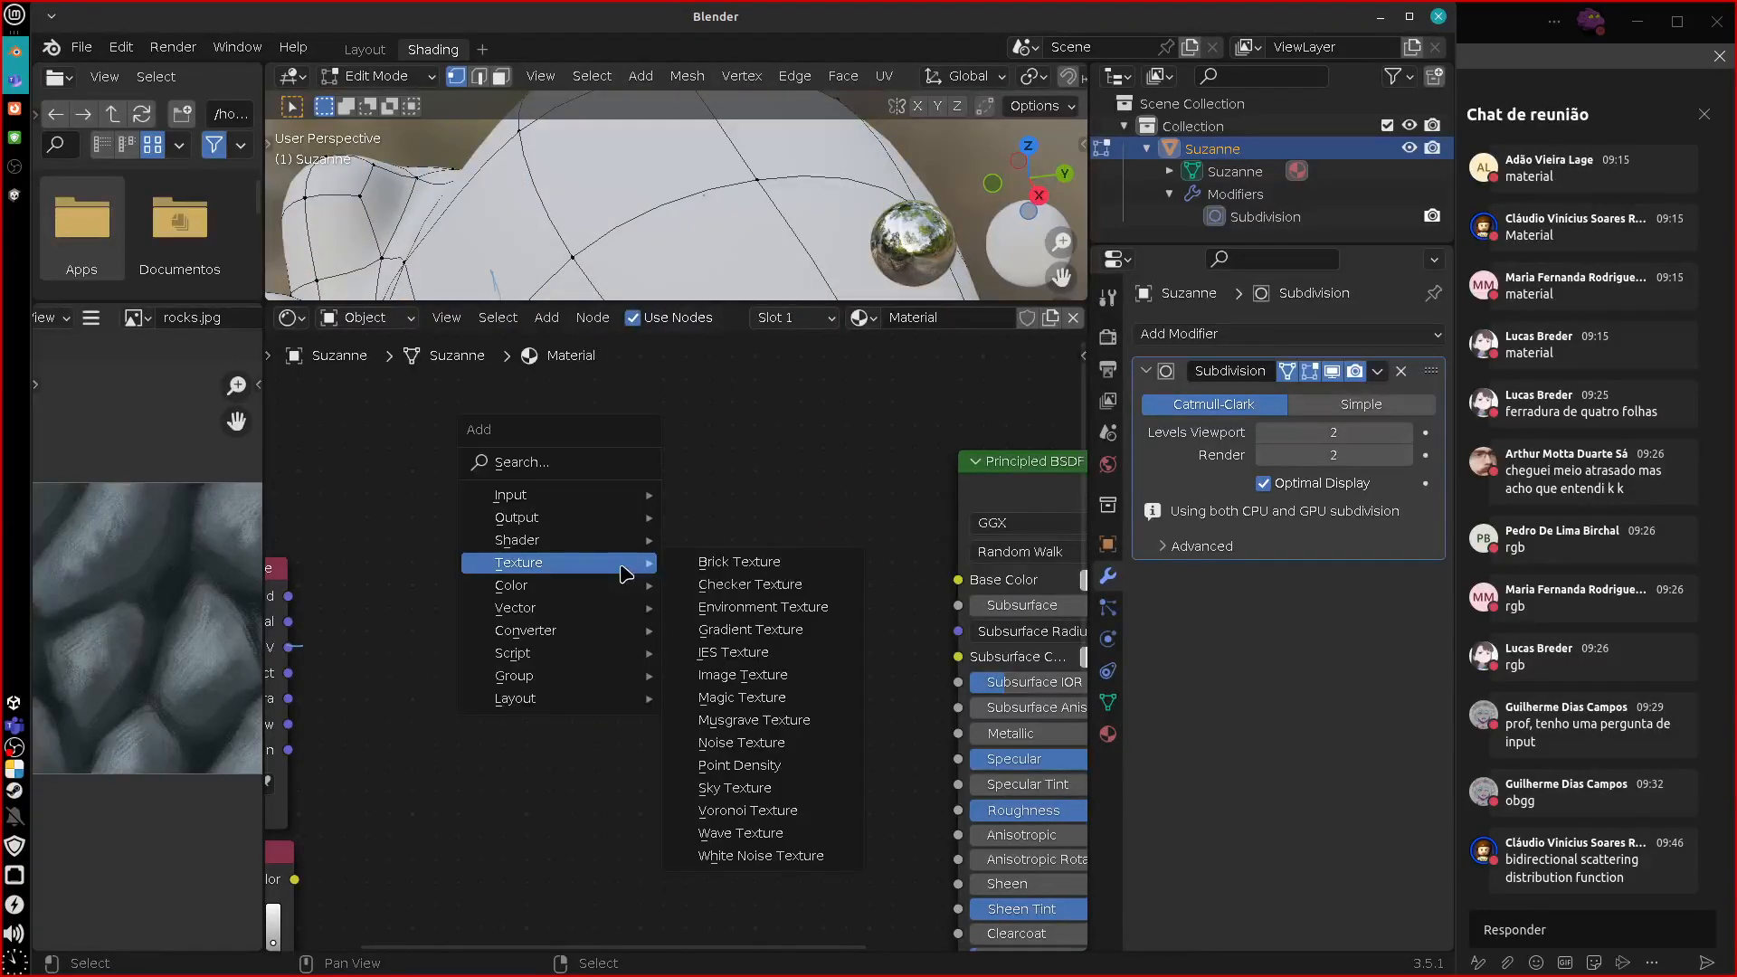
pyautogui.click(780, 833)
pyautogui.click(613, 537)
pyautogui.moveTo(784, 567); pyautogui.dragTo(959, 579)
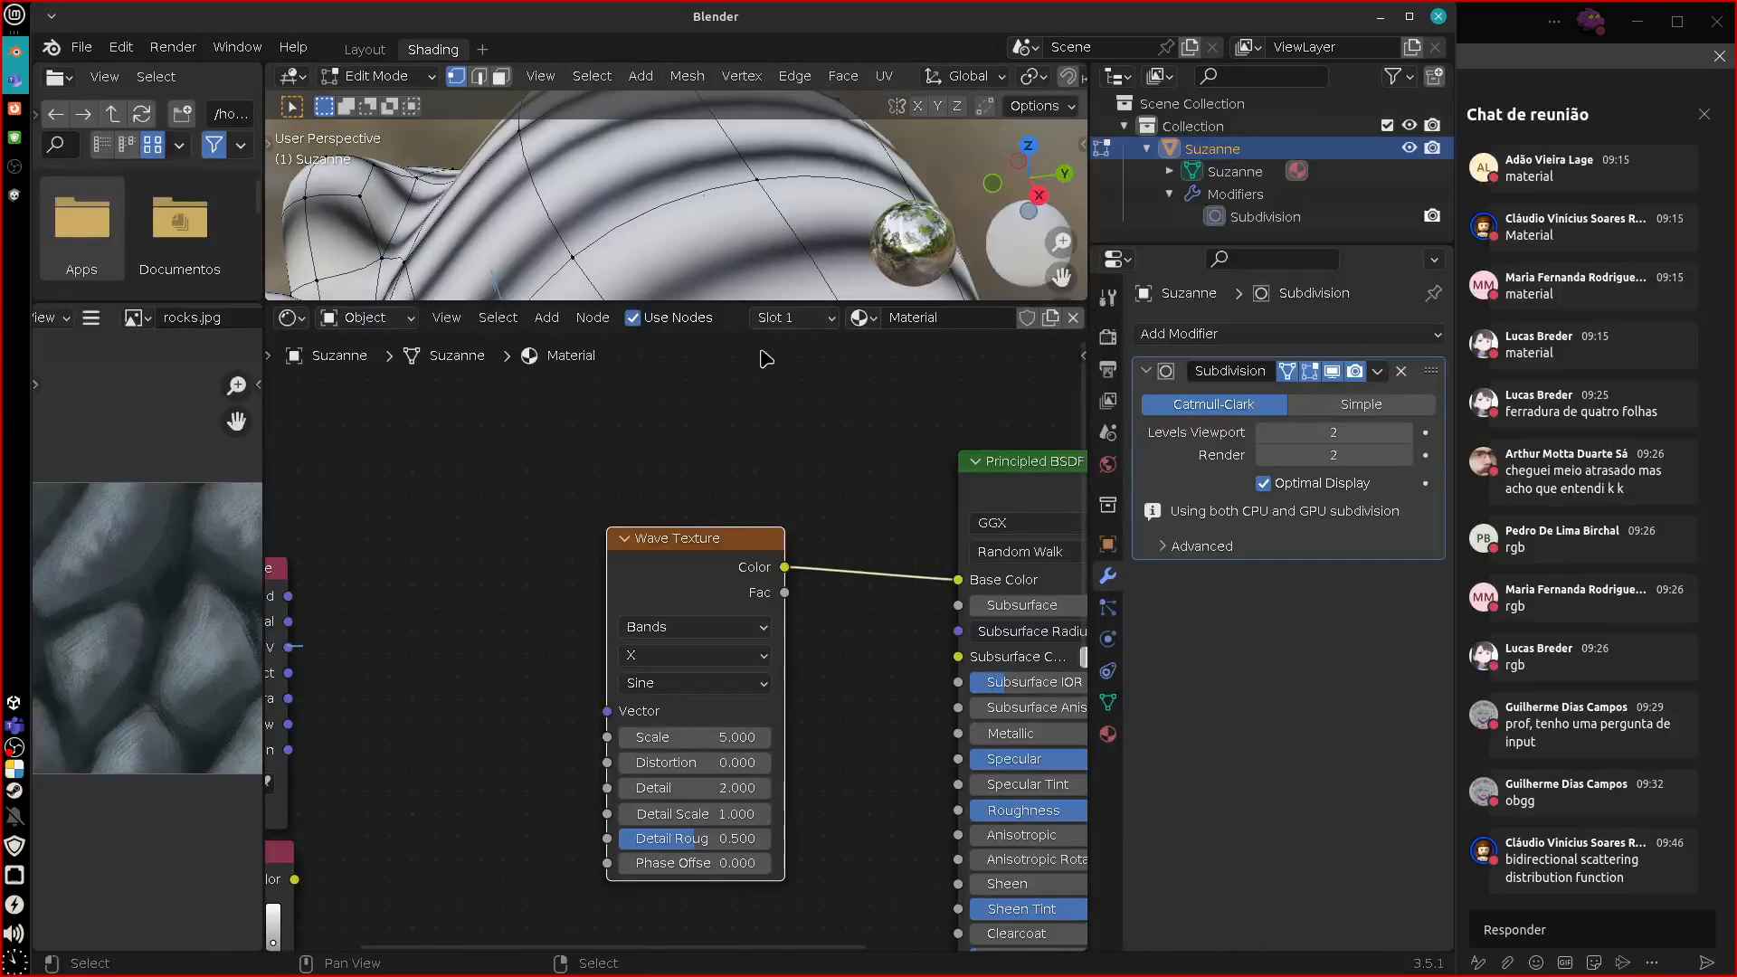
# Set the Wave Texture to scale 1.100, distortion 4.100, detail 4.000, detail scale 2.400 and detail roughness 0.923.
pyautogui.moveTo(755, 218); pyautogui.dragTo(818, 219, button='middle')
pyautogui.moveTo(706, 838); pyautogui.dragTo(771, 844)
pyautogui.moveTo(692, 736)
pyautogui.mouseDown()
pyautogui.moveTo(734, 760)
pyautogui.moveTo(692, 814)
pyautogui.mouseUp()
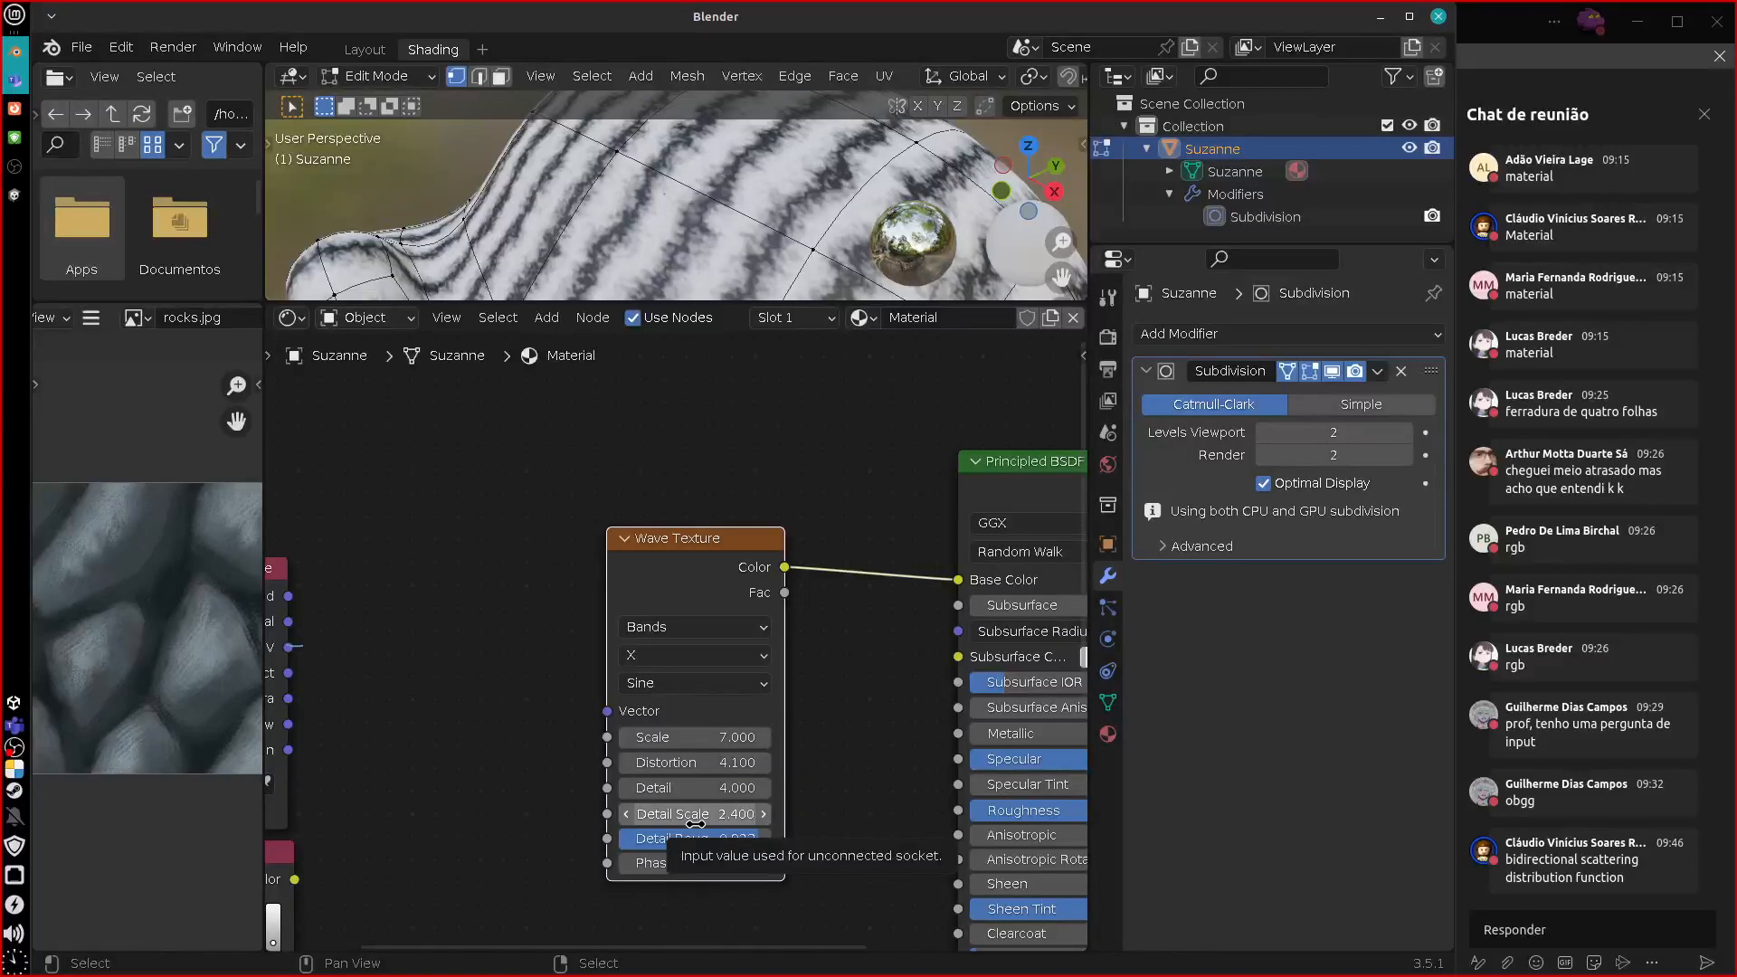
pyautogui.keyDown('shift'); pyautogui.moveTo(707, 734); pyautogui.dragTo(174, 787); pyautogui.keyUp('shift')
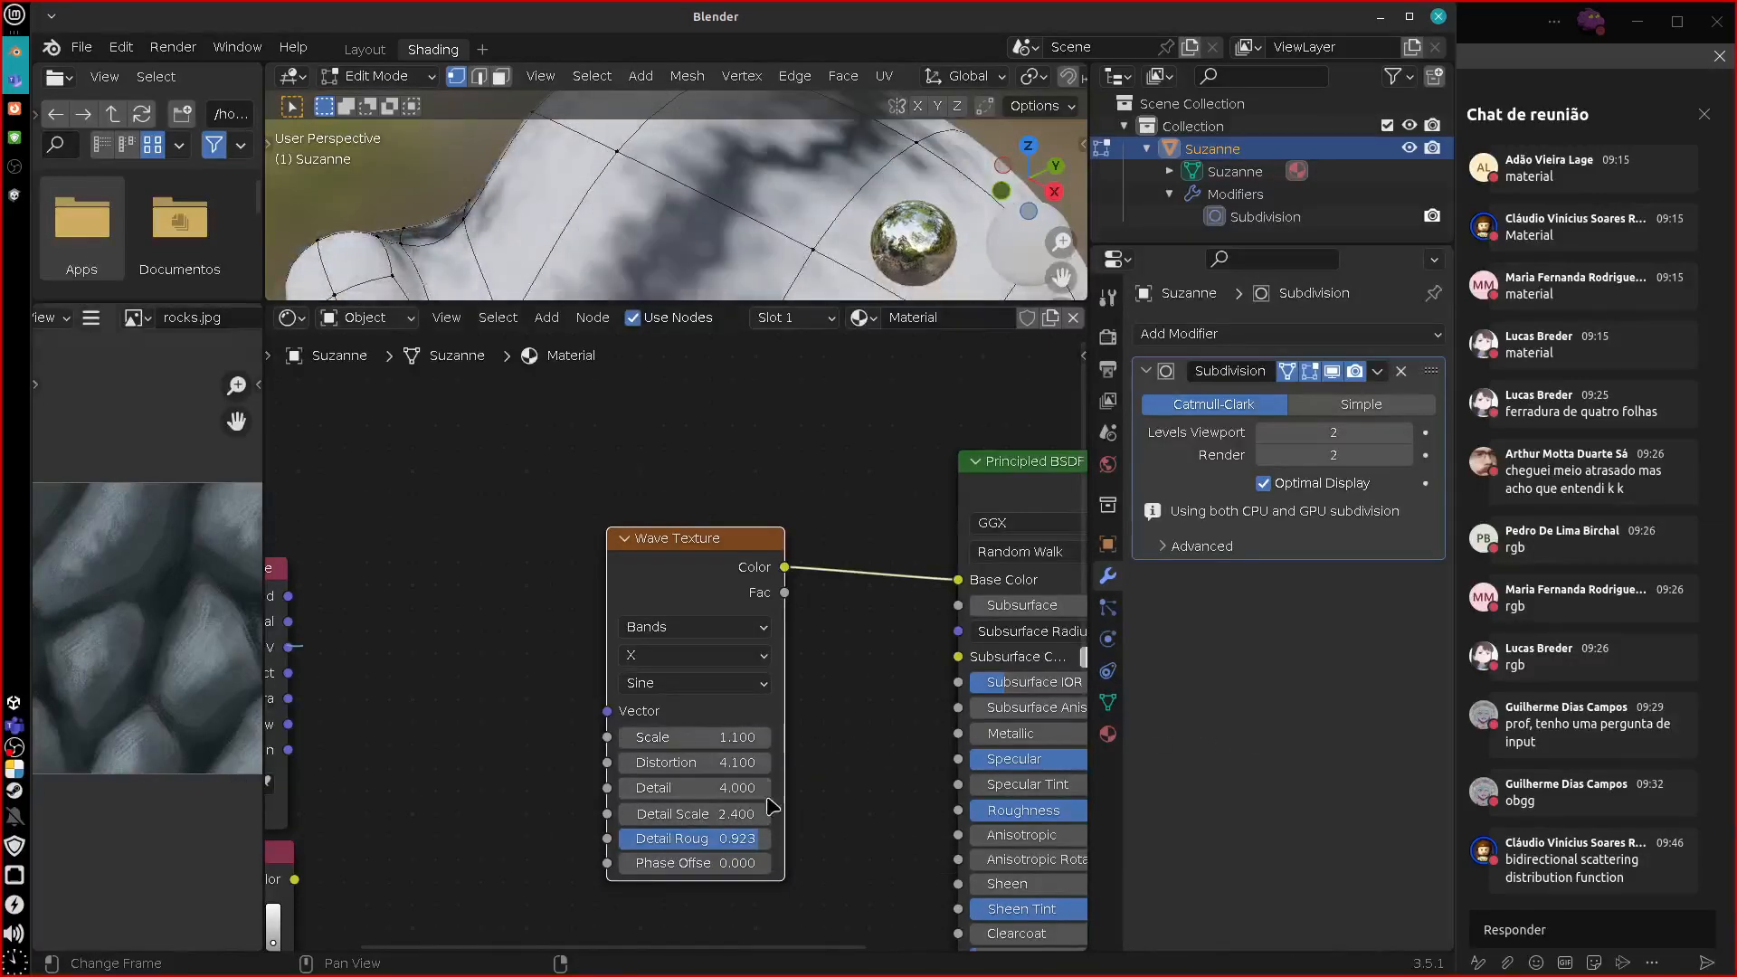
# Set the Wave Texture's detail scale to 5.440 and detail roughness to 1.000, and shift the node lower.
pyautogui.moveTo(678, 839); pyautogui.dragTo(968, 789)
pyautogui.moveTo(742, 194); pyautogui.dragTo(726, 147, button='middle')
pyautogui.scroll(-5, 701, 177)
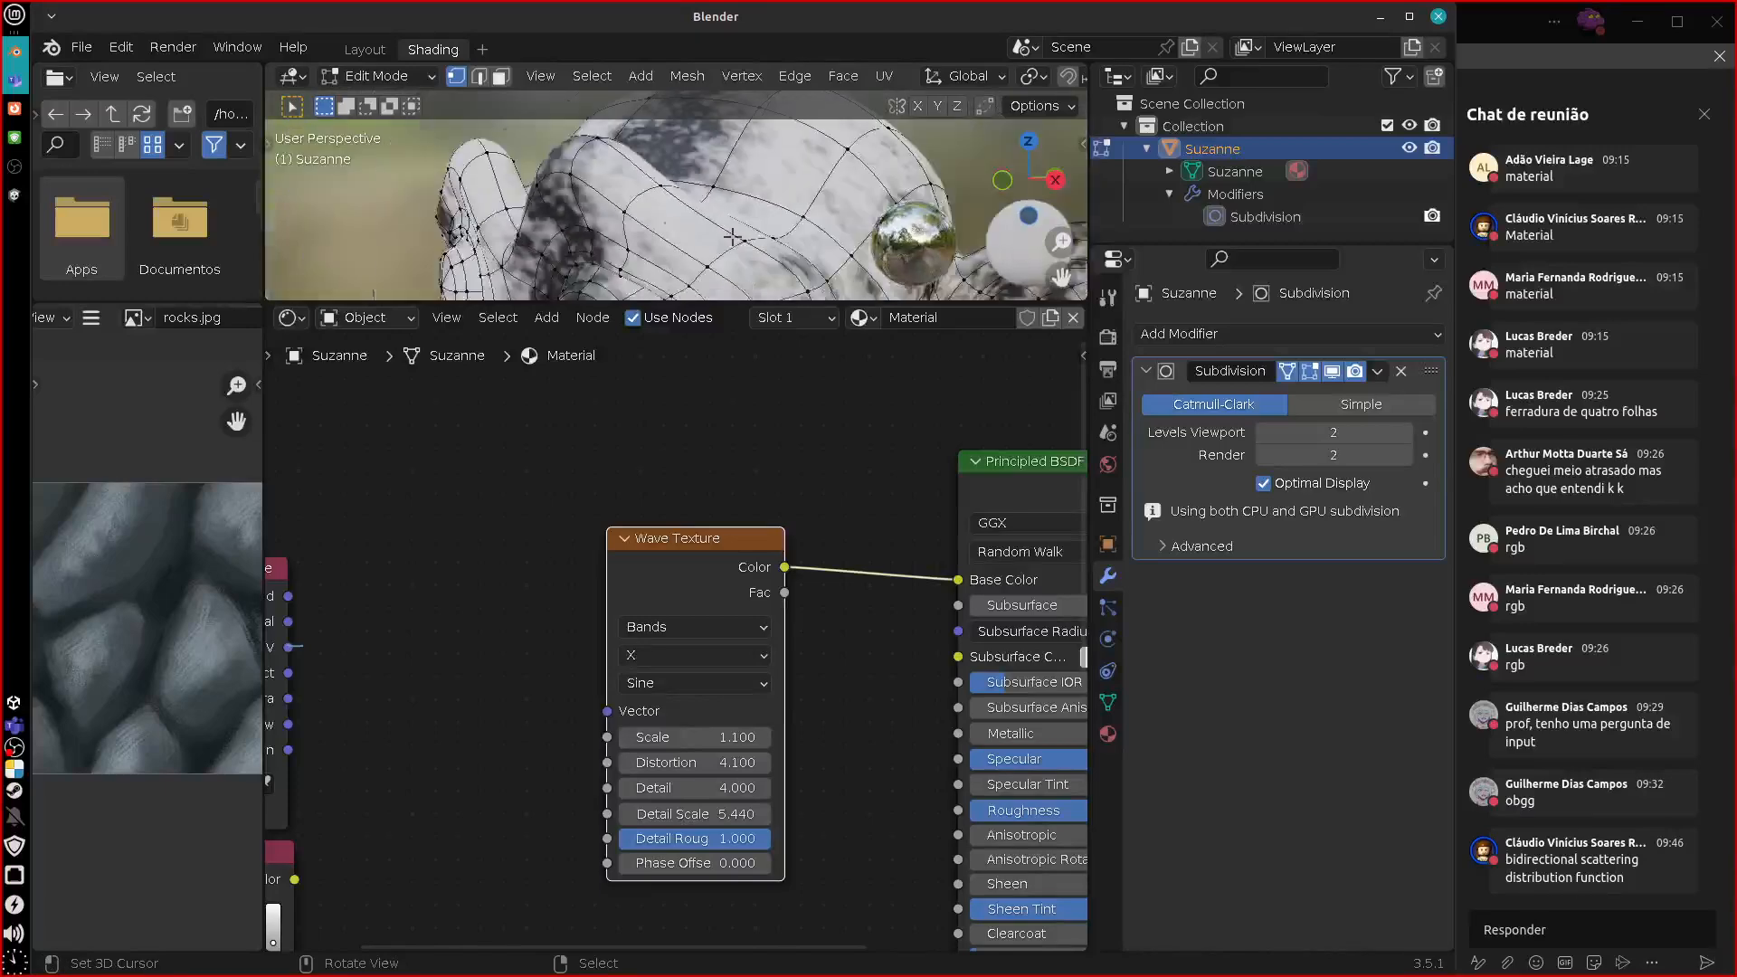
pyautogui.scroll(-1, 845, 705)
pyautogui.moveTo(769, 237)
pyautogui.mouseDown(button='middle')
pyautogui.moveTo(841, 222)
pyautogui.moveTo(747, 237)
pyautogui.mouseUp(button='middle')
pyautogui.moveTo(694, 567); pyautogui.dragTo(751, 598)
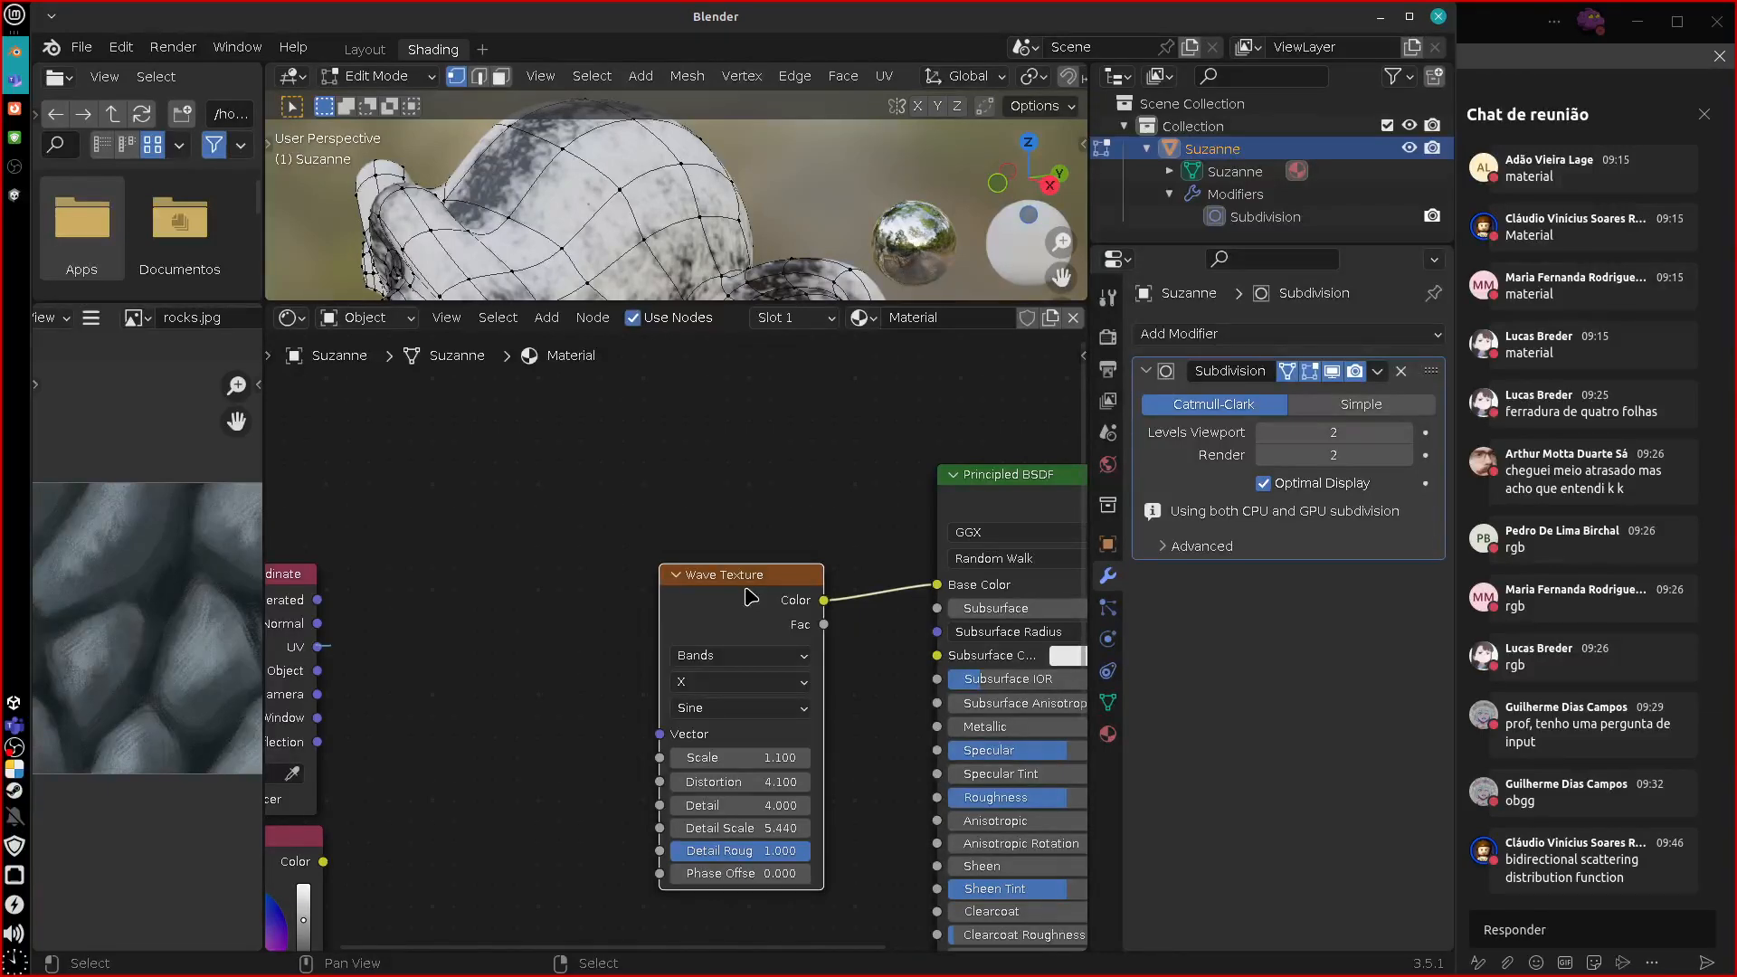
pyautogui.moveTo(744, 573); pyautogui.dragTo(738, 617)
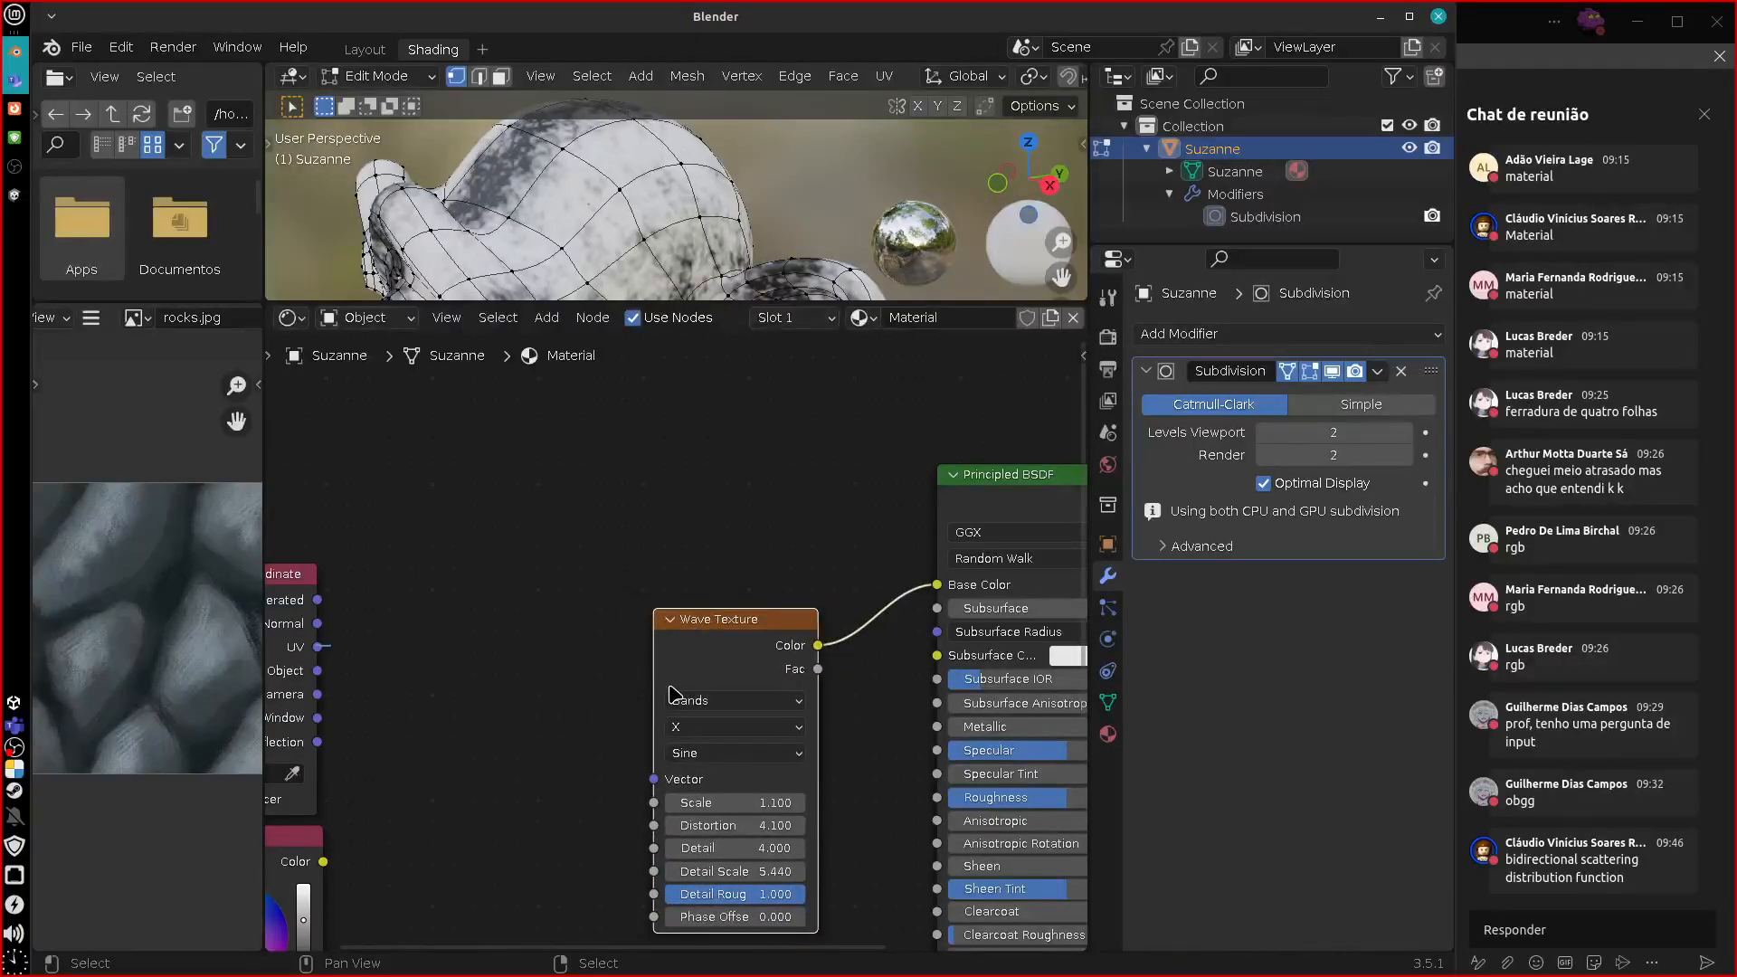
# Add a Noise Texture node above the Wave Texture and link its Fac output to Base Color.
pyautogui.hotkey('shift', 'a')
pyautogui.moveTo(750, 600)
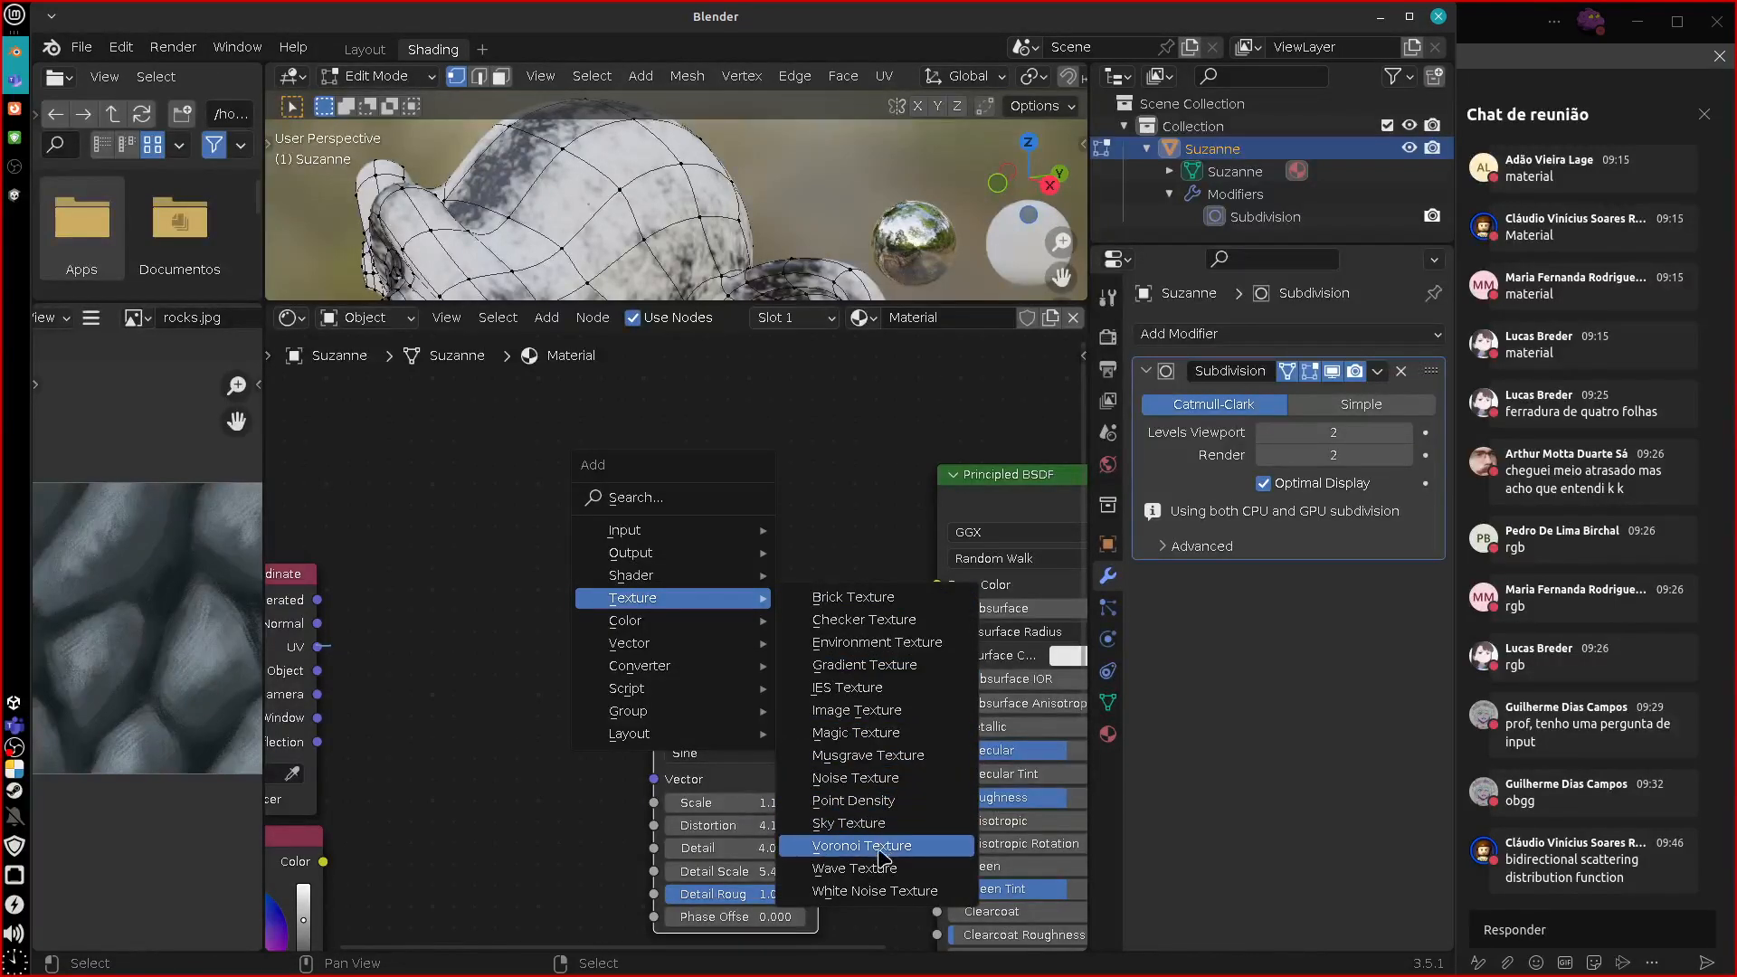
pyautogui.click(864, 778)
pyautogui.click(457, 388)
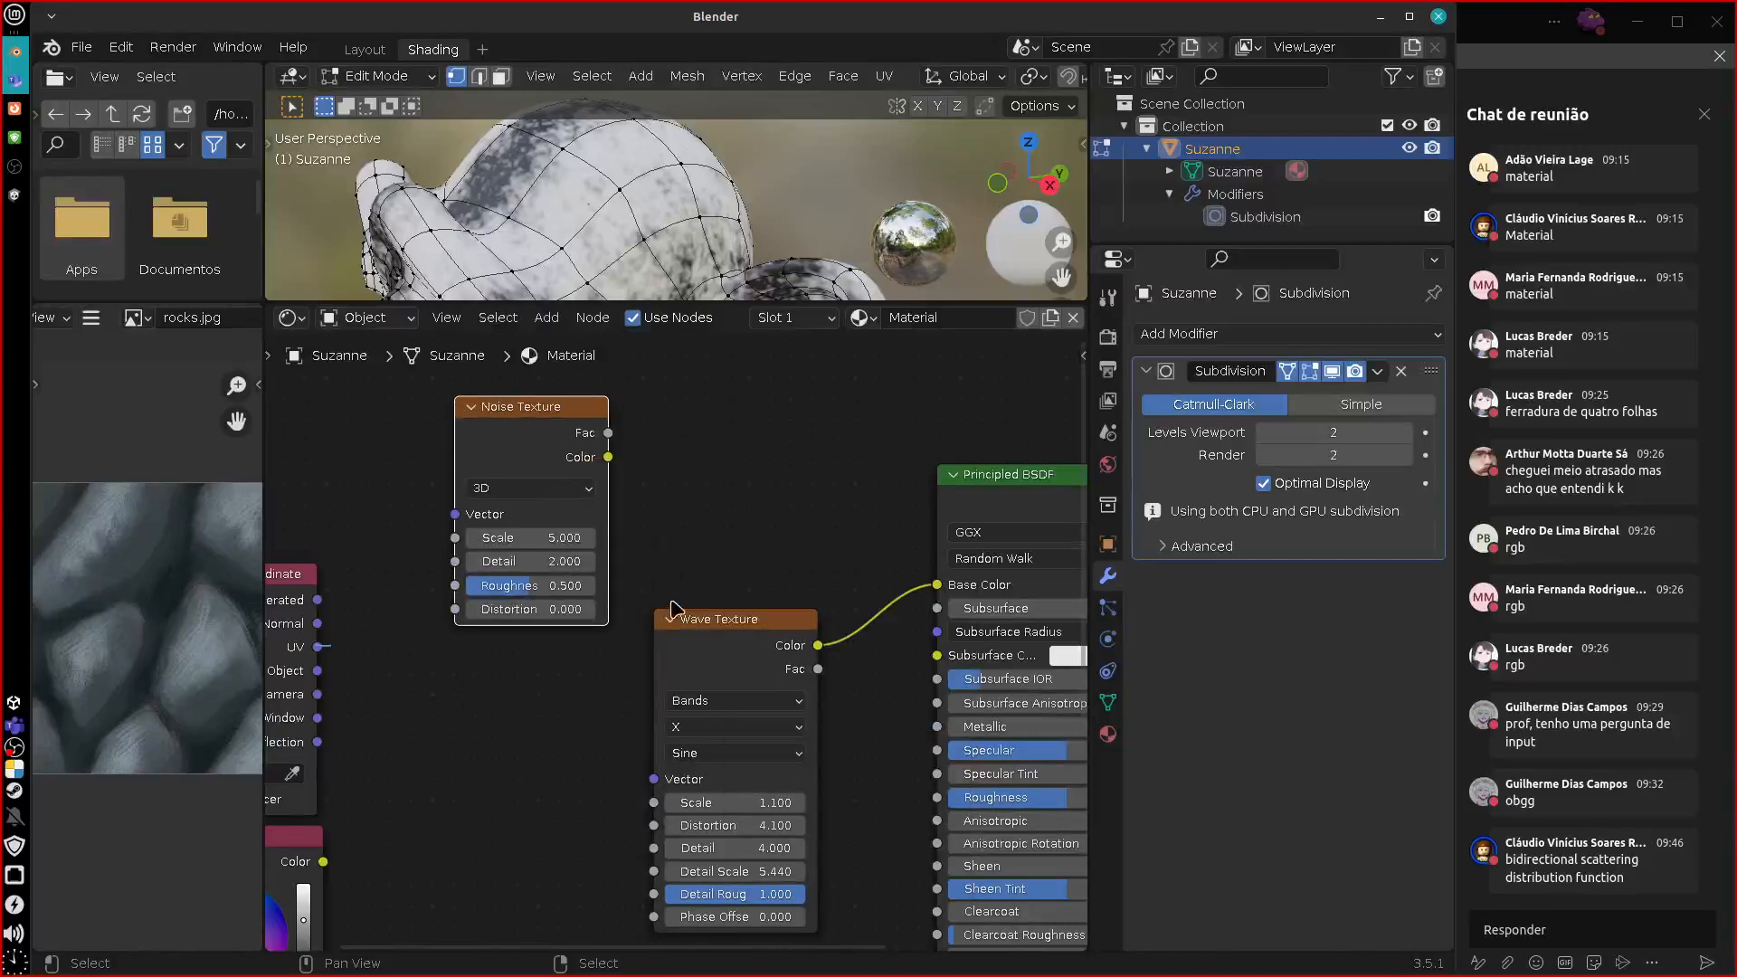
pyautogui.moveTo(608, 457); pyautogui.dragTo(936, 584)
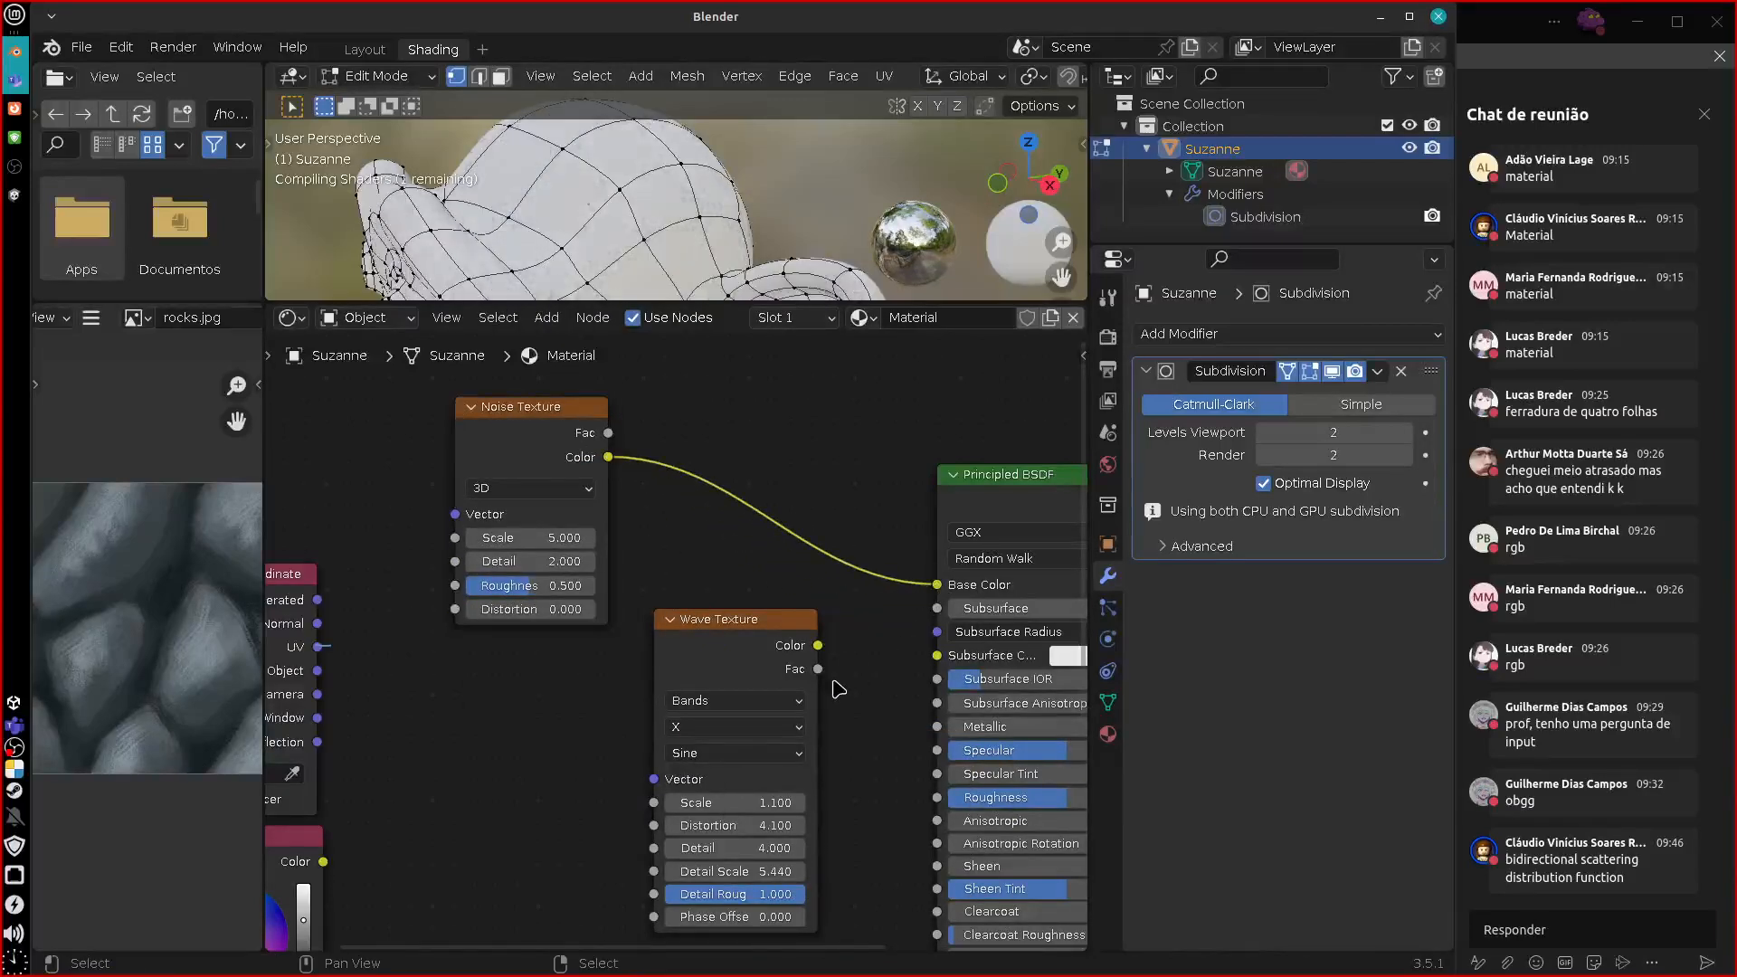
pyautogui.moveTo(566, 407); pyautogui.dragTo(937, 585)
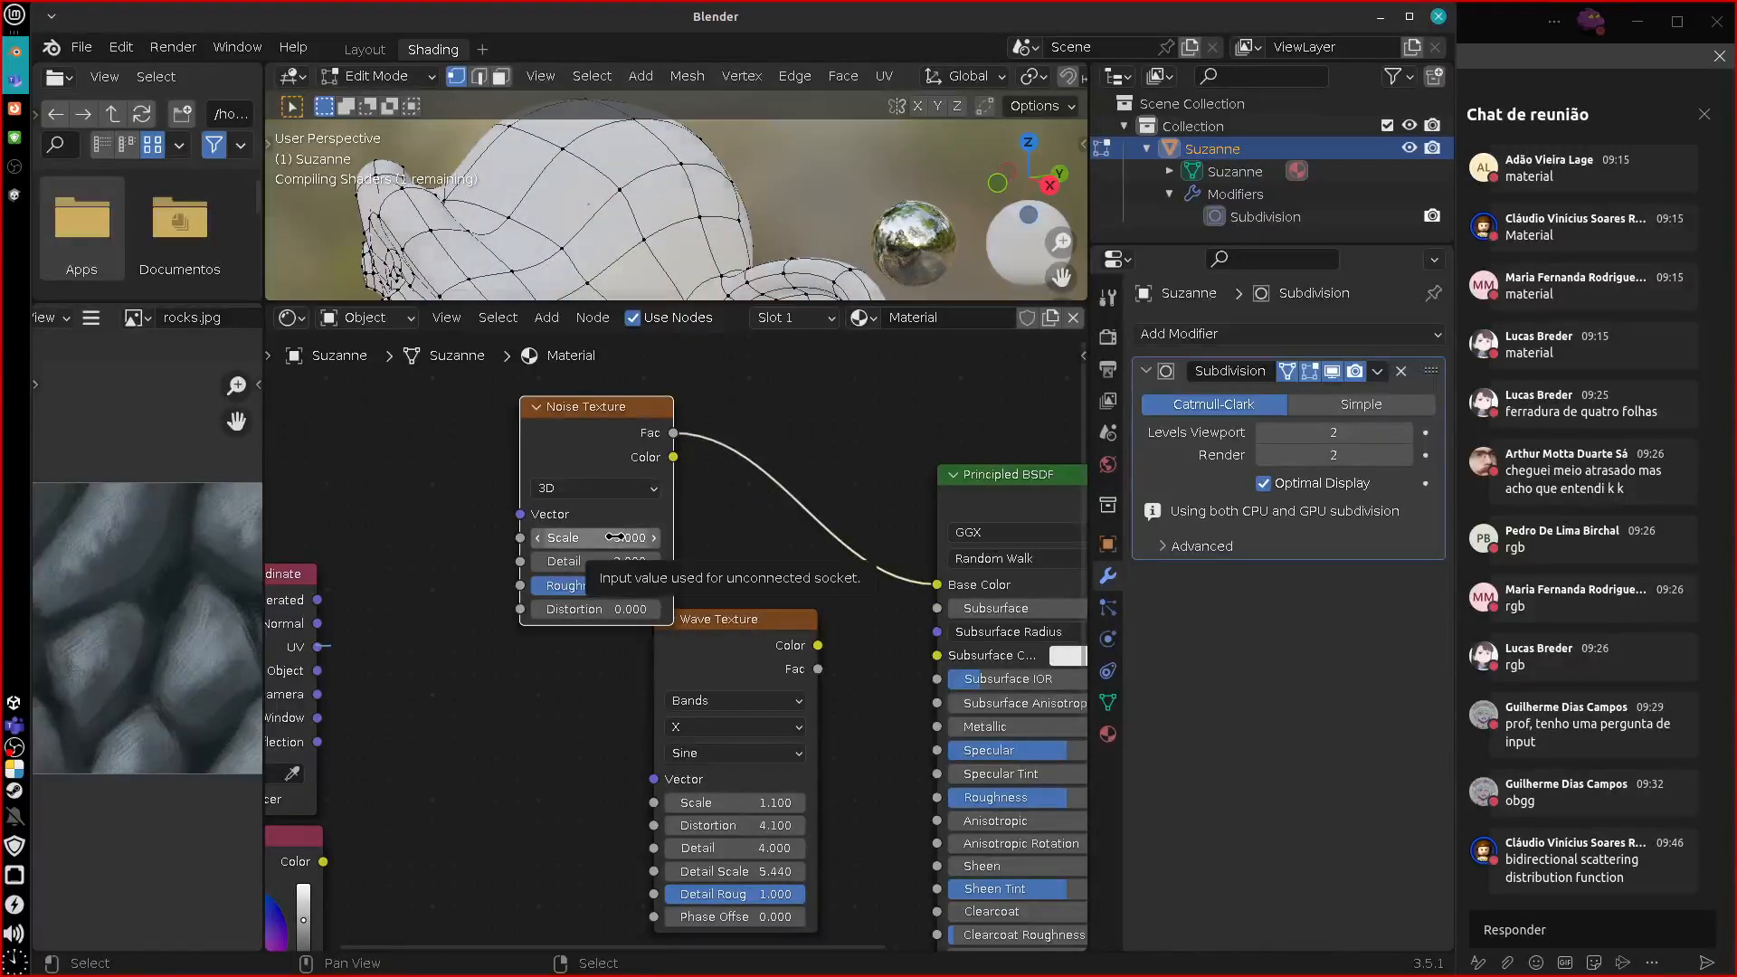
# Set the Noise Texture to detail 3.600, roughness 1.000 and distortion -0.500.
pyautogui.moveTo(593, 585)
pyautogui.mouseDown()
pyautogui.moveTo(699, 591)
pyautogui.moveTo(609, 561)
pyautogui.moveTo(640, 562)
pyautogui.moveTo(608, 608)
pyautogui.mouseUp()
pyautogui.moveTo(686, 219); pyautogui.dragTo(709, 281, button='middle')
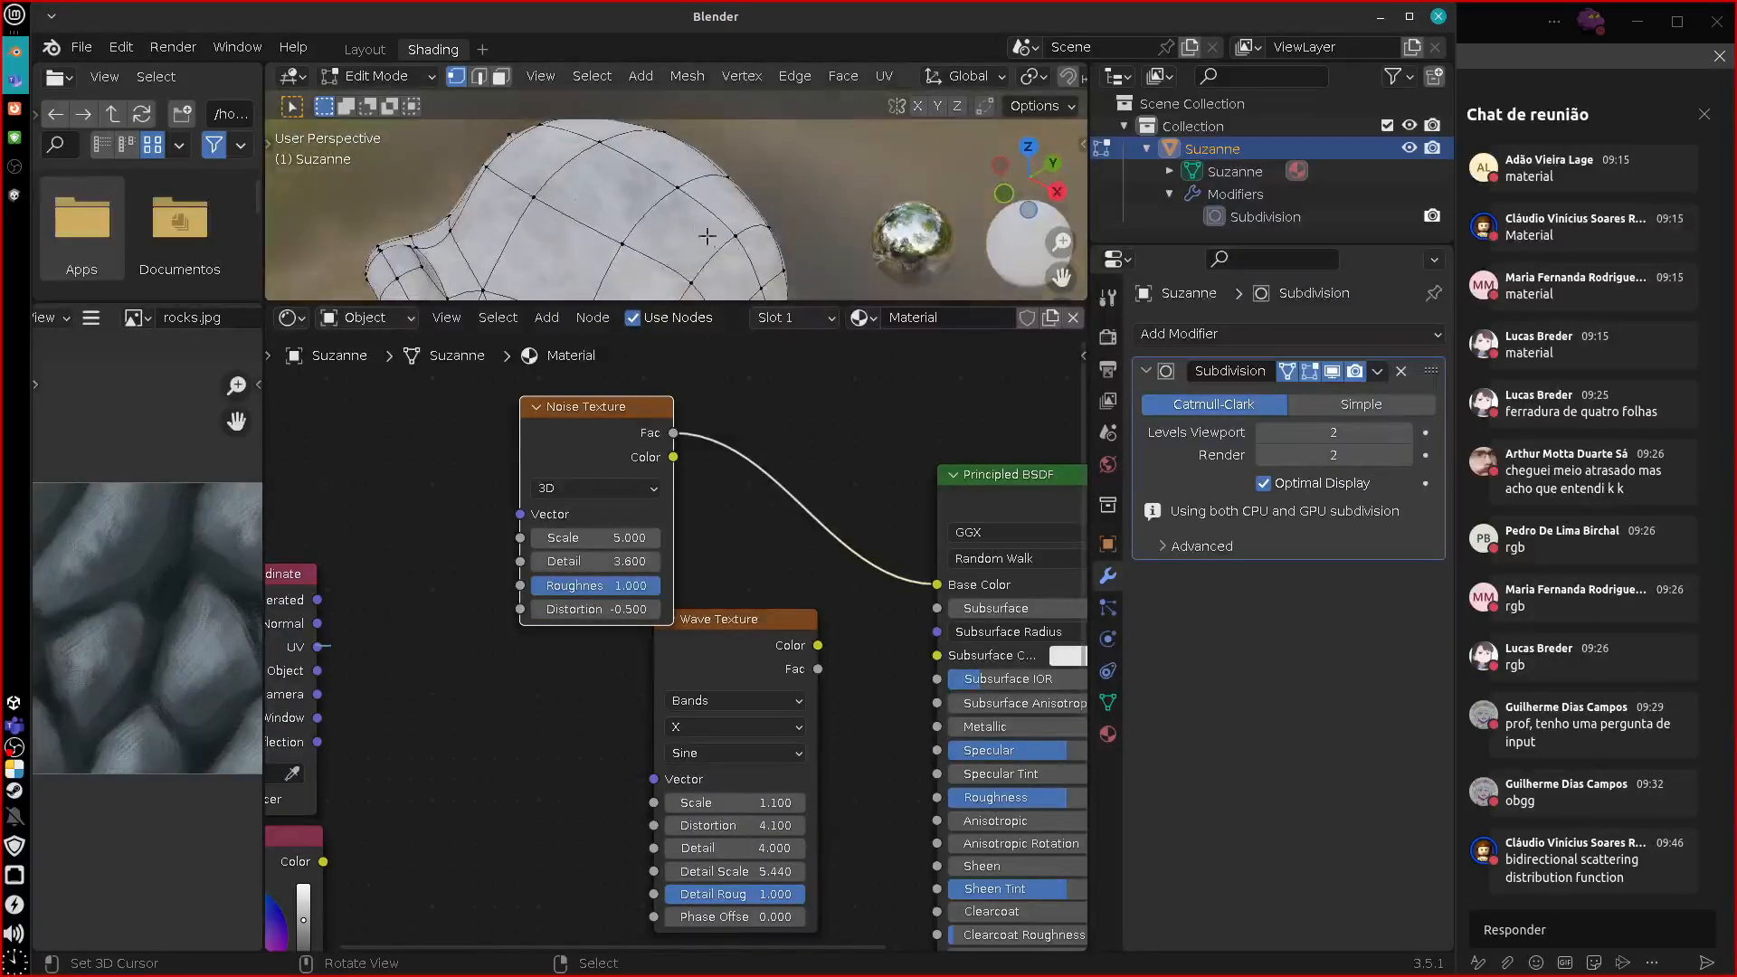
pyautogui.scroll(3, 709, 280)
# Compare the textures by linking the Wave Texture's Color to Base Color, and relink the Noise Texture's Fac.
pyautogui.moveTo(751, 652); pyautogui.dragTo(716, 708)
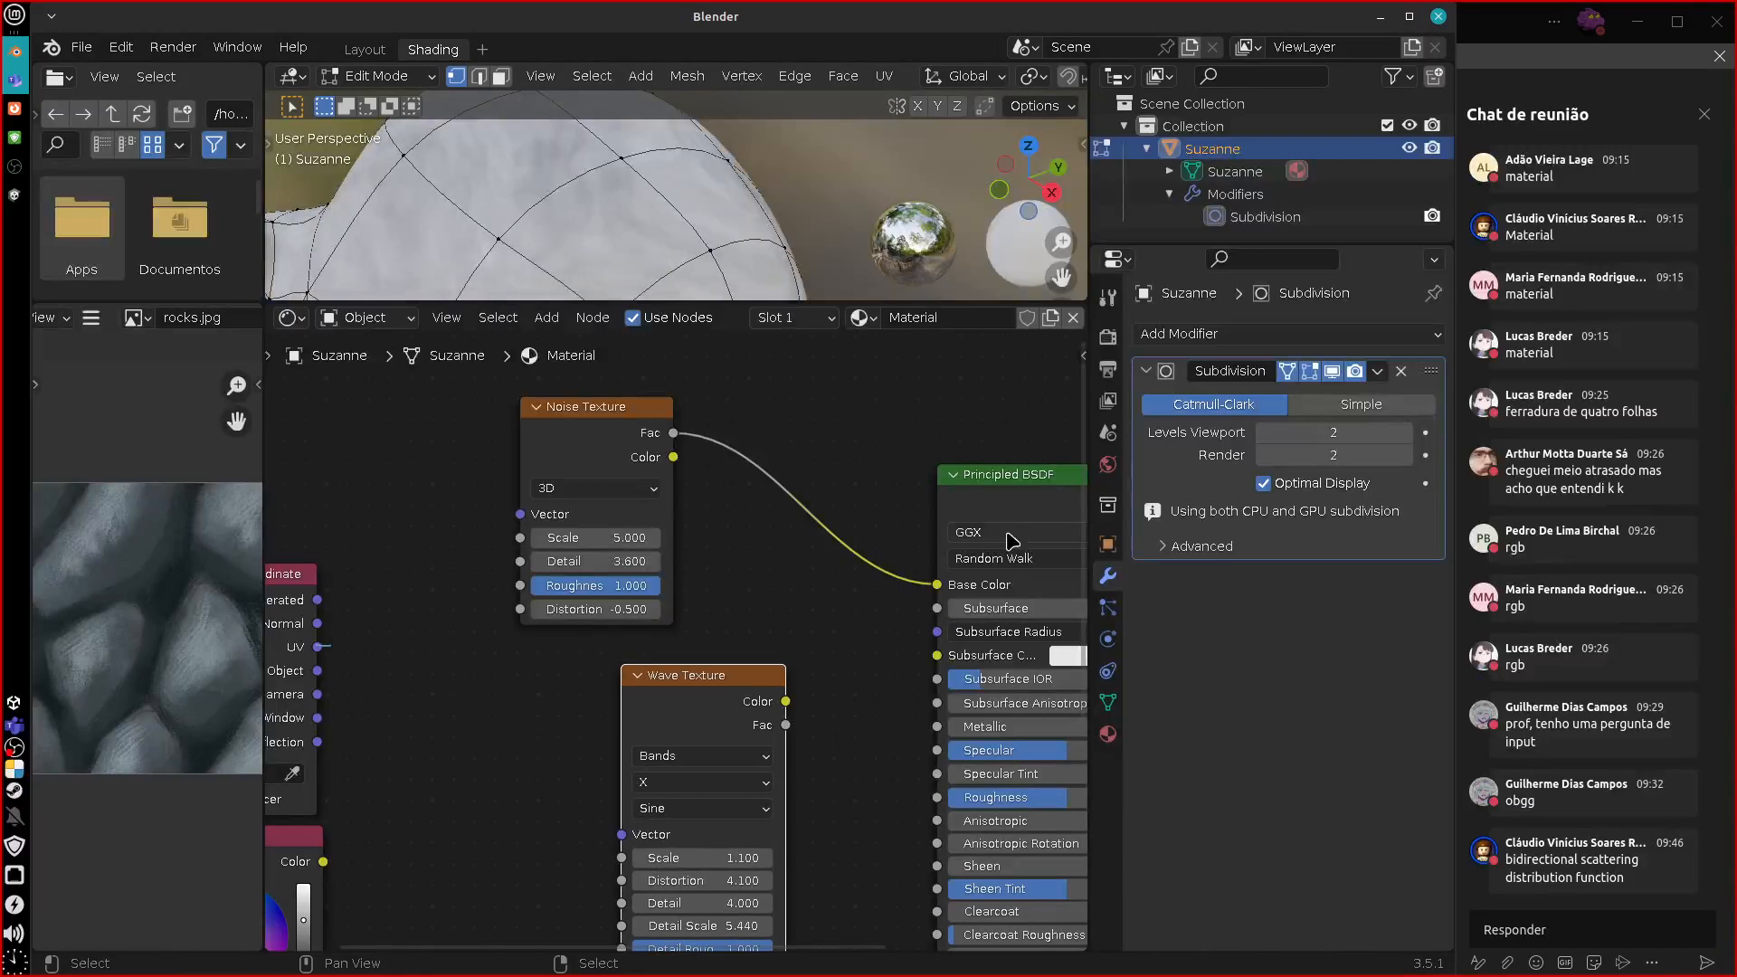
pyautogui.moveTo(625, 437); pyautogui.dragTo(728, 433)
pyautogui.moveTo(747, 711)
pyautogui.mouseDown()
pyautogui.moveTo(769, 687)
pyautogui.moveTo(727, 693)
pyautogui.moveTo(937, 584)
pyautogui.mouseUp()
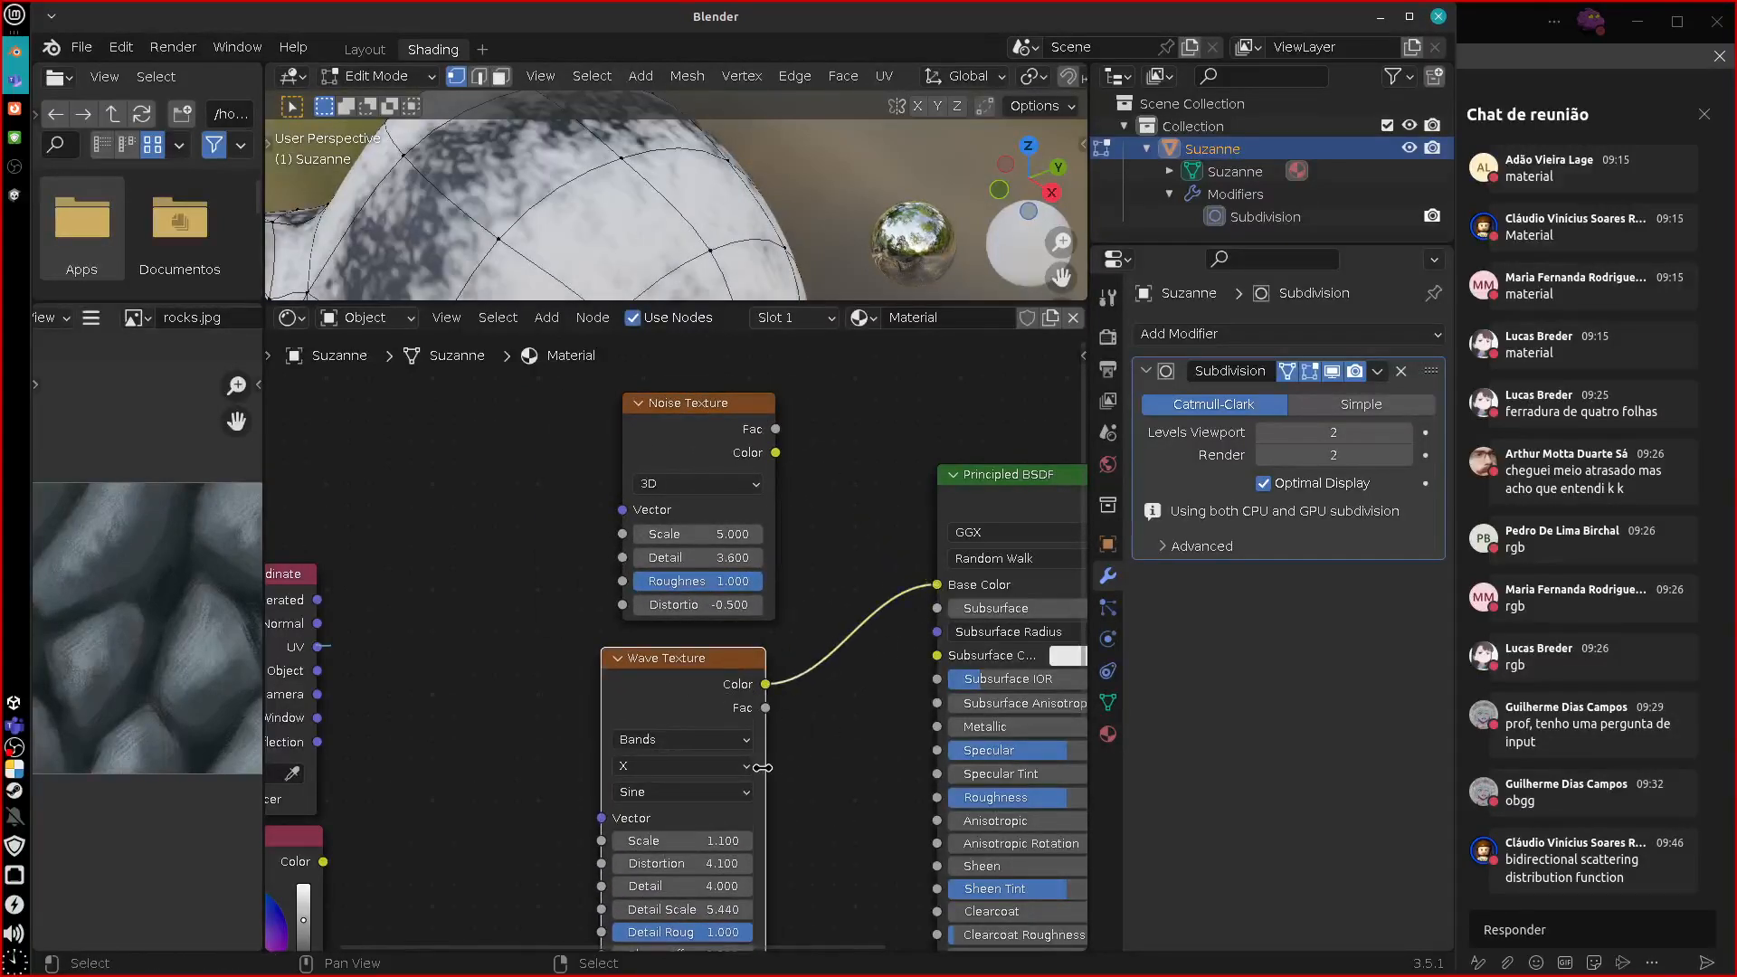
pyautogui.moveTo(776, 429)
pyautogui.mouseDown()
pyautogui.moveTo(855, 599)
pyautogui.moveTo(937, 585)
pyautogui.mouseUp()
pyautogui.moveTo(708, 658); pyautogui.dragTo(727, 655)
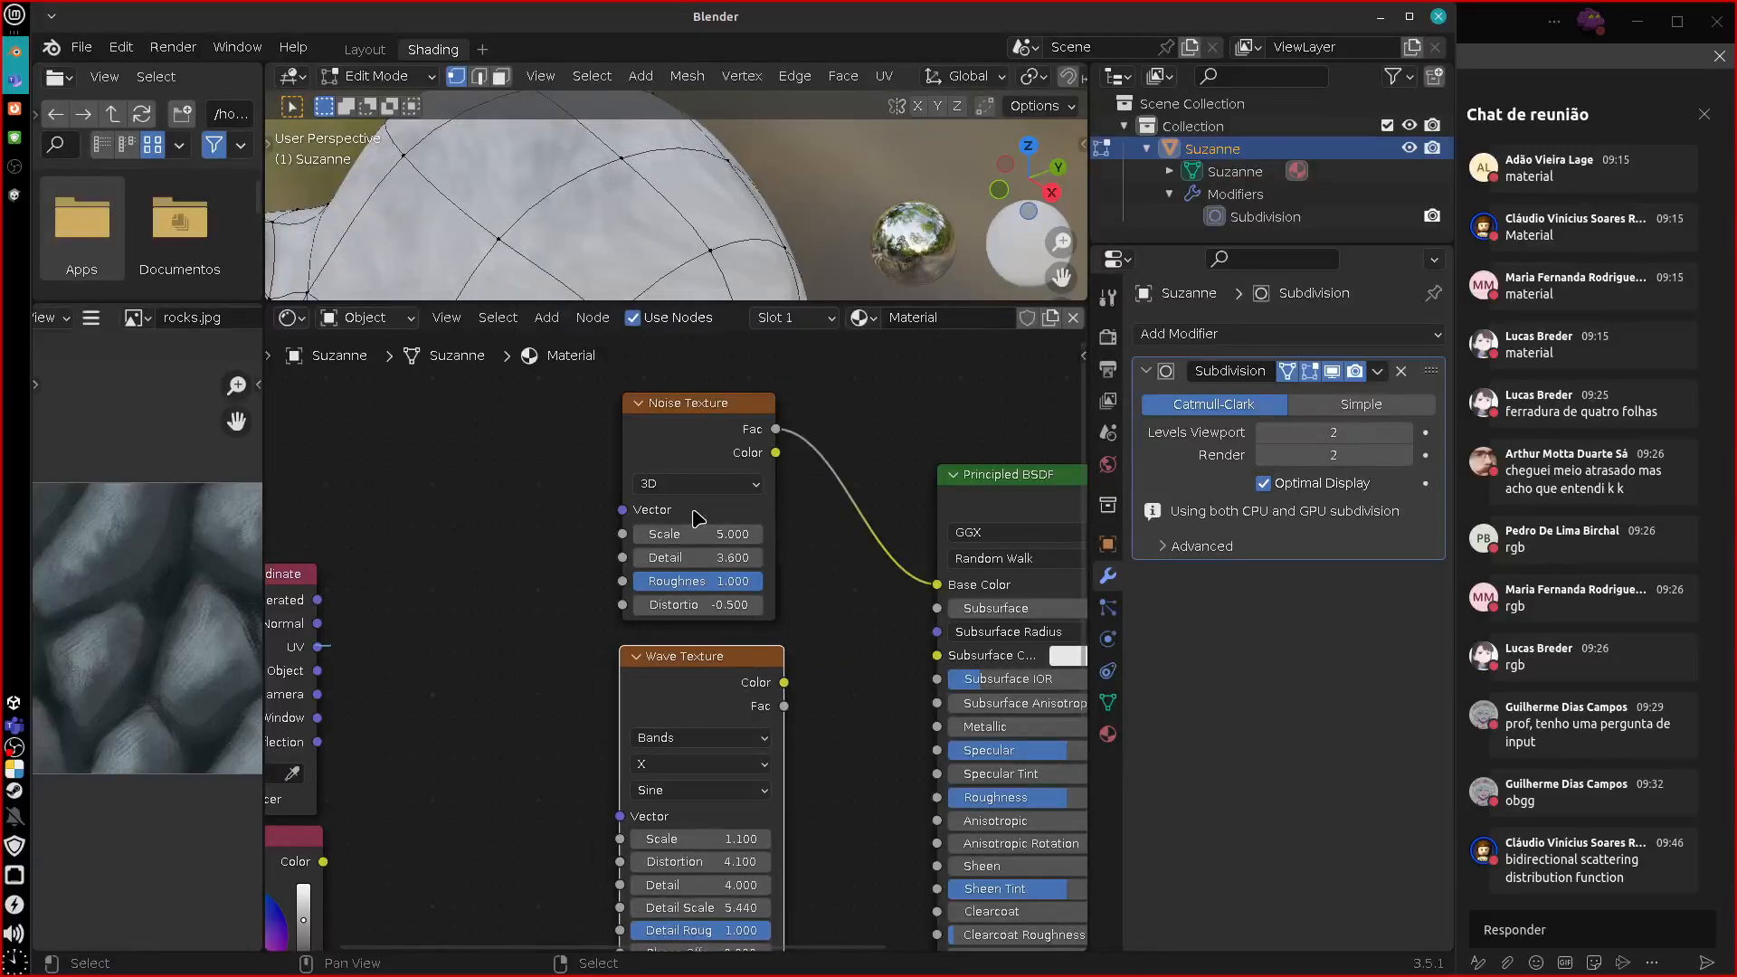
# Stack the Noise Texture node directly above the Wave Texture node, farther from the Principled BSDF.
pyautogui.moveTo(720, 660); pyautogui.dragTo(703, 656)
pyautogui.moveTo(721, 417); pyautogui.dragTo(712, 418)
pyautogui.moveTo(721, 678); pyautogui.dragTo(712, 663)
pyautogui.moveTo(714, 432); pyautogui.dragTo(695, 432)
pyautogui.moveTo(717, 644); pyautogui.dragTo(697, 646)
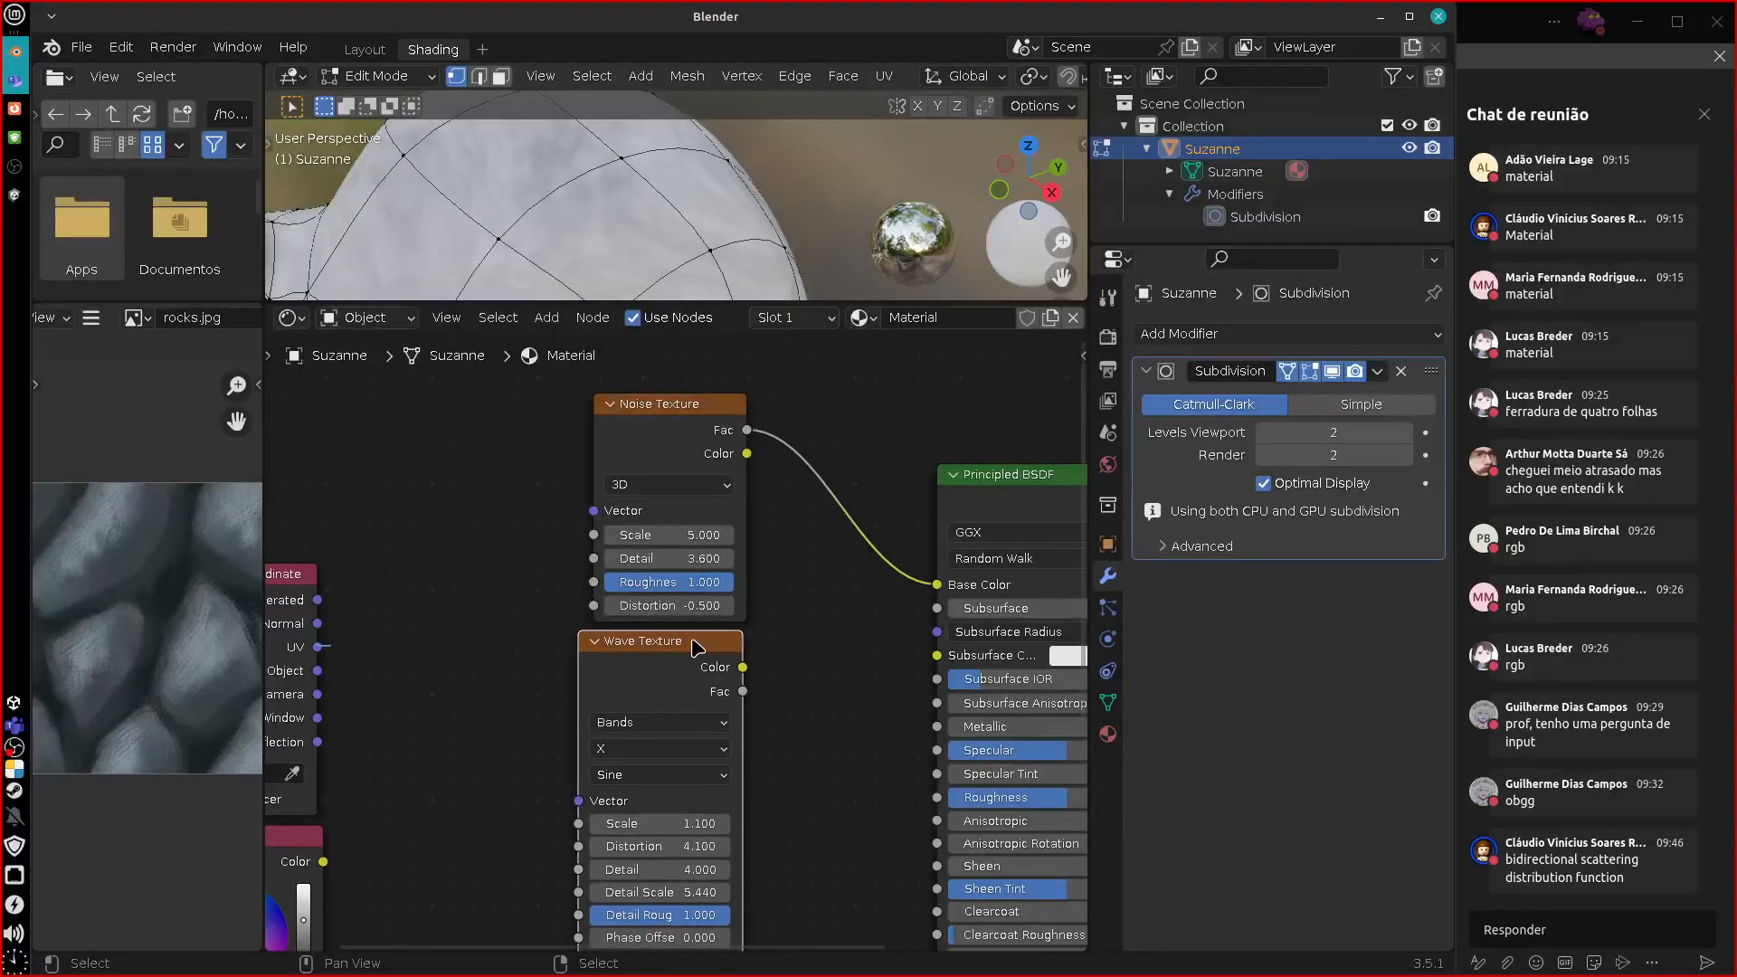
# Sketch an annotation above the Noise Texture showing four boxes connected in a chain.
pyautogui.moveTo(800, 665); pyautogui.dragTo(791, 819, button='middle')
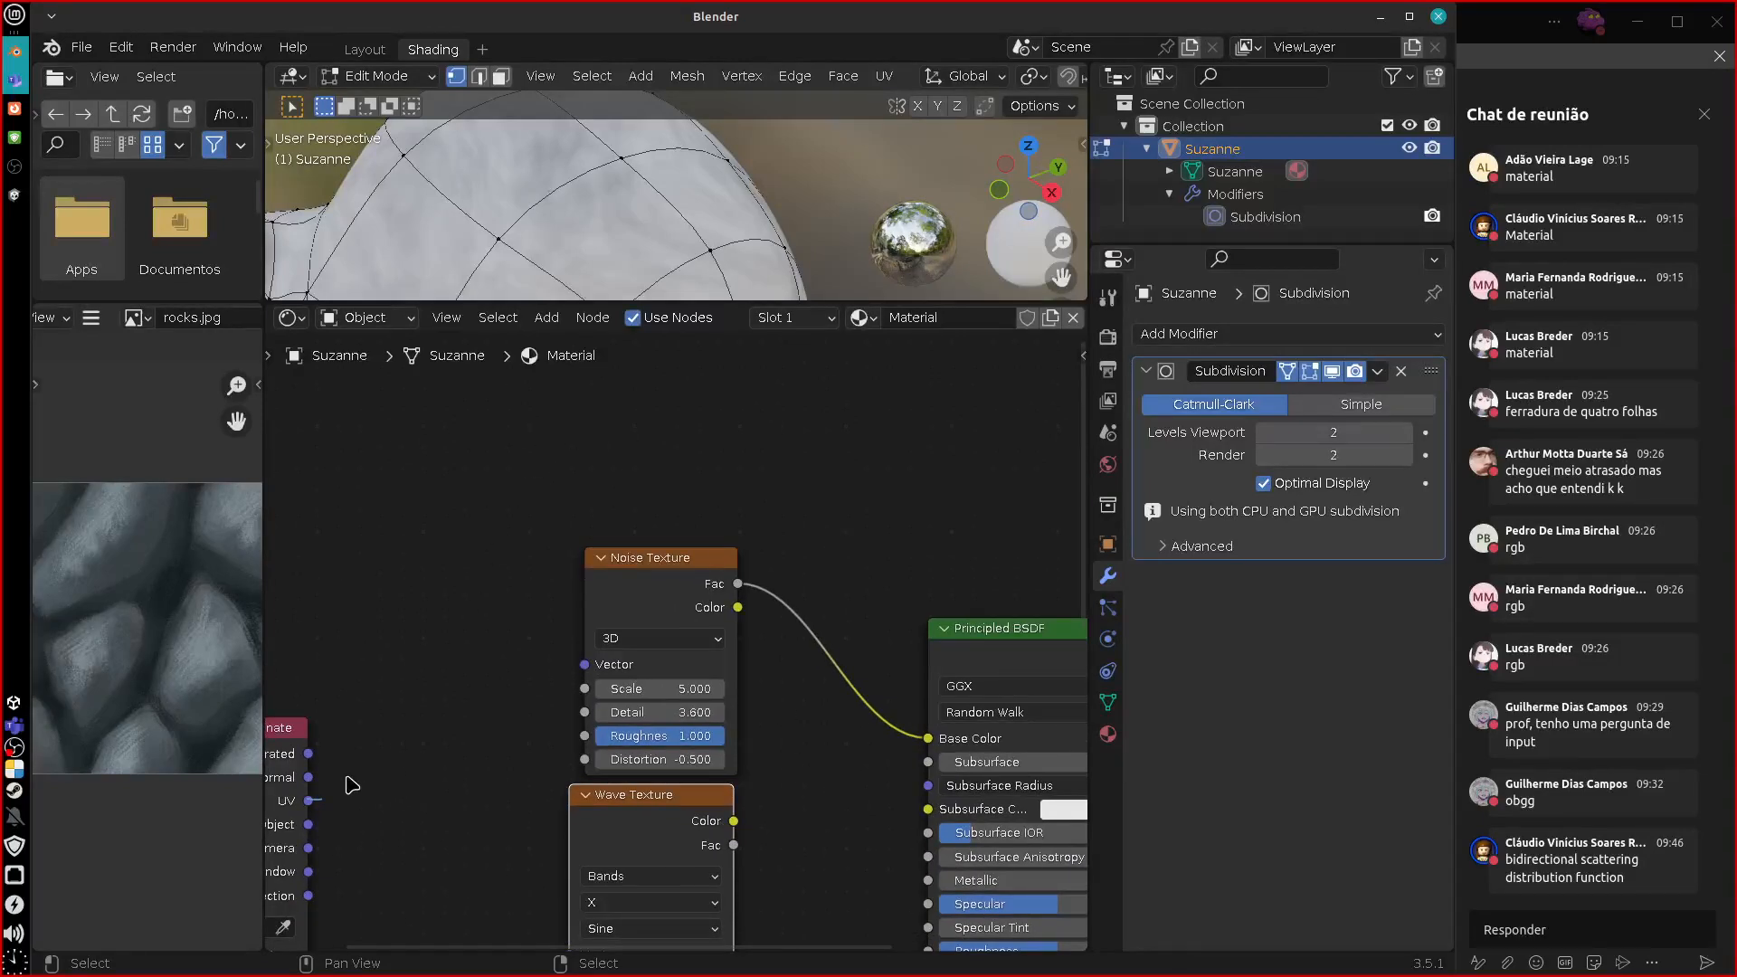
pyautogui.moveTo(411, 430); pyautogui.dragTo(431, 503)
pyautogui.moveTo(496, 456)
pyautogui.mouseDown()
pyautogui.moveTo(576, 452)
pyautogui.moveTo(575, 493)
pyautogui.mouseUp()
pyautogui.moveTo(576, 412)
pyautogui.mouseDown()
pyautogui.moveTo(633, 503)
pyautogui.moveTo(595, 499)
pyautogui.mouseUp()
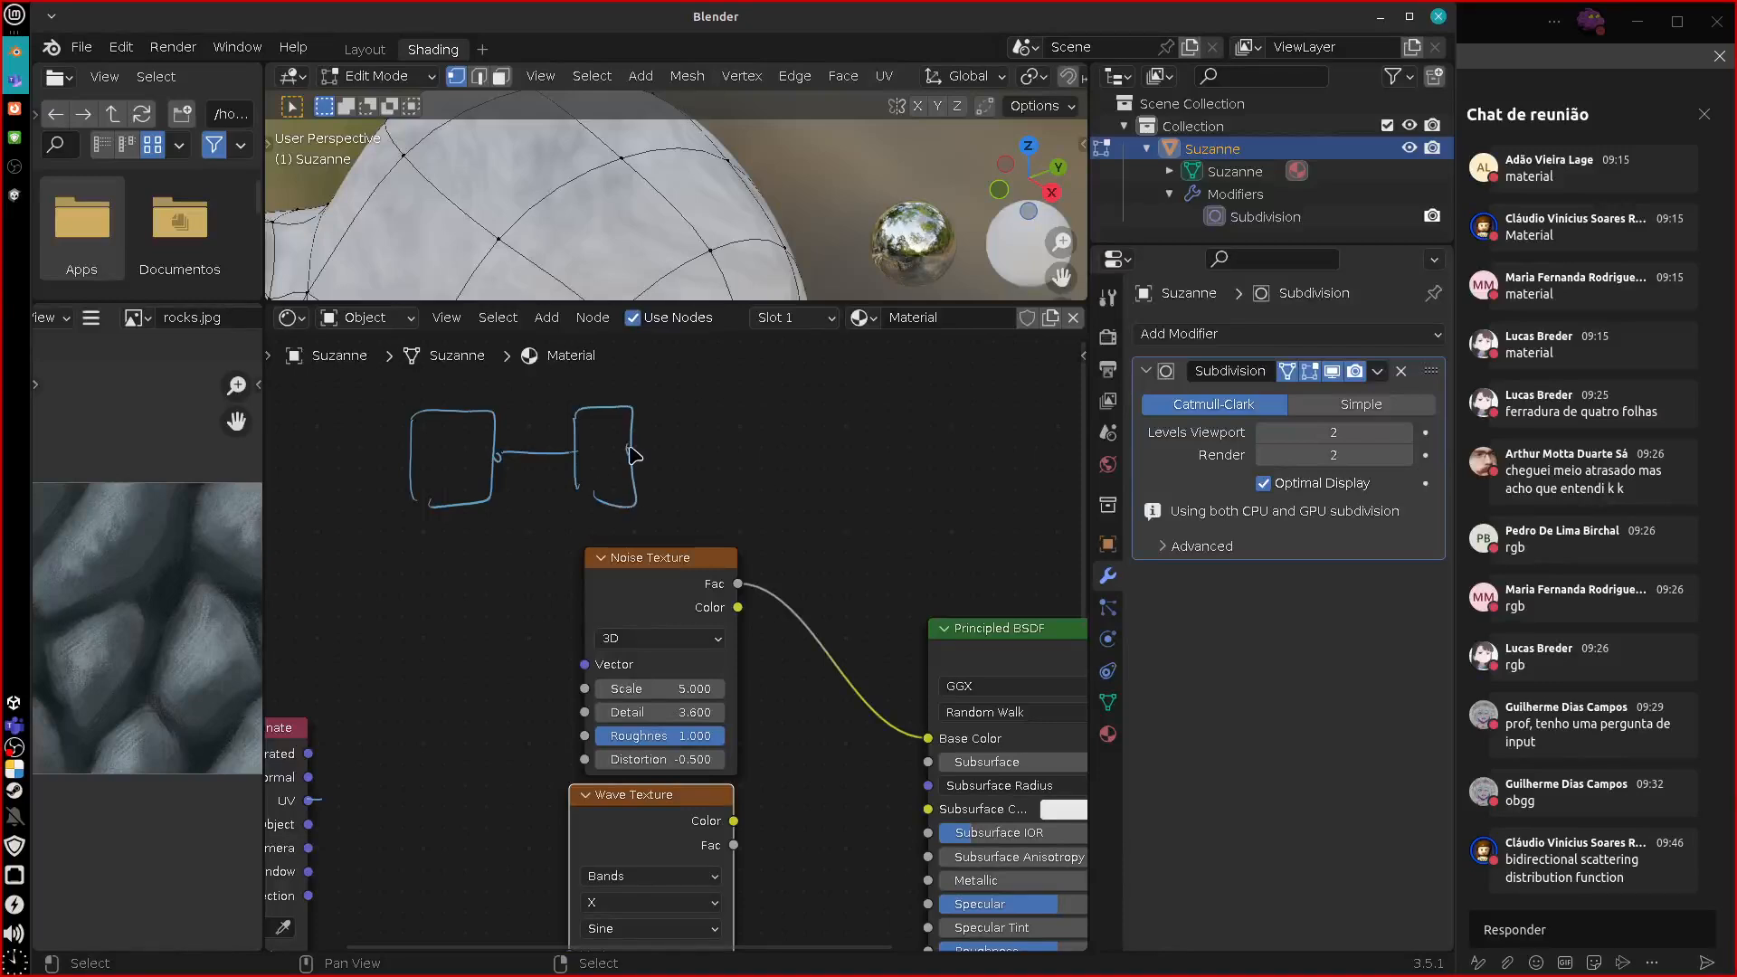
pyautogui.moveTo(714, 414); pyautogui.dragTo(716, 498)
pyautogui.moveTo(712, 412)
pyautogui.mouseDown()
pyautogui.moveTo(771, 401)
pyautogui.moveTo(724, 500)
pyautogui.mouseUp()
pyautogui.moveTo(765, 445)
pyautogui.mouseDown()
pyautogui.moveTo(865, 446)
pyautogui.moveTo(861, 484)
pyautogui.mouseUp()
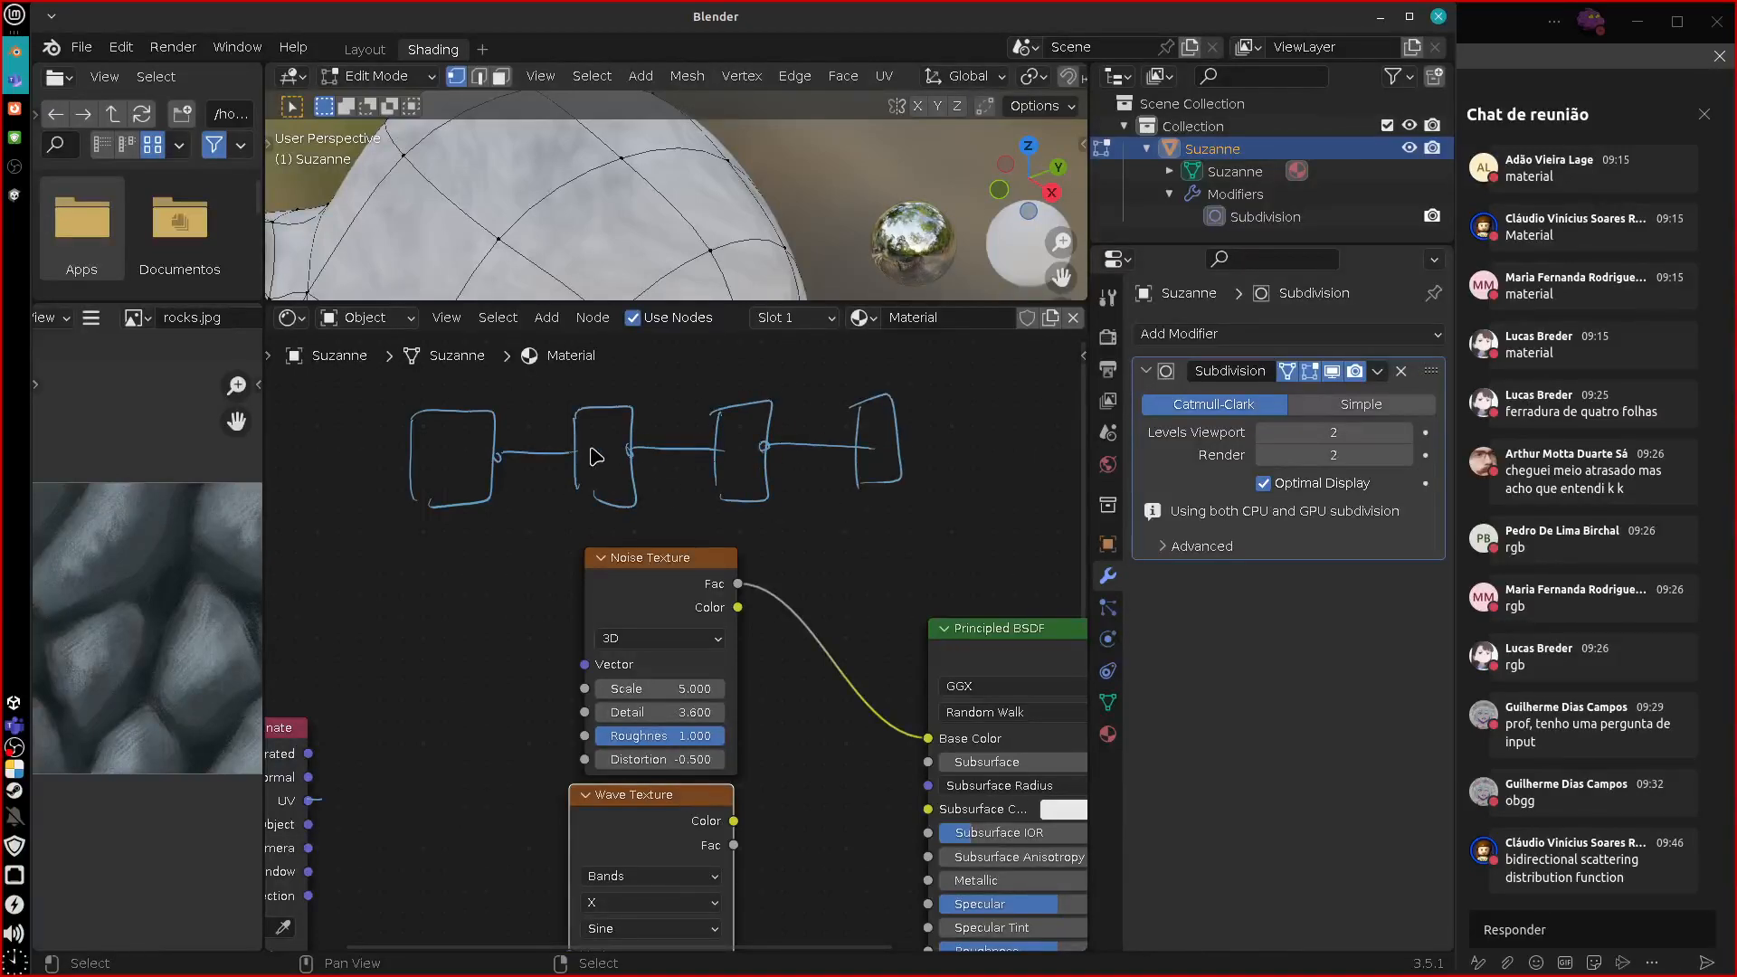
# Redraw the second box of the annotated chain, and erase the sketch.
pyautogui.keyDown('ctrl'); pyautogui.moveTo(622, 480); pyautogui.dragTo(609, 413); pyautogui.keyUp('ctrl')
pyautogui.moveTo(717, 455)
pyautogui.mouseDown()
pyautogui.moveTo(632, 399)
pyautogui.moveTo(633, 365)
pyautogui.moveTo(643, 413)
pyautogui.mouseUp()
pyautogui.moveTo(579, 520)
pyautogui.mouseDown()
pyautogui.moveTo(574, 467)
pyautogui.moveTo(645, 425)
pyautogui.mouseUp()
pyautogui.moveTo(647, 488); pyautogui.dragTo(714, 450)
pyautogui.moveTo(477, 459)
pyautogui.keyDown('ctrl'); pyautogui.mouseDown()
pyautogui.moveTo(418, 492)
pyautogui.moveTo(946, 439)
pyautogui.mouseUp(); pyautogui.keyUp('ctrl')
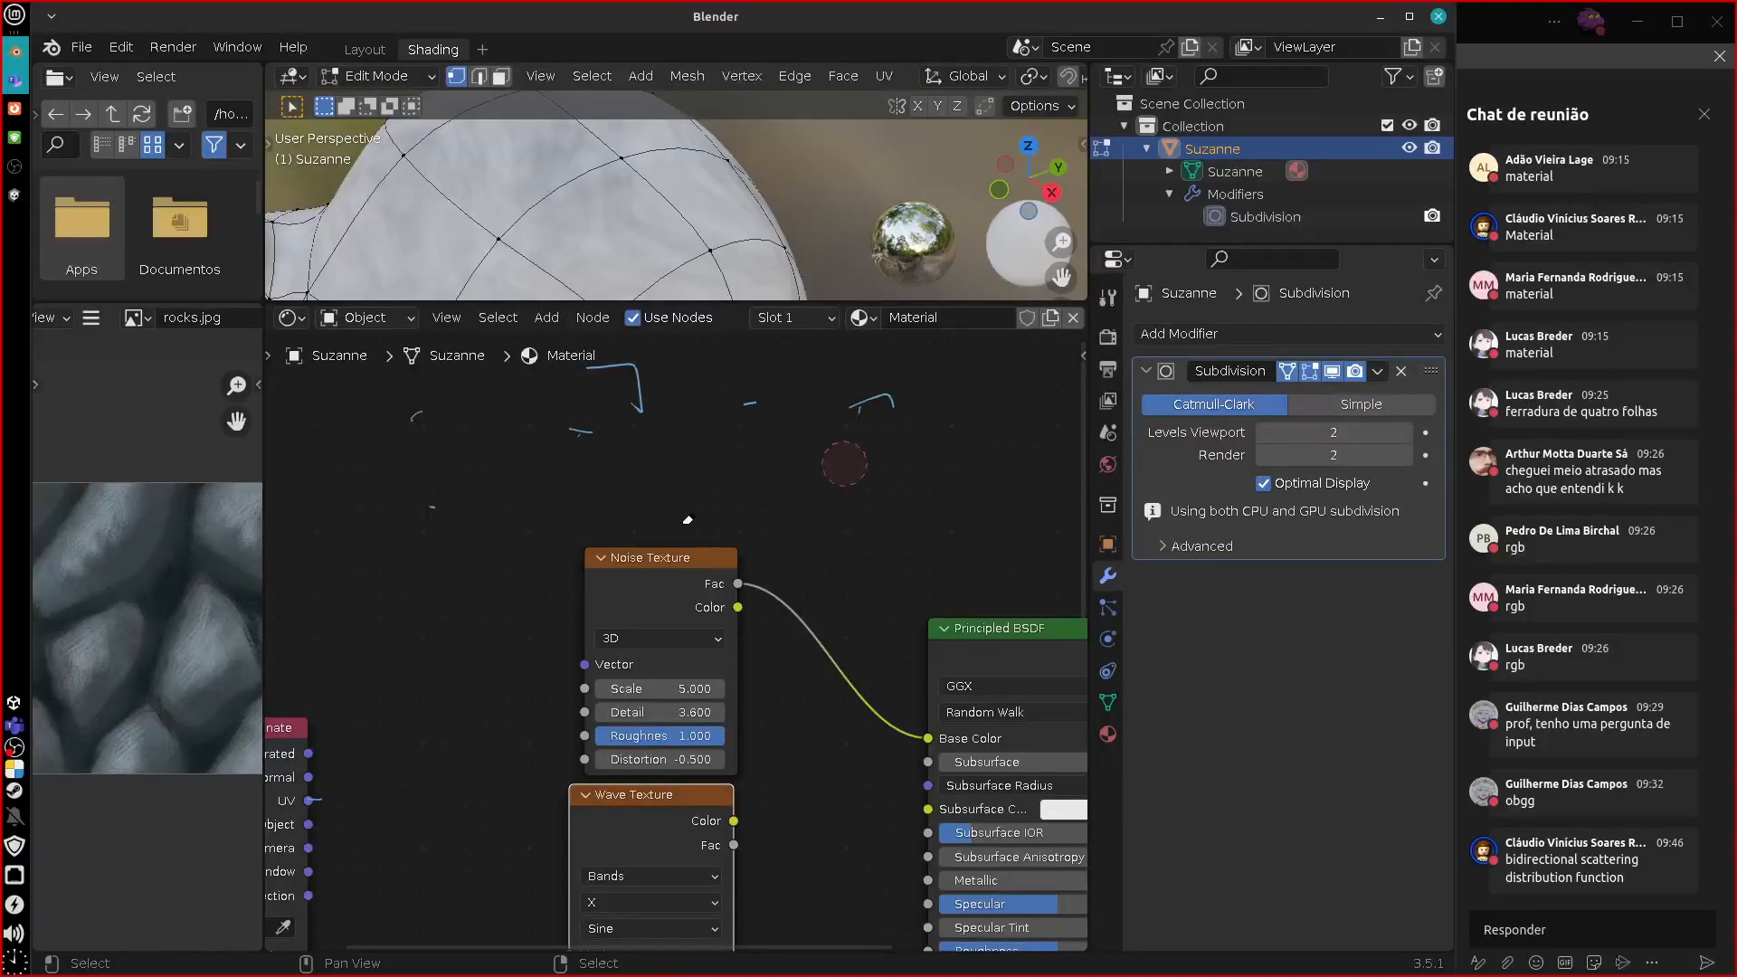
pyautogui.keyDown('ctrl'); pyautogui.moveTo(608, 405); pyautogui.dragTo(409, 410); pyautogui.keyUp('ctrl')
# Feed Base Color from the Wave Texture's Color output, and switch it back to the Noise Texture's Fac.
pyautogui.moveTo(815, 823); pyautogui.dragTo(762, 735, button='middle')
pyautogui.moveTo(673, 739); pyautogui.dragTo(867, 657)
pyautogui.moveTo(677, 503); pyautogui.dragTo(867, 657)
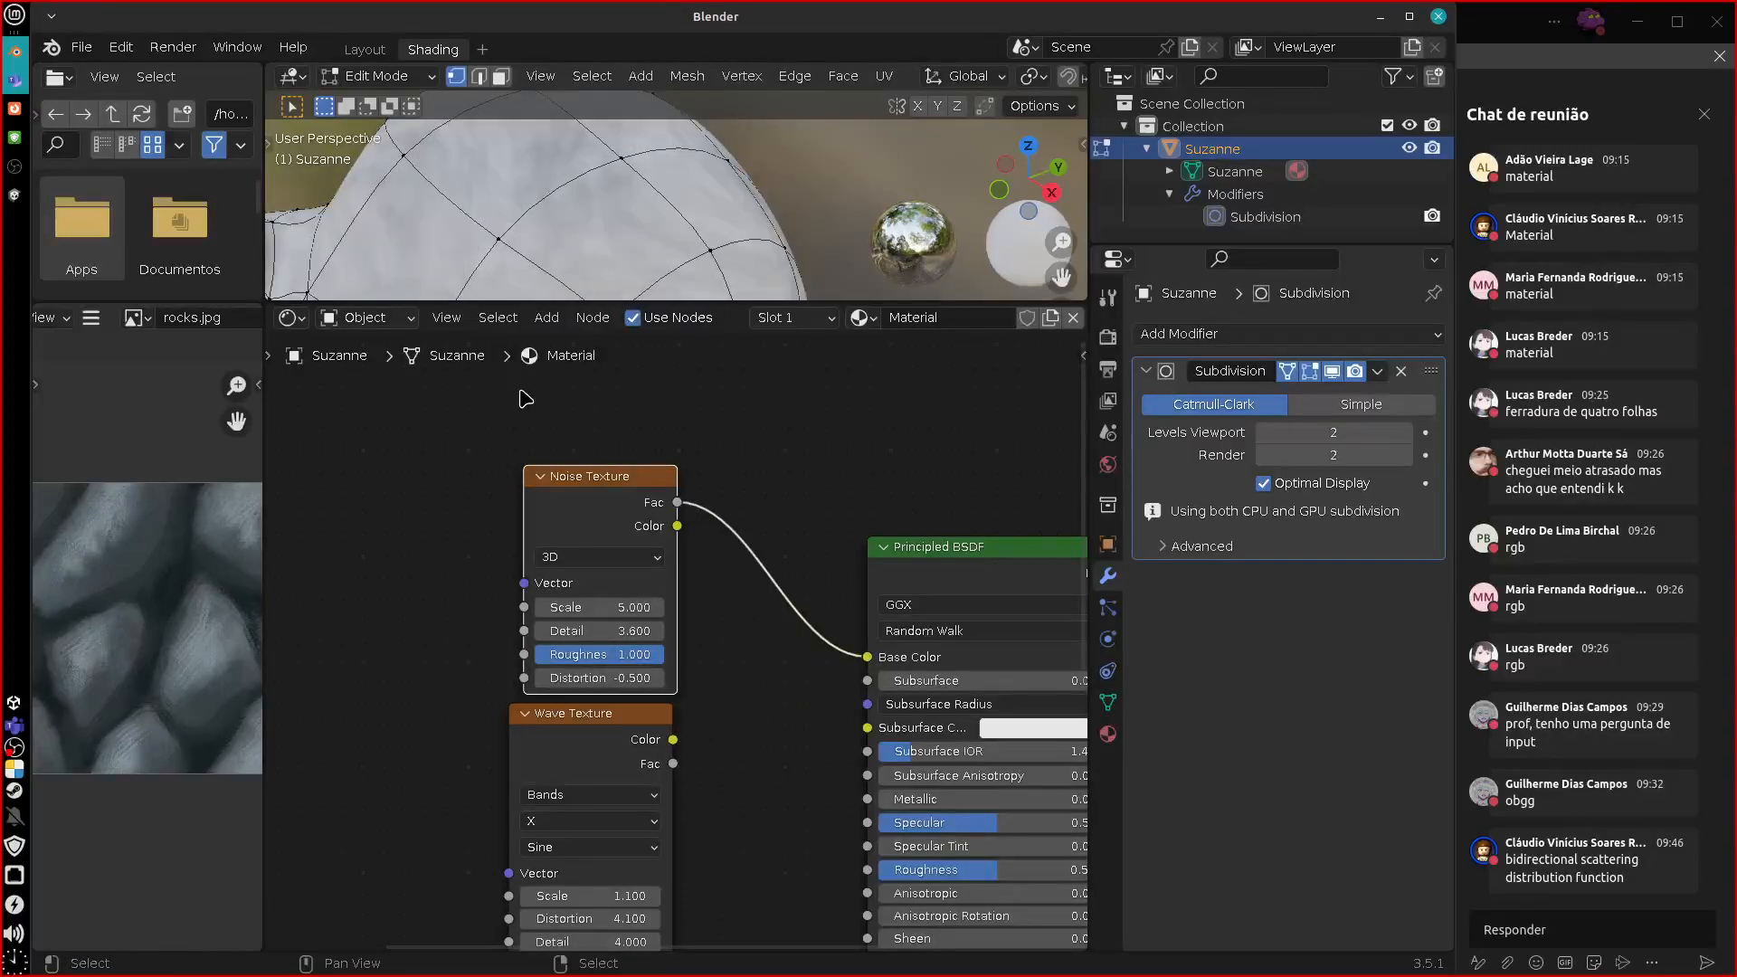
# Insert a Bright/Contrast node between the Noise Texture and Principled BSDF, with bright -0.300 and contrast 0.400.
pyautogui.click(547, 317)
pyautogui.moveTo(615, 479)
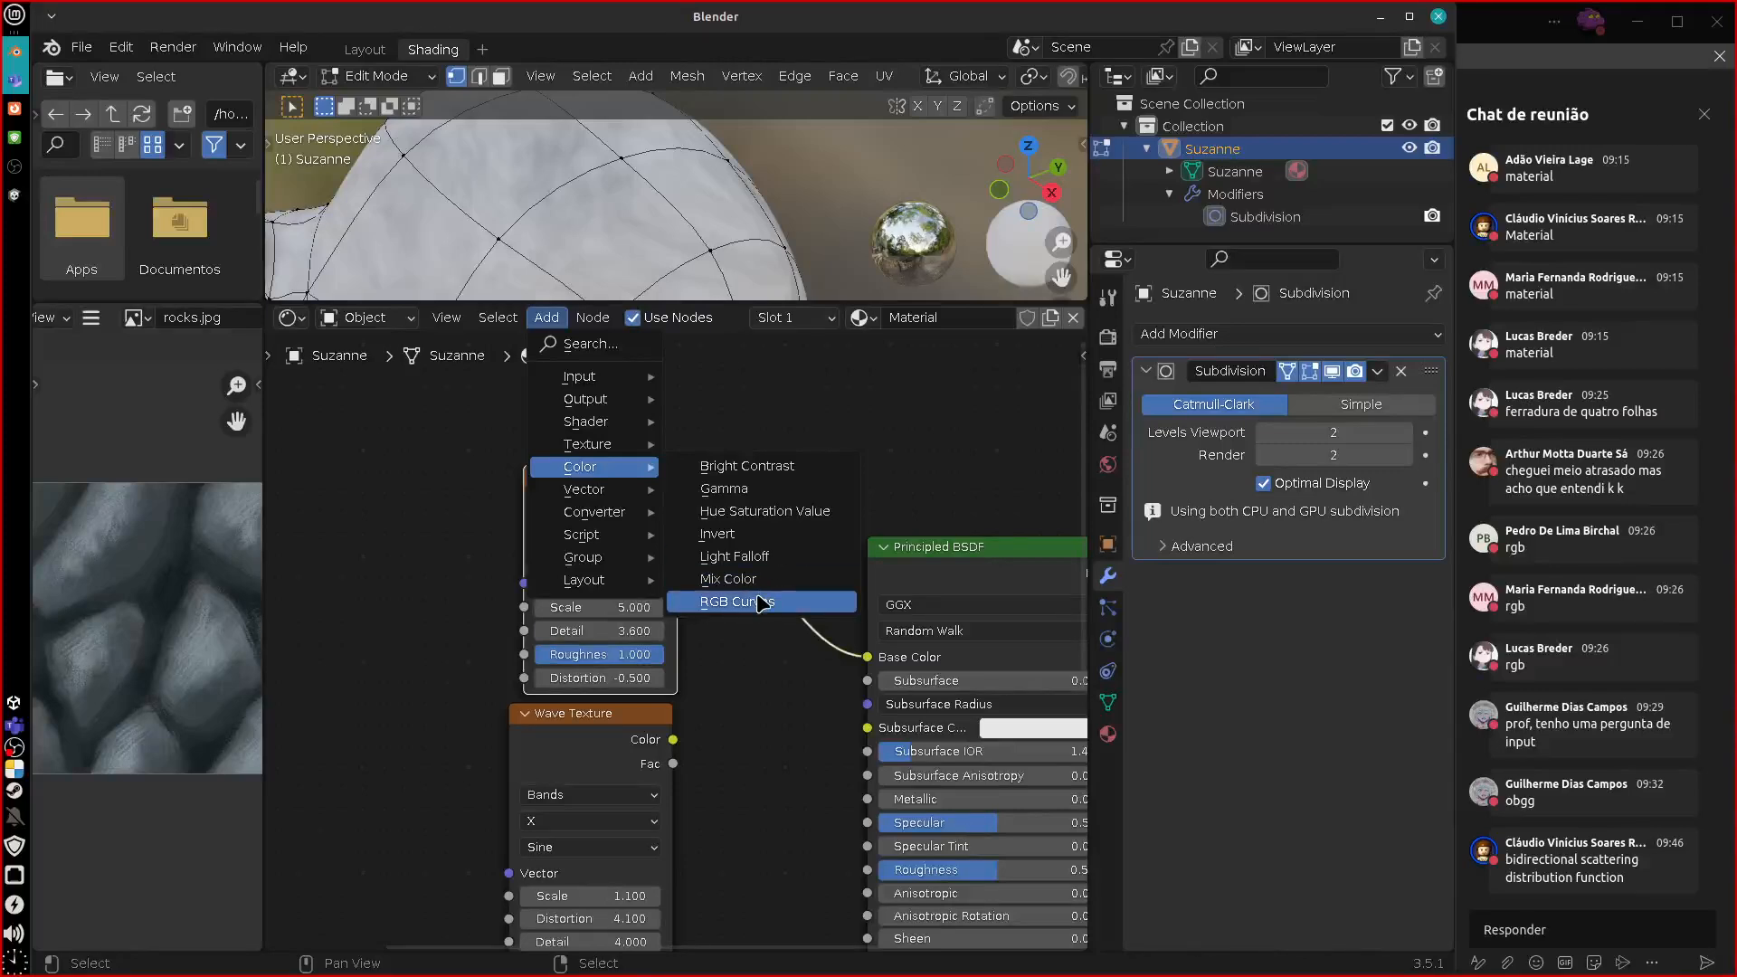
pyautogui.click(748, 466)
pyautogui.click(828, 506)
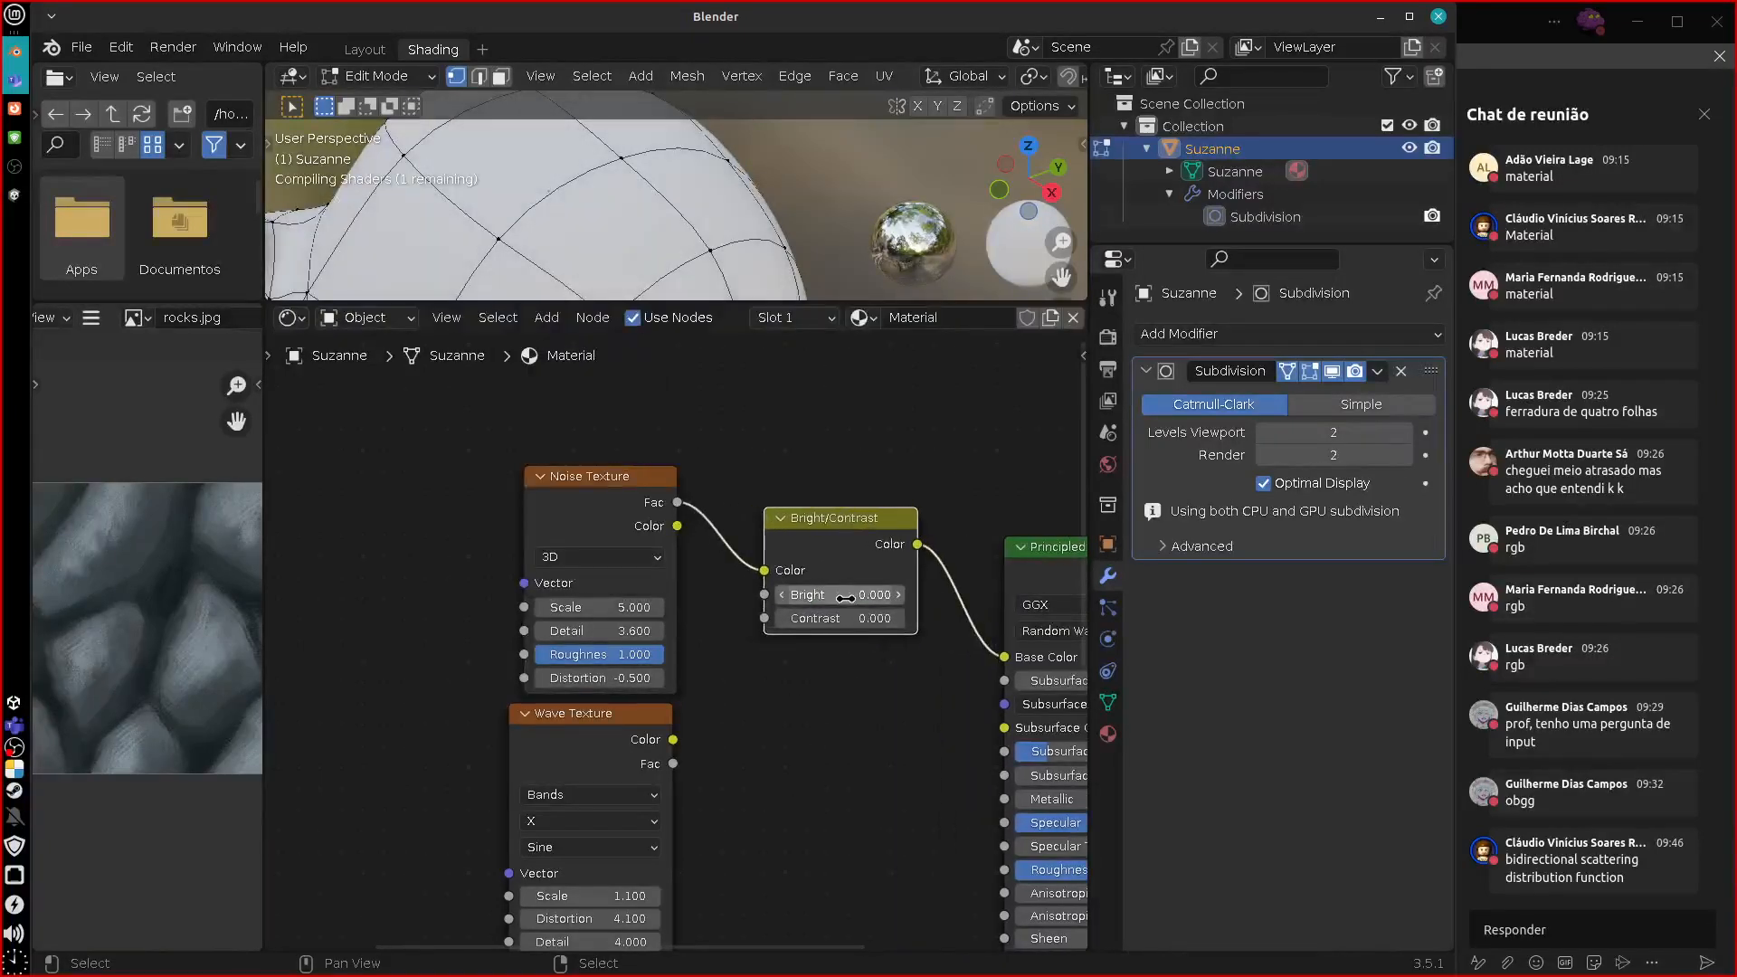
pyautogui.moveTo(840, 600)
pyautogui.mouseDown()
pyautogui.moveTo(796, 600)
pyautogui.moveTo(819, 619)
pyautogui.mouseUp()
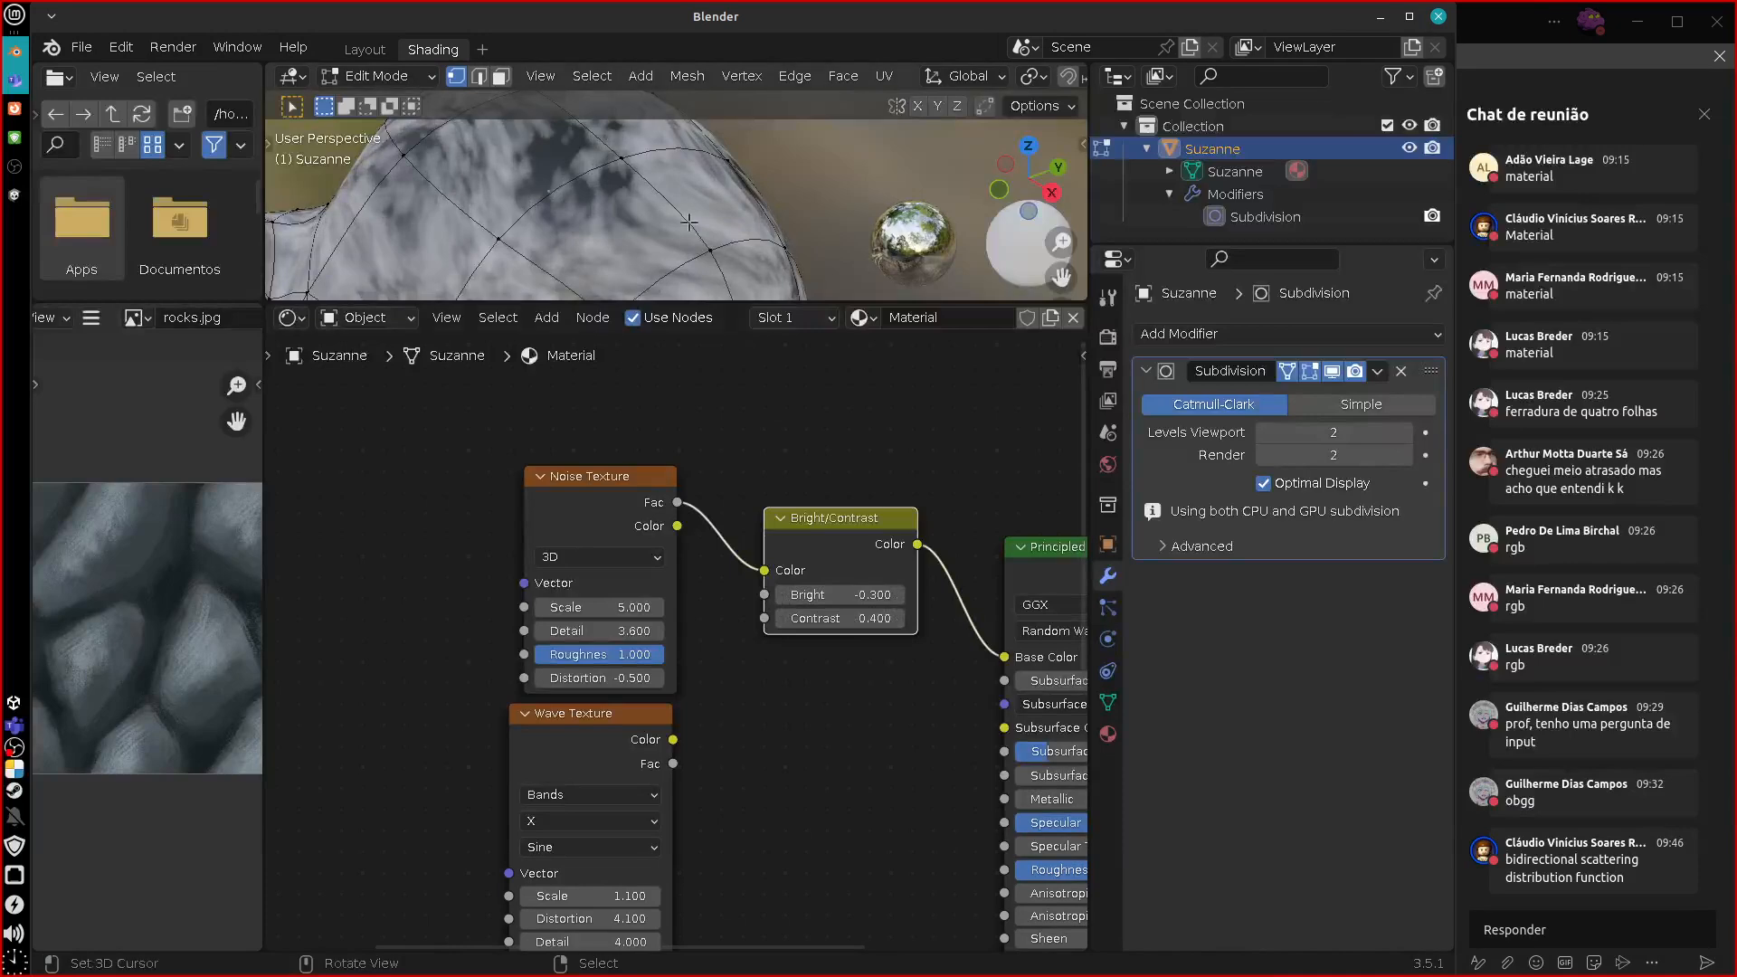
pyautogui.moveTo(670, 475); pyautogui.dragTo(633, 465)
pyautogui.moveTo(842, 517); pyautogui.dragTo(759, 507)
# Insert a Hue Saturation Value node after Bright/Contrast, and delete it.
pyautogui.hotkey('shift', 'a')
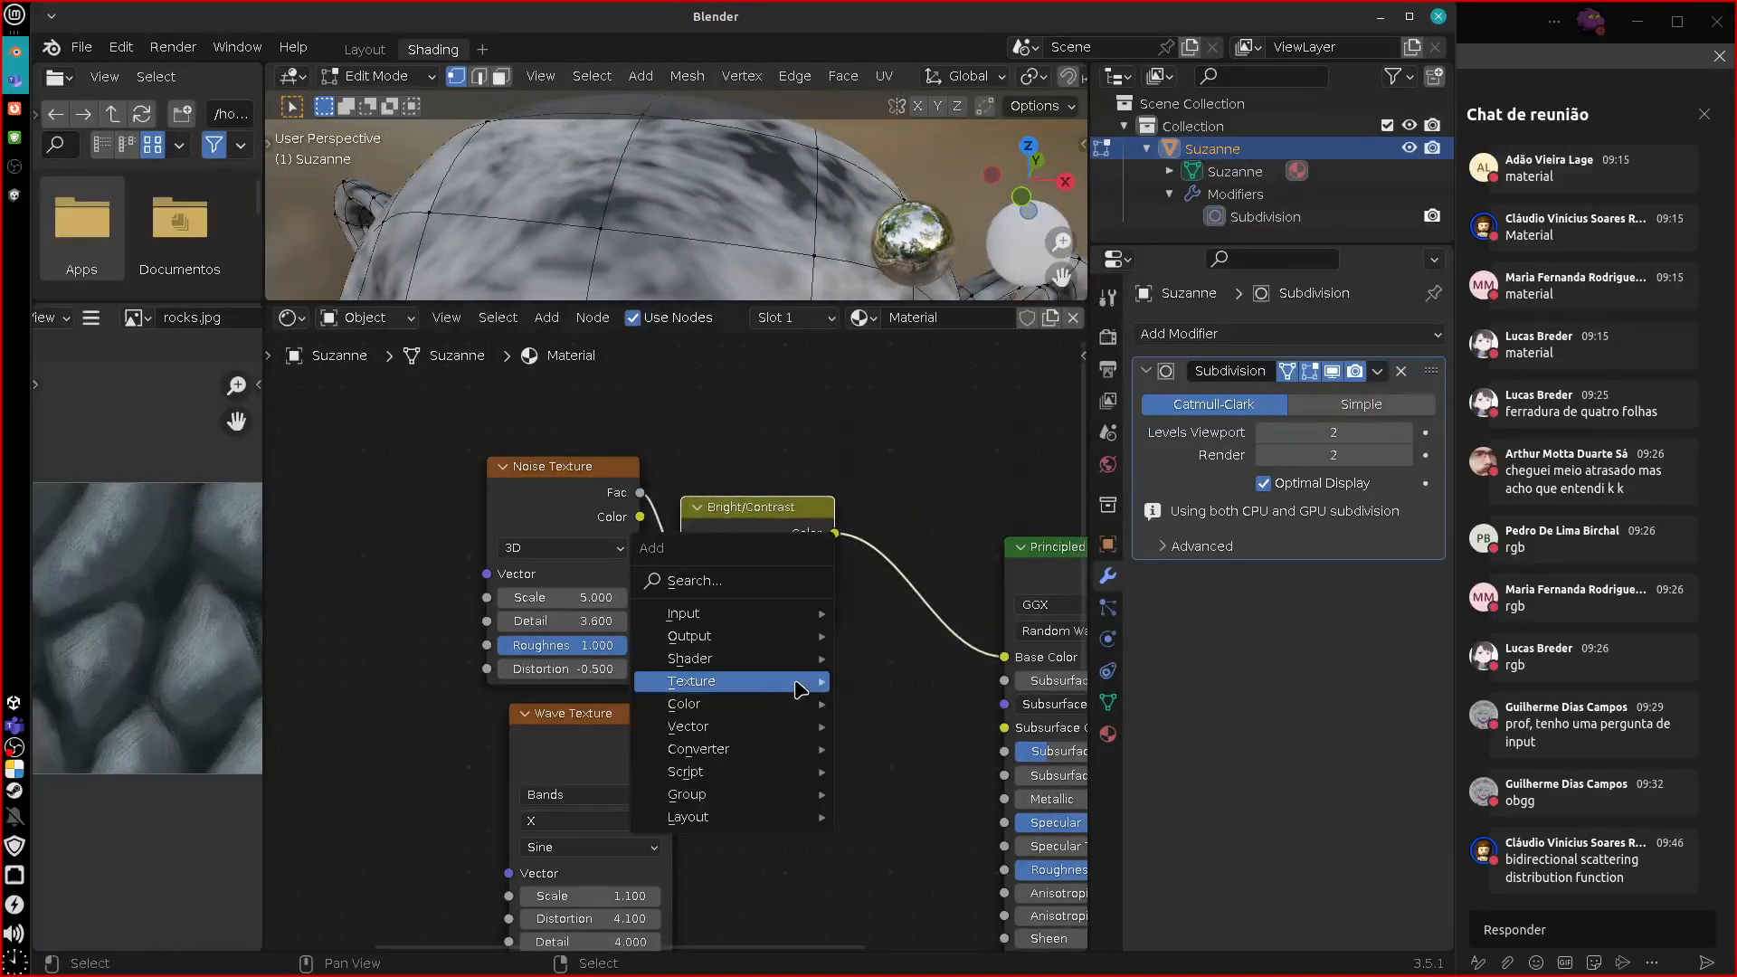
pyautogui.moveTo(797, 688)
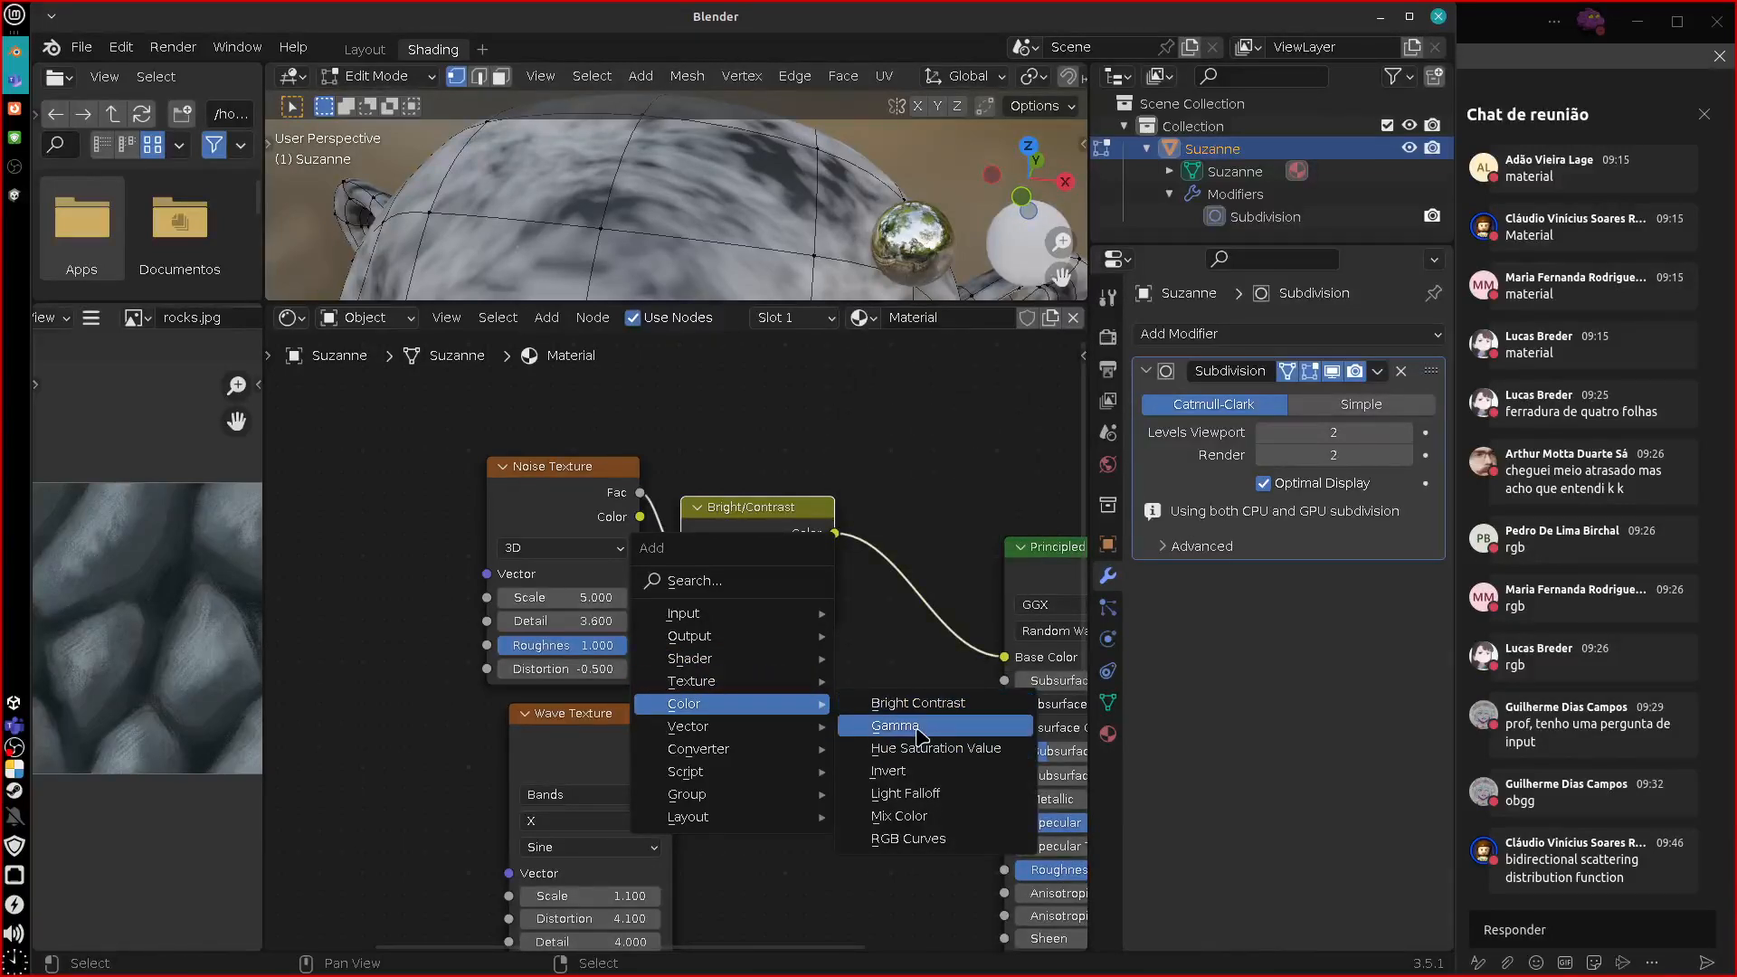
pyautogui.click(927, 758)
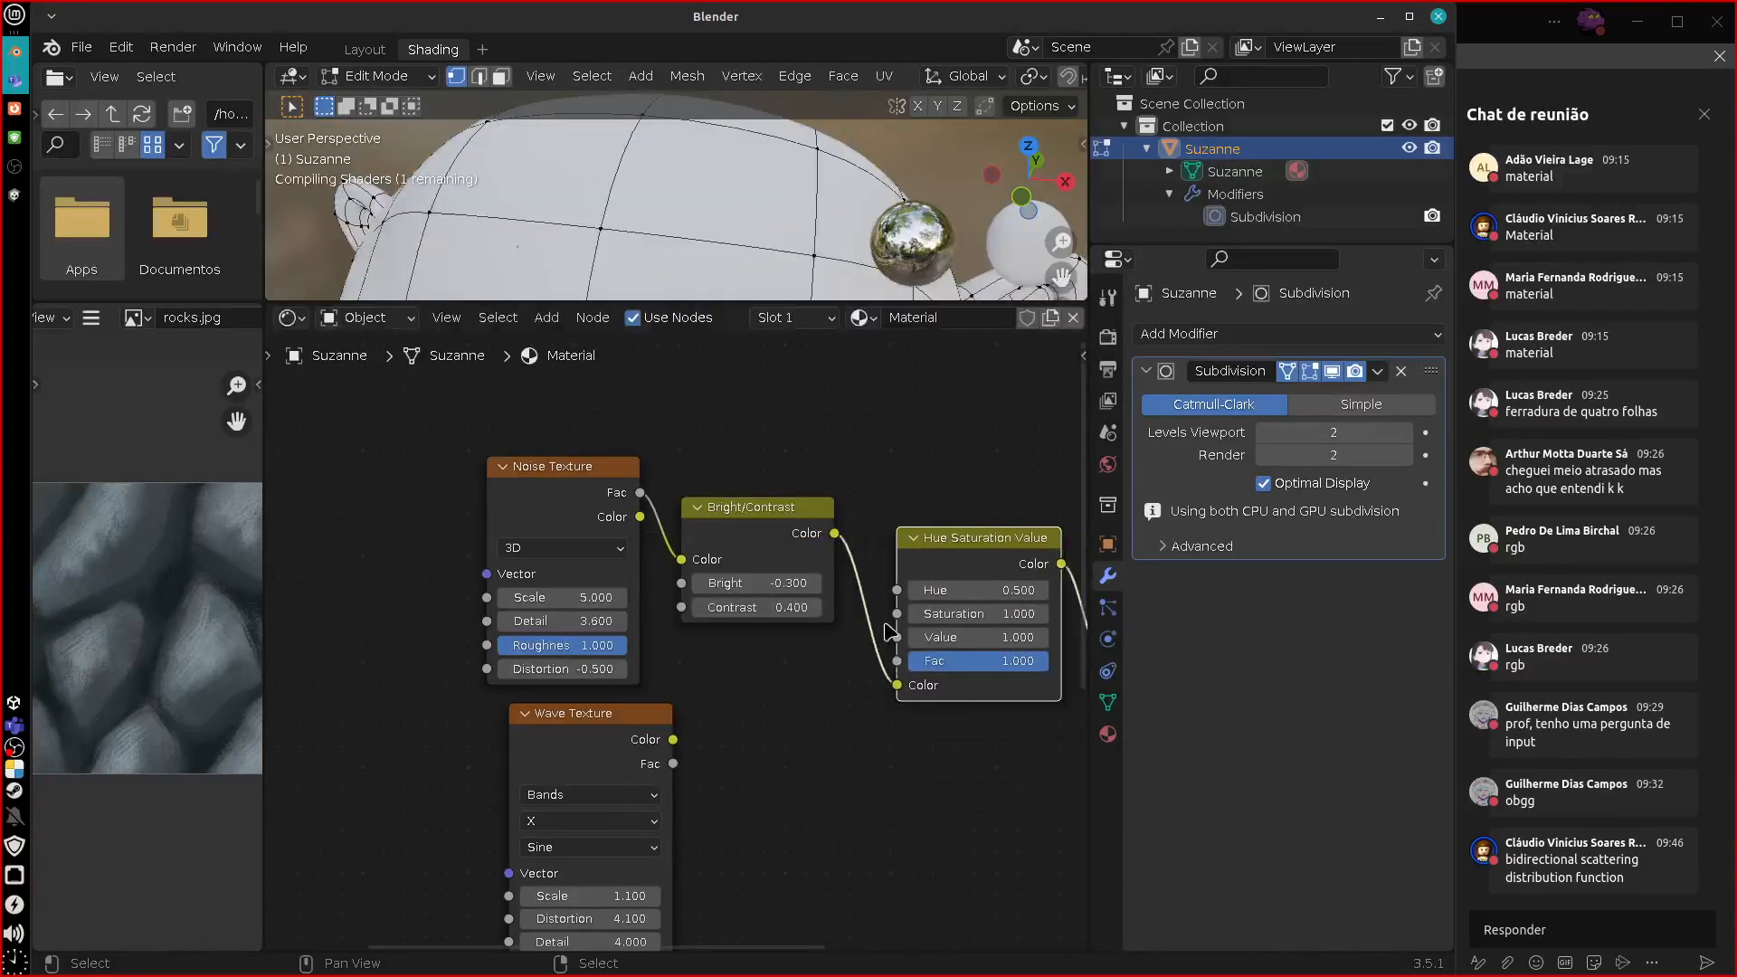
pyautogui.moveTo(883, 742); pyautogui.dragTo(740, 757, button='middle')
pyautogui.moveTo(873, 630)
pyautogui.mouseDown()
pyautogui.moveTo(858, 628)
pyautogui.moveTo(886, 634)
pyautogui.moveTo(874, 610)
pyautogui.mouseUp()
pyautogui.press('Delete')
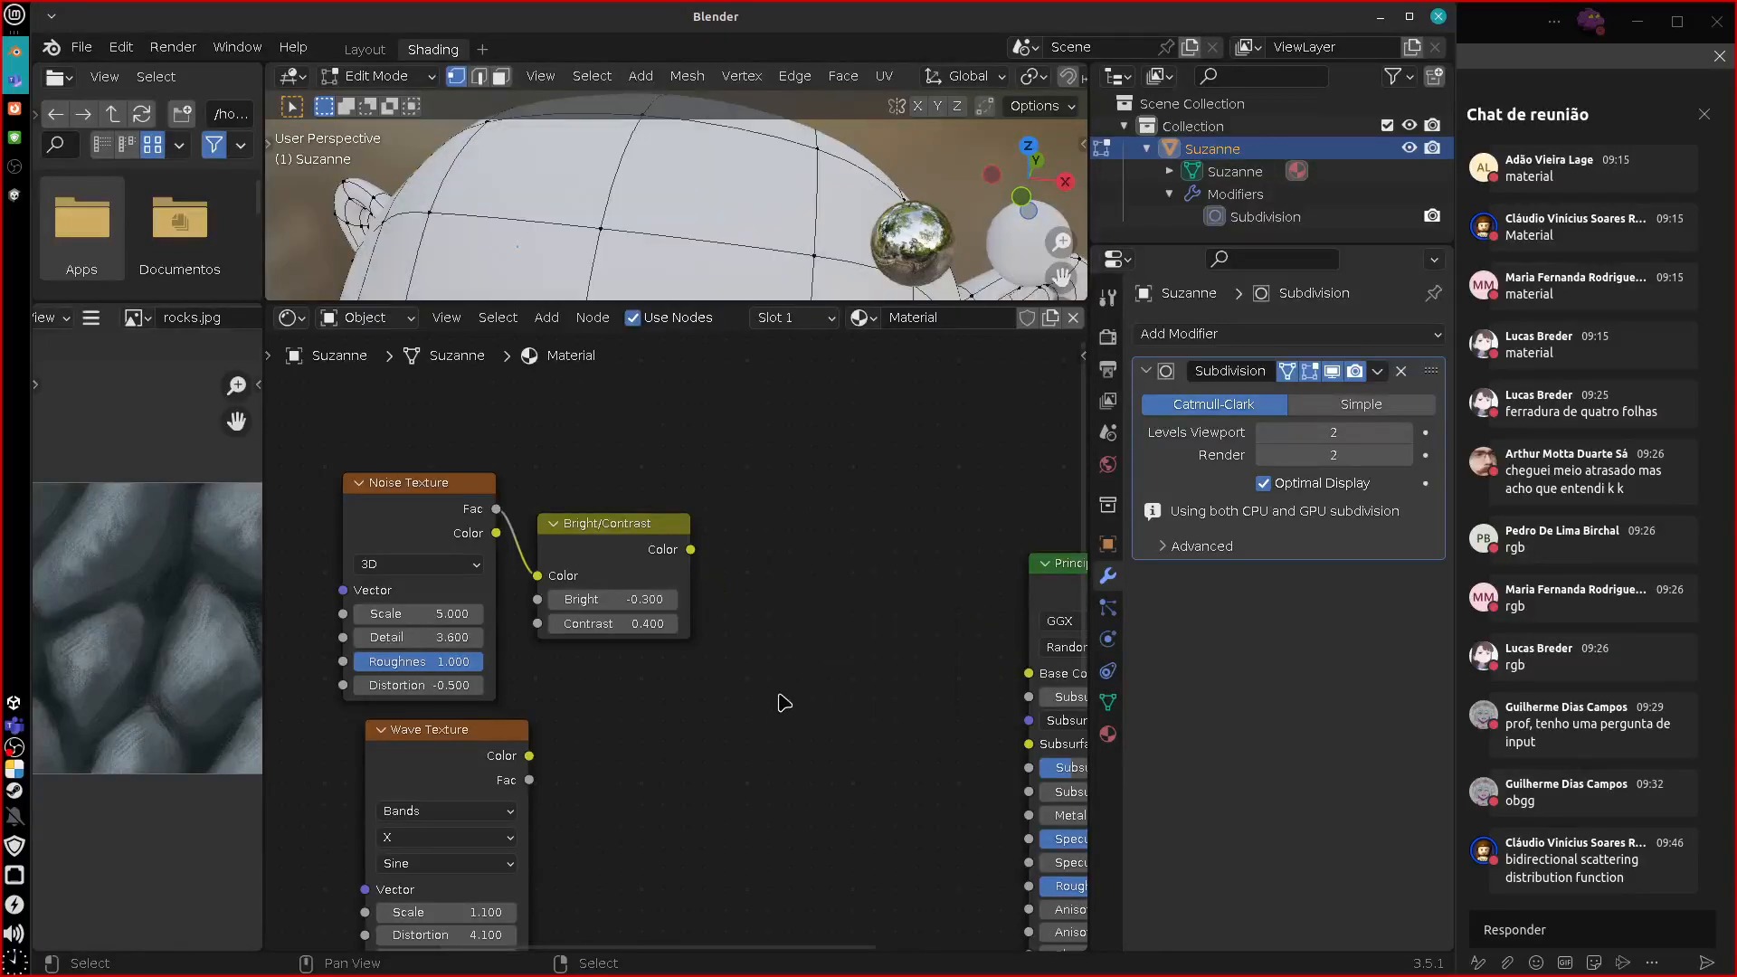
# Link the Noise Texture's Color output to the Bright/Contrast node, and the Bright/Contrast output to Base Color.
pyautogui.moveTo(496, 533); pyautogui.dragTo(537, 575)
pyautogui.moveTo(690, 549); pyautogui.dragTo(1013, 680)
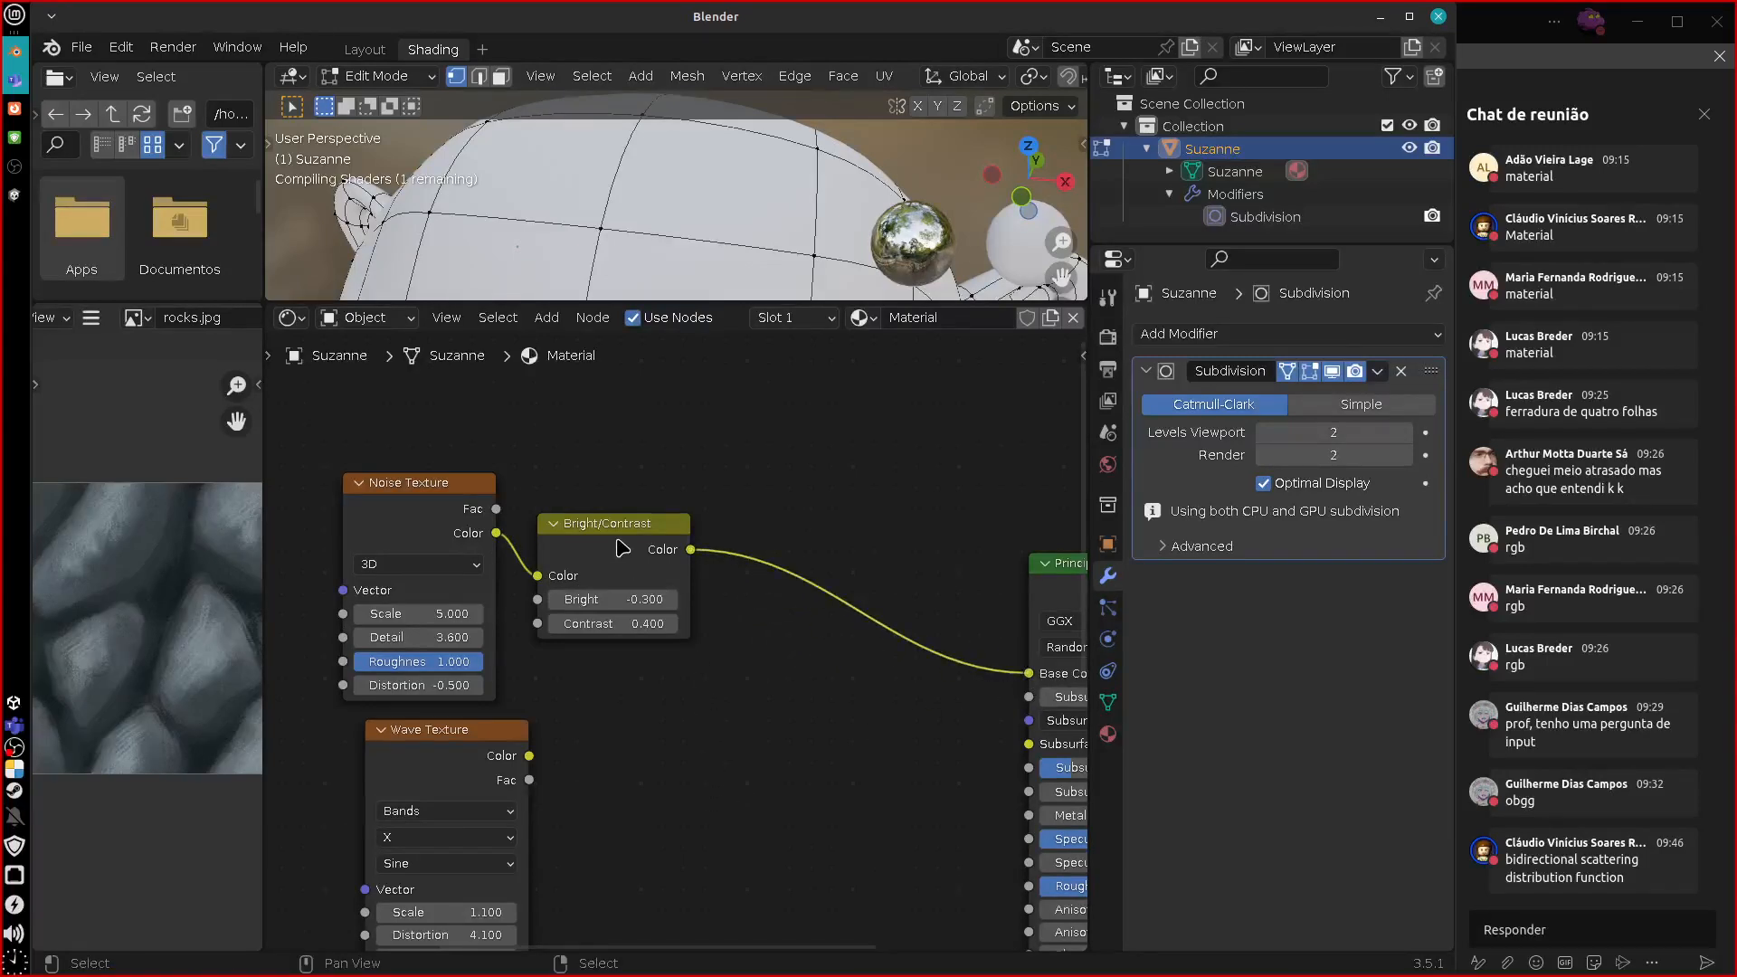
# Insert a Hue Saturation Value node before the Principled BSDF, with hue 0.400, saturation 0.900 and value 1.400.
pyautogui.hotkey('shift', 'a')
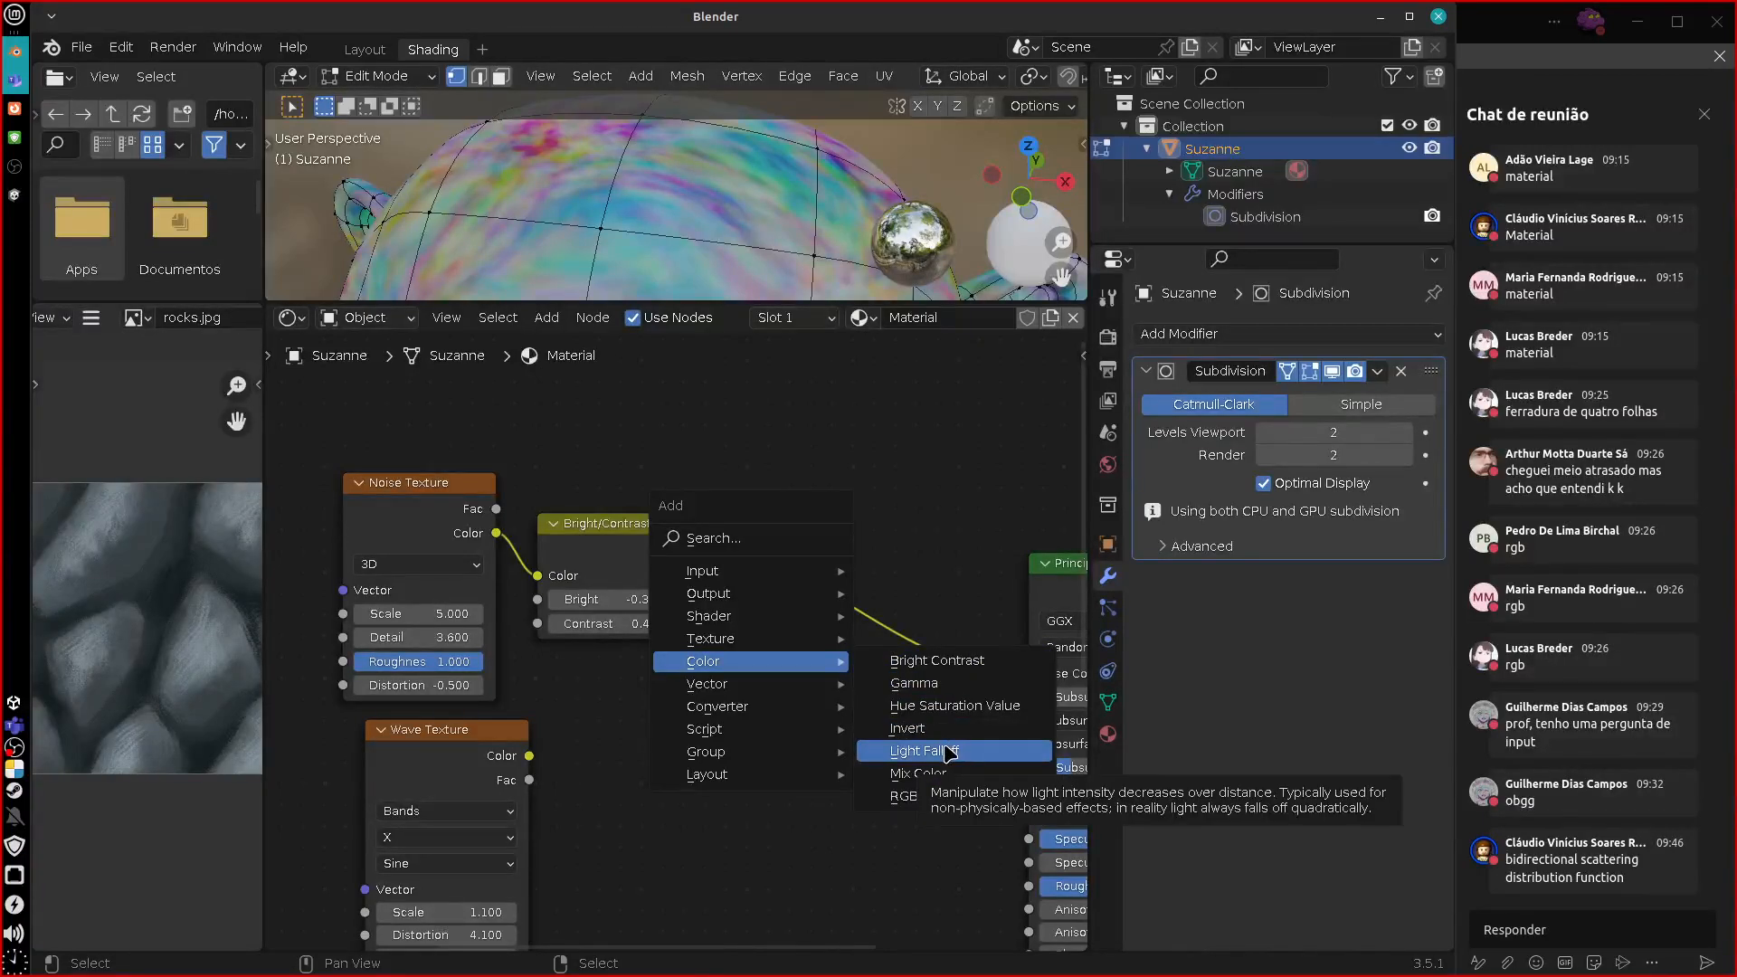
pyautogui.click(954, 705)
pyautogui.click(860, 617)
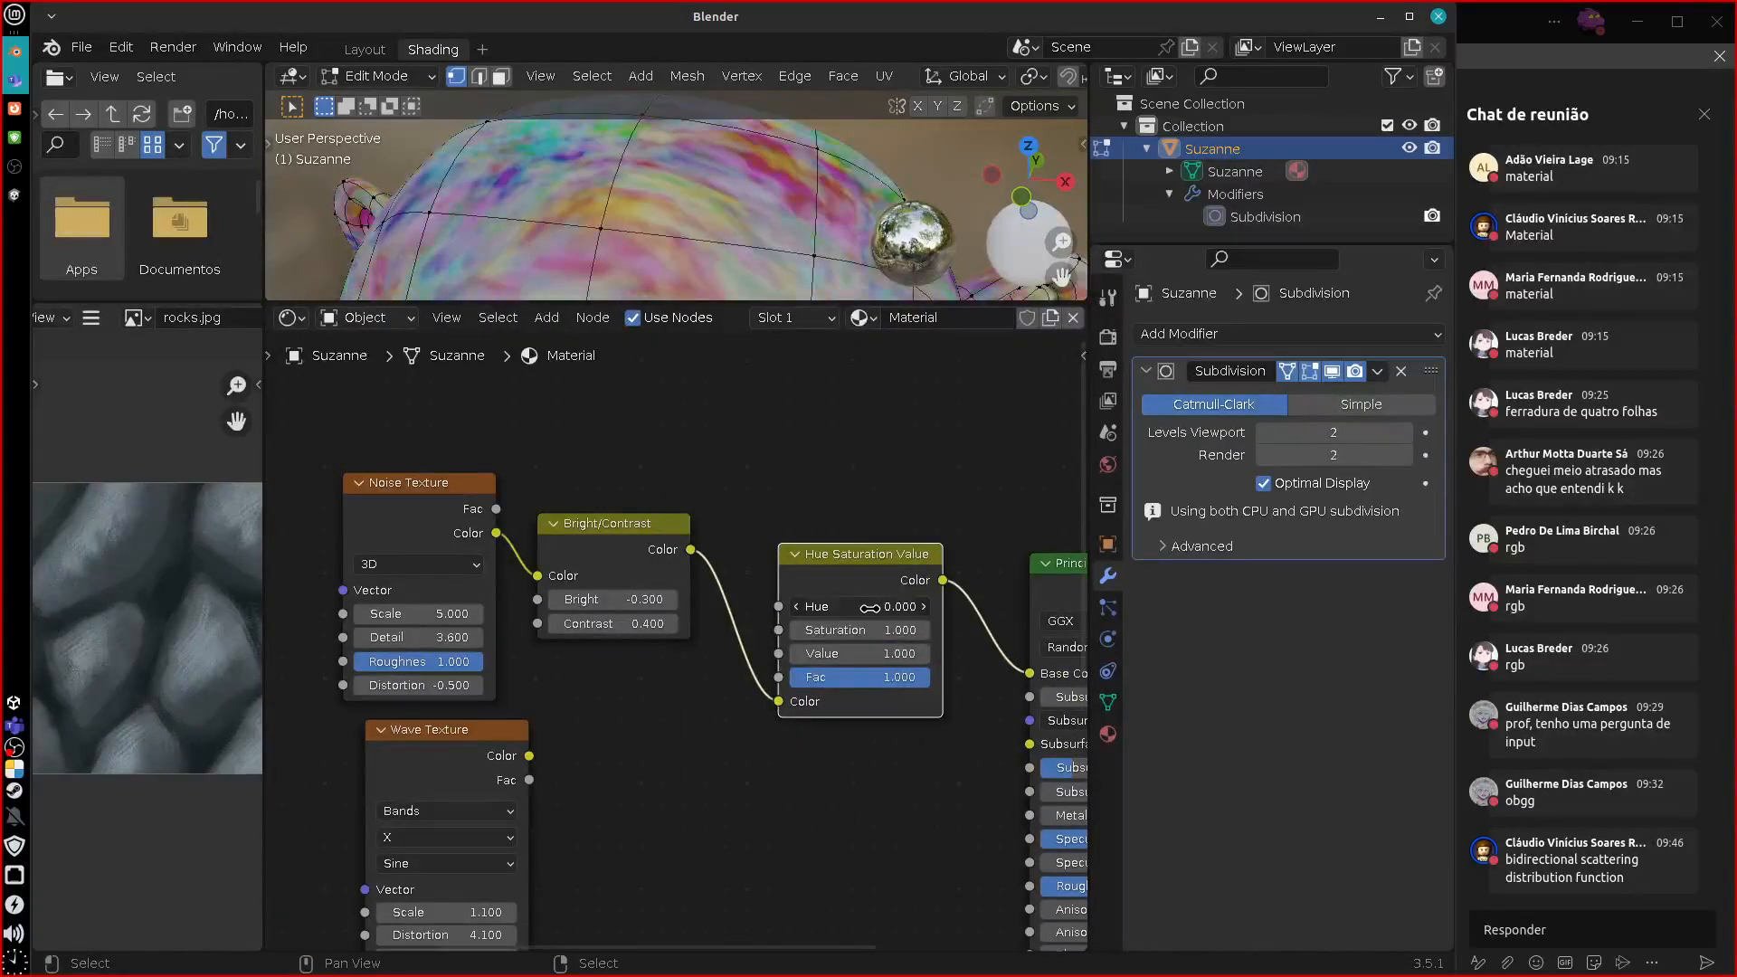
pyautogui.moveTo(872, 608); pyautogui.dragTo(913, 683)
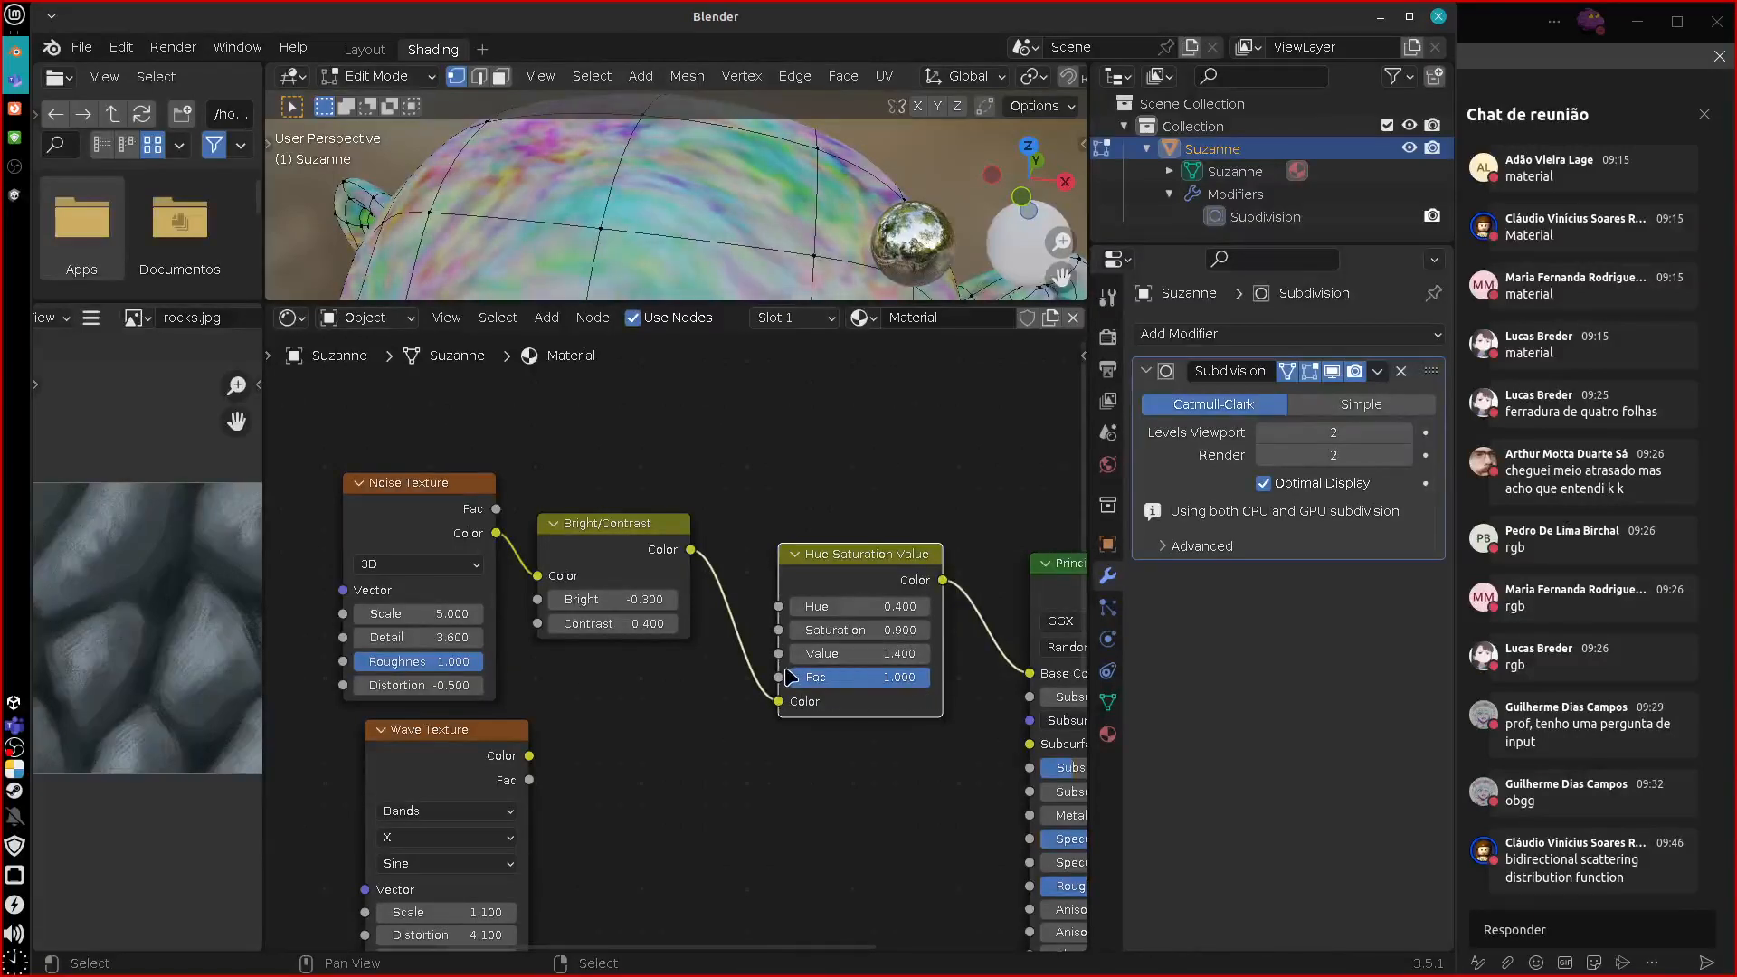
# Remove the Hue Saturation Value node and connect Bright/Contrast directly to Base Color.
pyautogui.moveTo(780, 700); pyautogui.dragTo(1030, 673)
pyautogui.moveTo(878, 573); pyautogui.dragTo(810, 724)
pyautogui.press('Delete')
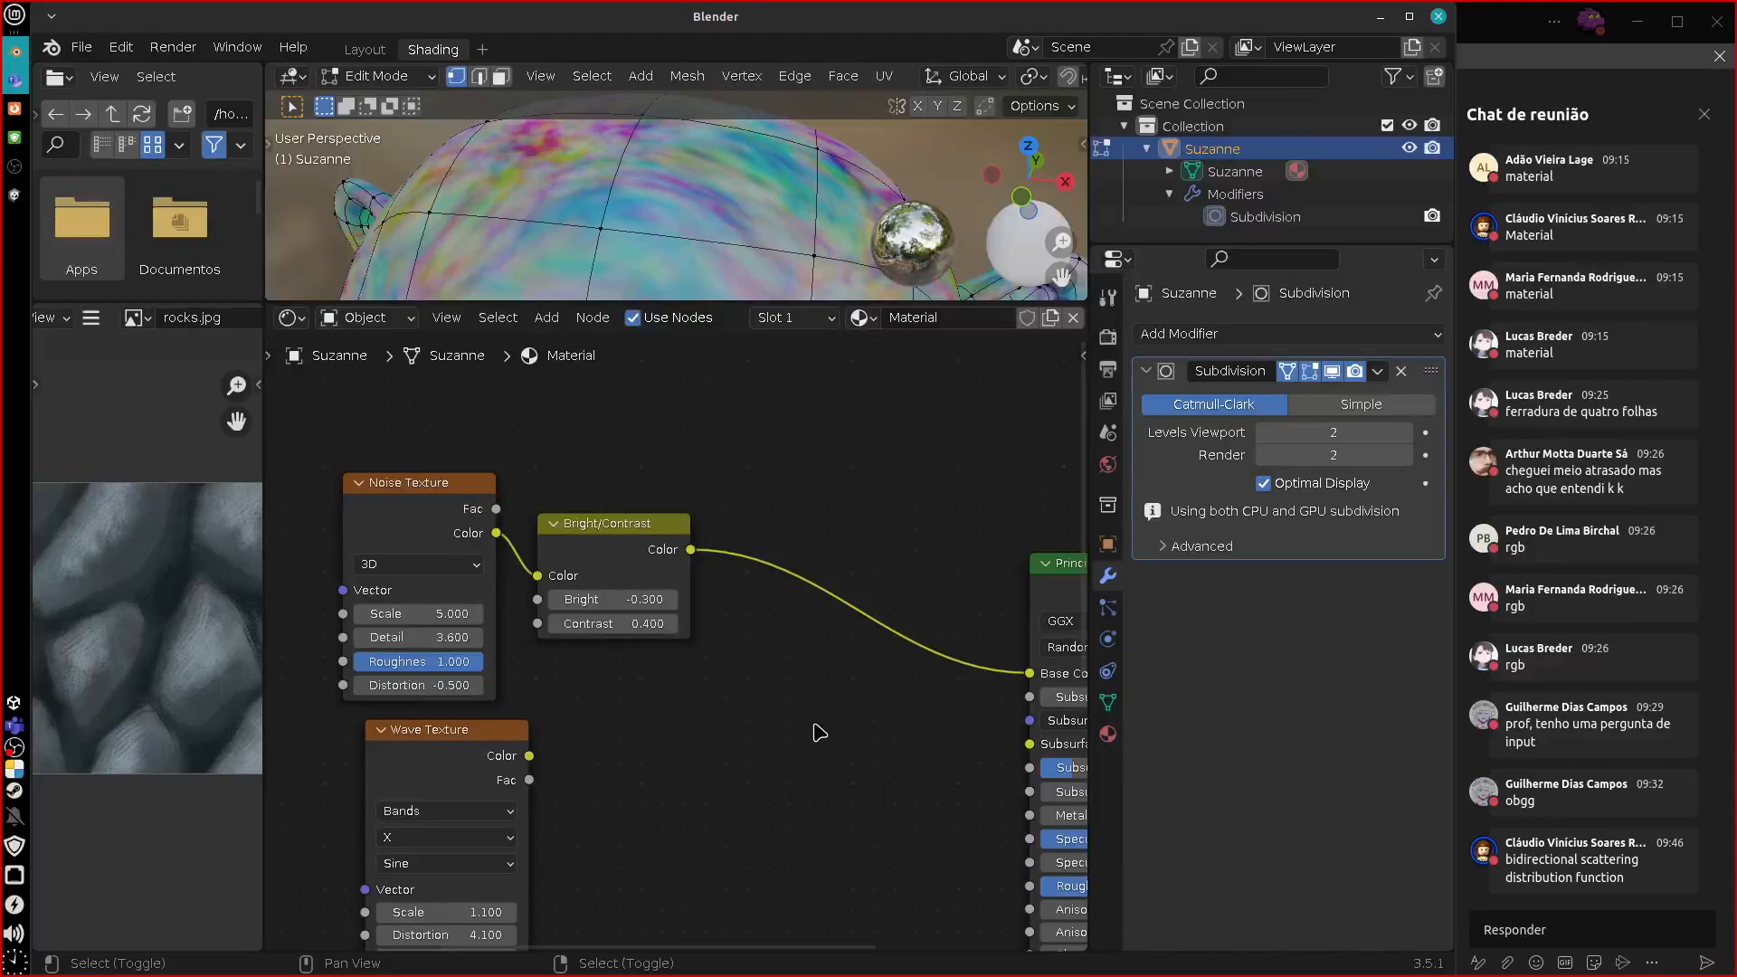
# Insert an RGB Curves node between the Bright/Contrast node and the Principled BSDF.
pyautogui.hotkey('shift', 'a')
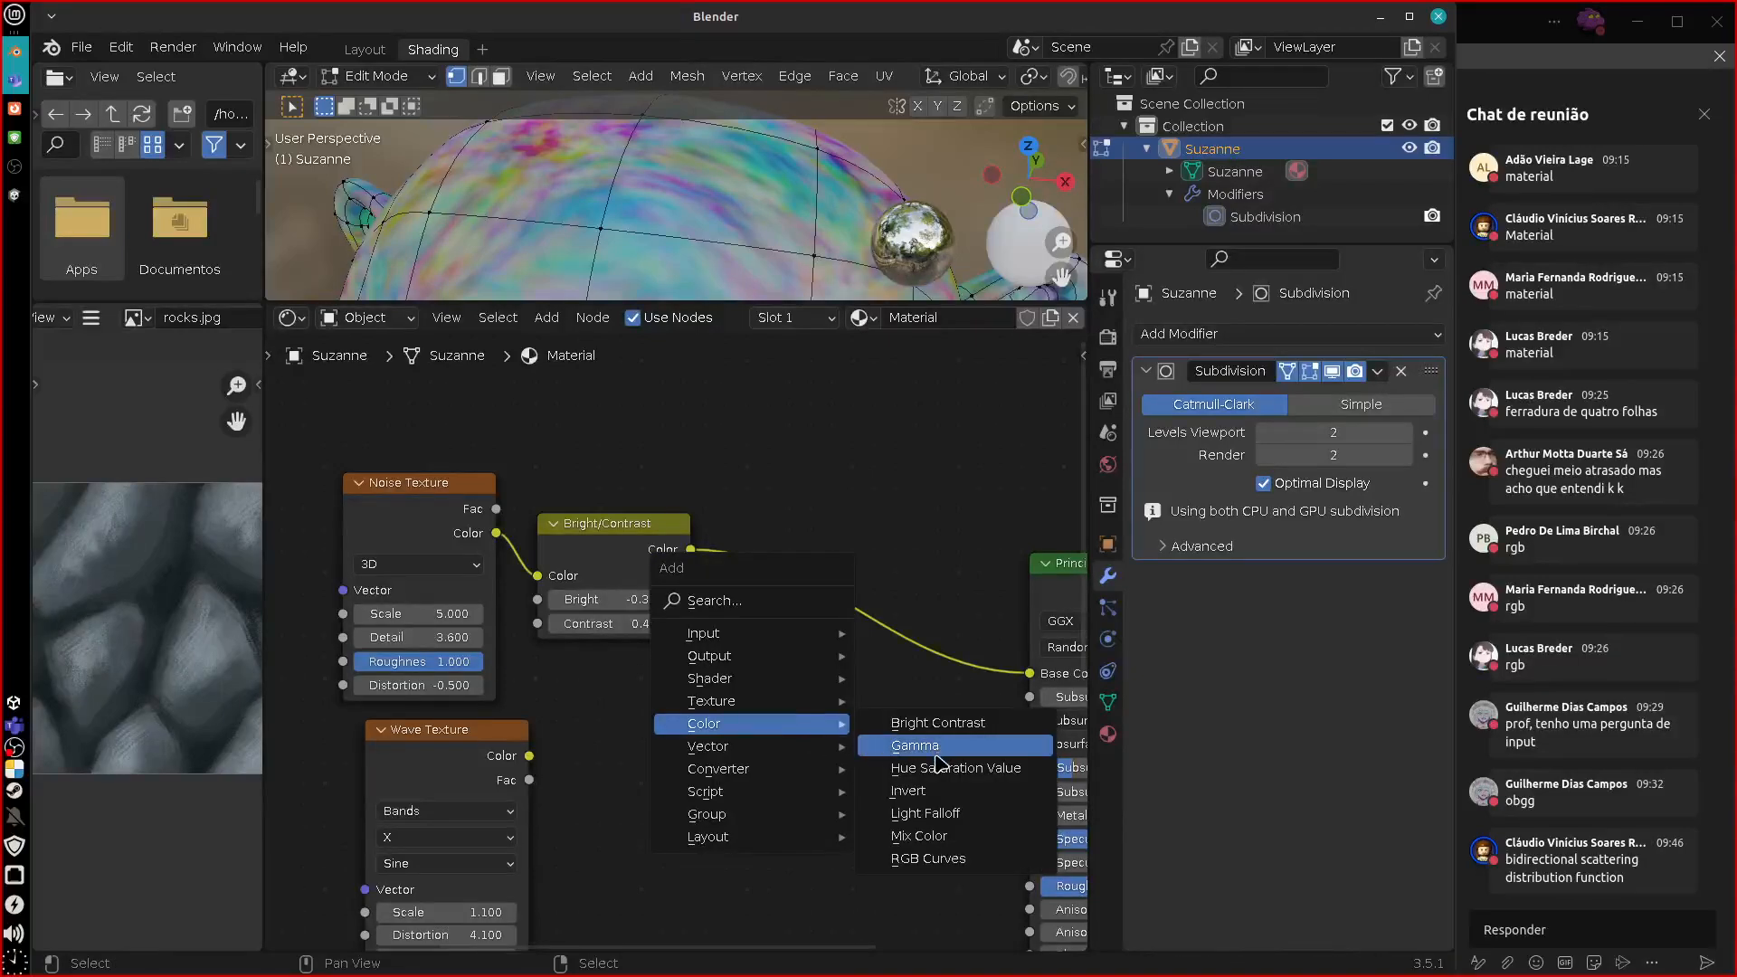
pyautogui.moveTo(792, 756)
pyautogui.moveTo(795, 724)
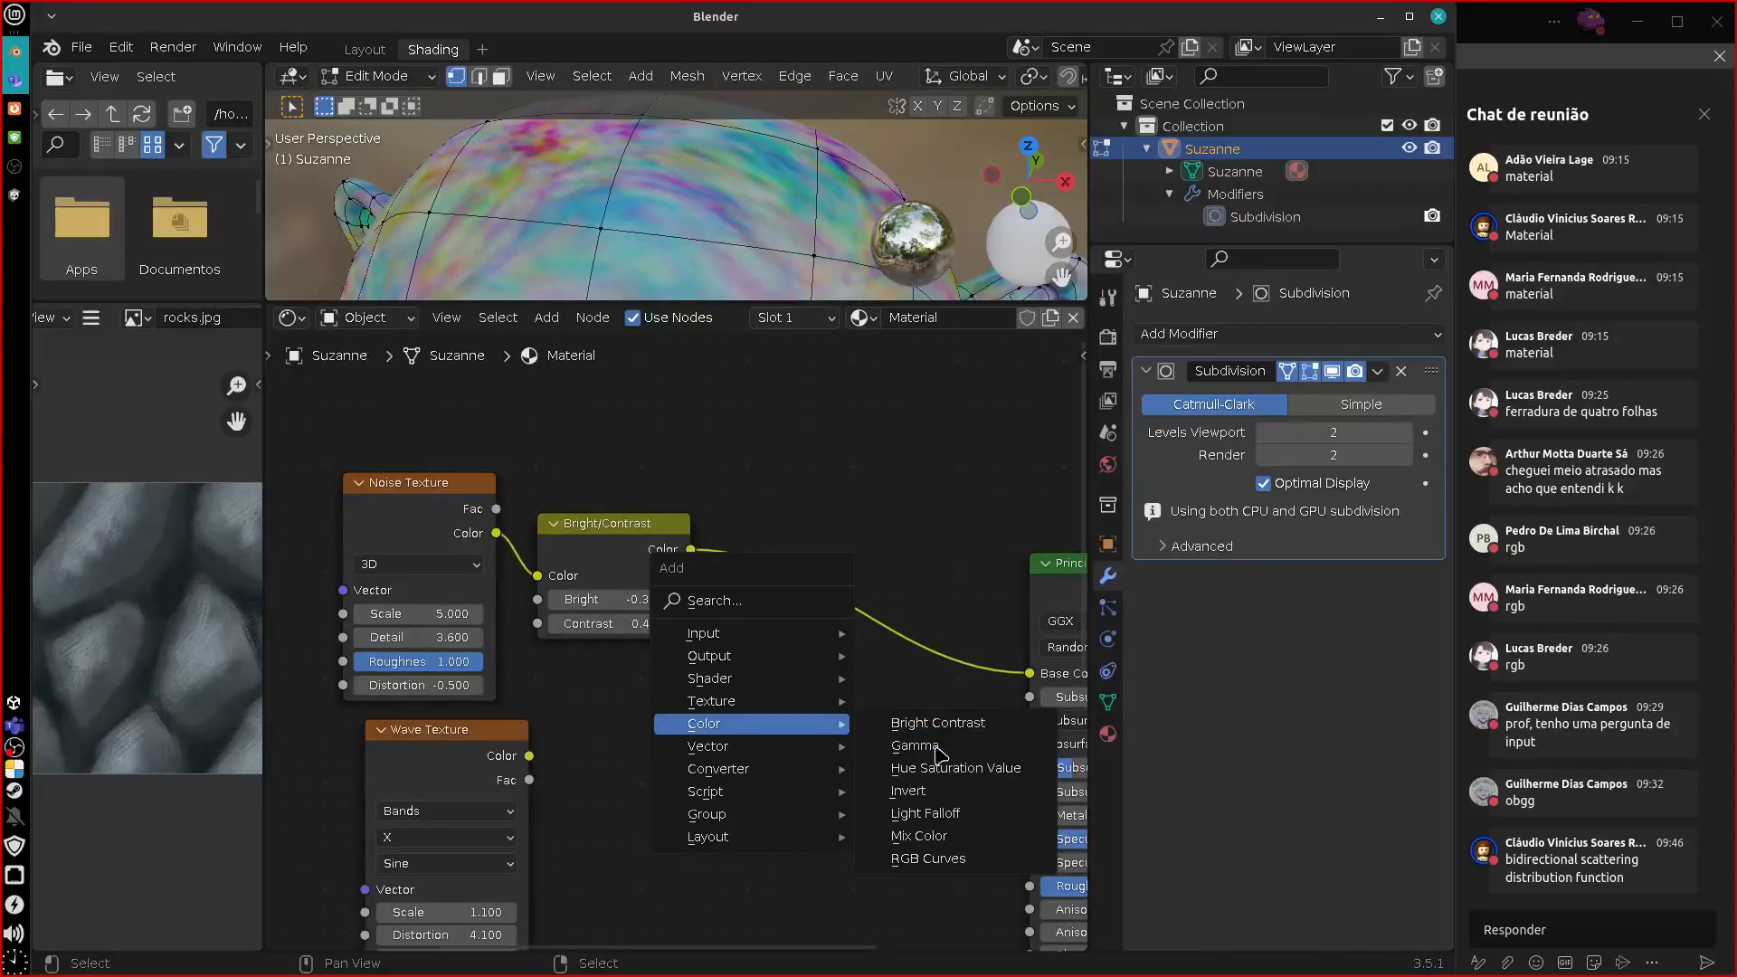
pyautogui.click(928, 859)
pyautogui.click(874, 784)
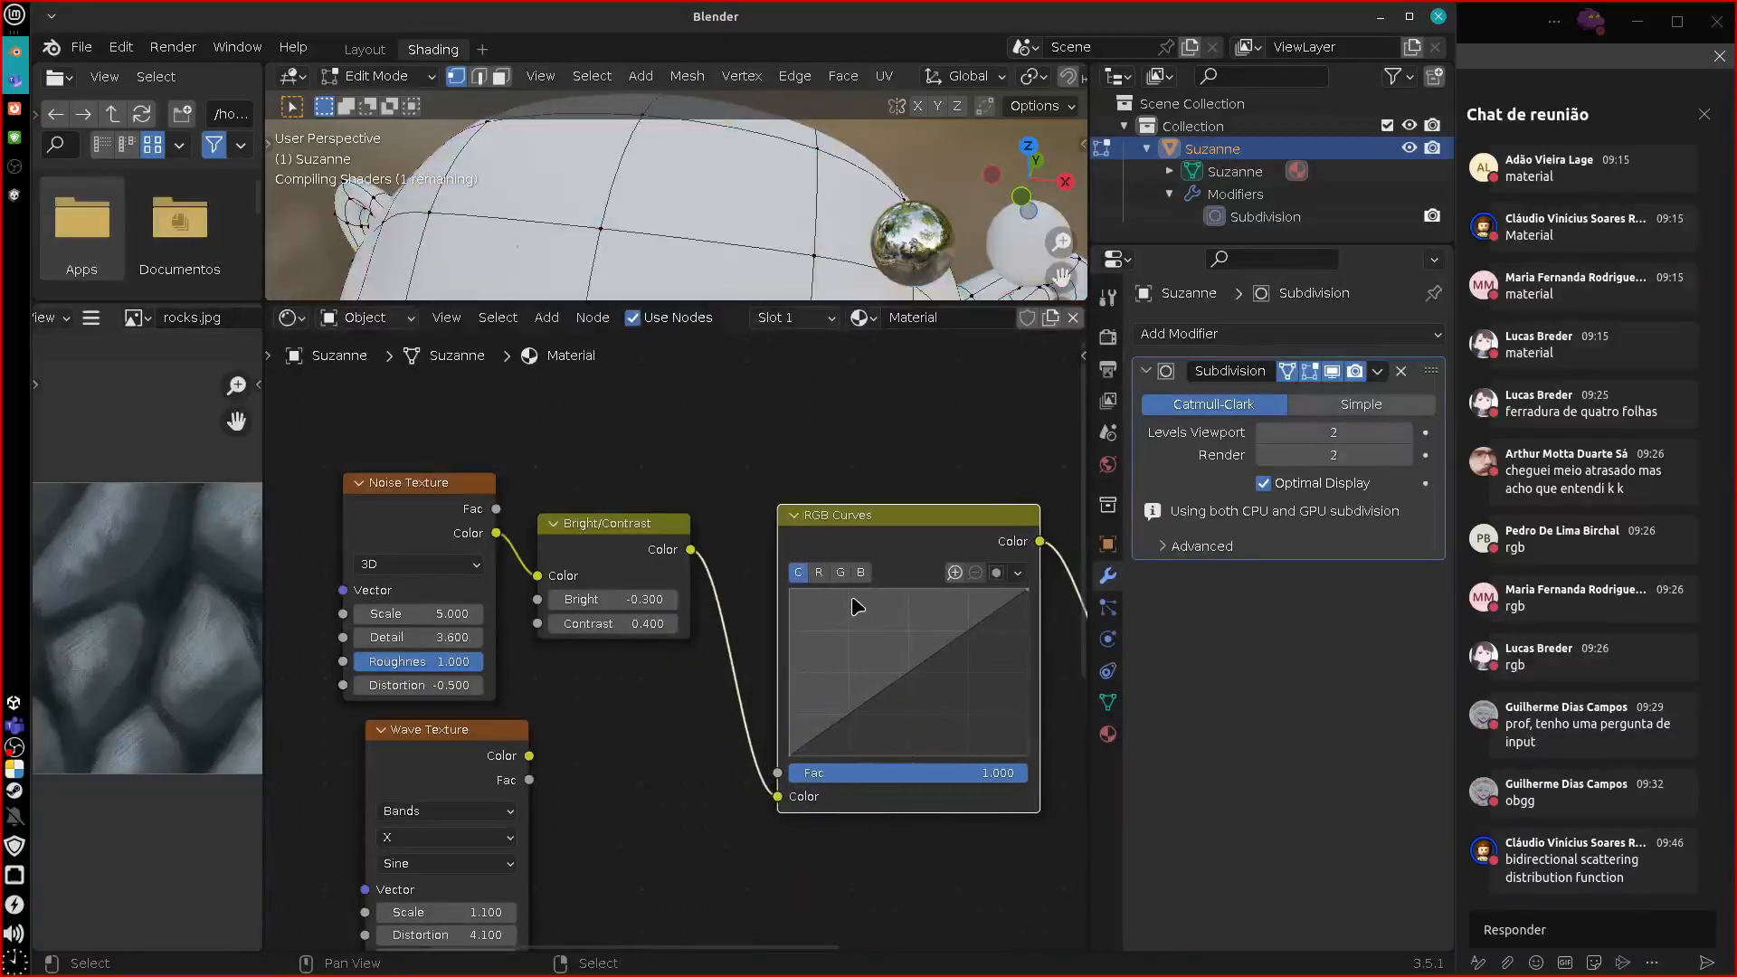
# Bend the red, green (0.55789, 0.52000) and blue (0.65965, 0.43000) curves of RGB Curves, and move the node closer to Bright/Contrast.
pyautogui.click(818, 572)
pyautogui.moveTo(919, 679)
pyautogui.mouseDown()
pyautogui.moveTo(892, 630)
pyautogui.moveTo(935, 689)
pyautogui.mouseUp()
pyautogui.click(841, 573)
pyautogui.click(861, 572)
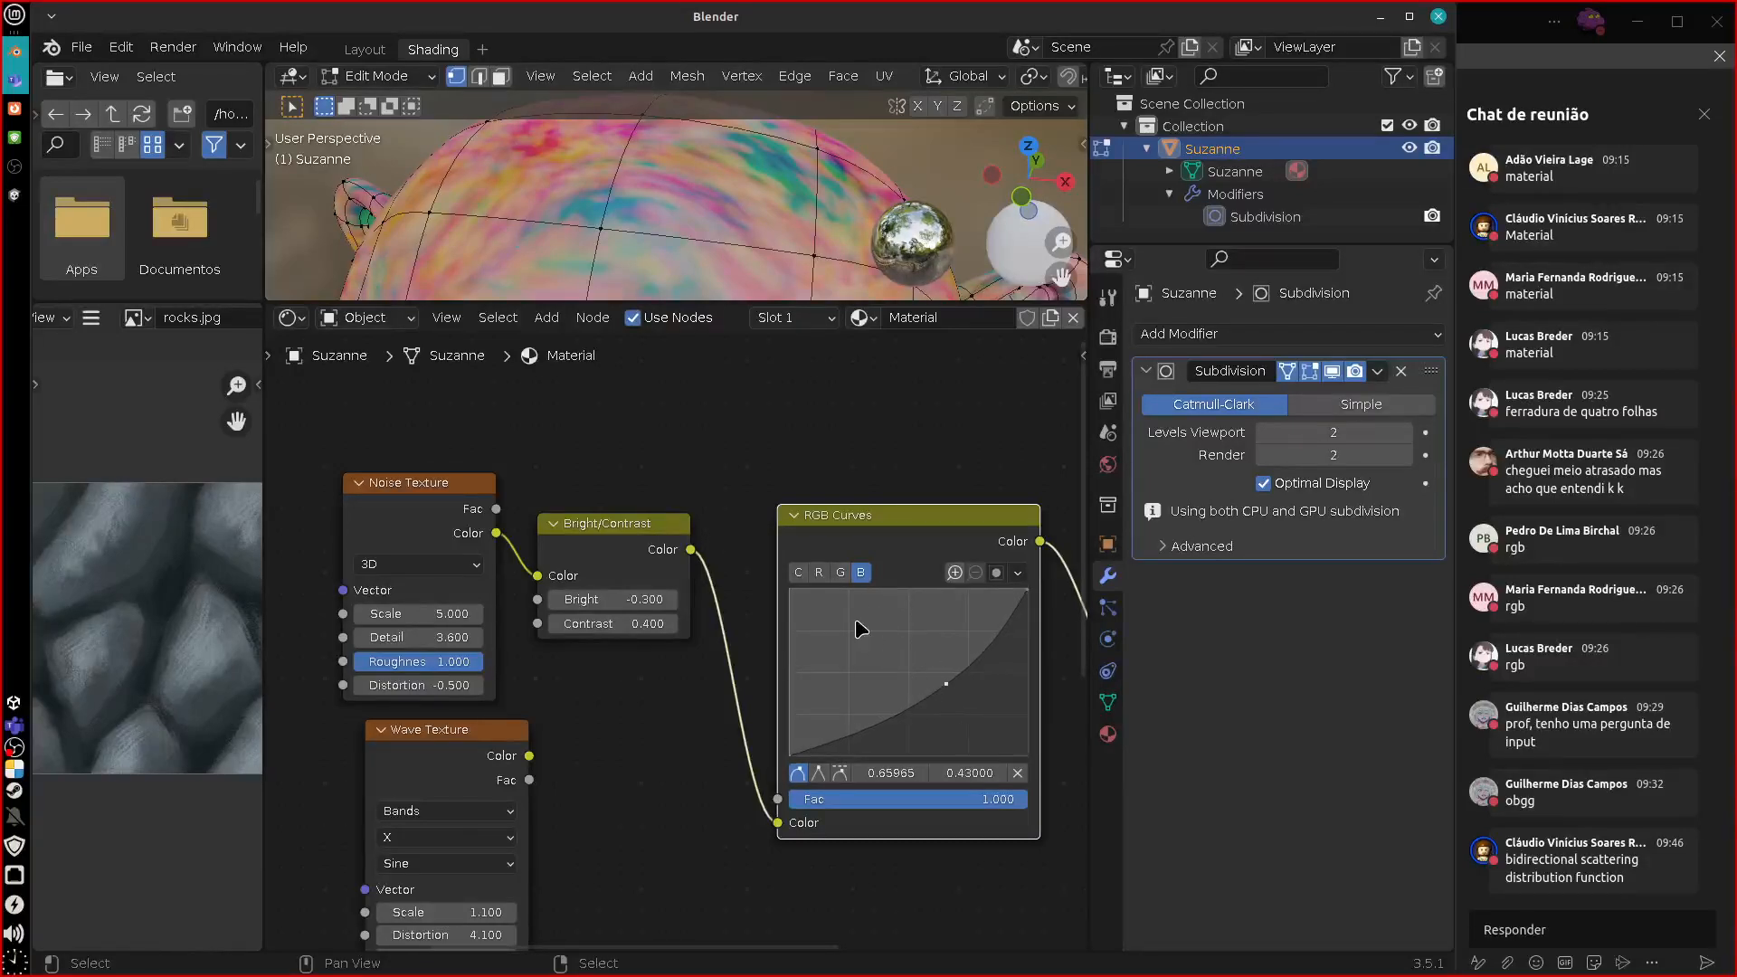
pyautogui.click(819, 573)
pyautogui.moveTo(889, 621); pyautogui.dragTo(917, 674)
pyautogui.click(840, 573)
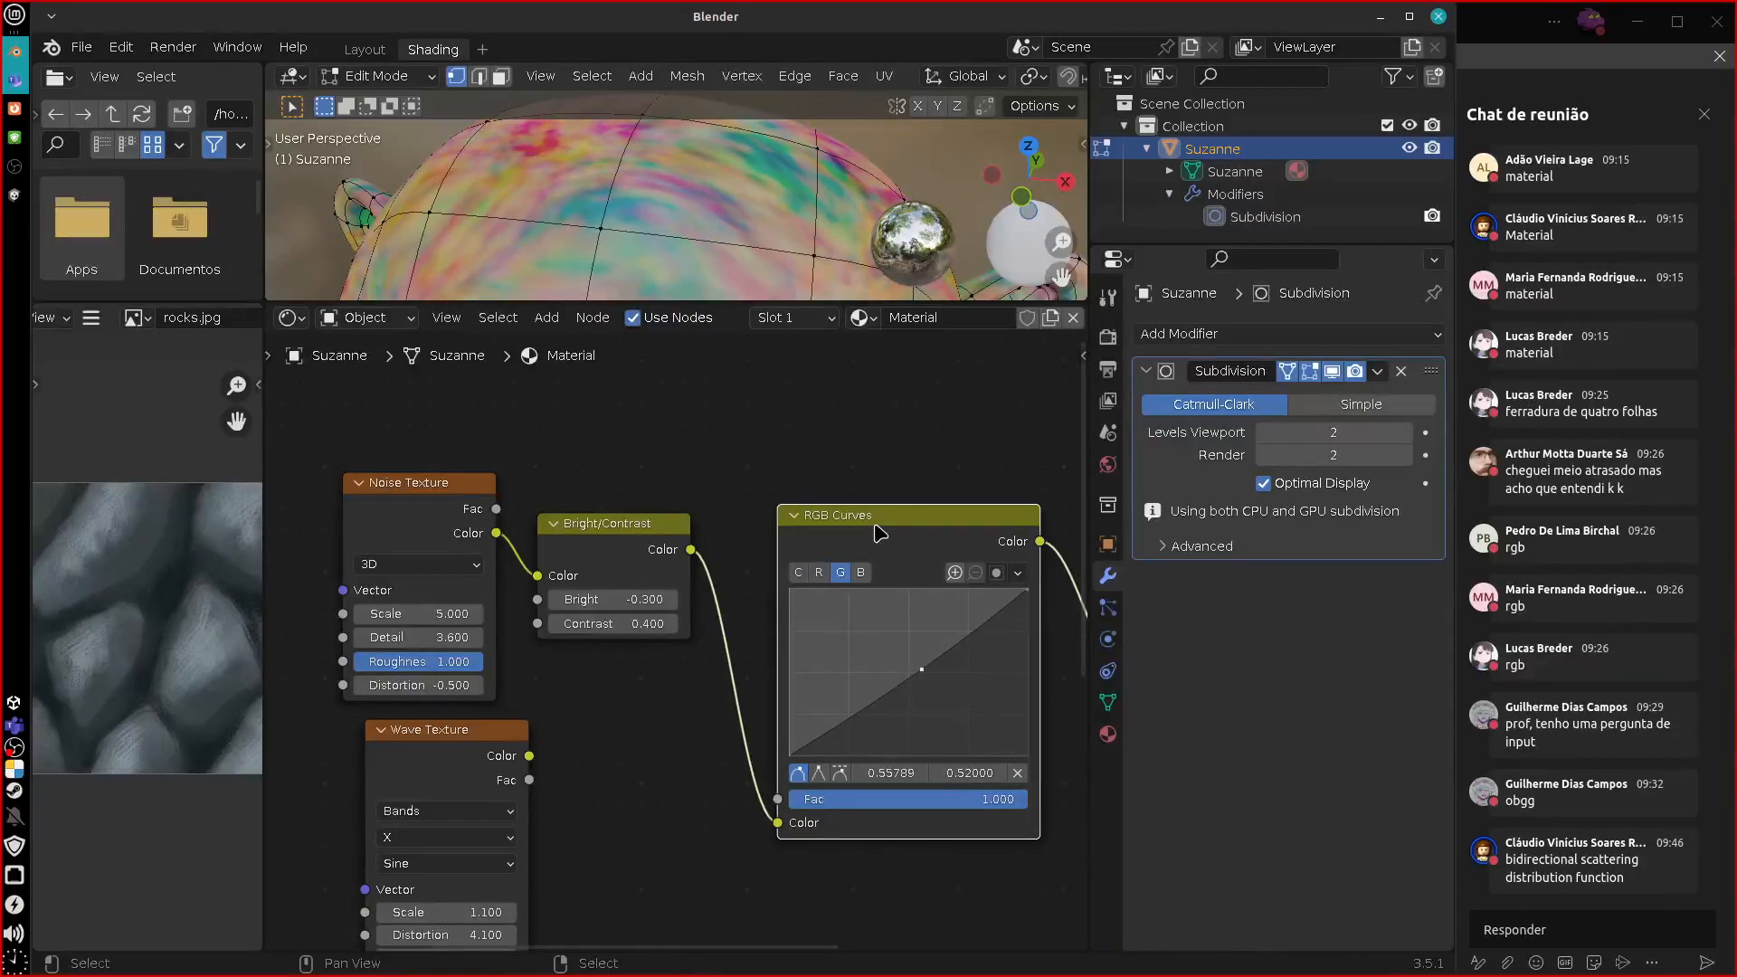
pyautogui.moveTo(886, 536); pyautogui.dragTo(833, 529)
pyautogui.click(740, 510)
pyautogui.click(740, 508)
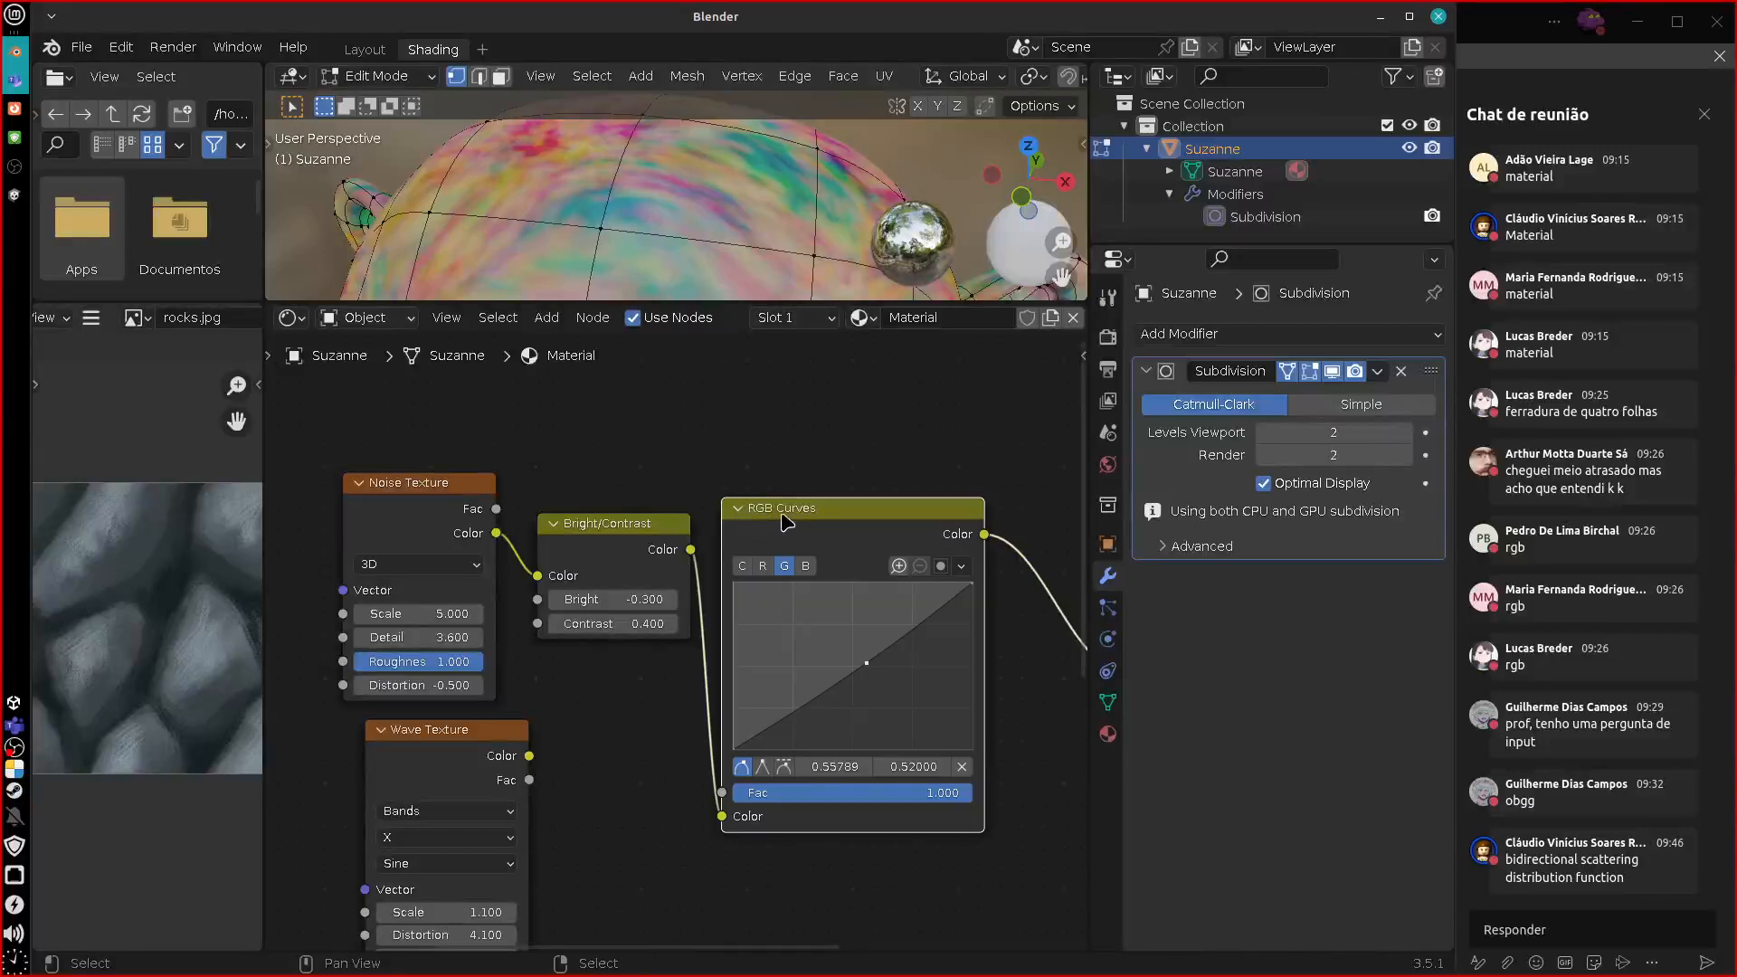
pyautogui.moveTo(672, 811); pyautogui.dragTo(743, 830, button='middle')
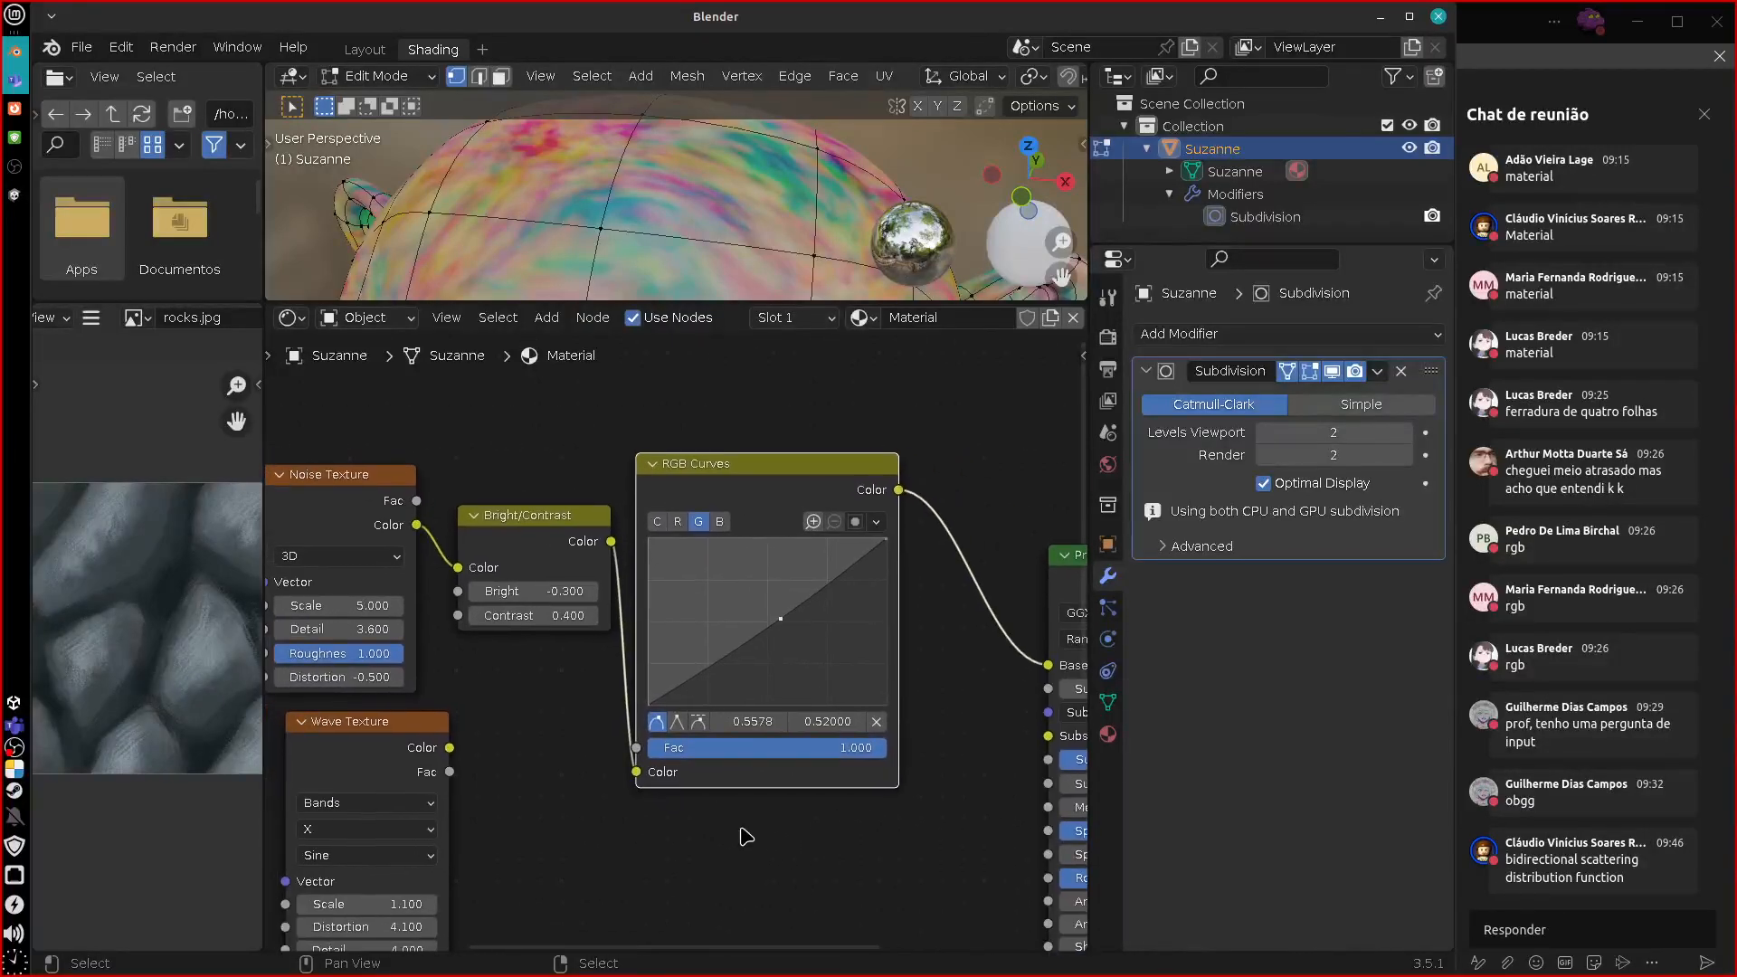
pyautogui.moveTo(550, 800); pyautogui.dragTo(652, 784, button='middle')
pyautogui.moveTo(475, 700); pyautogui.dragTo(447, 701)
pyautogui.moveTo(674, 727); pyautogui.dragTo(472, 748, button='middle')
pyautogui.moveTo(1004, 455); pyautogui.dragTo(874, 464)
pyautogui.moveTo(589, 822); pyautogui.dragTo(462, 813, button='middle')
pyautogui.moveTo(683, 757); pyautogui.dragTo(504, 788, button='middle')
pyautogui.moveTo(982, 581); pyautogui.dragTo(1021, 580)
pyautogui.moveTo(765, 503); pyautogui.dragTo(876, 525)
pyautogui.moveTo(603, 726); pyautogui.dragTo(876, 707, button='middle')
# Delete the RGB Curves and Bright/Contrast nodes between the Noise Texture and the Principled BSDF.
pyautogui.click(647, 480)
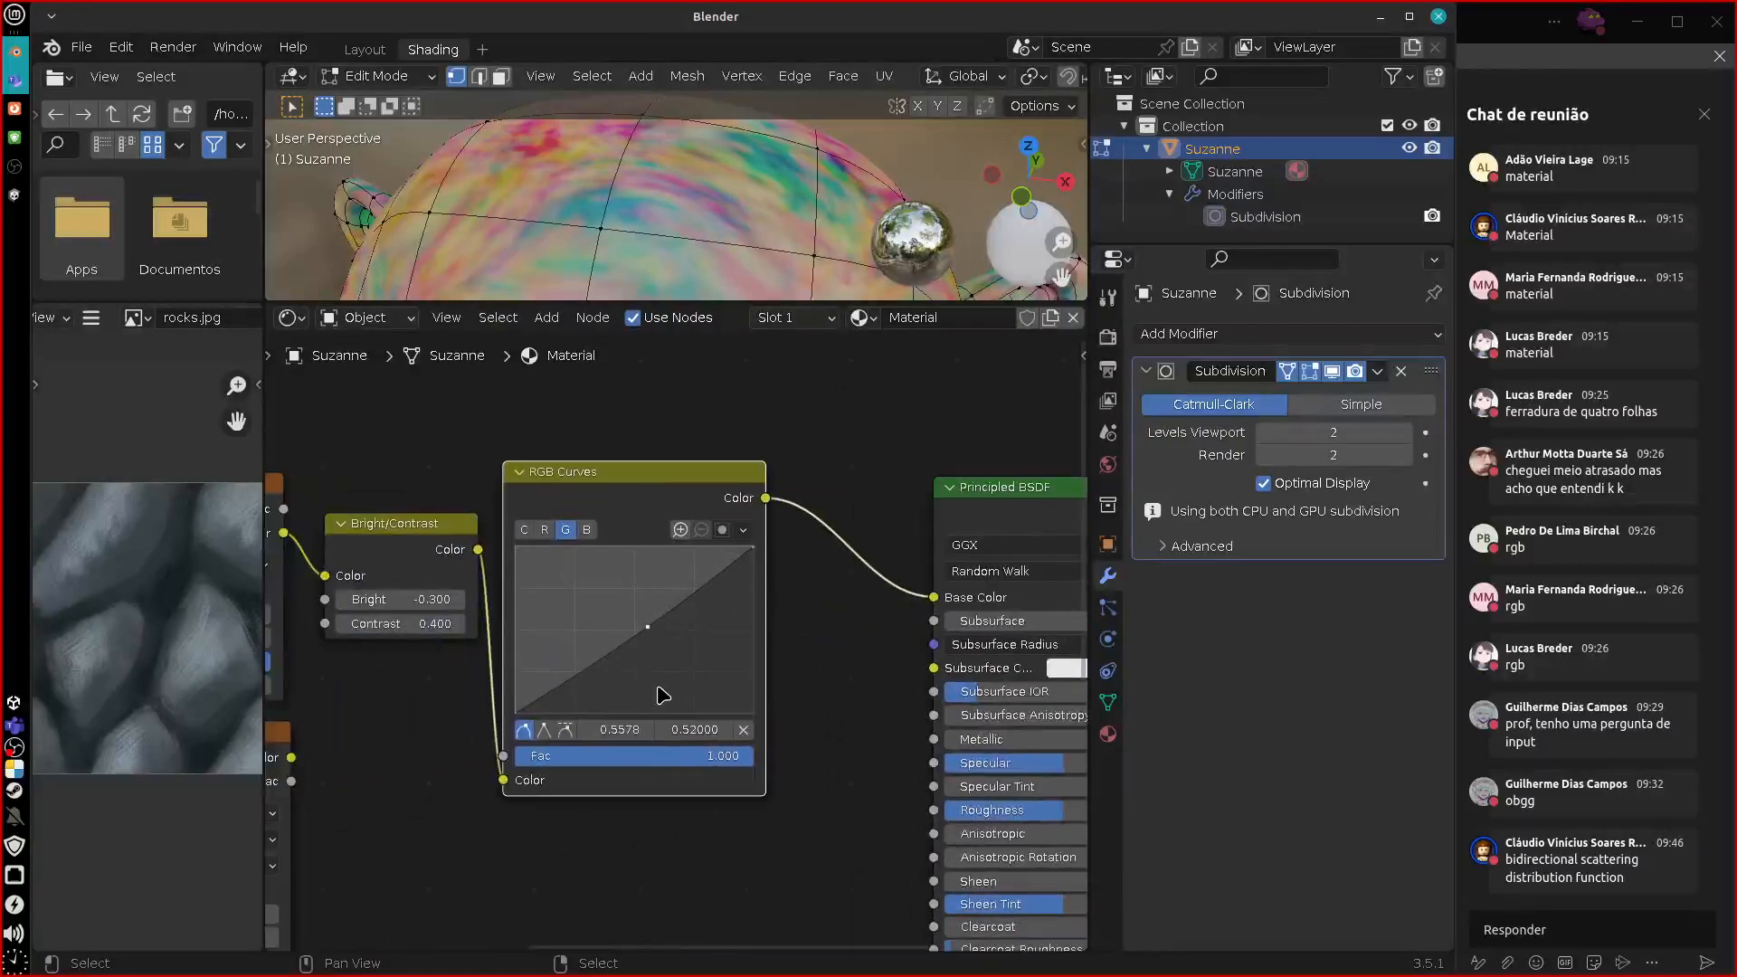
pyautogui.press('x')
pyautogui.moveTo(505, 710); pyautogui.dragTo(624, 700, button='middle')
pyautogui.click(535, 519)
pyautogui.press('x')
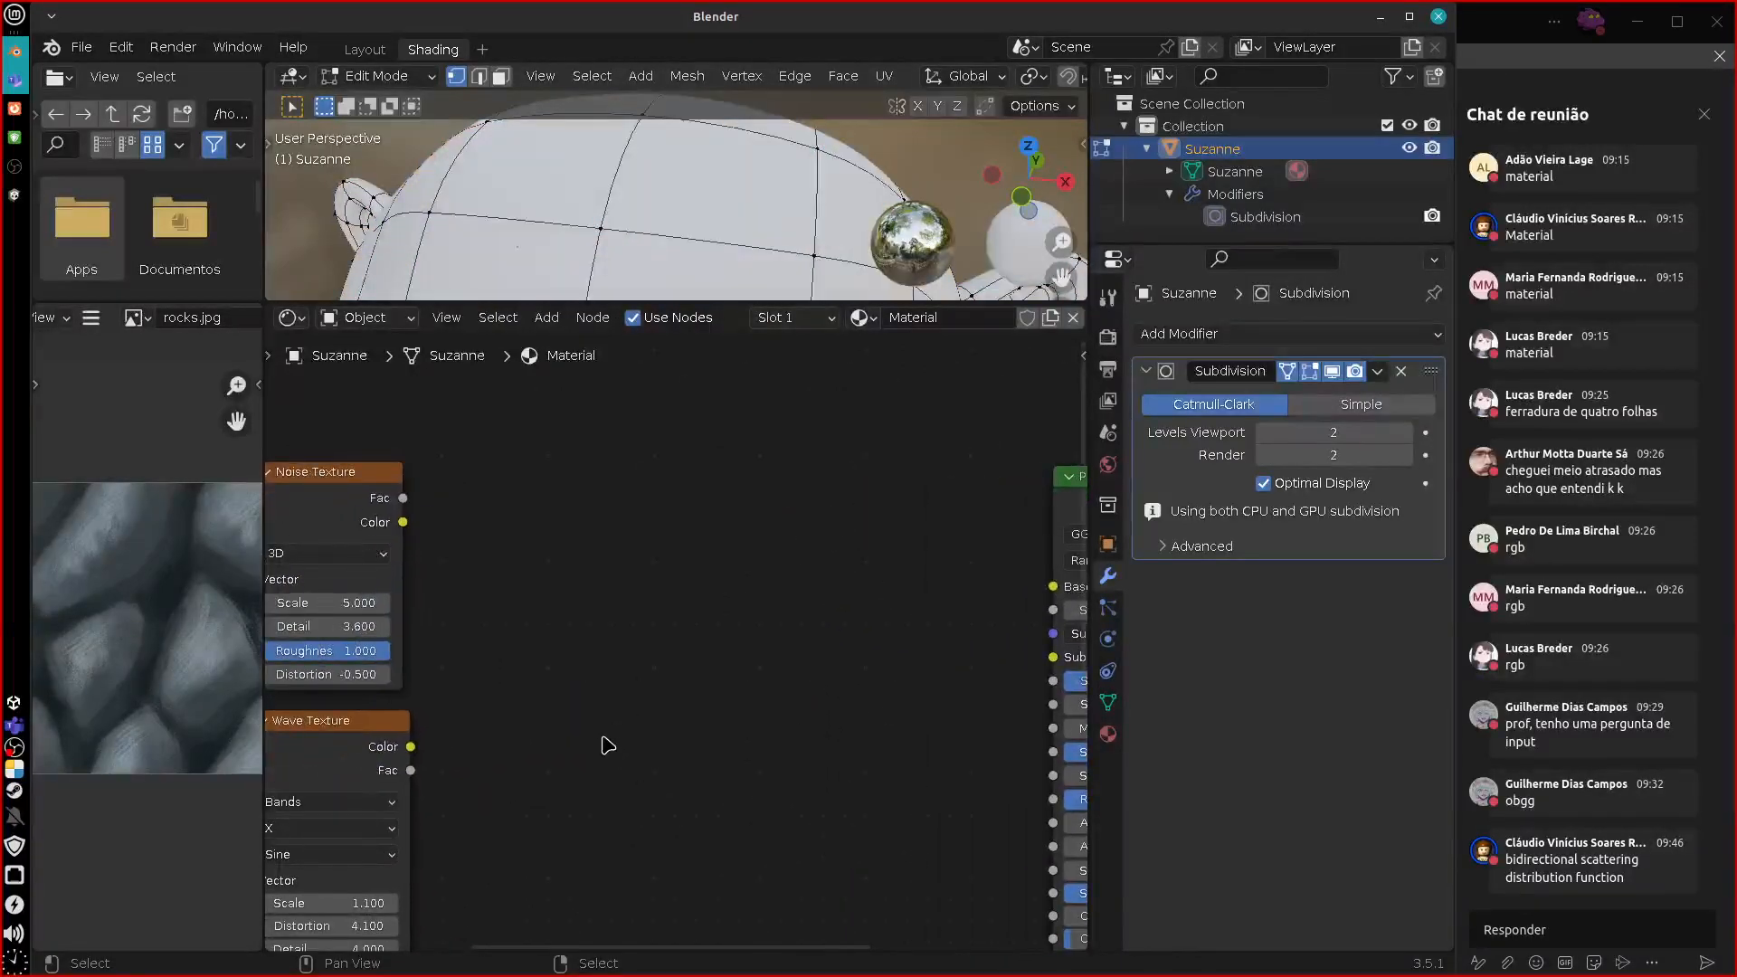
# Add a Mix Color node and feed the Noise Texture's Fac into A and the Wave Texture's Color into B.
pyautogui.hotkey('shift', 'a')
pyautogui.moveTo(616, 724)
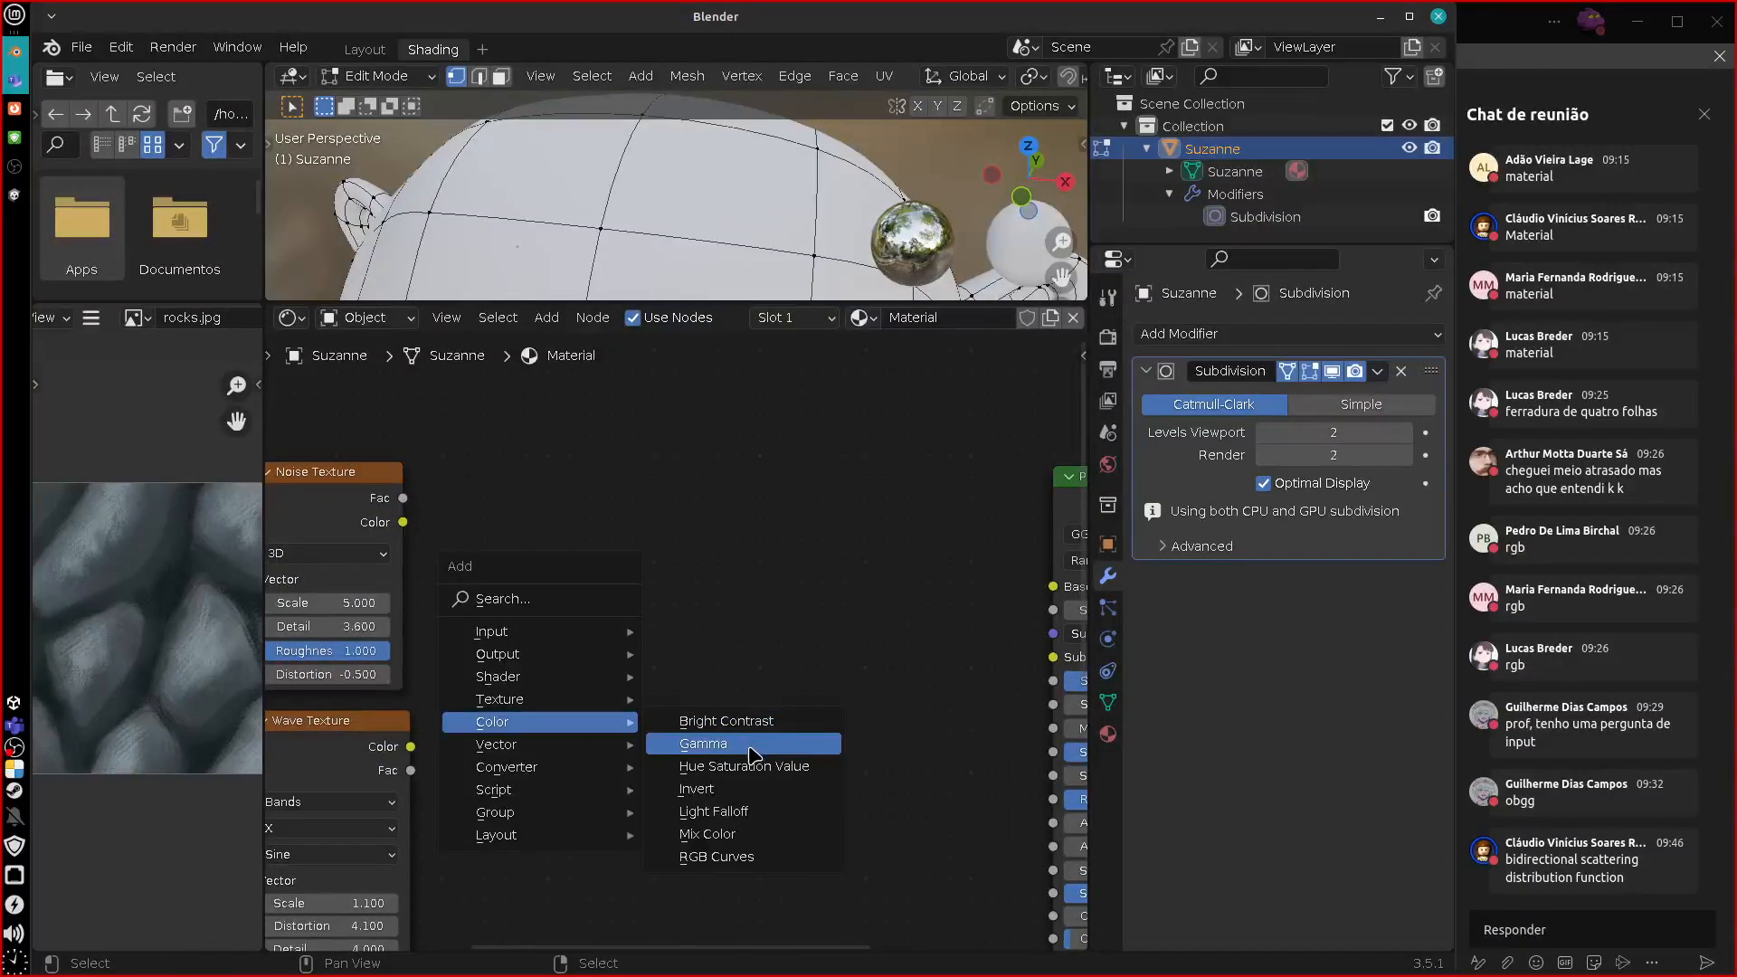
pyautogui.click(701, 834)
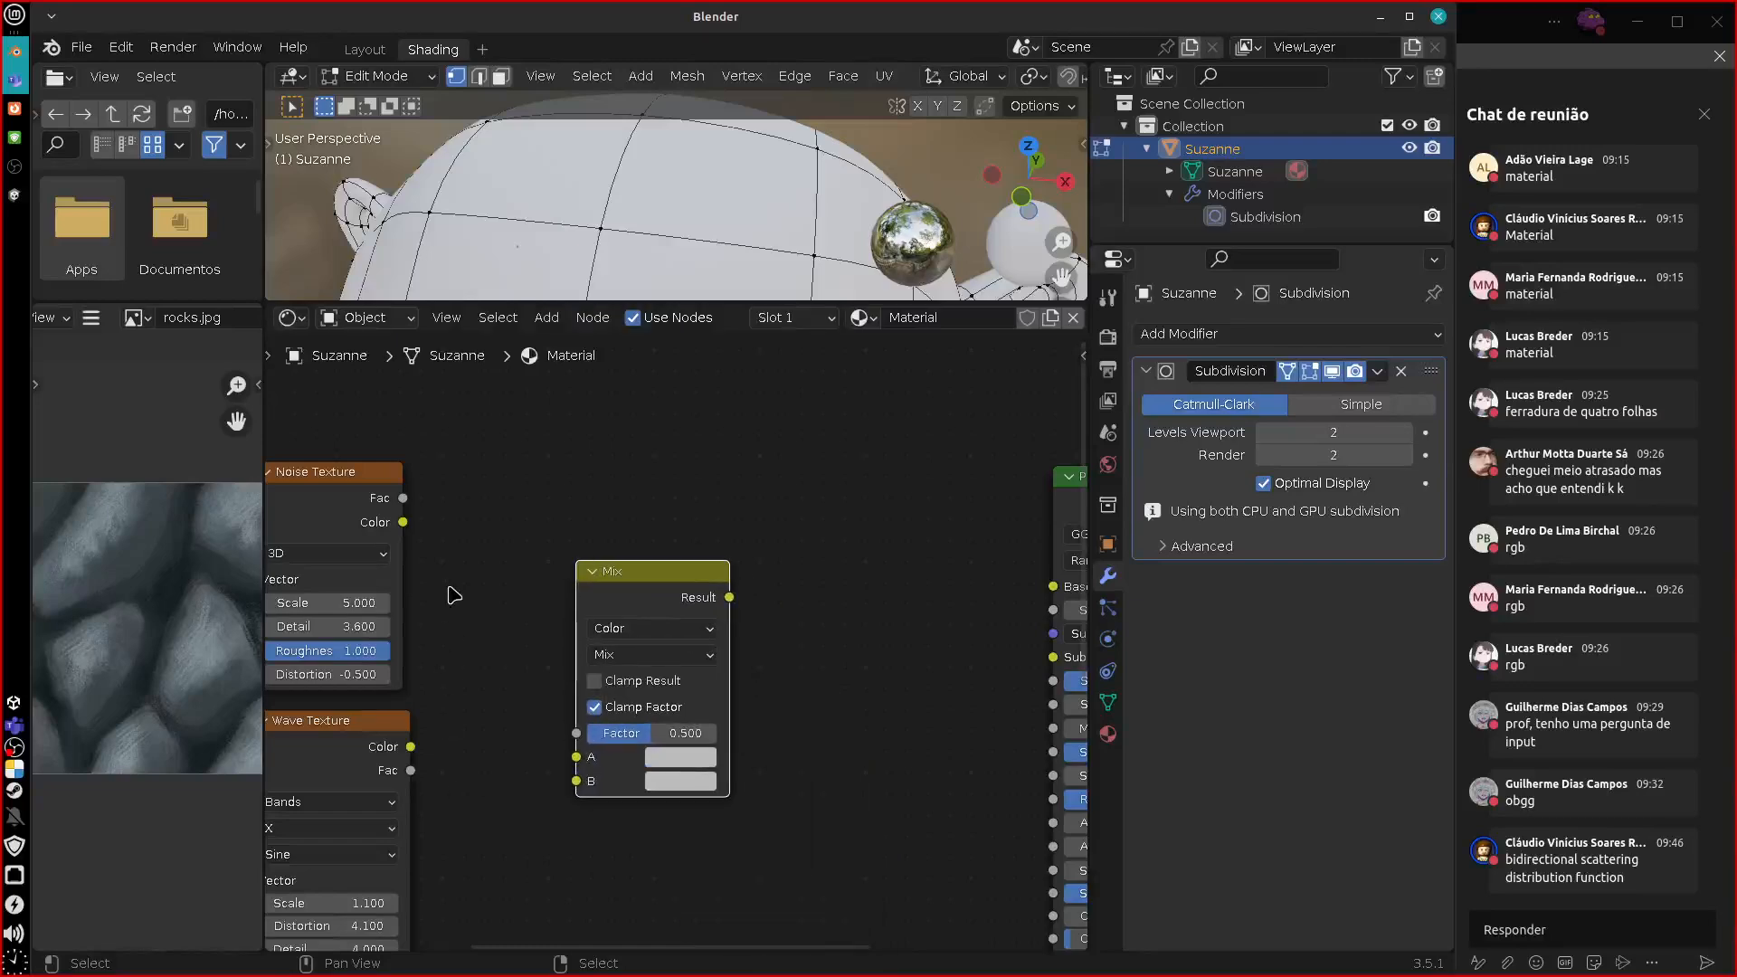
pyautogui.moveTo(402, 521); pyautogui.dragTo(576, 756)
pyautogui.moveTo(410, 749); pyautogui.dragTo(578, 784)
# Move the Mix node closer to the textures and link its Result to the Principled BSDF's Base Color.
pyautogui.moveTo(665, 574); pyautogui.dragTo(567, 523)
pyautogui.moveTo(772, 683); pyautogui.dragTo(721, 690, button='middle')
pyautogui.moveTo(580, 553); pyautogui.dragTo(1001, 592)
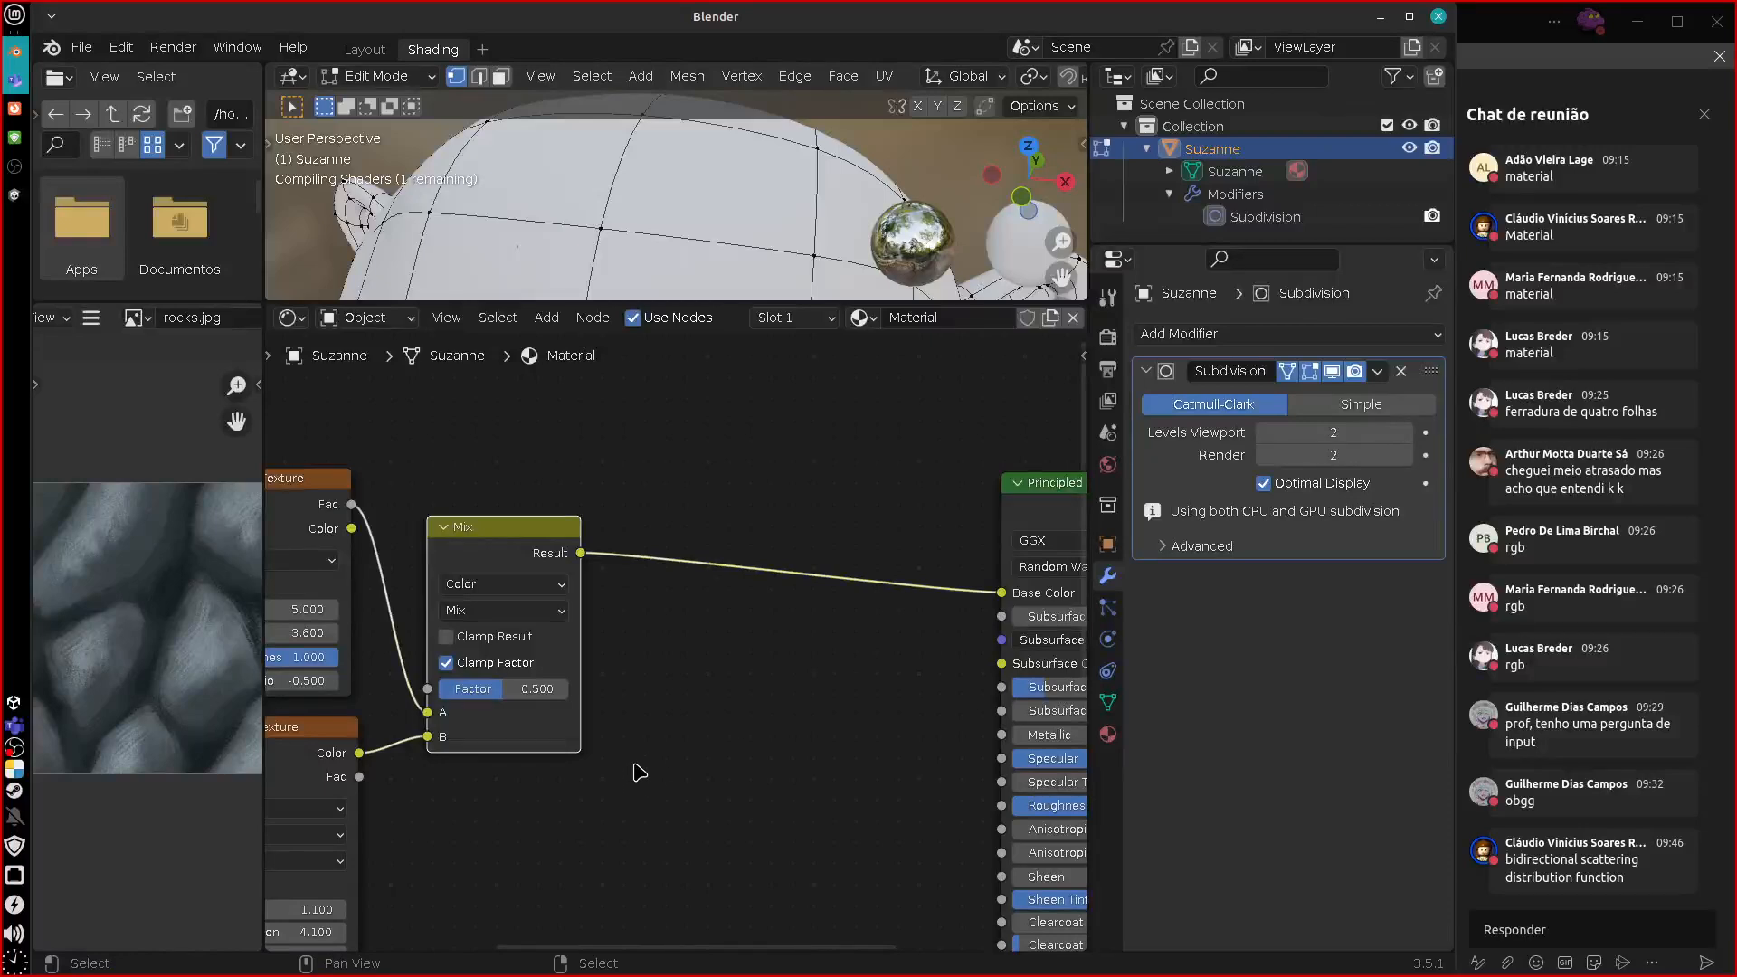
# Move the Mix, Noise Texture and Wave Texture nodes close to the Principled BSDF, stacking the two textures beside Mix.
pyautogui.moveTo(744, 753); pyautogui.dragTo(717, 744, button='middle')
pyautogui.moveTo(487, 565); pyautogui.dragTo(865, 613)
pyautogui.moveTo(482, 746); pyautogui.dragTo(504, 659, button='middle')
pyautogui.moveTo(298, 662); pyautogui.dragTo(735, 715)
pyautogui.click(309, 418)
pyautogui.moveTo(309, 418); pyautogui.dragTo(725, 456)
pyautogui.moveTo(915, 669); pyautogui.dragTo(648, 664, button='middle')
pyautogui.moveTo(648, 663); pyautogui.dragTo(572, 712)
pyautogui.moveTo(465, 440)
pyautogui.mouseDown()
pyautogui.moveTo(469, 460)
pyautogui.moveTo(472, 445)
pyautogui.mouseUp()
pyautogui.moveTo(486, 699); pyautogui.dragTo(463, 708)
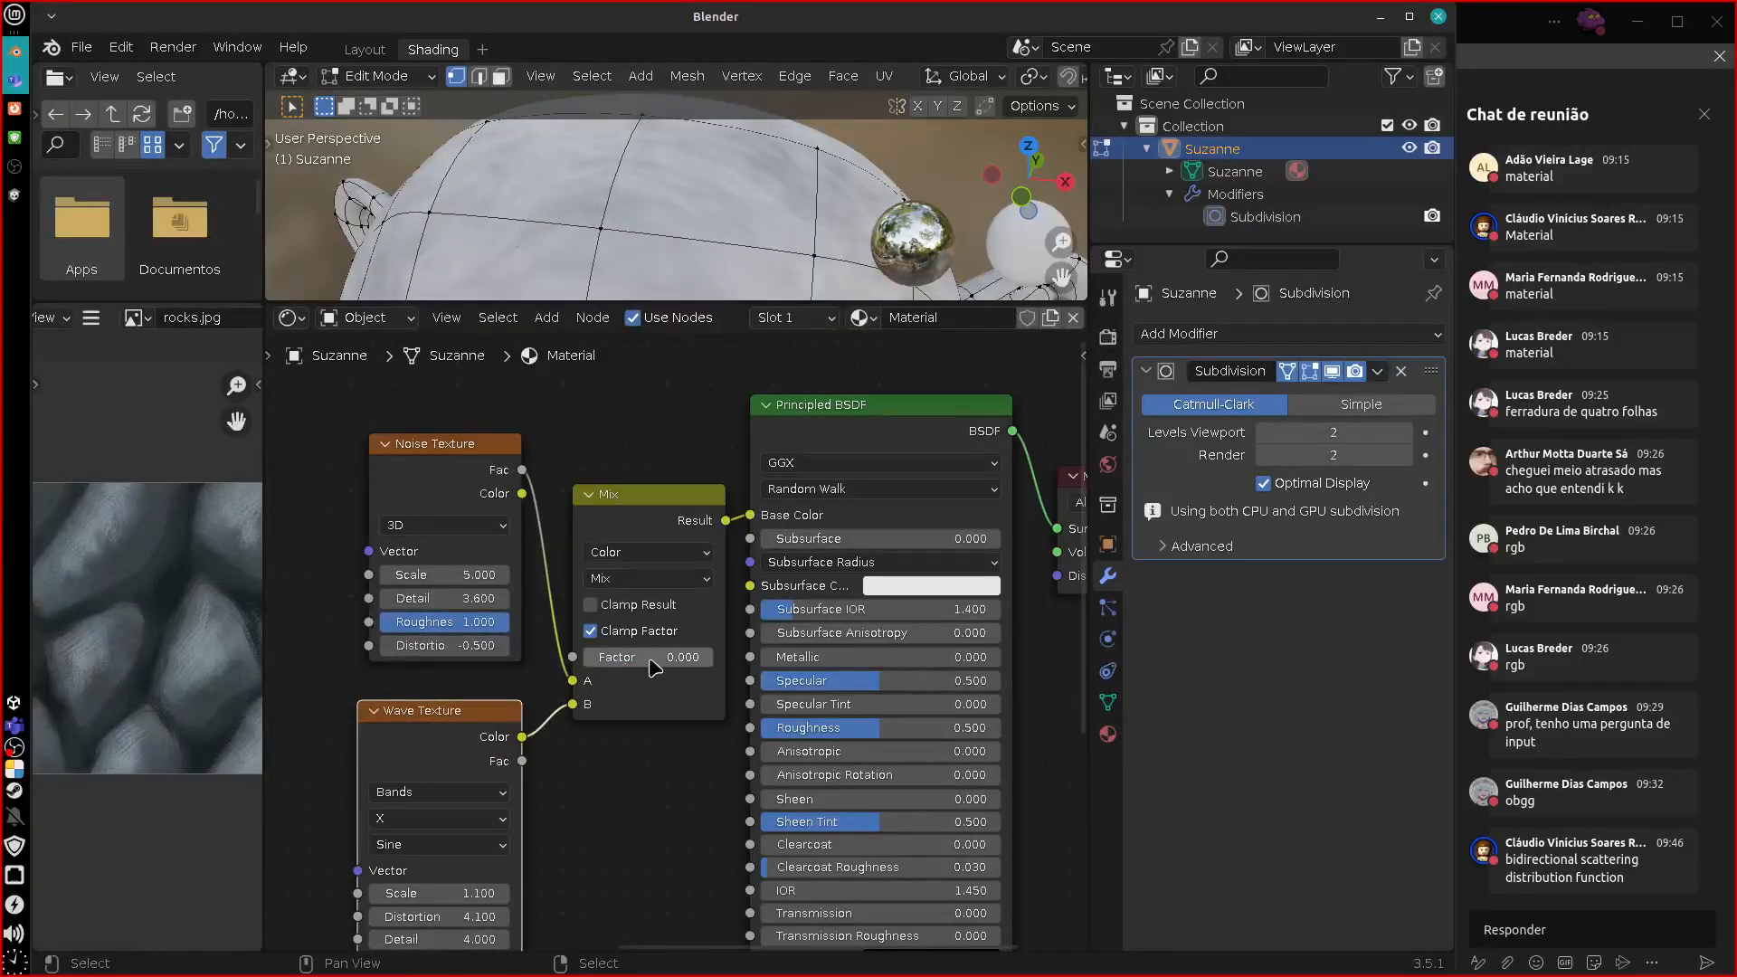
# Switch the Mix node's blending mode to Multiply and set its factor to 1.000.
pyautogui.moveTo(623, 669)
pyautogui.mouseDown()
pyautogui.moveTo(687, 685)
pyautogui.moveTo(623, 669)
pyautogui.mouseUp()
pyautogui.click(653, 579)
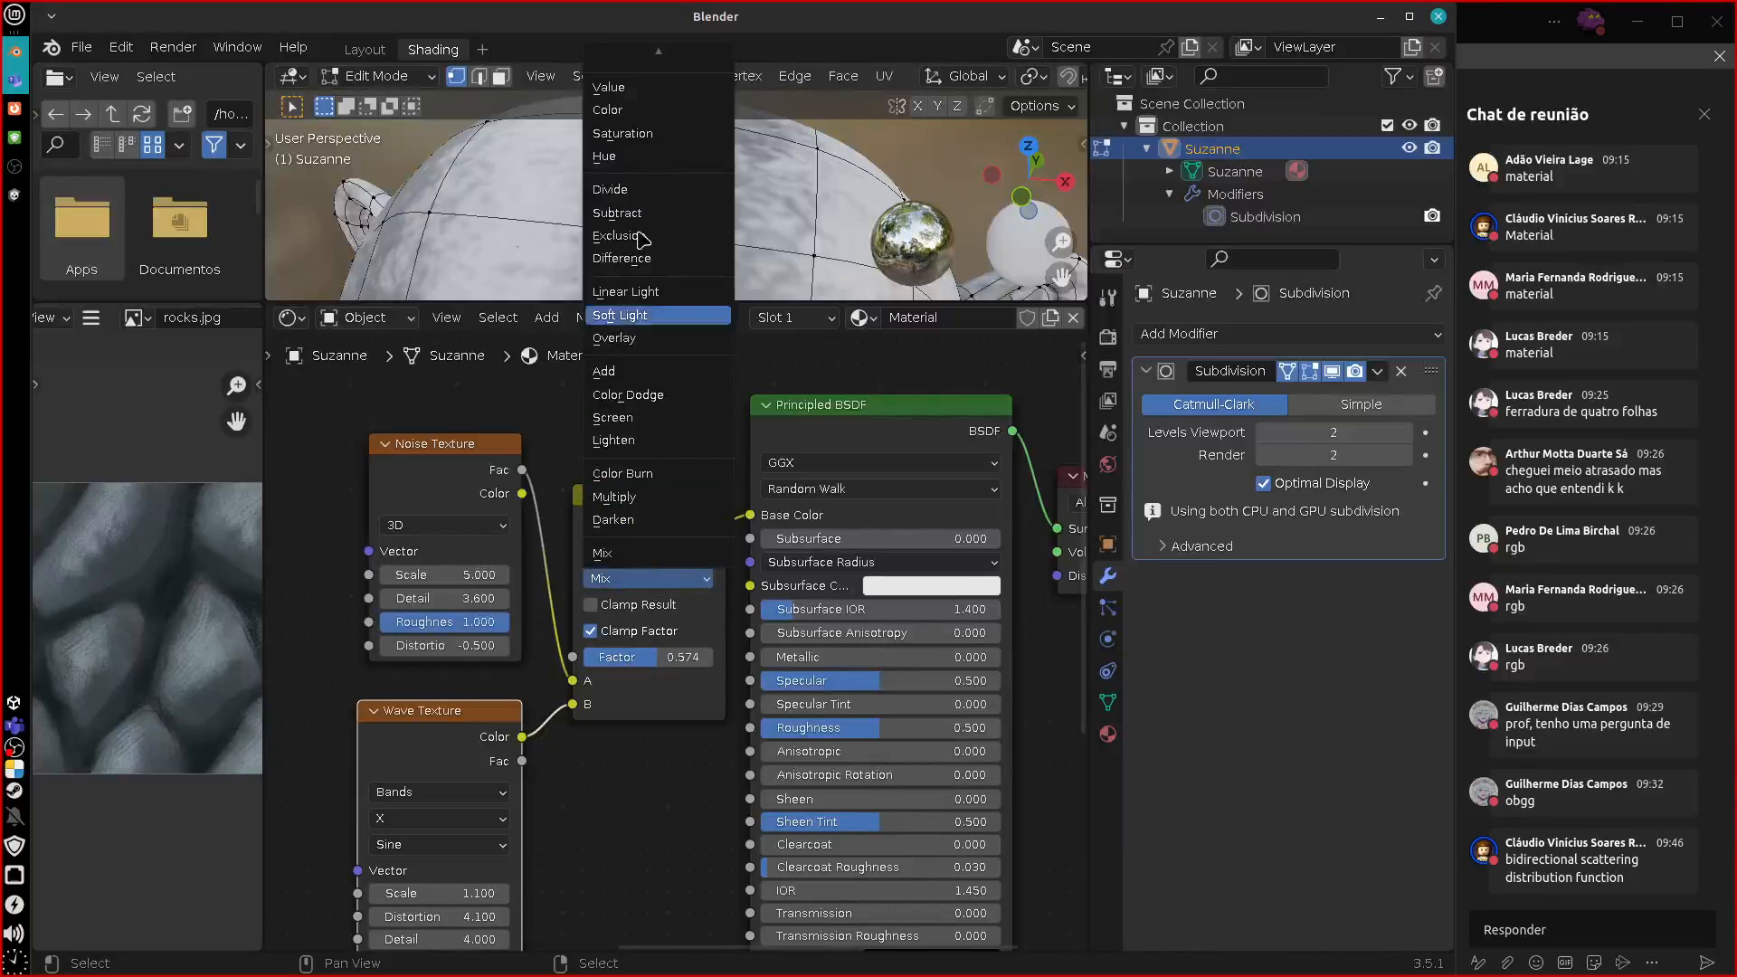
pyautogui.click(638, 503)
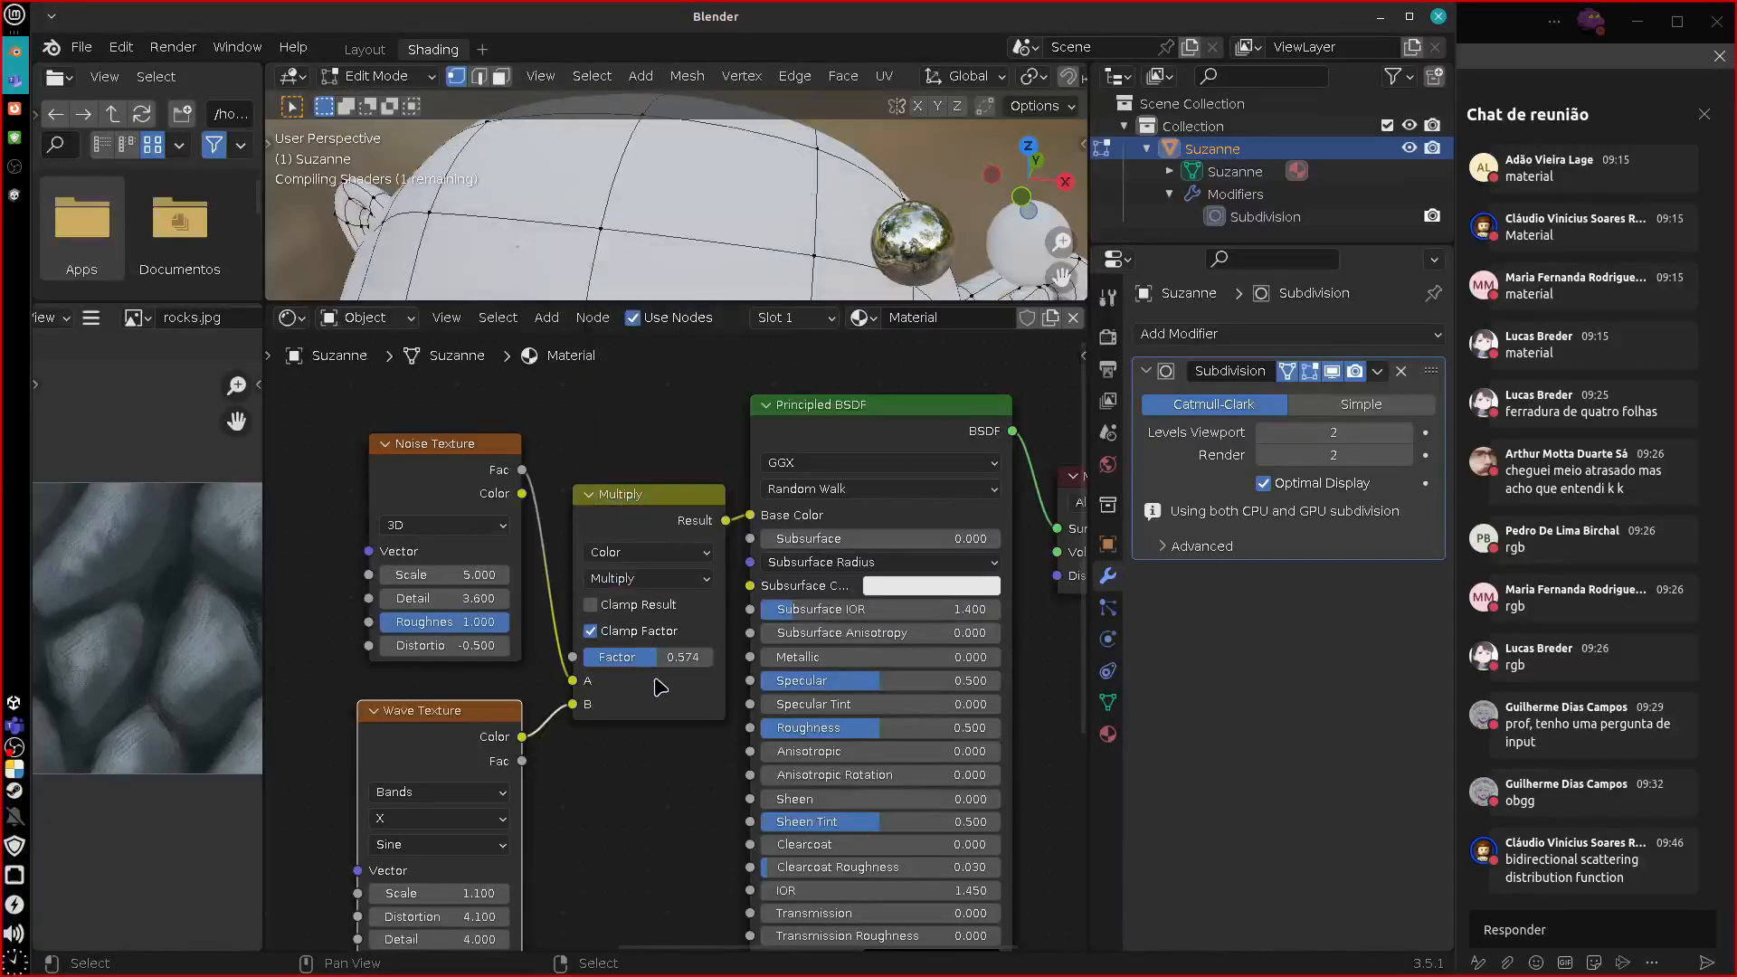
pyautogui.moveTo(658, 665); pyautogui.dragTo(717, 667)
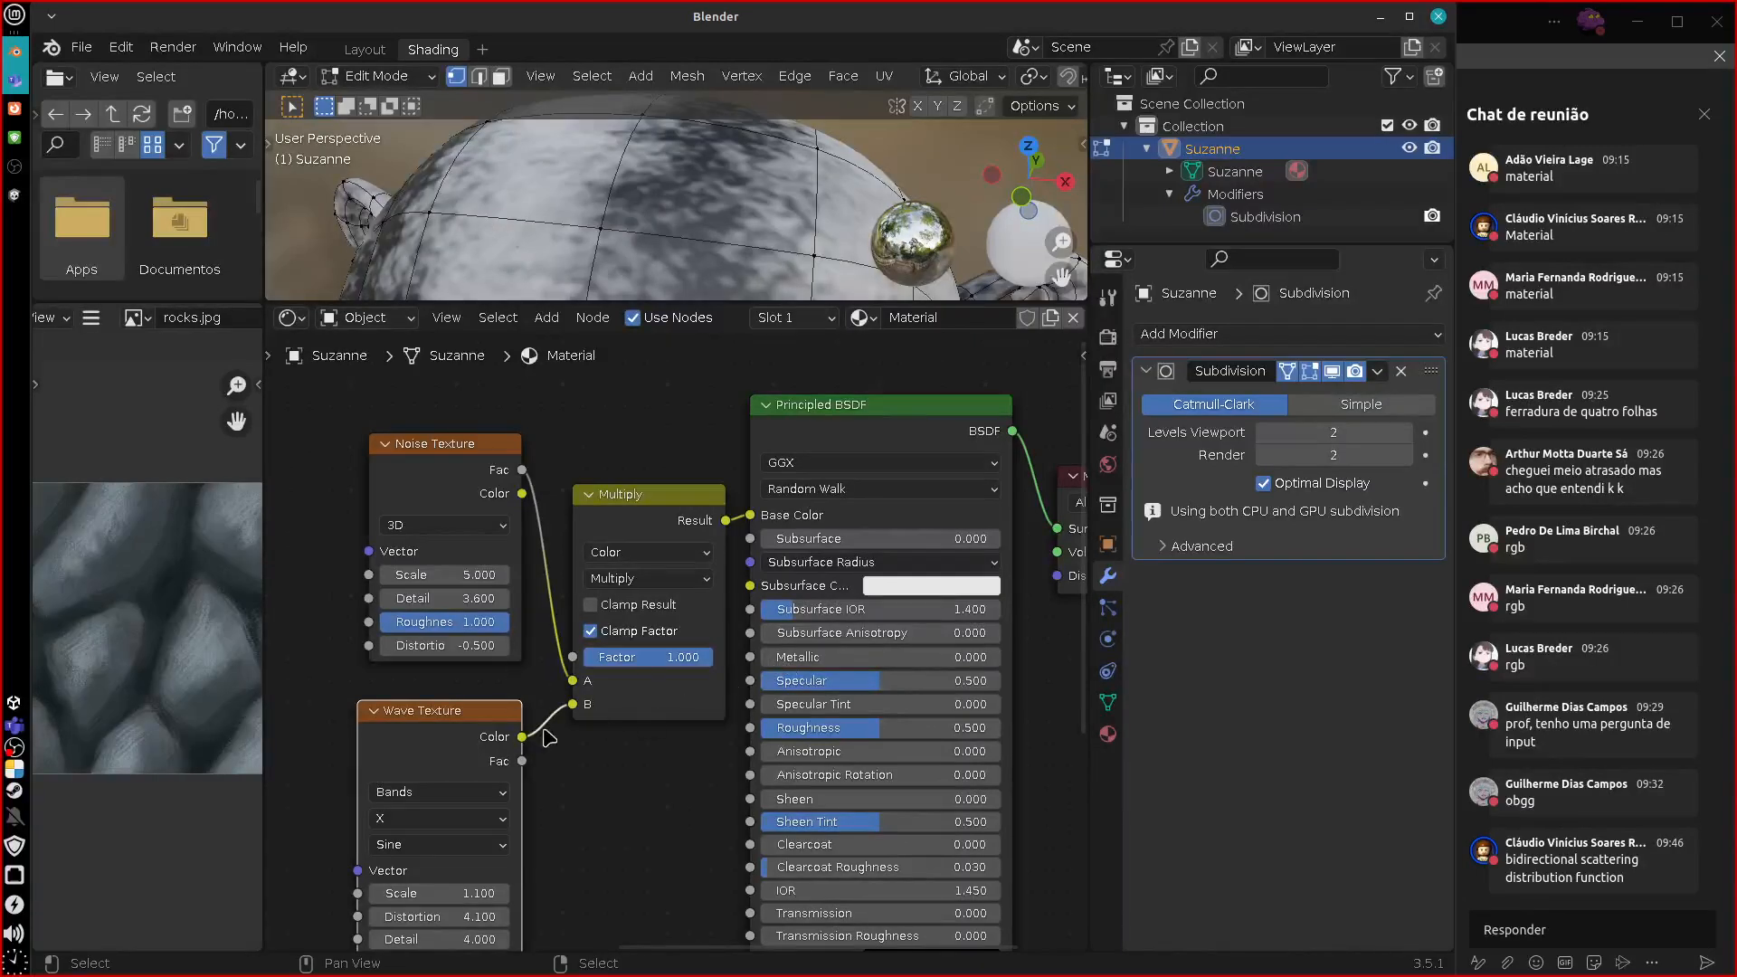
# Insert a Bright/Contrast node on the link between the Noise Texture's Fac and the Multiply node.
pyautogui.moveTo(431, 469); pyautogui.dragTo(490, 483)
pyautogui.hotkey('shift', 'a')
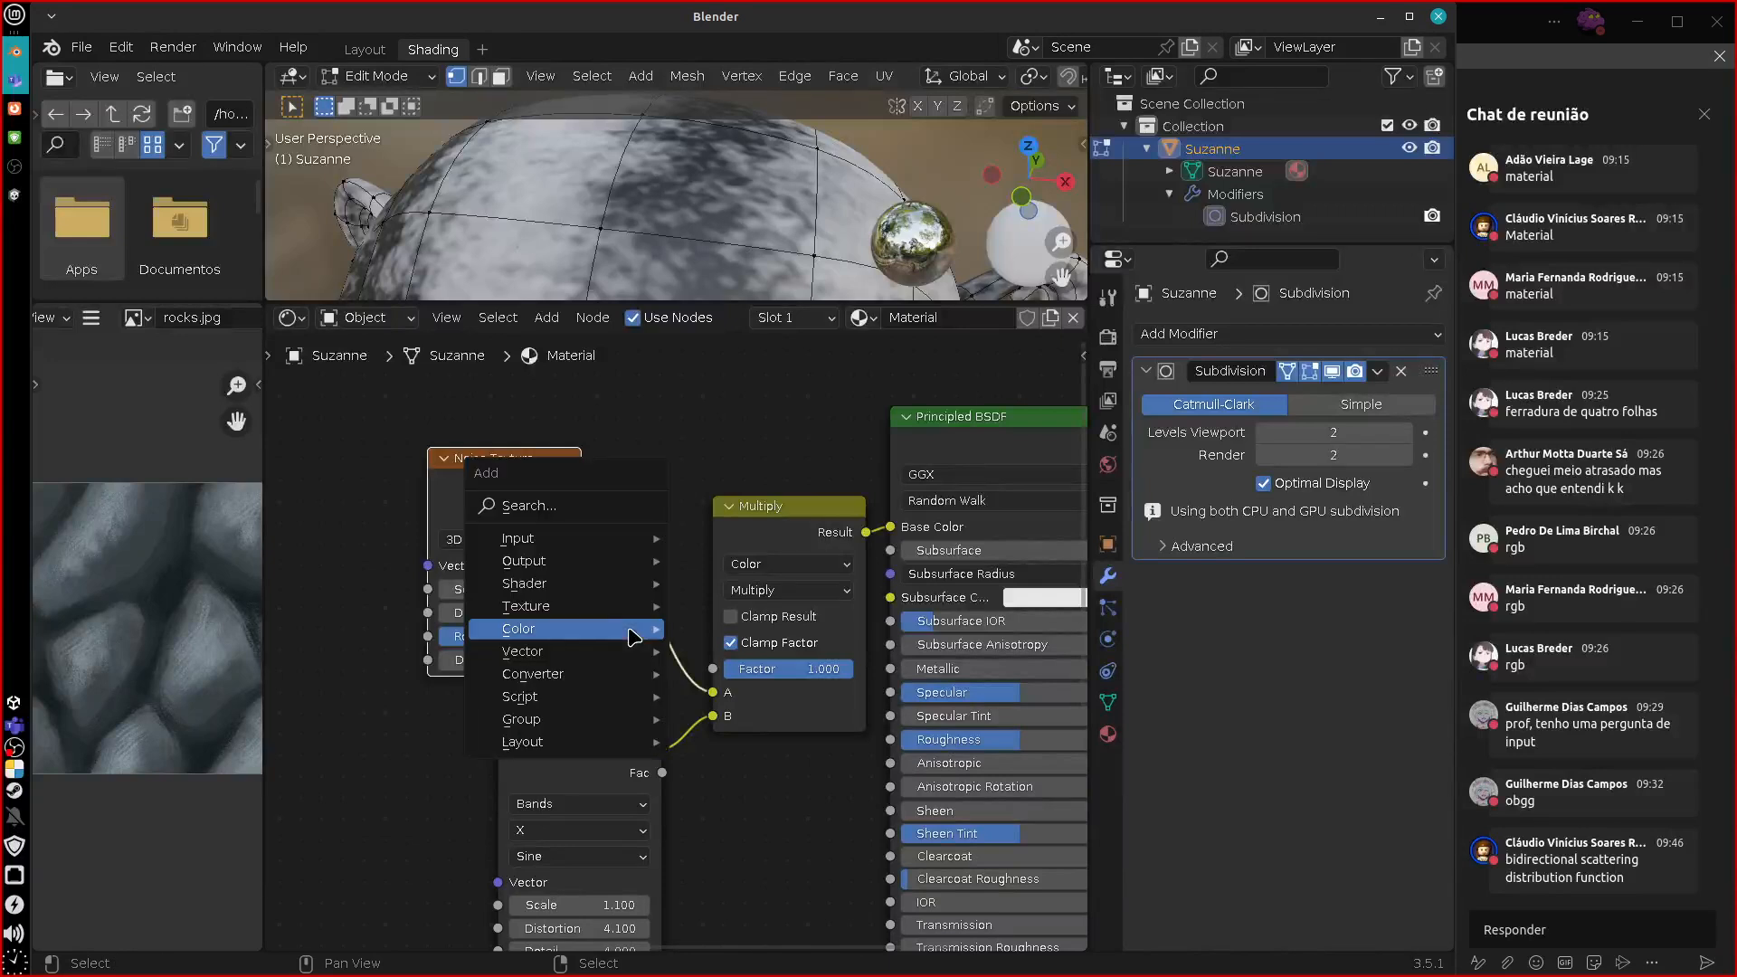
pyautogui.moveTo(636, 634)
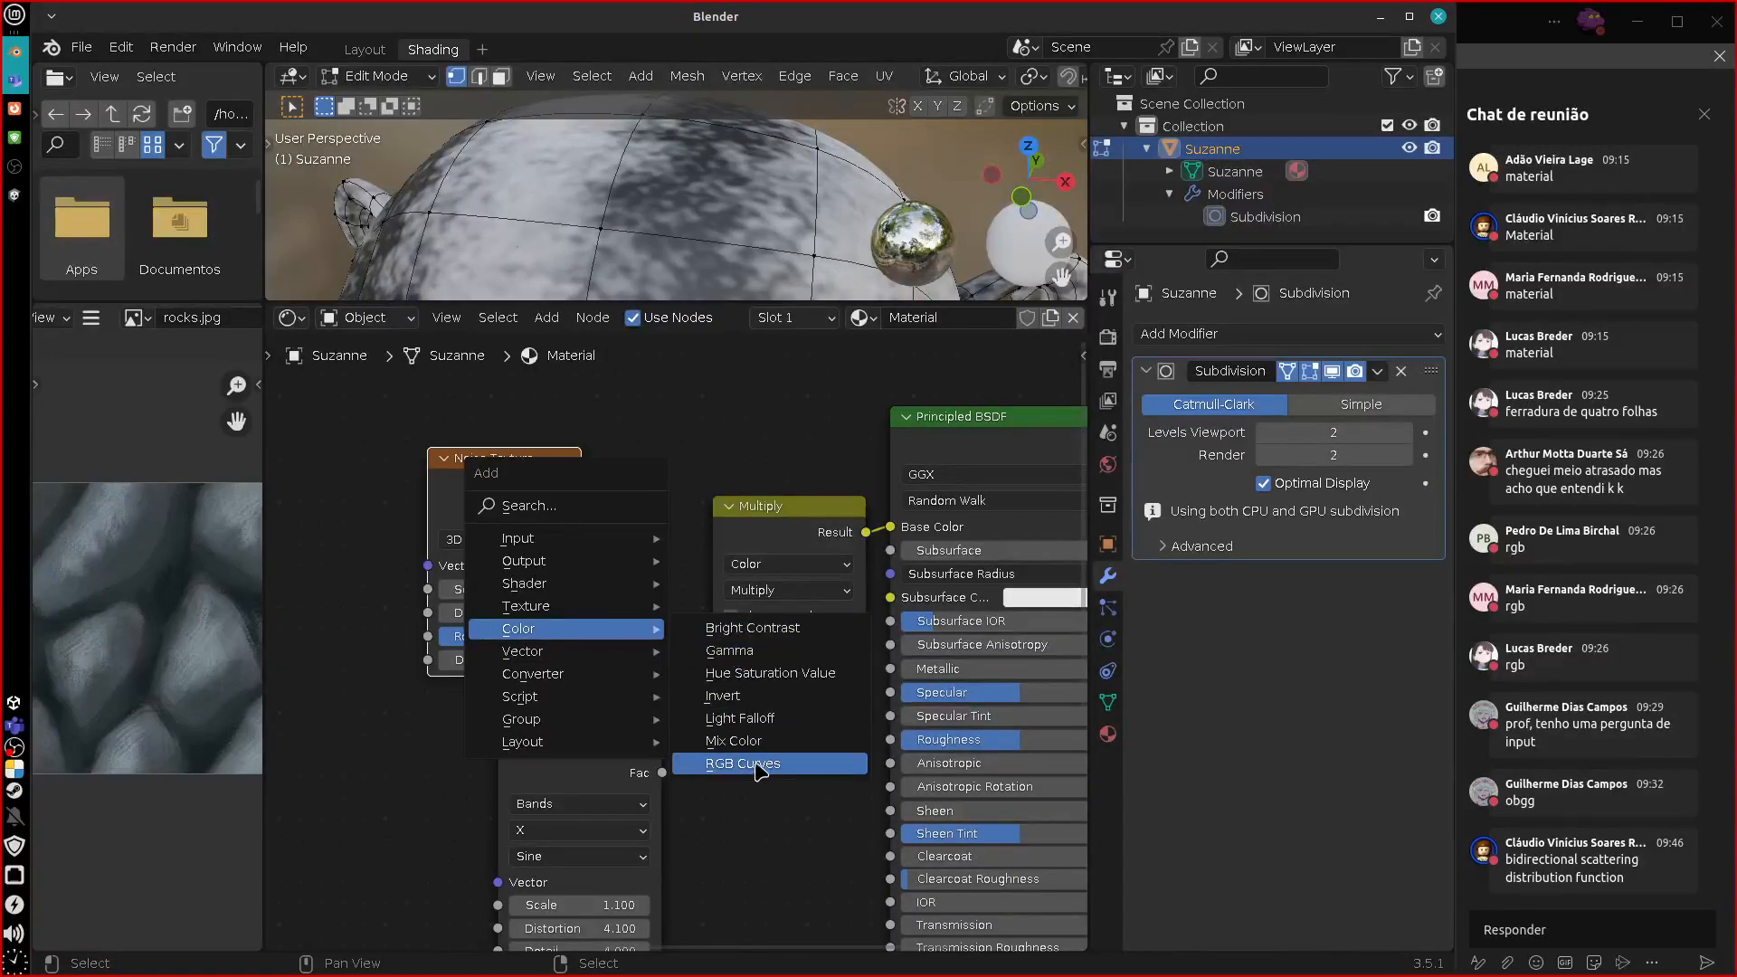
pyautogui.click(747, 628)
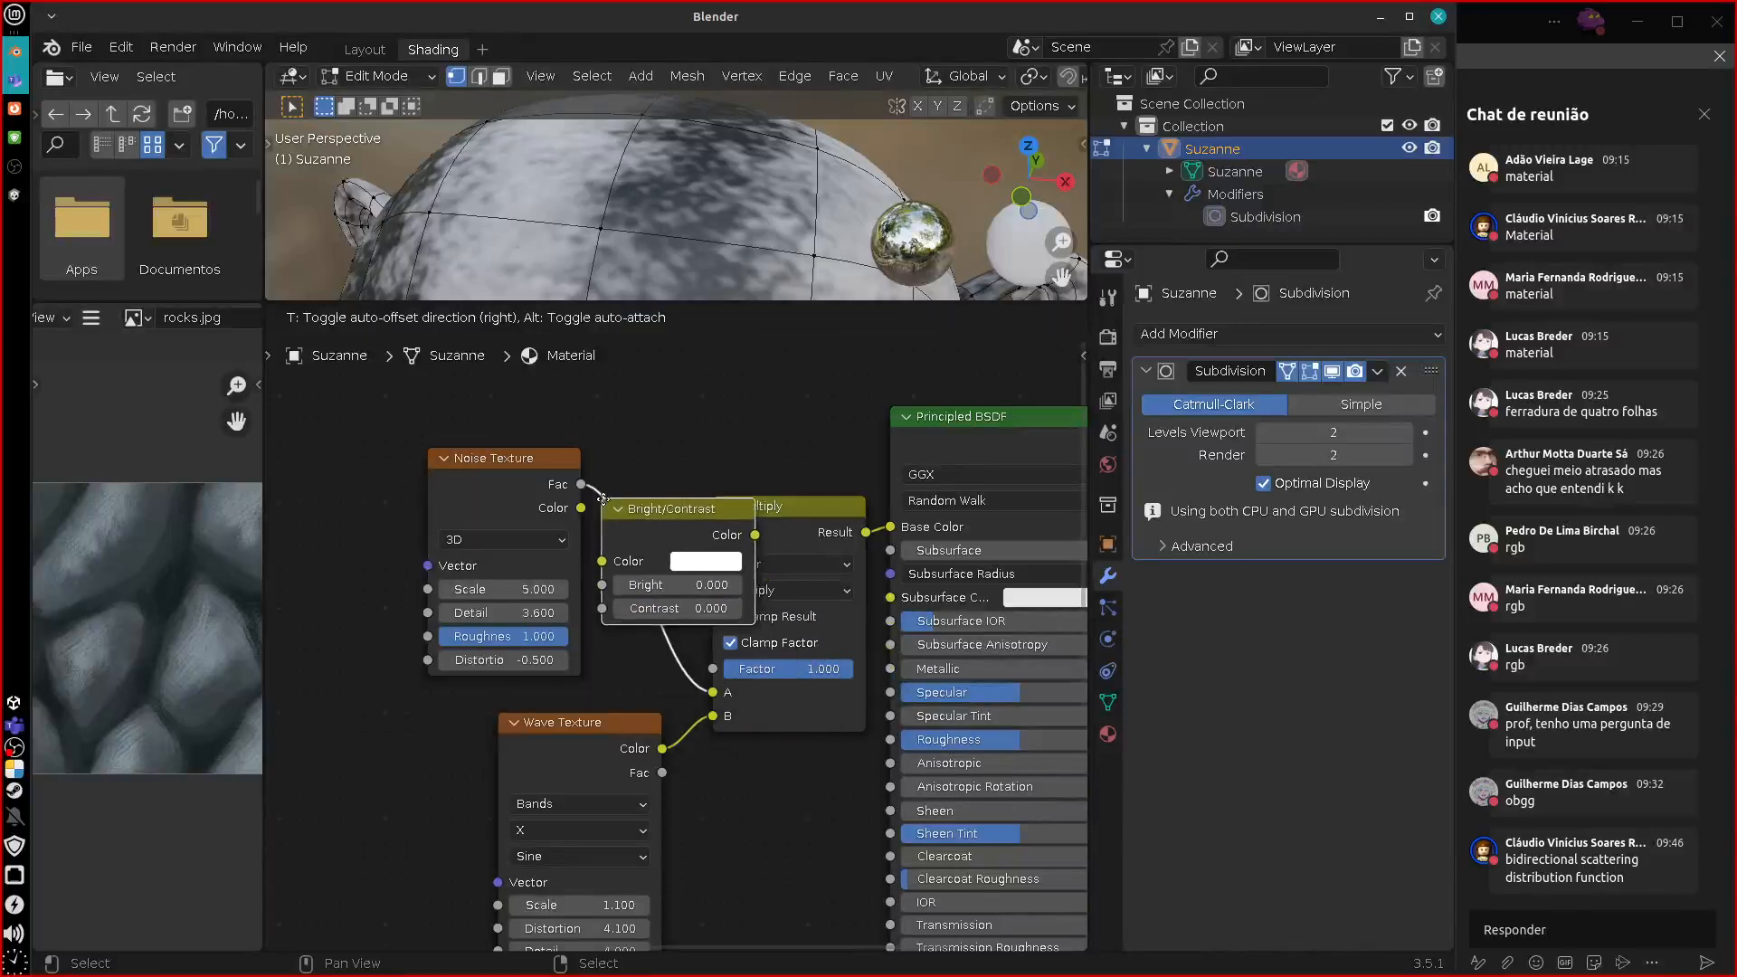
pyautogui.click(765, 634)
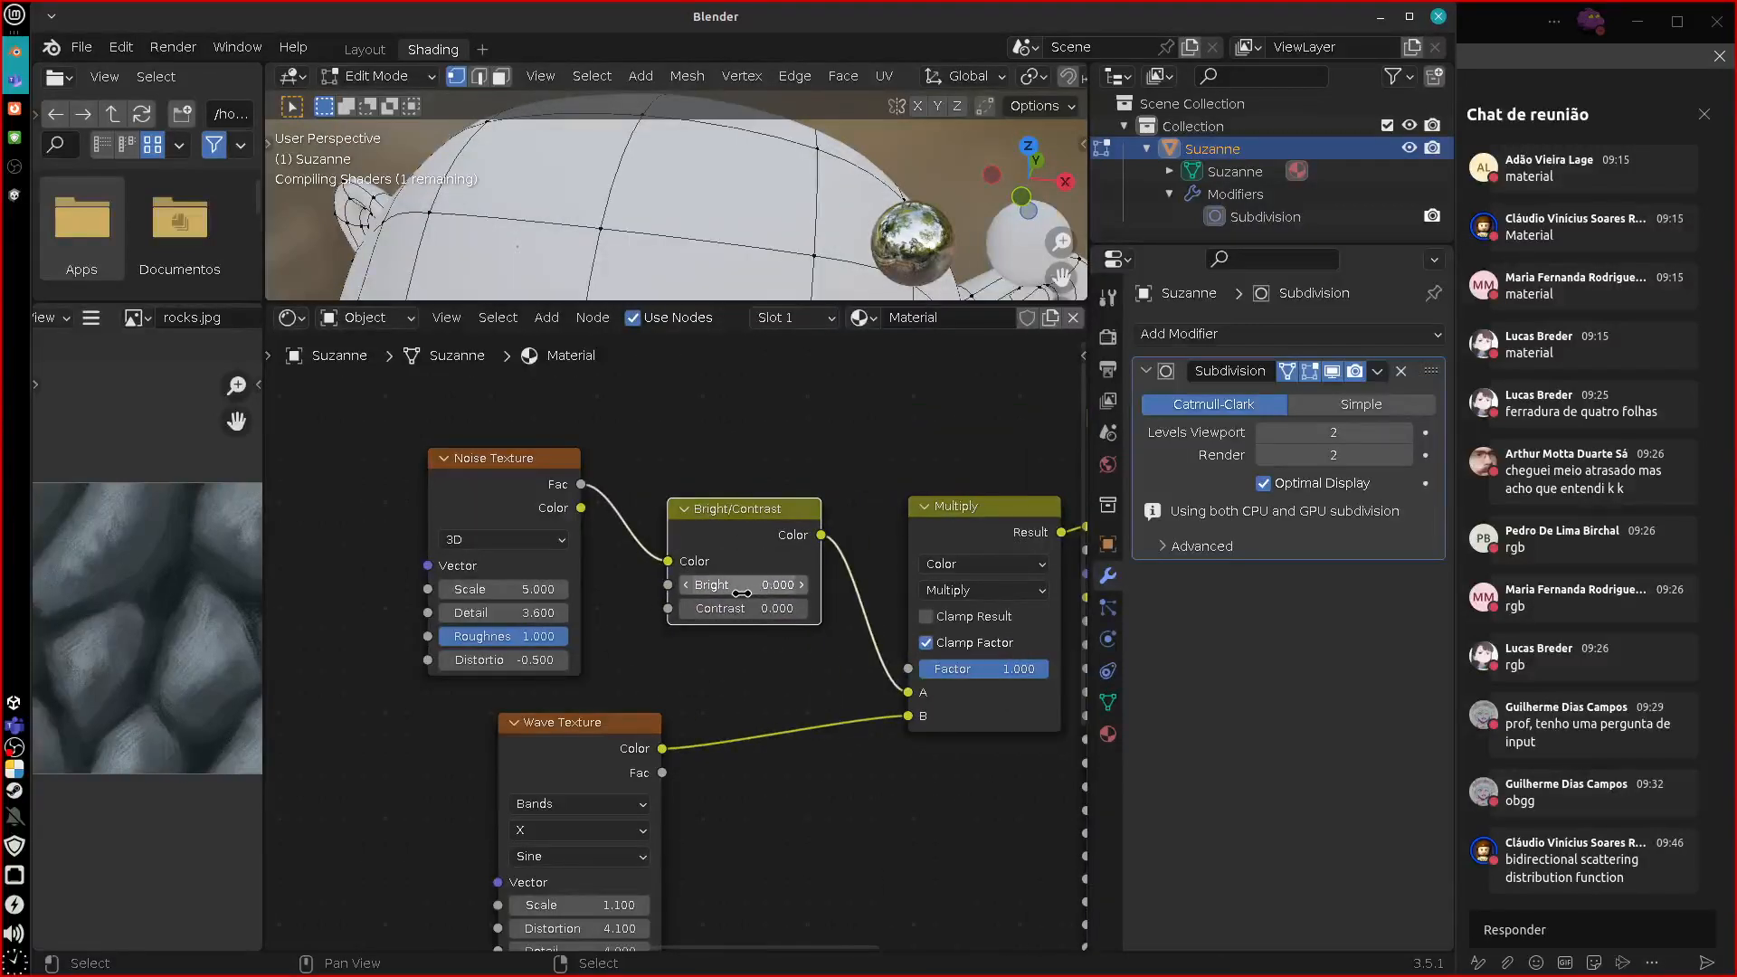
# Set Bright/Contrast to brightness -0.040 and contrast 3.200, and view the texture on Suzanne's head from another angle.
pyautogui.moveTo(715, 615); pyautogui.dragTo(752, 591)
pyautogui.moveTo(850, 267); pyautogui.dragTo(702, 202, button='middle')
pyautogui.moveTo(825, 755); pyautogui.dragTo(749, 761, button='middle')
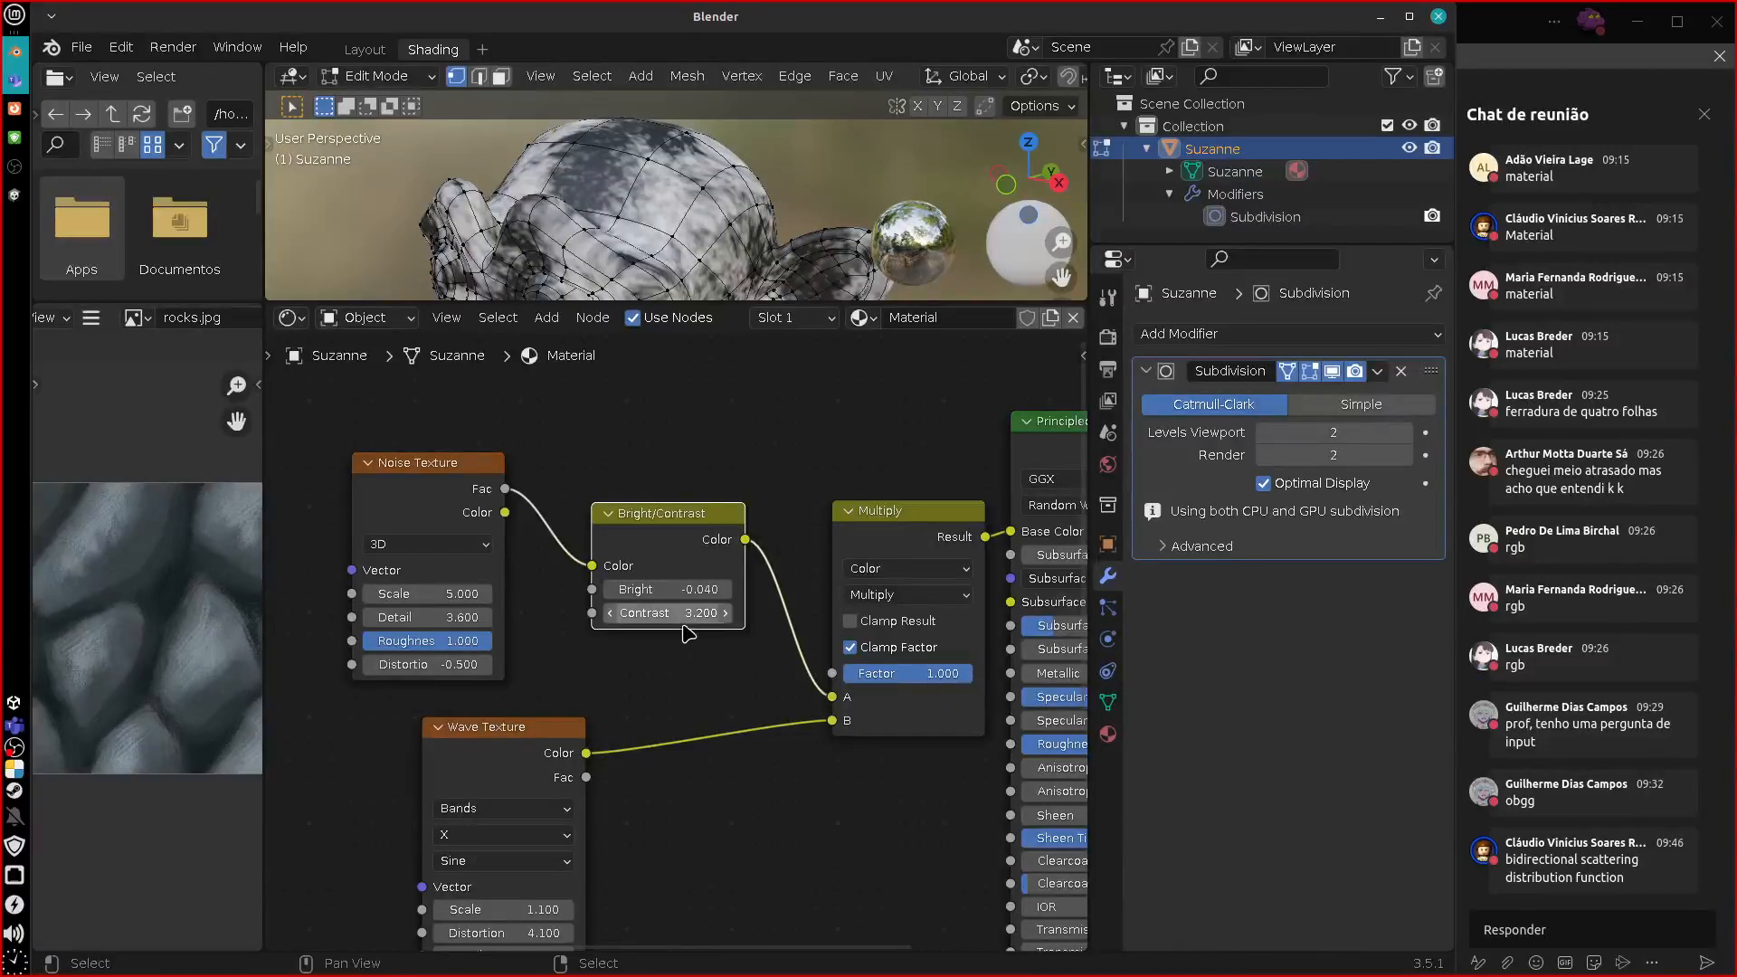
# Tidy the graph by stacking Noise Texture above Wave Texture and lining up Bright/Contrast and Multiply before the Principled BSDF.
pyautogui.moveTo(684, 522); pyautogui.dragTo(732, 550)
pyautogui.moveTo(461, 465); pyautogui.dragTo(525, 494)
pyautogui.moveTo(522, 732); pyautogui.dragTo(501, 735)
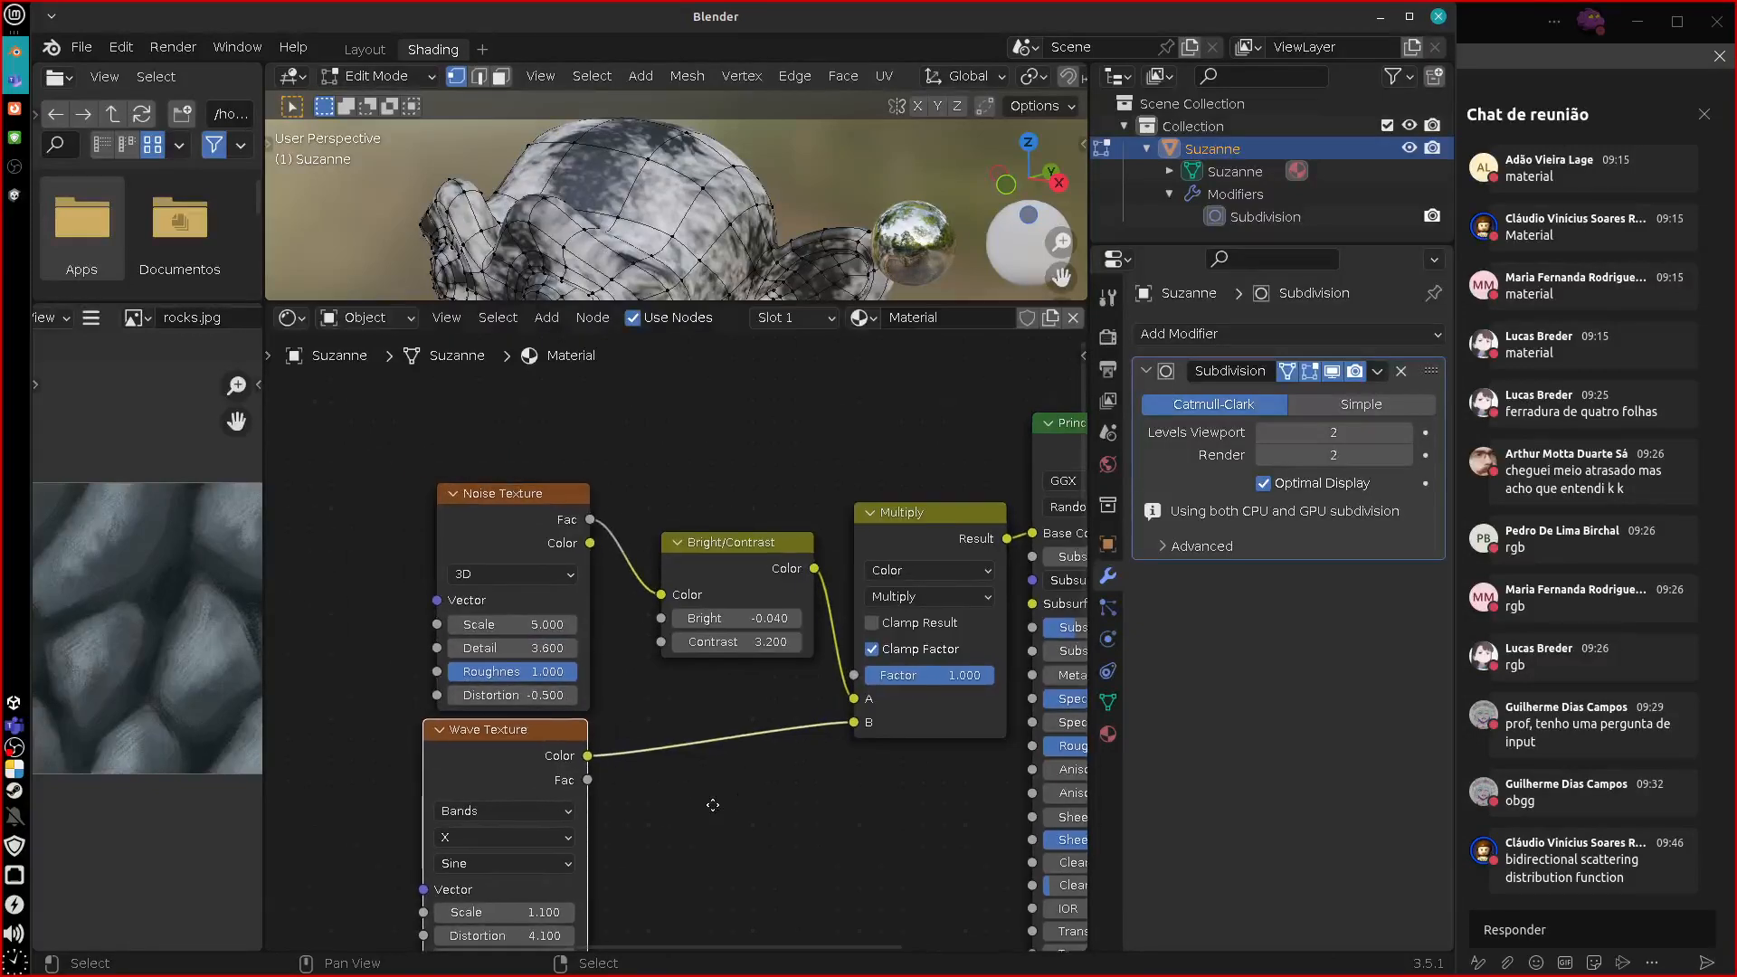
pyautogui.moveTo(559, 772); pyautogui.dragTo(476, 767, button='middle')
pyautogui.moveTo(641, 534); pyautogui.dragTo(610, 484)
pyautogui.moveTo(835, 509); pyautogui.dragTo(812, 489)
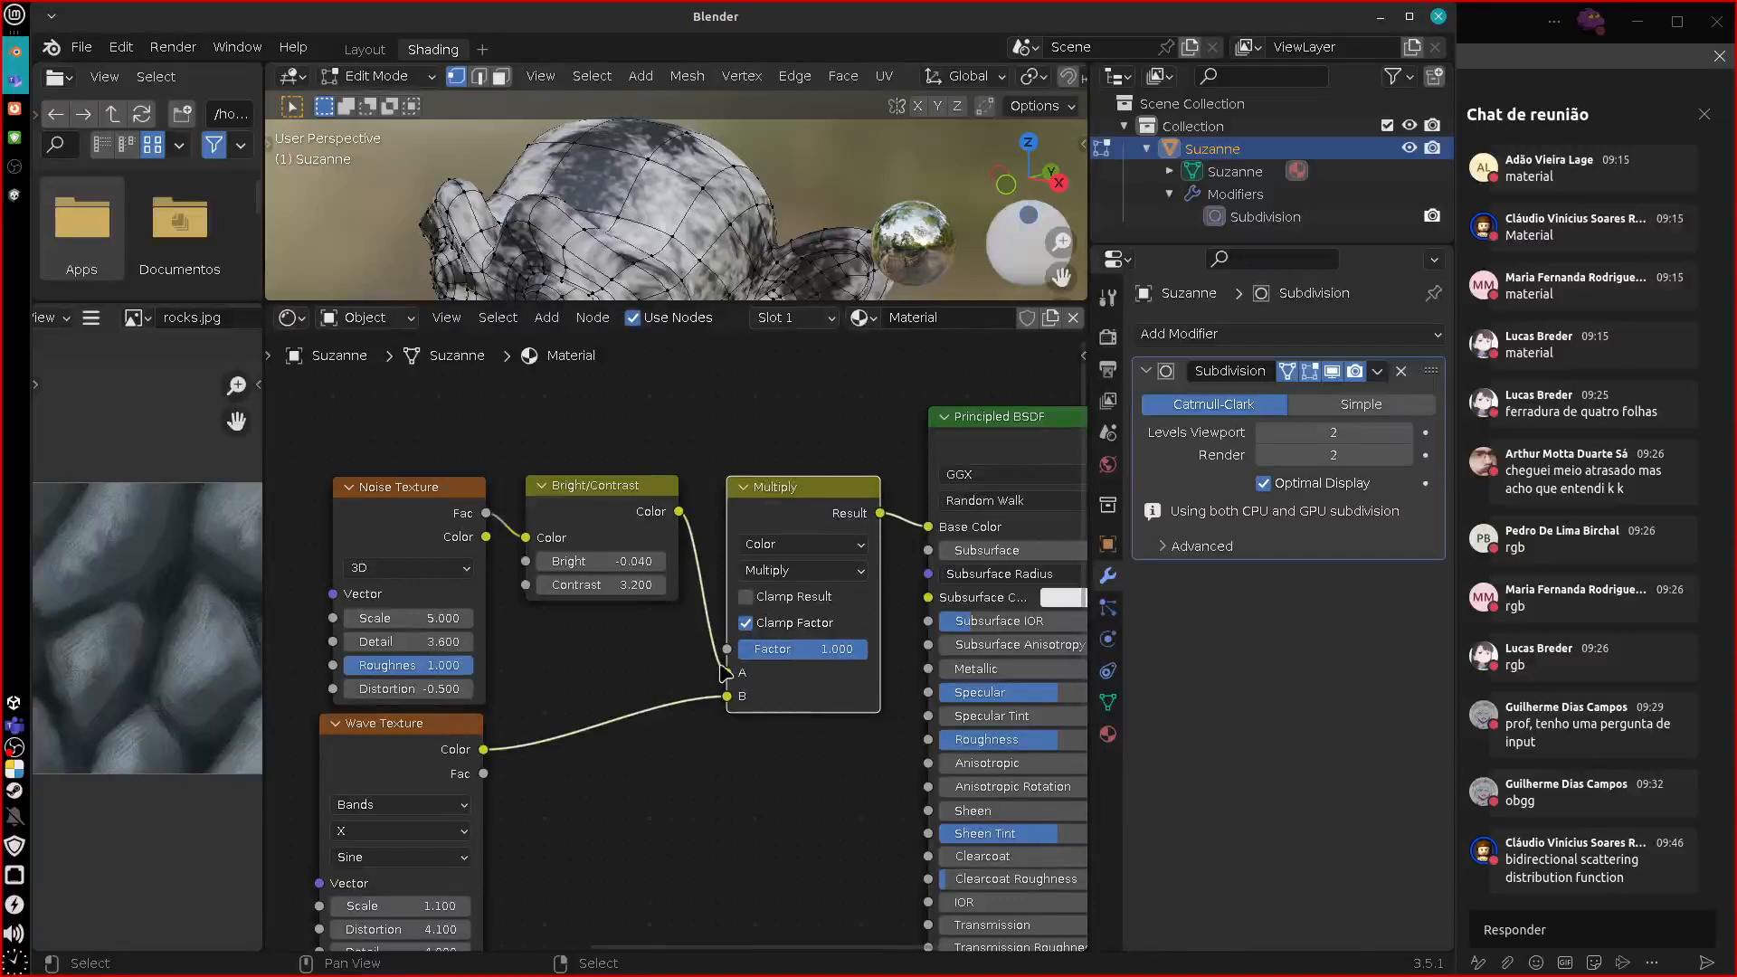
pyautogui.moveTo(601, 485); pyautogui.dragTo(630, 481)
pyautogui.moveTo(800, 516); pyautogui.dragTo(812, 504)
pyautogui.click(645, 481)
pyautogui.moveTo(647, 488); pyautogui.dragTo(620, 495)
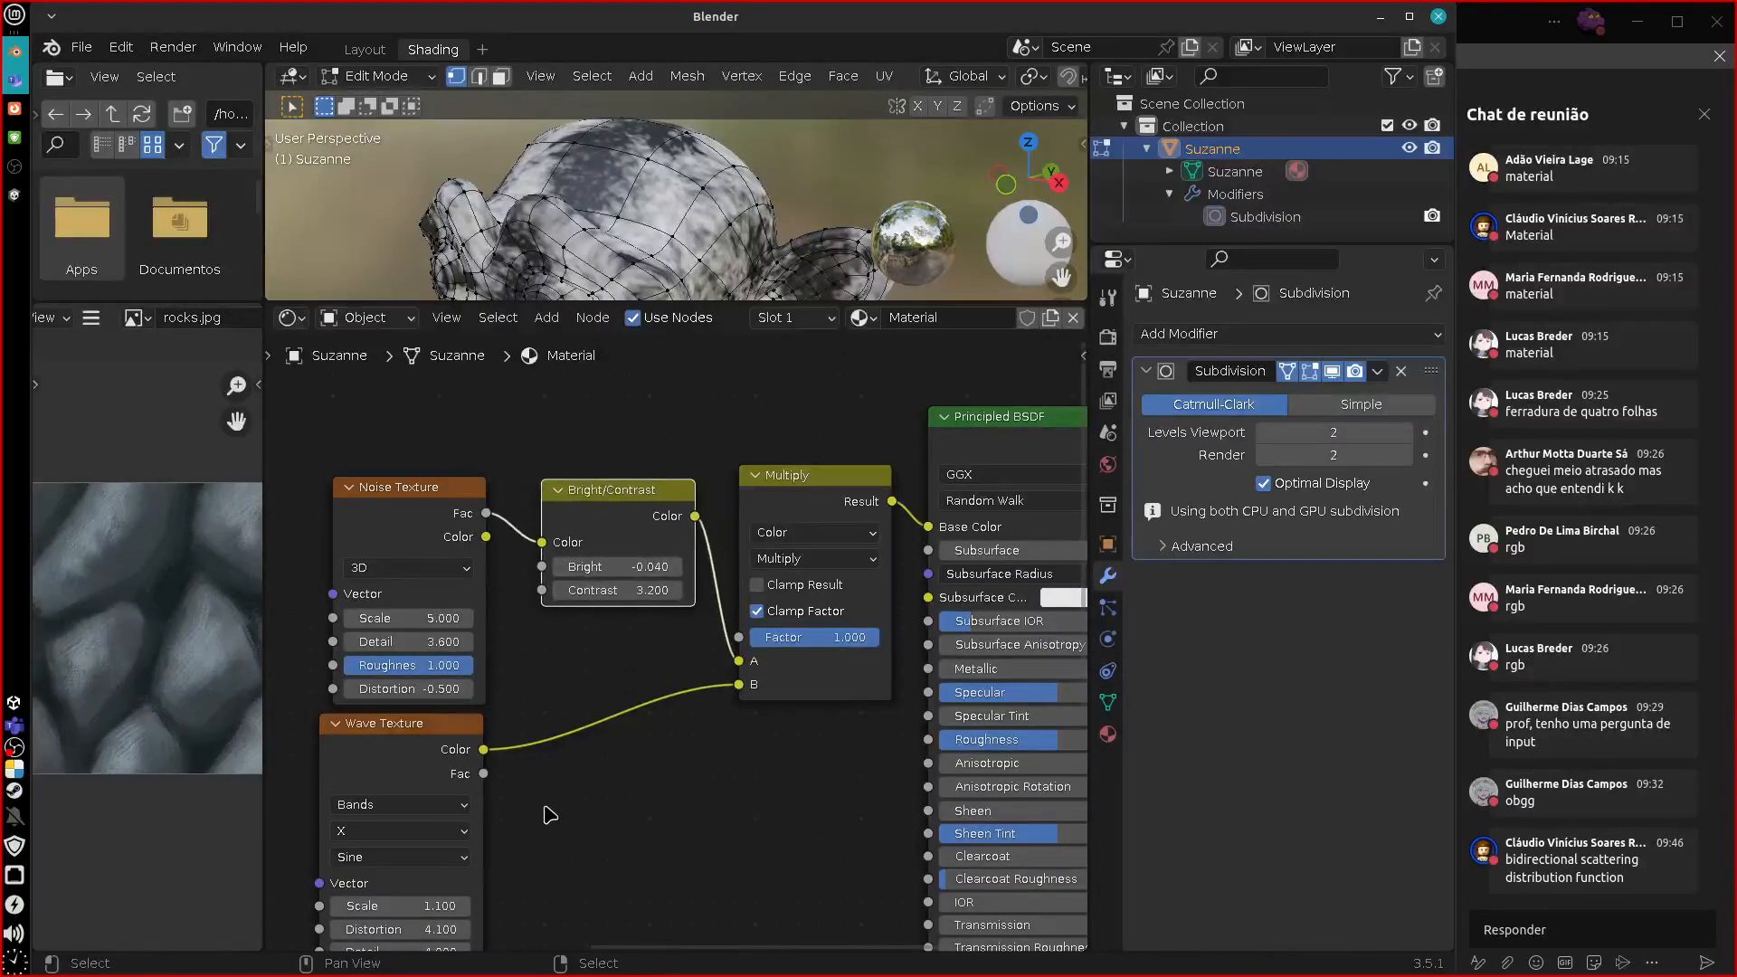
pyautogui.moveTo(430, 500); pyautogui.dragTo(426, 483)
pyautogui.moveTo(484, 866); pyautogui.dragTo(487, 864)
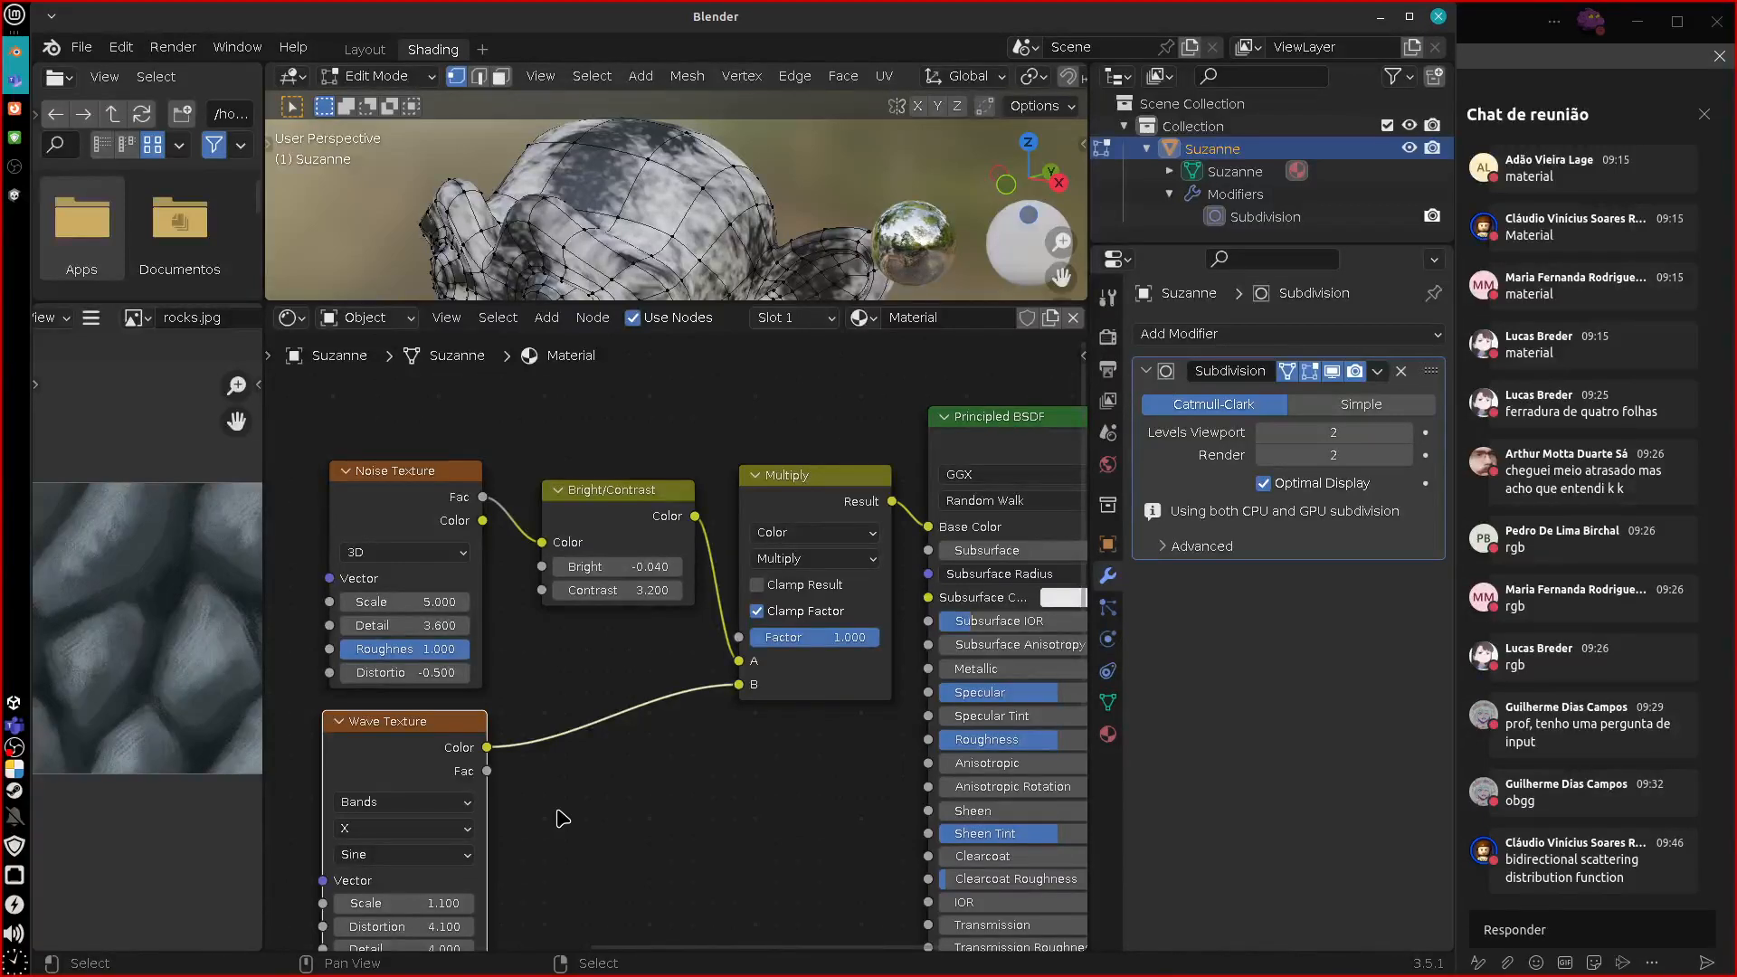
pyautogui.moveTo(413, 477); pyautogui.dragTo(423, 463)
pyautogui.moveTo(415, 721); pyautogui.dragTo(421, 709)
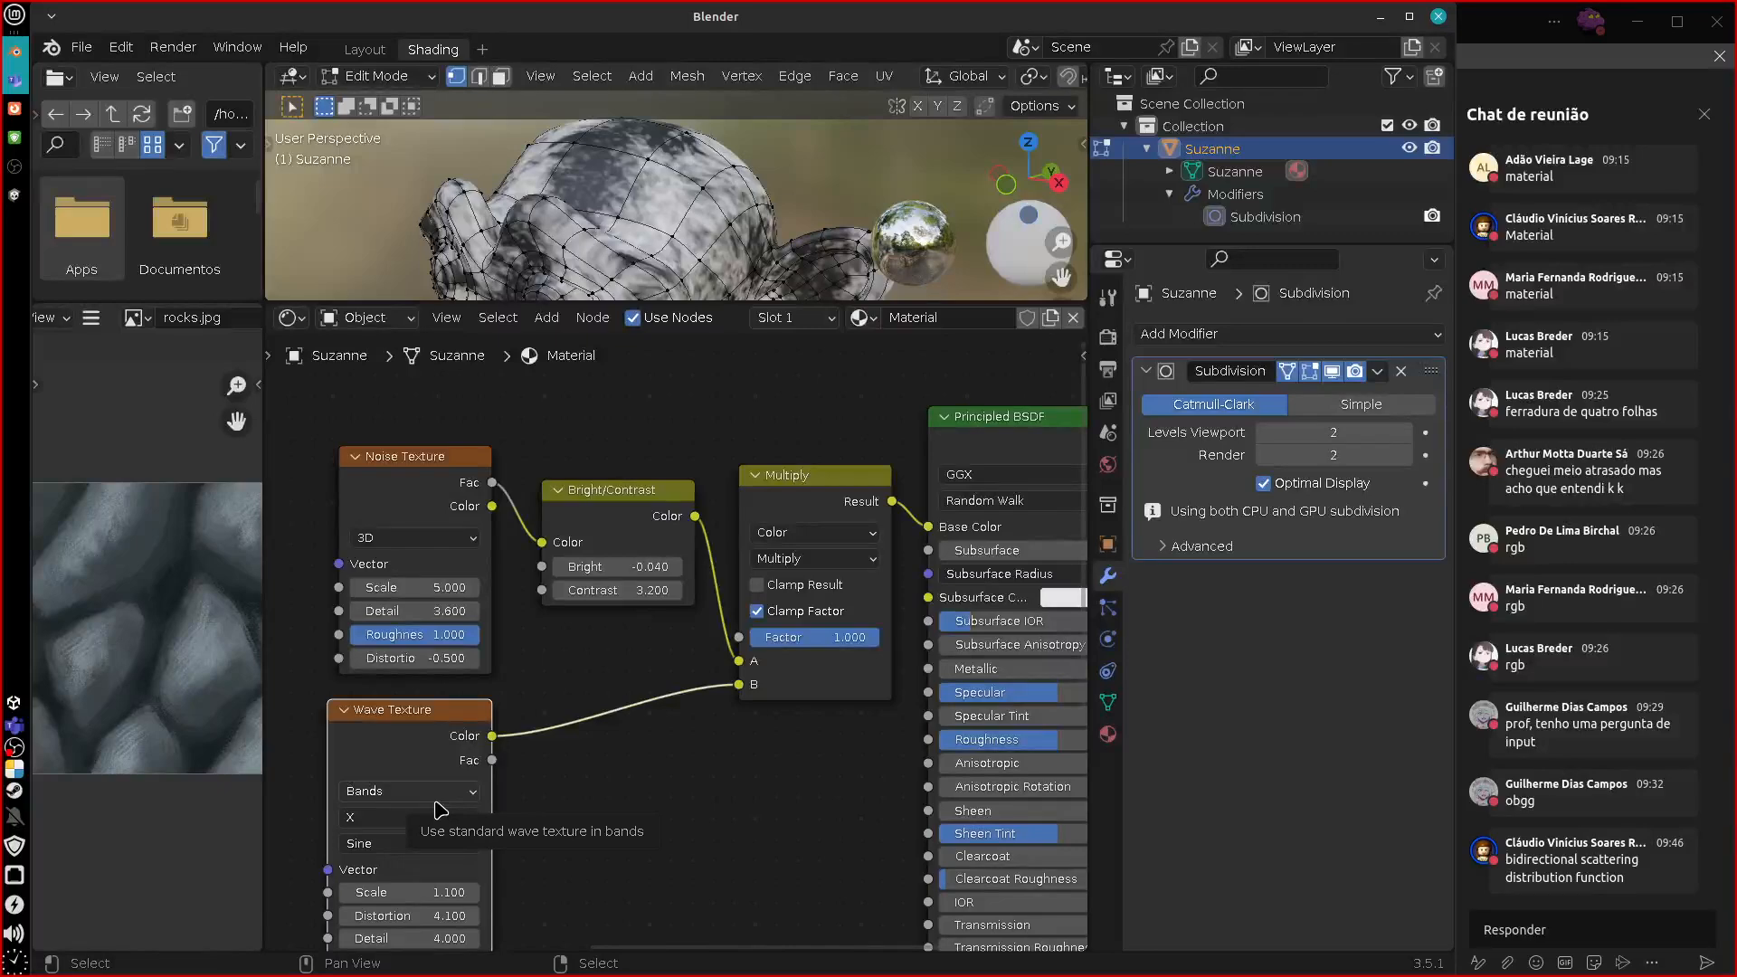
# Select the group of unconnected nodes beyond the texture nodes and move it closer to them.
pyautogui.moveTo(660, 815); pyautogui.dragTo(721, 804, button='middle')
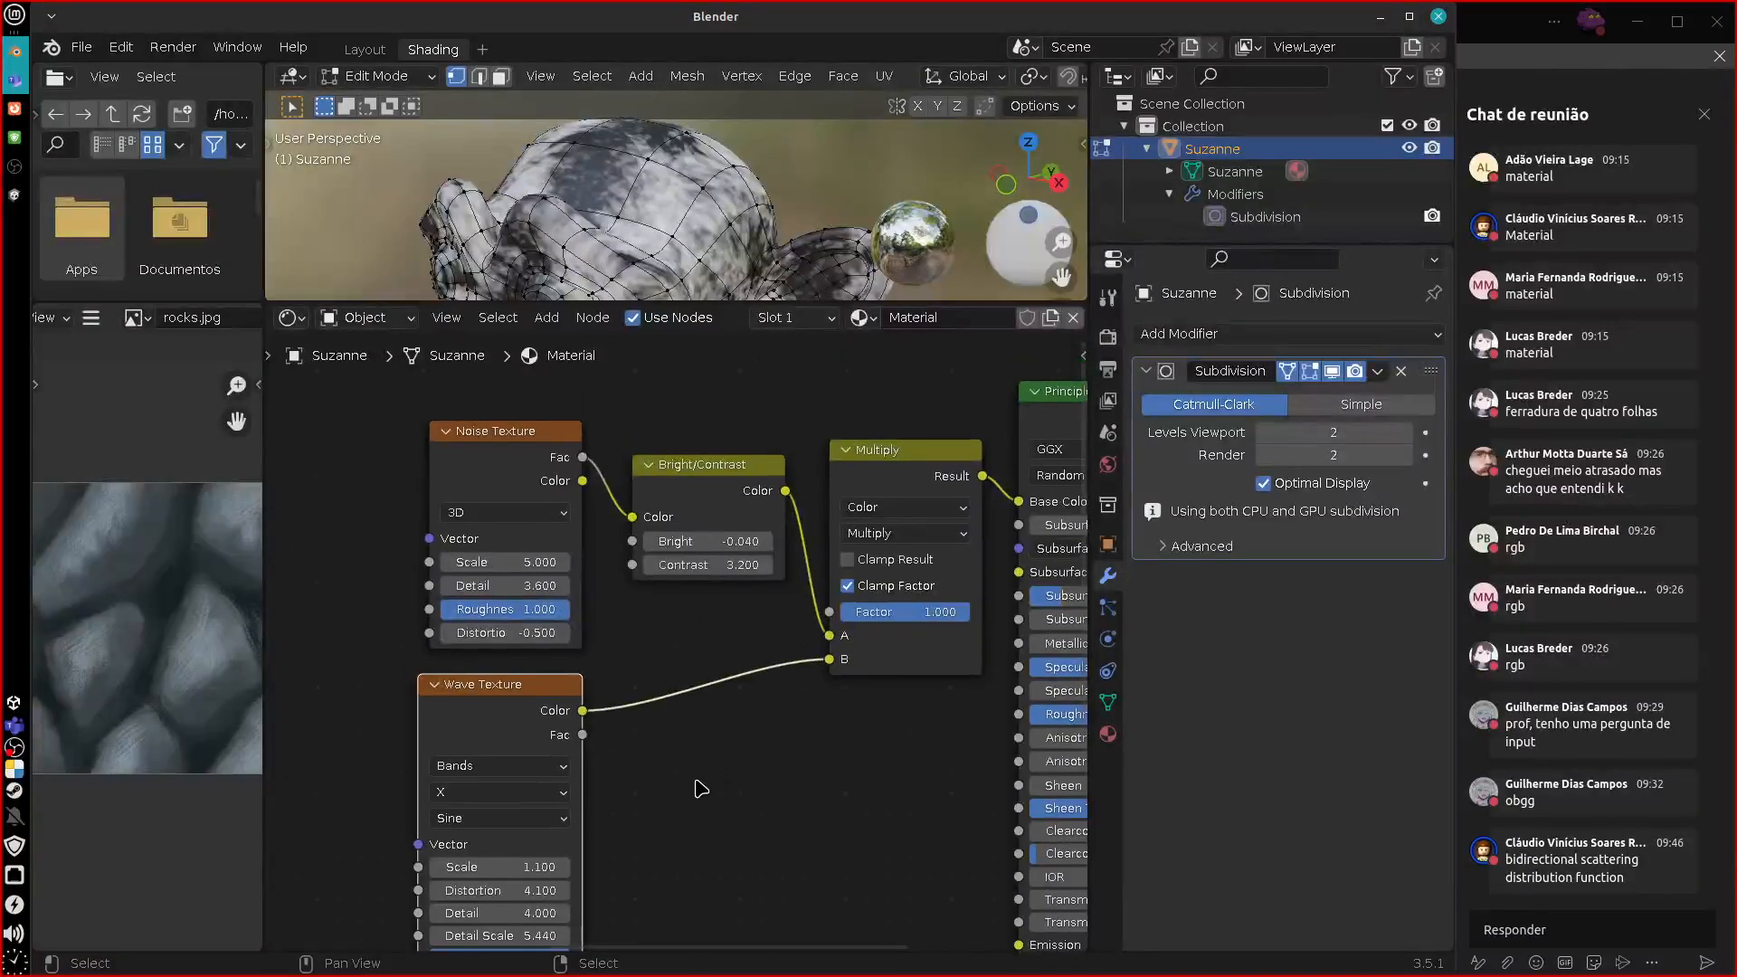
pyautogui.moveTo(764, 742); pyautogui.dragTo(724, 690, button='middle')
pyautogui.scroll(-5, 729, 696)
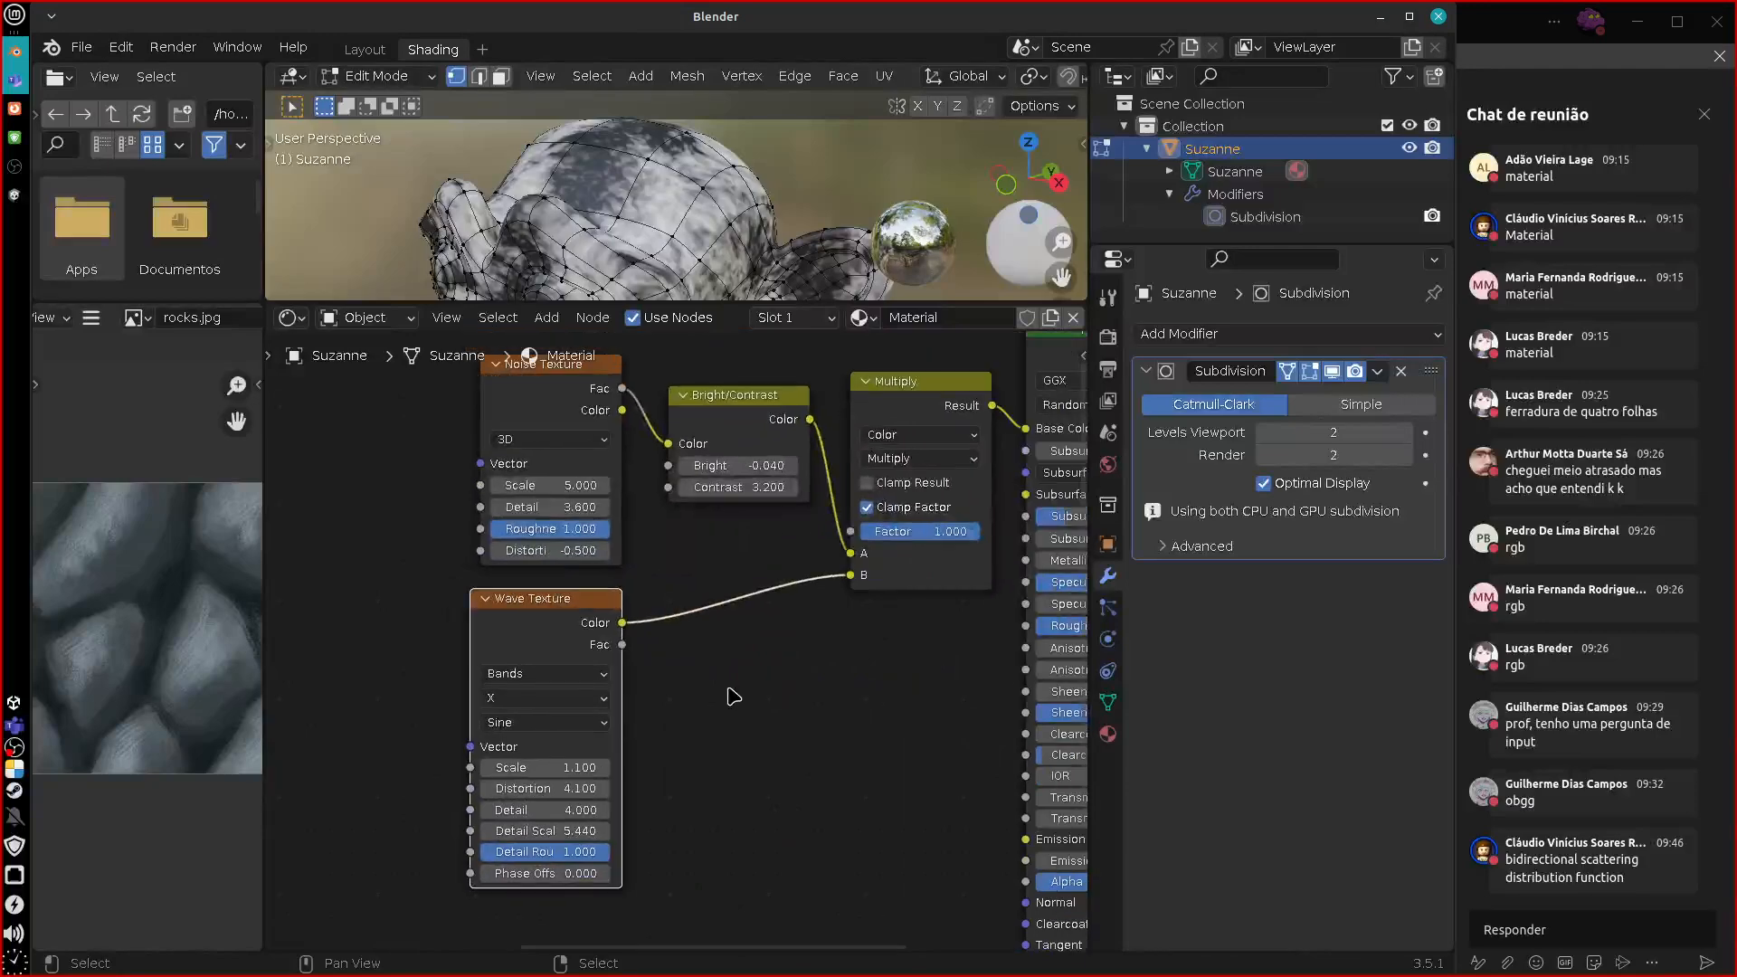
pyautogui.click(389, 694)
pyautogui.moveTo(292, 528); pyautogui.dragTo(431, 817)
pyautogui.moveTo(377, 580); pyautogui.dragTo(531, 516)
pyautogui.moveTo(845, 713); pyautogui.dragTo(935, 785, button='middle')
pyautogui.scroll(10, 655, 729)
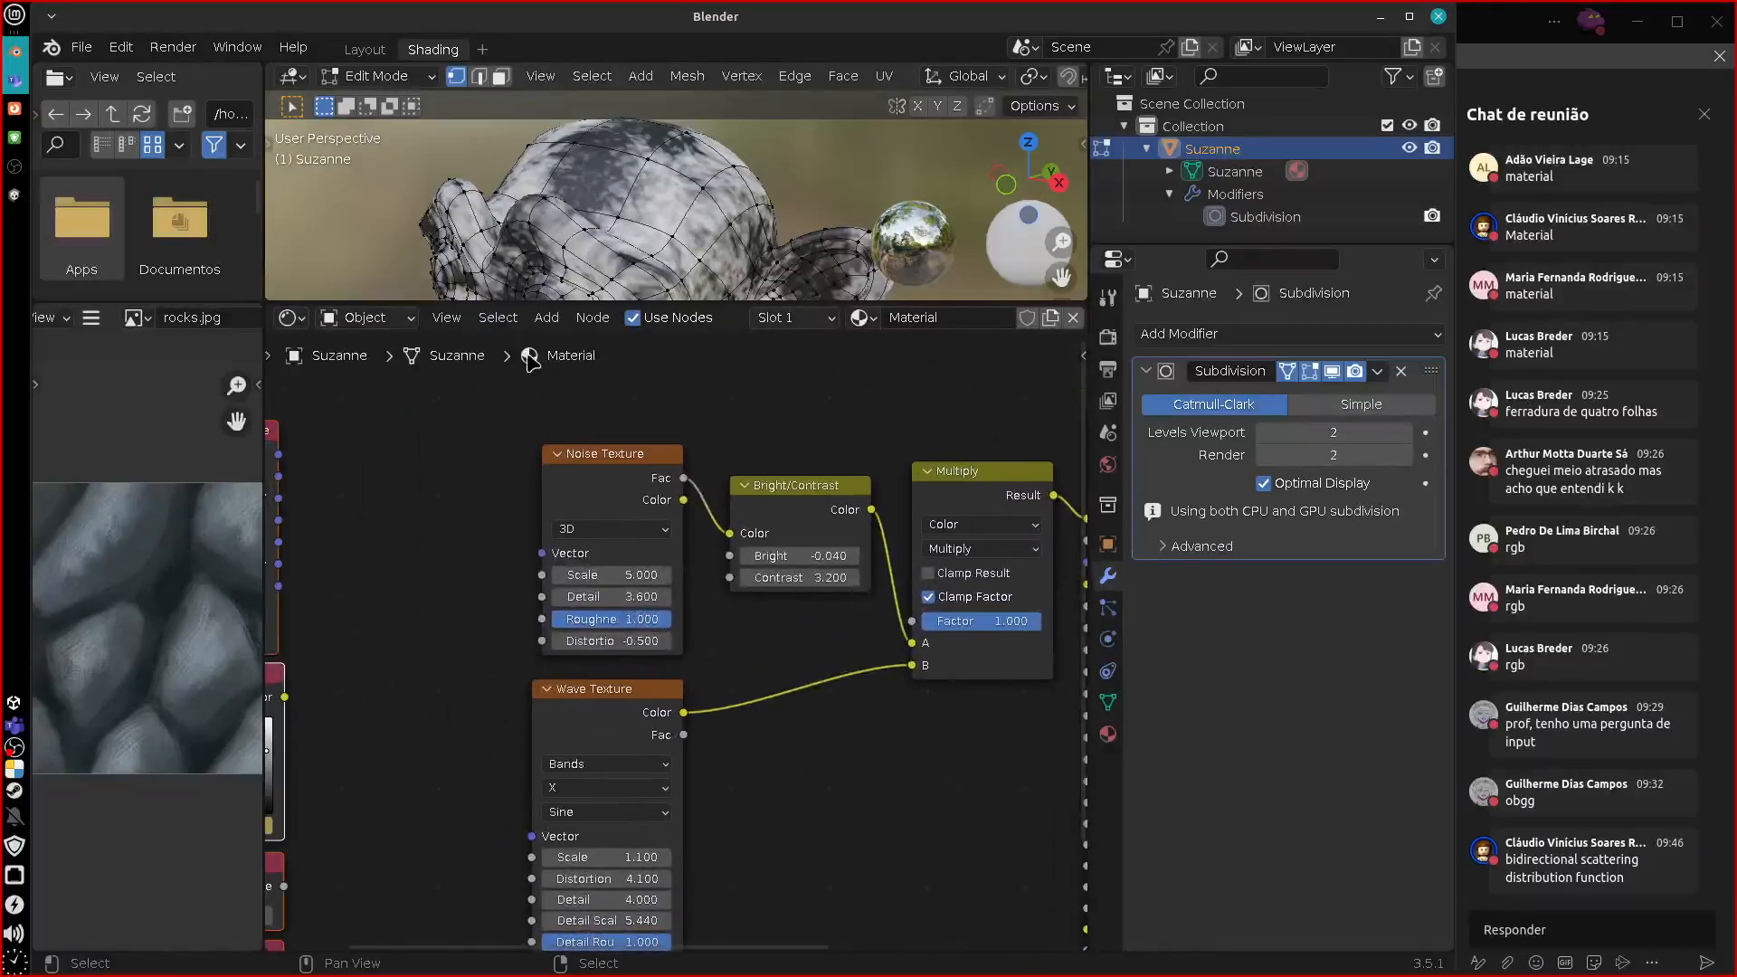
# Add a Bump node and place it in the empty space below the Multiply node, beside the Principled BSDF.
pyautogui.click(546, 316)
pyautogui.moveTo(584, 488)
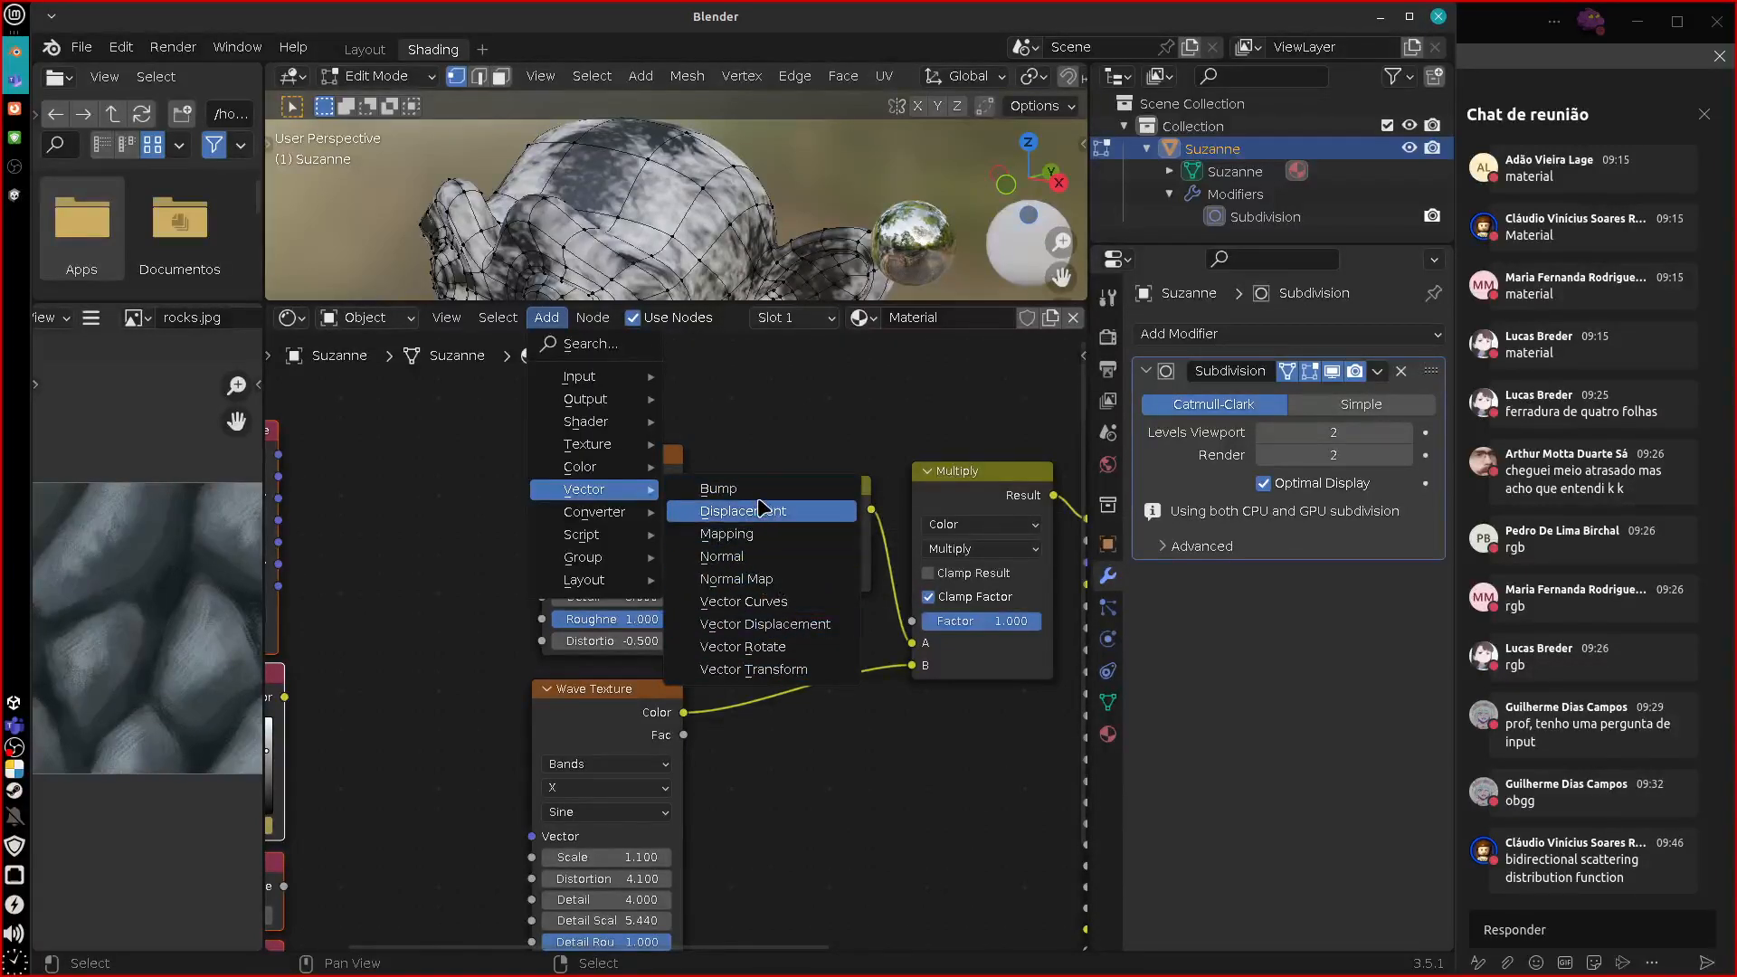
pyautogui.click(760, 496)
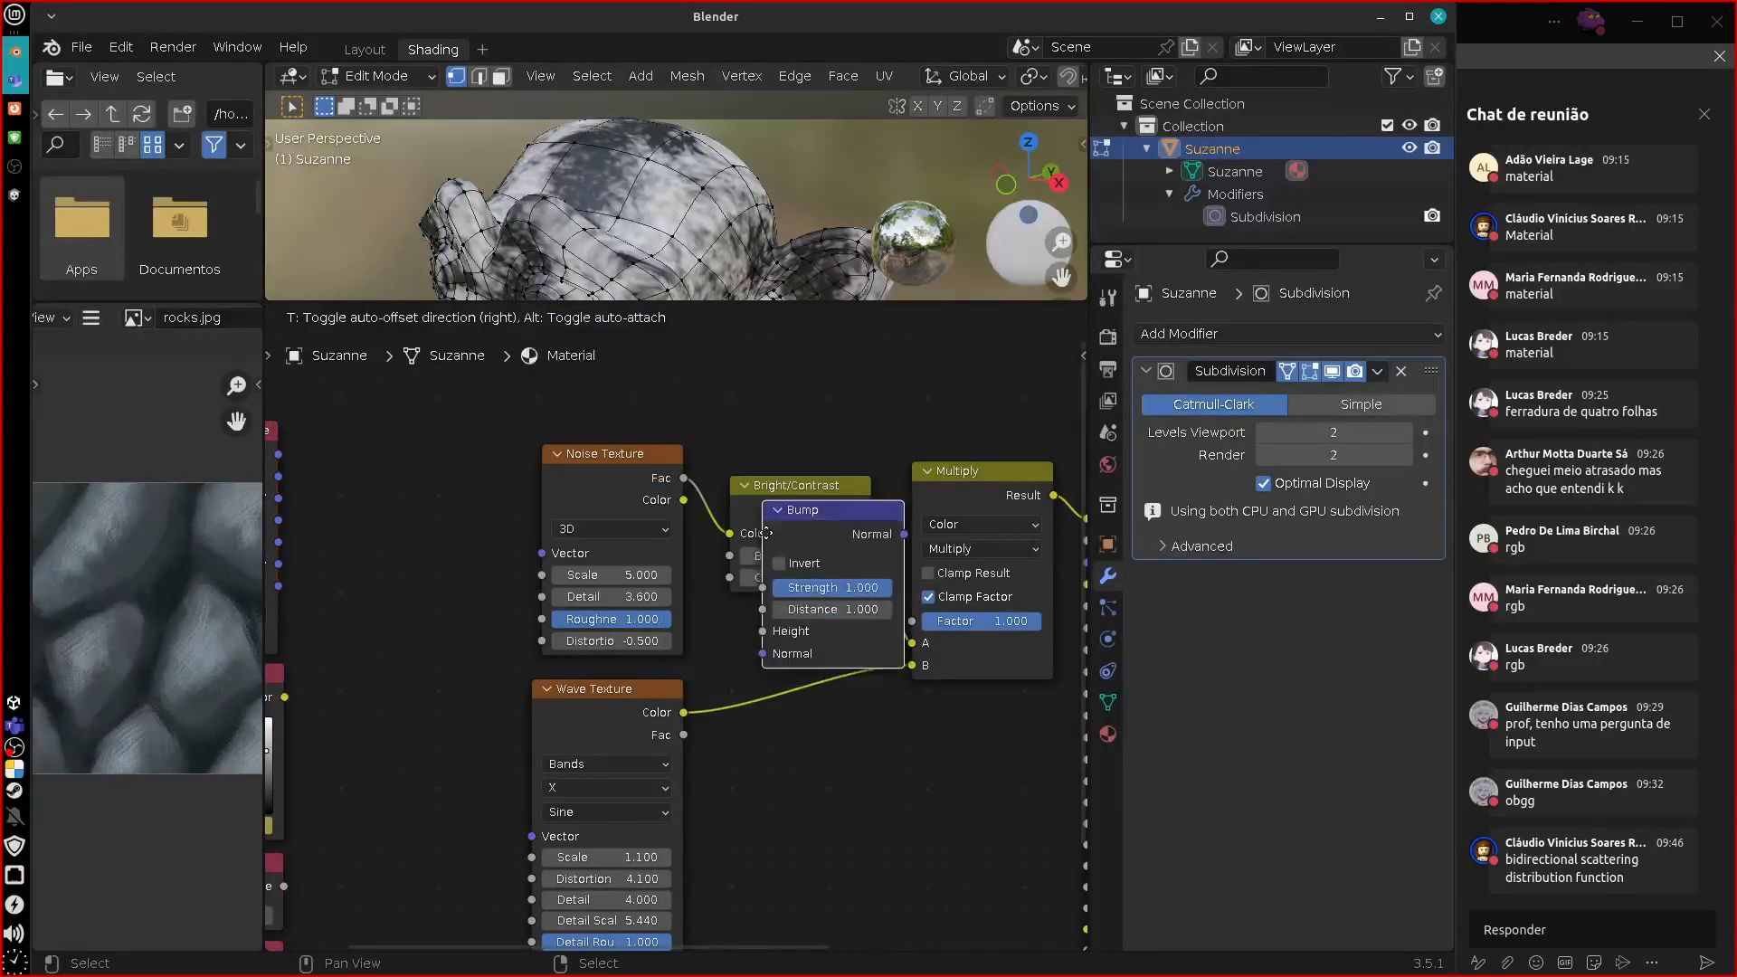
pyautogui.click(854, 799)
pyautogui.moveTo(755, 751); pyautogui.dragTo(615, 575, button='middle')
pyautogui.moveTo(769, 648); pyautogui.dragTo(779, 675)
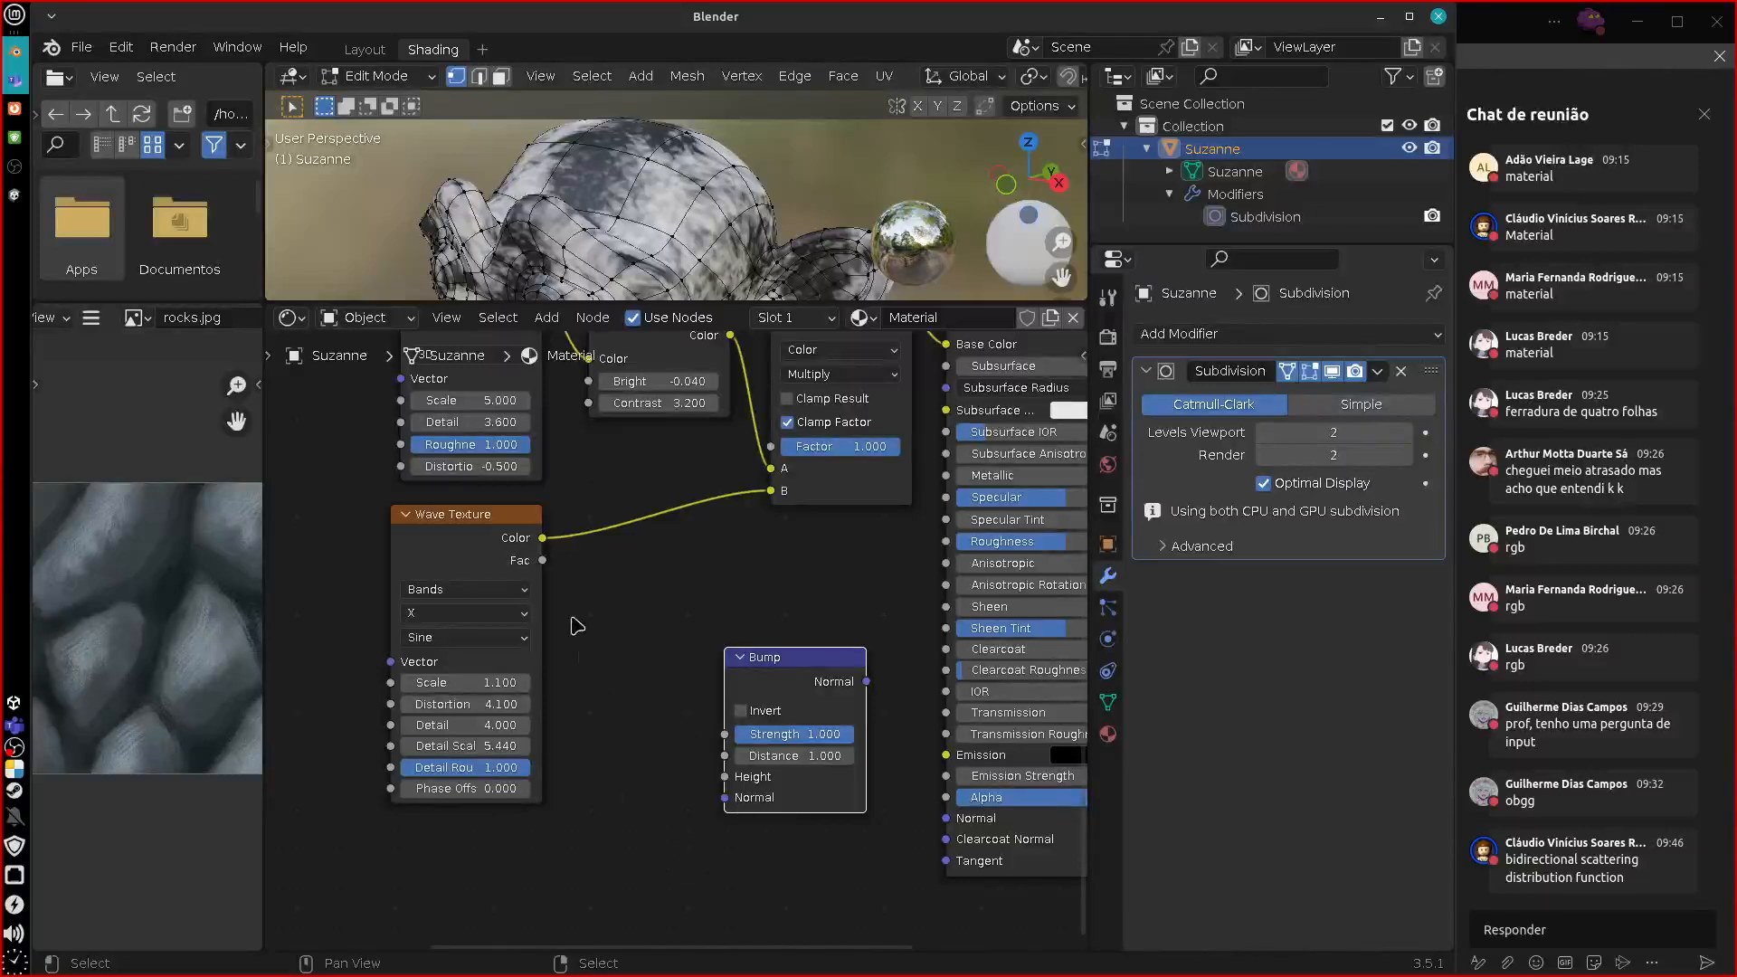
# Set the Principled BSDF's specular to 1.000 and roughness to 0.000, and inspect the glossy Suzanne.
pyautogui.moveTo(651, 208); pyautogui.dragTo(687, 205, button='middle')
pyautogui.moveTo(1059, 536); pyautogui.dragTo(942, 529, button='middle')
pyautogui.moveTo(956, 493); pyautogui.dragTo(1105, 500)
pyautogui.moveTo(939, 538); pyautogui.dragTo(796, 557)
pyautogui.scroll(6, 755, 206)
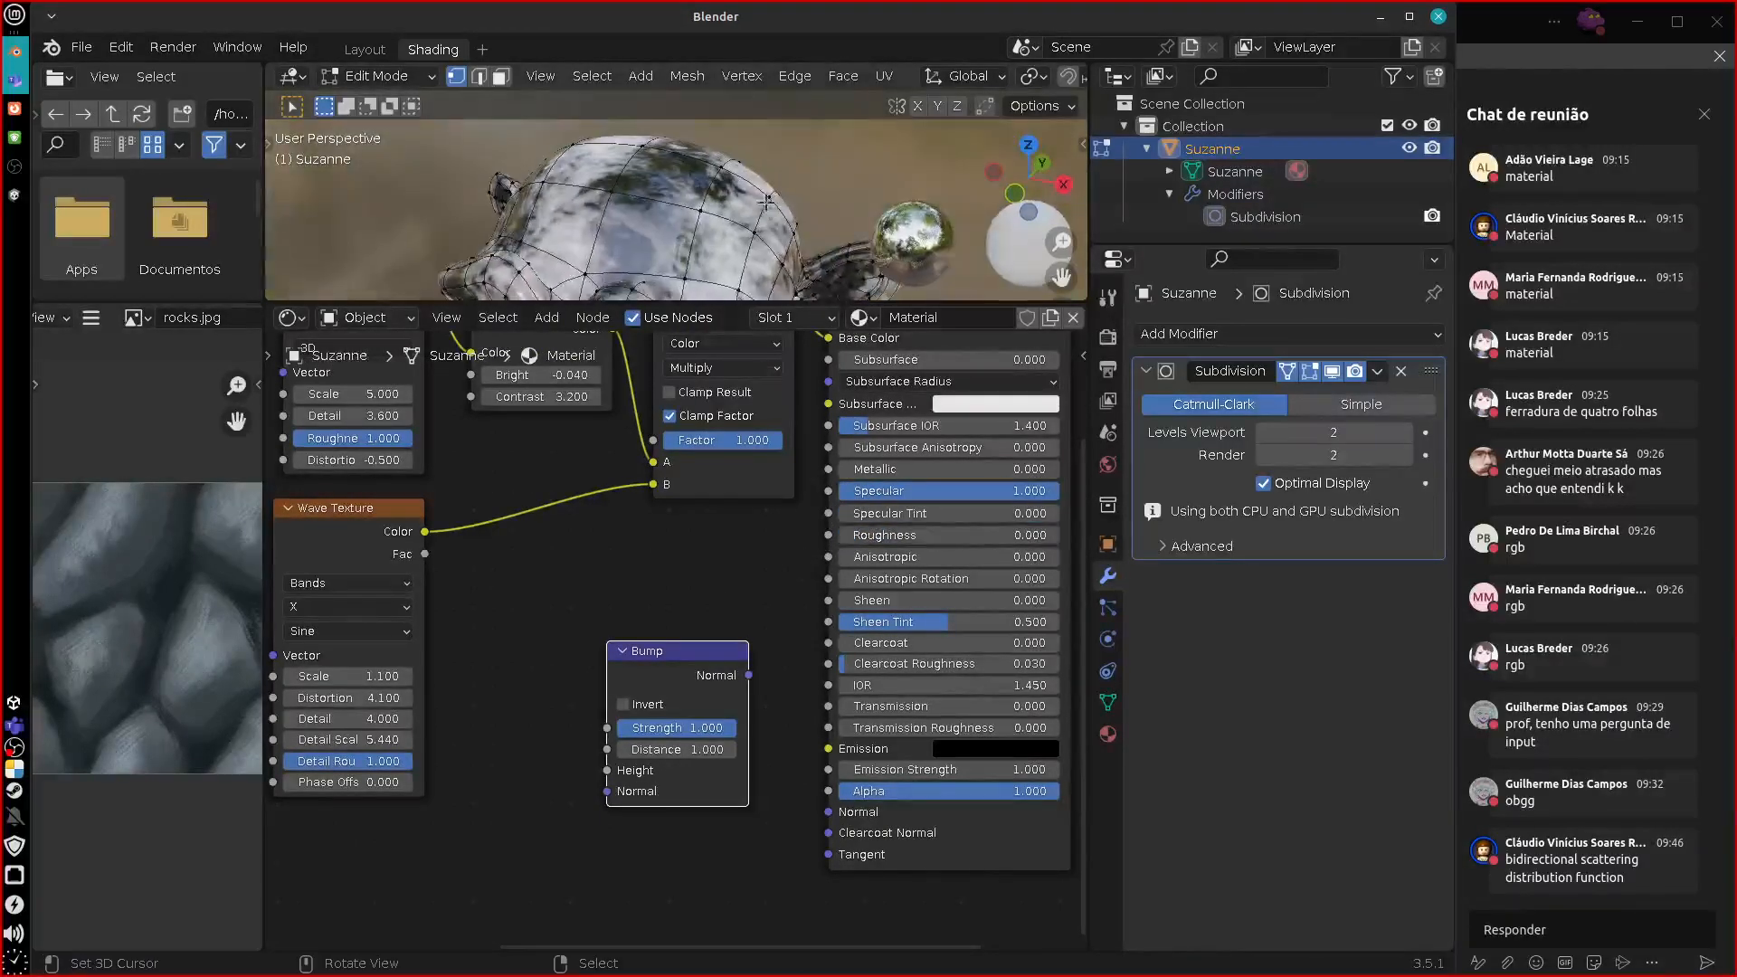
# Leave Edit Mode, then connect the Wave Texture's Color to the Bump node's Height and the Bump's Normal to the Principled BSDF's Normal.
pyautogui.moveTo(755, 206)
pyautogui.mouseDown(button='middle')
pyautogui.moveTo(762, 183)
pyautogui.moveTo(780, 210)
pyautogui.mouseUp(button='middle')
pyautogui.press('Tab')
pyautogui.moveTo(425, 532); pyautogui.dragTo(603, 771)
pyautogui.moveTo(691, 689); pyautogui.dragTo(827, 819)
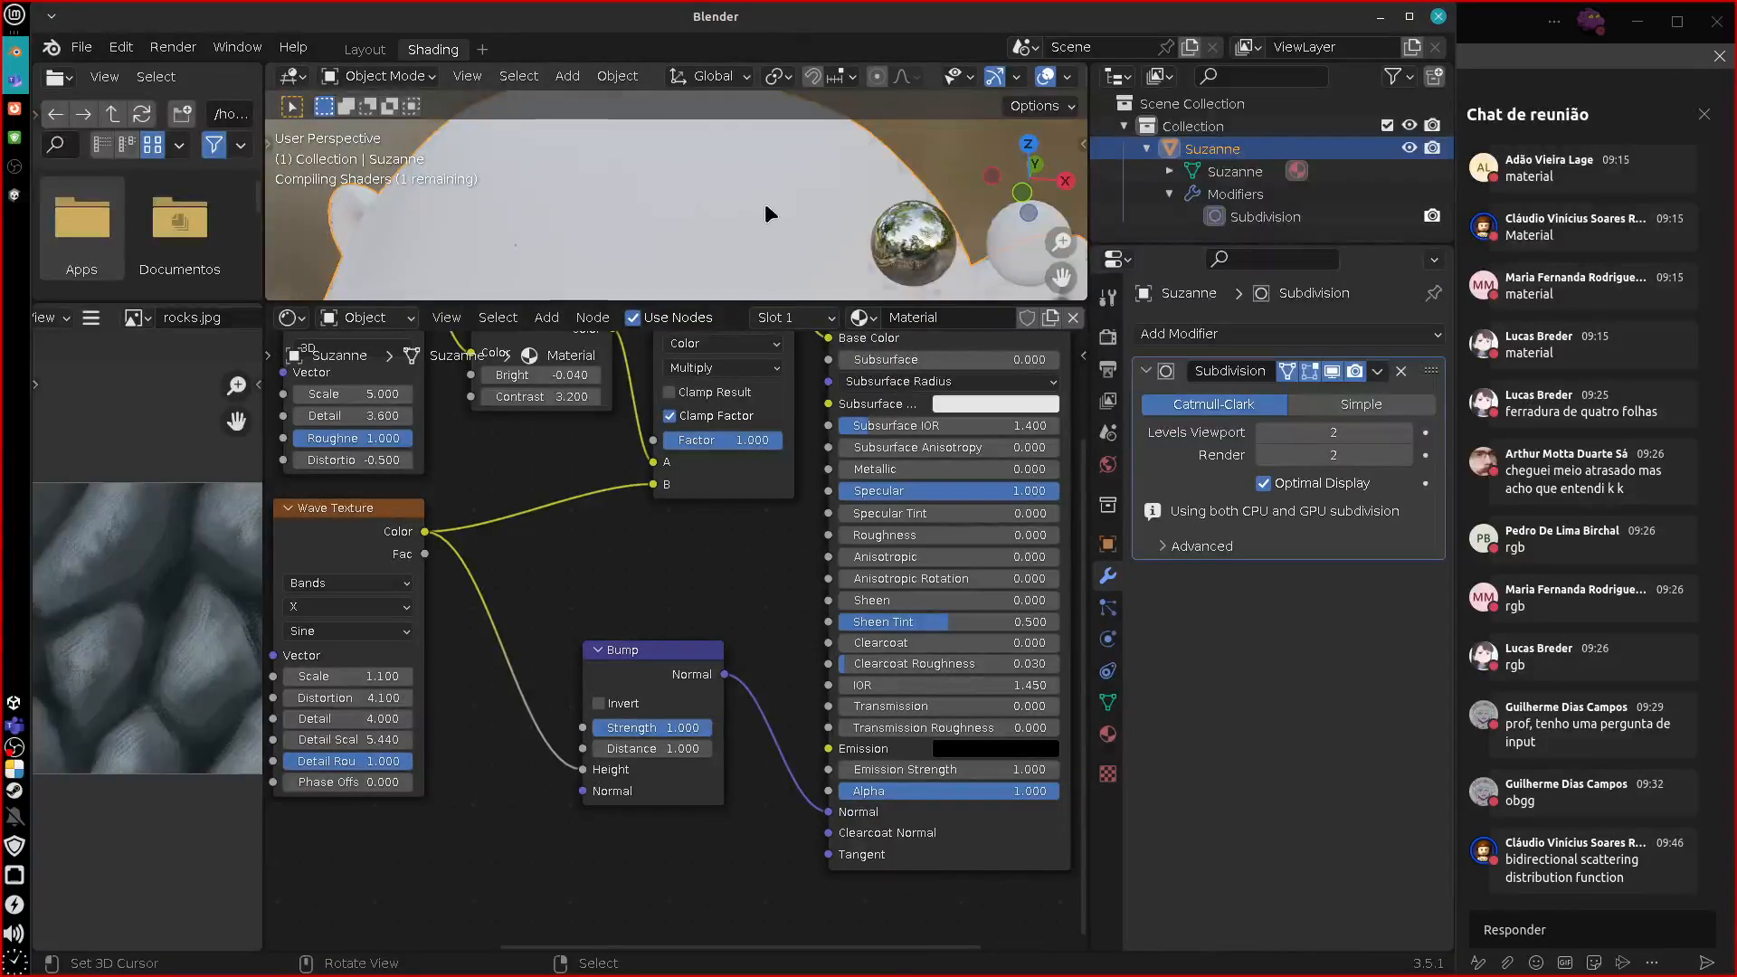
# Sketch an annotation of a surface with perpendicular lines in the empty area below the Wave Texture node, and erase it.
pyautogui.moveTo(762, 199); pyautogui.dragTo(554, 865, button='middle')
pyautogui.press('d')
pyautogui.moveTo(462, 912)
pyautogui.mouseDown()
pyautogui.moveTo(470, 794)
pyautogui.moveTo(512, 917)
pyautogui.mouseUp()
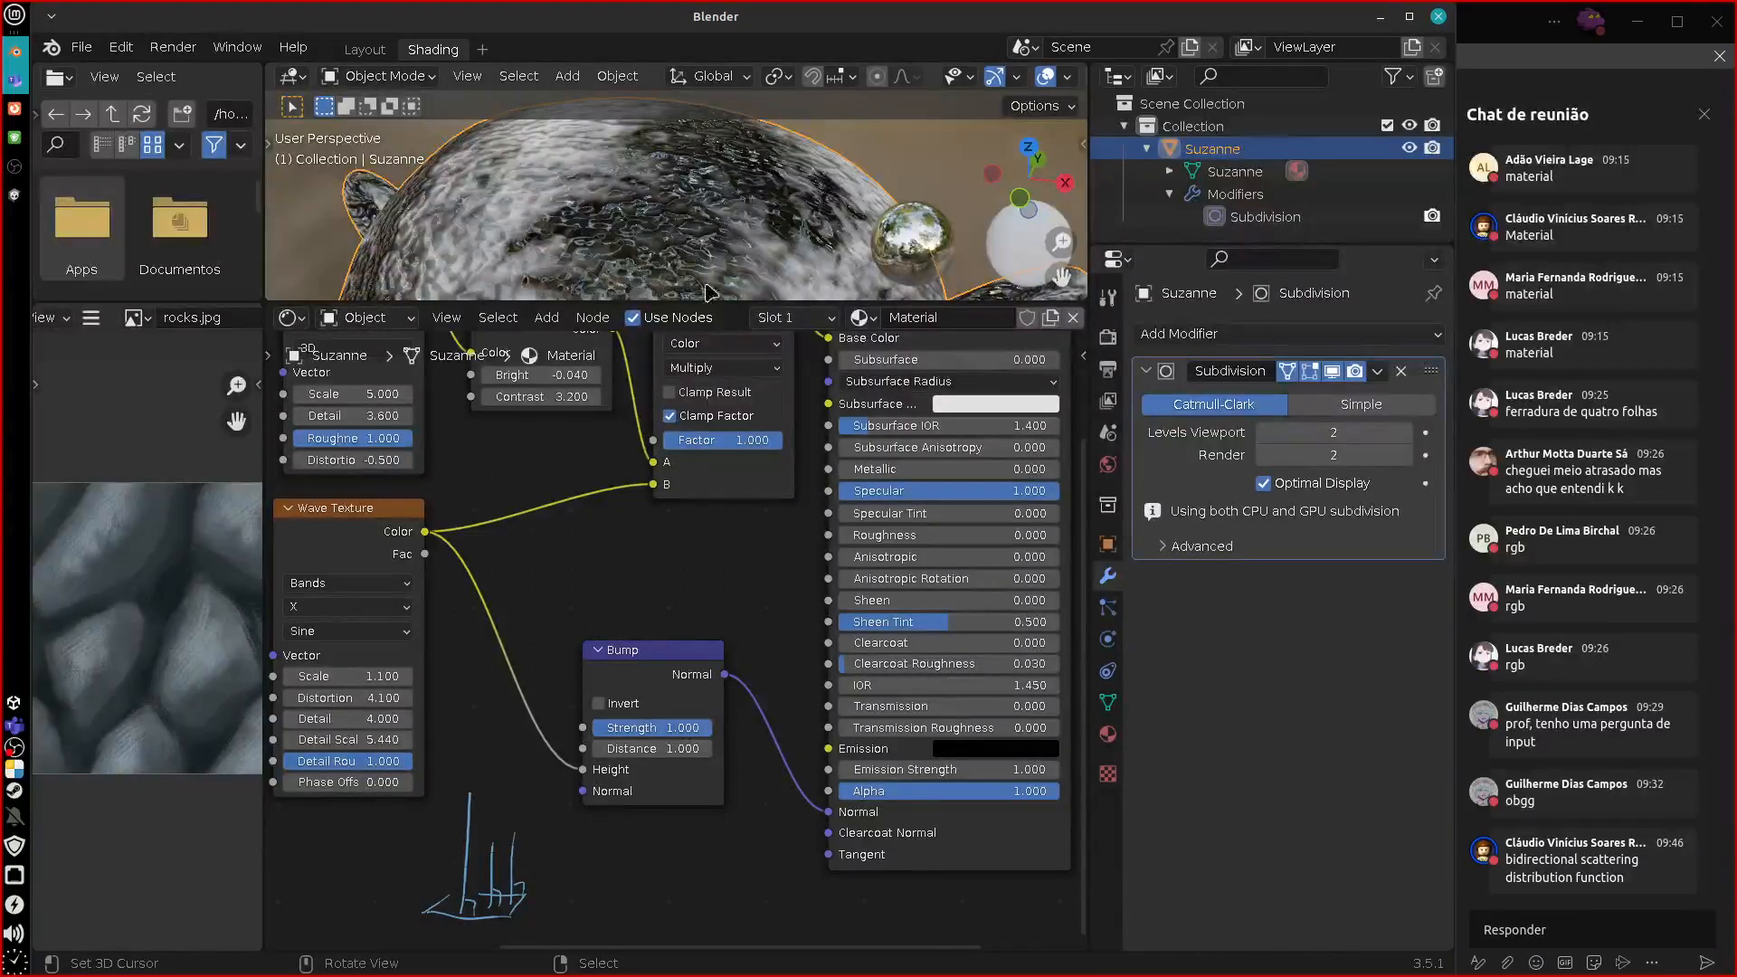
pyautogui.moveTo(461, 908)
pyautogui.mouseDown(button='right')
pyautogui.moveTo(446, 894)
pyautogui.moveTo(474, 927)
pyautogui.moveTo(527, 897)
pyautogui.moveTo(406, 933)
pyautogui.mouseUp(button='right')
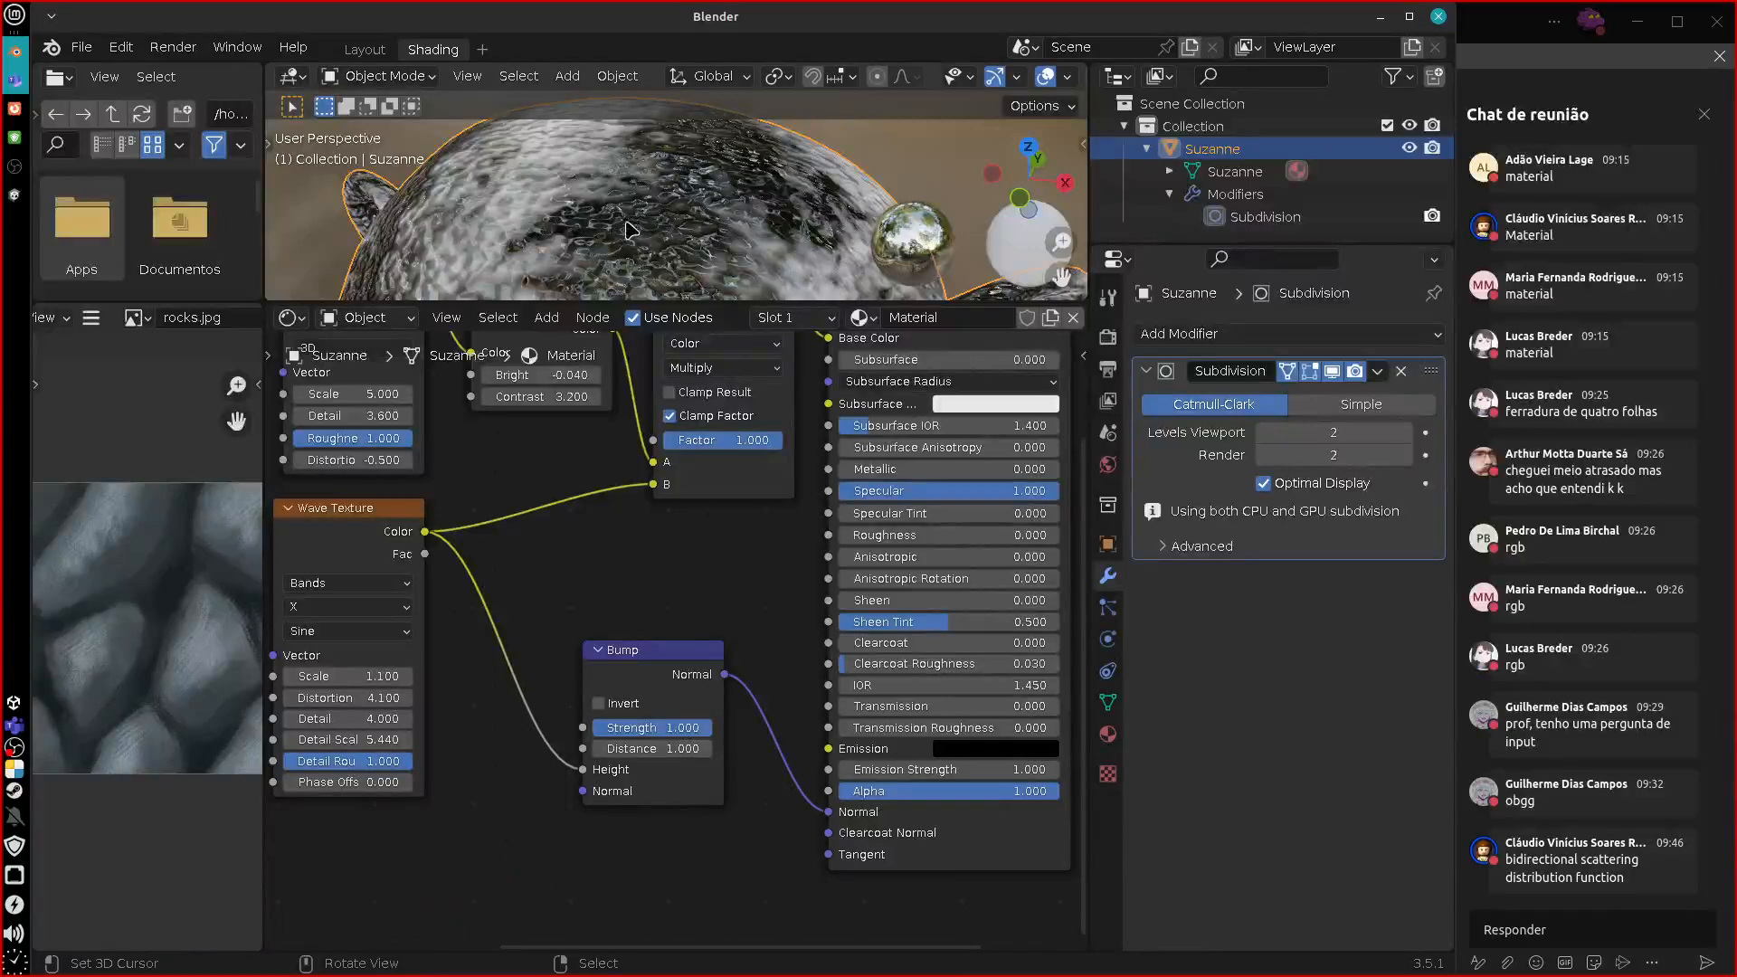
# Set the Bump node's strength to 0 and inspect the surface of the Suzanne model.
pyautogui.moveTo(690, 732); pyautogui.dragTo(606, 749)
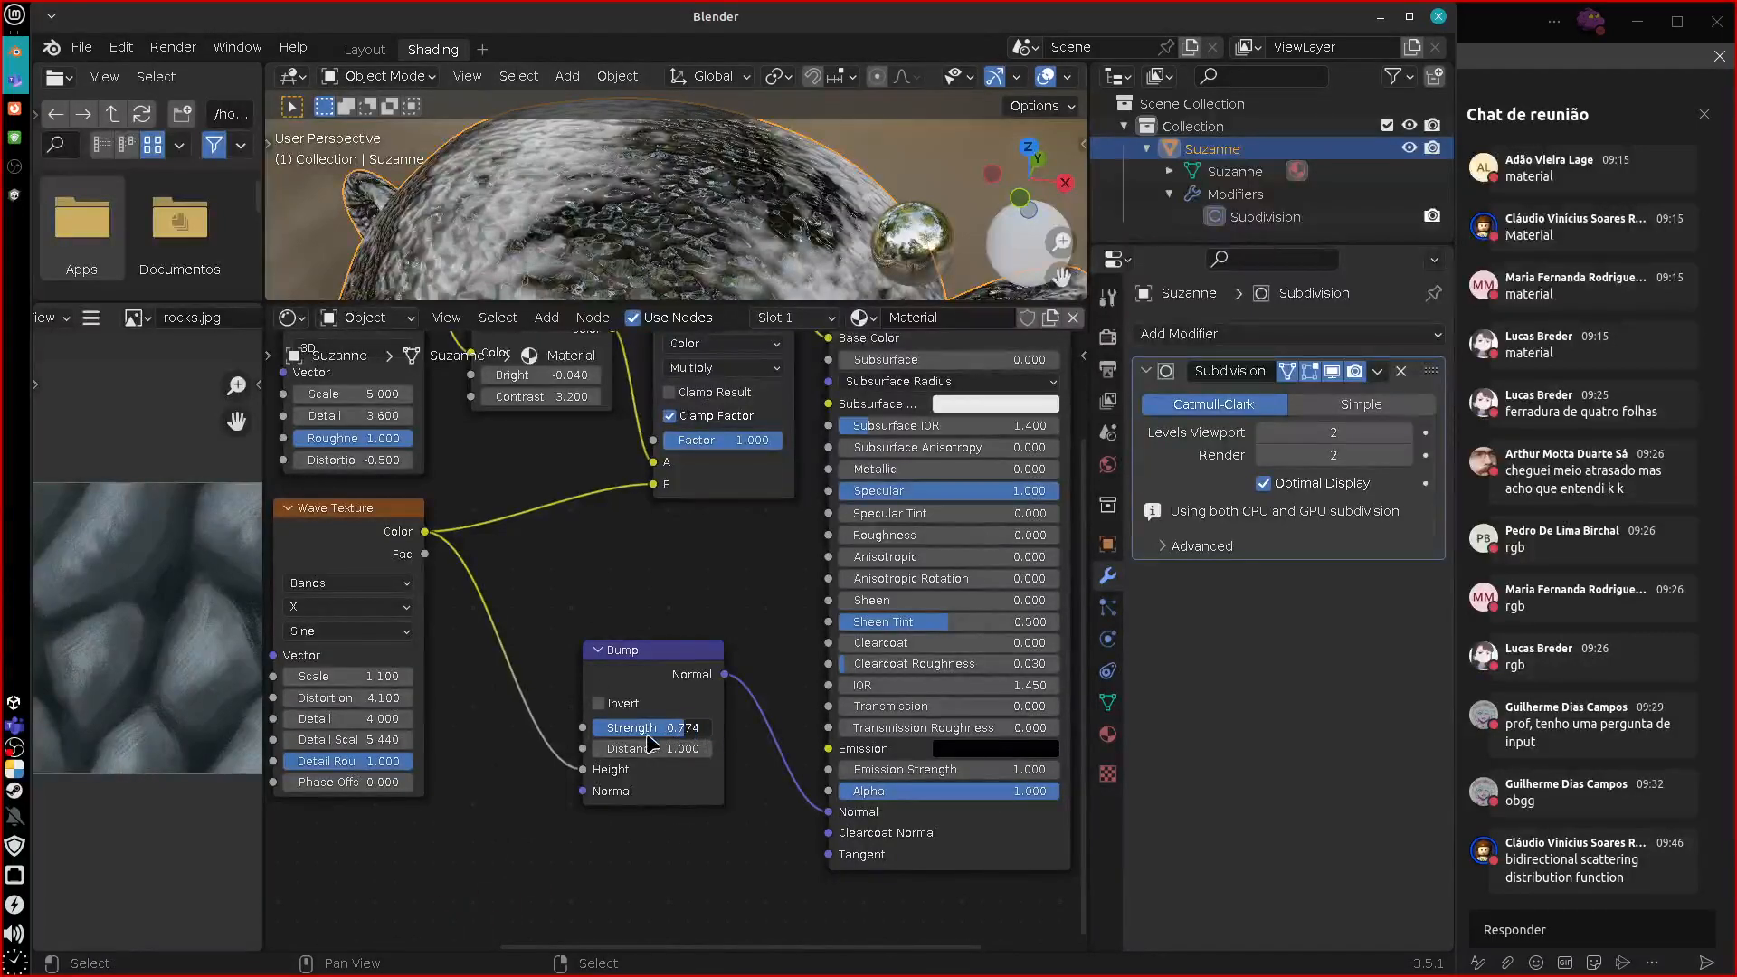
pyautogui.click(678, 729)
pyautogui.write('0')
pyautogui.press('Return')
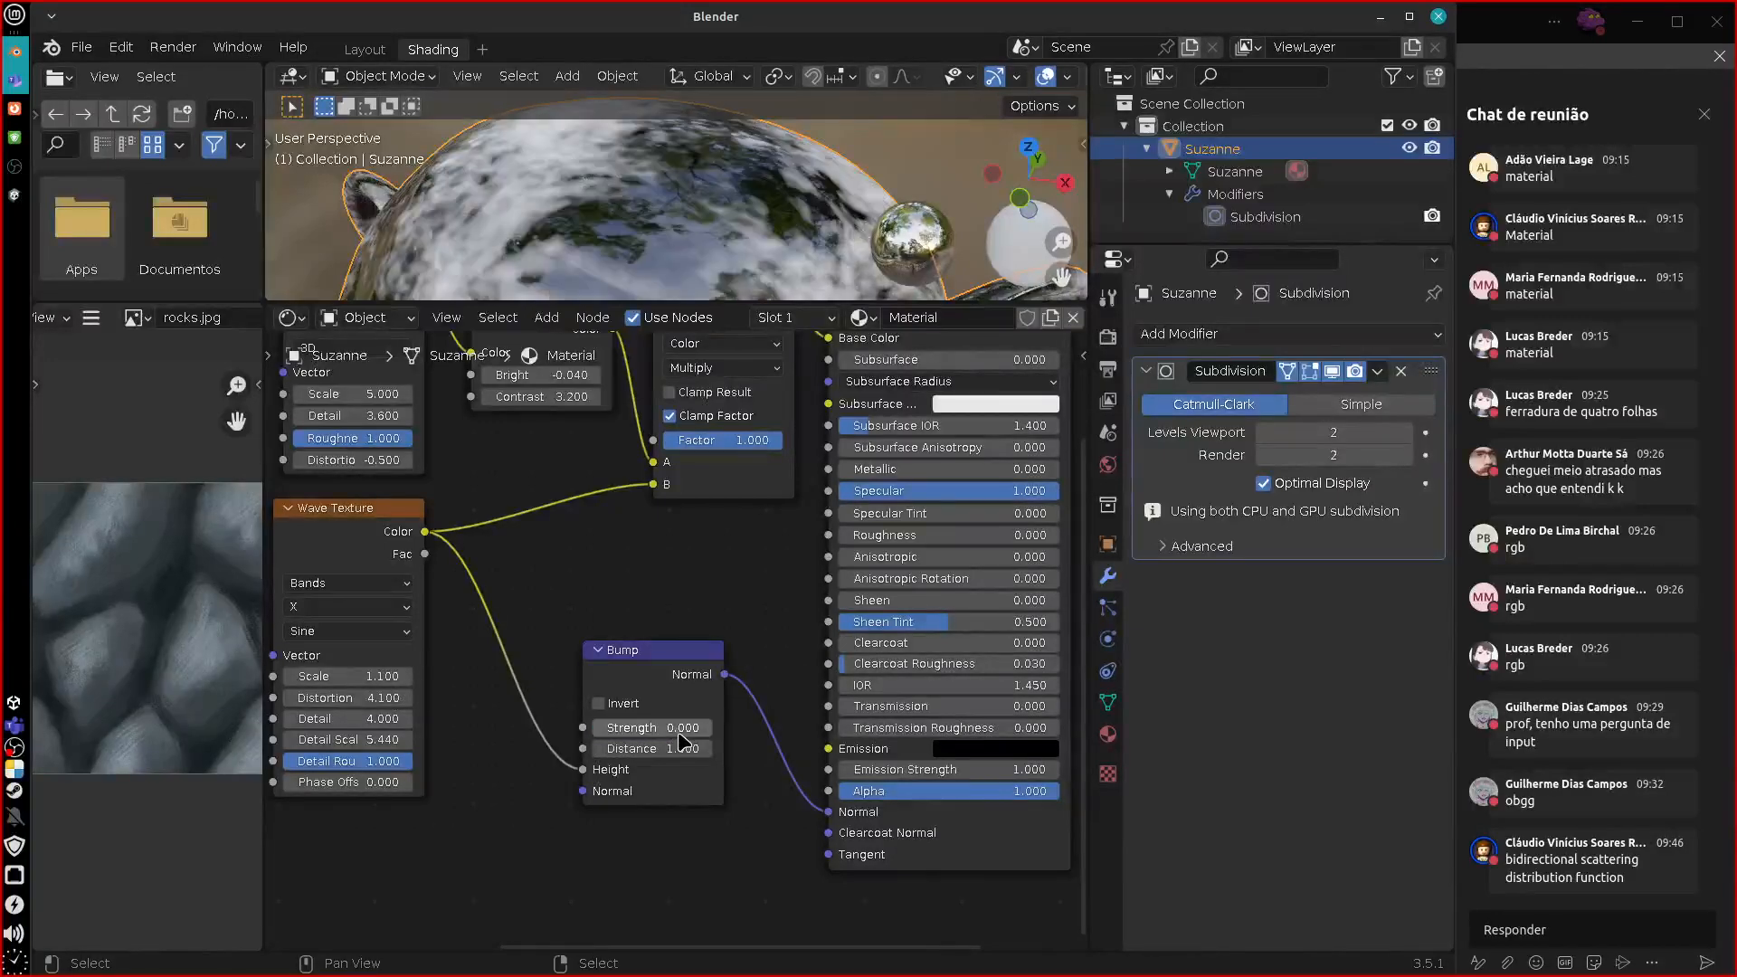
pyautogui.moveTo(763, 210)
pyautogui.mouseDown(button='middle')
pyautogui.moveTo(776, 199)
pyautogui.moveTo(742, 201)
pyautogui.mouseUp(button='middle')
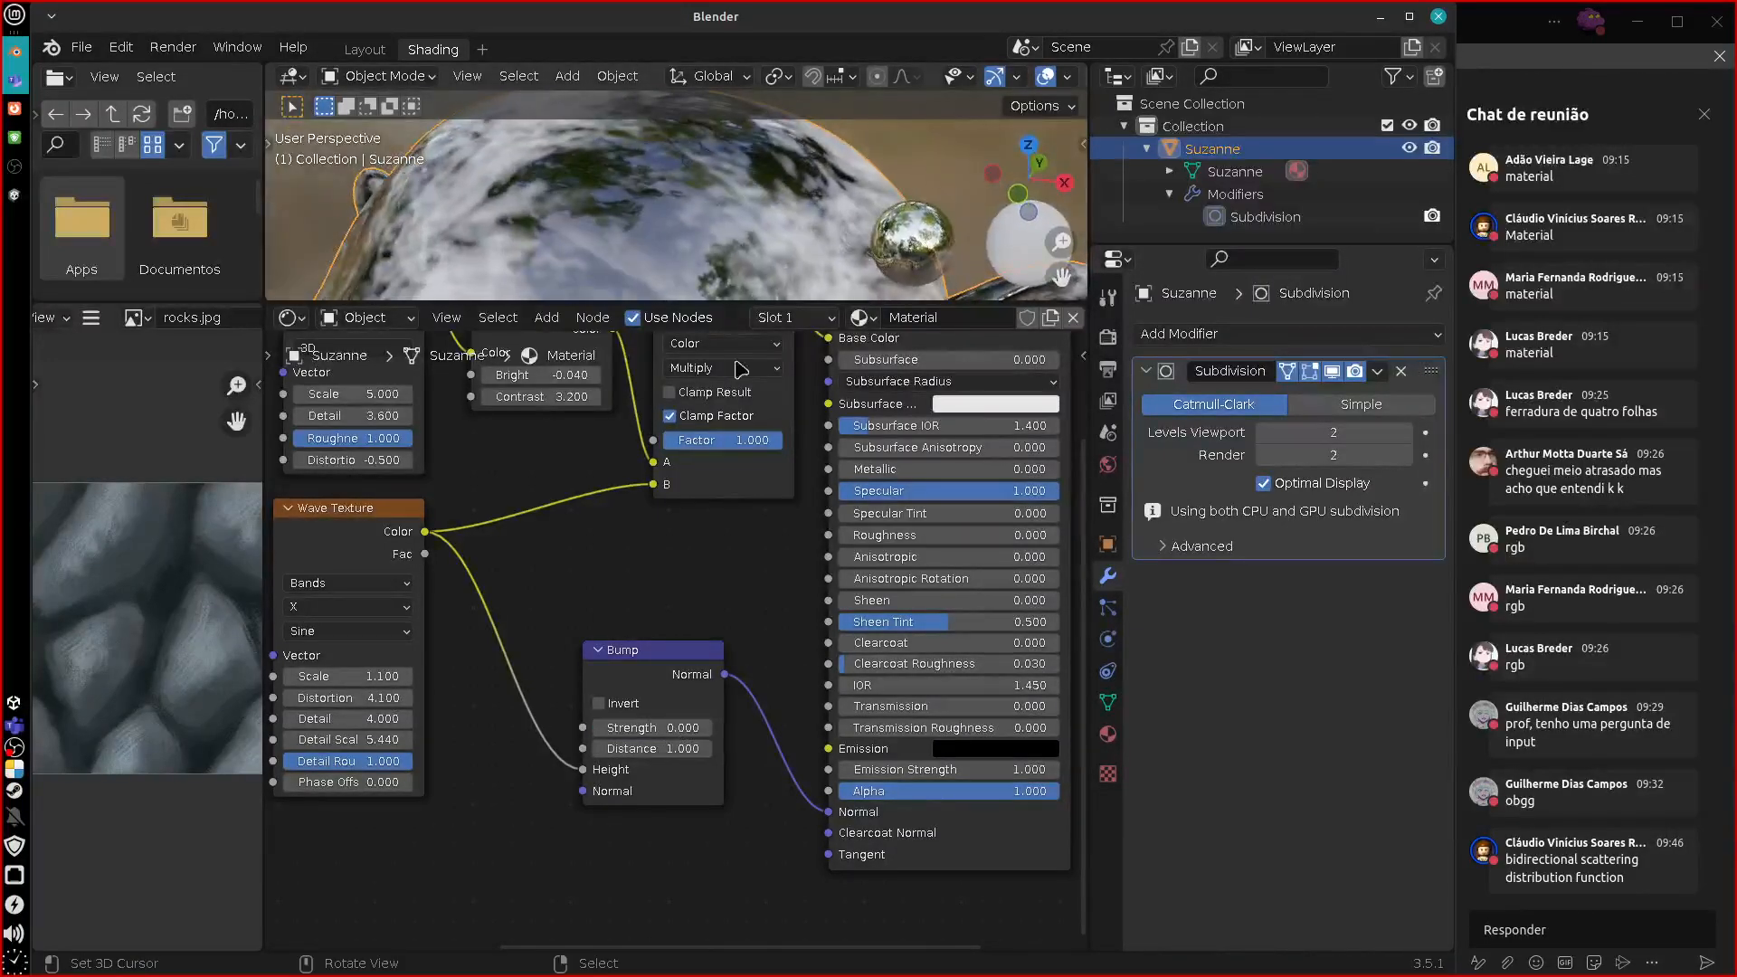
# Set the Bump node's strength to about 0.148 and reposition the node between the Wave Texture and the Principled BSDF.
pyautogui.moveTo(678, 734); pyautogui.dragTo(1004, 758)
pyautogui.moveTo(615, 850); pyautogui.dragTo(691, 872, button='middle')
pyautogui.moveTo(727, 680)
pyautogui.mouseDown()
pyautogui.moveTo(741, 664)
pyautogui.moveTo(756, 698)
pyautogui.mouseUp()
pyautogui.moveTo(633, 226); pyautogui.dragTo(633, 176, button='middle')
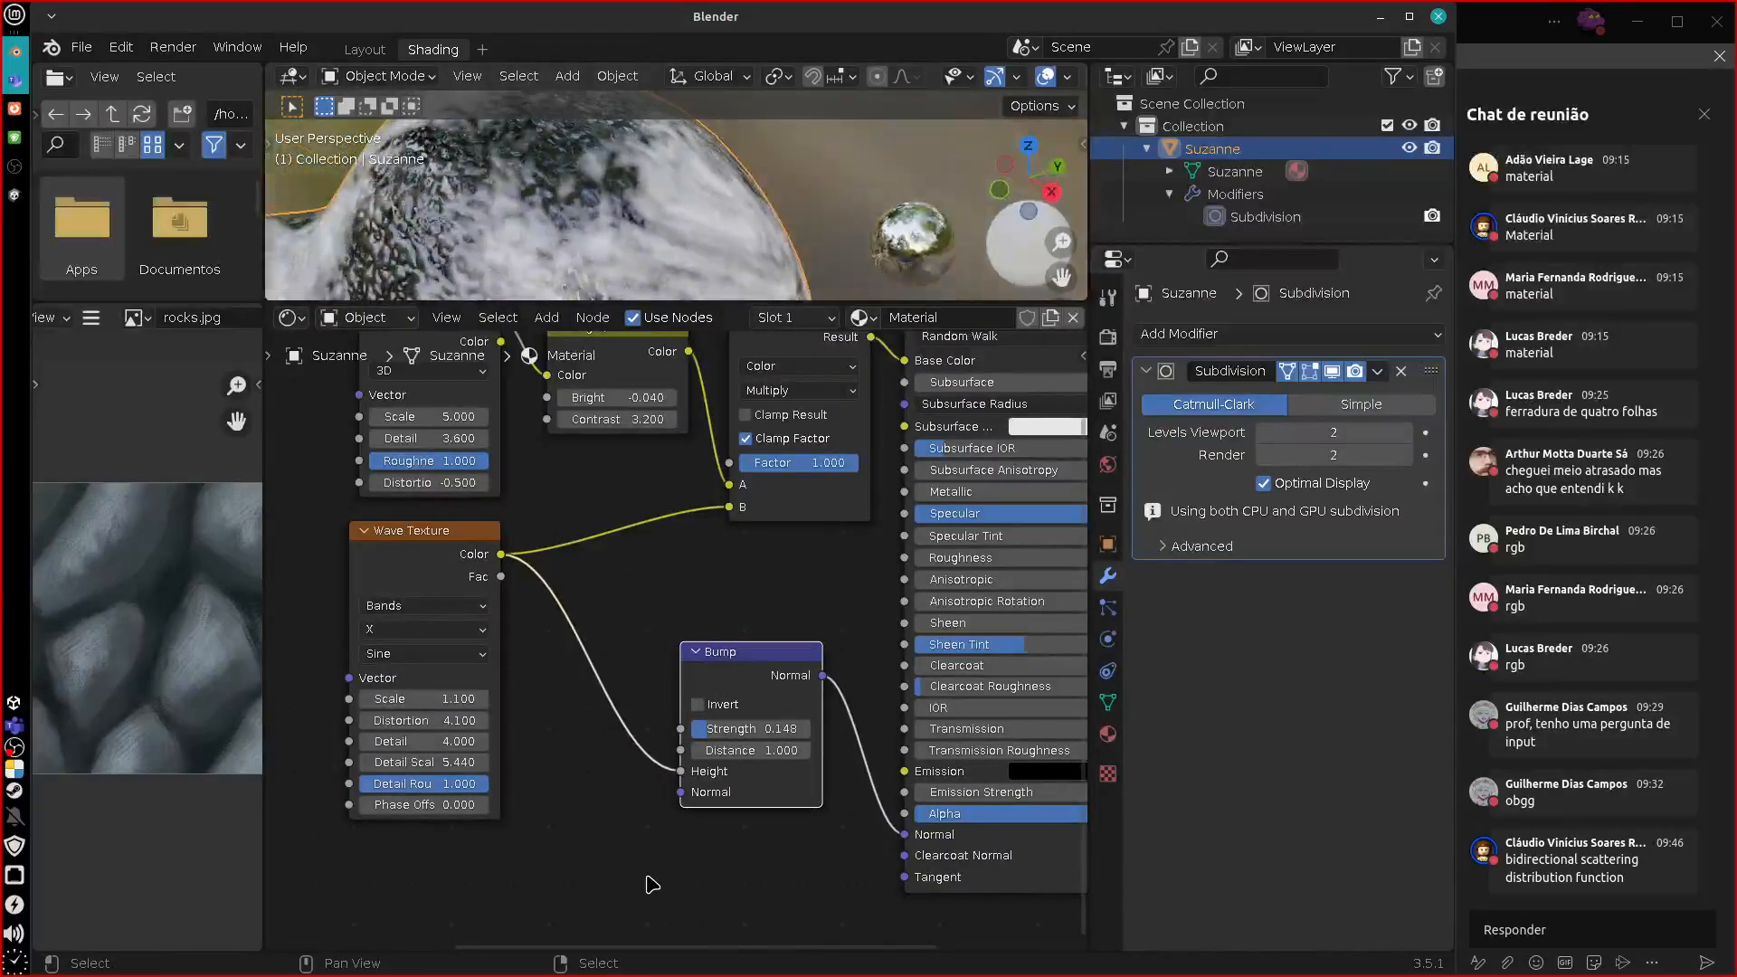
pyautogui.moveTo(763, 658); pyautogui.dragTo(776, 657)
pyautogui.moveTo(767, 605); pyautogui.dragTo(725, 694, button='middle')
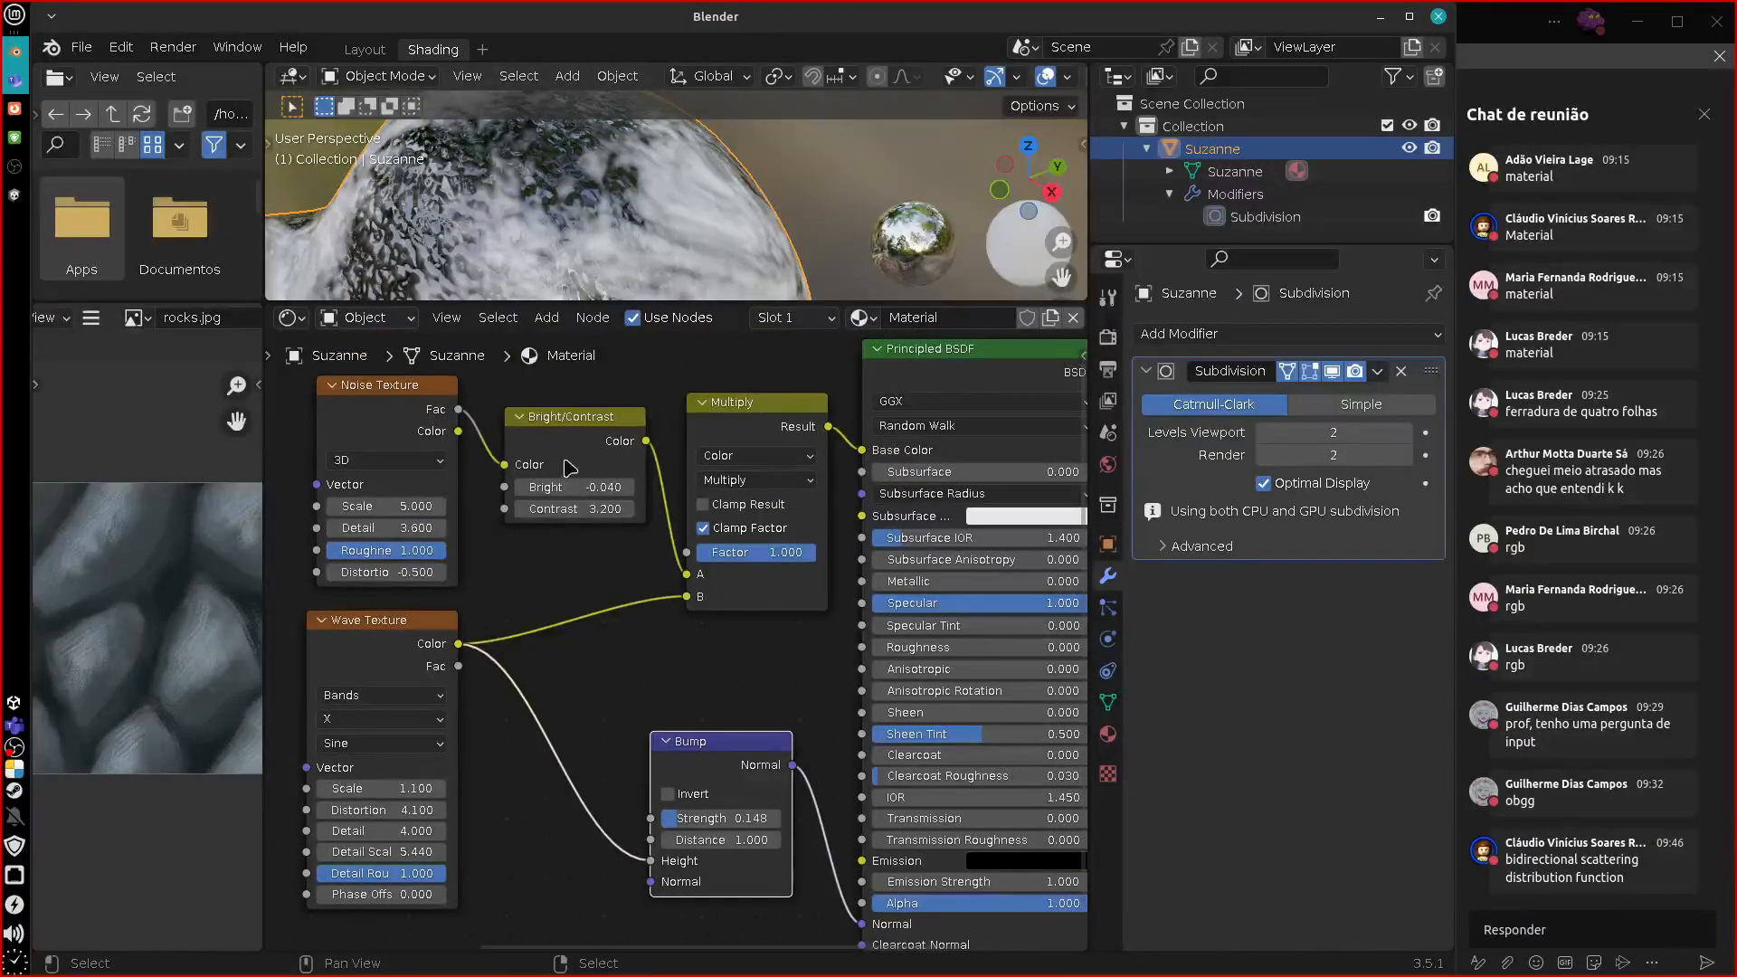
# Try the Noise Texture's Fac output as the Bump height, and reconnect the Wave Texture's Color output to it.
pyautogui.moveTo(459, 409); pyautogui.dragTo(651, 860)
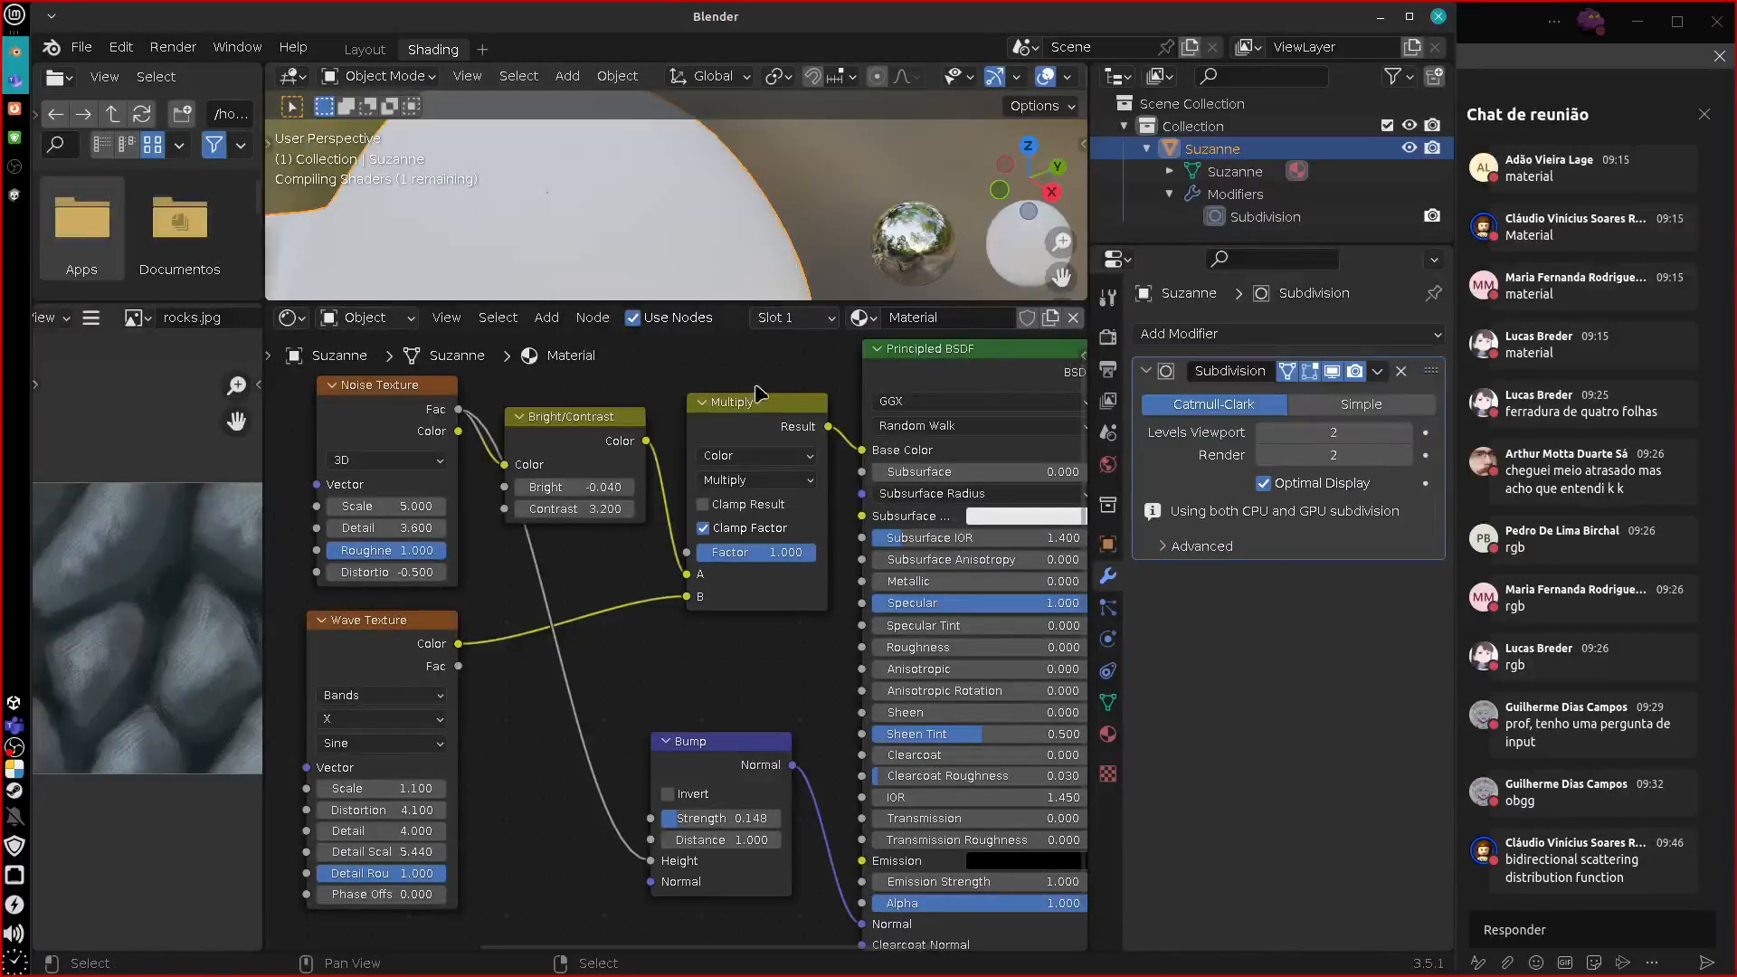
pyautogui.moveTo(658, 185); pyautogui.dragTo(695, 221, button='middle')
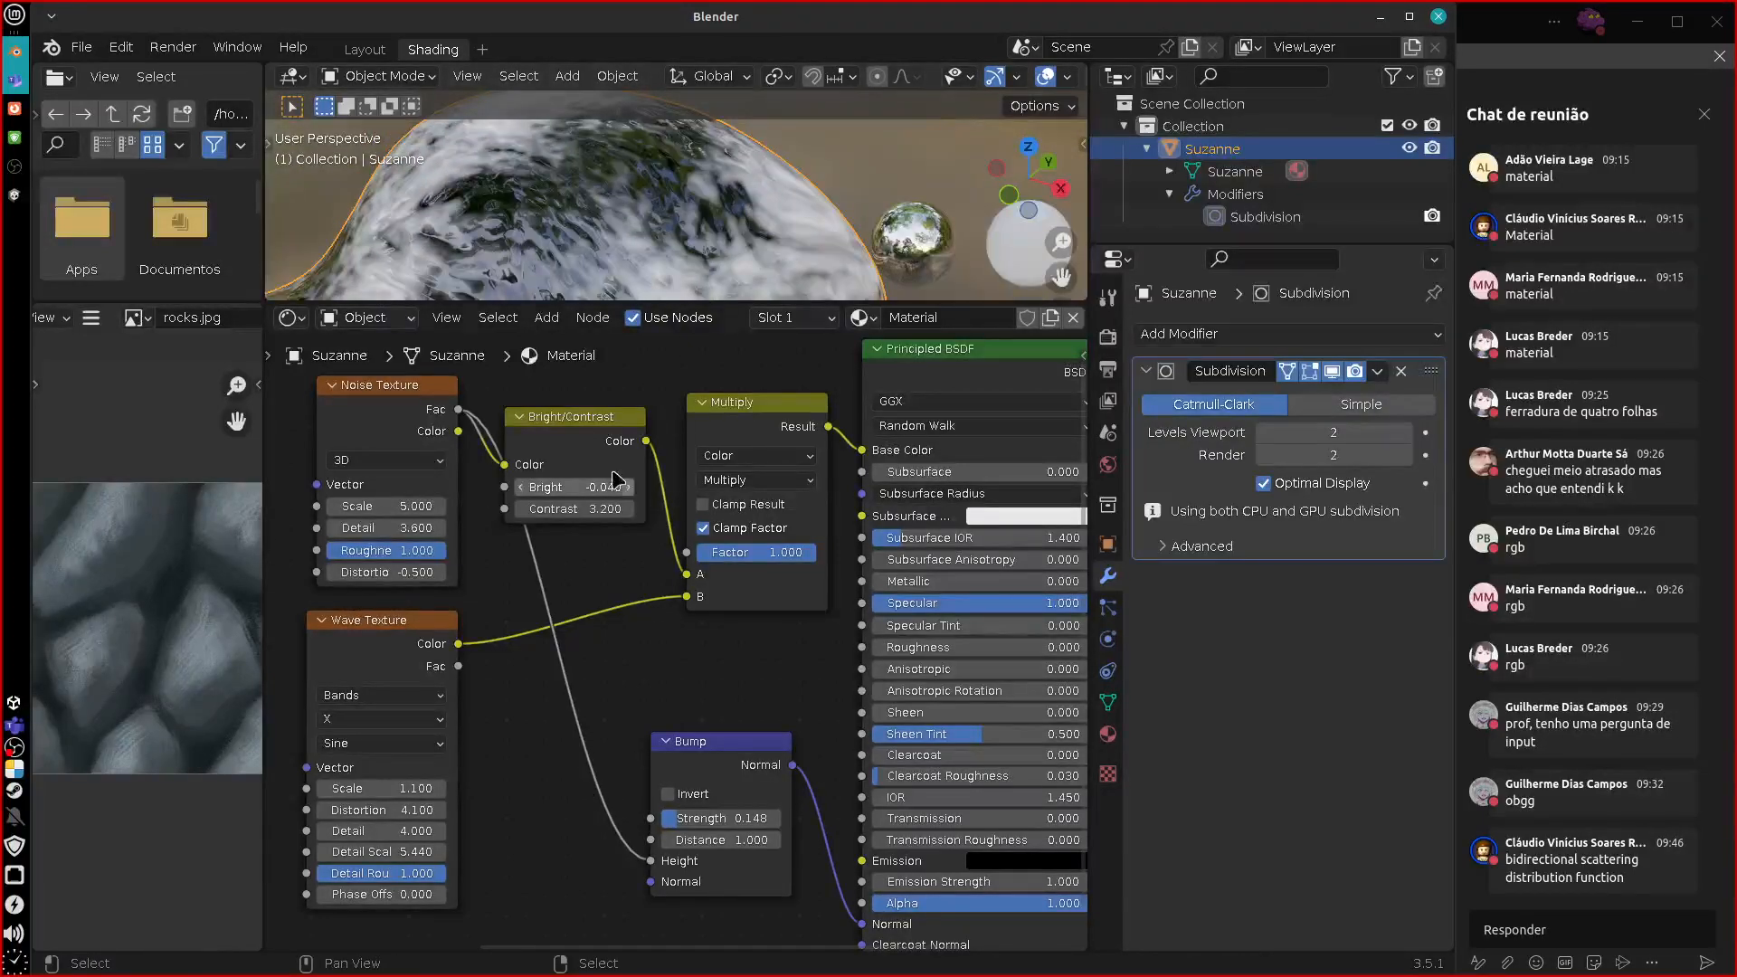
pyautogui.moveTo(461, 645); pyautogui.dragTo(651, 861)
pyautogui.moveTo(738, 762); pyautogui.dragTo(727, 736)
pyautogui.moveTo(723, 204); pyautogui.dragTo(729, 149, button='middle')
# Add a Mapping node between the Texture Coordinate node and the texture nodes, keeping its type as Point.
pyautogui.moveTo(550, 802); pyautogui.dragTo(796, 763, button='middle')
pyautogui.moveTo(358, 858)
pyautogui.mouseDown(button='middle')
pyautogui.moveTo(481, 865)
pyautogui.moveTo(481, 900)
pyautogui.mouseUp(button='middle')
pyautogui.moveTo(540, 719); pyautogui.dragTo(514, 788, button='middle')
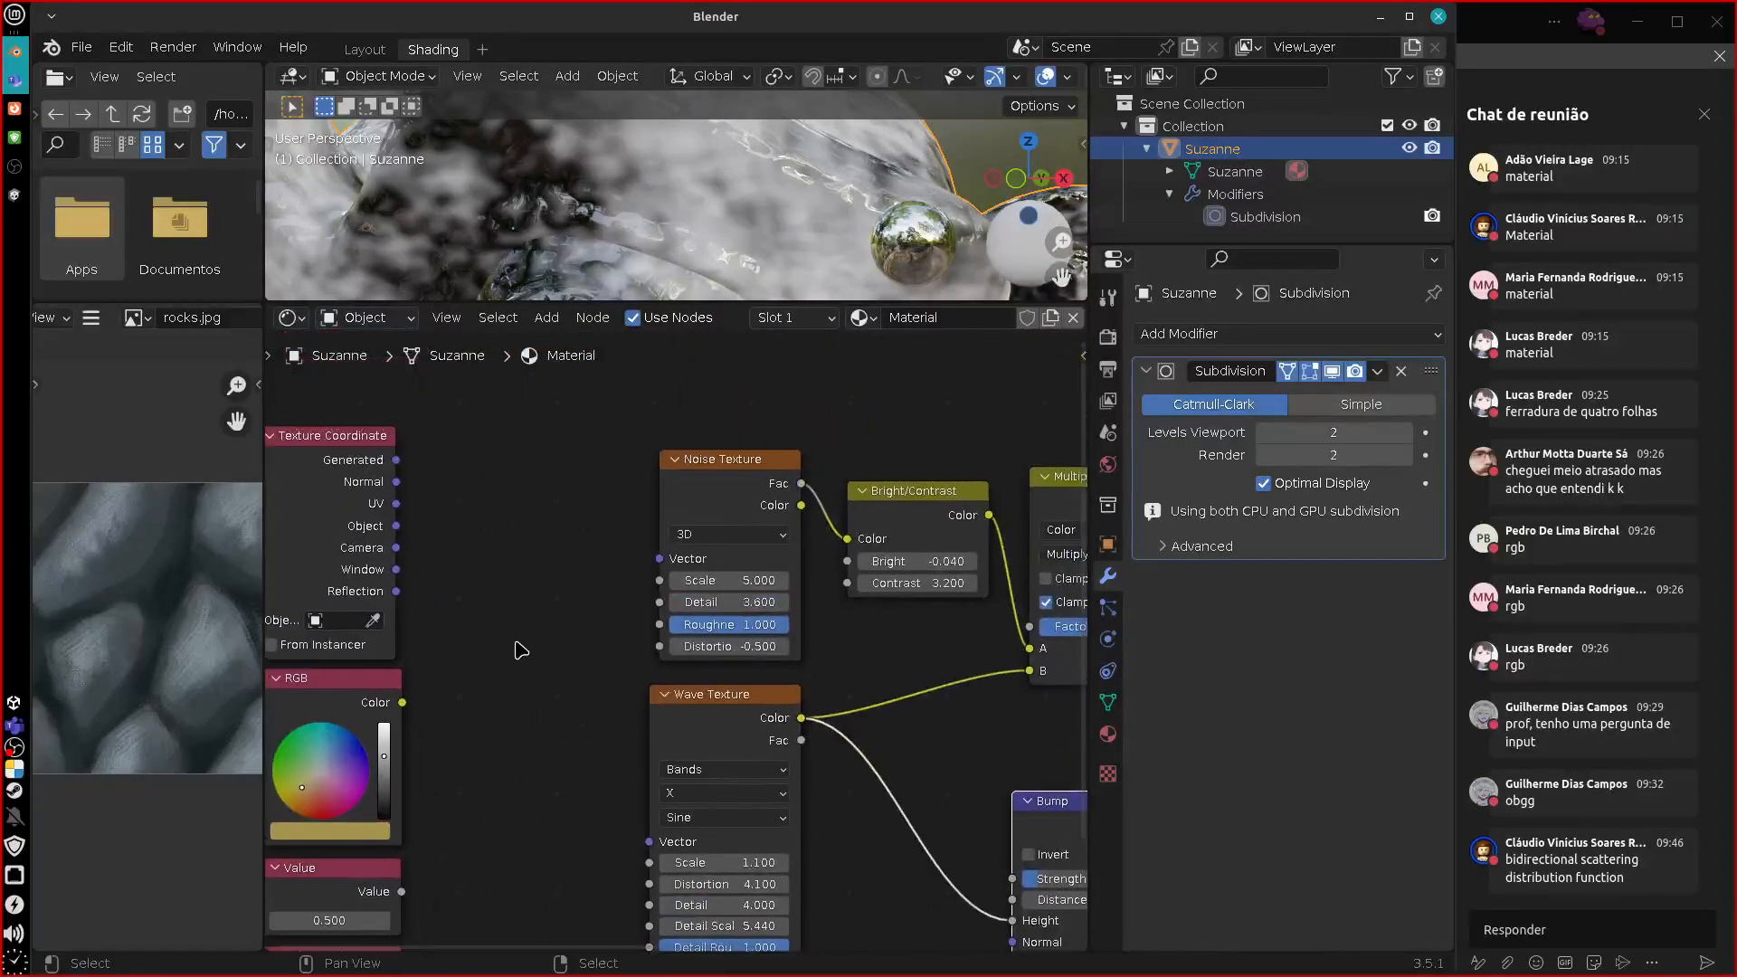
pyautogui.hotkey('shift', 'a')
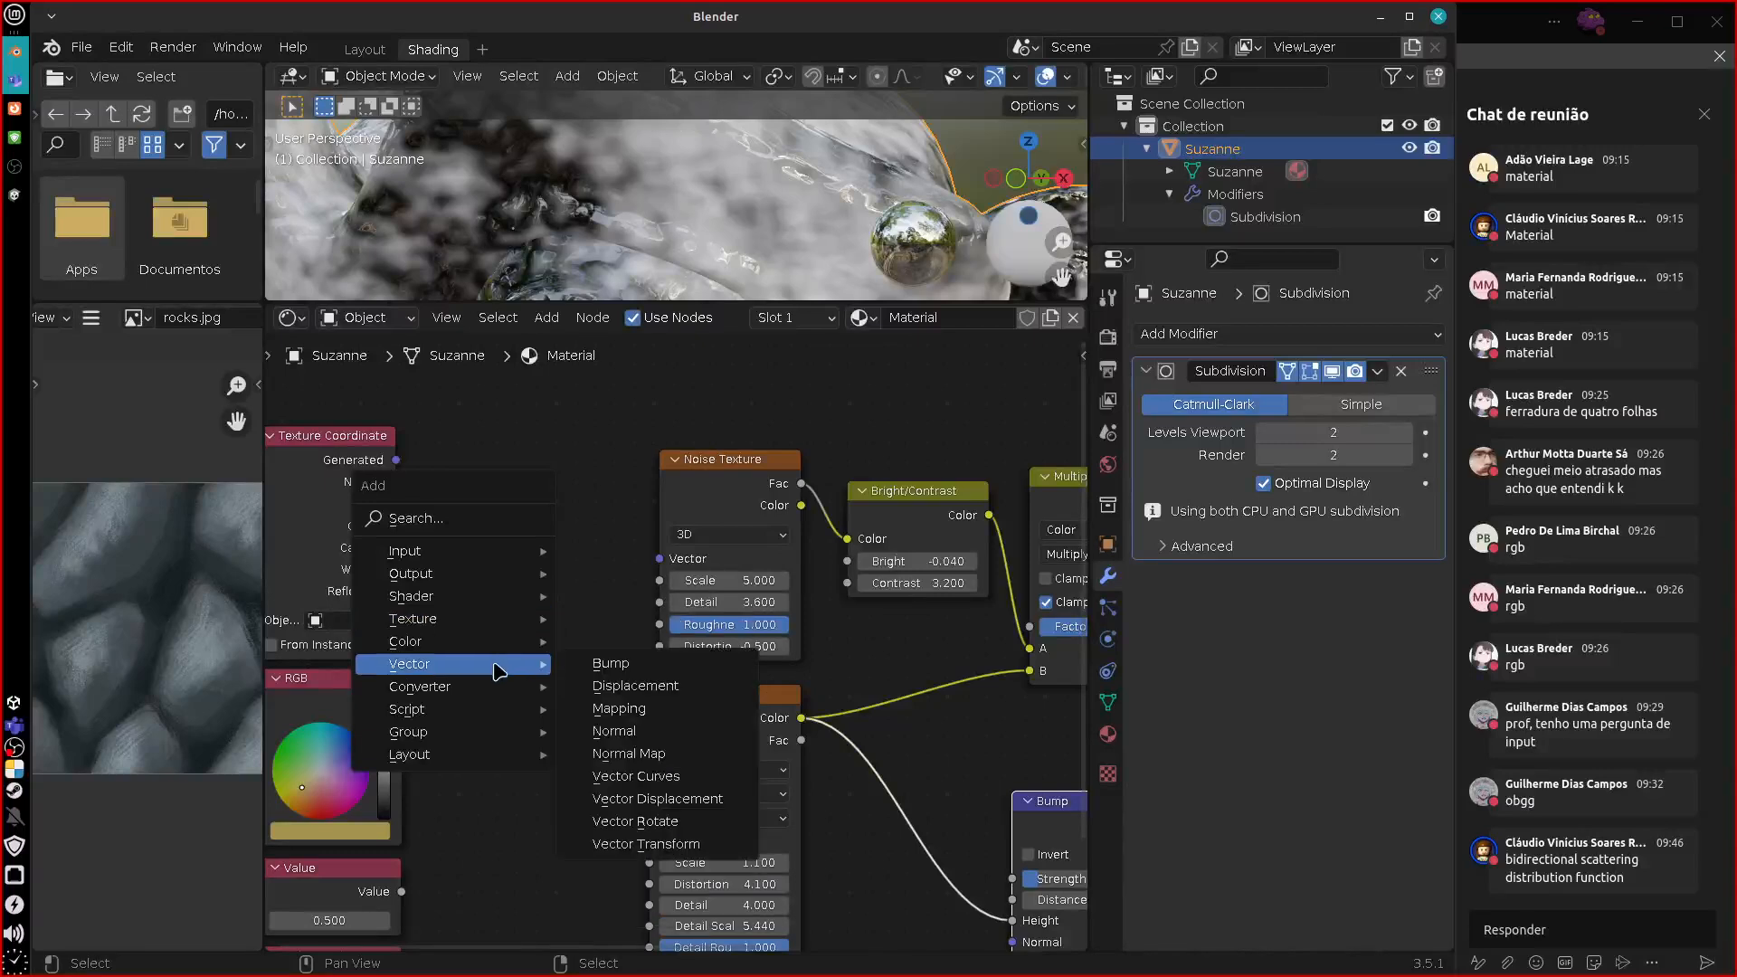
pyautogui.moveTo(496, 692)
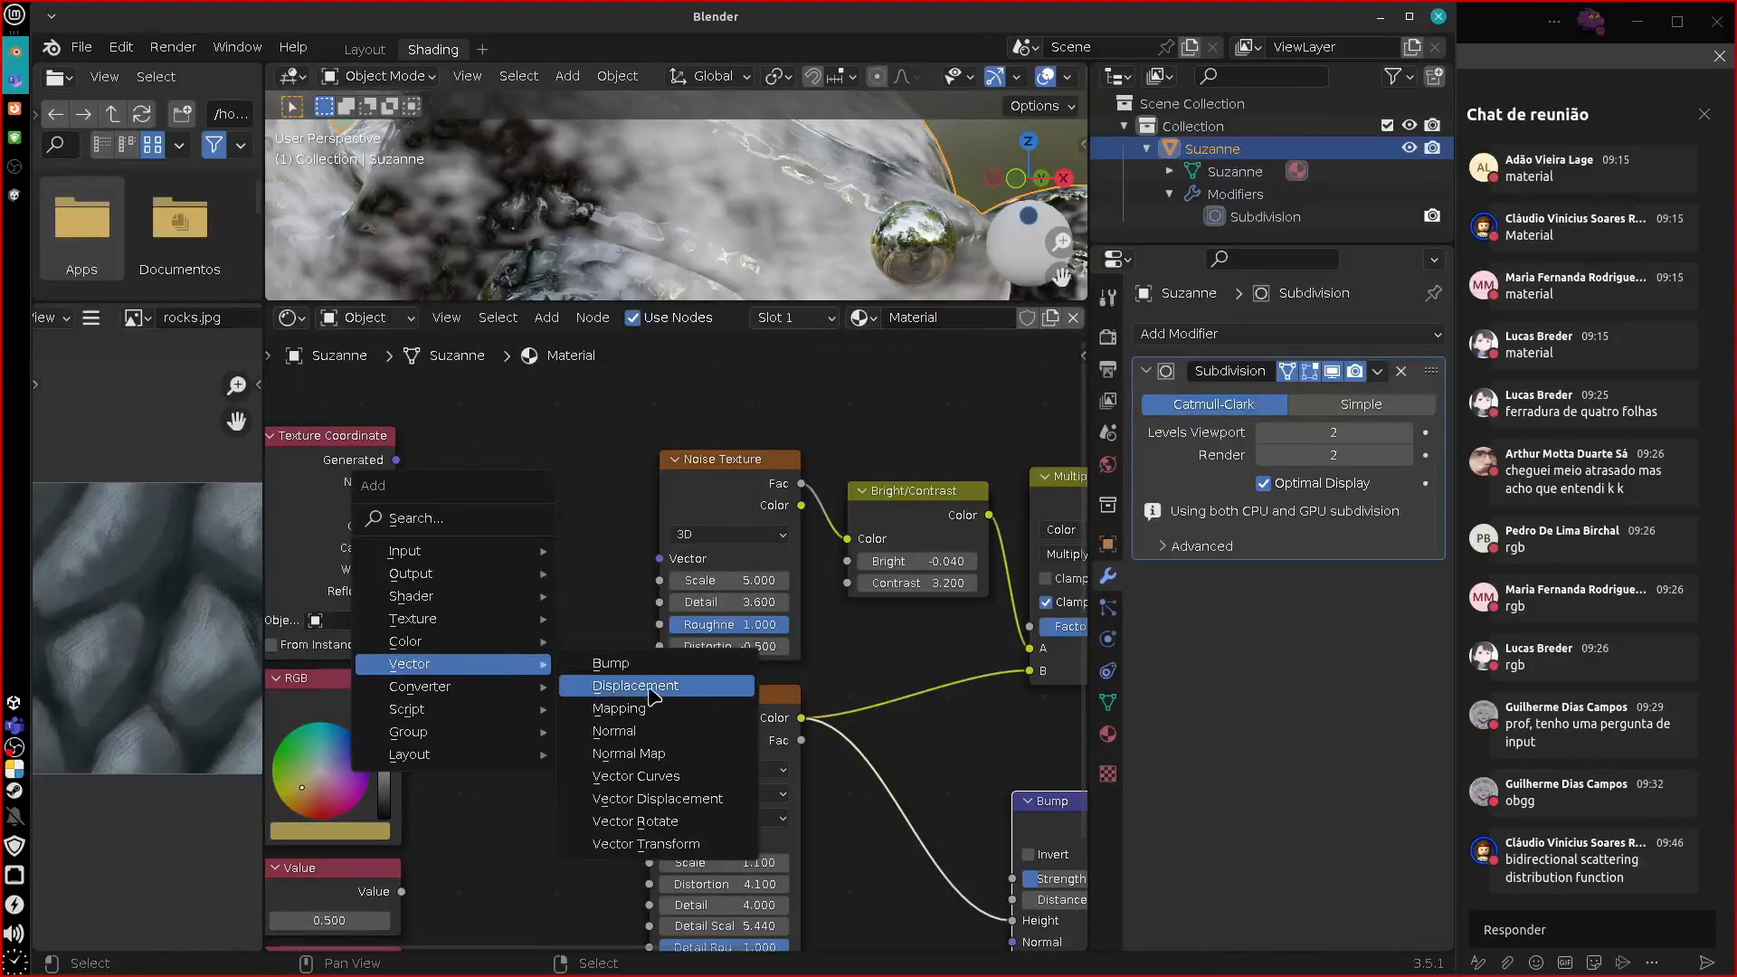
pyautogui.click(619, 709)
pyautogui.click(549, 873)
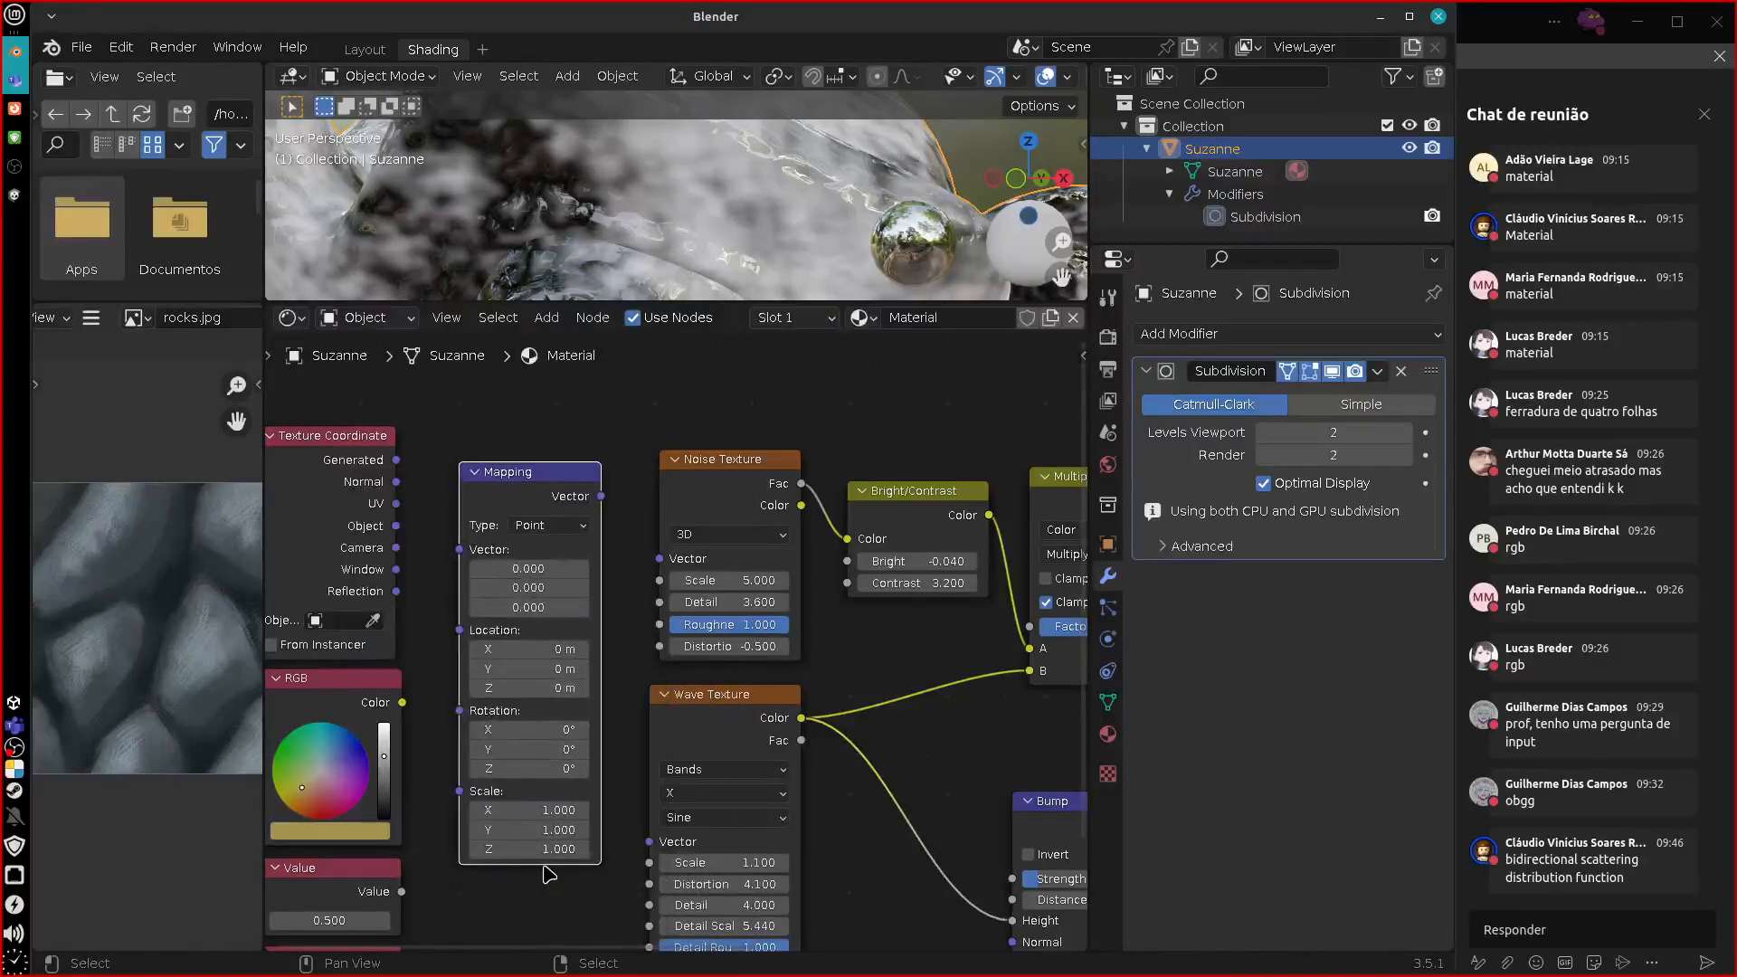
pyautogui.click(577, 527)
pyautogui.click(576, 529)
# Connect the Texture Coordinate's Generated output to the Mapping's Vector input and the Mapping's output to the Wave Texture's Vector input.
pyautogui.moveTo(396, 482); pyautogui.dragTo(477, 649)
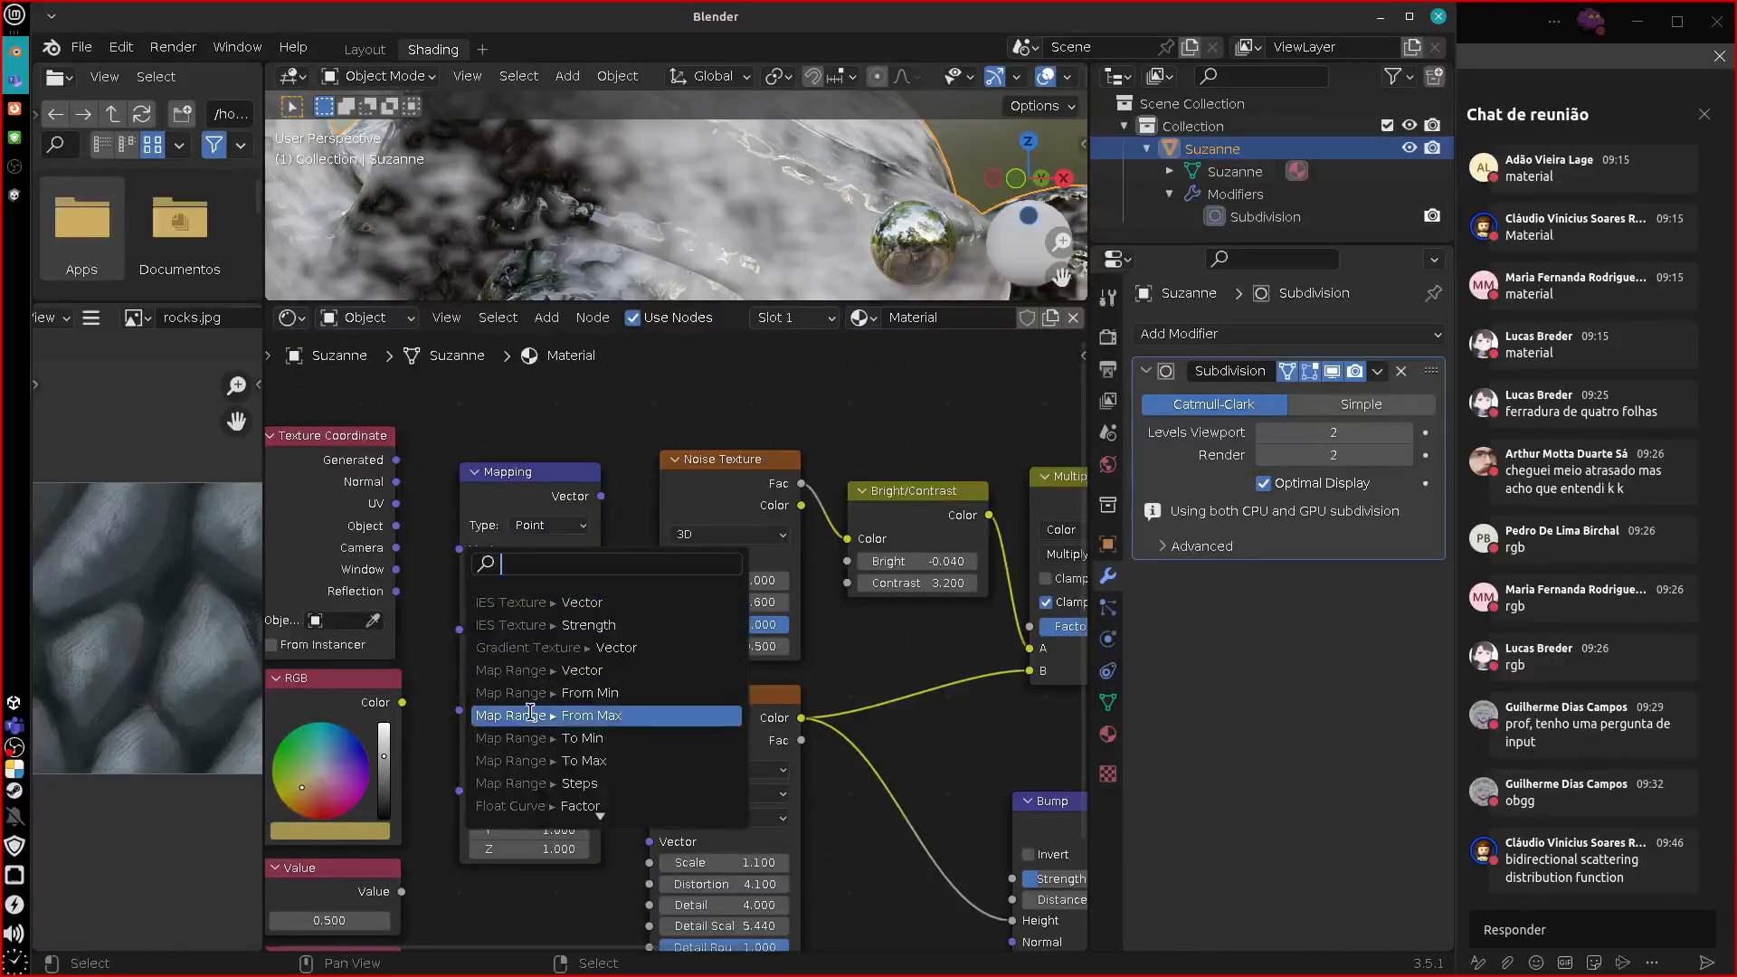
pyautogui.moveTo(396, 460); pyautogui.dragTo(469, 559)
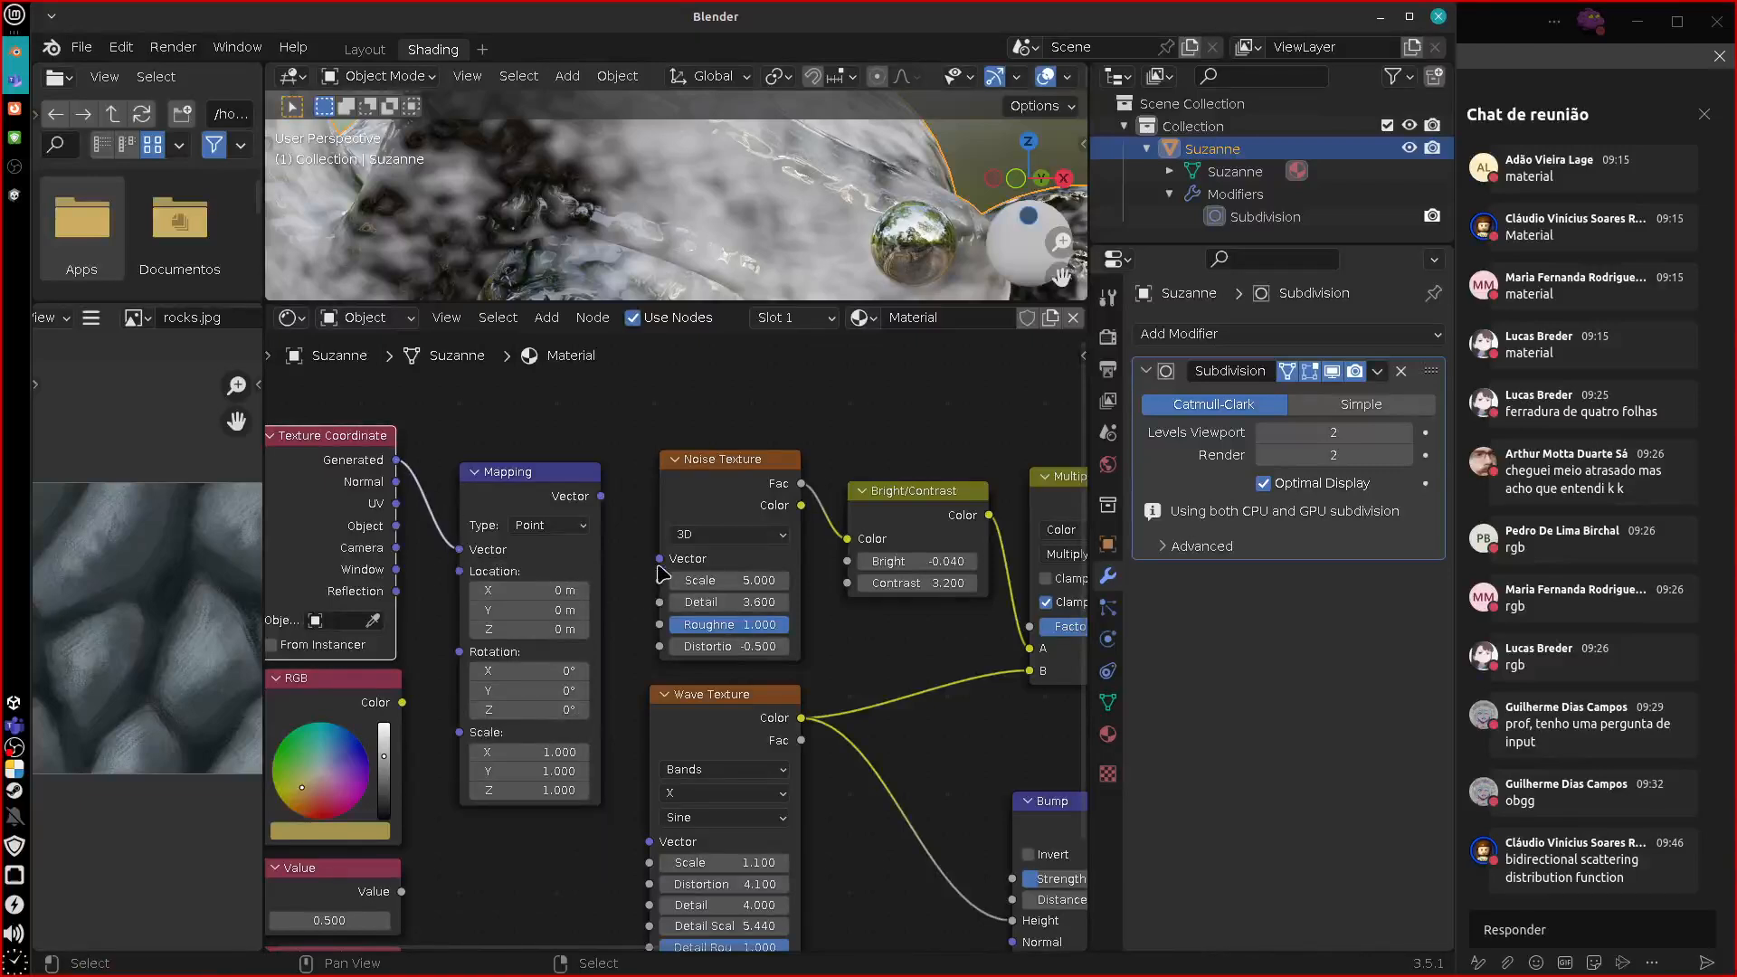
pyautogui.moveTo(602, 496); pyautogui.dragTo(650, 842)
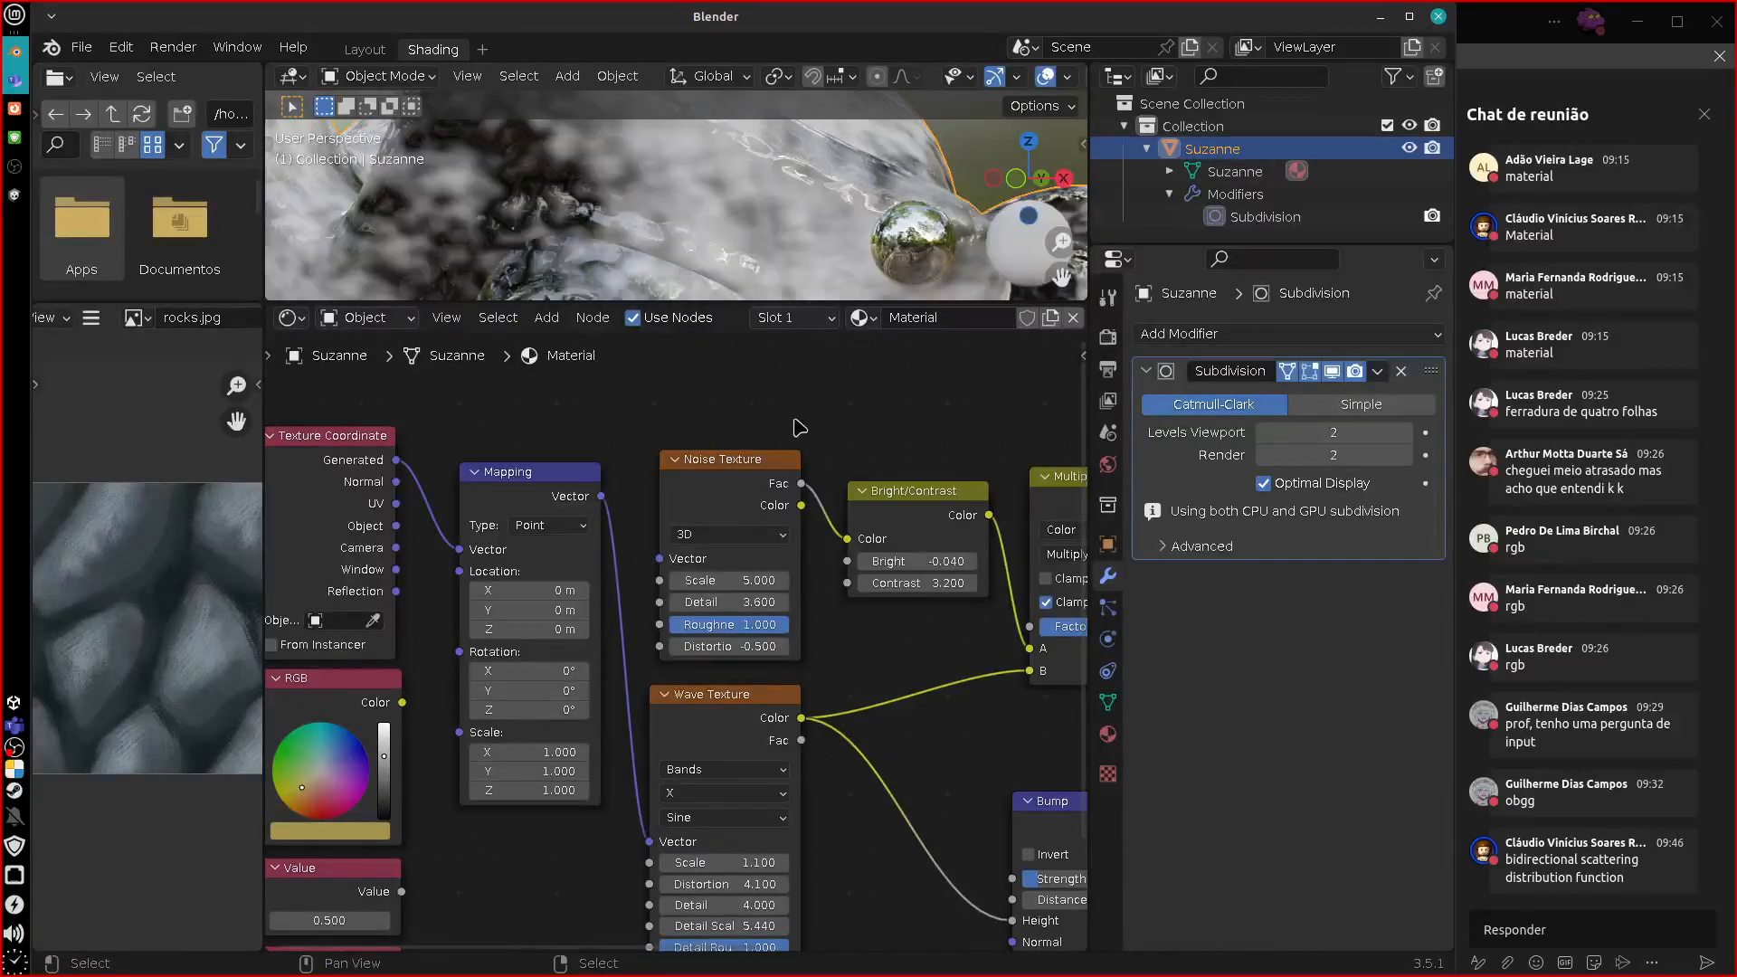
# Set the Mapping node's location to X 2.3 m, Y 0.7 m, its rotation to -5.4°, 17.7°, 23.3° and its X scale to 0.5.
pyautogui.moveTo(751, 233); pyautogui.dragTo(670, 256, button='middle')
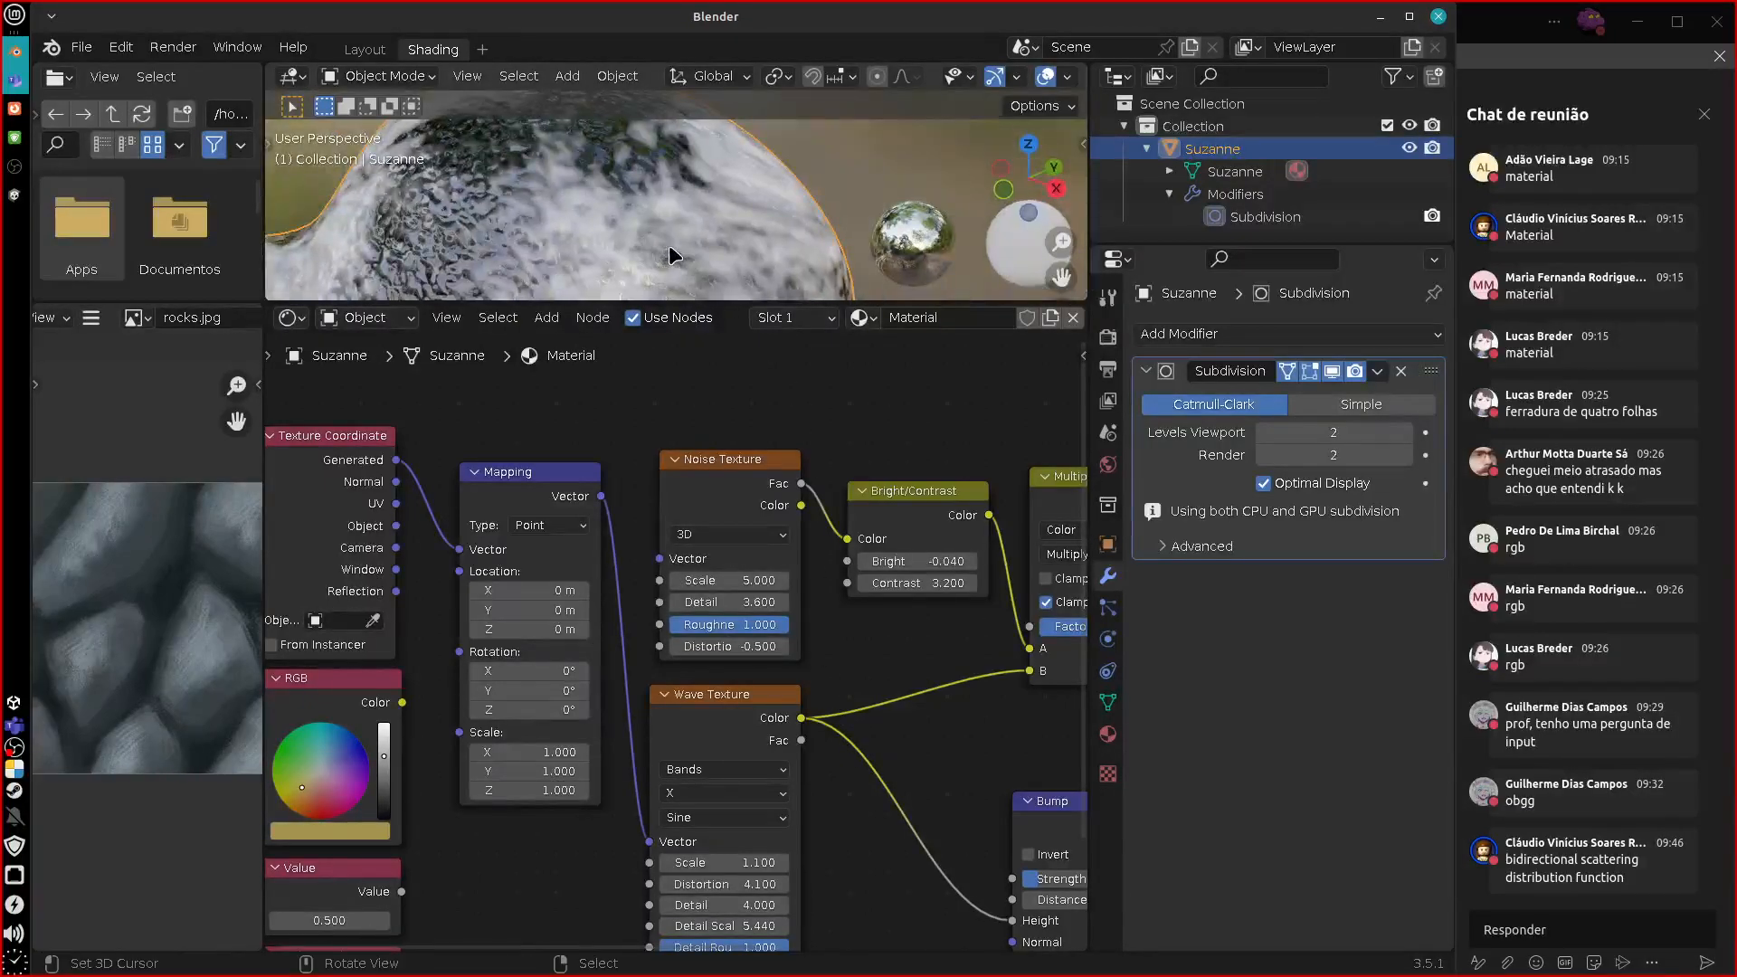
pyautogui.scroll(-1, 670, 256)
pyautogui.moveTo(553, 593); pyautogui.dragTo(539, 610)
pyautogui.moveTo(538, 671); pyautogui.dragTo(747, 738)
pyautogui.moveTo(548, 752)
pyautogui.mouseDown()
pyautogui.moveTo(505, 754)
pyautogui.moveTo(567, 752)
pyautogui.mouseUp()
pyautogui.moveTo(724, 226); pyautogui.dragTo(950, 221, button='middle')
pyautogui.scroll(-2, 819, 167)
pyautogui.moveTo(530, 509); pyautogui.dragTo(535, 492)
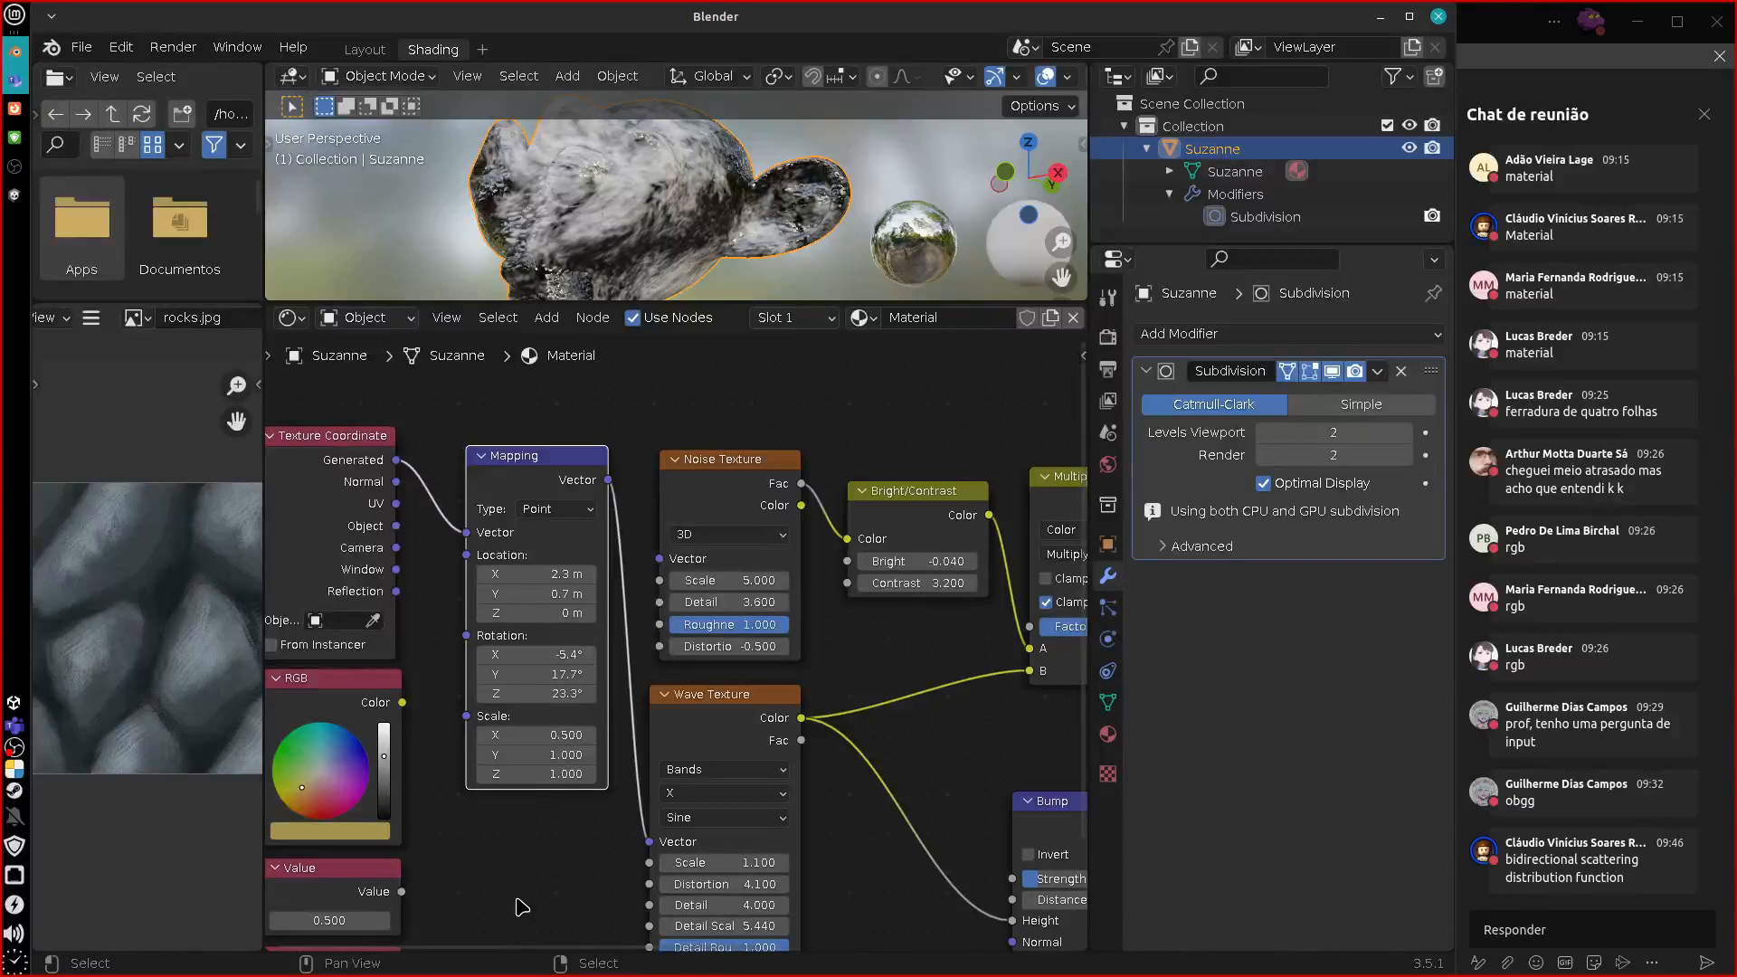
# Shift the Mapping node slightly, then collapse it and expand it again.
pyautogui.moveTo(537, 462); pyautogui.dragTo(534, 465)
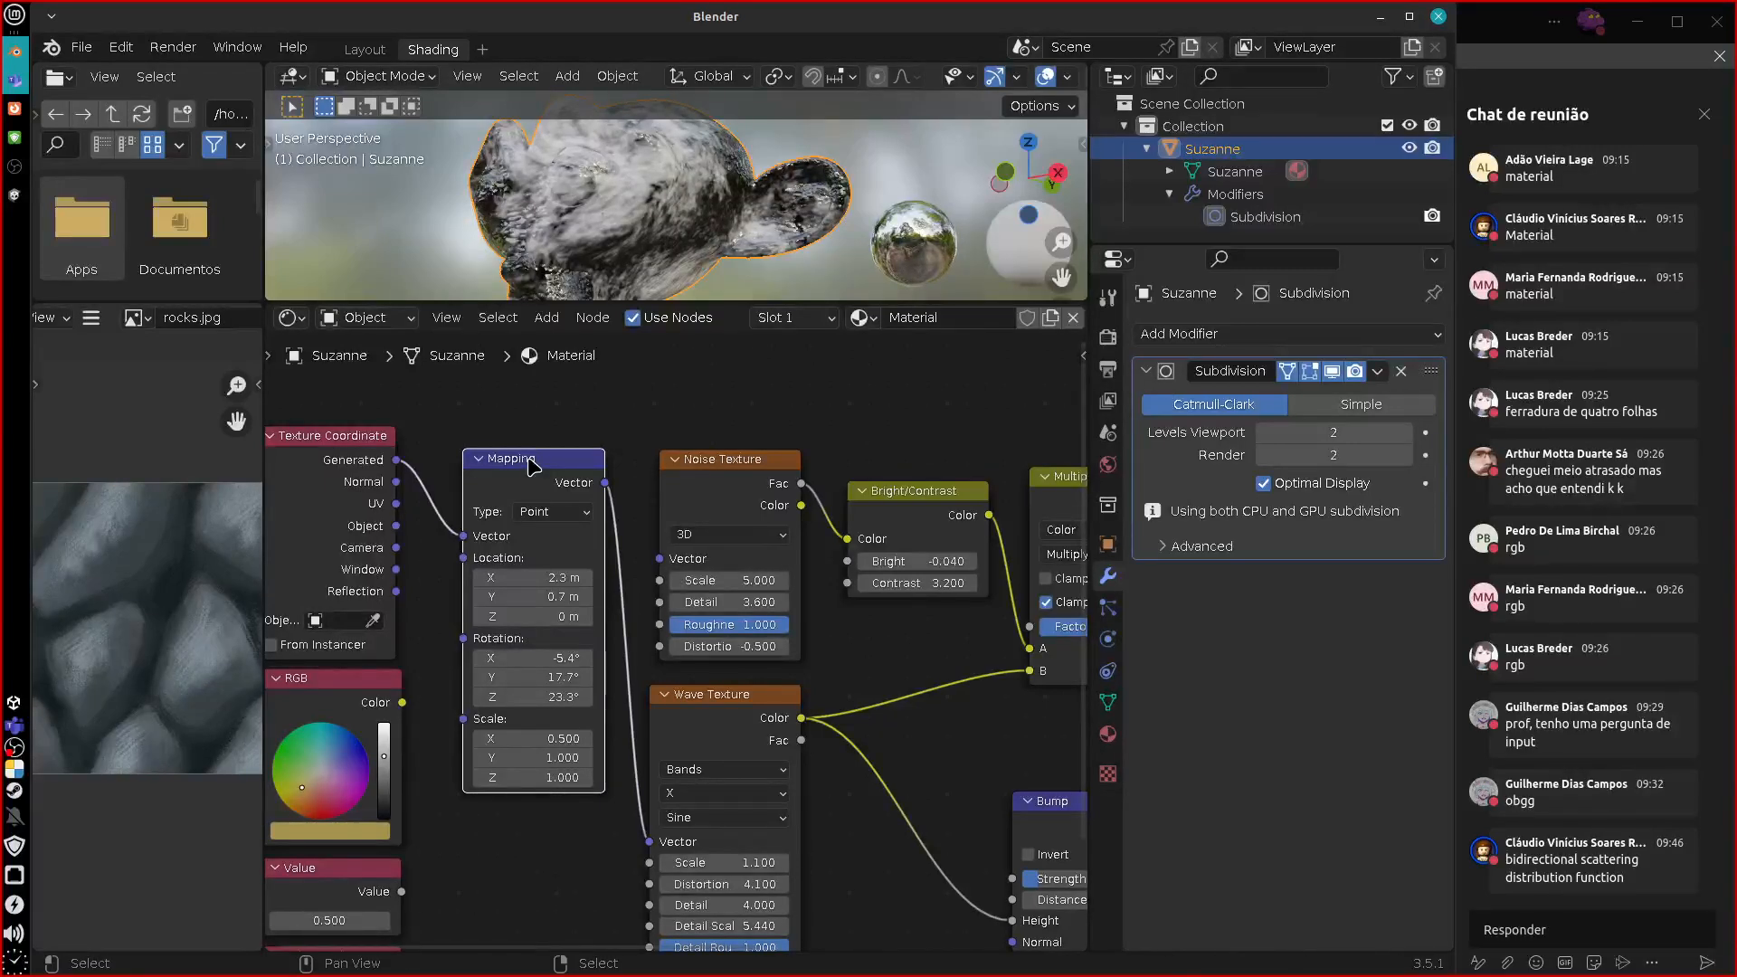
pyautogui.moveTo(532, 472); pyautogui.dragTo(531, 465)
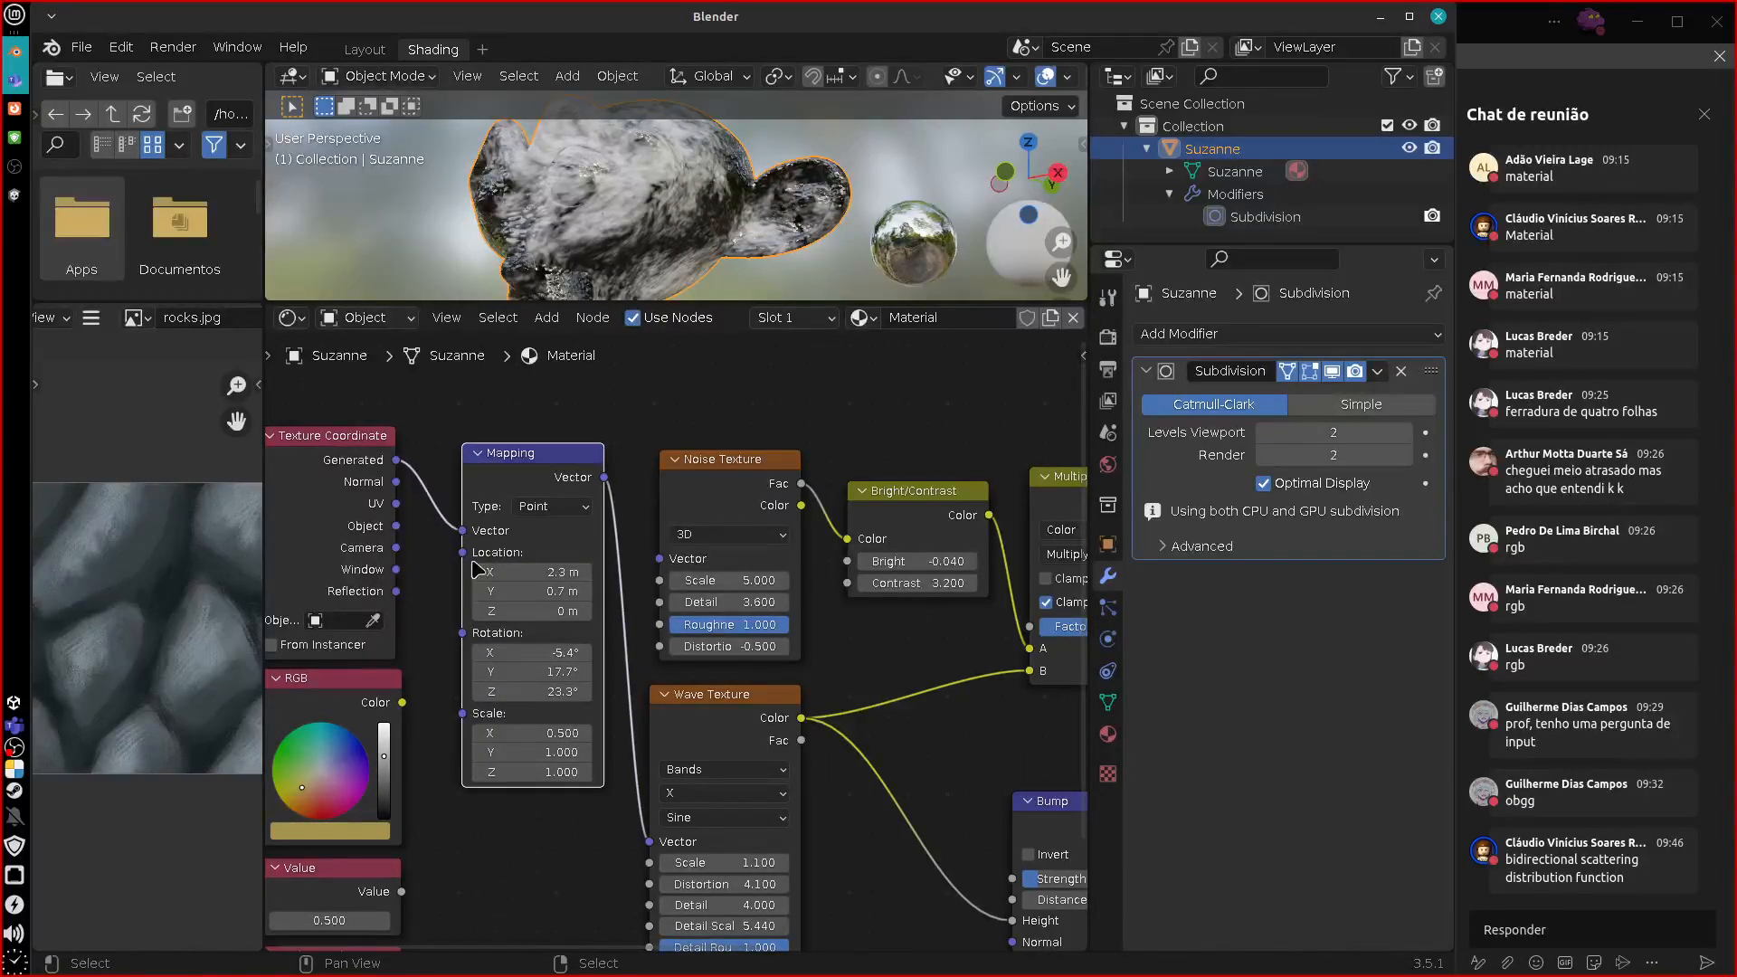
pyautogui.click(477, 453)
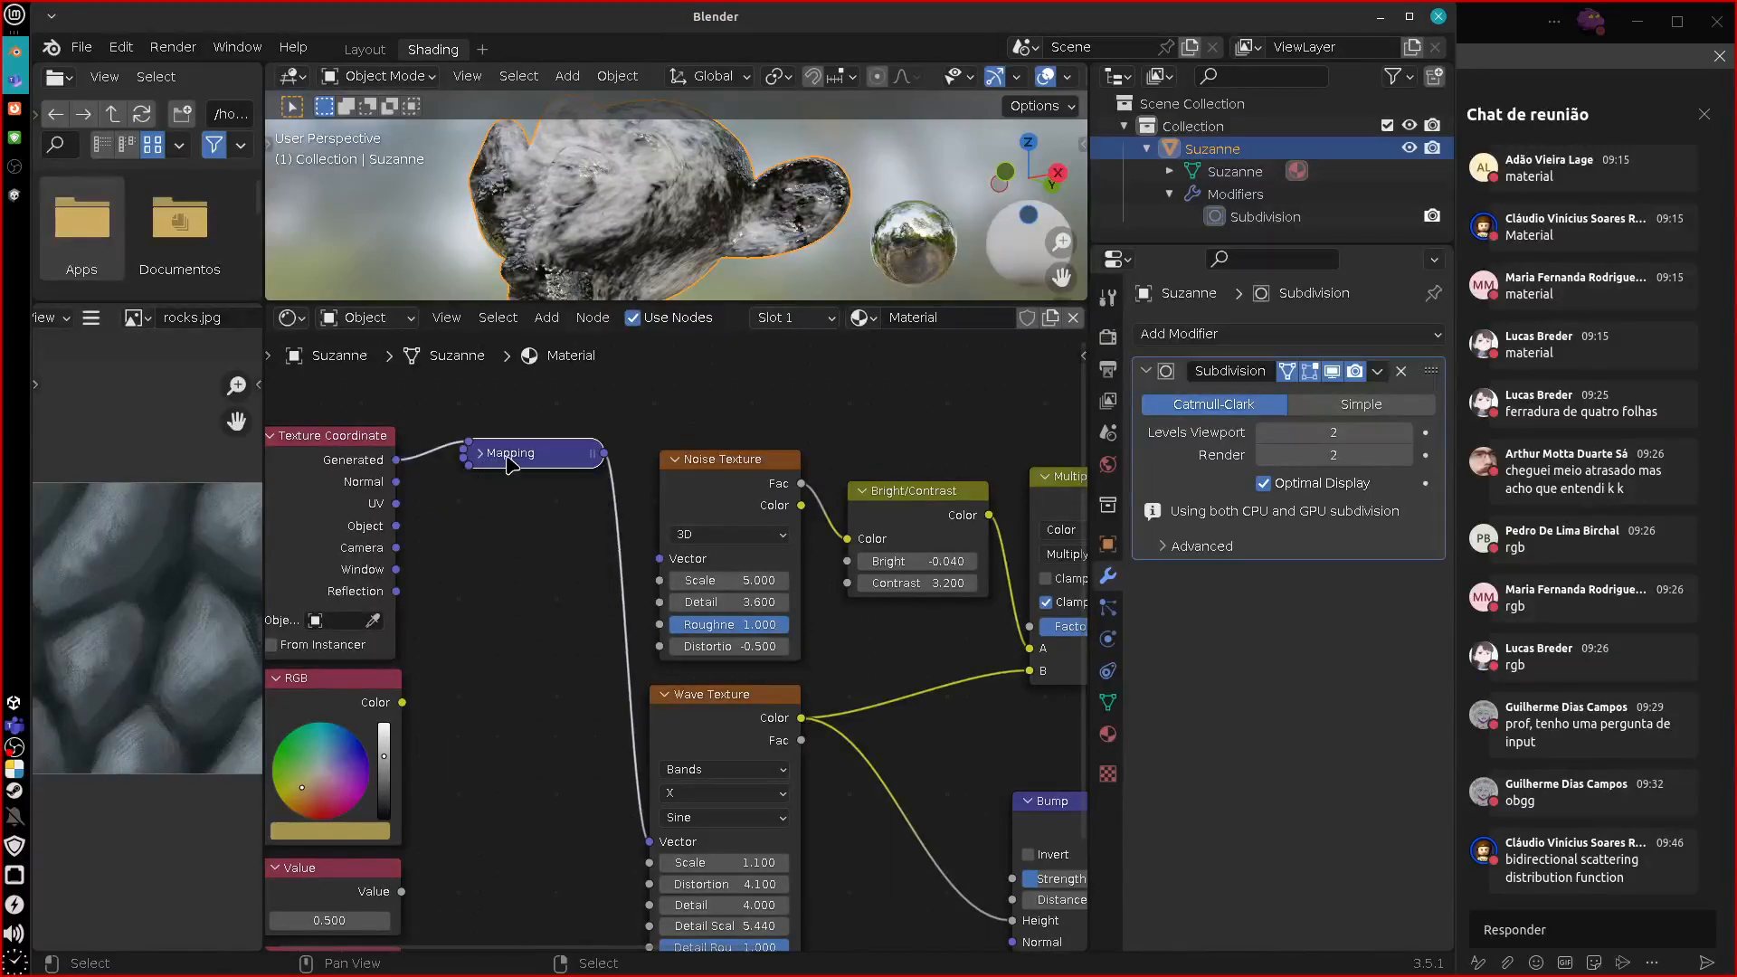
pyautogui.click(479, 452)
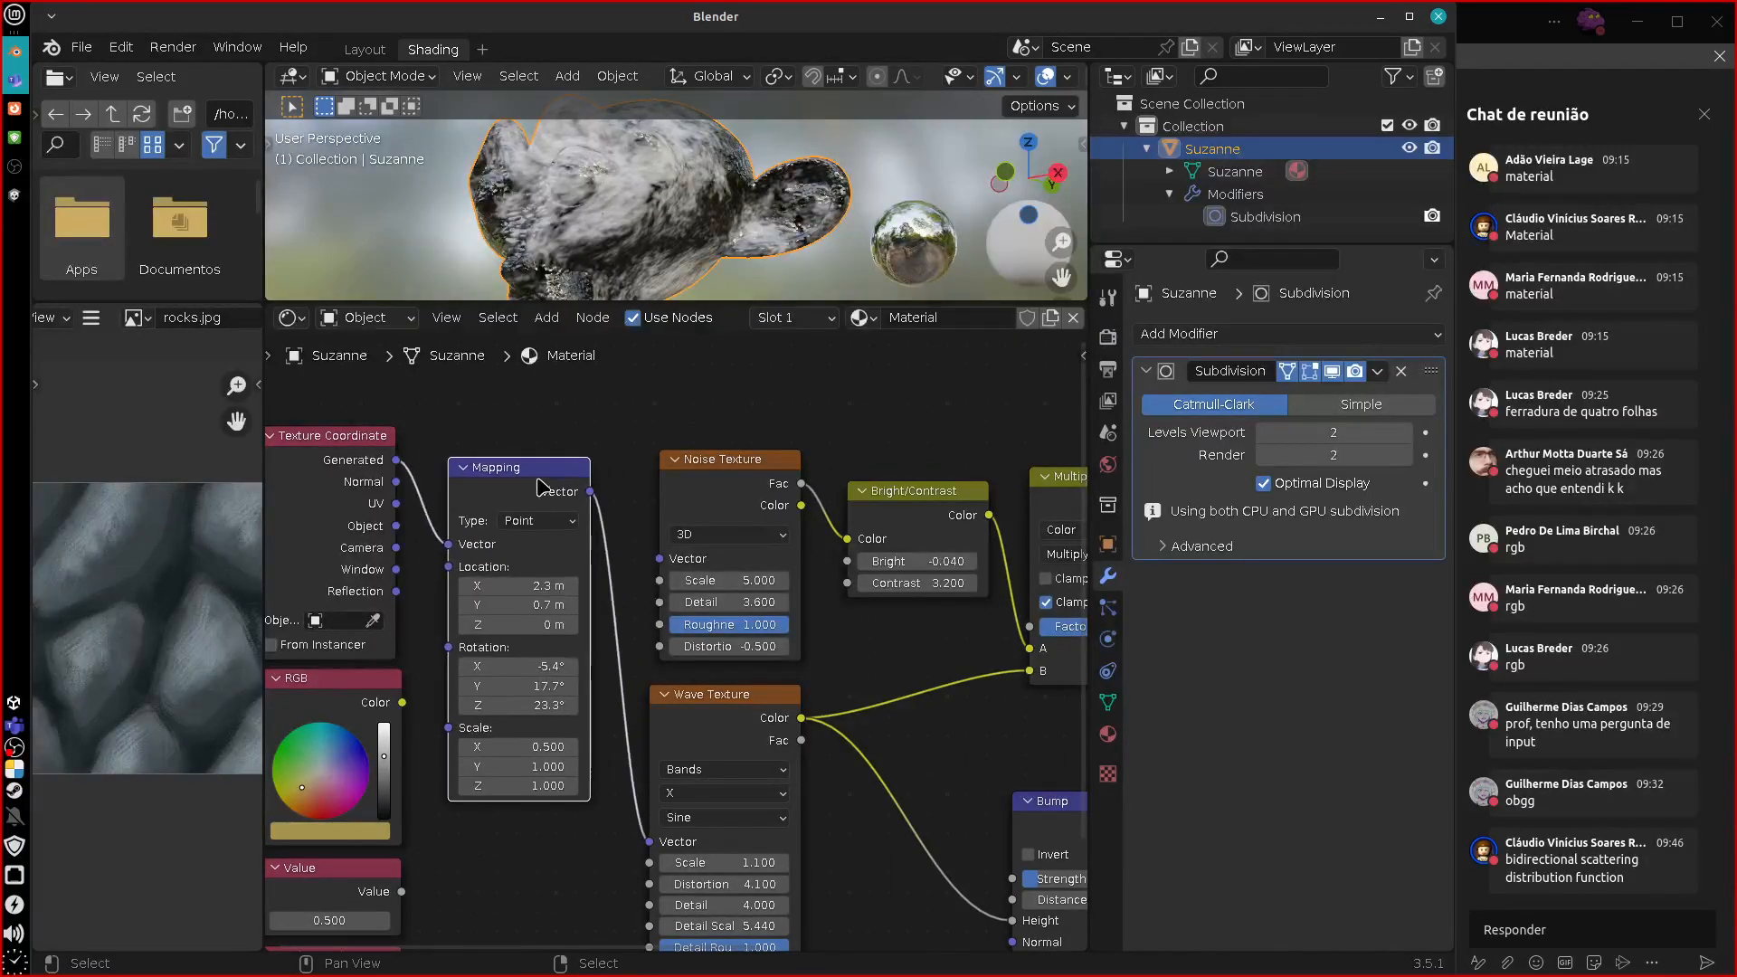
# Add a Vector Transform node below the Mapping node and set its type to Normal.
pyautogui.click(546, 318)
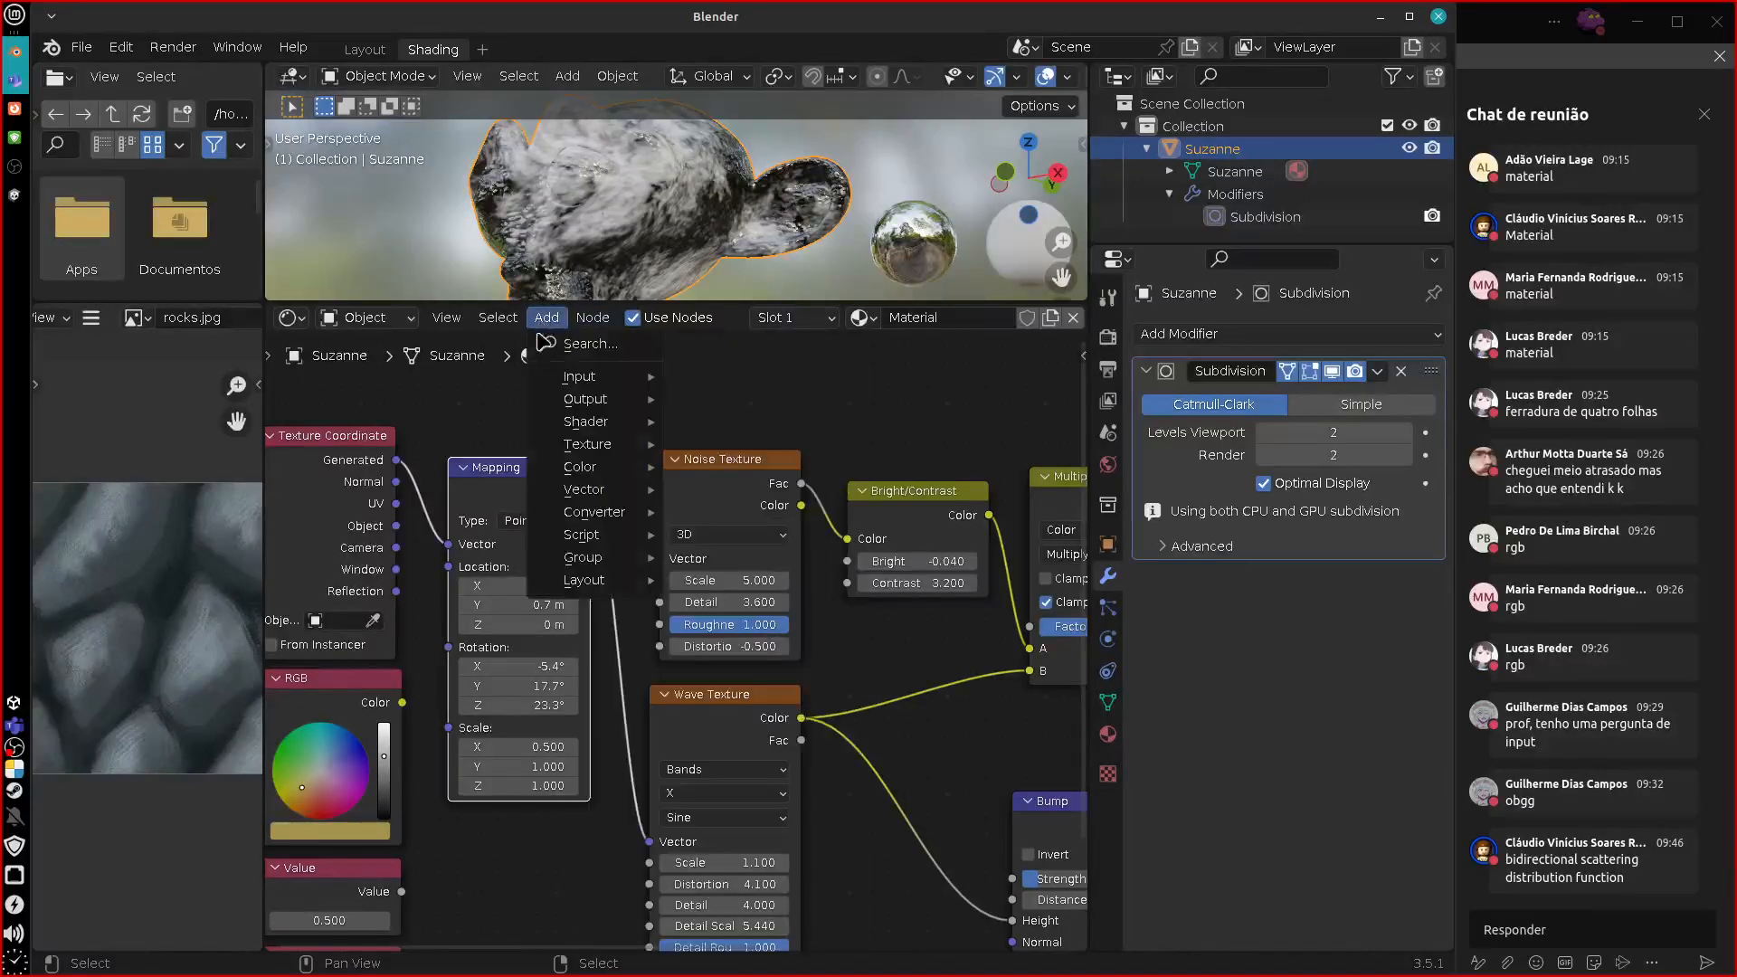
pyautogui.moveTo(597, 492)
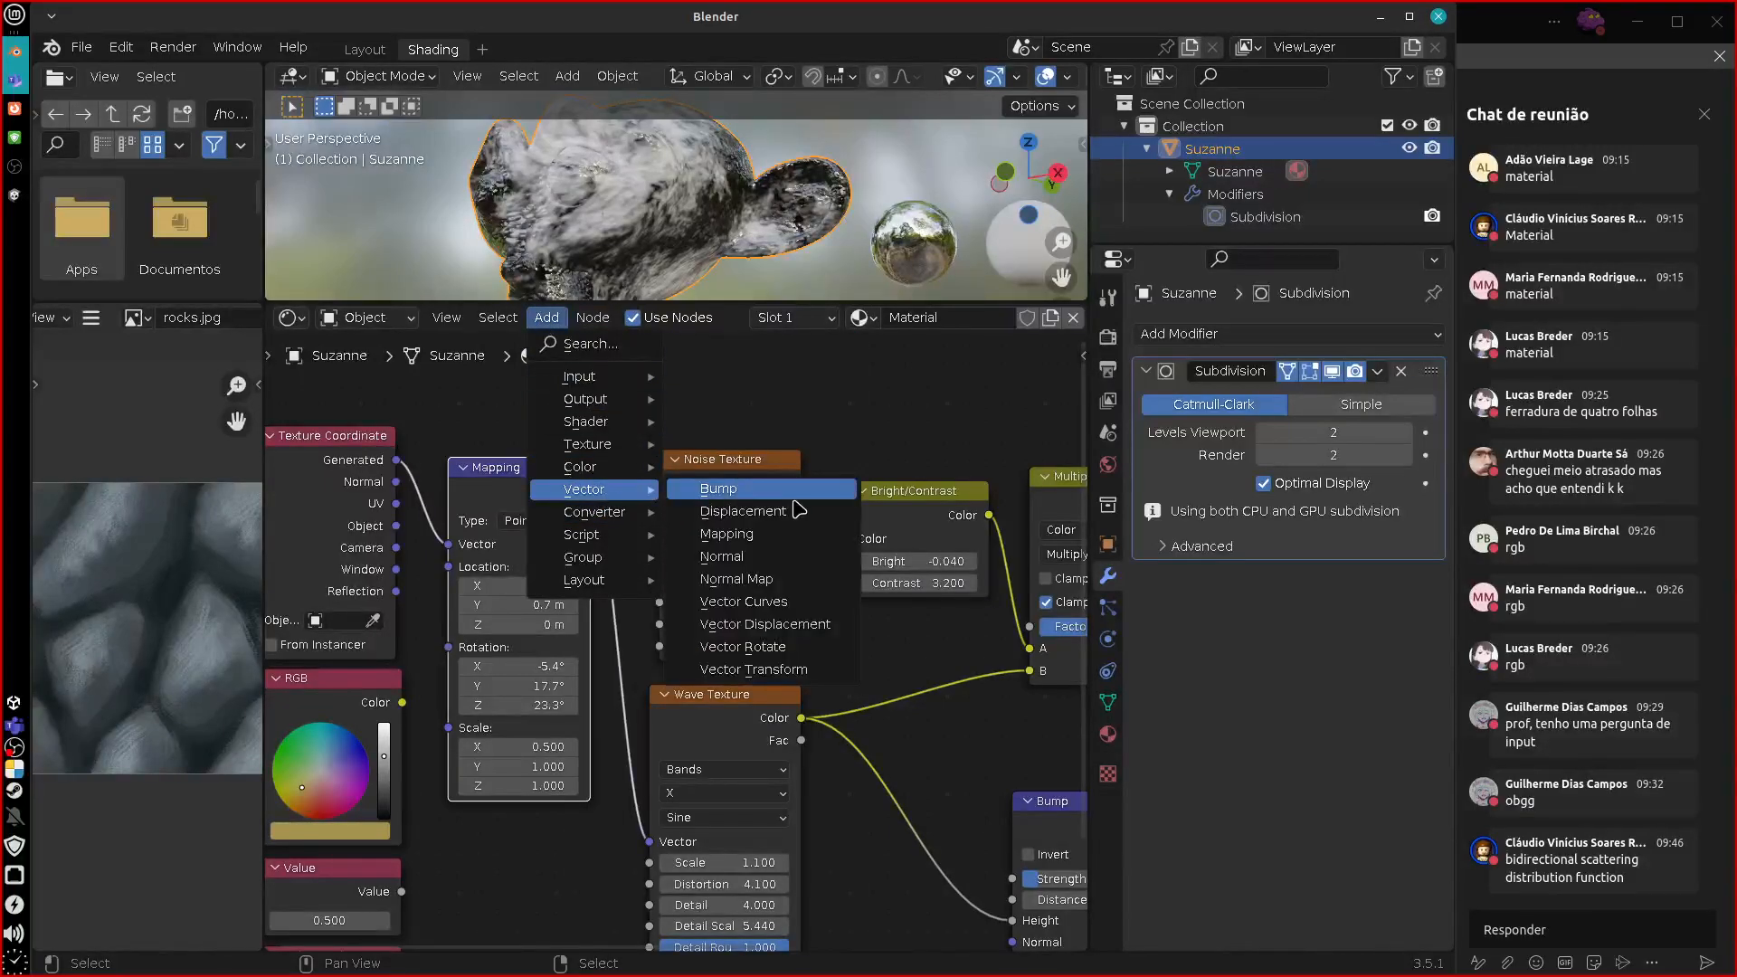
pyautogui.click(818, 669)
pyautogui.click(470, 816)
pyautogui.moveTo(841, 901); pyautogui.dragTo(891, 710, button='middle')
pyautogui.moveTo(570, 660); pyautogui.dragTo(568, 716)
pyautogui.click(549, 740)
pyautogui.click(627, 740)
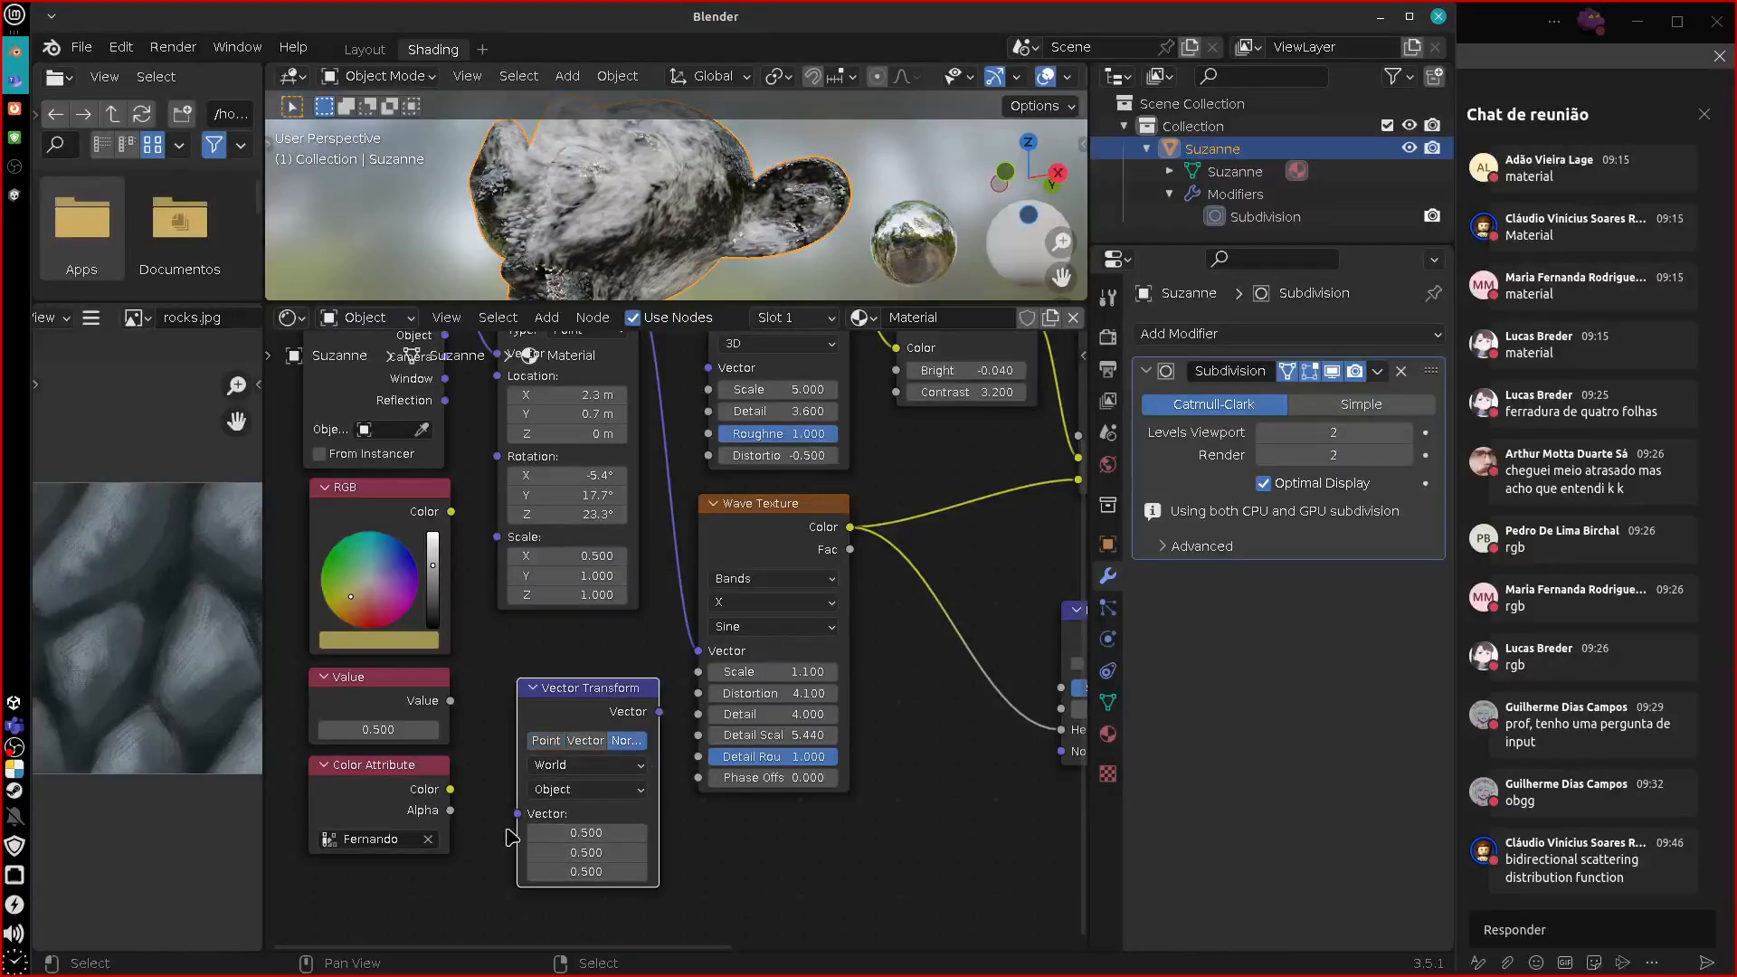
# Look through the Vector Transform node's source and target space options, and delete the node.
pyautogui.click(527, 802)
pyautogui.moveTo(610, 709); pyautogui.dragTo(602, 712)
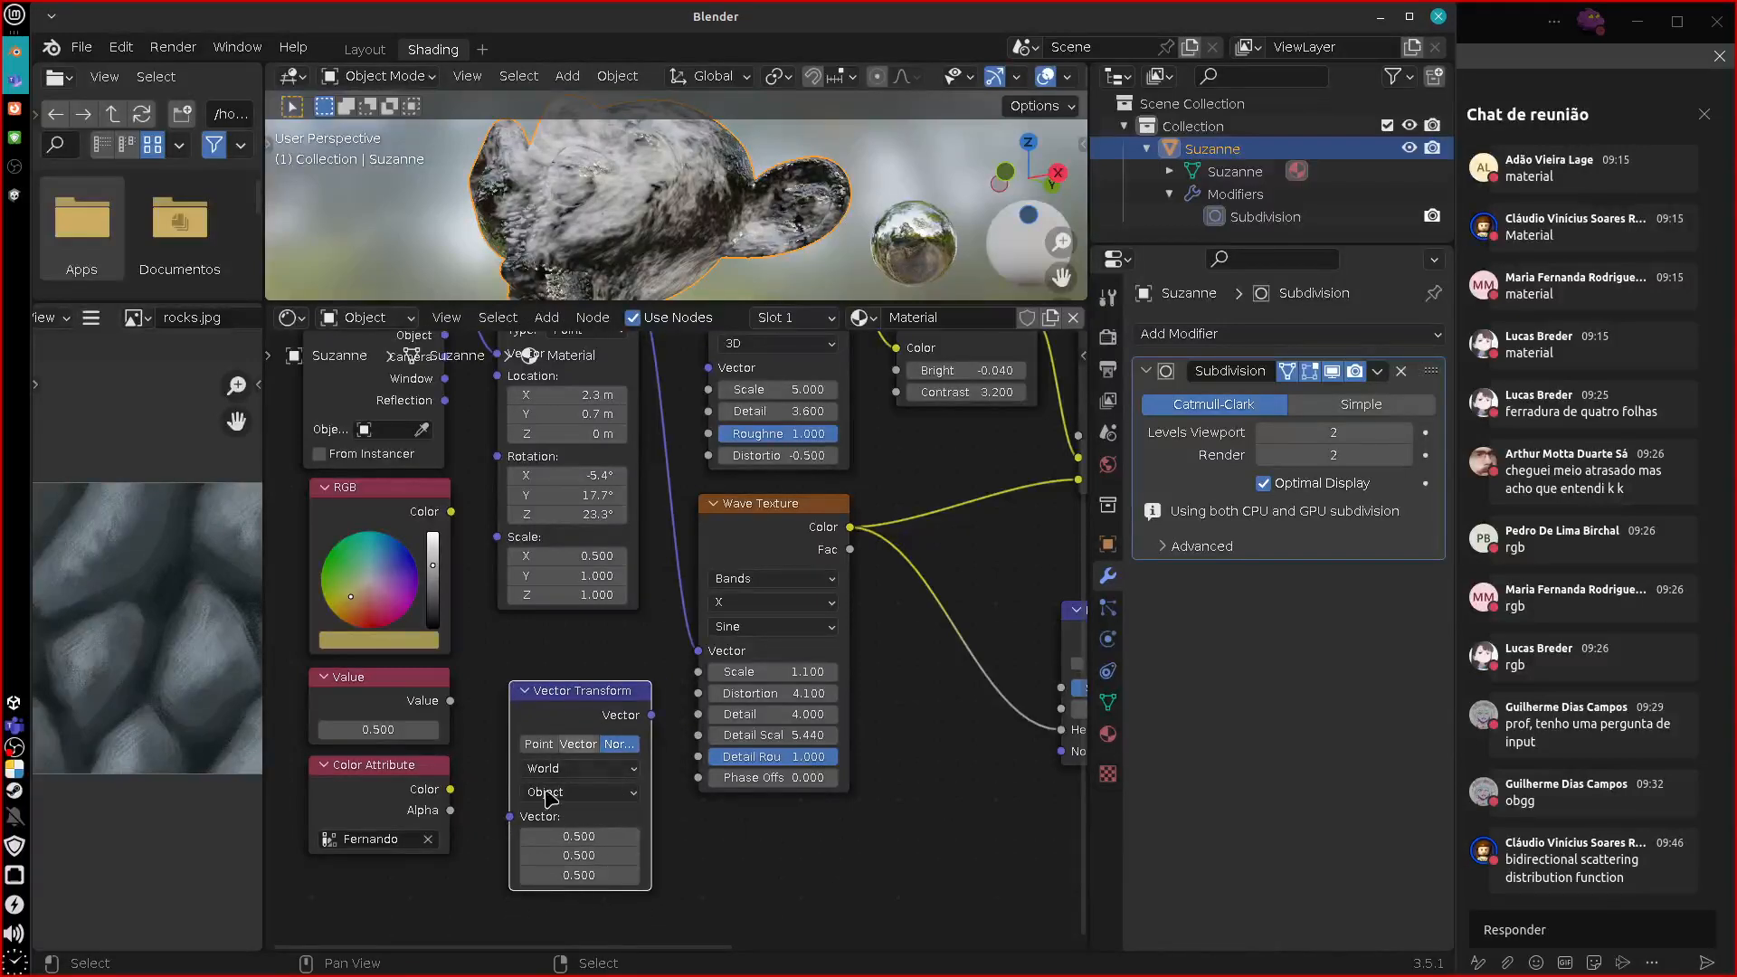
pyautogui.click(611, 769)
pyautogui.click(613, 814)
pyautogui.click(610, 793)
pyautogui.click(616, 837)
pyautogui.press('x')
pyautogui.moveTo(542, 739); pyautogui.dragTo(526, 864, button='middle')
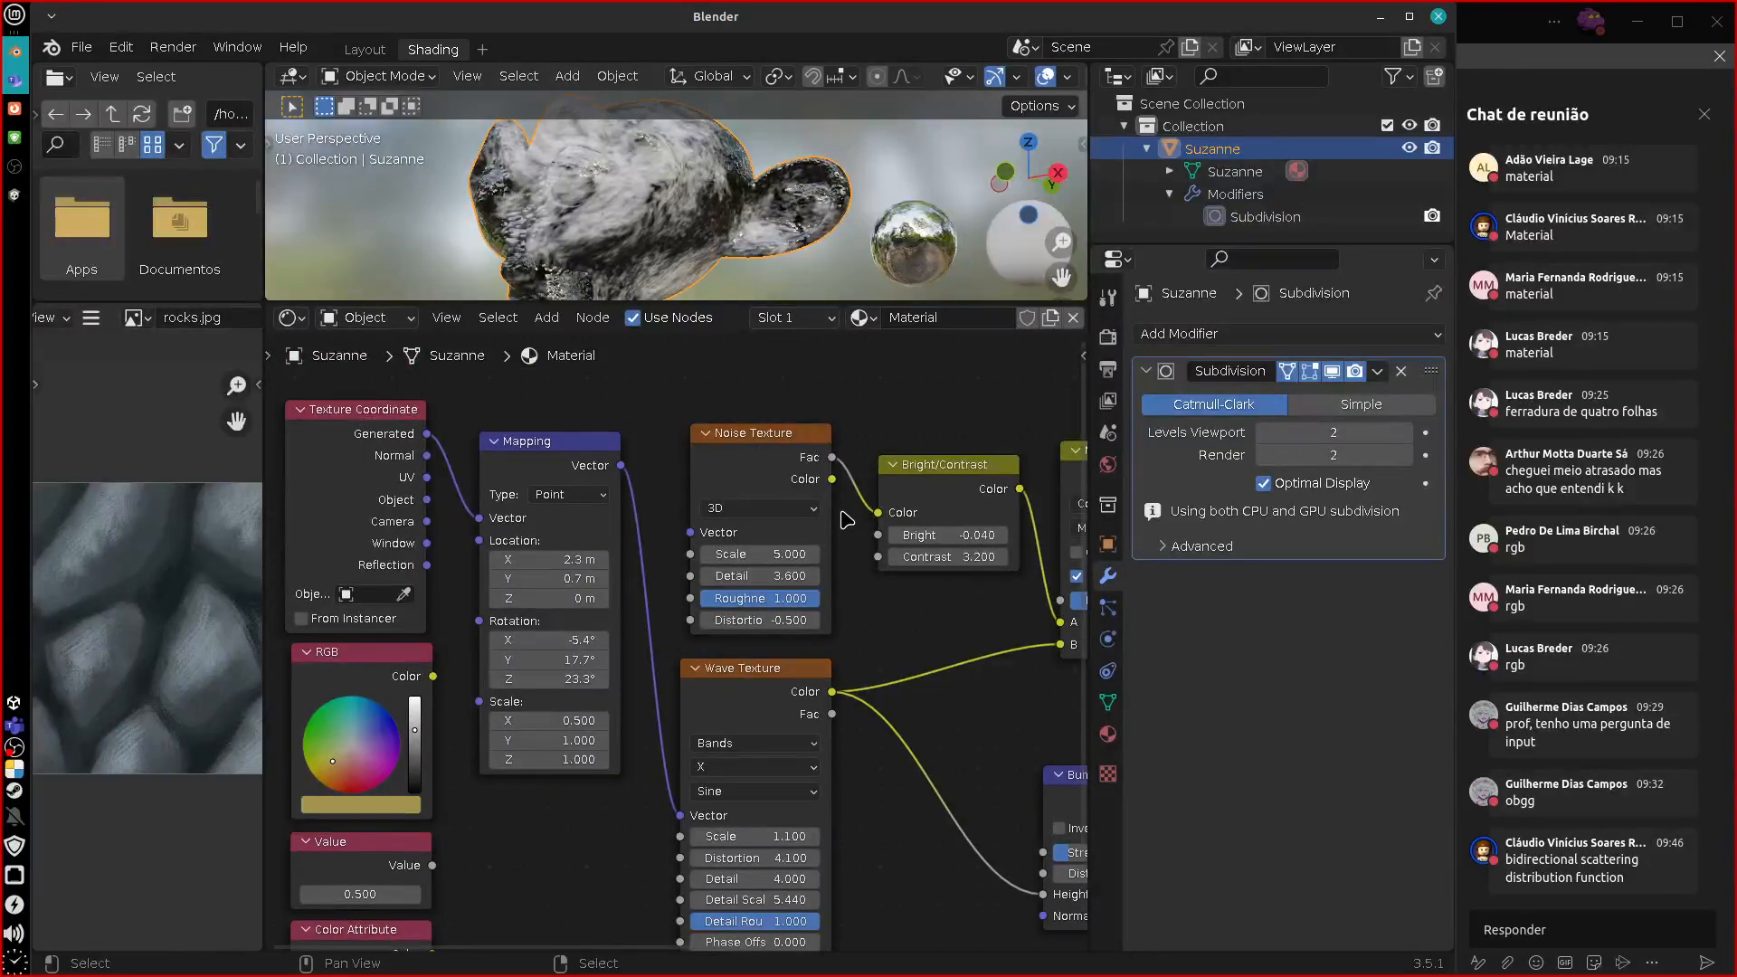
pyautogui.moveTo(543, 898)
pyautogui.mouseDown(button='middle')
pyautogui.moveTo(606, 845)
pyautogui.moveTo(554, 892)
pyautogui.mouseUp(button='middle')
pyautogui.click(547, 317)
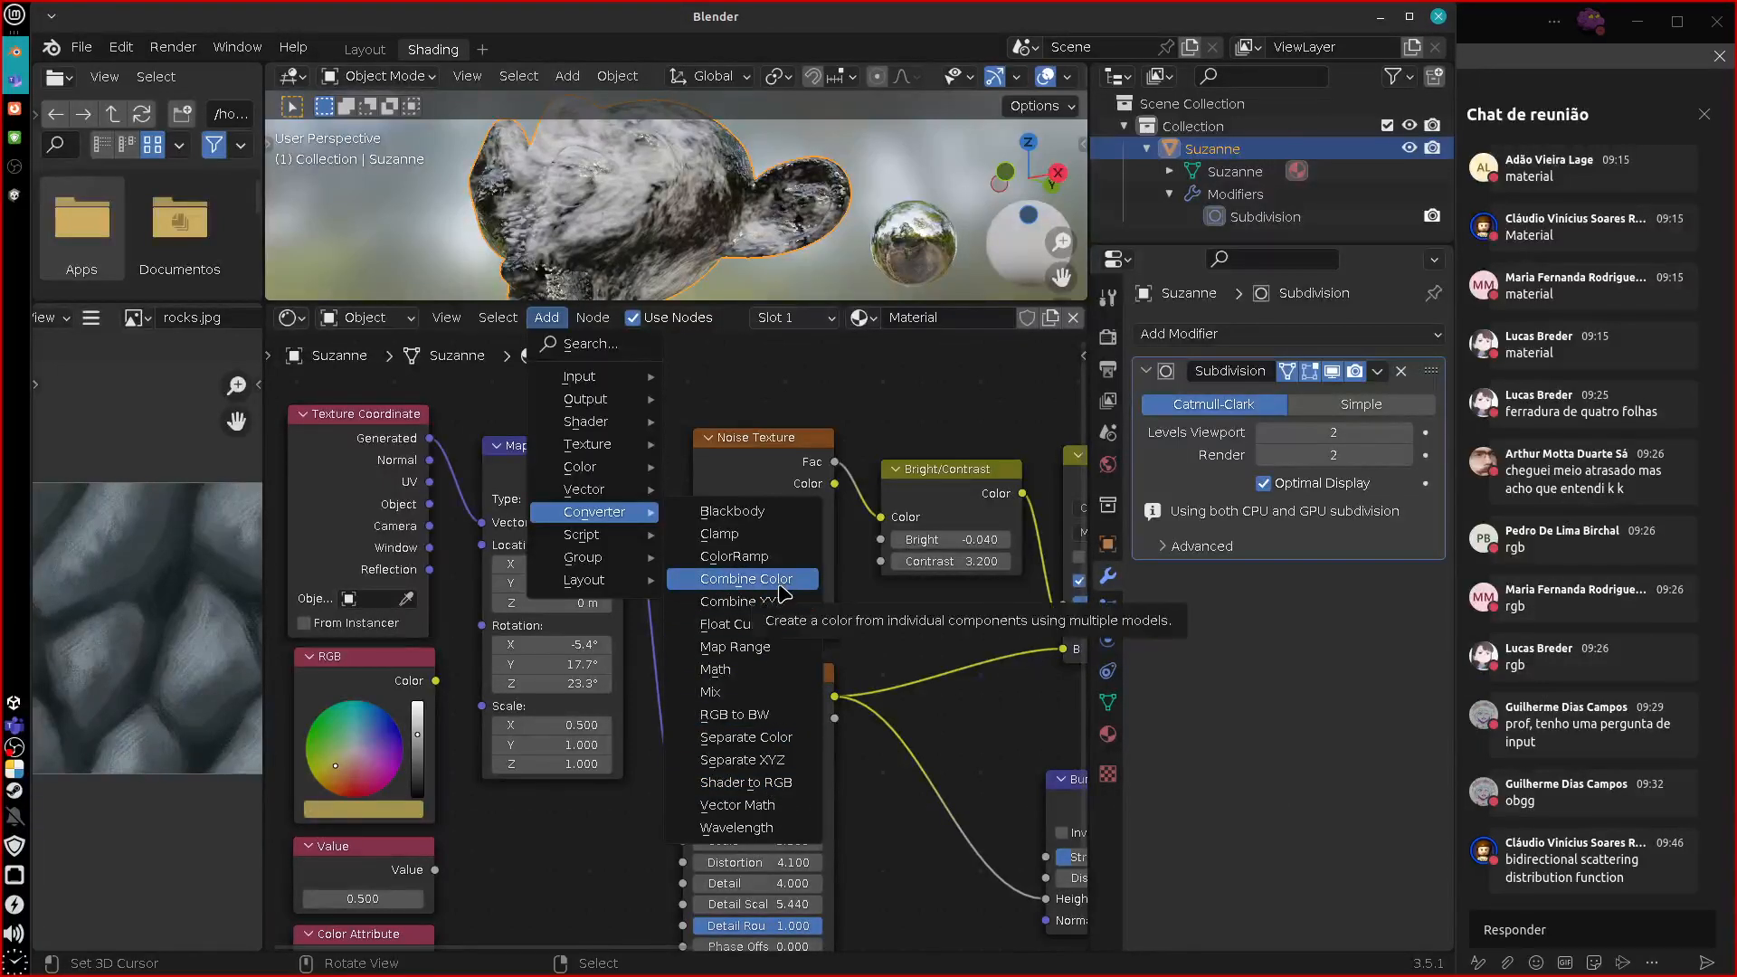
pyautogui.moveTo(915, 850); pyautogui.dragTo(977, 815, button='middle')
pyautogui.moveTo(551, 825); pyautogui.dragTo(514, 827, button='middle')
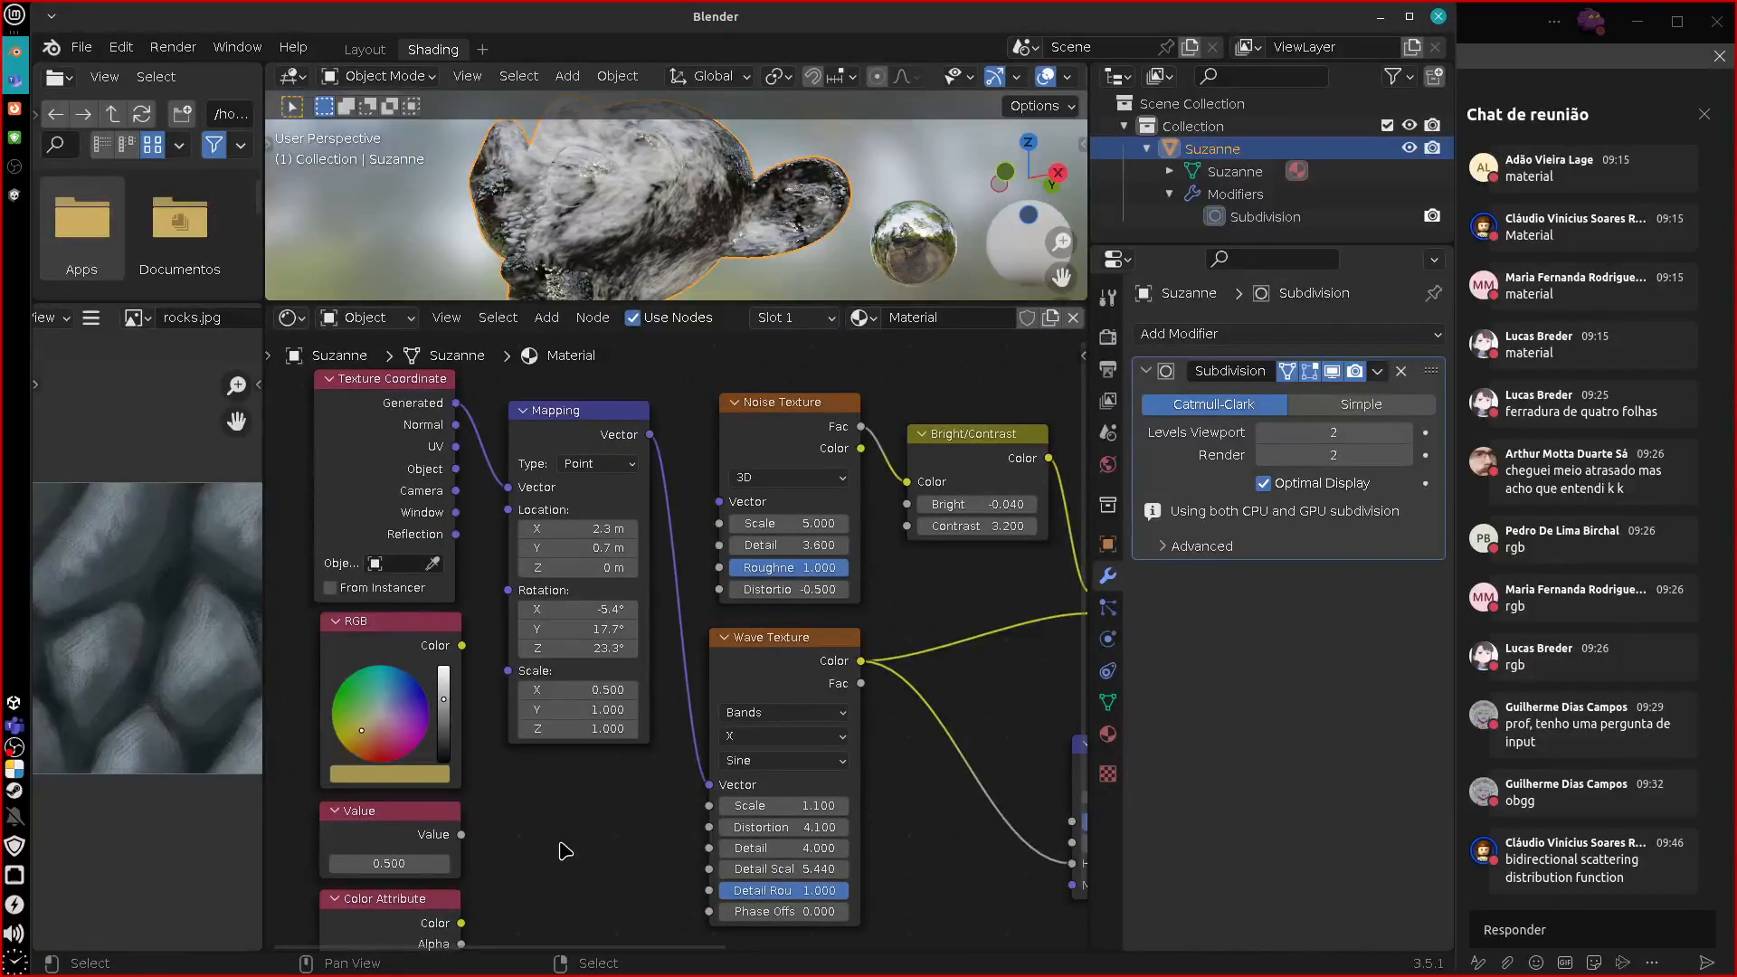
# Insert a Math node set to Add into the link between the Wave Texture and the Bump height, with a second value of 5.4.
pyautogui.click(547, 317)
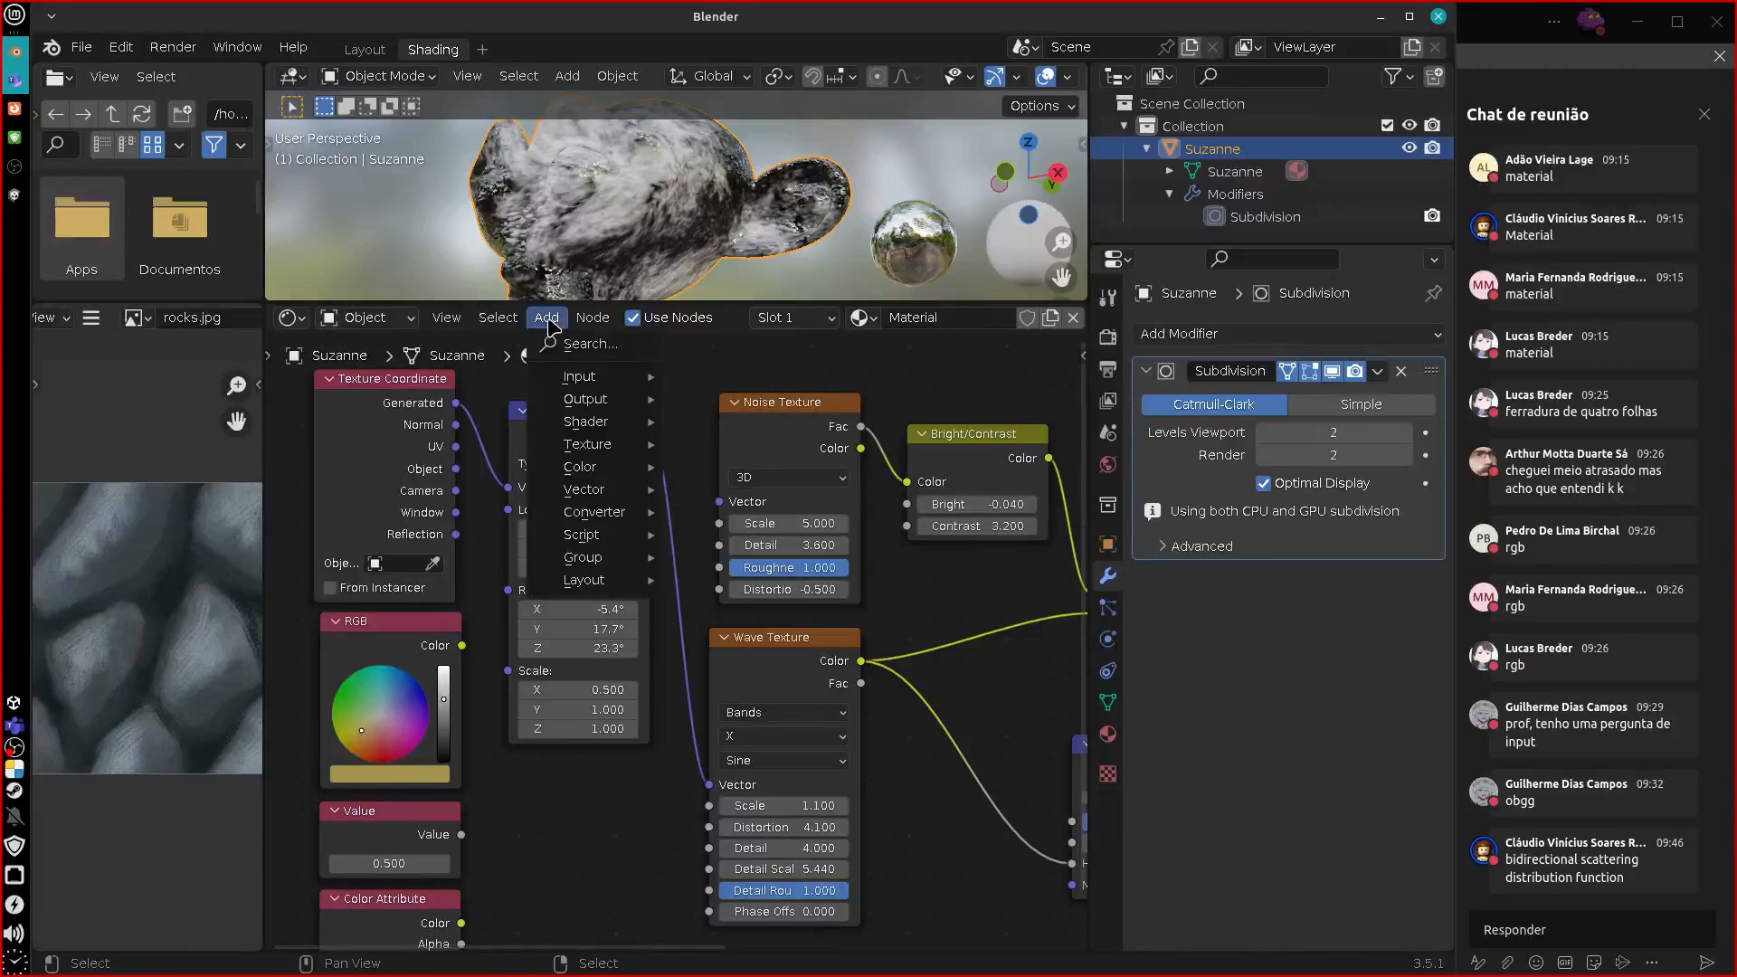
pyautogui.moveTo(621, 512)
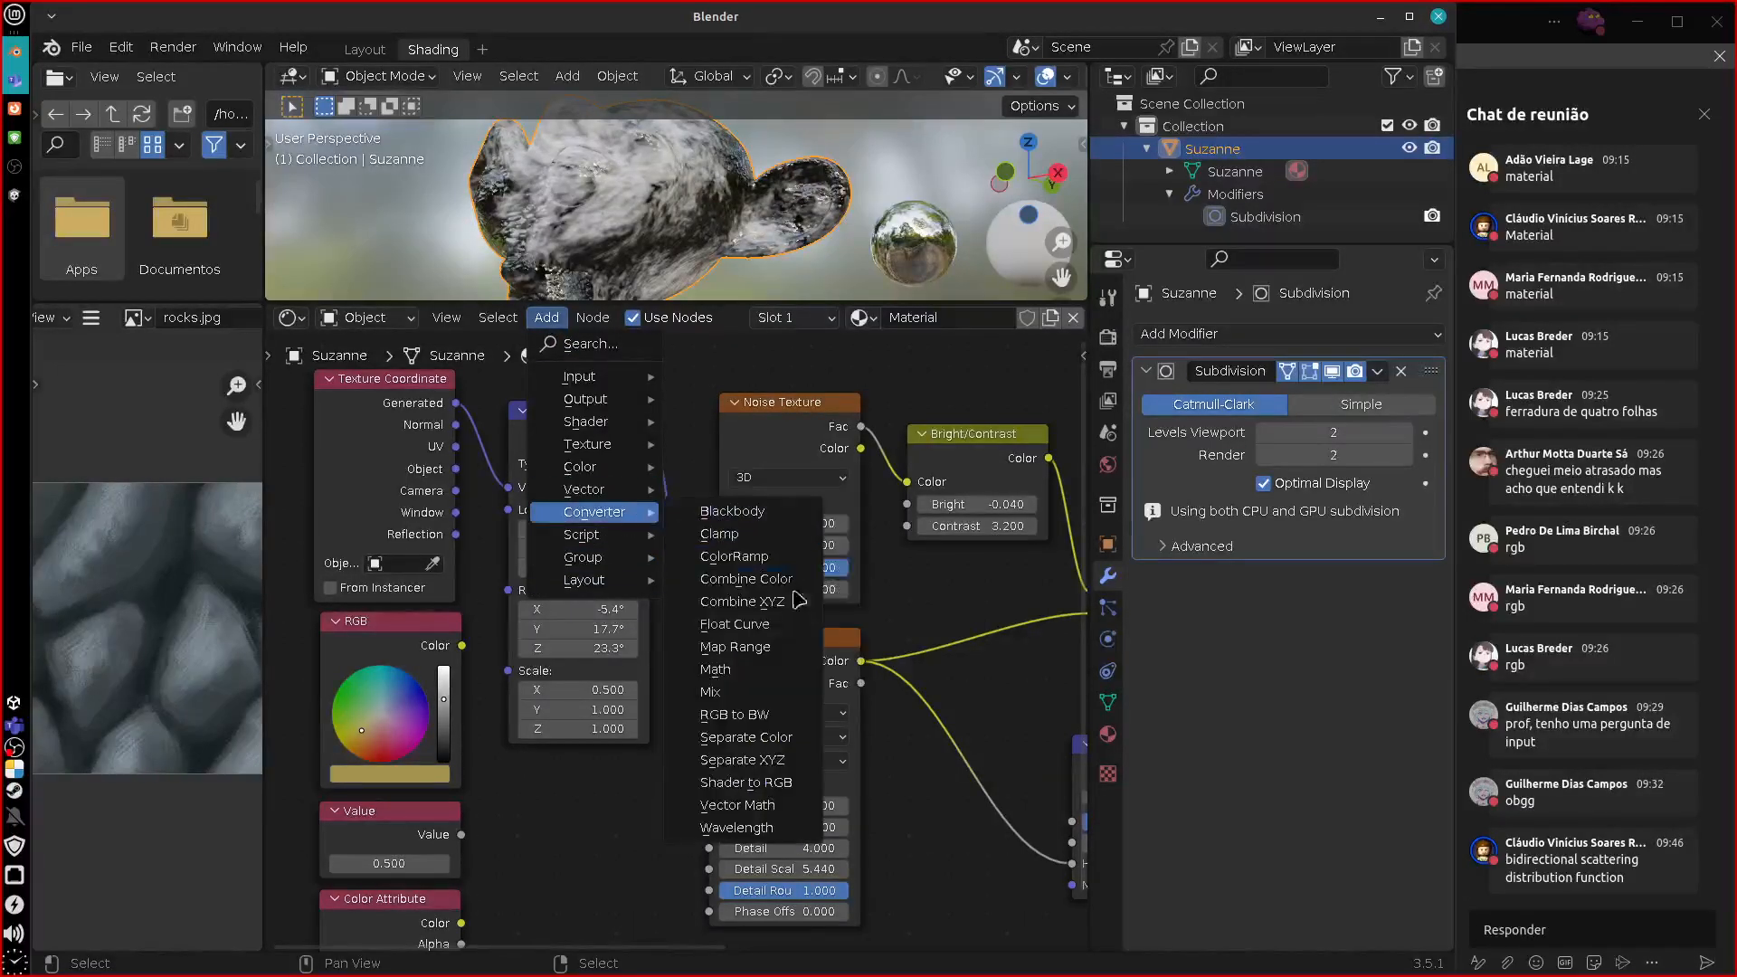
pyautogui.click(777, 670)
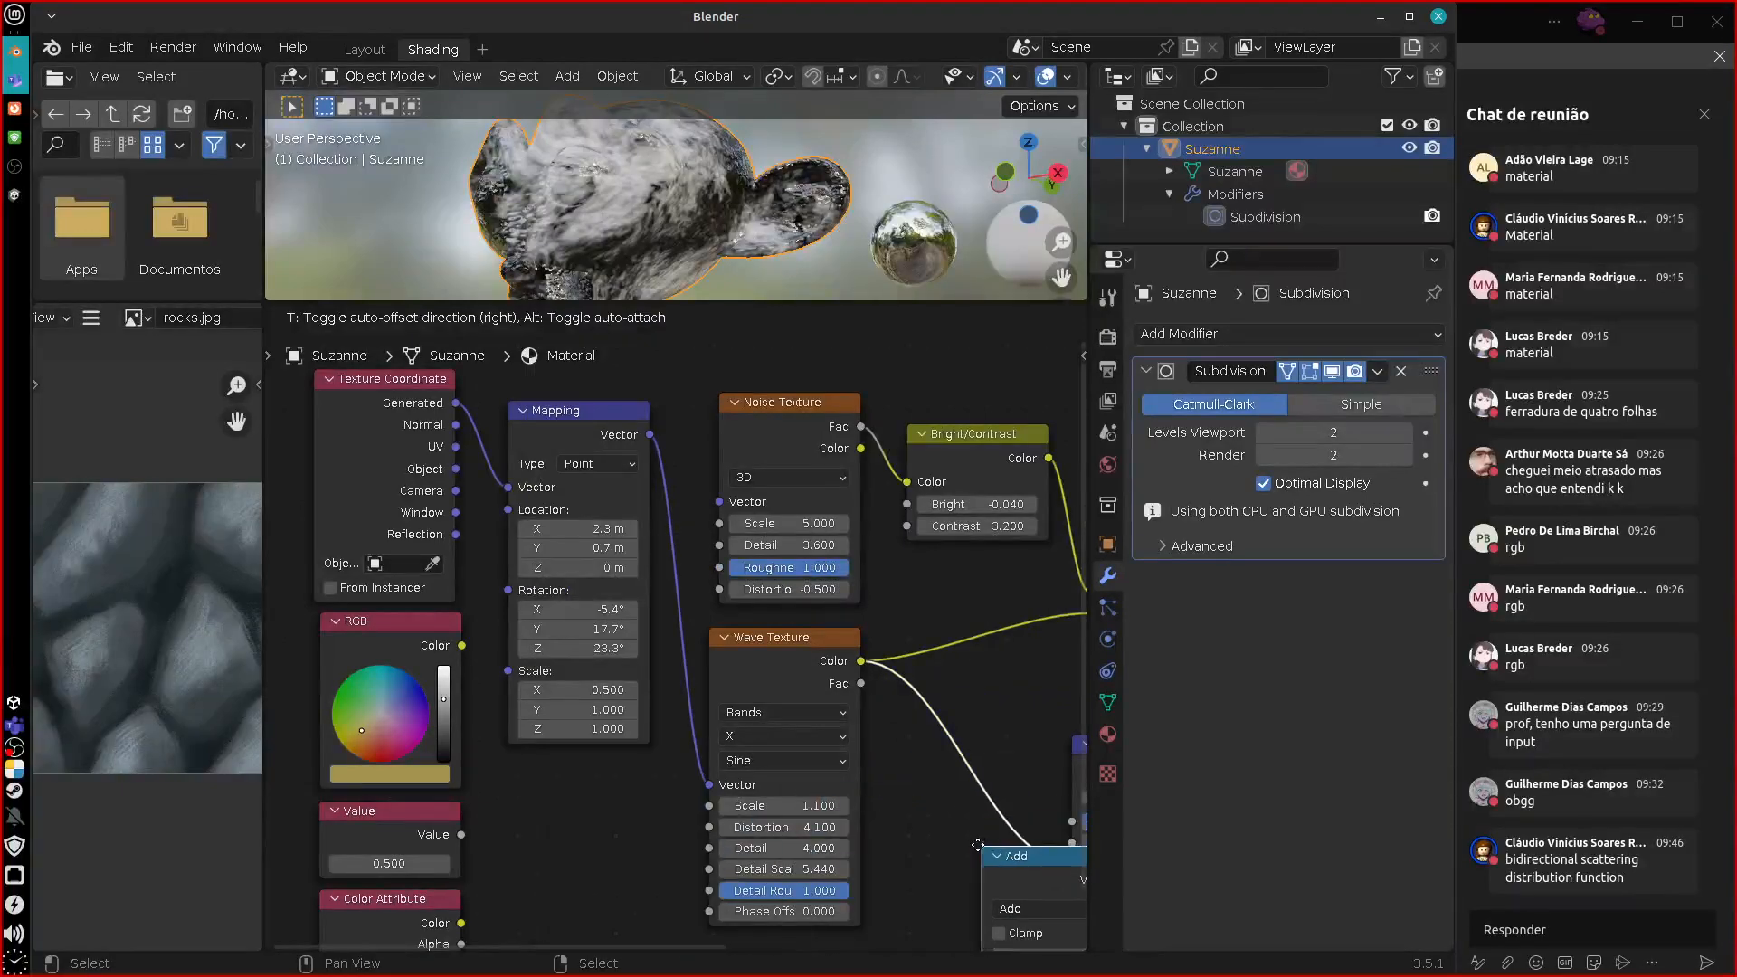
pyautogui.click(911, 828)
pyautogui.moveTo(931, 742); pyautogui.dragTo(805, 609, button='middle')
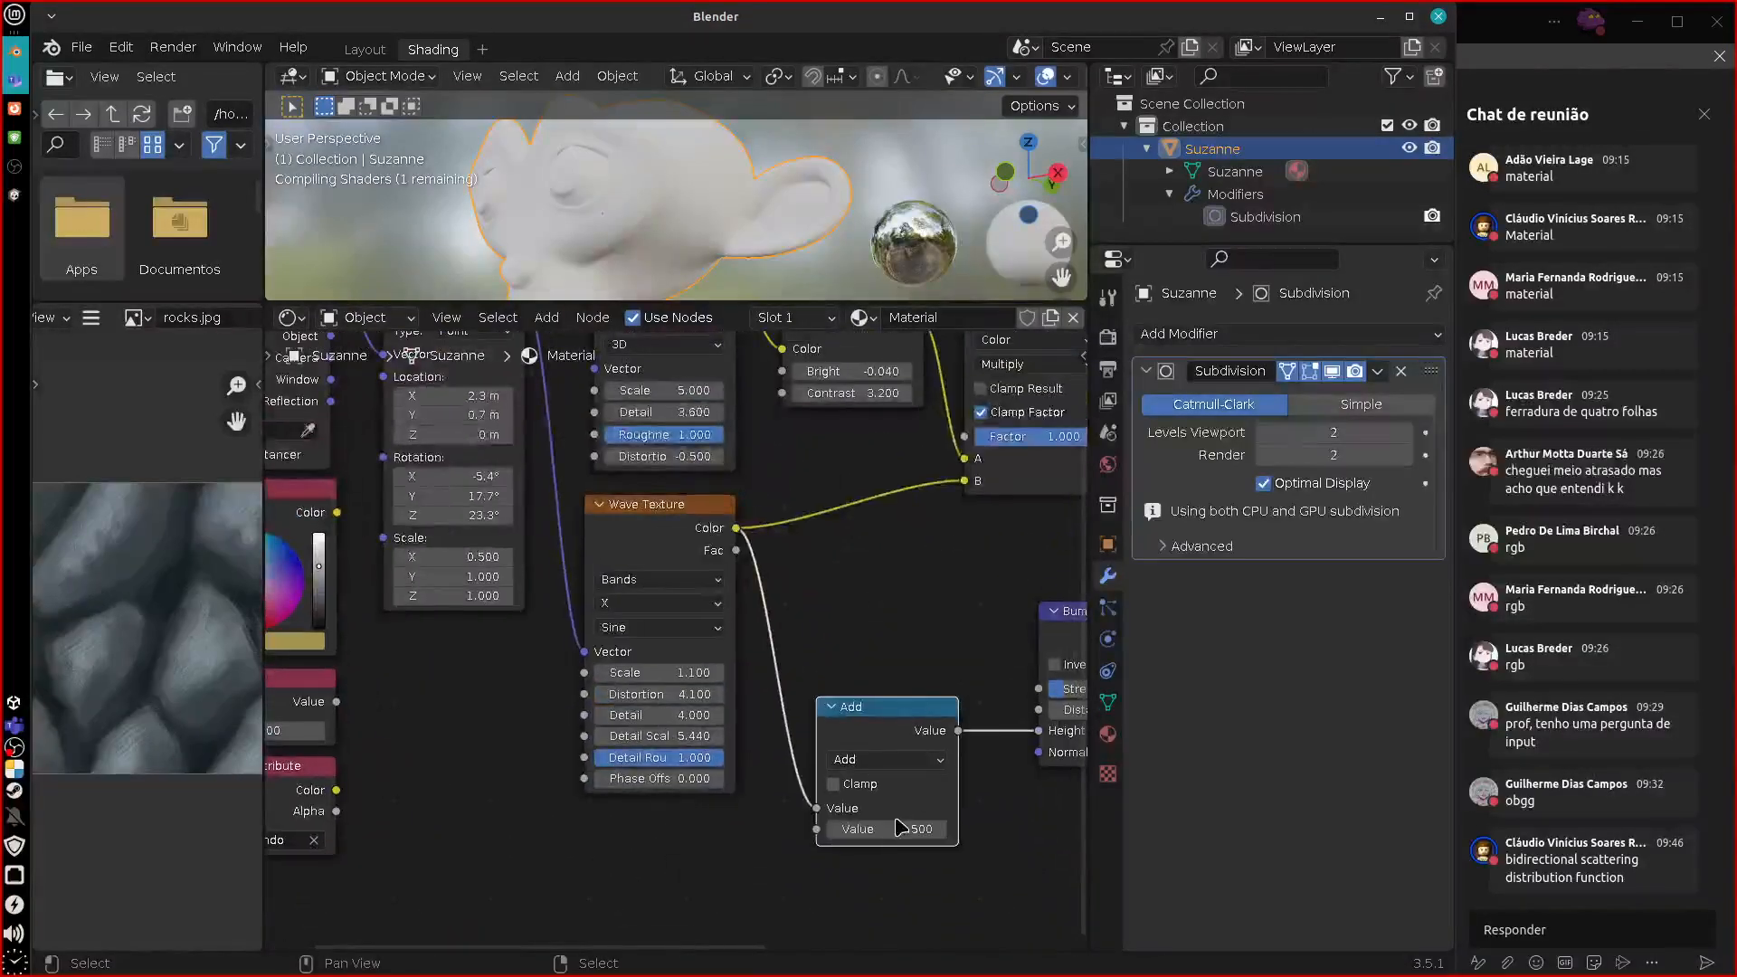
pyautogui.moveTo(891, 829); pyautogui.dragTo(923, 850)
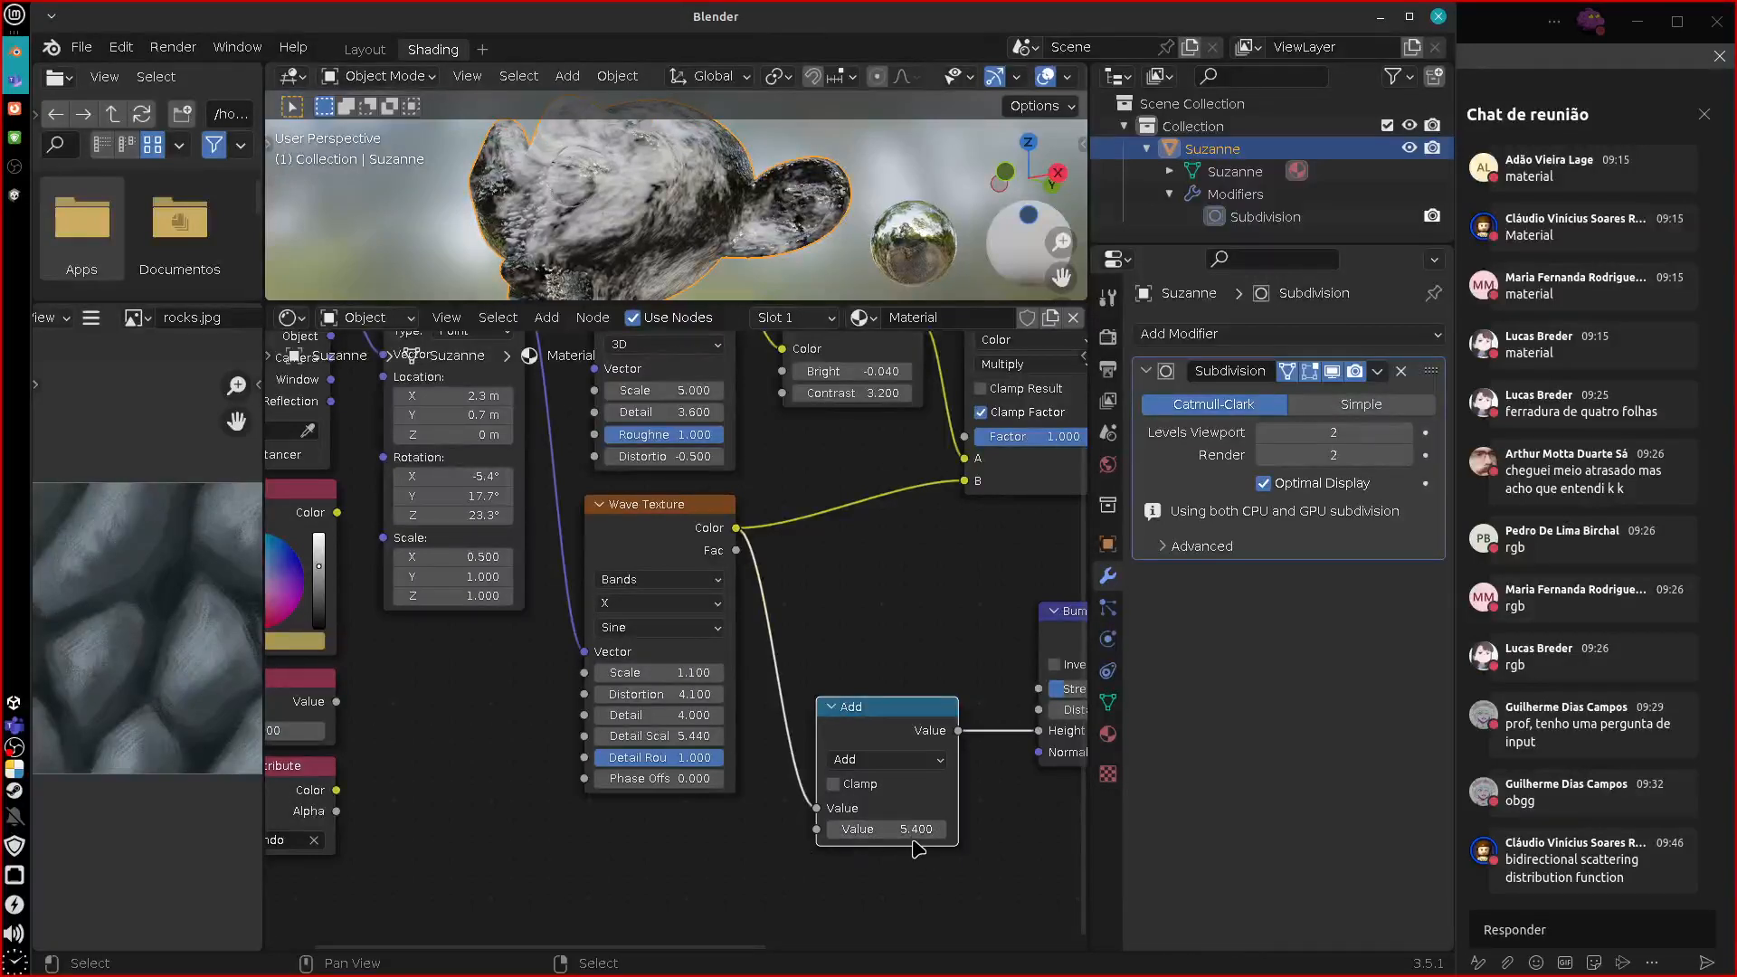
# Switch the Math node to Fraction, delete it, and connect the Wave Texture color directly to the Bump strength.
pyautogui.click(896, 762)
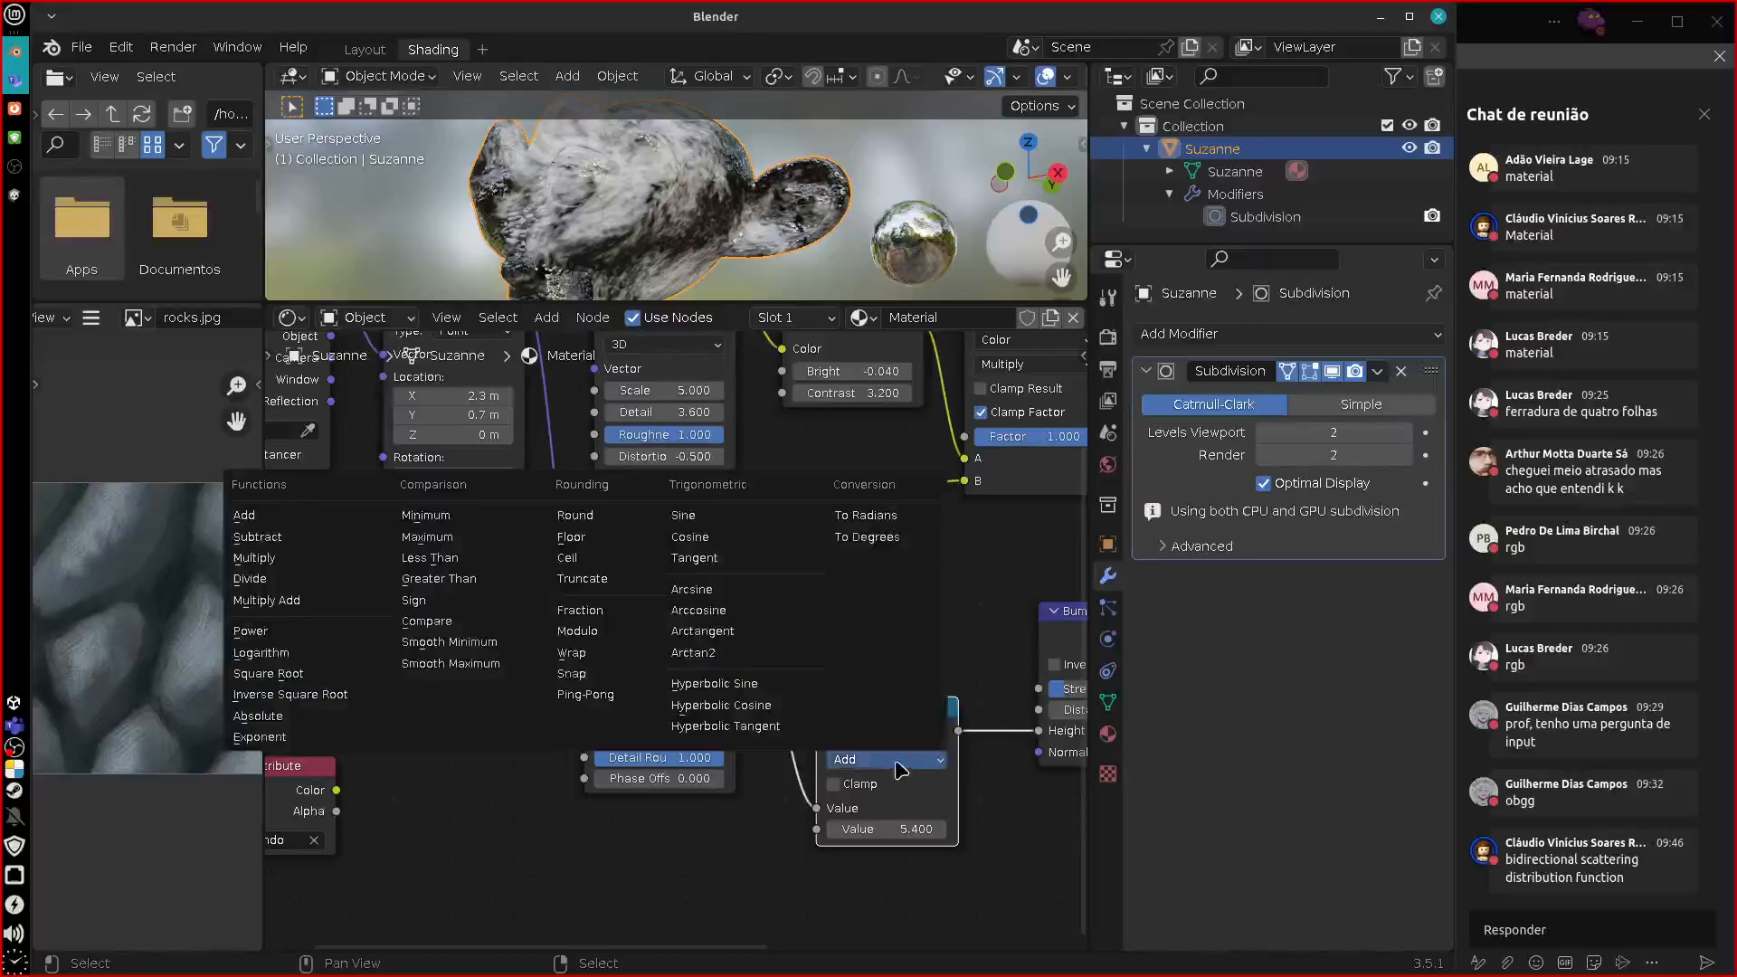
pyautogui.click(577, 610)
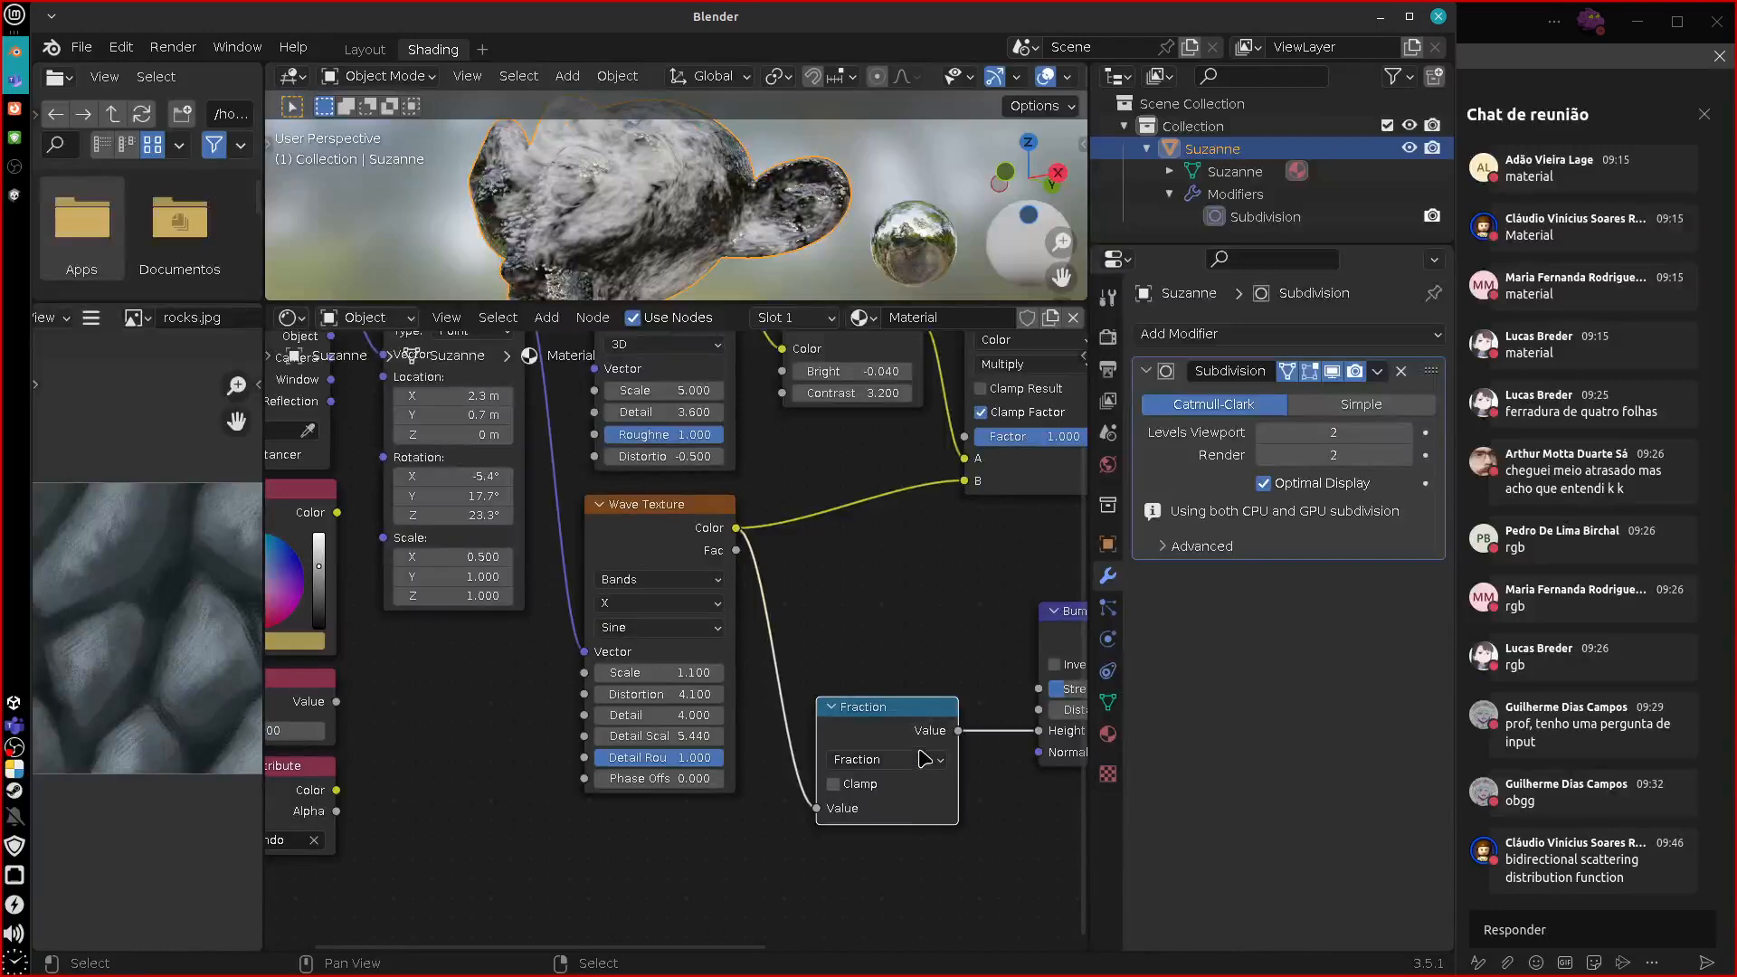
pyautogui.press('x')
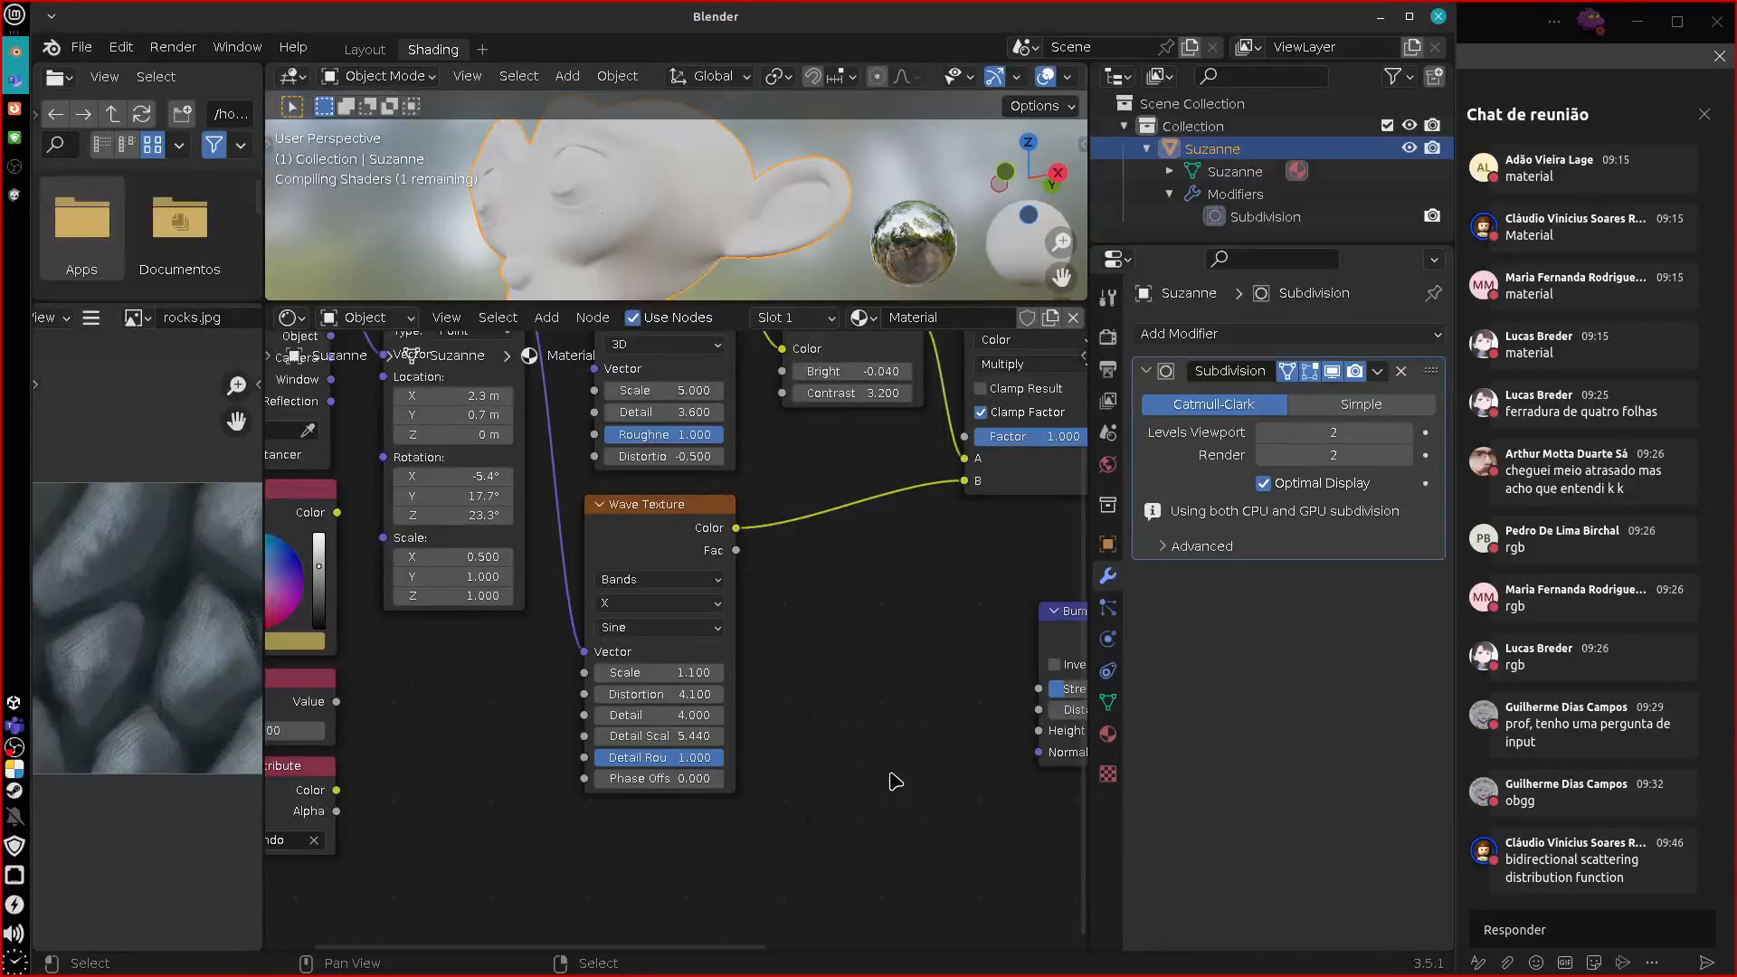
pyautogui.moveTo(735, 527)
pyautogui.mouseDown()
pyautogui.moveTo(887, 756)
pyautogui.moveTo(1039, 688)
pyautogui.mouseUp()
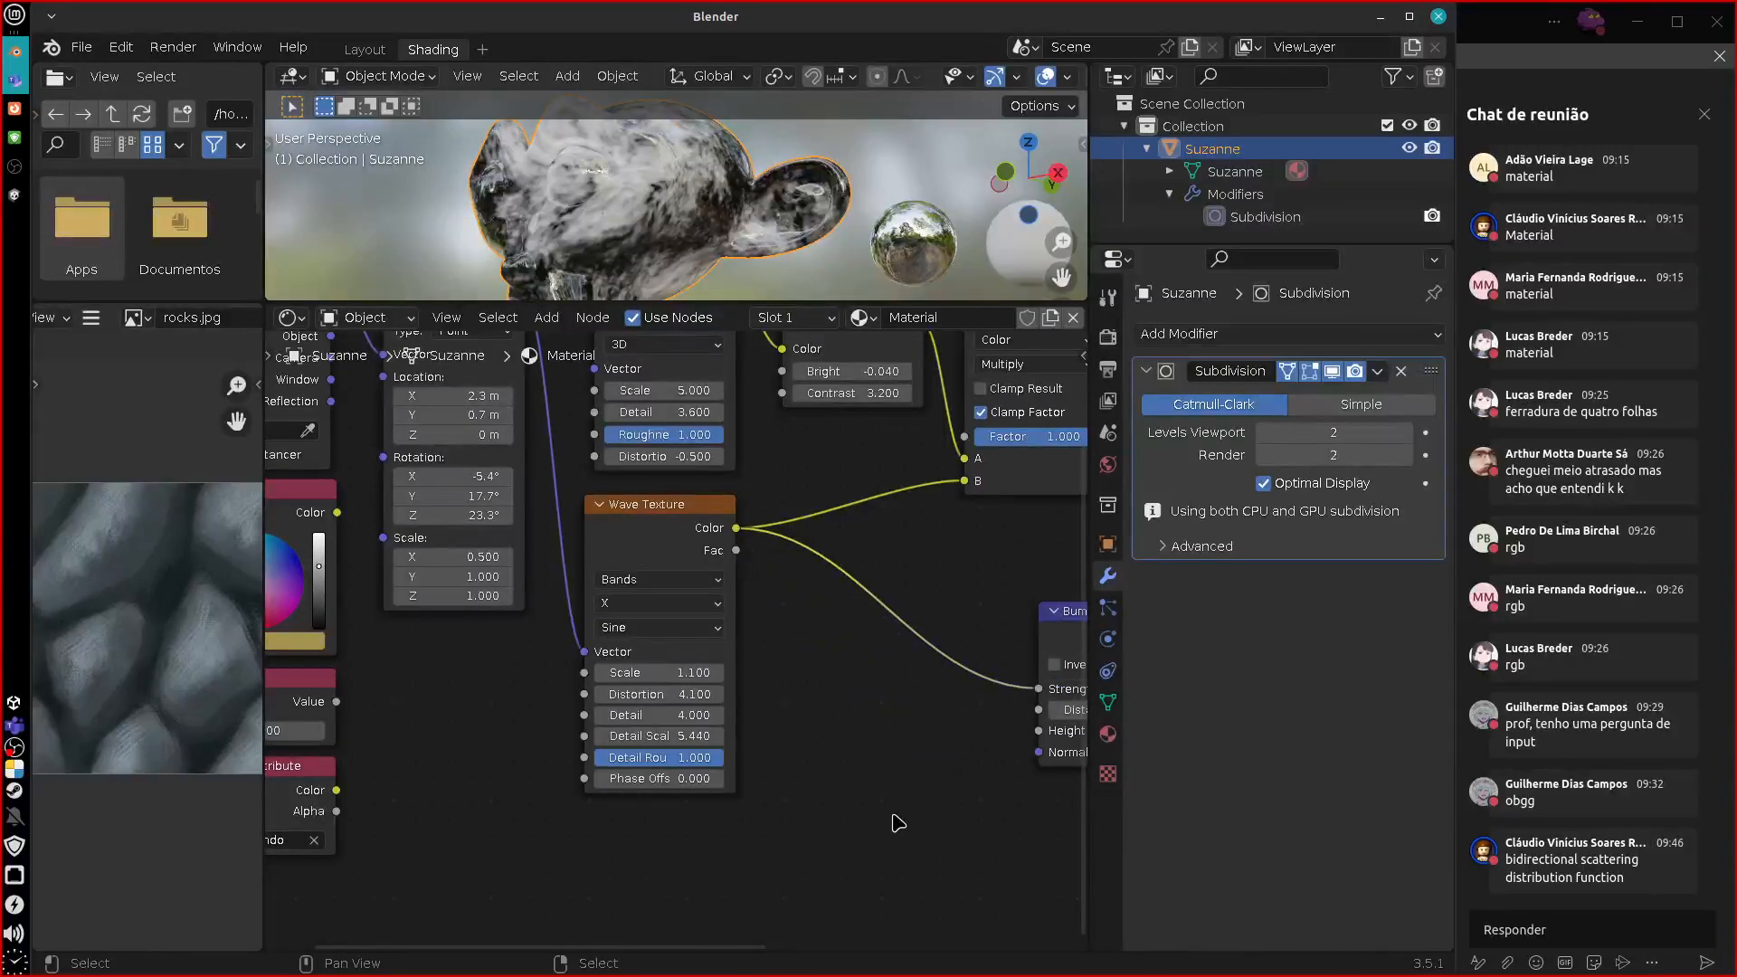
# Move the Value node to the empty area below the Wave Texture and duplicate it directly underneath.
pyautogui.moveTo(627, 877); pyautogui.dragTo(745, 826, button='middle')
pyautogui.hotkey('shift', 'a')
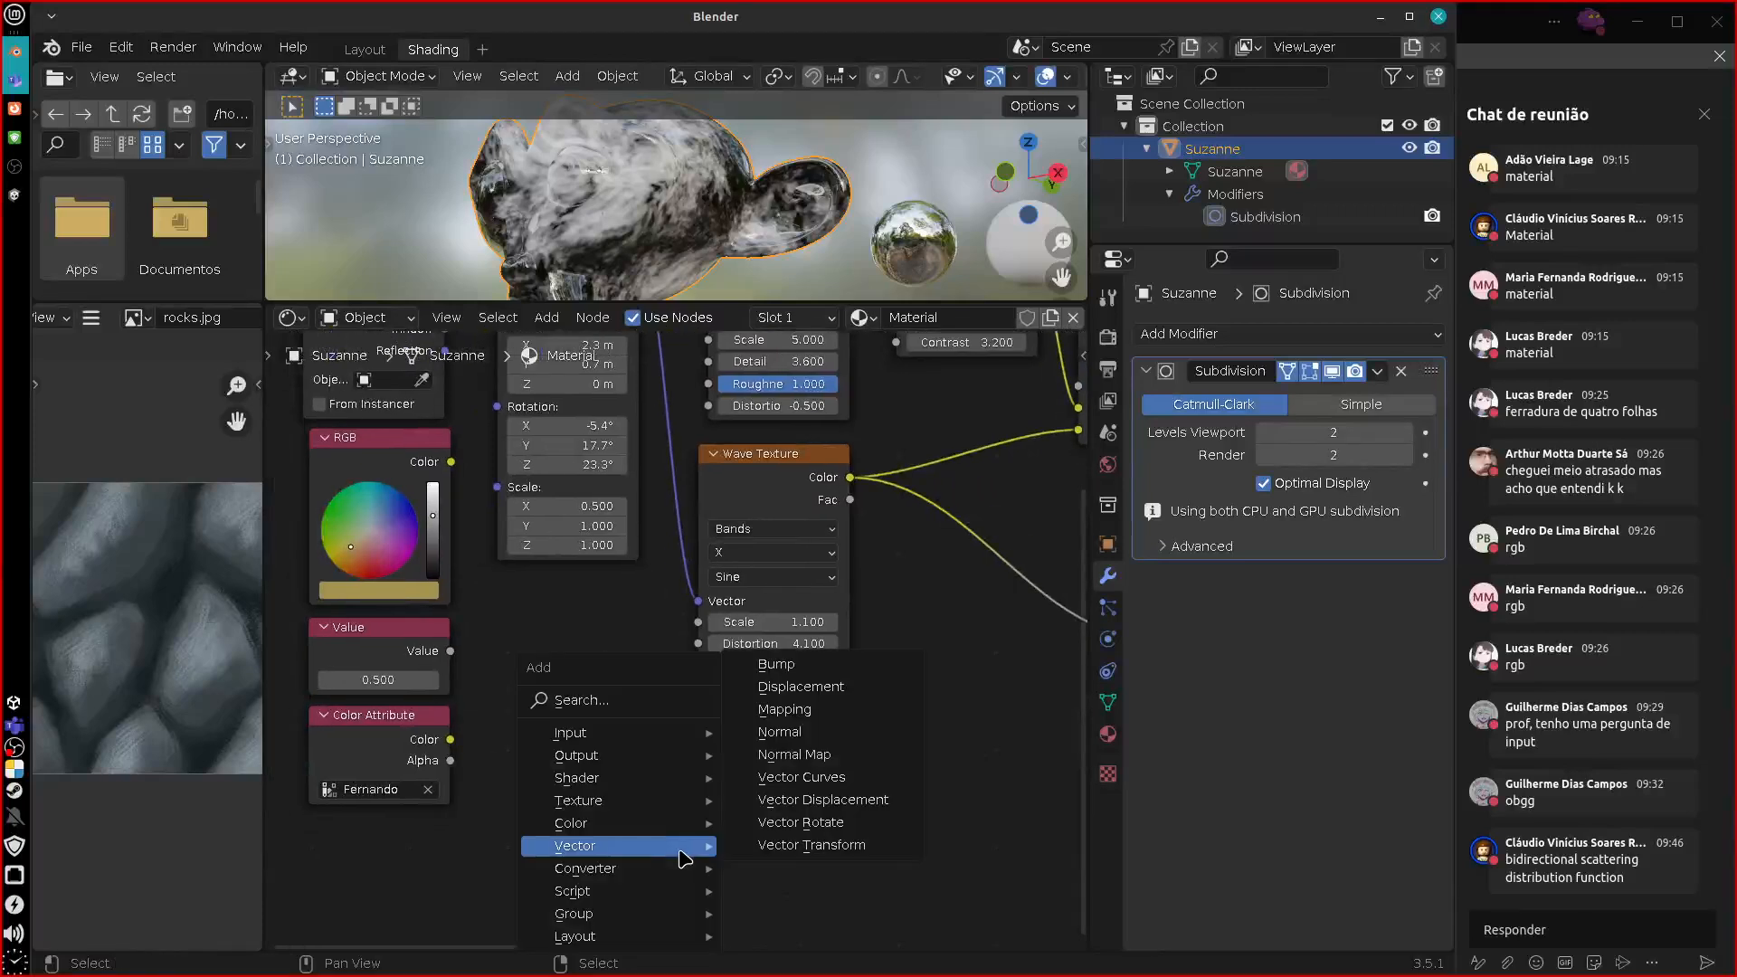
pyautogui.moveTo(443, 685); pyautogui.dragTo(647, 864)
pyautogui.hotkey('shift', 'd')
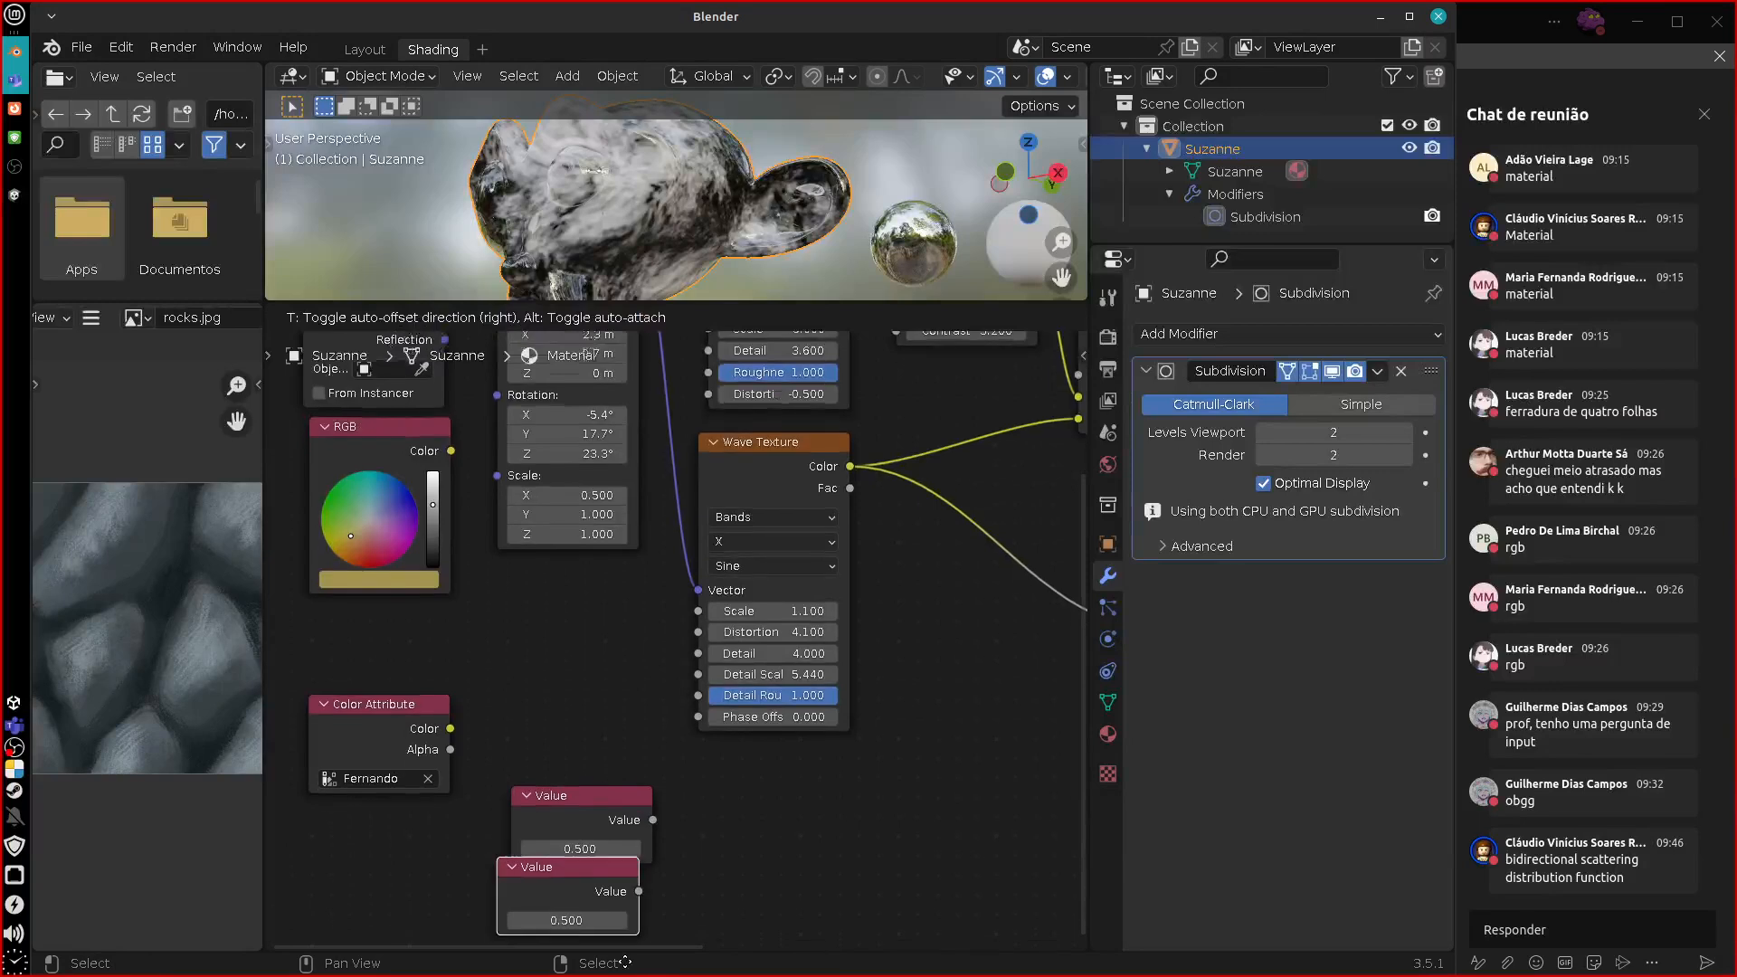
pyautogui.click(635, 810)
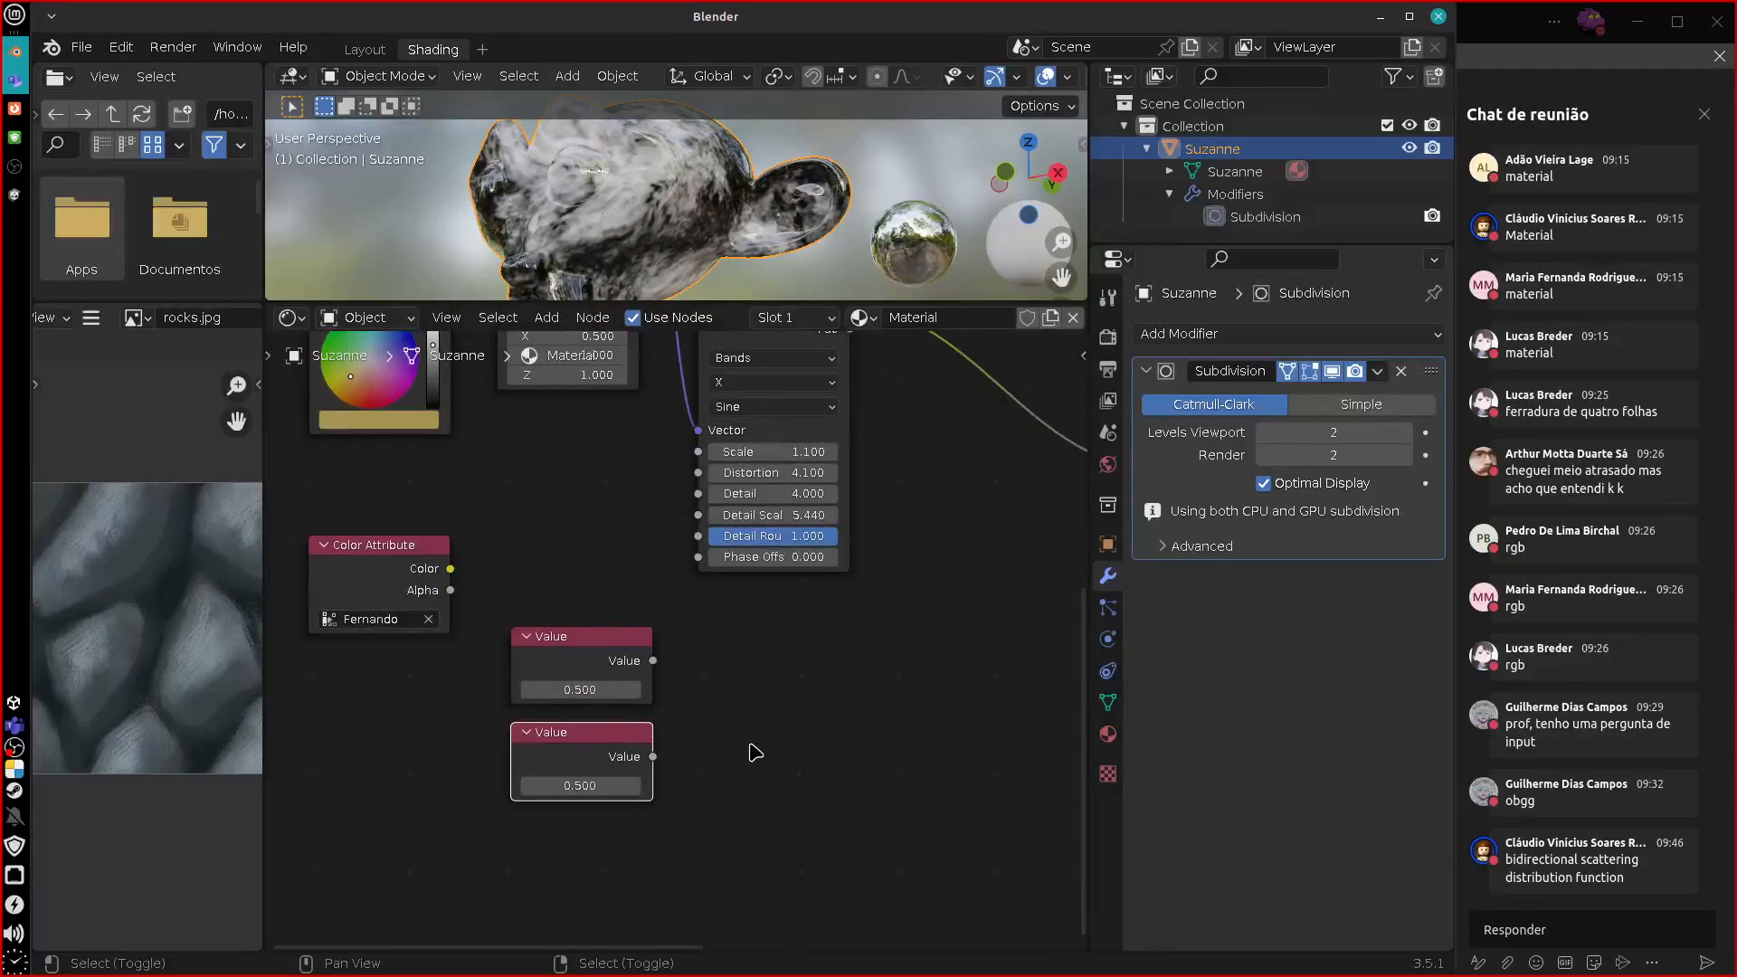
# Add a Math node set to Add, feed both Value nodes into its two inputs, and tidy the three nodes' layout.
pyautogui.hotkey('shift', 'a')
pyautogui.moveTo(751, 753)
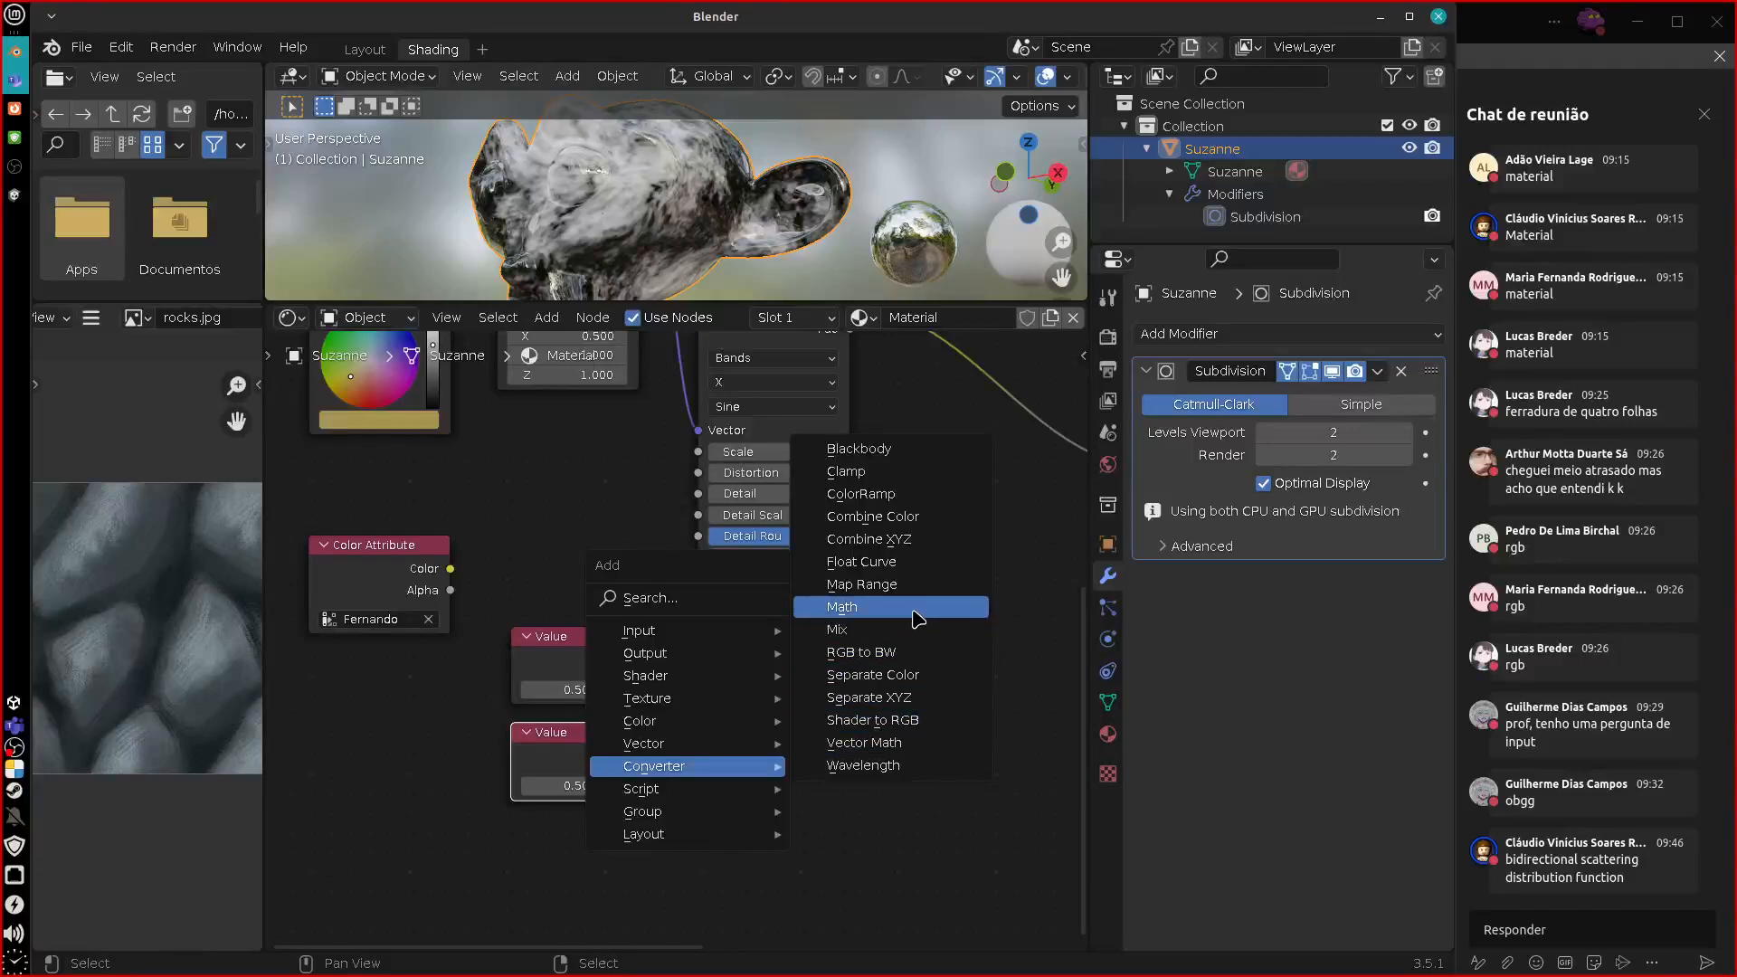
pyautogui.click(855, 607)
pyautogui.click(761, 638)
pyautogui.moveTo(653, 660); pyautogui.dragTo(776, 754)
pyautogui.moveTo(652, 757); pyautogui.dragTo(788, 777)
pyautogui.moveTo(878, 662); pyautogui.dragTo(820, 625)
pyautogui.moveTo(811, 747); pyautogui.dragTo(784, 782, button='middle')
pyautogui.moveTo(759, 688)
pyautogui.mouseDown()
pyautogui.moveTo(771, 716)
pyautogui.moveTo(771, 678)
pyautogui.mouseUp()
pyautogui.moveTo(573, 780); pyautogui.dragTo(576, 811)
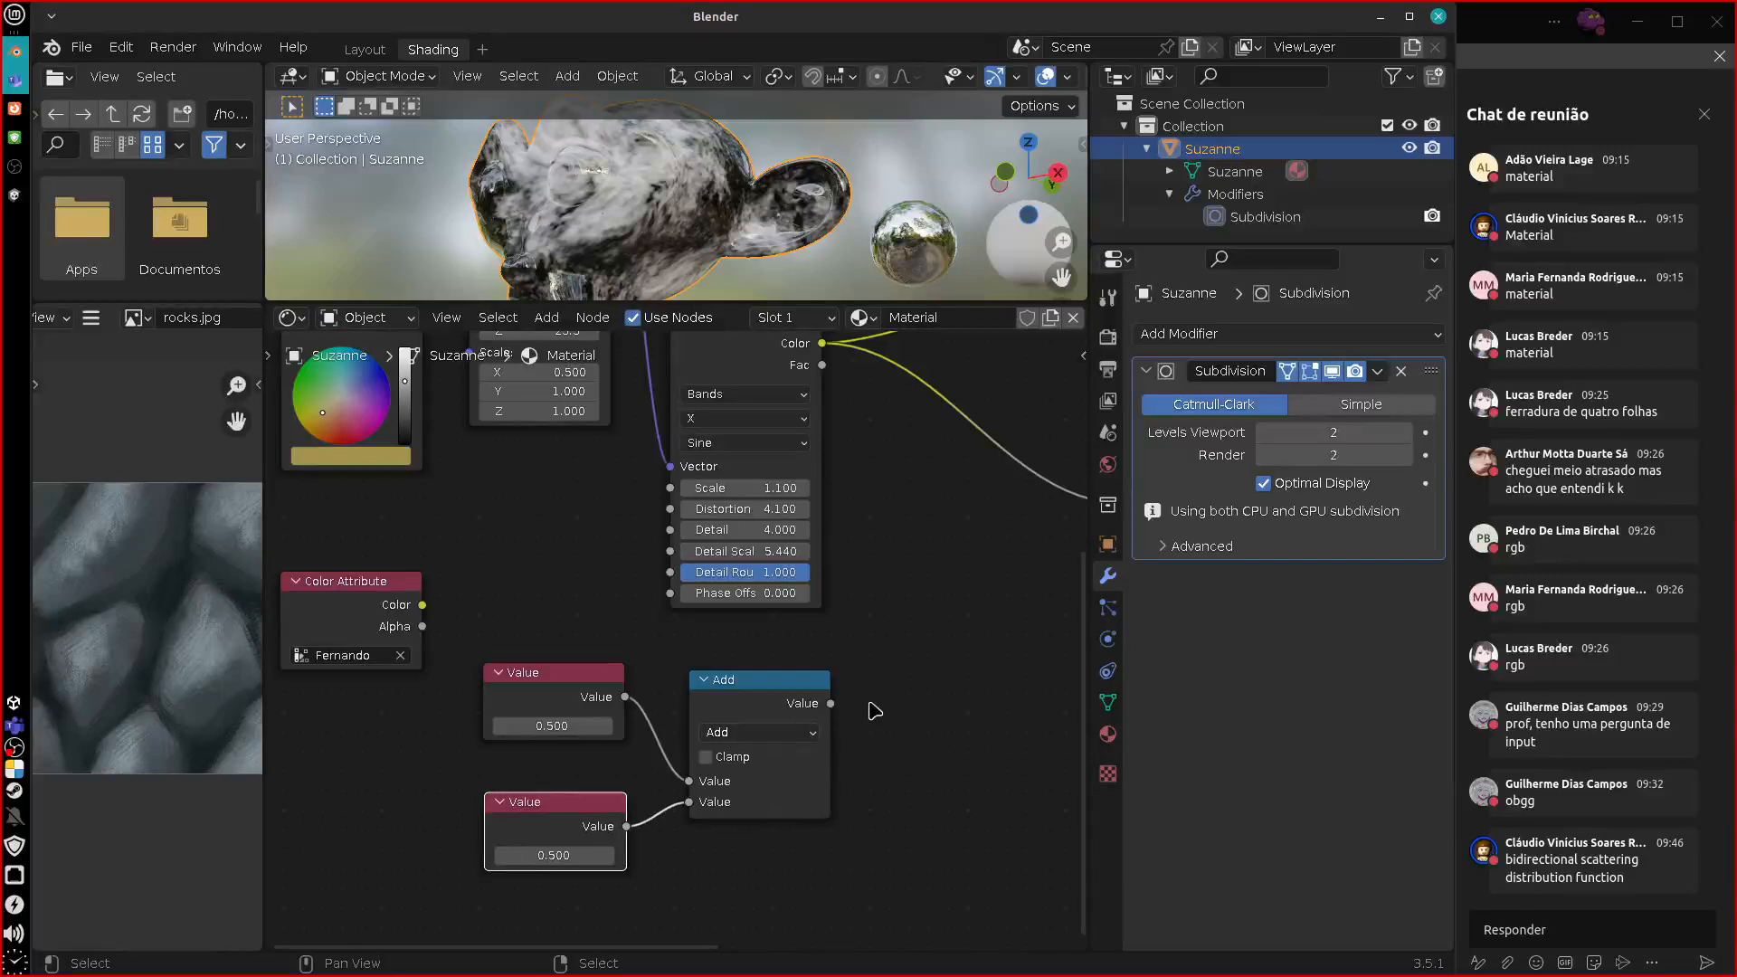
pyautogui.moveTo(778, 682); pyautogui.dragTo(773, 684)
# Add a second Material Output node beside the Add node and space it out to make room for a shader.
pyautogui.hotkey('shift', 'a')
pyautogui.moveTo(889, 732)
pyautogui.moveTo(866, 624)
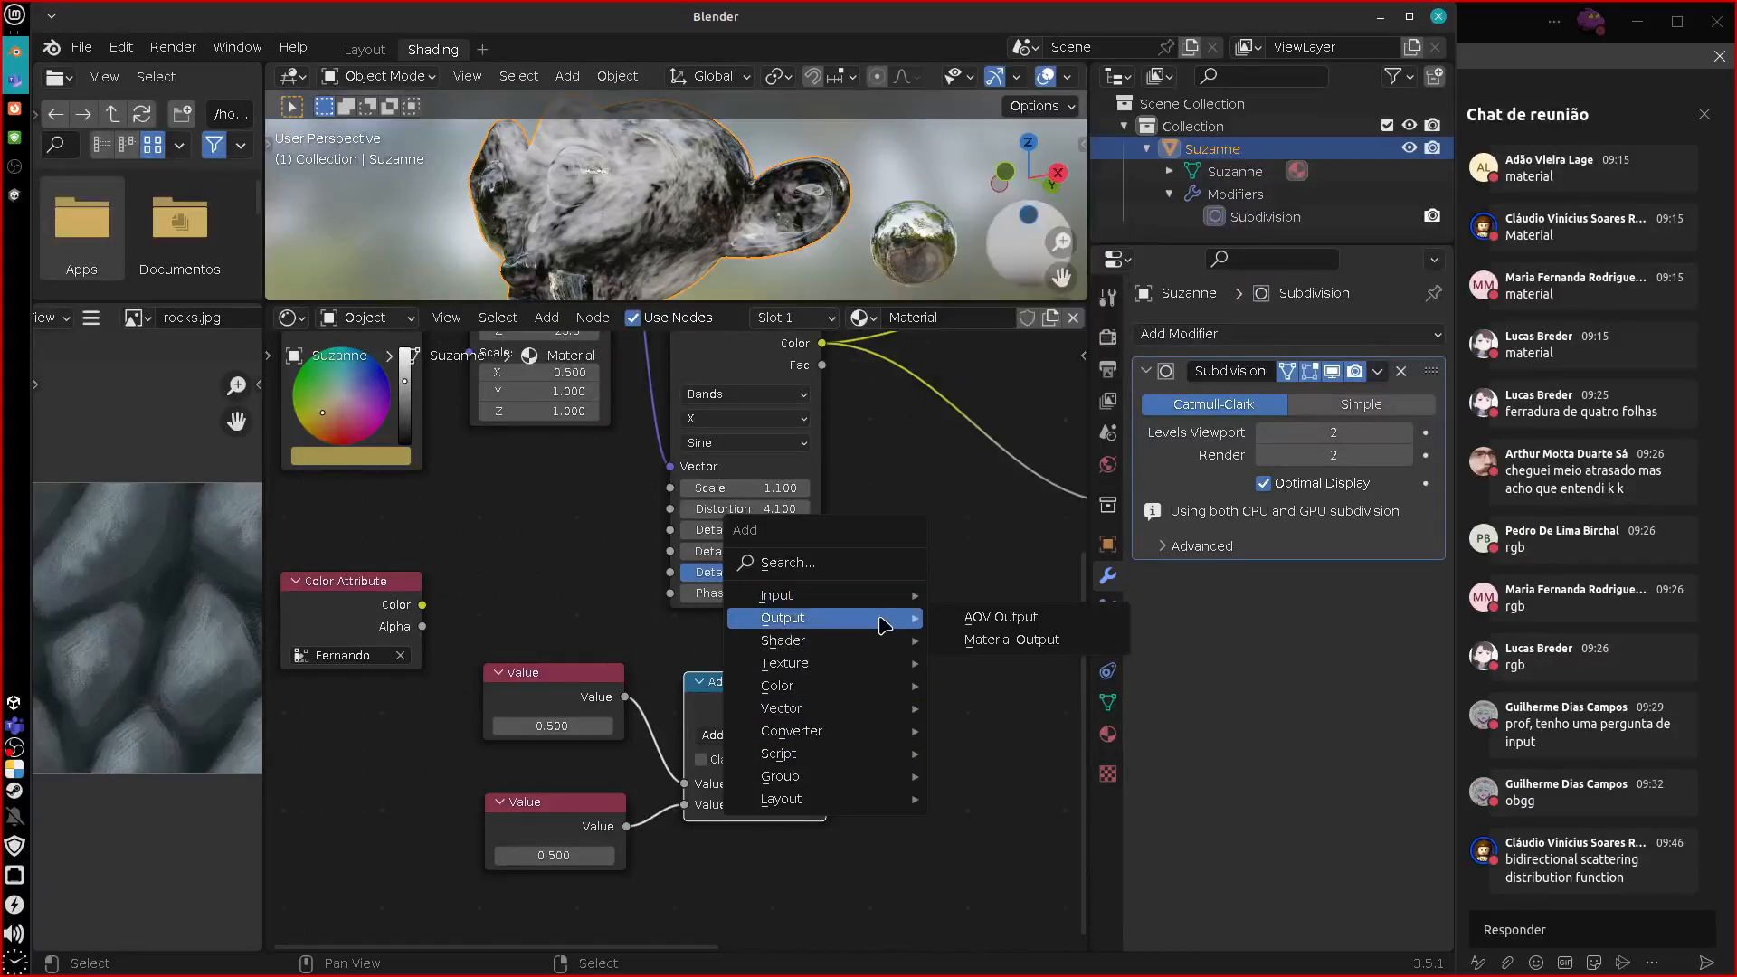
pyautogui.click(1001, 648)
pyautogui.click(984, 727)
pyautogui.moveTo(937, 819); pyautogui.dragTo(808, 807, button='middle')
pyautogui.moveTo(885, 680); pyautogui.dragTo(946, 687)
# Add an Emission shader between the Add node and the new Material Output, linking its Color input and the output's Surface.
pyautogui.hotkey('shift', 'a')
pyautogui.moveTo(751, 790)
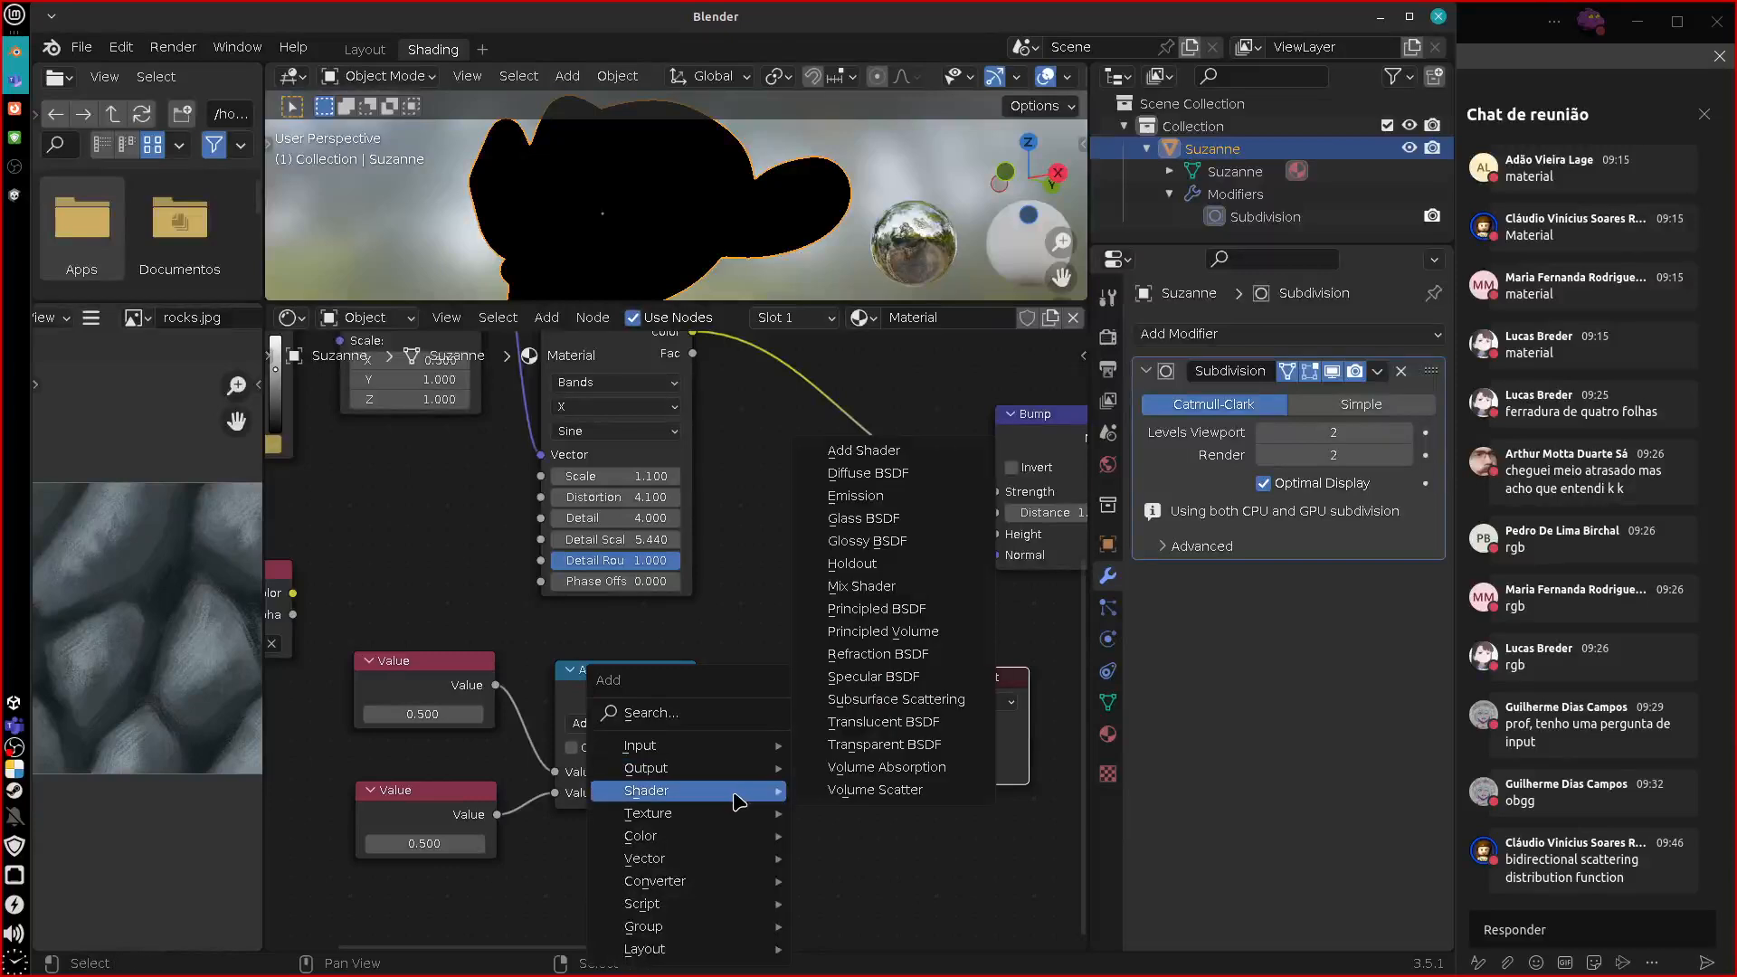
pyautogui.click(856, 495)
pyautogui.click(805, 697)
pyautogui.moveTo(696, 693); pyautogui.dragTo(740, 712)
pyautogui.moveTo(927, 686)
pyautogui.mouseDown()
pyautogui.moveTo(966, 671)
pyautogui.moveTo(905, 699)
pyautogui.moveTo(927, 709)
pyautogui.mouseUp()
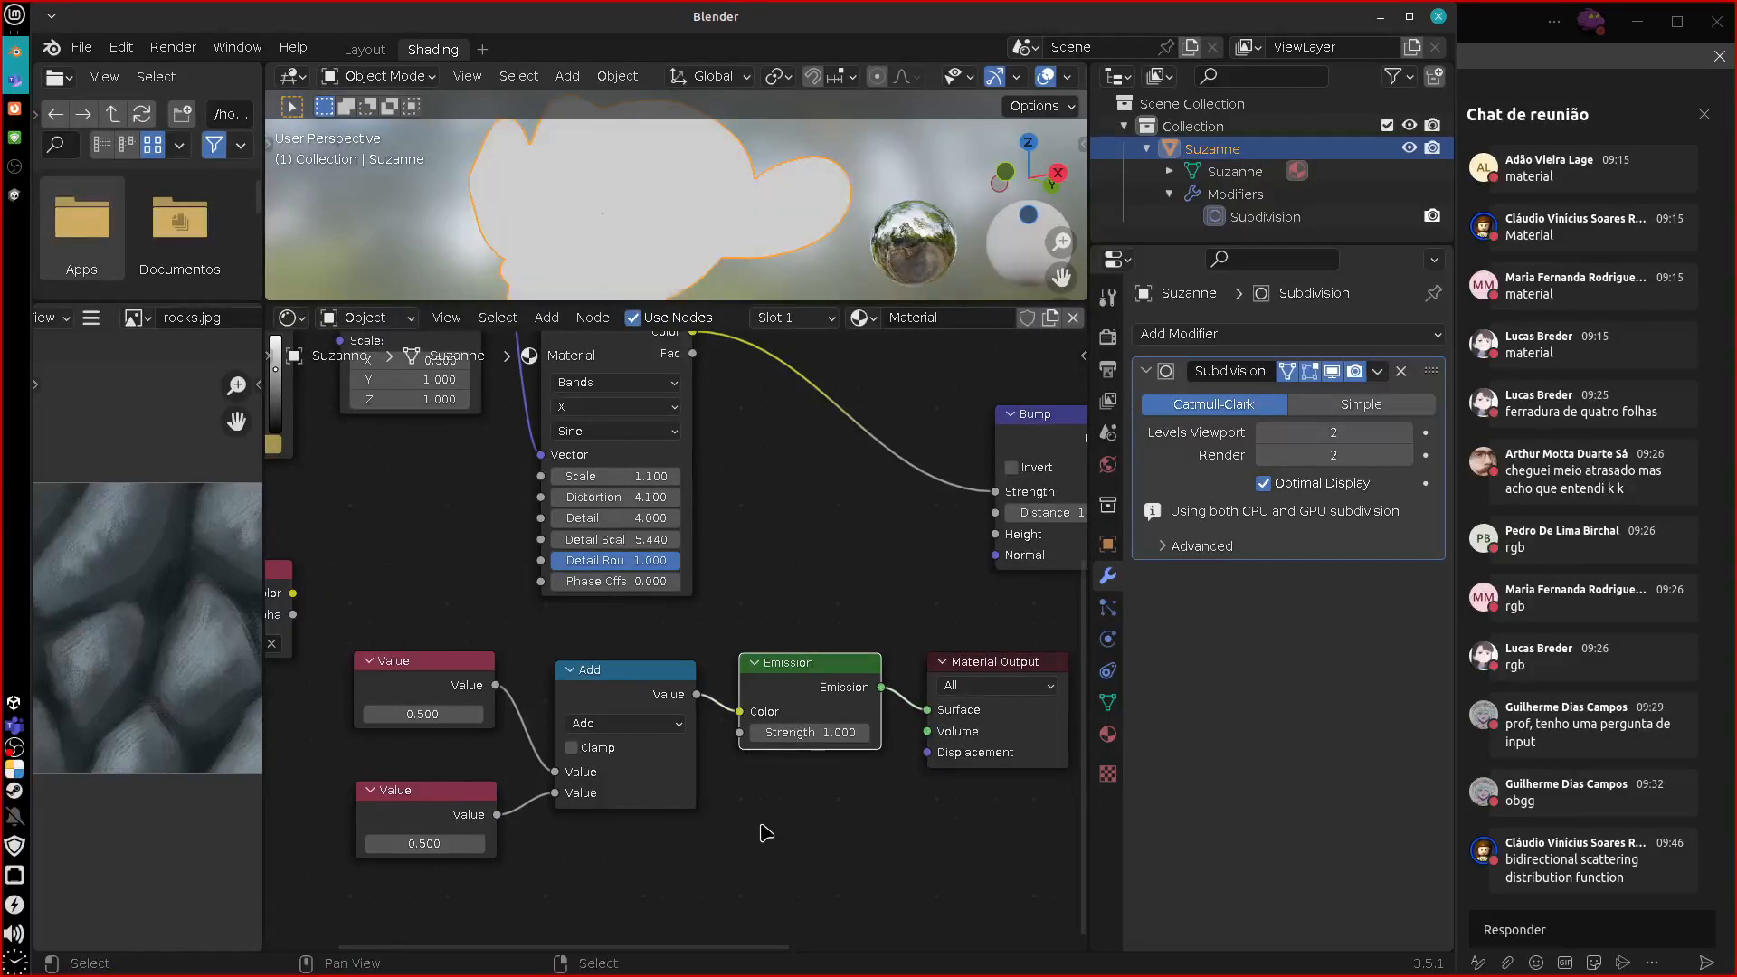
# Set the upper Value node to 0.1 and also connect the Add result to the Emission strength.
pyautogui.moveTo(680, 845); pyautogui.dragTo(726, 840, button='middle')
pyautogui.doubleClick(496, 708)
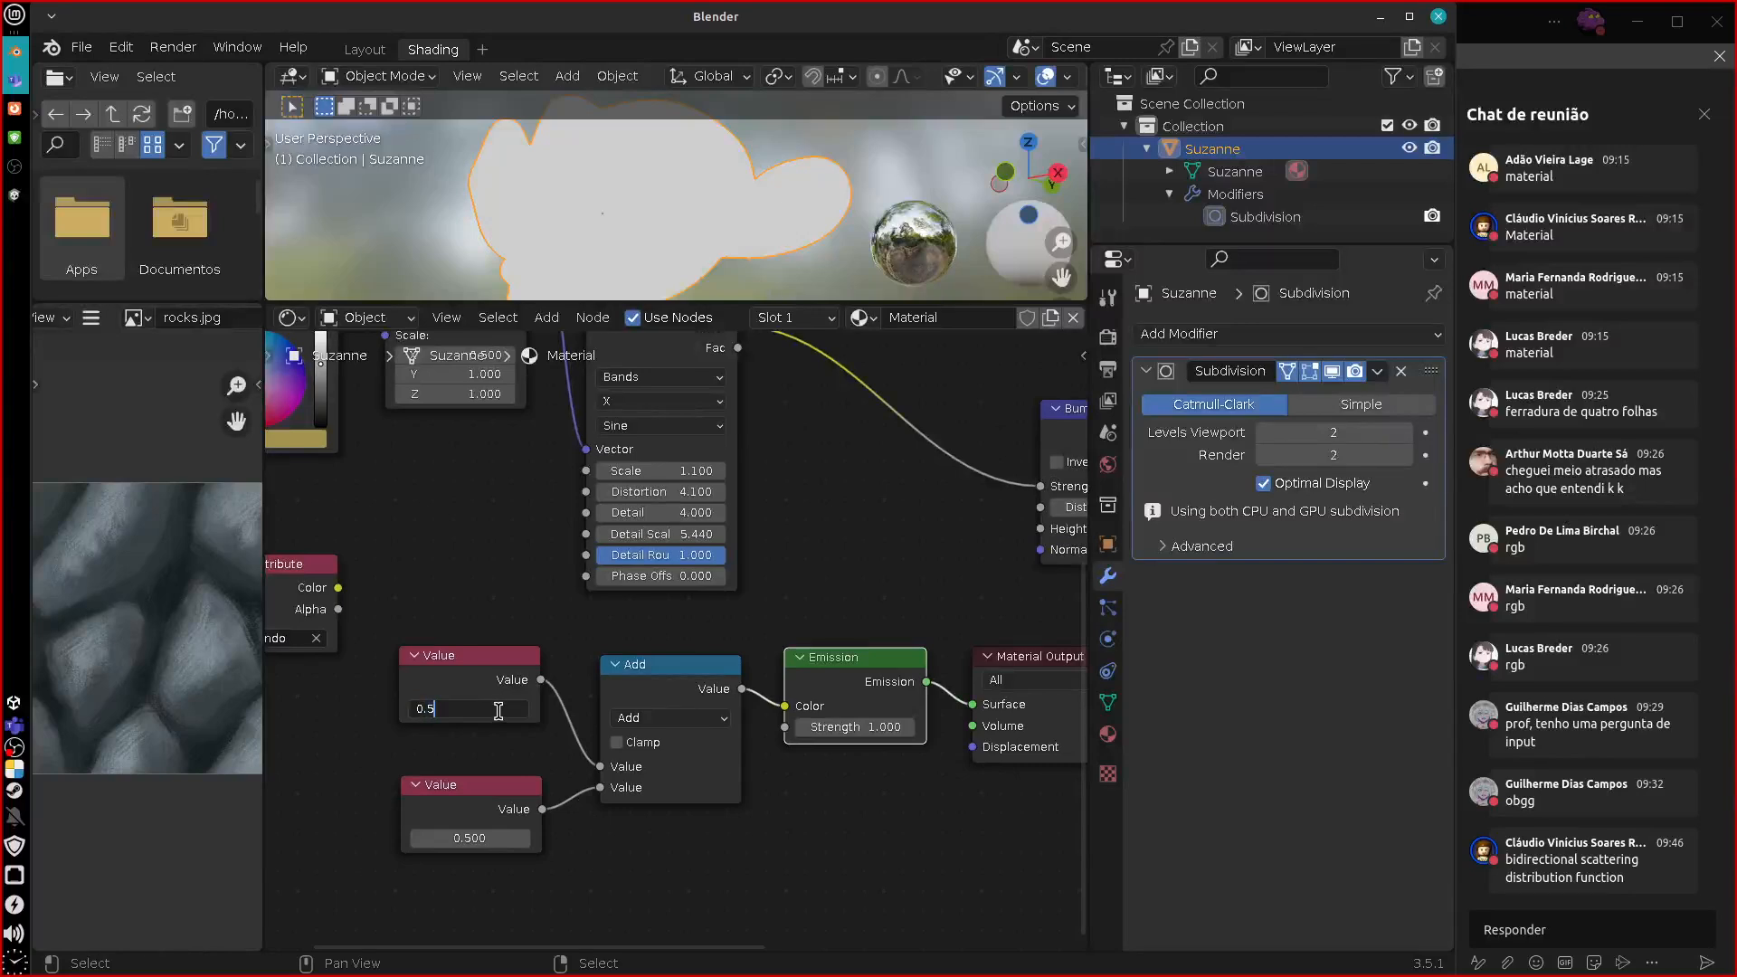
pyautogui.press('BackSpace')
pyautogui.write('1')
pyautogui.press('Return')
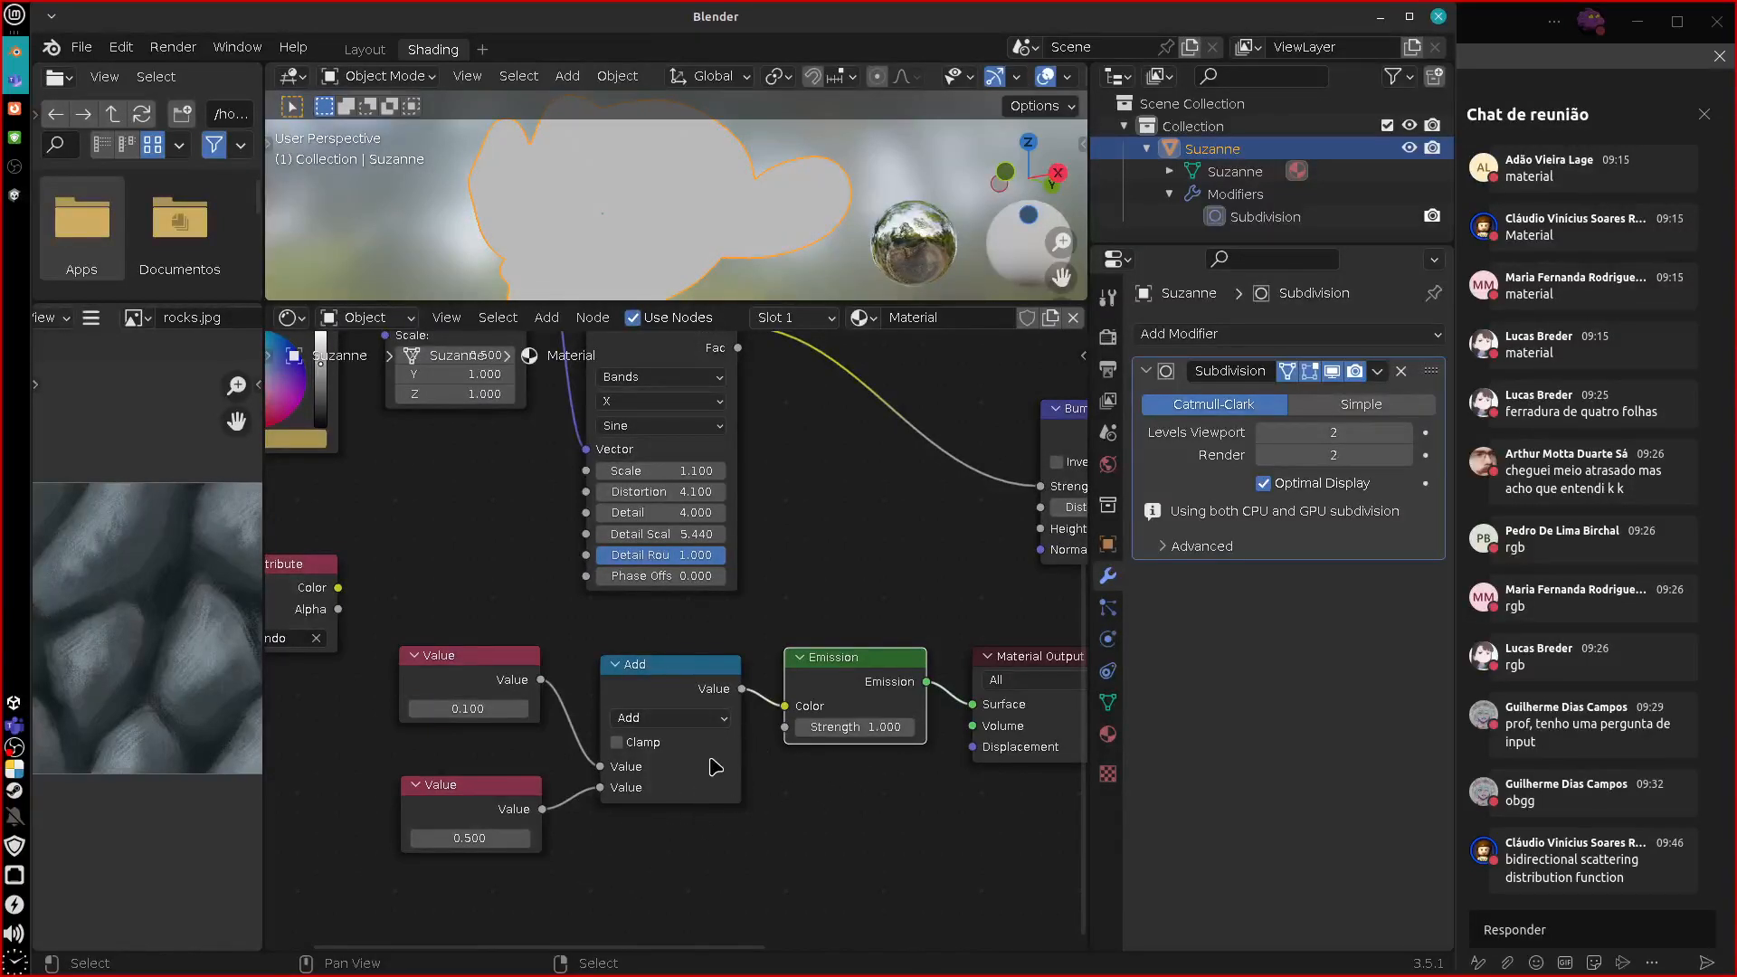
pyautogui.moveTo(741, 689); pyautogui.dragTo(784, 726)
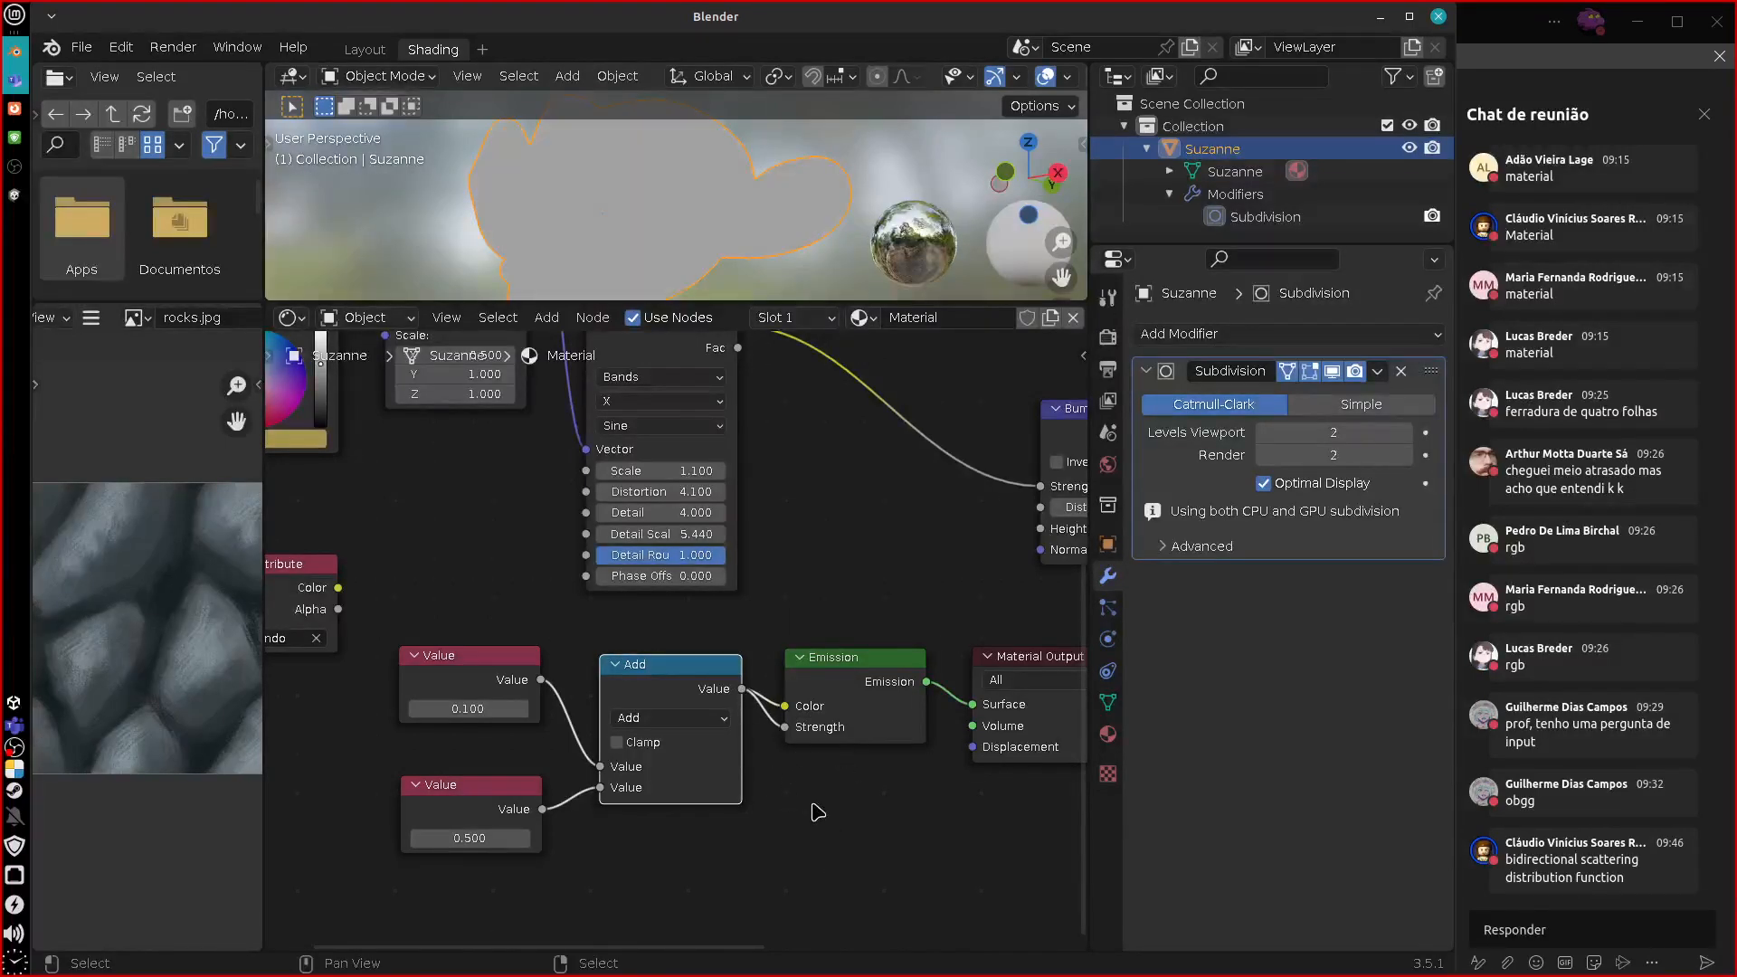
# Set the lower Value node to 0.1 and nudge the Add node slightly.
pyautogui.click(501, 834)
pyautogui.click(505, 839)
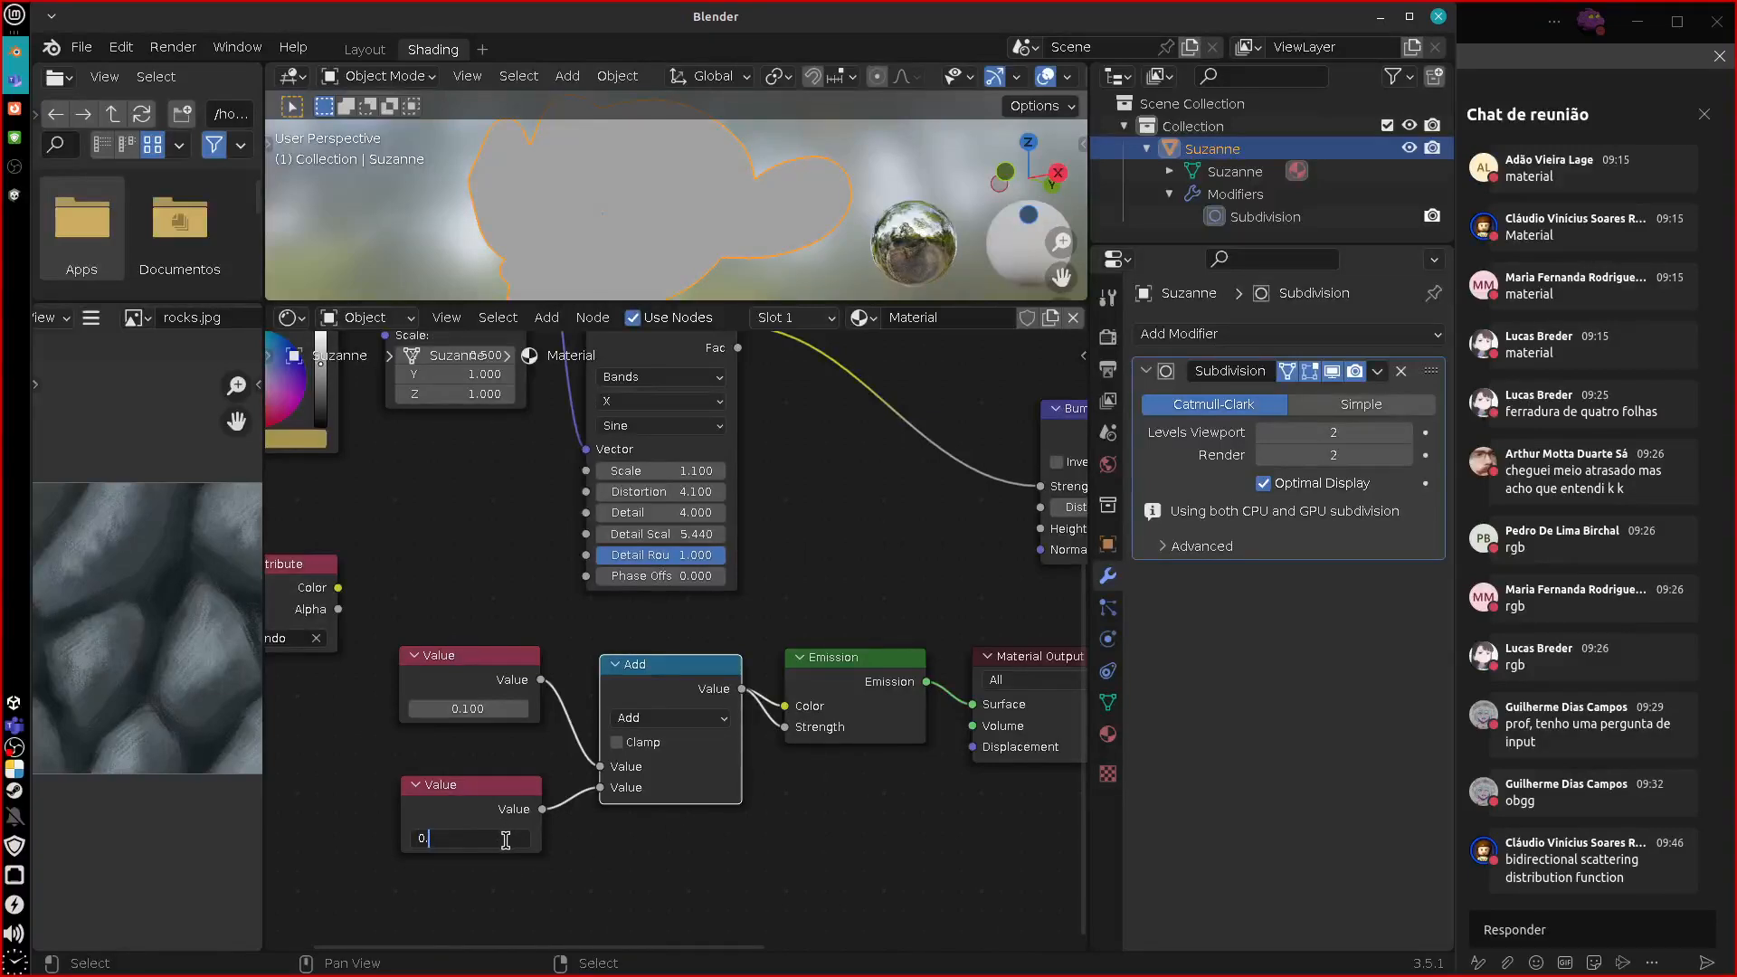
pyautogui.press('Return')
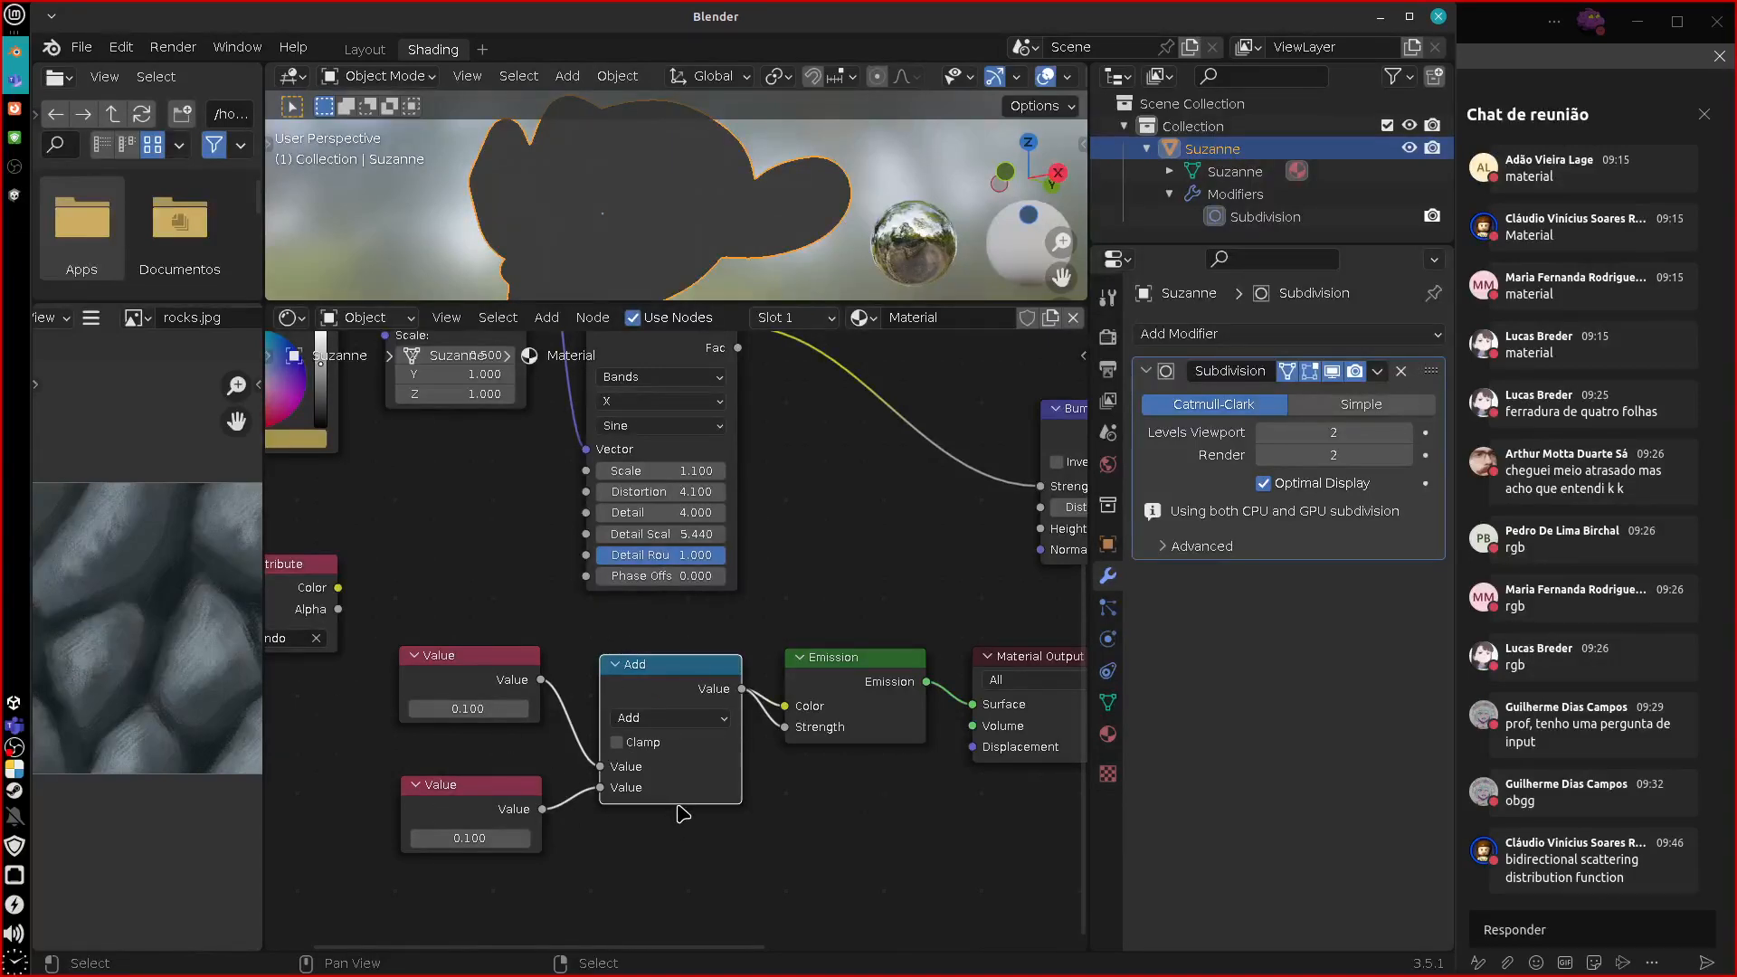
pyautogui.moveTo(608, 691); pyautogui.dragTo(609, 695)
# Delete the two Value nodes, the Add node, the Emission shader and the extra Material Output together.
pyautogui.click(484, 669)
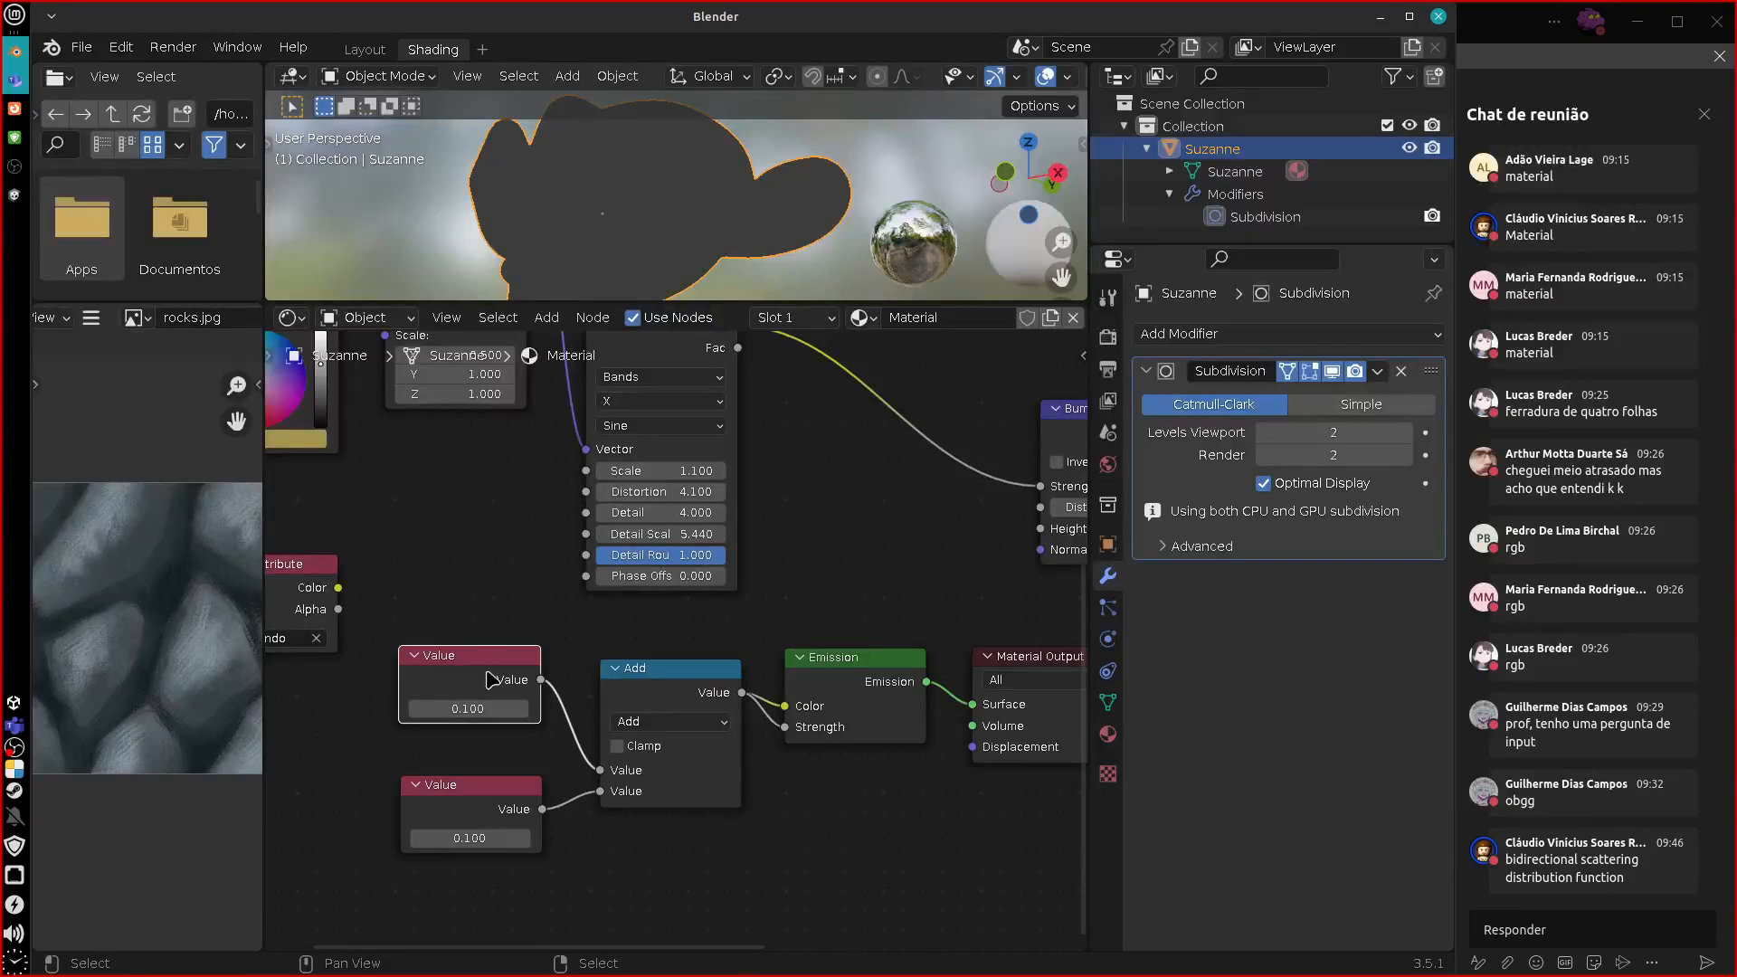
pyautogui.keyDown('shift'); pyautogui.click(483, 794); pyautogui.keyUp('shift')
pyautogui.keyDown('shift'); pyautogui.click(669, 680); pyautogui.keyUp('shift')
pyautogui.keyDown('shift'); pyautogui.click(873, 671); pyautogui.keyUp('shift')
pyautogui.keyDown('shift'); pyautogui.click(1016, 679); pyautogui.keyUp('shift')
pyautogui.click(735, 870)
pyautogui.keyDown('shift'); pyautogui.click(1025, 656); pyautogui.keyUp('shift')
pyautogui.keyDown('shift'); pyautogui.click(874, 673); pyautogui.keyUp('shift')
pyautogui.keyDown('shift'); pyautogui.click(690, 685); pyautogui.keyUp('shift')
pyautogui.keyDown('shift'); pyautogui.click(488, 672); pyautogui.keyUp('shift')
pyautogui.keyDown('shift'); pyautogui.click(463, 789); pyautogui.keyUp('shift')
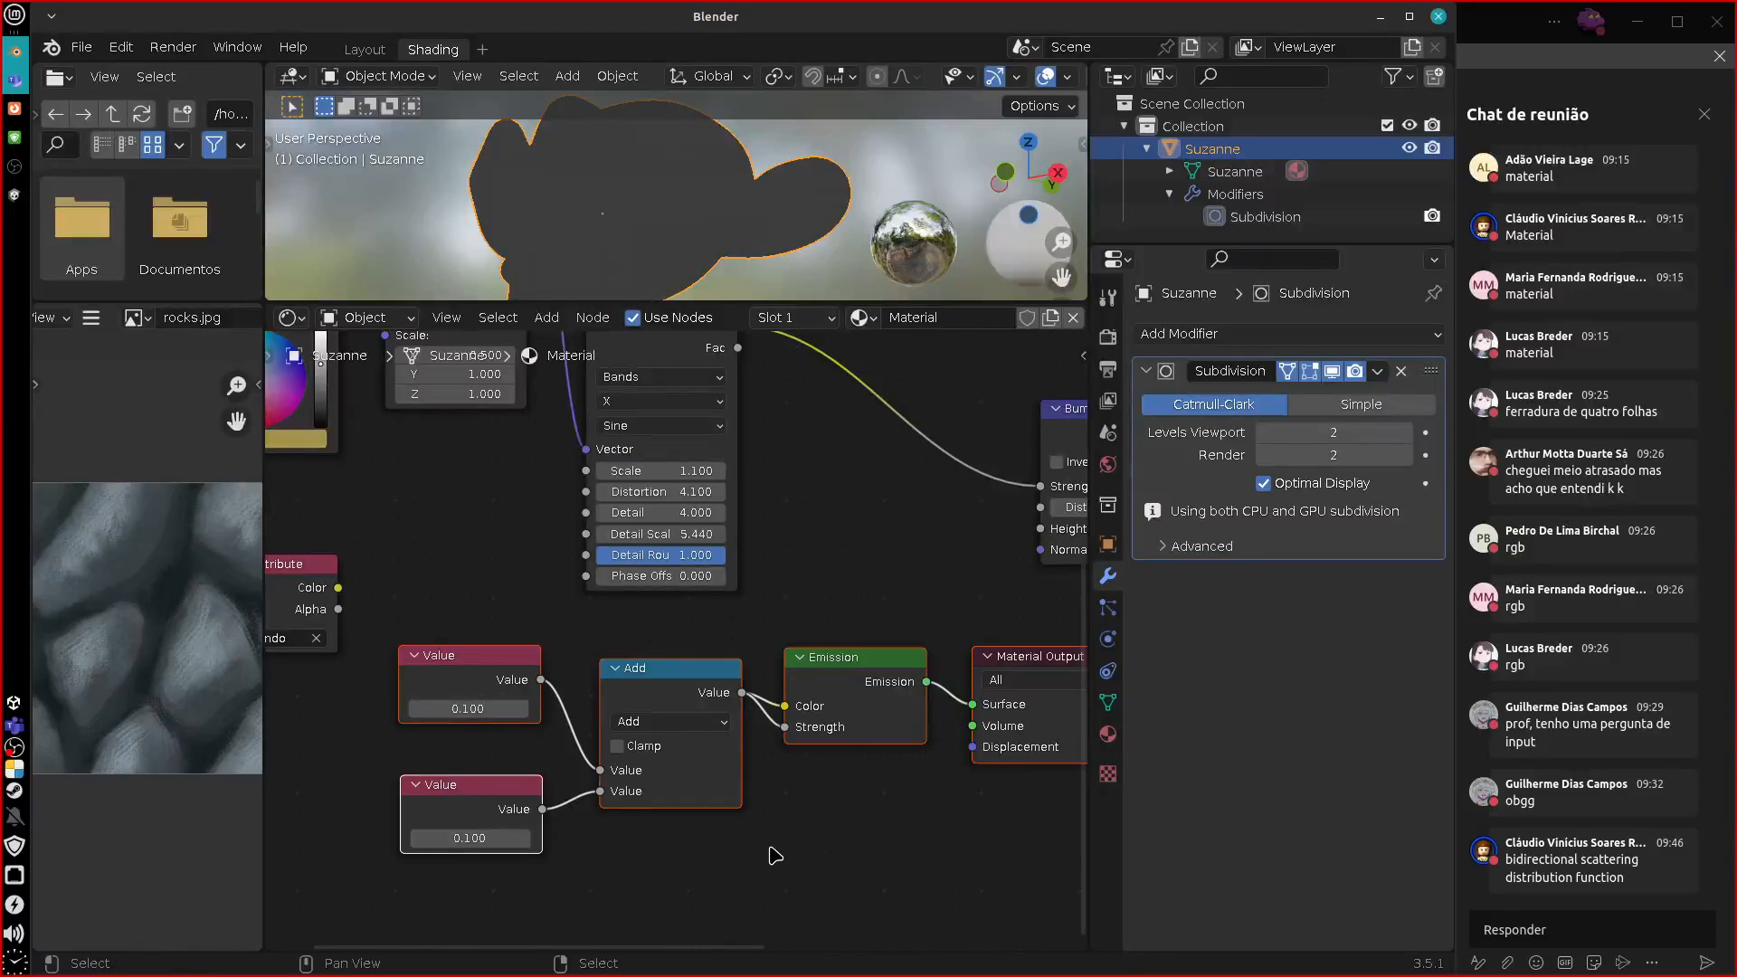
pyautogui.press('x')
# Add a ColorRamp node and insert it into the link between the Multiply node and the shader's base color.
pyautogui.keyDown('shift'); pyautogui.scroll(5, 845, 779); pyautogui.keyUp('shift')
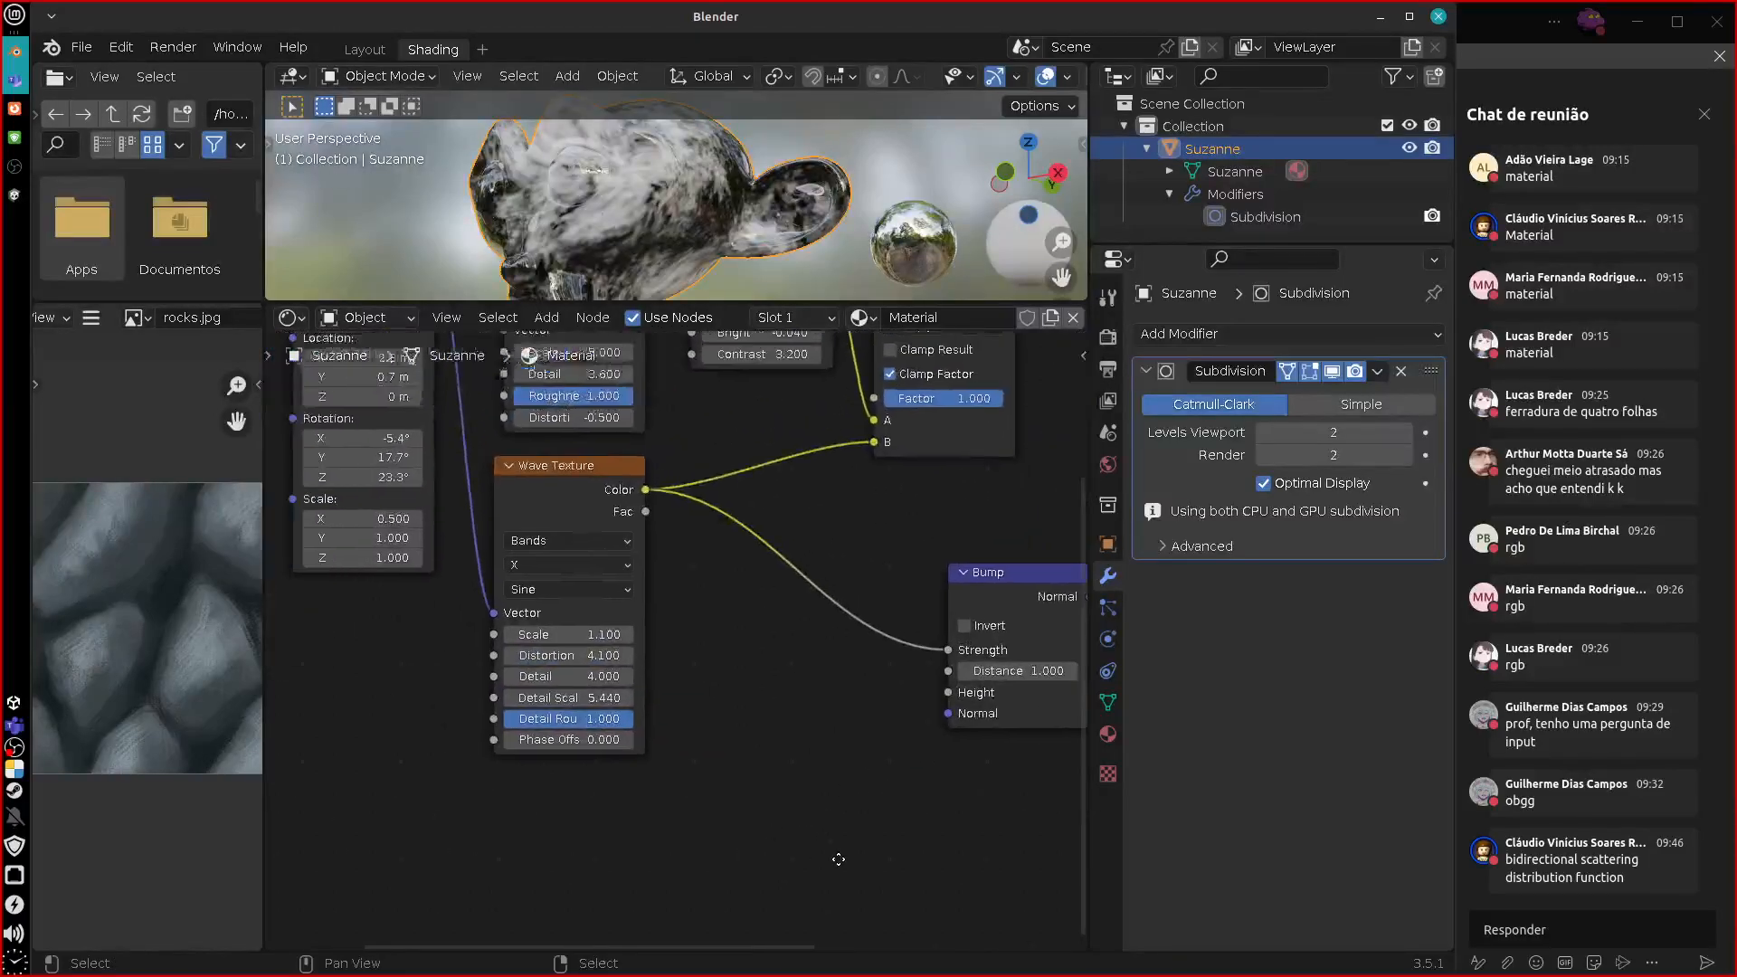
pyautogui.moveTo(837, 761); pyautogui.dragTo(665, 817, button='middle')
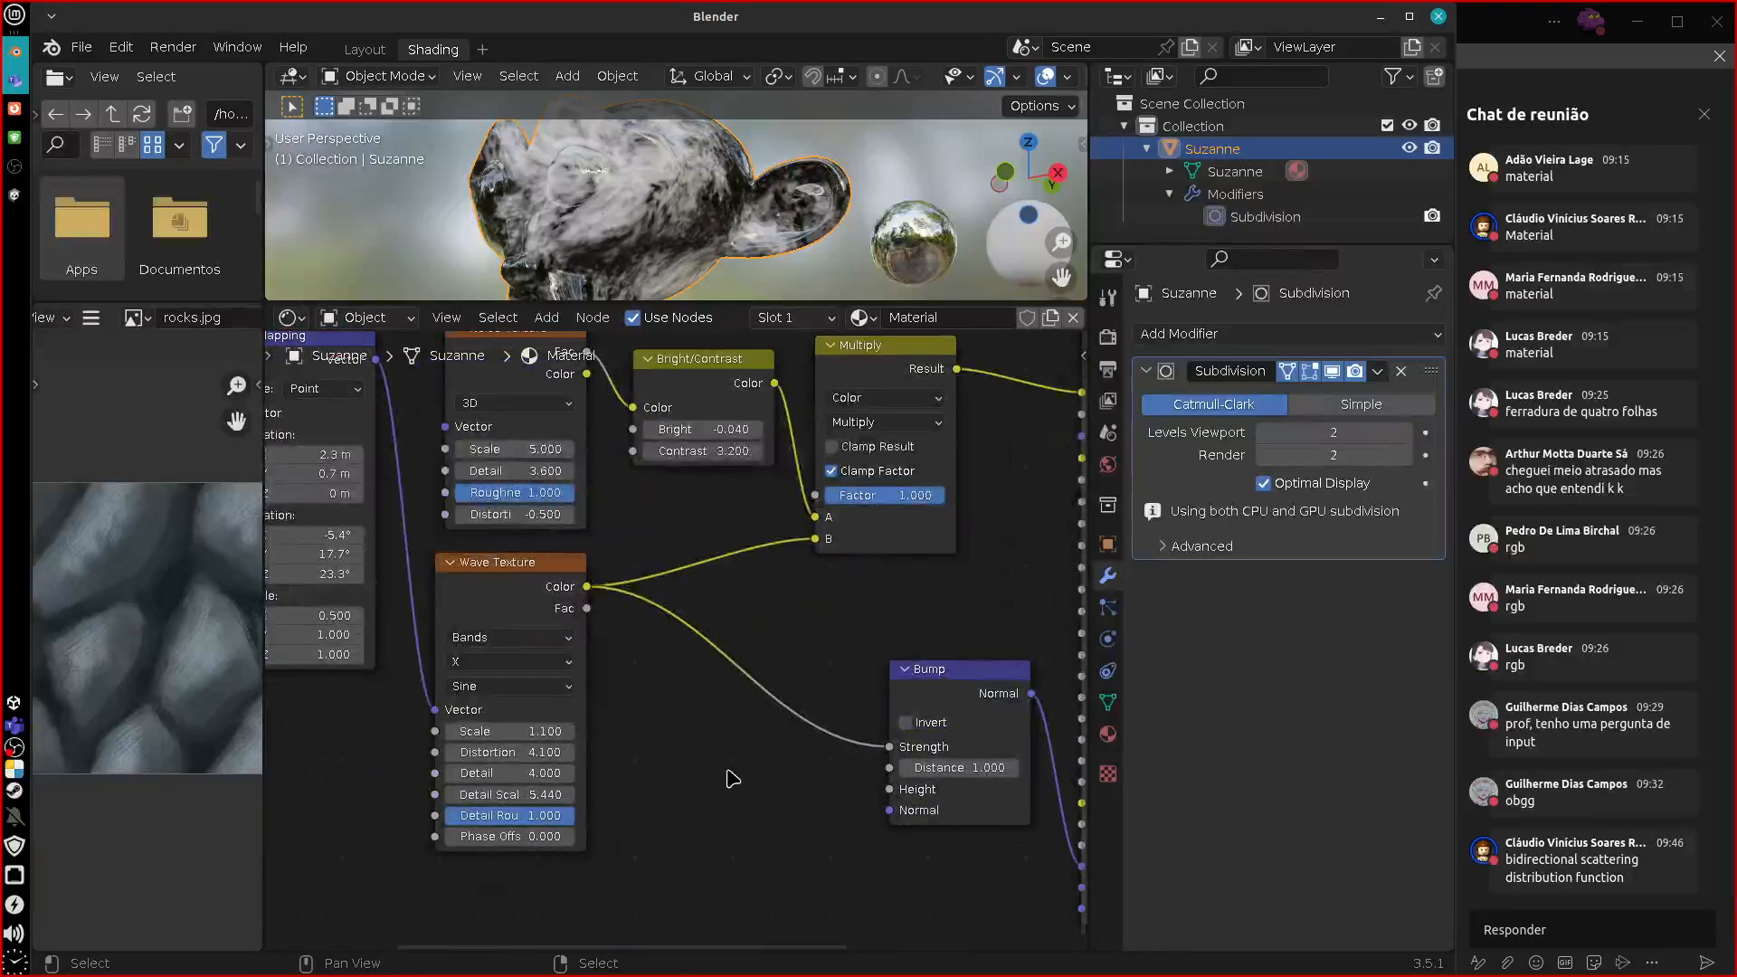
pyautogui.hotkey('shift', 'a')
pyautogui.moveTo(731, 792)
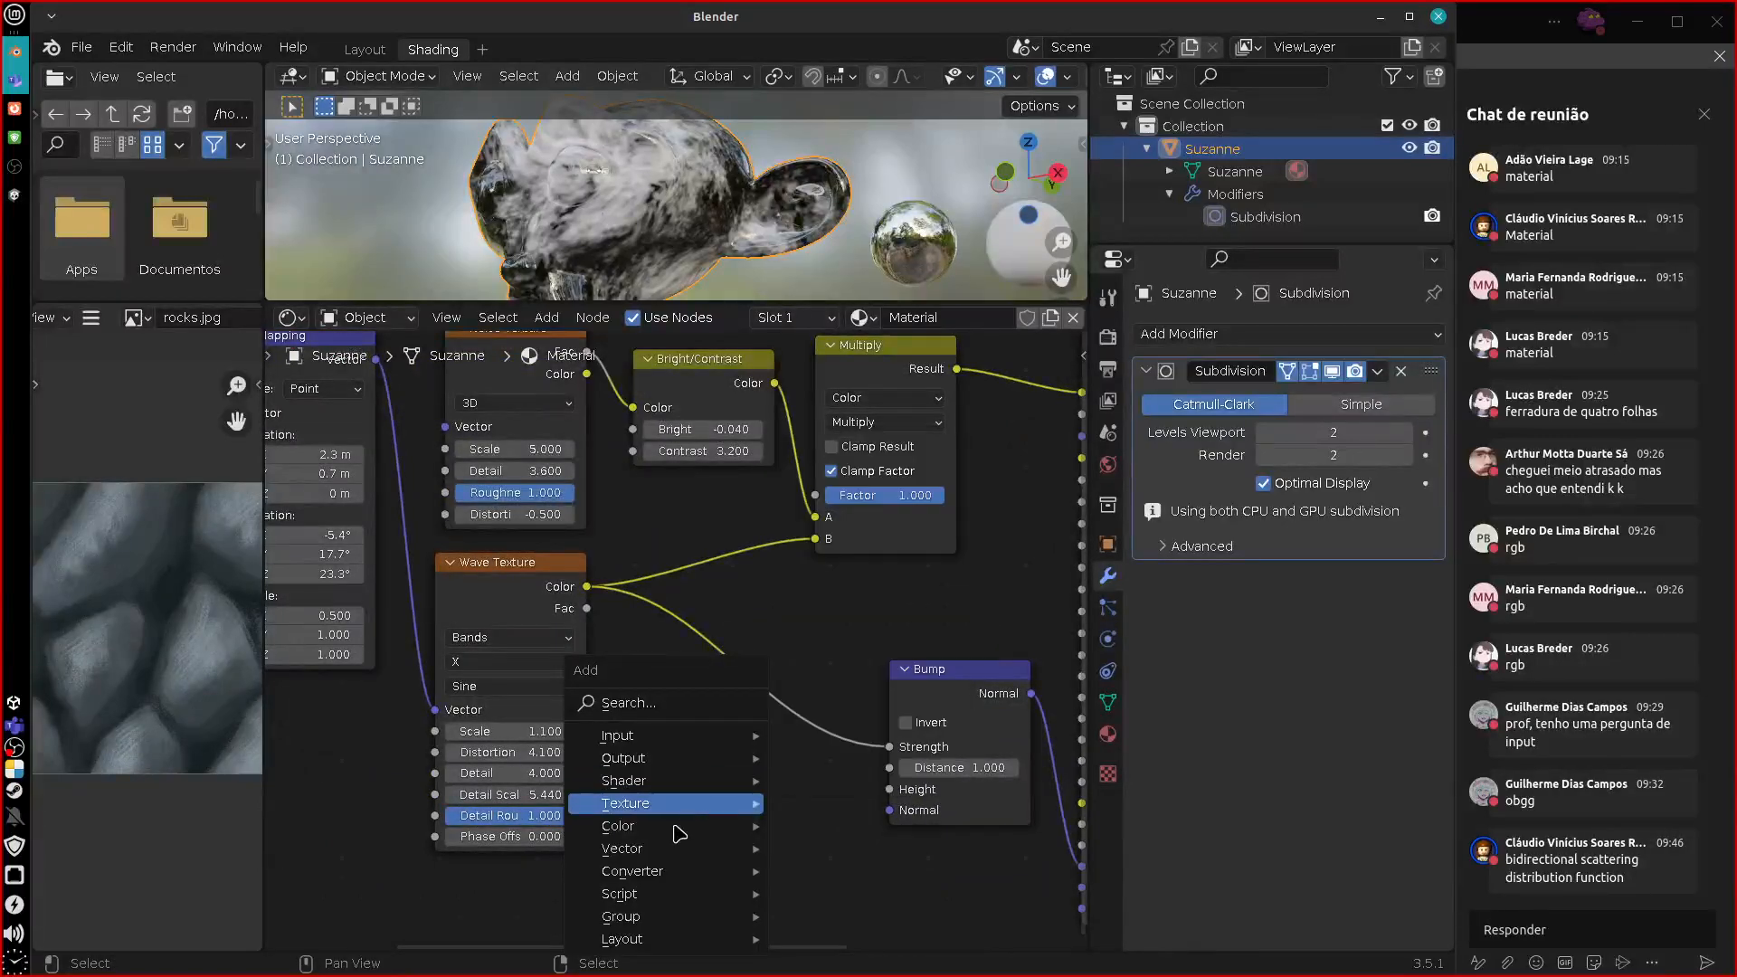
pyautogui.moveTo(733, 870)
pyautogui.click(902, 597)
pyautogui.moveTo(683, 916); pyautogui.dragTo(665, 904, button='middle')
pyautogui.moveTo(626, 901); pyautogui.dragTo(866, 408)
pyautogui.moveTo(955, 633); pyautogui.dragTo(841, 694, button='middle')
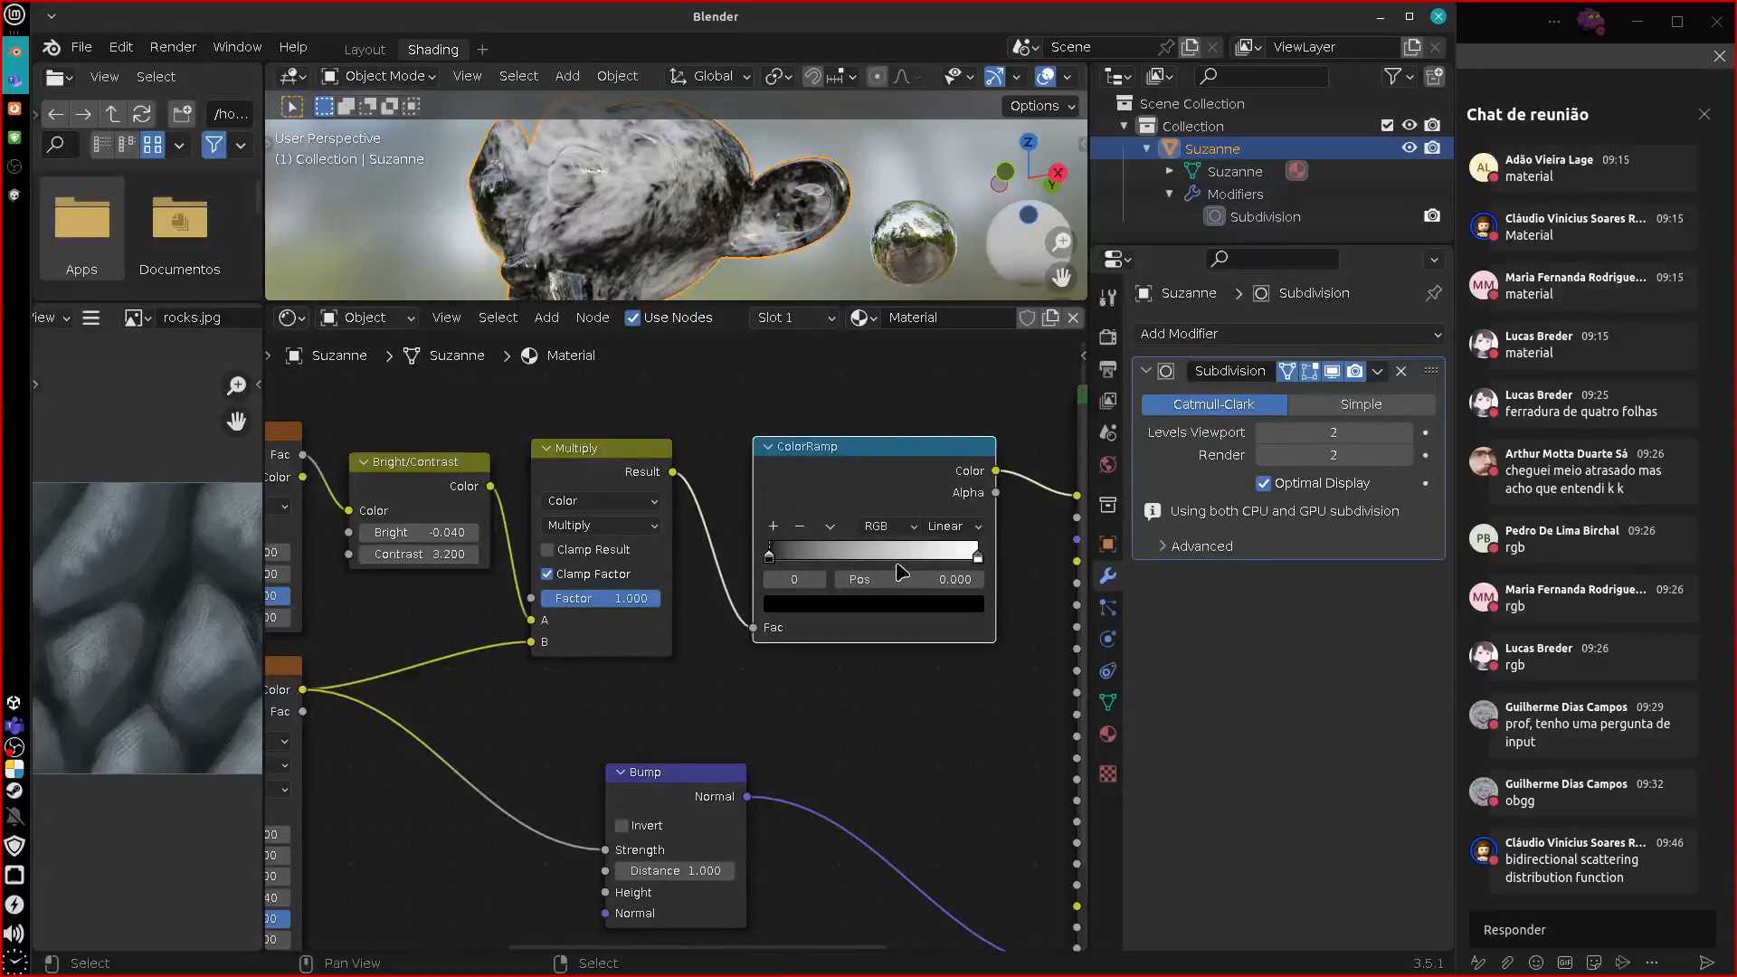
# Add a middle stop to the ColorRamp, color it red, and adjust its position to 0.496.
pyautogui.click(774, 527)
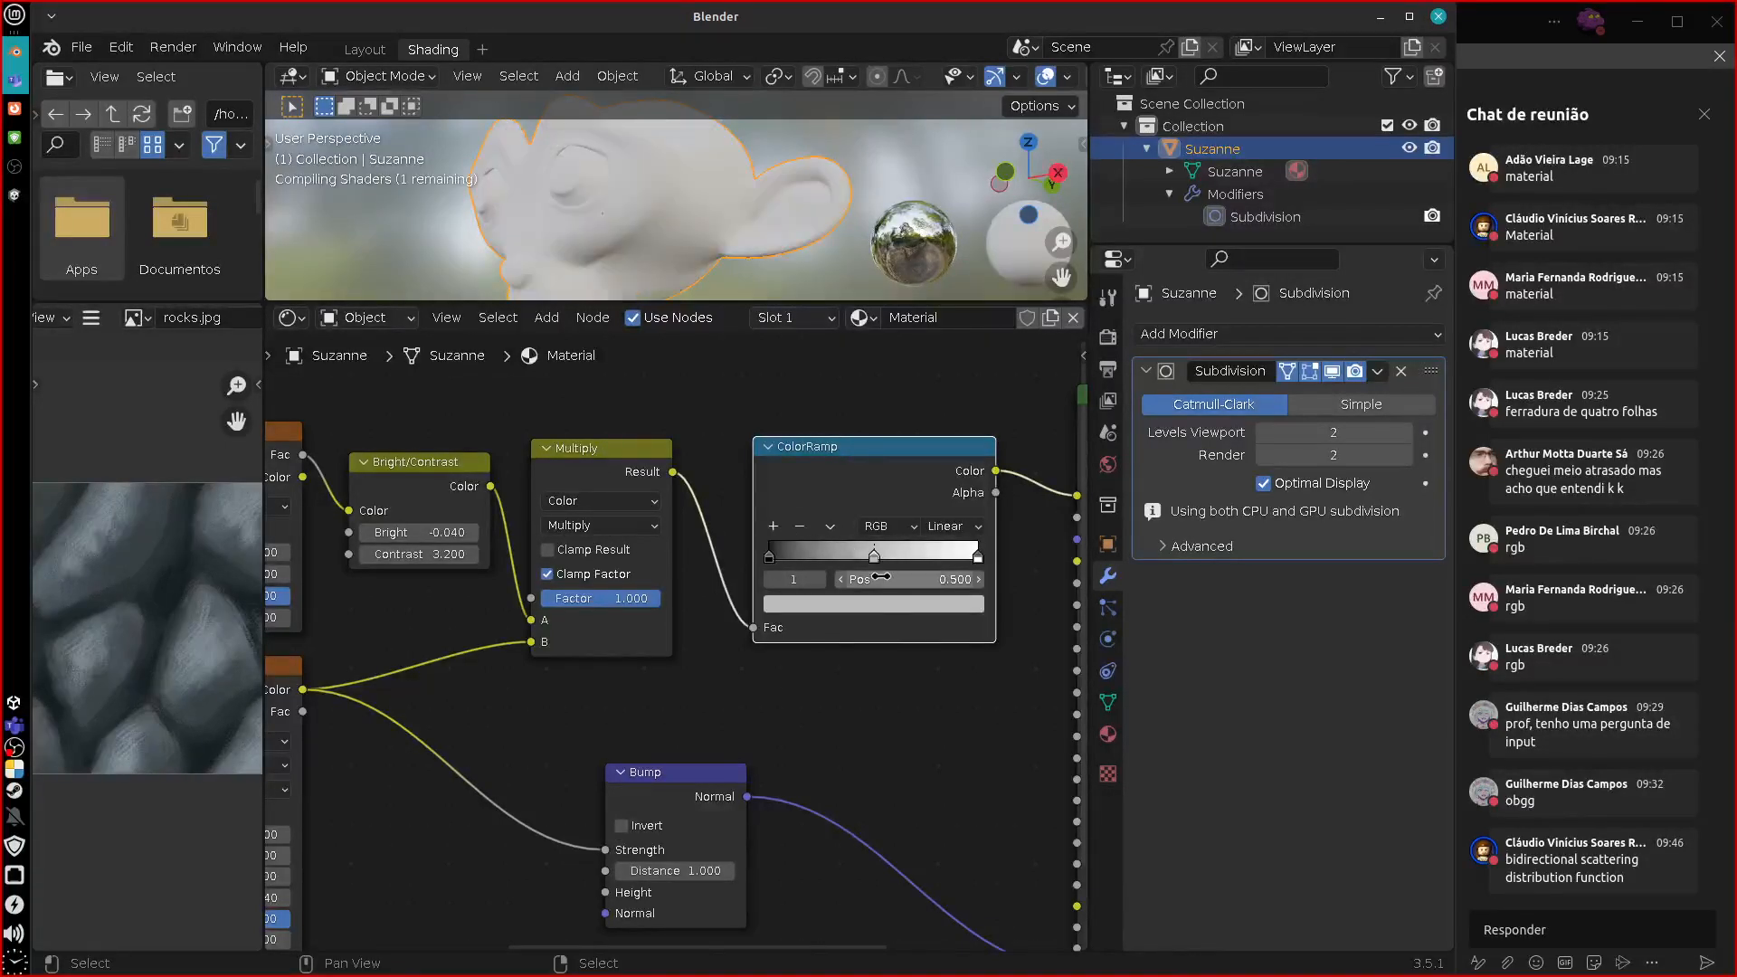
pyautogui.click(870, 605)
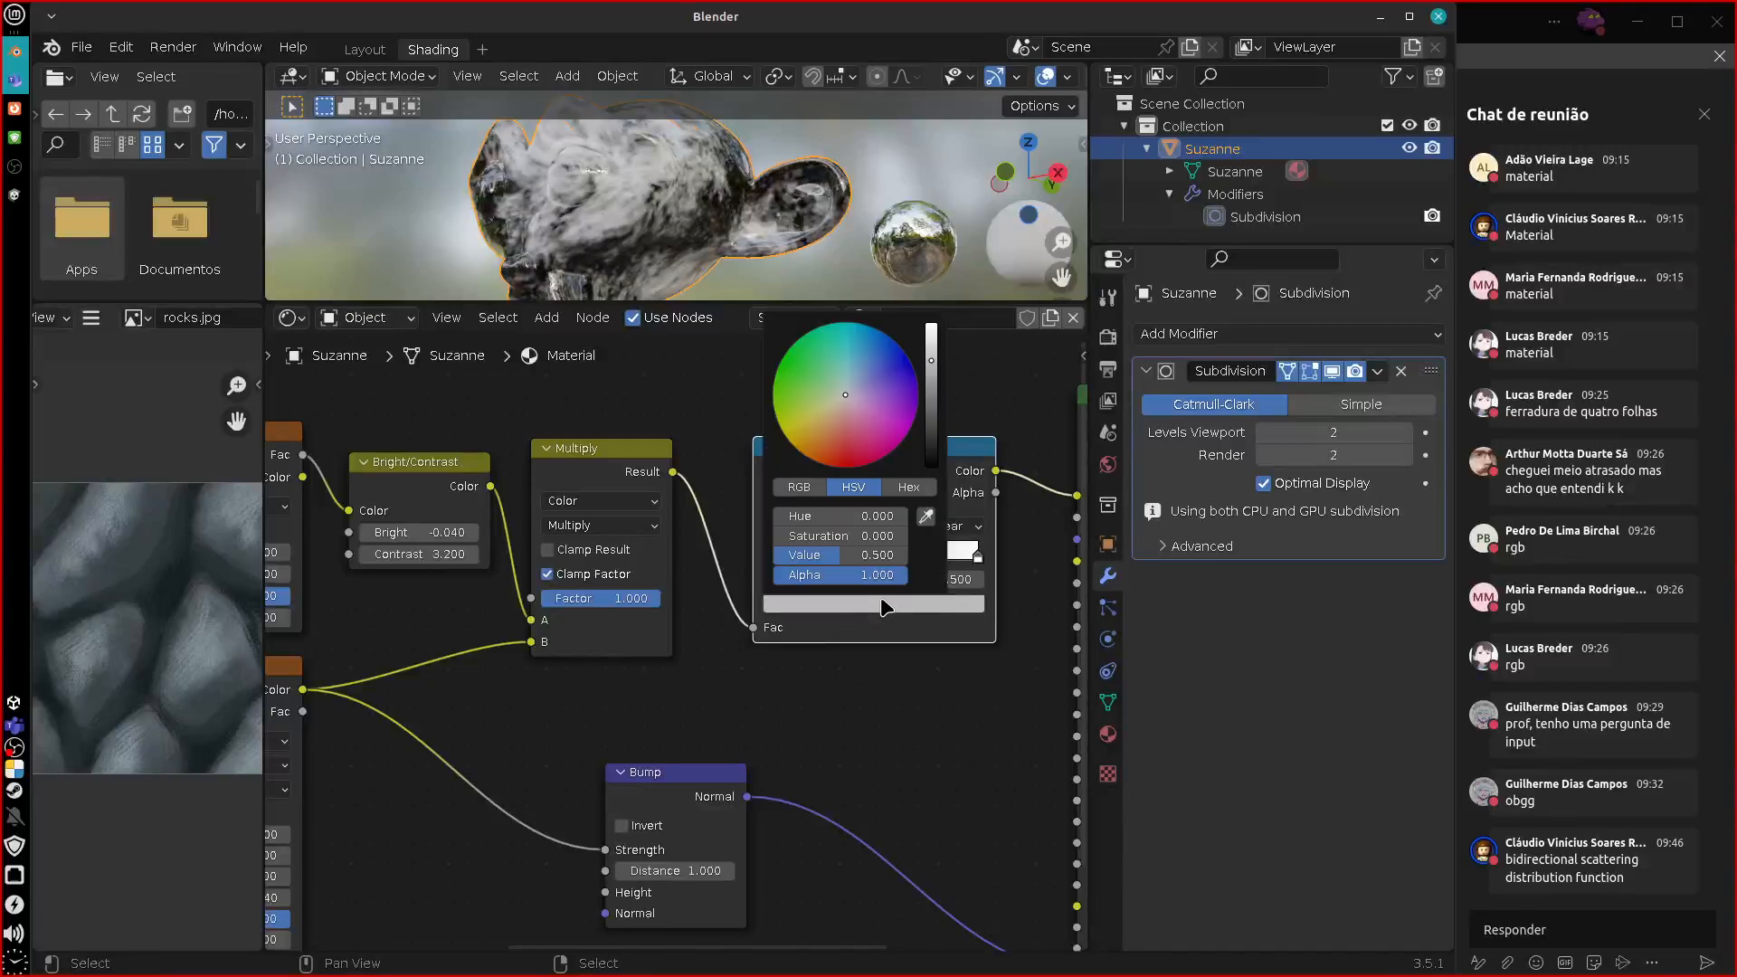
pyautogui.click(853, 470)
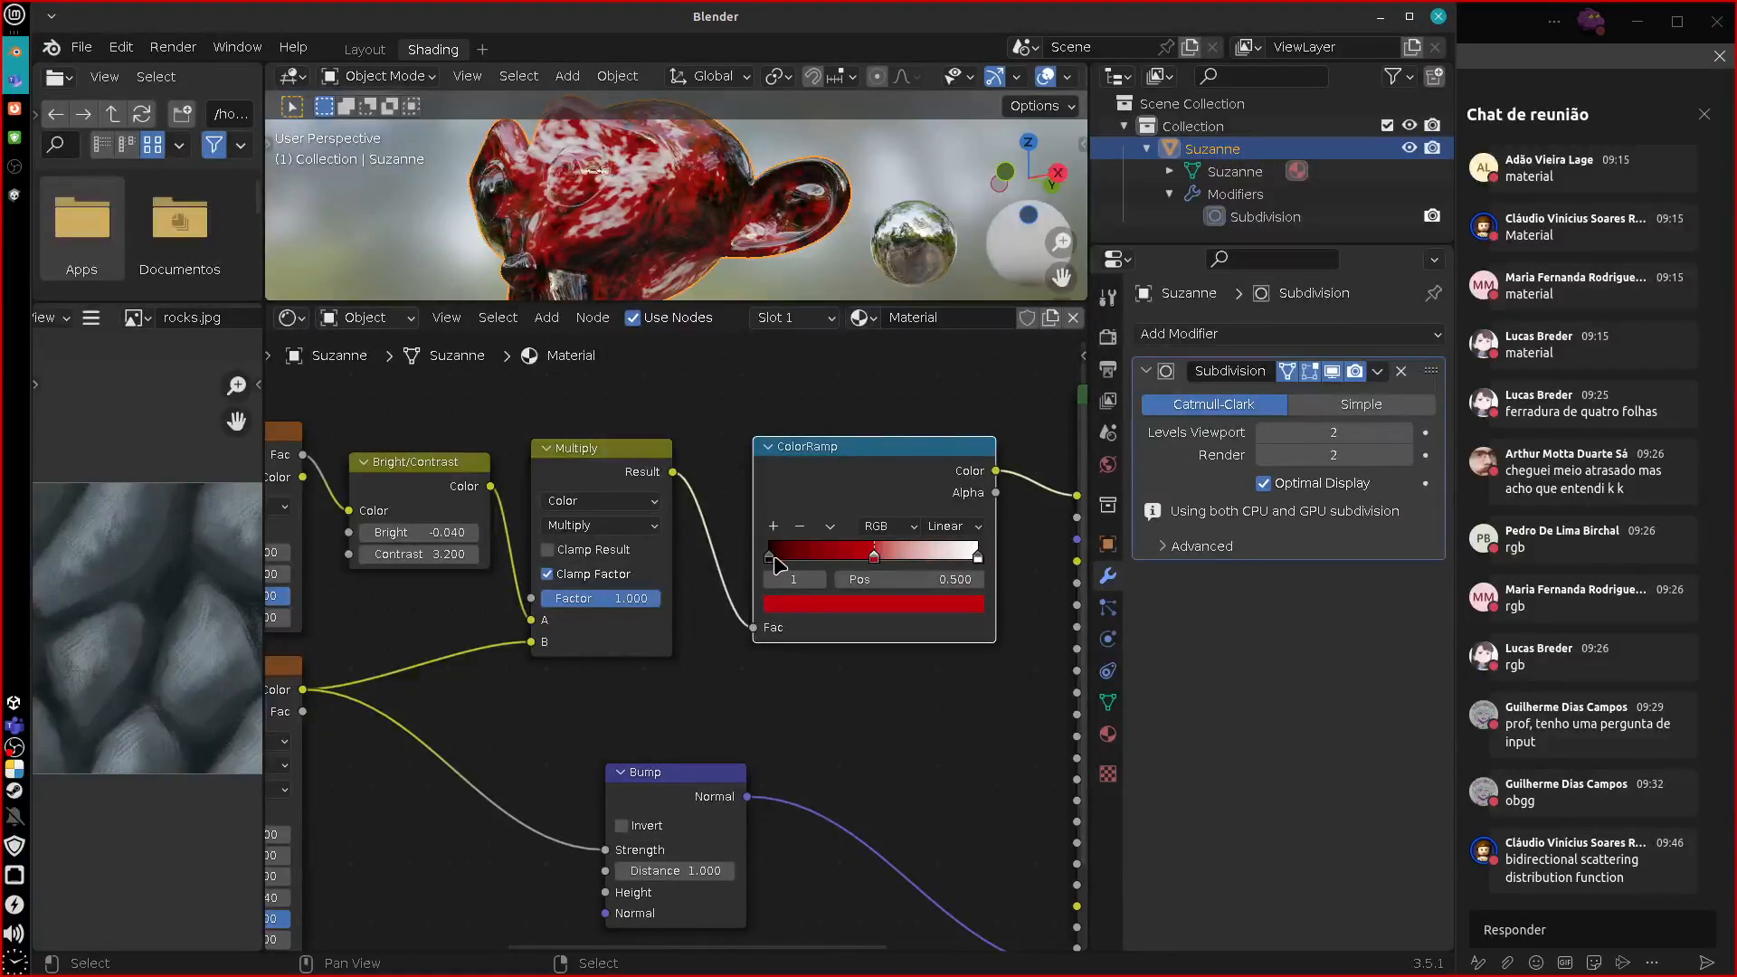
pyautogui.click(770, 556)
pyautogui.click(978, 556)
pyautogui.moveTo(874, 556); pyautogui.dragTo(877, 566)
# Change the ColorRamp's first stop from black to a dark reddish brown.
pyautogui.click(770, 556)
pyautogui.click(859, 601)
pyautogui.moveTo(931, 464); pyautogui.dragTo(930, 434)
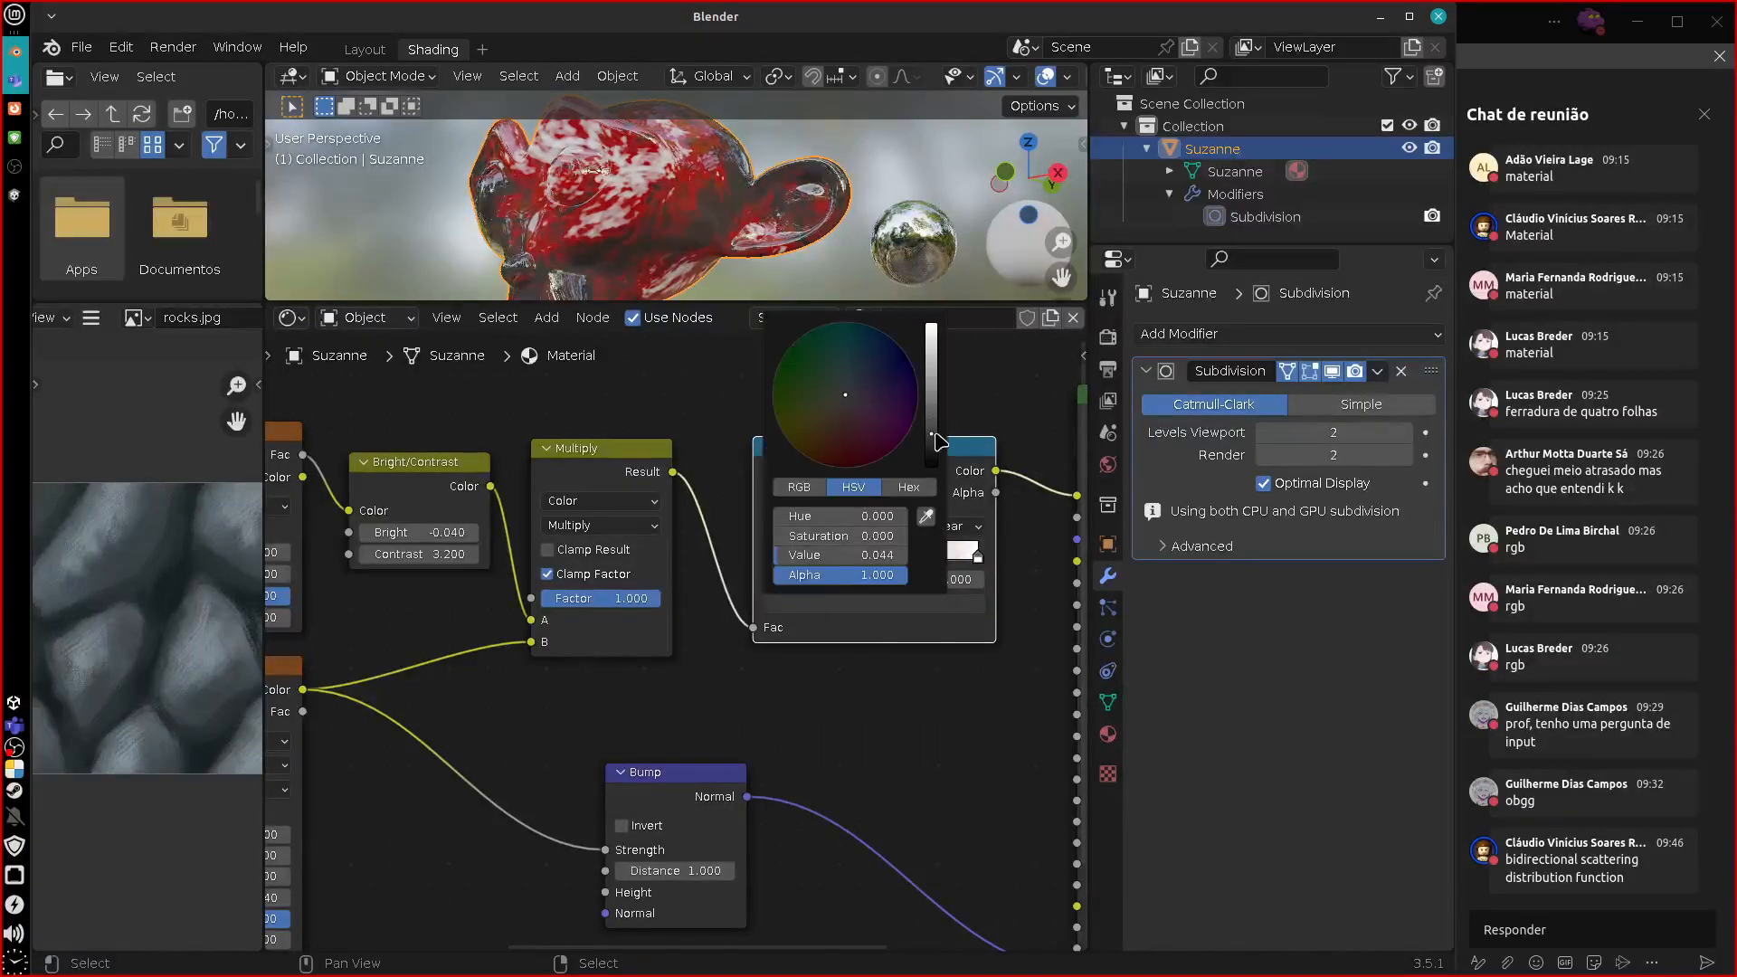
pyautogui.moveTo(836, 399); pyautogui.dragTo(799, 469)
pyautogui.moveTo(931, 434); pyautogui.dragTo(931, 423)
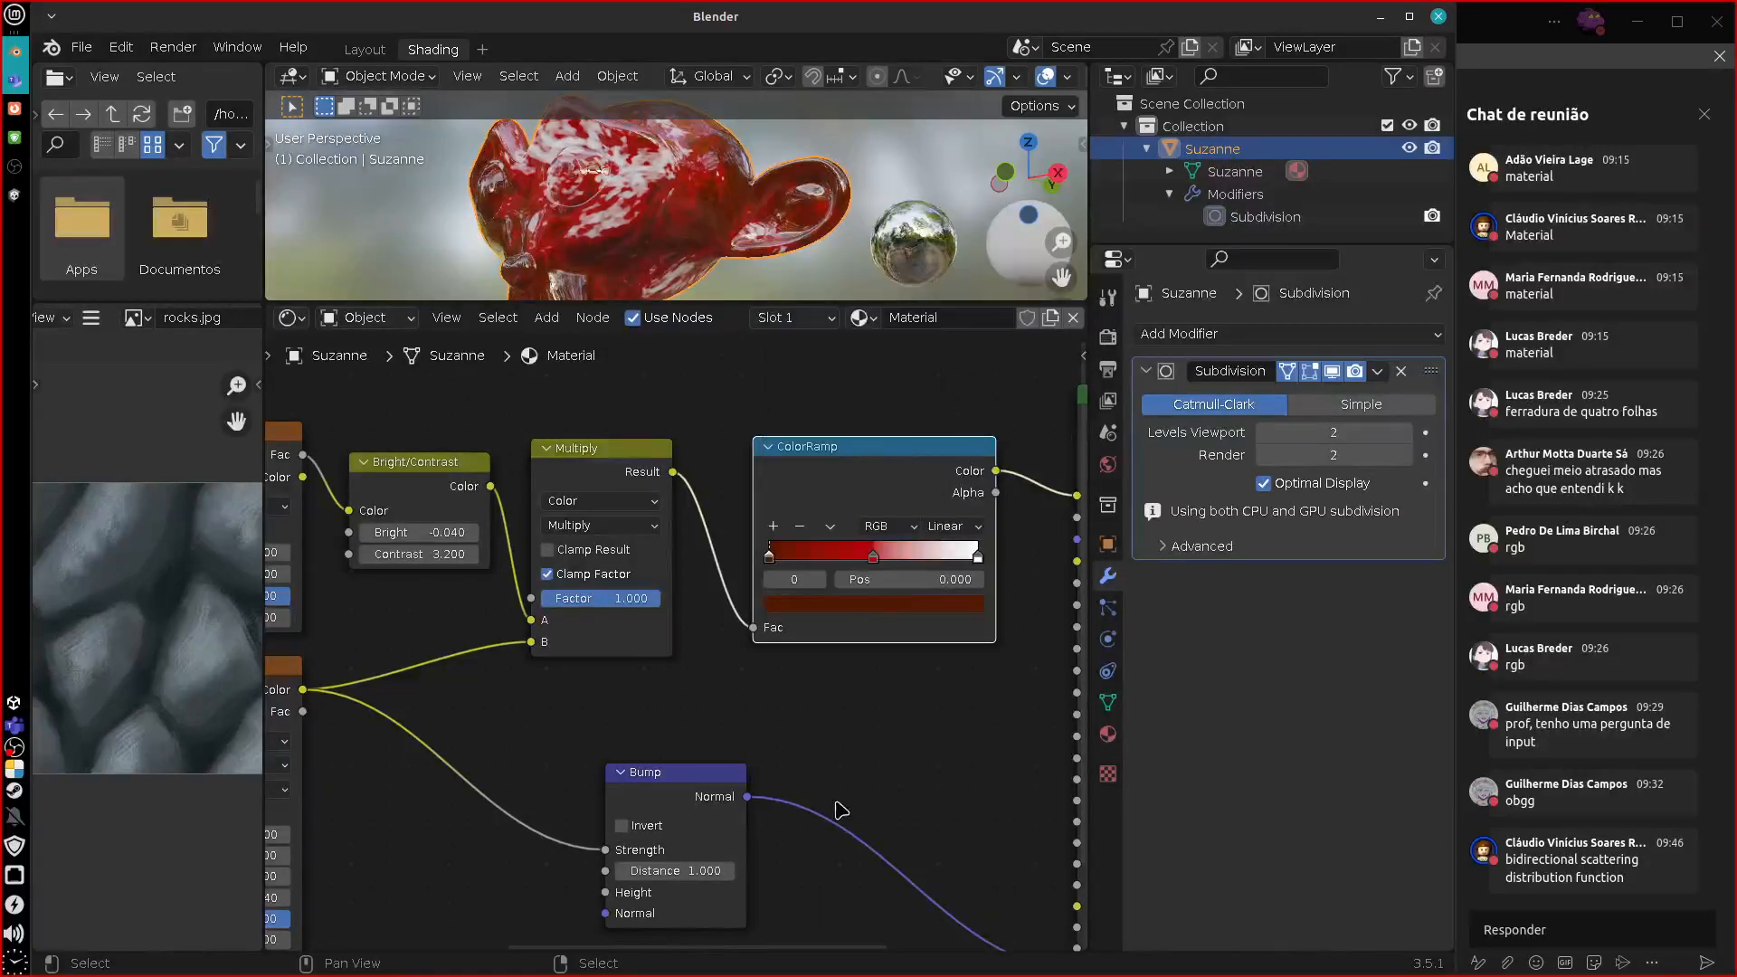
# Recolor the ColorRamp's middle stop to a muted orange-brown with hue 0.042, saturation 0.792 and value 0.5.
pyautogui.click(873, 556)
pyautogui.click(878, 604)
pyautogui.click(850, 452)
pyautogui.moveTo(851, 452); pyautogui.dragTo(850, 432)
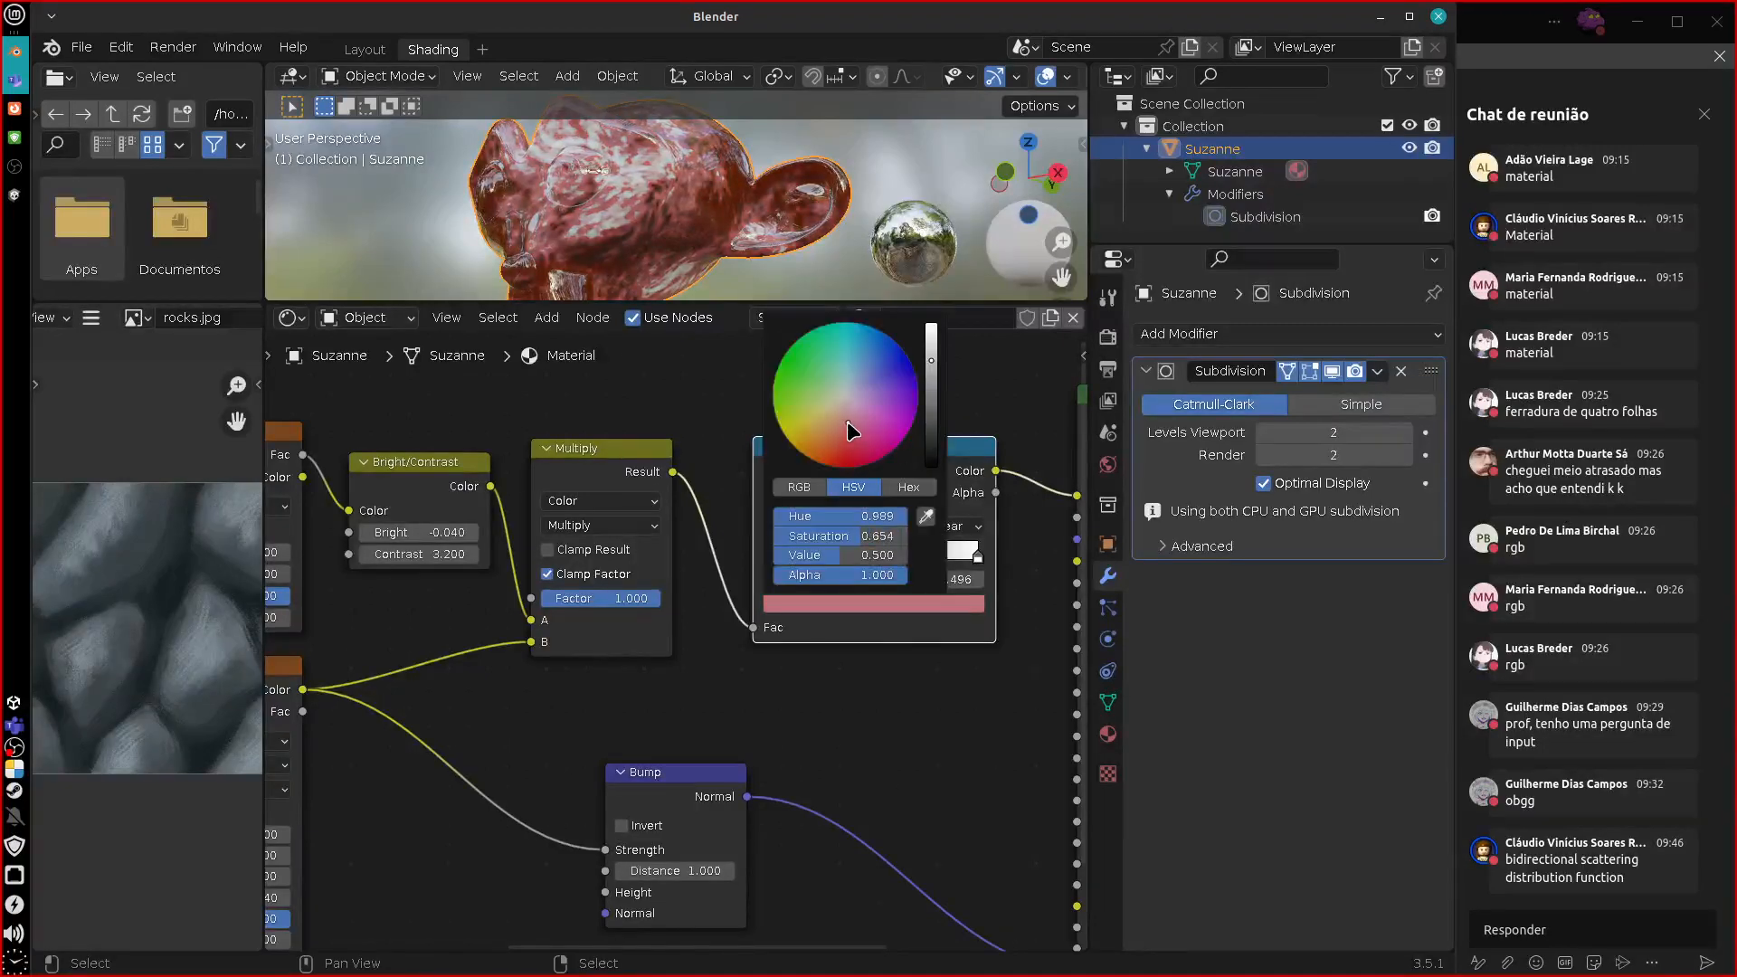
pyautogui.click(830, 435)
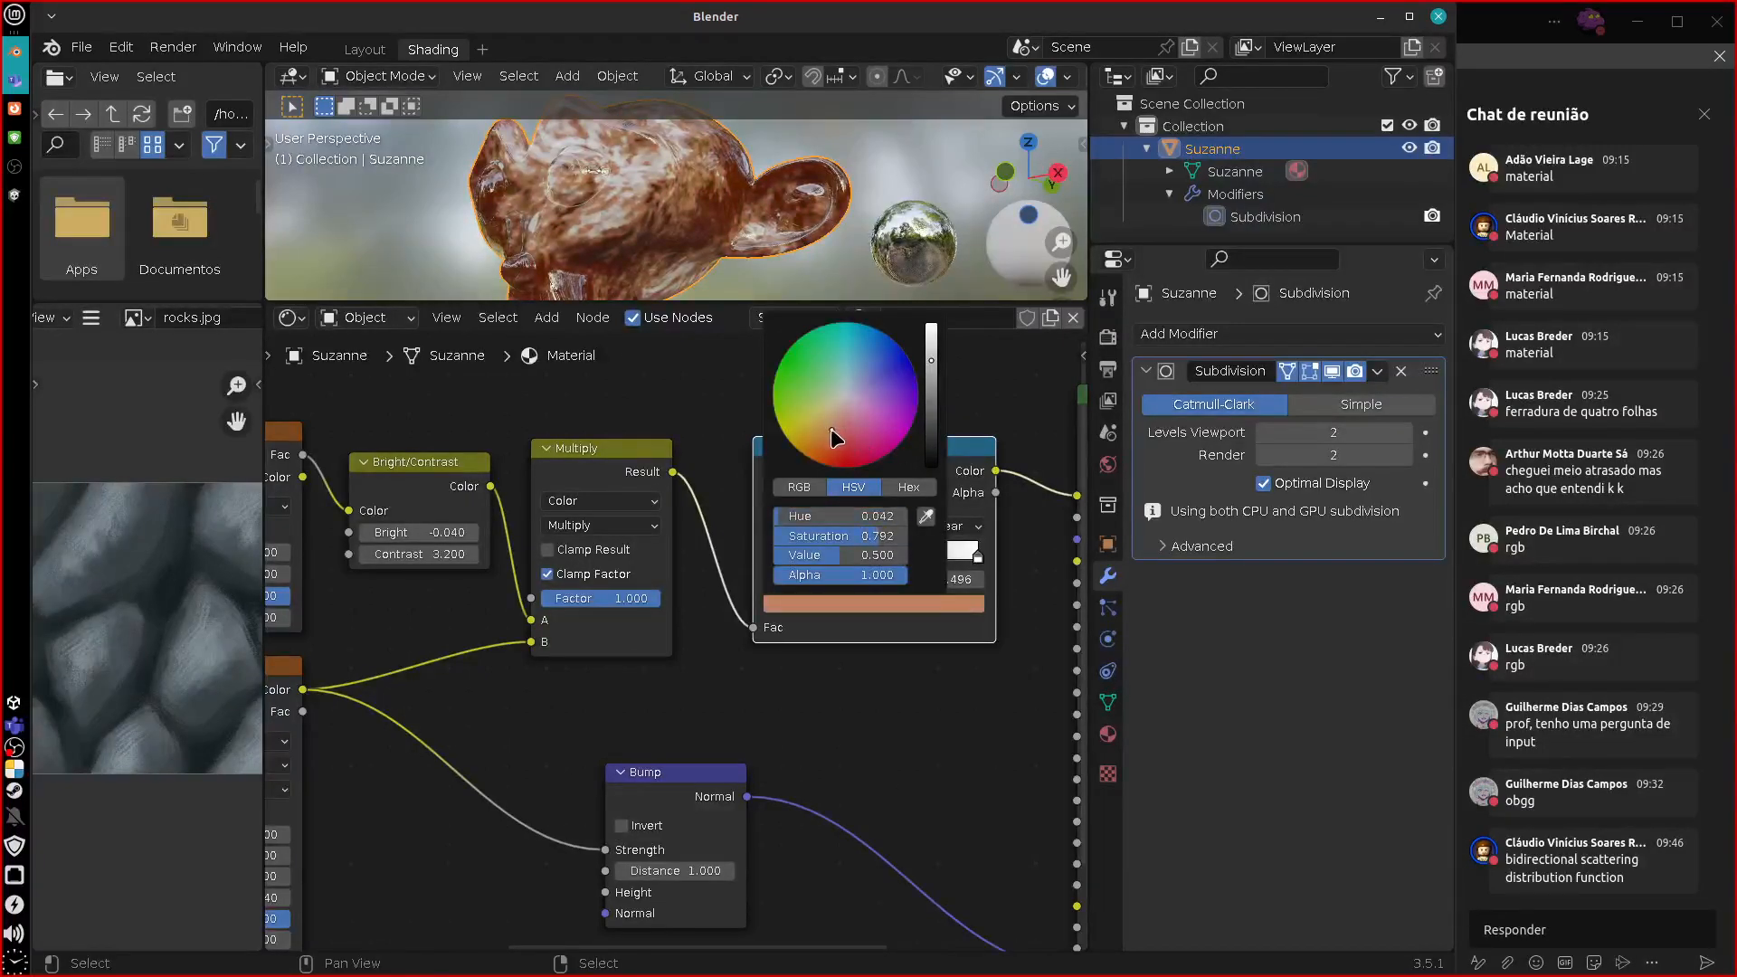
# Recolor the ColorRamp's last stop to a light orange with hue 0.072, saturation 0.839 and value 1.
pyautogui.click(978, 555)
pyautogui.click(964, 604)
pyautogui.moveTo(894, 389); pyautogui.dragTo(824, 427)
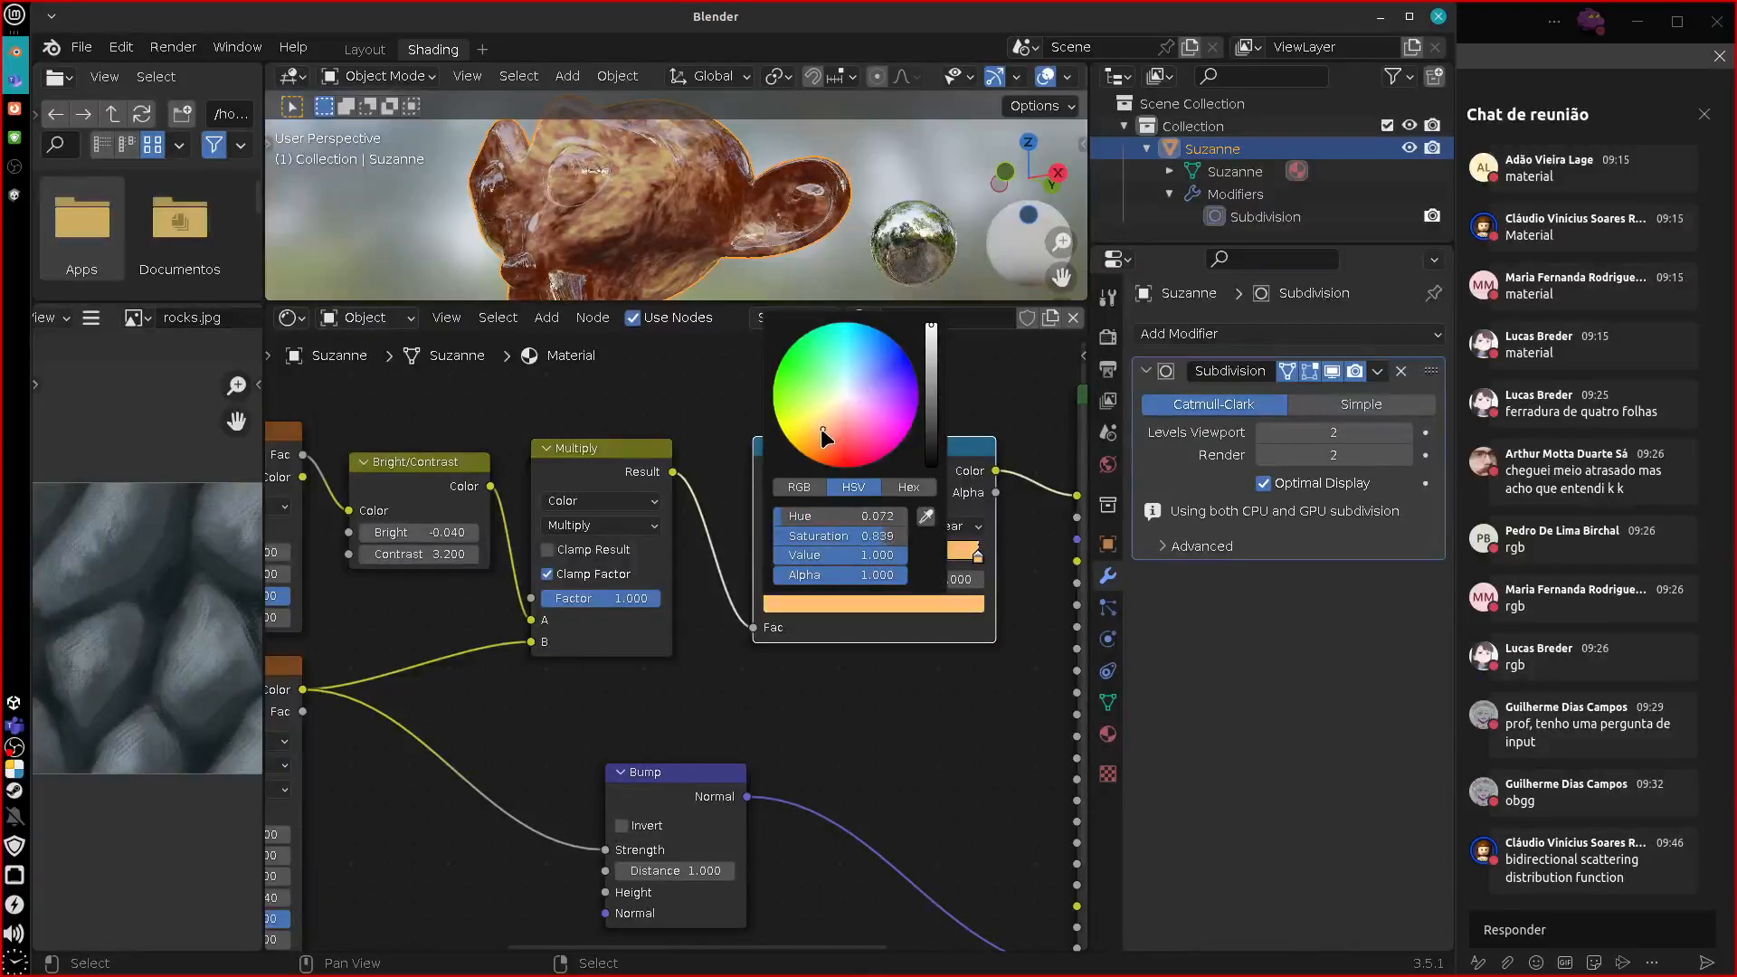
# Slide the ColorRamp's middle stop to the dark end and back near the center, and place the last stop at 1.000.
pyautogui.moveTo(855, 685); pyautogui.dragTo(824, 720, button='middle')
pyautogui.moveTo(855, 607); pyautogui.dragTo(752, 607)
pyautogui.moveTo(860, 607); pyautogui.dragTo(852, 607)
pyautogui.click(960, 606)
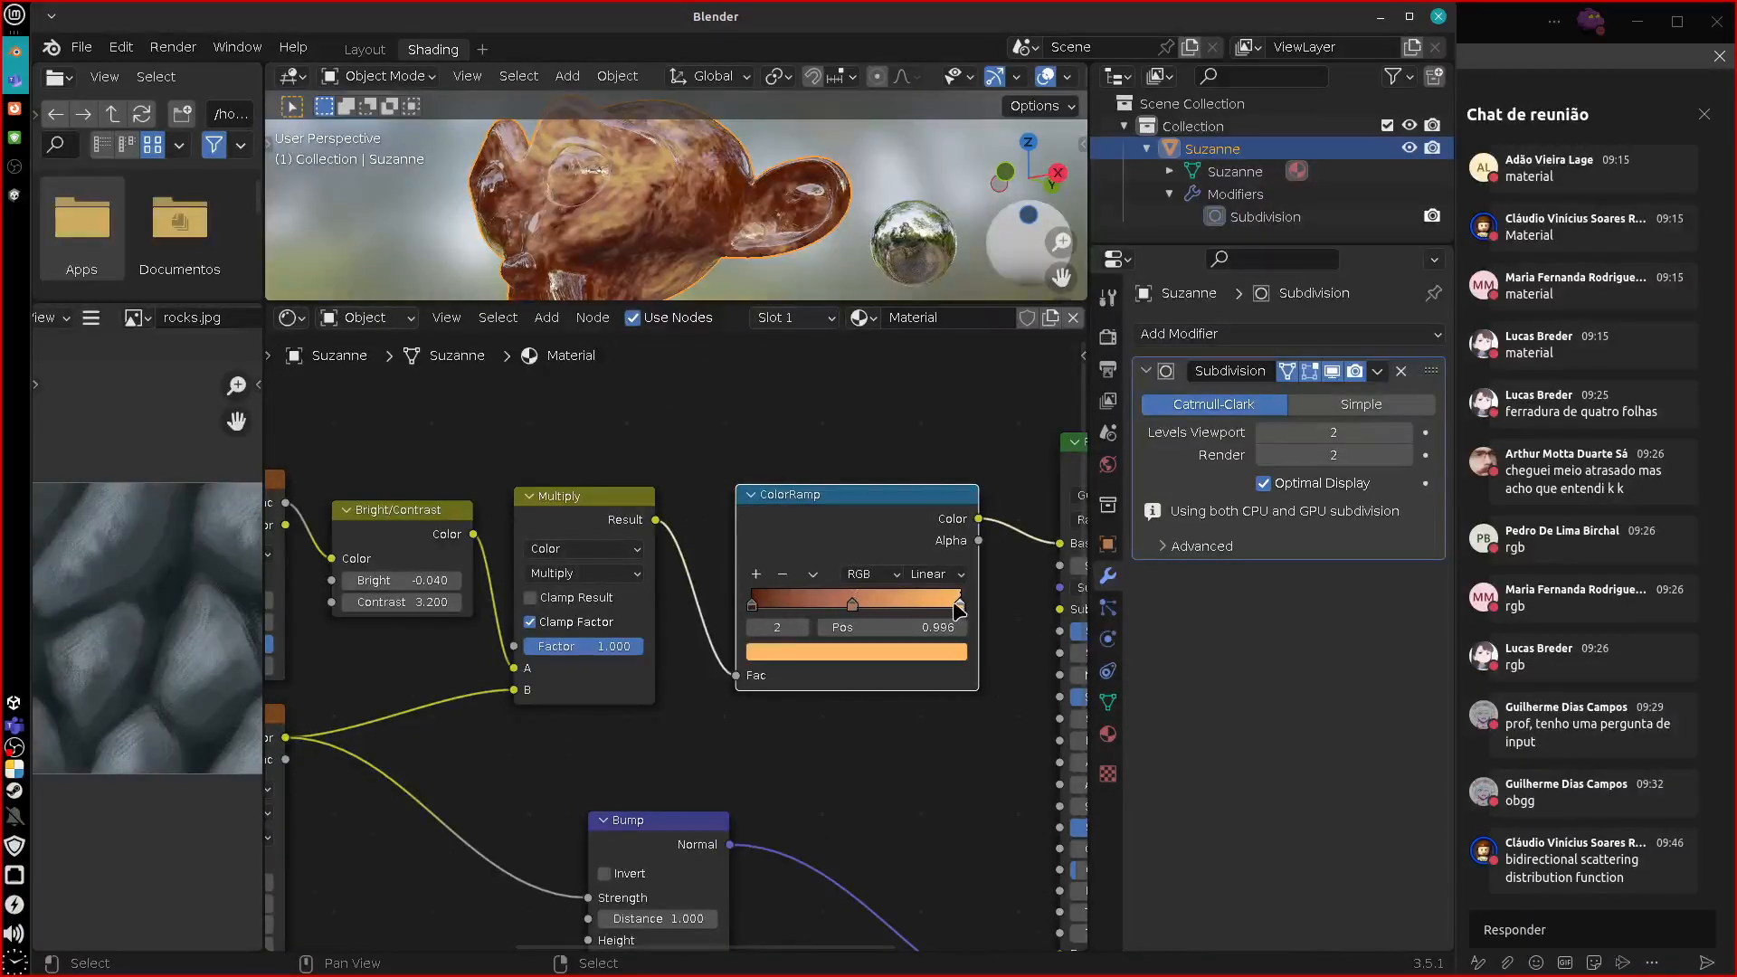
pyautogui.moveTo(858, 702); pyautogui.dragTo(855, 711, button='middle')
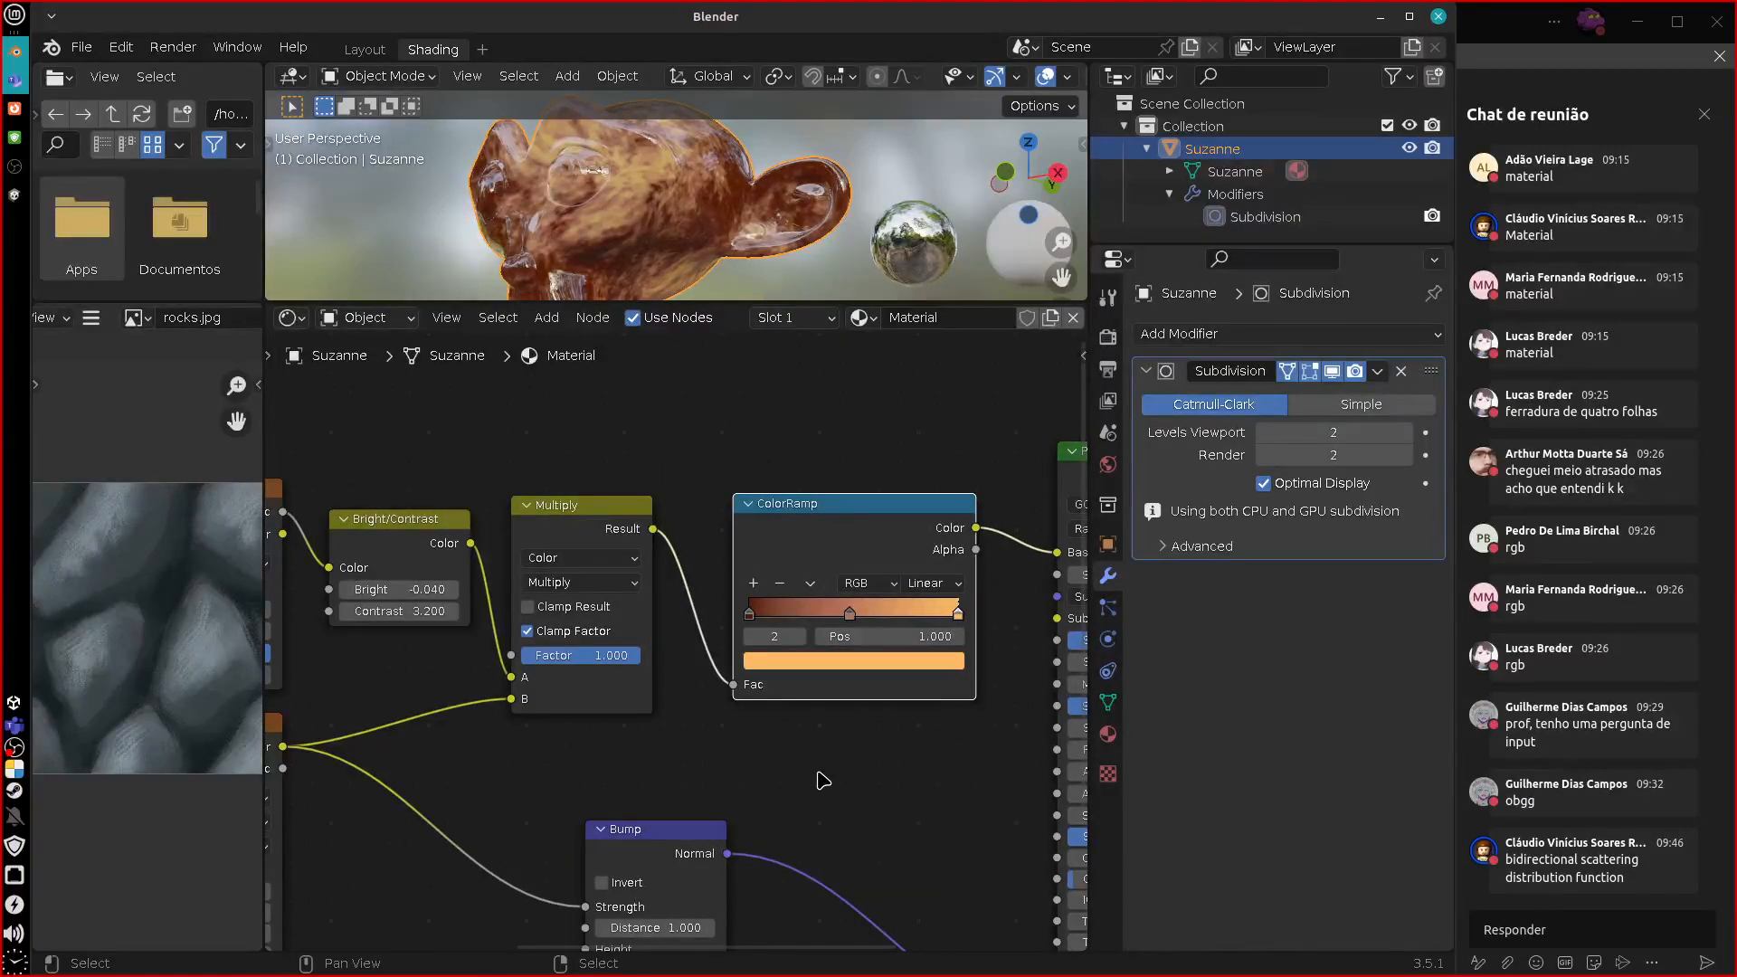
pyautogui.moveTo(640, 732); pyautogui.dragTo(782, 740, button='middle')
pyautogui.moveTo(901, 720); pyautogui.dragTo(959, 731, button='middle')
pyautogui.moveTo(843, 761); pyautogui.dragTo(1019, 725, button='middle')
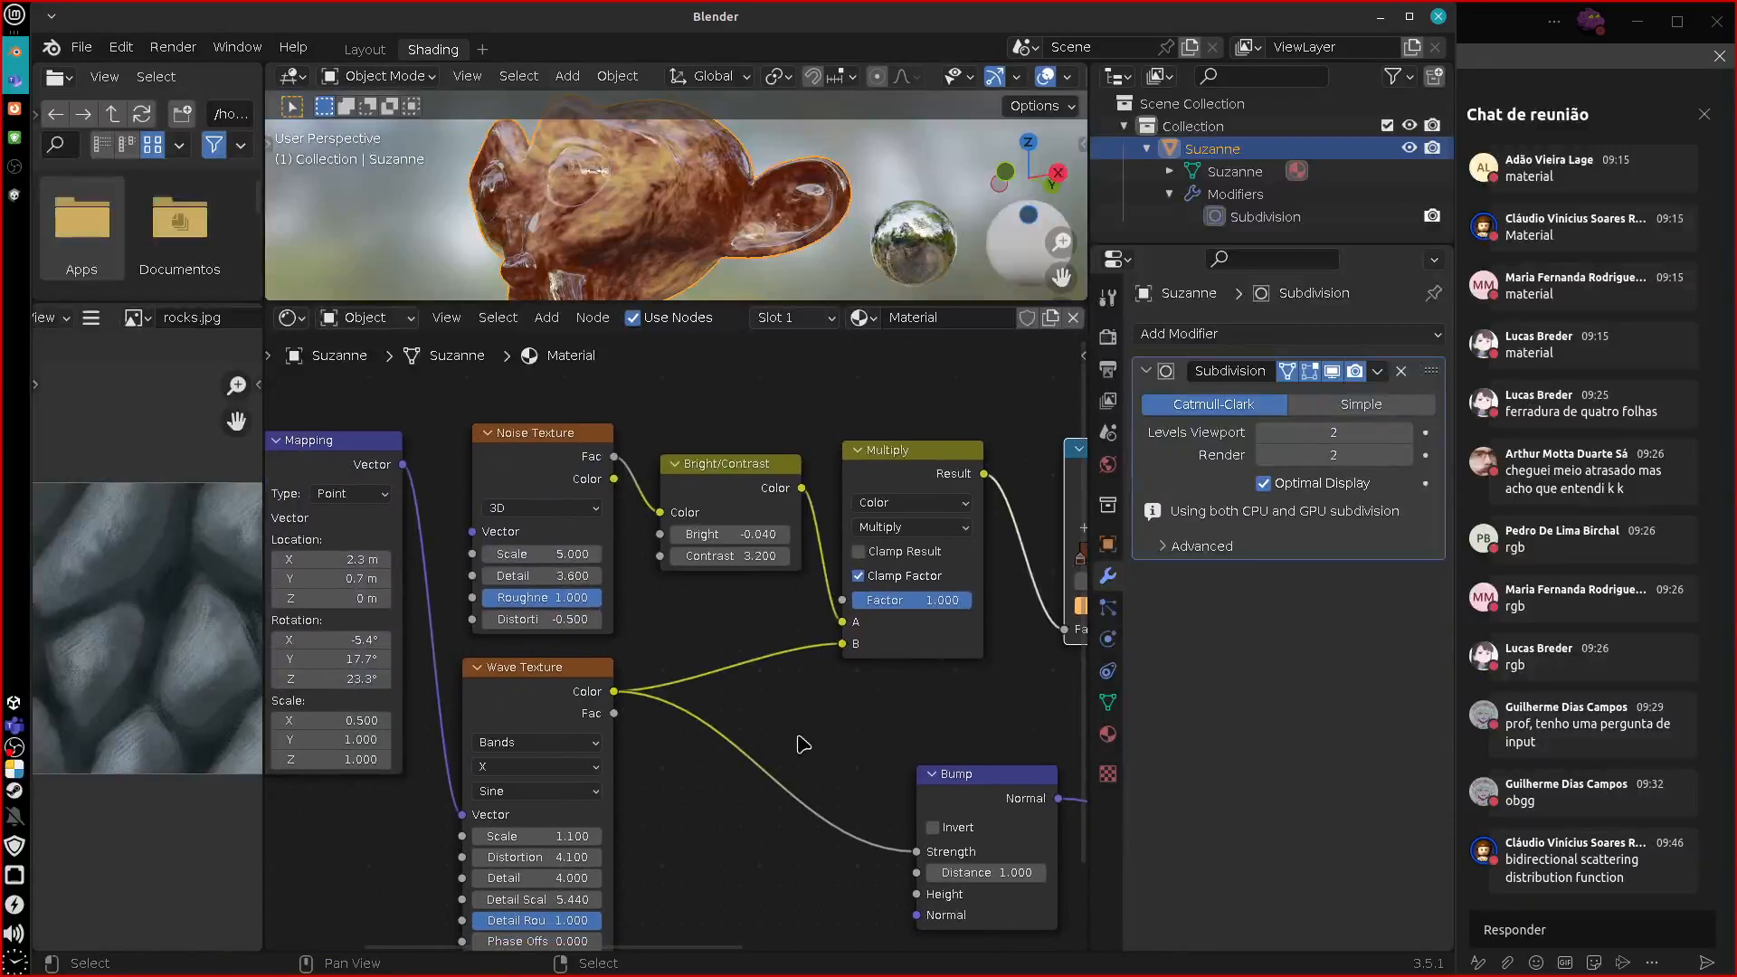
pyautogui.moveTo(606, 848); pyautogui.dragTo(615, 791, button='middle')
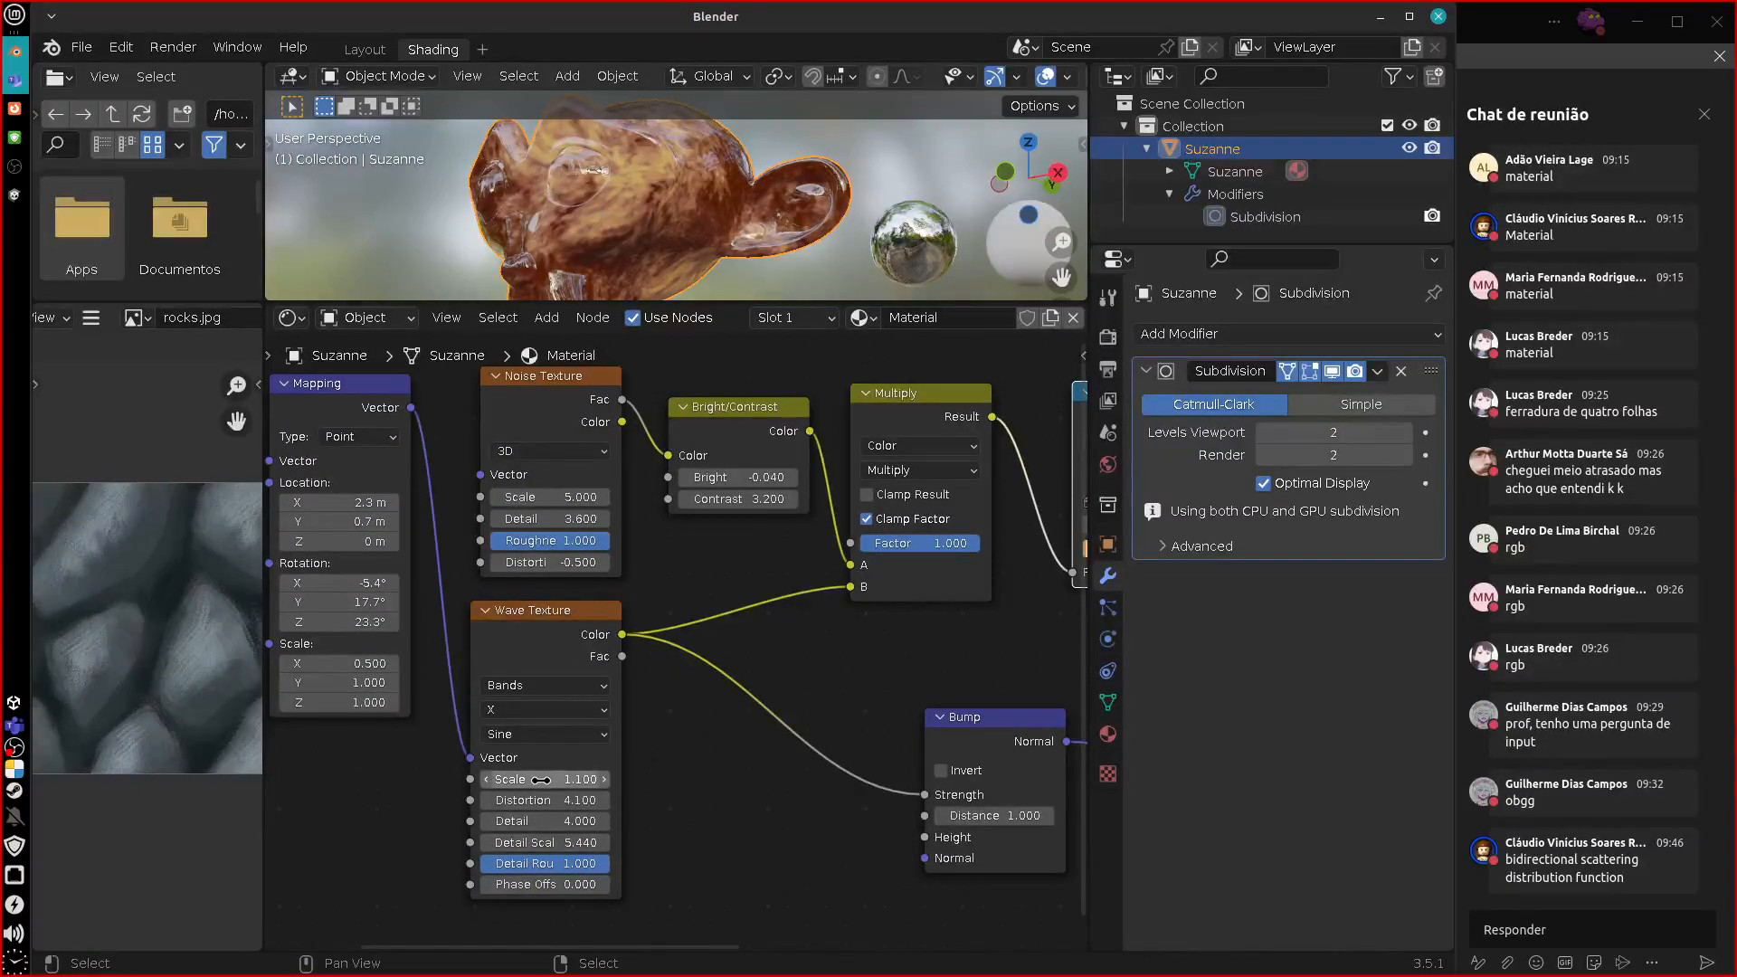
# Set the Wave Texture's scale to 4.200 and distortion to 5.800, and switch its wave type to Rings.
pyautogui.moveTo(538, 779); pyautogui.dragTo(658, 801)
pyautogui.moveTo(561, 802); pyautogui.dragTo(533, 802)
pyautogui.moveTo(796, 271); pyautogui.dragTo(835, 237, button='middle')
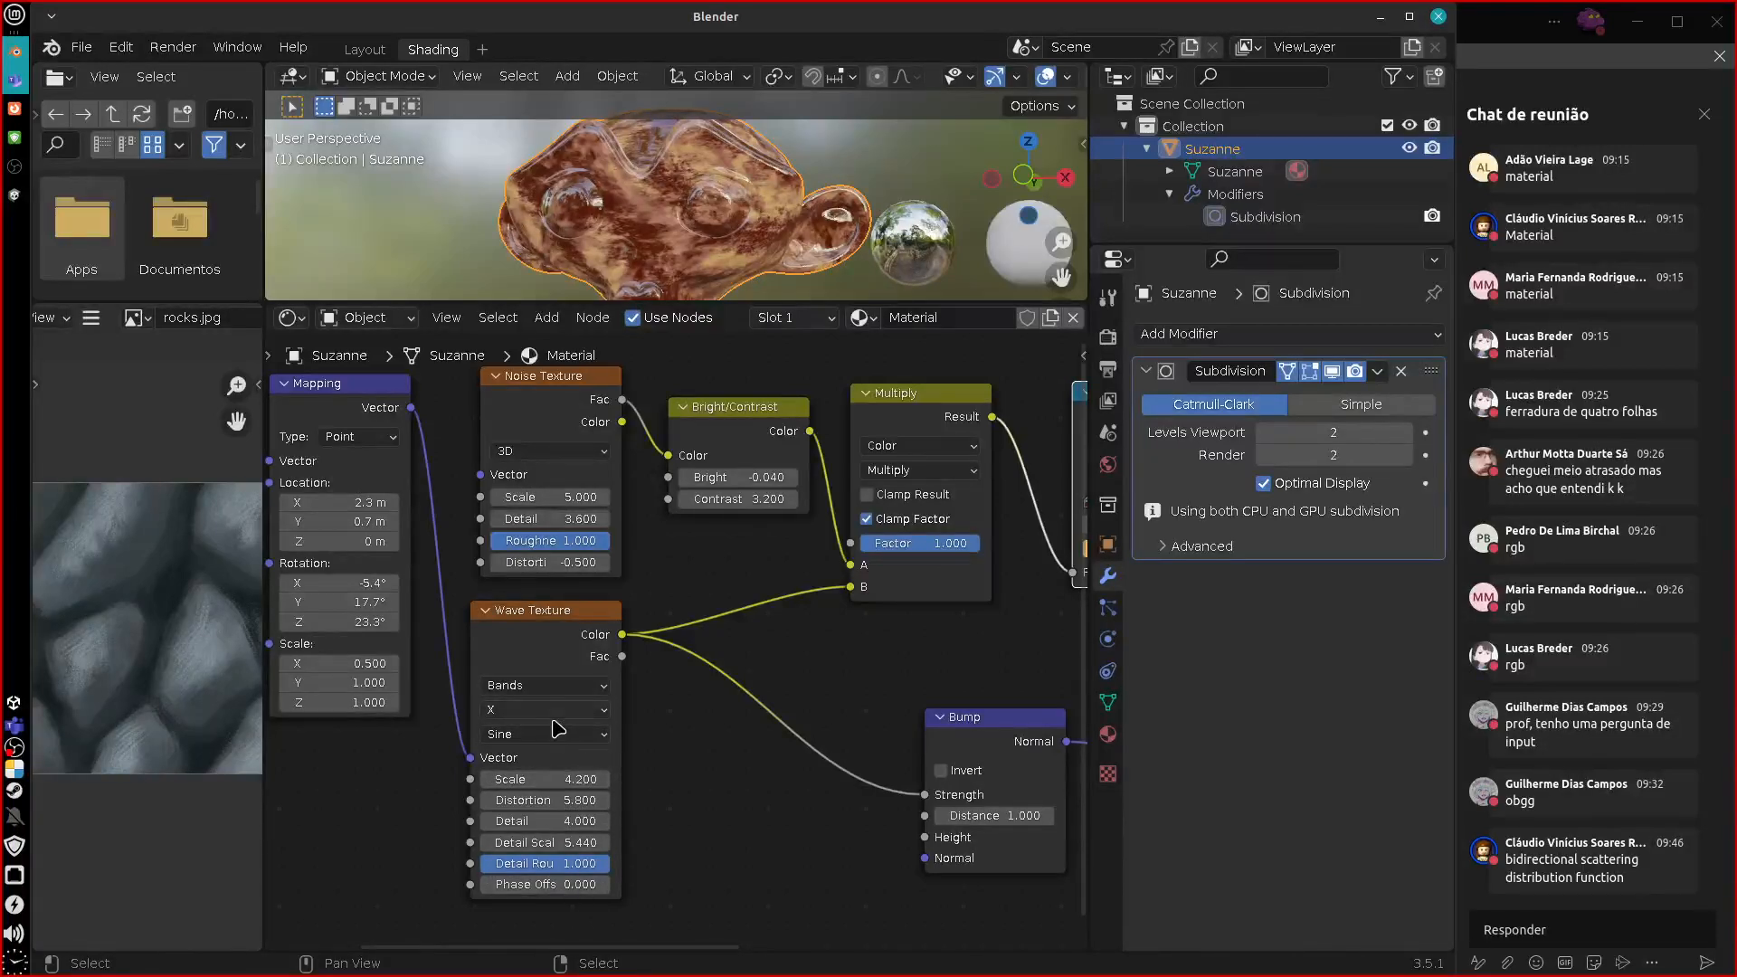
pyautogui.click(561, 686)
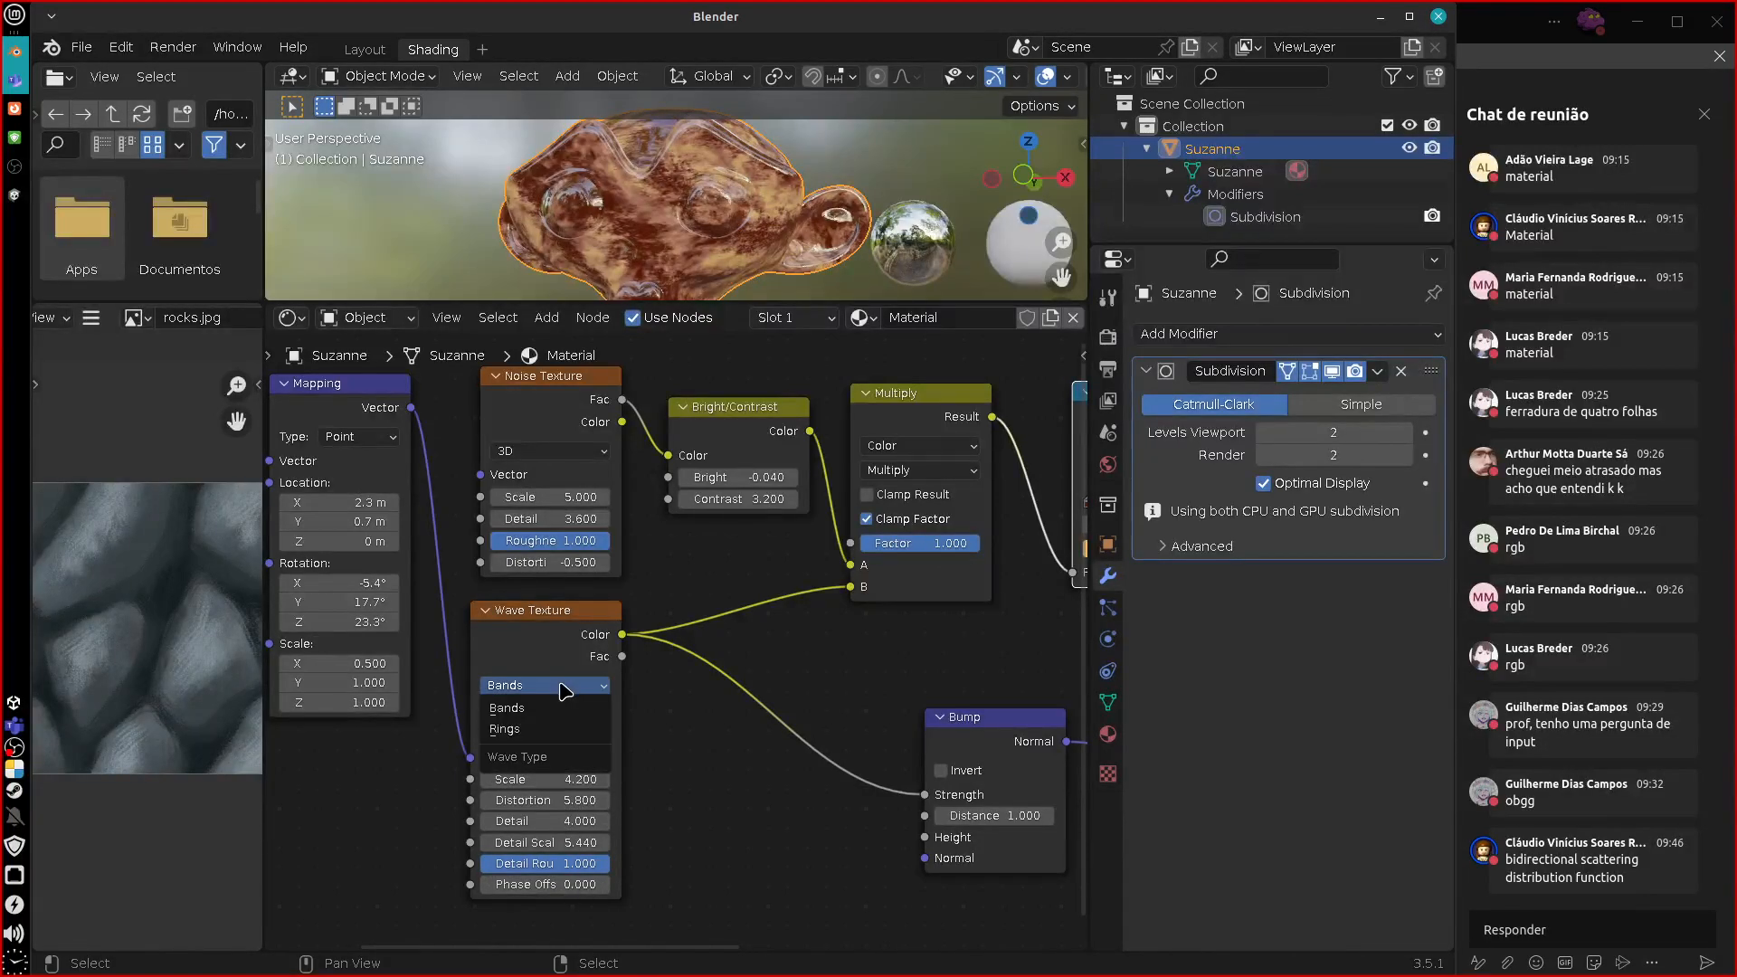
pyautogui.click(548, 729)
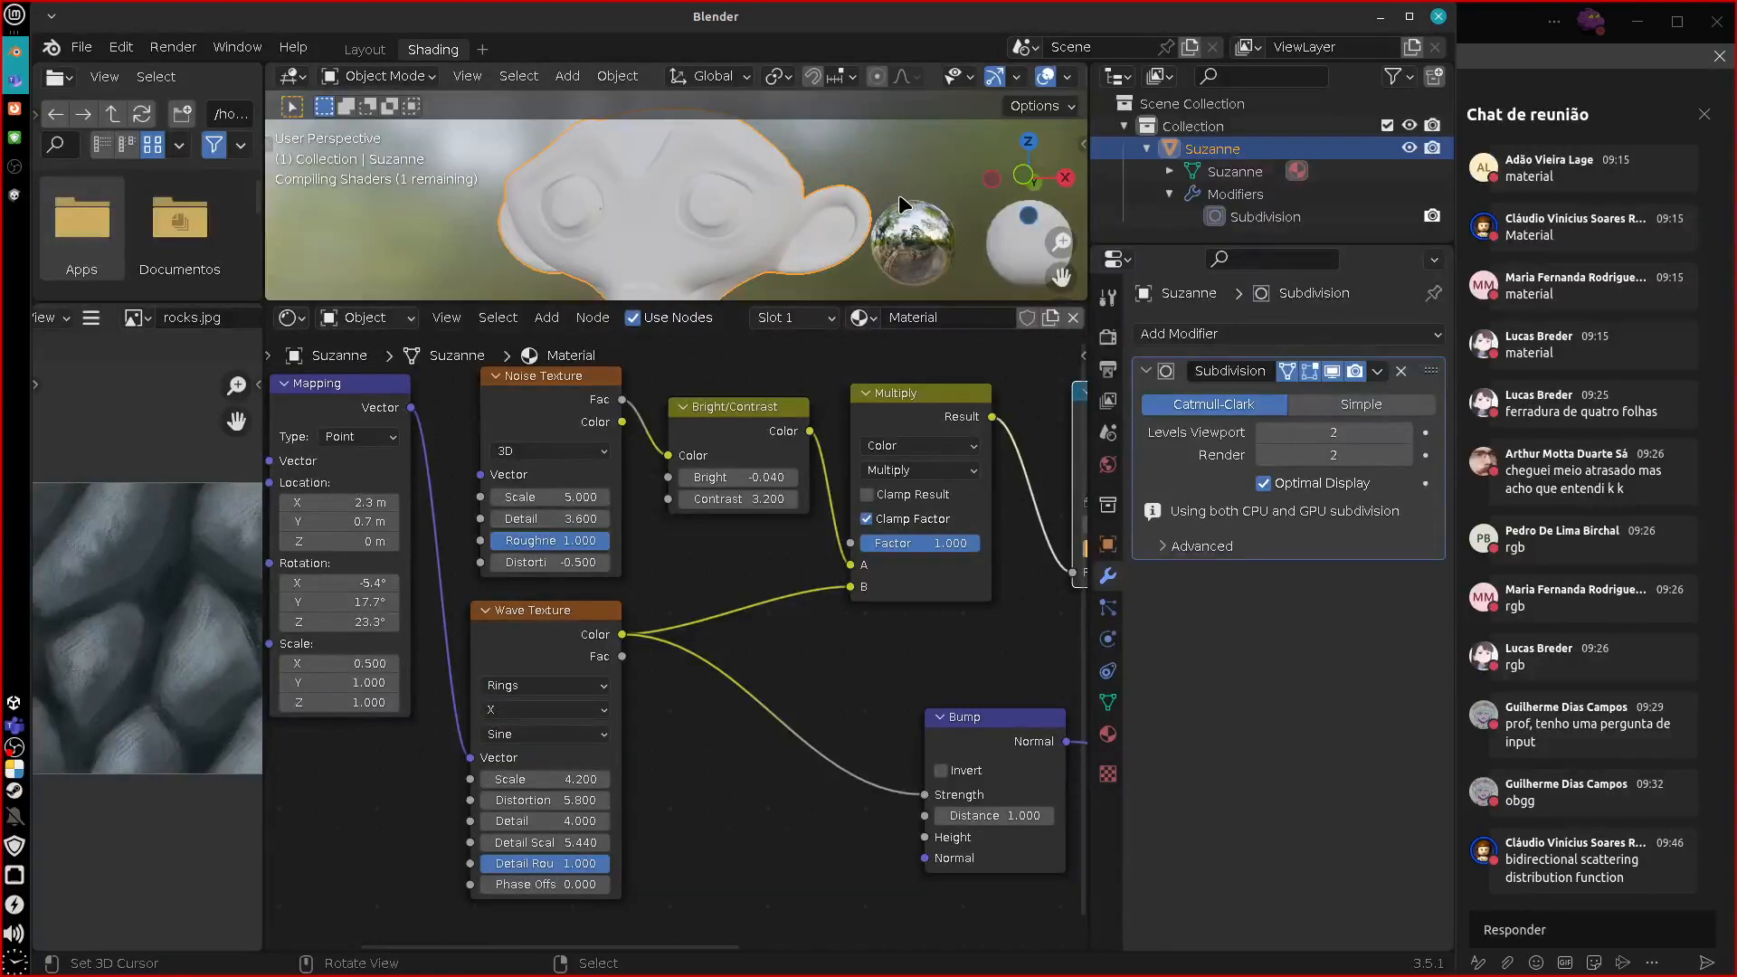
pyautogui.moveTo(898, 194); pyautogui.dragTo(678, 205, button='middle')
pyautogui.scroll(2, 679, 207)
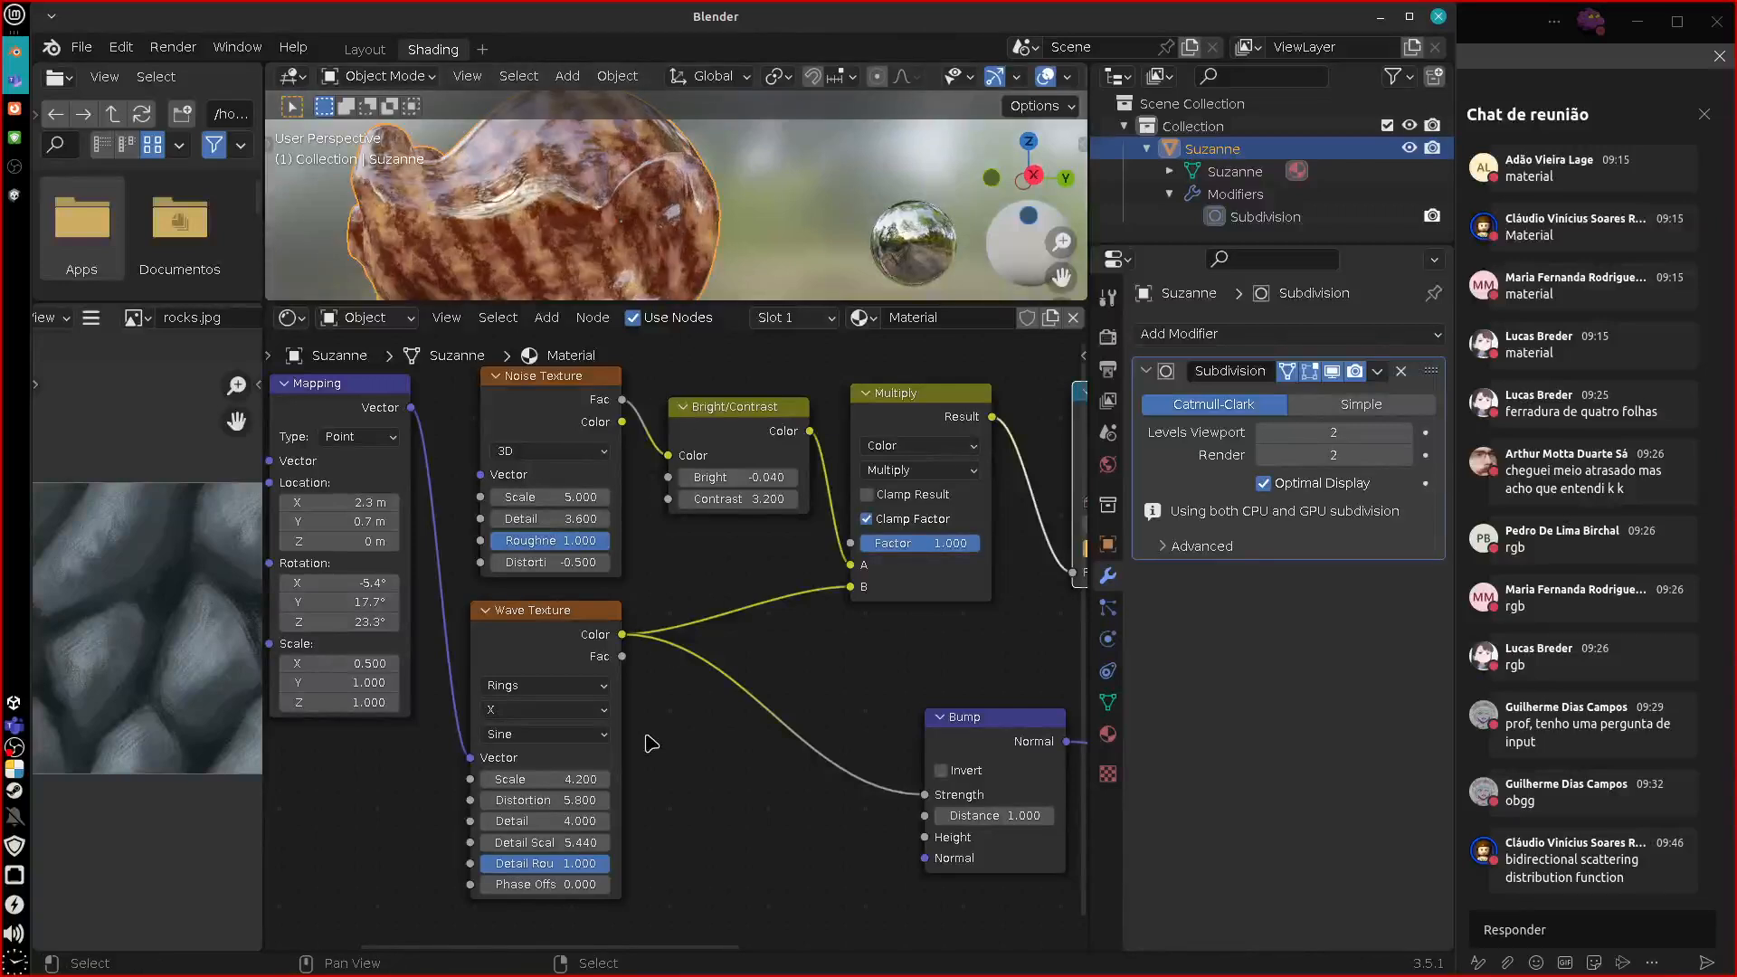
# Set the Wave Texture's distortion to 2.600, detail to 3.500, detail scale to 5.540, detail roughness to 0.637 and phase offset to 2.300.
pyautogui.hscroll(-1, 651, 768)
pyautogui.moveTo(561, 818)
pyautogui.mouseDown()
pyautogui.moveTo(538, 818)
pyautogui.moveTo(568, 823)
pyautogui.mouseUp()
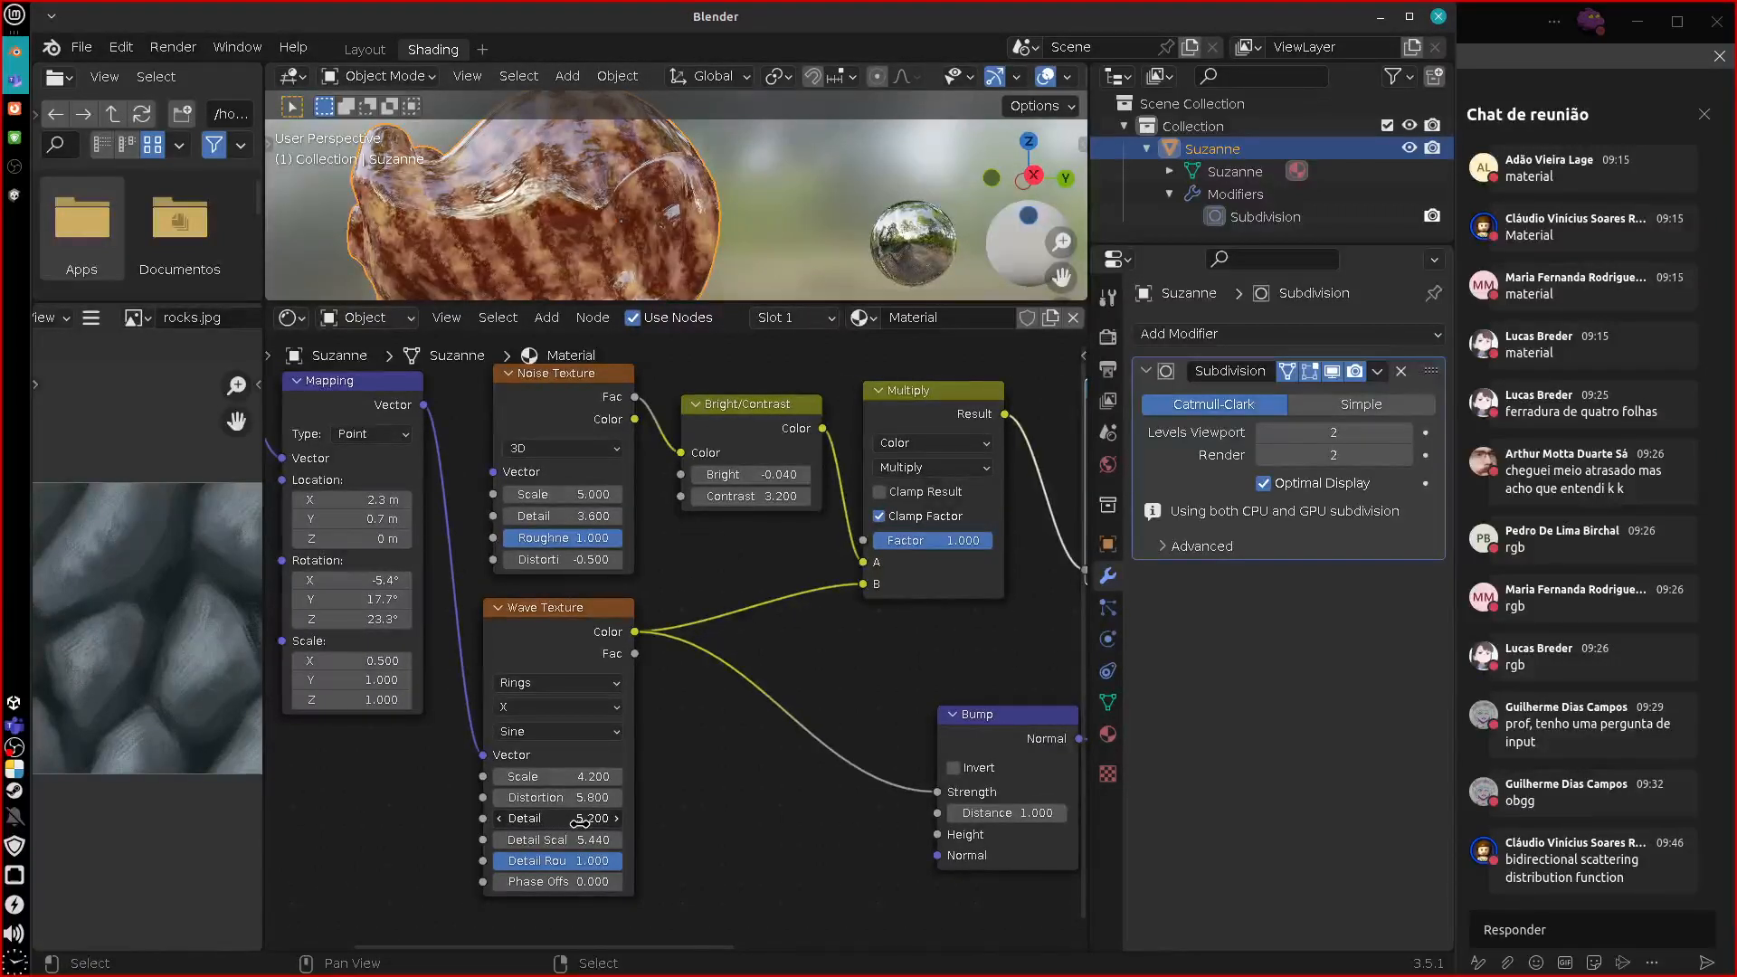
pyautogui.moveTo(558, 828)
pyautogui.mouseDown()
pyautogui.moveTo(533, 801)
pyautogui.moveTo(577, 840)
pyautogui.moveTo(513, 866)
pyautogui.moveTo(604, 881)
pyautogui.mouseUp()
pyautogui.moveTo(814, 228); pyautogui.dragTo(857, 292, button='middle')
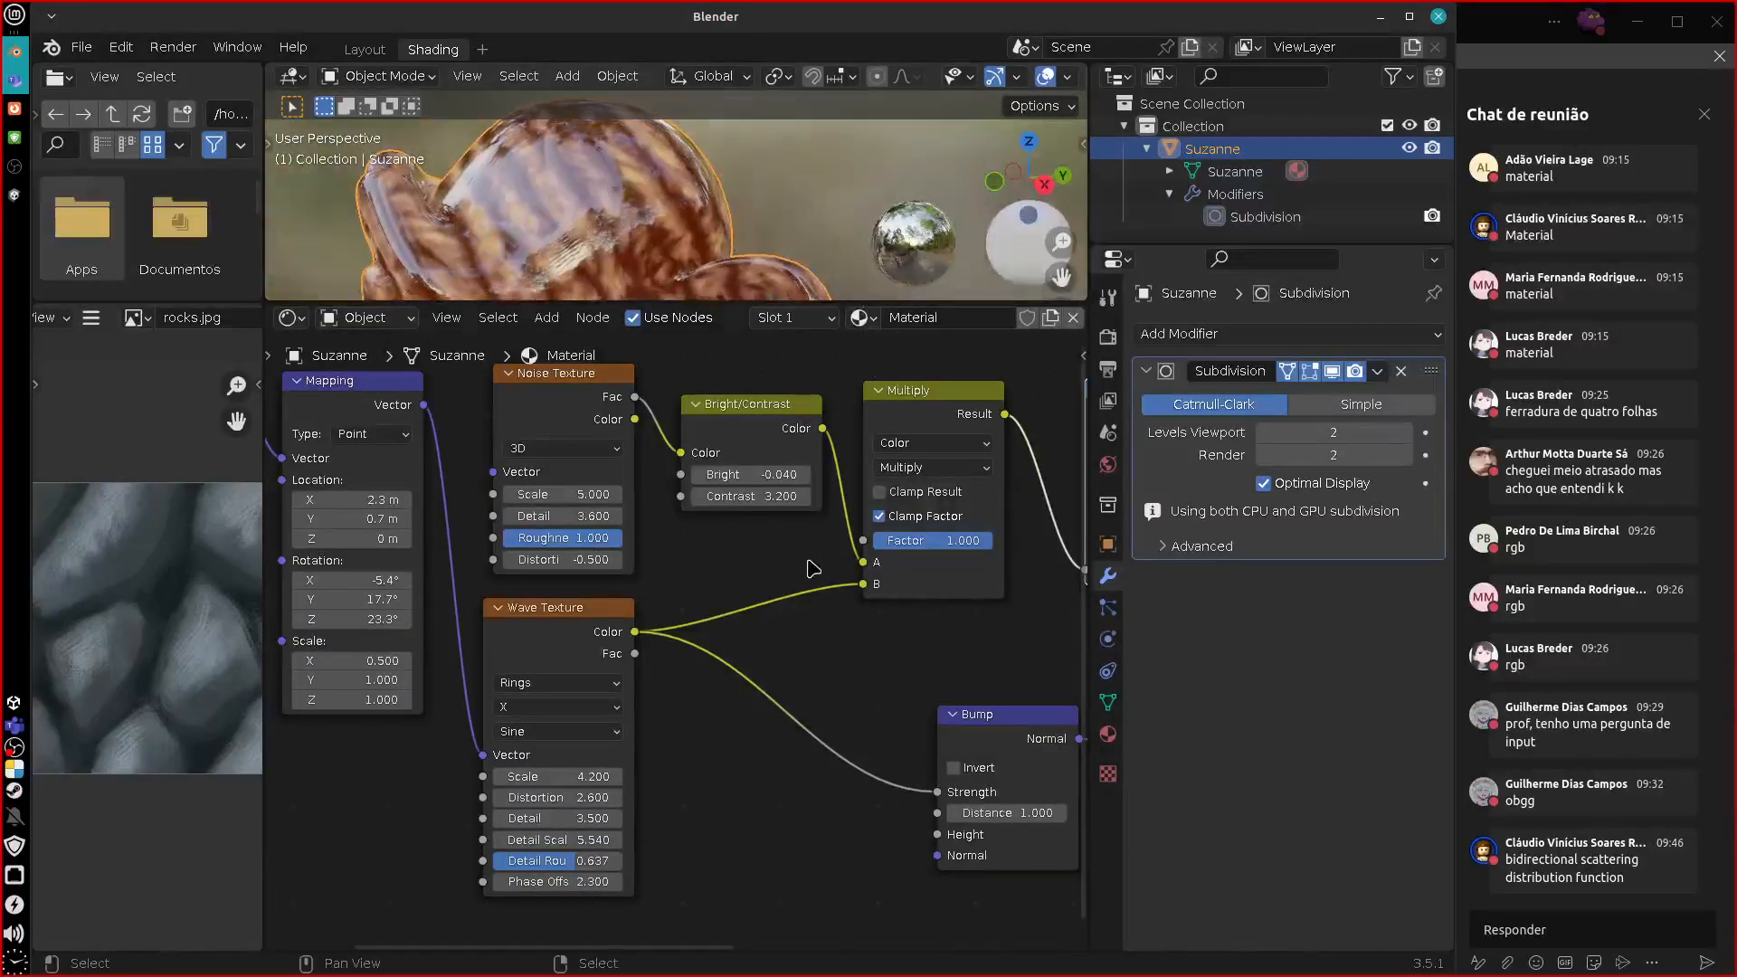
# Set the Noise Texture's scale to 2.900, detail to 6.100 and roughness to 0.974.
pyautogui.moveTo(725, 774); pyautogui.dragTo(733, 814, button='middle')
pyautogui.moveTo(604, 532); pyautogui.dragTo(597, 535)
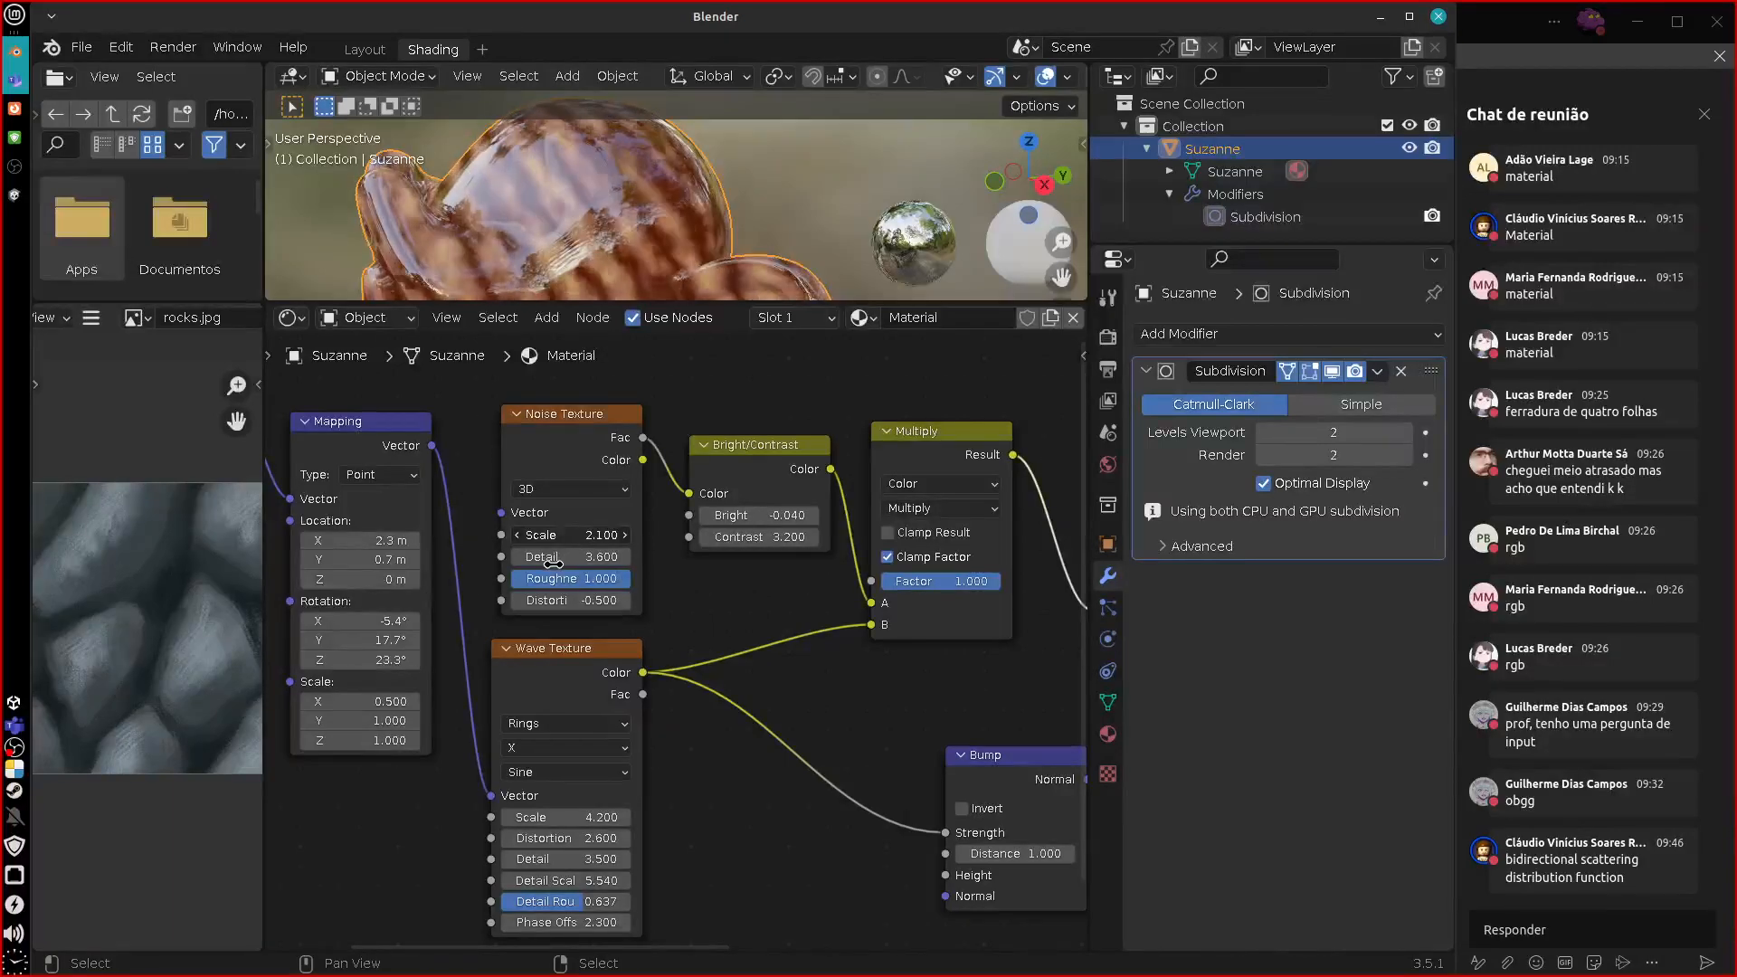
pyautogui.moveTo(551, 566)
pyautogui.mouseDown()
pyautogui.moveTo(606, 584)
pyautogui.moveTo(567, 558)
pyautogui.mouseUp()
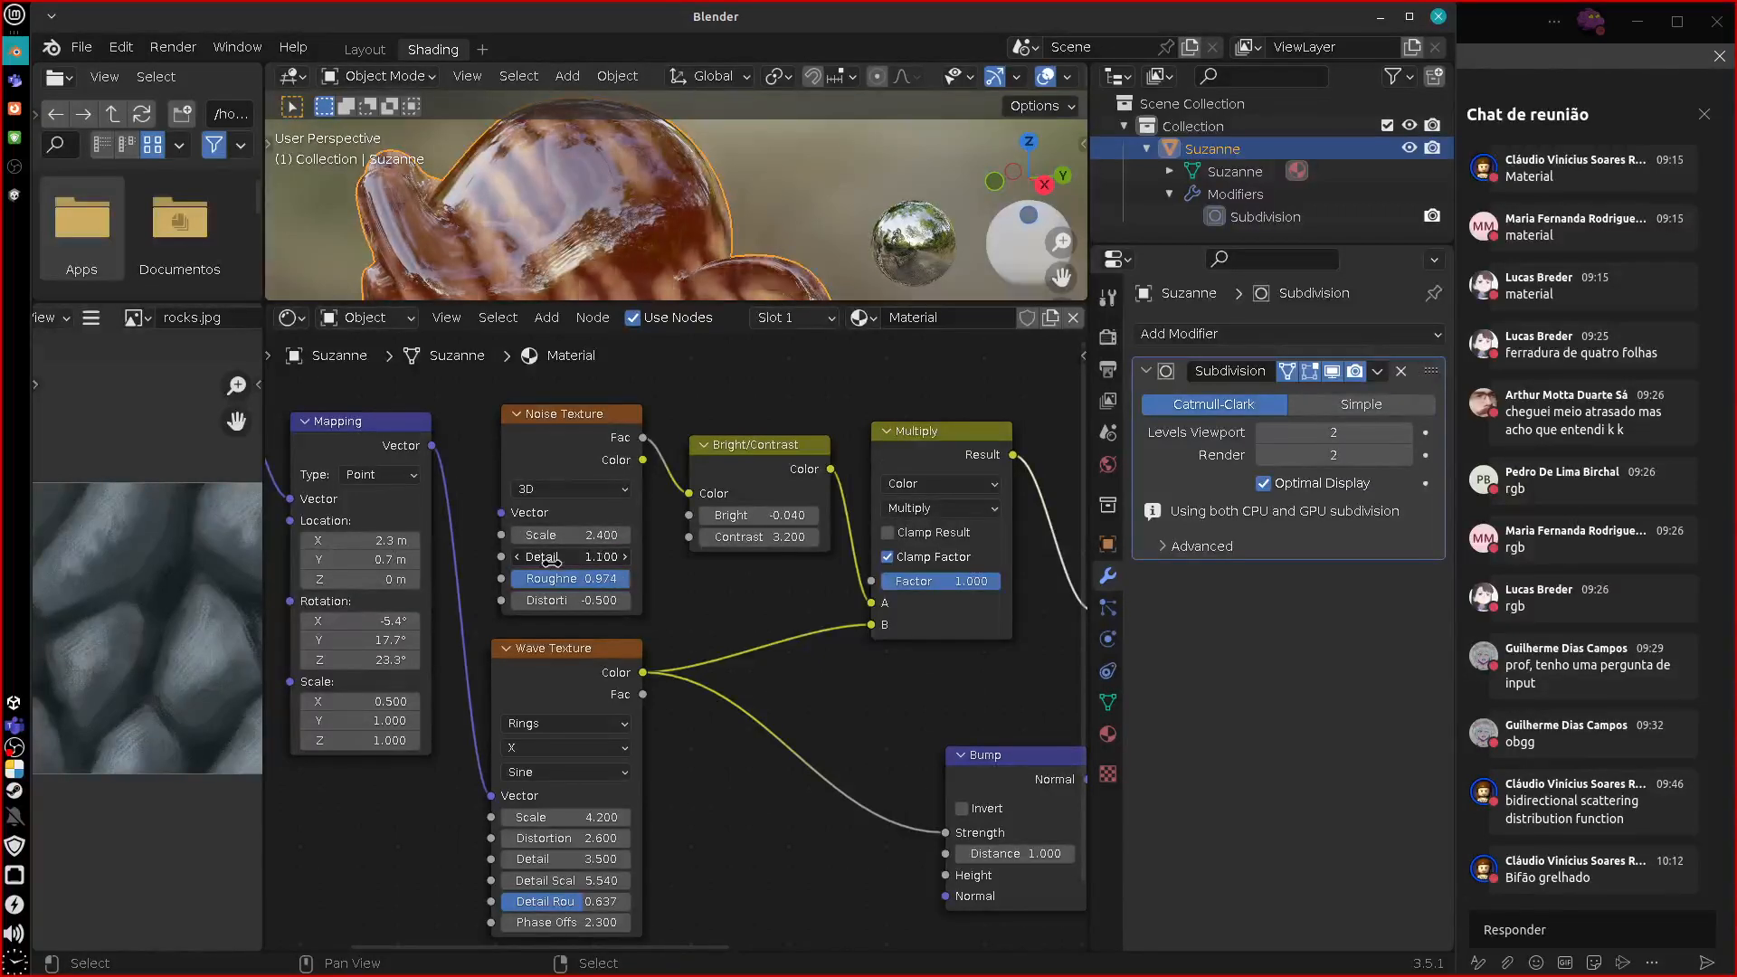
pyautogui.moveTo(597, 559); pyautogui.dragTo(600, 558)
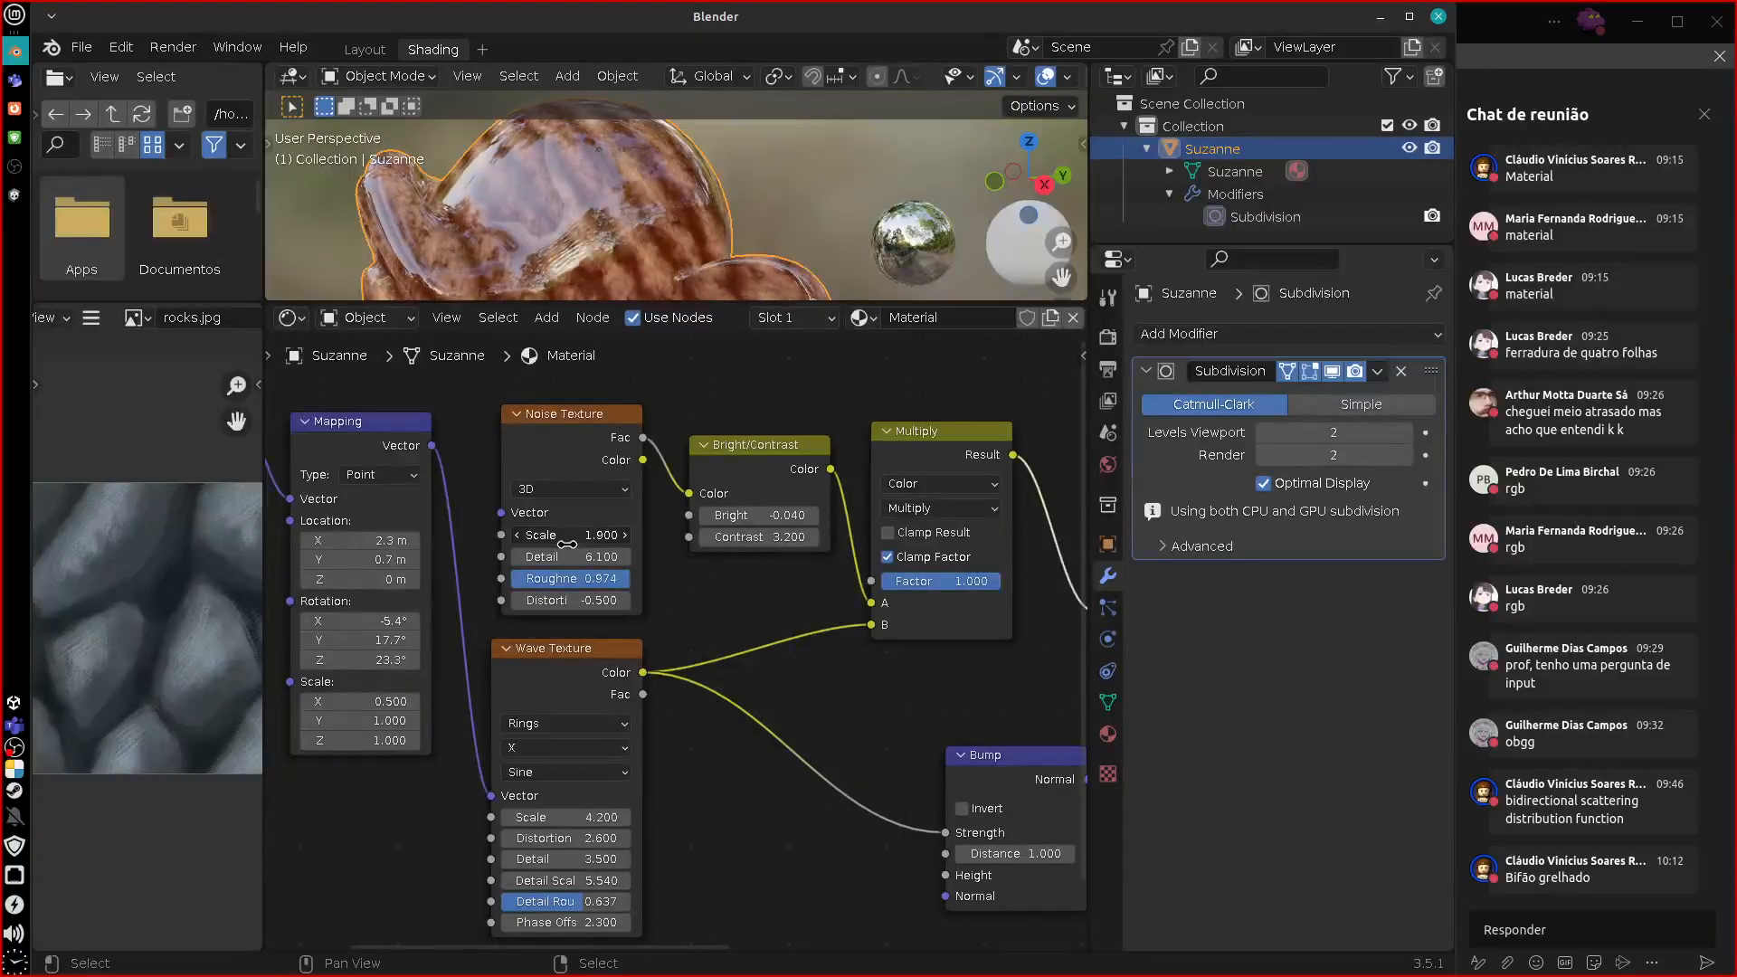
pyautogui.moveTo(563, 545); pyautogui.dragTo(576, 545)
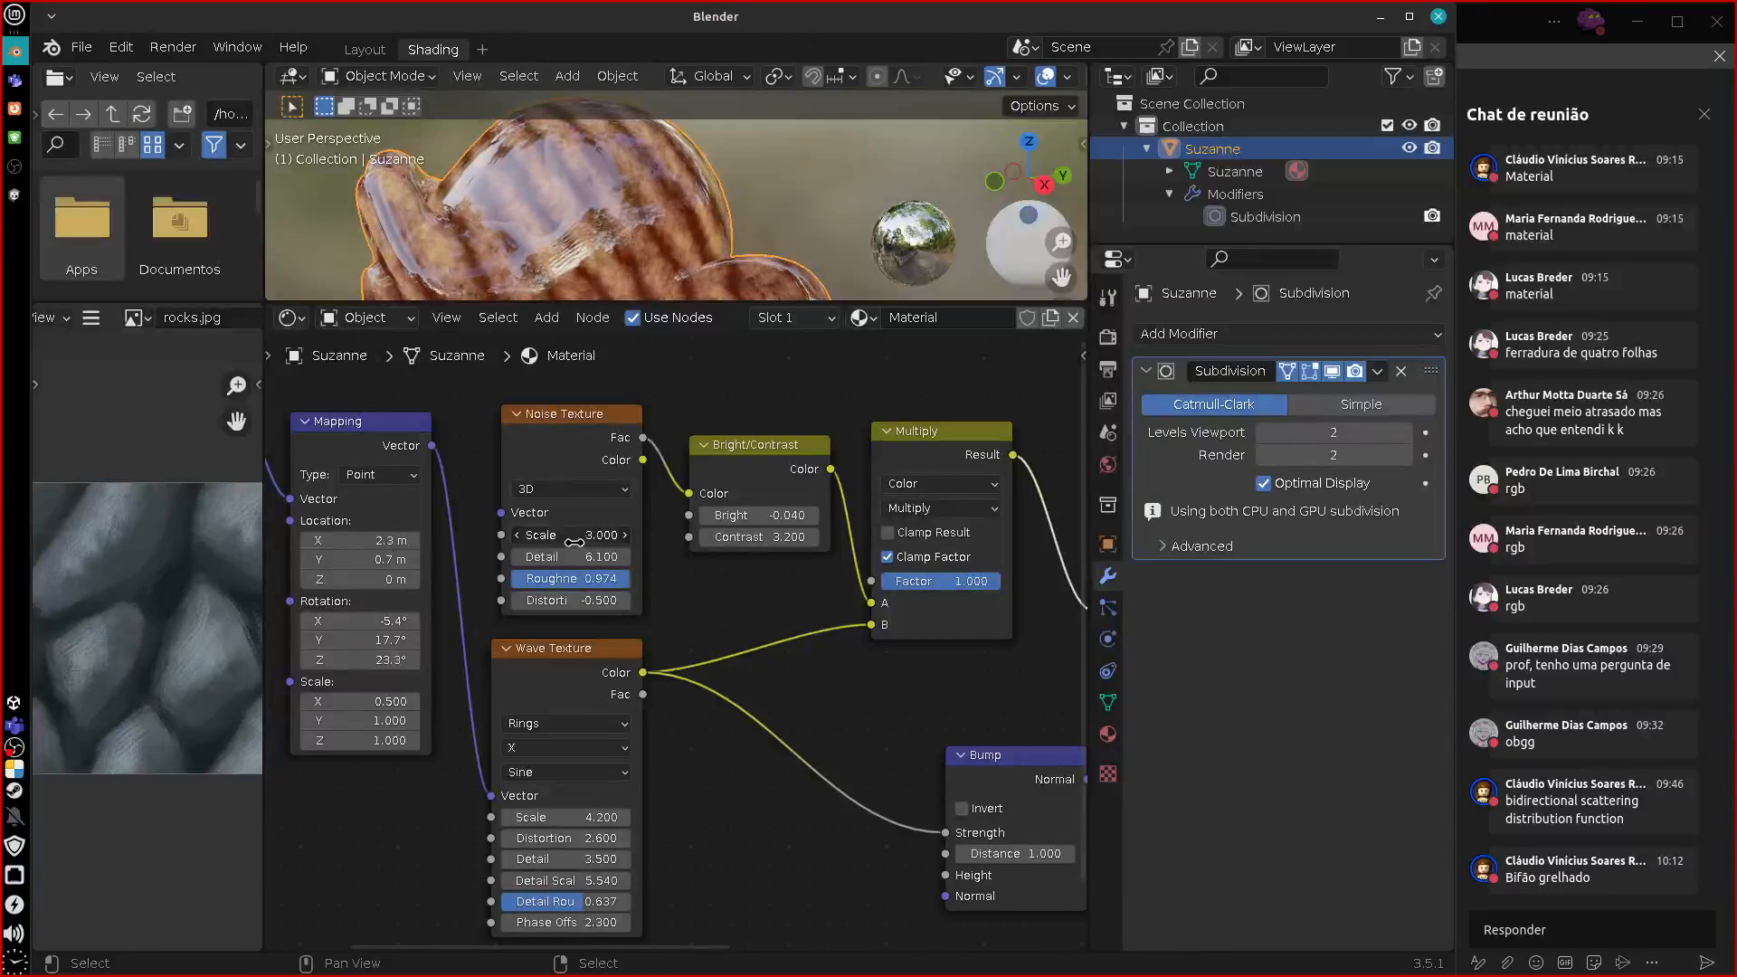
# Swap the Multiply node's inputs so Wave Texture feeds A and Bright/Contrast feeds B, and set its factor to 0.806.
pyautogui.moveTo(789, 705); pyautogui.dragTo(758, 743, button='middle')
pyautogui.moveTo(869, 708); pyautogui.dragTo(858, 734, button='middle')
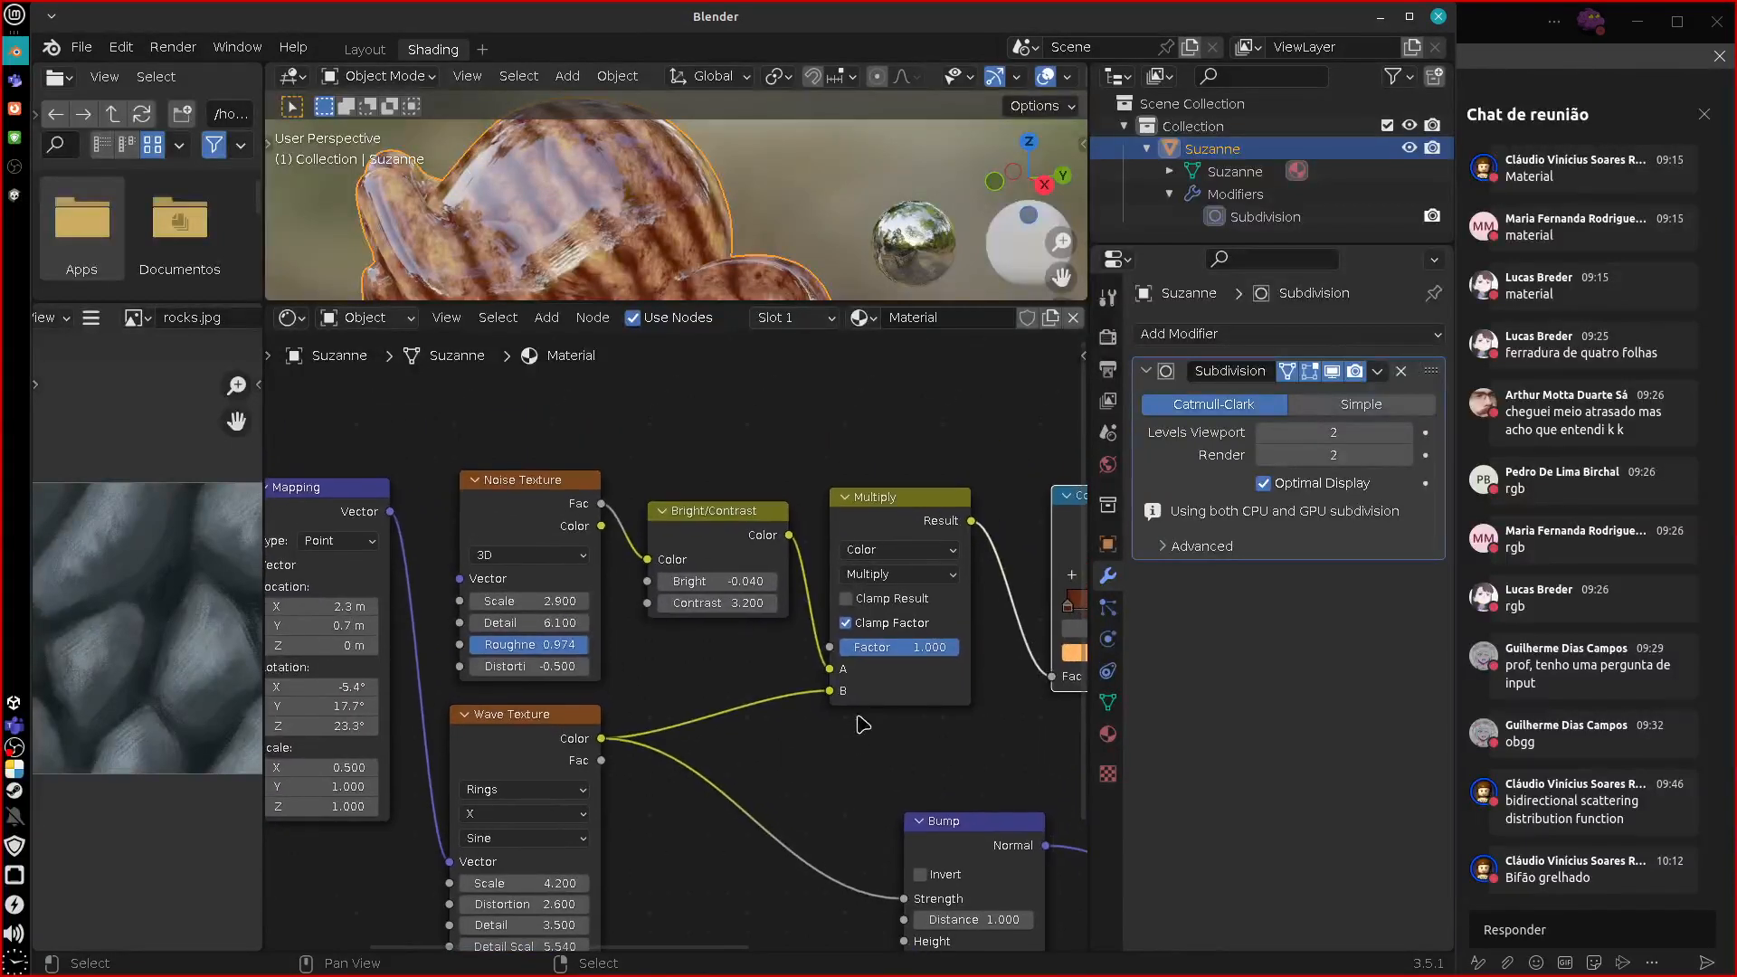
pyautogui.moveTo(941, 653)
pyautogui.mouseDown()
pyautogui.moveTo(873, 655)
pyautogui.moveTo(975, 651)
pyautogui.mouseUp()
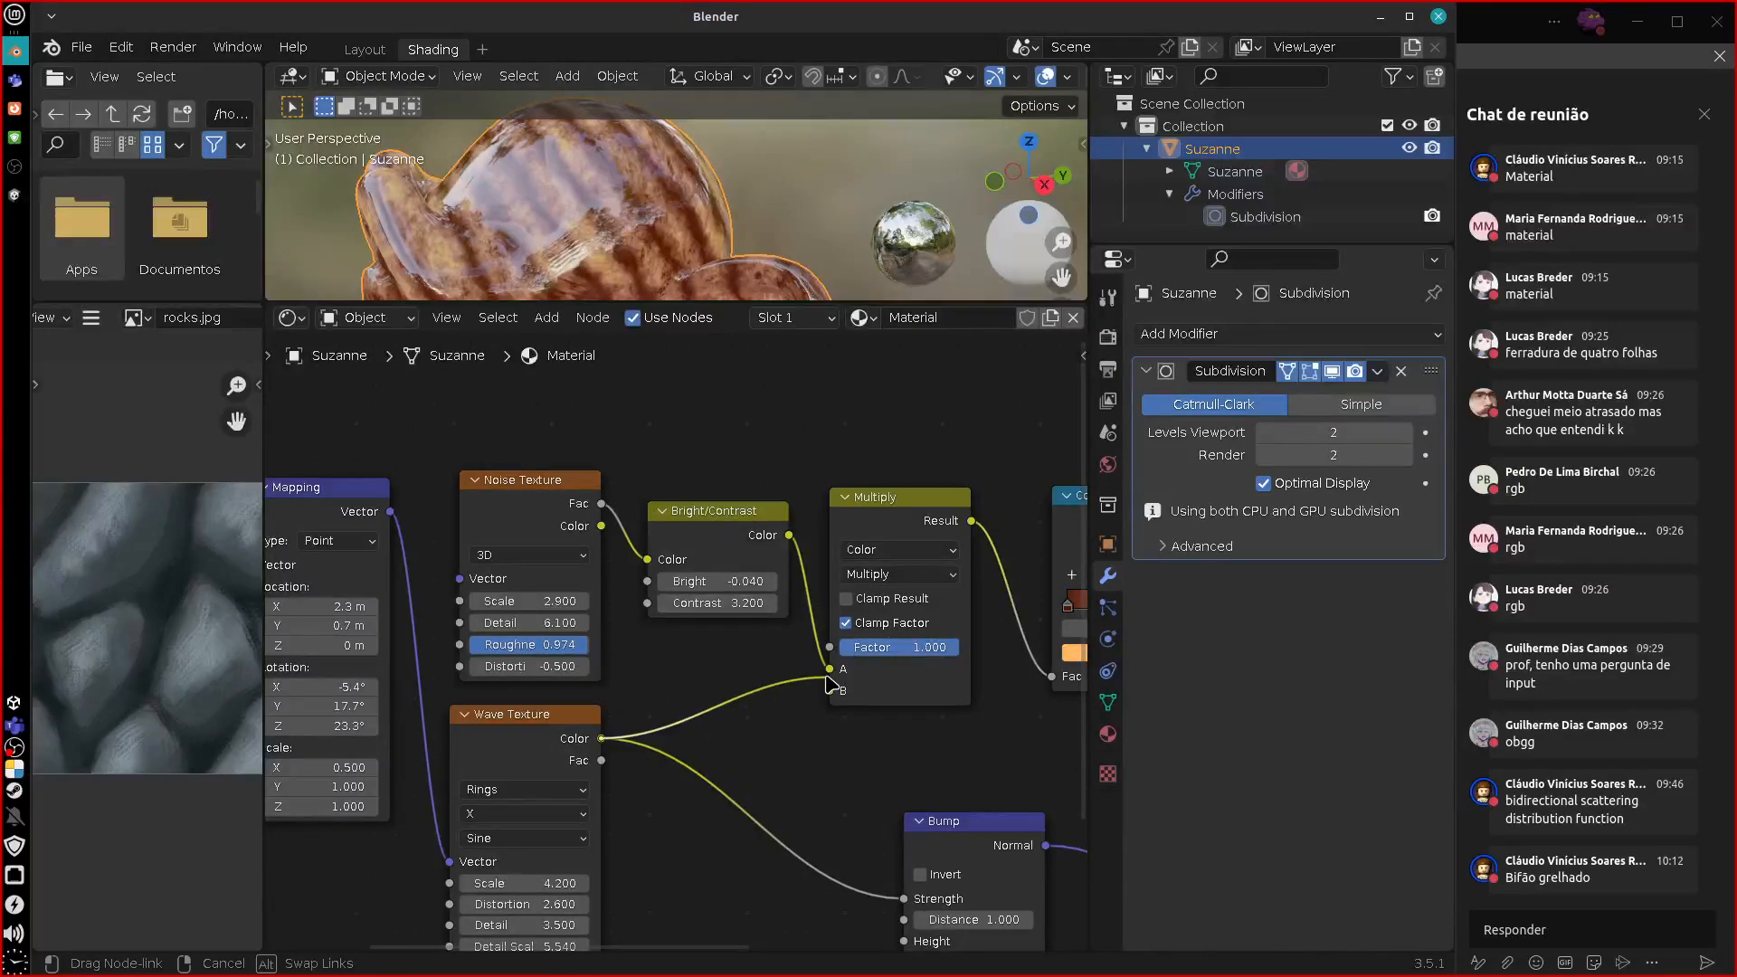
pyautogui.moveTo(833, 691); pyautogui.dragTo(830, 669)
pyautogui.moveTo(790, 536); pyautogui.dragTo(842, 692)
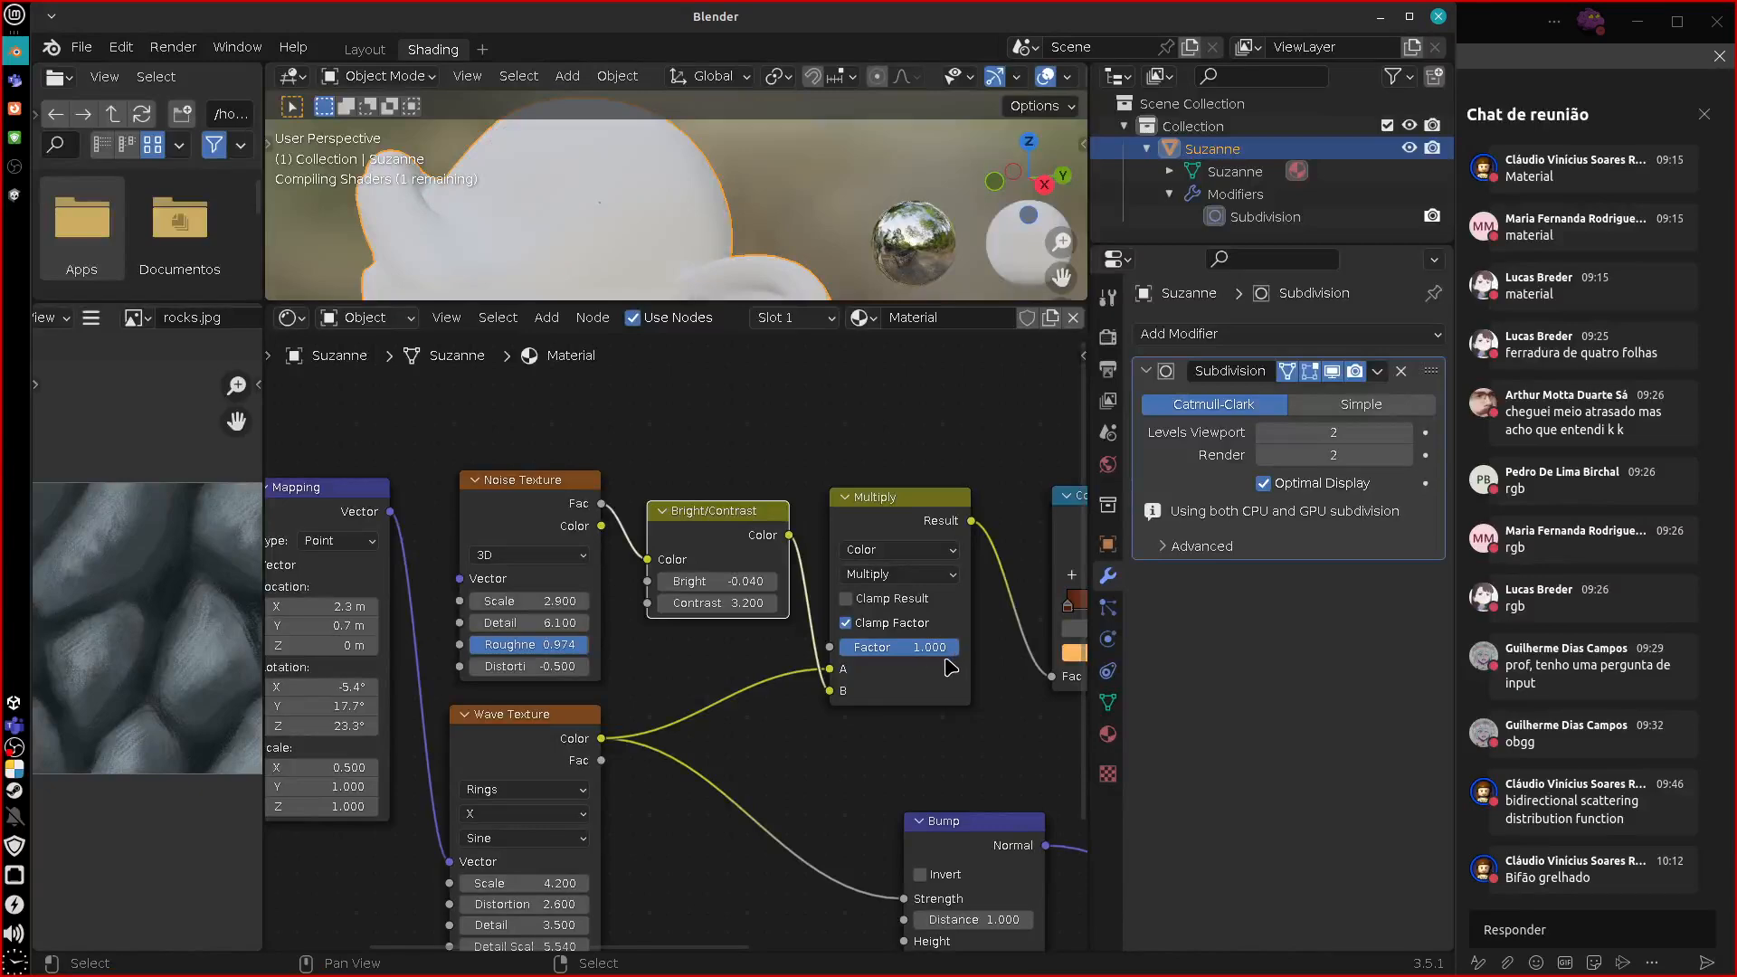
pyautogui.moveTo(954, 653); pyautogui.dragTo(932, 653)
# Recolor the ColorRamp's last stop to a salmon orange.
pyautogui.moveTo(931, 725); pyautogui.dragTo(453, 764, button='middle')
pyautogui.moveTo(698, 645); pyautogui.dragTo(739, 649)
pyautogui.click(795, 644)
pyautogui.click(775, 688)
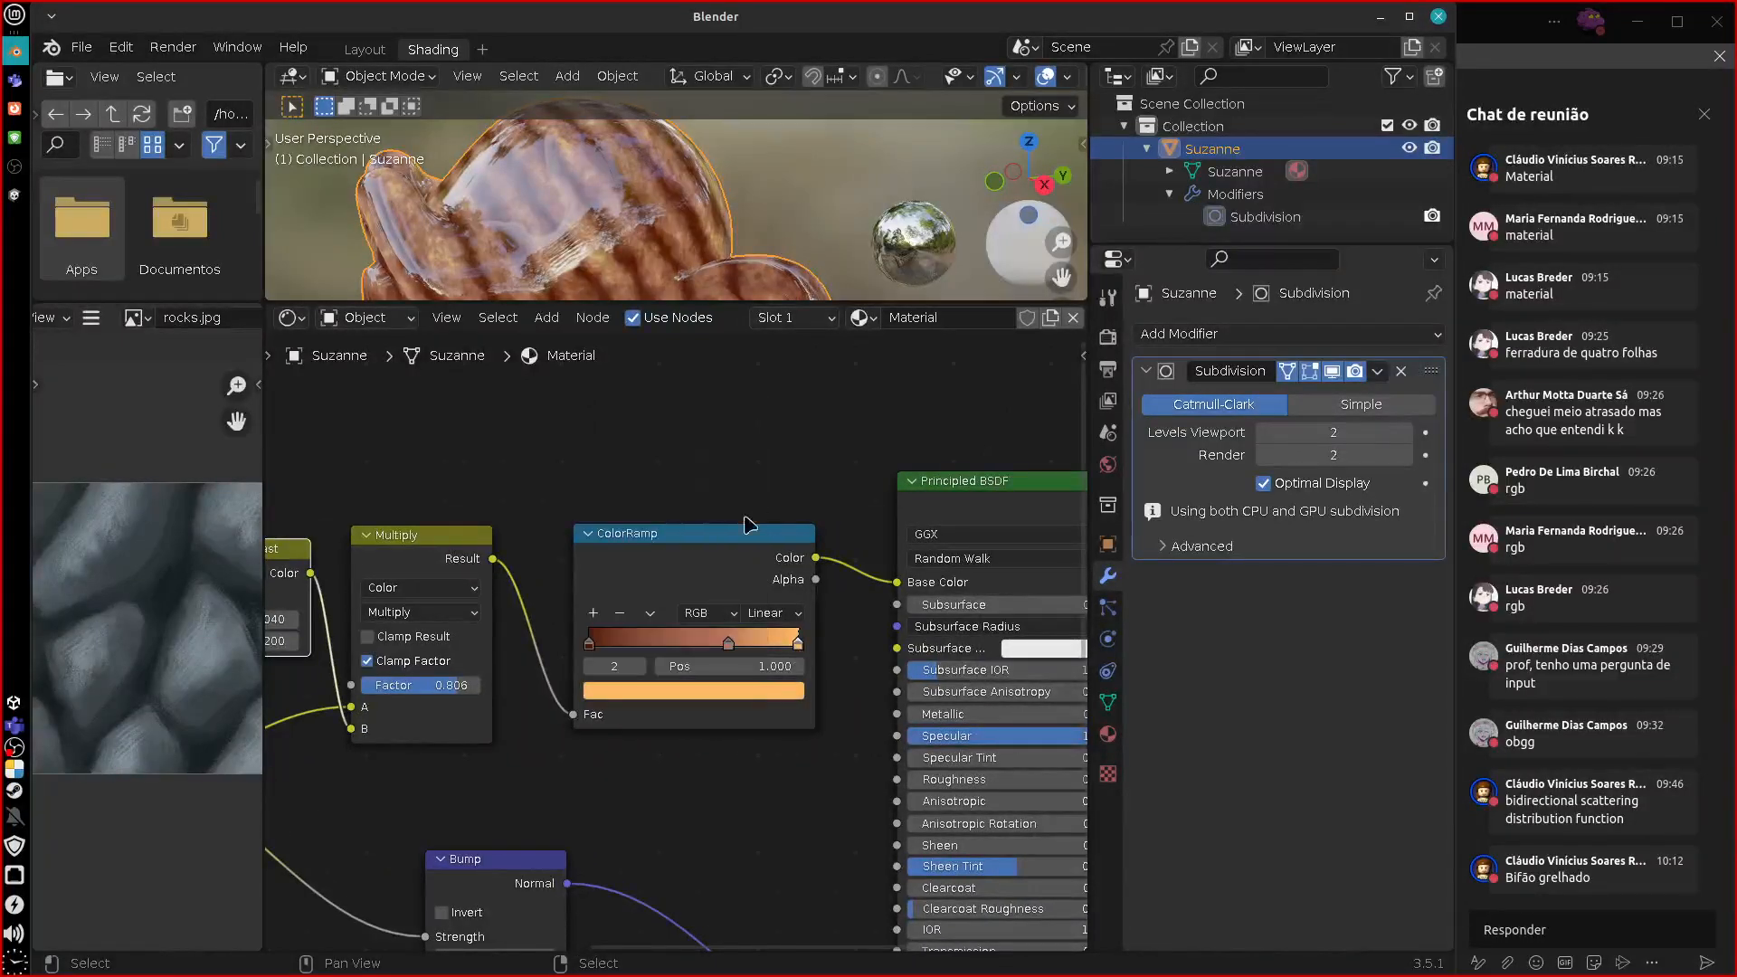
pyautogui.click(787, 687)
pyautogui.moveTo(753, 434); pyautogui.dragTo(751, 468)
pyautogui.moveTo(652, 497); pyautogui.dragTo(653, 541)
pyautogui.moveTo(751, 425); pyautogui.dragTo(752, 484)
pyautogui.moveTo(660, 547)
pyautogui.mouseDown()
pyautogui.moveTo(670, 531)
pyautogui.moveTo(627, 546)
pyautogui.mouseUp()
pyautogui.moveTo(749, 484)
pyautogui.mouseDown()
pyautogui.moveTo(750, 462)
pyautogui.moveTo(755, 553)
pyautogui.moveTo(758, 499)
pyautogui.mouseUp()
pyautogui.moveTo(643, 527); pyautogui.dragTo(651, 513)
# Slide the ColorRamp's middle stop back to just below the center and the last stop to position 0.881.
pyautogui.moveTo(730, 646); pyautogui.dragTo(663, 645)
pyautogui.moveTo(790, 646)
pyautogui.mouseDown()
pyautogui.moveTo(646, 646)
pyautogui.moveTo(782, 641)
pyautogui.mouseUp()
pyautogui.moveTo(703, 225); pyautogui.dragTo(754, 281, button='middle')
# Lower the Principled BSDF's specular to 0.133.
pyautogui.moveTo(827, 794); pyautogui.dragTo(741, 770, button='middle')
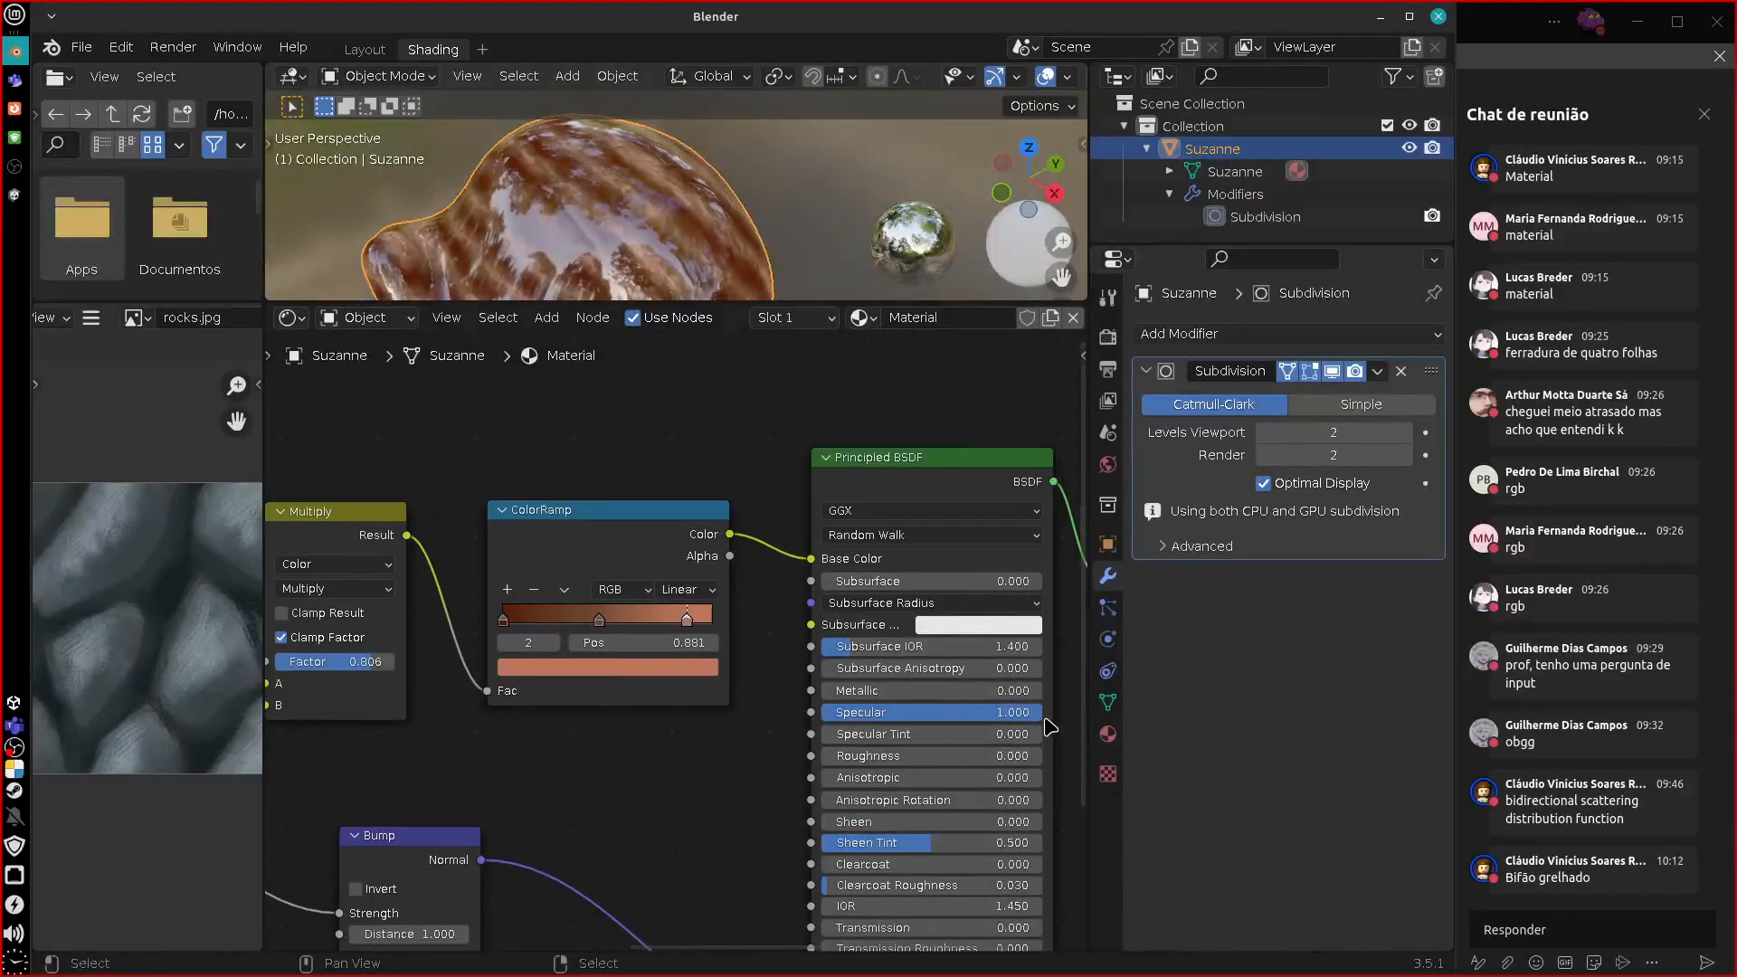
pyautogui.moveTo(1032, 714); pyautogui.dragTo(836, 749)
pyautogui.moveTo(814, 195); pyautogui.dragTo(665, 541, button='middle')
# Move the ColorRamp's middle stop to position 0.379 and recolor it to teal.
pyautogui.moveTo(599, 621); pyautogui.dragTo(586, 623)
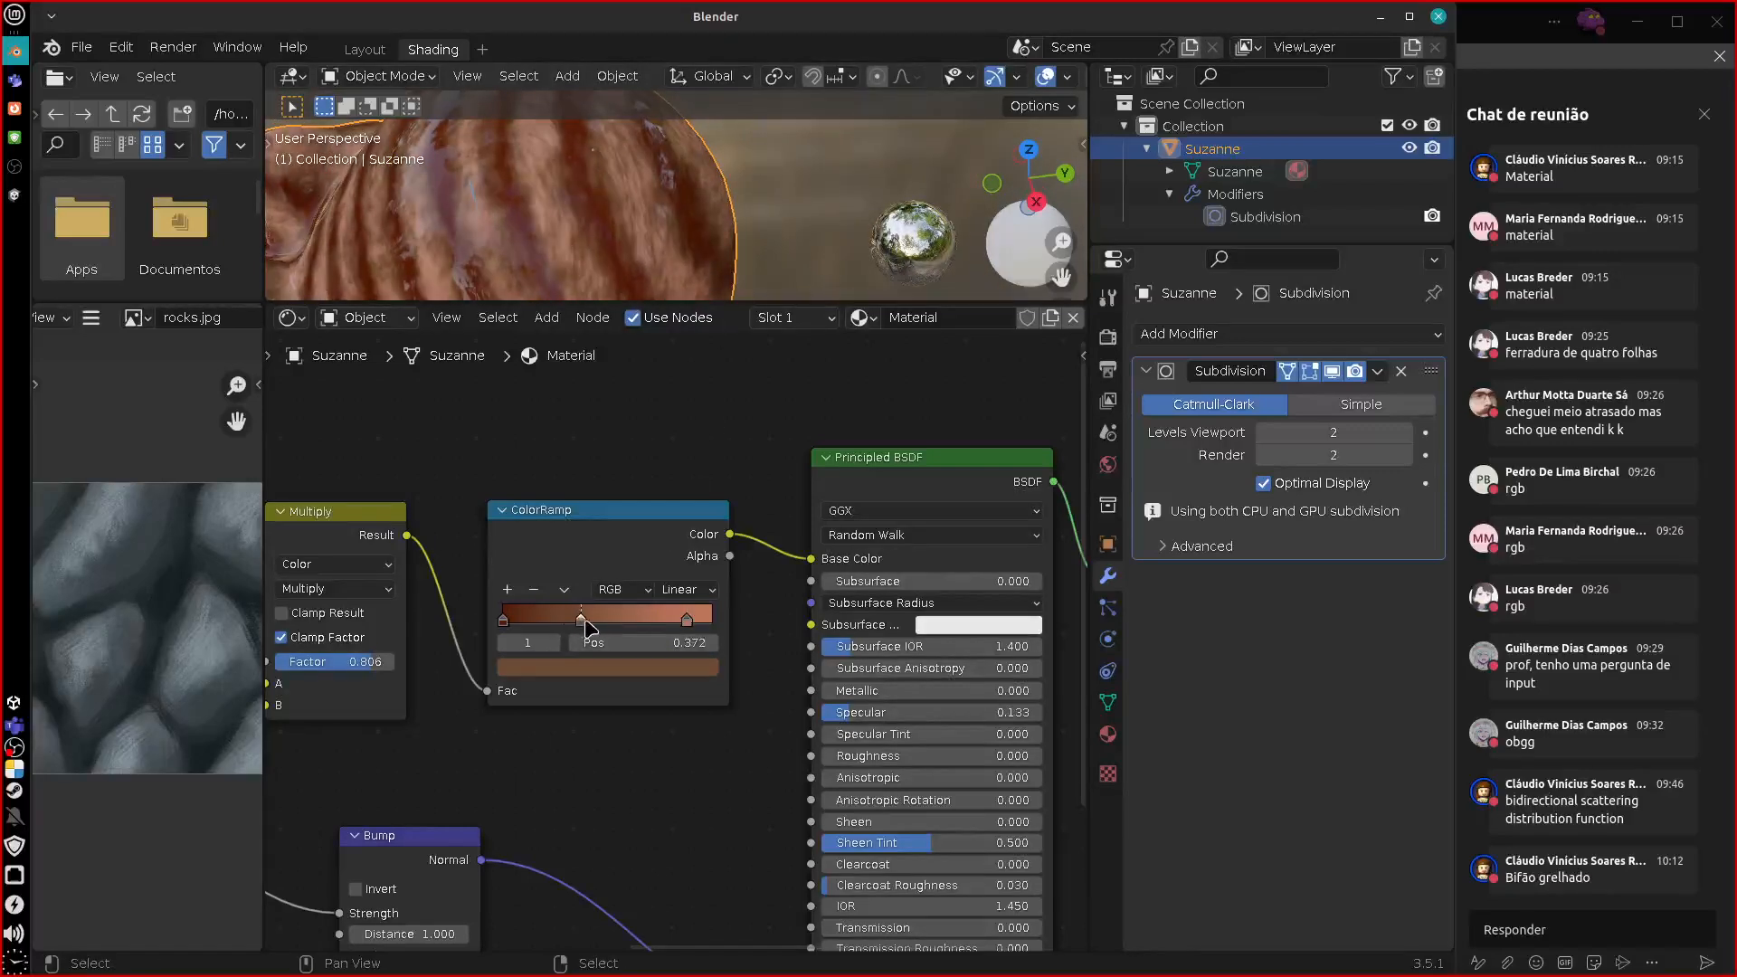
pyautogui.click(600, 669)
pyautogui.moveTo(566, 503); pyautogui.dragTo(579, 425)
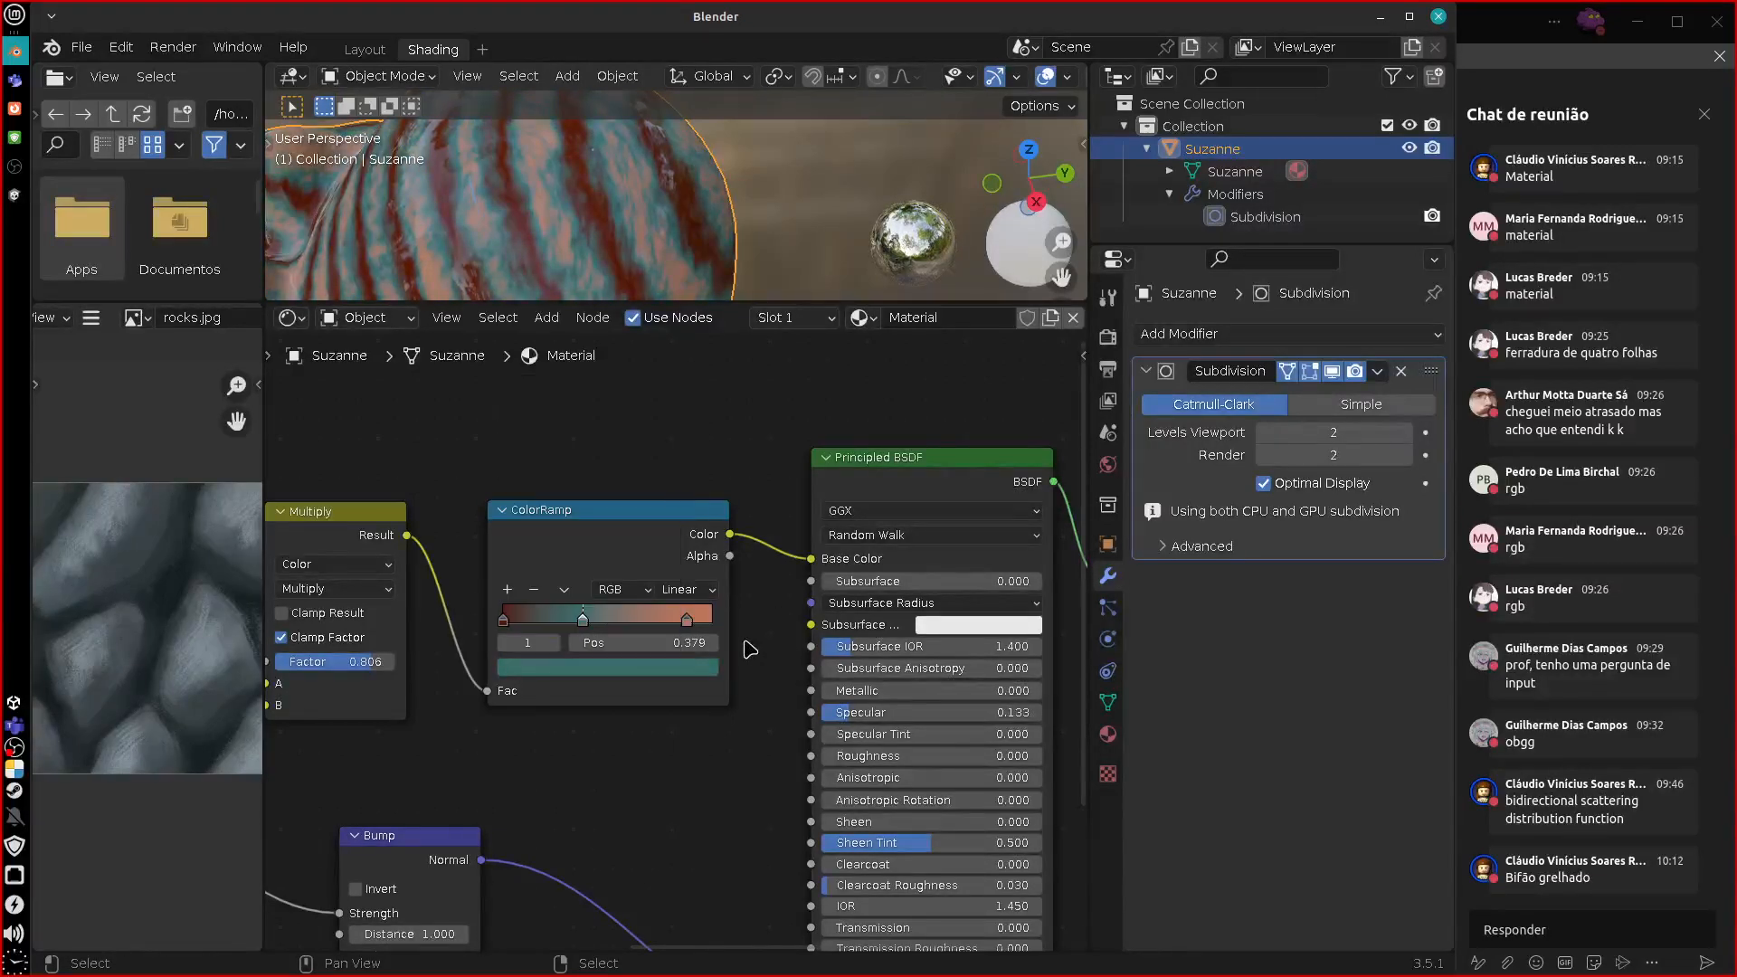
# Recolor the ColorRamp's last stop to a bright lime green.
pyautogui.click(694, 618)
pyautogui.click(706, 666)
pyautogui.moveTo(624, 406); pyautogui.dragTo(513, 471)
# Recolor the ColorRamp's first stop to a dark blue and check the striped material on Suzanne.
pyautogui.click(504, 619)
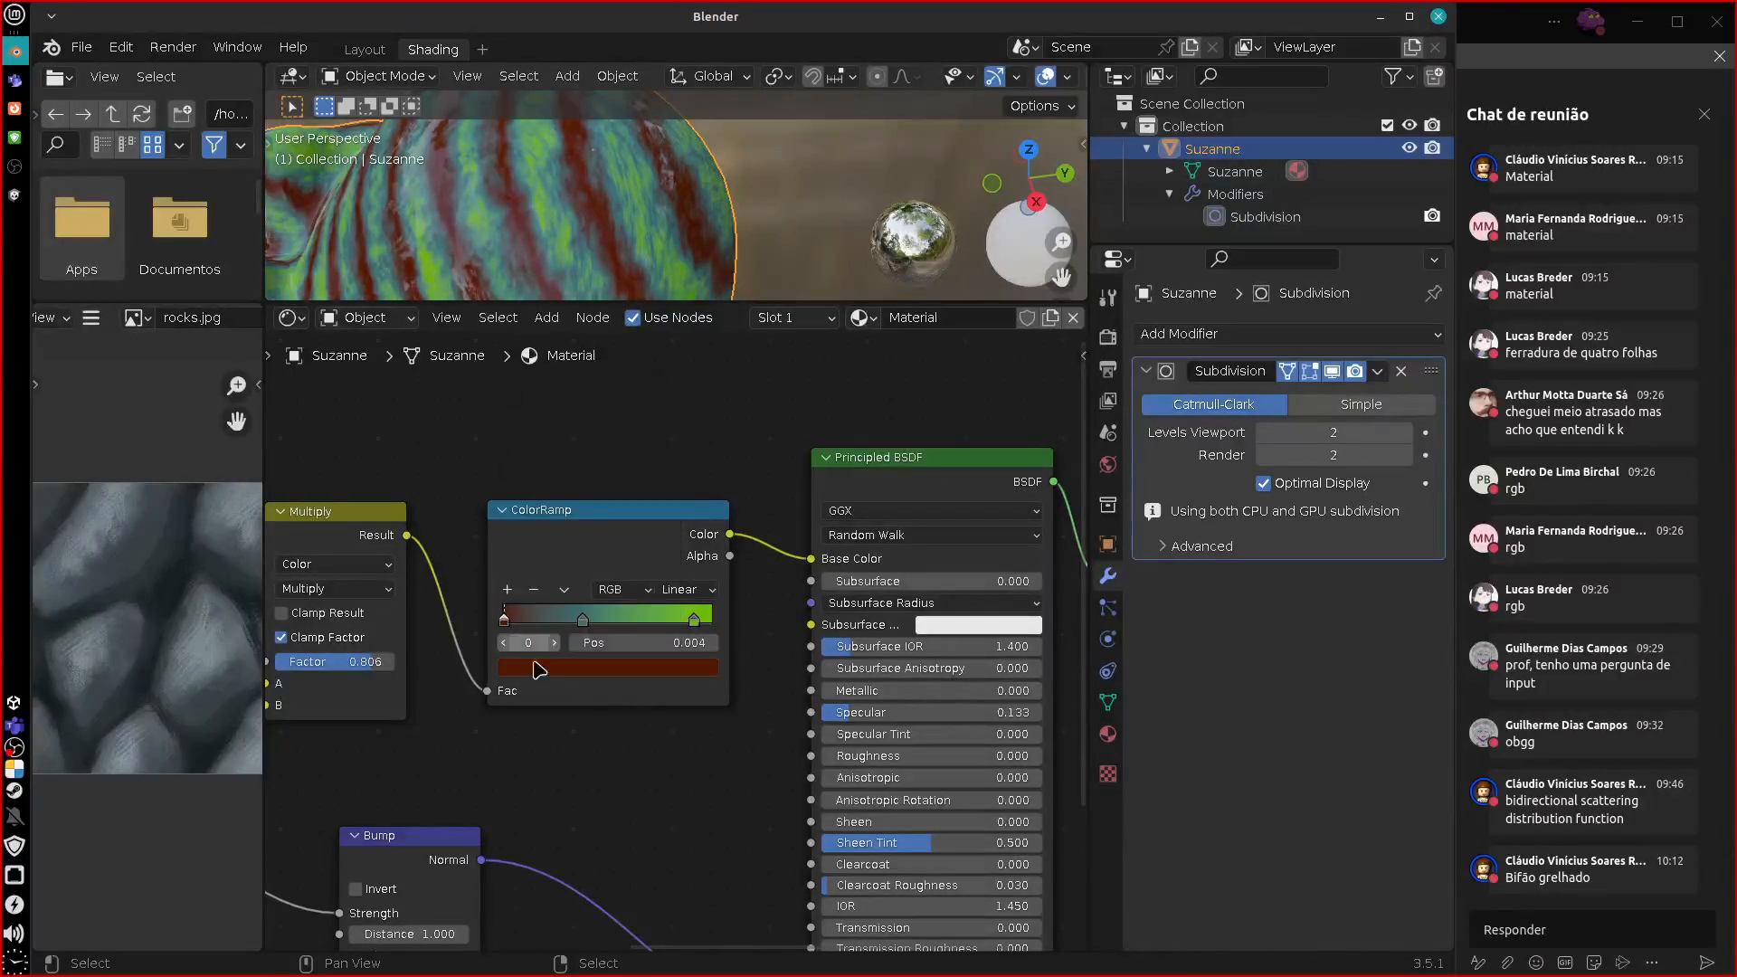
pyautogui.click(570, 669)
pyautogui.moveTo(604, 477); pyautogui.dragTo(668, 482)
pyautogui.moveTo(685, 233); pyautogui.dragTo(724, 271, button='middle')
pyautogui.scroll(-2, 550, 760)
pyautogui.moveTo(613, 728); pyautogui.dragTo(765, 734, button='middle')
pyautogui.moveTo(715, 226); pyautogui.dragTo(609, 225, button='middle')
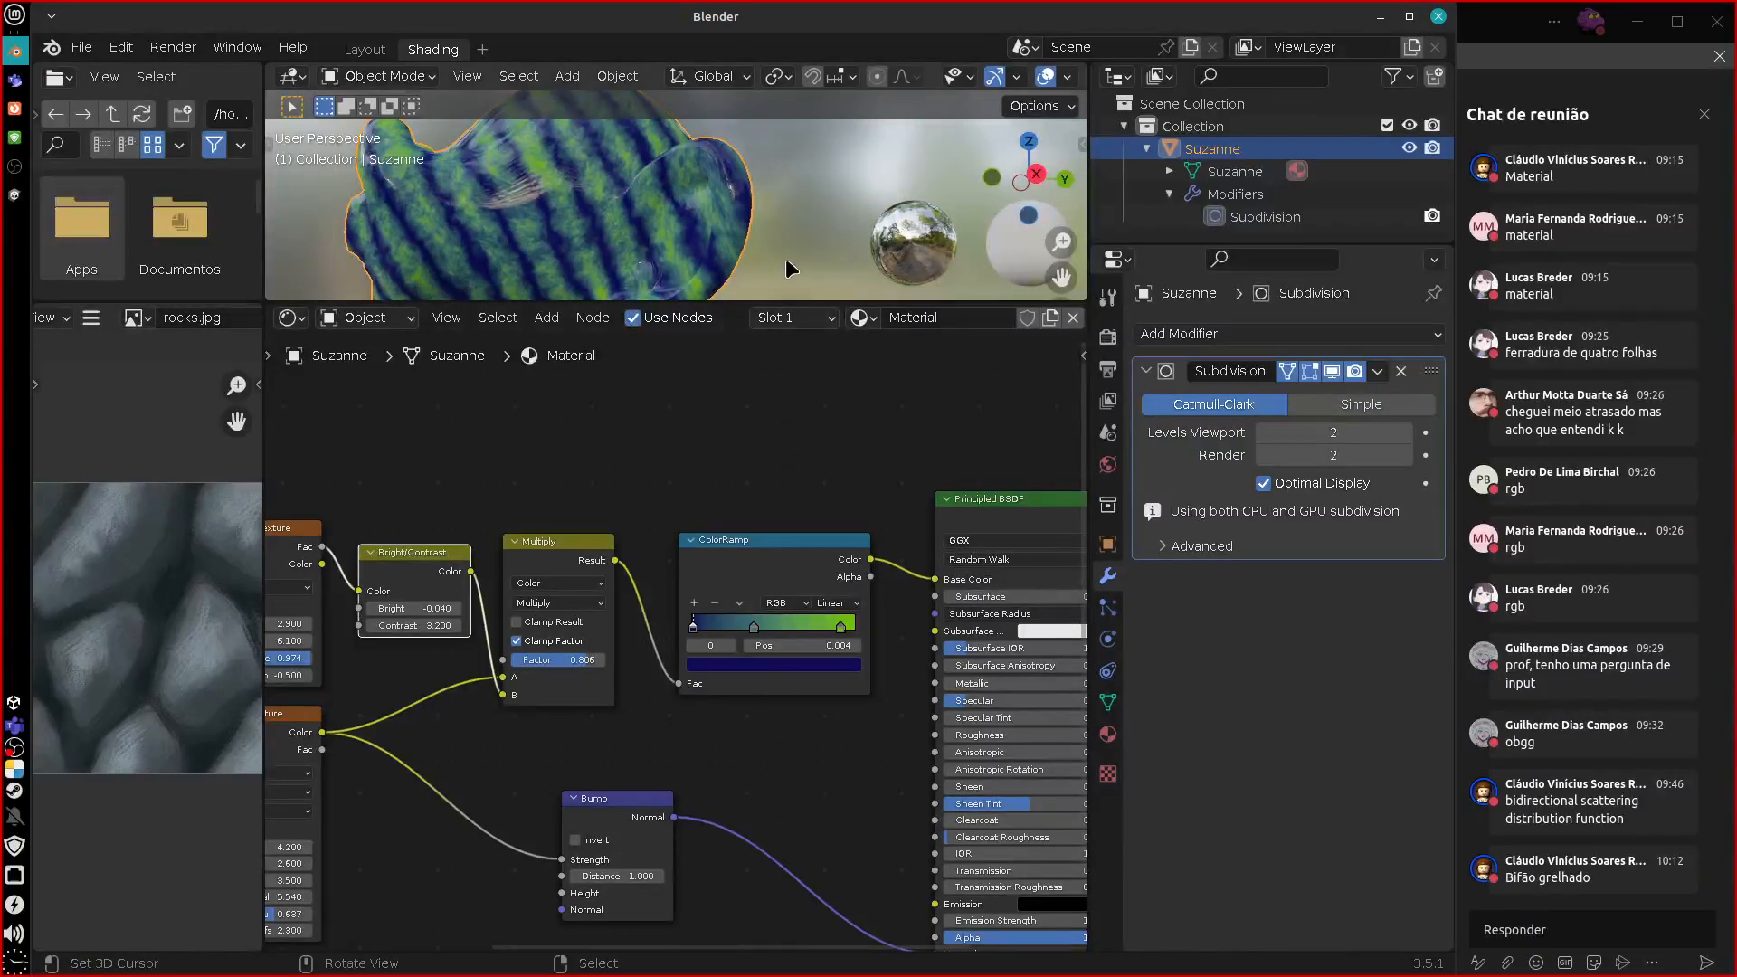
pyautogui.scroll(-4, 785, 256)
pyautogui.moveTo(784, 255); pyautogui.dragTo(827, 257, button='middle')
# Nudge the ColorRamp node and move the Bump node closer beneath the Multiply node.
pyautogui.moveTo(851, 777); pyautogui.dragTo(607, 735, button='middle')
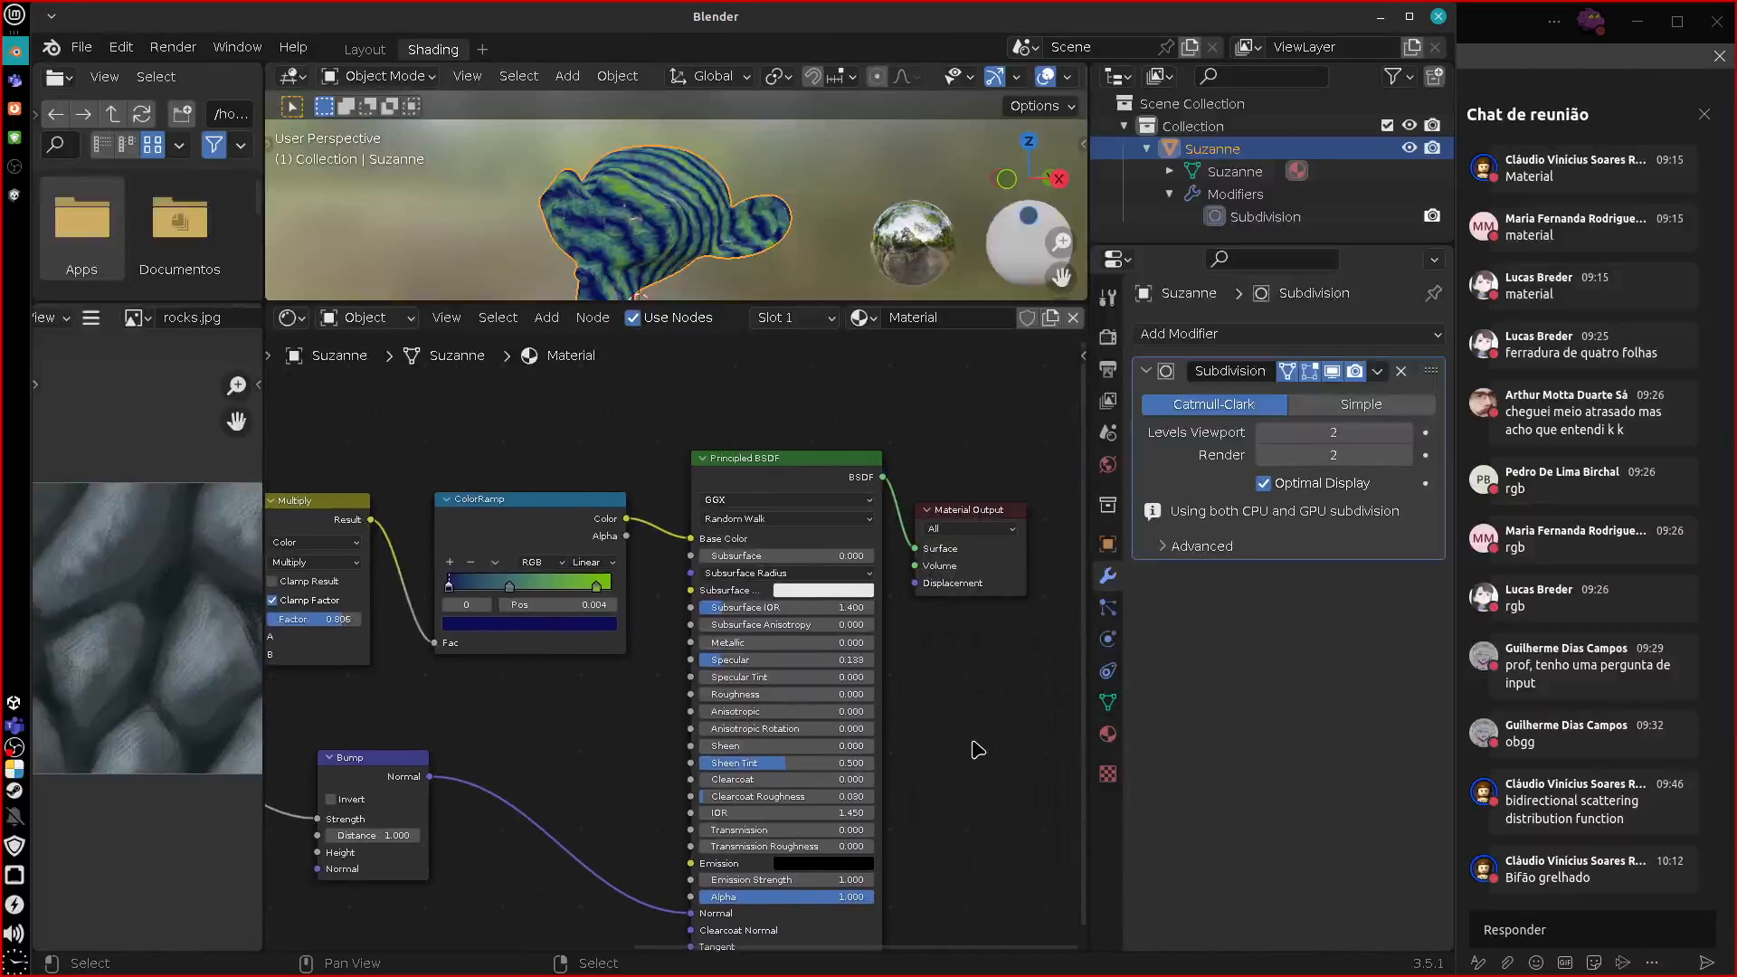
pyautogui.moveTo(956, 746); pyautogui.dragTo(918, 721, button='middle')
pyautogui.moveTo(514, 764); pyautogui.dragTo(962, 686, button='middle')
pyautogui.moveTo(812, 690); pyautogui.dragTo(1046, 807, button='middle')
pyautogui.moveTo(1014, 746); pyautogui.dragTo(841, 765, button='middle')
pyautogui.moveTo(972, 533); pyautogui.dragTo(952, 538)
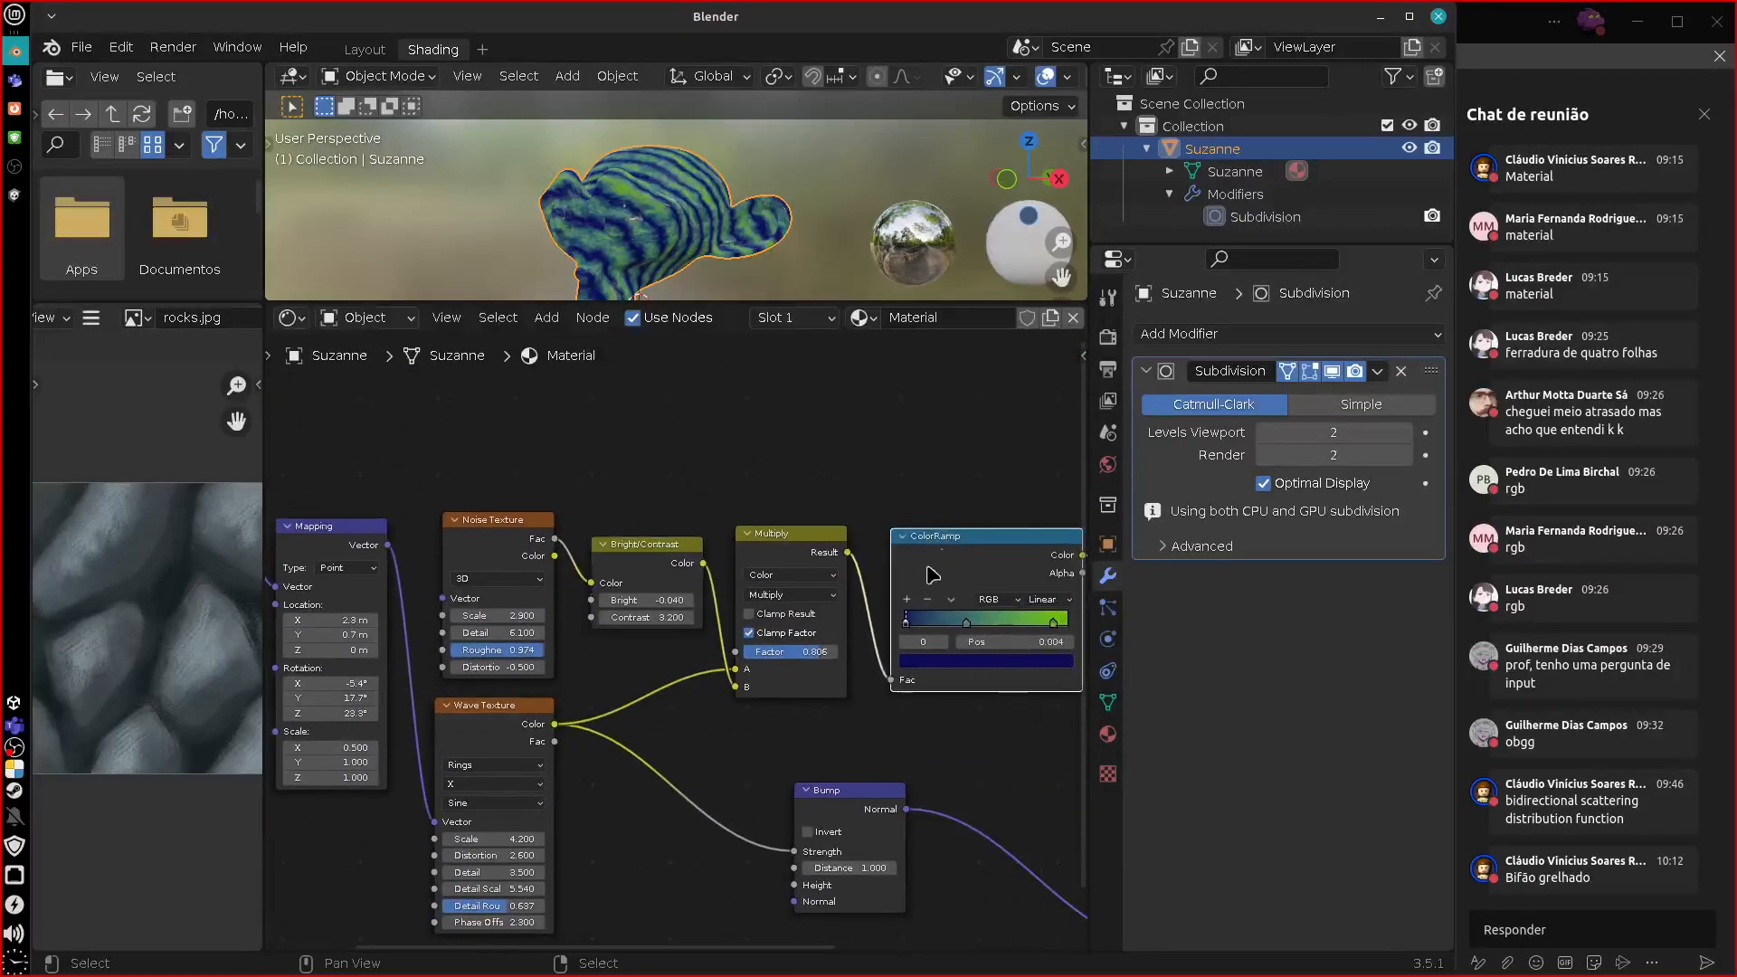
pyautogui.moveTo(823, 790); pyautogui.dragTo(769, 739)
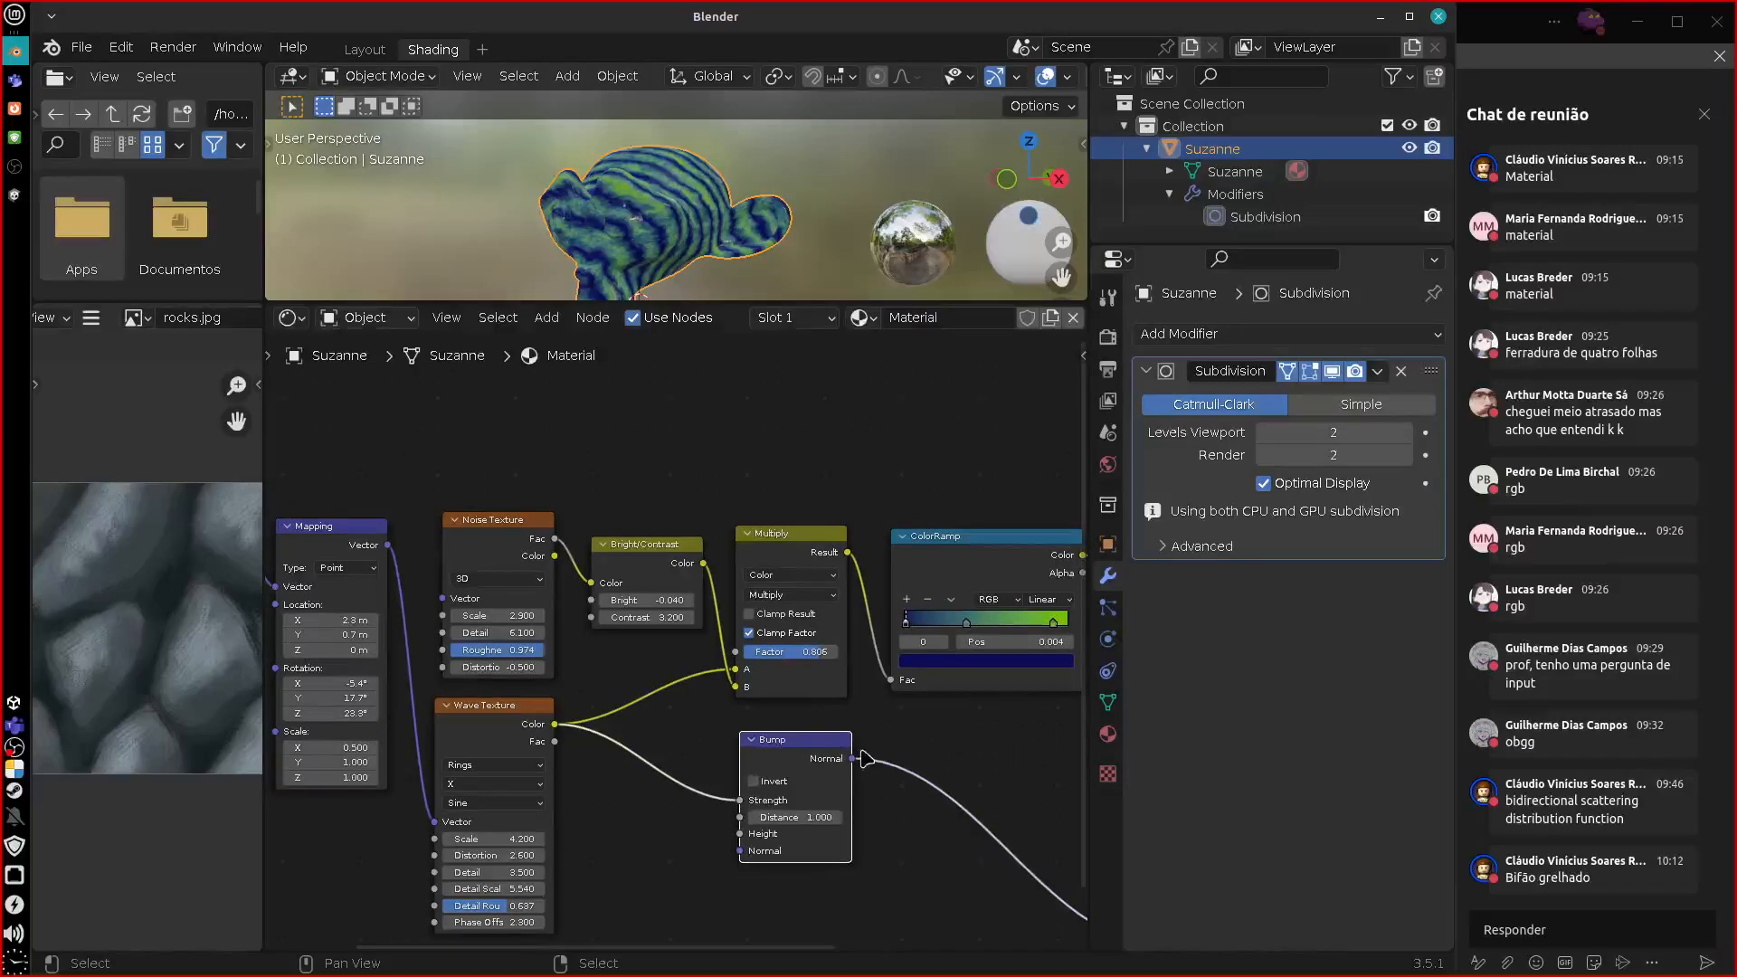
# Add a Script node, place it below the Bump node and delete it again.
pyautogui.click(546, 318)
pyautogui.moveTo(640, 541)
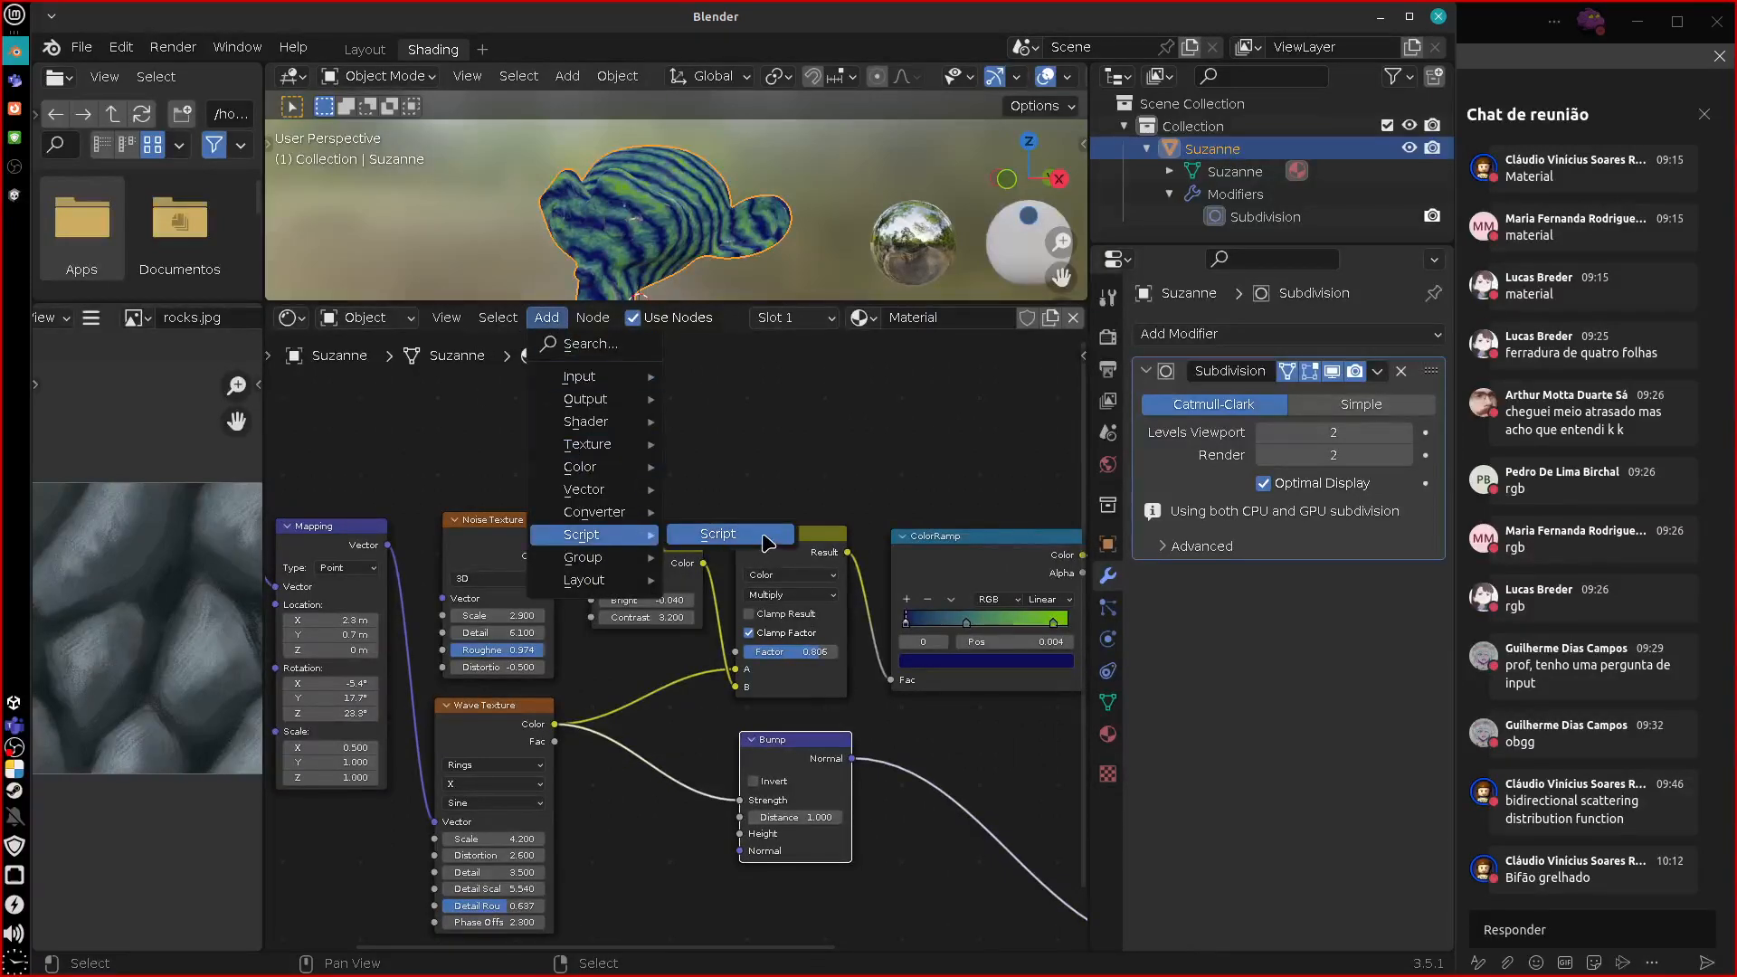
pyautogui.click(718, 534)
pyautogui.click(842, 403)
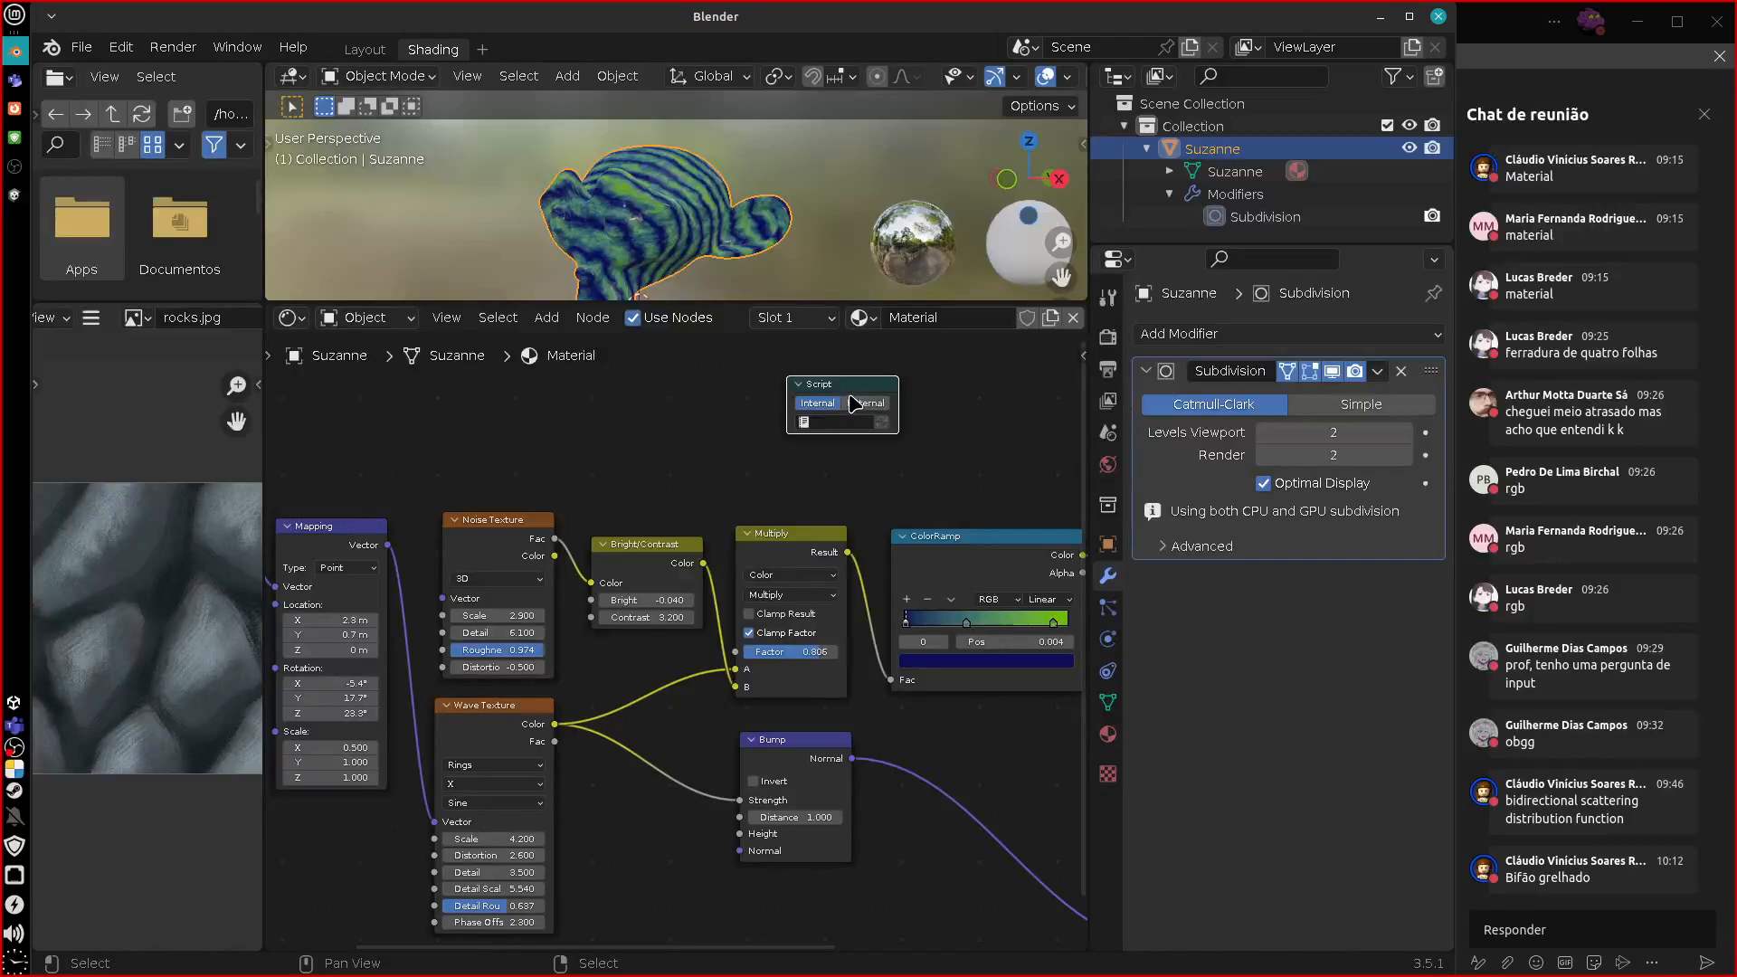
pyautogui.press('g')
pyautogui.click(776, 867)
pyautogui.moveTo(841, 840); pyautogui.dragTo(712, 809)
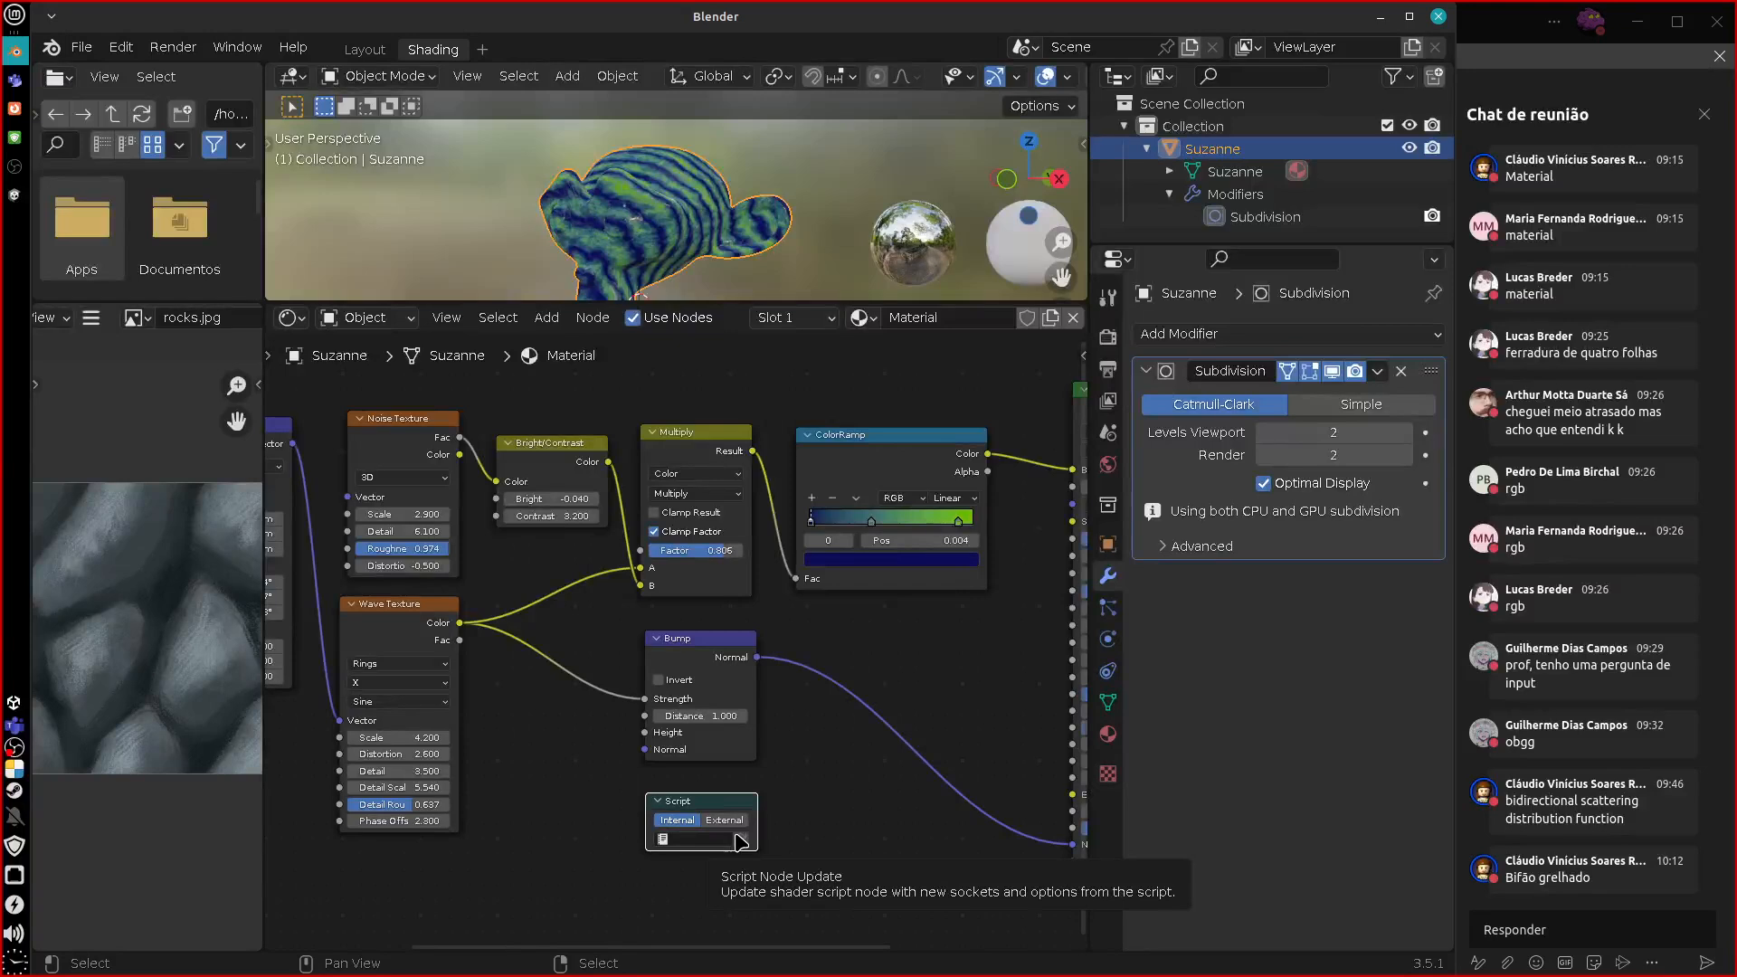
pyautogui.moveTo(720, 819); pyautogui.dragTo(721, 811)
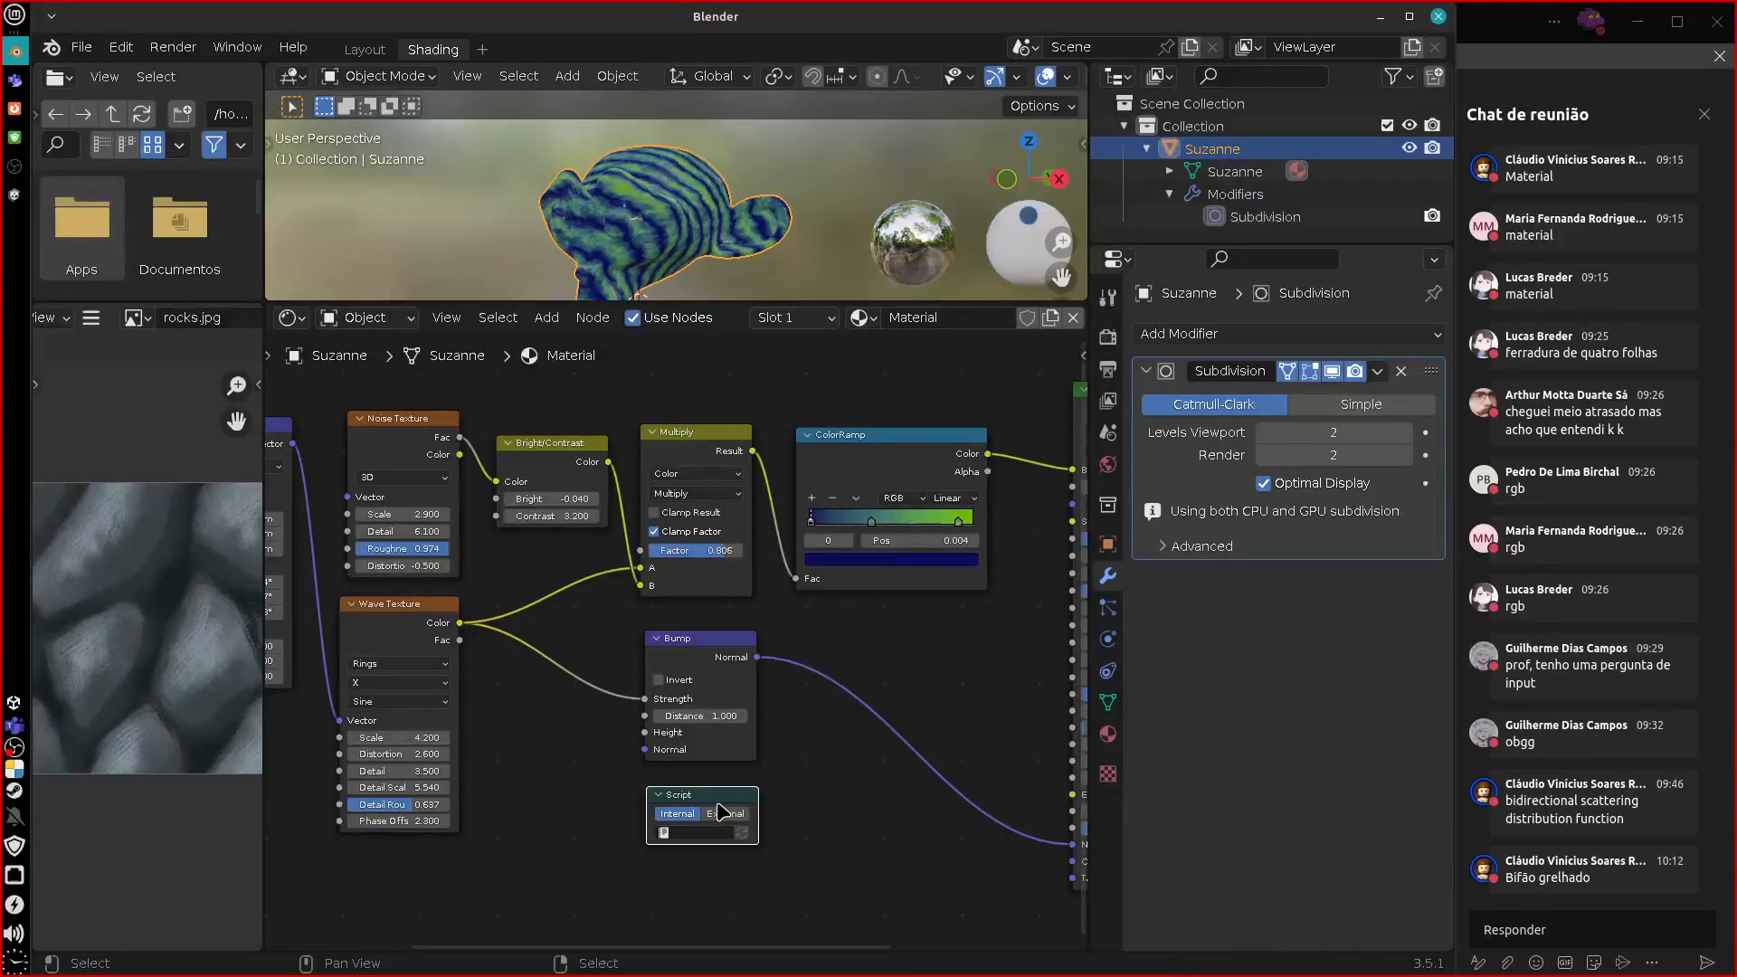
pyautogui.moveTo(721, 802)
pyautogui.mouseDown()
pyautogui.moveTo(702, 803)
pyautogui.moveTo(718, 800)
pyautogui.mouseUp()
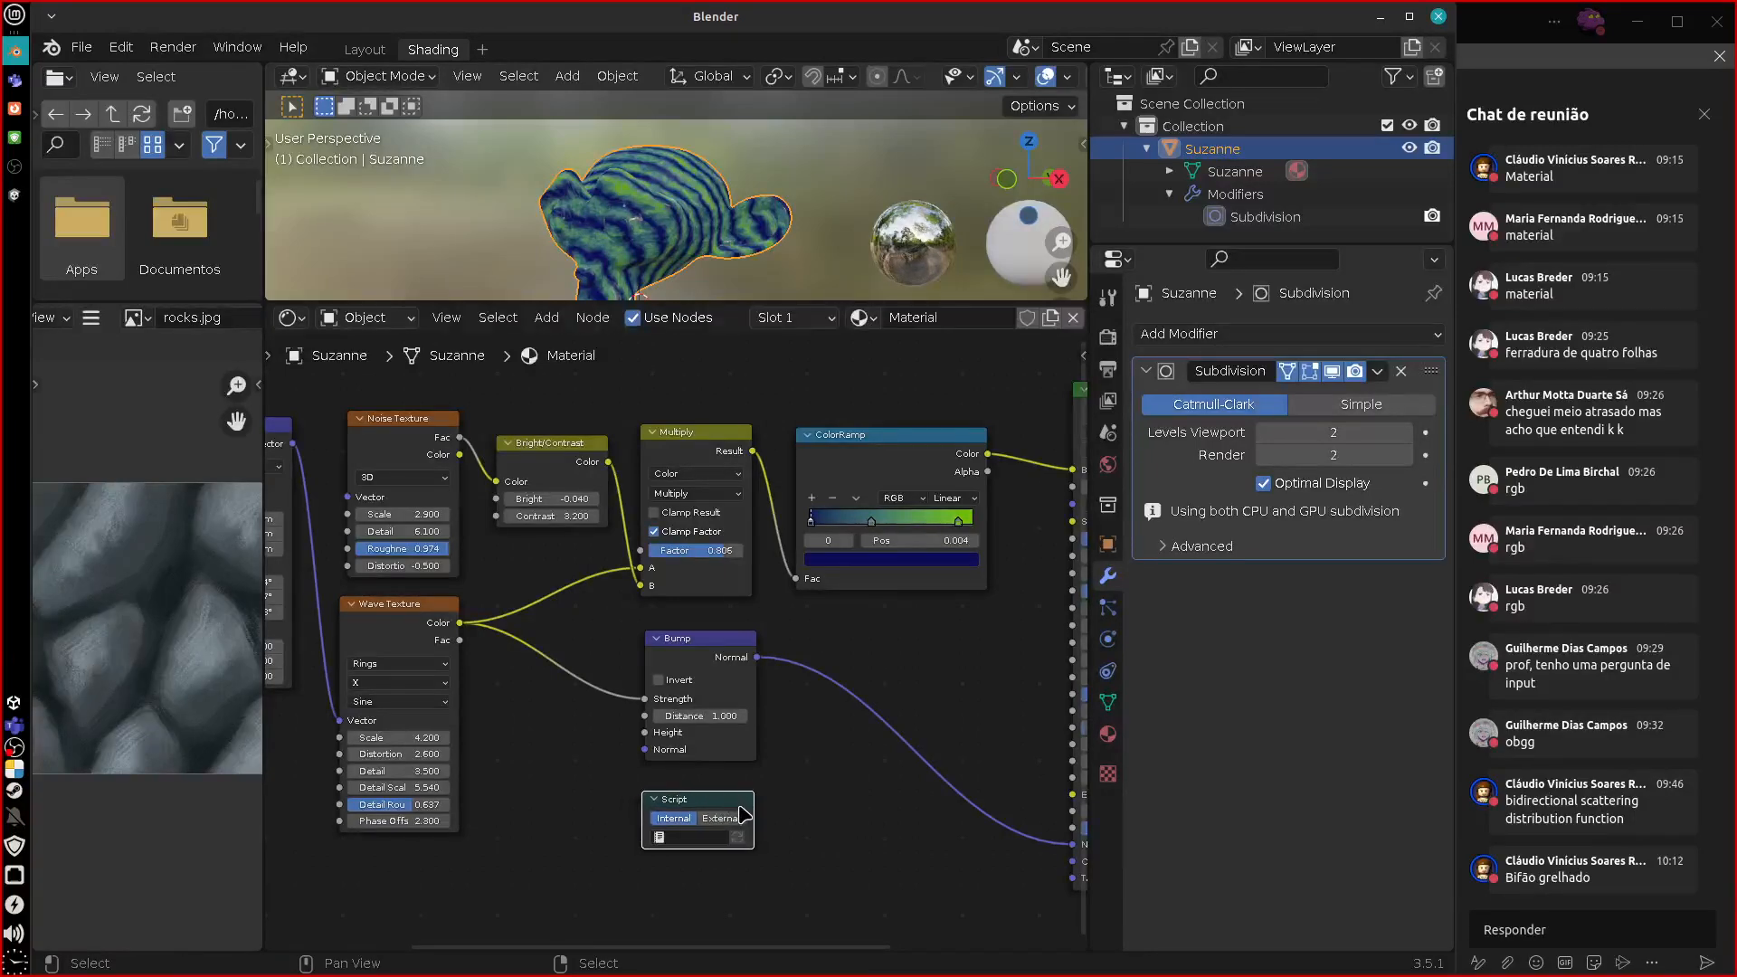
pyautogui.press('x')
# Combine the Mapping, Noise Texture, Wave Texture, Bright/Contrast, Multiply, Bump and ColorRamp nodes into one node group.
pyautogui.click(547, 318)
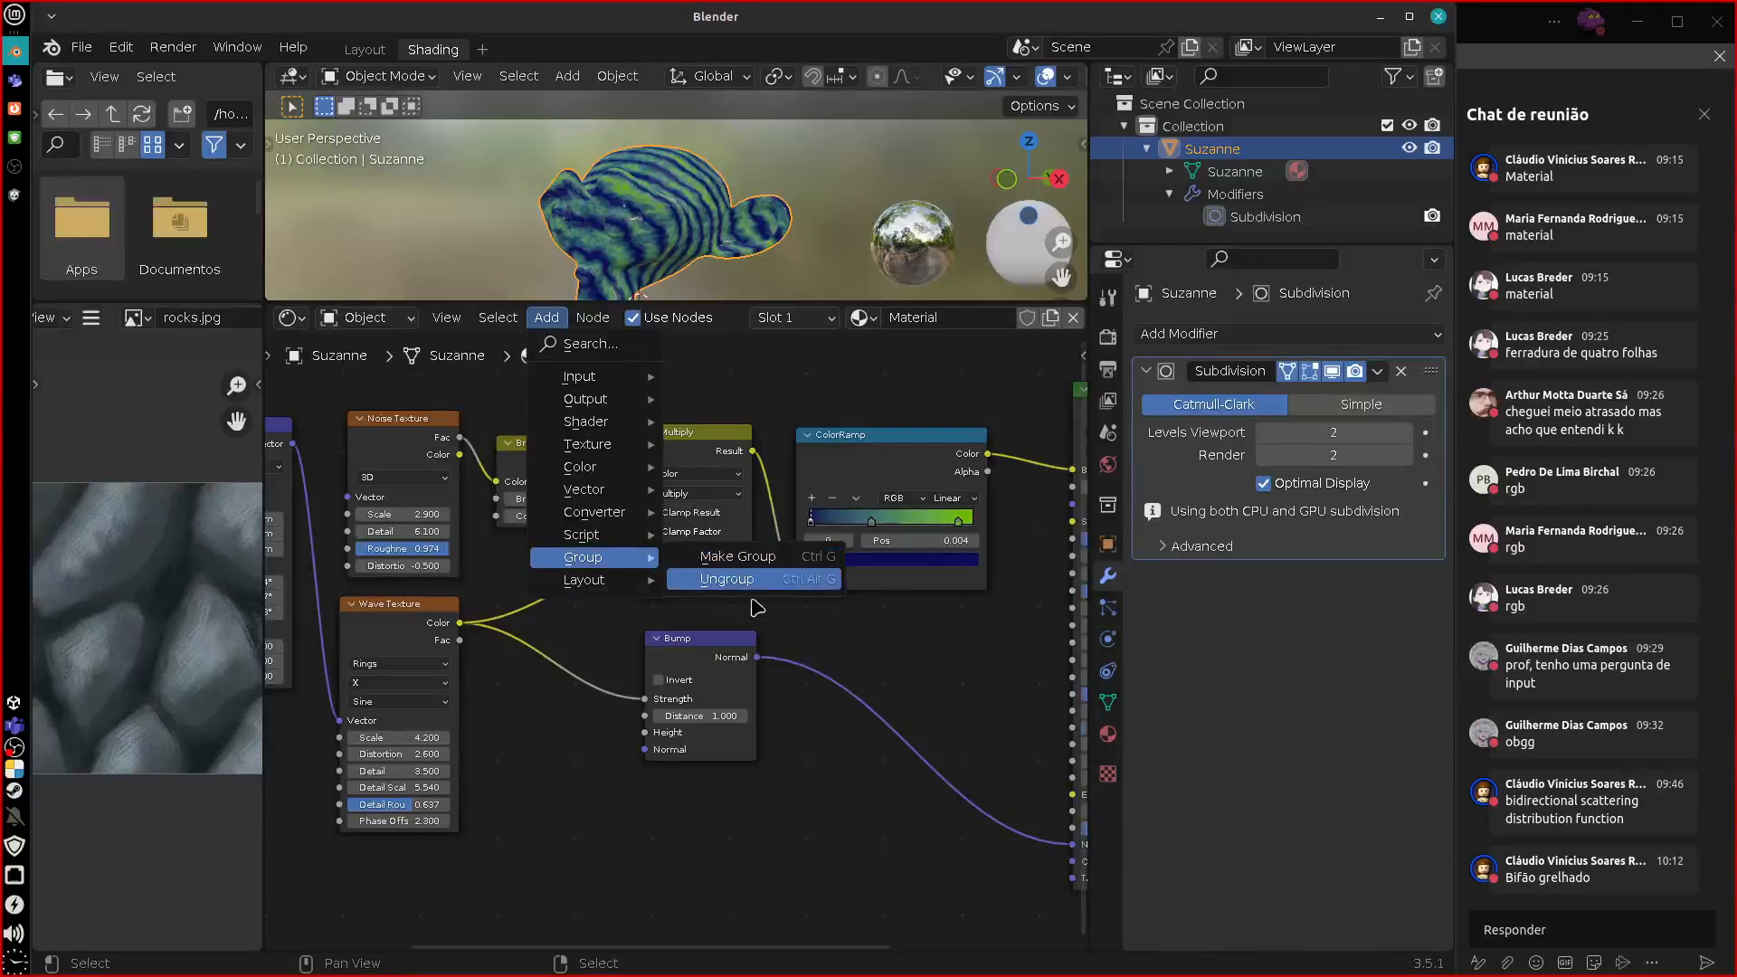
pyautogui.moveTo(826, 814); pyautogui.dragTo(924, 831, button='middle')
pyautogui.keyDown('shift'); pyautogui.click(974, 465); pyautogui.keyUp('shift')
pyautogui.keyDown('shift'); pyautogui.click(812, 668); pyautogui.keyUp('shift')
pyautogui.keyDown('shift'); pyautogui.click(790, 457); pyautogui.keyUp('shift')
pyautogui.keyDown('shift'); pyautogui.click(702, 464); pyautogui.keyUp('shift')
pyautogui.keyDown('shift'); pyautogui.click(472, 620); pyautogui.keyUp('shift')
pyautogui.keyDown('shift'); pyautogui.click(503, 491); pyautogui.keyUp('shift')
pyautogui.moveTo(348, 485); pyautogui.dragTo(441, 503, button='middle')
pyautogui.keyDown('shift'); pyautogui.click(440, 503); pyautogui.keyUp('shift')
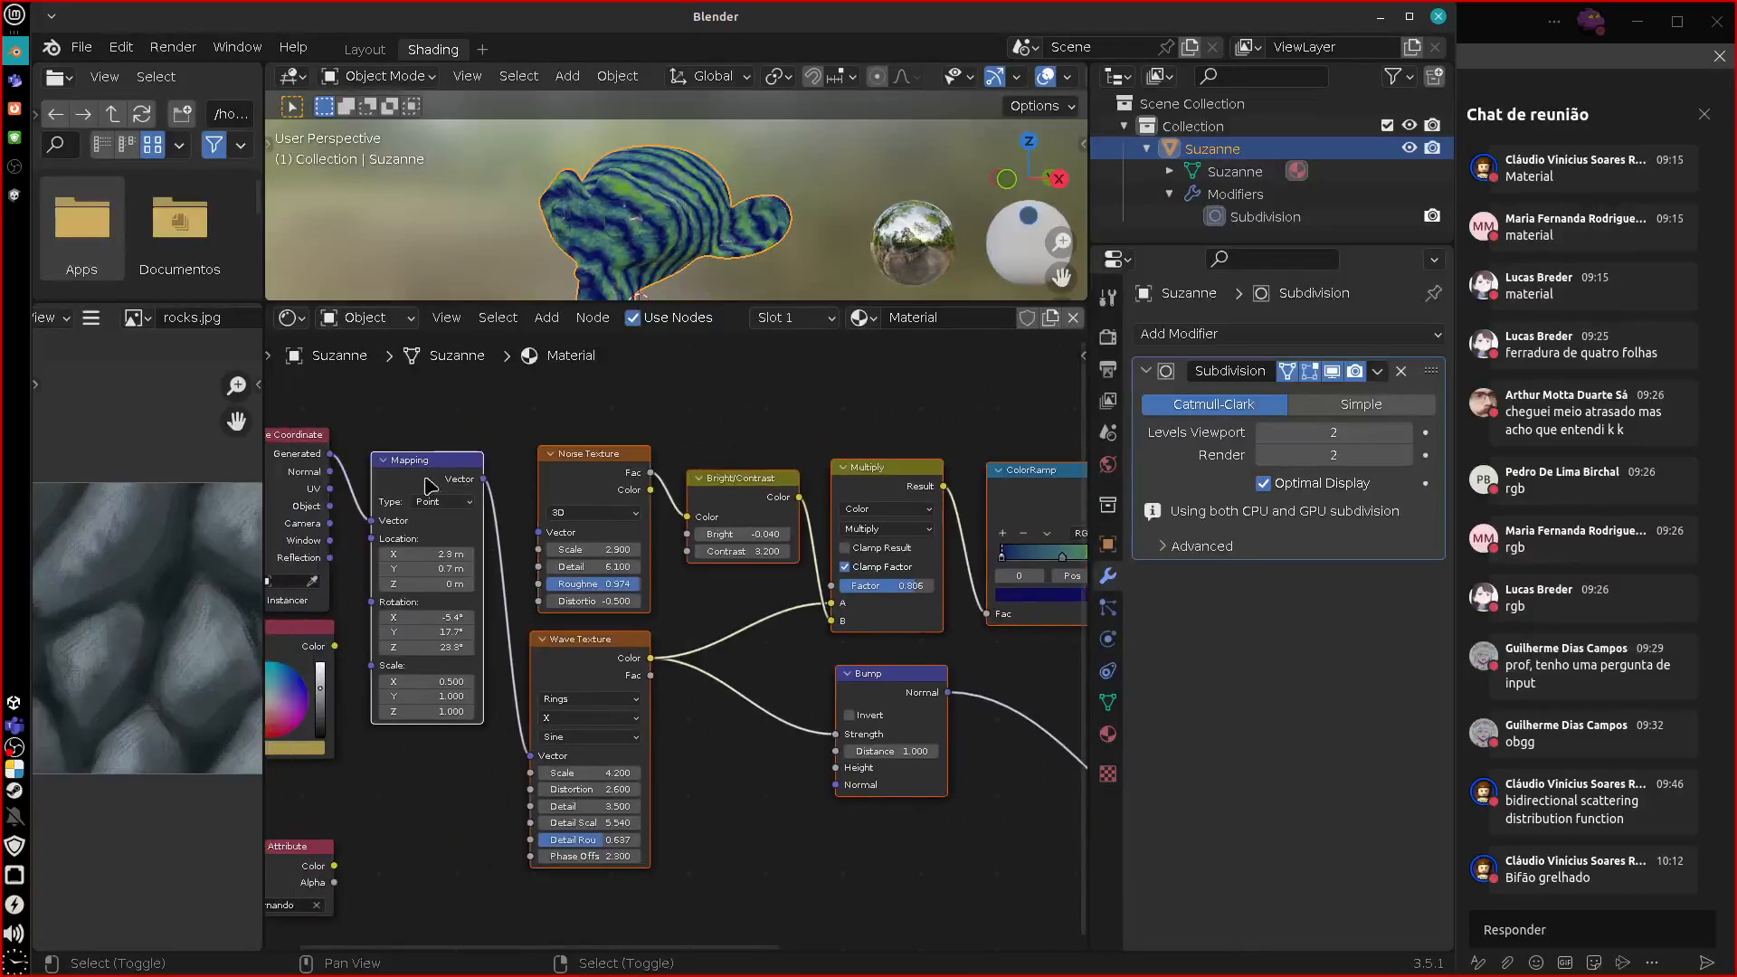
pyautogui.moveTo(788, 851); pyautogui.dragTo(485, 831, button='middle')
pyautogui.moveTo(730, 858); pyautogui.dragTo(893, 833, button='middle')
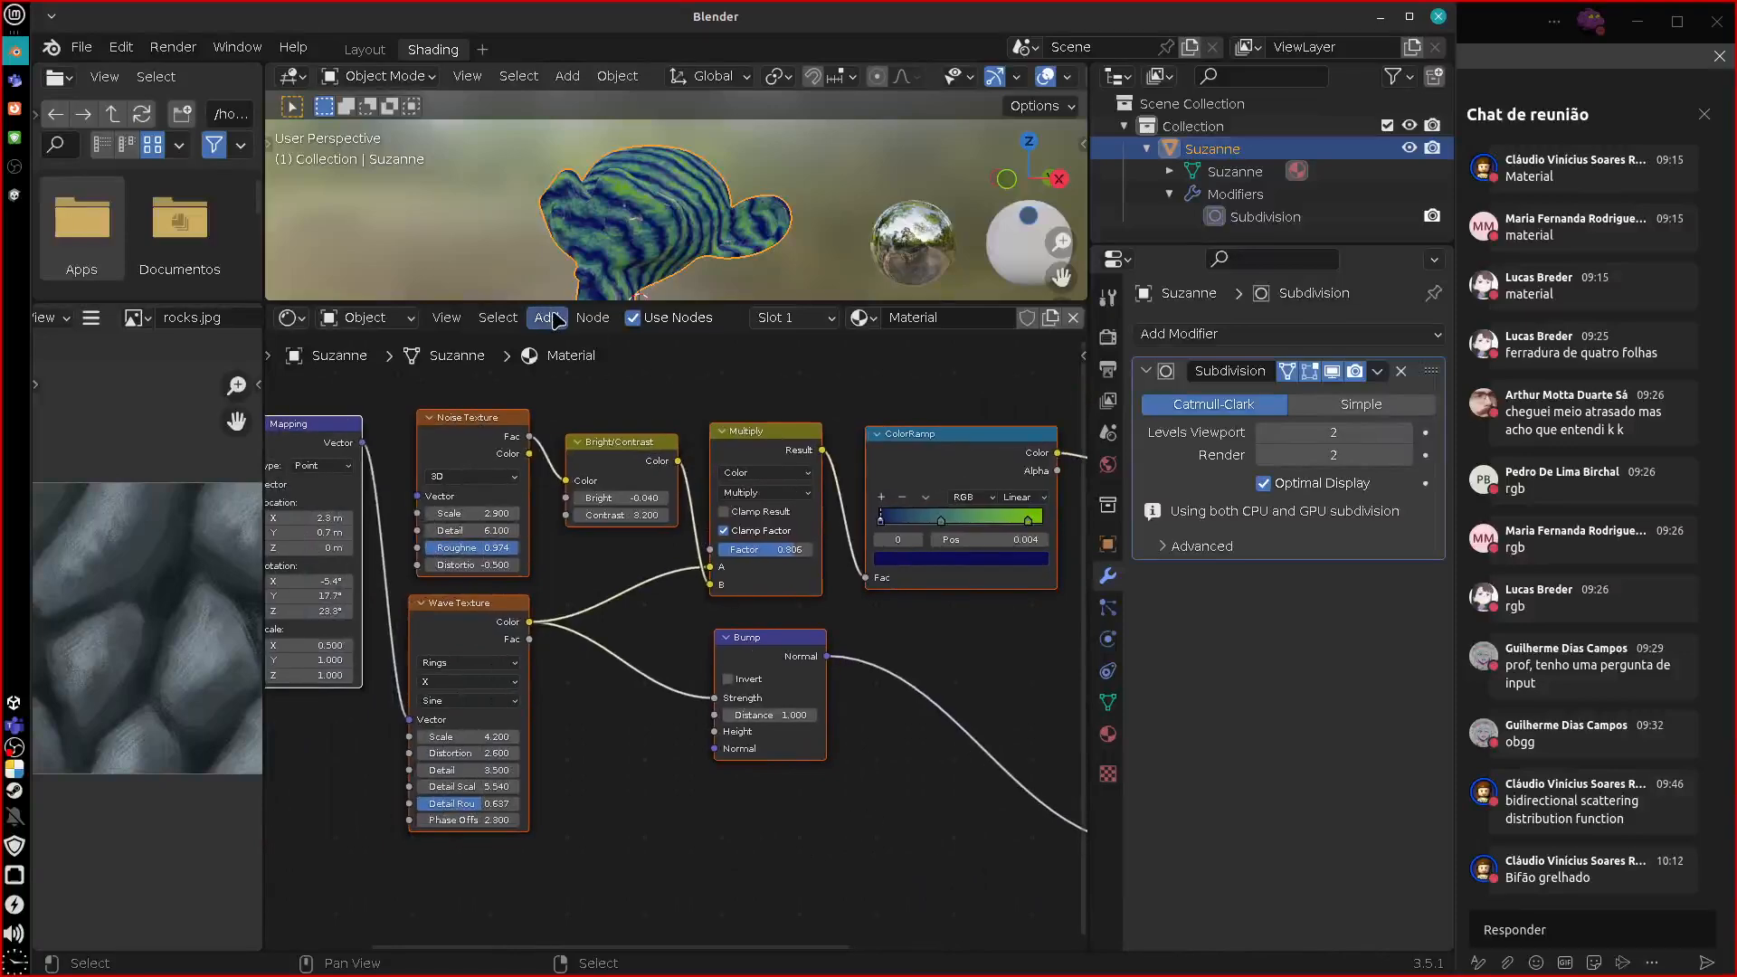
pyautogui.click(589, 317)
pyautogui.moveTo(550, 317)
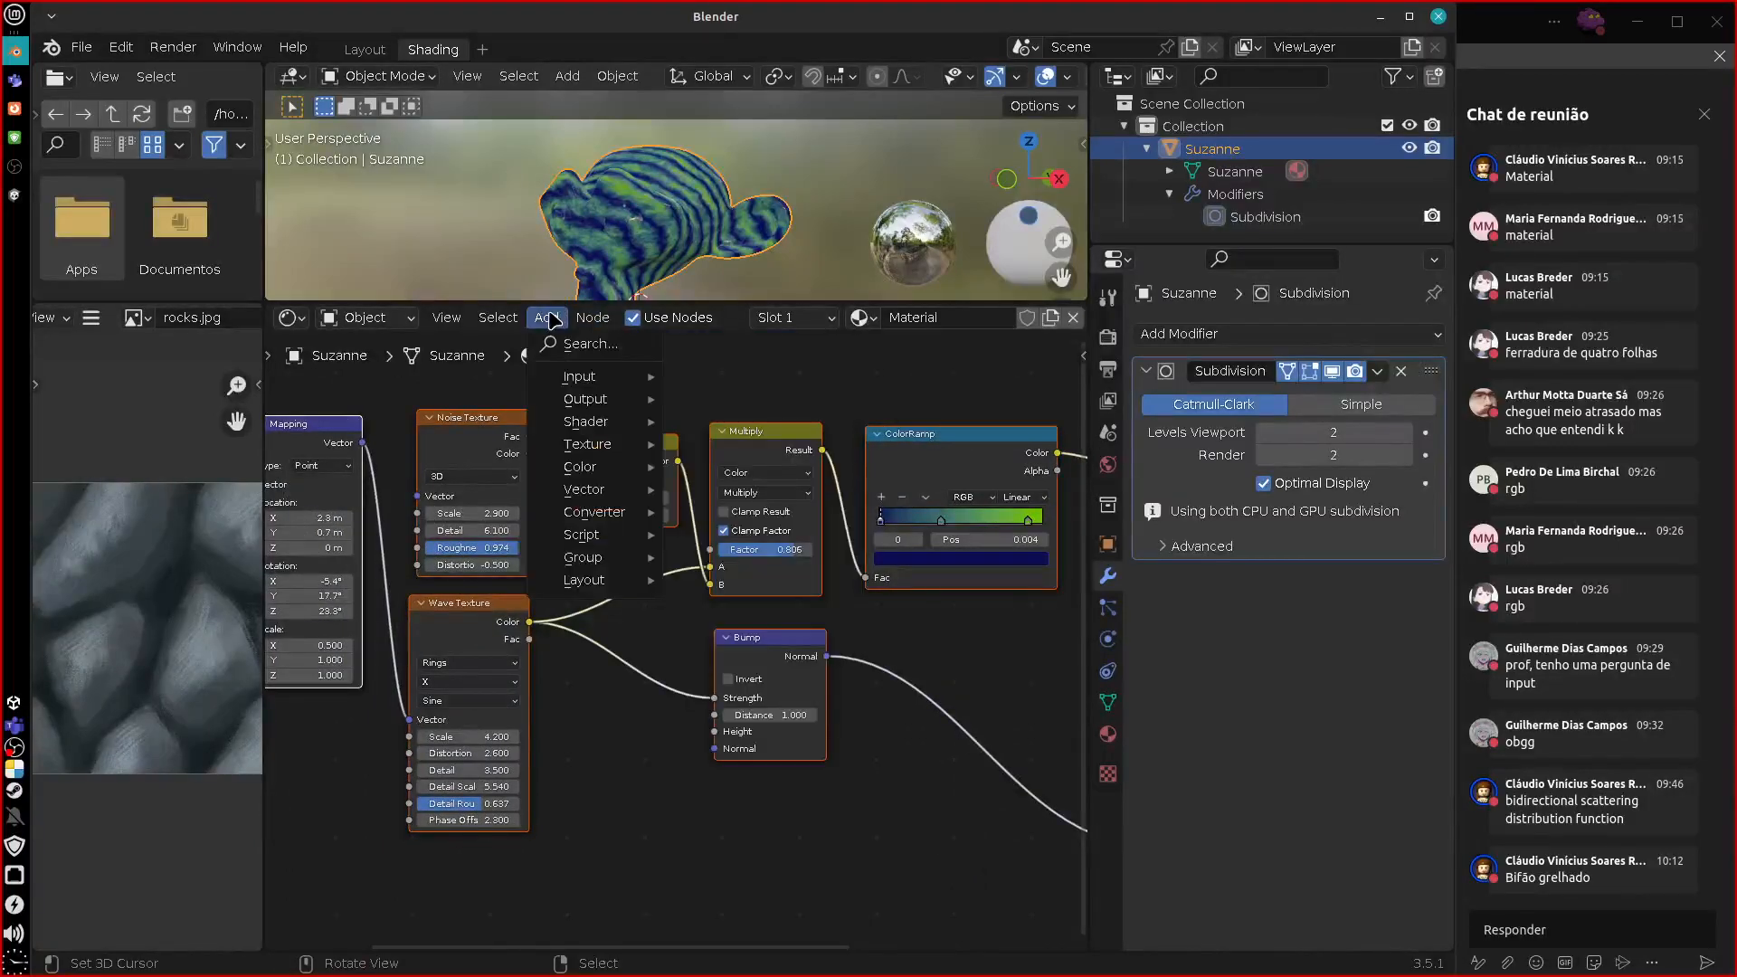
pyautogui.moveTo(633, 557)
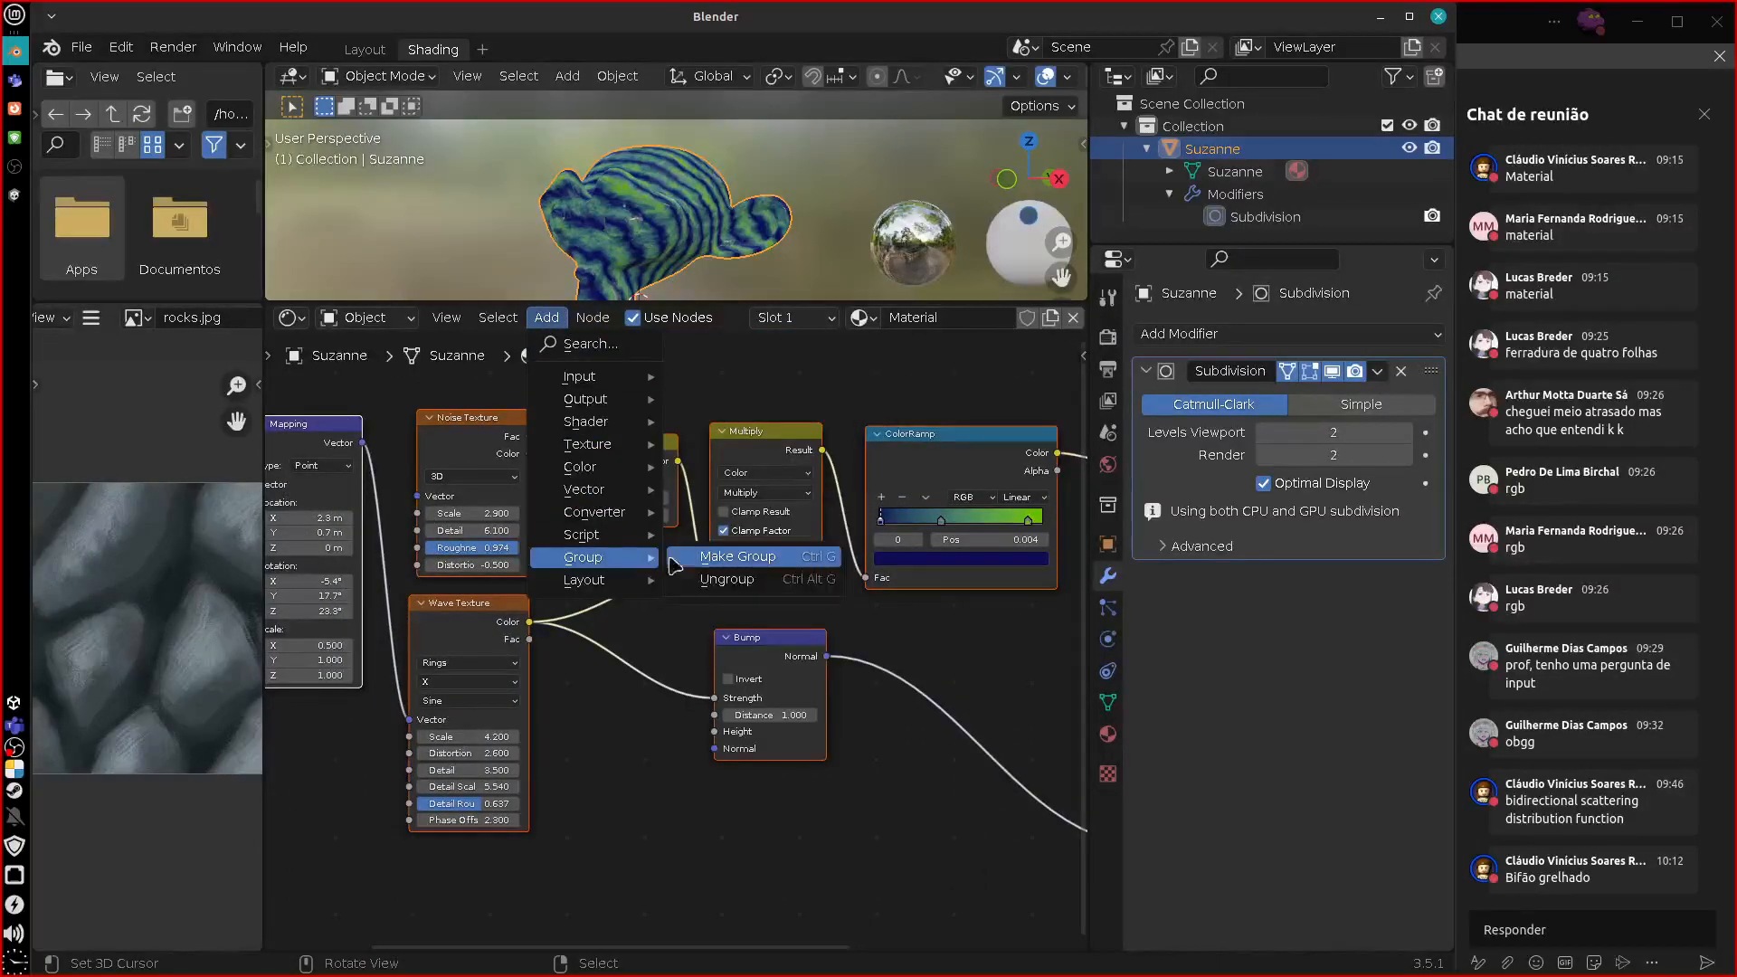
pyautogui.click(801, 565)
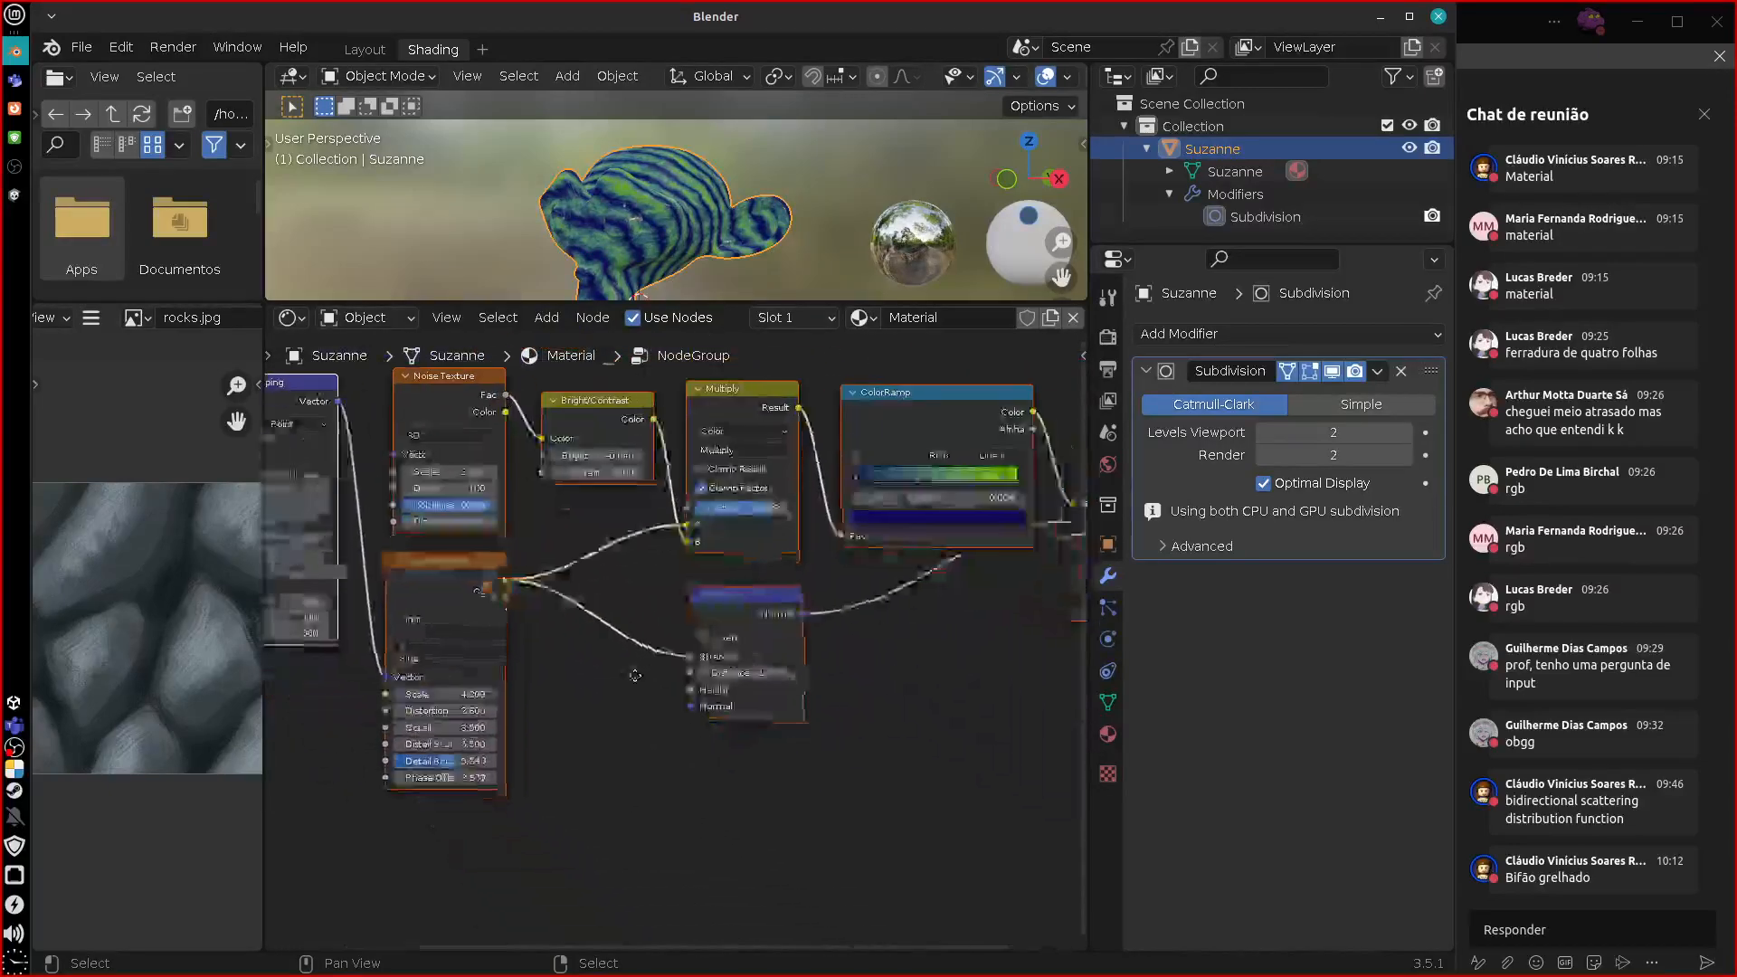
# Leave the group's inner node tree and reposition the NodeGroup node between the Texture Coordinate and shader nodes.
pyautogui.press('Tab')
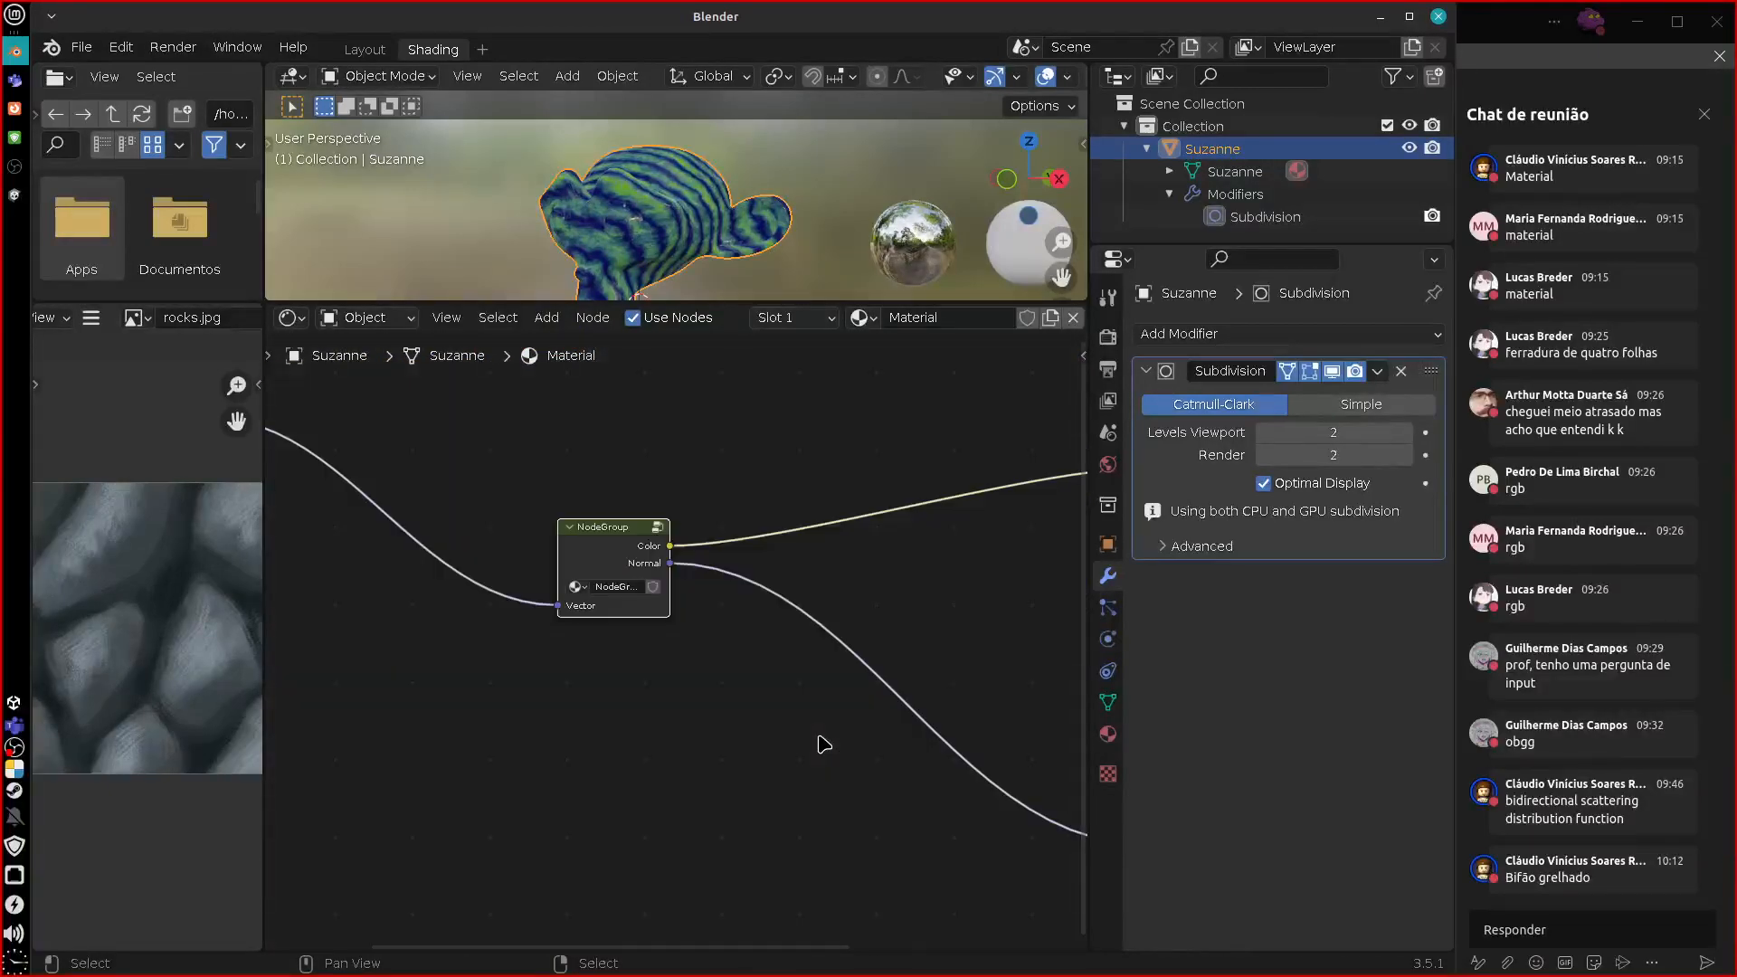
pyautogui.moveTo(622, 524); pyautogui.dragTo(661, 508)
pyautogui.moveTo(756, 730); pyautogui.dragTo(942, 811, button='middle')
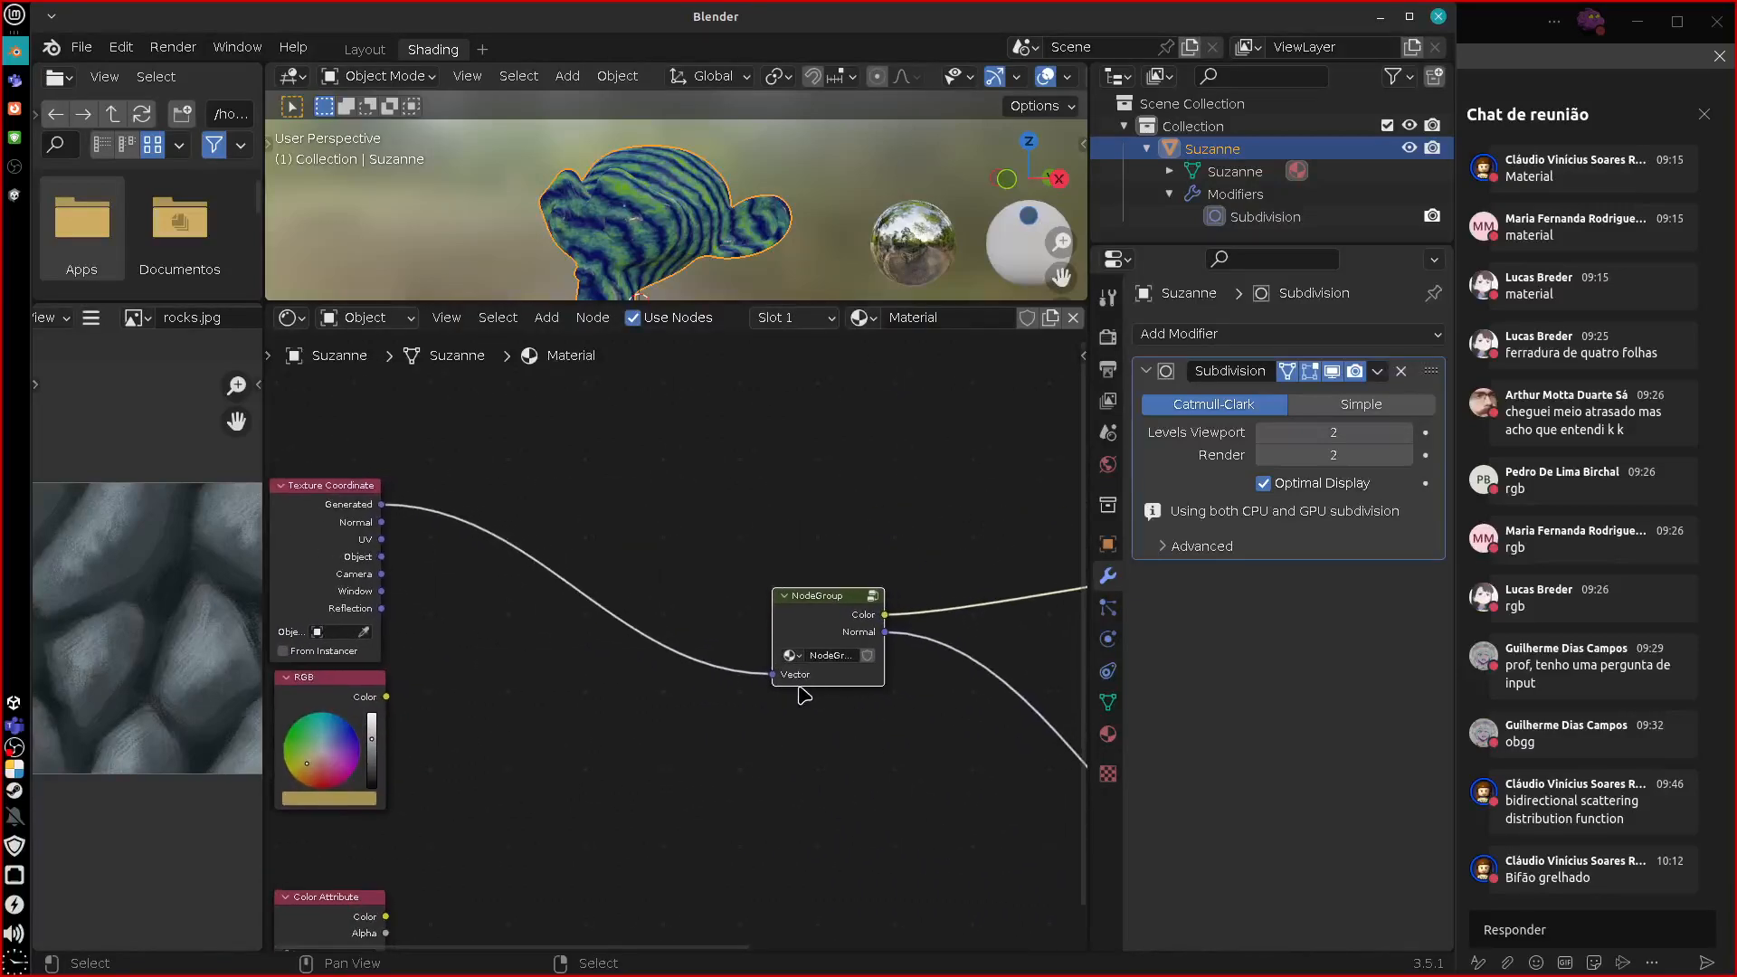
# Expose the Mapping node's Location, Rotation and Scale as inputs of the node group and return to the material's main tree.
pyautogui.moveTo(776, 734); pyautogui.dragTo(536, 787, button='middle')
pyautogui.moveTo(737, 702); pyautogui.dragTo(588, 714, button='middle')
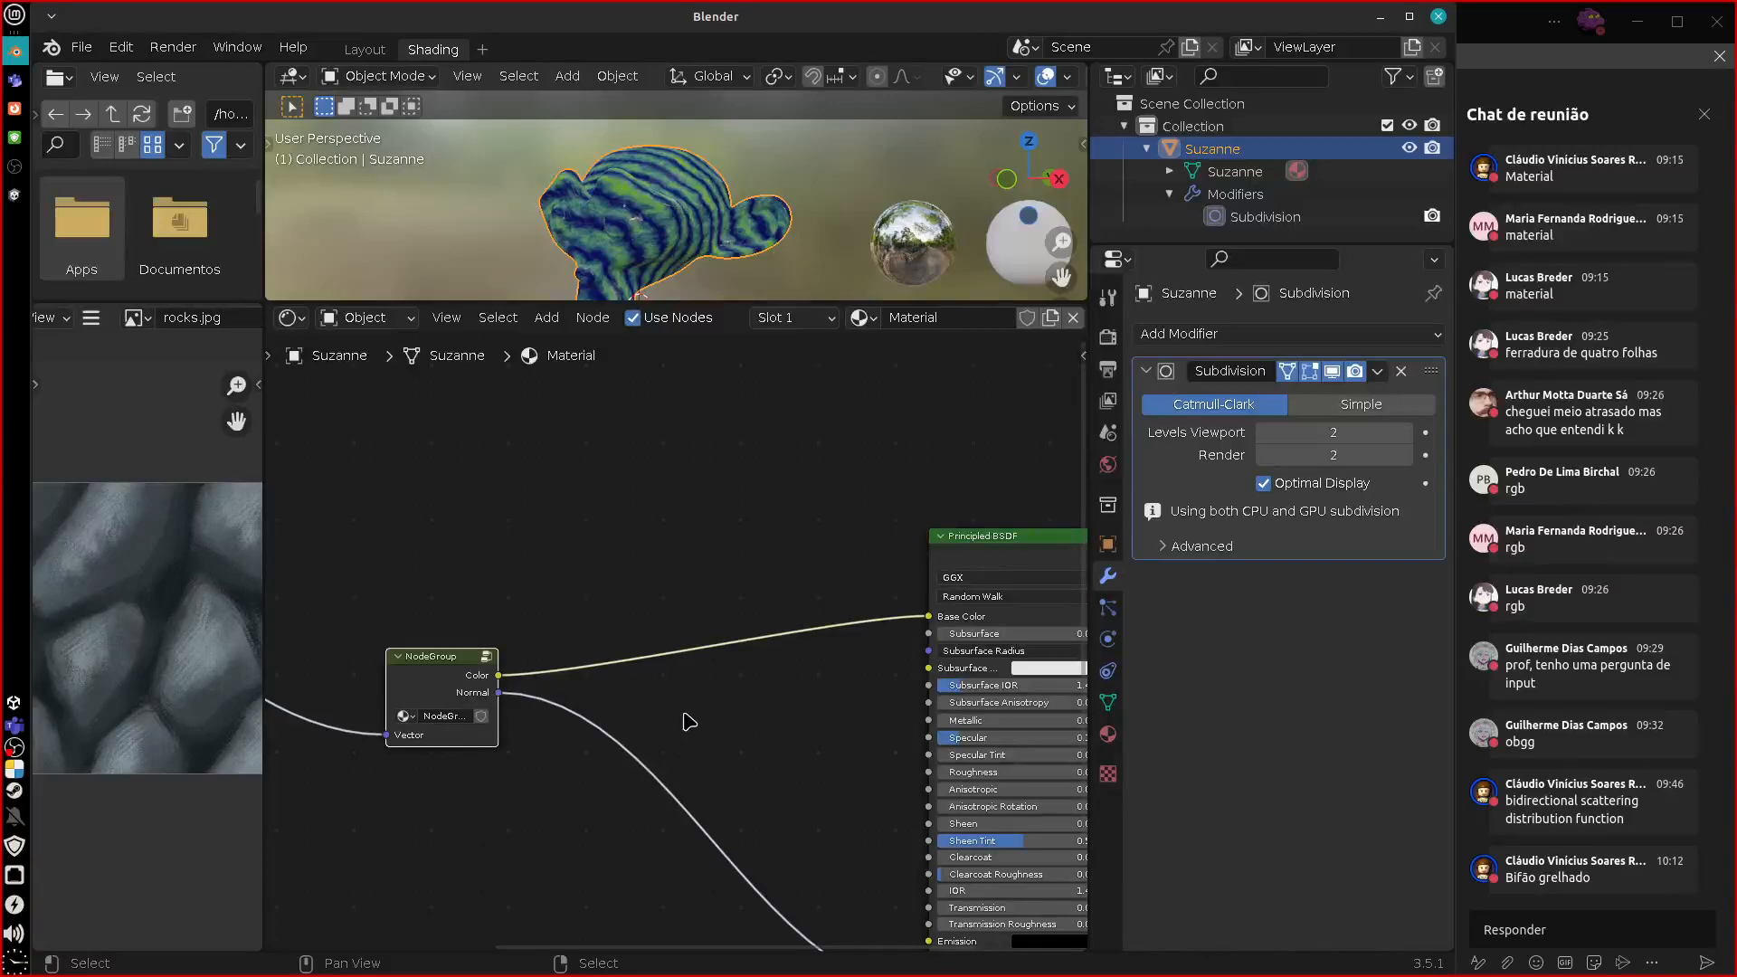
pyautogui.press('Tab')
pyautogui.moveTo(806, 676); pyautogui.dragTo(386, 710, button='middle')
pyautogui.moveTo(814, 593); pyautogui.dragTo(818, 610)
pyautogui.hscroll(-10, 744, 667)
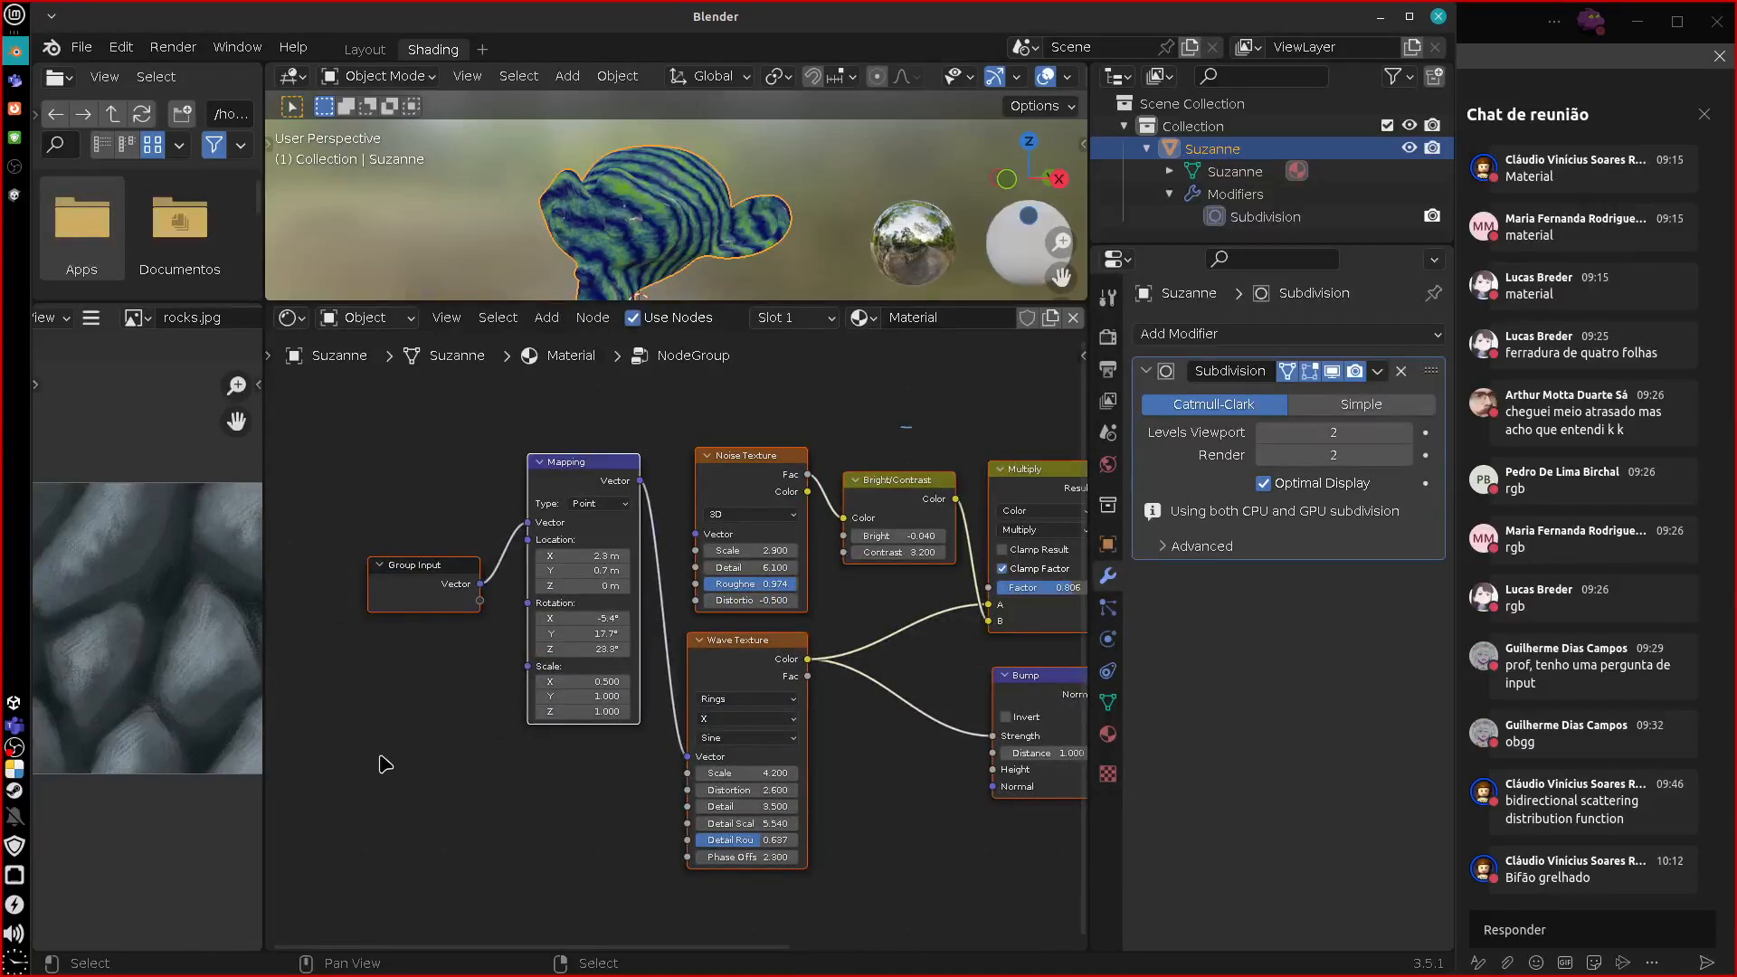
pyautogui.moveTo(529, 541); pyautogui.dragTo(474, 631)
pyautogui.moveTo(529, 557); pyautogui.dragTo(480, 634)
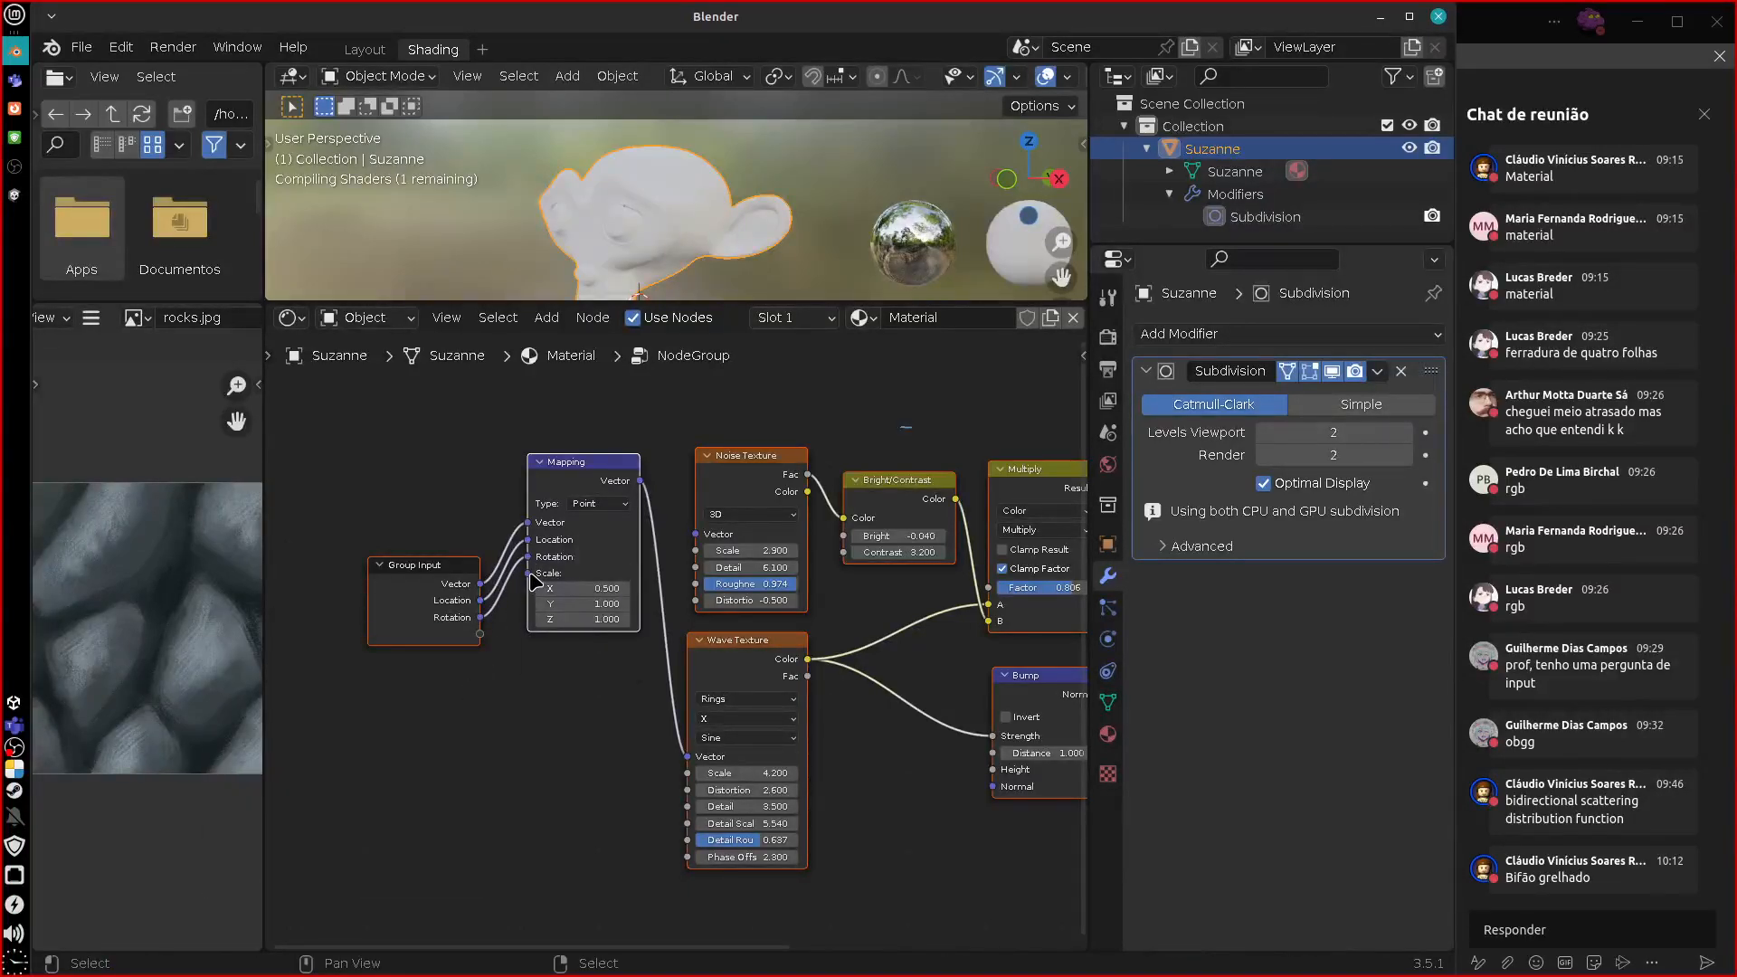
pyautogui.moveTo(528, 573); pyautogui.dragTo(480, 634)
pyautogui.press('Tab')
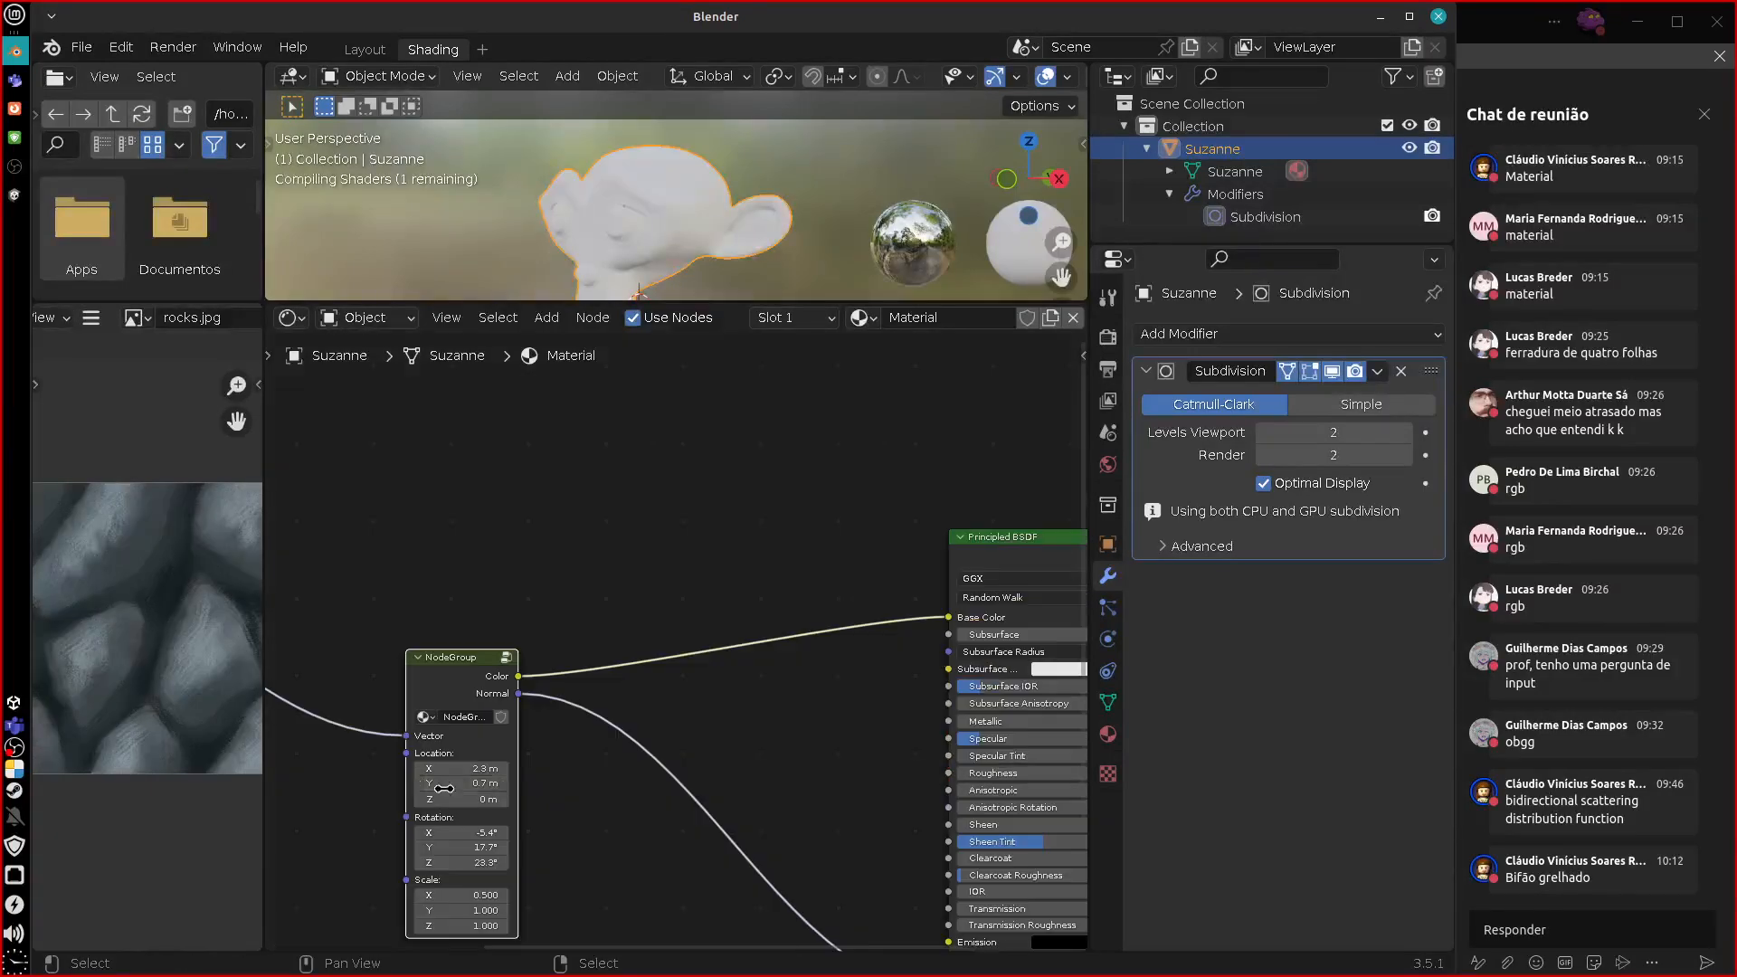
# Move the NodeGroup node slightly upward and inspect its Location, Rotation and Scale fields.
pyautogui.moveTo(721, 807); pyautogui.dragTo(1002, 733, button='middle')
pyautogui.moveTo(574, 808)
pyautogui.mouseDown(button='middle')
pyautogui.moveTo(752, 775)
pyautogui.moveTo(579, 785)
pyautogui.mouseUp(button='middle')
pyautogui.moveTo(834, 688); pyautogui.dragTo(744, 676, button='middle')
pyautogui.scroll(1, 715, 699)
pyautogui.moveTo(653, 512)
pyautogui.mouseDown()
pyautogui.moveTo(680, 503)
pyautogui.moveTo(653, 484)
pyautogui.mouseUp()
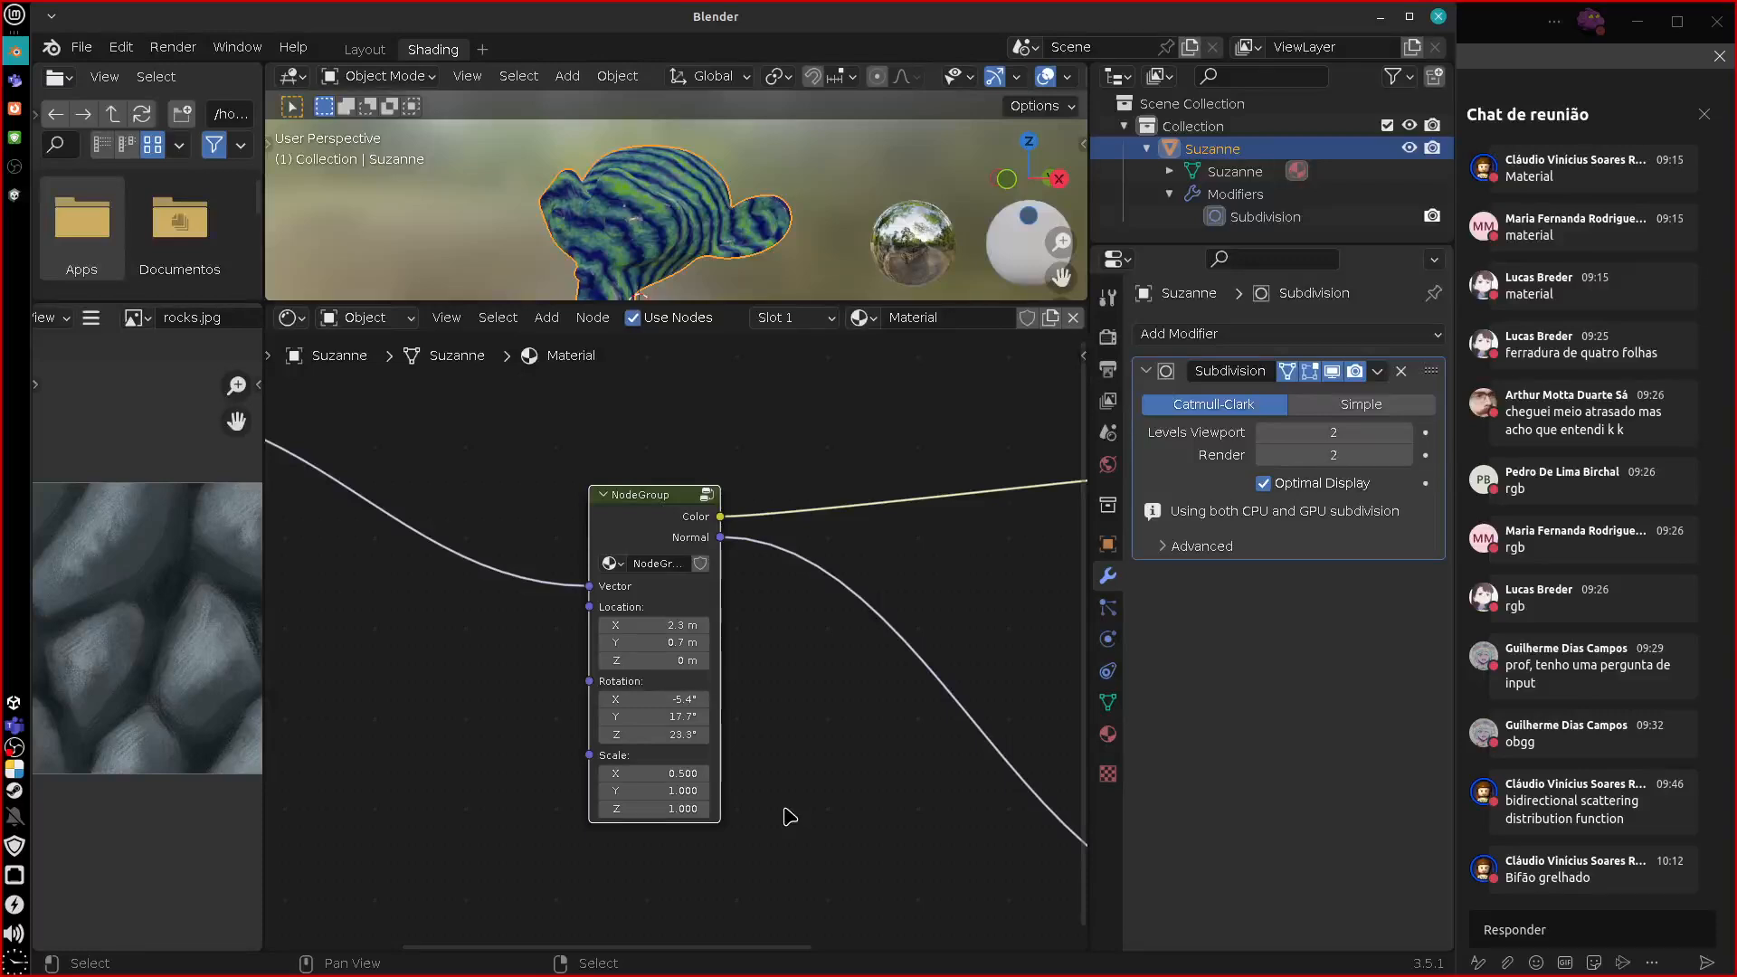
pyautogui.moveTo(776, 682); pyautogui.dragTo(666, 707, button='middle')
# Undo the NodeGroup node's move and the exposed Location, Rotation and Scale inputs.
pyautogui.hotkey('ctrl', 'z')
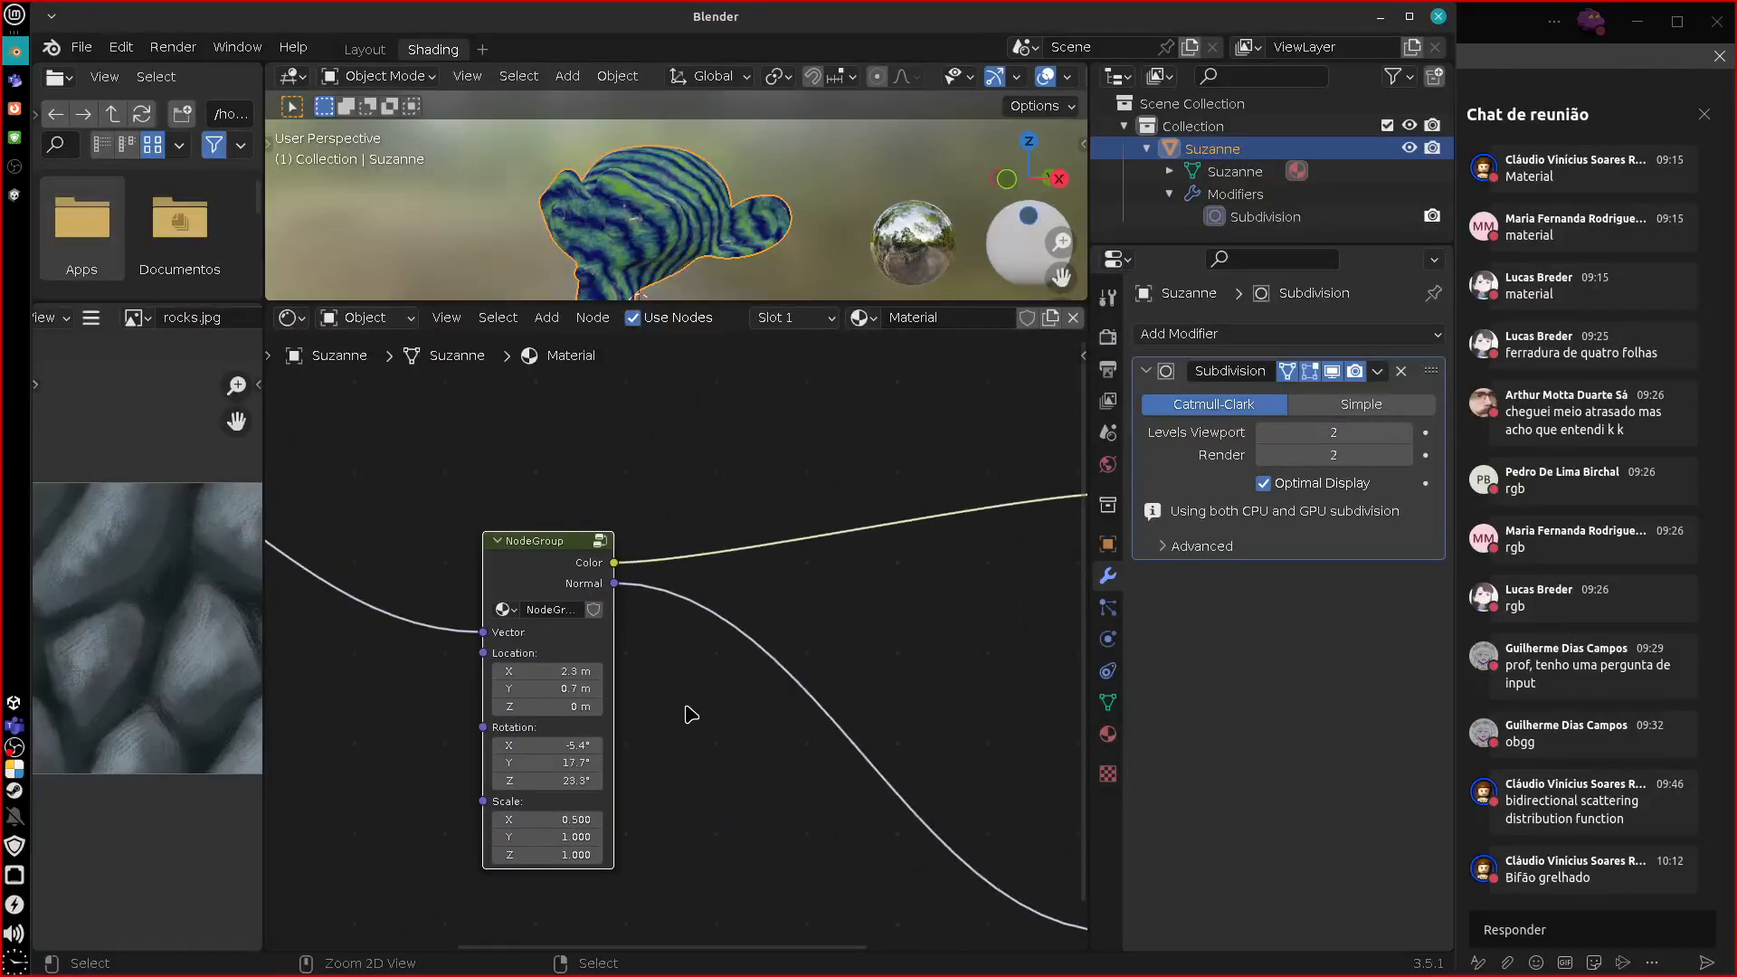
pyautogui.hotkey('ctrl', 'z')
pyautogui.hotkey('ctrl', 'z')
pyautogui.hotkey('ctrl', 'z')
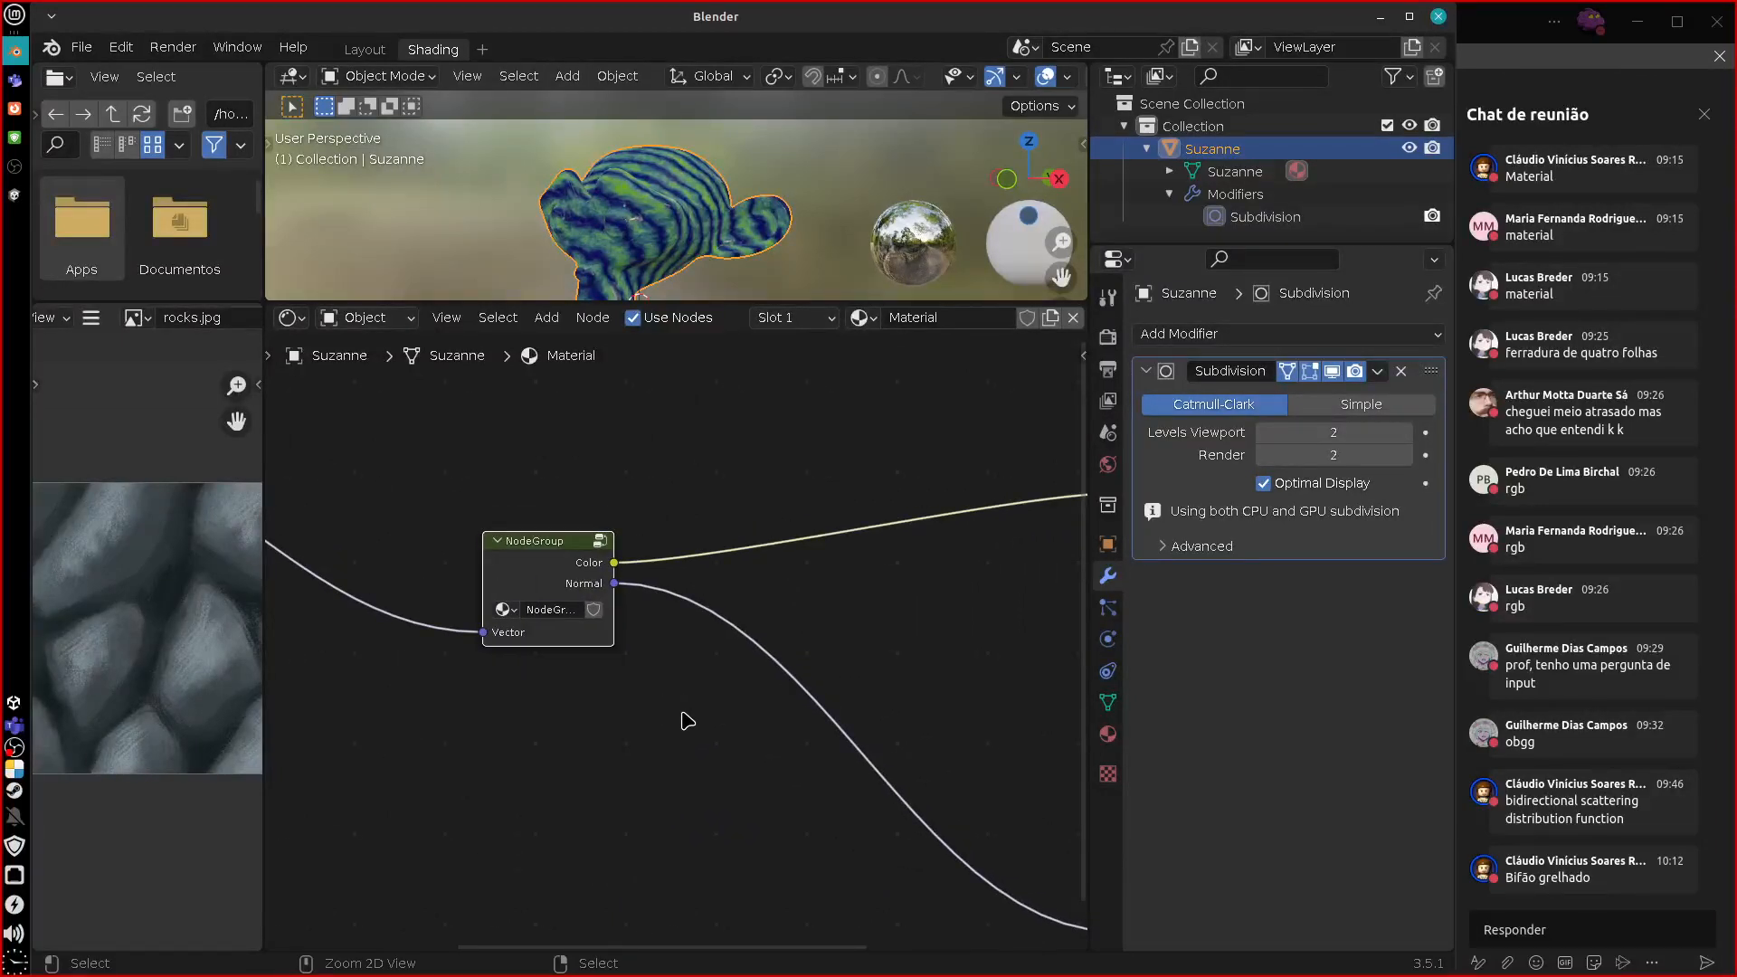
pyautogui.hotkey('ctrl', 'z')
pyautogui.hotkey('ctrl', 'z')
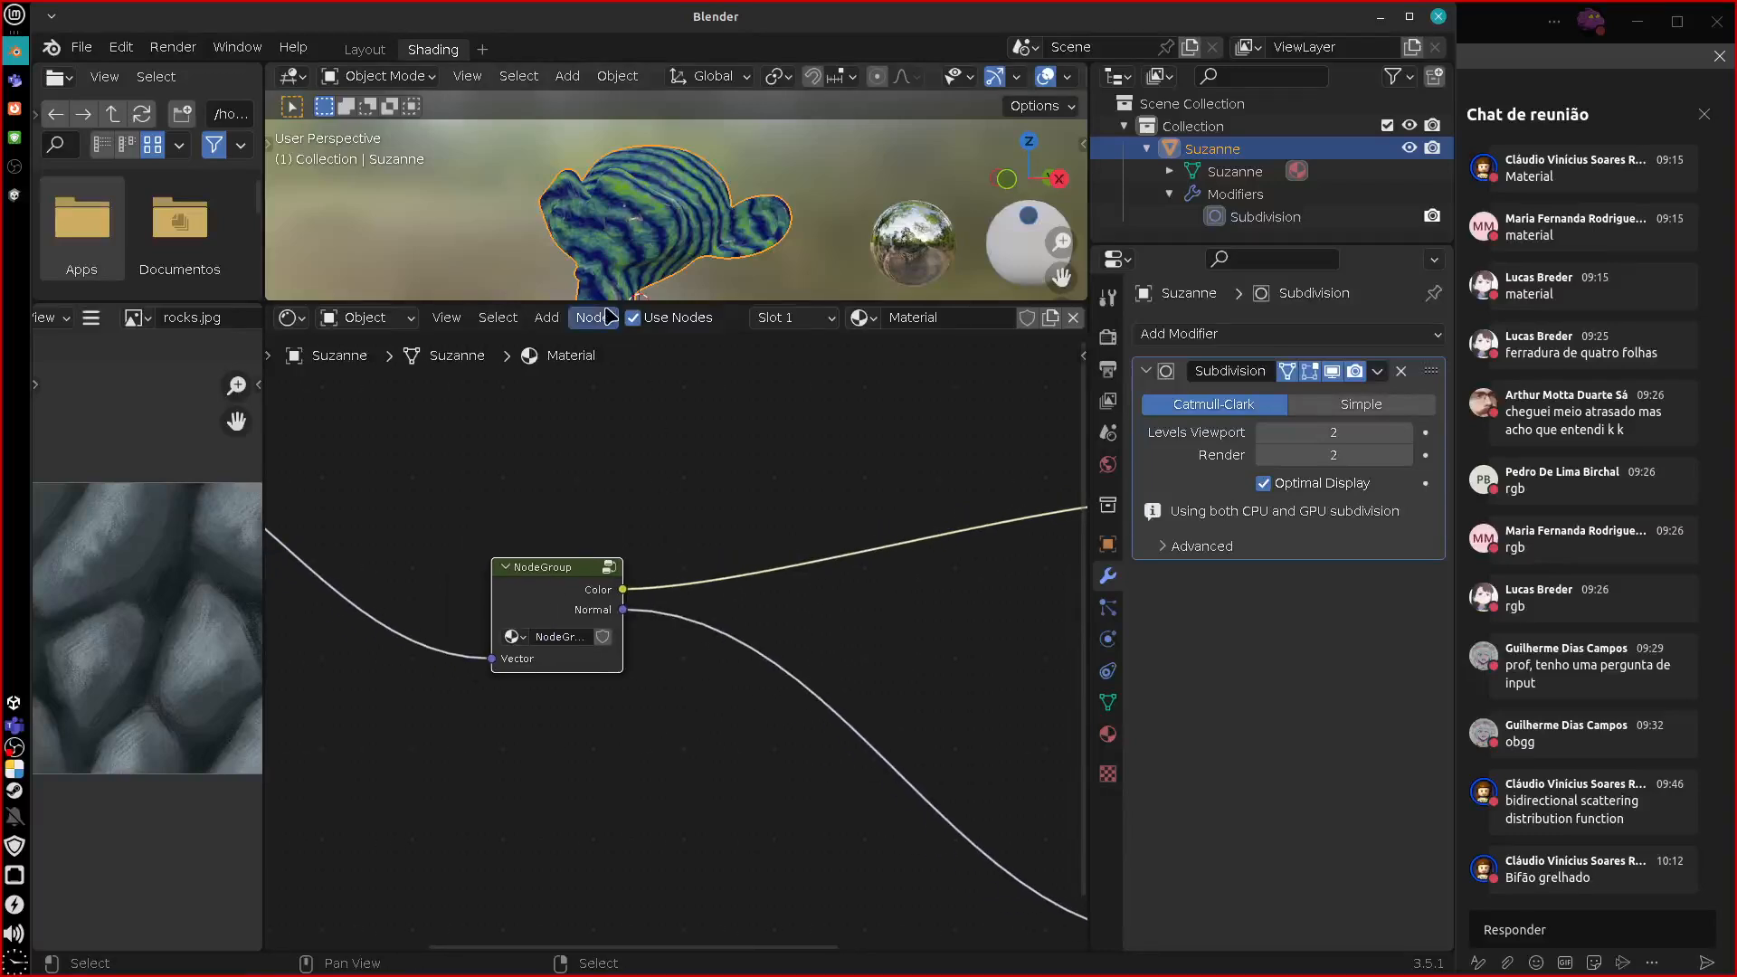
# Ungroup the NodeGroup node back into its separate texture, mapping, bump and color nodes.
pyautogui.click(547, 319)
pyautogui.moveTo(619, 561)
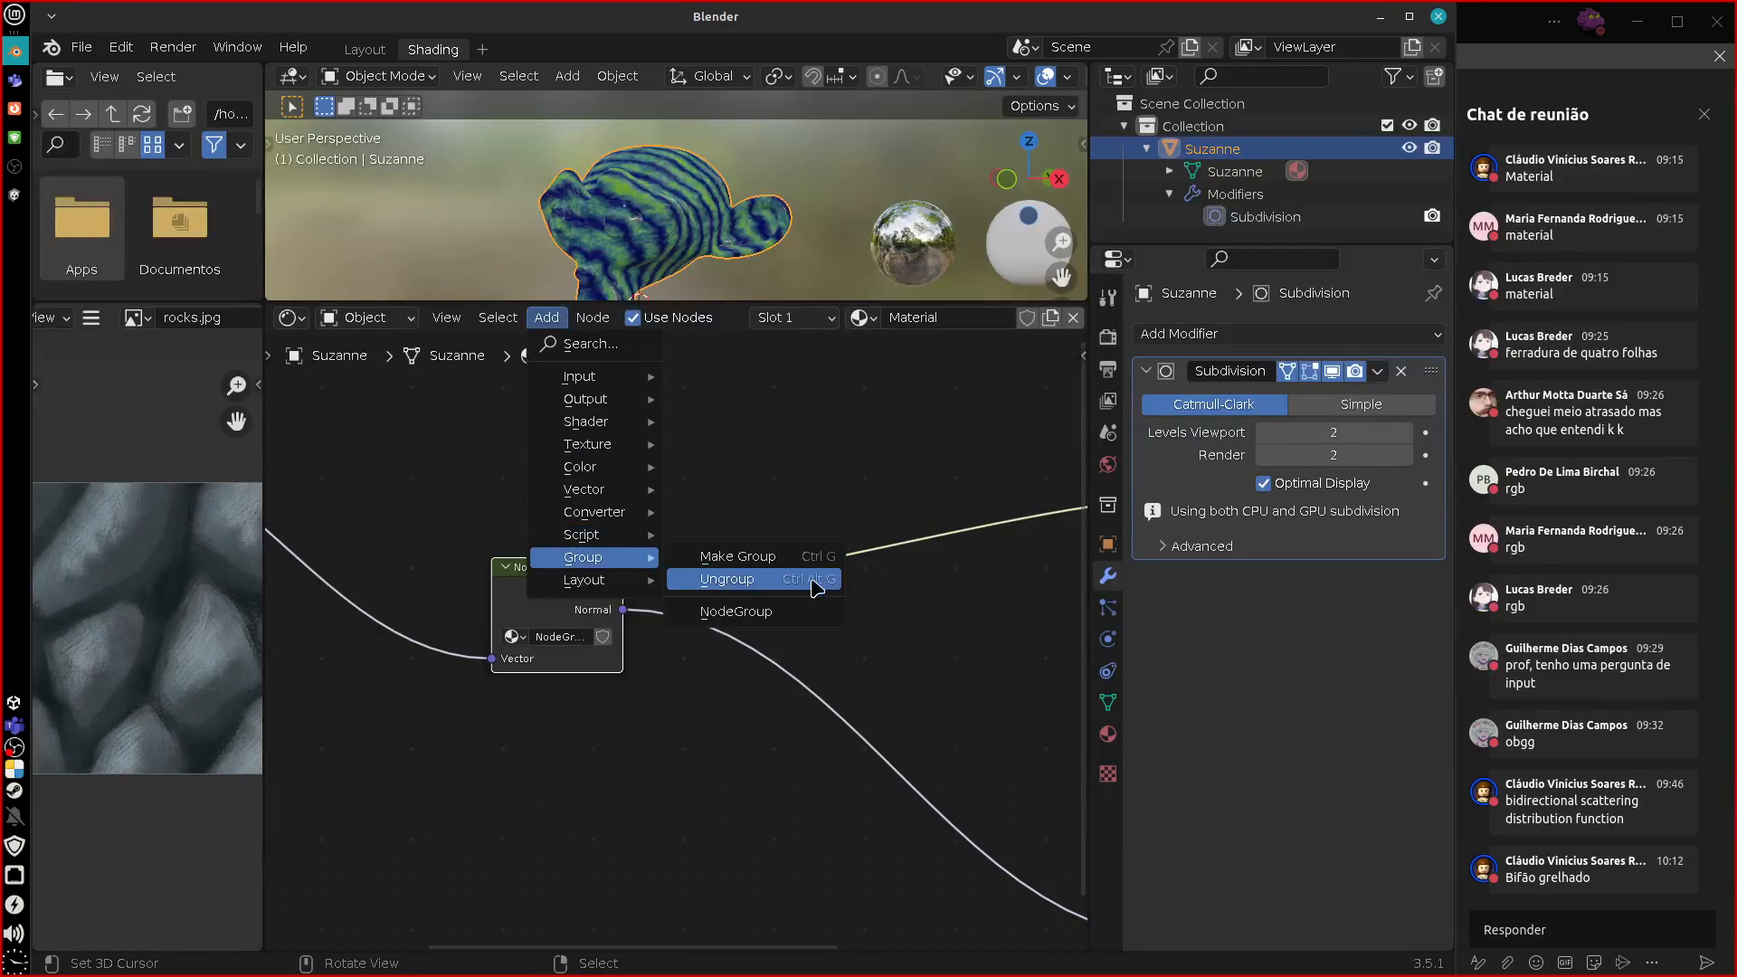
pyautogui.click(816, 584)
pyautogui.moveTo(771, 796); pyautogui.dragTo(739, 789, button='middle')
pyautogui.scroll(-3, 744, 798)
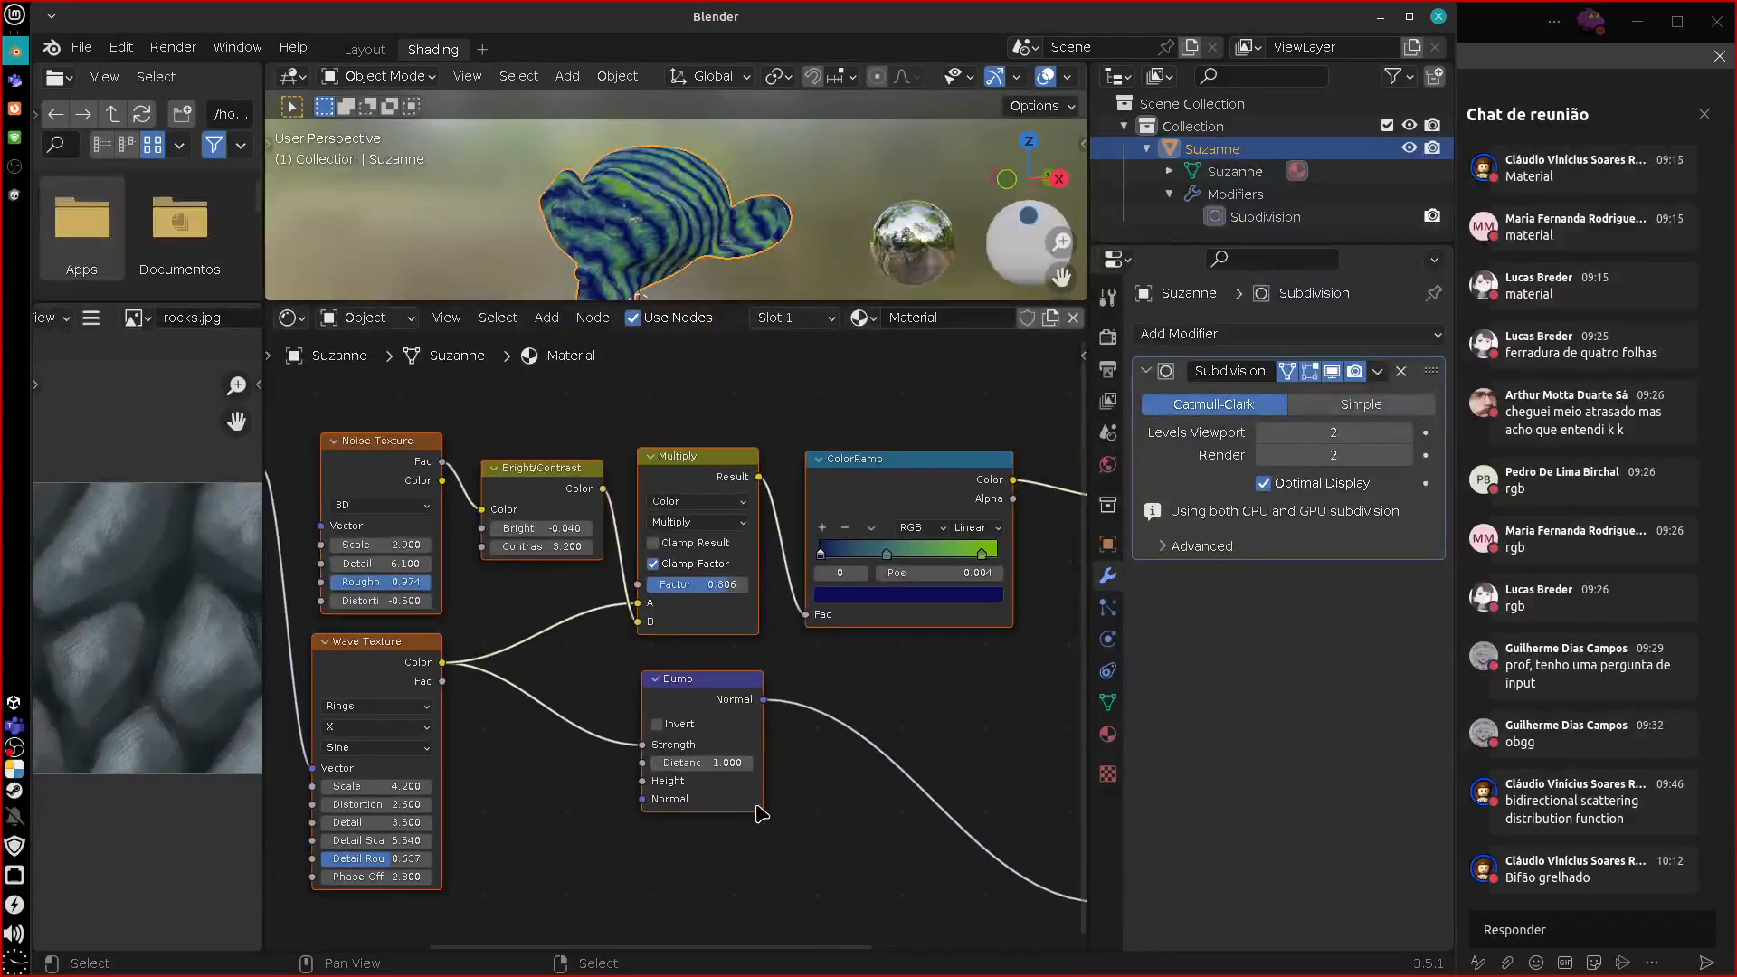
pyautogui.keyDown('ctrl'); pyautogui.hscroll(-3, 724, 819); pyautogui.keyUp('ctrl')
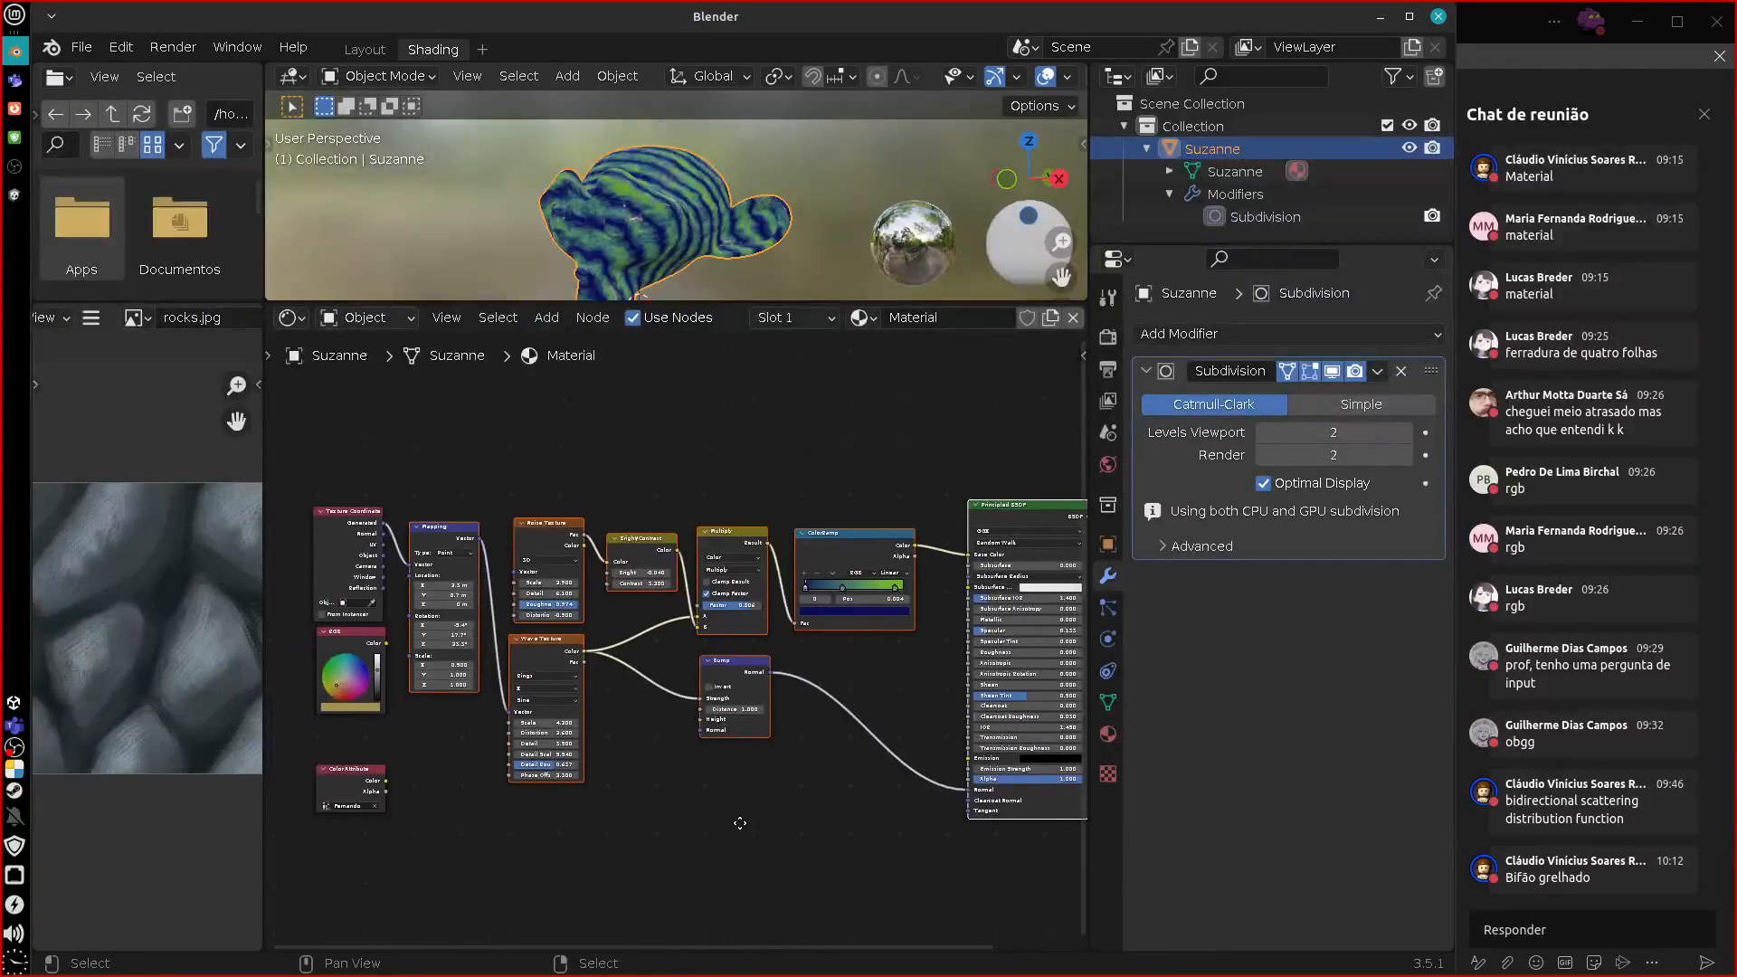
# Group the Mapping, texture, color and Bump nodes together with the Principled BSDF, leave the group and reposition its node.
pyautogui.hotkey('ctrl', 'g')
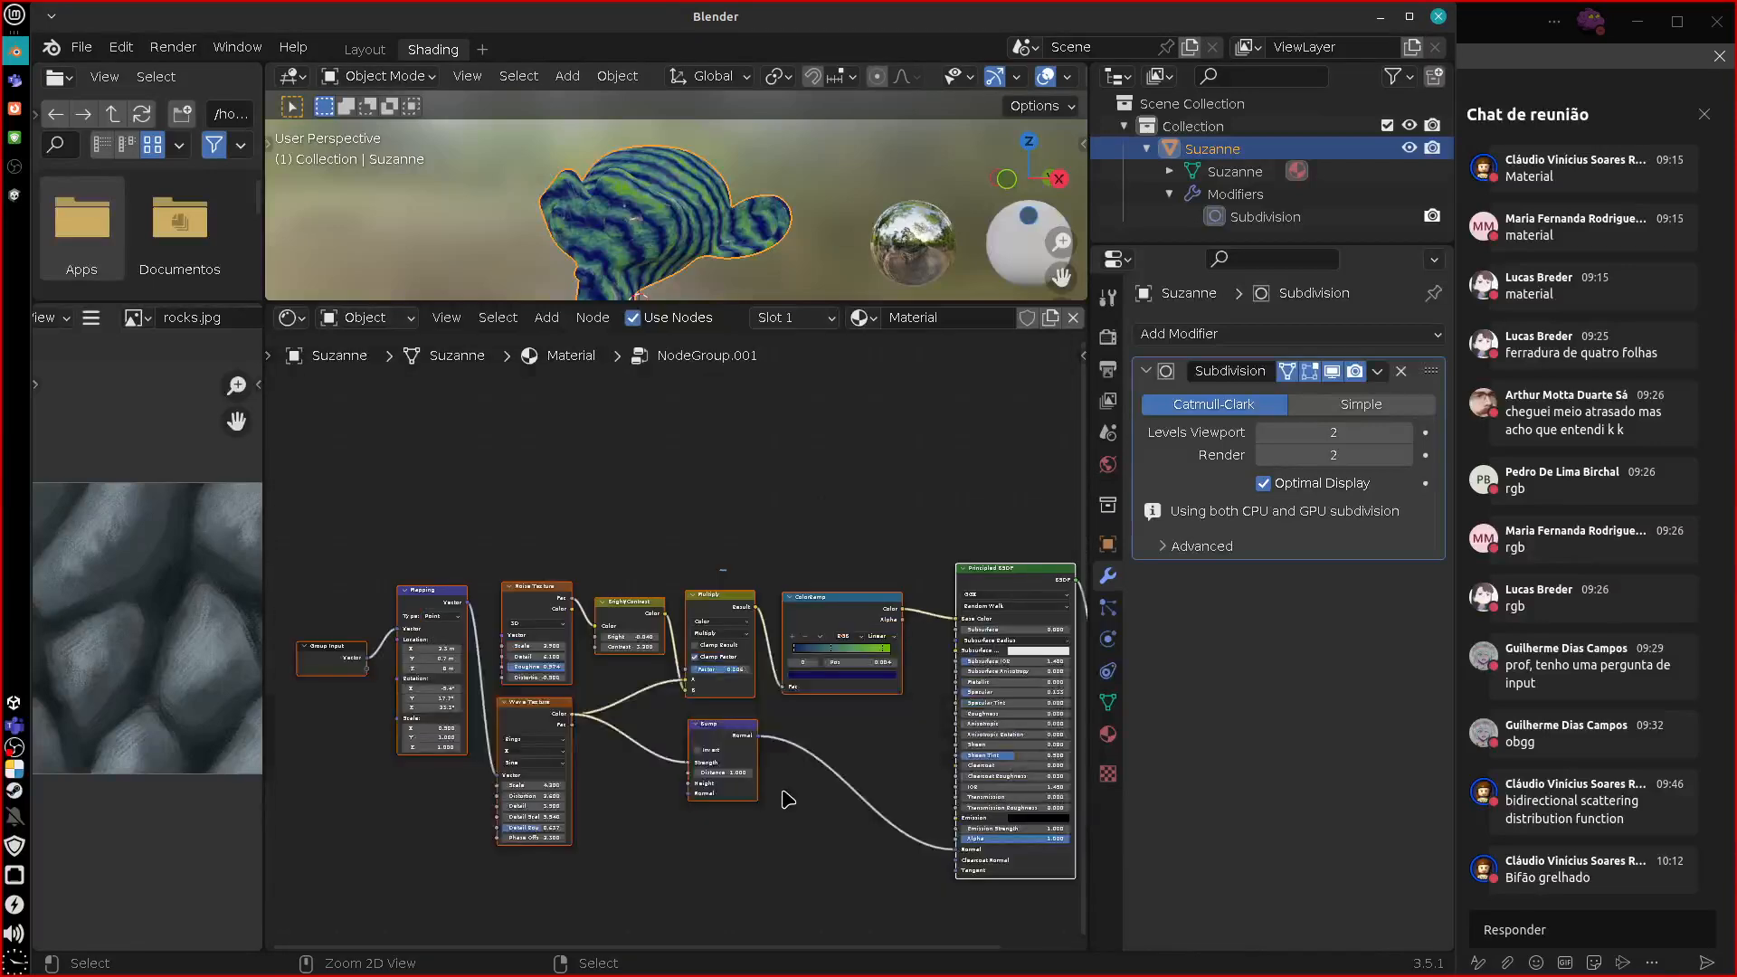
pyautogui.press('Tab')
pyautogui.moveTo(796, 811); pyautogui.dragTo(639, 793, button='middle')
pyautogui.scroll(3, 638, 785)
pyautogui.moveTo(549, 606); pyautogui.dragTo(692, 542)
pyautogui.moveTo(691, 706); pyautogui.dragTo(769, 679, button='middle')
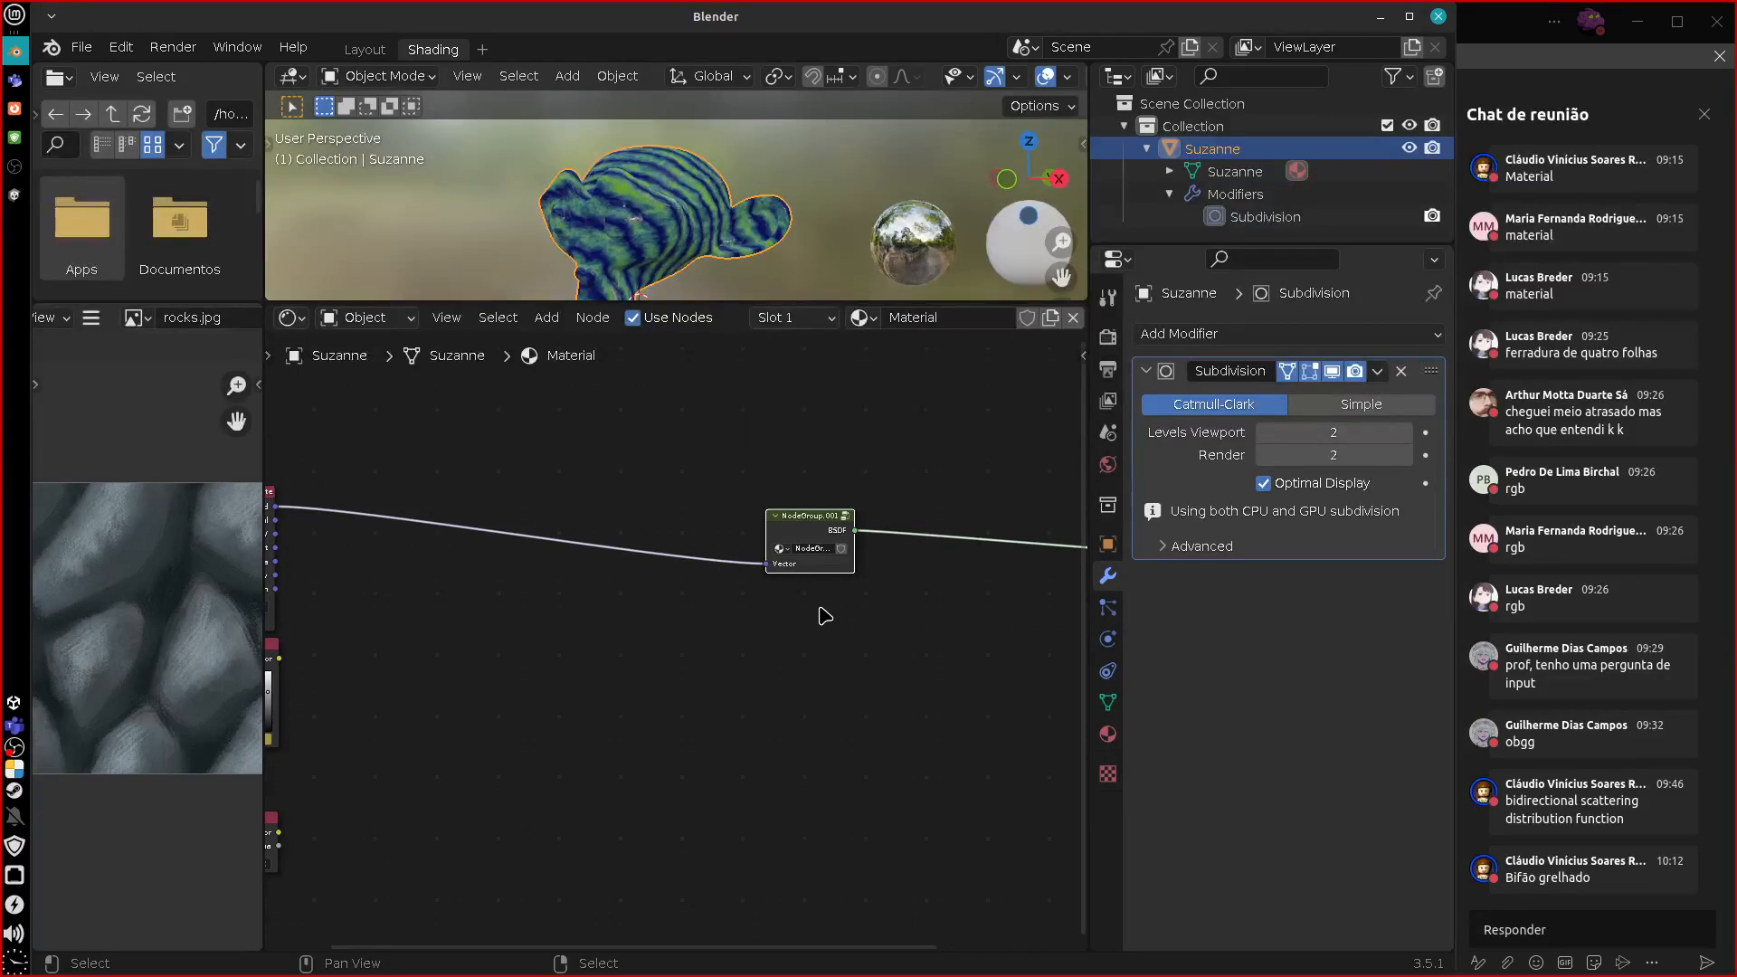
pyautogui.moveTo(765, 620); pyautogui.dragTo(732, 659, button='middle')
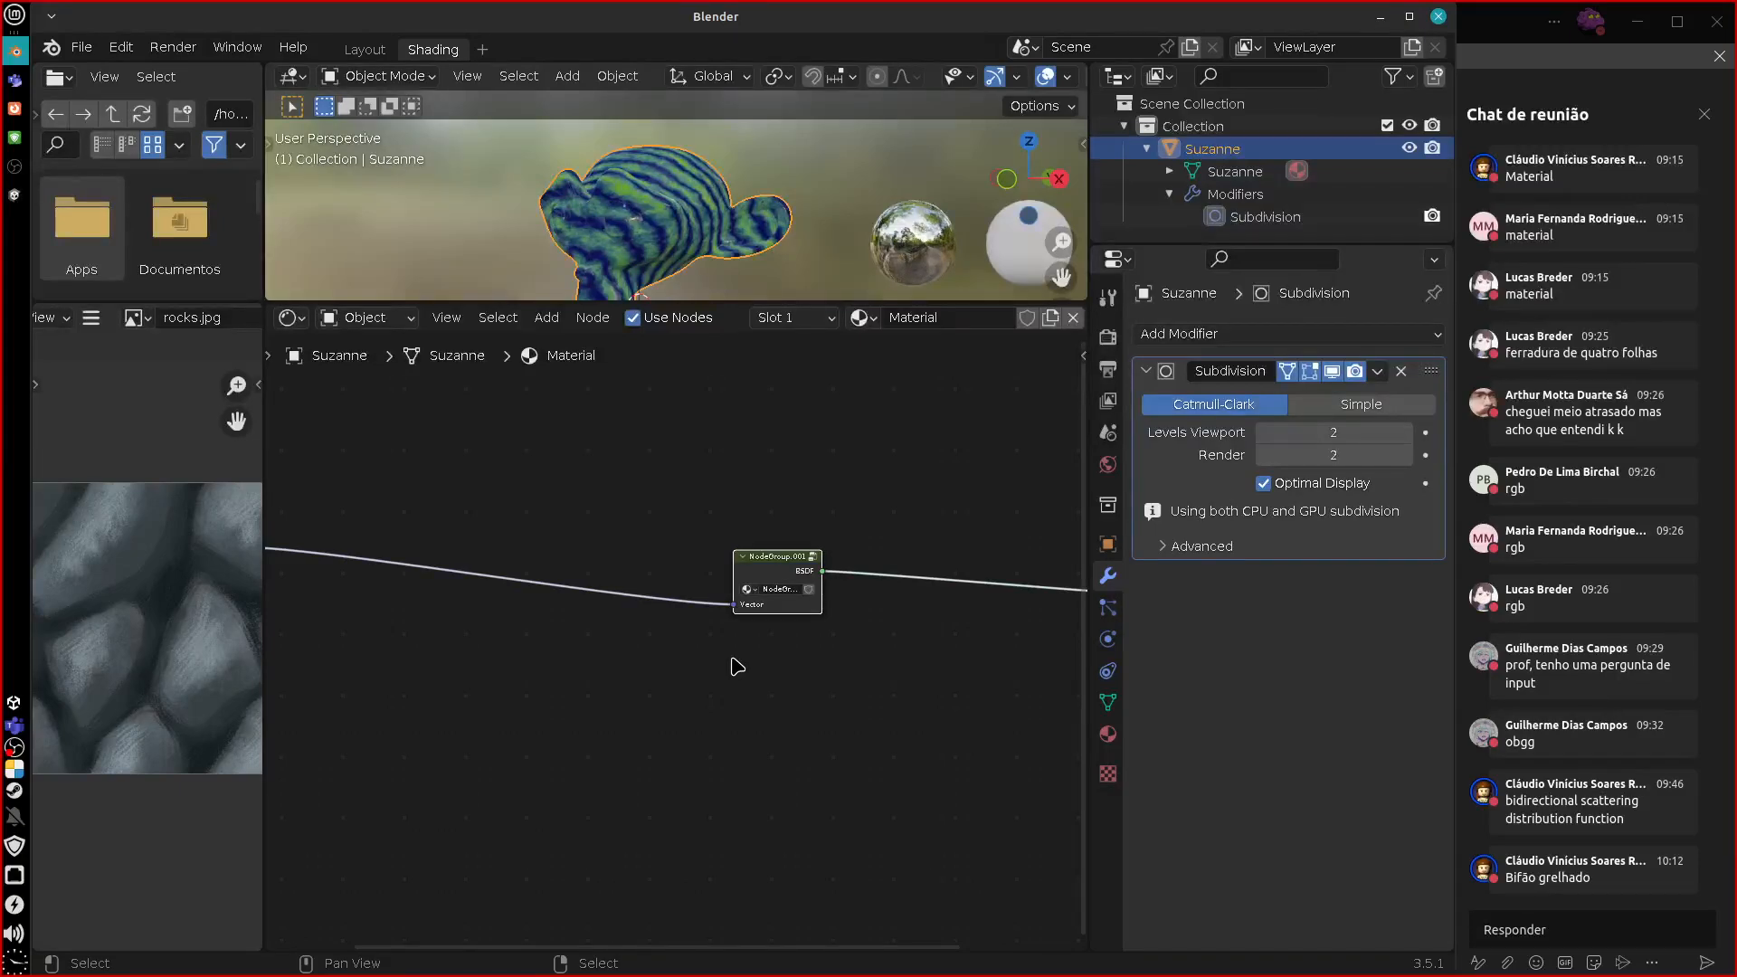
# Nudge the new group node, then enter and leave its inner node tree.
pyautogui.moveTo(760, 660); pyautogui.dragTo(664, 767, button='middle')
pyautogui.scroll(11, 735, 671)
pyautogui.scroll(2, 858, 507)
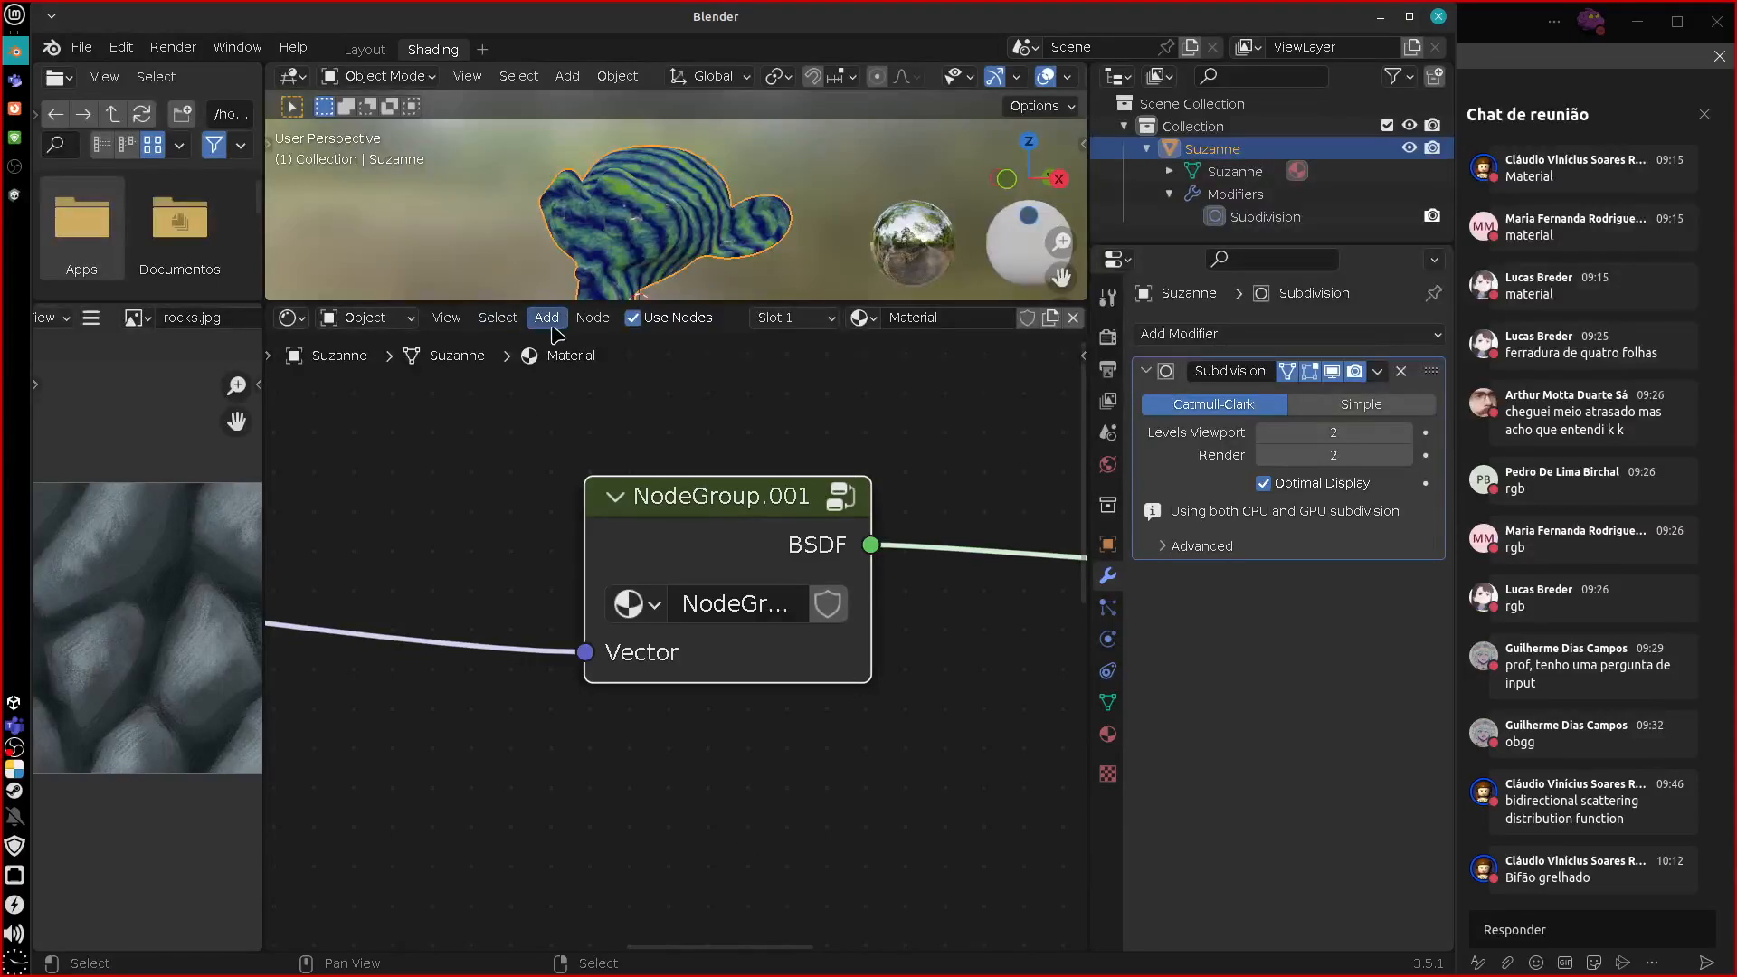
pyautogui.moveTo(731, 509); pyautogui.dragTo(720, 515)
pyautogui.press('Tab')
pyautogui.press('Tab')
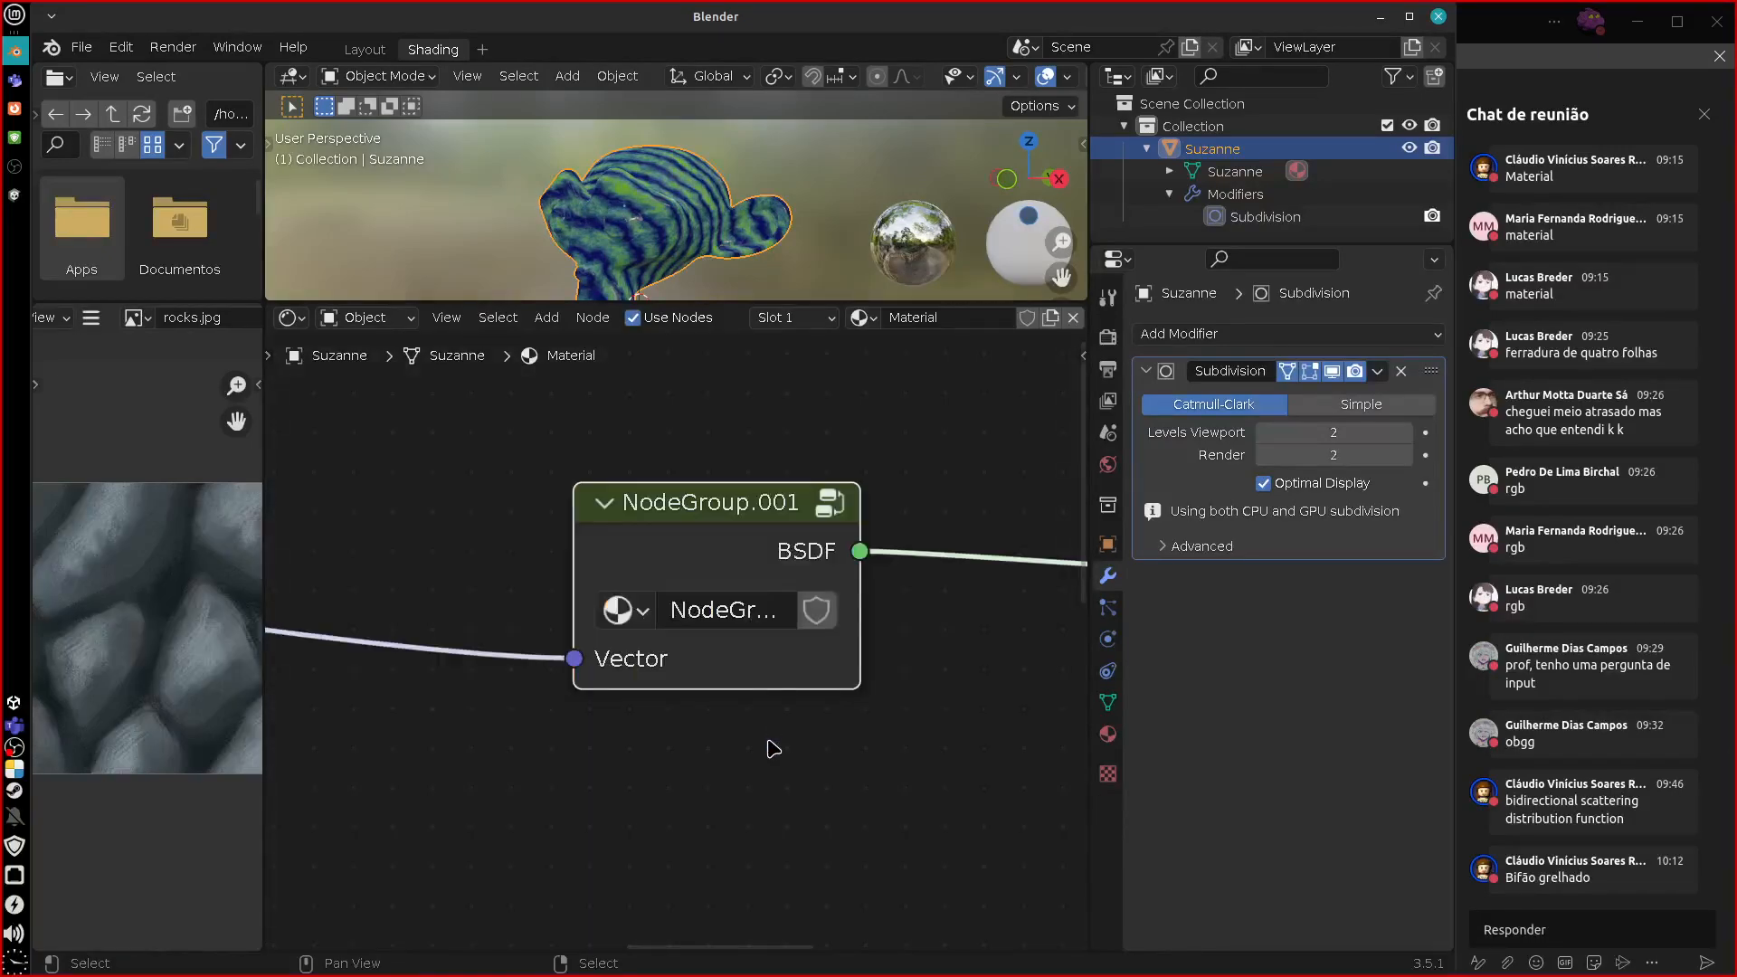
# Ungroup the NodeGroup.001 node into its individual nodes.
pyautogui.click(592, 319)
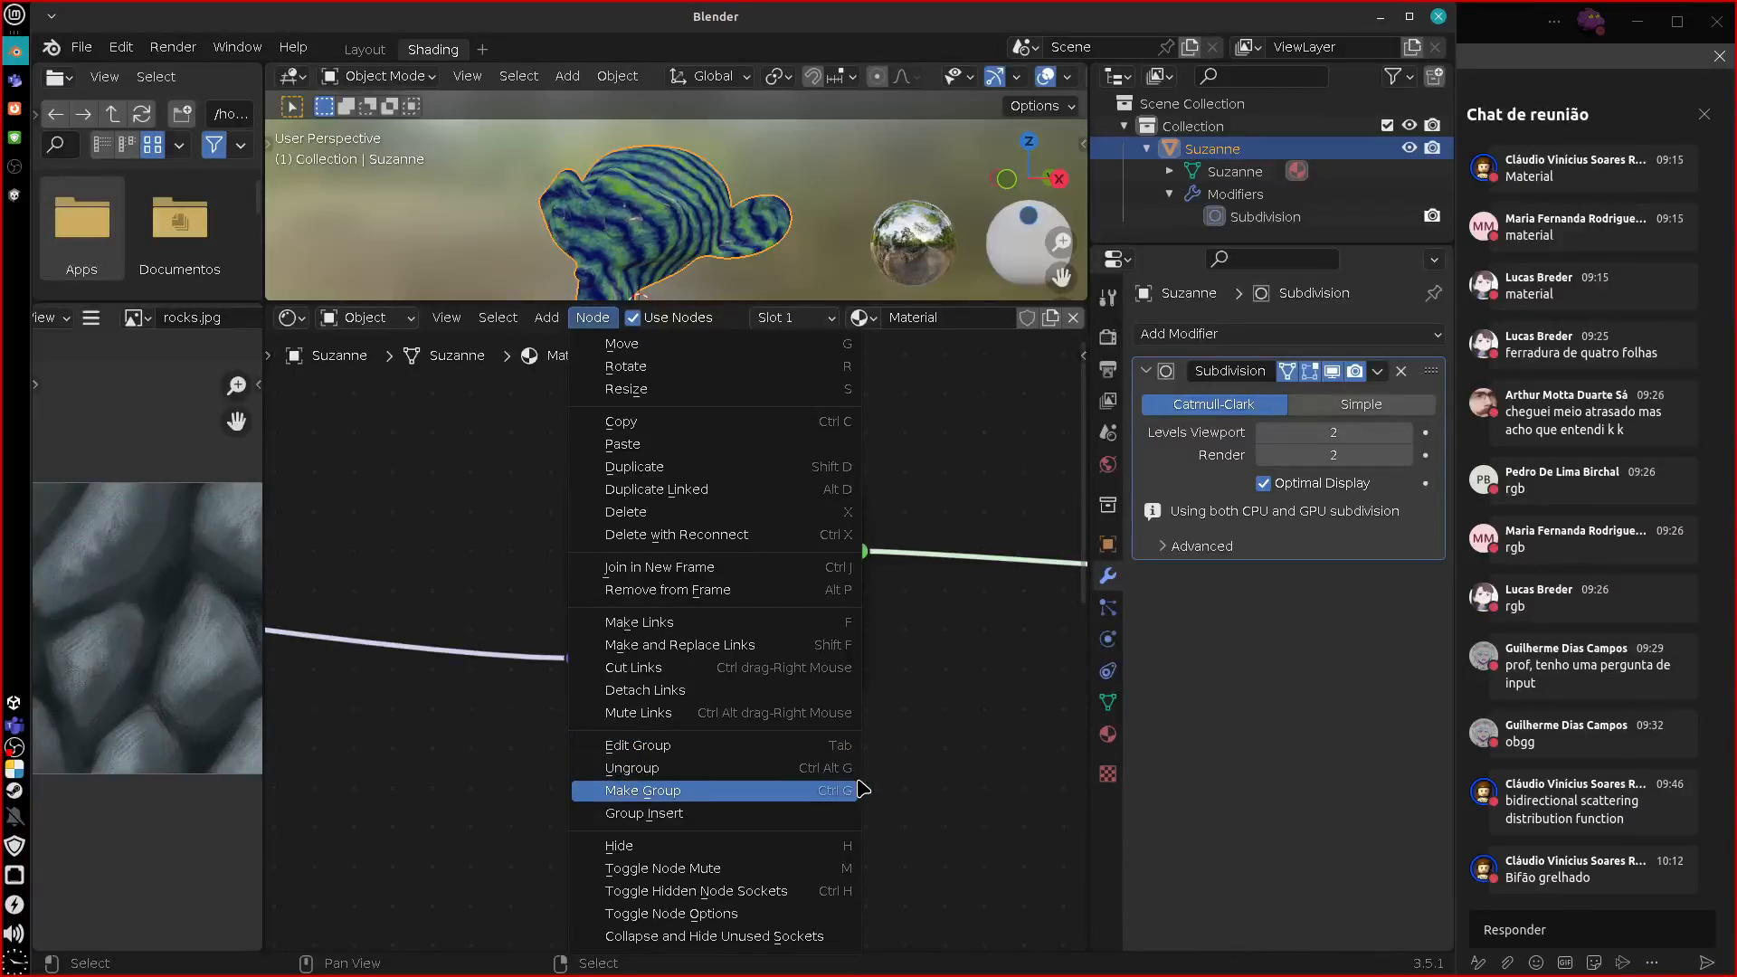
pyautogui.click(815, 767)
pyautogui.moveTo(825, 747); pyautogui.dragTo(724, 693, button='middle')
pyautogui.scroll(-1, 764, 683)
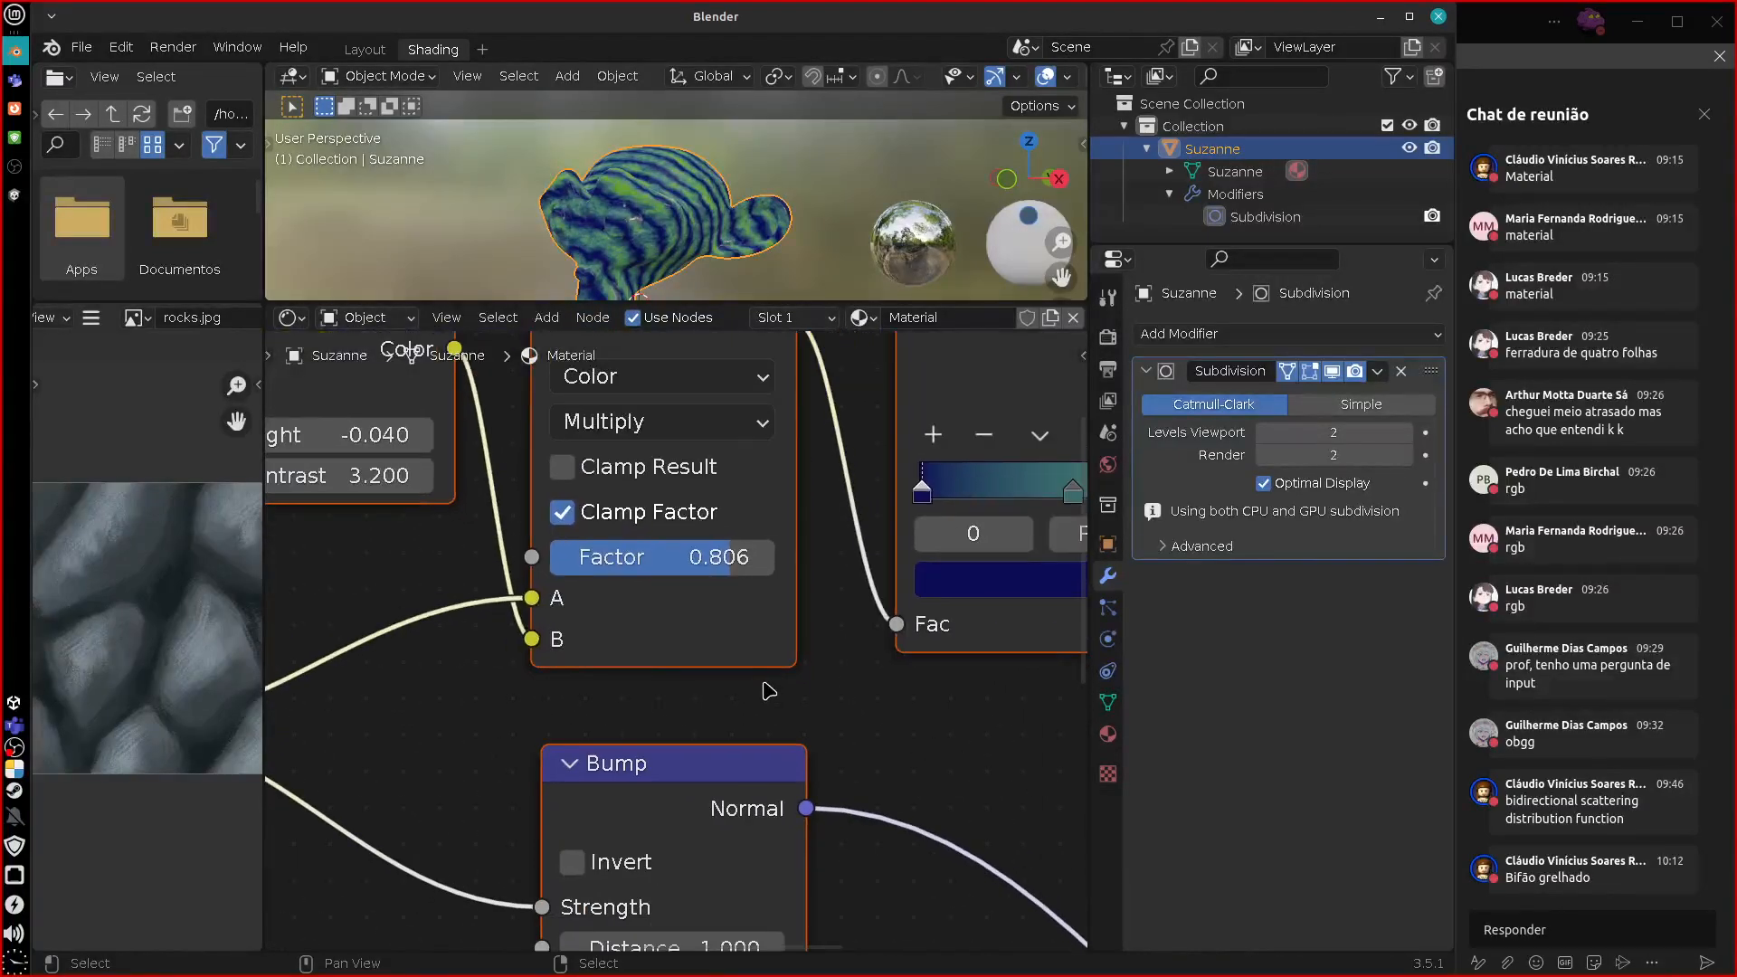
pyautogui.scroll(-5, 770, 692)
pyautogui.moveTo(847, 804); pyautogui.dragTo(852, 847, button='middle')
# Move the Texture Coordinate, RGB and Color Attribute nodes closer to the Mapping node.
pyautogui.moveTo(404, 526); pyautogui.dragTo(485, 491)
pyautogui.moveTo(404, 668); pyautogui.dragTo(478, 649)
pyautogui.moveTo(414, 797); pyautogui.dragTo(488, 756)
pyautogui.moveTo(677, 827); pyautogui.dragTo(443, 860, button='middle')
pyautogui.moveTo(755, 825); pyautogui.dragTo(703, 840, button='middle')
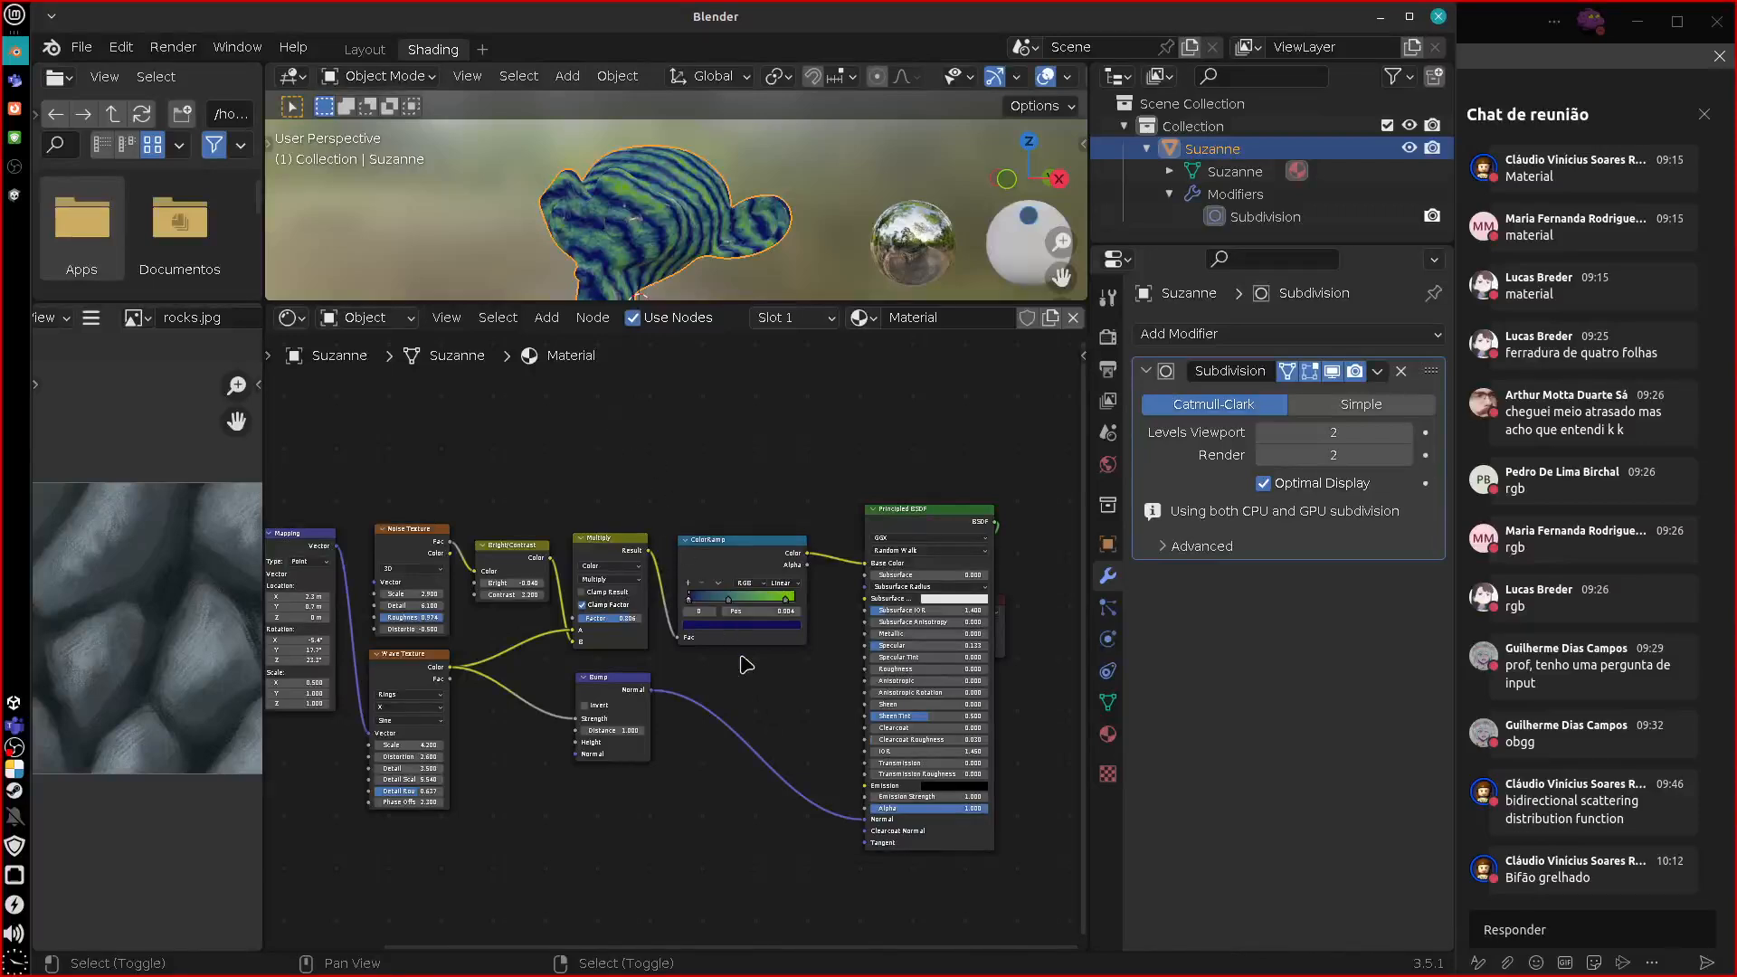
# Add a Frame to the node tree and move it down to the Wave Texture node.
pyautogui.hotkey('shift', 'a')
pyautogui.moveTo(687, 752)
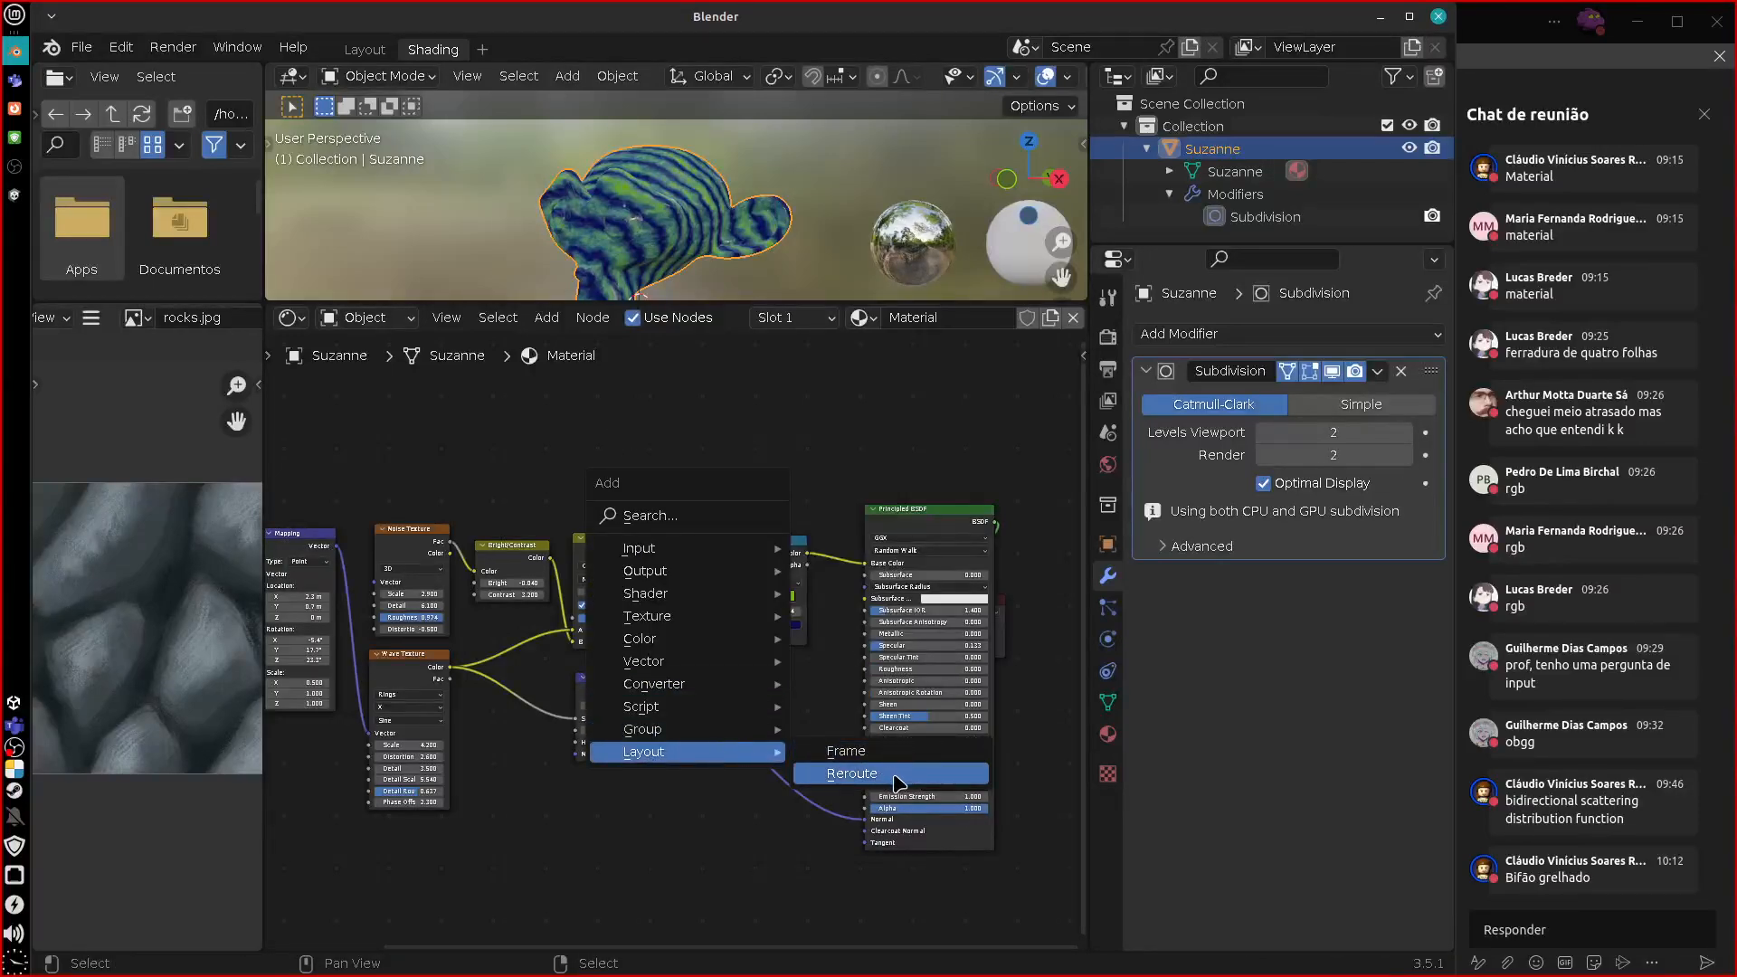
pyautogui.click(846, 751)
pyautogui.click(638, 527)
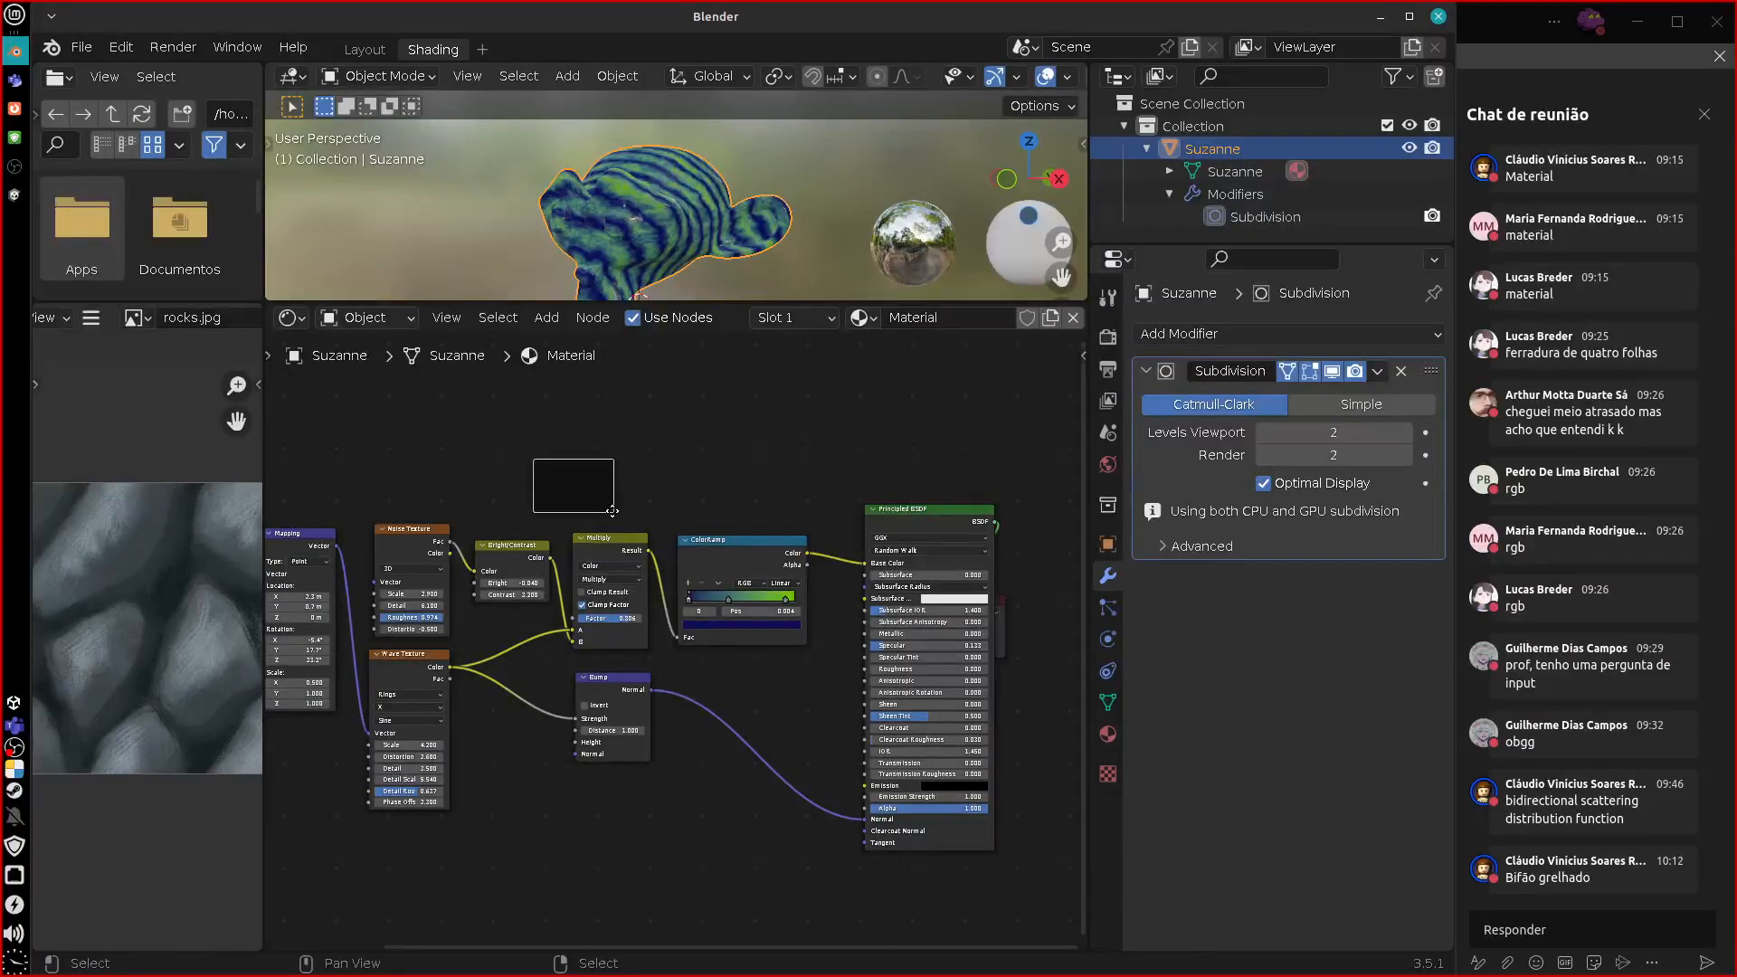
pyautogui.moveTo(555, 464); pyautogui.dragTo(466, 833)
# Place the Wave Texture and Noise Texture nodes inside the frame.
pyautogui.moveTo(406, 662); pyautogui.dragTo(457, 665, button='middle')
pyautogui.moveTo(457, 663); pyautogui.dragTo(465, 671)
pyautogui.moveTo(460, 546)
pyautogui.mouseDown()
pyautogui.moveTo(464, 665)
pyautogui.moveTo(456, 503)
pyautogui.moveTo(453, 519)
pyautogui.mouseUp()
pyautogui.moveTo(517, 605); pyautogui.dragTo(834, 735, button='middle')
pyautogui.scroll(1, 570, 619)
pyautogui.scroll(5, 570, 608)
# Show the node properties in the sidebar and label the frame around the texture nodes TEXTURAS.
pyautogui.moveTo(654, 535); pyautogui.dragTo(655, 536)
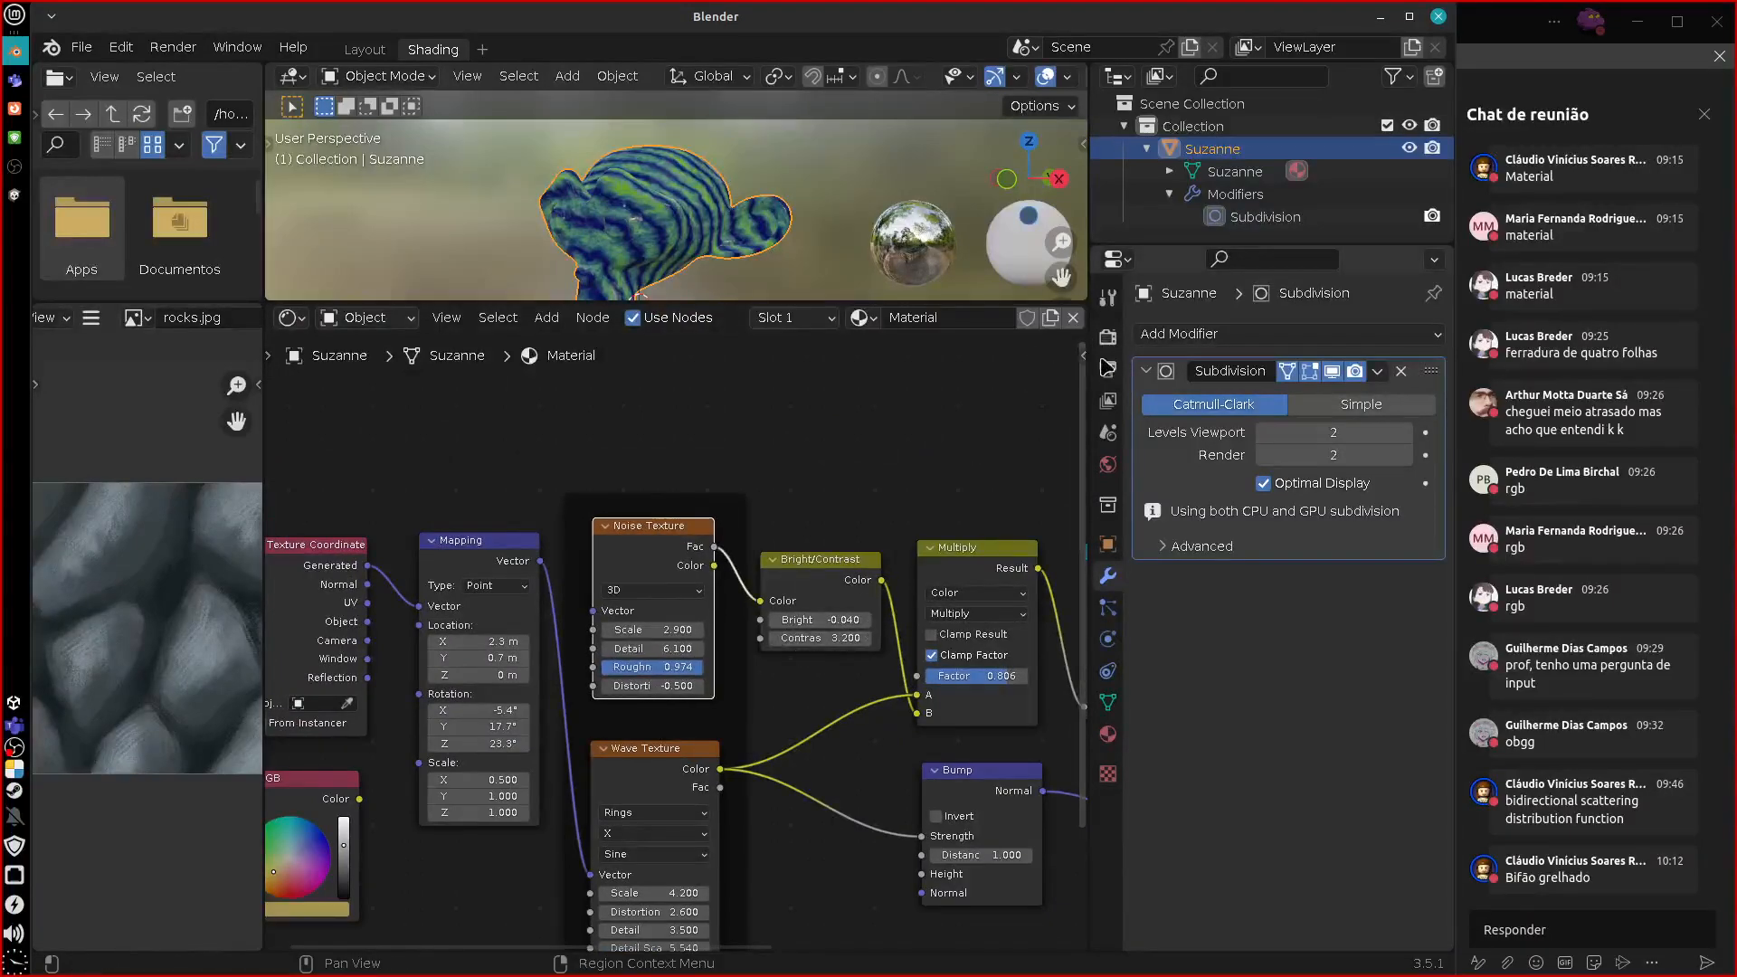
pyautogui.click(1084, 355)
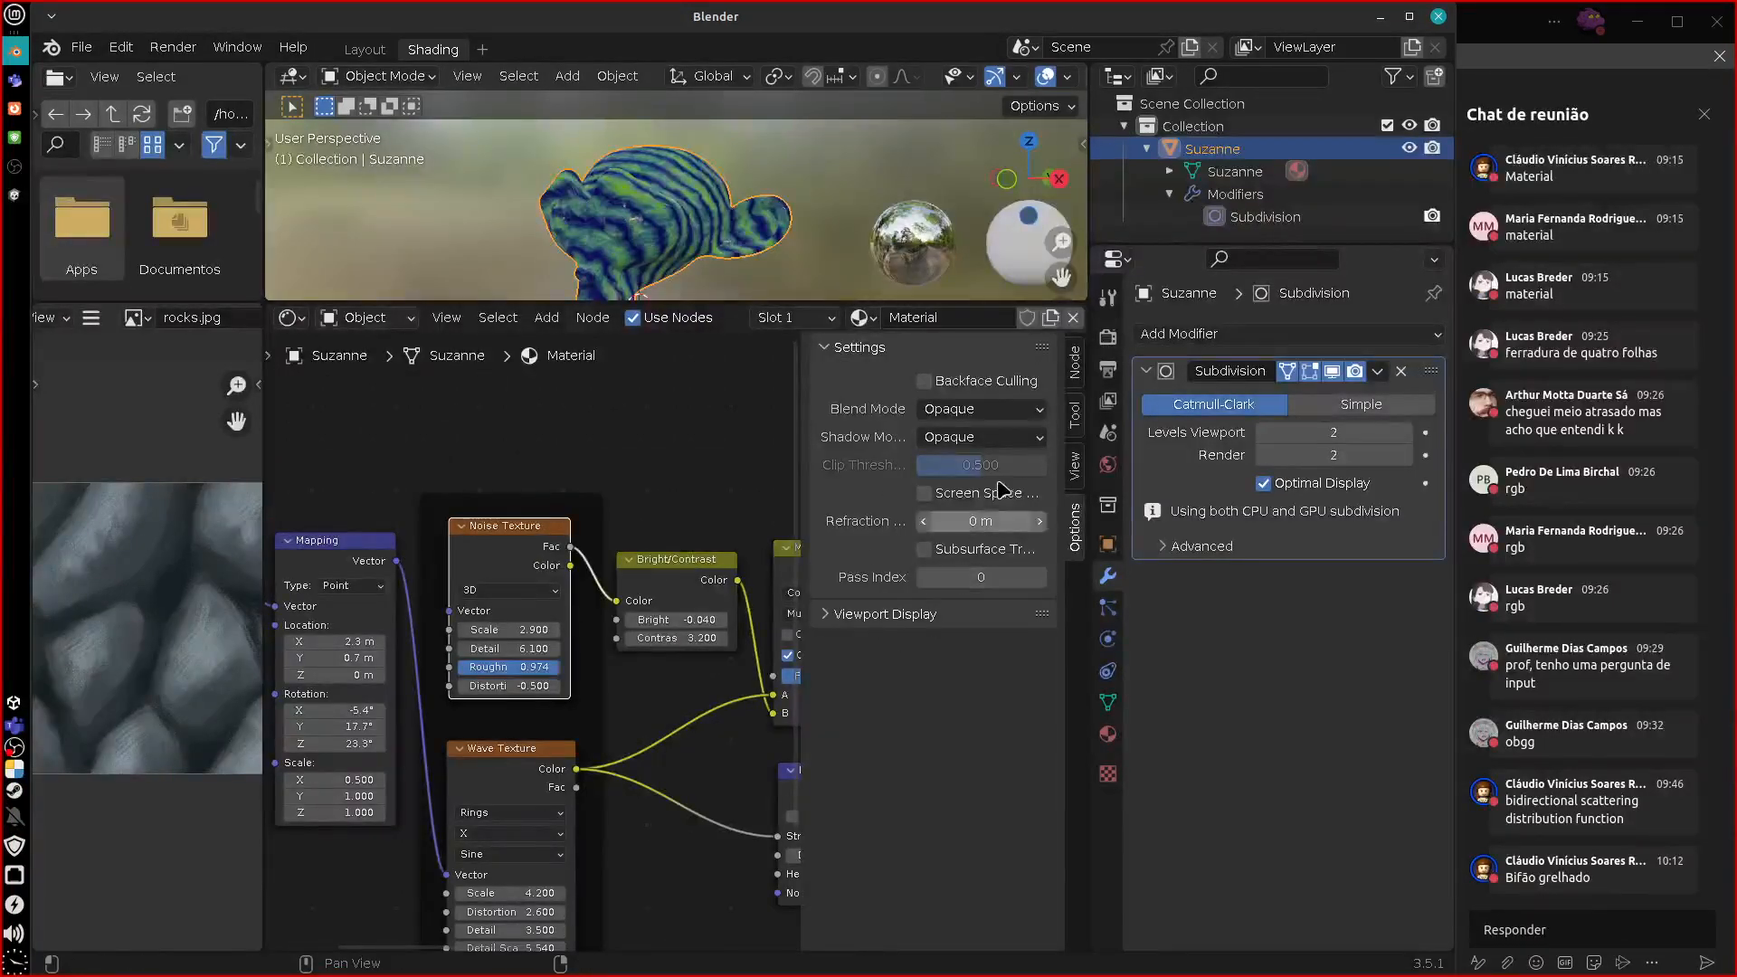
pyautogui.click(1075, 363)
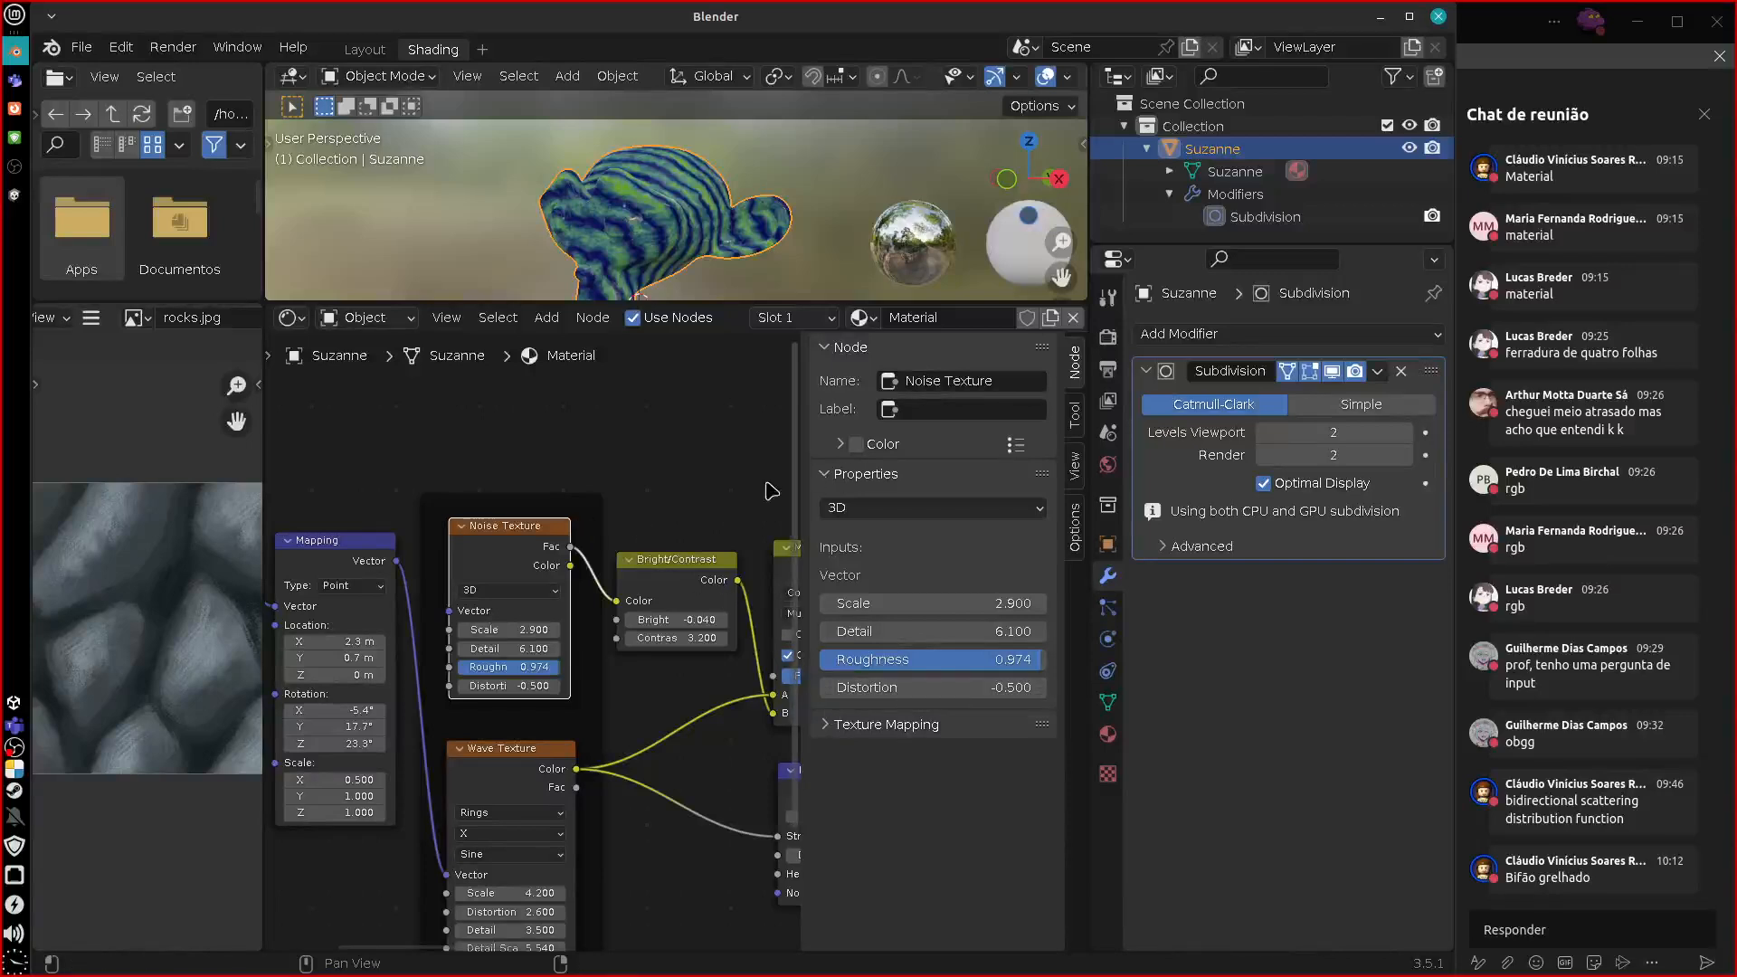
pyautogui.click(579, 500)
pyautogui.click(939, 408)
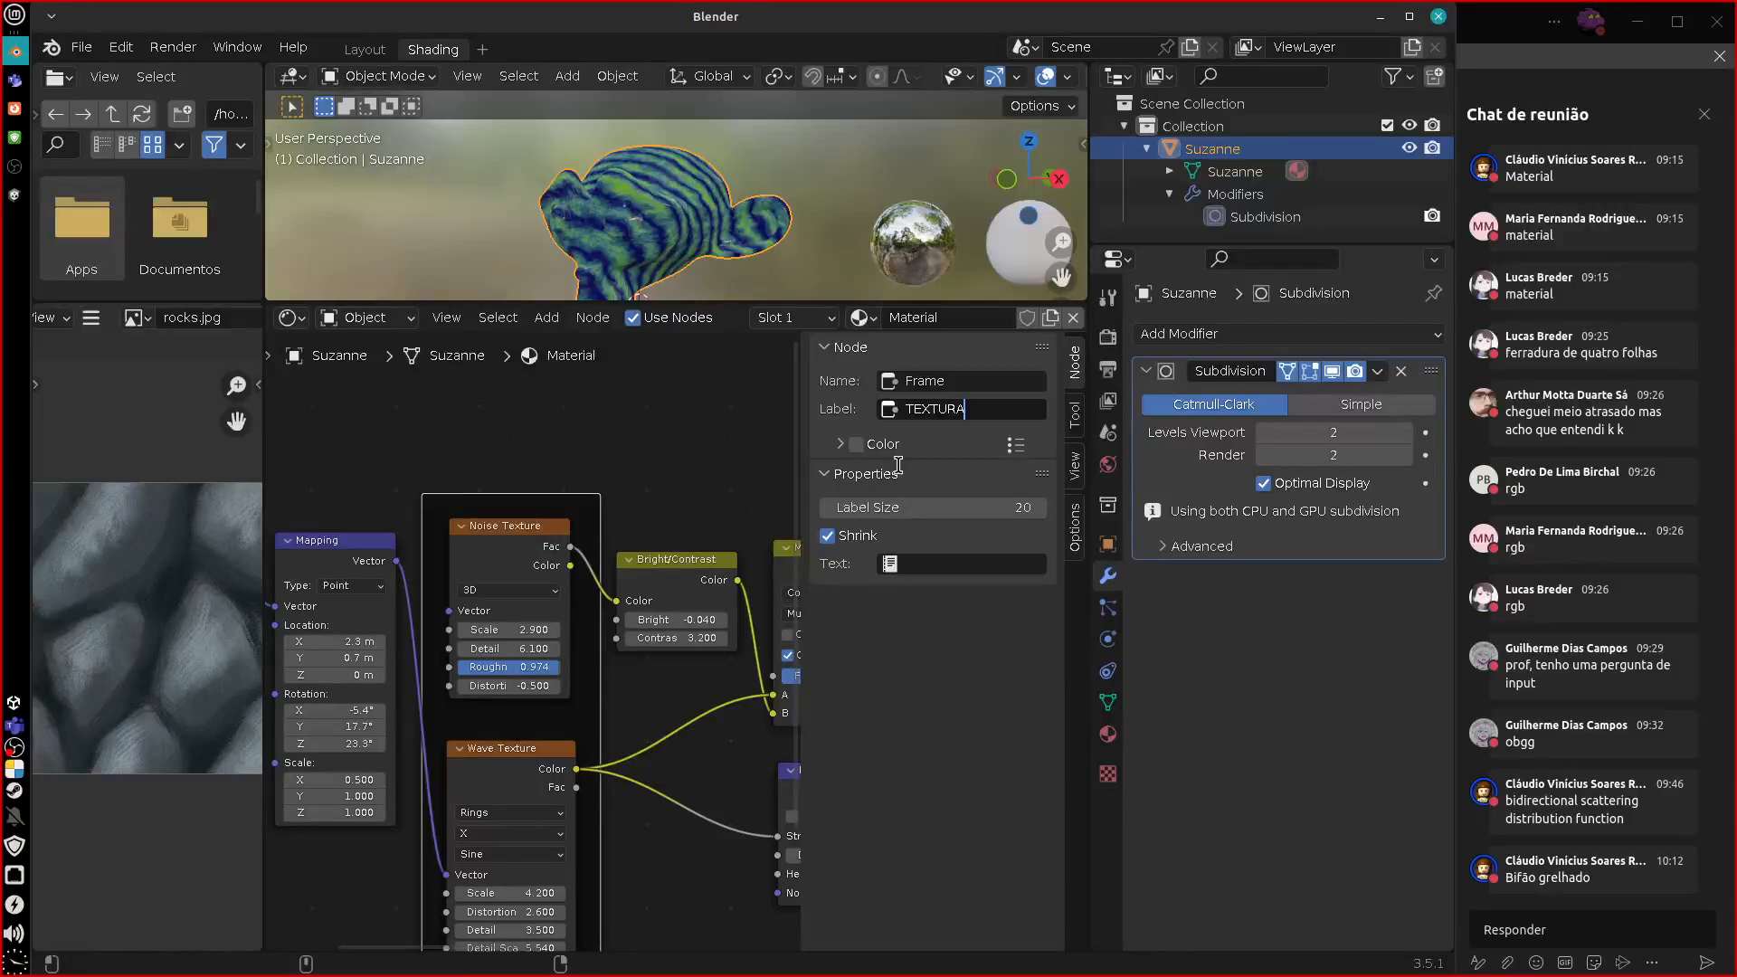
pyautogui.press('Return')
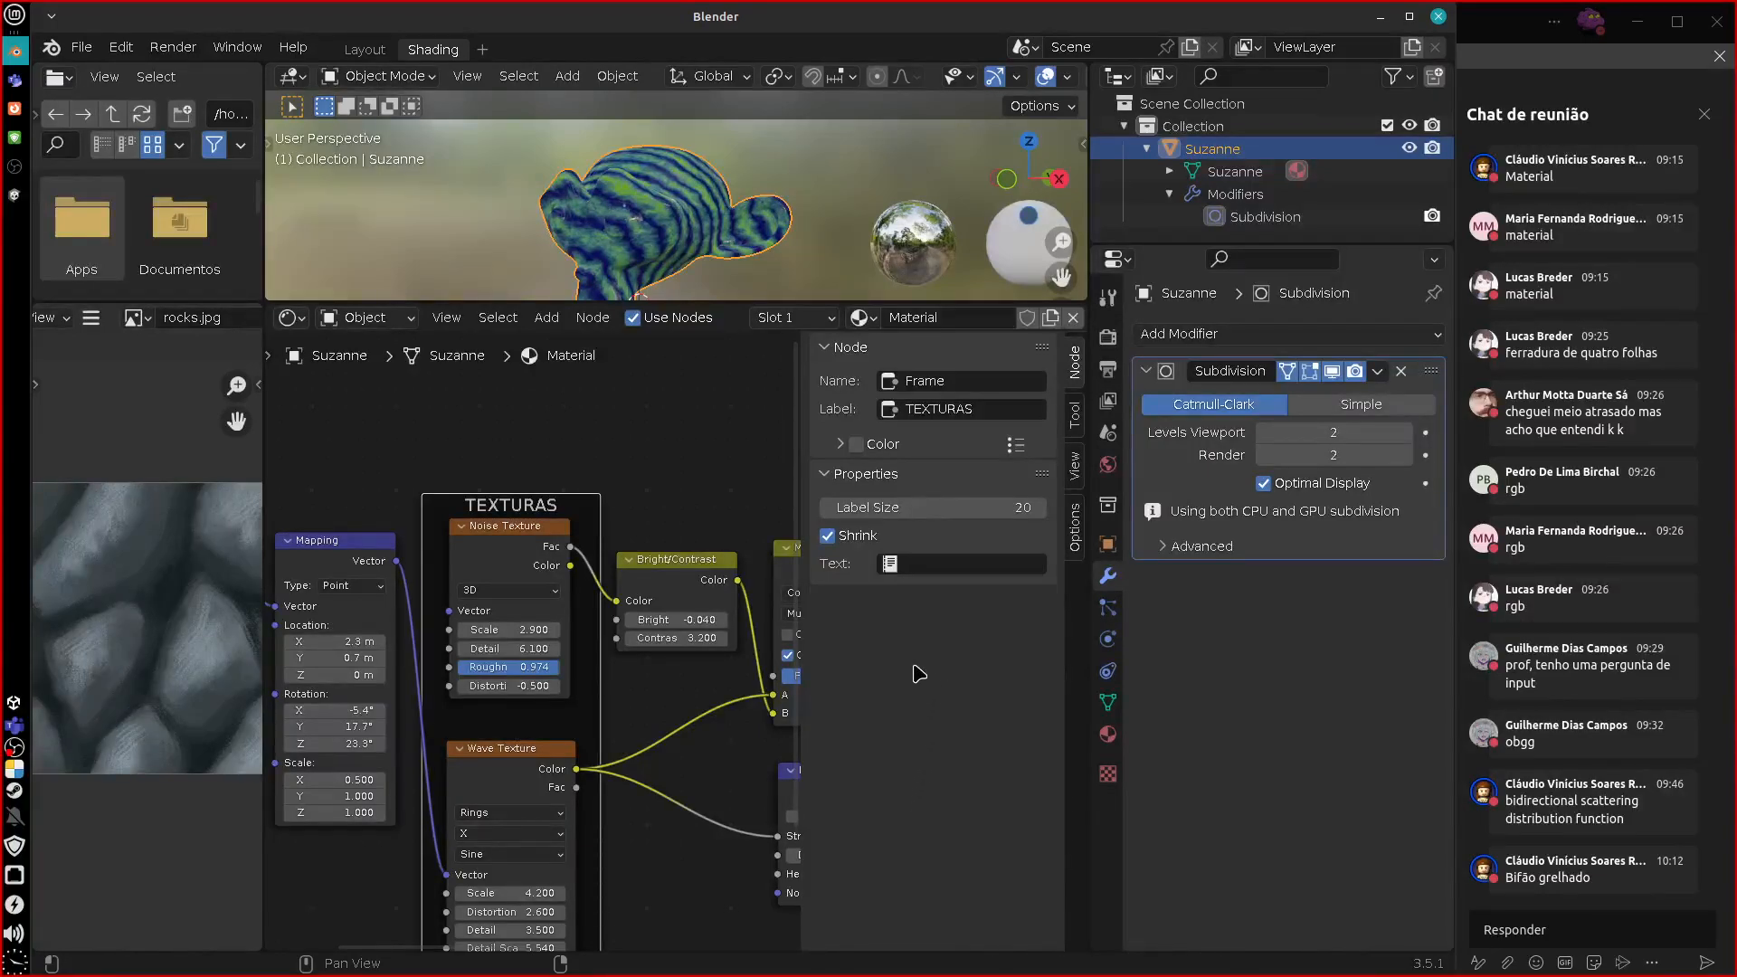
# Leave the frame's text reference empty and extend its label to TEXTURAS DO MODELO.
pyautogui.click(892, 564)
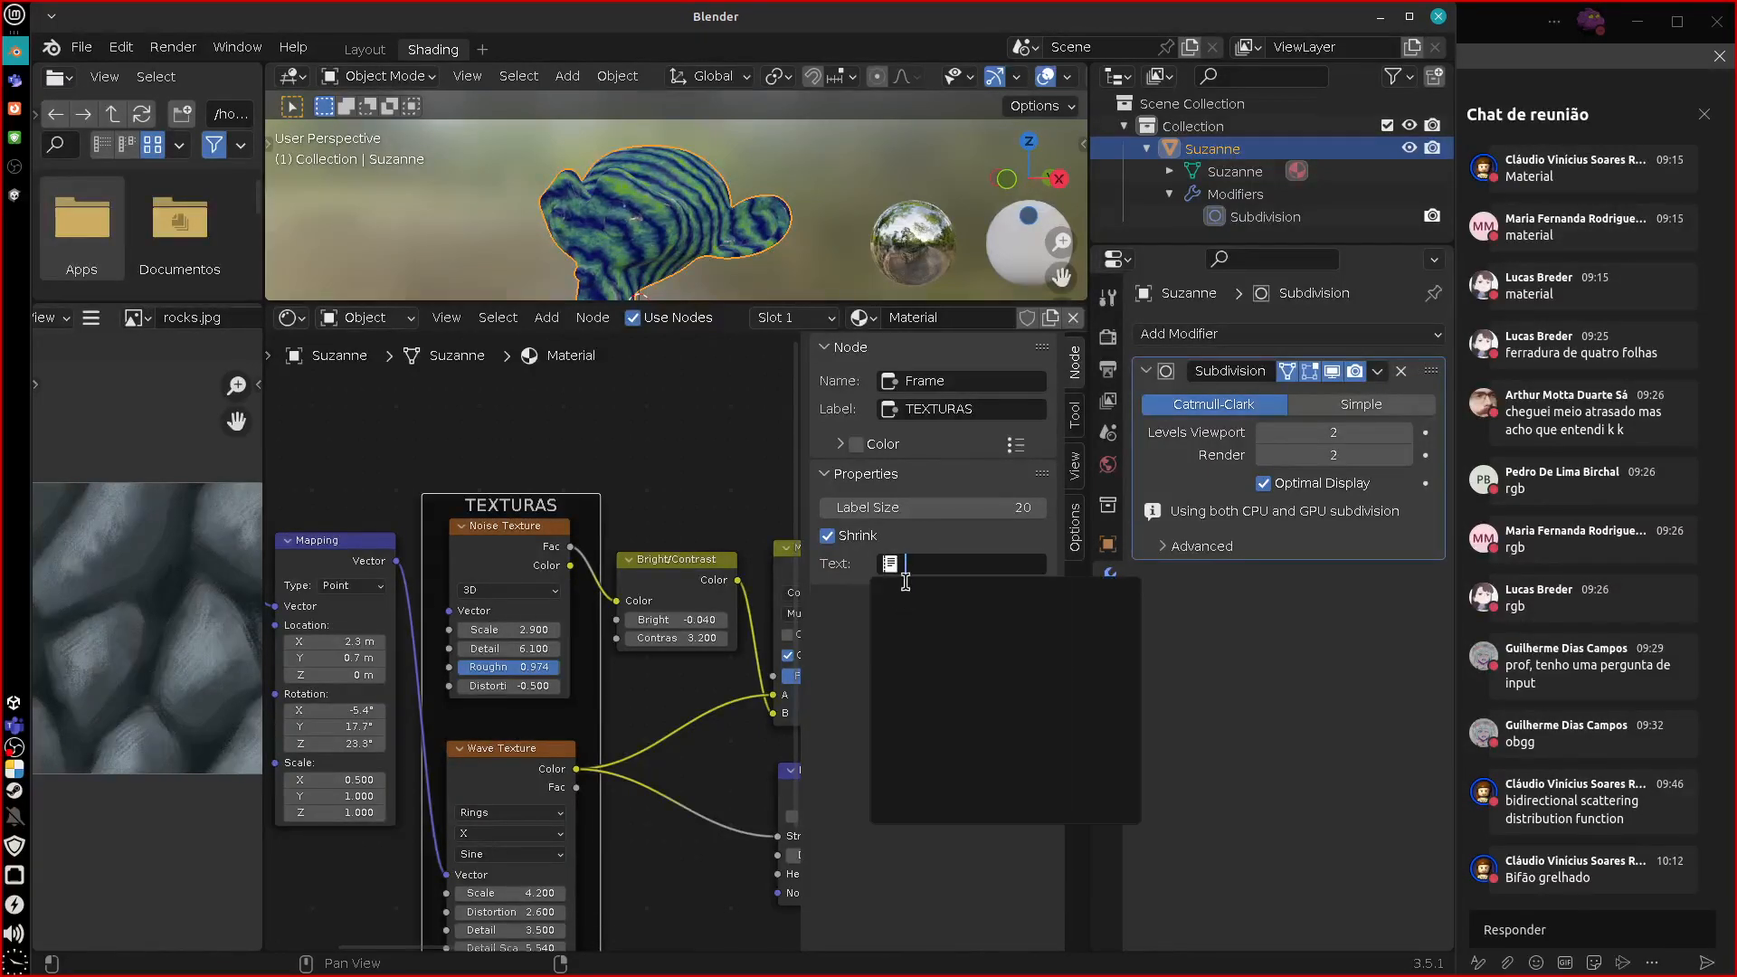
pyautogui.click(859, 718)
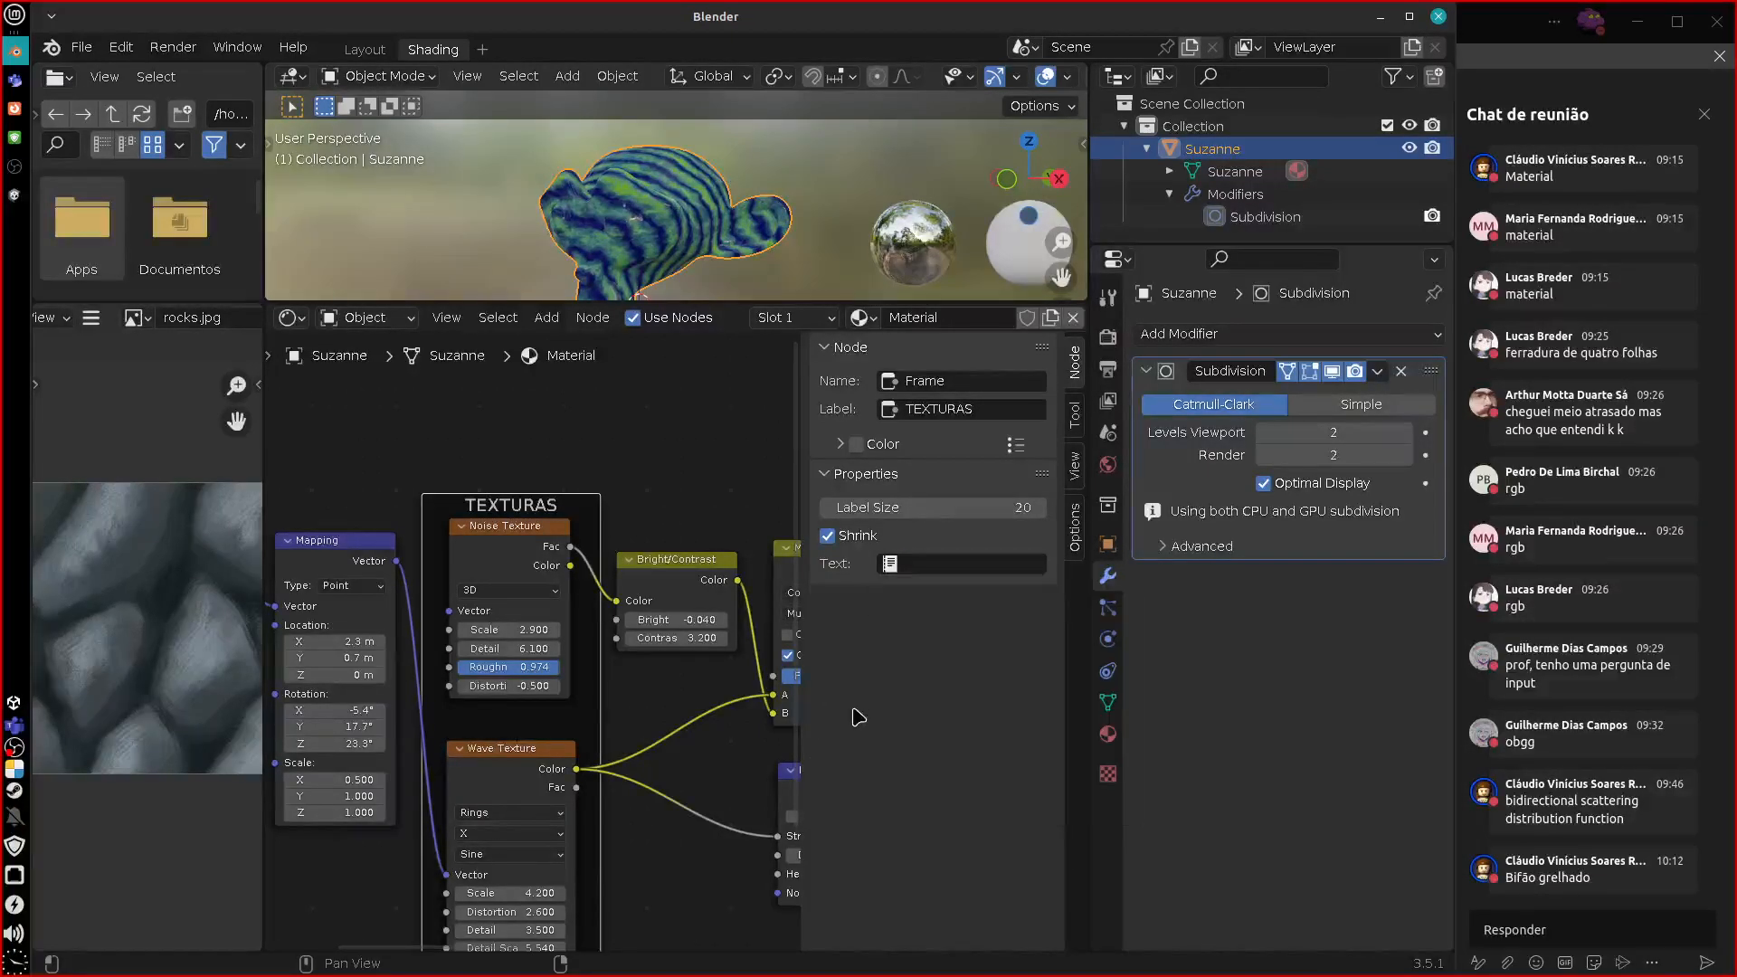
pyautogui.click(954, 411)
pyautogui.click(993, 415)
pyautogui.write('DO MODELO')
pyautogui.press('Return')
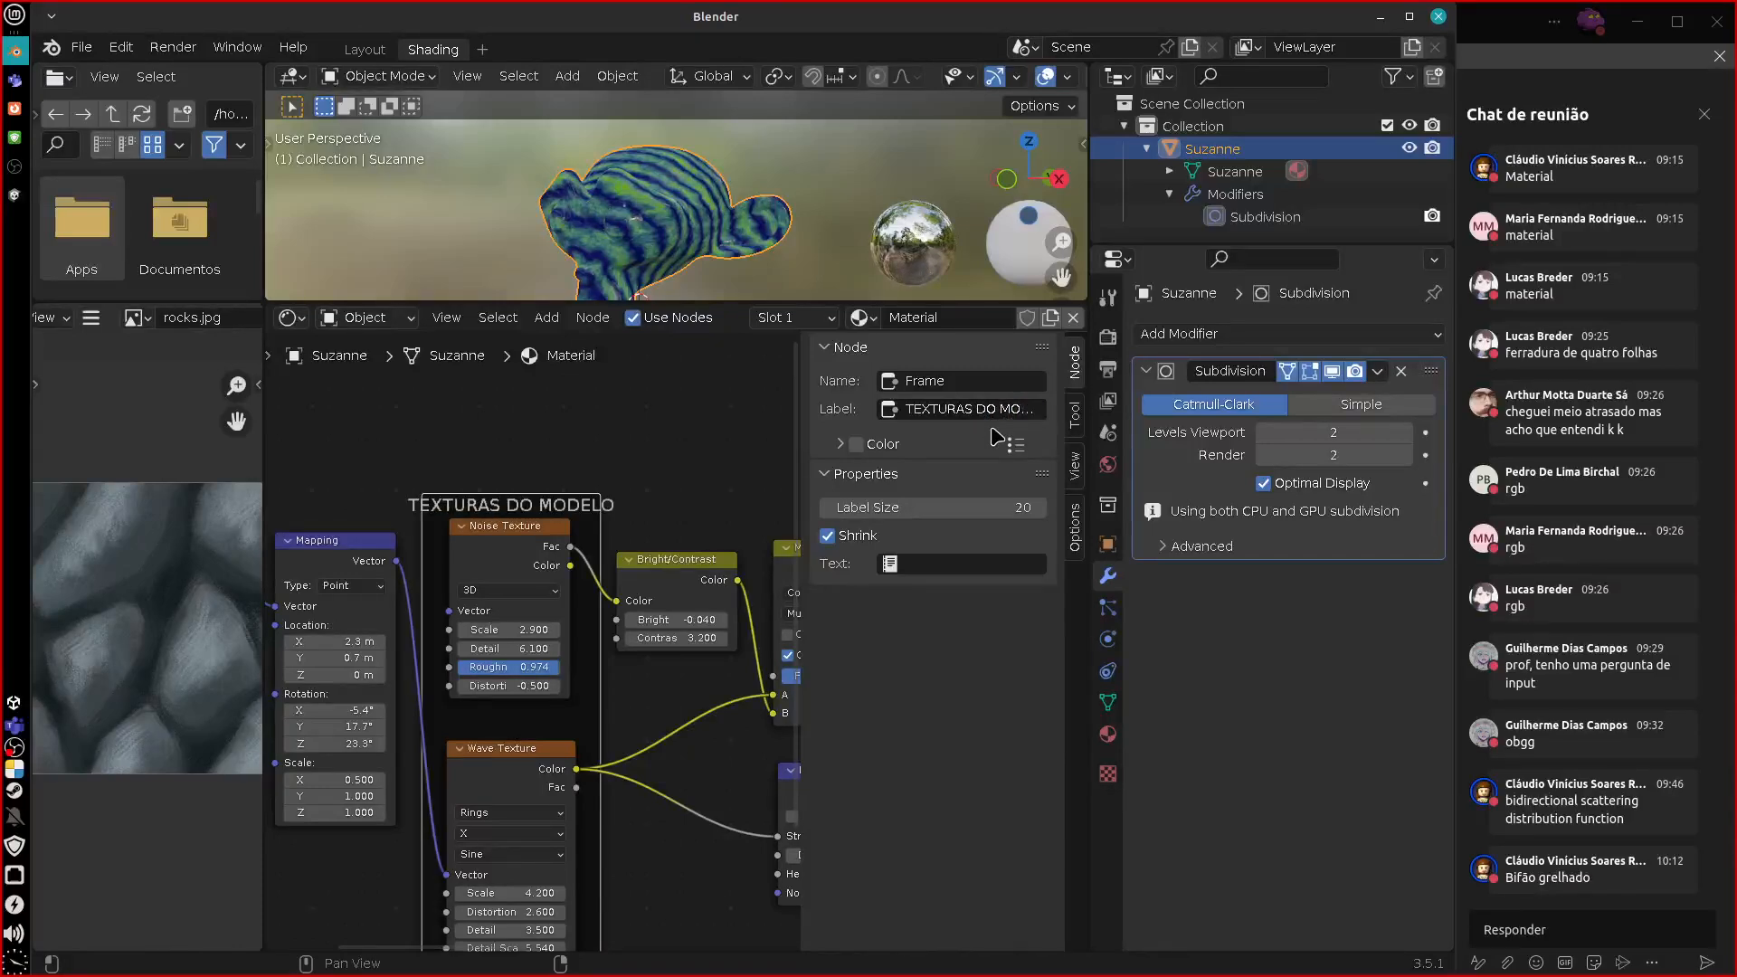
# Replace the frame's label with TEST.
pyautogui.click(958, 416)
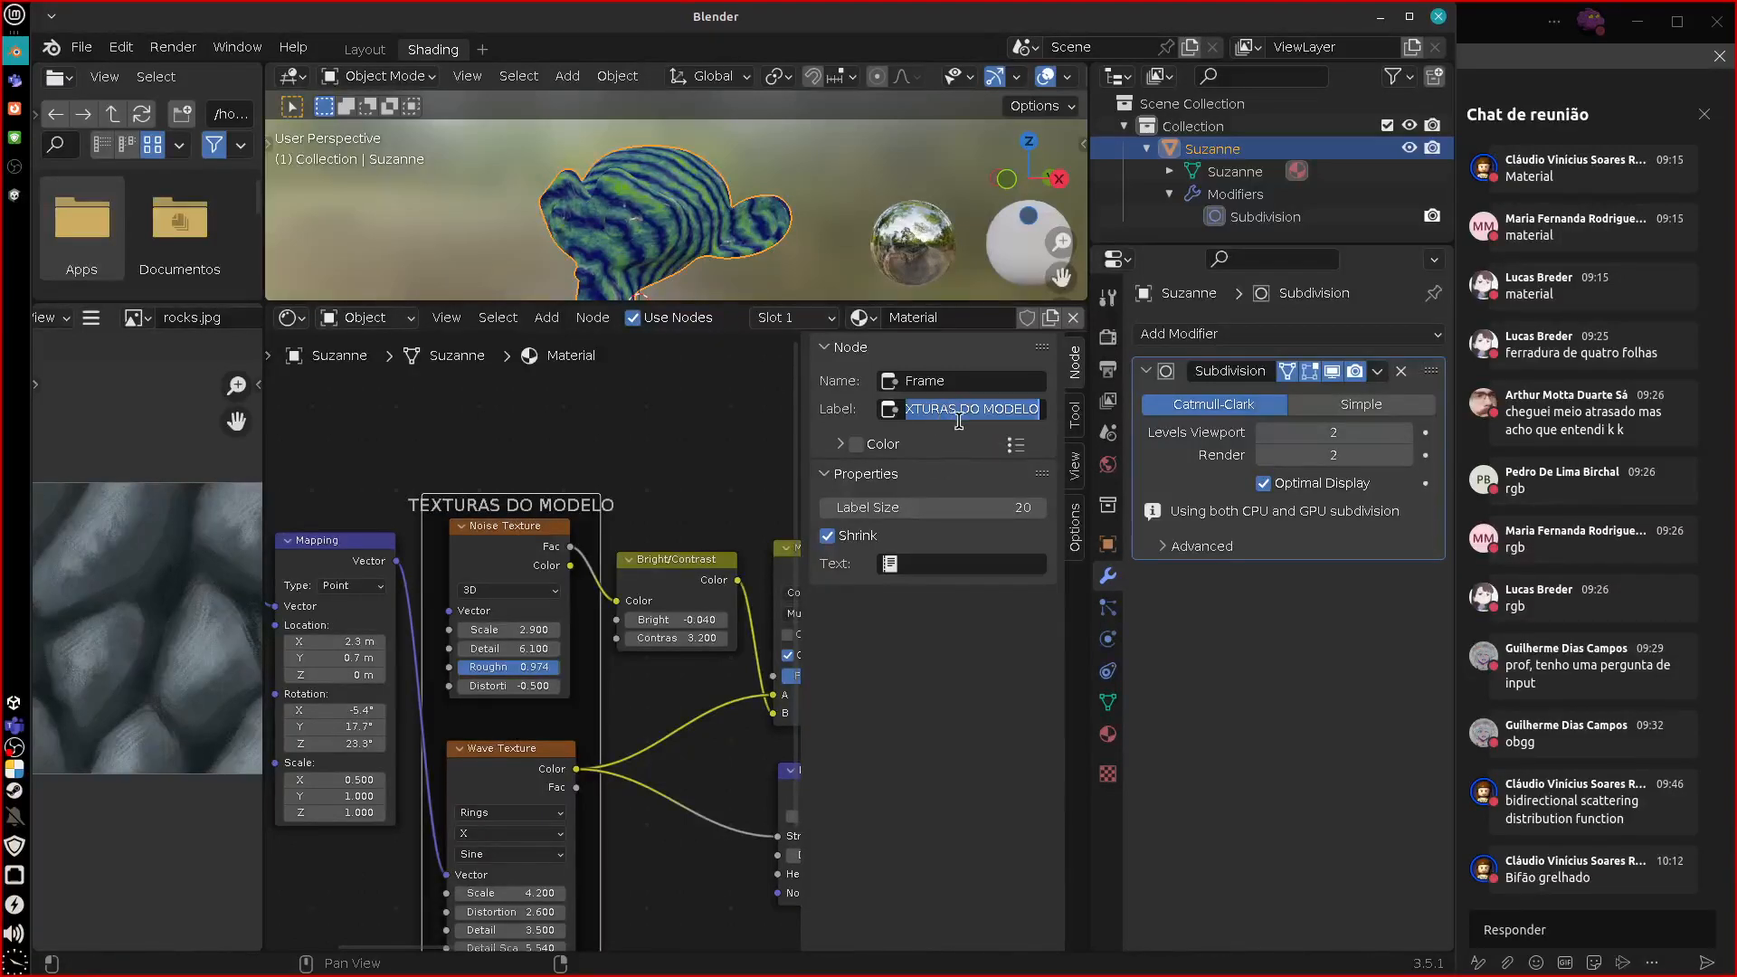
pyautogui.press('BackSpace')
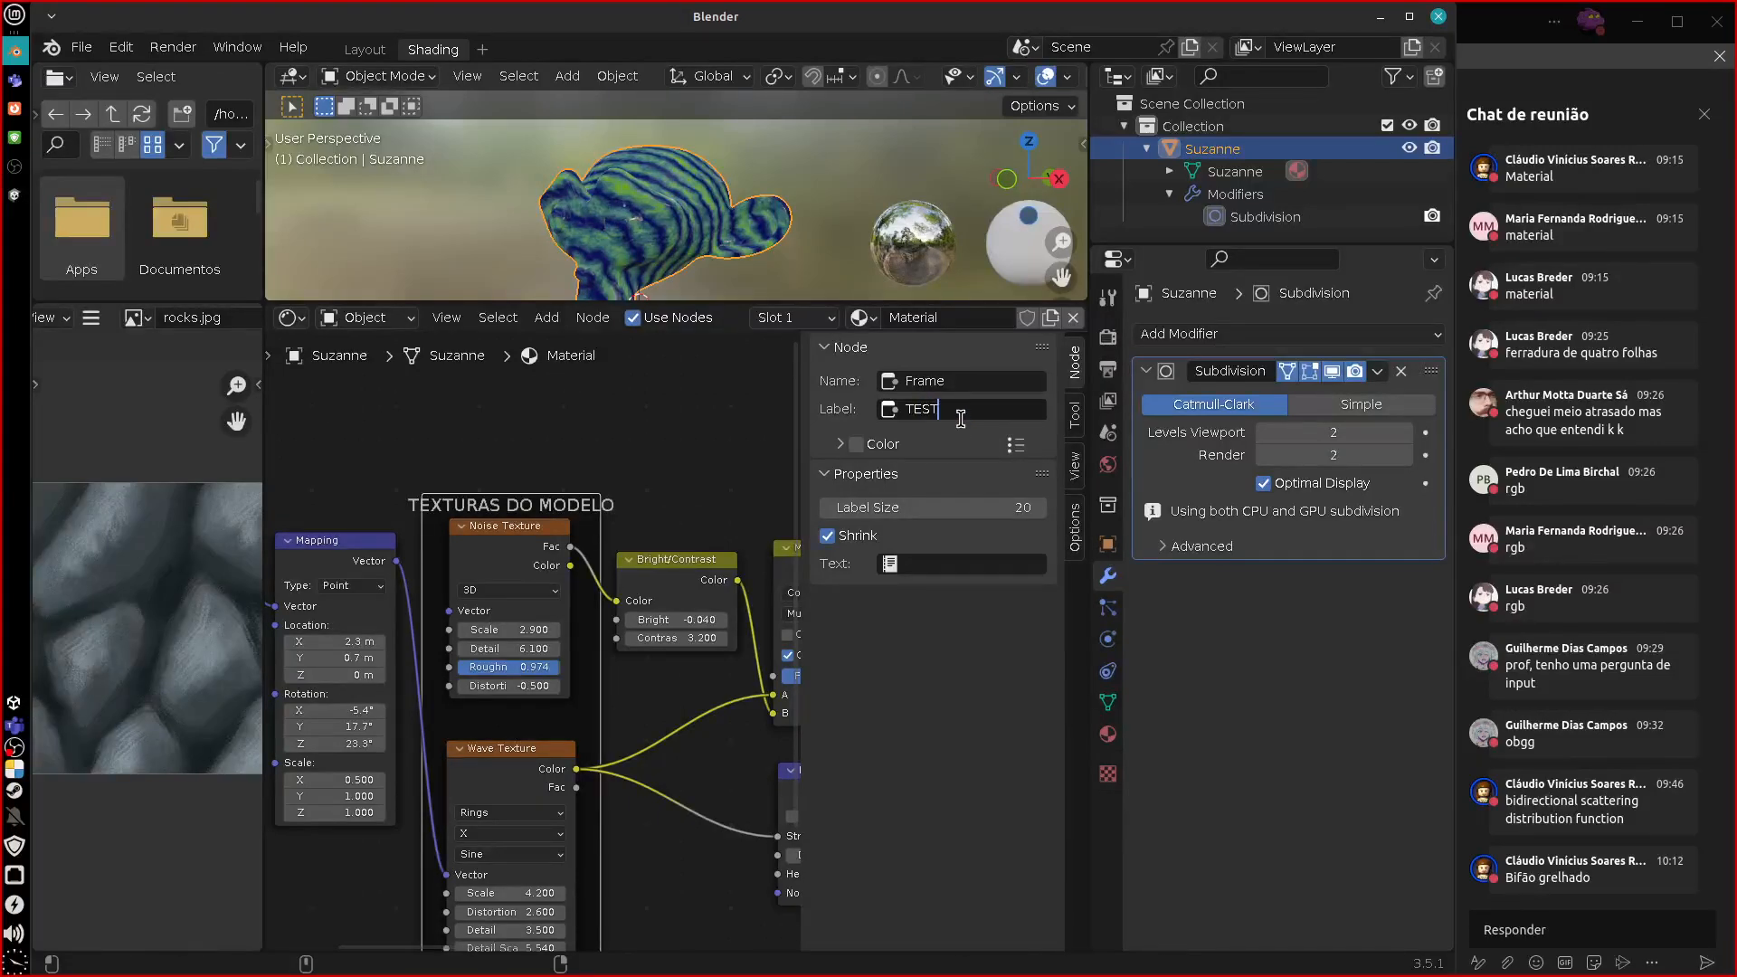
pyautogui.press('Return')
pyautogui.moveTo(739, 814); pyautogui.dragTo(690, 716, button='middle')
# Look over the addable layout nodes and the node chain on both sides of the TEST frame.
pyautogui.click(546, 316)
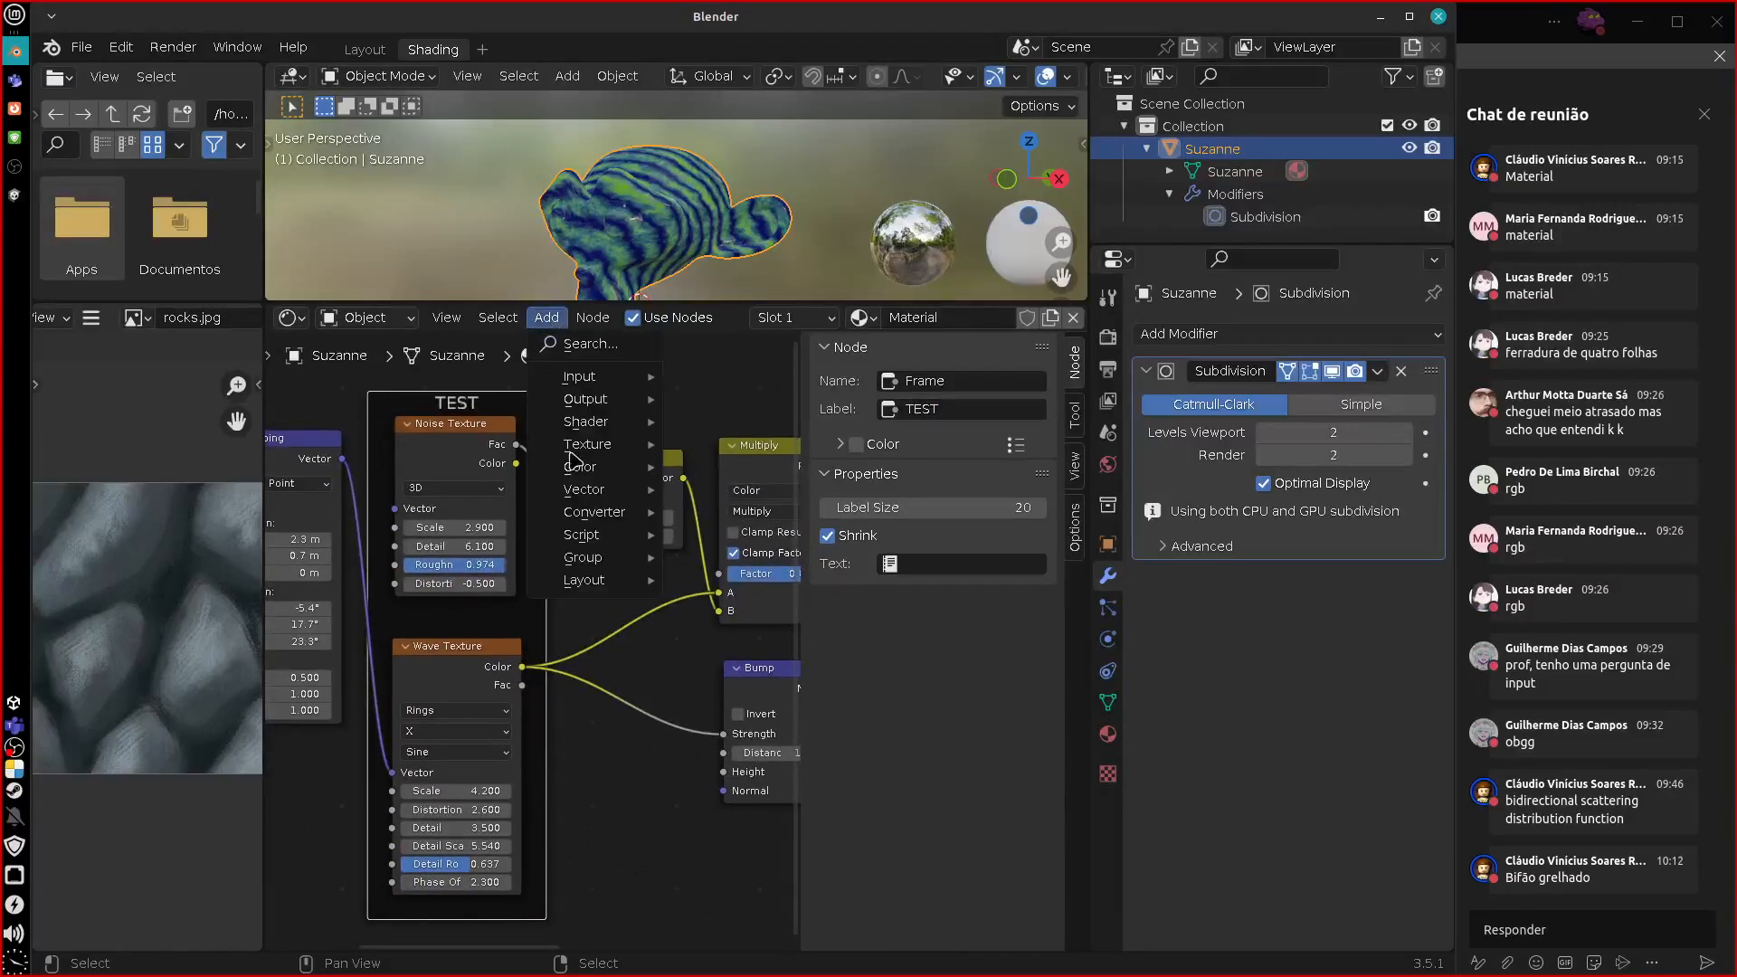
pyautogui.moveTo(601, 580)
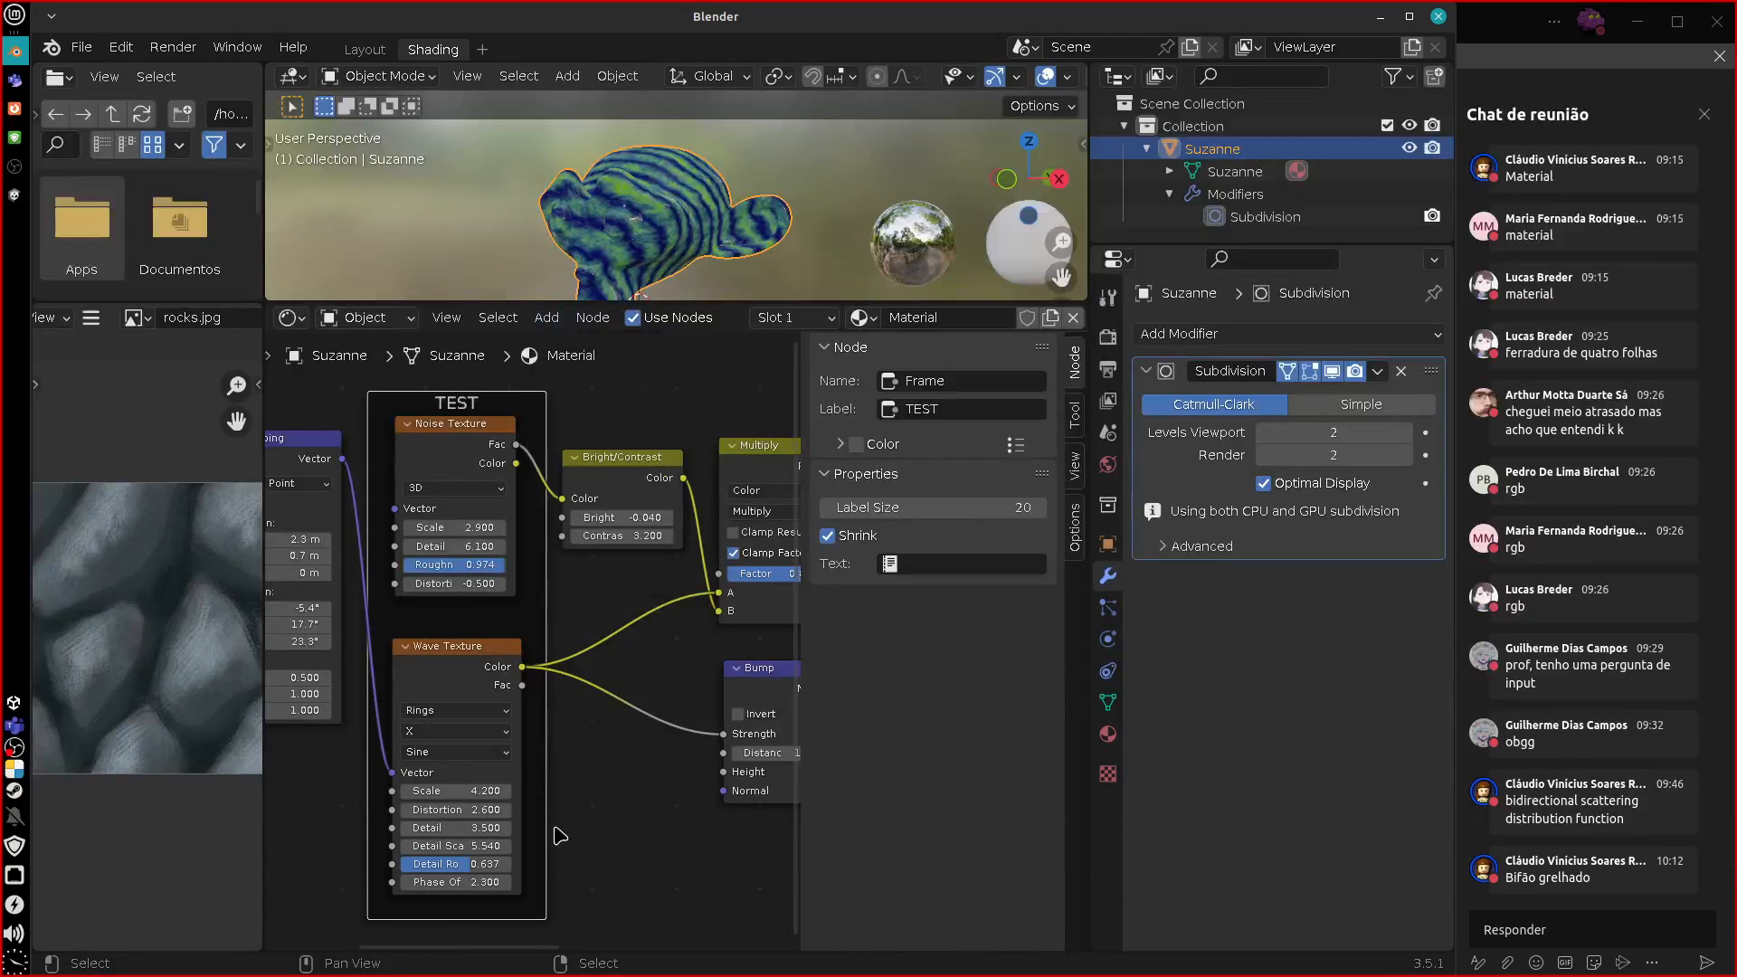
pyautogui.moveTo(672, 783); pyautogui.dragTo(360, 739, button='middle')
pyautogui.moveTo(695, 827); pyautogui.dragTo(1045, 778, button='middle')
pyautogui.moveTo(884, 796); pyautogui.dragTo(561, 638, button='middle')
pyautogui.moveTo(619, 627); pyautogui.dragTo(698, 517)
pyautogui.moveTo(317, 800); pyautogui.dragTo(561, 817, button='middle')
pyautogui.moveTo(603, 892); pyautogui.dragTo(712, 876, button='middle')
# Link the Texture Coordinate node's Generated output to the Bump node's Normal input and maximize the node editor.
pyautogui.moveTo(478, 457); pyautogui.dragTo(473, 459)
pyautogui.moveTo(637, 874); pyautogui.dragTo(436, 700, button='middle')
pyautogui.moveTo(684, 782)
pyautogui.mouseDown(button='middle')
pyautogui.moveTo(478, 785)
pyautogui.moveTo(712, 799)
pyautogui.mouseUp(button='middle')
pyautogui.moveTo(516, 786); pyautogui.dragTo(582, 838, button='middle')
pyautogui.moveTo(565, 749); pyautogui.dragTo(566, 857, button='middle')
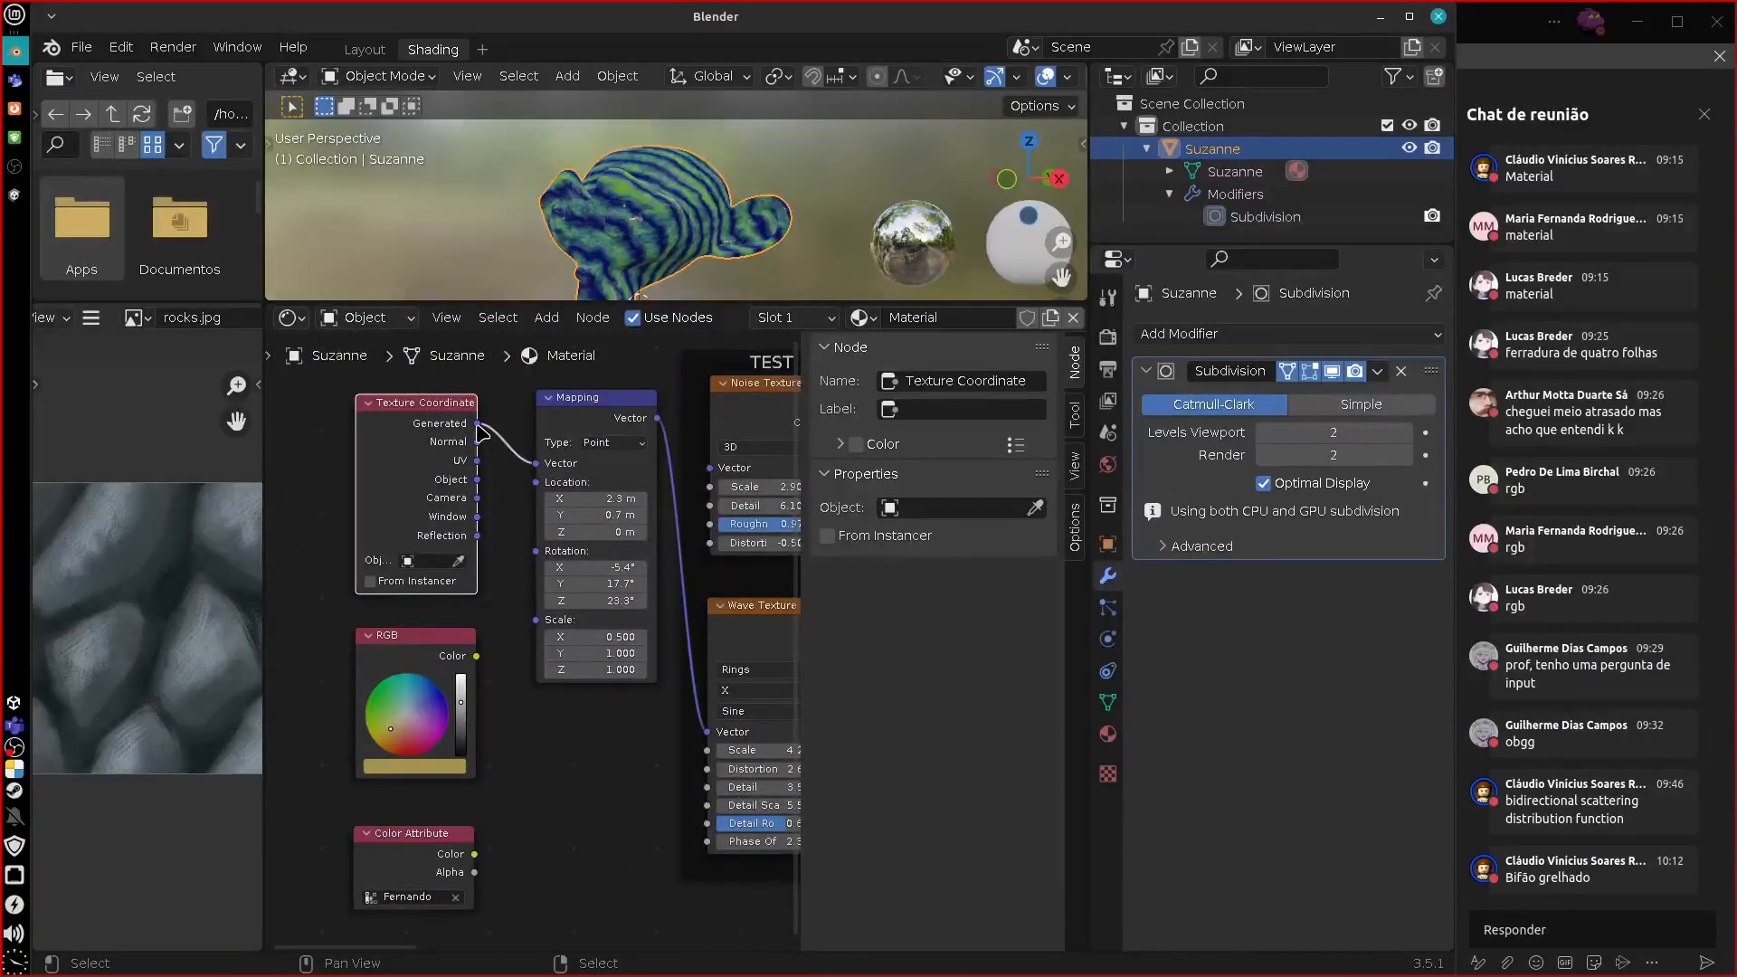
pyautogui.moveTo(477, 426); pyautogui.dragTo(478, 750)
pyautogui.moveTo(549, 824); pyautogui.dragTo(500, 811, button='middle')
pyautogui.hotkey('ctrl', 'space')
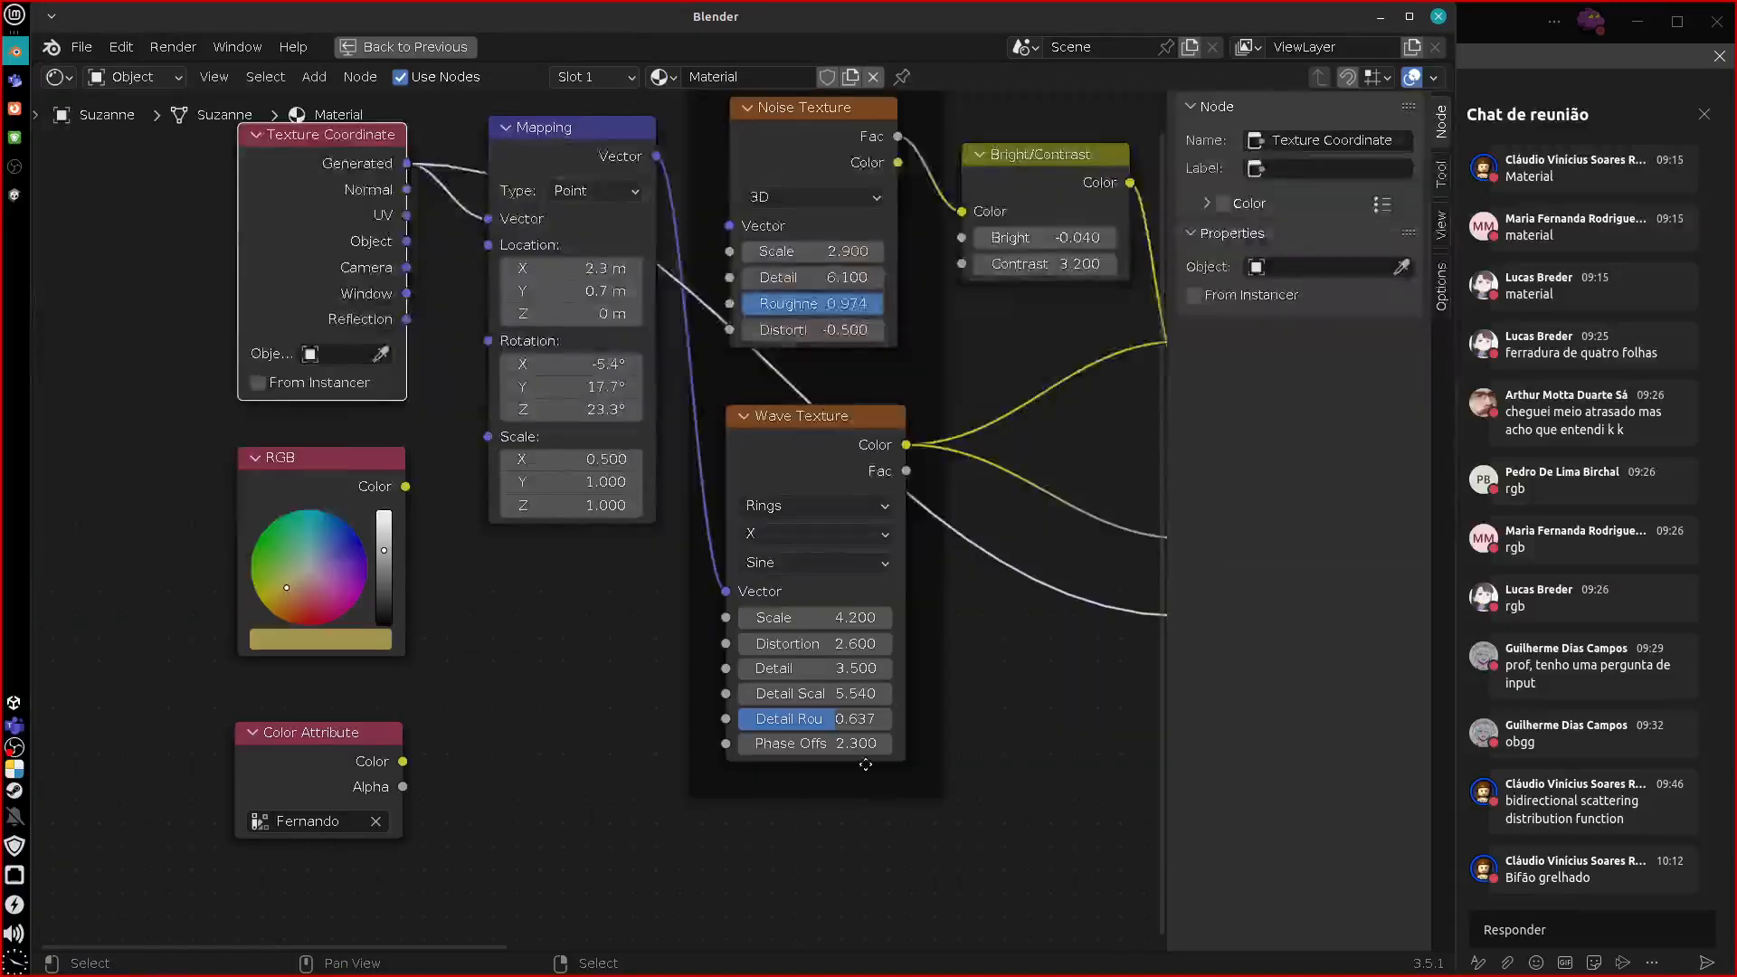
# Insert a Reroute point on the link into the Bump node's Normal input and place it beneath the Mapping node.
pyautogui.scroll(-3, 865, 734)
pyautogui.moveTo(874, 755); pyautogui.dragTo(840, 759, button='middle')
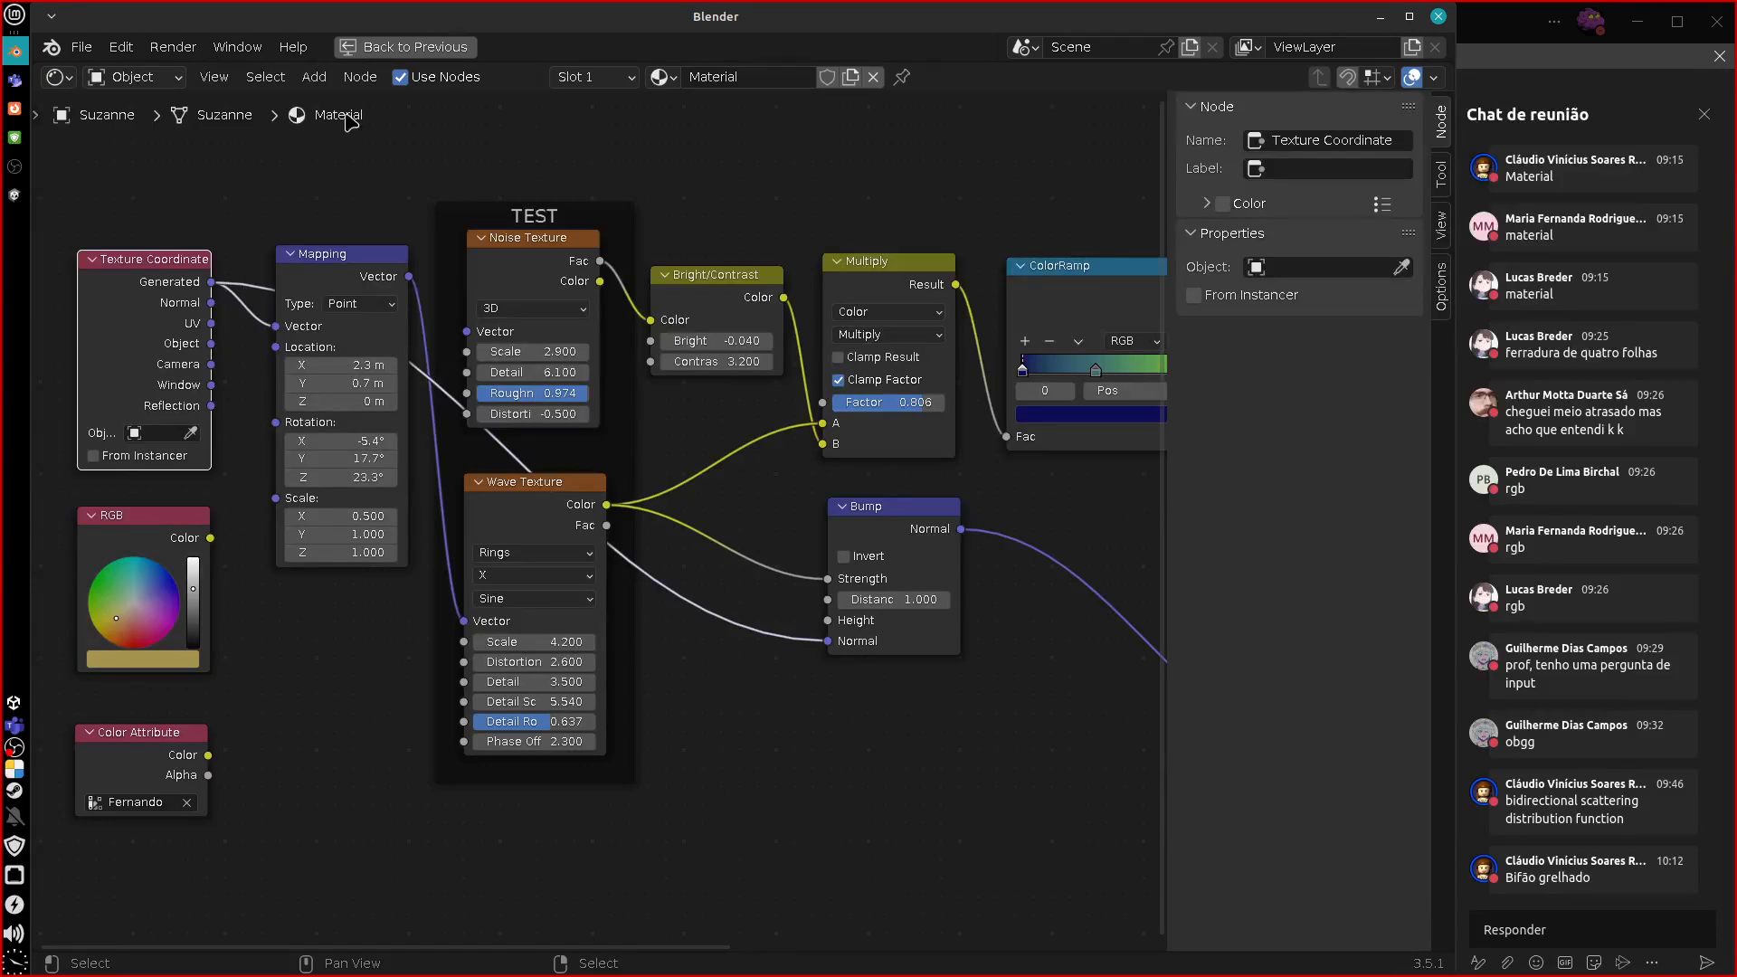
pyautogui.click(360, 77)
pyautogui.moveTo(319, 91)
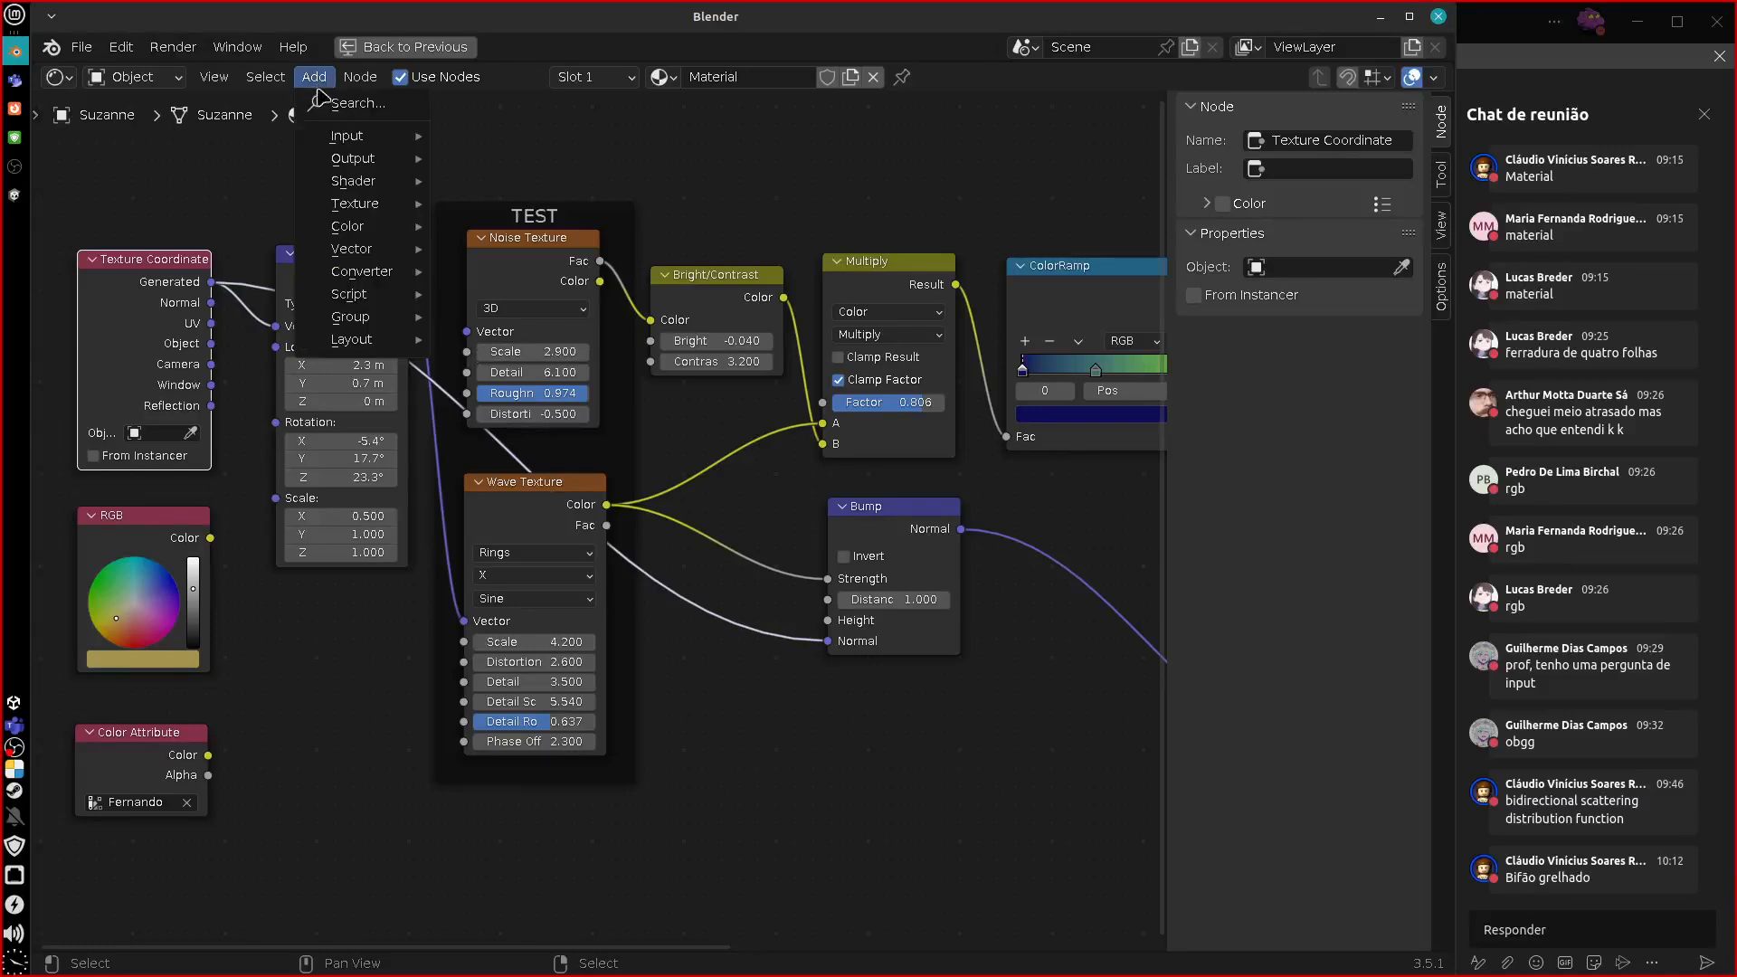
pyautogui.moveTo(398, 339)
pyautogui.click(533, 361)
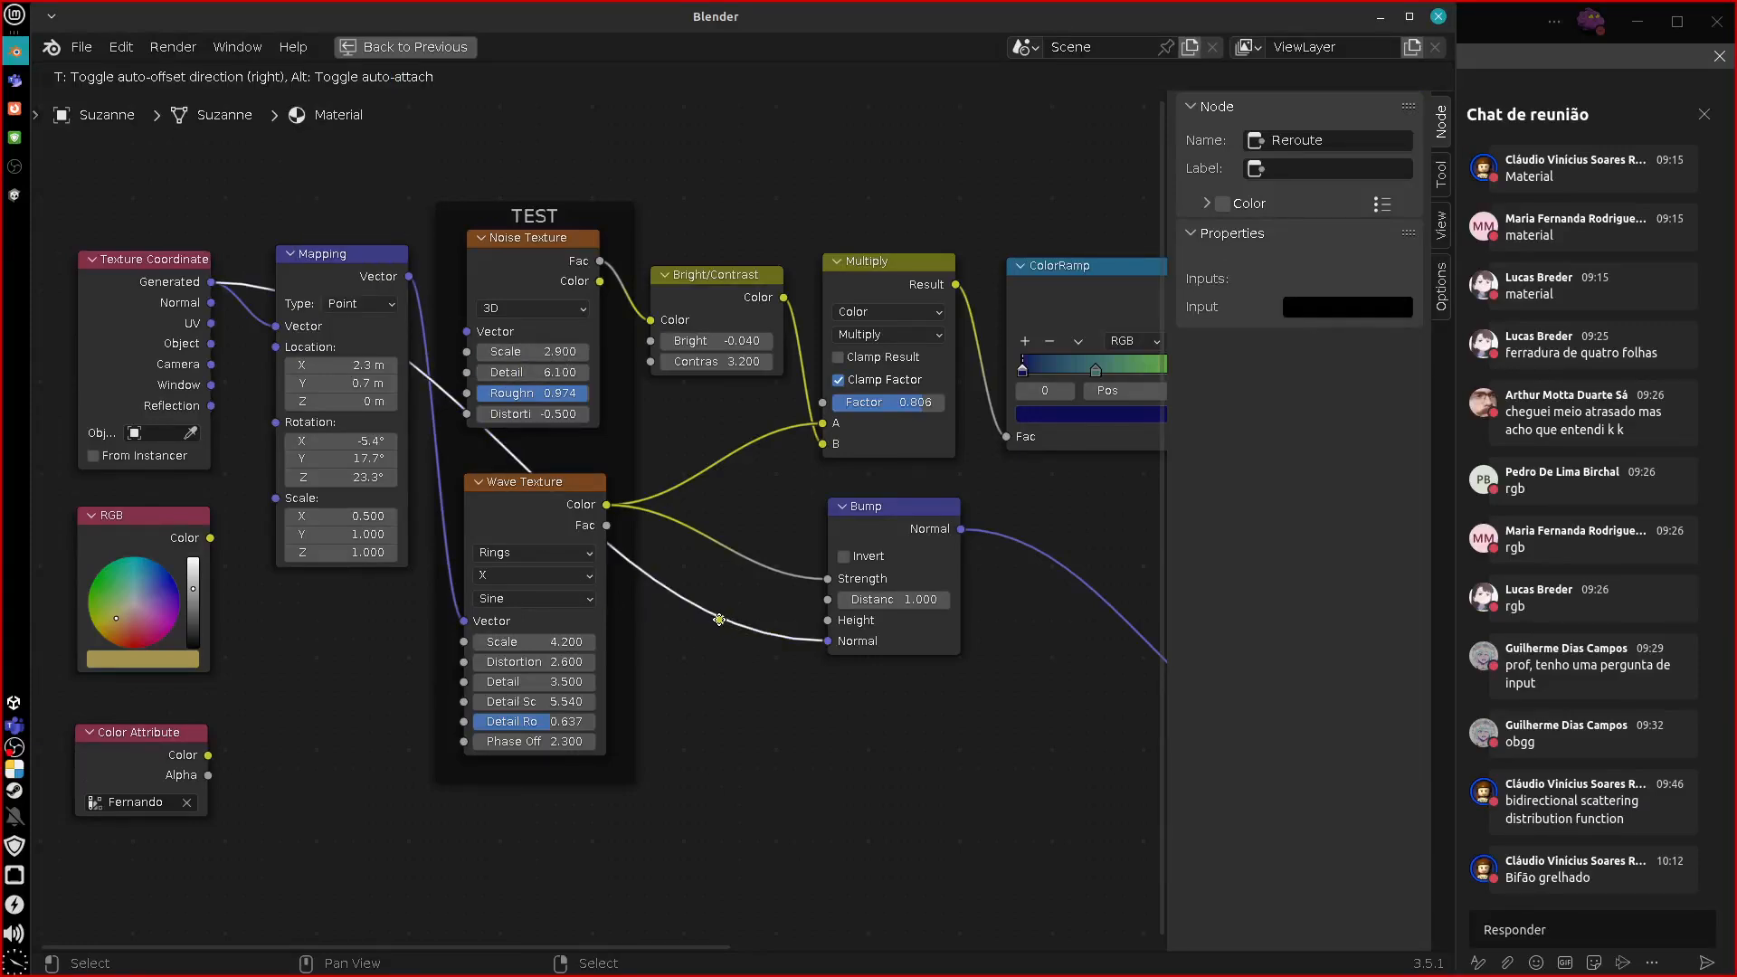
pyautogui.click(721, 619)
pyautogui.moveTo(714, 621); pyautogui.dragTo(685, 686)
pyautogui.click(714, 639)
pyautogui.press('g')
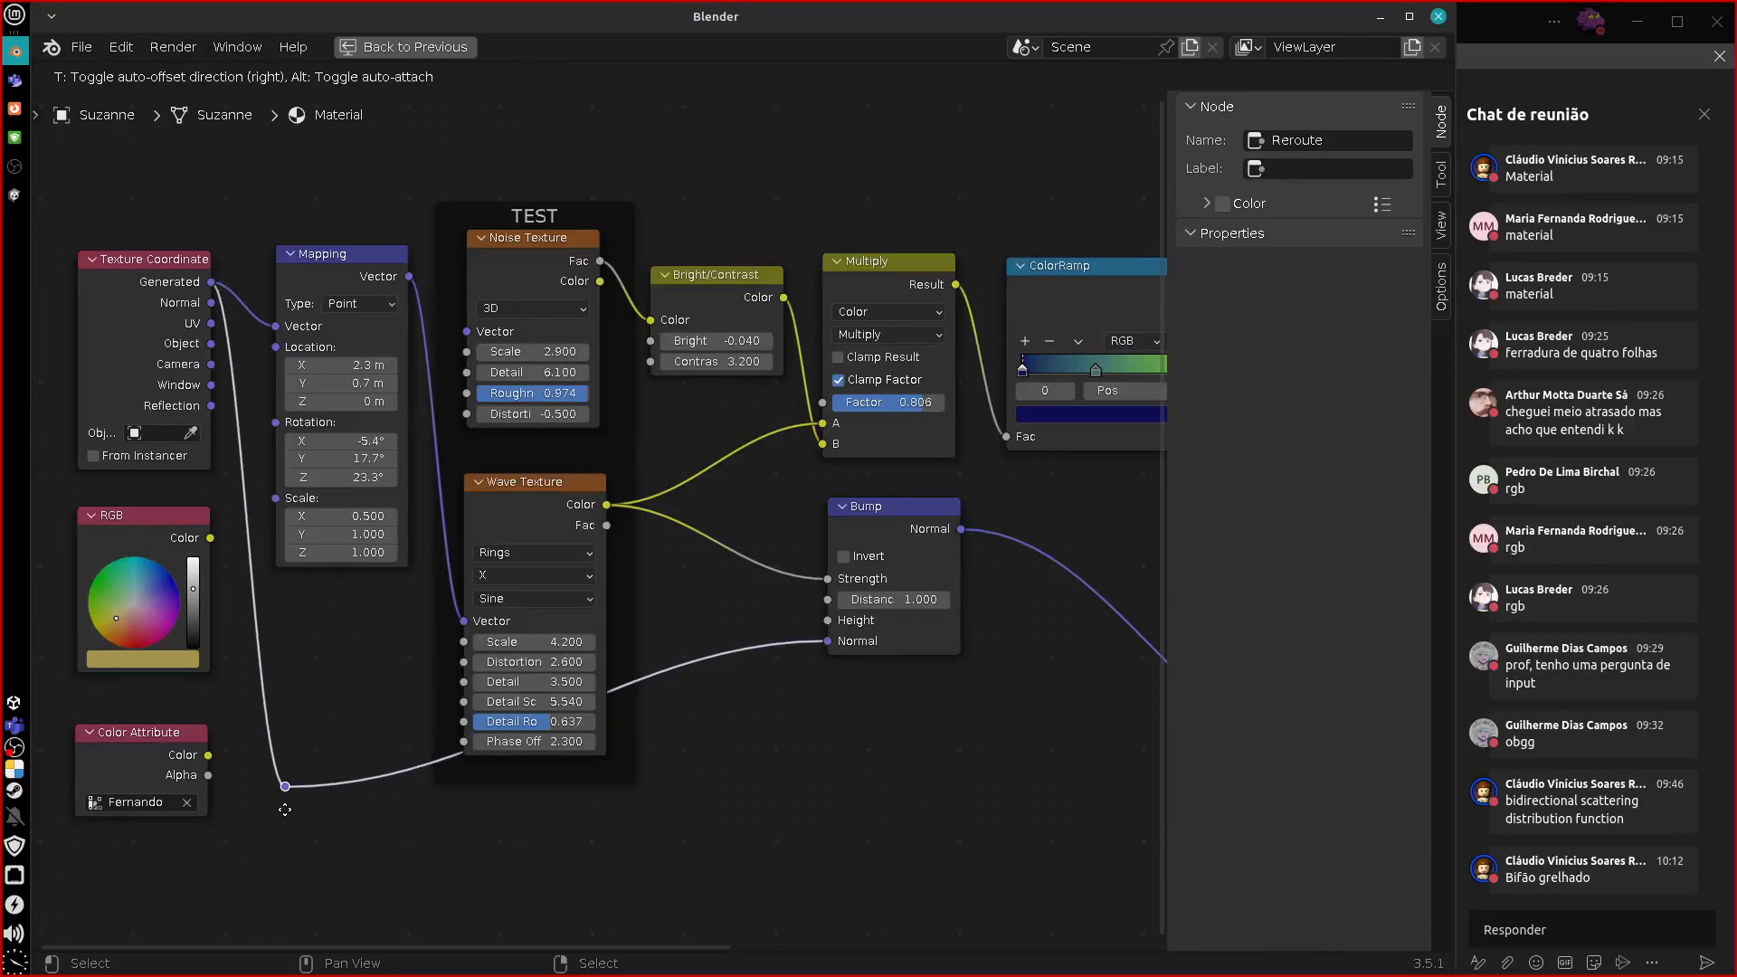
pyautogui.click(282, 838)
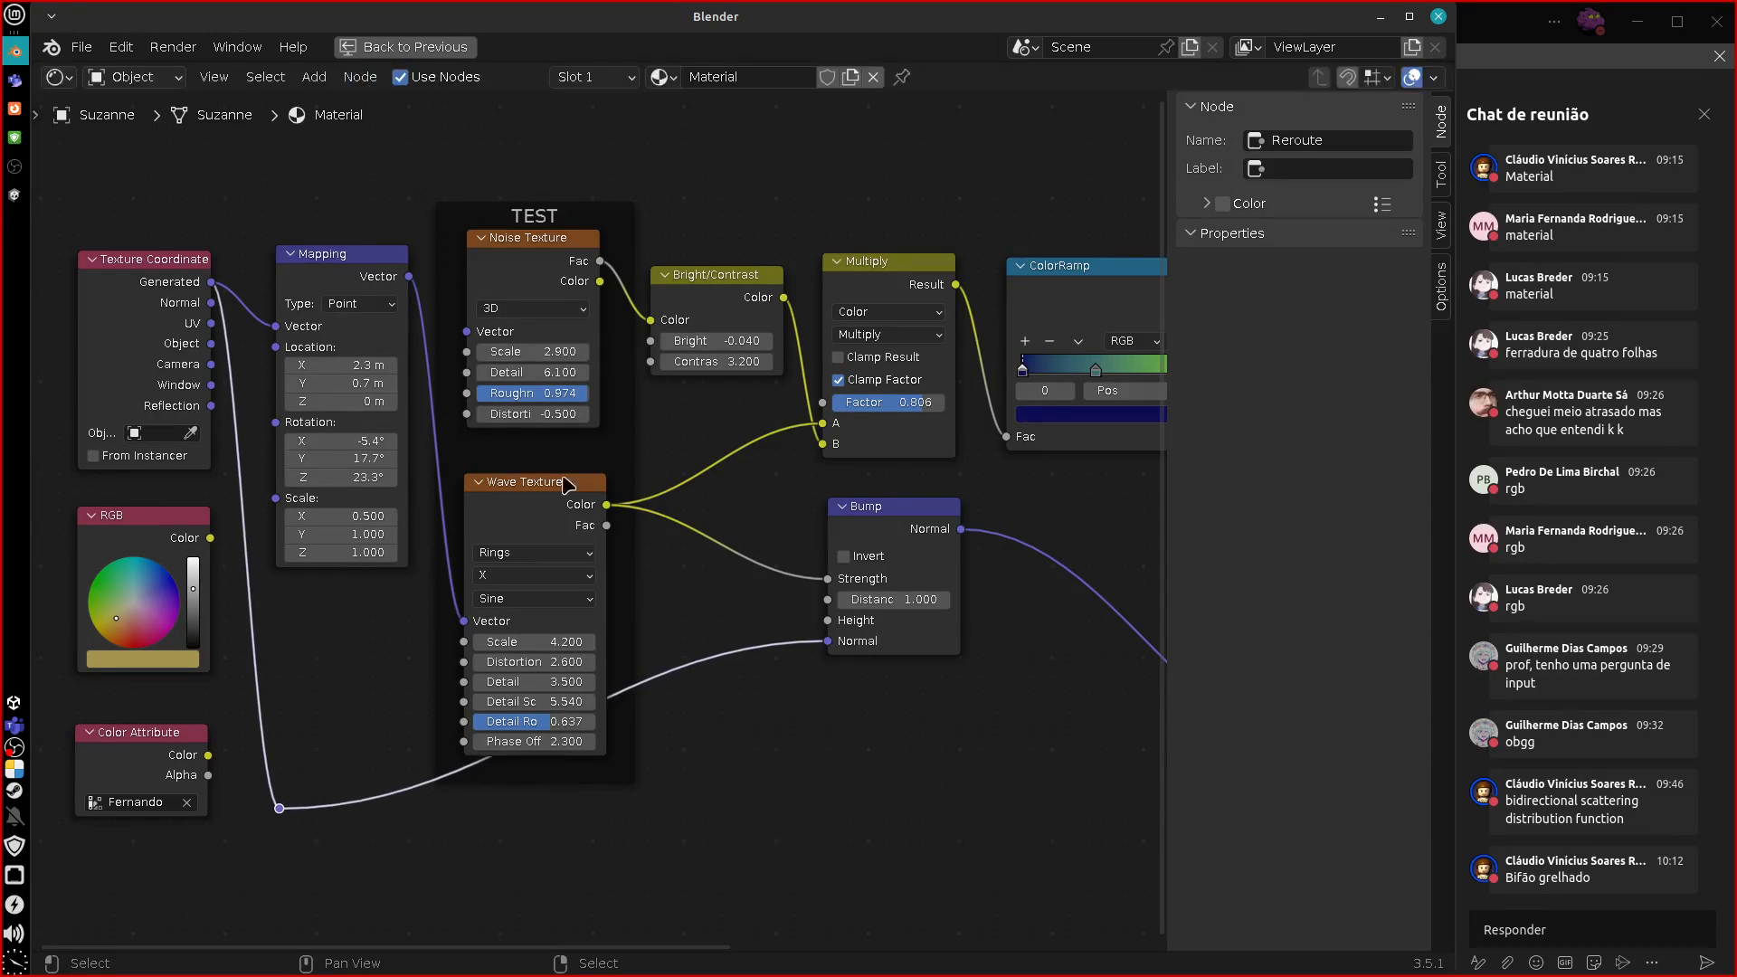
# Insert a second Reroute on the Bump Normal link and place it level with the first, just below the Bump node.
pyautogui.click(314, 76)
pyautogui.moveTo(362, 339)
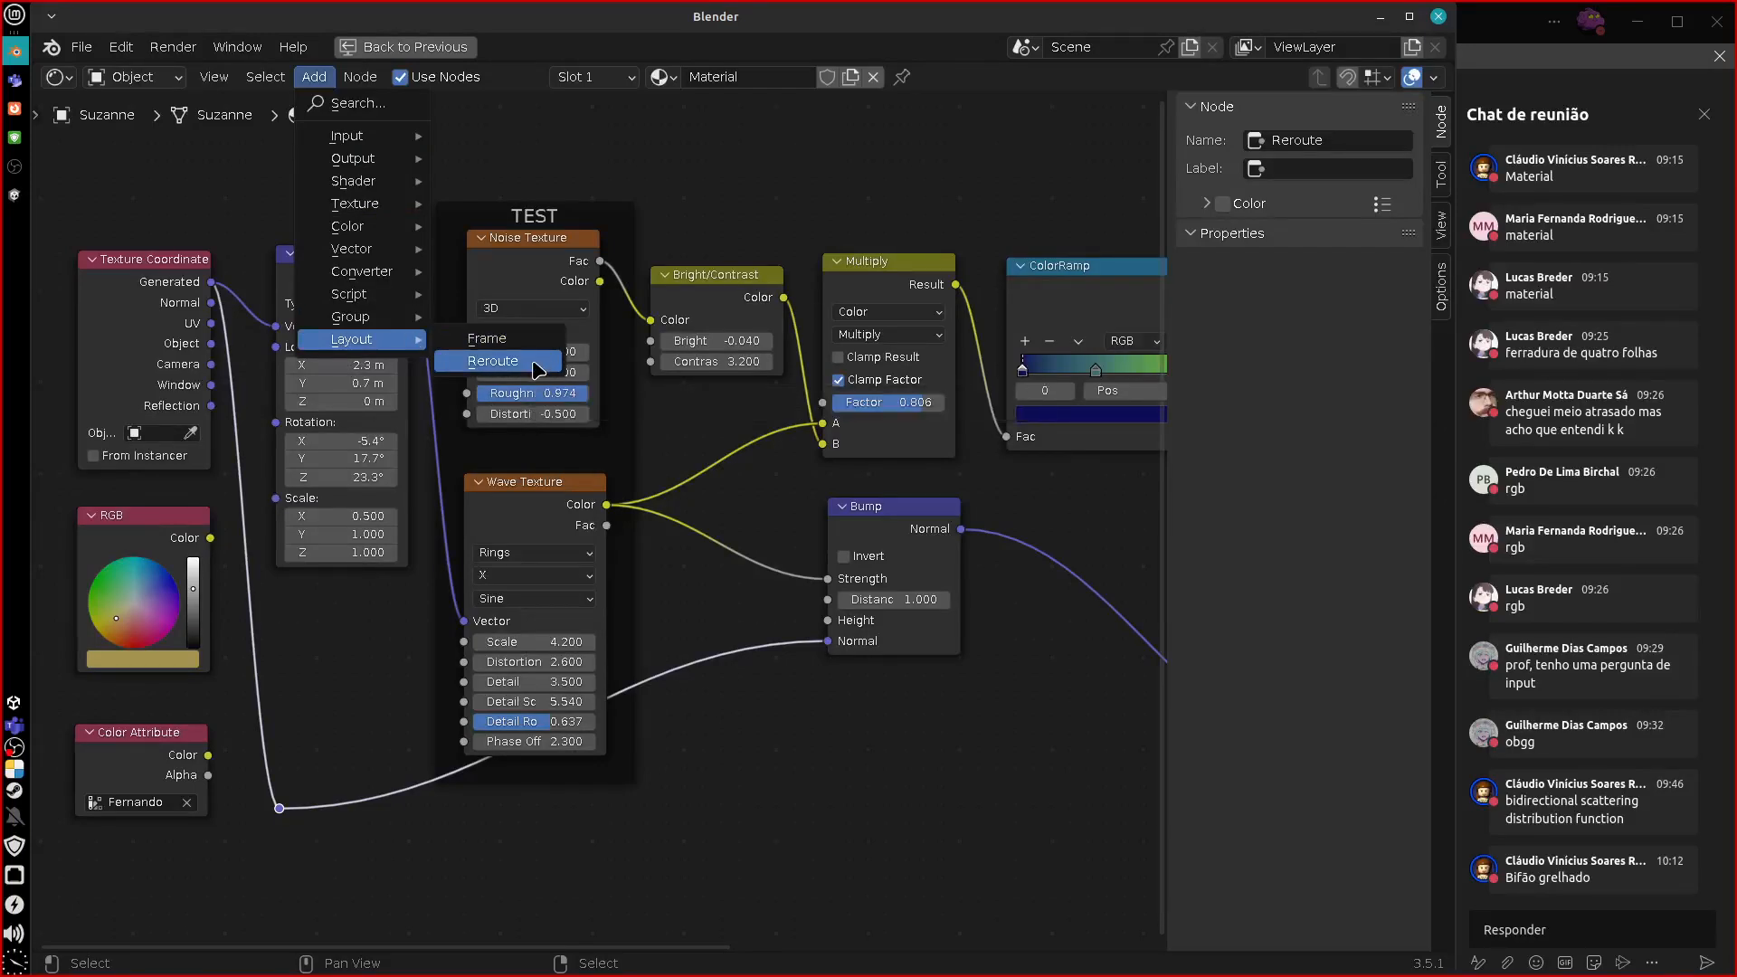
pyautogui.click(539, 369)
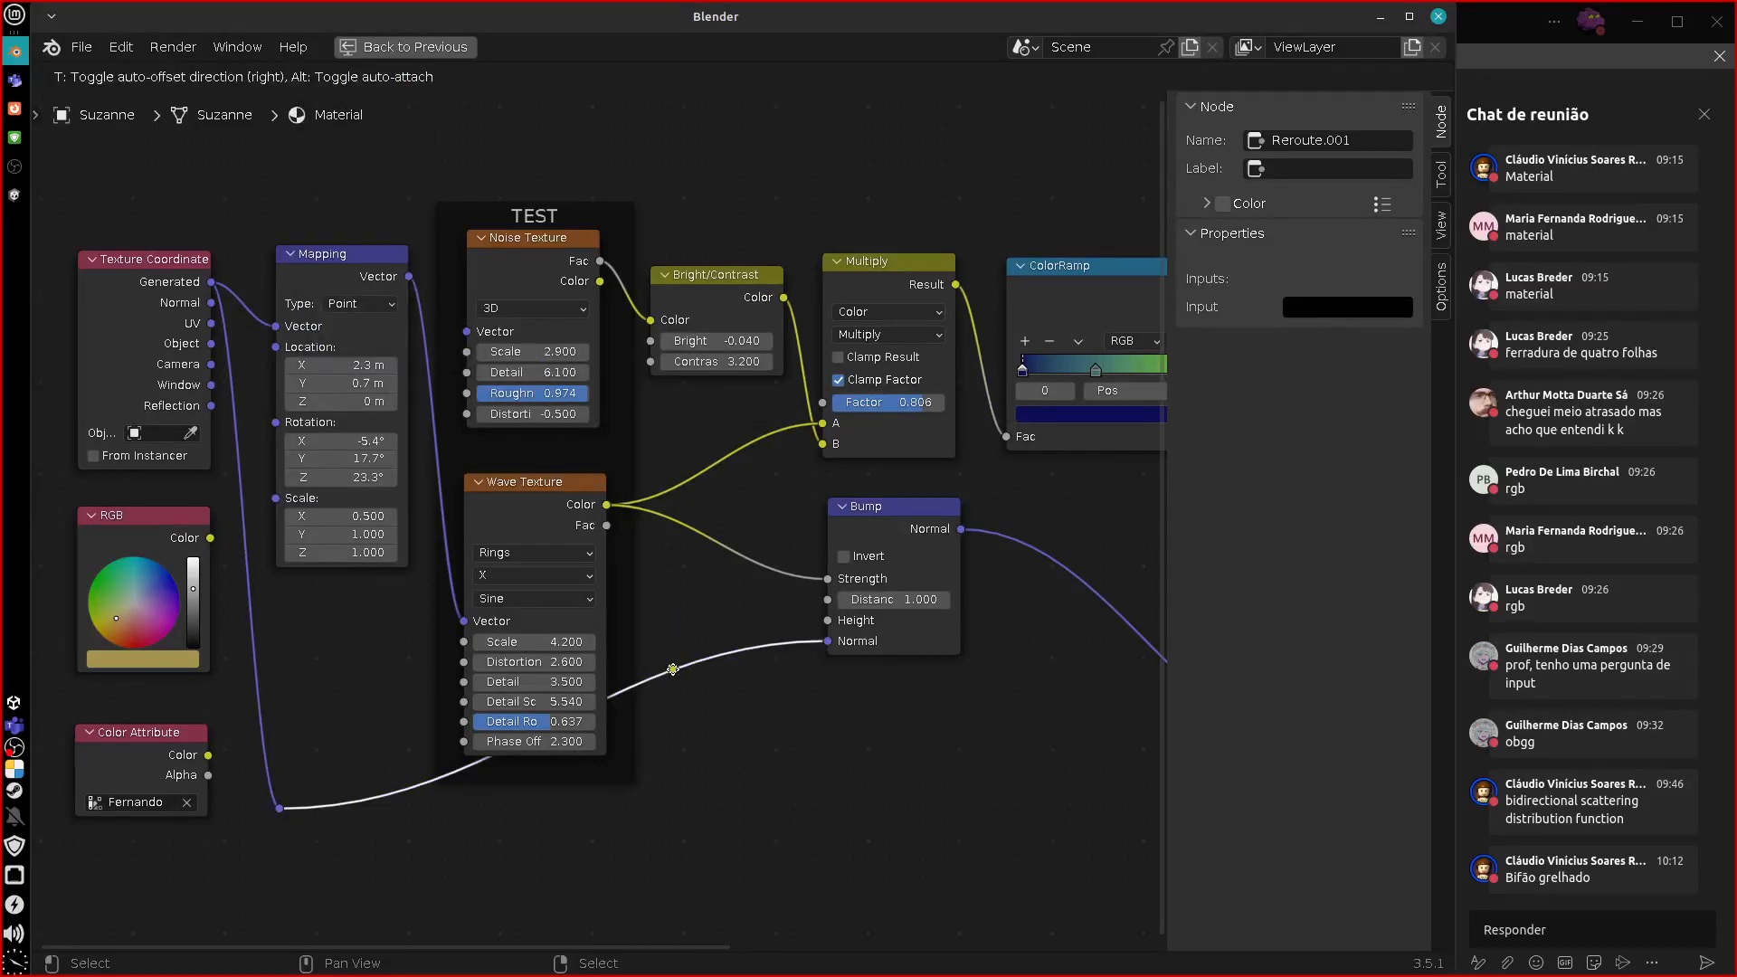
pyautogui.click(672, 670)
pyautogui.moveTo(672, 670); pyautogui.dragTo(914, 798)
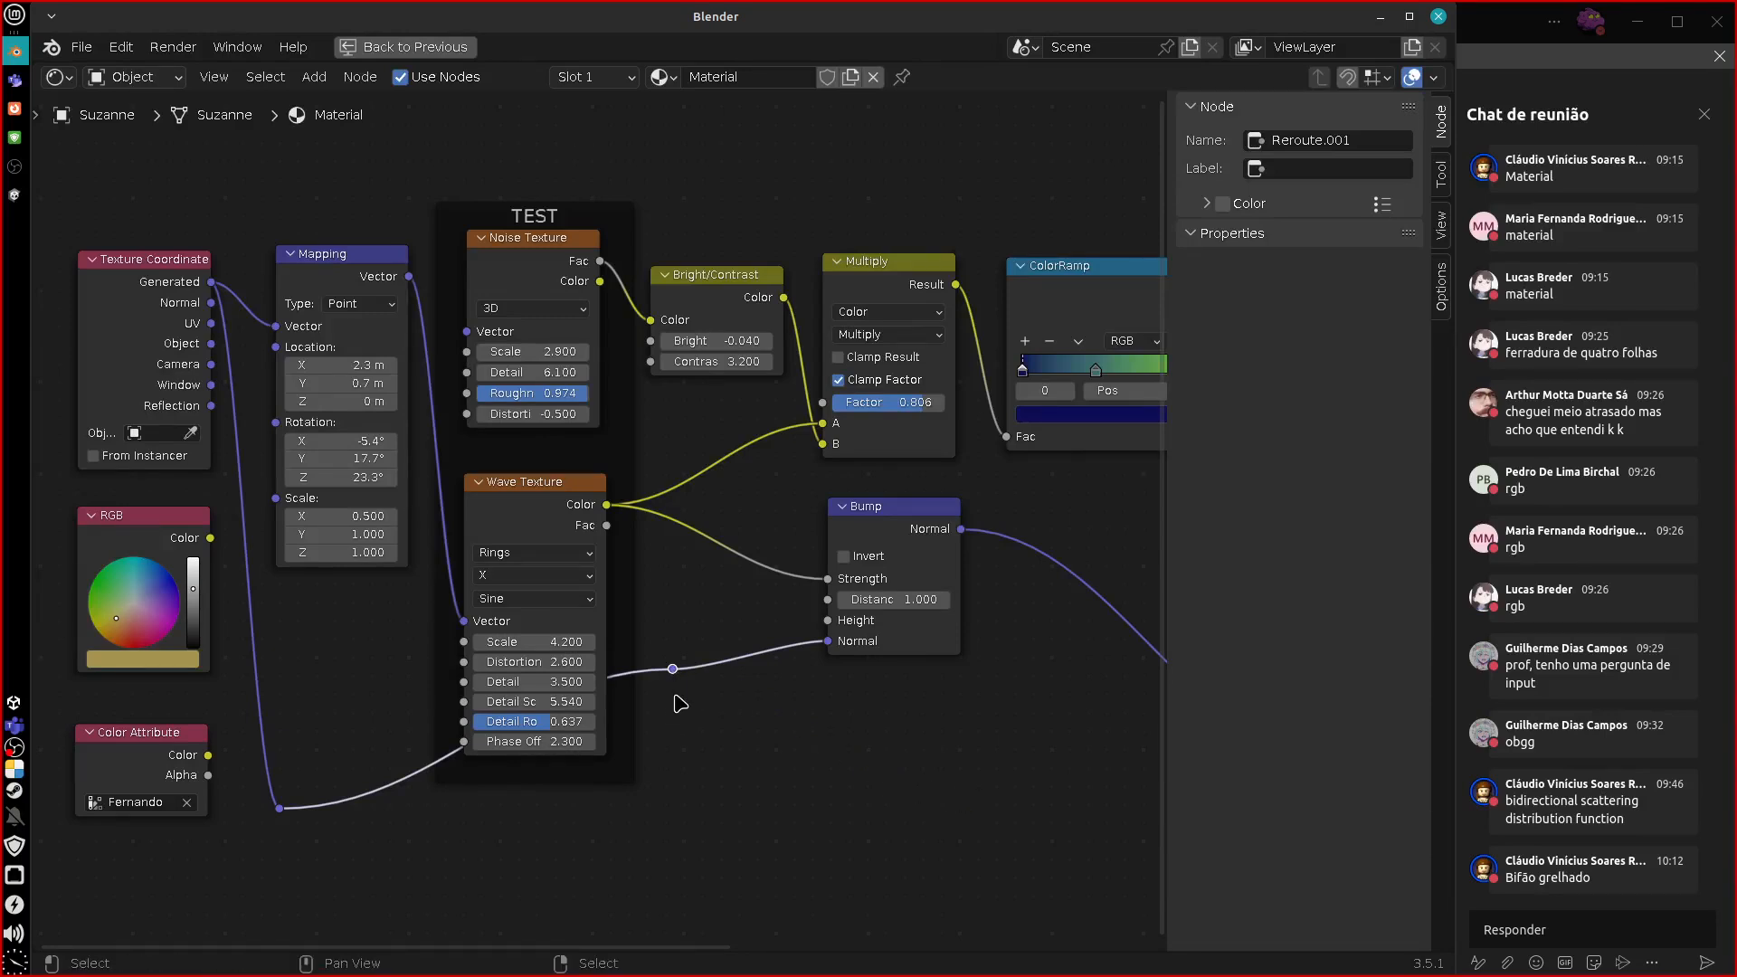
pyautogui.press('g')
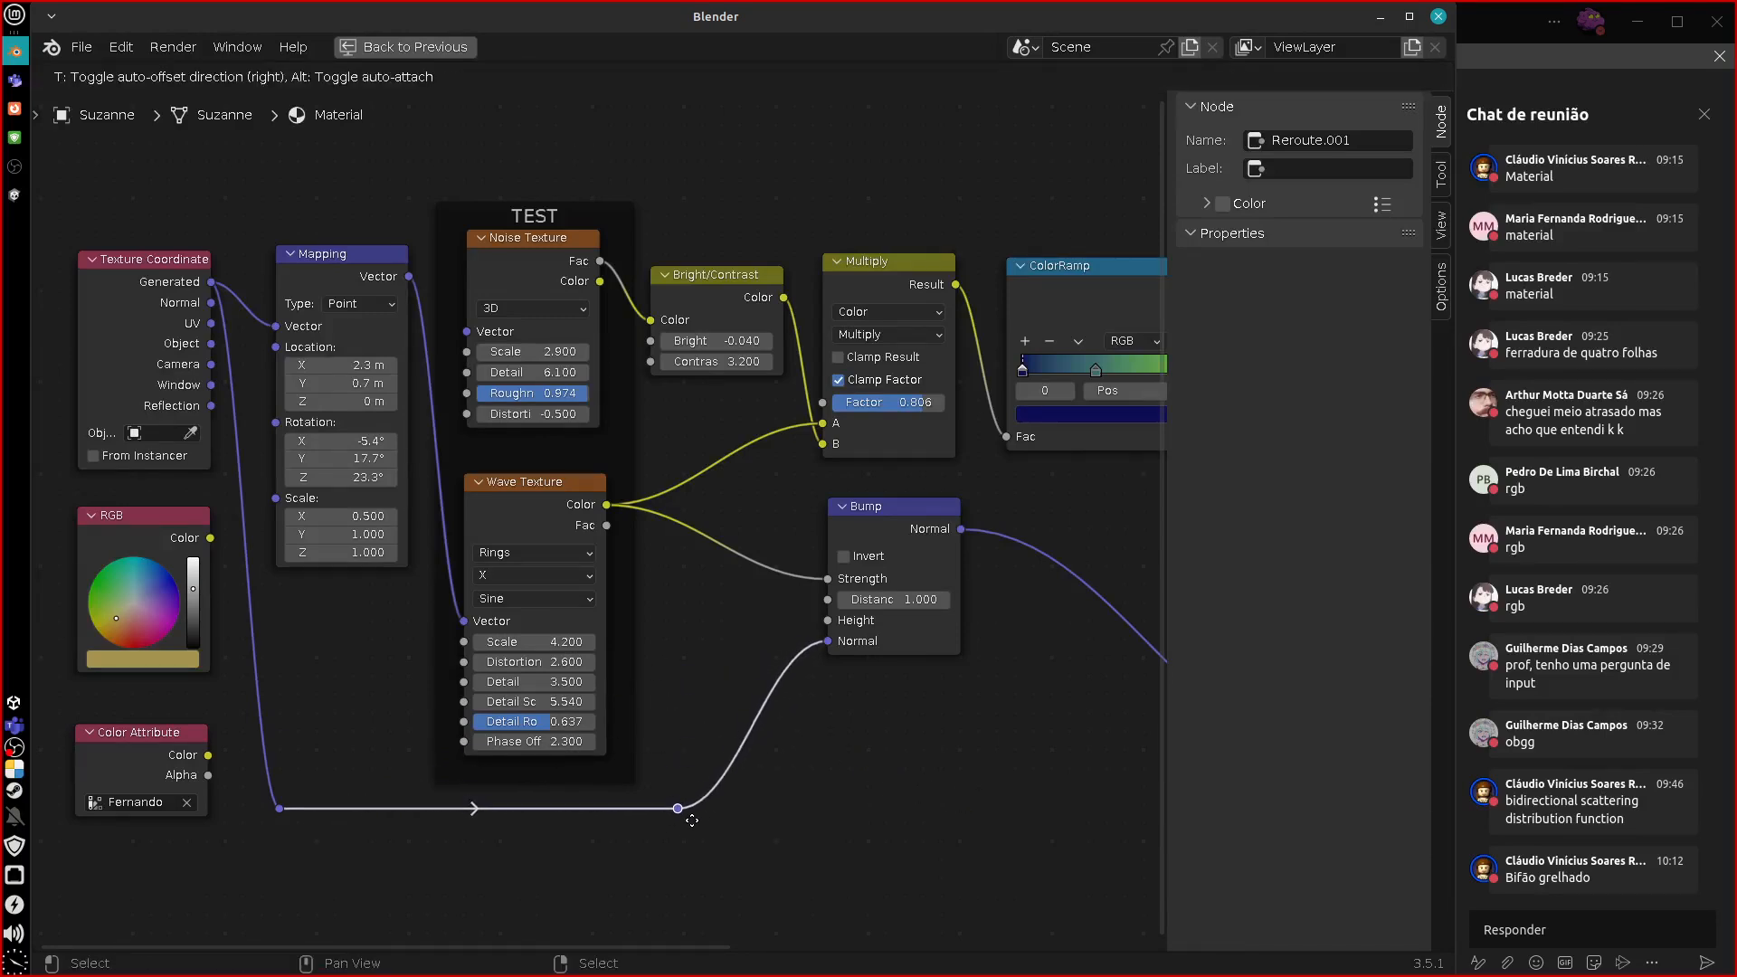
pyautogui.click(792, 823)
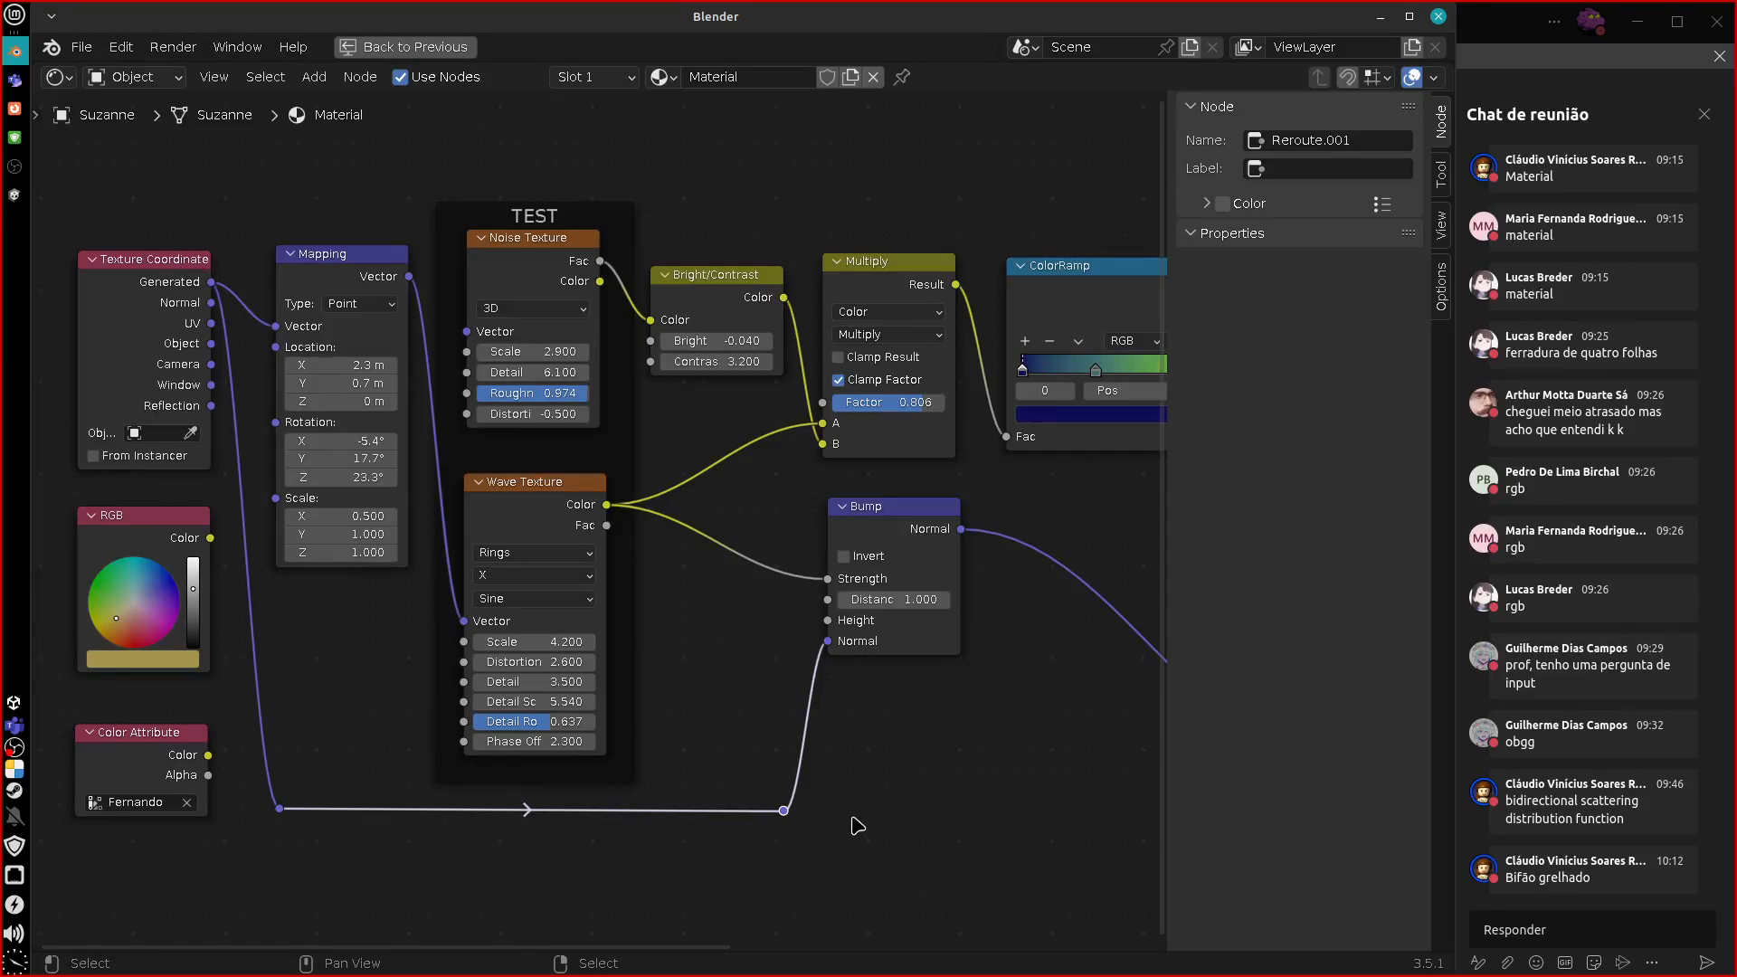
# Branch another link from the second Reroute toward the nodes beyond Bump and move that Reroute closer to the TEST frame.
pyautogui.moveTo(783, 811); pyautogui.dragTo(768, 823)
pyautogui.moveTo(839, 824); pyautogui.dragTo(499, 799, button='middle')
pyautogui.moveTo(443, 787); pyautogui.dragTo(995, 771)
pyautogui.moveTo(592, 882); pyautogui.dragTo(892, 828, button='middle')
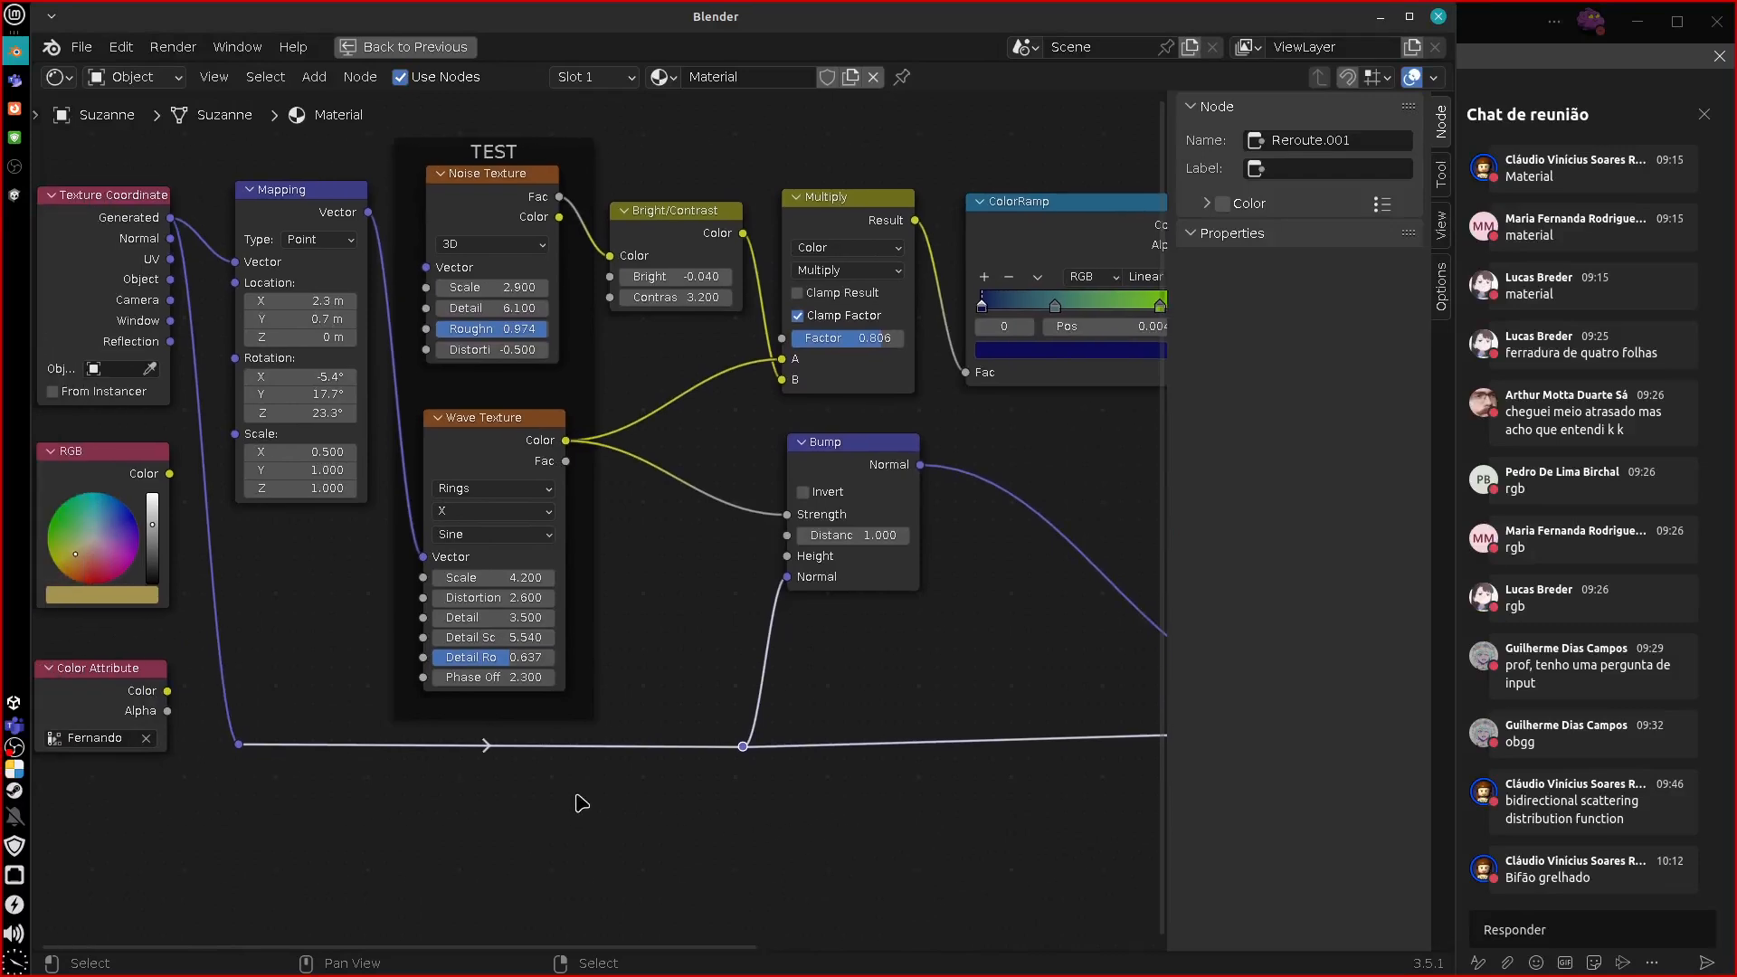
pyautogui.press('b')
pyautogui.press('Escape')
pyautogui.press('g')
pyautogui.click(624, 765)
pyautogui.moveTo(773, 799); pyautogui.dragTo(561, 744, button='middle')
pyautogui.moveTo(675, 769); pyautogui.dragTo(790, 847, button='middle')
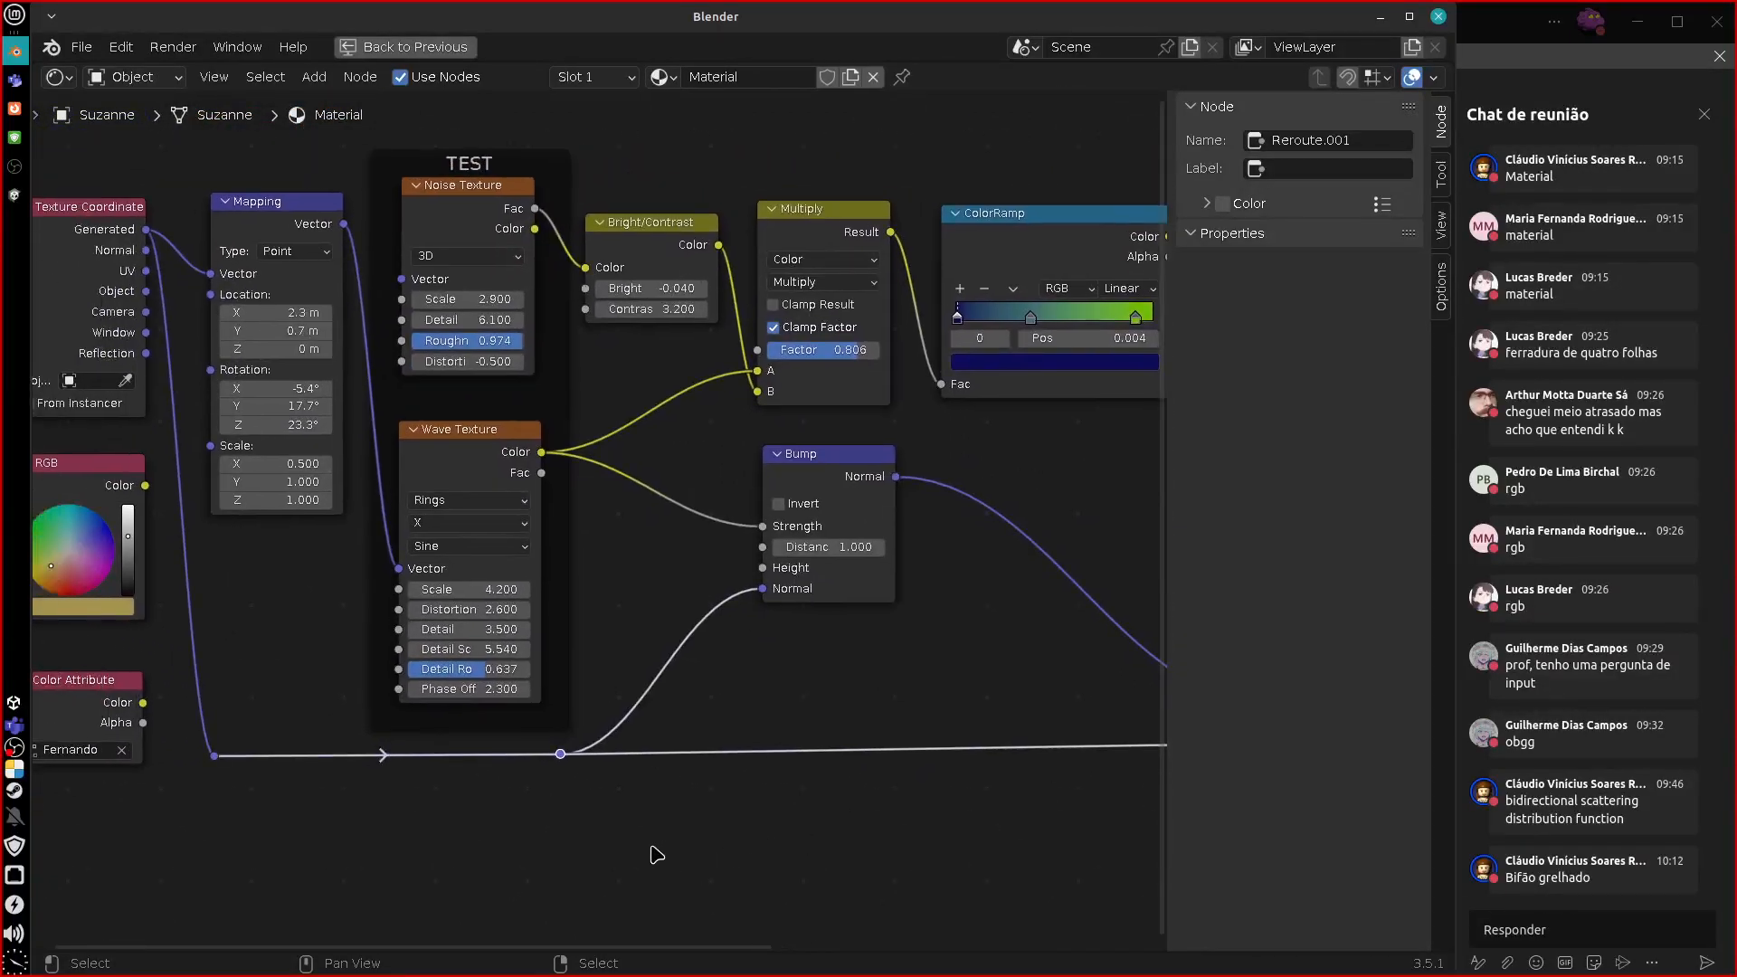
# Delete both Reroute nodes together with the links running through them.
pyautogui.press('x')
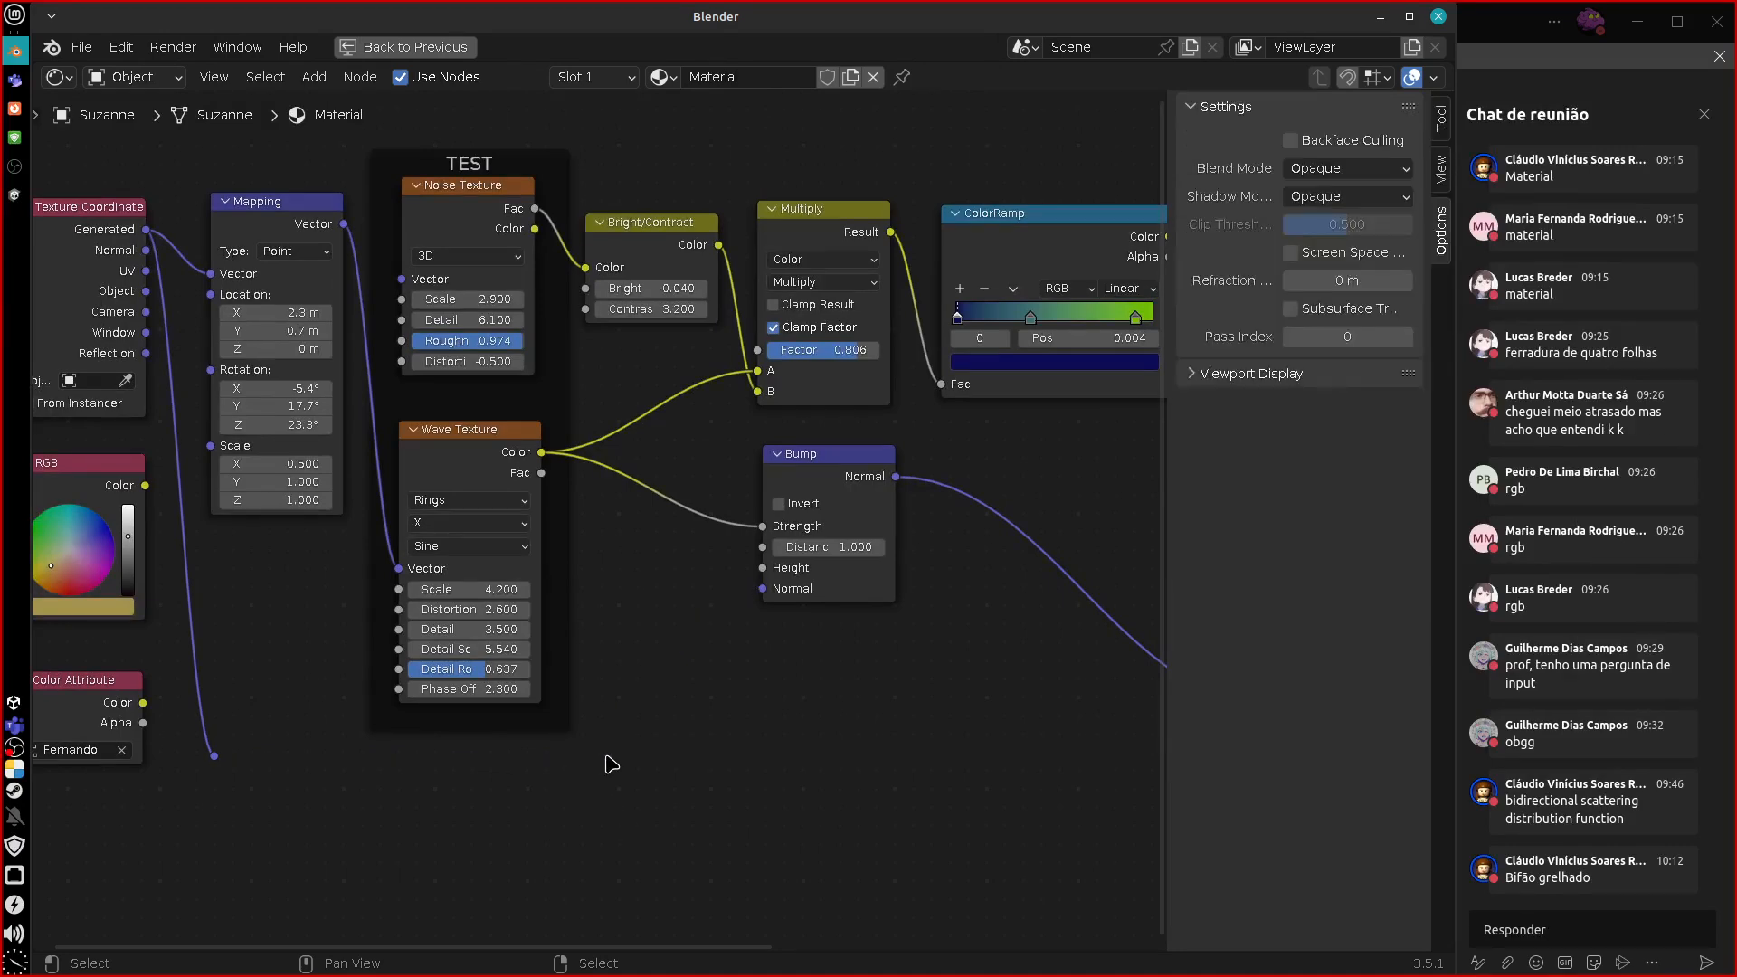
pyautogui.moveTo(860, 824); pyautogui.dragTo(841, 760, button='middle')
pyautogui.scroll(-1, 744, 767)
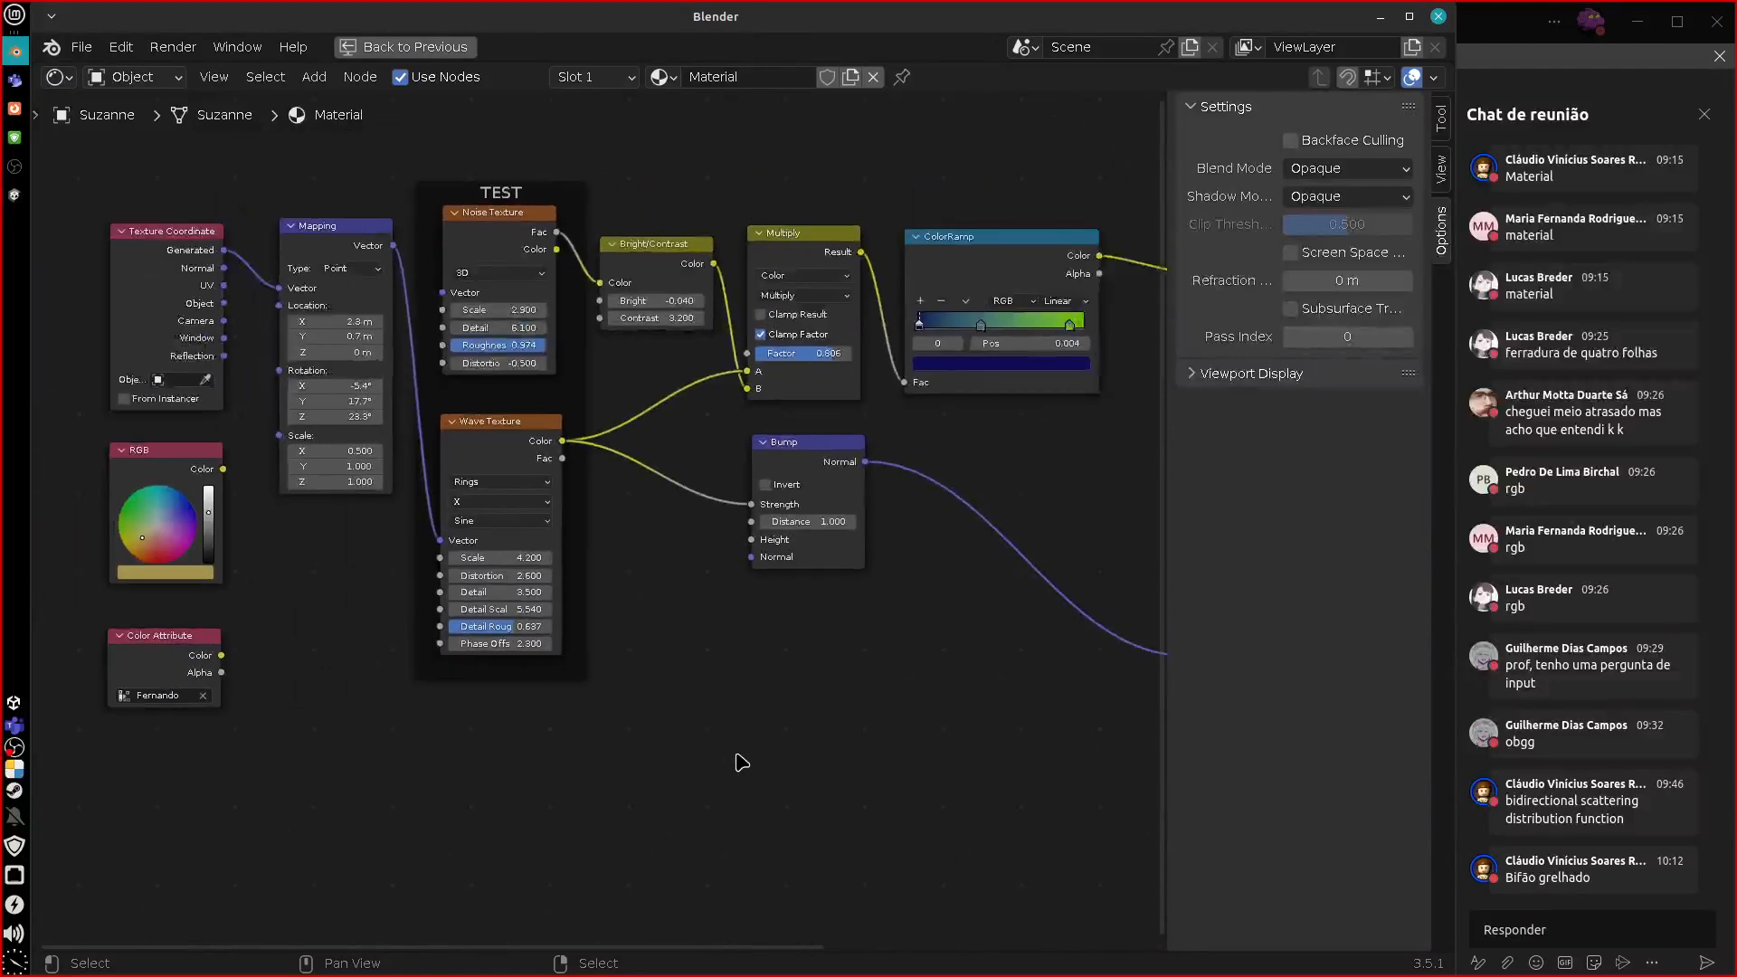
pyautogui.keyDown('ctrl'); pyautogui.scroll(-5, 741, 763); pyautogui.keyUp('ctrl')
# Restore the split editor layout, widen the node editor against the image editor, and hide the node editor's sidebar.
pyautogui.hotkey('ctrl', 'space')
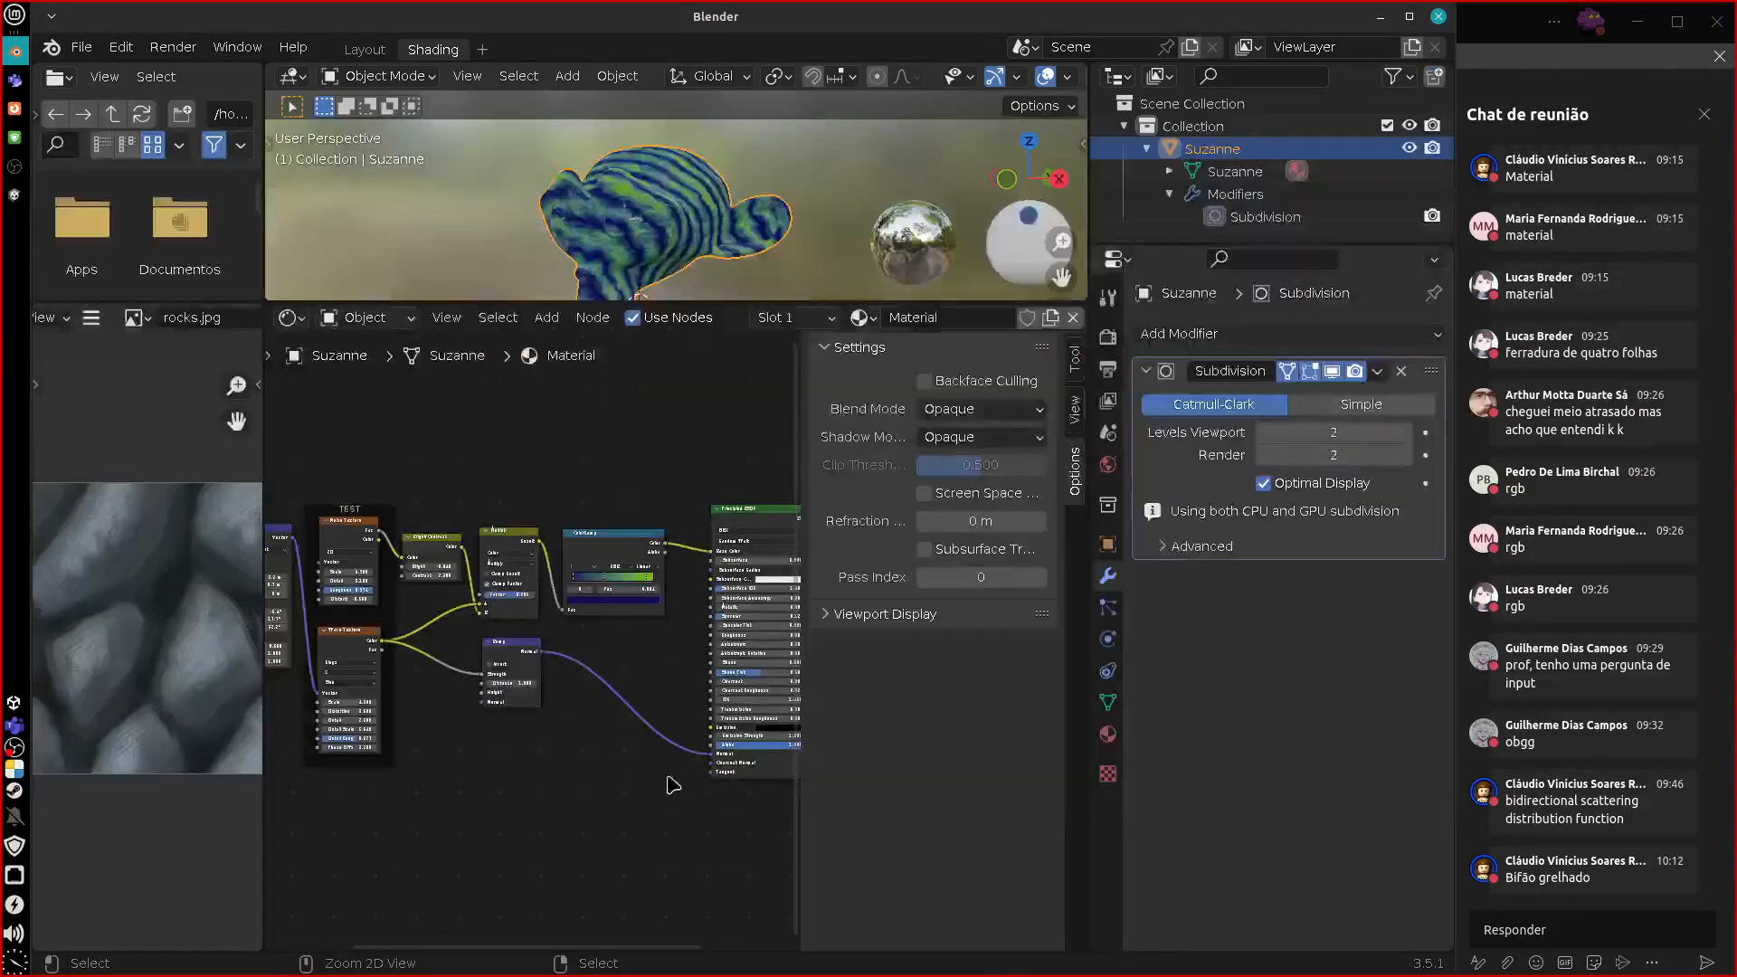
pyautogui.moveTo(262, 450); pyautogui.dragTo(187, 450)
pyautogui.moveTo(800, 779); pyautogui.dragTo(1194, 763)
pyautogui.moveTo(609, 823); pyautogui.dragTo(665, 825, button='middle')
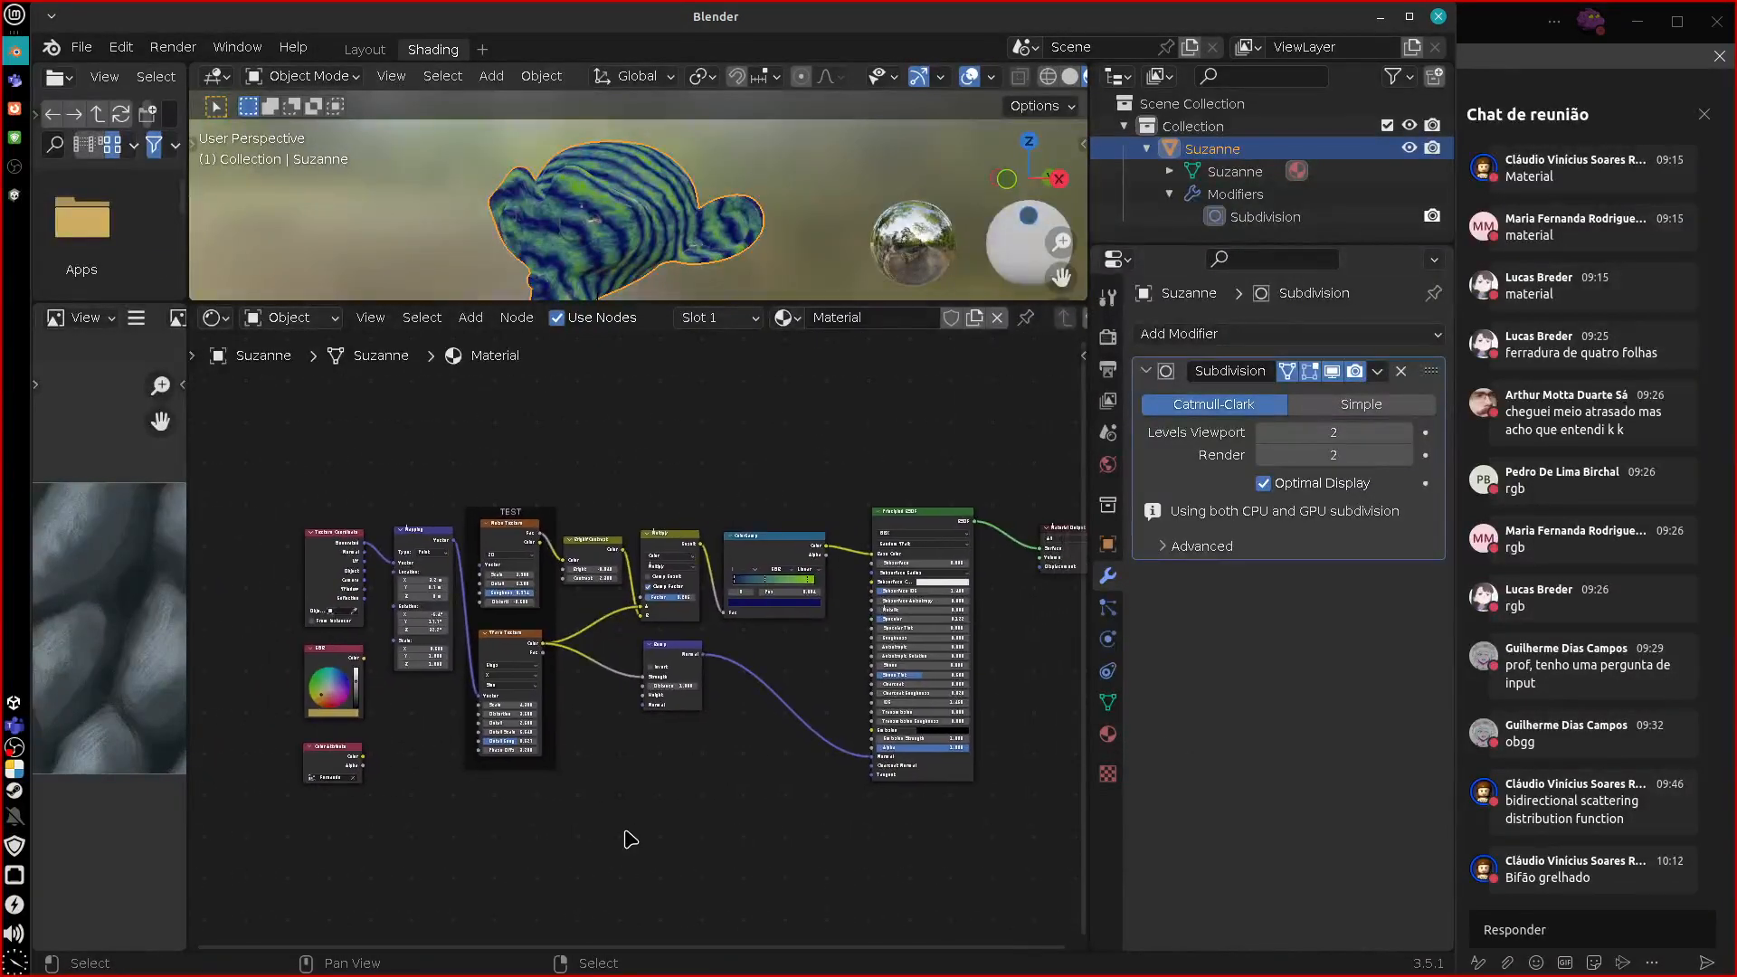
# Maximize the node editor and handwrite the annotations Input above the Texture Coordinate node and Vector above the Mapping node.
pyautogui.hotkey('ctrl', 'space')
pyautogui.moveTo(721, 756); pyautogui.dragTo(834, 783, button='middle')
pyautogui.scroll(2, 638, 800)
pyautogui.scroll(1, 638, 800)
pyautogui.scroll(4, 833, 784)
pyautogui.moveTo(724, 702); pyautogui.dragTo(926, 796, button='middle')
pyautogui.scroll(2, 651, 780)
pyautogui.moveTo(396, 774); pyautogui.dragTo(585, 816, button='middle')
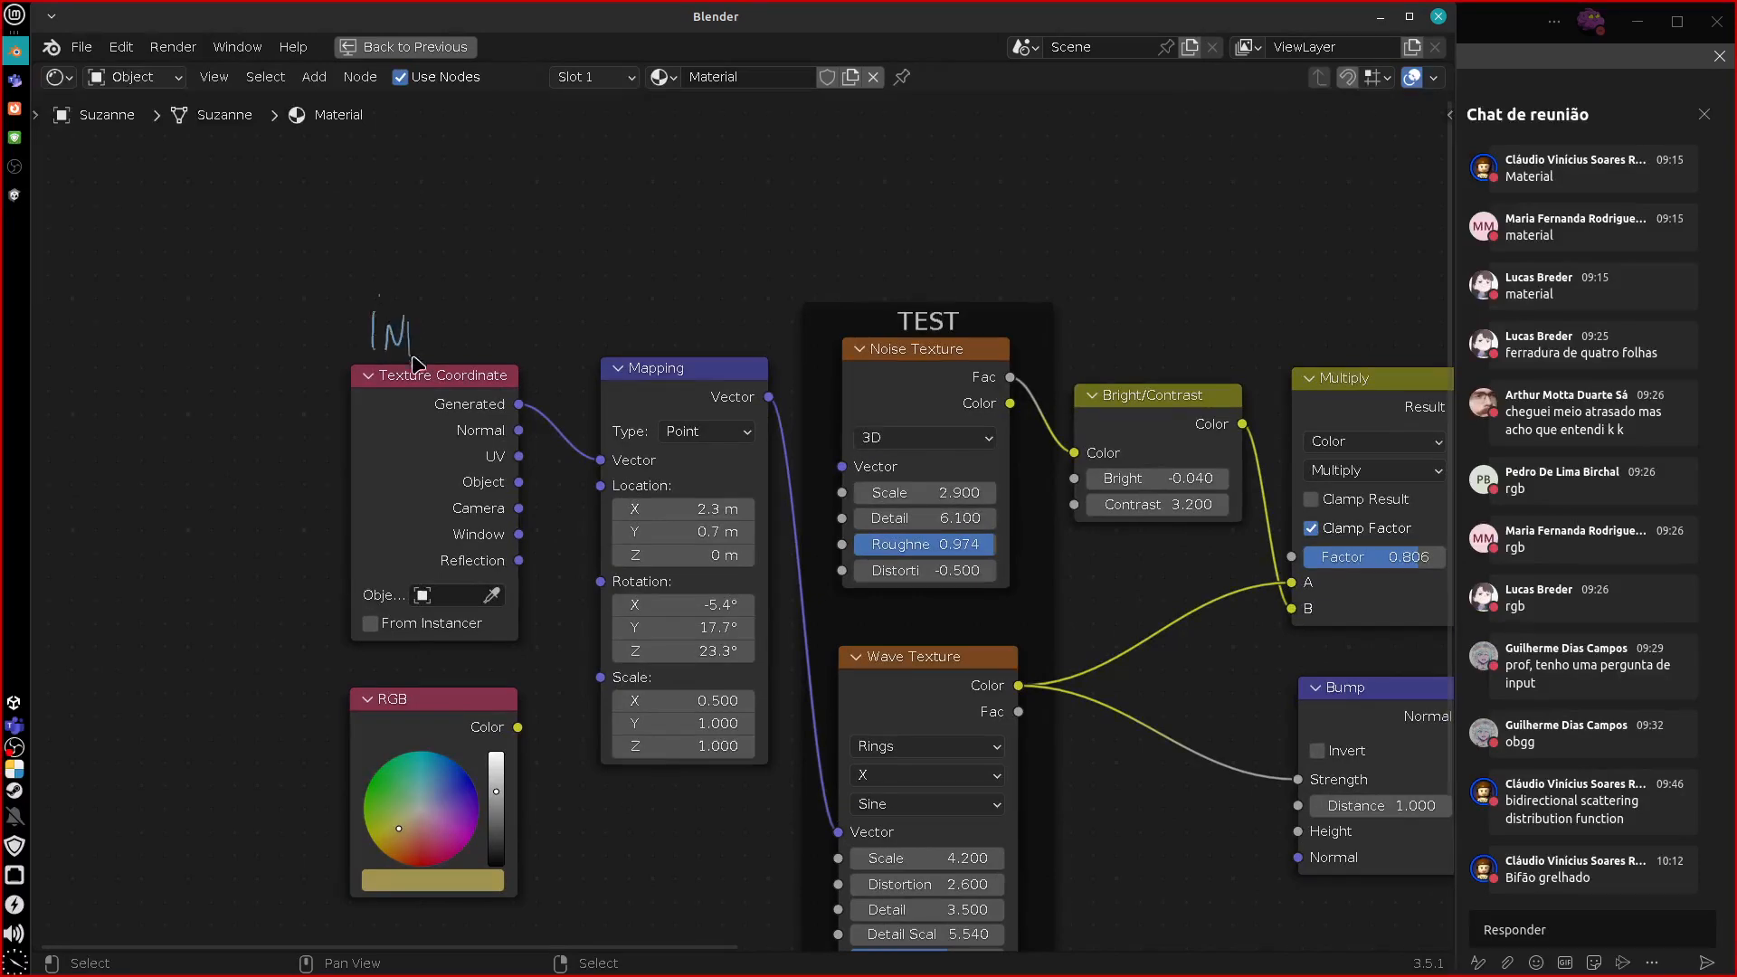
pyautogui.moveTo(434, 317)
pyautogui.mouseDown()
pyautogui.moveTo(450, 316)
pyautogui.moveTo(454, 351)
pyautogui.mouseUp()
pyautogui.moveTo(442, 334); pyautogui.dragTo(488, 330)
pyautogui.moveTo(632, 340)
pyautogui.mouseDown()
pyautogui.moveTo(646, 308)
pyautogui.moveTo(672, 349)
pyautogui.mouseUp()
pyautogui.moveTo(681, 326)
pyautogui.mouseDown()
pyautogui.moveTo(680, 349)
pyautogui.moveTo(714, 323)
pyautogui.moveTo(753, 340)
pyautogui.mouseUp()
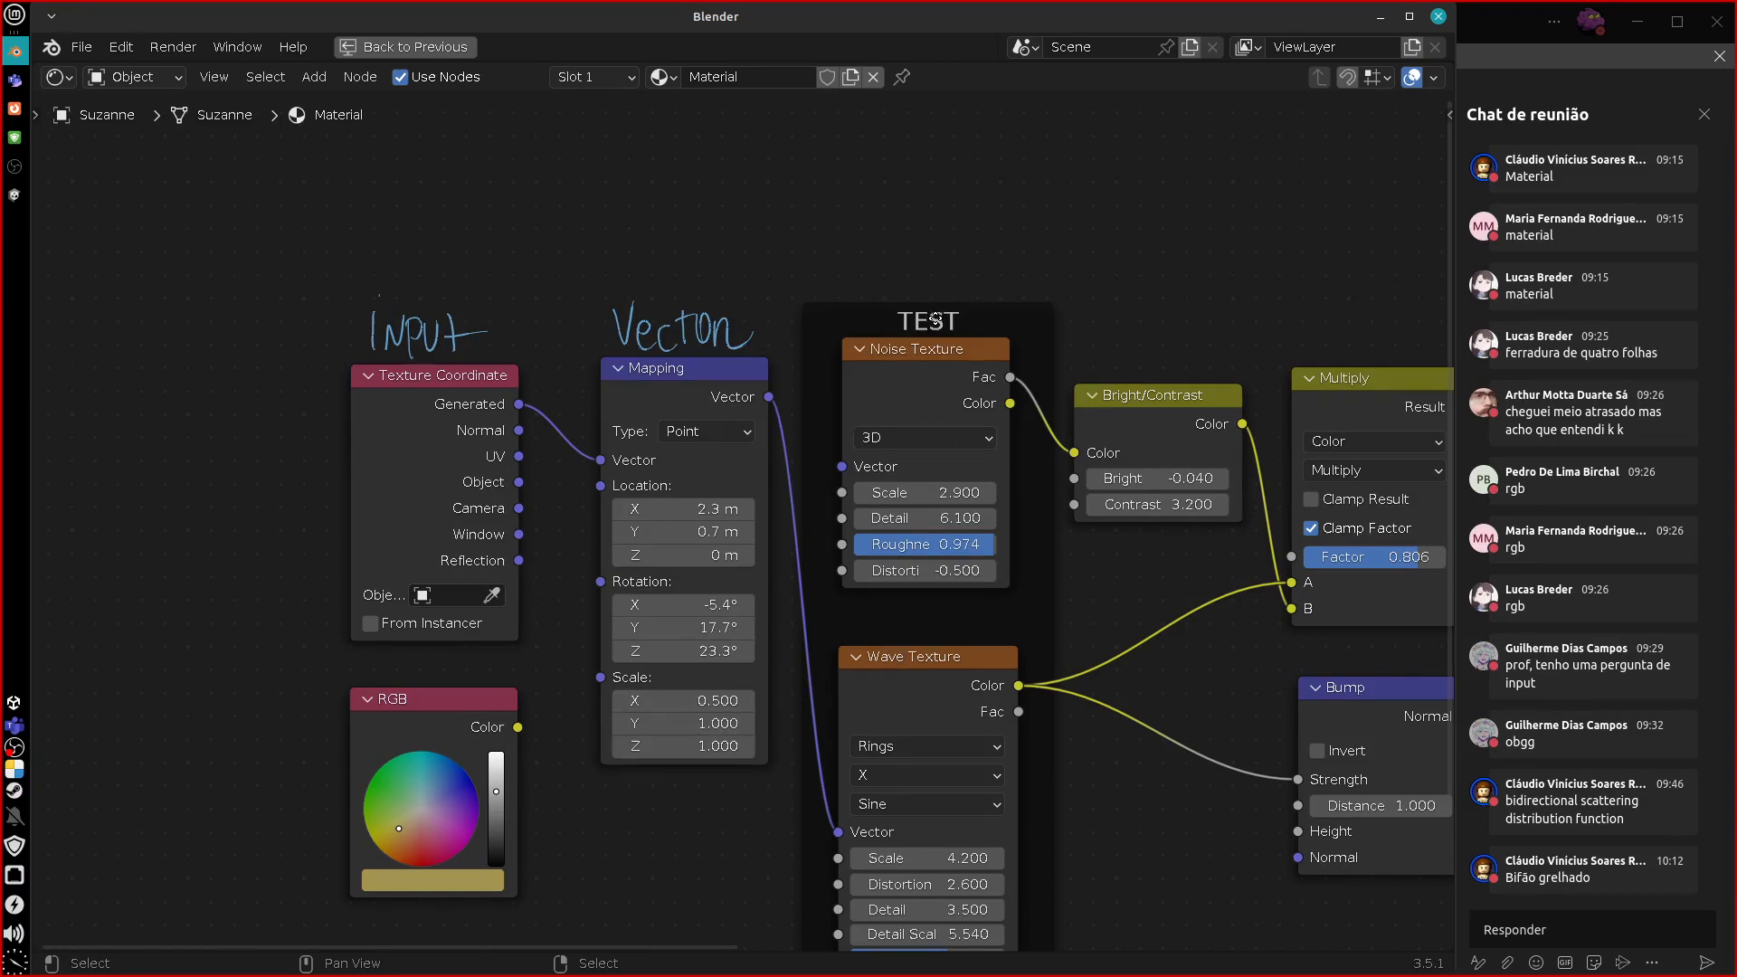
# Delete the TEST frame around the texture nodes, keeping its nodes, and select the Noise Texture node.
pyautogui.click(981, 305)
pyautogui.press('x')
pyautogui.click(946, 350)
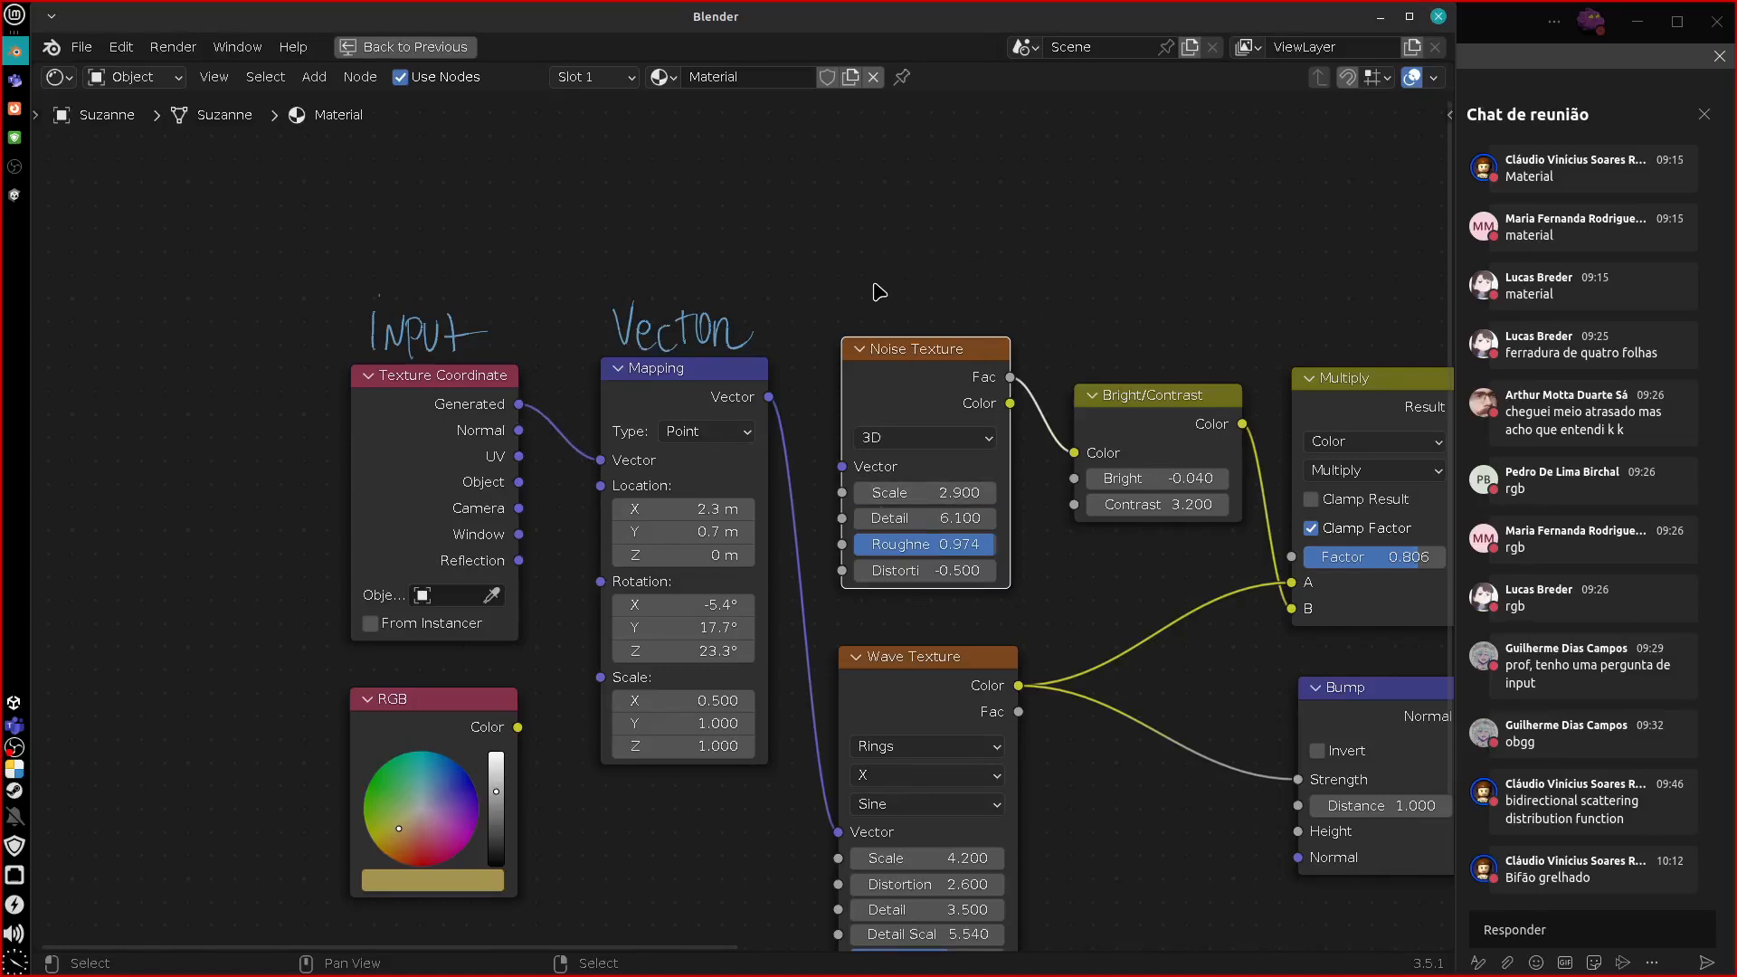
# Handwrite the annotations Texture above the Noise Texture node and Color above the Bright/Contrast node, erasing the stray stroke.
pyautogui.moveTo(970, 307); pyautogui.dragTo(1057, 319)
pyautogui.moveTo(1101, 795); pyautogui.dragTo(733, 769, button='middle')
pyautogui.moveTo(794, 316)
pyautogui.mouseDown()
pyautogui.moveTo(797, 355)
pyautogui.moveTo(820, 336)
pyautogui.mouseUp()
pyautogui.moveTo(823, 348)
pyautogui.mouseDown()
pyautogui.moveTo(909, 325)
pyautogui.moveTo(962, 349)
pyautogui.mouseUp()
pyautogui.moveTo(960, 363)
pyautogui.mouseDown(button='right')
pyautogui.moveTo(972, 327)
pyautogui.moveTo(961, 342)
pyautogui.mouseUp(button='right')
# Handwrite the annotations Vector above the Bump node and Color above the Multiply node, erasing the stray stroke over Wave Texture.
pyautogui.moveTo(1050, 792)
pyautogui.mouseDown(button='middle')
pyautogui.moveTo(995, 767)
pyautogui.moveTo(1060, 769)
pyautogui.mouseUp(button='middle')
pyautogui.moveTo(1006, 621); pyautogui.dragTo(1016, 633)
pyautogui.moveTo(1020, 624); pyautogui.dragTo(1126, 652)
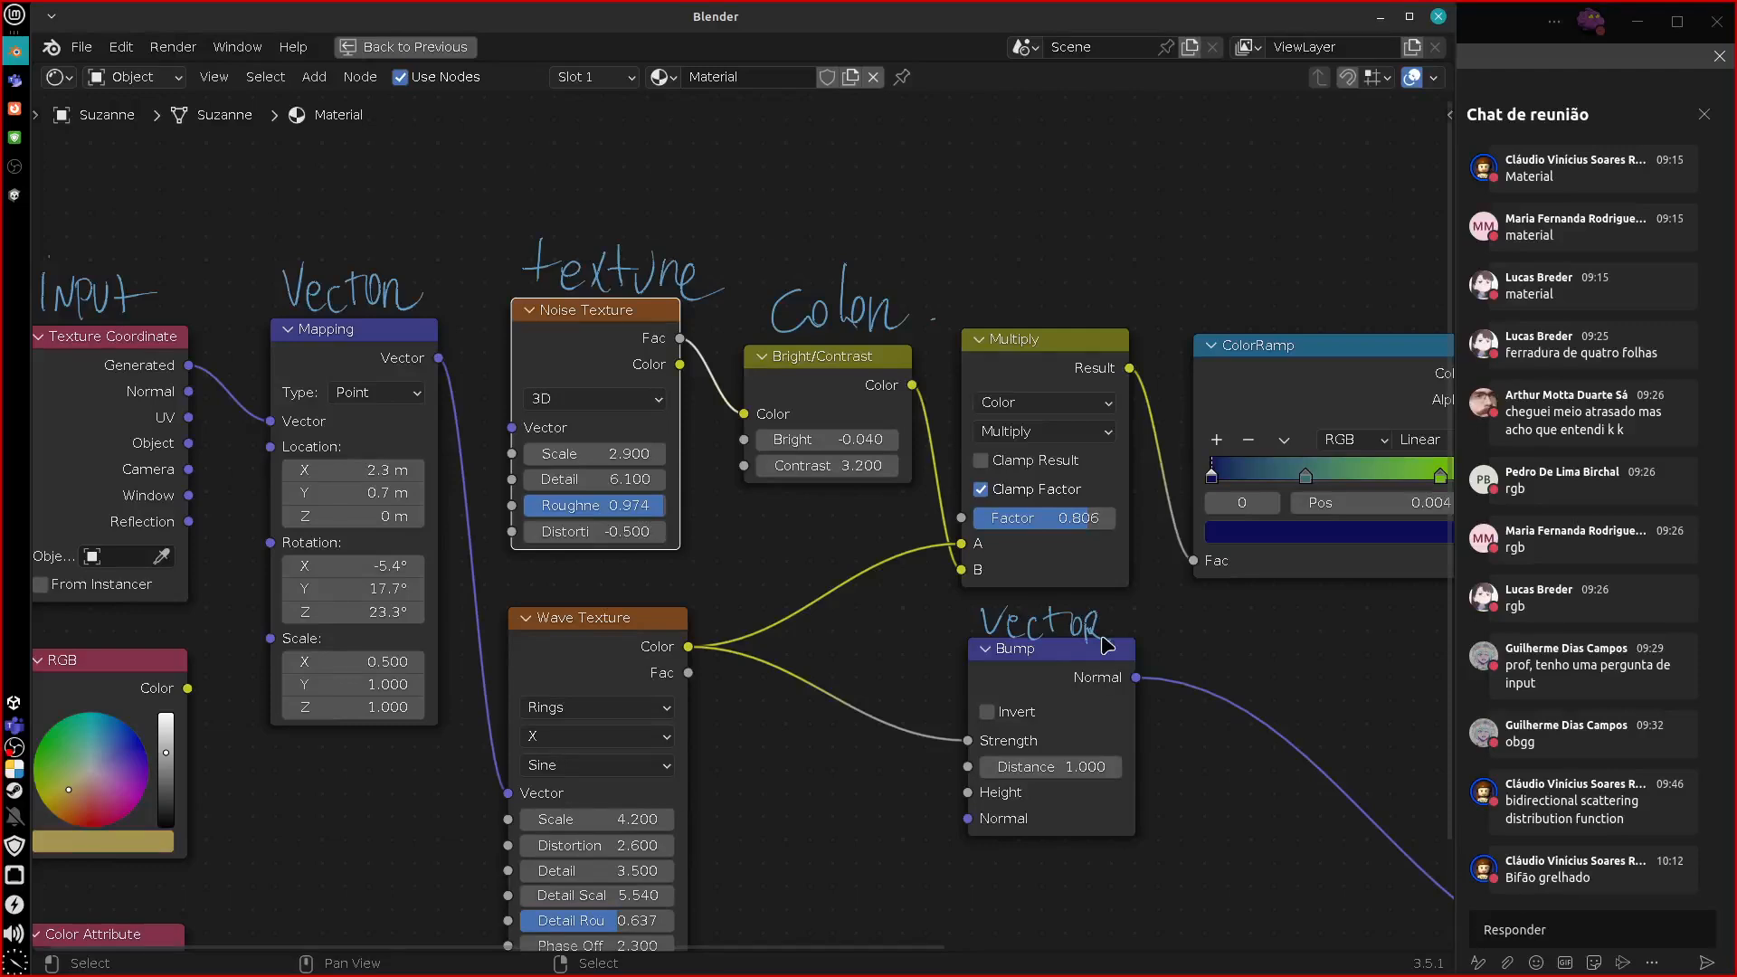
pyautogui.moveTo(995, 292)
pyautogui.mouseDown()
pyautogui.moveTo(995, 320)
pyautogui.moveTo(1013, 316)
pyautogui.mouseUp()
pyautogui.moveTo(1026, 269)
pyautogui.mouseDown()
pyautogui.moveTo(1032, 323)
pyautogui.moveTo(1068, 322)
pyautogui.mouseUp()
pyautogui.moveTo(565, 593); pyautogui.dragTo(579, 604)
pyautogui.moveTo(536, 603)
pyautogui.mouseDown(button='right')
pyautogui.moveTo(562, 577)
pyautogui.moveTo(542, 571)
pyautogui.mouseUp(button='right')
# Handwrite the annotations Converter above the ColorRamp node and Shader above the Principled BSDF node.
pyautogui.moveTo(833, 819); pyautogui.dragTo(674, 818, button='middle')
pyautogui.moveTo(1167, 643); pyautogui.dragTo(978, 668, button='middle')
pyautogui.moveTo(902, 313)
pyautogui.mouseDown()
pyautogui.moveTo(879, 352)
pyautogui.moveTo(966, 326)
pyautogui.moveTo(986, 346)
pyautogui.moveTo(1061, 348)
pyautogui.mouseUp()
pyautogui.moveTo(1064, 333); pyautogui.dragTo(1086, 343)
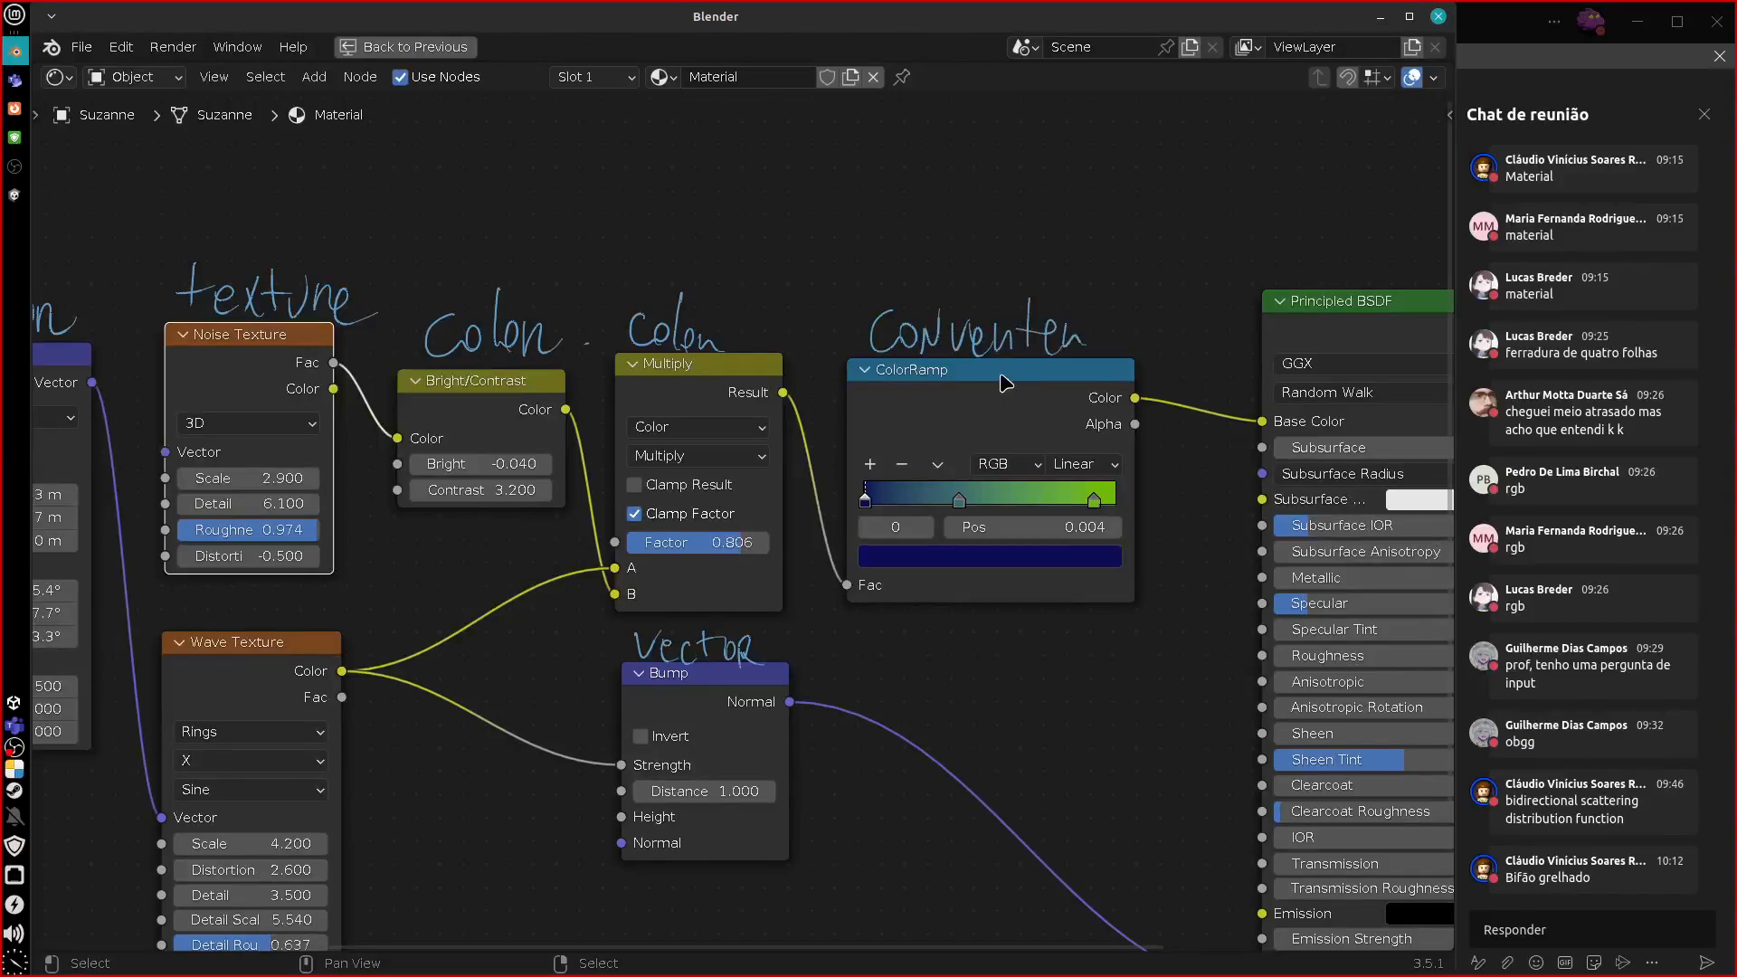
pyautogui.moveTo(1190, 401); pyautogui.dragTo(992, 432, button='middle')
pyautogui.moveTo(1124, 268); pyautogui.dragTo(1100, 304)
pyautogui.moveTo(1139, 270)
pyautogui.mouseDown()
pyautogui.moveTo(1141, 306)
pyautogui.moveTo(1303, 312)
pyautogui.mouseUp()
# Combine the RGB and Color Attribute nodes into a node group and return to the main material tree.
pyautogui.moveTo(843, 710); pyautogui.dragTo(546, 722, button='middle')
pyautogui.moveTo(1142, 709); pyautogui.dragTo(1001, 661, button='middle')
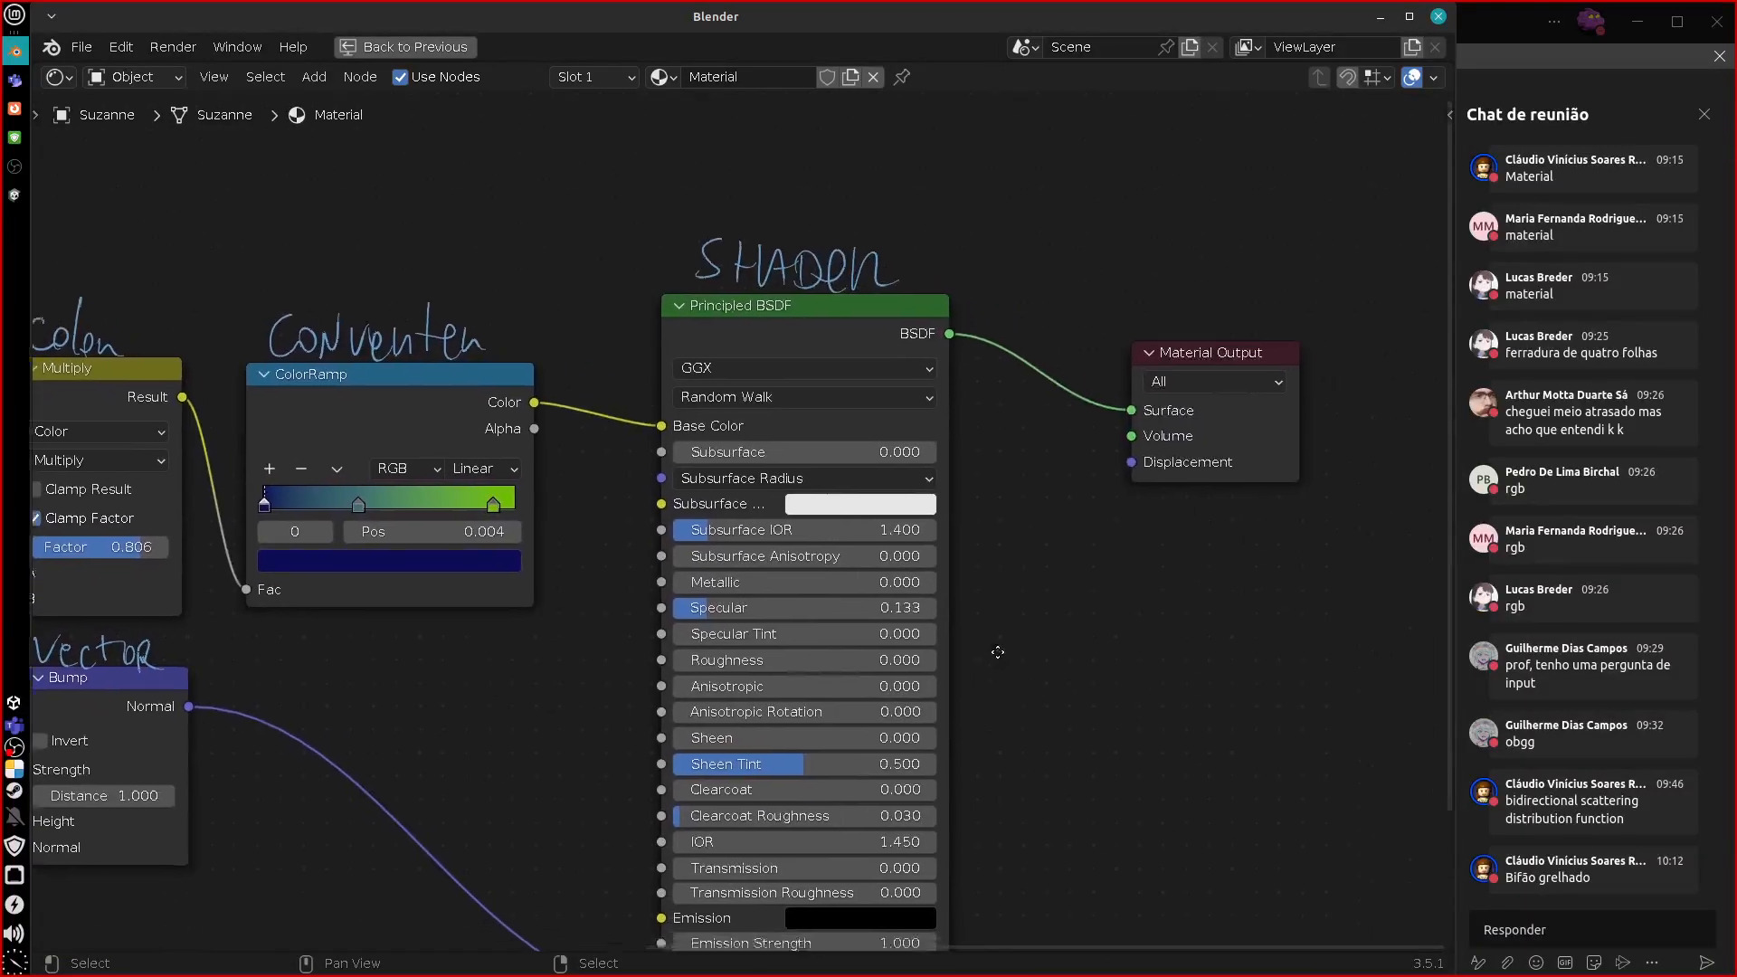
pyautogui.moveTo(900, 740); pyautogui.dragTo(1060, 408, button='middle')
pyautogui.moveTo(455, 825); pyautogui.dragTo(1056, 767, button='middle')
pyautogui.moveTo(913, 847)
pyautogui.mouseDown(button='middle')
pyautogui.moveTo(1043, 887)
pyautogui.moveTo(1194, 875)
pyautogui.mouseUp(button='middle')
pyautogui.click(232, 339)
pyautogui.keyDown('shift'); pyautogui.click(217, 610); pyautogui.keyUp('shift')
pyautogui.hotkey('ctrl', 'g')
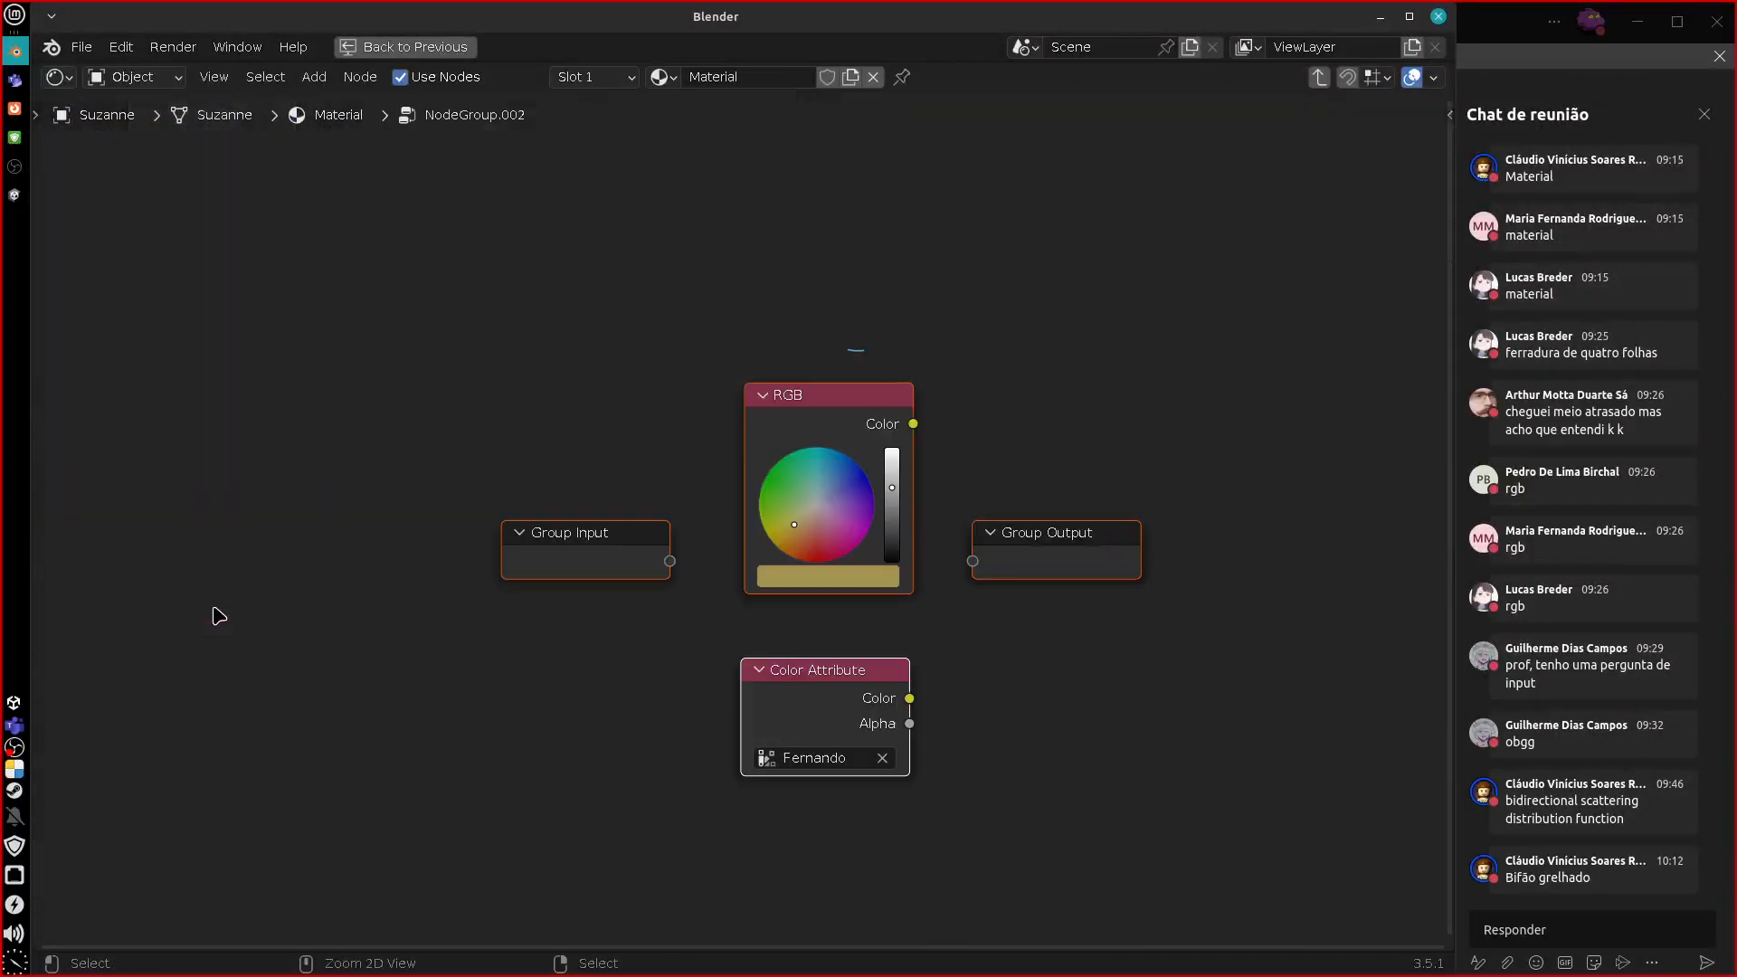
pyautogui.press('Tab')
# Move the new group node beneath the Material Output node and widen it so its full name fits.
pyautogui.moveTo(262, 496); pyautogui.dragTo(1270, 737)
pyautogui.moveTo(1270, 737); pyautogui.dragTo(635, 740, button='middle')
pyautogui.moveTo(643, 760); pyautogui.dragTo(1270, 803)
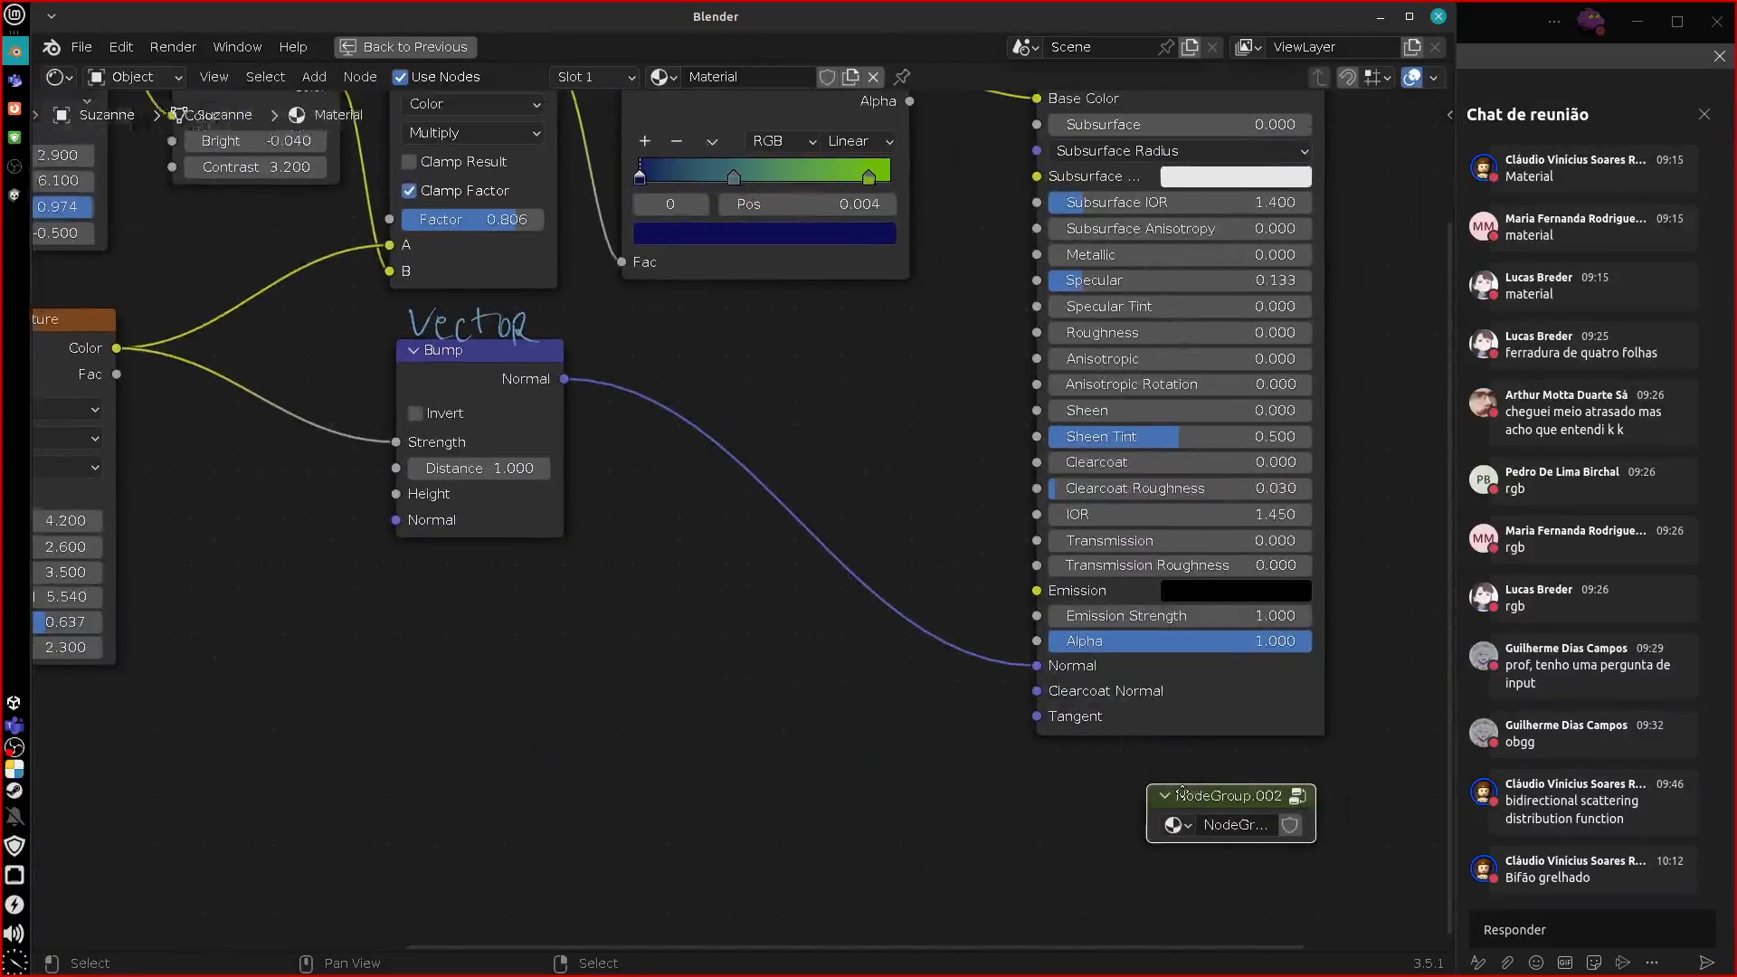
pyautogui.moveTo(1366, 775); pyautogui.dragTo(867, 820, button='middle')
pyautogui.moveTo(771, 826); pyautogui.dragTo(1000, 363)
pyautogui.moveTo(1034, 379); pyautogui.dragTo(870, 645, button='middle')
pyautogui.scroll(2, 866, 600)
pyautogui.scroll(1, 866, 592)
pyautogui.moveTo(818, 645); pyautogui.dragTo(846, 657)
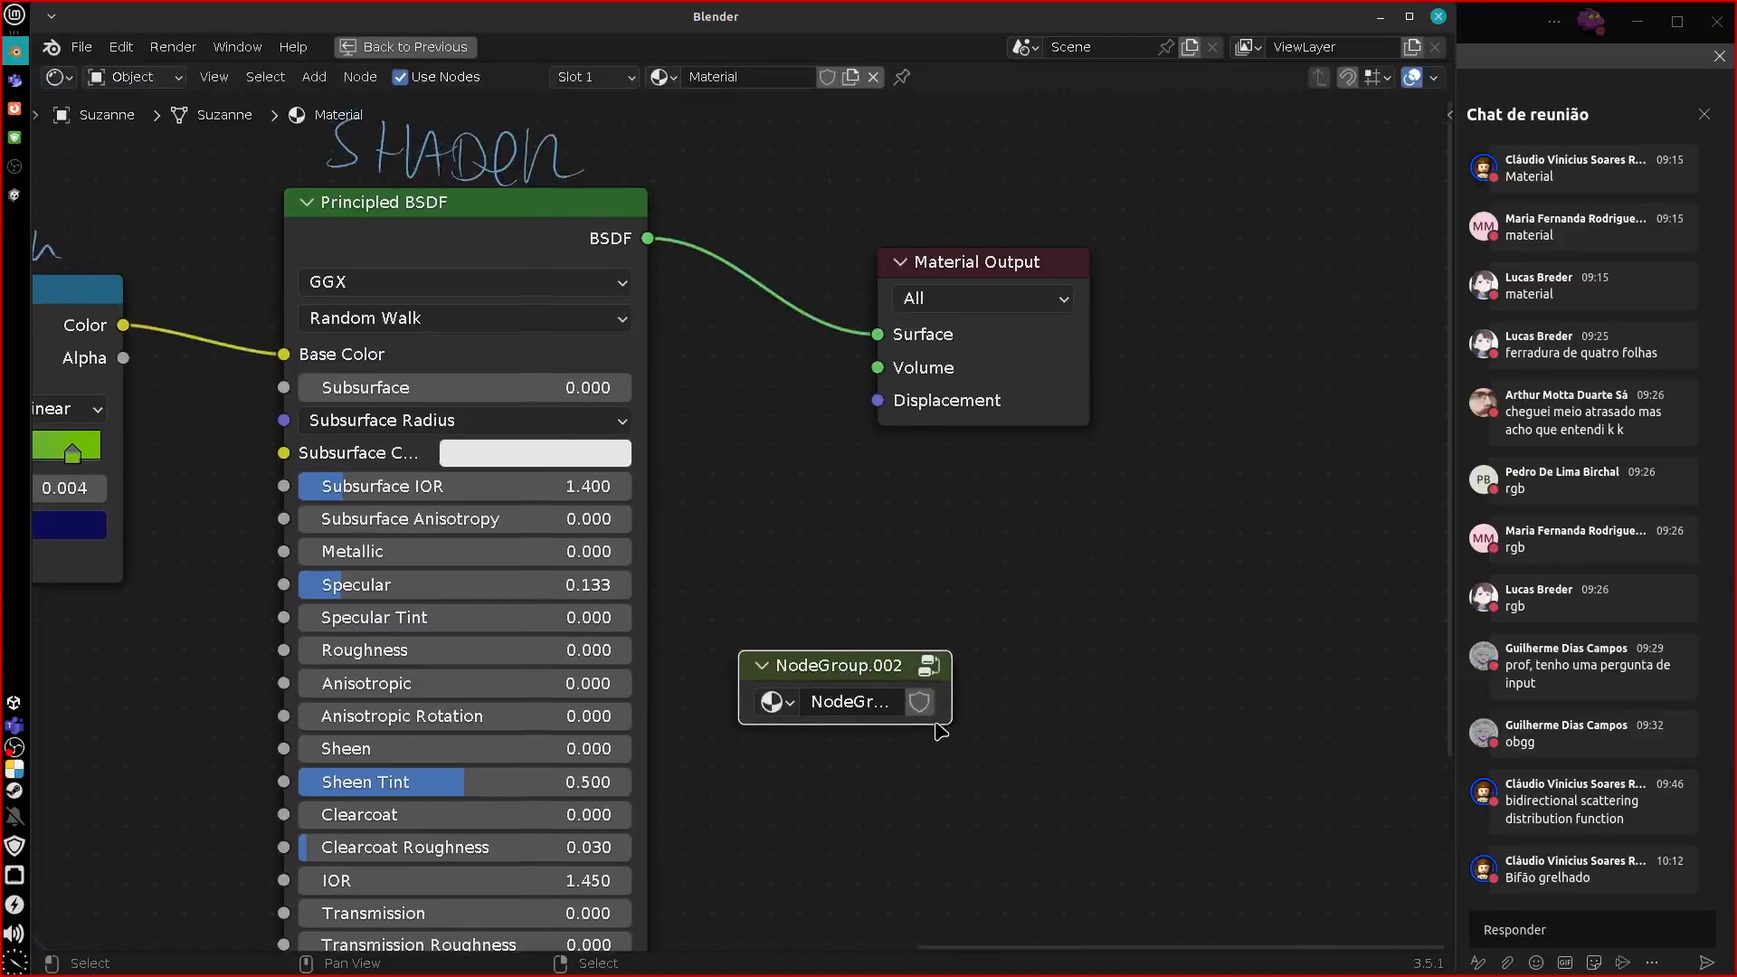
pyautogui.moveTo(952, 721); pyautogui.dragTo(1005, 715)
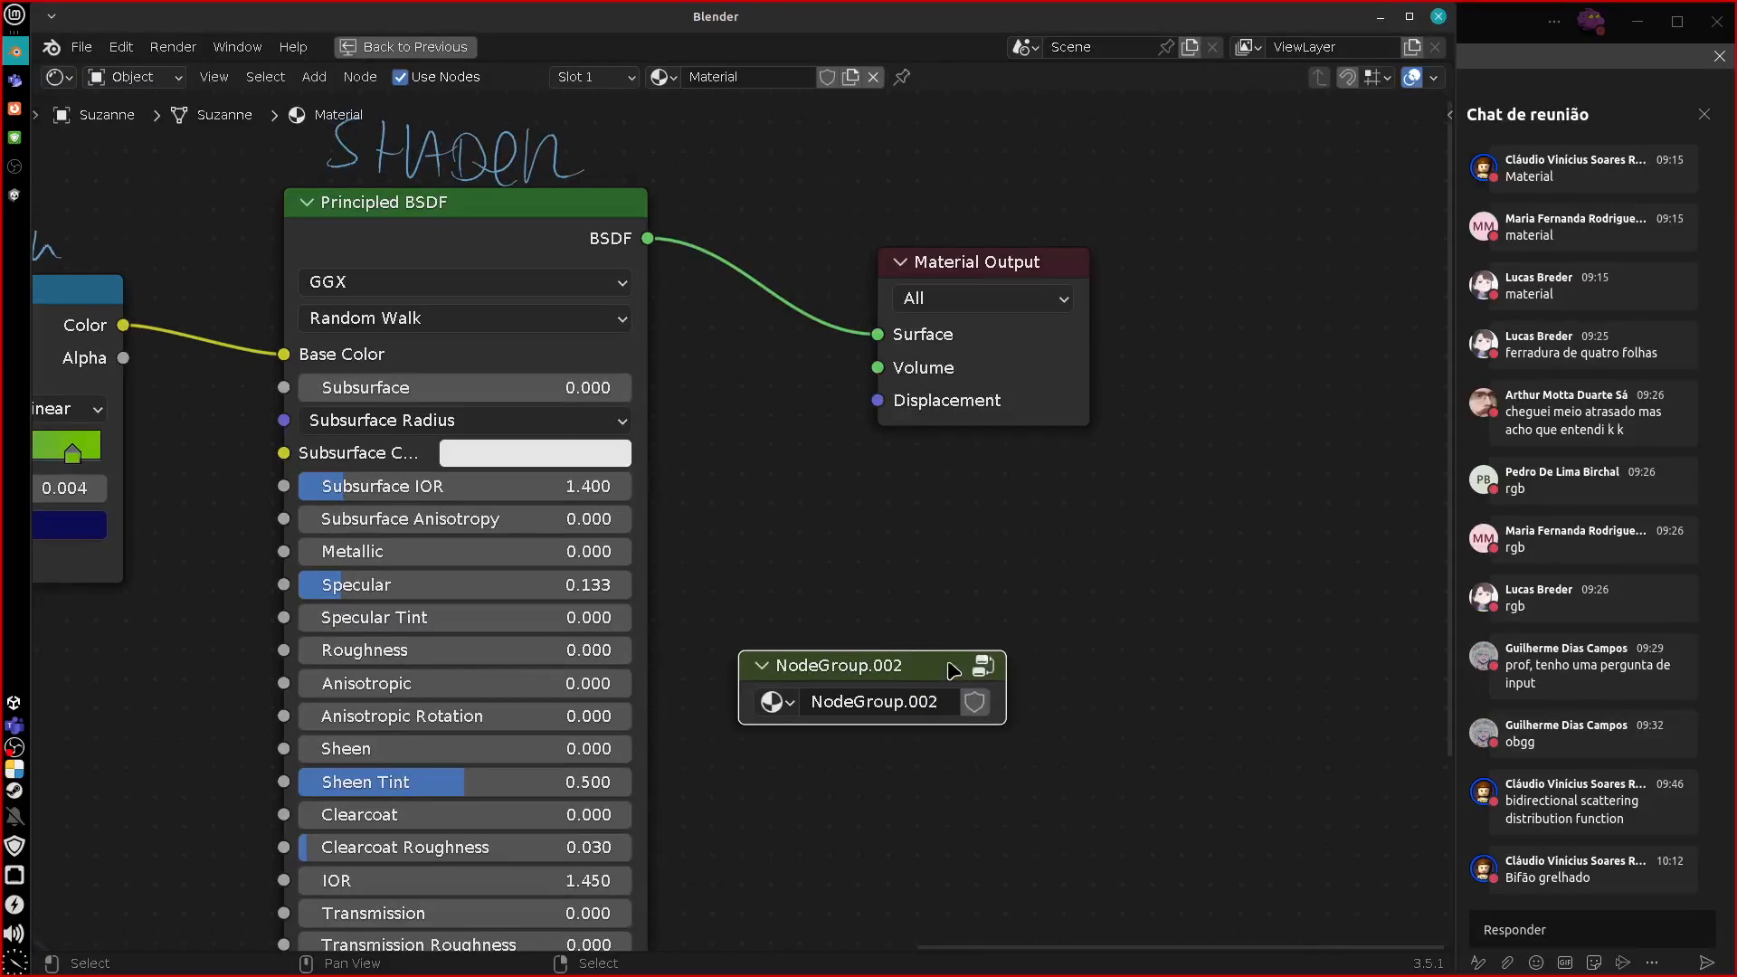
# Circle the group node's header icon and handwrite the annotations Group above it and Output above the Material Output node.
pyautogui.moveTo(979, 630); pyautogui.dragTo(959, 653)
pyautogui.moveTo(789, 582)
pyautogui.mouseDown()
pyautogui.moveTo(780, 624)
pyautogui.moveTo(884, 608)
pyautogui.moveTo(889, 633)
pyautogui.mouseUp()
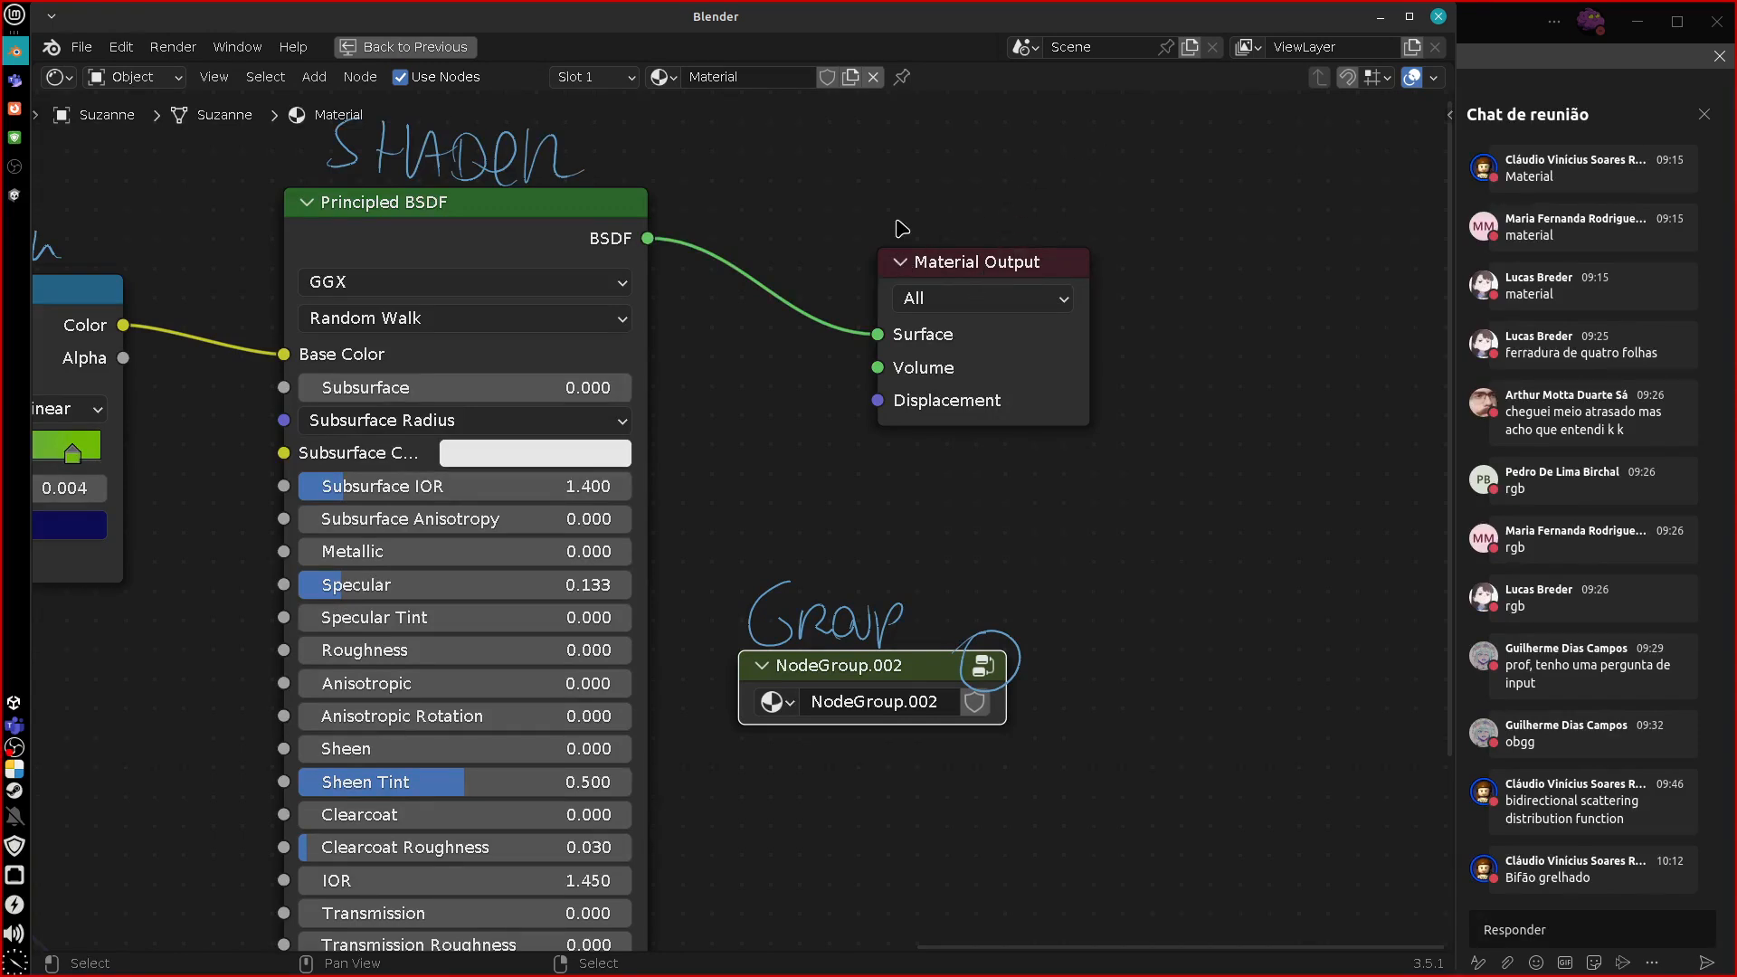
pyautogui.moveTo(908, 210); pyautogui.dragTo(948, 197)
pyautogui.moveTo(988, 252)
pyautogui.mouseDown()
pyautogui.moveTo(994, 234)
pyautogui.moveTo(1038, 228)
pyautogui.mouseUp()
pyautogui.moveTo(1052, 190); pyautogui.dragTo(1050, 232)
pyautogui.moveTo(1037, 208); pyautogui.dragTo(1077, 204)
# Circle the Principled BSDF node's output and first three input sockets with annotation strokes, and erase these circles.
pyautogui.moveTo(833, 688); pyautogui.dragTo(1109, 681, button='middle')
pyautogui.moveTo(943, 402); pyautogui.dragTo(960, 465, button='middle')
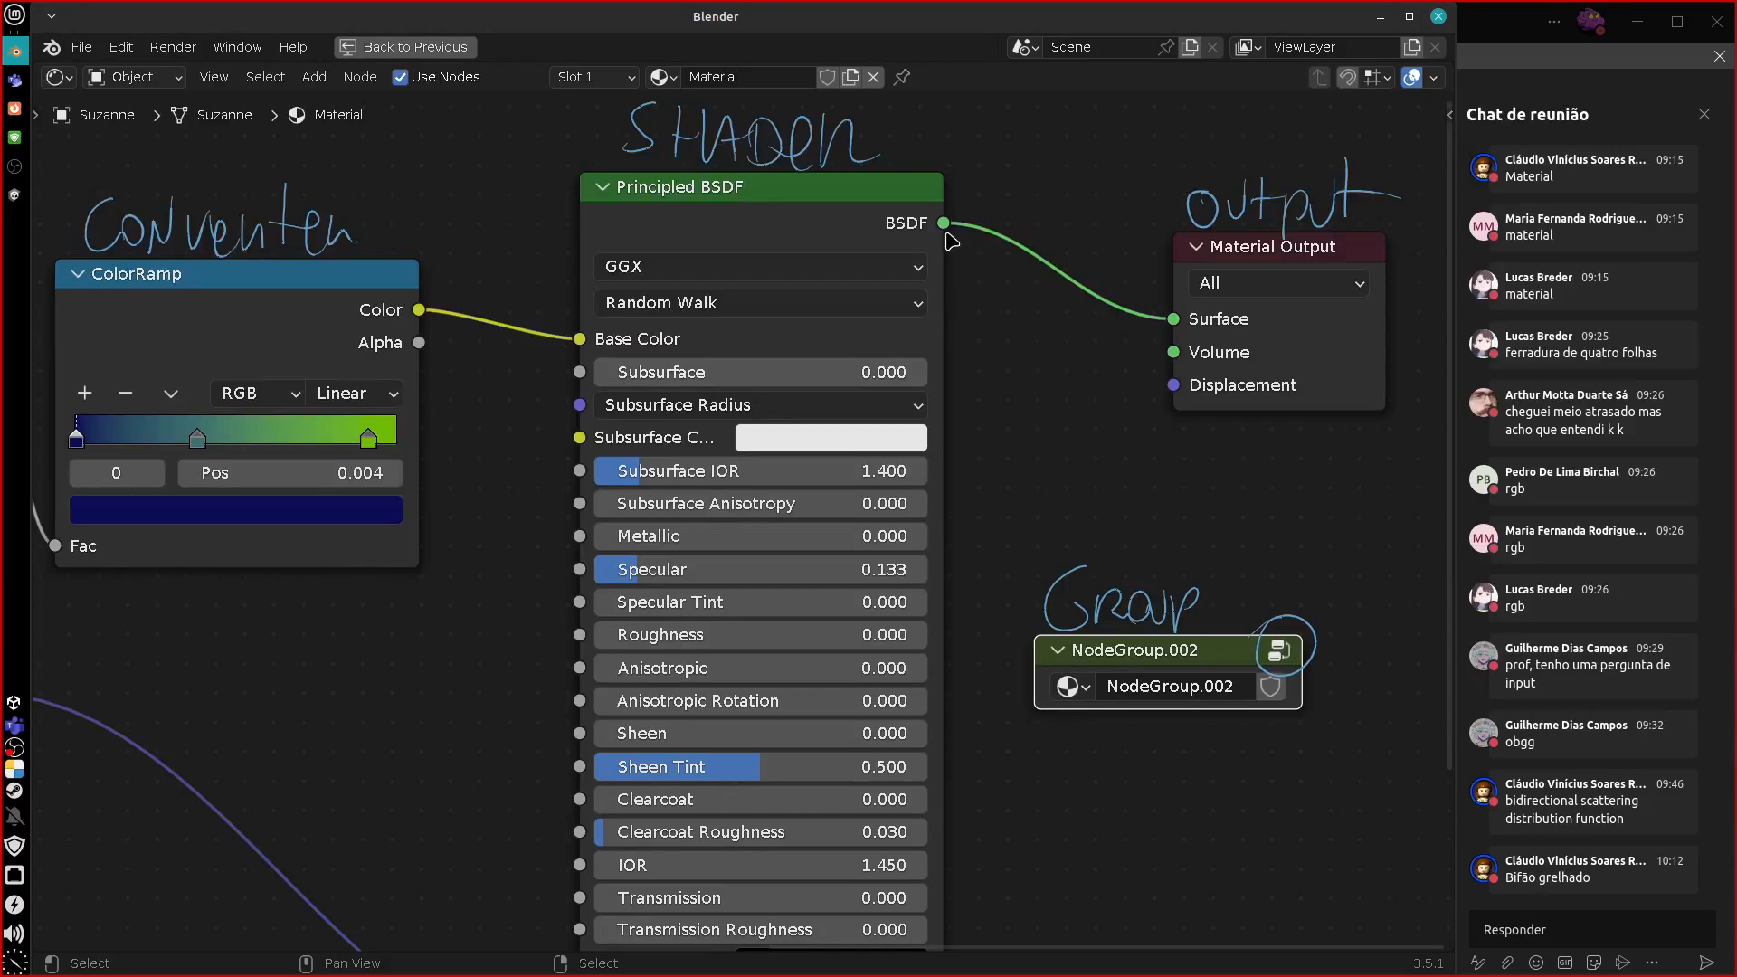
pyautogui.moveTo(933, 235); pyautogui.dragTo(937, 209)
pyautogui.moveTo(581, 322); pyautogui.dragTo(583, 394)
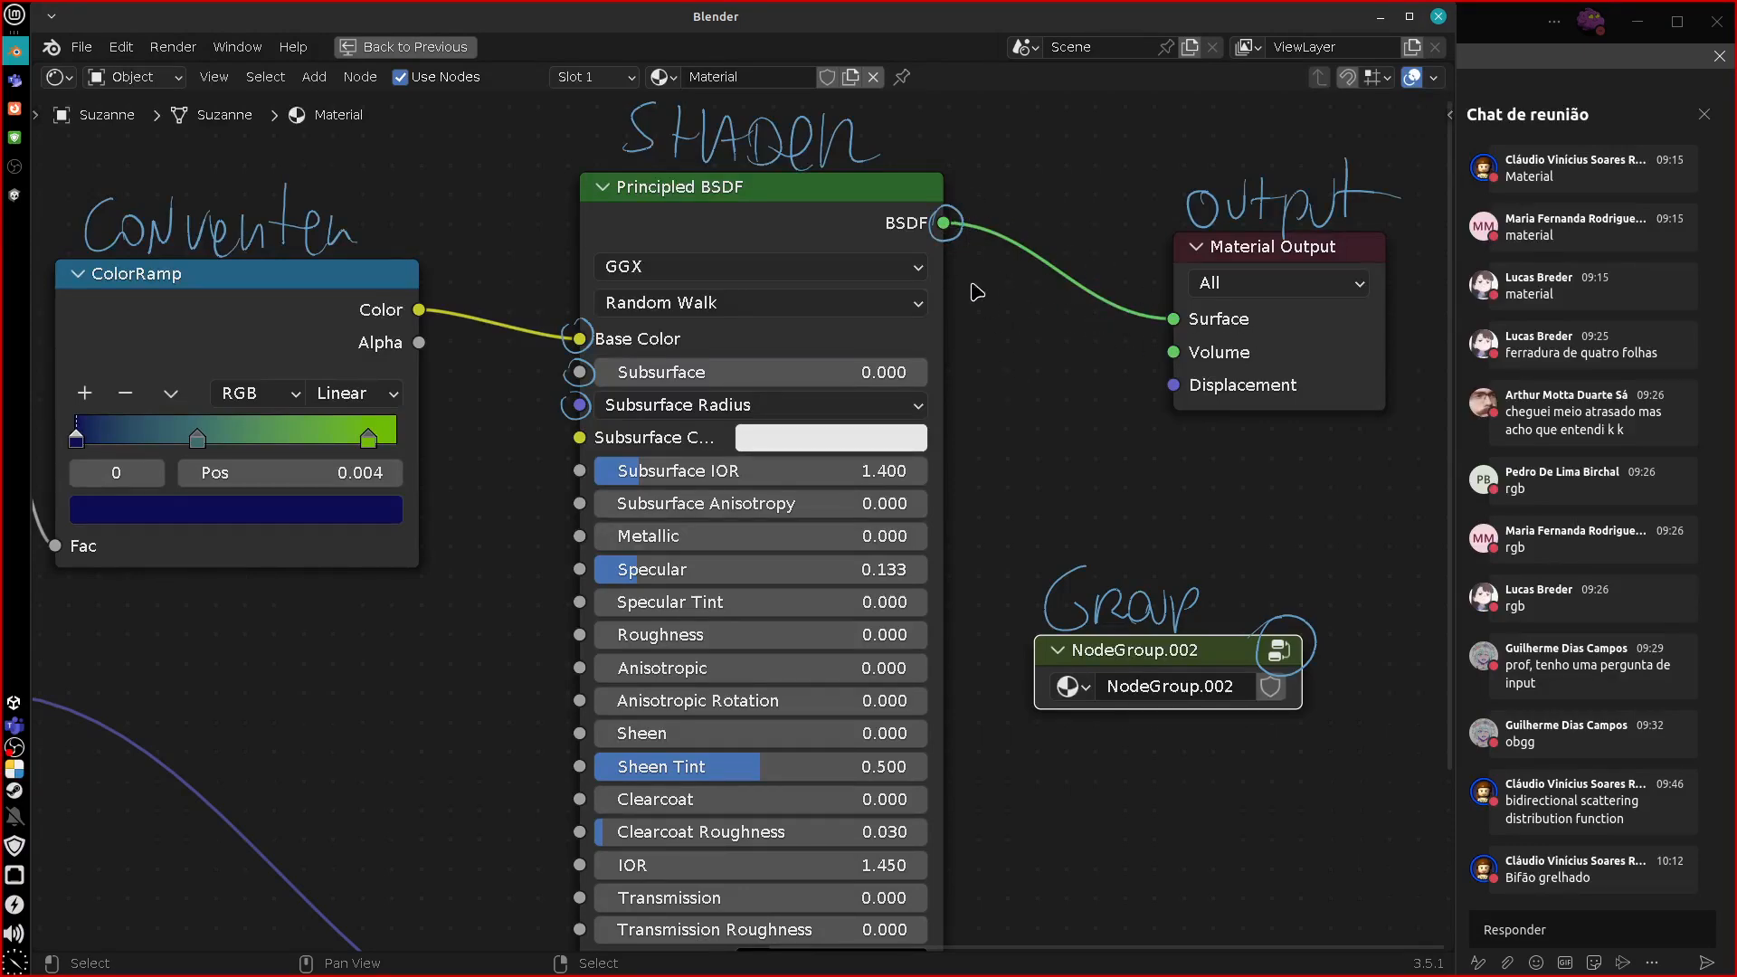
pyautogui.moveTo(960, 217); pyautogui.dragTo(939, 250, button='right')
pyautogui.moveTo(590, 324); pyautogui.dragTo(575, 408, button='right')
pyautogui.moveTo(579, 416)
pyautogui.mouseDown(button='middle')
pyautogui.moveTo(595, 110)
pyautogui.moveTo(597, 398)
pyautogui.mouseUp(button='middle')
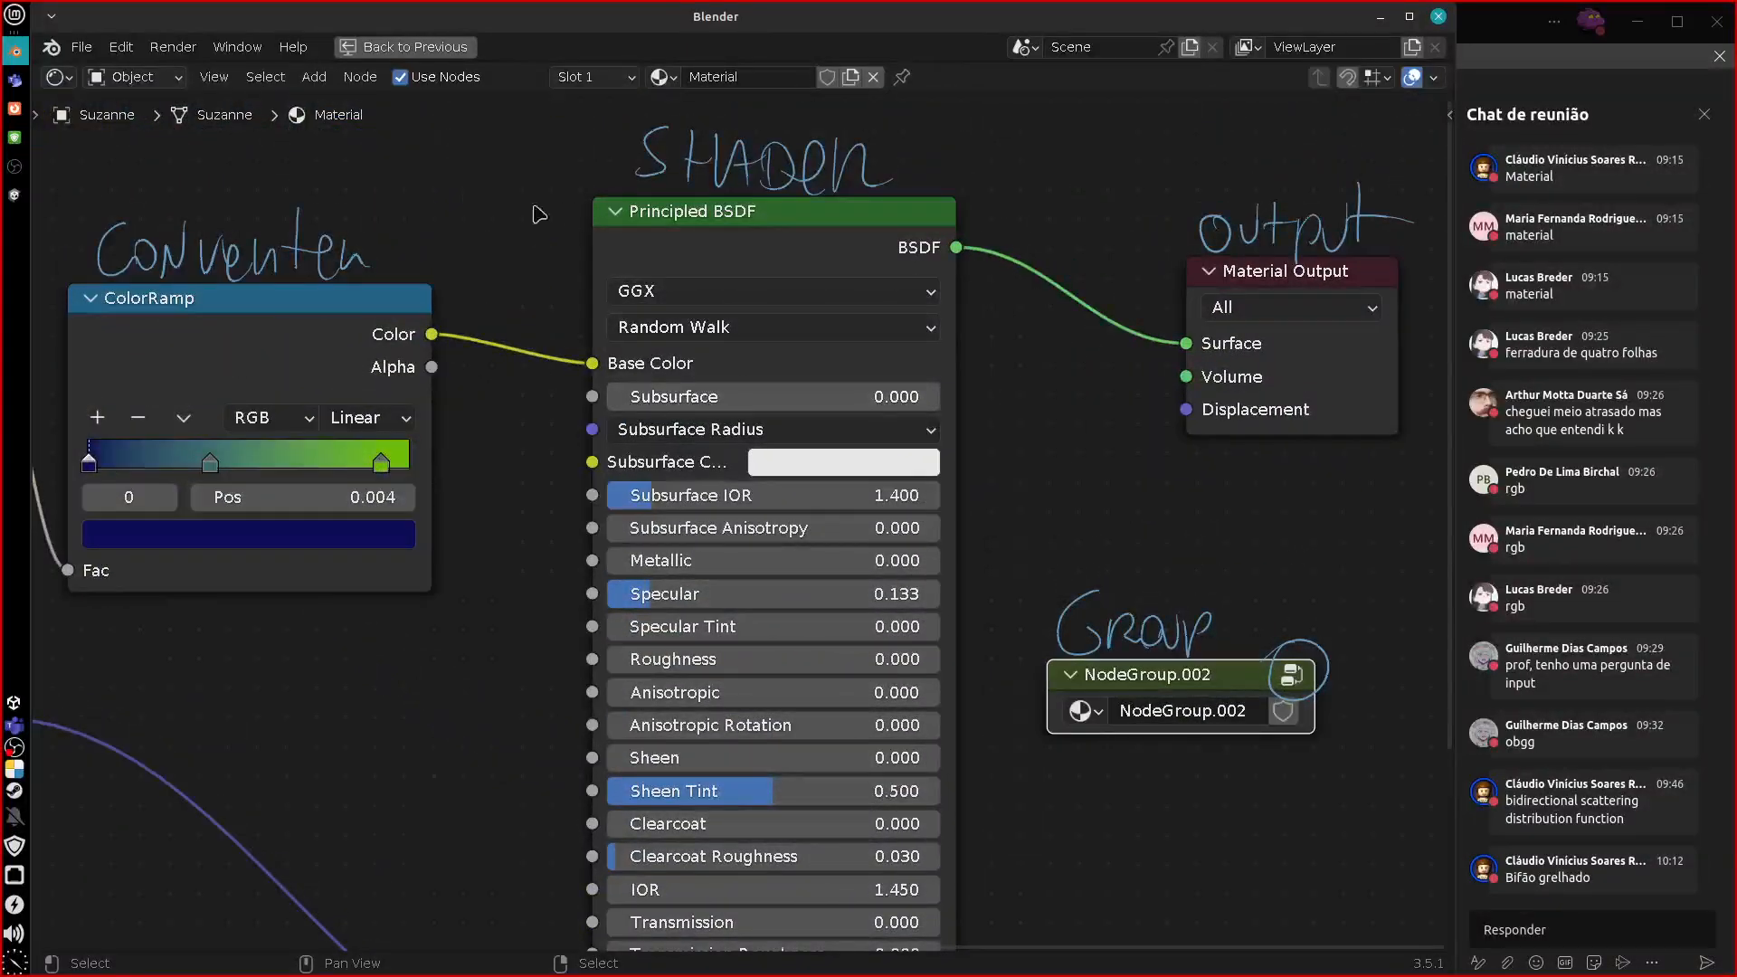
# Look over the annotated node chain and restore the split editor layout.
pyautogui.moveTo(440, 760); pyautogui.dragTo(544, 731, button='middle')
pyautogui.moveTo(365, 718); pyautogui.dragTo(697, 649, button='middle')
pyautogui.scroll(-5, 697, 661)
pyautogui.moveTo(605, 846); pyautogui.dragTo(968, 663, button='middle')
pyautogui.moveTo(779, 801); pyautogui.dragTo(568, 777, button='middle')
pyautogui.scroll(-2, 771, 822)
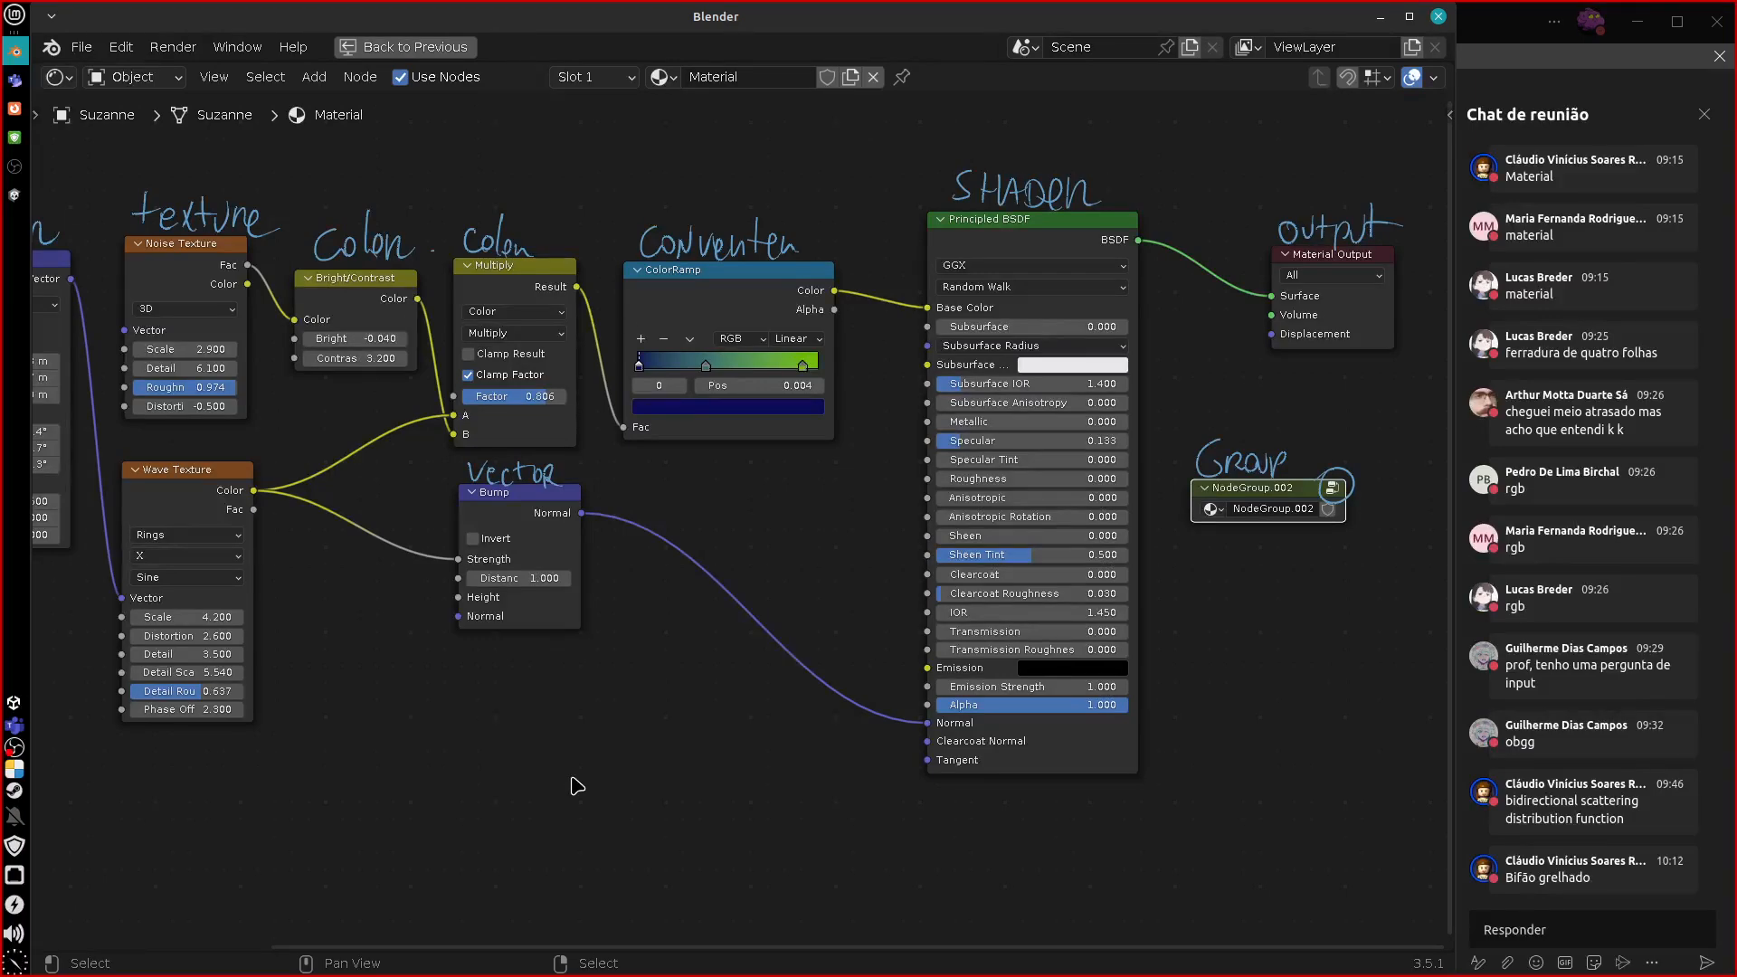
pyautogui.hotkey('ctrl', 'space')
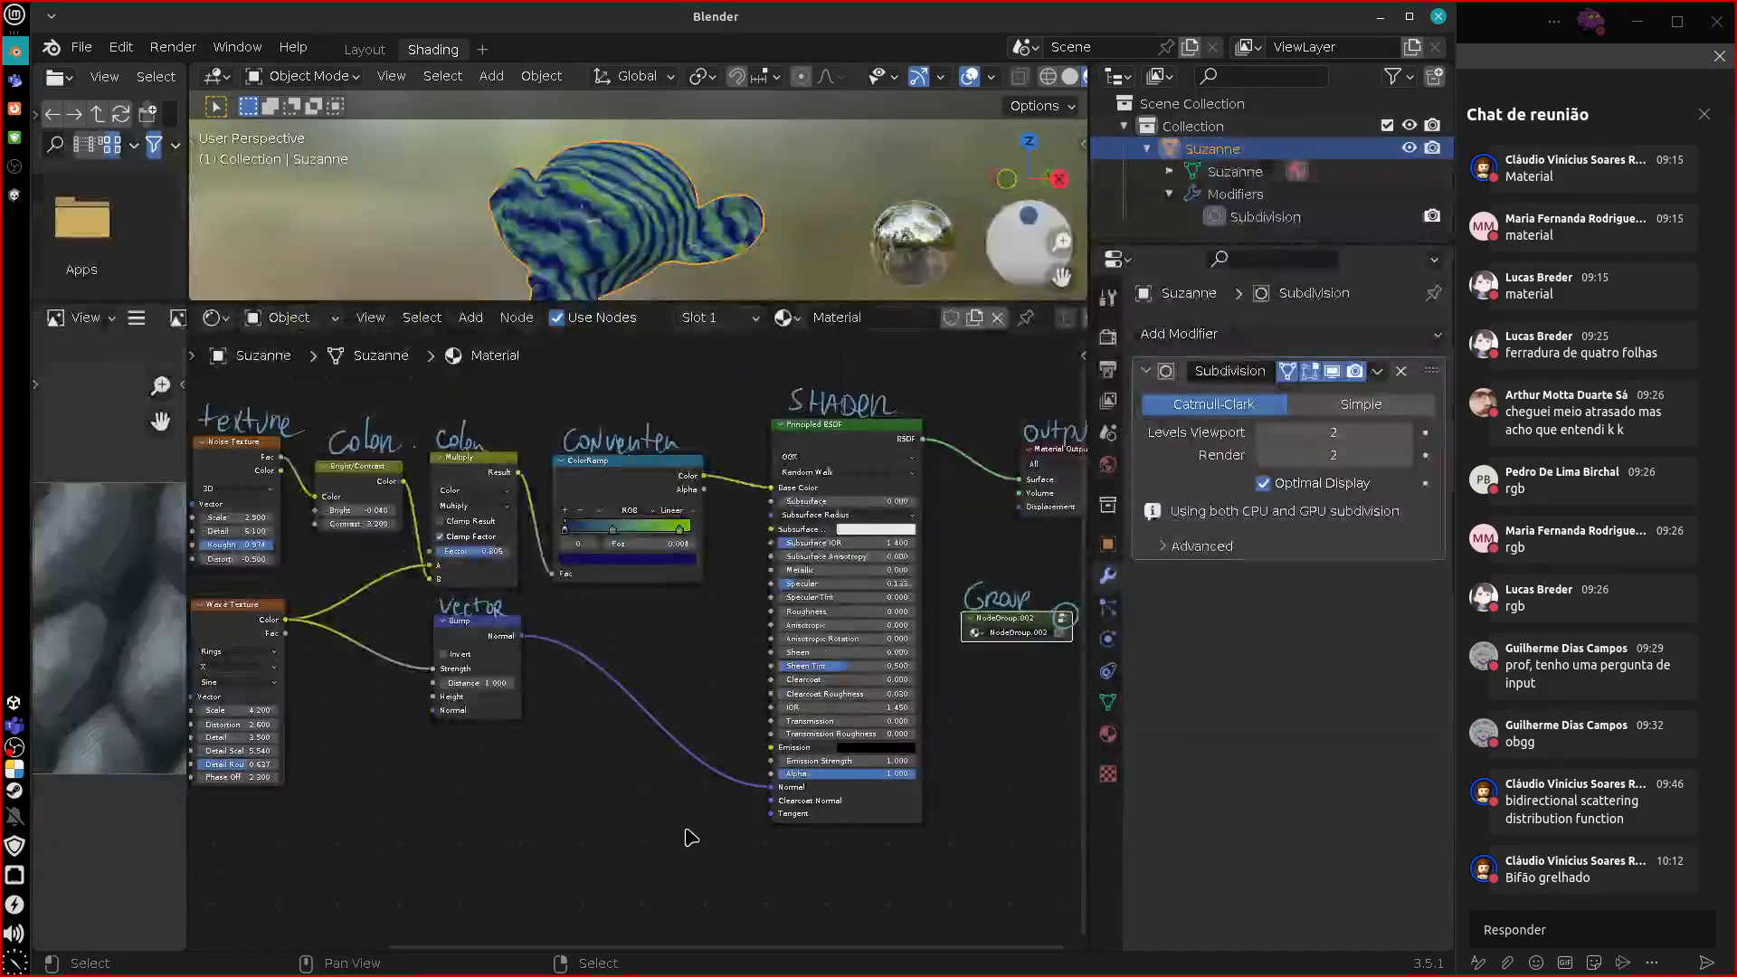
pyautogui.scroll(-2, 693, 814)
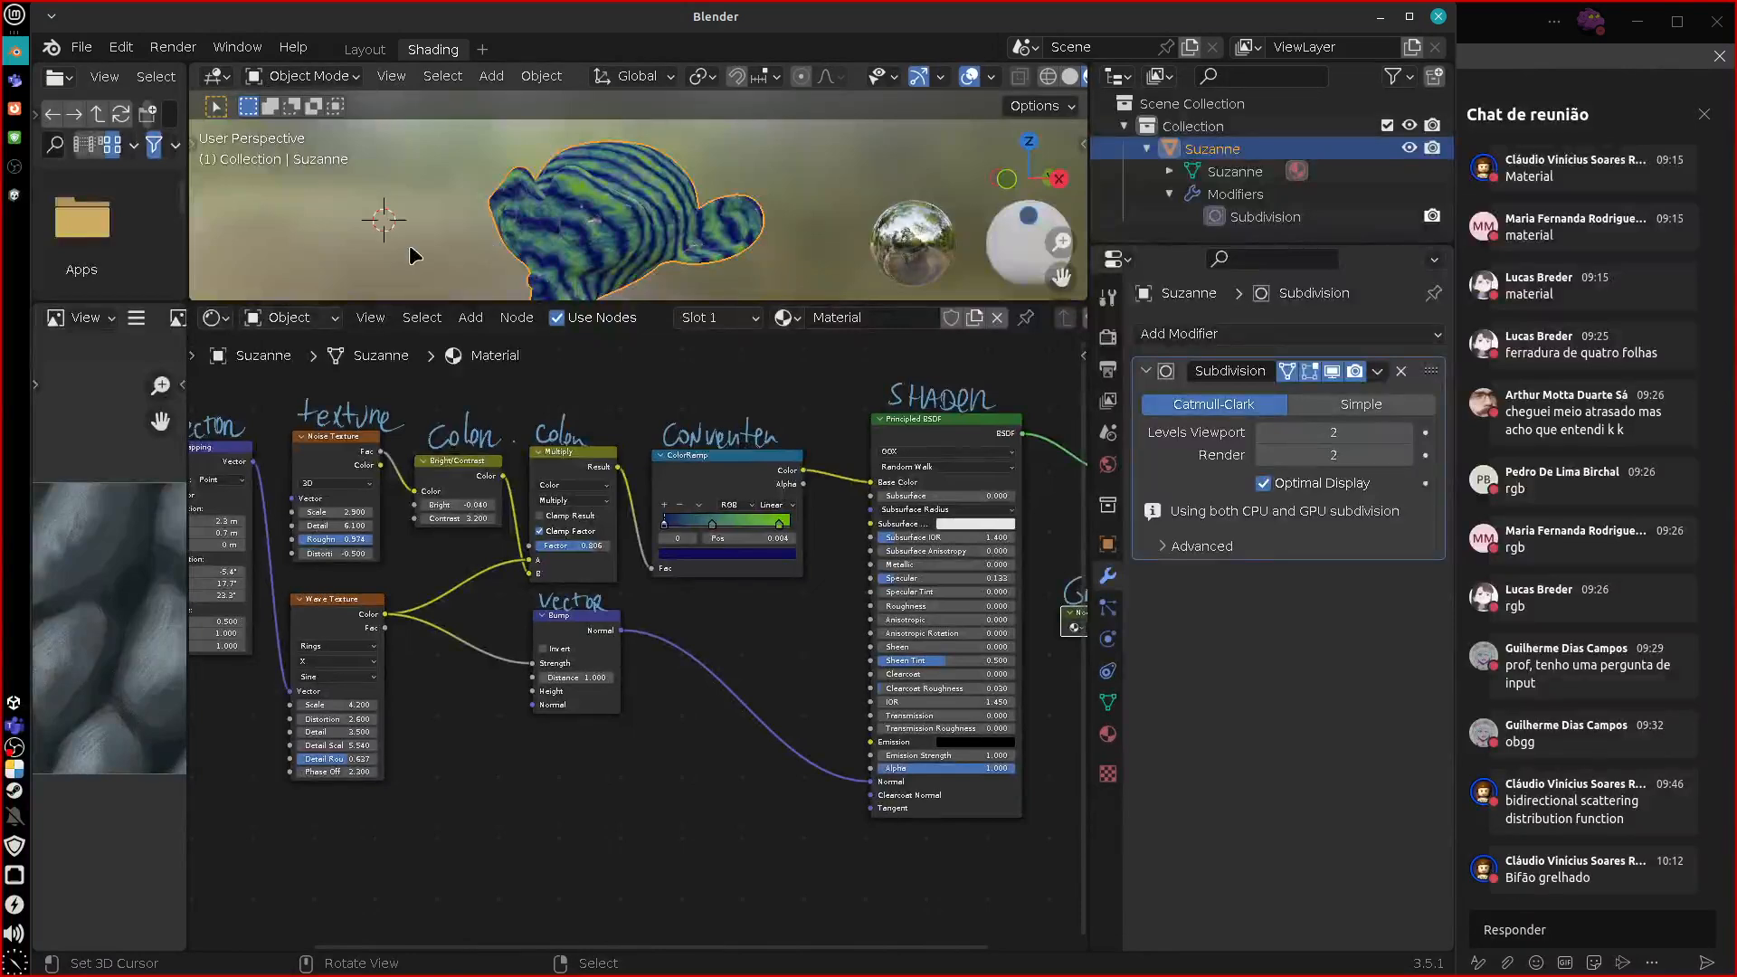
# Add a cylinder mesh at the 3D cursor beside Suzanne and show its material properties.
pyautogui.hotkey('shift', 'a')
pyautogui.moveTo(412, 242)
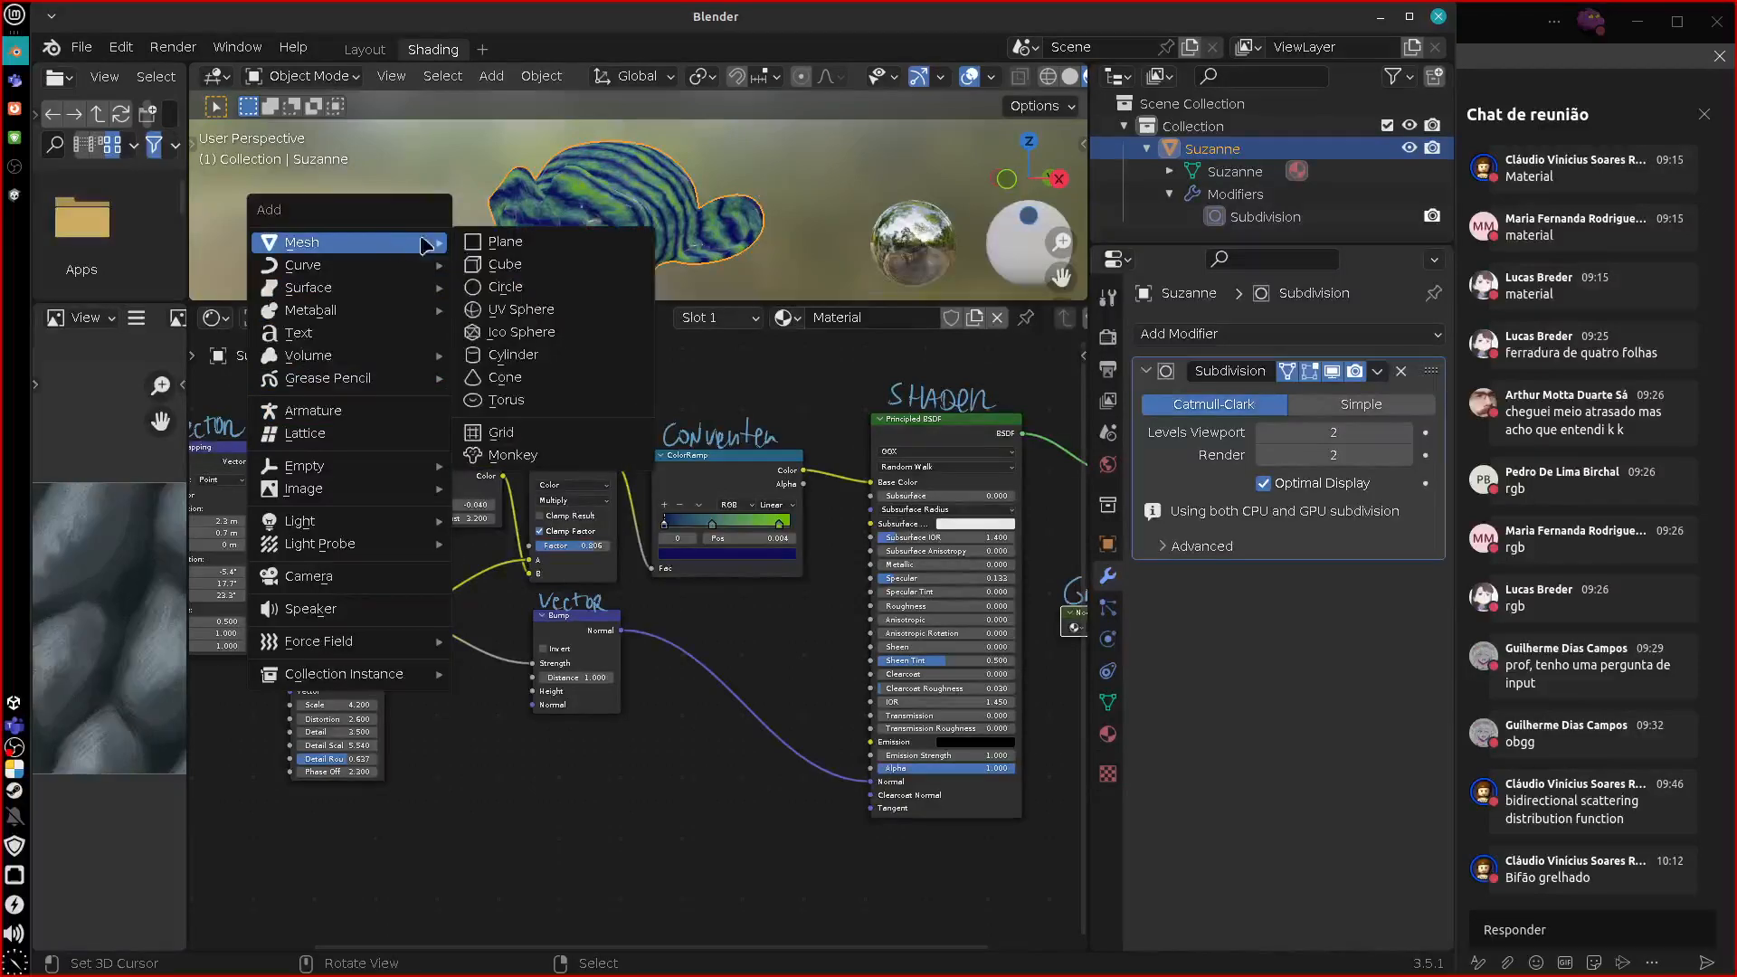
pyautogui.click(559, 354)
pyautogui.click(1107, 733)
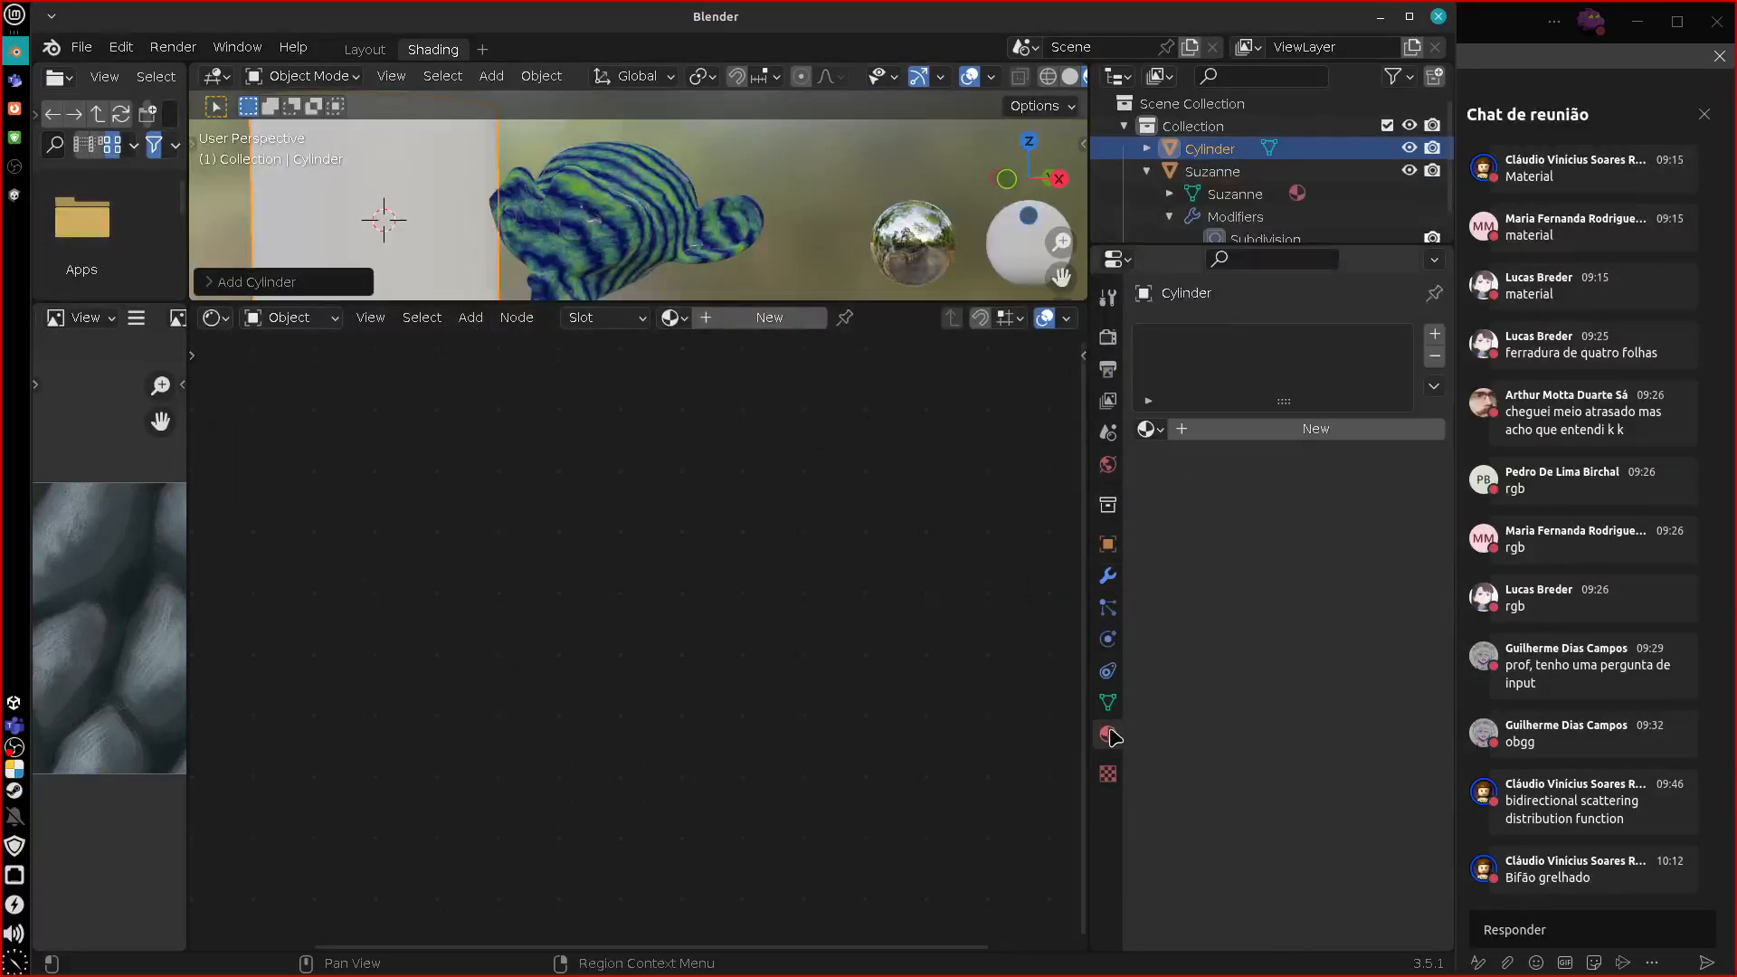
# Assign the existing material named Material to the cylinder and bring the cylinder and Suzanne into view together.
pyautogui.click(1148, 429)
pyautogui.click(1116, 462)
pyautogui.moveTo(613, 288); pyautogui.dragTo(697, 258, button='middle')
pyautogui.scroll(-5, 715, 249)
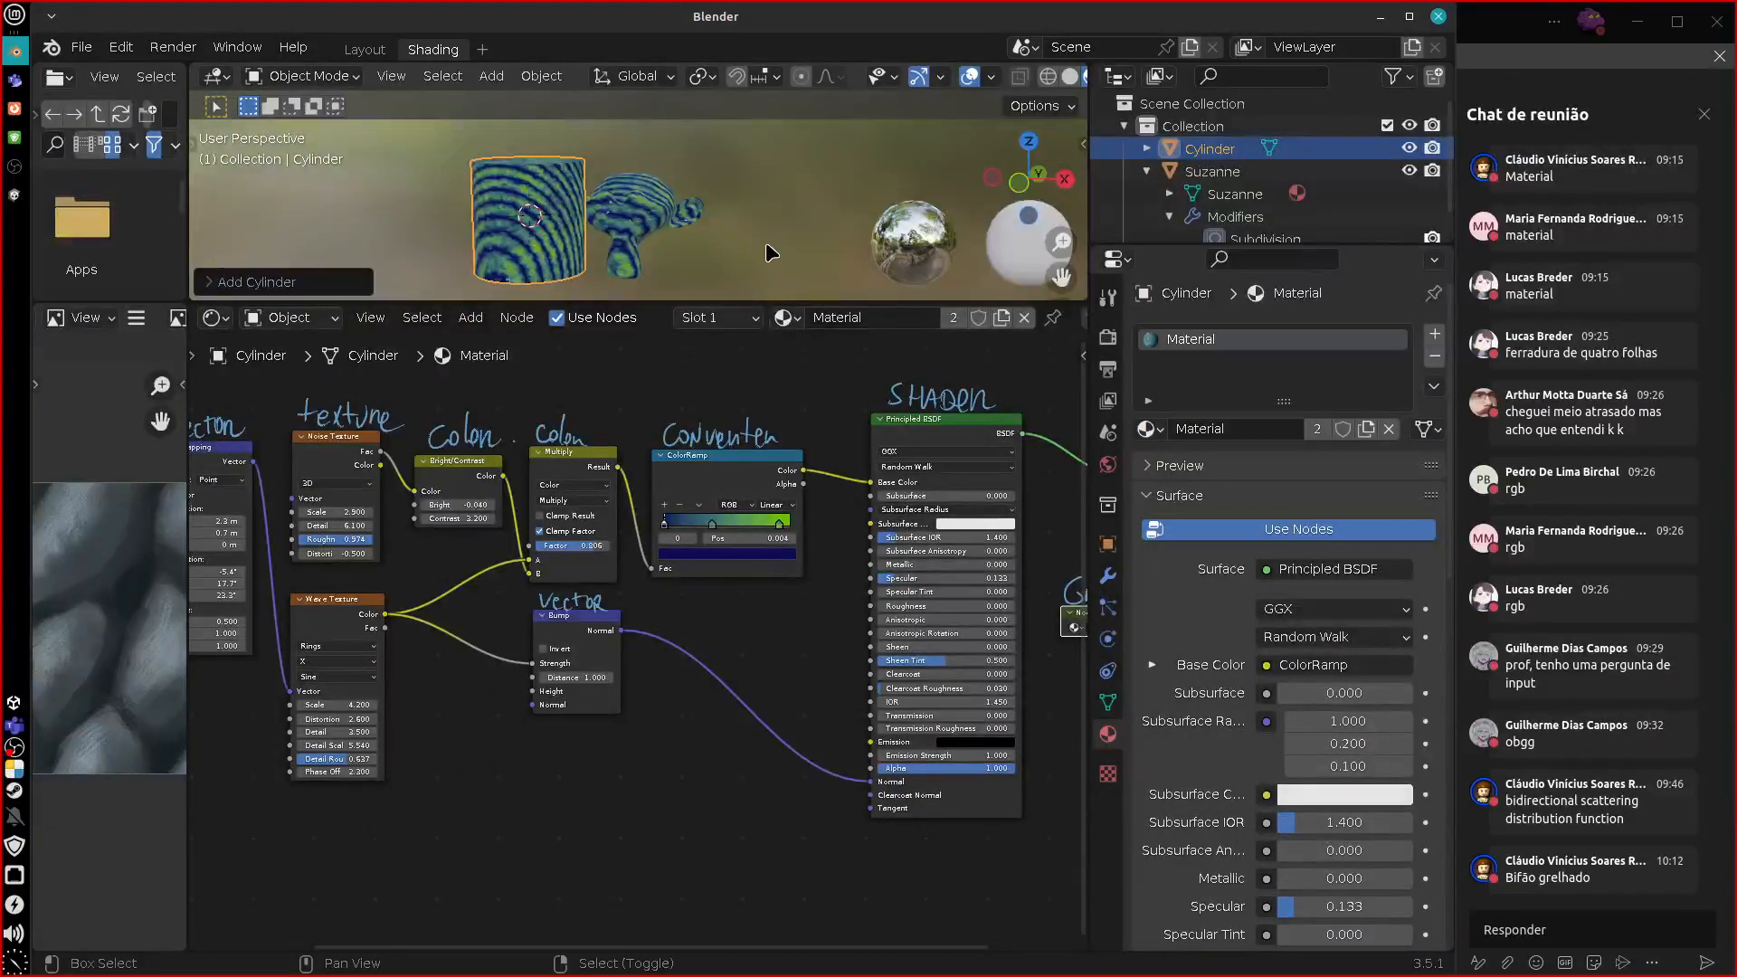
# Add a UV sphere mesh and move it to the free side of the cylinder, away from Suzanne.
pyautogui.hotkey('shift', 'a')
pyautogui.moveTo(766, 244)
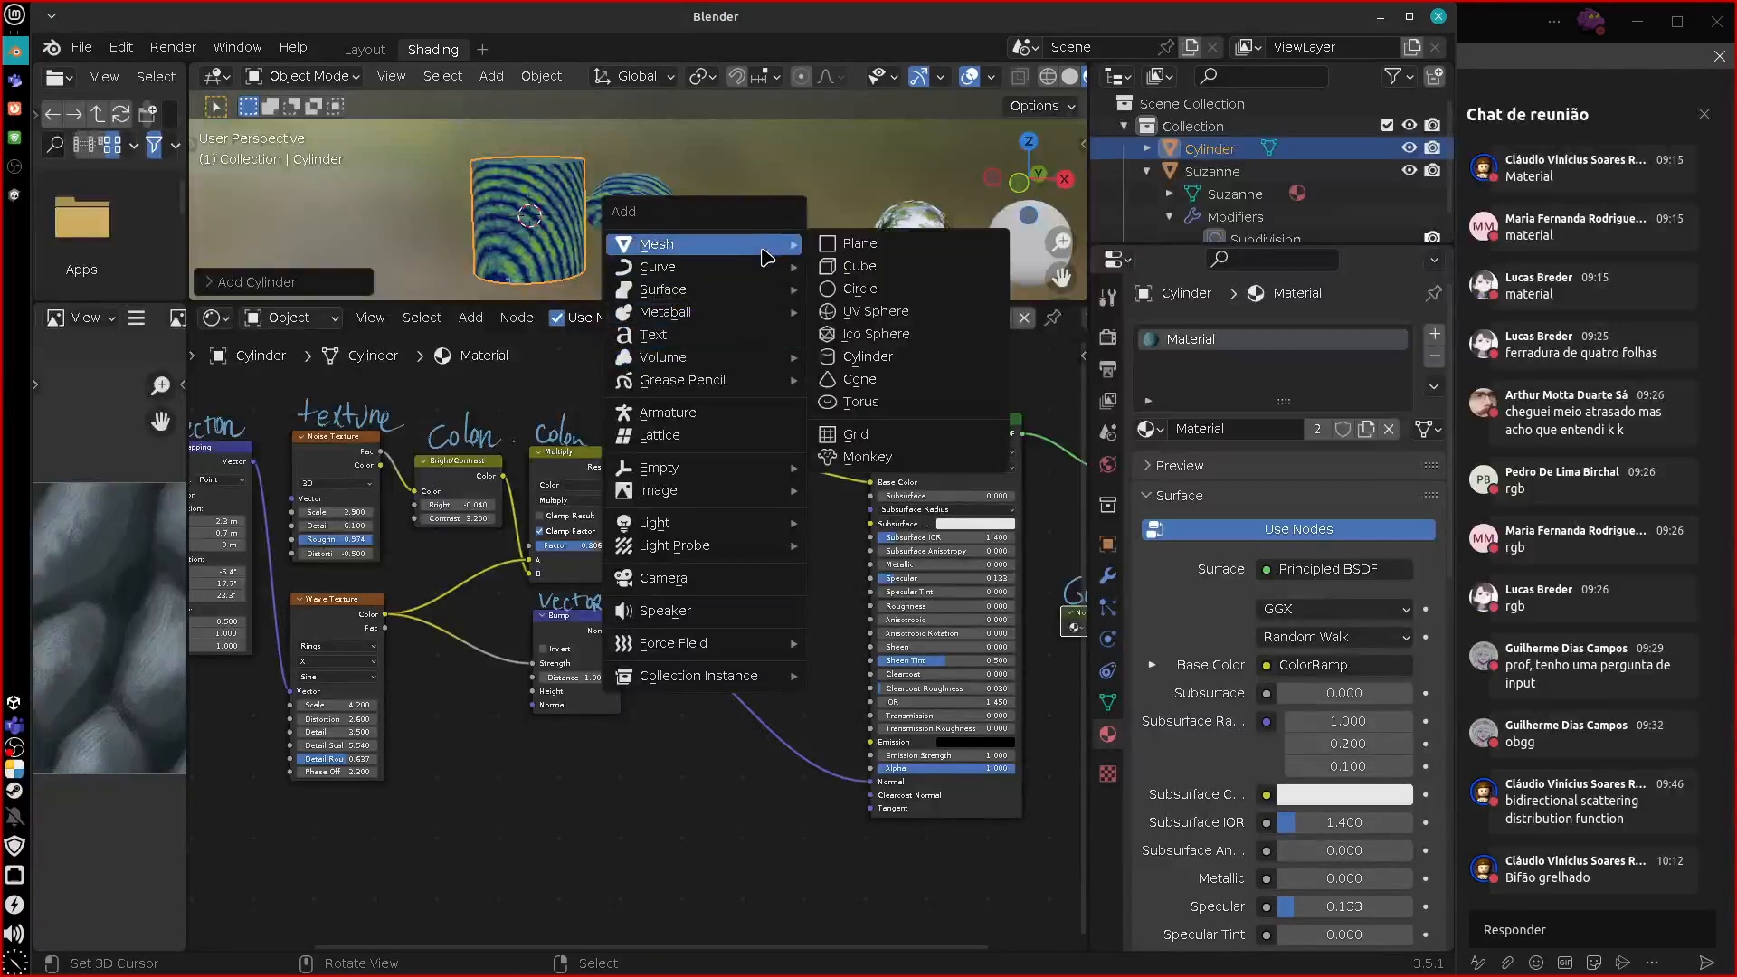
pyautogui.click(925, 312)
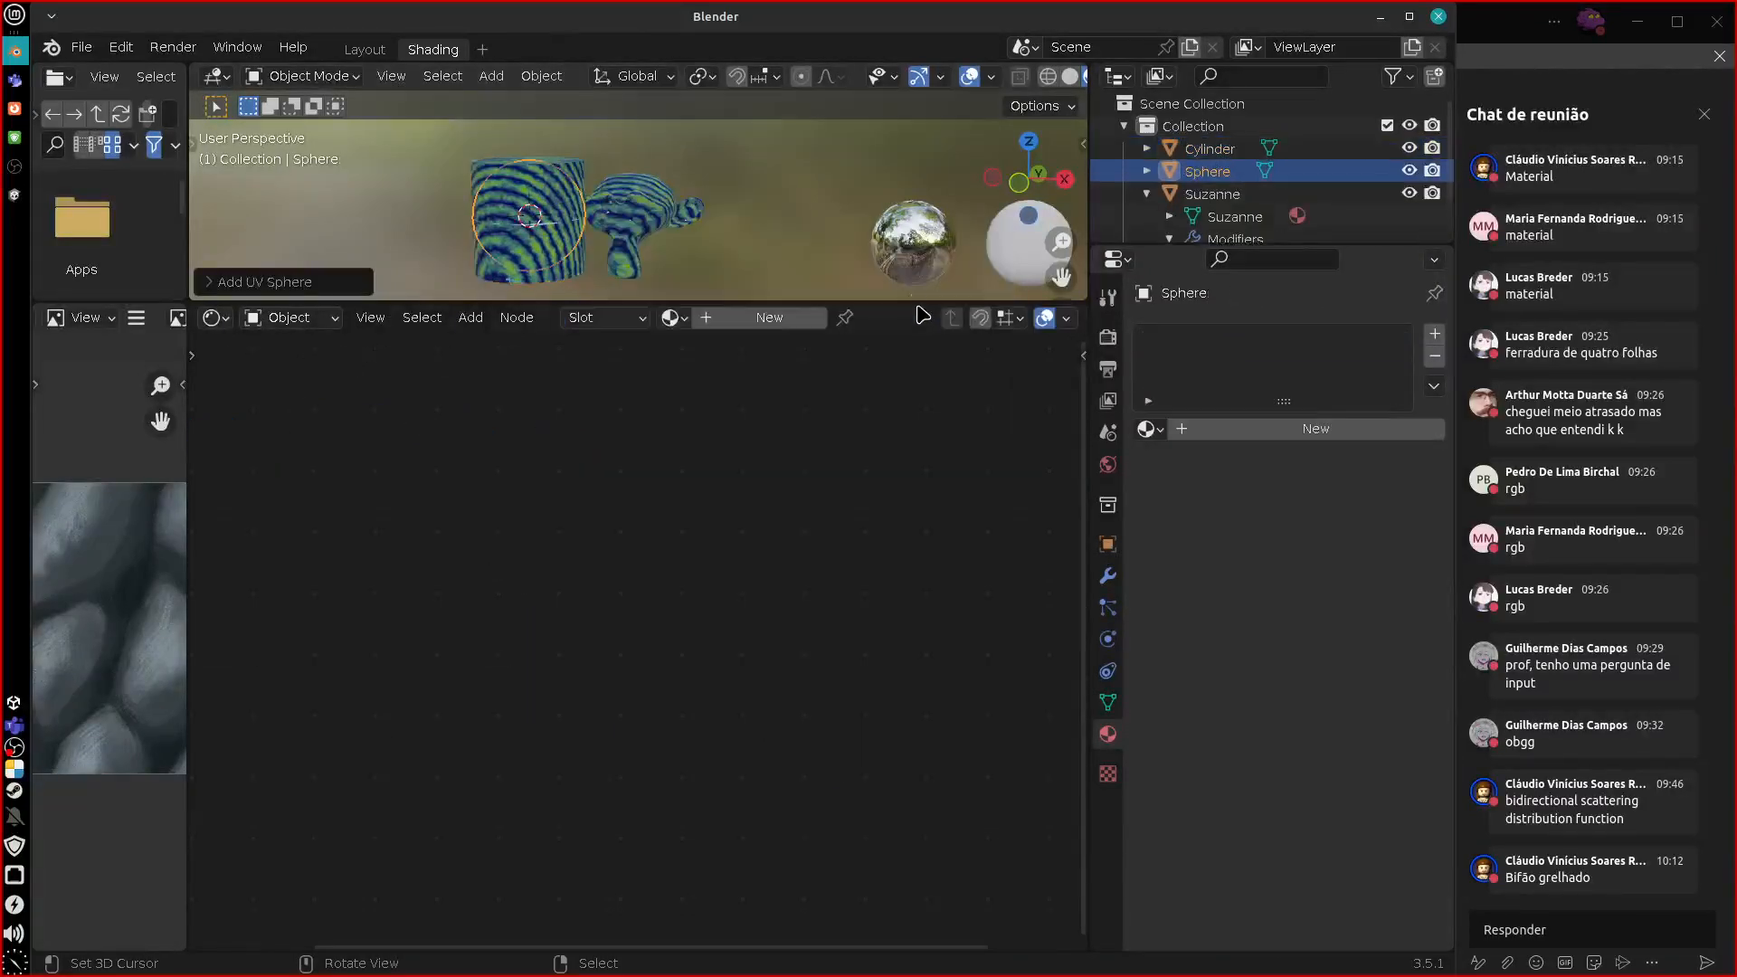
pyautogui.press('g')
pyautogui.click(518, 255)
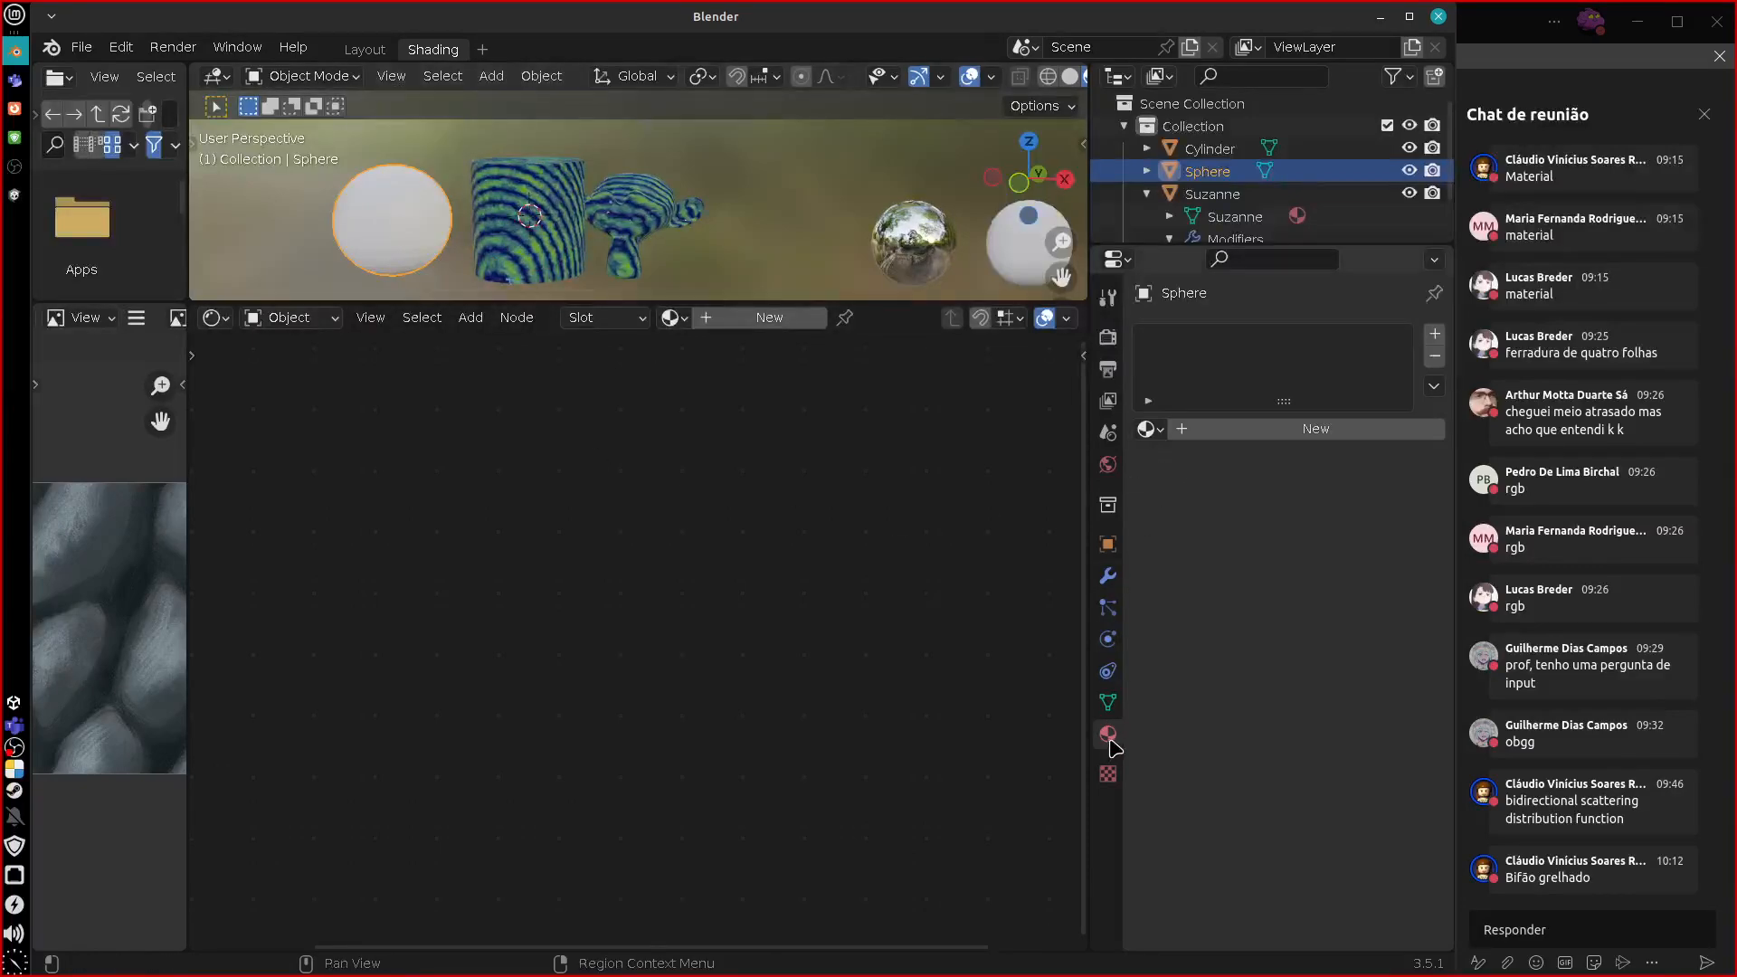
# Assign the existing material named Material to the sphere and view all three objects.
pyautogui.click(1147, 428)
pyautogui.click(1093, 465)
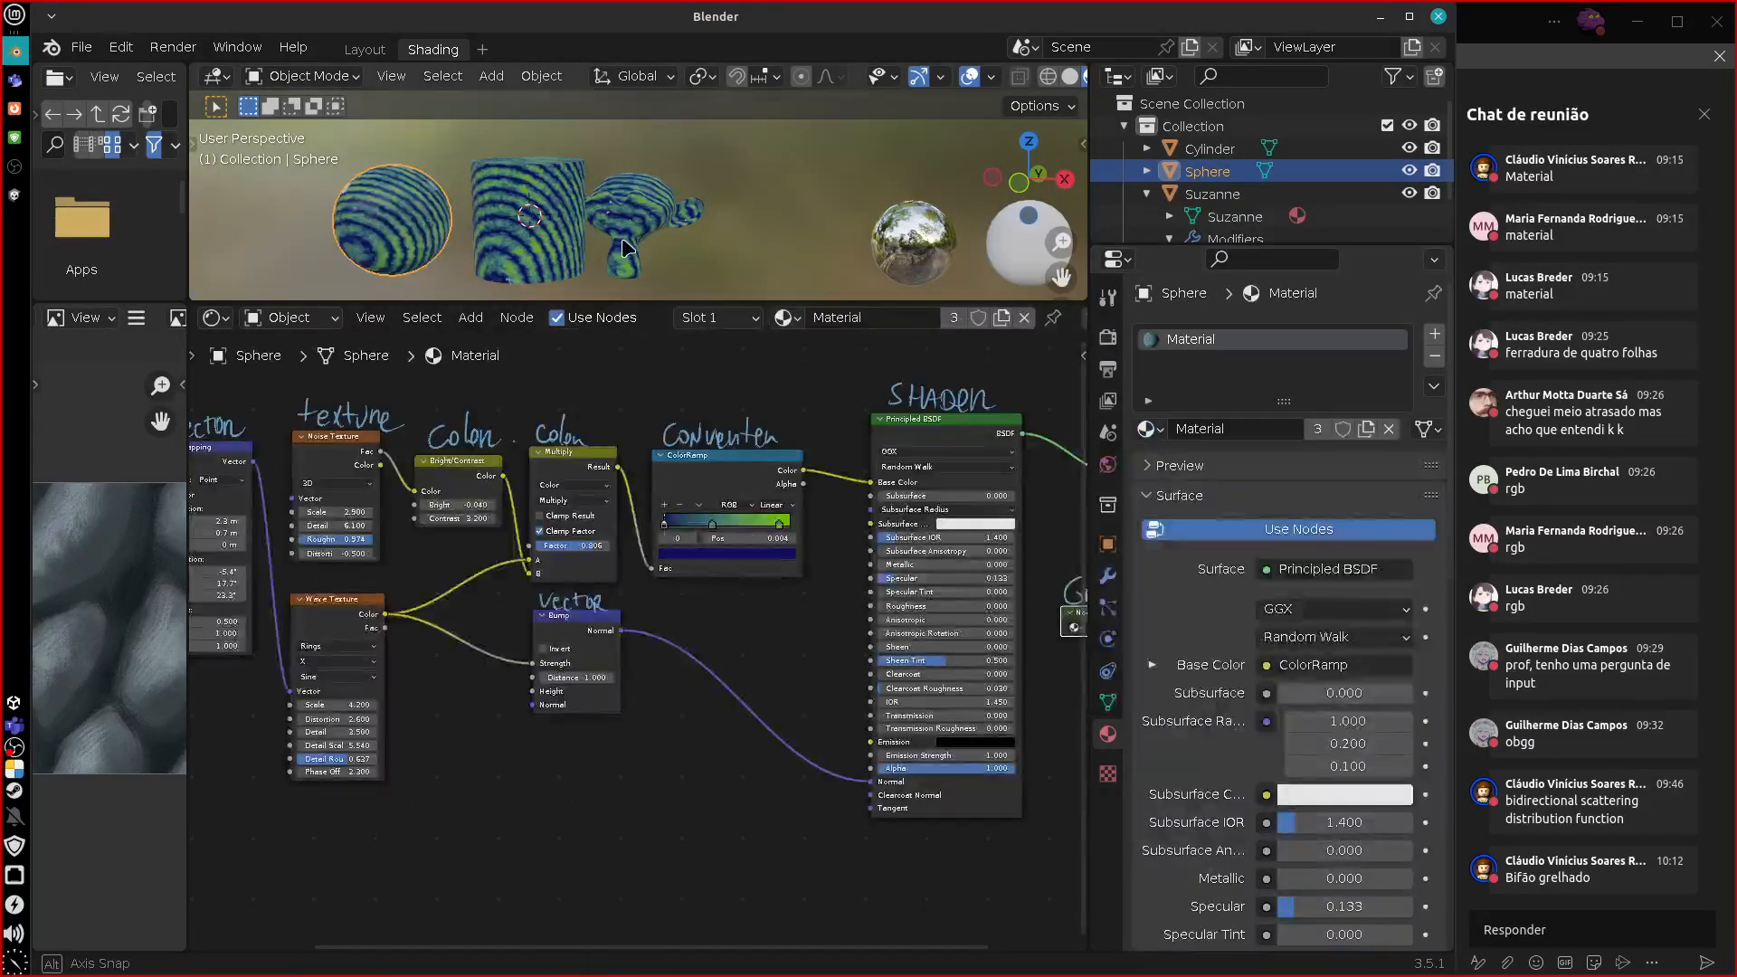
pyautogui.moveTo(702, 234); pyautogui.dragTo(741, 258, button='middle')
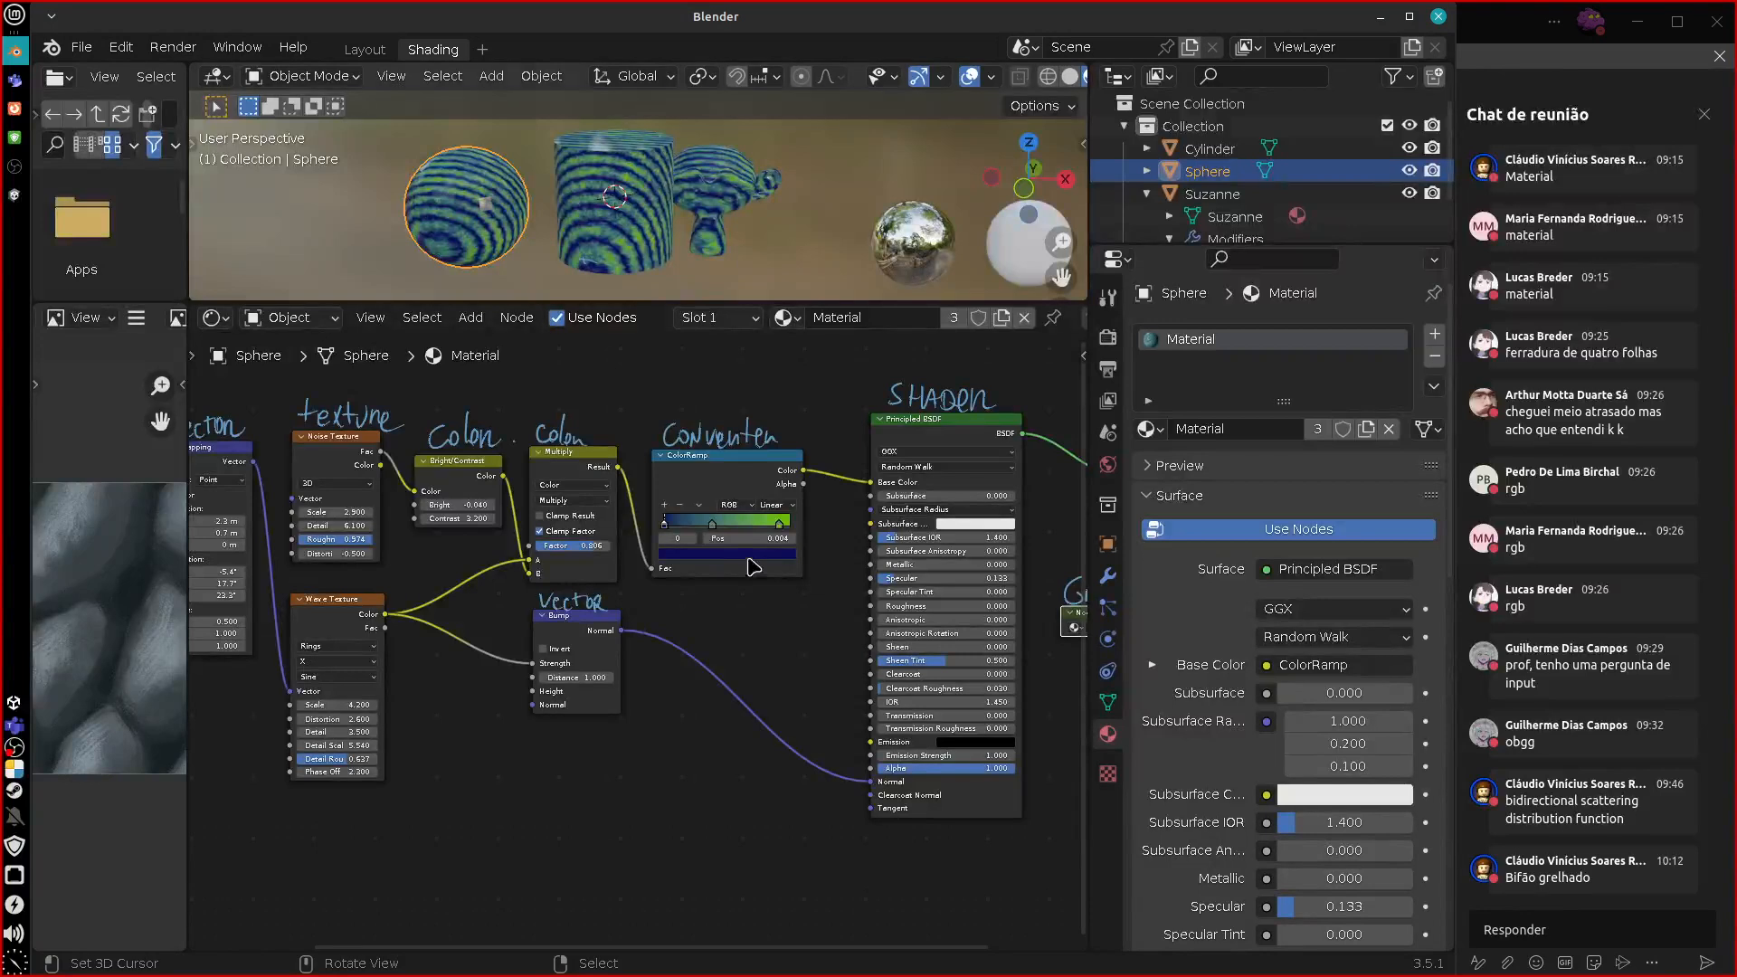
# Shift the ColorRamp's green stop to position 1.000 and set the Mapping node's X scale to about -2.4.
pyautogui.moveTo(714, 525); pyautogui.dragTo(802, 516)
pyautogui.moveTo(718, 773); pyautogui.dragTo(996, 789, button='middle')
pyautogui.moveTo(489, 636); pyautogui.dragTo(466, 646)
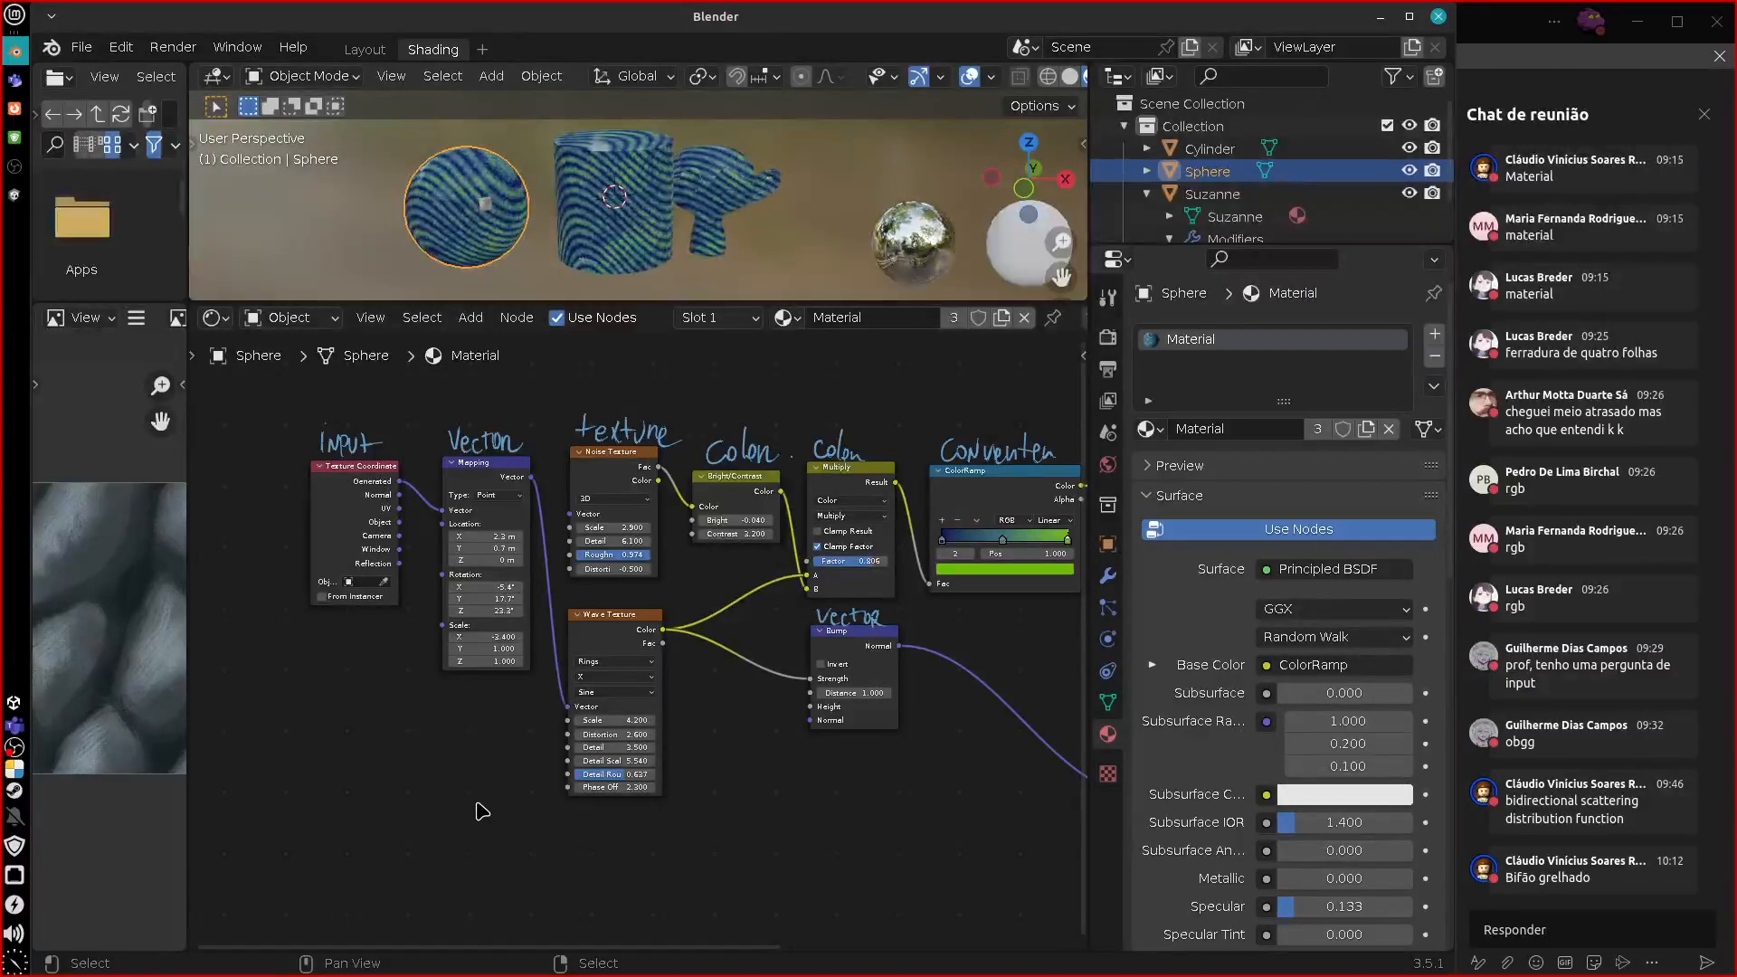
pyautogui.moveTo(677, 258)
pyautogui.mouseDown(button='middle')
pyautogui.moveTo(685, 181)
pyautogui.moveTo(669, 235)
pyautogui.mouseUp(button='middle')
# Set the Noise Texture roughness to 1.000 and raise the Wave Texture's detail roughness close to its maximum.
pyautogui.moveTo(639, 555); pyautogui.dragTo(681, 674)
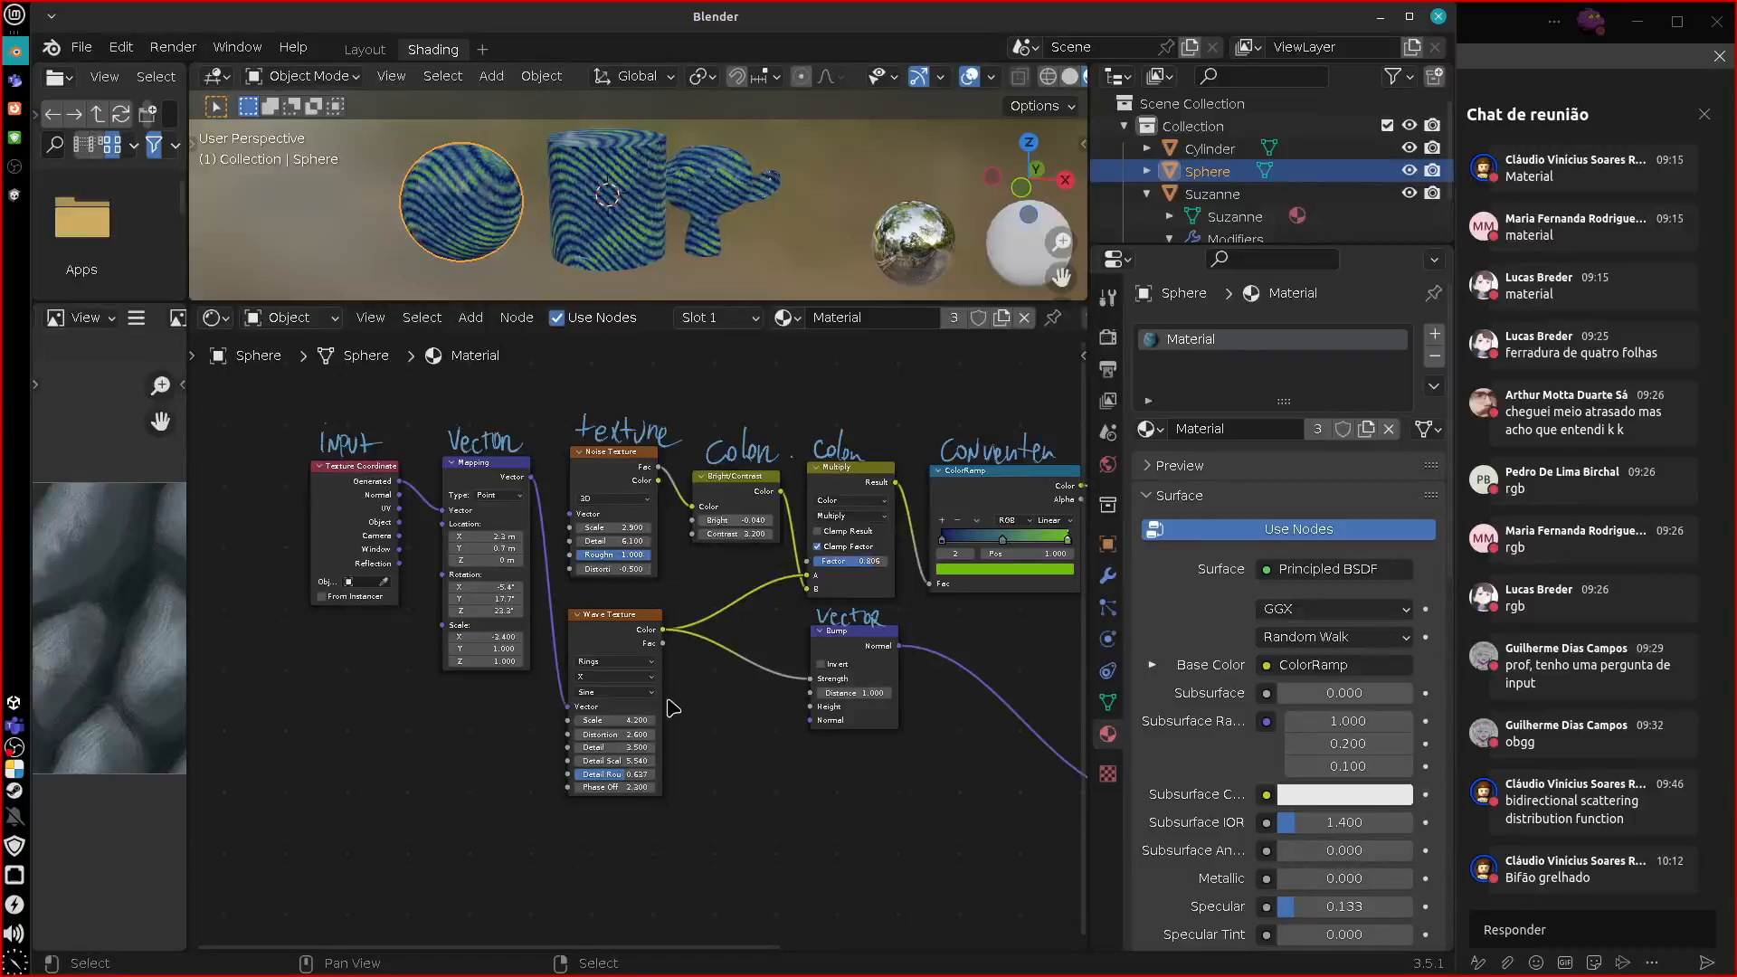
pyautogui.moveTo(600, 775); pyautogui.dragTo(670, 775)
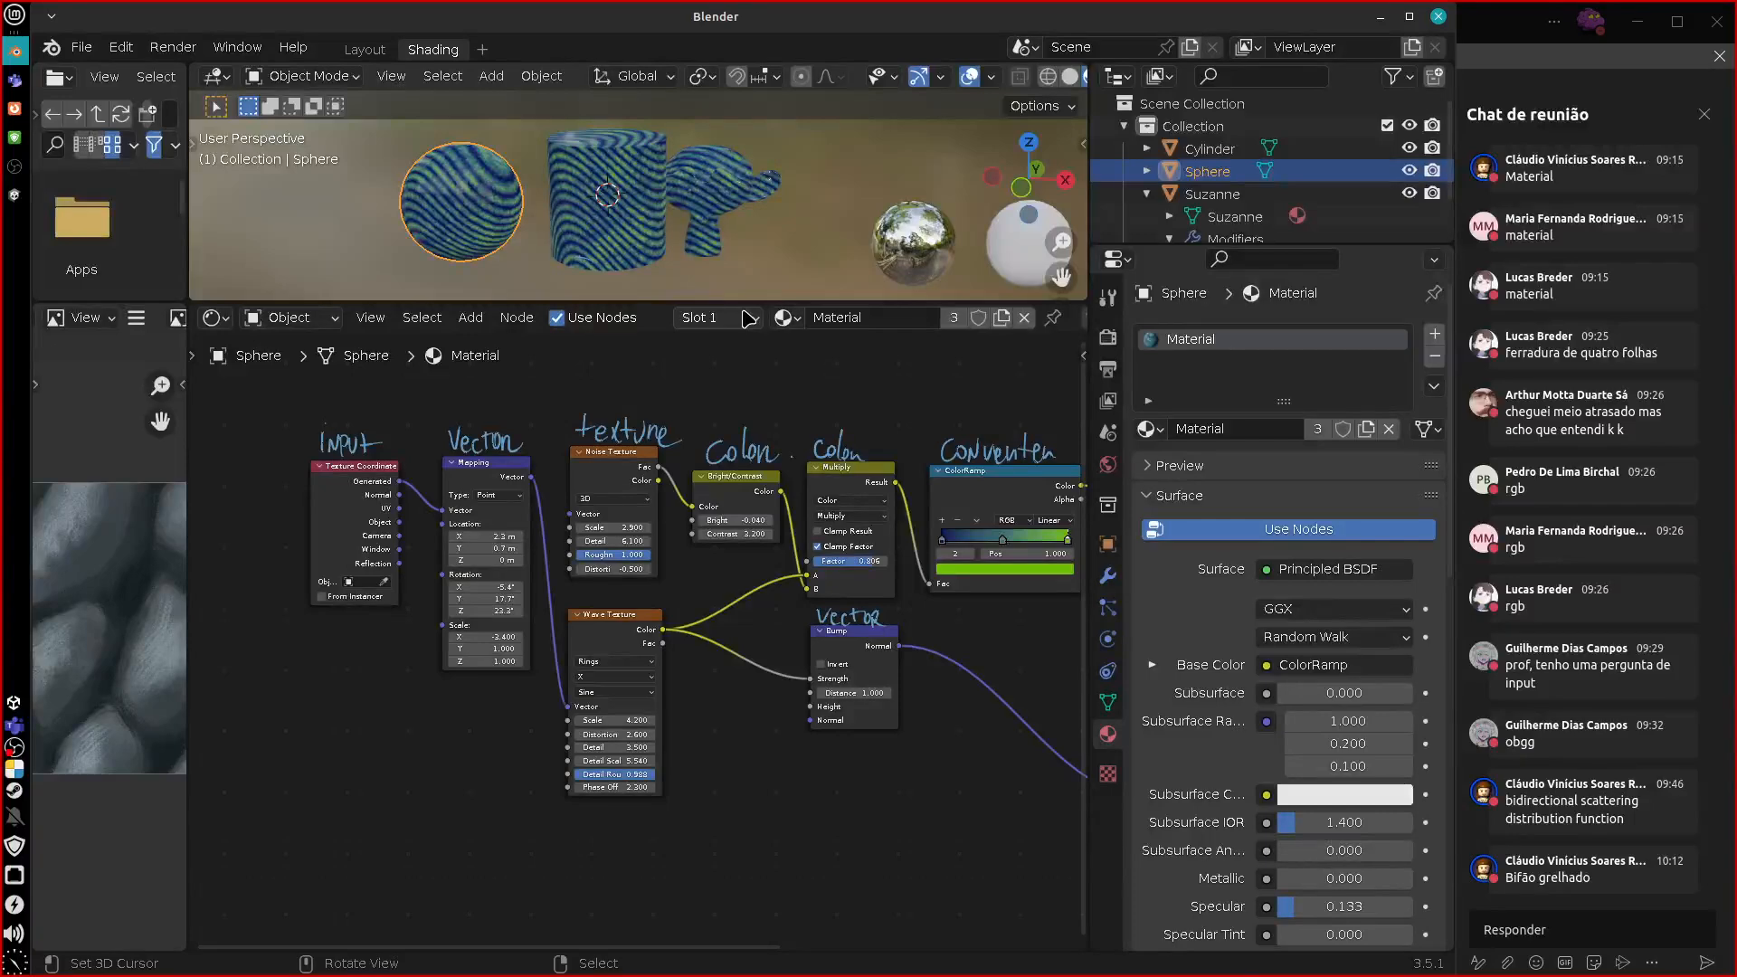
pyautogui.moveTo(841, 843); pyautogui.dragTo(686, 841, button='middle')
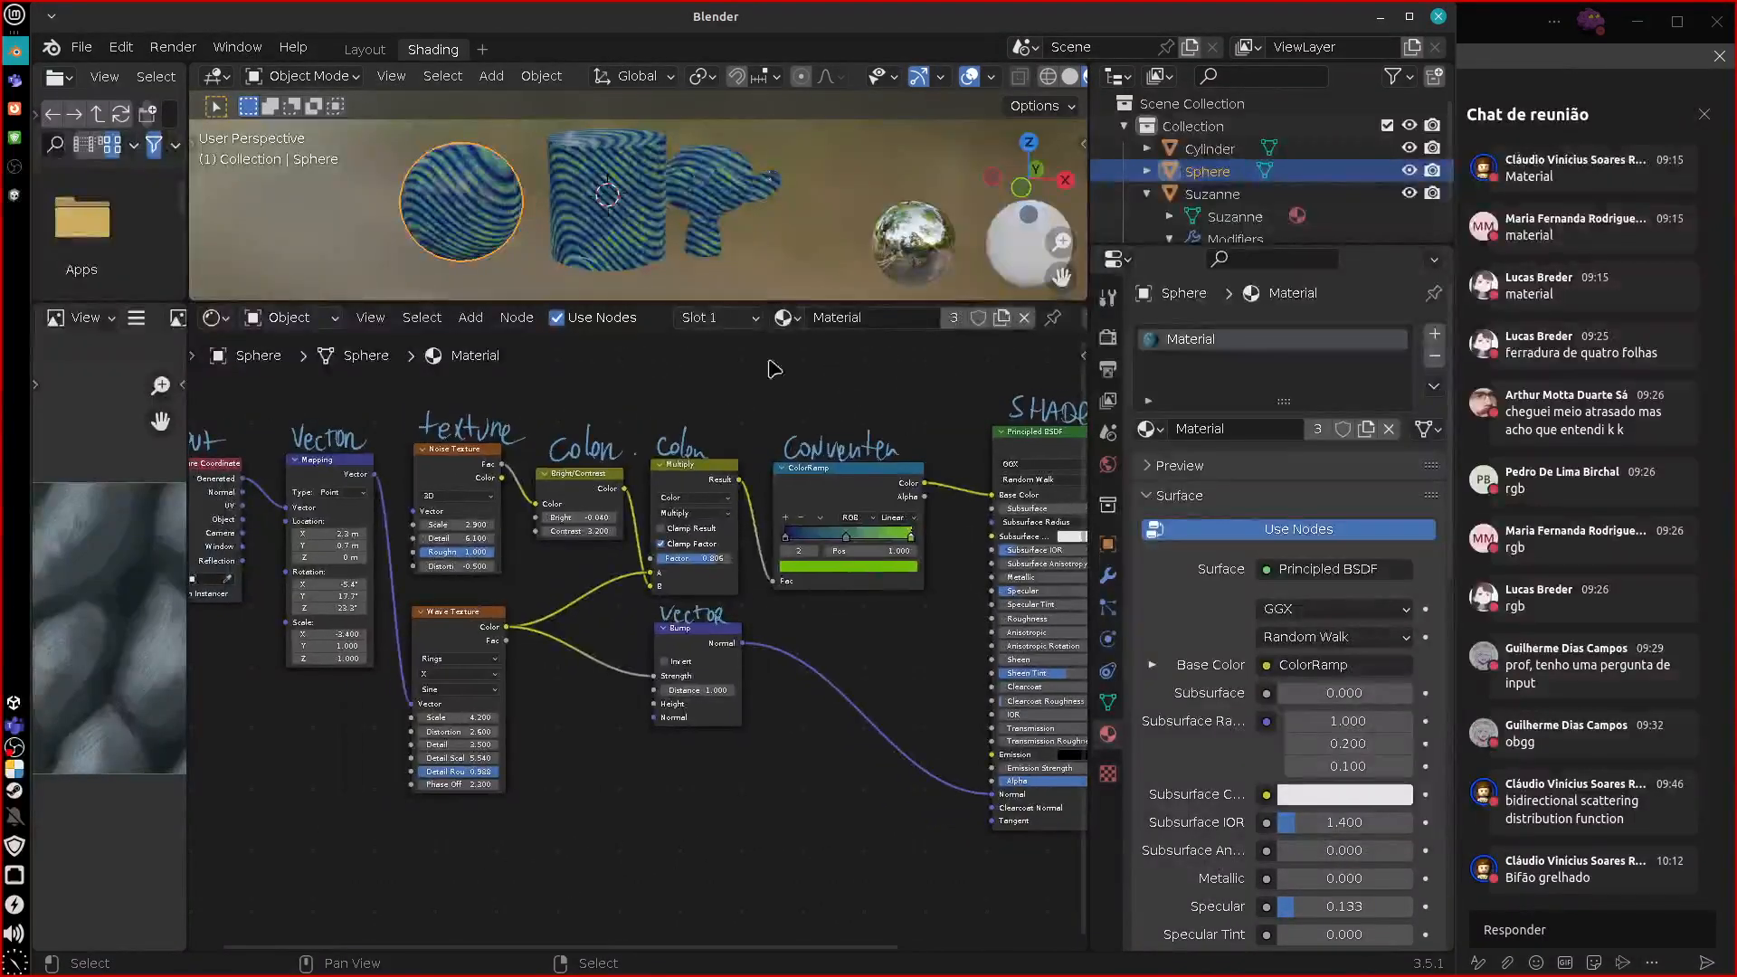
pyautogui.moveTo(592, 880); pyautogui.dragTo(631, 882, button='middle')
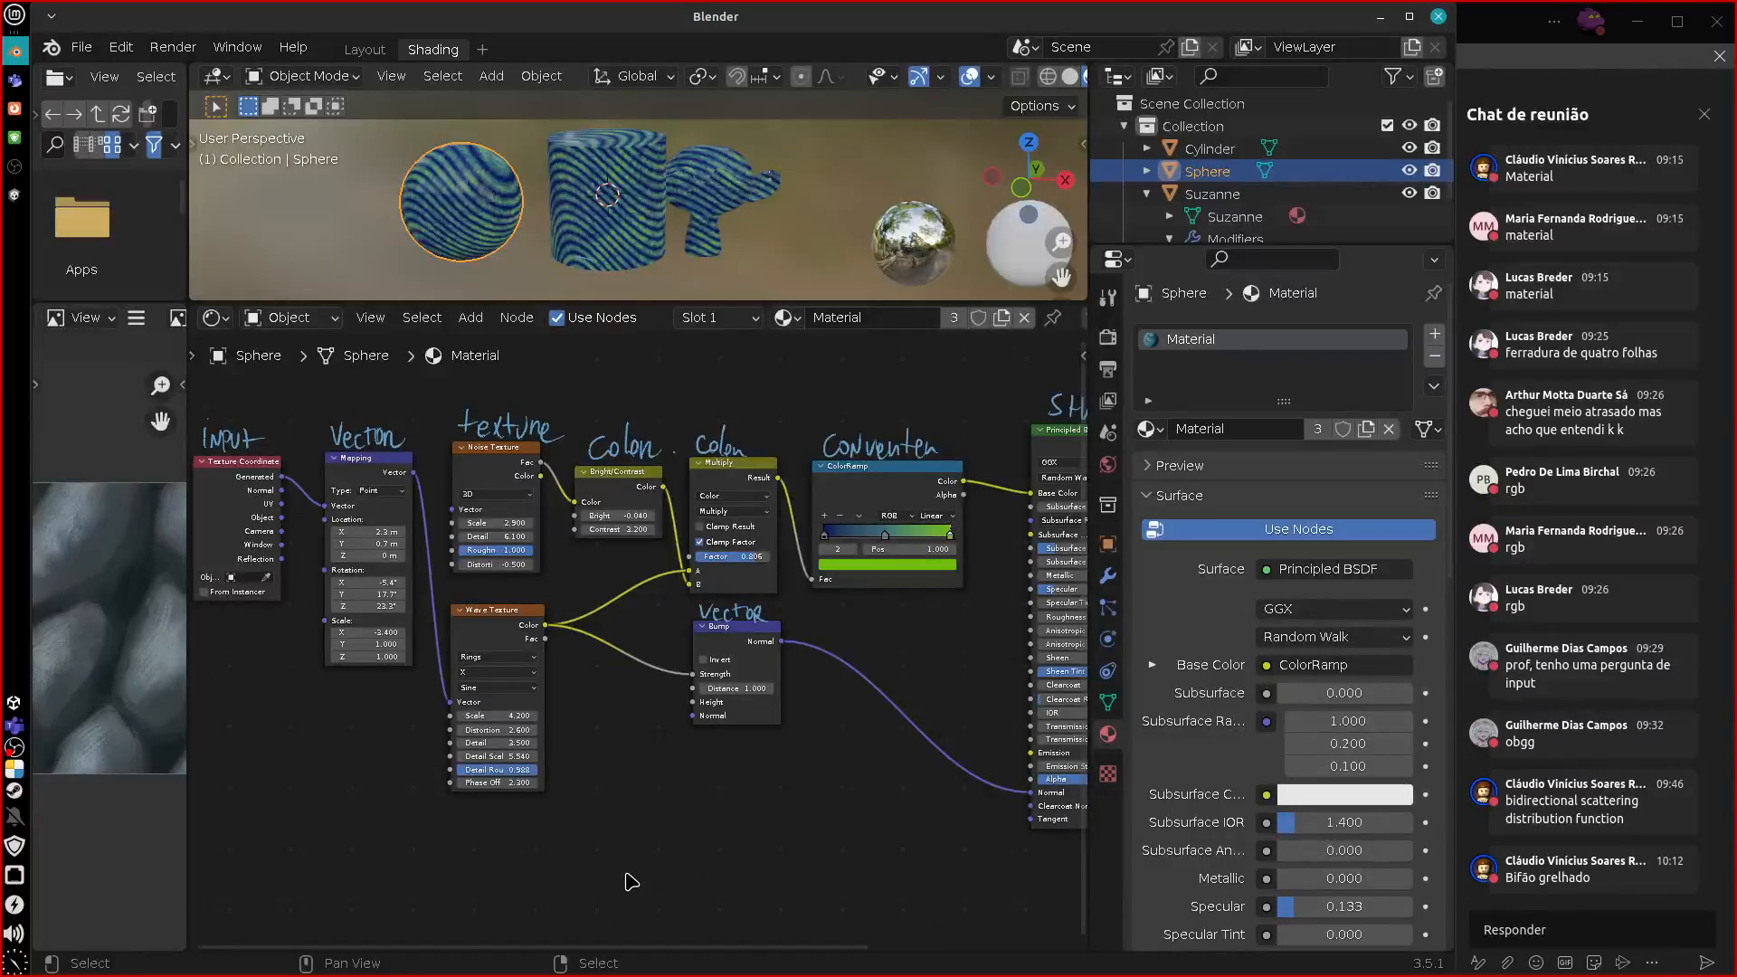
# Rename the shared material AlienStripes and enable its fake user.
pyautogui.click(1222, 428)
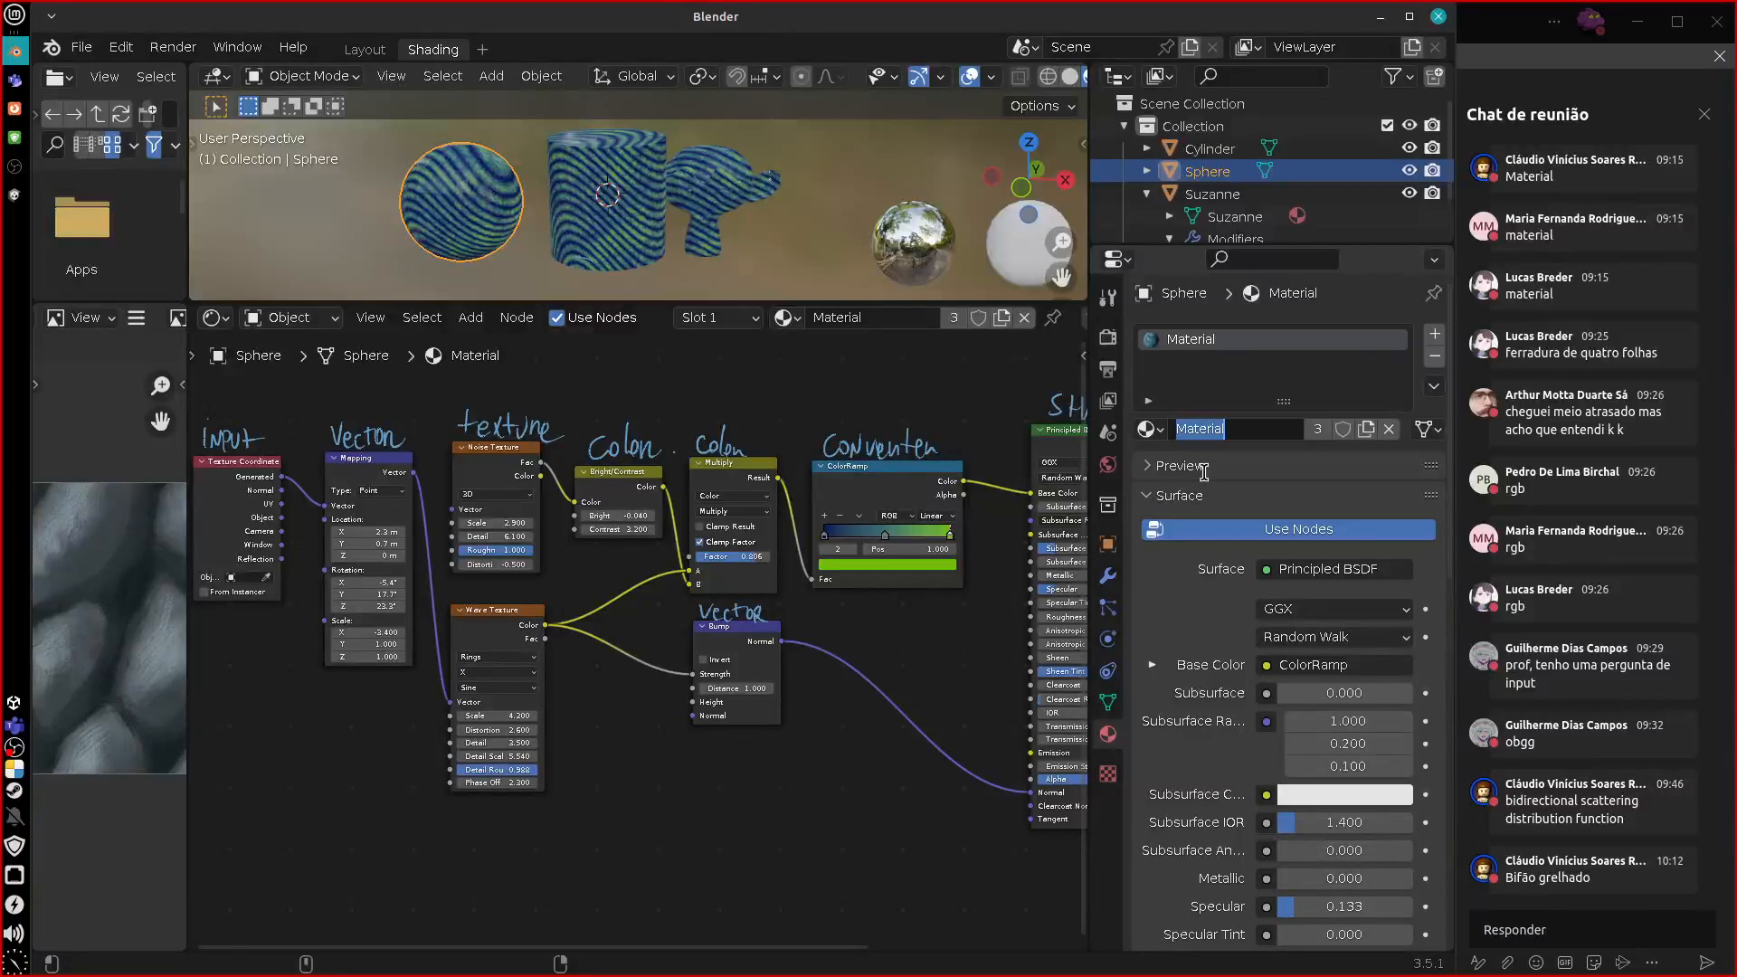
pyautogui.write('Listras')
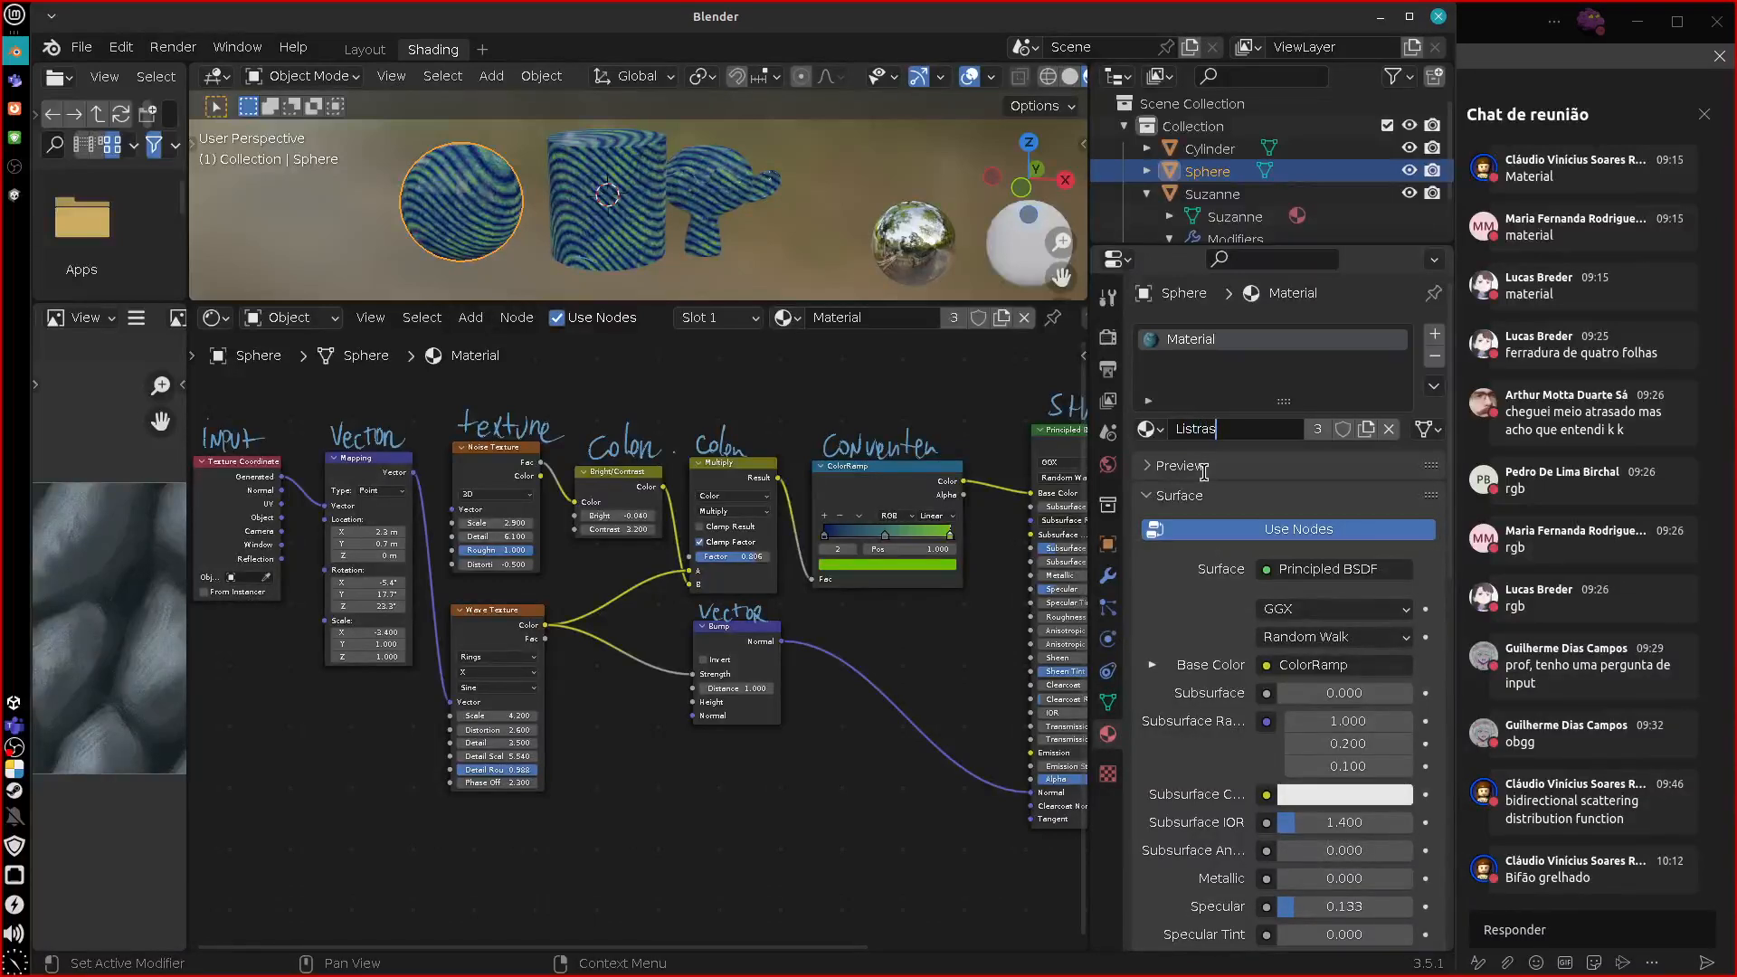
pyautogui.press('BackSpace')
pyautogui.press('BackSpace')
pyautogui.press('BackSpace')
pyautogui.press('BackSpace')
pyautogui.press('BackSpace')
pyautogui.press('BackSpace')
pyautogui.write('A')
pyautogui.write('llen')
pyautogui.write('S')
pyautogui.press('Return')
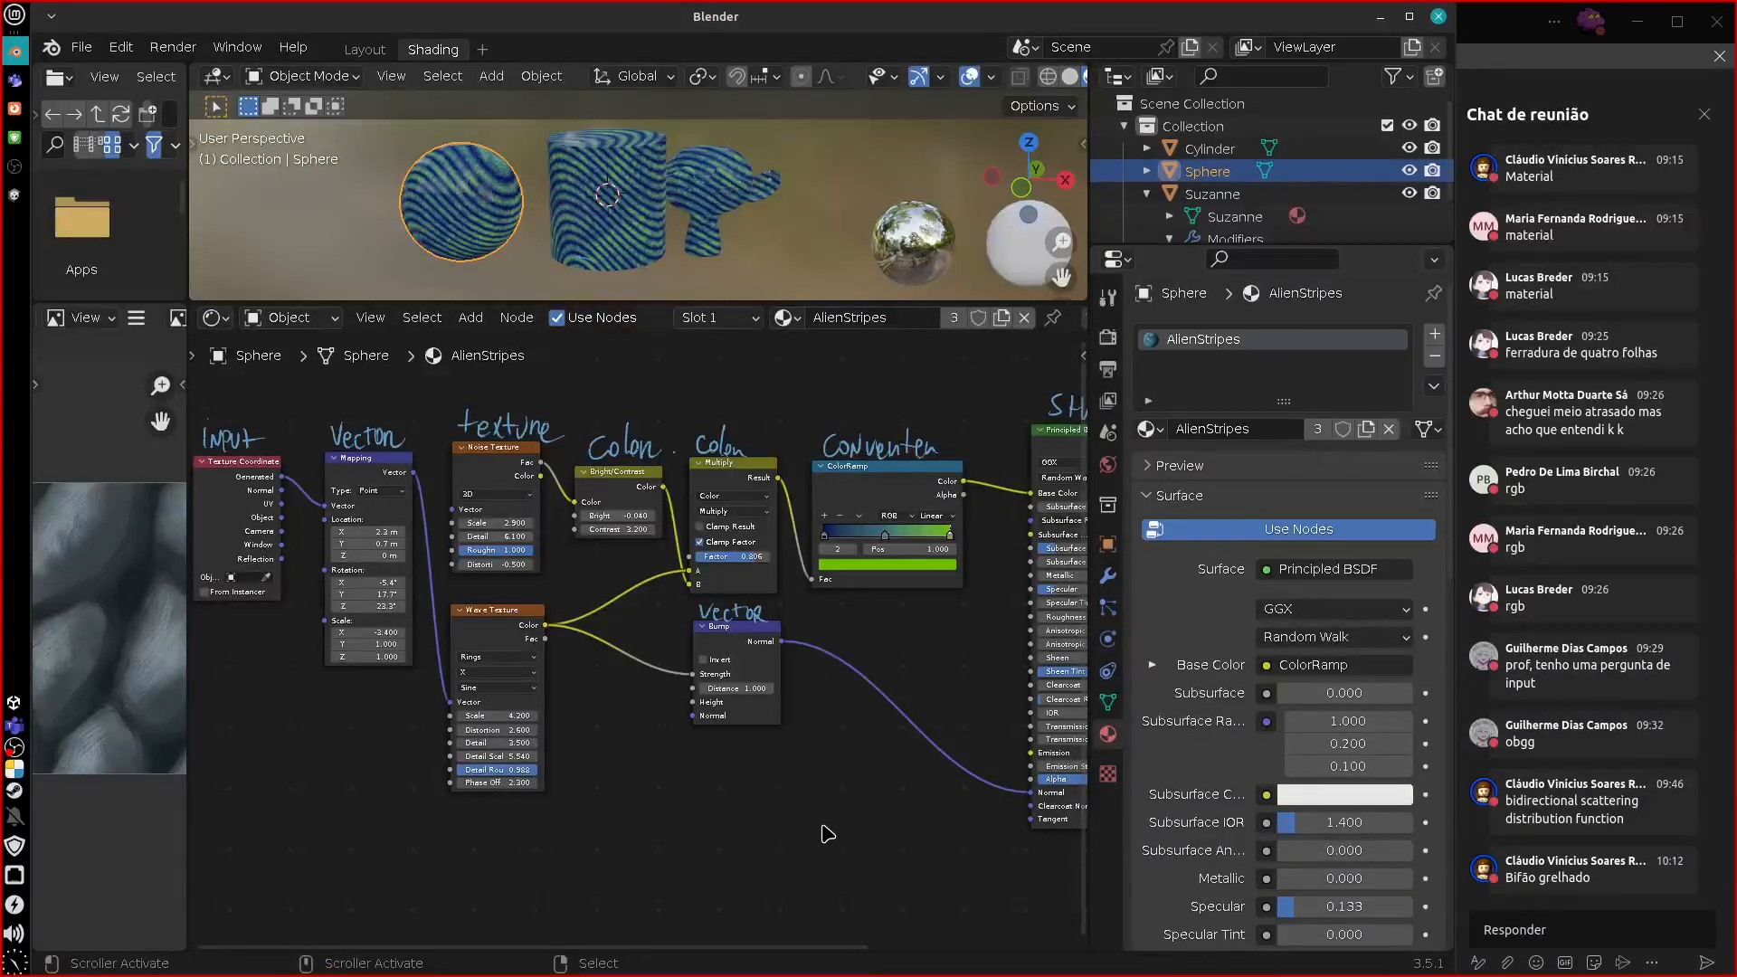
pyautogui.click(978, 318)
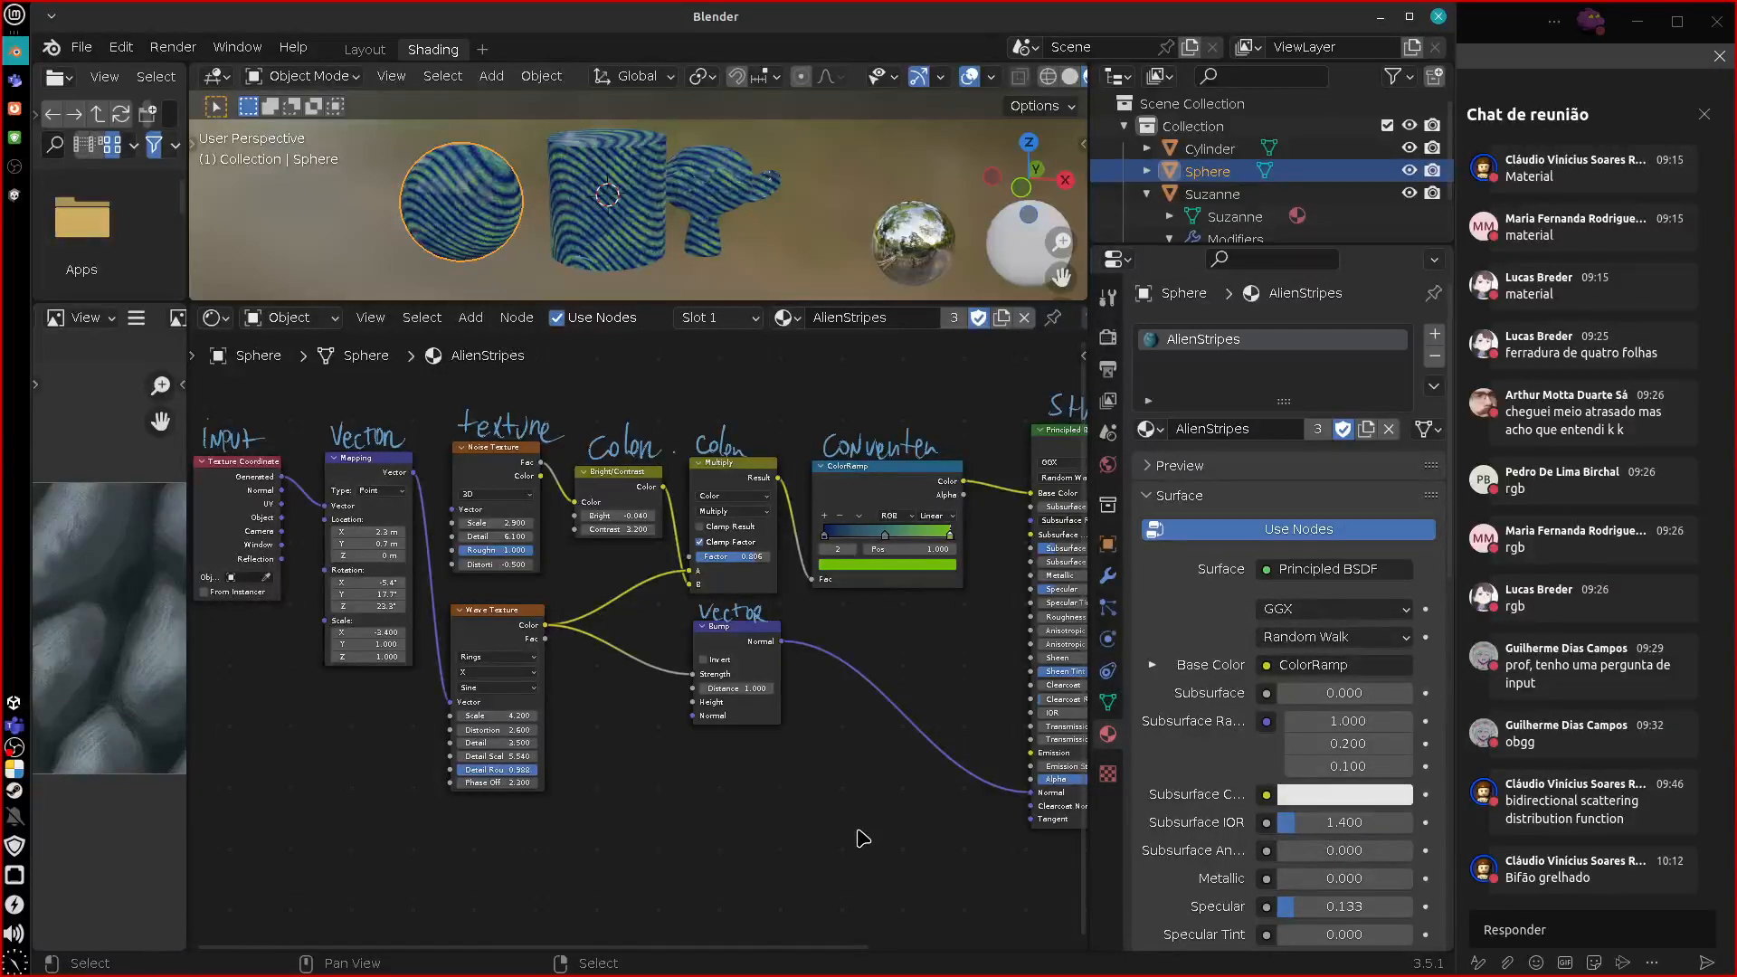
# Remove the material slots from the sphere, the cylinder and Suzanne, and check the list of stored materials.
pyautogui.click(1435, 356)
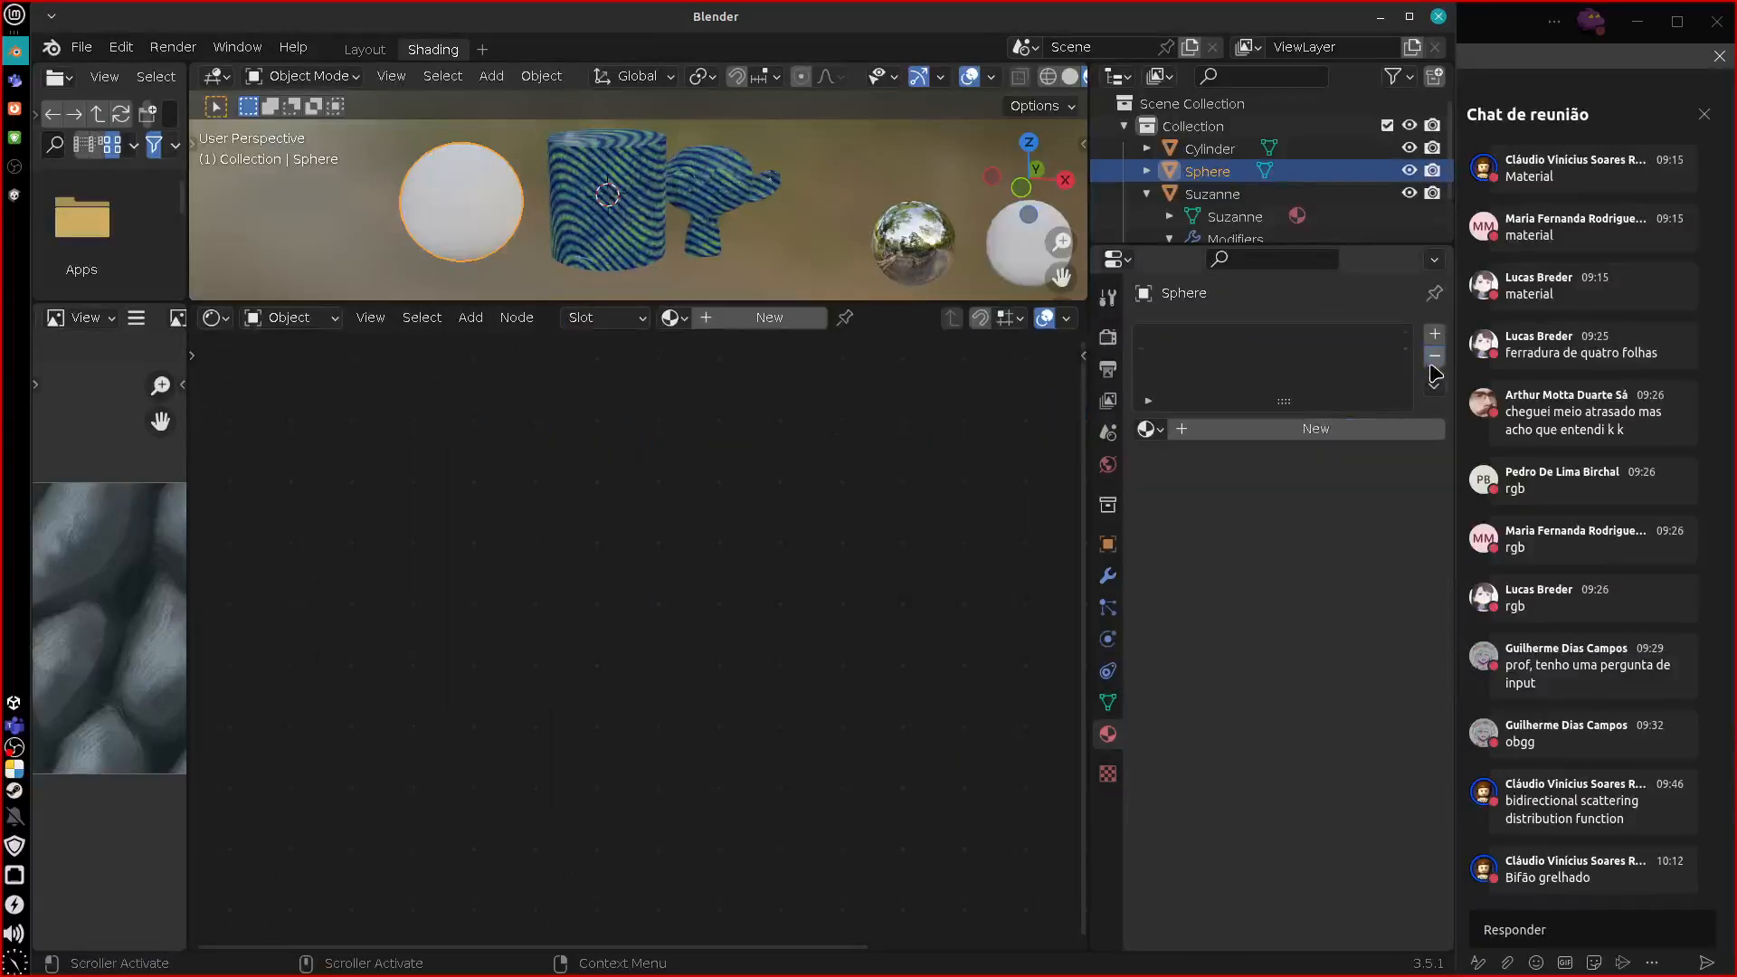
pyautogui.click(1212, 152)
pyautogui.click(1435, 356)
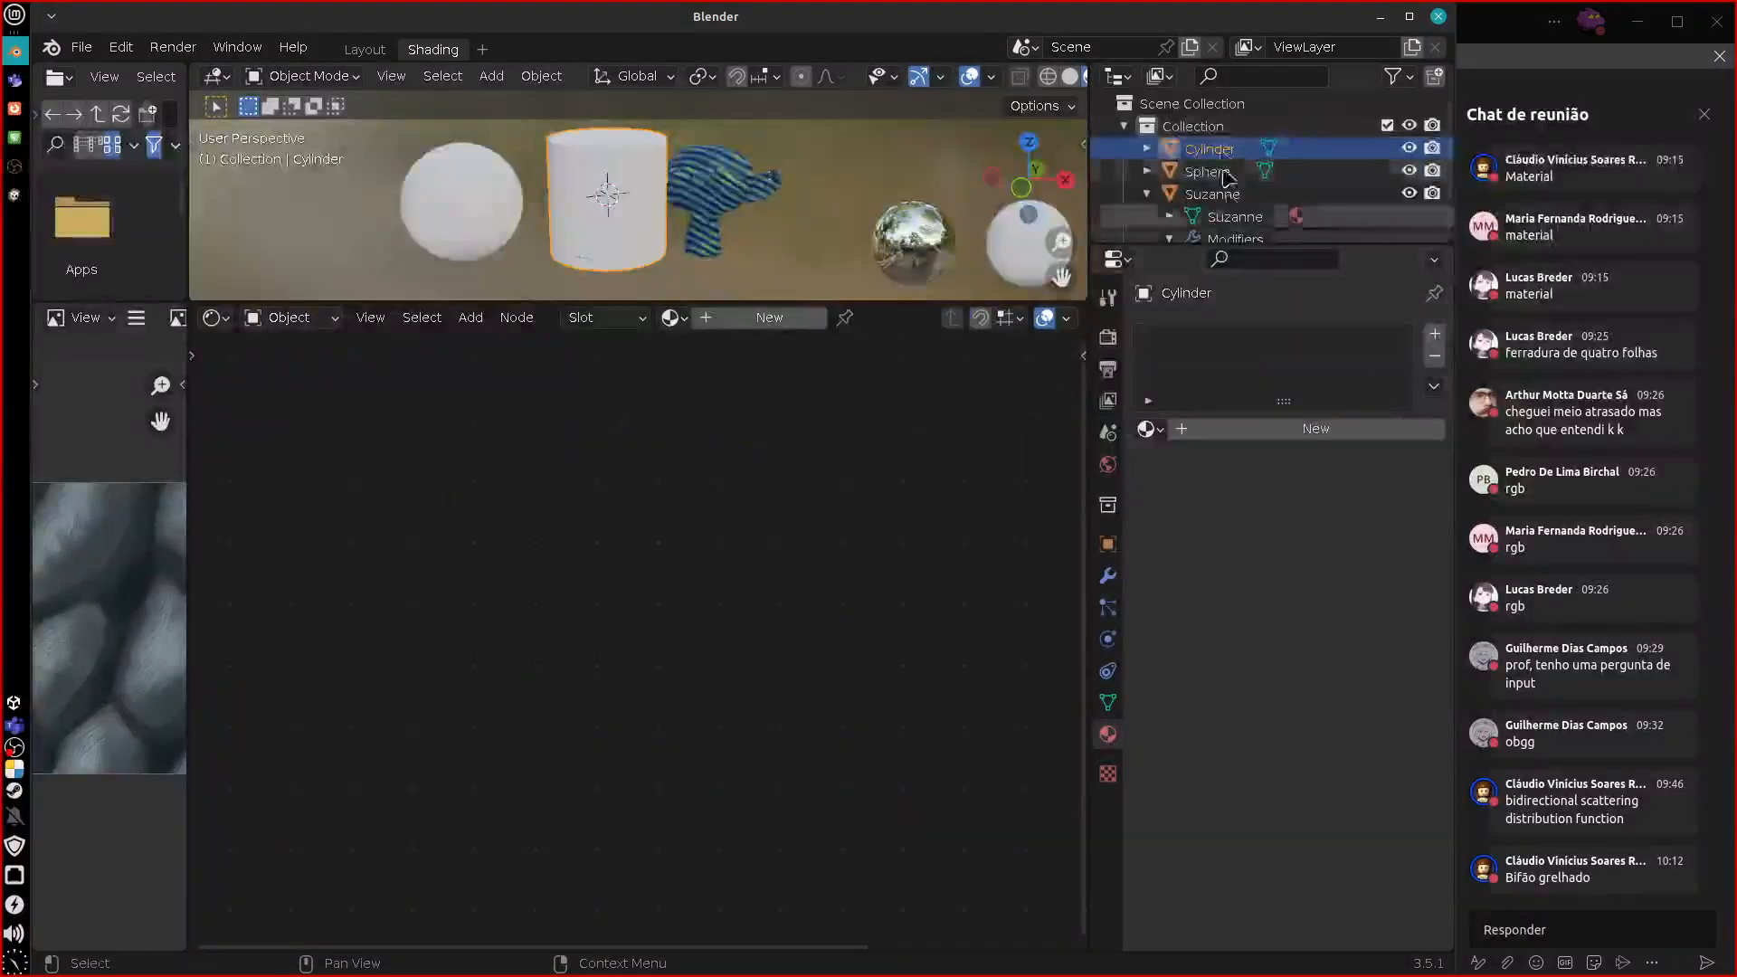
pyautogui.click(1213, 193)
pyautogui.click(1435, 357)
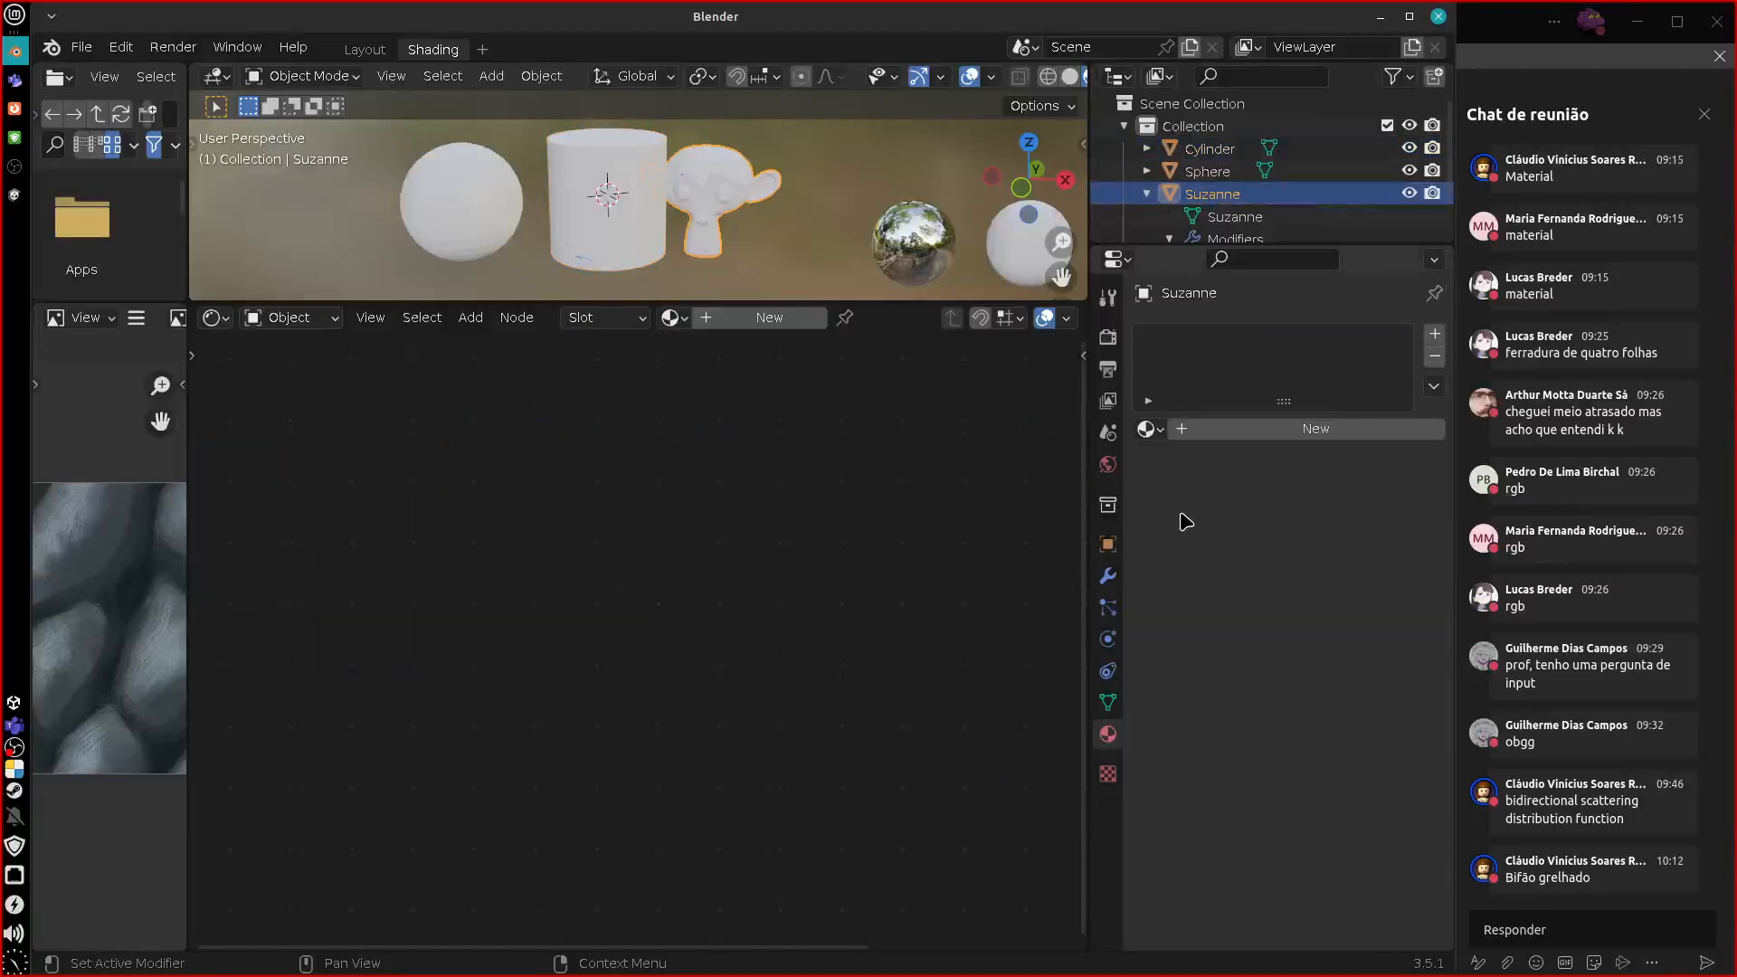
pyautogui.click(1149, 429)
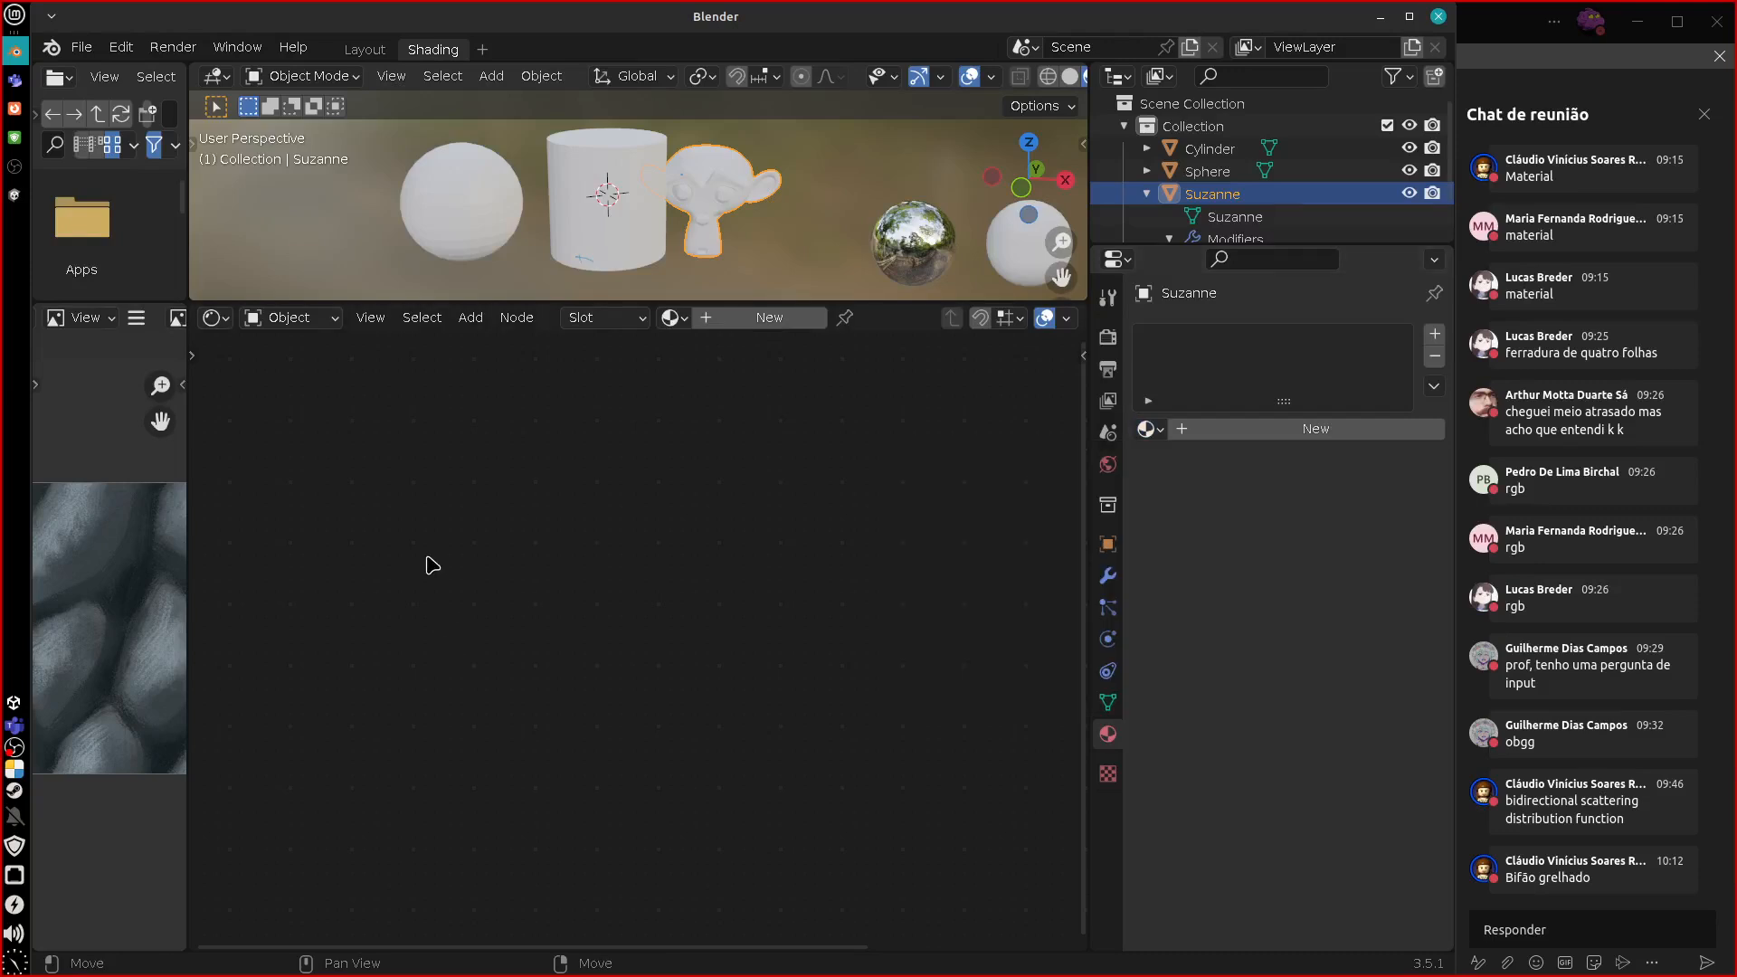
# Enlarge the file browser area and the 3D viewport's height, and switch the file browser to the Asset Browser.
pyautogui.moveTo(189, 272); pyautogui.dragTo(438, 272)
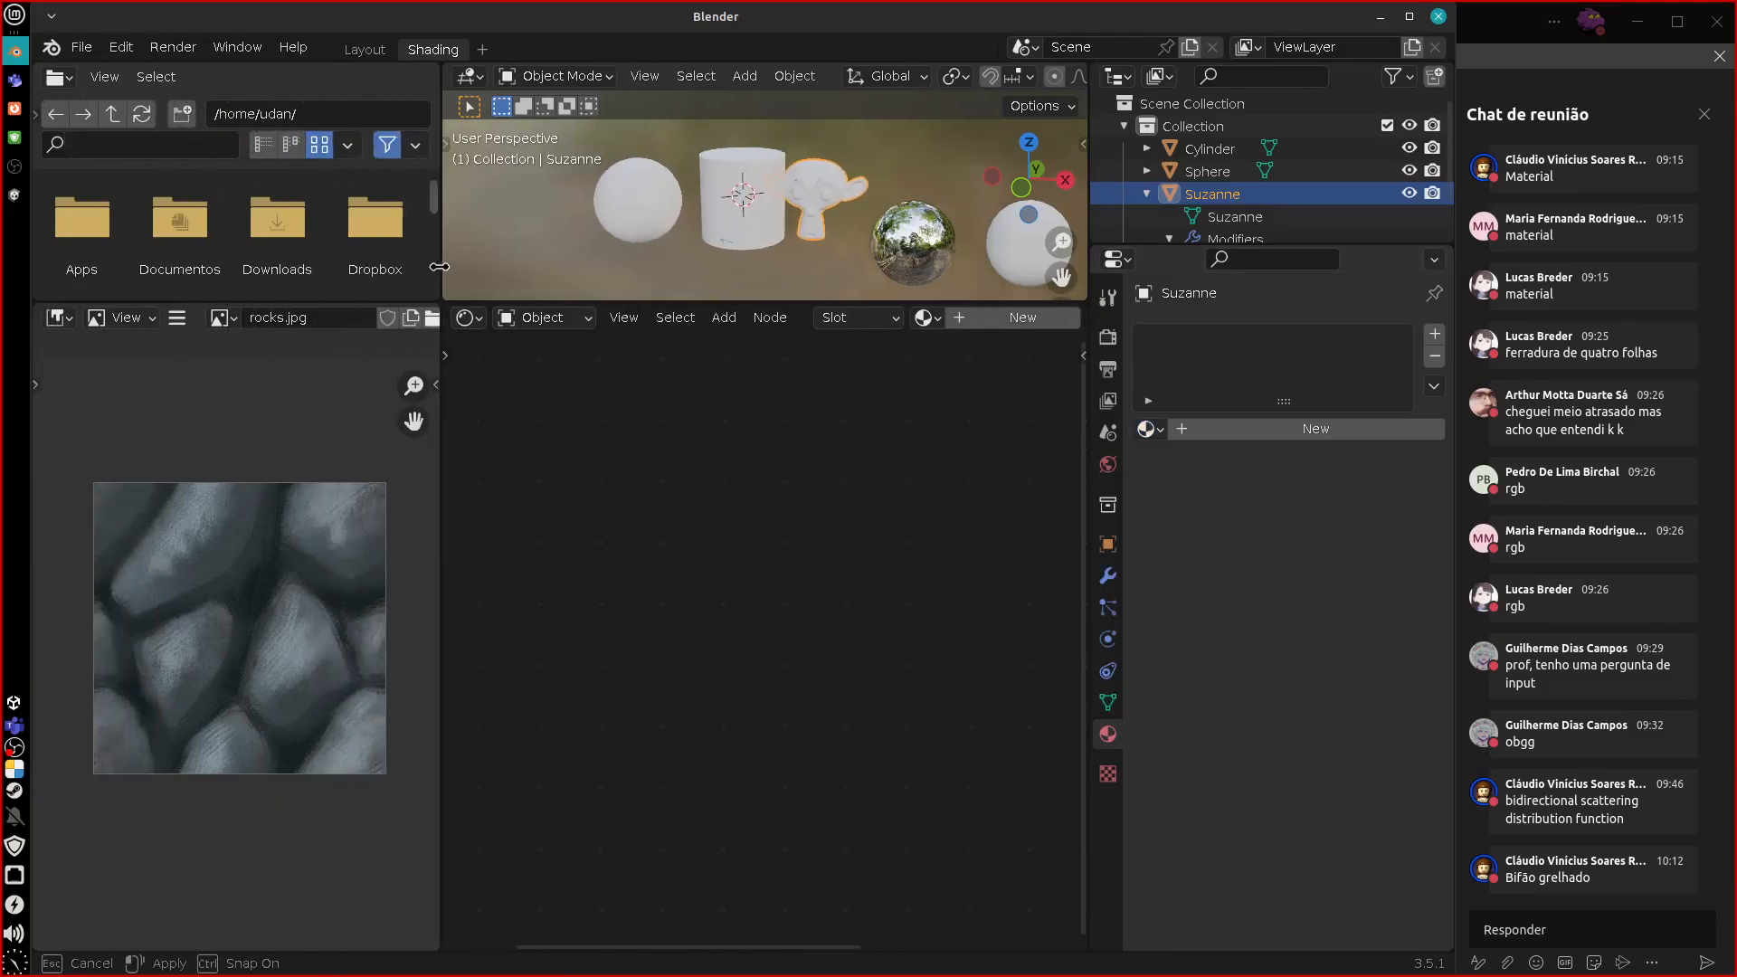
pyautogui.moveTo(190, 302); pyautogui.dragTo(190, 573)
pyautogui.click(104, 76)
pyautogui.click(59, 76)
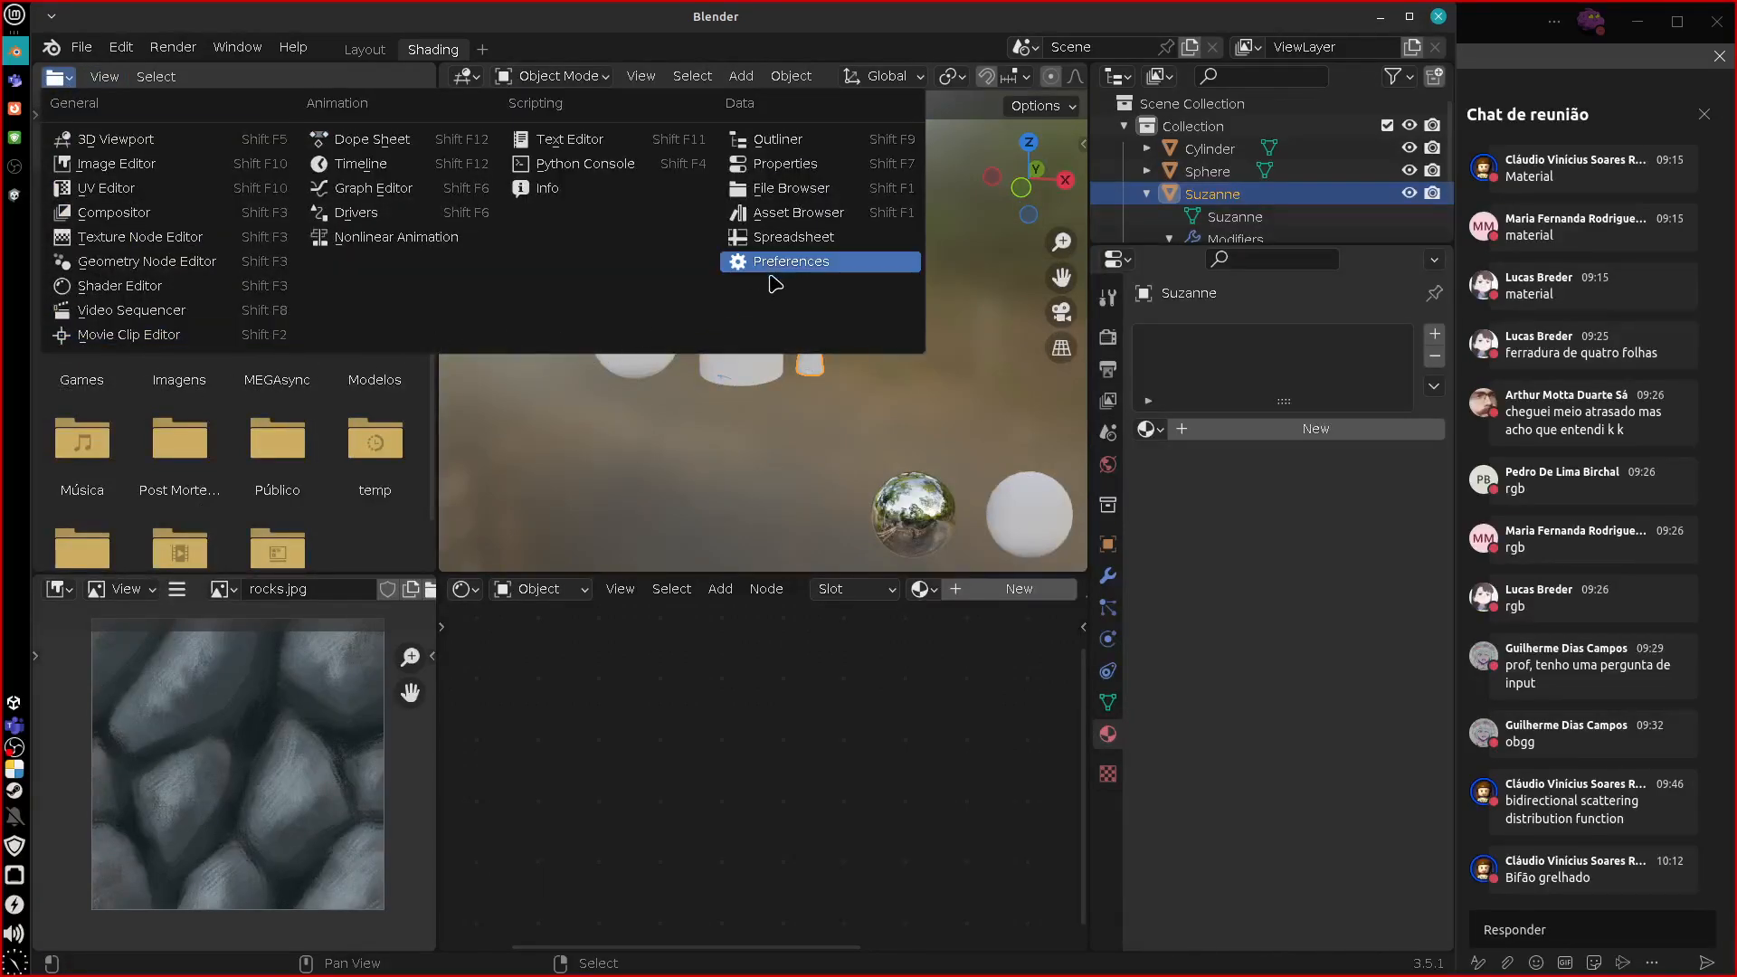
pyautogui.click(787, 212)
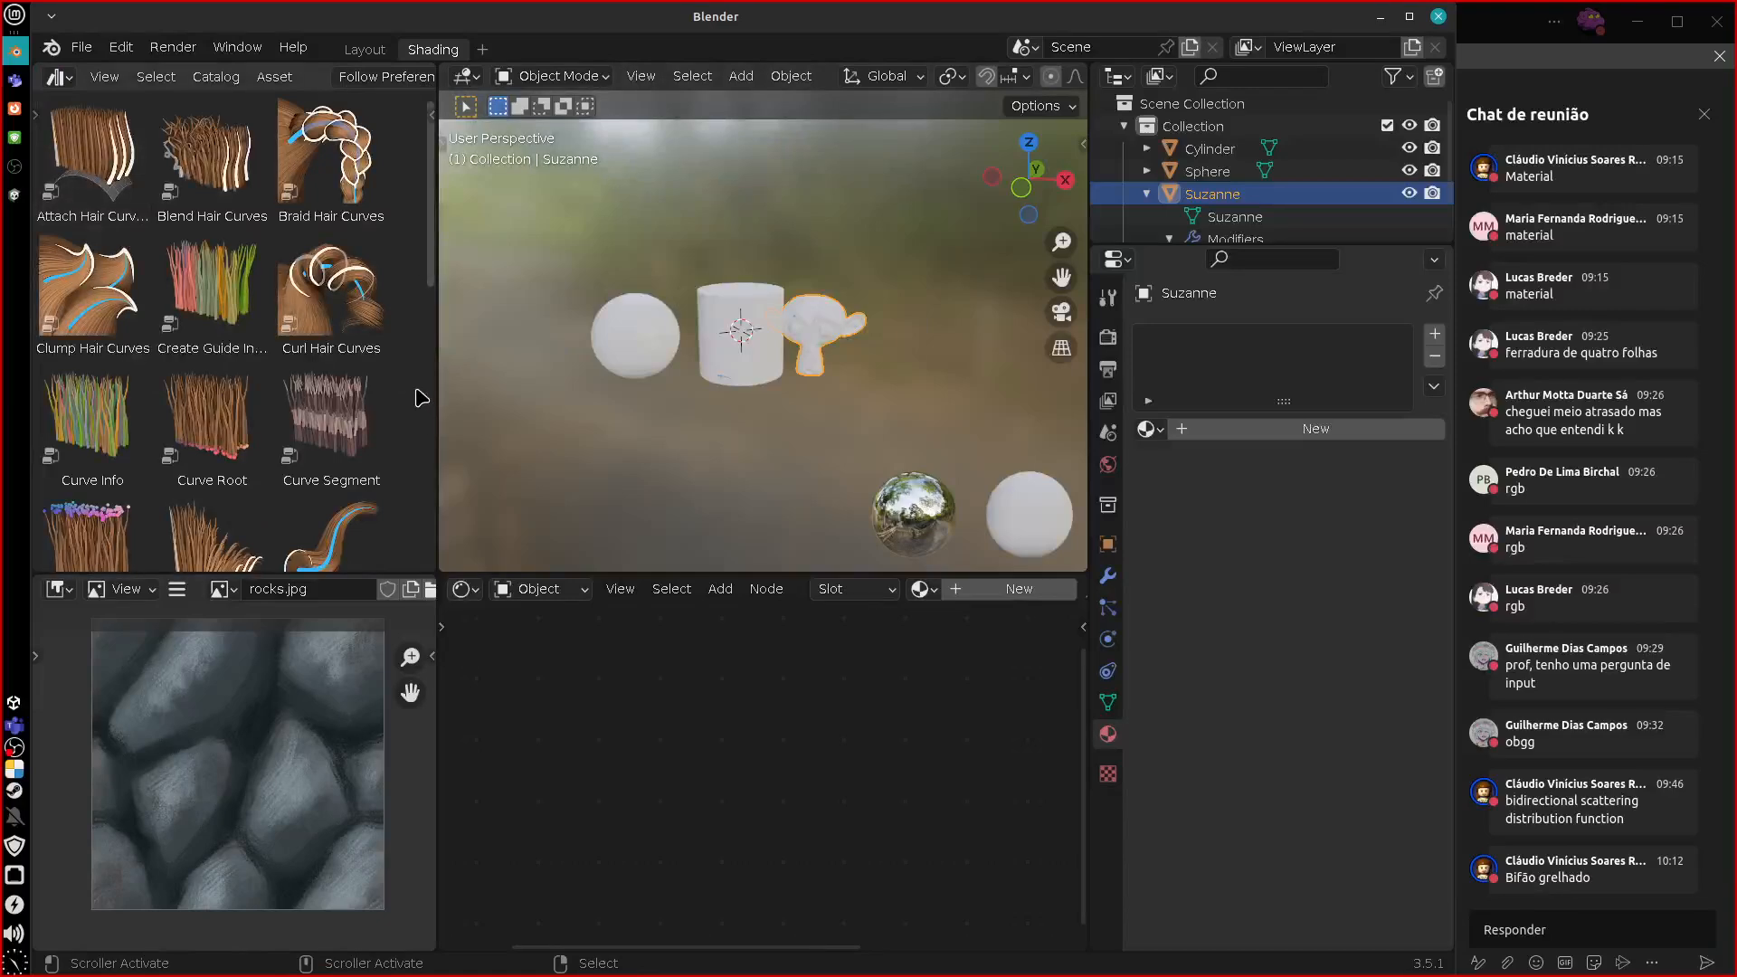
# Look through the hair assets, show the Asset Browser's source list, and view the Unassigned catalog.
pyautogui.scroll(-10, 432, 223)
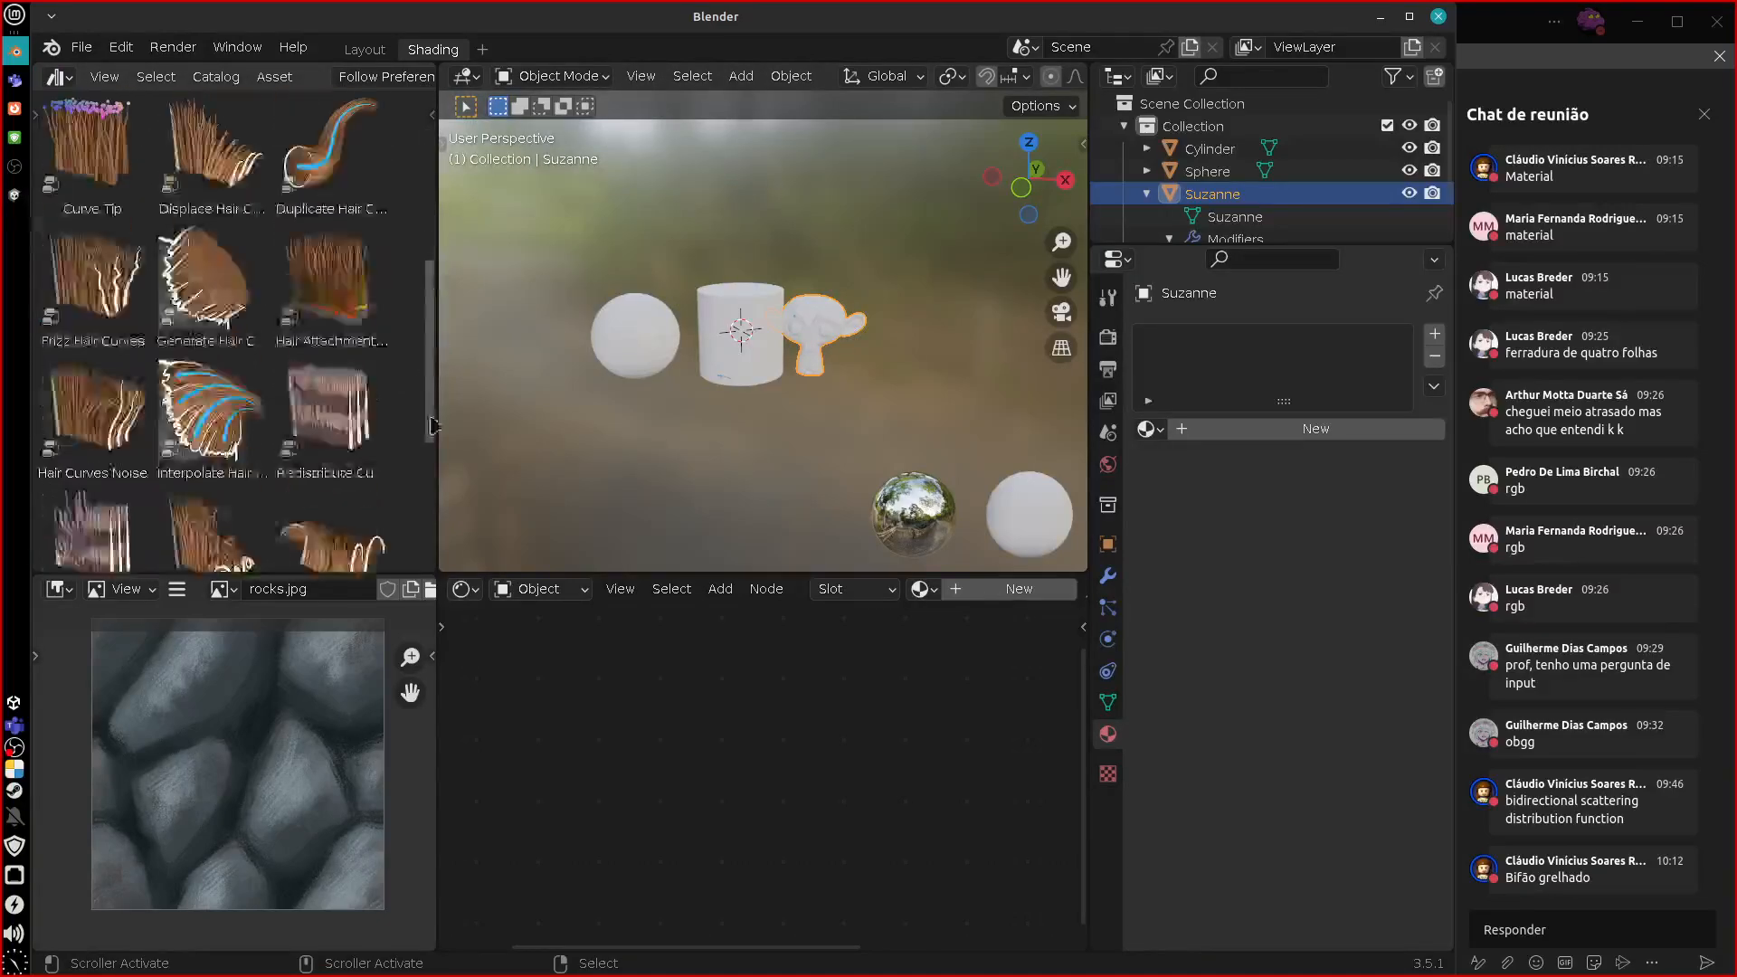
pyautogui.scroll(10, 438, 217)
pyautogui.scroll(-5, 398, 76)
pyautogui.click(386, 78)
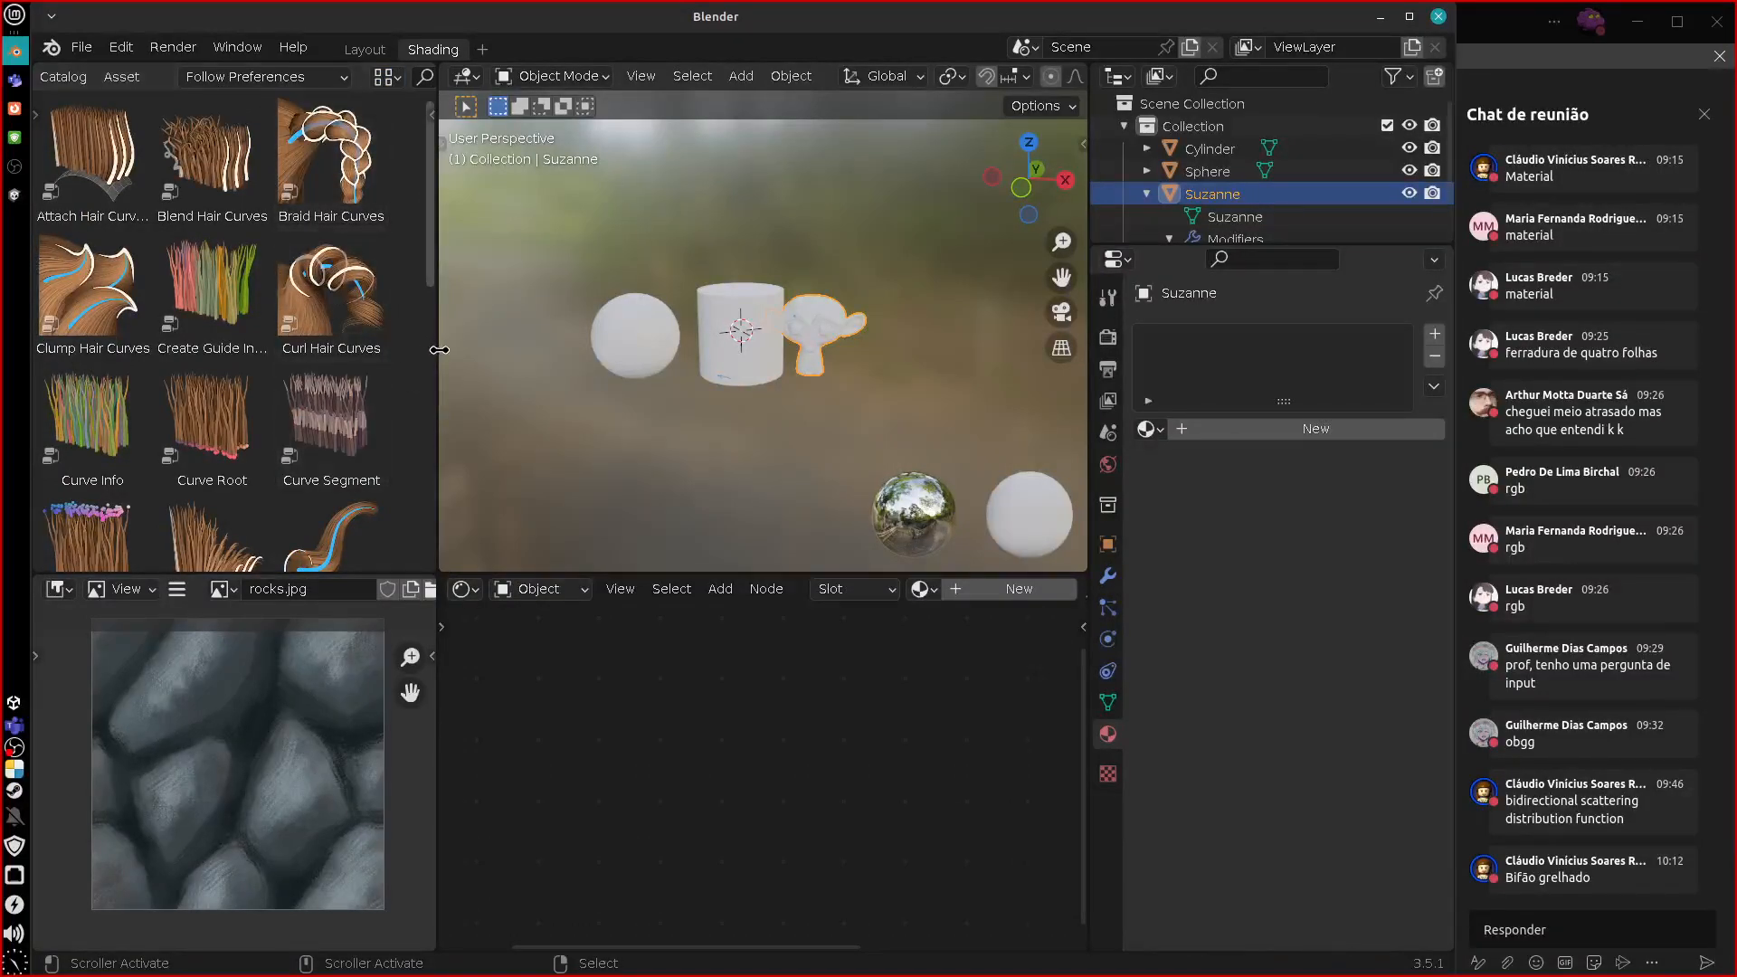
pyautogui.moveTo(438, 351); pyautogui.dragTo(466, 339)
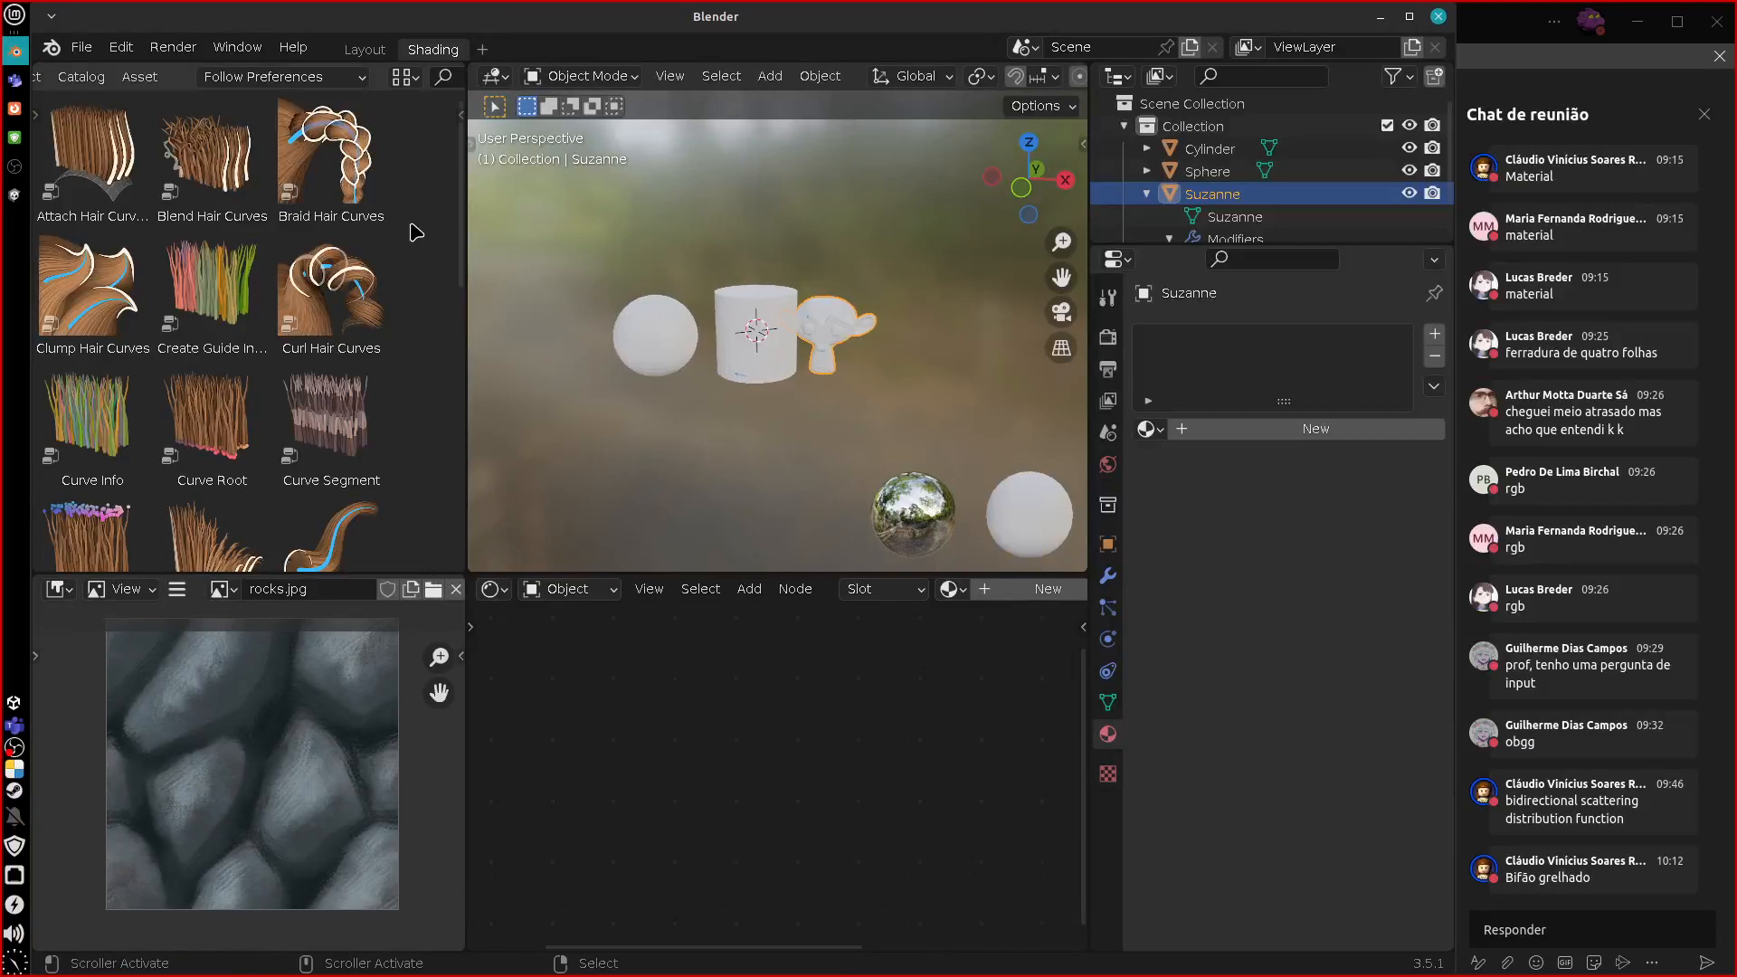
pyautogui.scroll(5, 181, 76)
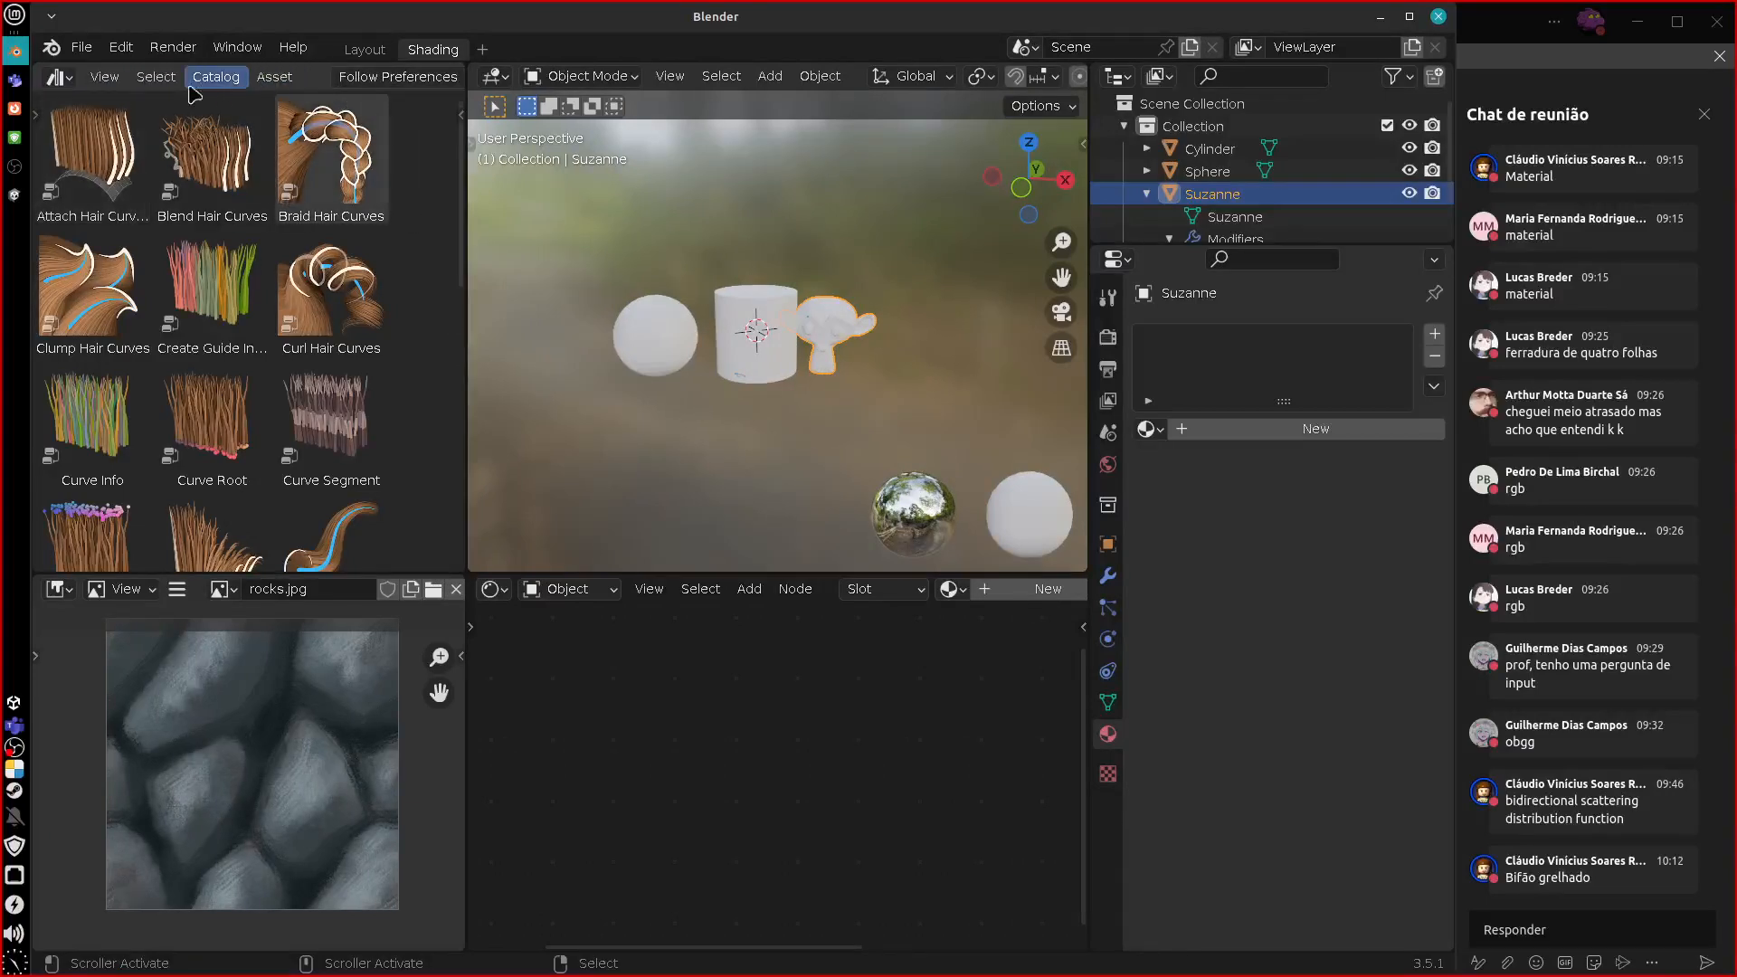
pyautogui.click(104, 76)
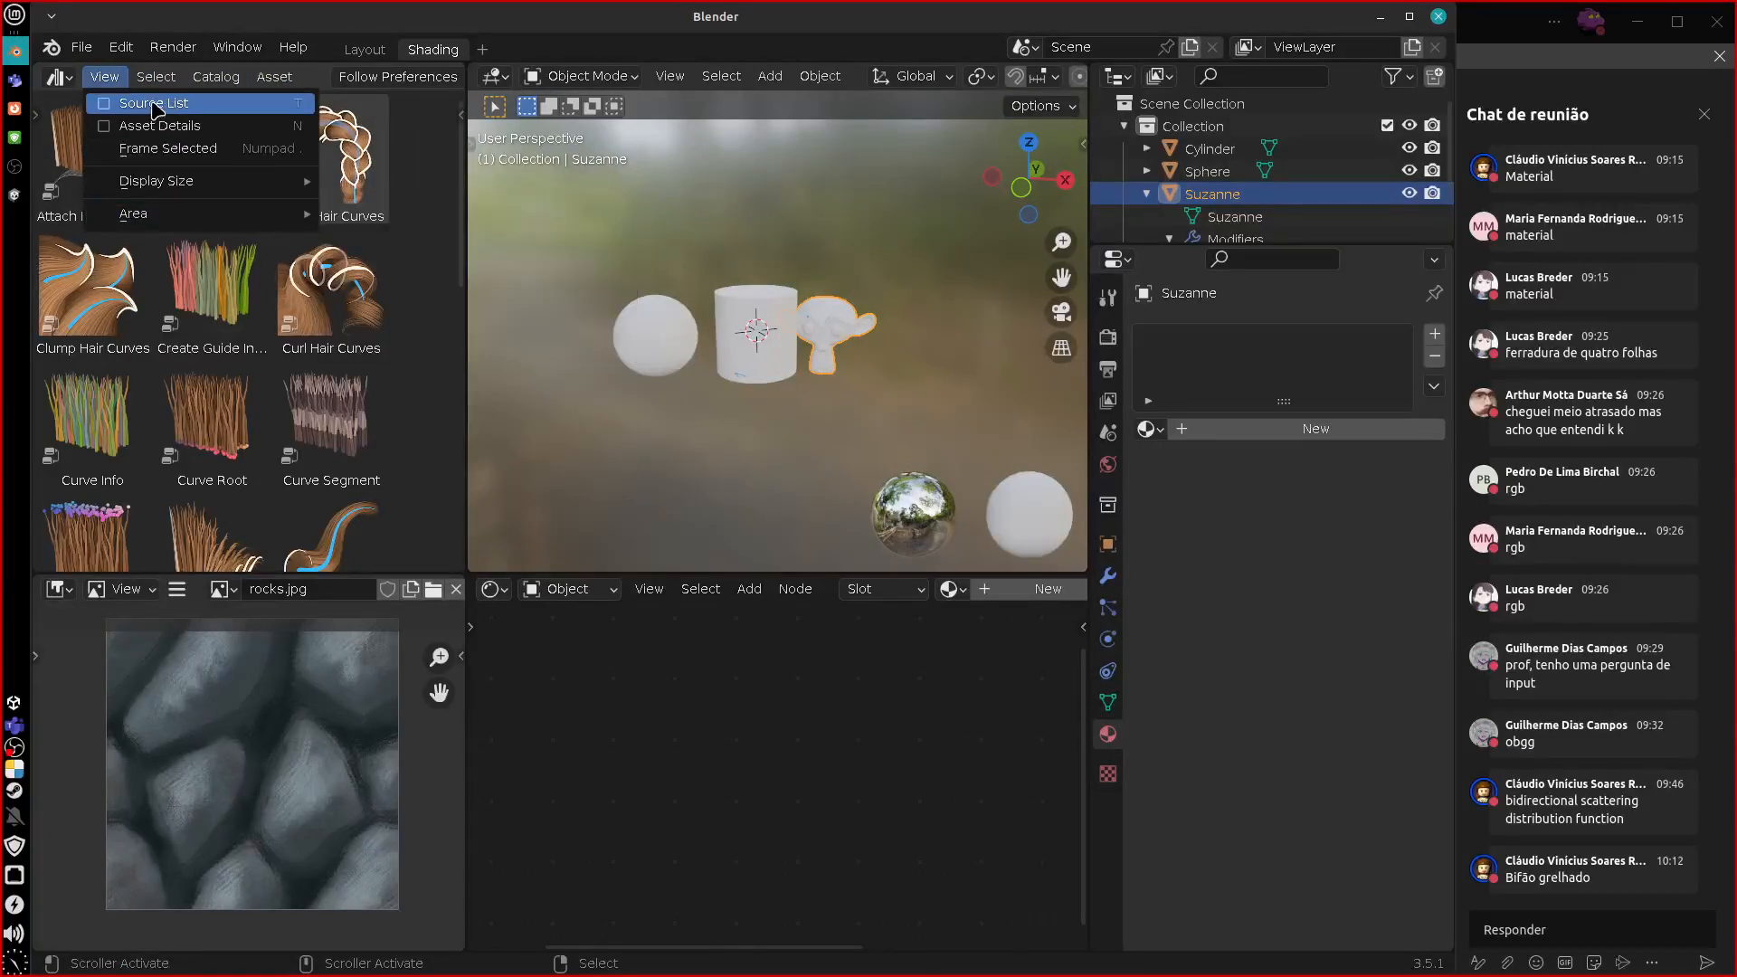
pyautogui.click(108, 105)
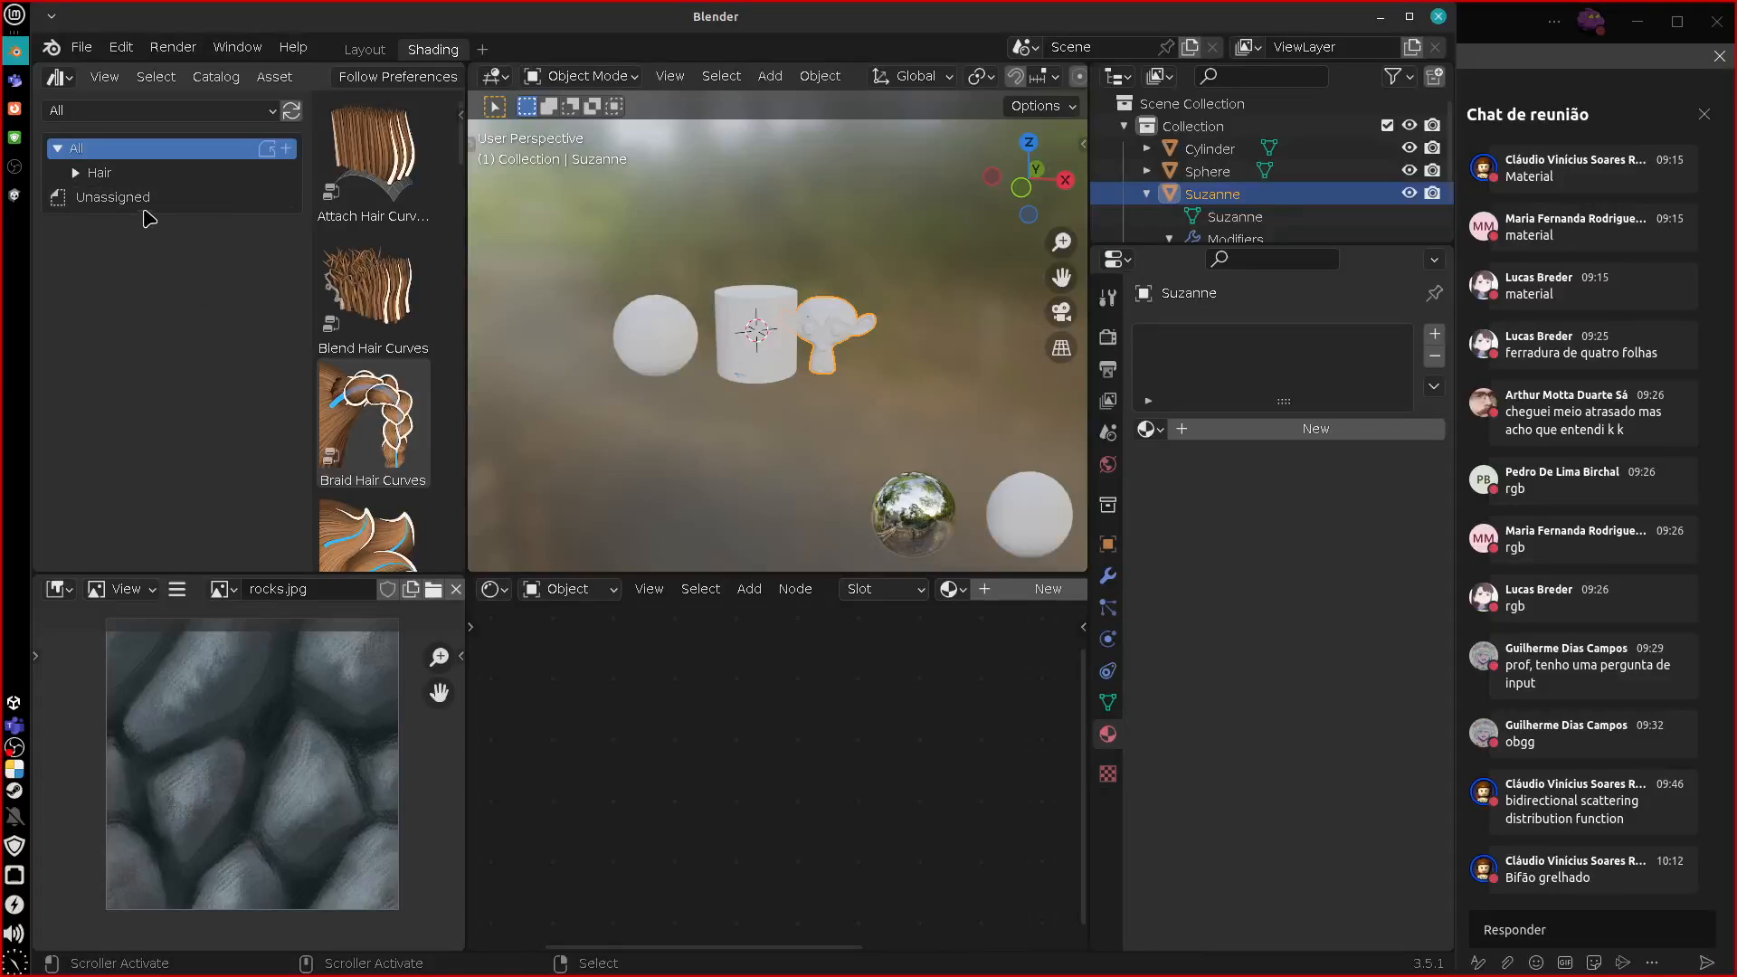
pyautogui.click(144, 200)
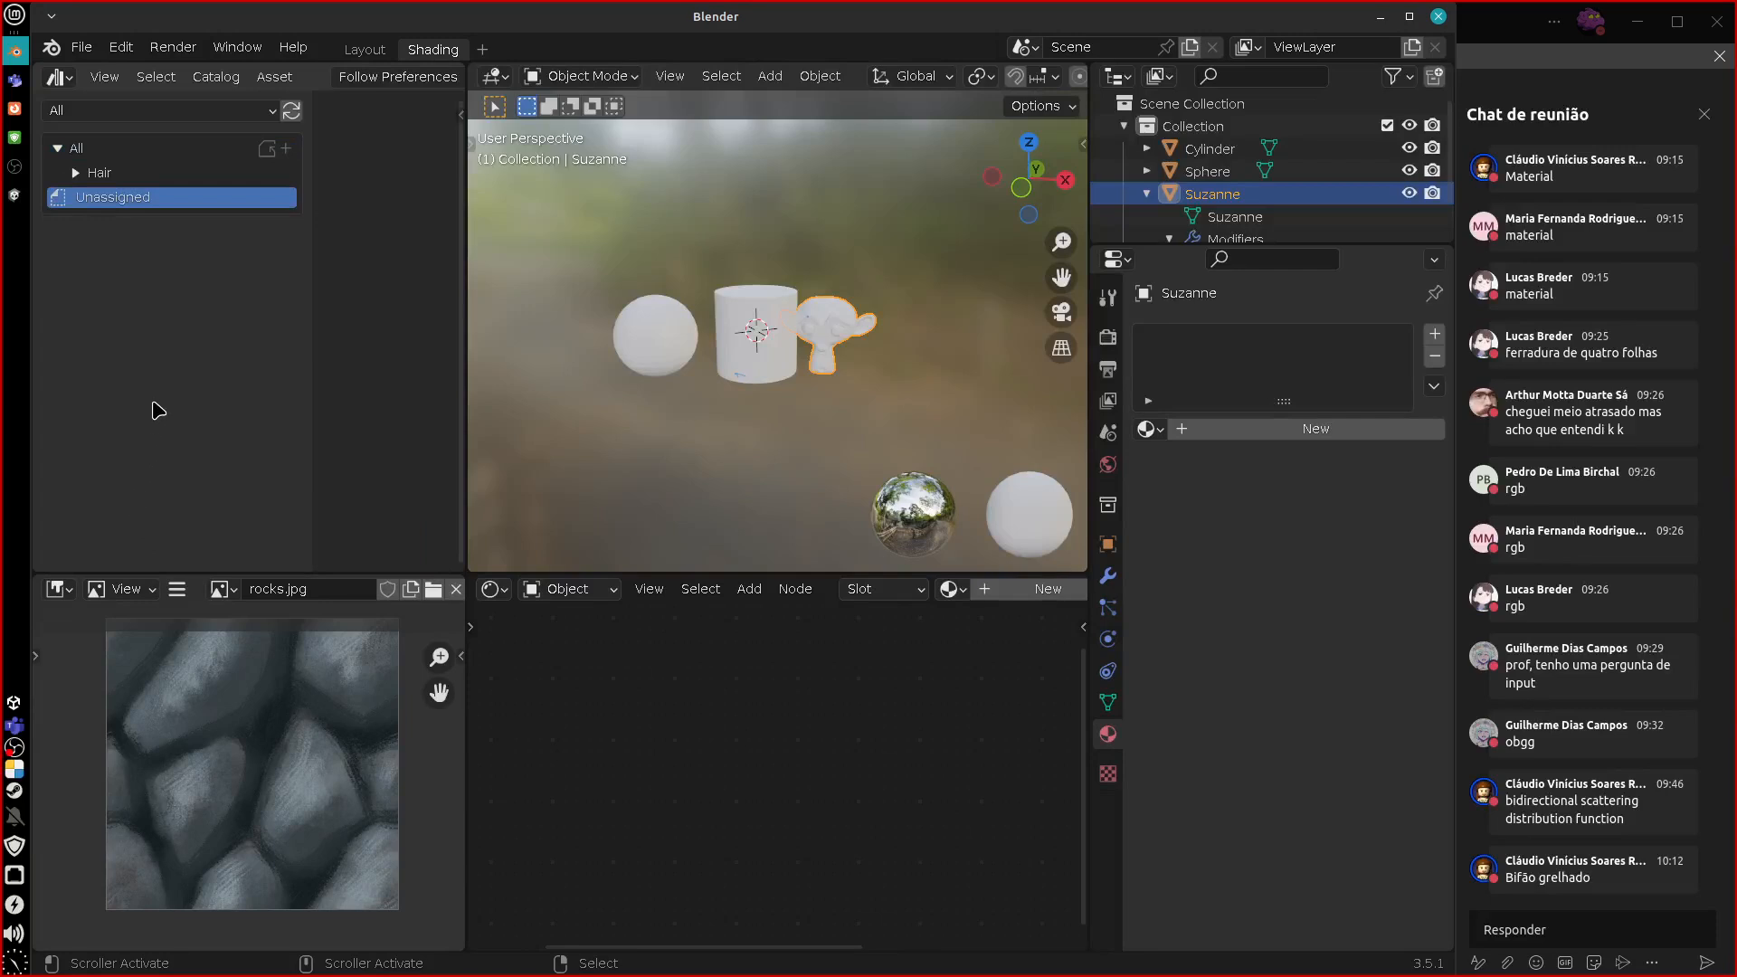
pyautogui.rightClick(466, 520)
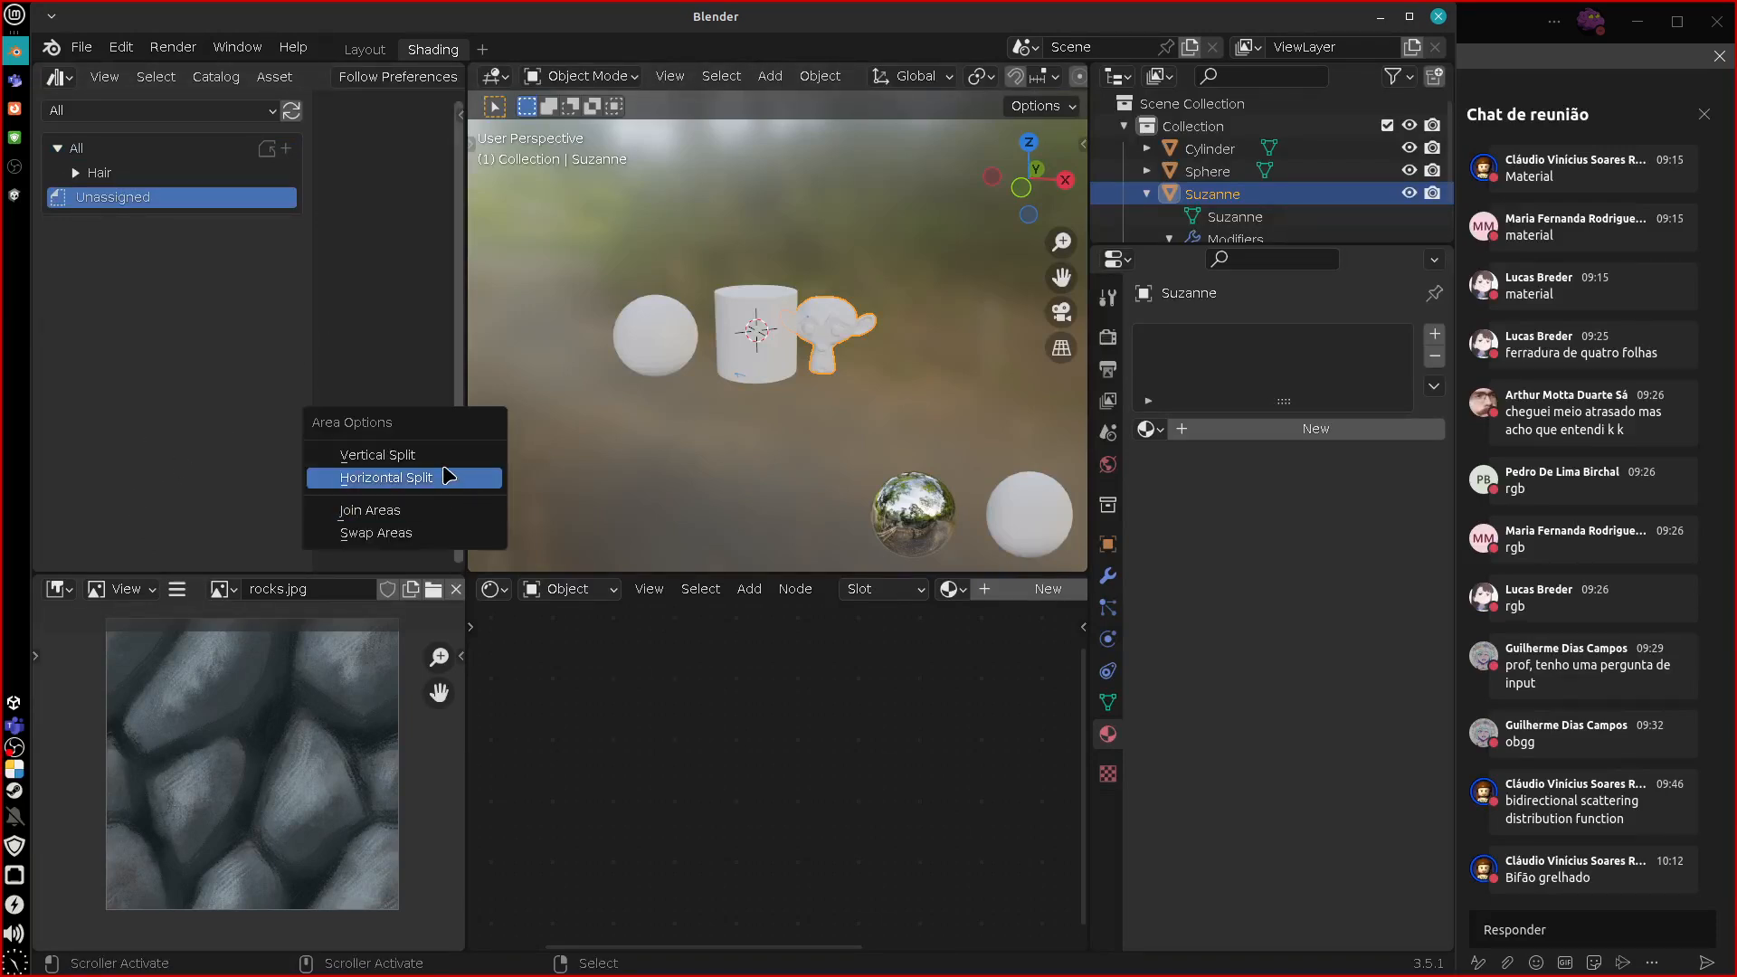
pyautogui.click(432, 457)
pyautogui.press('Escape')
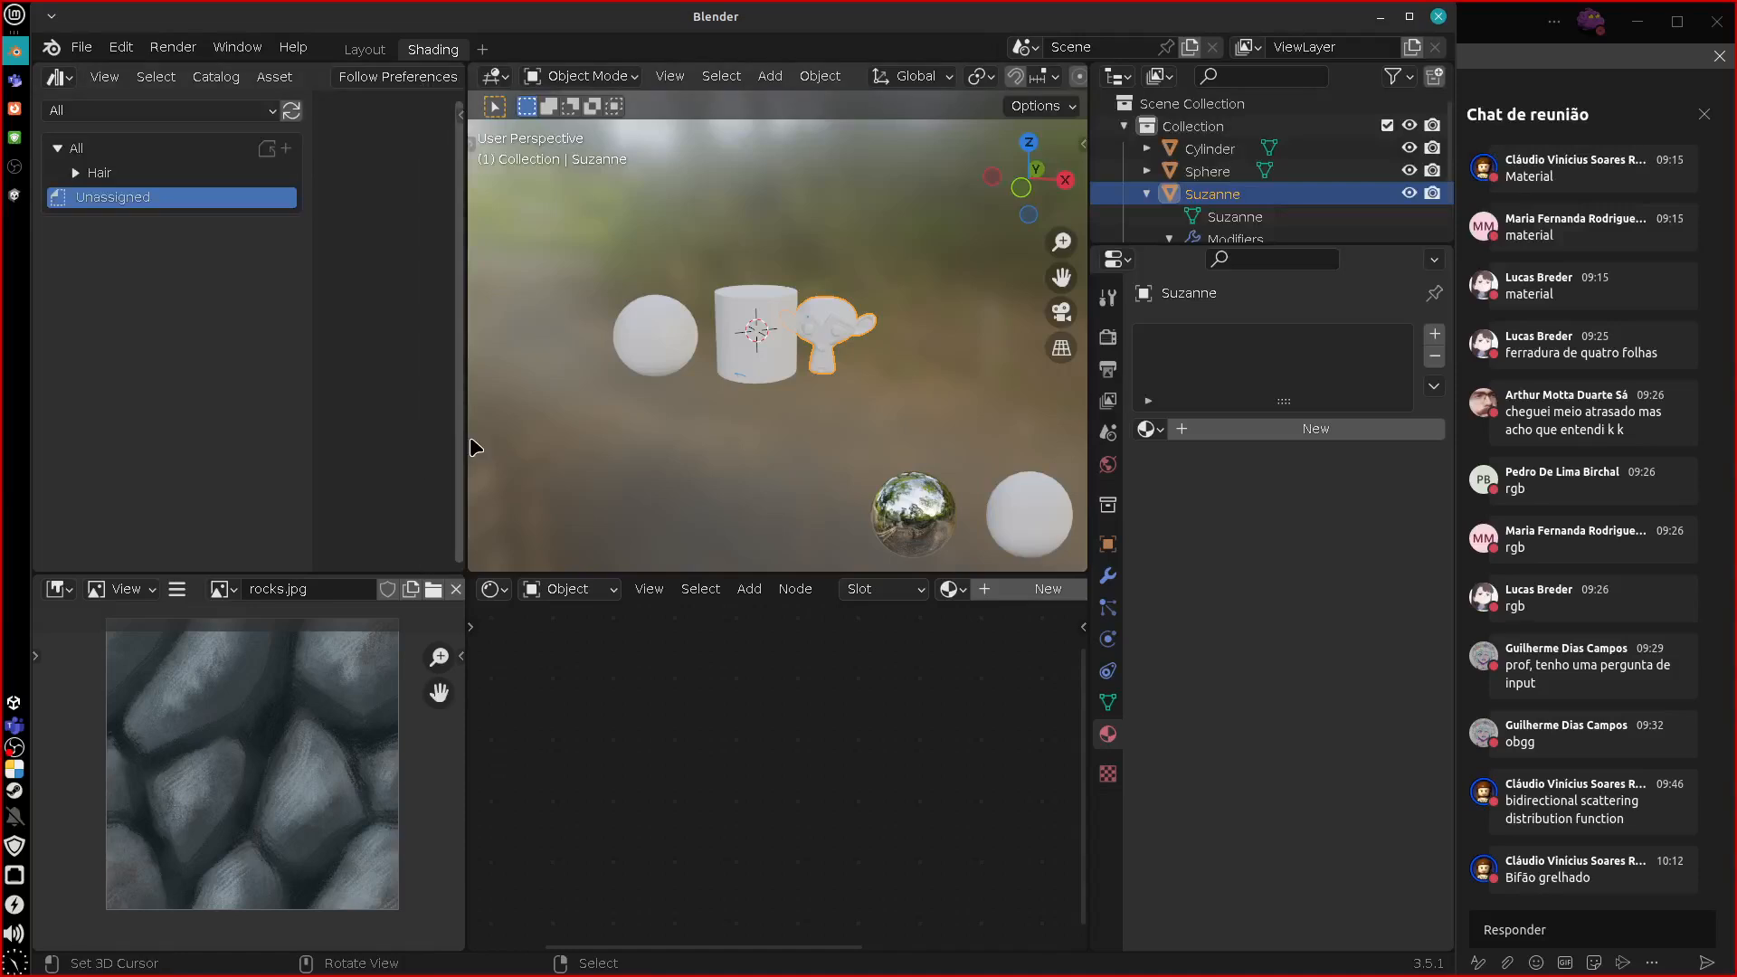
# Join the 3D viewport over the Asset Browser area, and check the Layout workspace before returning to Shading.
pyautogui.rightClick(466, 440)
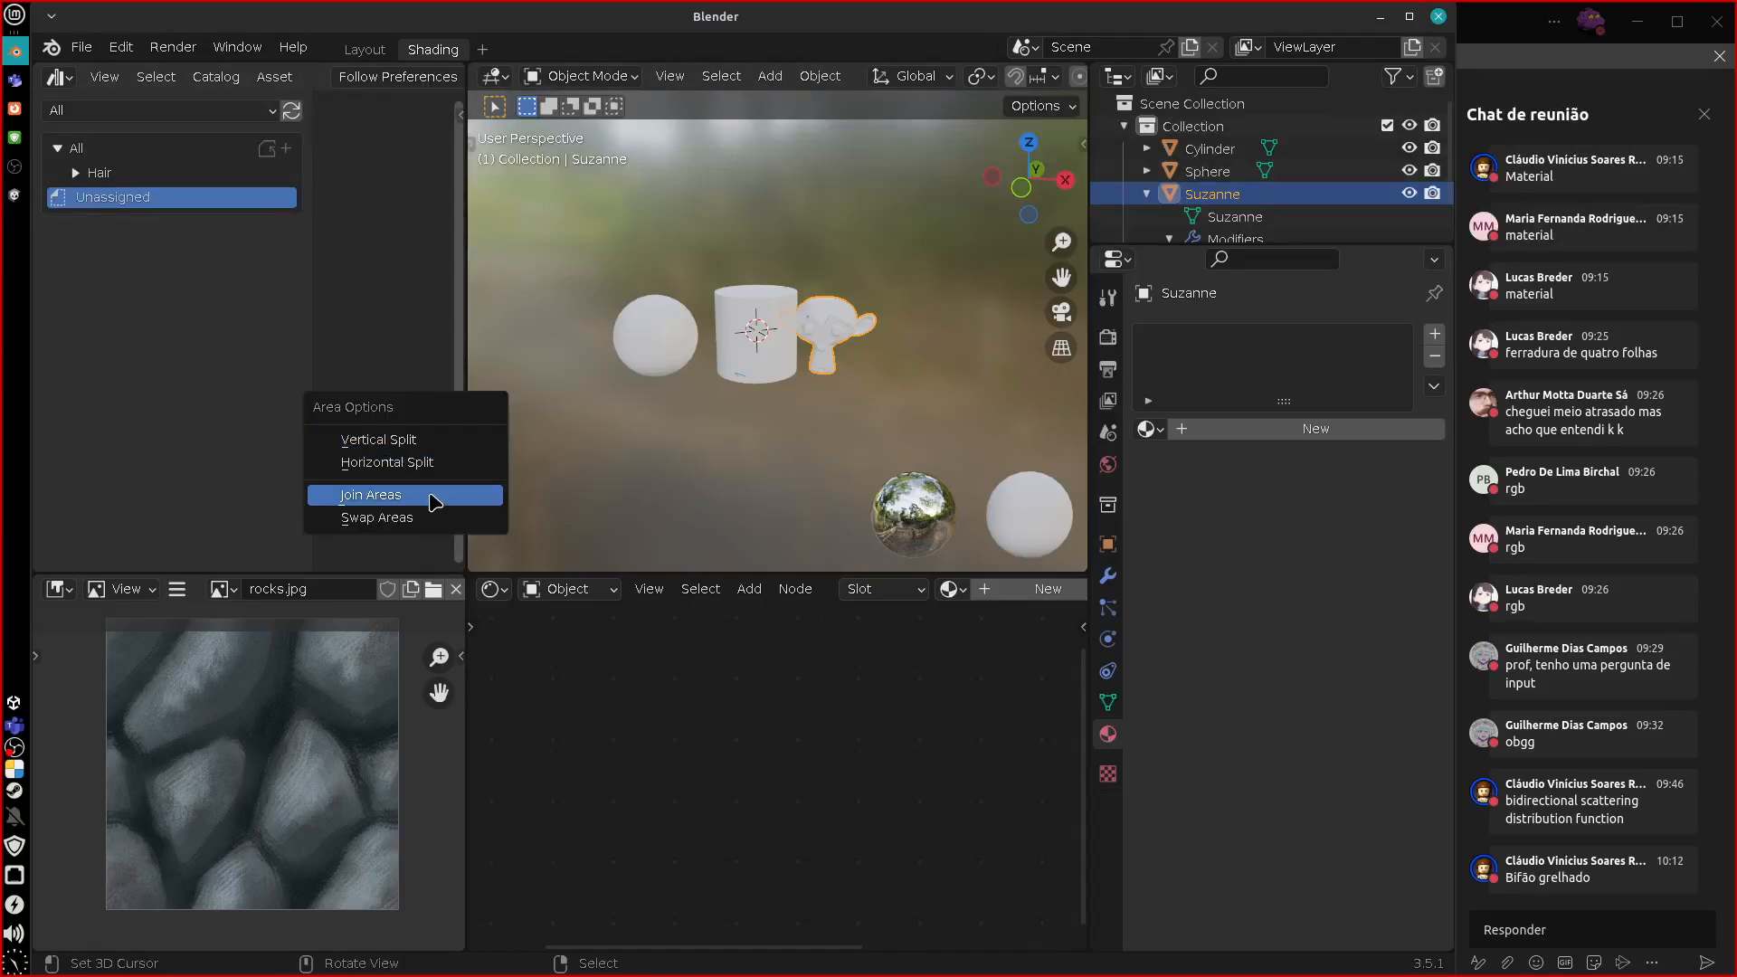
pyautogui.click(435, 496)
pyautogui.click(272, 465)
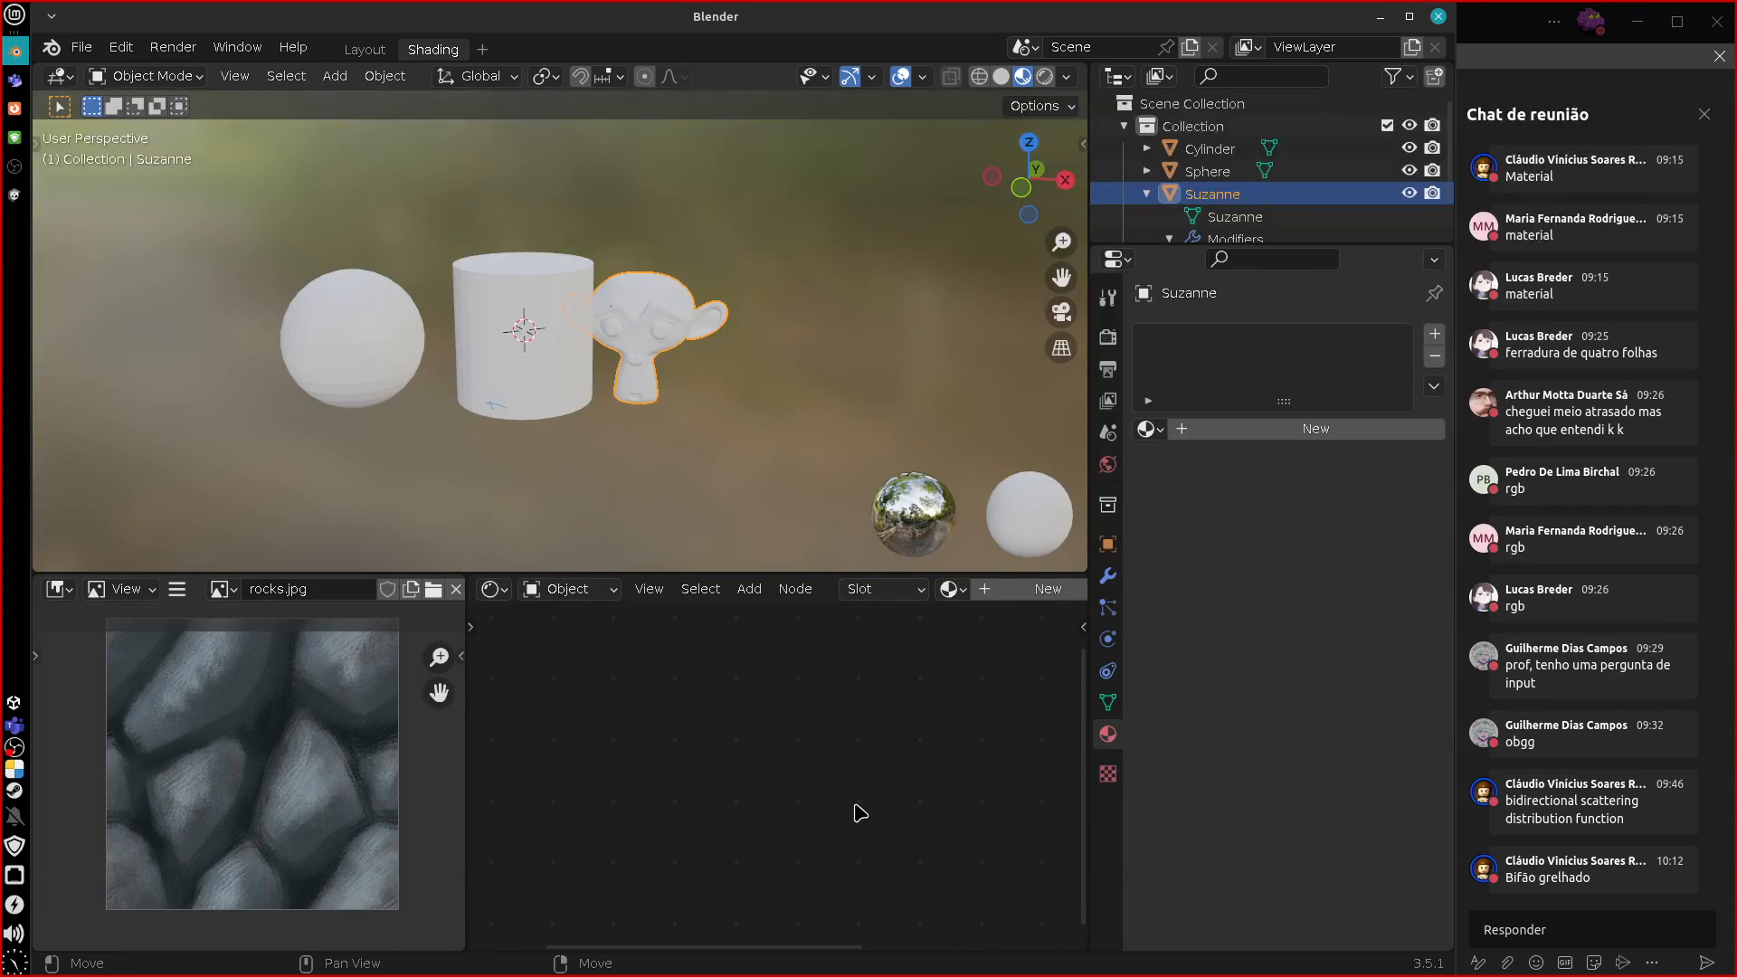
pyautogui.click(365, 49)
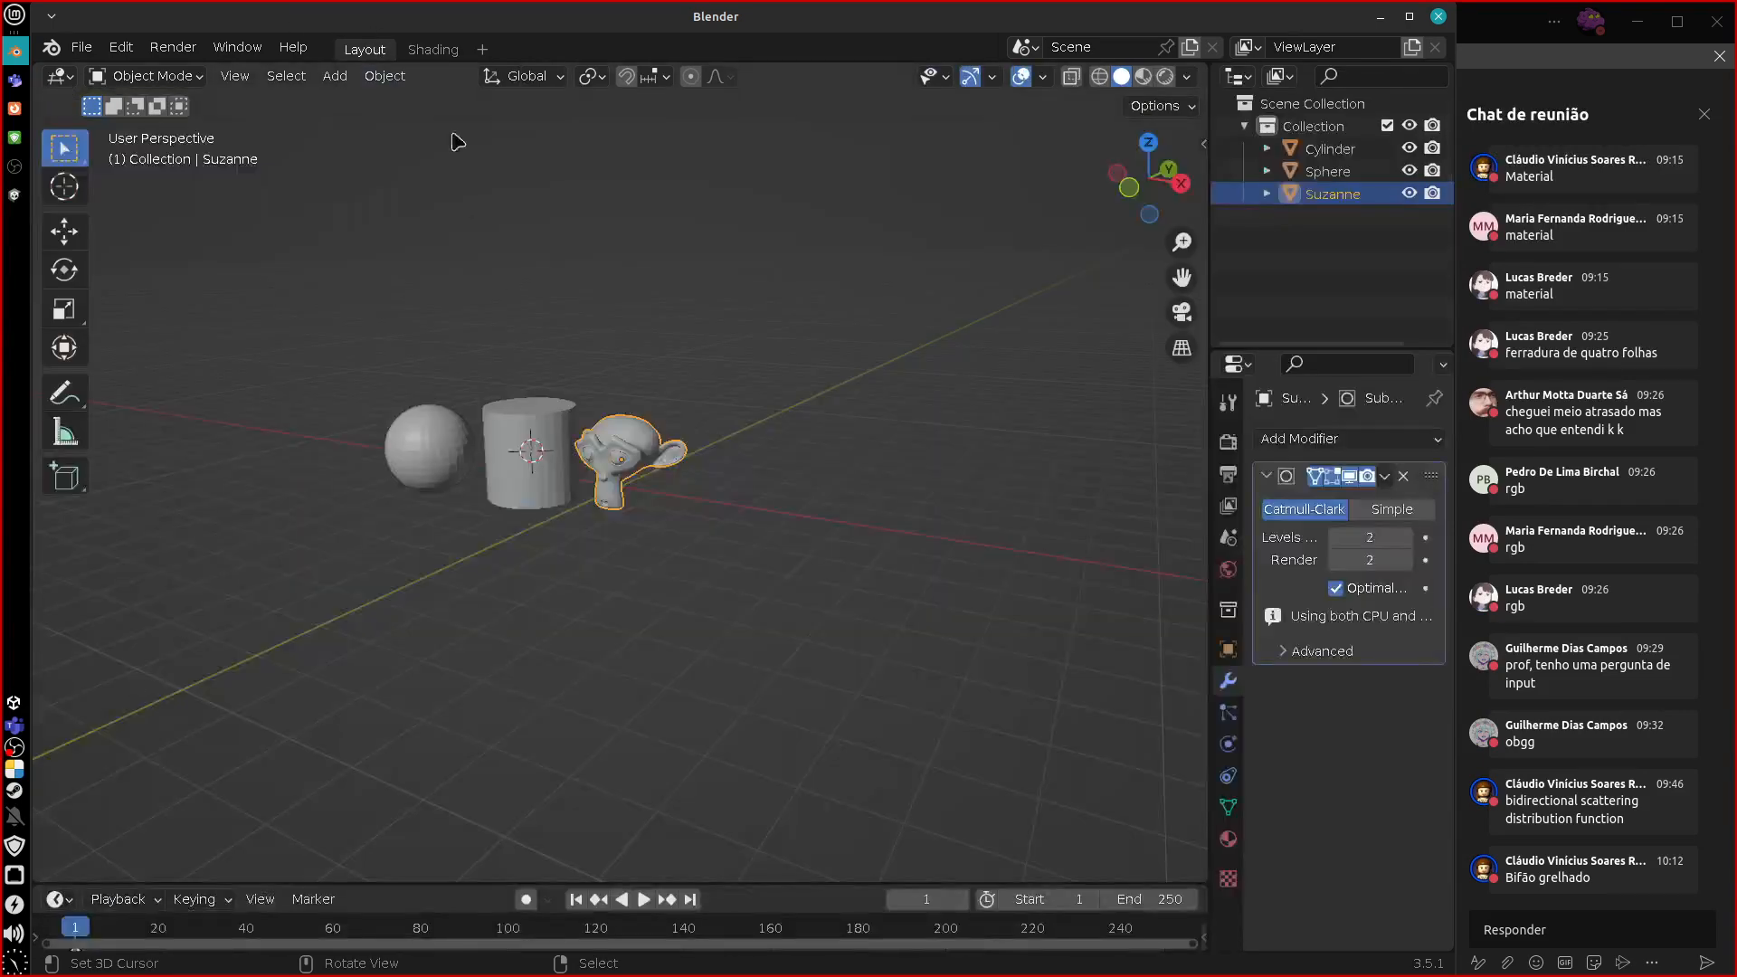
pyautogui.click(433, 48)
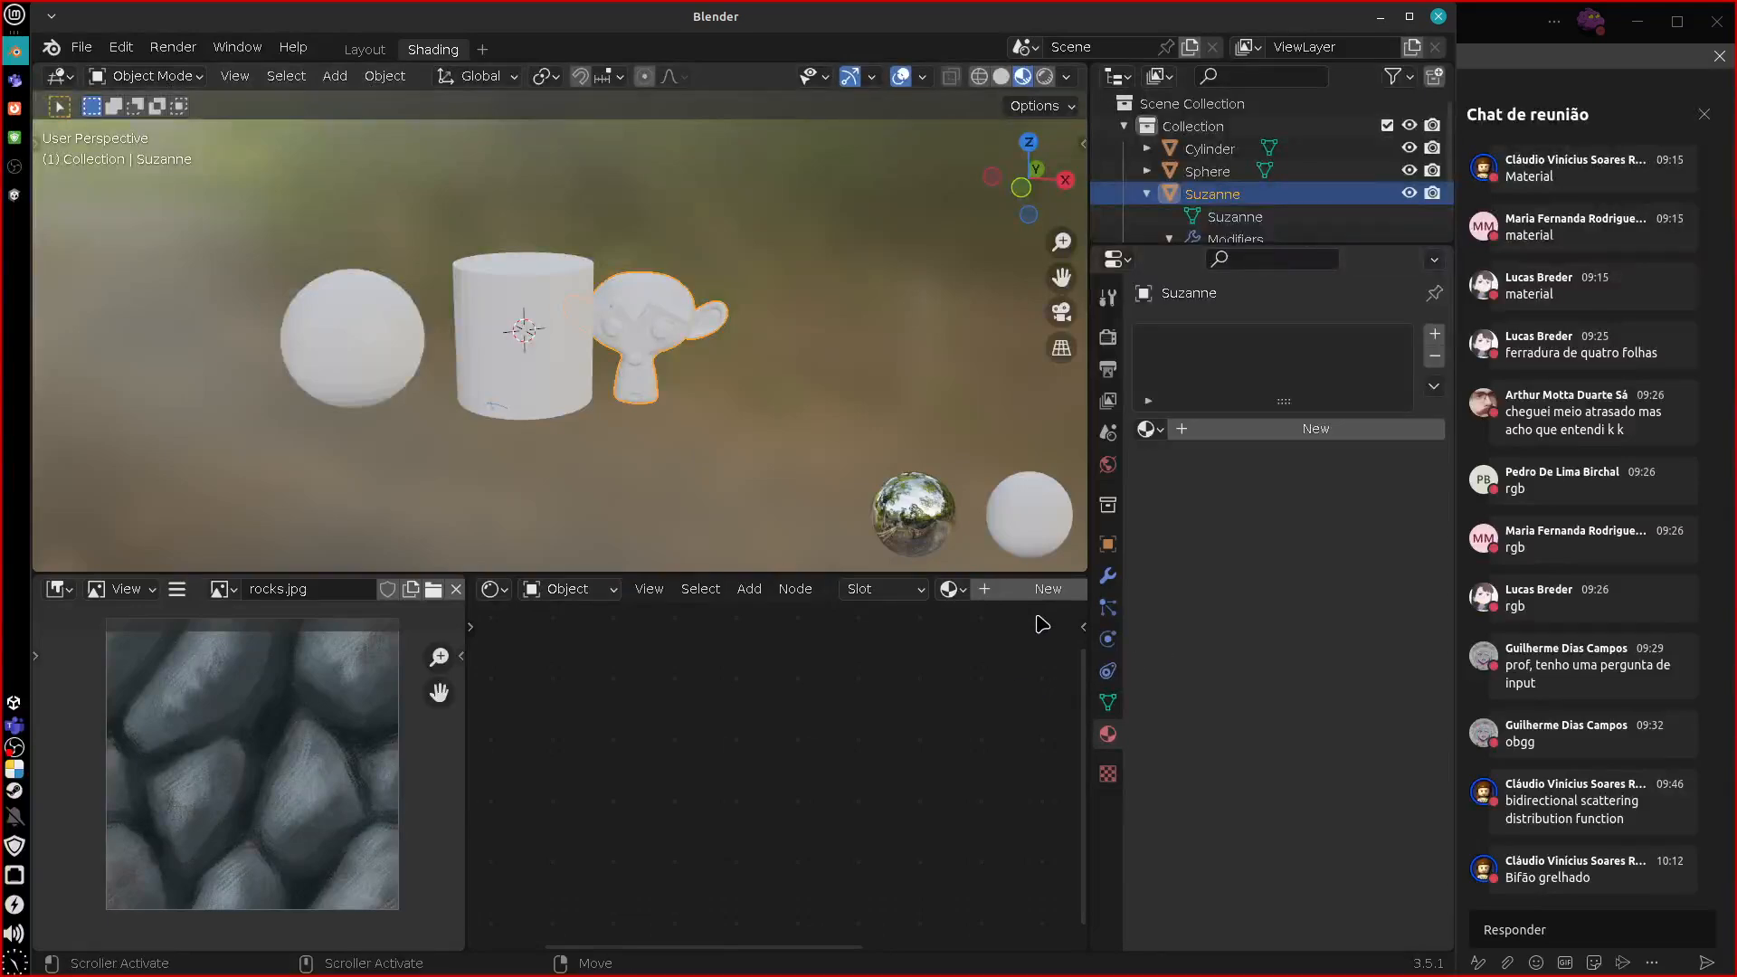
# Assign the AlienStripes material to Suzanne and maximize the Shader Editor to show its whole node tree.
pyautogui.click(950, 589)
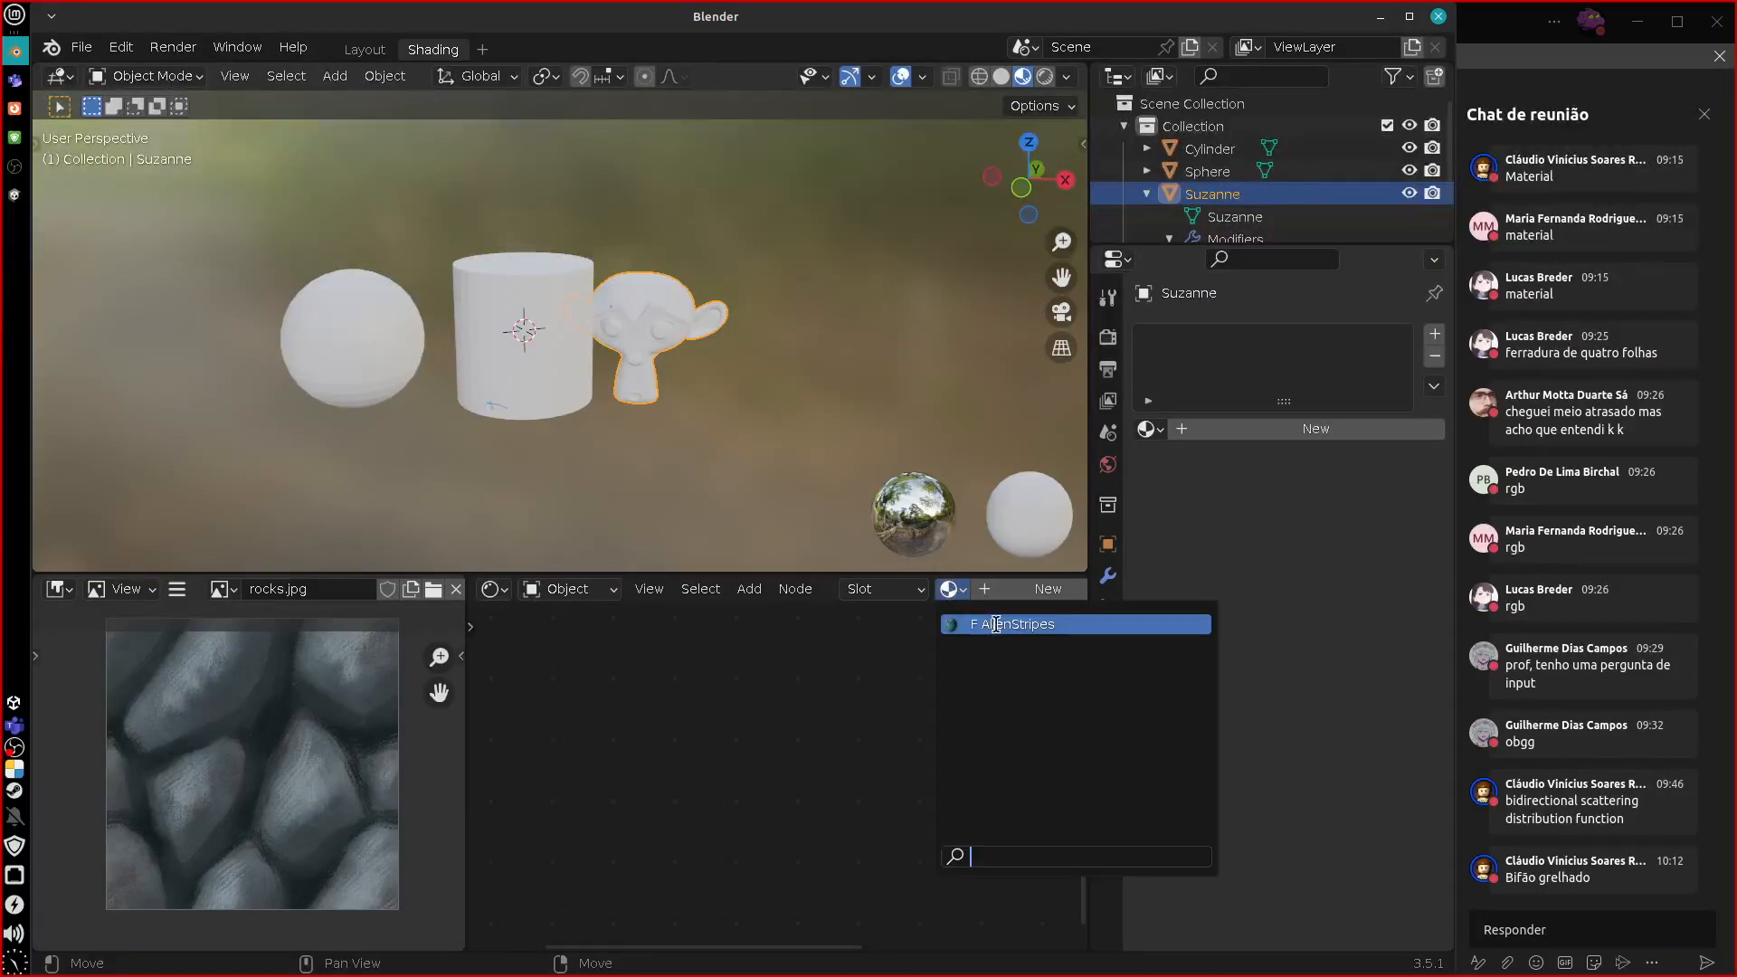
pyautogui.click(996, 624)
pyautogui.hotkey('ctrl', 'space')
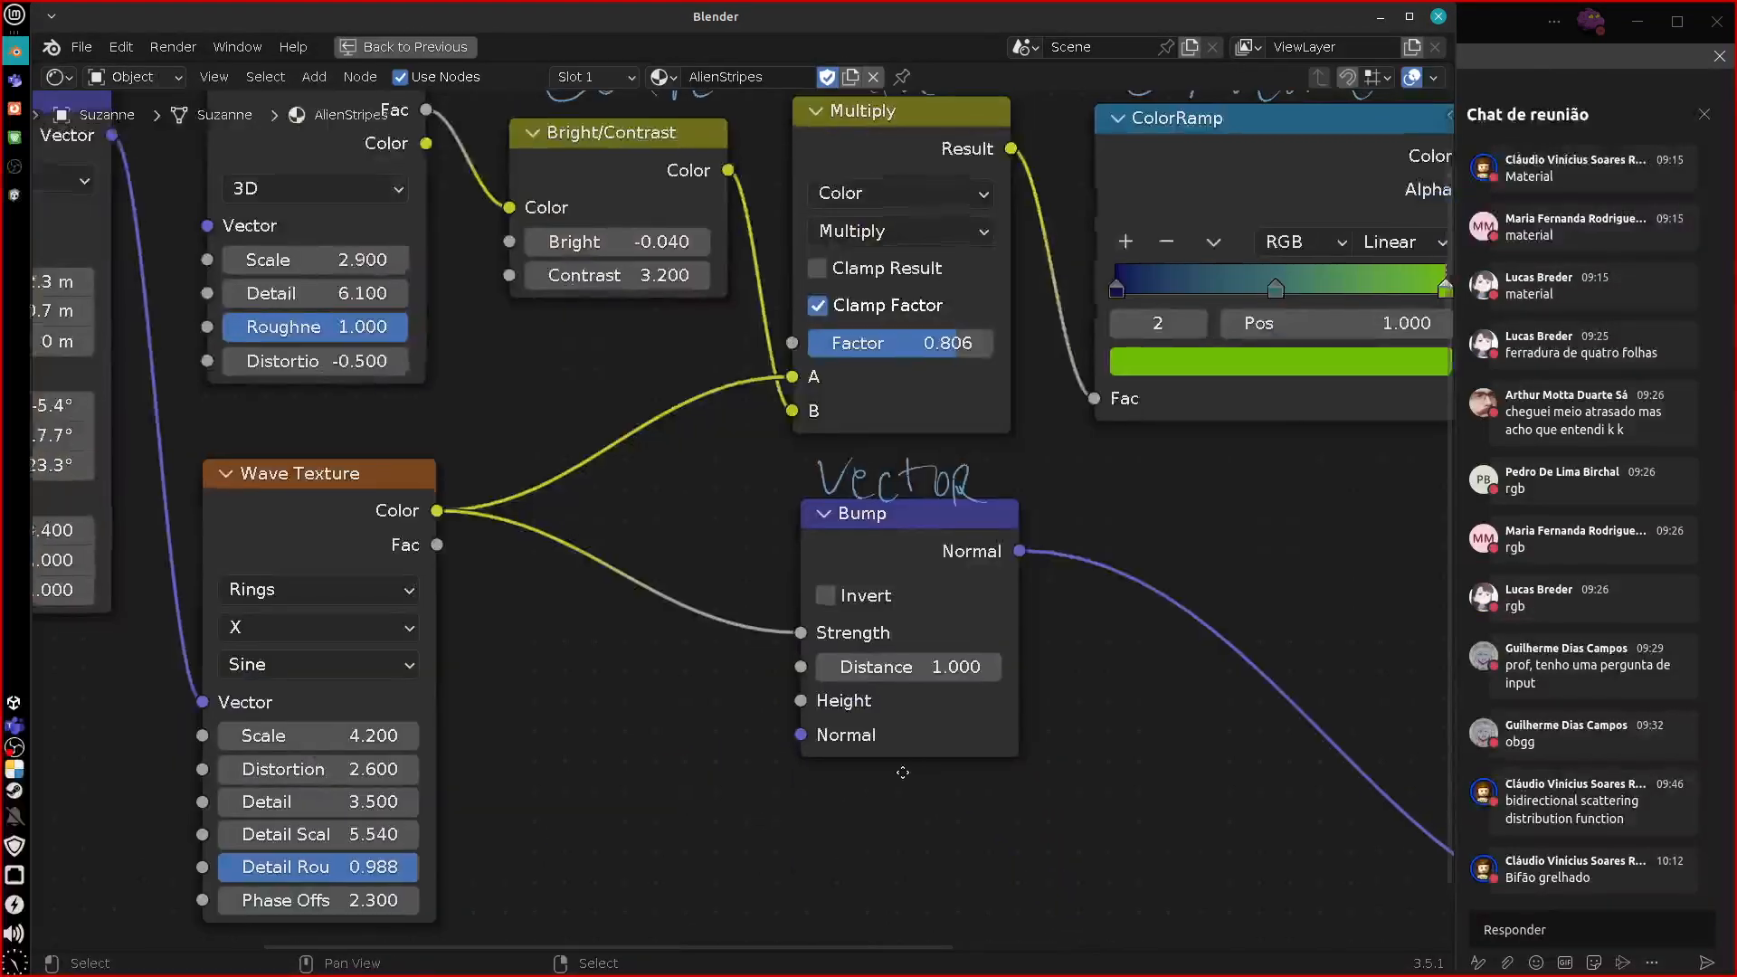
pyautogui.scroll(-4, 861, 791)
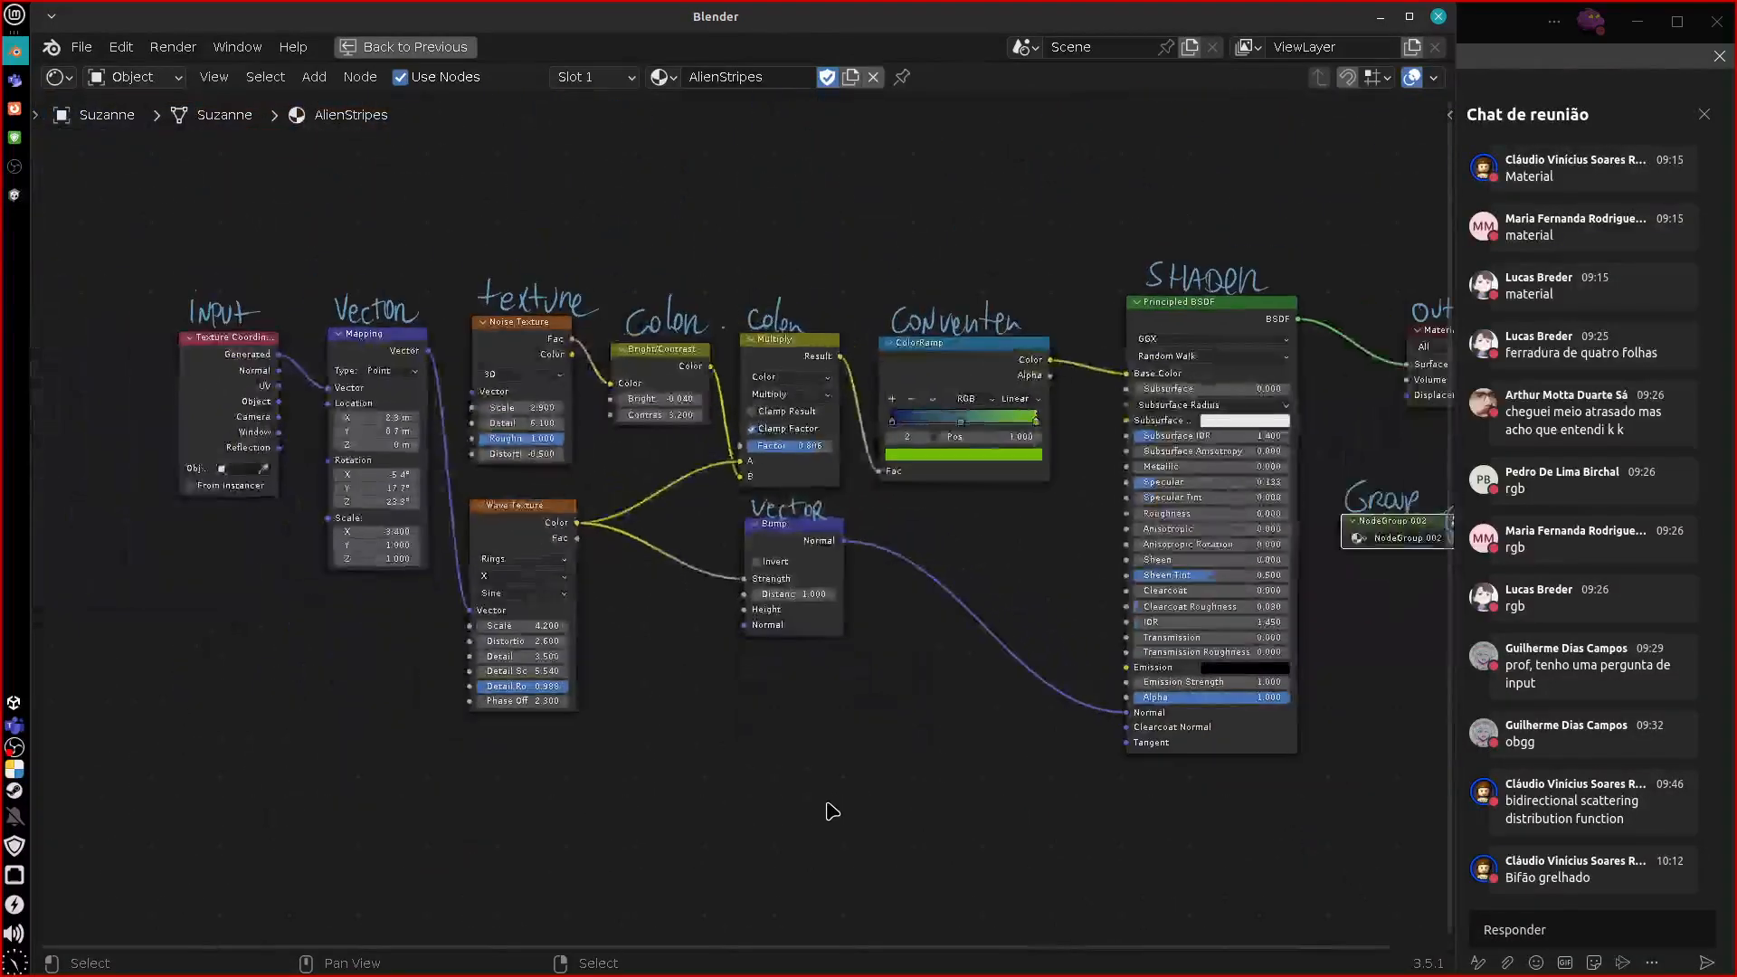
pyautogui.moveTo(832, 811); pyautogui.dragTo(741, 807, button='middle')
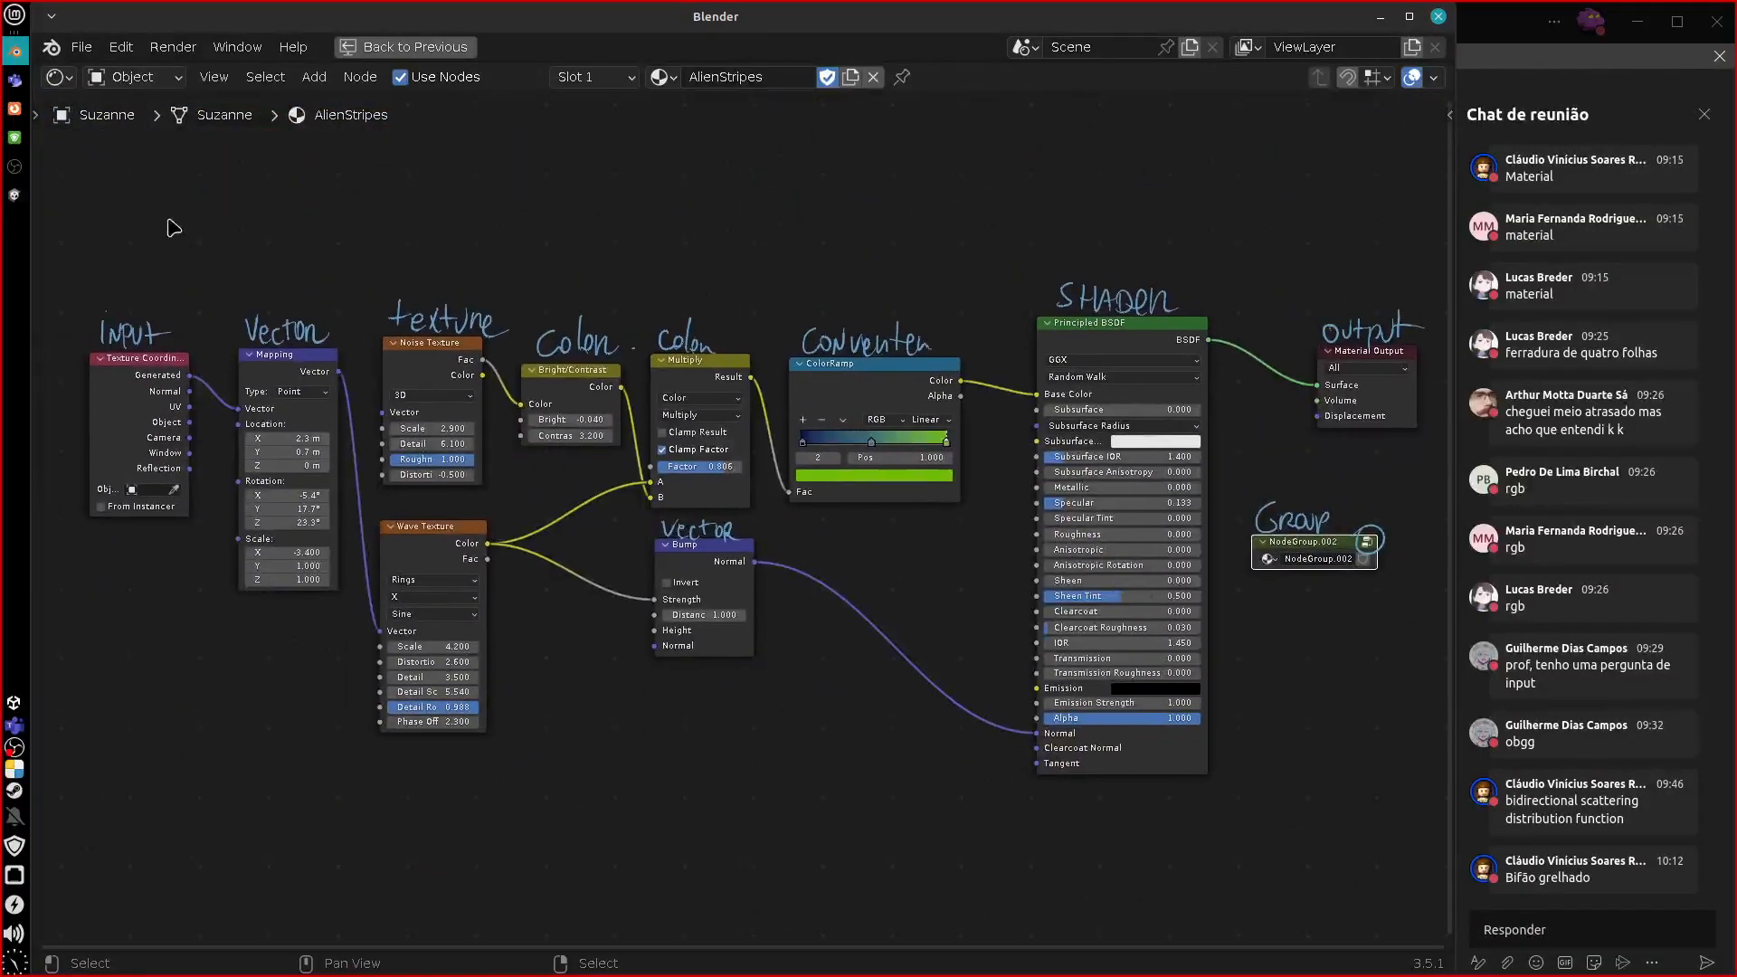
# Draw annotation strokes horizontally above the node tree and diagonally down past the Wave Texture node.
pyautogui.moveTo(105, 215); pyautogui.dragTo(117, 207)
pyautogui.moveTo(136, 219)
pyautogui.mouseDown()
pyautogui.moveTo(733, 171)
pyautogui.moveTo(1362, 168)
pyautogui.mouseUp()
pyautogui.moveTo(121, 222)
pyautogui.mouseDown()
pyautogui.moveTo(280, 572)
pyautogui.moveTo(459, 901)
pyautogui.mouseUp()
# Erase the handwritten category labels and flow strokes around the AlienStripes nodes.
pyautogui.moveTo(460, 895)
pyautogui.mouseDown(button='right')
pyautogui.moveTo(281, 623)
pyautogui.moveTo(172, 316)
pyautogui.moveTo(127, 343)
pyautogui.moveTo(175, 542)
pyautogui.moveTo(349, 625)
pyautogui.moveTo(362, 836)
pyautogui.moveTo(1055, 171)
pyautogui.moveTo(1279, 171)
pyautogui.moveTo(1206, 284)
pyautogui.moveTo(76, 290)
pyautogui.mouseUp(button='right')
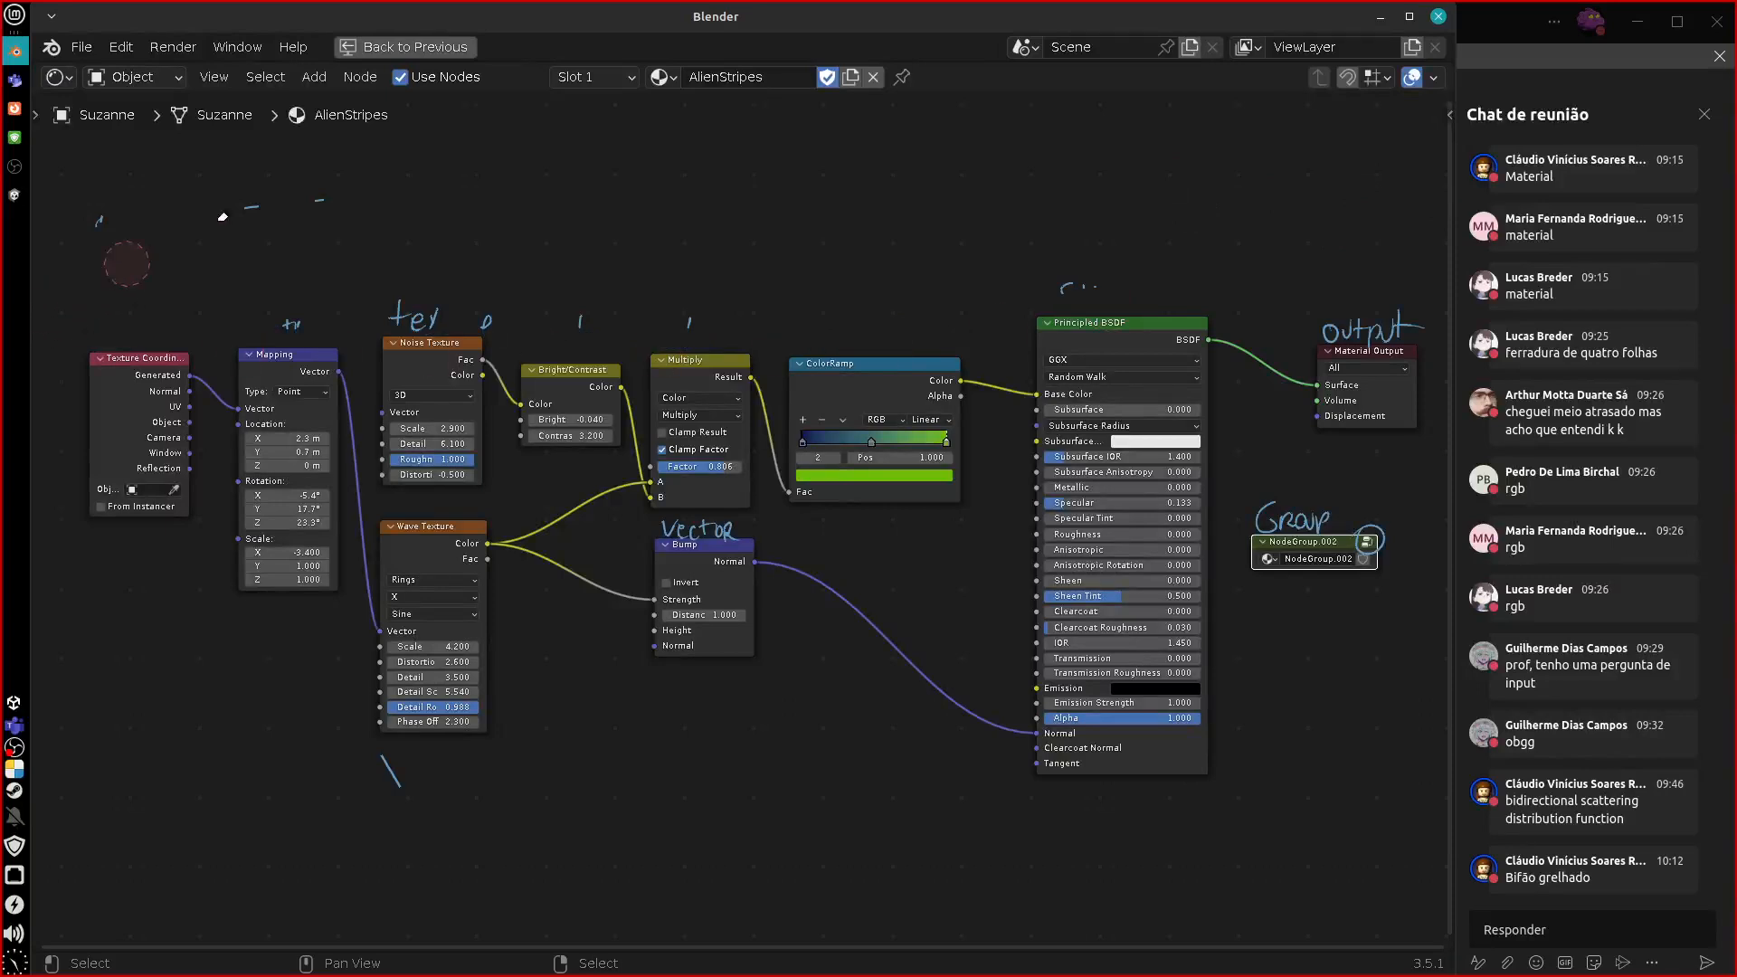
pyautogui.moveTo(392, 228); pyautogui.dragTo(503, 320, button='right')
pyautogui.moveTo(775, 249); pyautogui.dragTo(1405, 328, button='right')
pyautogui.moveTo(1279, 541); pyautogui.dragTo(1308, 517, button='right')
pyautogui.moveTo(1004, 721)
pyautogui.mouseDown(button='right')
pyautogui.moveTo(405, 762)
pyautogui.moveTo(556, 463)
pyautogui.moveTo(696, 530)
pyautogui.mouseUp(button='right')
pyautogui.moveTo(814, 614); pyautogui.dragTo(644, 547, button='right')
# Connect Bright/Contrast to Multiply's A input and the Wave Texture's Color to B, and realign these source nodes.
pyautogui.moveTo(649, 499); pyautogui.dragTo(651, 482)
pyautogui.moveTo(487, 543); pyautogui.dragTo(651, 499)
pyautogui.moveTo(579, 409); pyautogui.dragTo(575, 438)
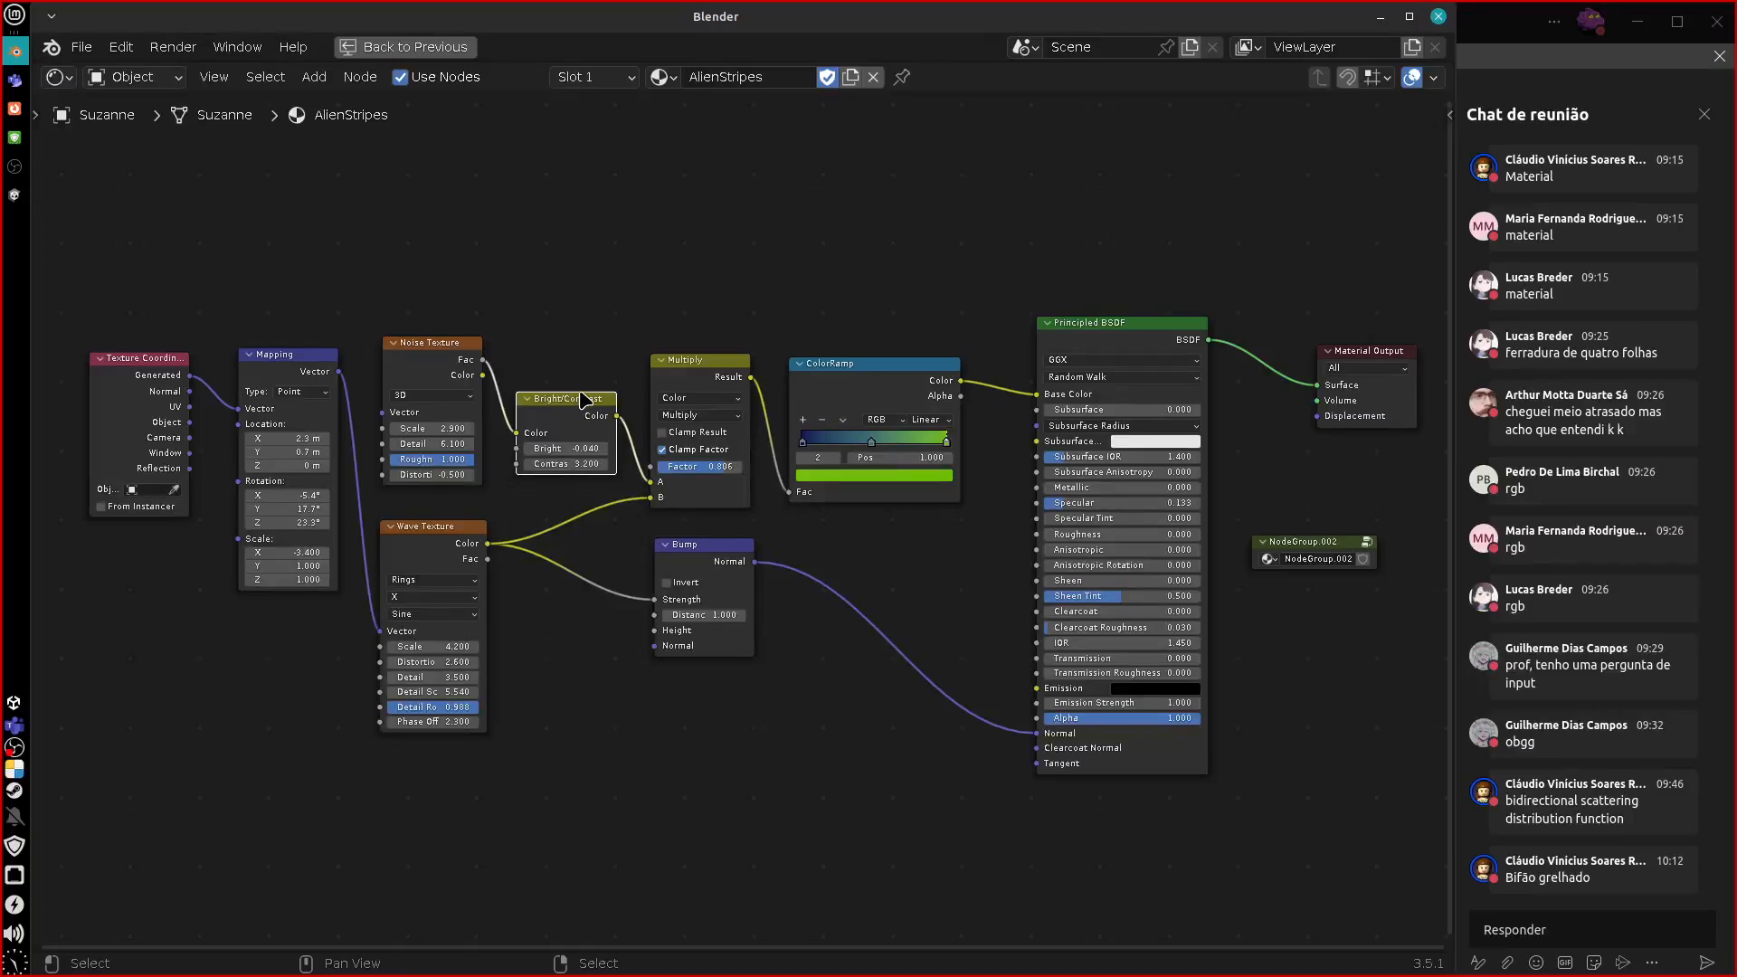
pyautogui.scroll(2, 568, 567)
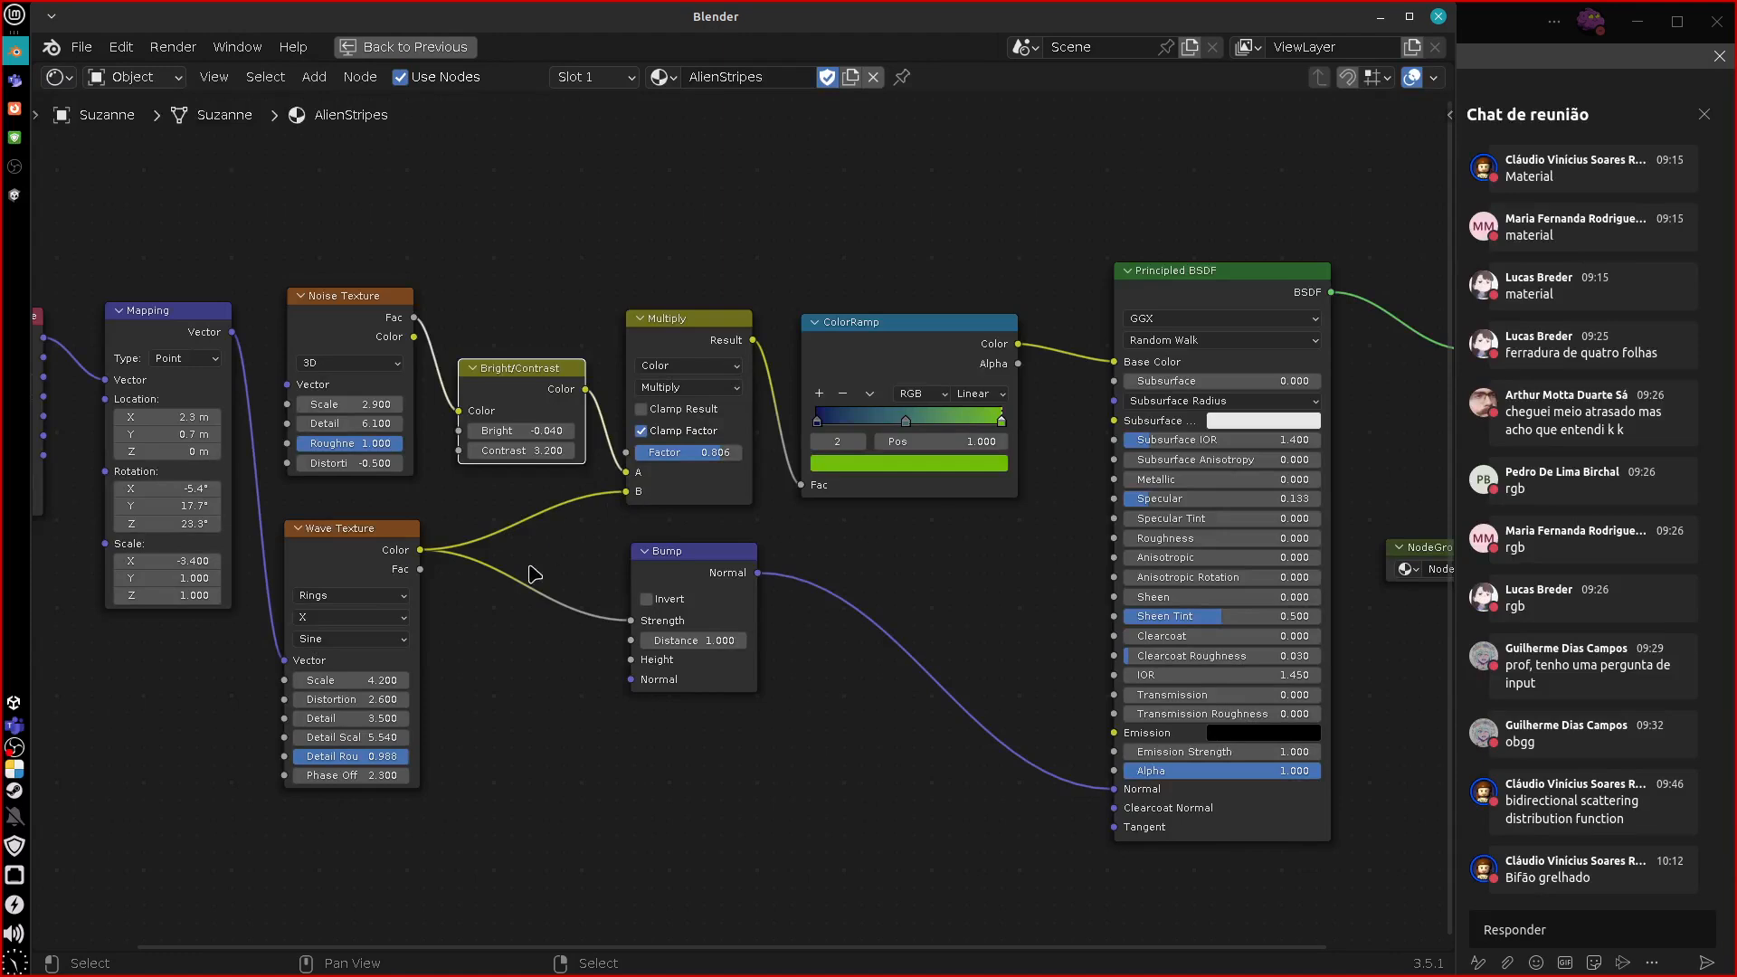
pyautogui.moveTo(352, 532); pyautogui.dragTo(369, 539)
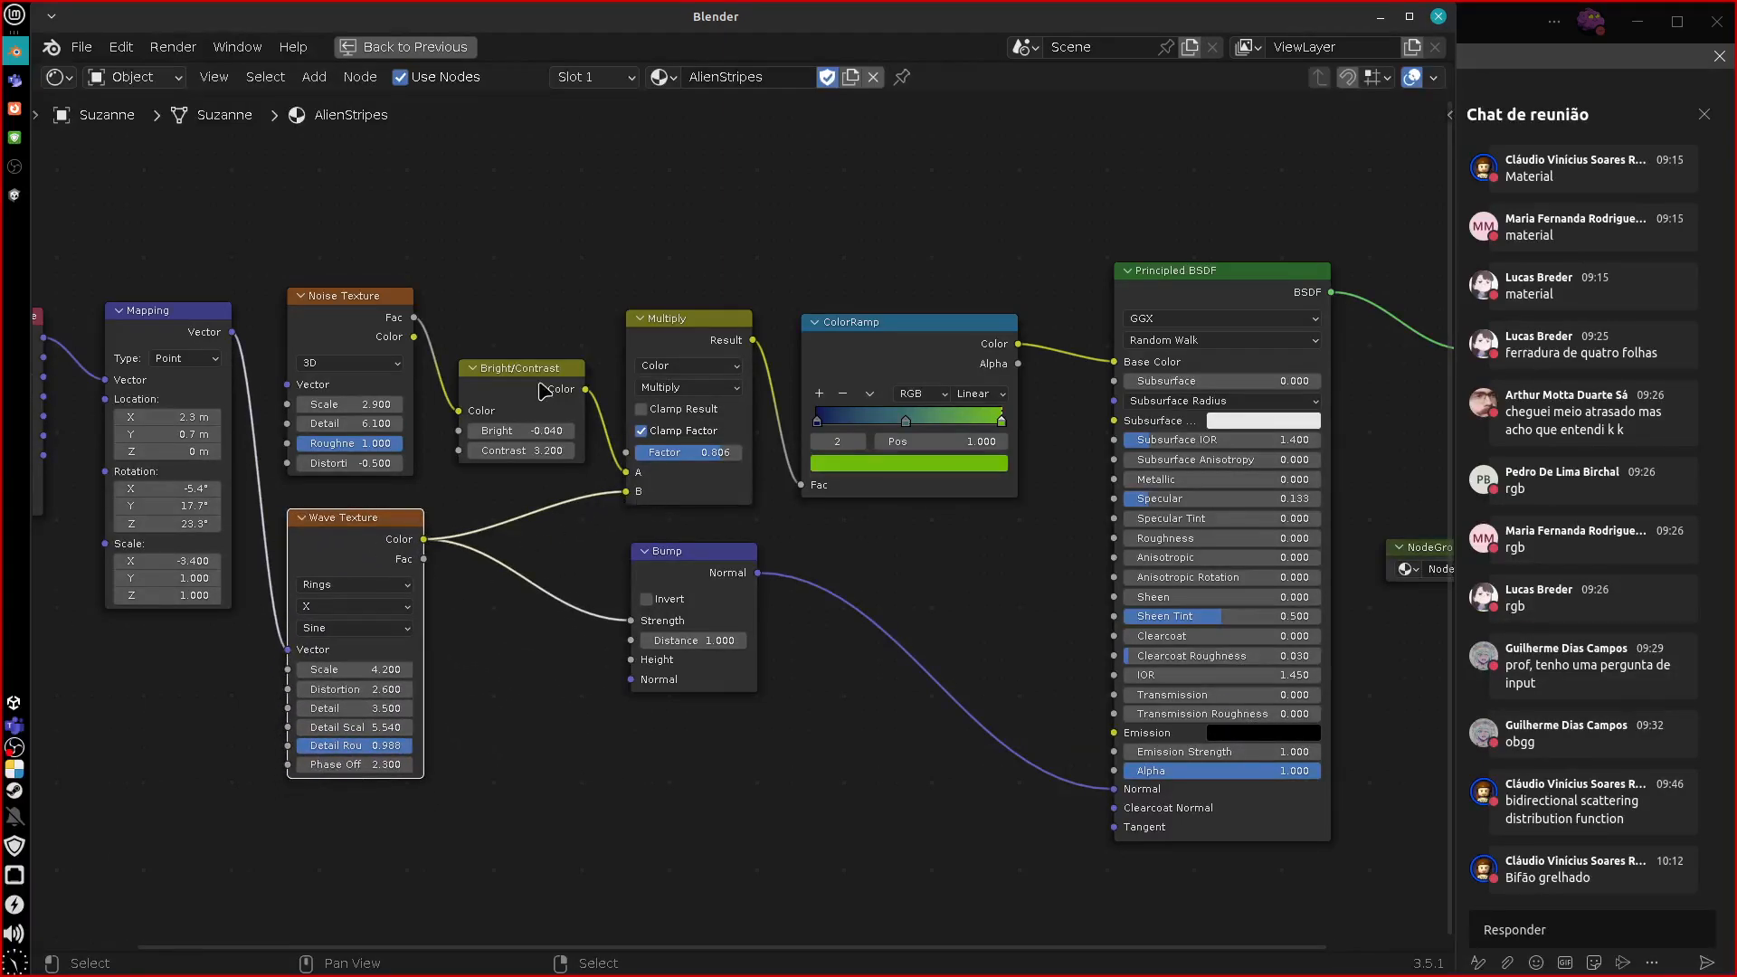
pyautogui.moveTo(342, 305); pyautogui.dragTo(339, 297)
pyautogui.moveTo(343, 546); pyautogui.dragTo(341, 543)
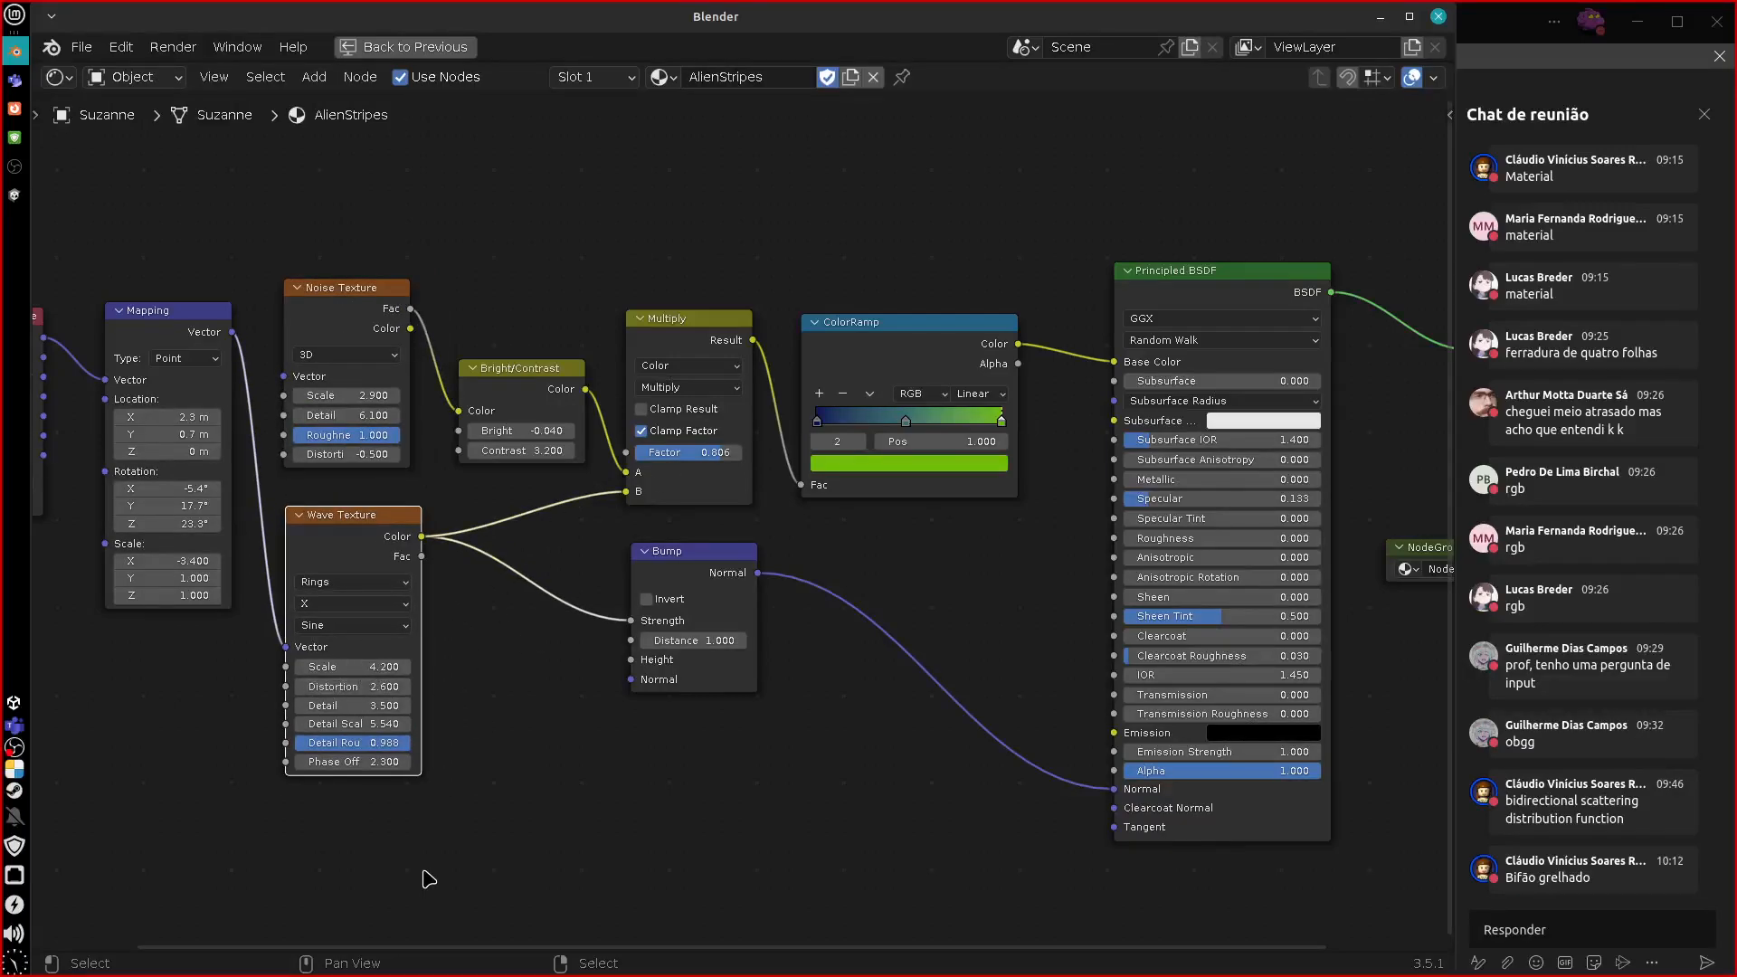
# Draw a downward annotation arrow beside the Principled BSDF's settings and erase it.
pyautogui.moveTo(697, 769); pyautogui.dragTo(366, 731, button='middle')
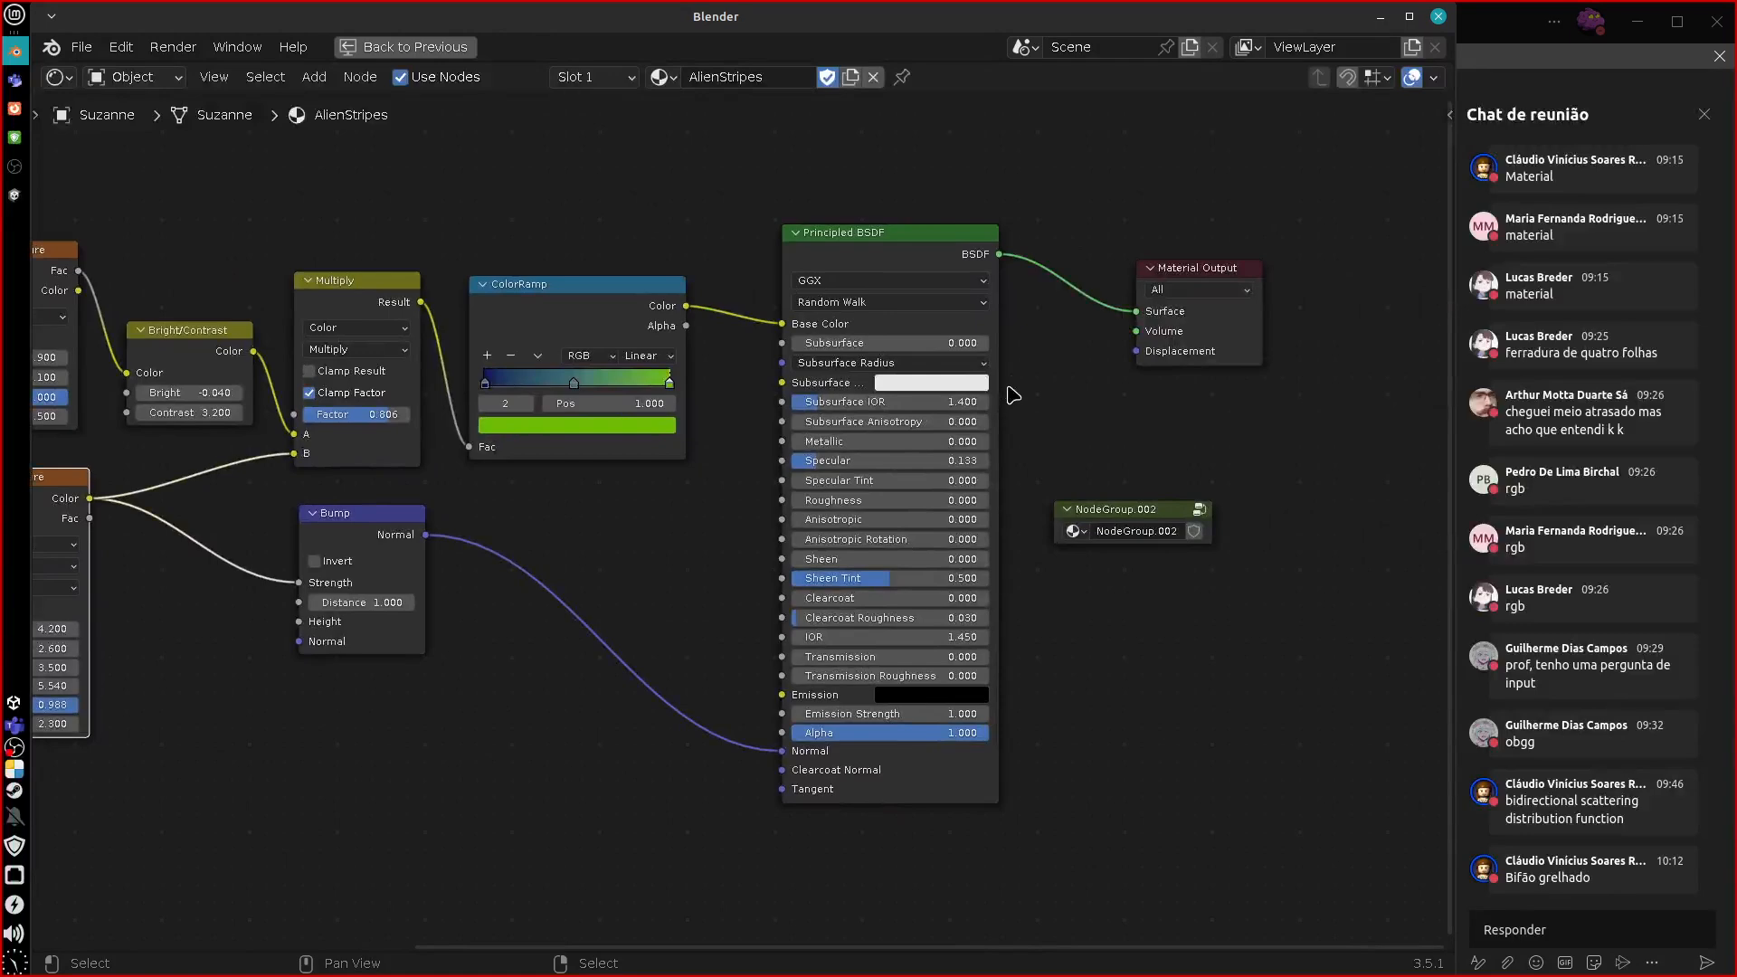
pyautogui.moveTo(1022, 360)
pyautogui.mouseDown()
pyautogui.moveTo(1022, 746)
pyautogui.moveTo(1036, 696)
pyautogui.mouseUp()
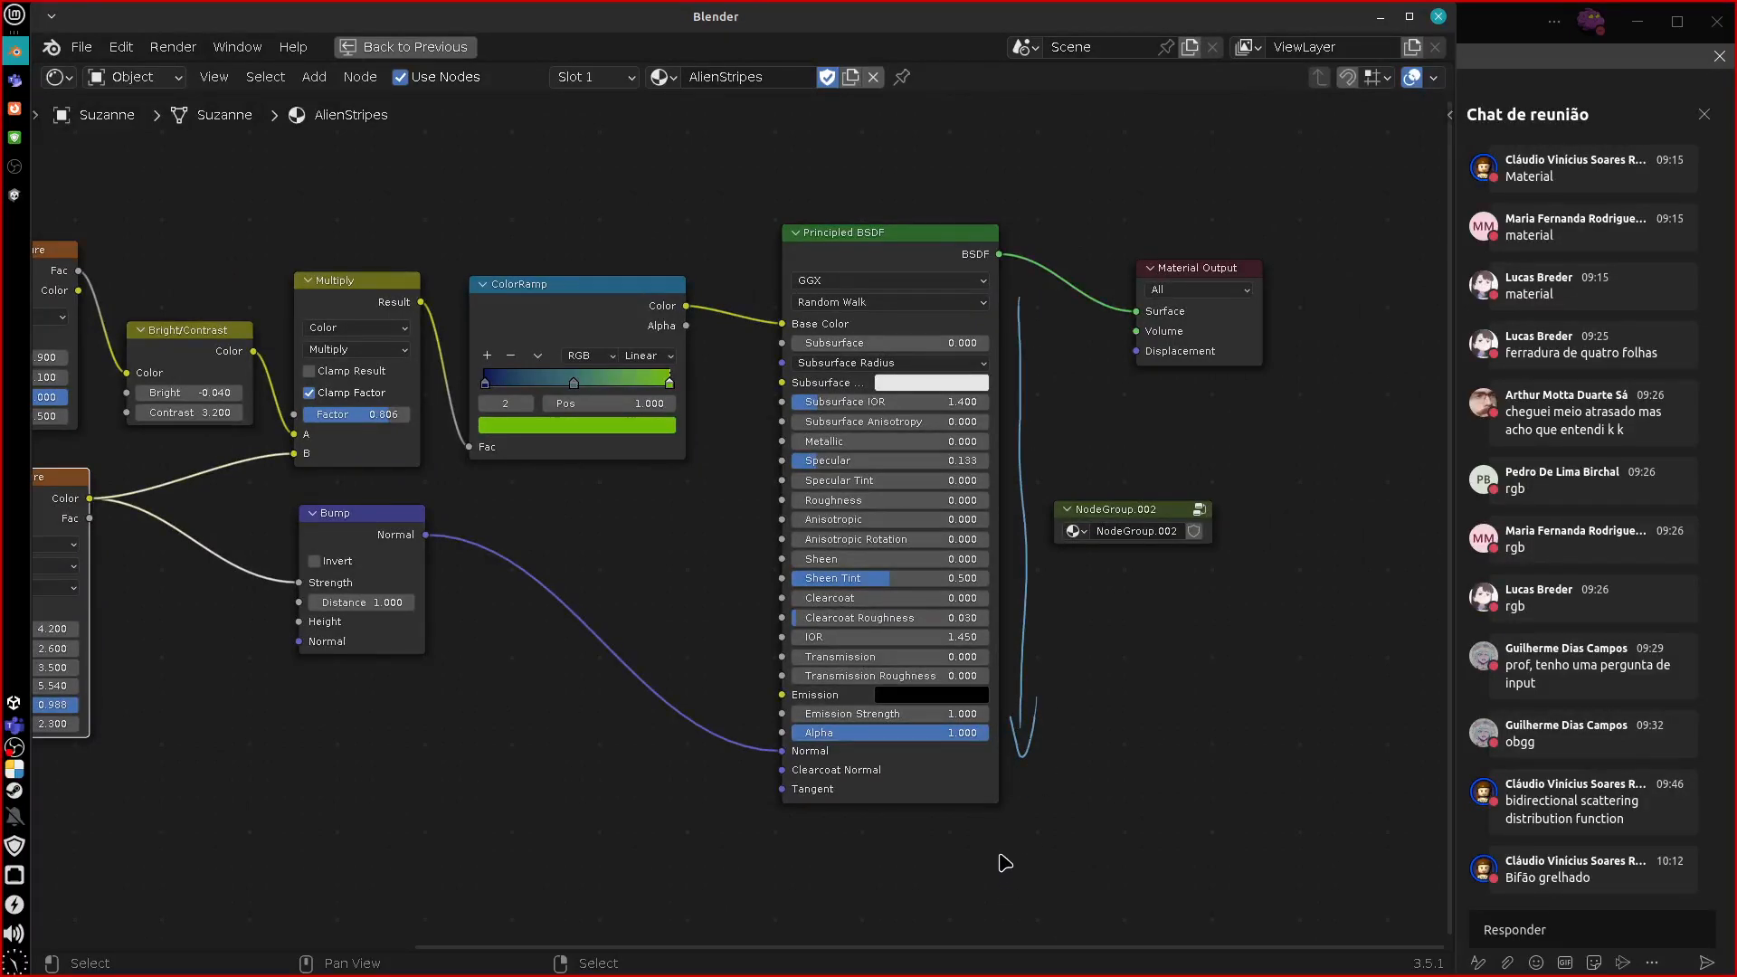
pyautogui.scroll(2, 1006, 864)
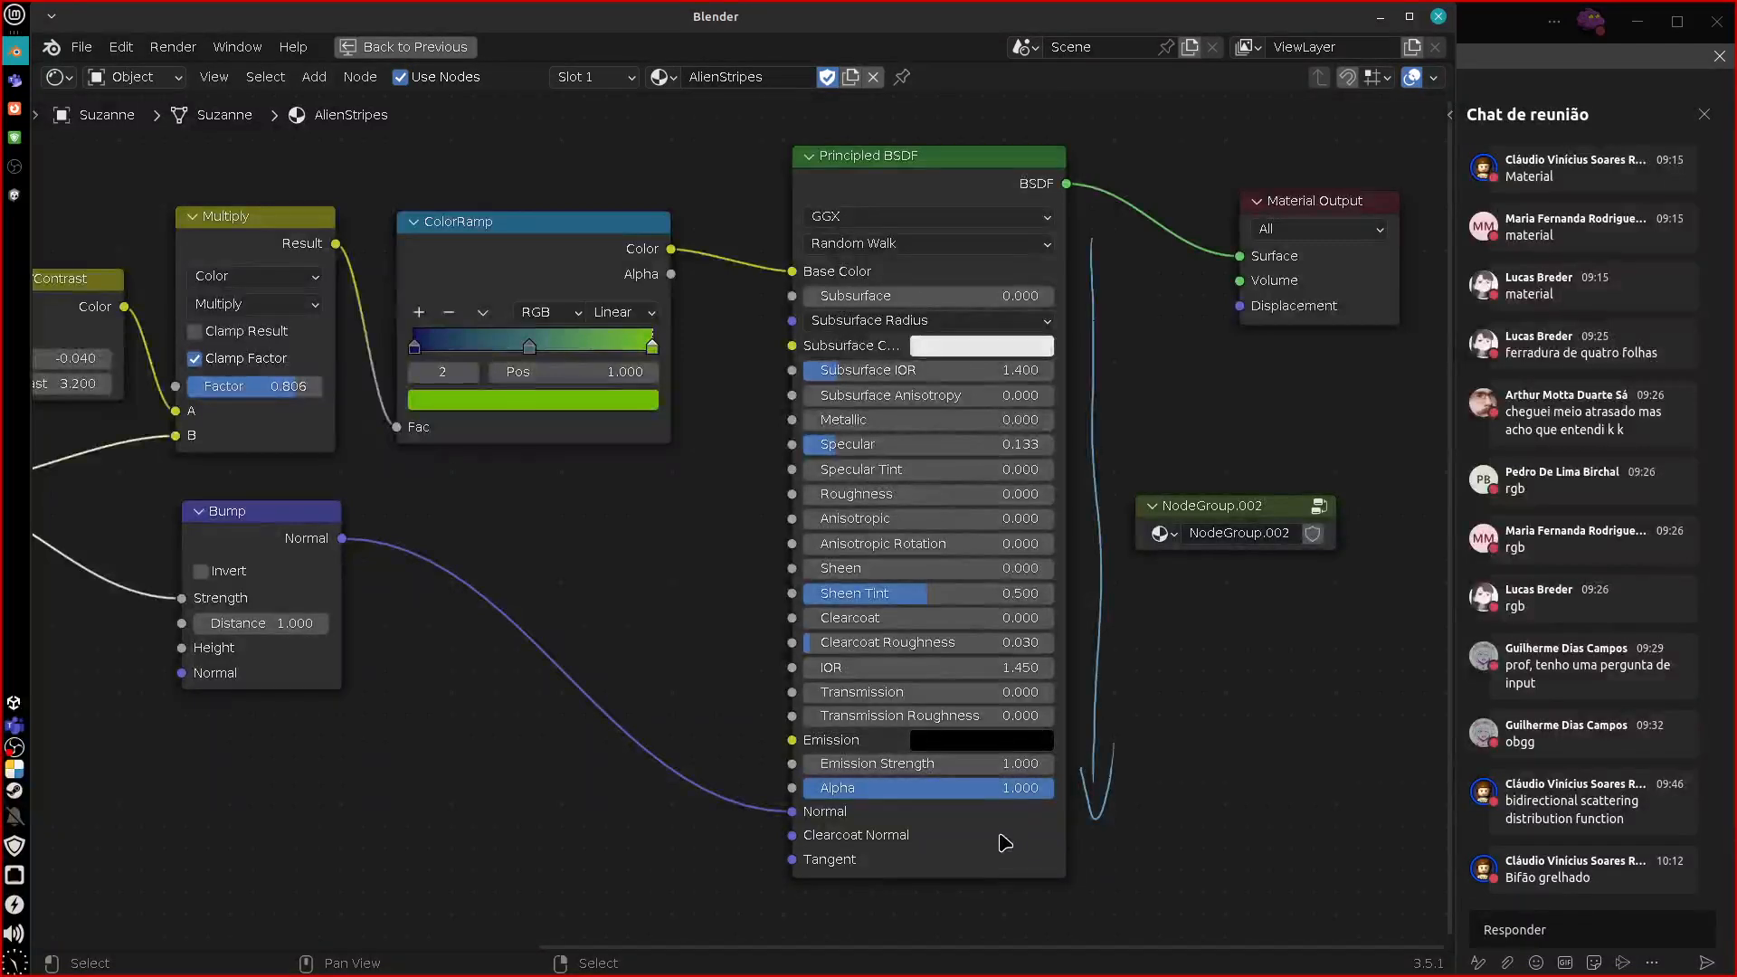
pyautogui.moveTo(1082, 214)
pyautogui.mouseDown(button='right')
pyautogui.moveTo(1089, 755)
pyautogui.moveTo(1125, 771)
pyautogui.moveTo(1119, 812)
pyautogui.mouseUp(button='right')
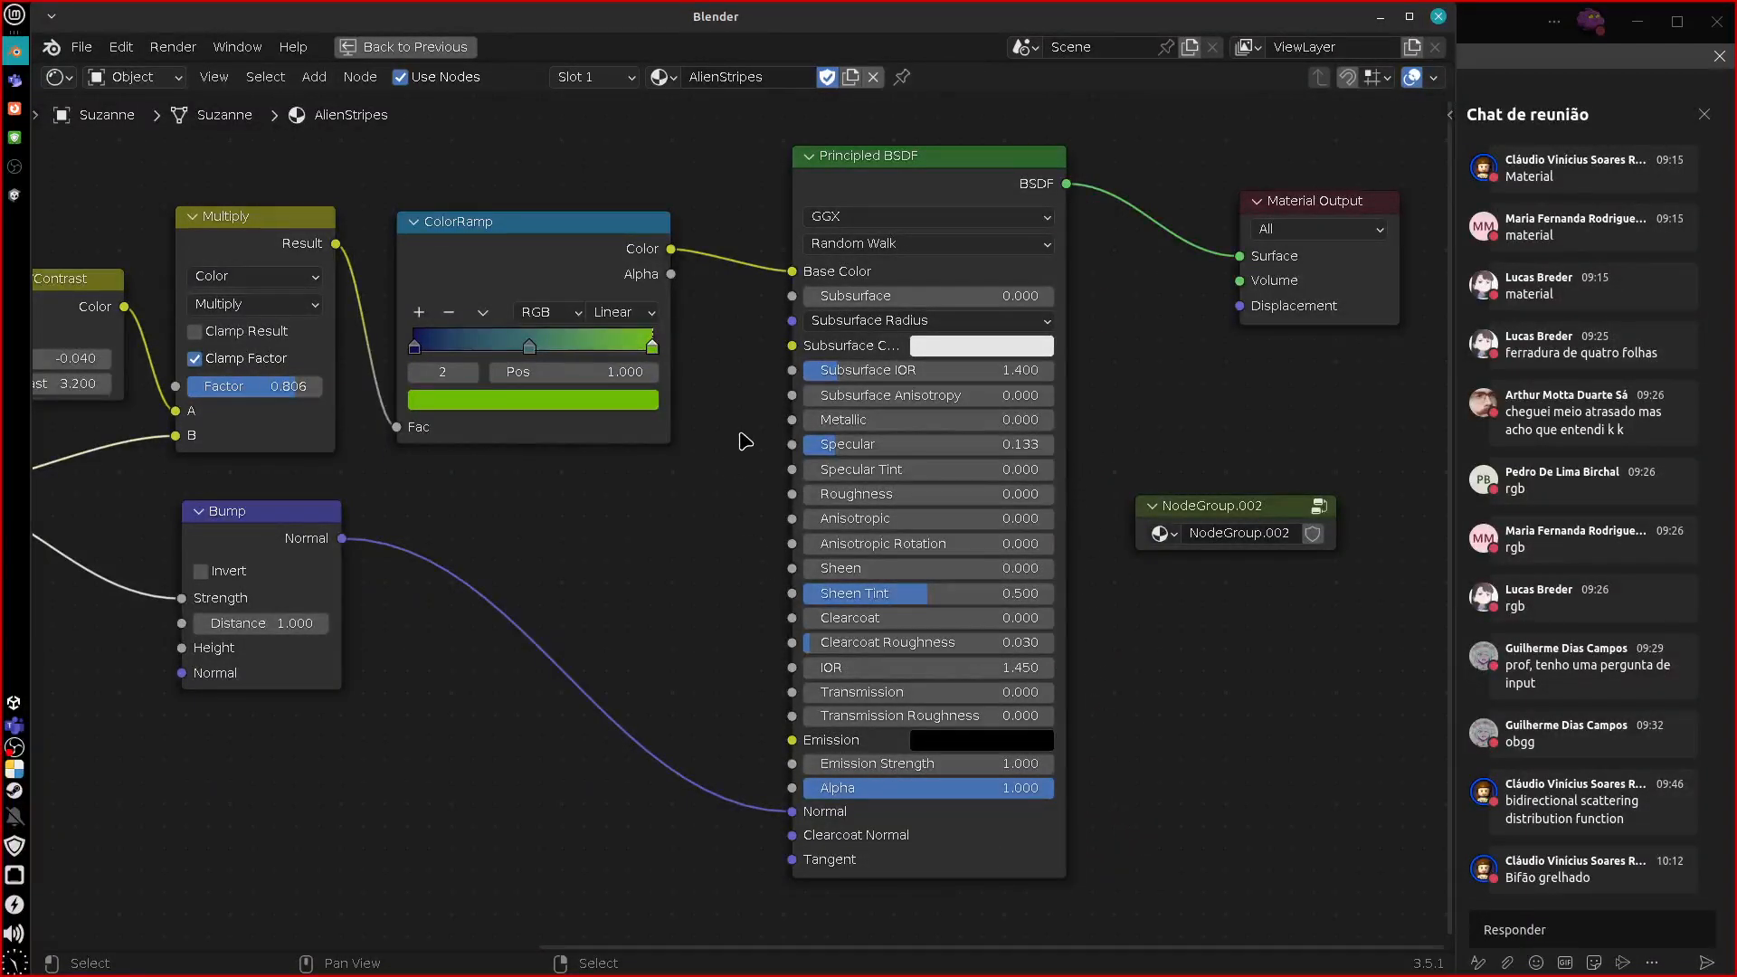
# Annotate circled letters R, G and B with arrows to the Principled BSDF's Metallic, Roughness and Emission inputs.
pyautogui.moveTo(731, 434); pyautogui.dragTo(752, 433)
pyautogui.moveTo(740, 398)
pyautogui.mouseDown()
pyautogui.moveTo(713, 433)
pyautogui.moveTo(762, 407)
pyautogui.mouseUp()
pyautogui.moveTo(705, 509); pyautogui.dragTo(758, 523)
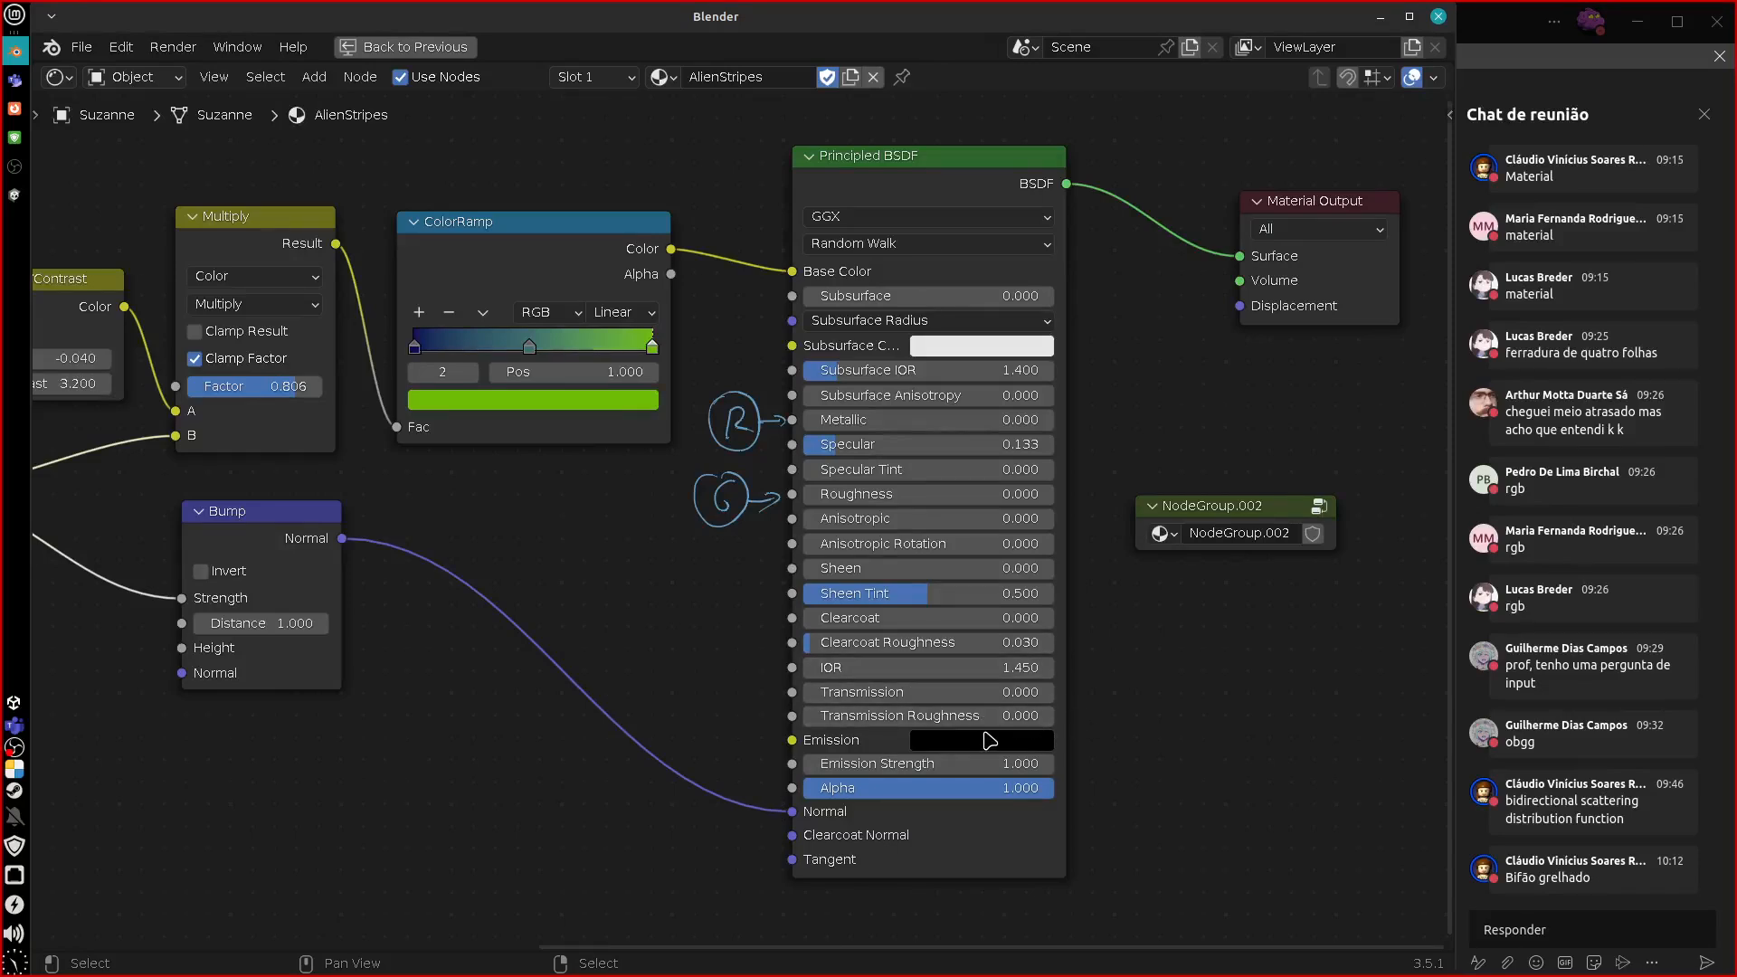
pyautogui.moveTo(753, 723); pyautogui.dragTo(771, 740)
pyautogui.moveTo(721, 685); pyautogui.dragTo(715, 729)
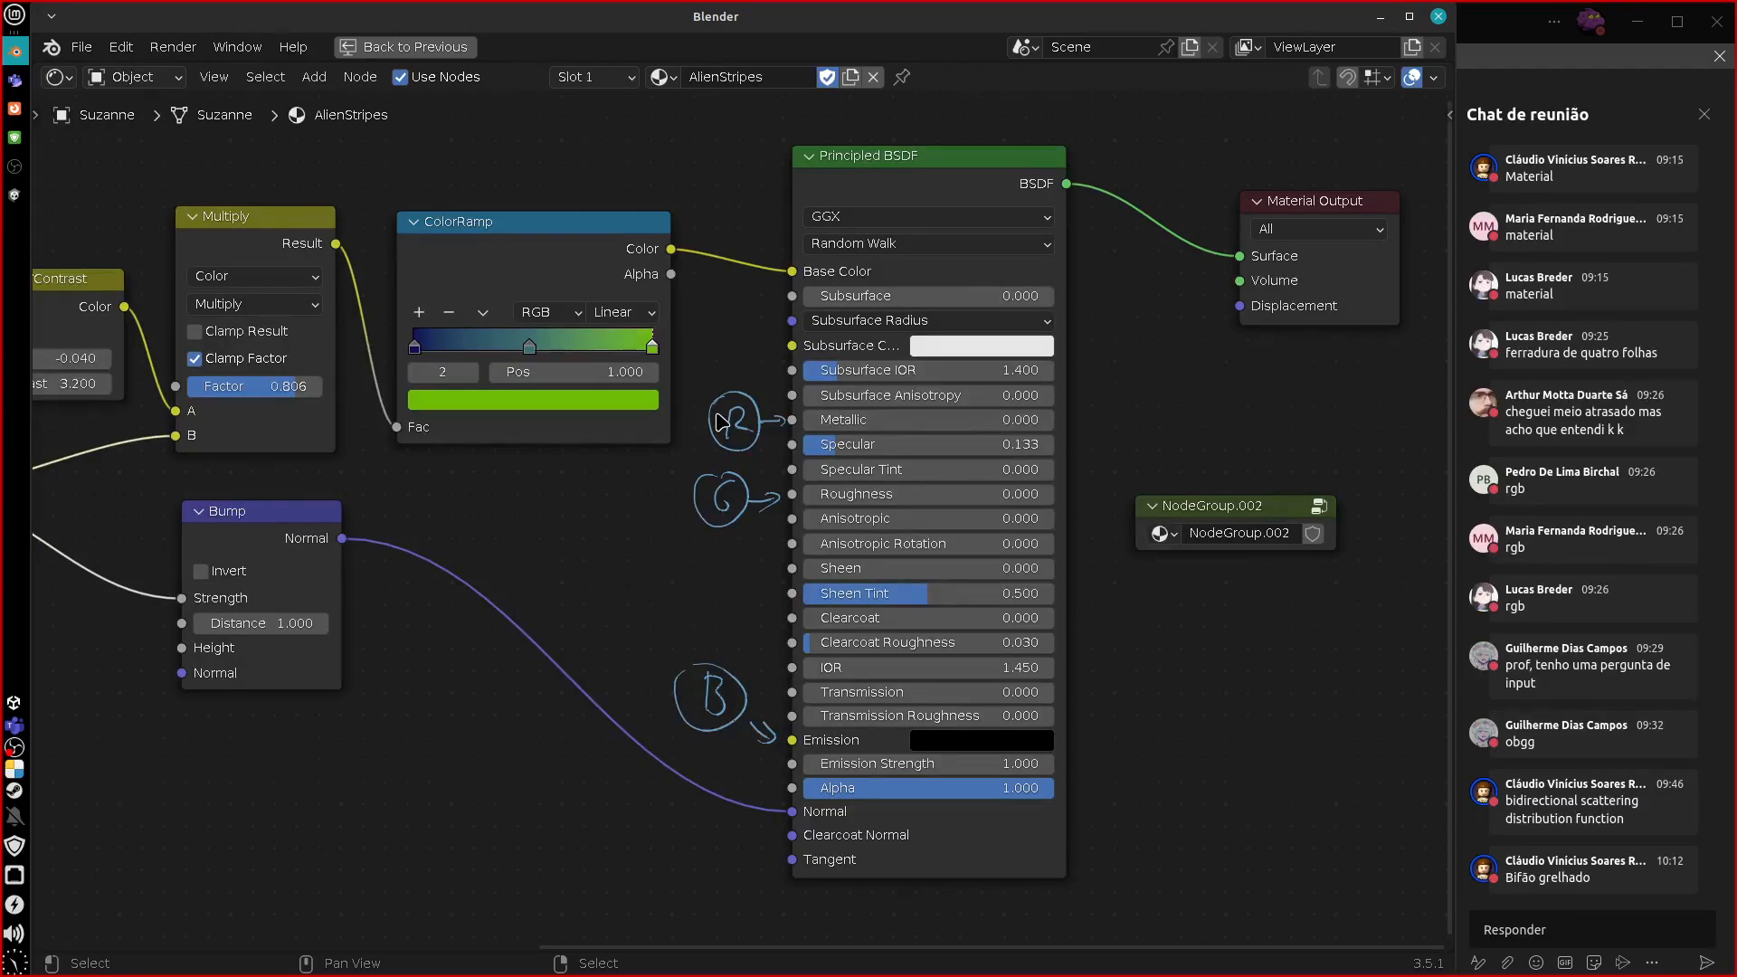
# Add a Separate Color node and insert it on the link between Bump and the Principled BSDF.
pyautogui.hotkey('shift', 'a')
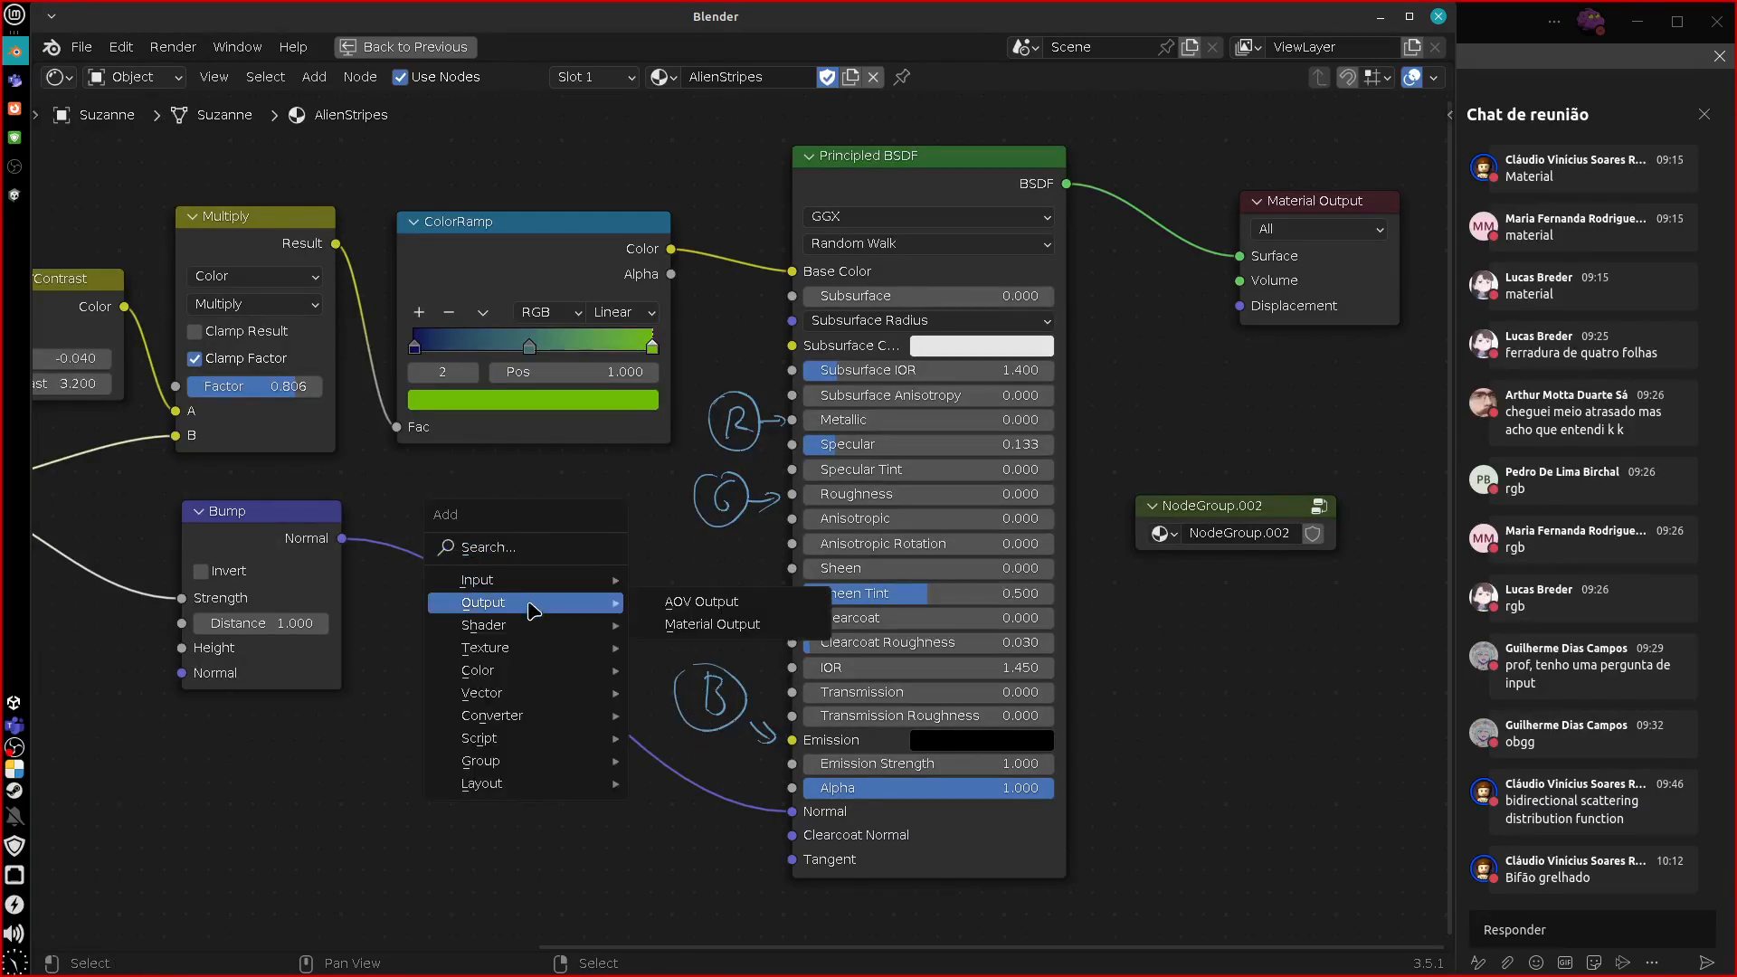
pyautogui.moveTo(533, 716)
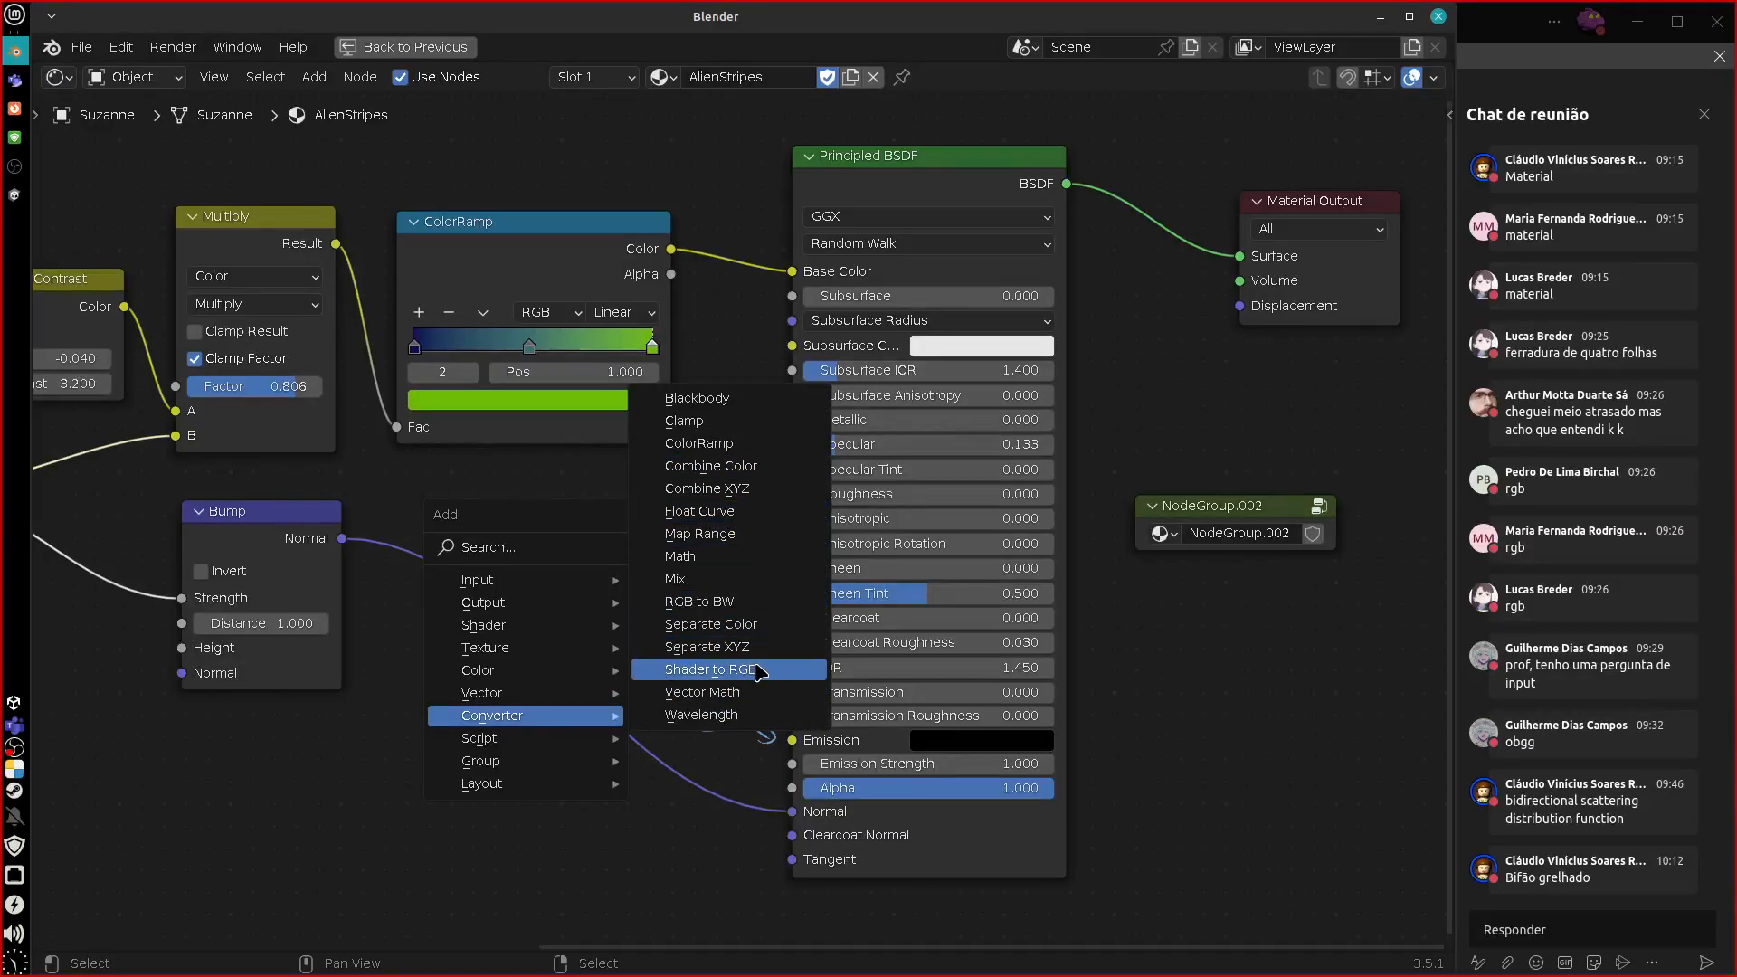
pyautogui.click(710, 624)
pyautogui.click(516, 768)
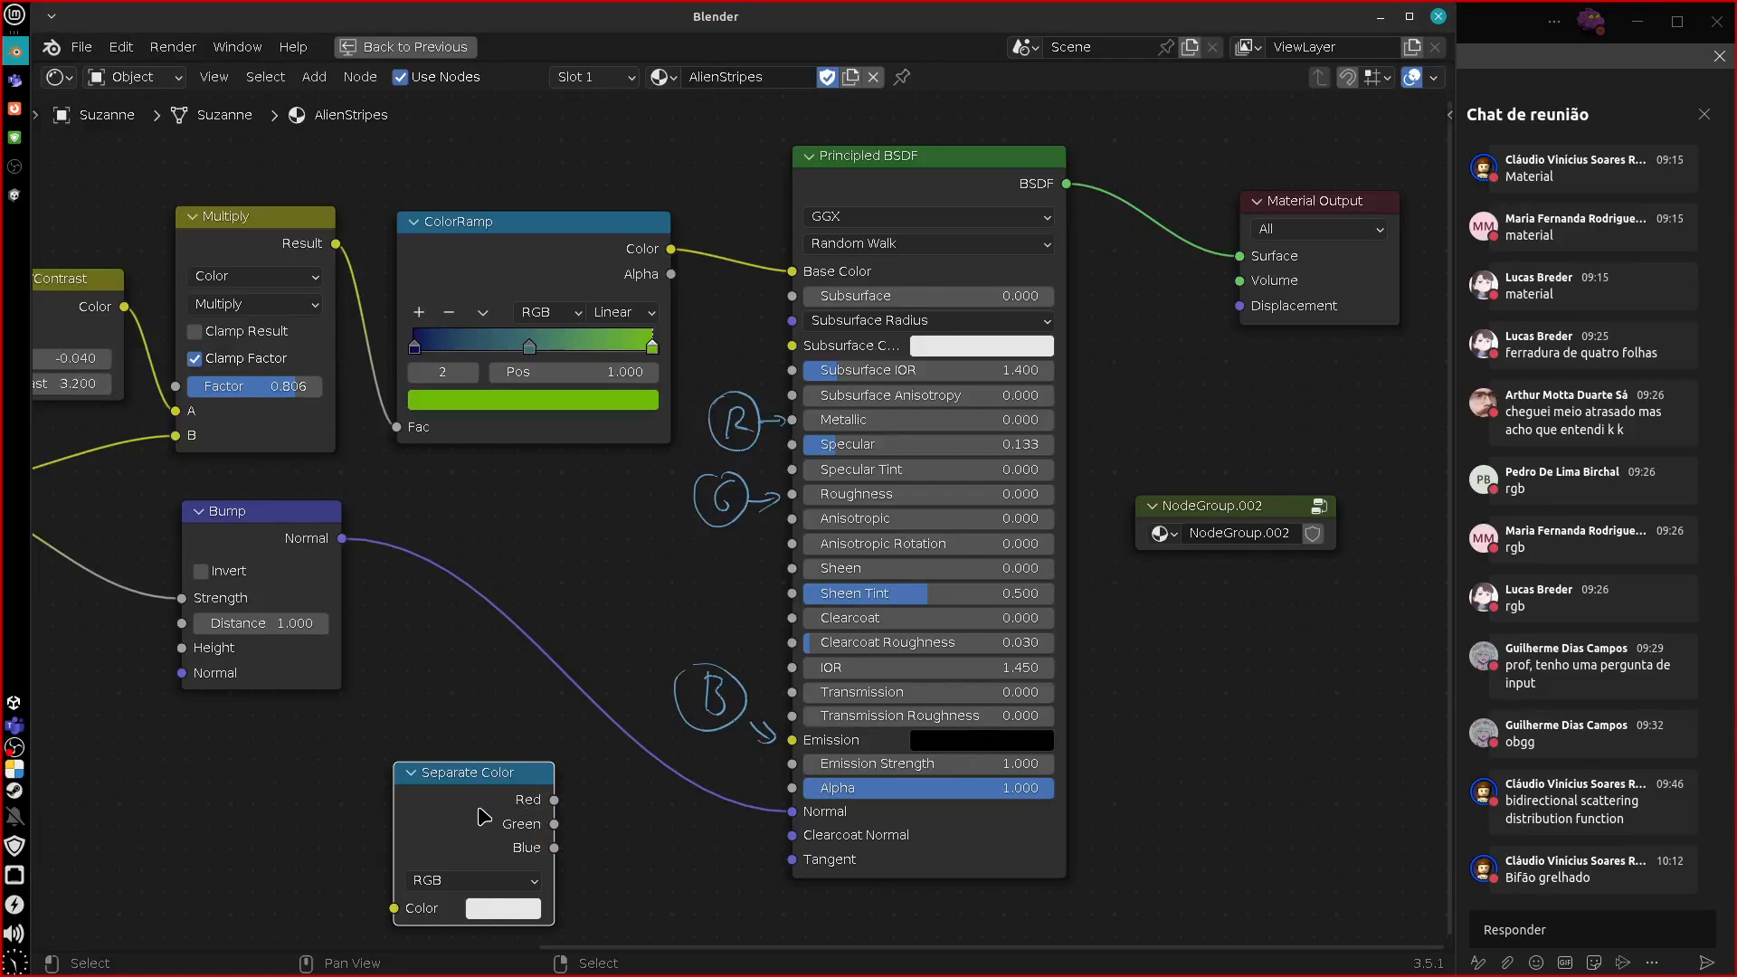
pyautogui.moveTo(488, 817); pyautogui.dragTo(575, 499)
pyautogui.moveTo(647, 670); pyautogui.dragTo(573, 718, button='middle')
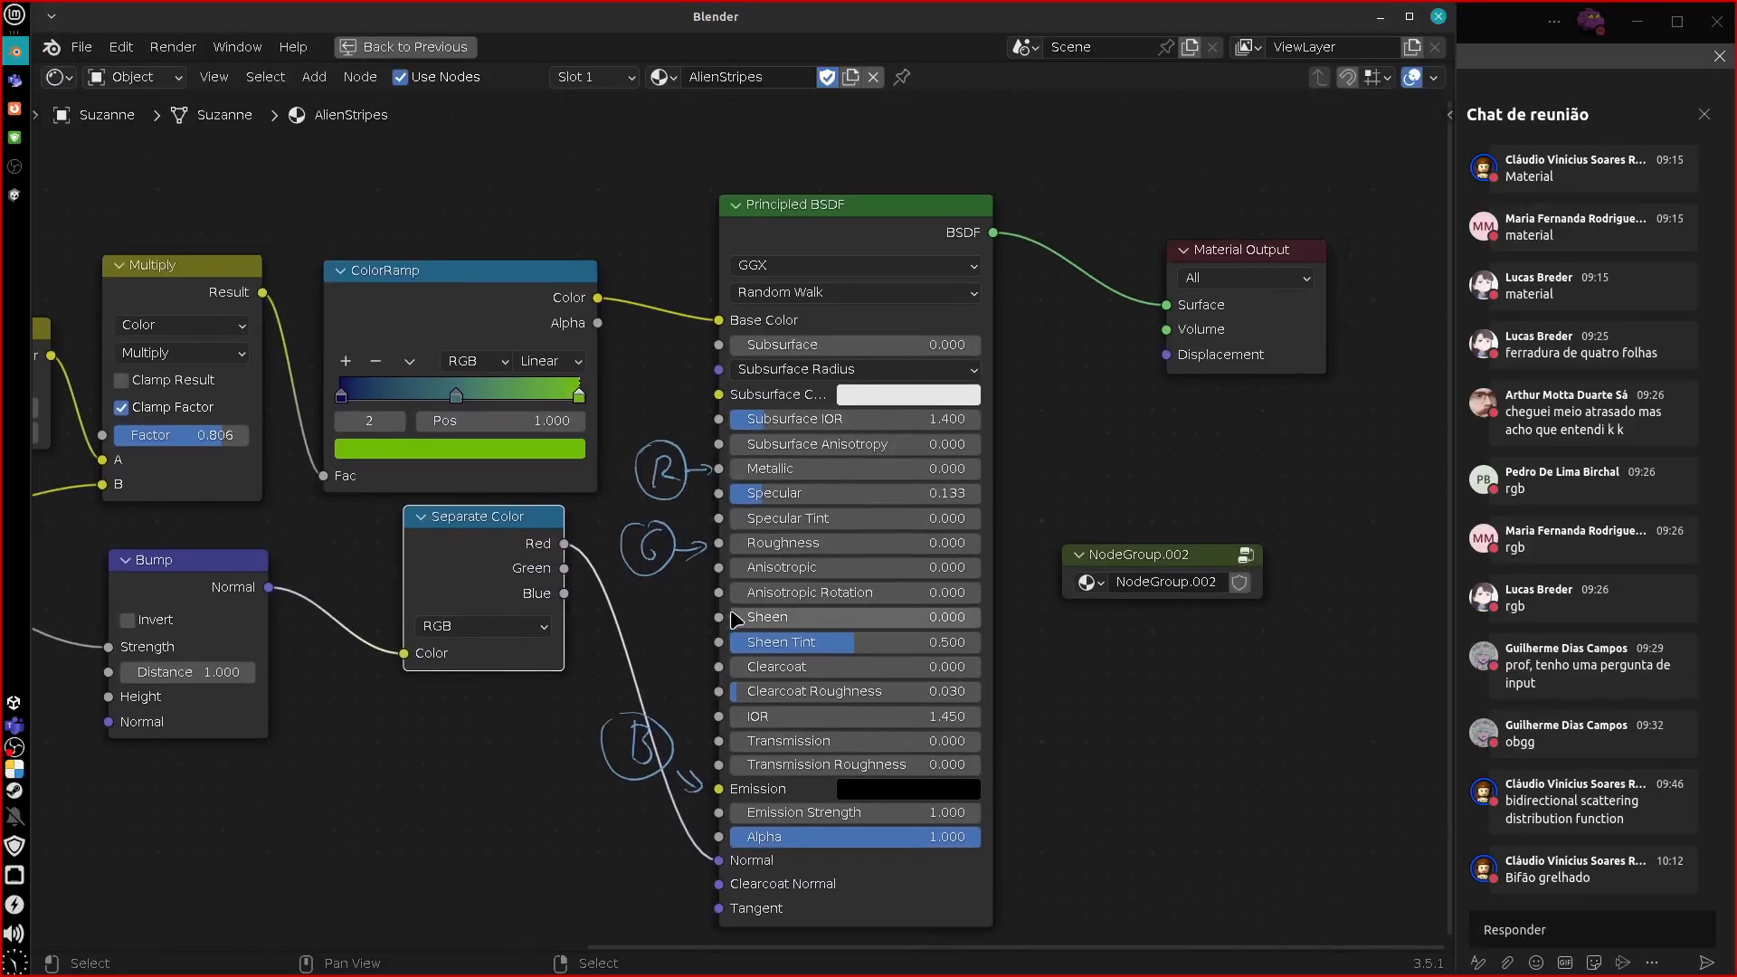
# Connect Separate Color's Red output to Metallic, Green to Roughness and Blue to Emission on the Principled BSDF.
pyautogui.moveTo(719, 860); pyautogui.dragTo(718, 789)
pyautogui.moveTo(563, 544); pyautogui.dragTo(719, 468)
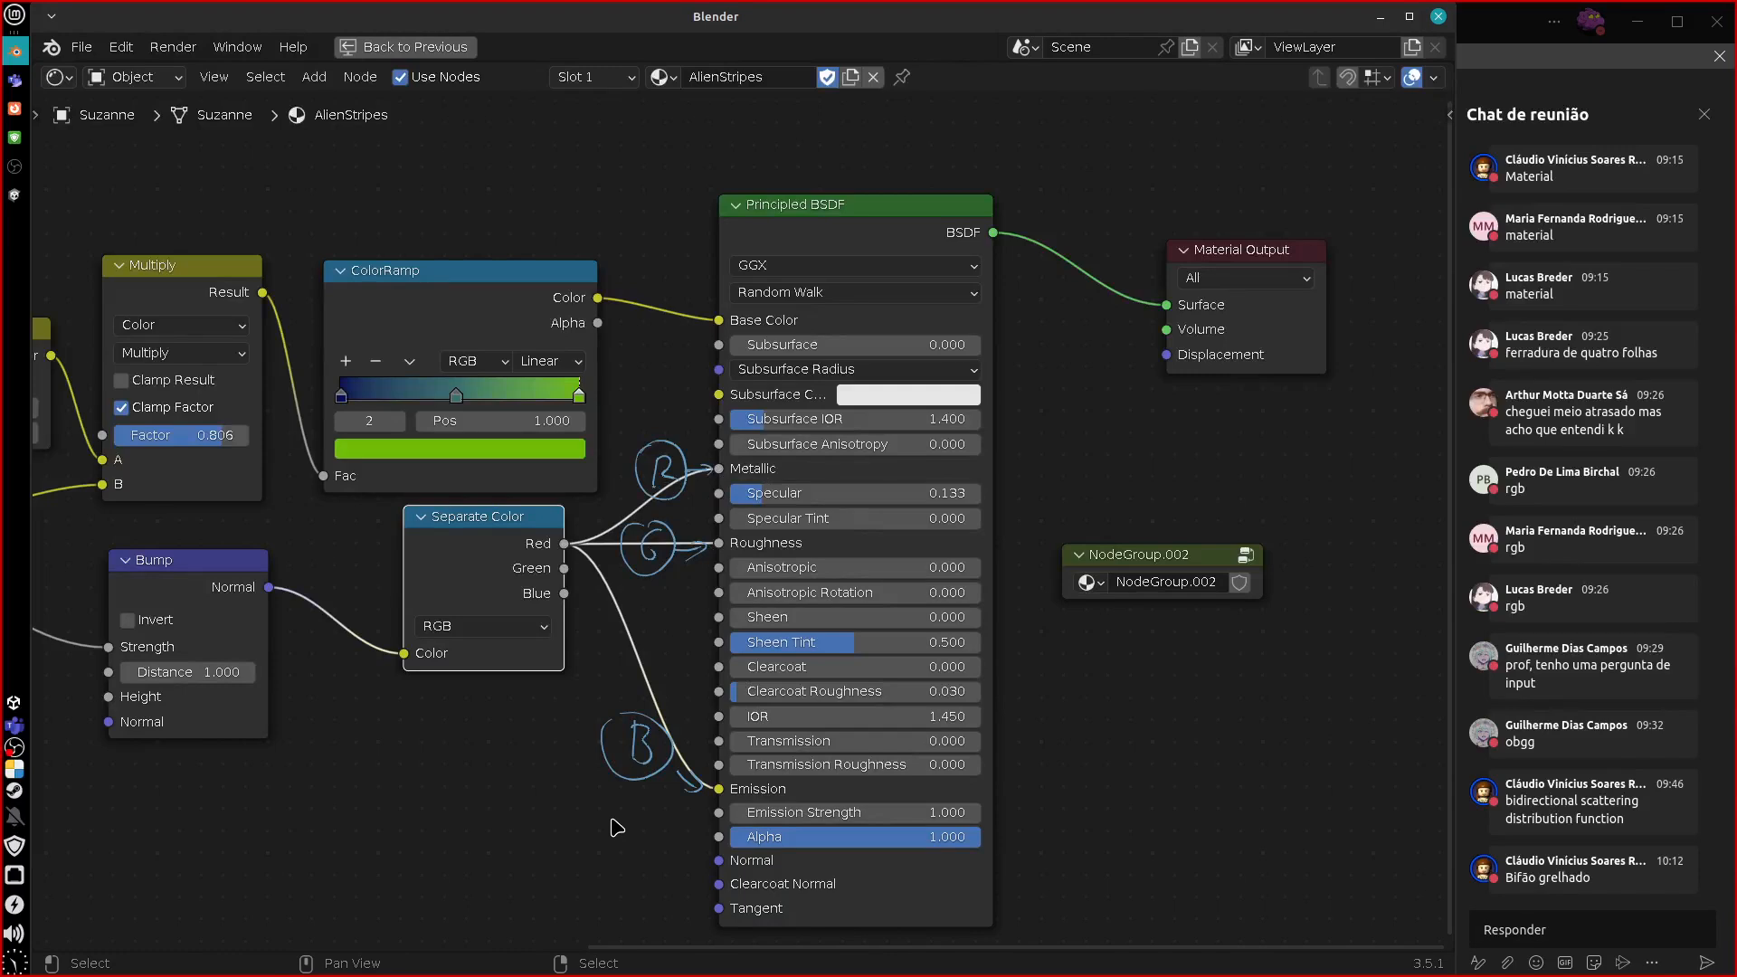
pyautogui.moveTo(564, 568); pyautogui.dragTo(718, 542)
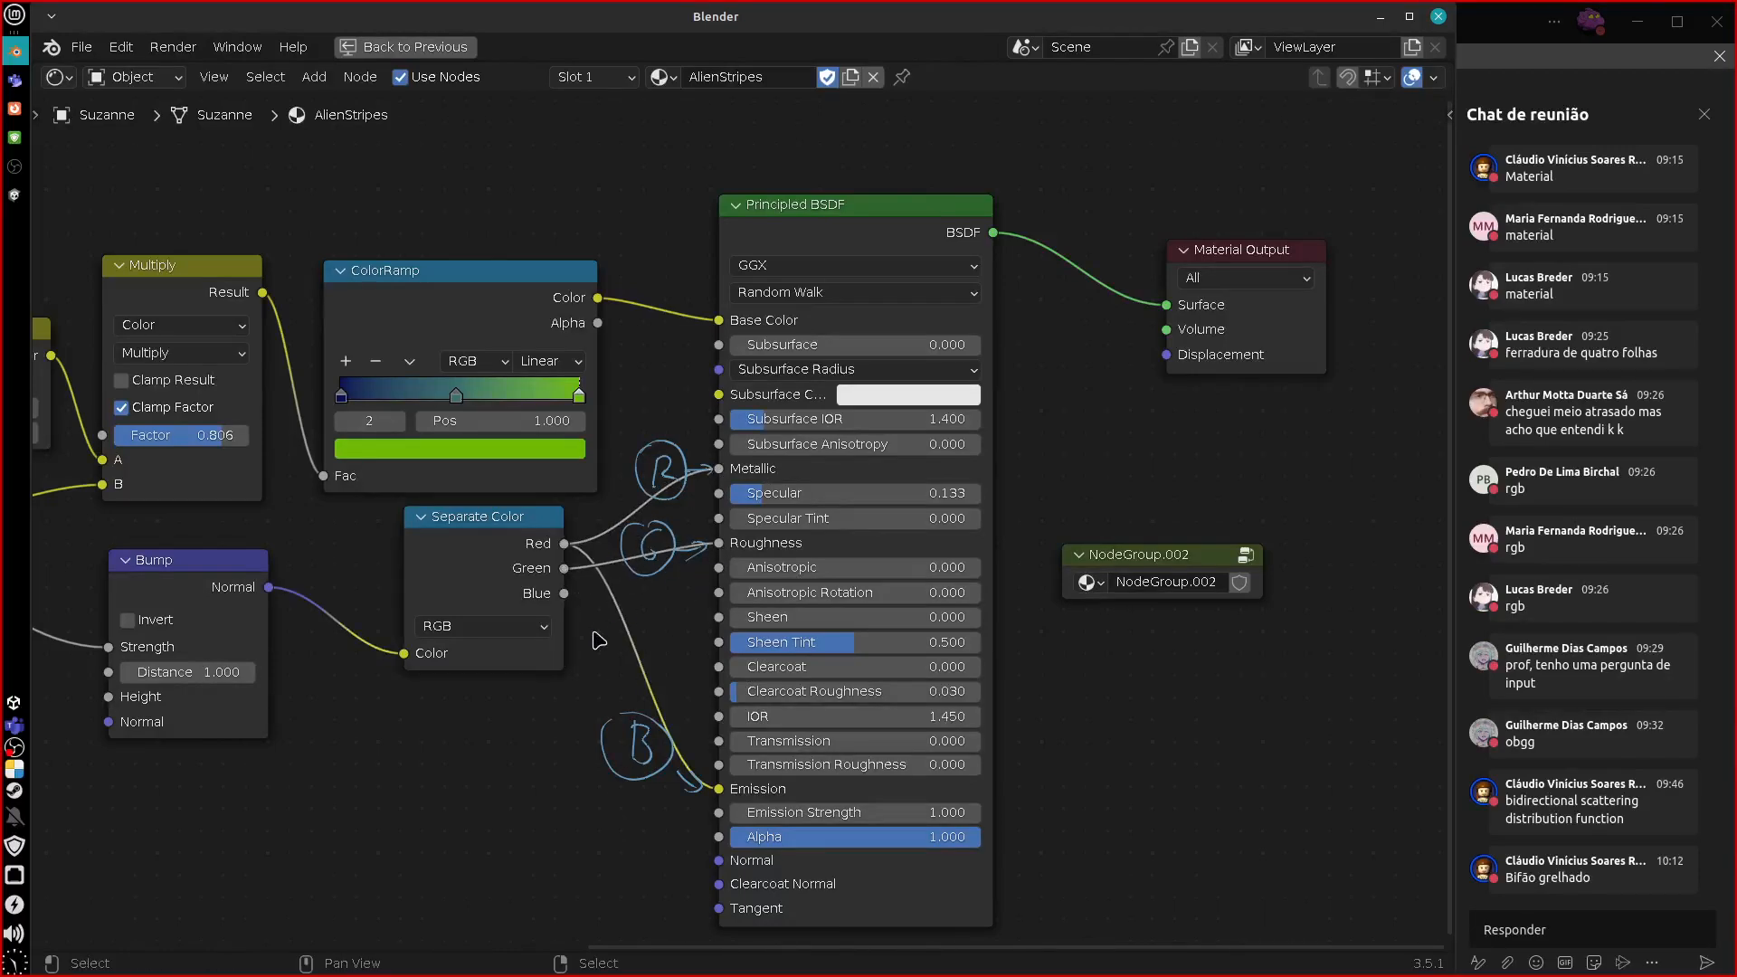
pyautogui.moveTo(575, 603); pyautogui.dragTo(718, 789)
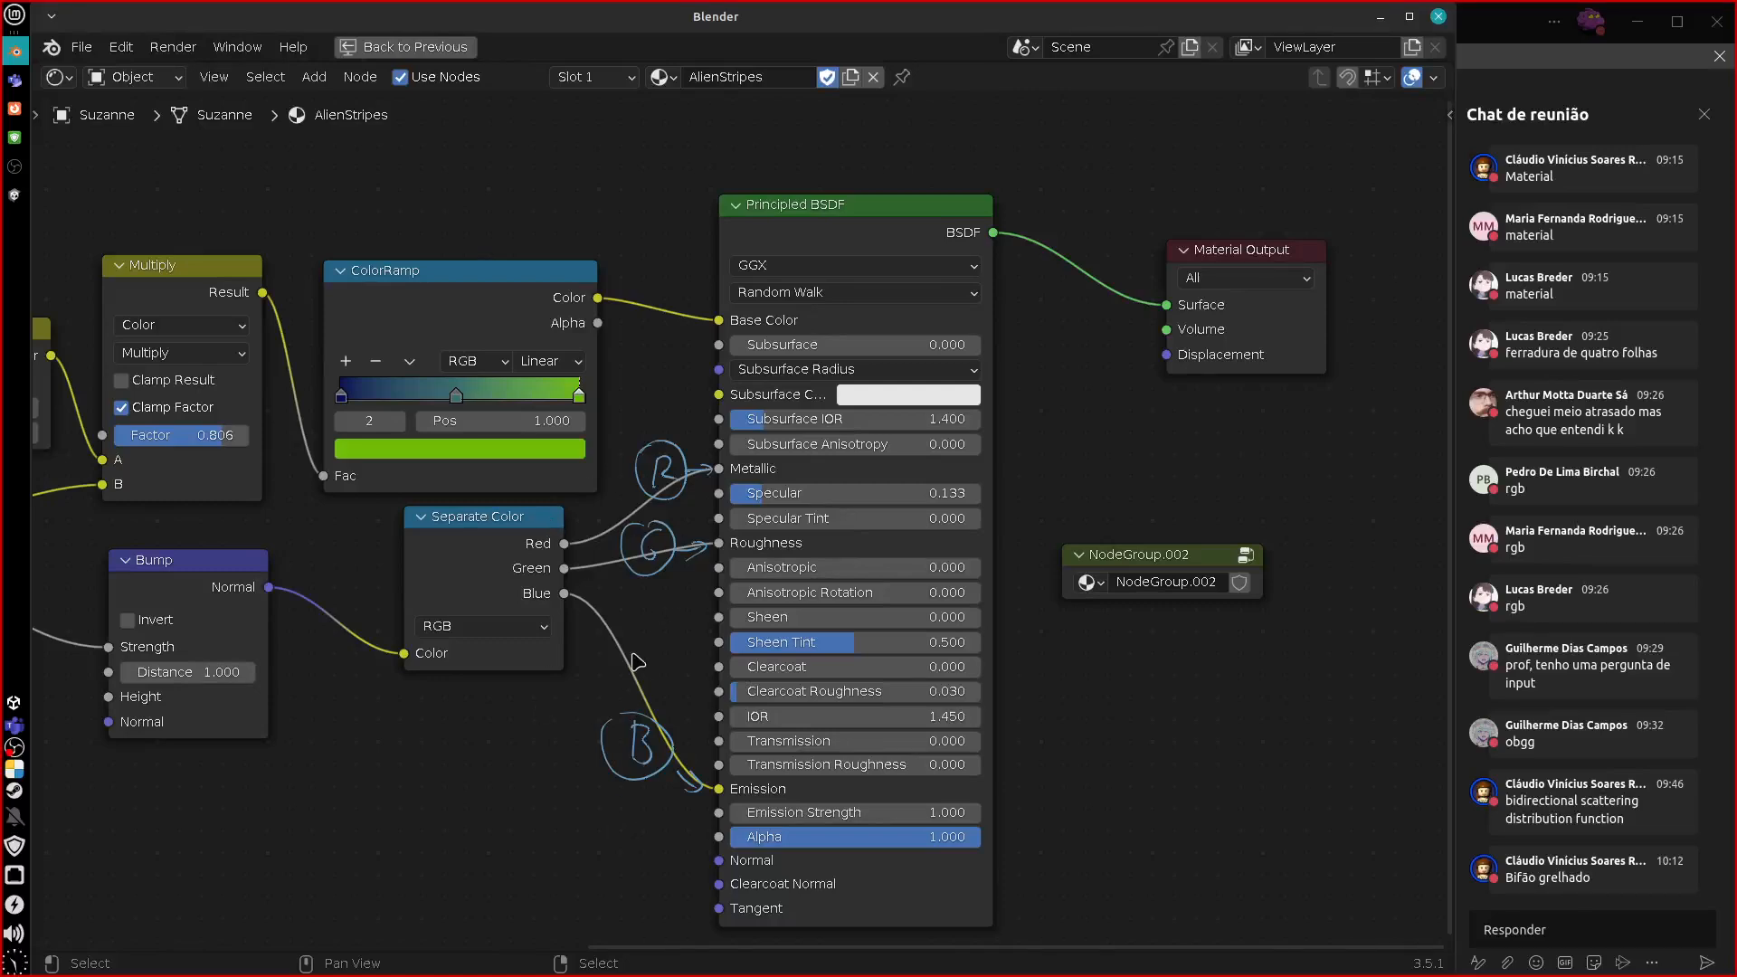
# Draw a downward arrow over Separate Color's outputs, erase the channel annotations, and shift the node closer to the Principled BSDF.
pyautogui.moveTo(498, 536); pyautogui.dragTo(496, 595)
pyautogui.moveTo(644, 409)
pyautogui.mouseDown(button='right')
pyautogui.moveTo(666, 453)
pyautogui.moveTo(670, 678)
pyautogui.moveTo(579, 632)
pyautogui.mouseUp(button='right')
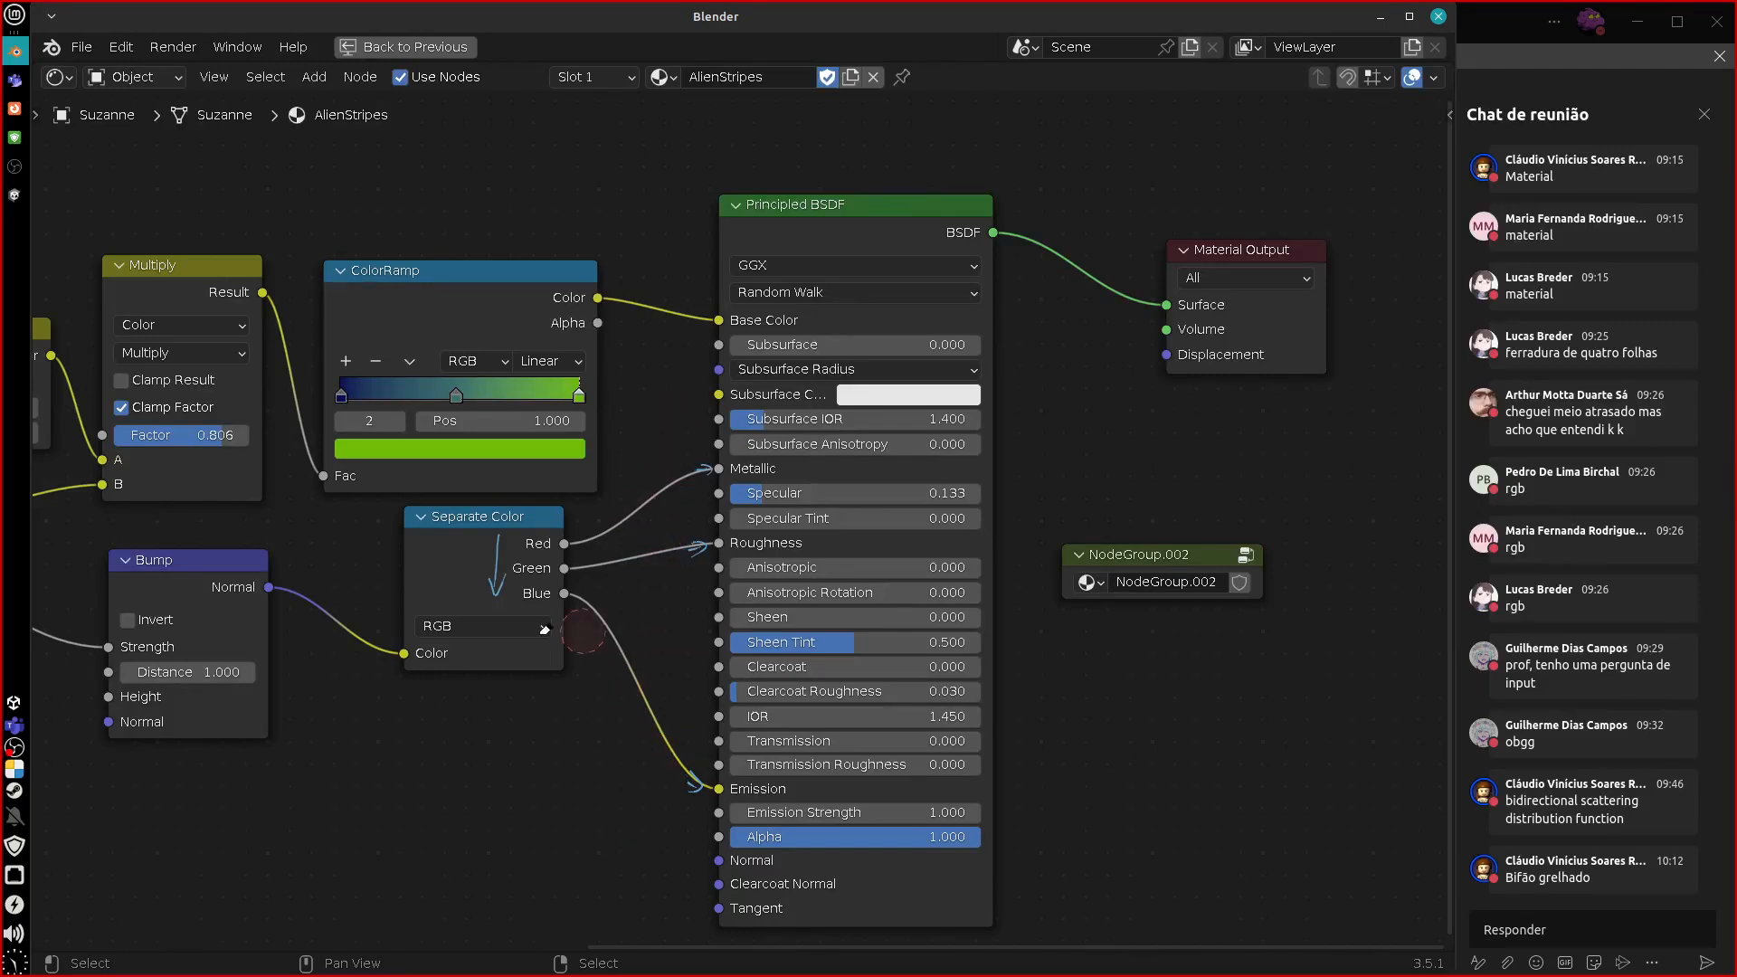
pyautogui.moveTo(498, 525); pyautogui.dragTo(532, 522)
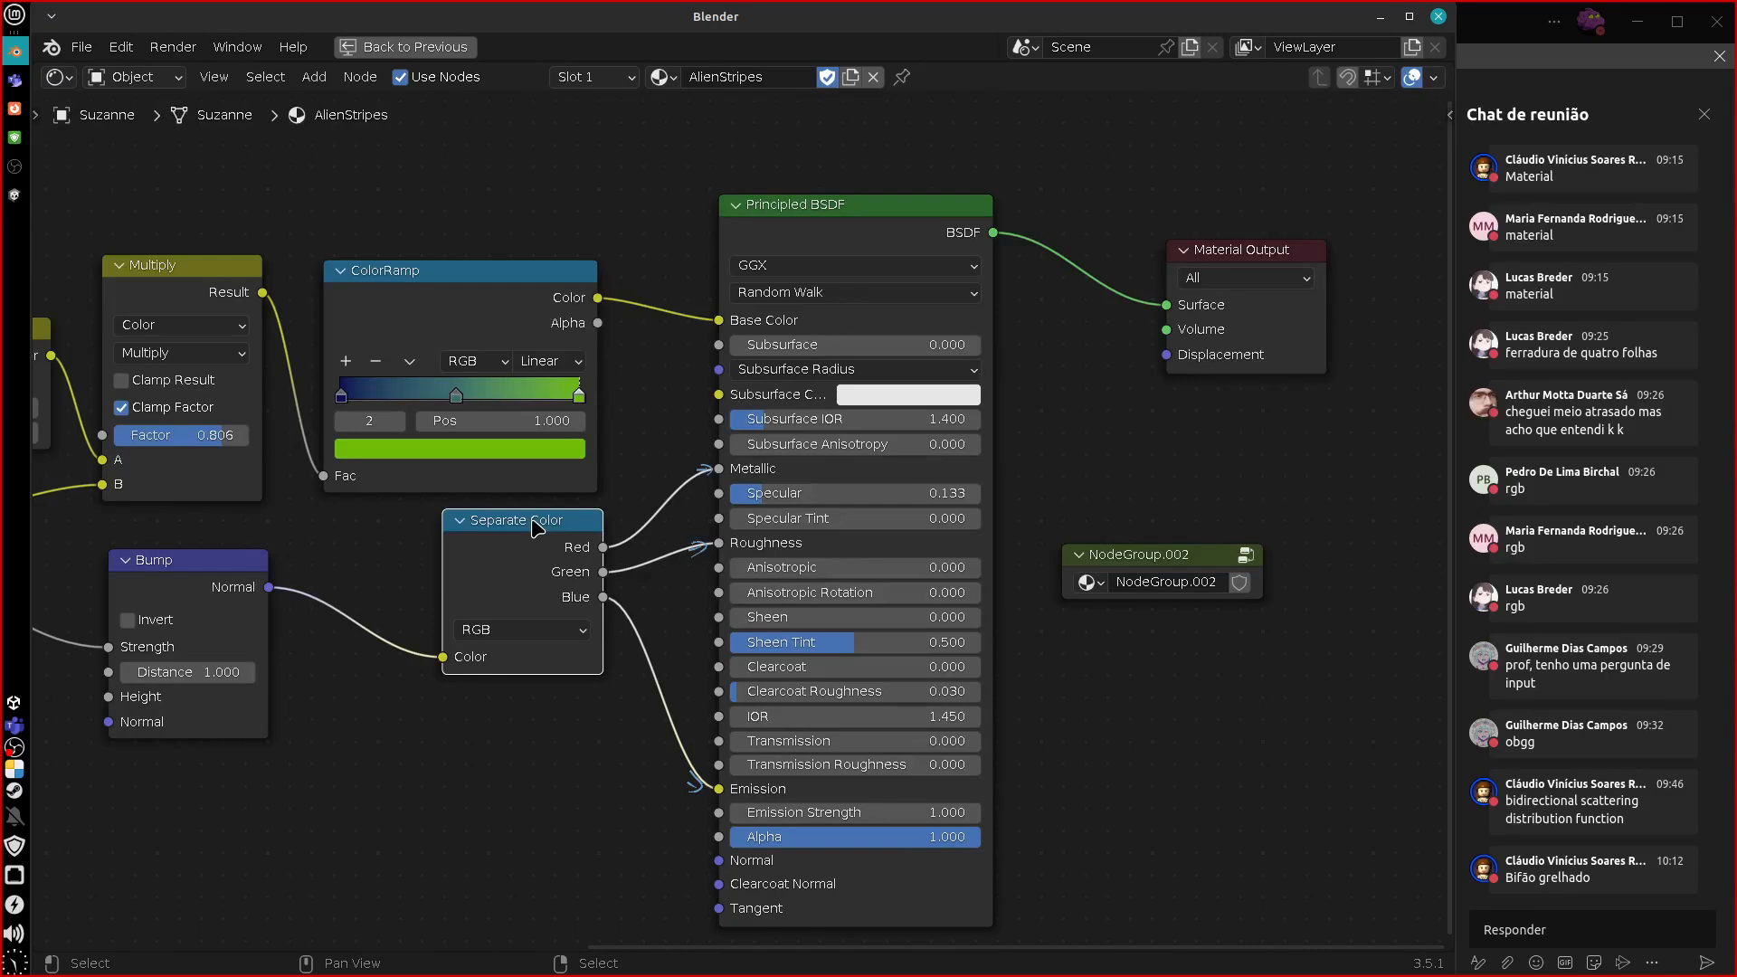
# Scatter the AlienStripes nodes into a disordered, overlapping layout with crossing links.
pyautogui.moveTo(522, 774); pyautogui.dragTo(964, 810, button='middle')
pyautogui.moveTo(1044, 573); pyautogui.dragTo(1025, 190)
pyautogui.moveTo(720, 312); pyautogui.dragTo(704, 852)
pyautogui.moveTo(700, 603); pyautogui.dragTo(708, 366)
pyautogui.moveTo(676, 826); pyautogui.dragTo(697, 510)
pyautogui.moveTo(244, 543); pyautogui.dragTo(238, 85)
pyautogui.click(251, 490)
pyautogui.moveTo(263, 480); pyautogui.dragTo(252, 736)
pyautogui.moveTo(378, 741); pyautogui.dragTo(626, 824, button='middle')
pyautogui.moveTo(87, 373); pyautogui.dragTo(101, 391, button='middle')
pyautogui.moveTo(100, 394); pyautogui.dragTo(722, 740)
pyautogui.moveTo(484, 631); pyautogui.dragTo(444, 637)
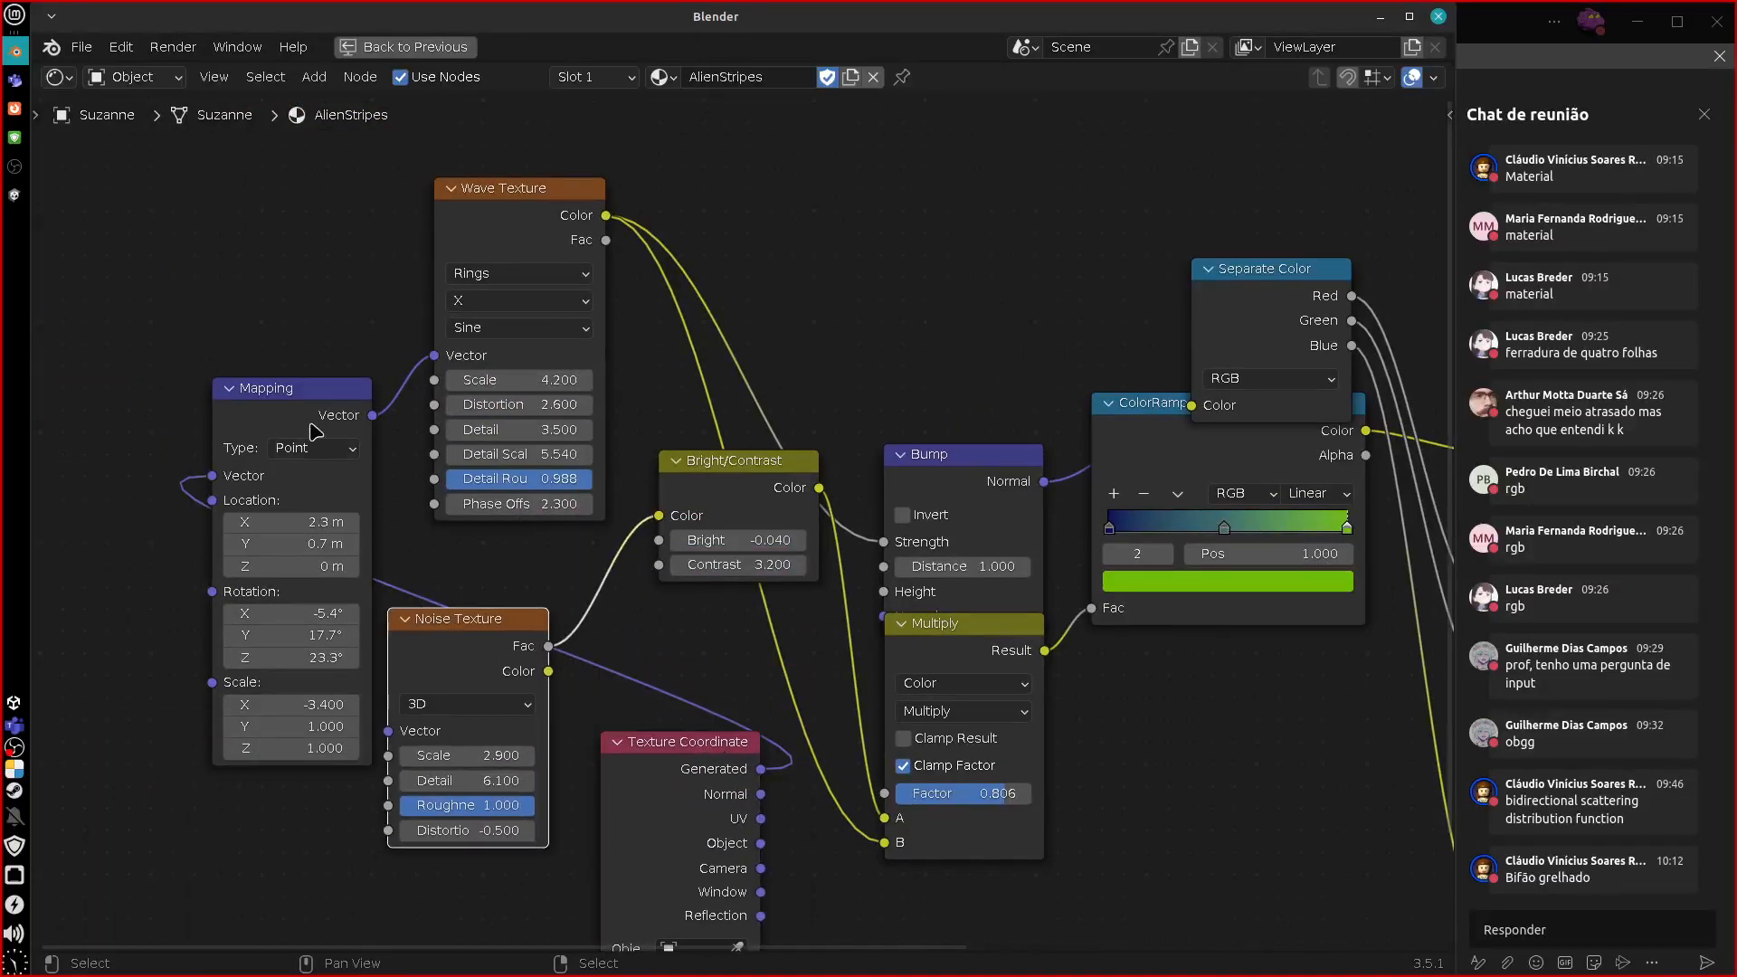
pyautogui.moveTo(292, 417); pyautogui.dragTo(271, 431)
# Move the ColorRamp node down so it sits clear below the Separate Color node.
pyautogui.moveTo(1118, 830); pyautogui.dragTo(1006, 767, button='middle')
pyautogui.moveTo(1050, 696); pyautogui.dragTo(923, 816, button='middle')
pyautogui.click(913, 471)
pyautogui.moveTo(915, 479); pyautogui.dragTo(926, 568)
pyautogui.moveTo(1077, 839); pyautogui.dragTo(947, 832, button='middle')
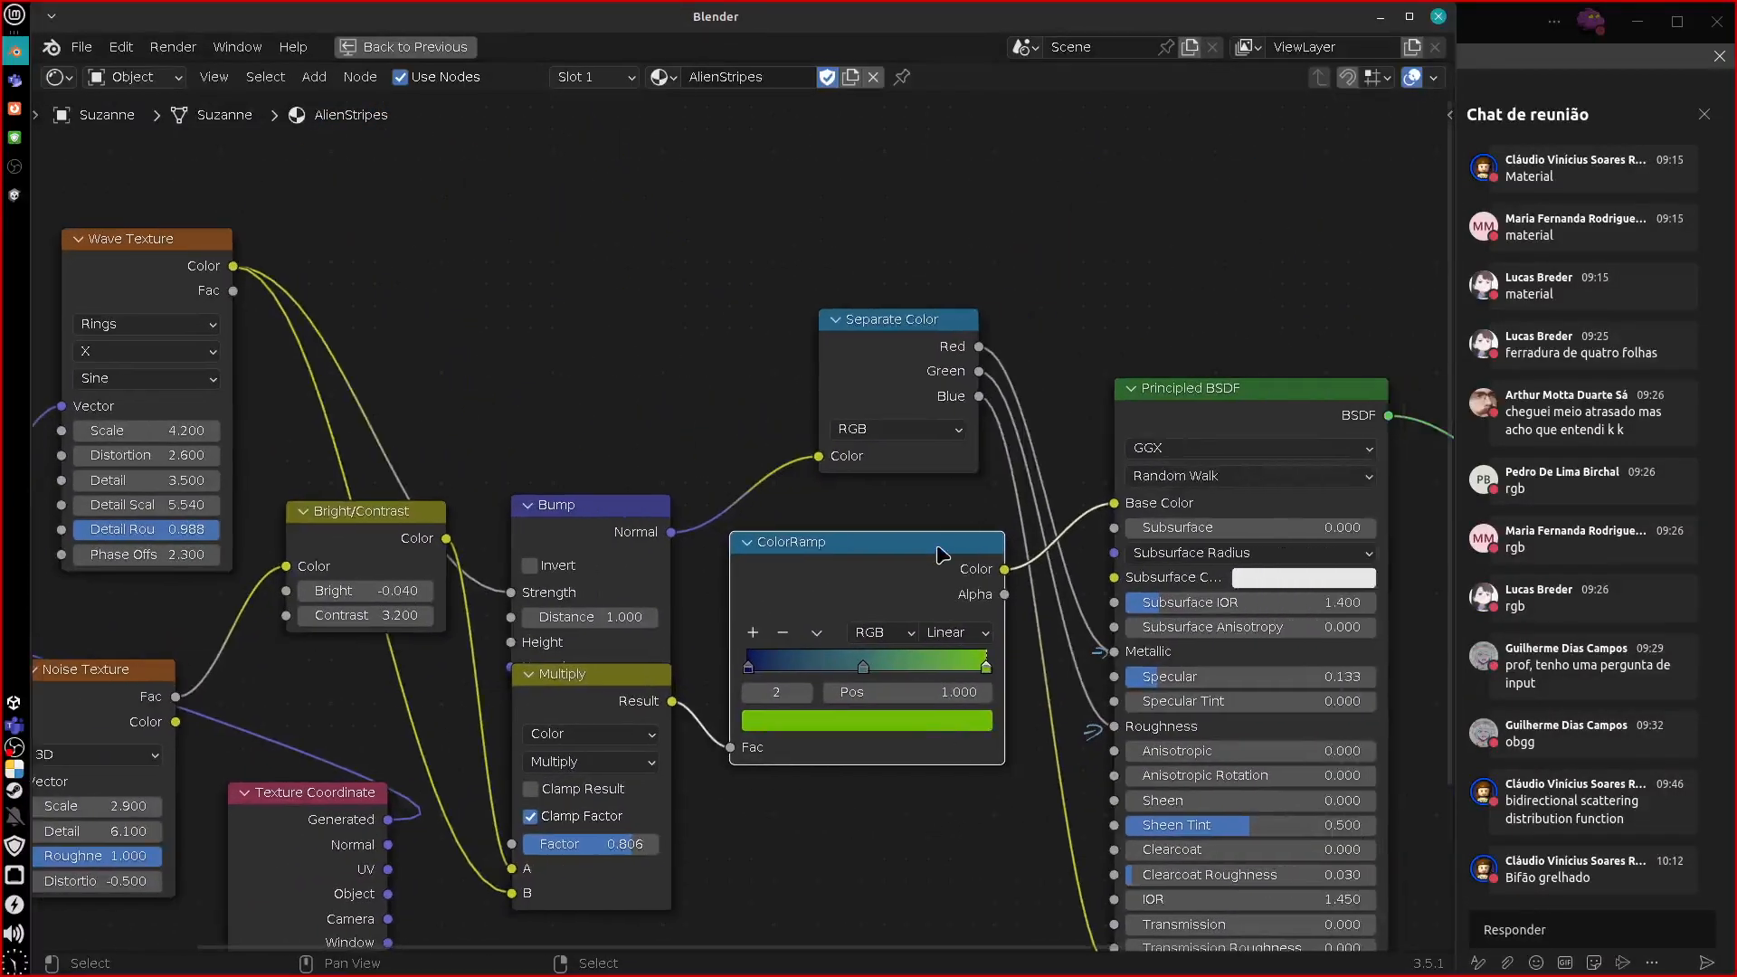
# Sketch an annotation of curved links running into two boxes above the Separate Color node, and erase it.
pyautogui.moveTo(648, 155); pyautogui.dragTo(818, 201)
pyautogui.moveTo(695, 269)
pyautogui.mouseDown()
pyautogui.moveTo(812, 222)
pyautogui.moveTo(823, 235)
pyautogui.mouseUp()
pyautogui.moveTo(822, 192)
pyautogui.mouseDown()
pyautogui.moveTo(871, 240)
pyautogui.moveTo(824, 244)
pyautogui.mouseUp()
pyautogui.moveTo(715, 333)
pyautogui.mouseDown()
pyautogui.moveTo(755, 327)
pyautogui.moveTo(894, 231)
pyautogui.moveTo(897, 260)
pyautogui.mouseUp()
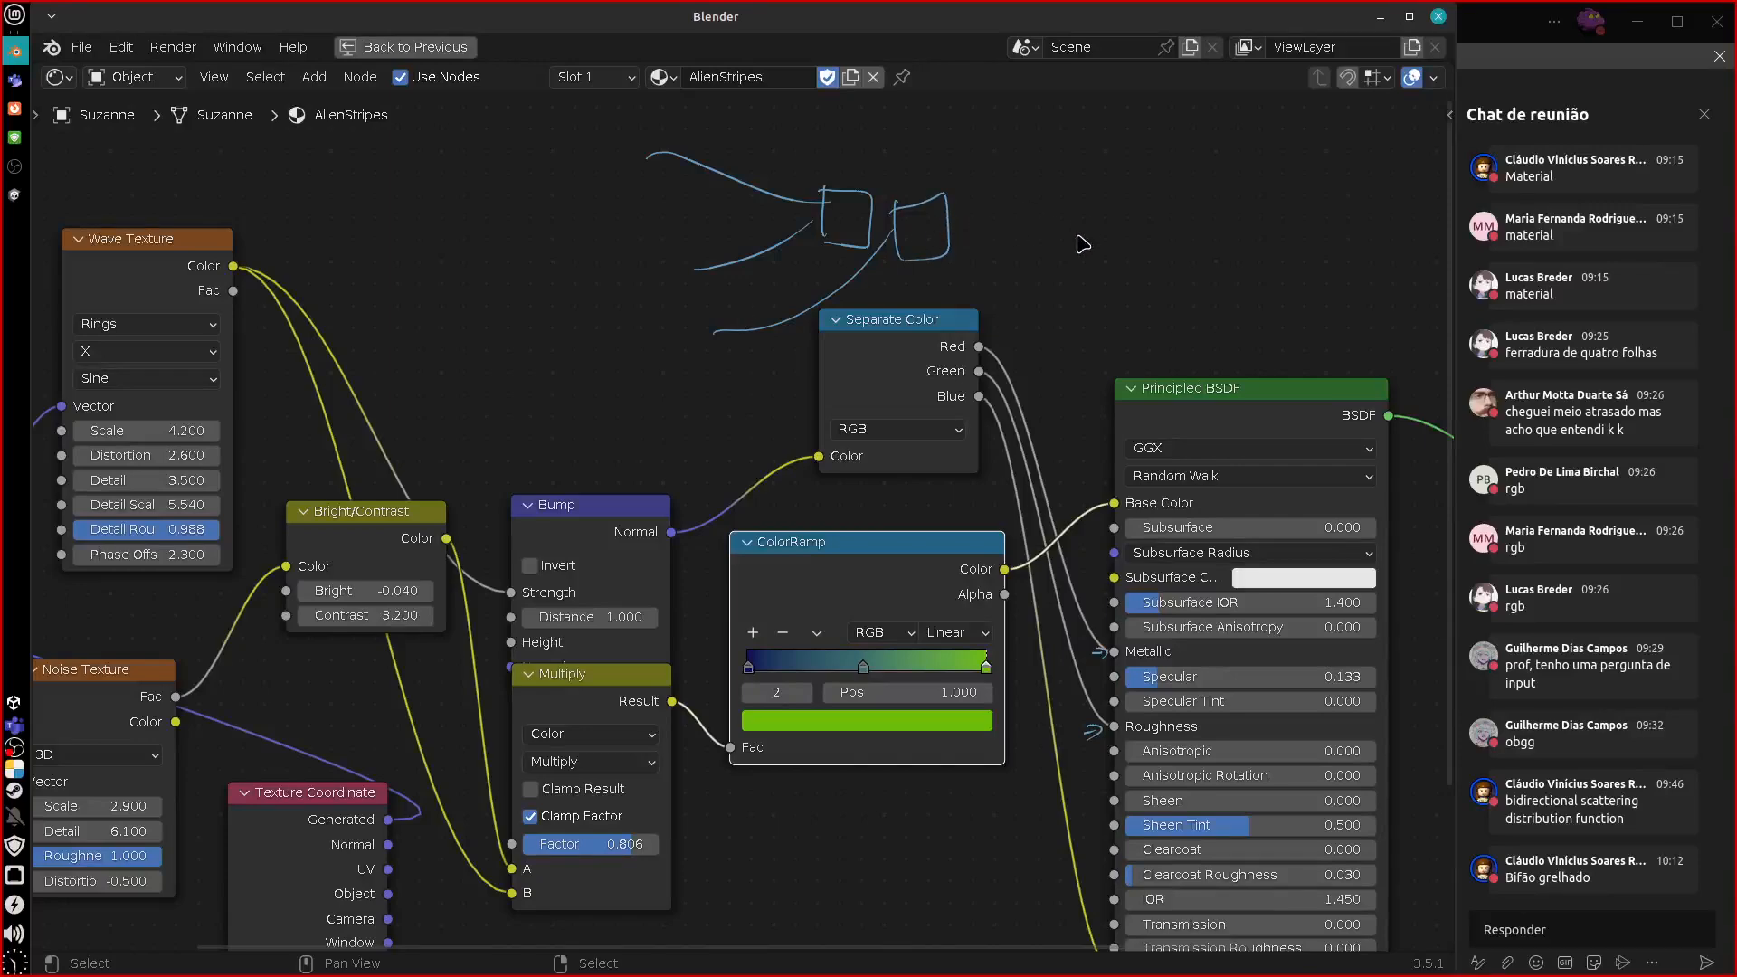
pyautogui.moveTo(988, 238)
pyautogui.mouseDown(button='right')
pyautogui.moveTo(969, 202)
pyautogui.moveTo(795, 221)
pyautogui.moveTo(660, 175)
pyautogui.moveTo(862, 261)
pyautogui.moveTo(816, 441)
pyautogui.mouseUp(button='right')
# Undo the node scattering back to the orderly layout with Separate Color below the ColorRamp.
pyautogui.moveTo(938, 894)
pyautogui.mouseDown(button='middle')
pyautogui.moveTo(929, 781)
pyautogui.moveTo(894, 722)
pyautogui.mouseUp(button='middle')
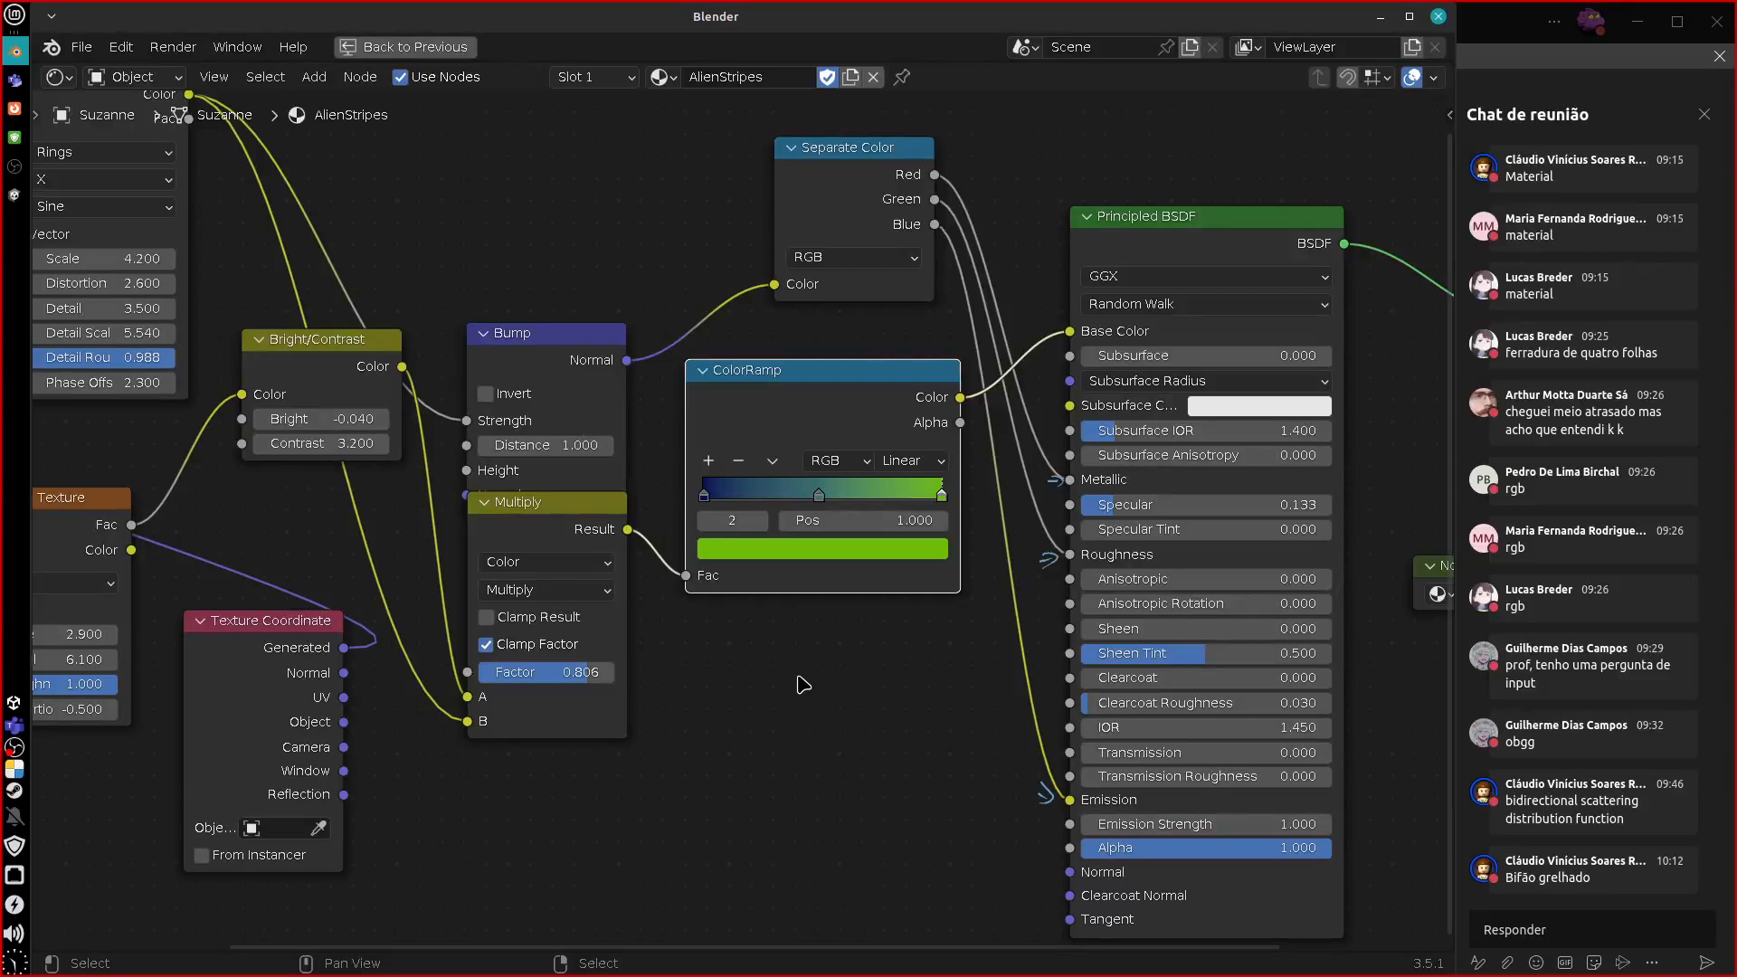
pyautogui.hotkey('ctrl', 'z')
pyautogui.hotkey('ctrl', 'z')
pyautogui.hotkey('ctrl', 'z')
pyautogui.hotkey('ctrl', 'z')
pyautogui.hotkey('ctrl', 'z')
pyautogui.hotkey('ctrl', 'z')
pyautogui.hotkey('ctrl', 'z')
pyautogui.hotkey('ctrl', 'z')
pyautogui.hotkey('ctrl', 'z')
pyautogui.hotkey('ctrl', 'z')
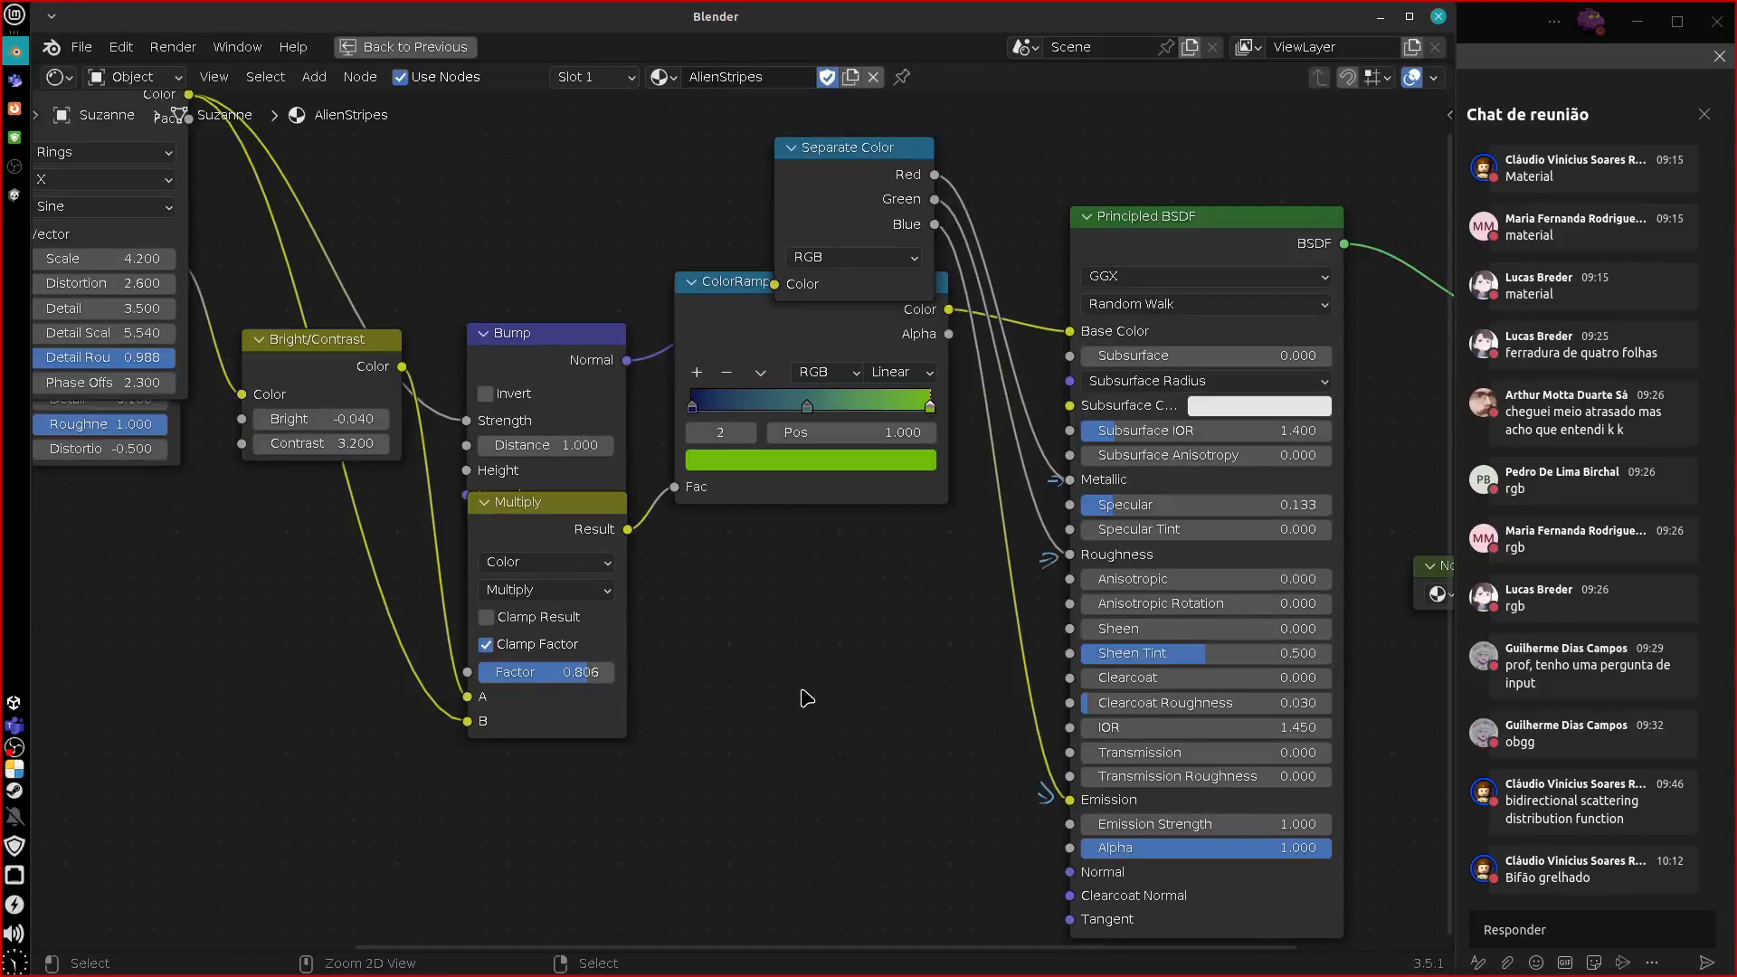
pyautogui.hotkey('ctrl', 'z')
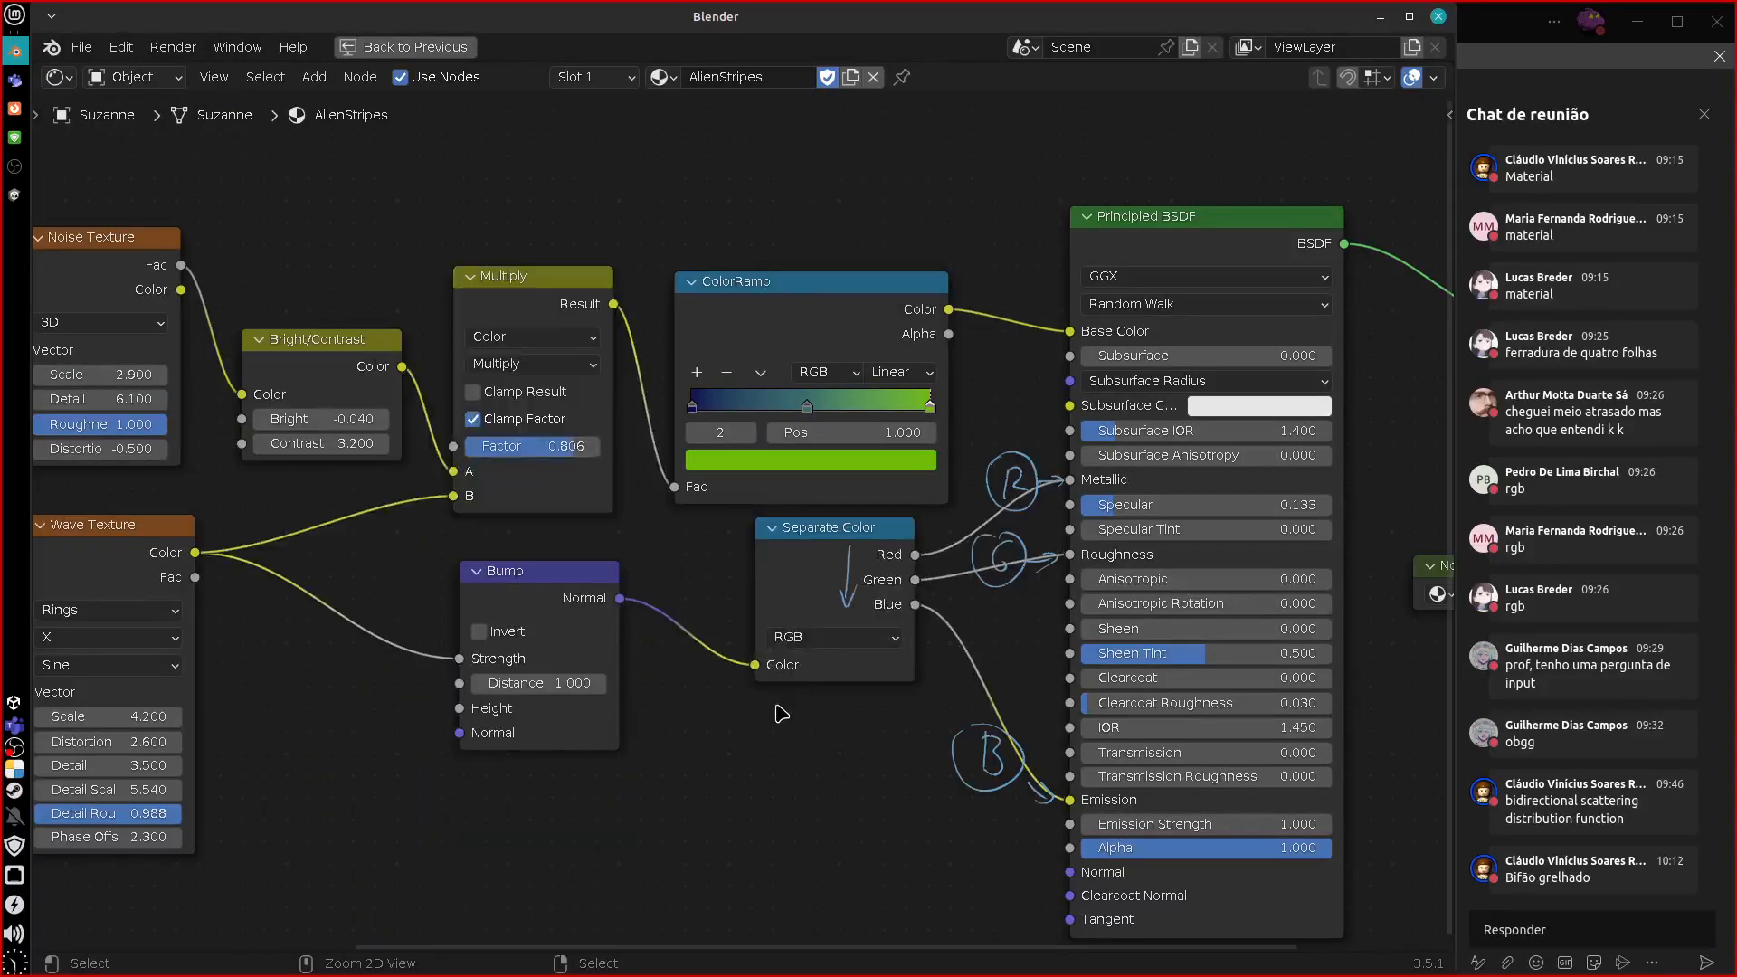
# Erase the R, G and B annotations and the arrow around the Separate Color node.
pyautogui.moveTo(624, 797)
pyautogui.mouseDown(button='middle')
pyautogui.moveTo(1086, 709)
pyautogui.moveTo(545, 768)
pyautogui.mouseUp(button='middle')
pyautogui.moveTo(962, 434)
pyautogui.mouseDown(button='right')
pyautogui.moveTo(991, 406)
pyautogui.moveTo(965, 667)
pyautogui.moveTo(991, 540)
pyautogui.mouseUp(button='right')
pyautogui.moveTo(846, 552)
pyautogui.mouseDown(button='right')
pyautogui.moveTo(914, 688)
pyautogui.moveTo(998, 747)
pyautogui.mouseUp(button='right')
# Move the Texture Coordinate node lower and connect its Generated output directly to the Wave Texture's Vector input.
pyautogui.moveTo(534, 872)
pyautogui.mouseDown(button='middle')
pyautogui.moveTo(1110, 815)
pyautogui.moveTo(1115, 860)
pyautogui.mouseUp(button='middle')
pyautogui.moveTo(931, 766); pyautogui.dragTo(919, 799, button='middle')
pyautogui.moveTo(185, 248); pyautogui.dragTo(169, 644)
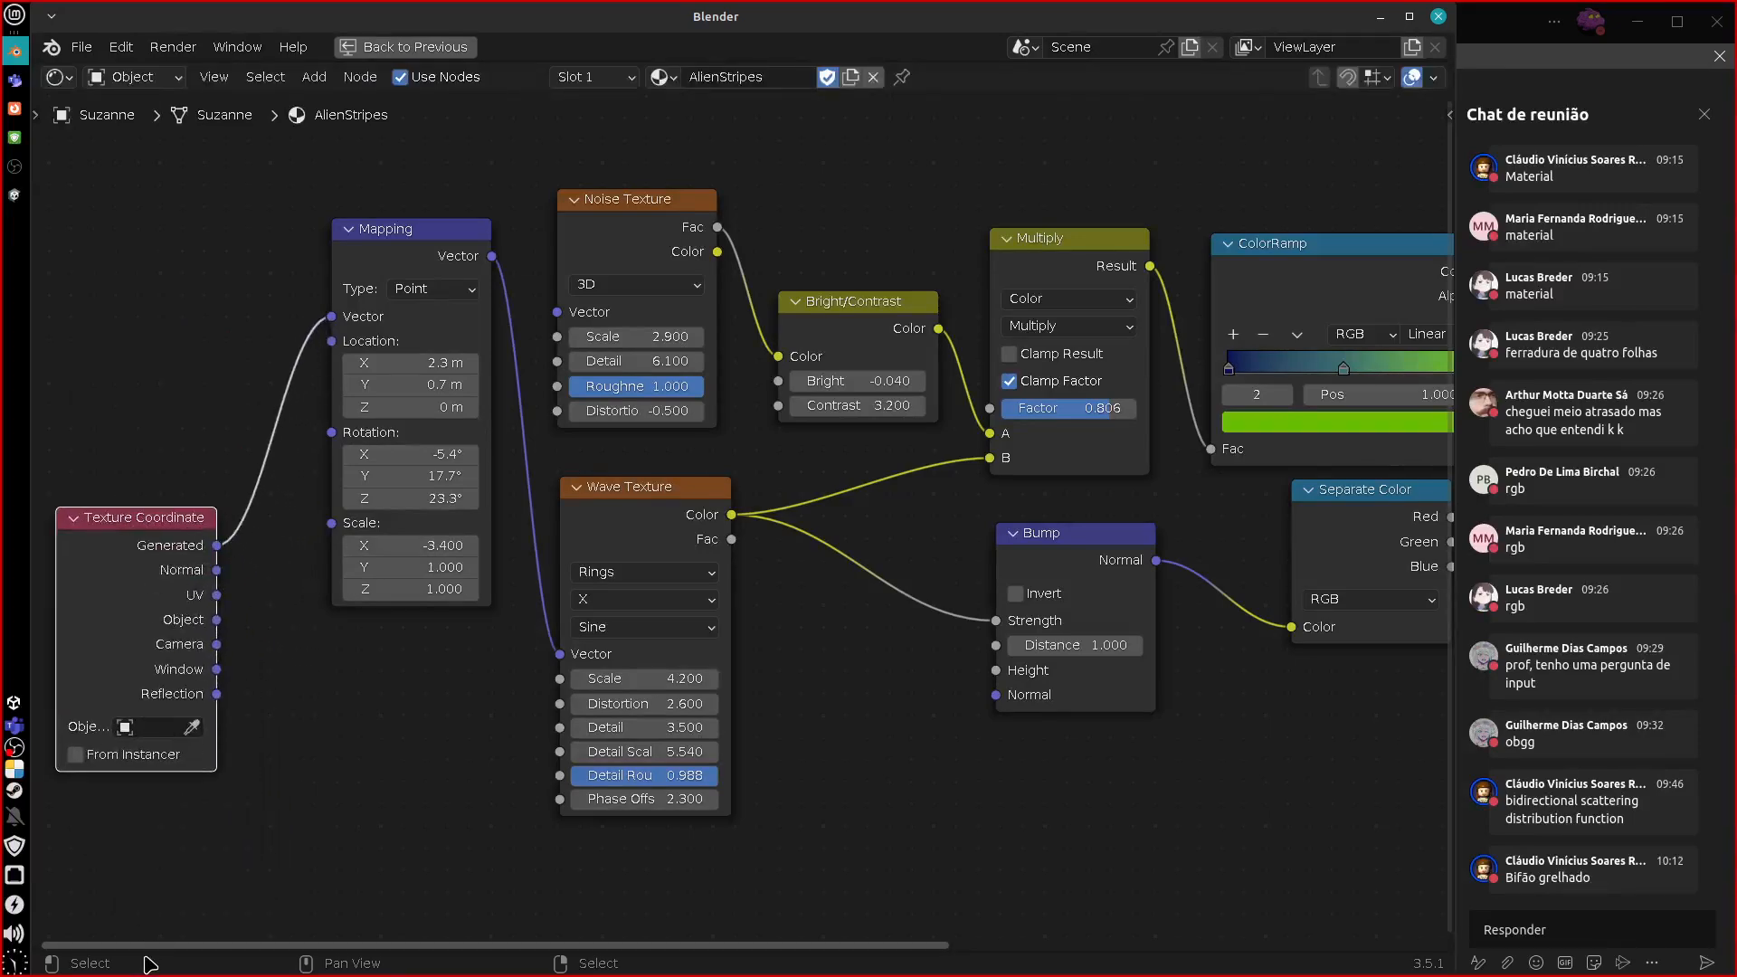
pyautogui.moveTo(217, 546); pyautogui.dragTo(548, 674)
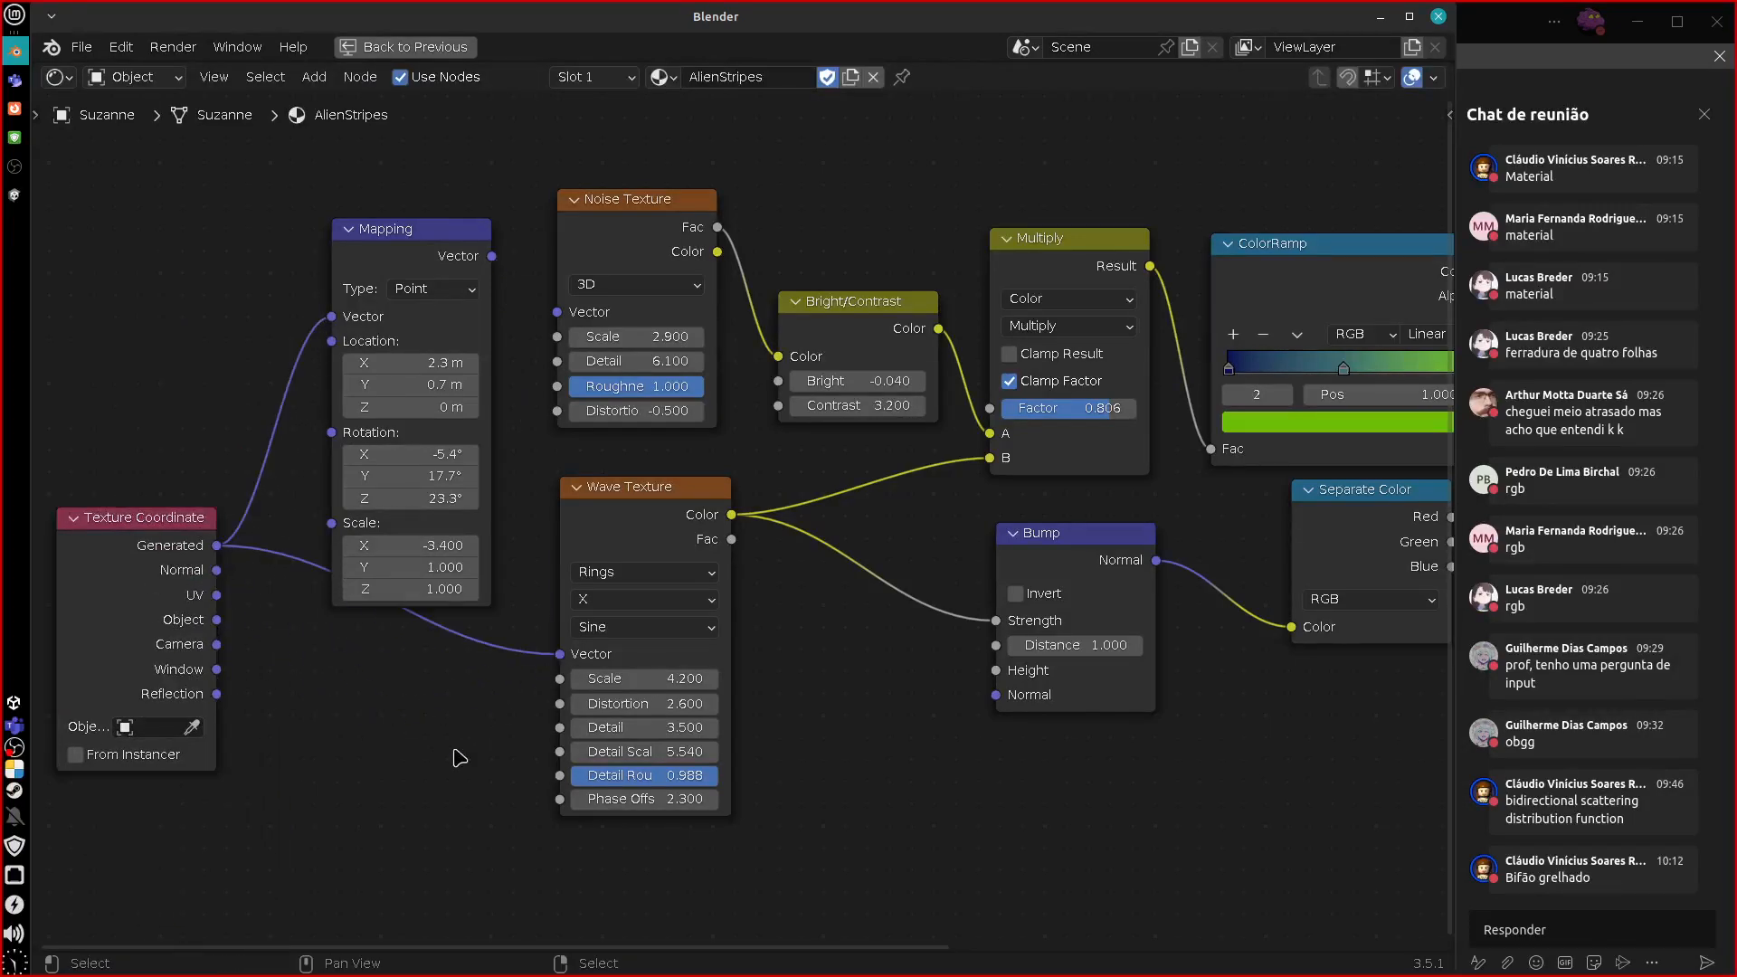
# Raise the Mapping node, connect its Vector output to the Noise Texture's Vector, and nudge Texture Coordinate into place.
pyautogui.moveTo(450, 240); pyautogui.dragTo(557, 313)
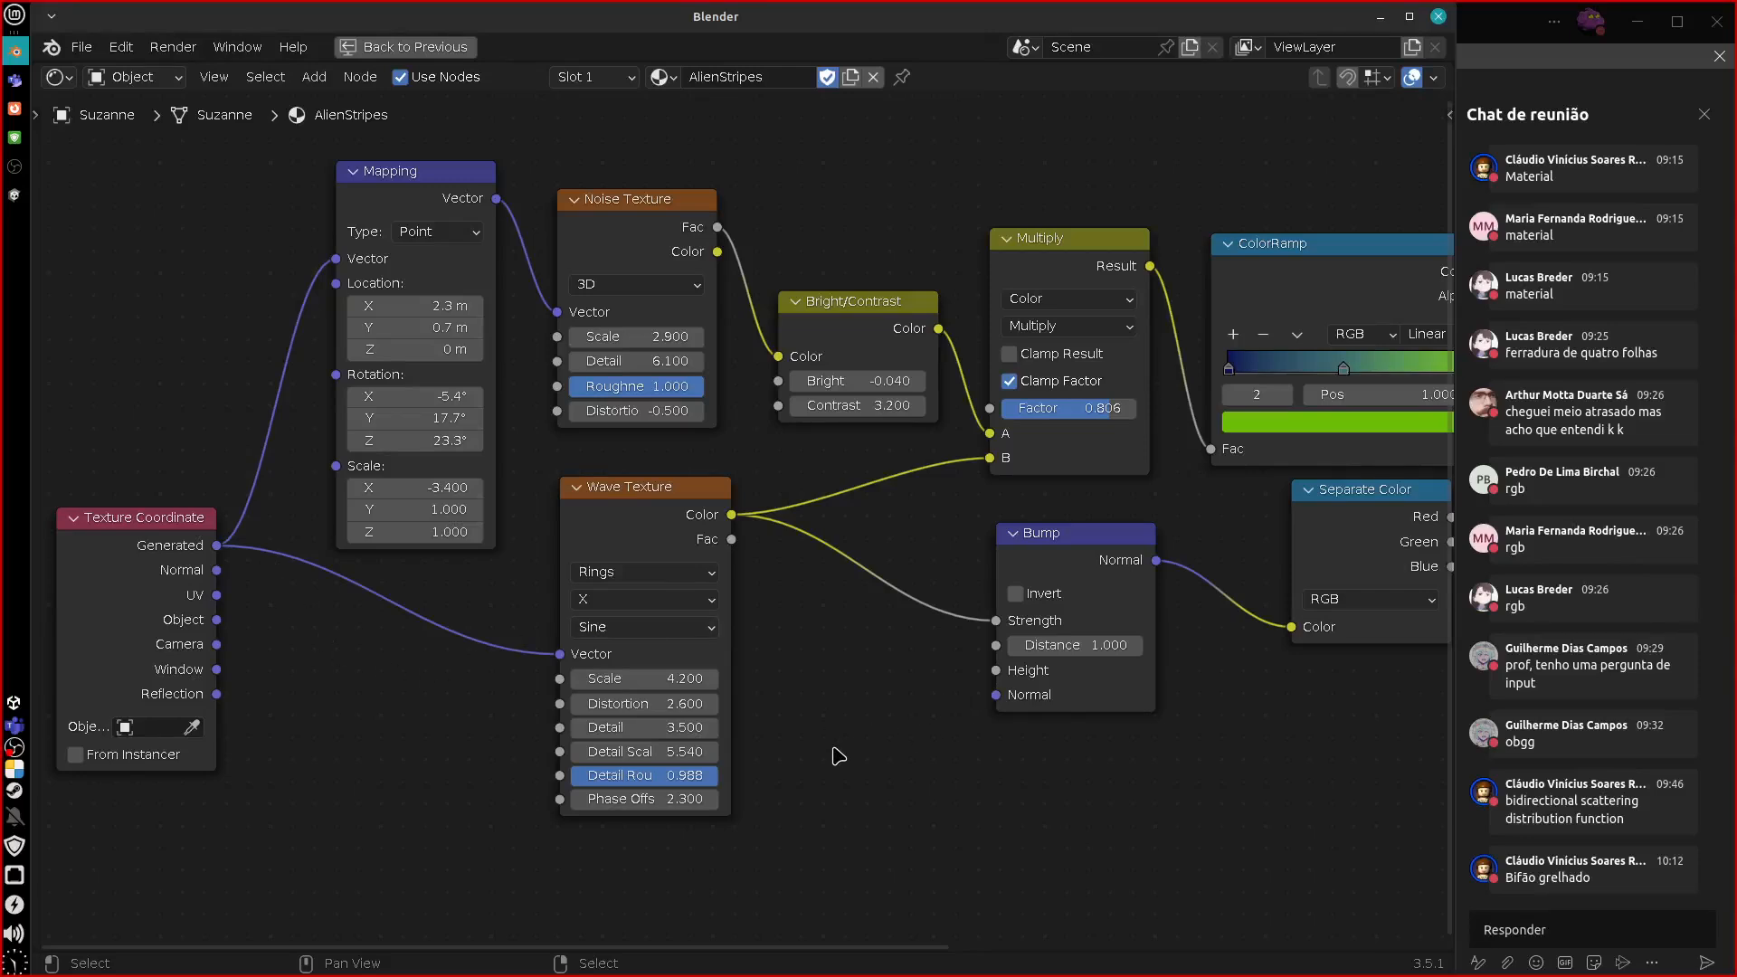
pyautogui.moveTo(140, 530); pyautogui.dragTo(165, 554)
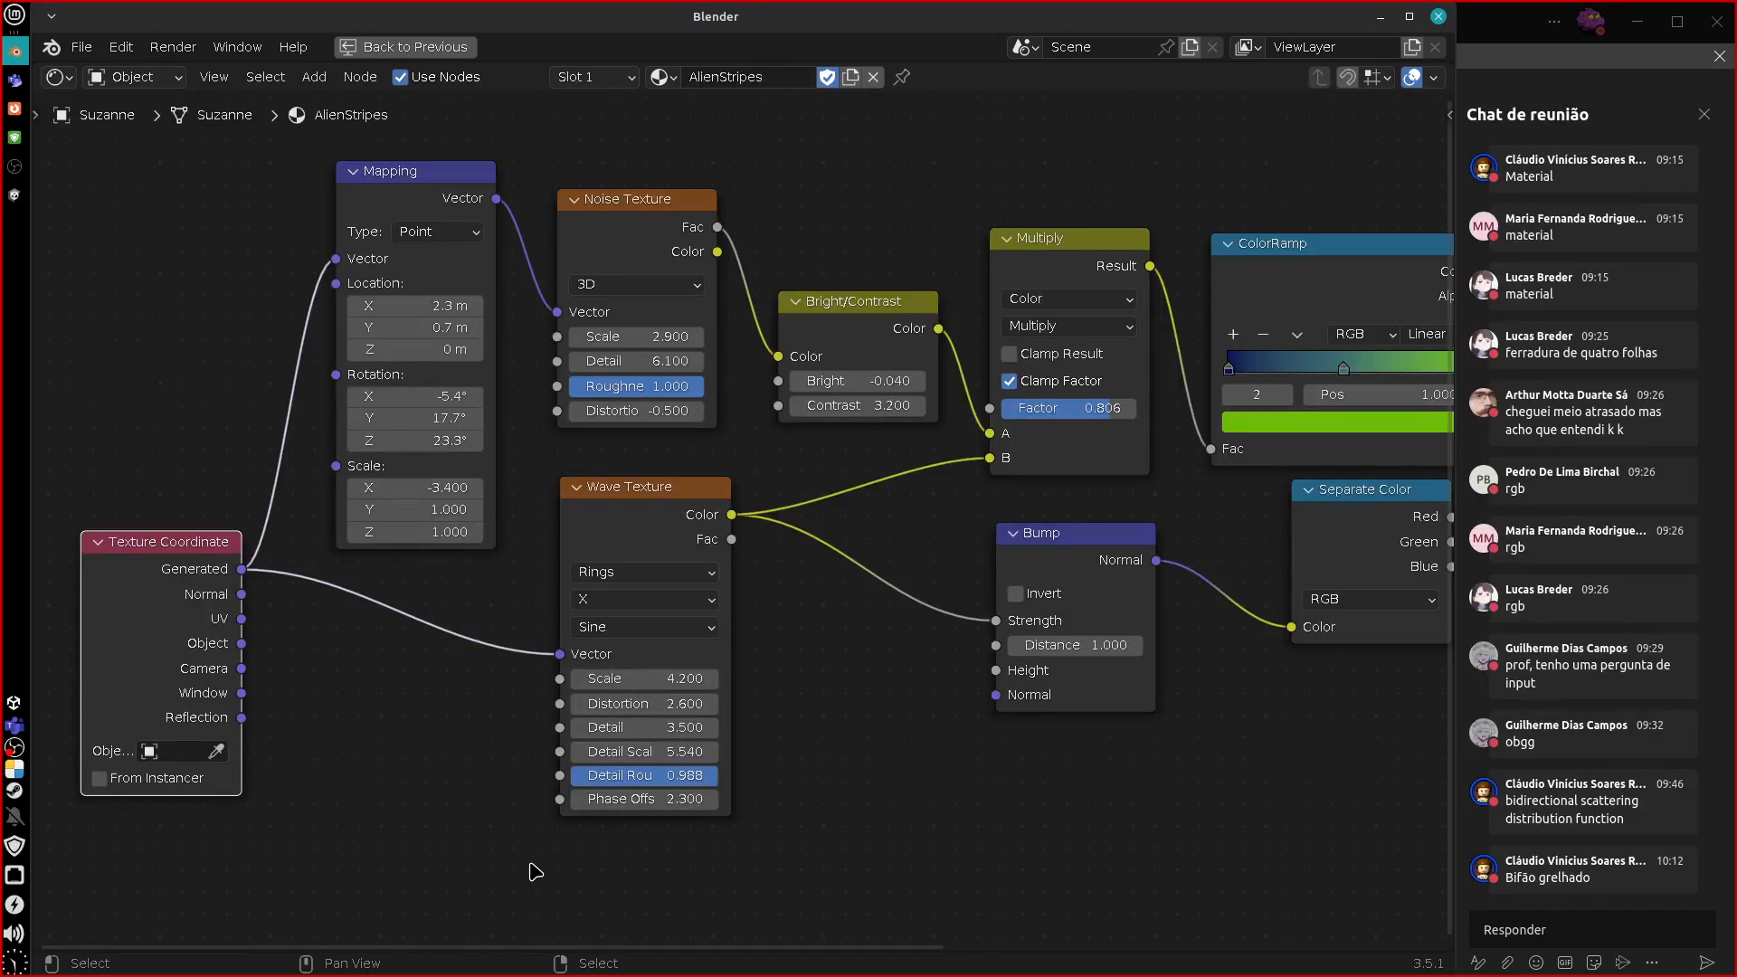
pyautogui.moveTo(167, 561)
pyautogui.mouseDown()
pyautogui.moveTo(199, 574)
pyautogui.moveTo(164, 554)
pyautogui.mouseUp()
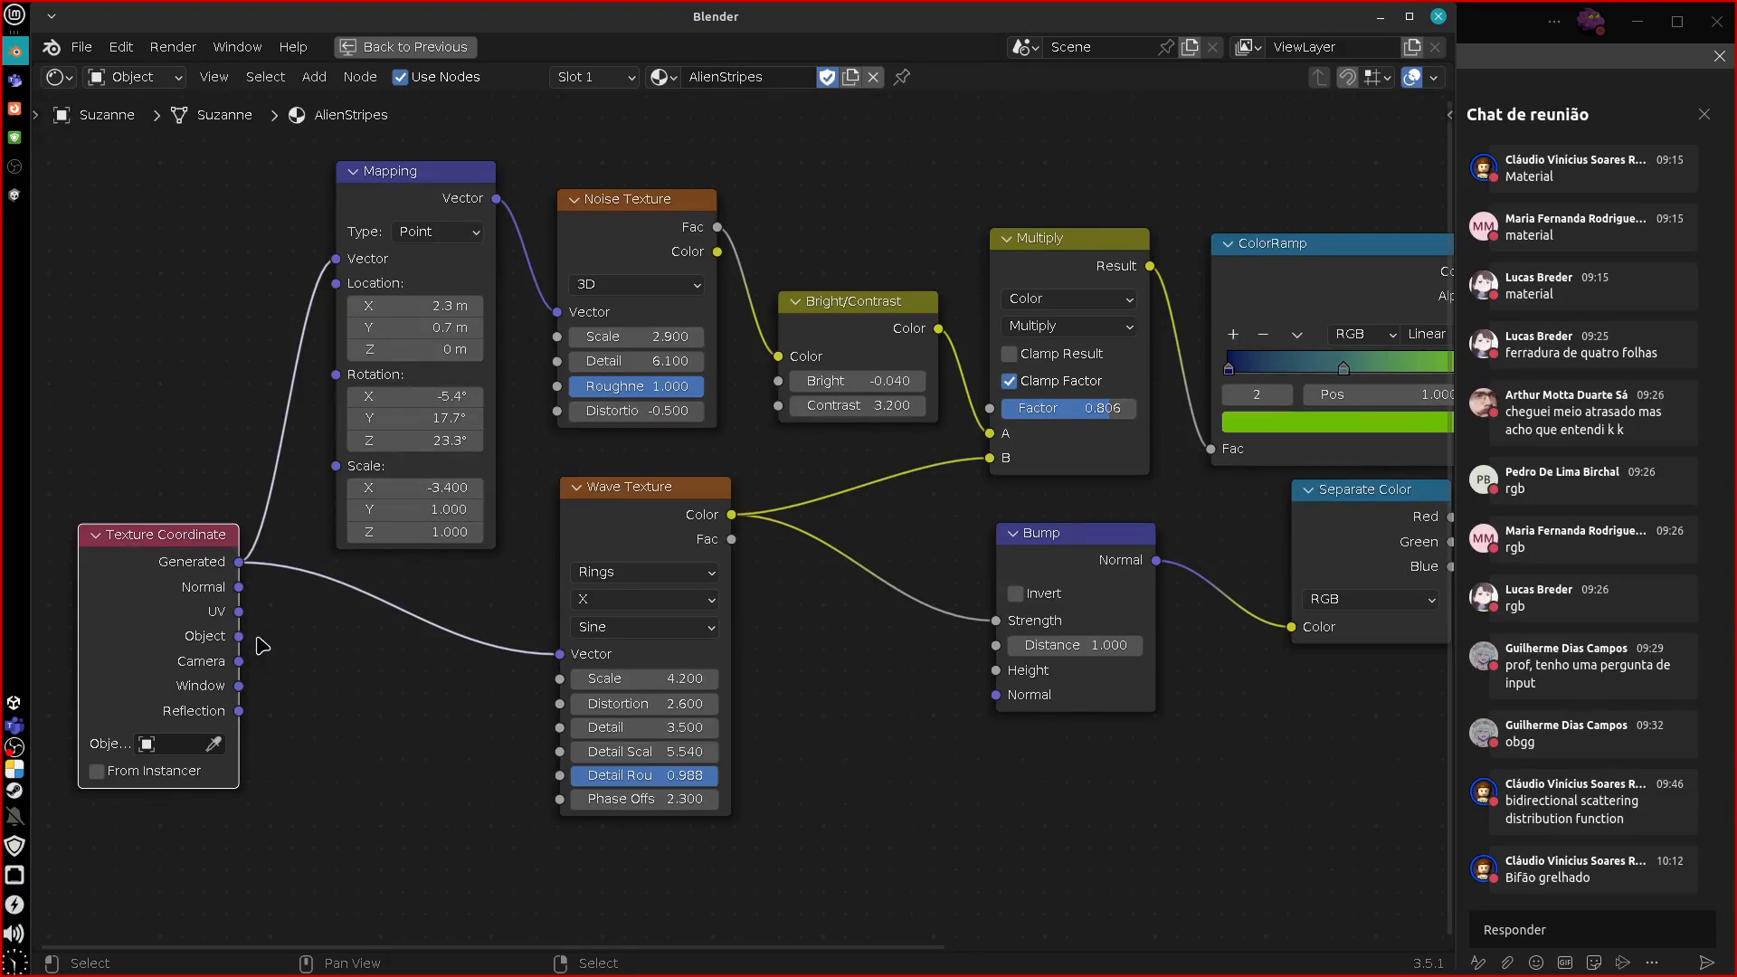
# Duplicate the Texture Coordinate node and place unconnected copies above the Bright/Contrast node and below the Bump node.
pyautogui.hotkey('shift', 'd')
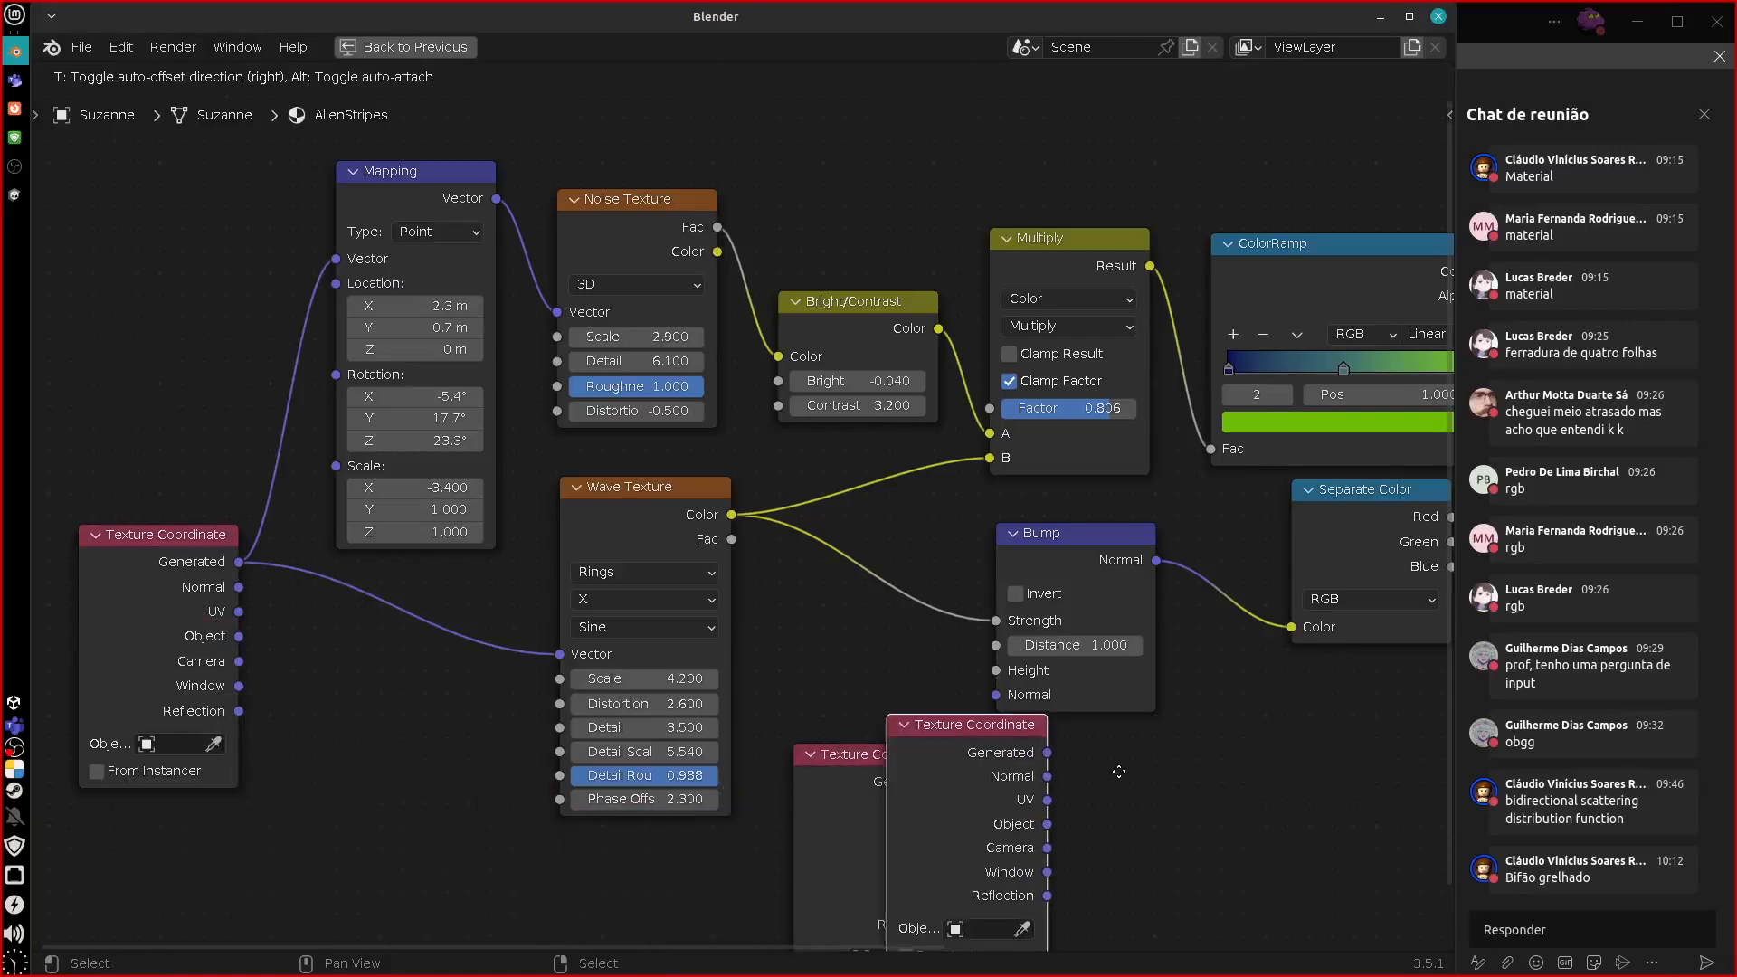
pyautogui.click(1005, 112)
pyautogui.moveTo(1043, 534); pyautogui.dragTo(982, 656, button='middle')
pyautogui.moveTo(891, 572); pyautogui.dragTo(830, 578, button='middle')
pyautogui.moveTo(738, 193)
pyautogui.mouseDown()
pyautogui.moveTo(778, 193)
pyautogui.moveTo(745, 204)
pyautogui.mouseUp()
pyautogui.moveTo(738, 847); pyautogui.dragTo(758, 702, button='middle')
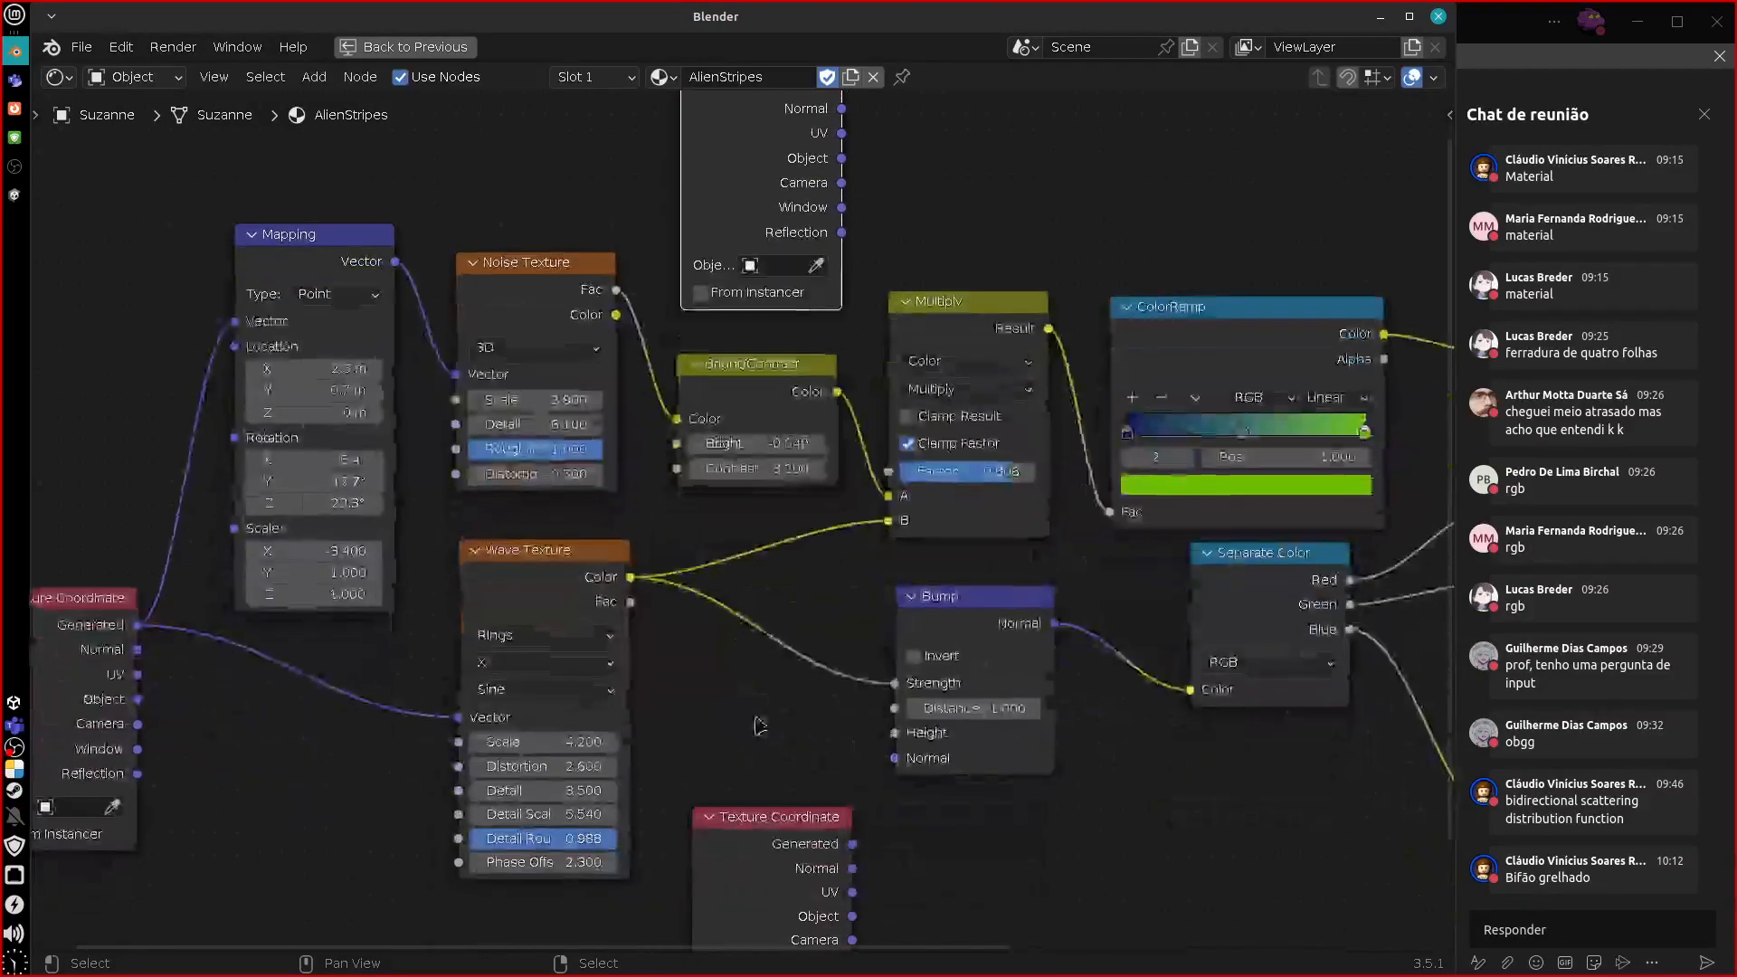
# Delete the extra Texture Coordinate copies, keeping only the one connected to Mapping and Wave Texture.
pyautogui.moveTo(764, 828); pyautogui.dragTo(752, 784)
pyautogui.moveTo(892, 459); pyautogui.dragTo(880, 593, button='middle')
pyautogui.click(753, 193)
pyautogui.press('x')
pyautogui.moveTo(647, 706); pyautogui.dragTo(826, 500, button='middle')
# Try Texture Coordinate at different heights and place it level between the Mapping and Wave Texture nodes, adding no Normal link.
pyautogui.moveTo(242, 528); pyautogui.dragTo(228, 516)
pyautogui.moveTo(290, 567); pyautogui.dragTo(324, 600)
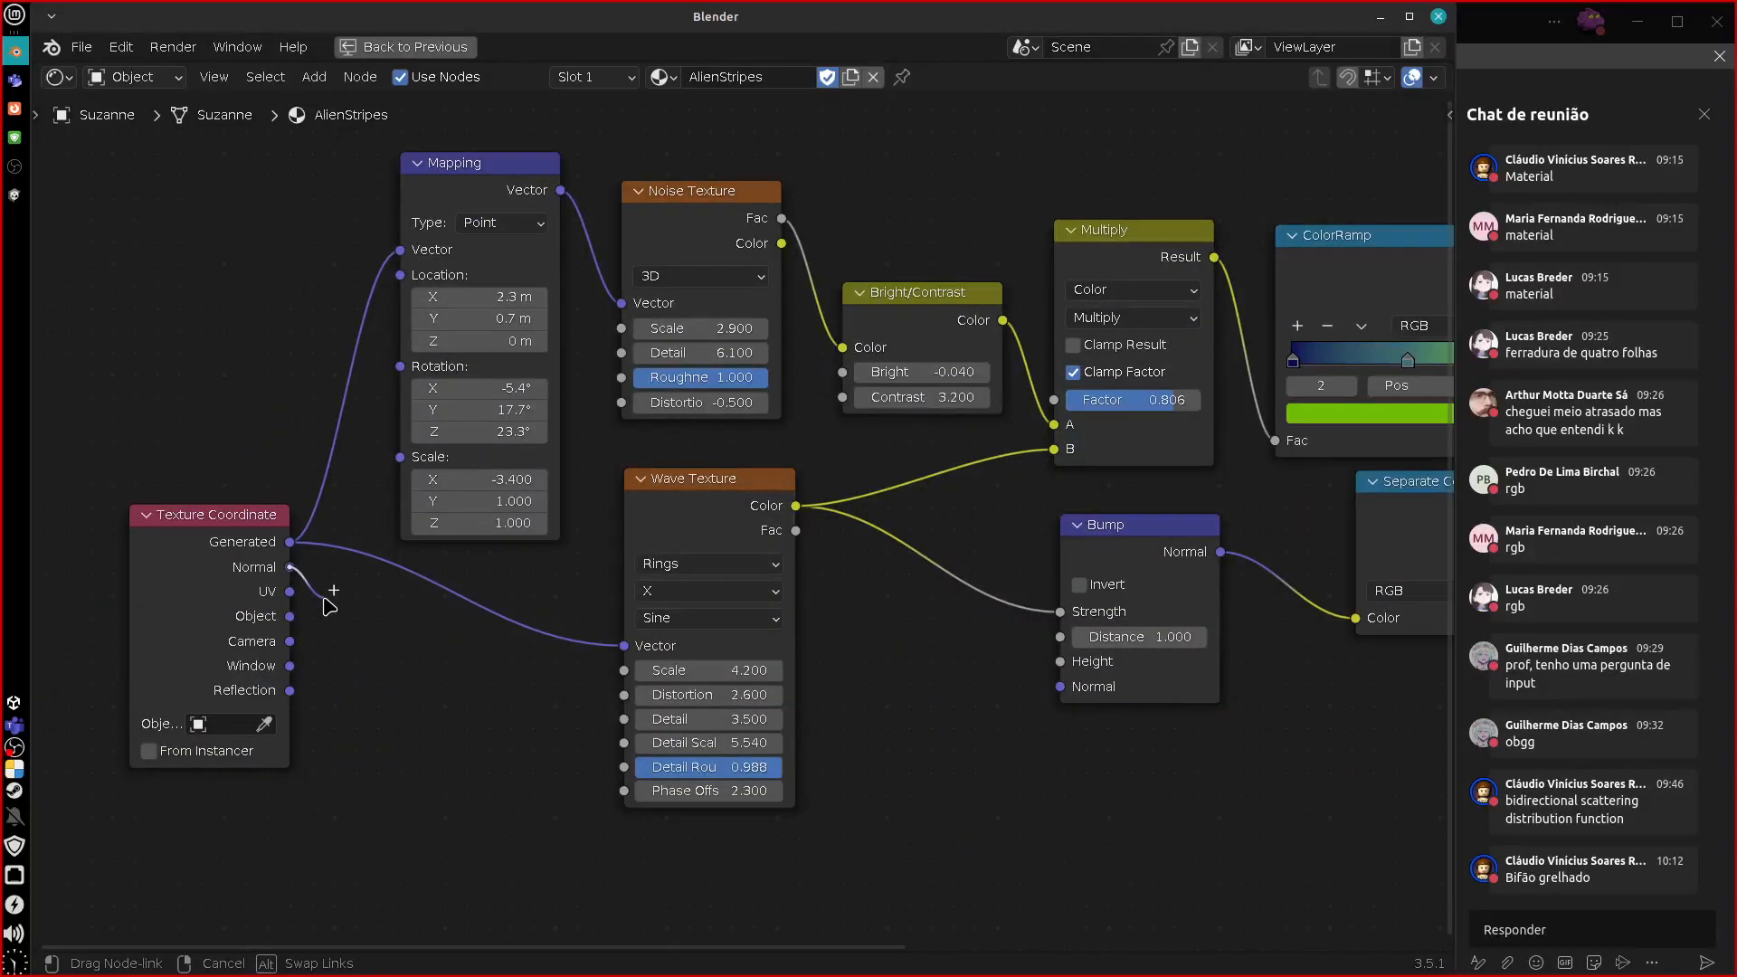
pyautogui.moveTo(324, 600); pyautogui.dragTo(515, 722)
pyautogui.moveTo(190, 514)
pyautogui.mouseDown()
pyautogui.moveTo(215, 494)
pyautogui.moveTo(180, 512)
pyautogui.mouseUp()
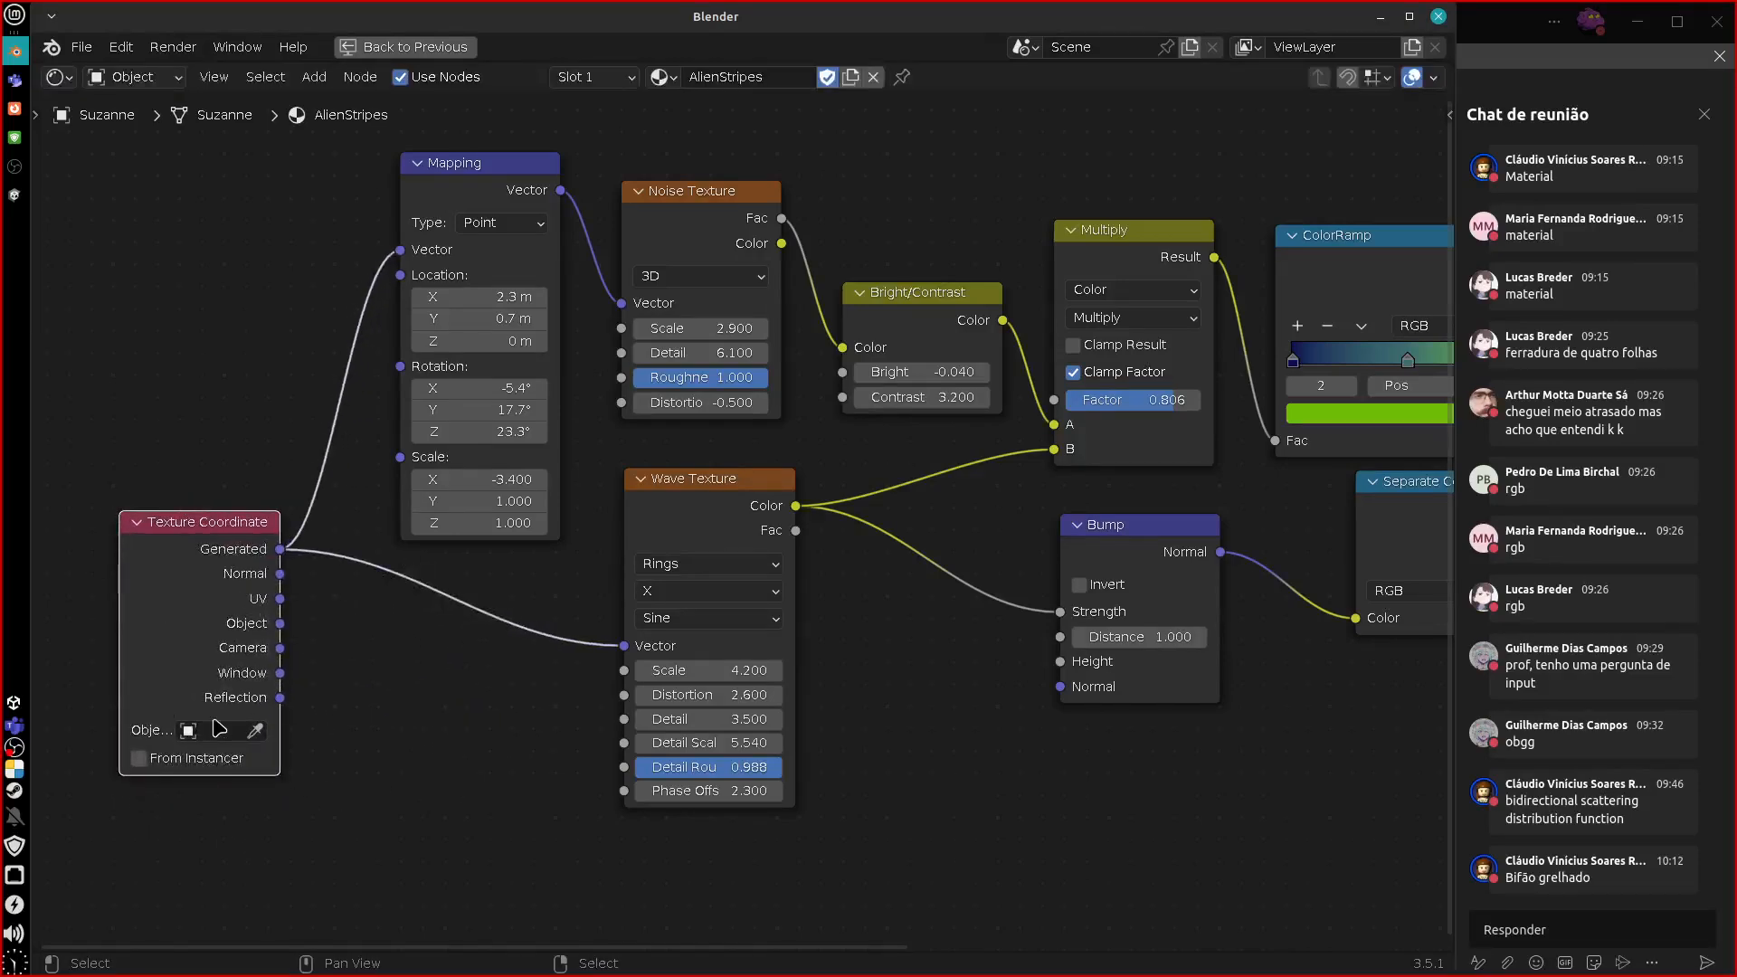
pyautogui.moveTo(217, 525); pyautogui.dragTo(216, 572)
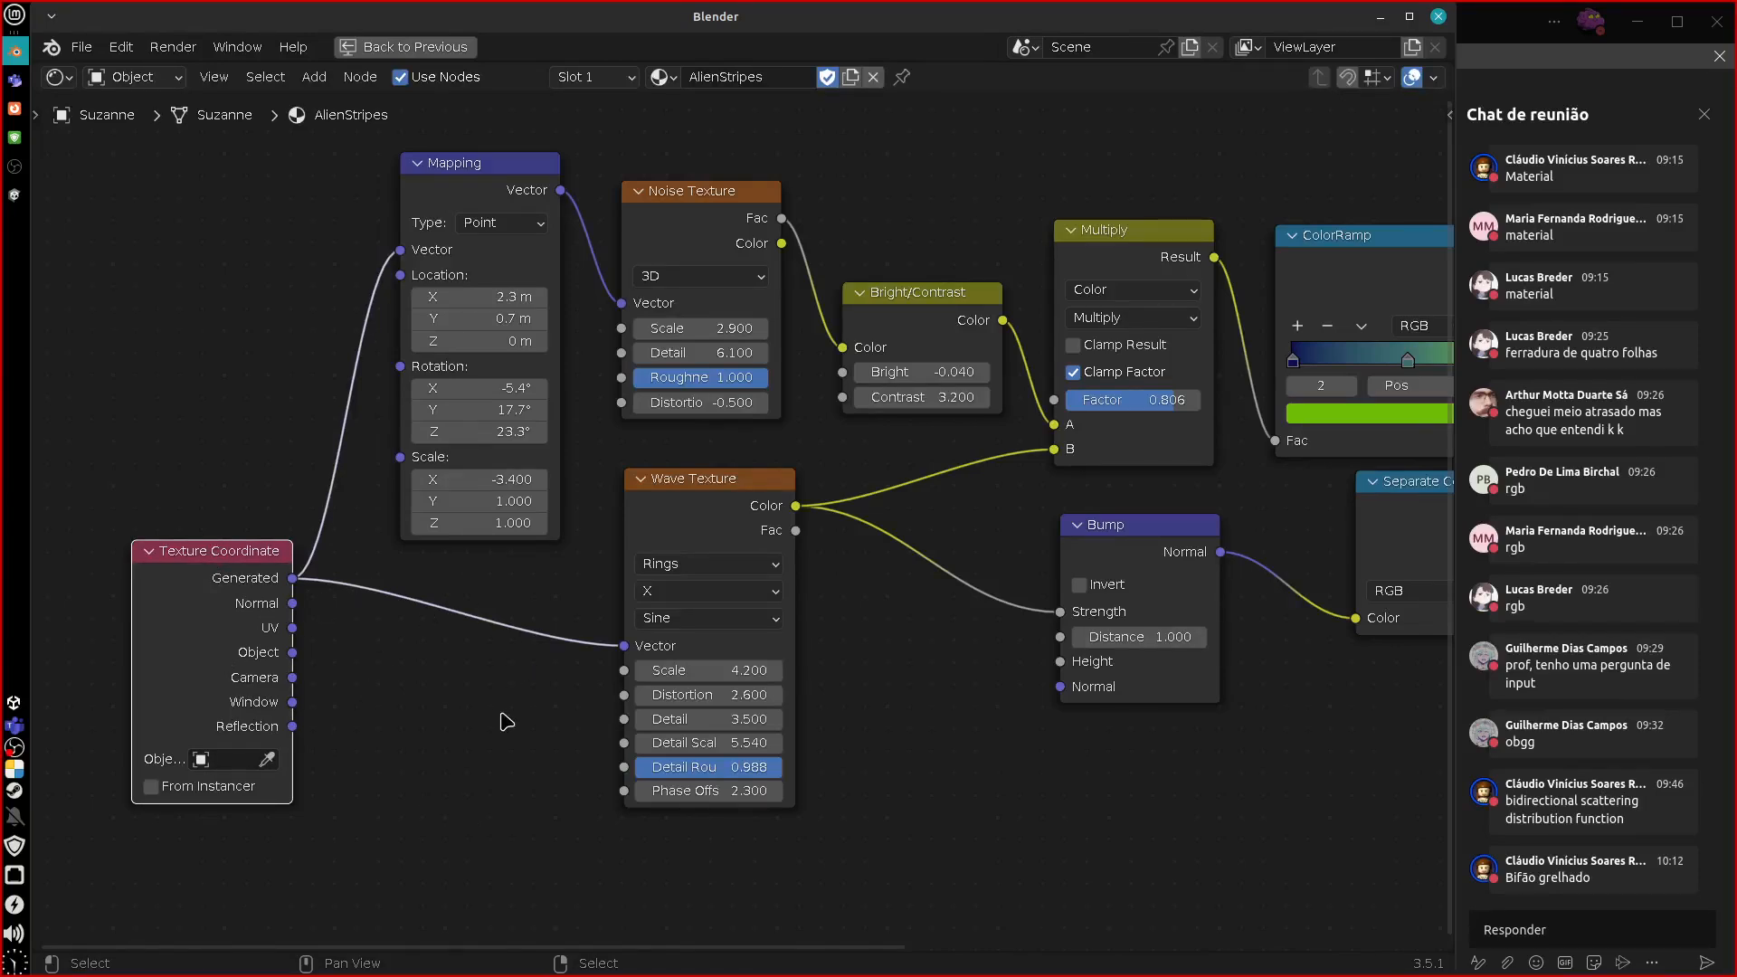
pyautogui.moveTo(227, 570); pyautogui.dragTo(228, 456)
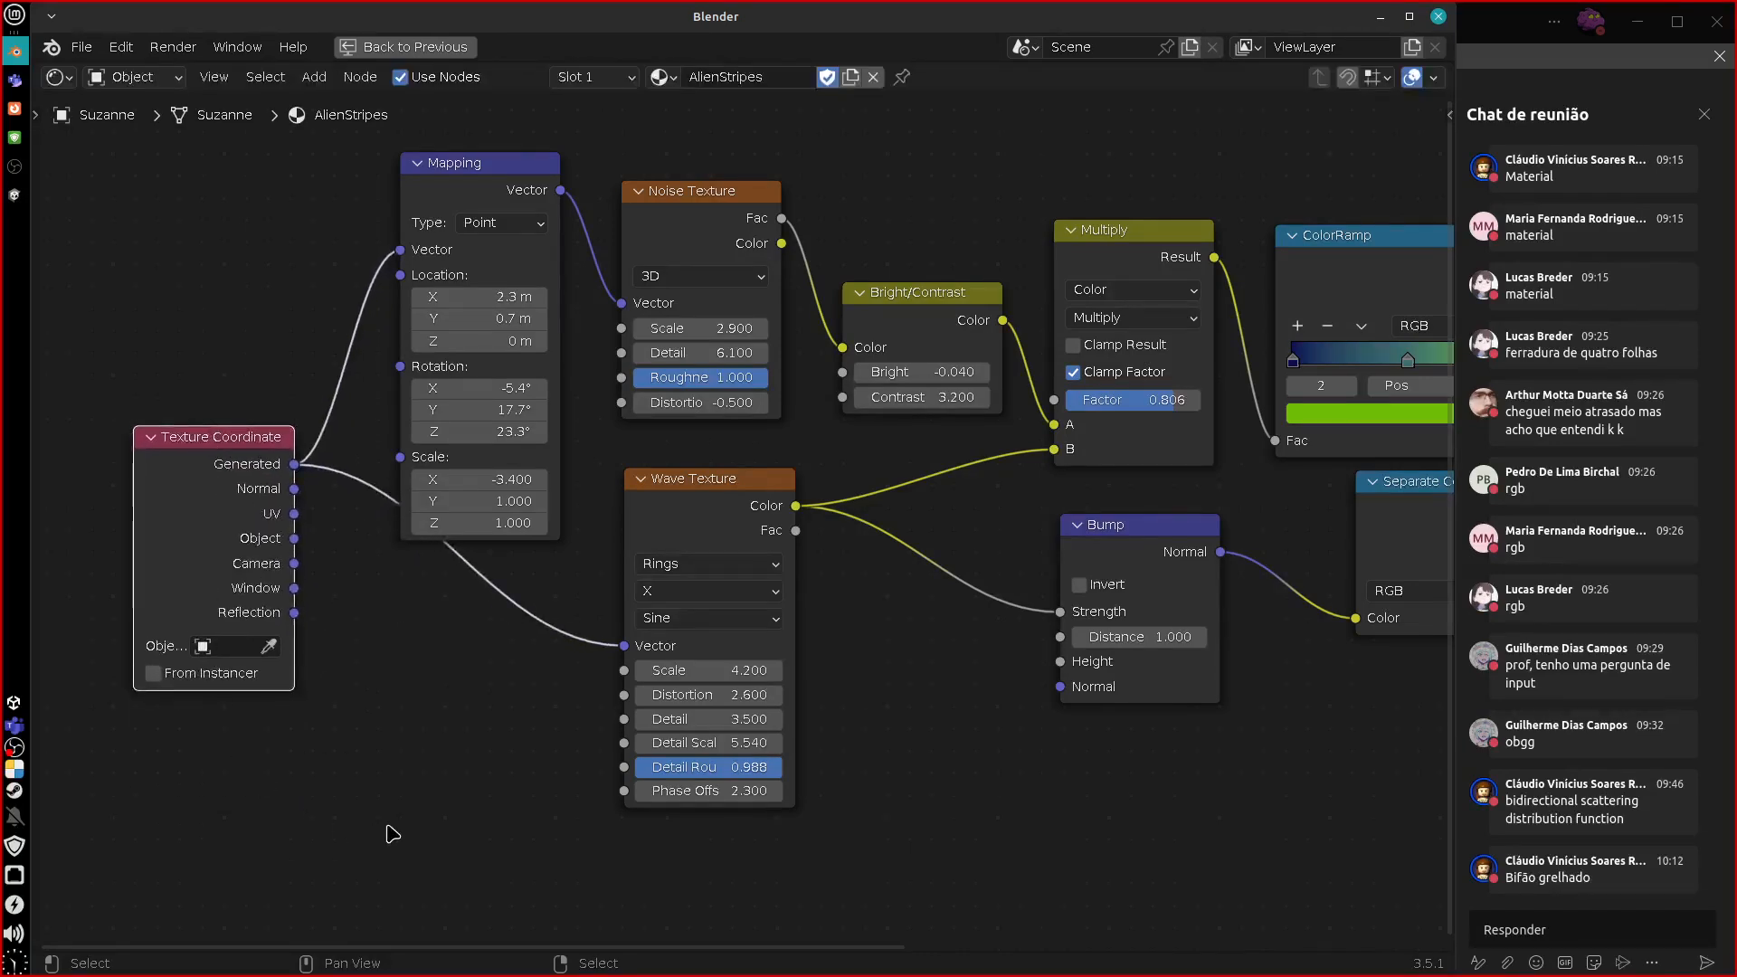
pyautogui.moveTo(225, 449); pyautogui.dragTo(226, 568)
# Examine the complete AlienStripes node tree from Texture Coordinate through to Material Output.
pyautogui.moveTo(1051, 779); pyautogui.dragTo(826, 811, button='middle')
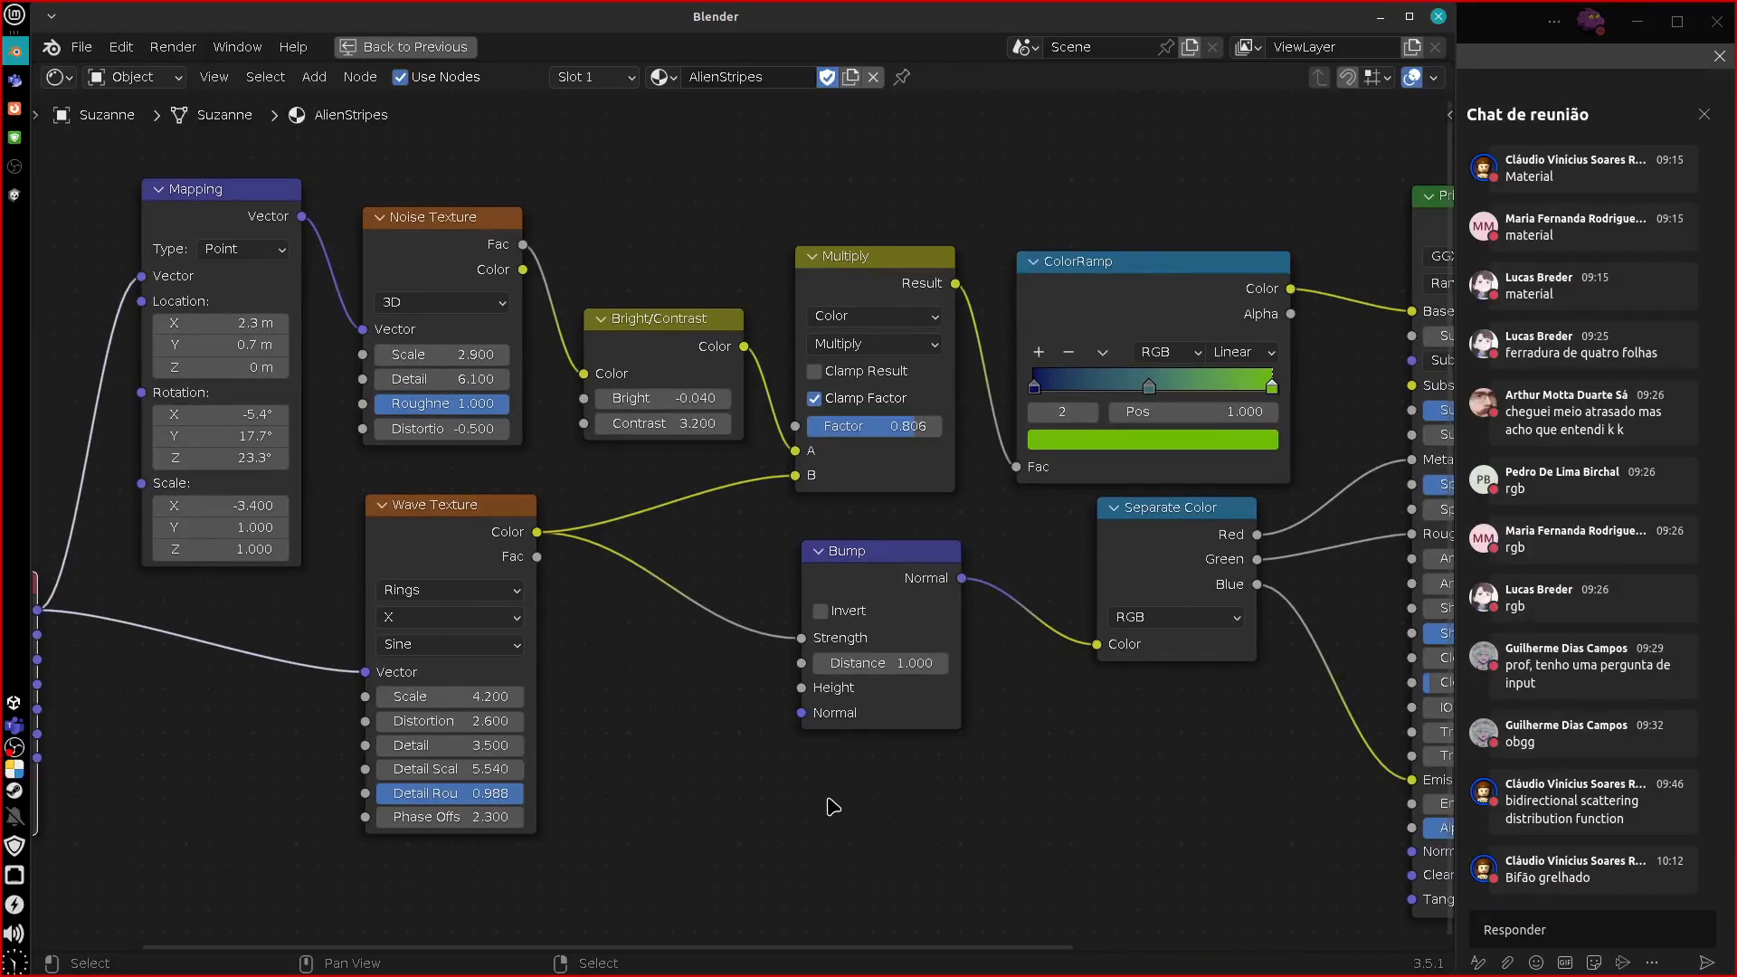
pyautogui.scroll(-5, 833, 806)
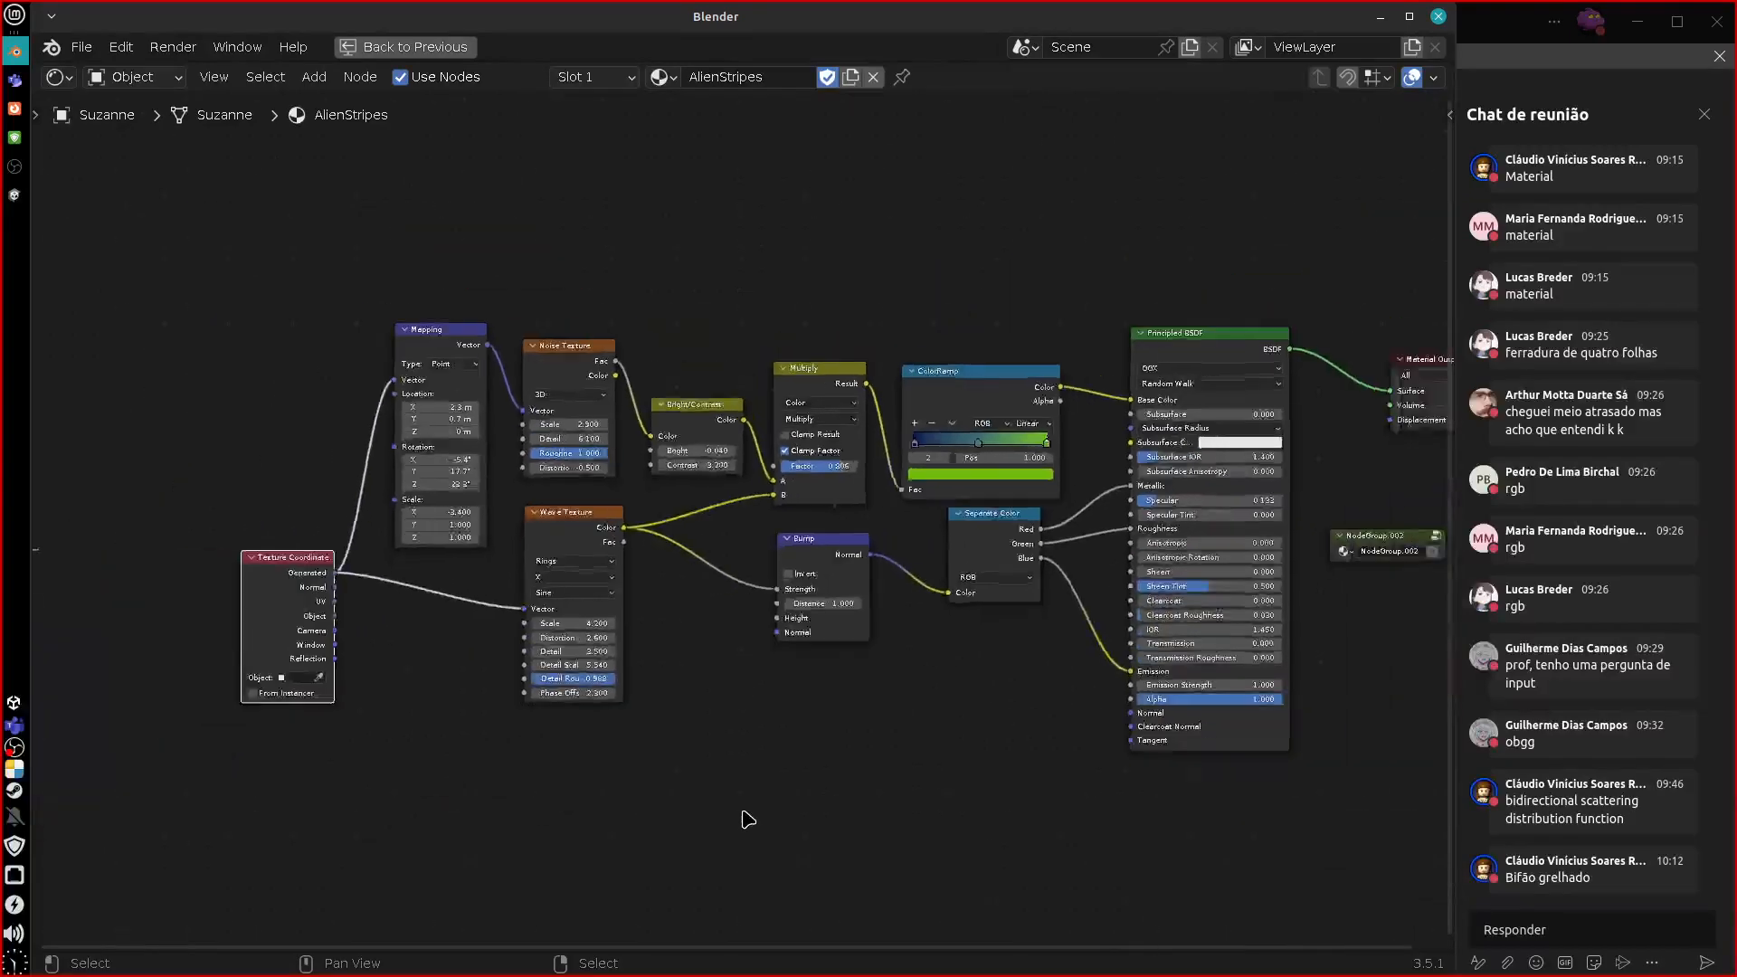
pyautogui.moveTo(778, 787); pyautogui.dragTo(773, 799, button='middle')
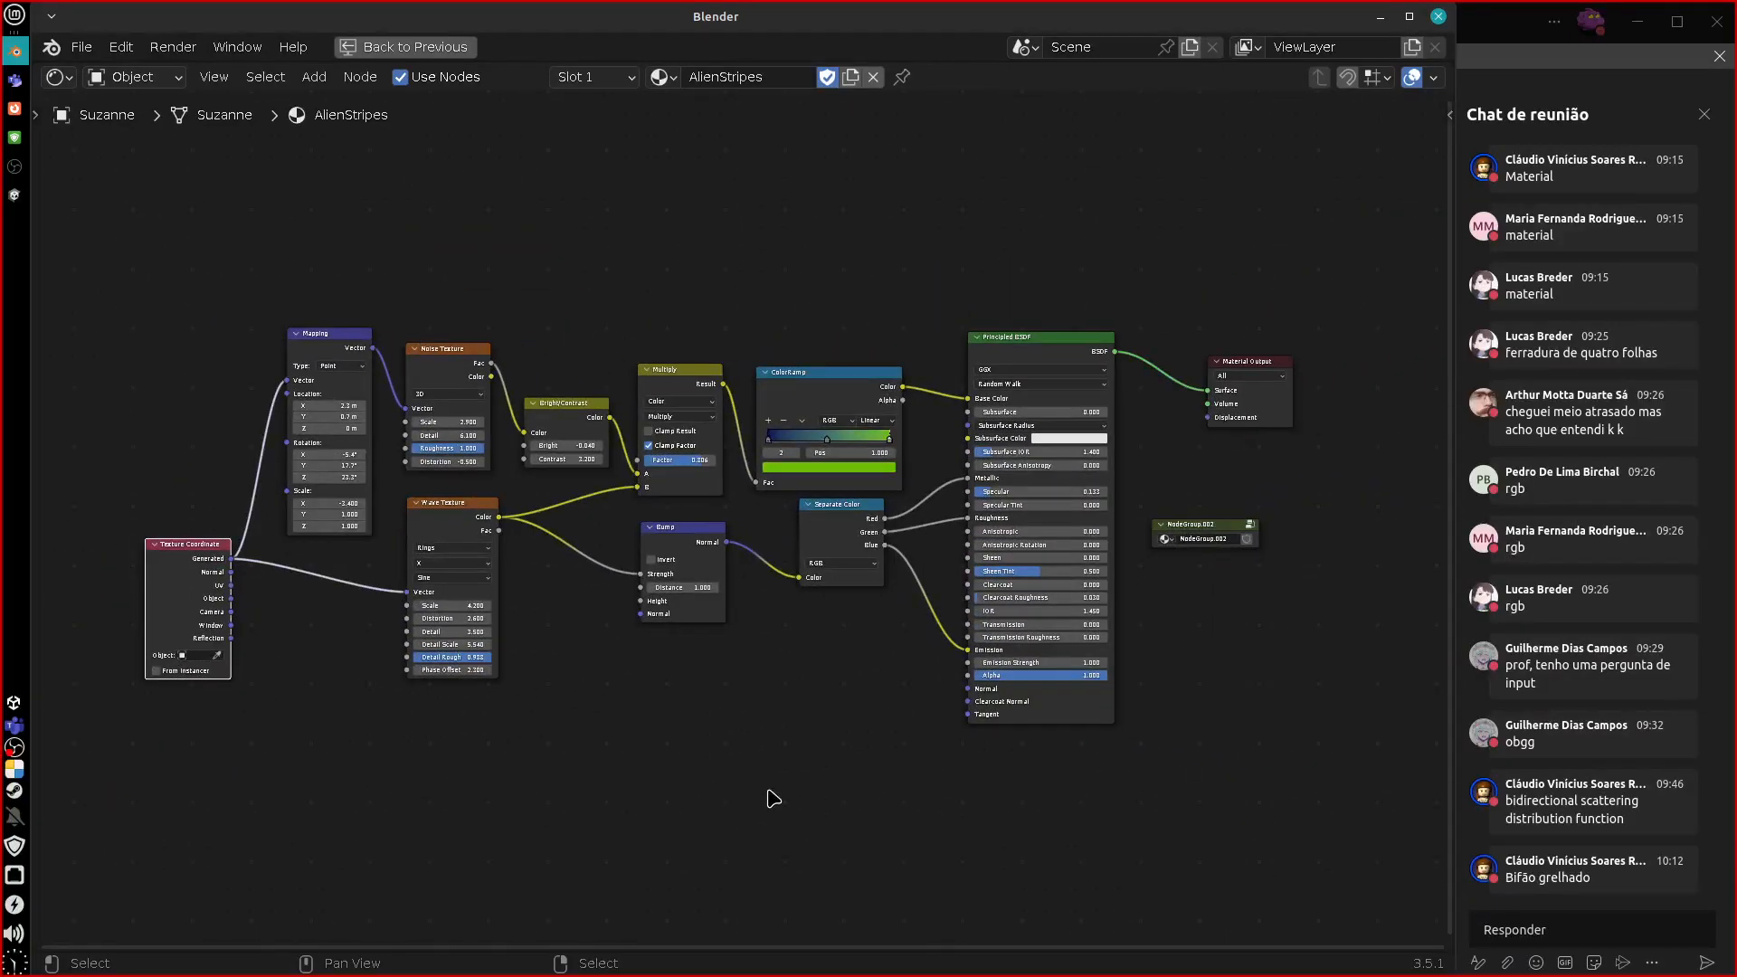
pyautogui.scroll(3, 665, 720)
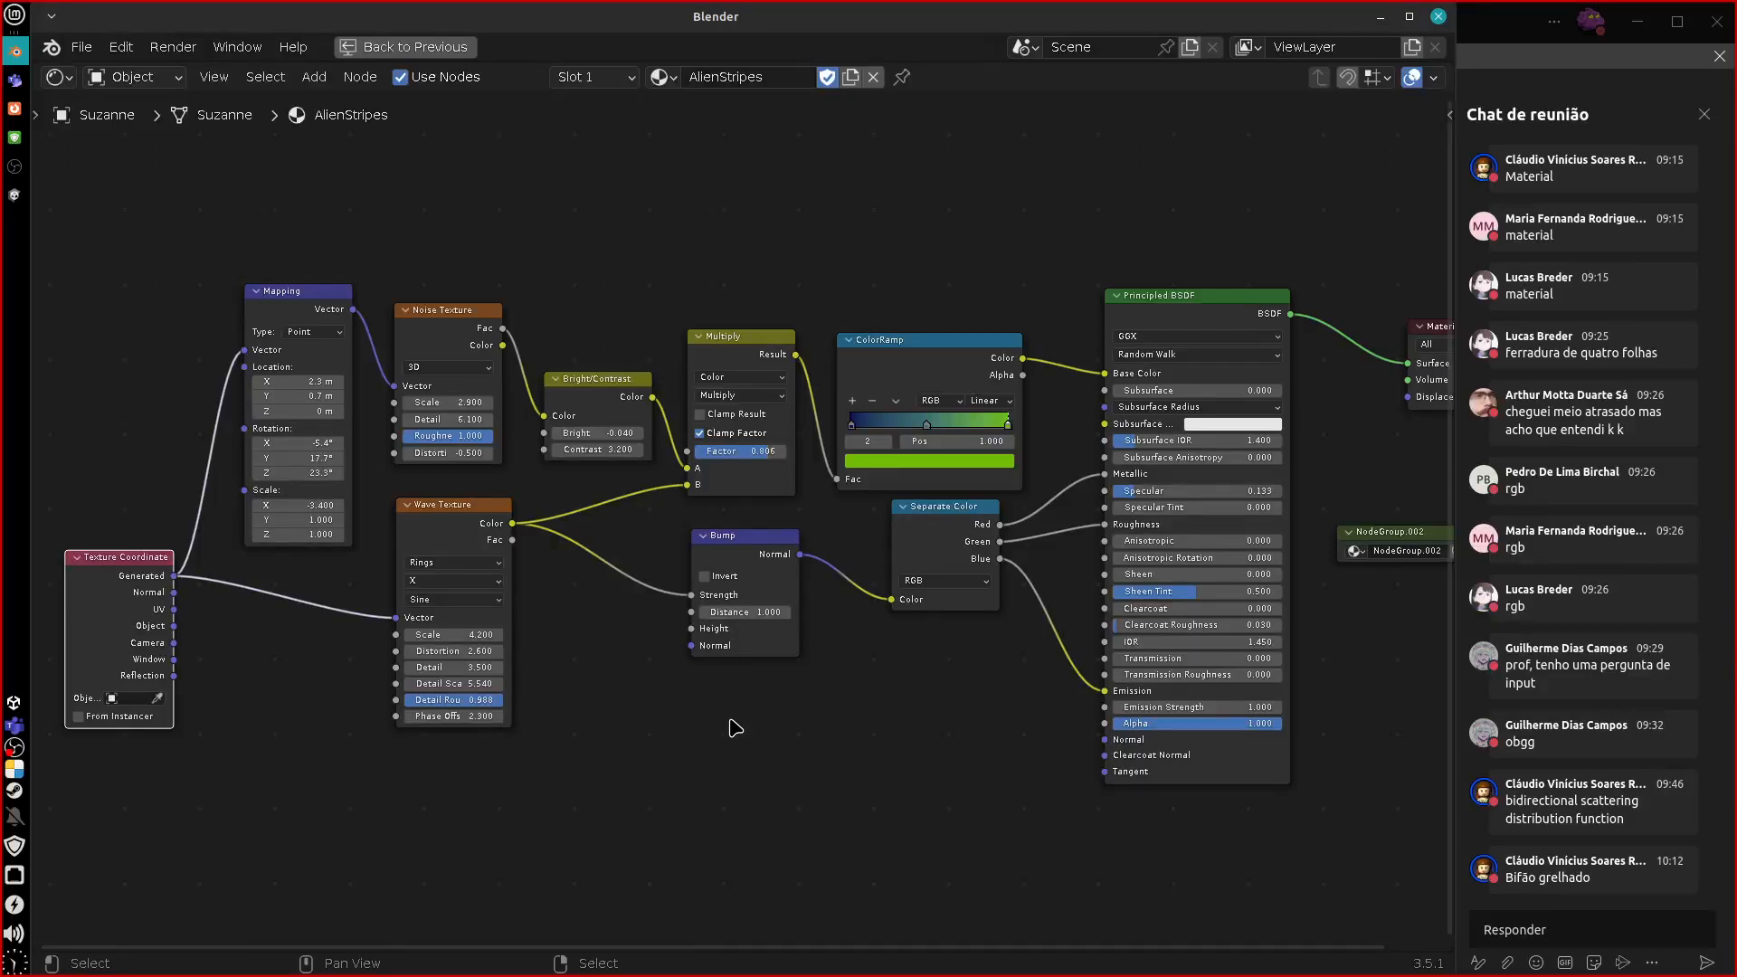
pyautogui.moveTo(788, 811); pyautogui.dragTo(831, 794, button='middle')
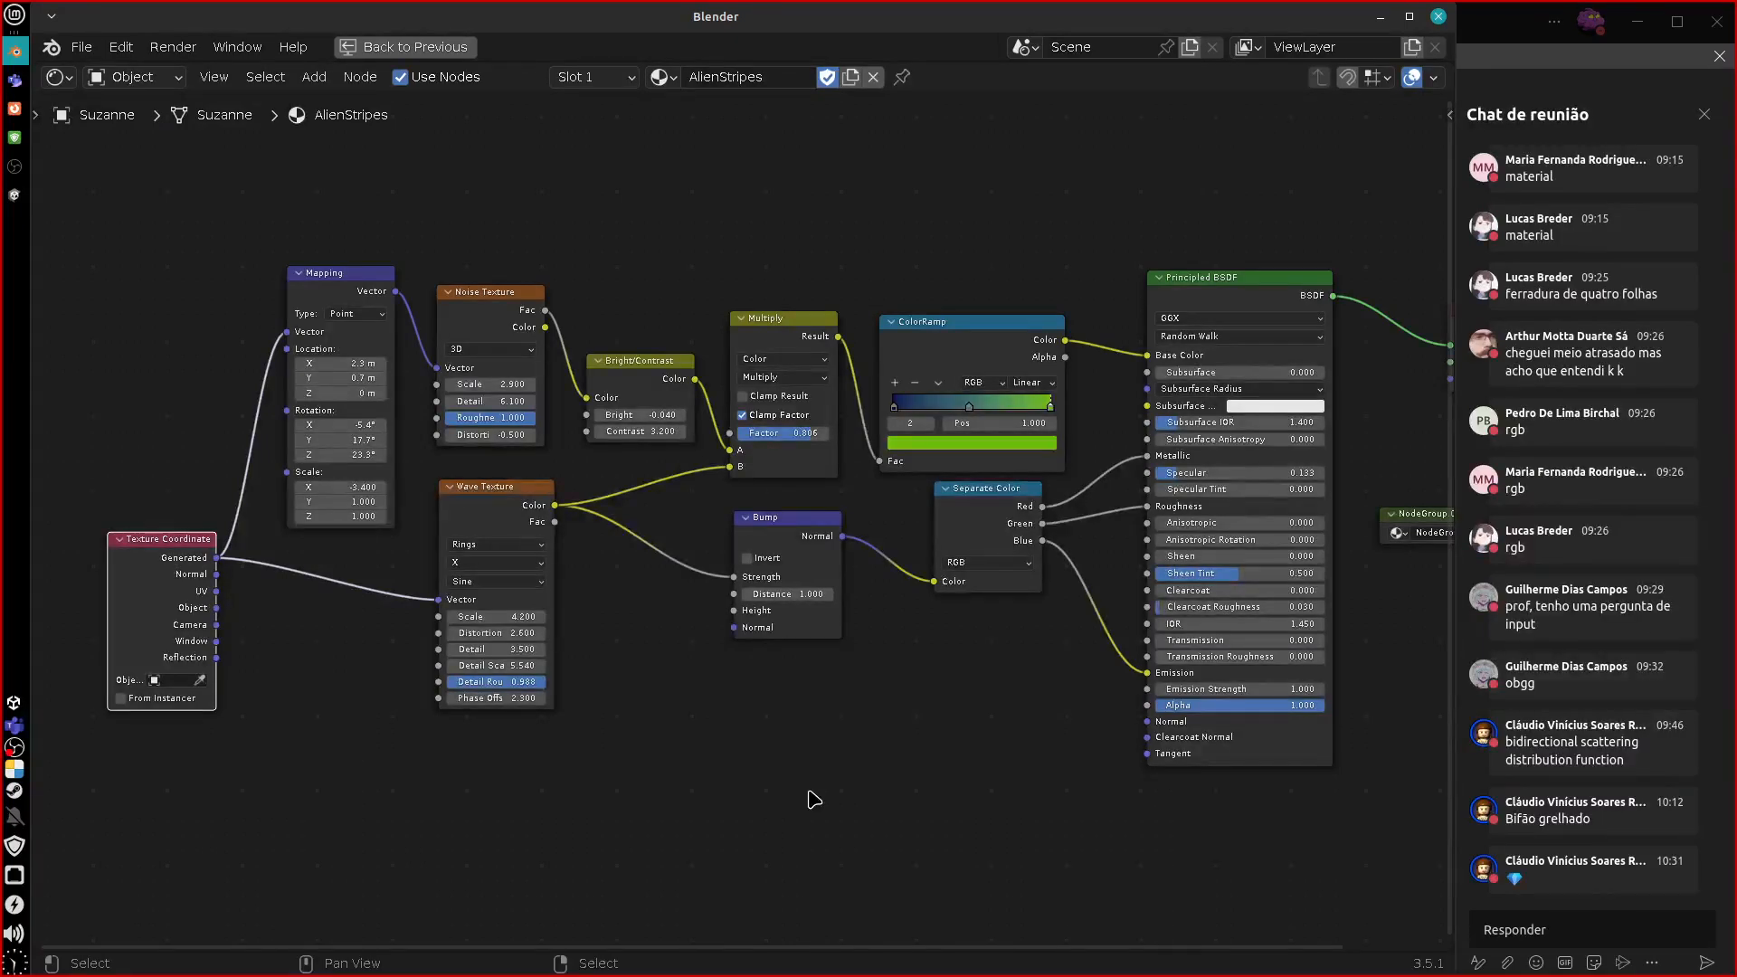
pyautogui.moveTo(954, 782); pyautogui.dragTo(852, 787, button='middle')
pyautogui.scroll(-1, 856, 793)
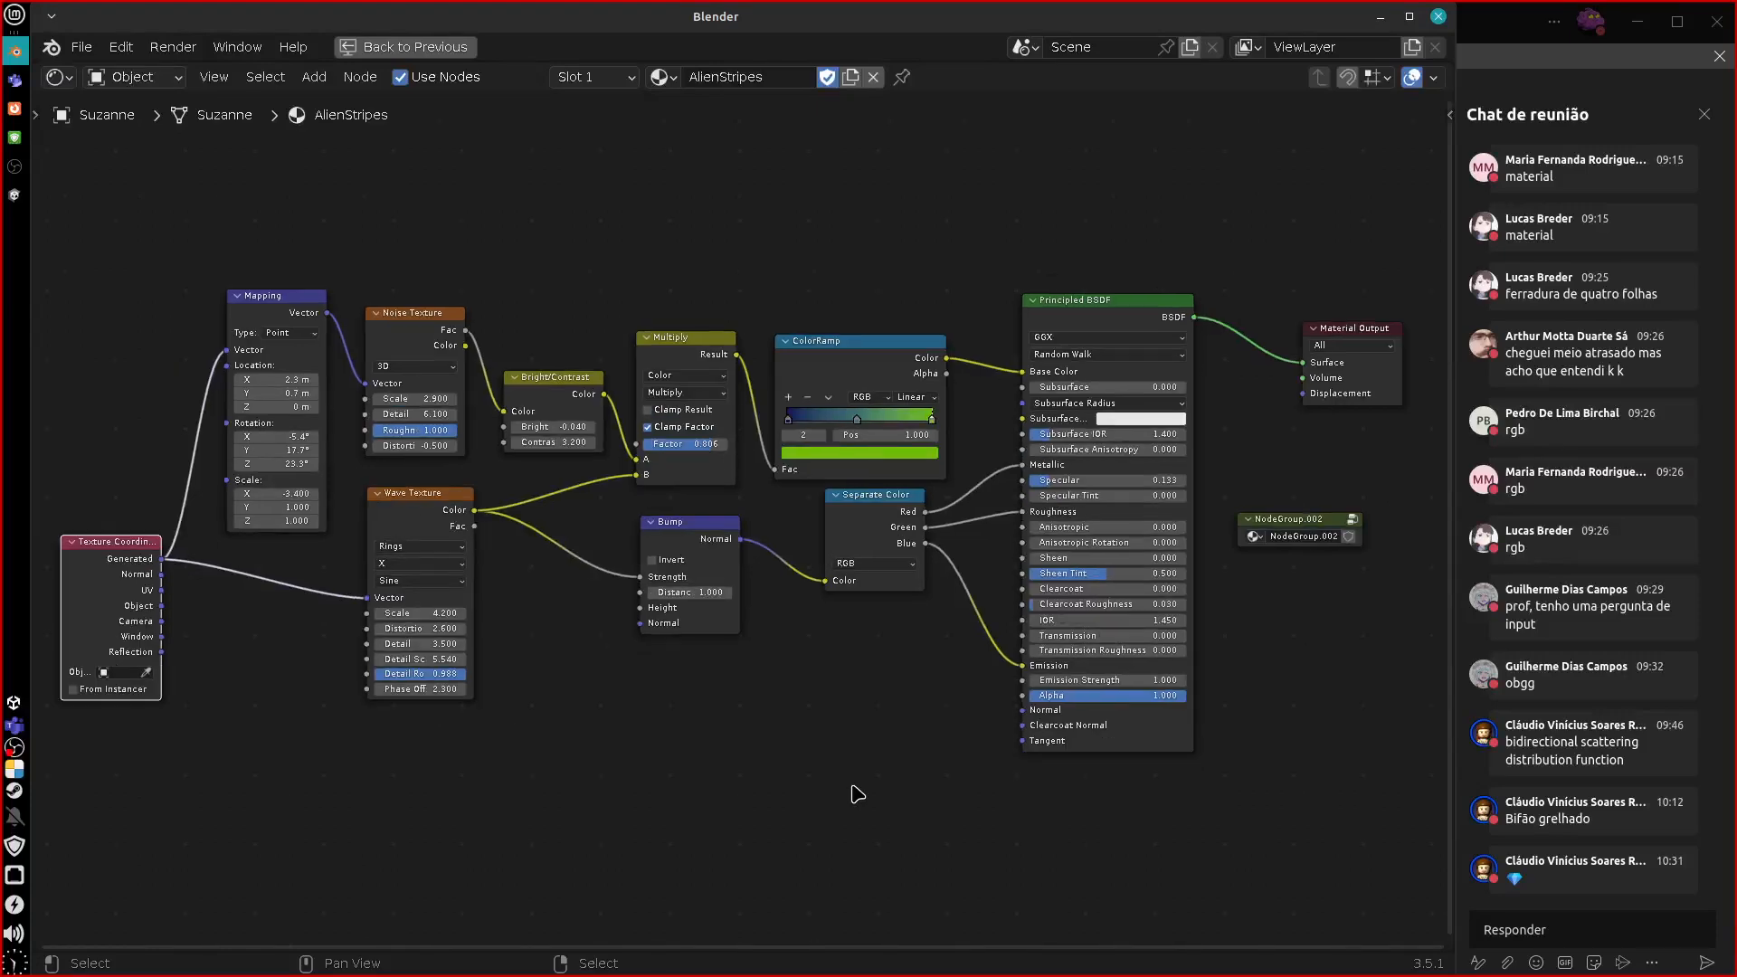
pyautogui.scroll(2, 855, 794)
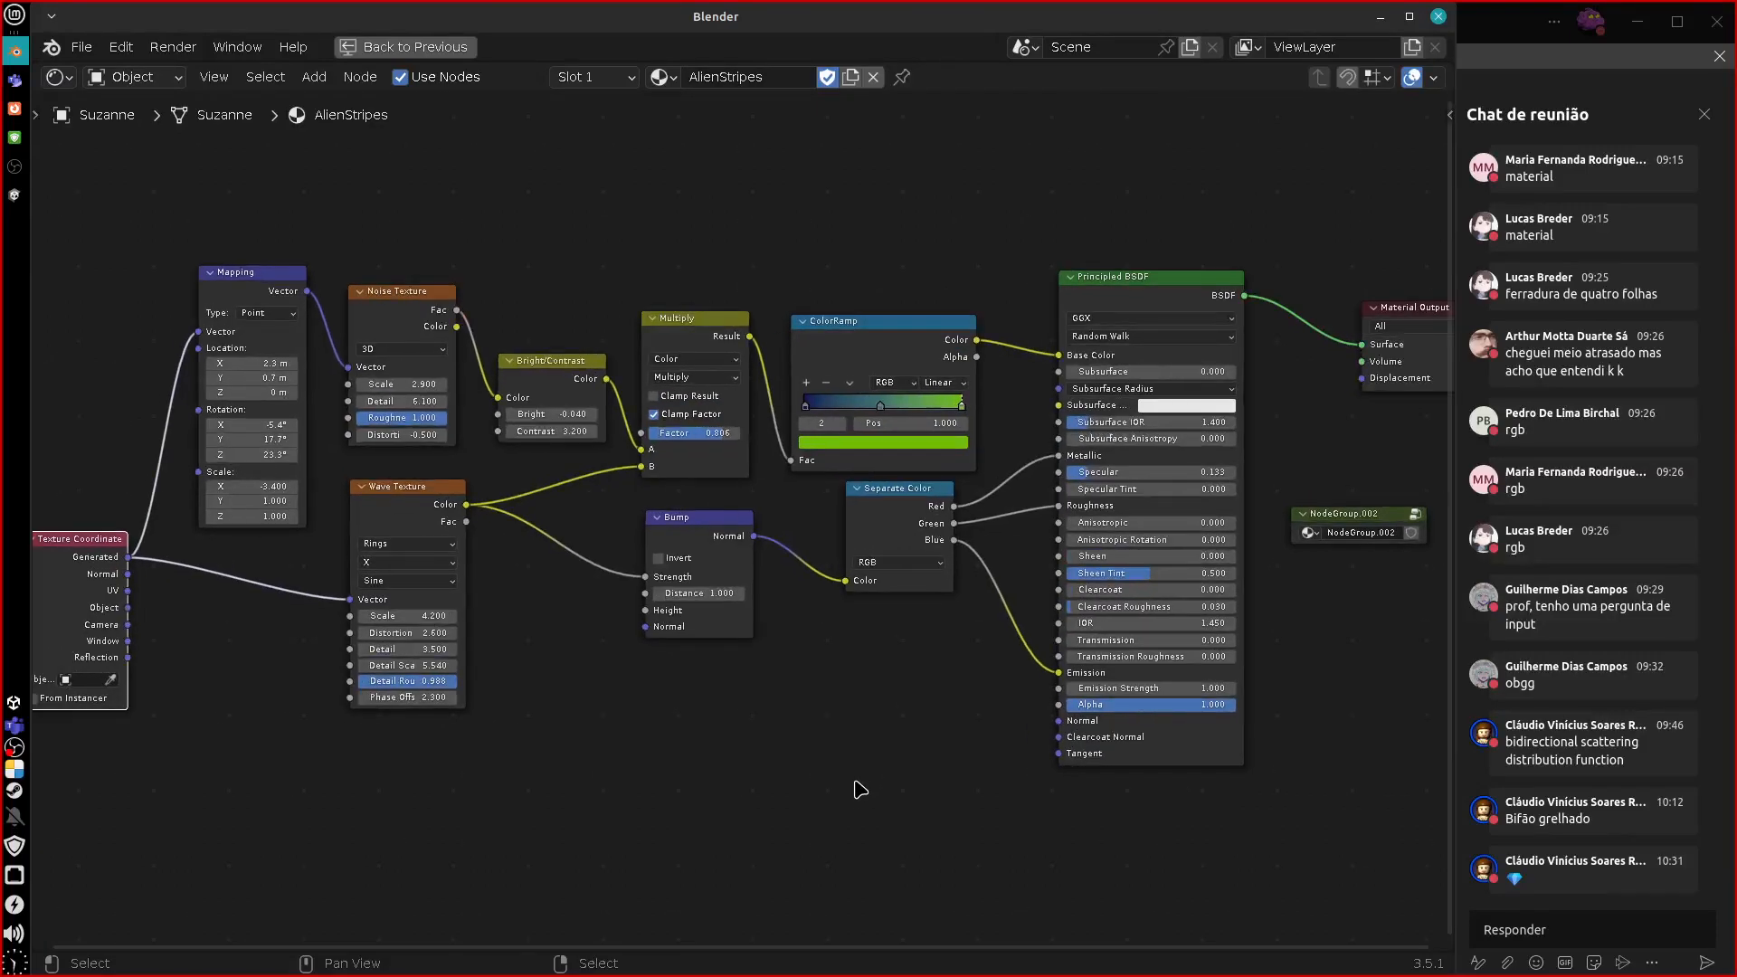
# Move Material Output closer to Principled BSDF, nudge NodeGroup.002 beneath it, and raise the Texture Coordinate node slightly.
pyautogui.moveTo(1422, 339); pyautogui.dragTo(1310, 285)
pyautogui.moveTo(1362, 512); pyautogui.dragTo(1353, 501)
pyautogui.moveTo(496, 714); pyautogui.dragTo(527, 712, button='middle')
pyautogui.moveTo(104, 540); pyautogui.dragTo(105, 513)
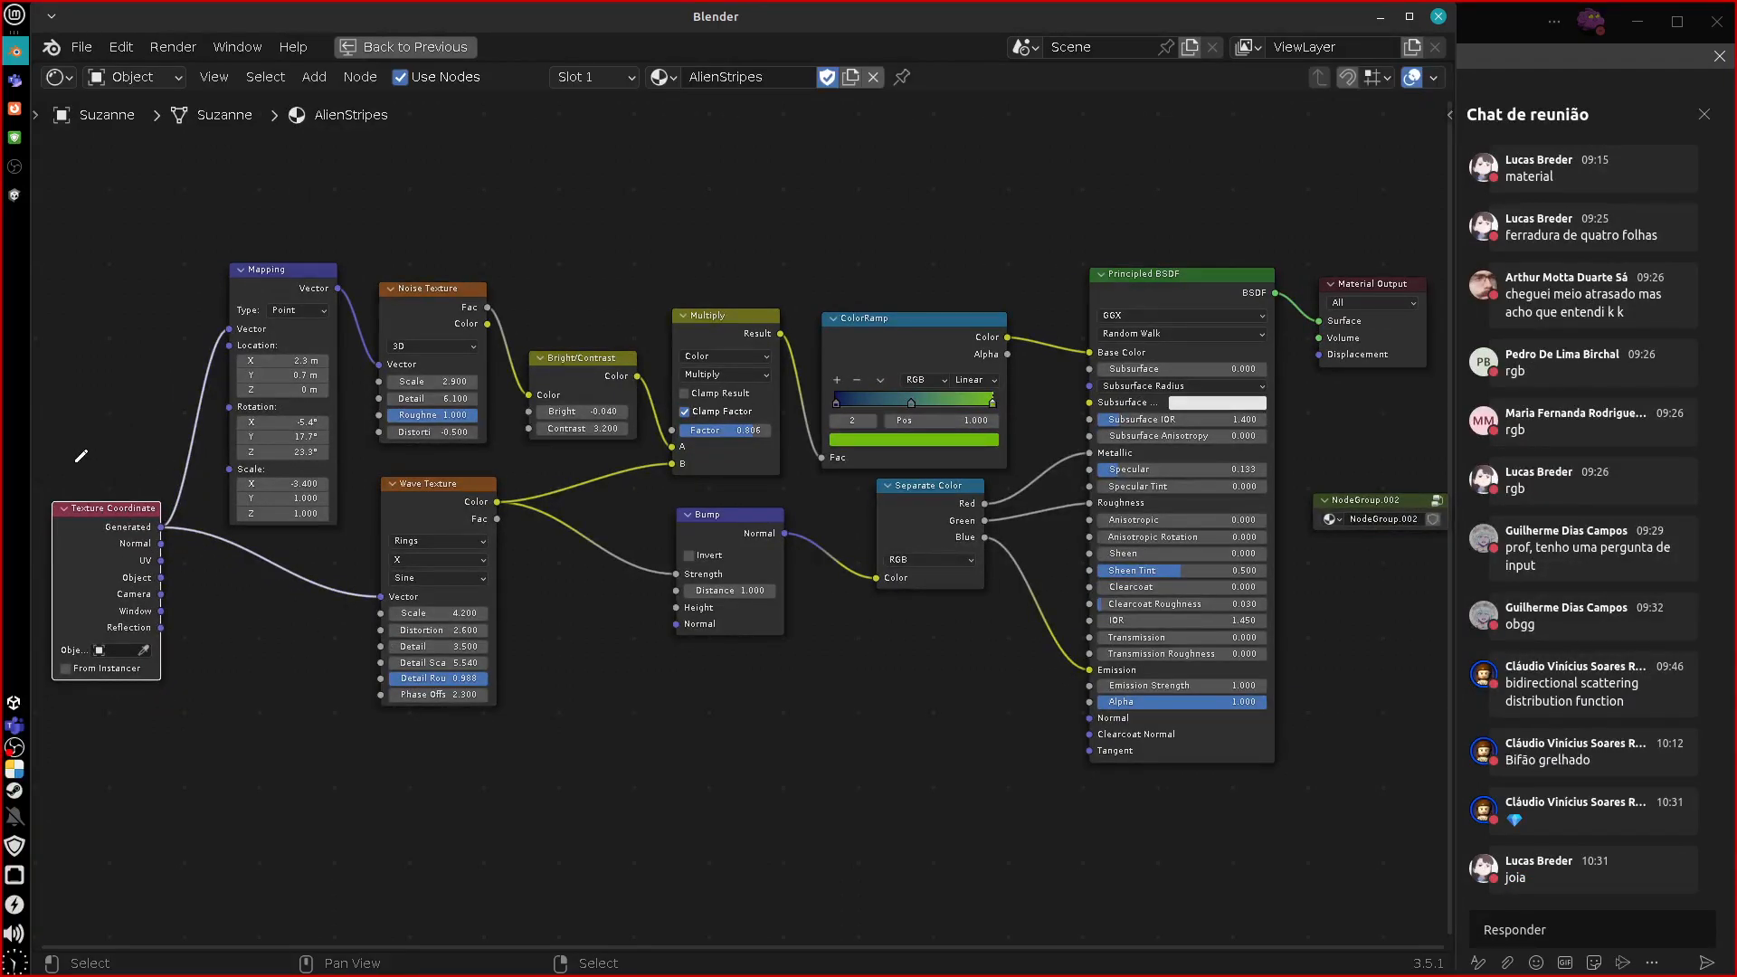
# Handwrite the annotation "input" above the Texture Coordinate node.
pyautogui.moveTo(92, 465); pyautogui.dragTo(107, 484)
pyautogui.moveTo(110, 462)
pyautogui.mouseDown()
pyautogui.moveTo(112, 492)
pyautogui.moveTo(114, 476)
pyautogui.mouseUp()
pyautogui.moveTo(129, 460); pyautogui.dragTo(145, 475)
pyautogui.moveTo(154, 435); pyautogui.dragTo(156, 471)
pyautogui.moveTo(145, 454); pyautogui.dragTo(170, 451)
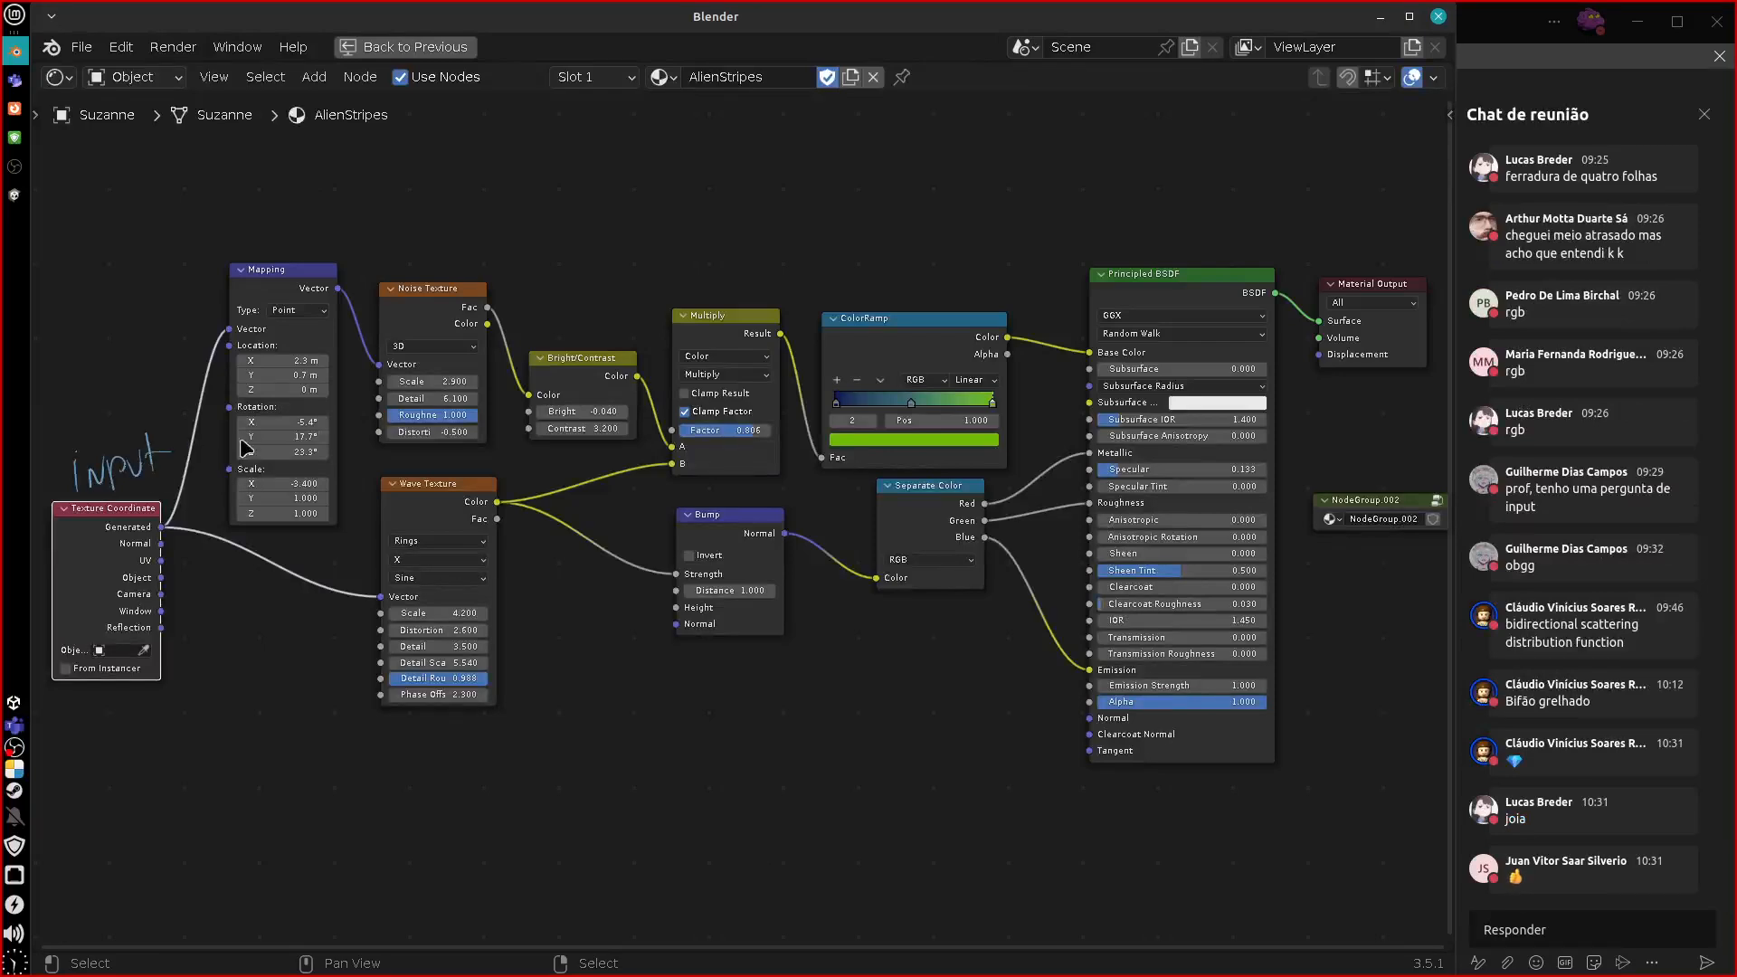
# Handwrite the annotations "output" above Material Output and "SHADER" above Principled BSDF.
pyautogui.moveTo(1345, 258); pyautogui.dragTo(1340, 237)
pyautogui.moveTo(1354, 237); pyautogui.dragTo(1386, 255)
pyautogui.moveTo(1375, 233)
pyautogui.mouseDown()
pyautogui.moveTo(1396, 230)
pyautogui.moveTo(1402, 260)
pyautogui.moveTo(1427, 257)
pyautogui.mouseUp()
pyautogui.moveTo(1430, 218); pyautogui.dragTo(1430, 261)
pyautogui.moveTo(1421, 230); pyautogui.dragTo(1435, 228)
pyautogui.moveTo(1131, 222)
pyautogui.mouseDown()
pyautogui.moveTo(1114, 255)
pyautogui.moveTo(1138, 257)
pyautogui.mouseUp()
pyautogui.moveTo(1138, 243); pyautogui.dragTo(1218, 253)
# Handwrite the annotation "Converter" above the ColorRamp node.
pyautogui.moveTo(864, 274)
pyautogui.mouseDown()
pyautogui.moveTo(859, 302)
pyautogui.moveTo(871, 289)
pyautogui.mouseUp()
pyautogui.moveTo(877, 302); pyautogui.dragTo(897, 277)
pyautogui.moveTo(904, 279)
pyautogui.mouseDown()
pyautogui.moveTo(922, 306)
pyautogui.moveTo(907, 294)
pyautogui.mouseUp()
pyautogui.moveTo(917, 293); pyautogui.dragTo(929, 284, button='right')
pyautogui.moveTo(900, 277); pyautogui.dragTo(919, 274)
pyautogui.moveTo(923, 292)
pyautogui.mouseDown()
pyautogui.moveTo(937, 302)
pyautogui.moveTo(956, 277)
pyautogui.moveTo(969, 301)
pyautogui.mouseUp()
pyautogui.moveTo(957, 278)
pyautogui.mouseDown()
pyautogui.moveTo(982, 274)
pyautogui.moveTo(1000, 299)
pyautogui.mouseUp()
pyautogui.moveTo(1003, 286); pyautogui.dragTo(1007, 299)
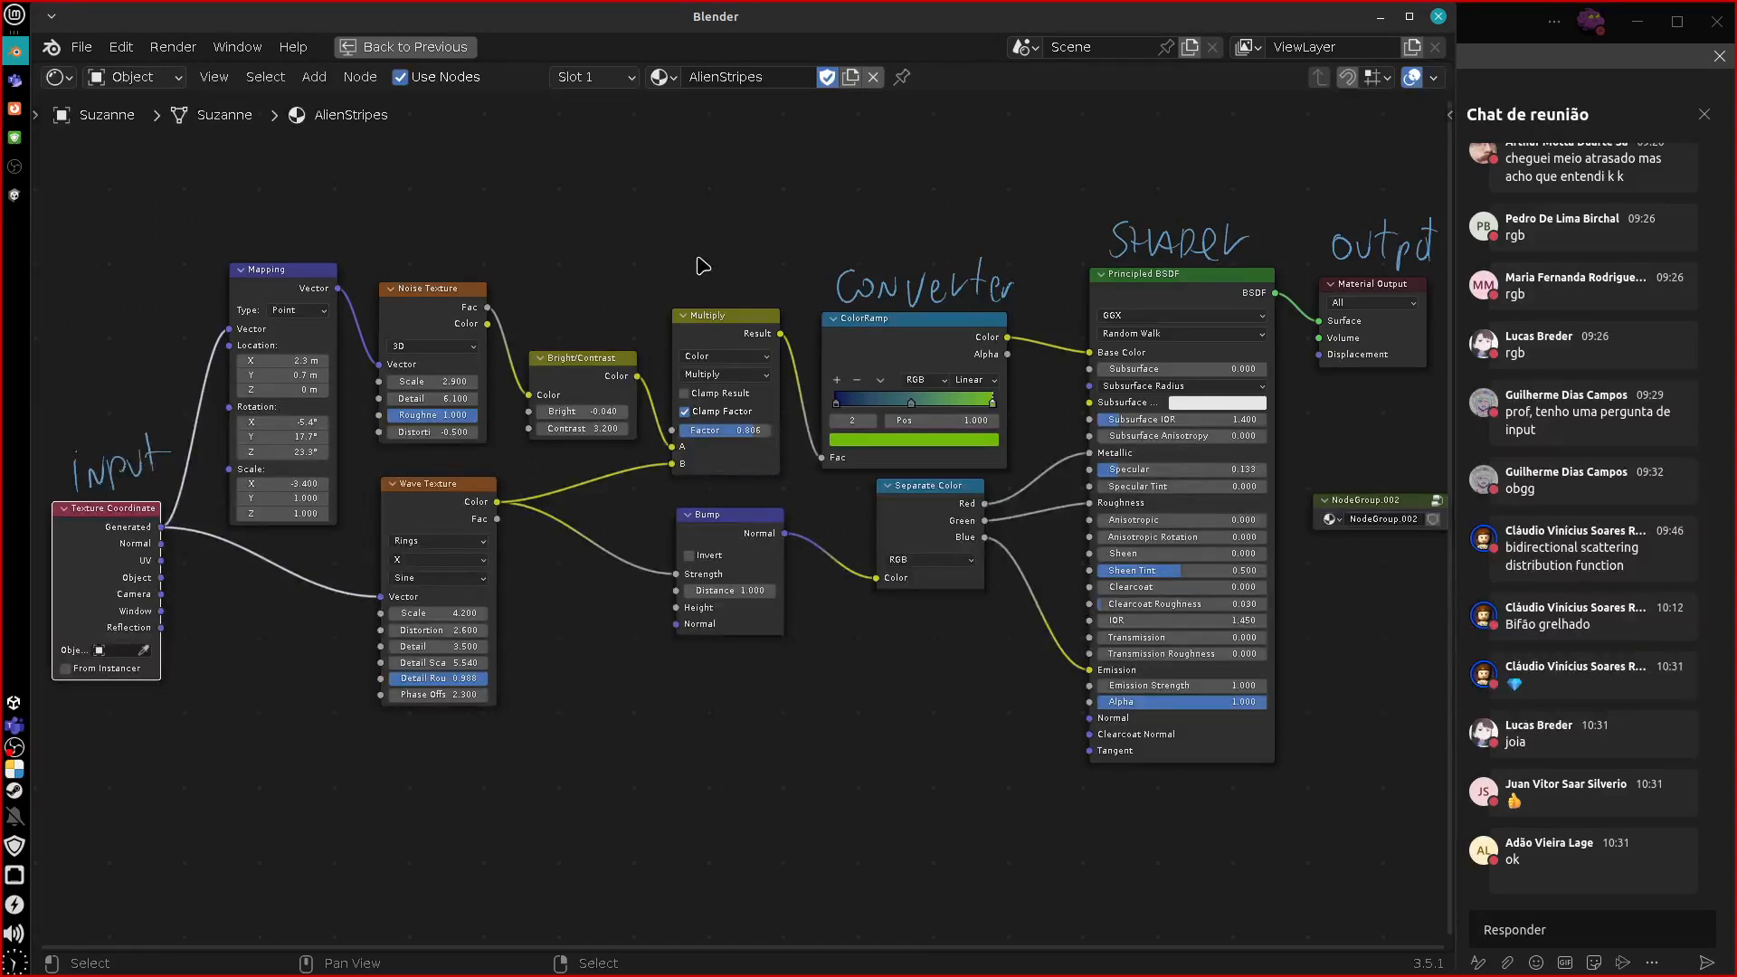
# Handwrite the annotations "color" above the Bright/Contrast and Multiply nodes and "texture" above Noise Texture.
pyautogui.moveTo(620, 278); pyautogui.dragTo(632, 269)
pyautogui.moveTo(642, 241)
pyautogui.mouseDown()
pyautogui.moveTo(653, 280)
pyautogui.moveTo(665, 262)
pyautogui.mouseUp()
pyautogui.moveTo(679, 257)
pyautogui.mouseDown()
pyautogui.moveTo(681, 278)
pyautogui.moveTo(715, 263)
pyautogui.mouseUp()
pyautogui.moveTo(407, 221)
pyautogui.mouseDown()
pyautogui.moveTo(409, 259)
pyautogui.moveTo(420, 240)
pyautogui.mouseUp()
pyautogui.moveTo(425, 253); pyautogui.dragTo(463, 264)
pyautogui.moveTo(462, 239)
pyautogui.mouseDown()
pyautogui.moveTo(448, 267)
pyautogui.moveTo(540, 235)
pyautogui.mouseUp()
# Handwrite the annotation "vector" above the Mapping node.
pyautogui.moveTo(243, 228); pyautogui.dragTo(269, 226)
pyautogui.moveTo(272, 242); pyautogui.dragTo(297, 254)
pyautogui.moveTo(309, 213)
pyautogui.mouseDown()
pyautogui.moveTo(311, 249)
pyautogui.moveTo(320, 231)
pyautogui.mouseUp()
pyautogui.moveTo(322, 237); pyautogui.dragTo(352, 222)
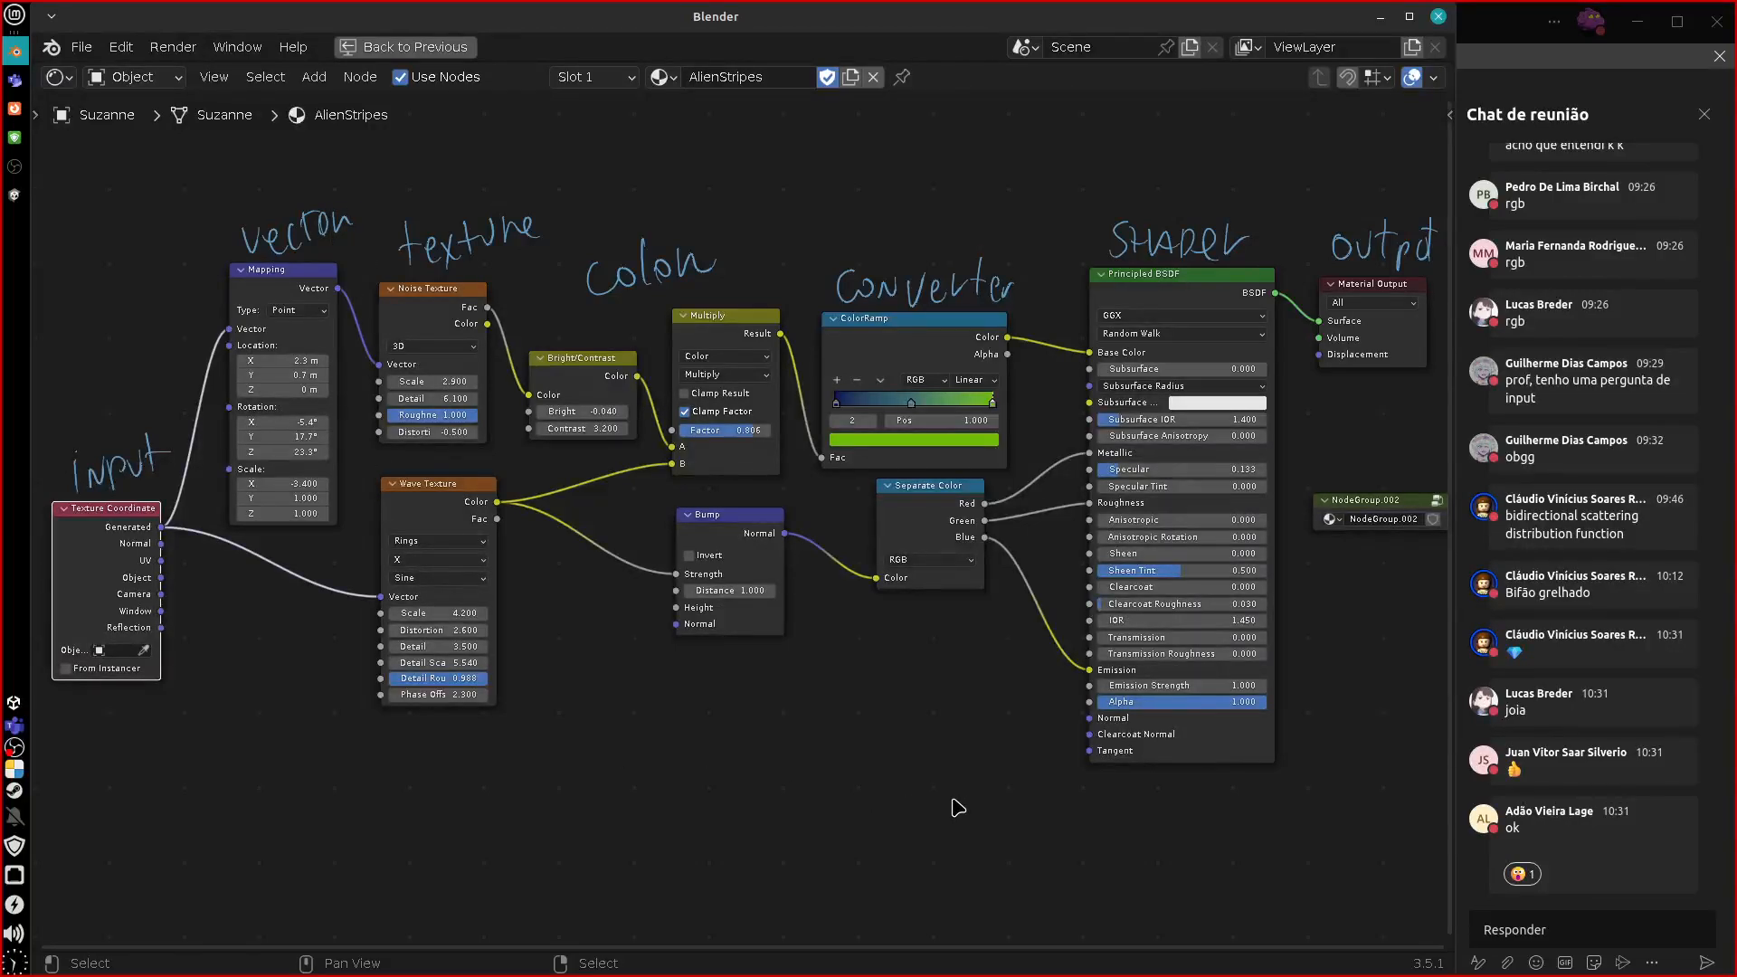
# Capture a screenshot of the annotated node tree and save it as Captura de tela_2023-05-09_10-32-22.png in the home folder.
pyautogui.press('Print')
pyautogui.click(745, 433)
pyautogui.click(1110, 616)
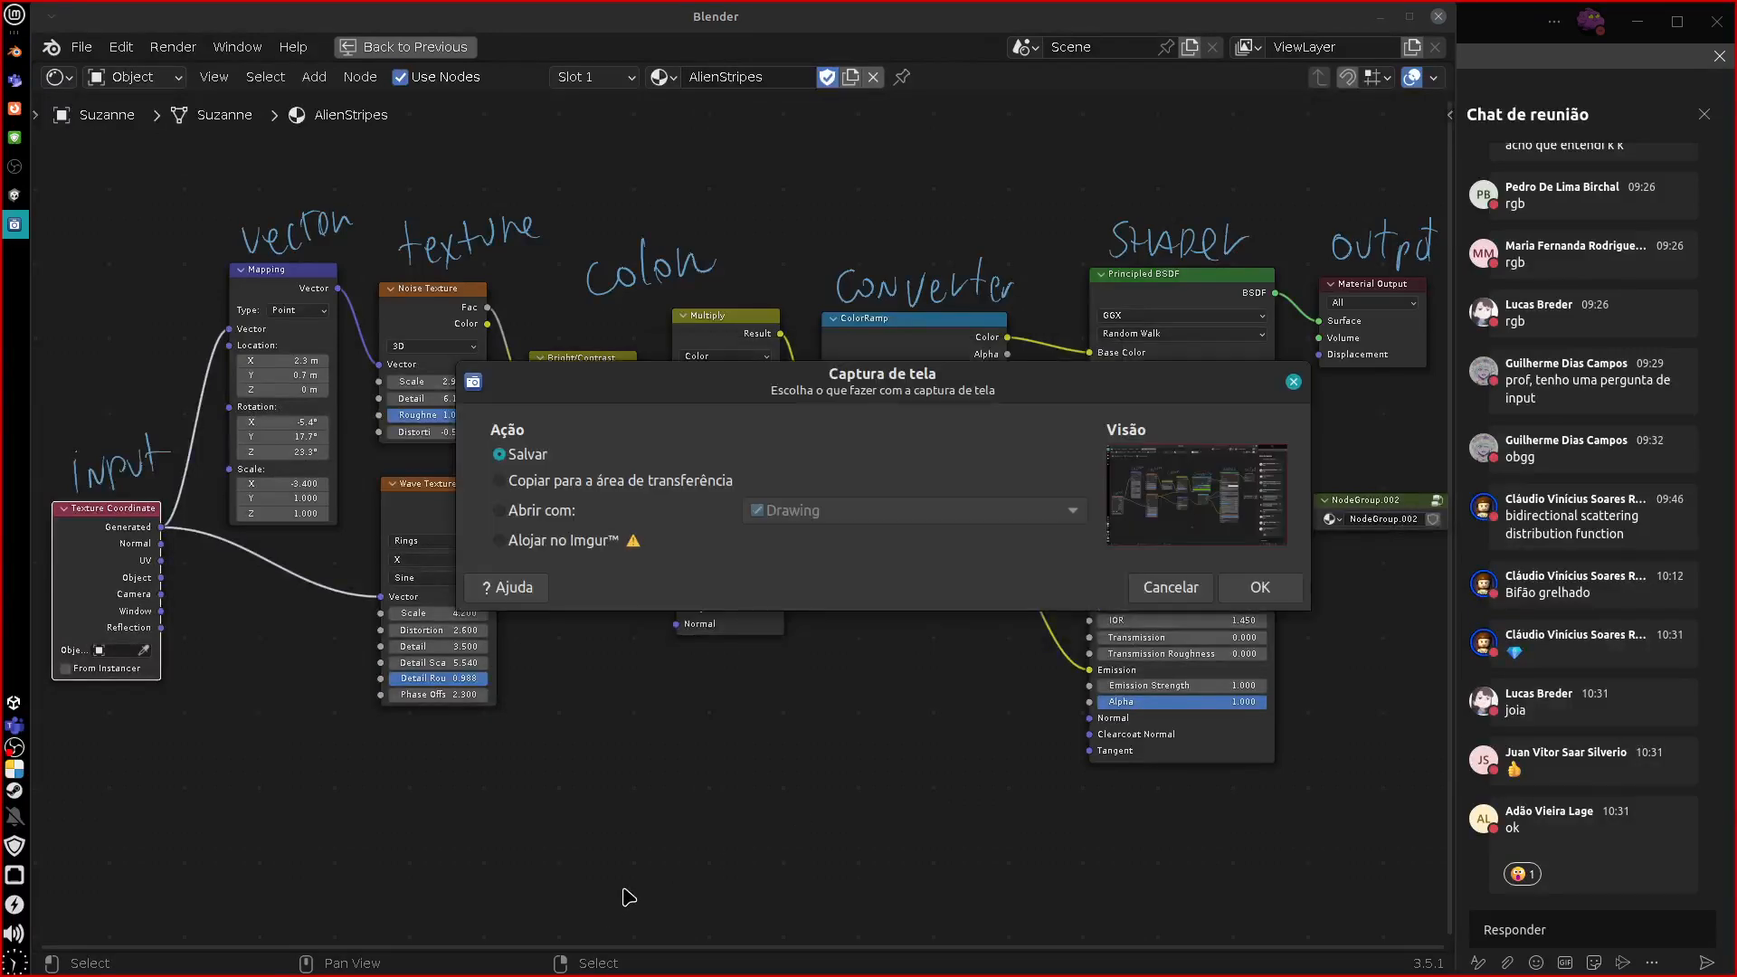
pyautogui.click(1252, 585)
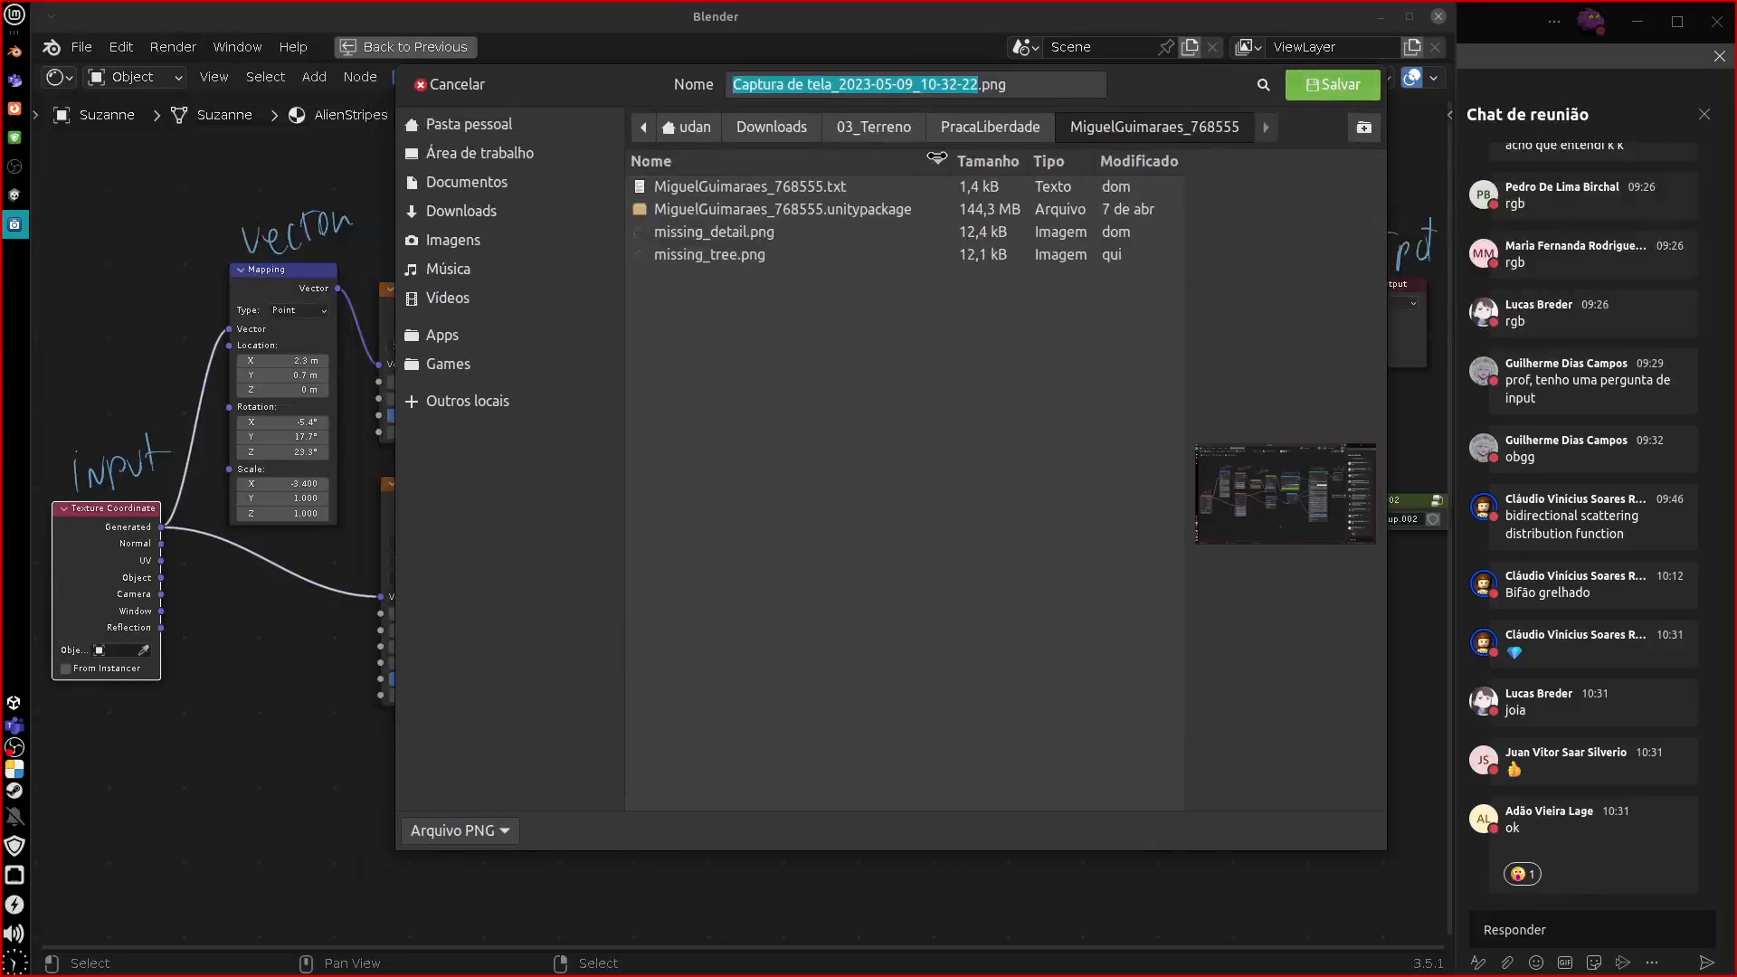
pyautogui.click(486, 126)
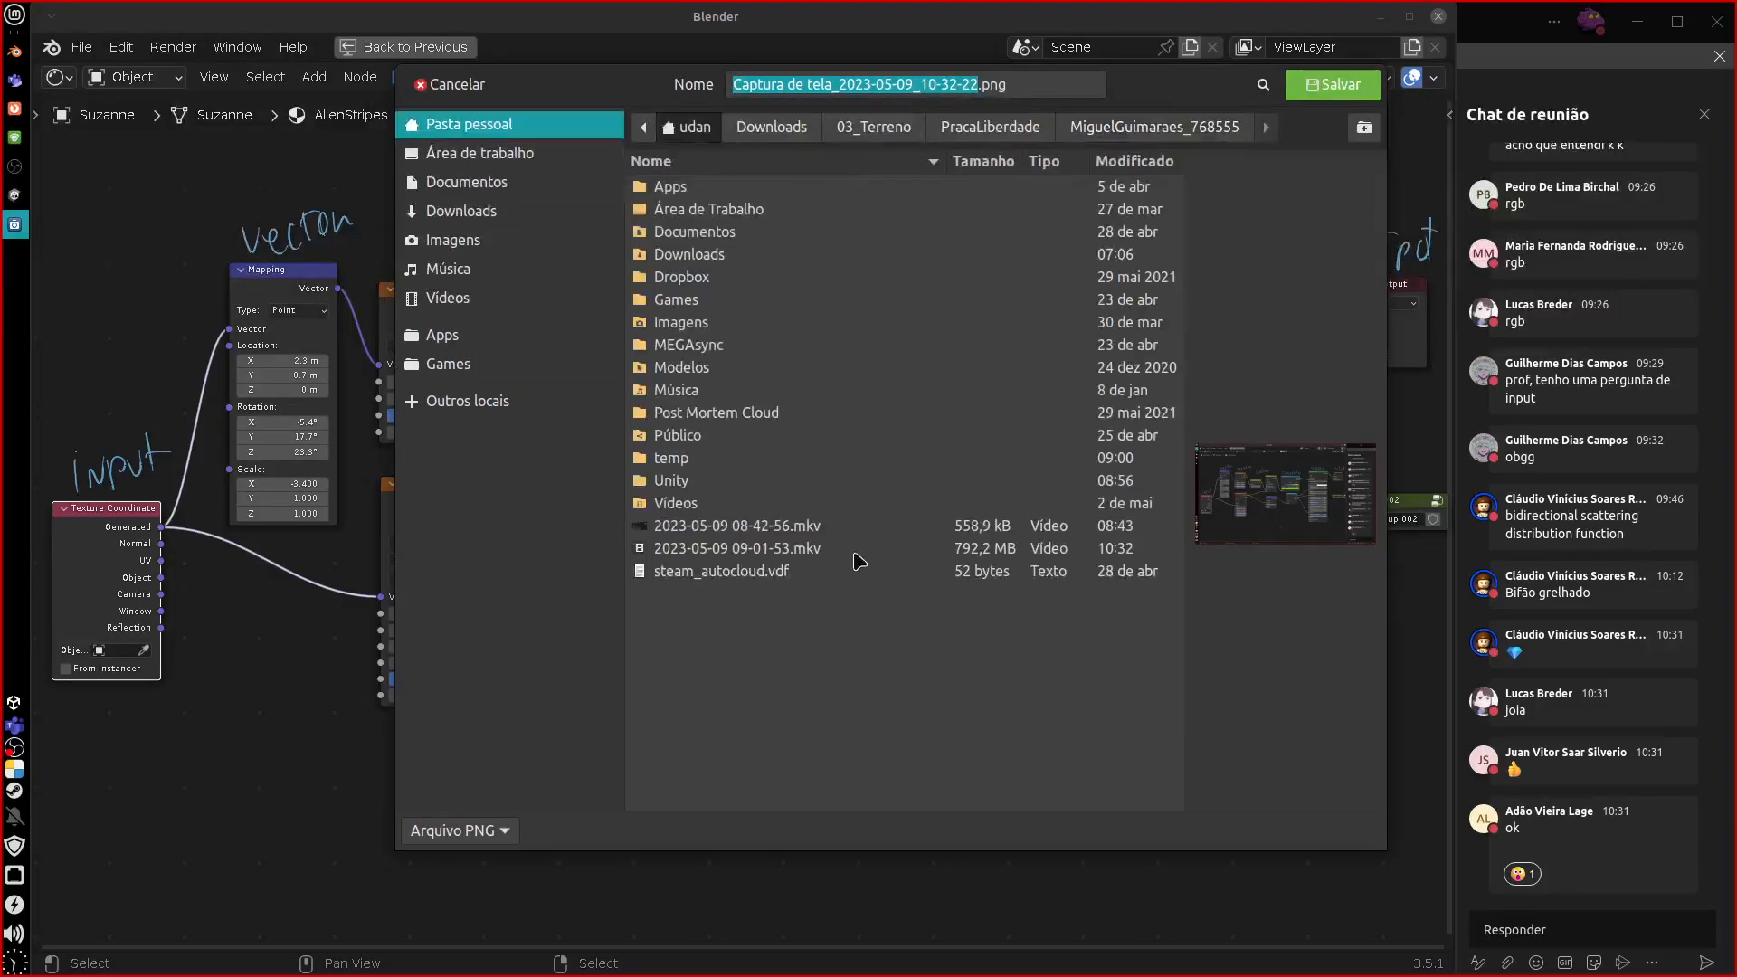
pyautogui.click(1335, 91)
# Open the OBS recording options.
pyautogui.moveTo(601, 822)
pyautogui.mouseDown(button='middle')
pyautogui.moveTo(565, 841)
pyautogui.moveTo(607, 844)
pyautogui.mouseUp(button='middle')
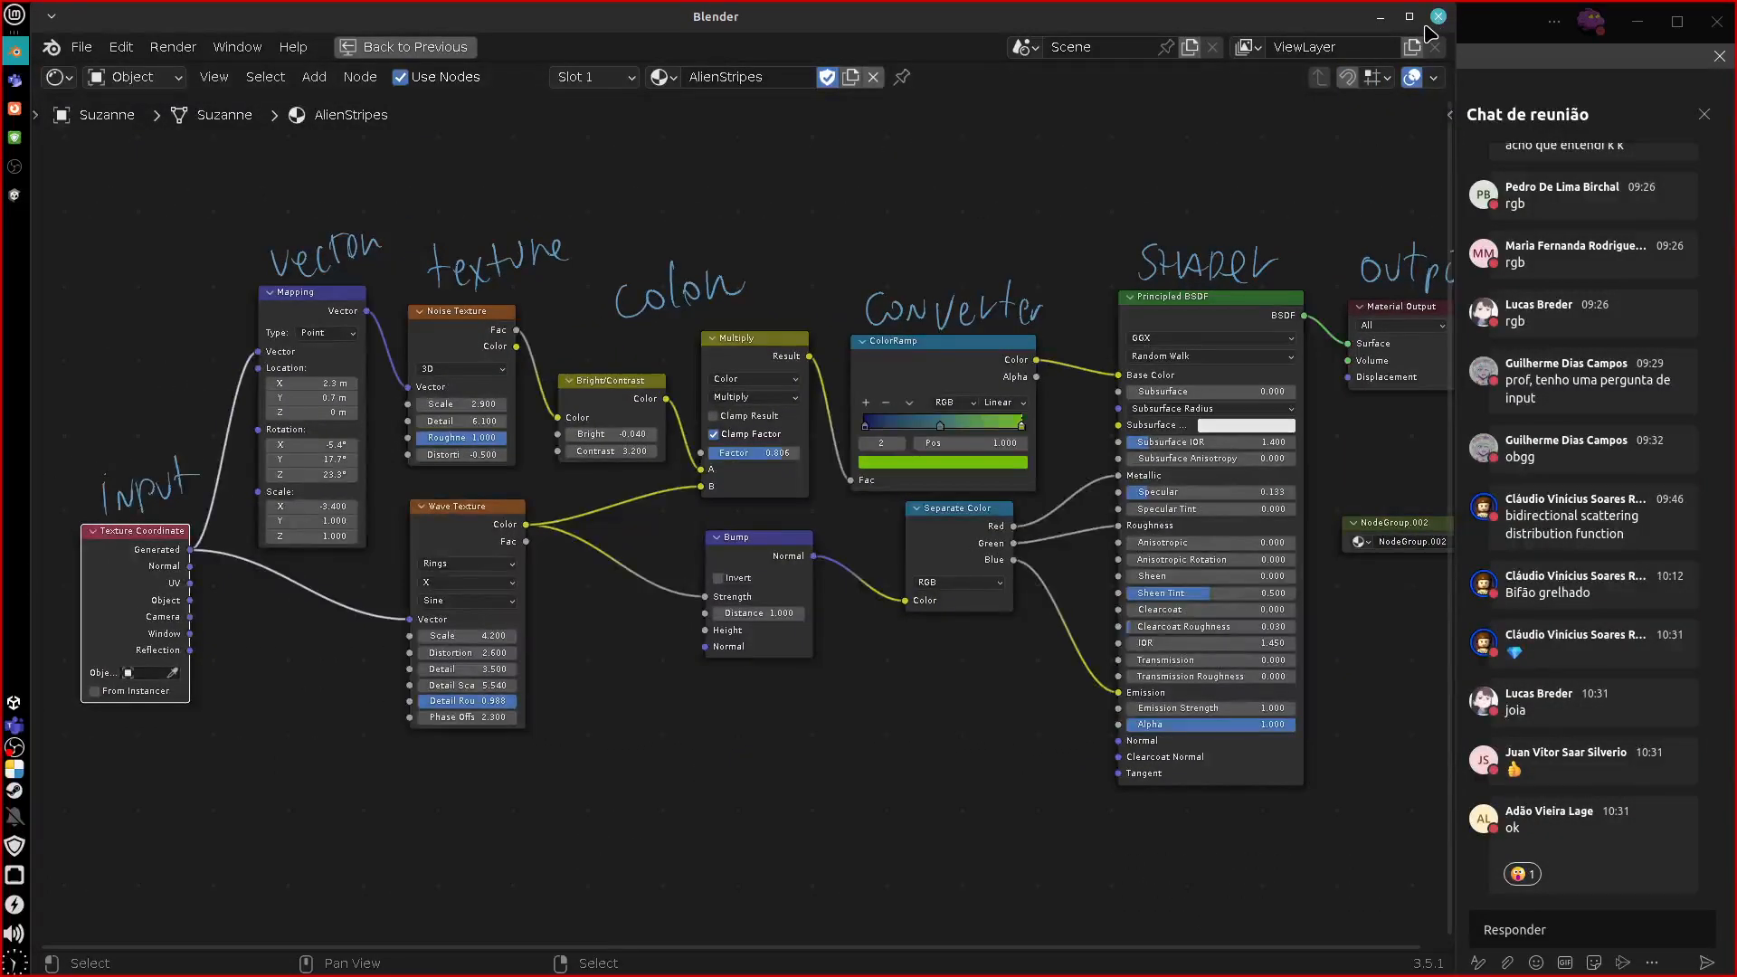
pyautogui.rightClick(14, 748)
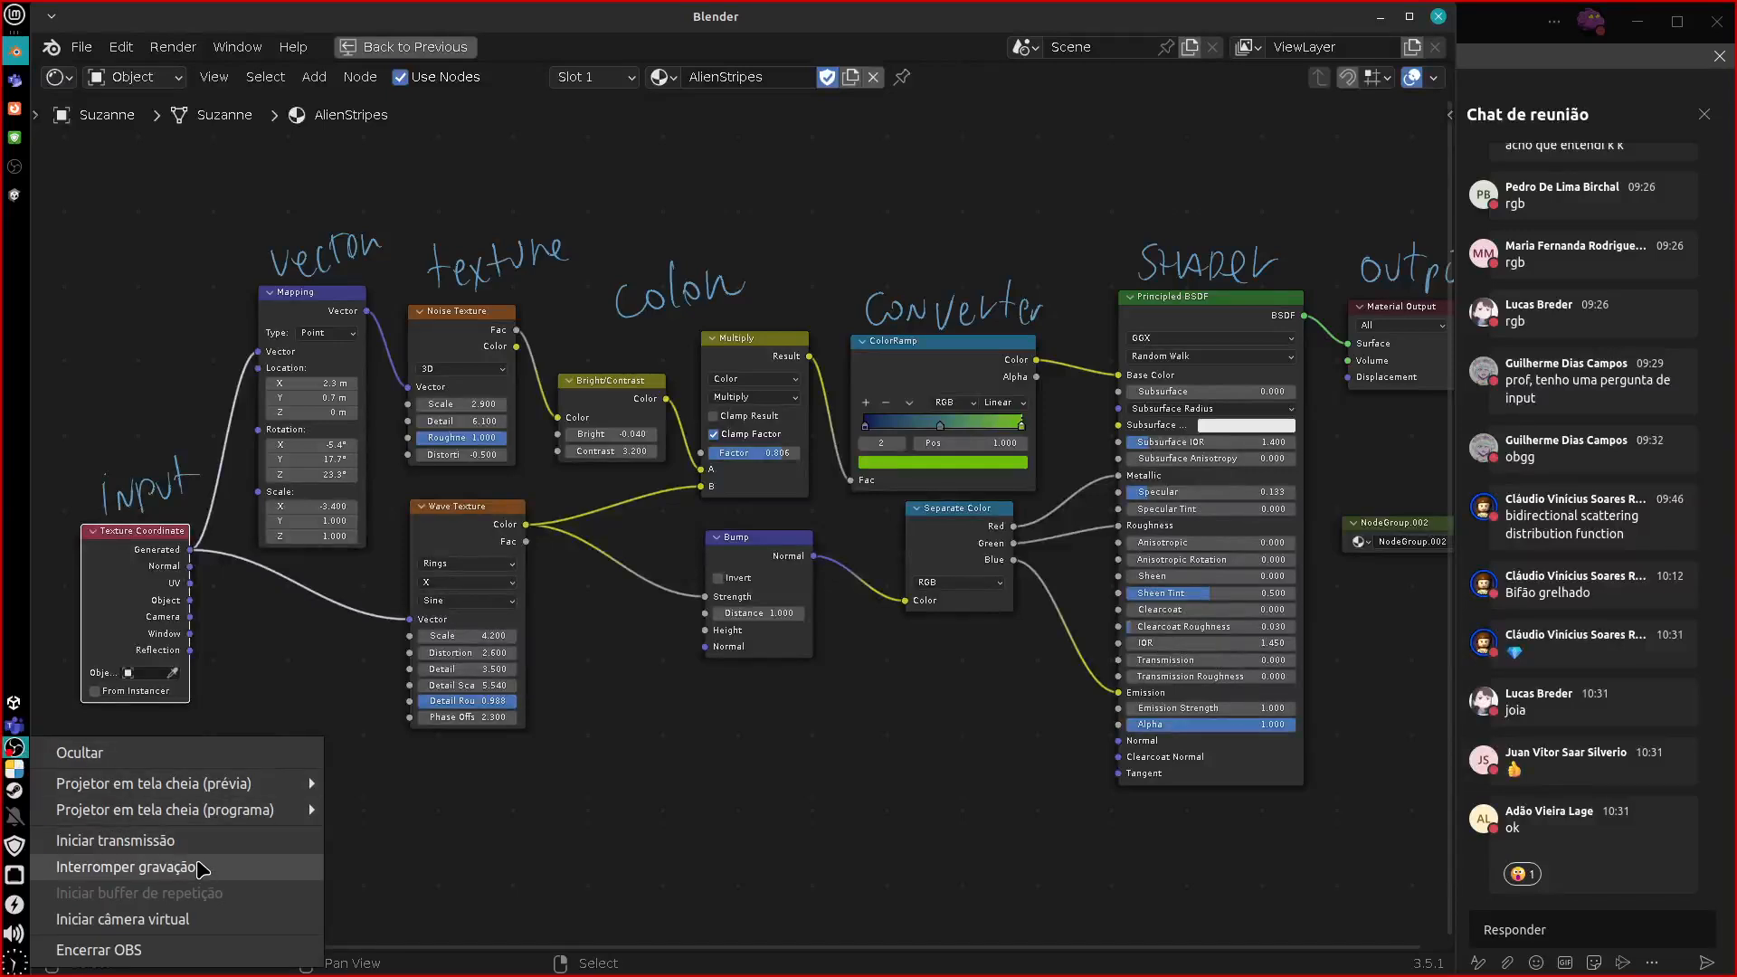